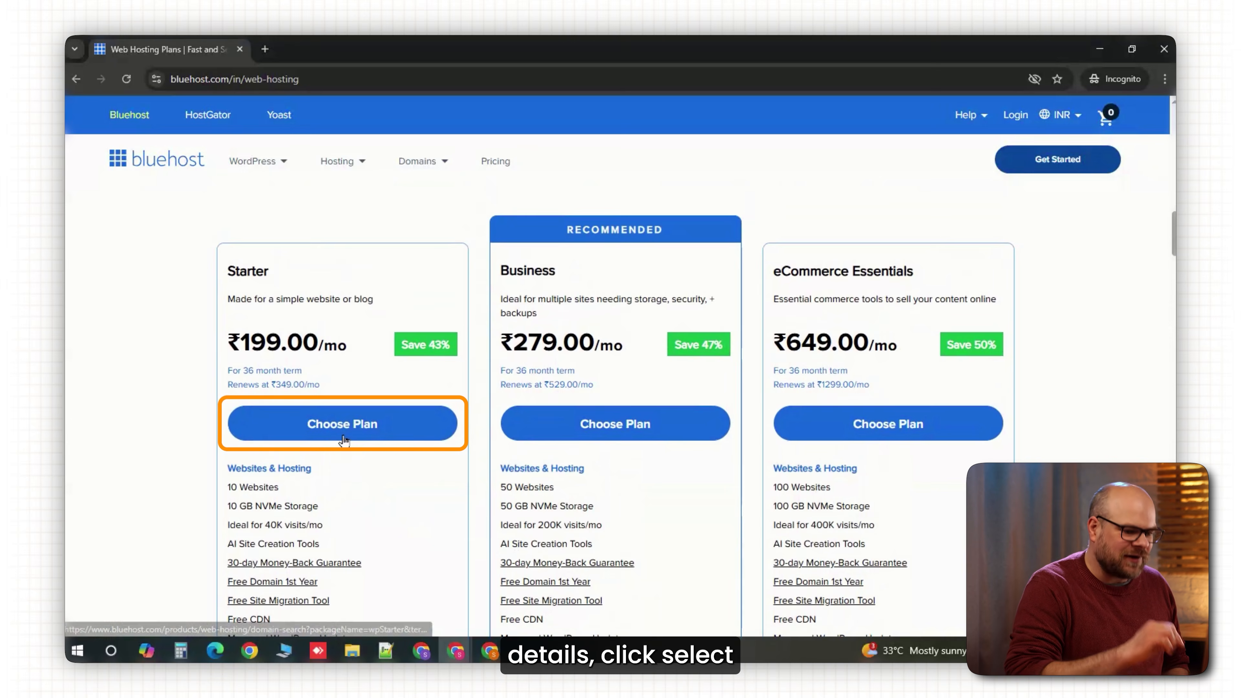
Pick the Starter plan, search 'gymfit' as a domain, then defer the domain choice to checkout.
left_click(344, 438)
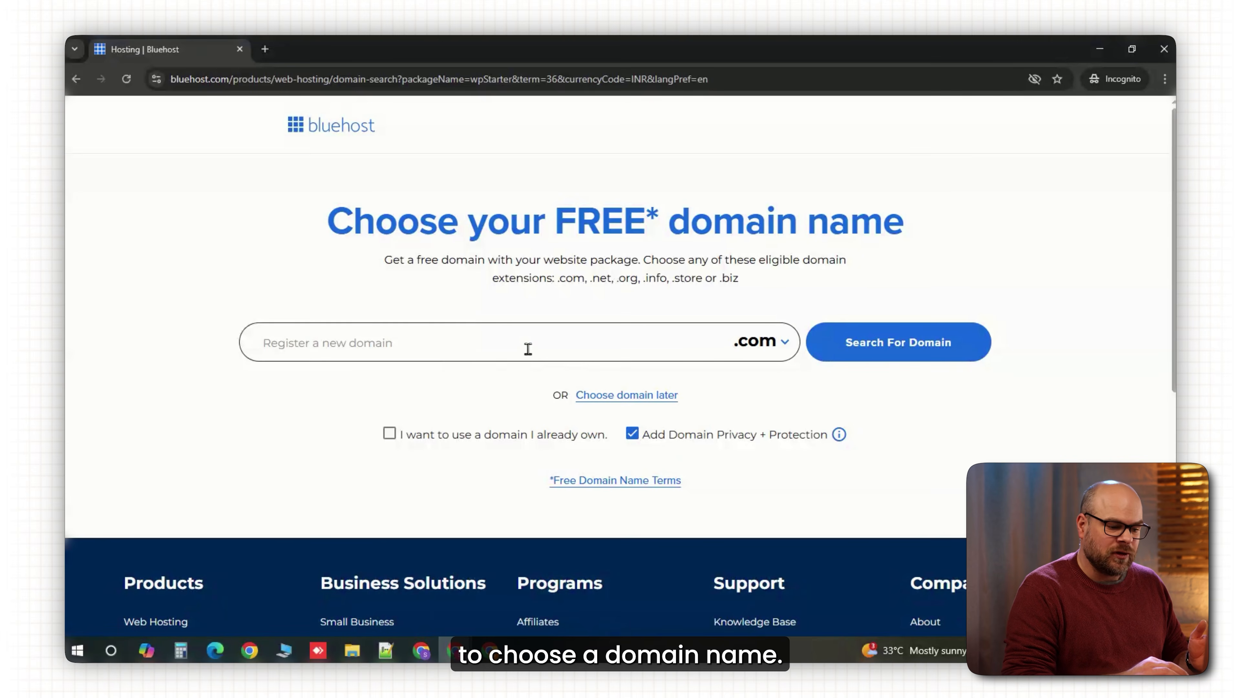
left_click(528, 349)
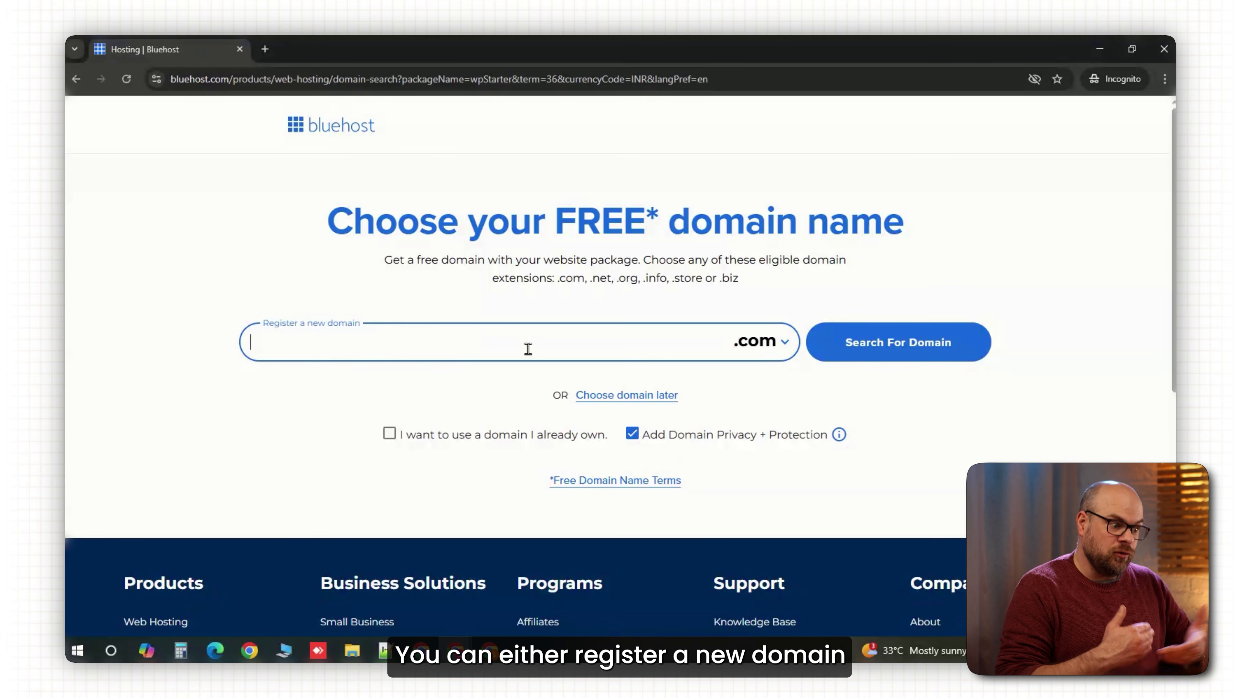
type("gymfit")
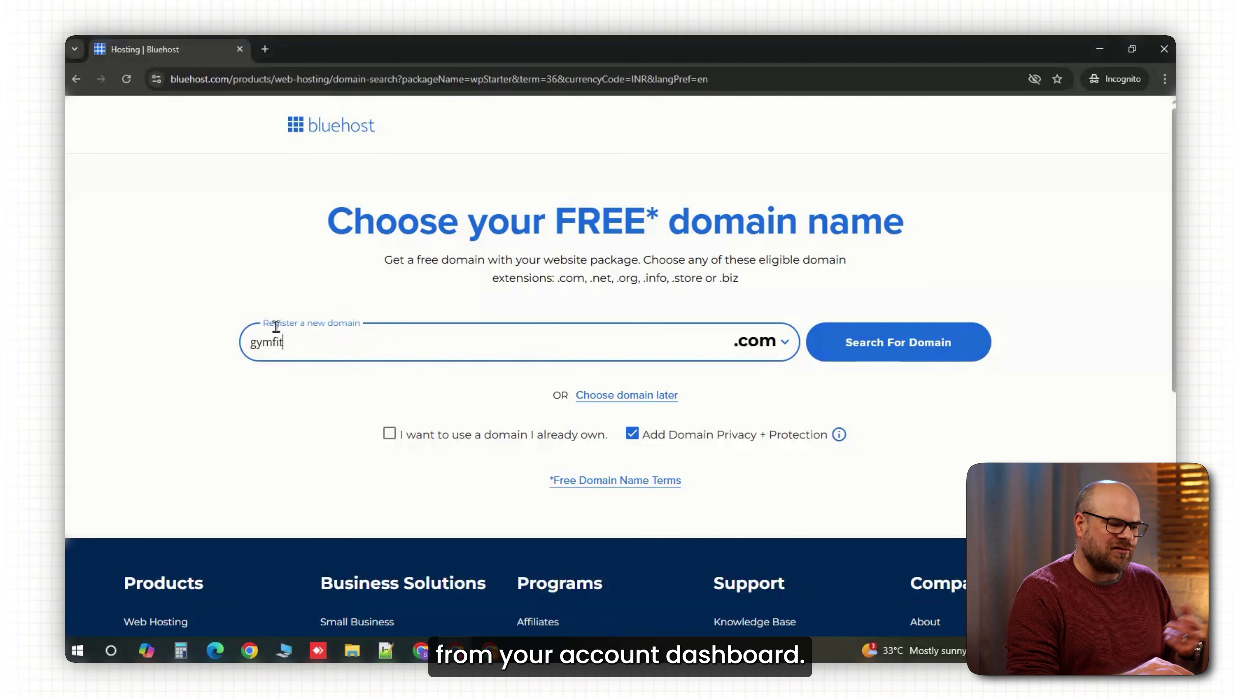
key("Return")
left_click(618, 433)
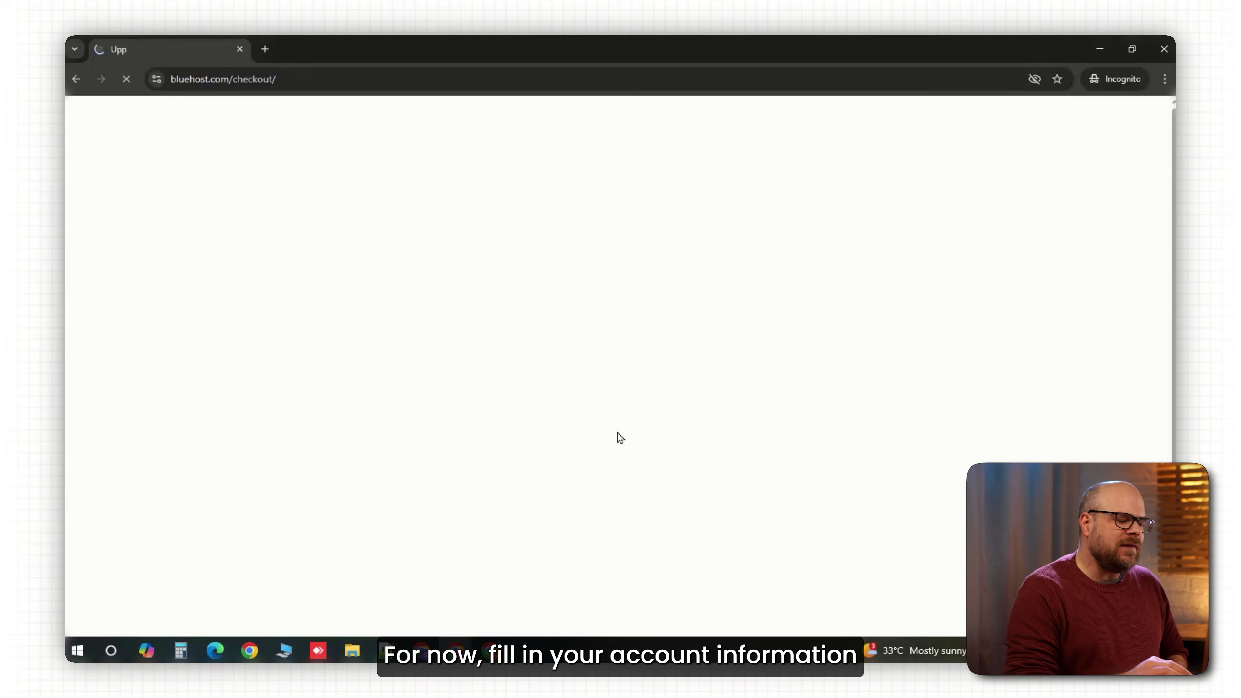
Enter the account e-mail address and password at checkout.
left_click(391, 286)
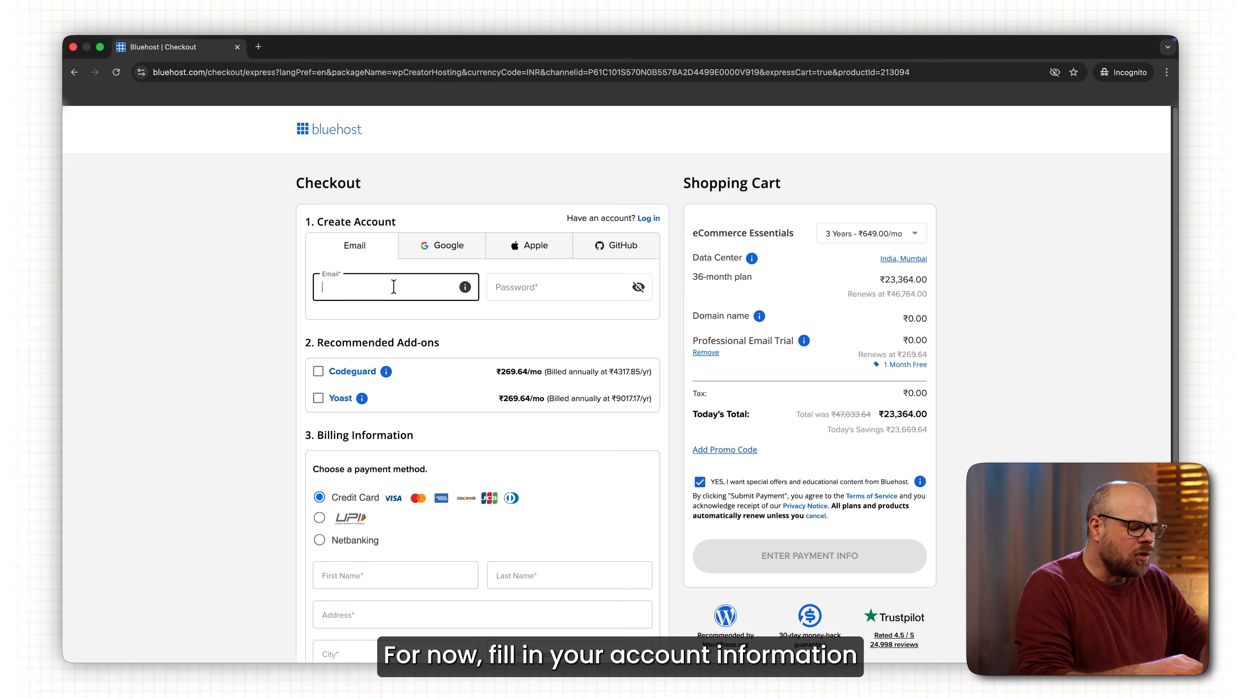
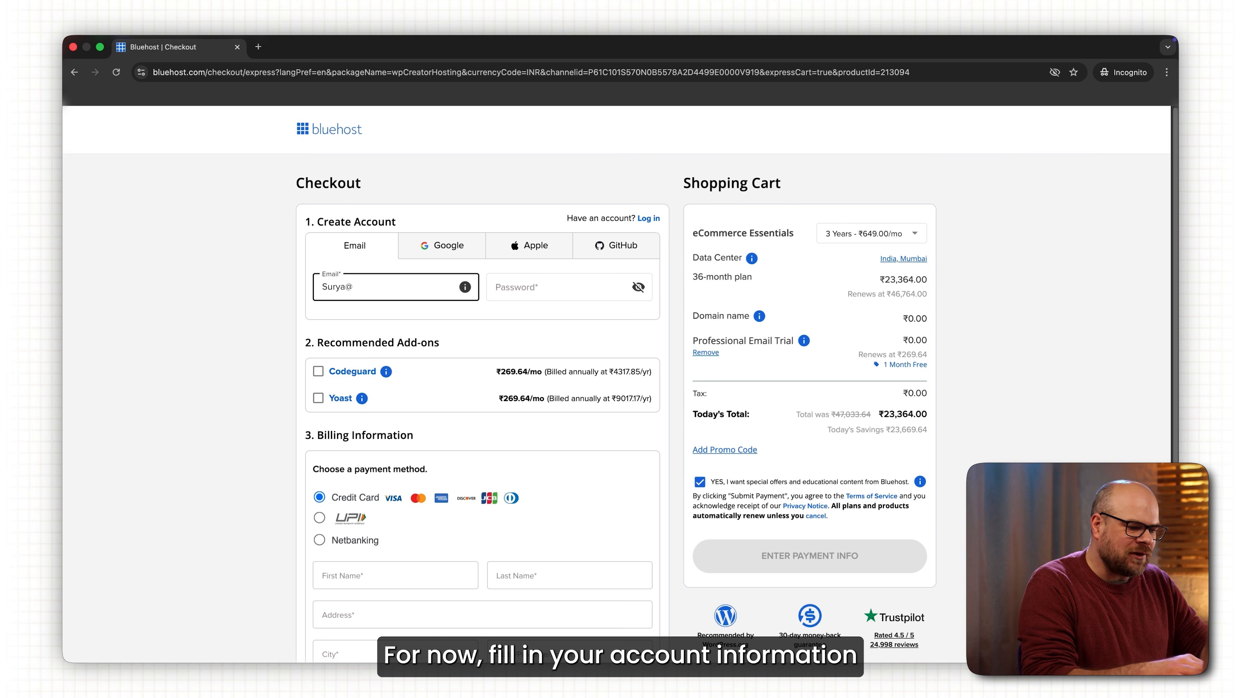
left_click(517, 286)
type("•••")
Fill the billing address with 'bangalore', accepting the suggested city and state.
scroll(423, 379, "down", 1)
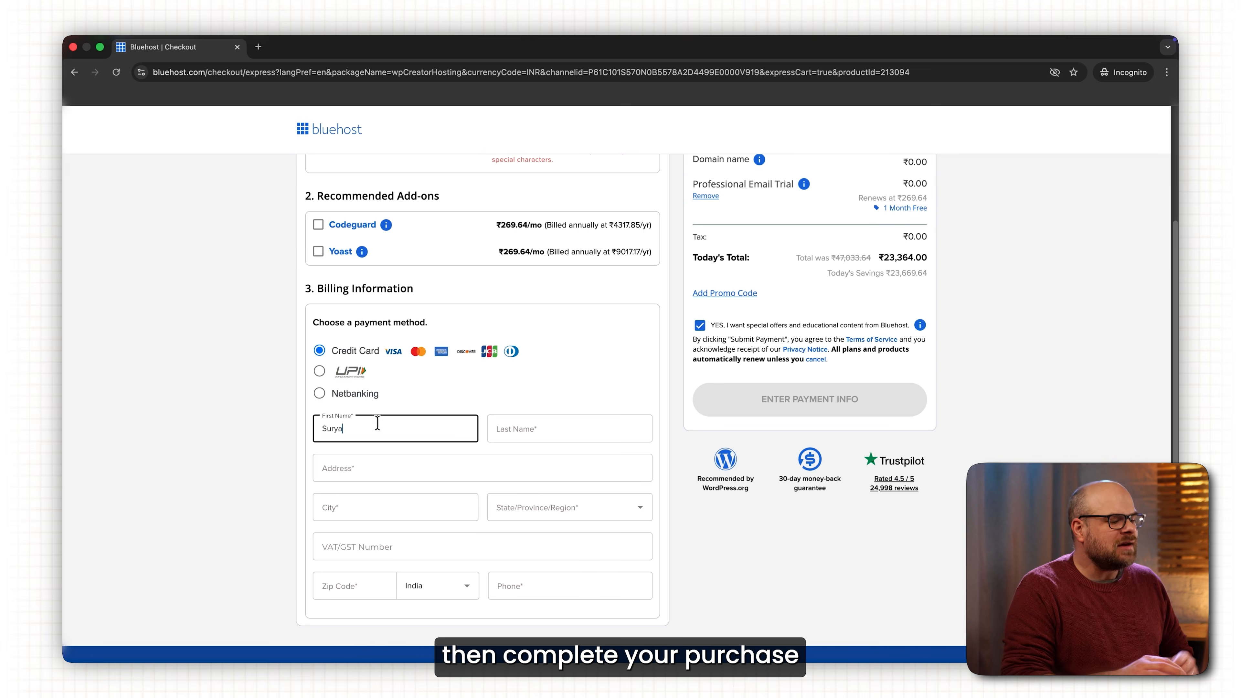
left_click(375, 468)
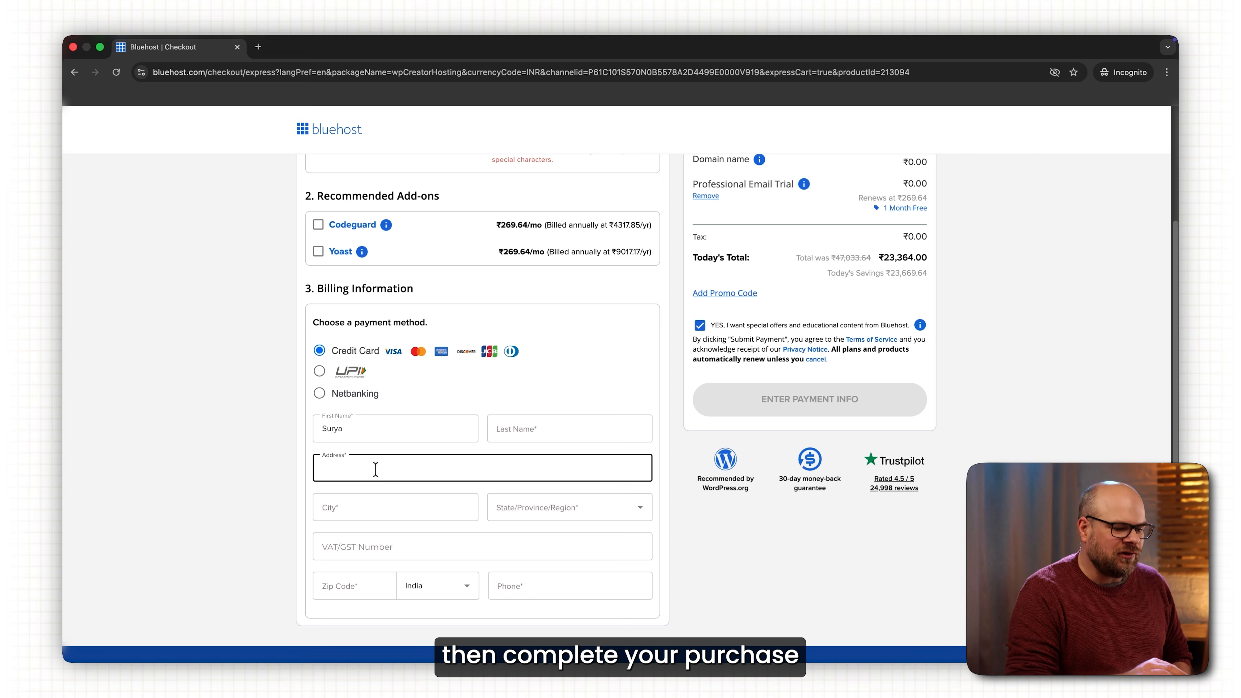
type("bangalore")
left_click(471, 503)
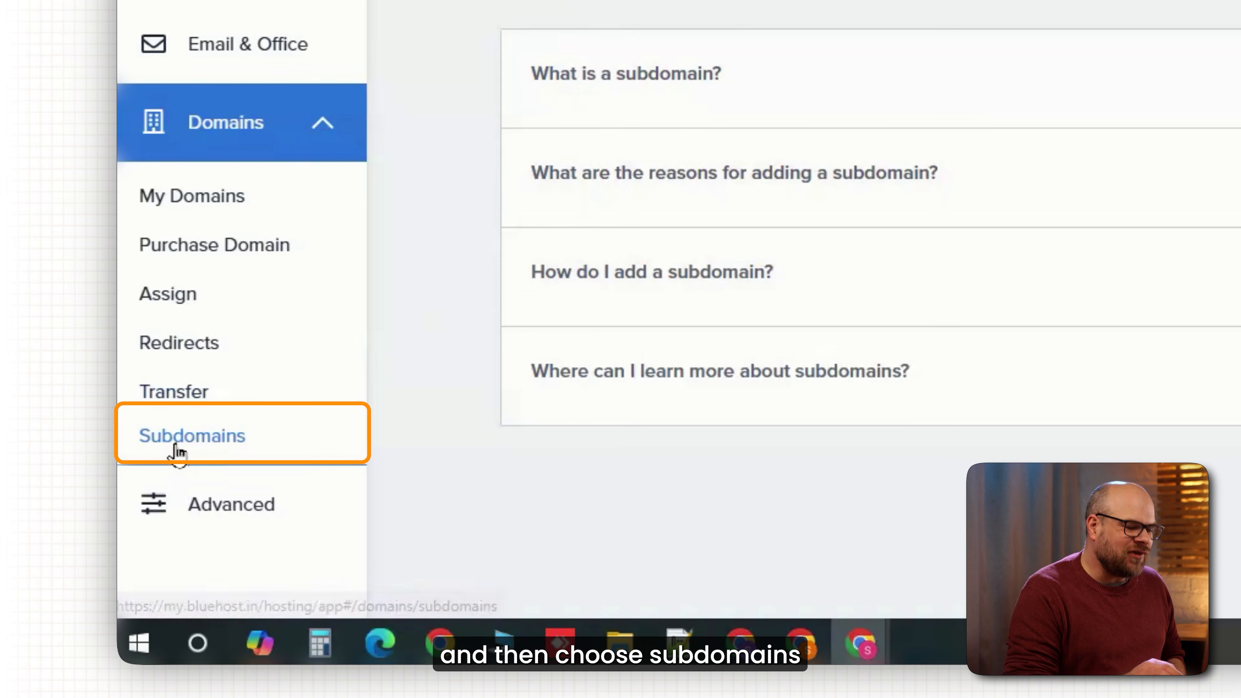
Create subdomain 'gymfit' on wp-dev.co with home folder 'gymfit'.
left_click(176, 453)
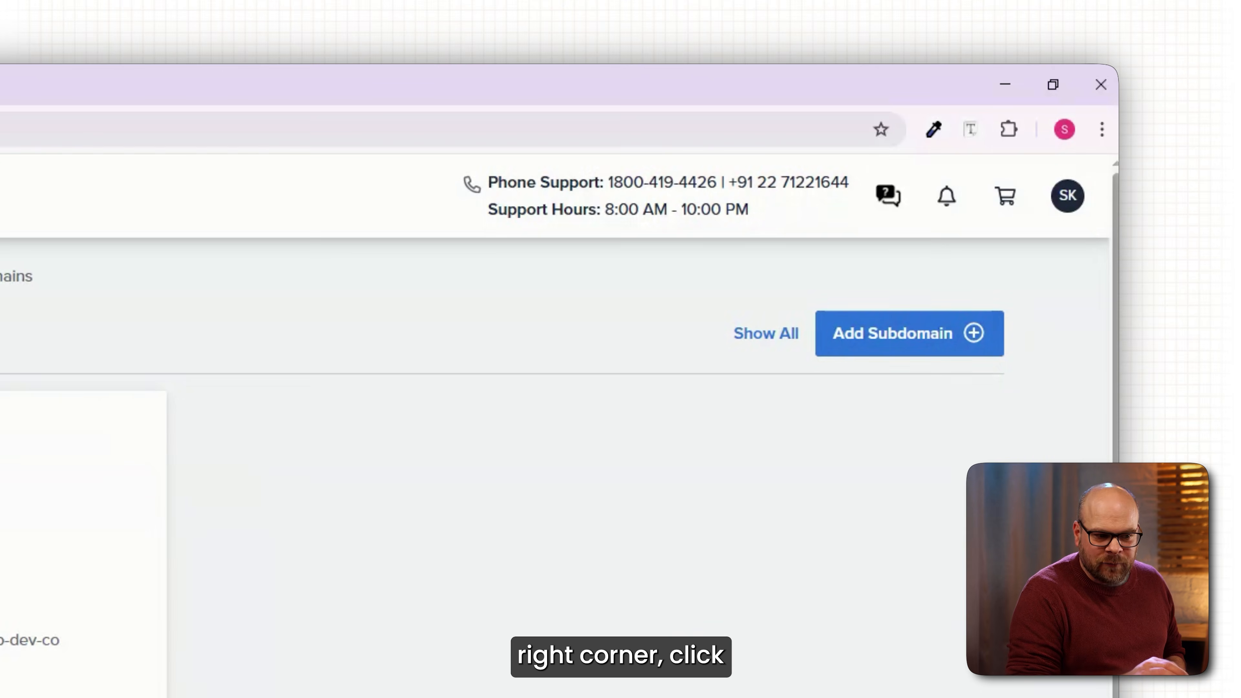
left_click(875, 357)
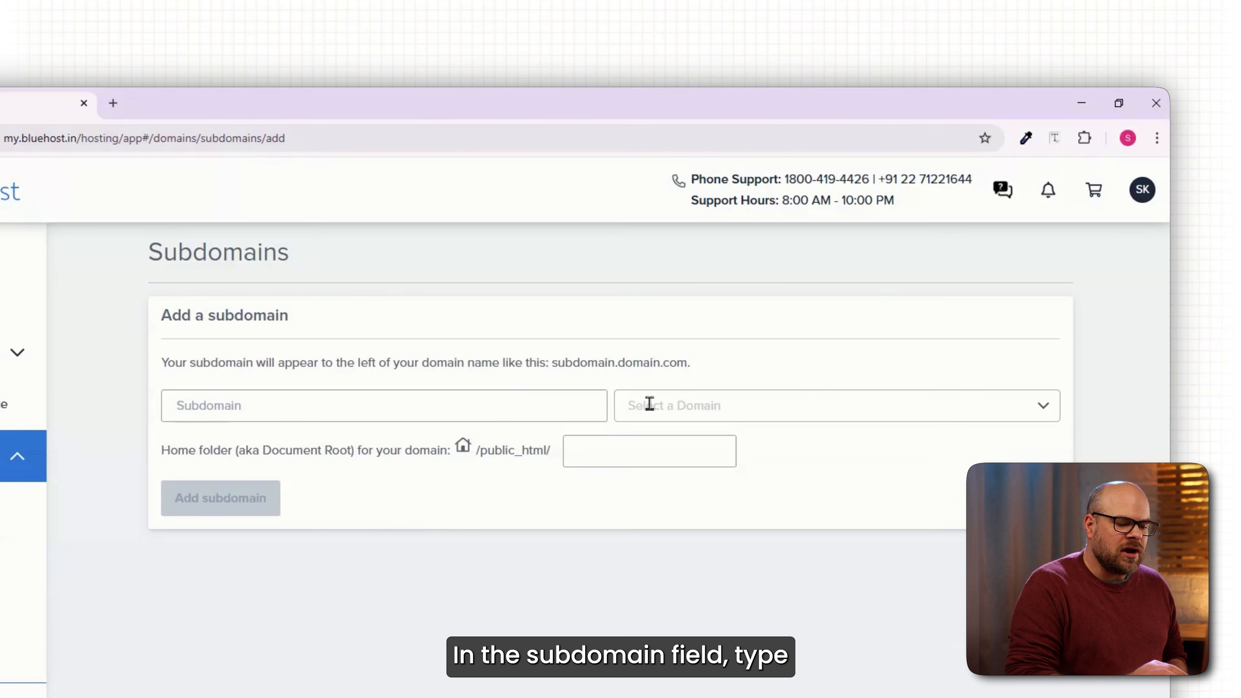
left_click(568, 405)
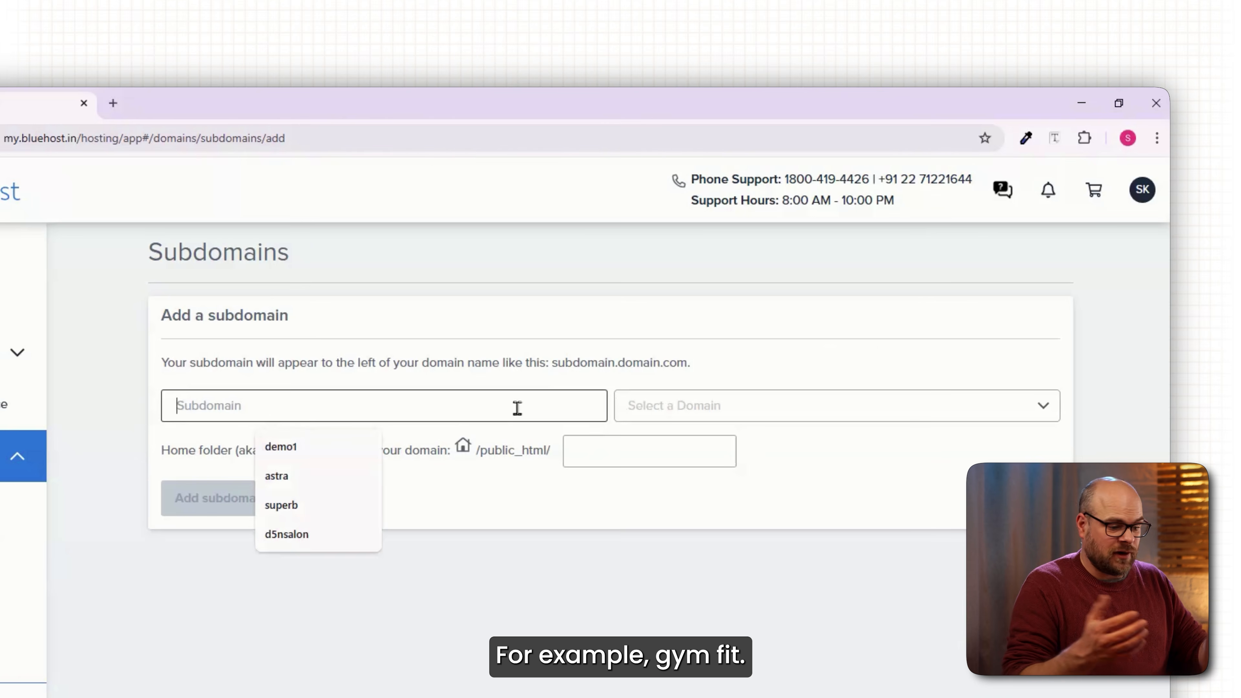
type("gymfit")
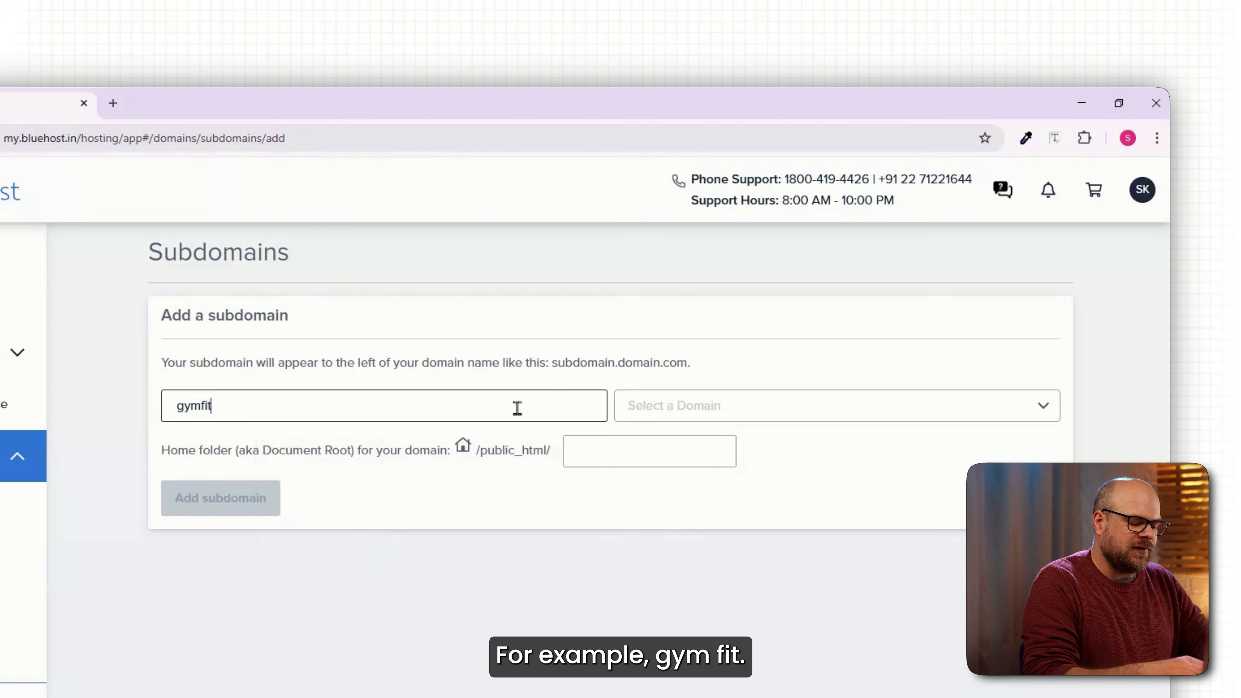
left_click(704, 408)
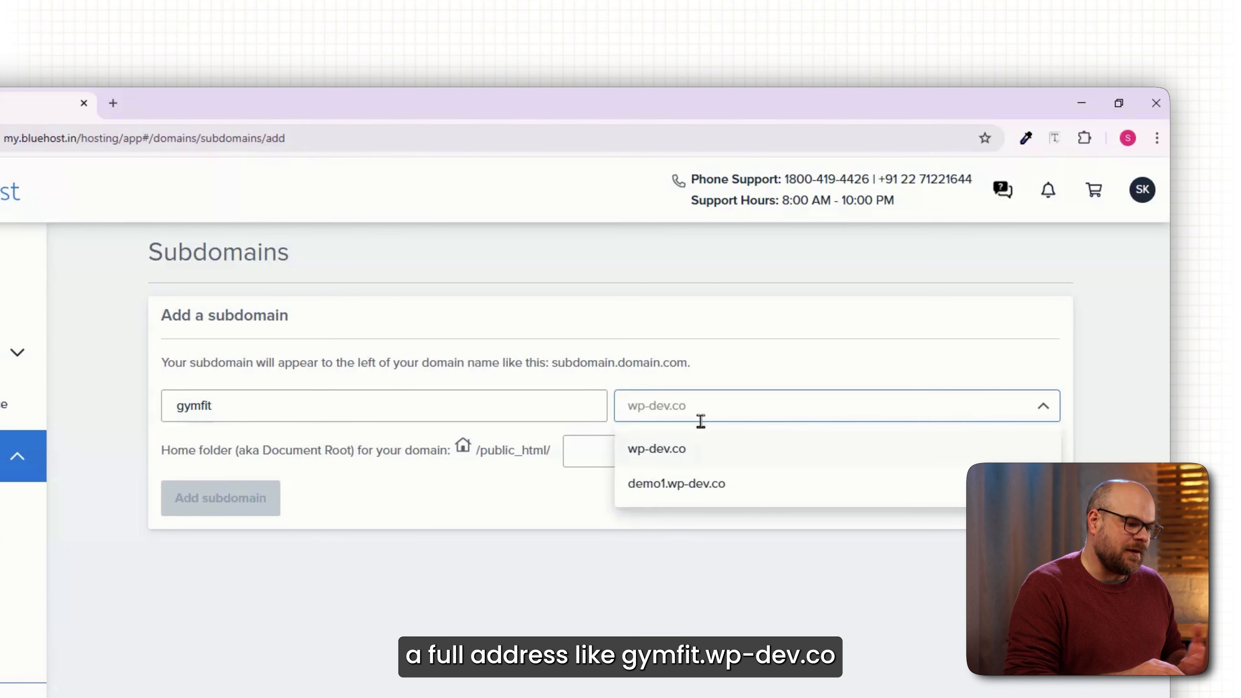
left_click(695, 451)
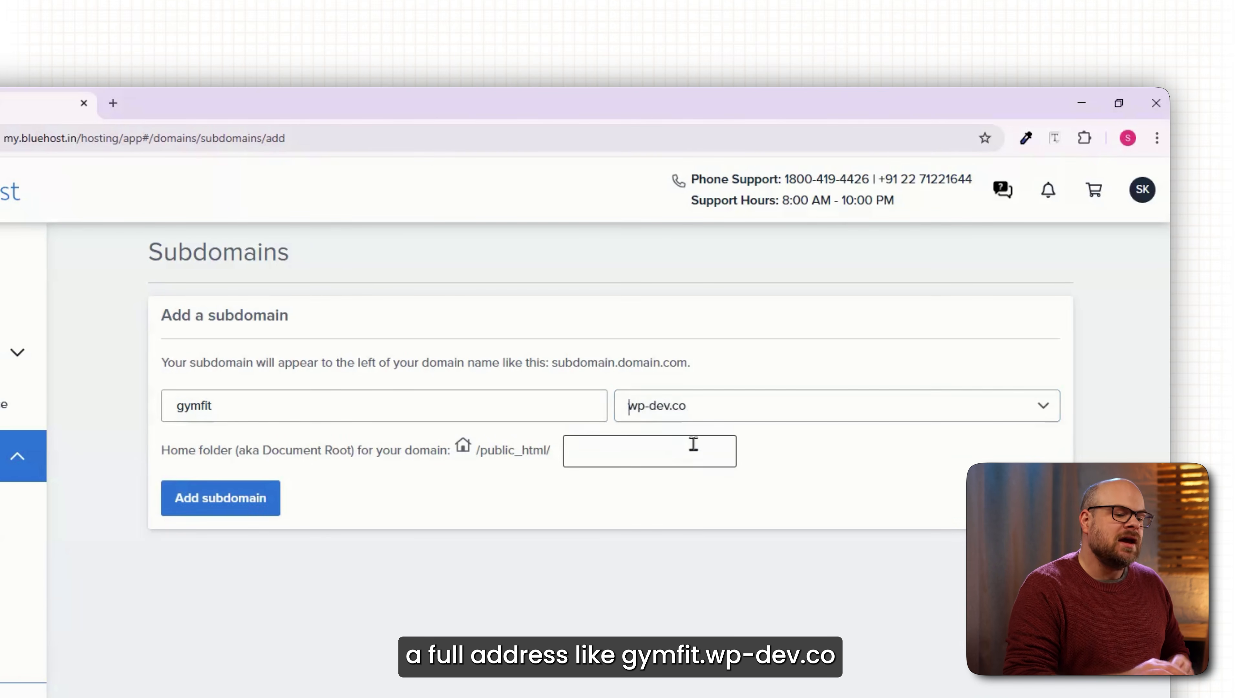
left_click(597, 458)
type("gymfit")
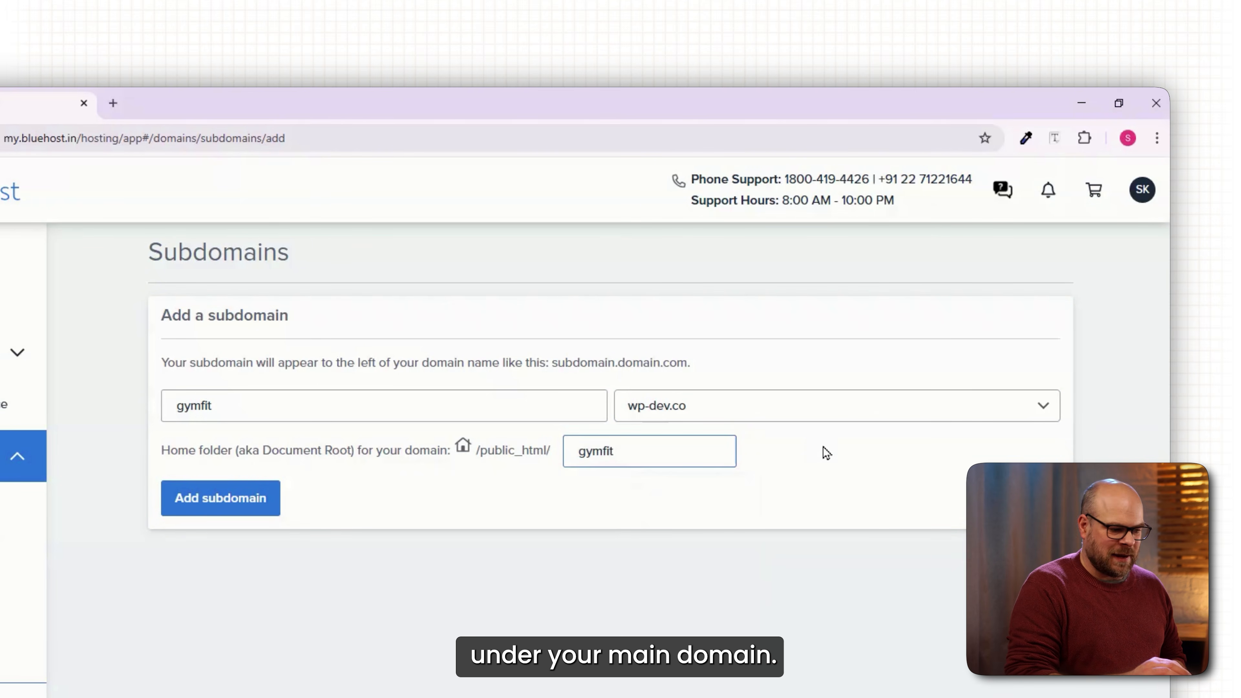
left_click(248, 507)
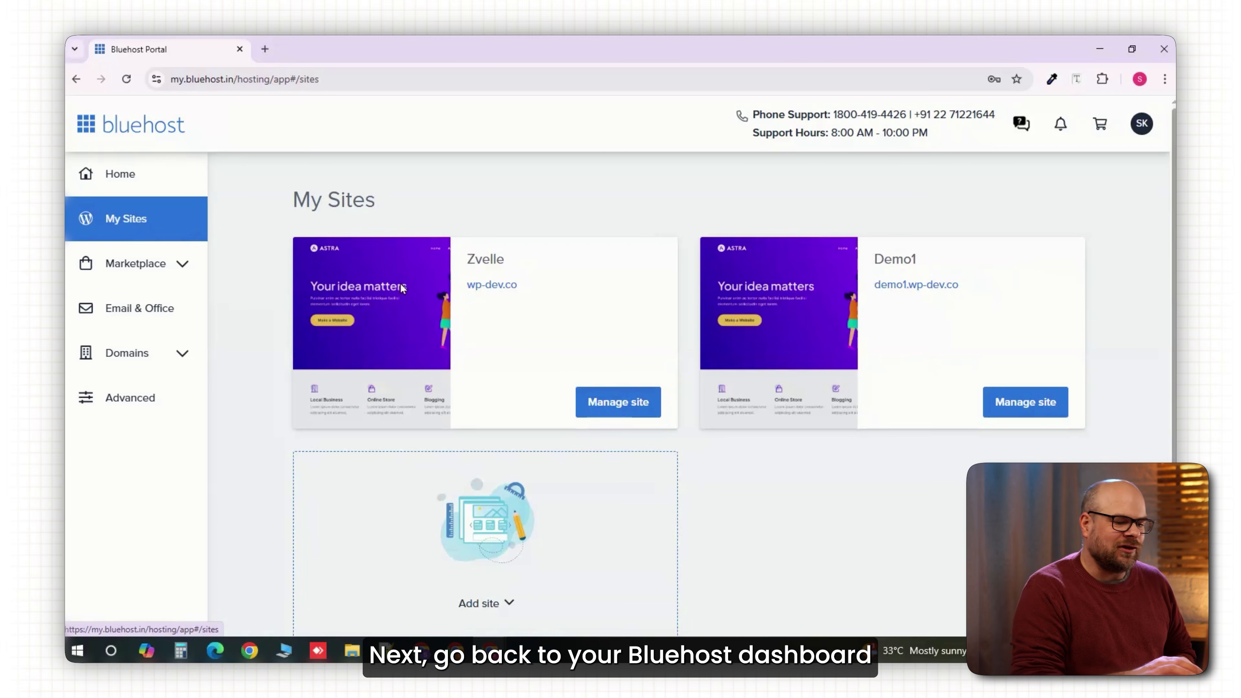
Start a new WordPress site named 'GymFit' with tagline 'Train Hard. Stay Fit.'.
scroll(416, 504, "down", 1)
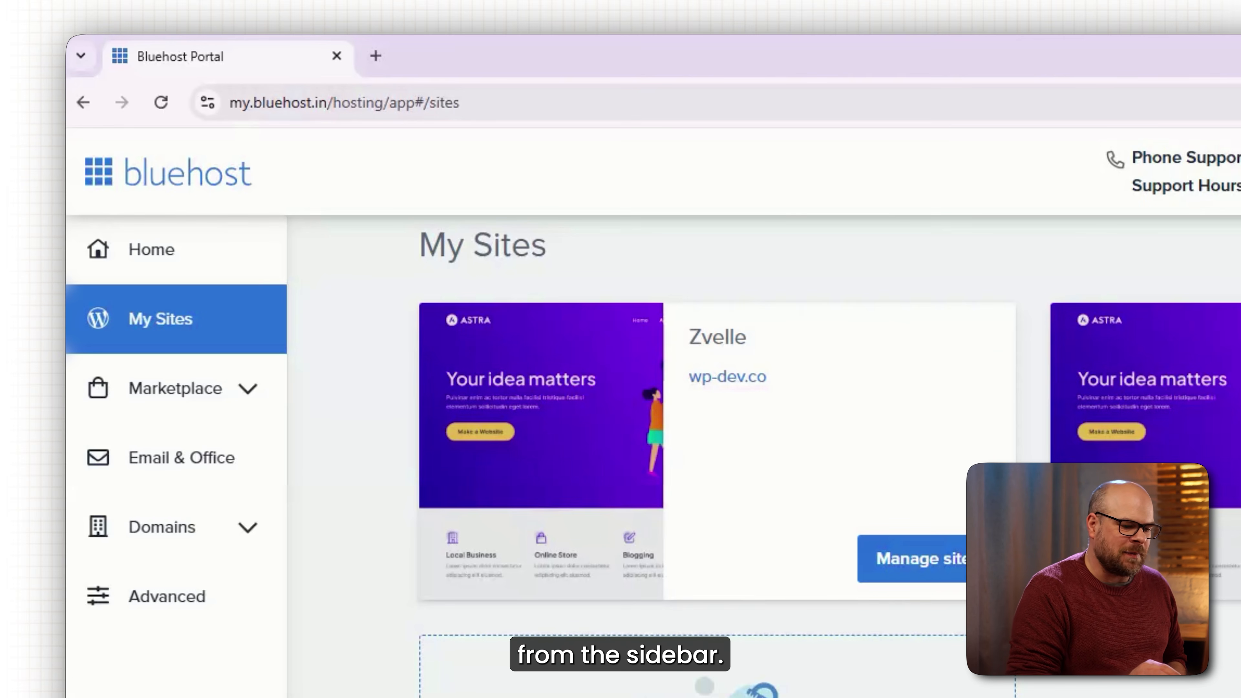
left_click(651, 529)
left_click(650, 418)
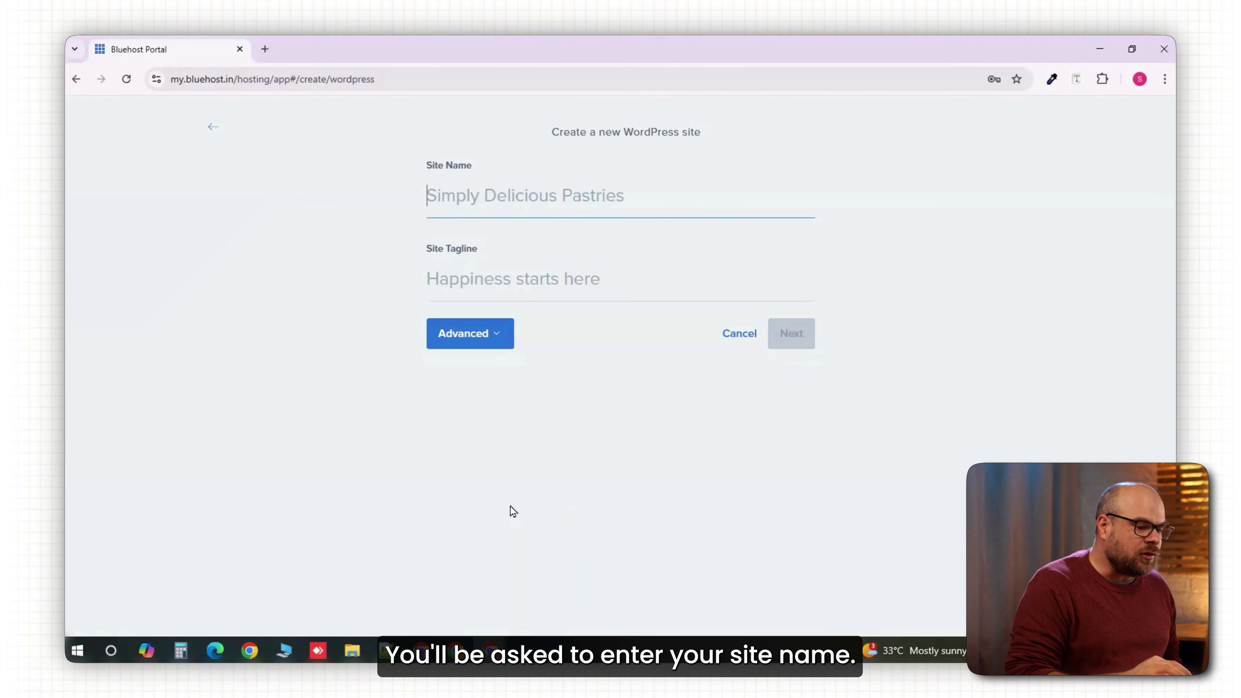
type("GymFit")
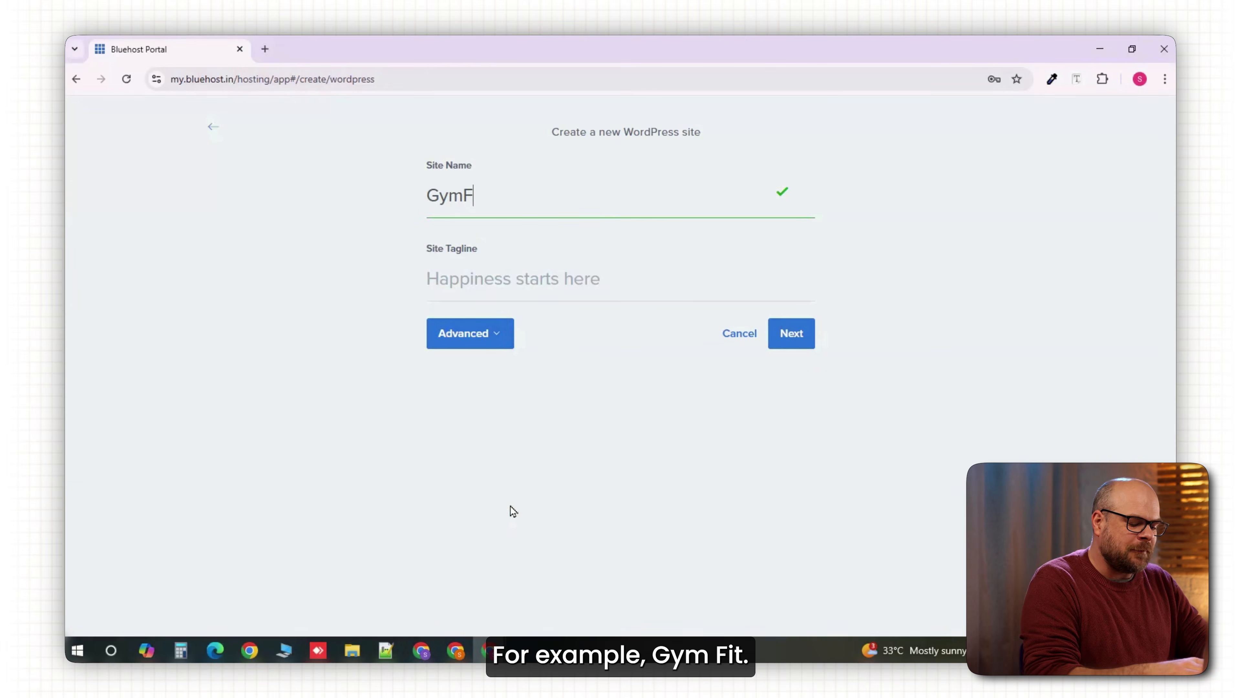
left_click(568, 279)
type("Train Hard. Stay Fit.")
Fill in the admin e-mail, username 'admin' and password, then continue.
left_click(469, 334)
left_click(479, 412)
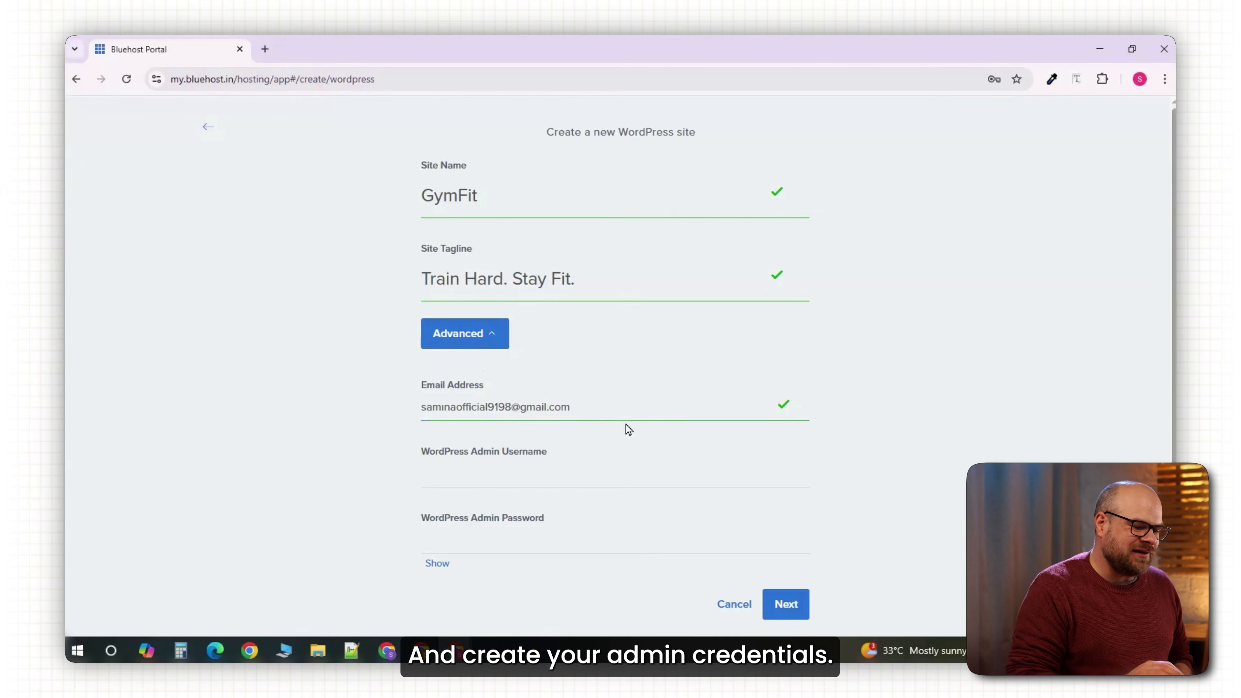
left_click(549, 478)
type("admin")
scroll(439, 416, "down", 3)
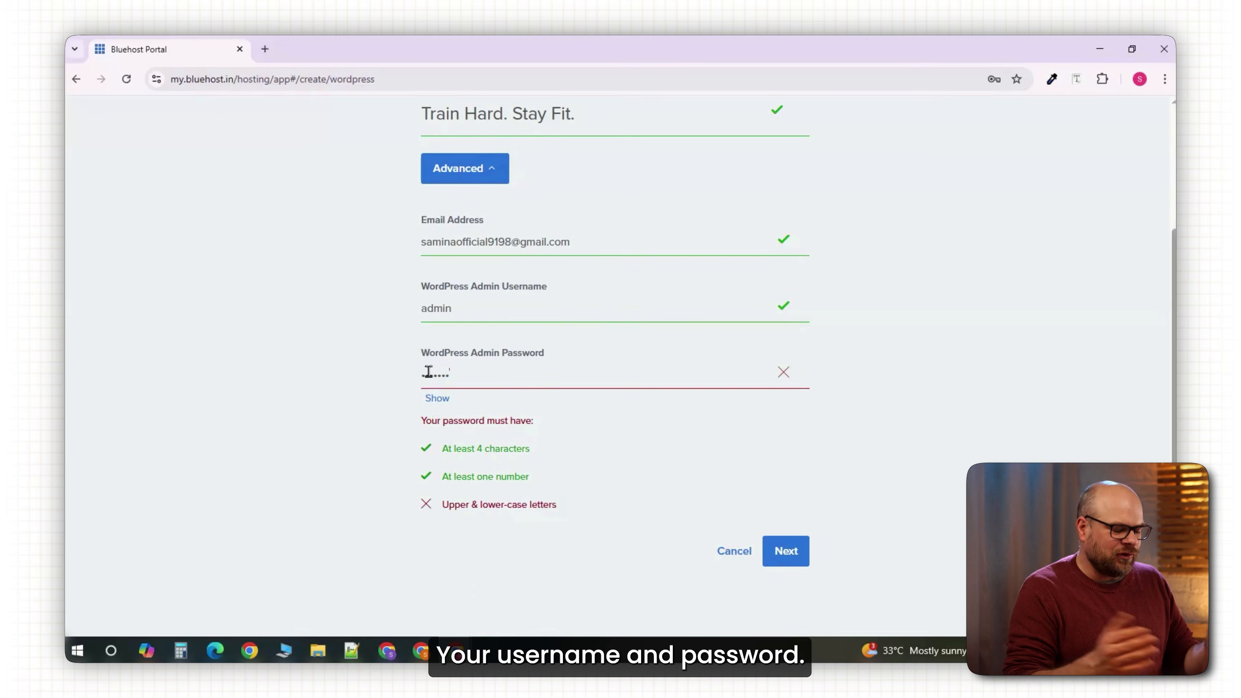
left_click(426, 373)
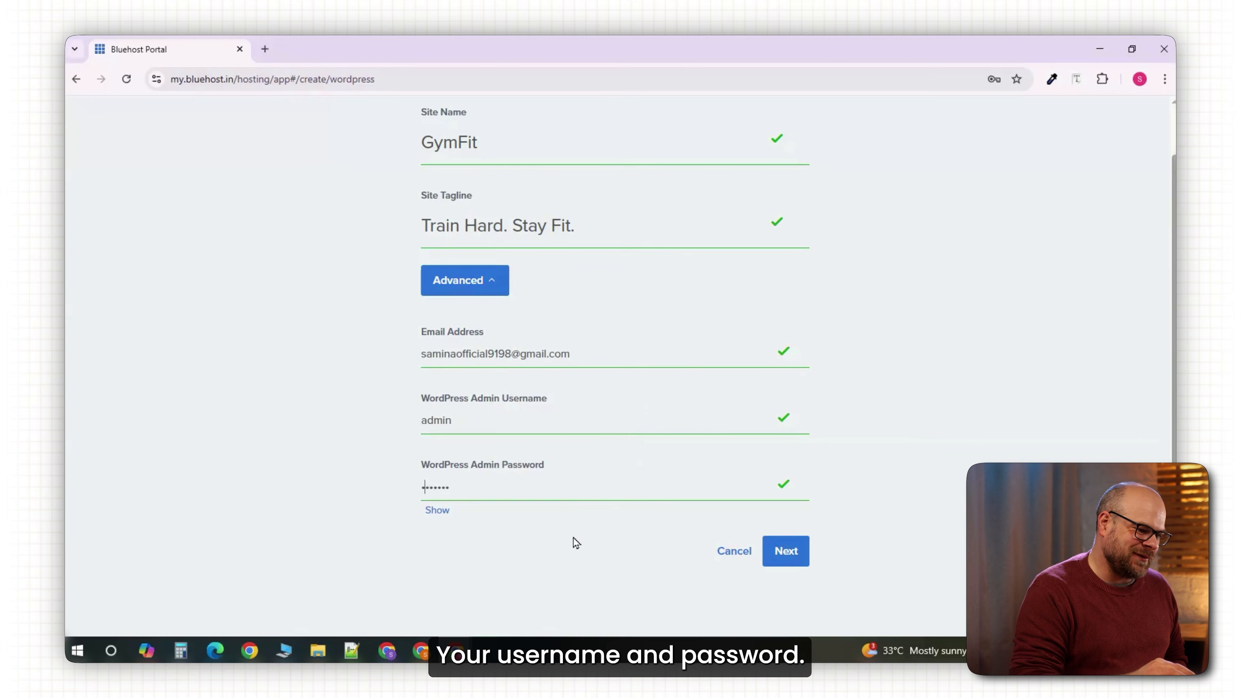
left_click(785, 551)
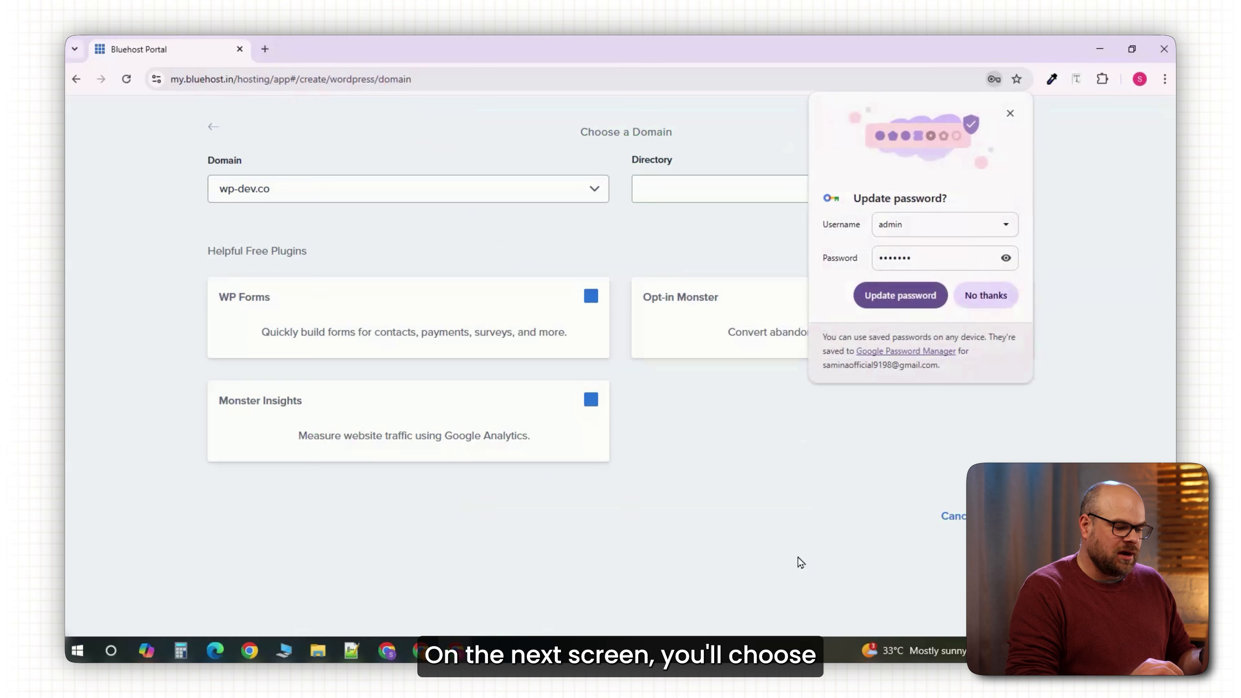
Install WordPress on gymfit.wp-dev.co in directory '/gymfit'.
left_click(1010, 114)
left_click(574, 192)
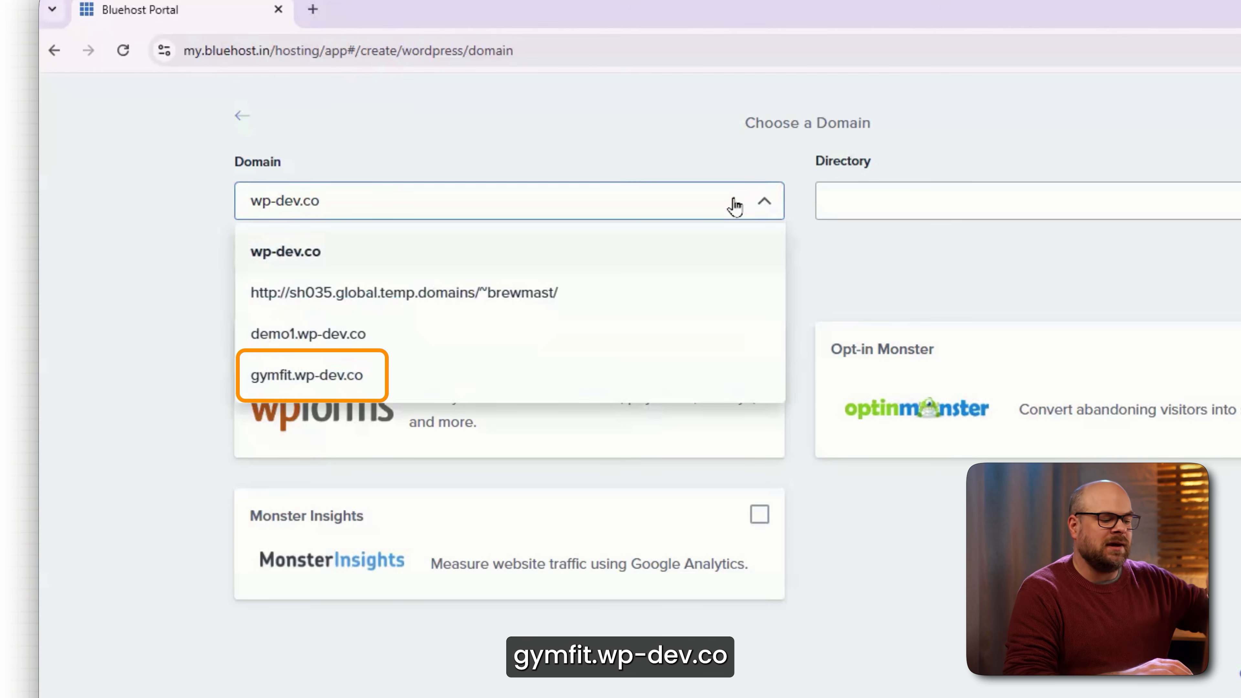
left_click(375, 387)
left_click(956, 201)
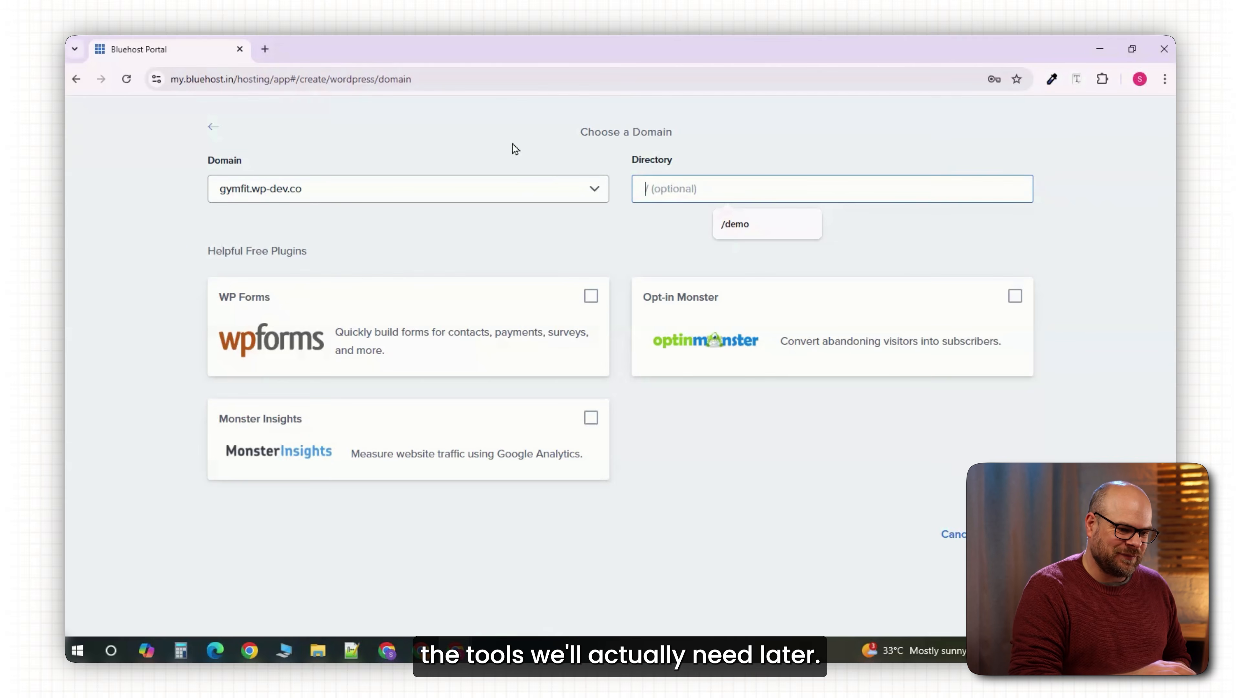
type("/gymfit")
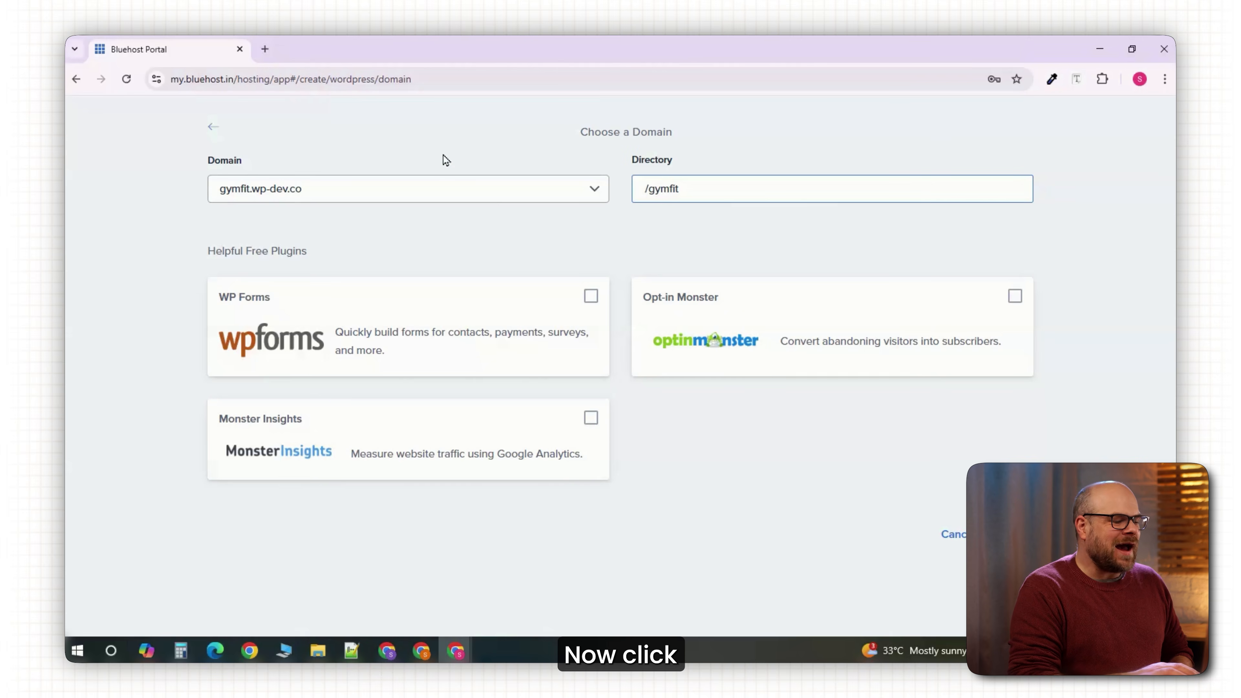
left_click(1007, 535)
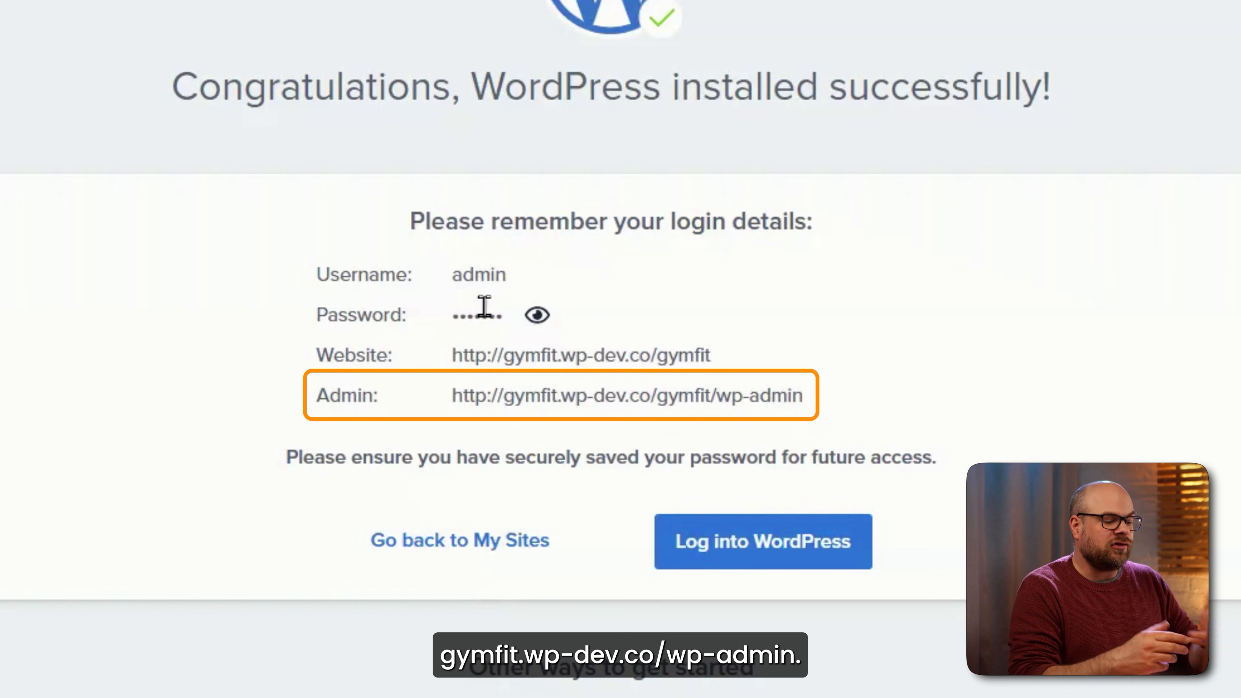
Log into the GymFit WordPress admin and scroll through its dashboard.
left_click(713, 562)
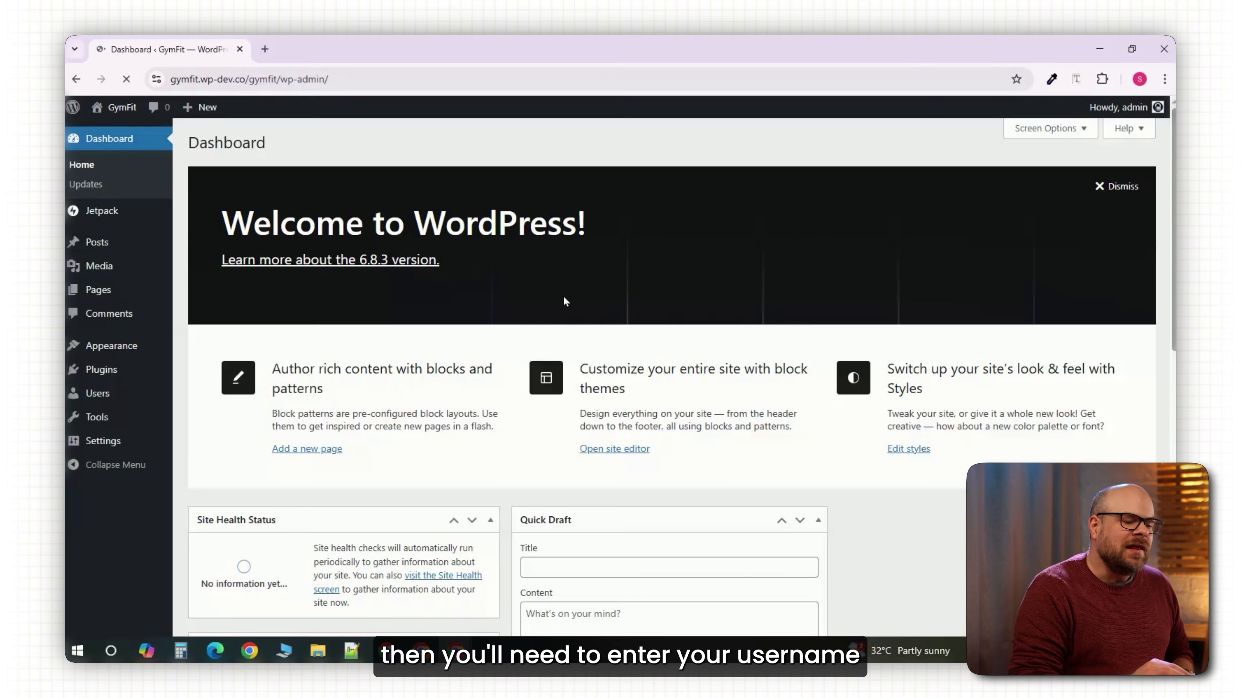
scroll(663, 341, "down", 8)
scroll(662, 340, "down", 10)
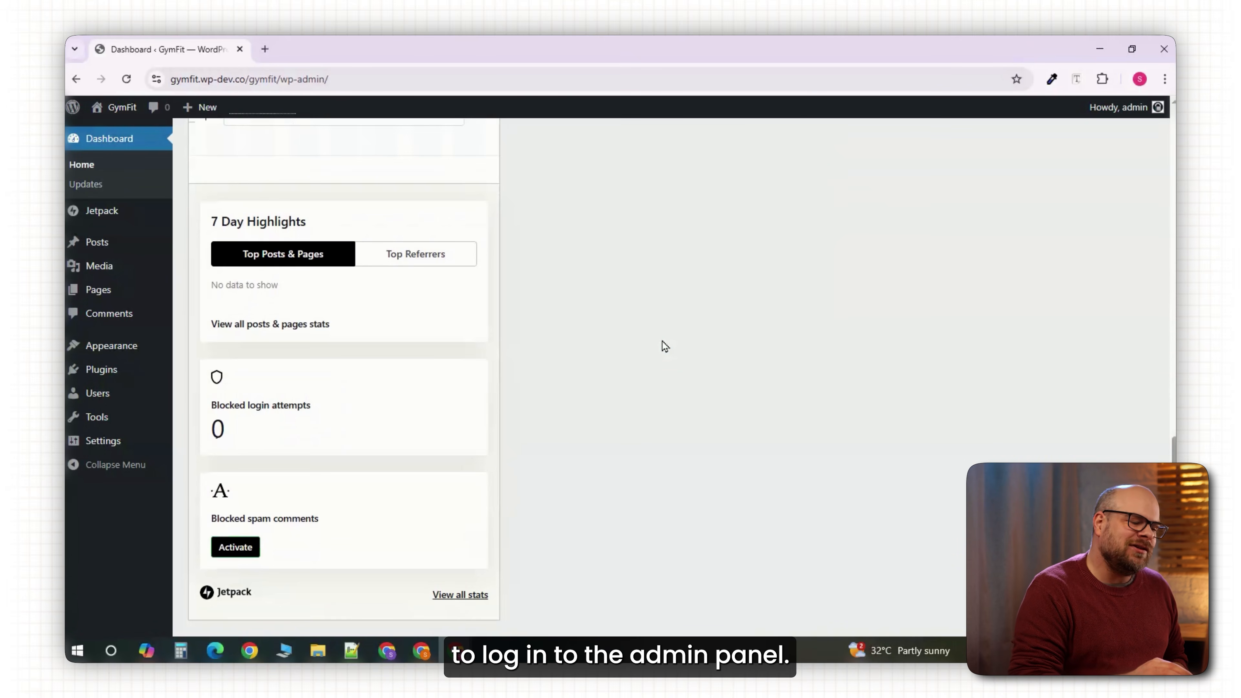
scroll(662, 341, "up", 12)
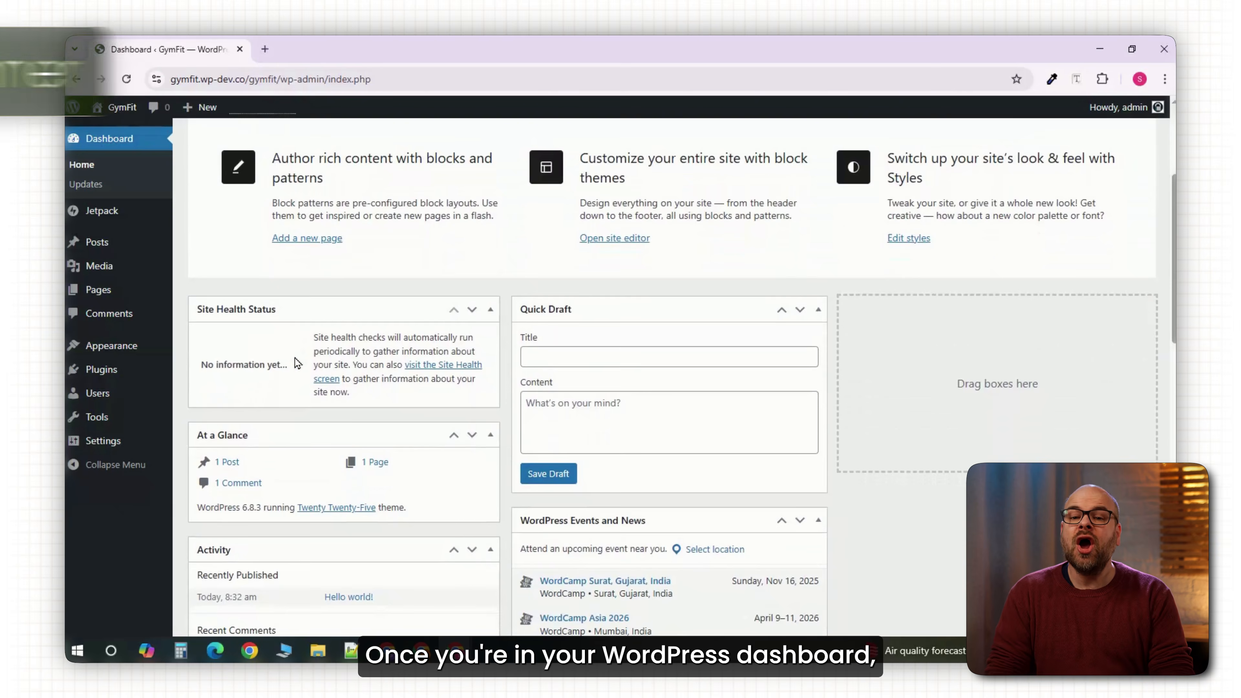
scroll(297, 362, "down", 8)
scroll(297, 362, "down", 4)
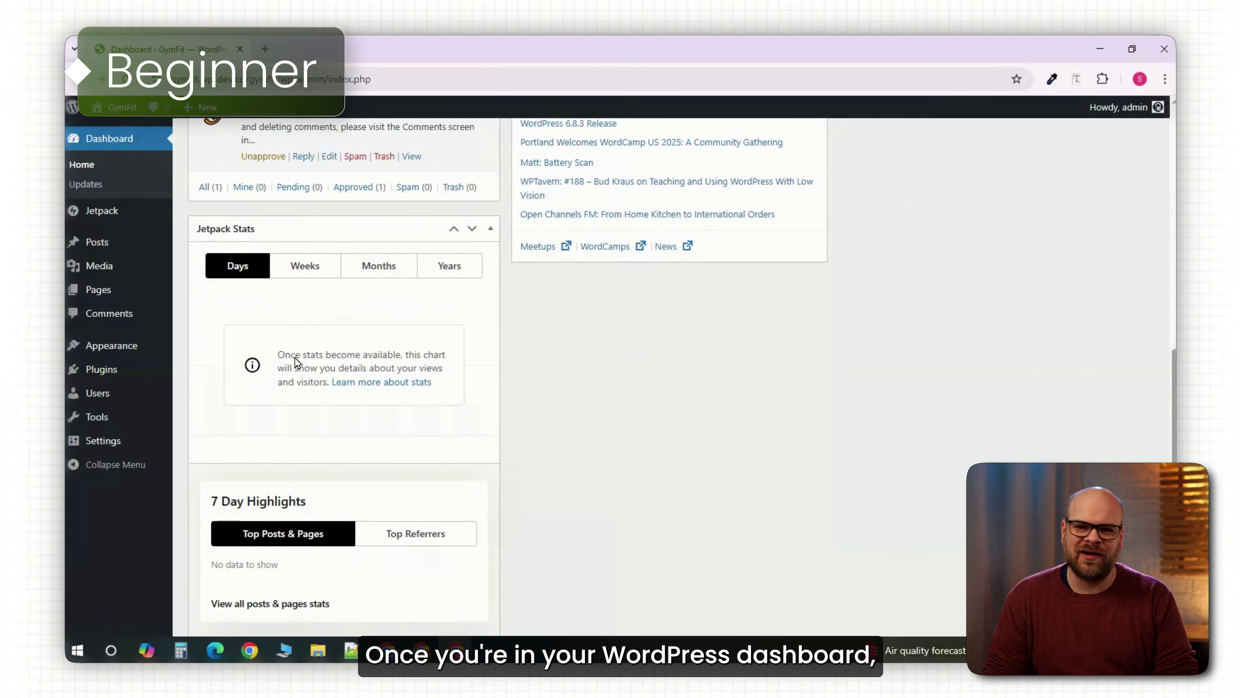
scroll(296, 354, "up", 1)
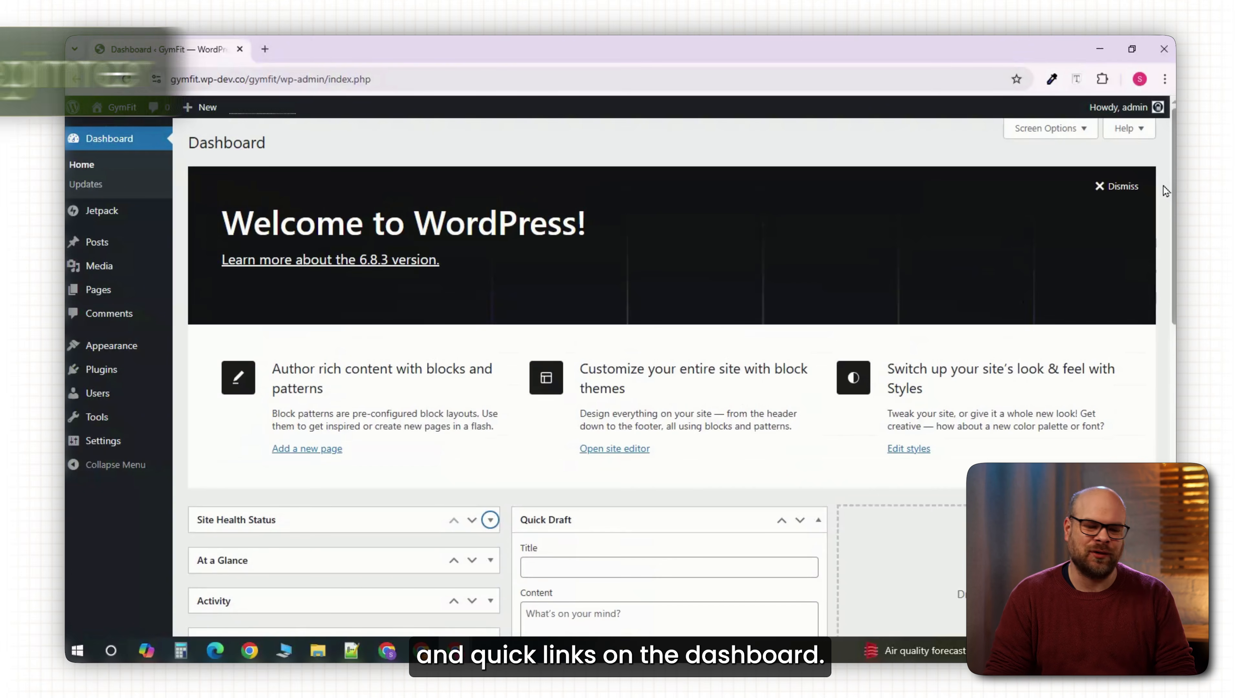
Dismiss the welcome panel and hide Jetpack Stats, Quick Draft and Events and News.
left_click(1137, 187)
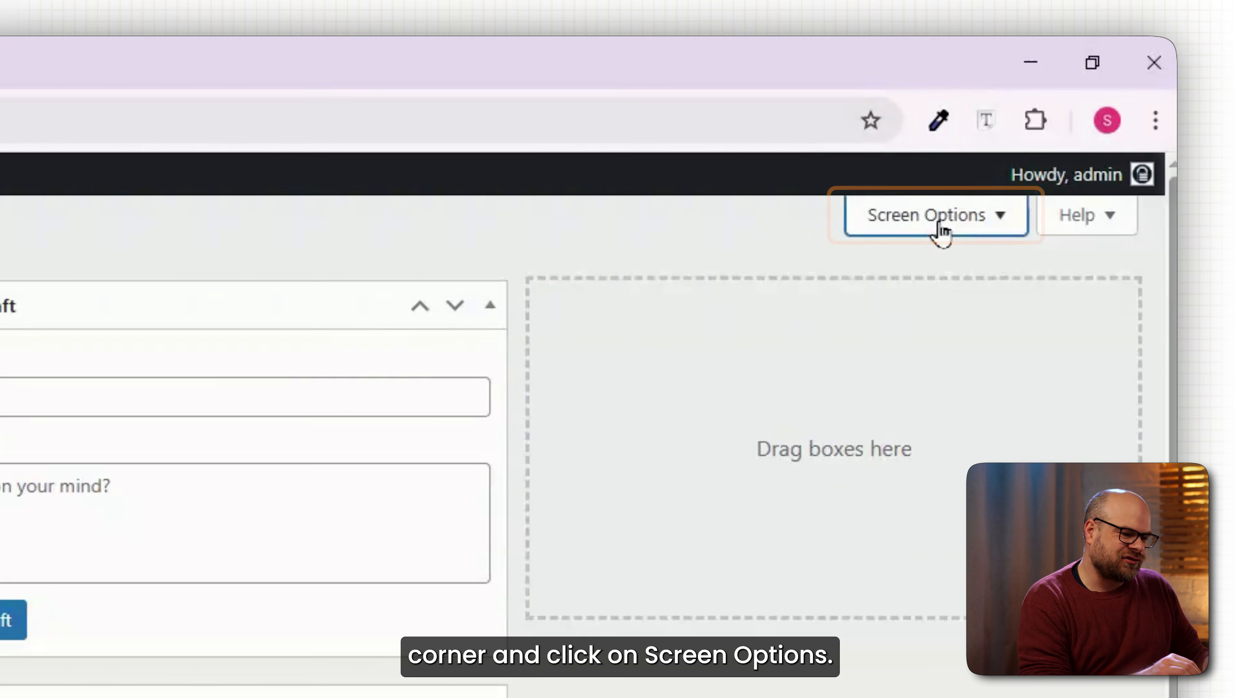
left_click(941, 233)
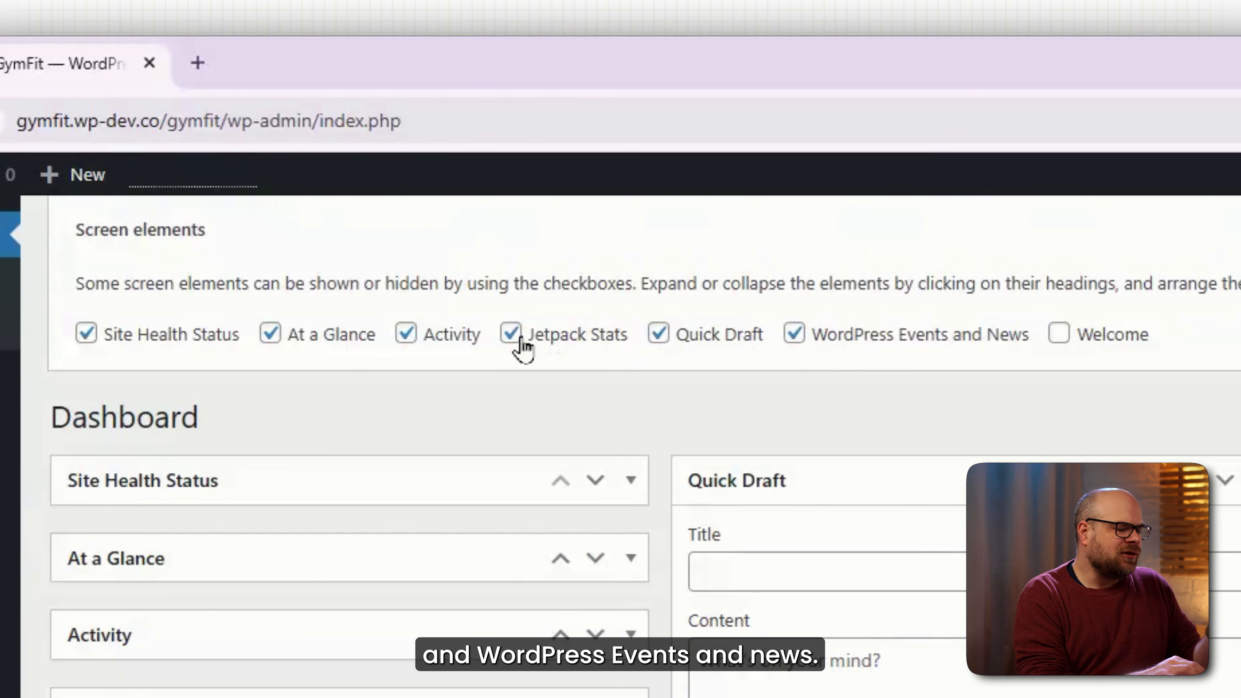
left_click(511, 334)
left_click(658, 334)
left_click(794, 334)
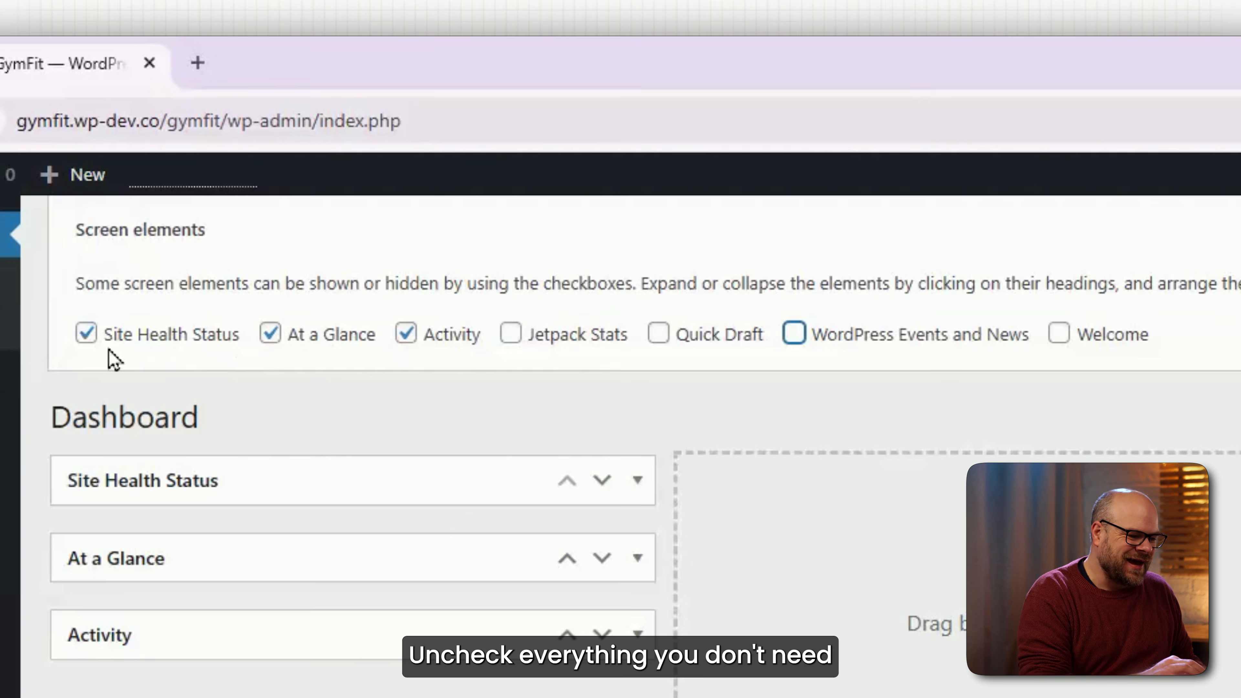
Move At a Glance to the second column and Activity to the third.
left_click_drag(235, 553, 728, 494)
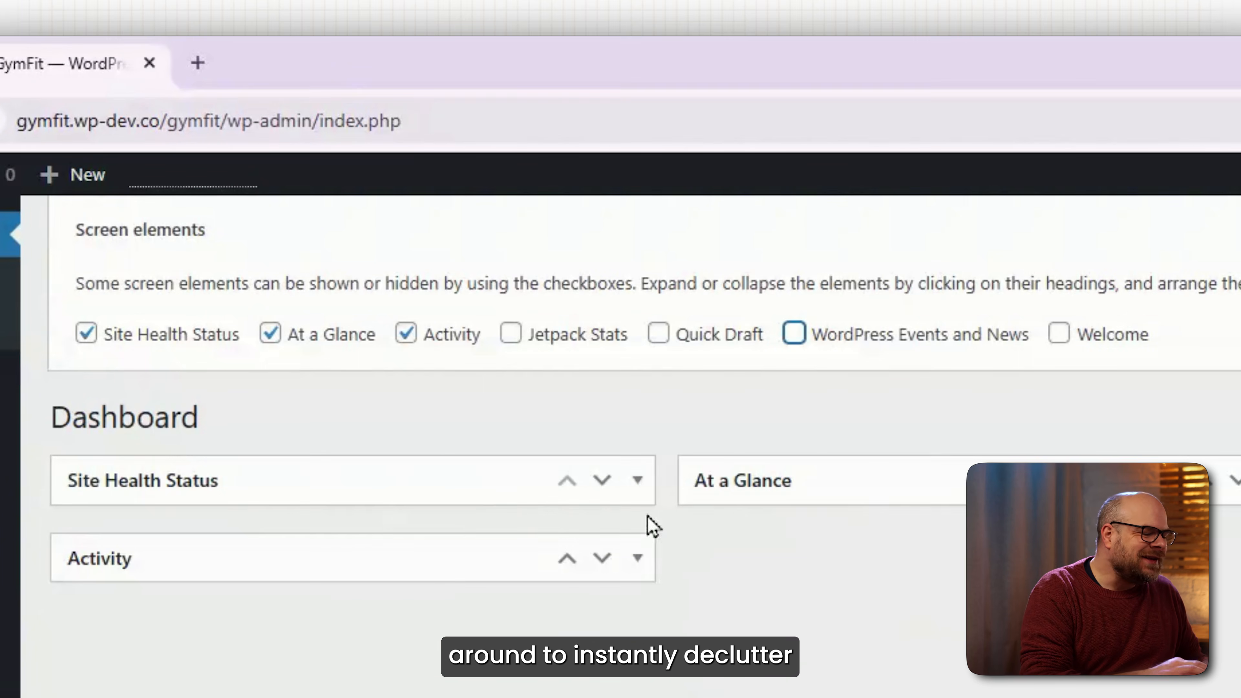
left_click_drag(334, 564, 978, 269)
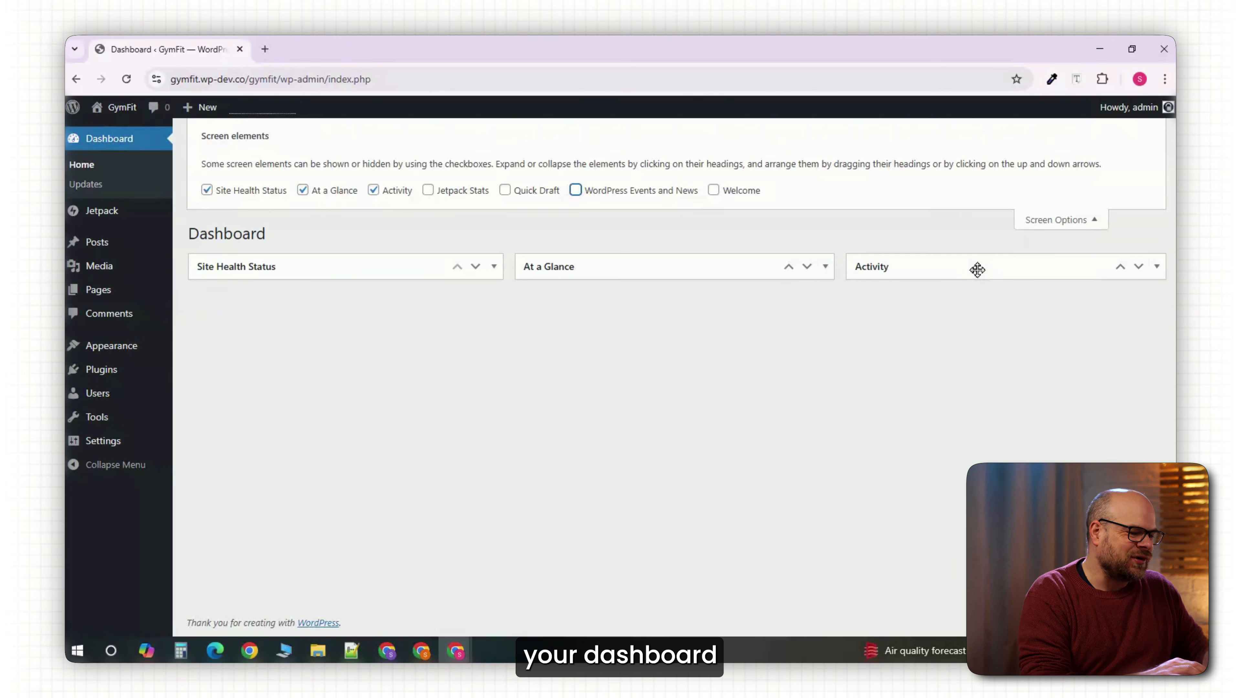
left_click(1061, 219)
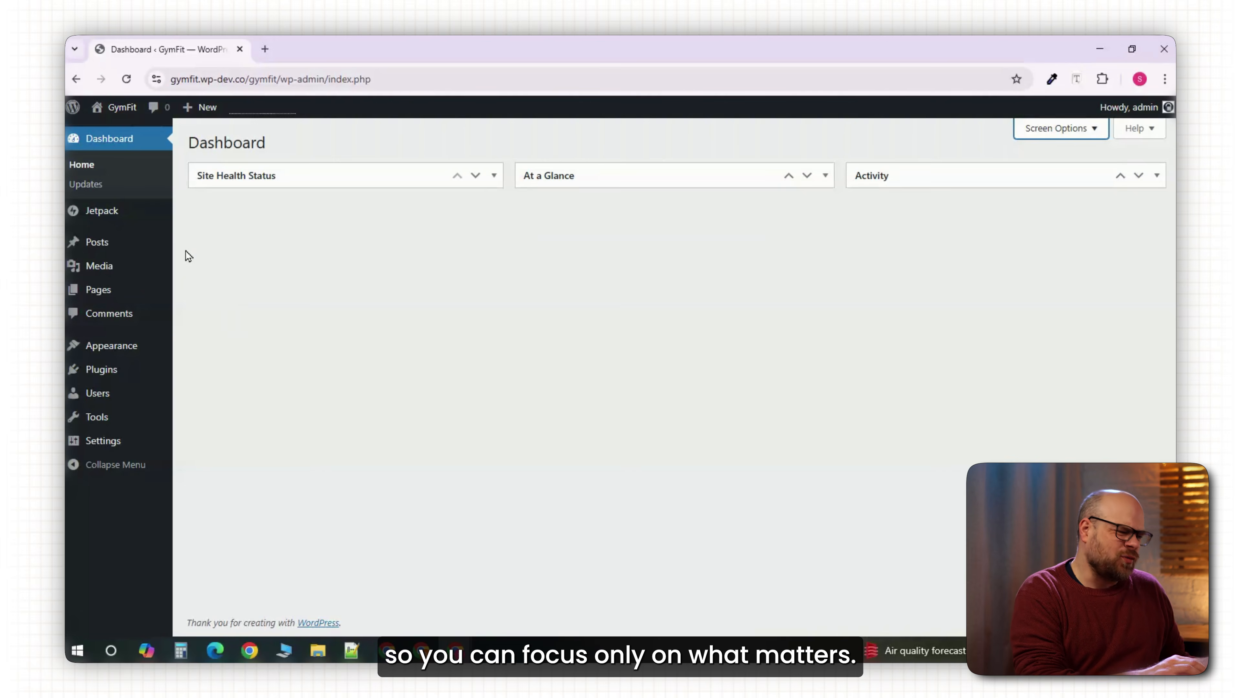
In General Settings, choose 'Gymfit logo new.png' as the site icon.
mouse_move(128, 442)
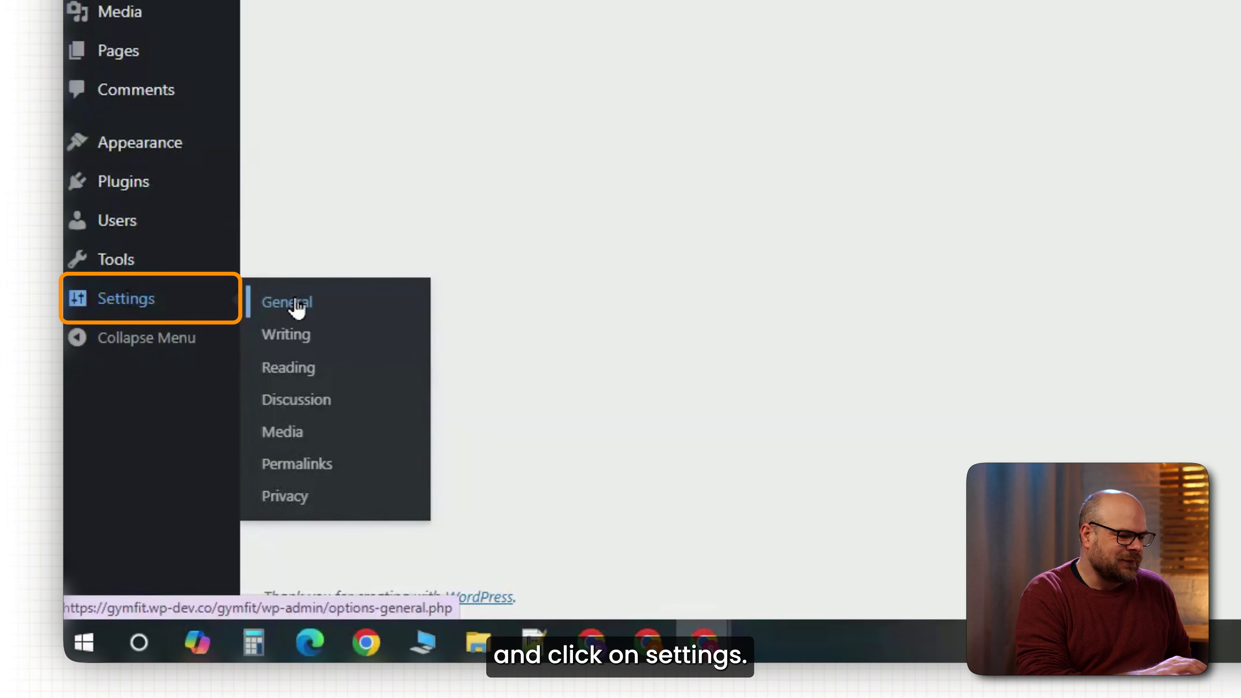
left_click(330, 305)
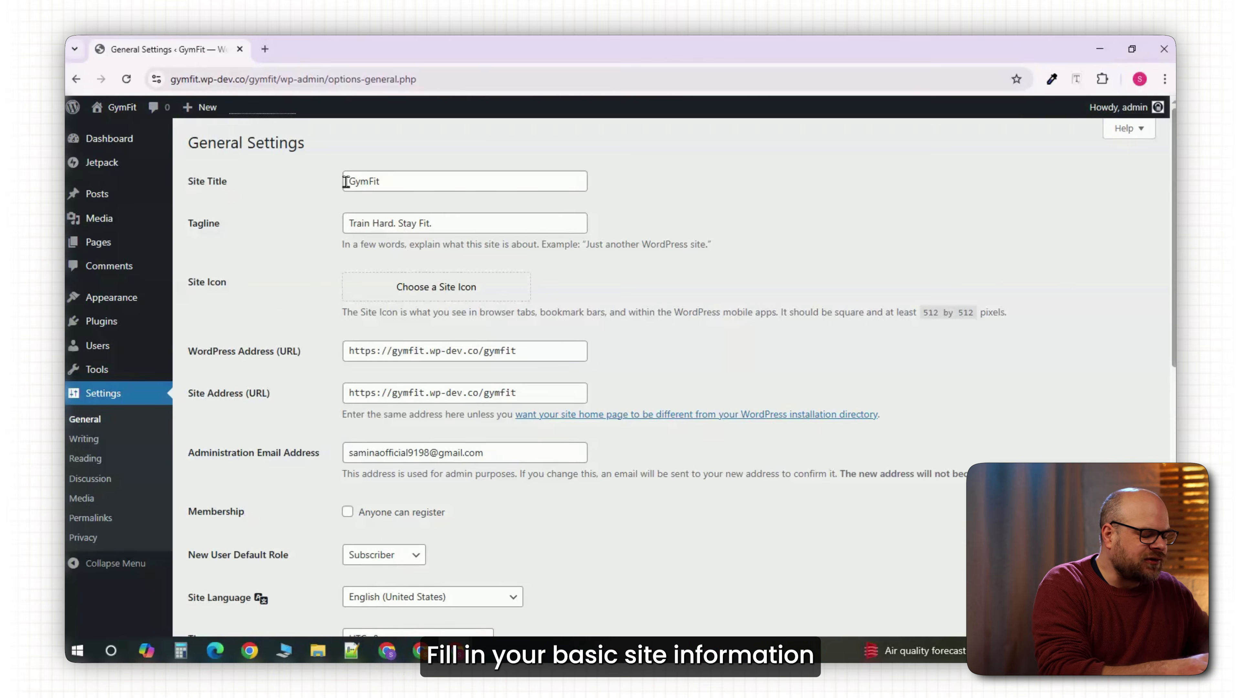
left_click_drag(449, 223, 337, 225)
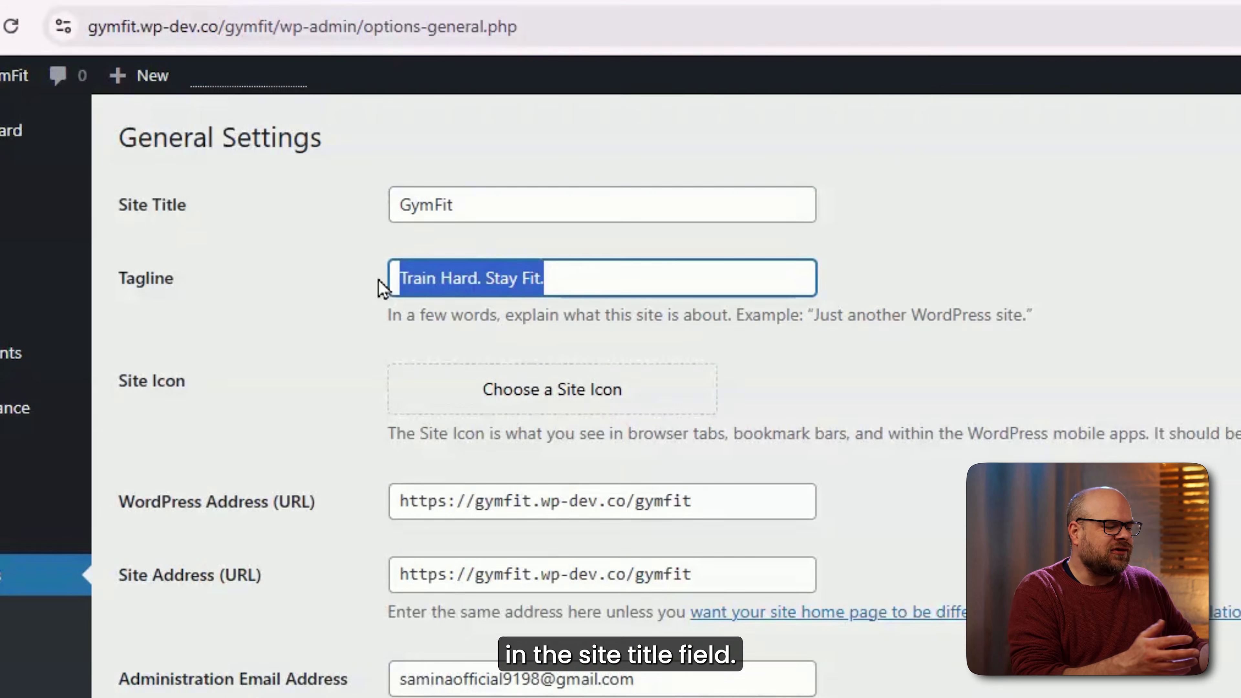
left_click(333, 225)
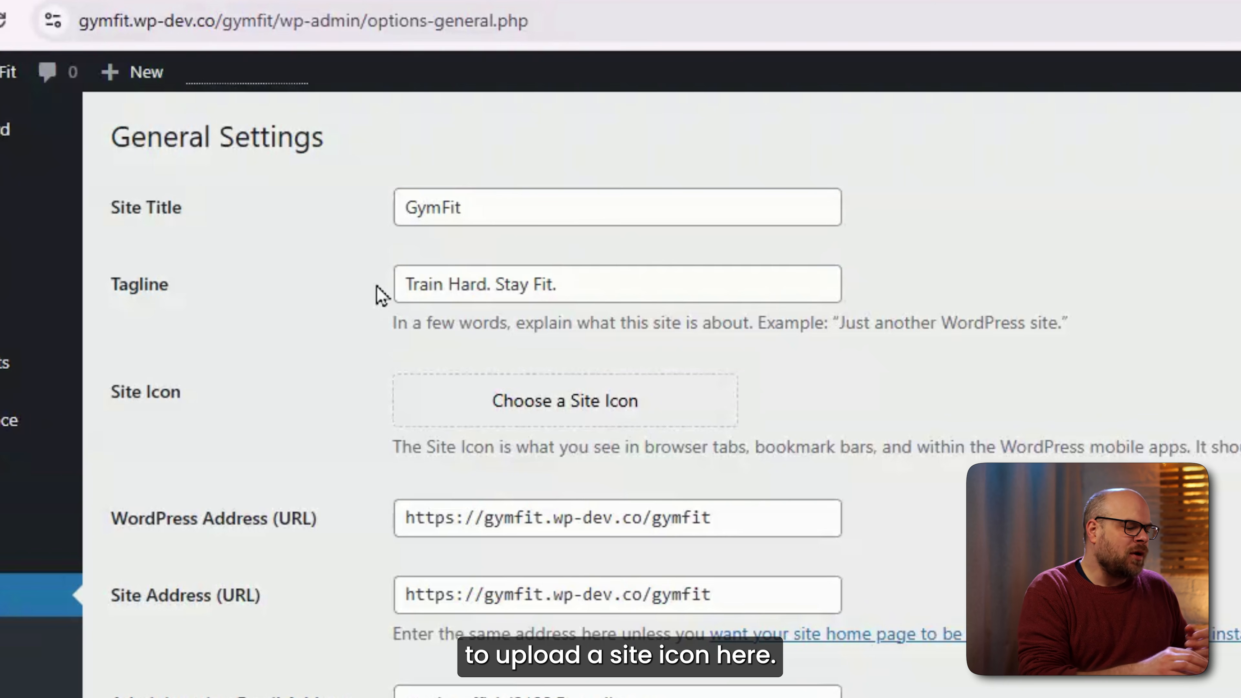
left_click(576, 415)
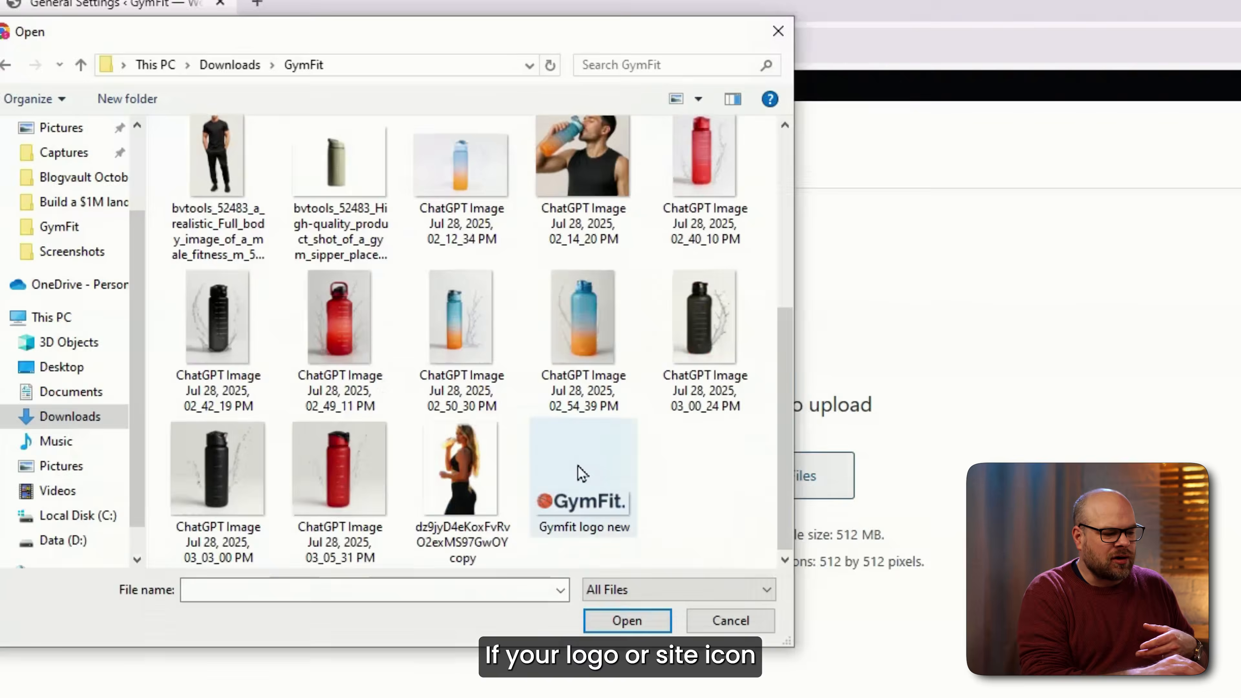
double_click(582, 473)
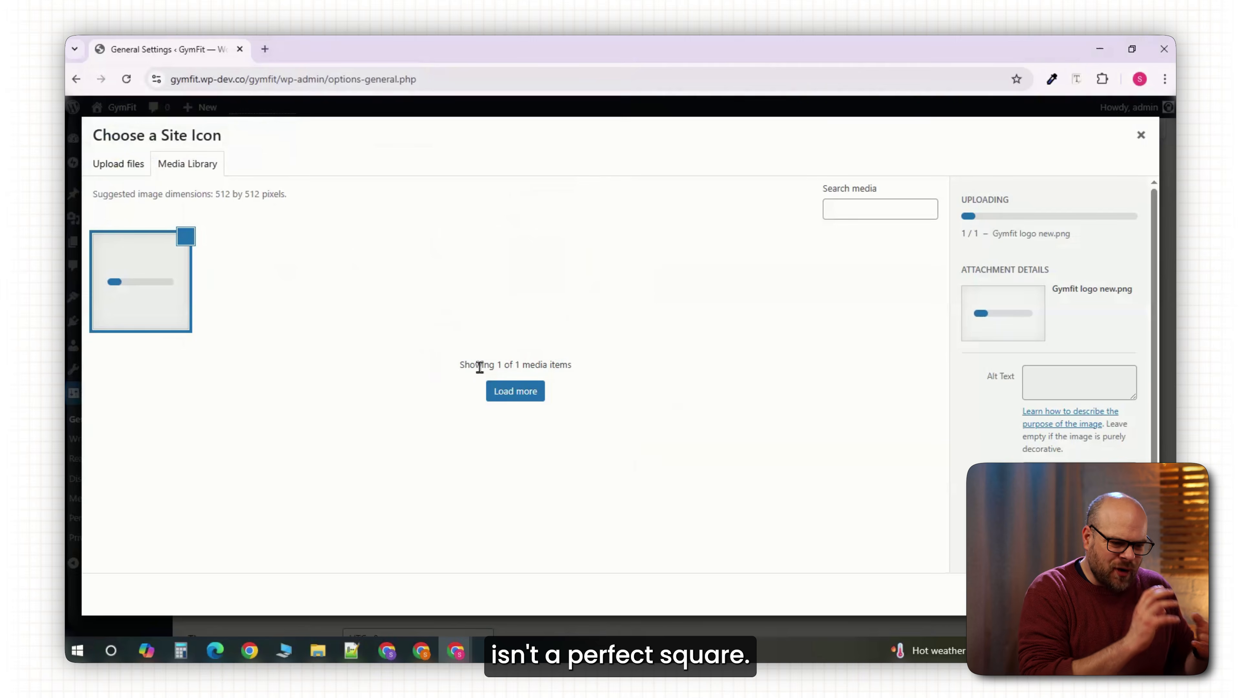
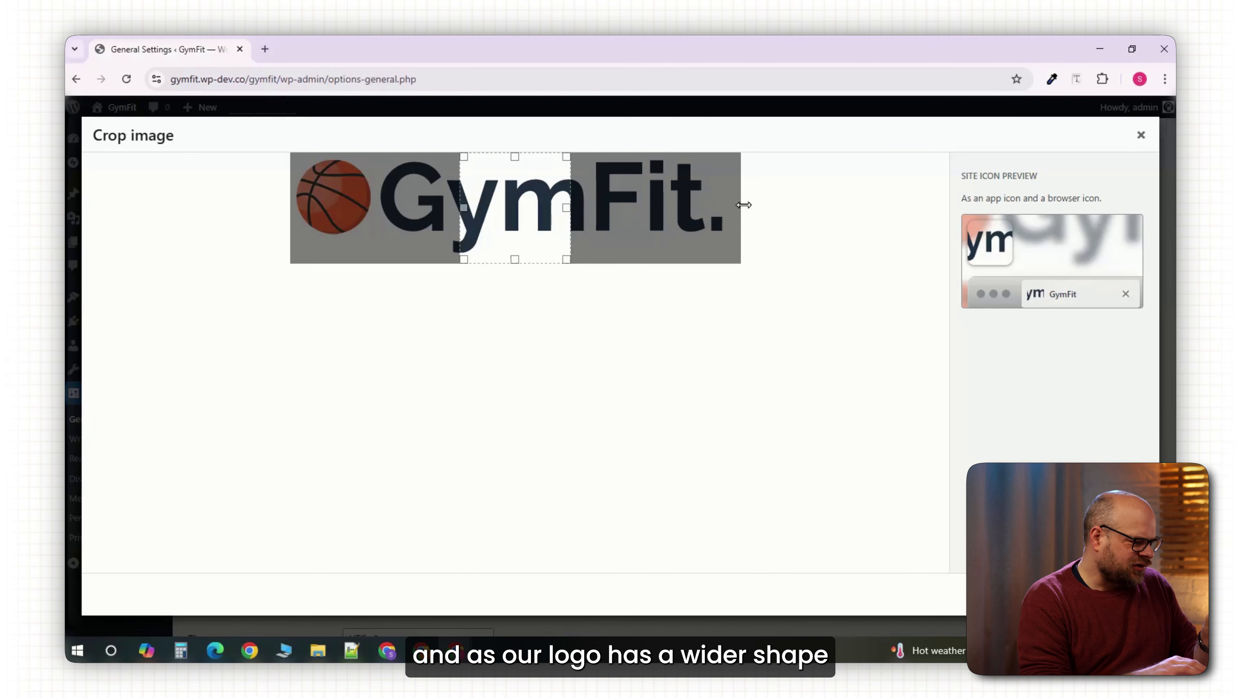
Drag the site icon crop box left so it frames 'Gy' of the GymFit logo.
left_click_drag(471, 210, 669, 217)
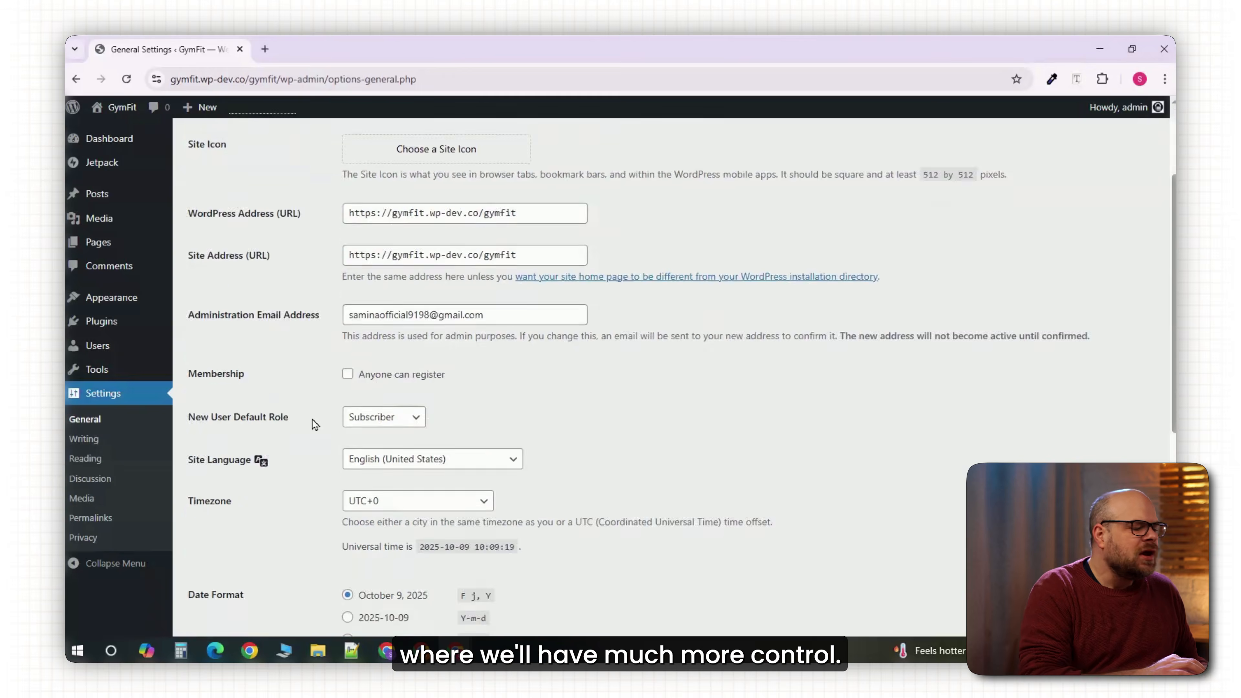
Save General Settings with UTC+0 timezone, F j, Y date and g:i a time formats.
scroll(313, 423, "down", 3)
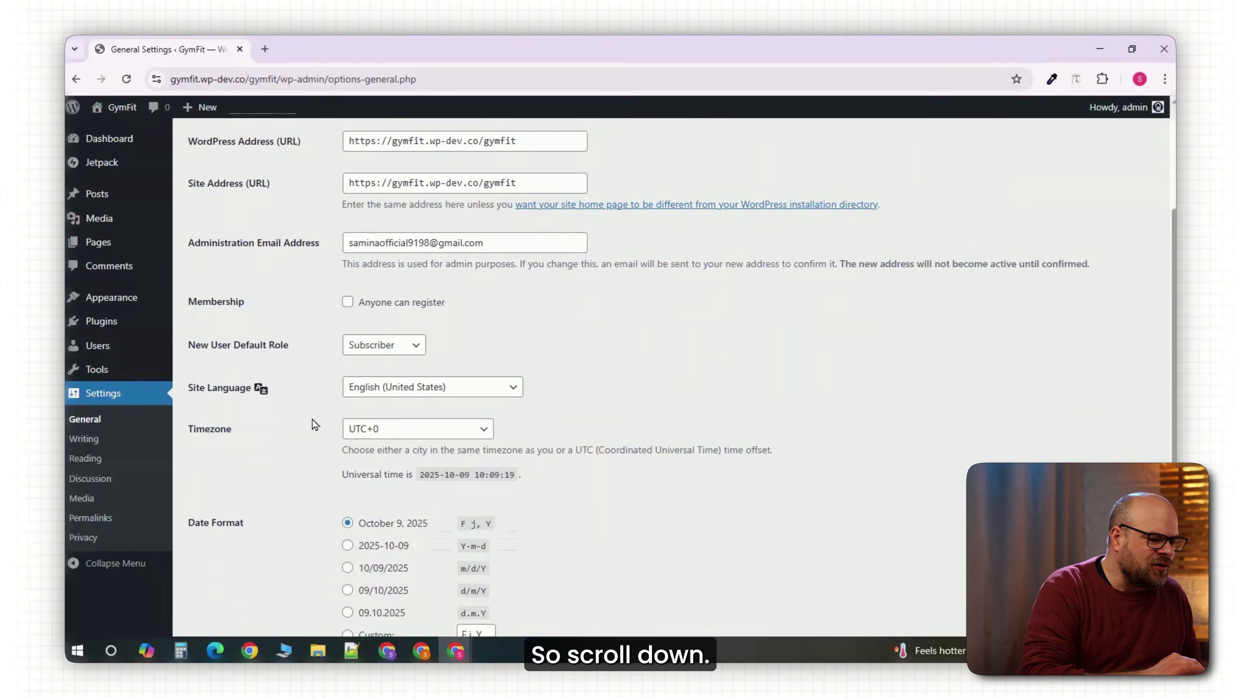
scroll(315, 425, "down", 1)
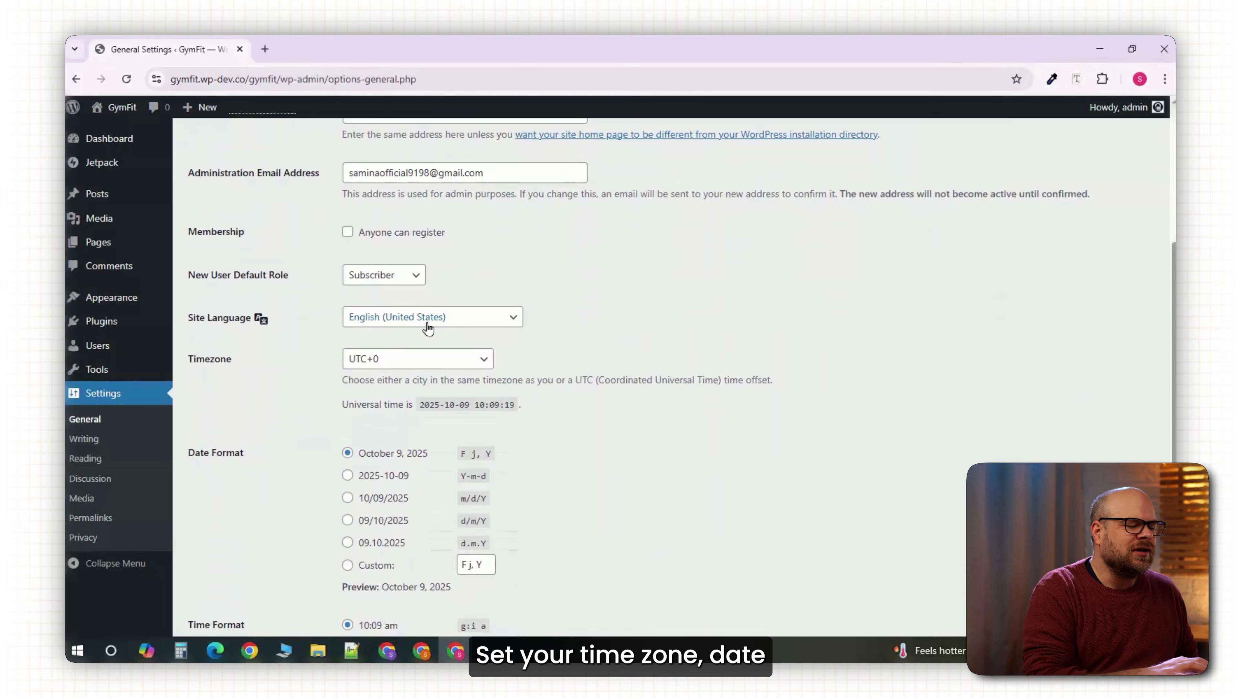
scroll(367, 415, "down", 3)
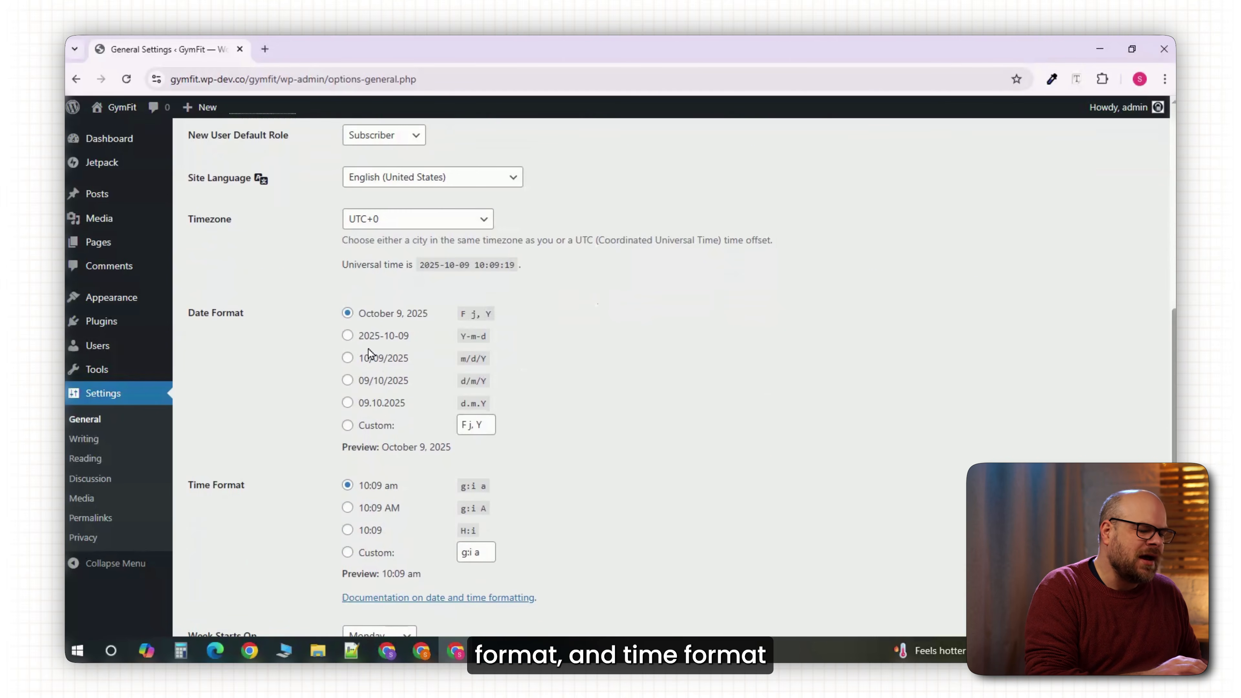
scroll(367, 403, "down", 3)
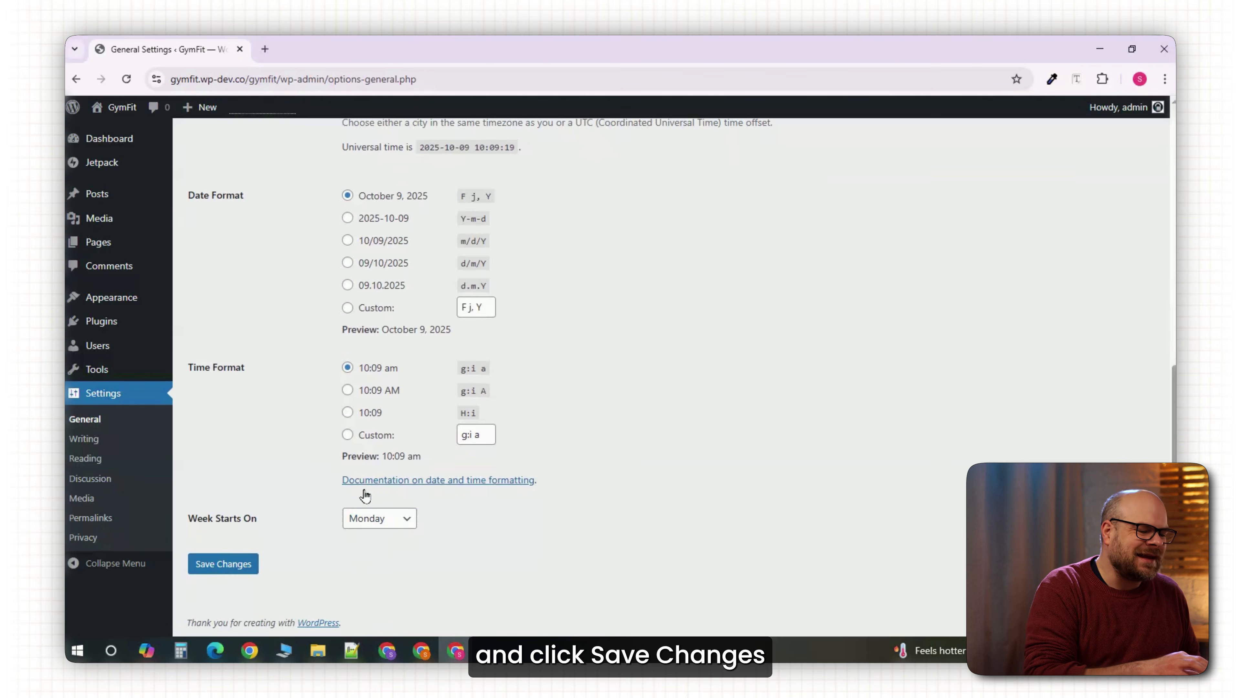
left_click(210, 569)
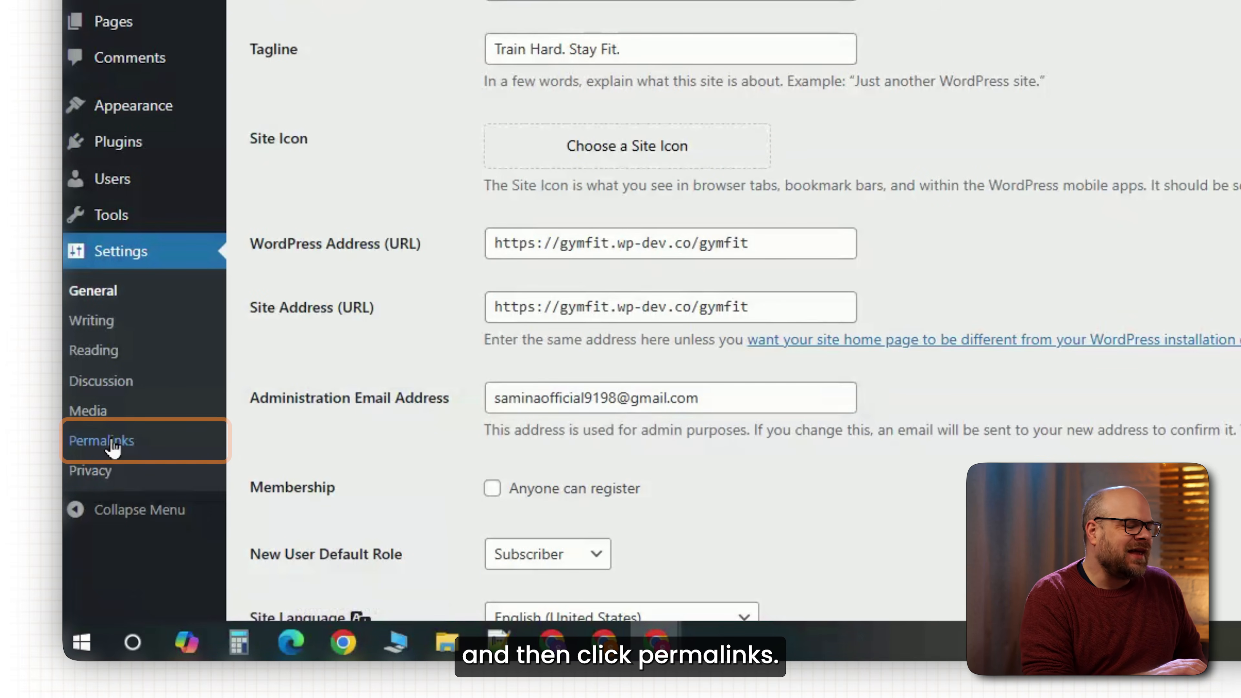
Set permalinks to Post name and start buying the Bricks Starter plan.
left_click(112, 441)
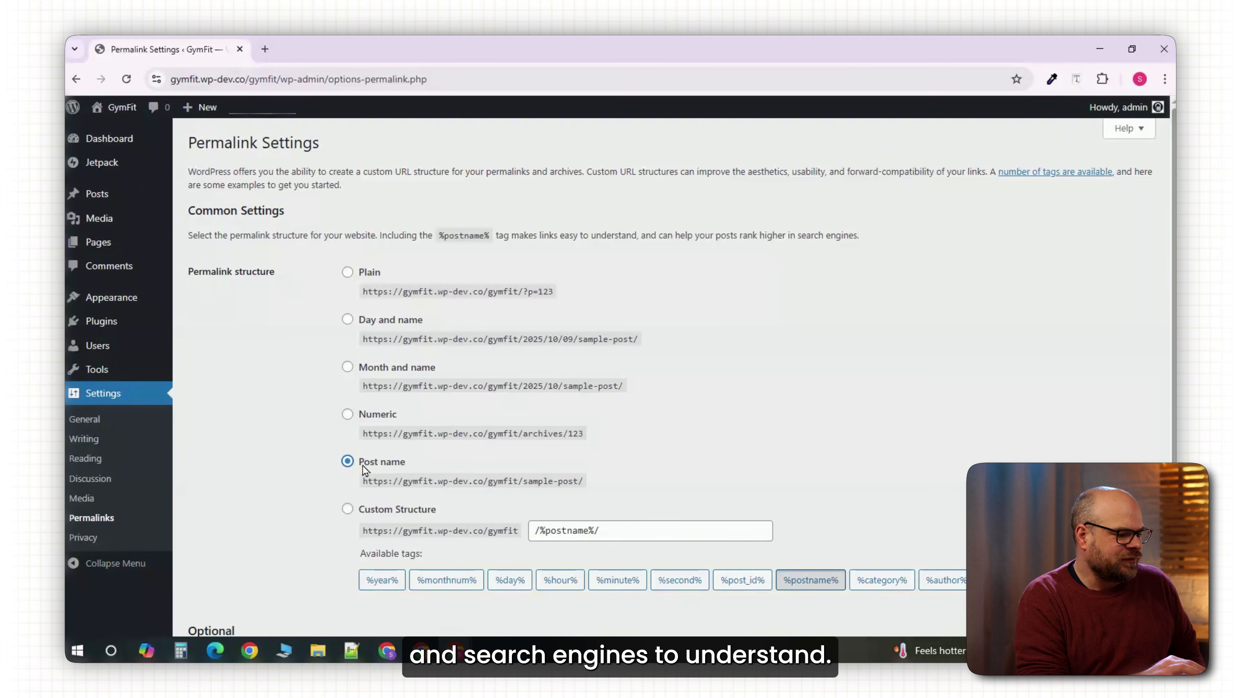
scroll(326, 478, "down", 5)
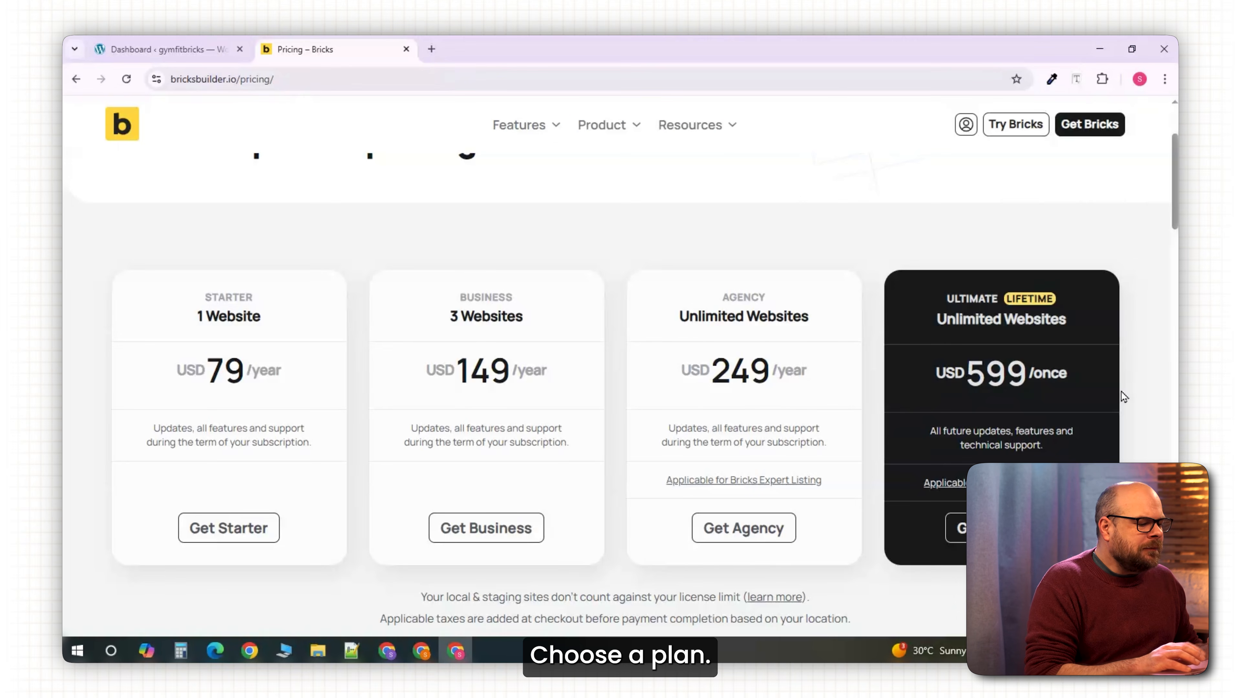
left_click(206, 530)
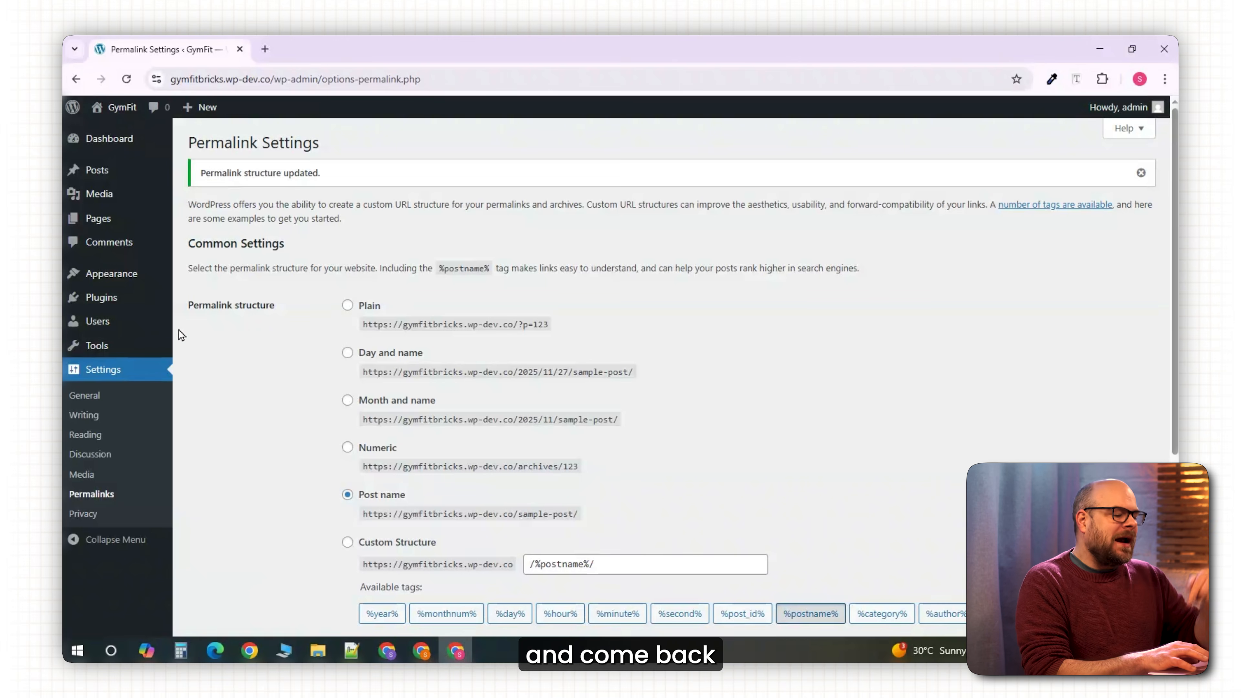
Upload bricks.zip as a new theme, install it and activate Bricks.
mouse_move(114, 334)
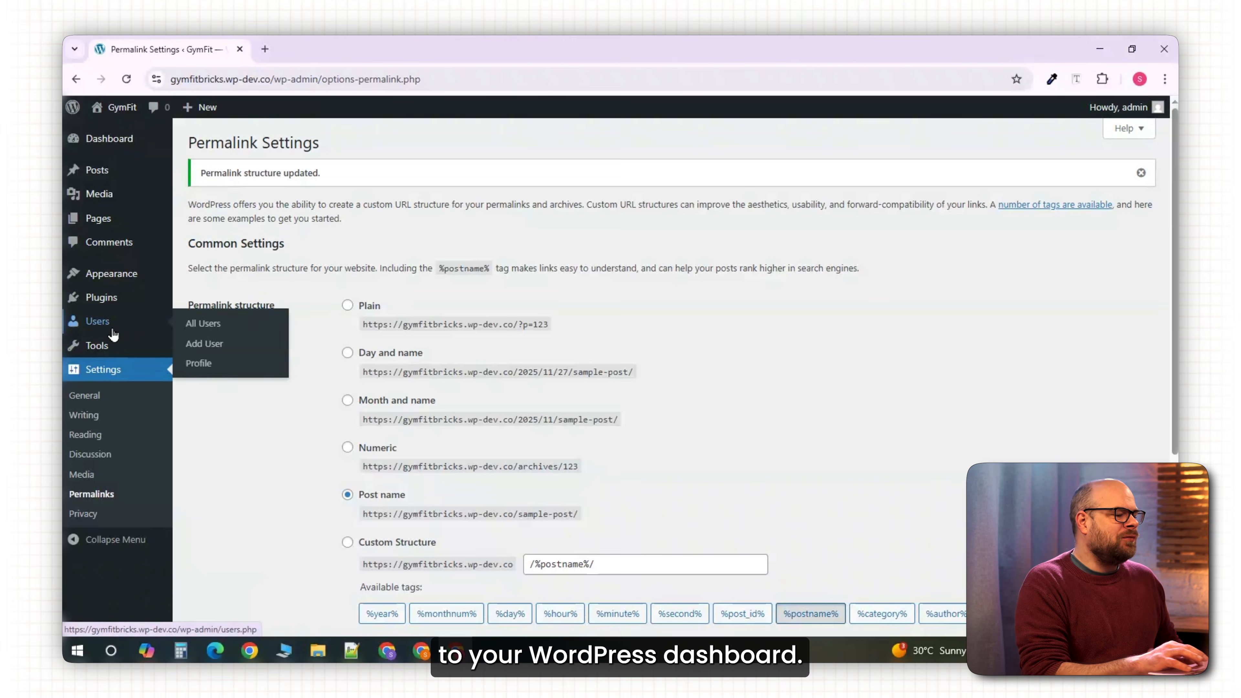
mouse_move(112, 281)
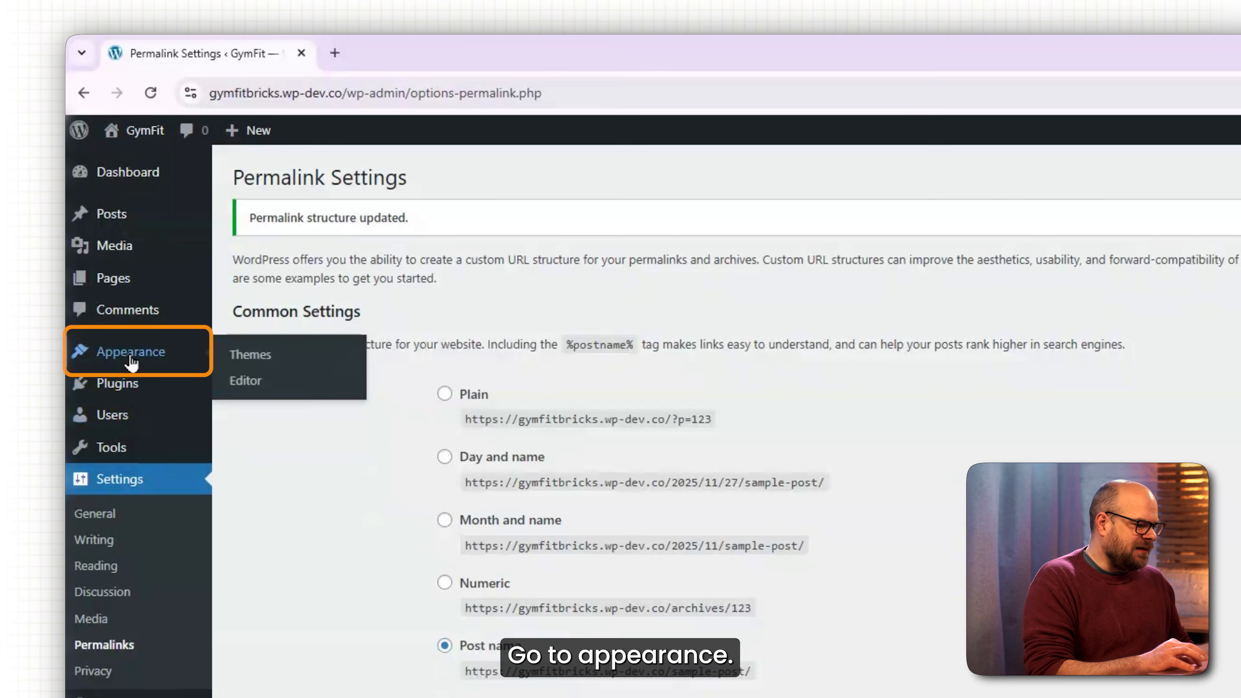
left_click(244, 355)
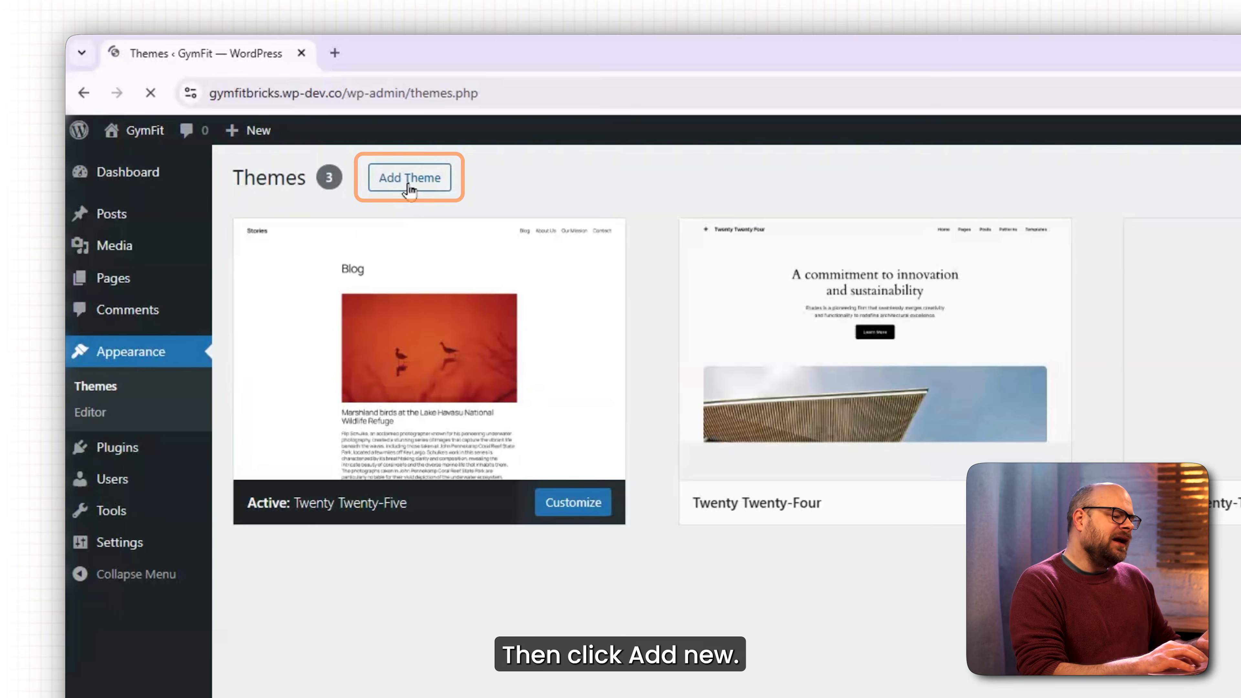
left_click(409, 179)
left_click(408, 178)
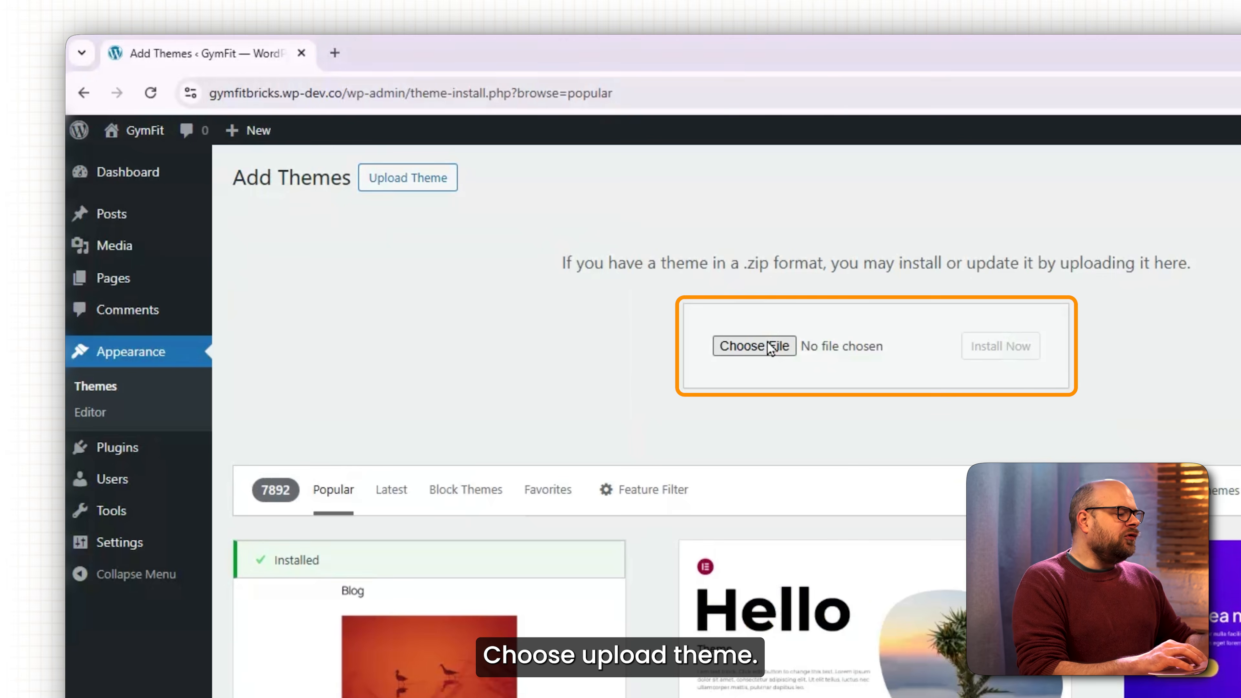
left_click(769, 348)
left_click(340, 256)
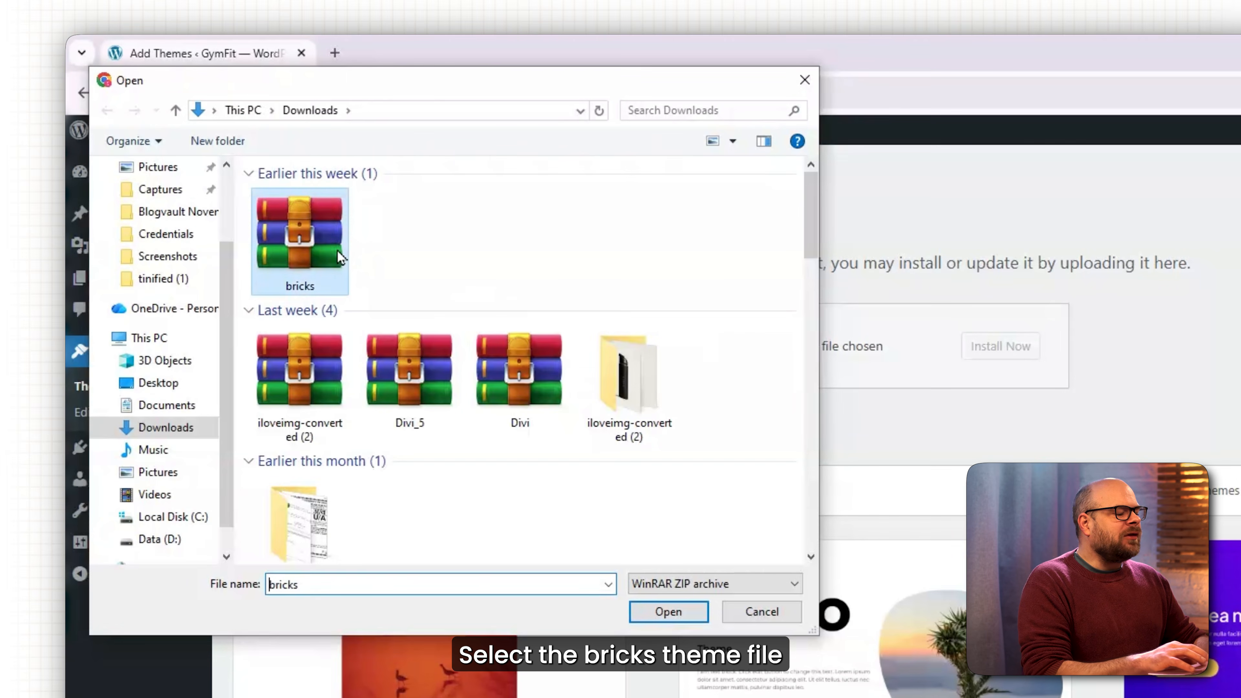
double_click(340, 257)
left_click(1000, 347)
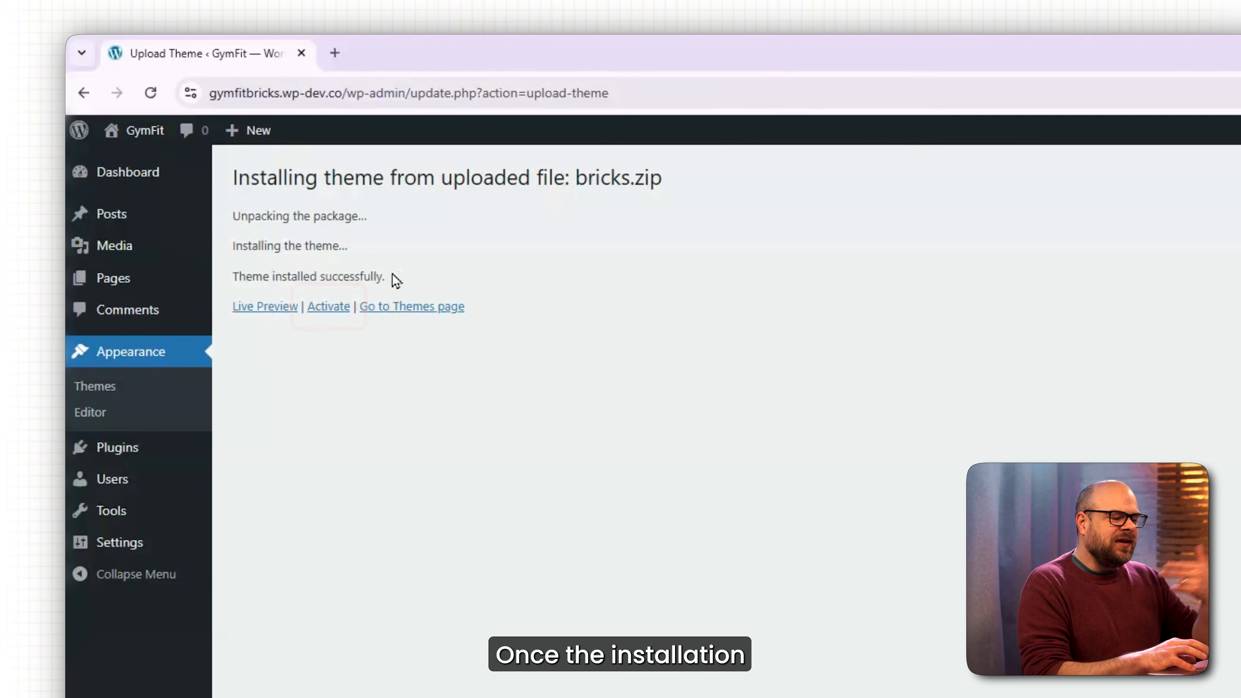
left_click(319, 316)
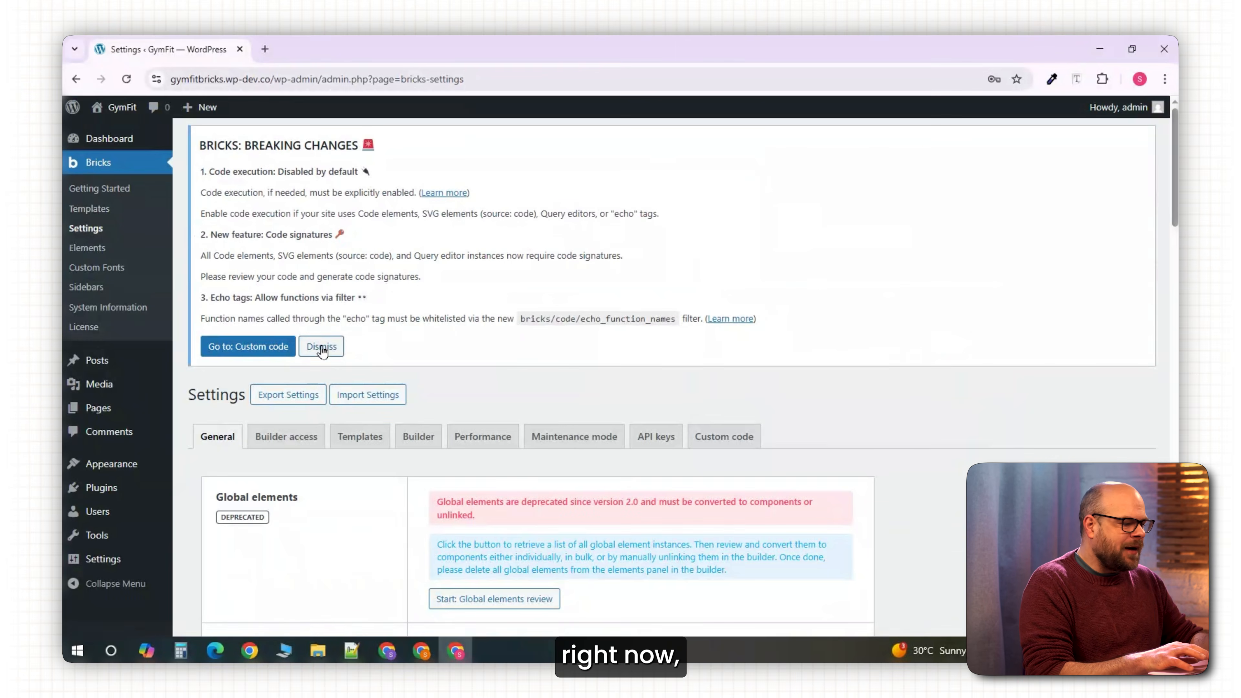
Dismiss the Bricks breaking-changes notice and scroll through the Bricks General settings.
left_click(417, 462)
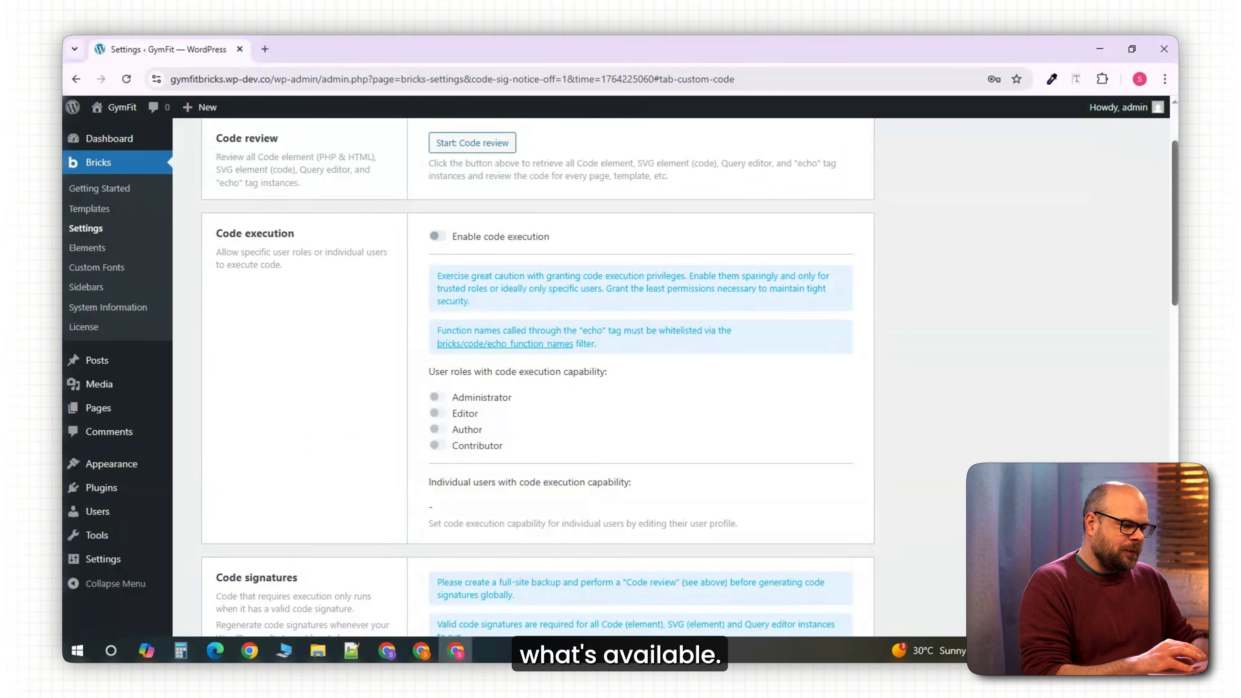
scroll(396, 237, "up", 3)
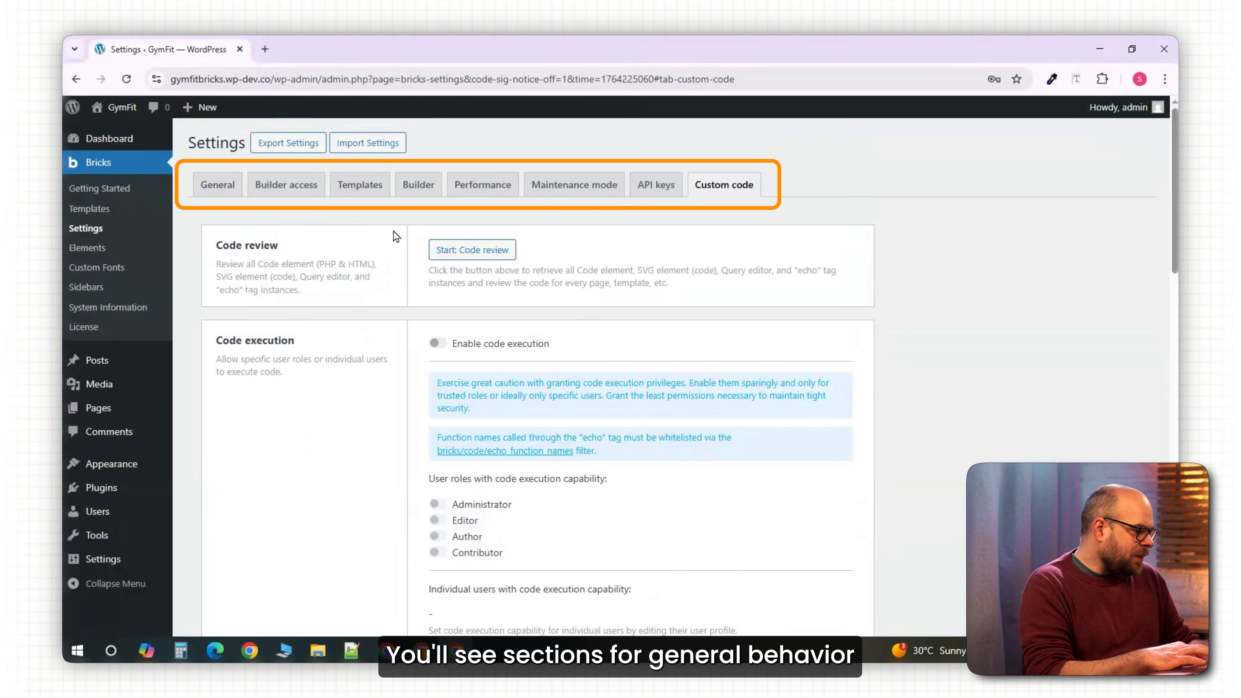
left_click(214, 195)
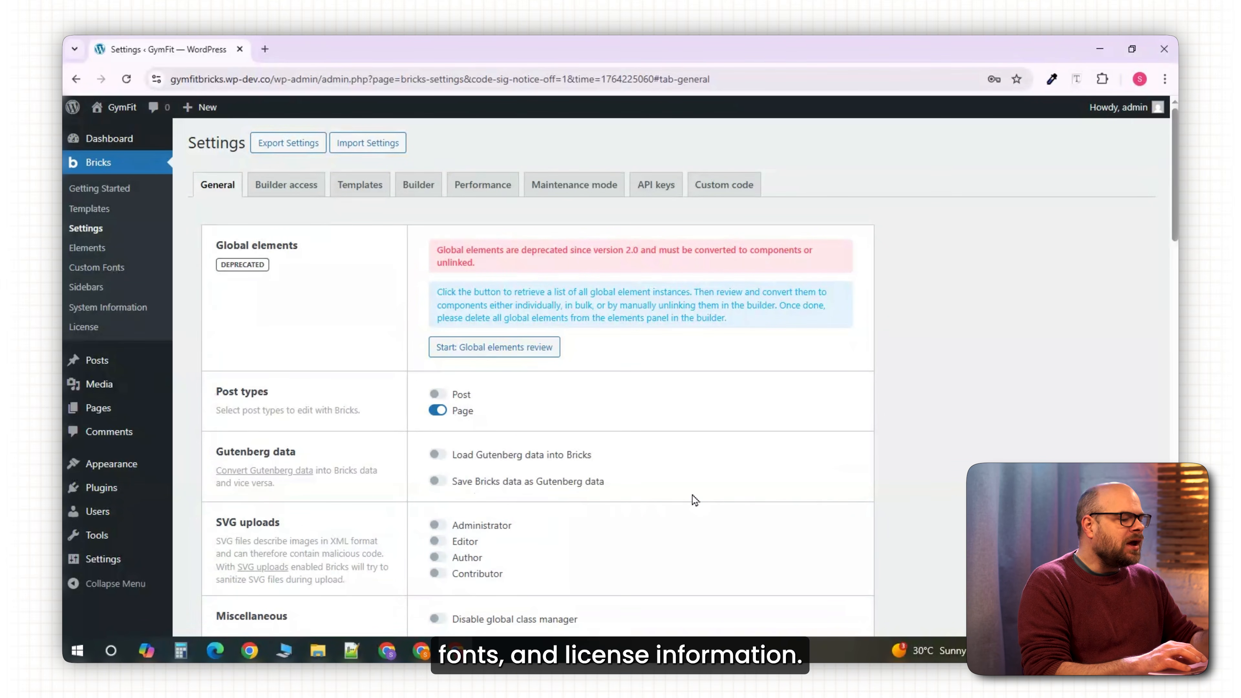
scroll(538, 372, "down", 3)
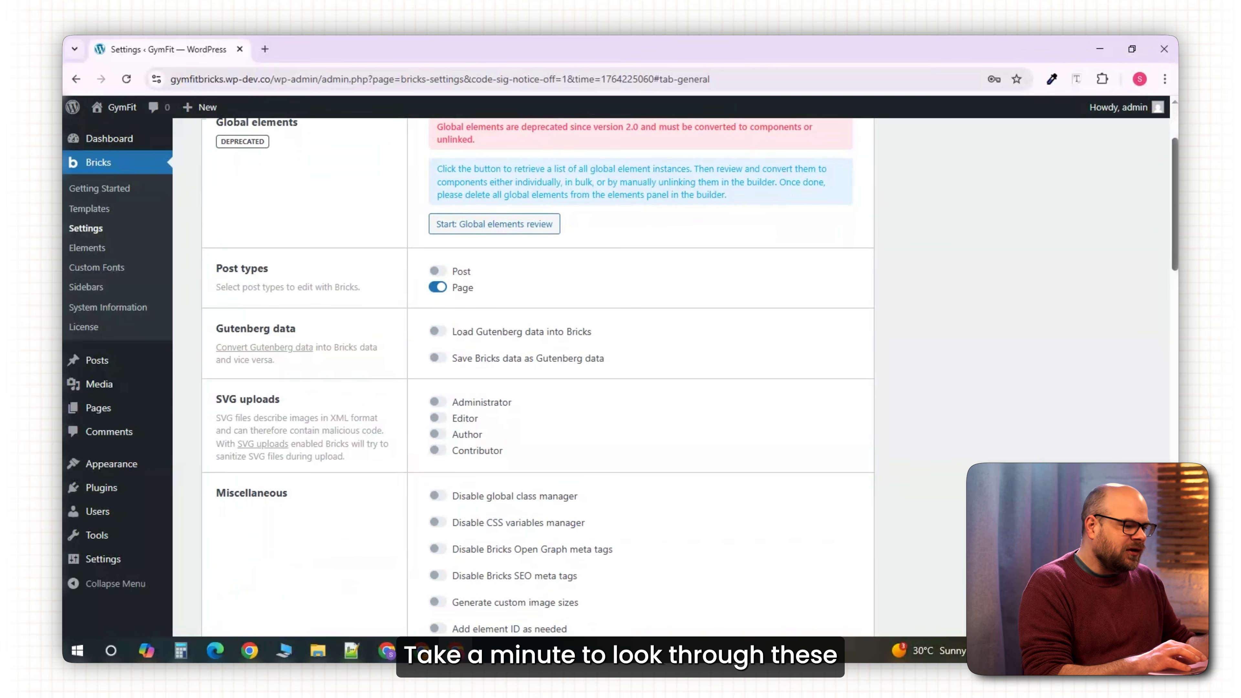
scroll(474, 592, "down", 3)
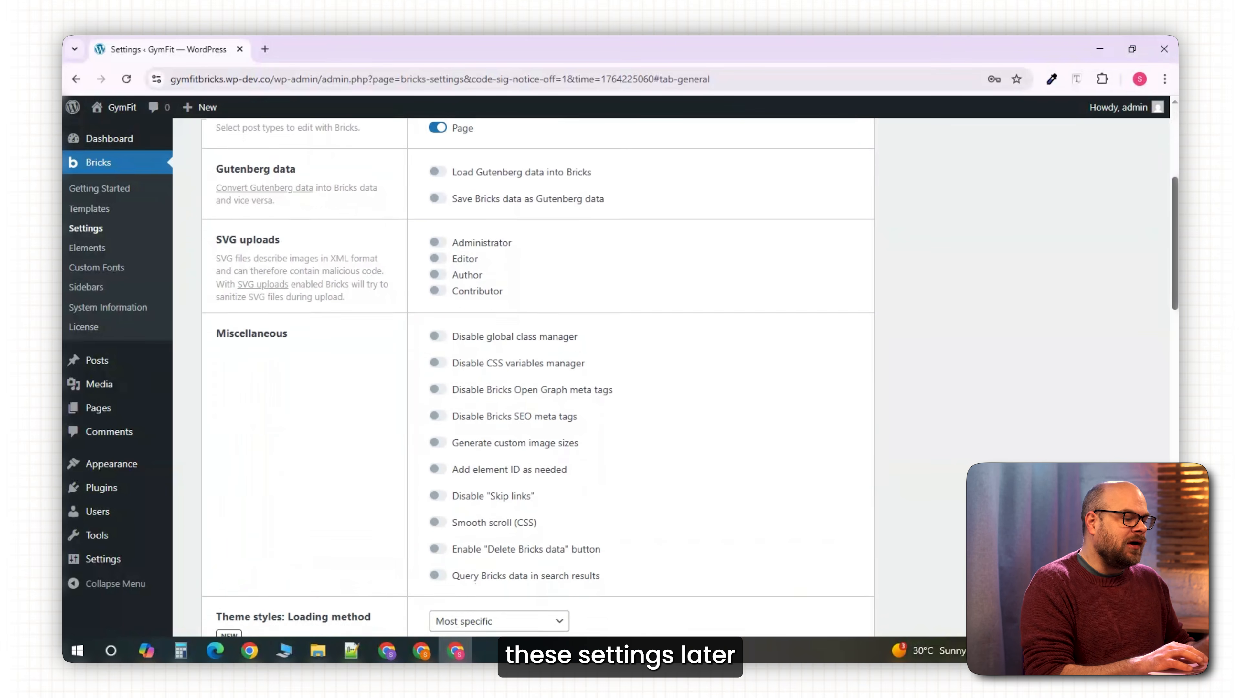
scroll(474, 593, "down", 2)
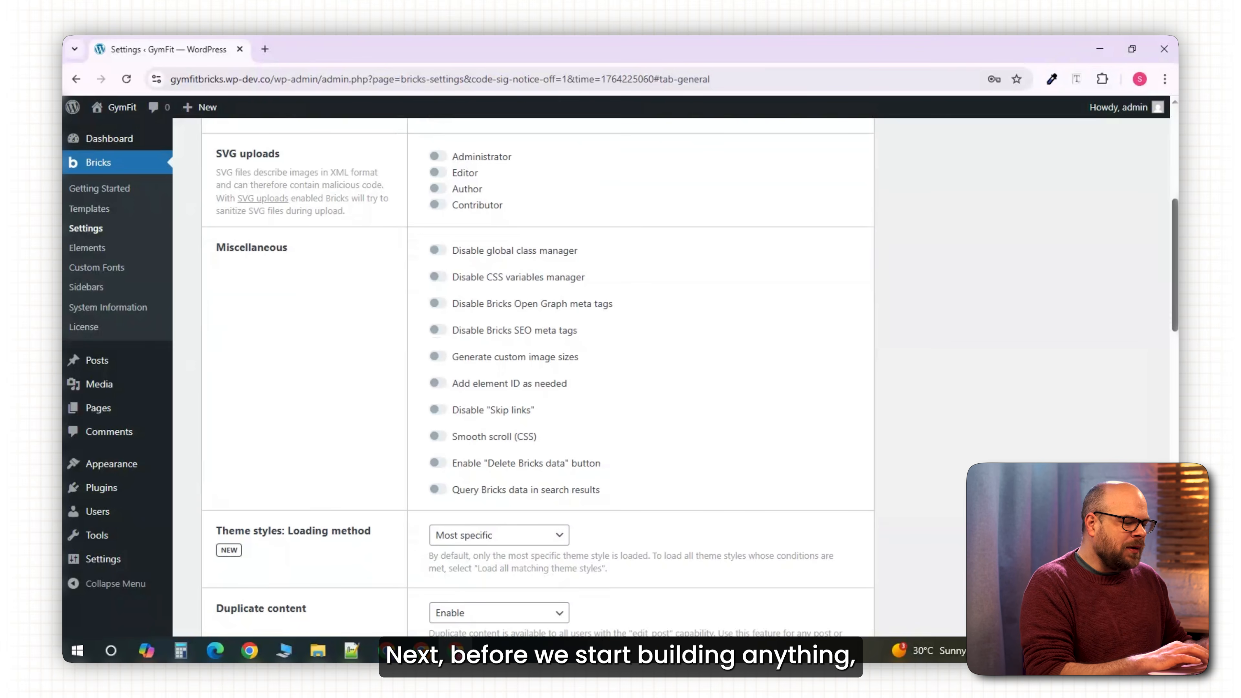
scroll(538, 376, "down", 4)
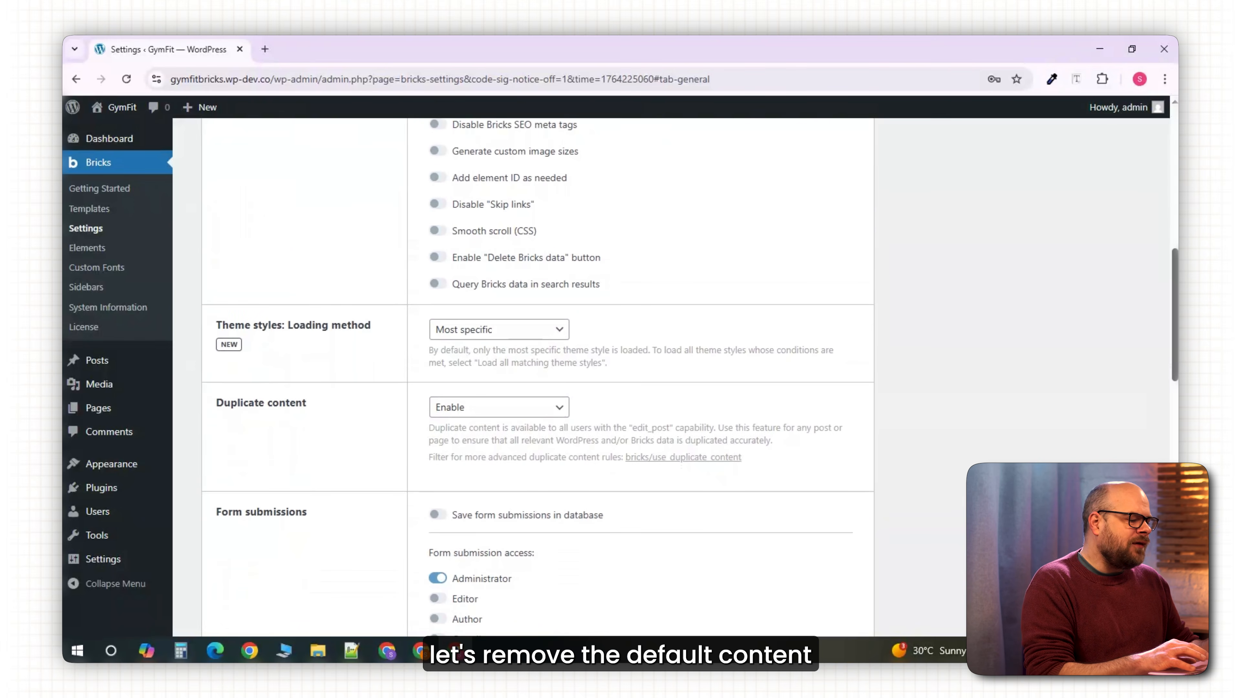
scroll(538, 376, "down", 2)
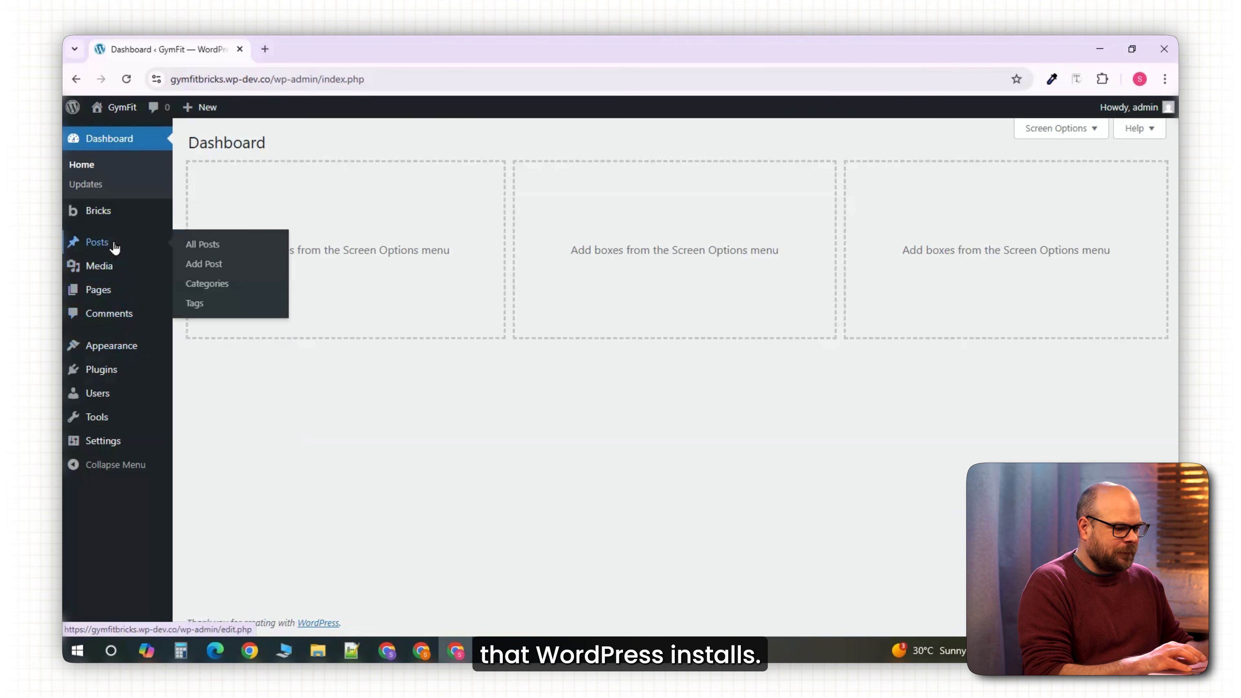
Trash the default post, then bulk-trash the Privacy Policy and Sample Page pages.
left_click(190, 247)
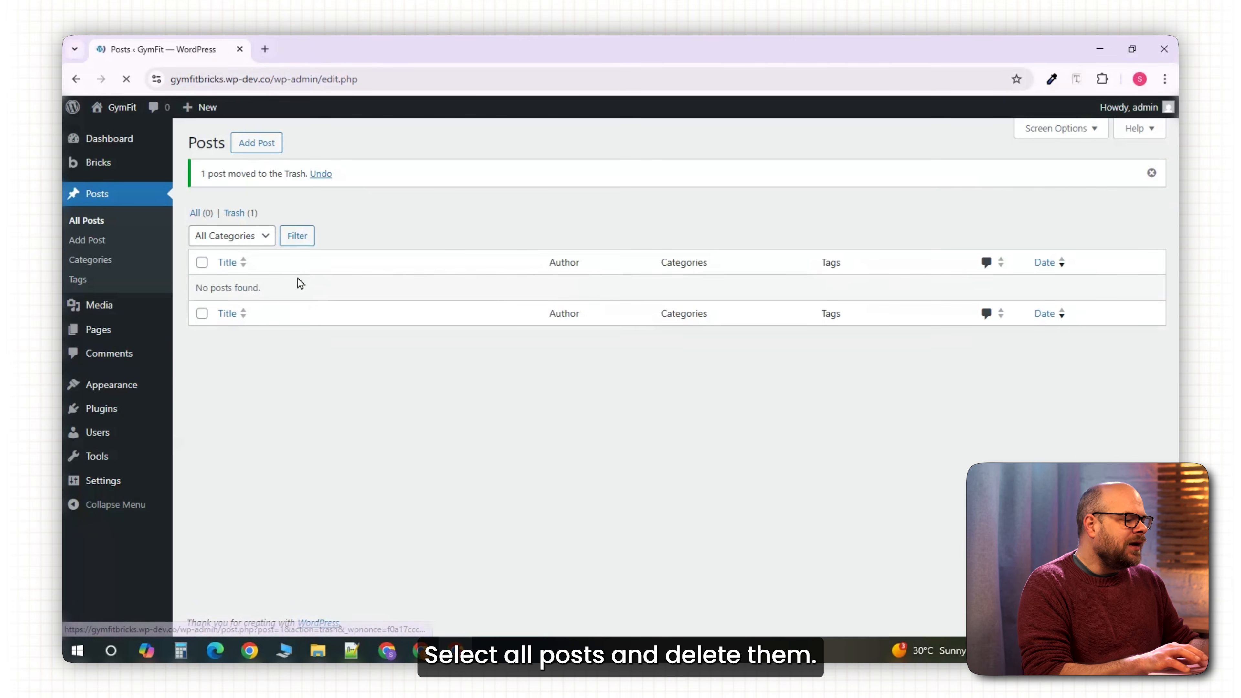
left_click(98, 330)
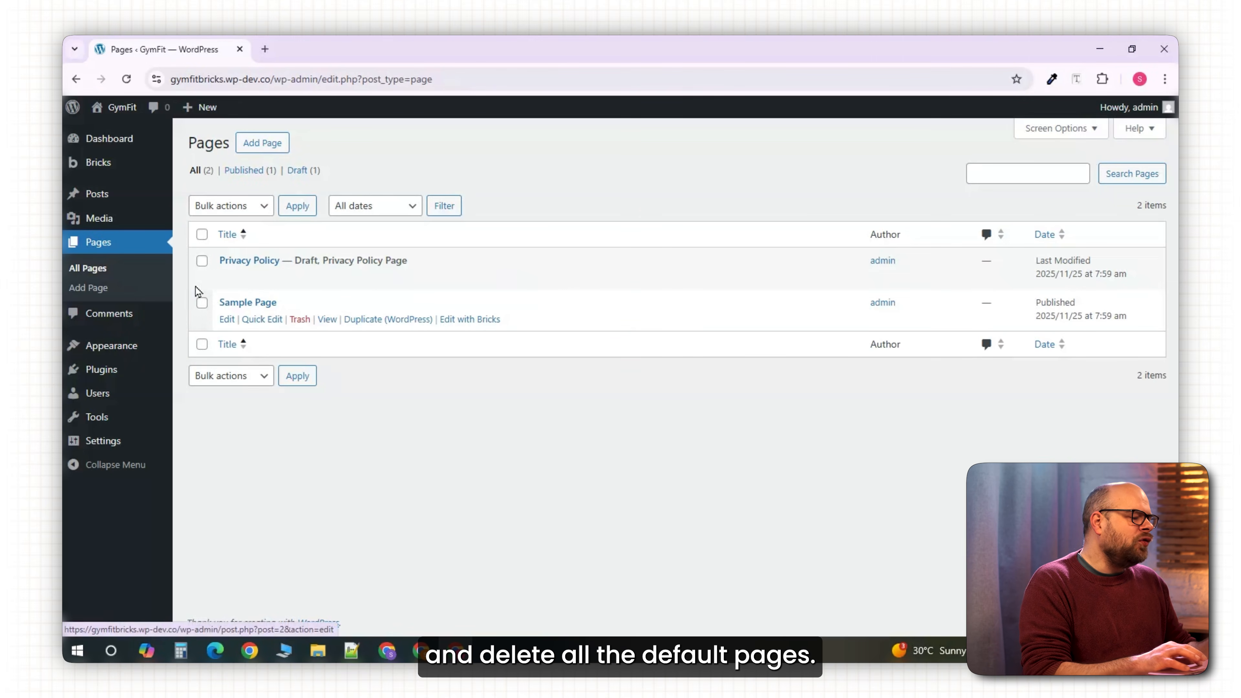
left_click(202, 260)
left_click(201, 302)
left_click(256, 211)
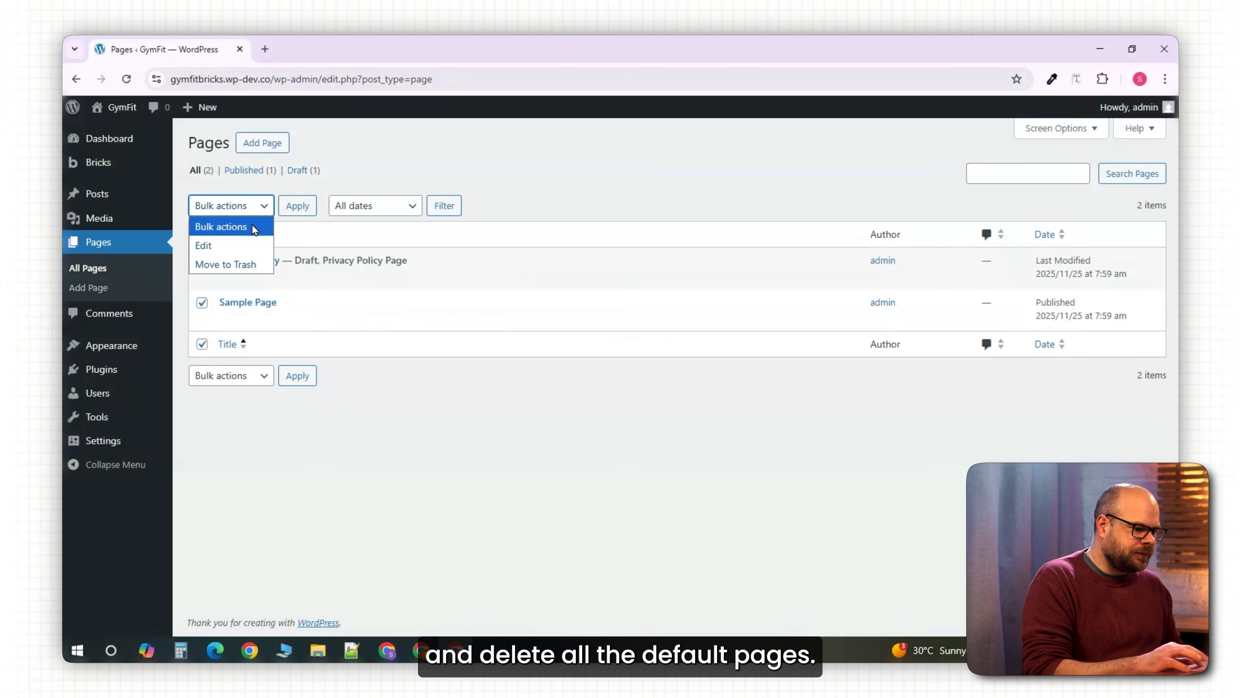
left_click(230, 261)
left_click(297, 208)
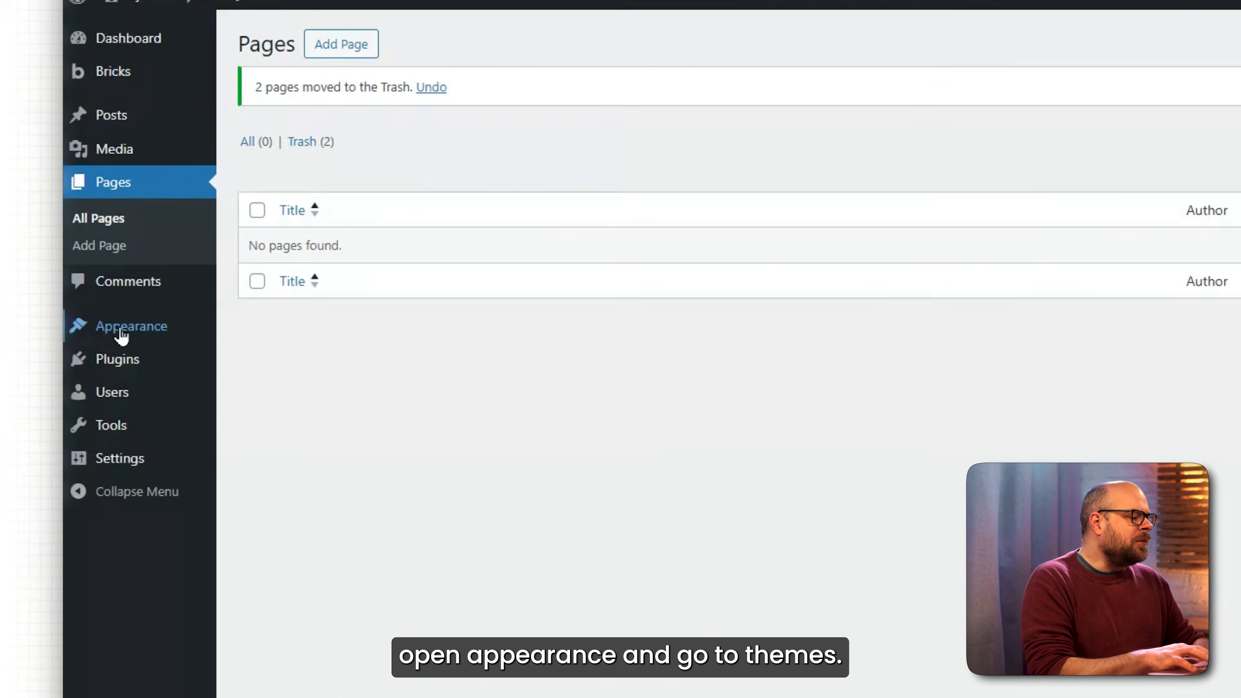
mouse_move(104, 351)
left_click(119, 330)
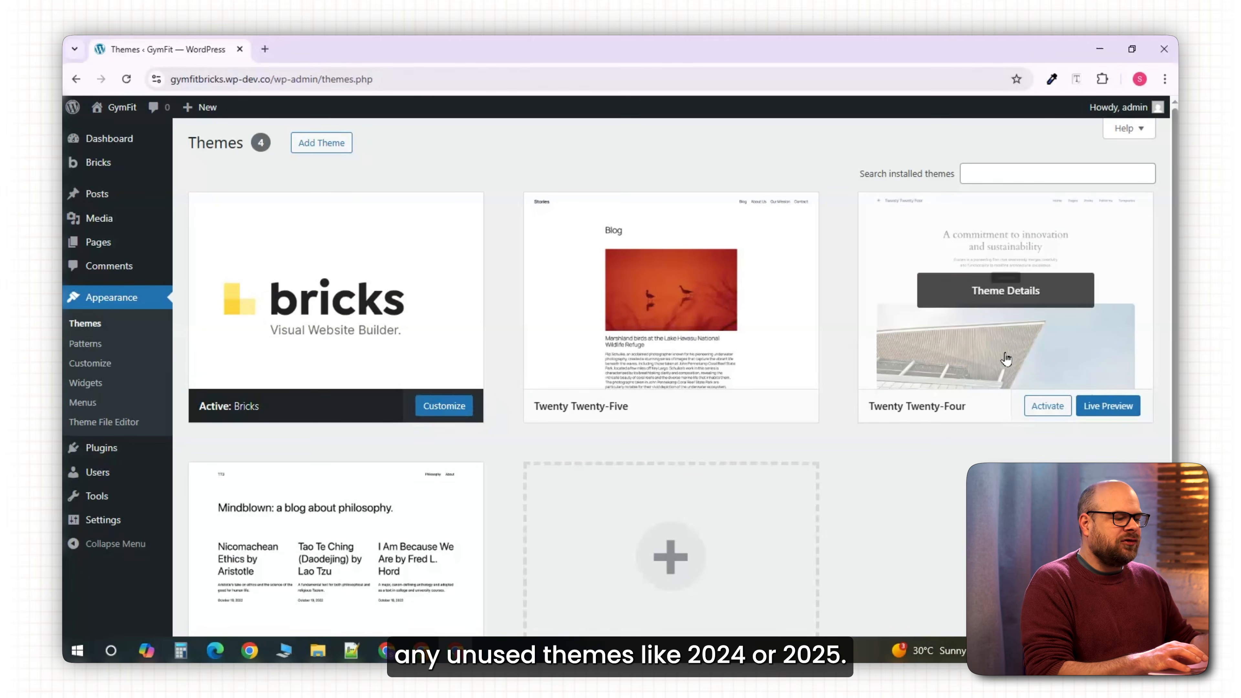
Delete the unused Twenty Twenty-Four theme and select Twenty Twenty-Three for deletion.
left_click(1006, 359)
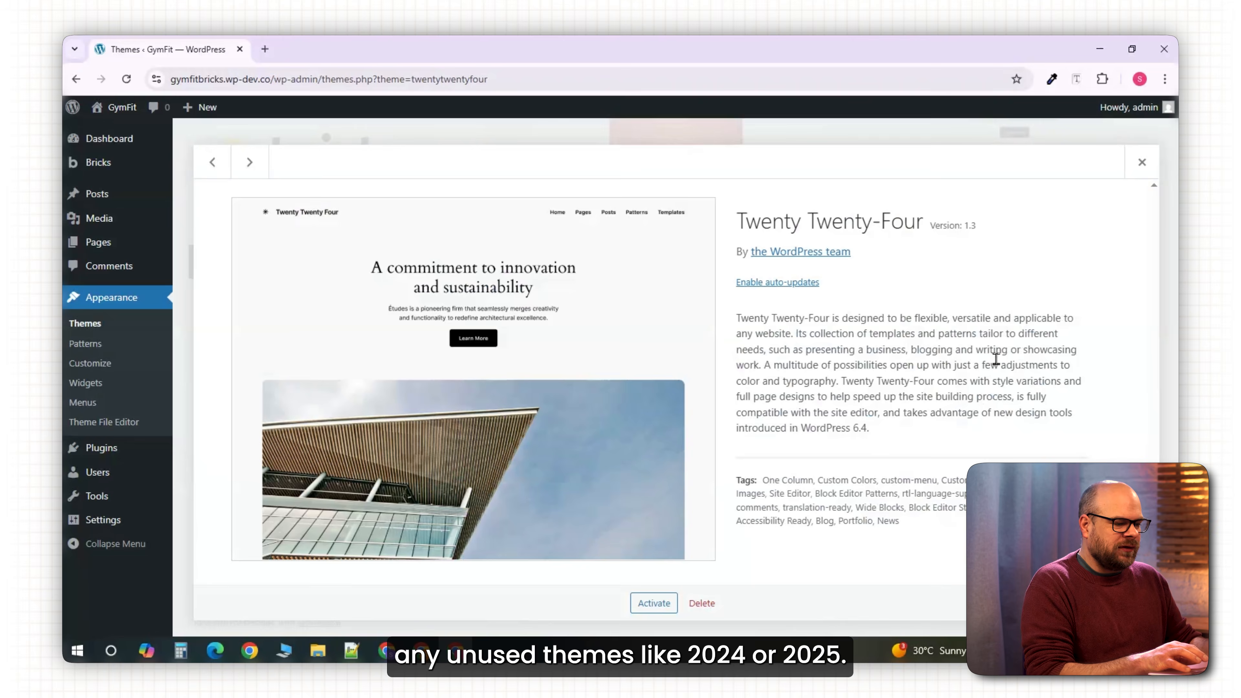
left_click(702, 602)
left_click(679, 194)
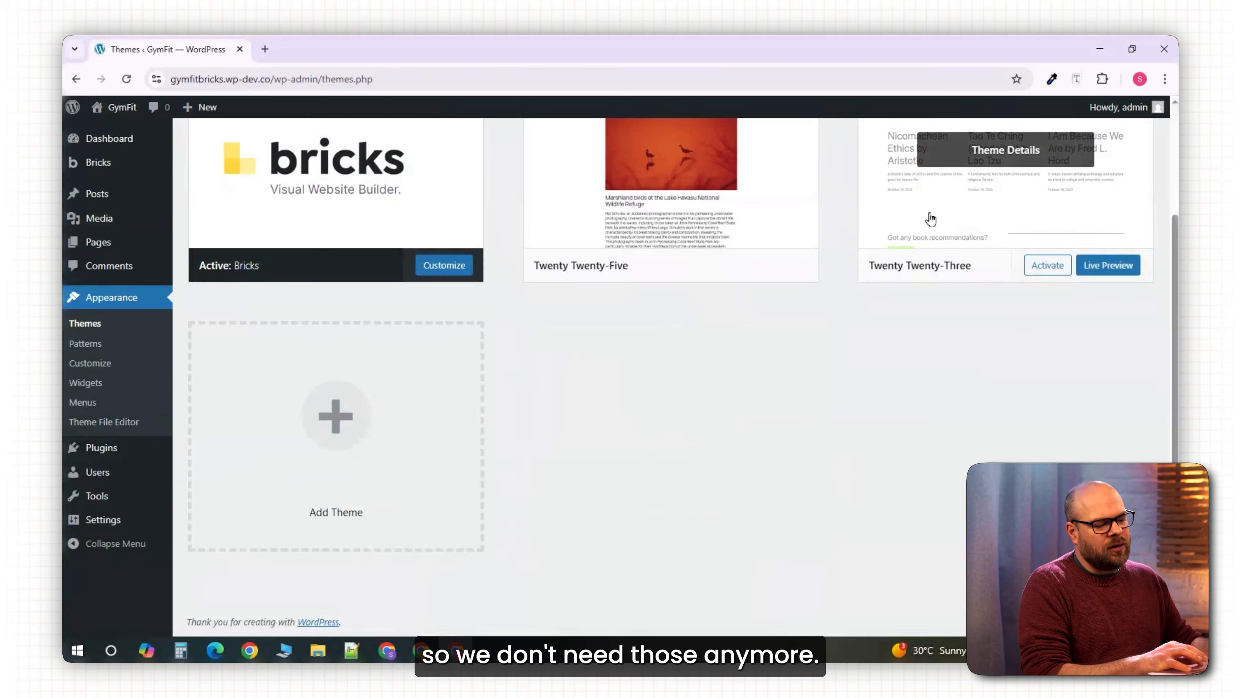
left_click(928, 218)
mouse_move(94, 453)
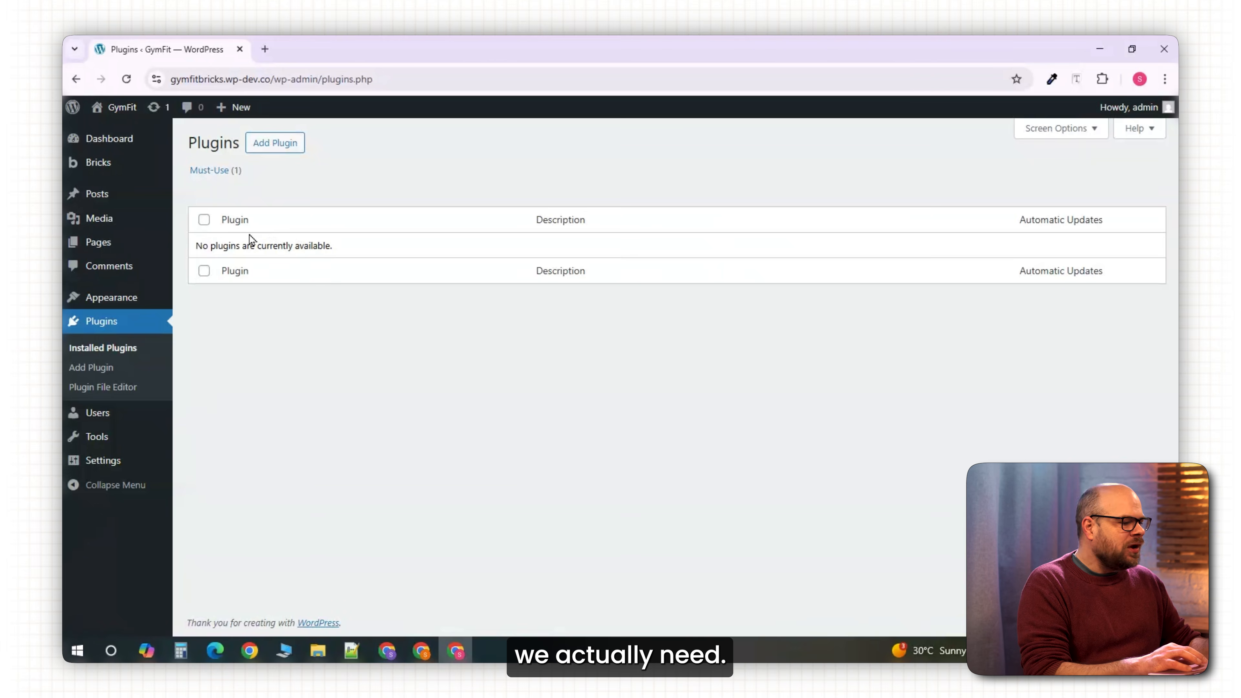
Install the WooCommerce plugin, then the WPForms plugin, from Add Plugin.
left_click(269, 143)
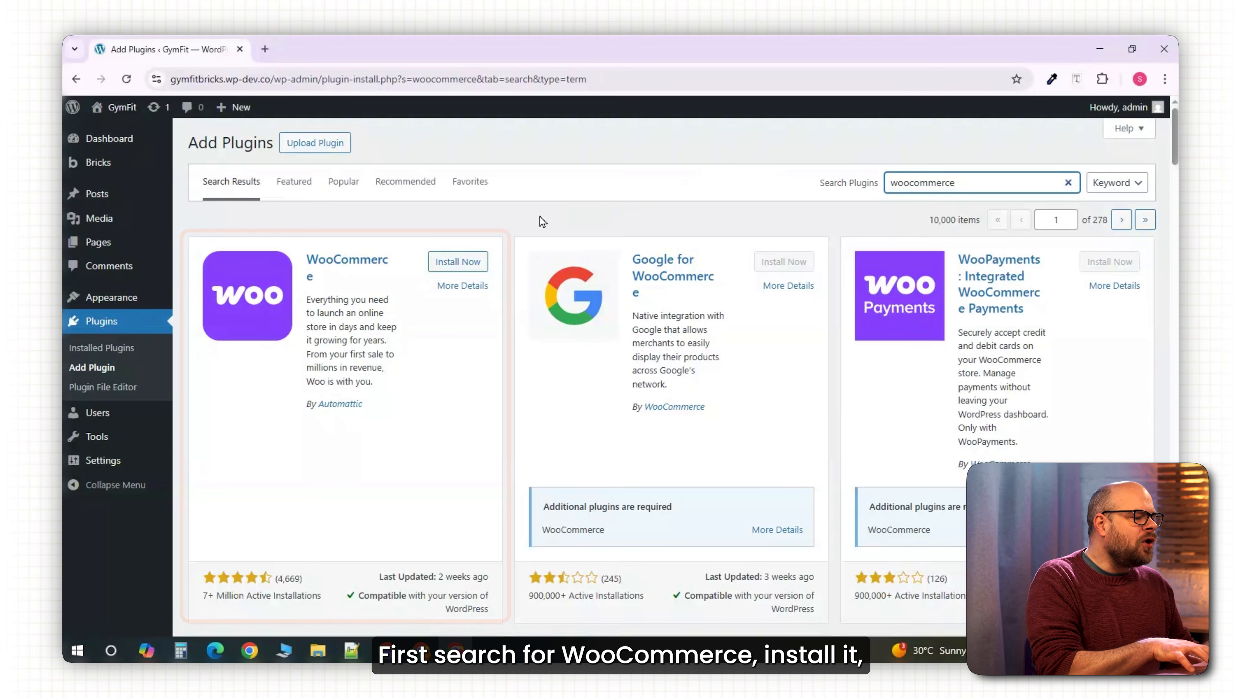
left_click(475, 267)
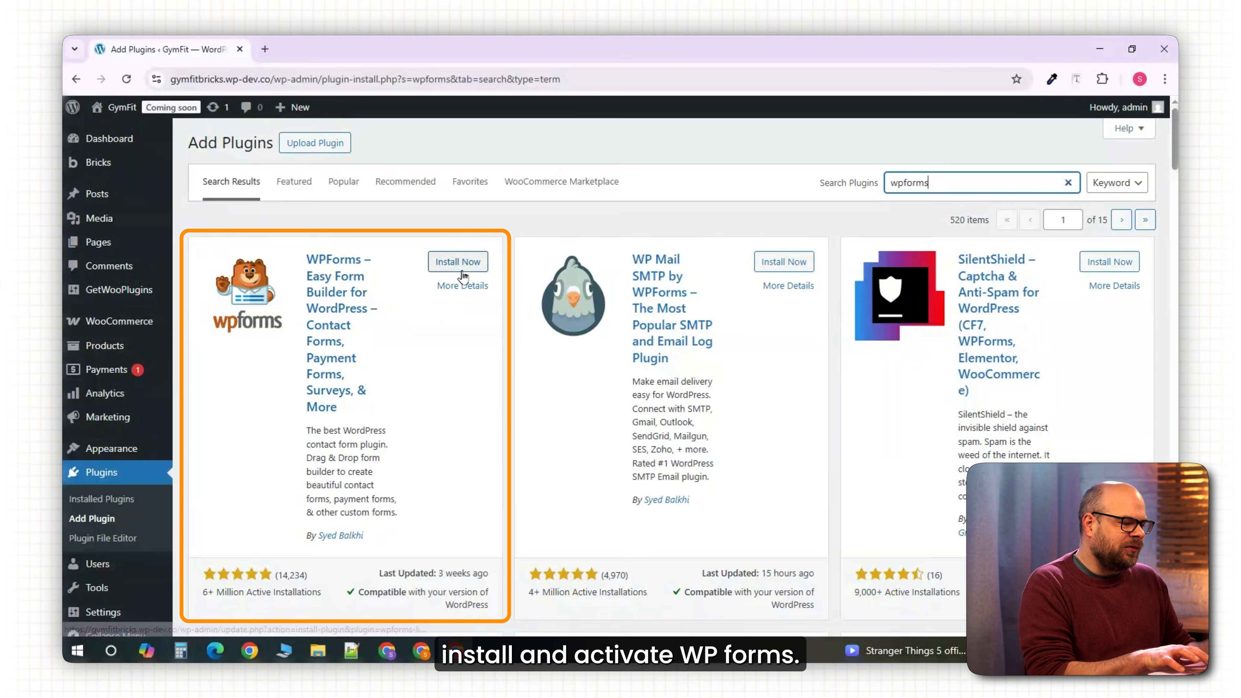
left_click(458, 264)
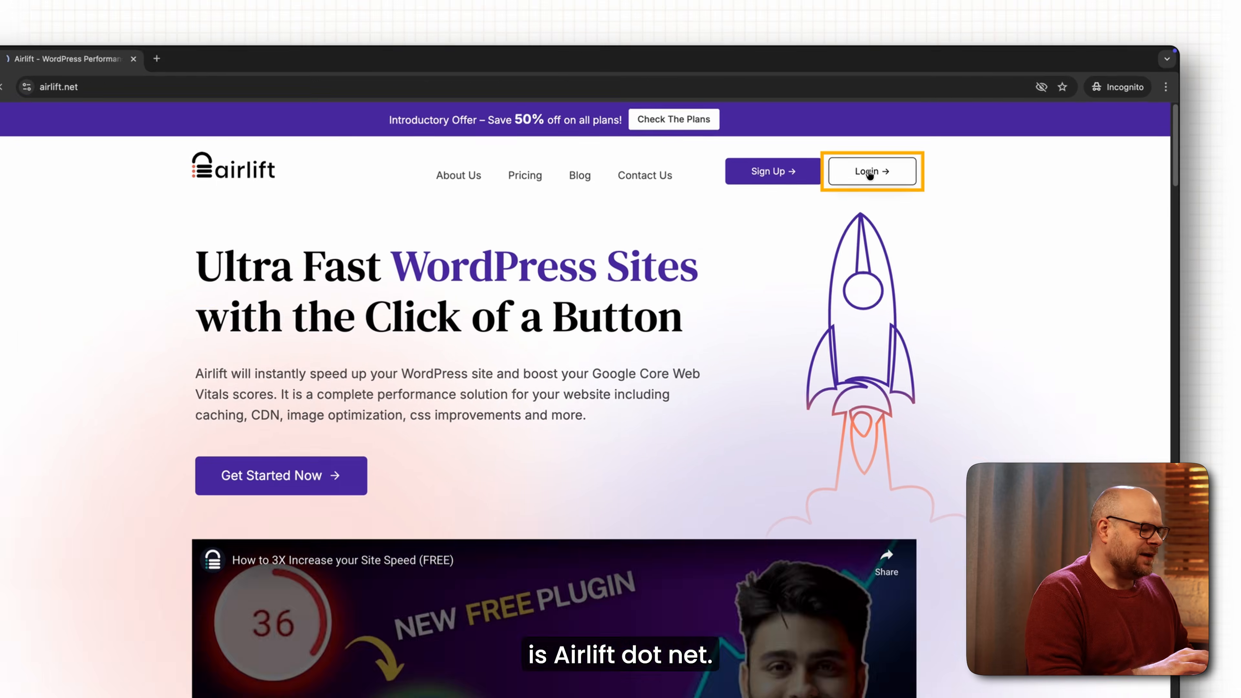
Sign in to Airlift with Google, add the site URL and verify the installed plugin.
left_click(901, 148)
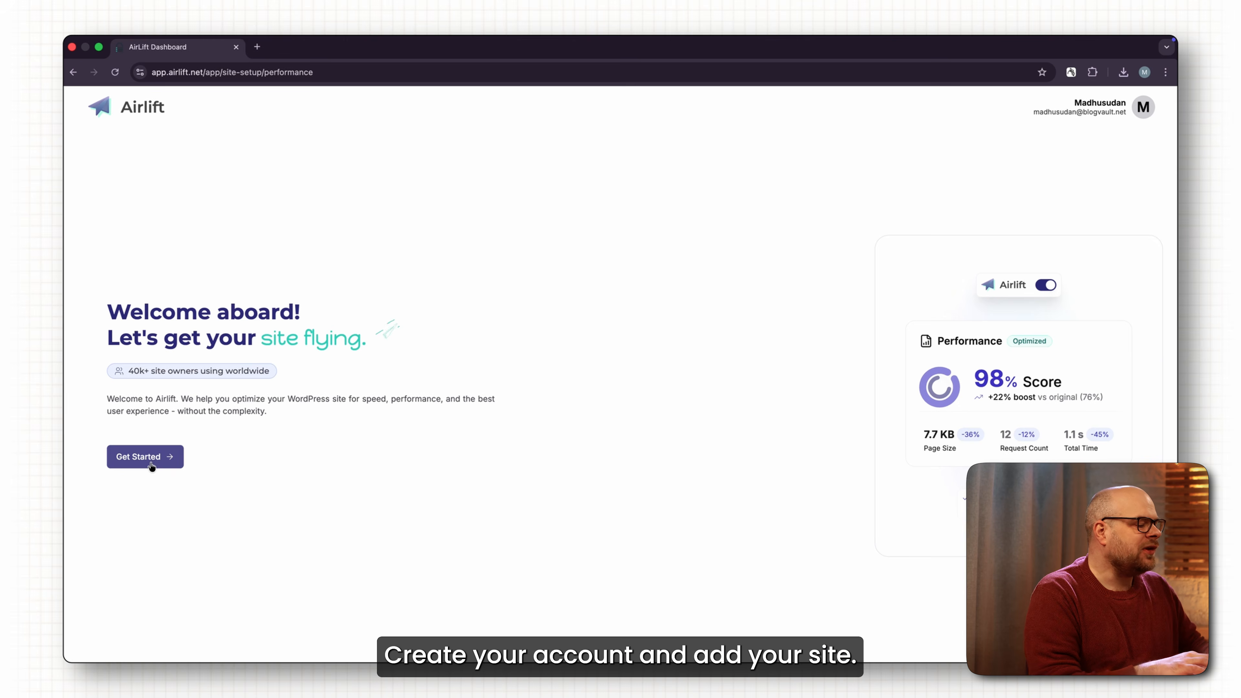
left_click(147, 460)
type("https://wordpress-673679-4448738.cloudwaysapps.com/")
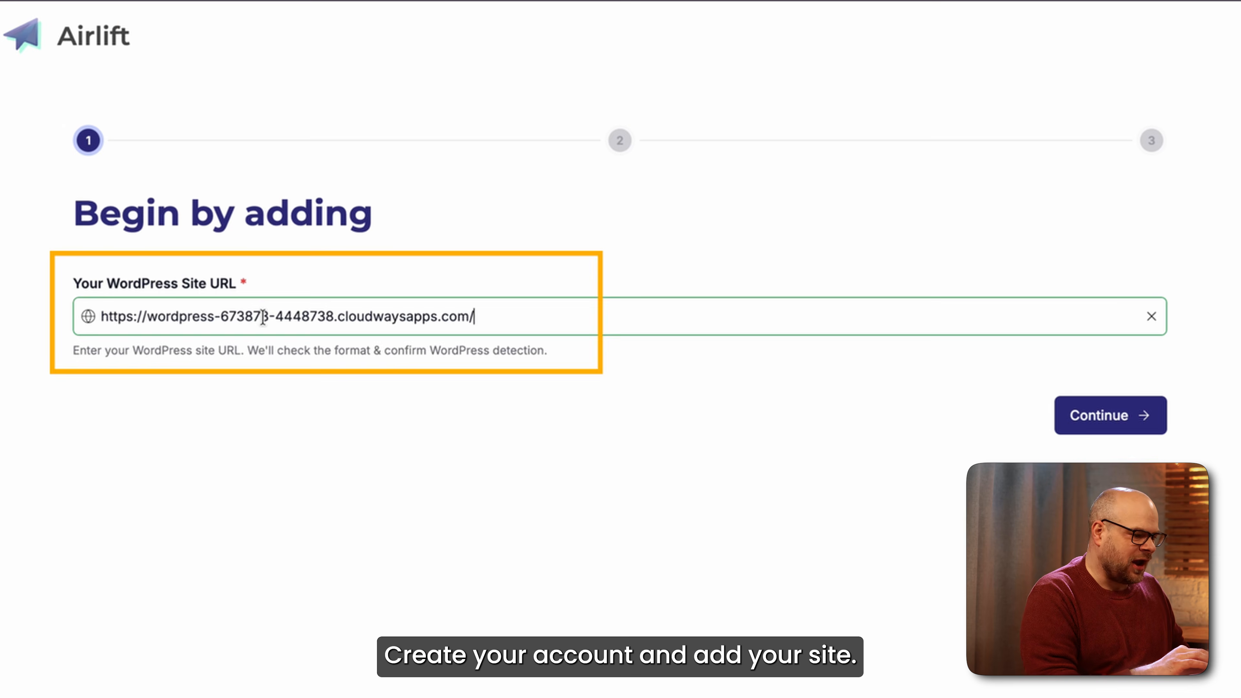
left_click(795, 342)
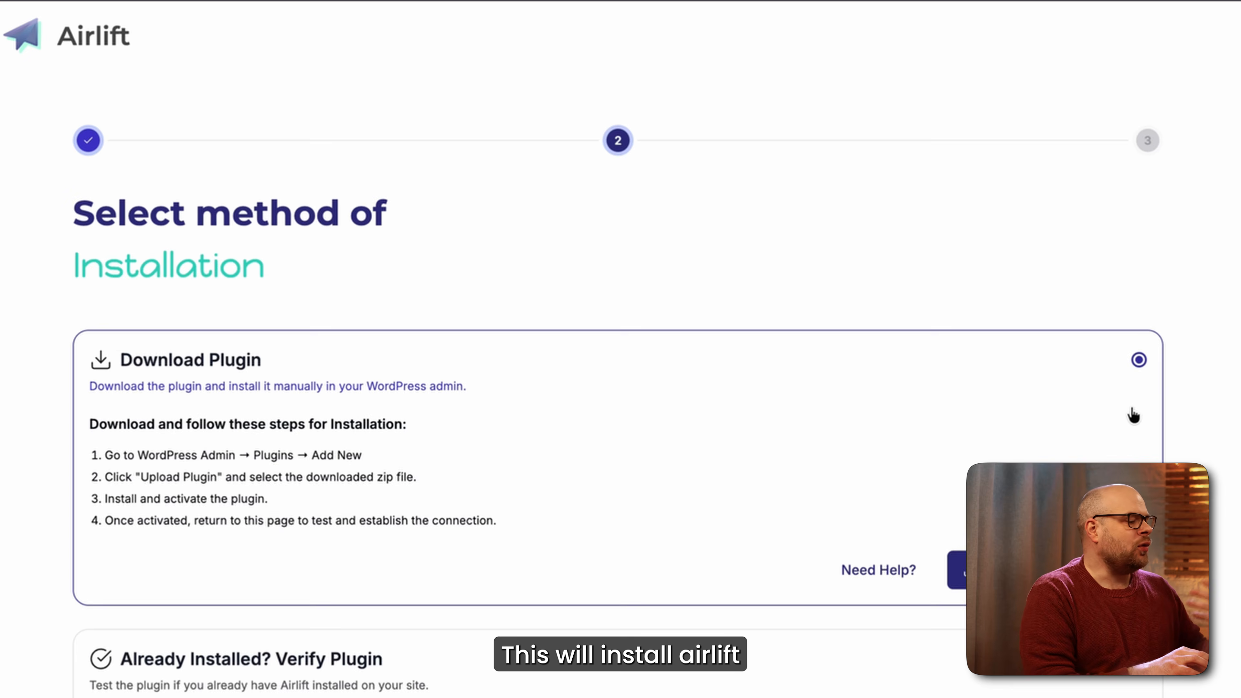
scroll(1134, 415, "down", 5)
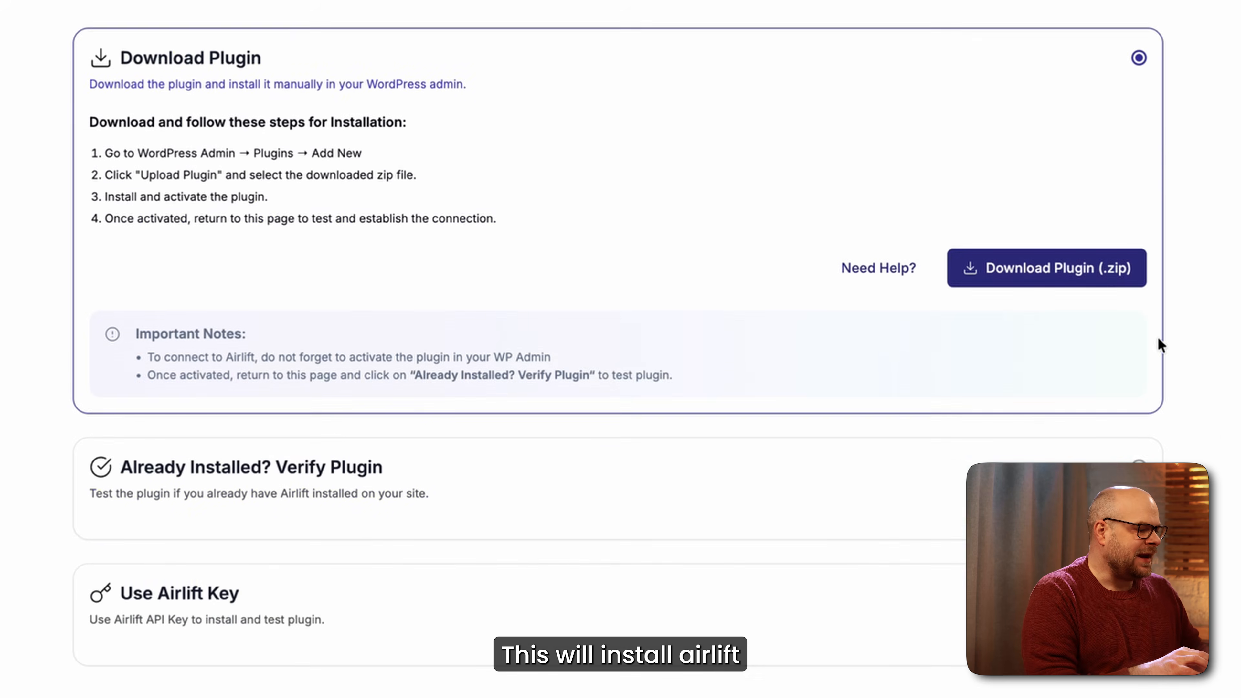
left_click(1143, 288)
left_click(1118, 352)
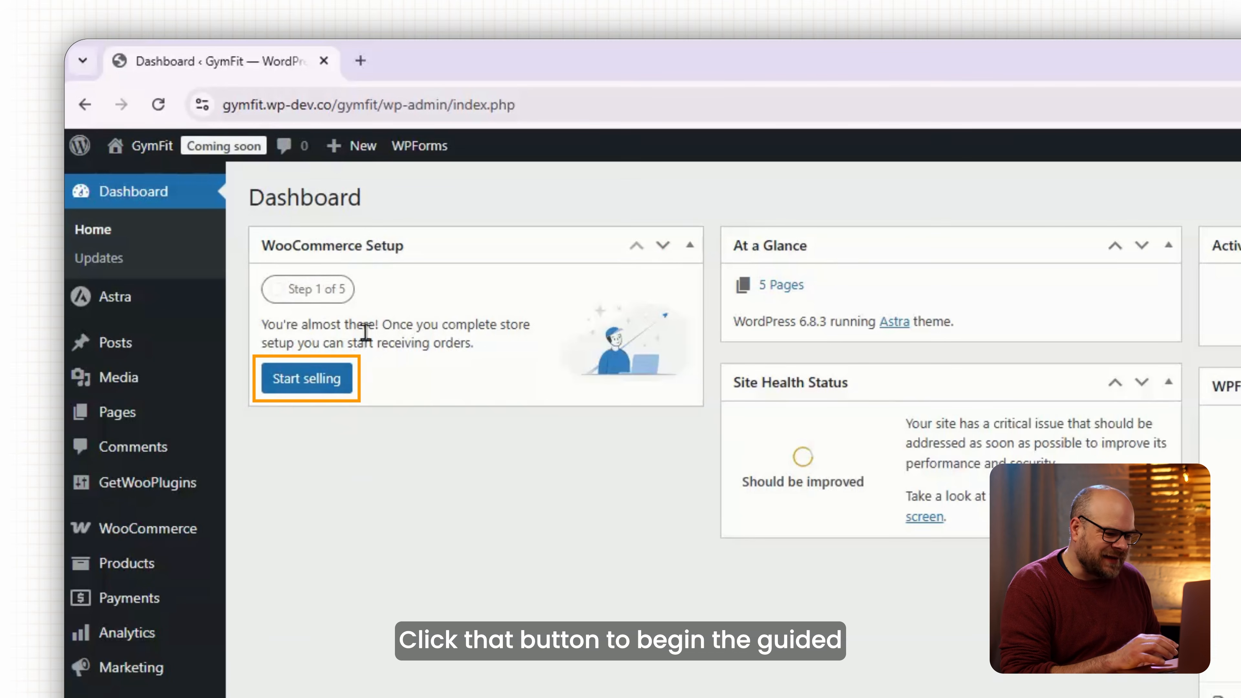
Start WooCommerce setup, accept the store details and skip the free features.
left_click(320, 385)
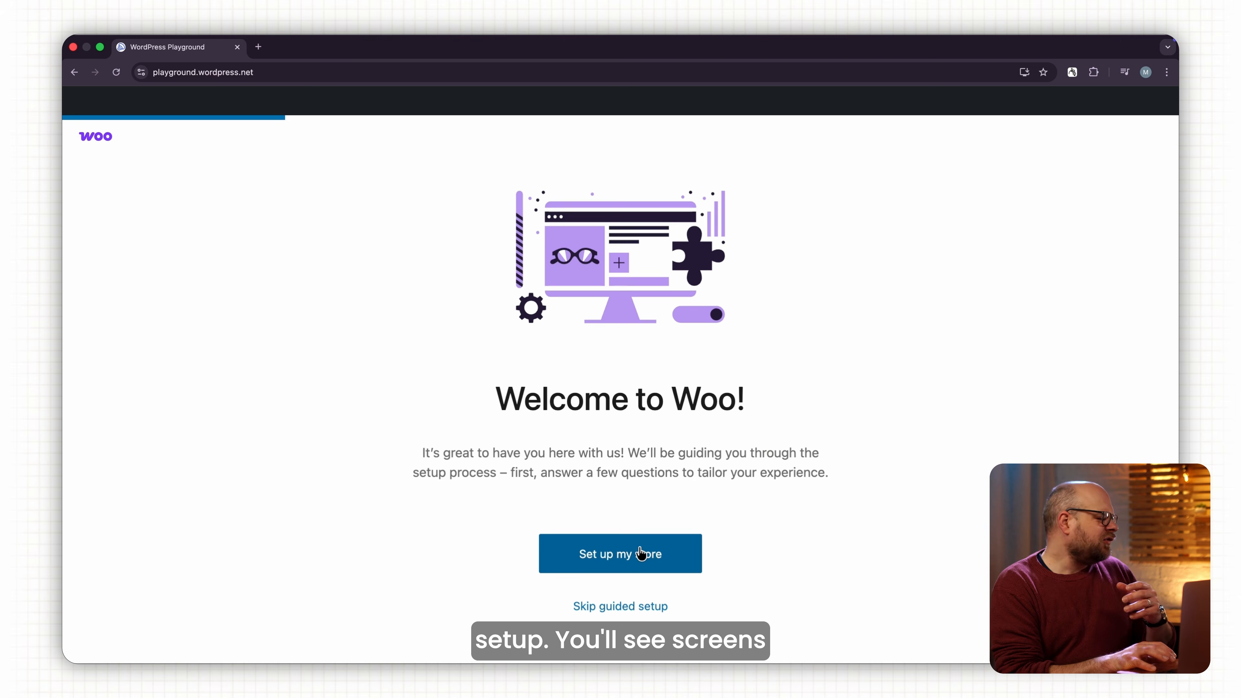
left_click(639, 554)
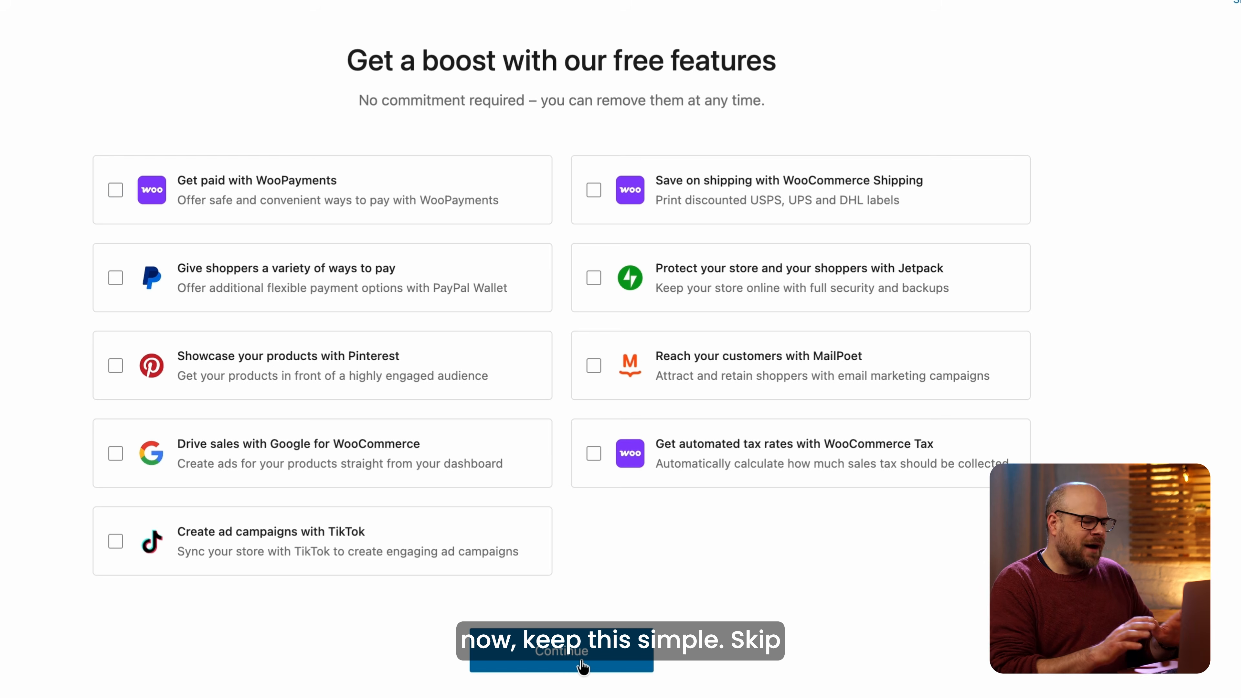
left_click(583, 666)
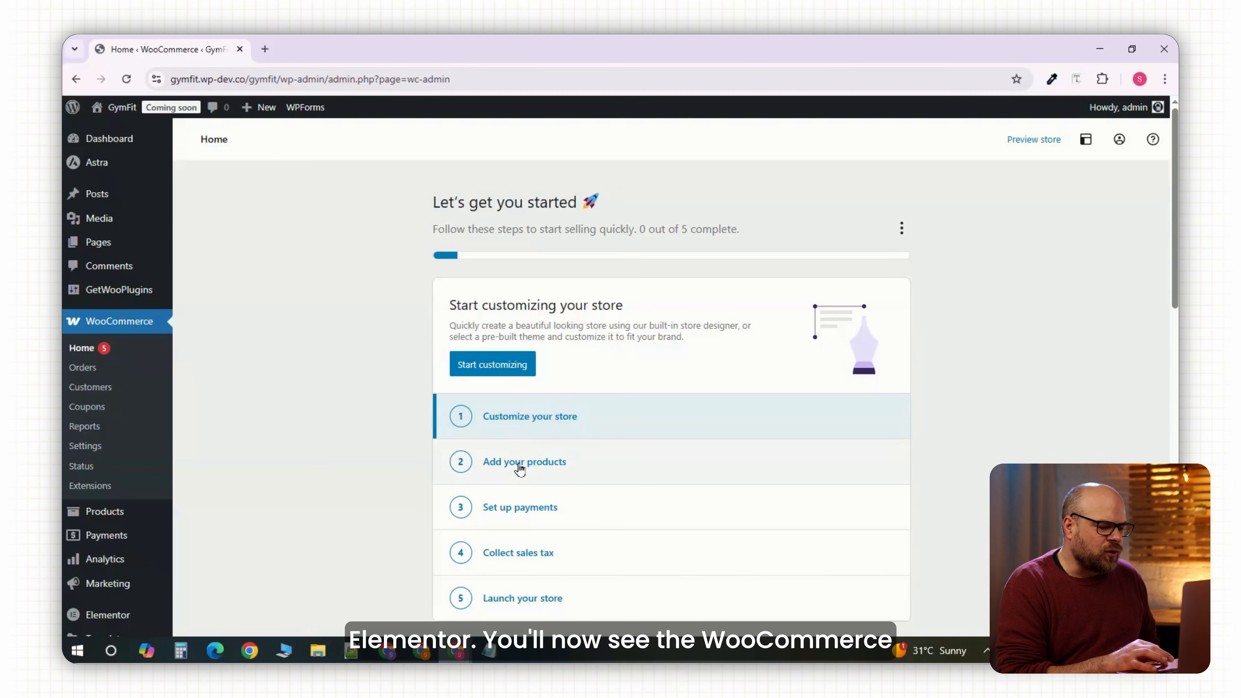
scroll(563, 469, "down", 3)
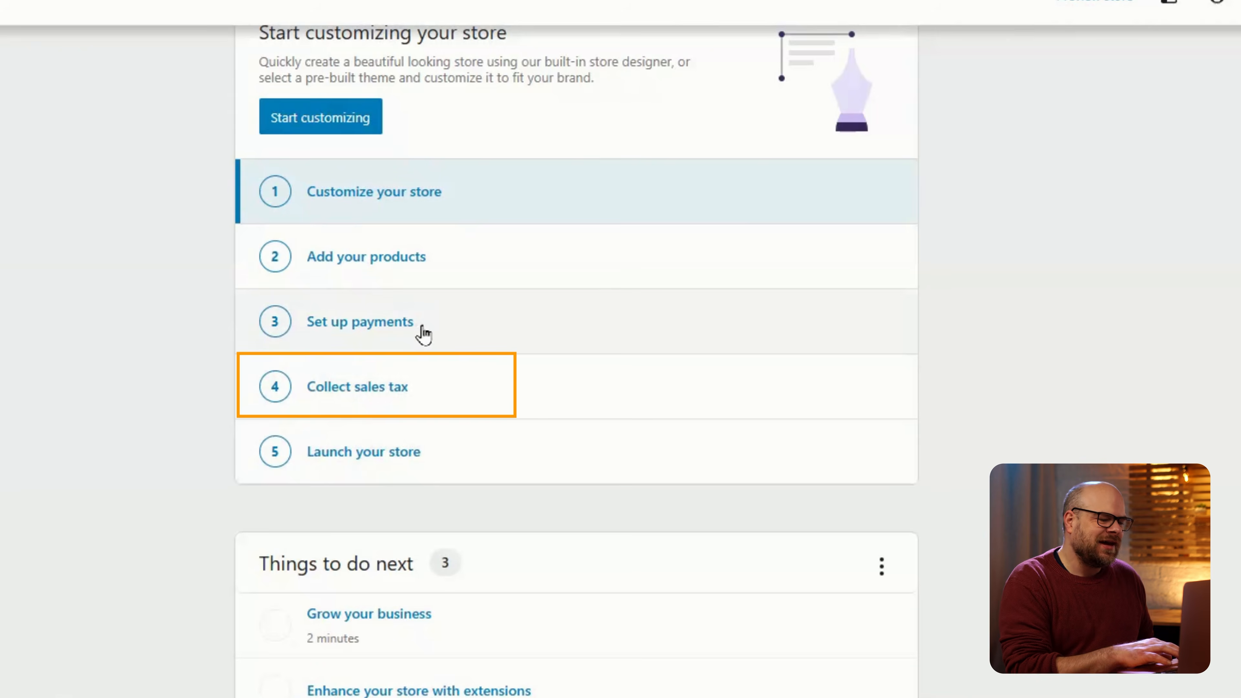
Enable Cash on delivery under Take offline payments and open its Manage settings.
left_click(424, 334)
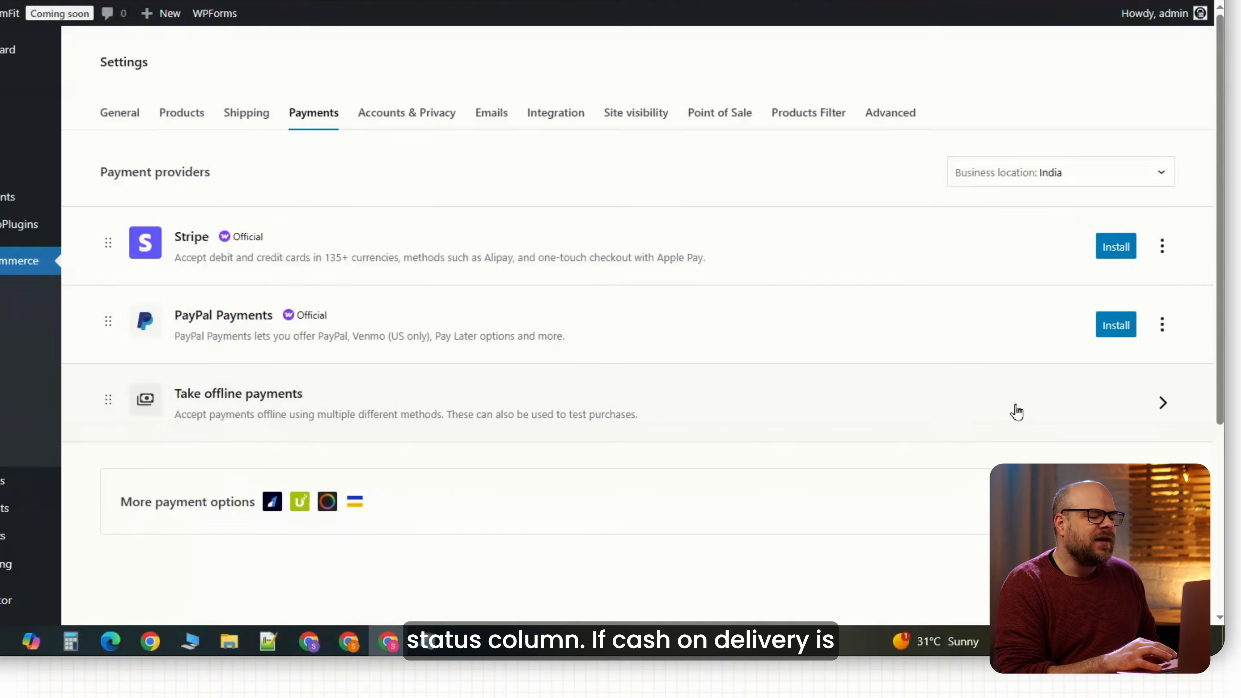
left_click(1161, 409)
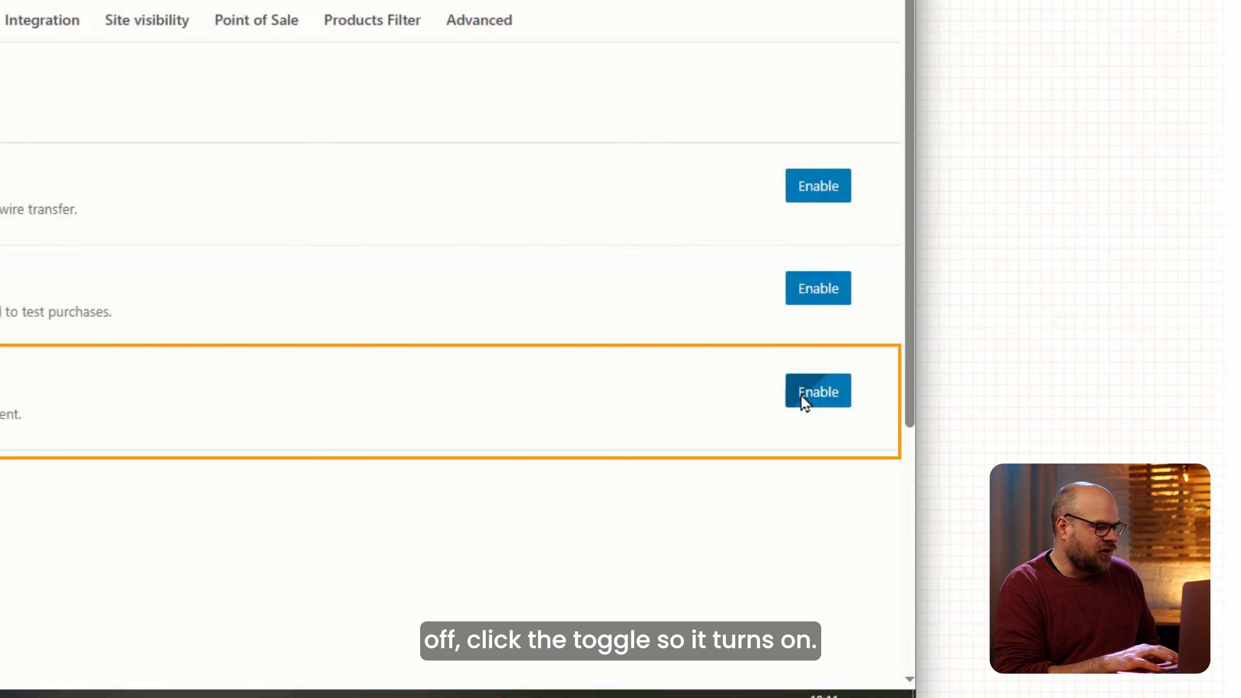
left_click(803, 402)
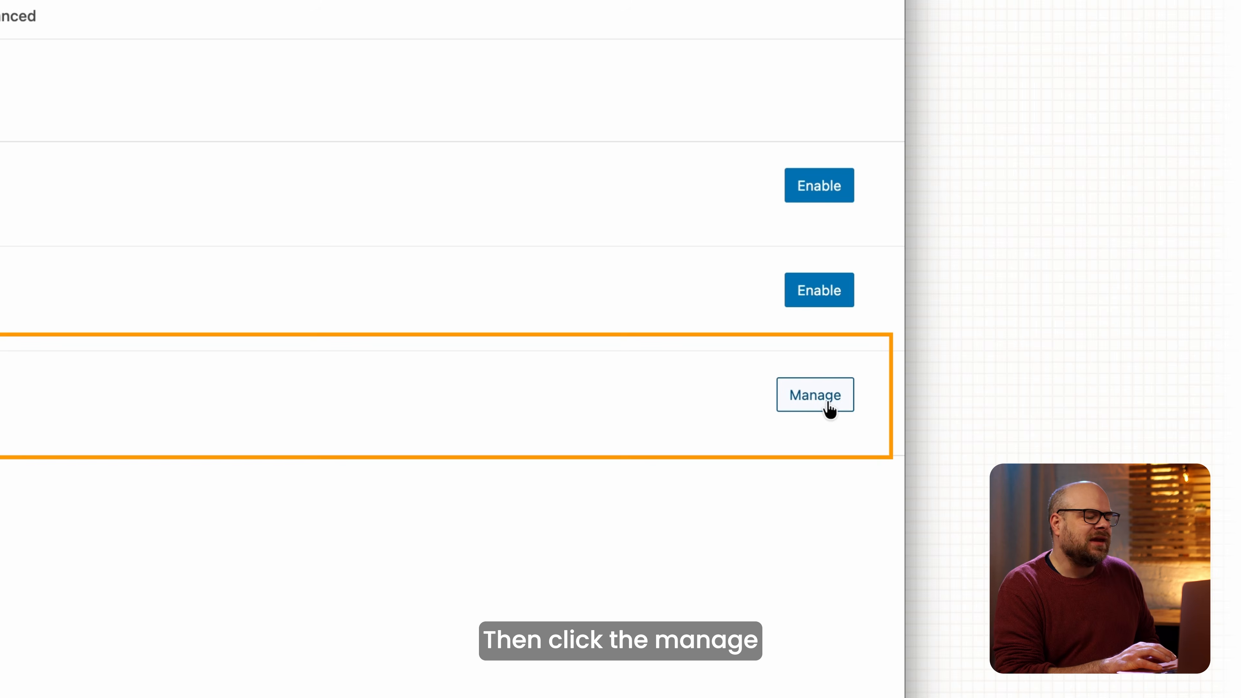
left_click(829, 408)
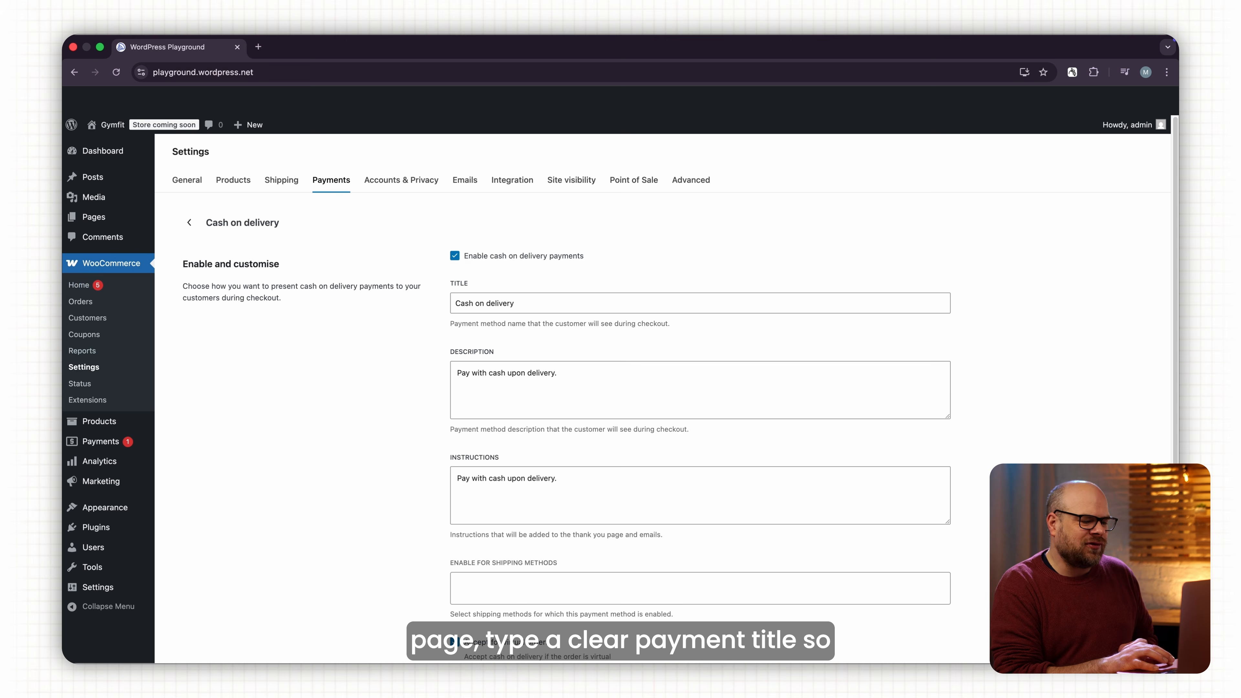
Set the title to 'Pay with cash upon delivery' and instructions to 'Pay with cash when your product is delivered'.
triple_click(444, 303)
key("BackSpace")
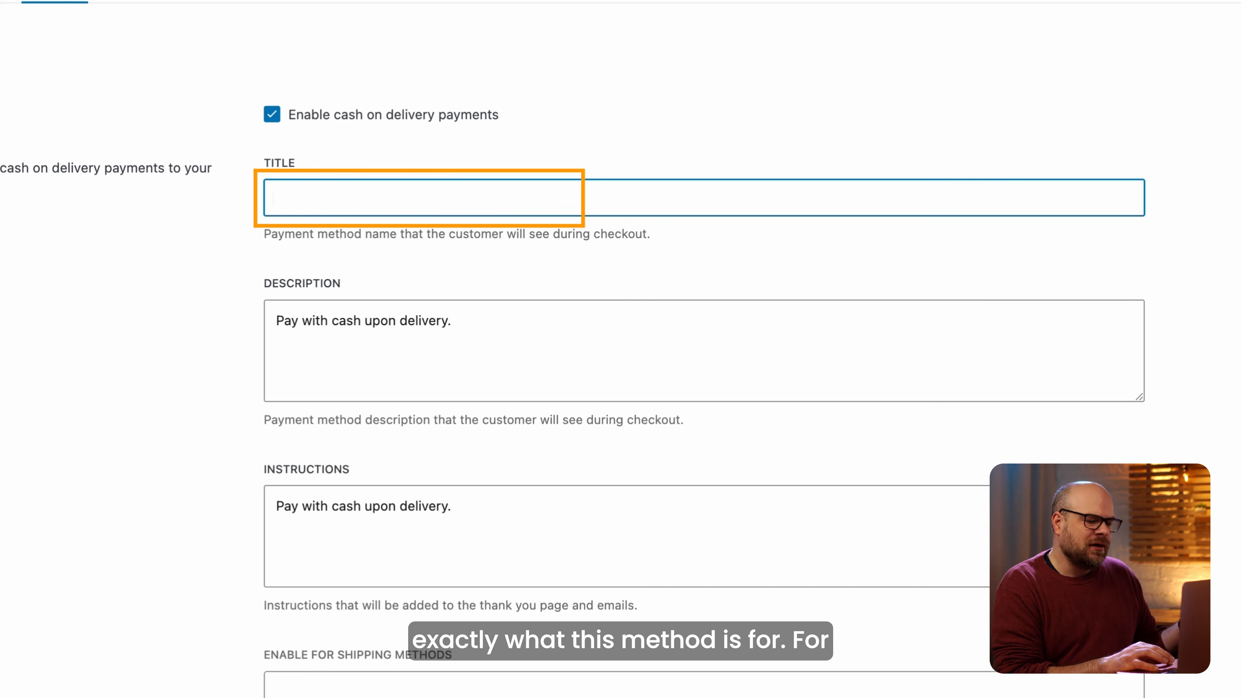
type("Pay with cash upon delivery")
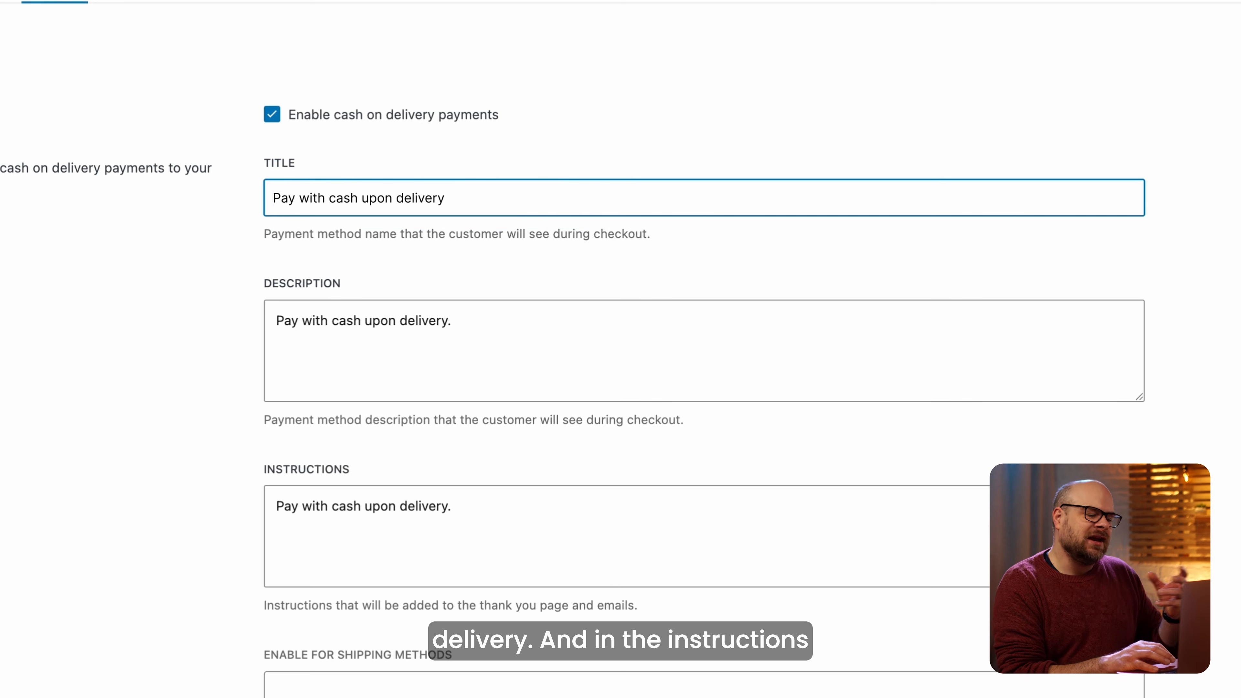
scroll(621, 349, "down", 3)
left_click(365, 368)
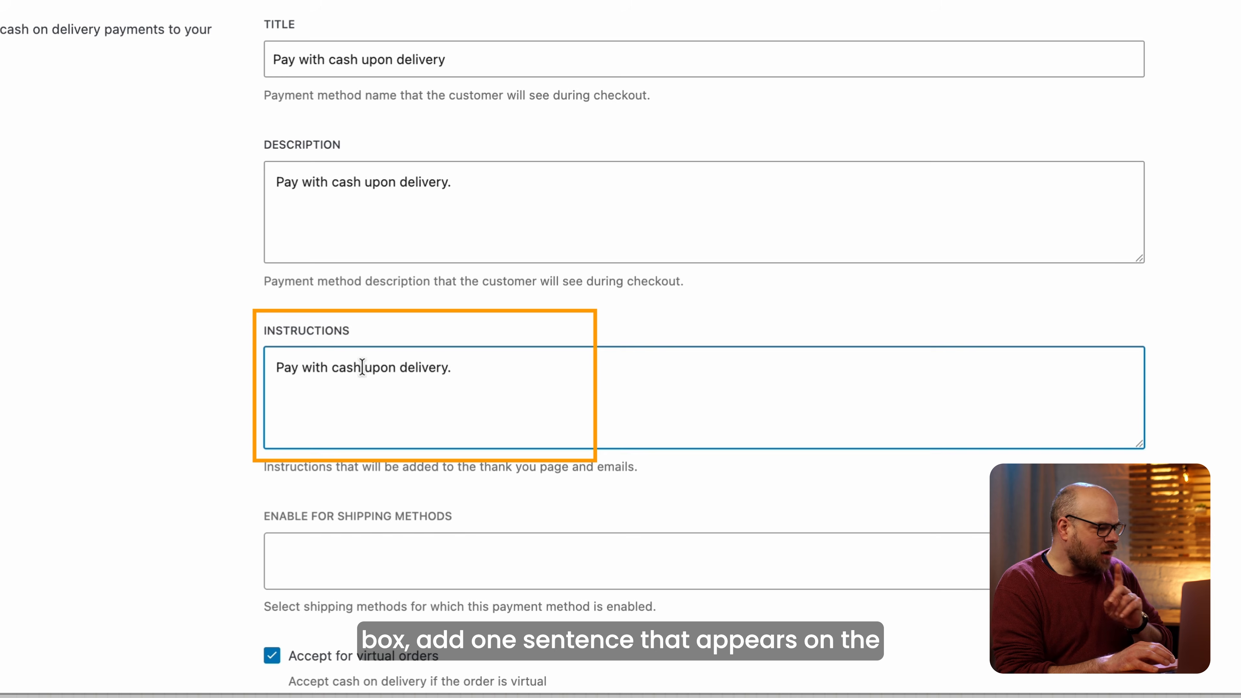
left_click_drag(365, 367, 605, 397)
key("BackSpace")
type("when your product is delivered")
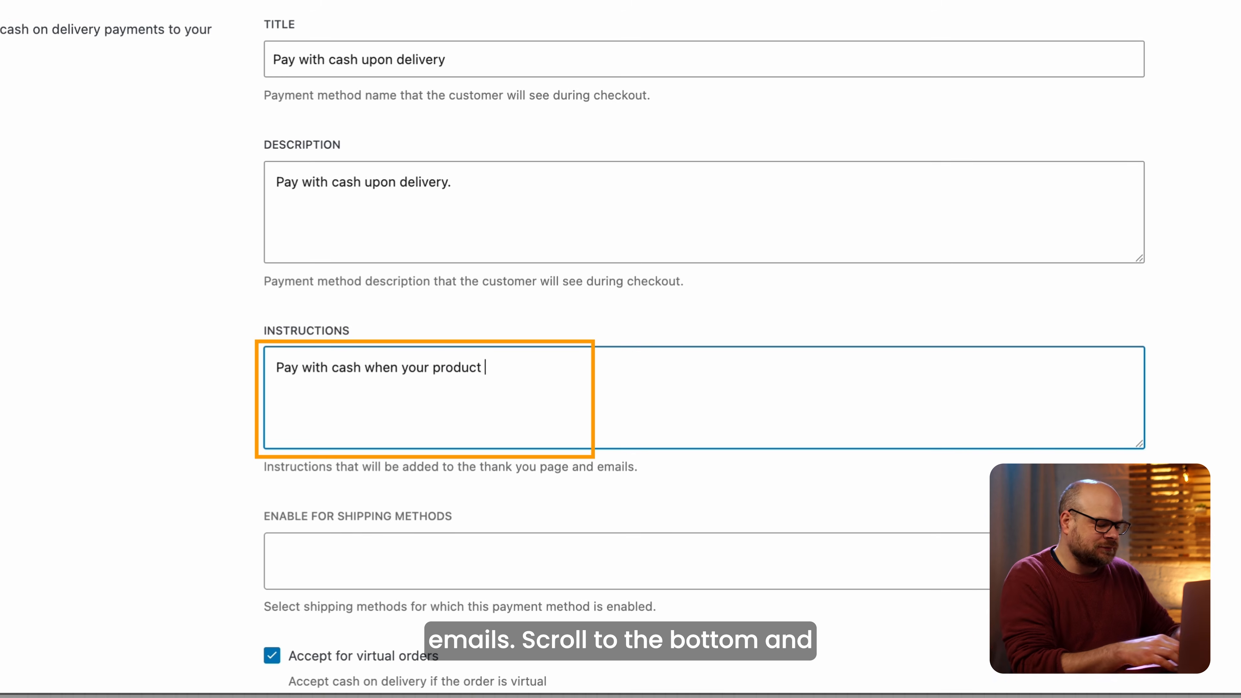
Uncheck Accept for virtual orders and save the cash on delivery settings.
scroll(429, 414, "down", 1)
scroll(428, 414, "down", 5)
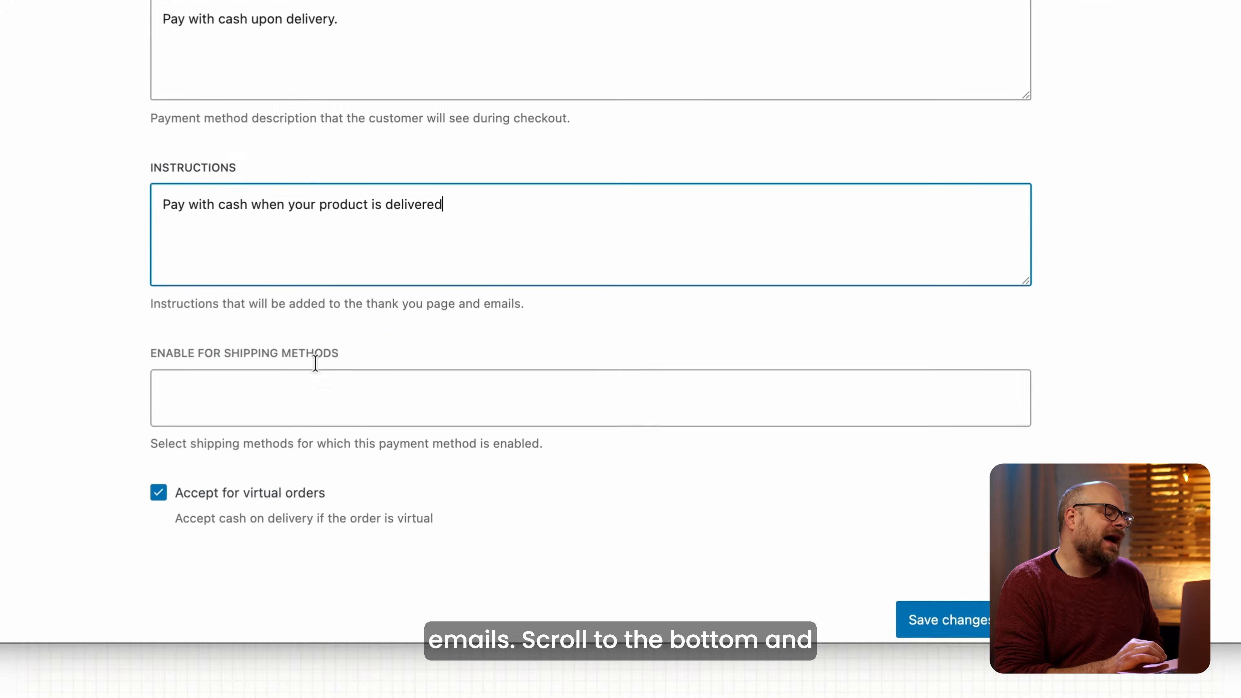
left_click(272, 414)
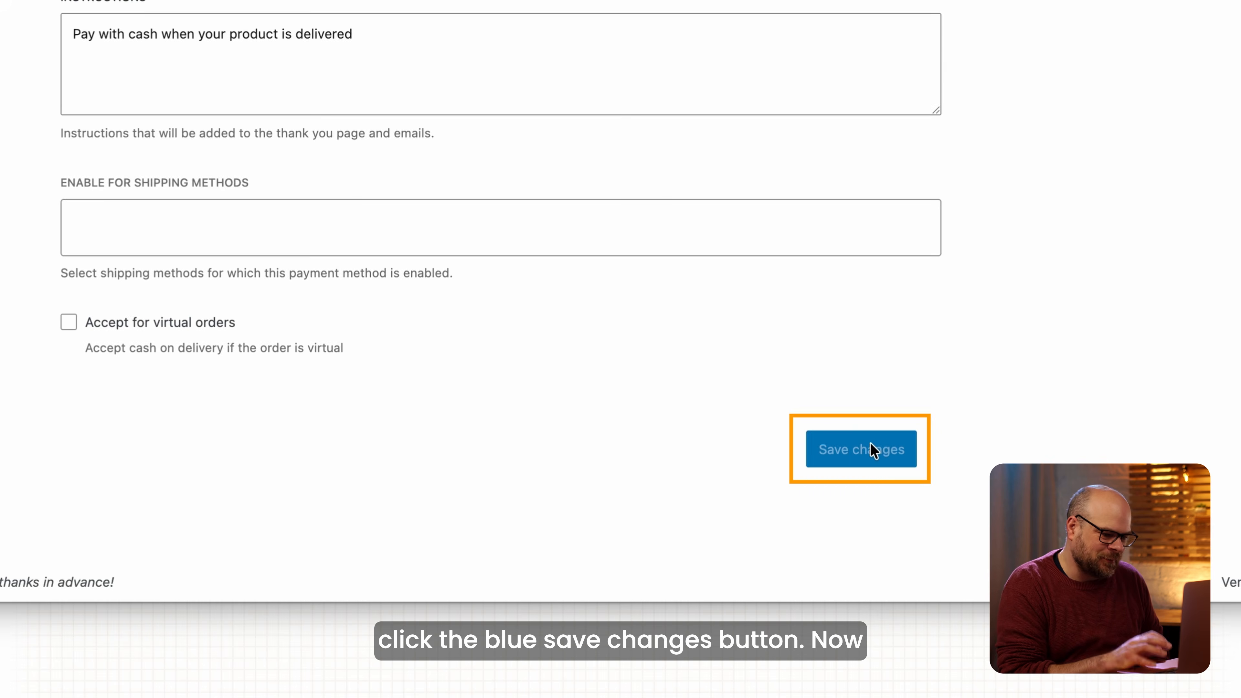
left_click(872, 450)
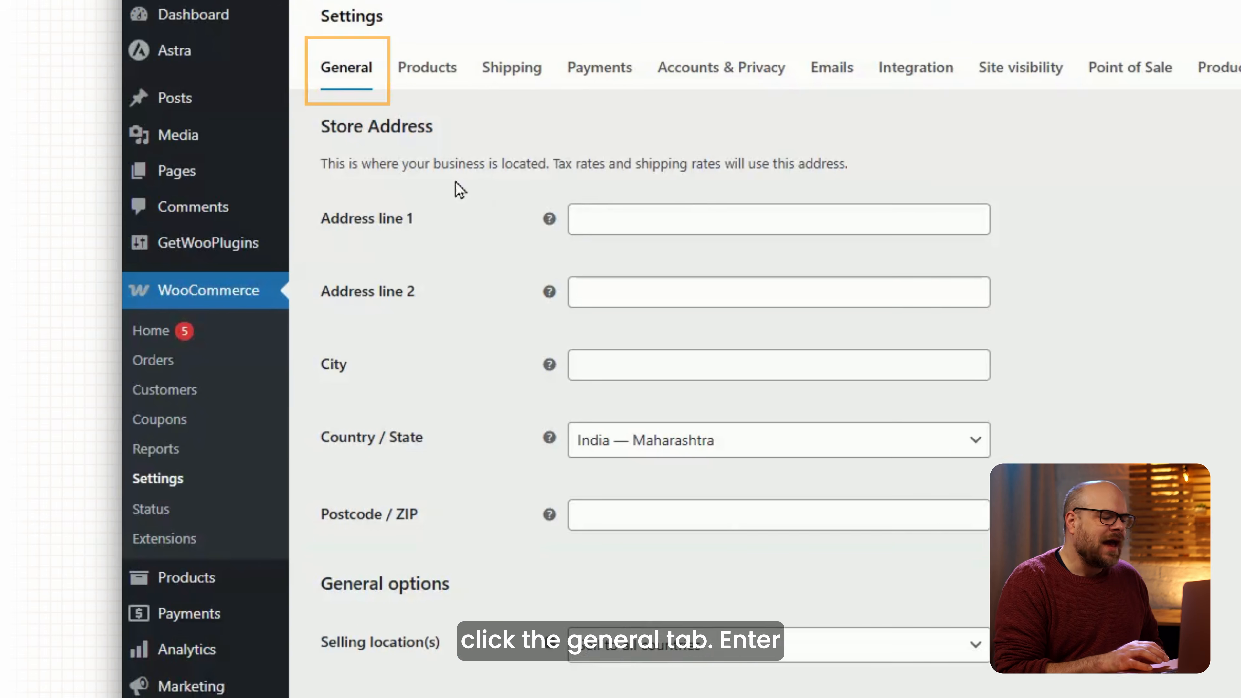
Enter New York as the store city and choose United States (US) — New York as country/state.
left_click(546, 393)
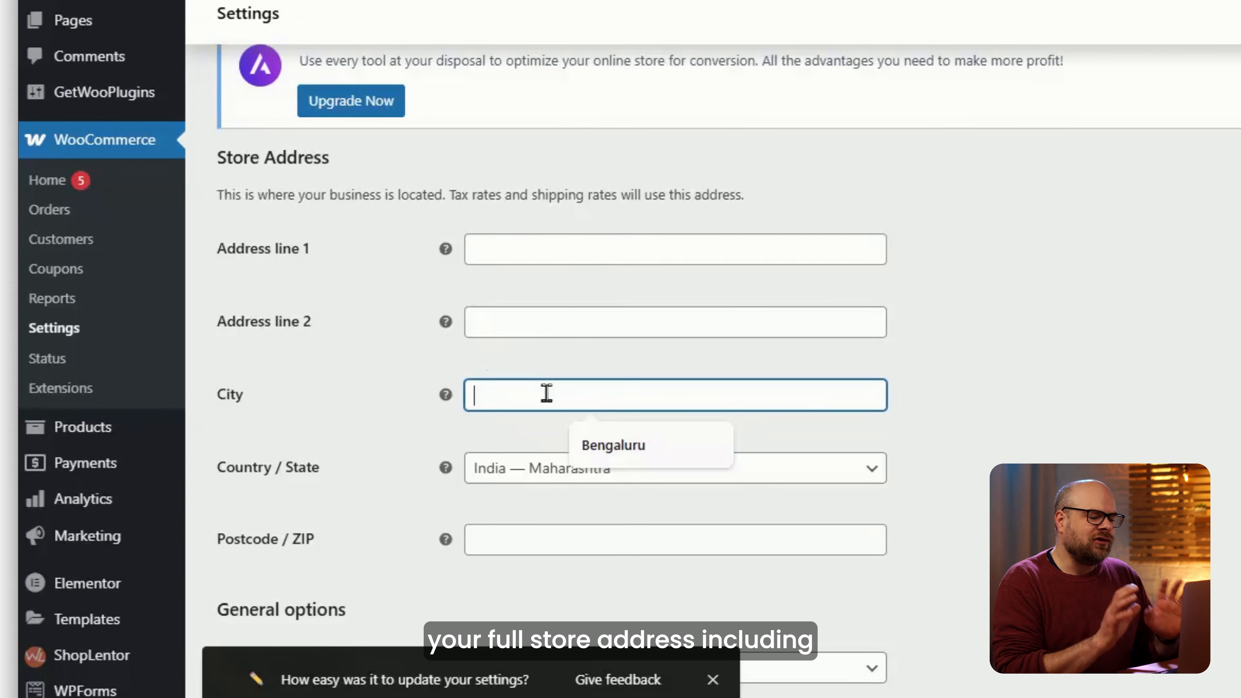
type("New Yor")
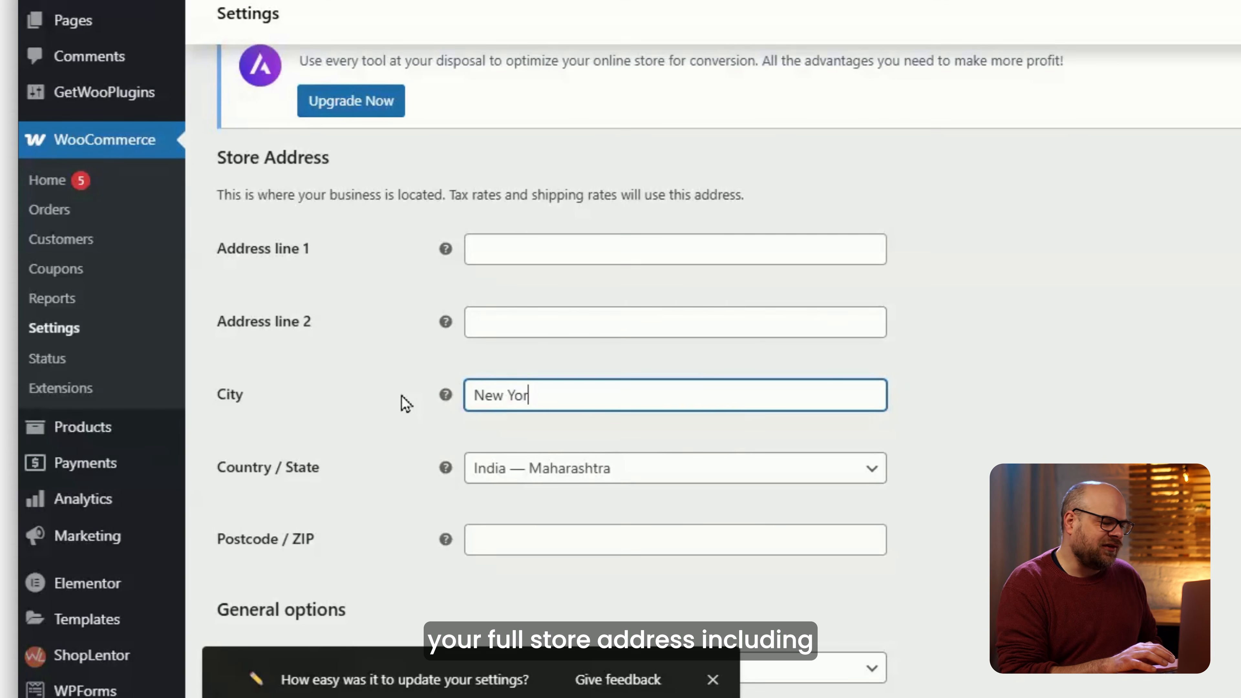
type("k")
left_click(675, 468)
type("united")
left_click(684, 434)
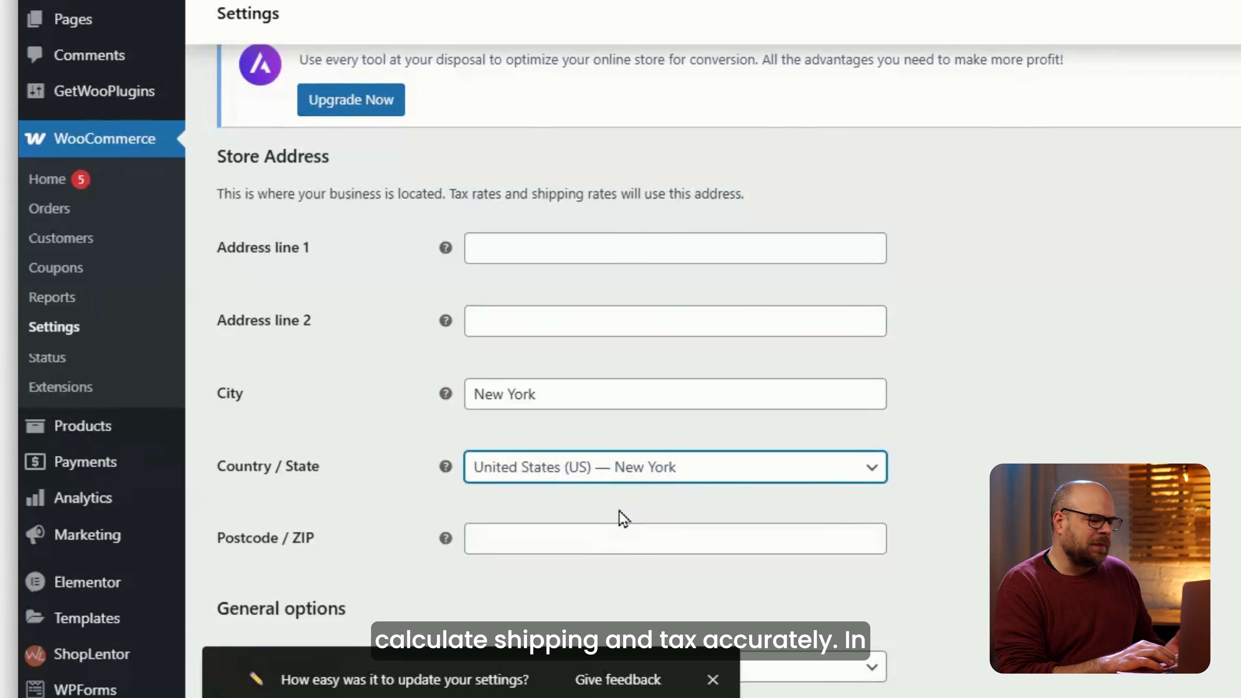
scroll(623, 518, "down", 5)
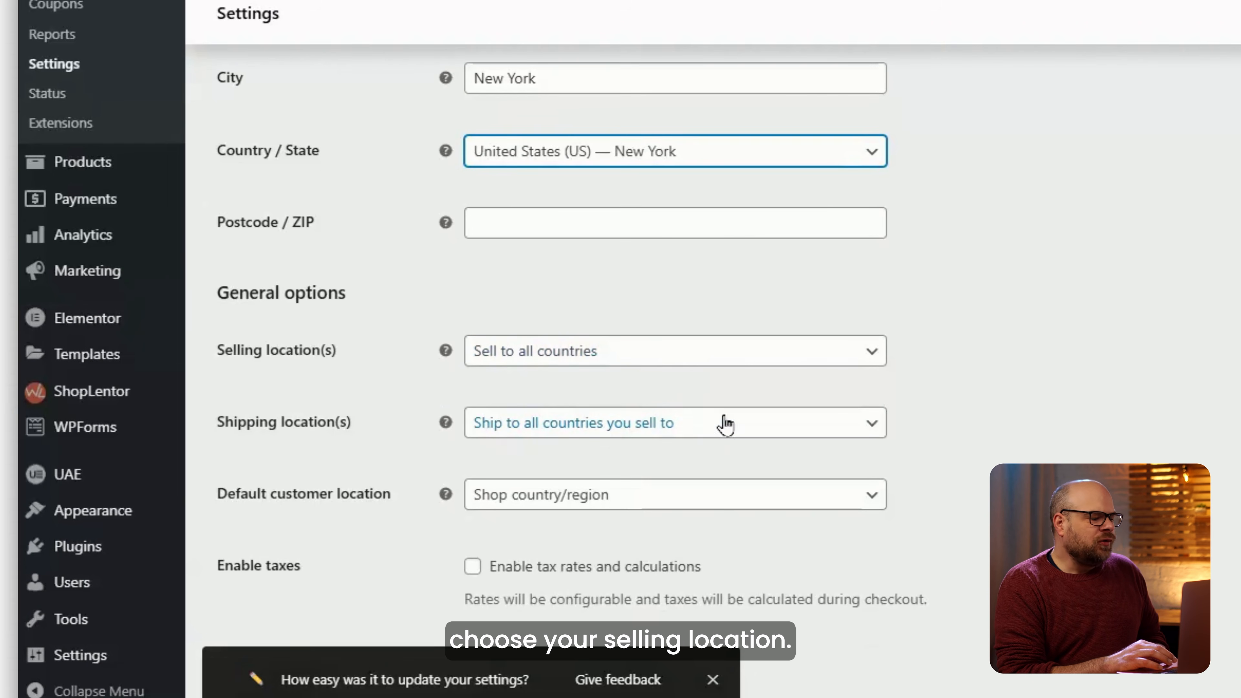
scroll(697, 454, "down", 2)
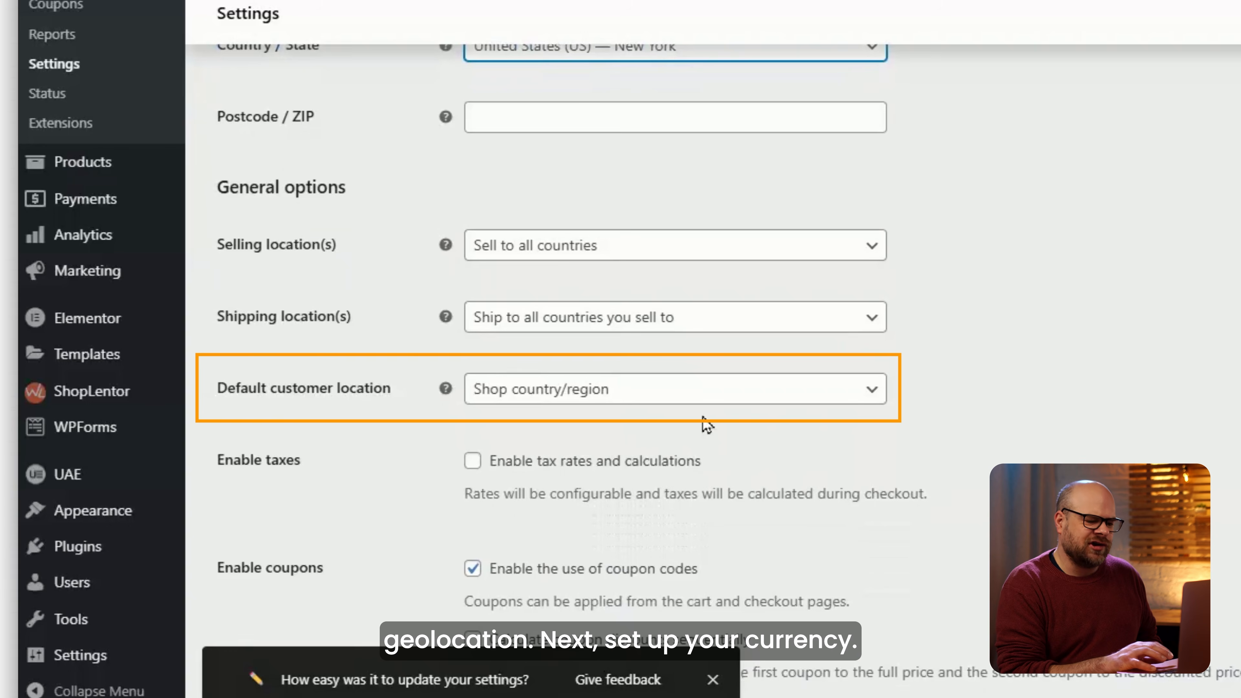
Pick United States (US) dollar ($) in Currency options and save the general settings.
scroll(706, 420, "down", 6)
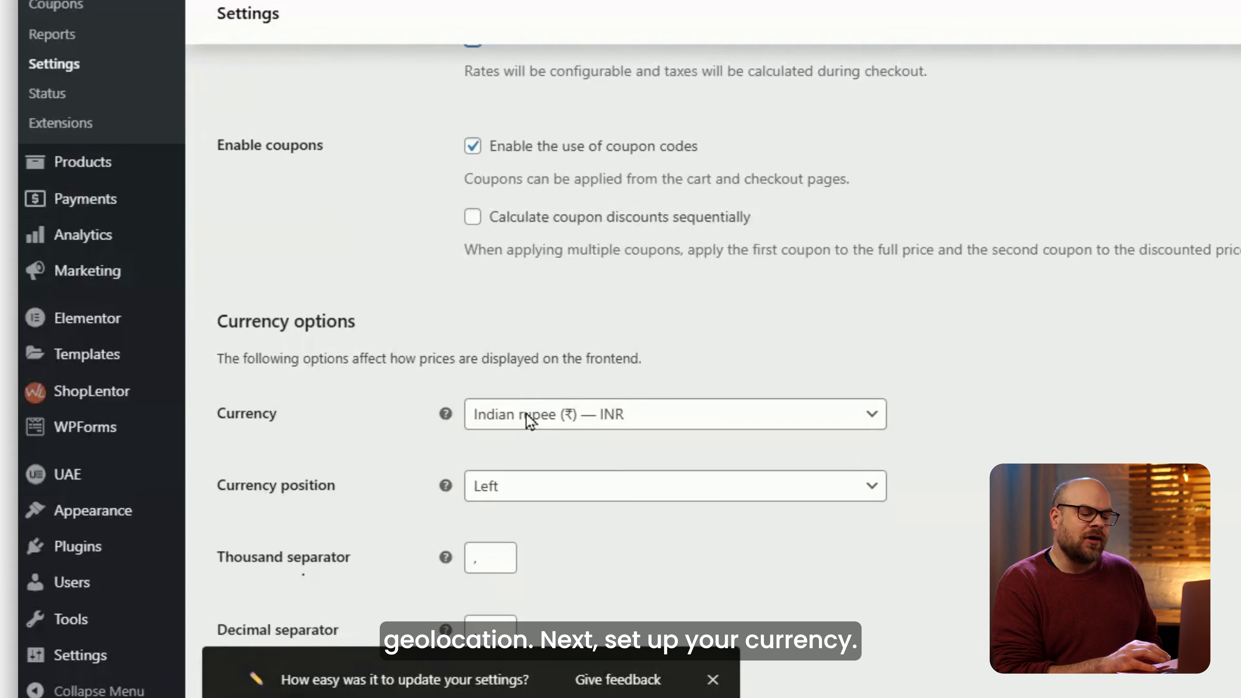
scroll(528, 421, "down", 2)
left_click(659, 321)
type("us")
left_click(602, 538)
scroll(546, 518, "down", 1)
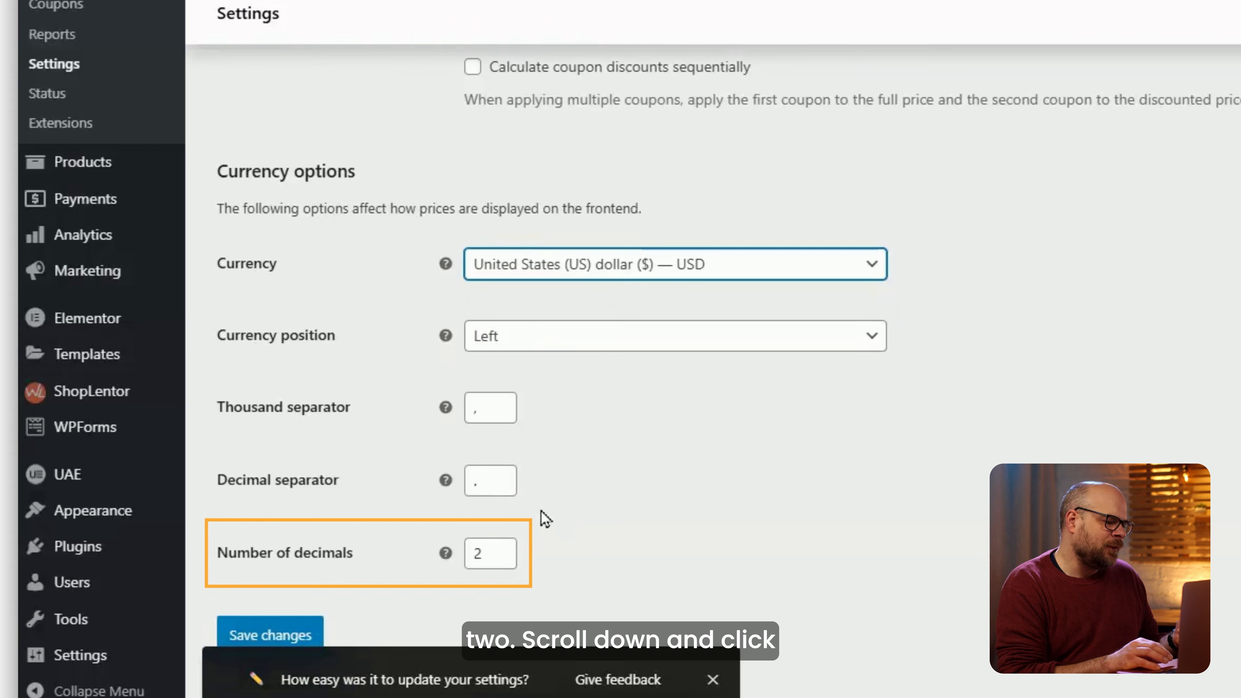
left_click(253, 630)
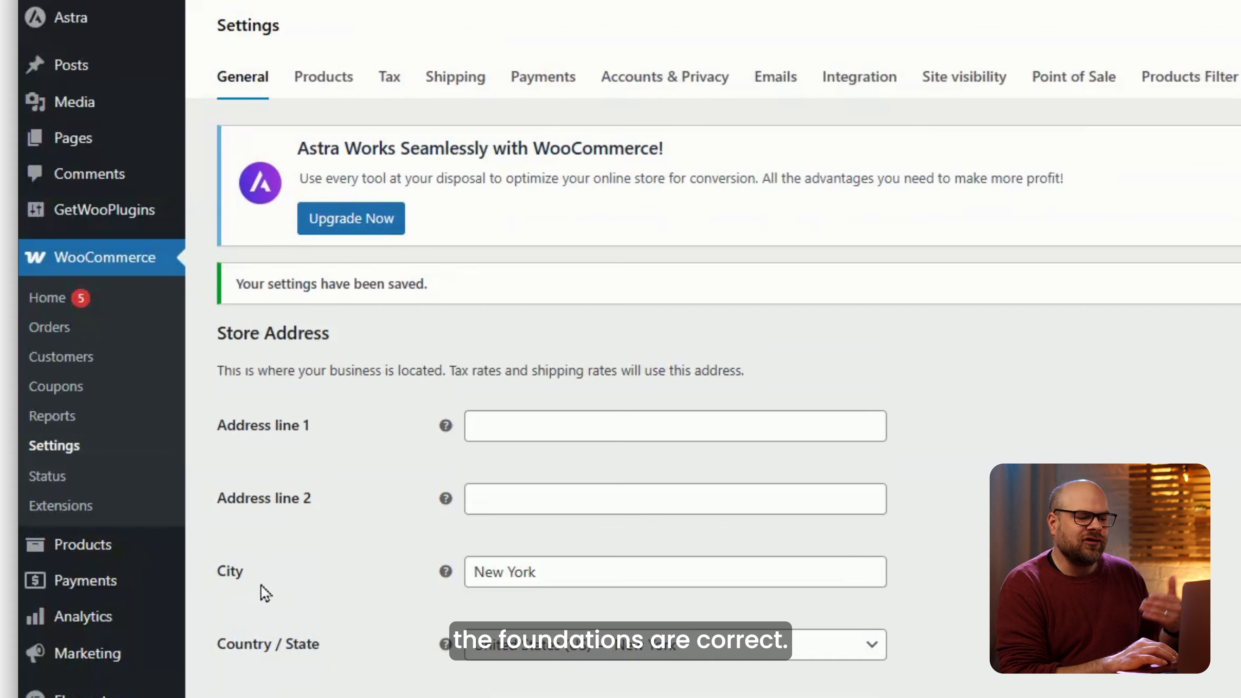
Show the Products settings and review the kg/cm measurement and review options.
left_click(350, 86)
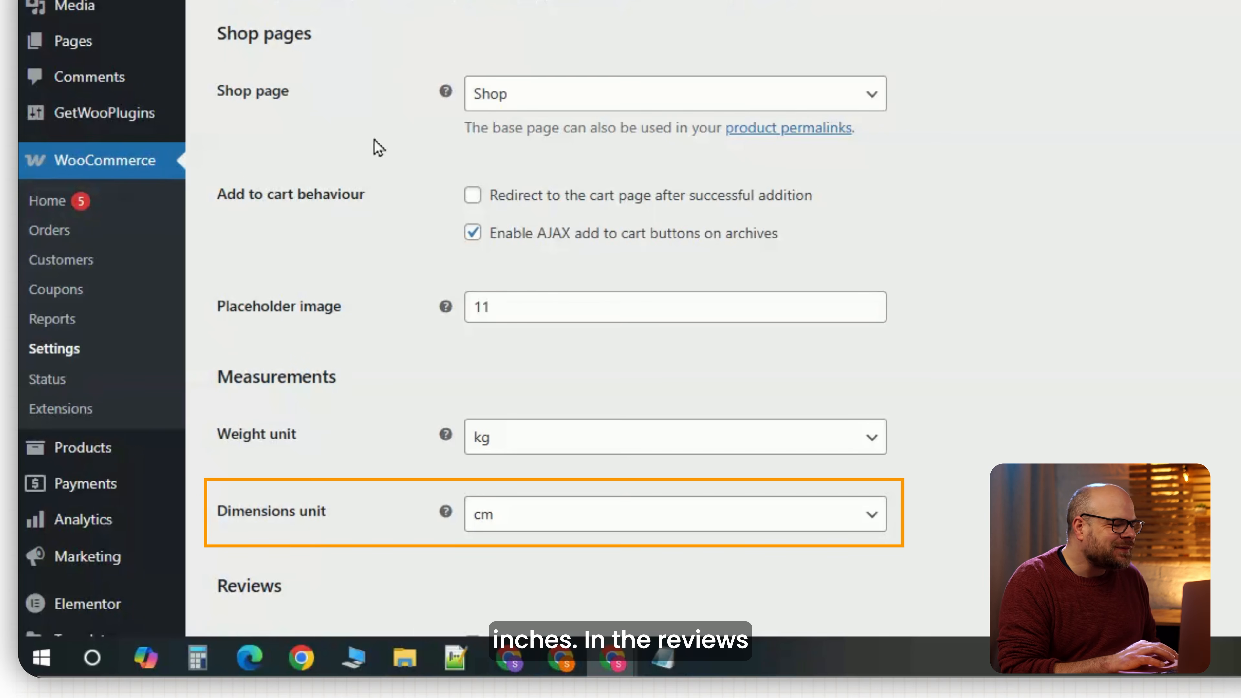
scroll(379, 147, "down", 6)
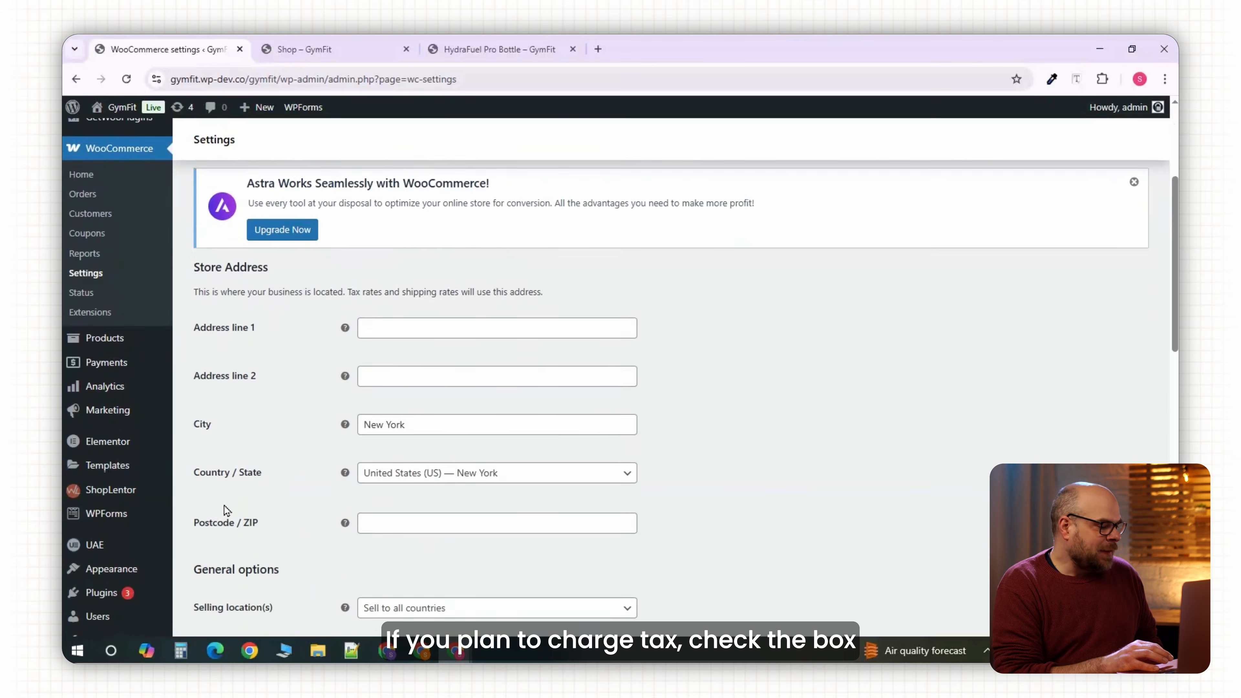
scroll(224, 505, "down", 5)
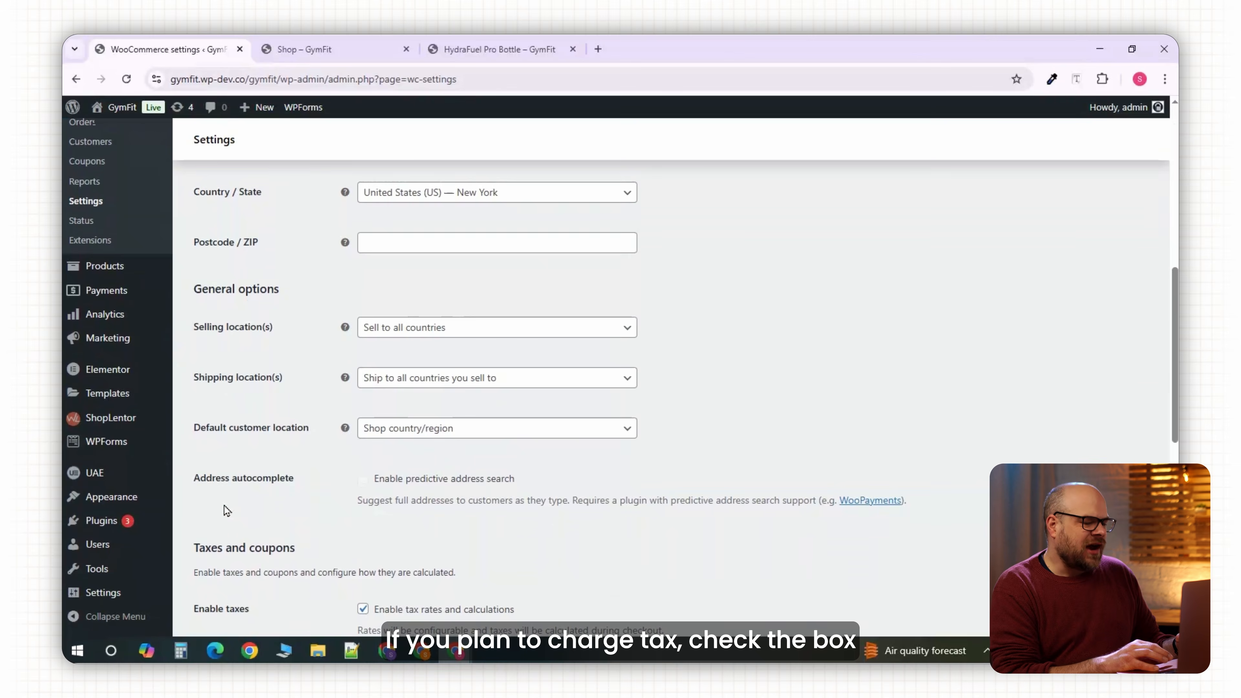
Go to the Tax settings and scroll down to the tax options.
scroll(224, 506, "down", 3)
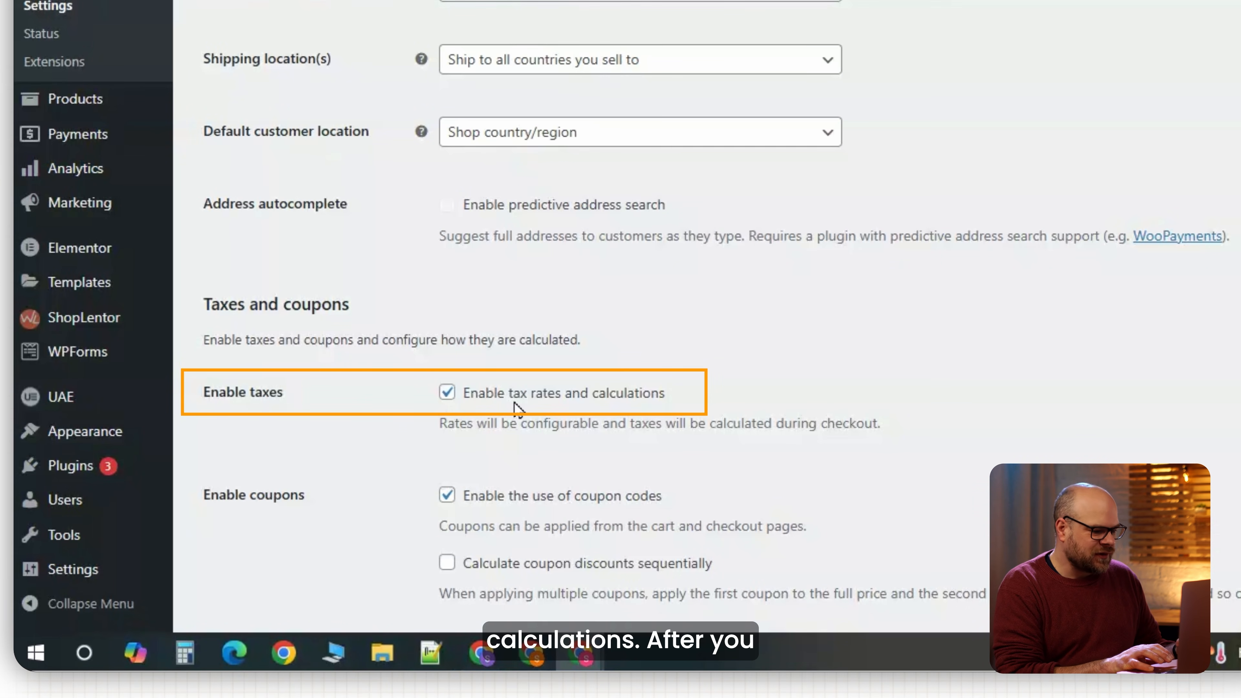
scroll(415, 415, "up", 5)
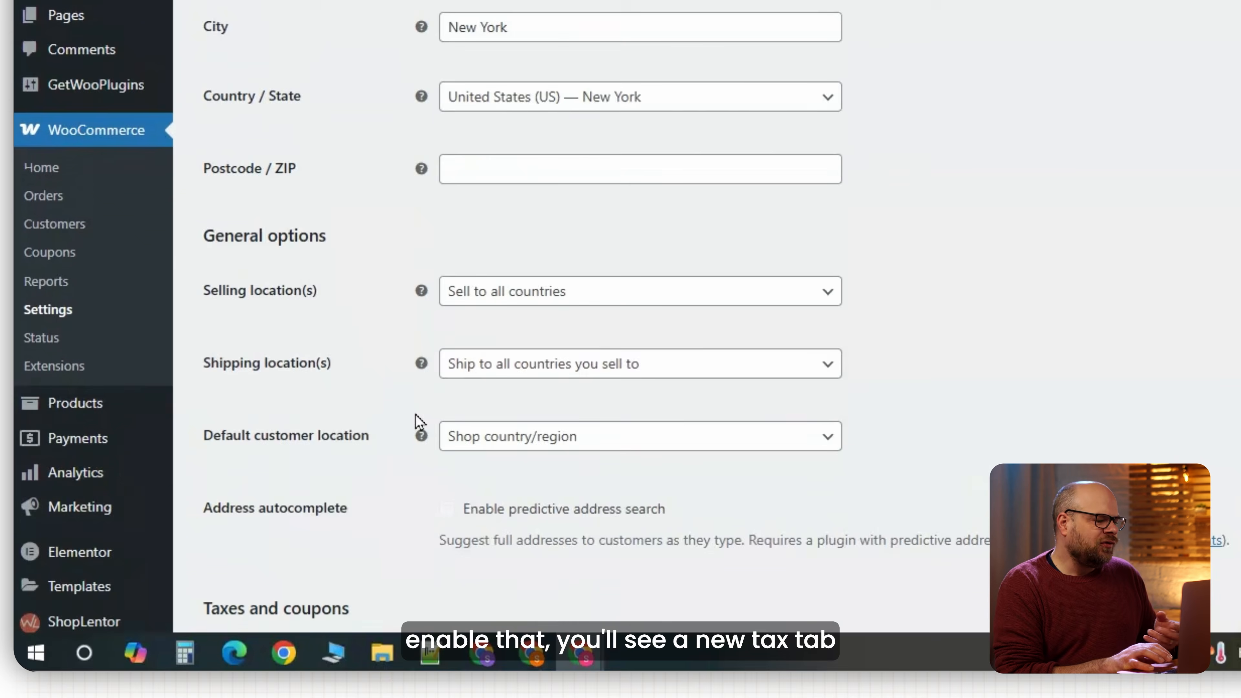
scroll(416, 421, "up", 10)
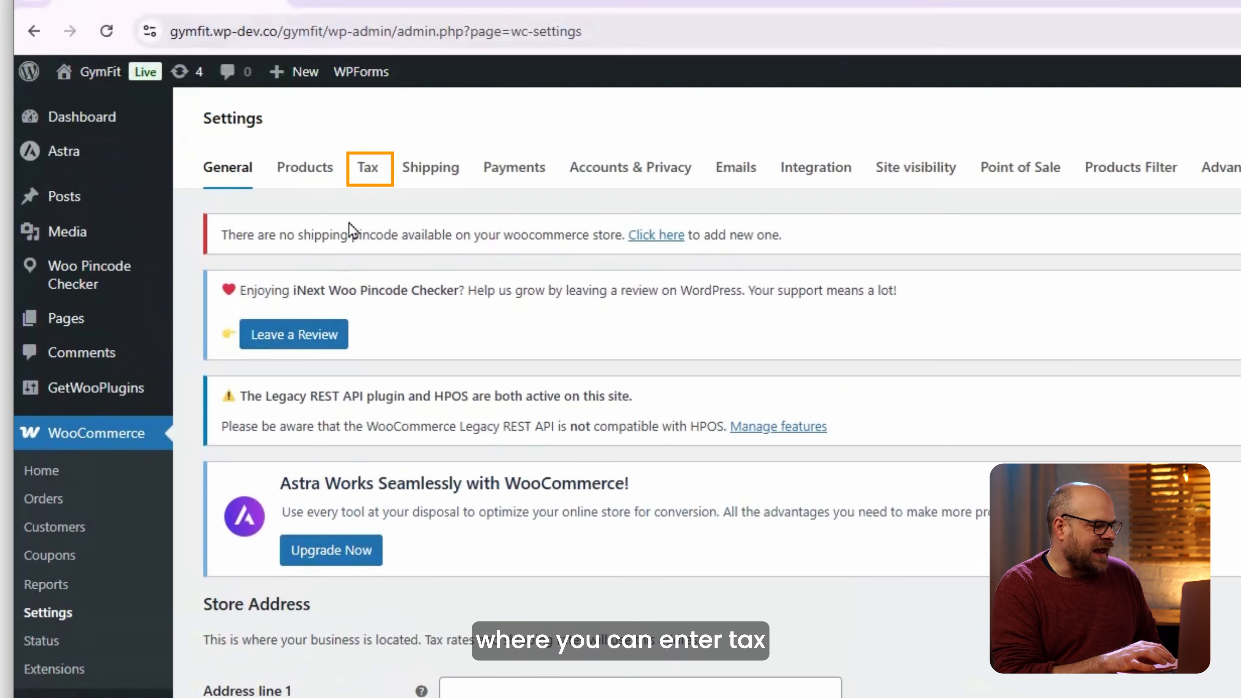
left_click(374, 172)
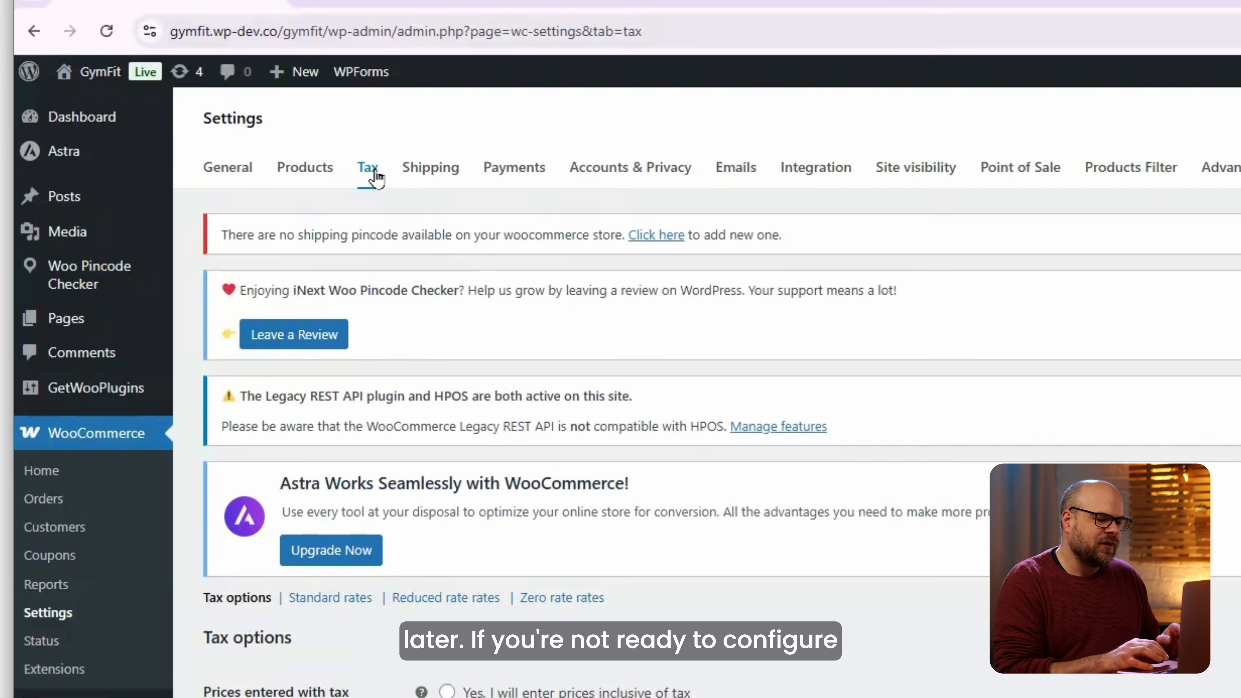
scroll(413, 402, "down", 5)
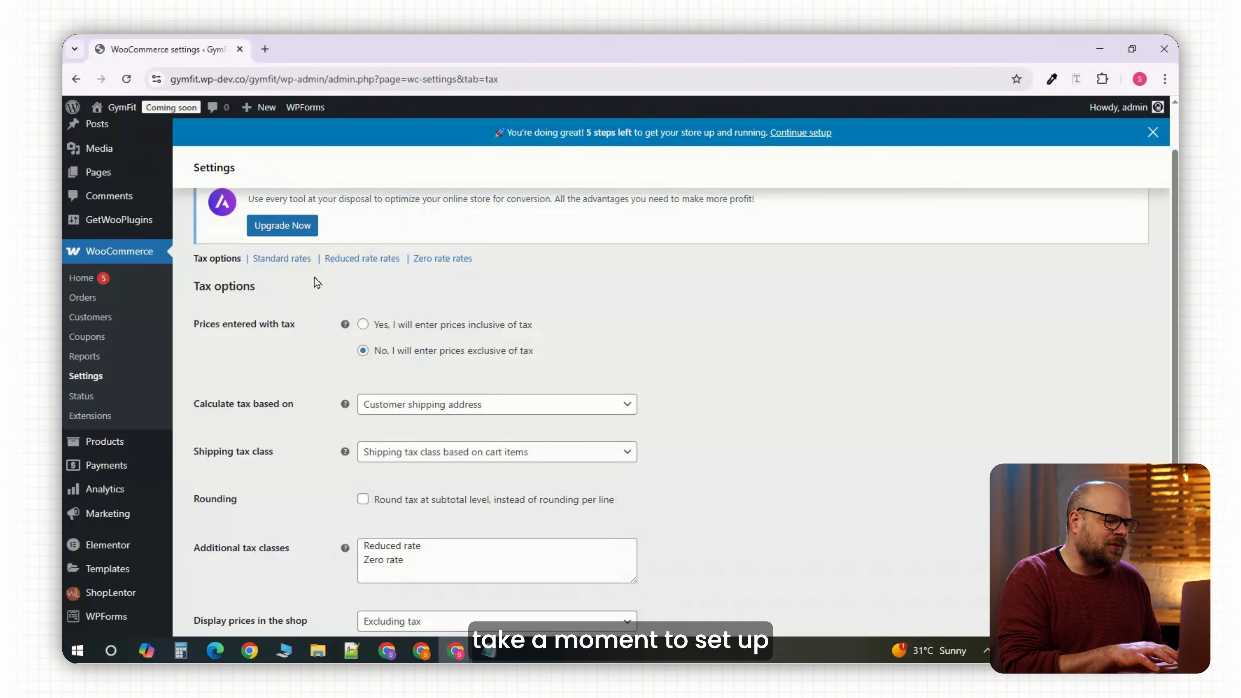
Create a shipping zone named 'InsideNorth America' with North America as its region.
scroll(332, 261, "up", 2)
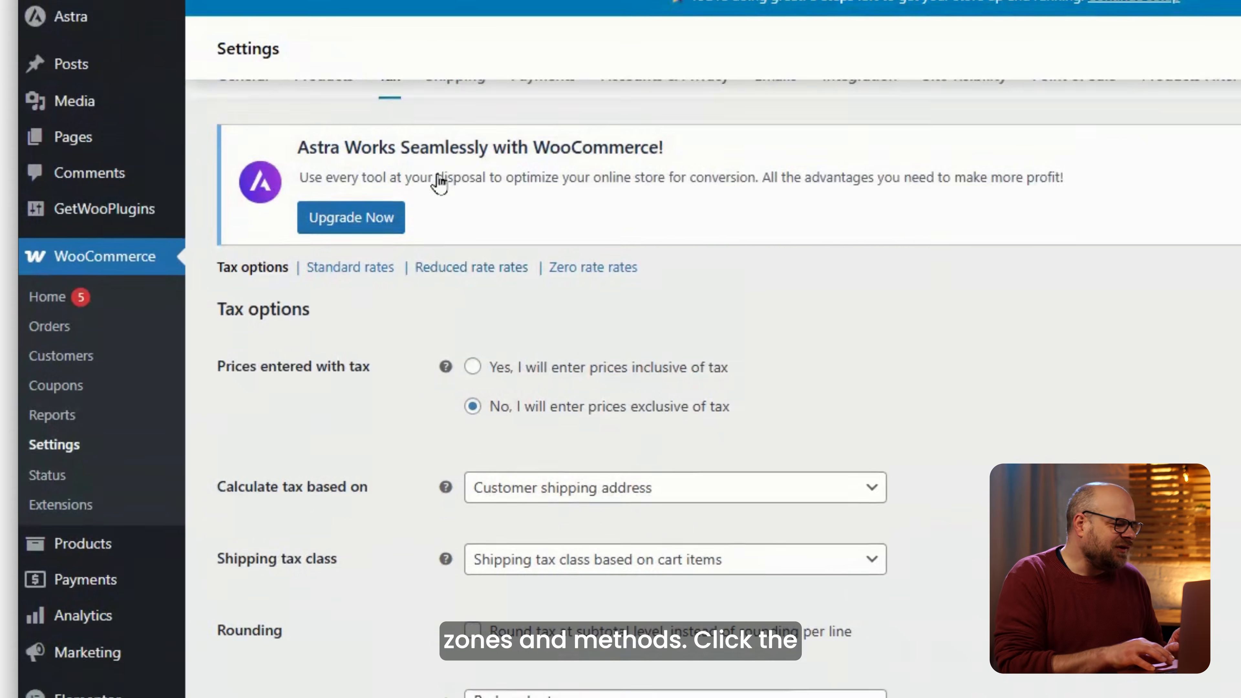
left_click(356, 204)
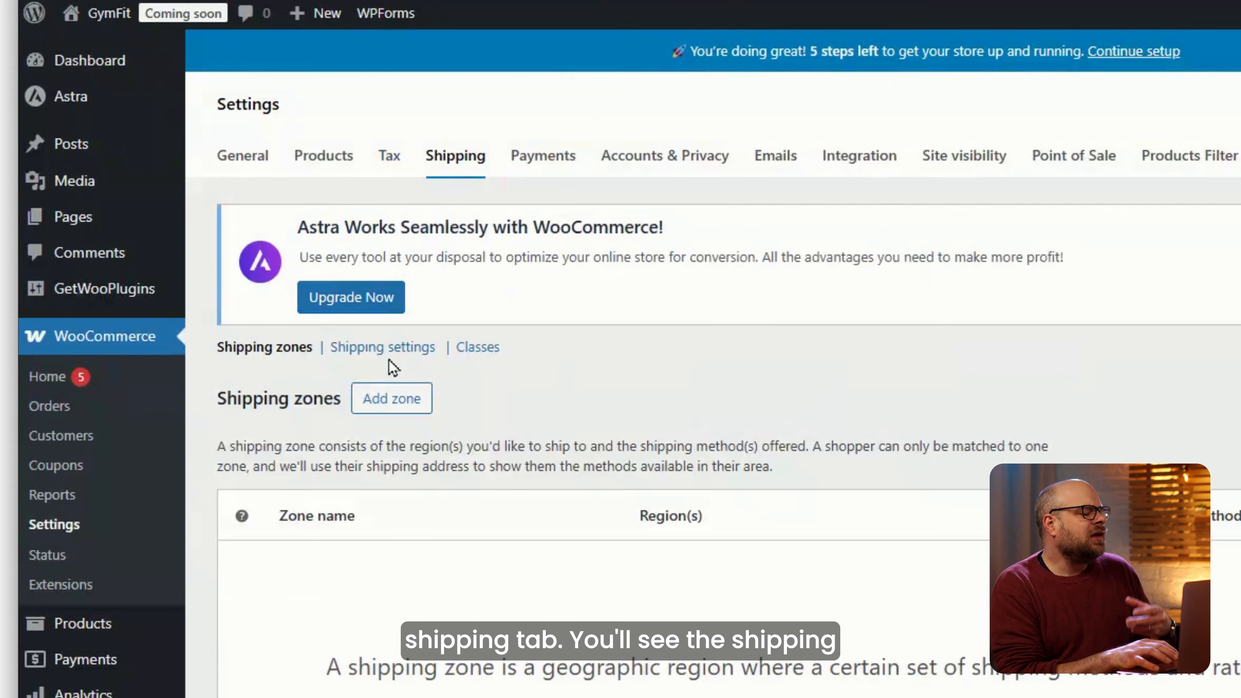
left_click(389, 412)
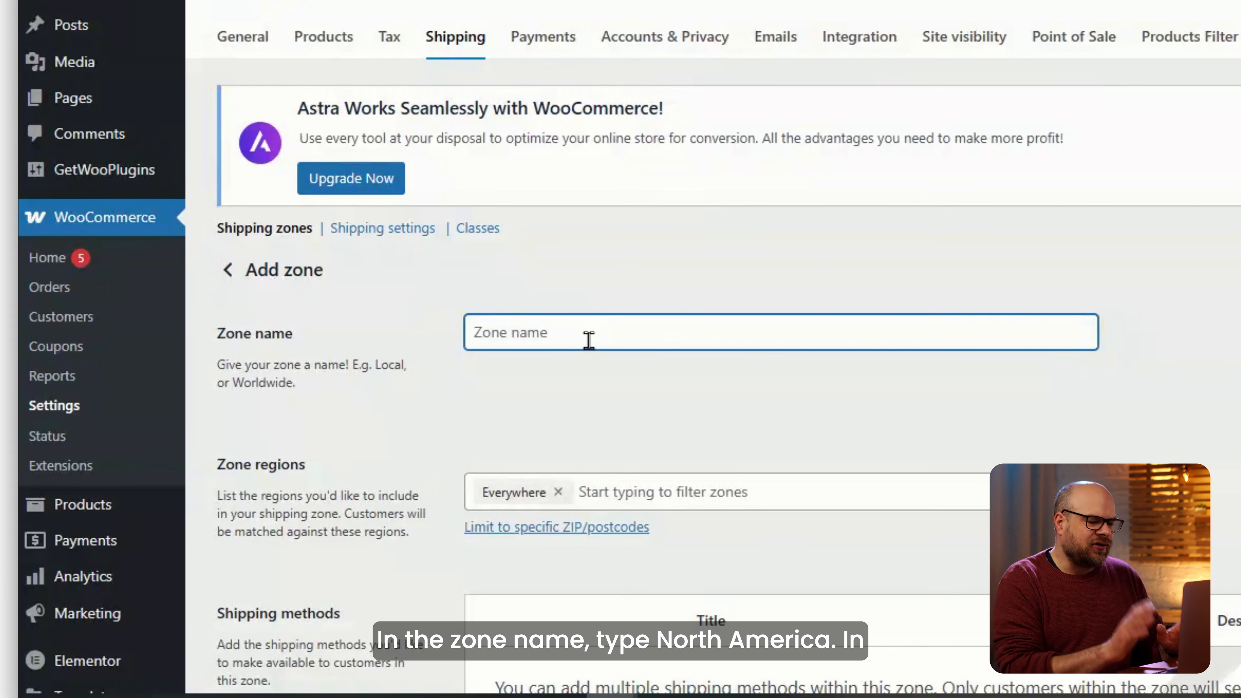
type("Insid")
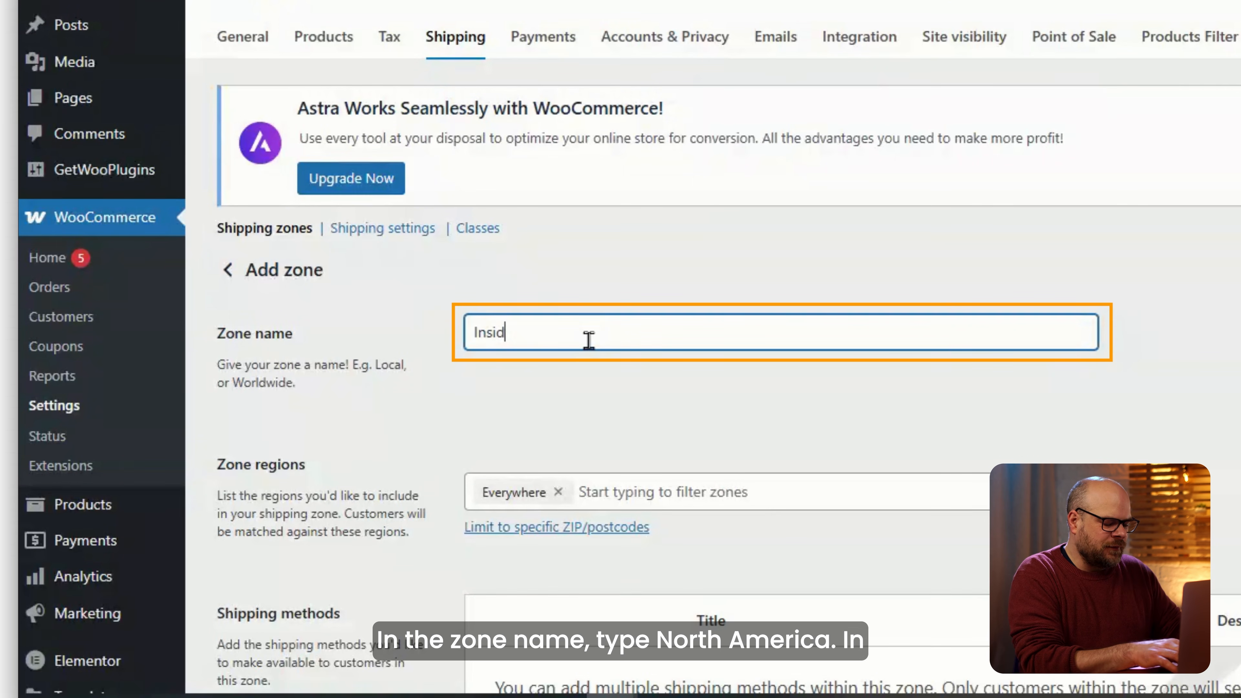
type("eNorth America")
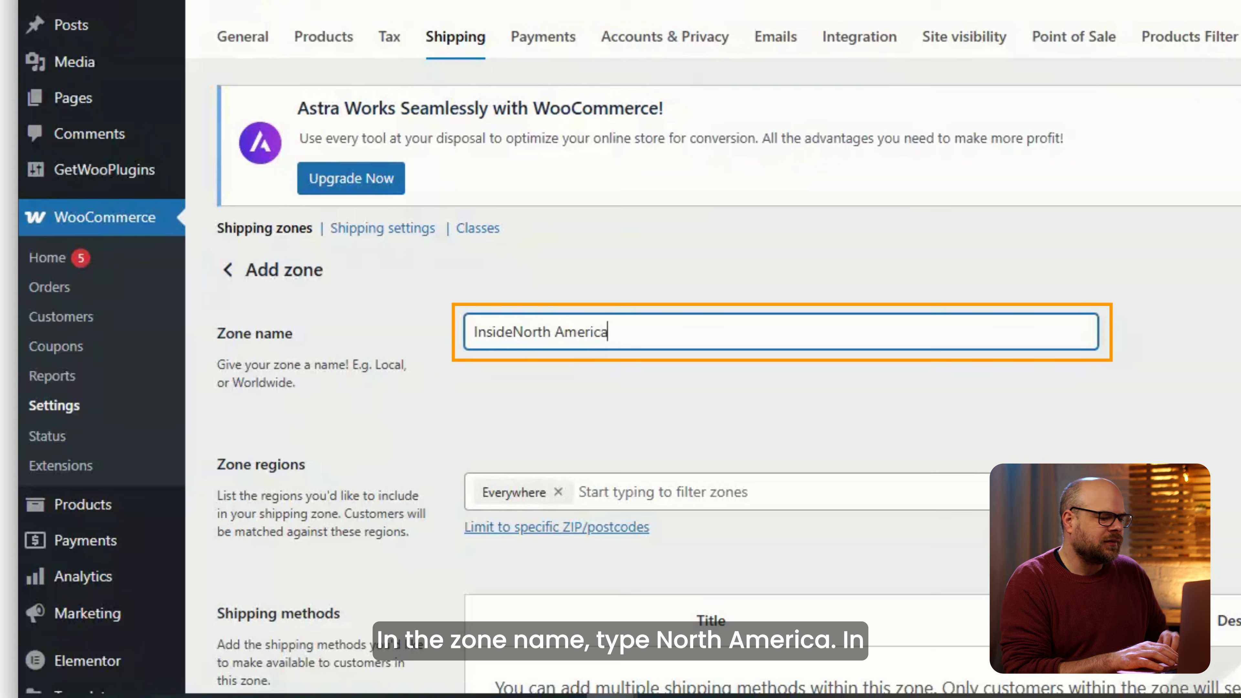
left_click(784, 494)
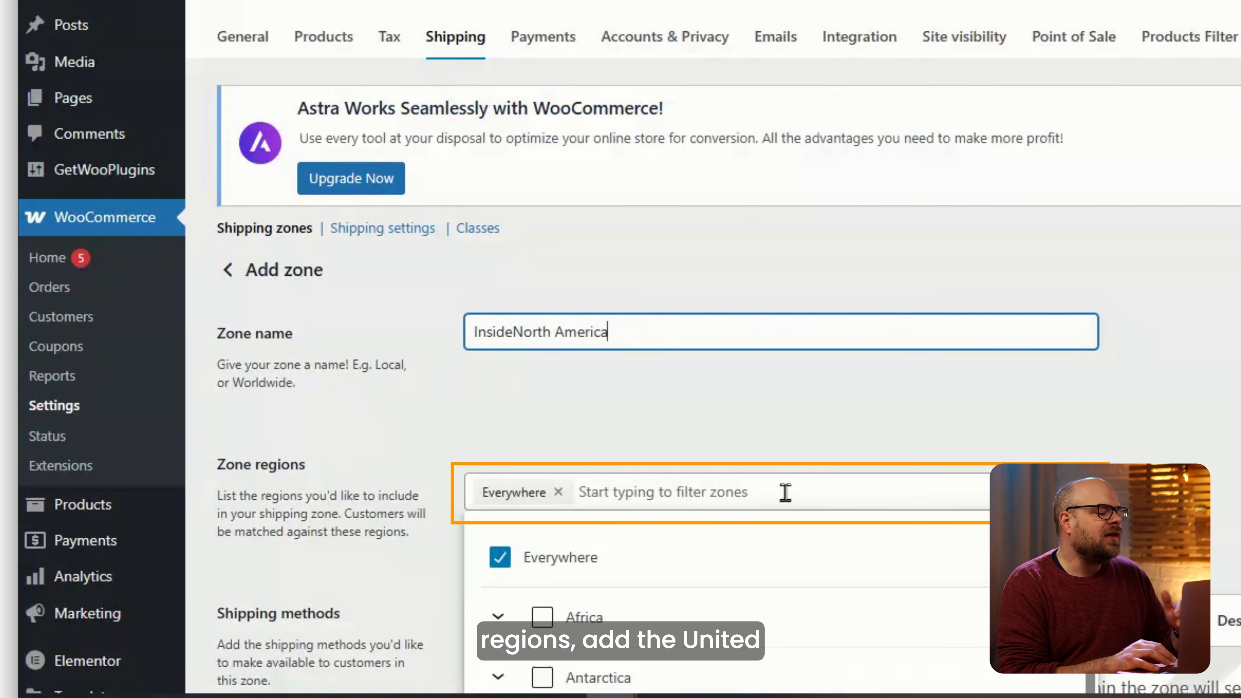
scroll(632, 484, "down", 5)
left_click(538, 542)
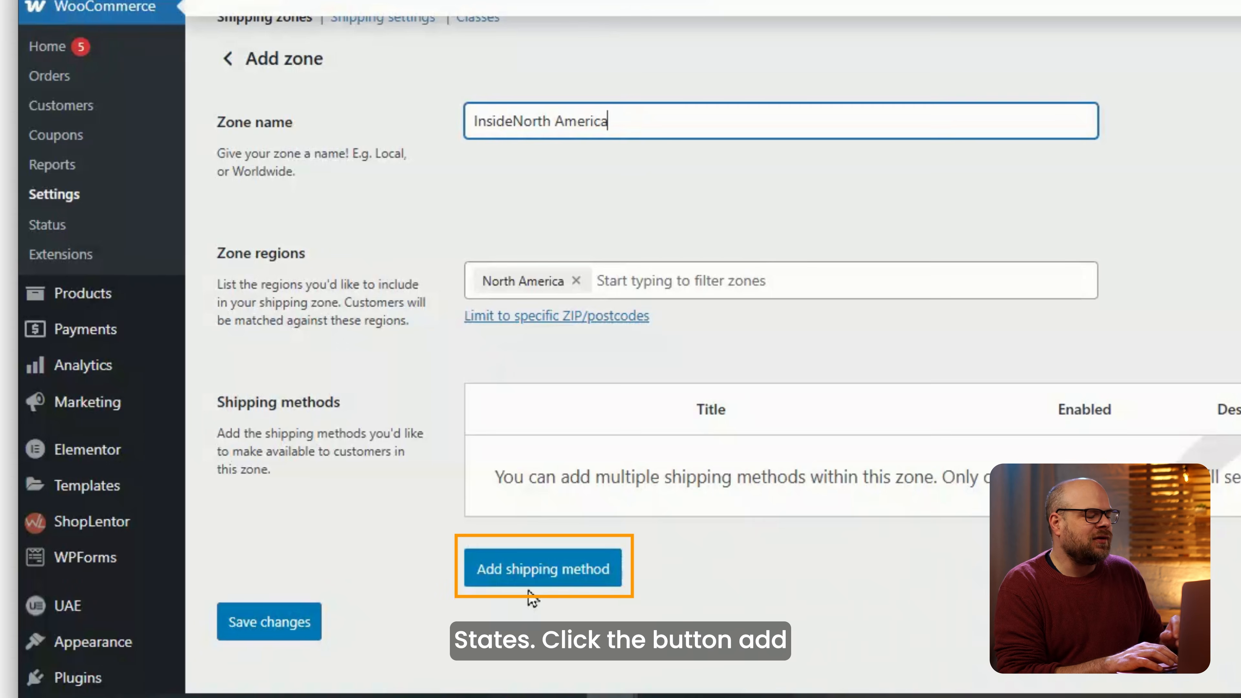
left_click(533, 578)
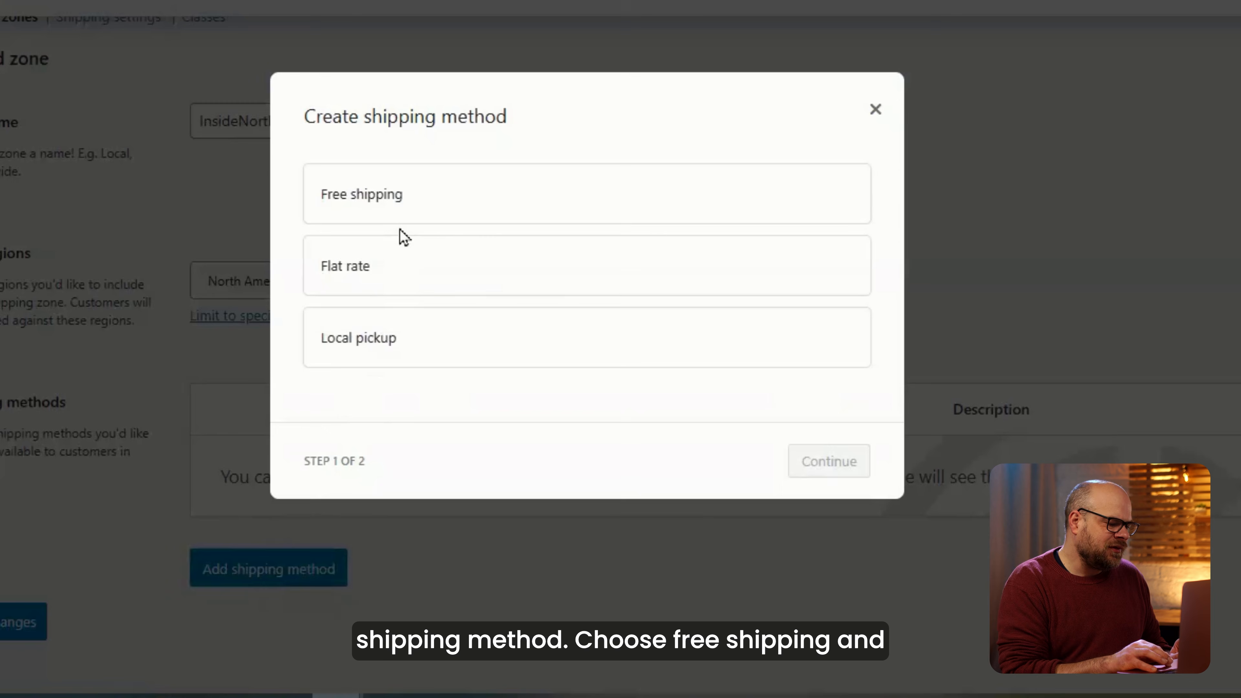
Add Free shipping requiring a minimum order amount of 100 and save the zone.
left_click(489, 210)
left_click(829, 482)
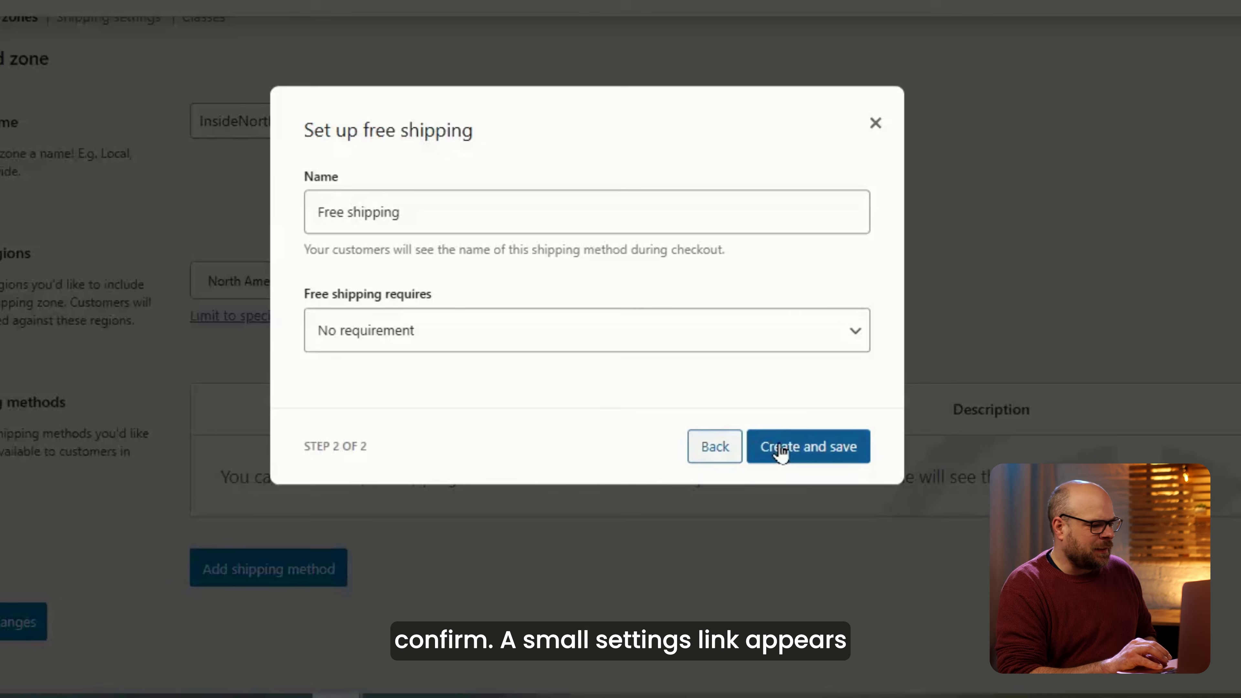
left_click(783, 347)
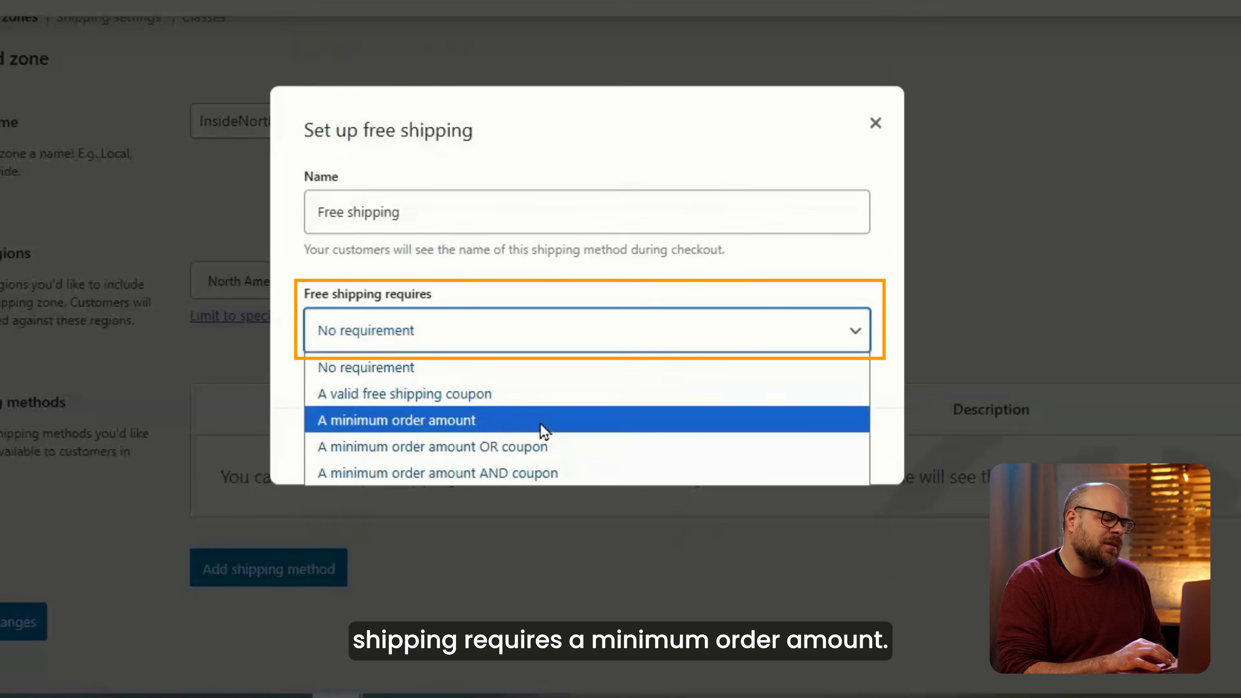
left_click(540, 423)
left_click(409, 347)
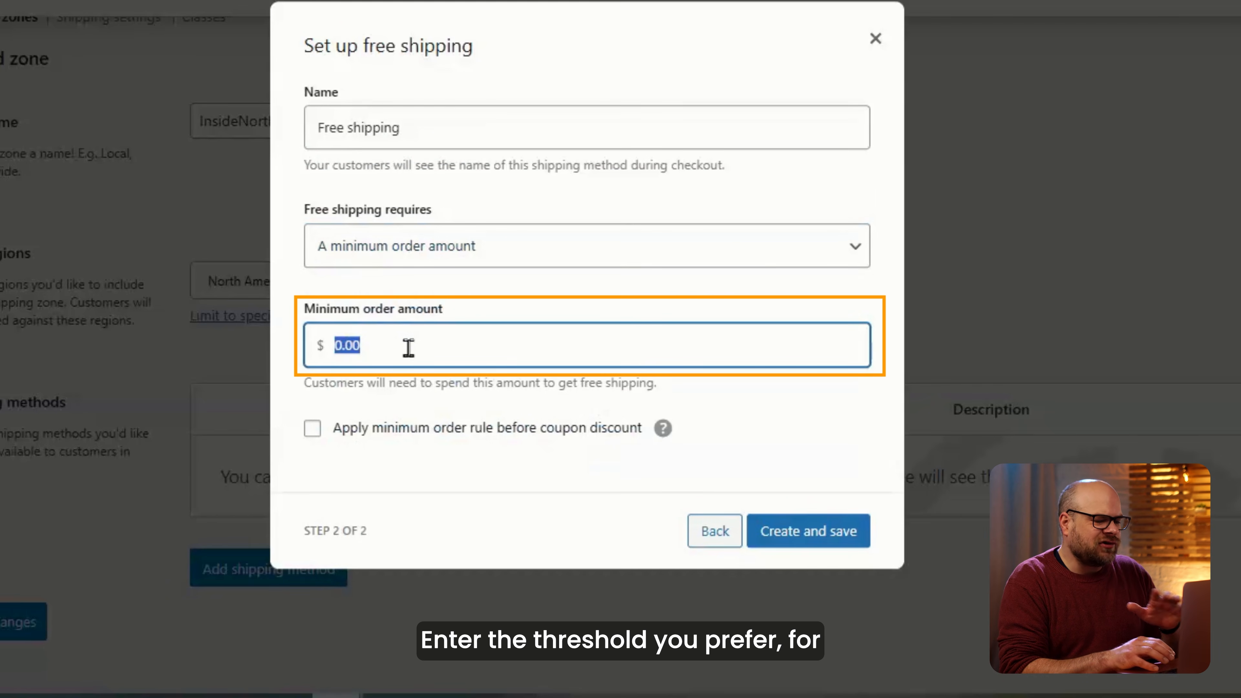
type("100")
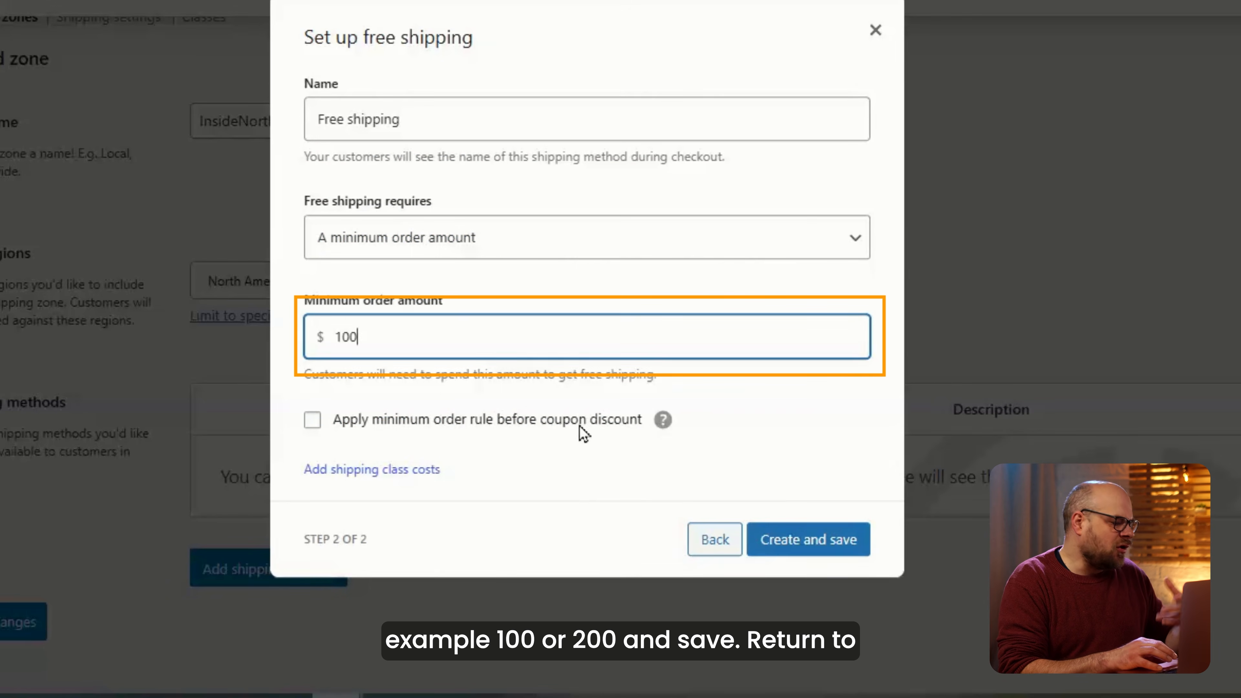
left_click(791, 540)
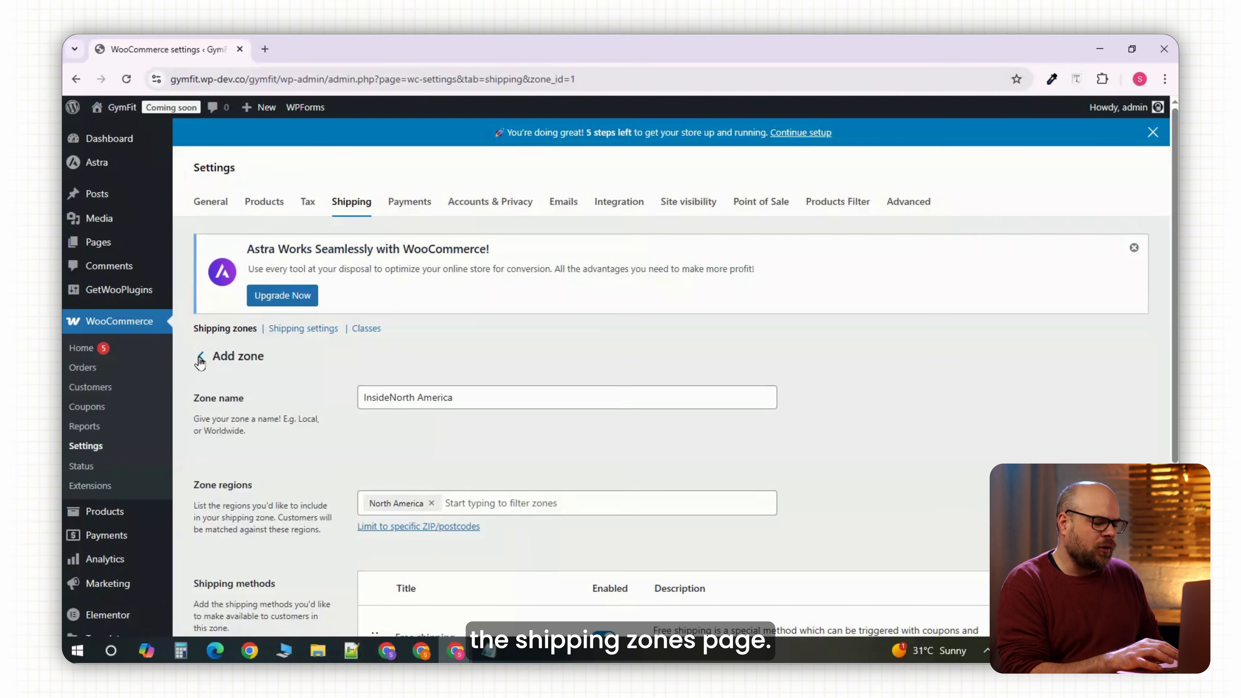
left_click(200, 362)
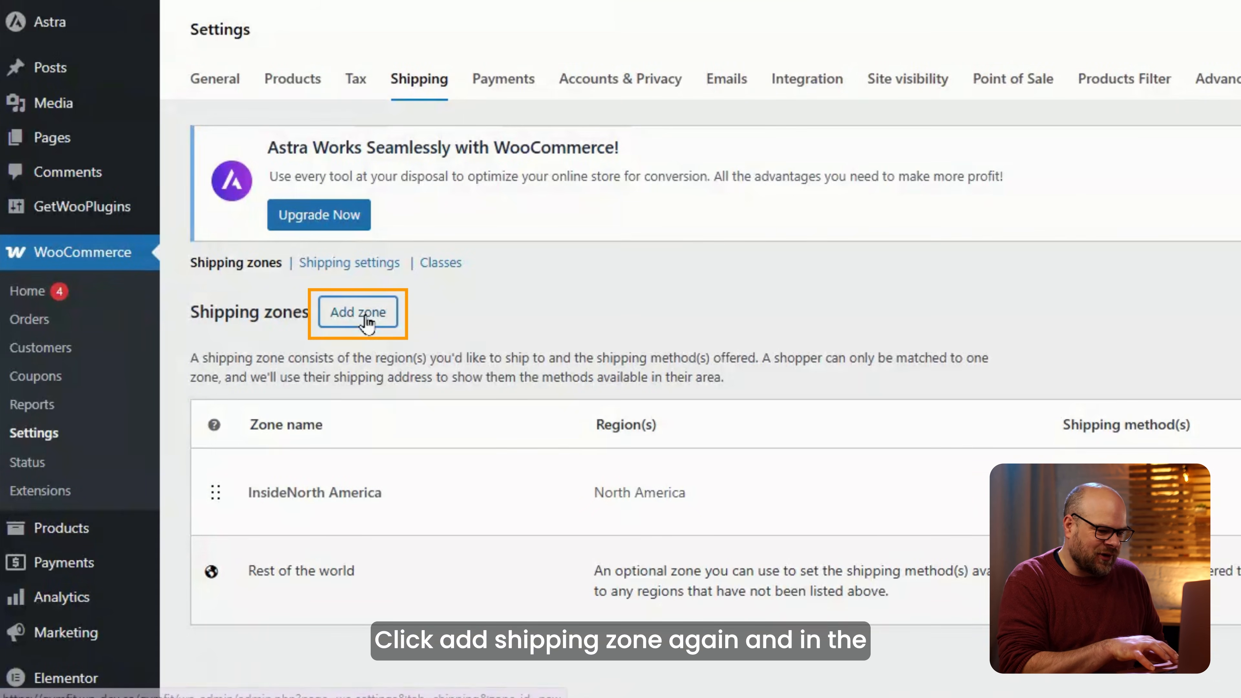
Start a new shipping zone named 'Everywhere else'.
left_click(359, 312)
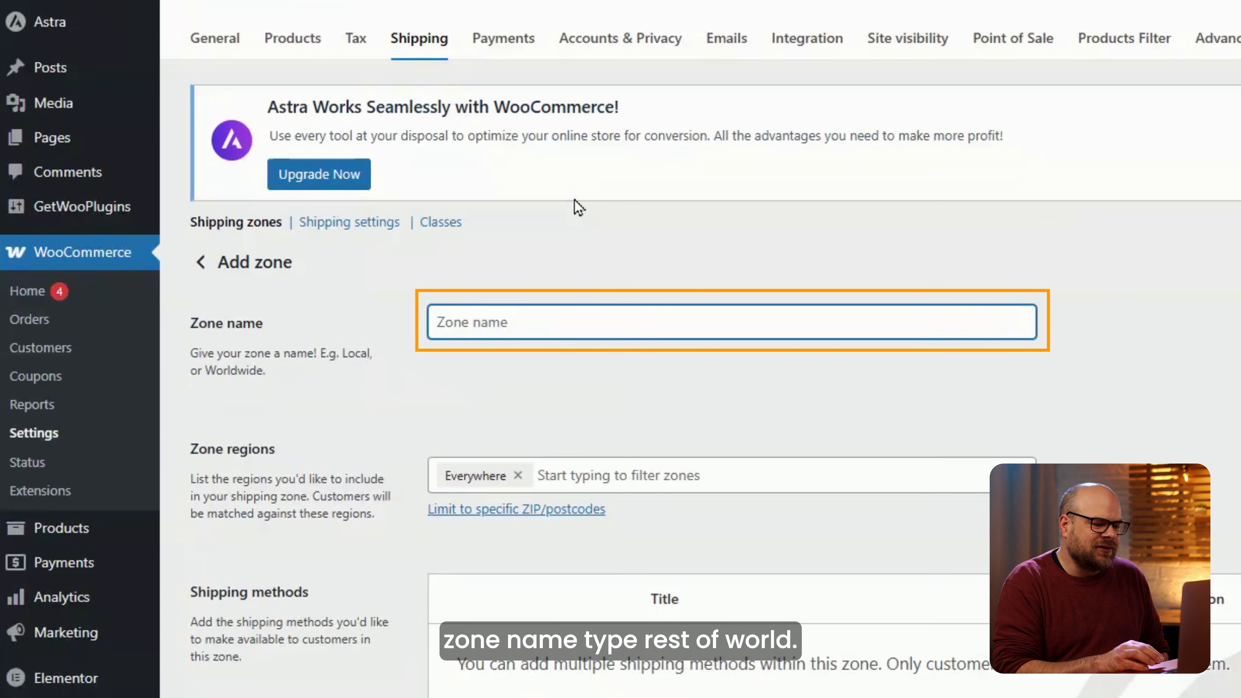
type("Every")
scroll(575, 200, "up", 1)
type("where else")
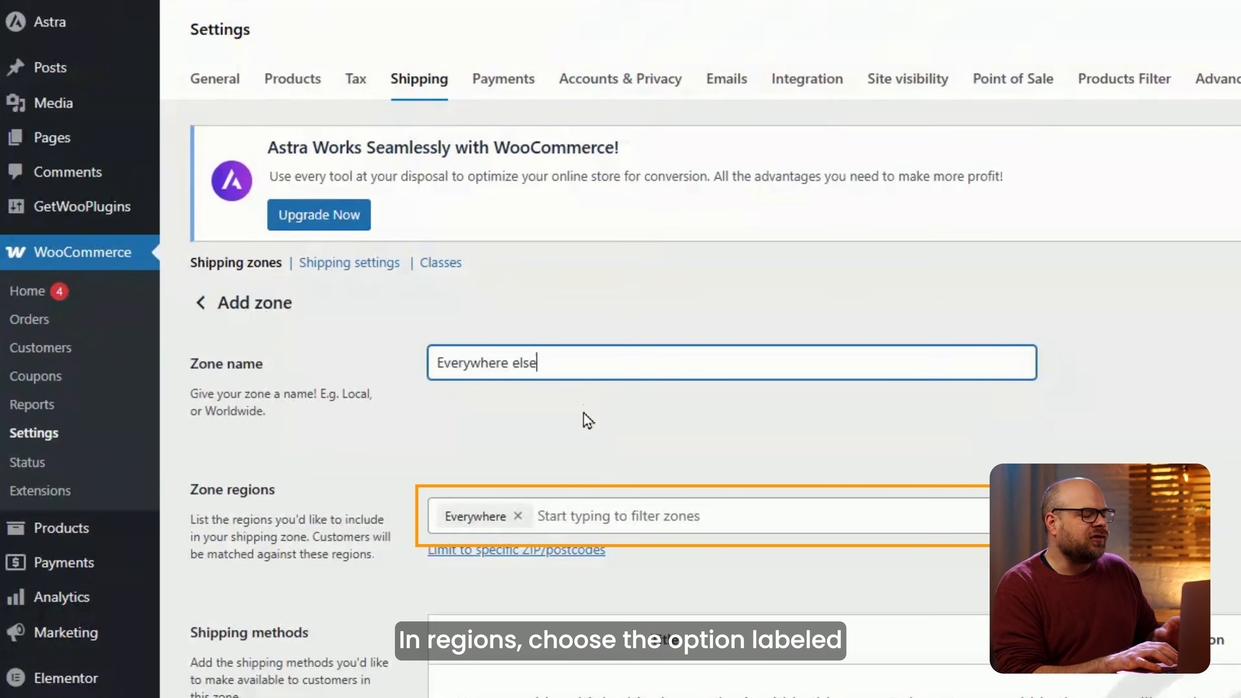
scroll(543, 546, "down", 5)
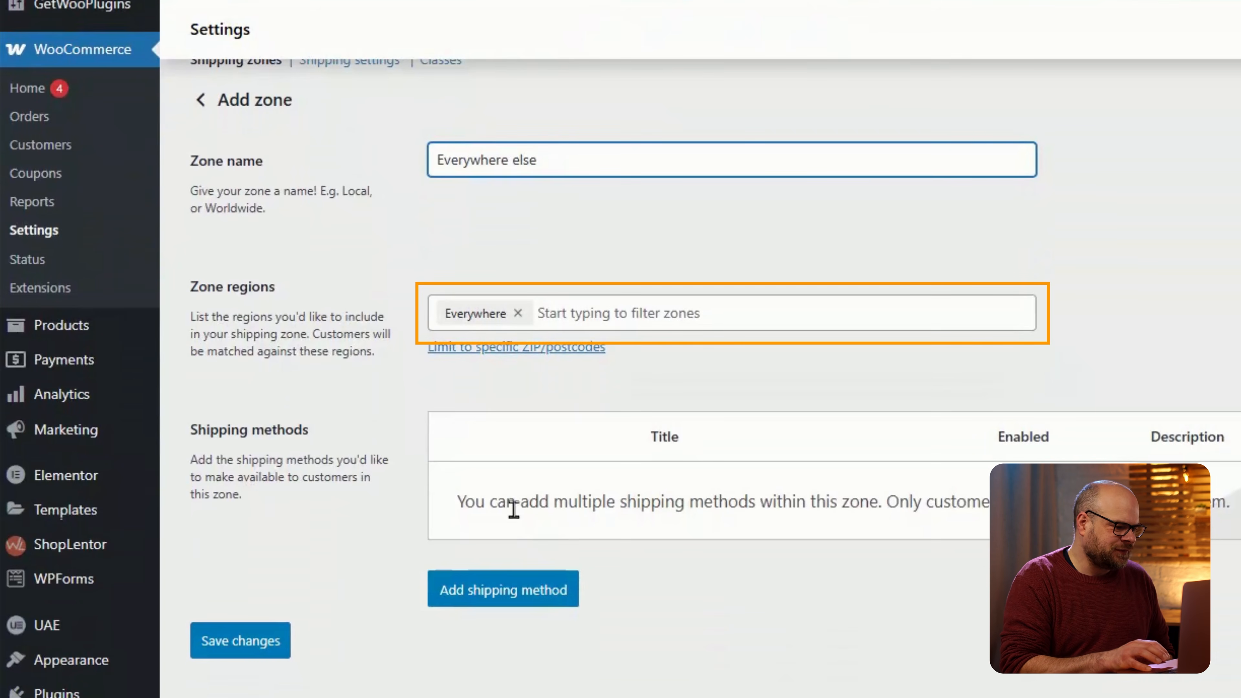
Add a Flat rate shipping method with cost 15 to the Everywhere else zone.
left_click(515, 588)
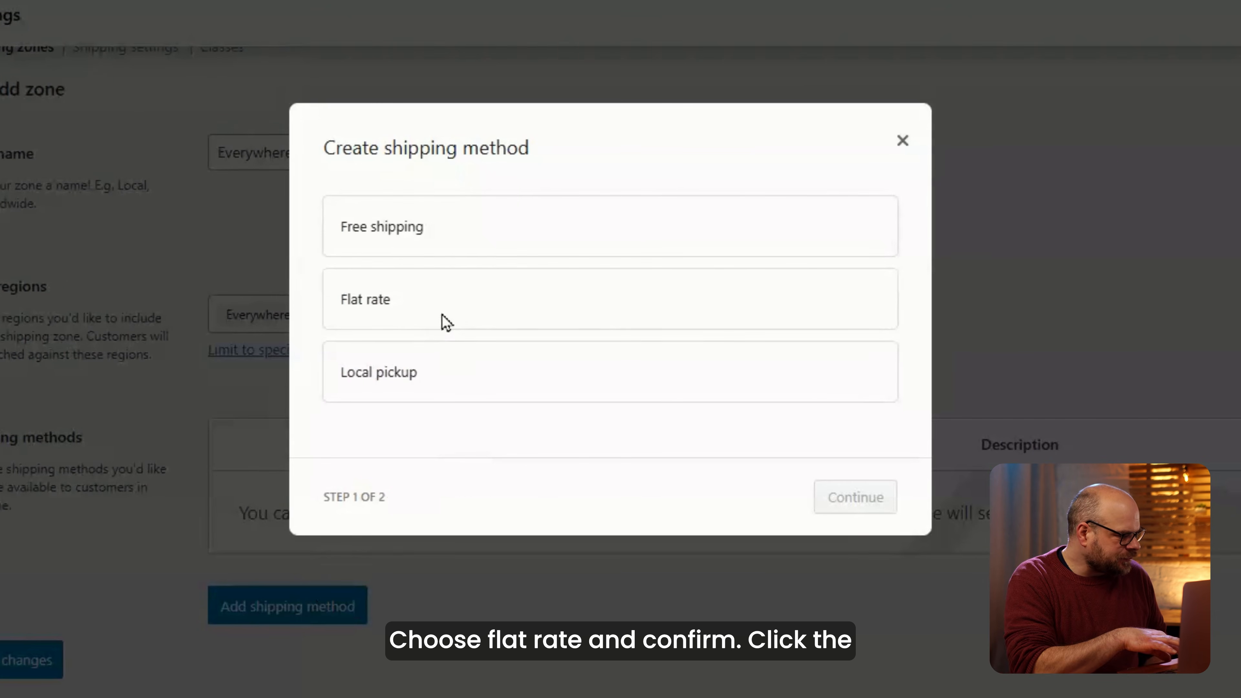
left_click(444, 311)
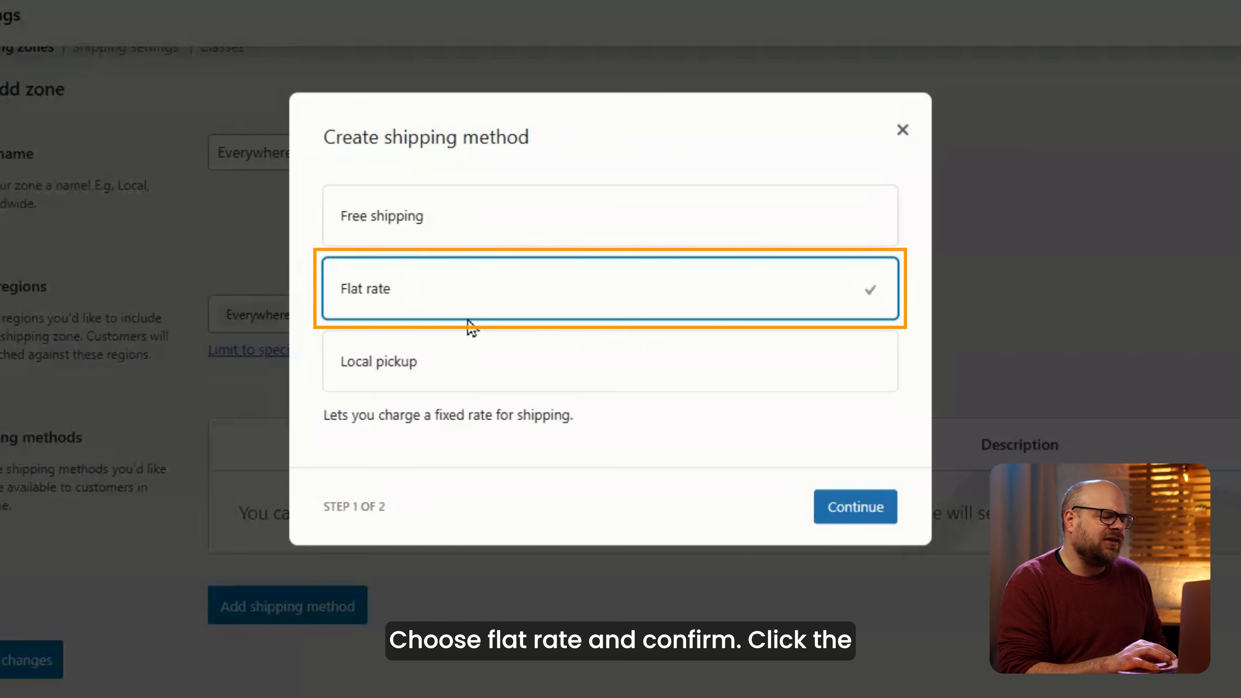
left_click(826, 509)
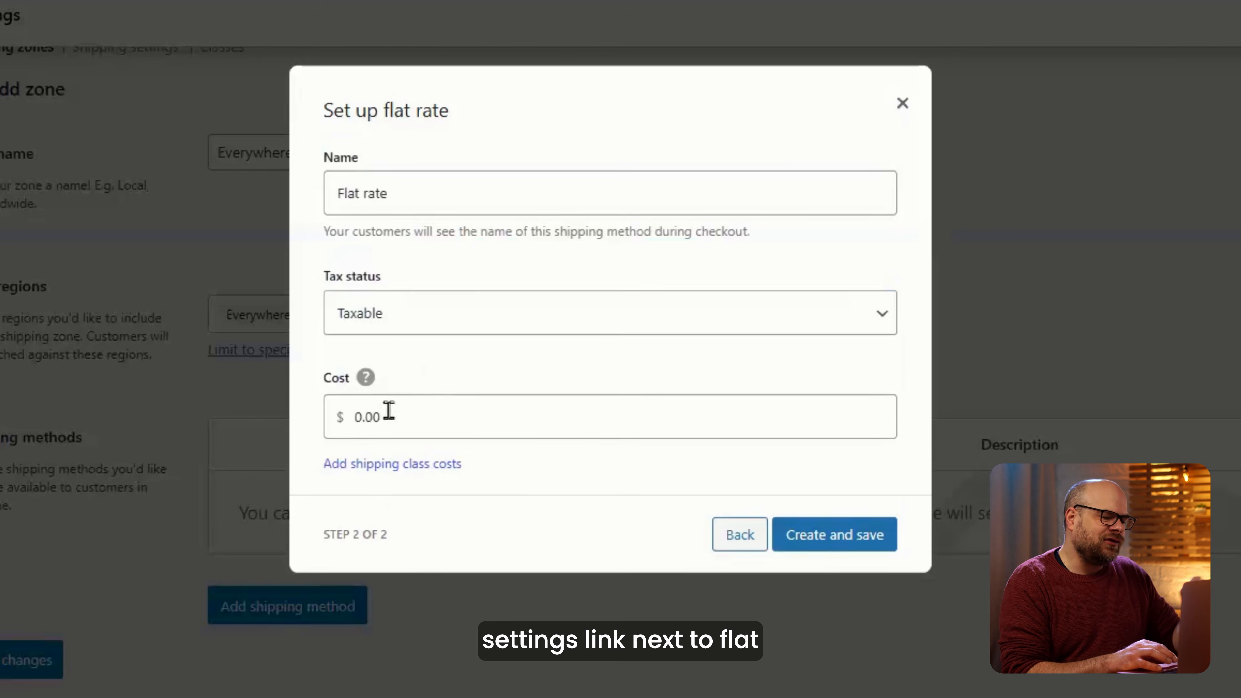
left_click(357, 417)
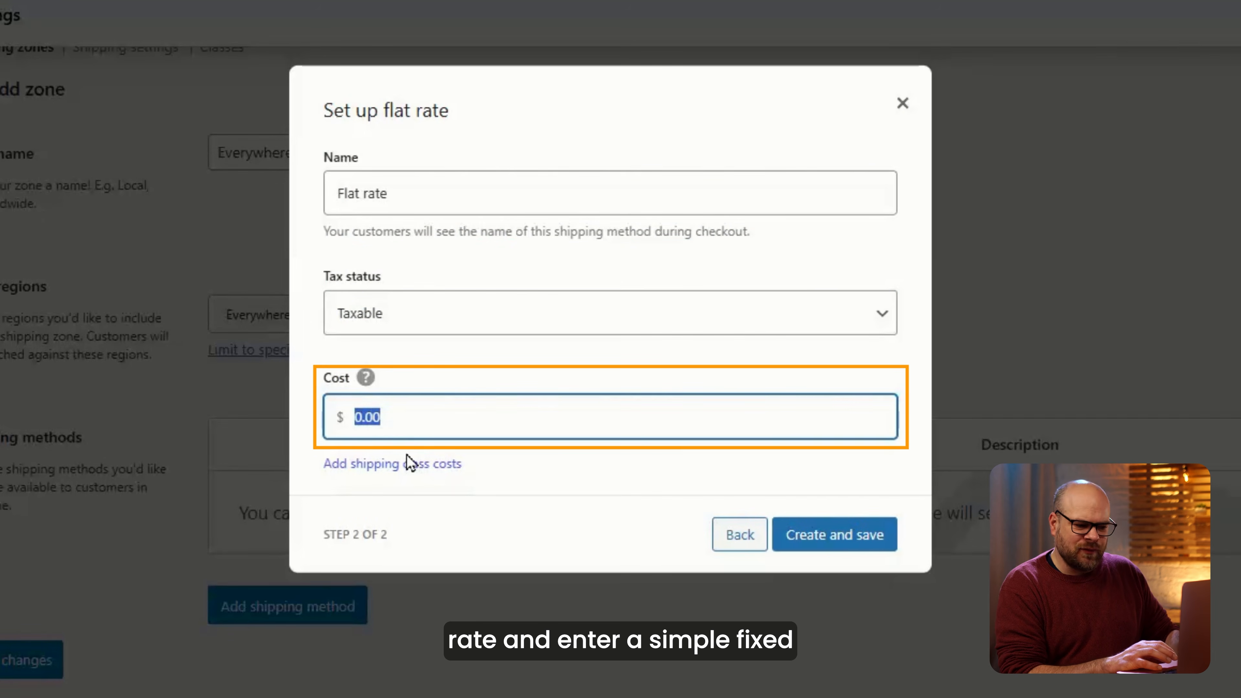
type("2")
key("BackSpace")
type("15")
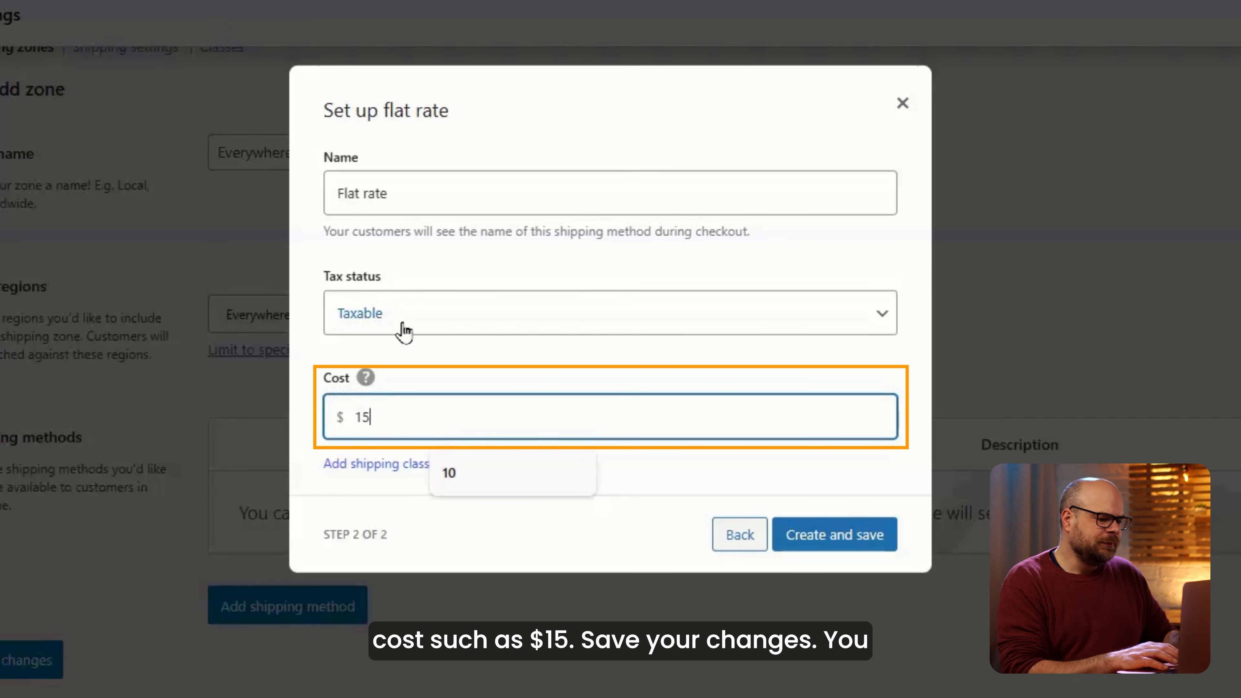
left_click(862, 538)
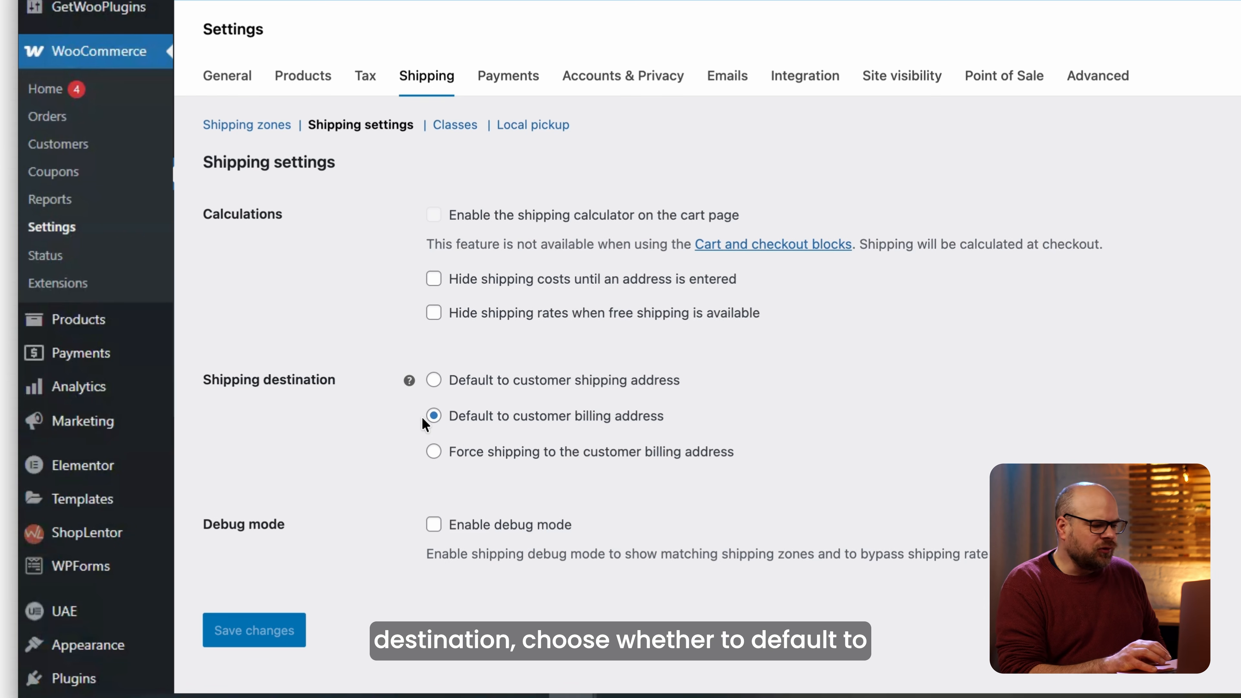
Default shipping destination to the customer shipping address, save, and view Shipping classes.
left_click(433, 380)
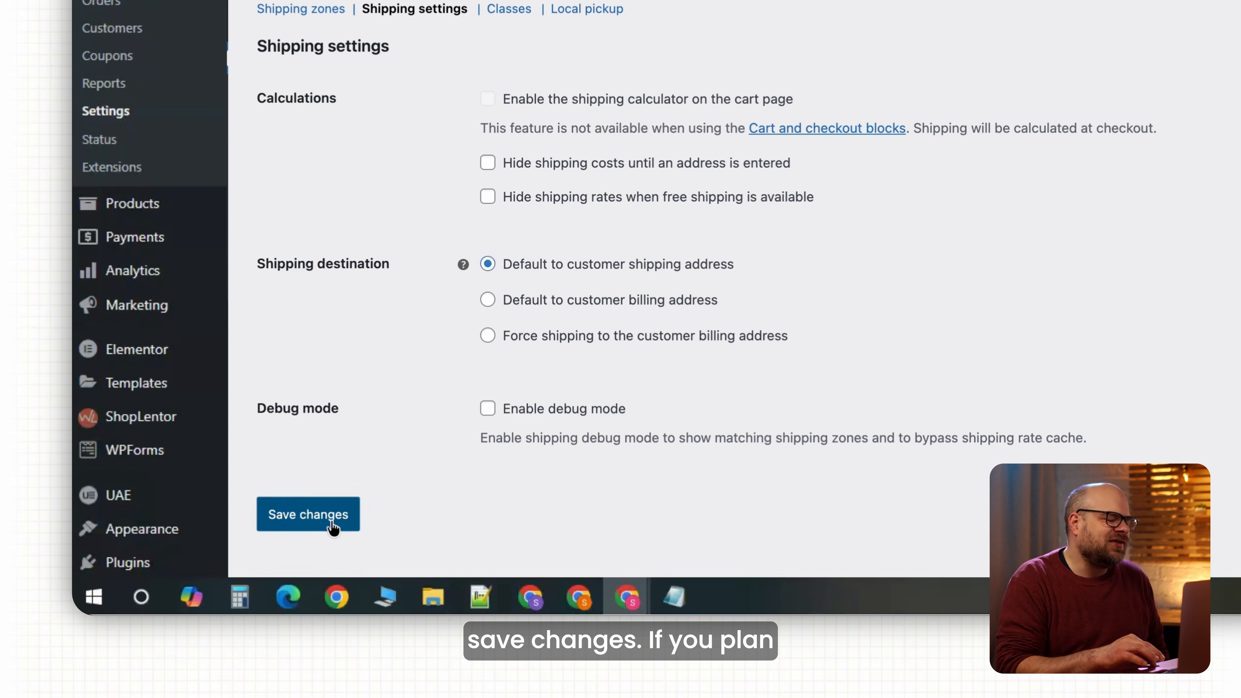
left_click(276, 626)
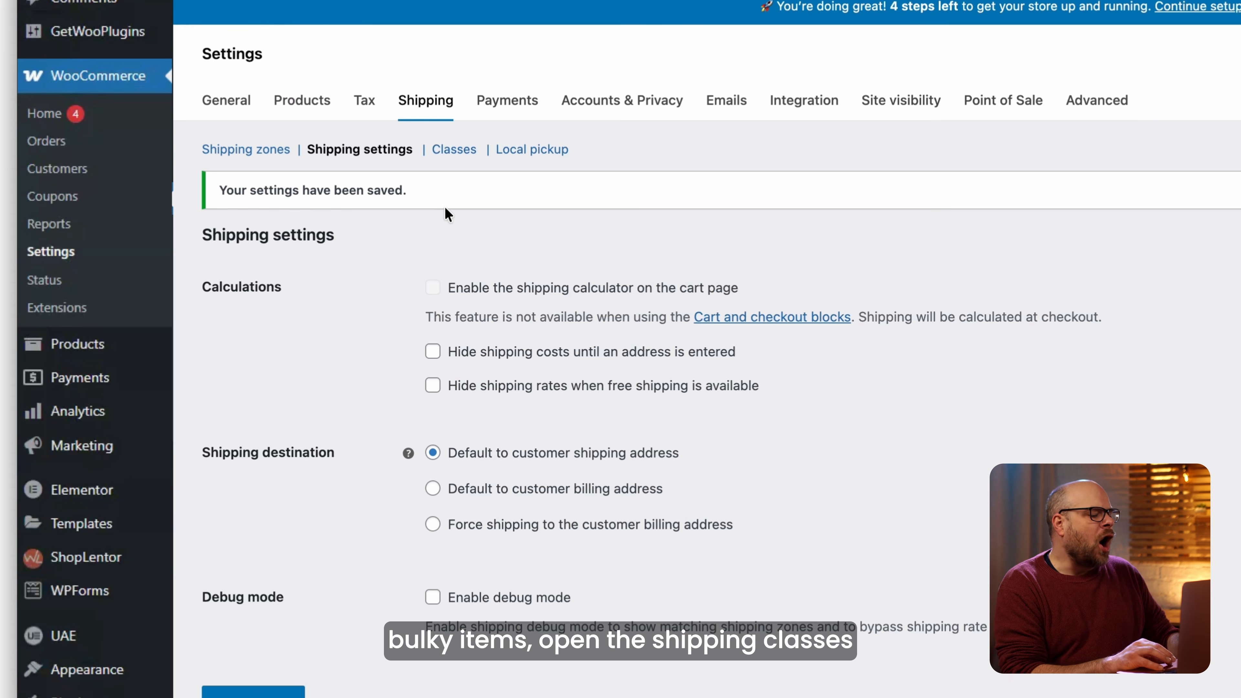
left_click(460, 152)
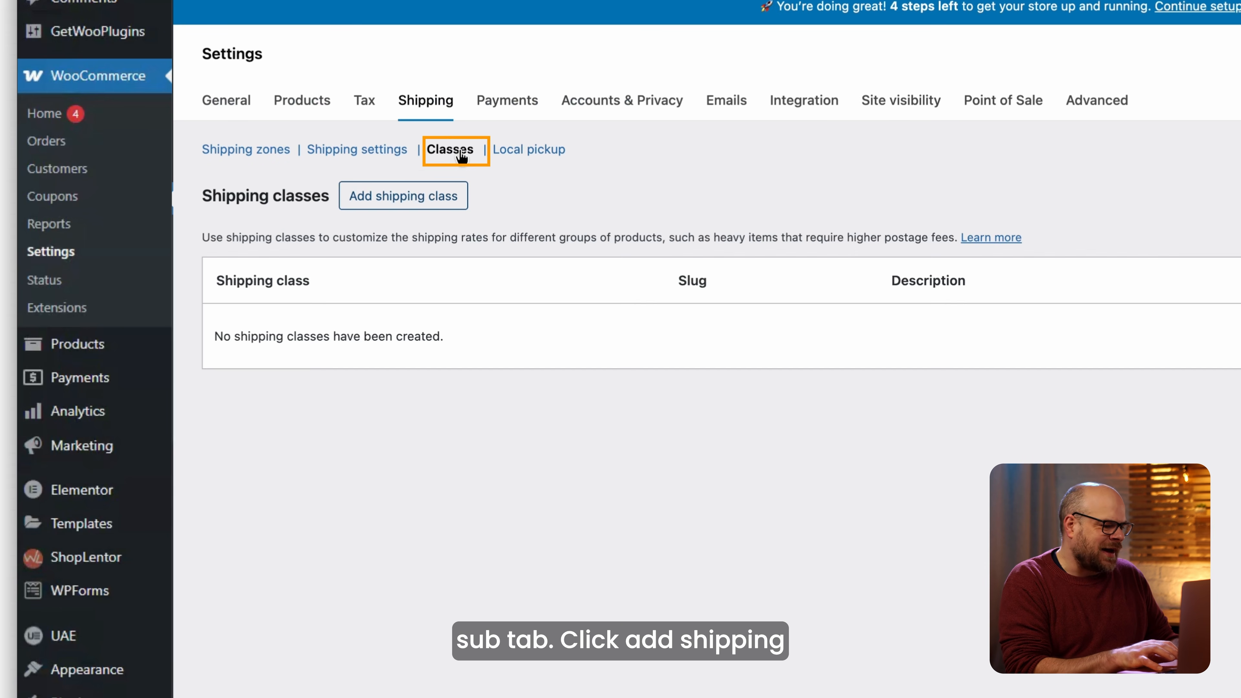
Add a Bulky shipping class (slug bulky) with the description 'For heavy items'.
left_click(402, 205)
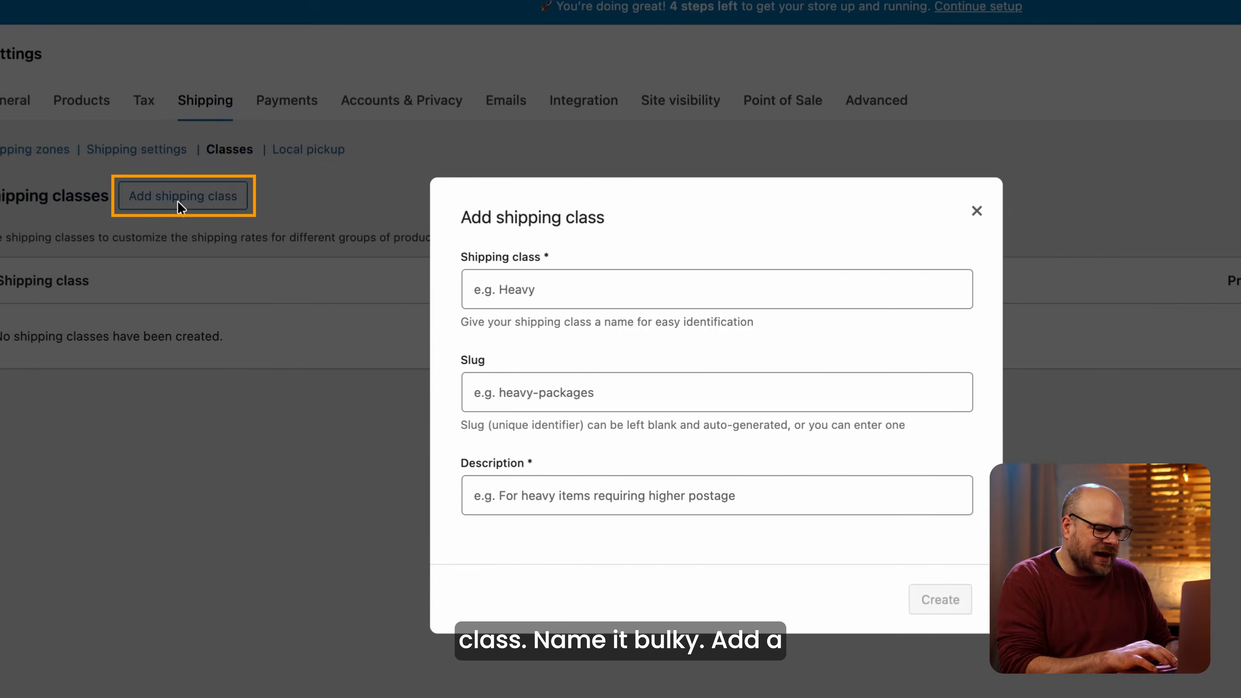
type("Bulky")
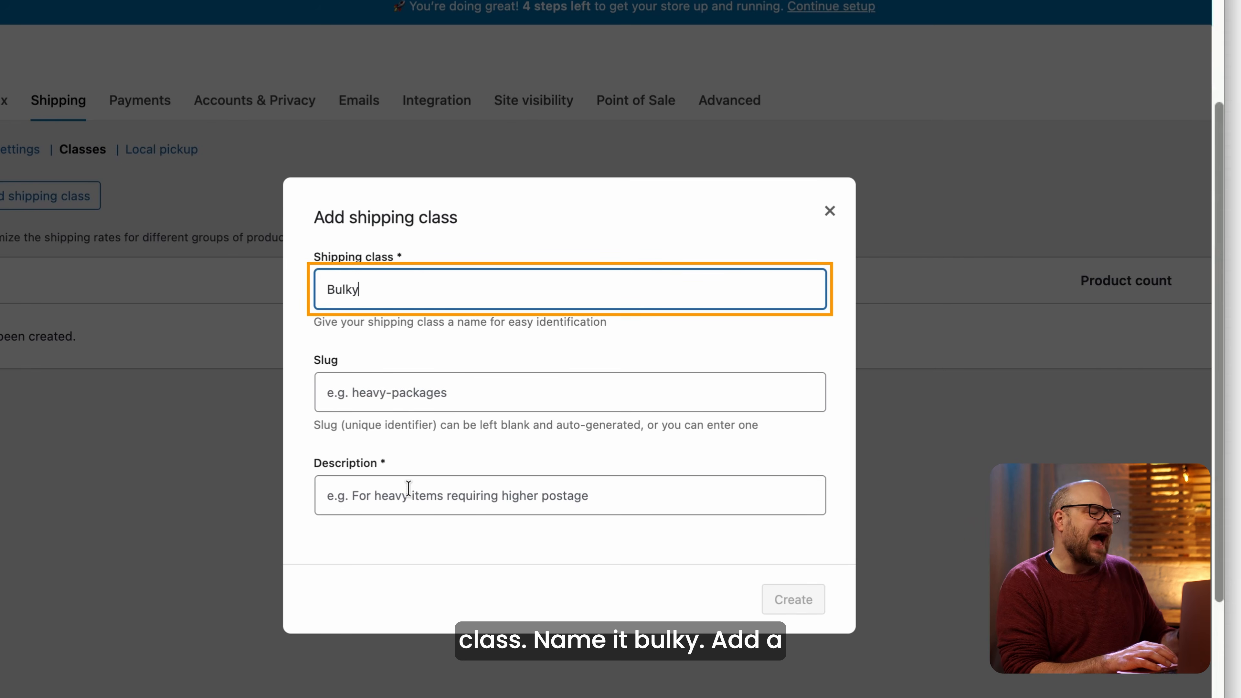
left_click(409, 488)
type("For heavy items")
left_click(810, 599)
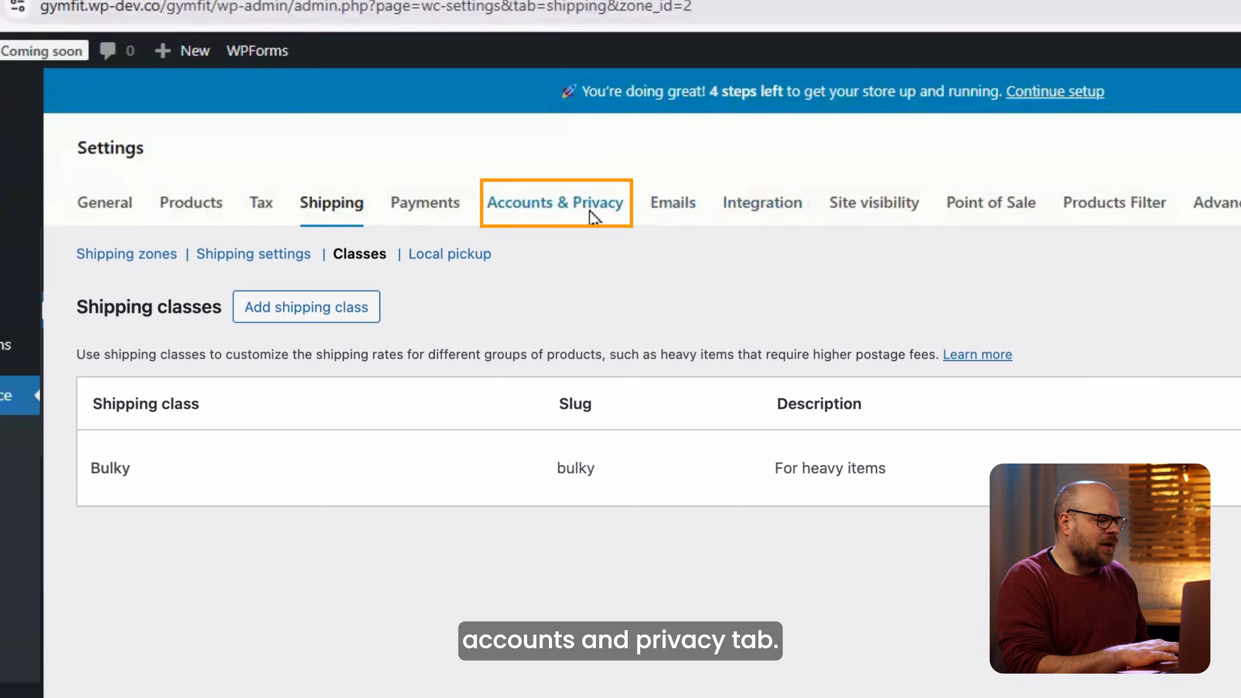
Show the Accounts & Privacy settings, with guest checkout enabled and checkout account creation off.
left_click(590, 211)
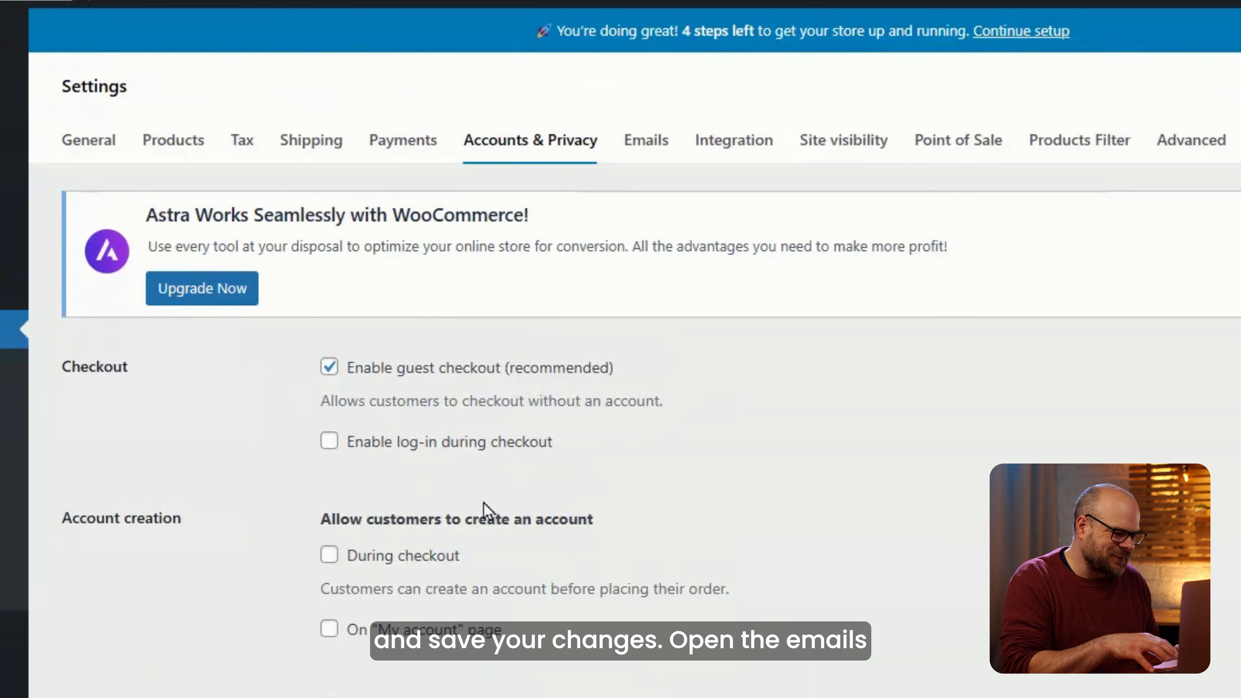
Show the Emails settings and scroll the notifications list down to the Email sender options.
left_click(645, 146)
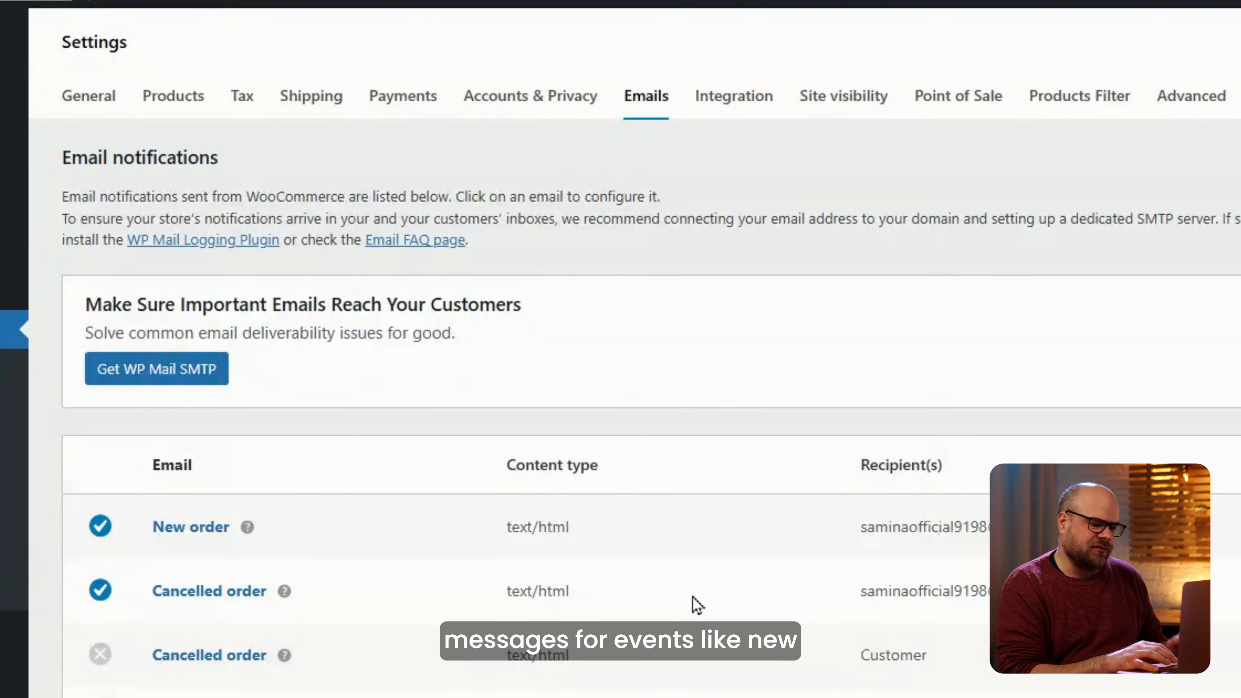
scroll(698, 605, "down", 5)
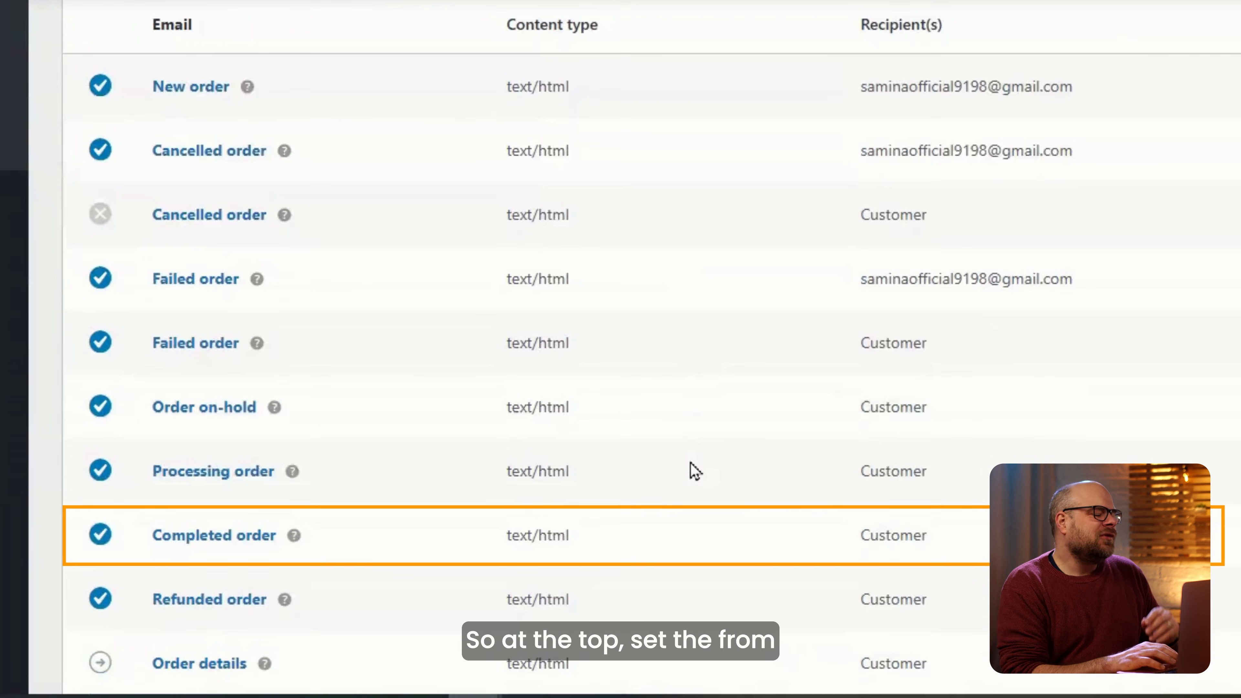
scroll(694, 602, "down", 5)
scroll(690, 462, "down", 12)
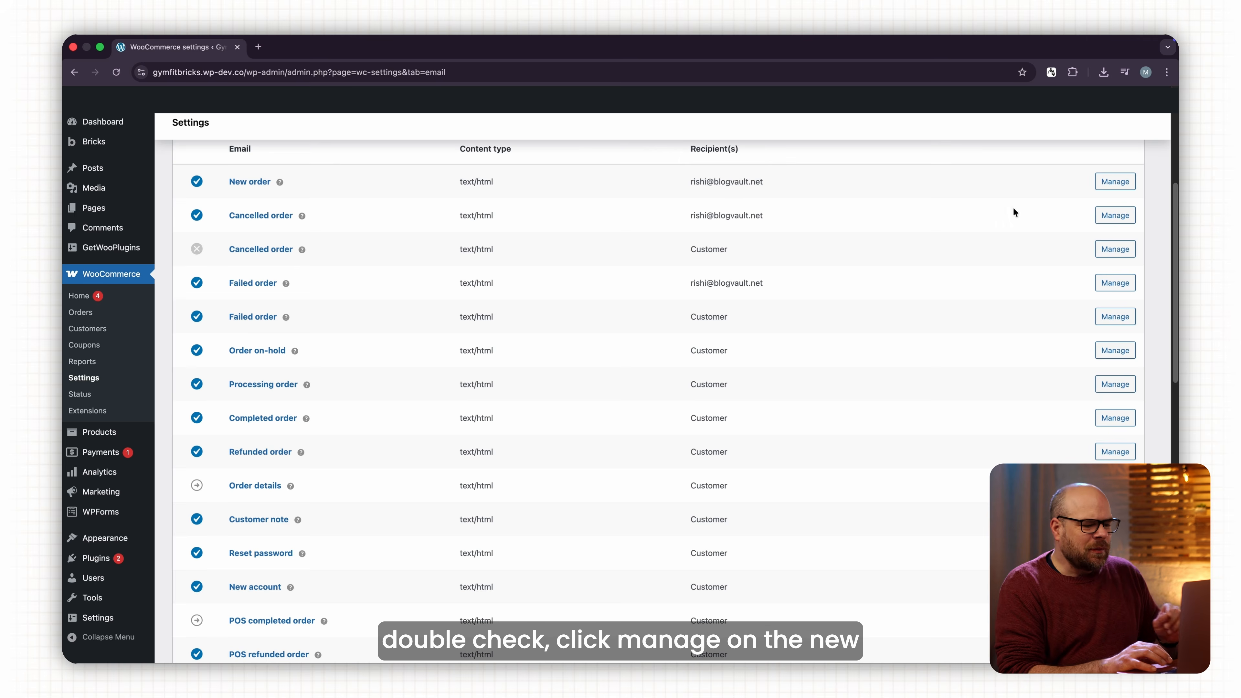
scroll(1013, 207, "up", 1)
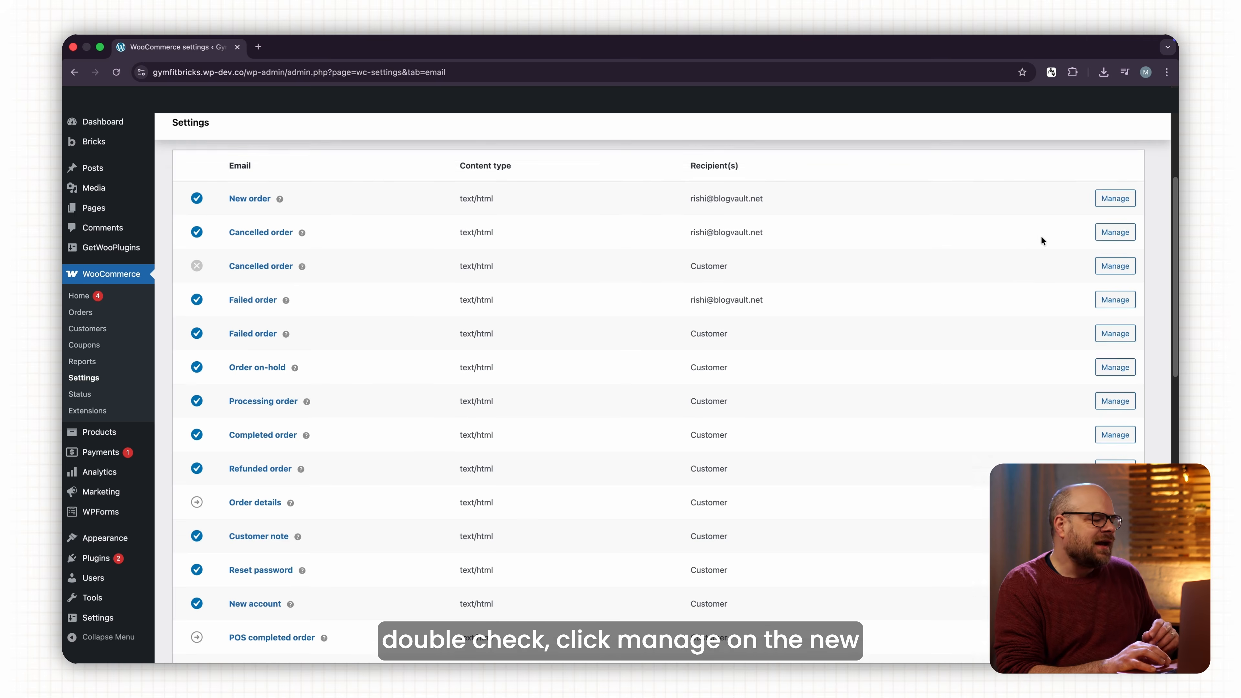
Check the New order email's recipient and subject unchanged, save, and return to WooCommerce Home.
left_click(997, 214)
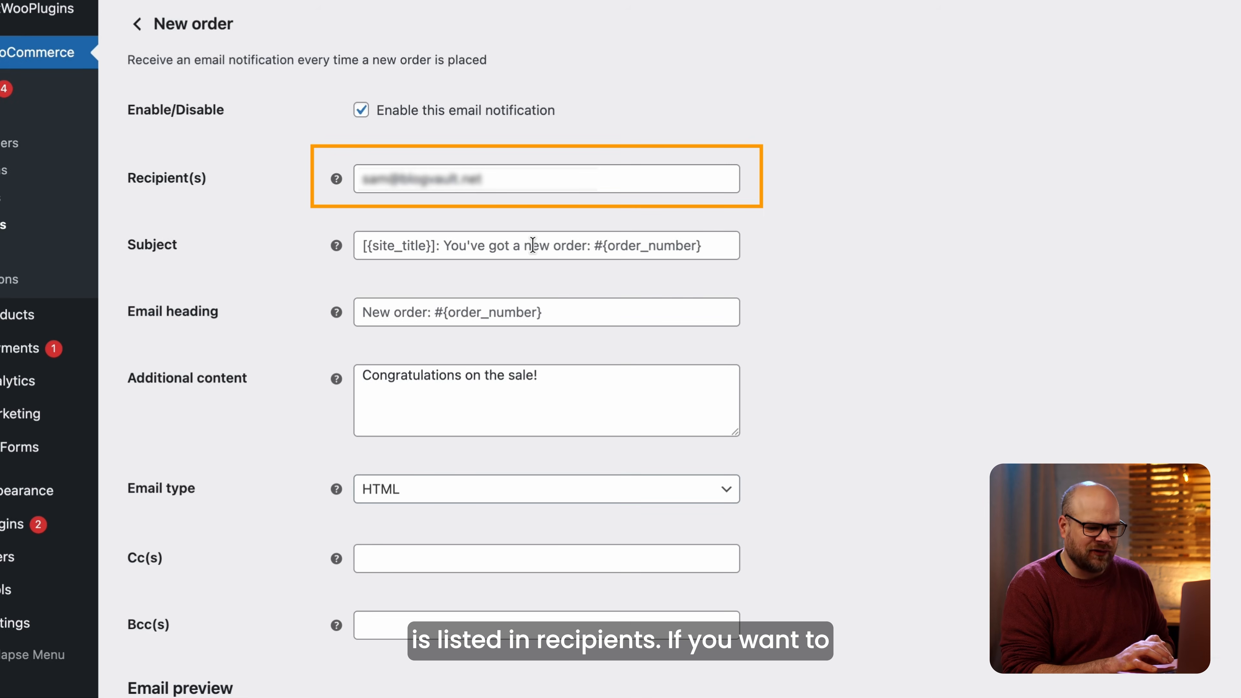
left_click(532, 245)
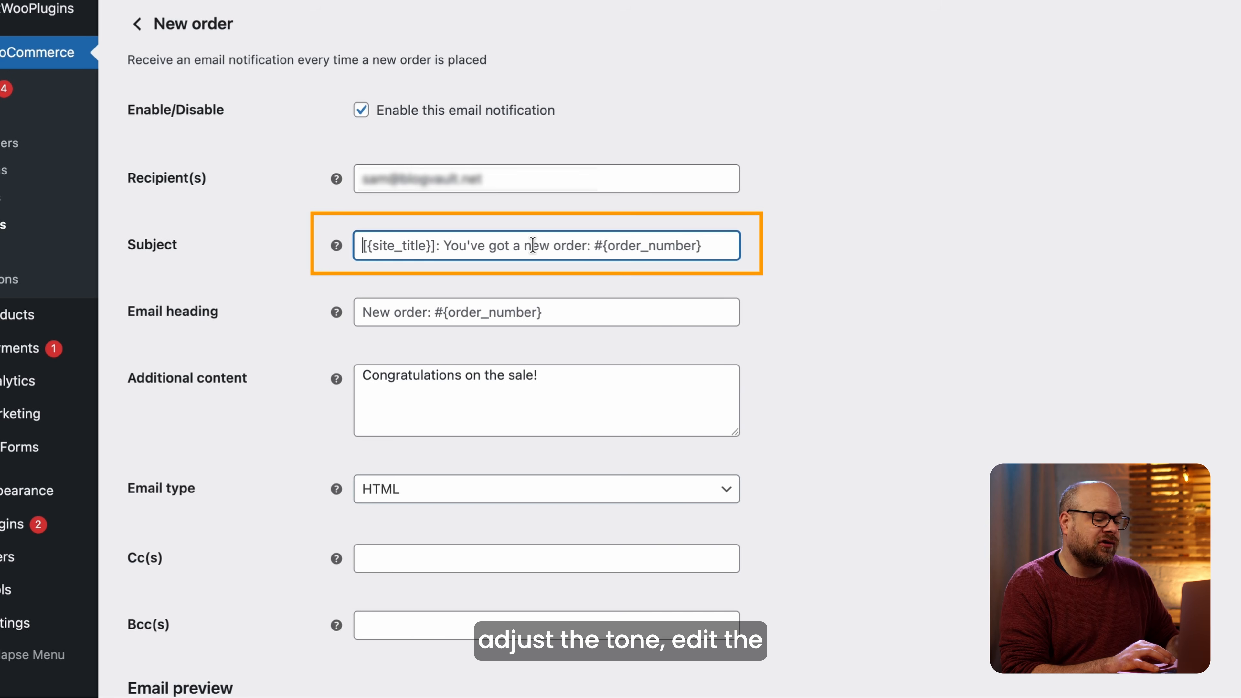
left_click(894, 328)
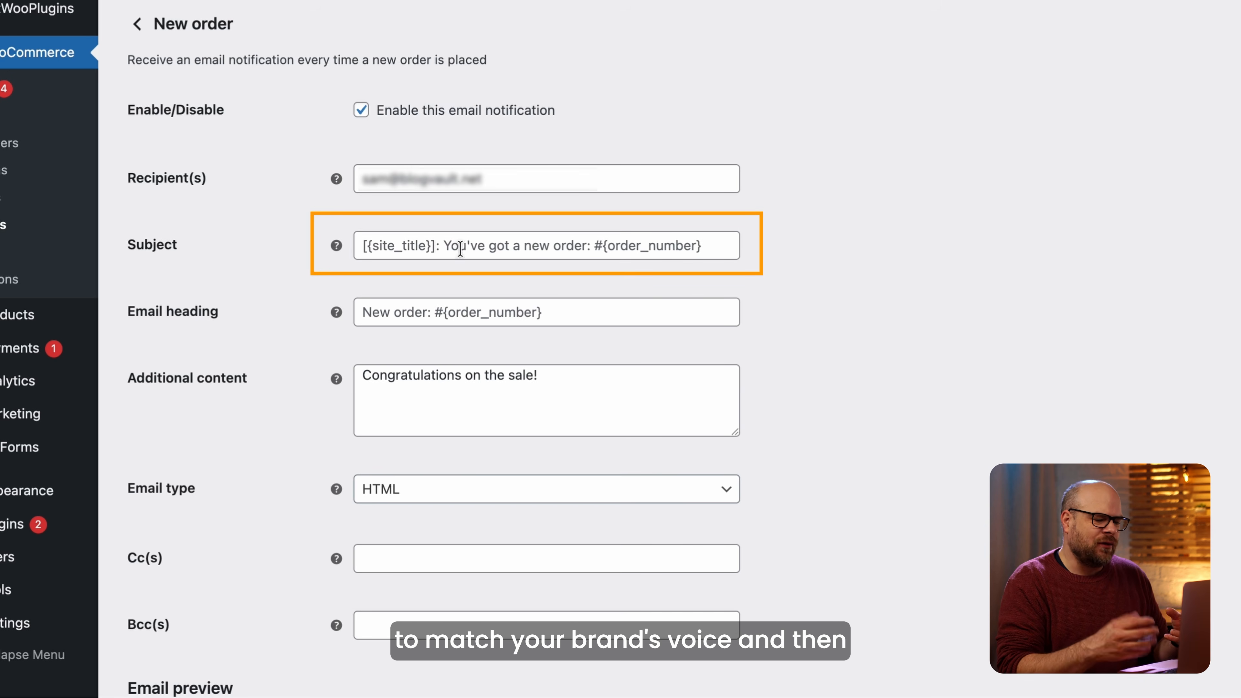
scroll(430, 254, "down", 1)
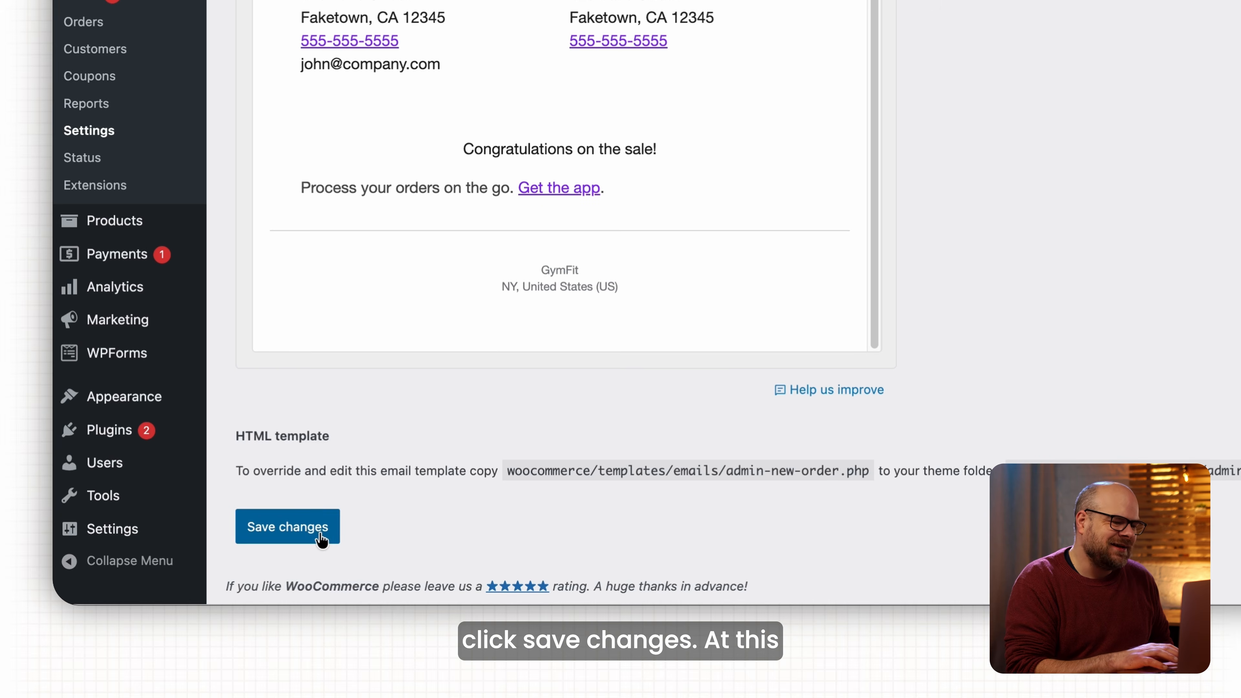
left_click(212, 632)
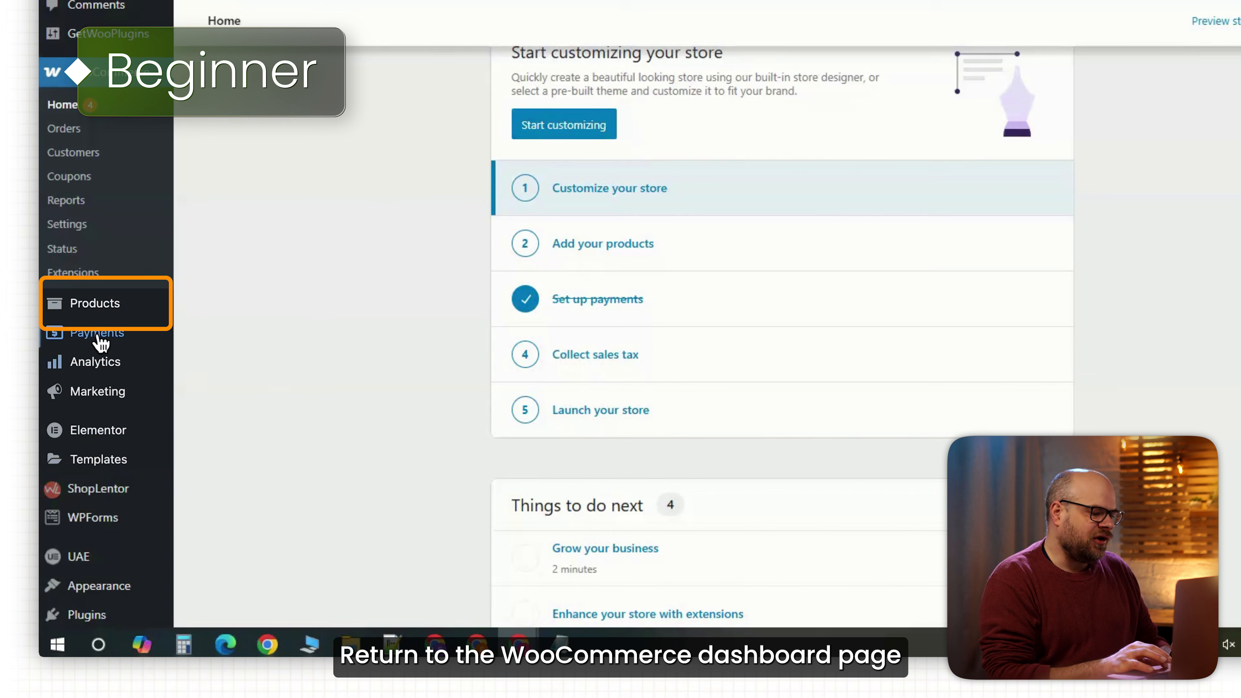
mouse_move(100, 315)
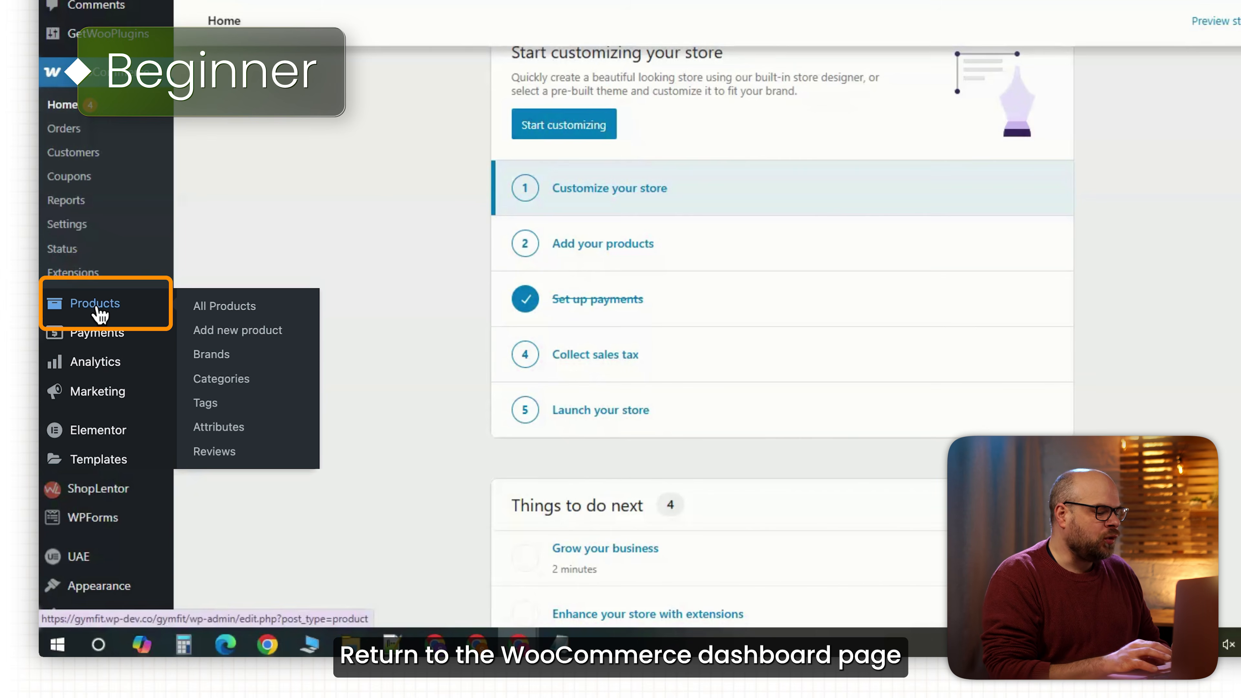
Add a new product named 'HydraFuel Pro Bottle' and dismiss the tour tip.
left_click(236, 331)
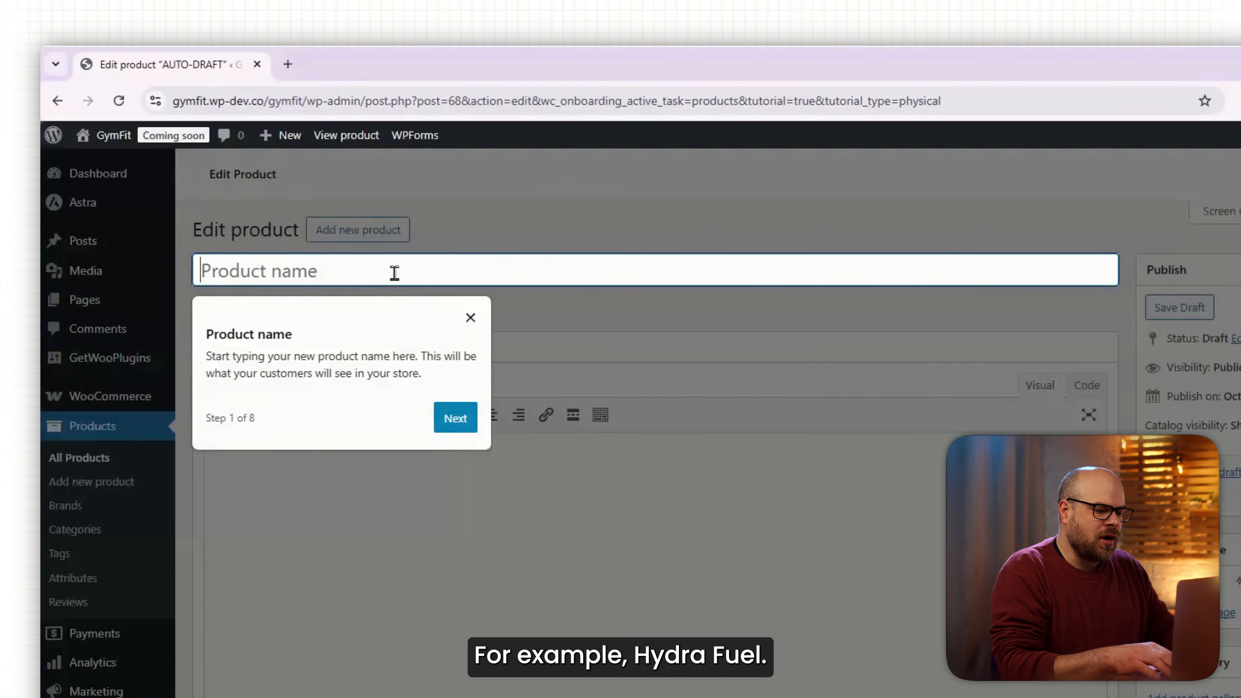
type("HydraFuel Pro Bottle")
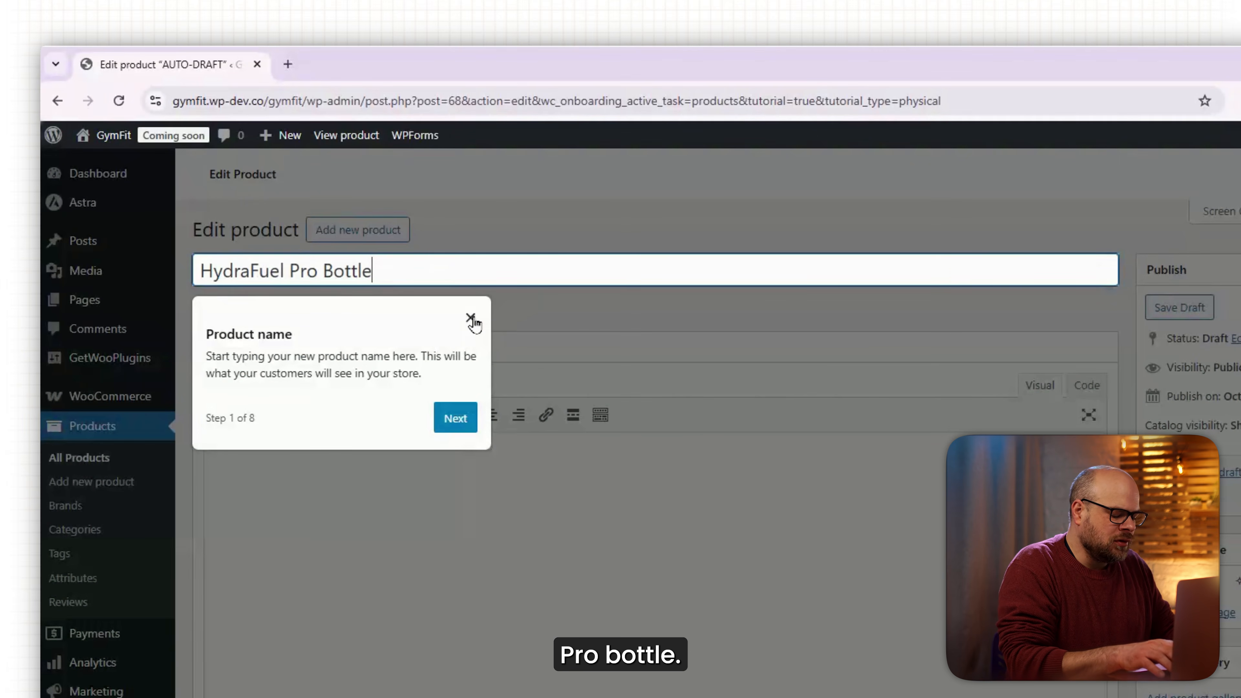
left_click(471, 317)
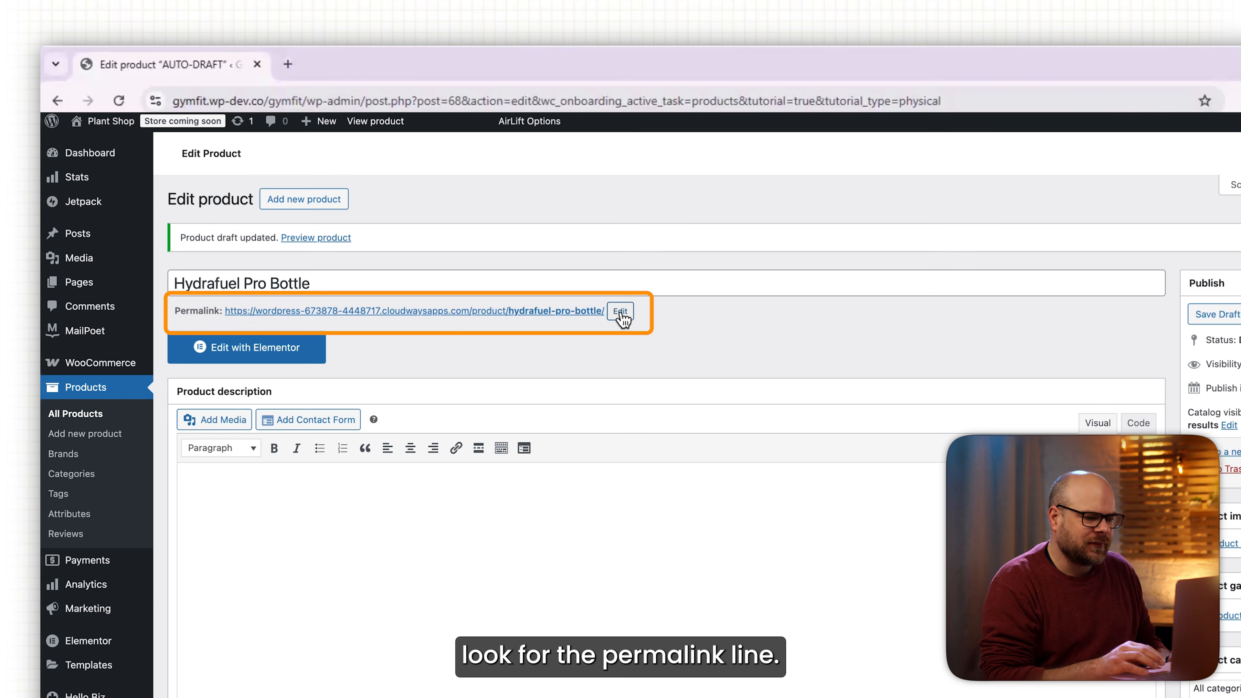
Set the permalink slug to hydrafuel-pro-bottle and paste the BPA-free leakproof sipper description.
left_click(620, 311)
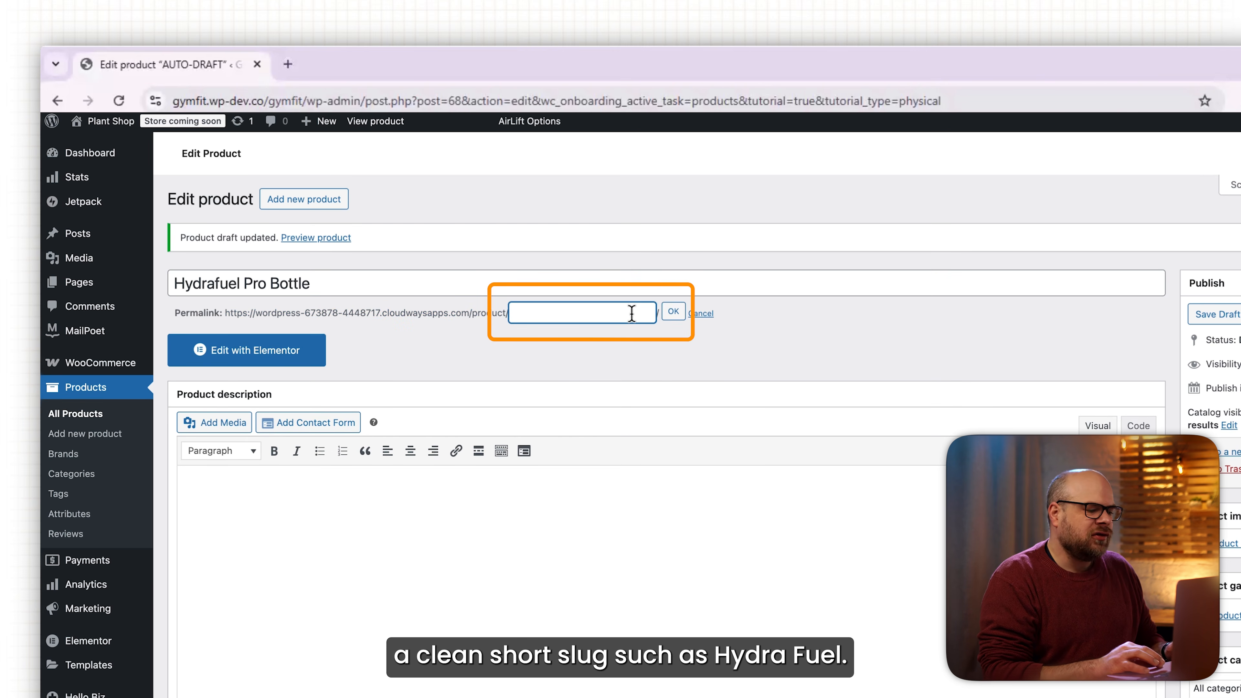
type("hydrafuel-")
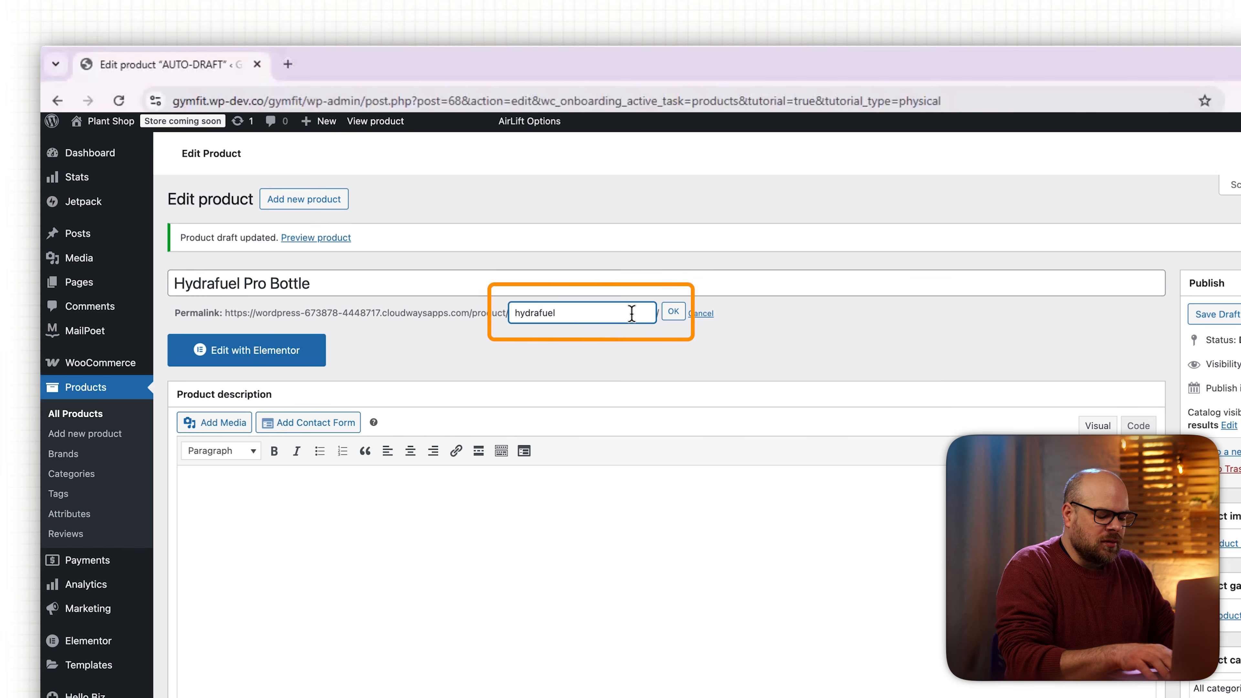
type("pro-bottle")
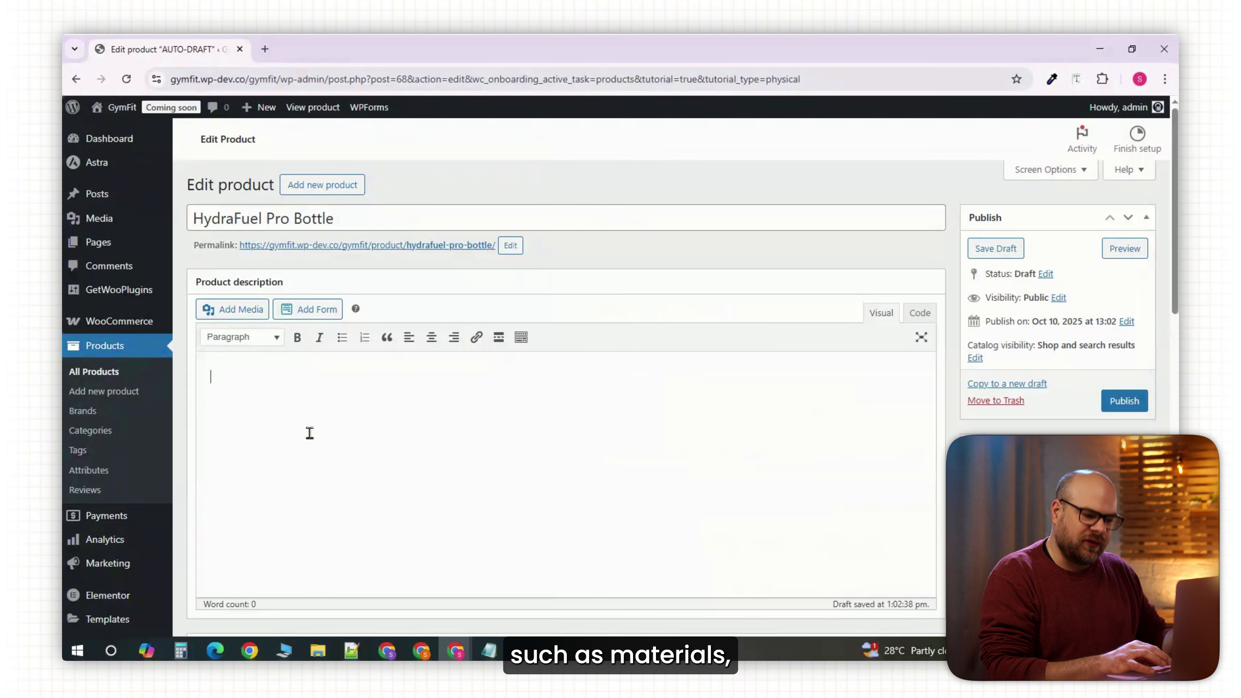
type("Stay cool and charged. This BPA-free, leakproof sipper keeps your hydration game on point through every workout.")
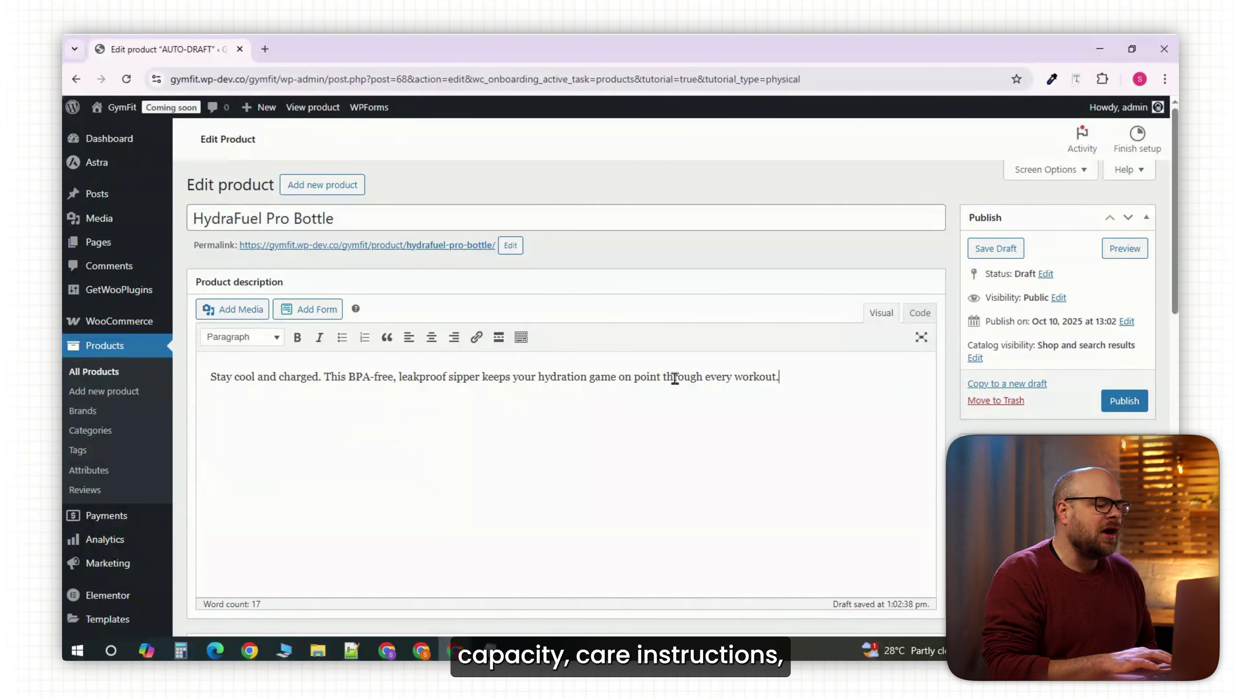
scroll(1050, 342, "down", 1)
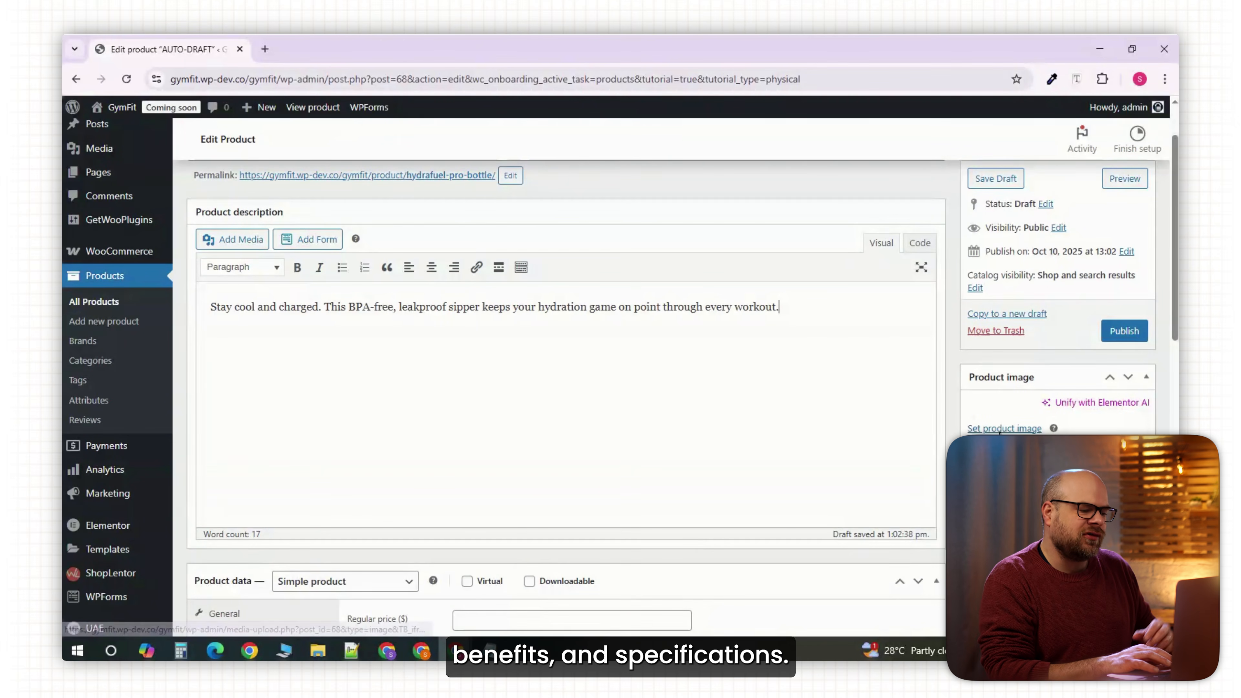
scroll(1066, 368, "up", 1)
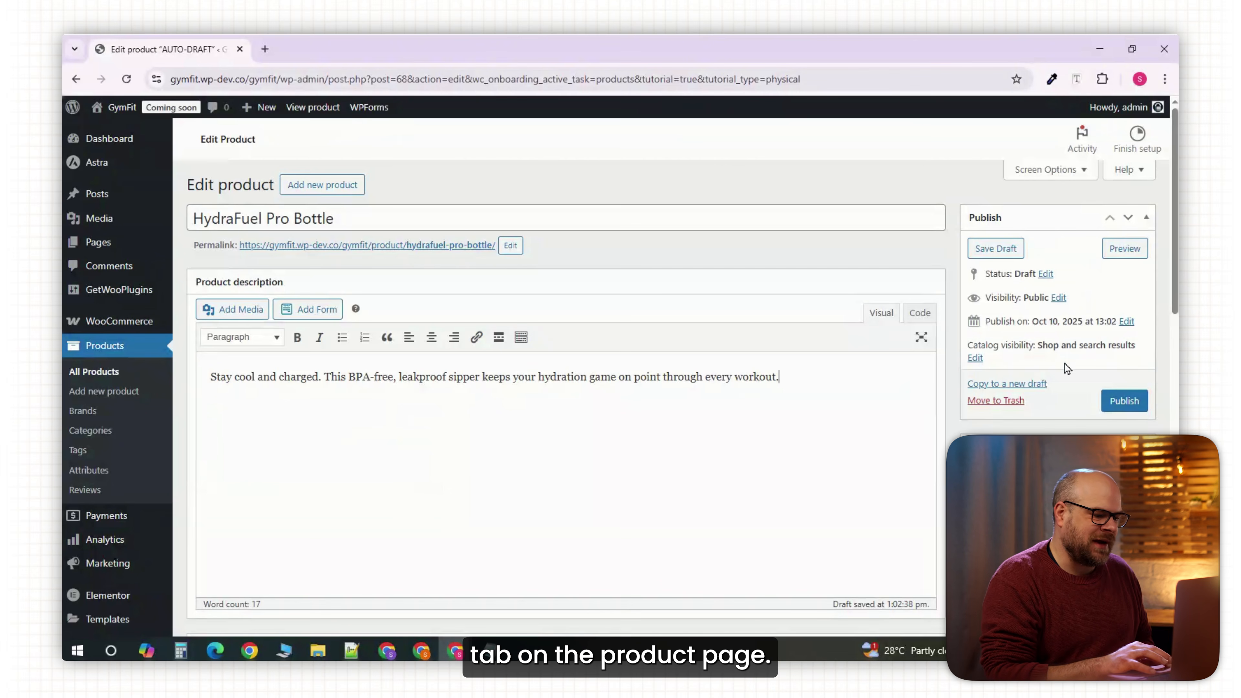
scroll(1066, 366, "down", 1)
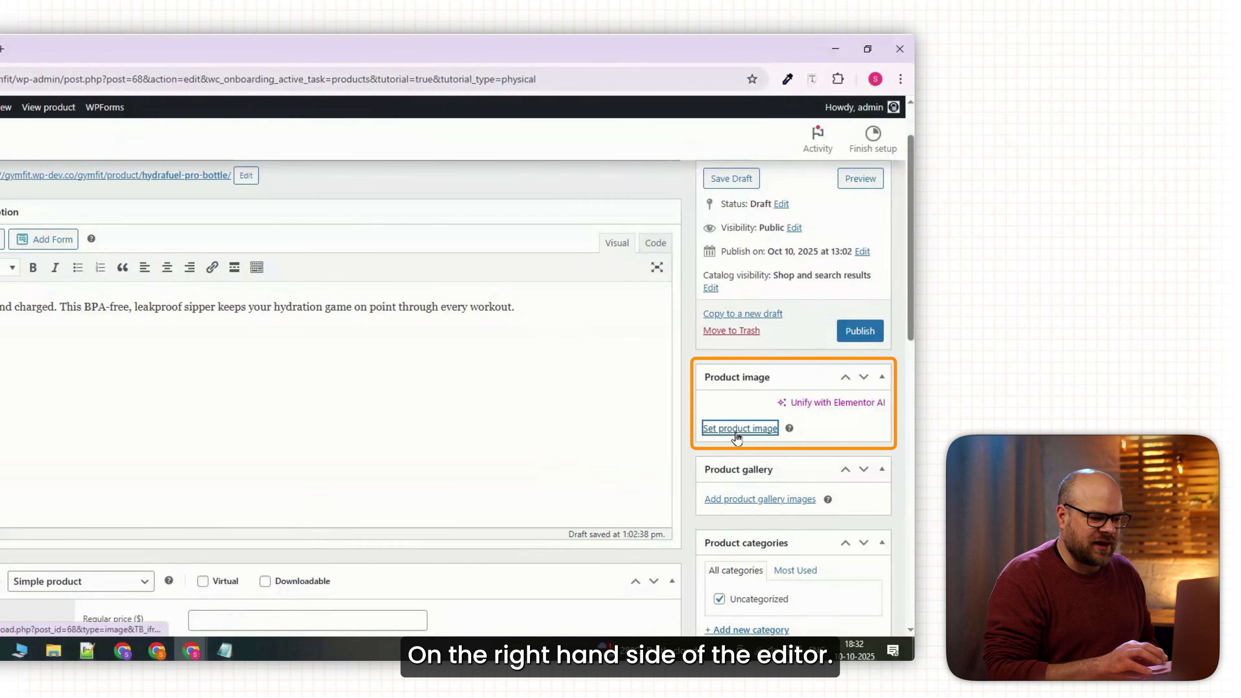
Upload the gym sipper bottle photo and set it as the product image.
left_click(739, 429)
left_click(143, 172)
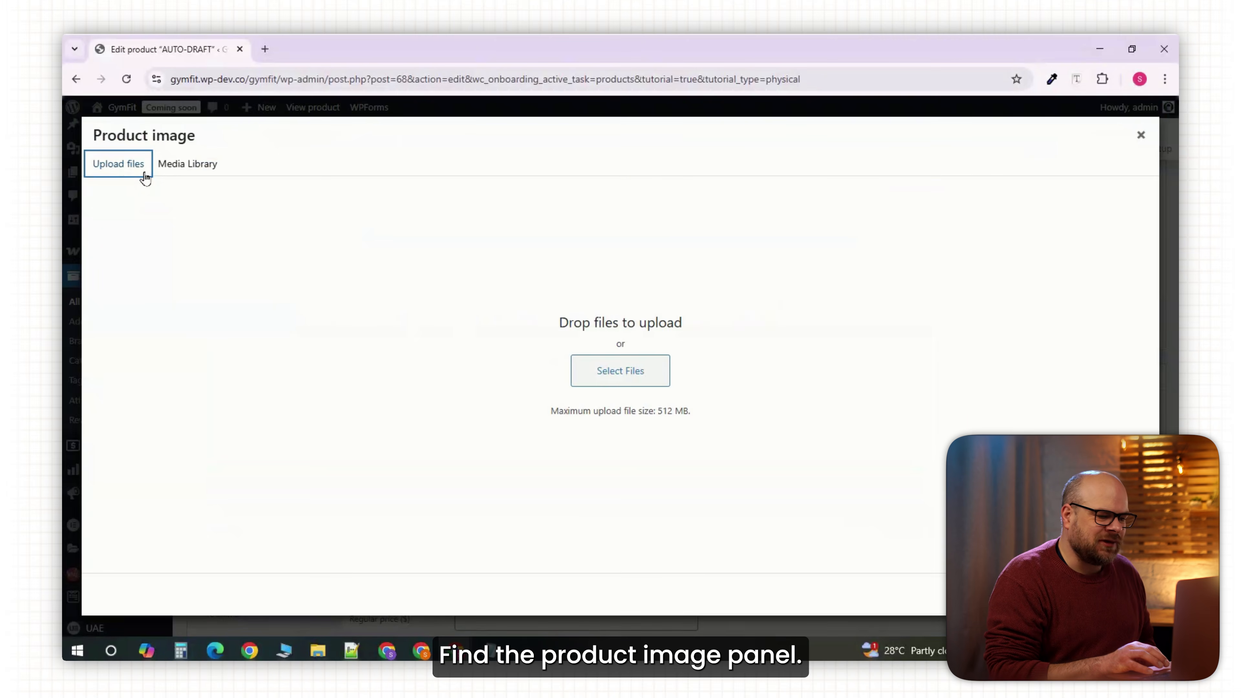
left_click(617, 370)
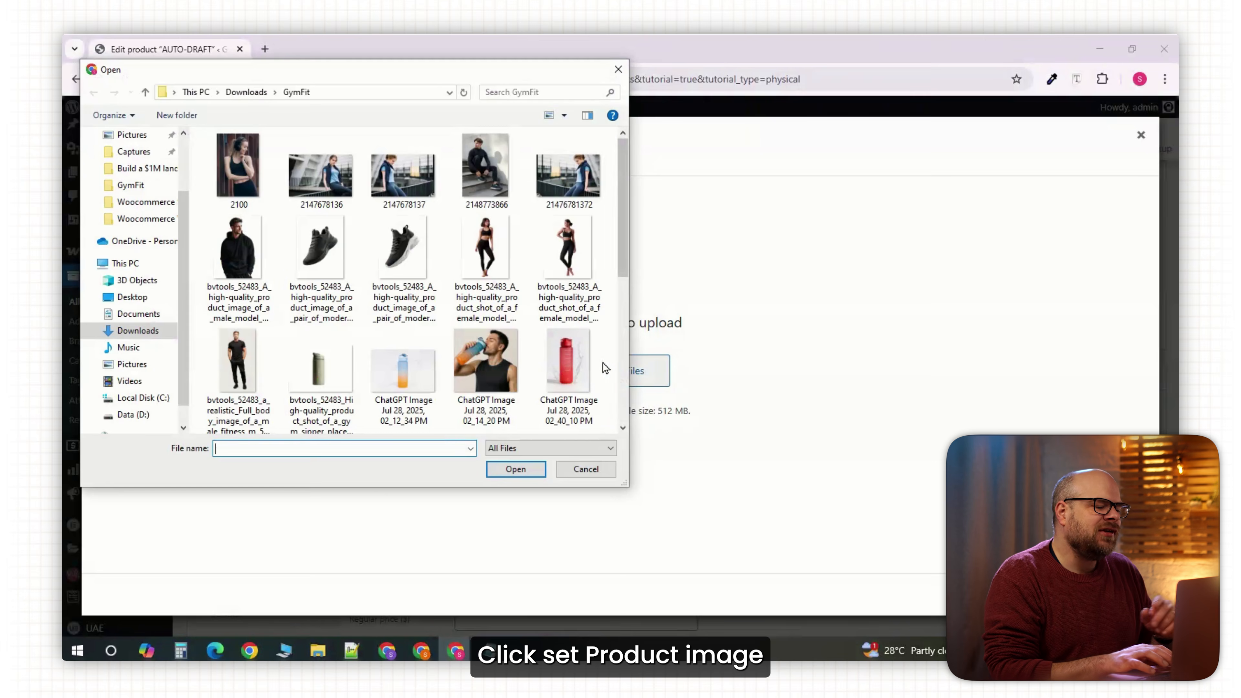
scroll(465, 264, "down", 1)
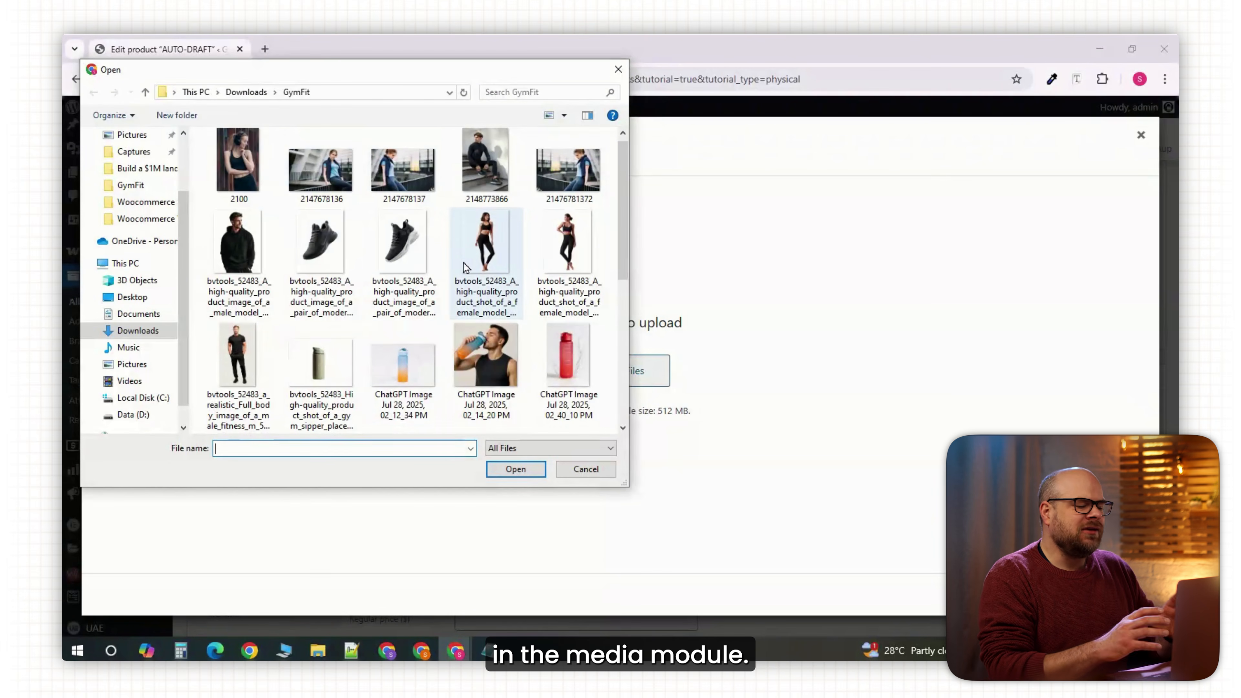
left_click(320, 364)
left_click(513, 469)
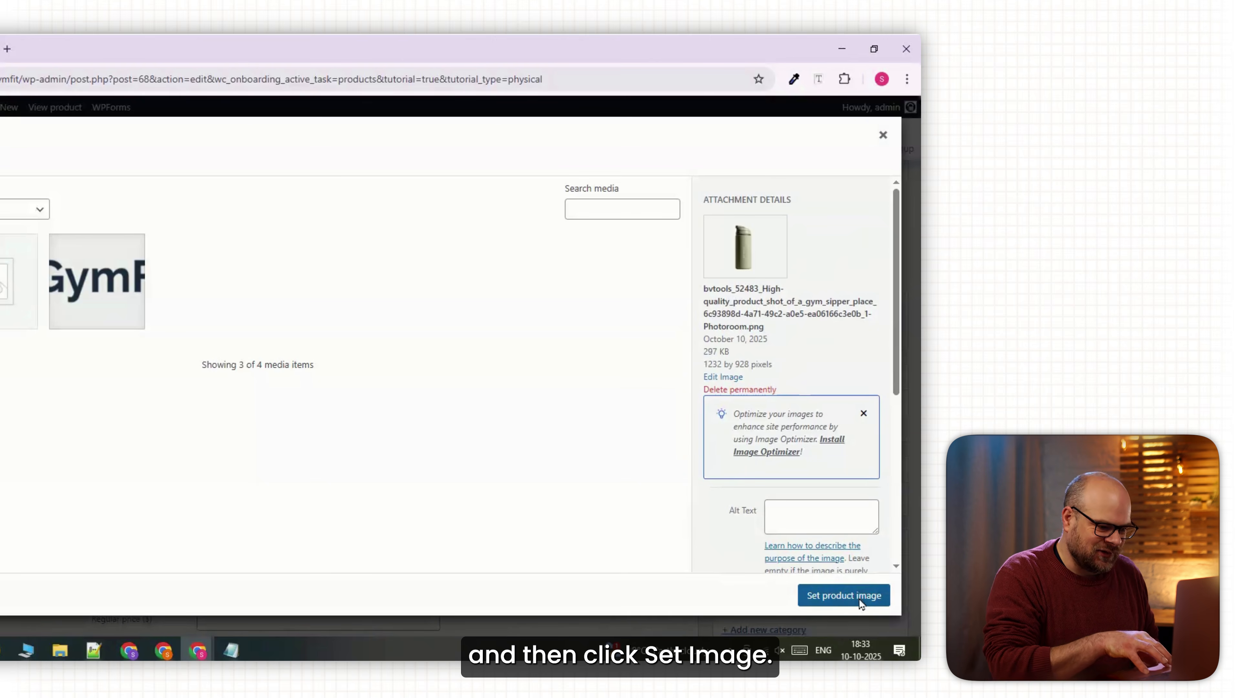
left_click(860, 597)
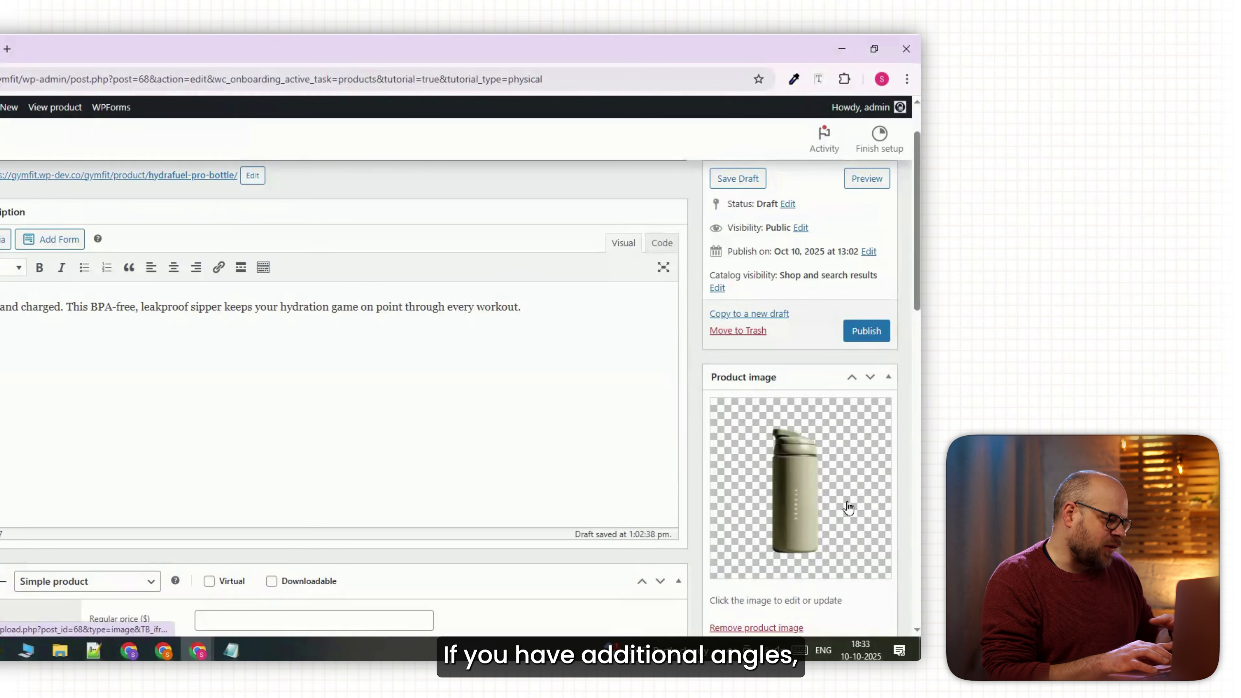
Keep the Product data type as Simple product.
scroll(848, 509, "down", 3)
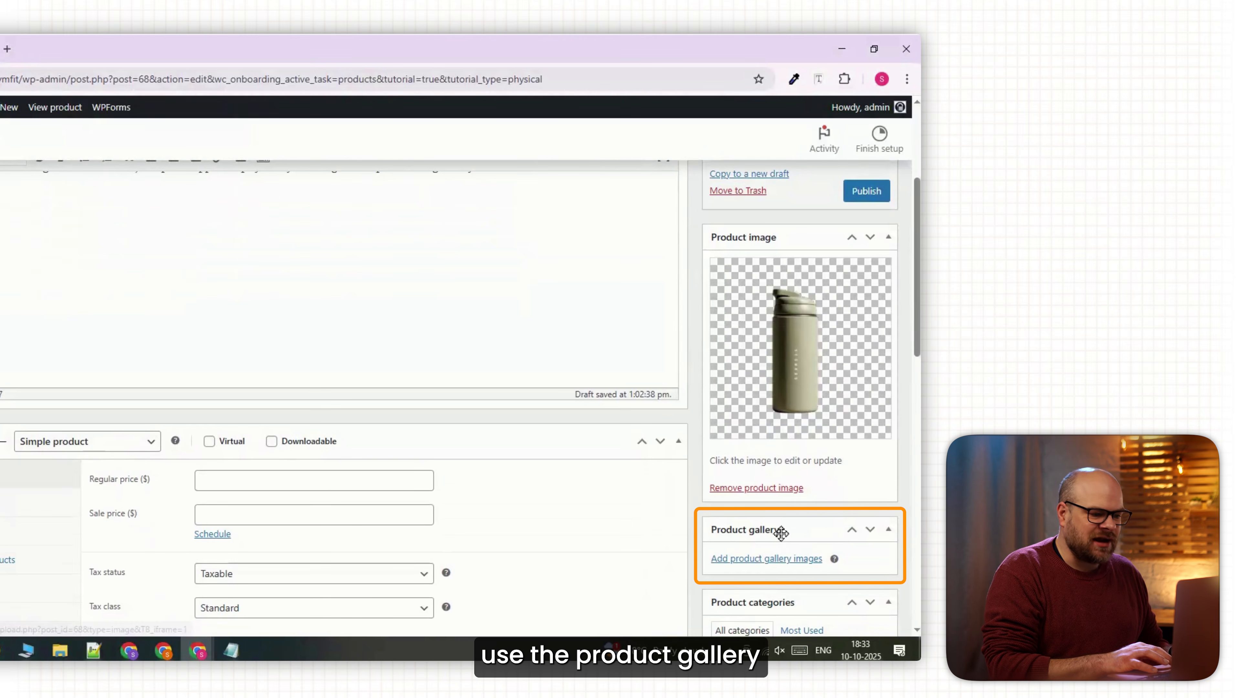
scroll(361, 387, "down", 1)
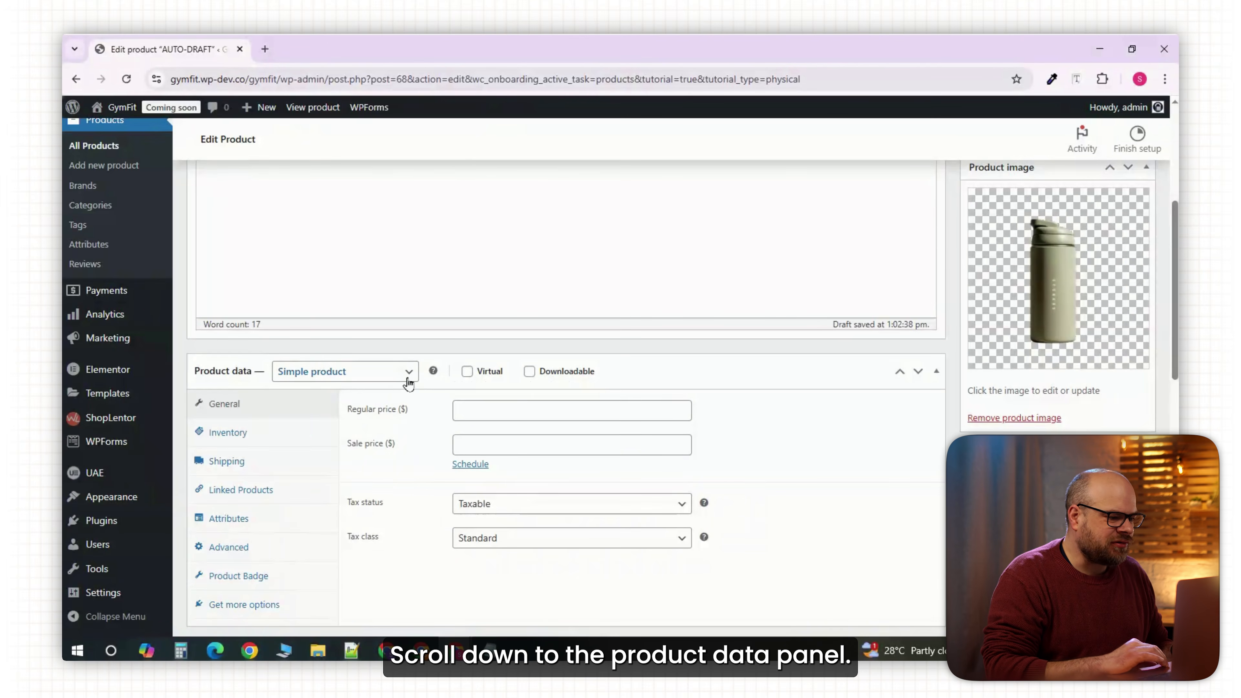
left_click(402, 381)
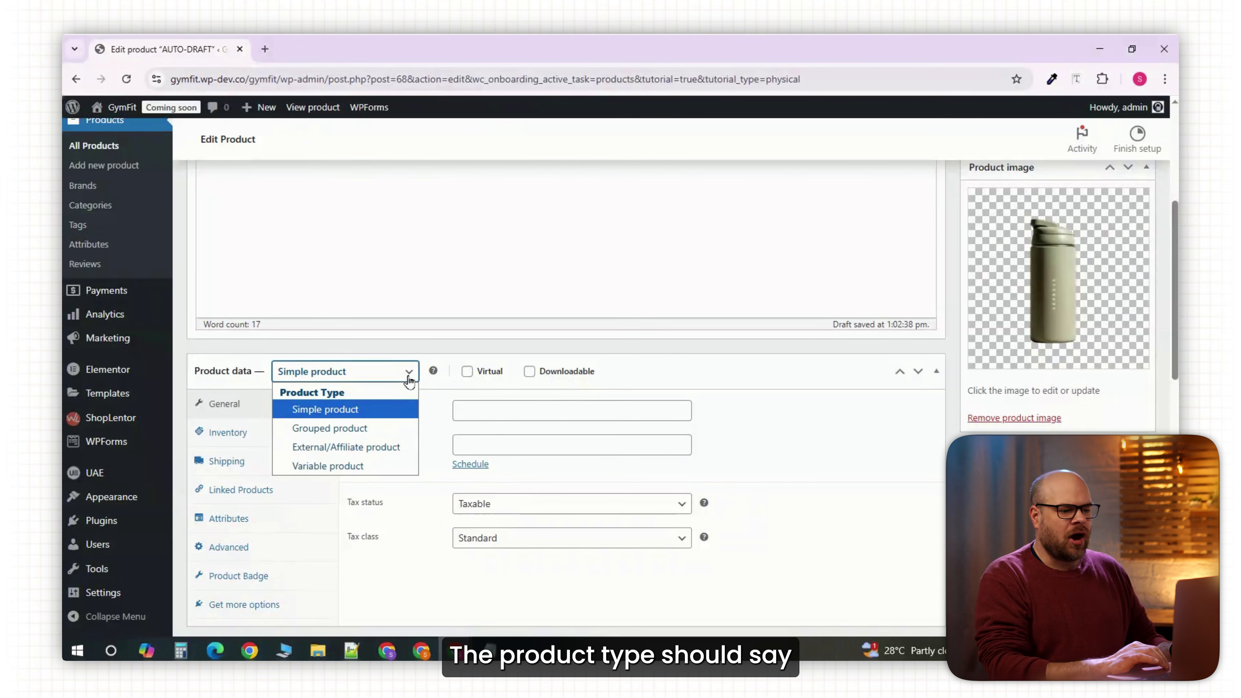
left_click(408, 376)
Set the regular price to 49, leave the sale price empty, and enter SKU HDR-BTL-01.
scroll(641, 400, "down", 2)
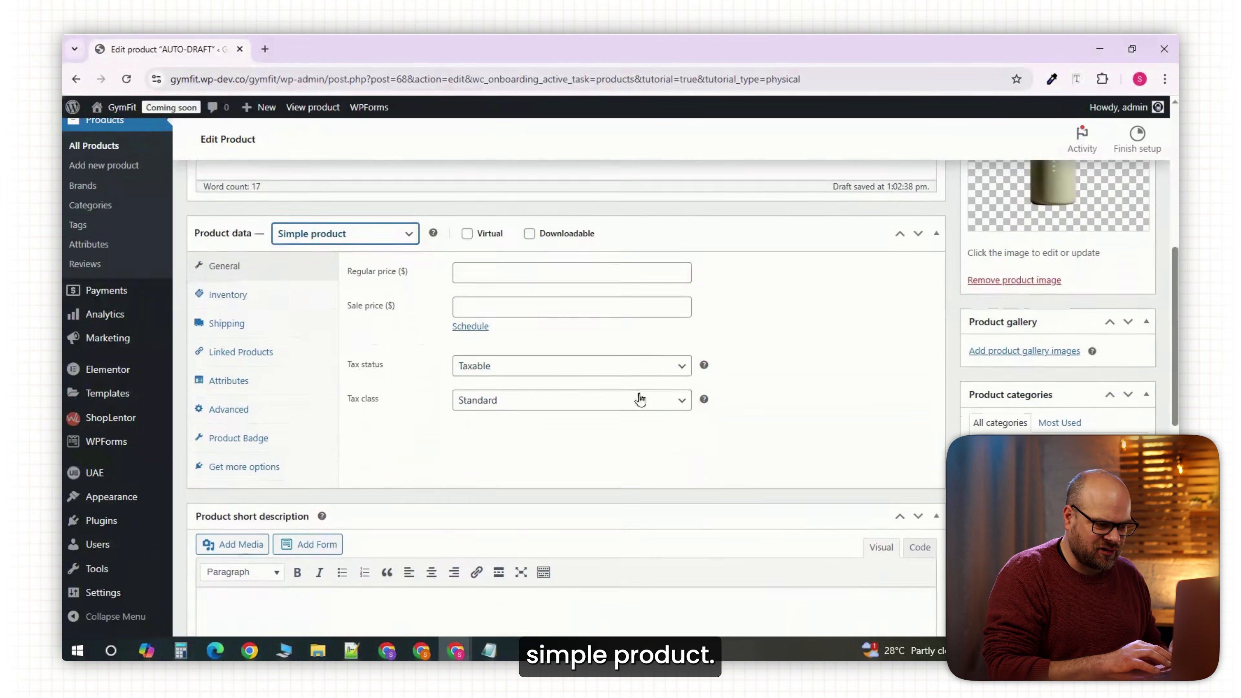
left_click(468, 270)
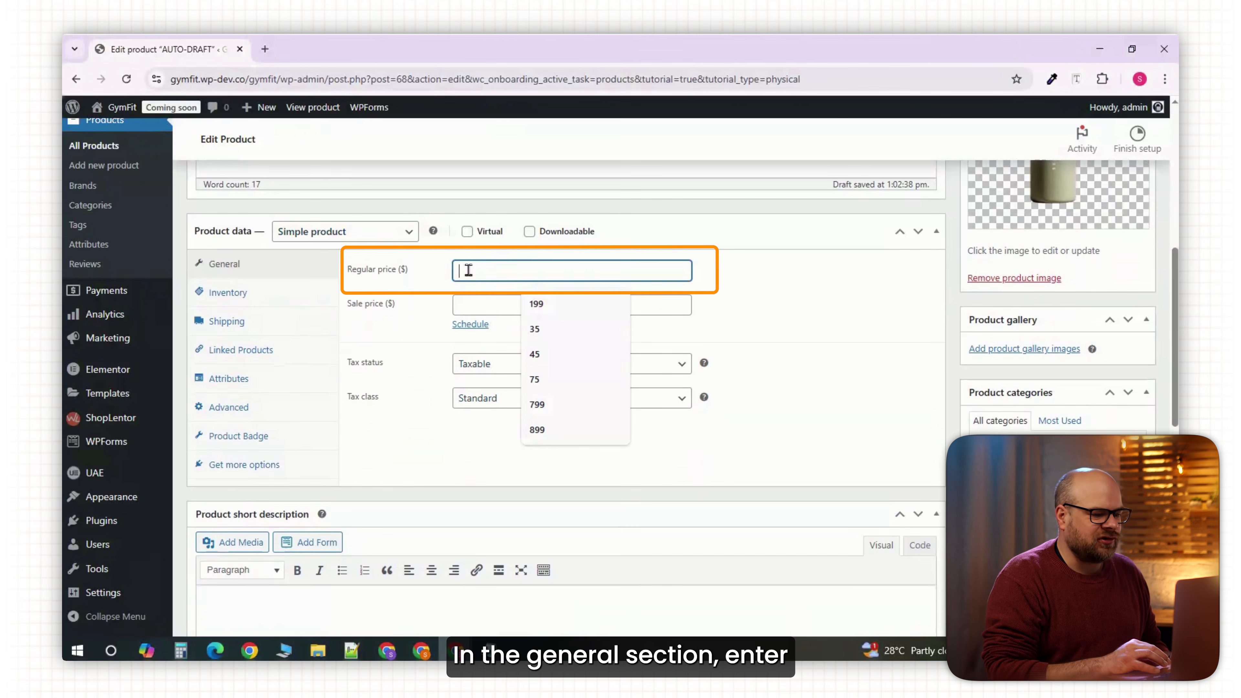
type("49")
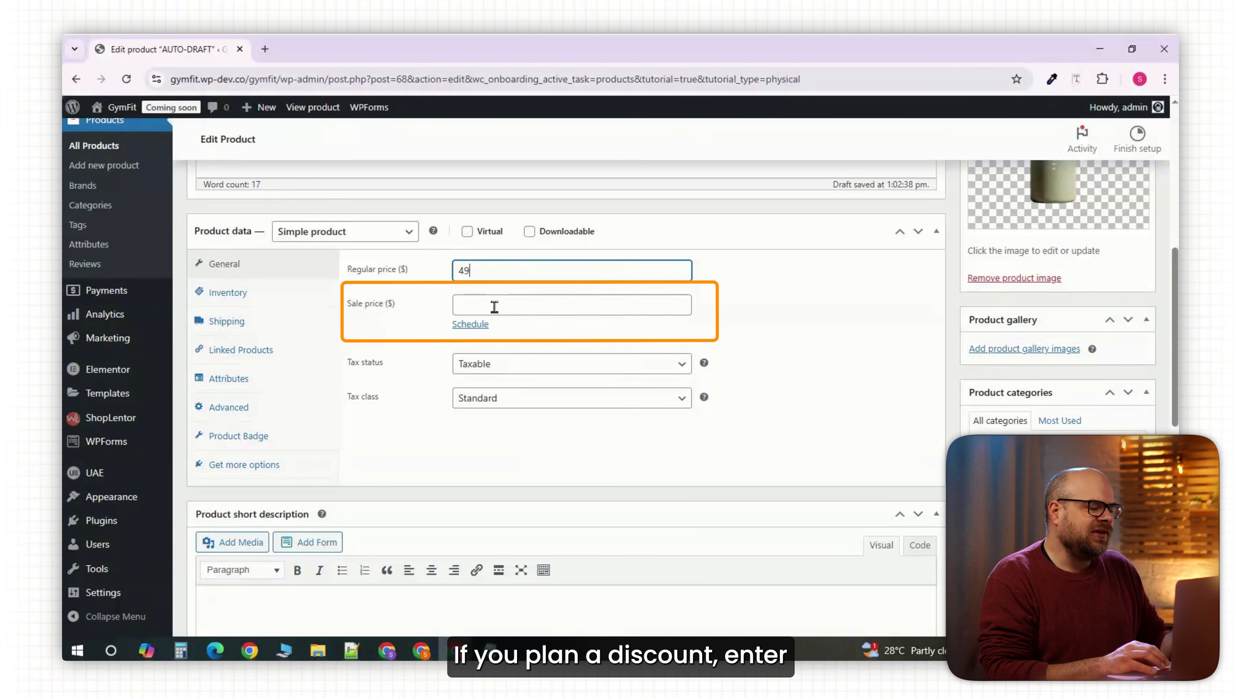
left_click(508, 305)
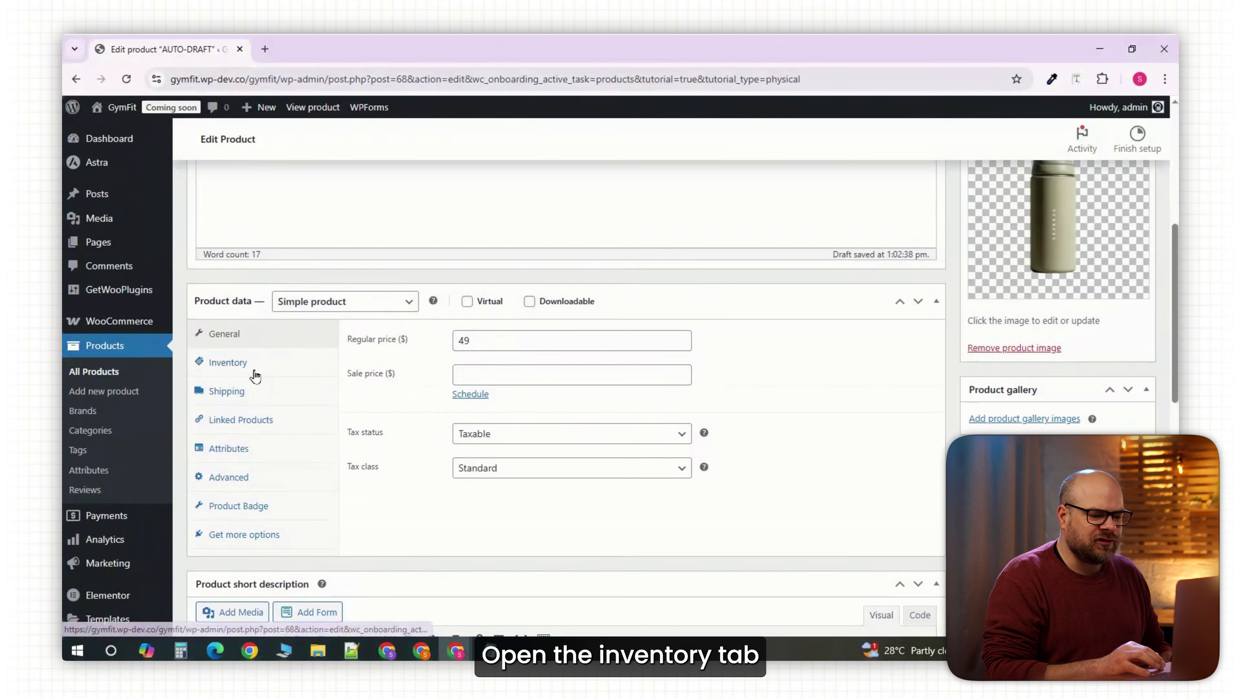
left_click(254, 374)
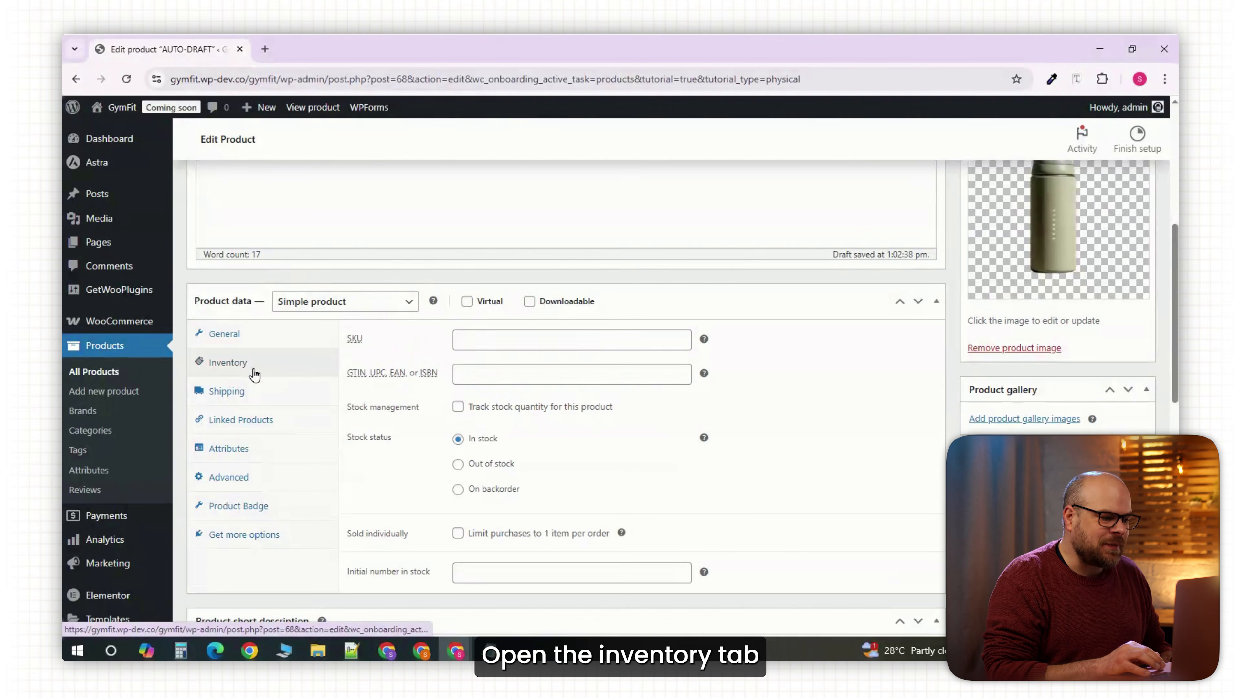
left_click(471, 344)
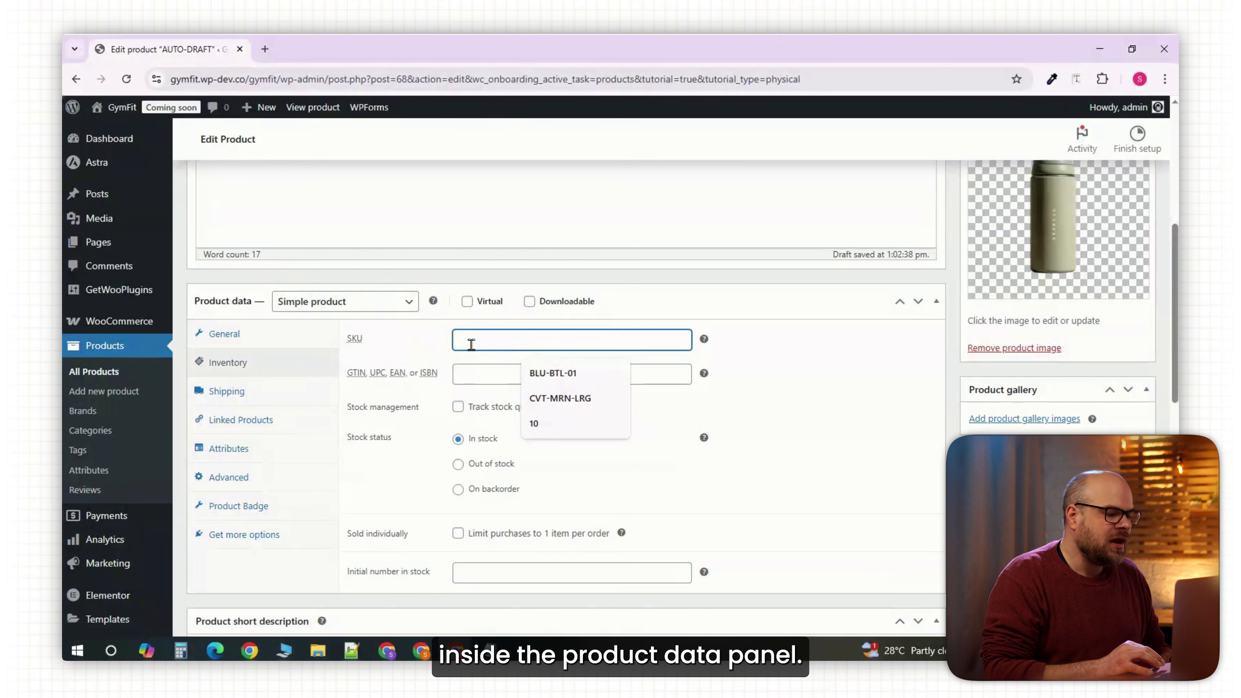
type("HDR-BTL-01")
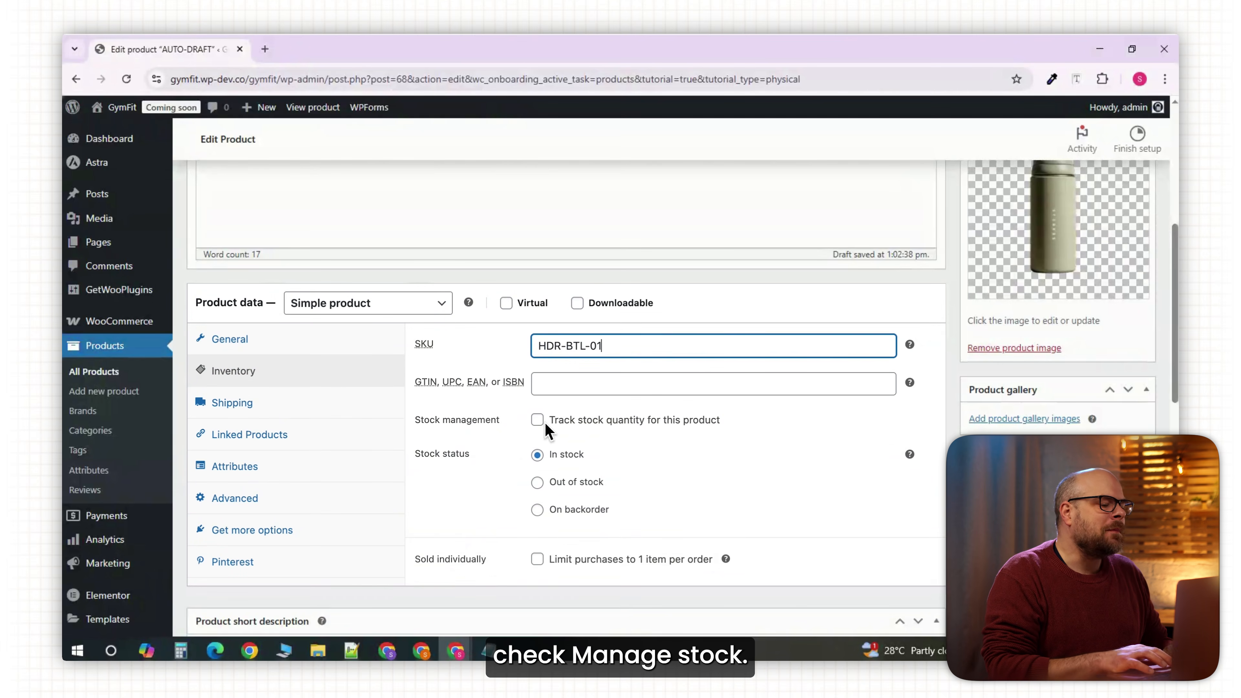
Track stock at 50 units, low-stock threshold 5, backorders allowed but notify customer.
left_click(537, 421)
left_click(635, 451)
key("BackSpace")
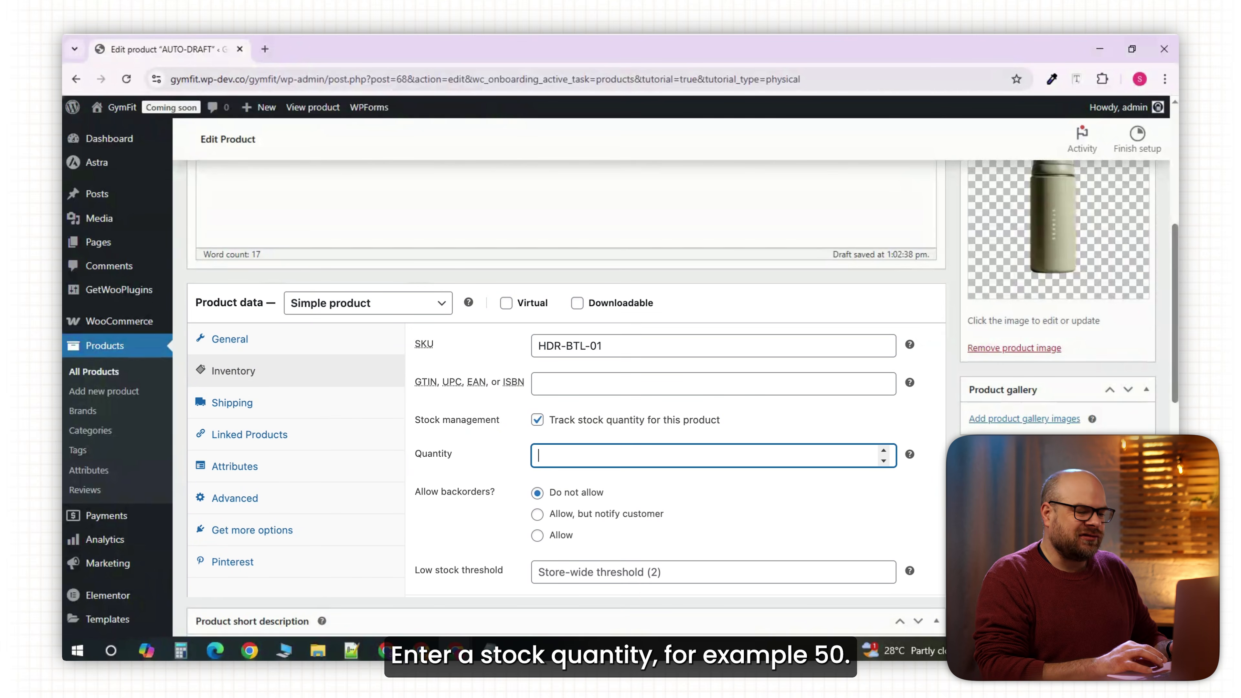
type("50")
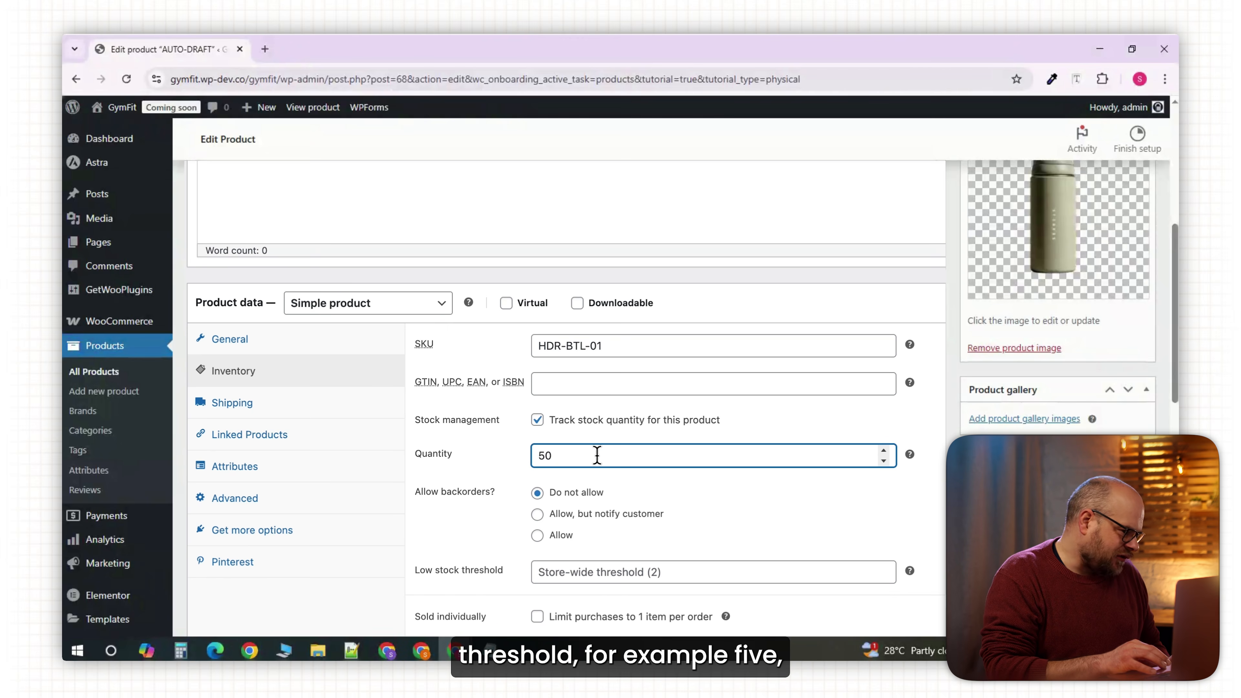
scroll(632, 499, "down", 2)
left_click(649, 482)
type("5")
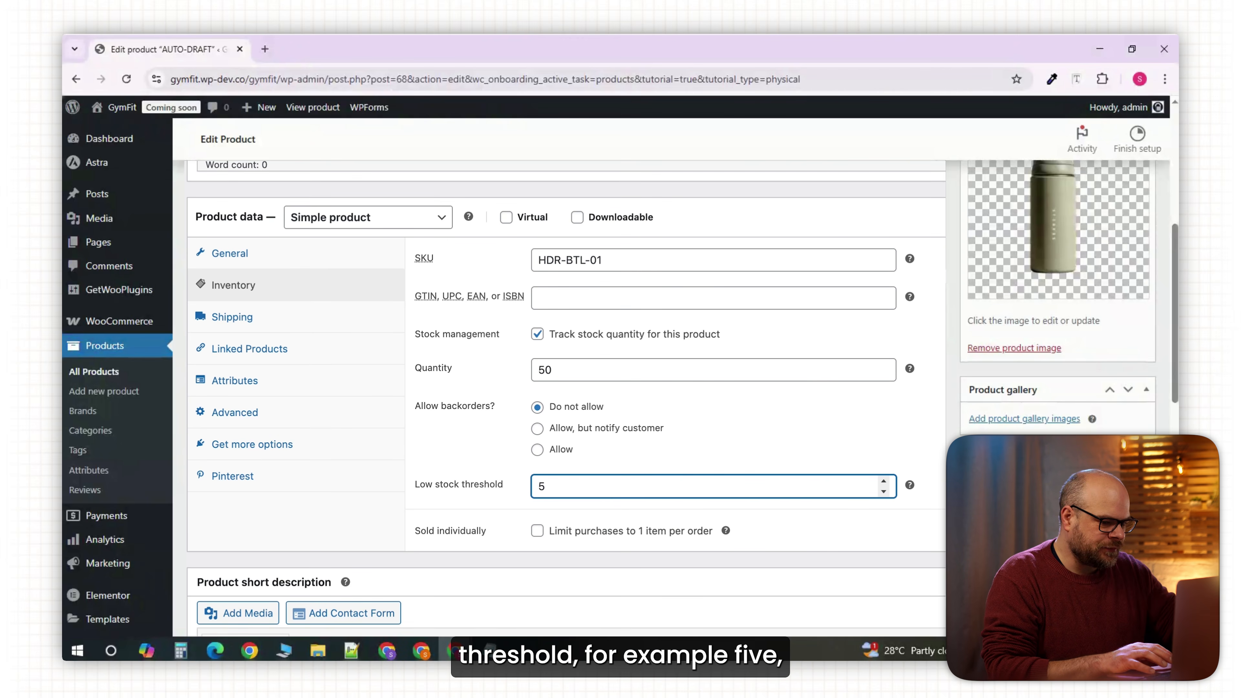
key("Tab")
scroll(624, 489, "up", 1)
left_click(538, 470)
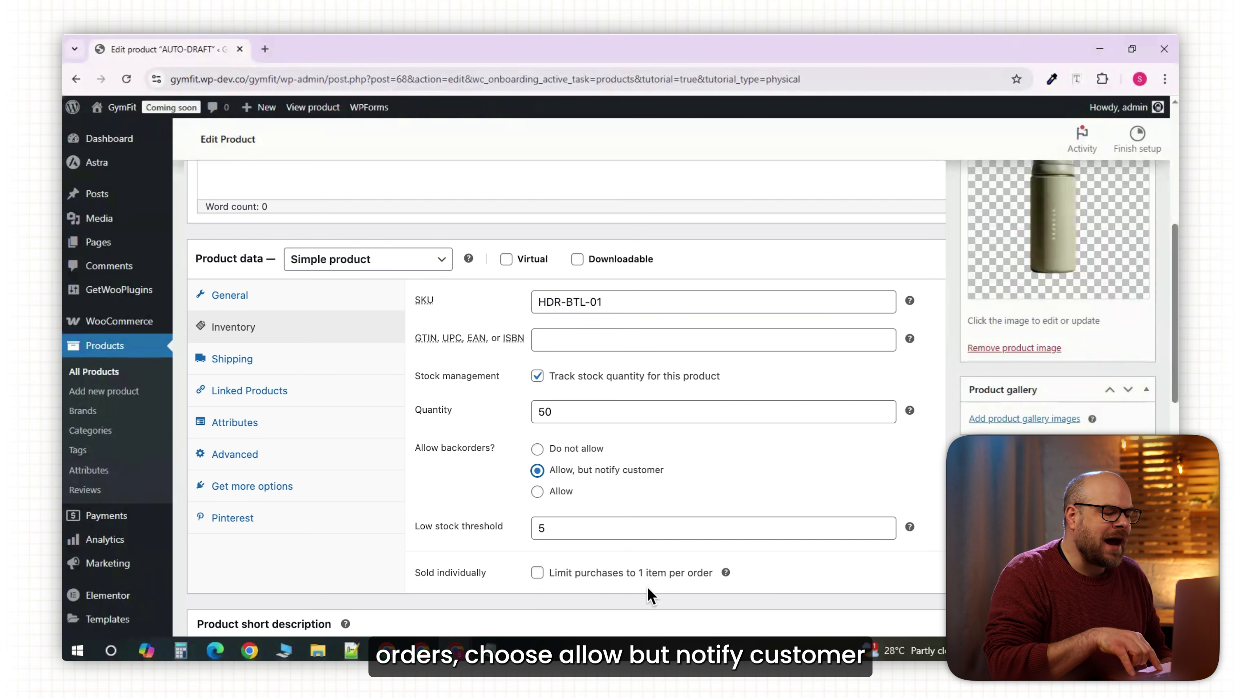
left_click(538, 573)
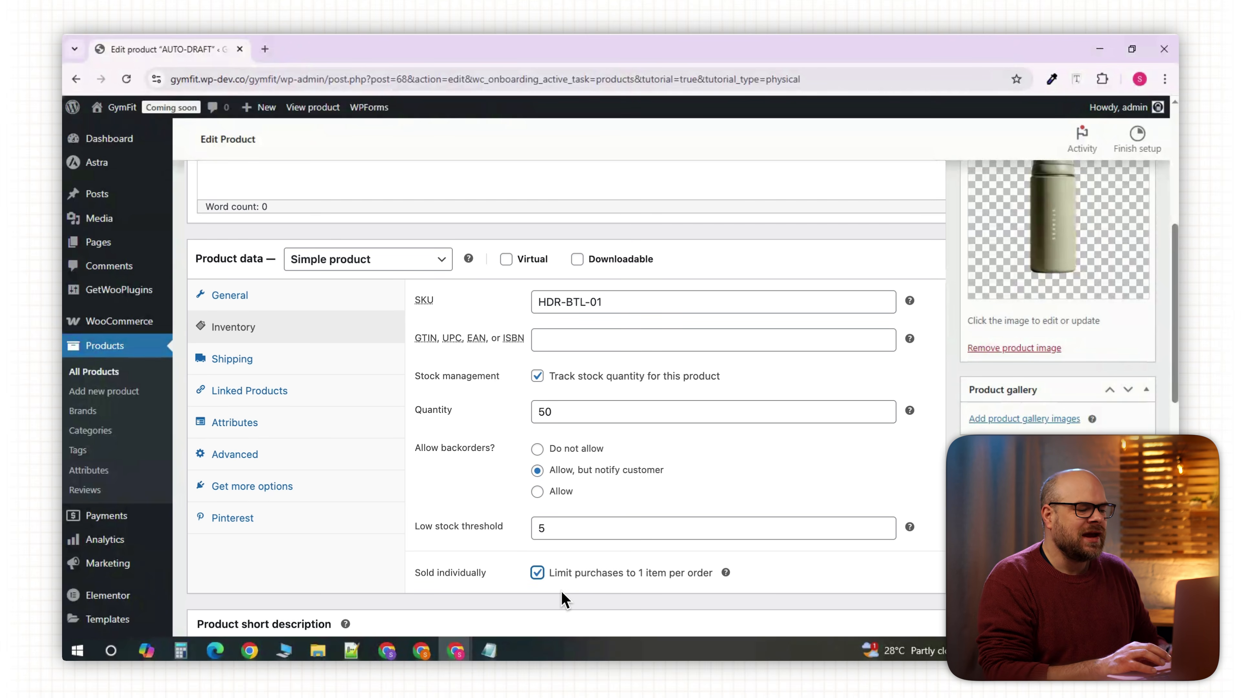
left_click(538, 574)
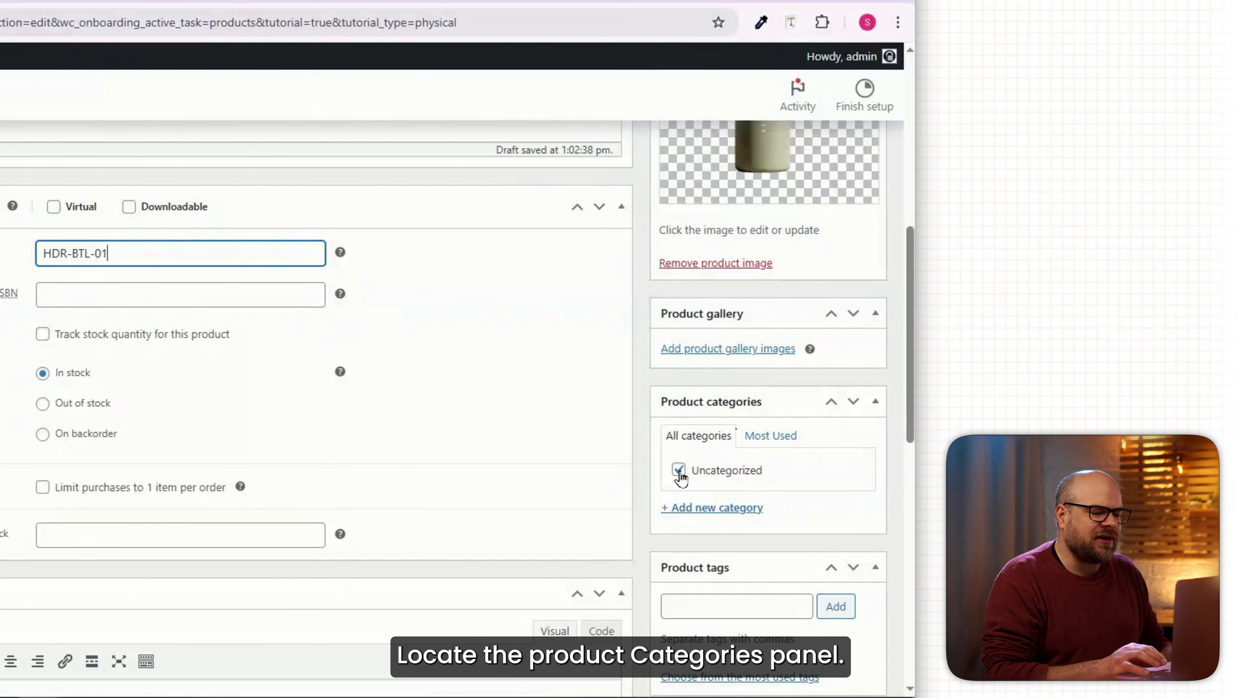
Create an Accessories category for the product and uncheck Uncategorized.
left_click(696, 511)
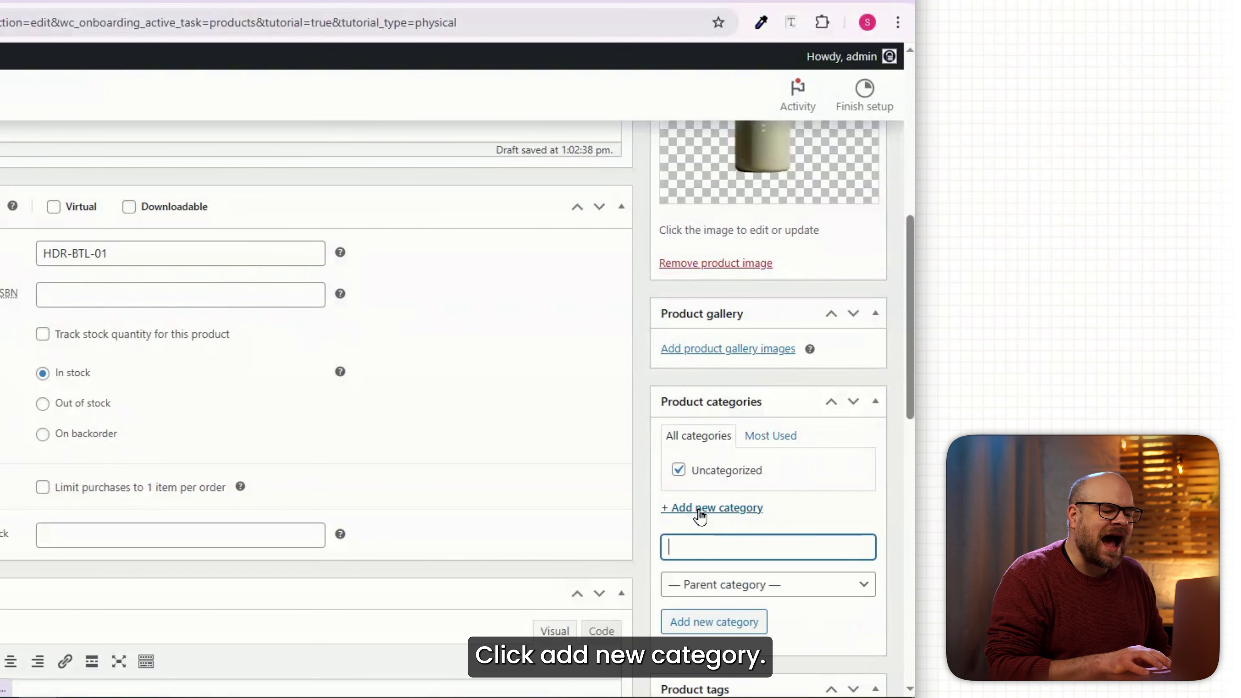
type("Accessories")
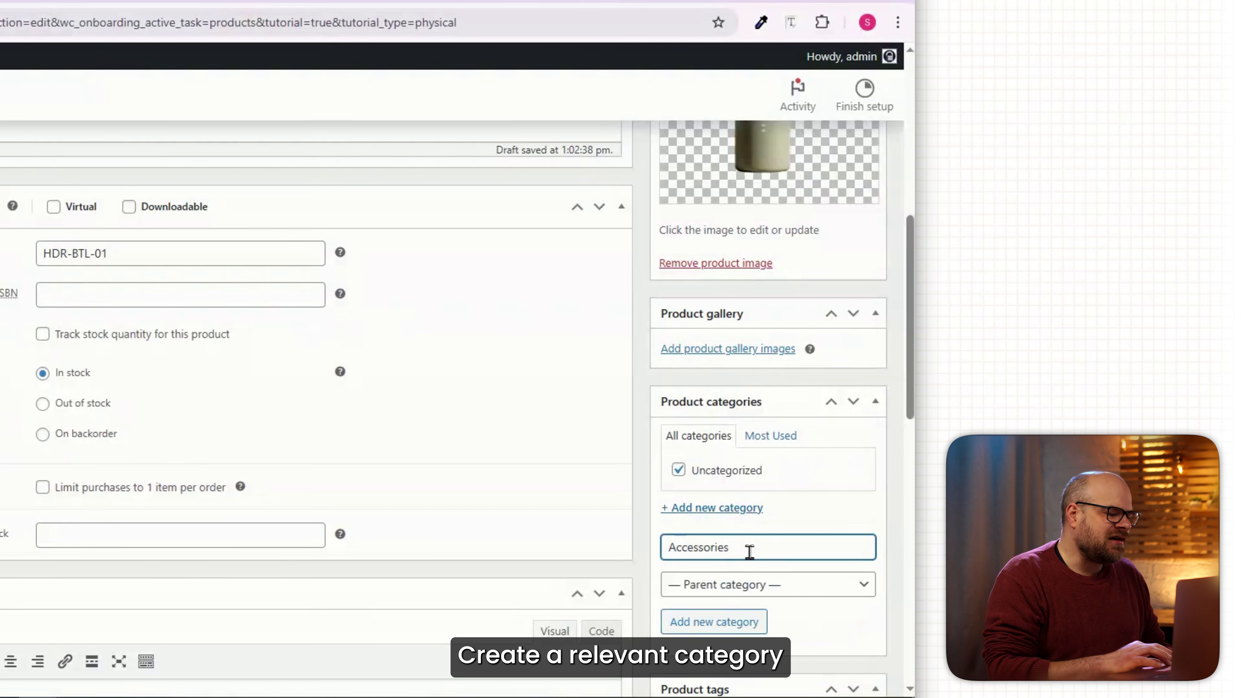
left_click(740, 628)
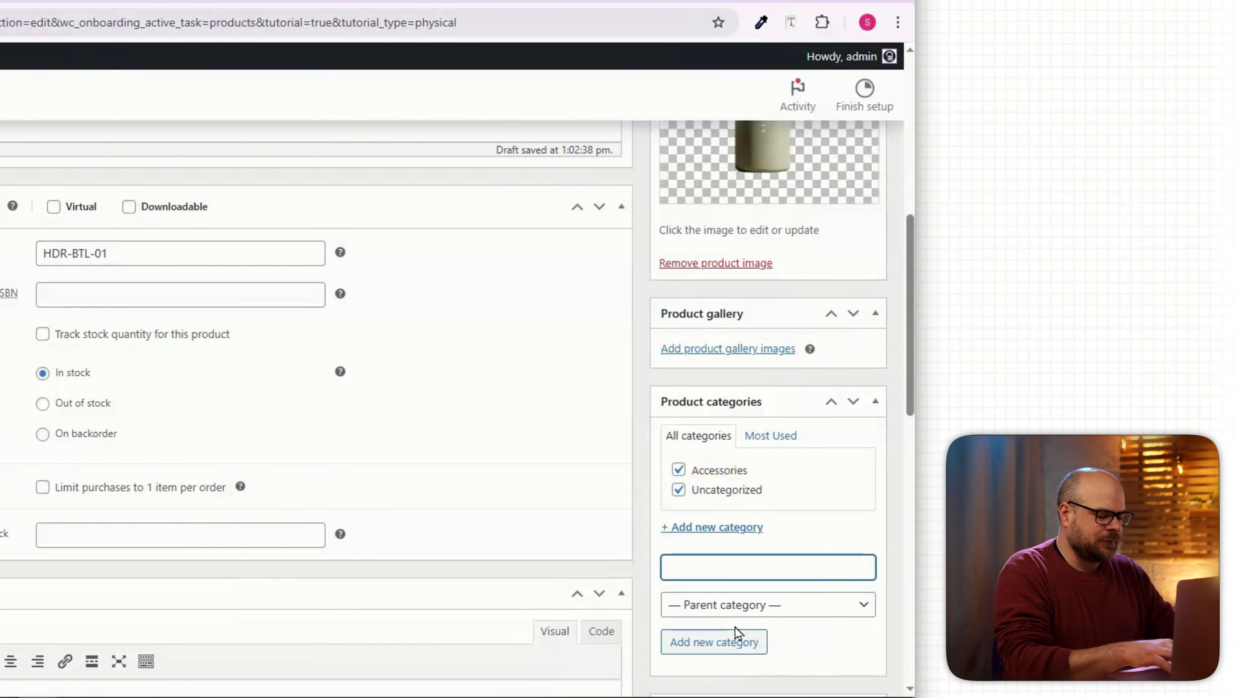
left_click(678, 489)
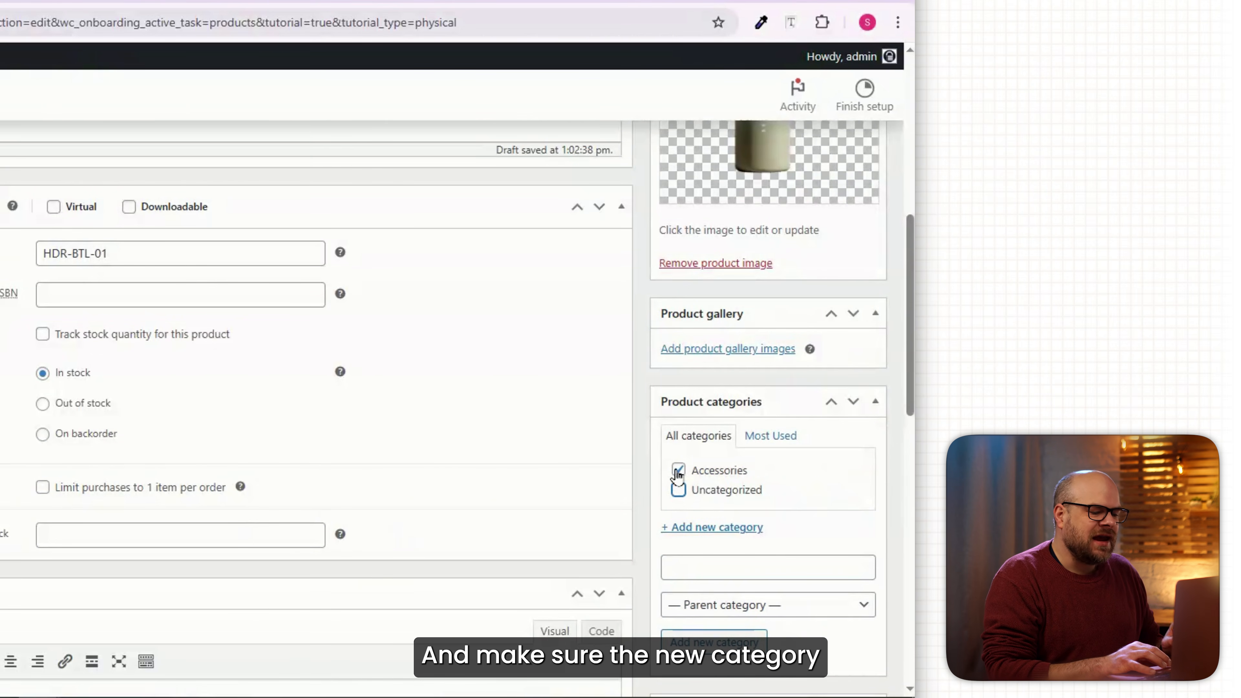
Paste the short description and bold its opening line 'Hydration, Perfected. Your Ultimate Gym Companion.'.
scroll(505, 513, "down", 4)
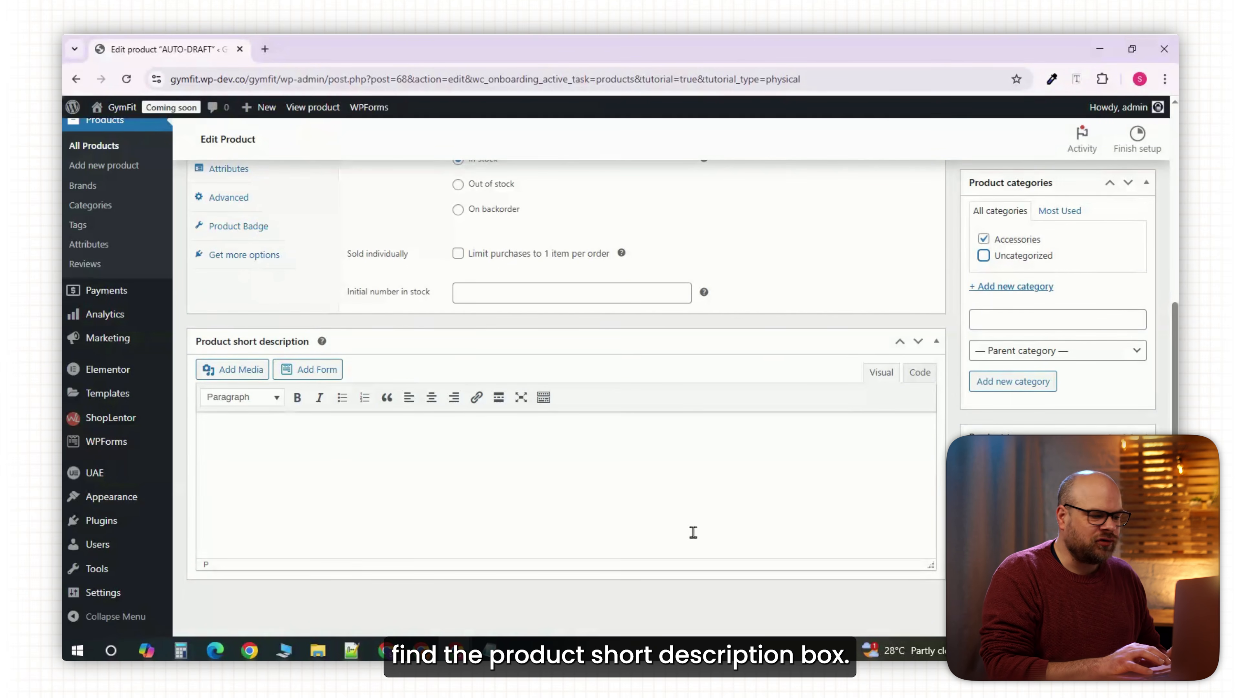
scroll(616, 478, "down", 2)
key("ctrl+v")
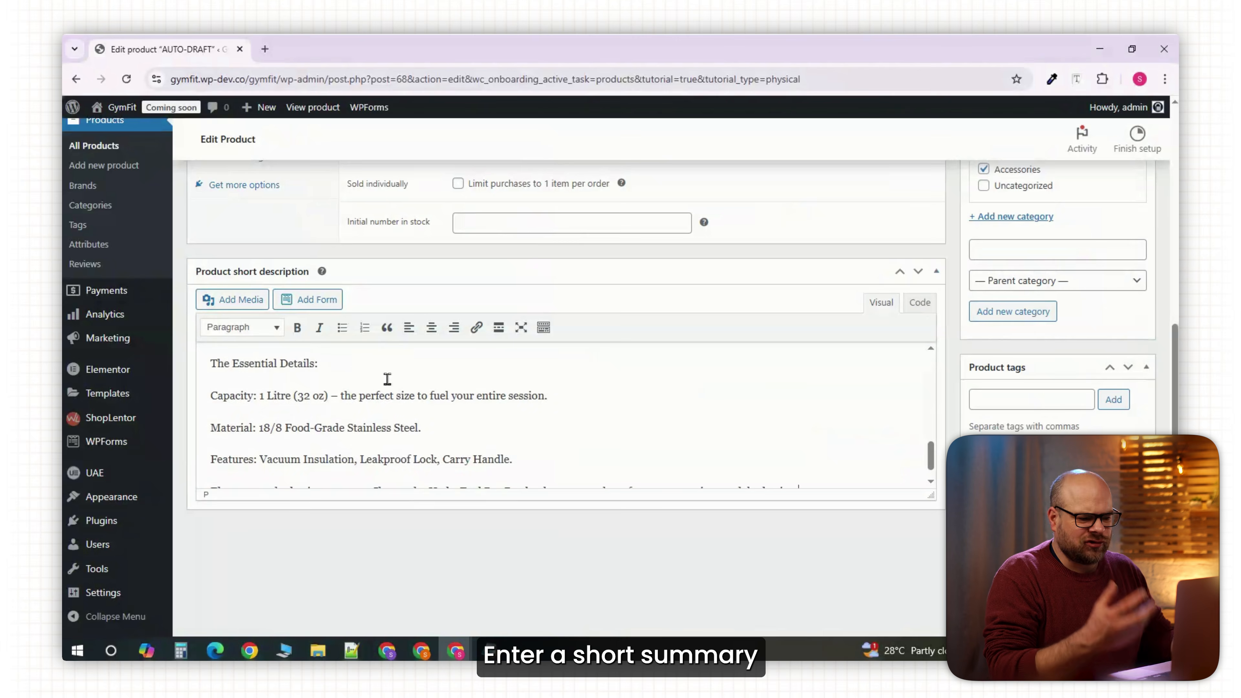
scroll(468, 419, "up", 10)
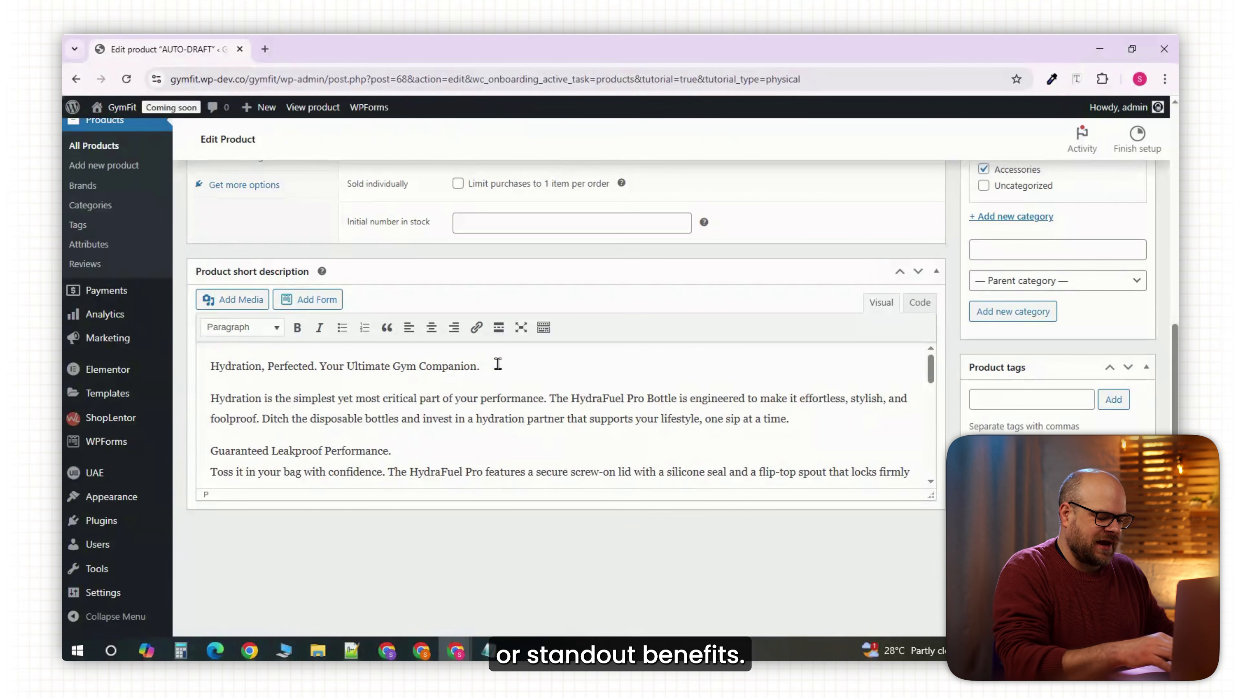
left_click_drag(484, 366, 204, 365)
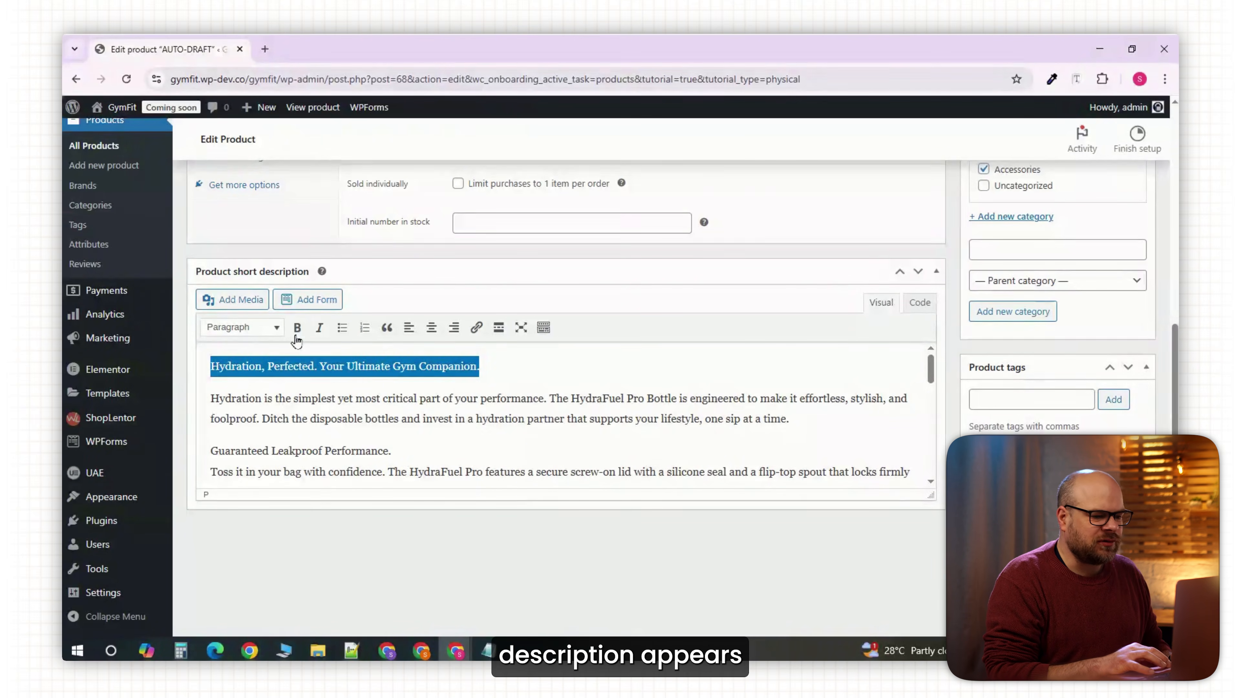
left_click(297, 328)
scroll(342, 408, "down", 3)
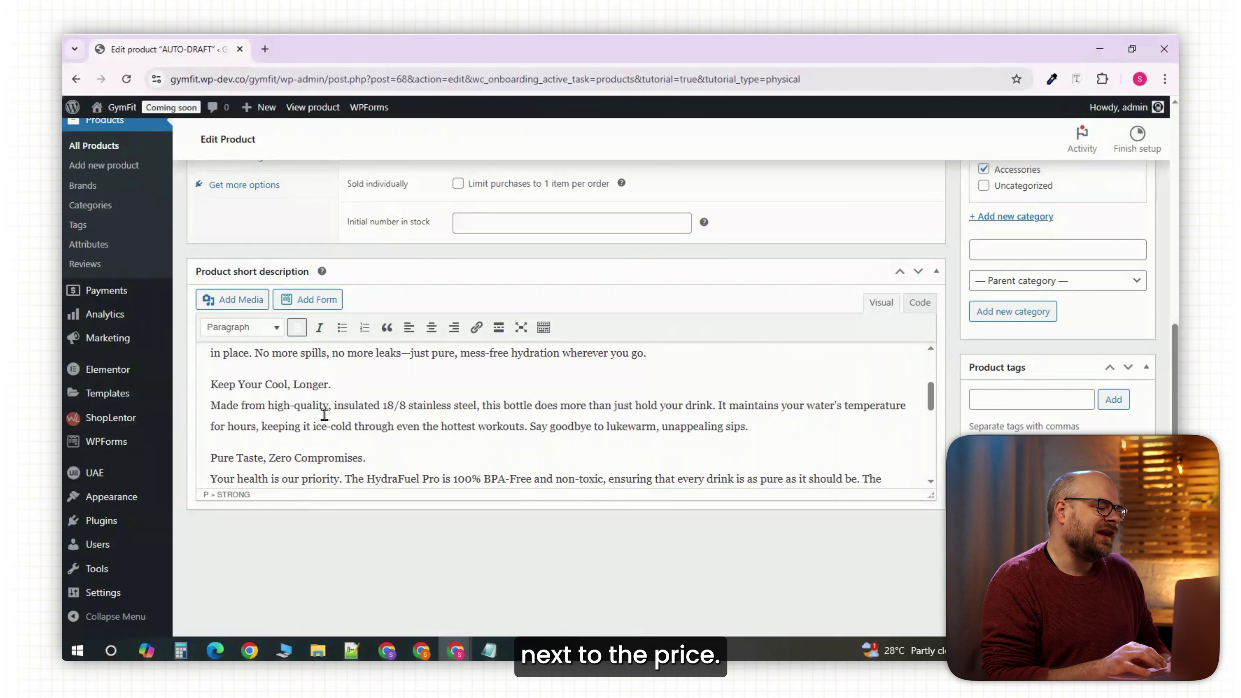
scroll(291, 416, "down", 2)
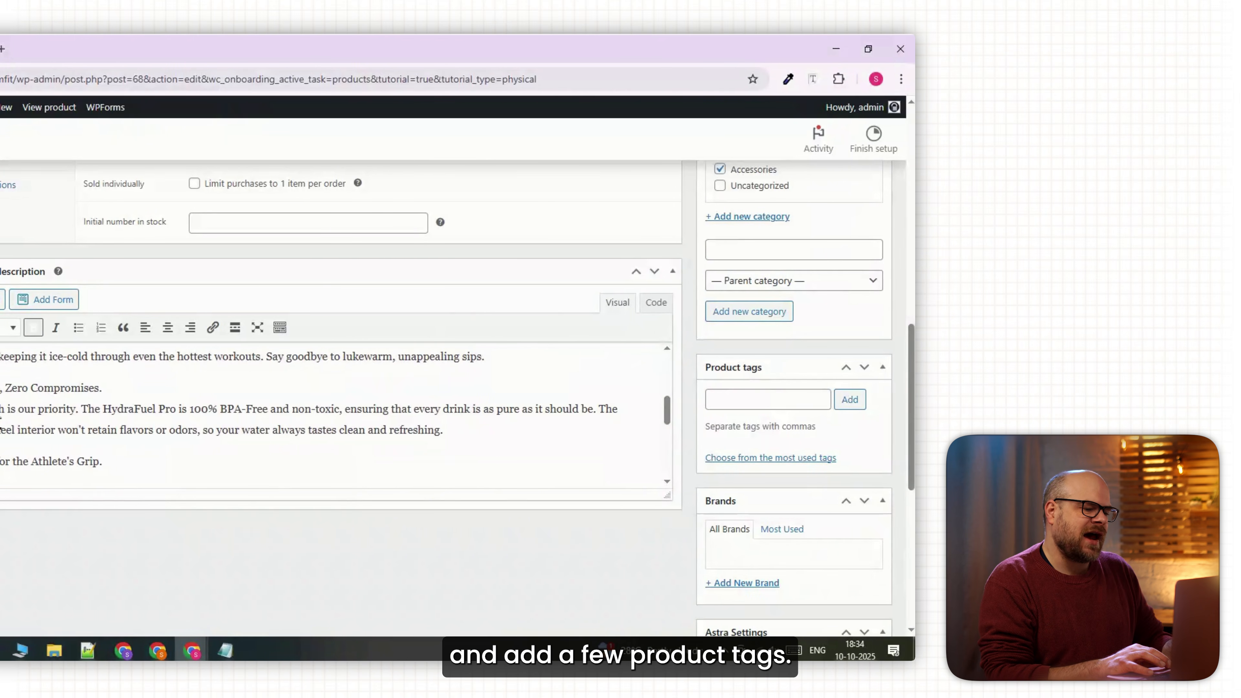
Tag the product Bottle and confirm Shop and search results catalog visibility.
left_click(790, 399)
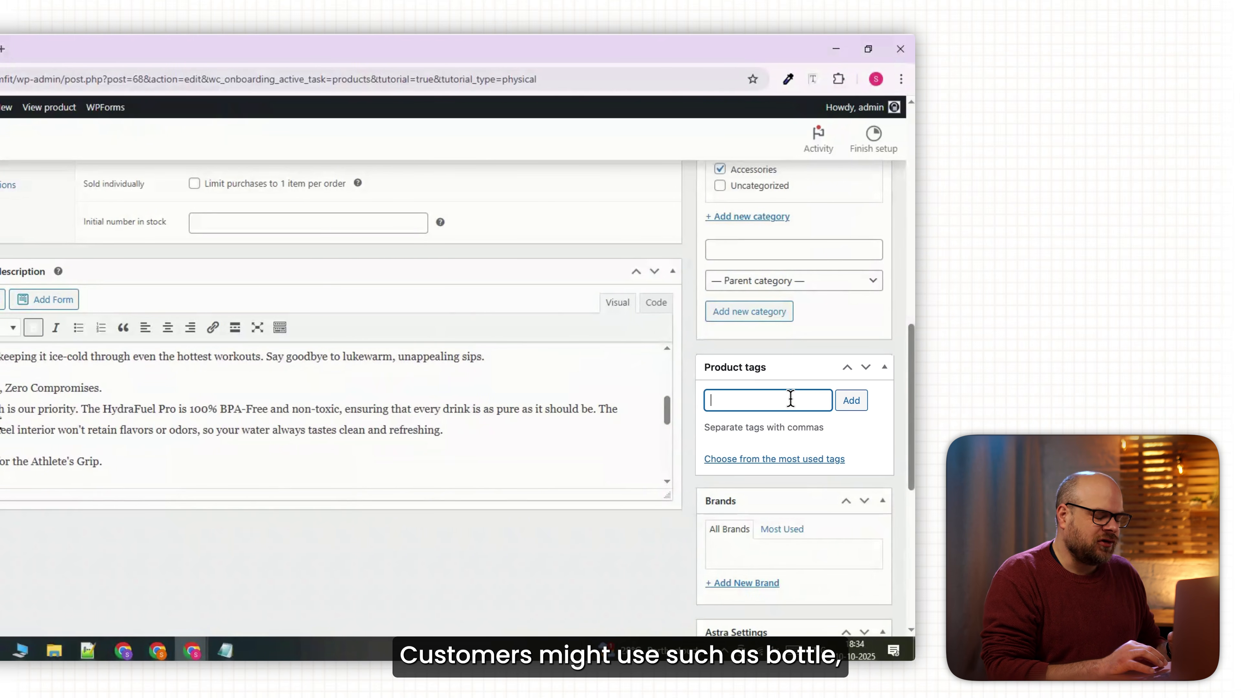
type("#Bottle ")
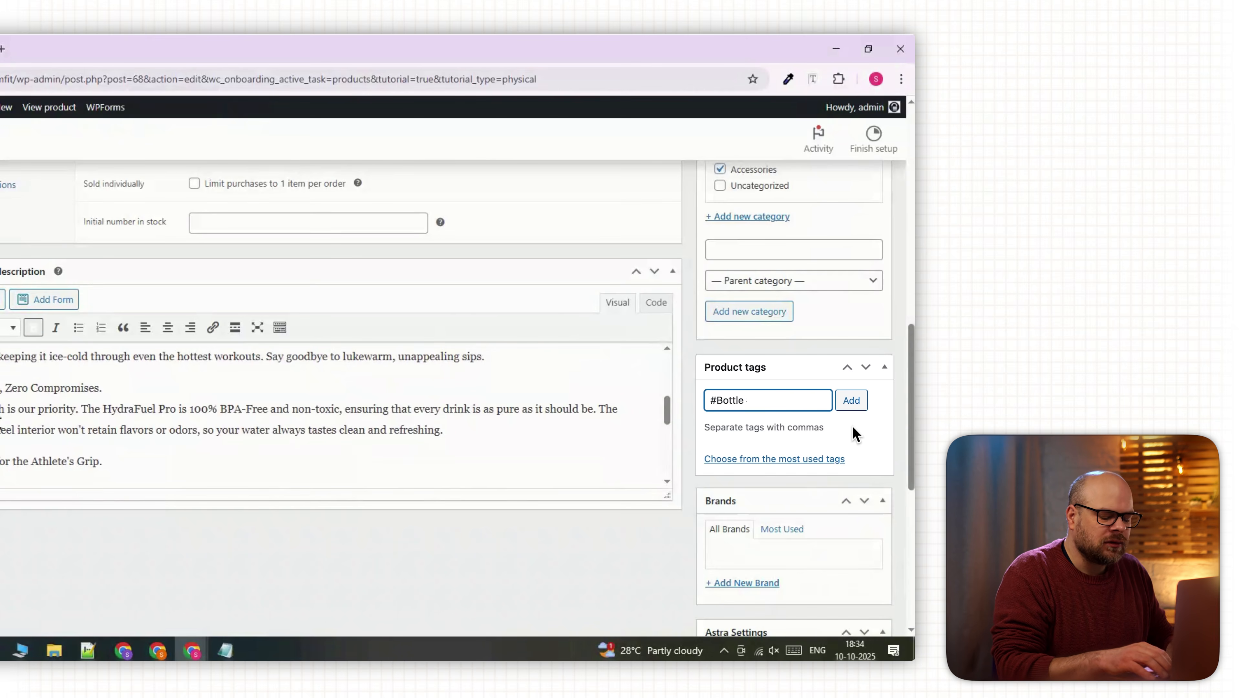
type("#")
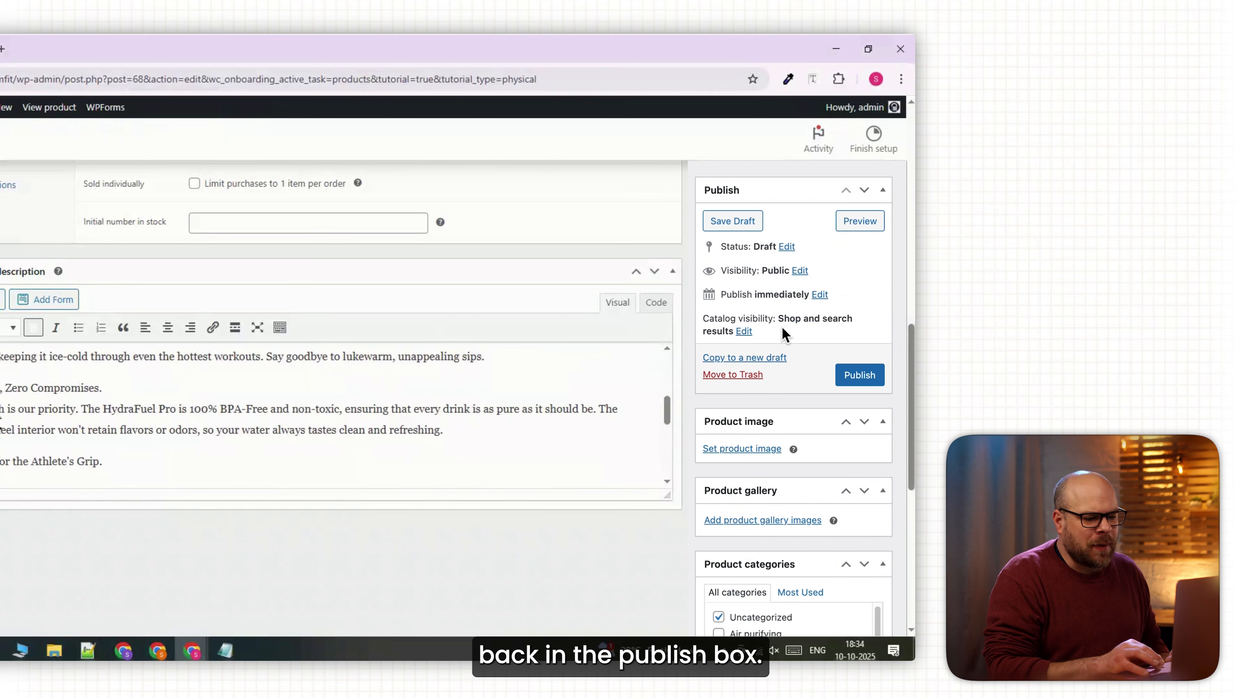
left_click(742, 332)
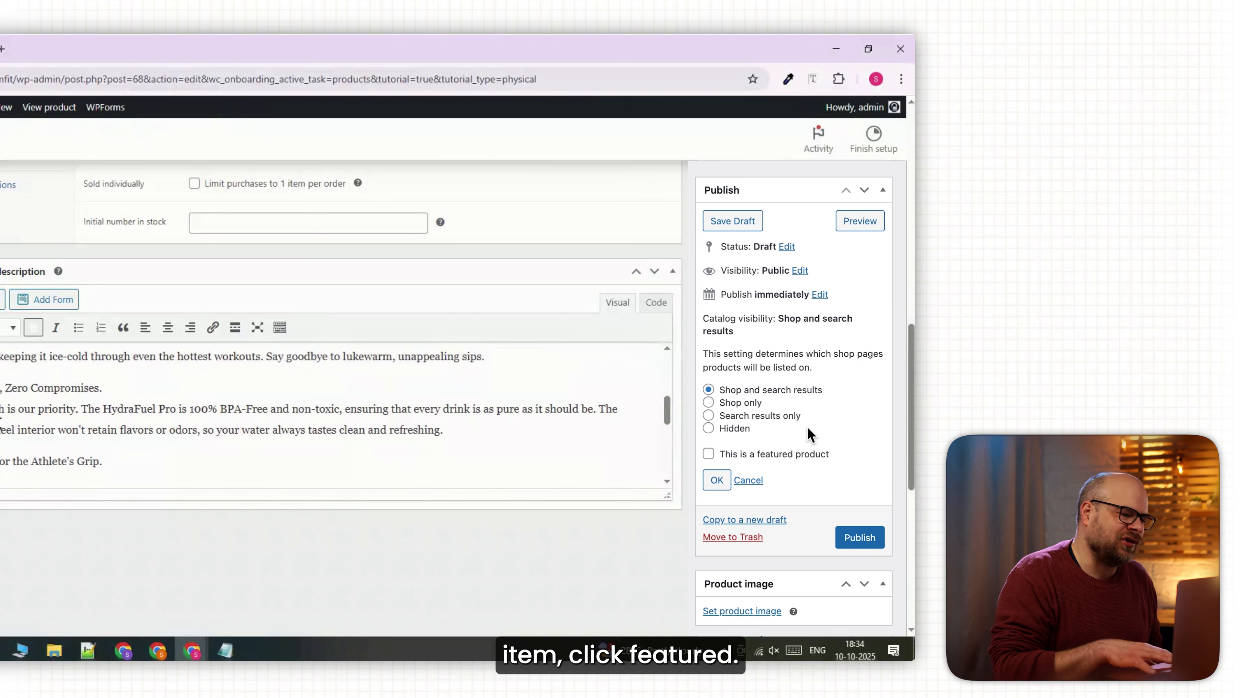
left_click(717, 480)
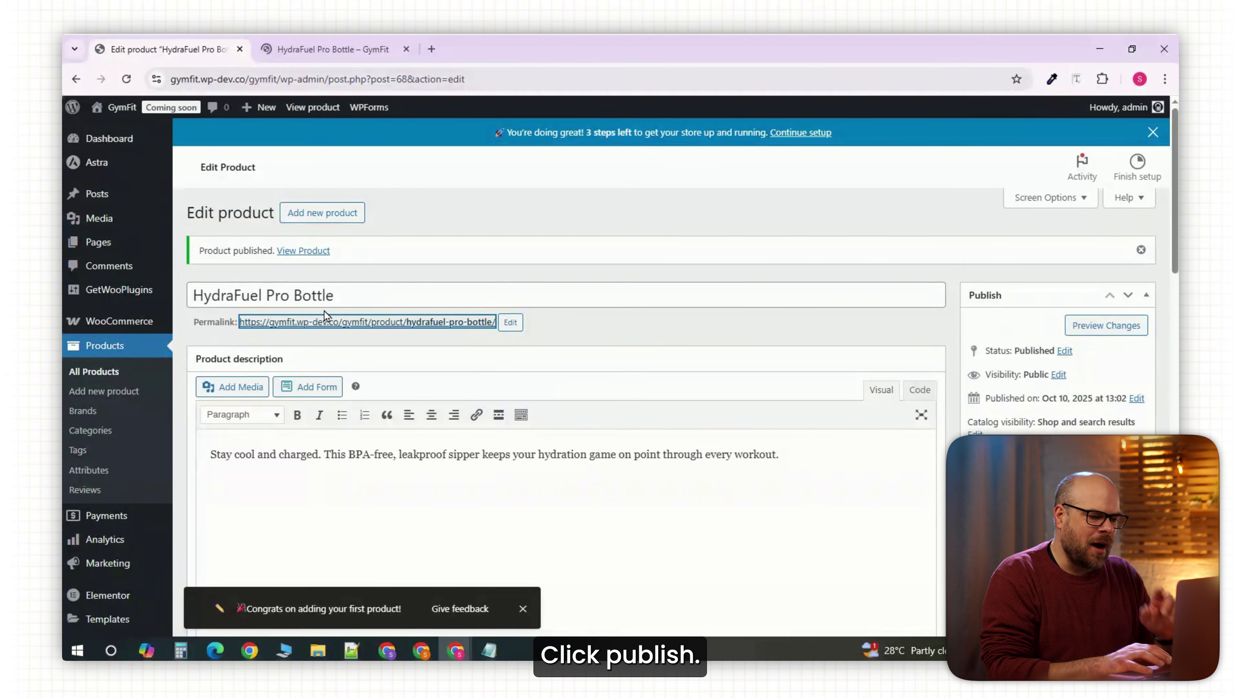
From All Products, open the HydraFuel Pro Bottle's live store page and scroll through it.
left_click(113, 374)
left_click(300, 57)
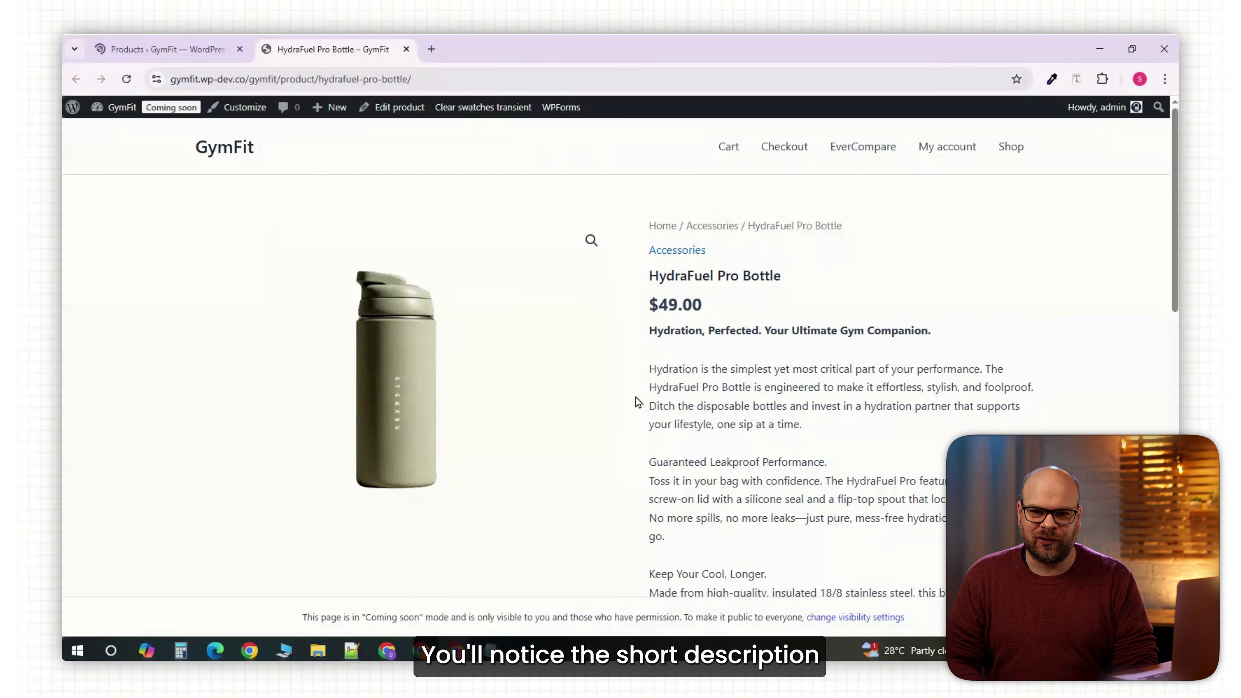
scroll(633, 401, "down", 1)
scroll(633, 401, "down", 6)
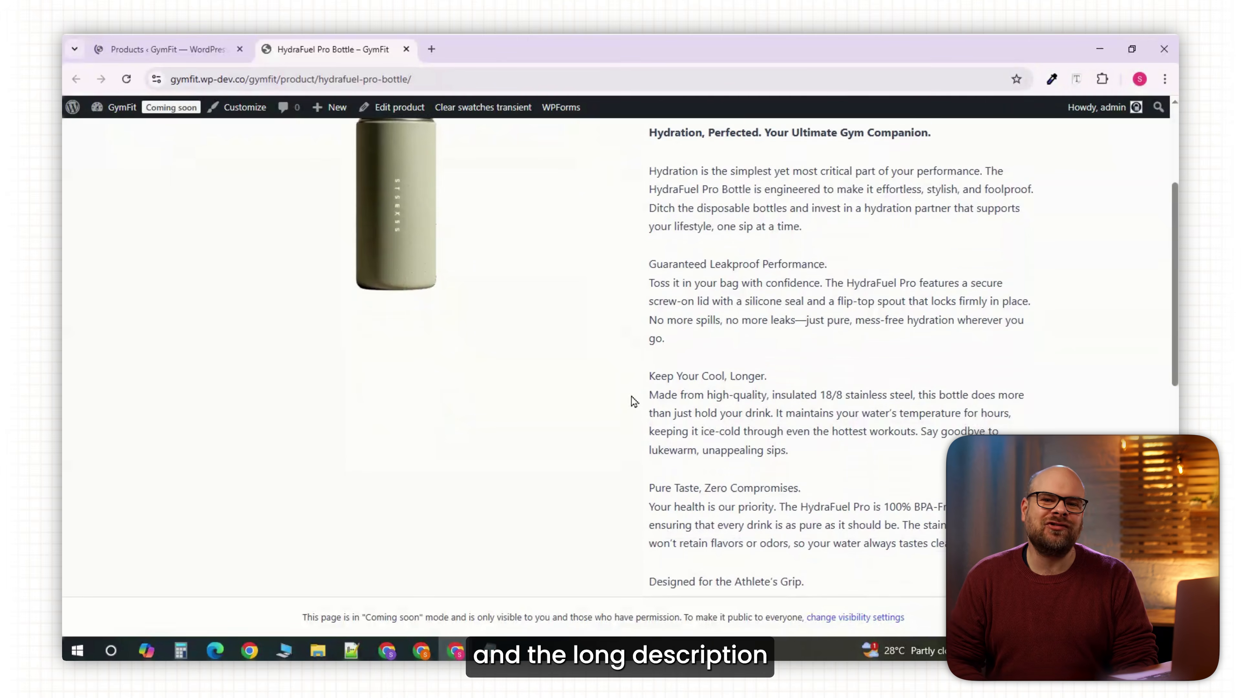
scroll(633, 400, "down", 6)
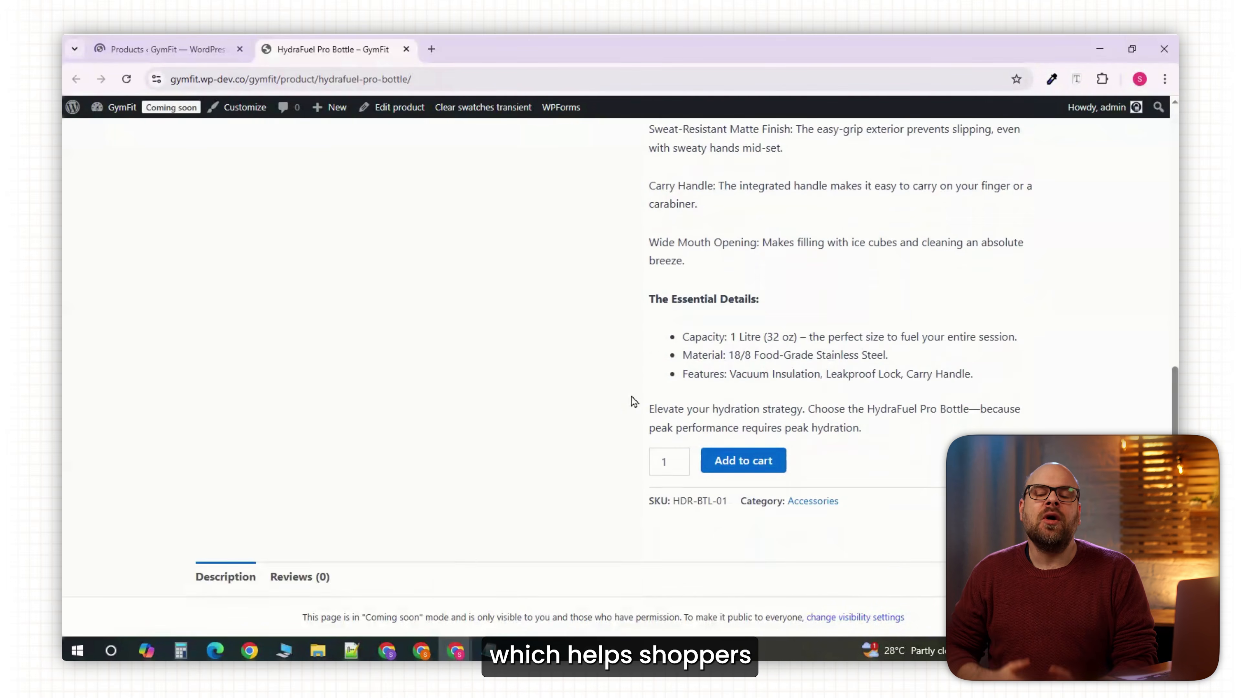
scroll(633, 401, "up", 10)
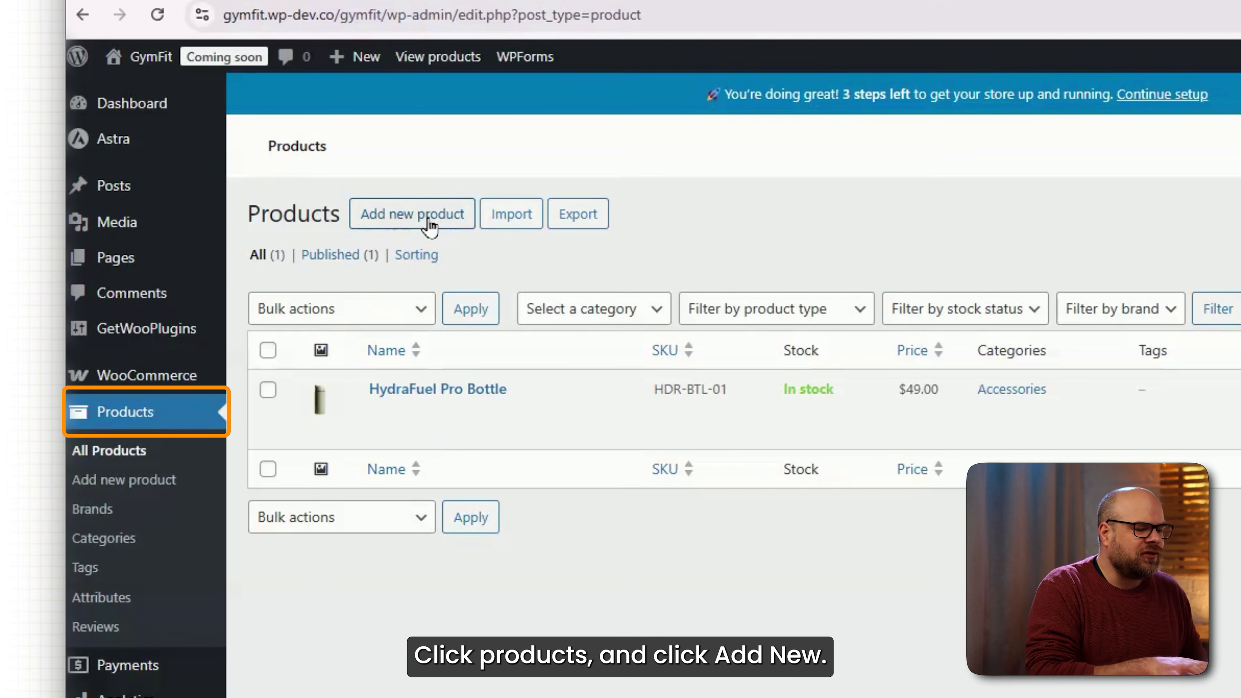
Start a new GymFit T-shirt product with the pasted V-neck tee description and open the product type list.
left_click(310, 216)
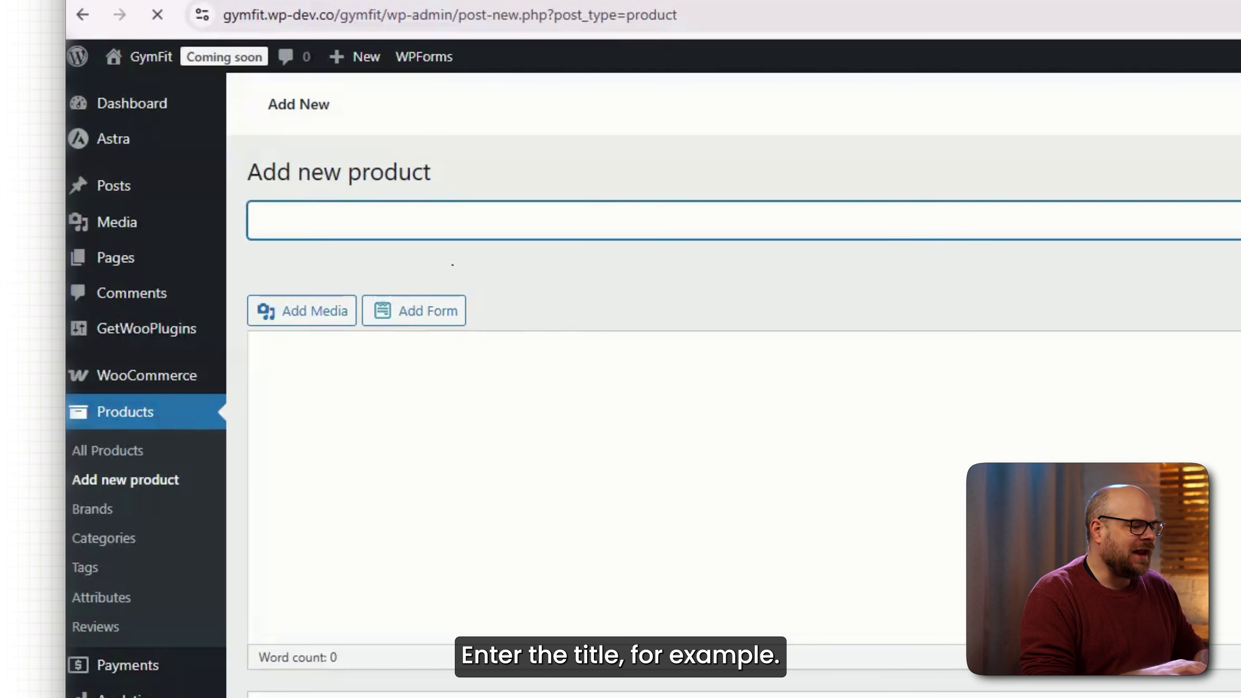
type("GymFit T-shirt")
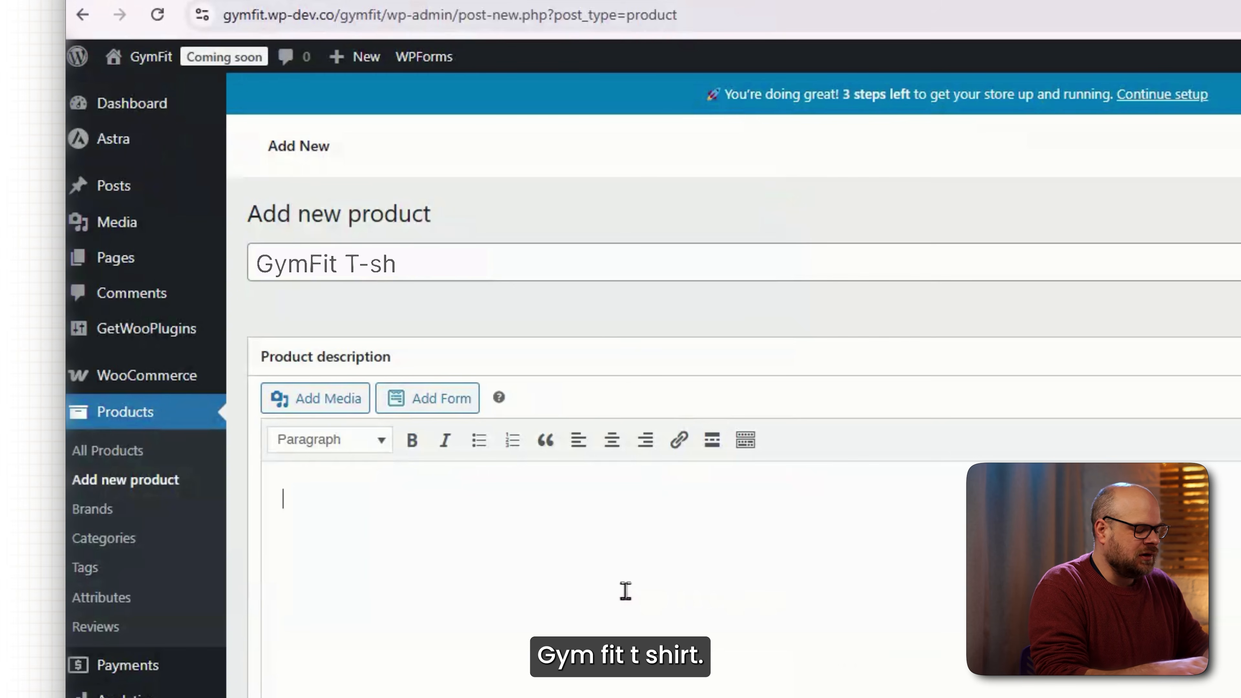
type("Elevate your everyday style with this classic V-neck T-shirt, featuring the bold \"WPDev\" print on the front. Designed with a clean border-style message, this tee blends modern simplicity with a statement look that’s perfect for casual wear or professional meetups. Crafted from high-quality cotton, it ensures all-day comfort, durability, and a flattering fit. Pair it with jeans, joggers, or shorts for a versatile outfit that works in any setting. Key Features: Soft and breathable cotton fabric Stylish V-neck cut for a modern touch Bold \"WPDev\" border-style print on the front Durable stitching and fade-resistant color Suitable for casual, work, or tech events")
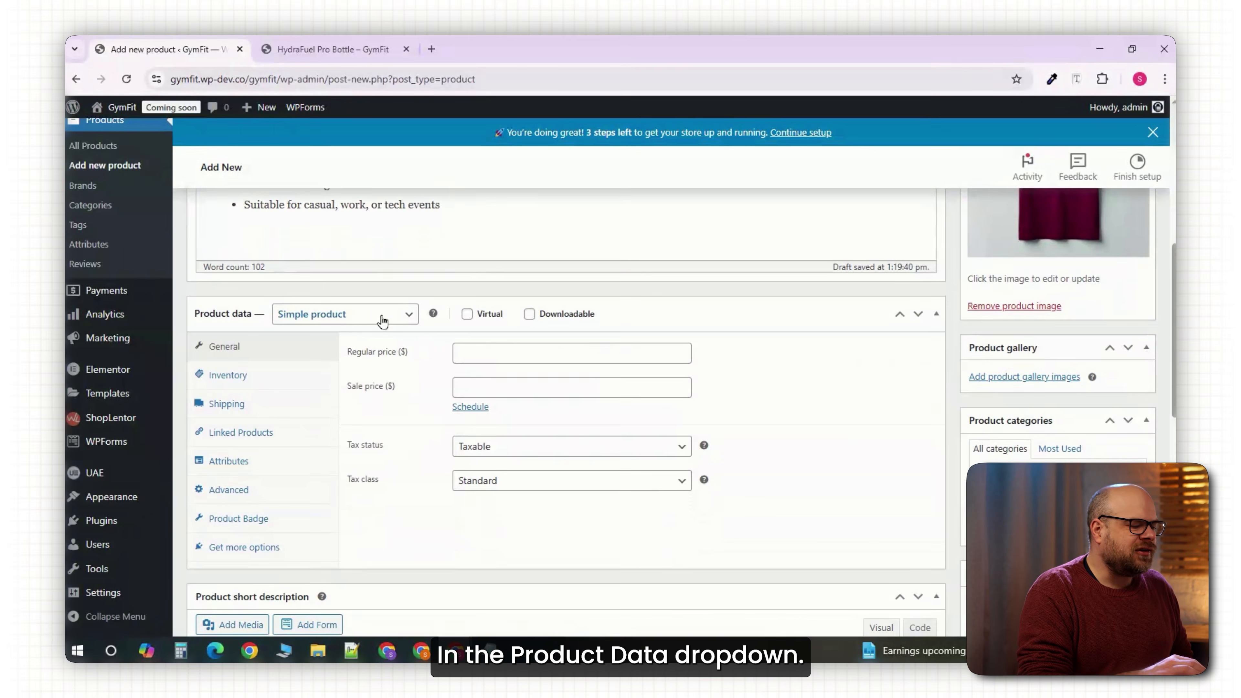
left_click(384, 321)
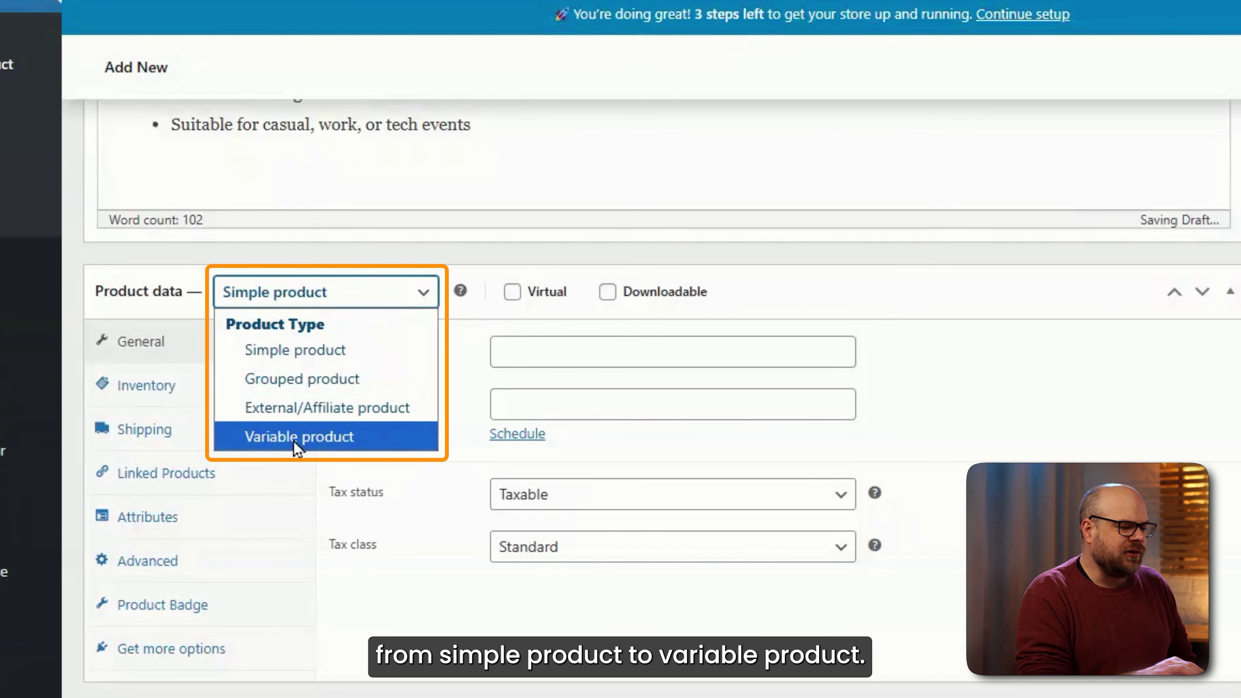
Make the T-shirt a variable product and add a Colors attribute with Maroon, Red and Green.
left_click(302, 437)
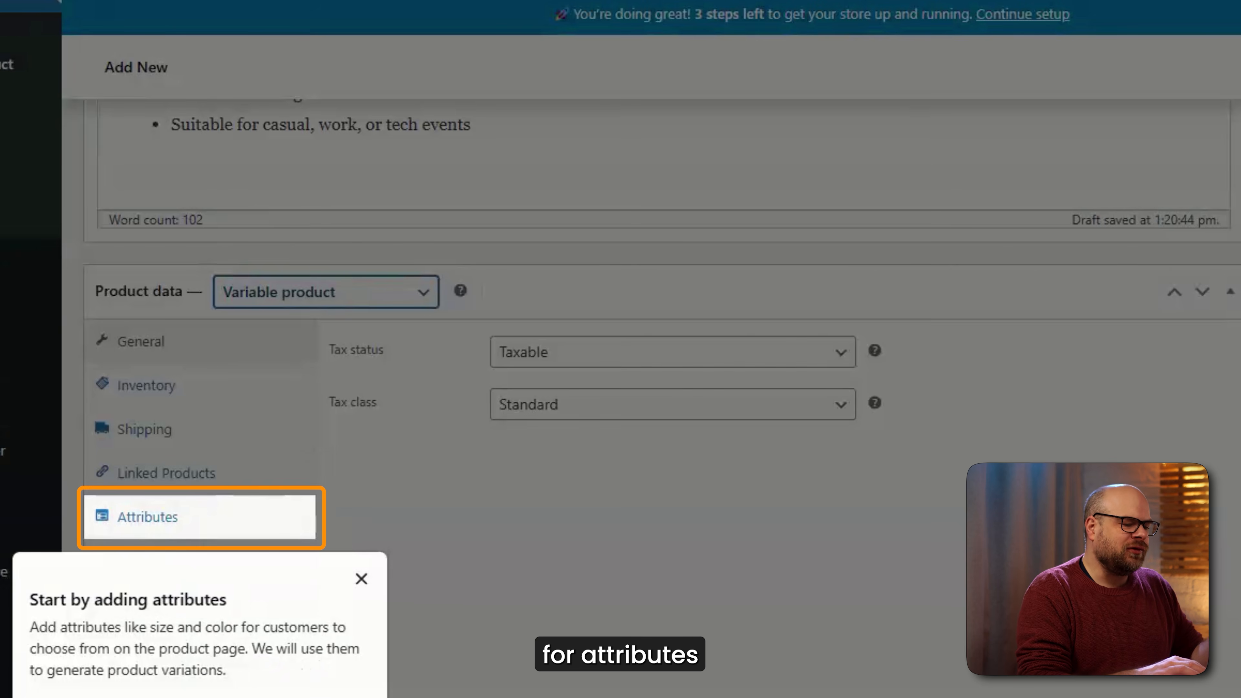
left_click(342, 697)
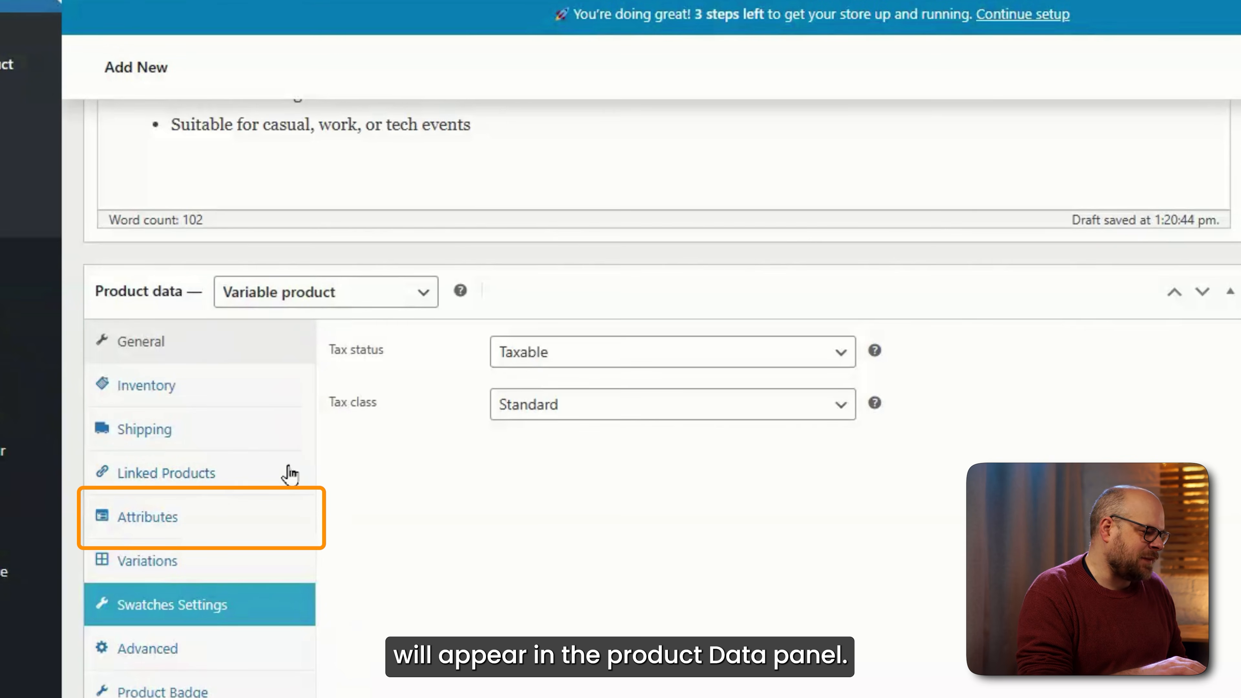
left_click(161, 517)
left_click(368, 422)
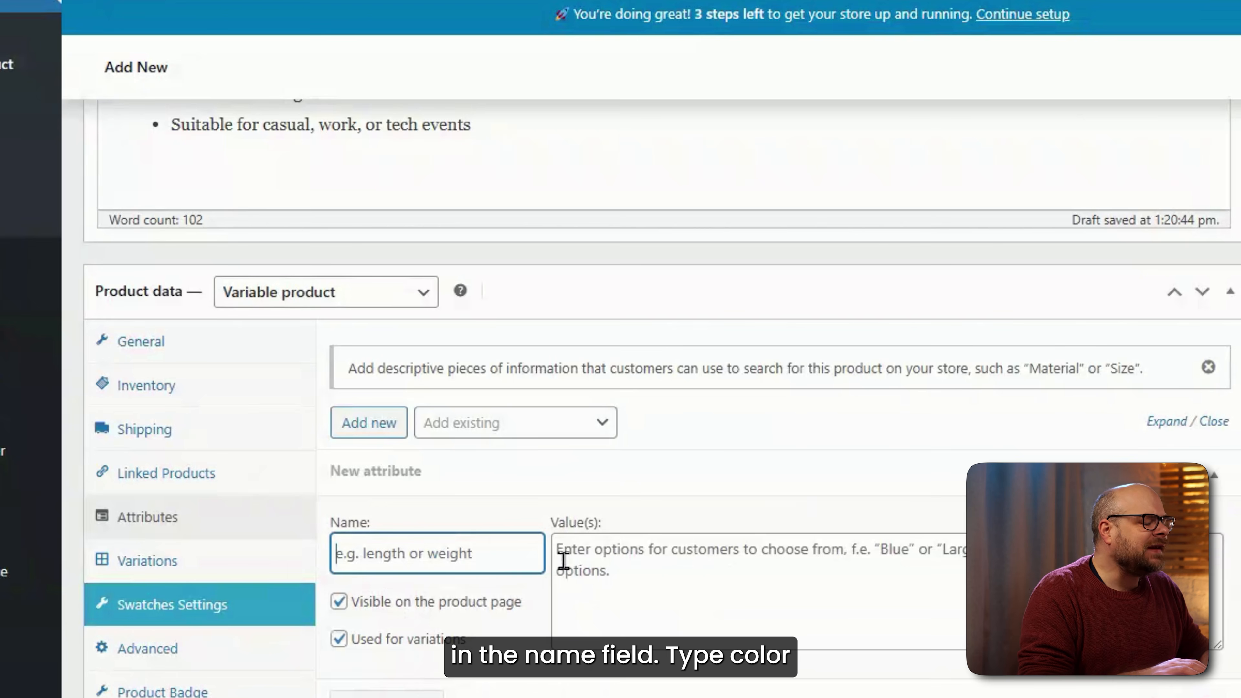
type("Colors")
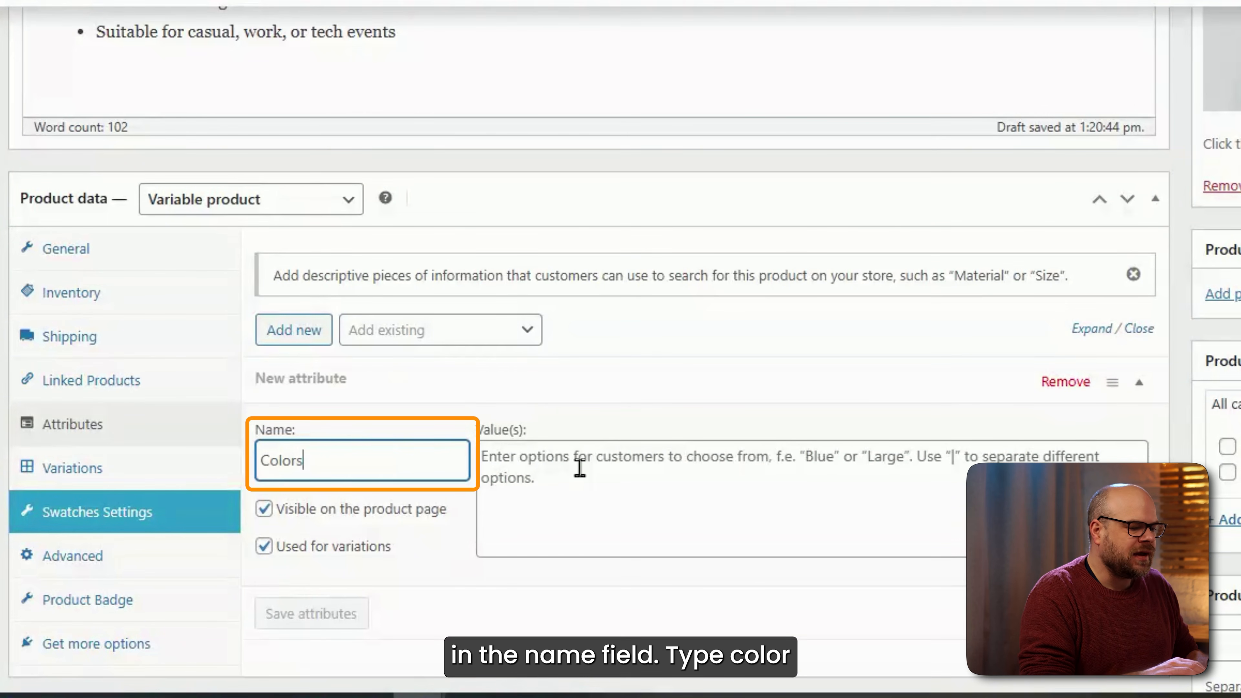
left_click(811, 479)
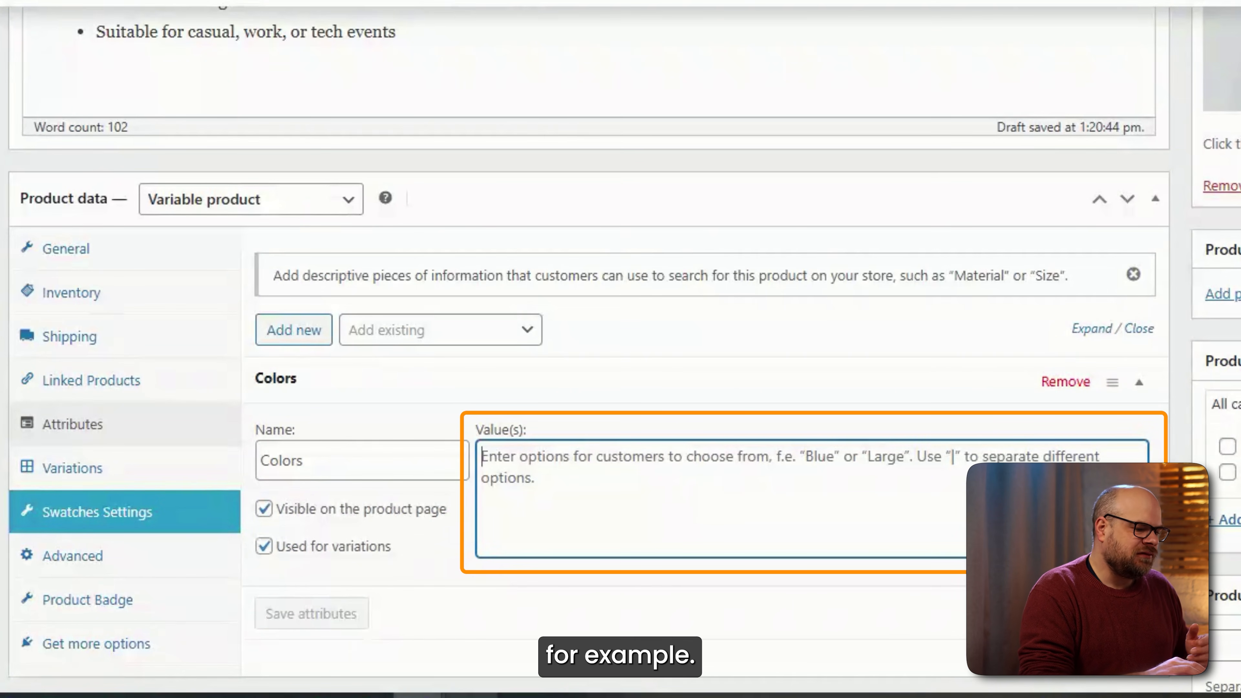
type("Maroon | Red | Green")
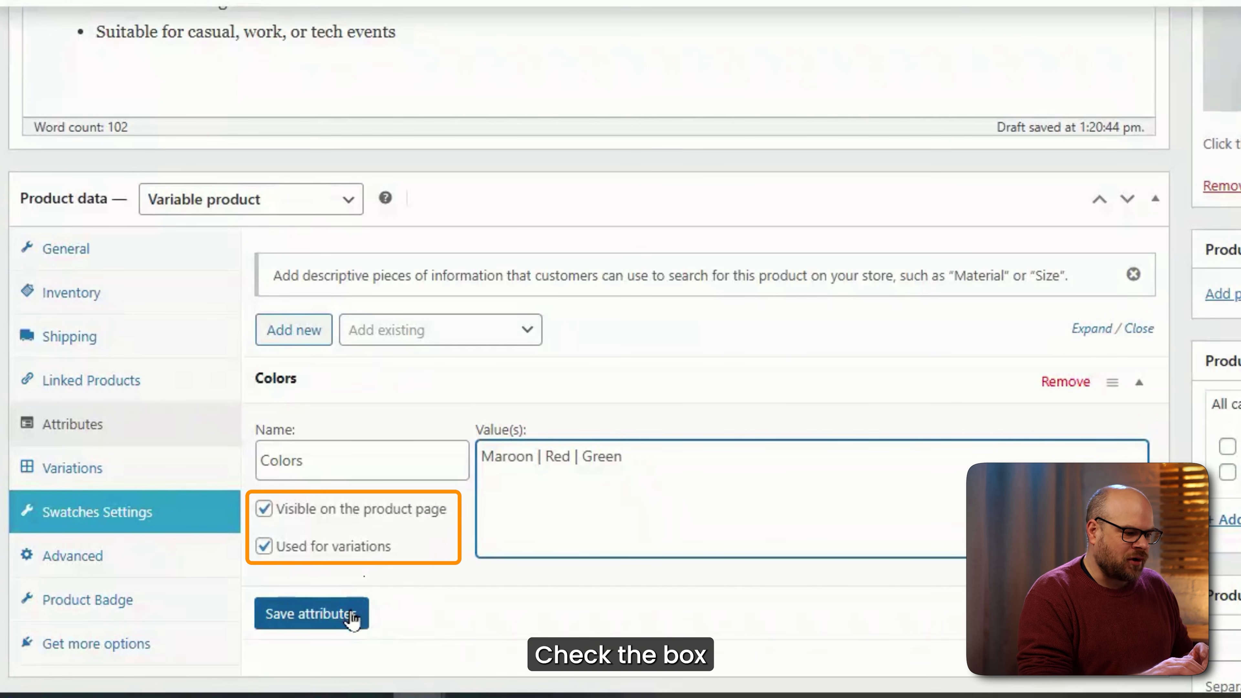
left_click(353, 615)
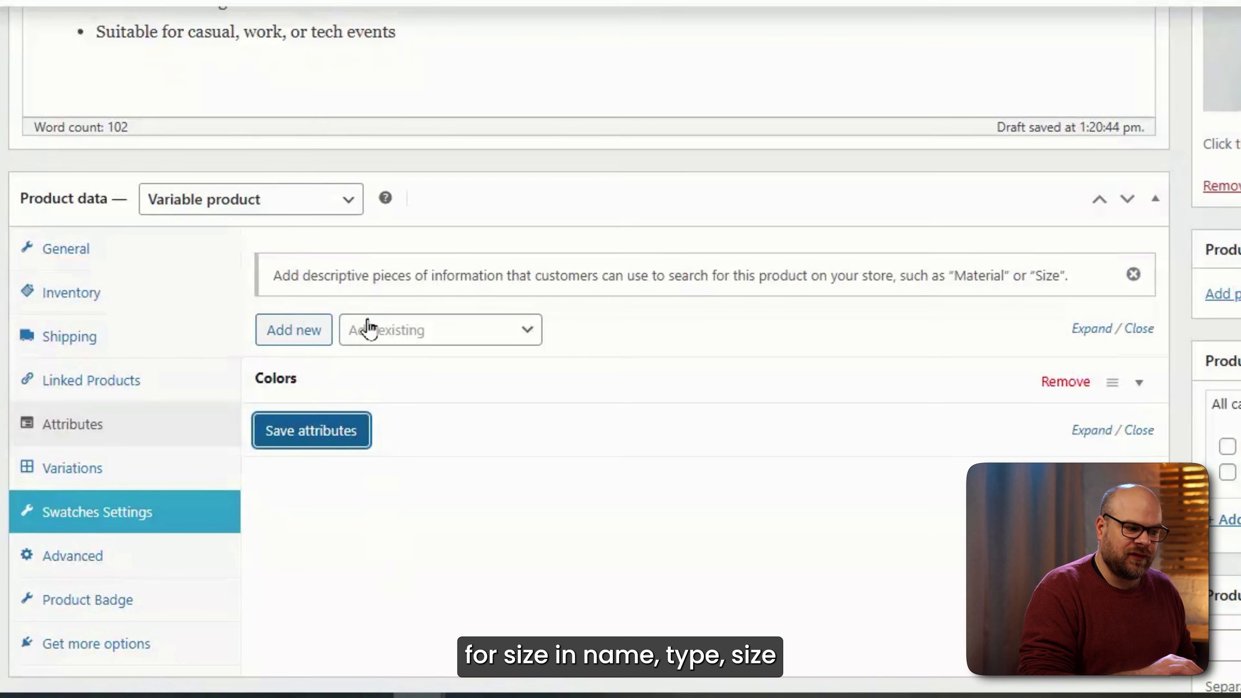
Add a Size attribute with Small, Medium, Large and XL values, saved alongside Colors.
left_click(318, 337)
left_click(355, 510)
type("Sizr")
key("BackSpace")
type("e")
key("BackSpace")
type("e")
key("Tab")
type("S")
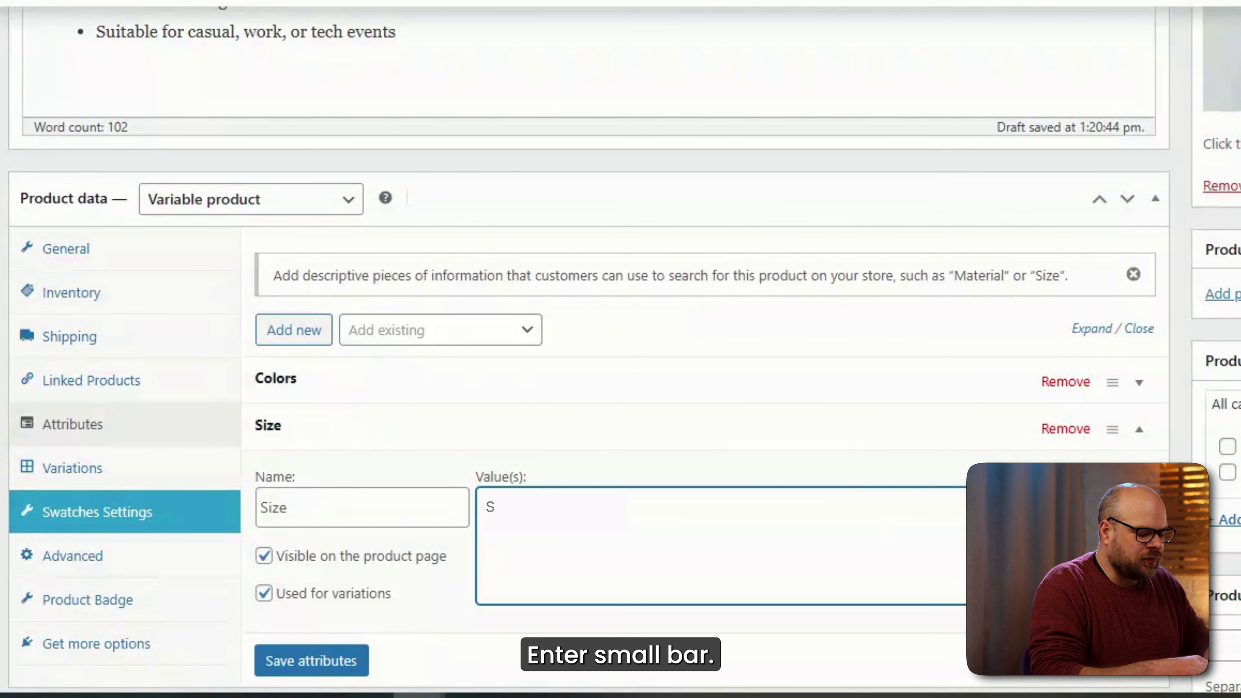
type("mall | Me")
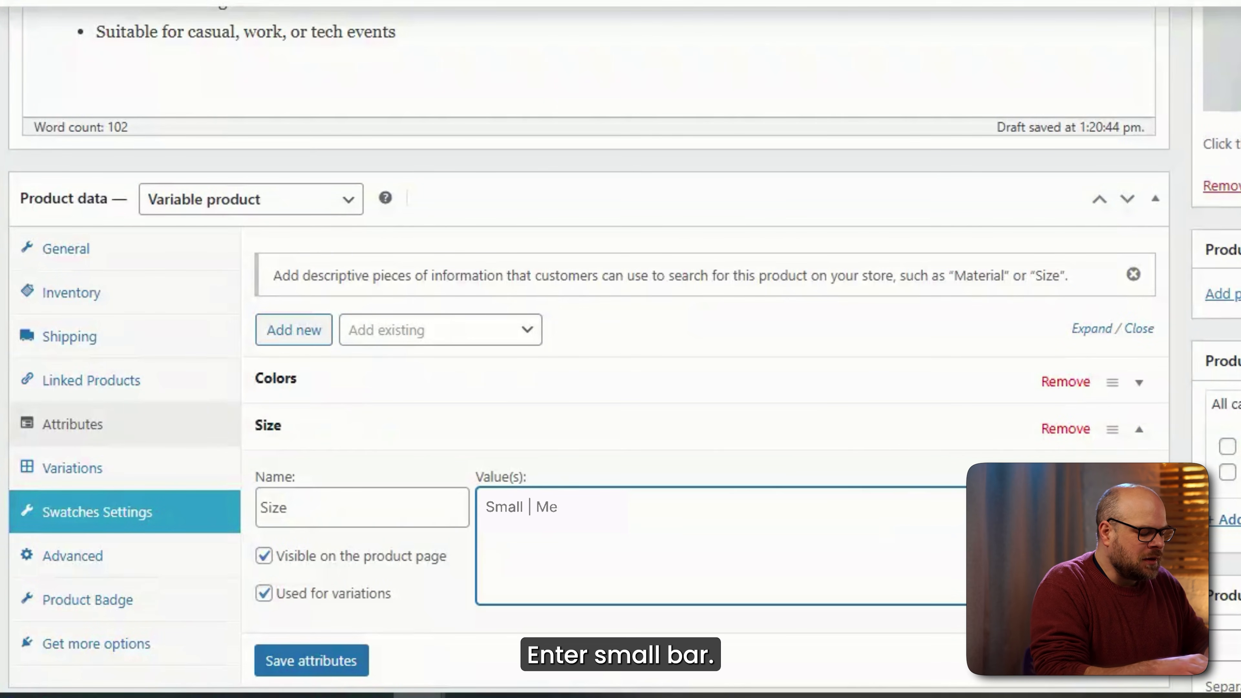
type("dium | Large | XL")
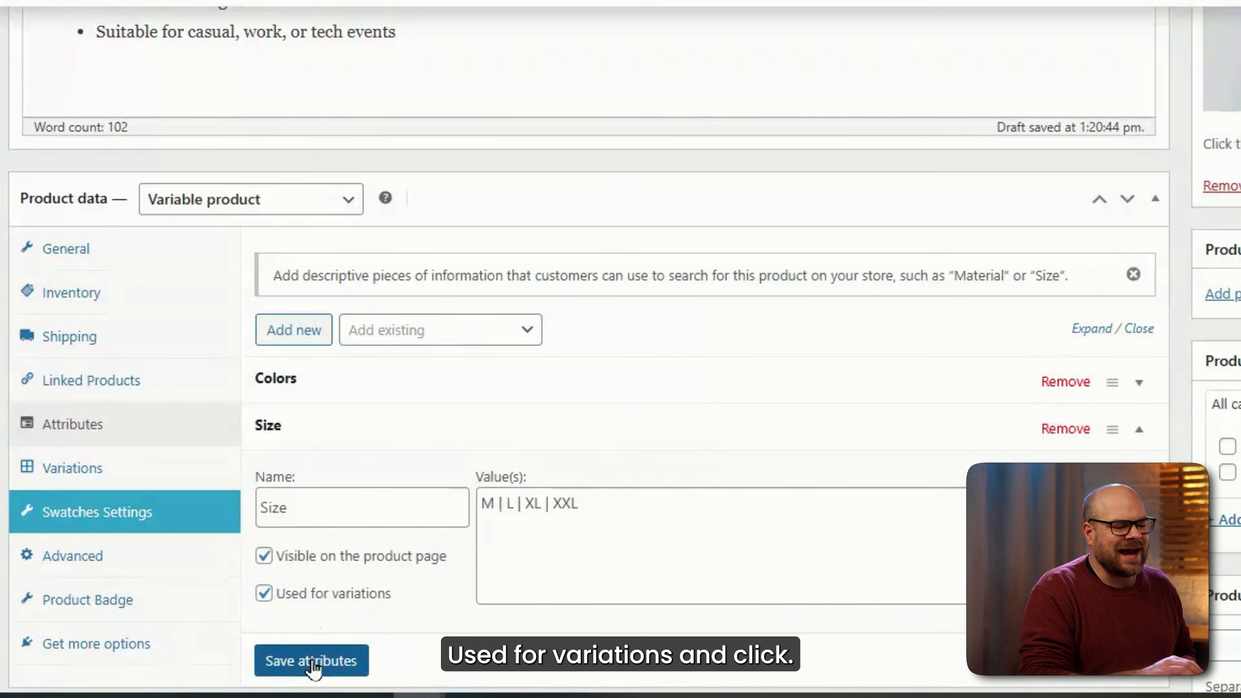
left_click(311, 660)
scroll(203, 490, "down", 4)
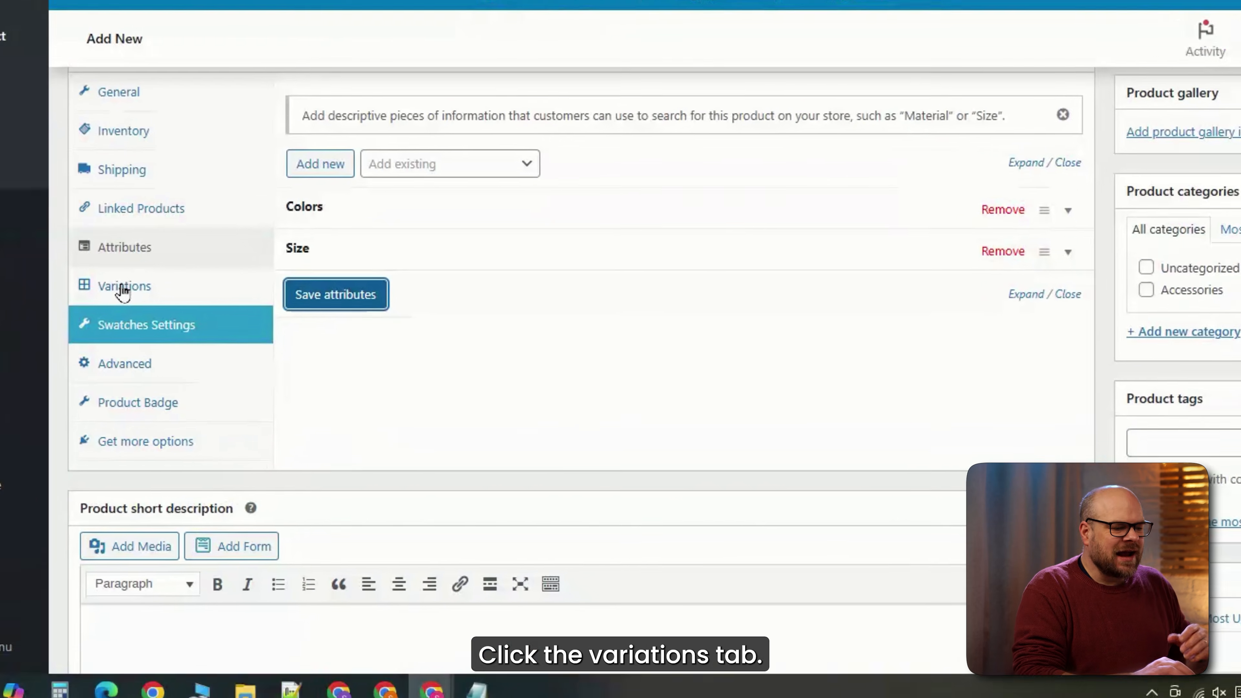
left_click(73, 254)
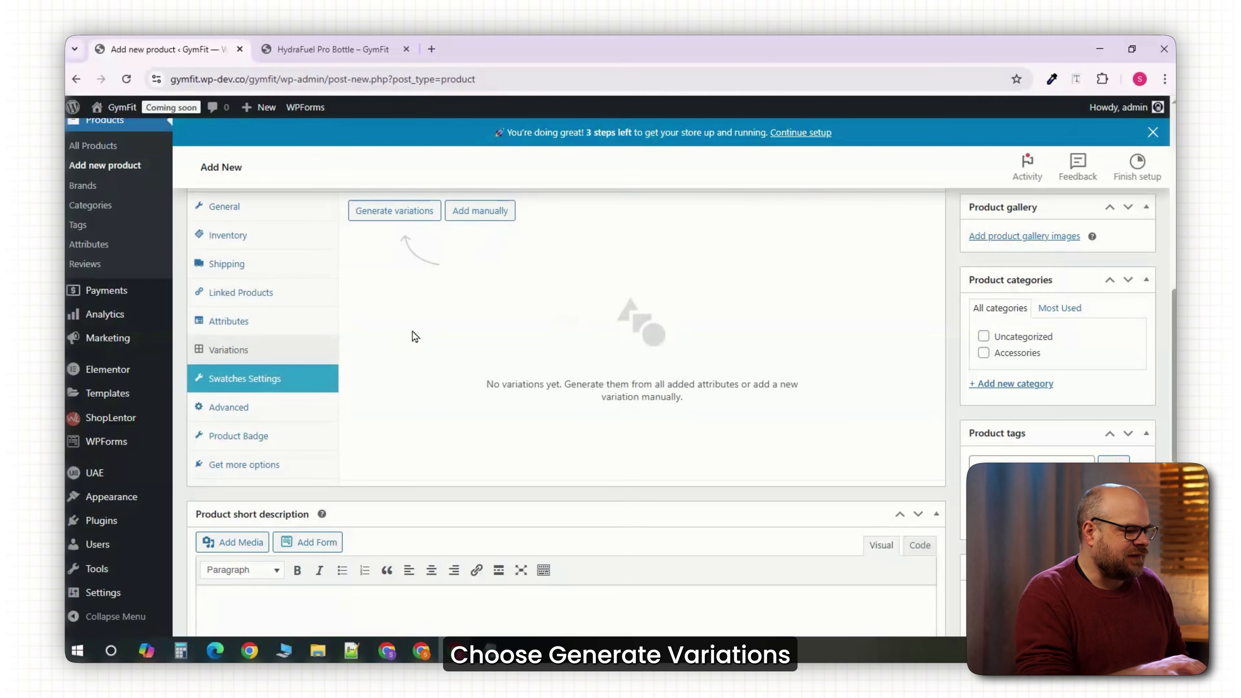
Generate all 12 colour-size variations and give the Red M variation a regular price of 8.99.
scroll(410, 343, "up", 3)
left_click(413, 355)
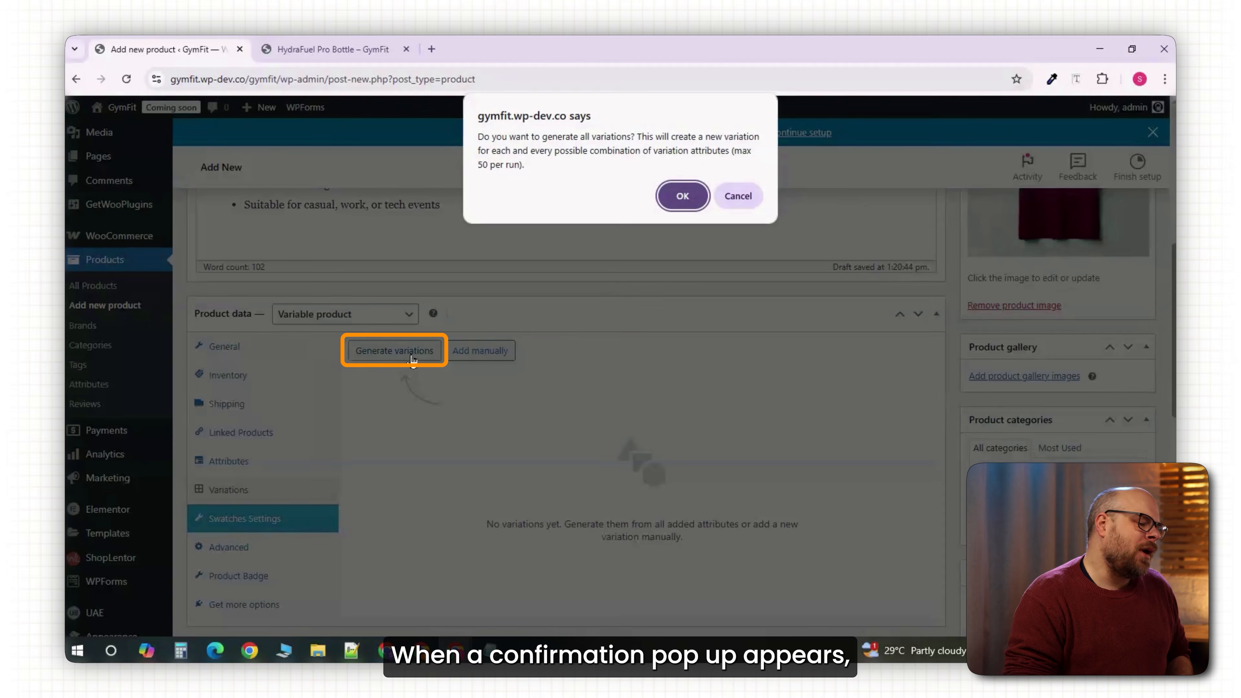
left_click(682, 196)
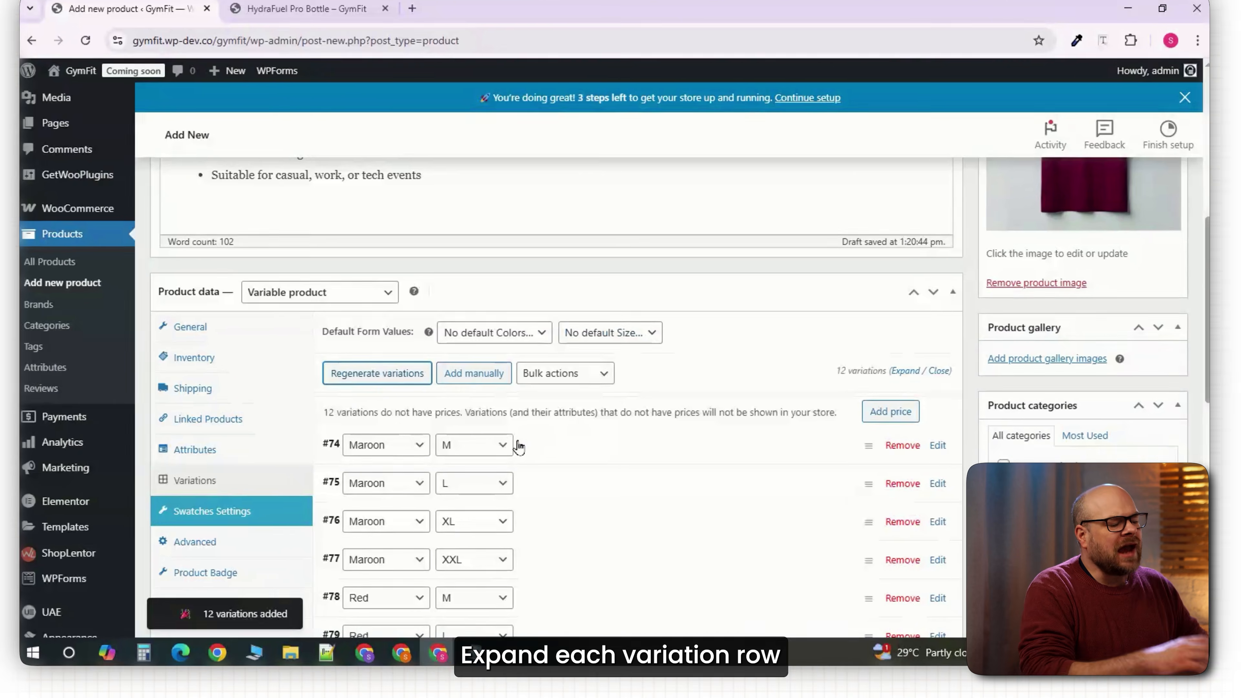
left_click(922, 456)
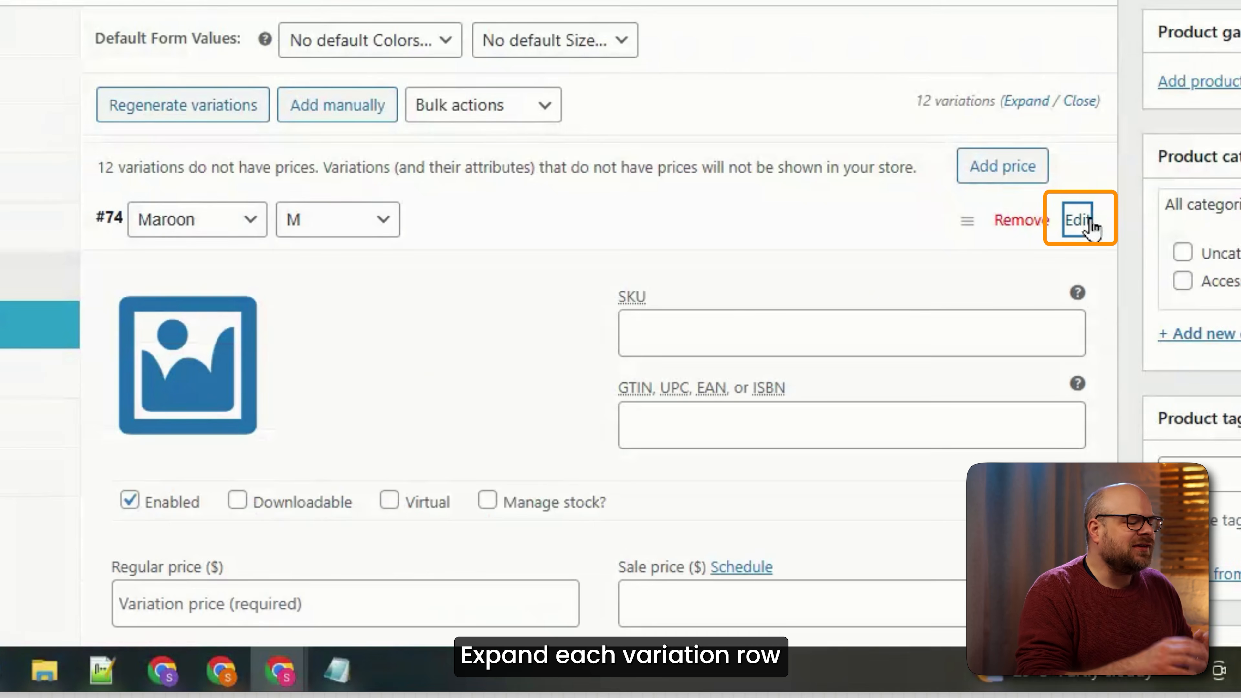
scroll(532, 324, "down", 10)
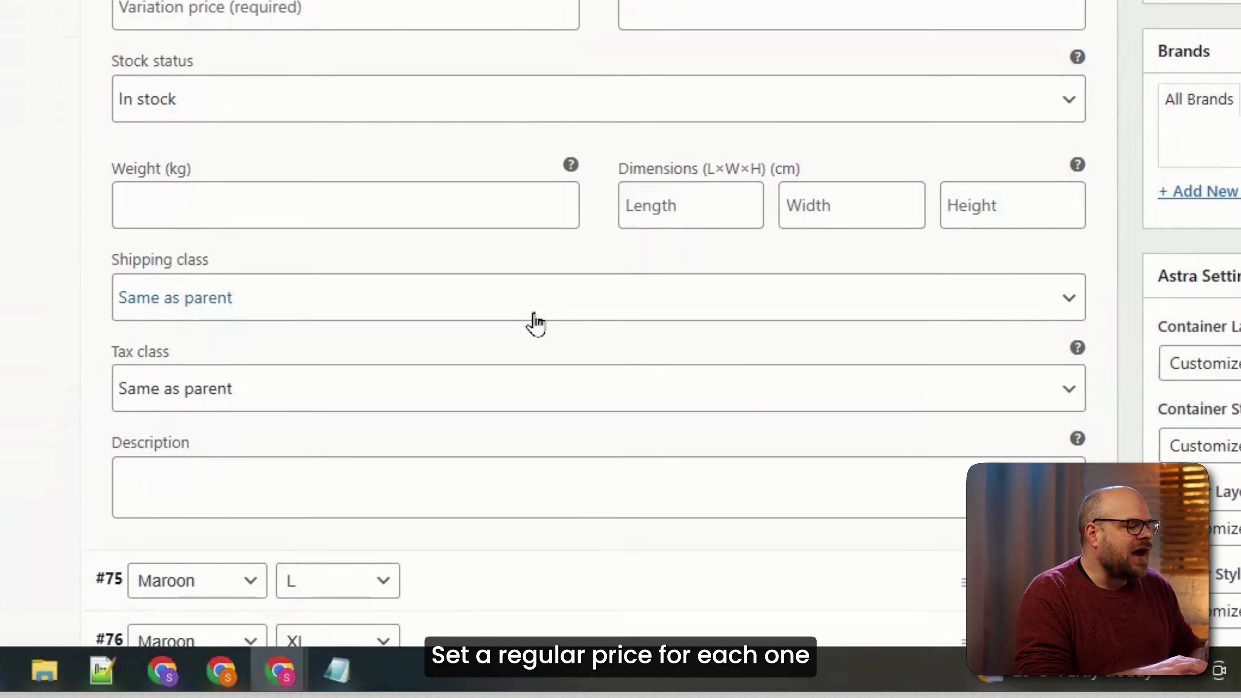
type("8.")
type("99")
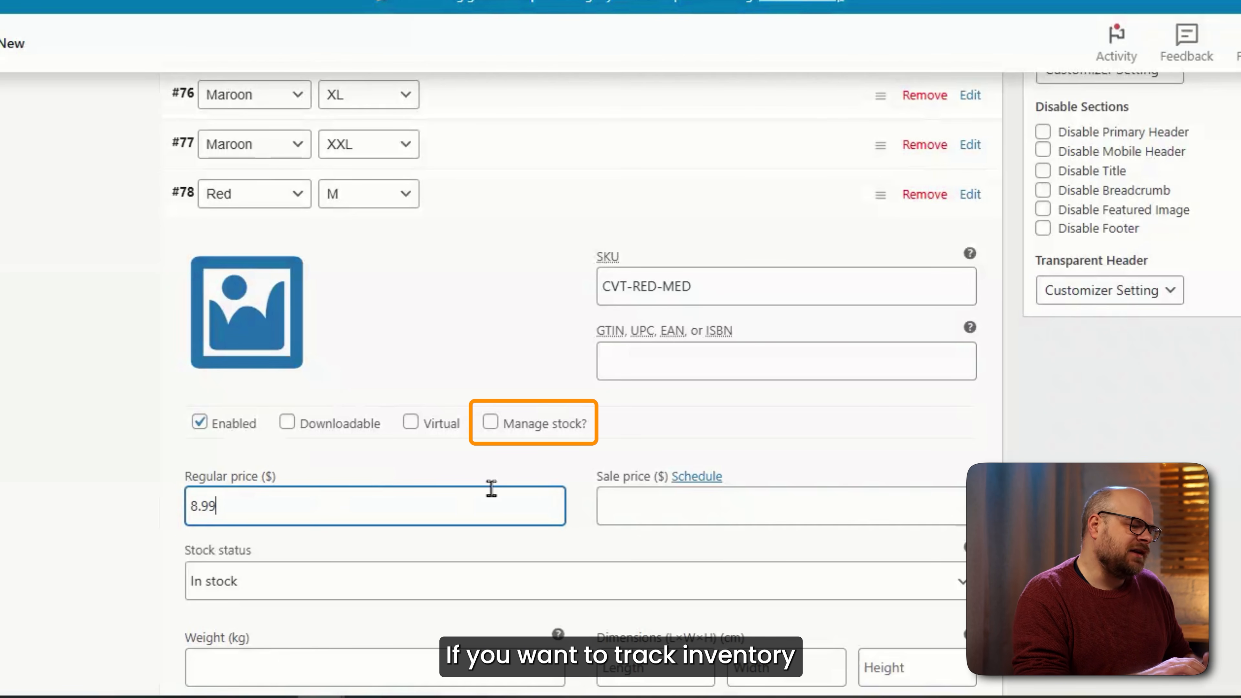
Set Red.jpg as the variation image and add the note 'Athletic fit; size up if between size'.
scroll(581, 507, "down", 2)
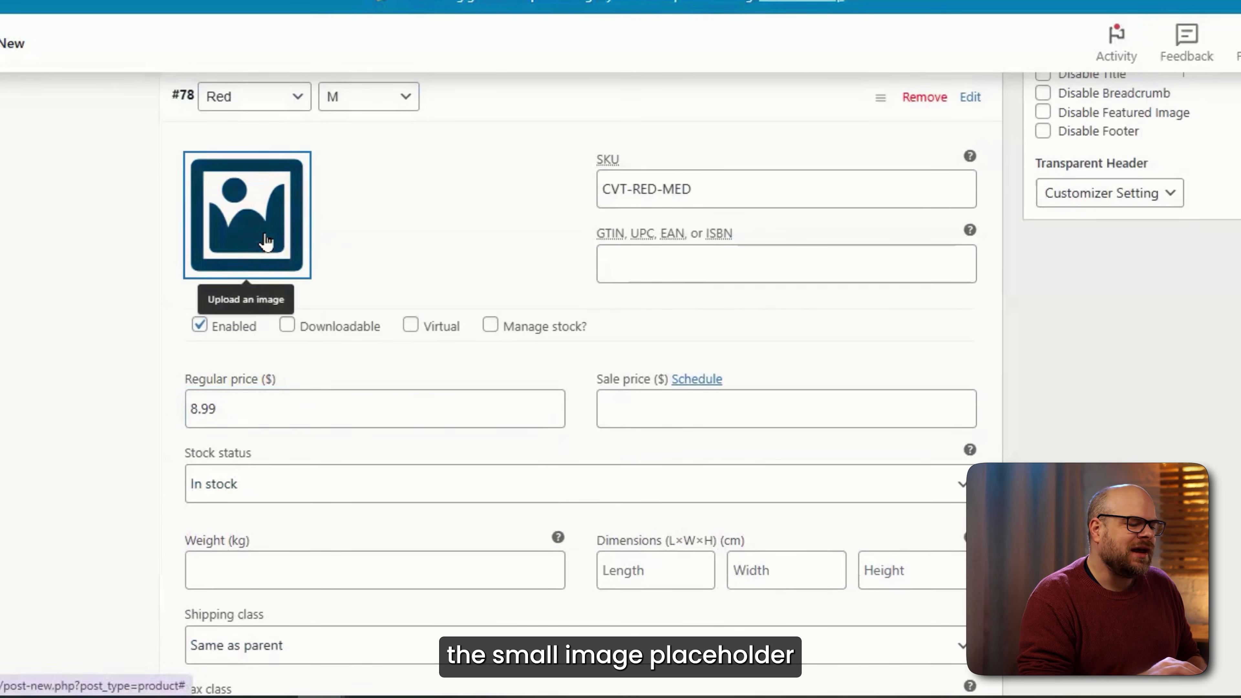
left_click(264, 267)
left_click(0, 202)
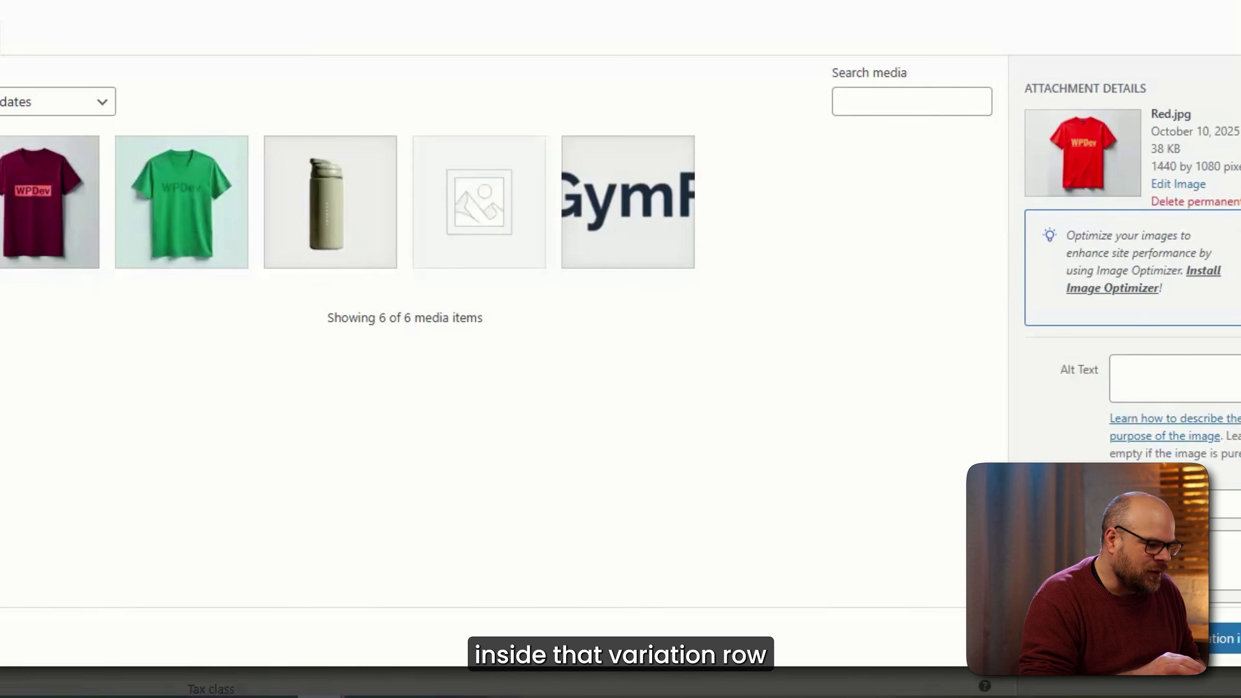
left_click(1225, 638)
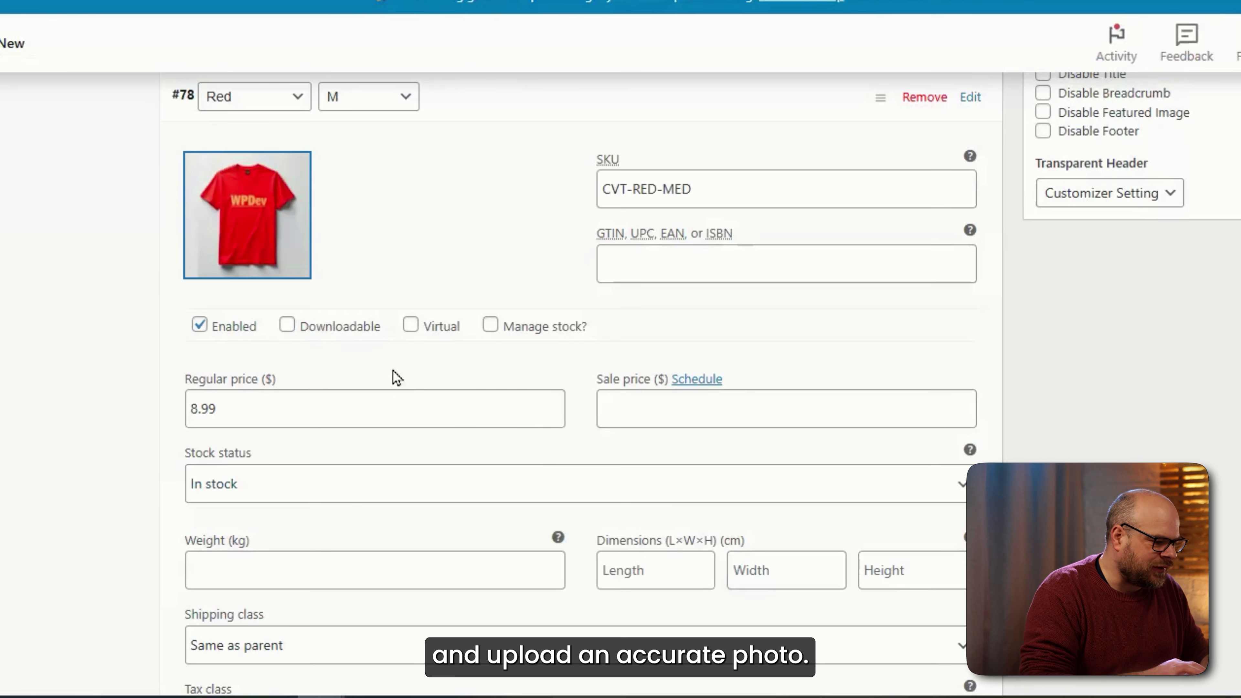
scroll(390, 329, "down", 2)
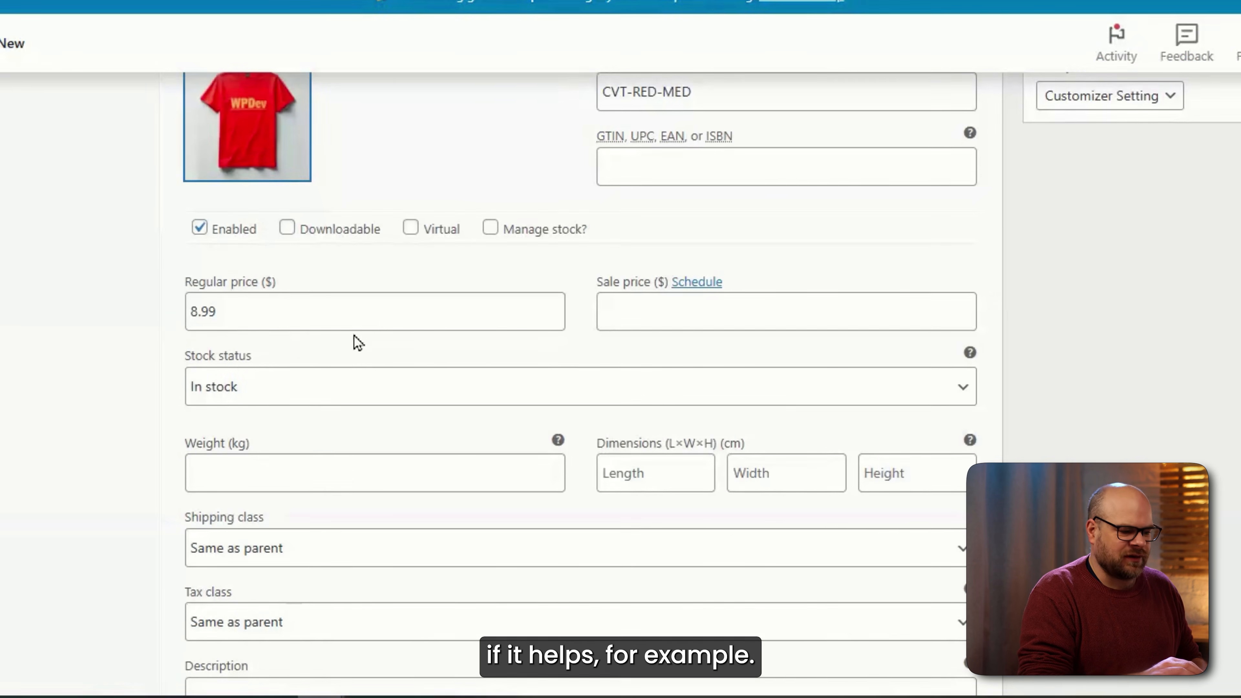
scroll(342, 342, "down", 2)
scroll(375, 342, "down", 5)
type("A")
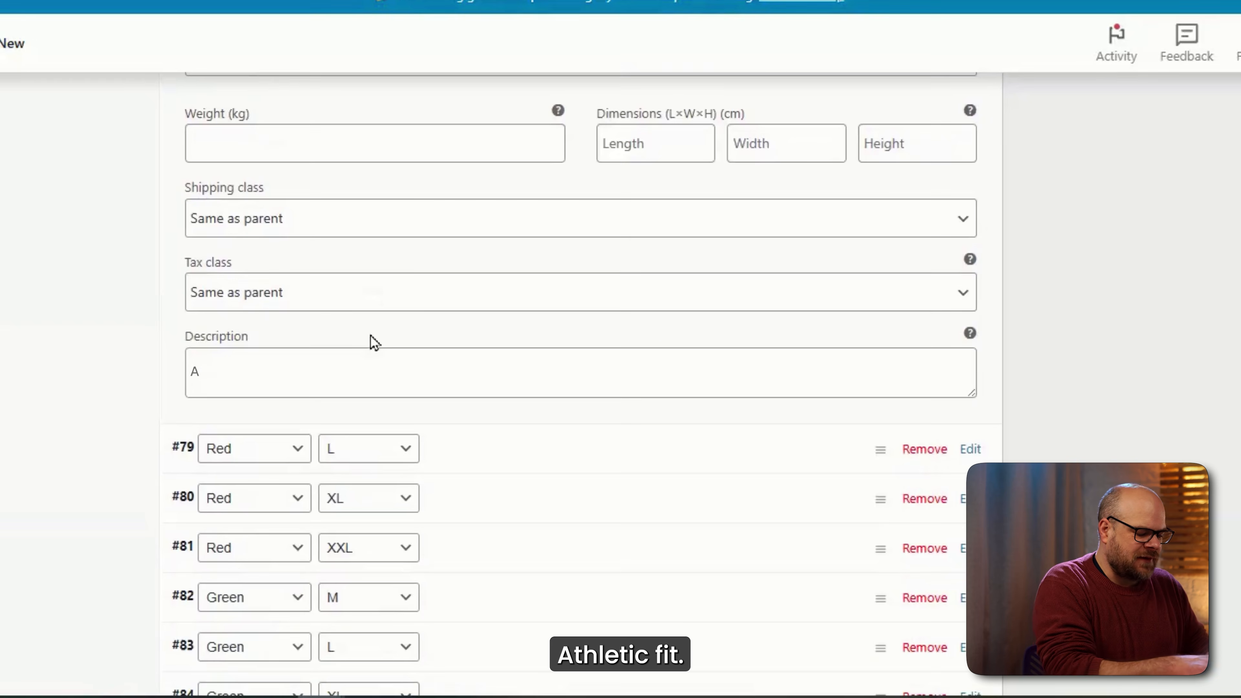
type("thletic fit; size up if b")
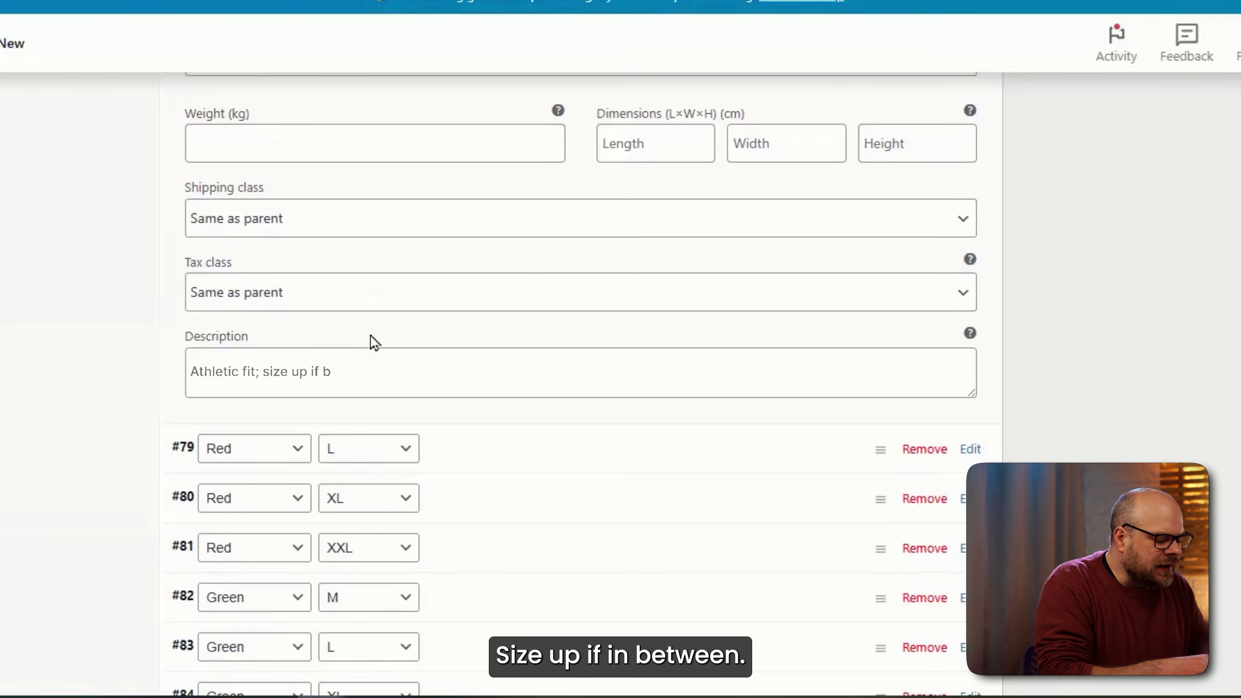
type("etween size")
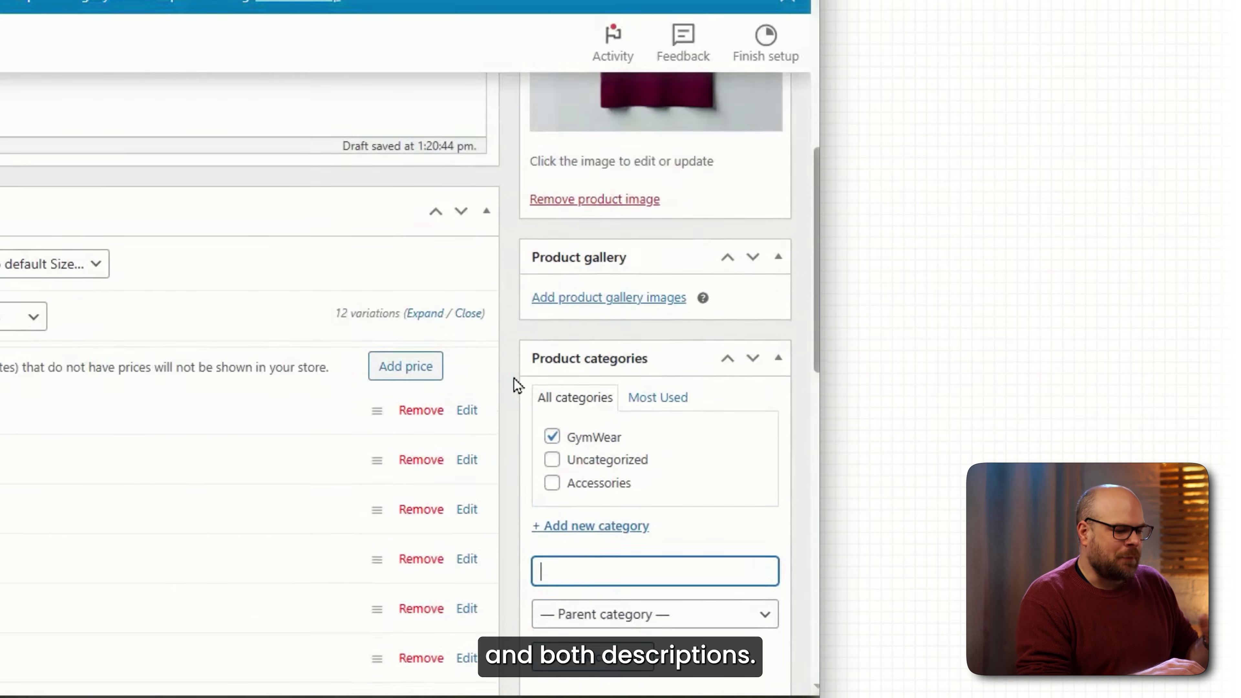
scroll(513, 377, "up", 12)
Publish the Classic V-Neck T-Shirt and scroll through its store page.
left_click(733, 408)
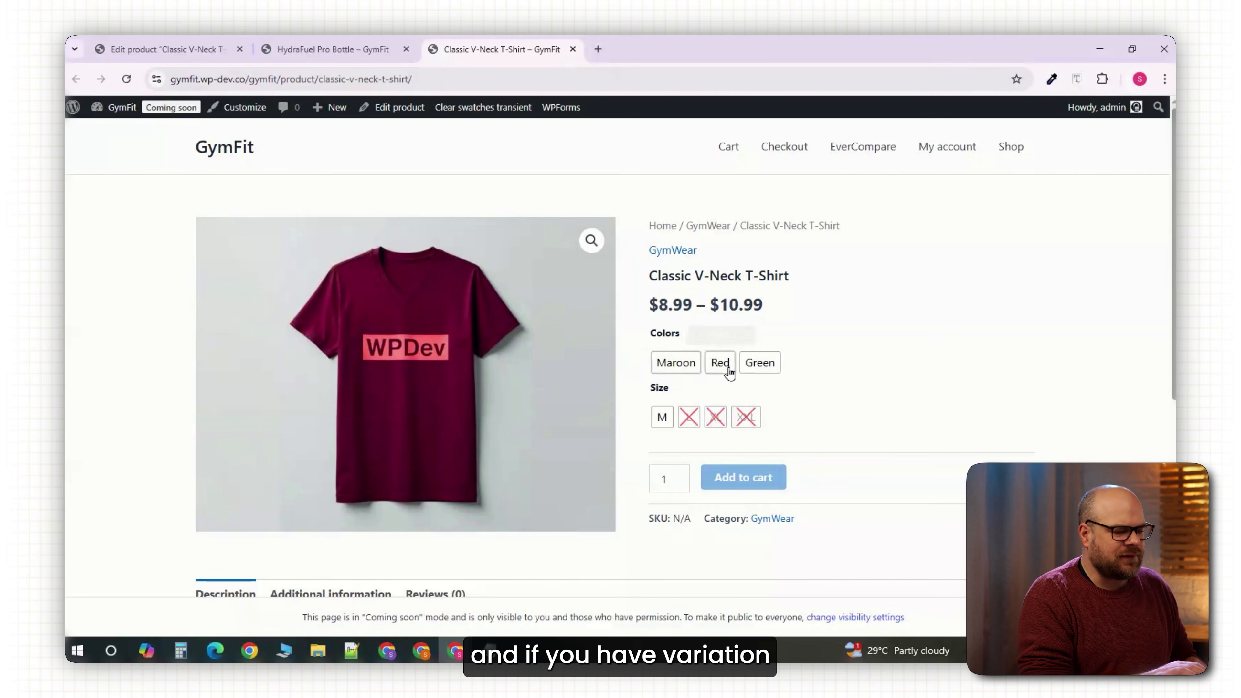
scroll(656, 440, "down", 5)
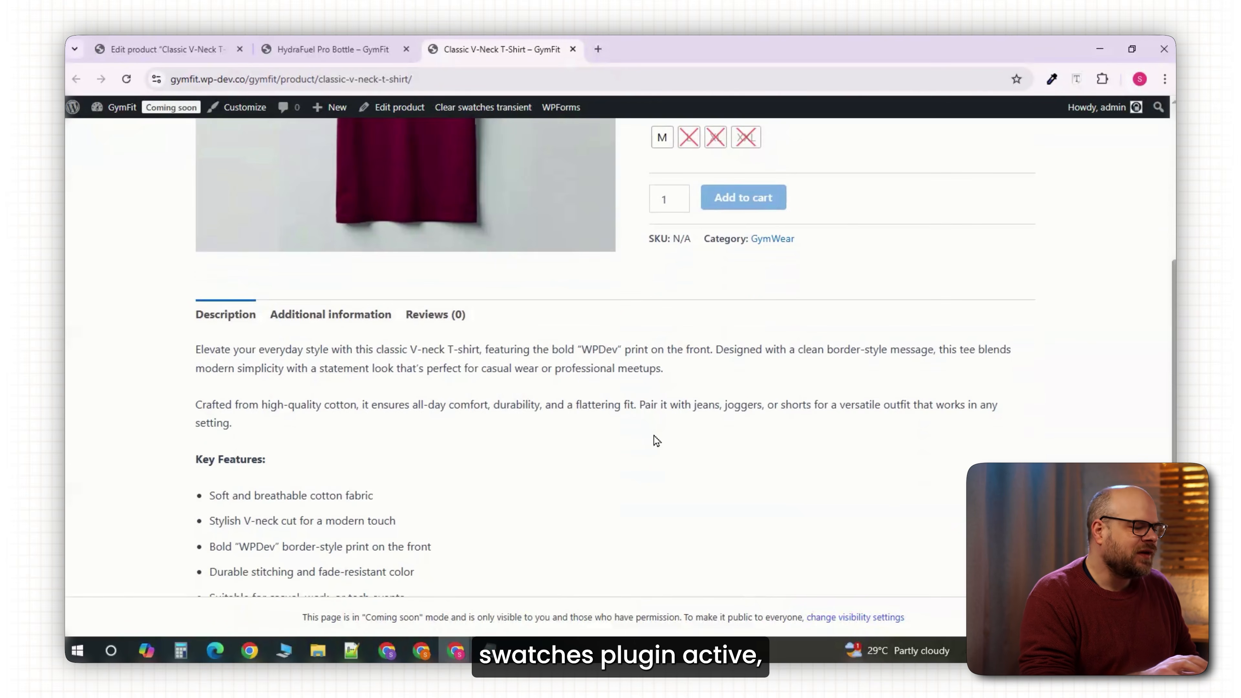
scroll(656, 440, "down", 3)
scroll(654, 439, "up", 8)
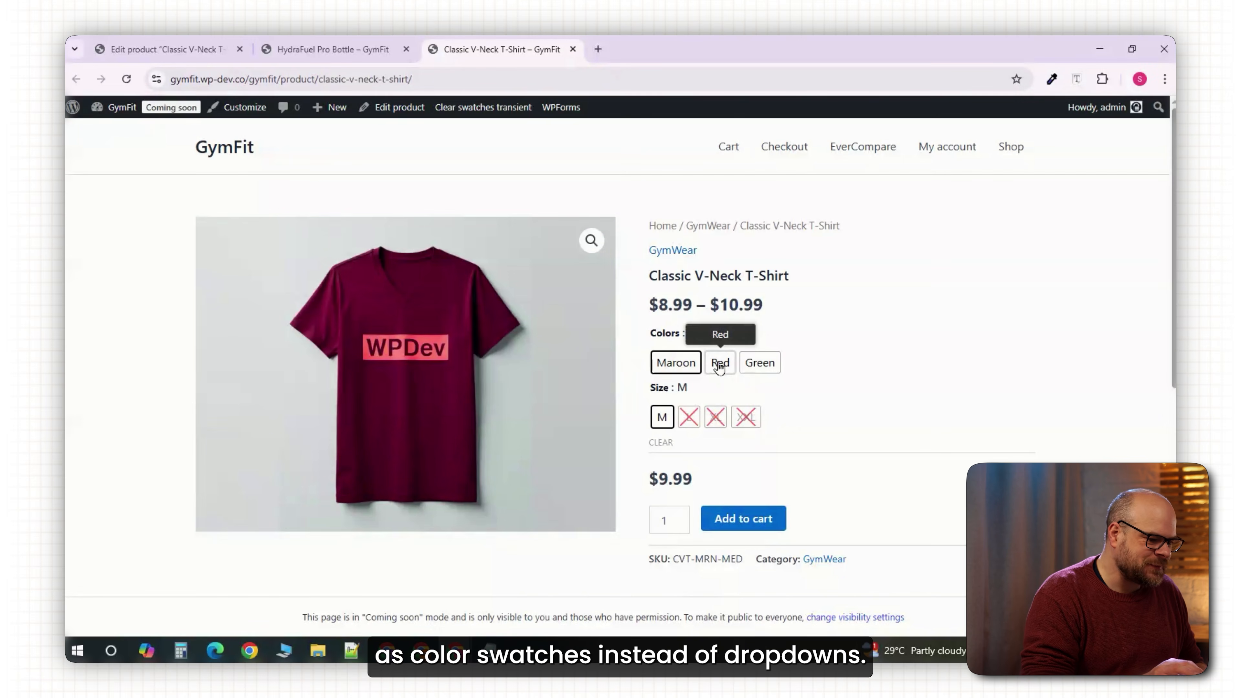
Try the Red, Green and Maroon swatches to check the price and image switch.
left_click(719, 366)
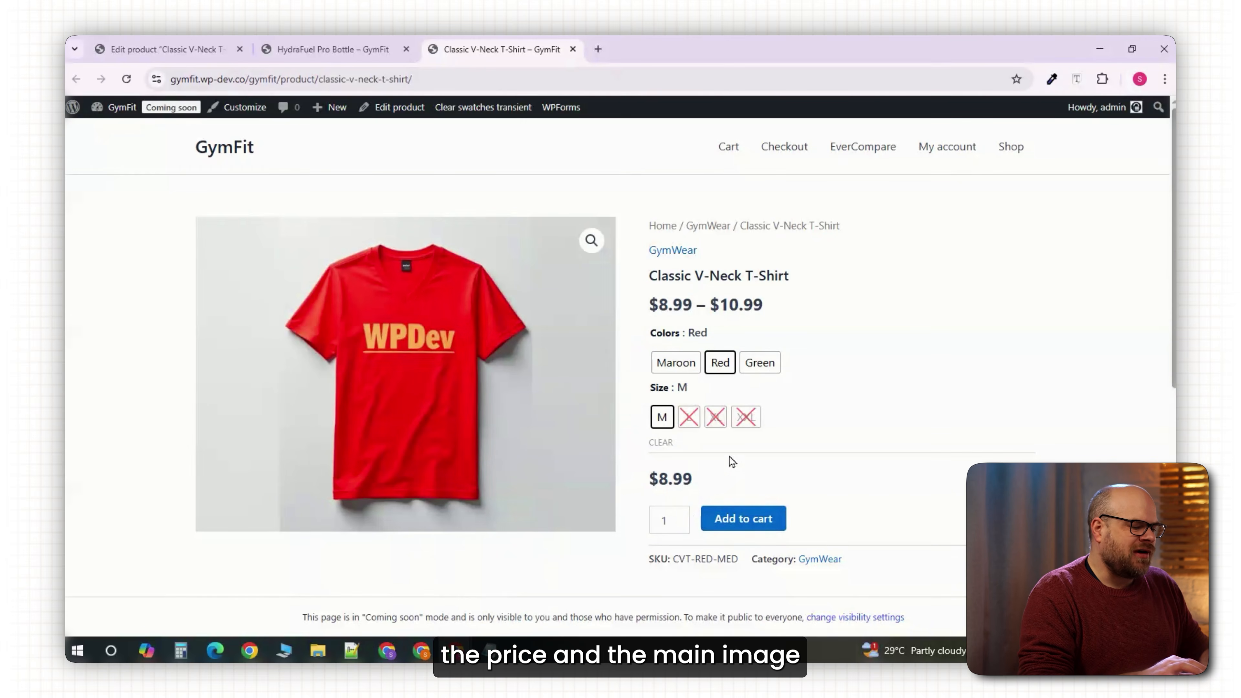
left_click(750, 367)
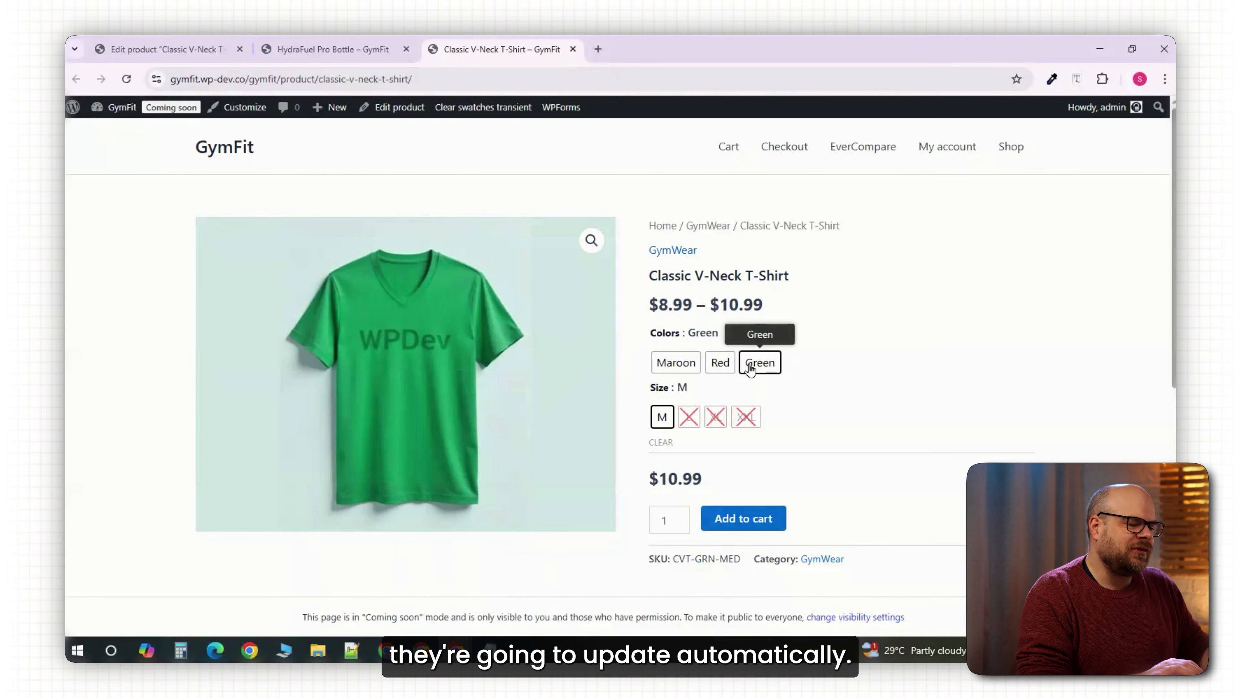
left_click(680, 366)
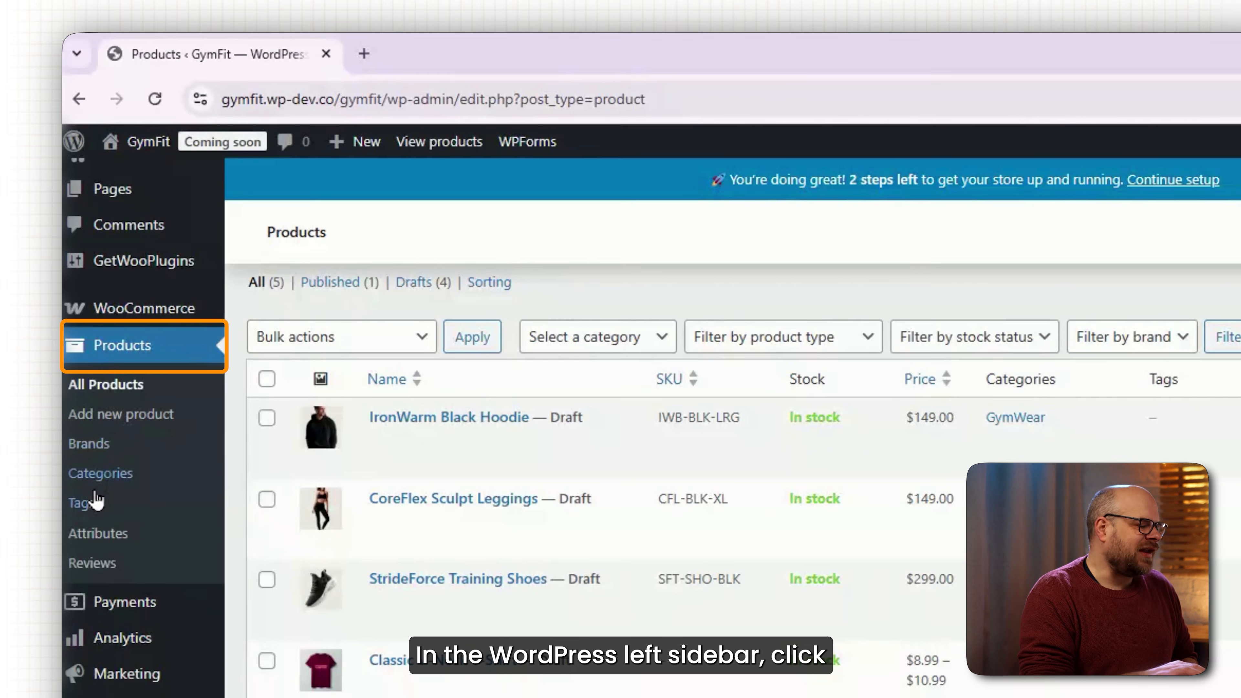
Create a store-wide Color product attribute.
left_click(103, 535)
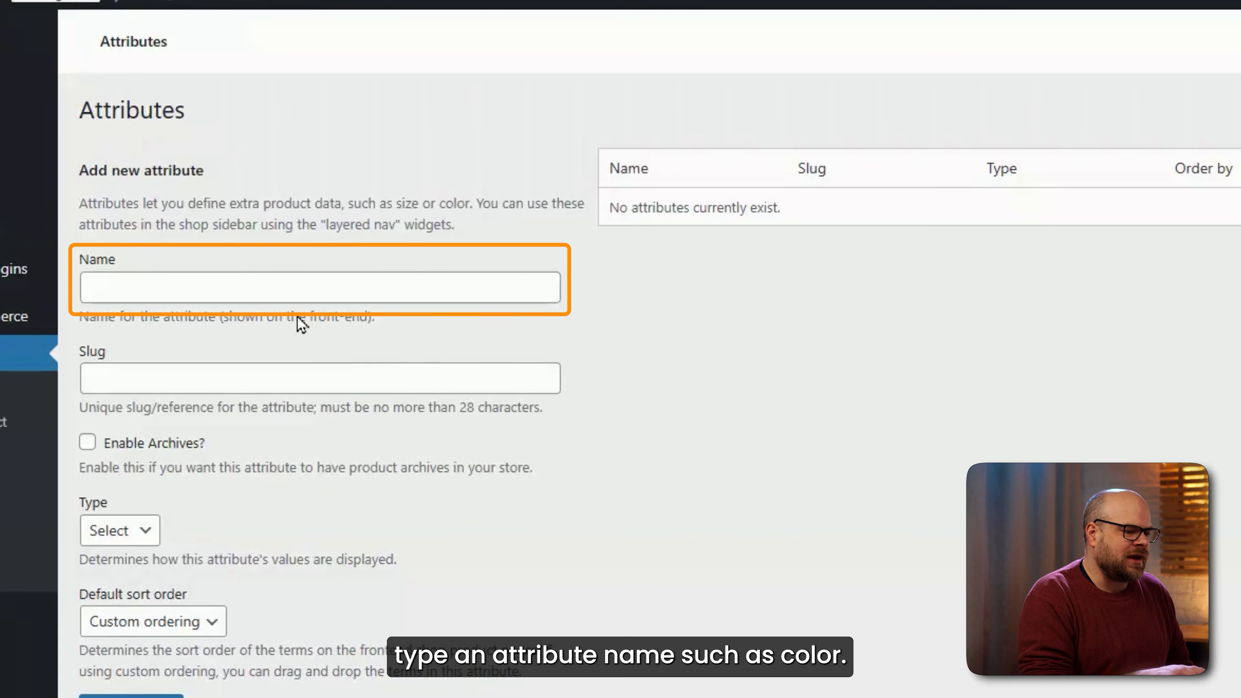
left_click(282, 285)
left_click(274, 377)
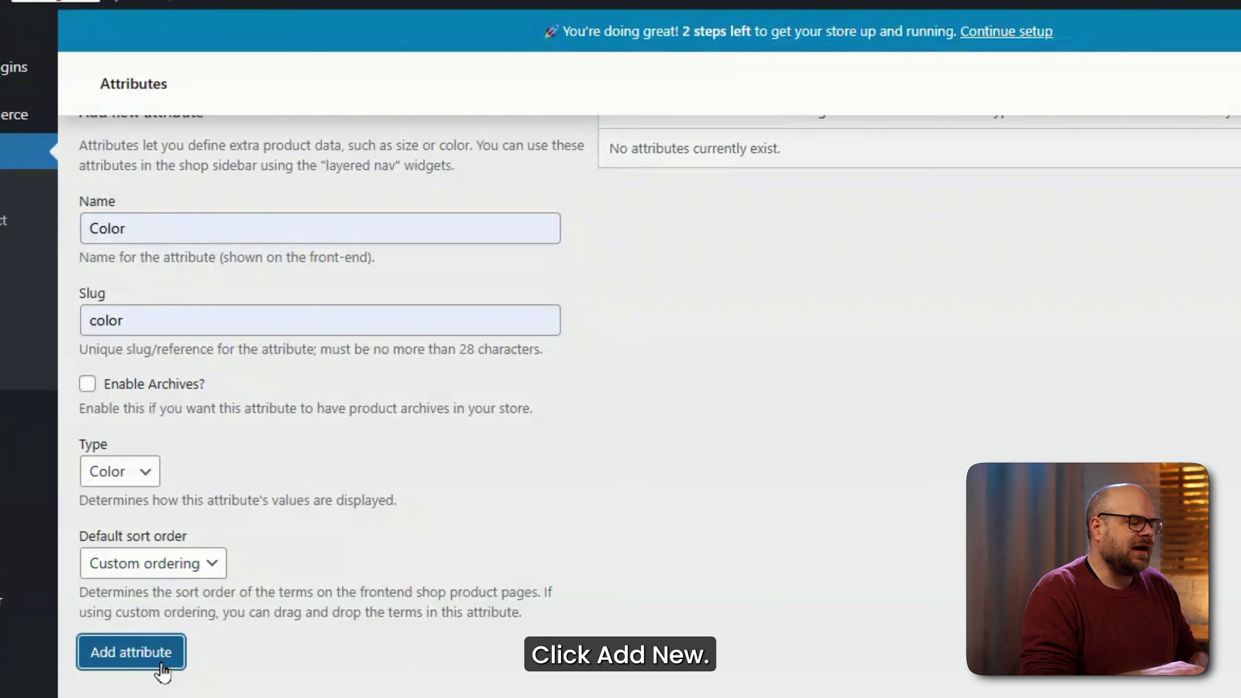
left_click(158, 662)
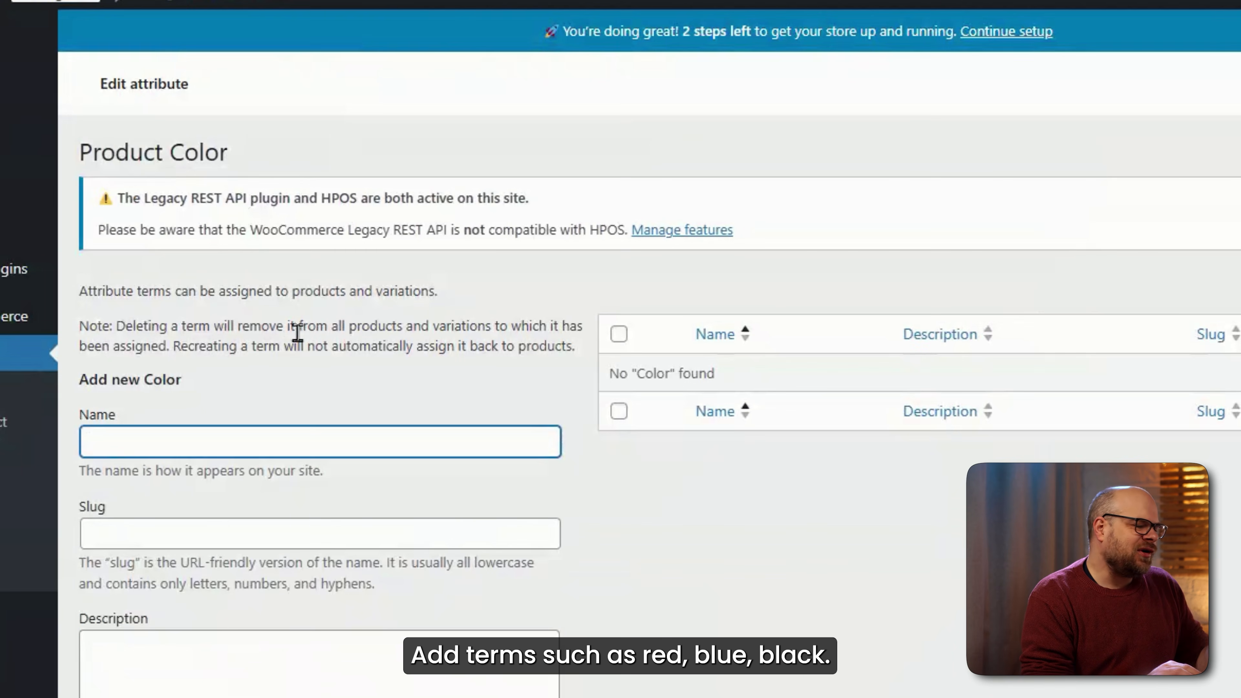
Enter a Pink term with slug pink and swatch colour #e9a9a9.
type("Pink")
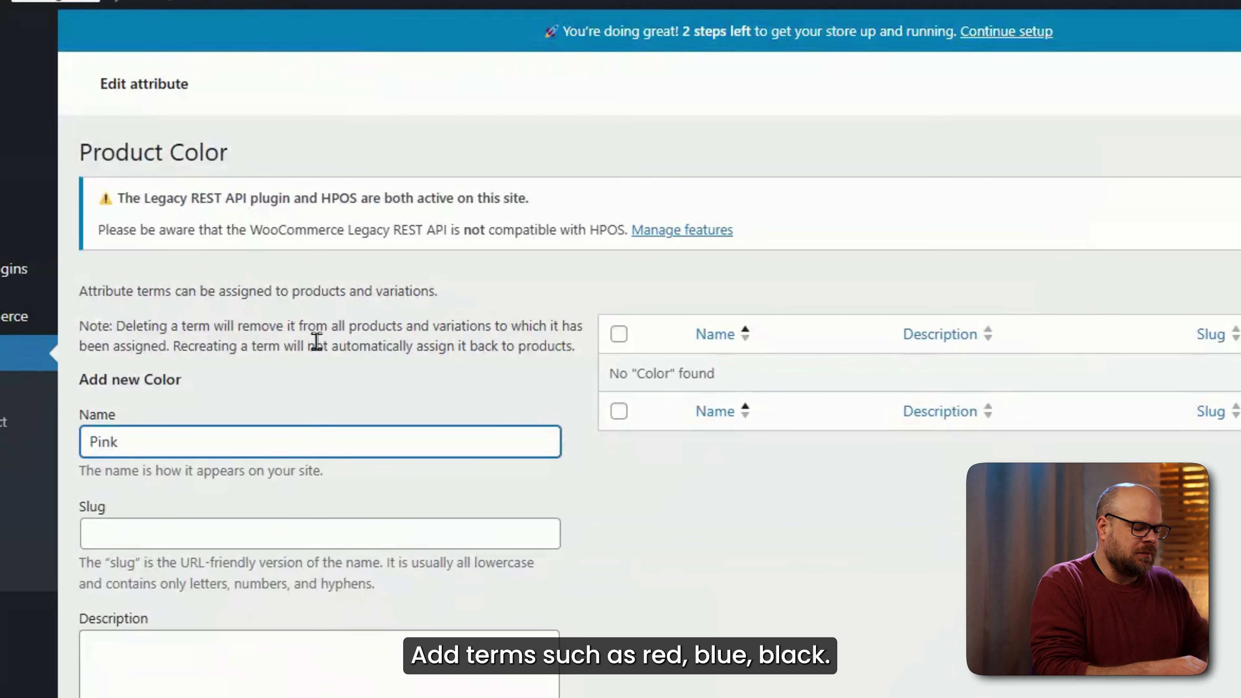
left_click(217, 524)
type("pi")
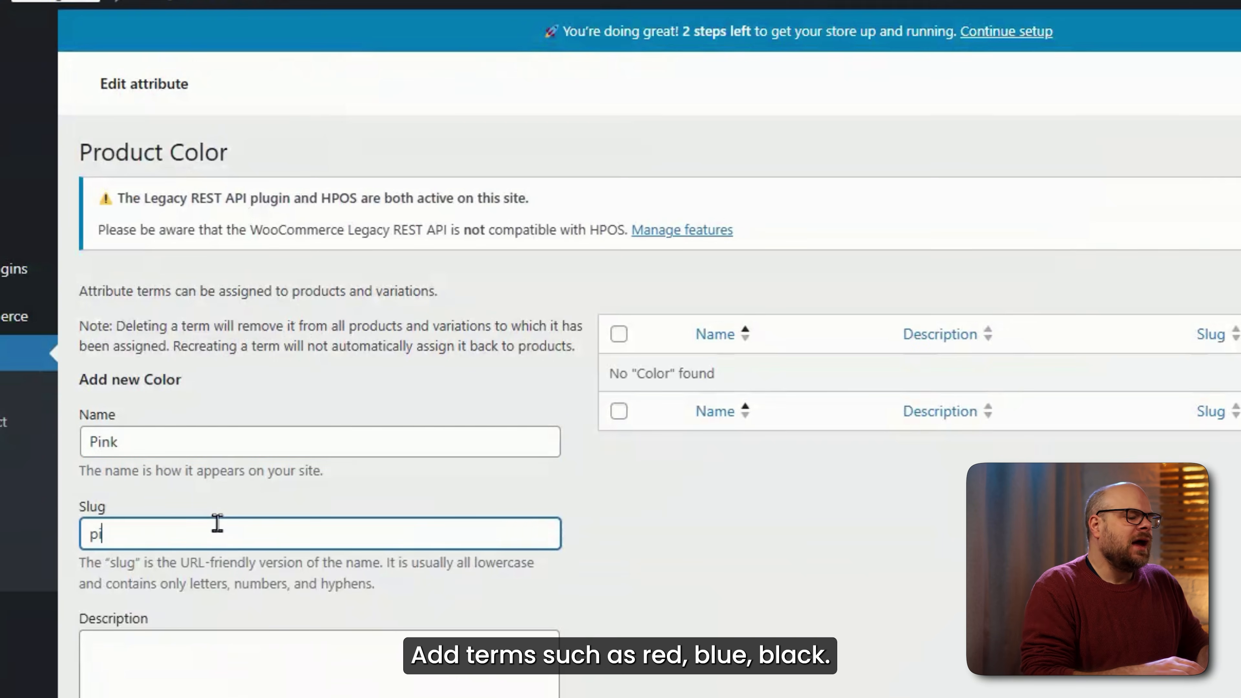
type("nk")
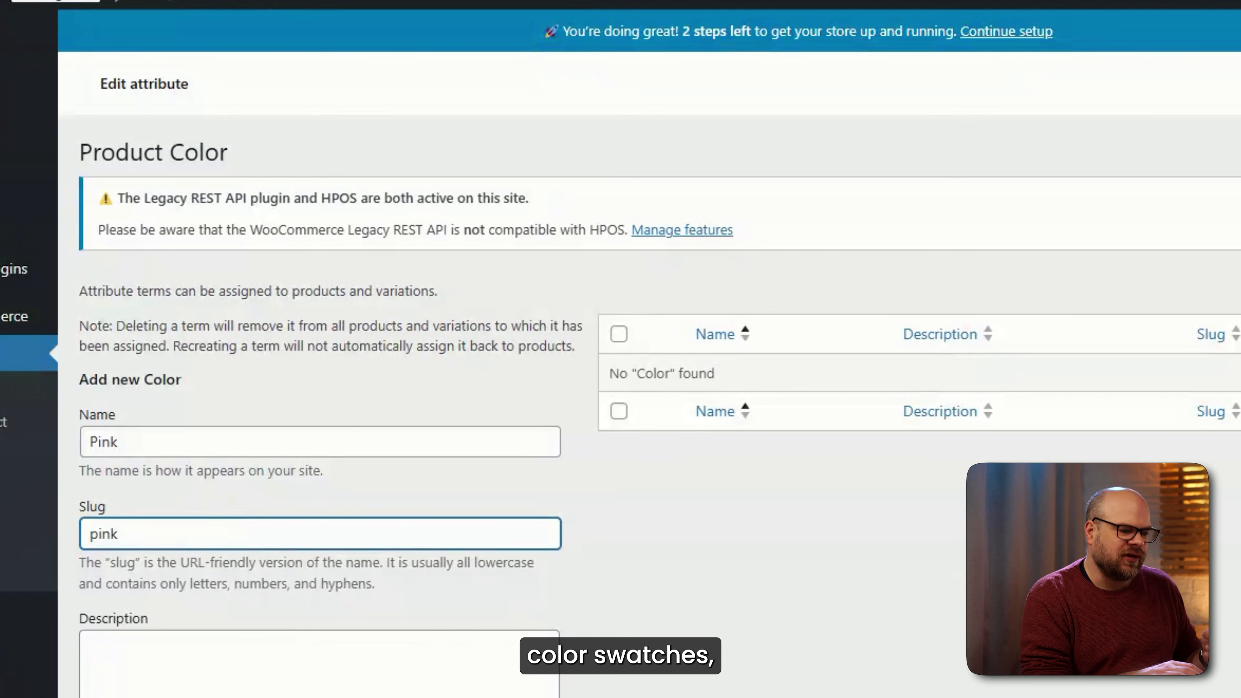
scroll(218, 525, "down", 5)
left_click(107, 491)
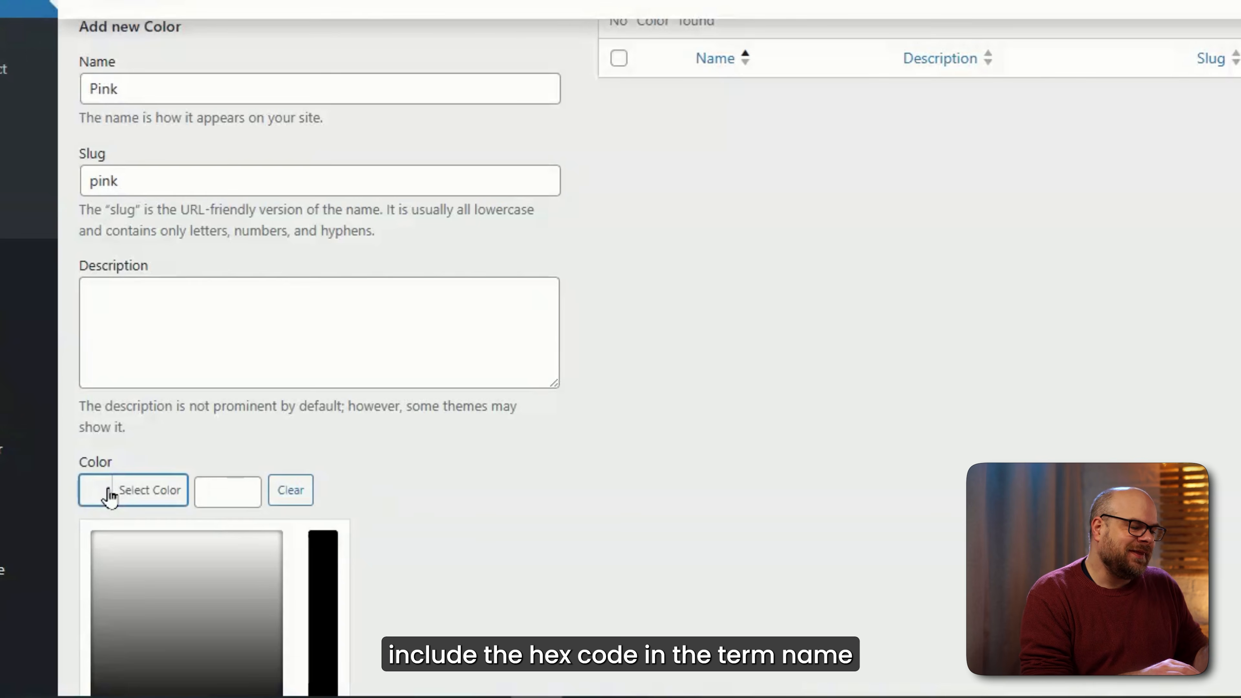
scroll(643, 474, "down", 2)
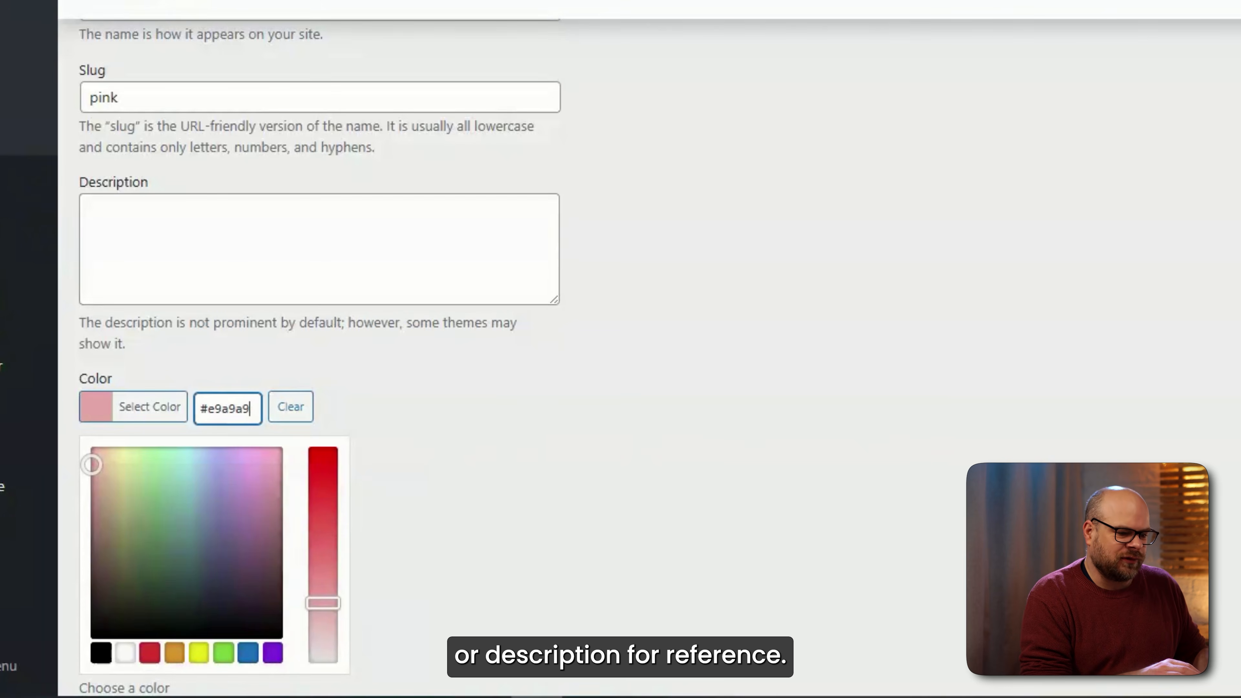
scroll(323, 439, "down", 3)
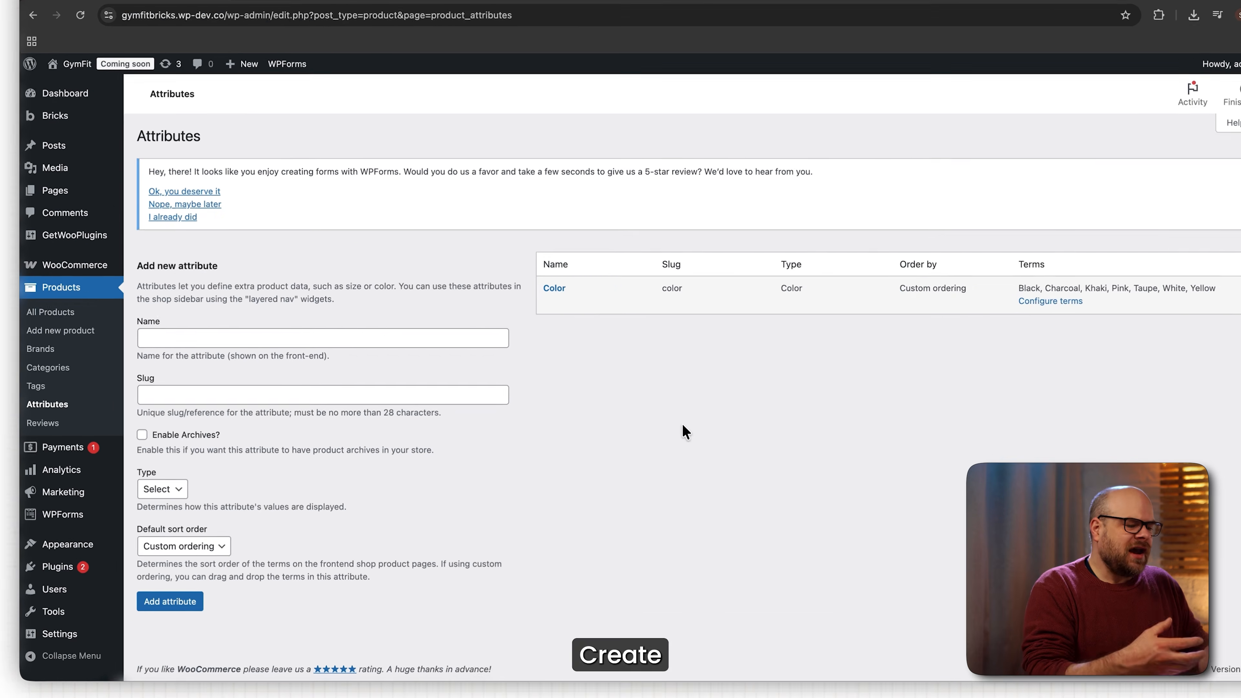
Add a Size product attribute and give it a Large term.
left_click(358, 358)
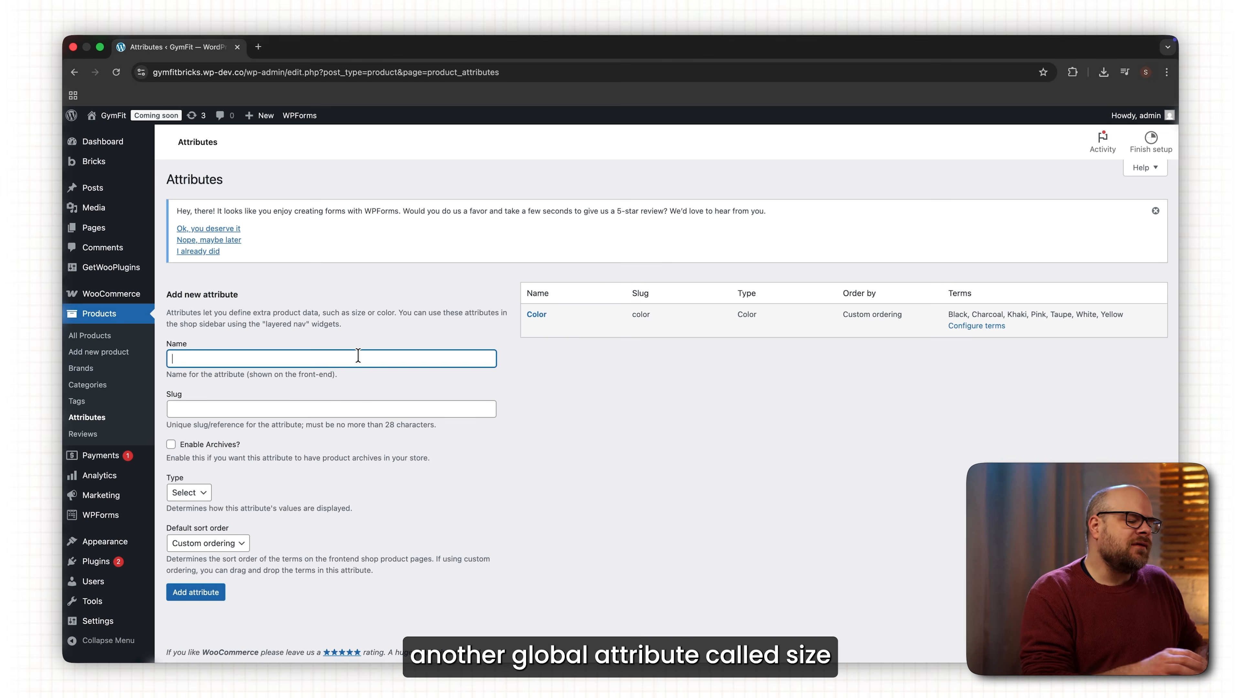
left_click(285, 409)
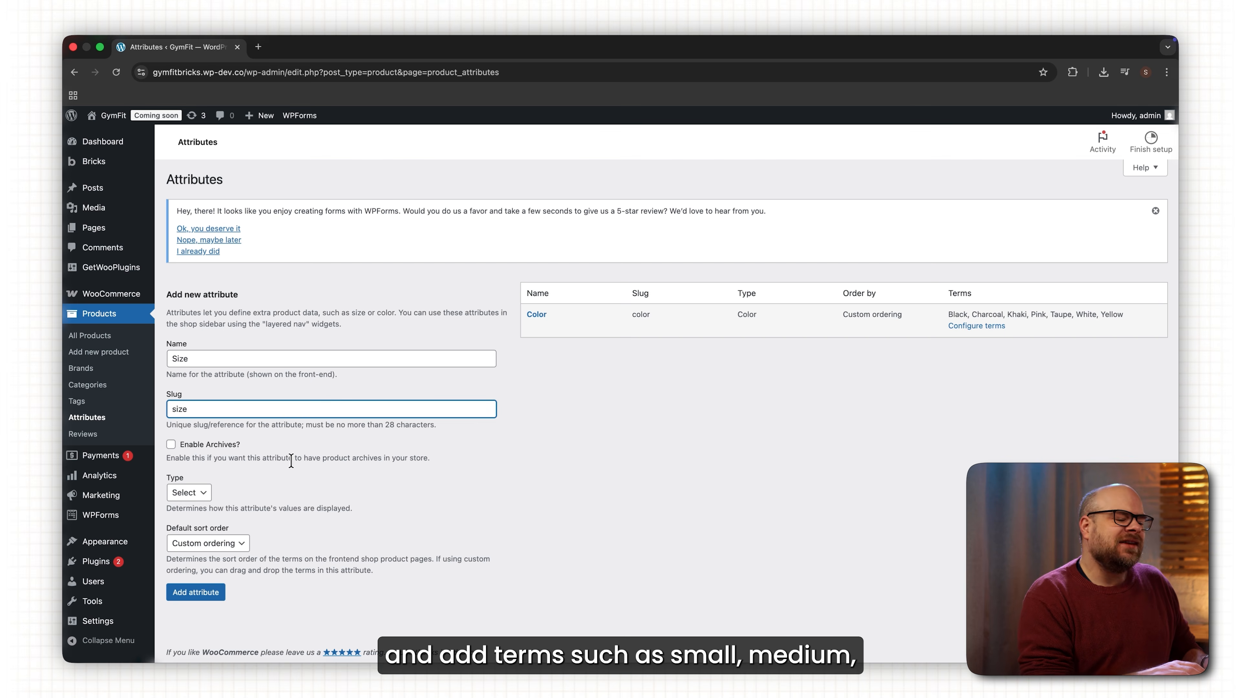
type("Large")
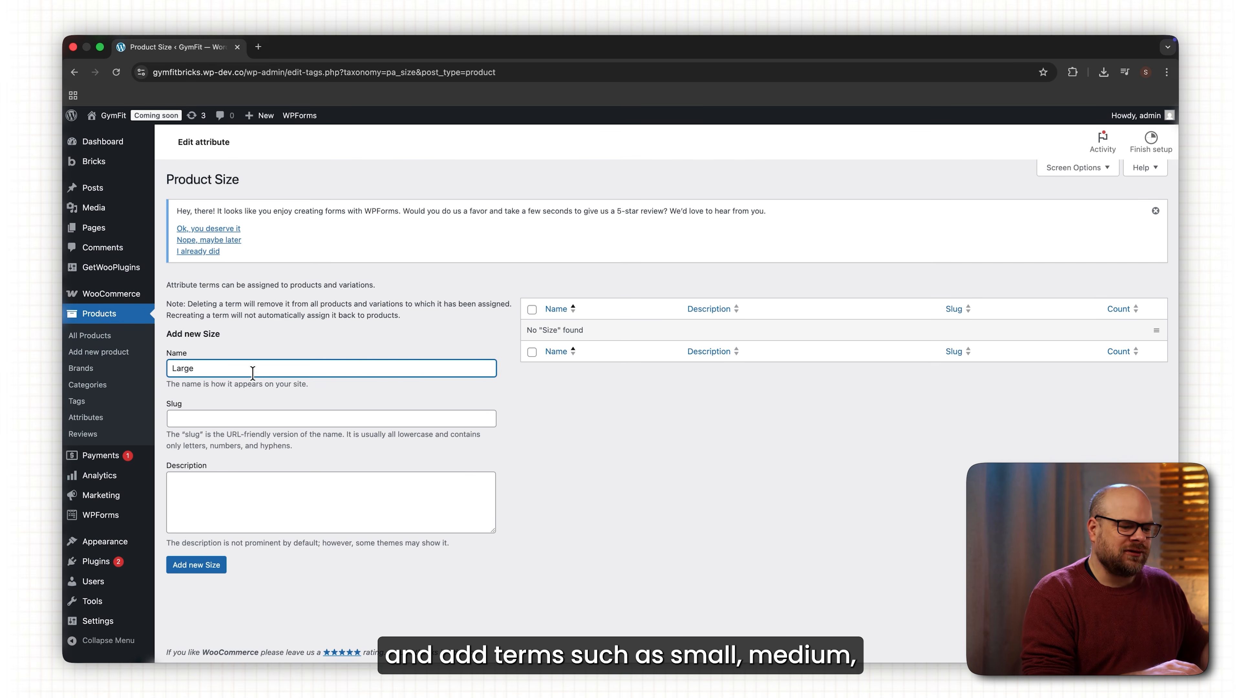
left_click(251, 413)
type("l")
left_click(214, 562)
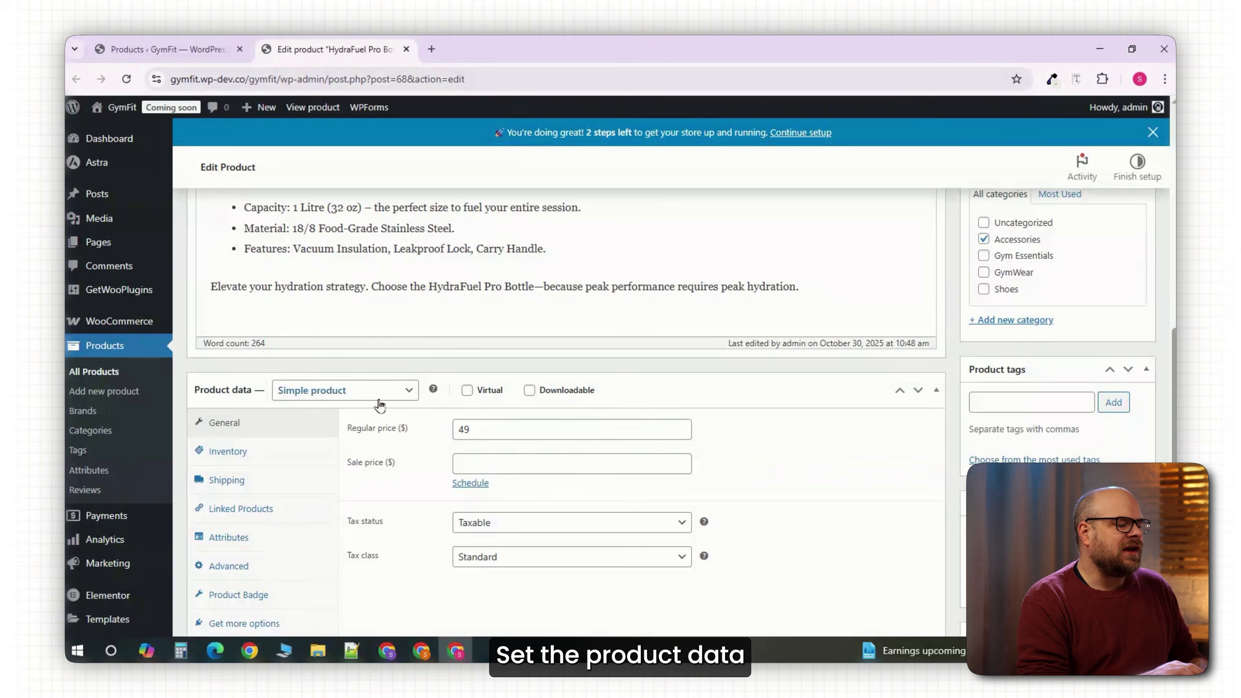
Make the HydraFuel Pro Bottle a variable product and attach the existing Color attribute.
left_click(352, 392)
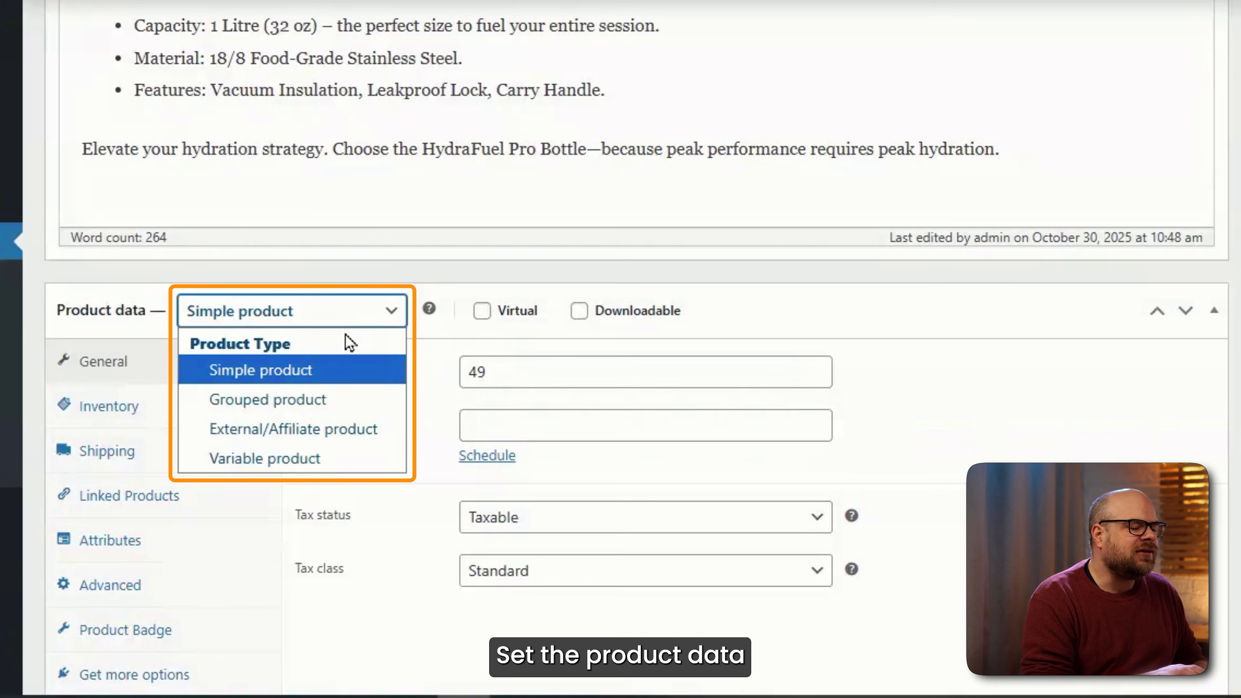
left_click(323, 459)
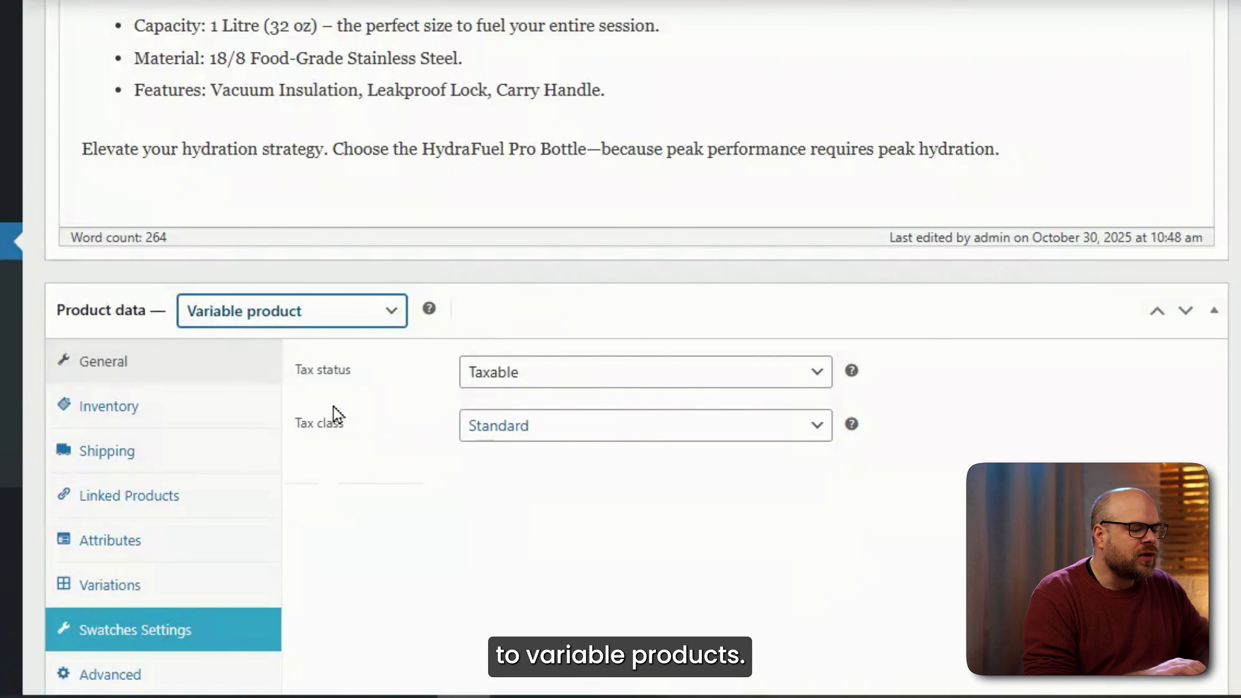
left_click(151, 544)
left_click(411, 445)
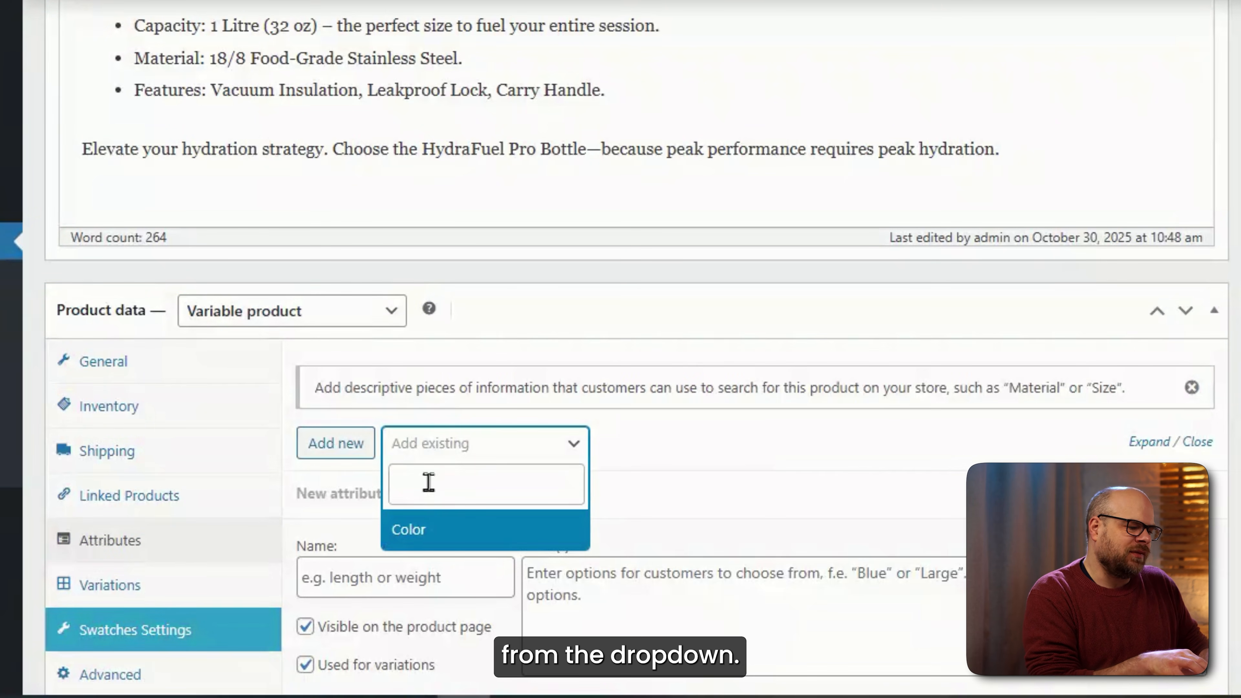
left_click(434, 533)
Add Pink, Yellow, Taupe, White, Charcoal and Khaki as the bottle's Color values.
left_click(604, 397)
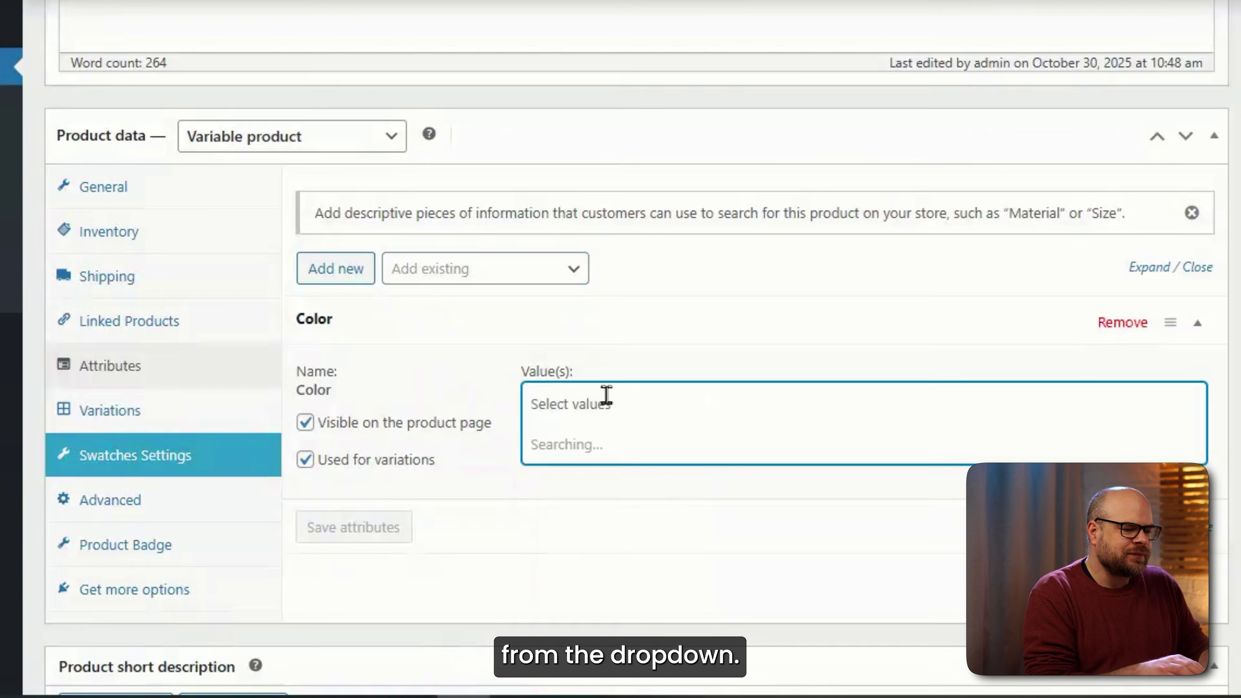
left_click(567, 524)
left_click(610, 407)
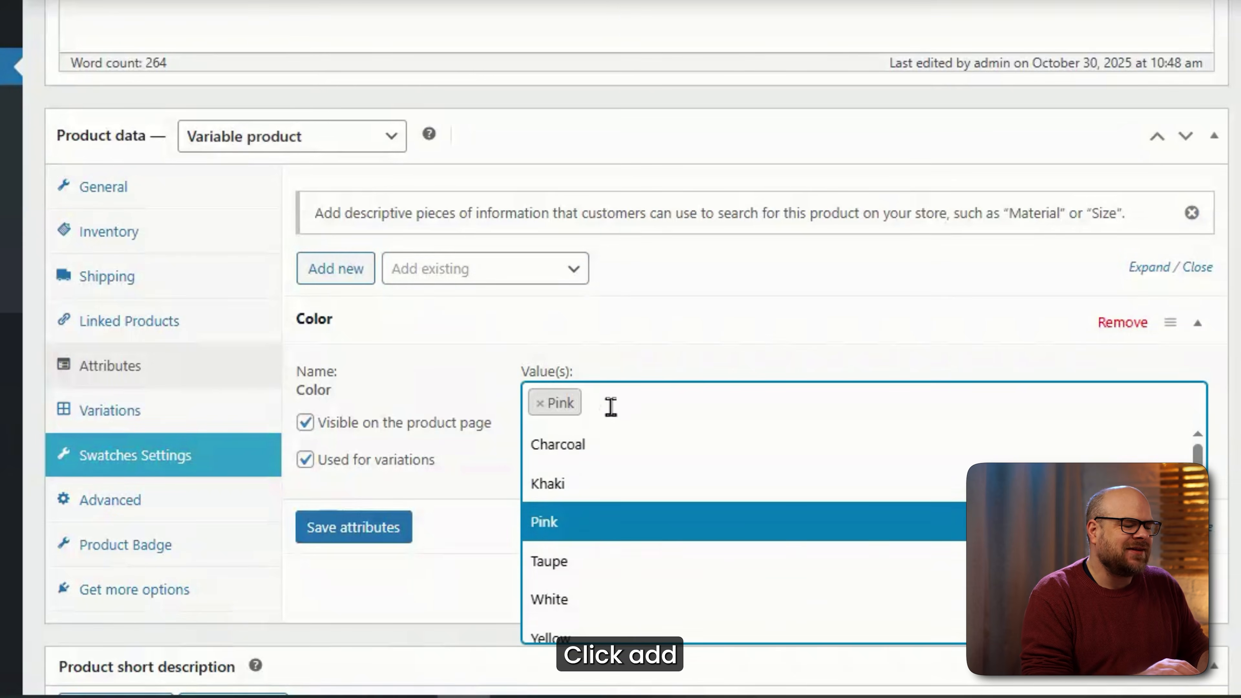
left_click(666, 635)
left_click(681, 410)
left_click(582, 567)
left_click(757, 408)
left_click(630, 607)
left_click(817, 408)
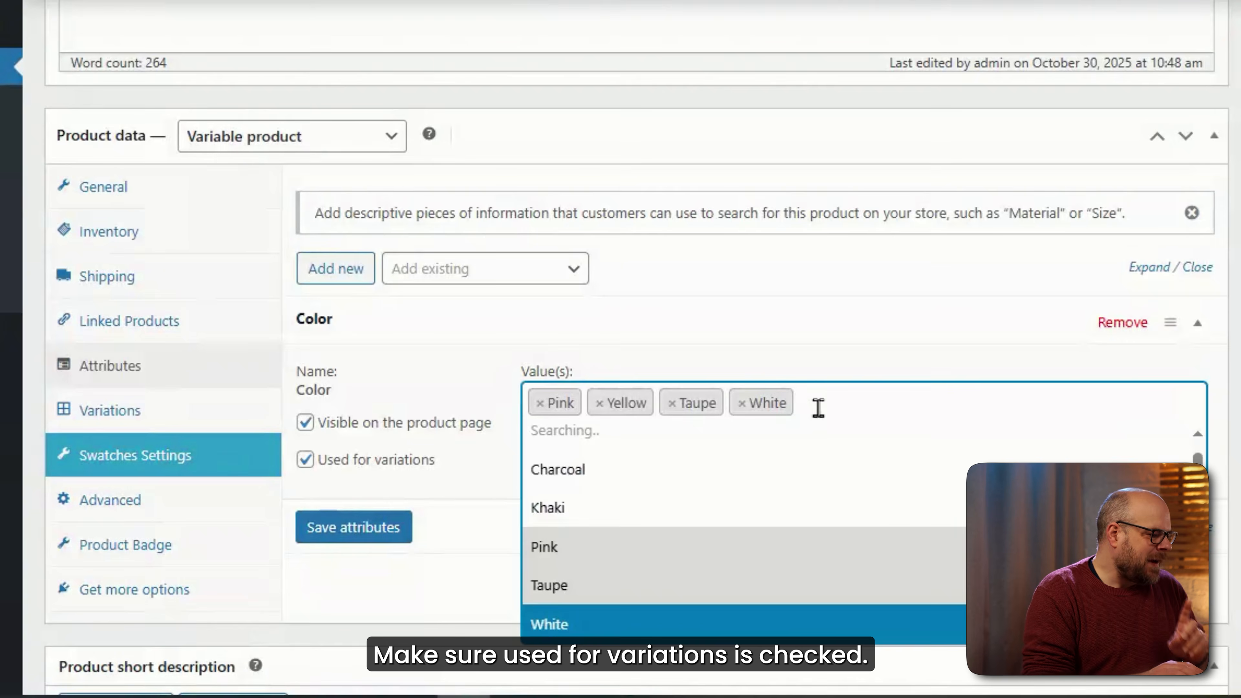
left_click(830, 468)
left_click(900, 404)
left_click(636, 521)
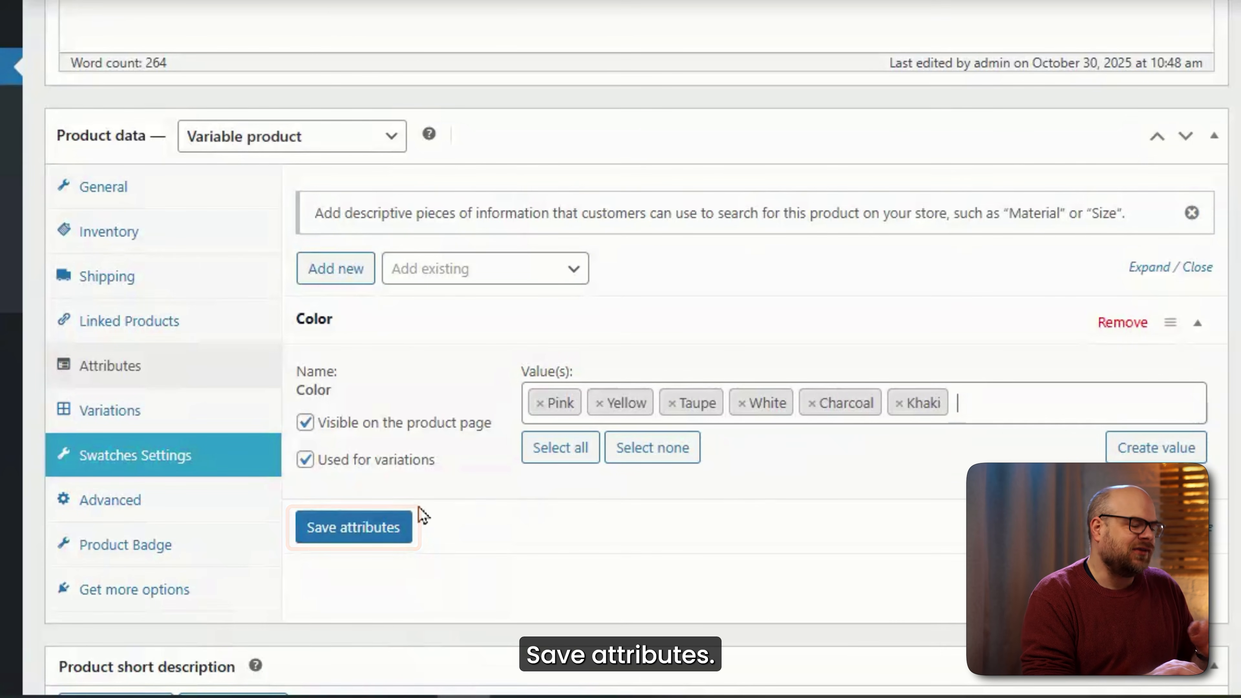
Save the attributes and request variations for every colour value.
left_click(360, 530)
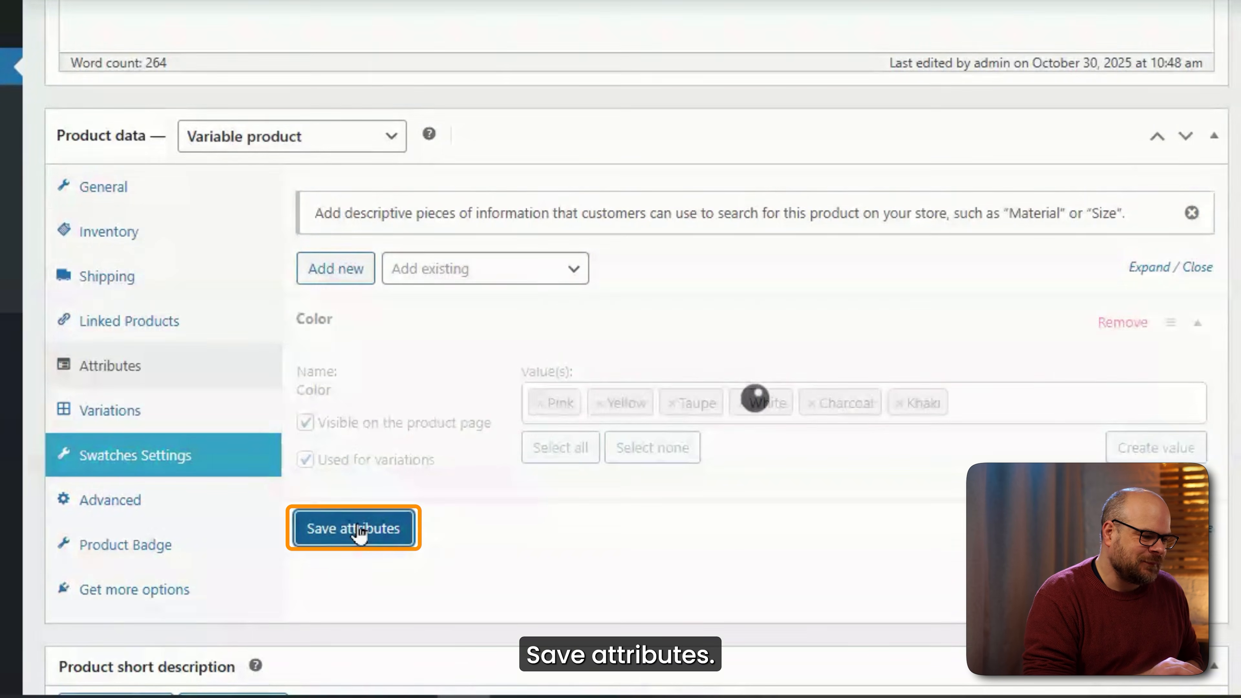
left_click(113, 412)
left_click(369, 195)
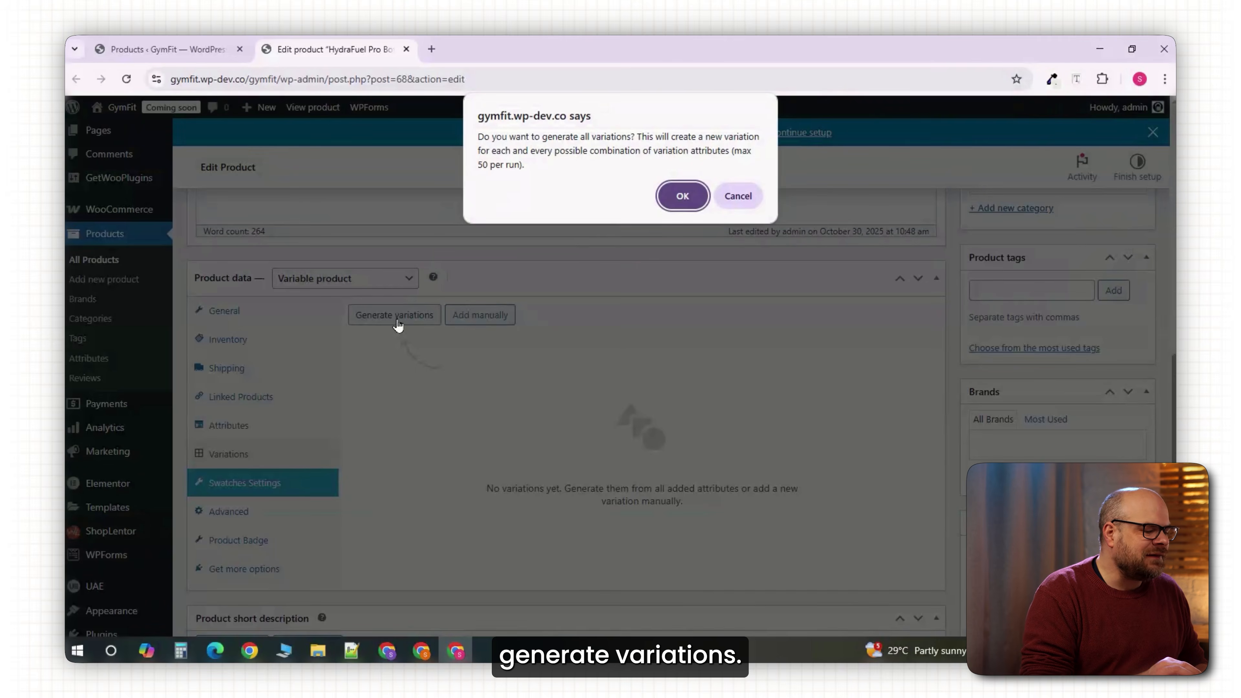
Generate the six colour variations, give variation #365 the pink bottle photo, and update the product.
left_click(682, 196)
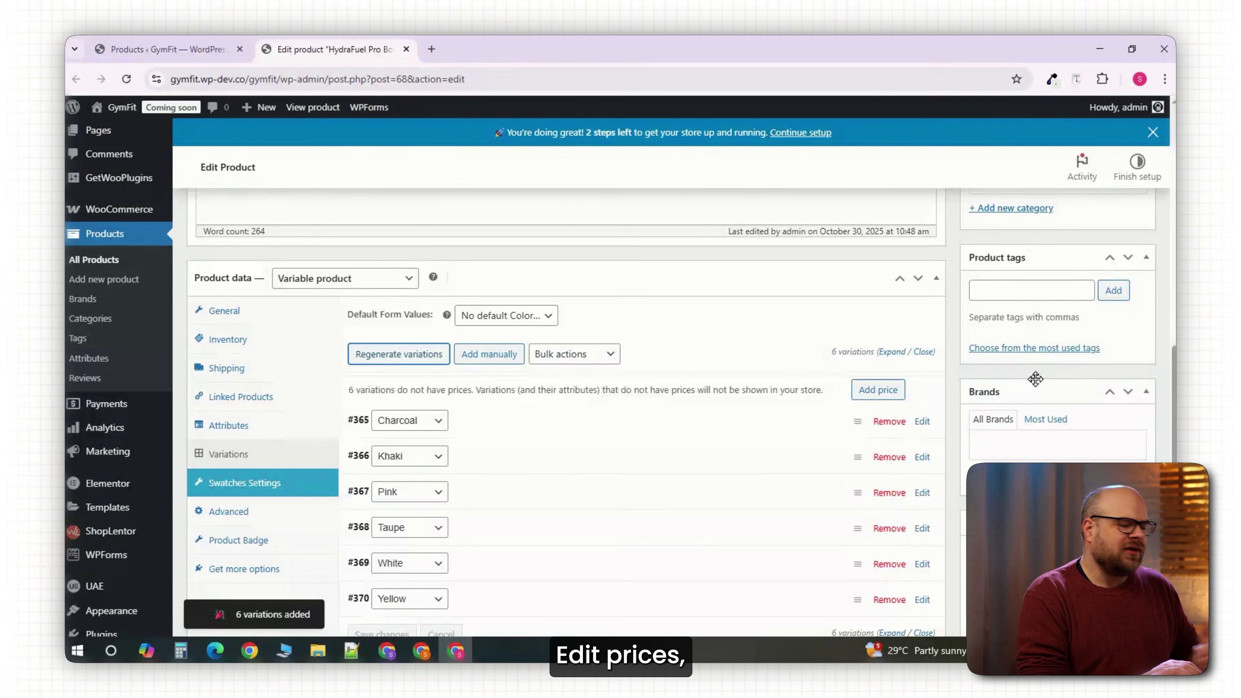
scroll(1144, 396, "down", 3)
left_click(922, 280)
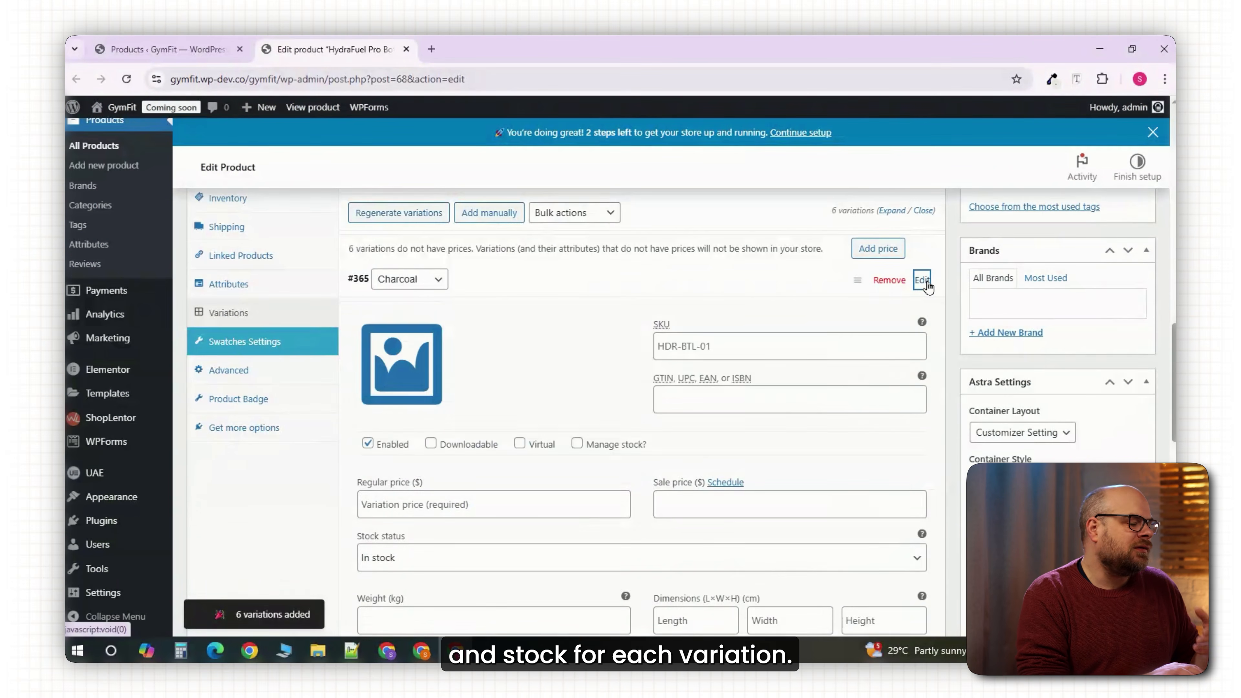
left_click(401, 364)
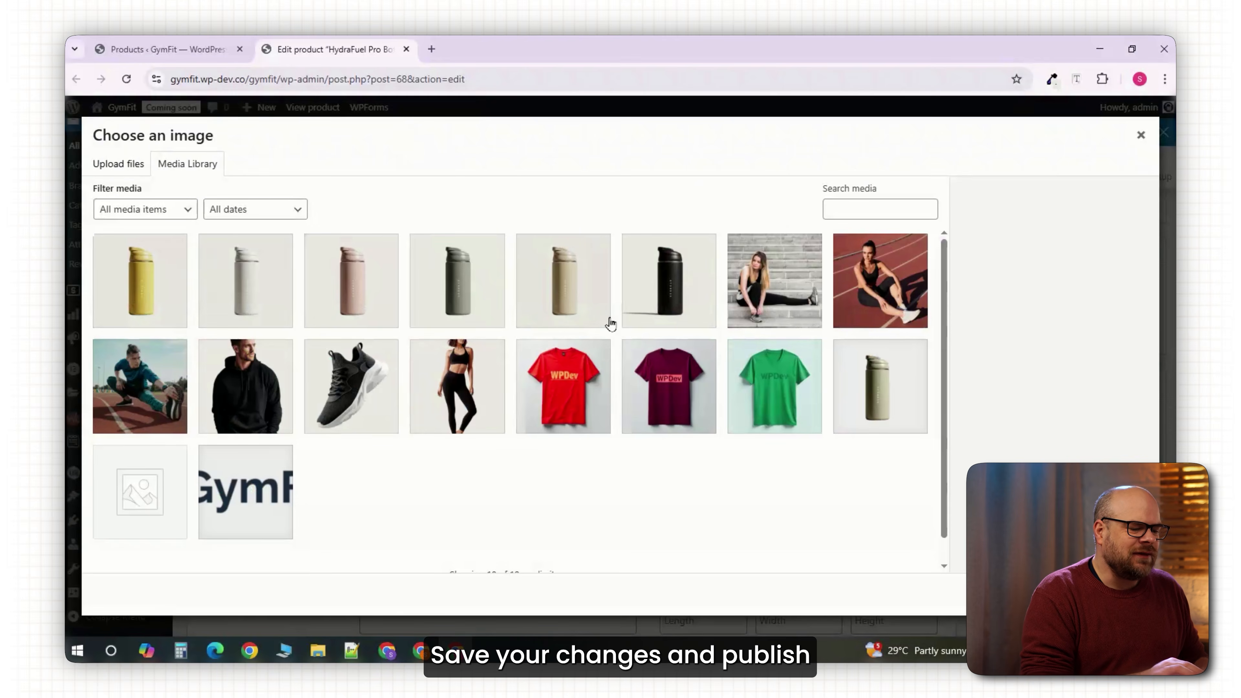
left_click(365, 301)
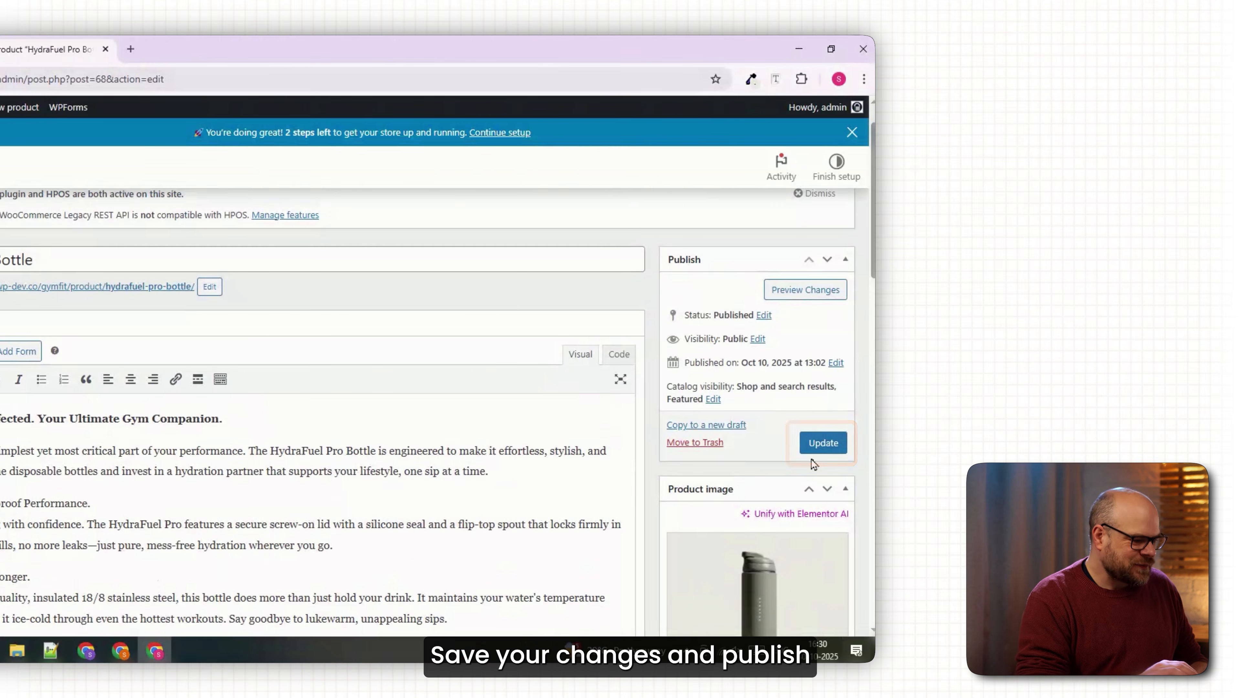
left_click(1124, 442)
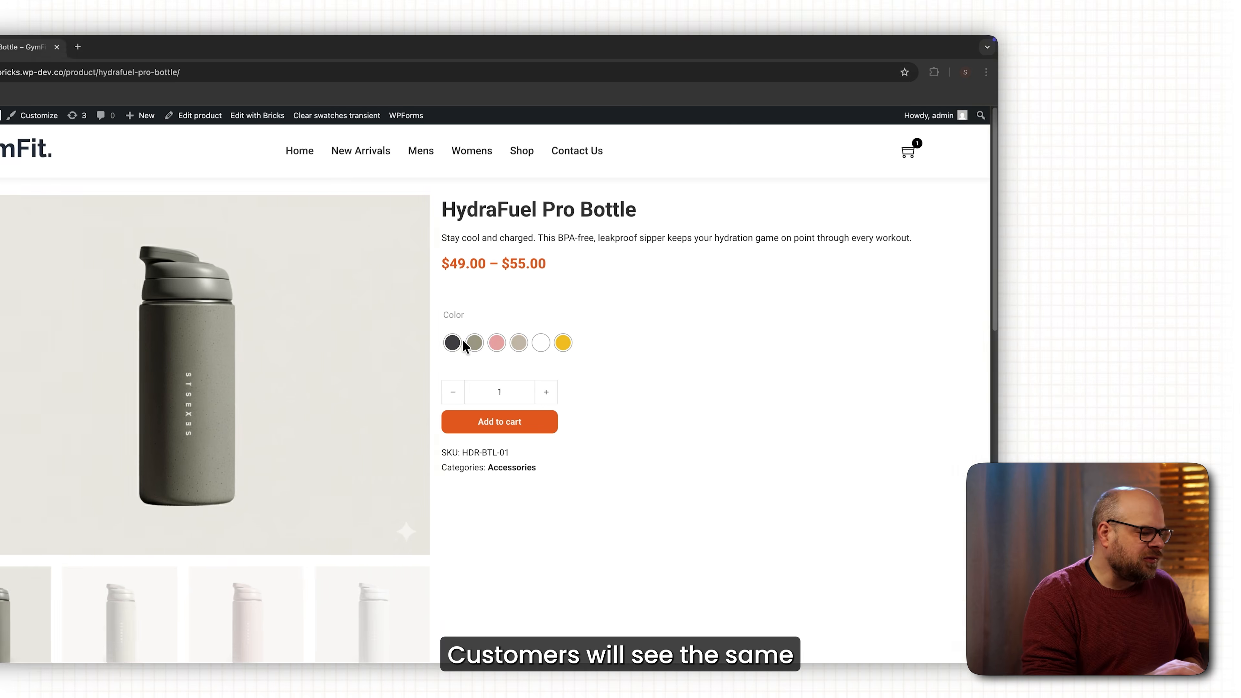
Try the Khaki, Pink, Taupe, White and Yellow swatches on the bottle's product page.
left_click(654, 343)
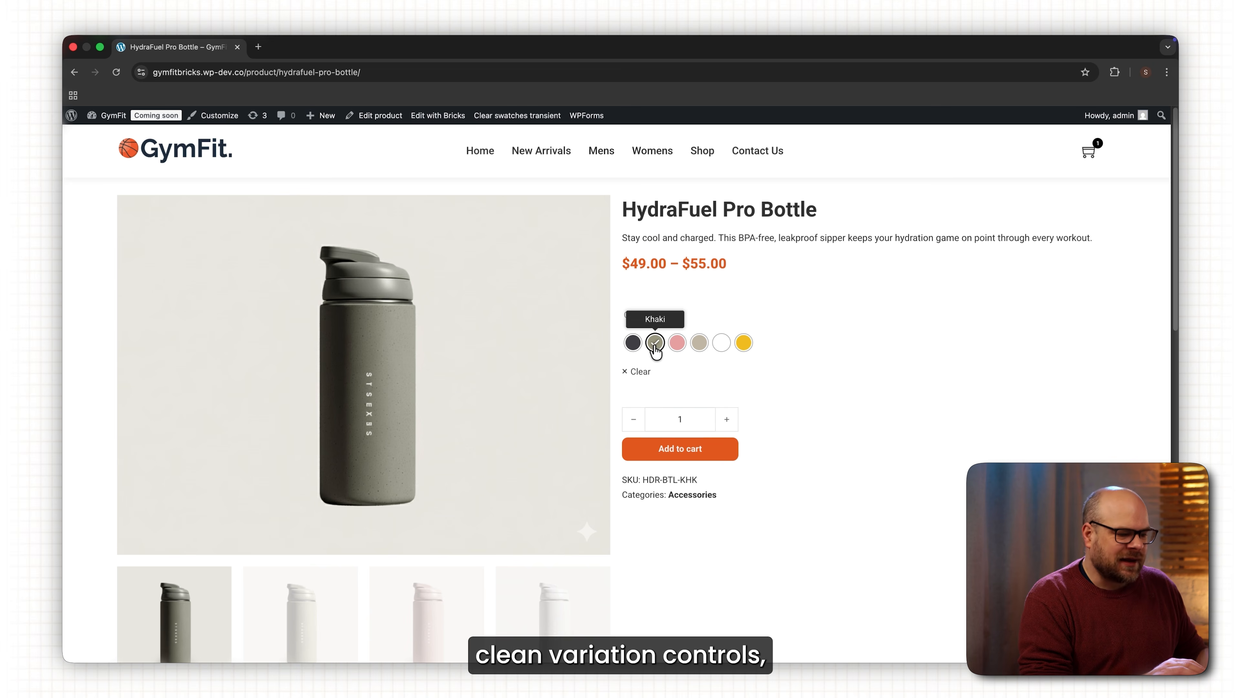
left_click(678, 348)
left_click(700, 345)
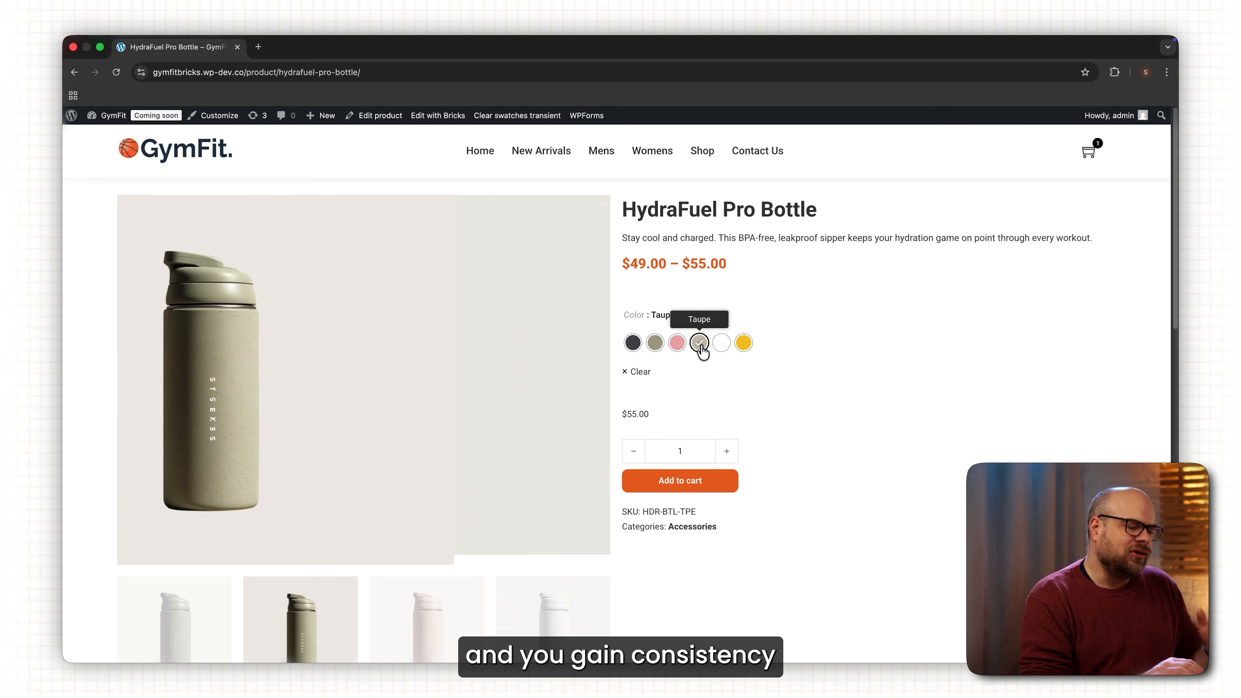
left_click(721, 348)
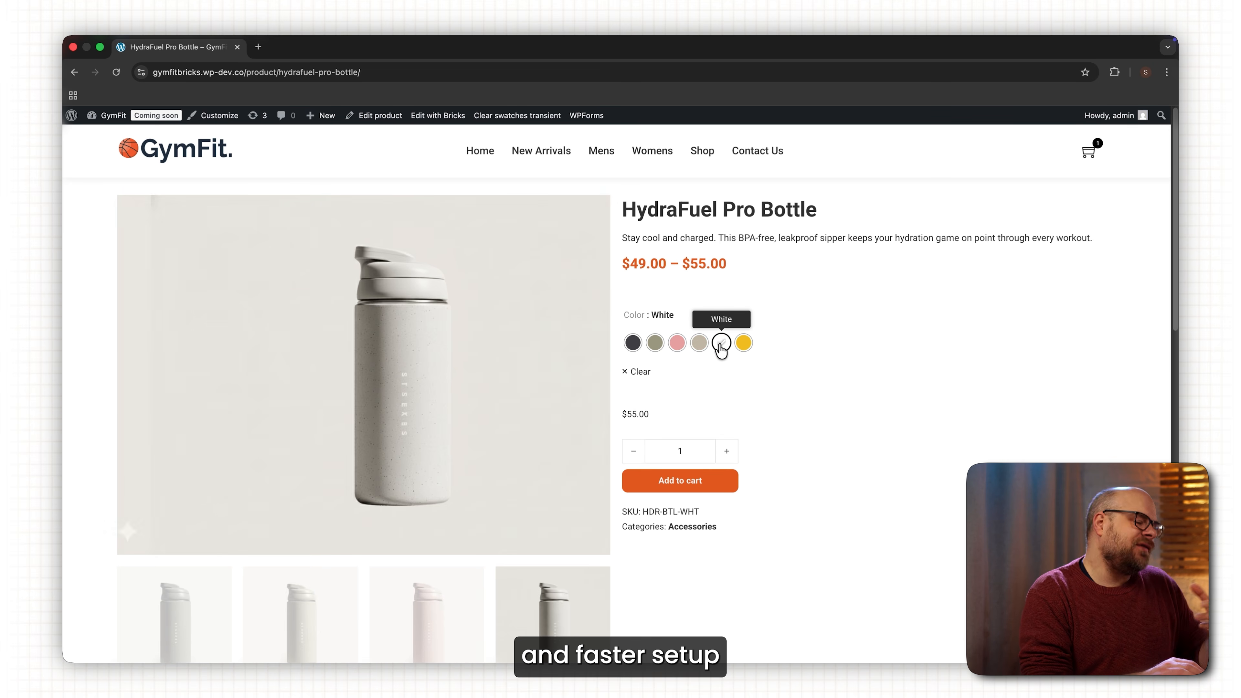
left_click(743, 345)
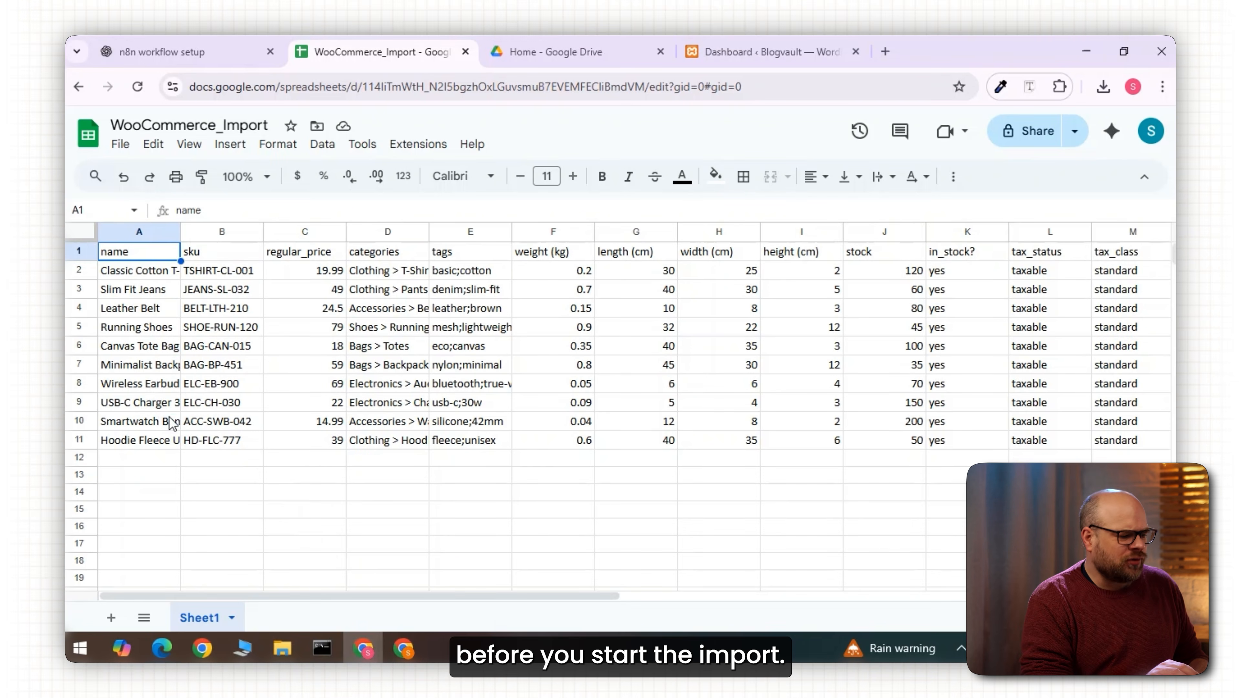
Review the WooCommerce_Import columns from the product name in A10 across to image_link.
left_click(172, 422)
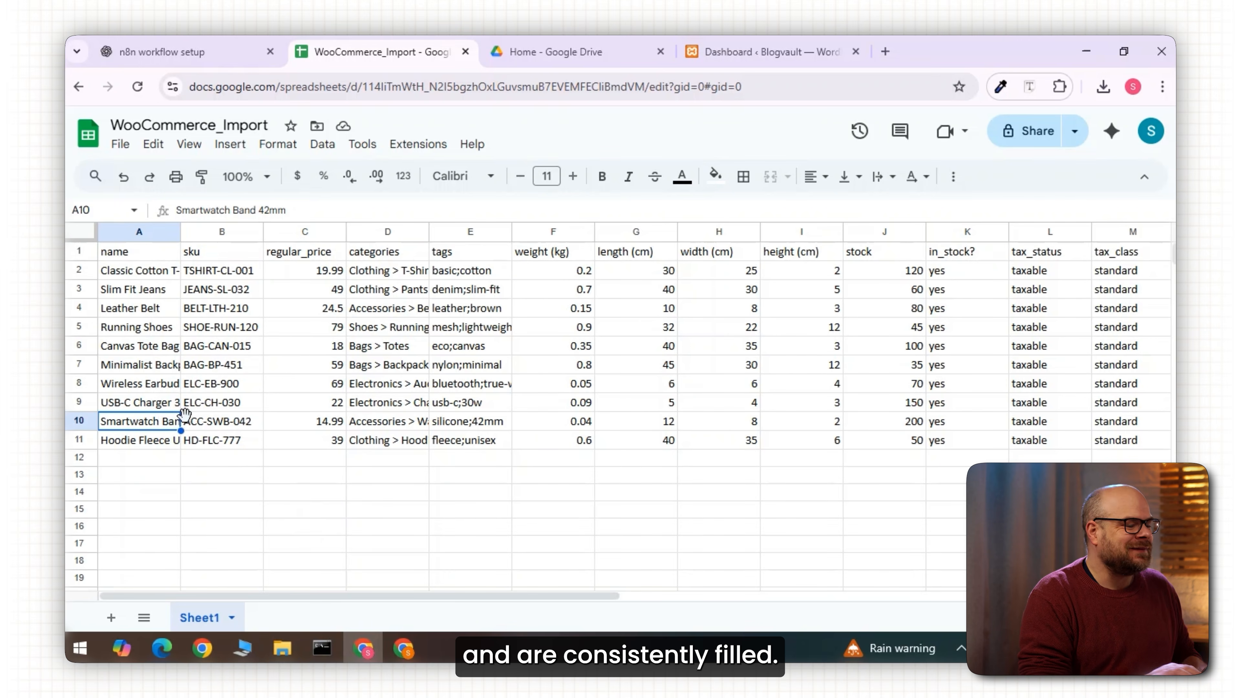
scroll(713, 433, "right", 10)
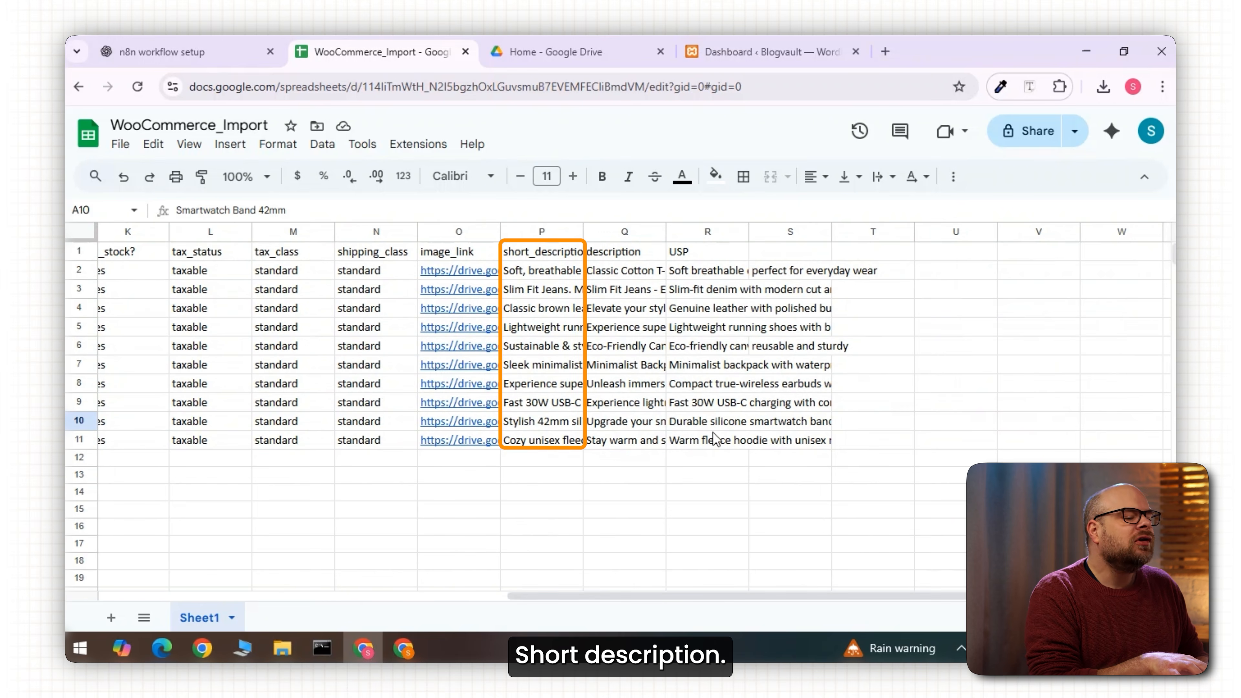
scroll(713, 432, "left", 10)
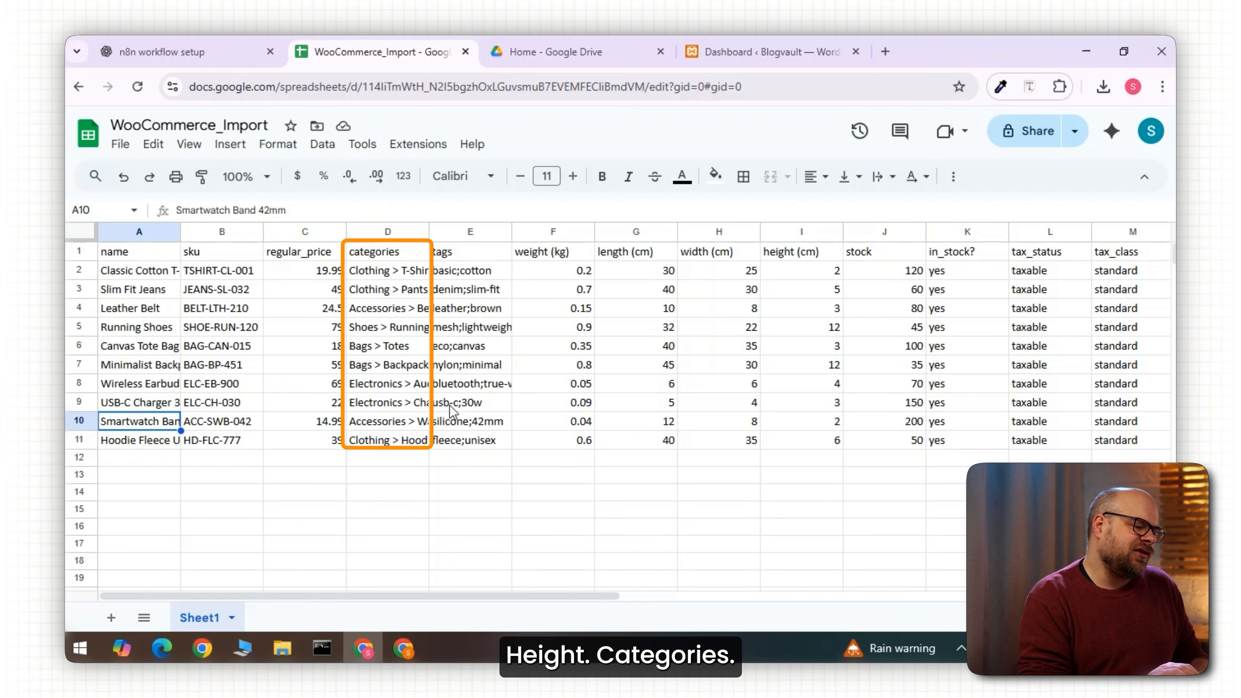
scroll(450, 410, "right", 10)
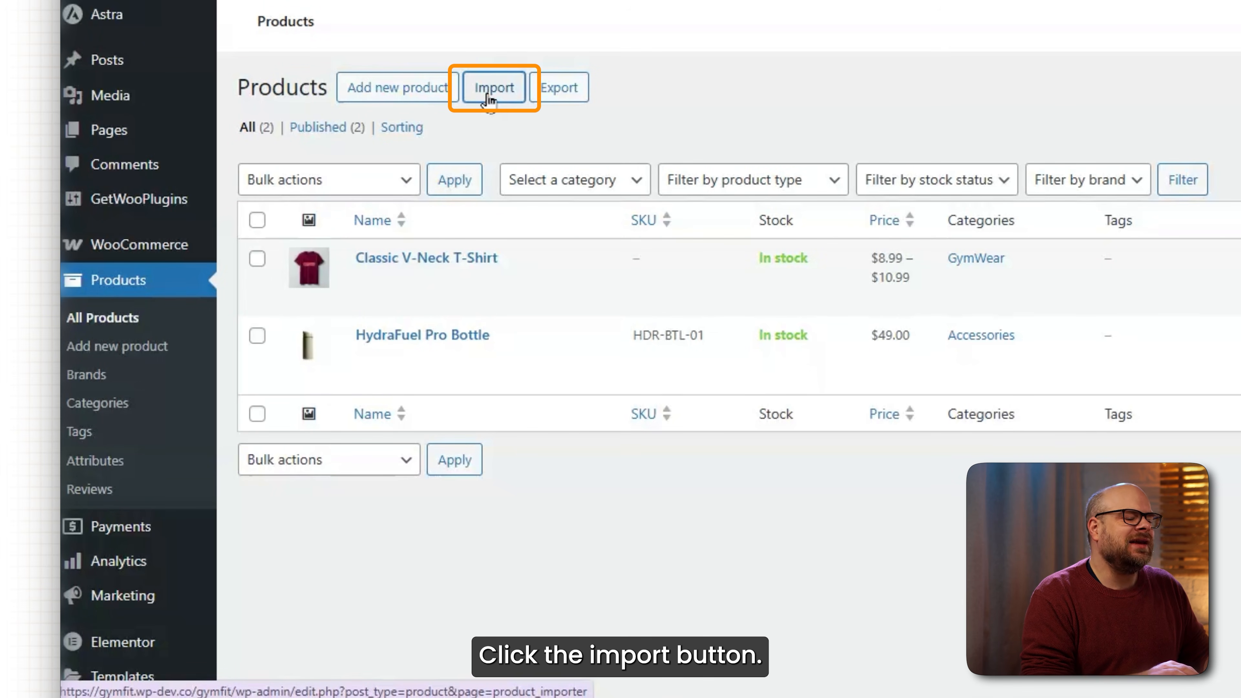
Load the wc-product CSV into the product importer and review its delimiter and encoding options.
left_click(490, 92)
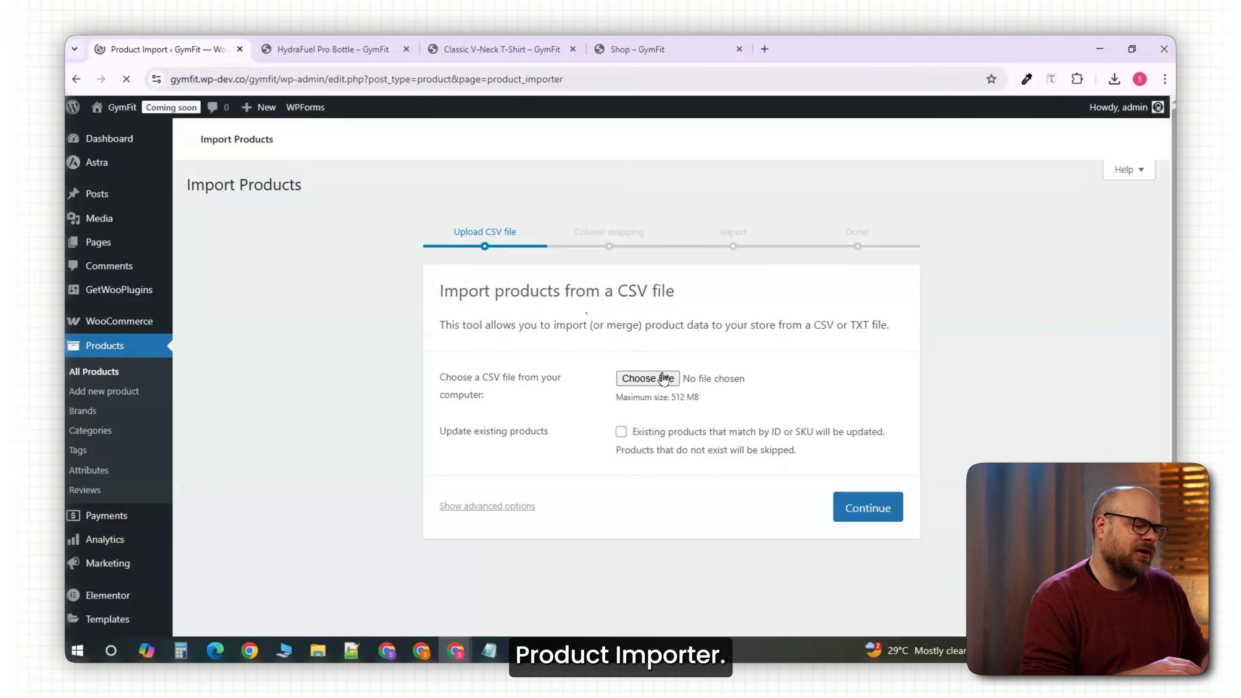
left_click(662, 379)
double_click(238, 198)
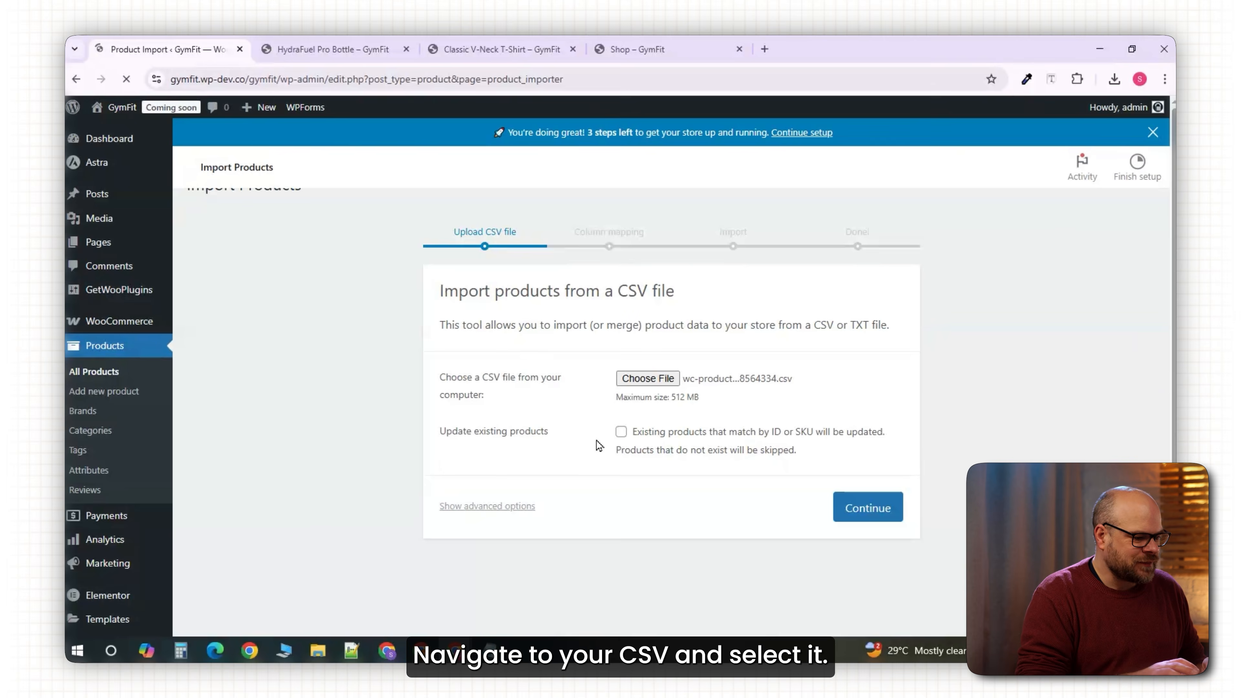
left_click(508, 535)
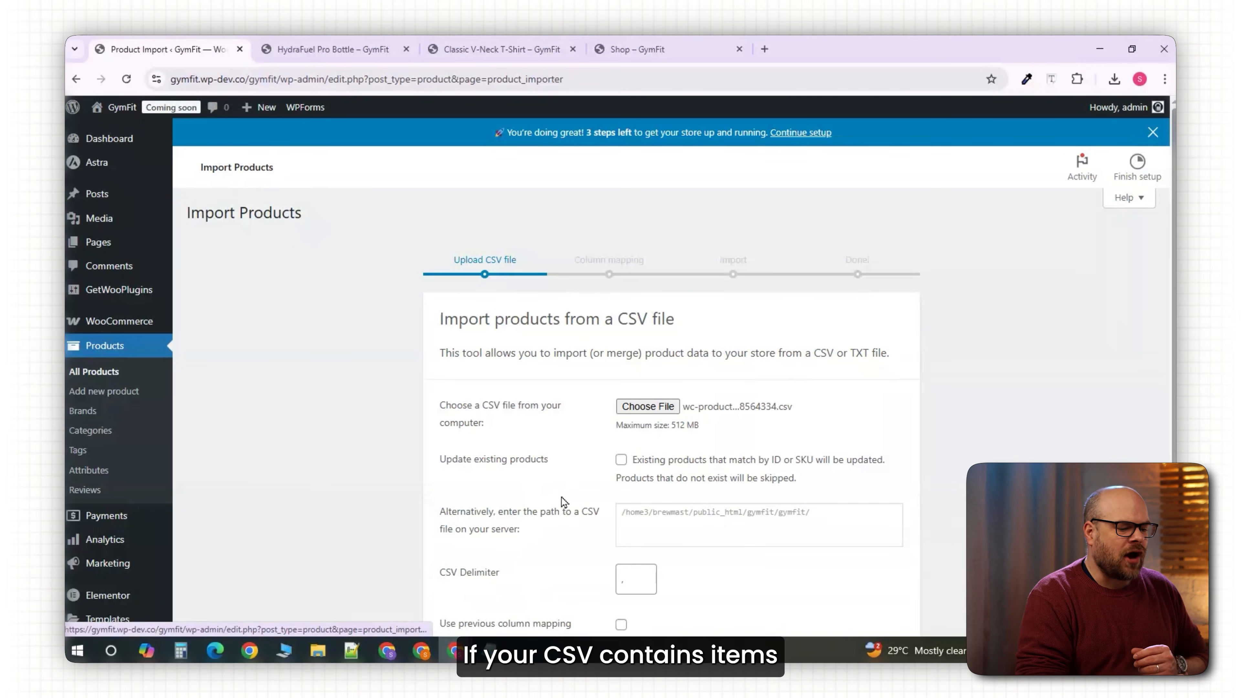
scroll(597, 470, "down", 5)
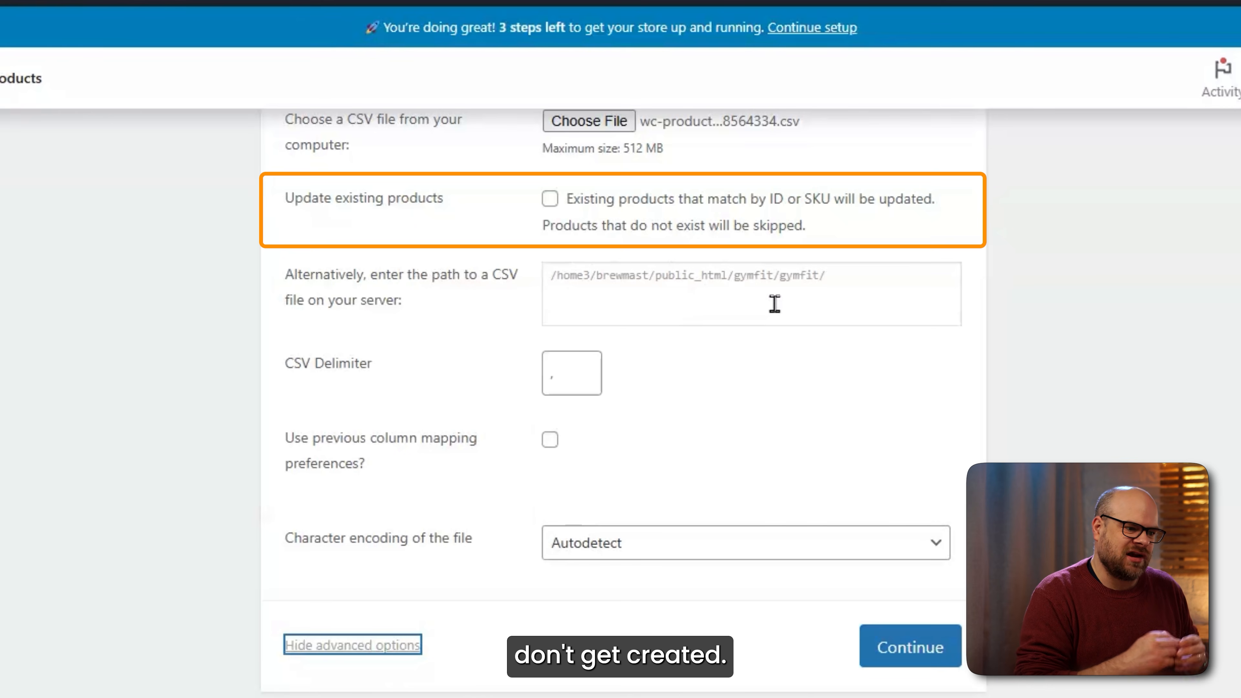
scroll(718, 472, "down", 1)
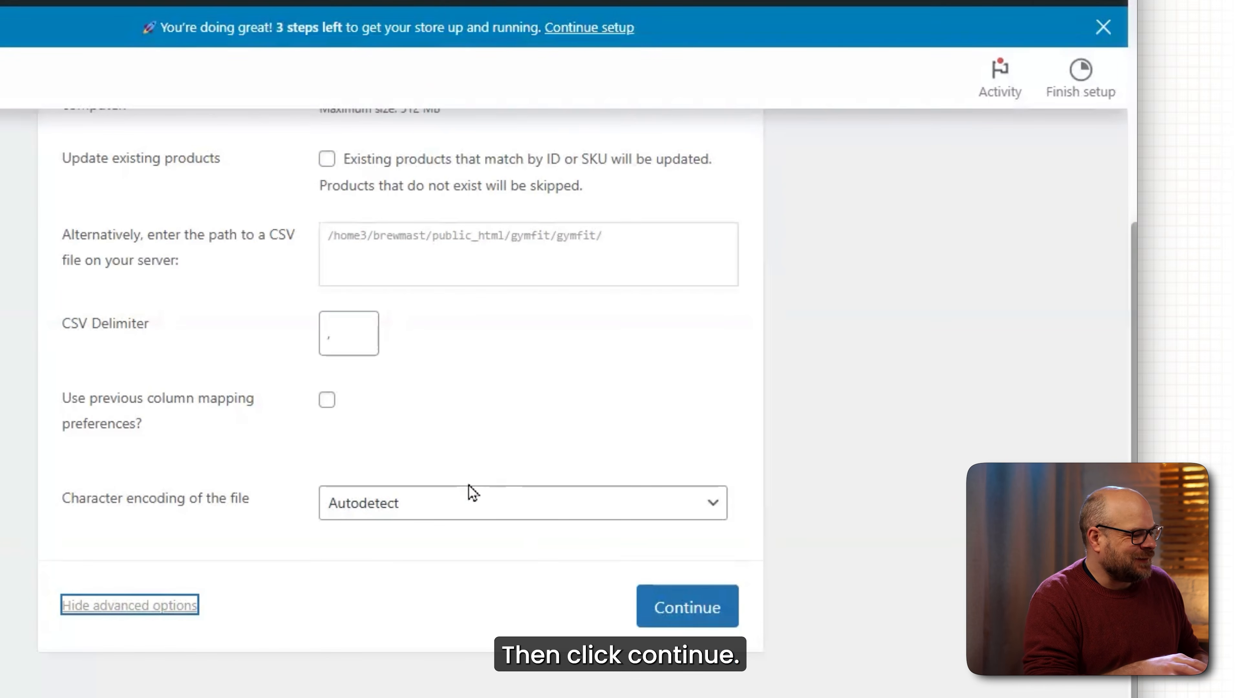
Confirm the column-to-field mapping and run the importer, adding 3 products and 3 variations.
left_click(687, 618)
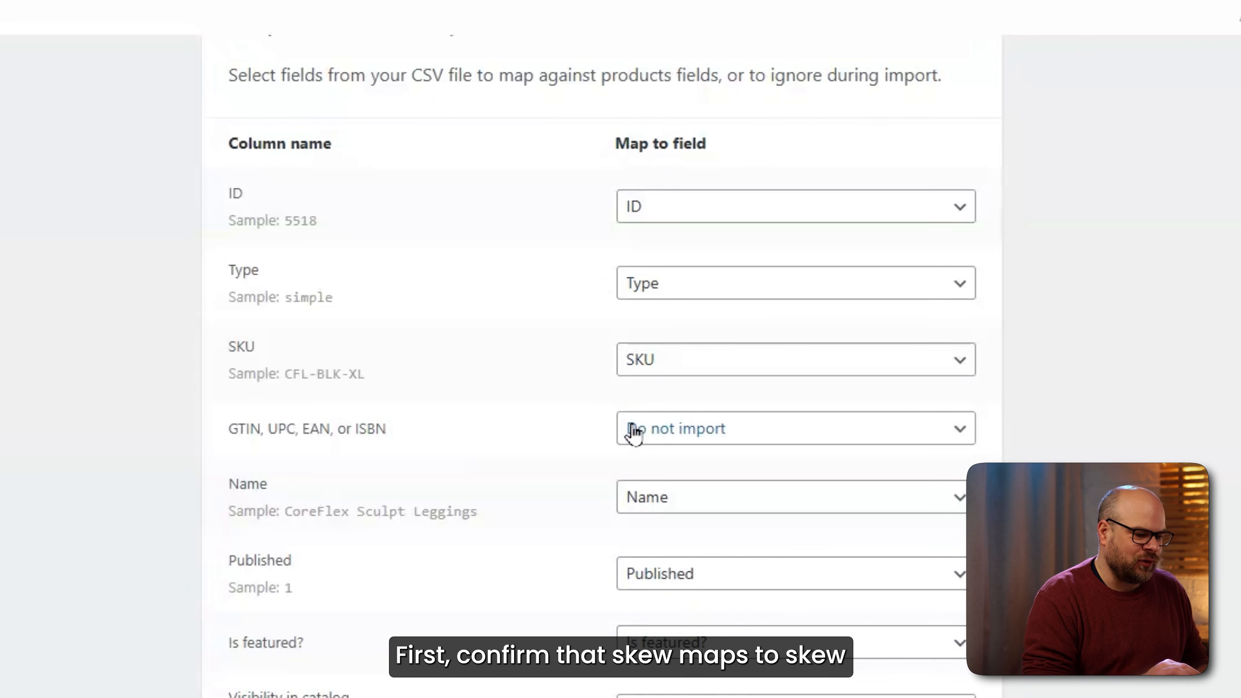
scroll(1013, 446, "down", 6)
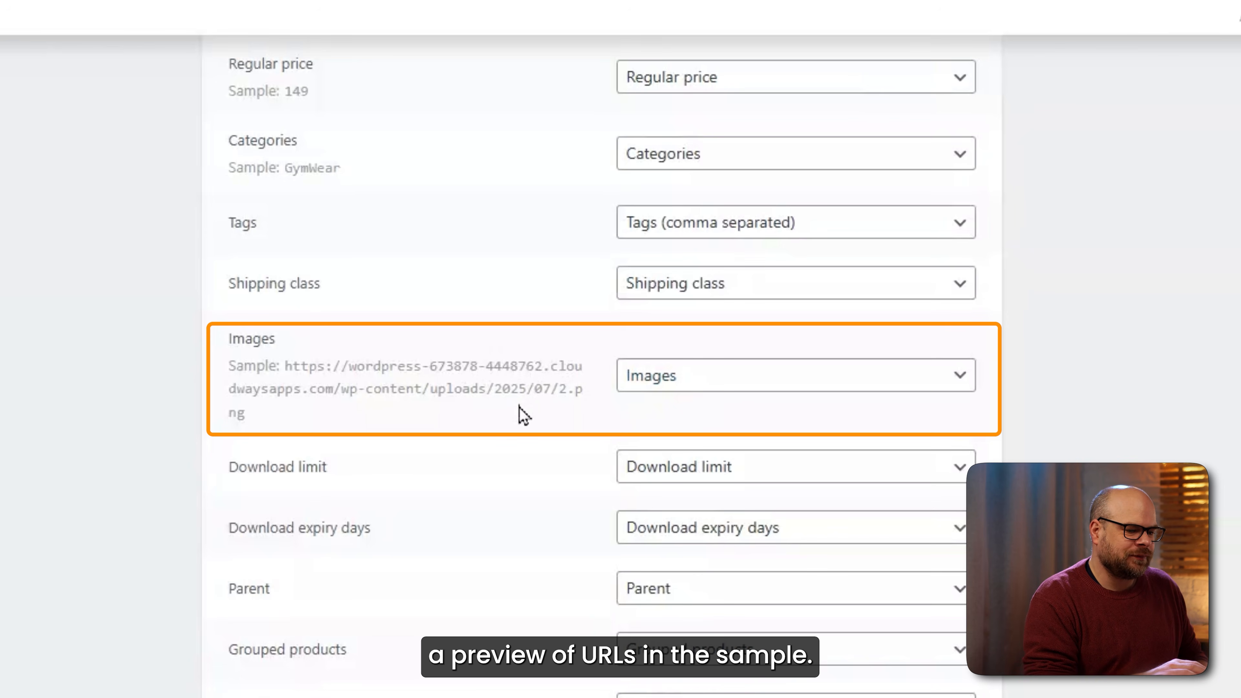
scroll(524, 415, "down", 6)
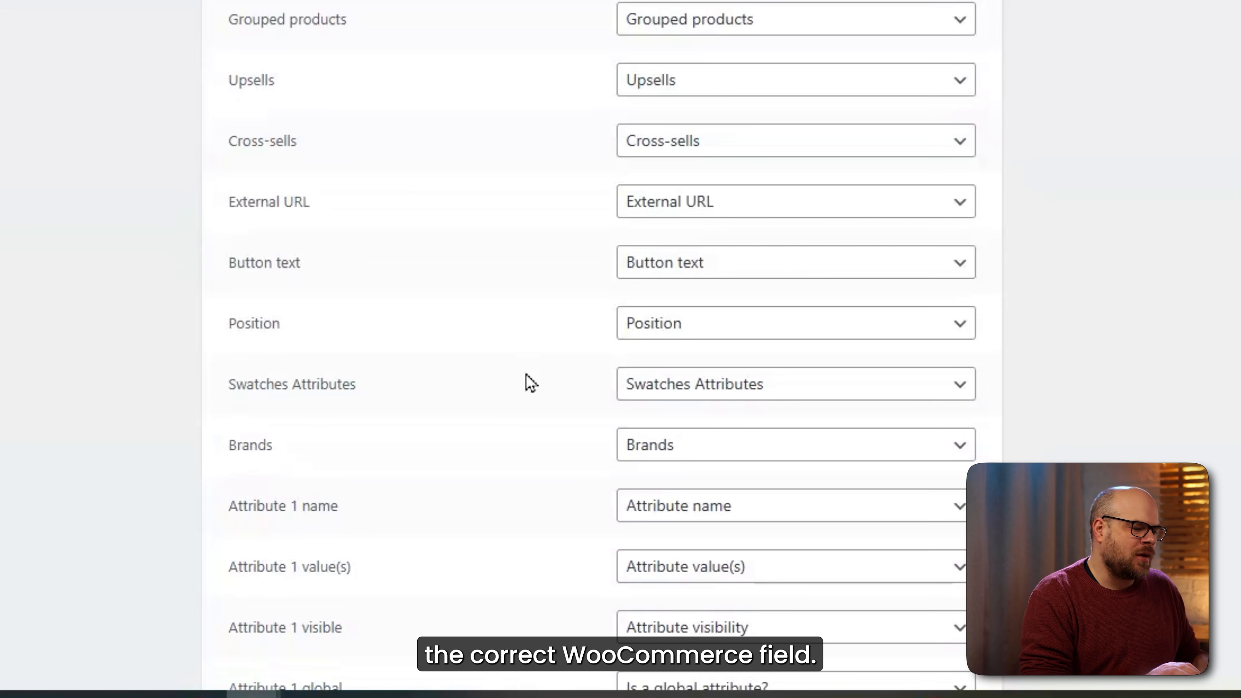
scroll(535, 394, "down", 4)
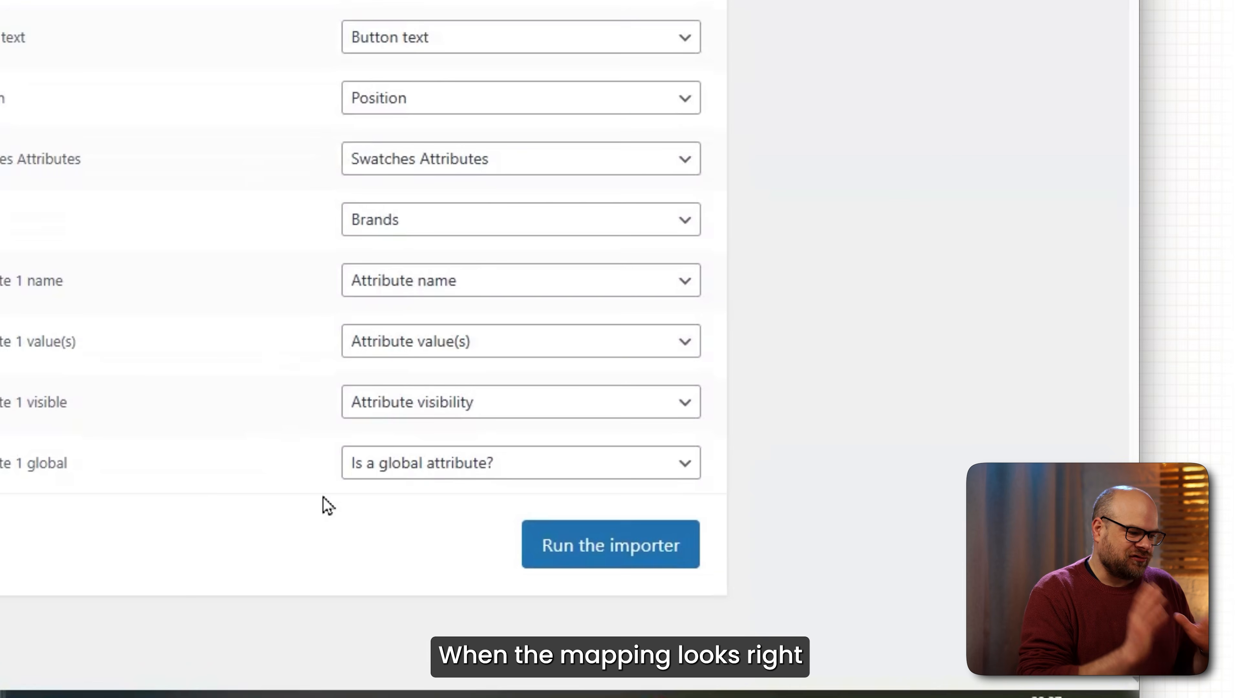
left_click(570, 553)
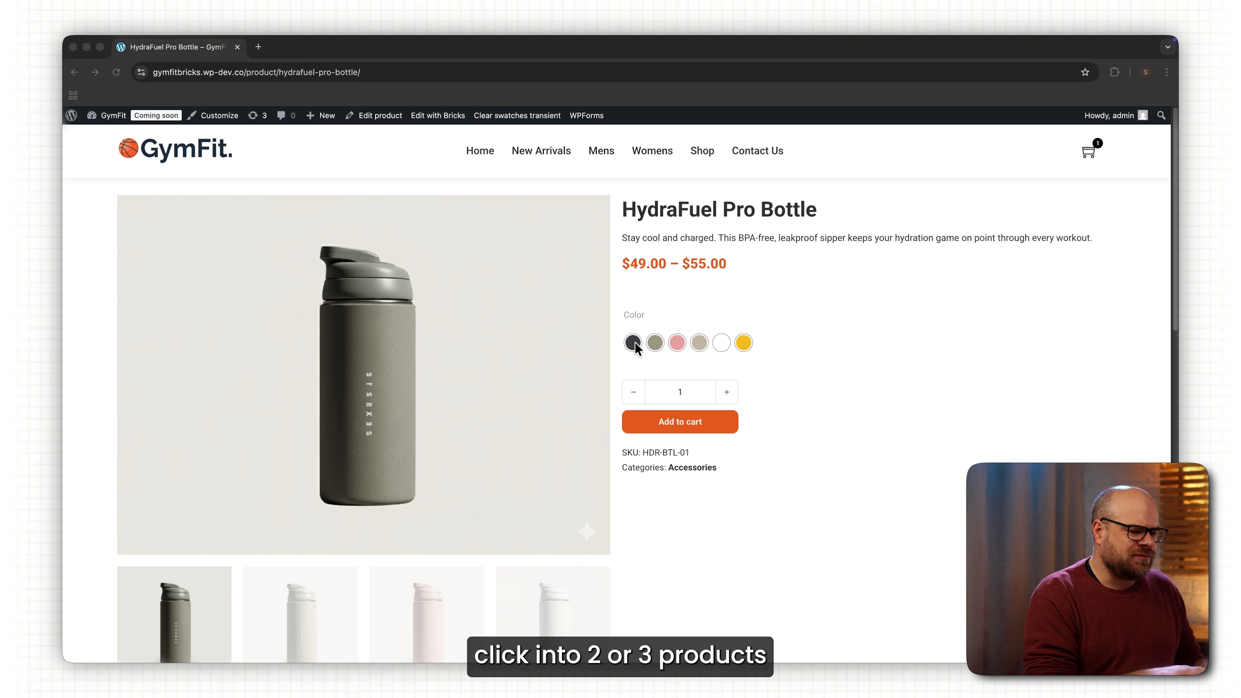
Preview the Khaki, Pink, Taupe, White, Yellow and Charcoal bottle variations in turn.
left_click(655, 343)
left_click(678, 345)
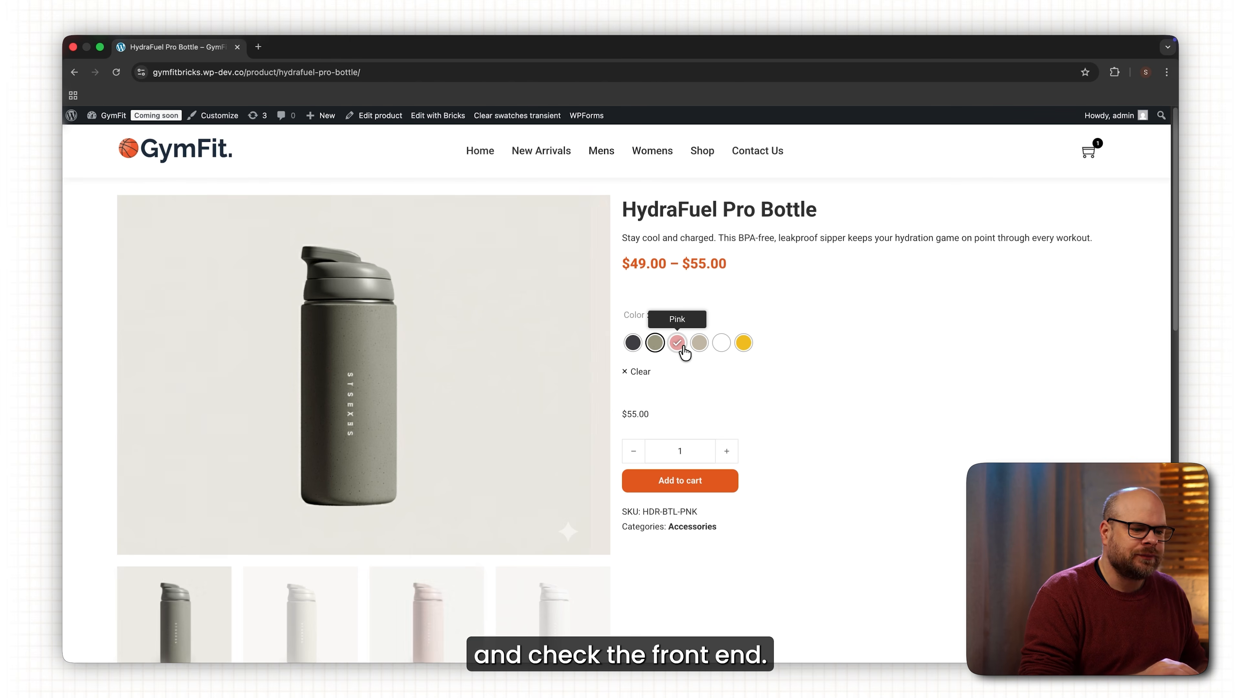
left_click(700, 344)
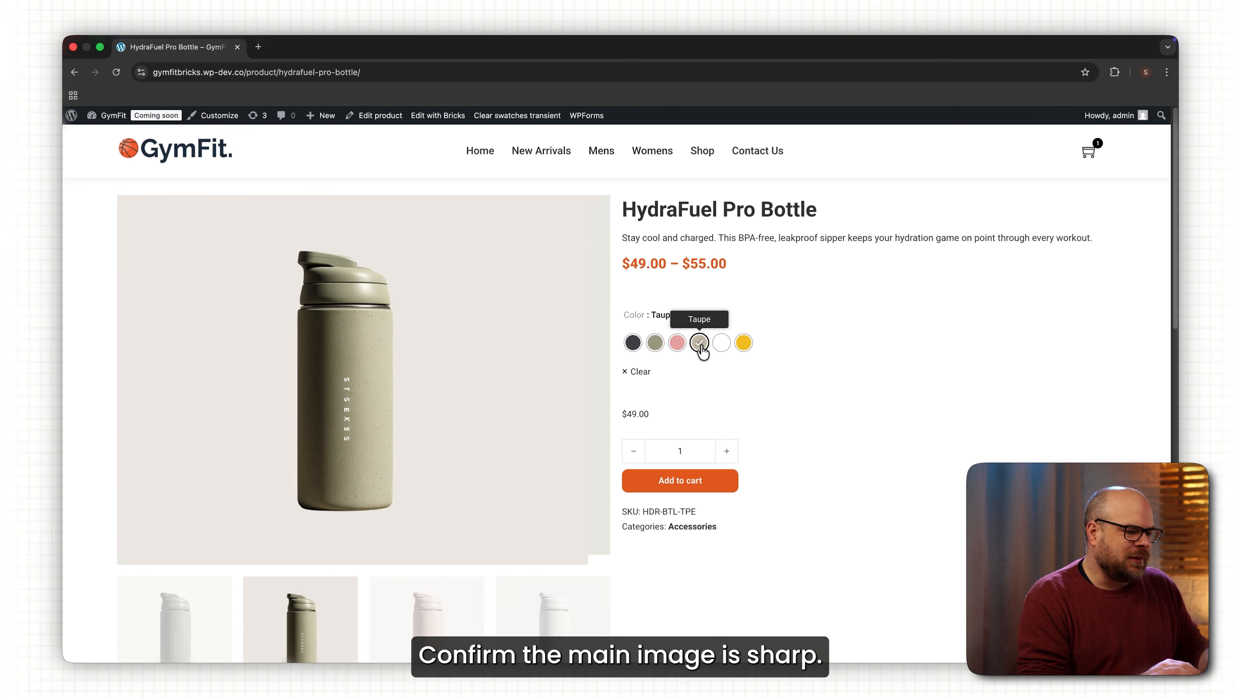
left_click(721, 344)
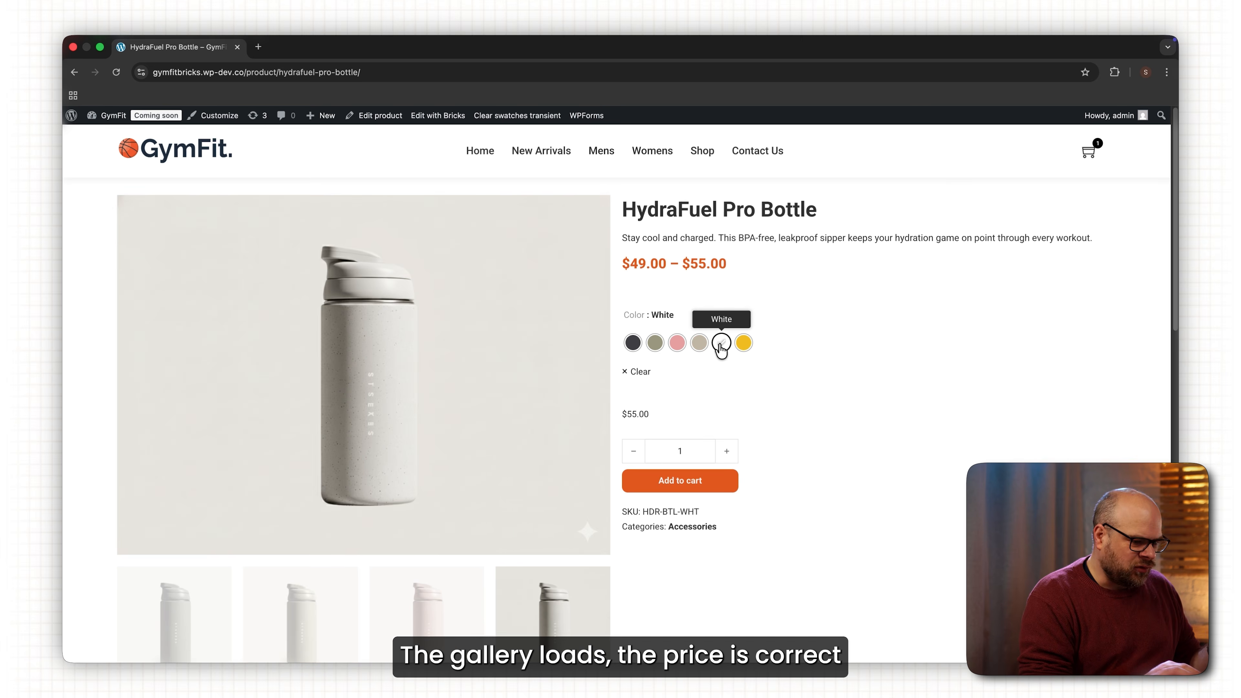
left_click(743, 344)
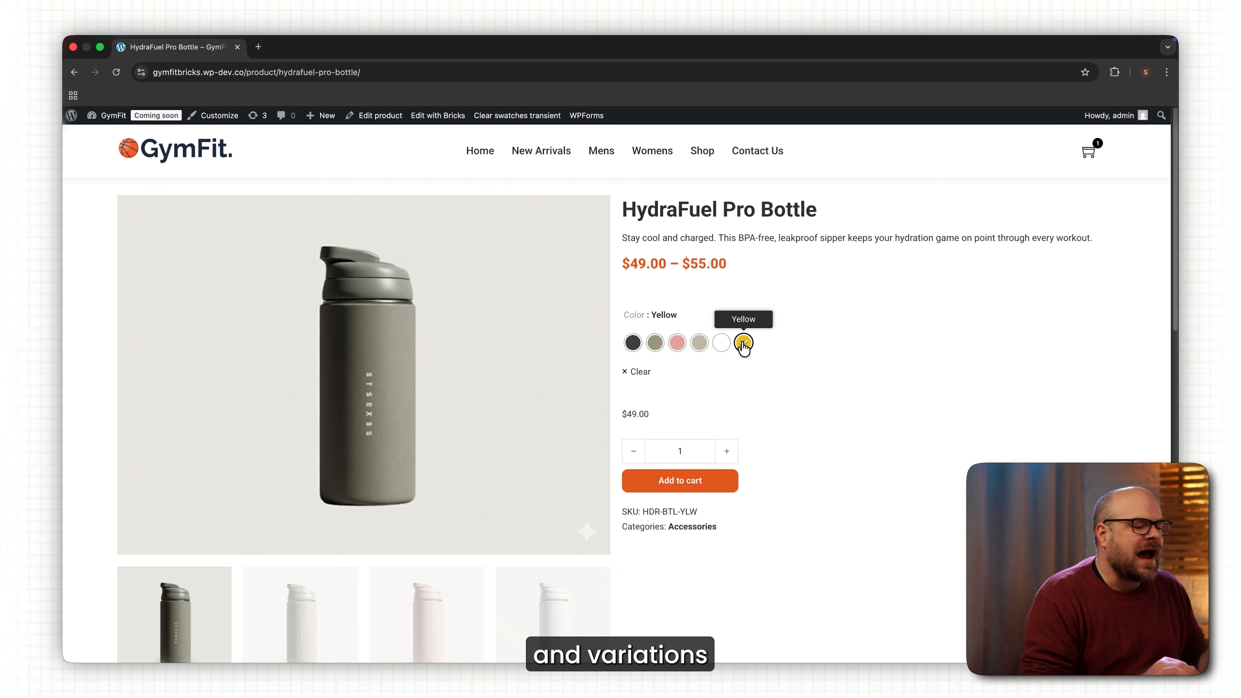
left_click(636, 345)
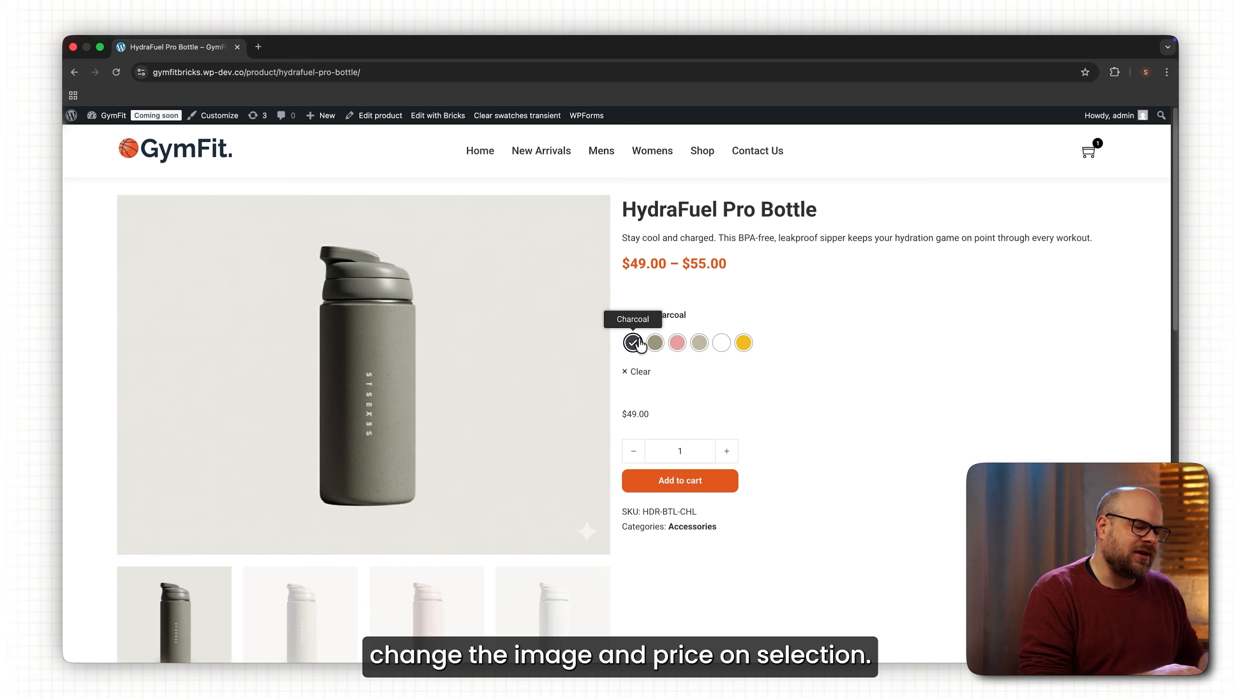
Recheck the Khaki, Pink and White variations and look over the product page details.
left_click(660, 347)
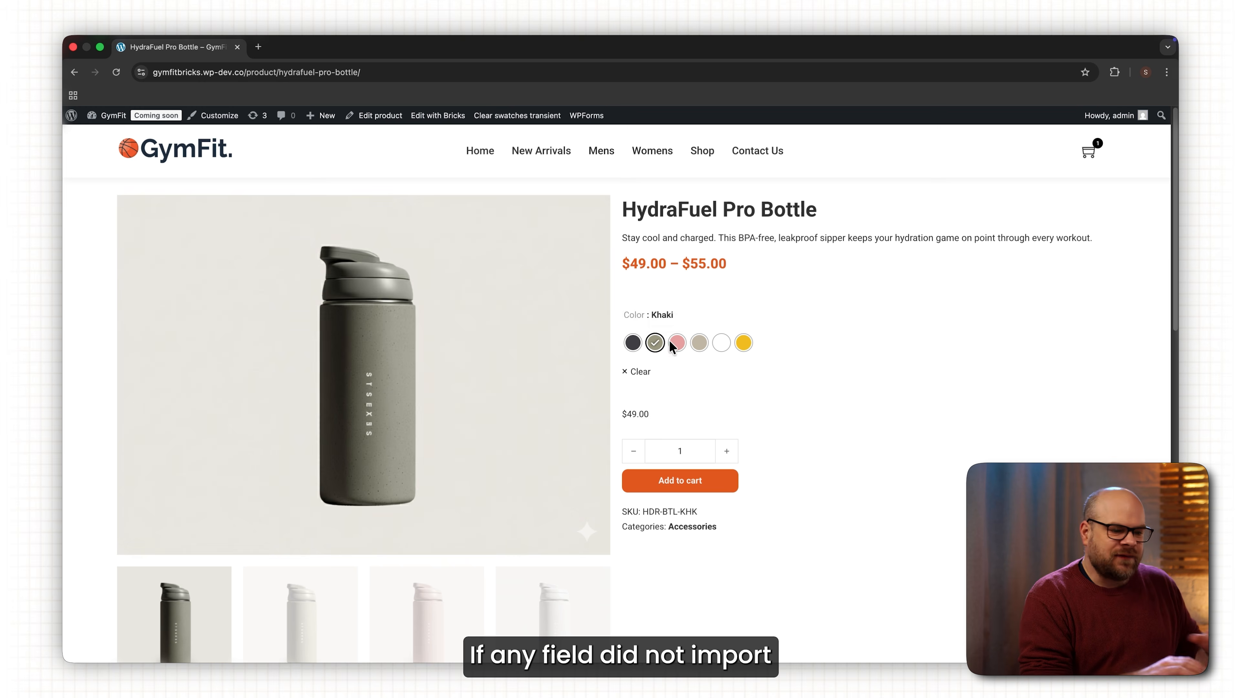
left_click(677, 347)
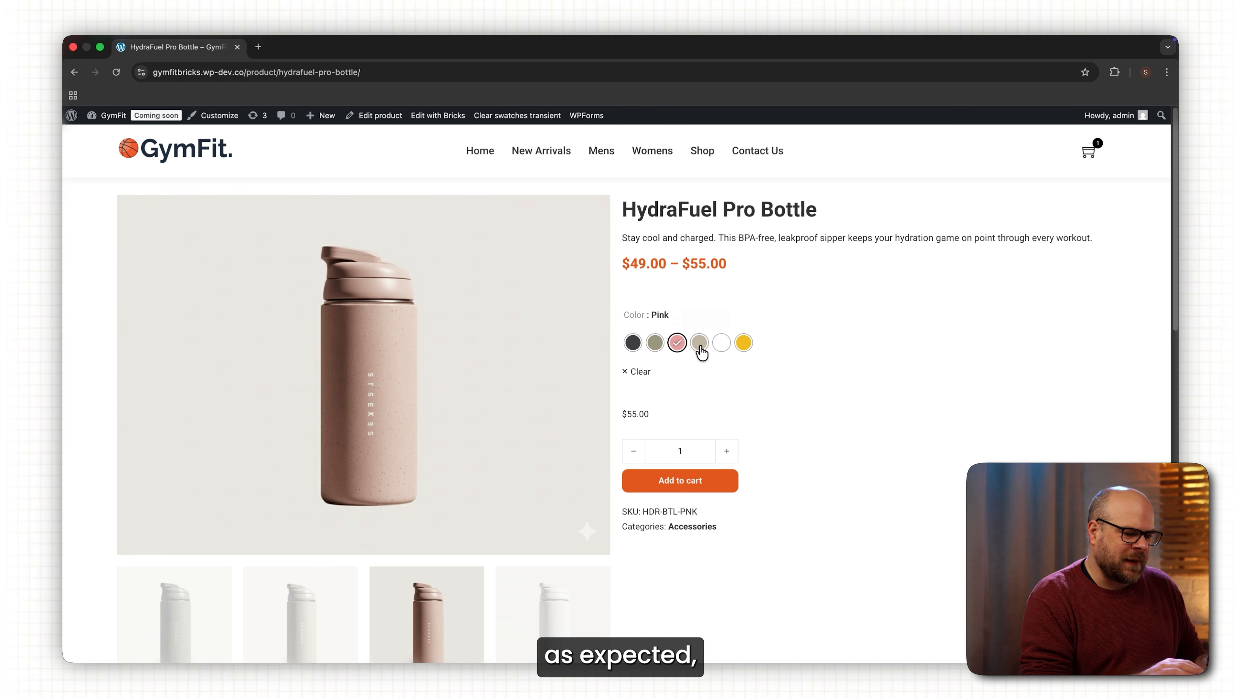
left_click(720, 344)
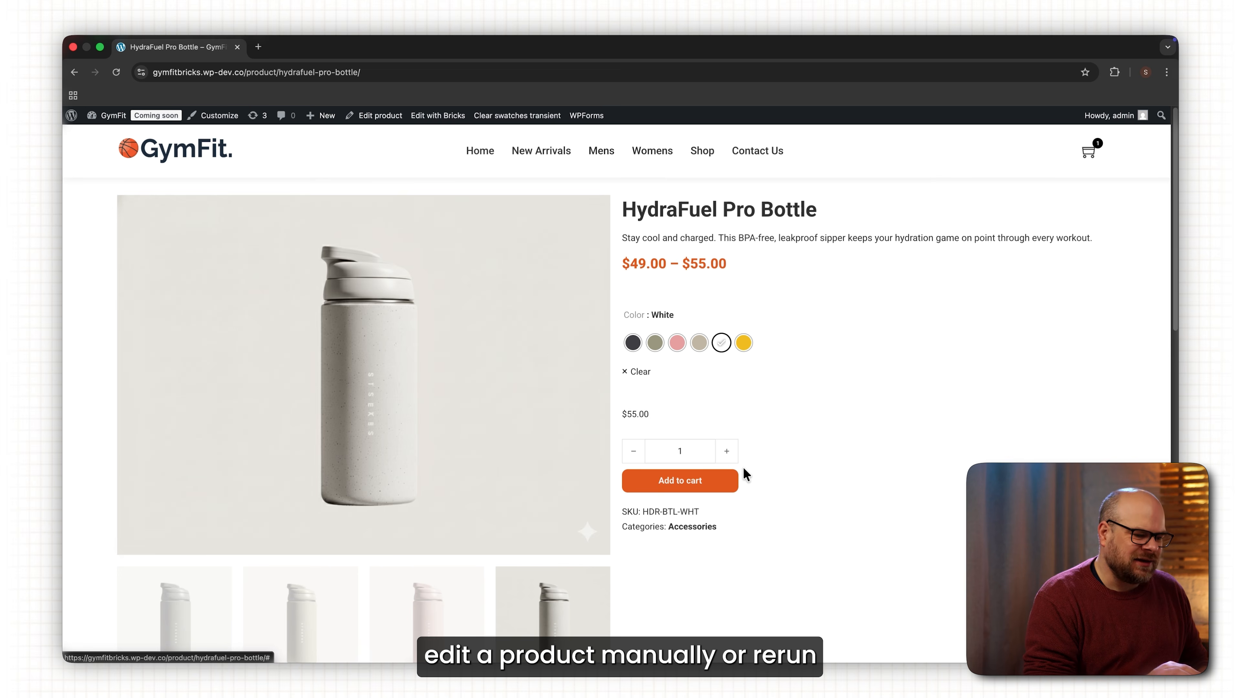
scroll(751, 456, "down", 5)
scroll(750, 455, "up", 5)
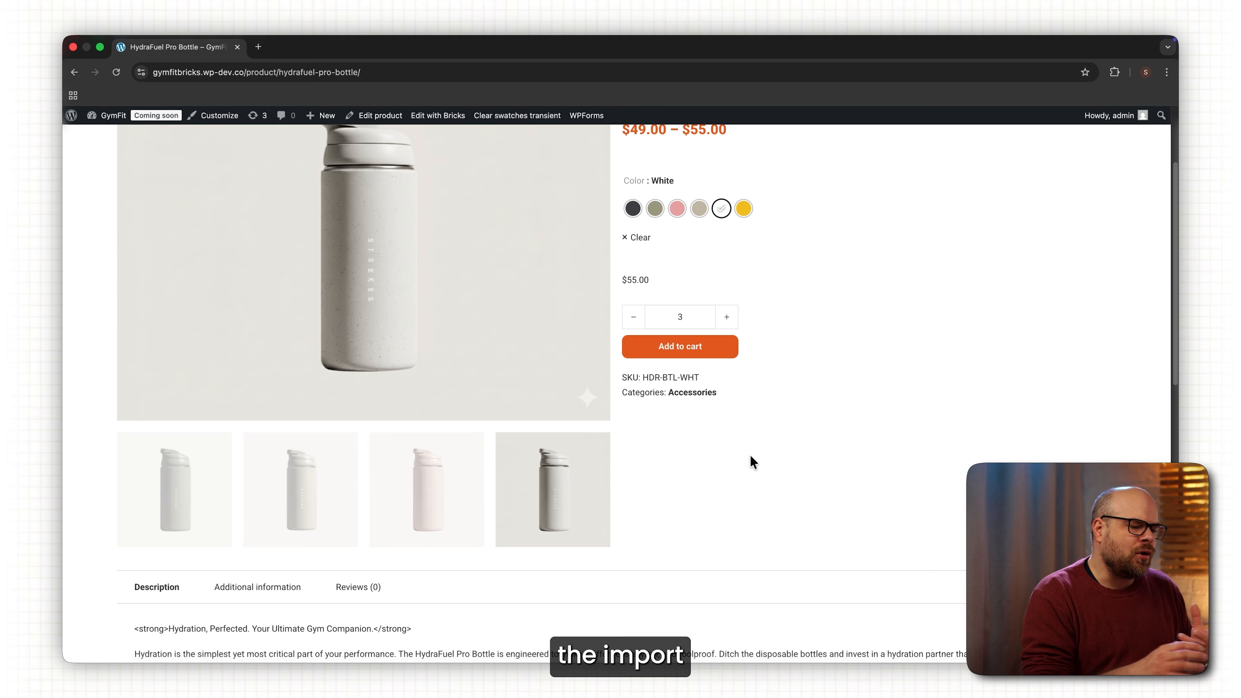
scroll(752, 458, "down", 9)
scroll(788, 458, "down", 7)
scroll(861, 511, "up", 4)
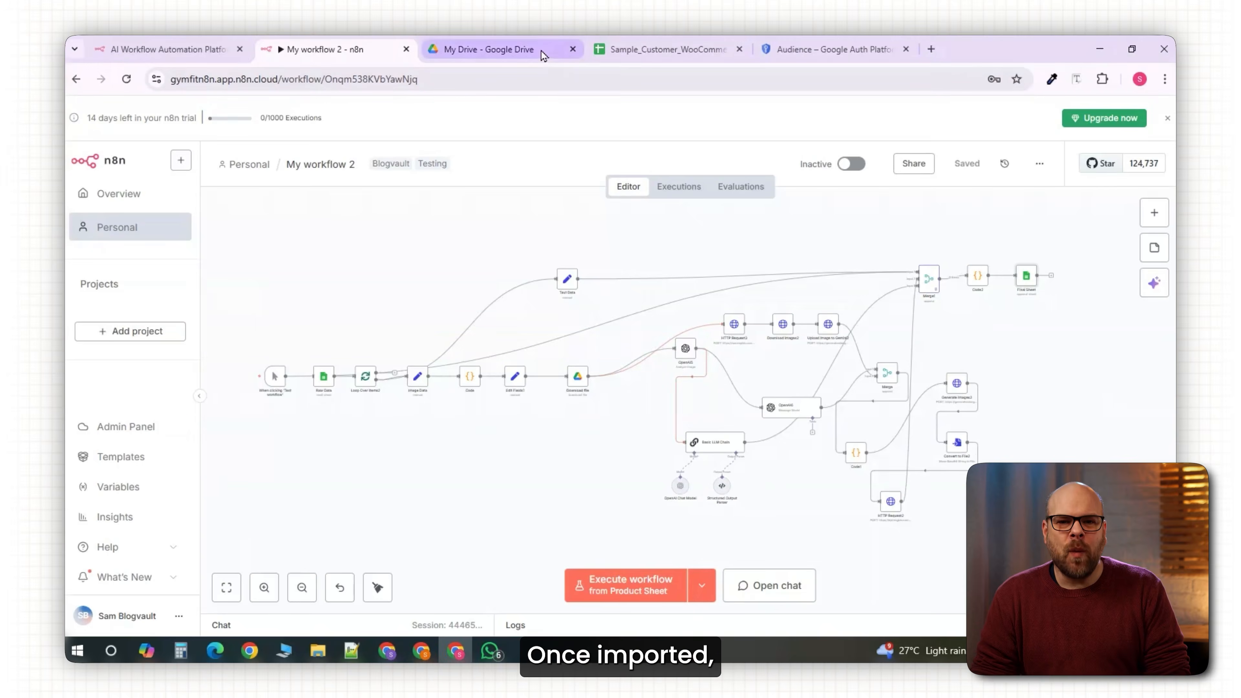
Open the Sample_Customer_WooCommerce_Product_Data sheet, then the n8n Final Sheet node settings.
left_click(541, 51)
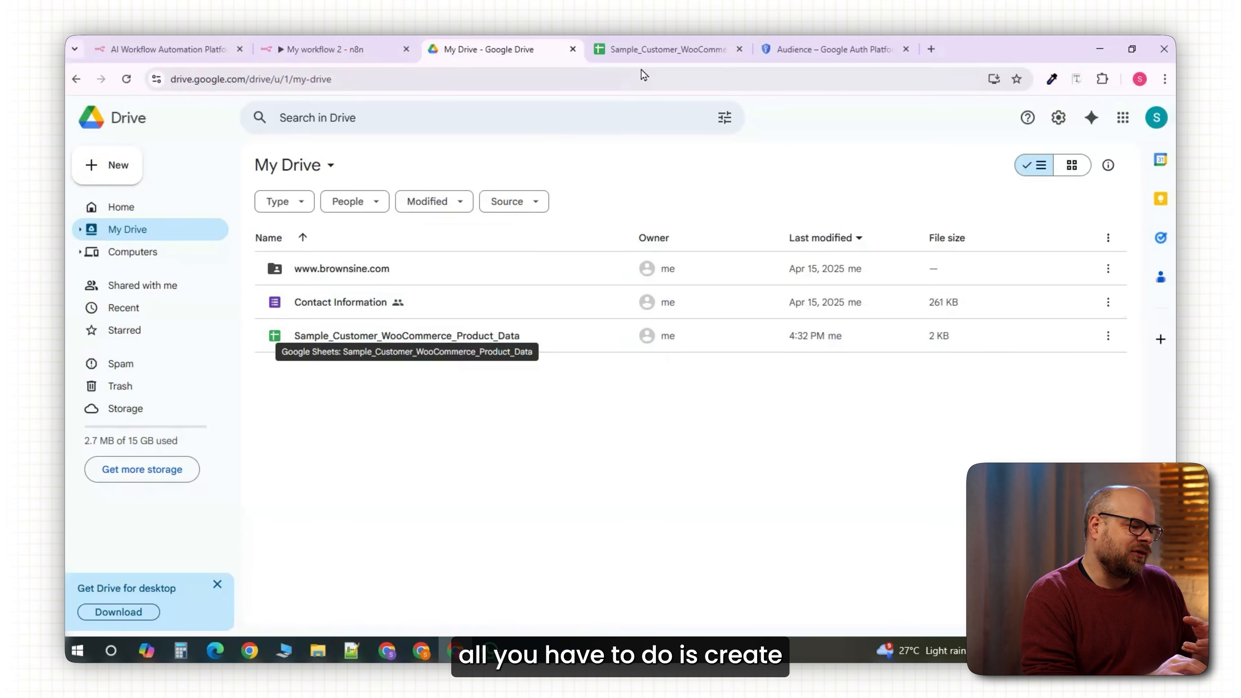
left_click(657, 49)
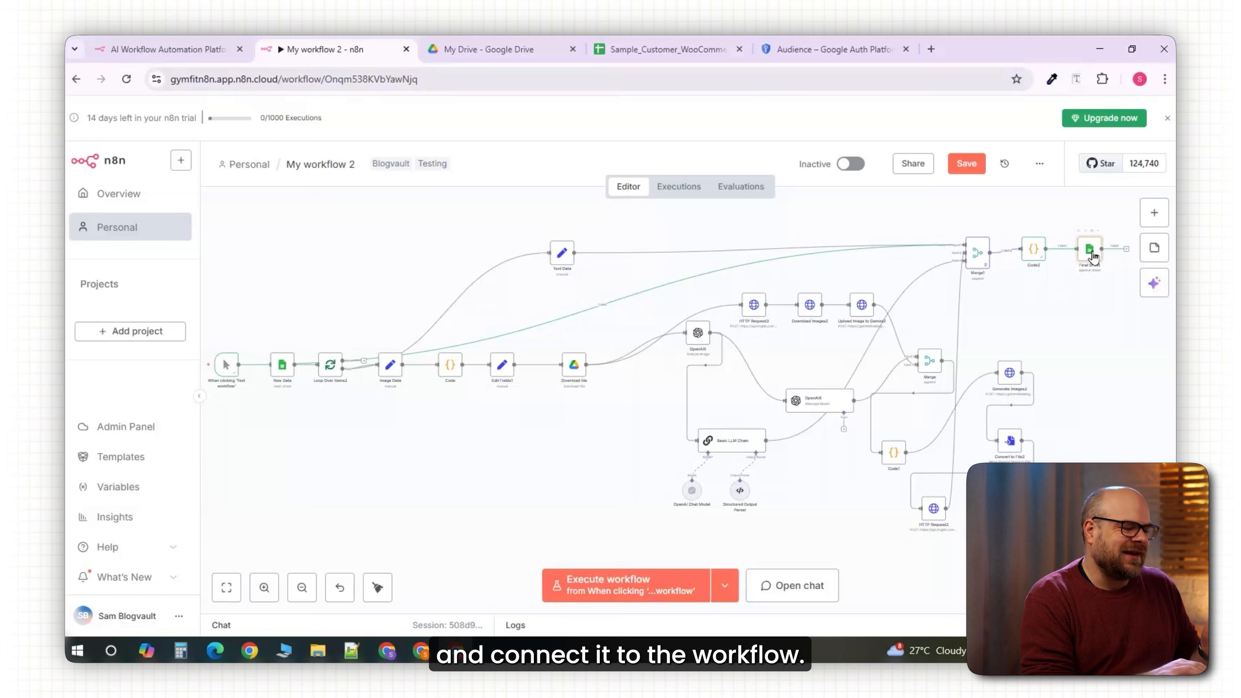
double_click(1092, 252)
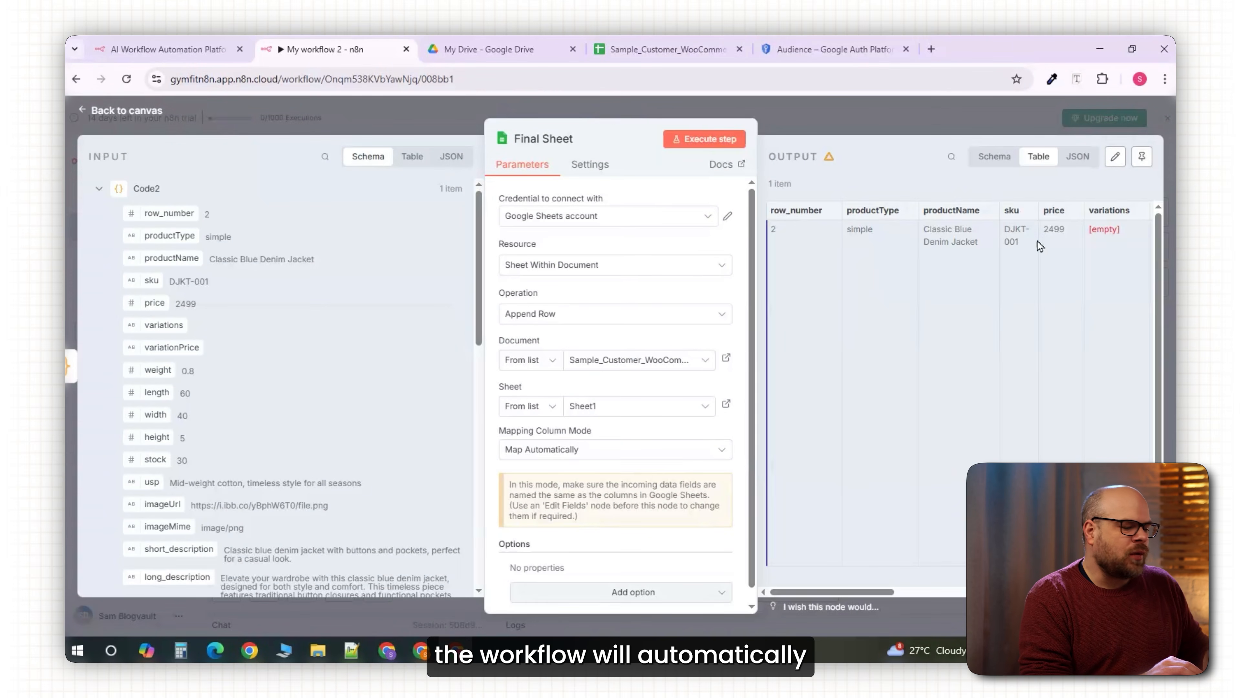
Close the Final Sheet node and execute the n8n workflow.
key("Escape")
left_click(646, 576)
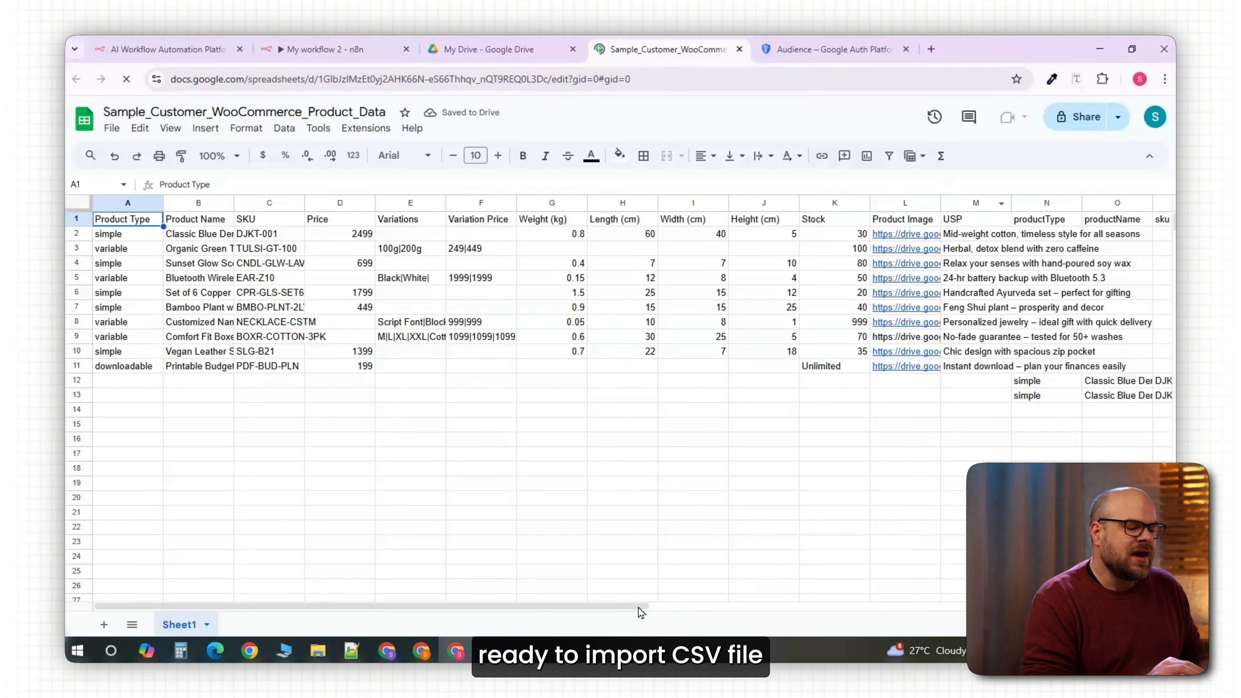
Scroll across rows 12–13 to see the DJKT-001 price, stock and imageUrl columns.
scroll(445, 609, "right", 3)
left_click_drag(470, 608, 943, 608)
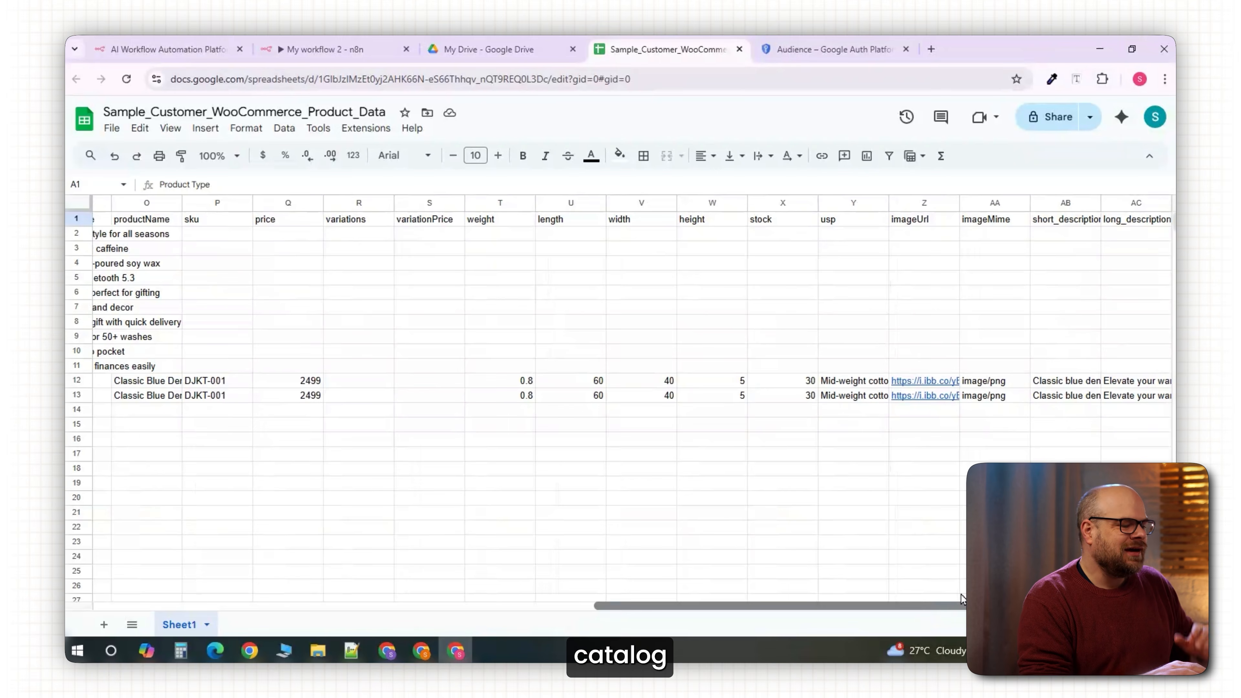
left_click_drag(916, 593, 779, 598)
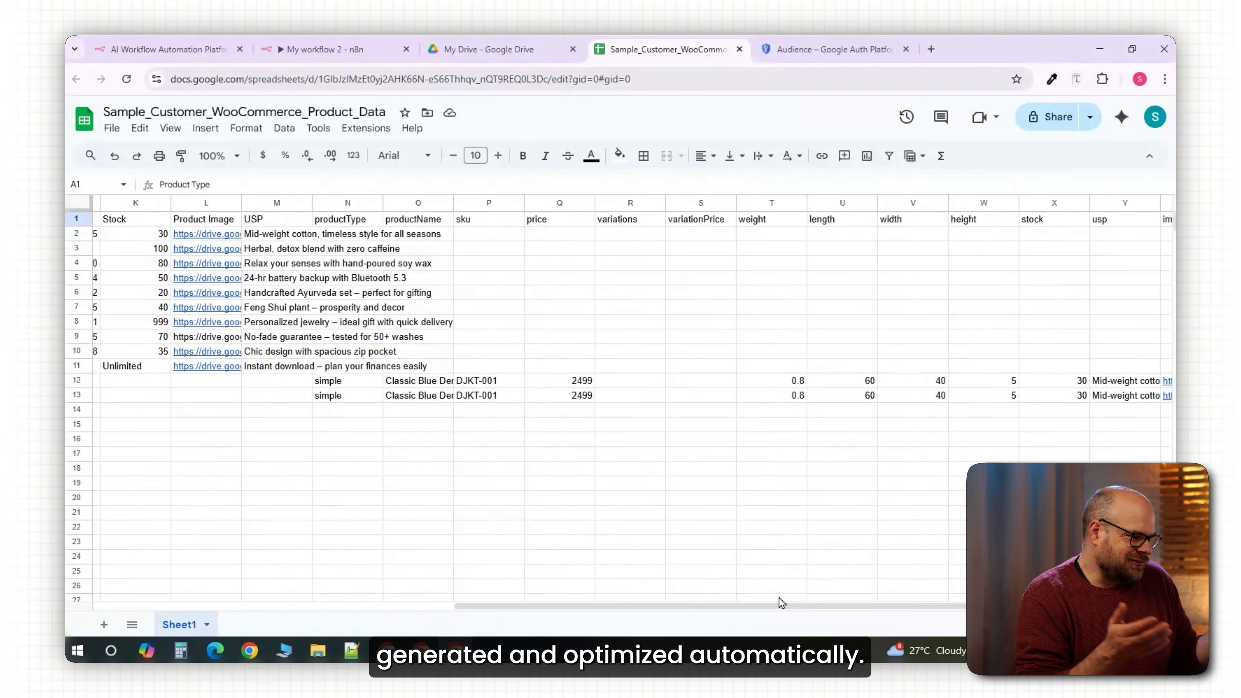
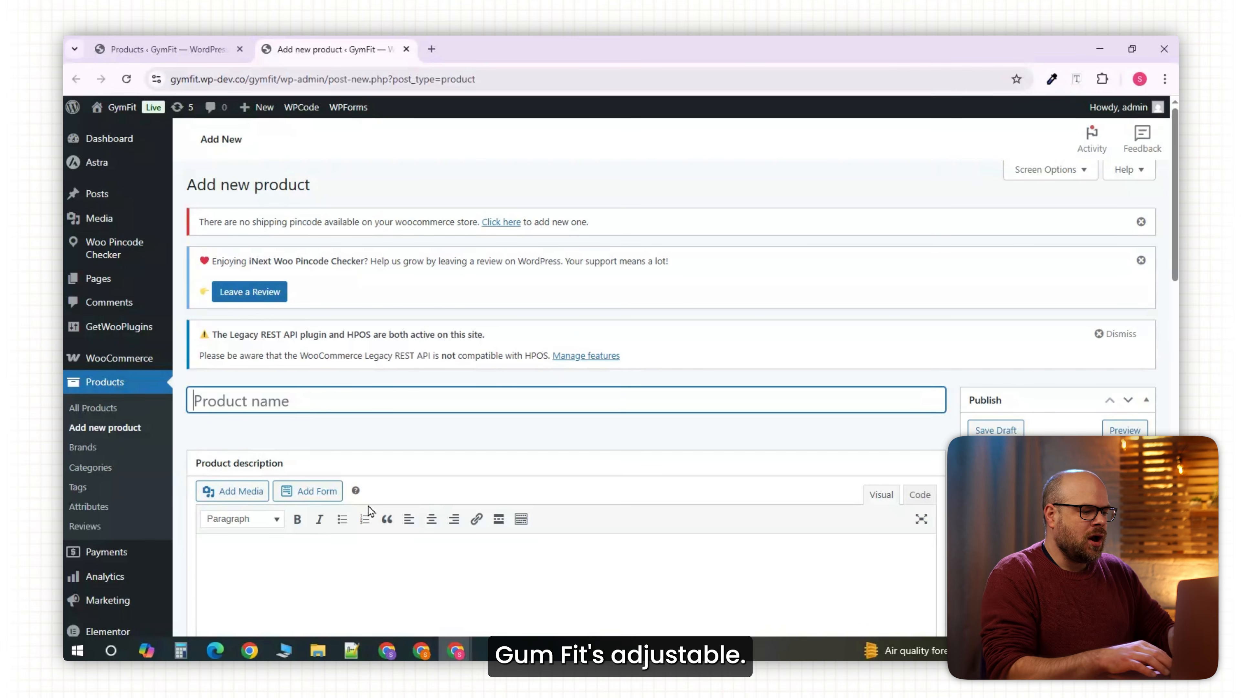
Title the product 'GumFit Adjustable Dumbbell Collection' and paste its description and short description.
type("GumFit Adjustable Dumbbe")
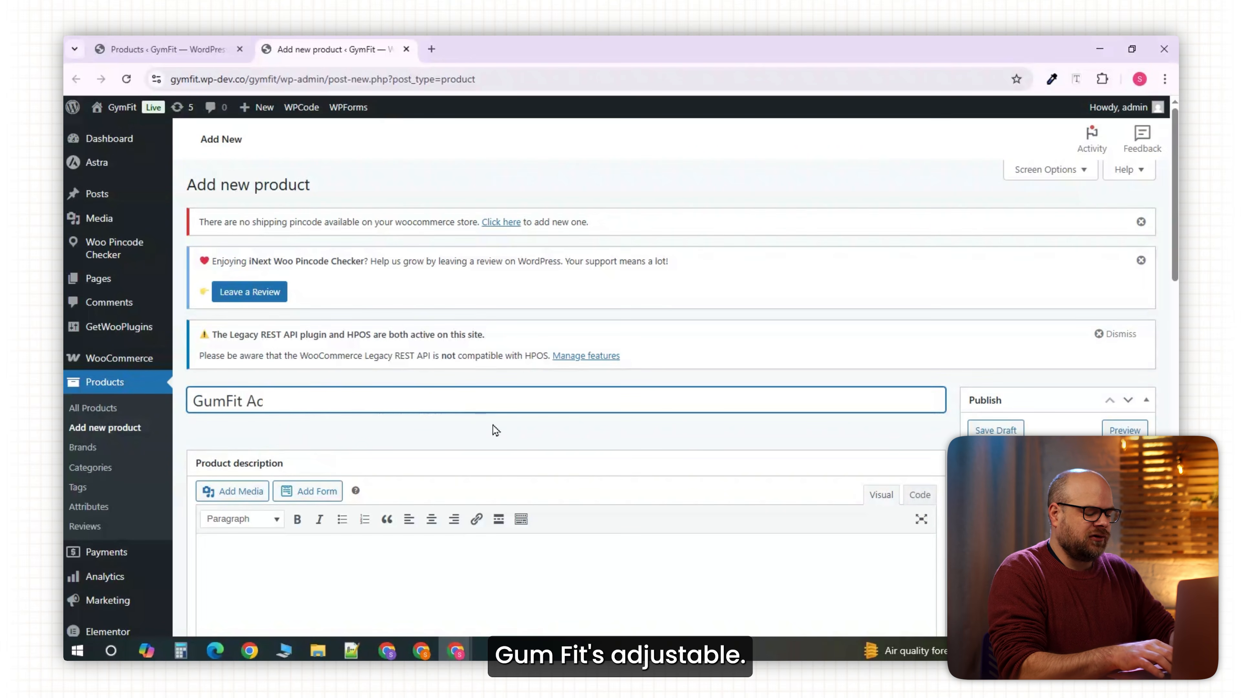
type("ll Collection")
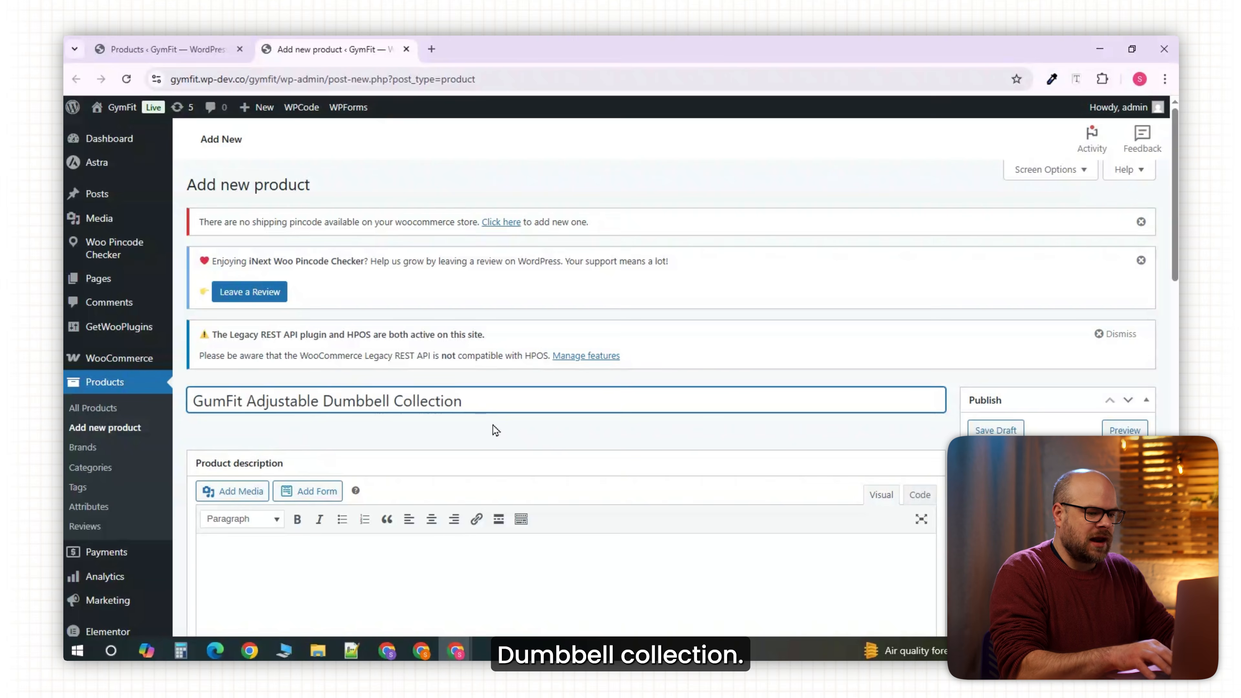
scroll(495, 429, "down", 2)
left_click(412, 504)
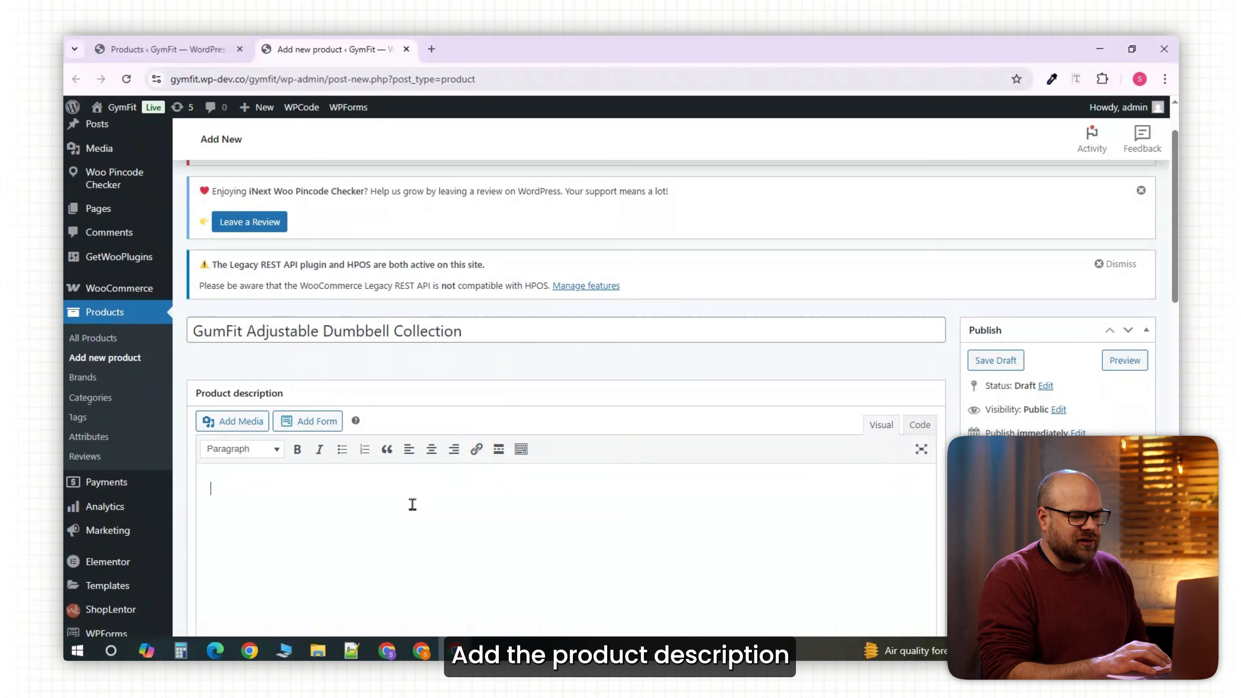
type("Build your strength your way with the GumFit Adjustable Dumbbell Collection. Choose from a range of fixed-weight dumbbells to match your fitness level — from light toning to intense muscle training. Each pair is made with premium steel and non-slip rubber grips for comfort and safety during workouts.")
scroll(1176, 325, "down", 15)
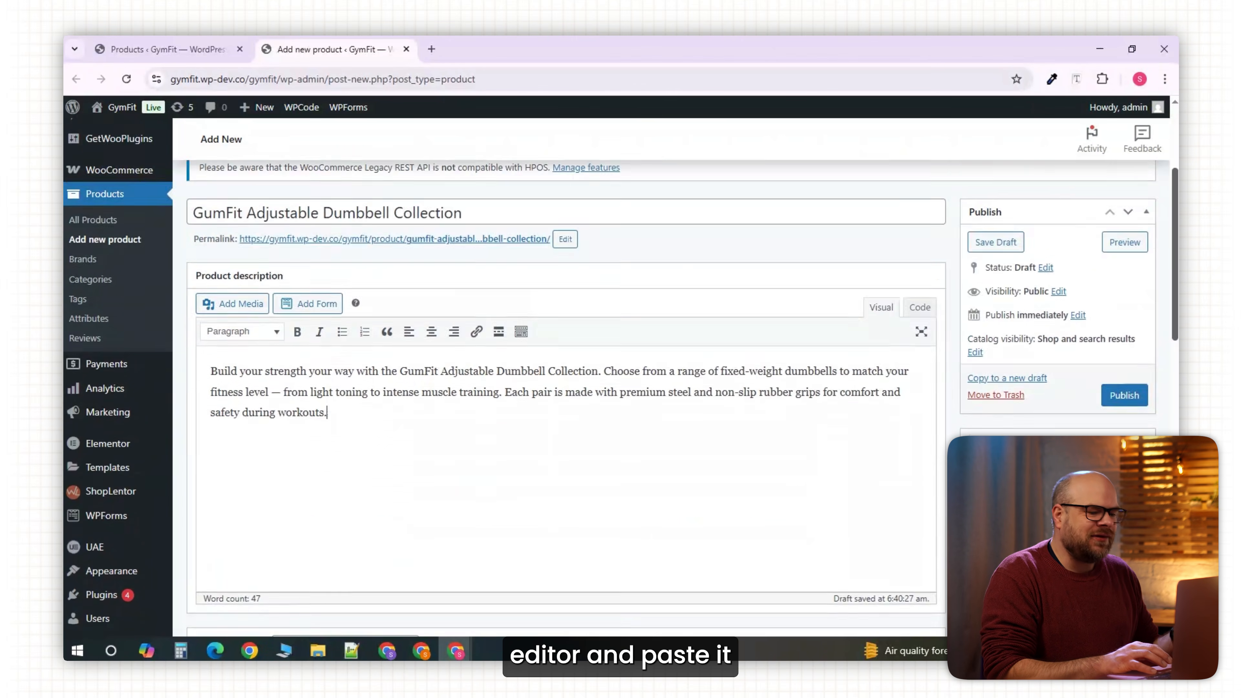
left_click(454, 540)
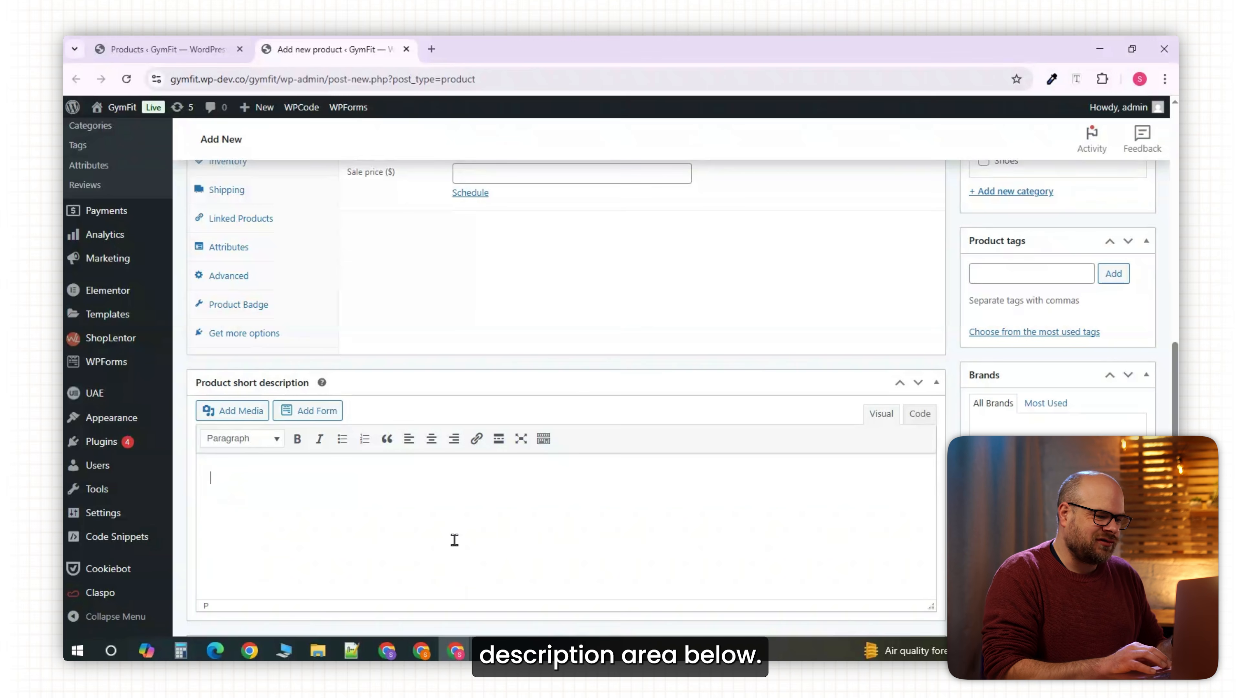
type("Build your strength your way with the IronFit Adjustable Dumbbell Collection. Choose from a range of fixed-weight dumbbells to match your fitness level — from light toning to intense muscle training. Each pair is made with premium steel and non-slip rubber grips for comfort and safety during workouts.")
Set the dumbbell photo as the product image and add a product gallery image.
scroll(557, 519, "up", 6)
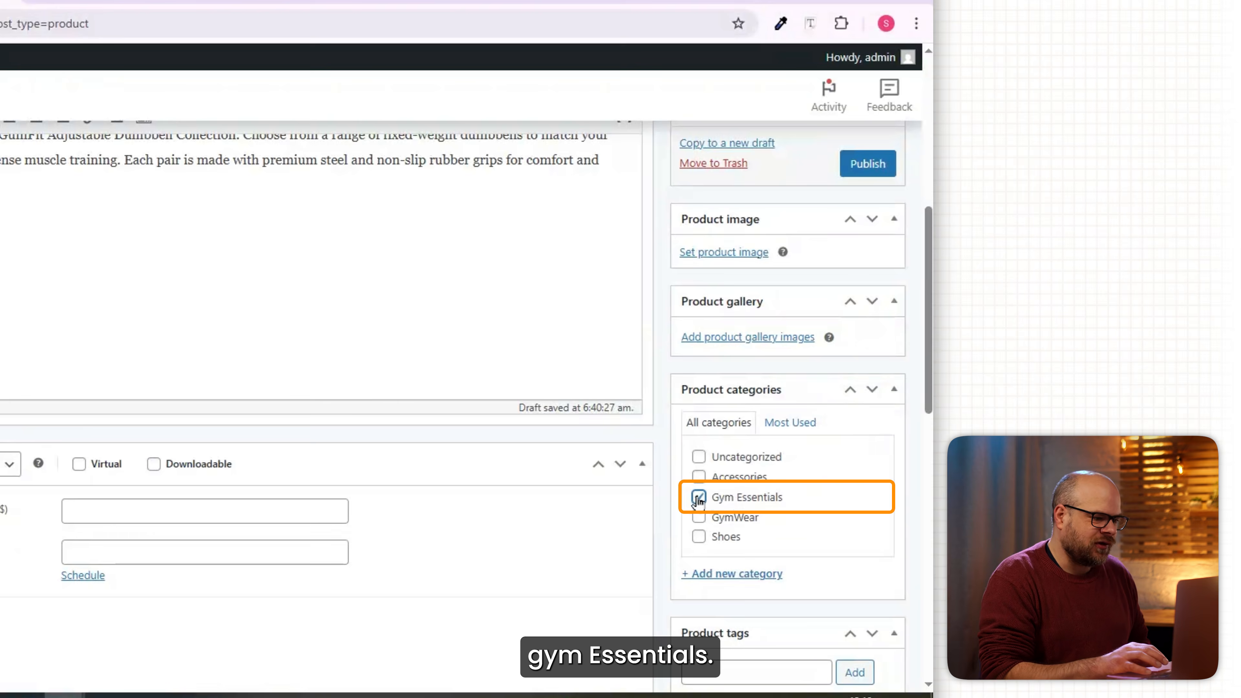
scroll(703, 498, "up", 5)
left_click(712, 489)
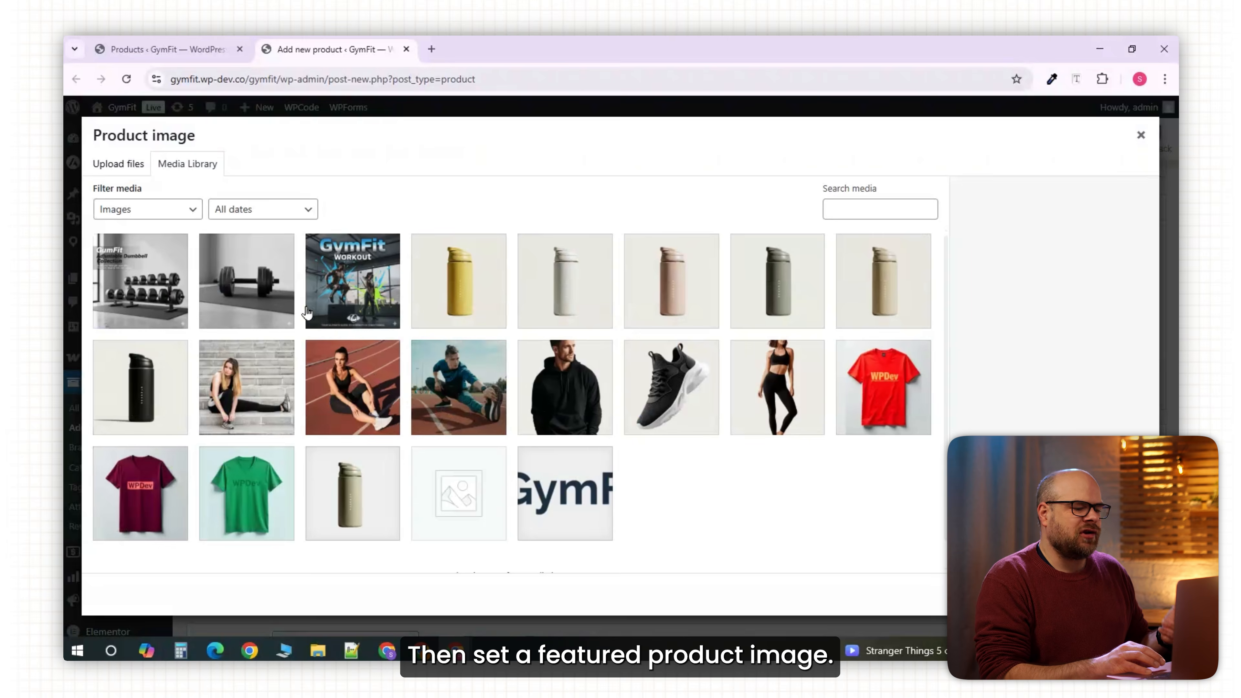
left_click(278, 305)
left_click(845, 597)
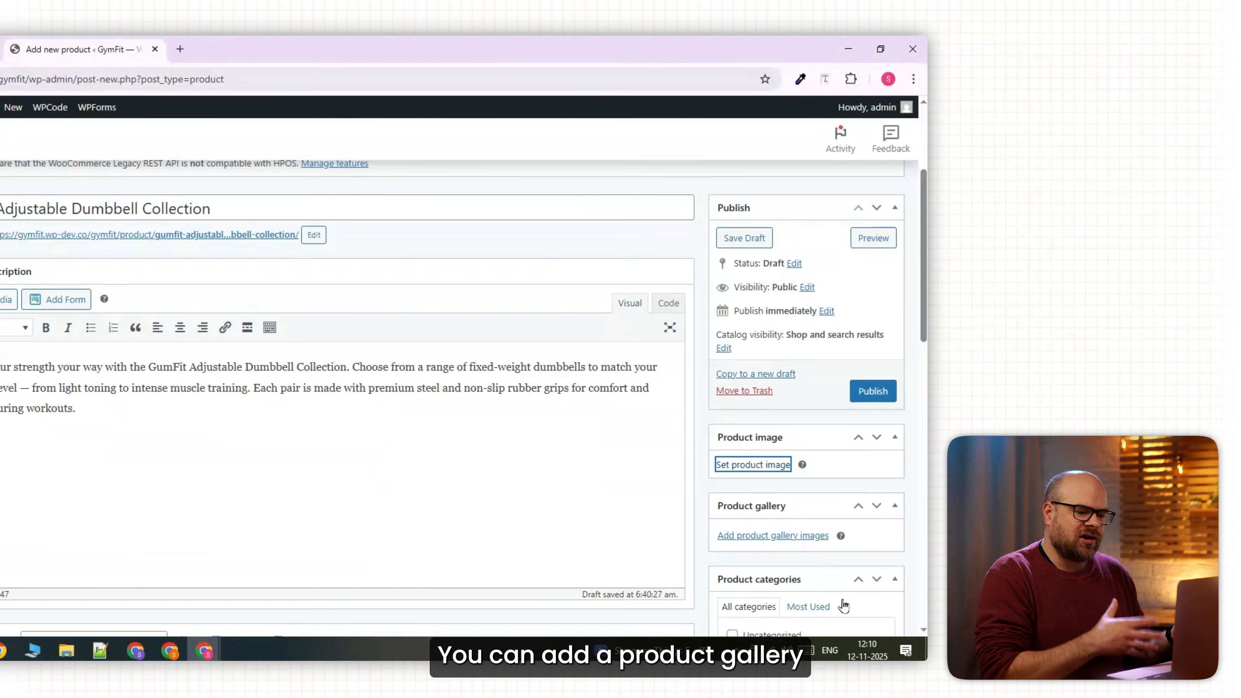
scroll(795, 565, "down", 3)
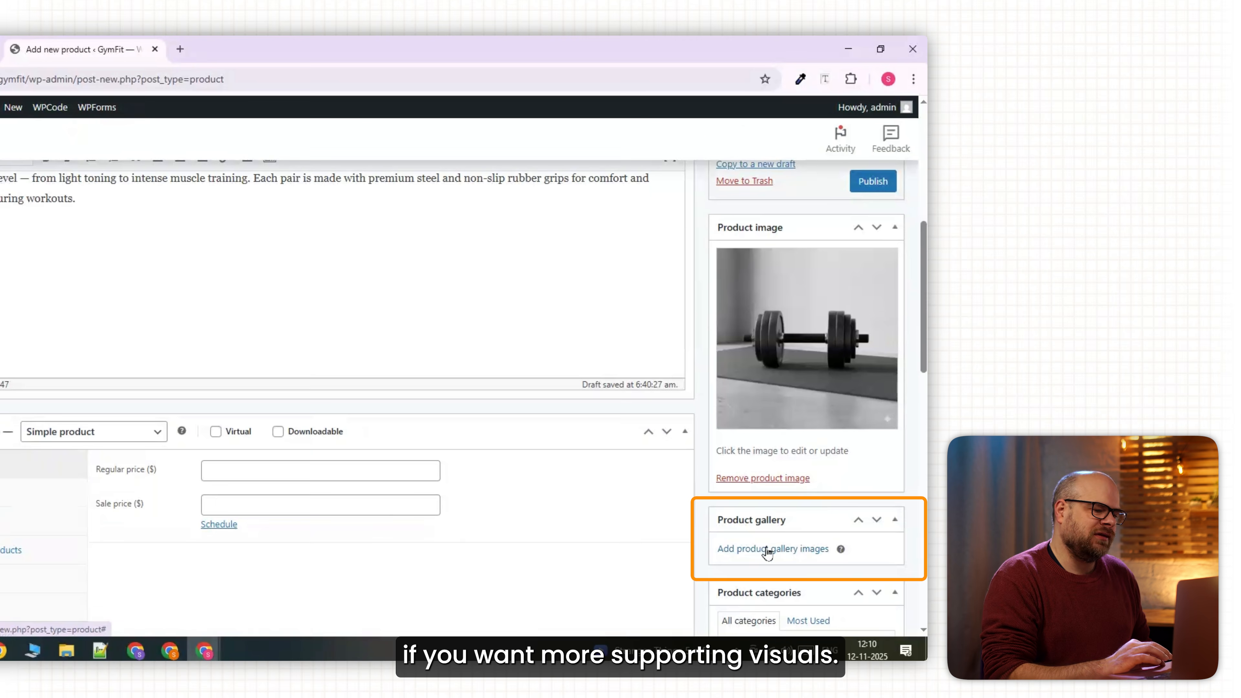
left_click(765, 550)
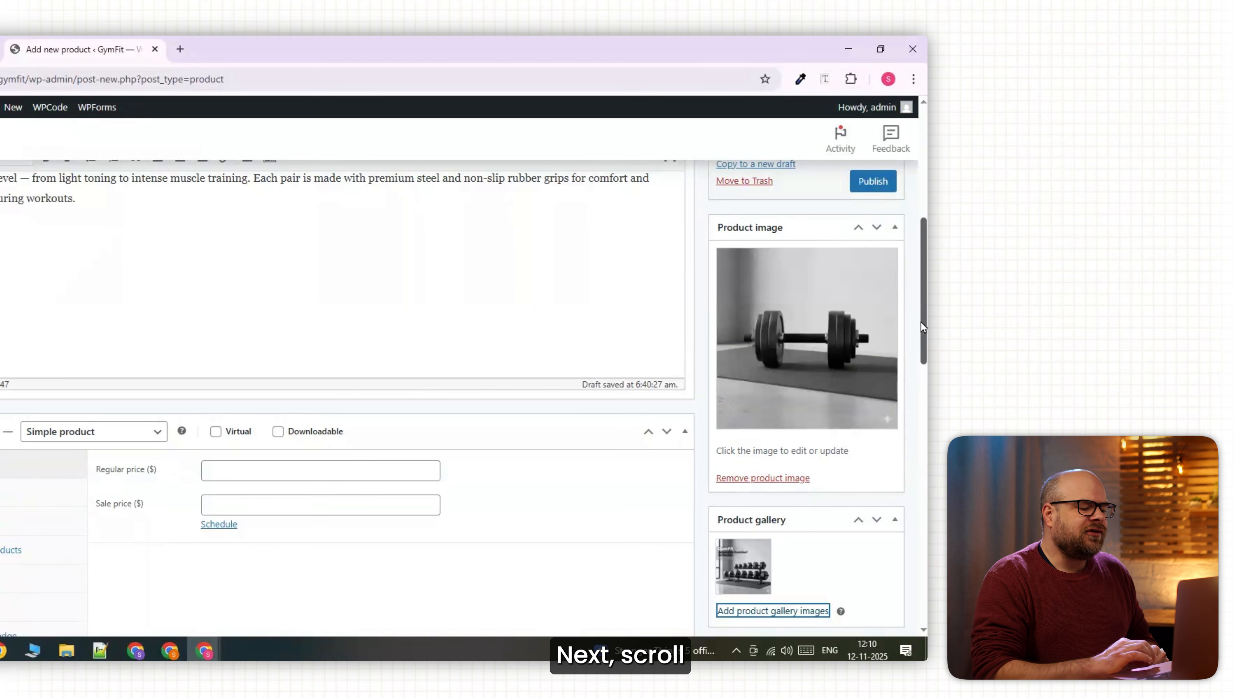
scroll(923, 326, "down", 3)
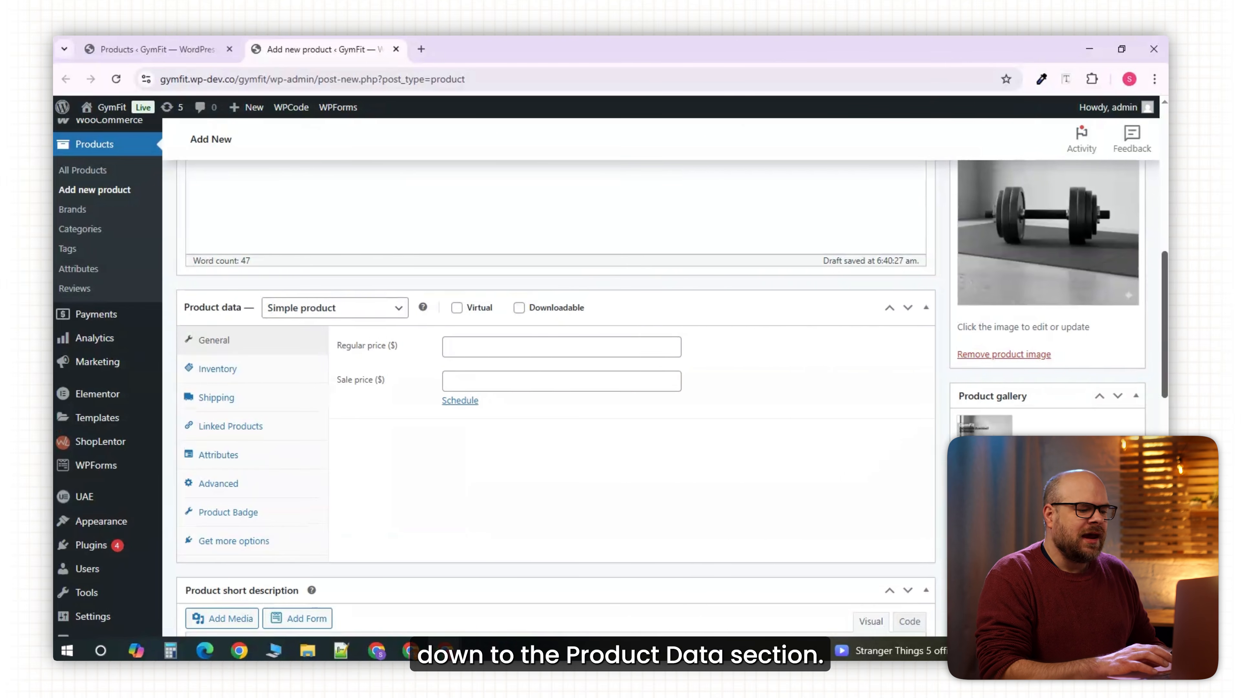
Set the collection's product type to Grouped product and publish it.
left_click(364, 312)
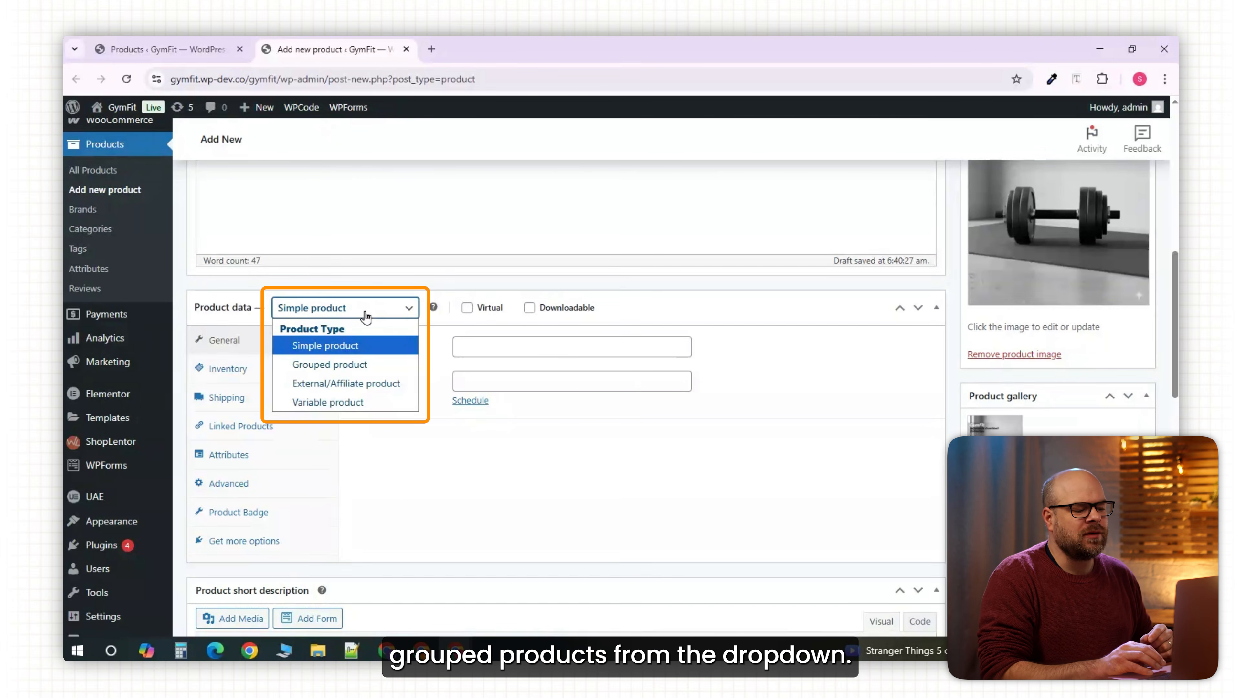
left_click(377, 370)
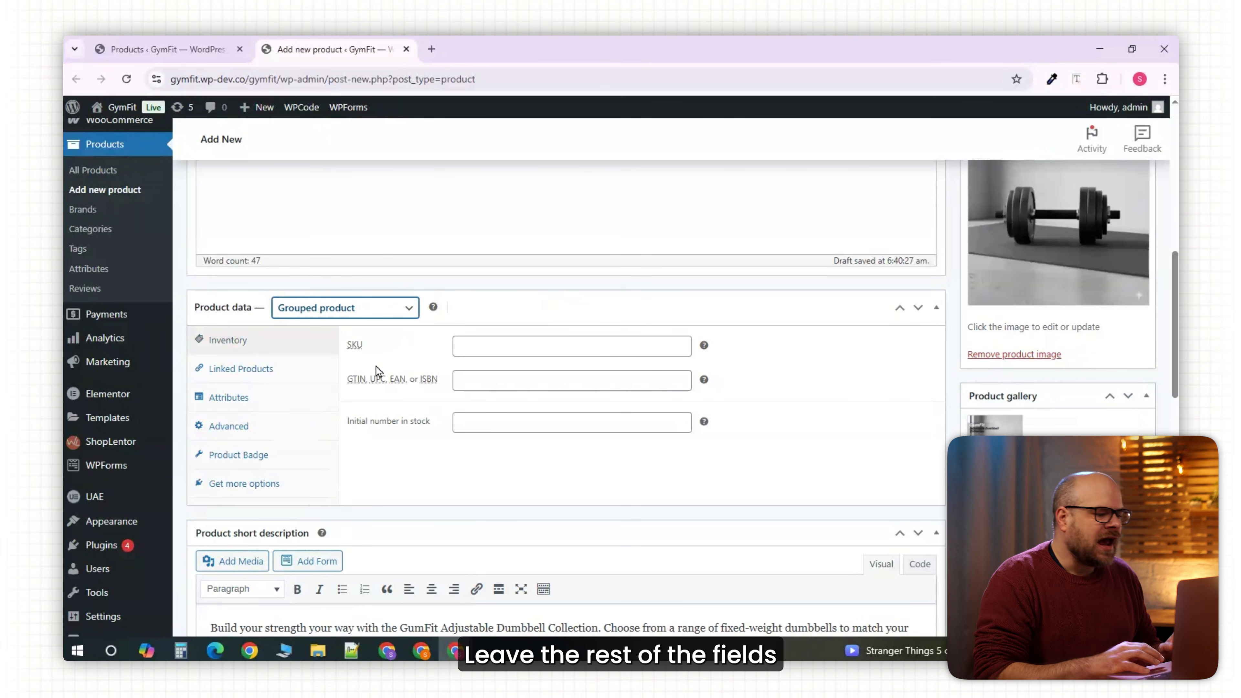
left_click_drag(1174, 366, 1164, 249)
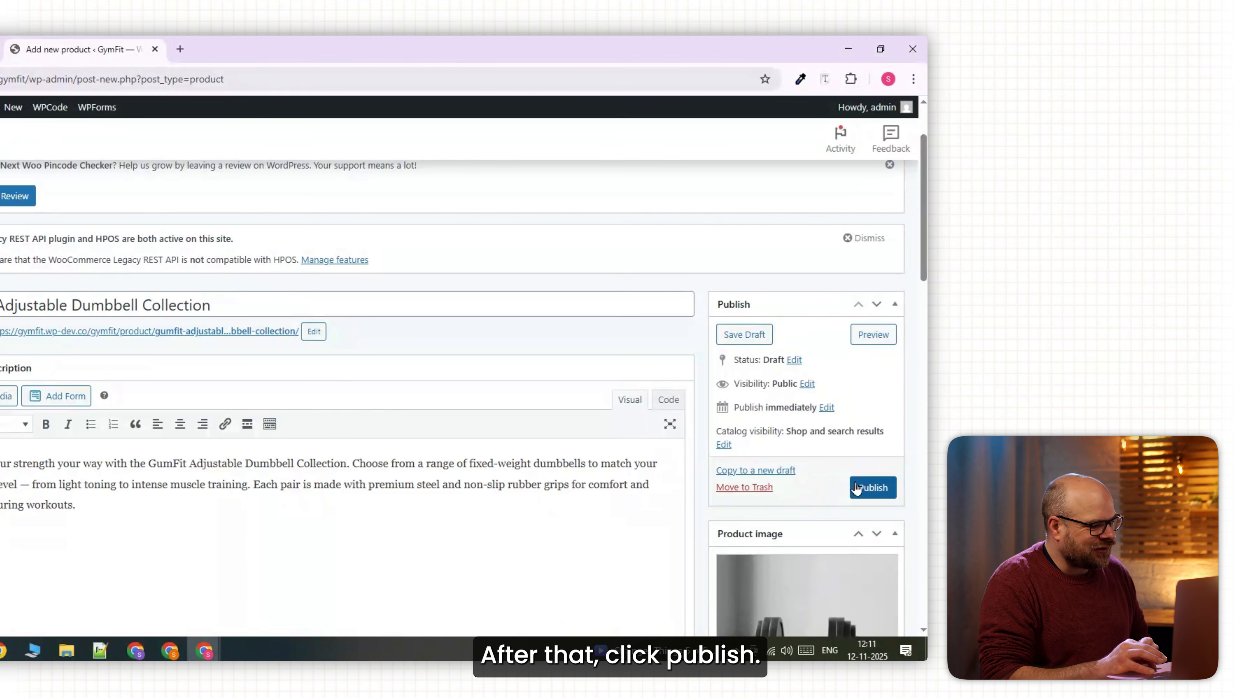
left_click(857, 488)
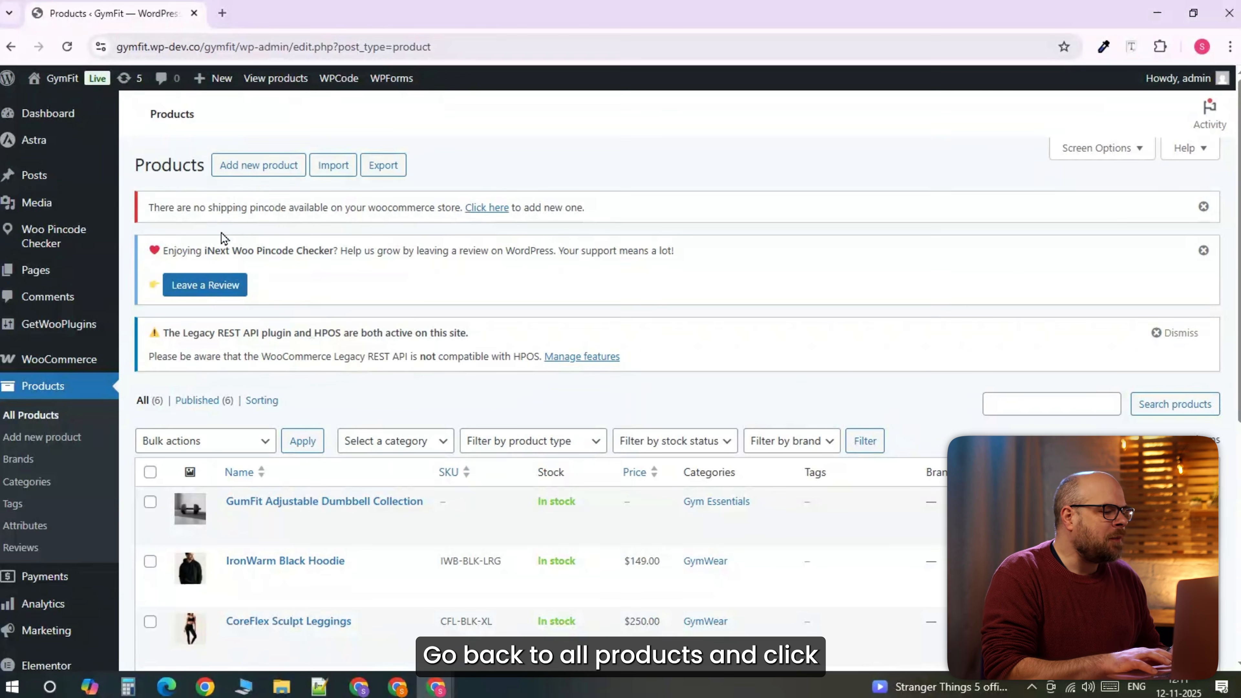
Start a new product '2.5 kg (Pair)' with the shared description and dumbbell image.
right_click(240, 170)
left_click(262, 186)
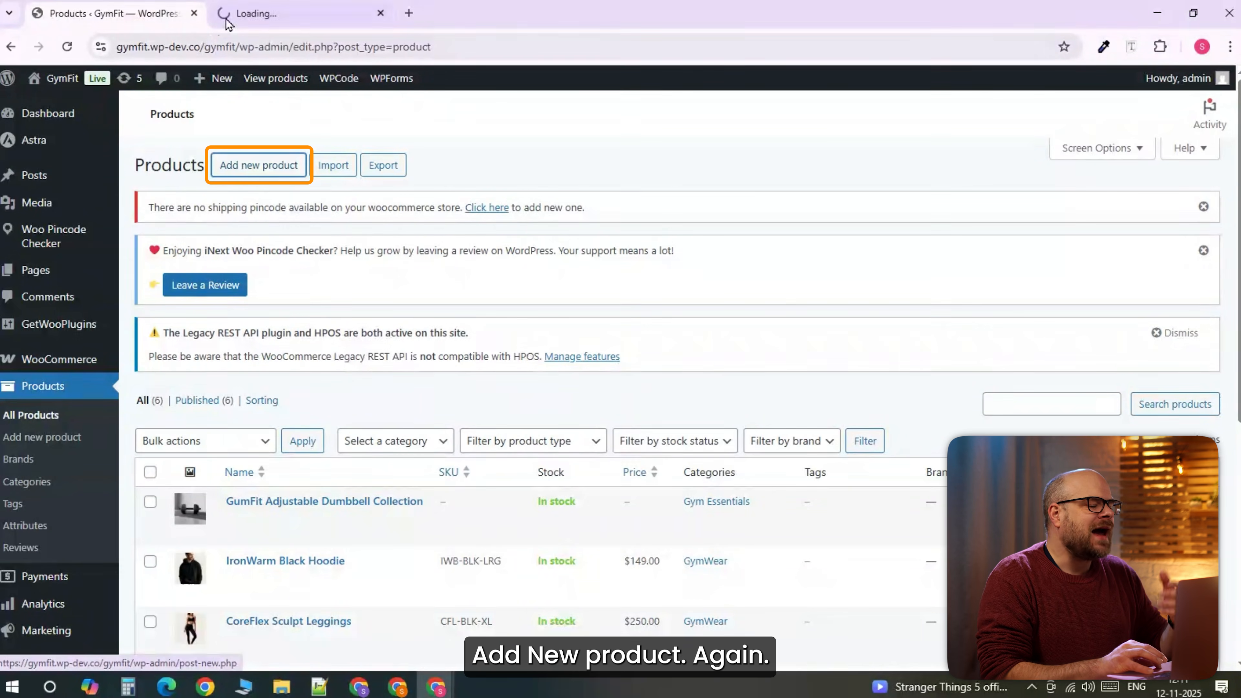
left_click(264, 13)
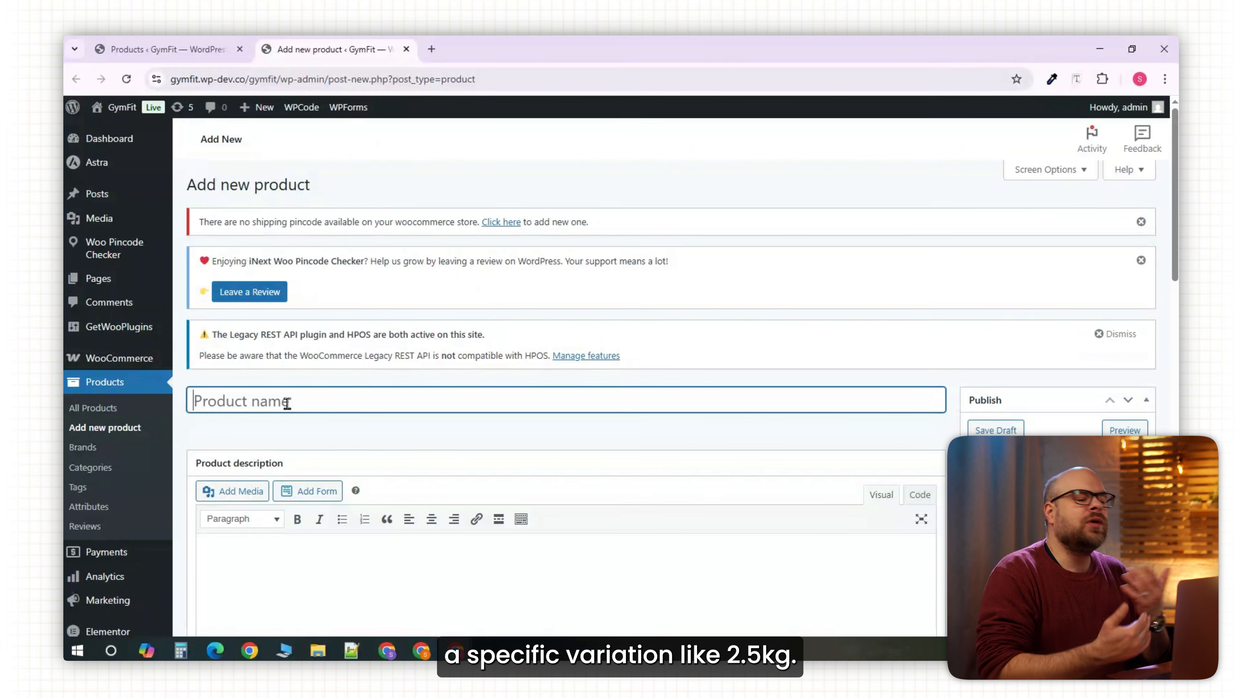
type("2.5 kg (Pair)")
scroll(645, 376, "down", 3)
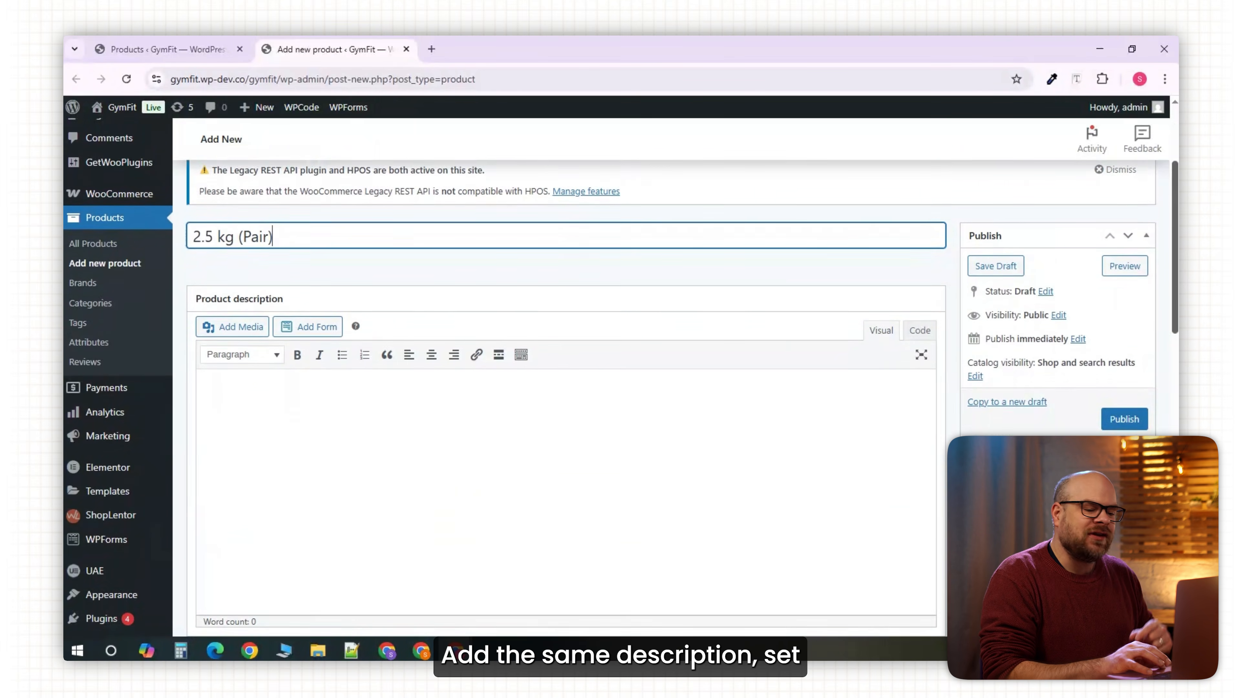
left_click(393, 417)
type("Build your strength your way with the GymFit Adjustable Dumbbell Collection. Choose from a range of fixed-weight dumbbells to match your fitness level – from light toning to intense muscle training. Each pair is made with premium steel and non-slip rubber grips for comfort and safety during workouts.")
scroll(1115, 341, "down", 3)
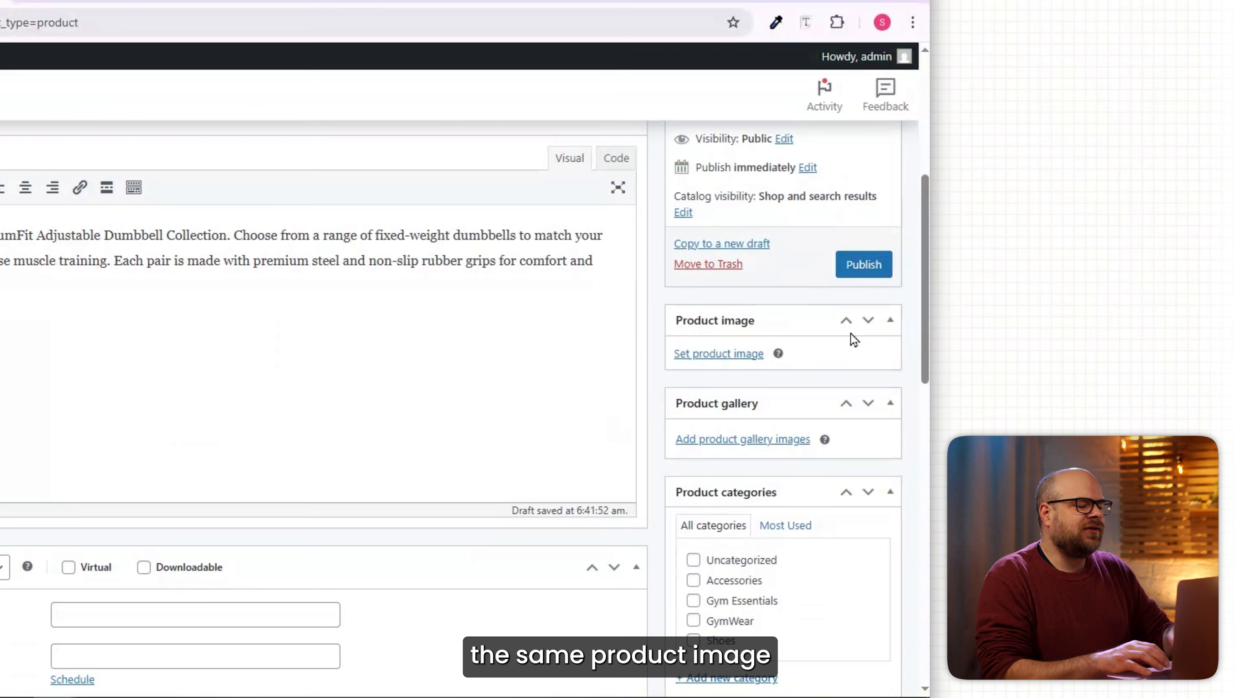
left_click(718, 353)
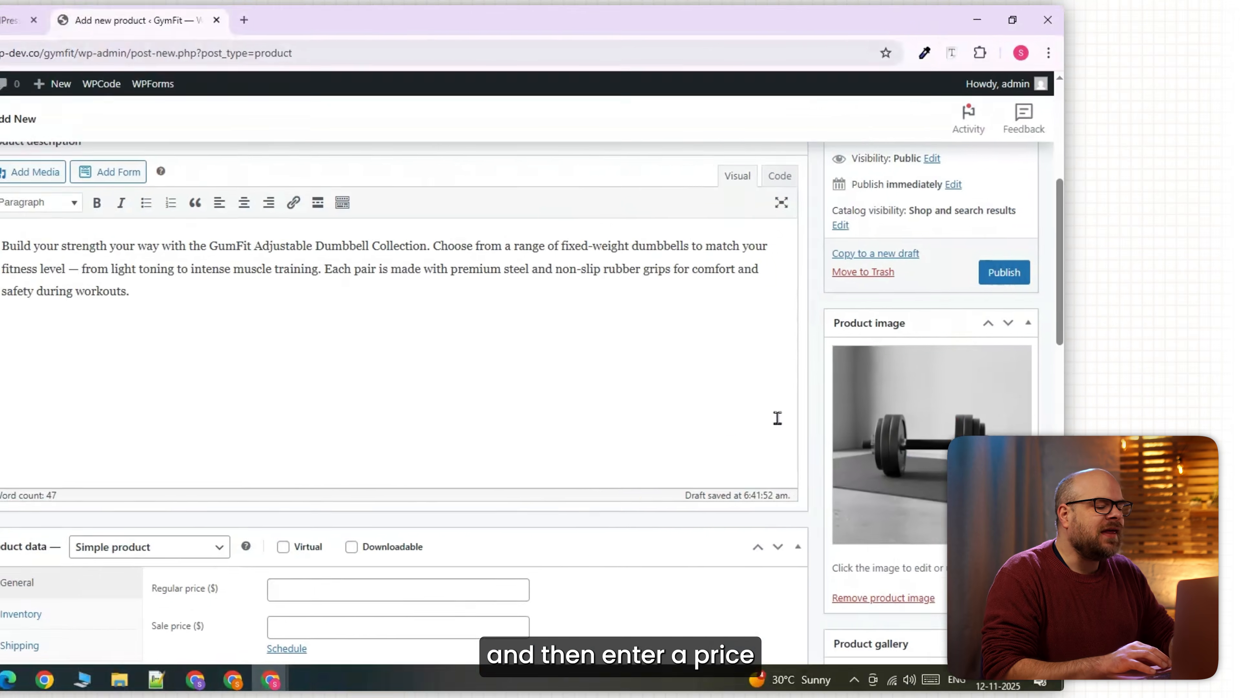
Give 2.5 kg (Pair) a regular price of 25 and Hidden catalog visibility, then publish.
type("25")
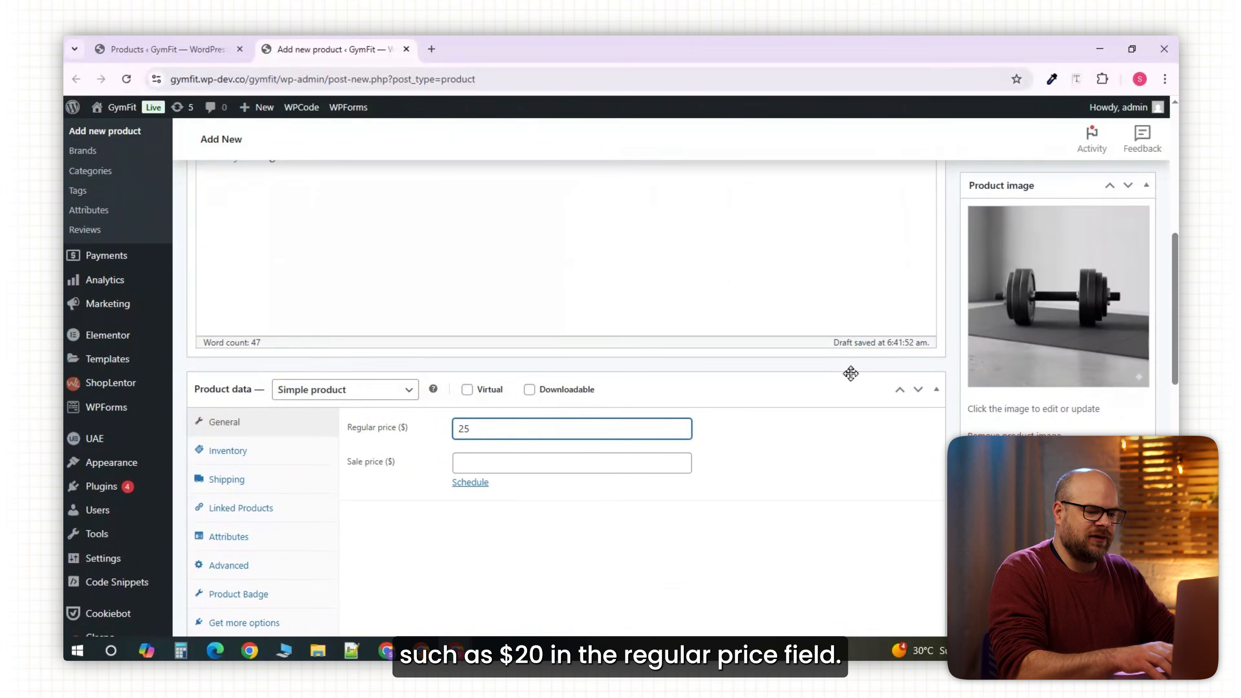
scroll(1175, 342, "up", 10)
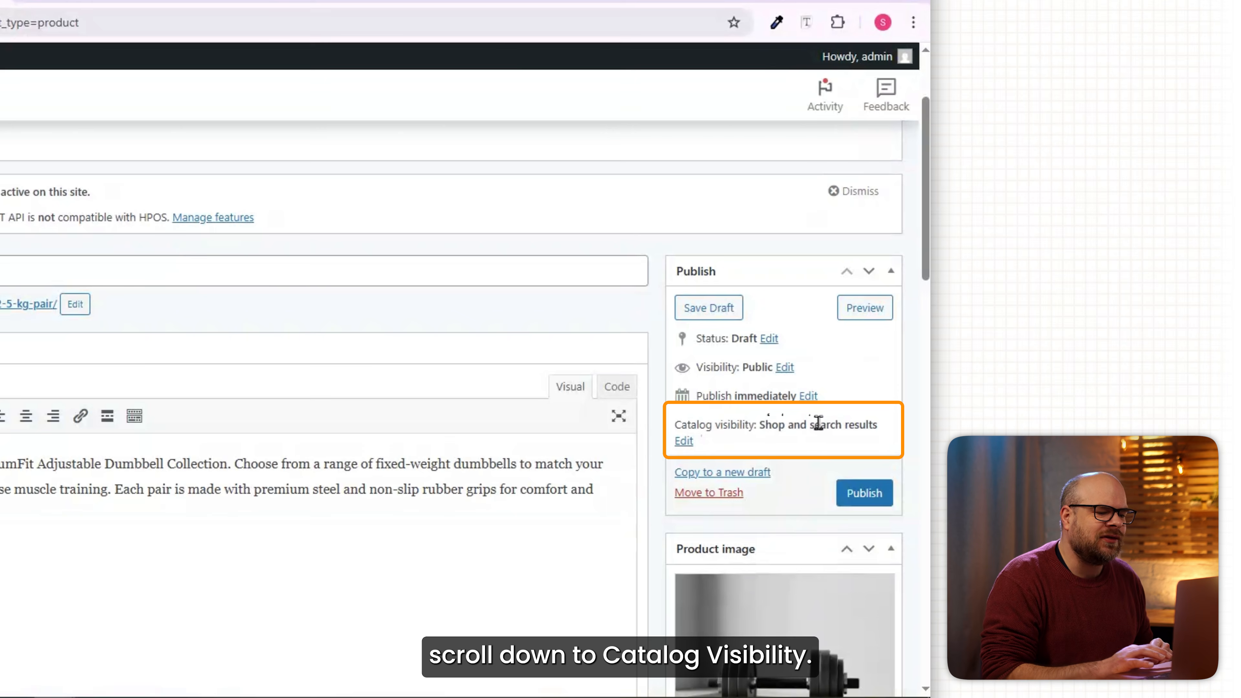
left_click(683, 441)
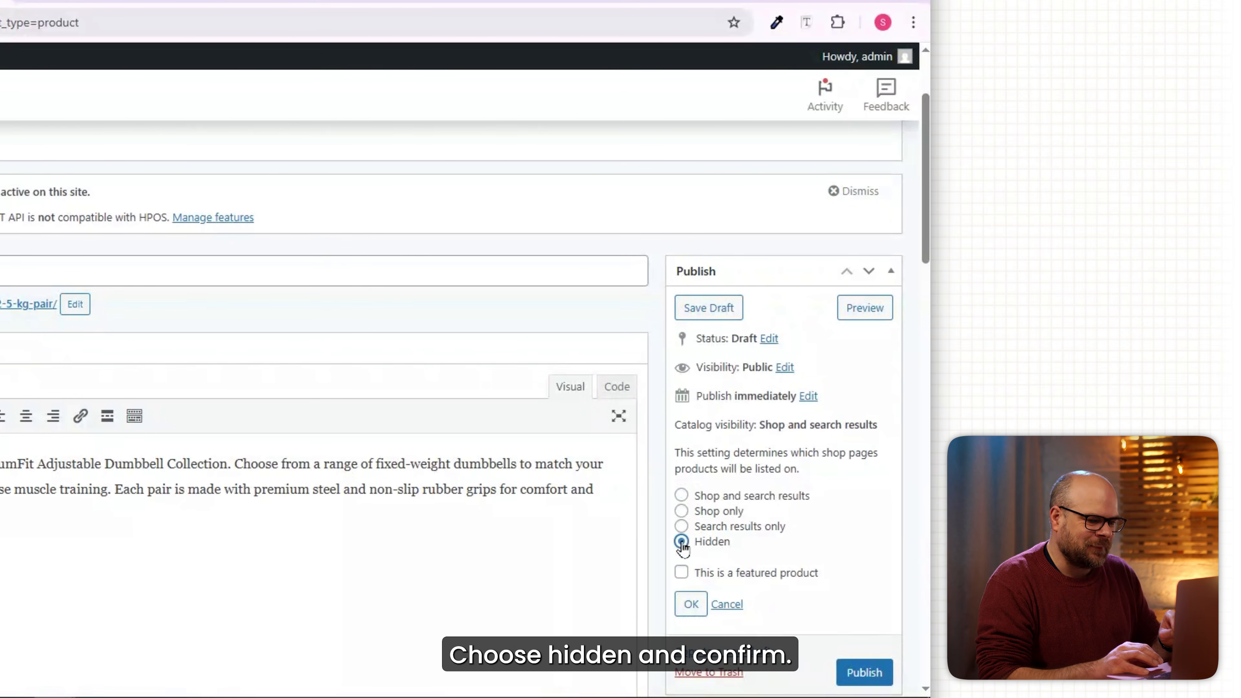
left_click(692, 606)
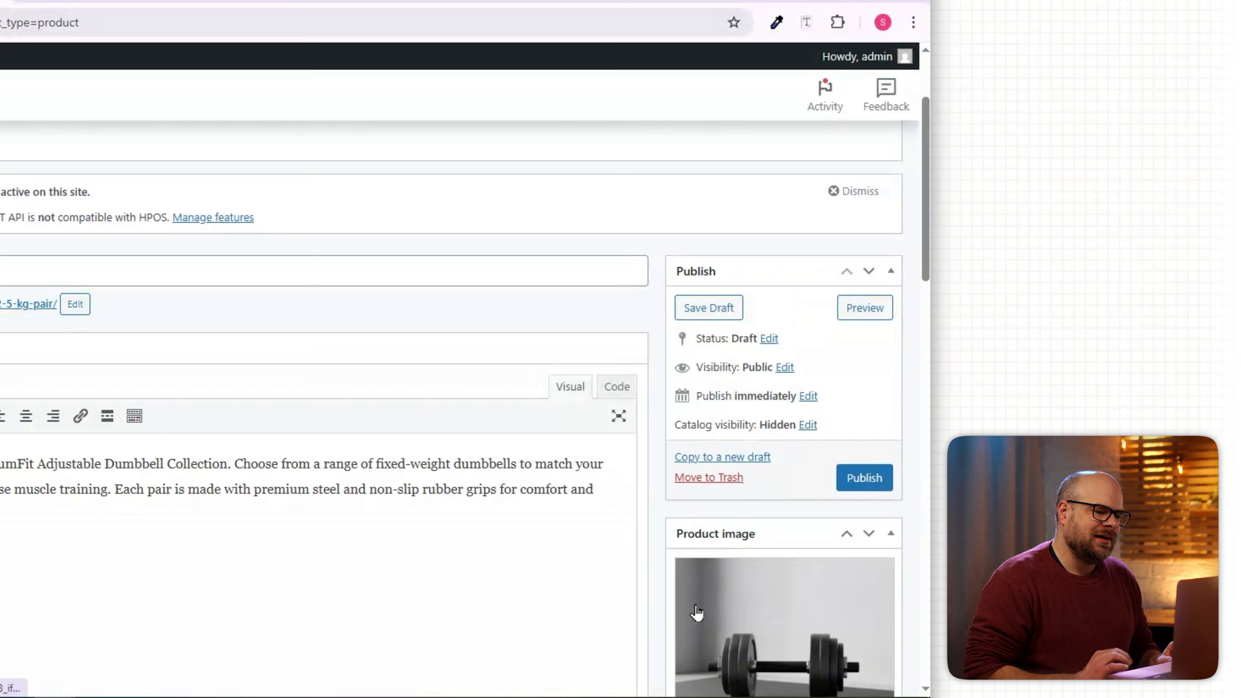
left_click(865, 479)
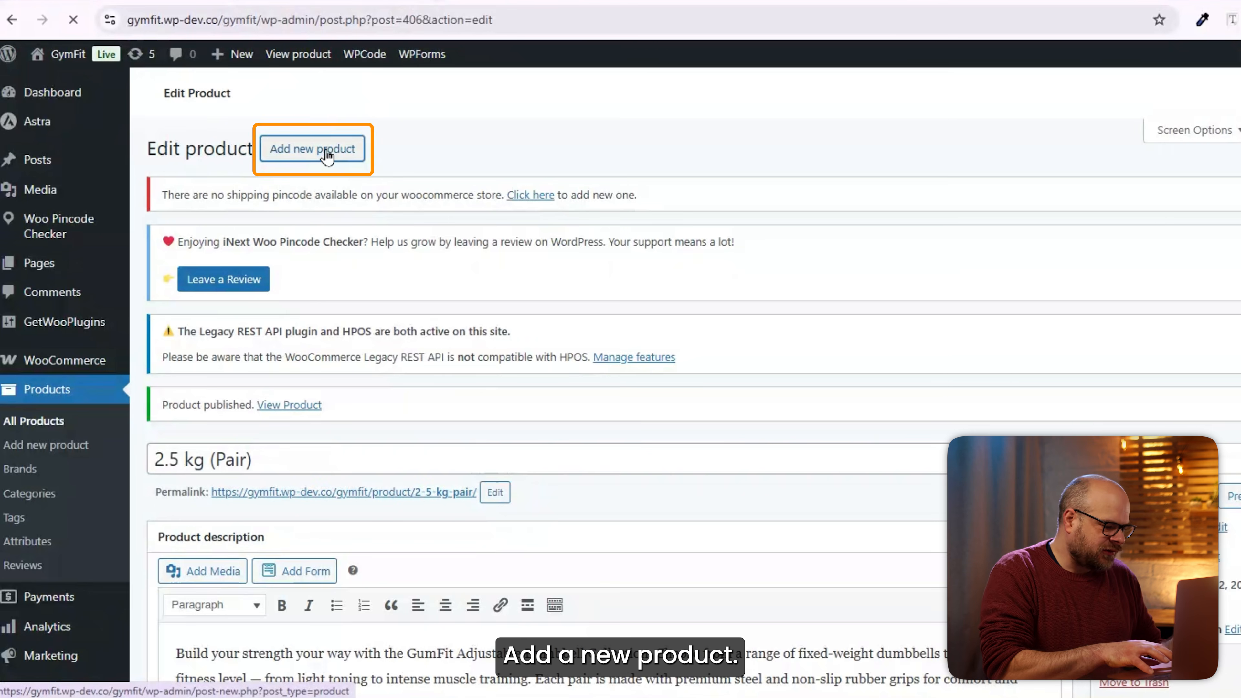
Start a new product titled '5kg (Pair)' with the shared description.
left_click(313, 149)
type("5kg (Pair)")
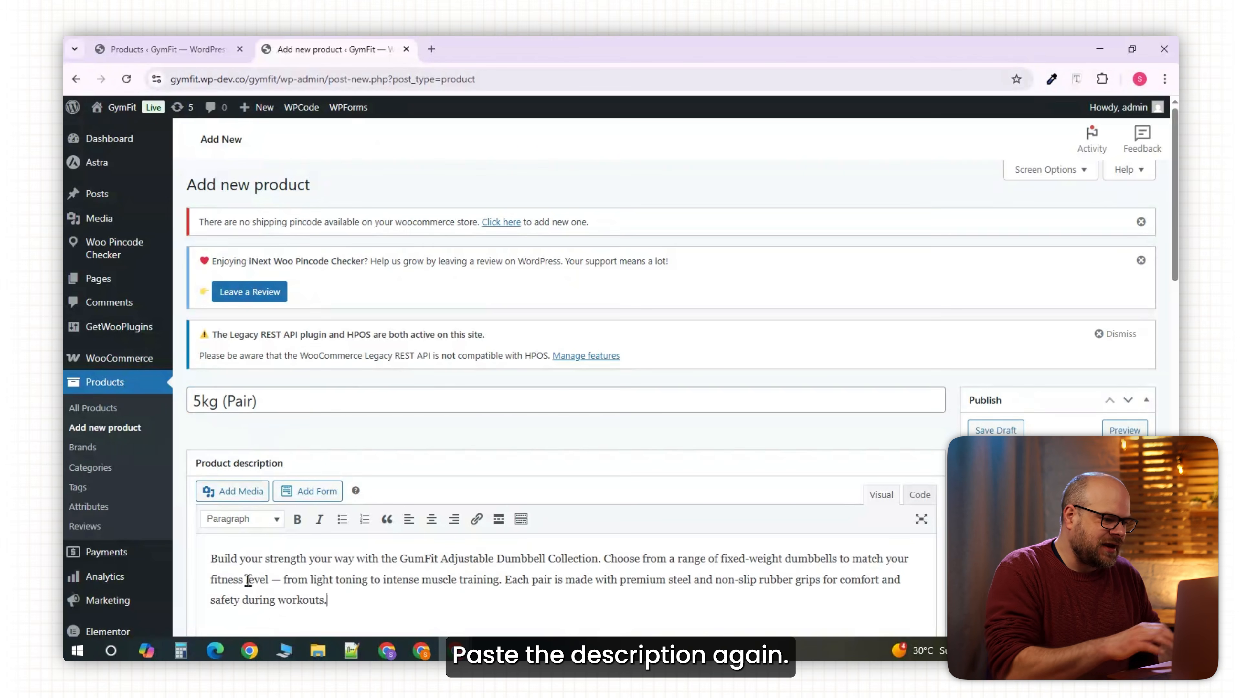
left_click(248, 581)
type("Build your strength your way with the GymFit Adjustable Dumbbell Collection. Choose from a range of fixed-weight dumbbells to match your fitness level — from light toning to intense muscle training. Each pair is made with premium steel and non-slip rubber grips for comfort and safety during workouts.")
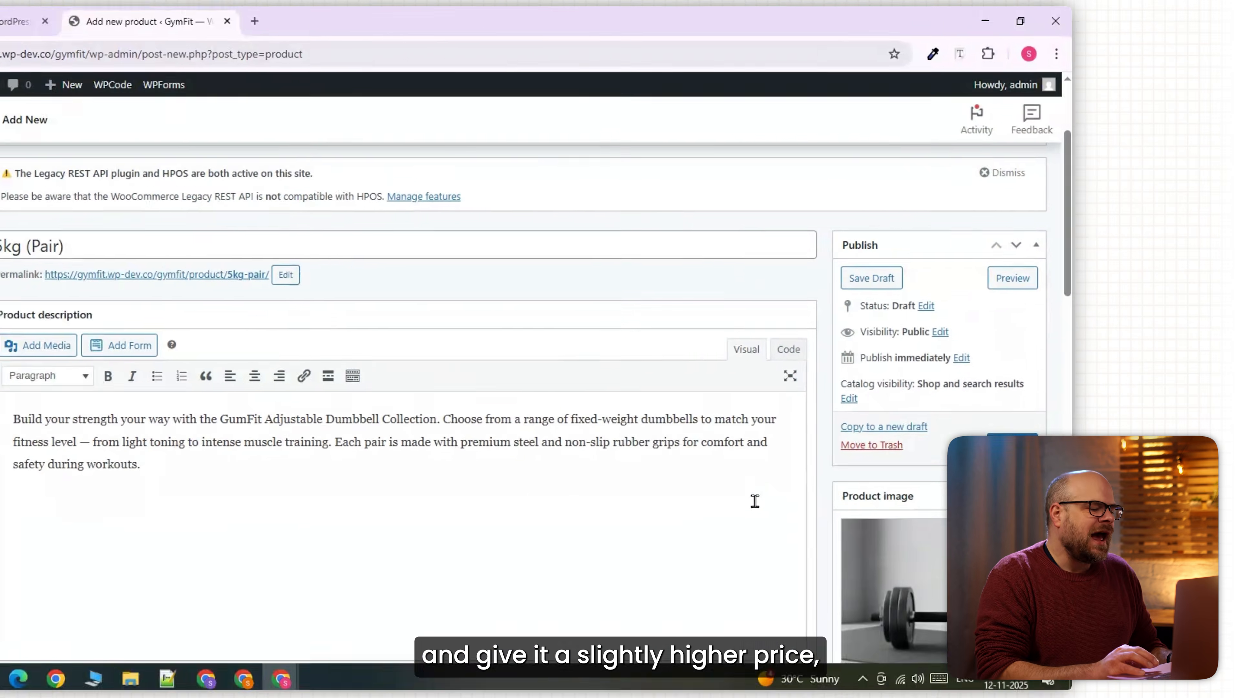
Give 5kg (Pair) a regular price of 35 and Hidden catalog visibility, then publish.
scroll(488, 536, "down", 3)
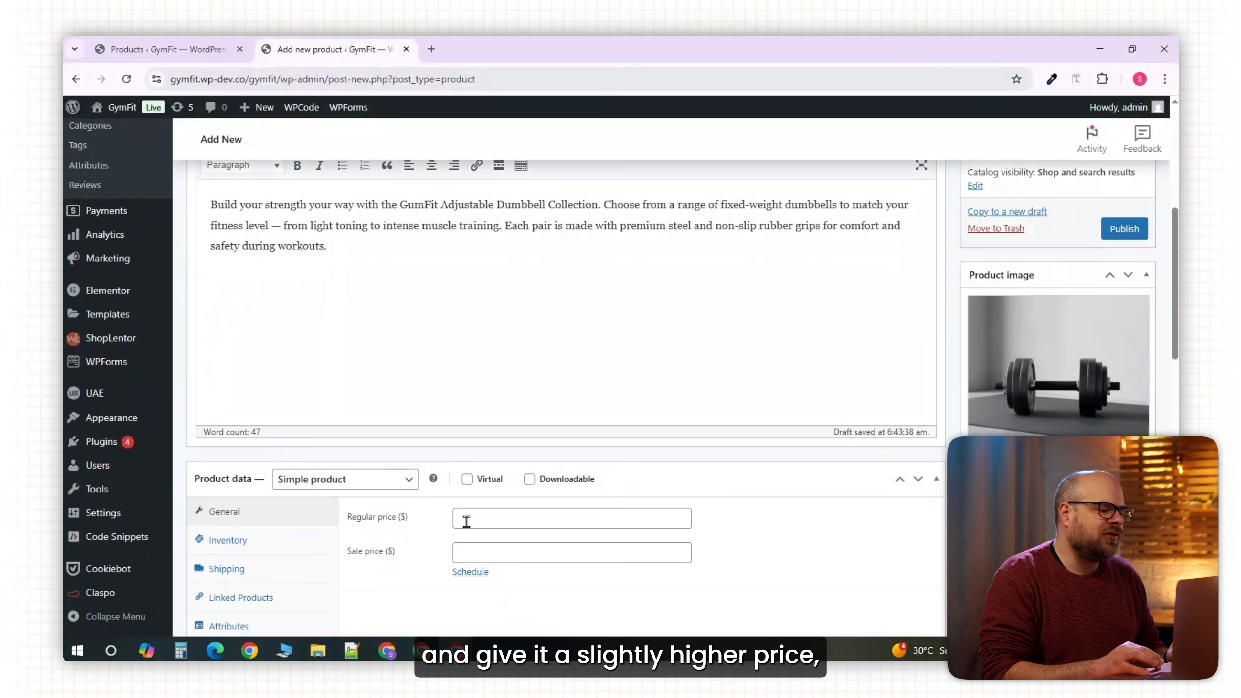
left_click(466, 521)
type("35")
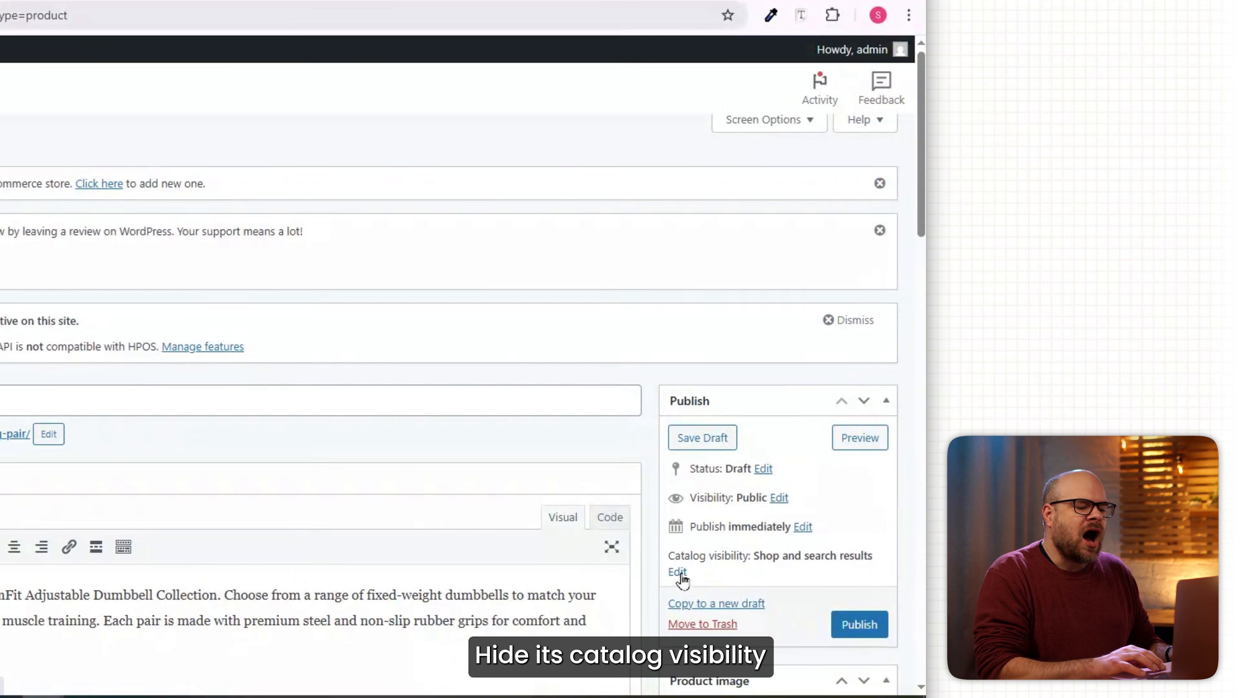
left_click(679, 577)
scroll(682, 587, "down", 2)
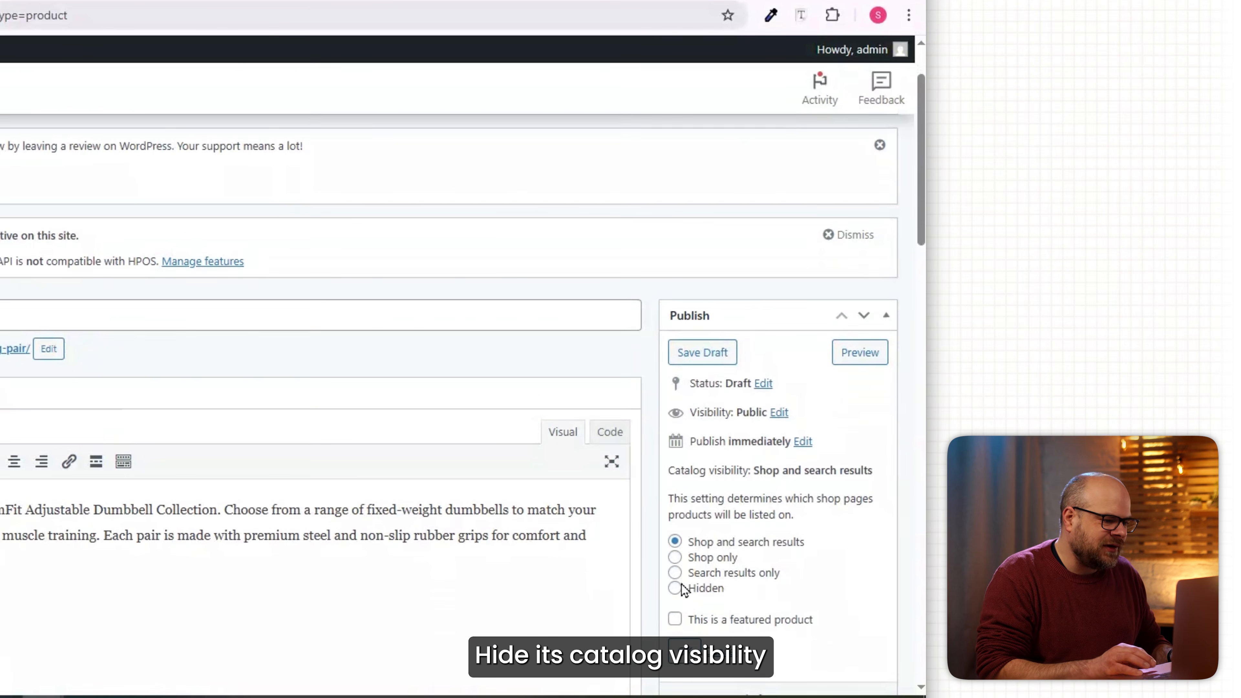
left_click(675, 588)
left_click(684, 650)
left_click(859, 524)
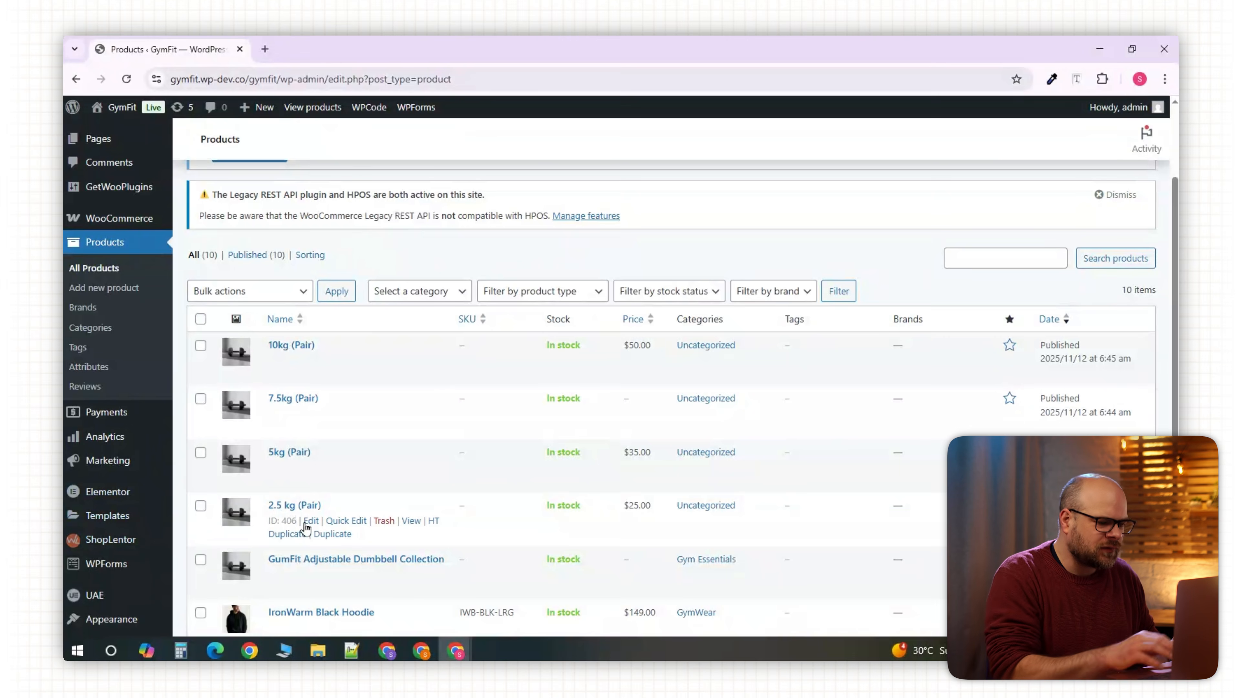
Quick-edit 2.5 kg (Pair) to move it from Uncategorized to Gym Essentials and update.
left_click(337, 526)
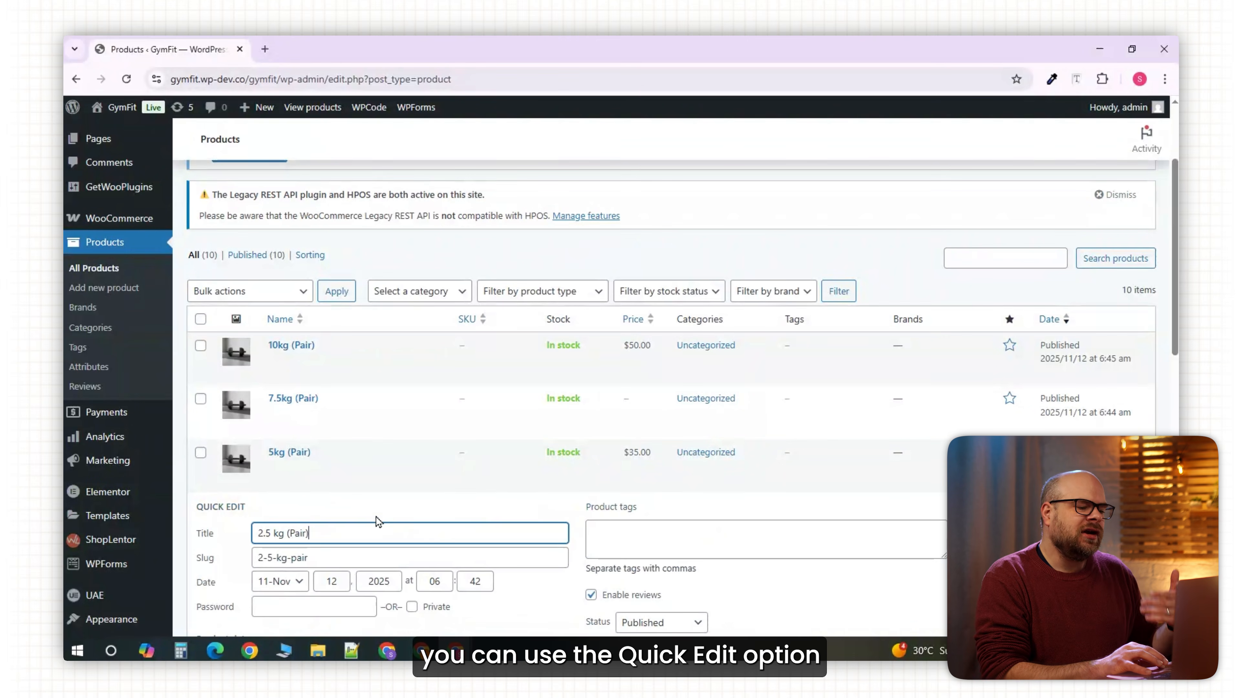
scroll(521, 493, "down", 3)
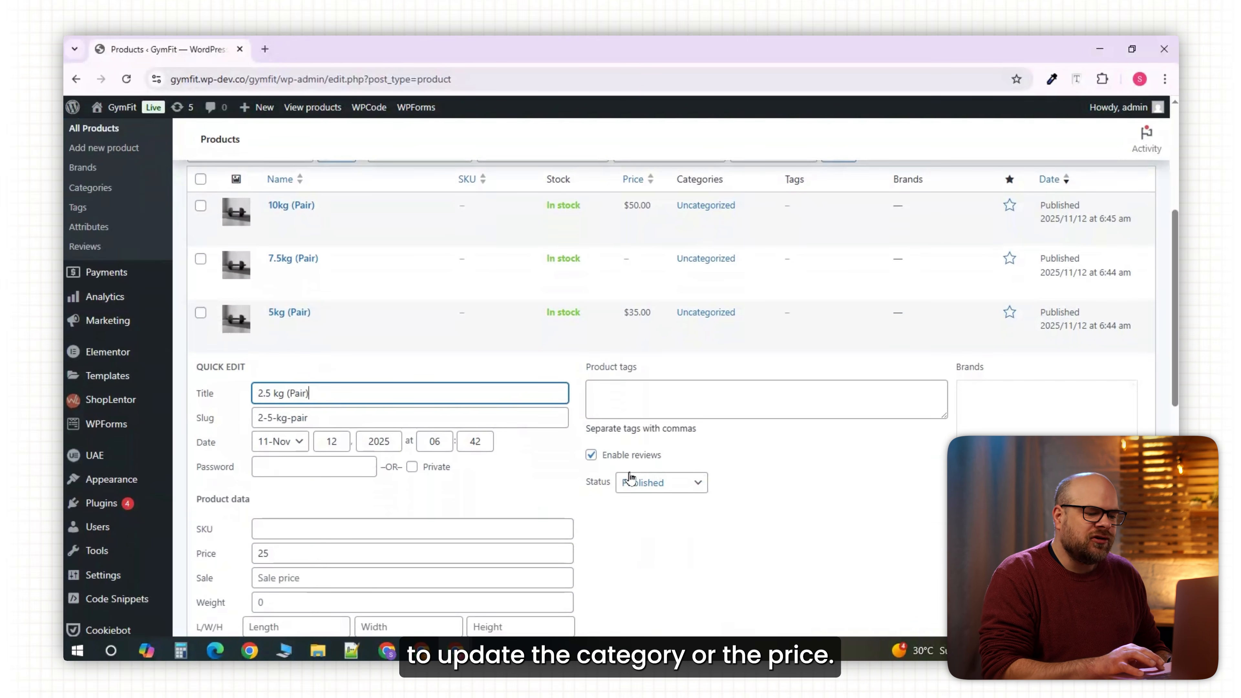
scroll(567, 462, "down", 3)
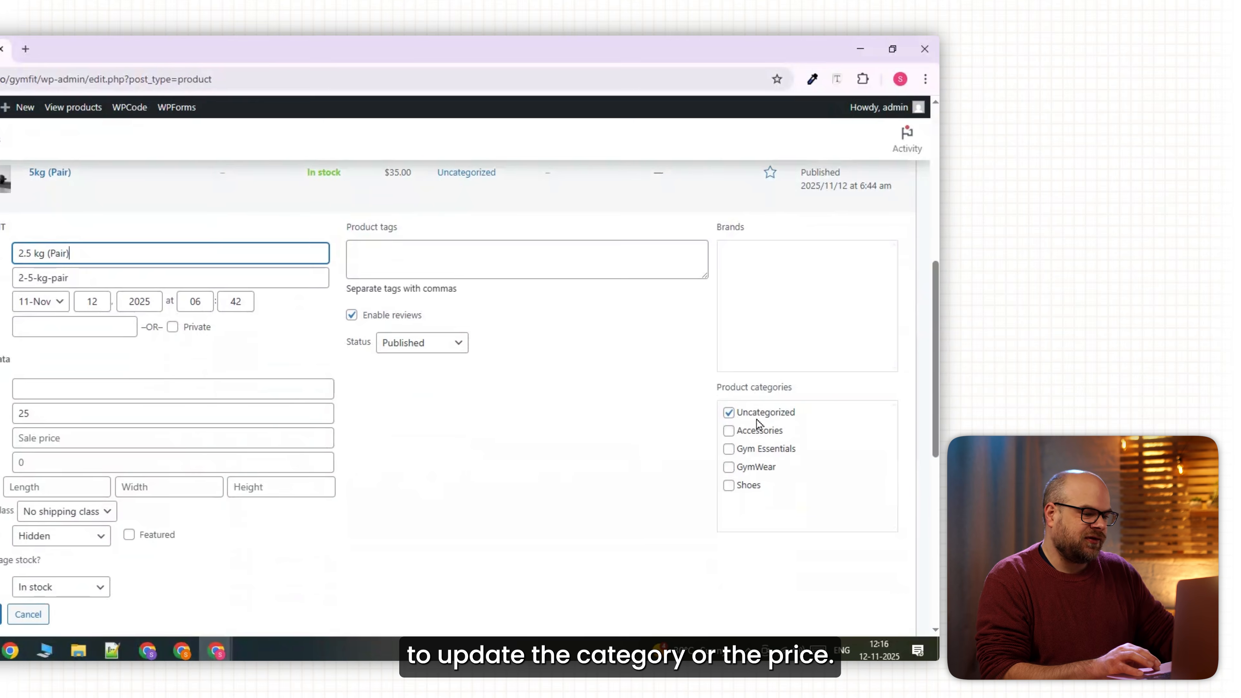
left_click(729, 413)
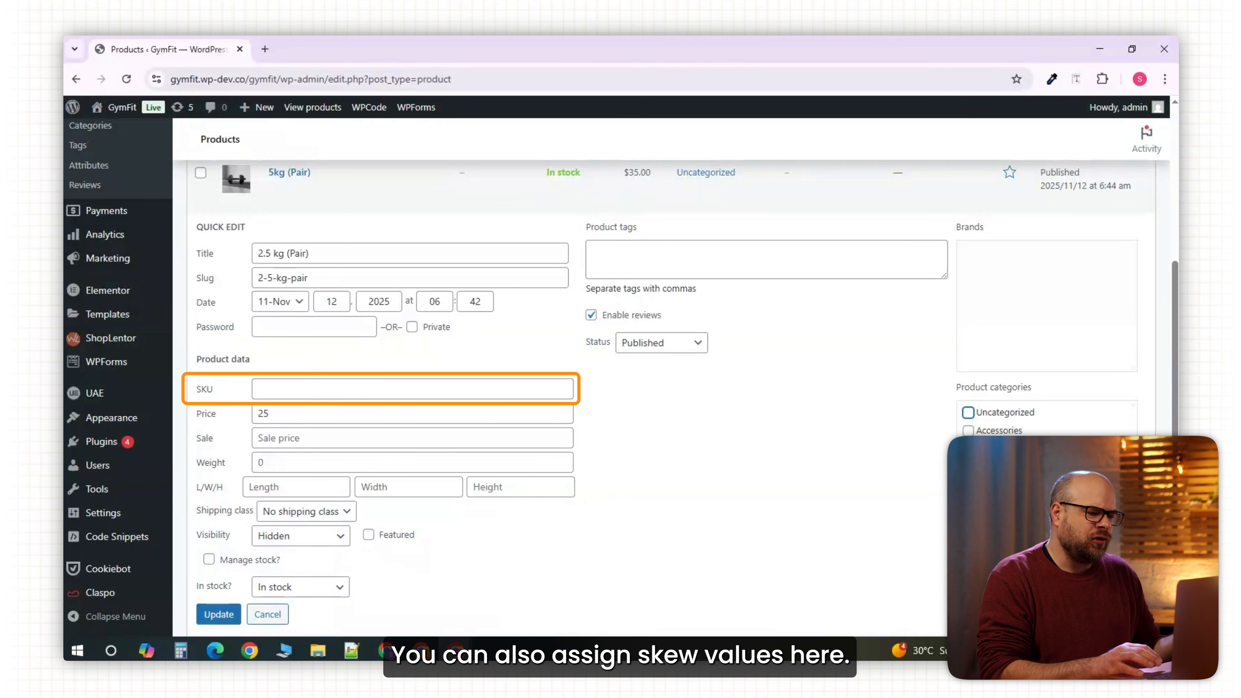
left_click(220, 615)
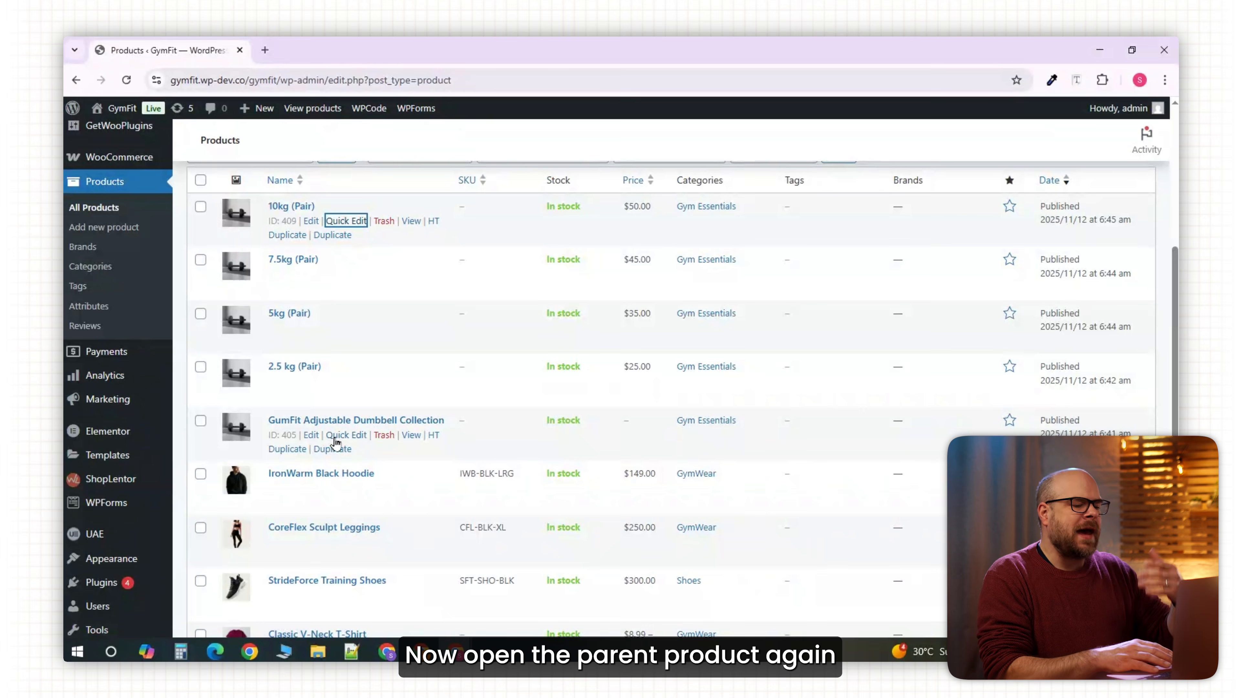
Open the Adjustable Dumbbell Collection's edit page in a new tab at its Linked Products settings.
right_click(313, 436)
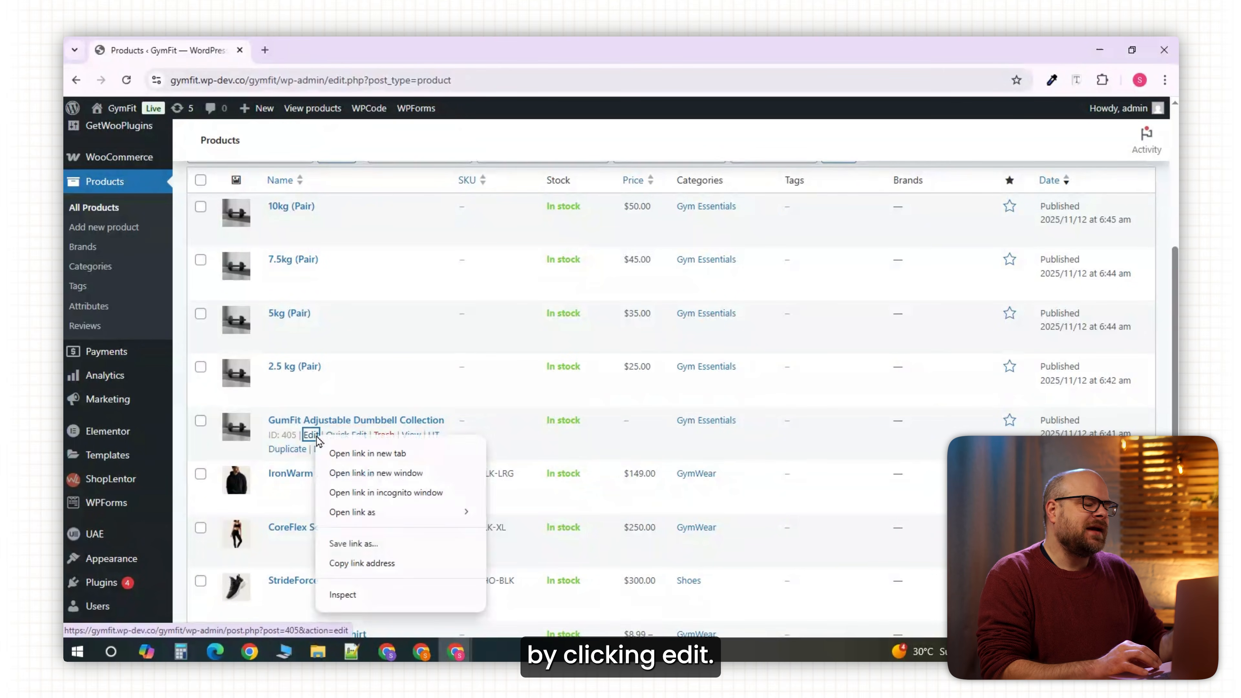
left_click(345, 453)
key("ctrl+Tab")
scroll(402, 389, "down", 10)
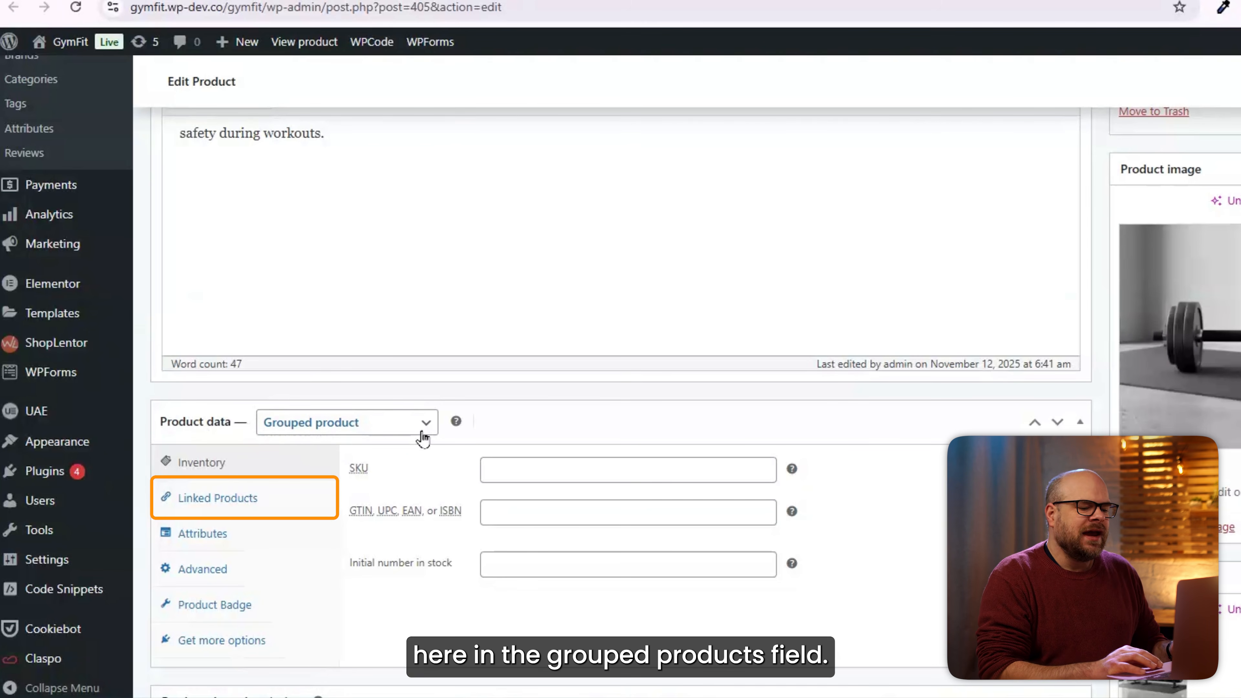
left_click(200, 497)
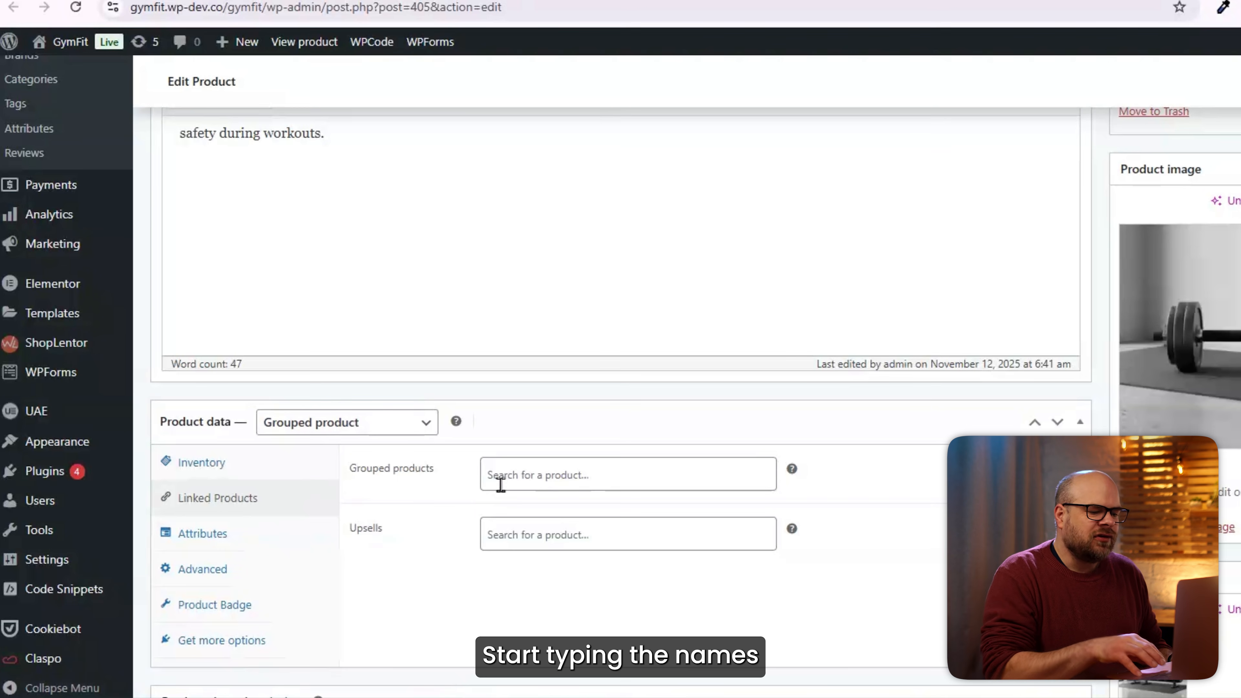
Link the 2.5 kg, 5kg and 7.5kg pairs as grouped products and update the collection.
left_click(503, 483)
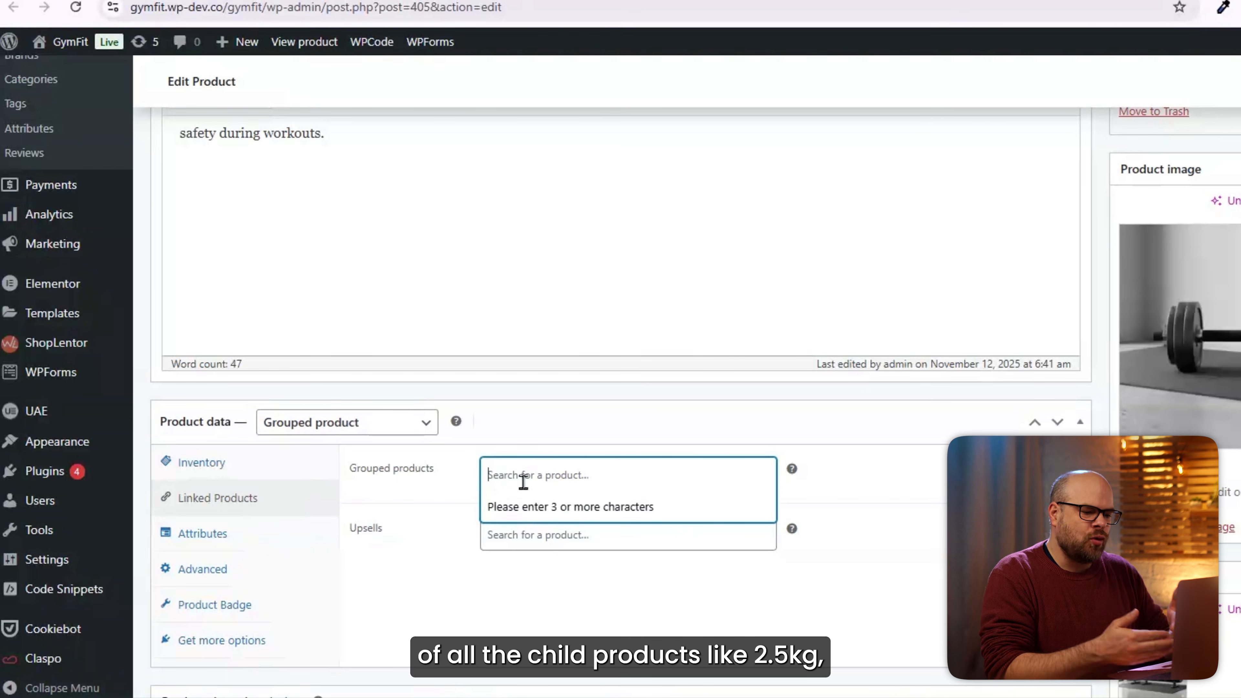
type("2.5")
left_click(562, 508)
type("5")
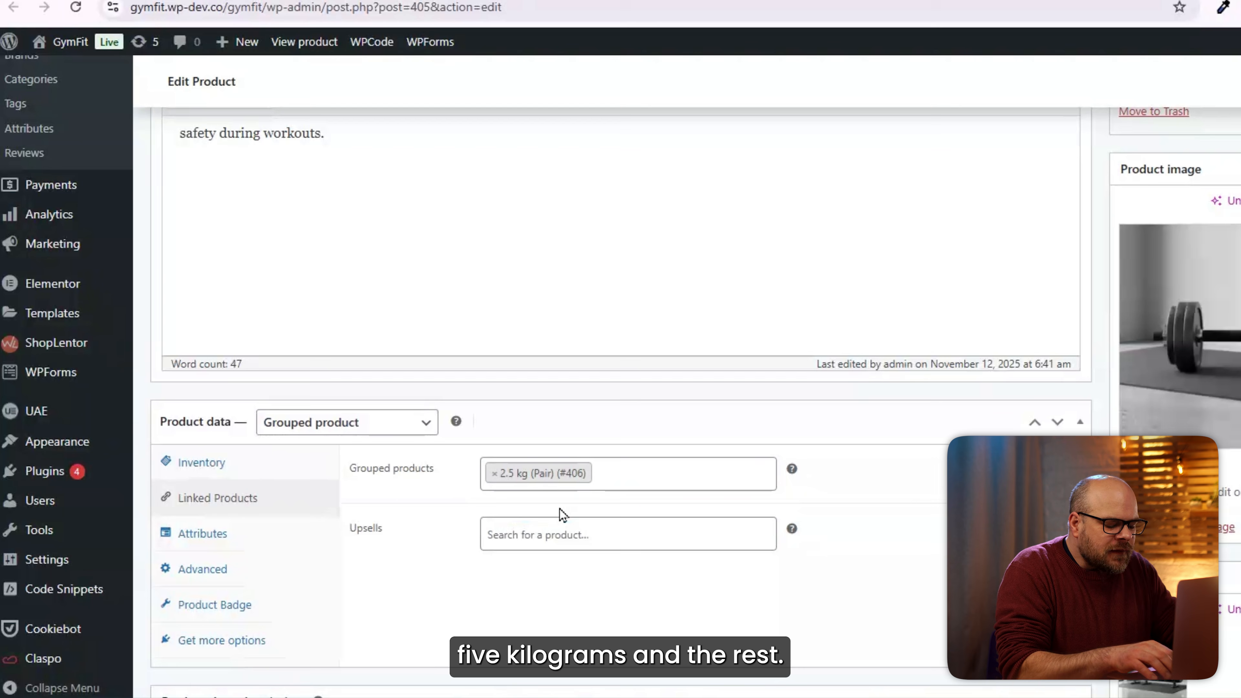
type("k")
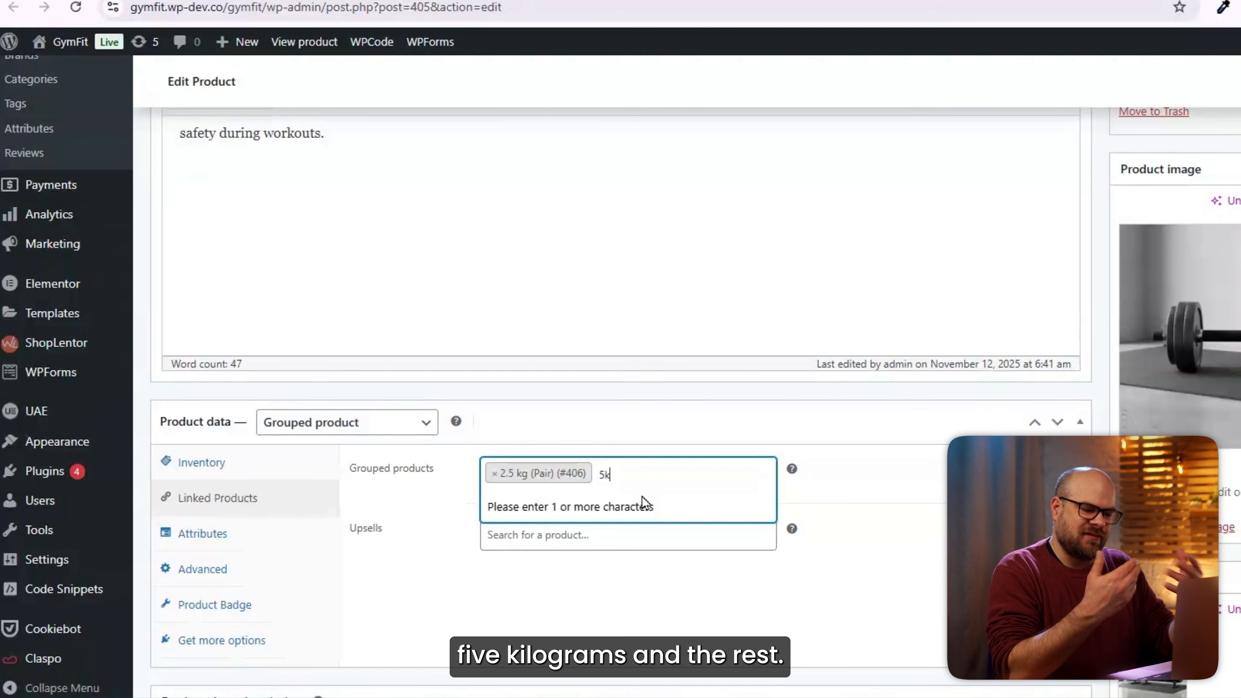
type("g")
left_click(573, 510)
type("7")
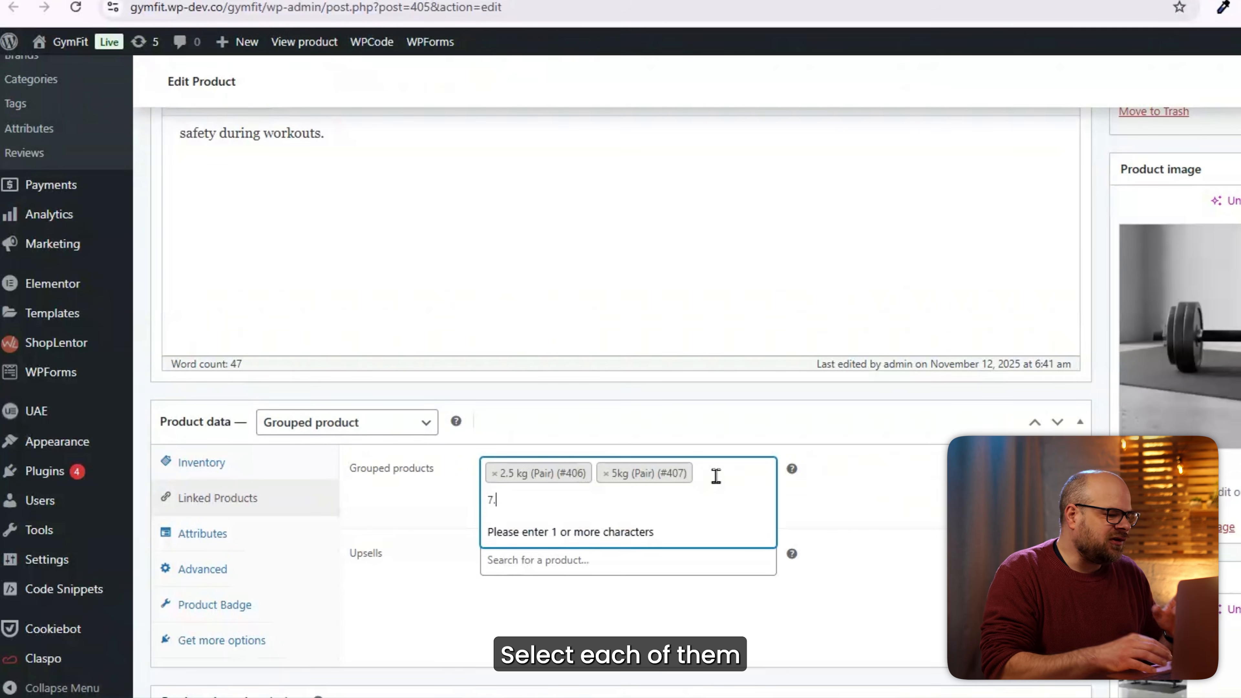
type(".5")
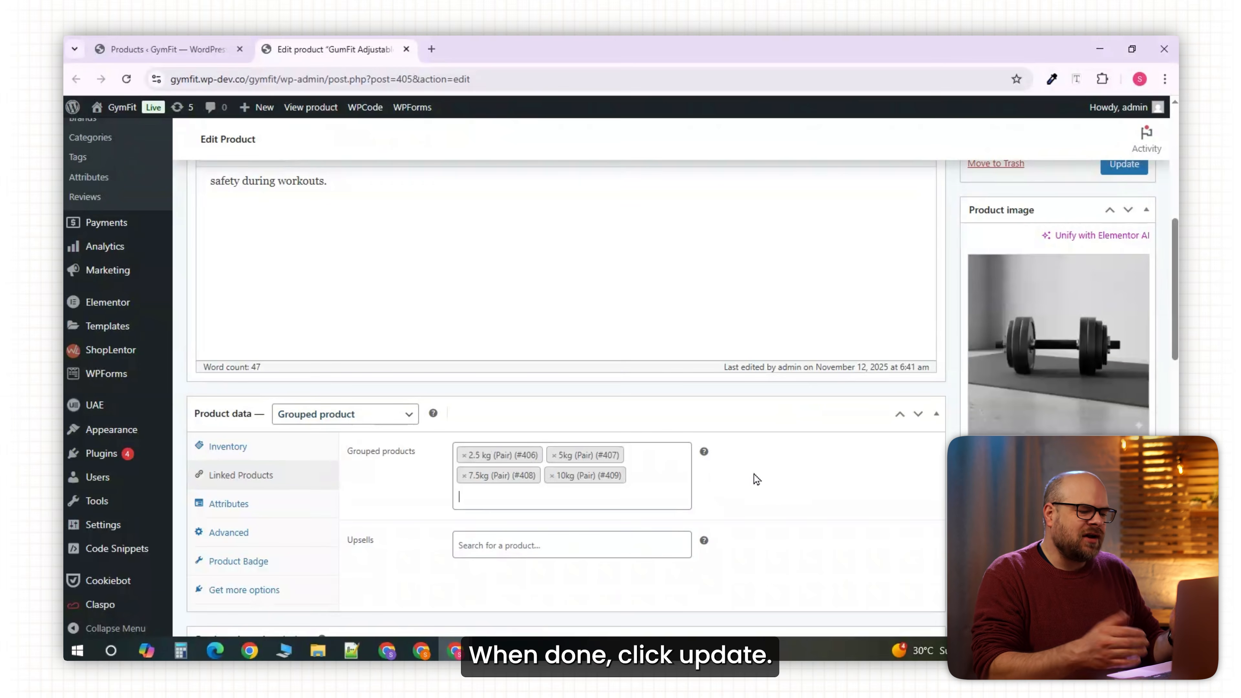
left_click(1138, 171)
right_click(463, 464)
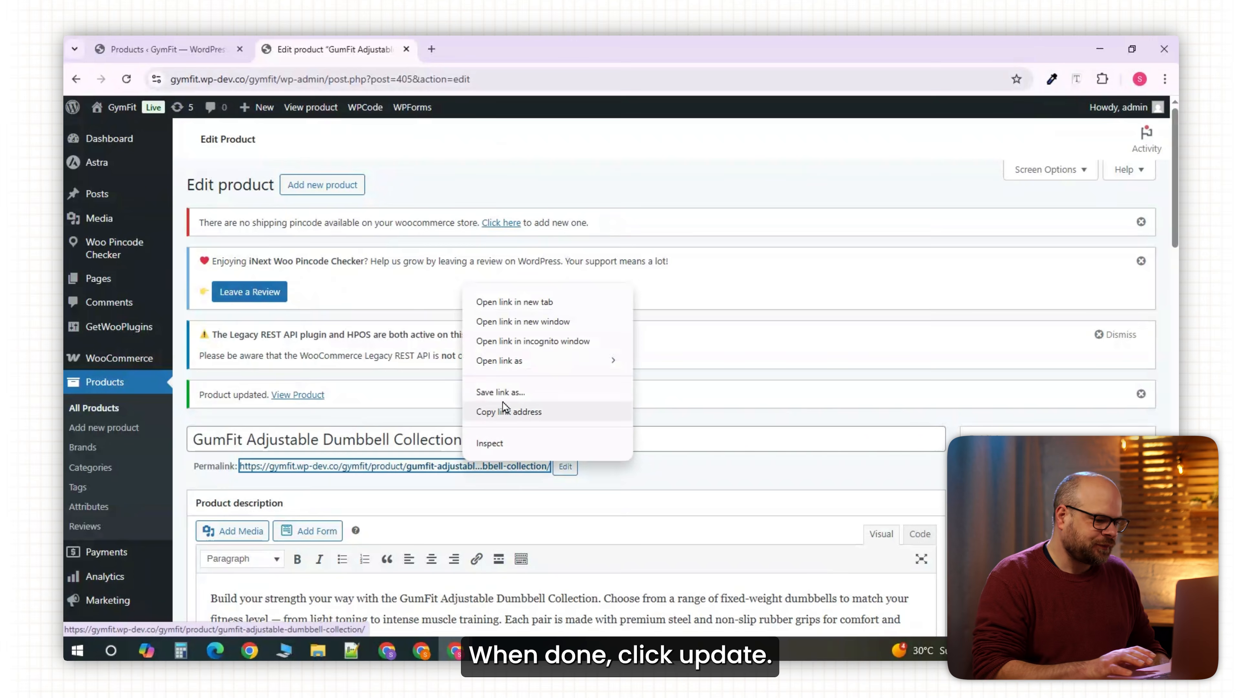
View the collection's live product page listing the four pairs priced $25.00–$50.00.
left_click(519, 303)
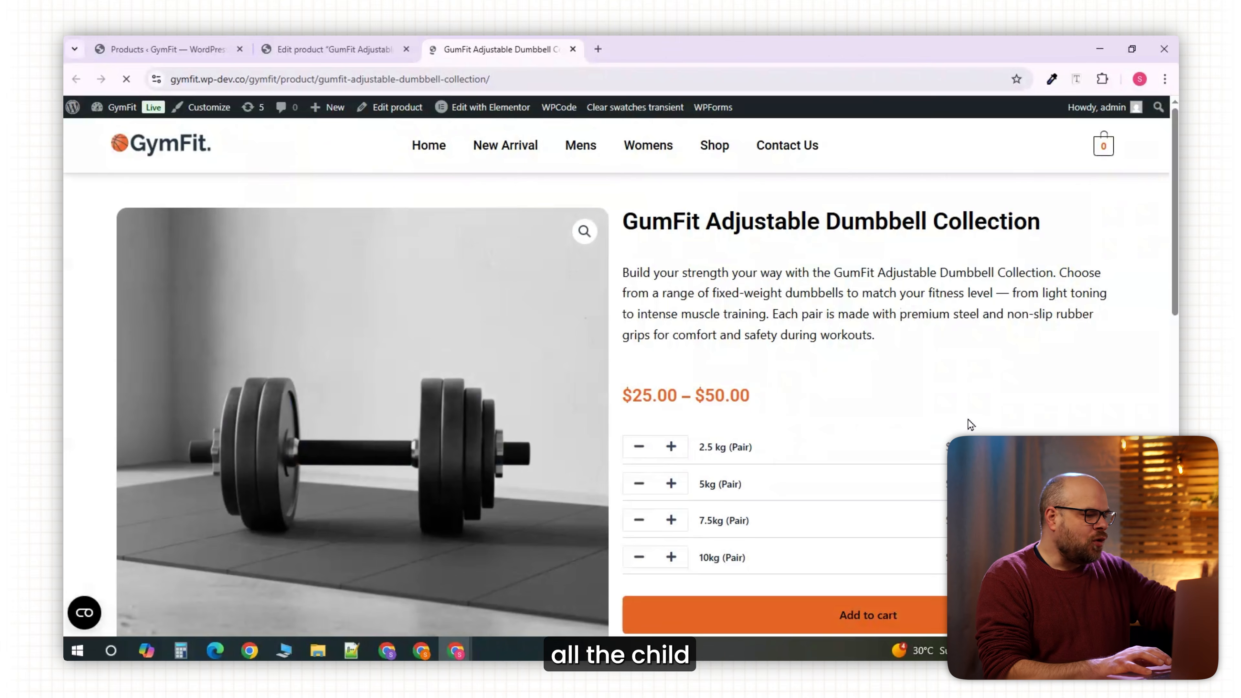
scroll(984, 345, "down", 2)
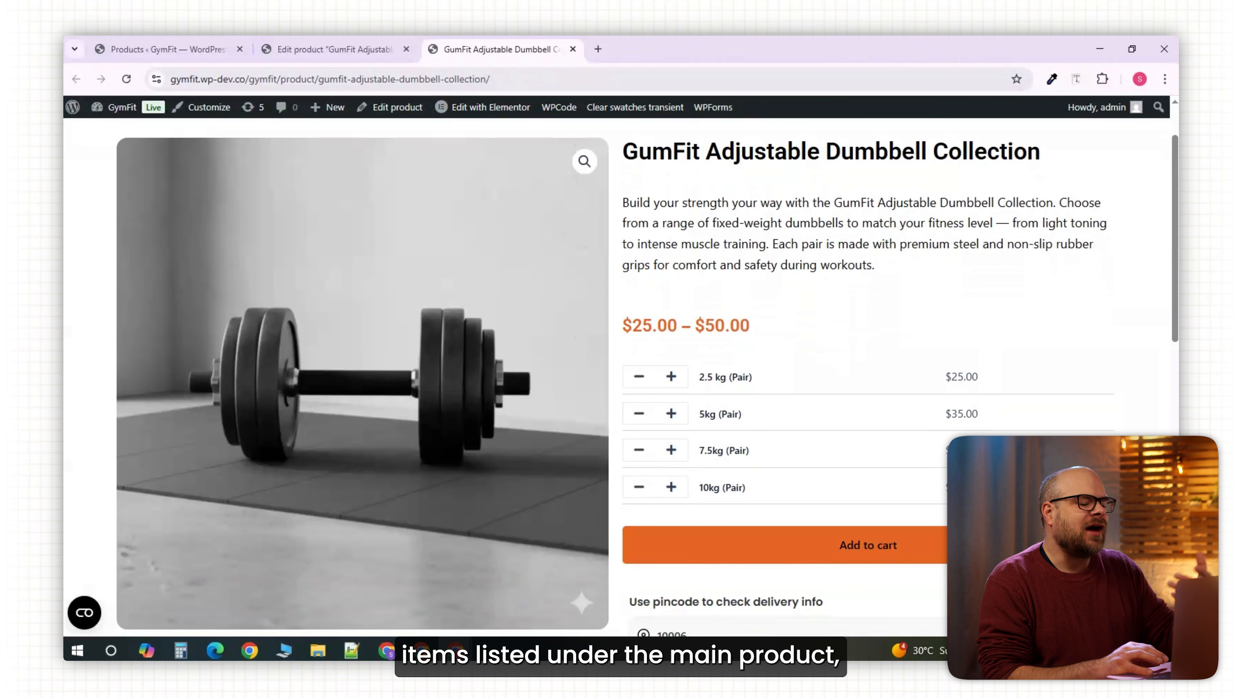
scroll(973, 379, "down", 4)
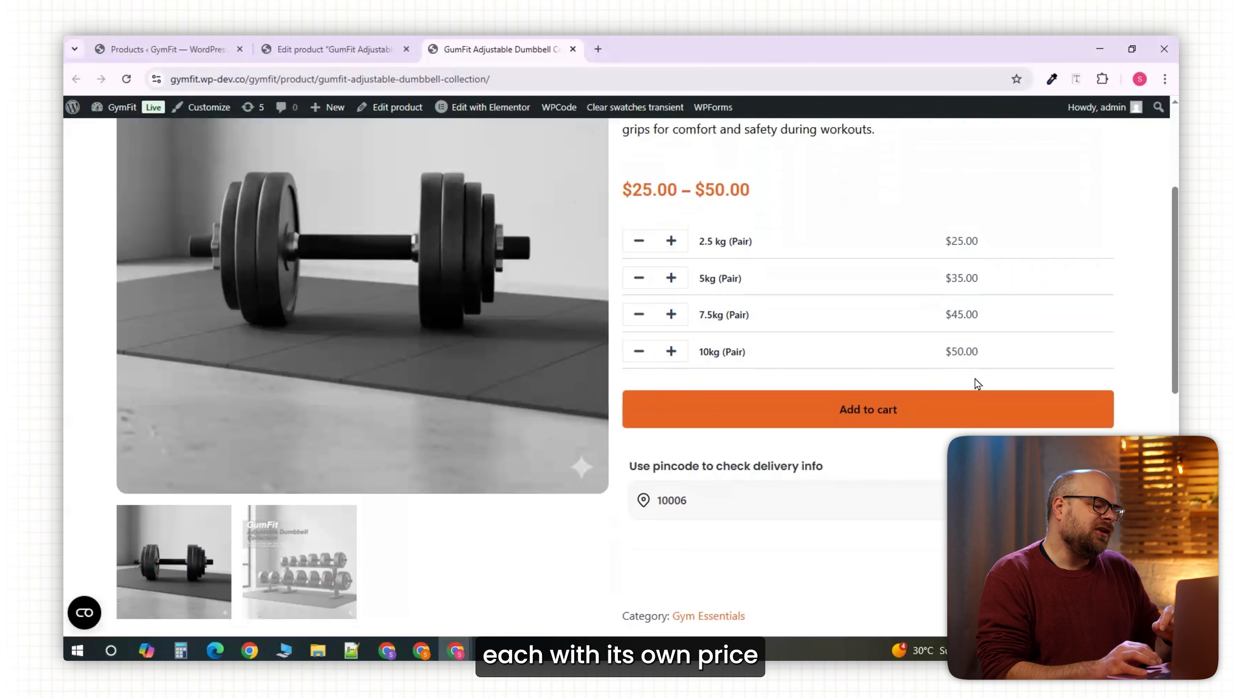
scroll(975, 379, "up", 6)
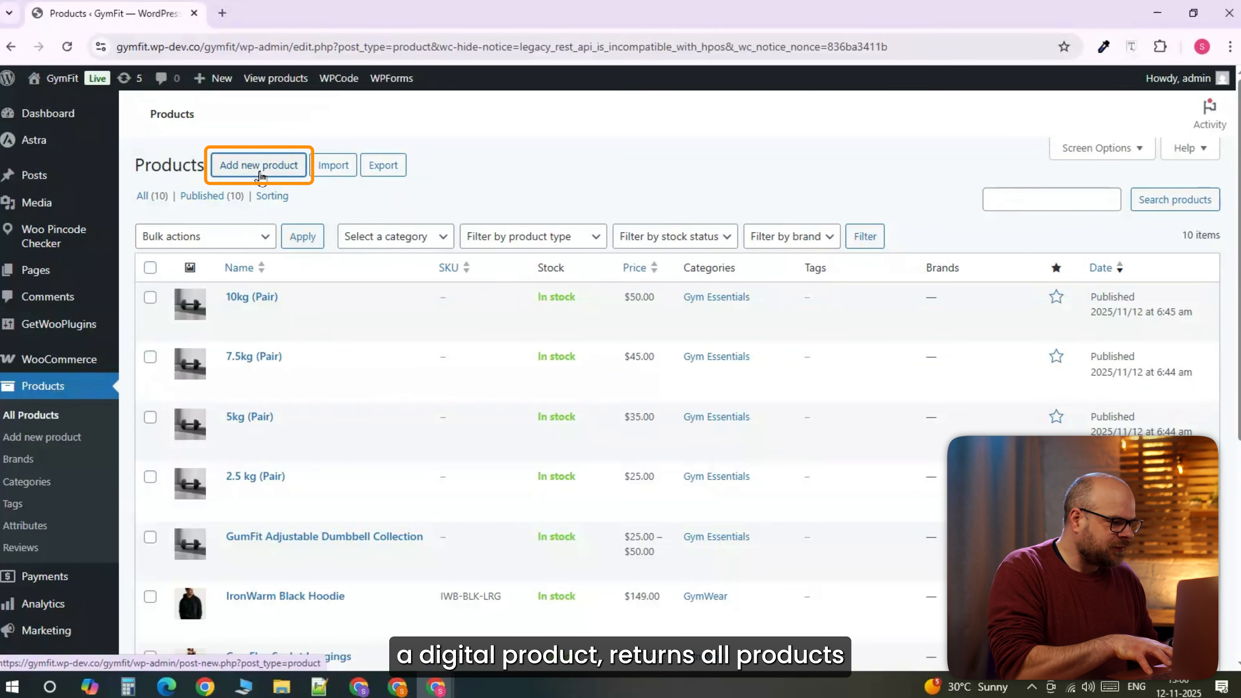
Create a new product 'GymFit Exclusive Workout Plan' and paste its long and short descriptions.
right_click(297, 190)
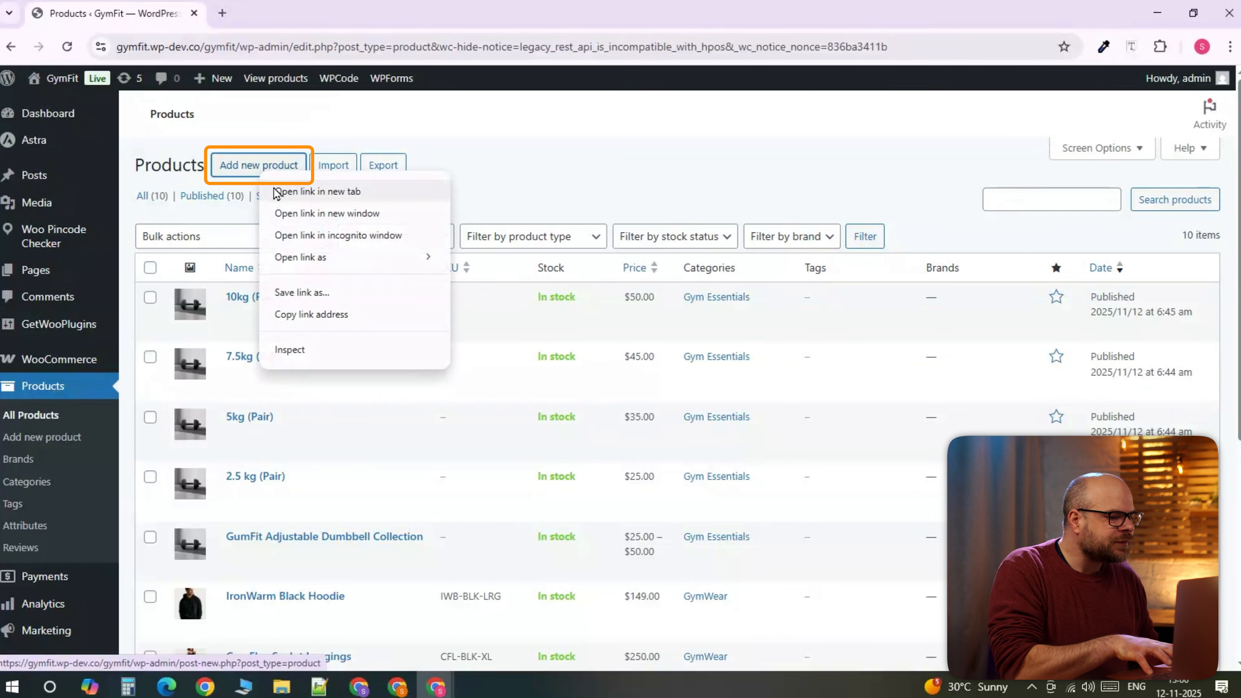
left_click(276, 192)
left_click(289, 14)
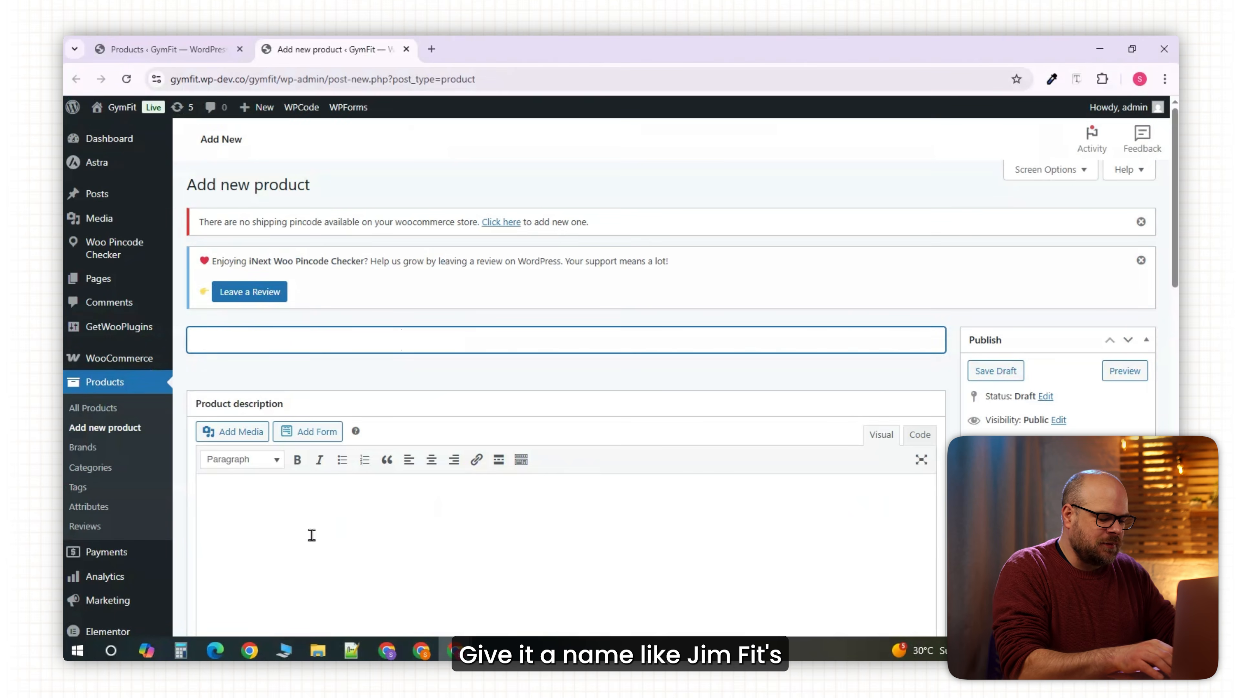
left_click(310, 532)
type("GymFit Exclusive Workout Plan")
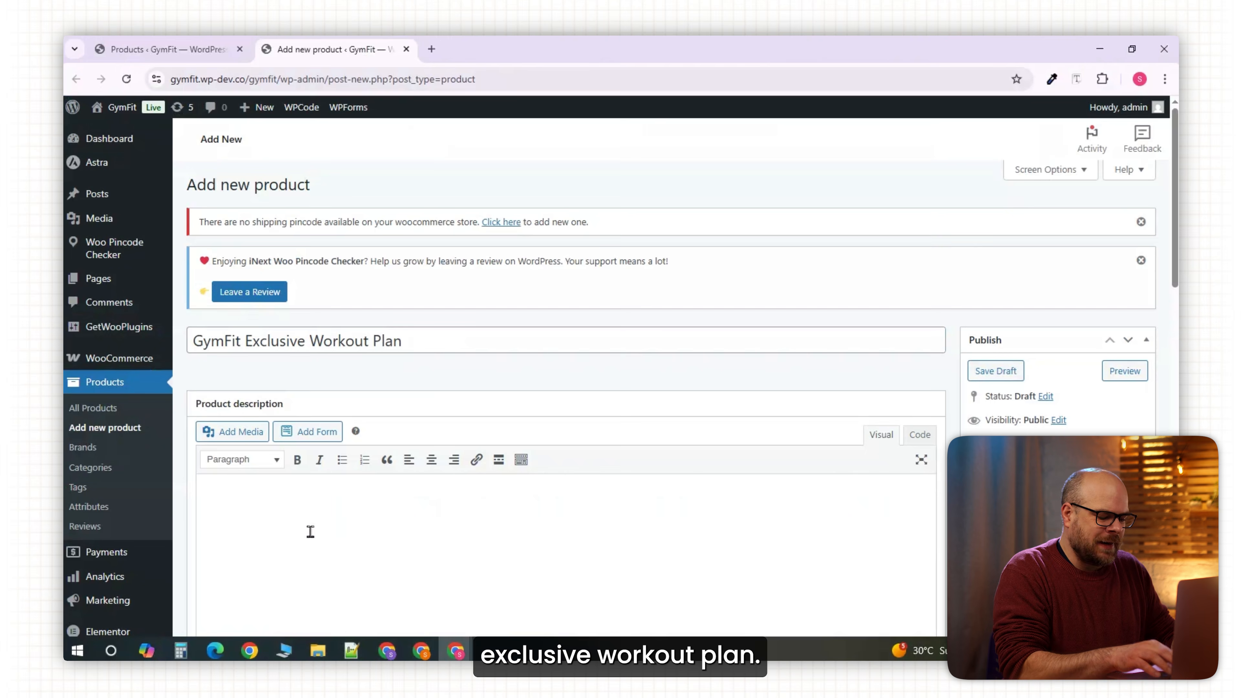
type("The GymFit Exclusive Workout Plan is your all-in-one digital guide to achieving the perfect balance of strength, endurance, and flexibility. This professionally designed plan provides detailed daily routines, warm-up and cool-down exercises, and nutrition guidance to help you stay on track.  Whether you work out at home or in the gym, this plan is easy to follow and tailored for all fitness levels. It includes step-by-step instructions, rest-day strategies, and pro tips to keep you motivated.  Once you purchase, you’ll receive instant access to the downloadable PDF — no waiting, no shipping. Transform your fitness journey today with the GymFit Exclusive Workout Plan!")
scroll(835, 397, "down", 1)
left_click_drag(1174, 218, 1173, 408)
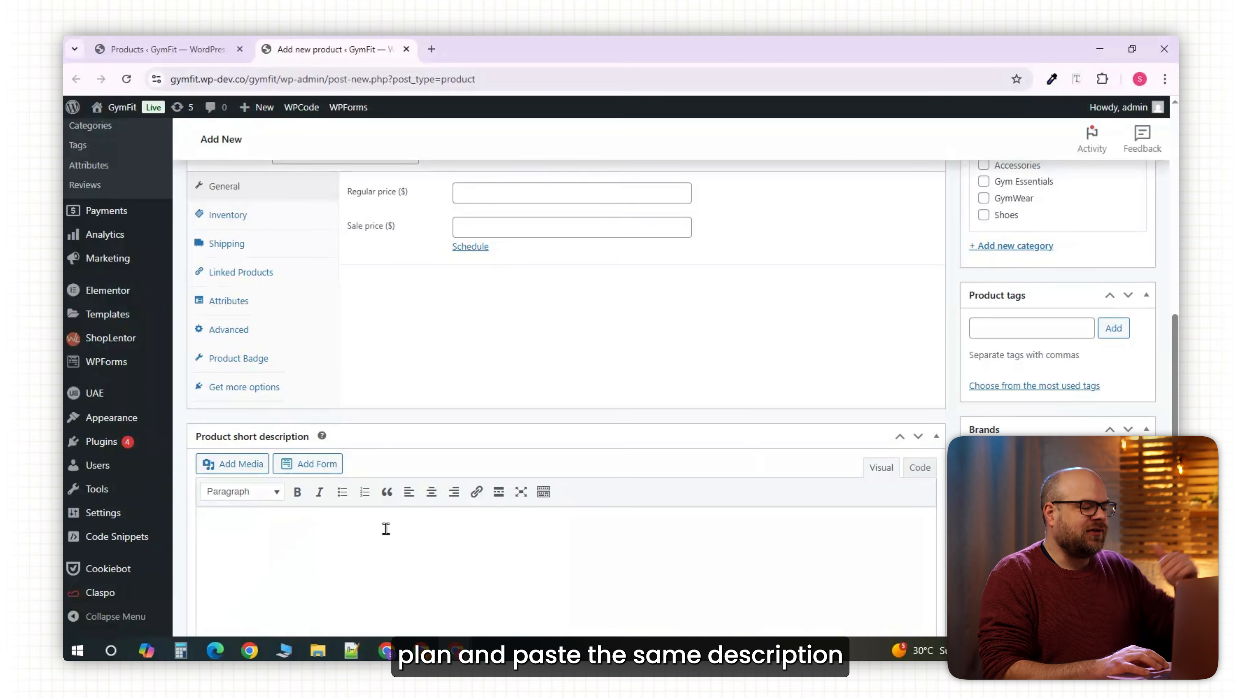
type("Unlock your fitness potential with the GymFit Exclusive Workout Plan — a complete, downloadable PDF designed to help you build strength, tone muscles, and stay consistent with your goals. Perfect for beginners and pros alike!")
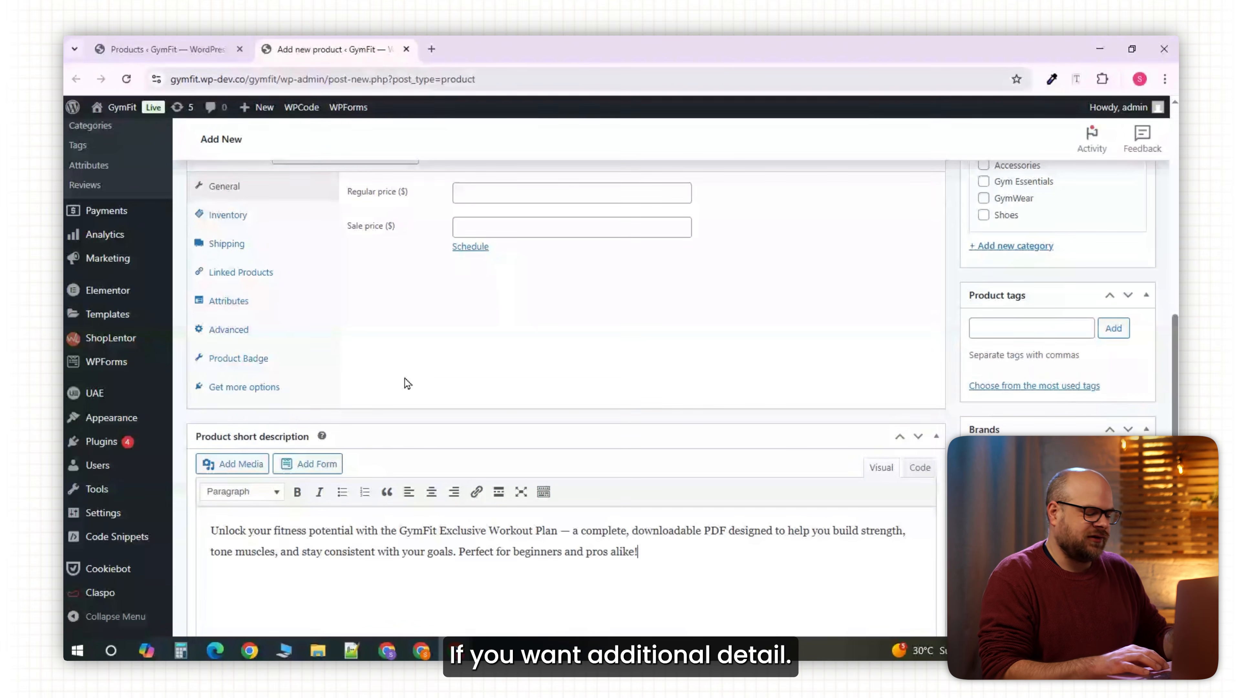
scroll(408, 383, "up", 3)
Add a new 'Digital Product' category to the workout plan.
left_click(1008, 461)
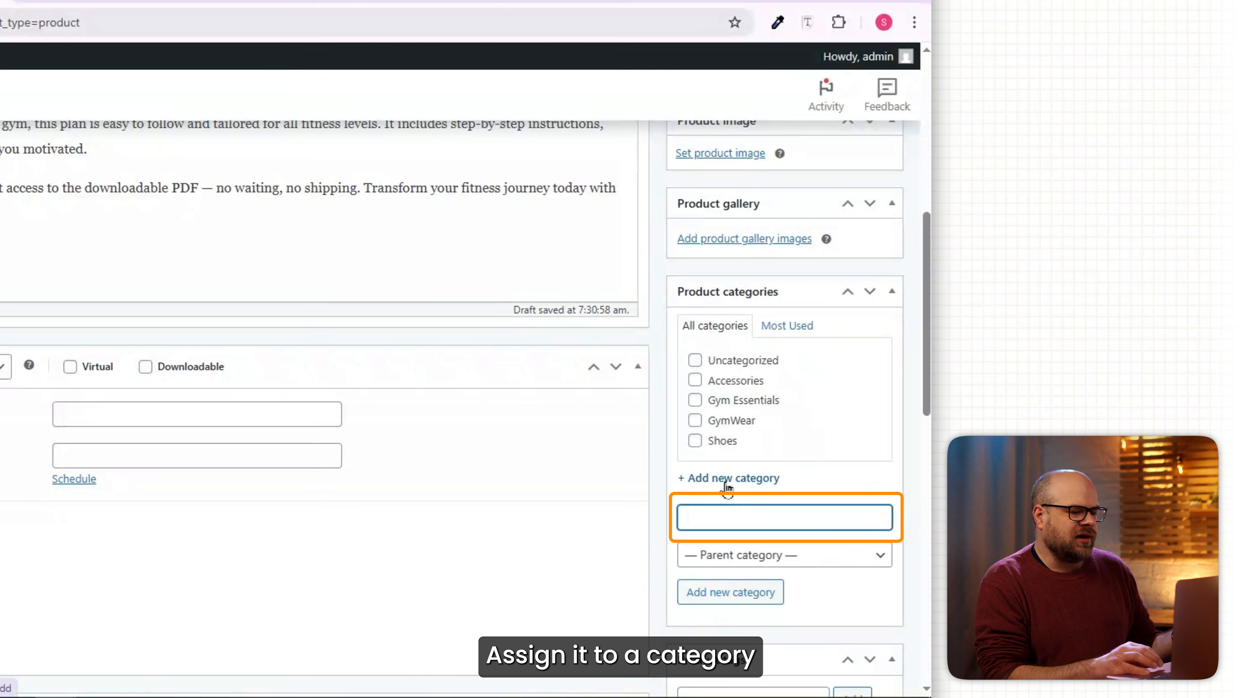
type("D")
type("duc")
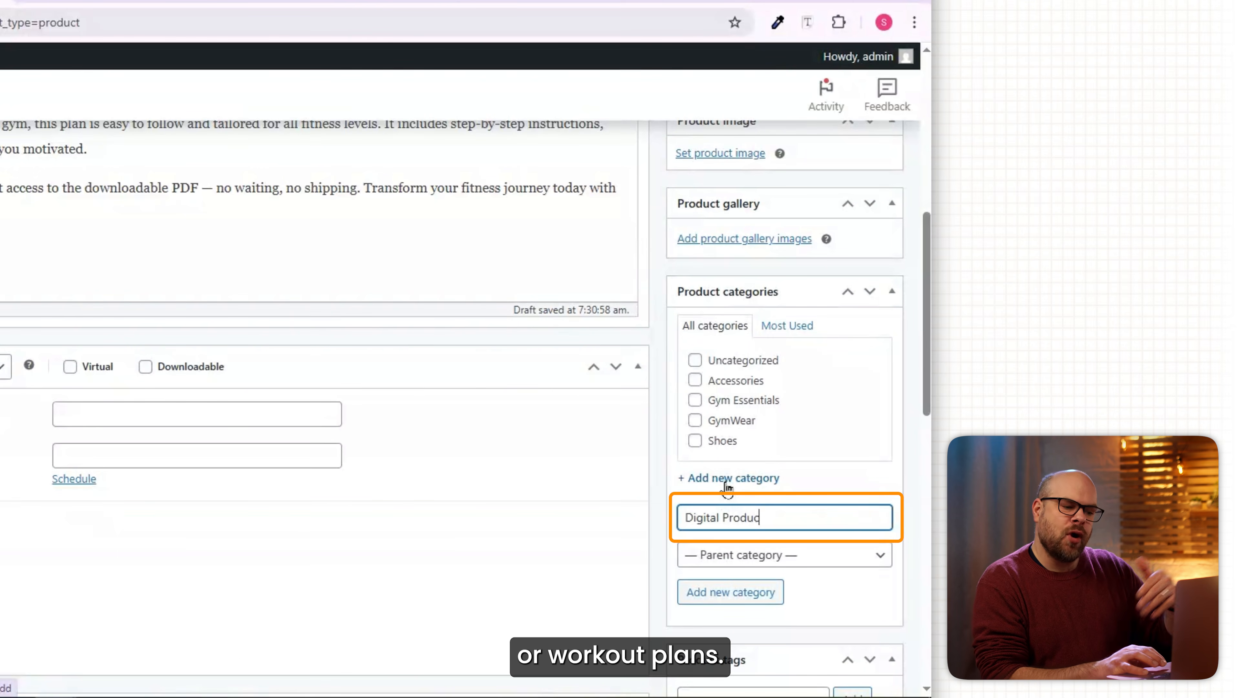
left_click(748, 591)
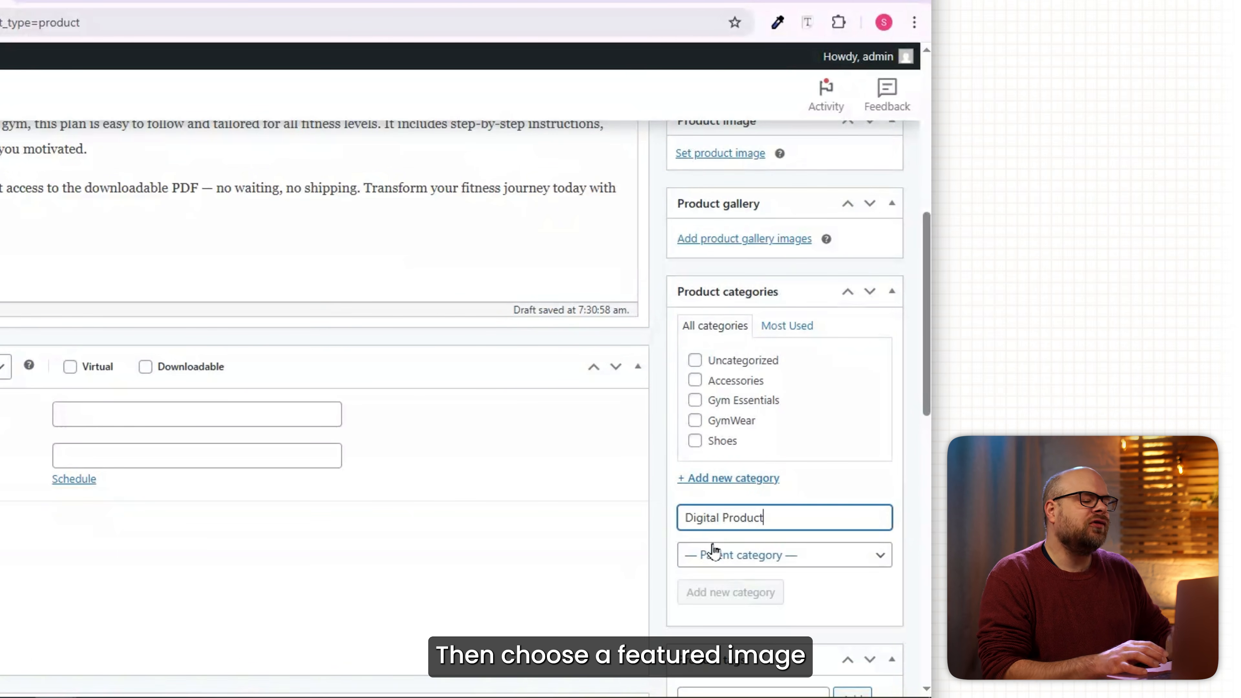
scroll(713, 550, "up", 2)
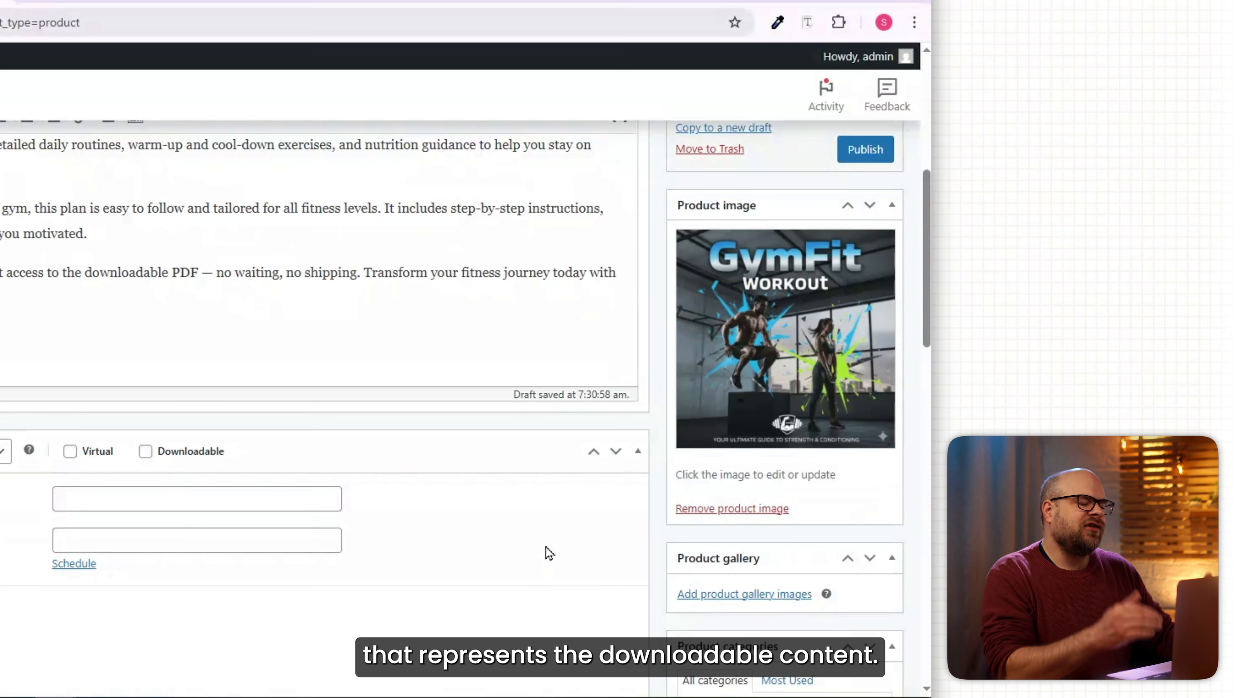
scroll(548, 552, "down", 4)
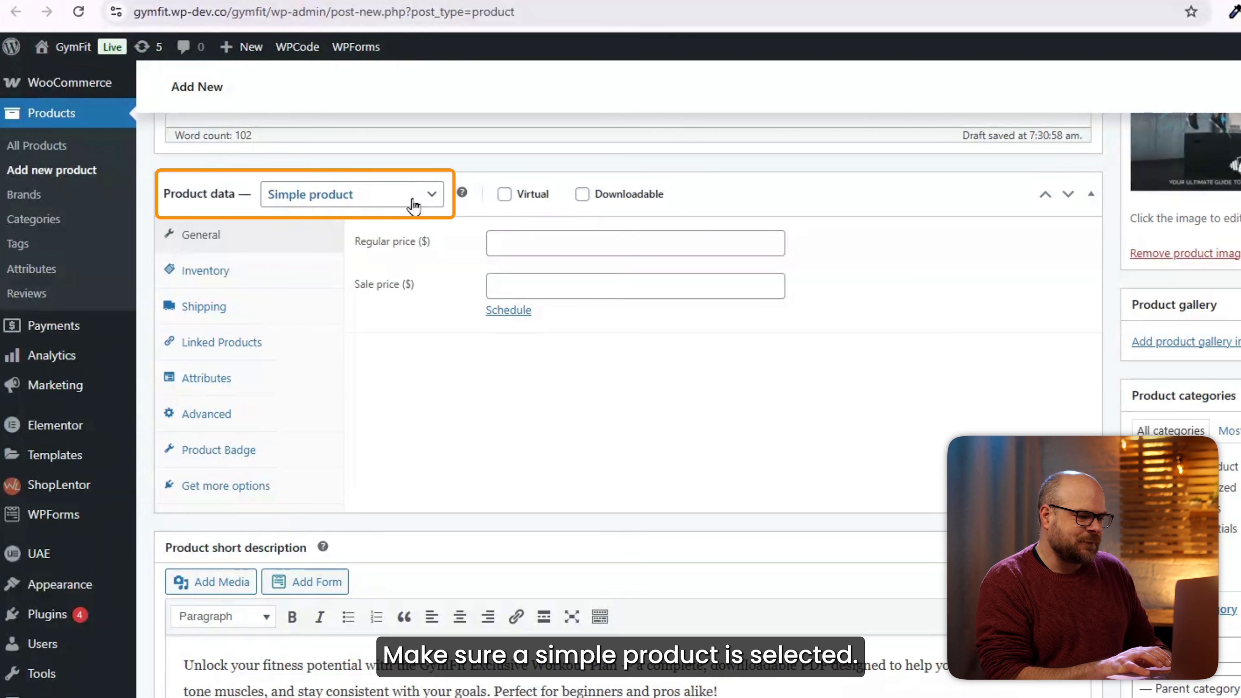
Make the workout plan downloadable at price 15 with GymFit_Exclusive_Workout_Plan.pdf as its file.
left_click(581, 195)
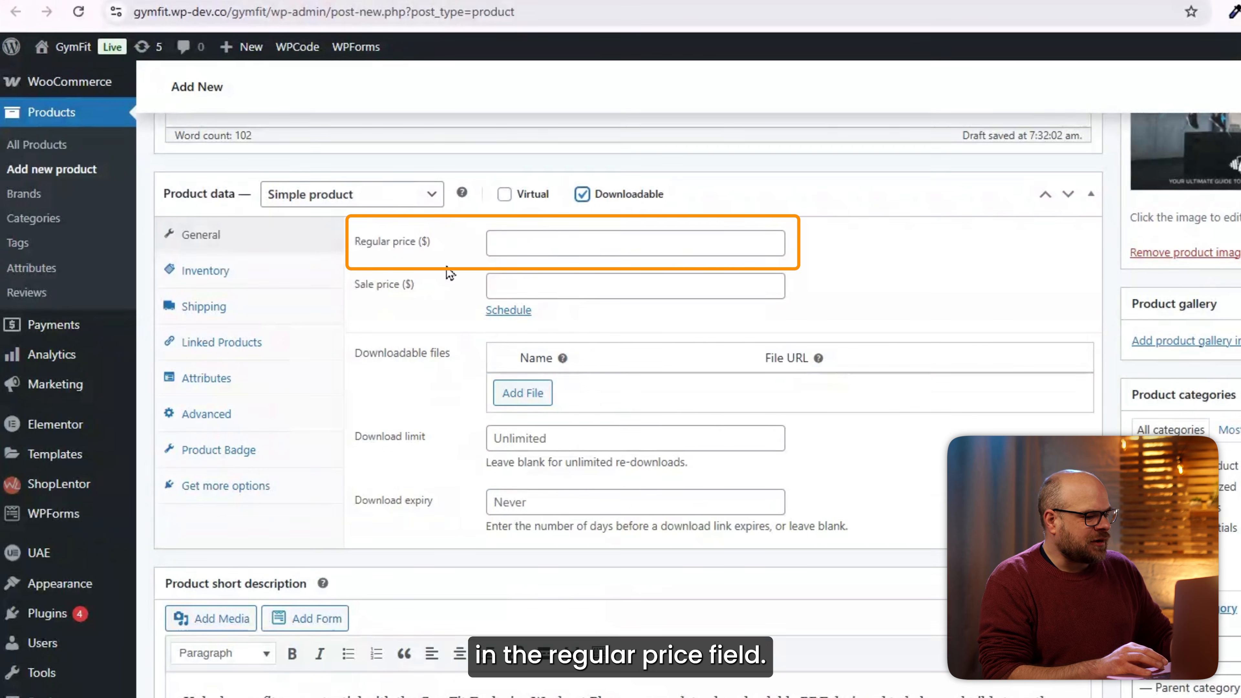
left_click(505, 250)
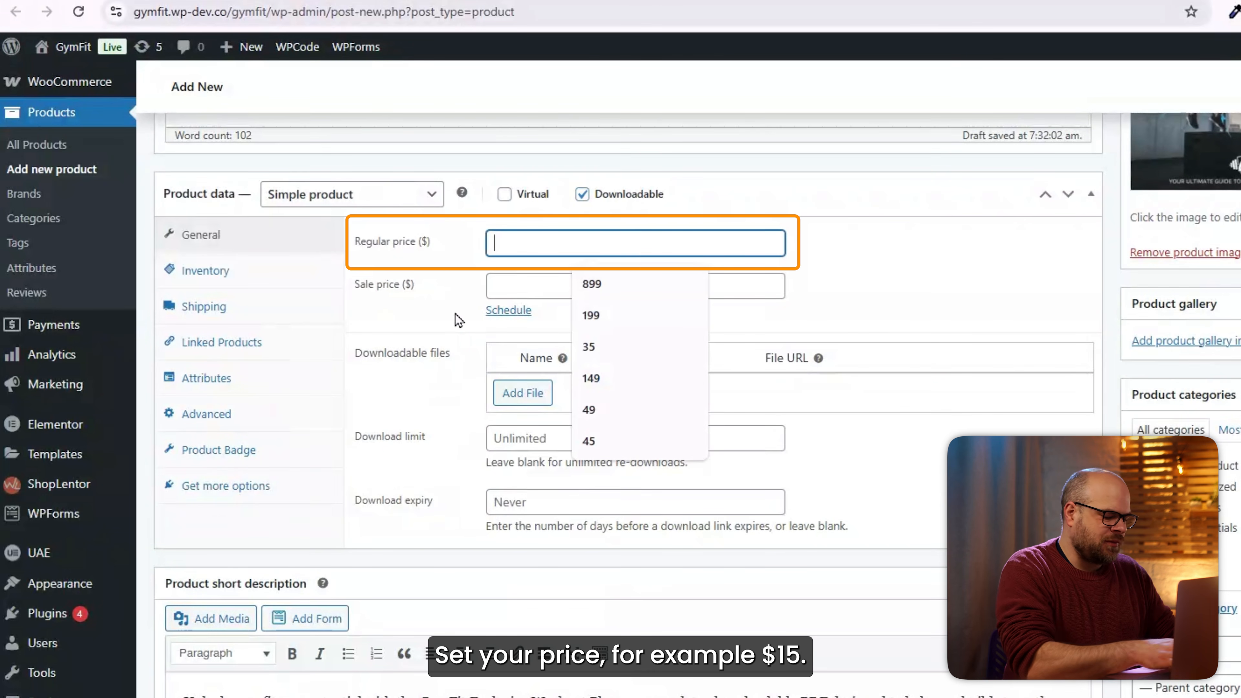
type("15")
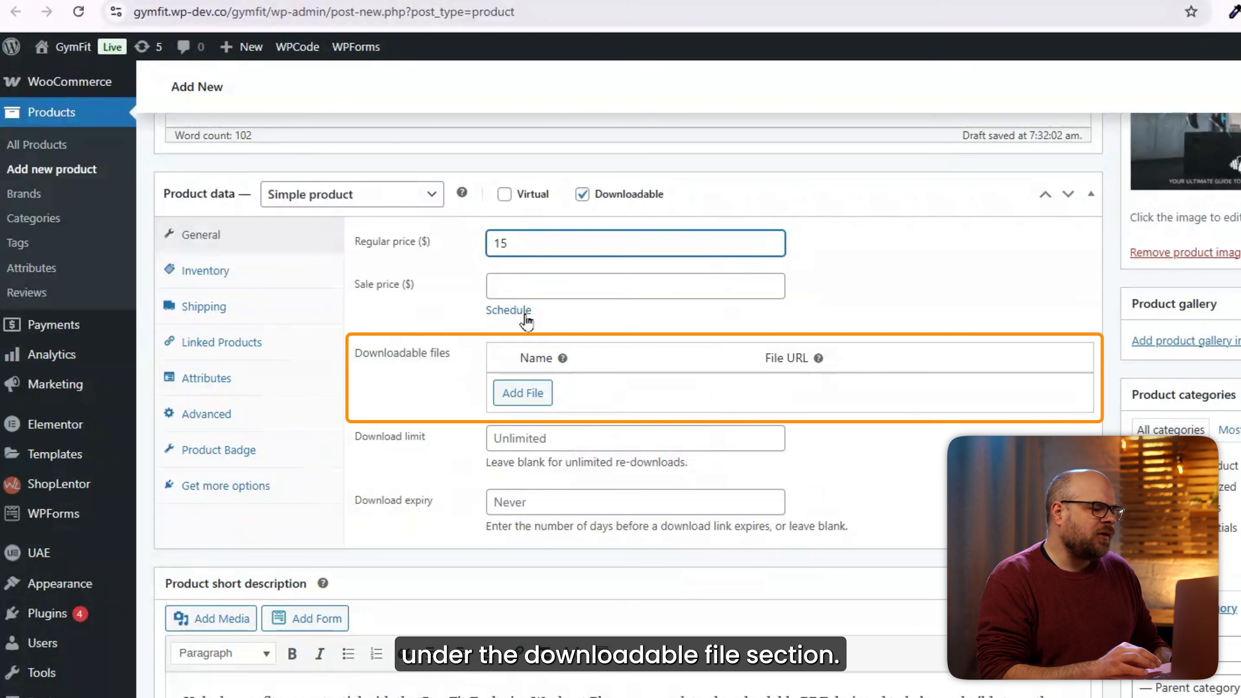
left_click(527, 393)
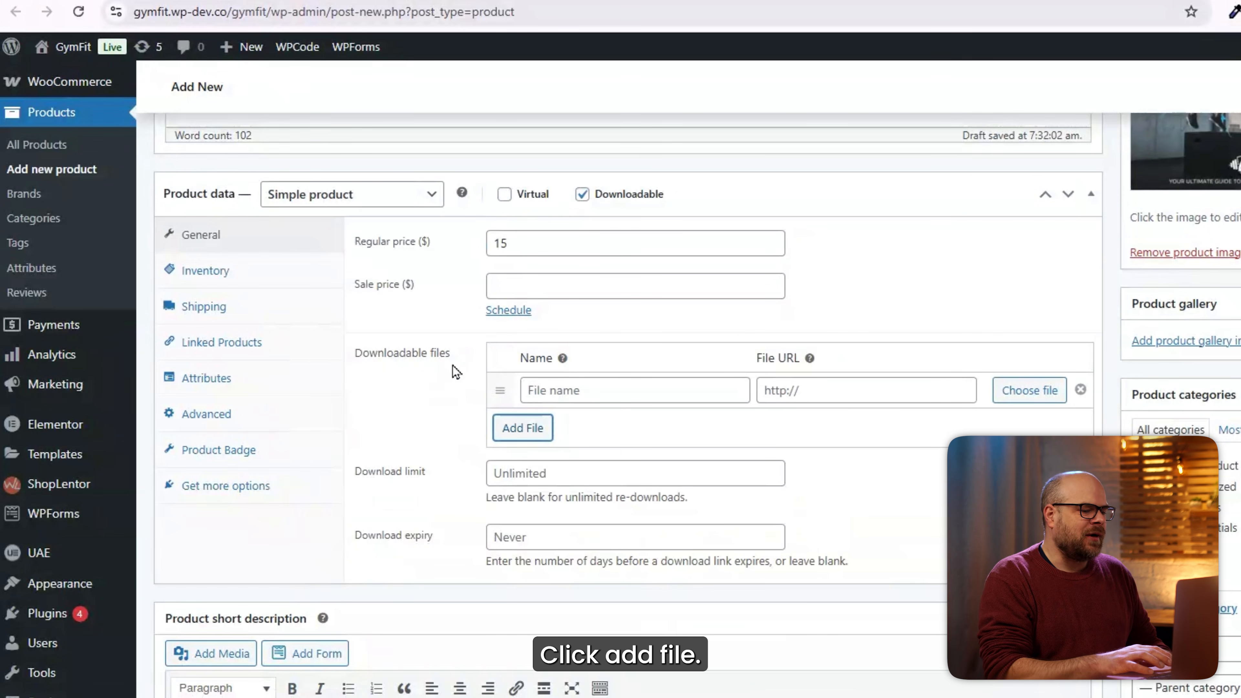
left_click(1053, 400)
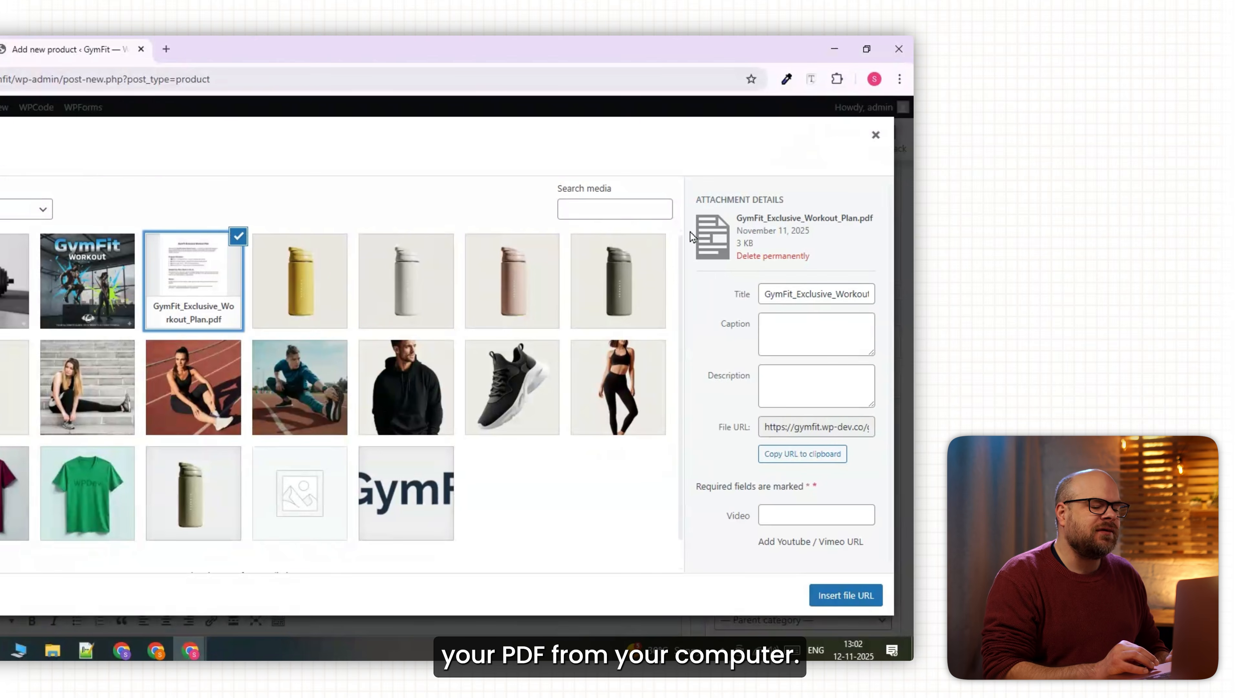
left_click(844, 594)
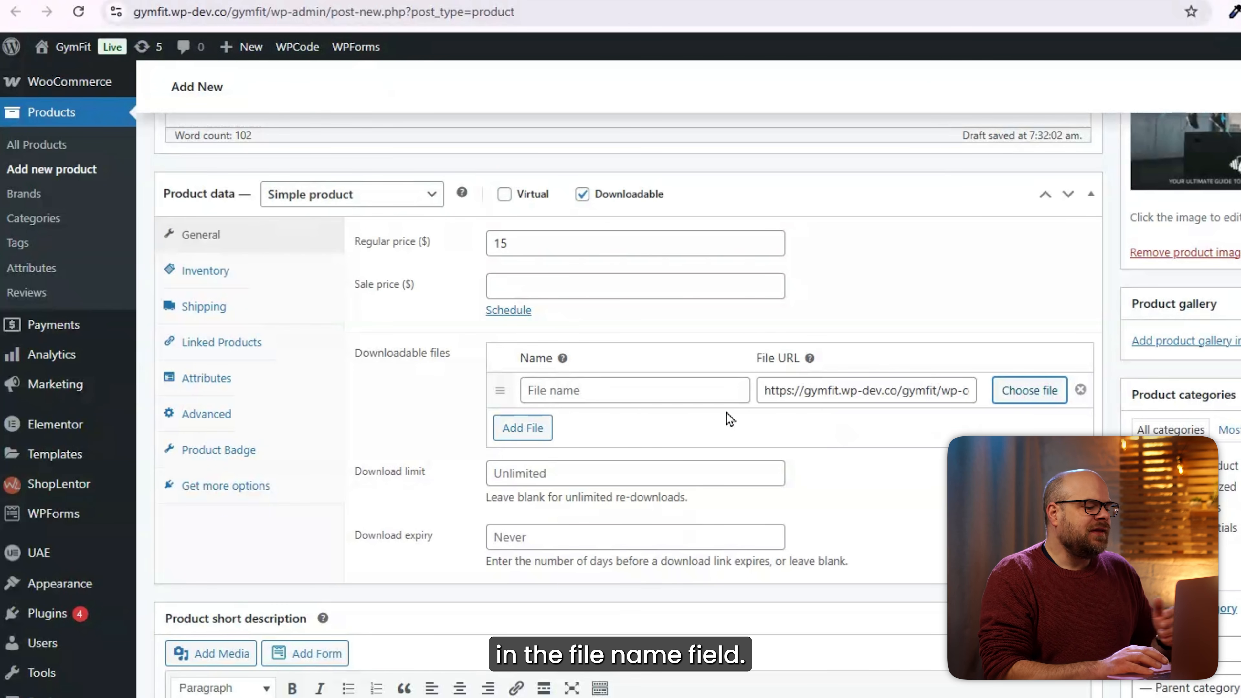
Name the download 'GymFit Workout Course', mark the product Virtual, and limit purchases to 1 per order.
left_click(624, 389)
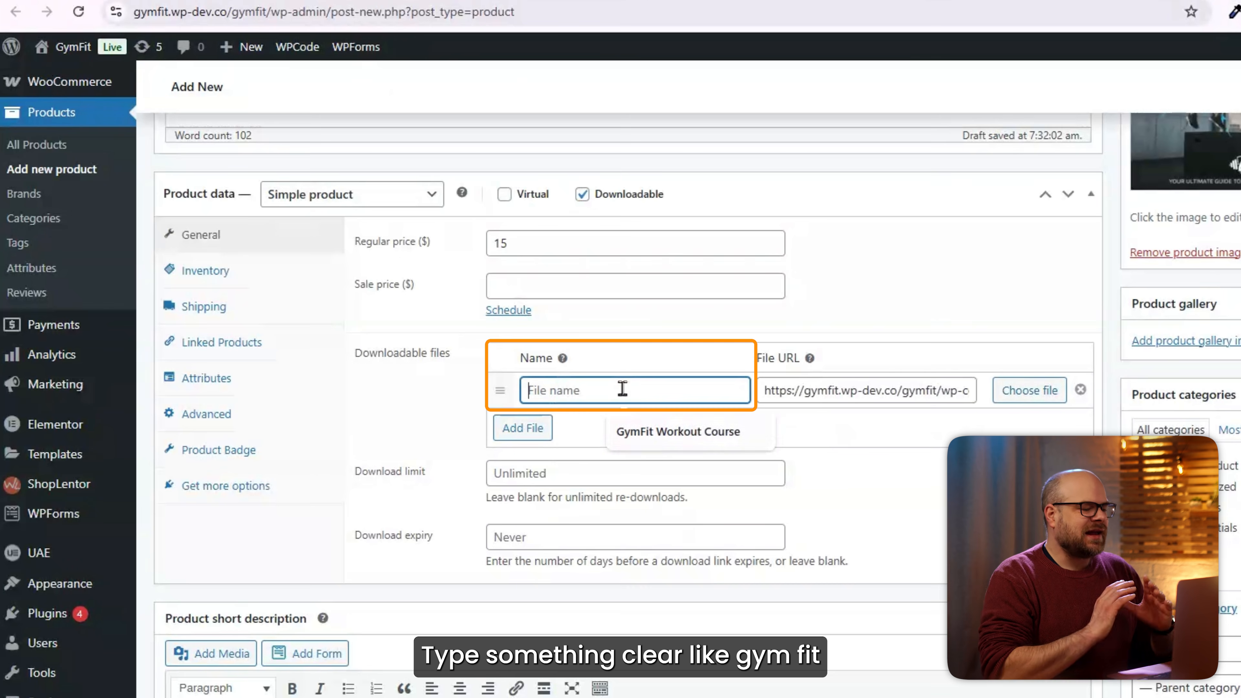
left_click(650, 441)
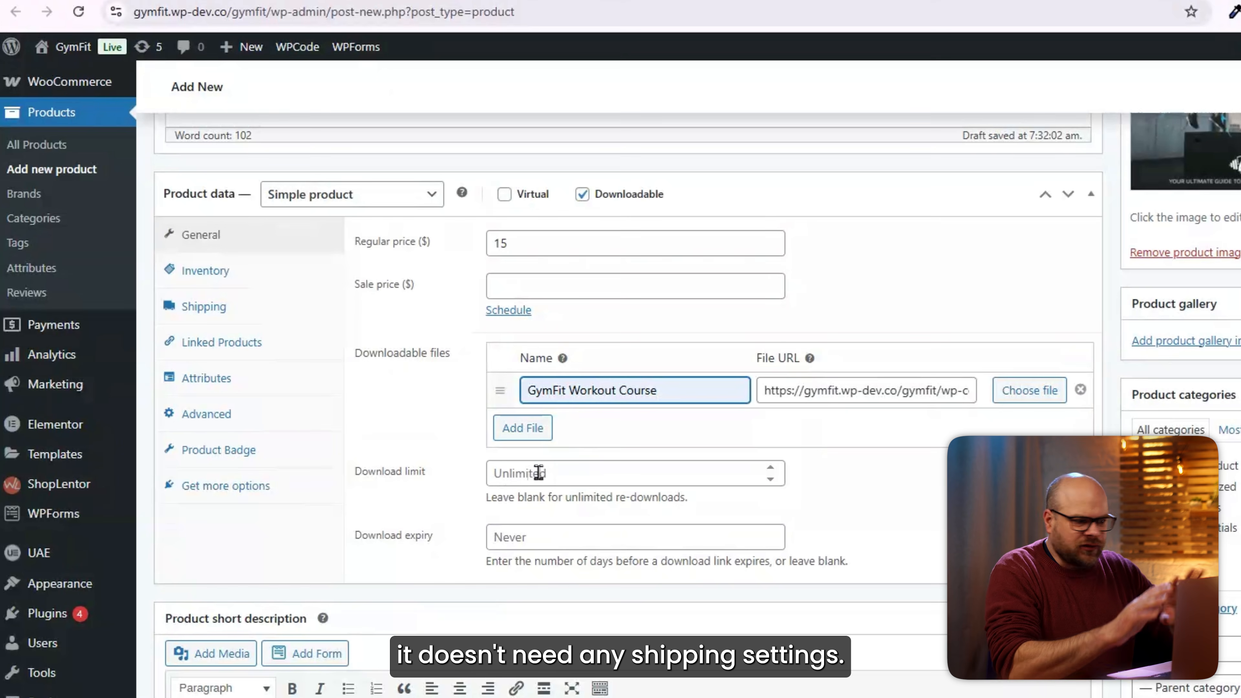
left_click(506, 200)
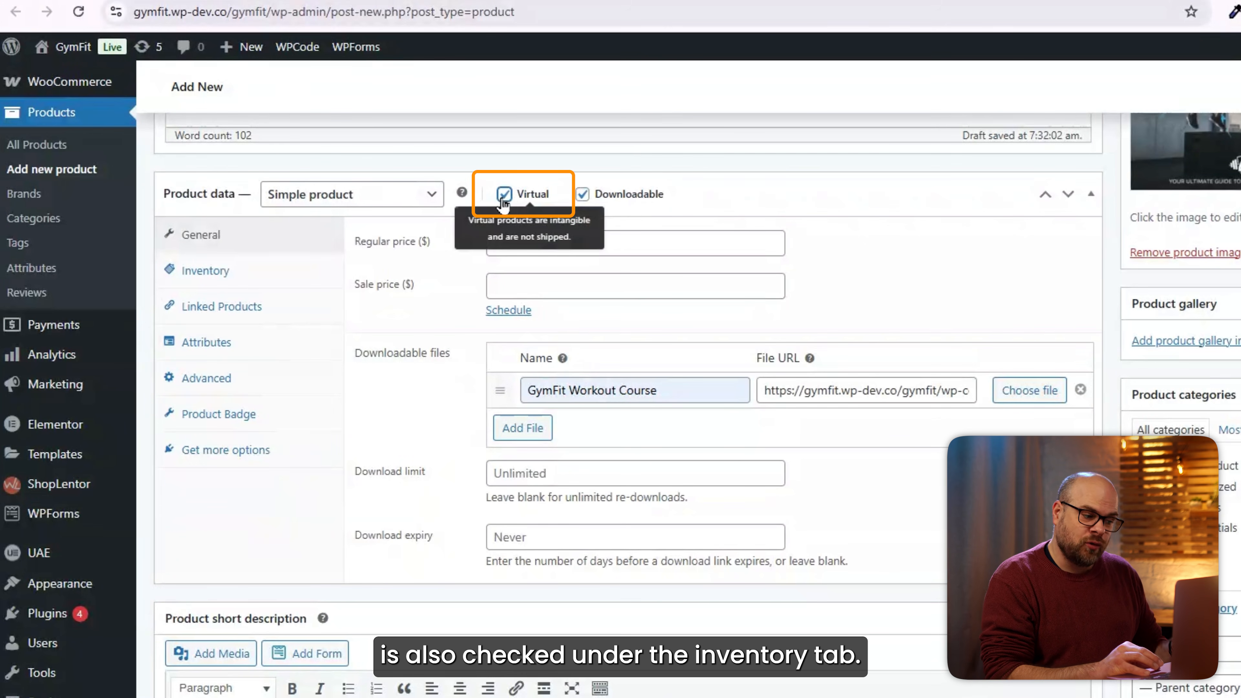
left_click(205, 270)
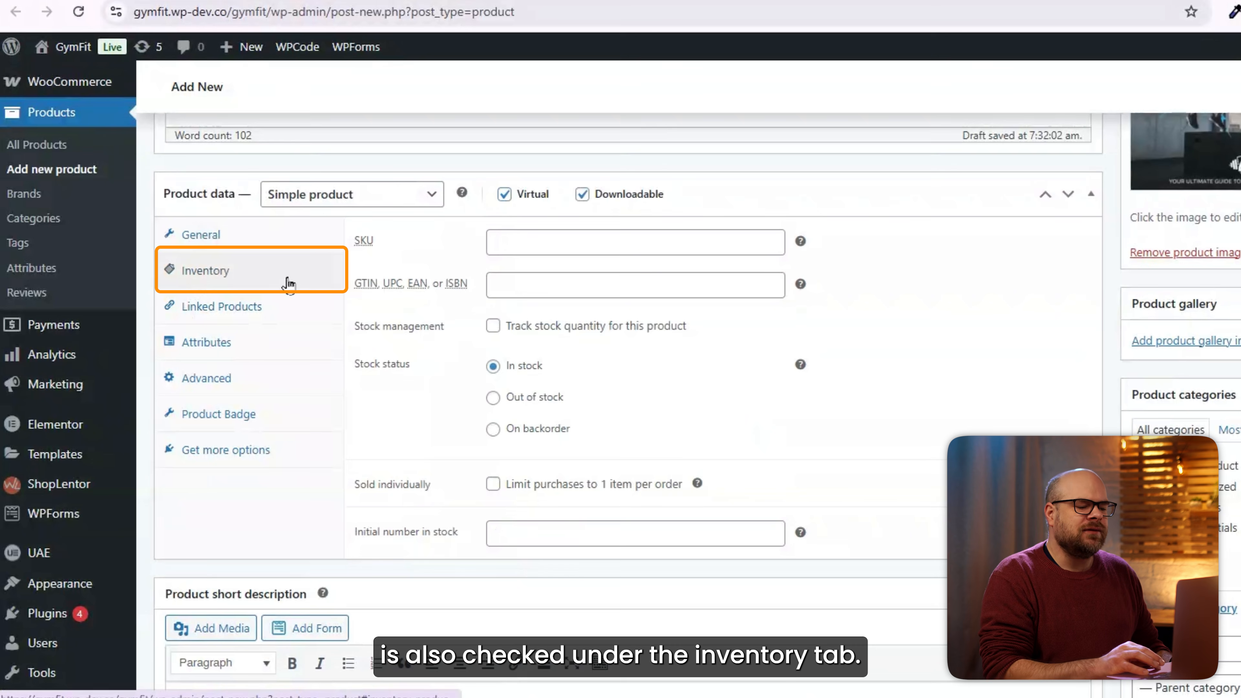
left_click(493, 485)
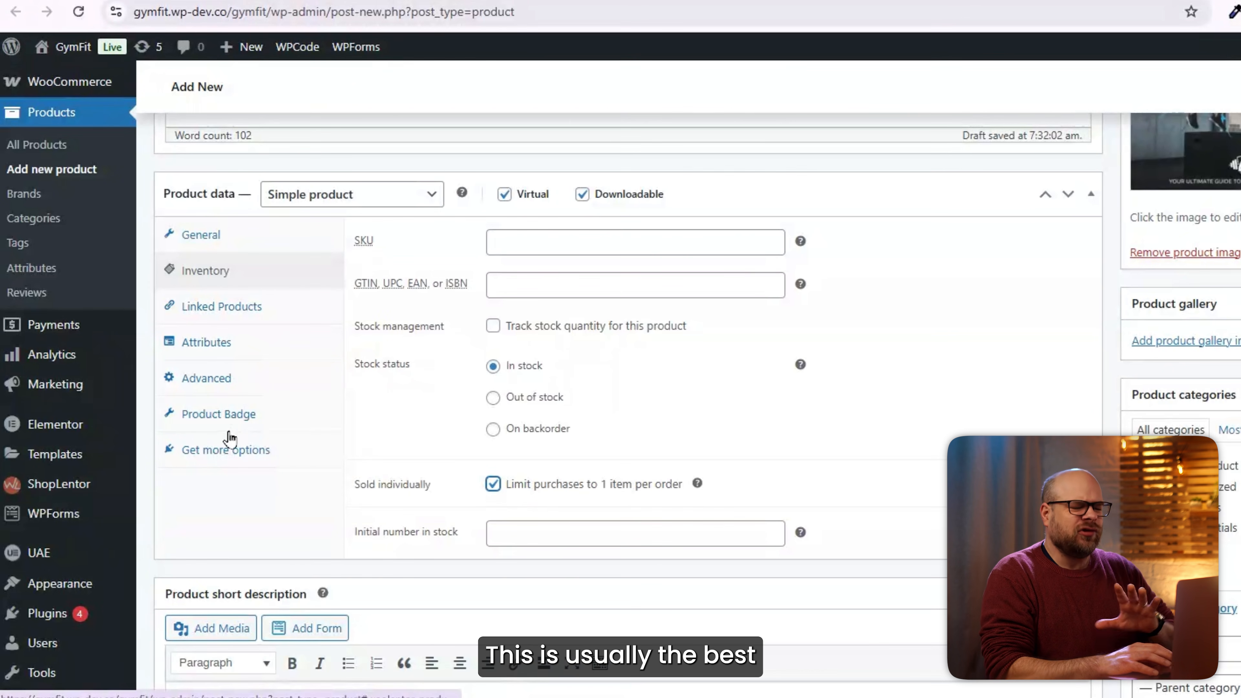
scroll(784, 413, "up", 10)
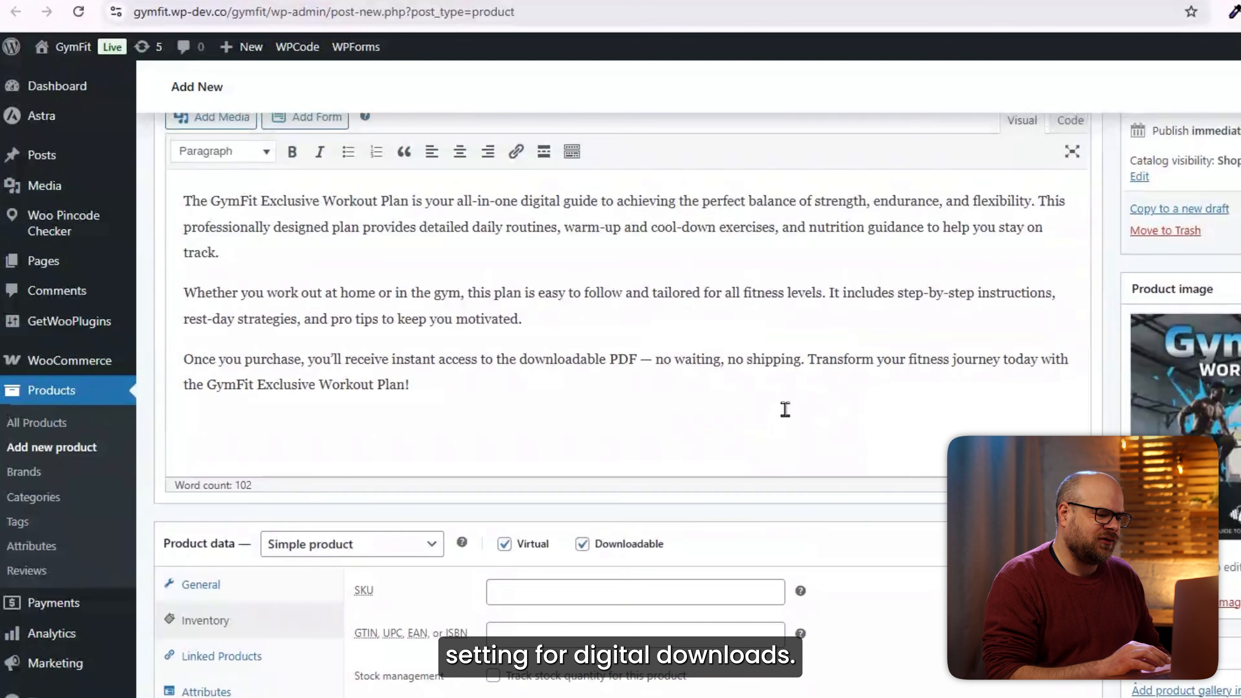
Publish the GymFit Exclusive Workout Plan as an in-stock $15.00 product.
scroll(785, 410, "up", 3)
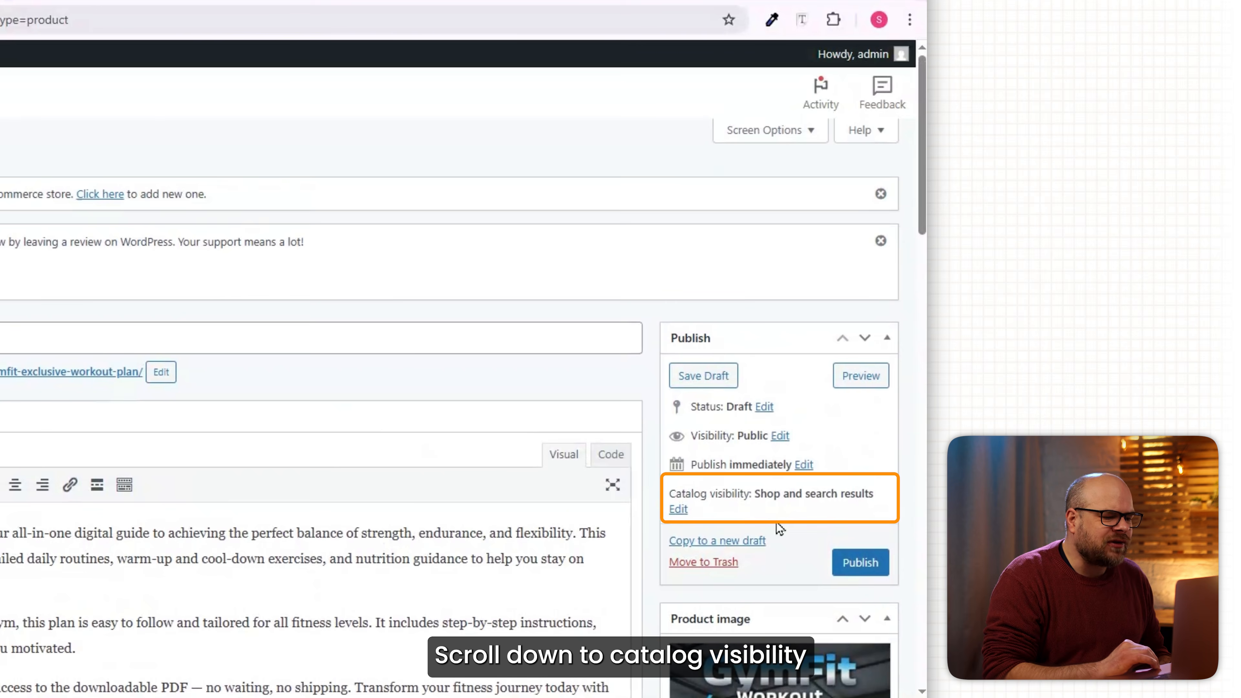
scroll(774, 522, "down", 2)
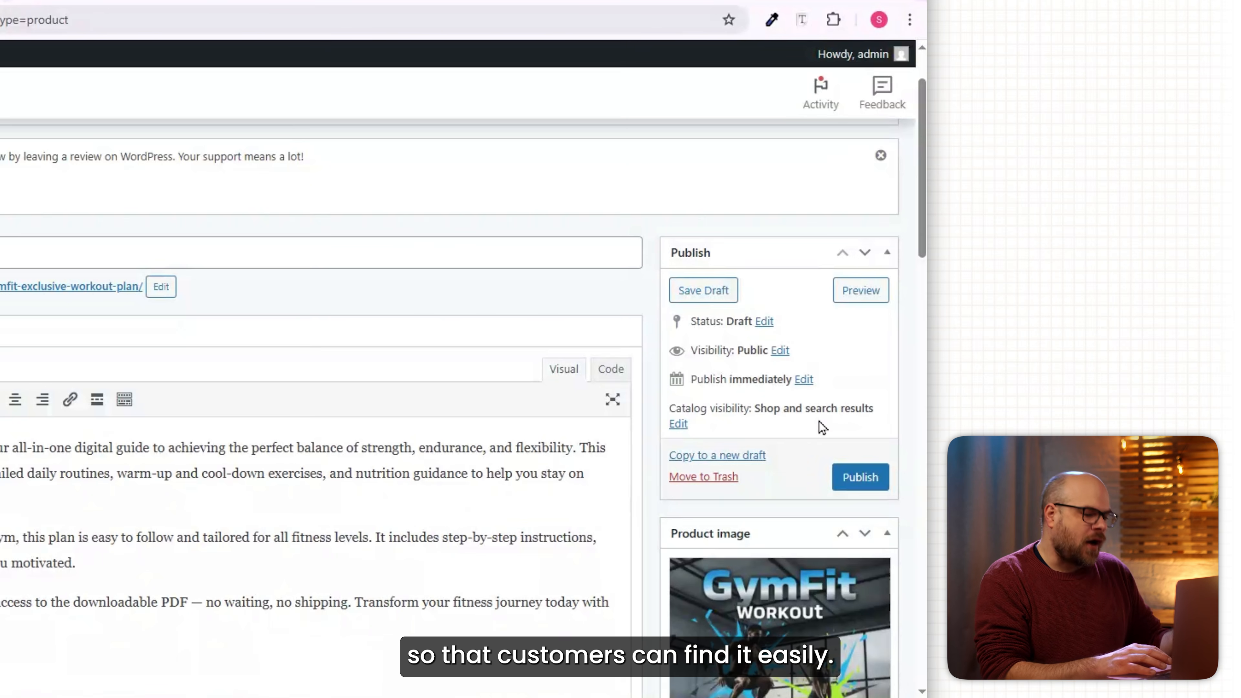
left_click(858, 485)
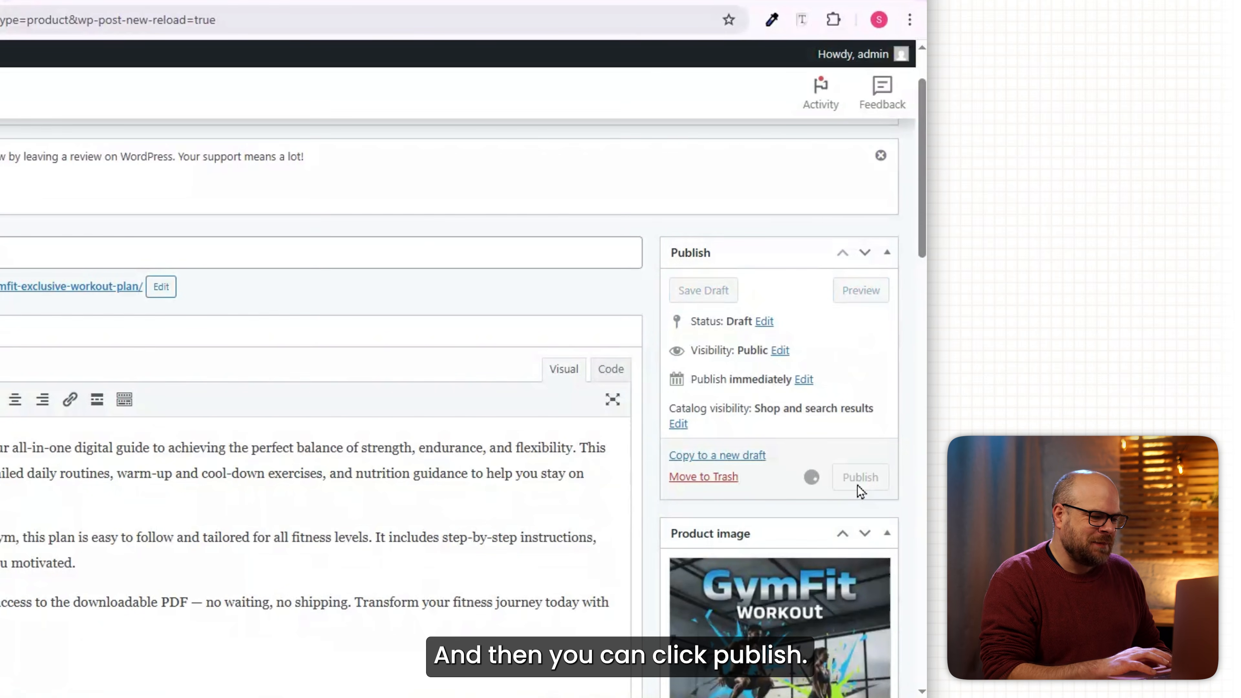
Open the GymFit storefront in a new browser tab from the admin bar.
mouse_move(141, 161)
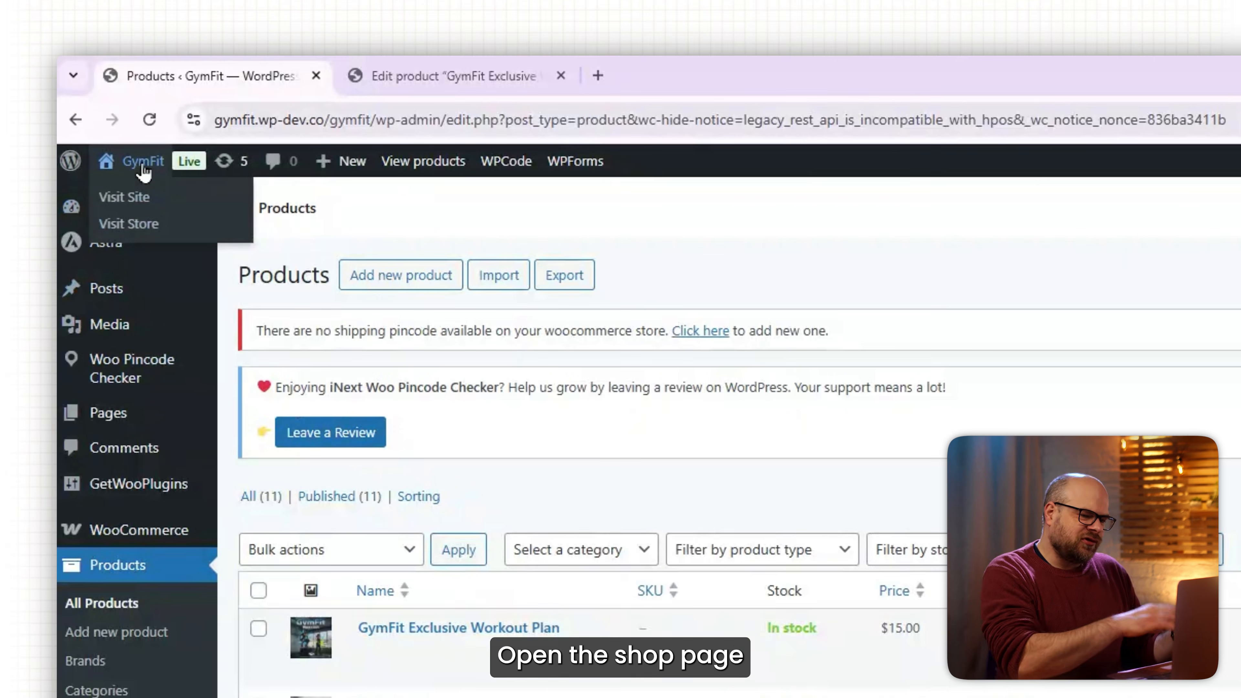
right_click(140, 229)
left_click(166, 247)
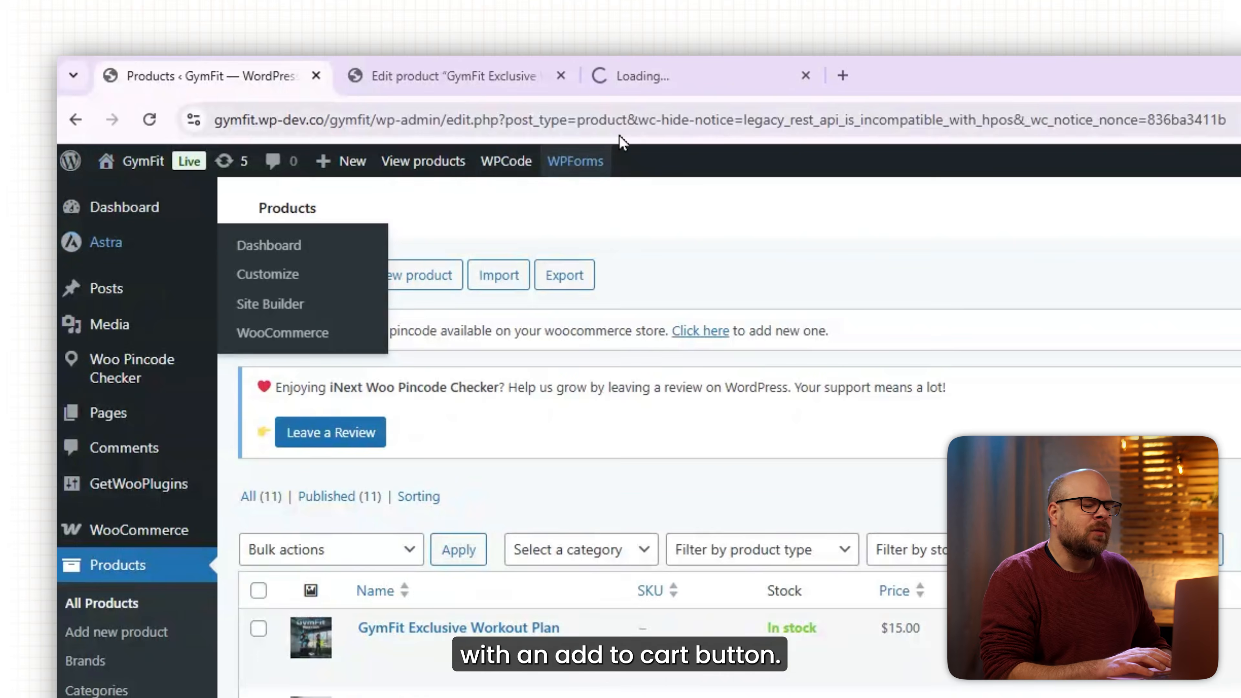
left_click(650, 75)
Add the Workout Plan to the cart and place the $15.00 cash-on-delivery order.
scroll(802, 260, "down", 5)
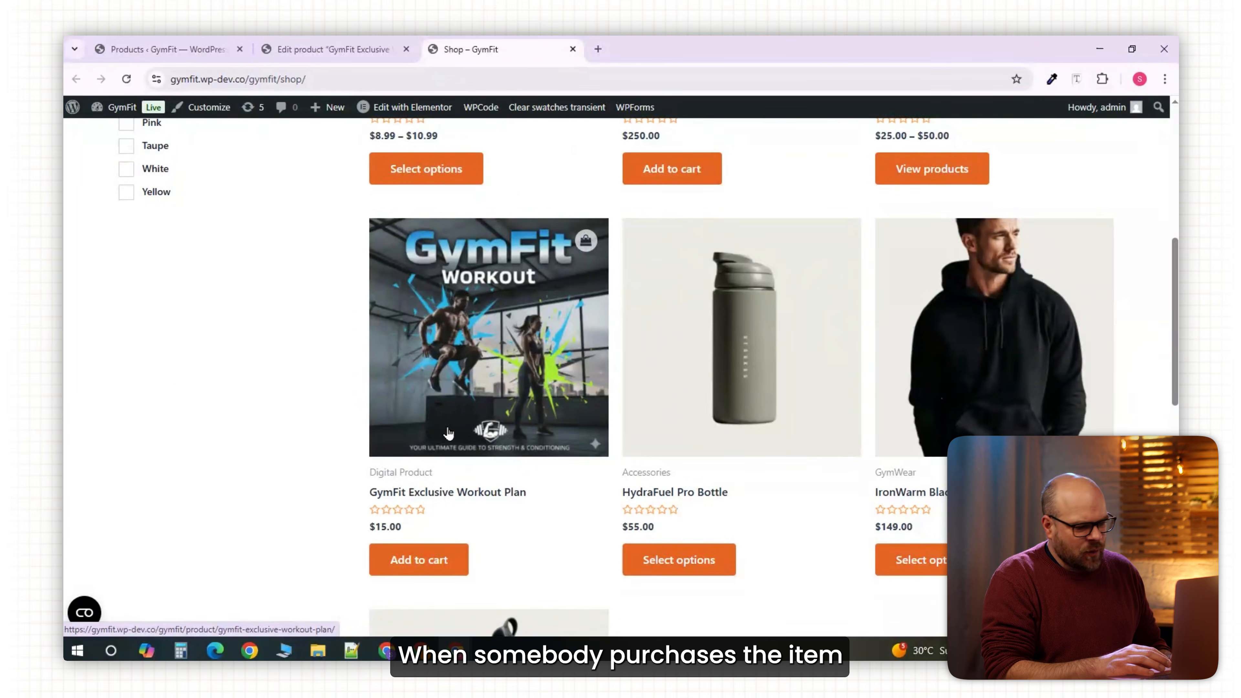
left_click(430, 569)
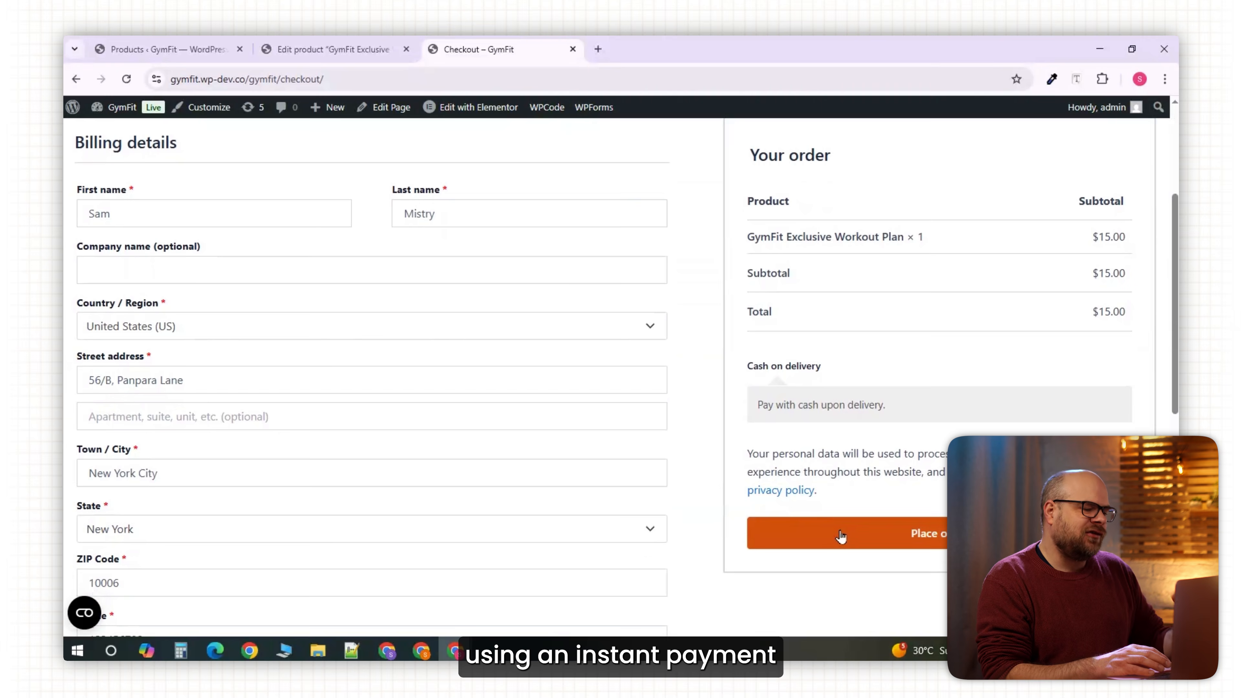
left_click(840, 536)
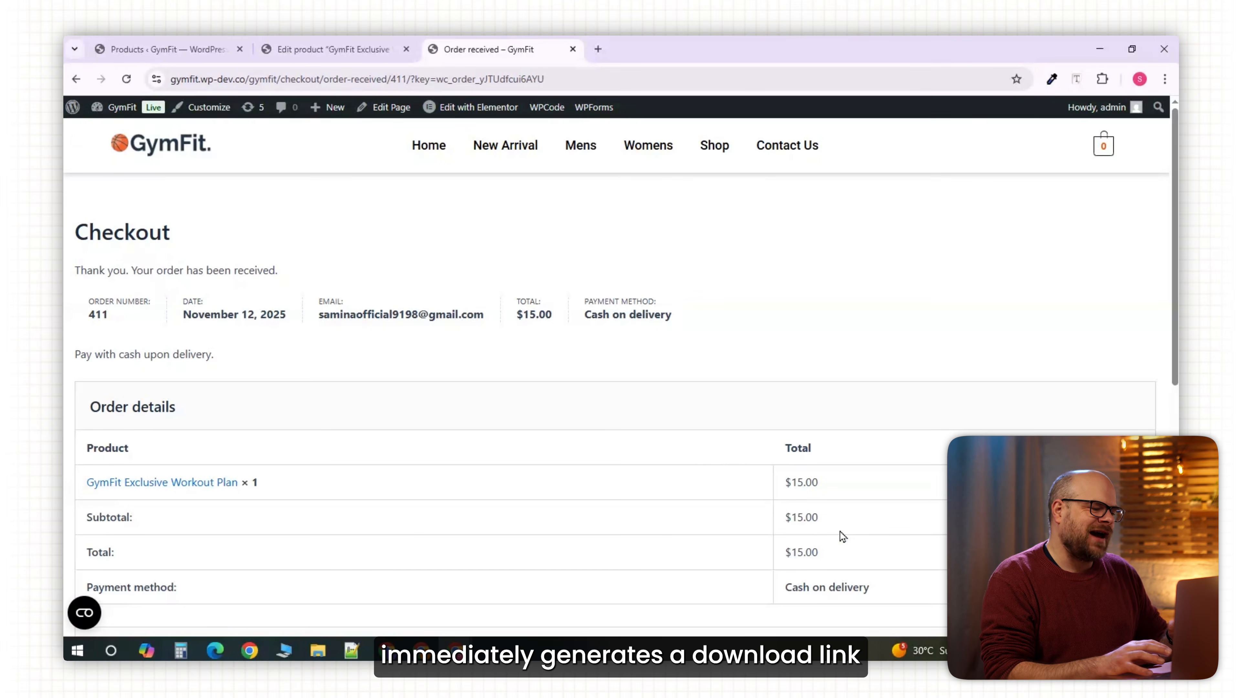
scroll(718, 454, "down", 5)
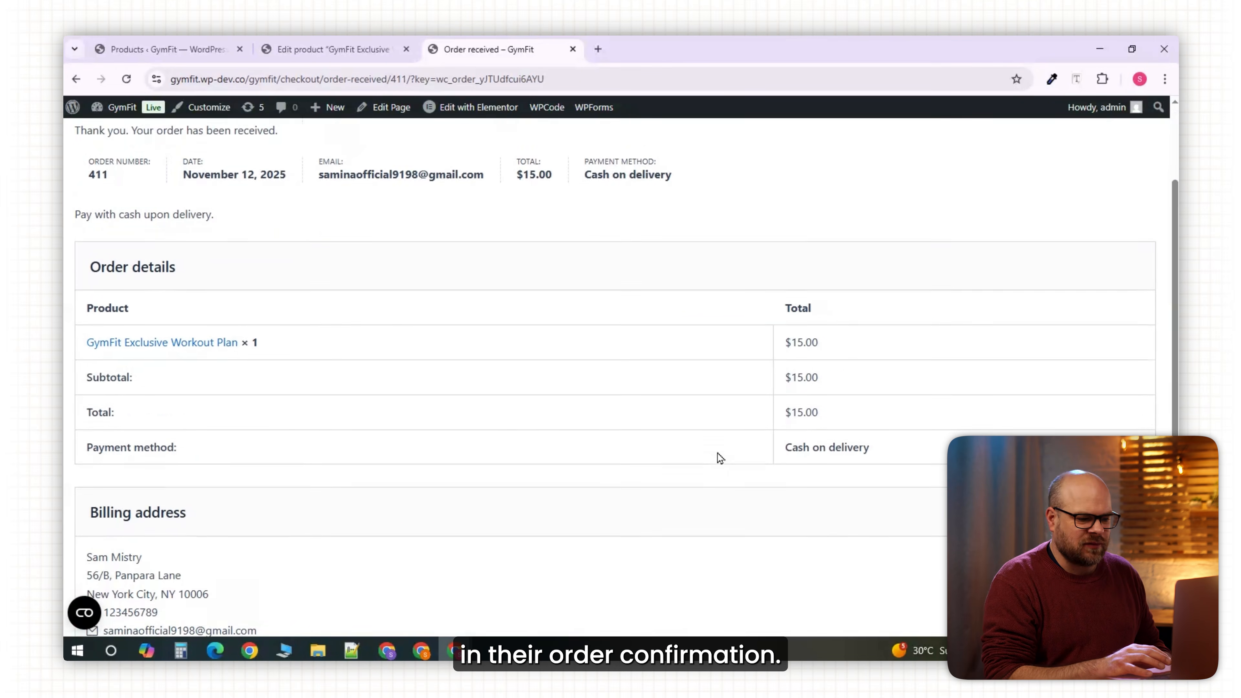
scroll(717, 453, "up", 15)
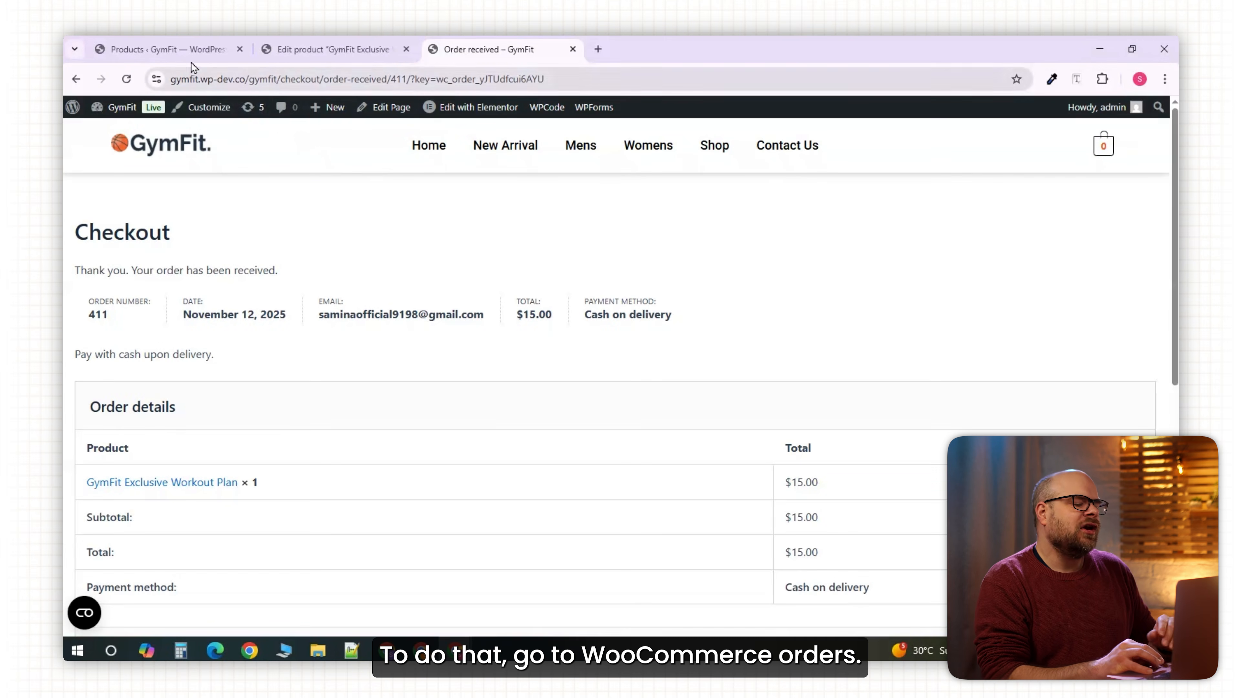
Return to the admin tab and open the WooCommerce Orders list.
left_click(190, 51)
scroll(191, 185, "down", 2)
mouse_move(120, 289)
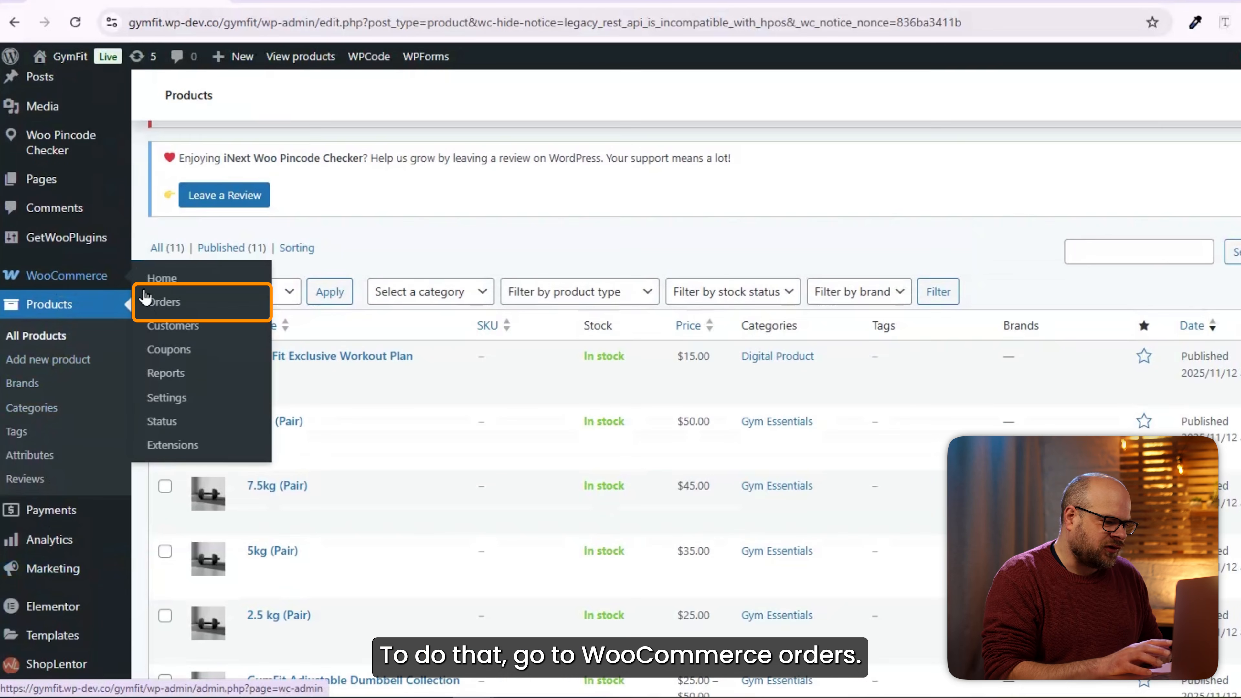
left_click(161, 302)
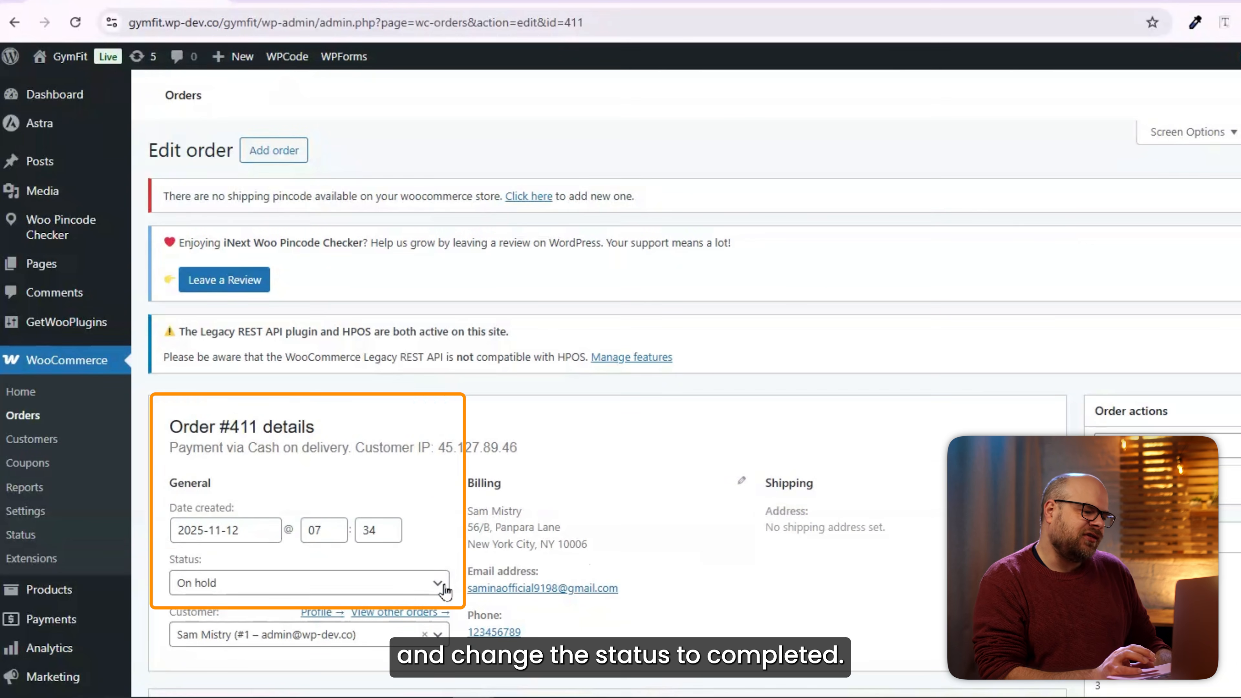
Set the order status to Completed, choose 'Send order details to customer', and update.
left_click(440, 587)
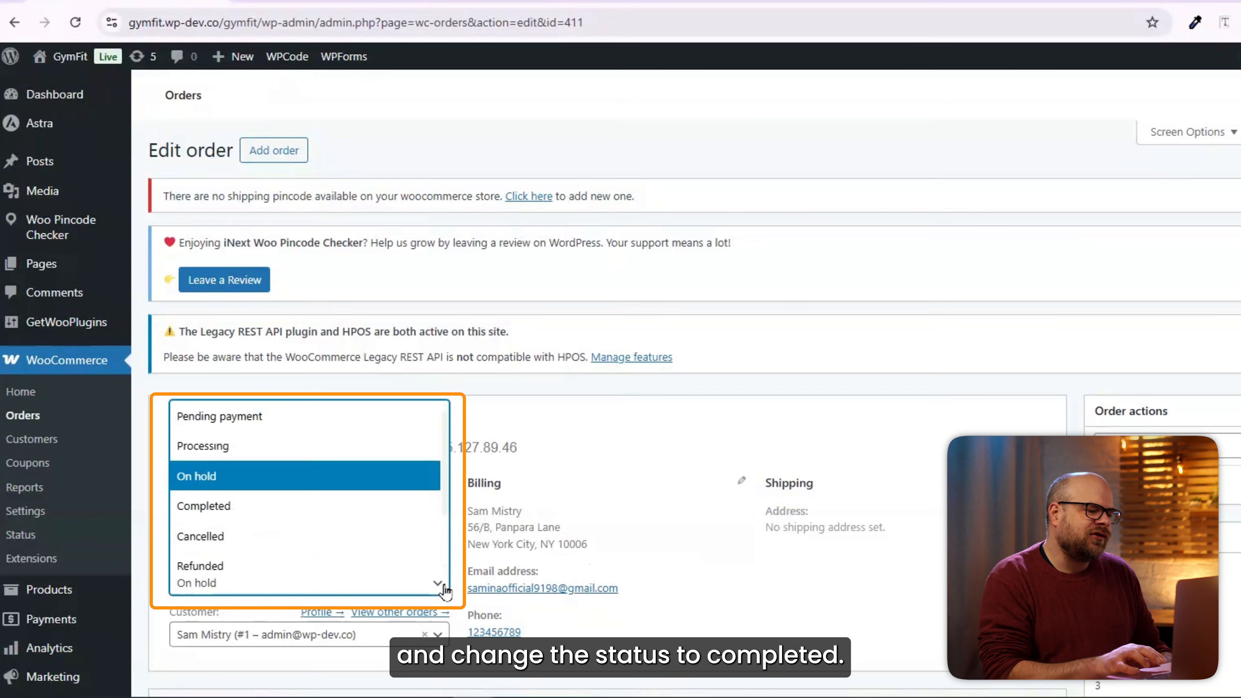
left_click(249, 513)
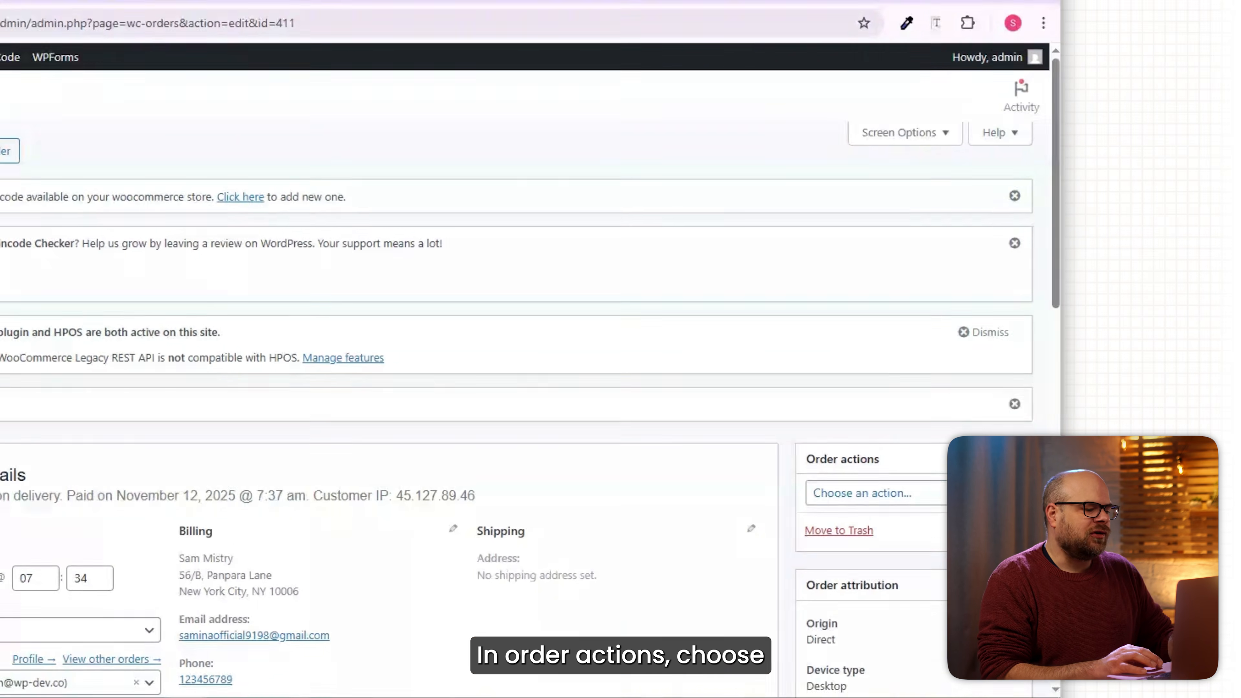
left_click(987, 493)
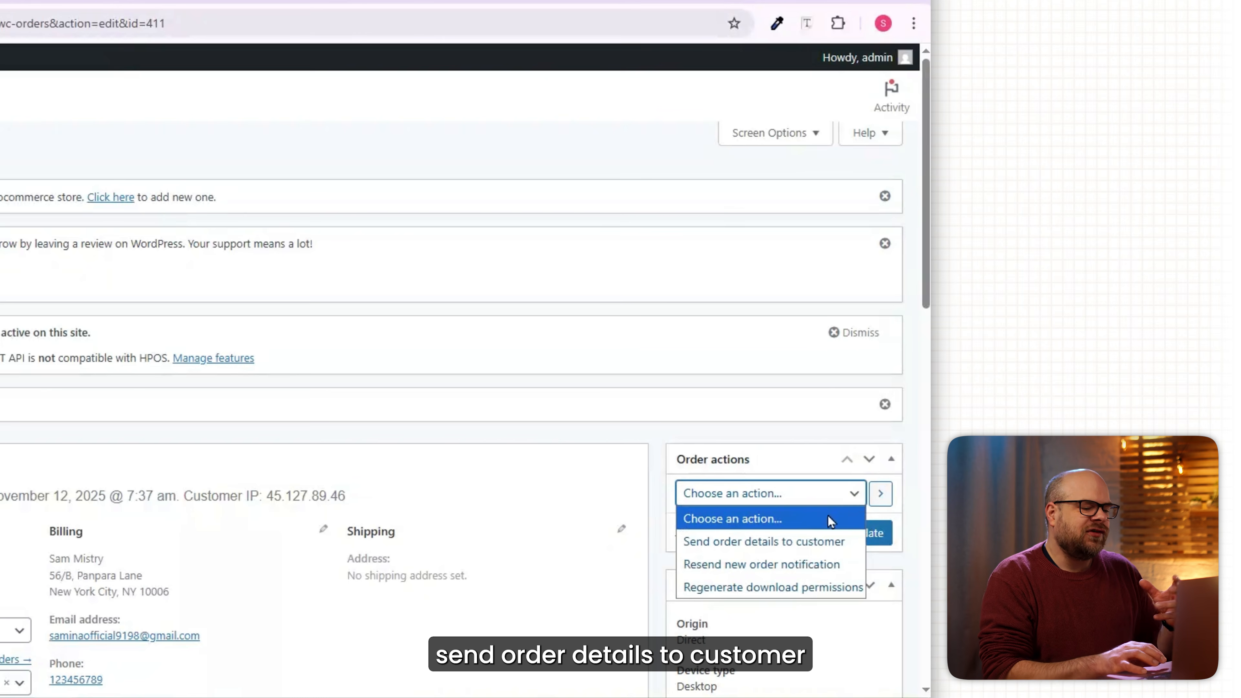
left_click(782, 542)
left_click(867, 545)
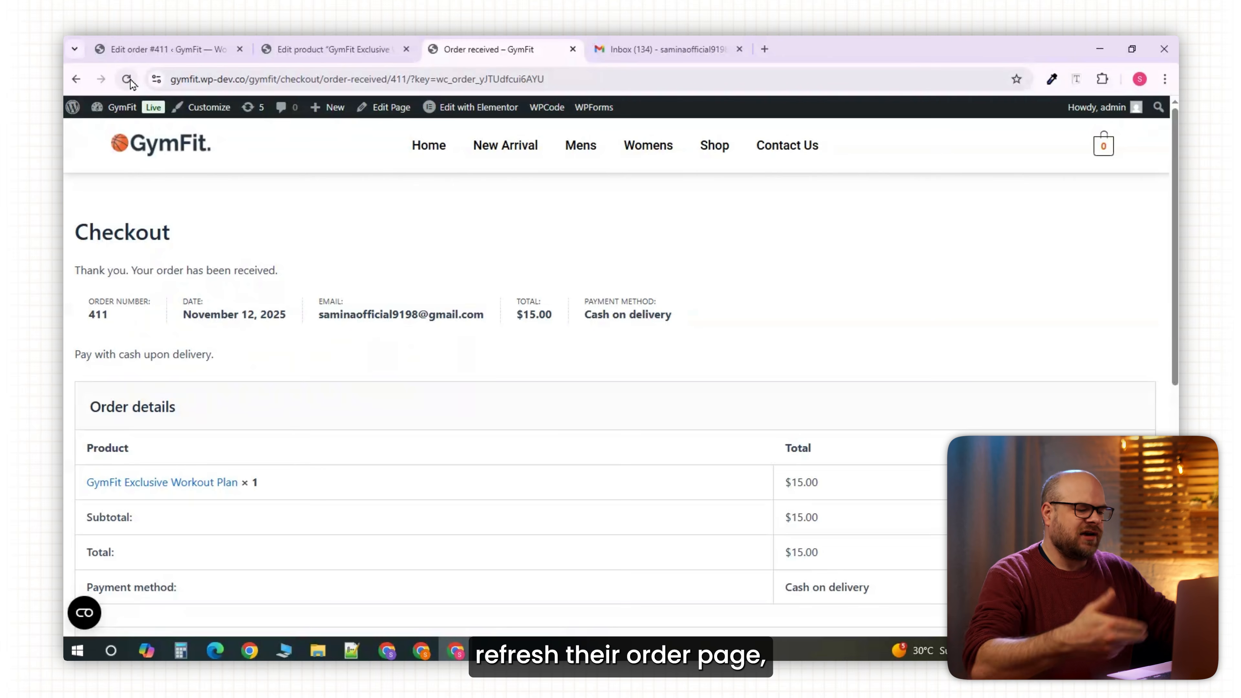
Reload the Order received page and download the GymFit Workout Course PDF.
left_click(128, 80)
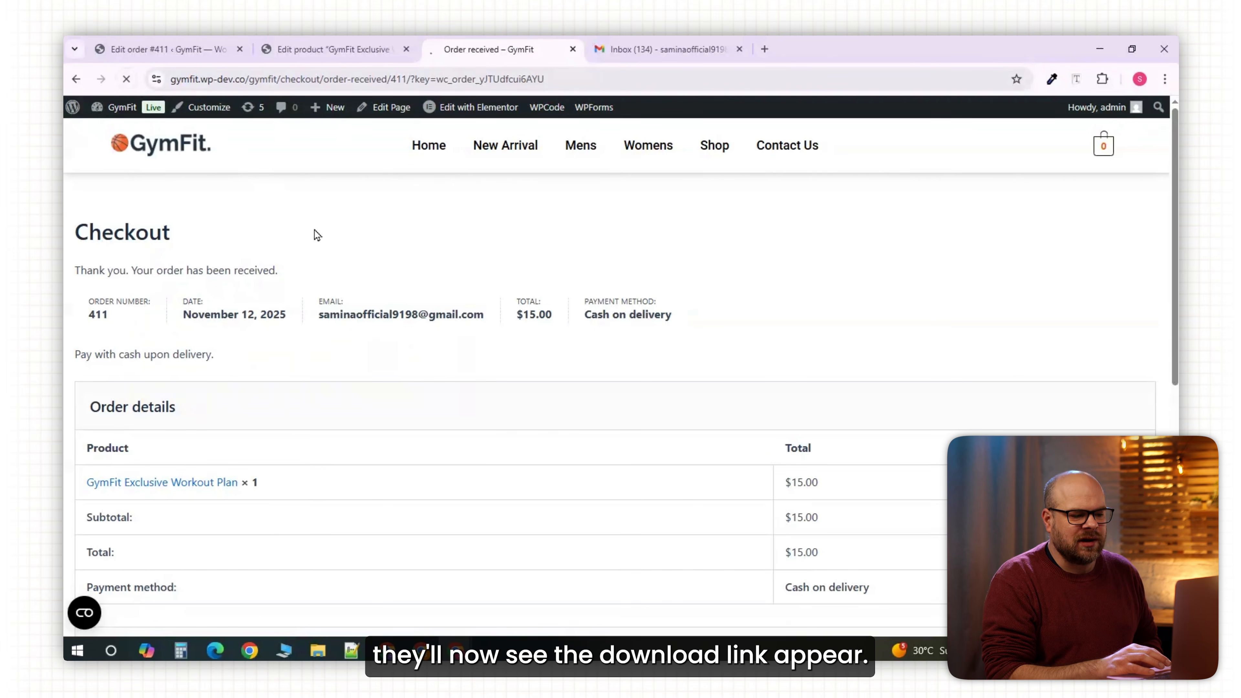
scroll(861, 430, "down", 1)
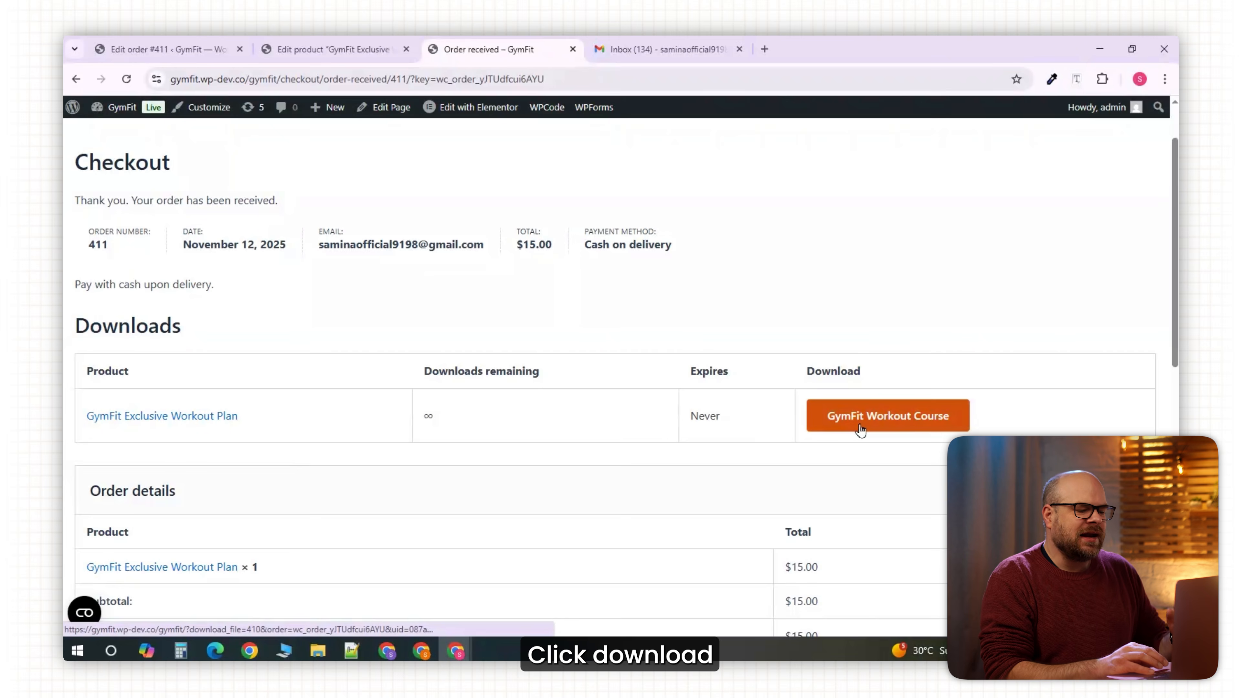
left_click(980, 126)
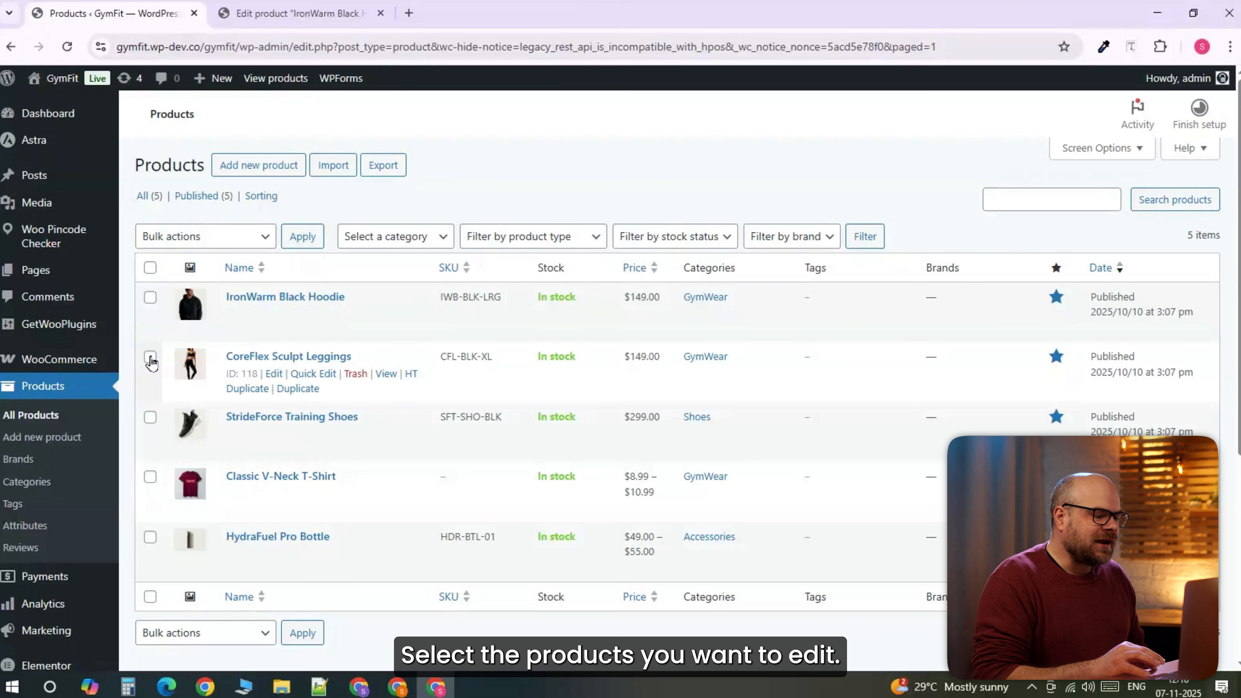
Select CoreFlex Sculpt Leggings and StrideForce Training Shoes and open Bulk Edit.
left_click(151, 357)
left_click(150, 417)
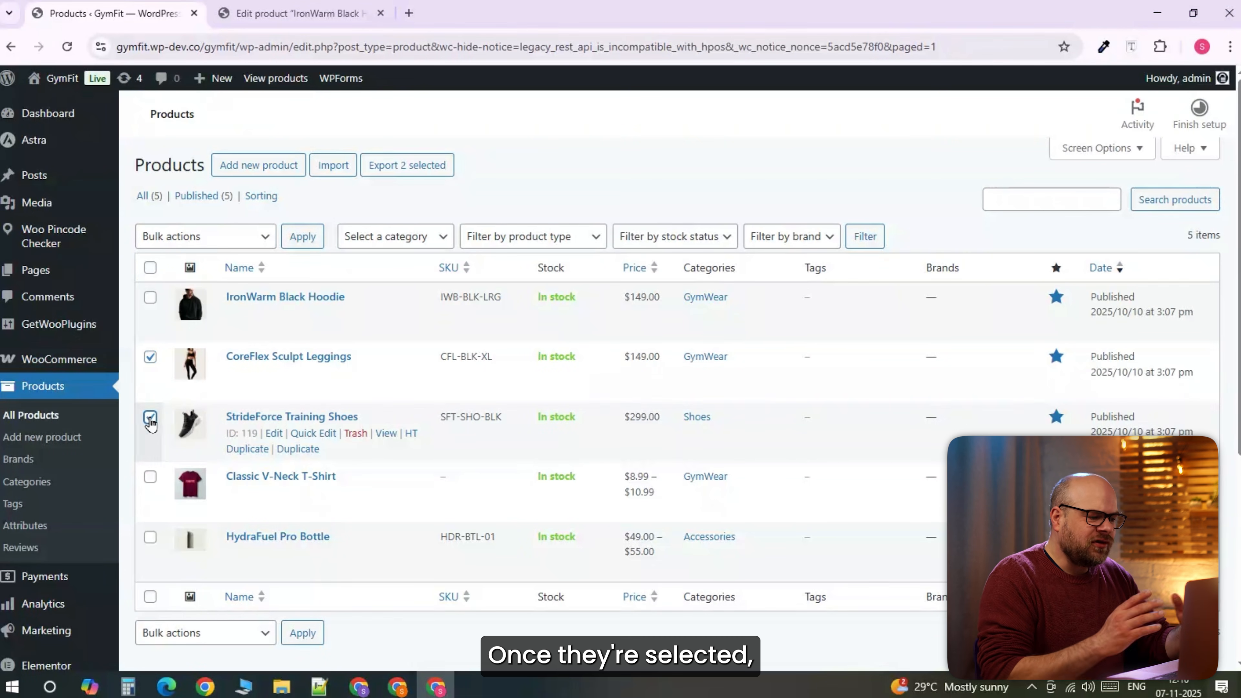
left_click(205, 237)
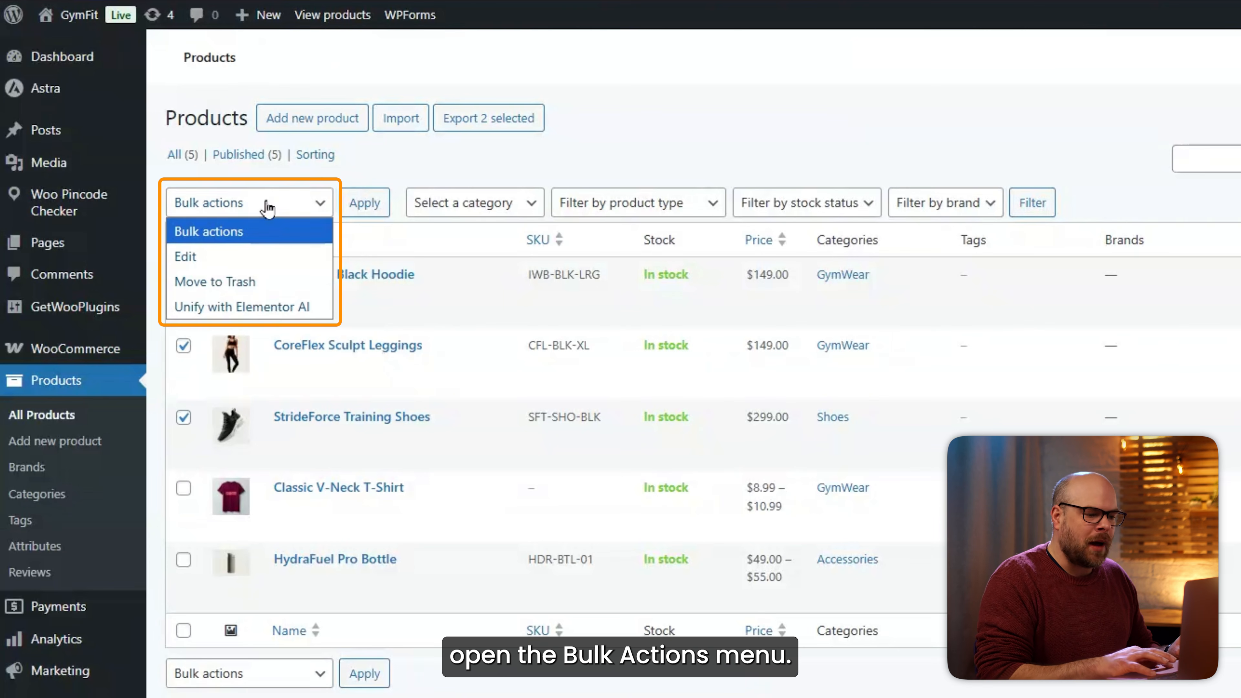
left_click(254, 259)
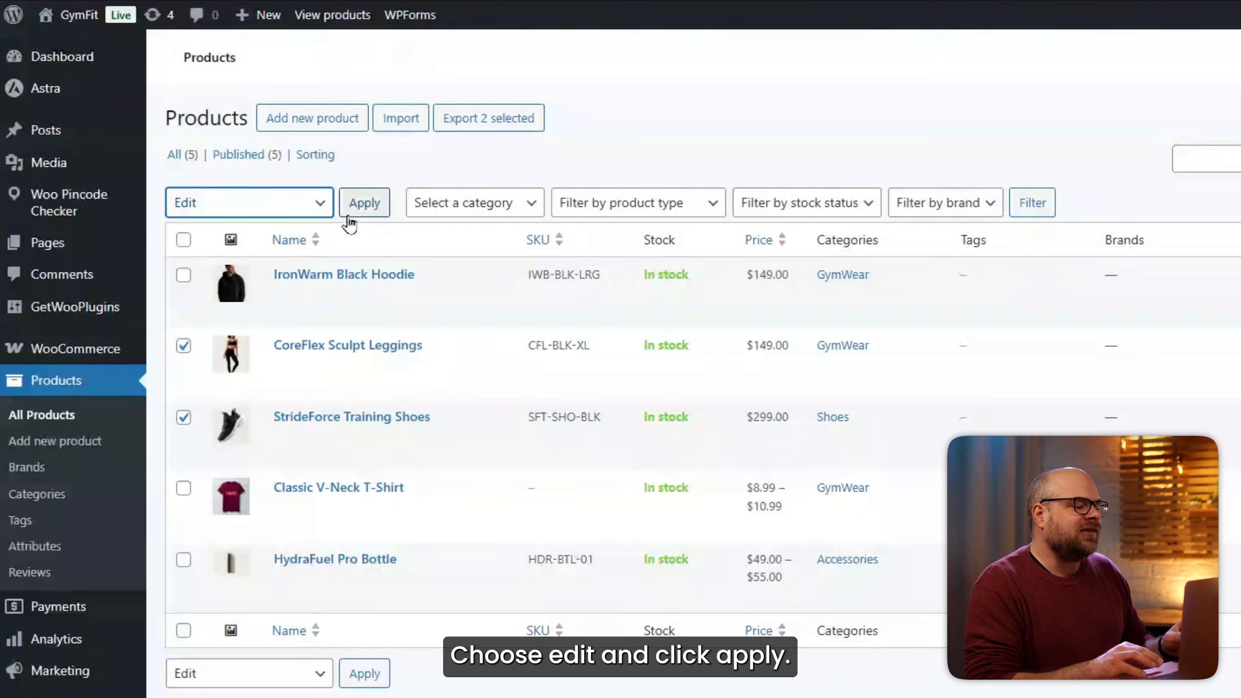
left_click(355, 219)
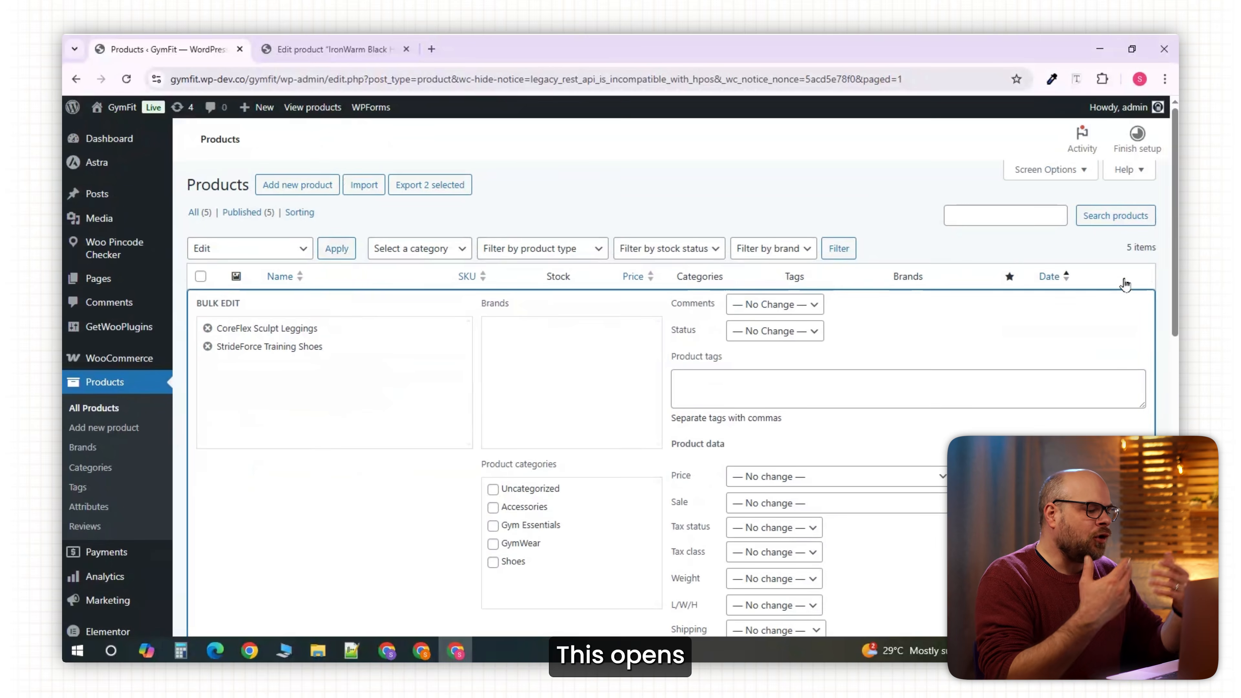
left_click_drag(1174, 252, 1173, 280)
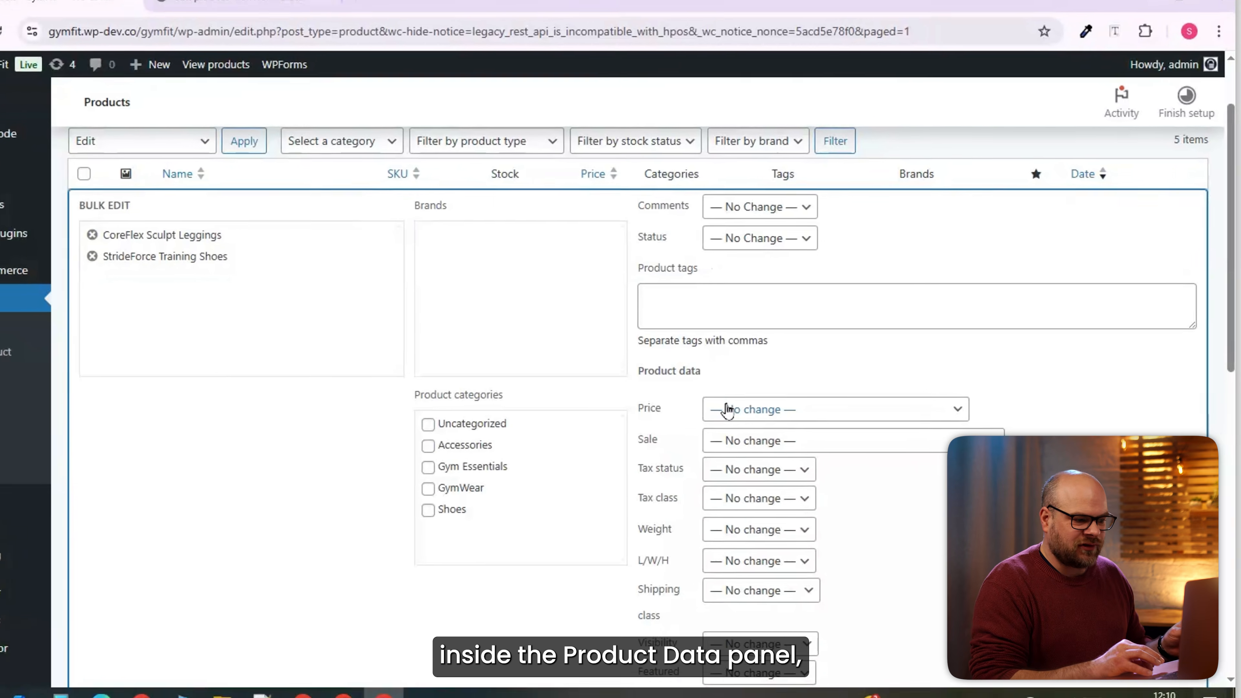
Set the price to 'Change to:' 200 and update both products.
left_click(793, 404)
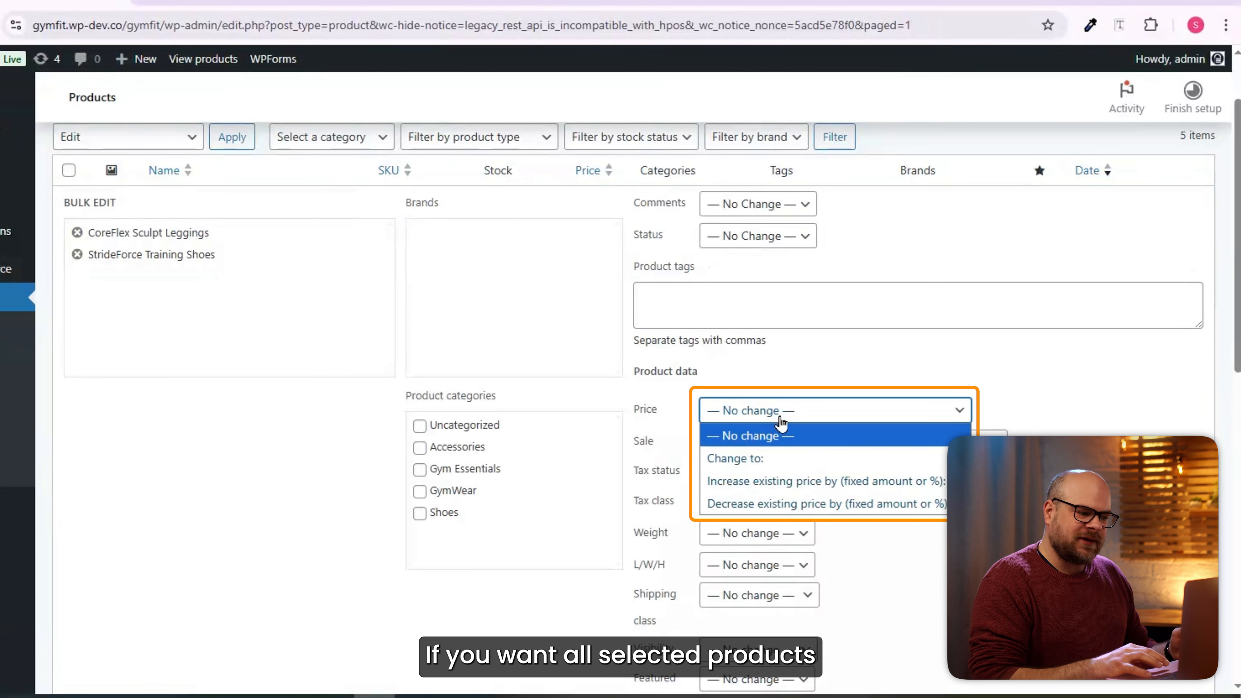
left_click(765, 462)
left_click(753, 438)
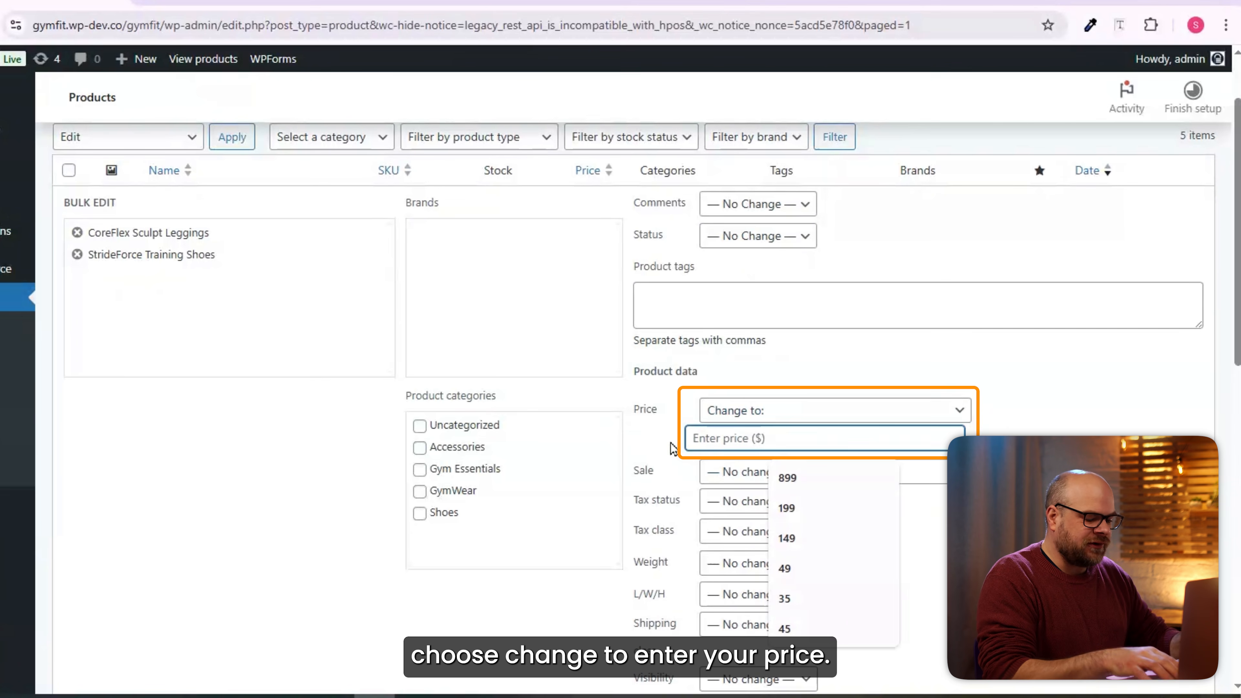
type("200")
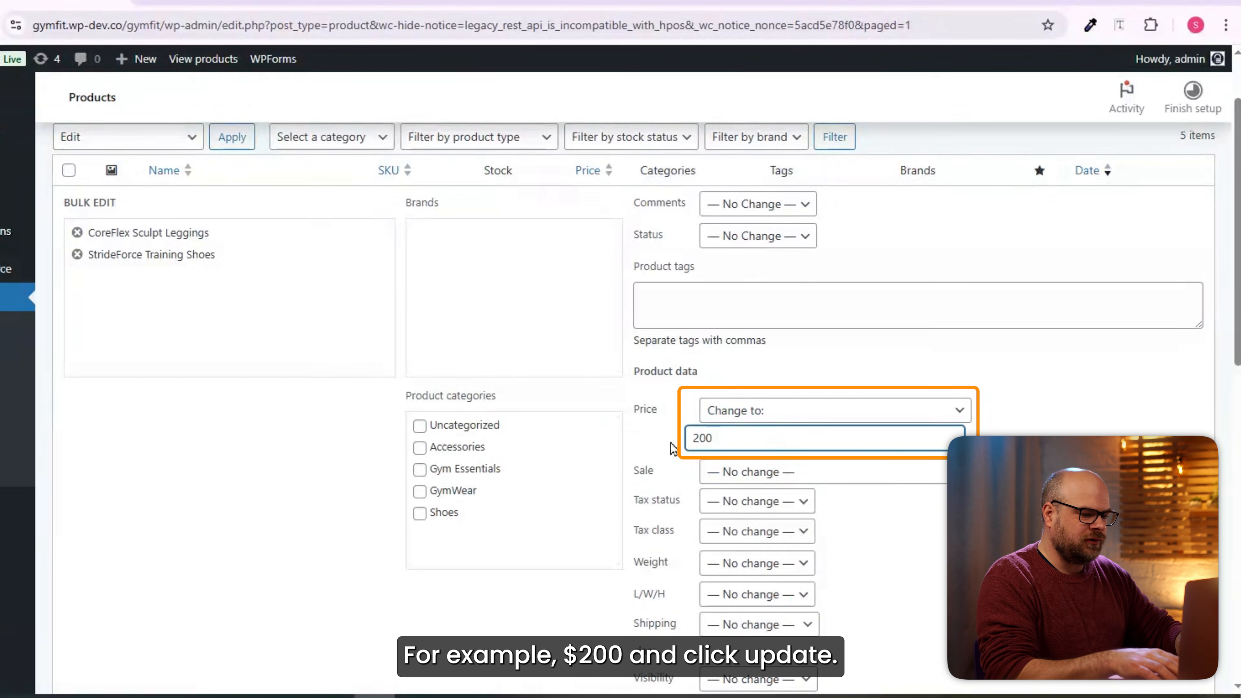
scroll(1218, 422, "down", 5)
left_click(194, 589)
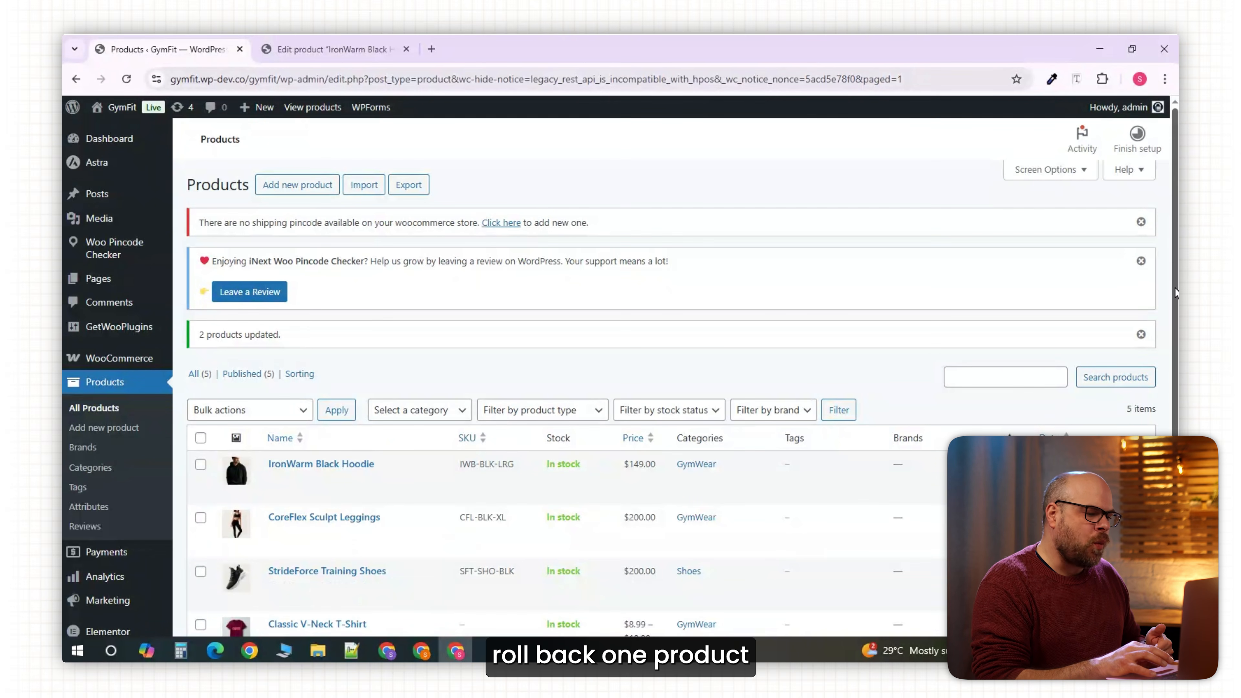
Quick Edit CoreFlex Sculpt Leggings, replacing its 200 price with 149.
scroll(1164, 363, "down", 2)
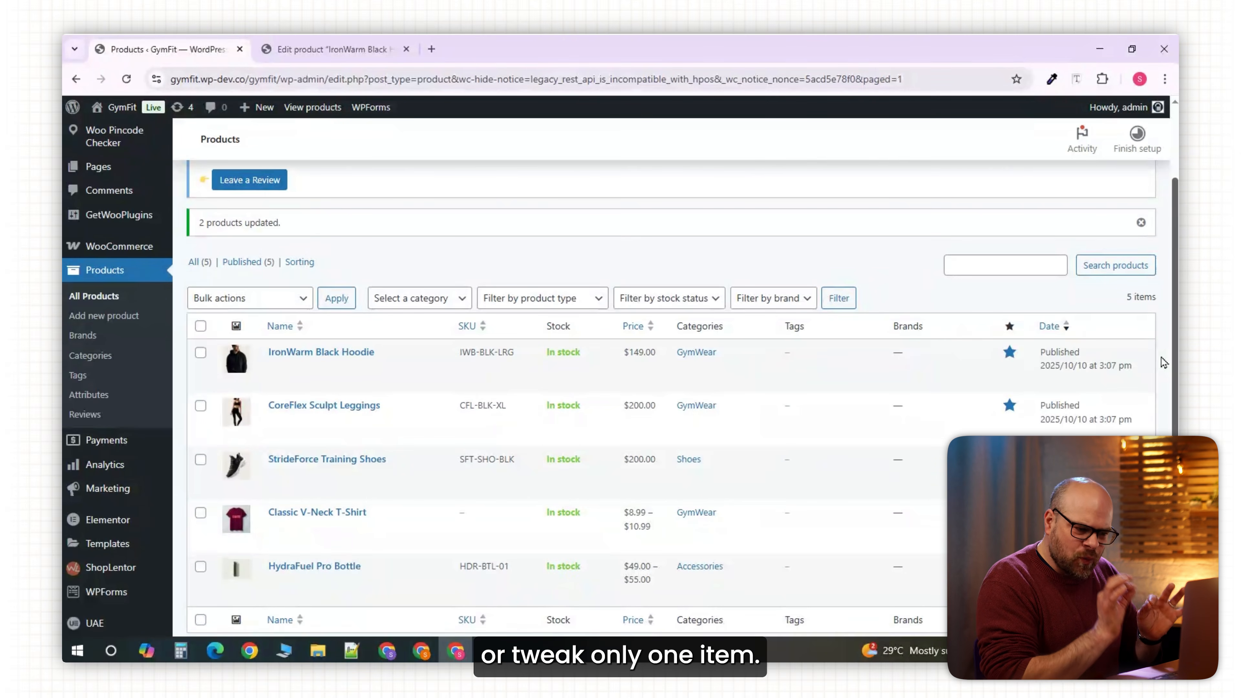
scroll(342, 477, "up", 1)
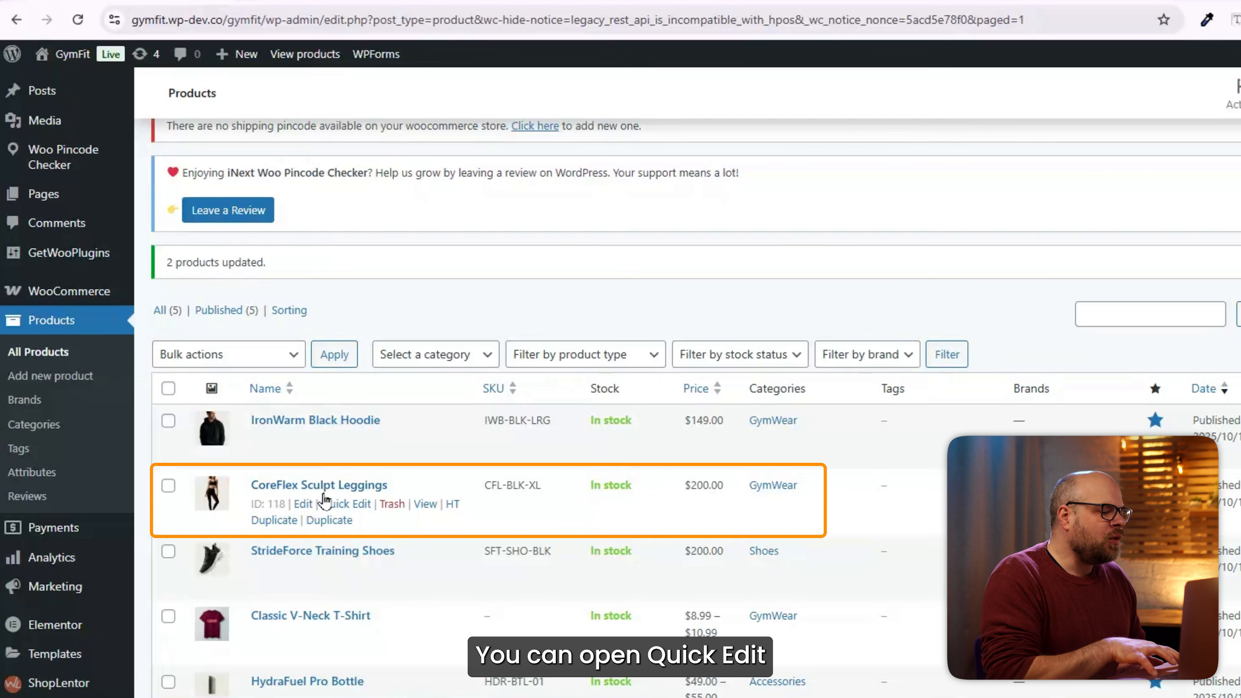
left_click(345, 476)
left_click(345, 506)
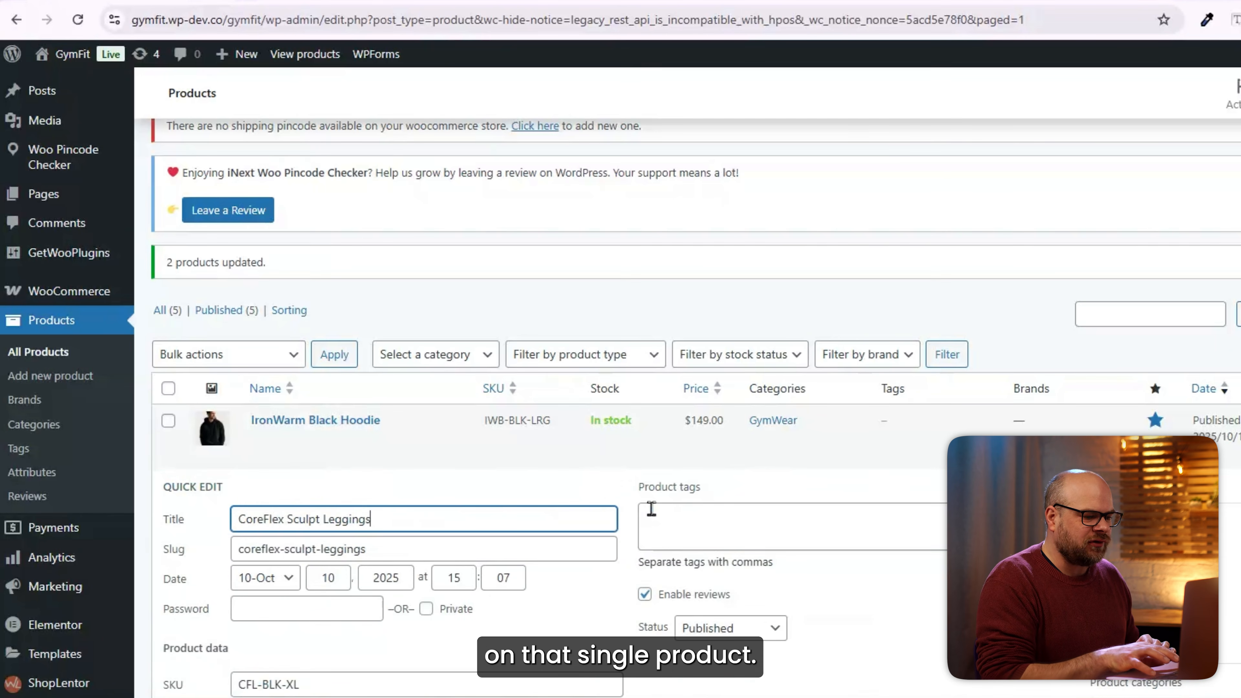
scroll(542, 587, "down", 3)
left_click_drag(261, 544, 221, 545)
type("149")
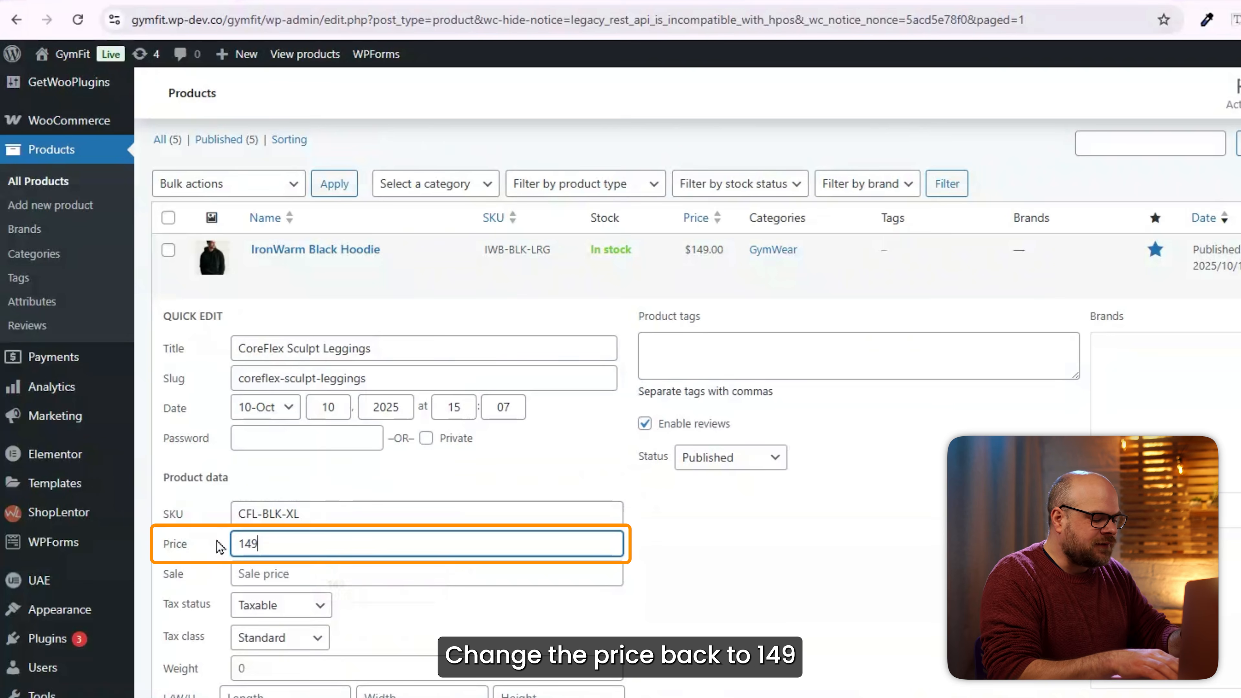
scroll(205, 611, "down", 5)
left_click(197, 632)
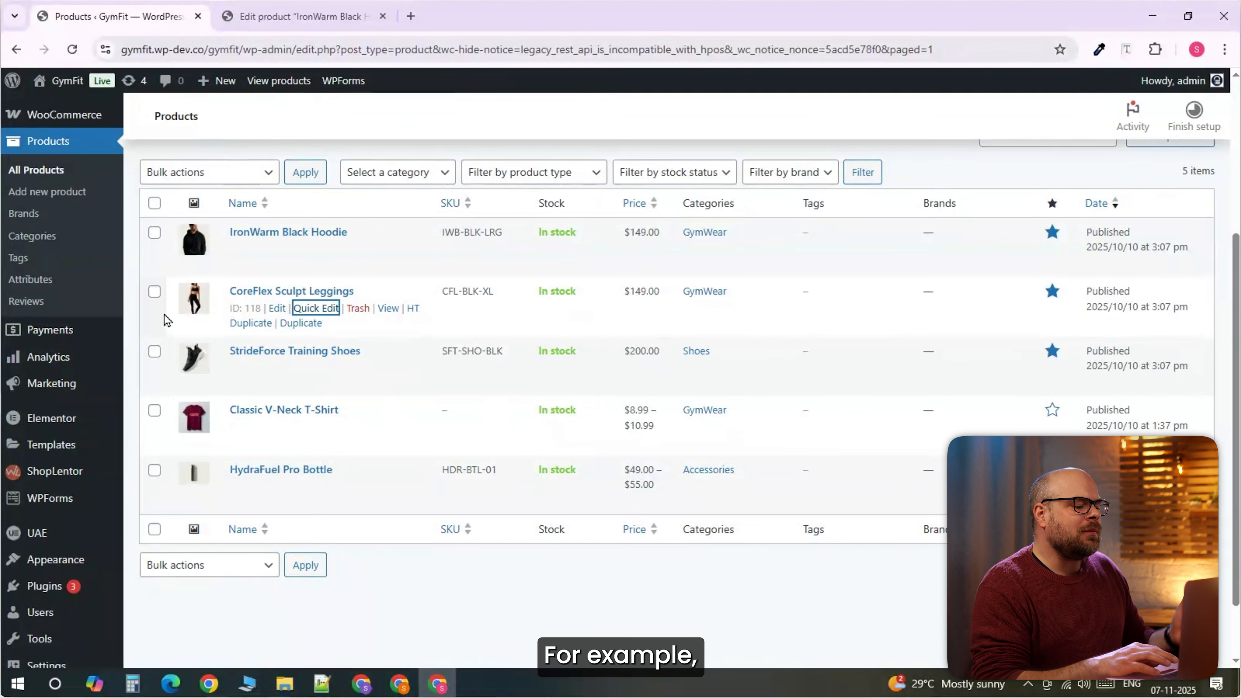
Select the leggings and shoes and open Bulk Edit for both.
left_click(150, 291)
left_click(149, 353)
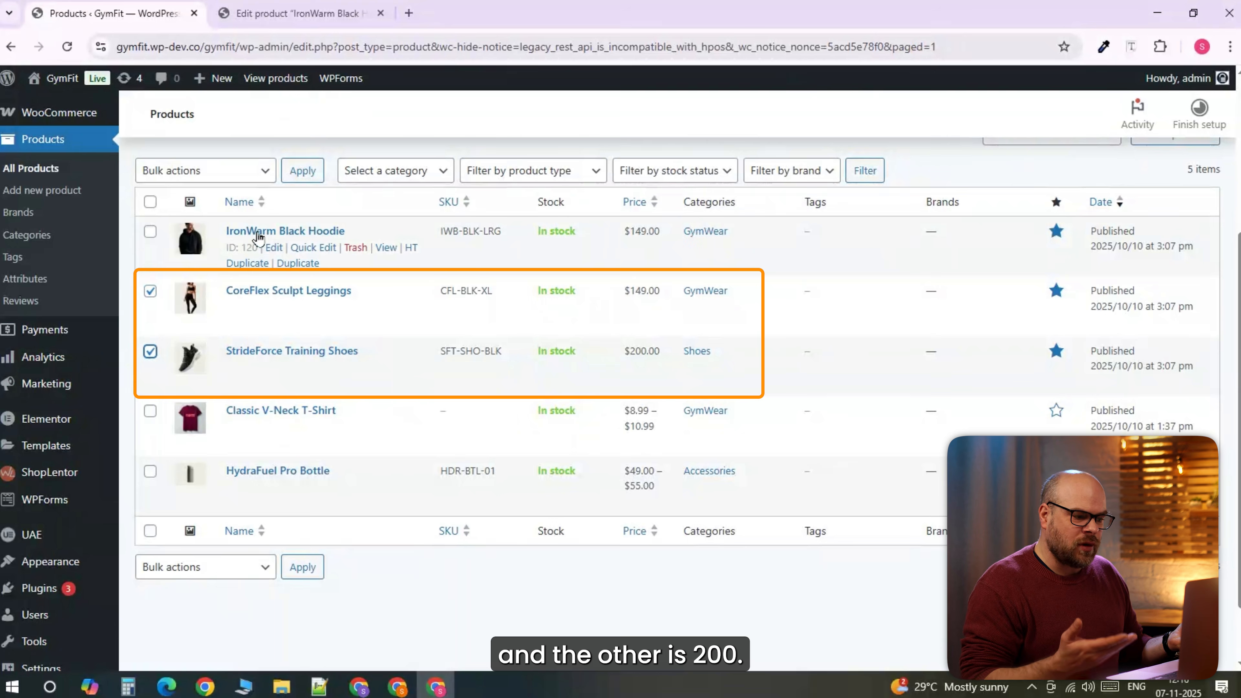
left_click(254, 172)
left_click(213, 223)
left_click(299, 171)
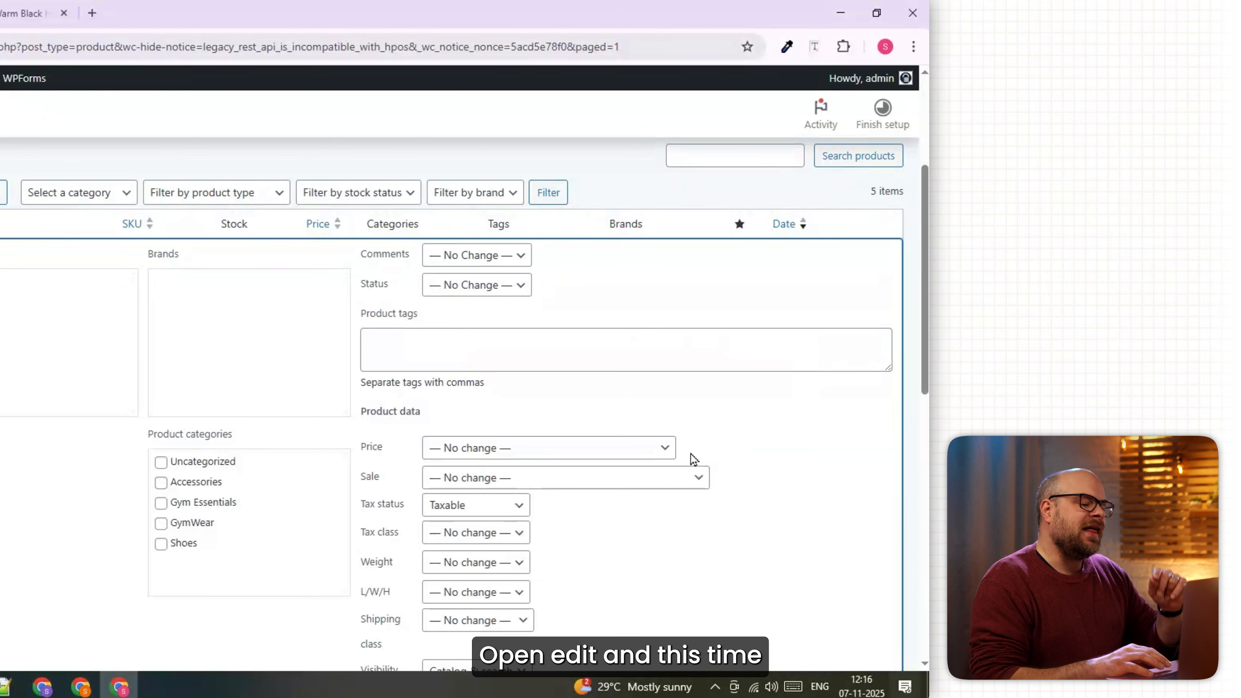
Set the price to 'Increase existing price by' 20 and update.
left_click(665, 448)
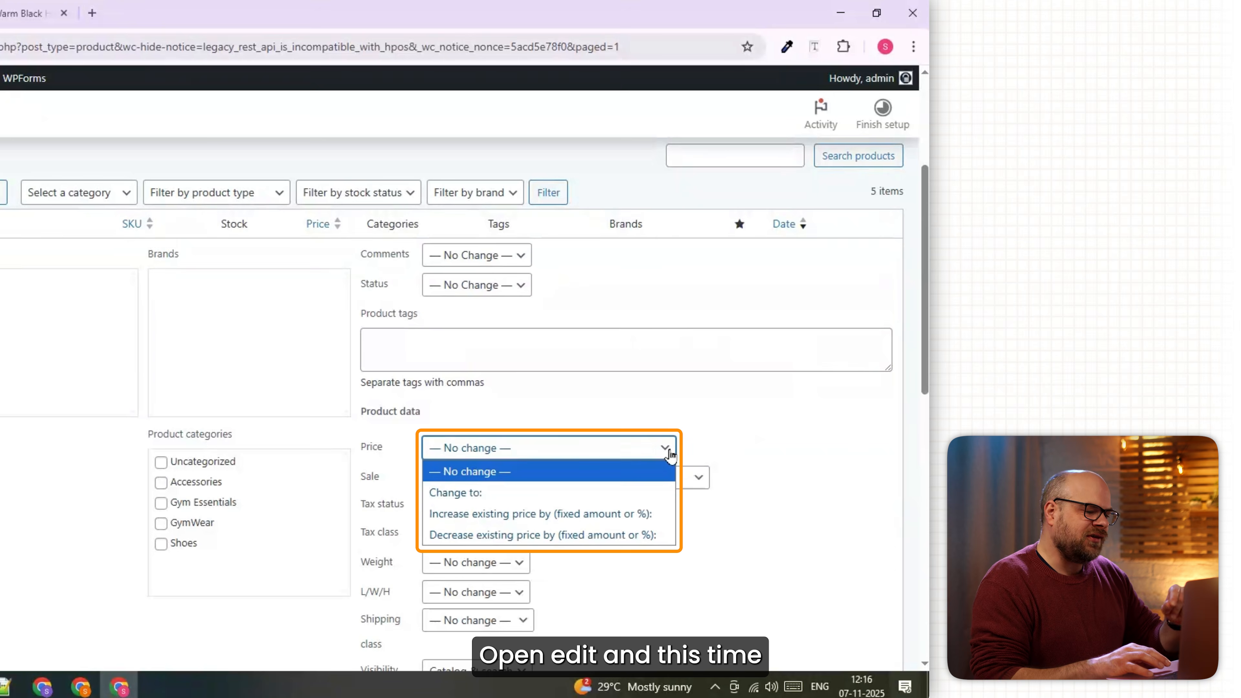
left_click(584, 522)
left_click(499, 477)
type("20")
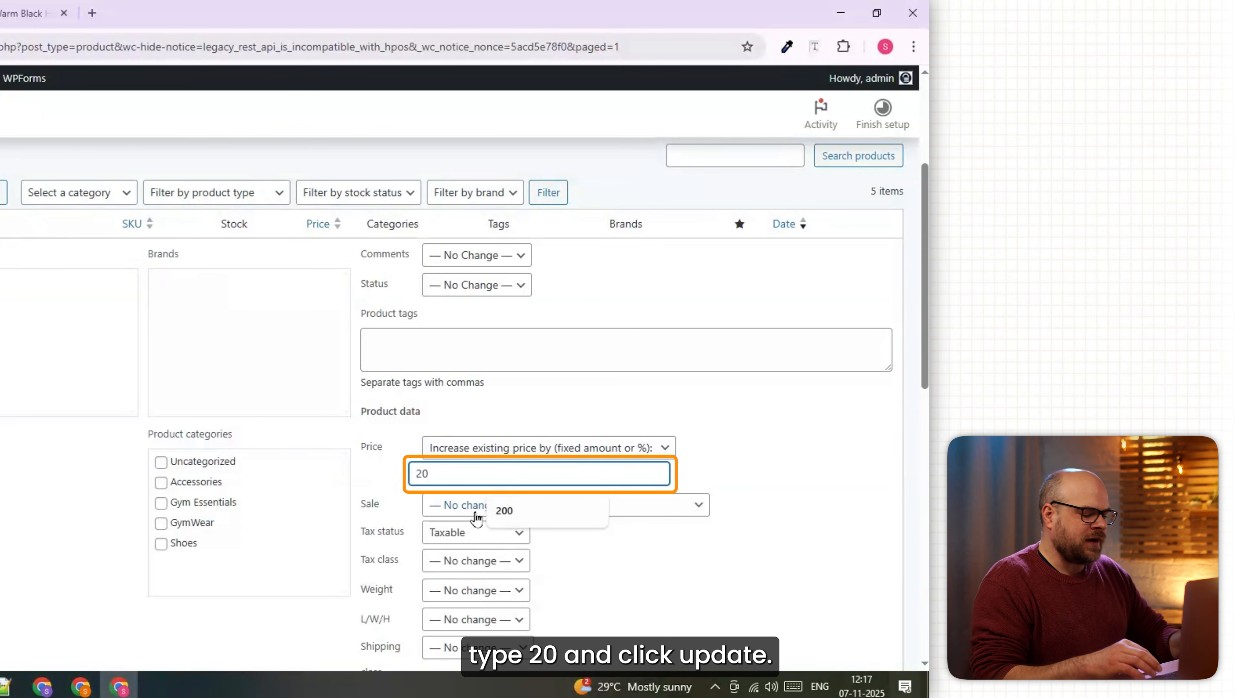
left_click(708, 483)
scroll(707, 482, "down", 4)
scroll(537, 372, "down", 2)
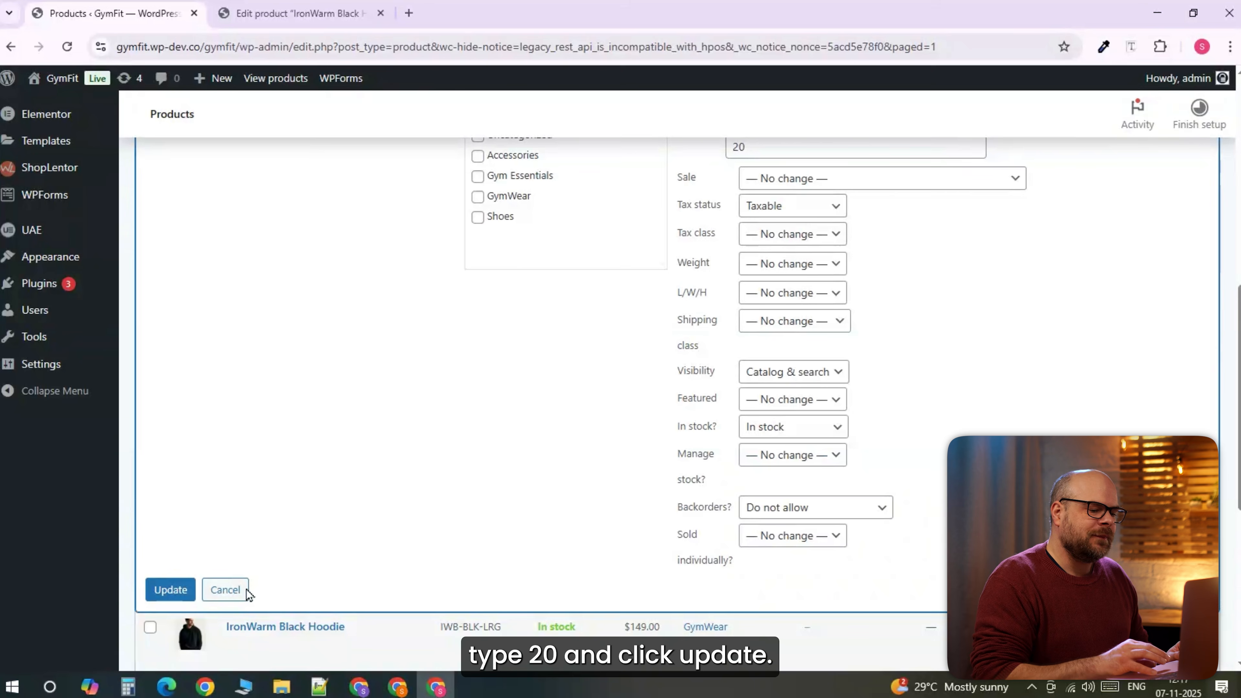
left_click(161, 600)
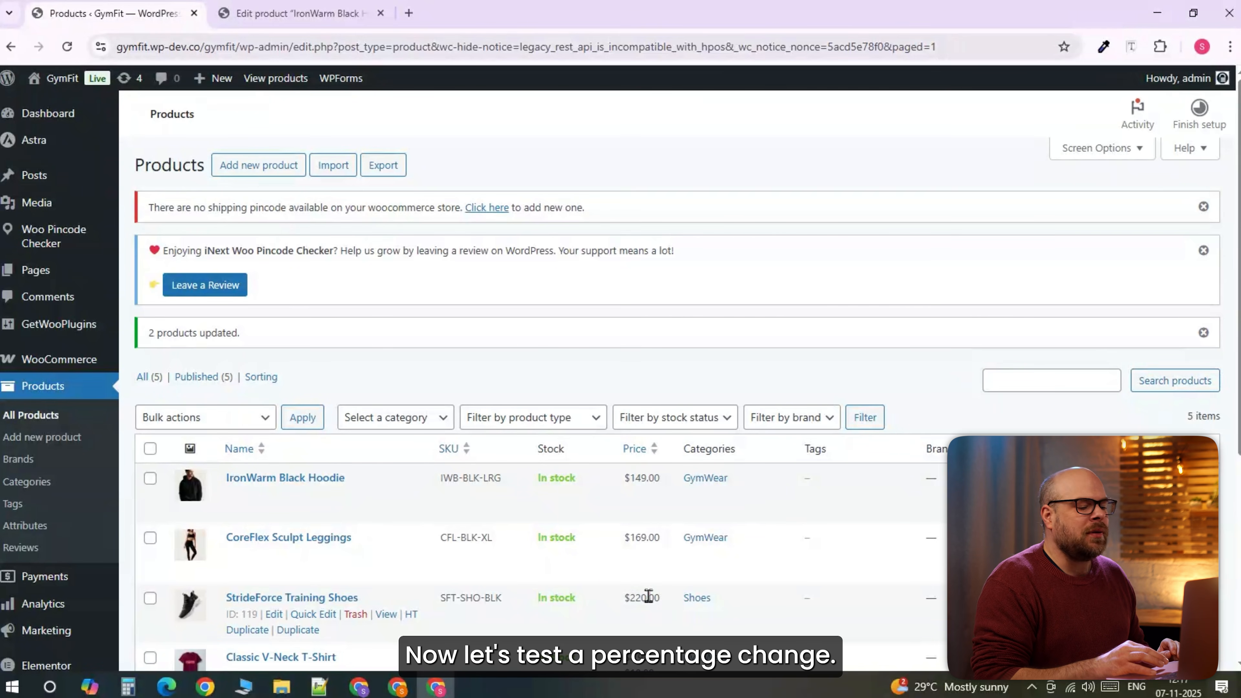
Select the leggings and shoes again and open Bulk Edit for both.
scroll(1205, 289, "down", 3)
left_click(150, 383)
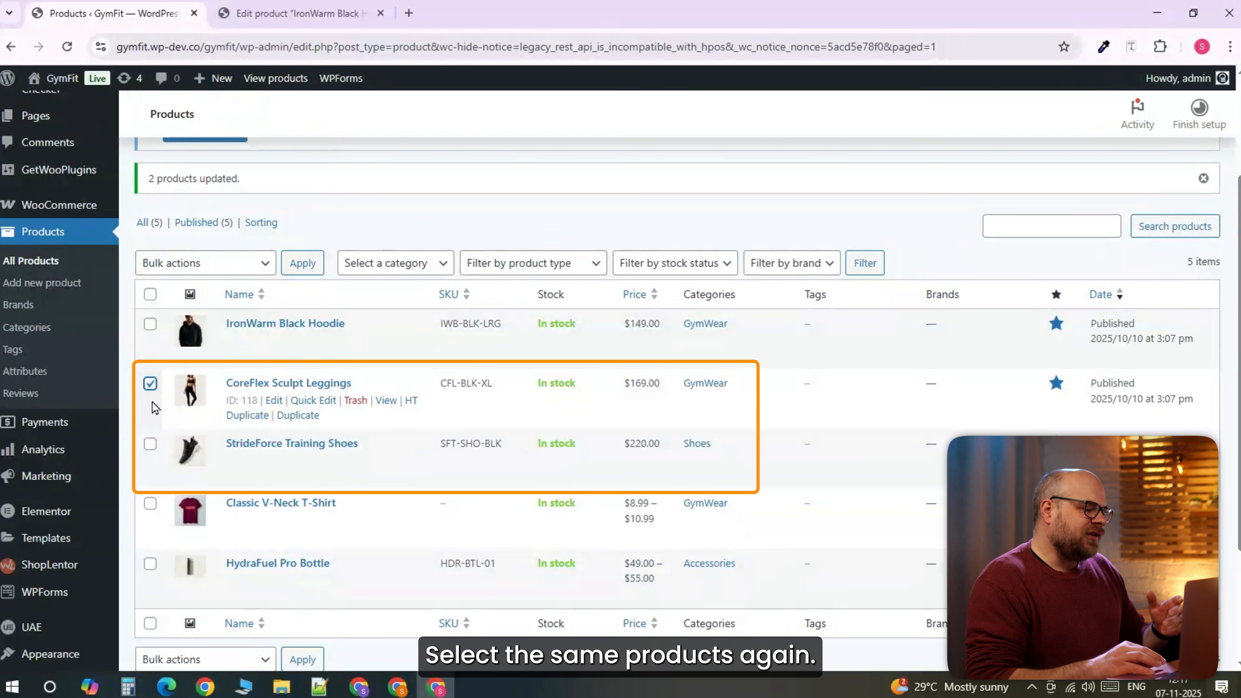
left_click(150, 443)
left_click(264, 264)
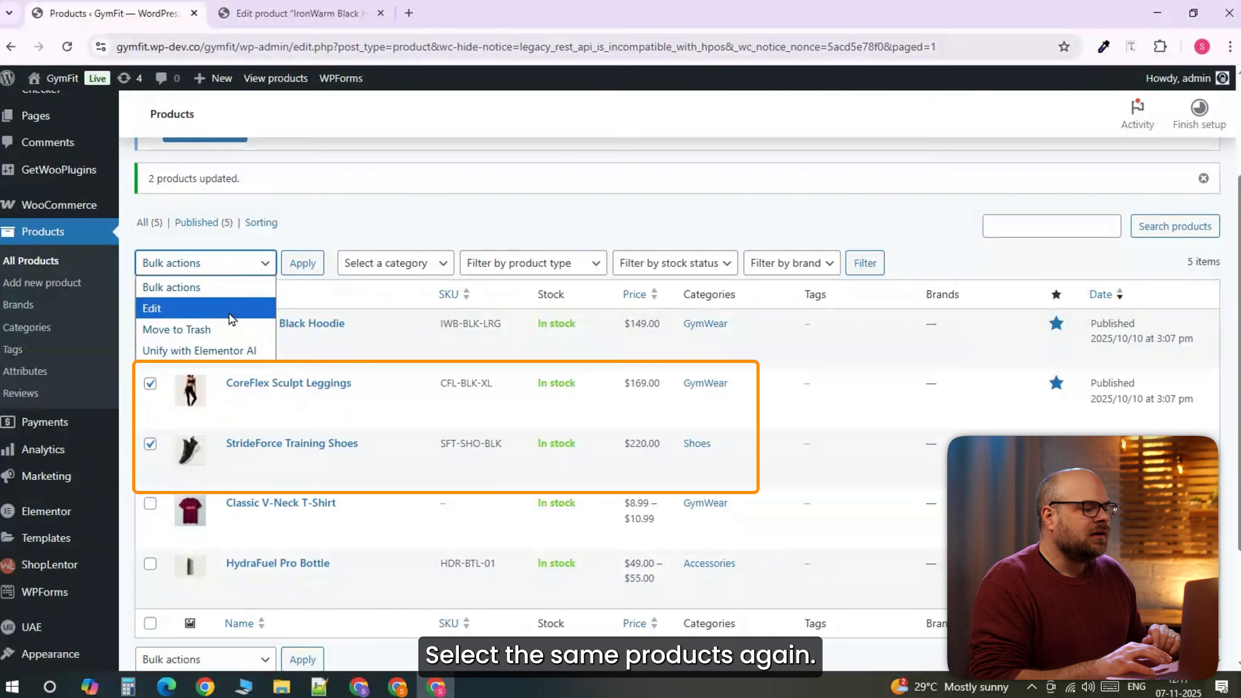
left_click(231, 308)
left_click(302, 264)
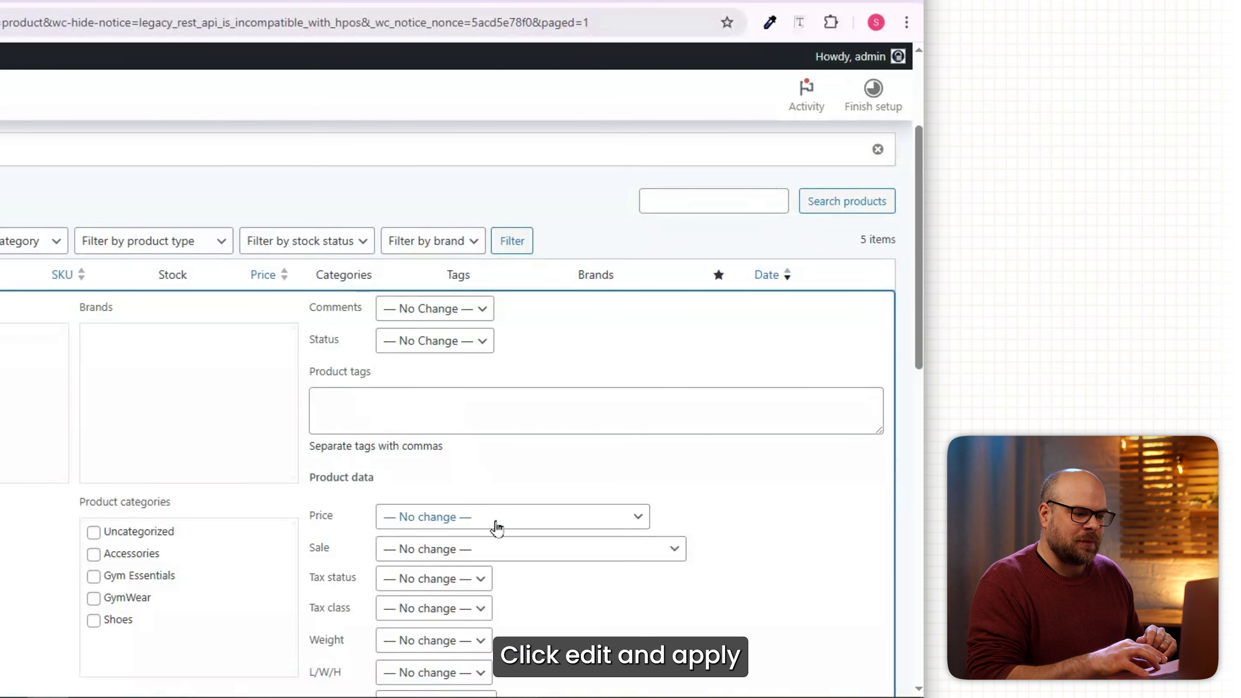
Set the price to 'Decrease existing price by' 10% and update.
left_click(496, 527)
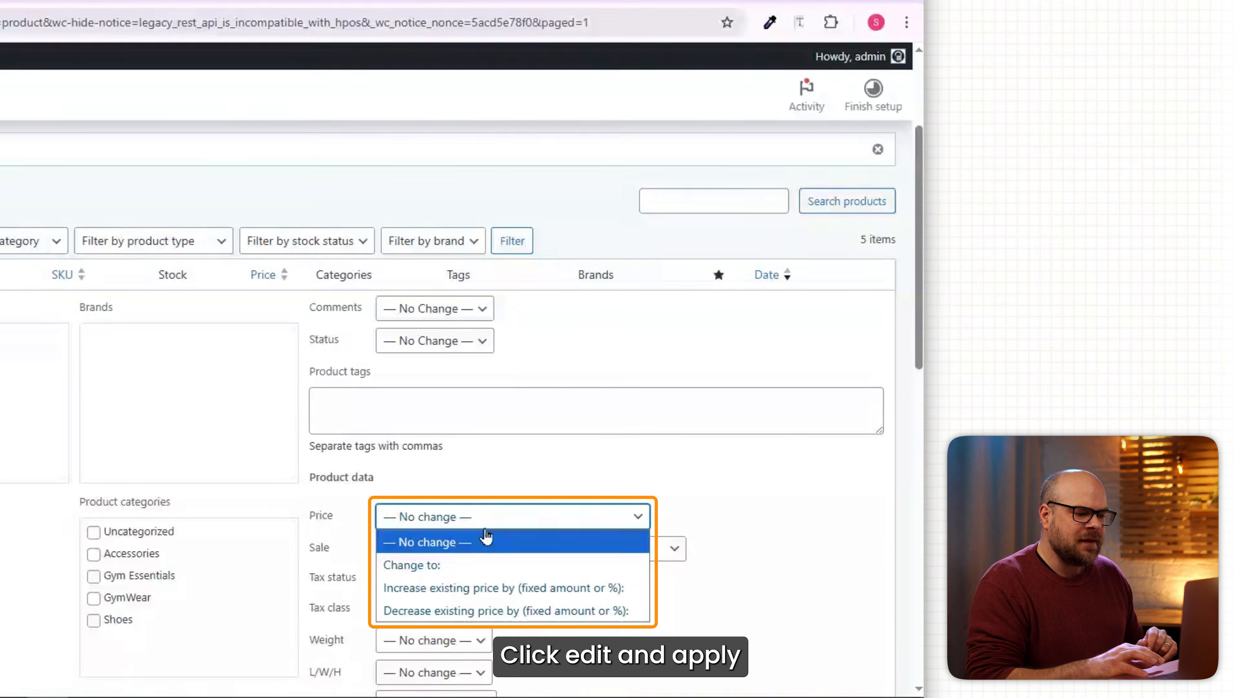
left_click(434, 612)
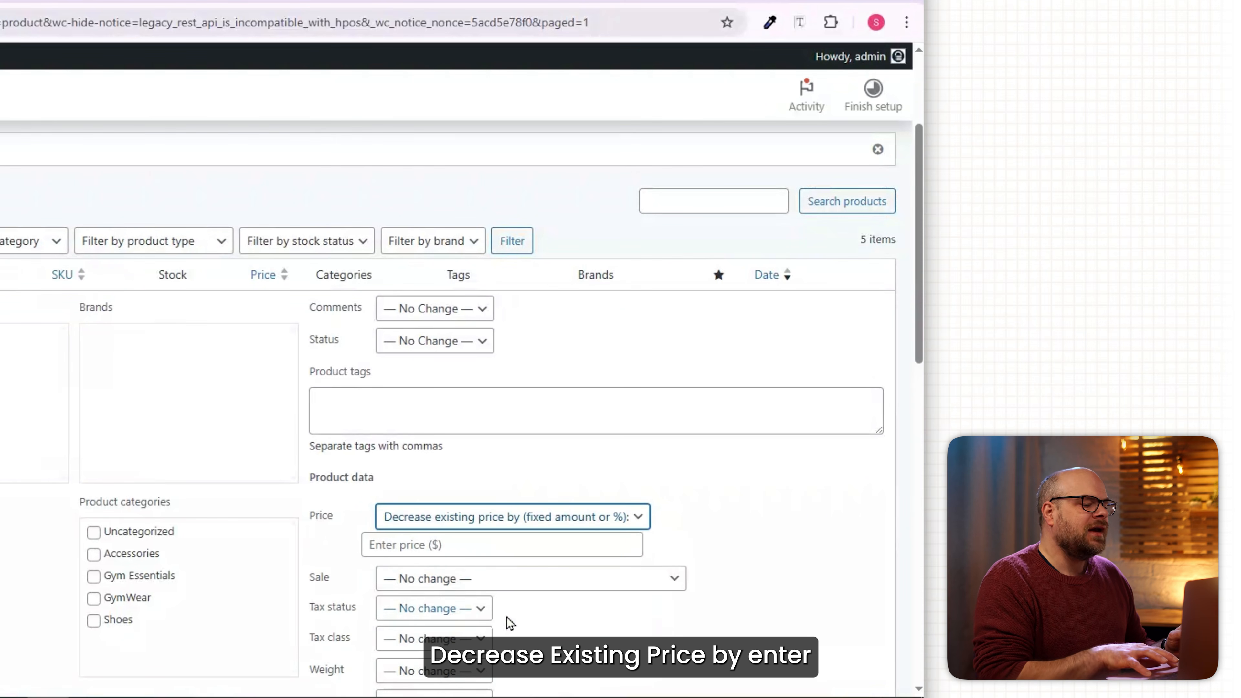
left_click(442, 556)
type("10%")
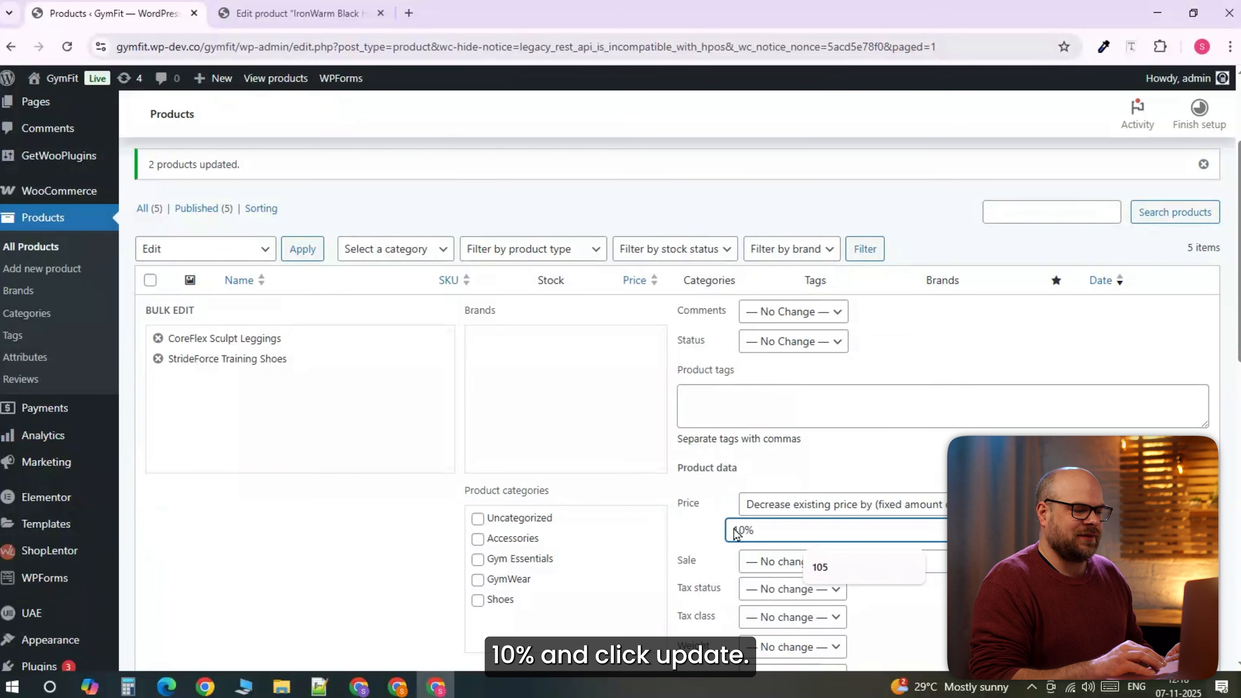
scroll(737, 532, "down", 6)
left_click(169, 635)
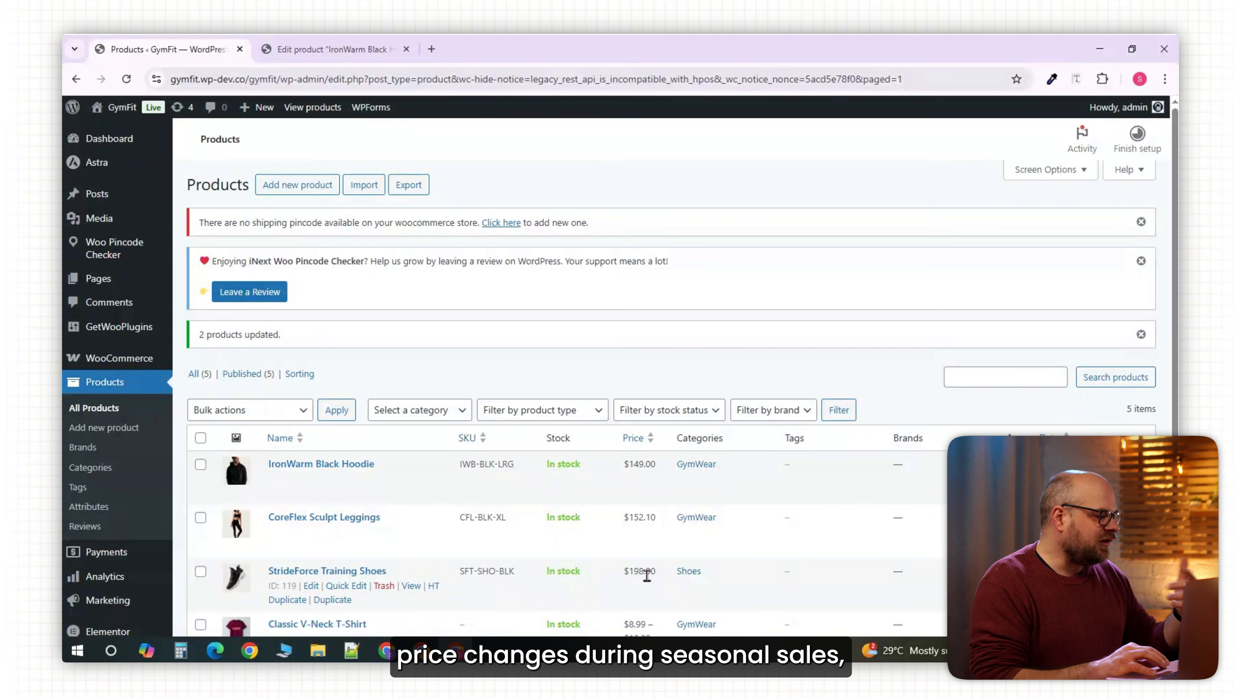
left_click_drag(1171, 242, 1176, 335)
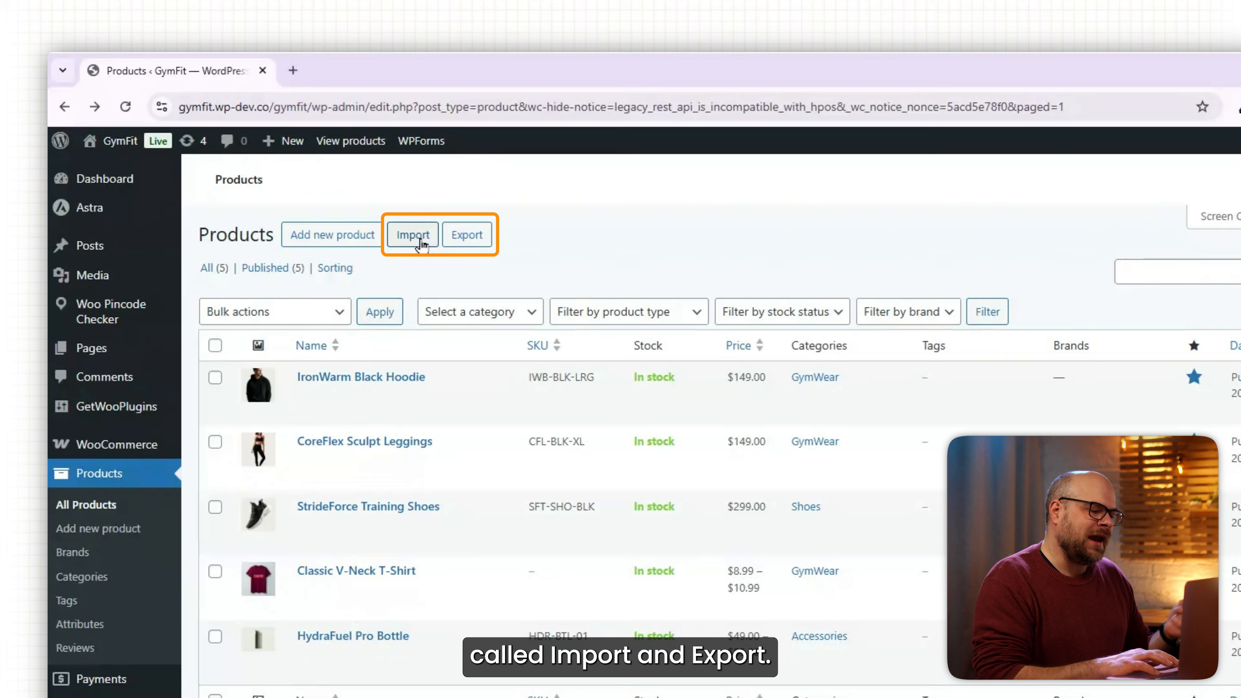
Export all products to CSV with the default columns, types and categories.
left_click(464, 247)
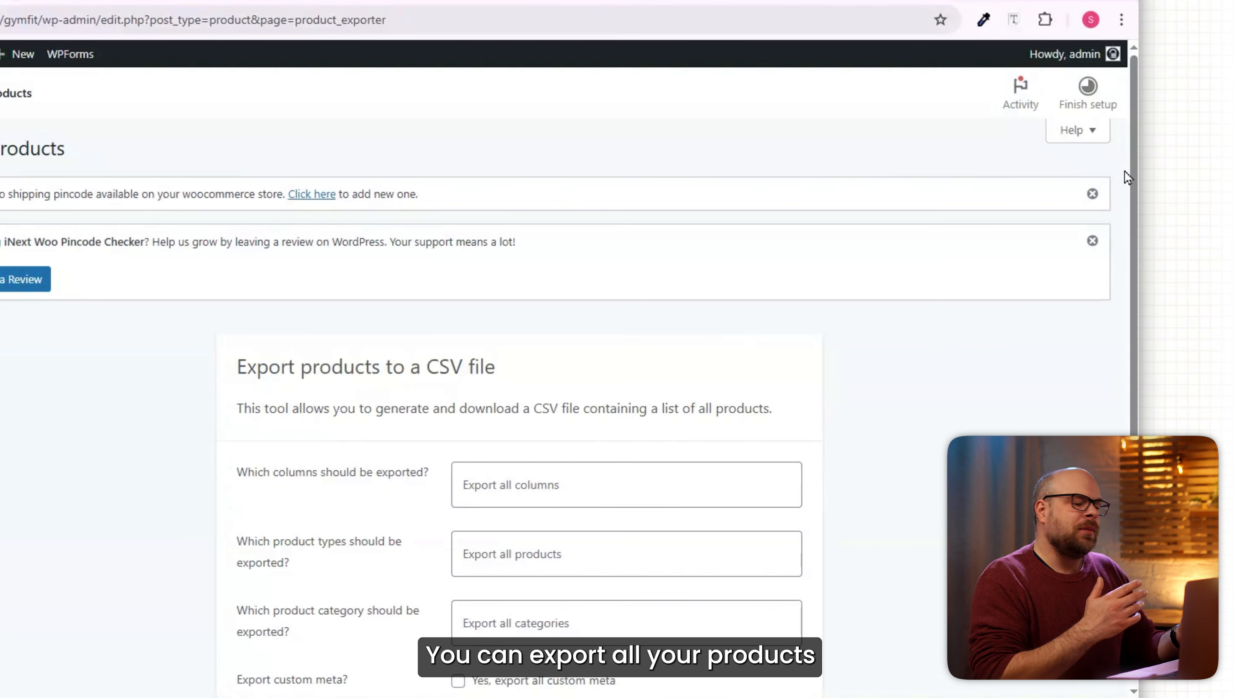
scroll(1125, 171, "down", 4)
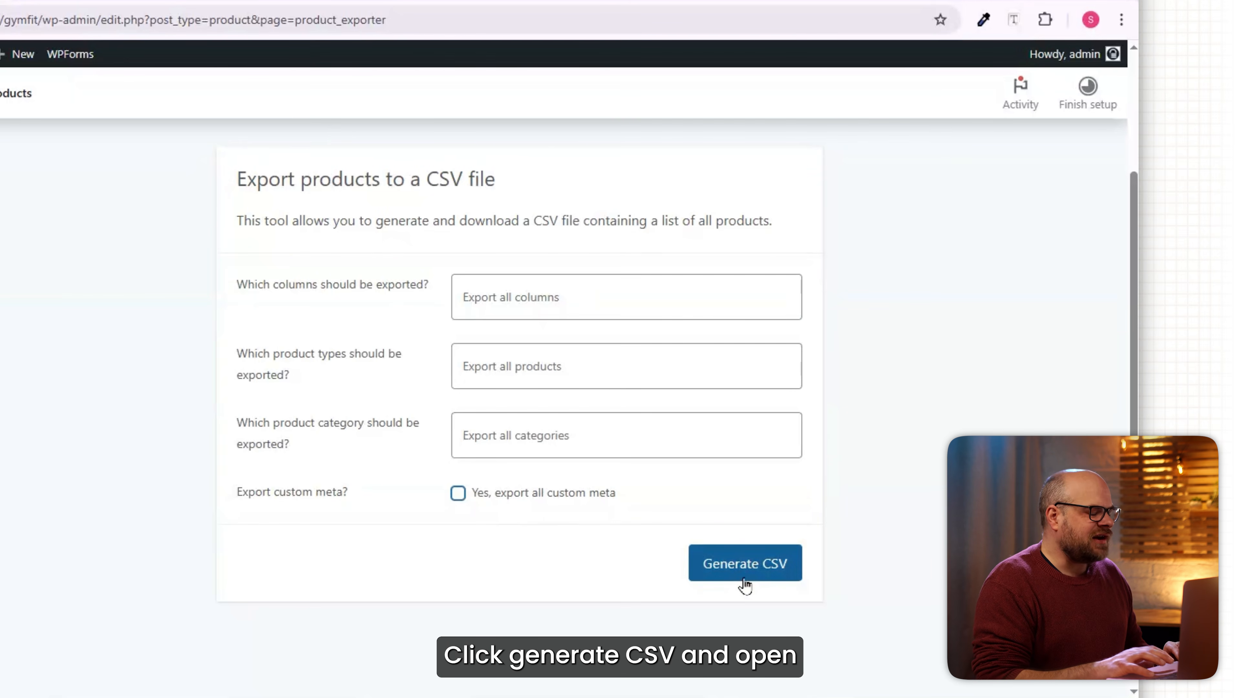
left_click(744, 563)
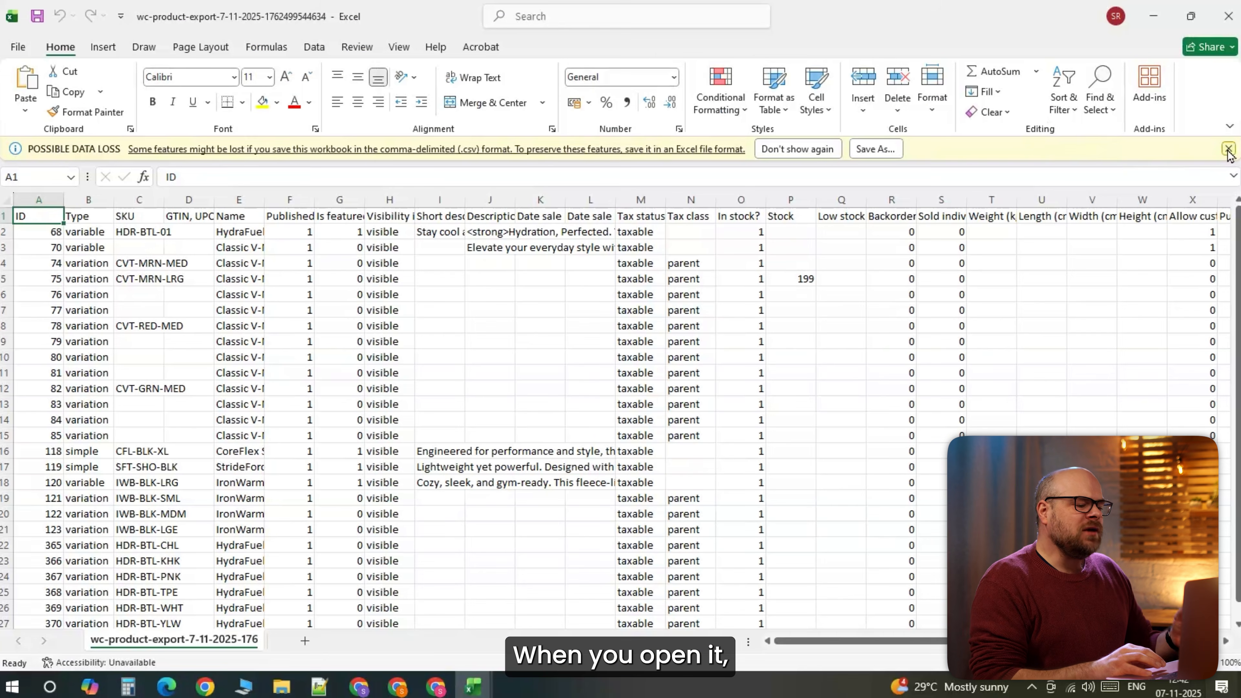
Dismiss the data-loss warning and widen column C to show the SKUs.
left_click(1230, 149)
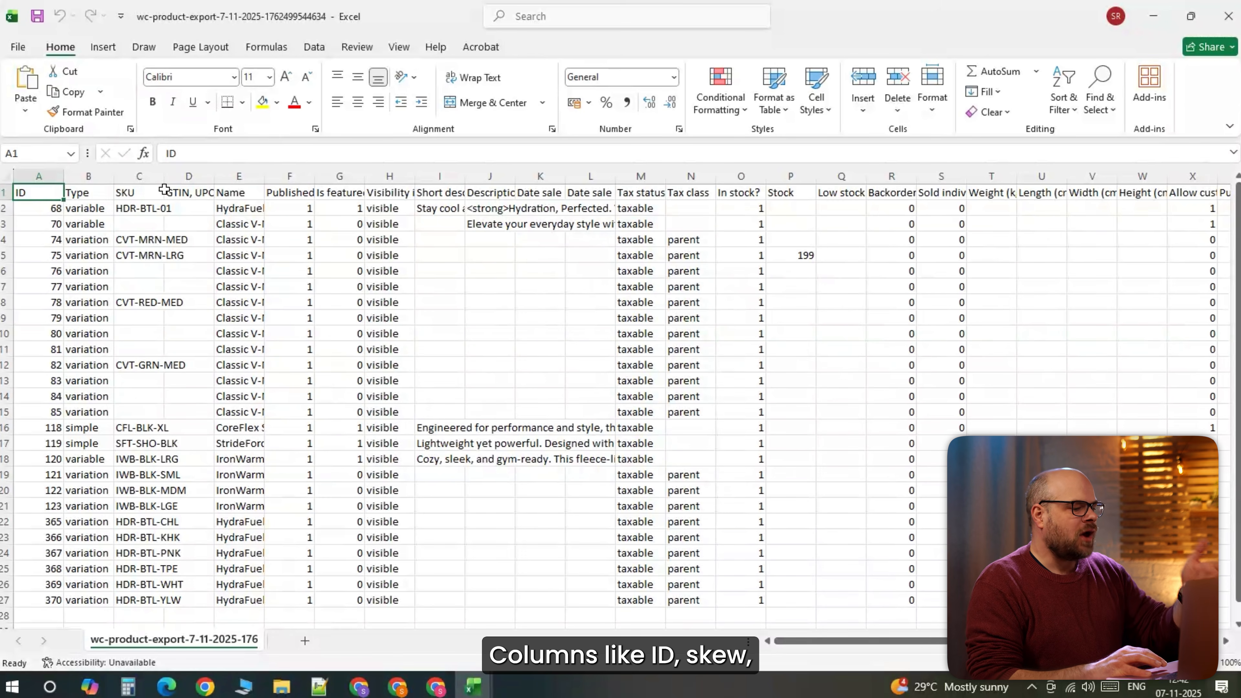
double_click(166, 177)
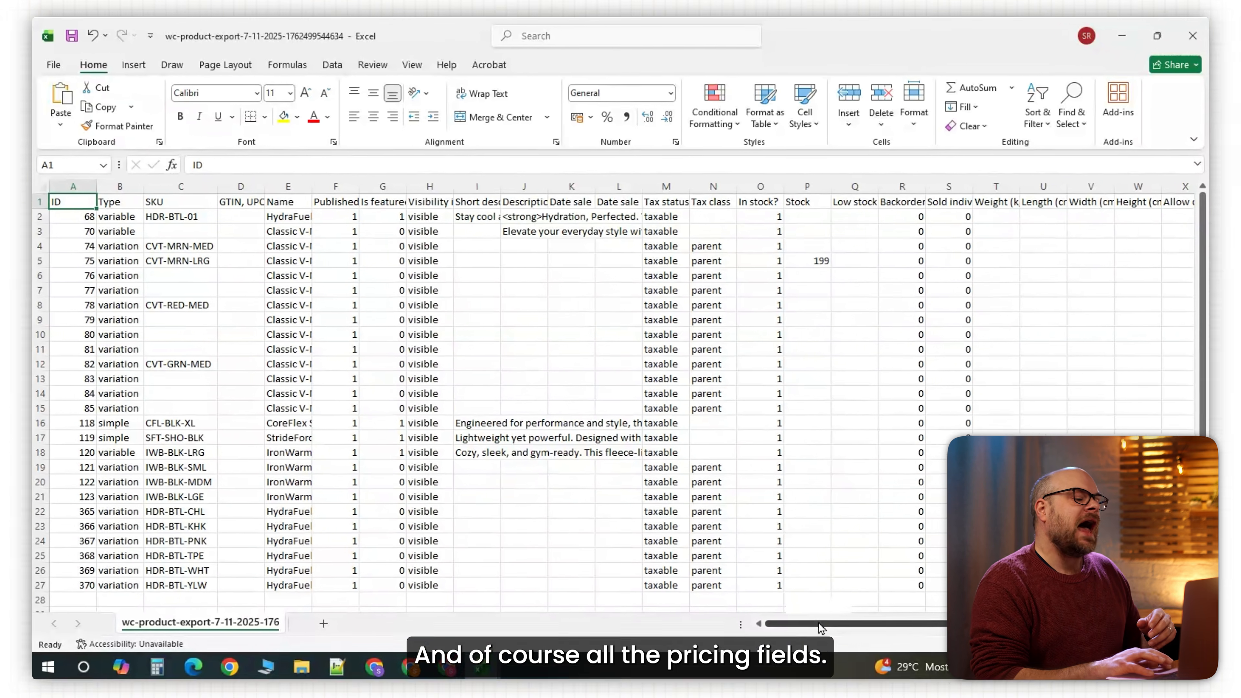
left_click_drag(826, 609, 874, 609)
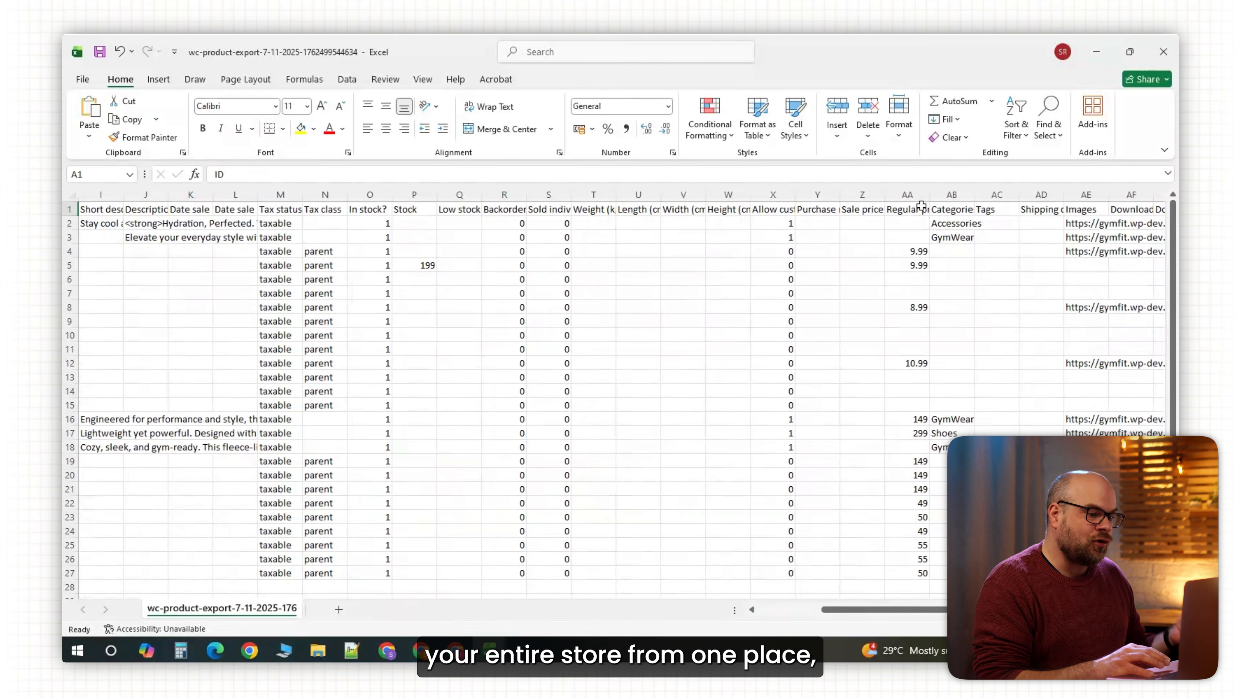
Widen the Regular price column and set the leggings to 250 and shoes to 300.
double_click(929, 193)
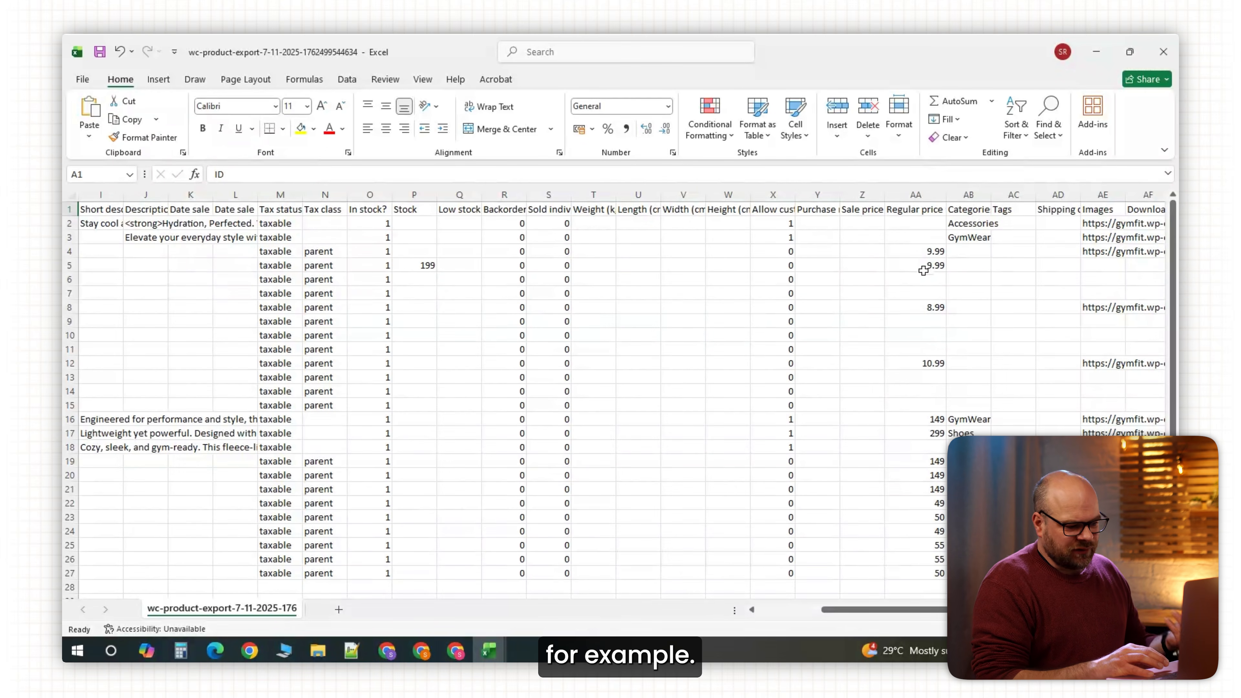
left_click(918, 418)
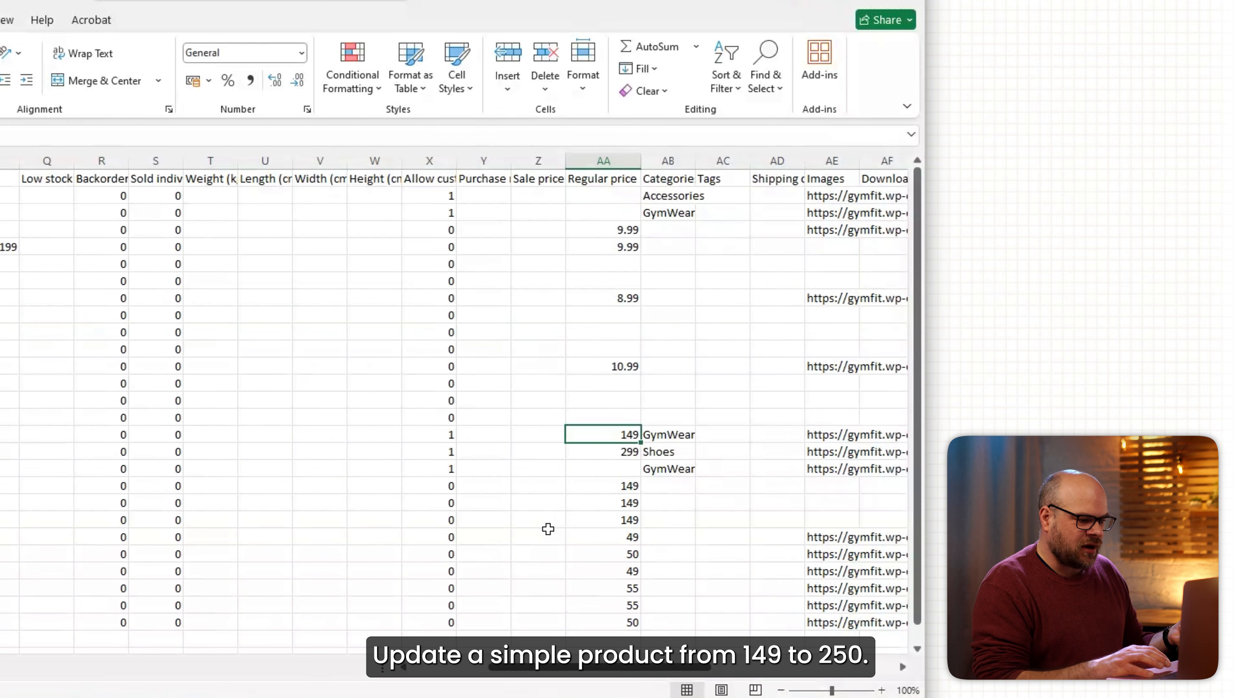
type("250")
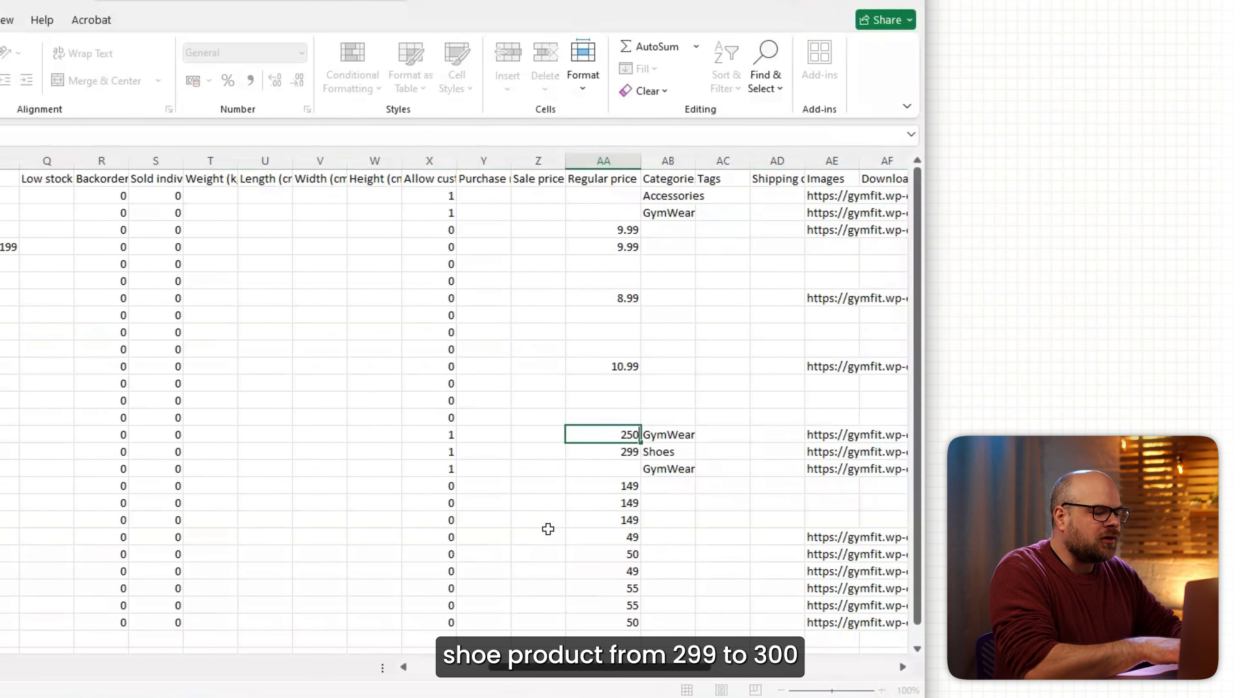
left_click(606, 457)
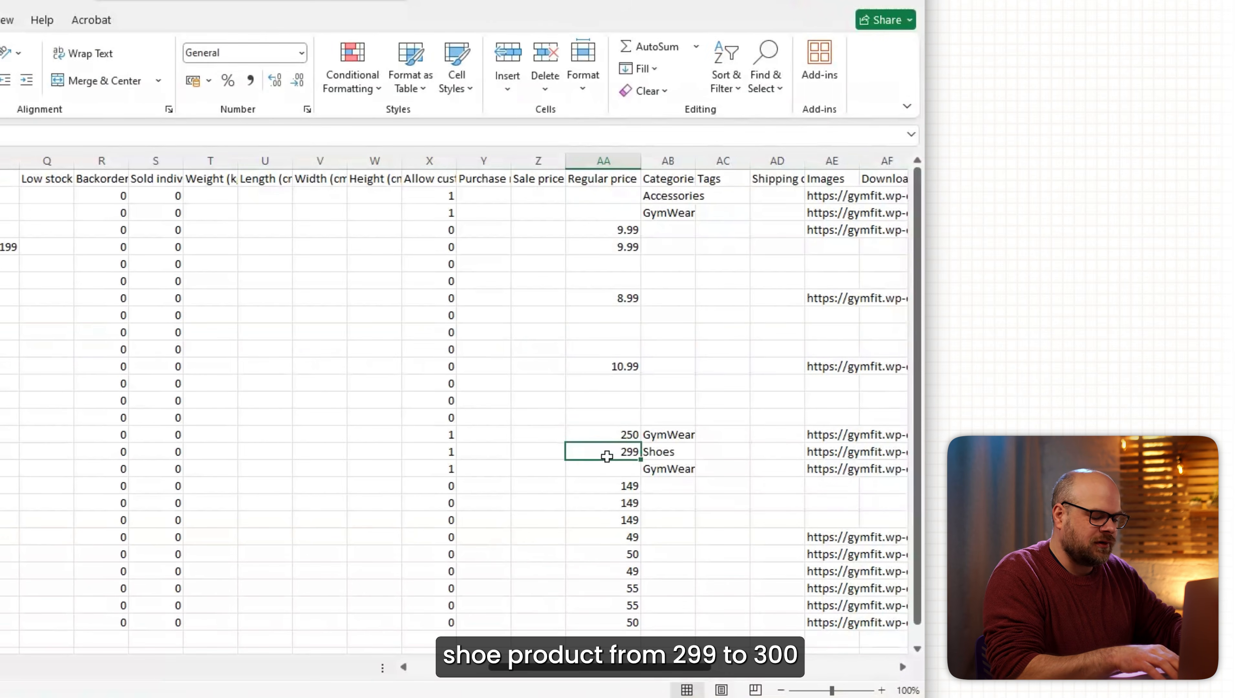
type("300")
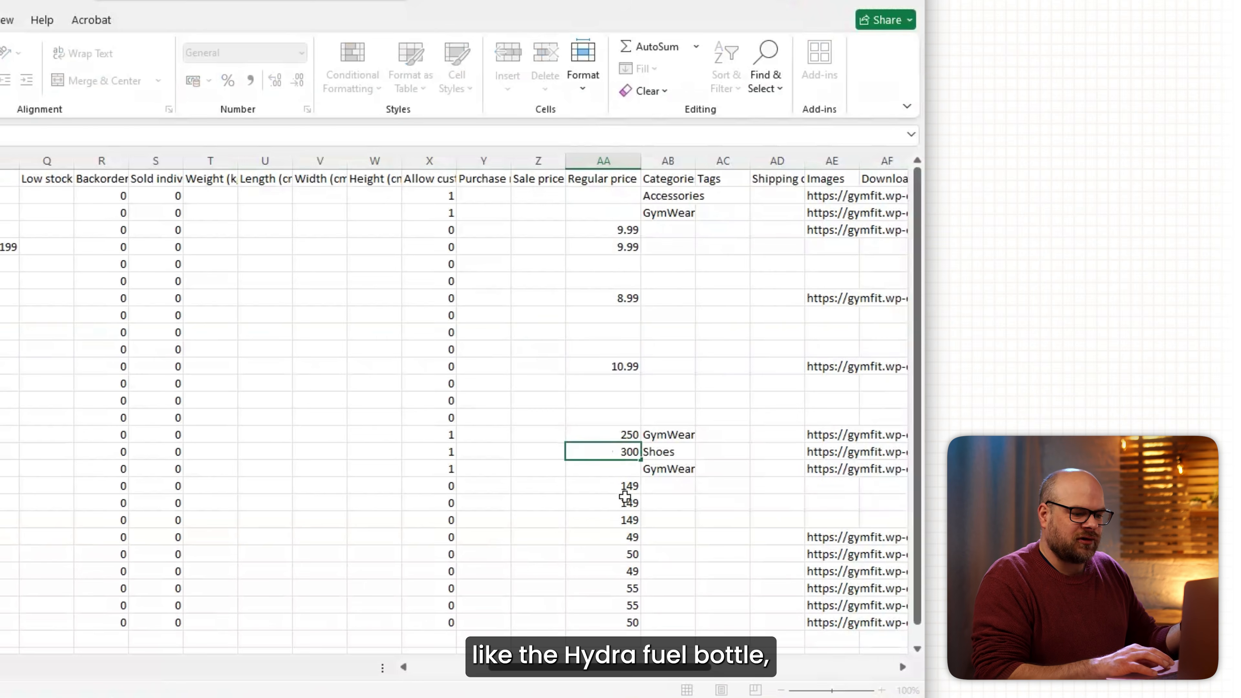
left_click(623, 539)
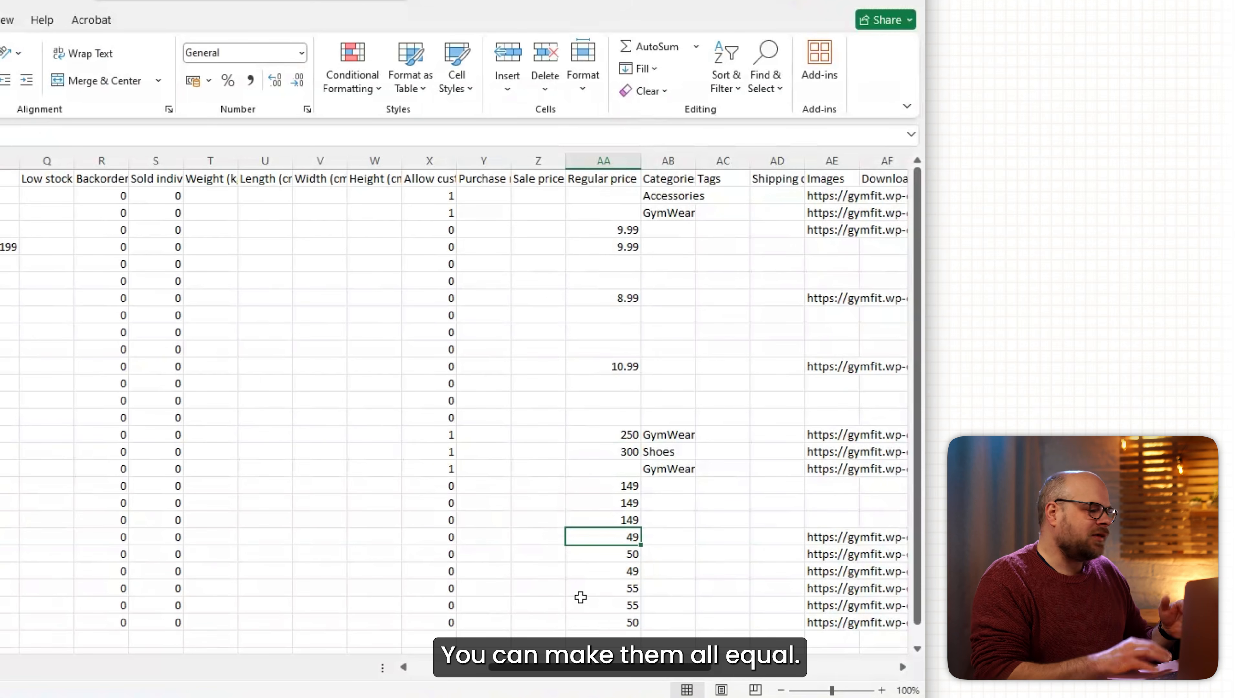
Enter 55 as the regular price and fill it down all six bottle variations.
scroll(580, 597, "left", 2)
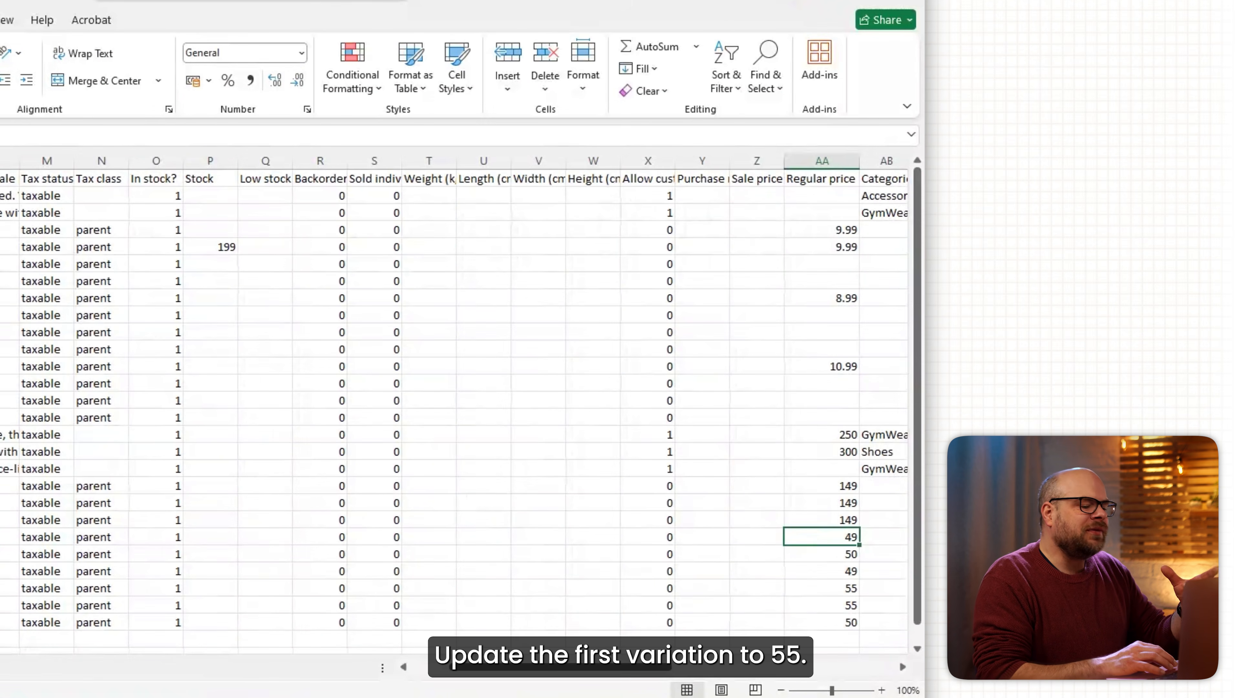
type("55")
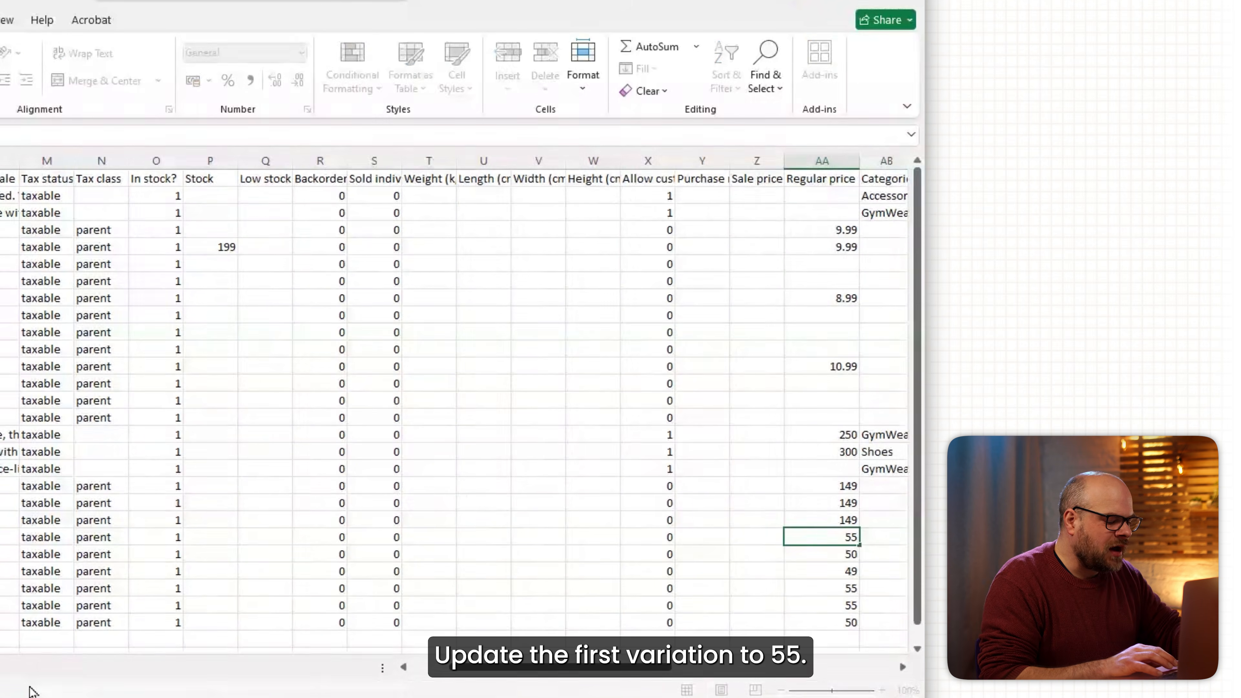
key("ctrl+Return")
left_click_drag(859, 544, 855, 627)
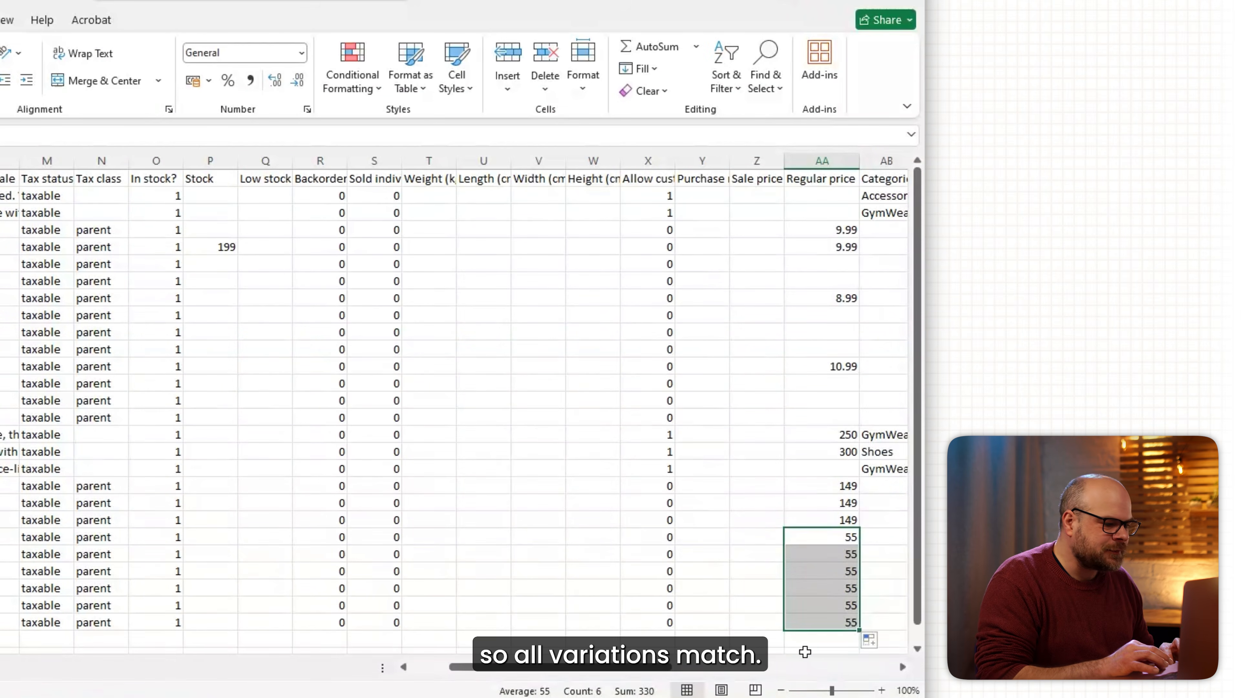
Save the sheet to Downloads as a CSV UTF-8 copy with ' new' appended.
left_click(75, 83)
left_click(105, 267)
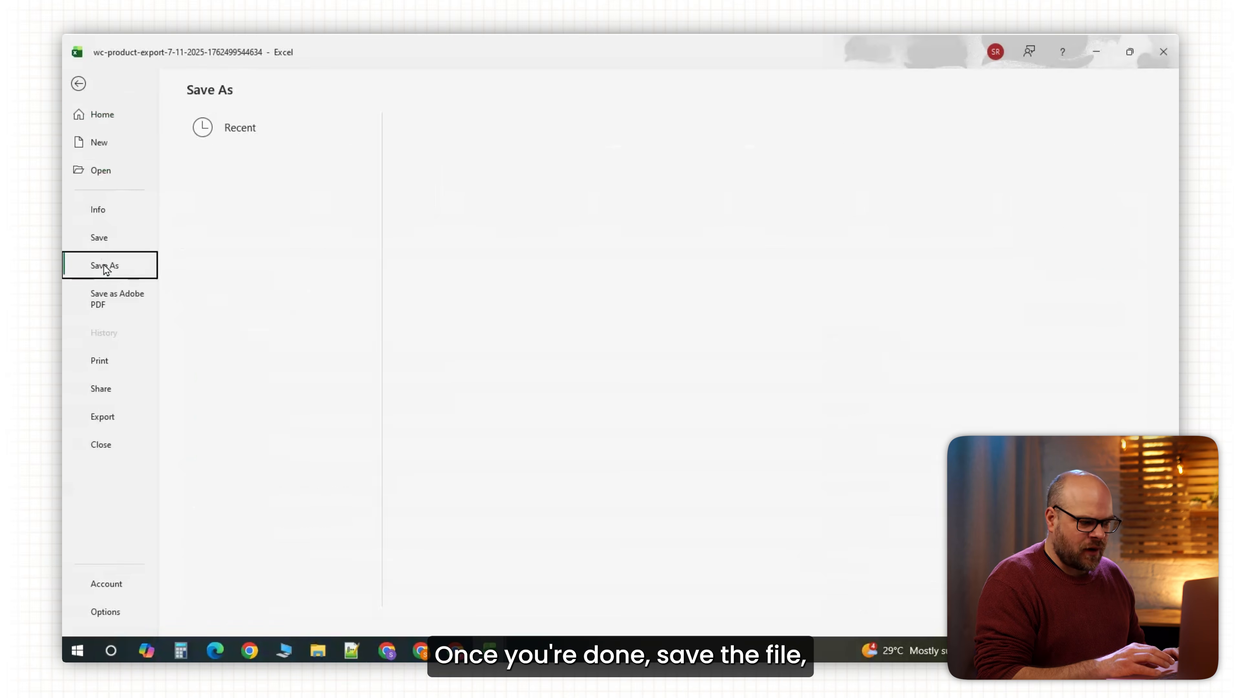
left_click(565, 191)
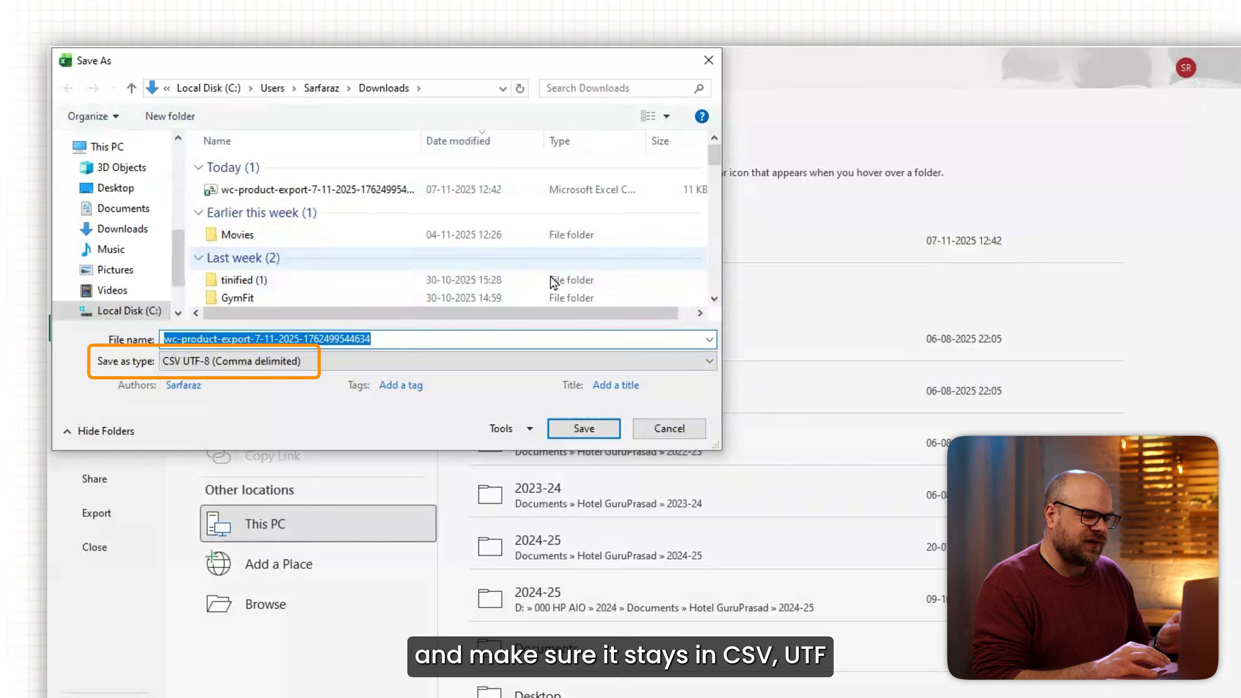
left_click(398, 336)
type("new")
key("Return")
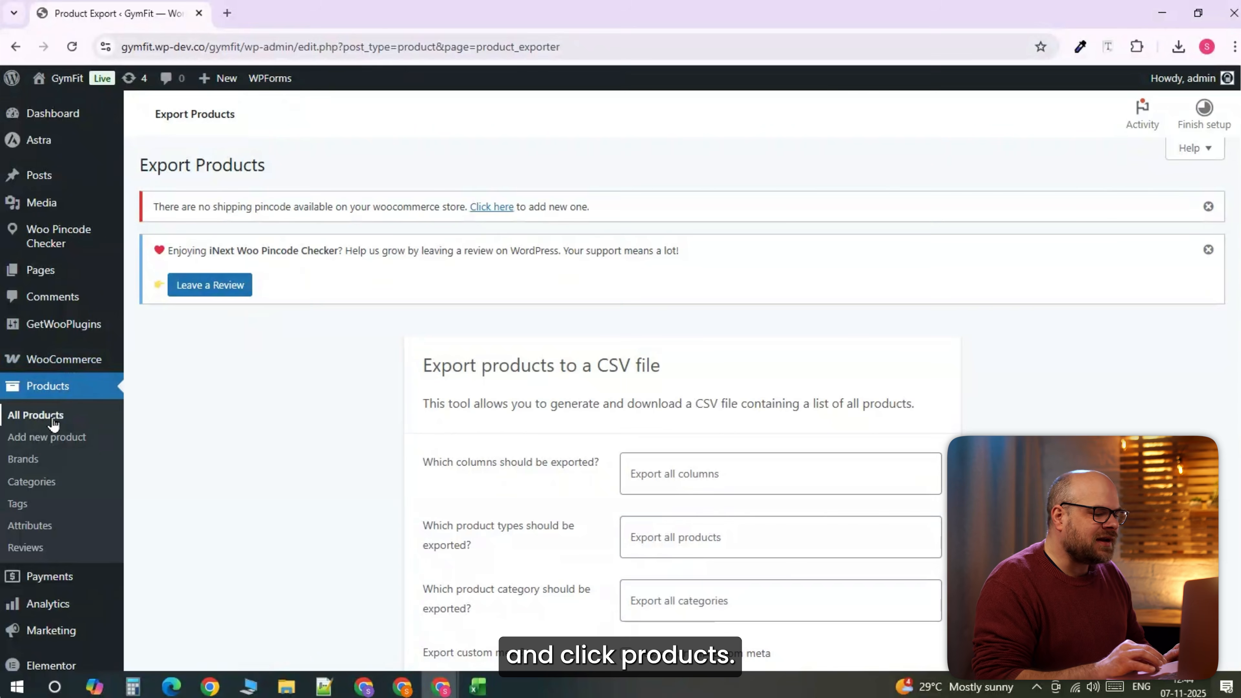
Upload the edited product CSV with 'Update existing products' enabled and continue to column mapping.
left_click(52, 421)
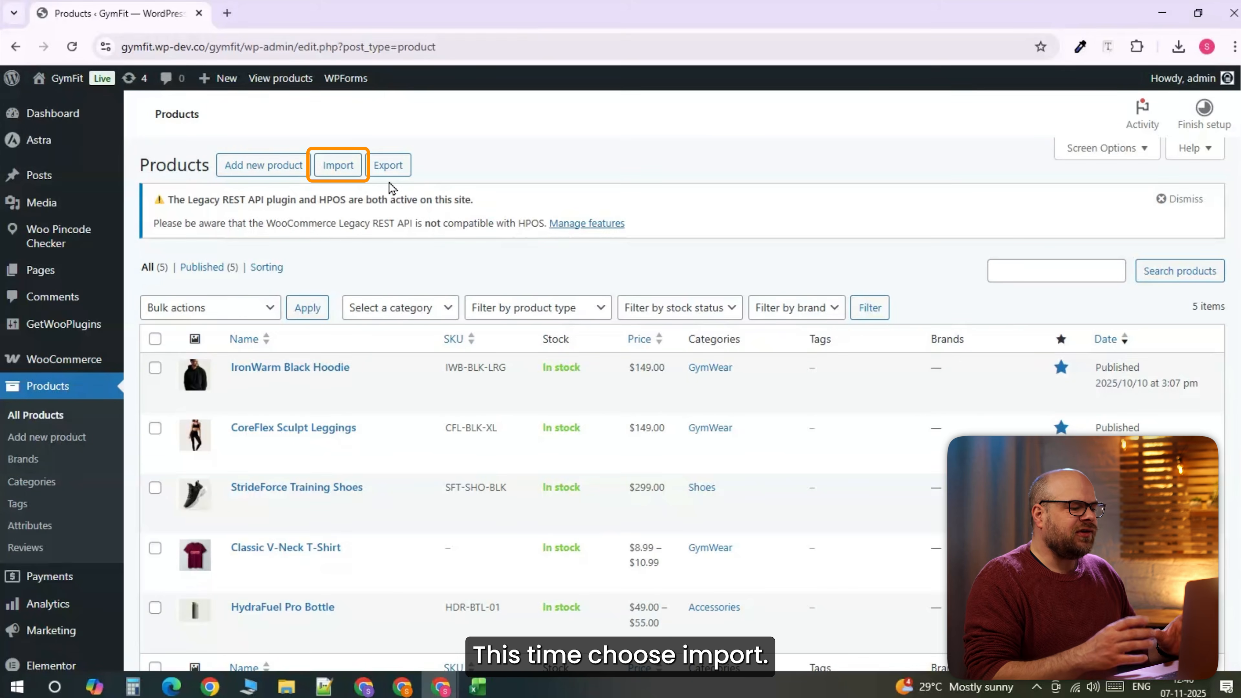
left_click(338, 165)
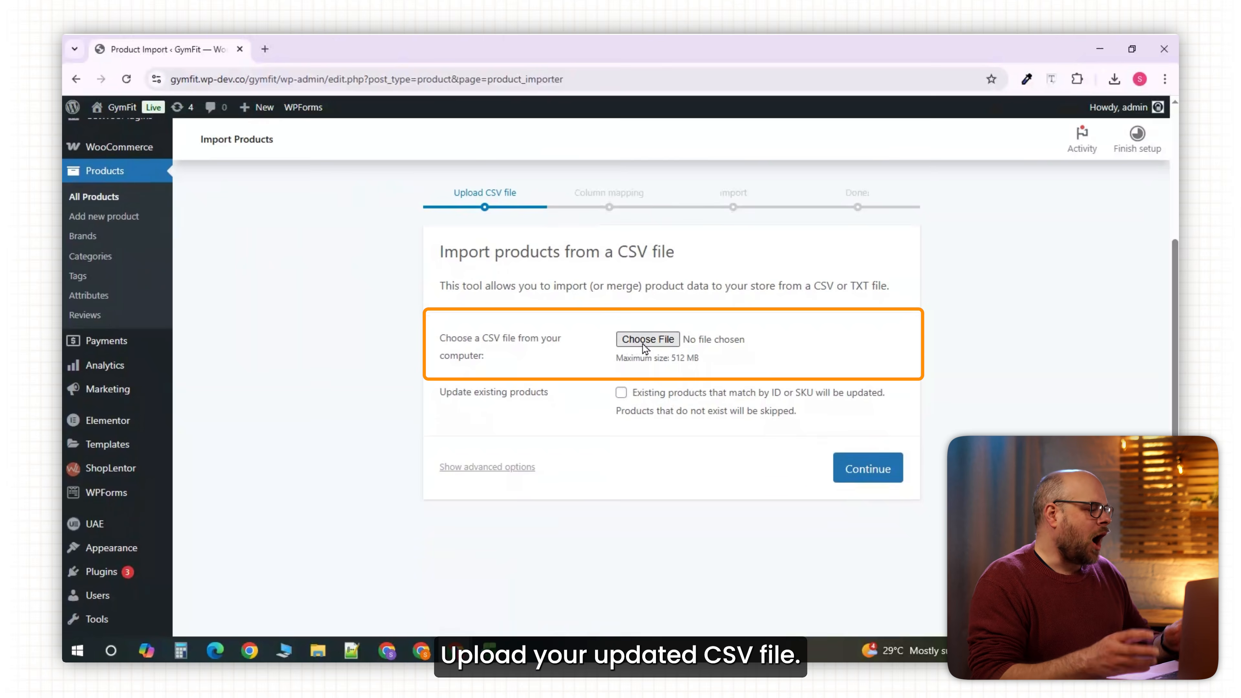
left_click(646, 340)
double_click(242, 232)
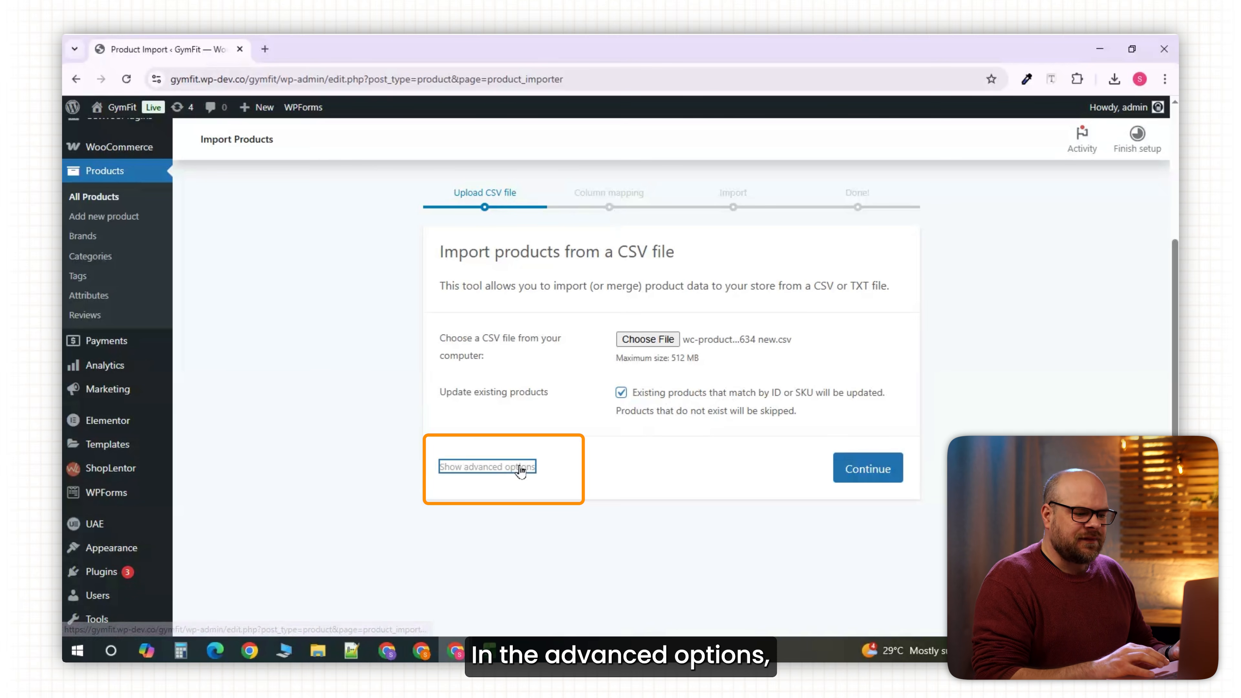
left_click(487, 466)
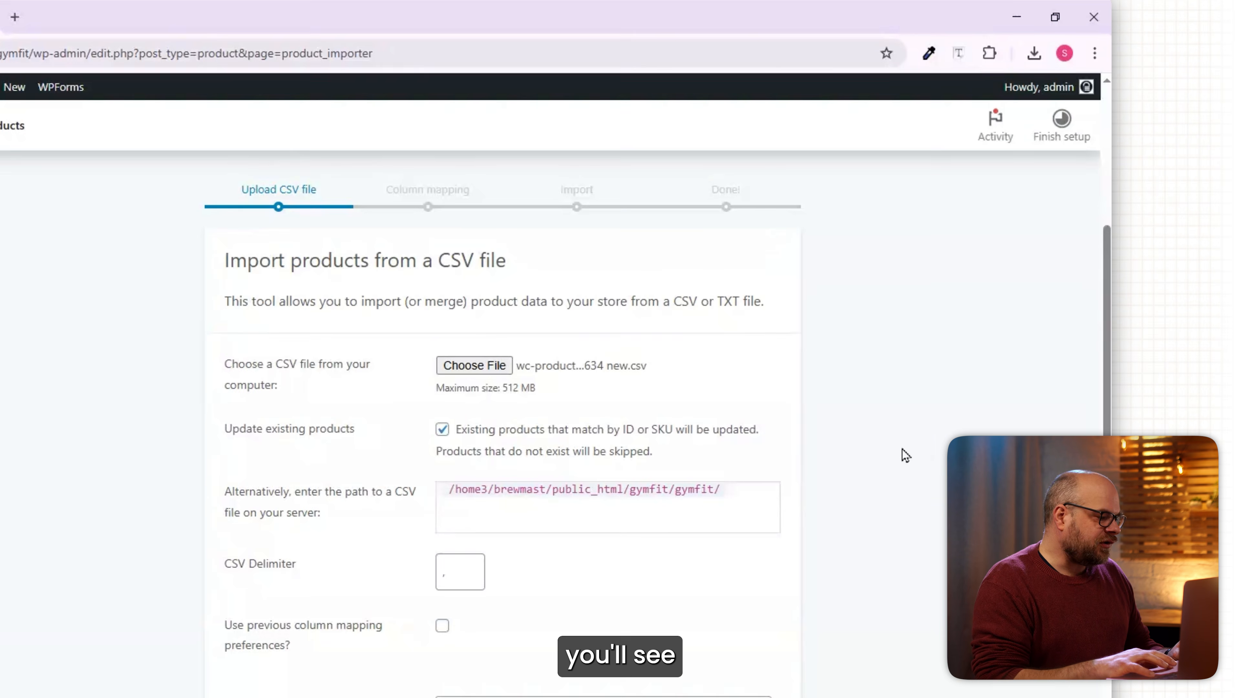
scroll(906, 454, "down", 4)
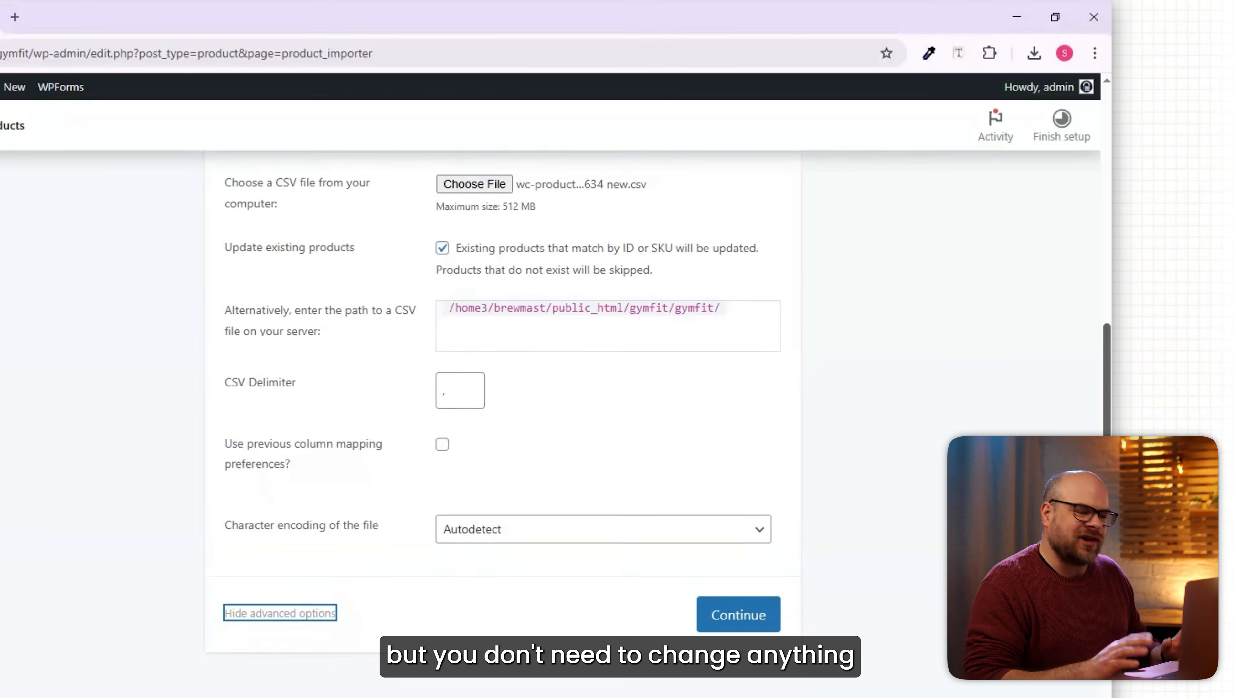
scroll(658, 427, "up", 1)
left_click(721, 670)
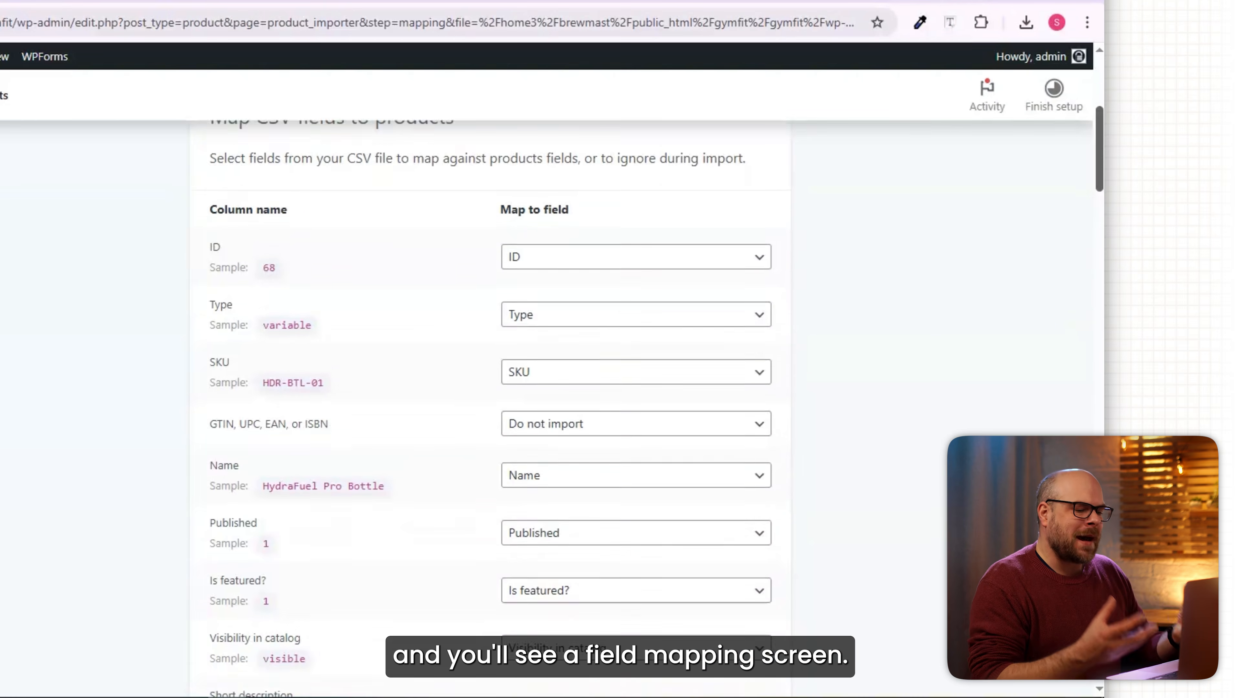
Run the importer to update 26 products and view the updated product list.
scroll(635, 406, "down", 3)
scroll(1093, 420, "down", 15)
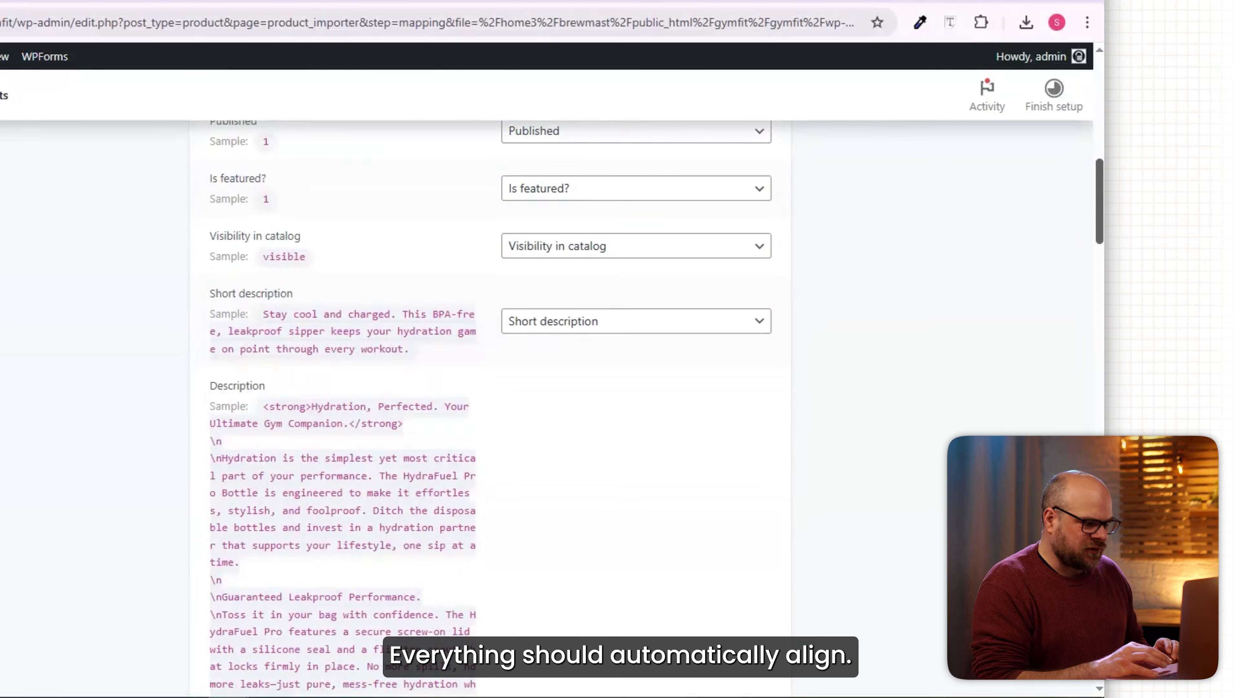
scroll(1092, 420, "down", 20)
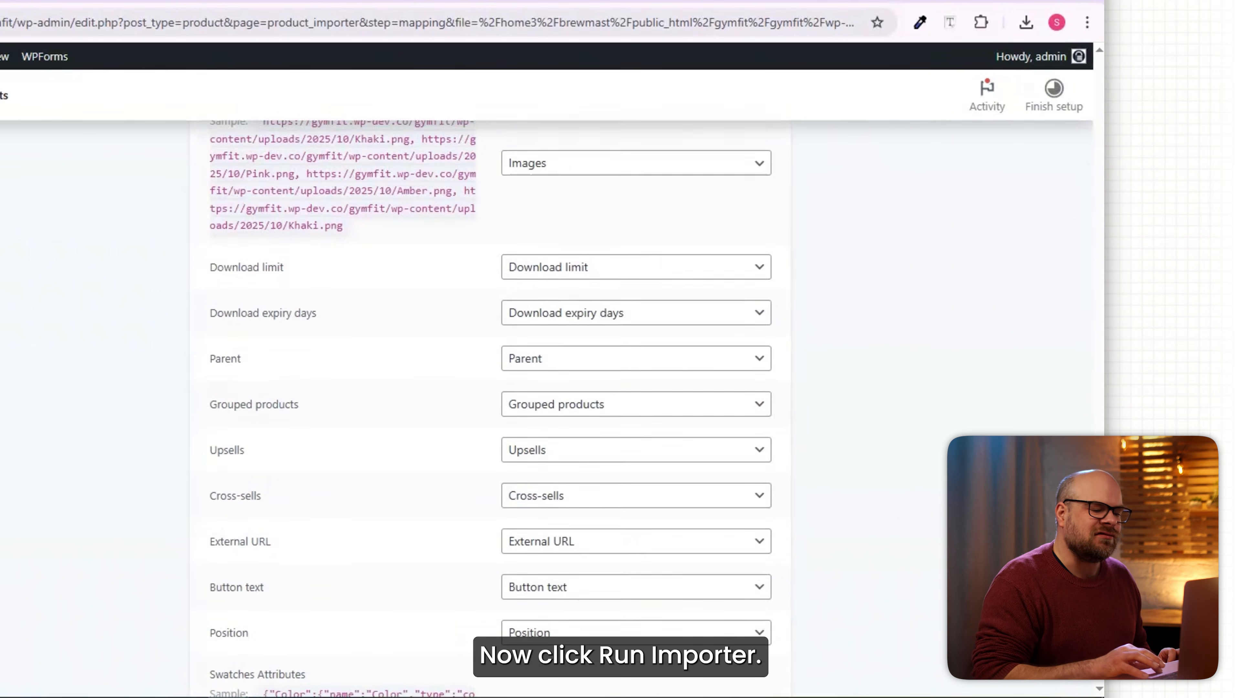
left_click(715, 542)
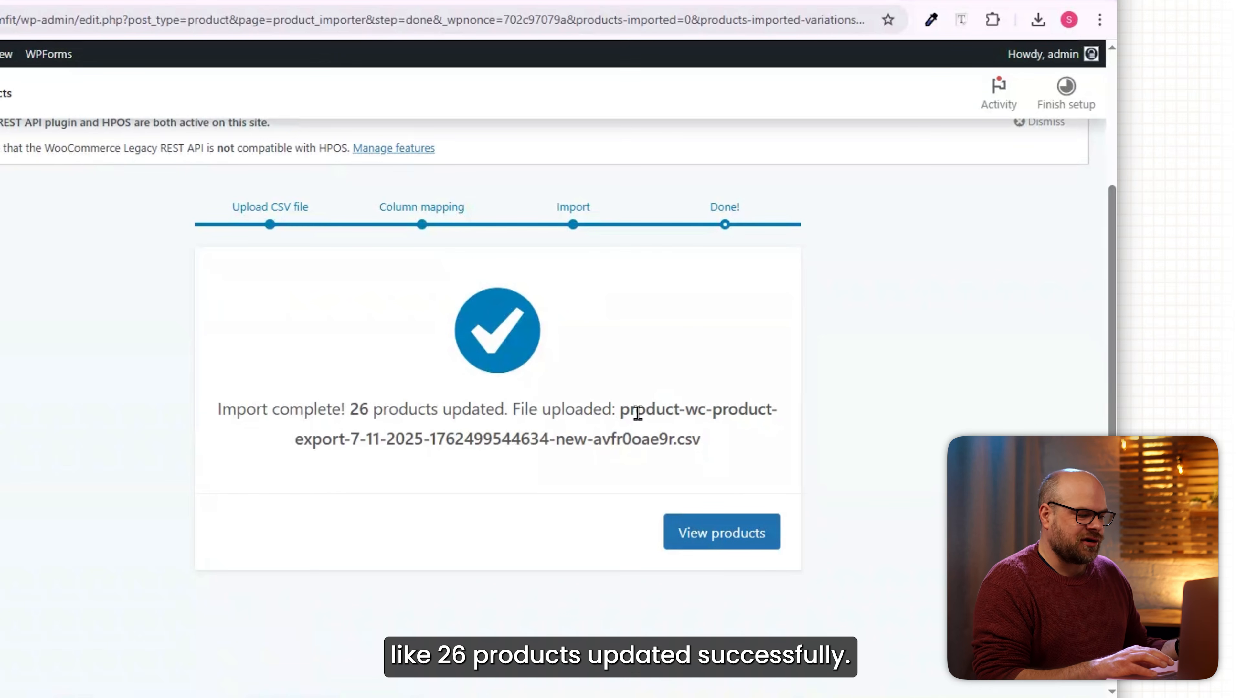
left_click(668, 538)
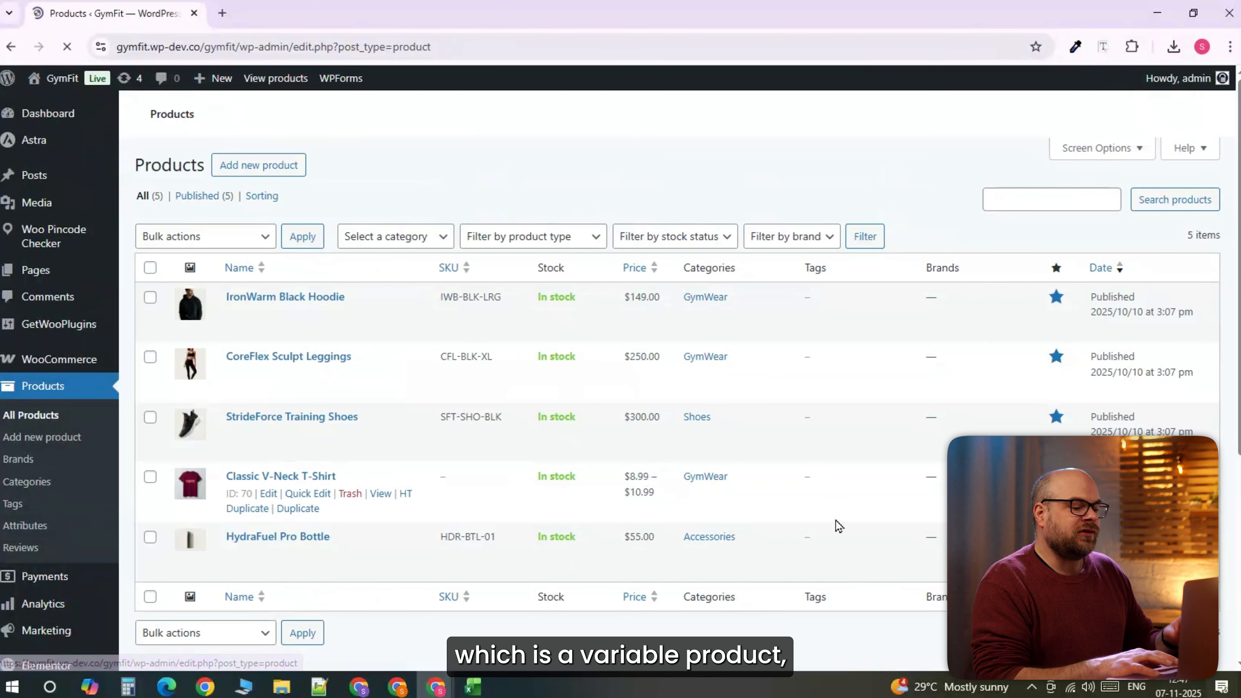
scroll(625, 497, "down", 2)
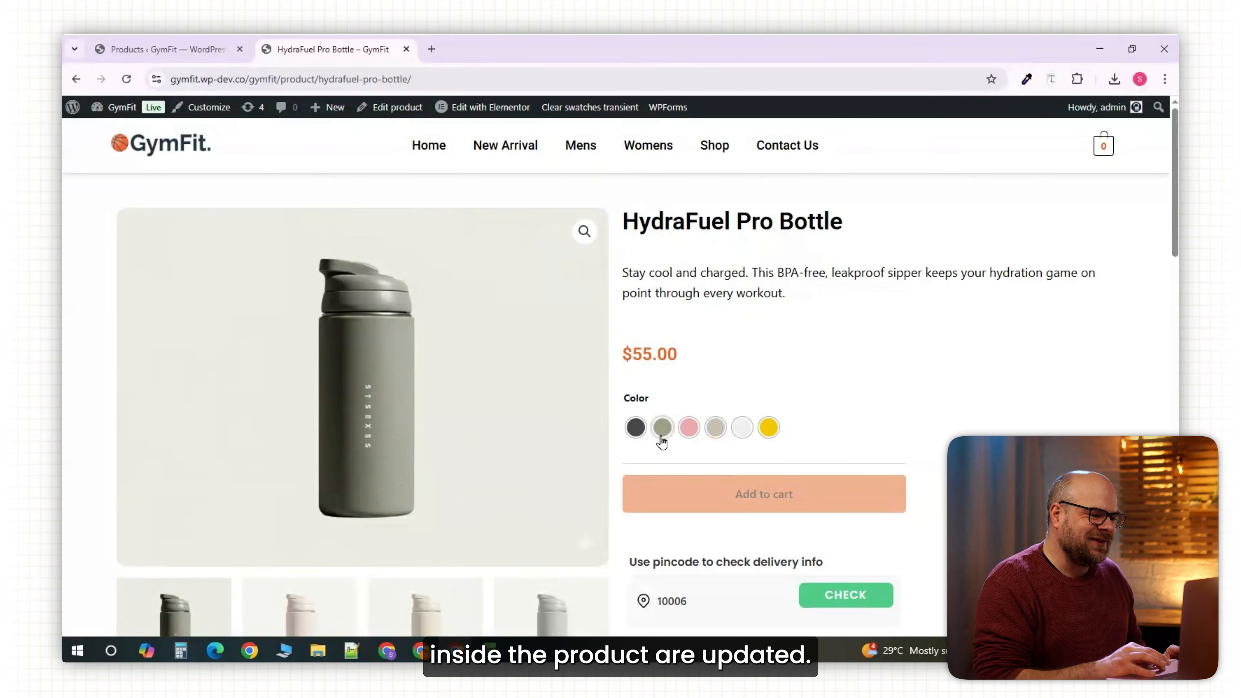
left_click(663, 430)
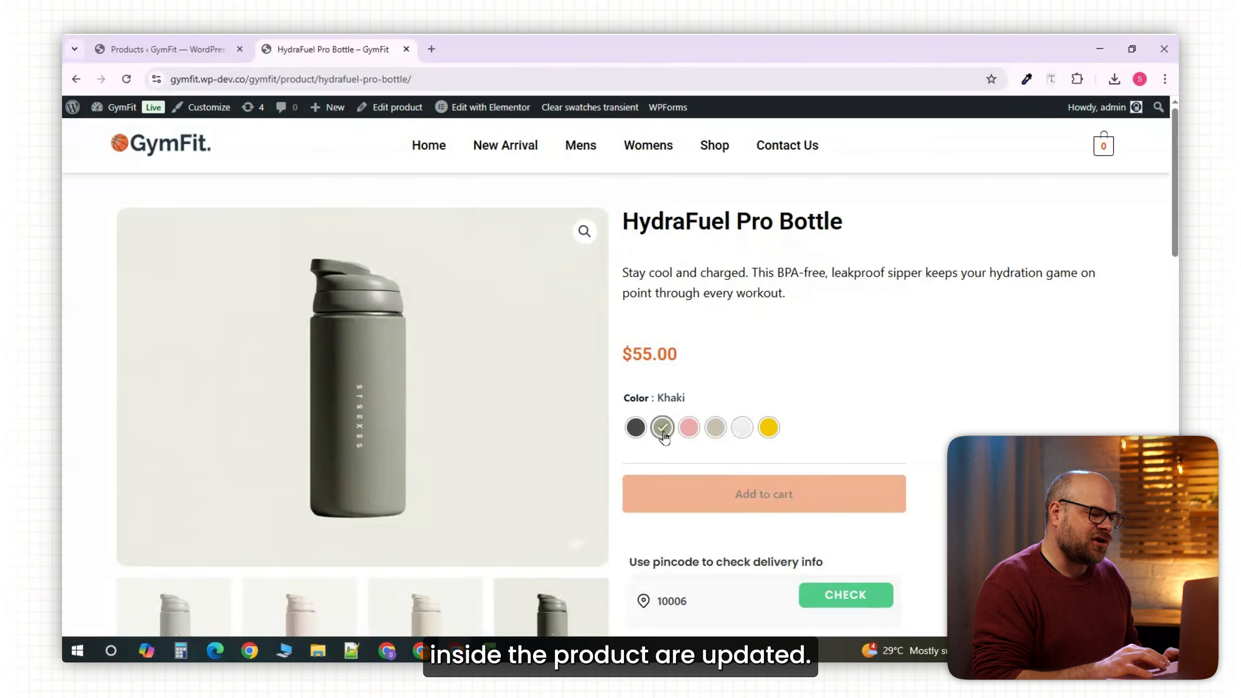
left_click(690, 430)
left_click(715, 430)
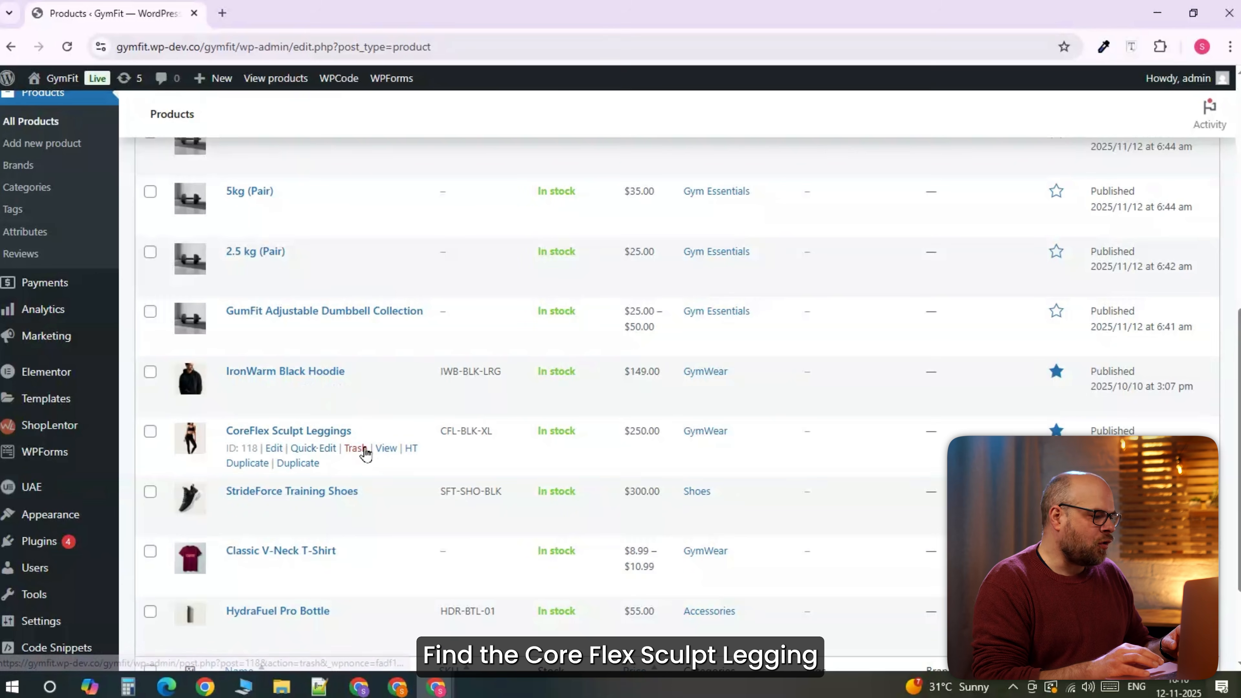
Edit CoreFlex Sculpt Leggings and show its Linked Products settings.
left_click(274, 449)
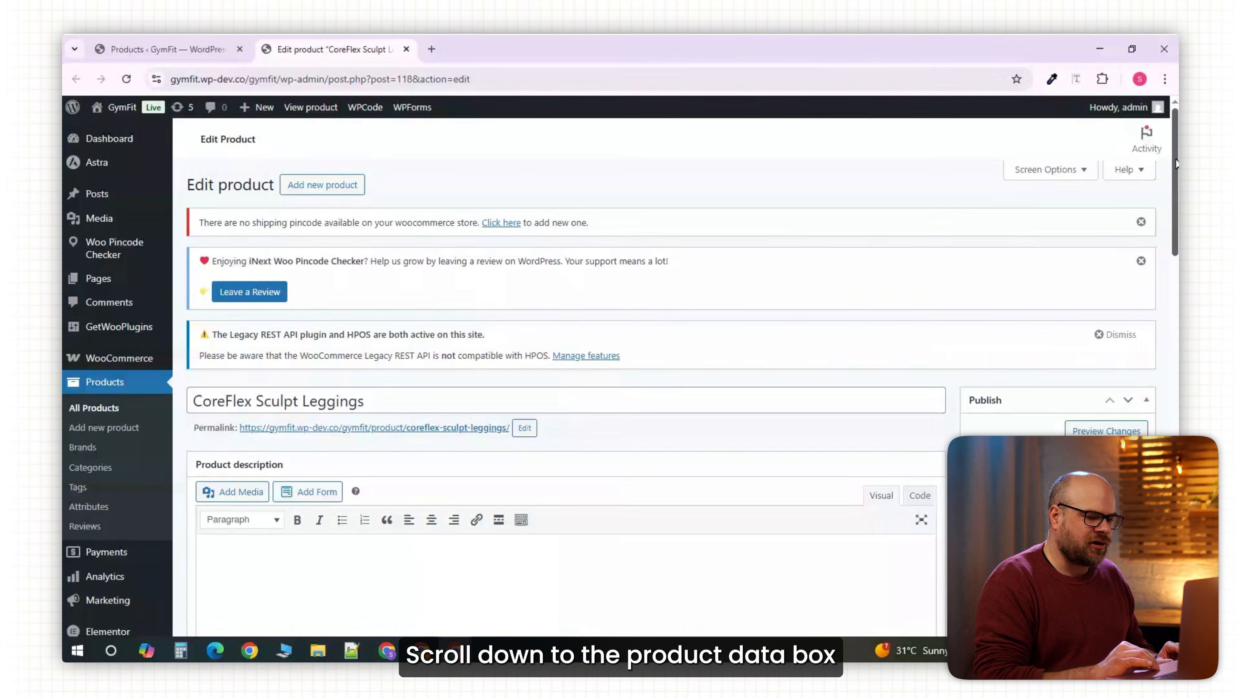
scroll(562, 391, "down", 5)
scroll(562, 391, "down", 9)
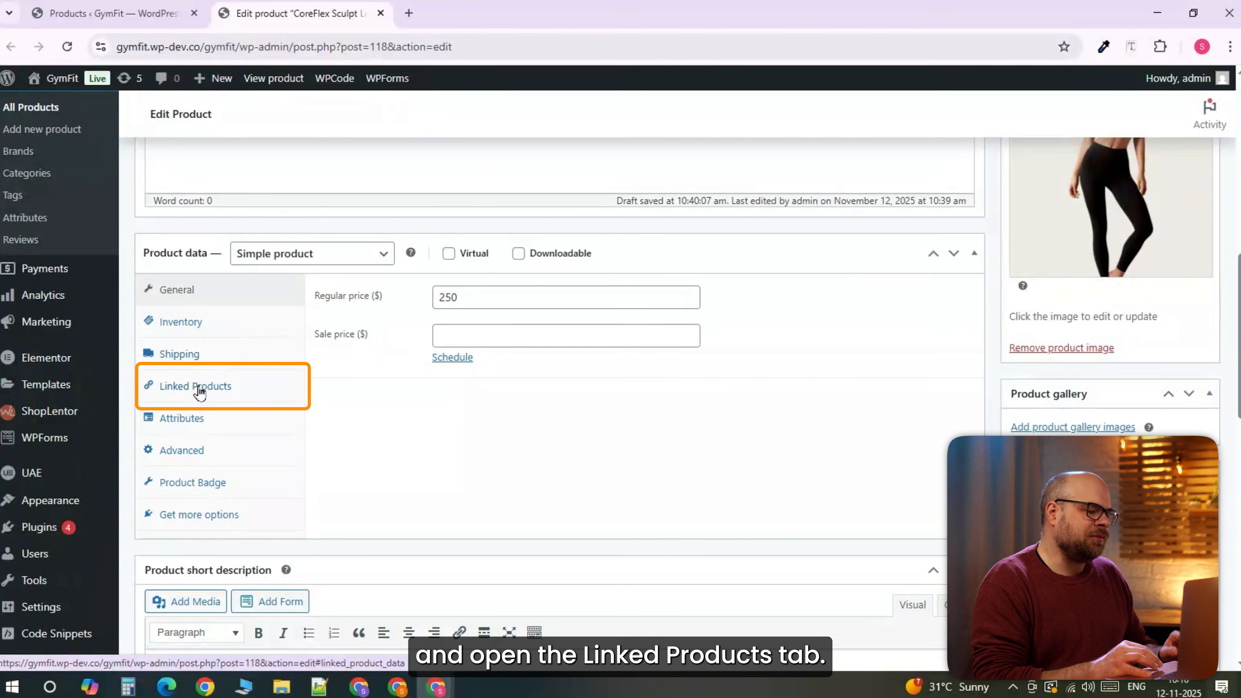
left_click(199, 389)
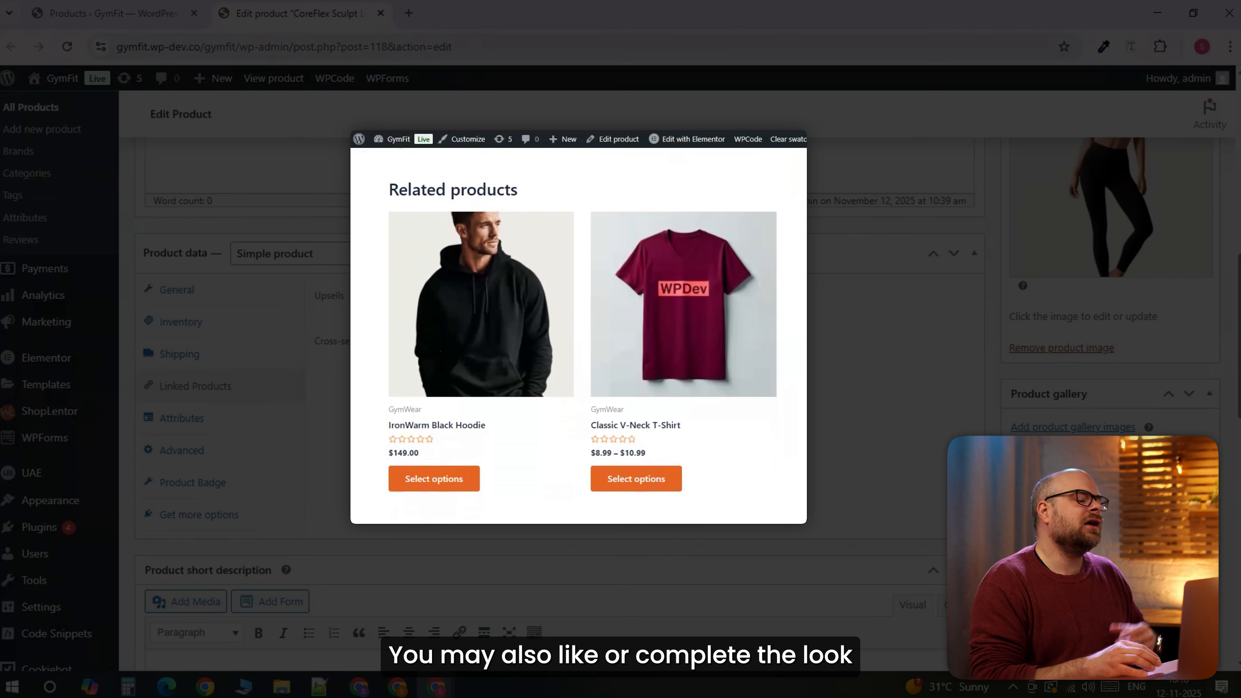
Add IronWarm Black Hoodie and Classic V-Neck T-Shirt as upsells, and open the storefront page in a new tab.
type("hoodie")
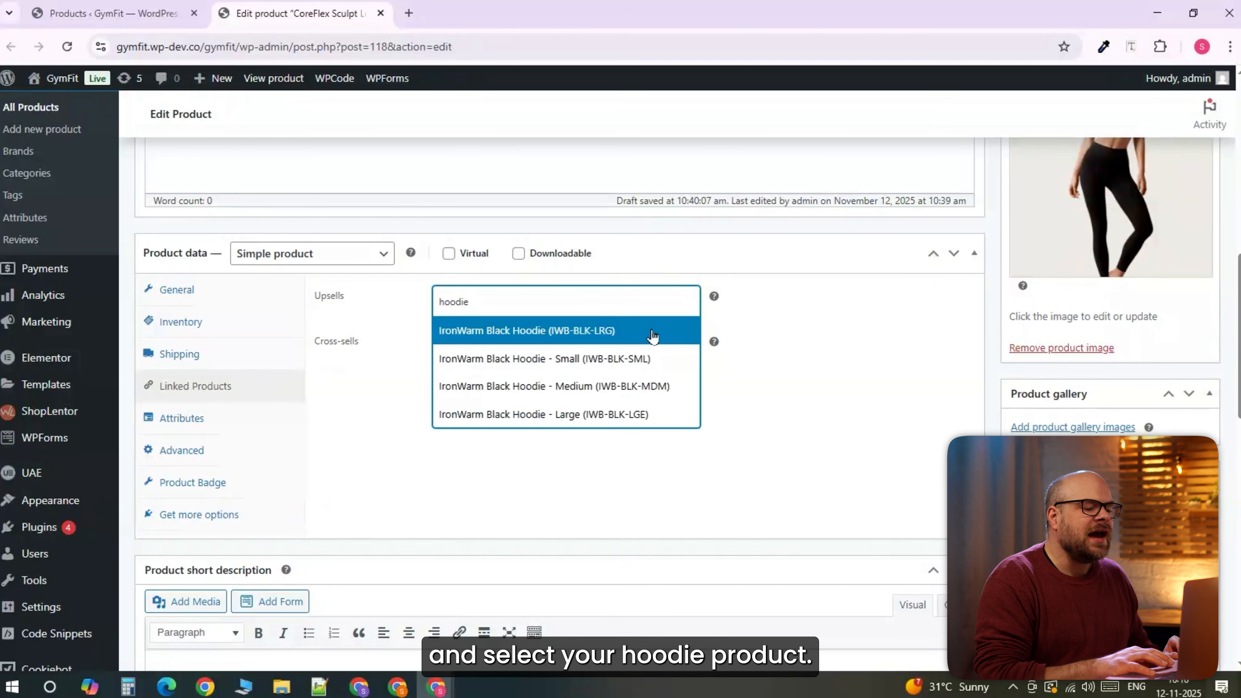
left_click(649, 326)
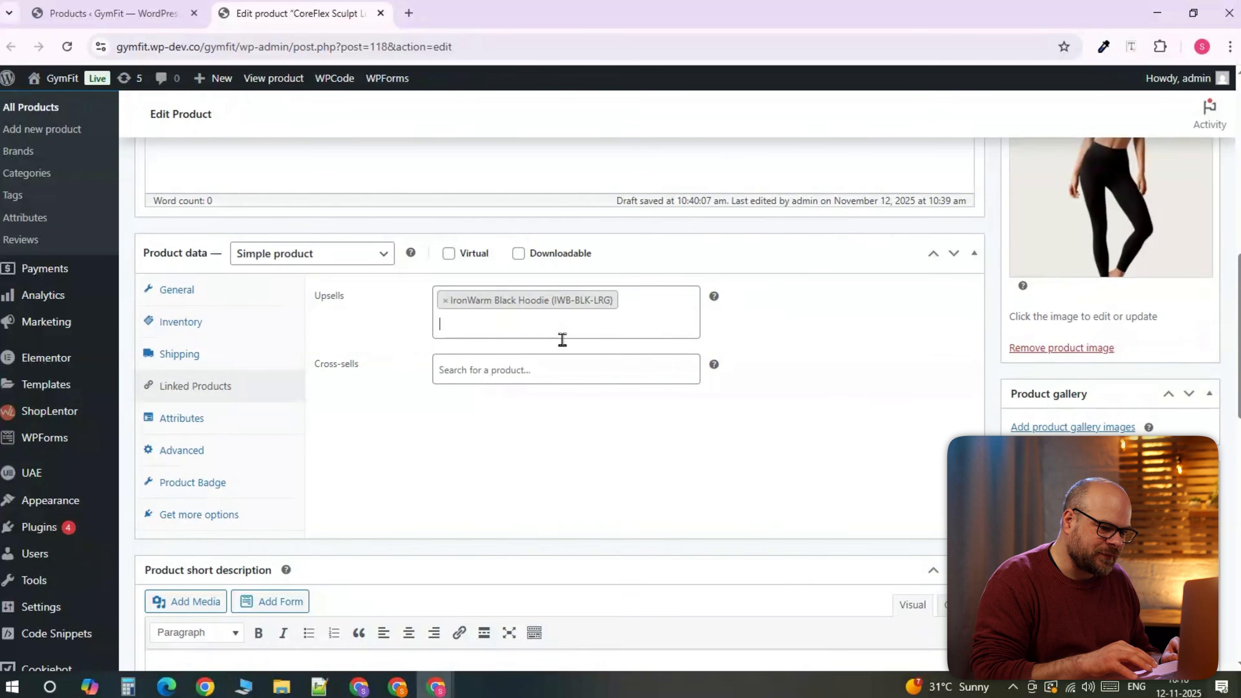
type("v-ne")
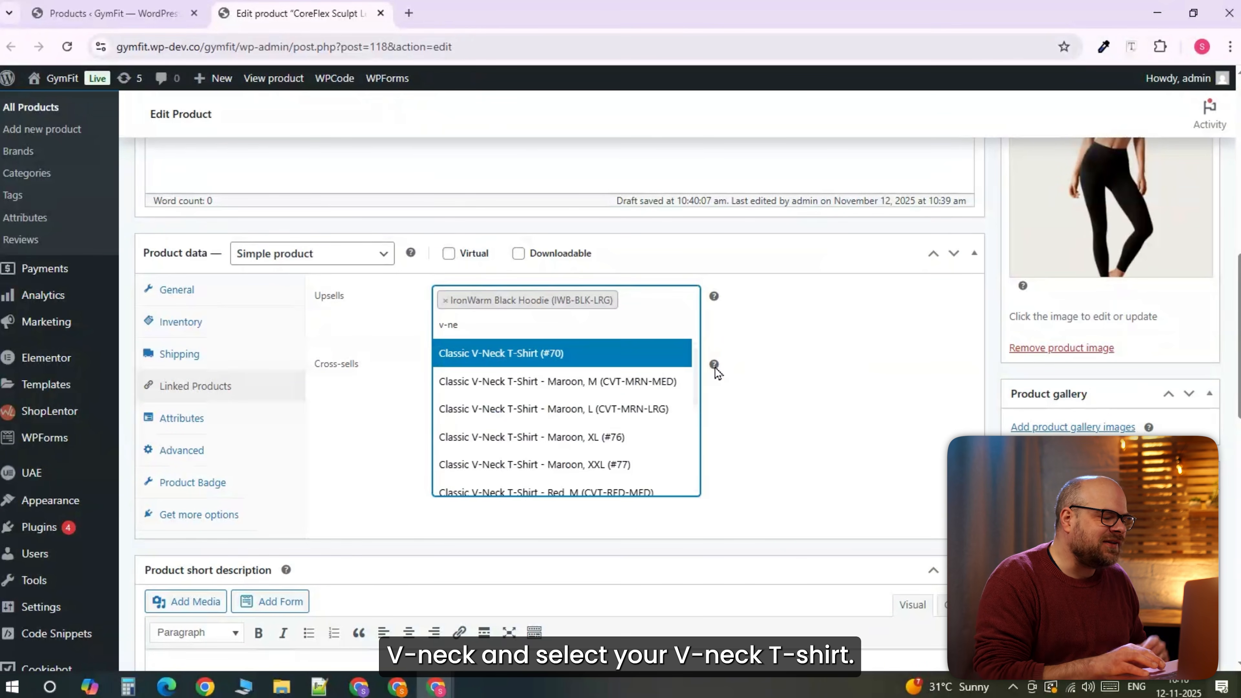
left_click(601, 352)
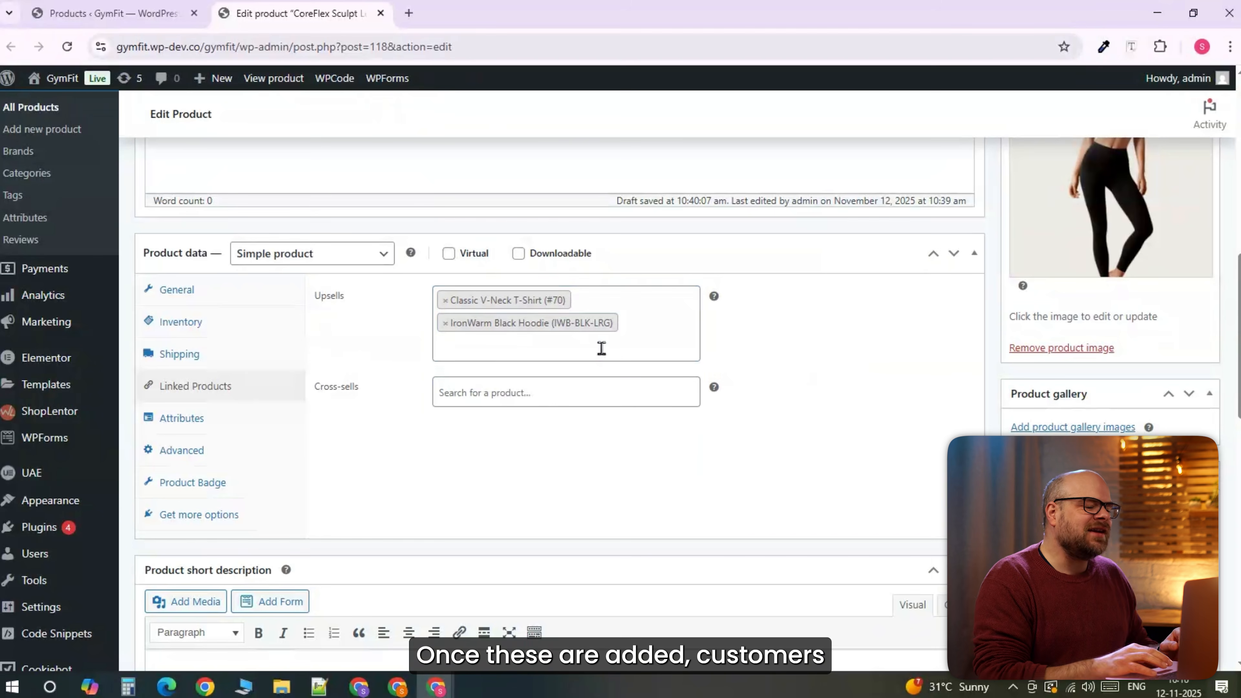
right_click(411, 437)
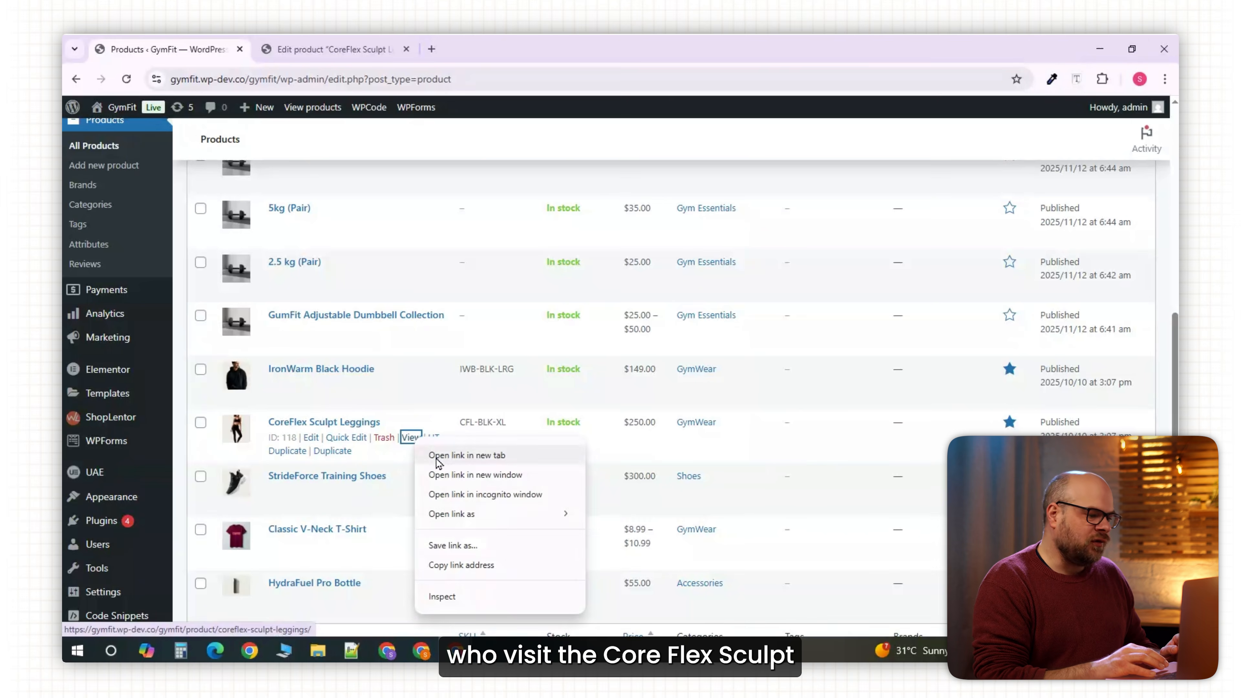
left_click(464, 454)
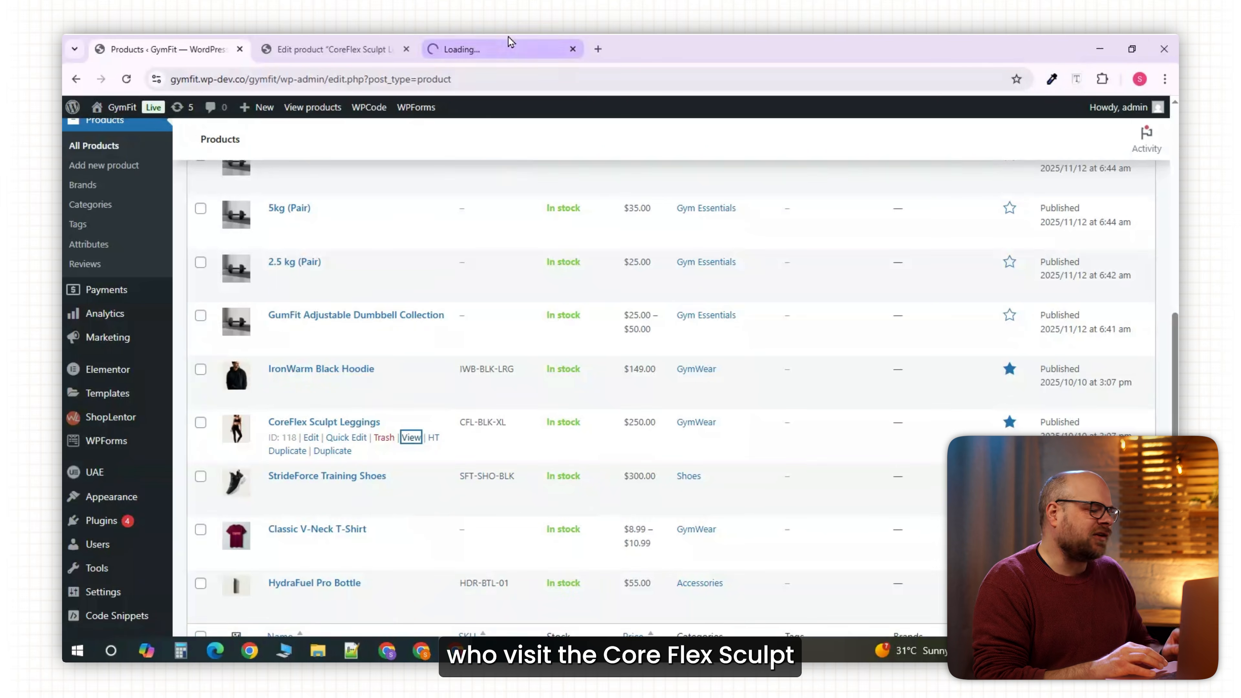
Switch to the leggings storefront page and scroll down to the suggested hoodie and T-shirt.
left_click(509, 42)
scroll(829, 195, "down", 10)
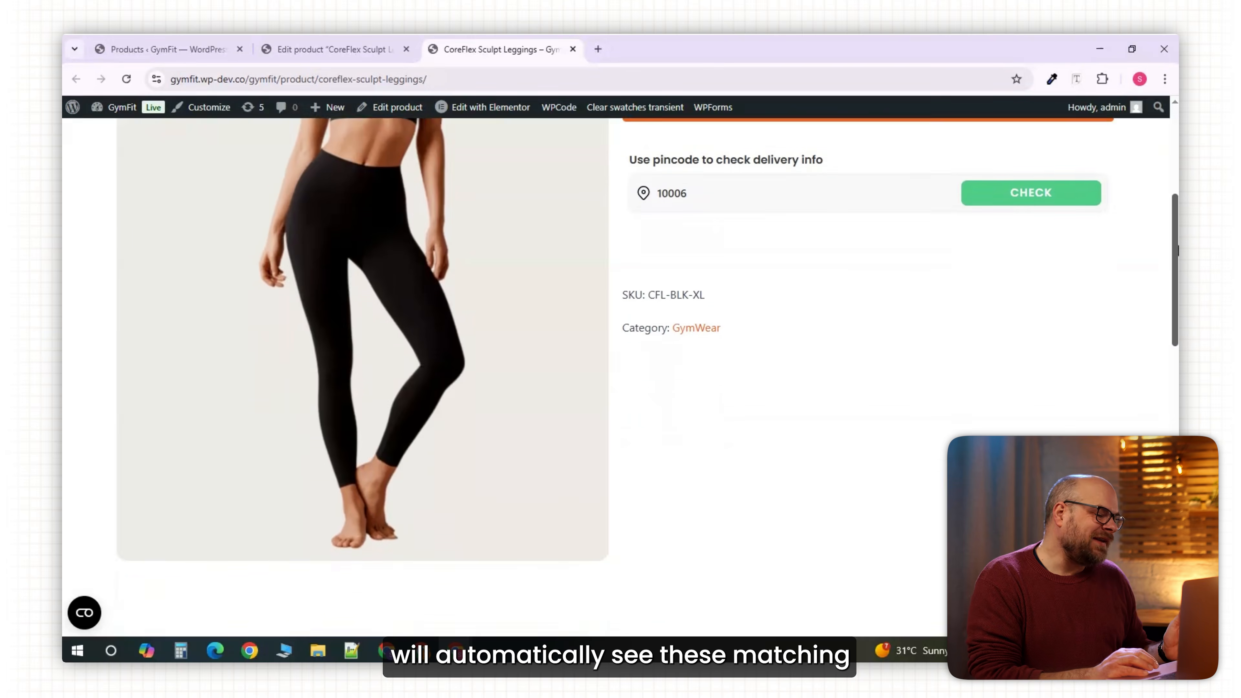
scroll(615, 377, "down", 3)
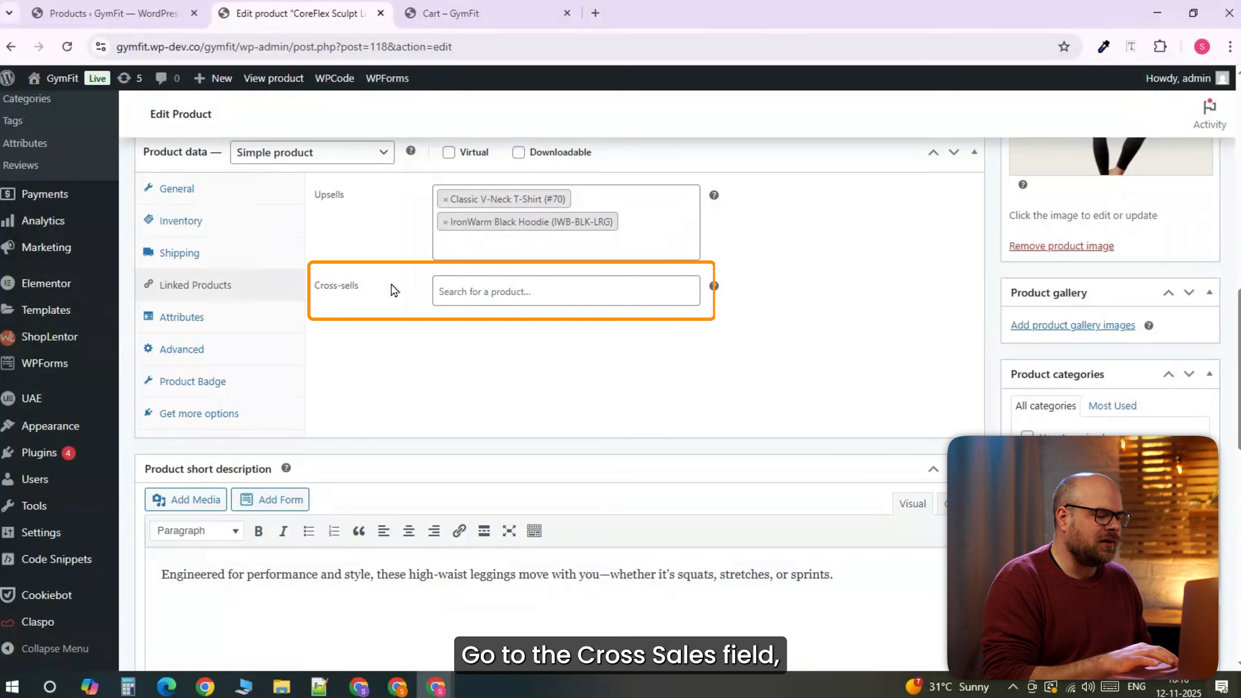
Search 'dumb' and 'hyd' in Cross-sells and pick GumFit Adjustable Dumbbell Collection and HydraFuel Pro Bottle.
left_click(457, 293)
type("dumb")
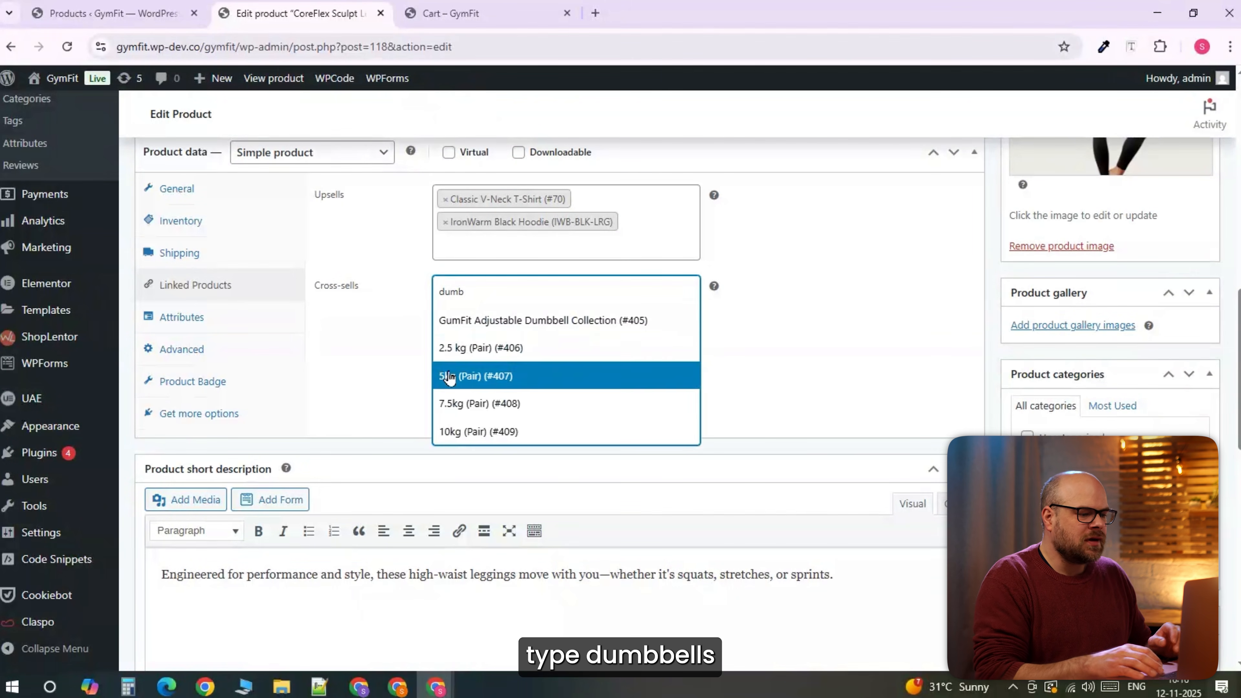
left_click(484, 322)
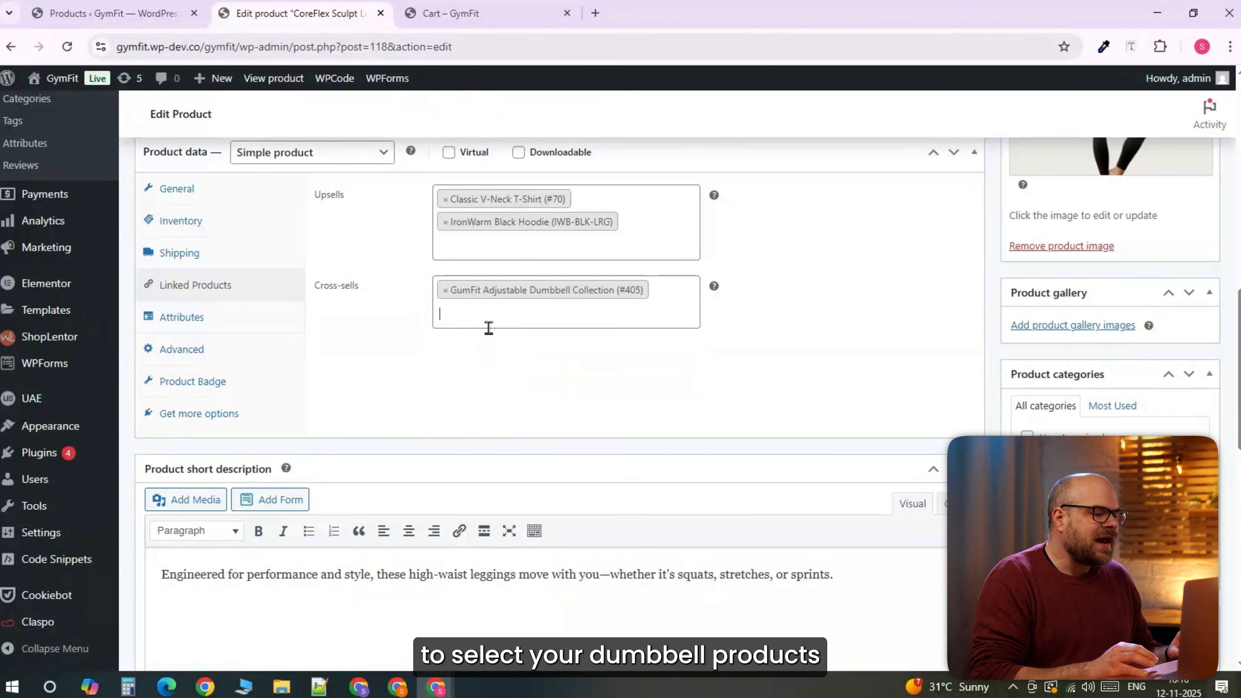
type("hydr")
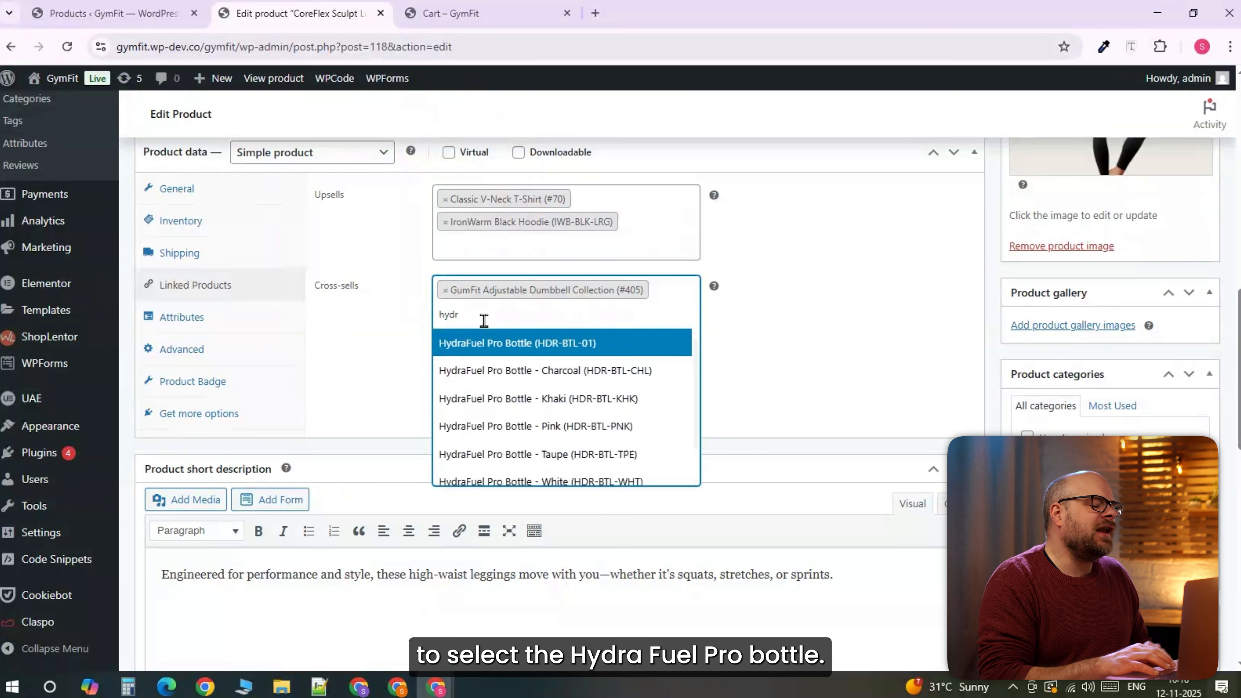
left_click(499, 341)
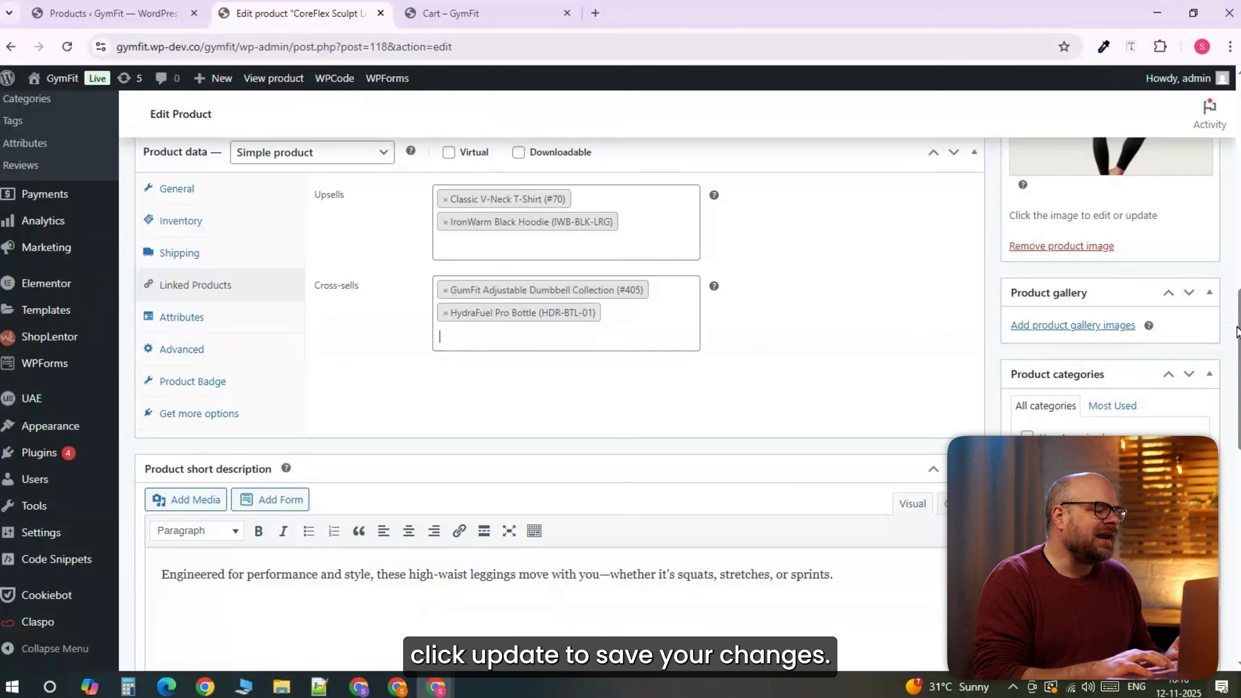
Scroll through the cart page to check the dumbbell collection and HydraFuel bottle recommendations.
scroll(1232, 229, "up", 10)
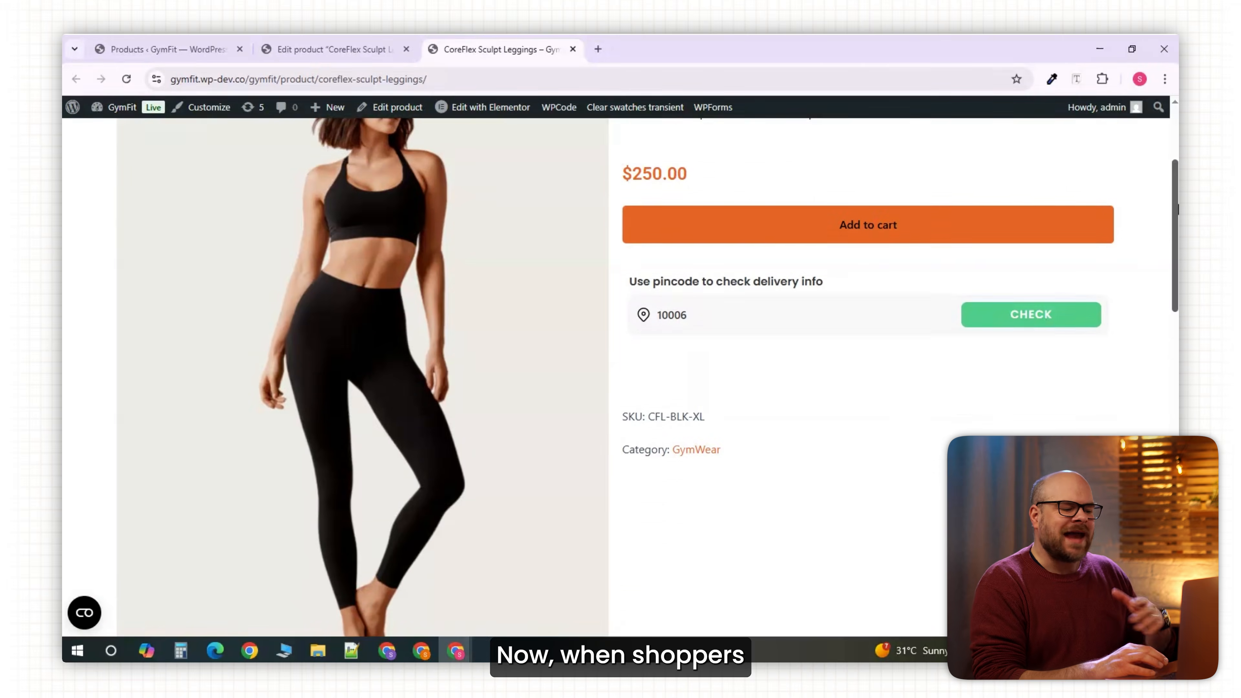
scroll(621, 342, "down", 6)
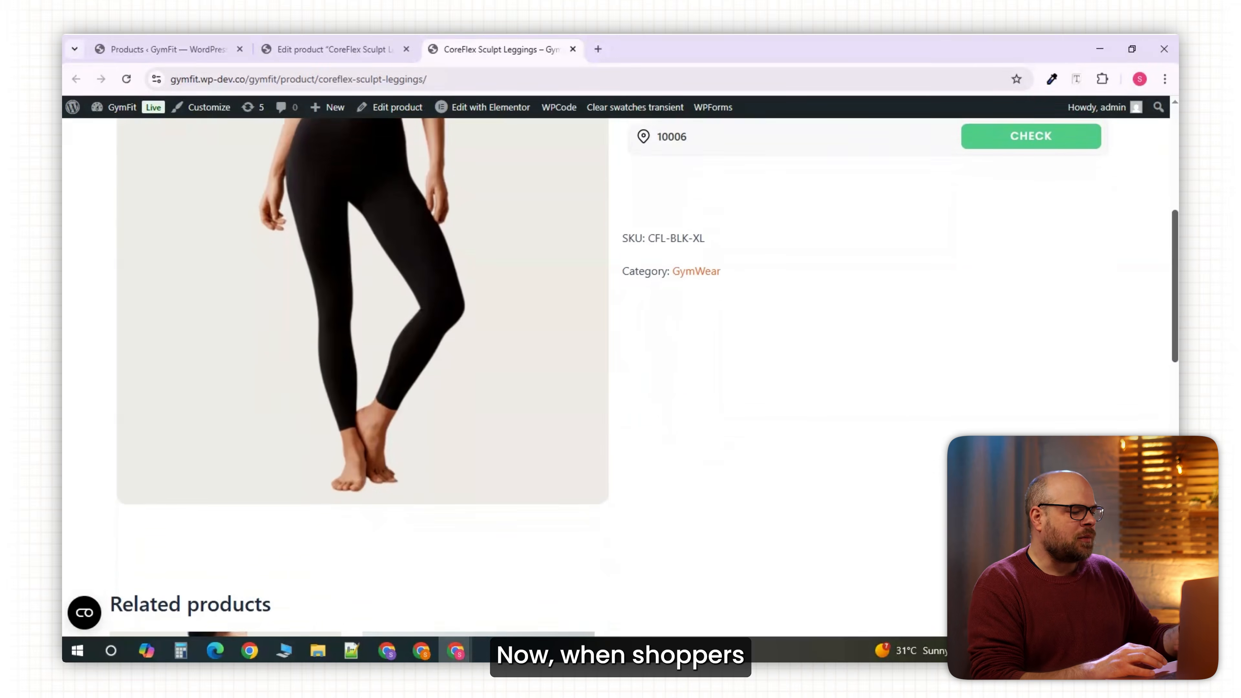
scroll(620, 372, "down", 5)
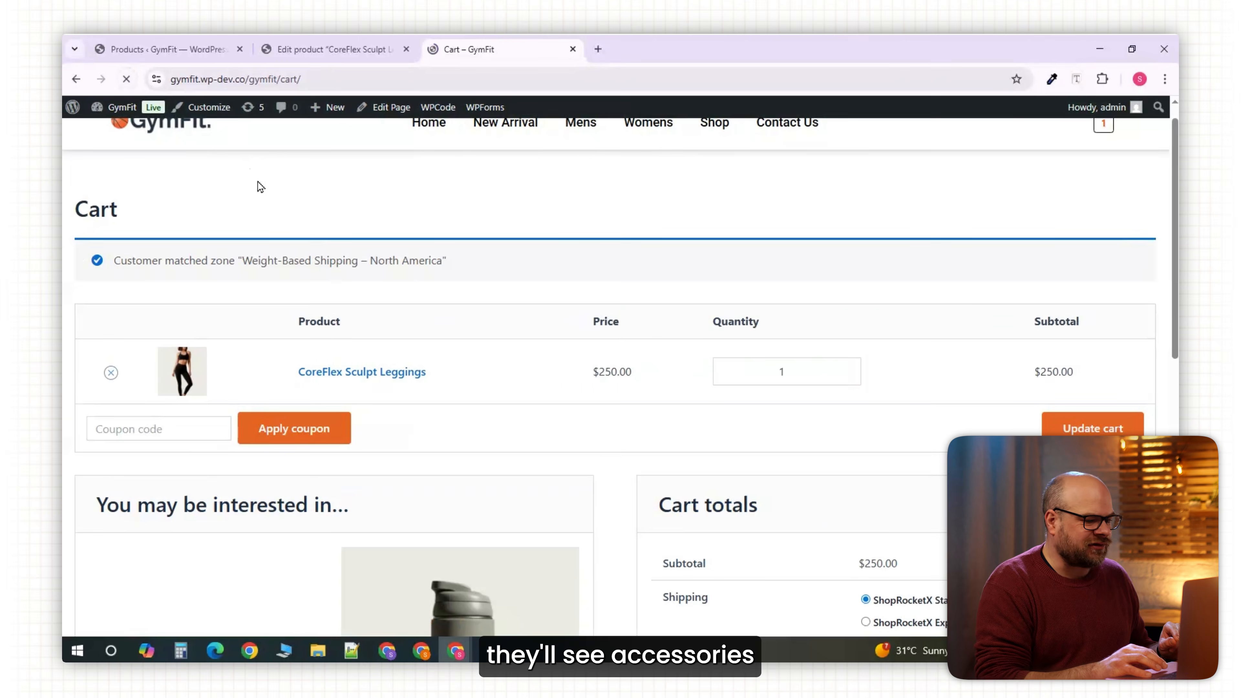
scroll(621, 376, "down", 3)
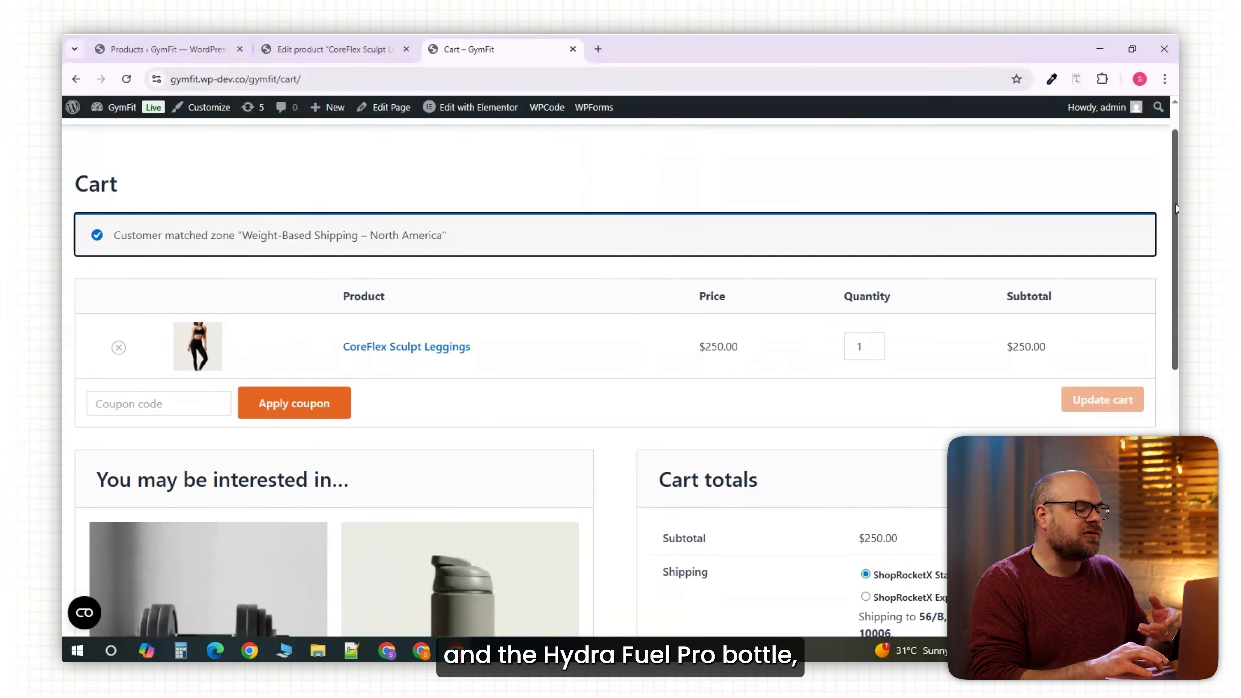
scroll(620, 377, "down", 3)
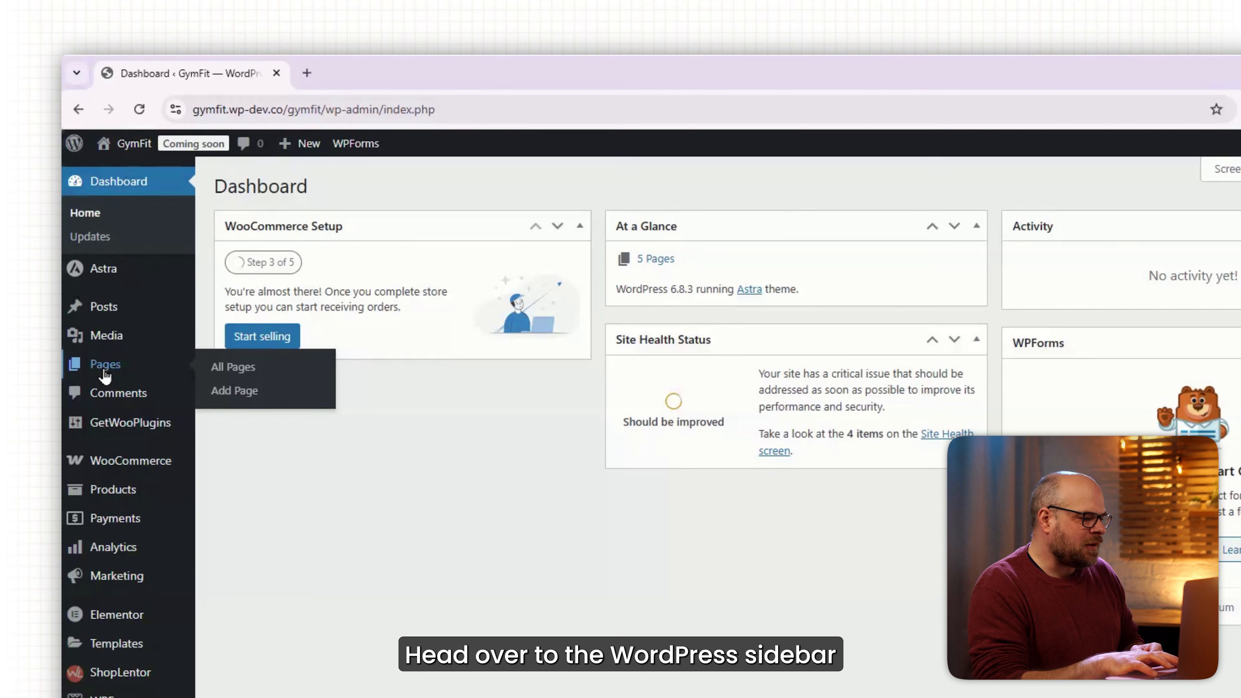
Open Pages and tick Cart, Checkout, My account, Refund and Returns Policy, and Shop.
left_click(100, 300)
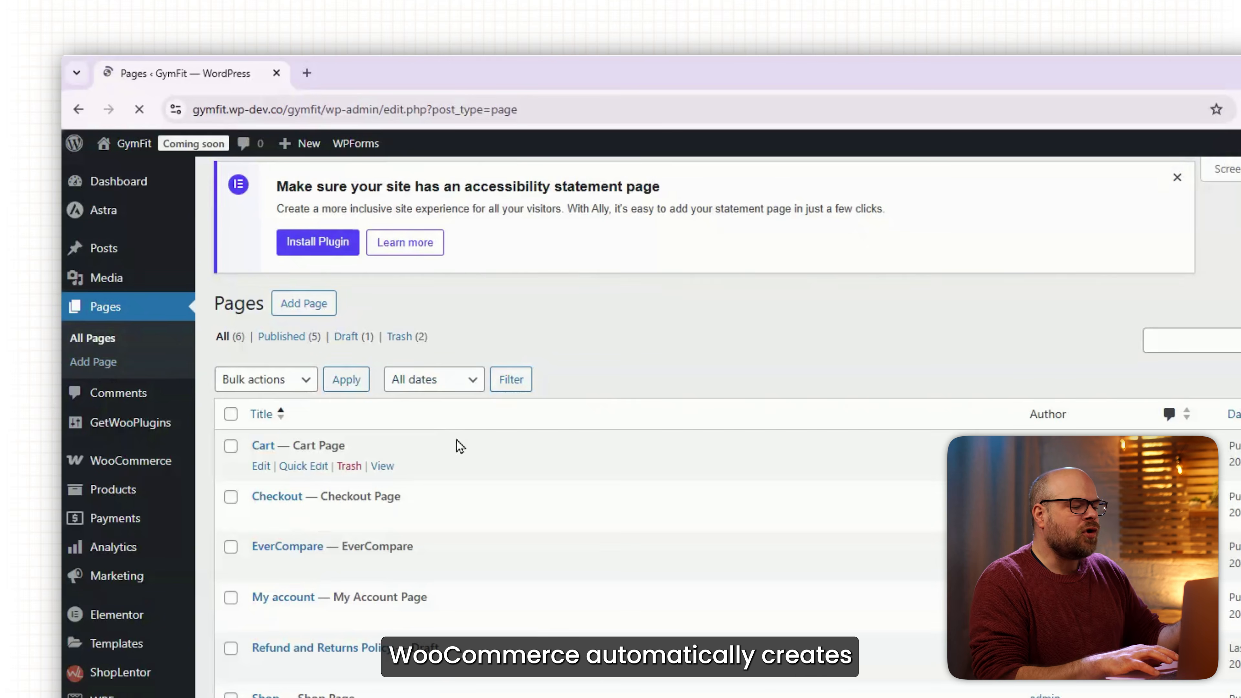
scroll(457, 444, "down", 2)
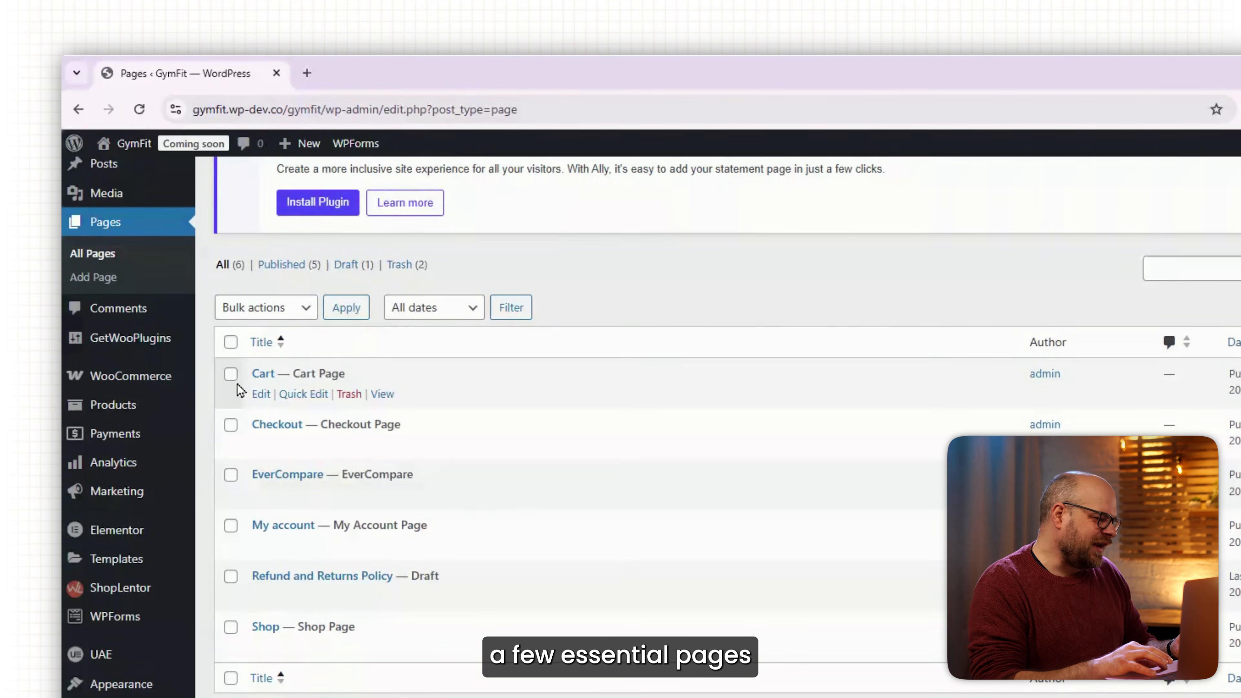
left_click(231, 377)
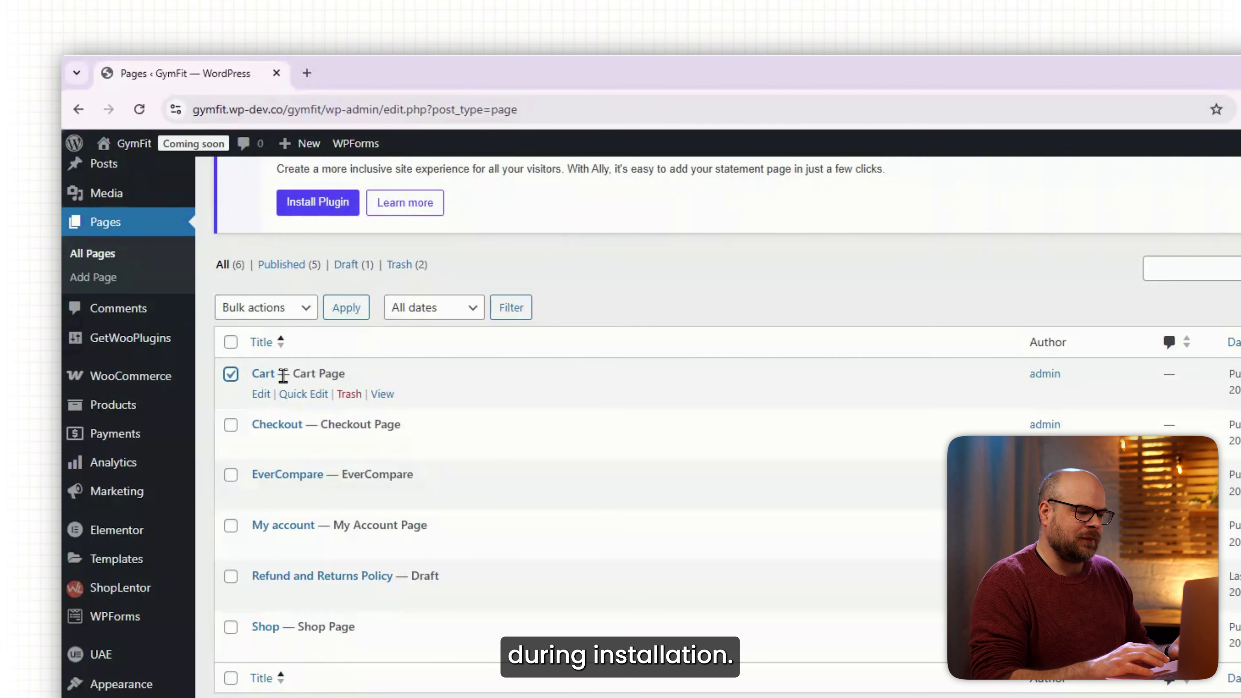
left_click(231, 425)
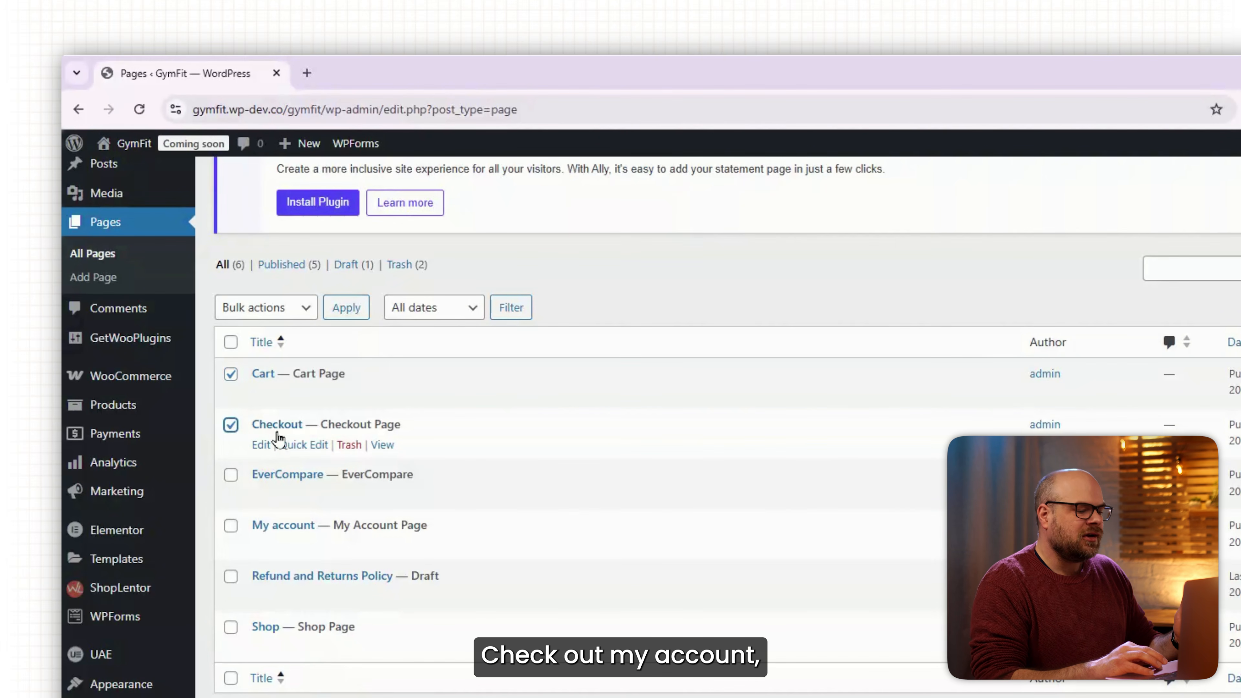
left_click(233, 532)
left_click(231, 578)
left_click(231, 629)
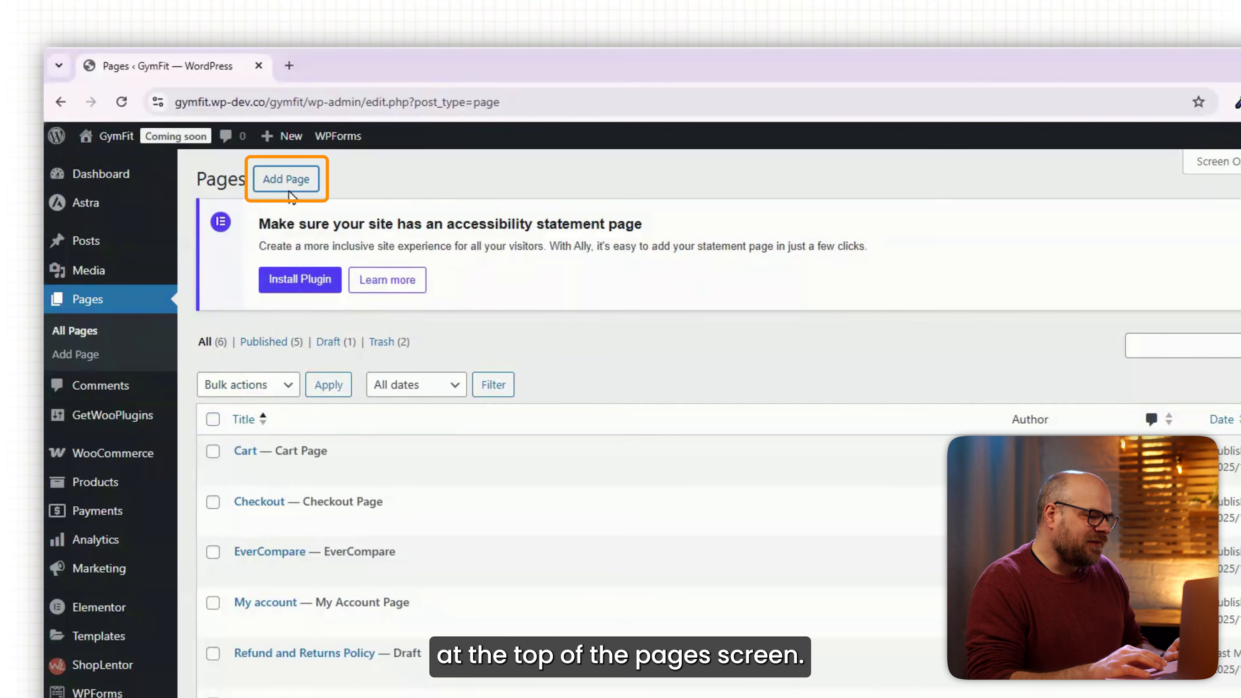
Create and publish a new blank page titled 'Home'.
right_click(271, 149)
left_click(307, 173)
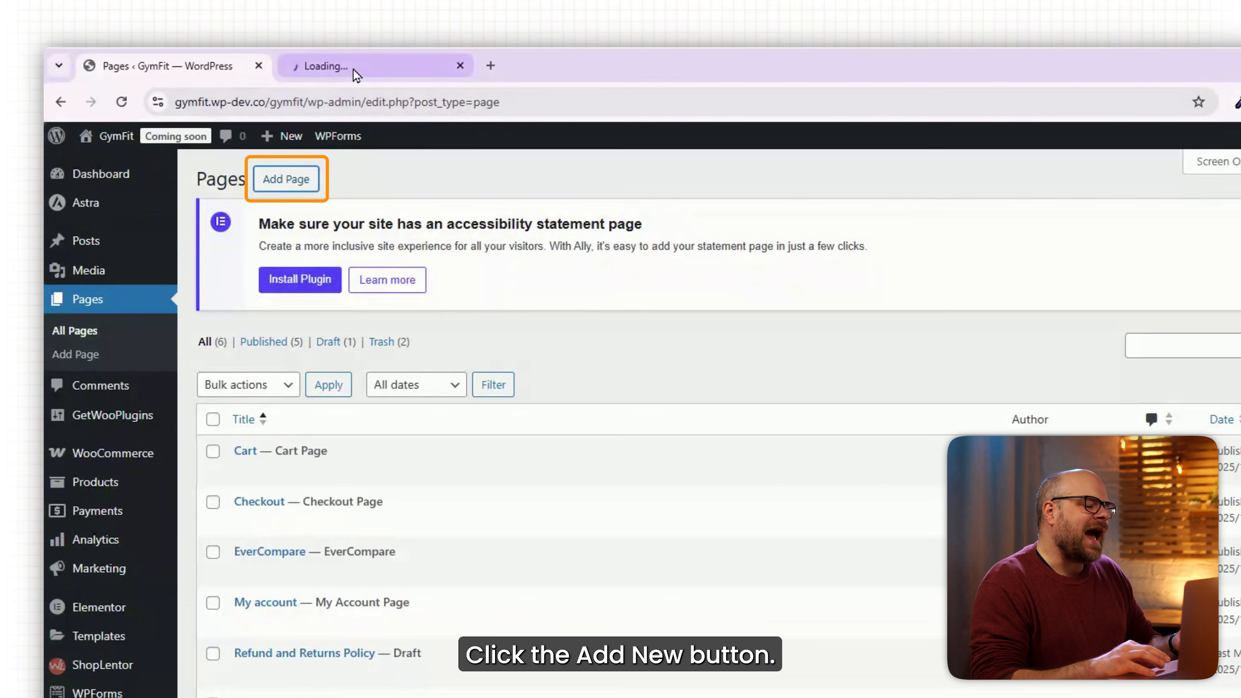
left_click(356, 73)
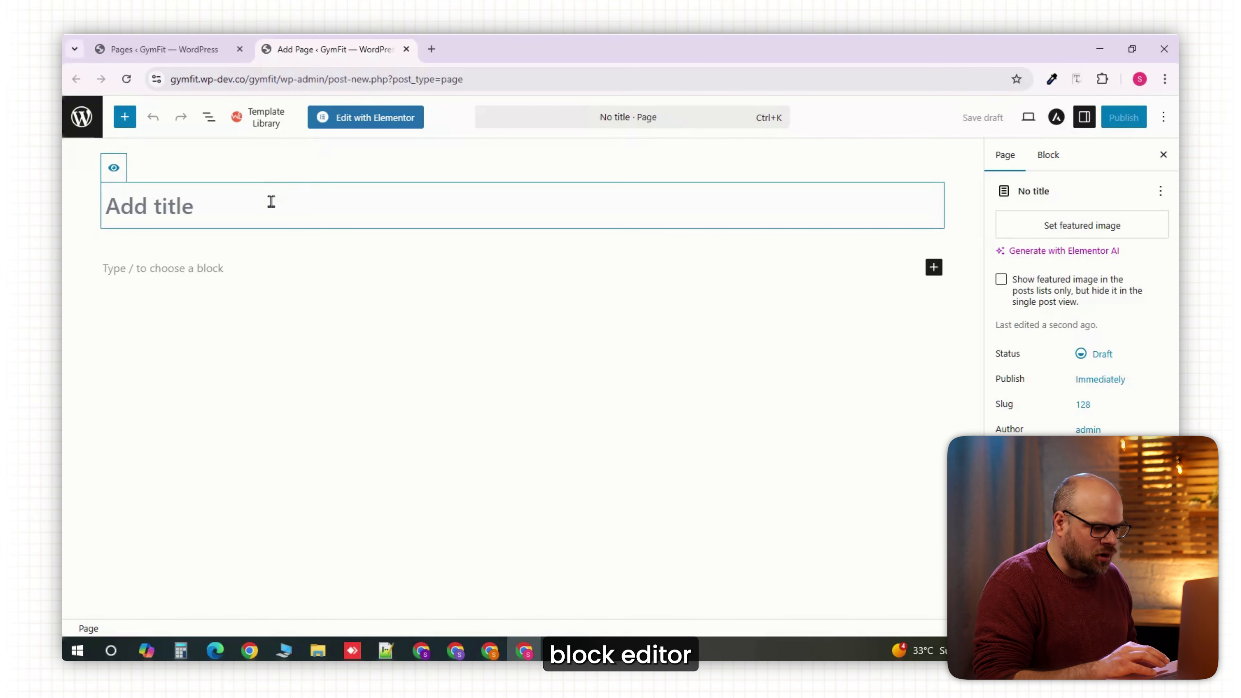
type("Home")
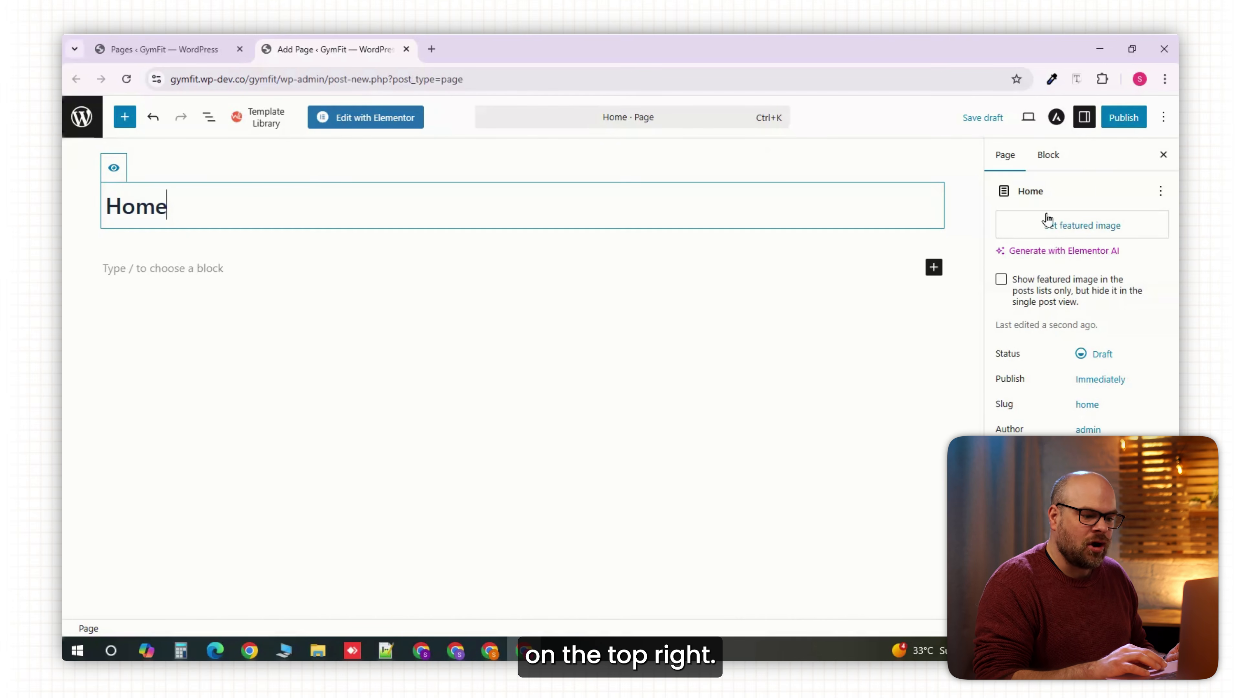
left_click(1106, 126)
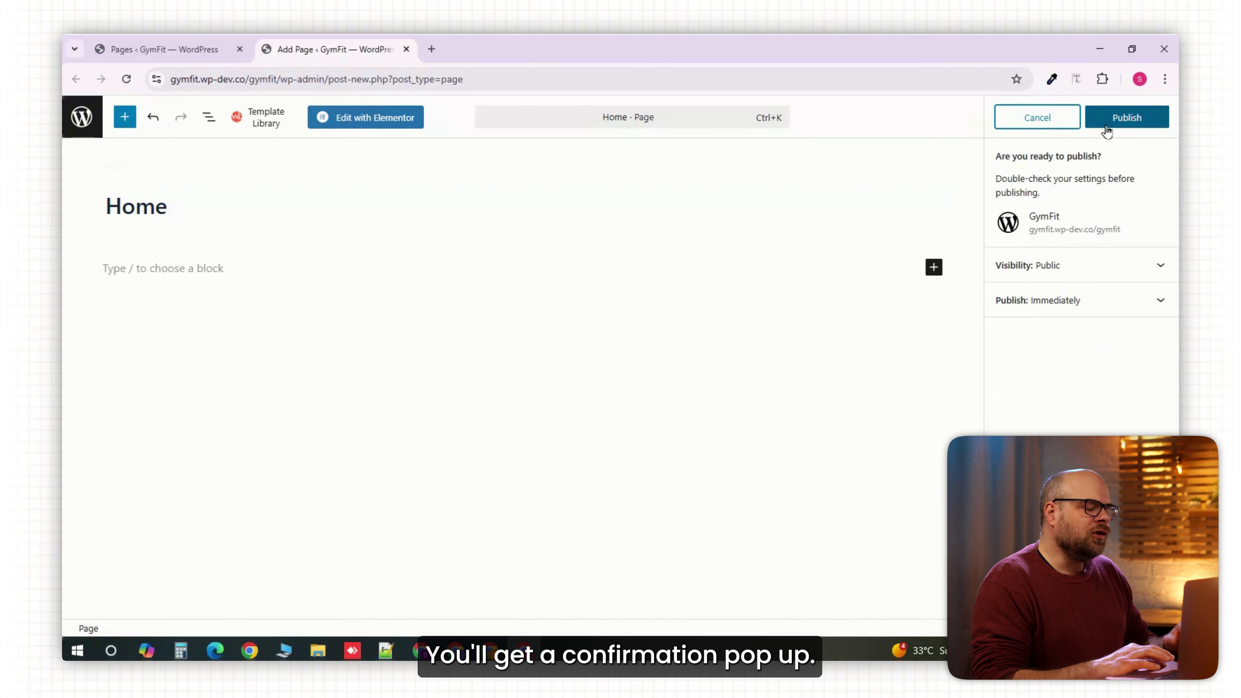
left_click(1106, 126)
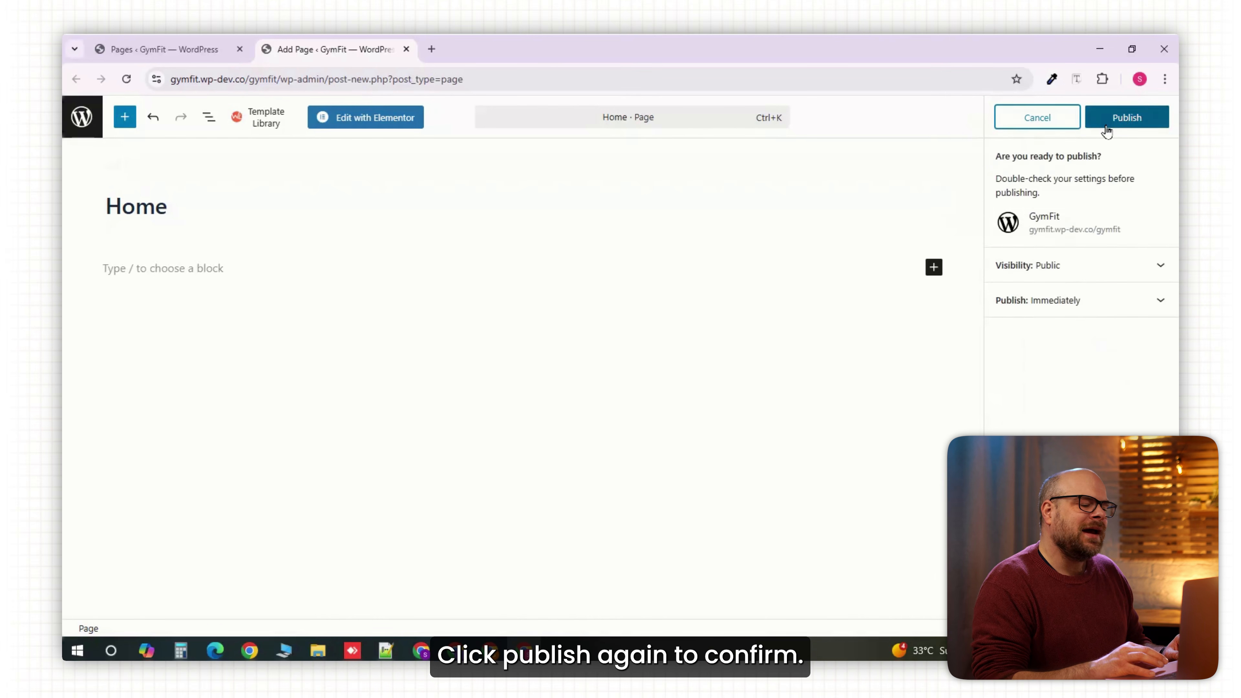
left_click(1106, 126)
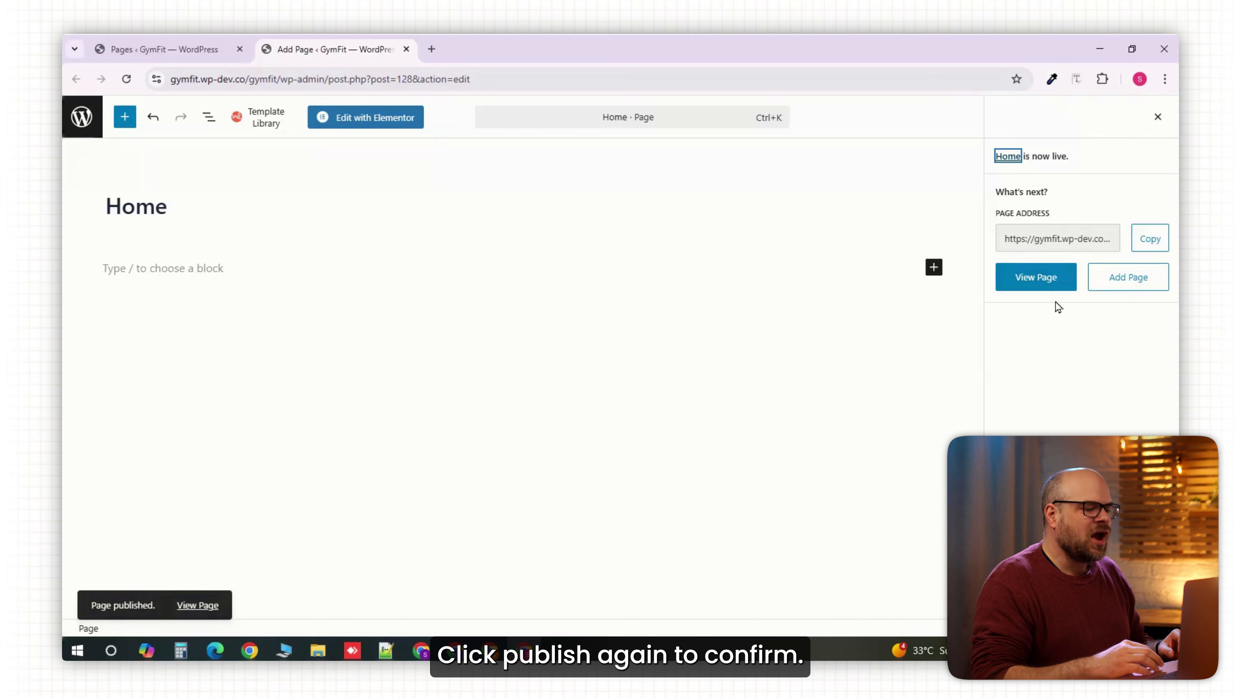
Create and publish a second blank page titled 'Contact Us'.
left_click(213, 55)
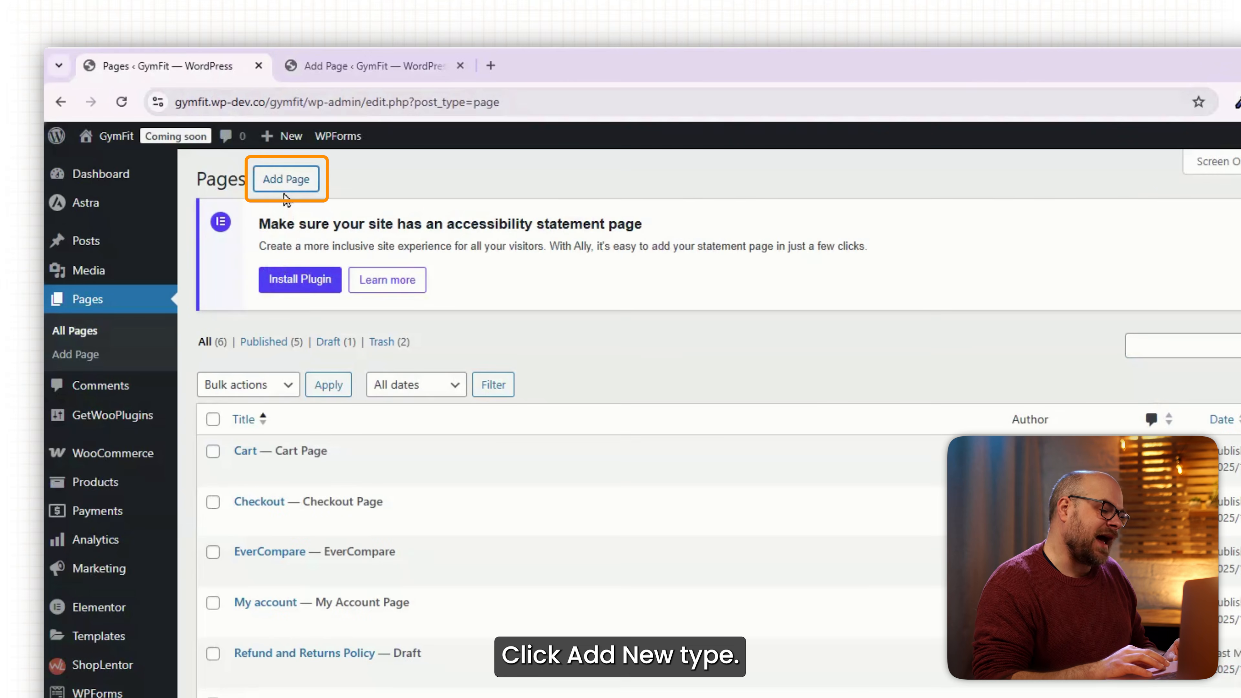
right_click(271, 146)
left_click(347, 206)
type("Co")
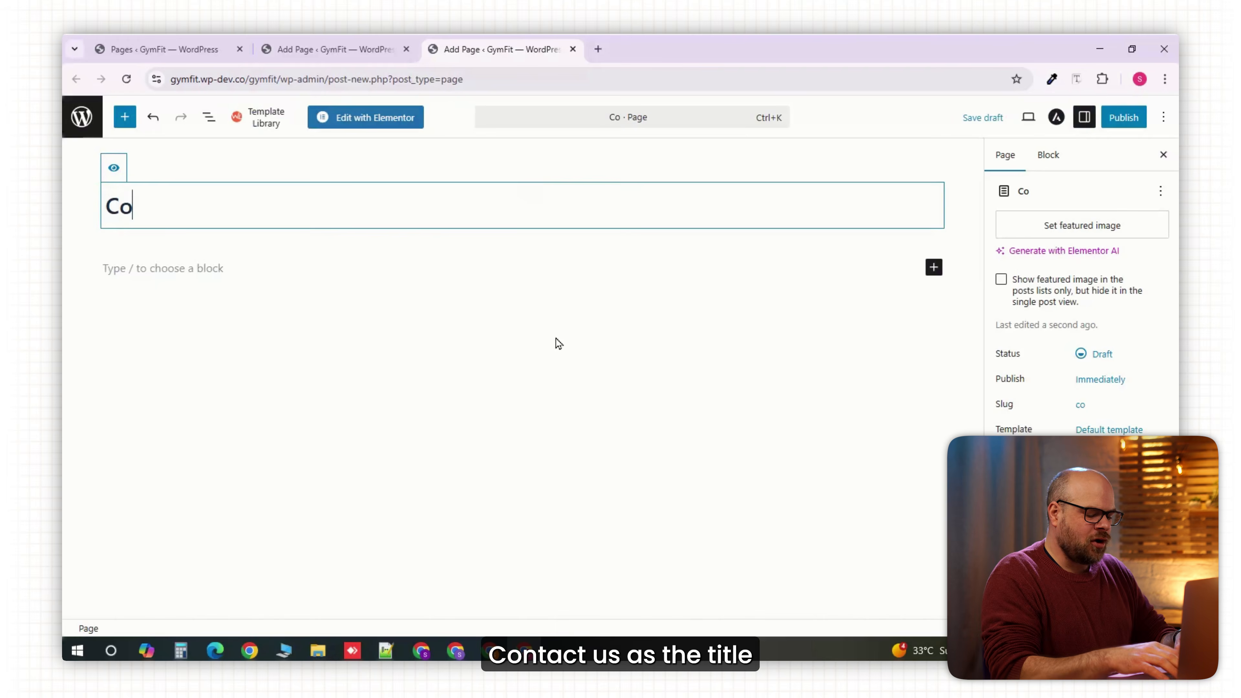
type("ntact Us")
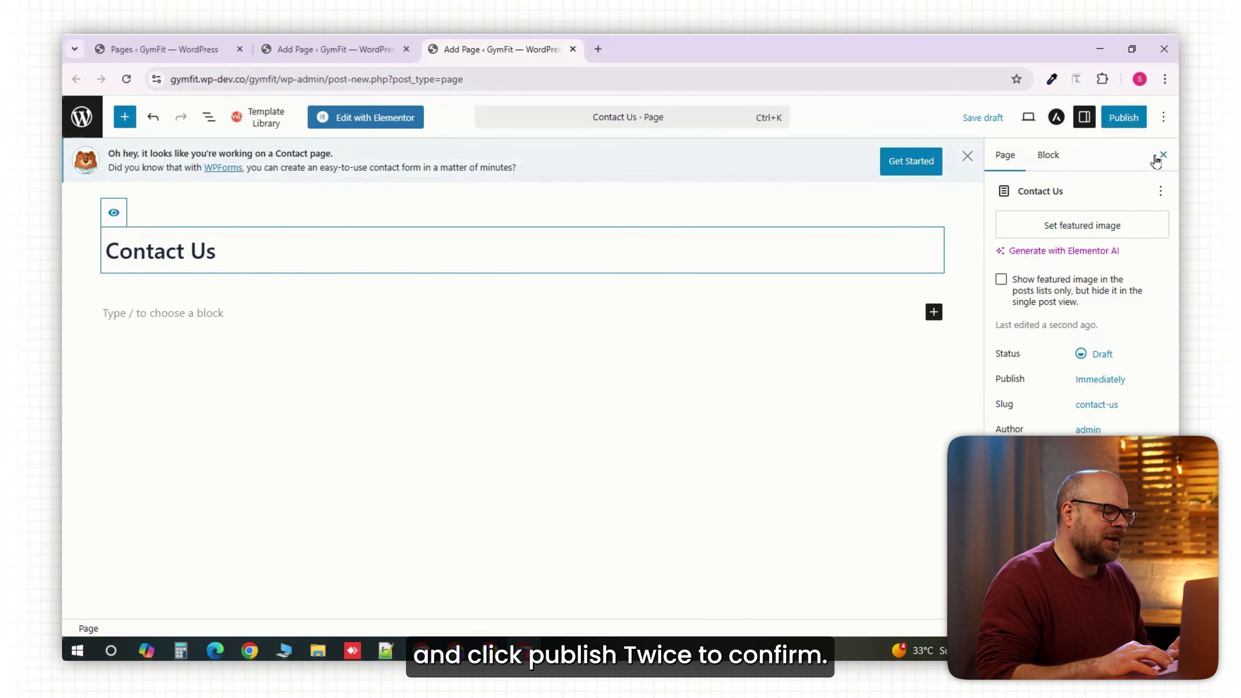
left_click(1124, 124)
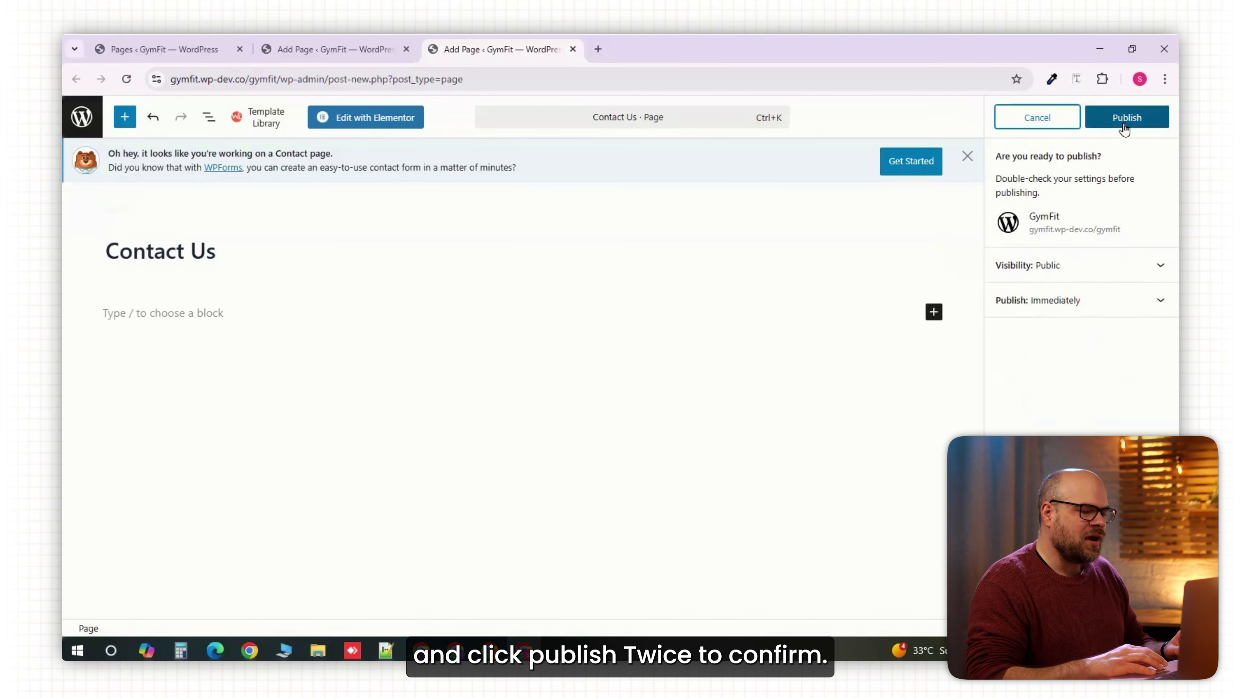
left_click(1124, 123)
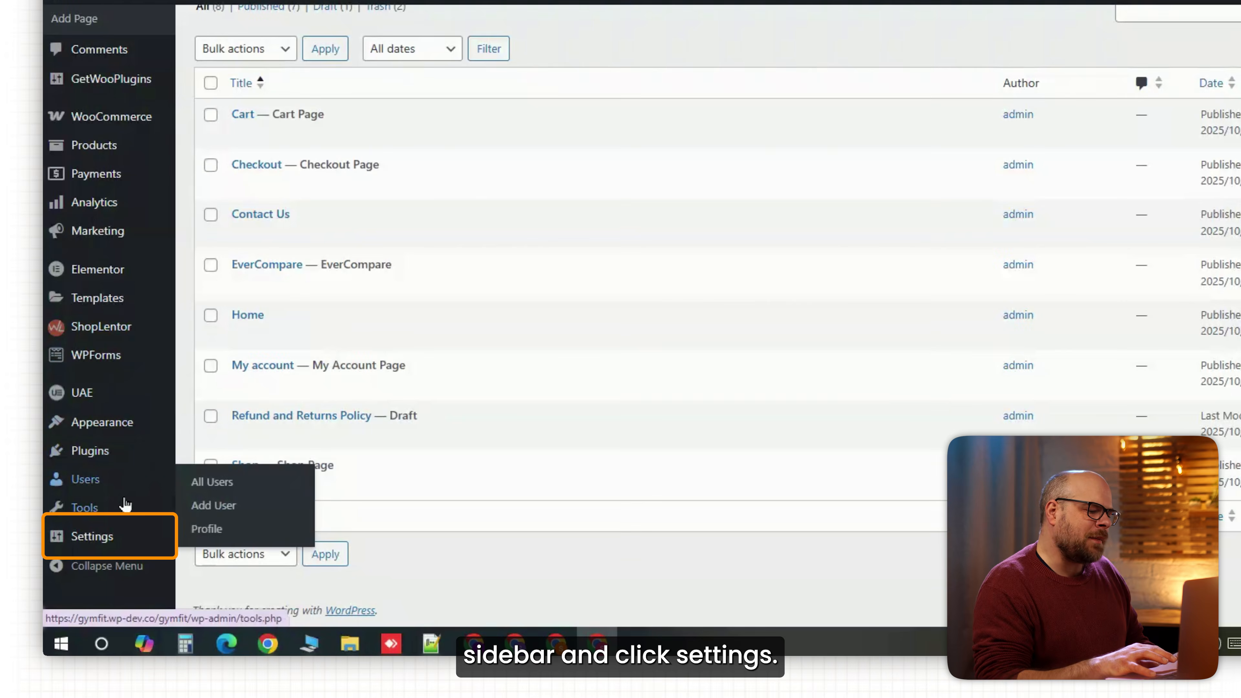
mouse_move(105, 562)
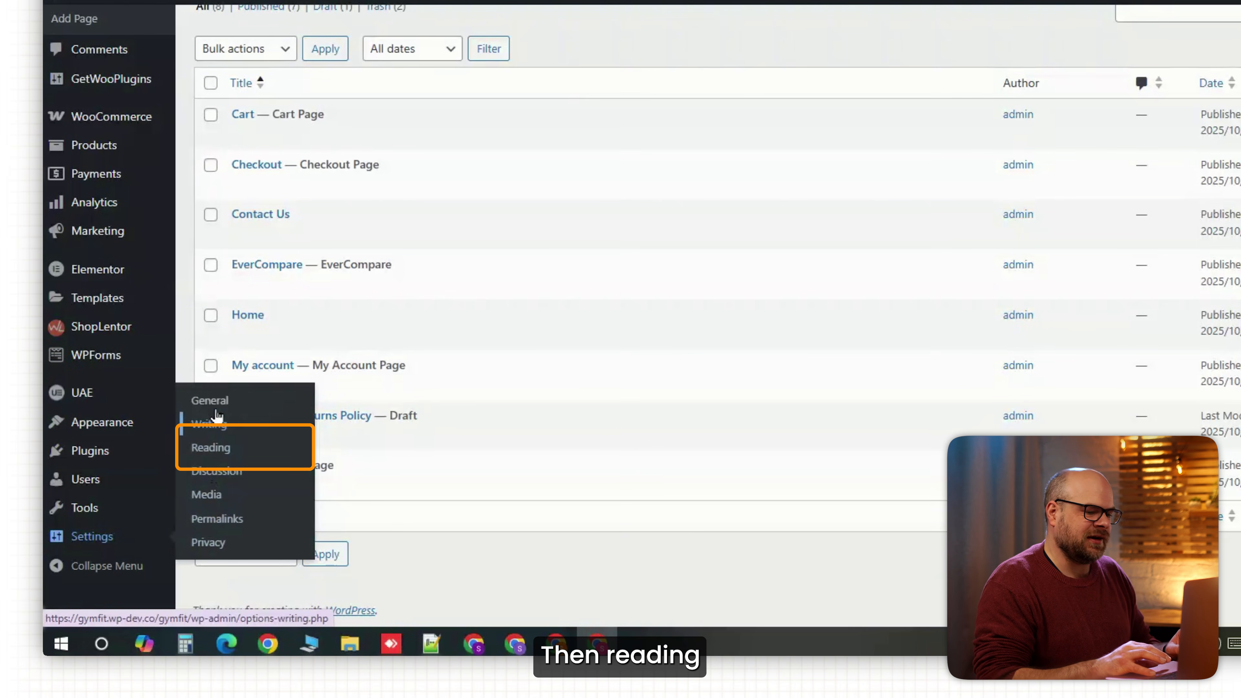
In Reading Settings, set the homepage to the static page 'Home' and save.
left_click(227, 459)
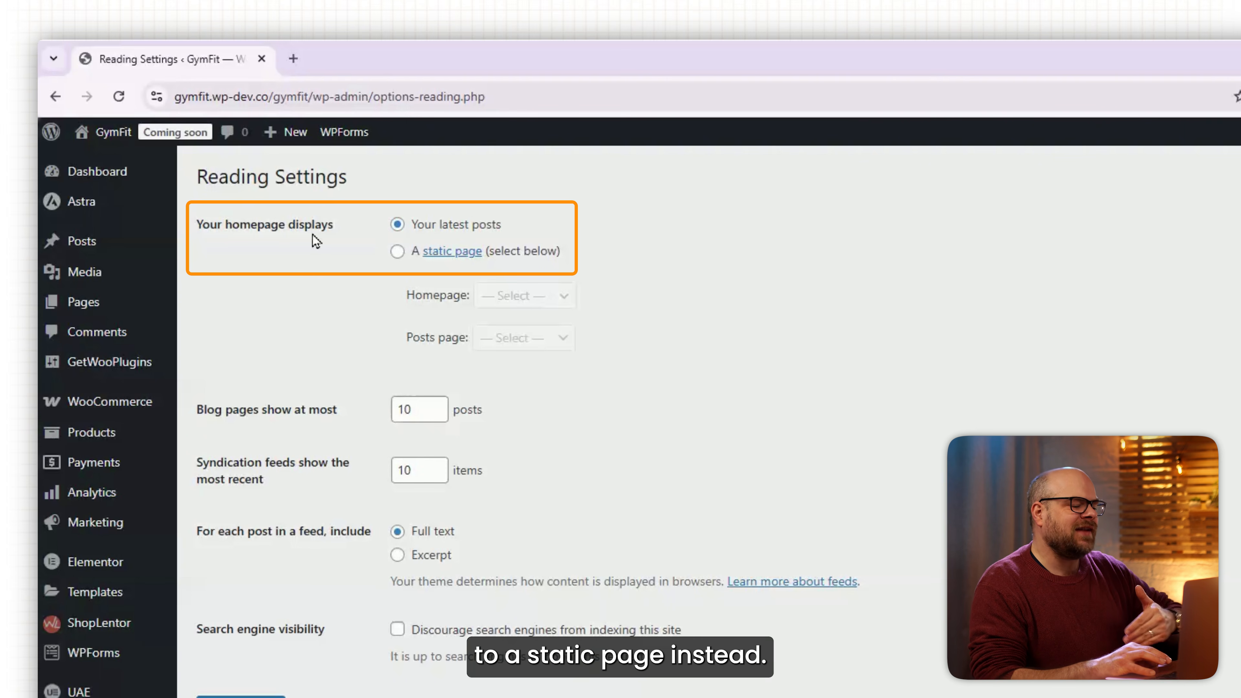
left_click(398, 255)
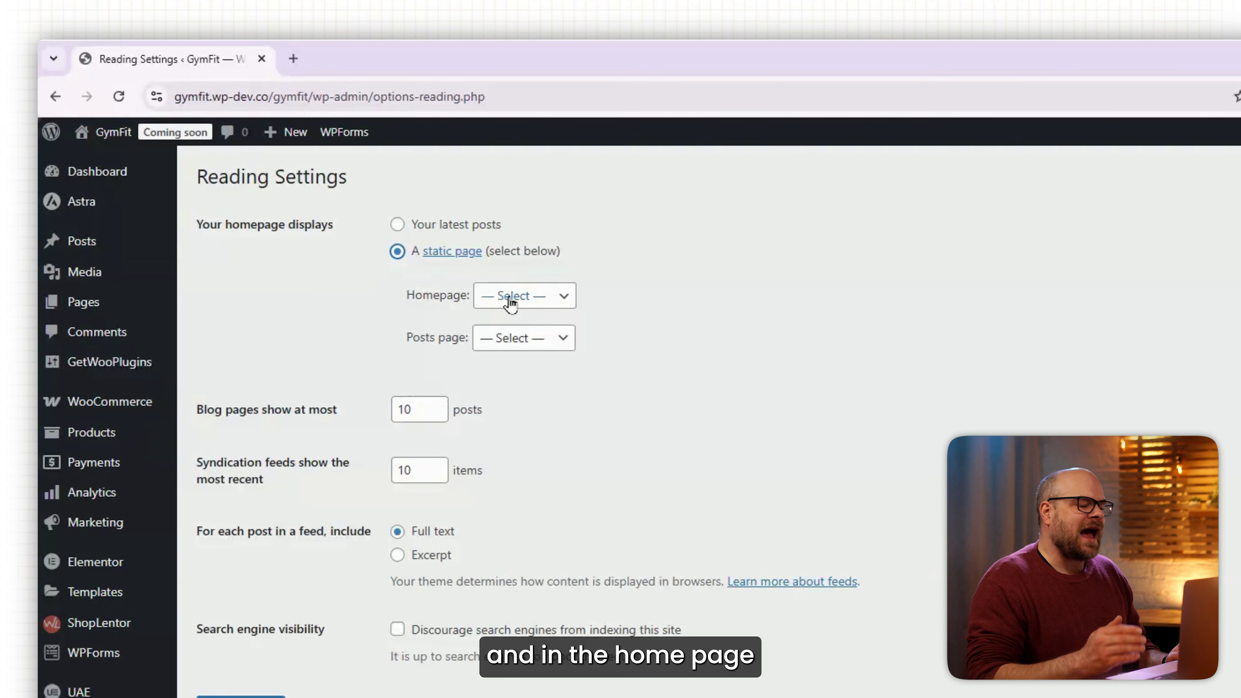
left_click(549, 303)
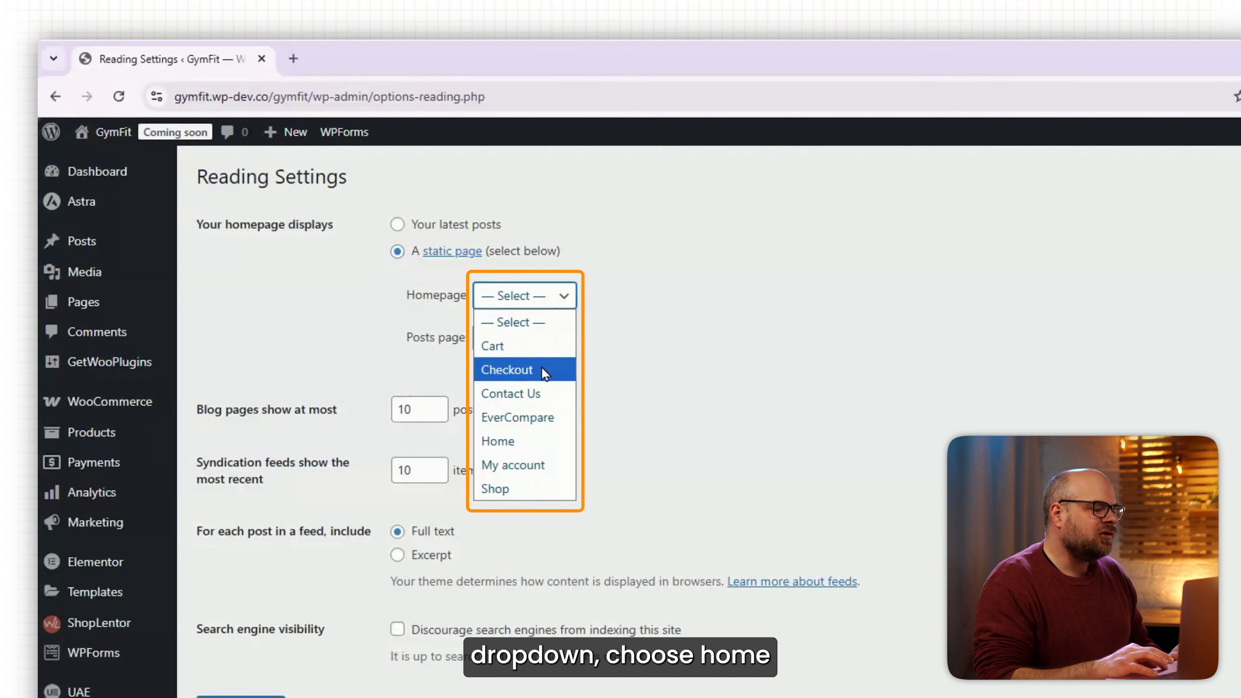
left_click(518, 442)
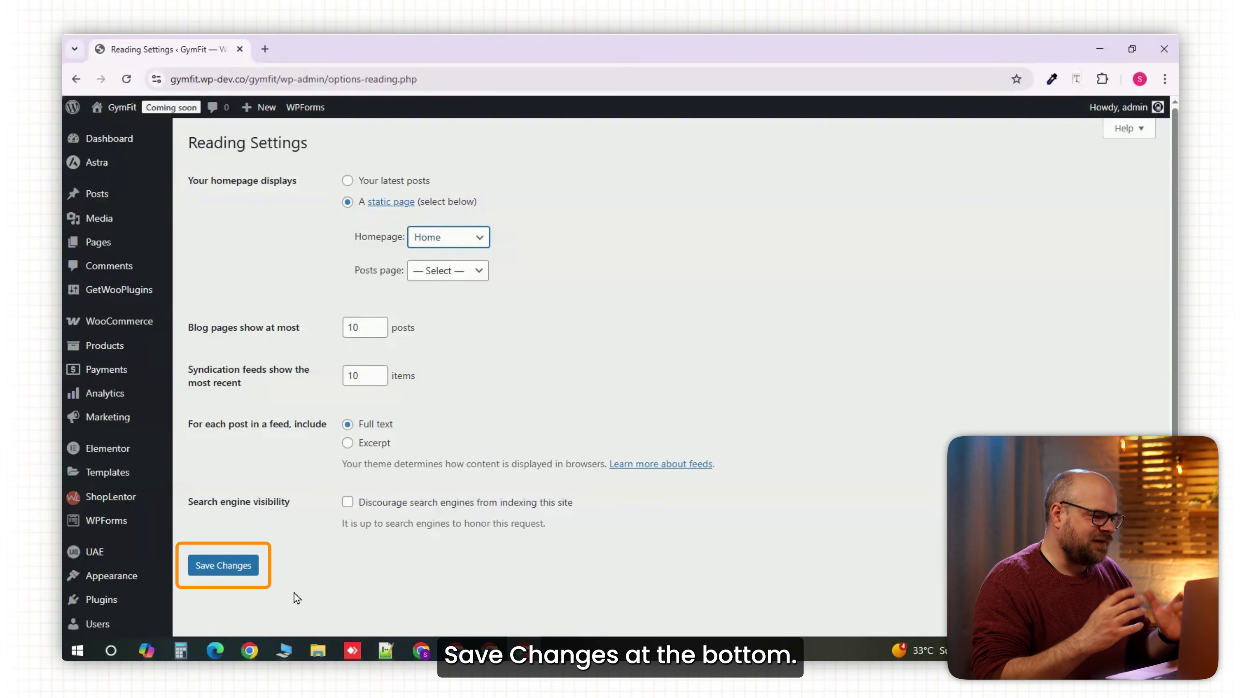
left_click(225, 570)
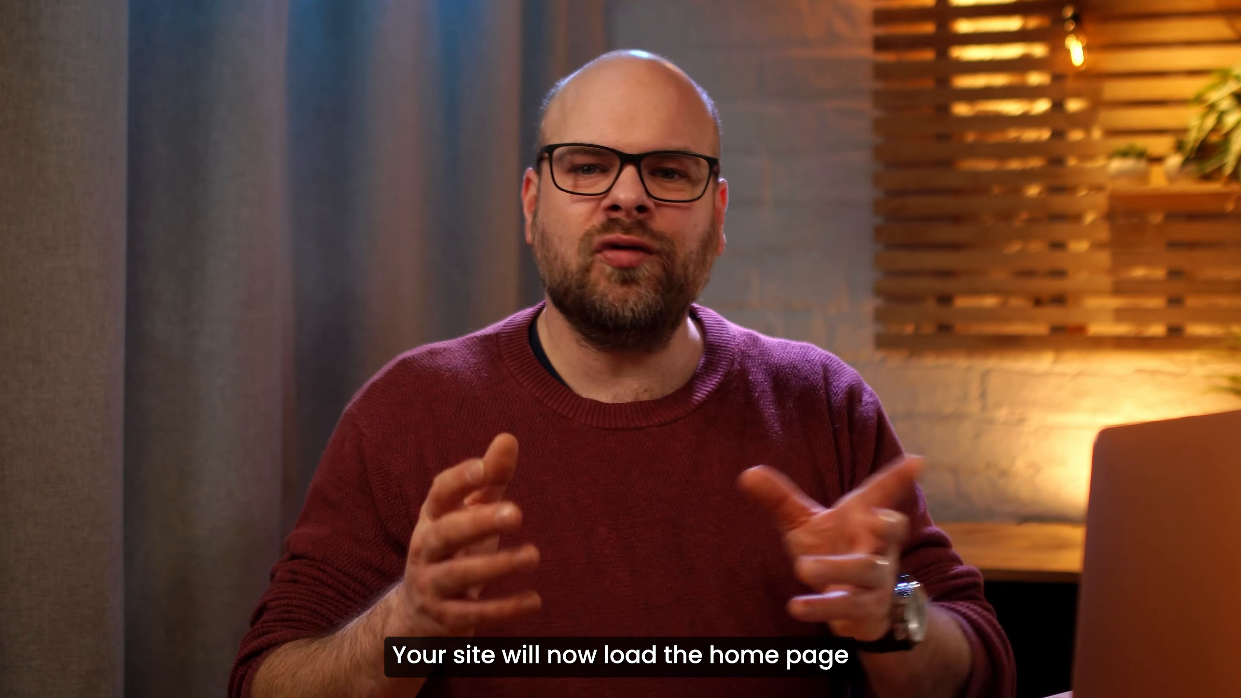
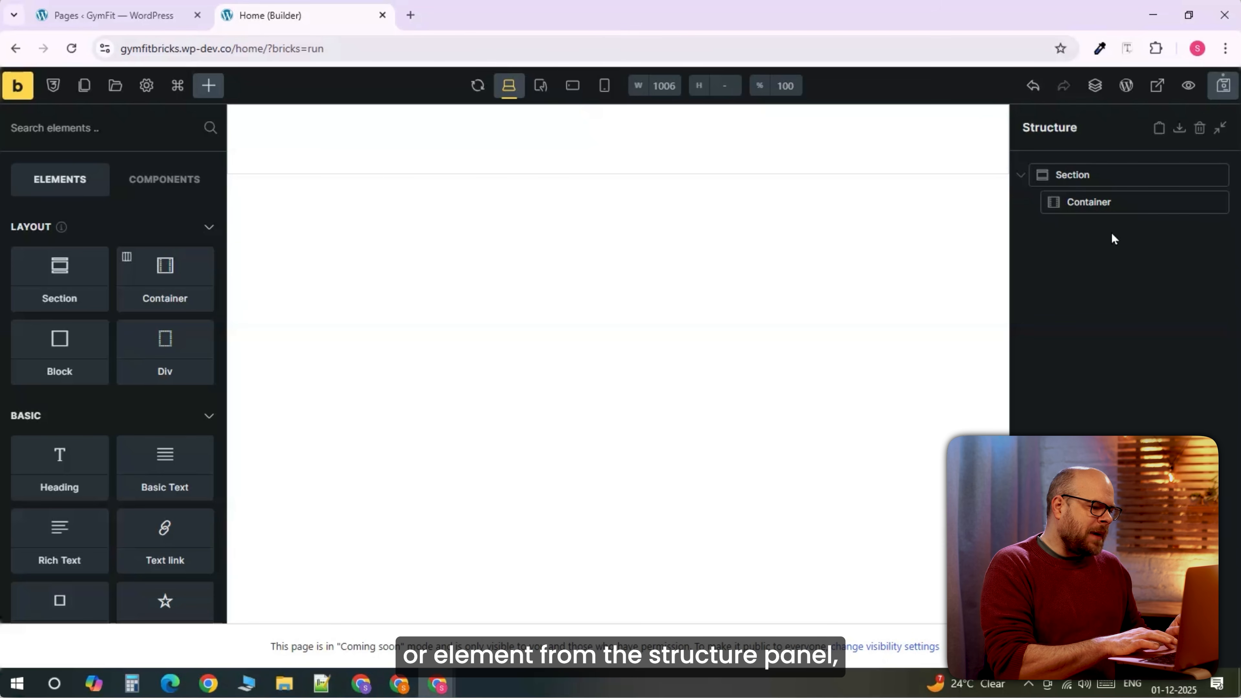
Select the Section and review its layout, typography, background, border and gradient styles.
left_click(1073, 175)
left_click(18, 253)
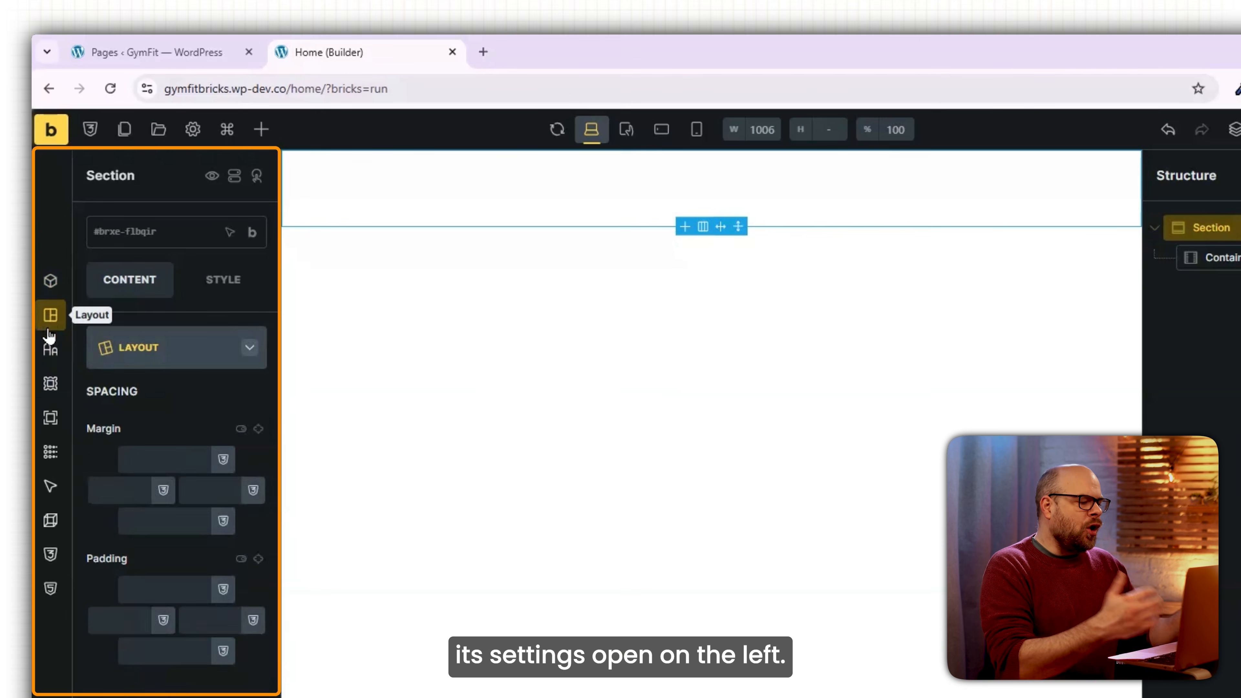
left_click(49, 364)
left_click(48, 389)
left_click(51, 420)
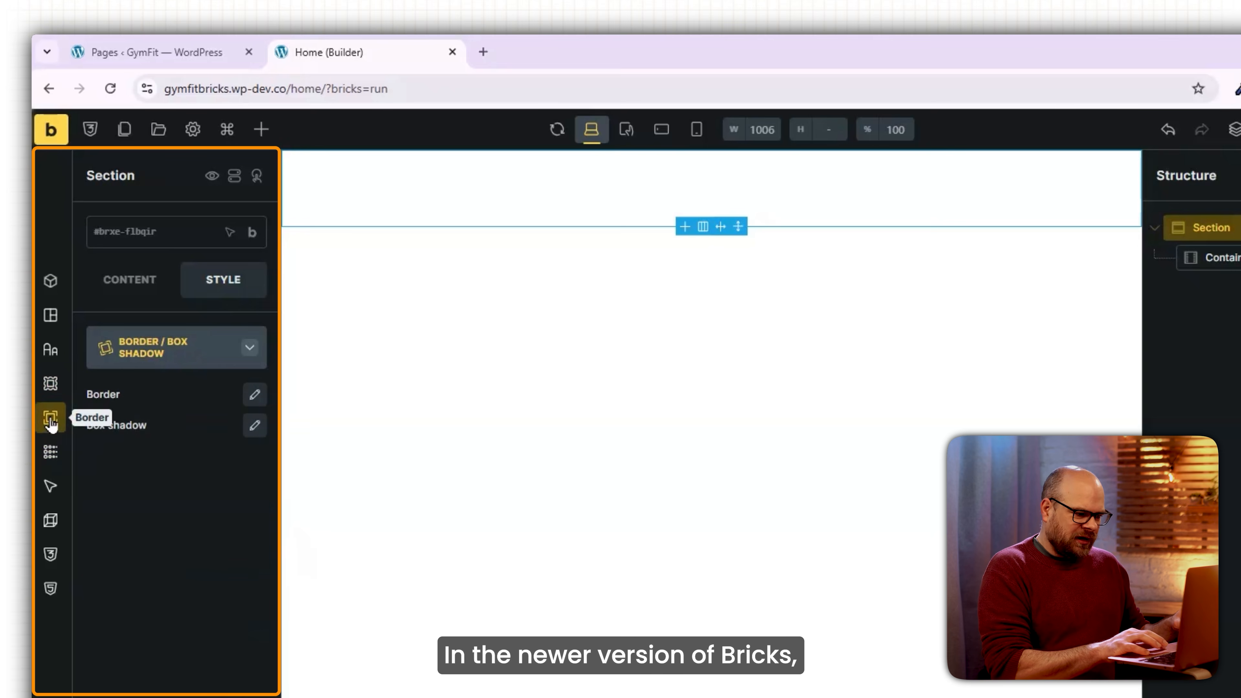
left_click(51, 451)
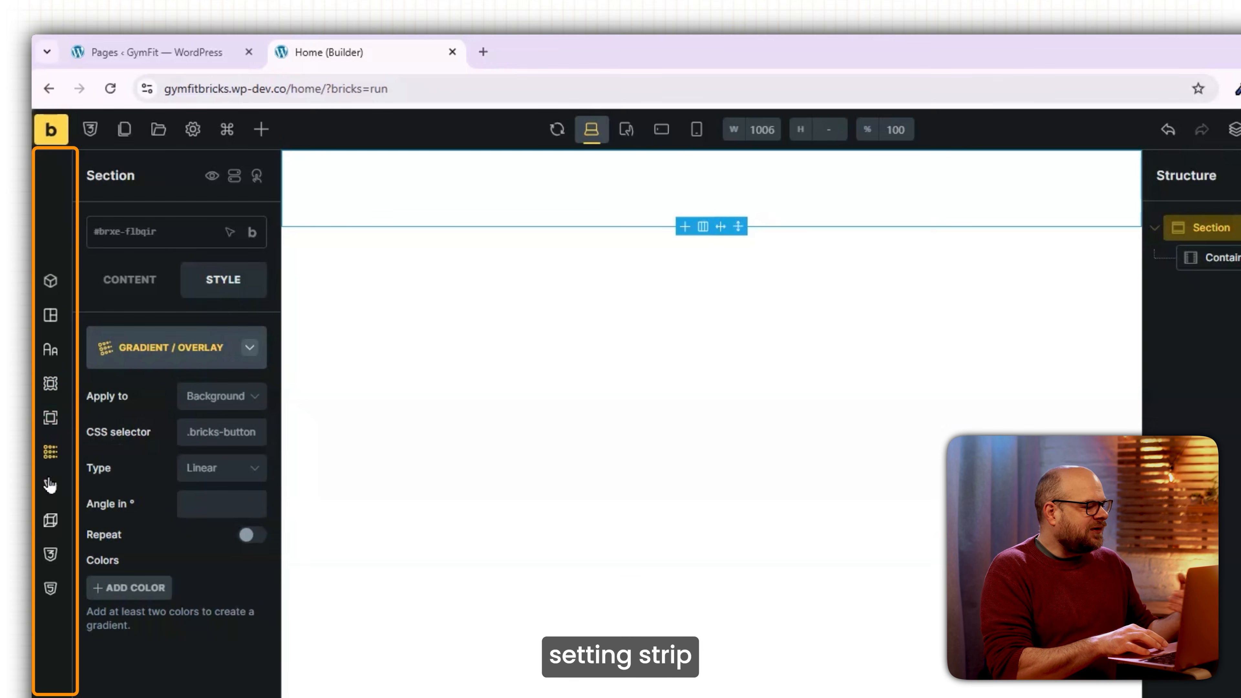
Check the Section's content settings, then bring up the builder's Settings list.
left_click(48, 288)
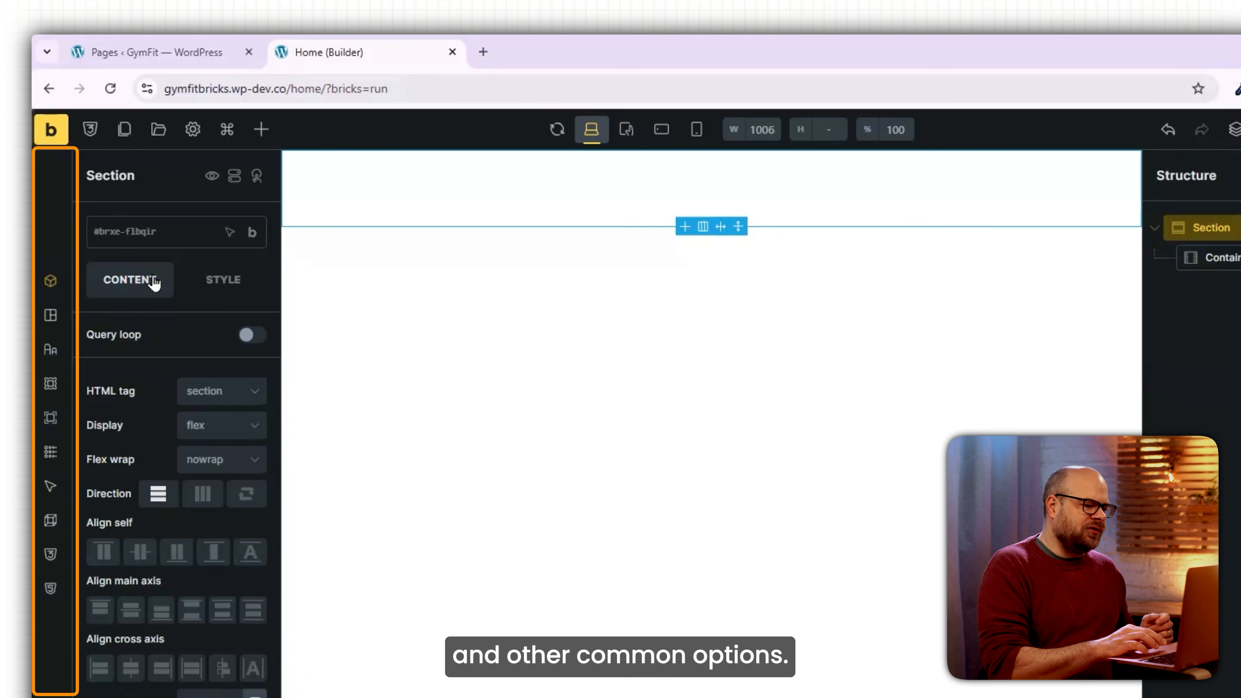
left_click(215, 279)
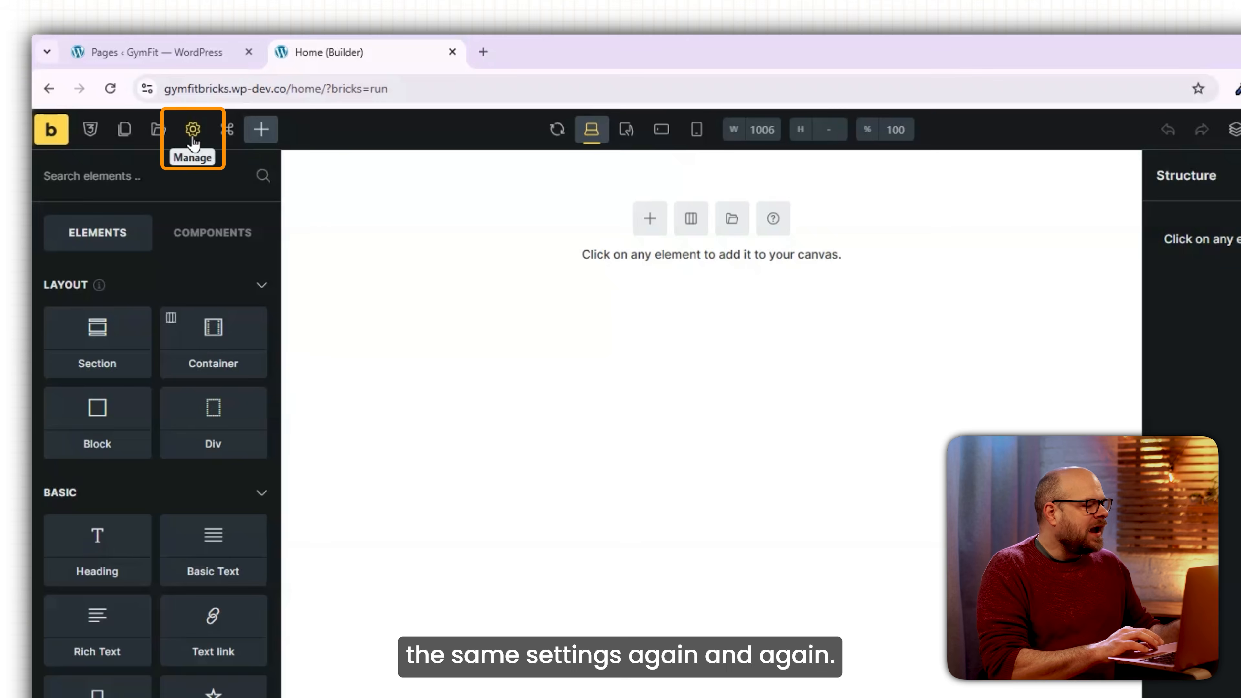
left_click(192, 129)
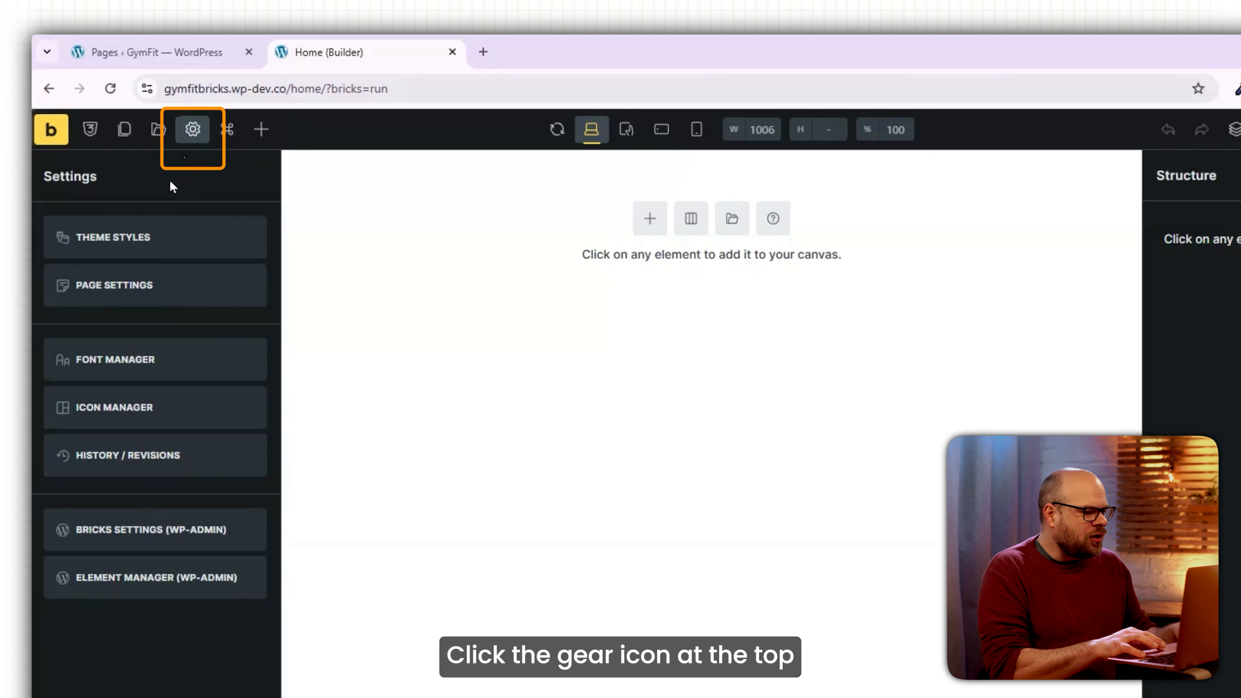
Create a new theme style named 'New Style'.
left_click(152, 240)
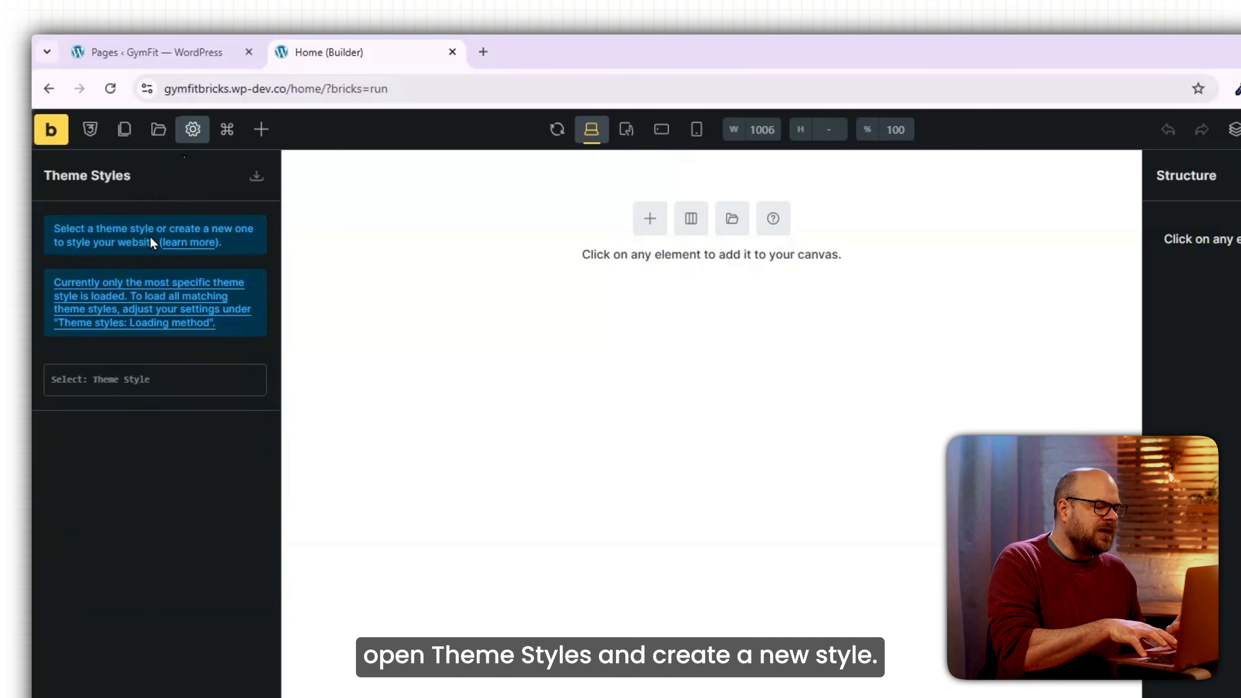
left_click(138, 387)
type("New Style")
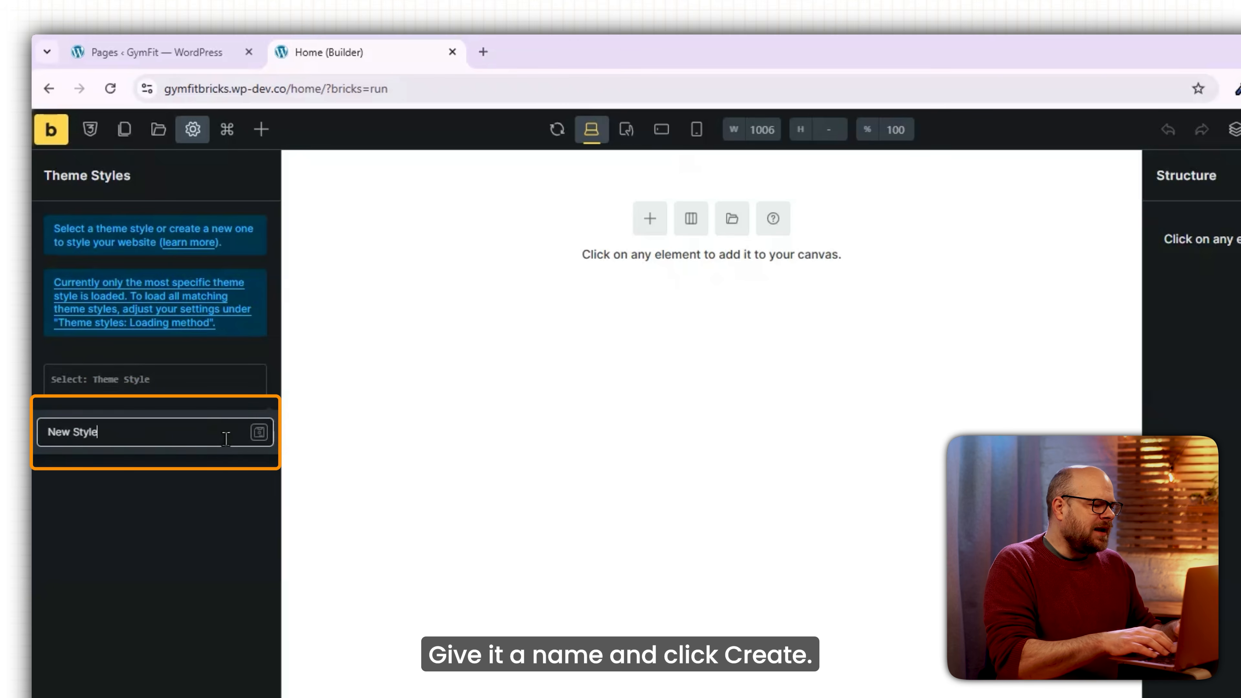
left_click(259, 435)
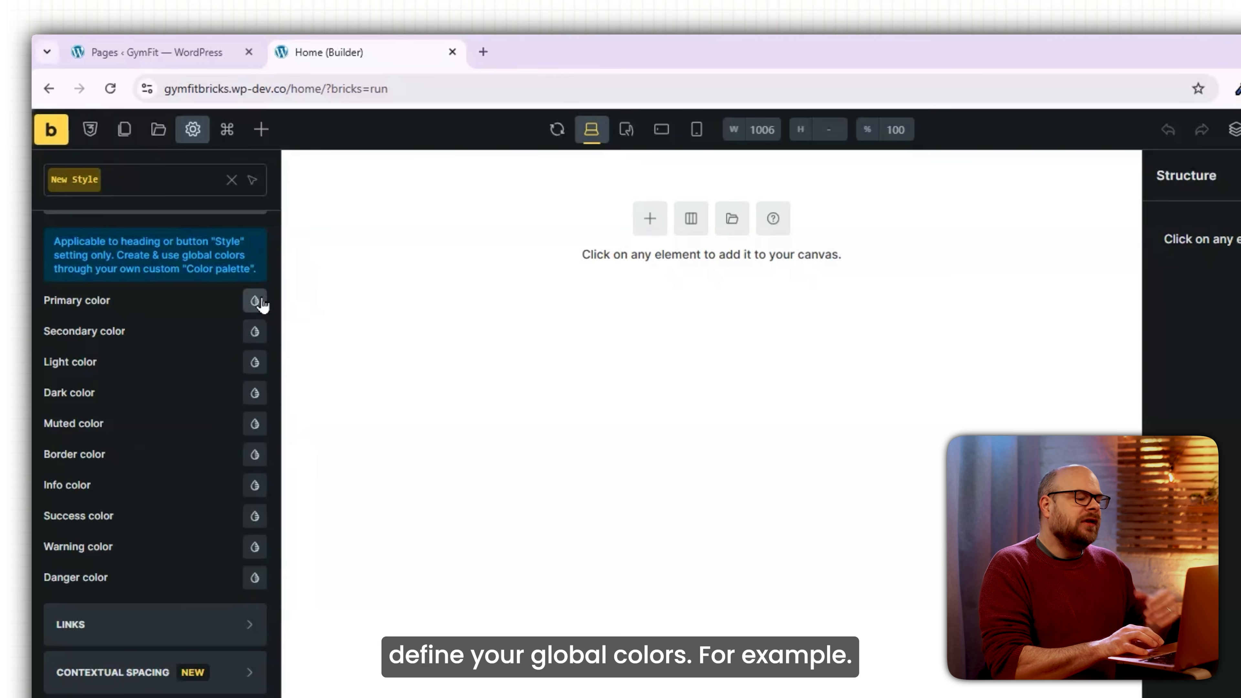
Set the theme's primary colour to #e66323.
left_click(254, 301)
left_click(183, 612)
type("#e66323")
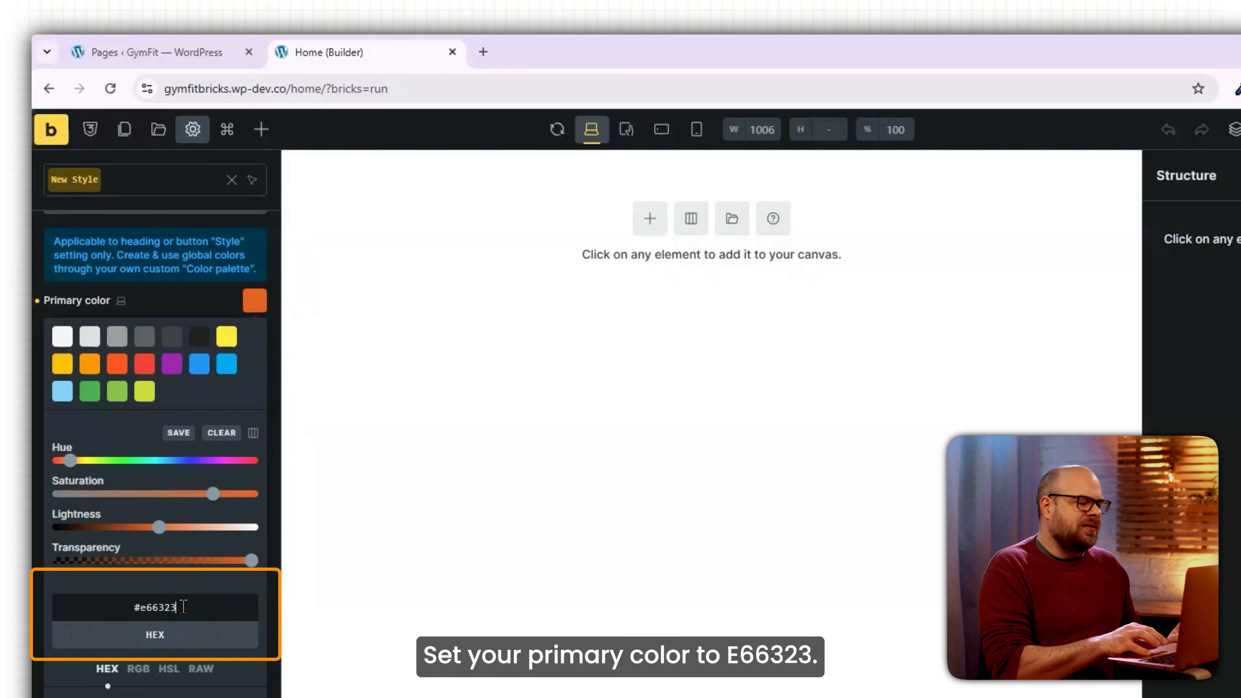
left_click(33, 508)
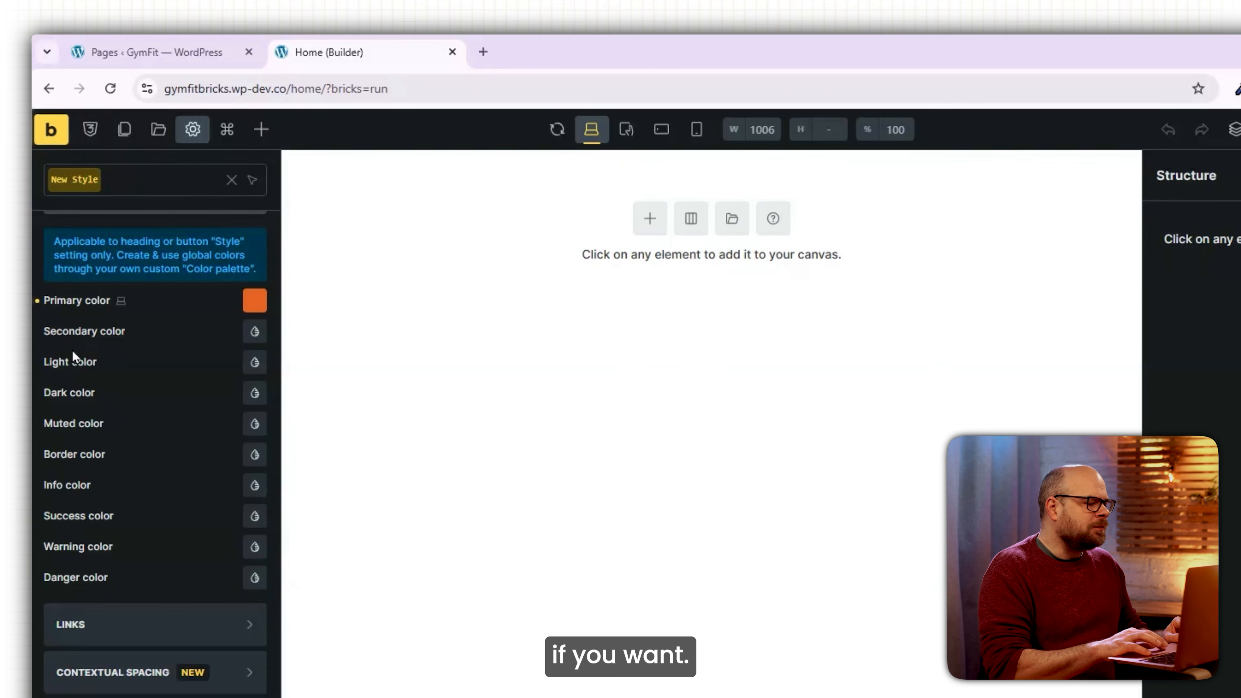
Set both the headings and body font family to Roboto.
scroll(132, 587, "down", 3)
left_click(132, 648)
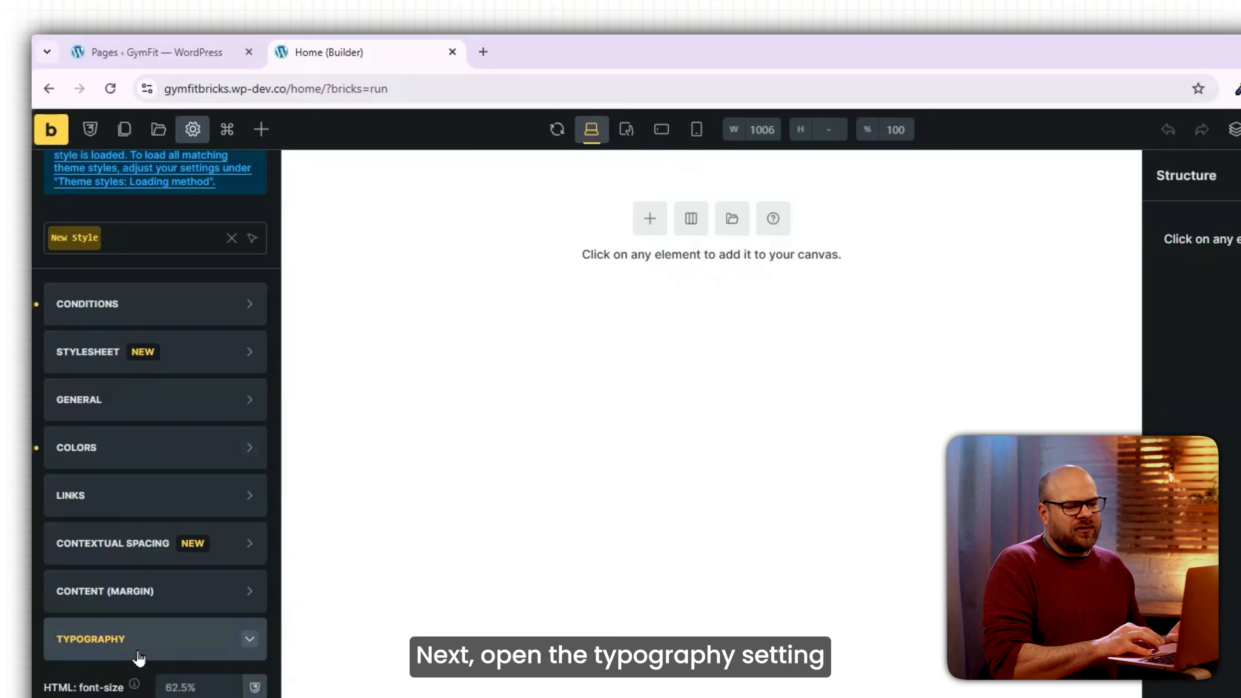
scroll(131, 508, "down", 8)
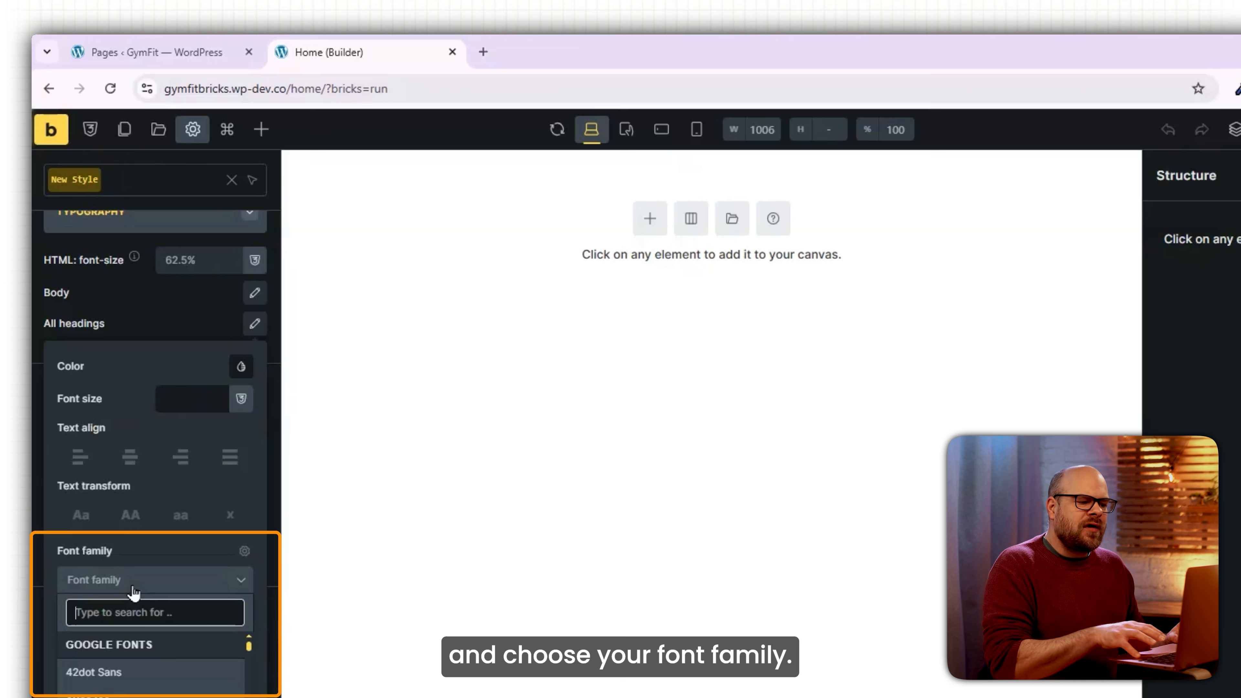
type("robo")
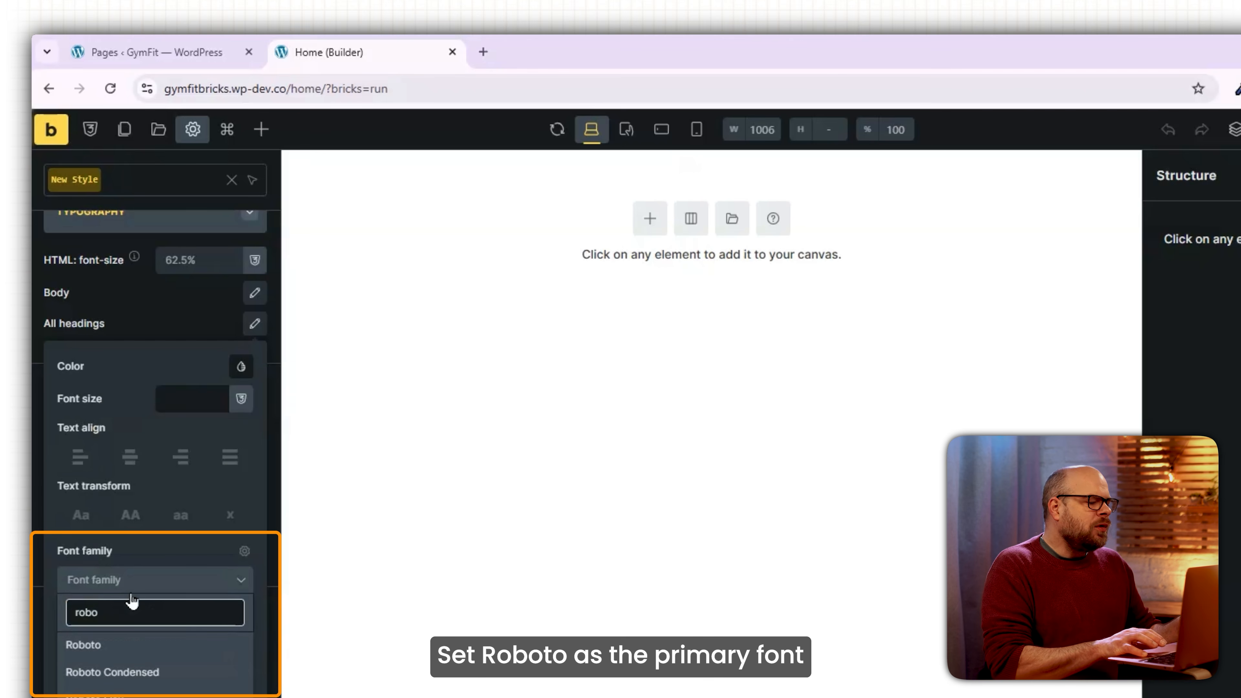
left_click(115, 647)
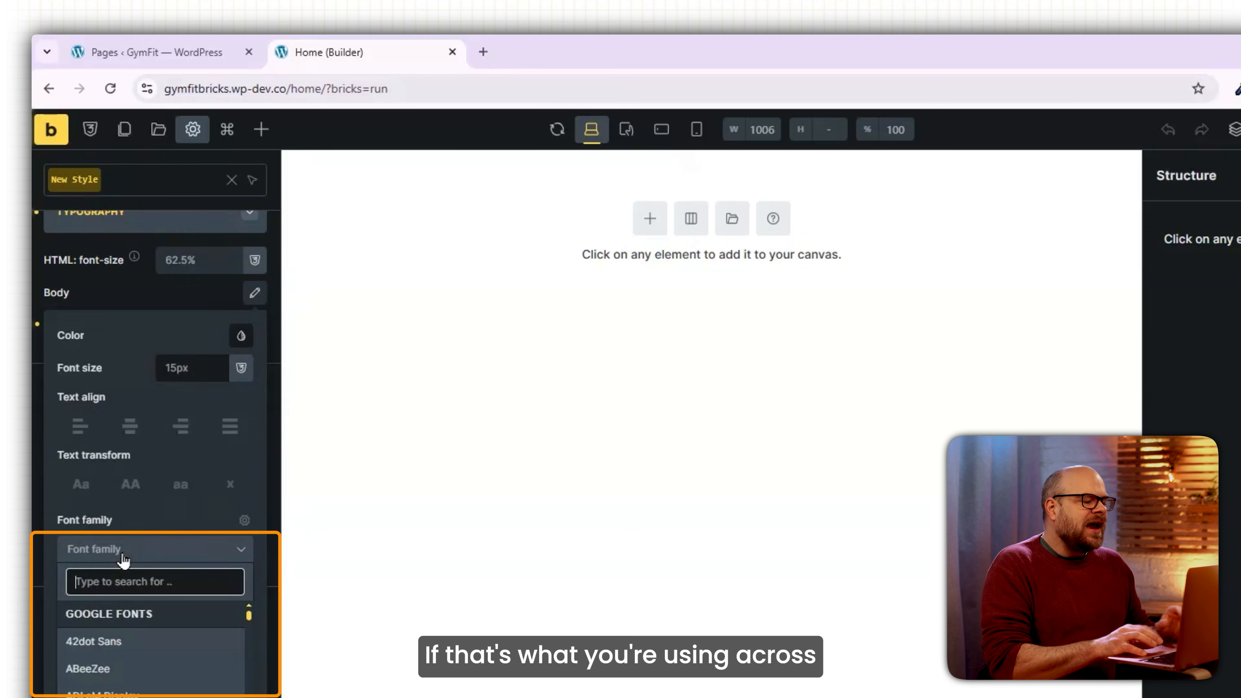
type("roboto")
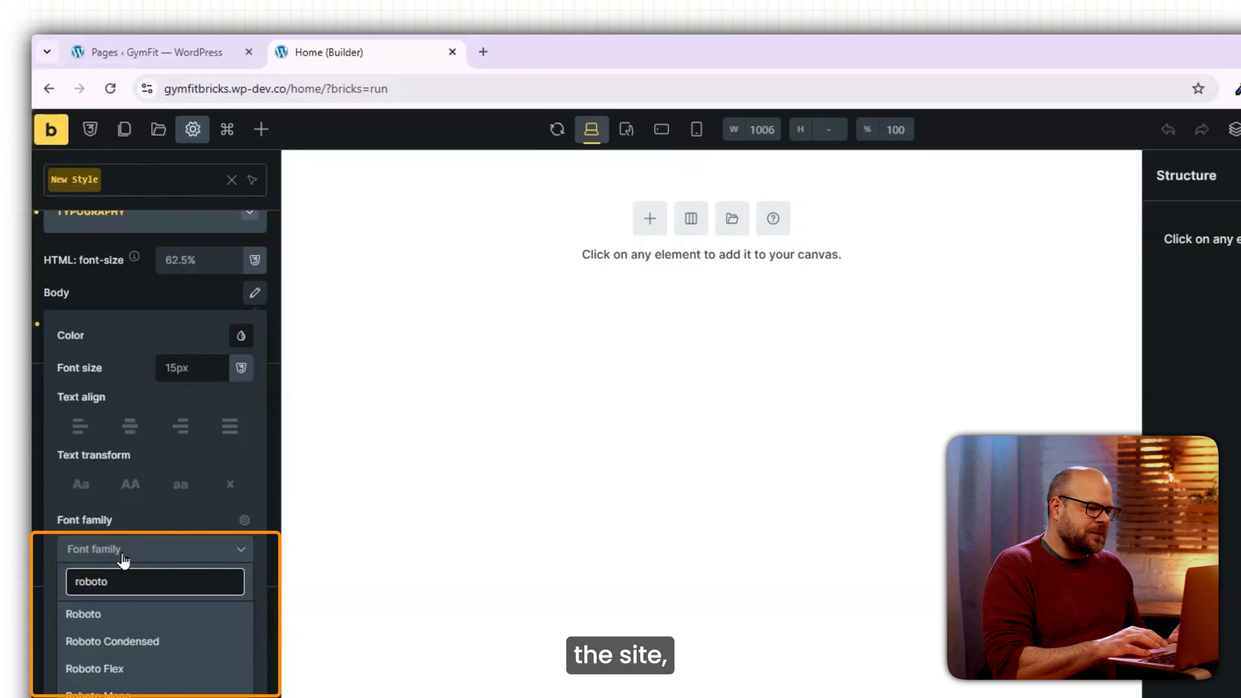
left_click(114, 614)
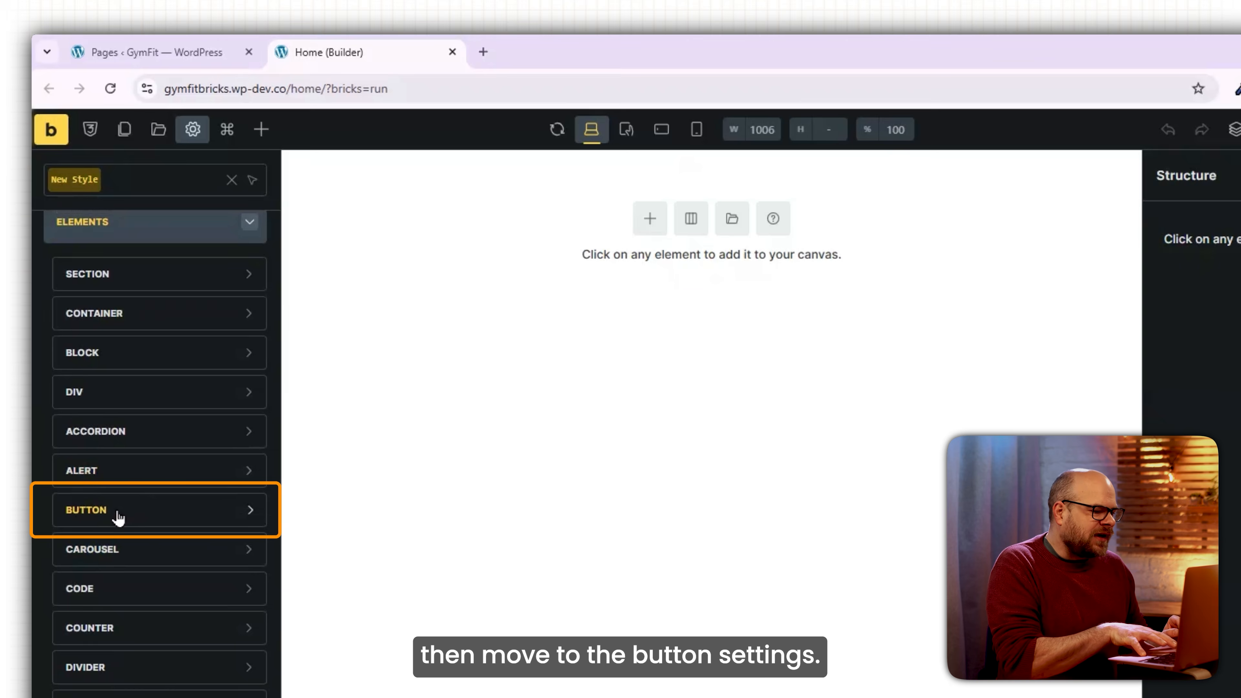
Give default buttons the Roboto font and an #e66323 background.
left_click(117, 518)
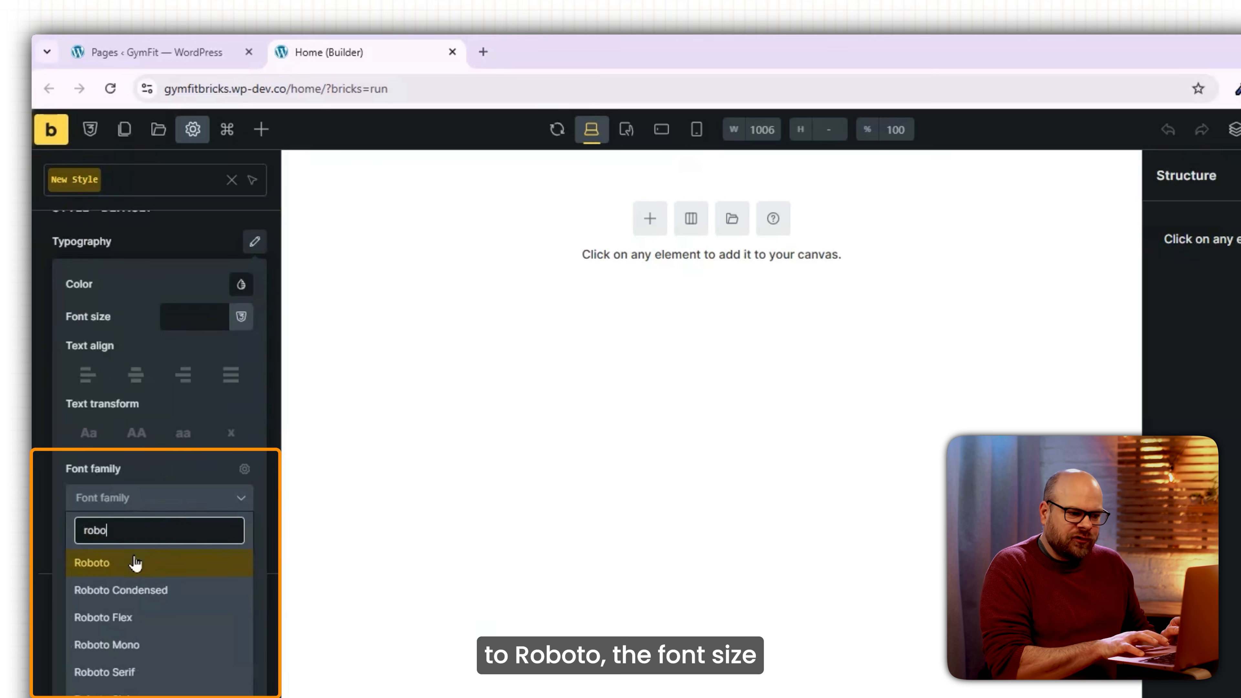
left_click(136, 563)
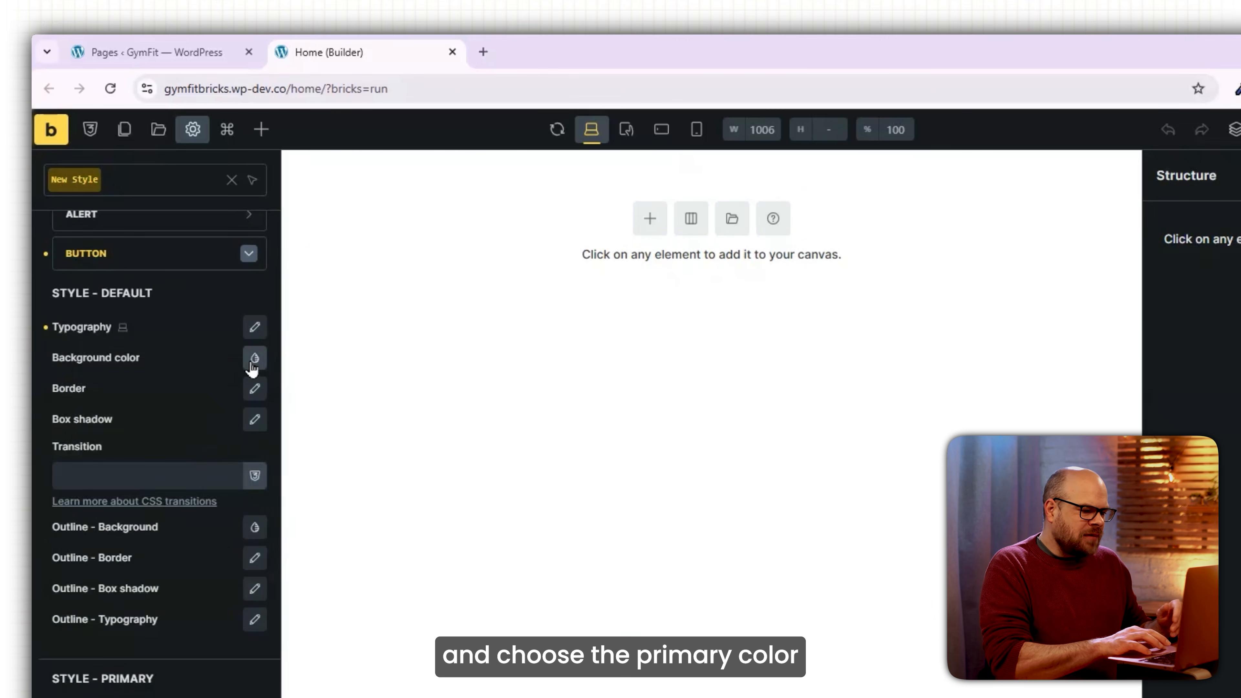
left_click(252, 363)
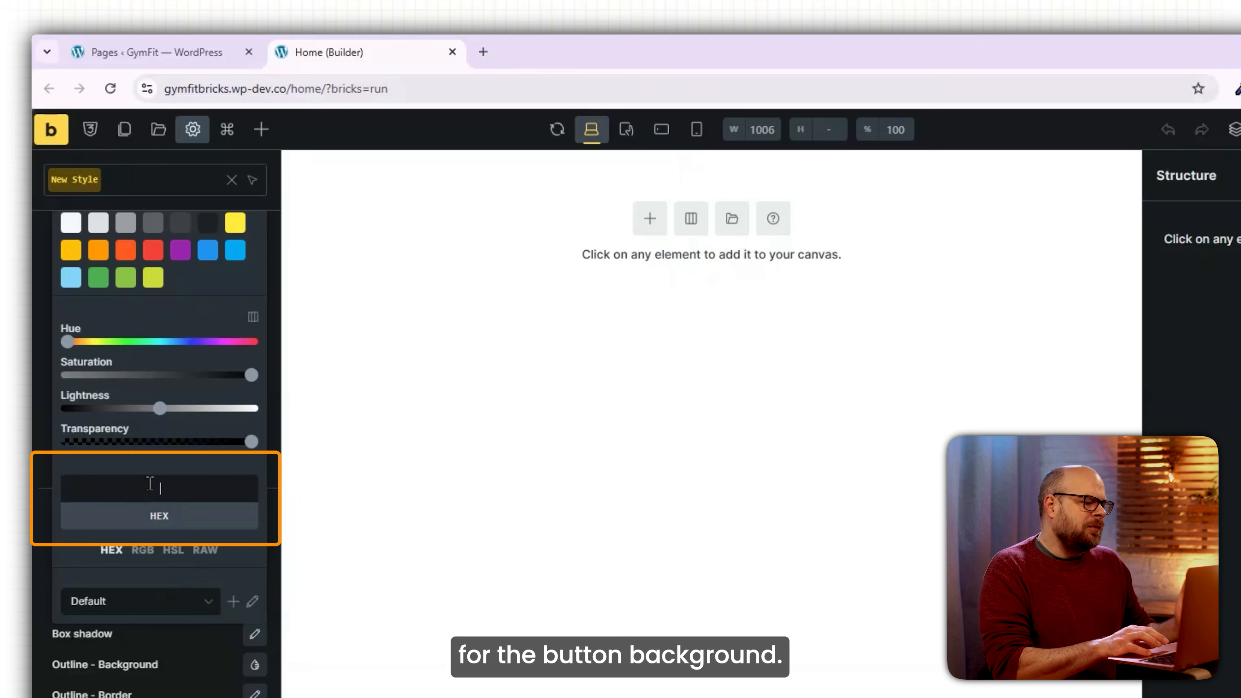
left_click(192, 497)
type("#e66323")
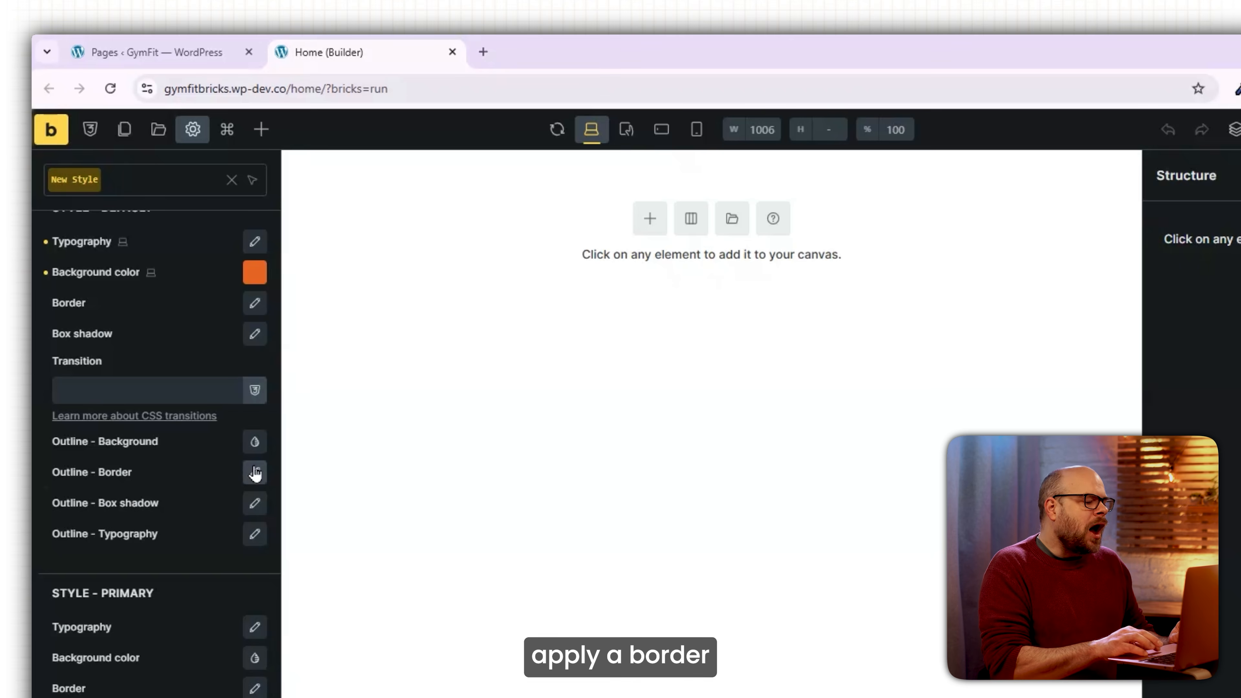
Set the button outline border radius to 10 on all four corners.
left_click(255, 474)
scroll(199, 484, "down", 1)
scroll(199, 484, "down", 3)
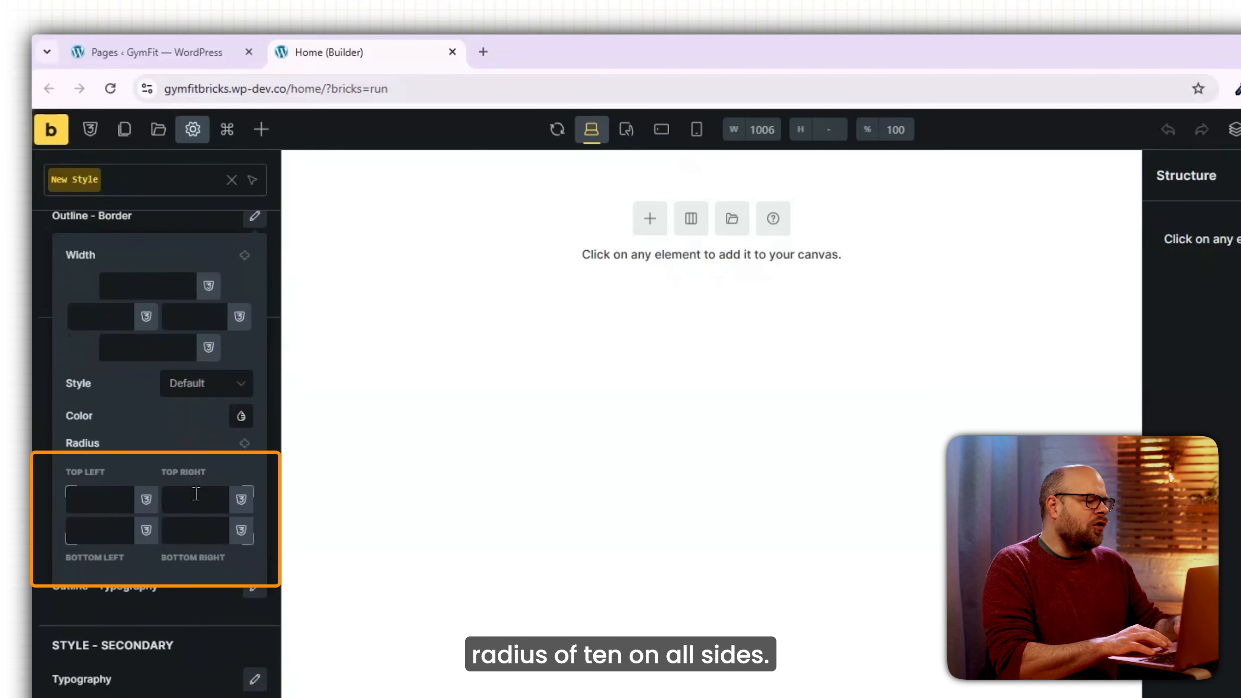
left_click(185, 497)
type("10")
left_click(244, 444)
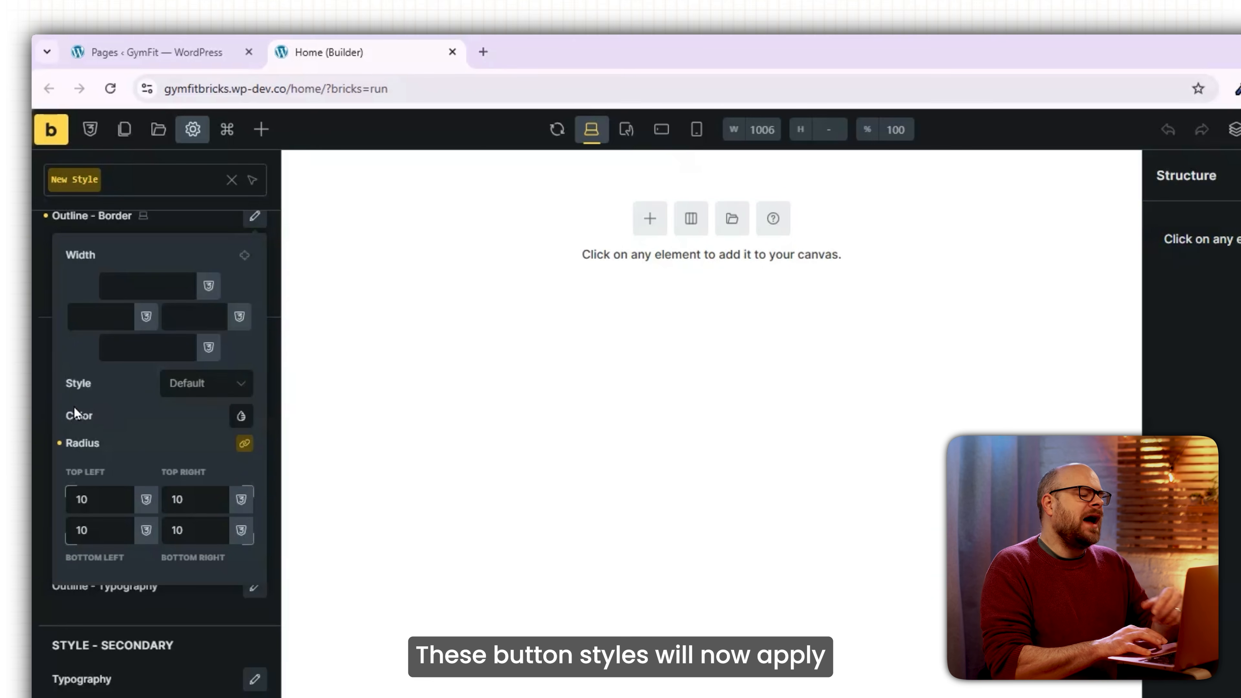
left_click(32, 404)
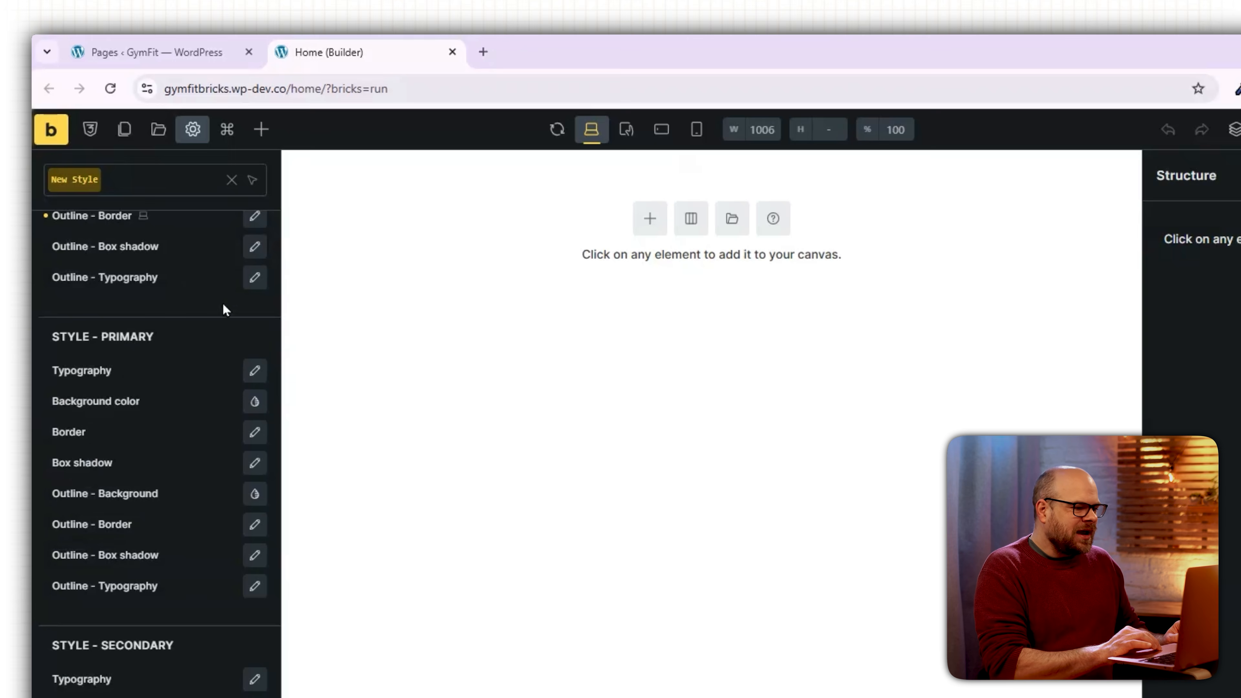
scroll(230, 313, "up", 10)
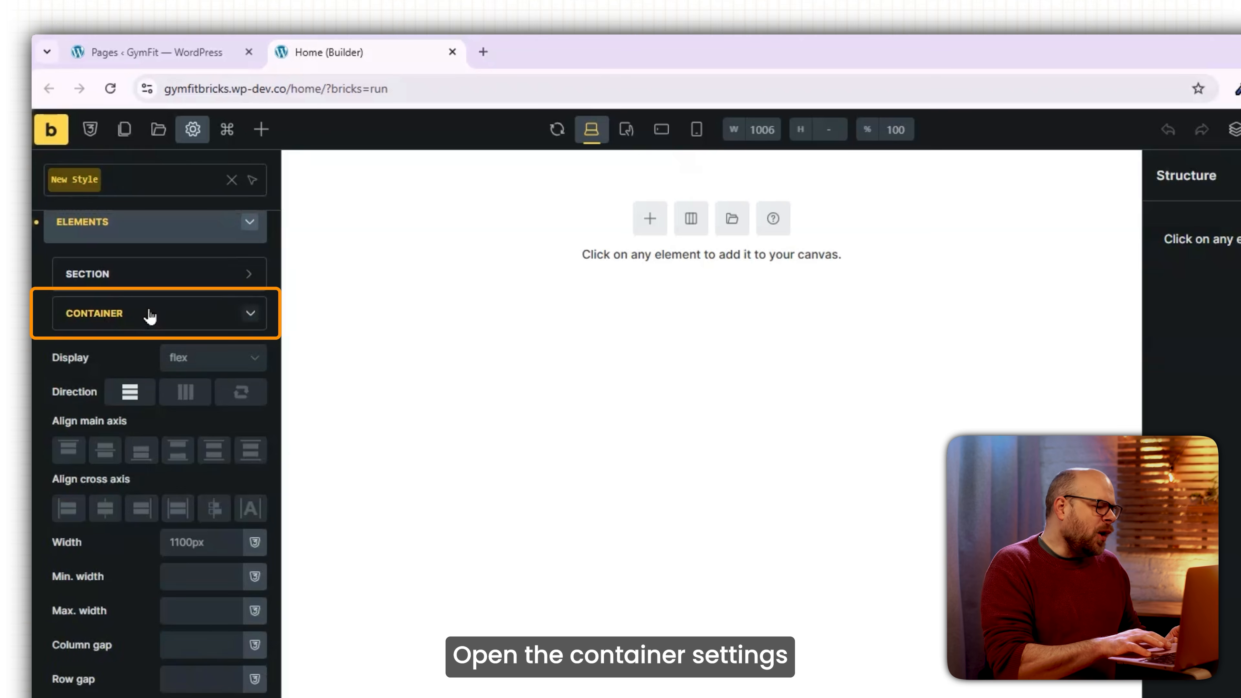
Make containers 1920px wide in New Style, save it, and reload the builder.
scroll(76, 477, "down", 2)
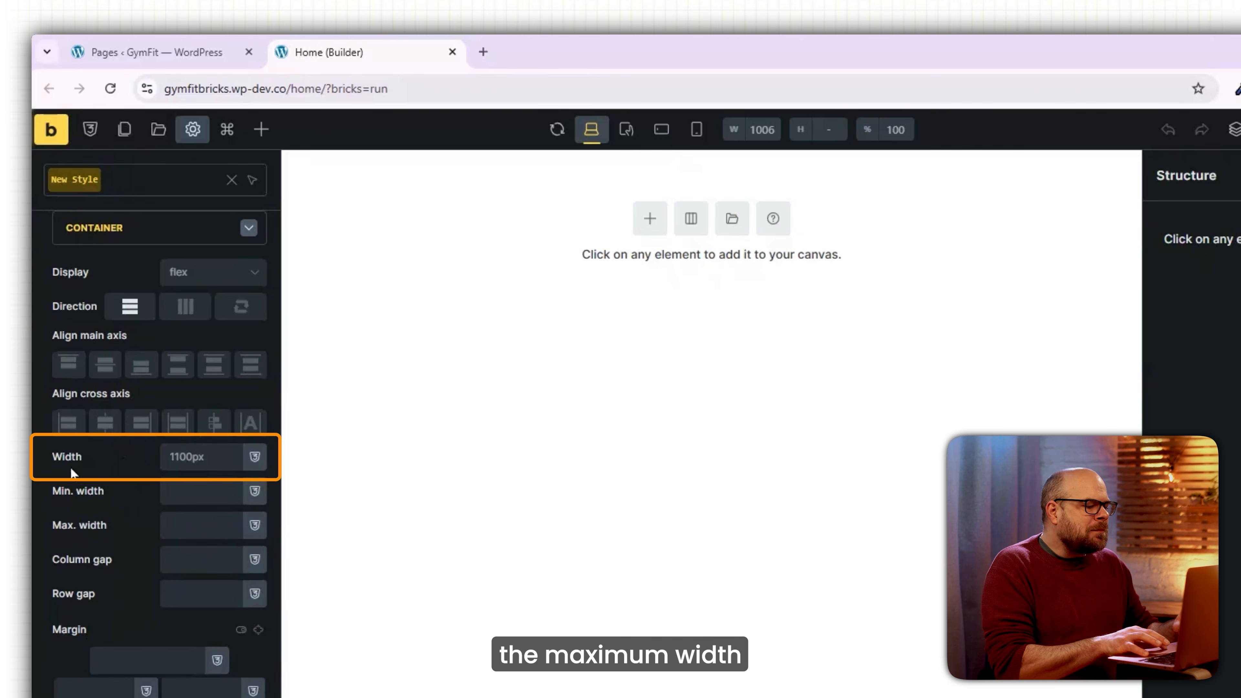
left_click(172, 457)
type("19")
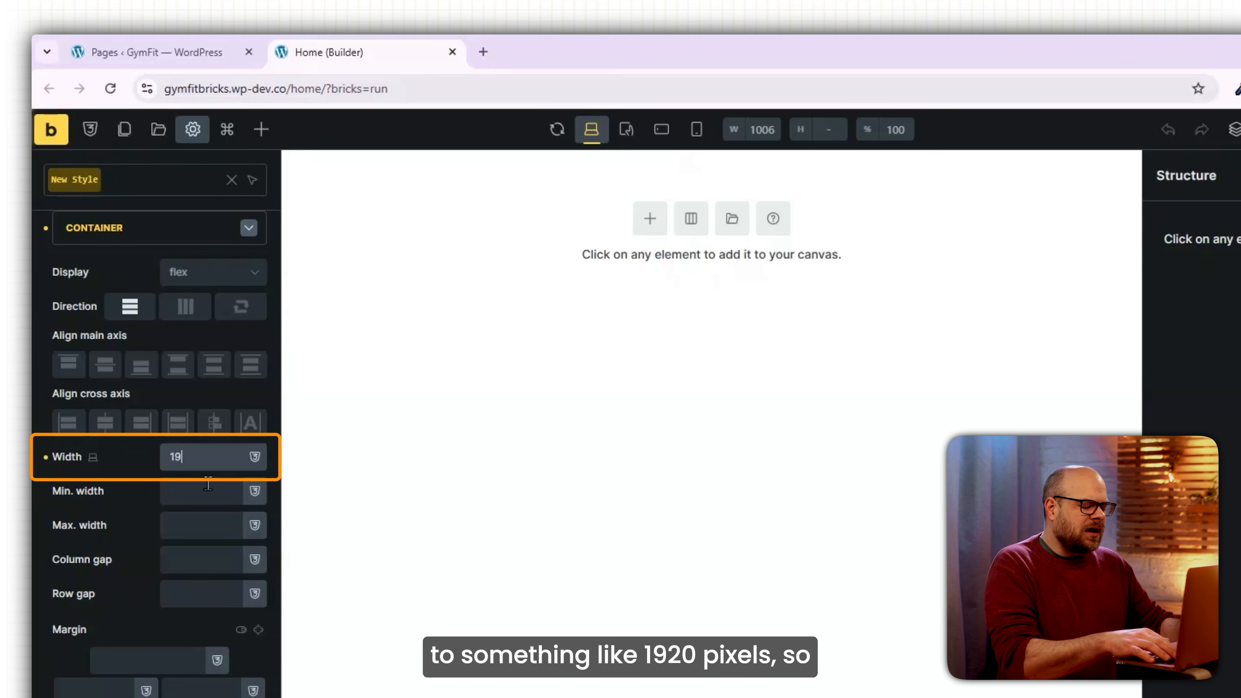
type("20px")
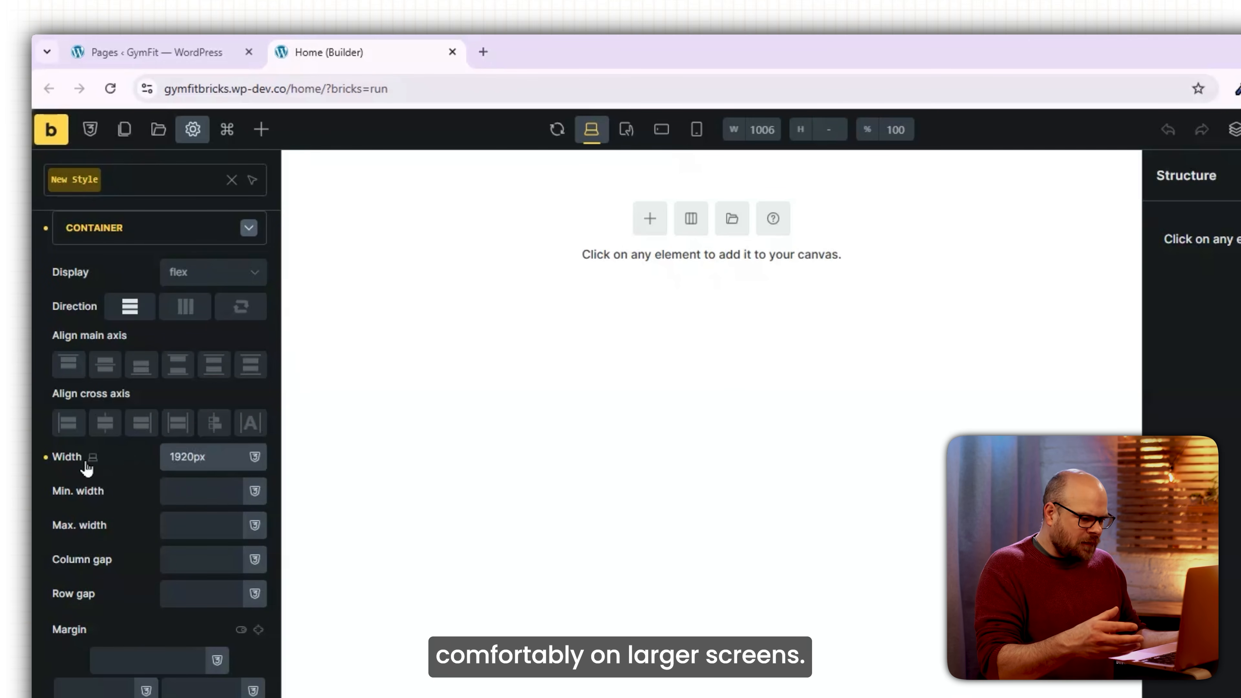
left_click(33, 450)
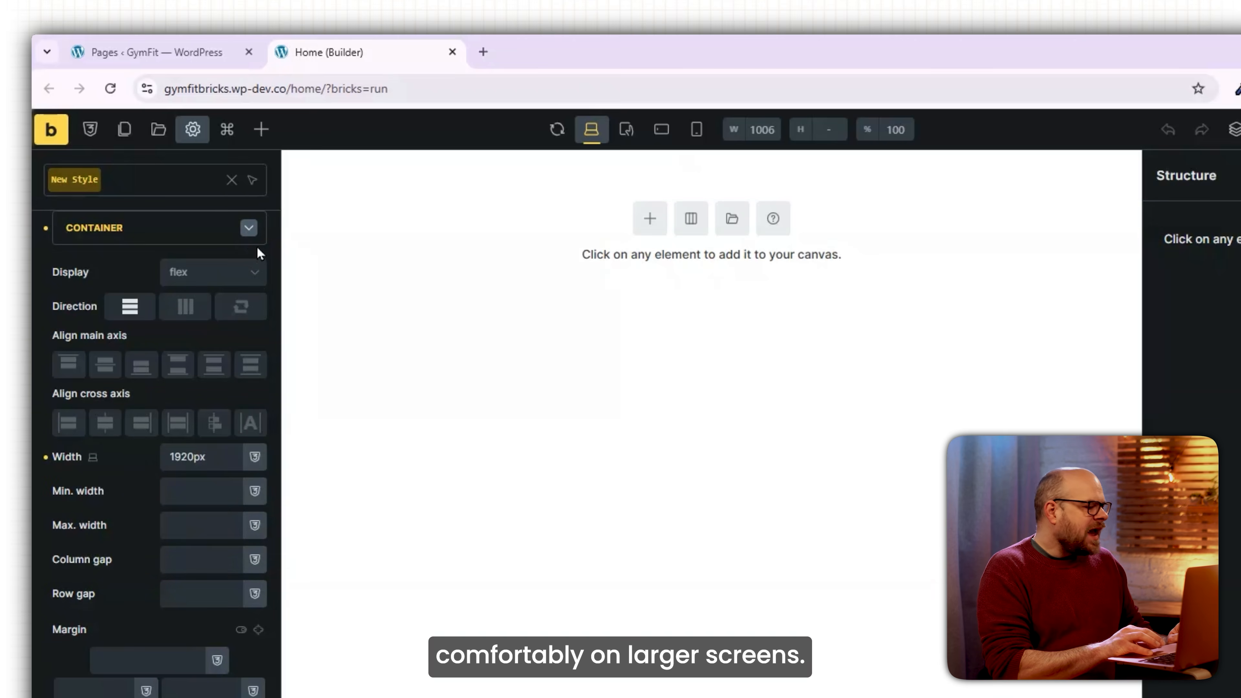
left_click(251, 234)
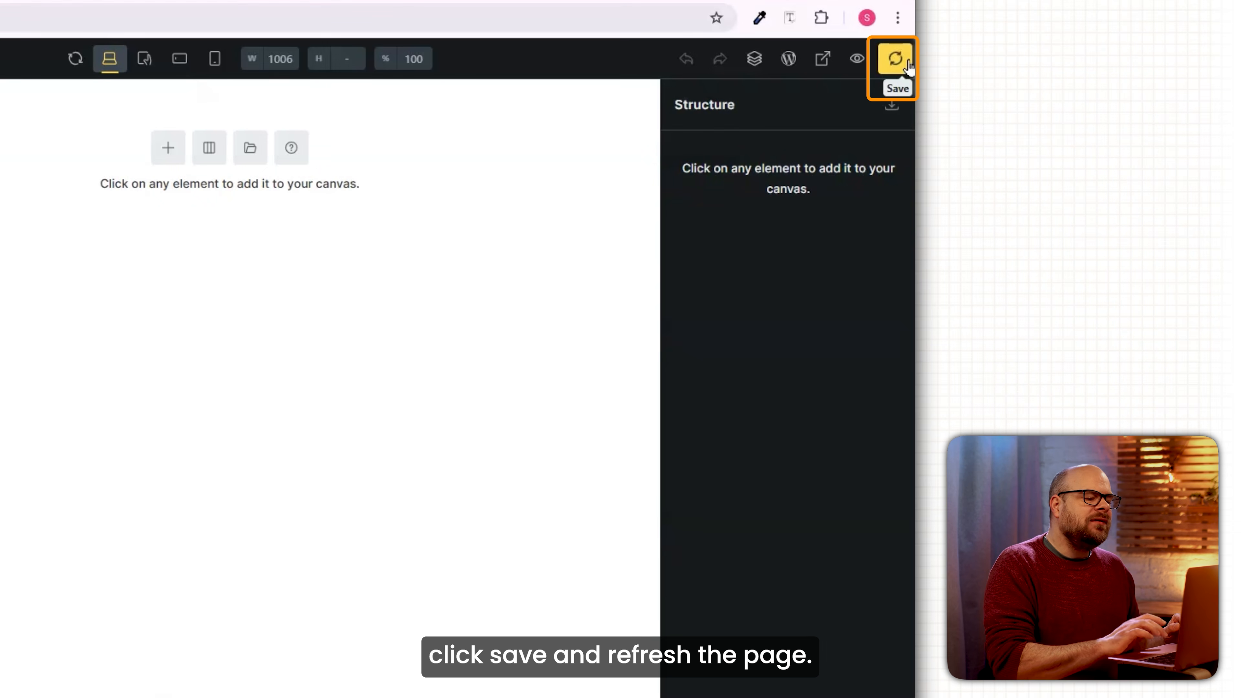
left_click(906, 66)
left_click(109, 87)
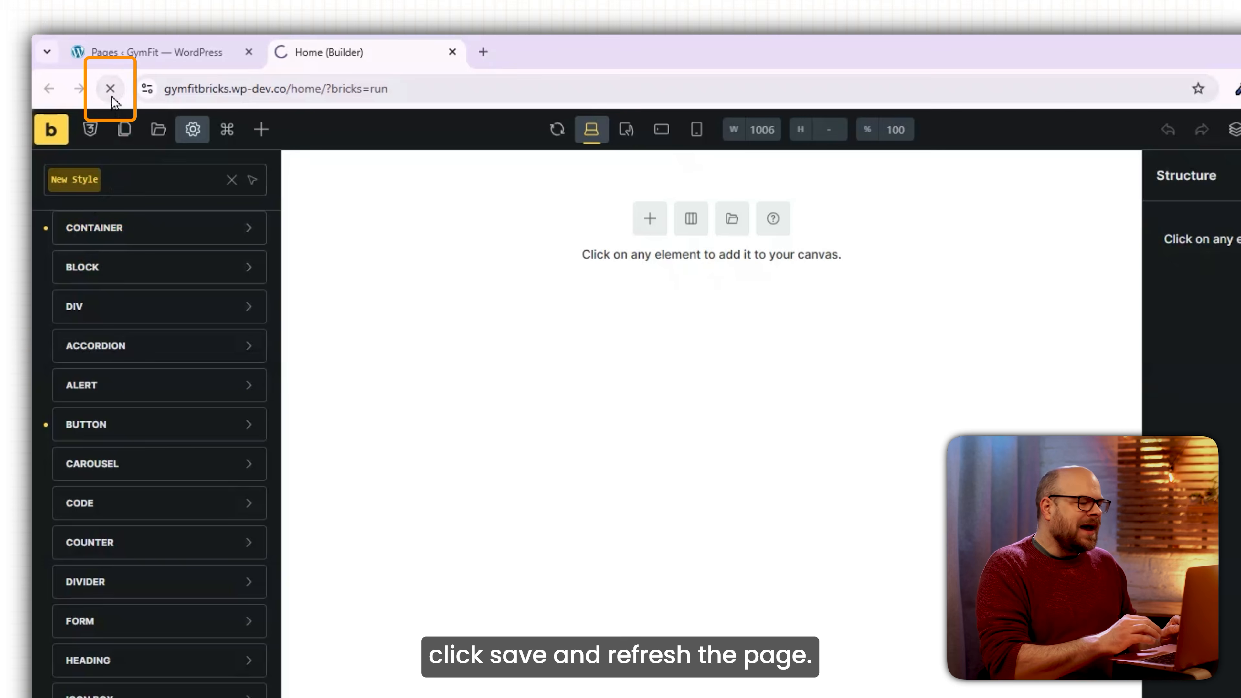
Add a new section whose container is split into two equal 50/50 columns.
left_click(647, 234)
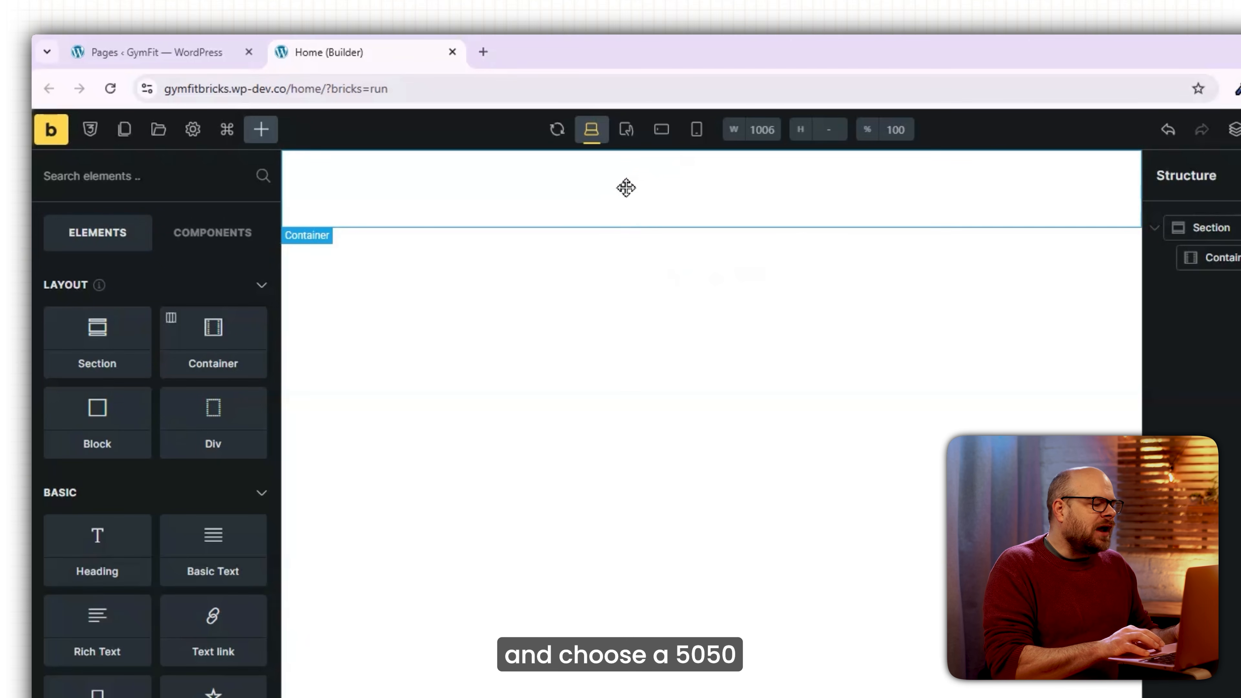
left_click(670, 187)
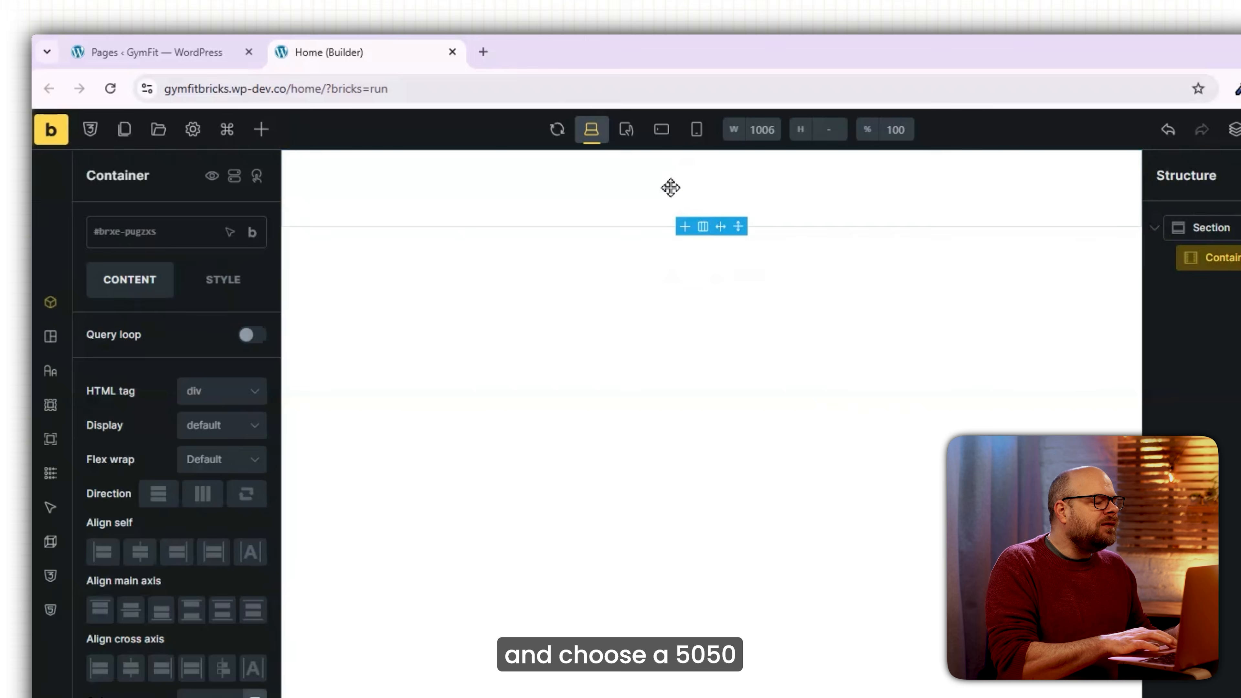
left_click(701, 236)
left_click(652, 272)
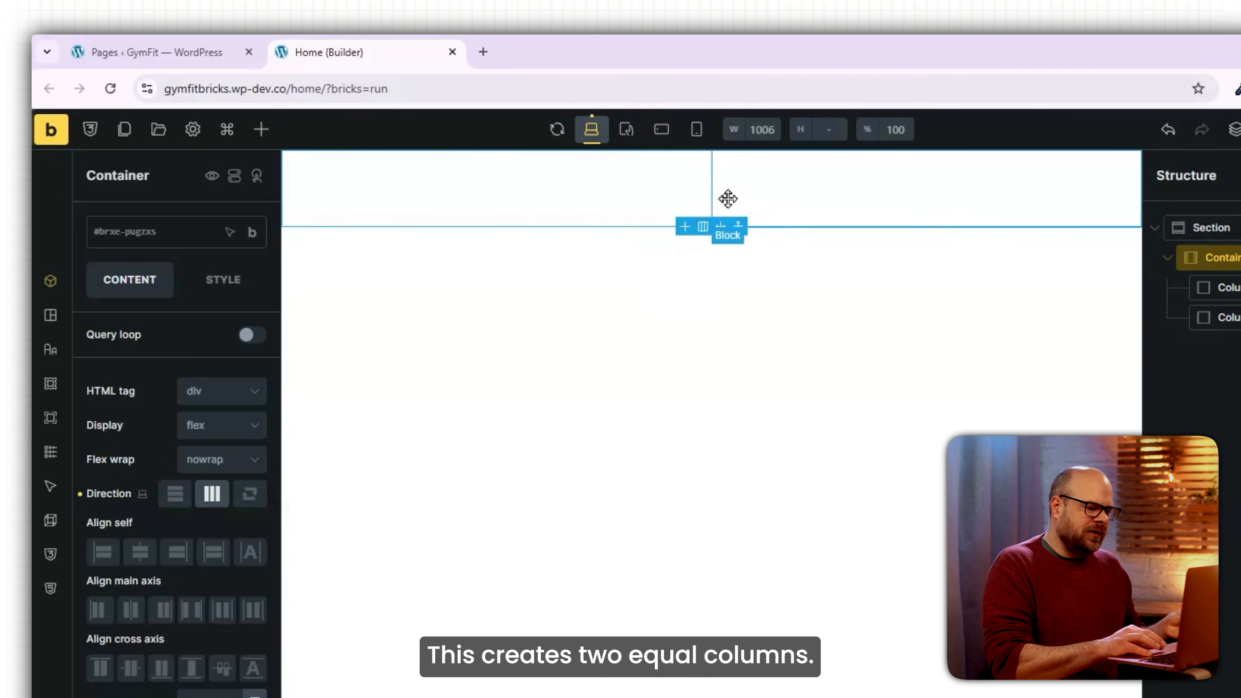
Give both columns a minimum height of 45vh.
left_click(649, 194)
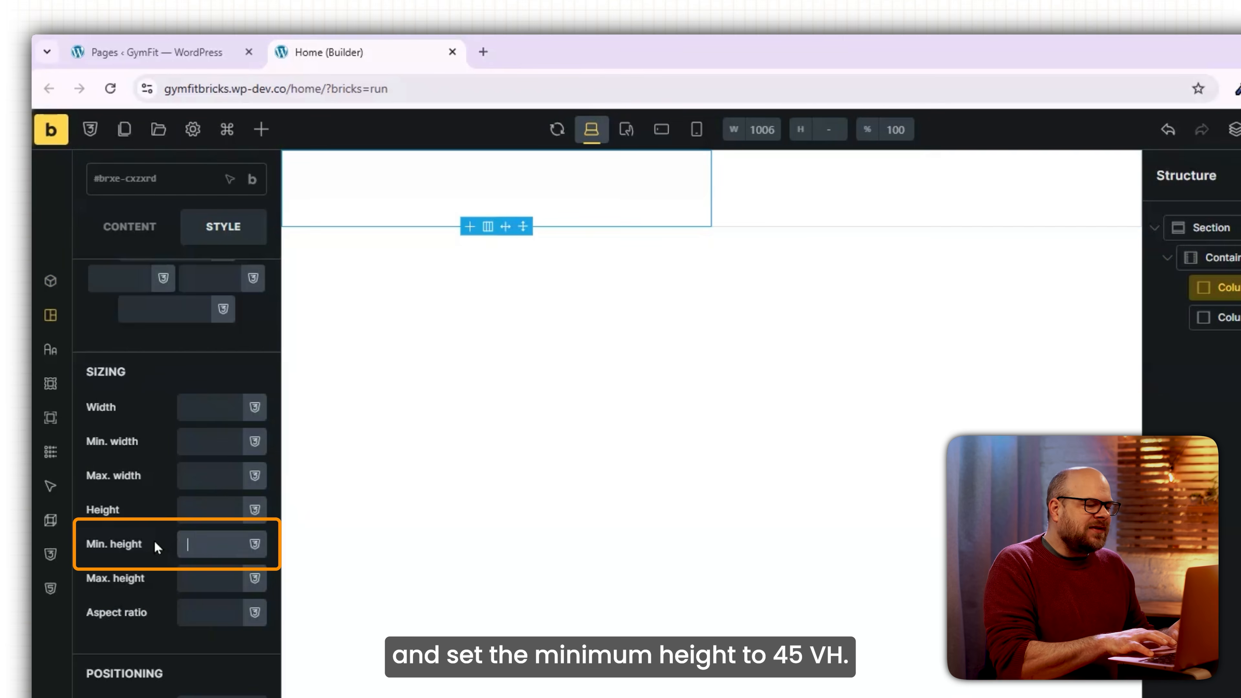
type("45vh")
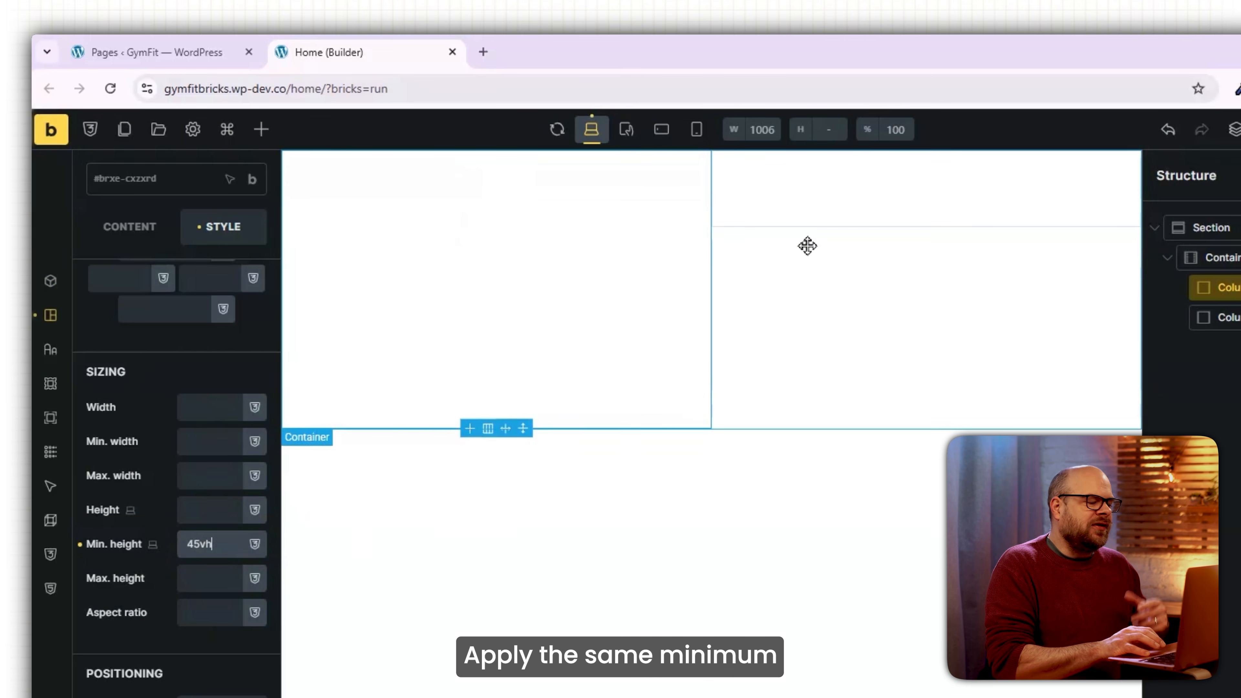
left_click(809, 211)
left_click(209, 544)
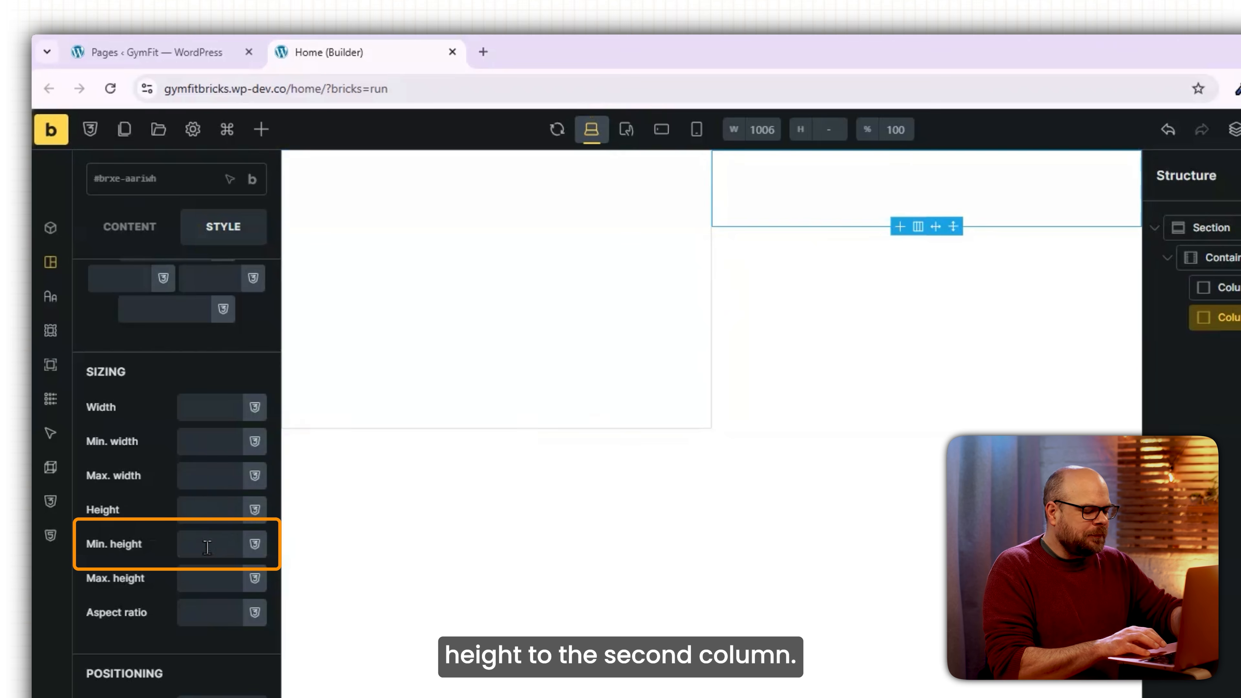
type("45vh")
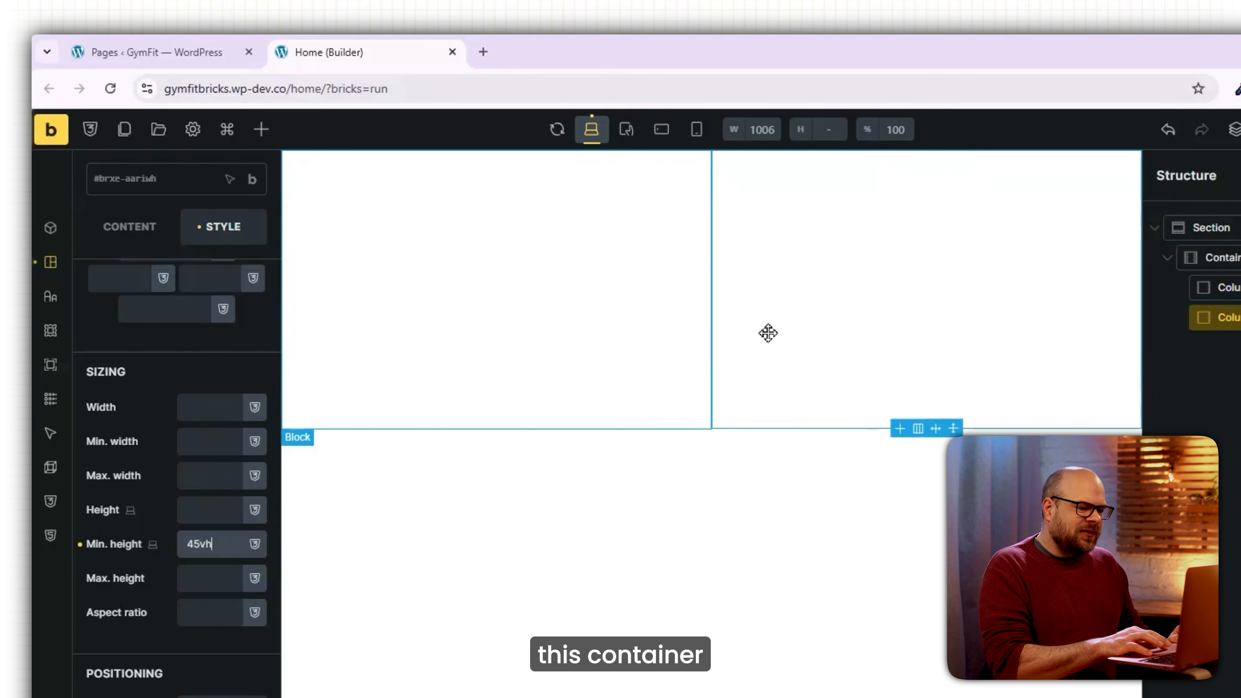
Duplicate the two-column container to create a second row.
left_click(1227, 258)
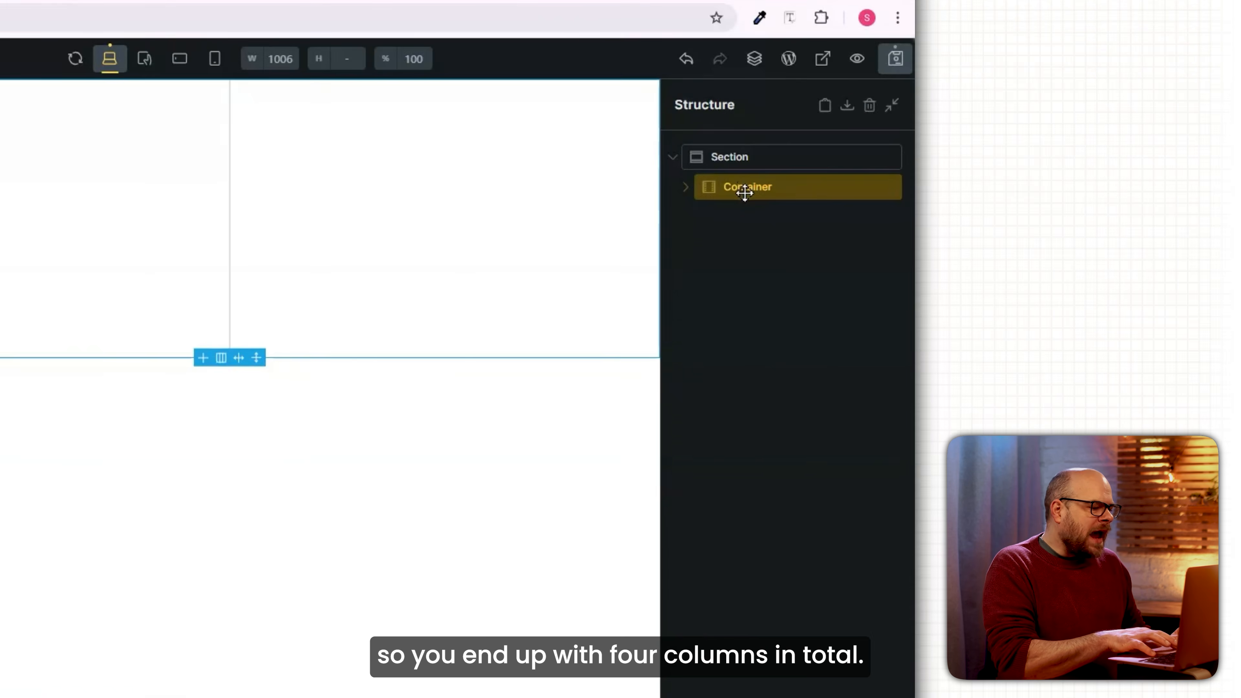
right_click(745, 193)
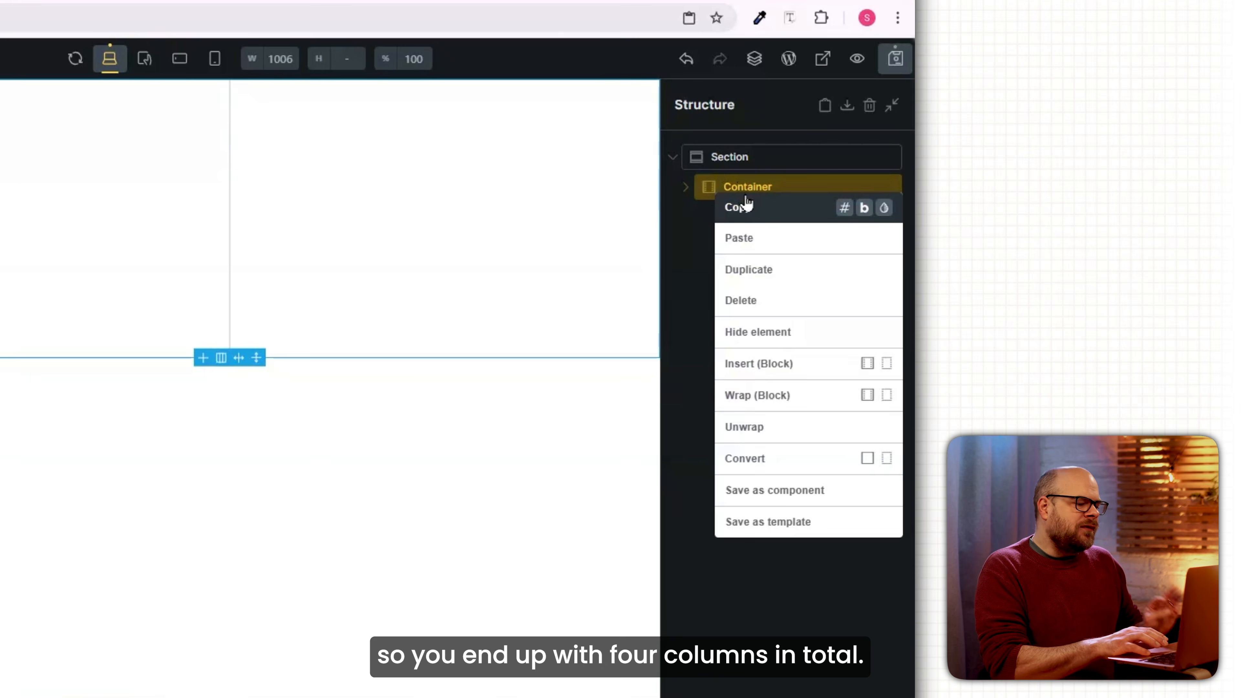
left_click(771, 270)
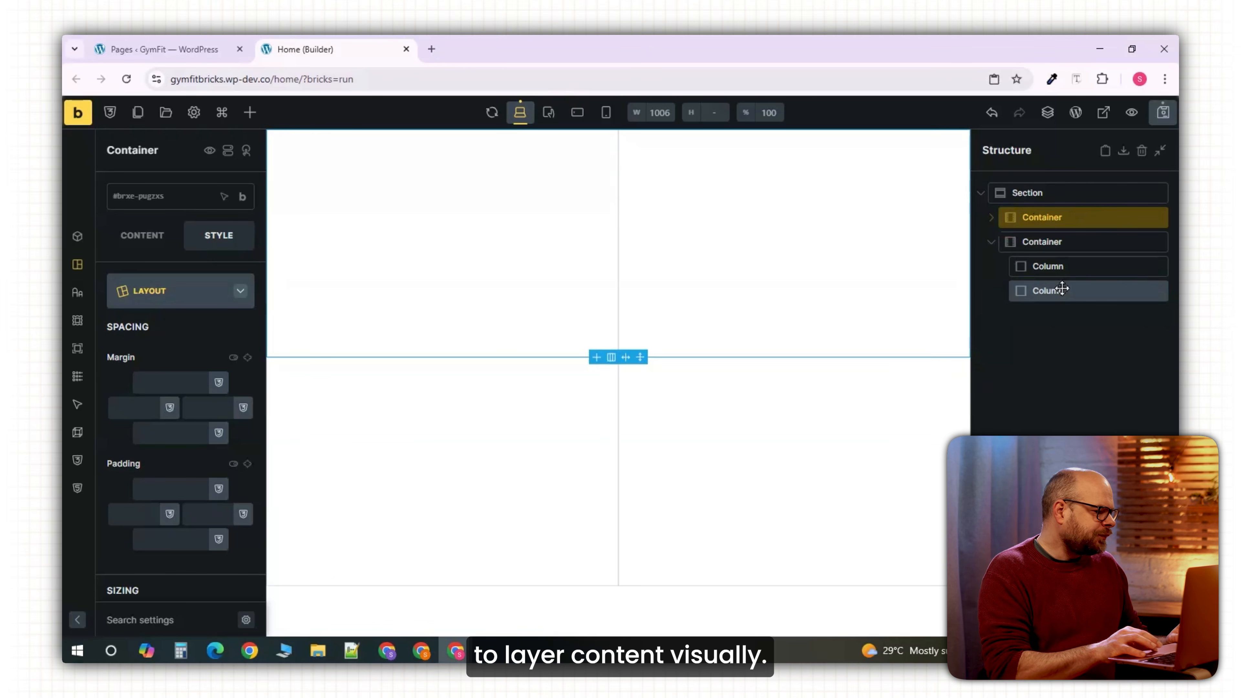
left_click(426, 433)
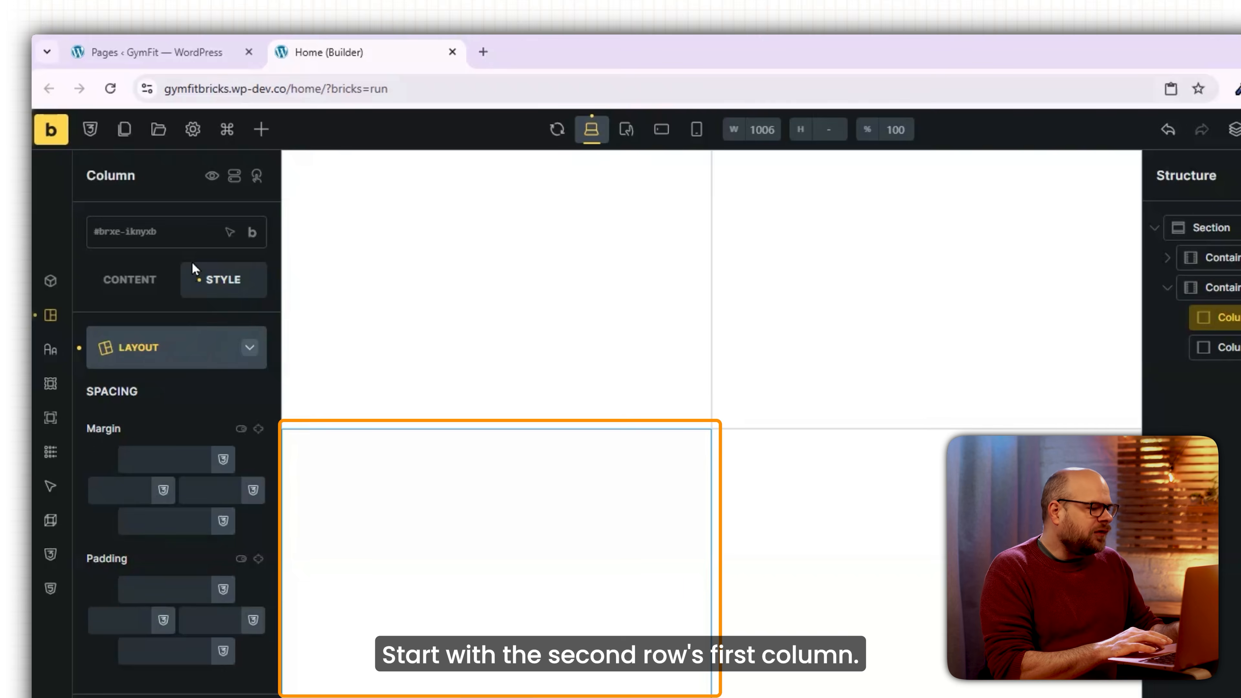
Add a heading reading 'Transform Your Fitness Journey Today.' to the second row's first column.
left_click(261, 129)
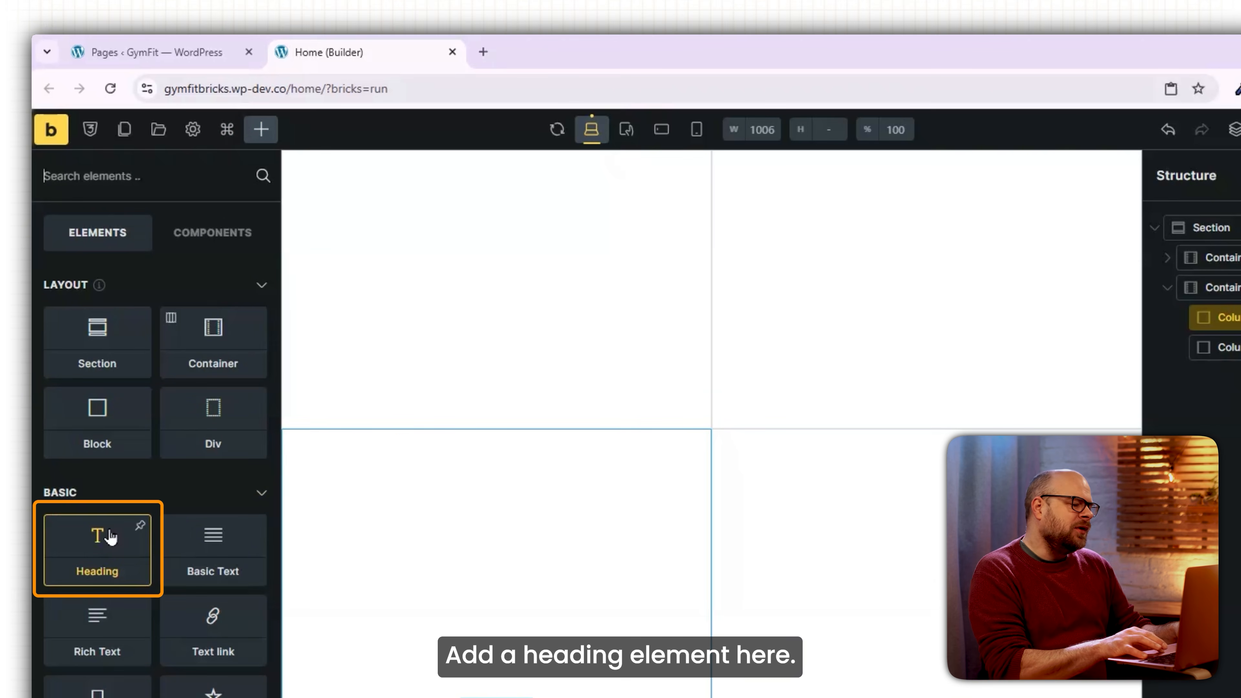
left_click(111, 536)
left_click_drag(171, 337, 98, 336)
type("Transform Your Fitness Journey Today.")
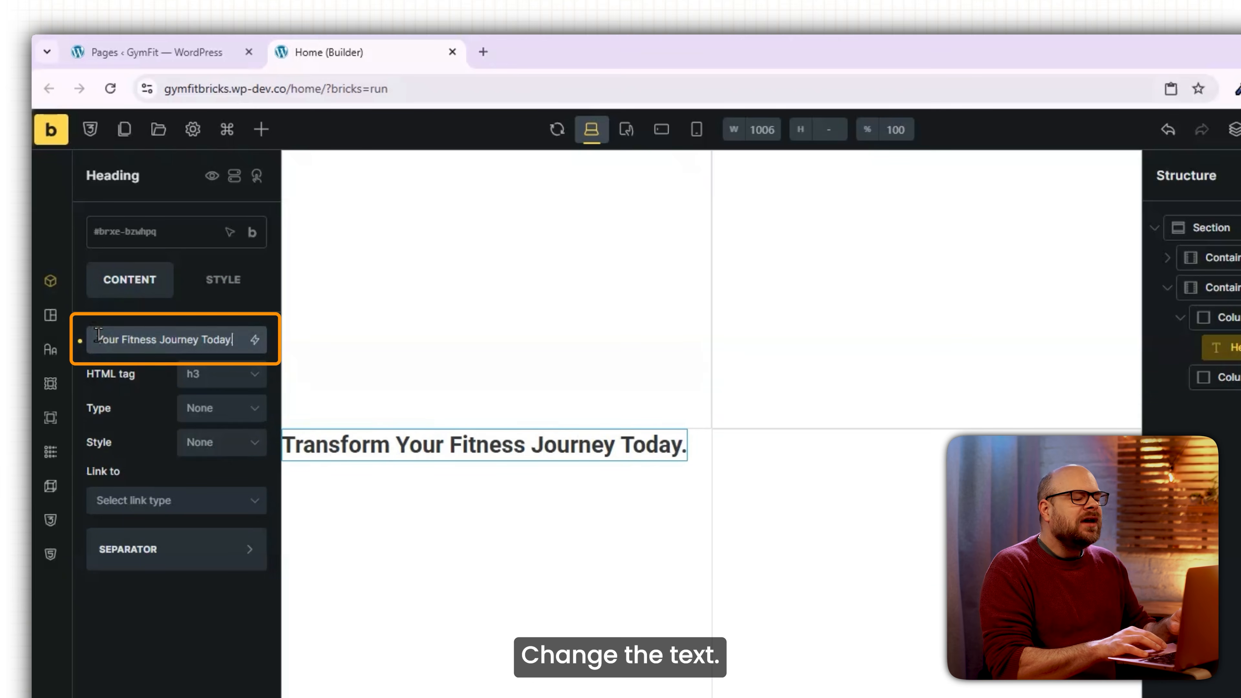
Make the heading an h1 with font size 60 and font weight 600.
left_click(242, 377)
left_click(233, 403)
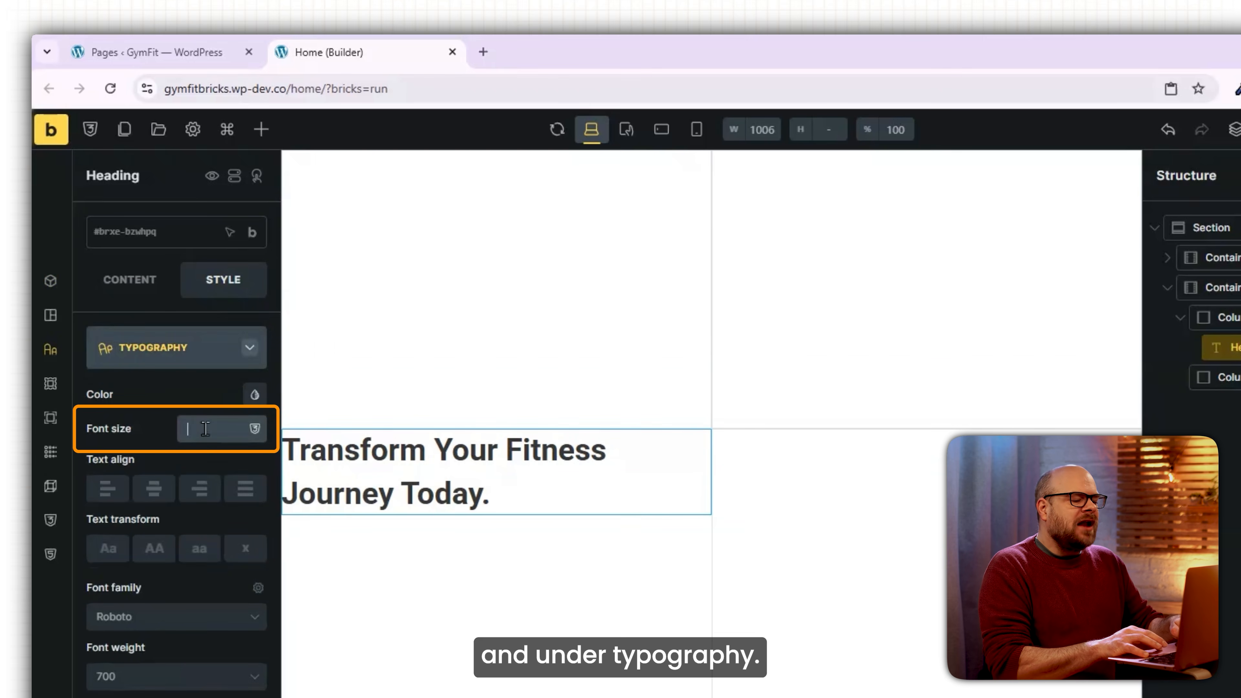
left_click(204, 429)
type("60")
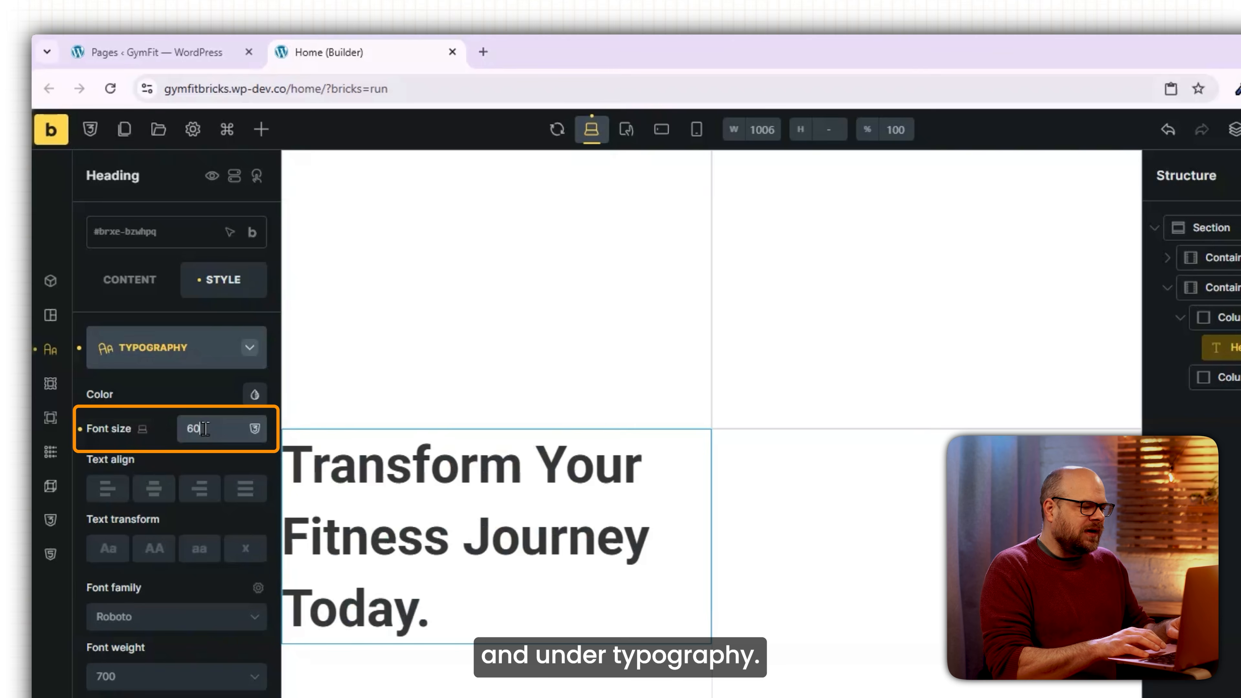
scroll(255, 387, "down", 4)
left_click(187, 514)
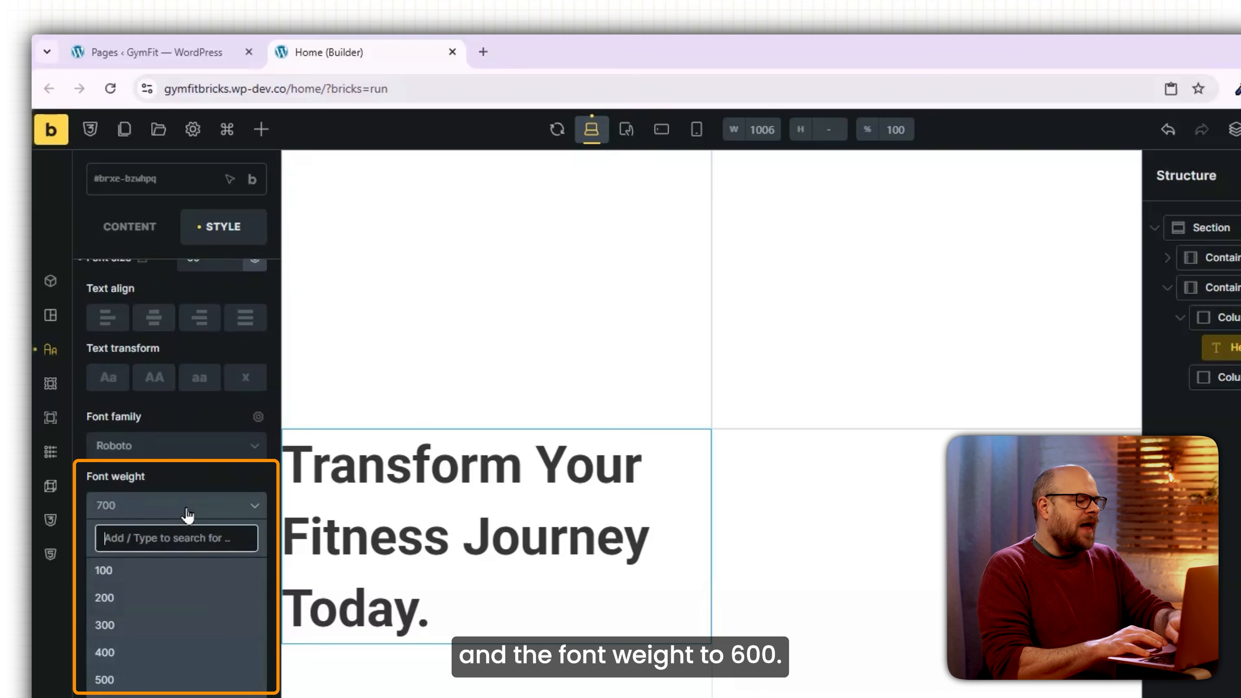
type("600")
key("Return")
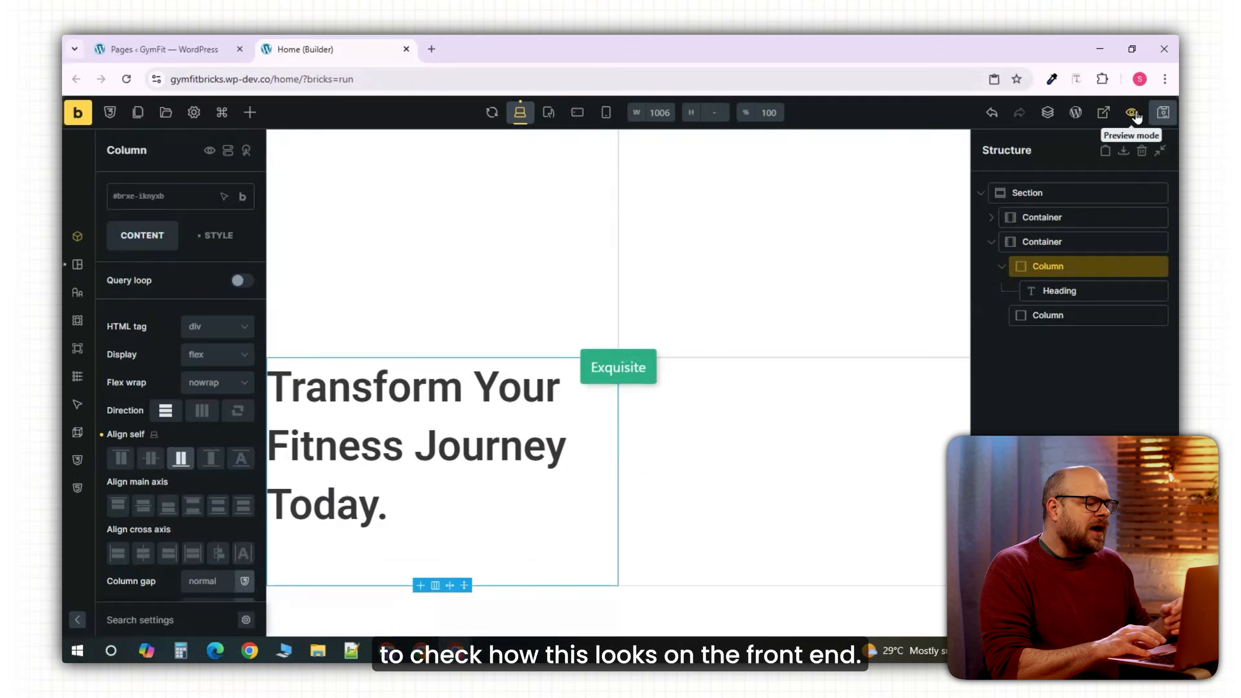
Preview the page and set the section width to 95%.
left_click(1133, 114)
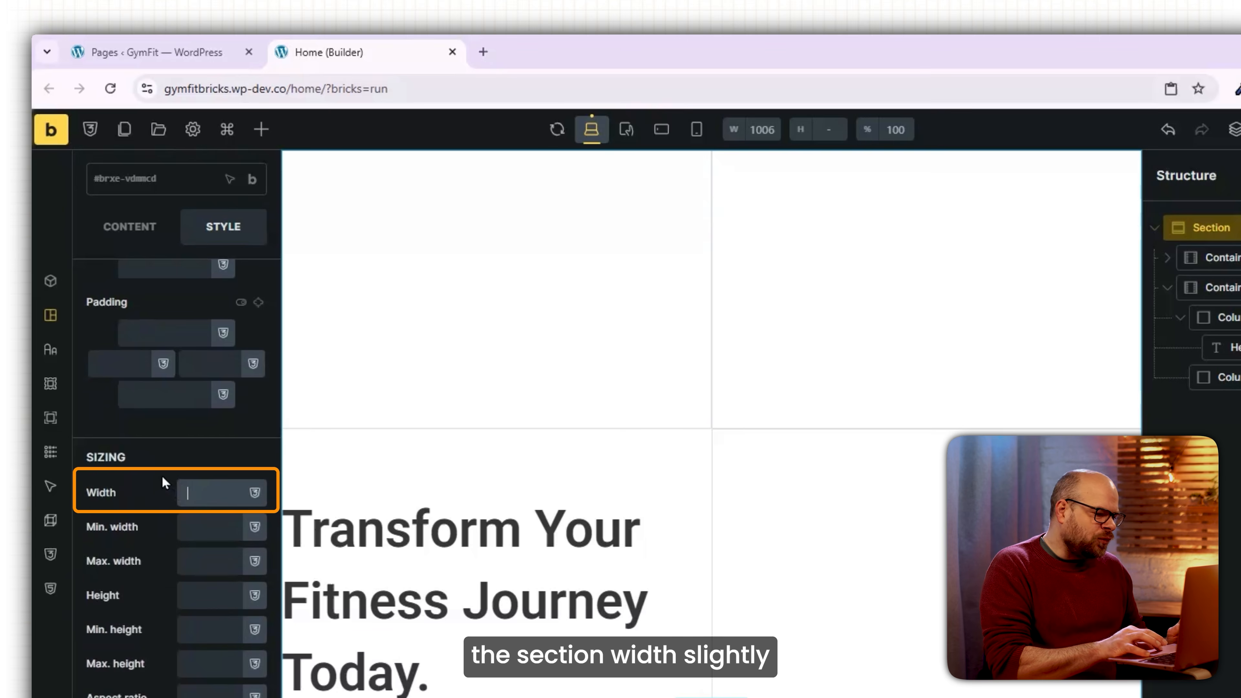
type("95")
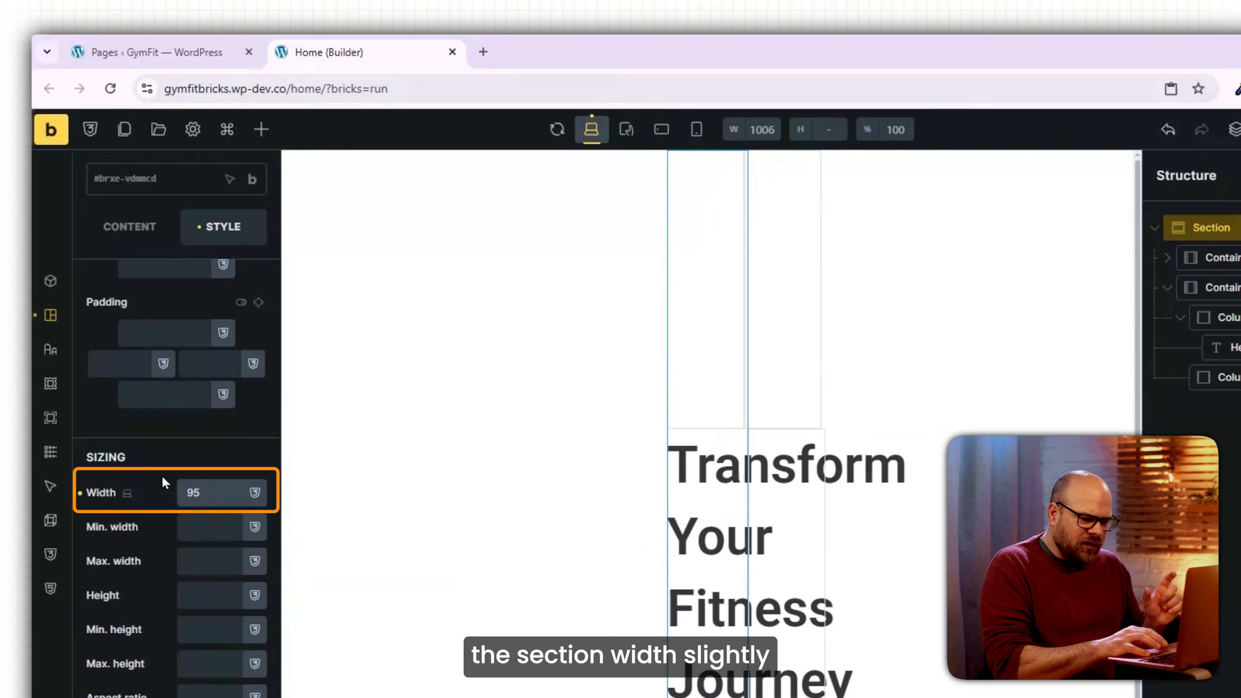
type("%")
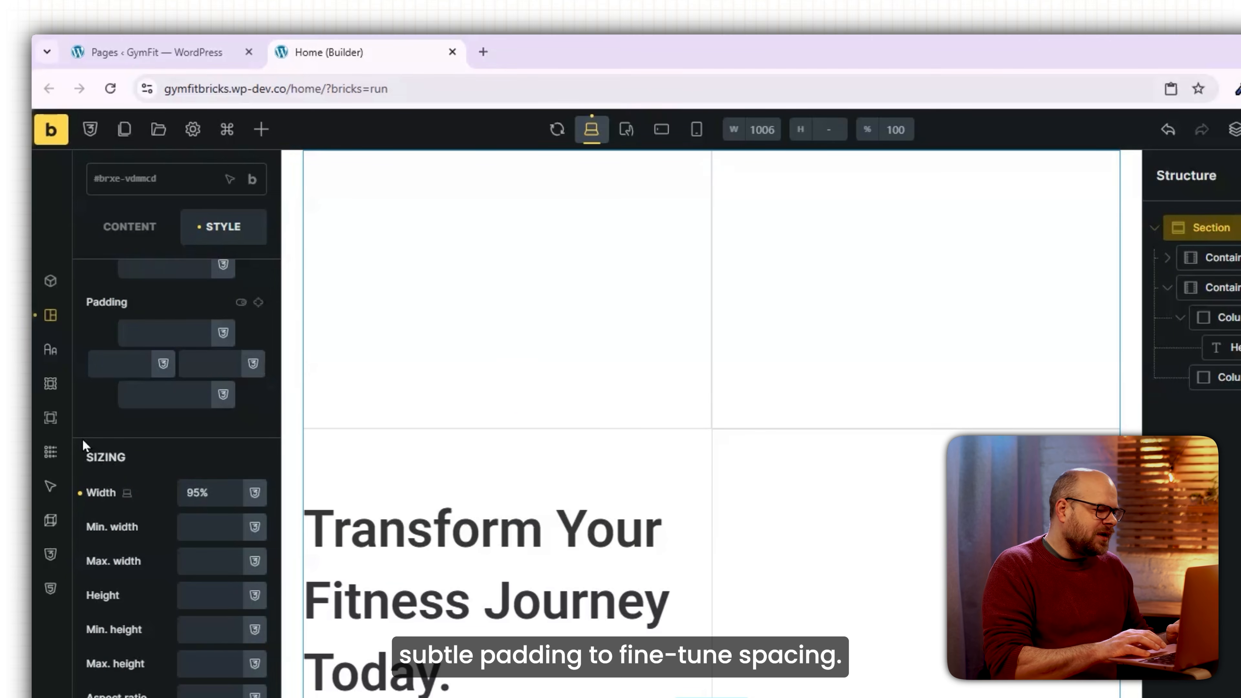
left_click(486, 337)
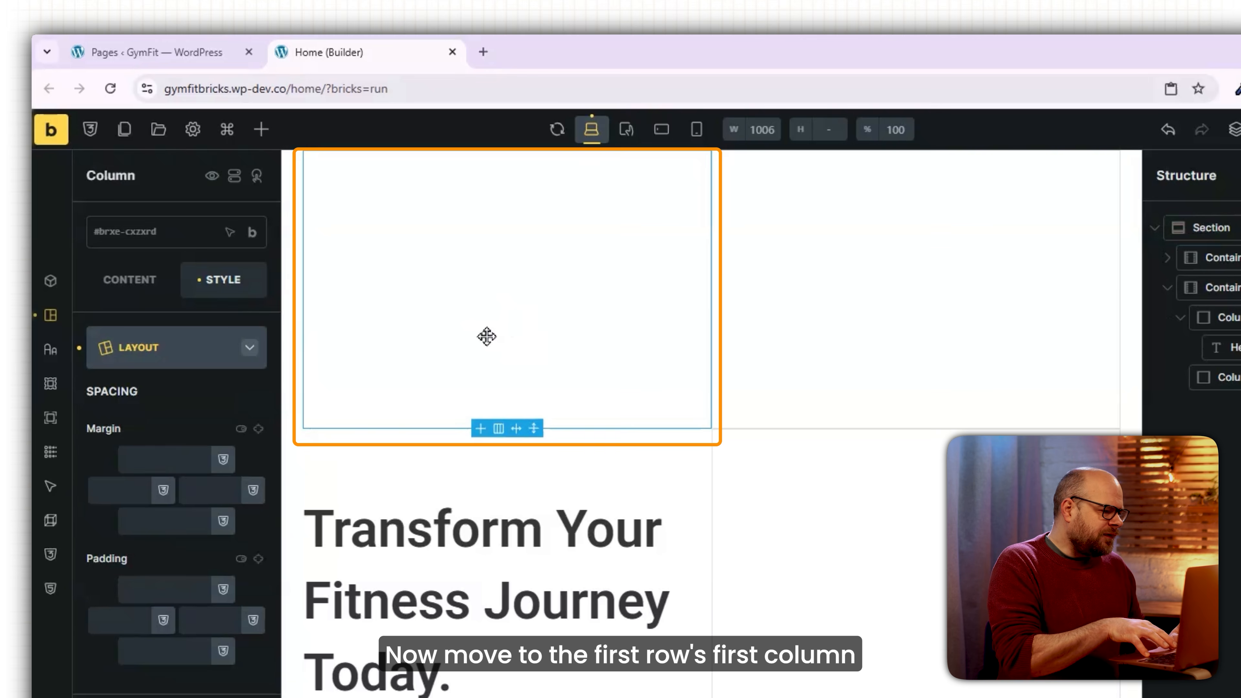
Add an icon to the first row's first column with a new 'social' class.
left_click(261, 129)
type("icon")
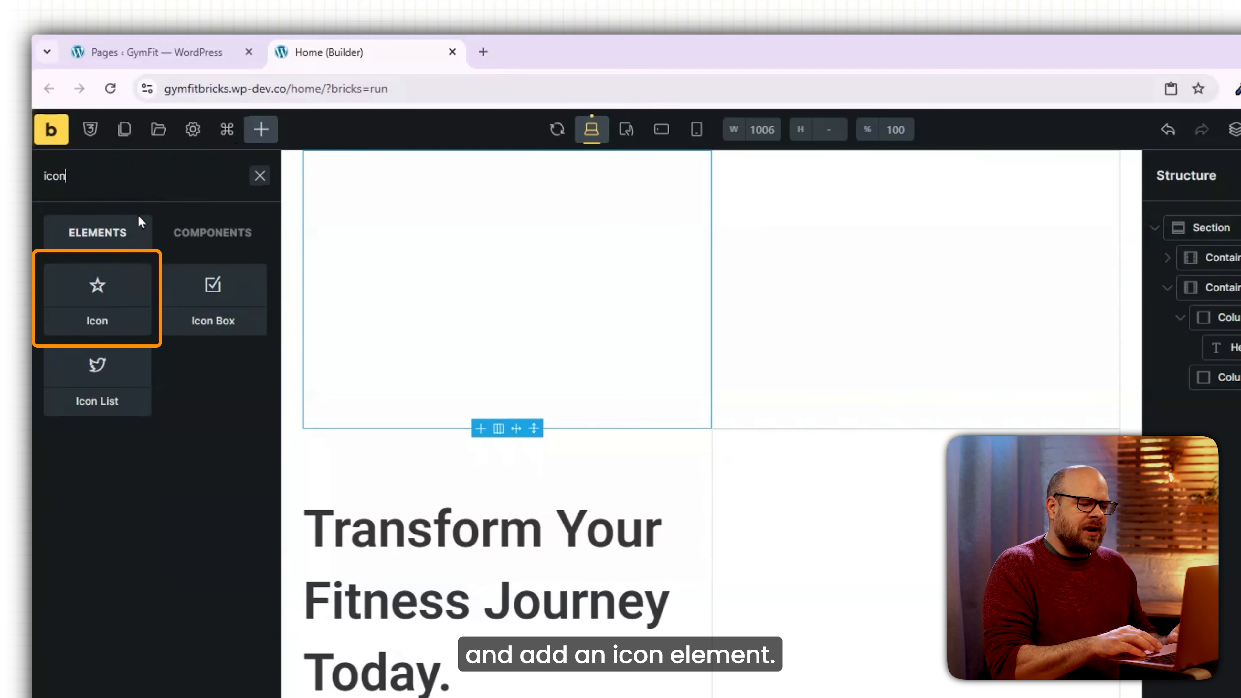
left_click(98, 305)
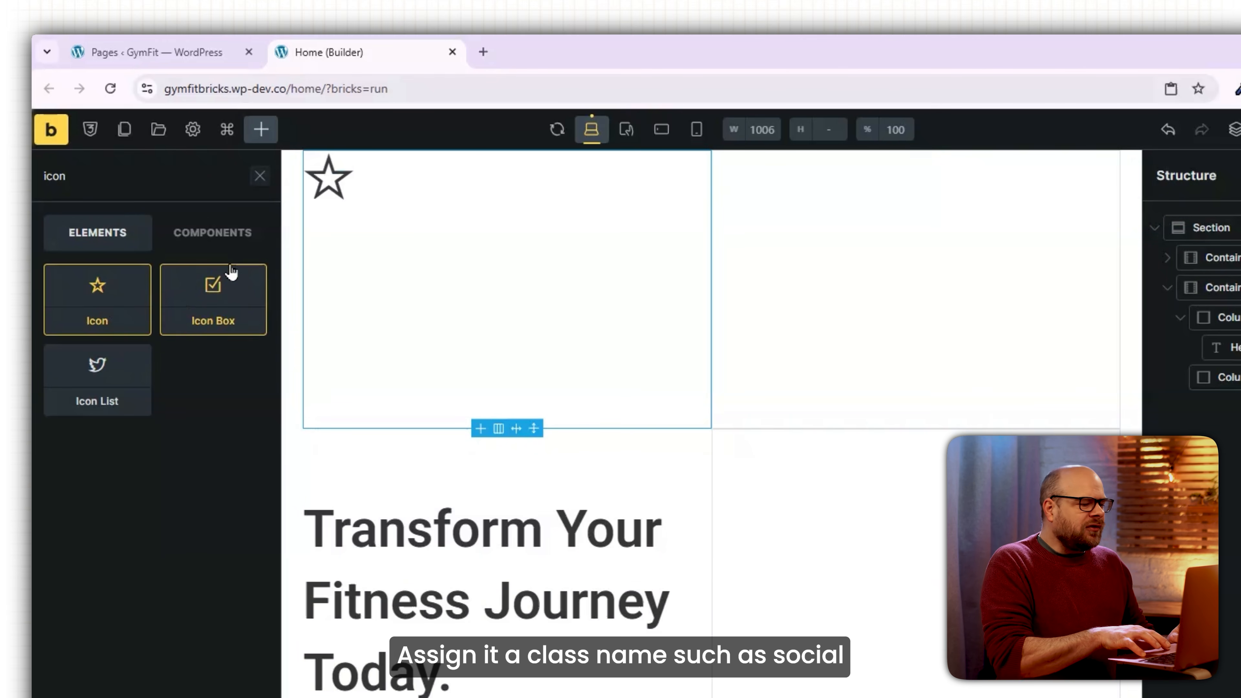
left_click(183, 239)
type("social")
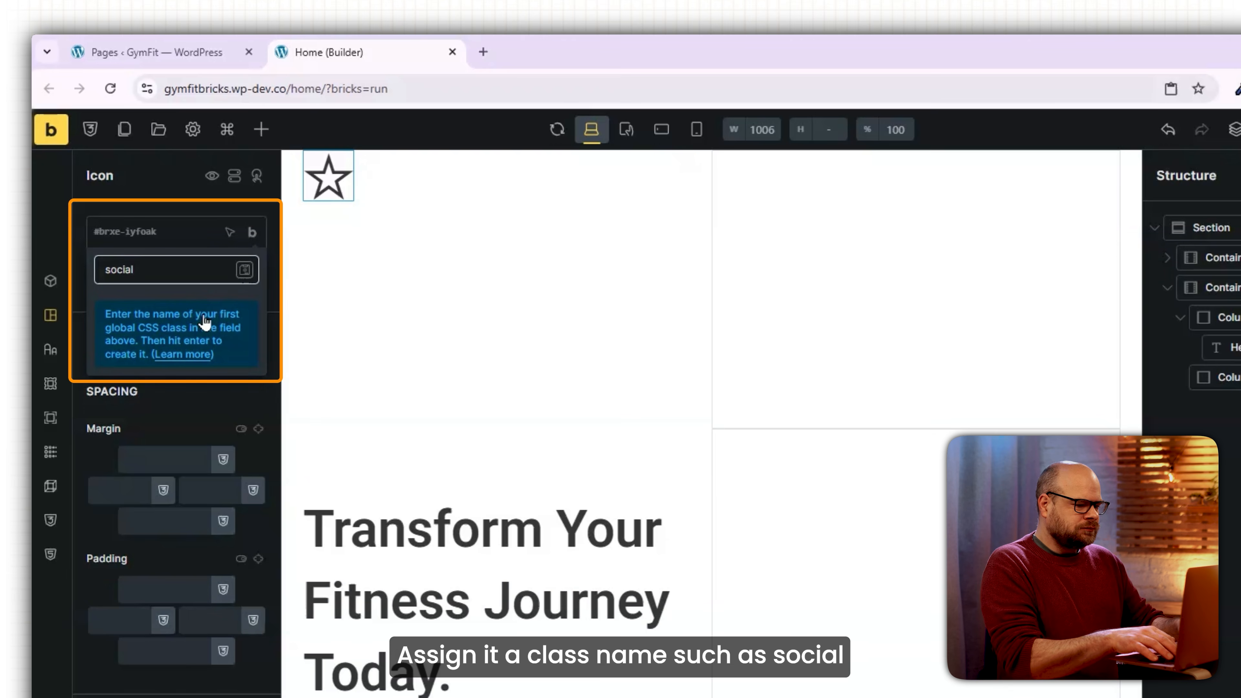
left_click(245, 270)
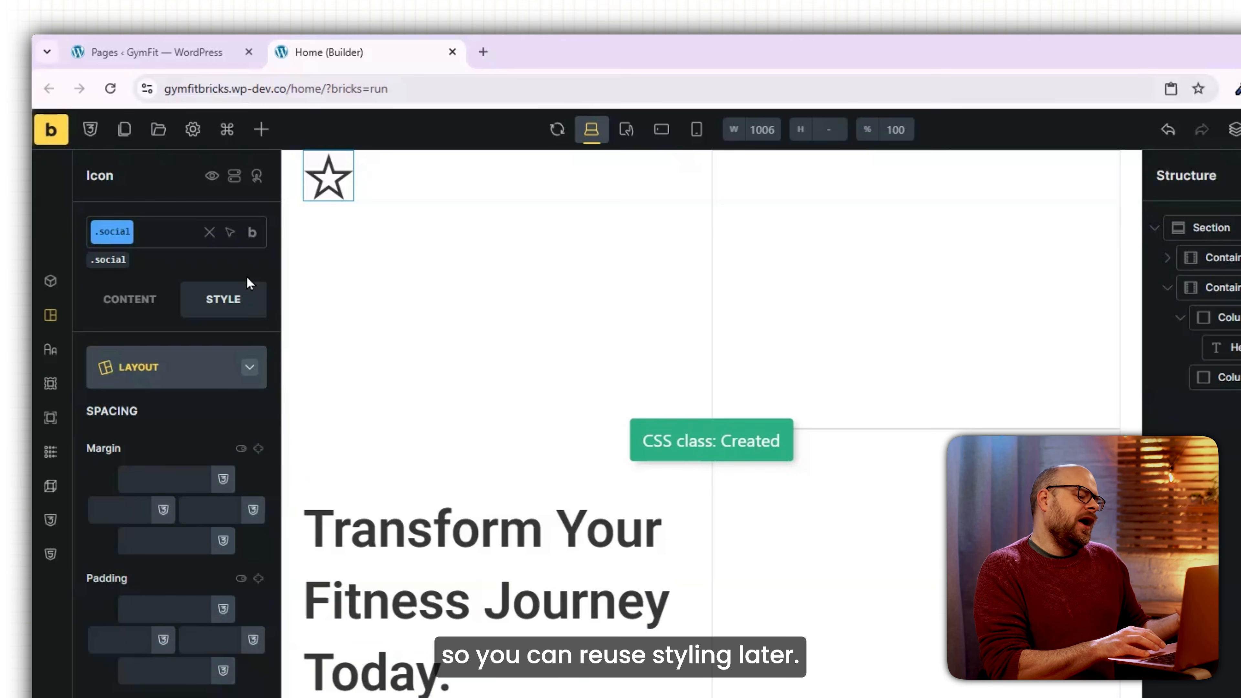
Give the social icon a border radius of 5 and border width 2.
left_click(254, 284)
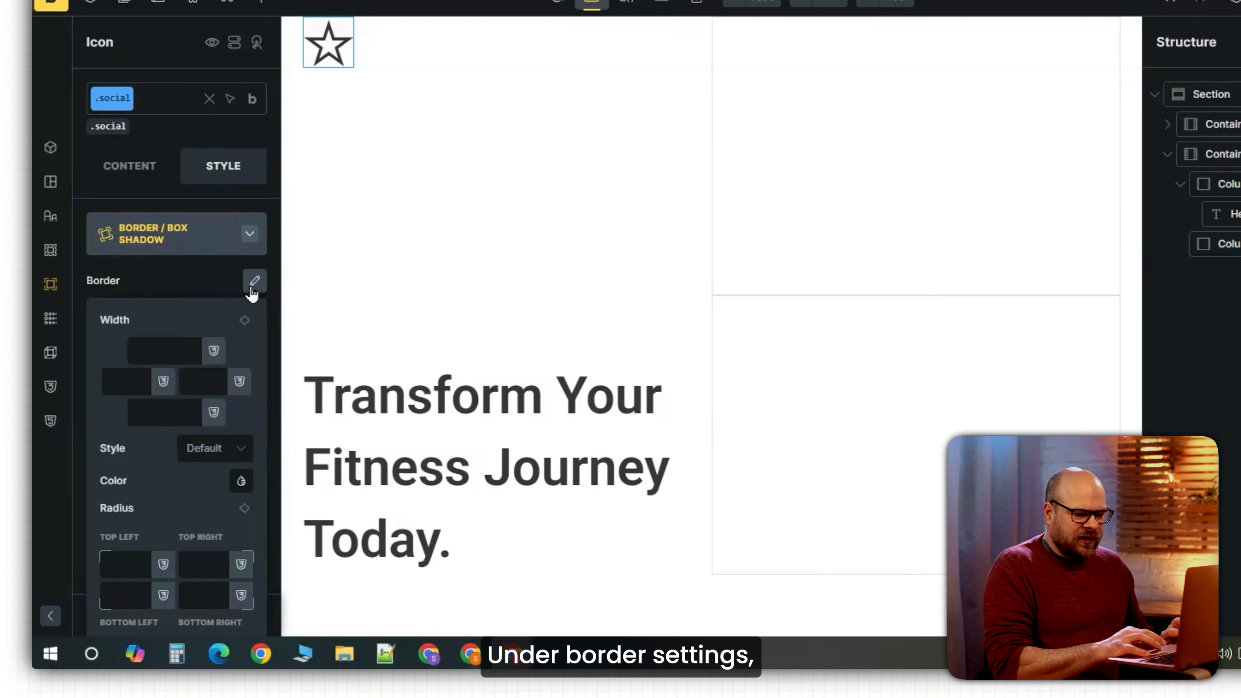
scroll(198, 550, "down", 1)
type("5")
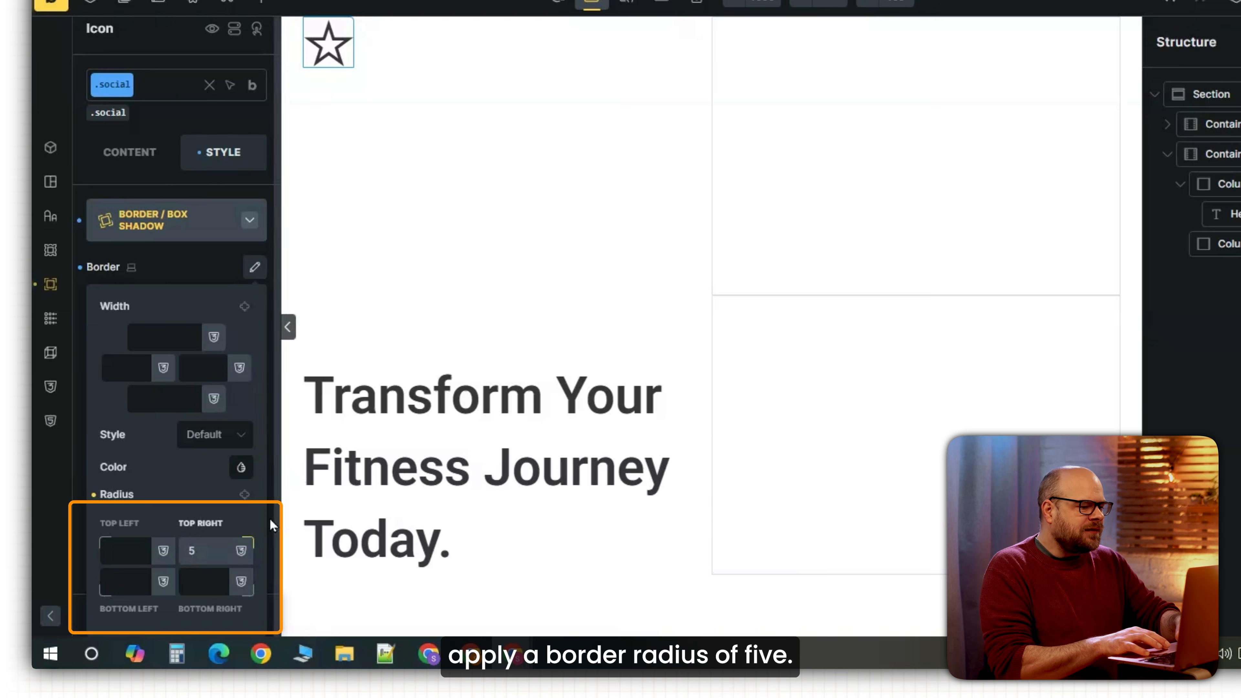
left_click(244, 494)
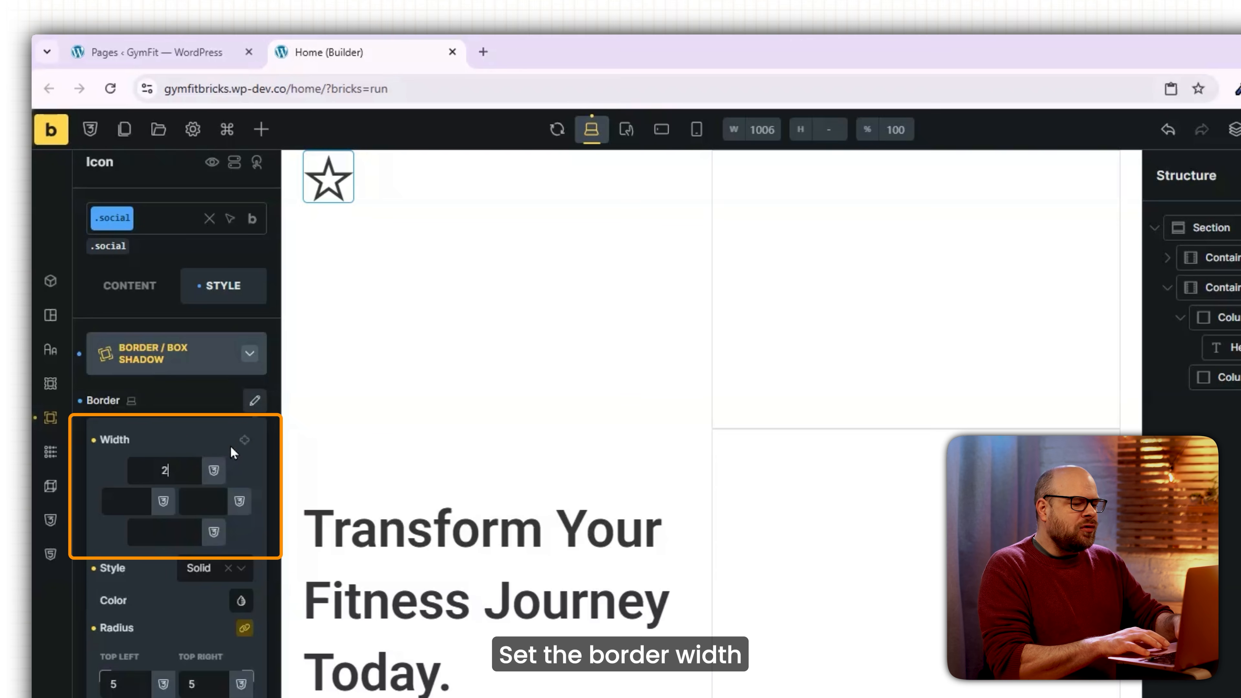
left_click(244, 441)
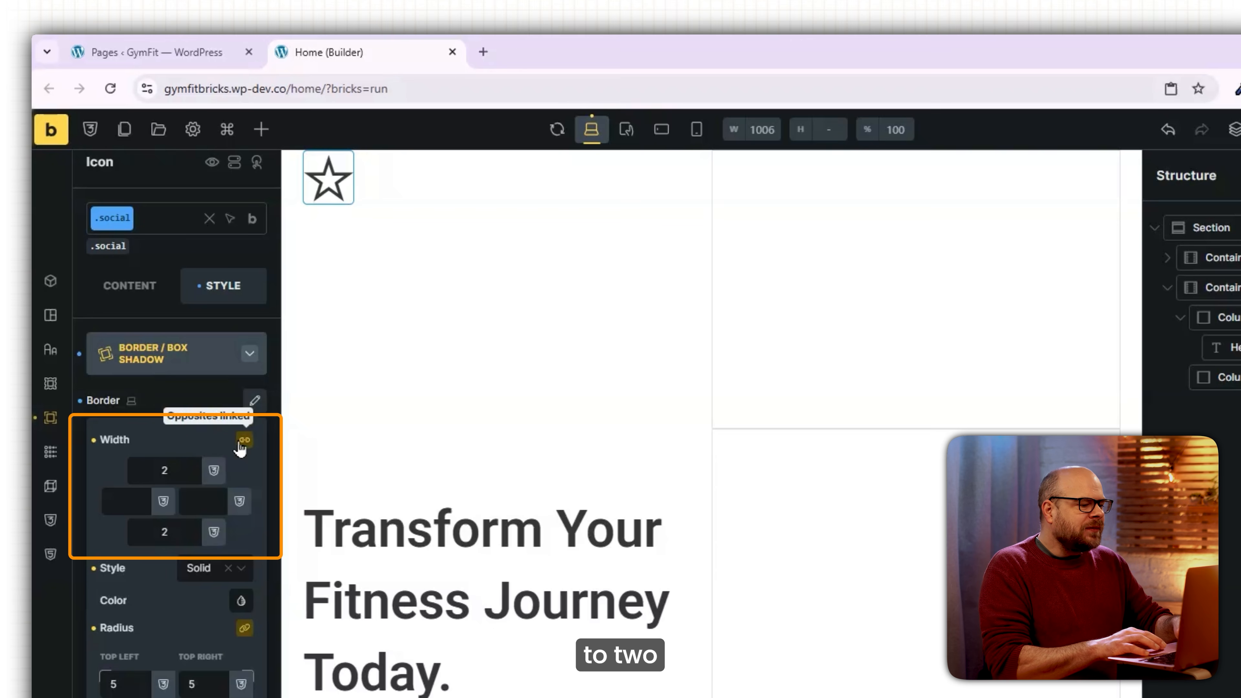
left_click(245, 441)
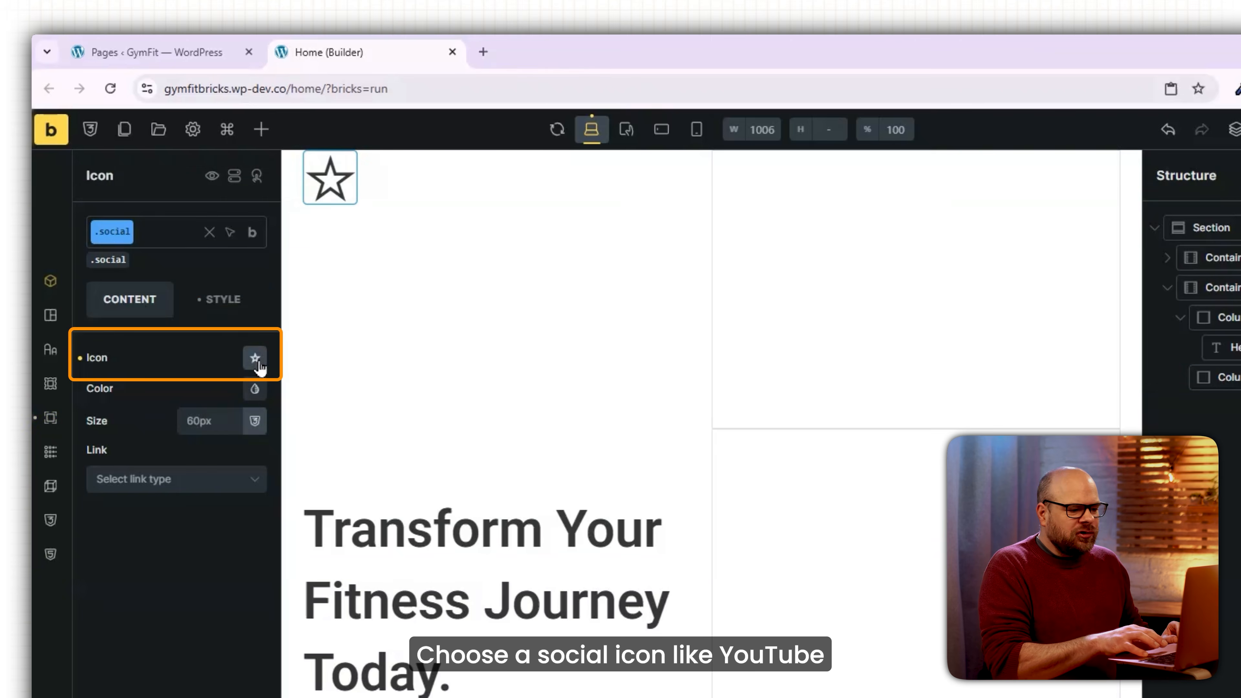
Switch the icon to YouTube and duplicate it for Instagram and X.
left_click(256, 359)
left_click(169, 428)
type("yo")
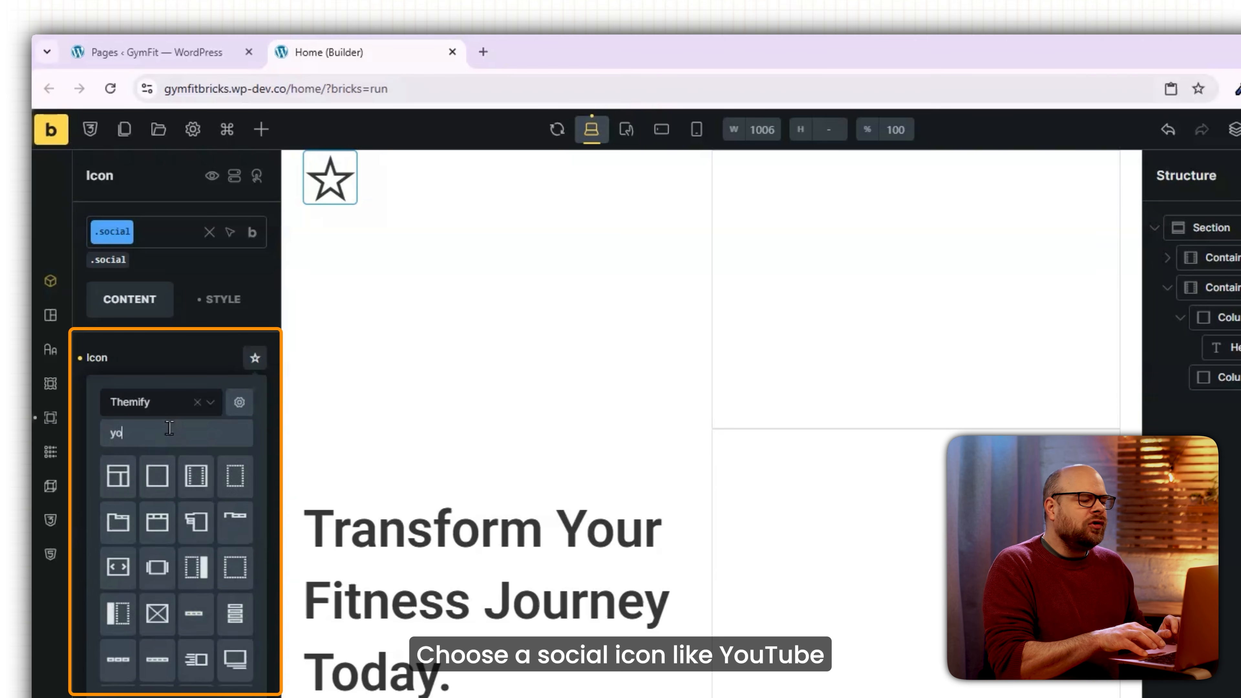
type("utu")
left_click(198, 489)
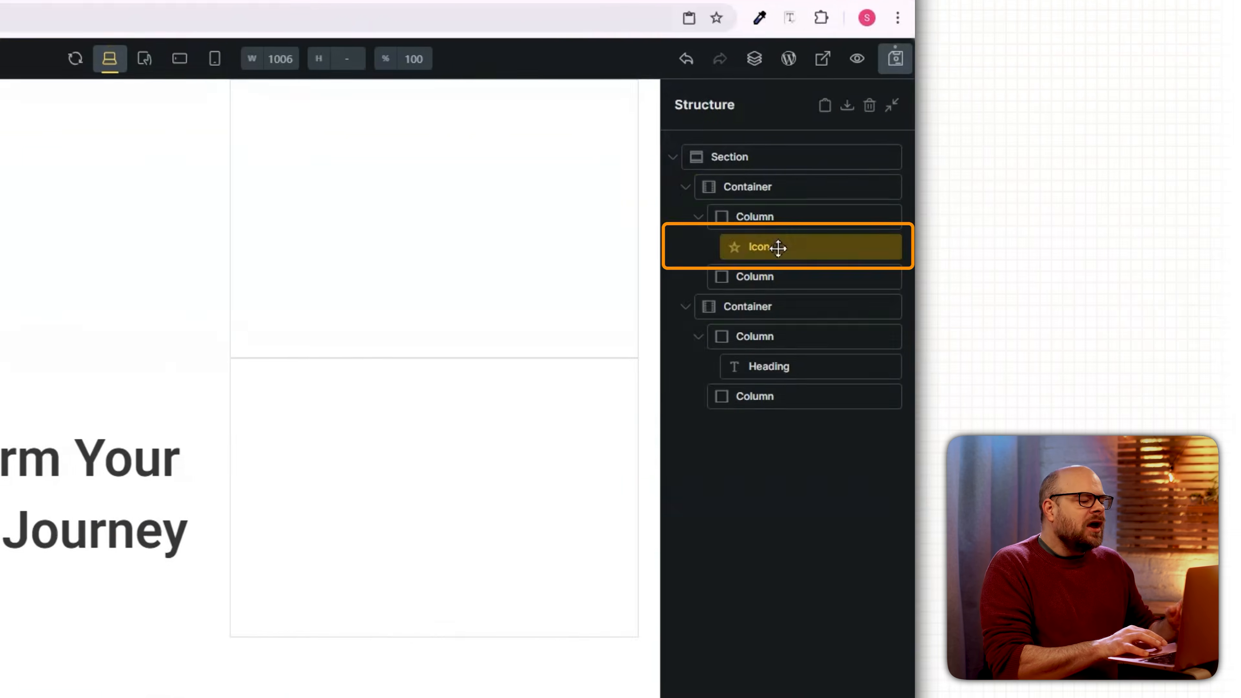
right_click(778, 248)
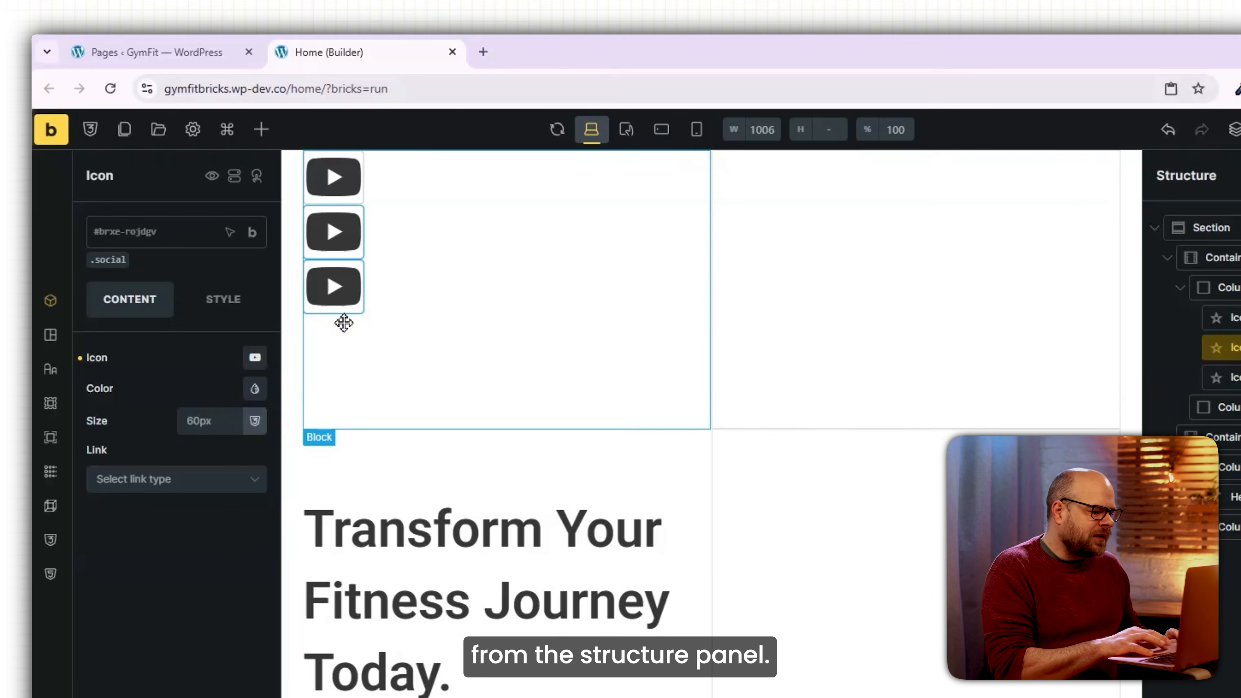
Align the icon column's content to the end with a 10 gap between icons.
left_click(1238, 289)
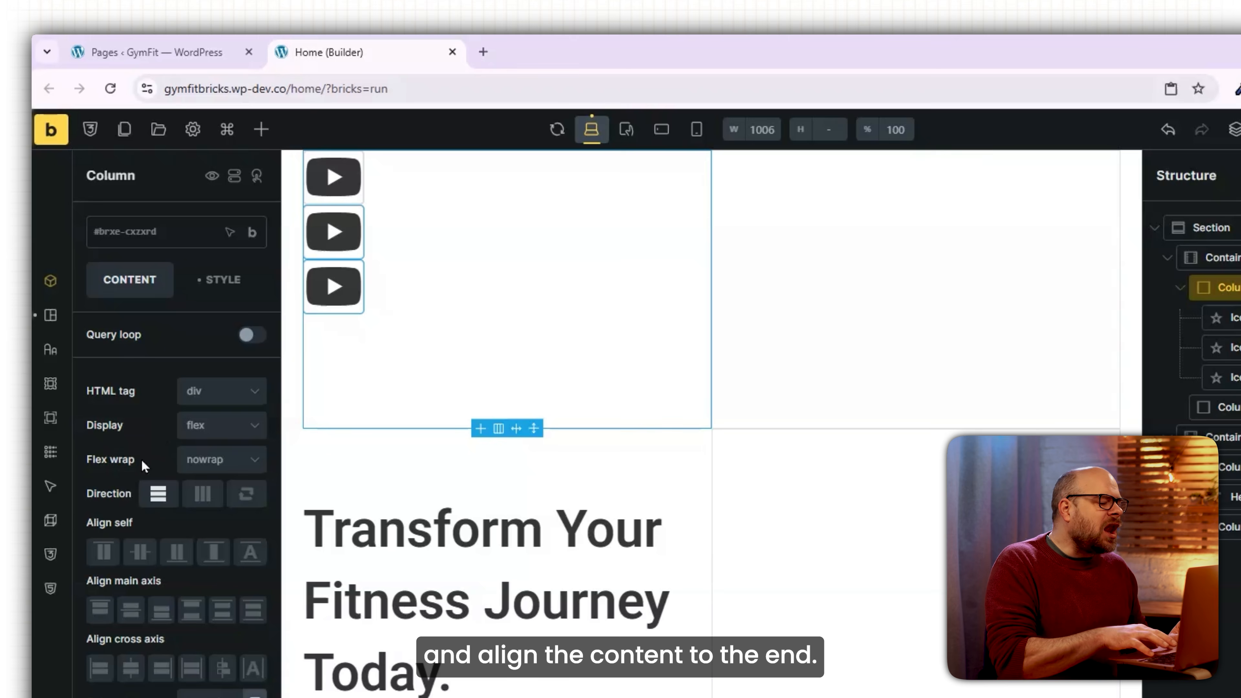
left_click(177, 553)
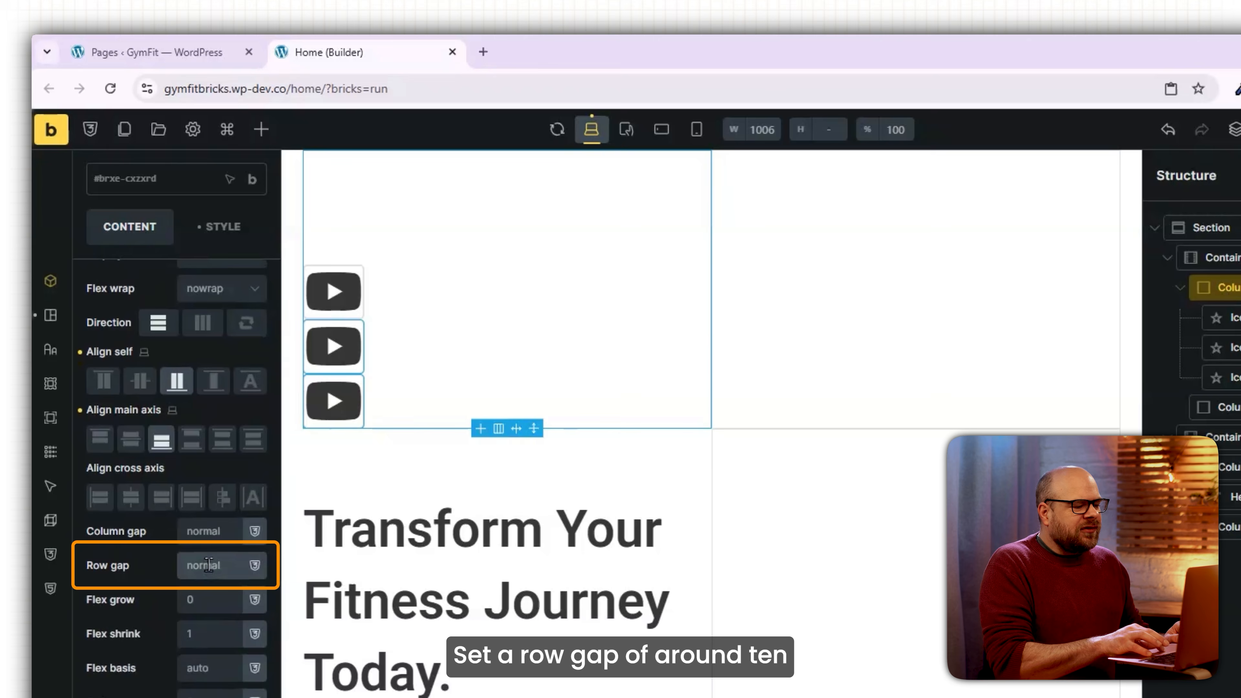
left_click(209, 565)
type("10")
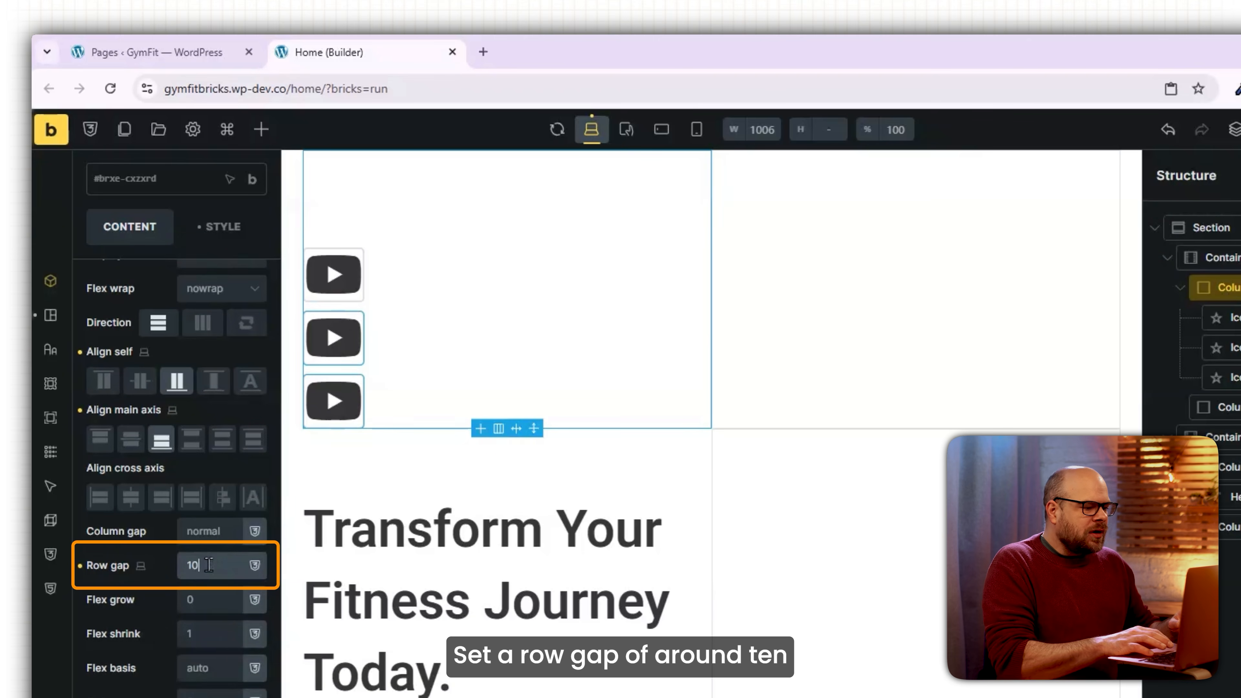
Set the icons to size 35 with padding 2.
left_click(350, 276)
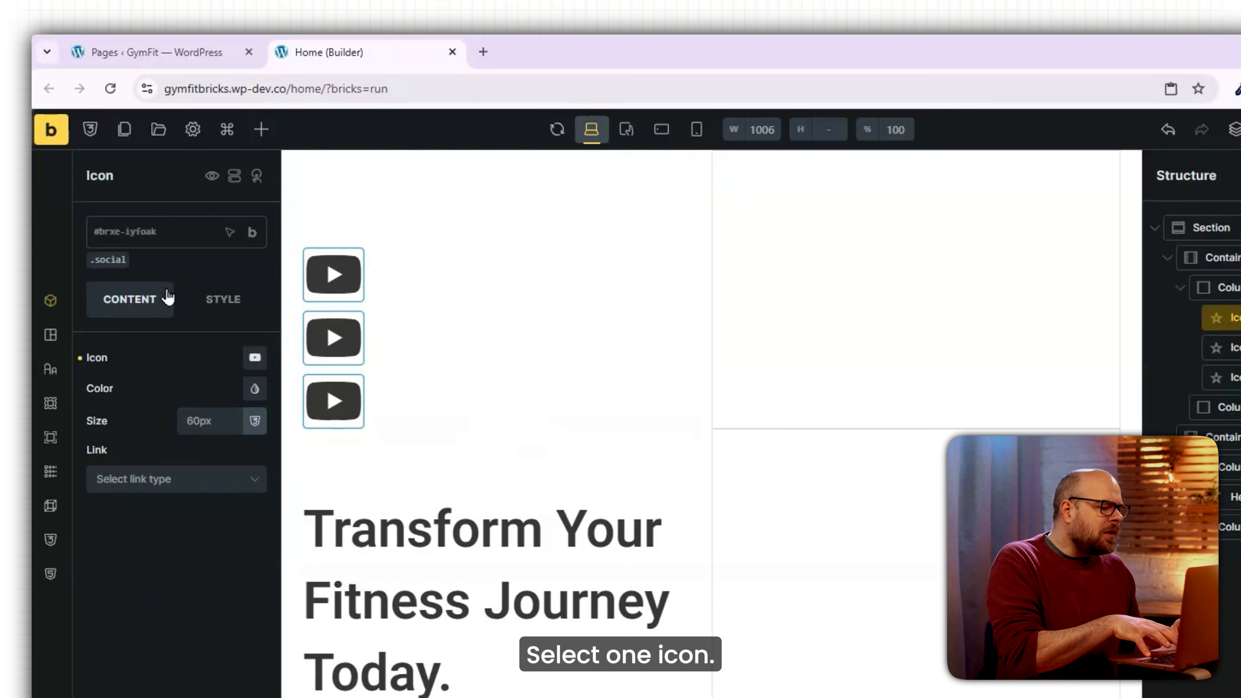
left_click(202, 421)
type("35")
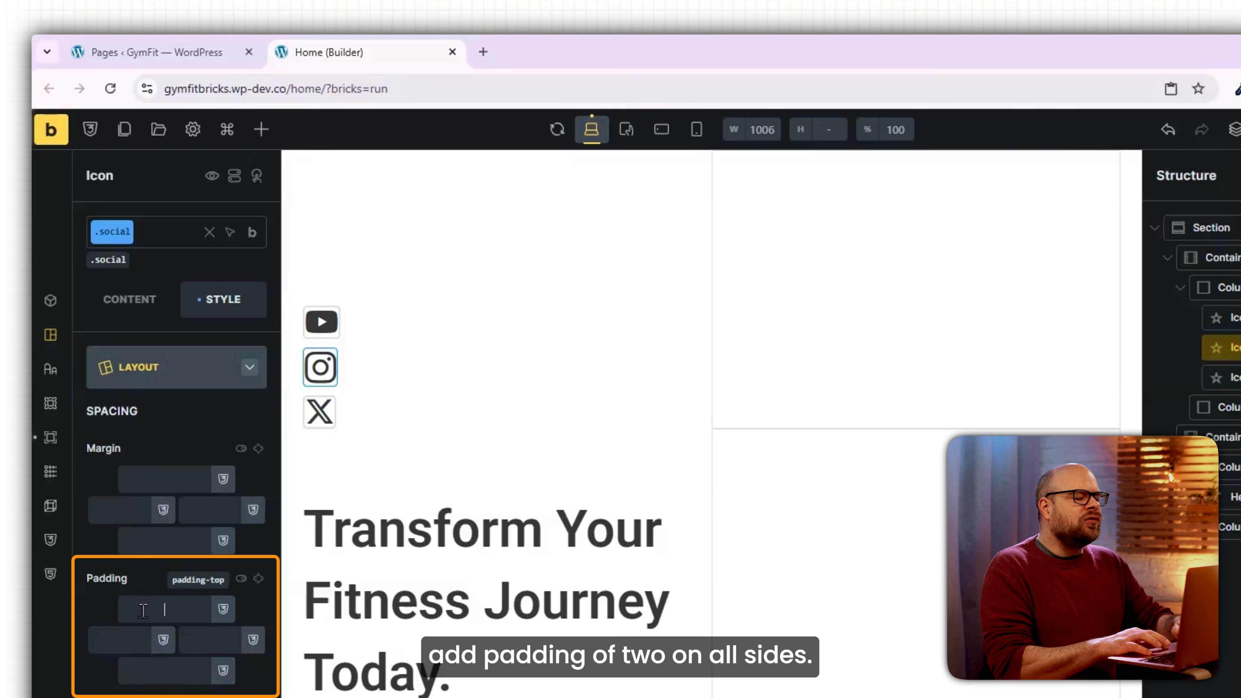
type("2")
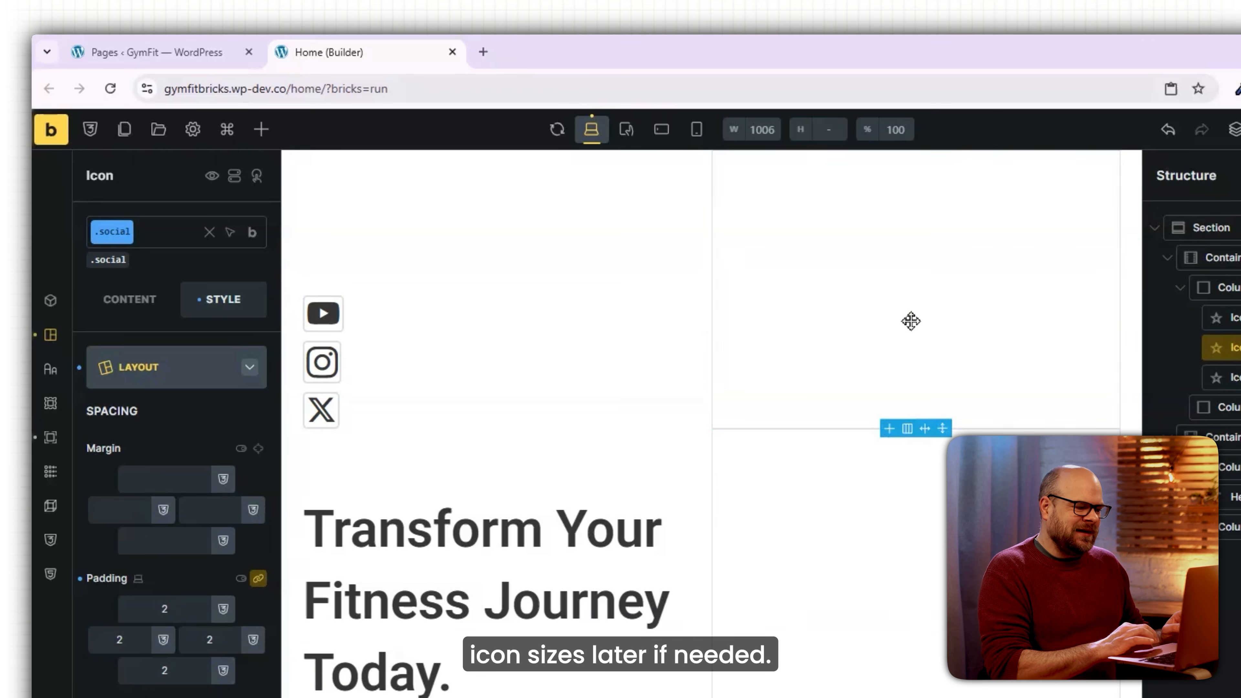
left_click(894, 326)
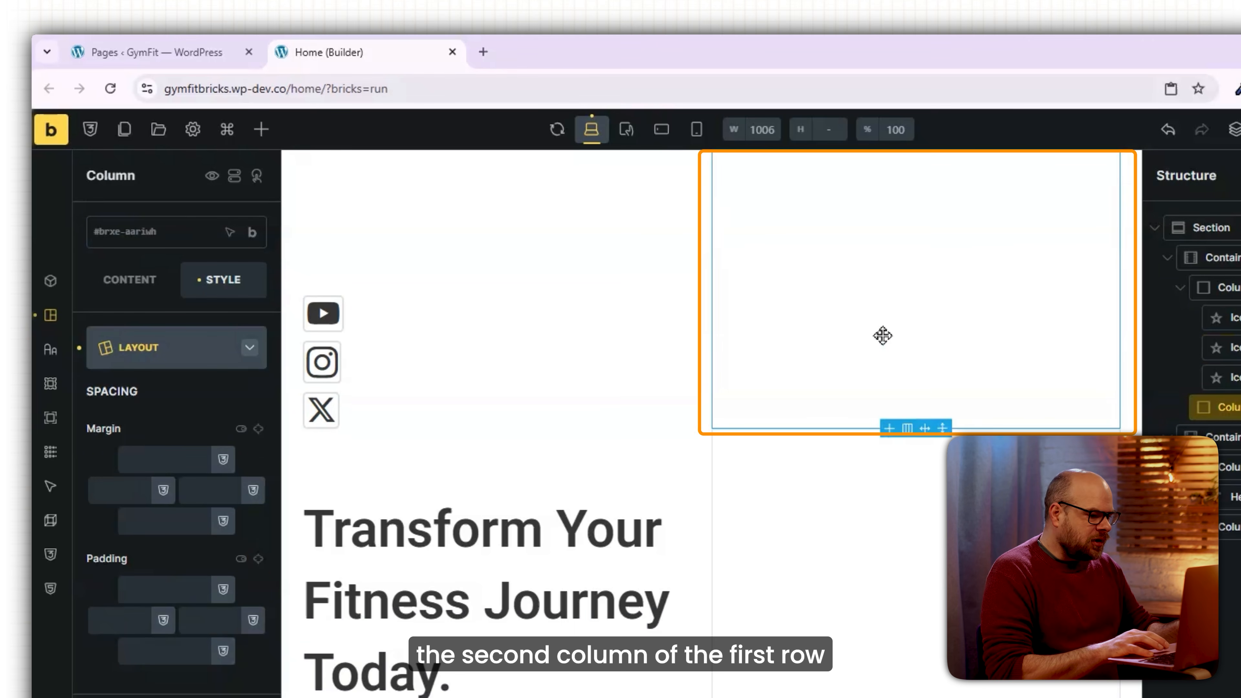
Add the GymFit intro copy as basic text at font size 18.
left_click(262, 130)
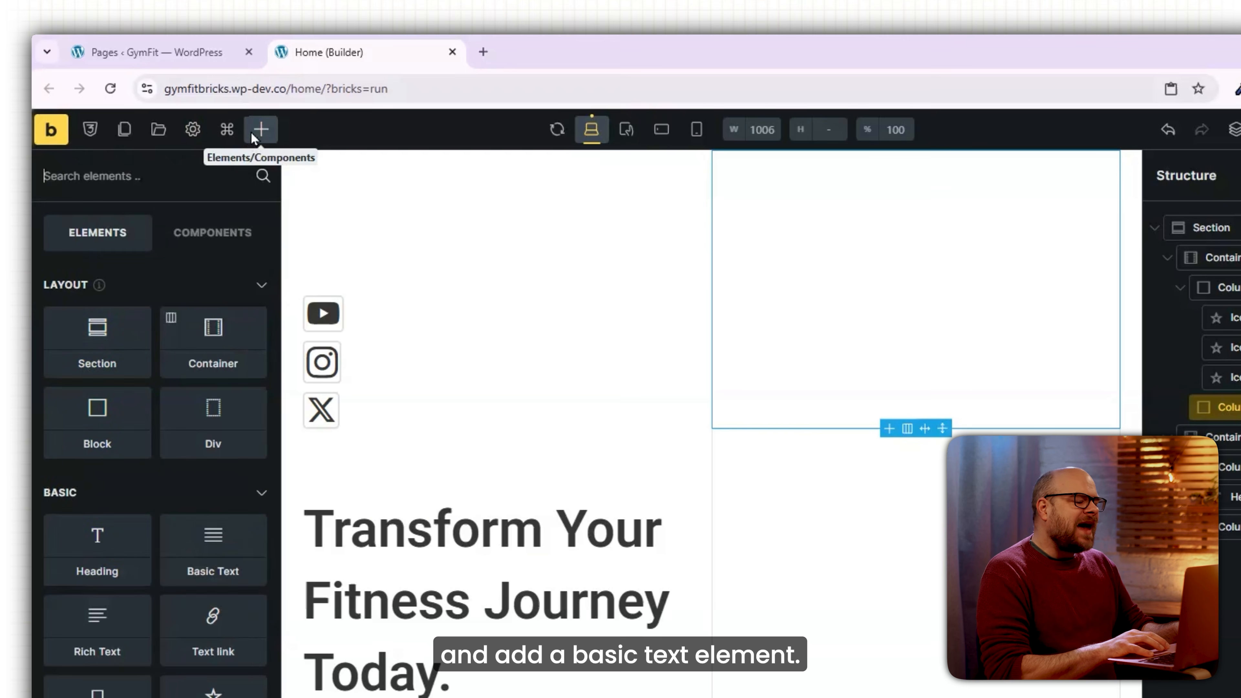
left_click(167, 553)
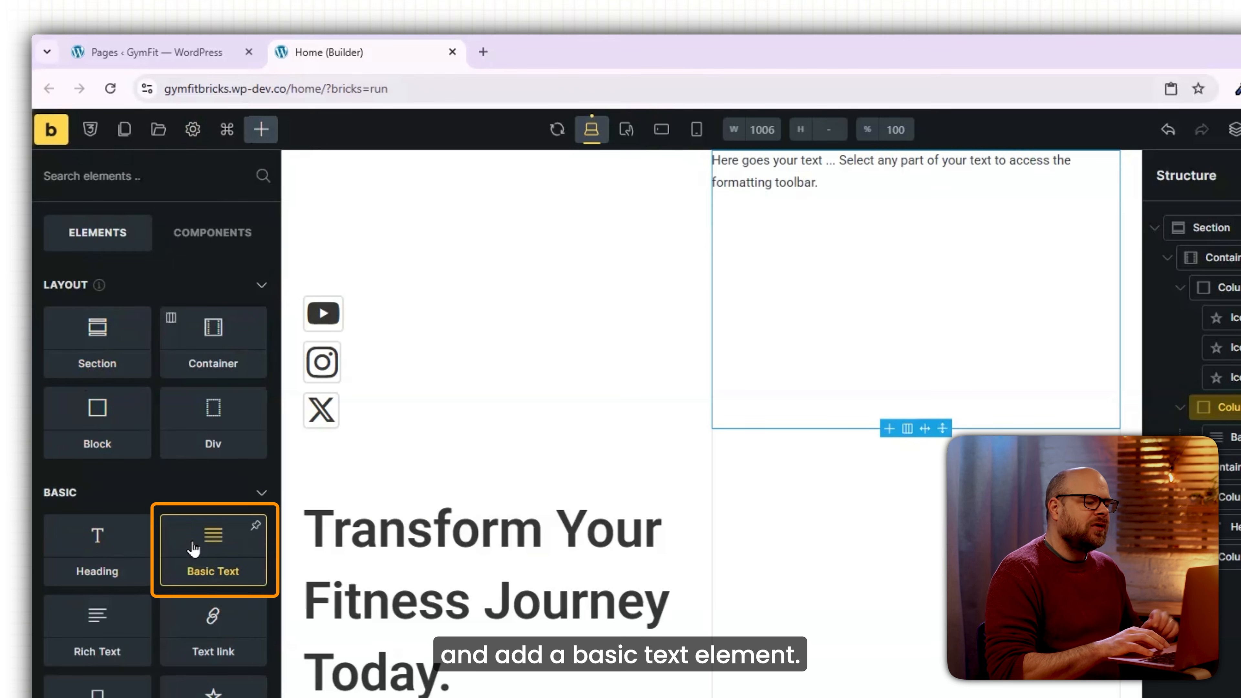
triple_click(168, 390)
type("GymFit empowers you to move, grow, and live with purpose. Achieve your fitness and wellness goals with a balanced approach.")
left_click(224, 279)
left_click(211, 428)
type("18")
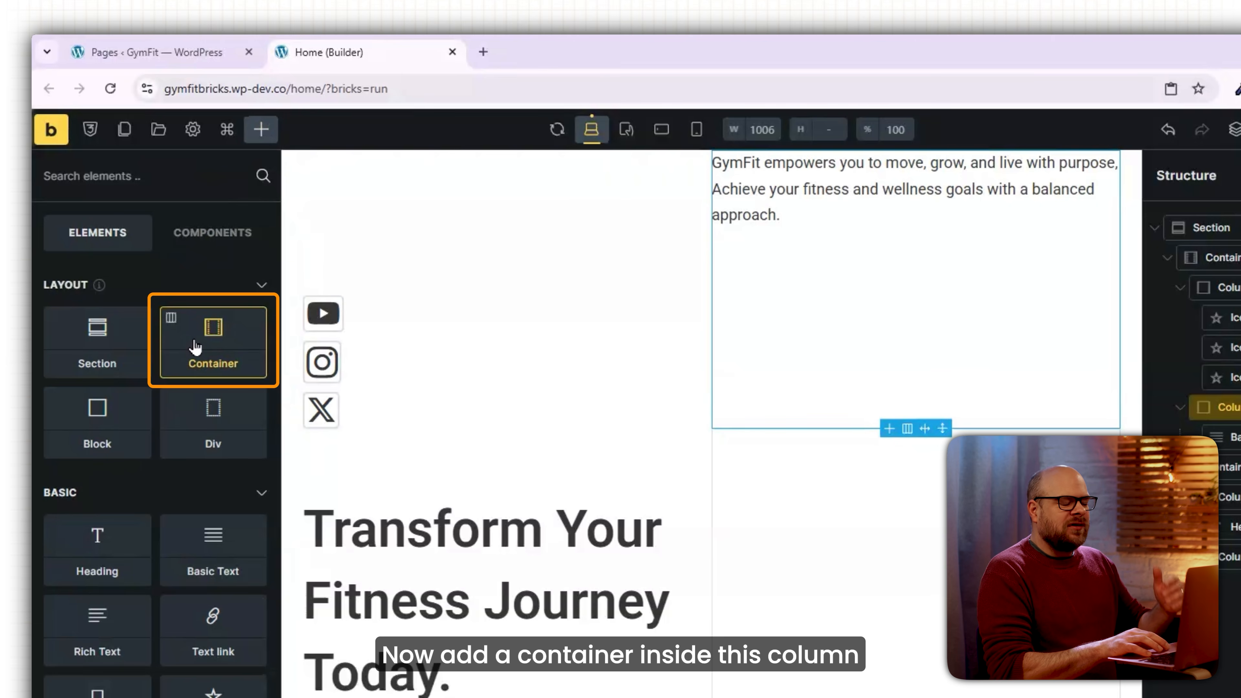
Add a two-column container at 50% width below the intro text.
left_click_drag(215, 347, 650, 243)
left_click(688, 326)
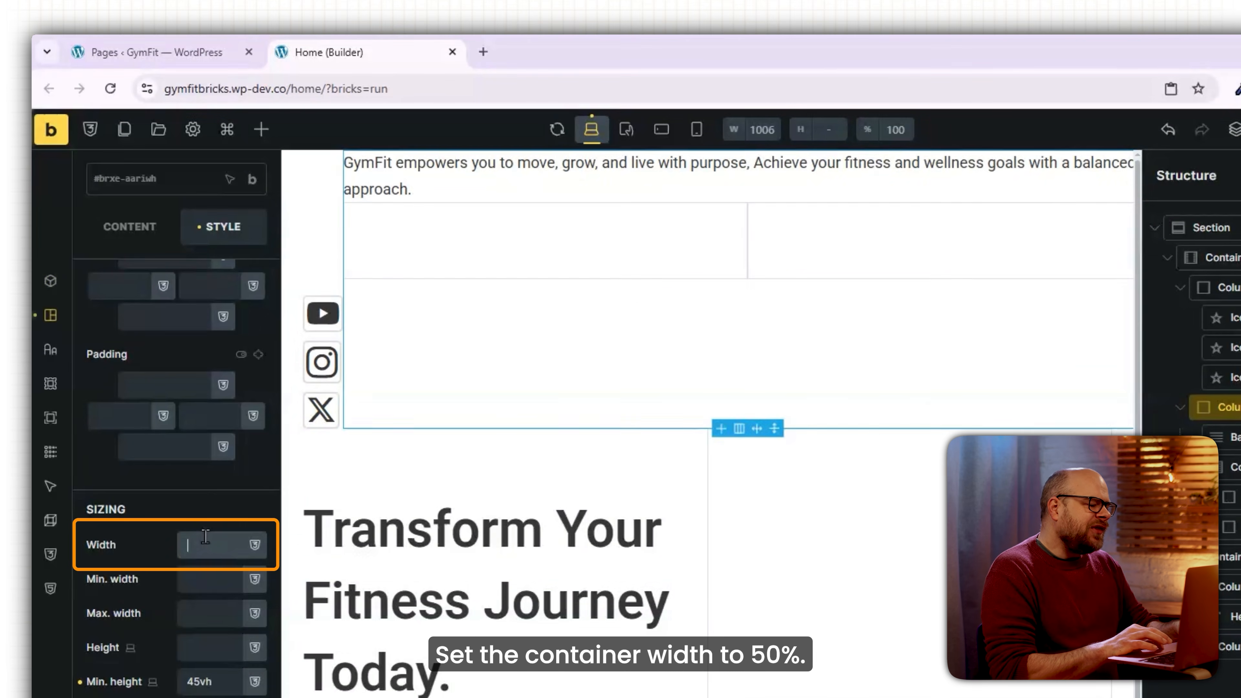
type("50")
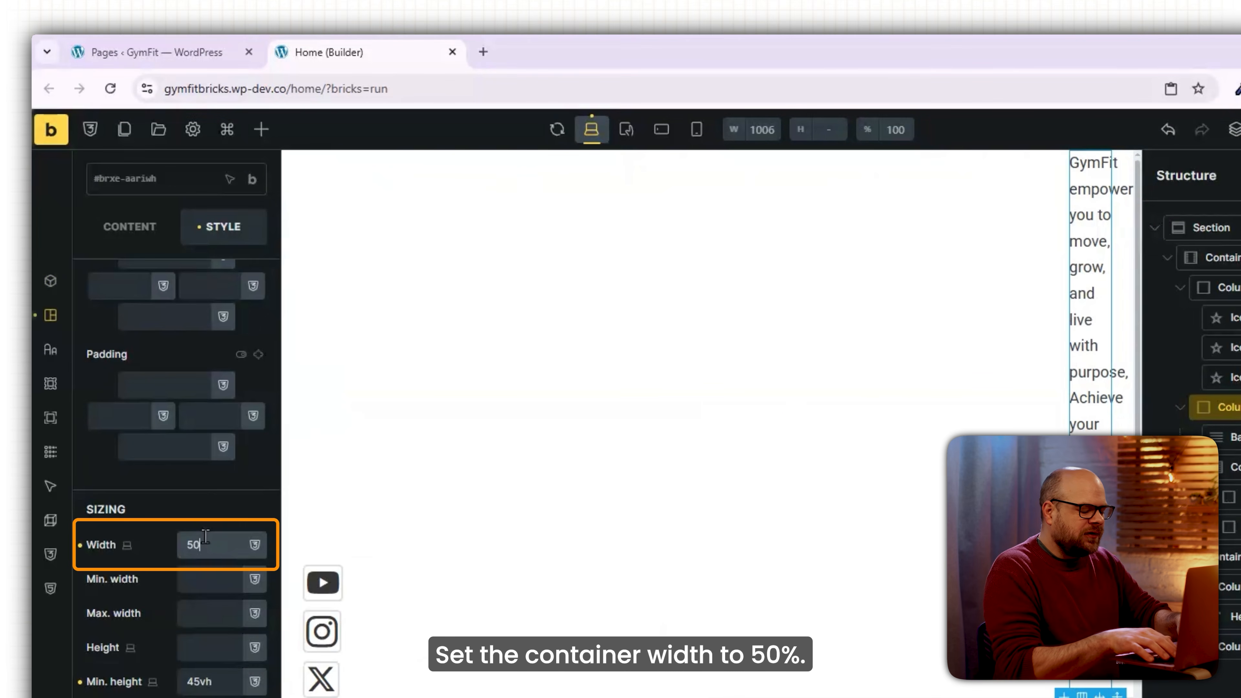
Add an end-aligned 'Get Started' button with corner radius 10 in the first inner column.
left_click(261, 130)
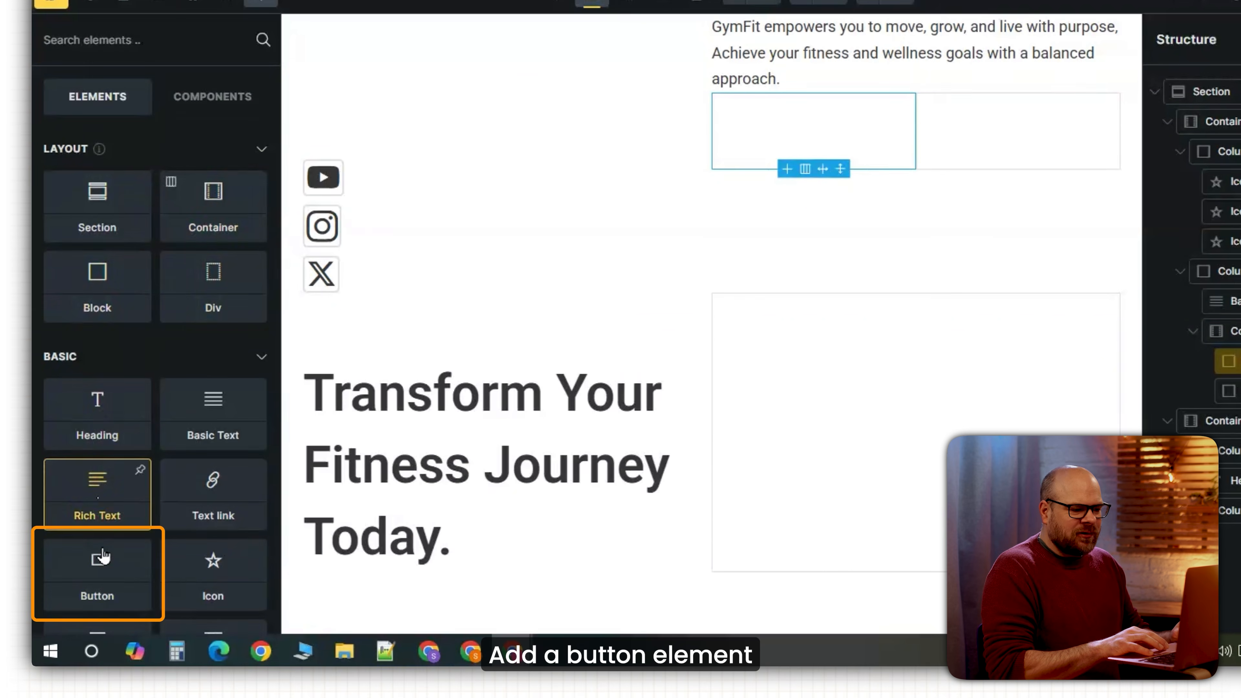
left_click(106, 580)
left_click_drag(161, 341, 88, 341)
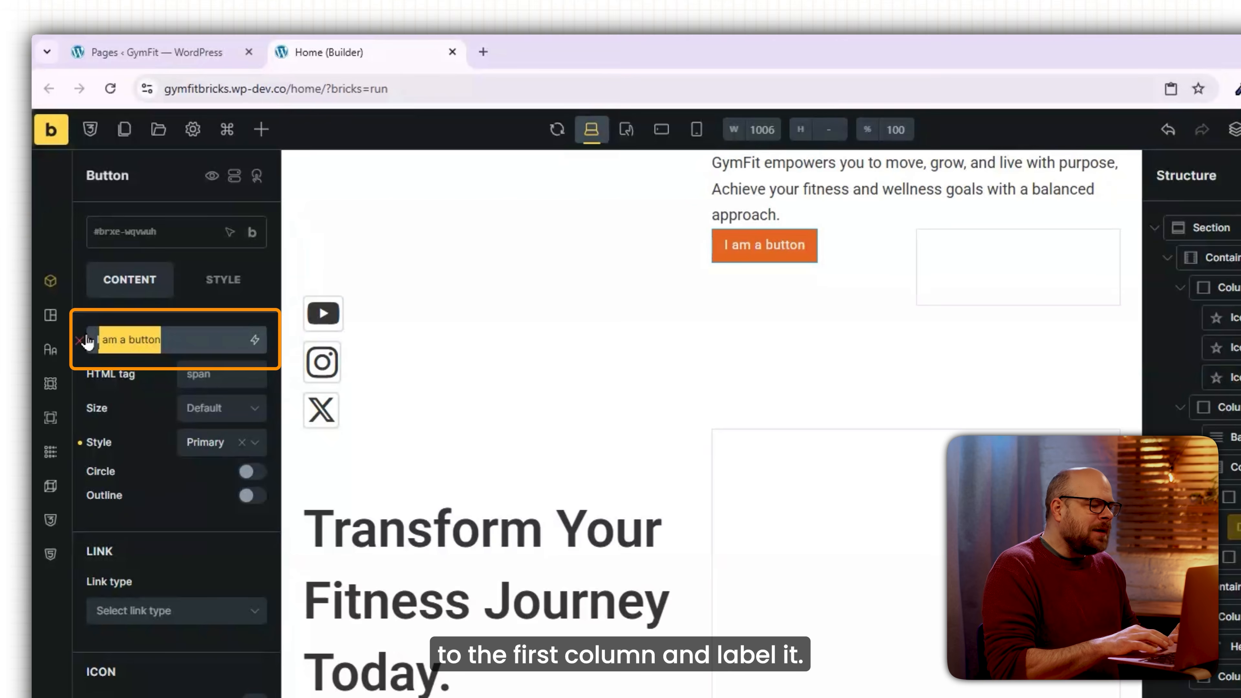
type("Get Started")
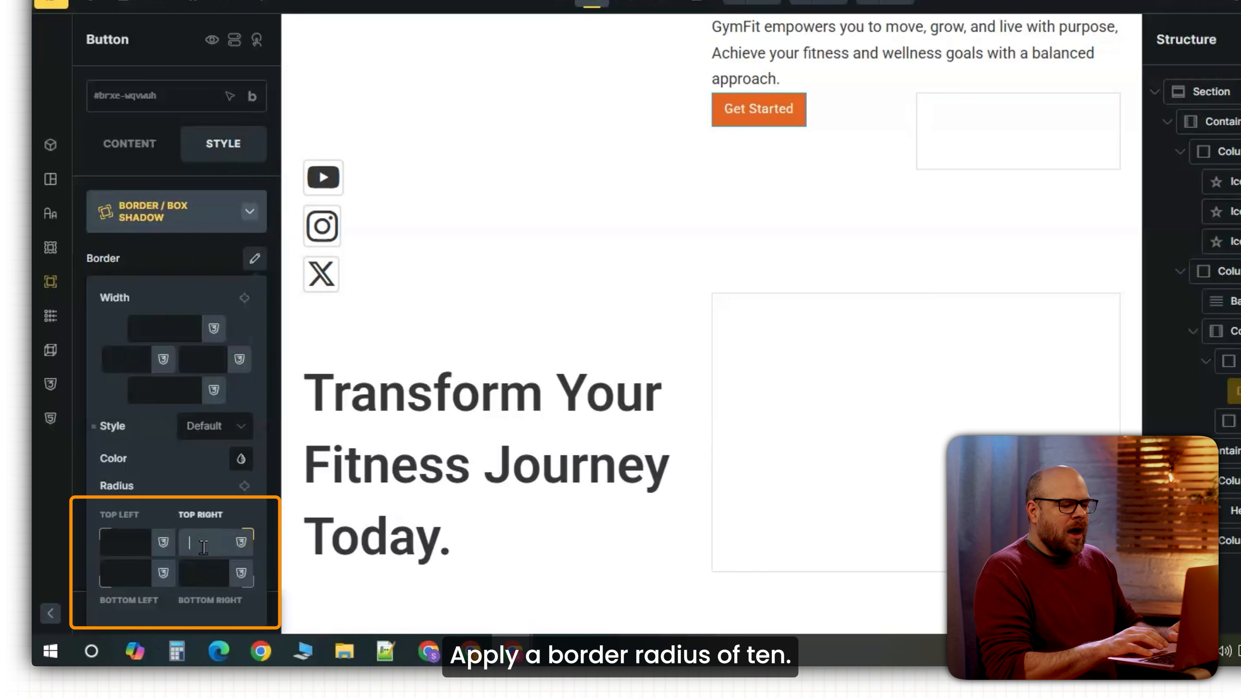
type("0")
left_click(245, 486)
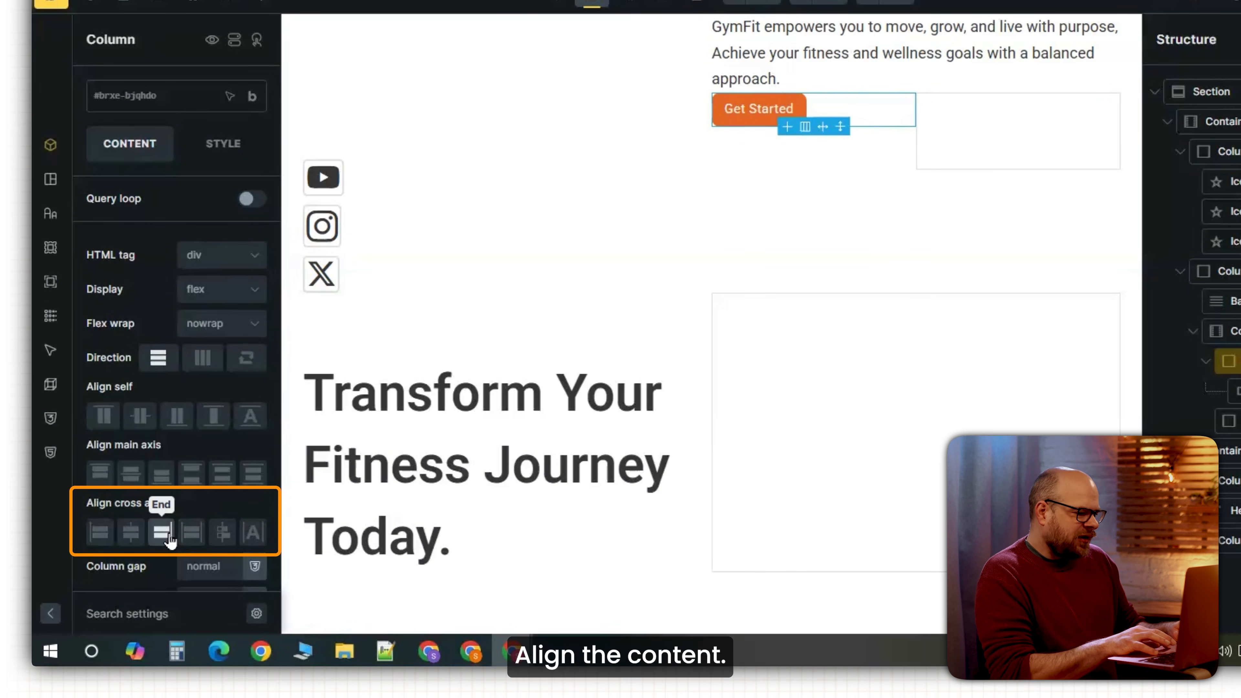
left_click(162, 533)
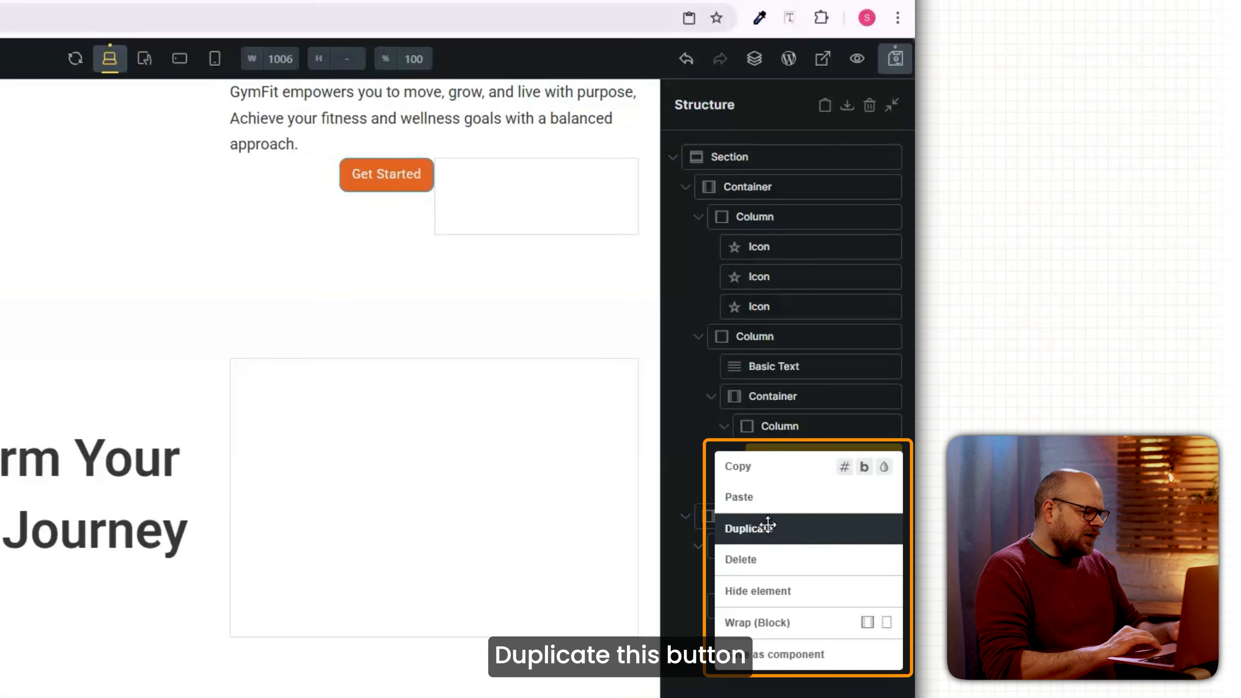
Duplicate the button into the second column and give the button container 20 top padding.
left_click(749, 526)
left_click_drag(790, 486, 787, 522)
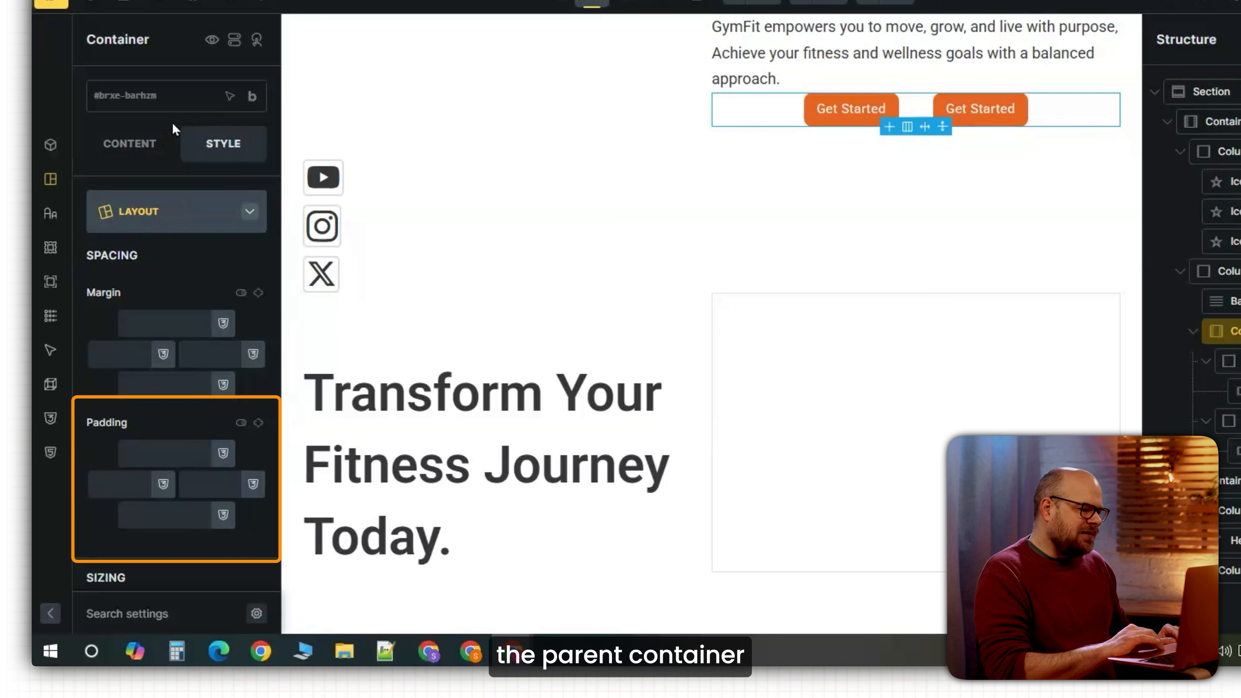
left_click(154, 448)
type("20")
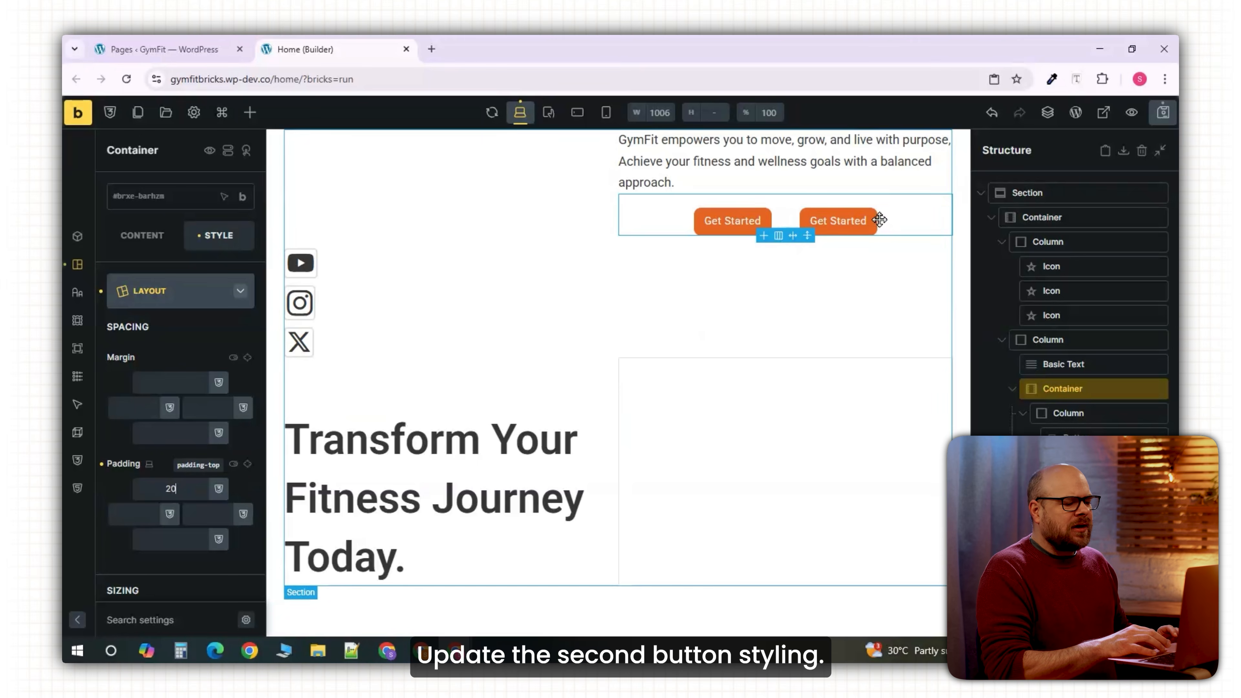
Style the Shop Now button with a white background and 2-width solid #212121 border.
left_click(874, 220)
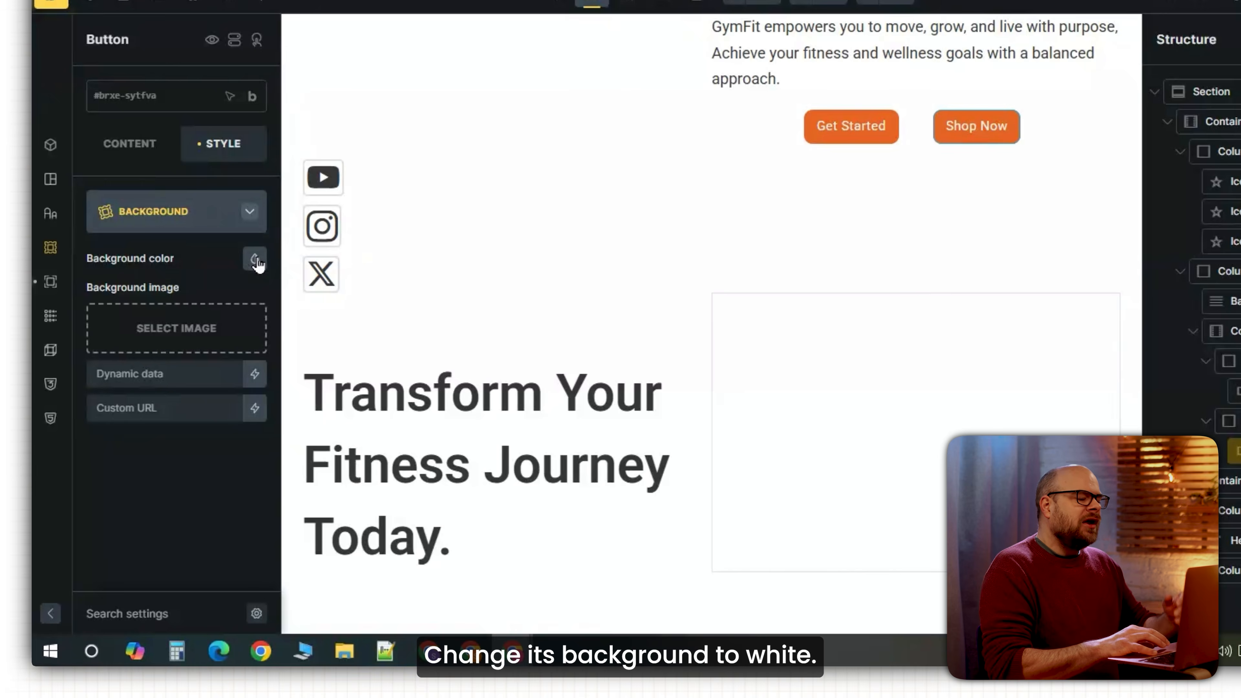
left_click(244, 331)
left_click(105, 295)
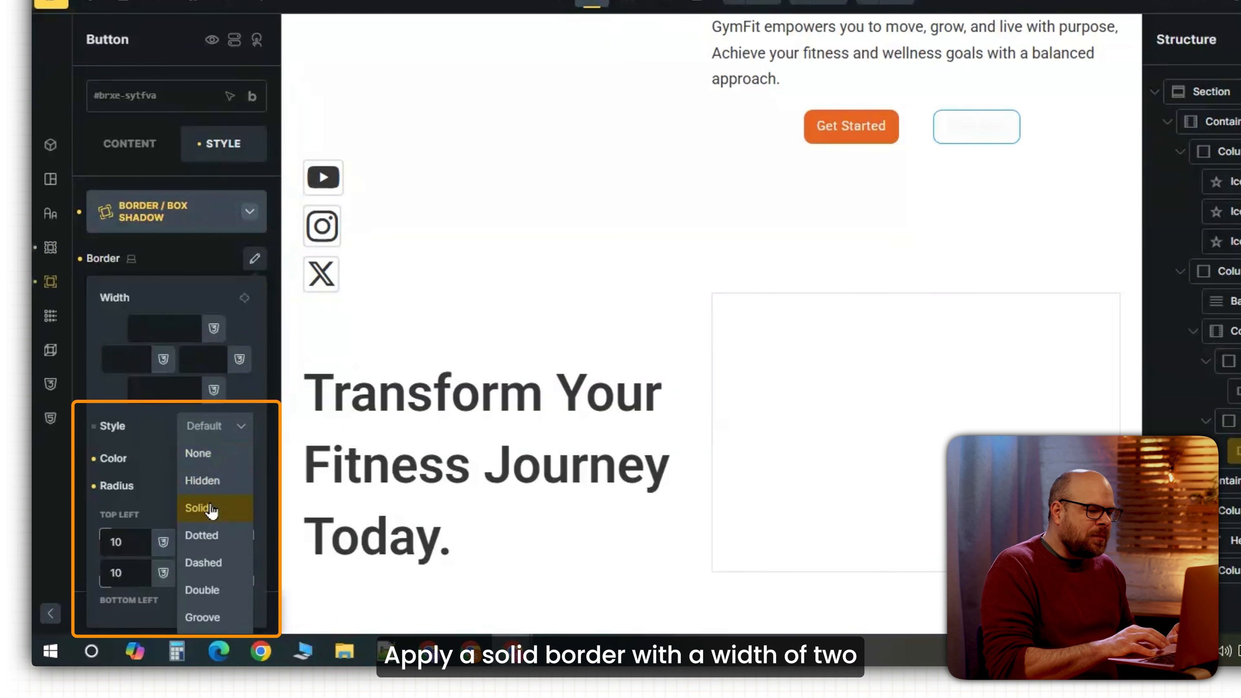
left_click(216, 511)
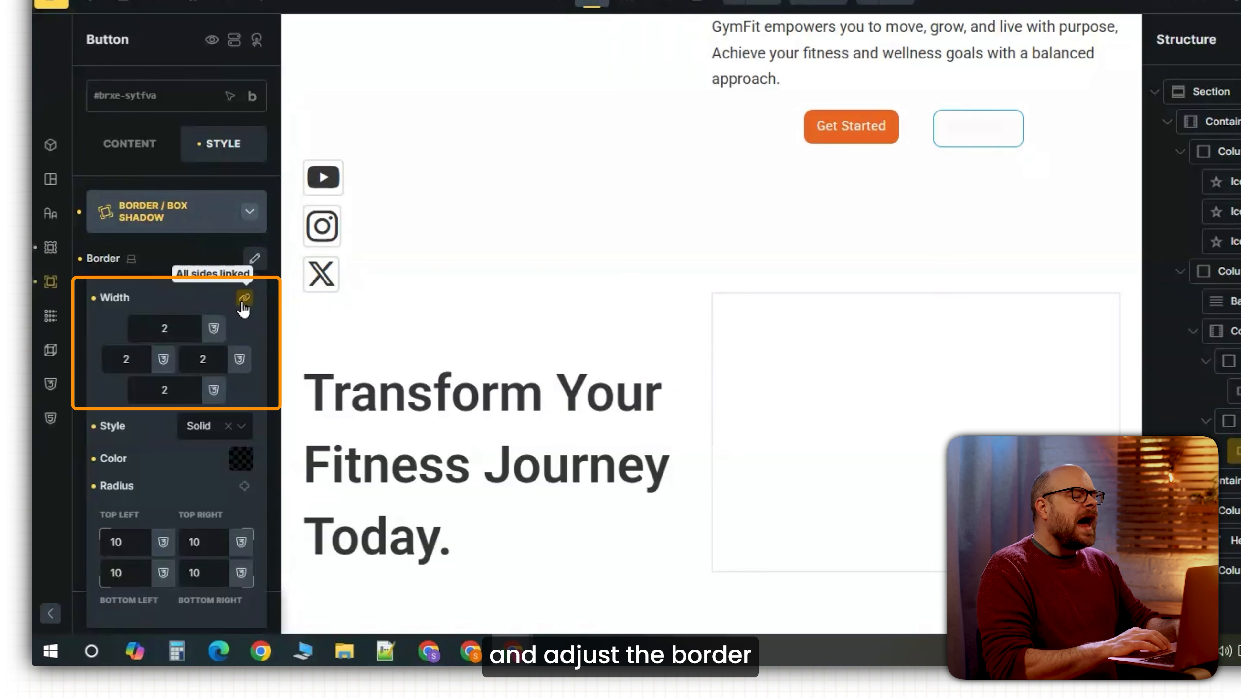
left_click(244, 298)
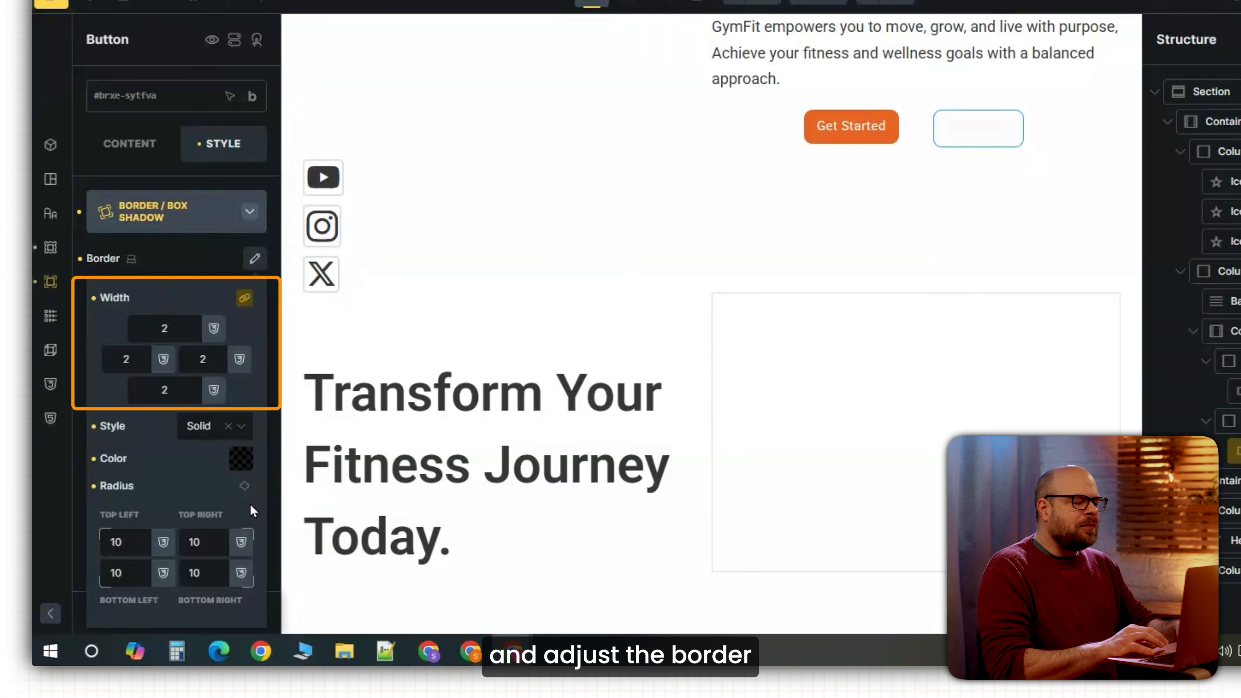
left_click(241, 470)
left_click(128, 524)
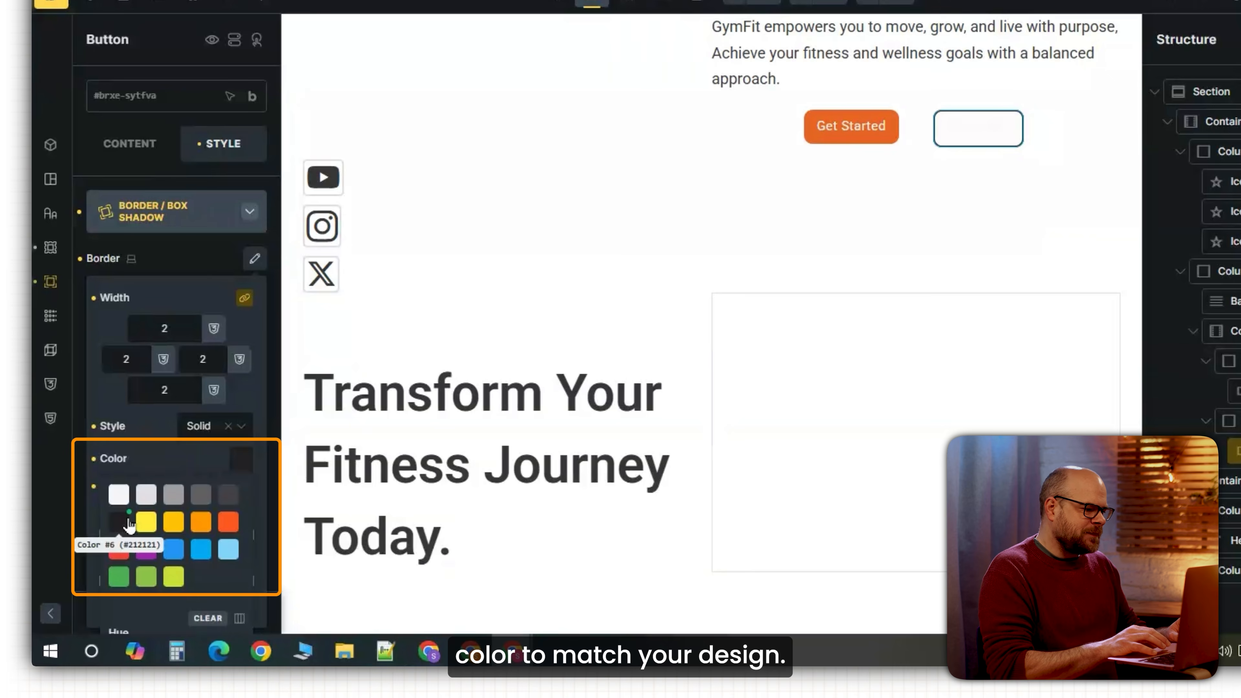
left_click(733, 162)
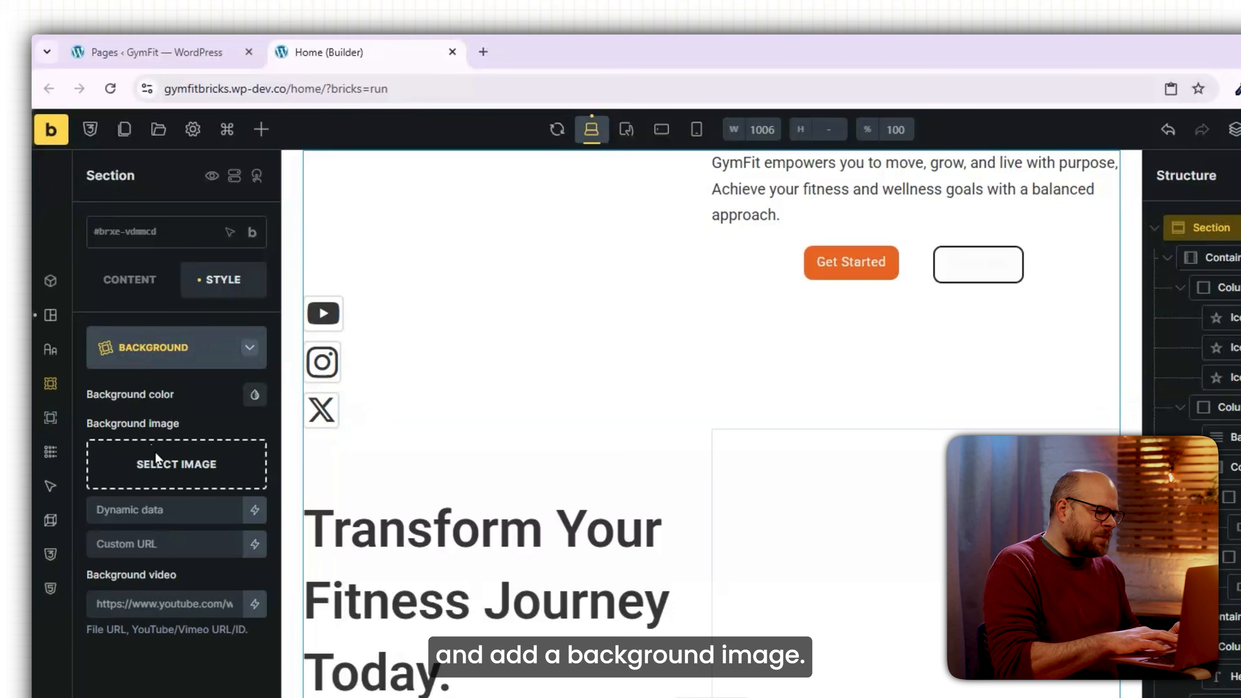
Set the section background to the photo of the athlete stretching.
left_click(155, 452)
left_click(140, 281)
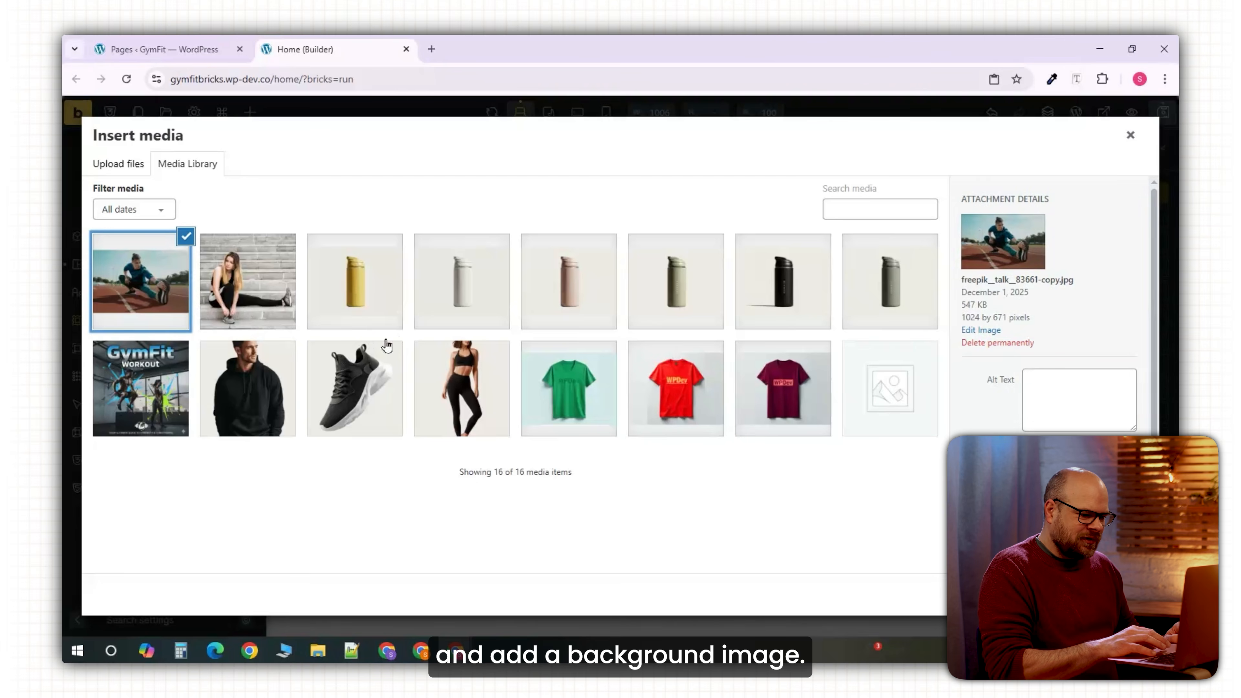
left_click(1132, 594)
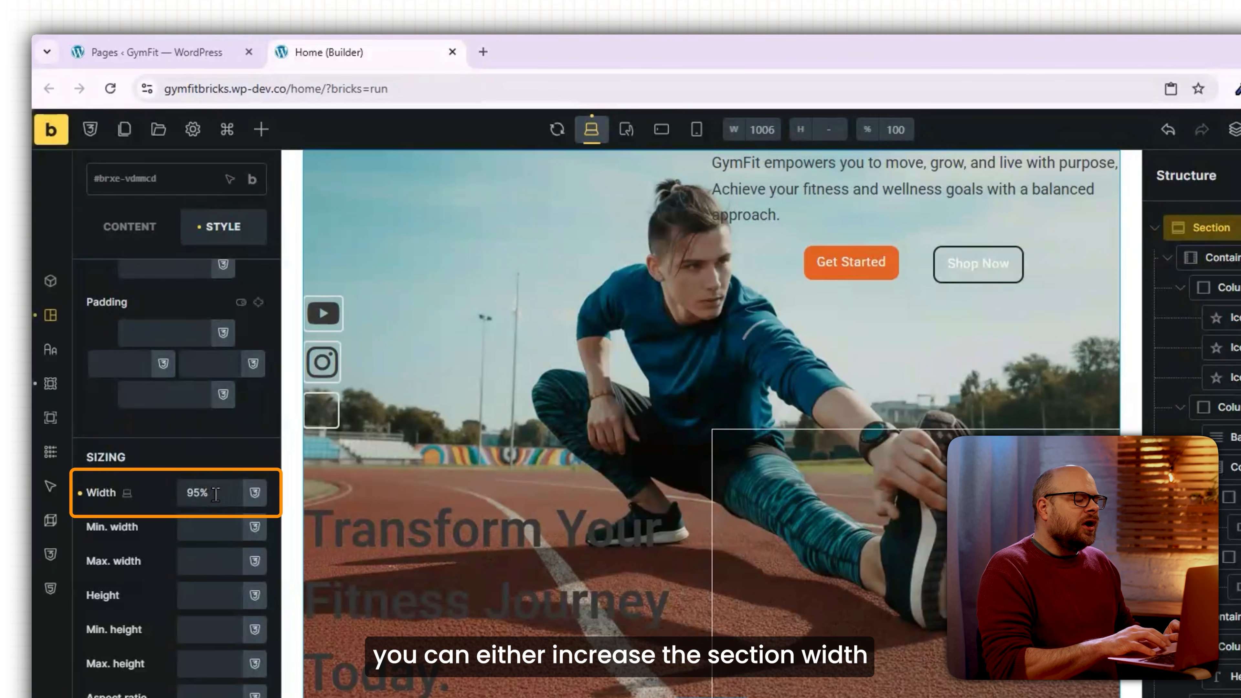
Set the section's left and right padding to 4%.
left_click_drag(209, 492, 172, 495)
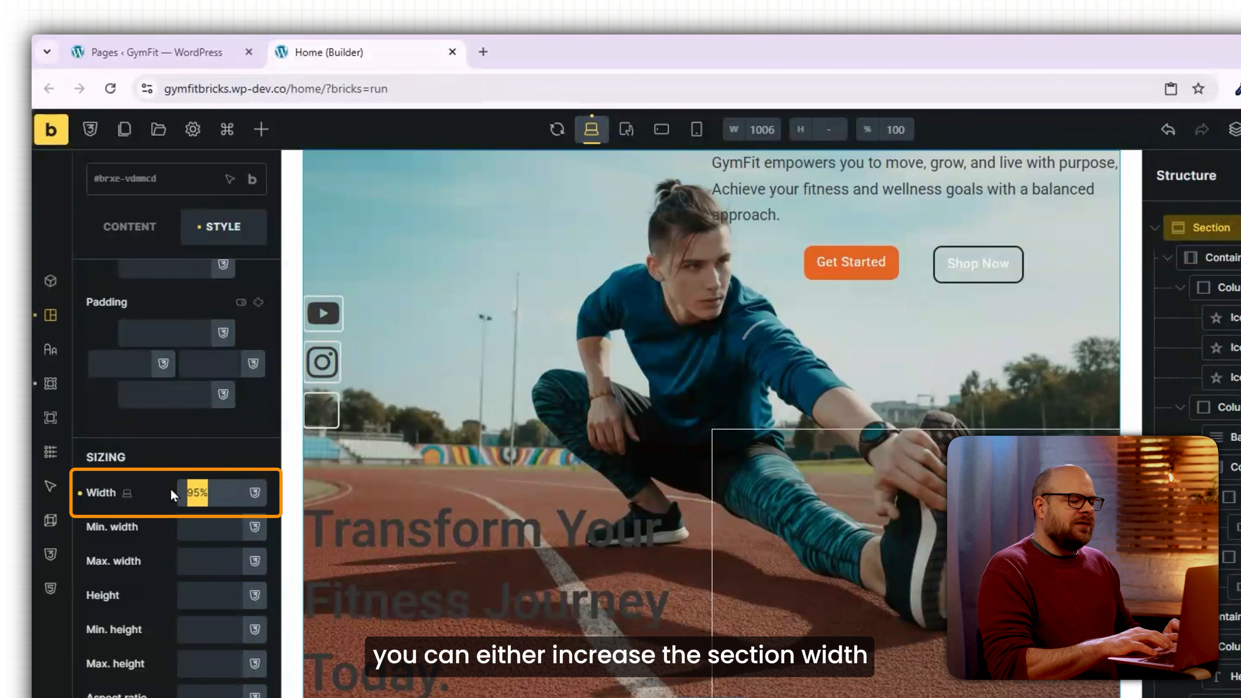
type("4")
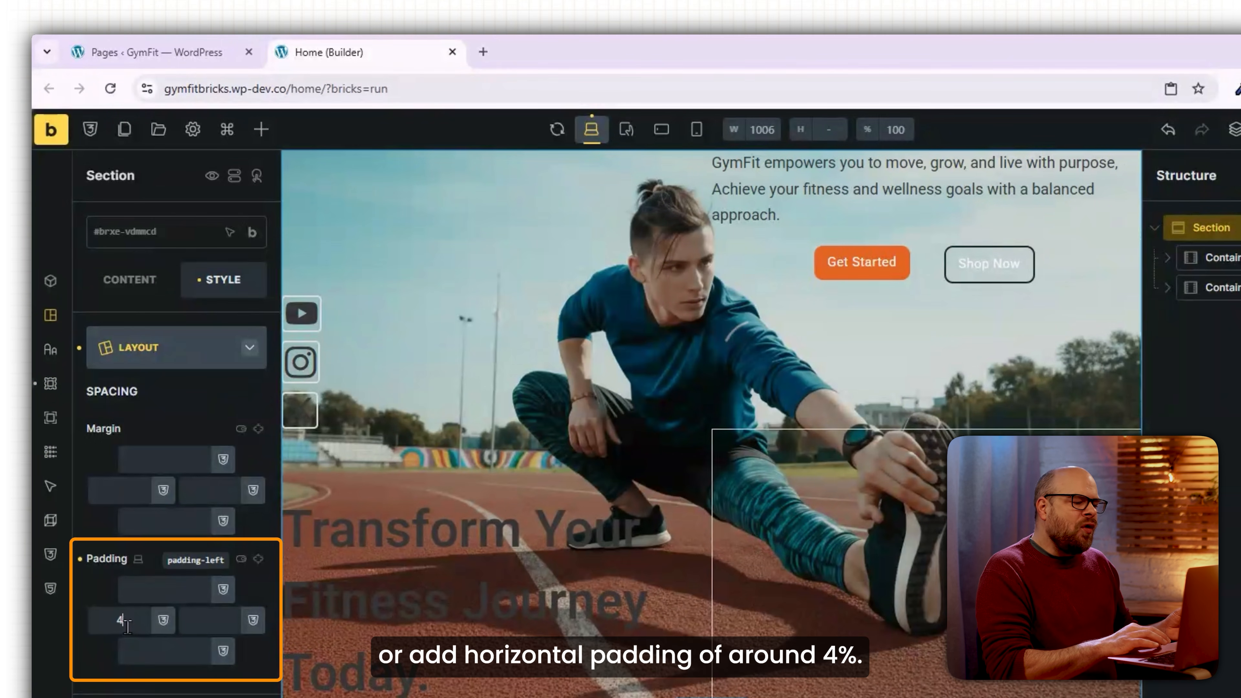
left_click(257, 560)
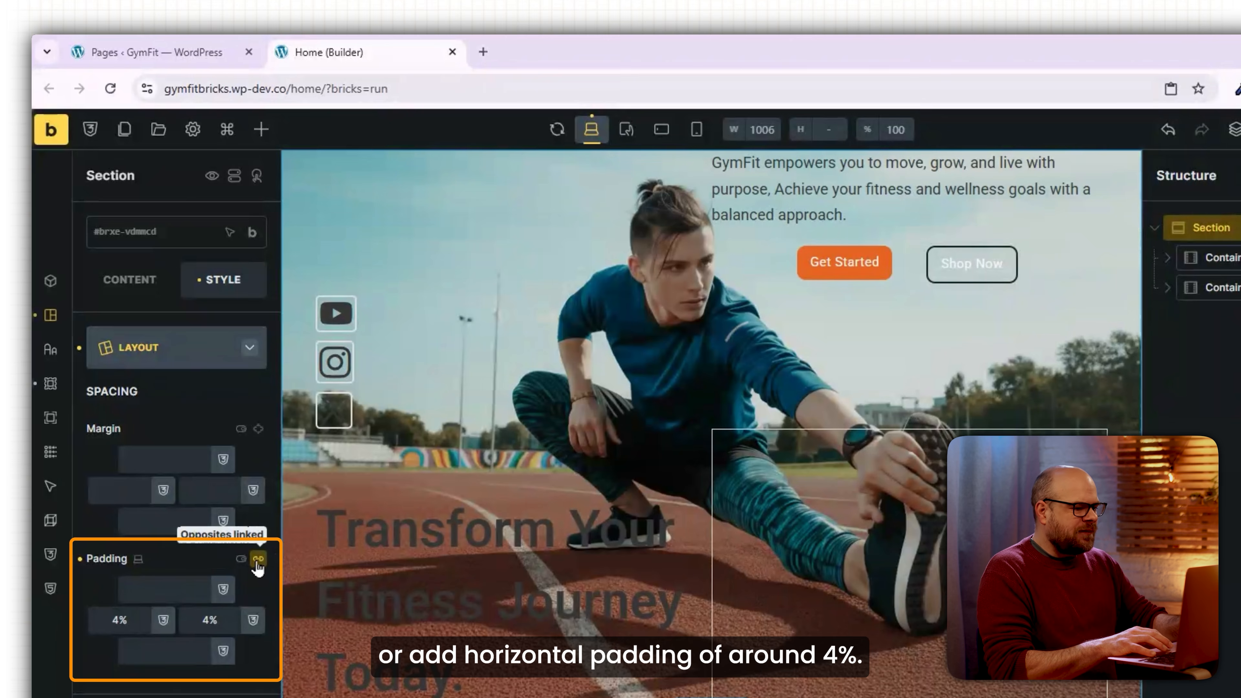
Give the hero column 10% top padding and make the hero paragraph centred and white.
left_click(925, 584)
left_click(205, 579)
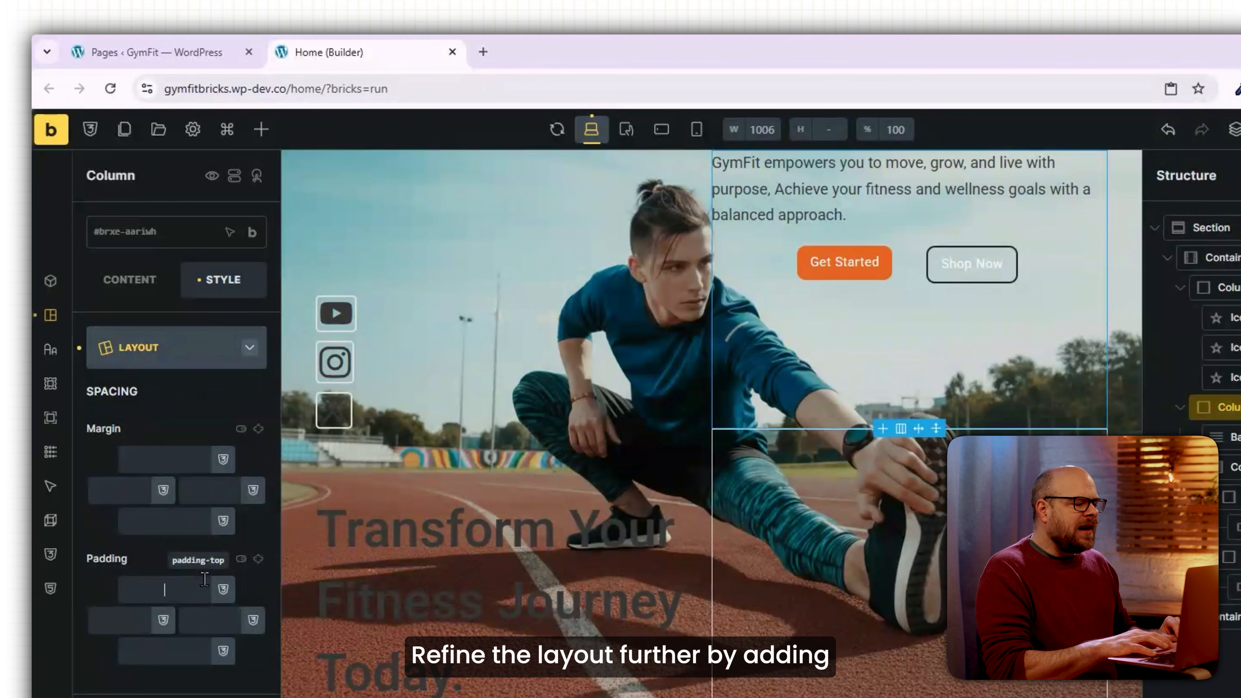
type("10%")
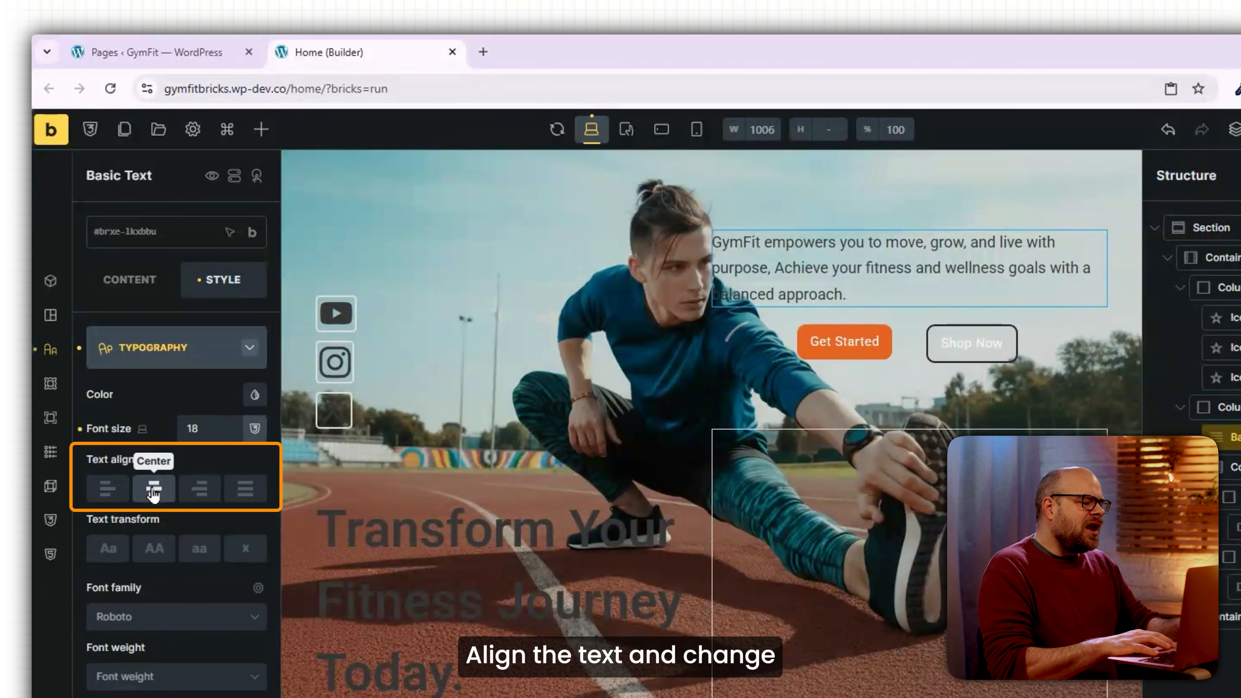
left_click(154, 488)
left_click(254, 394)
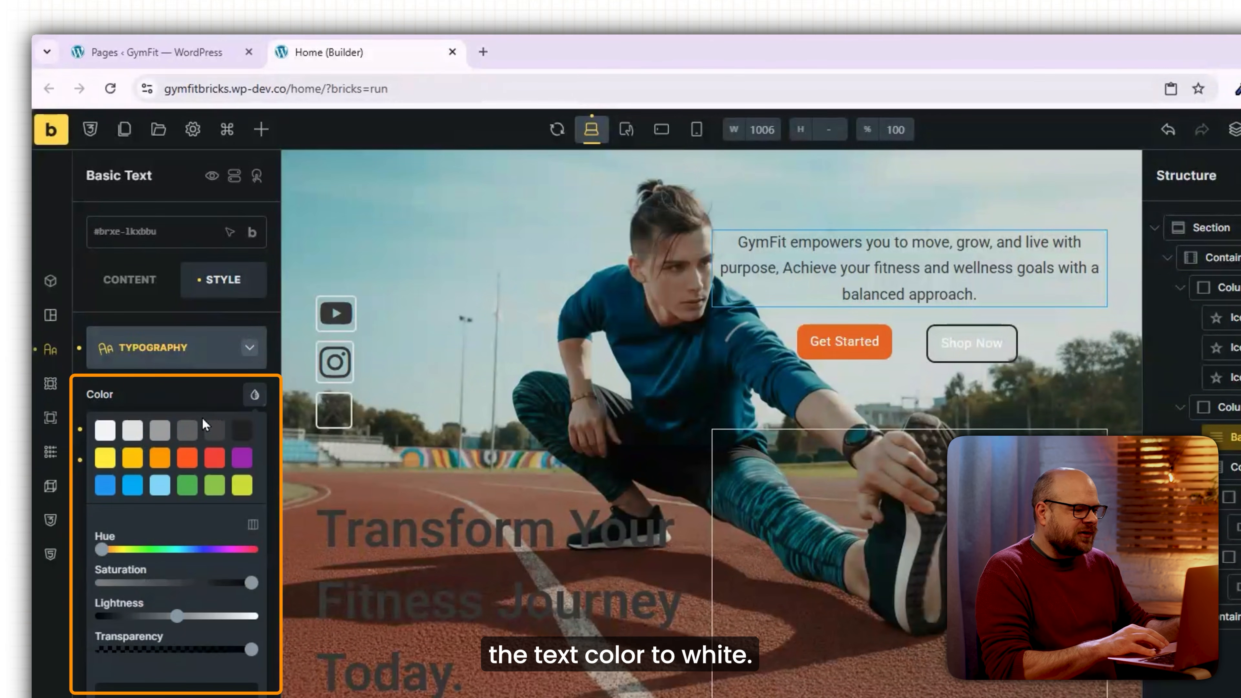
left_click(104, 430)
left_click(250, 348)
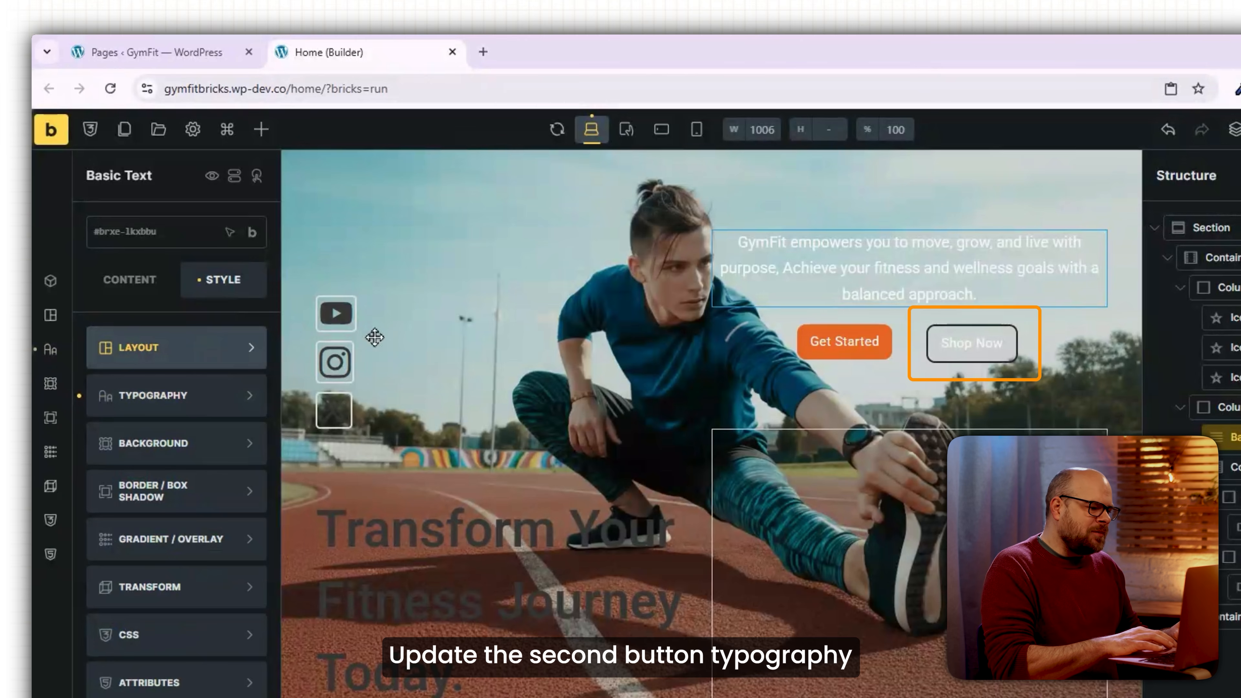
Make the Shop Now border, the social icons (padding 4) and the hero heading white.
left_click(240, 602)
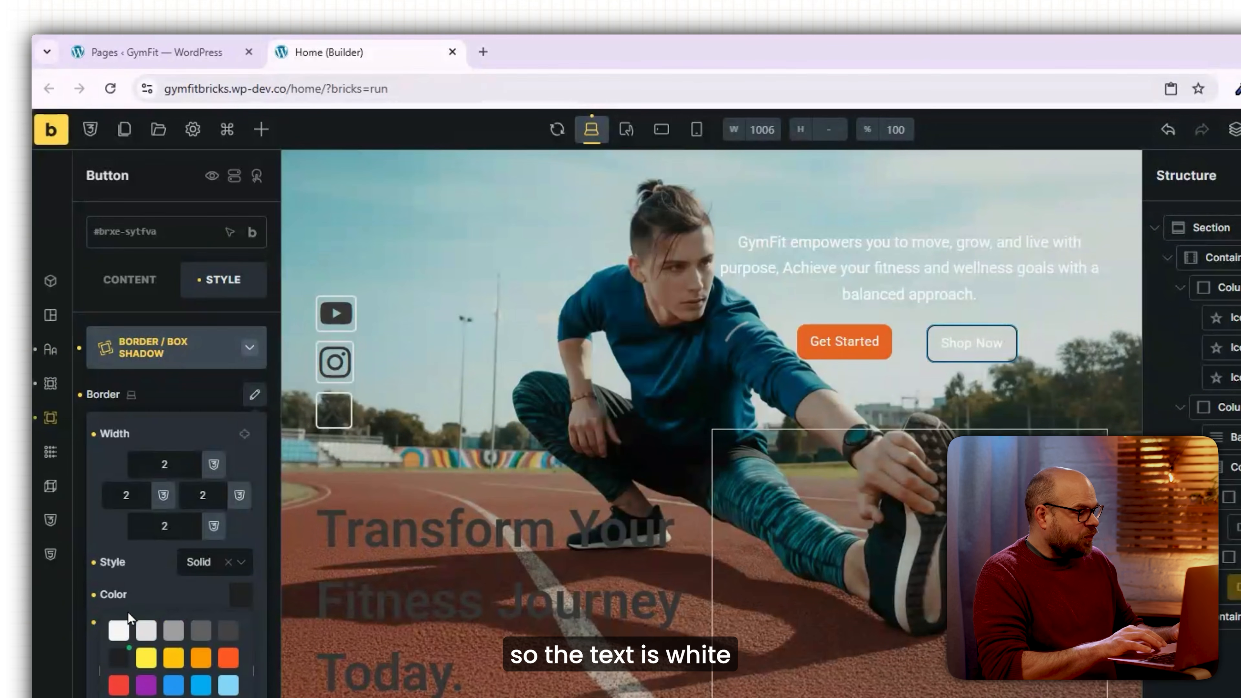
left_click(119, 631)
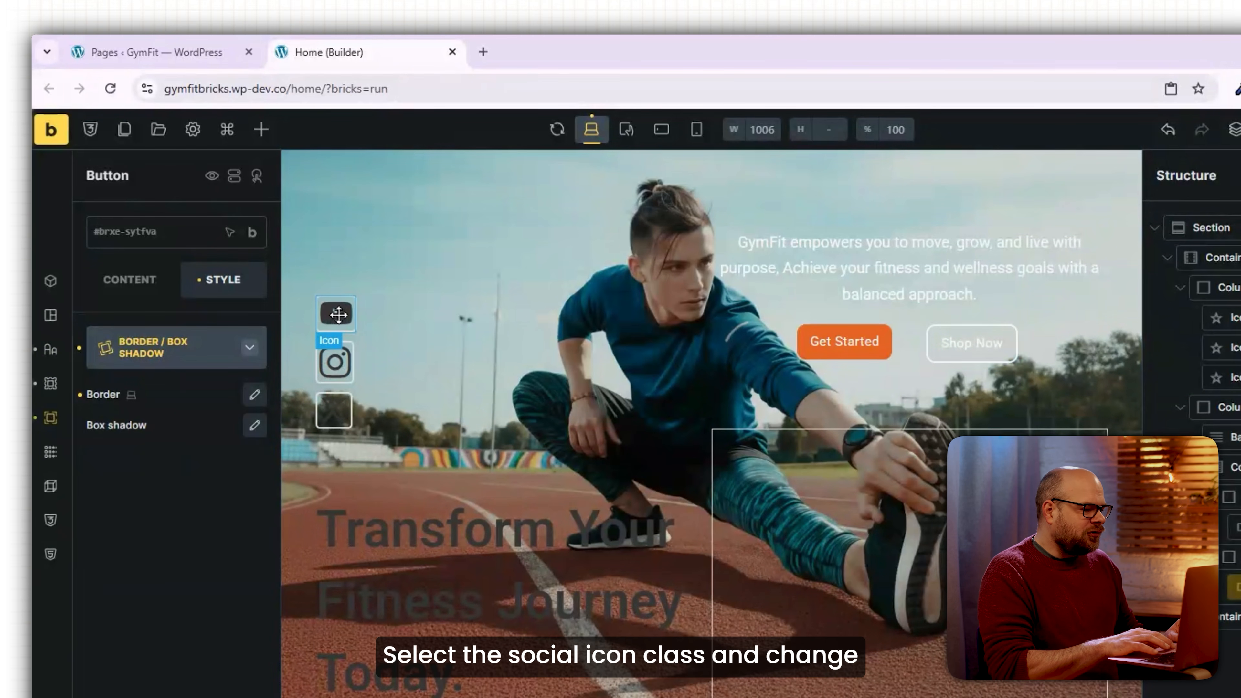
left_click(338, 315)
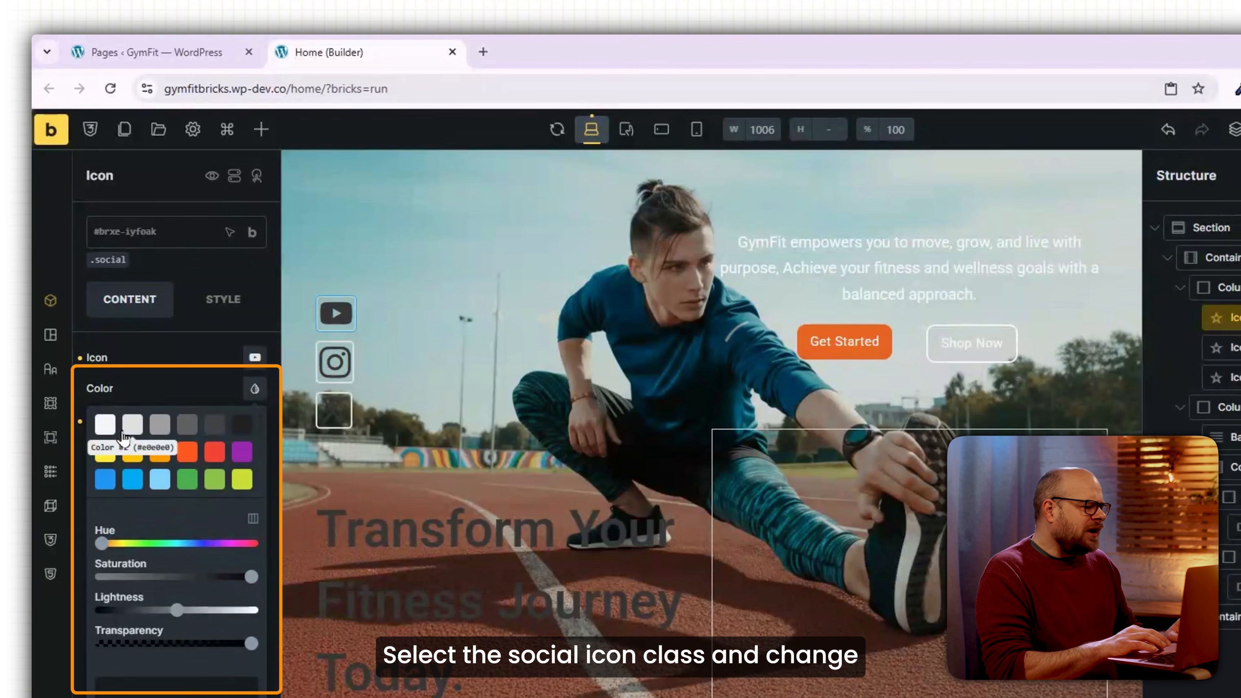
left_click(105, 424)
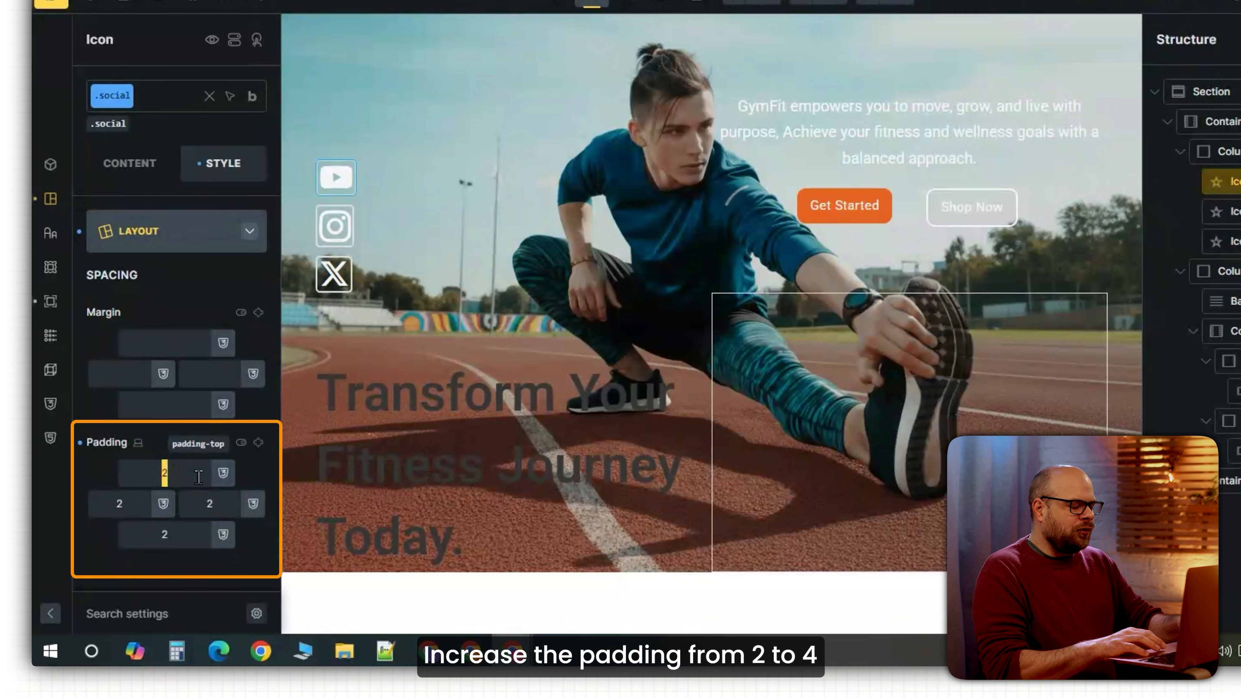
type("4")
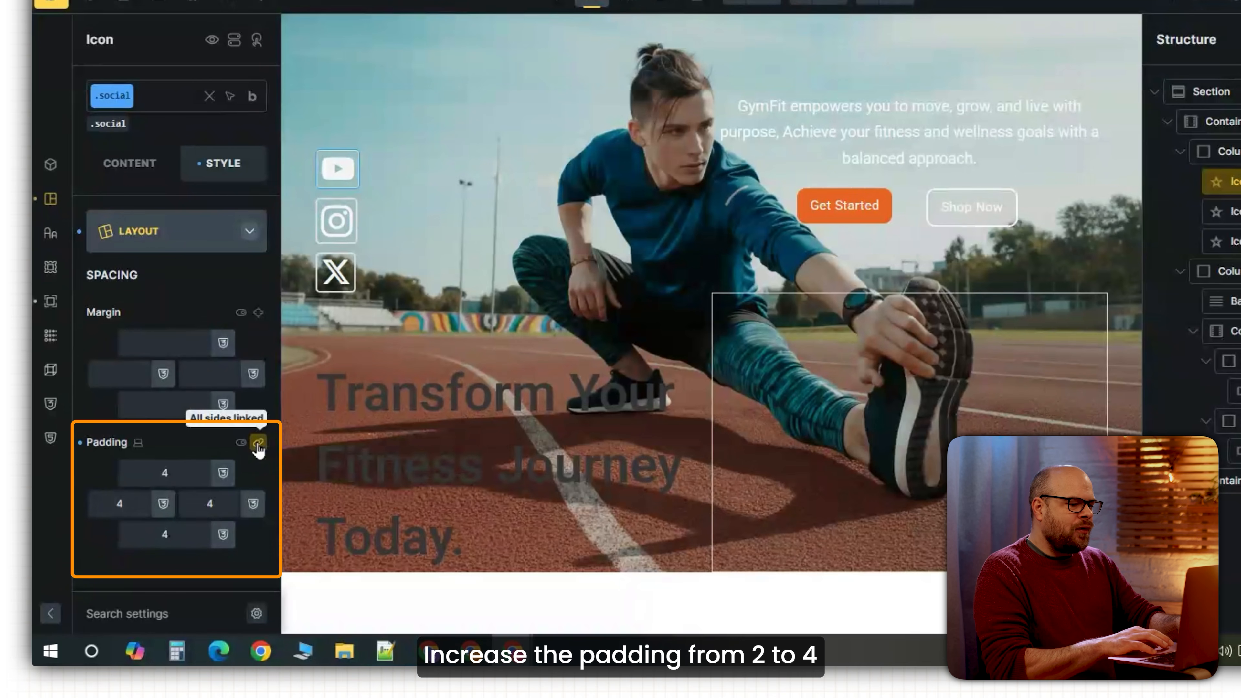
left_click(258, 443)
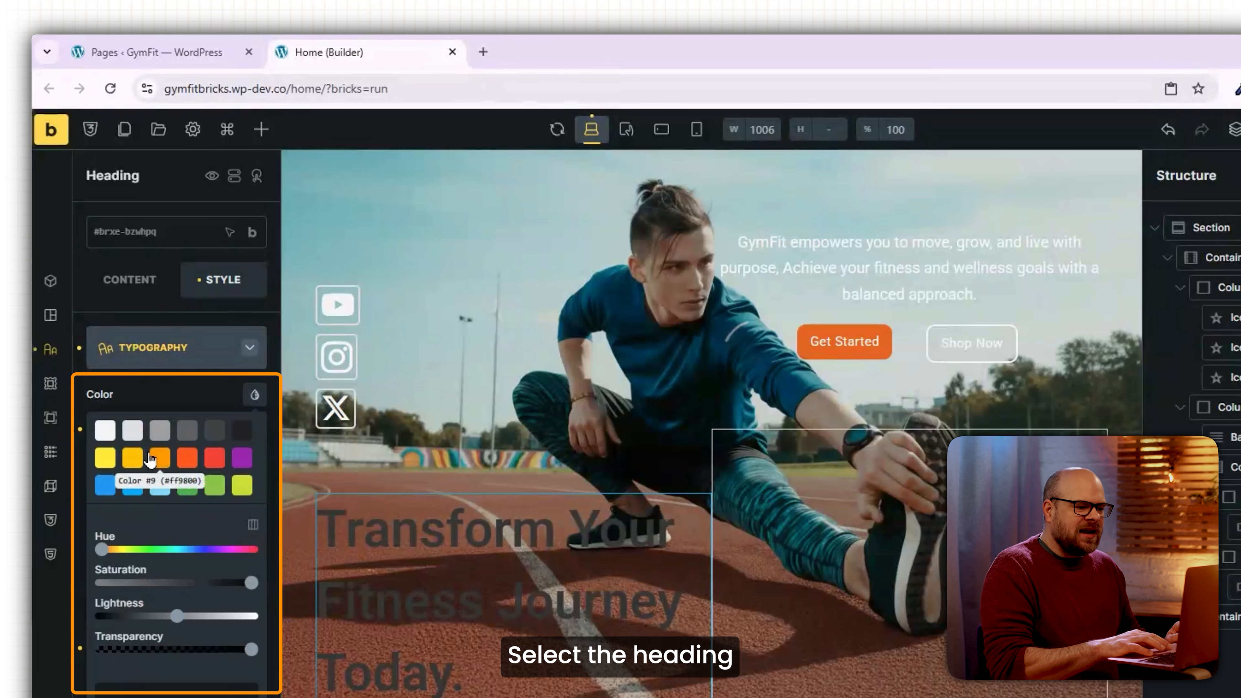
left_click(105, 430)
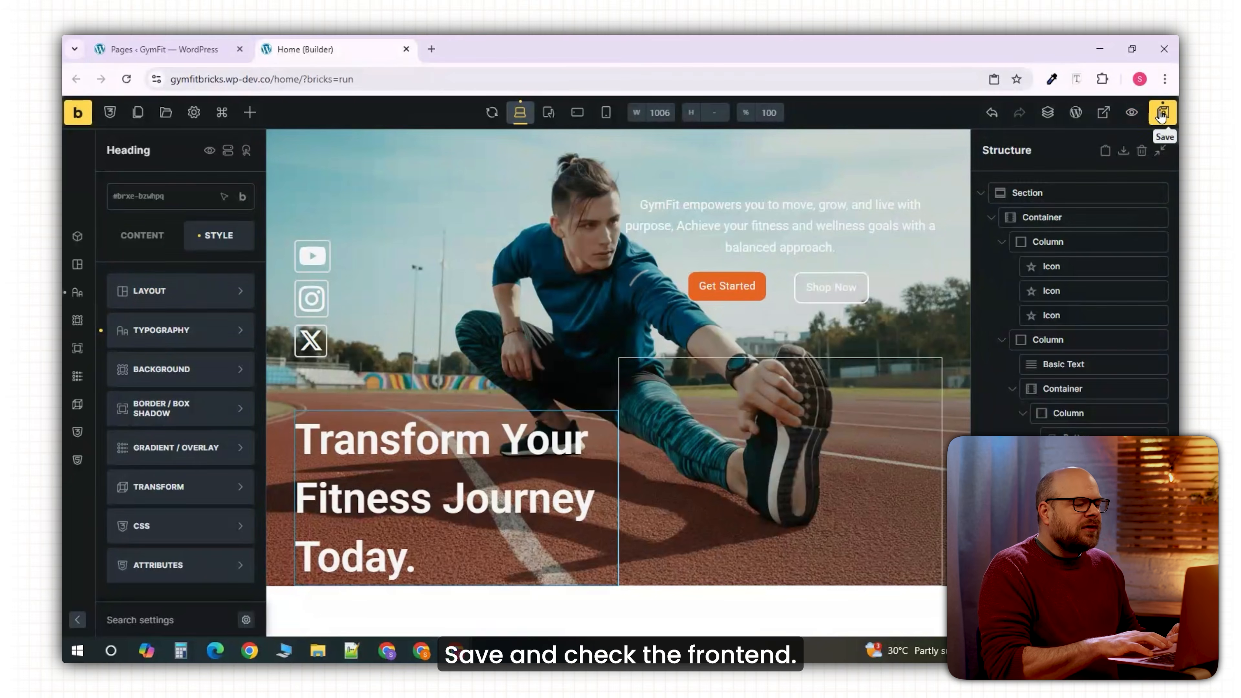
Save and preview the page, then raise the hero columns' minimum height from 45vh to 50vh.
left_click(1131, 116)
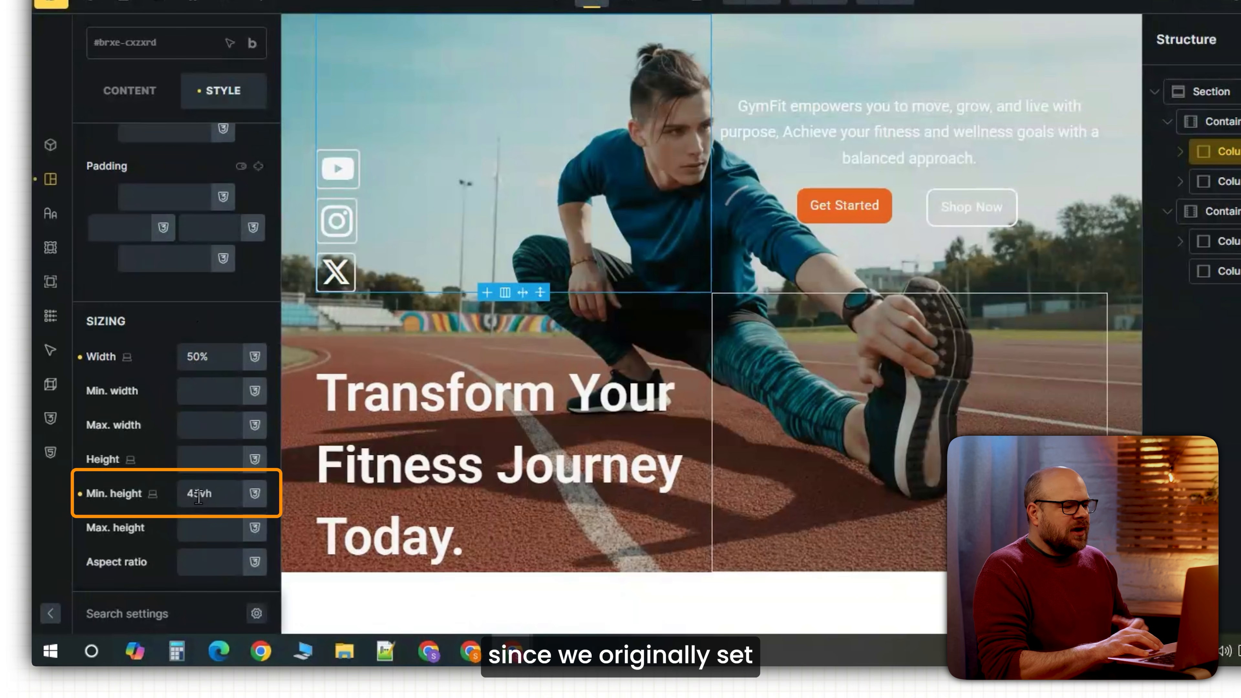
left_click_drag(200, 495, 176, 495)
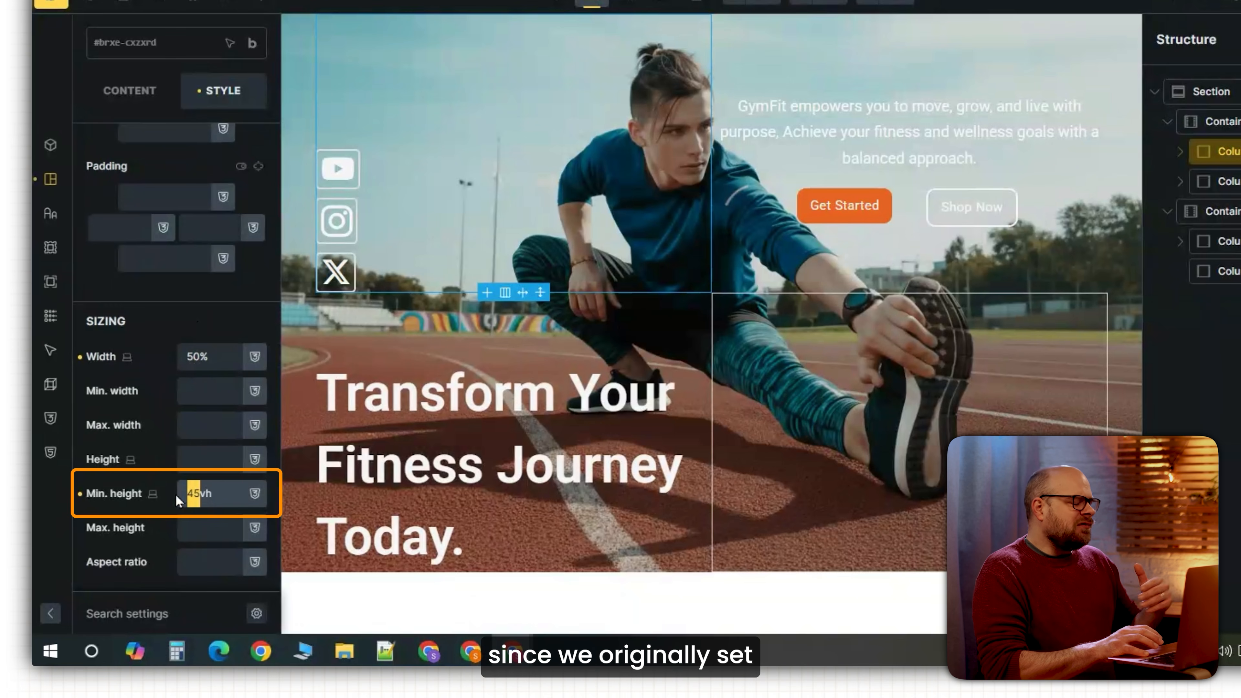
type("50")
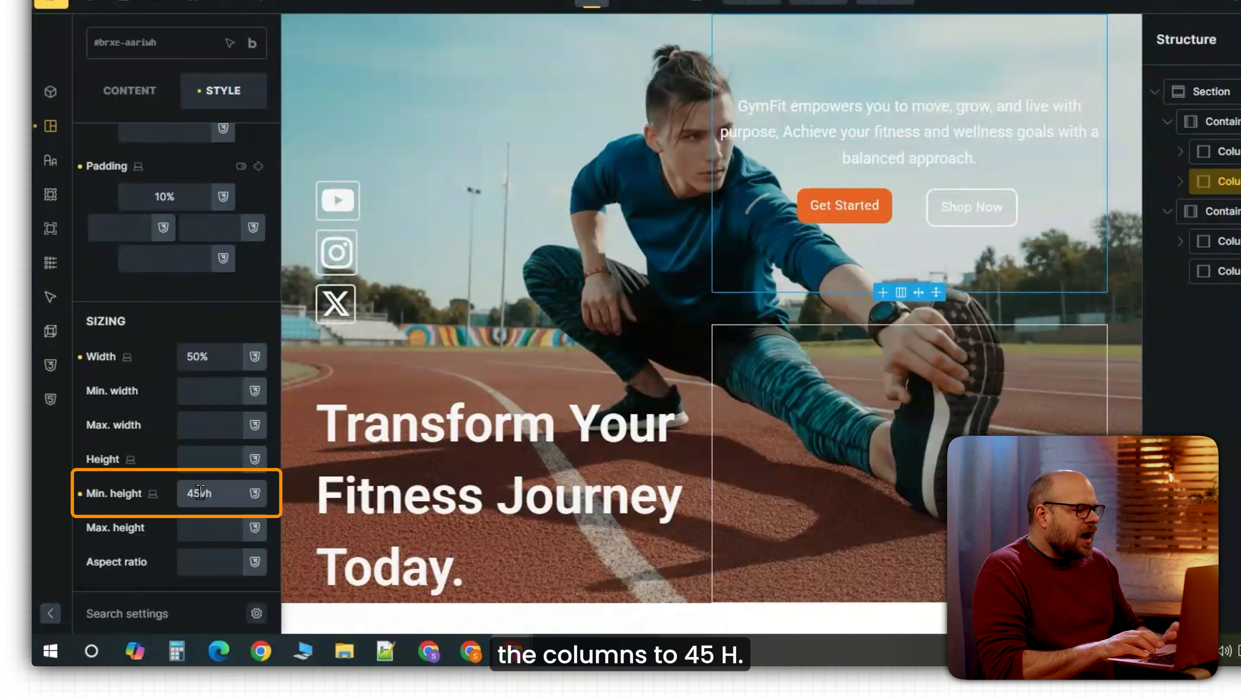
left_click_drag(201, 494, 183, 491)
type("50")
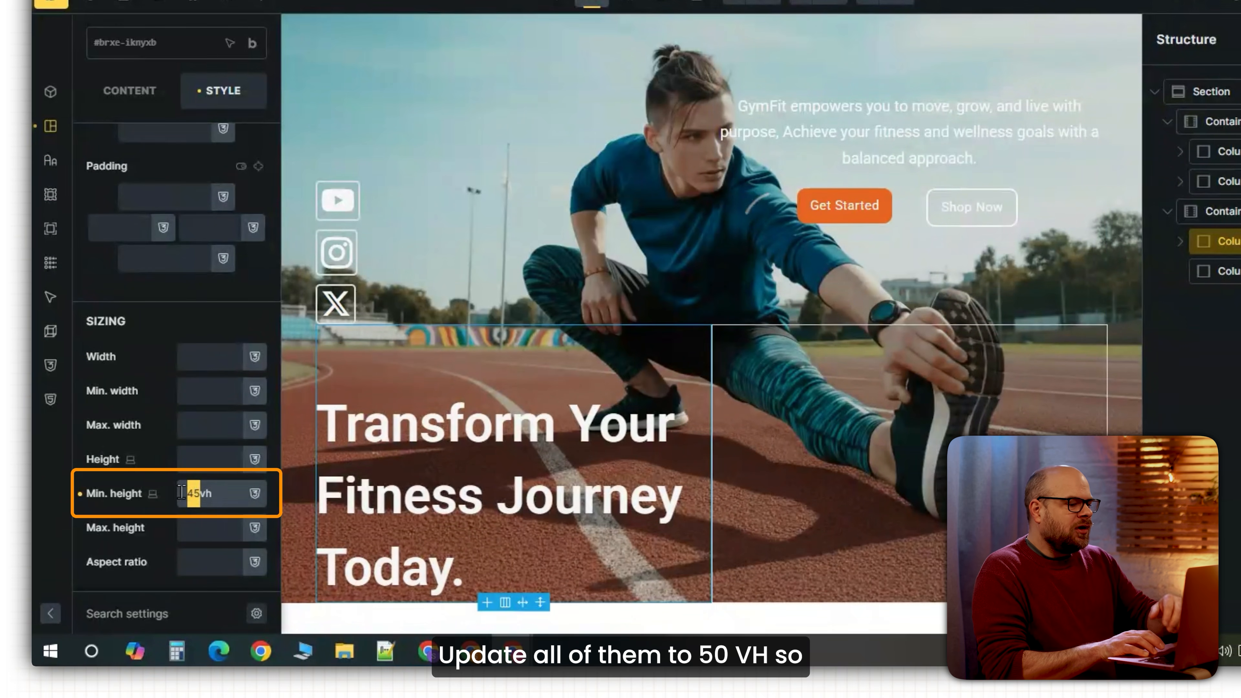
type("50")
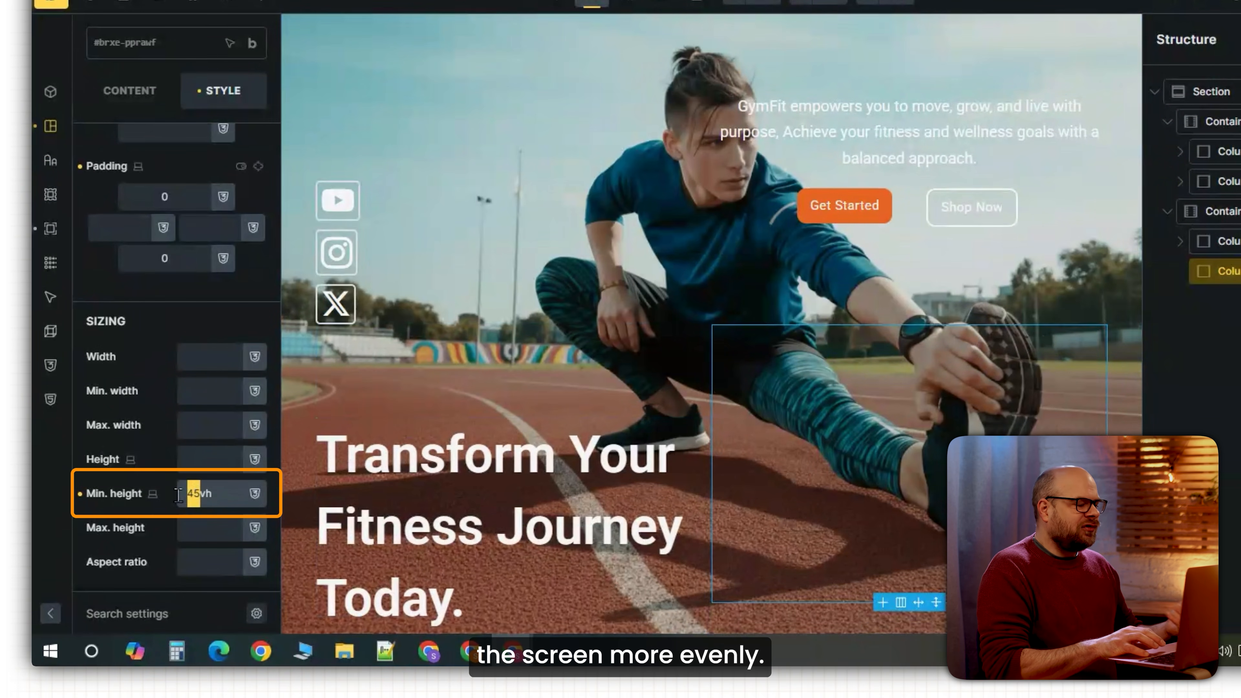
type("50")
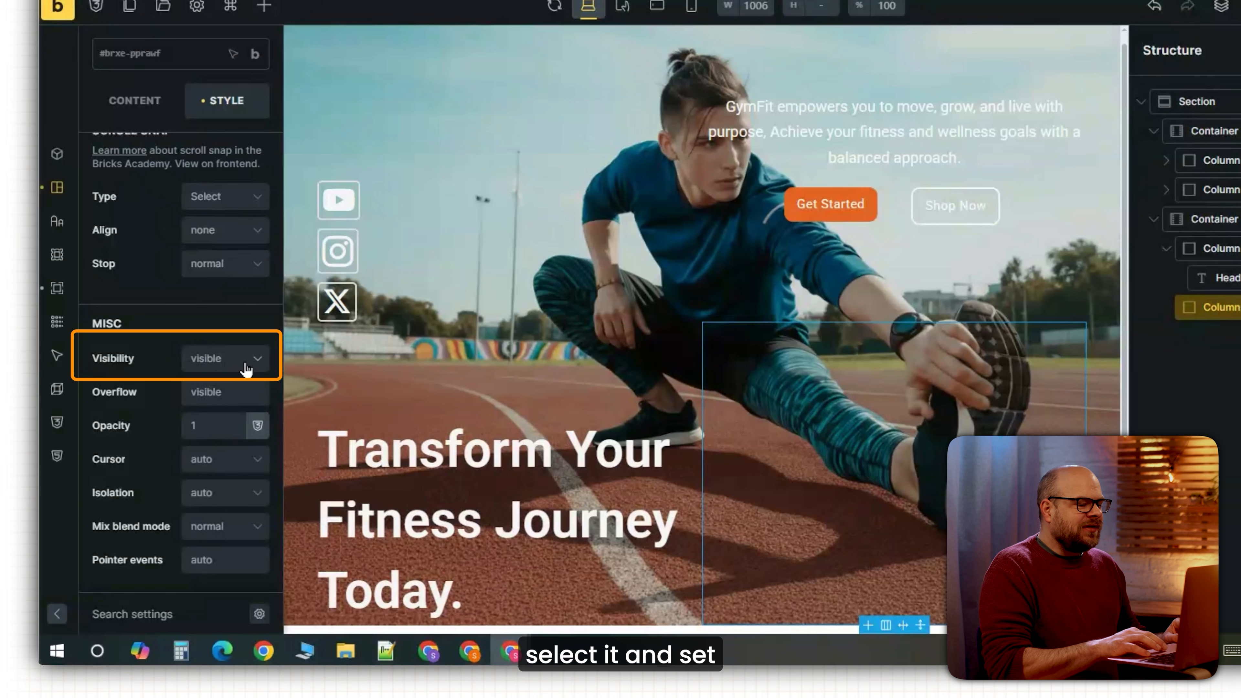
Hide the empty lower column and raise the column's top padding to 13%.
left_click(244, 364)
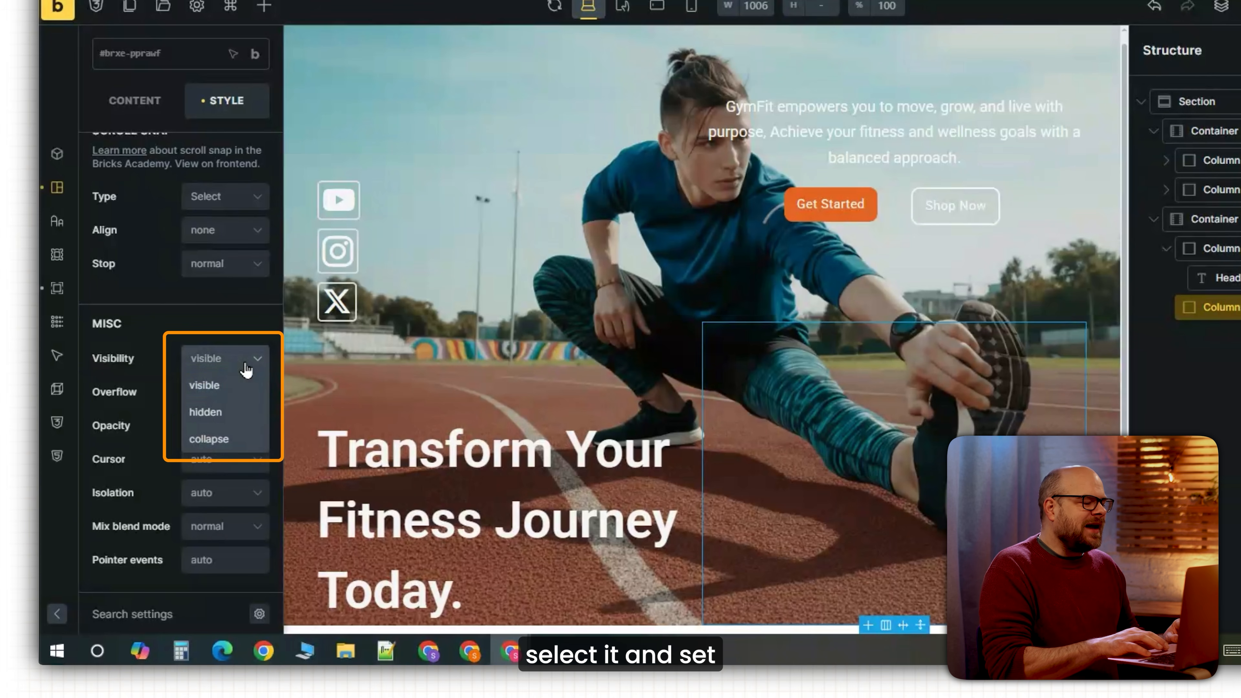
left_click(215, 412)
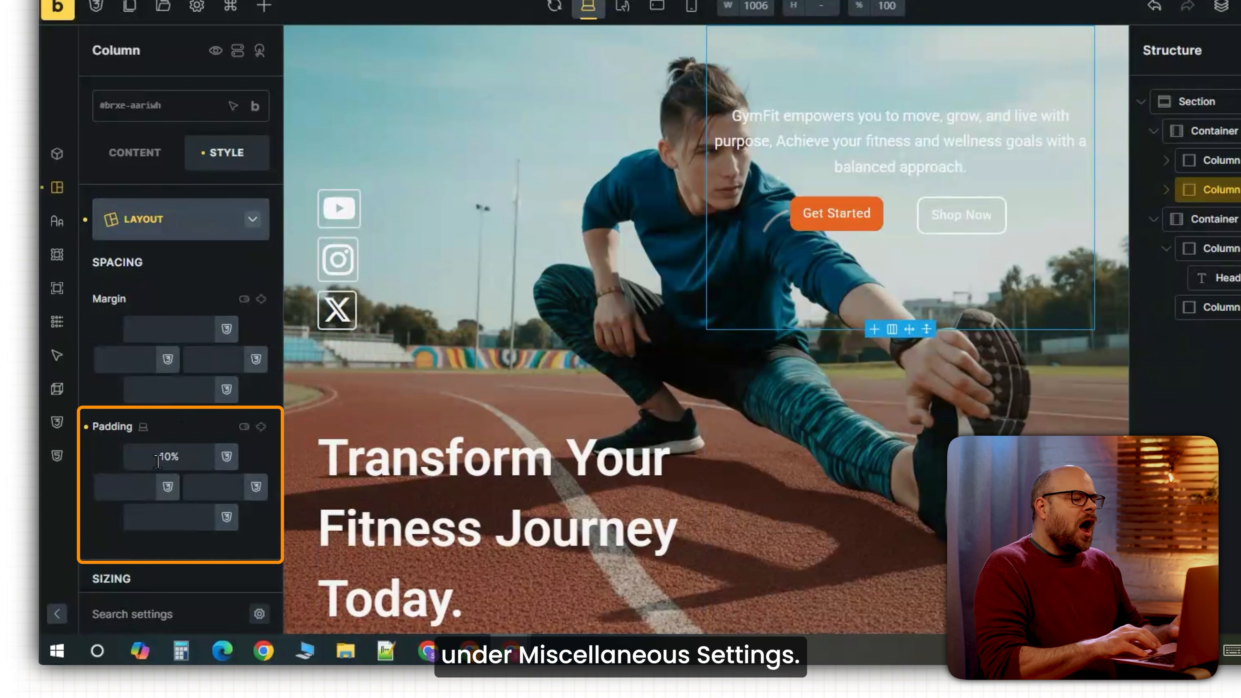
key("Up")
key("Up")
key("Up")
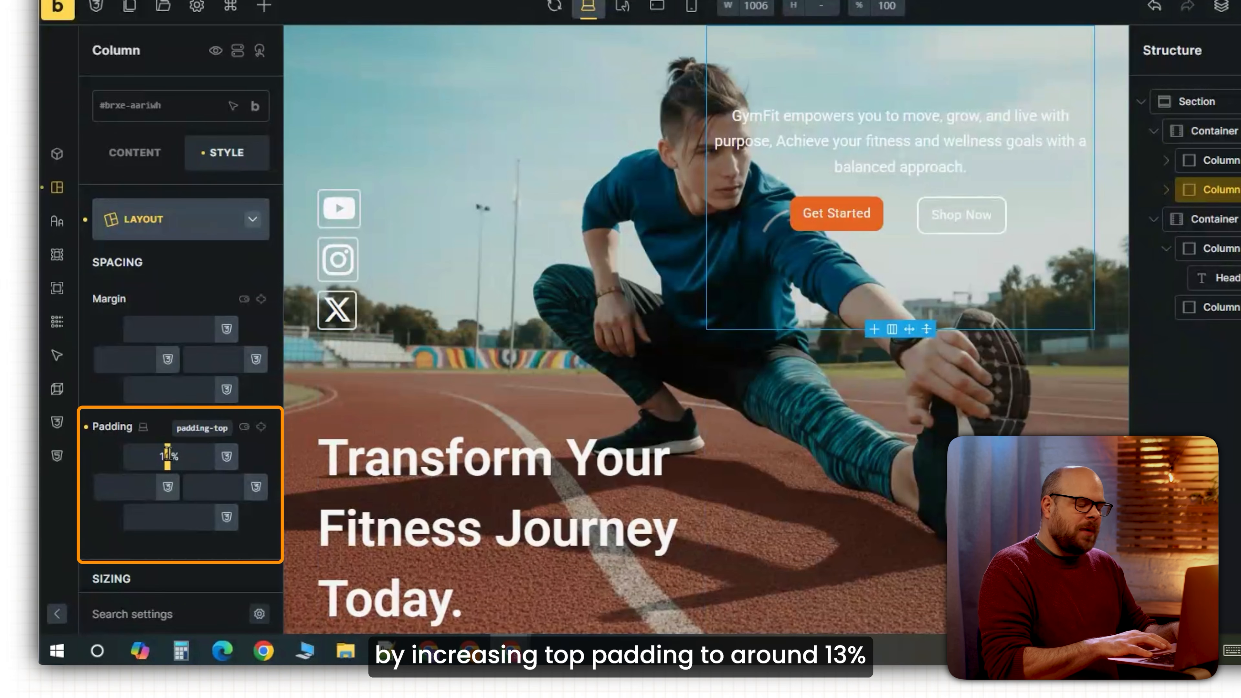
key("Up")
key("Up")
key("Up")
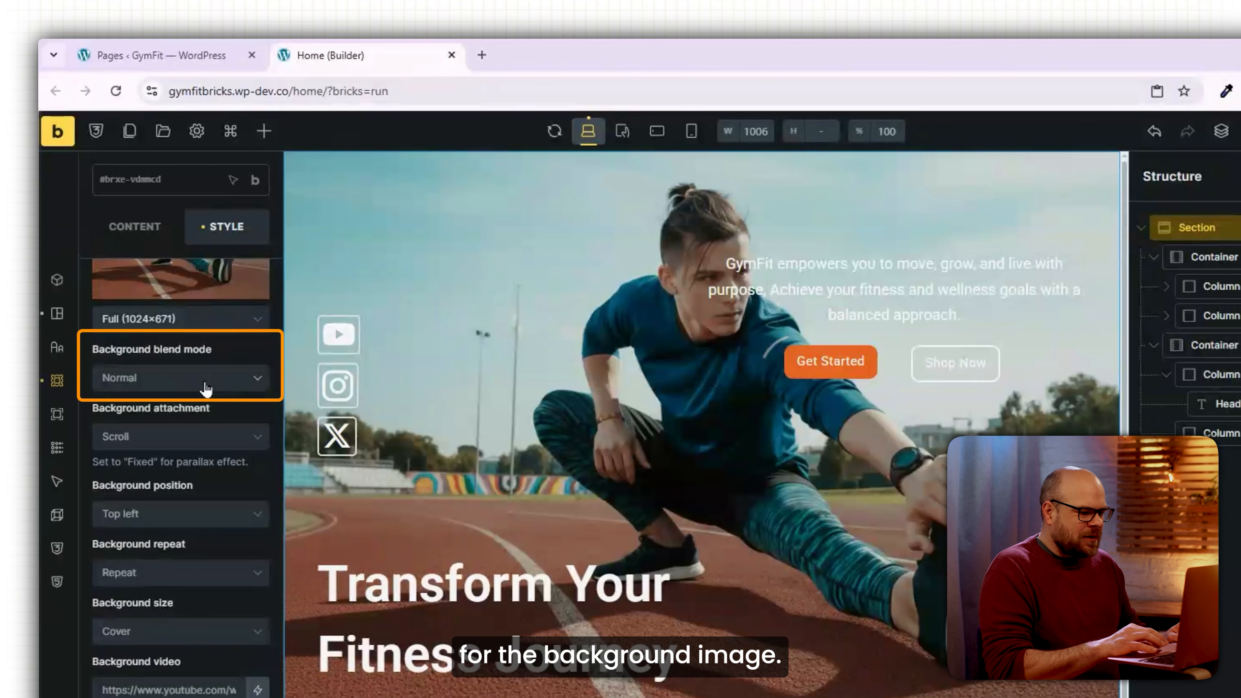
Add a semi-transparent #212121 overlay to the hero background using overlay blend mode.
left_click(202, 385)
left_click(149, 485)
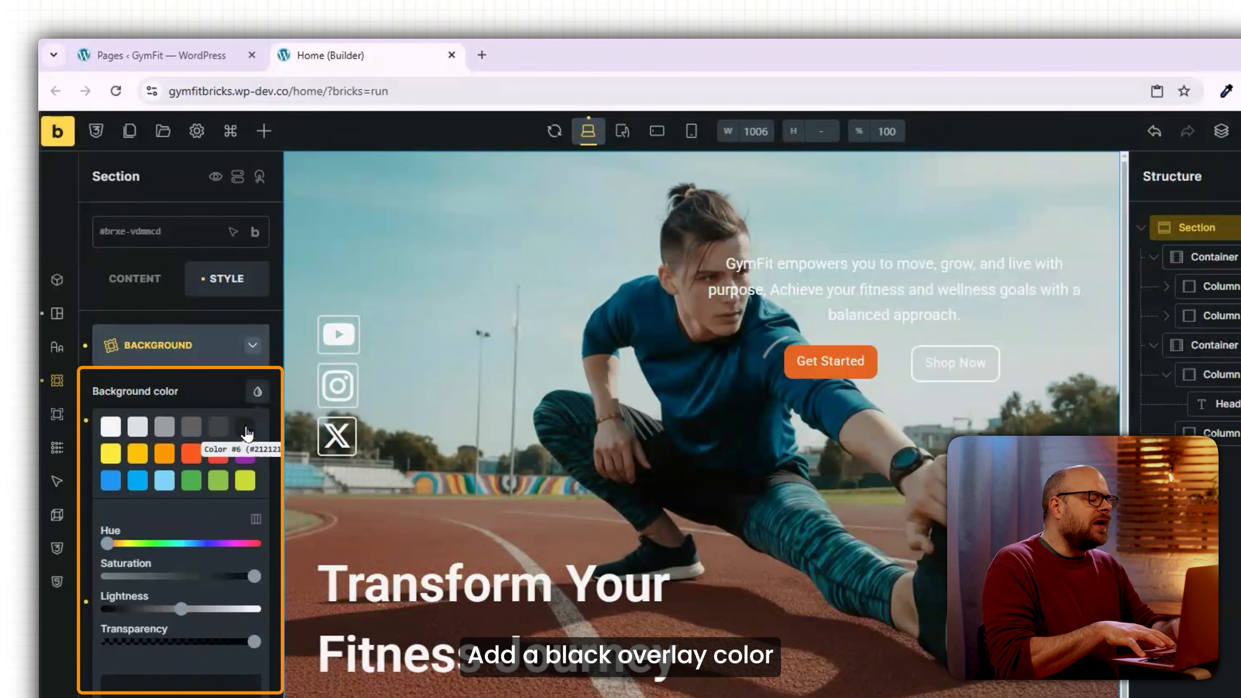
left_click(247, 431)
left_click_drag(253, 647, 156, 648)
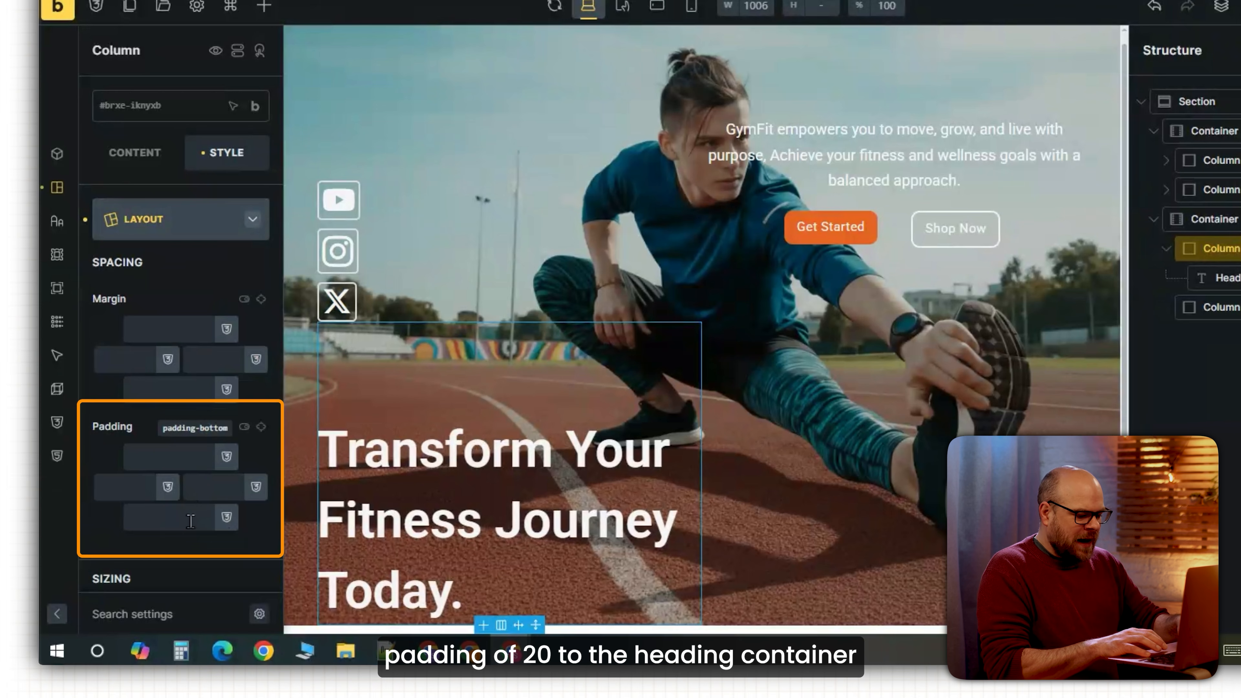
Give the heading column 20 bottom padding and link Get Started to the /shop/ page URL.
left_click(190, 521)
type("20")
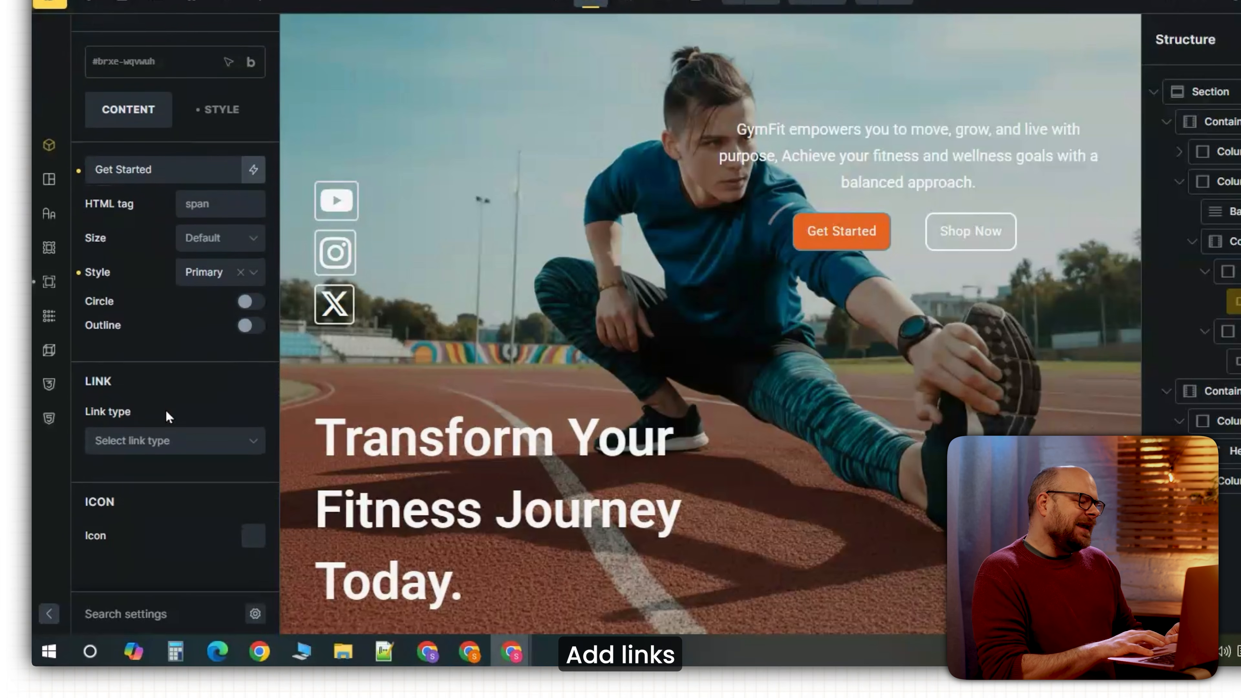
left_click(232, 478)
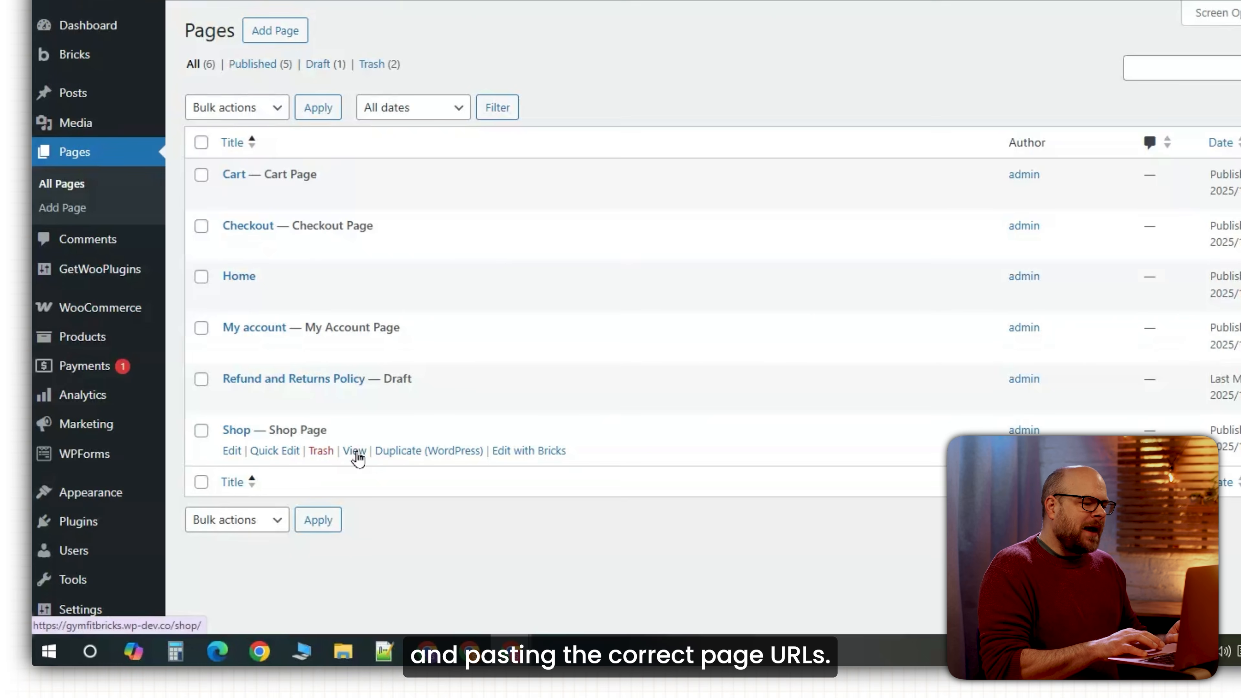
right_click(356, 453)
left_click(404, 392)
key("ctrl+v")
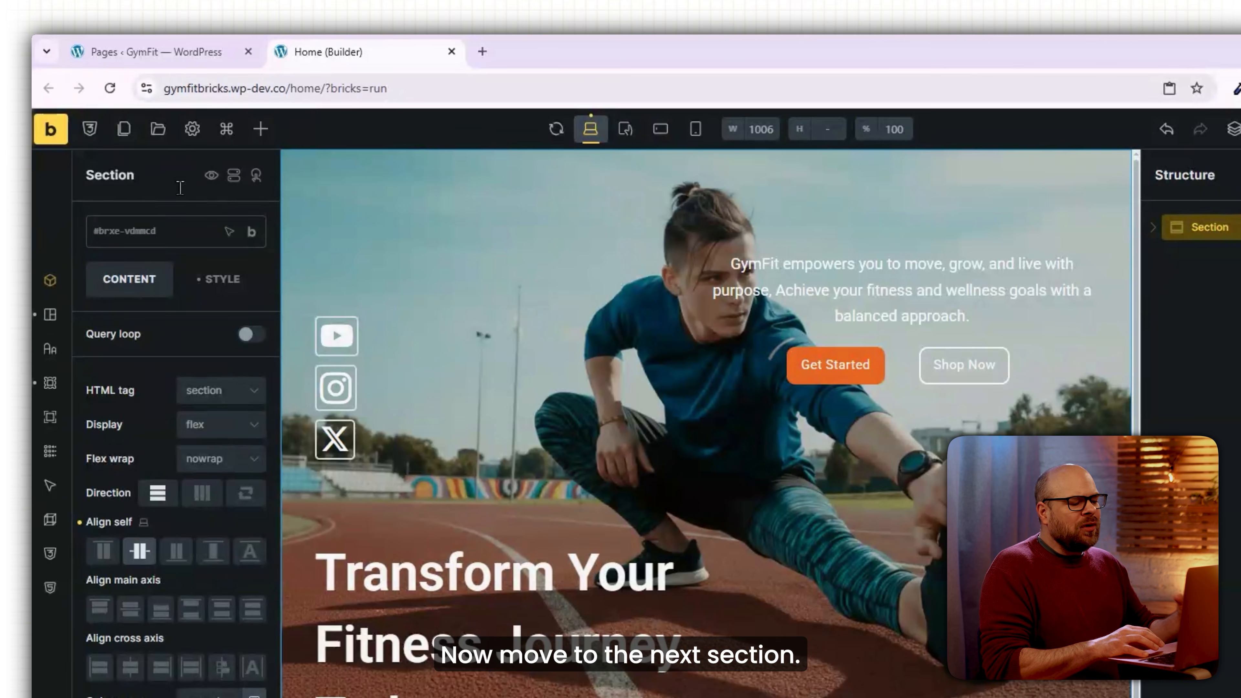
Add a section below the hero with a centred, size-40 heading and 20 top padding.
left_click(266, 130)
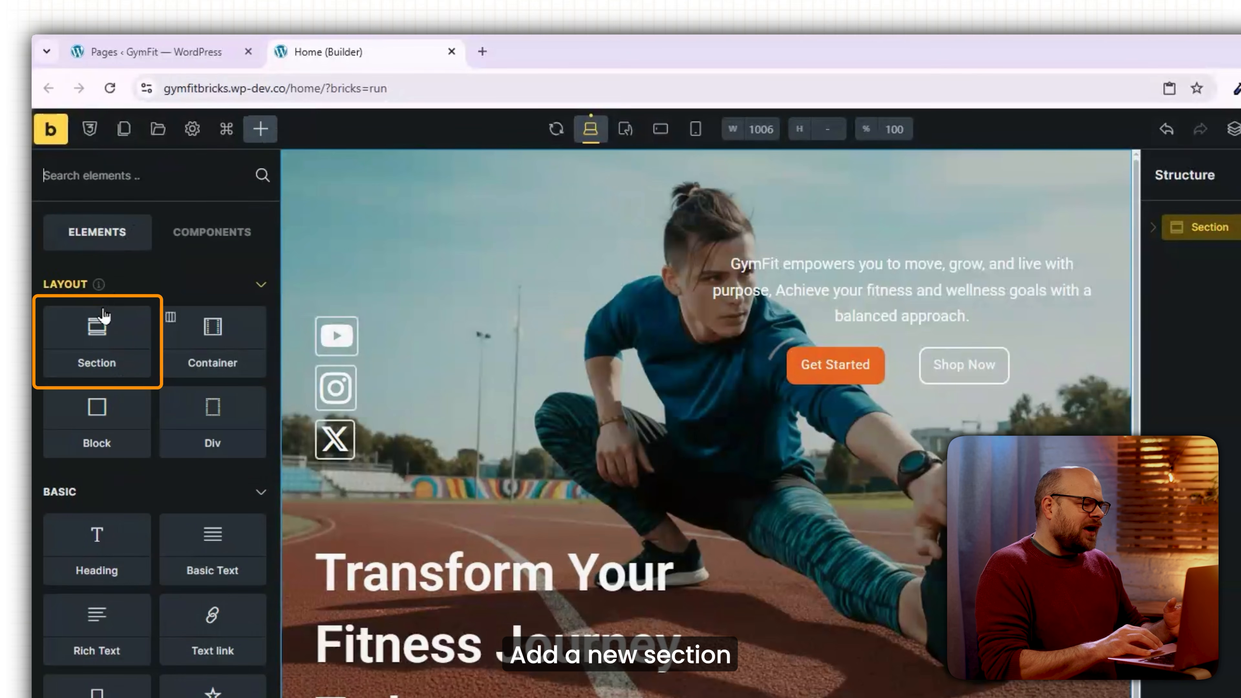
left_click(100, 332)
left_click_drag(731, 156, 717, 237)
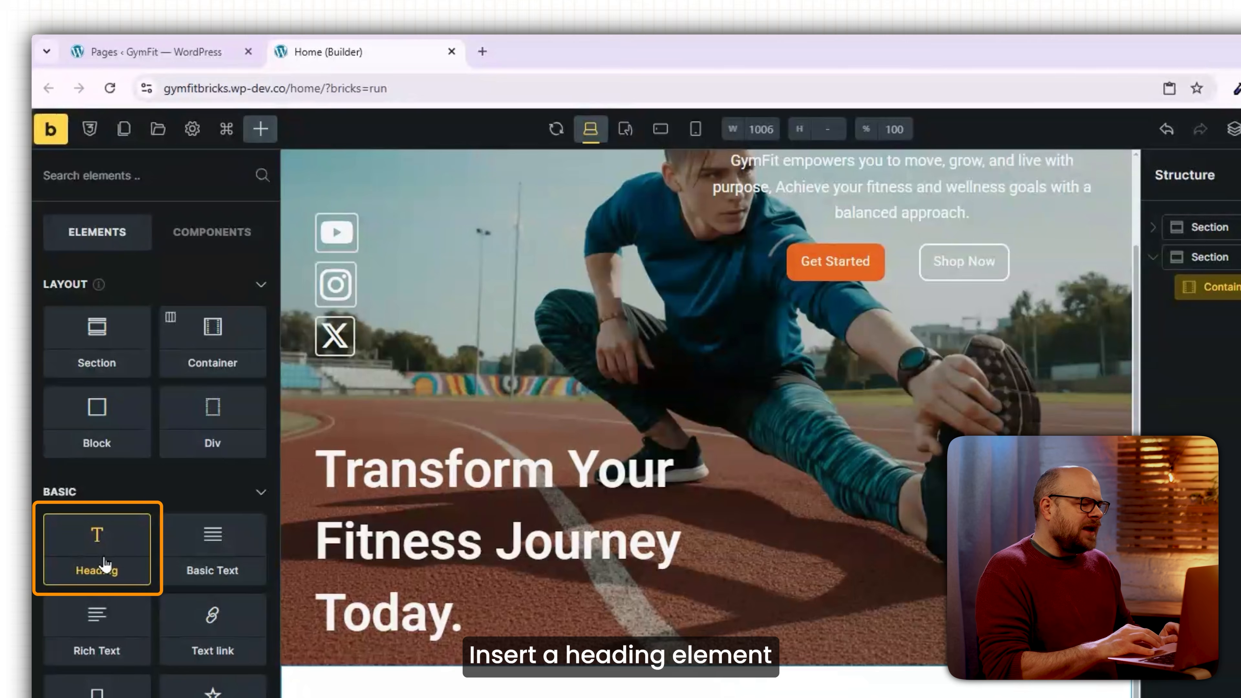
left_click(104, 560)
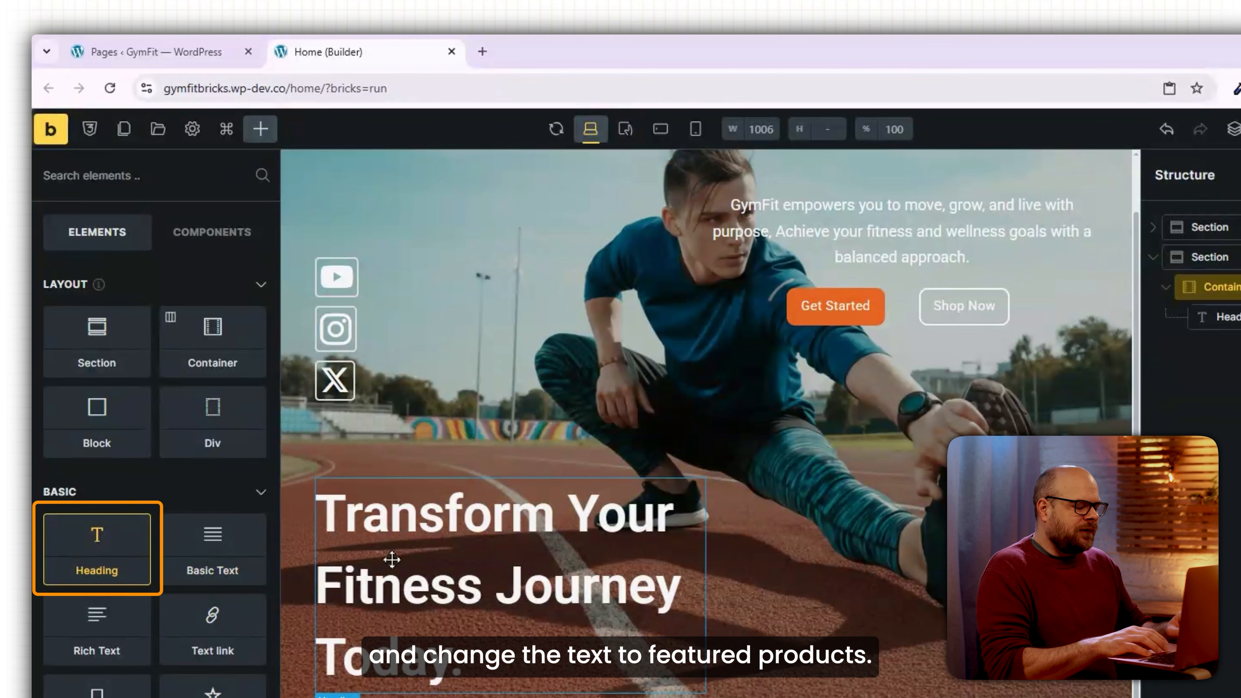
left_click(50, 348)
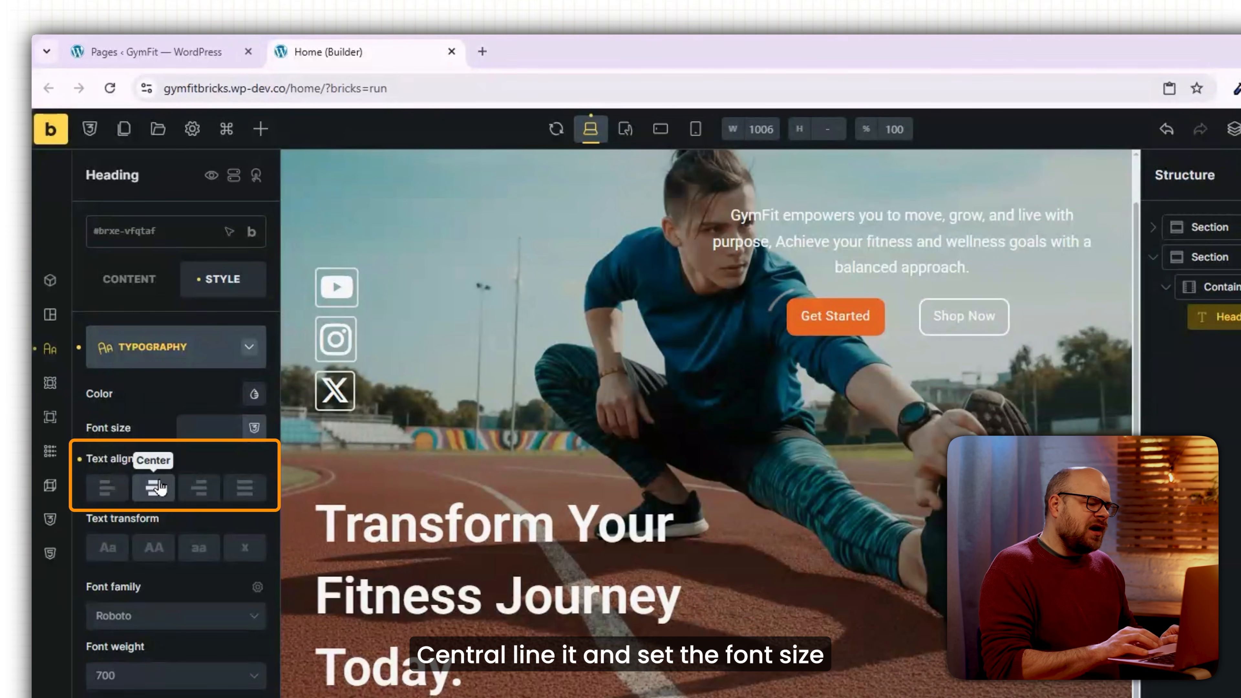
left_click(223, 430)
type("40")
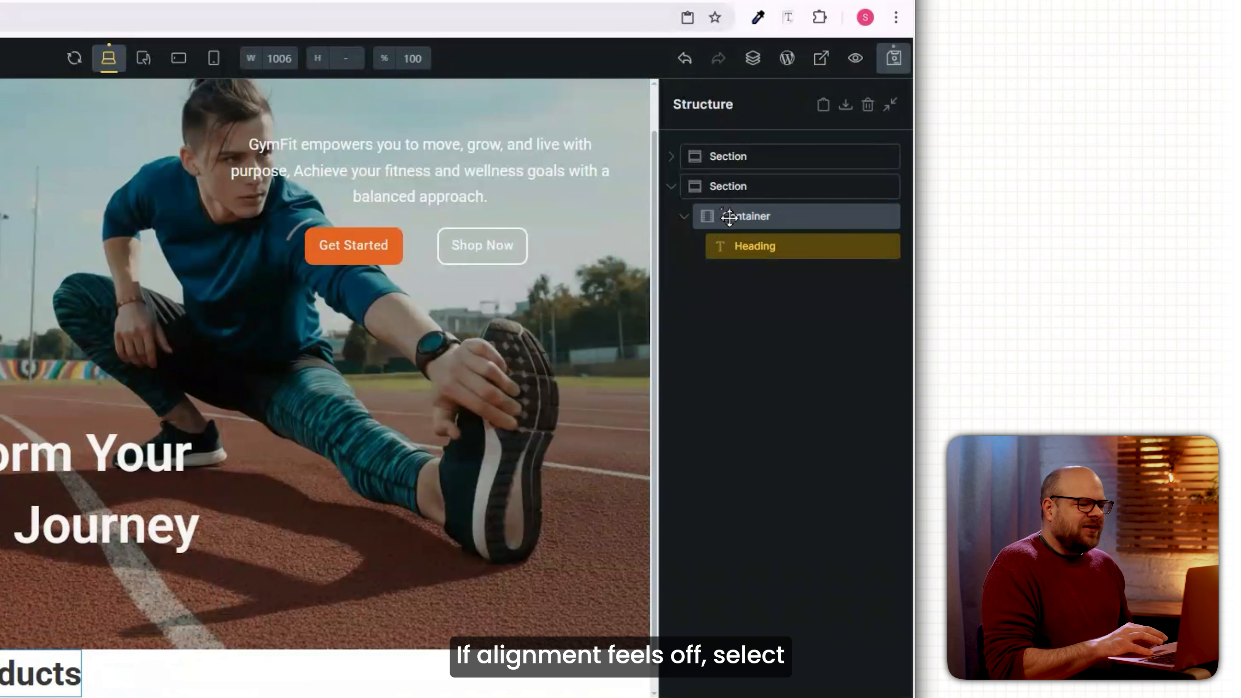
left_click(1211, 288)
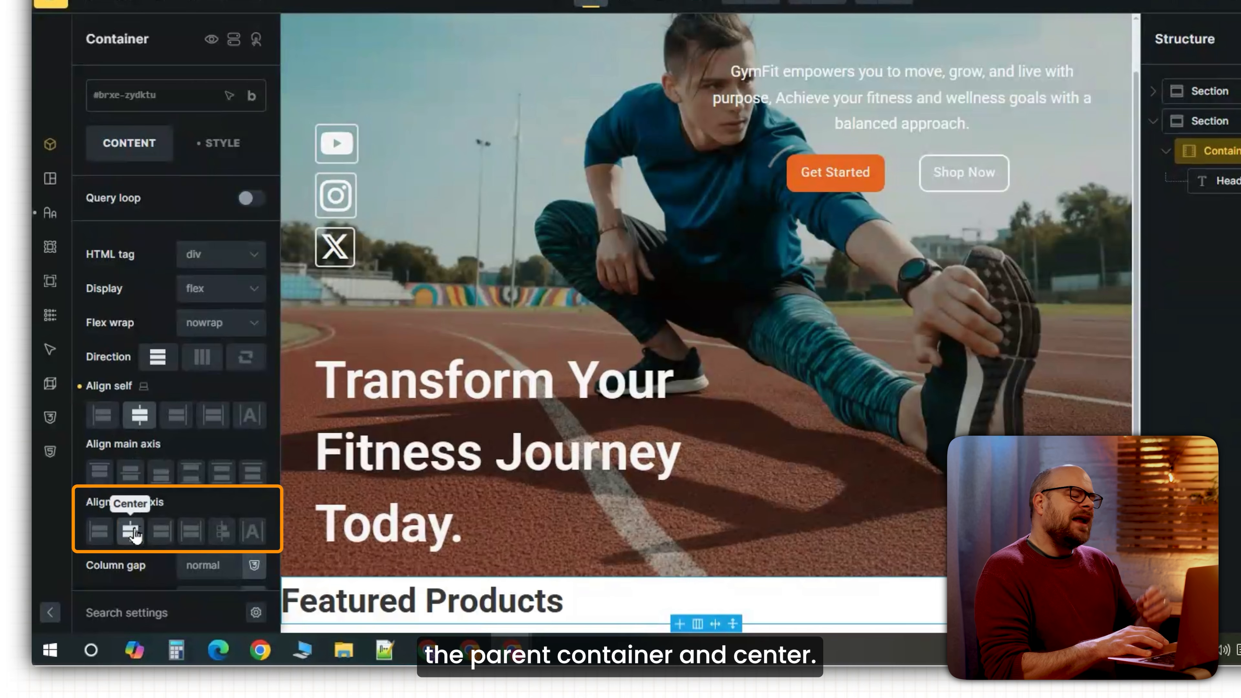
left_click(132, 536)
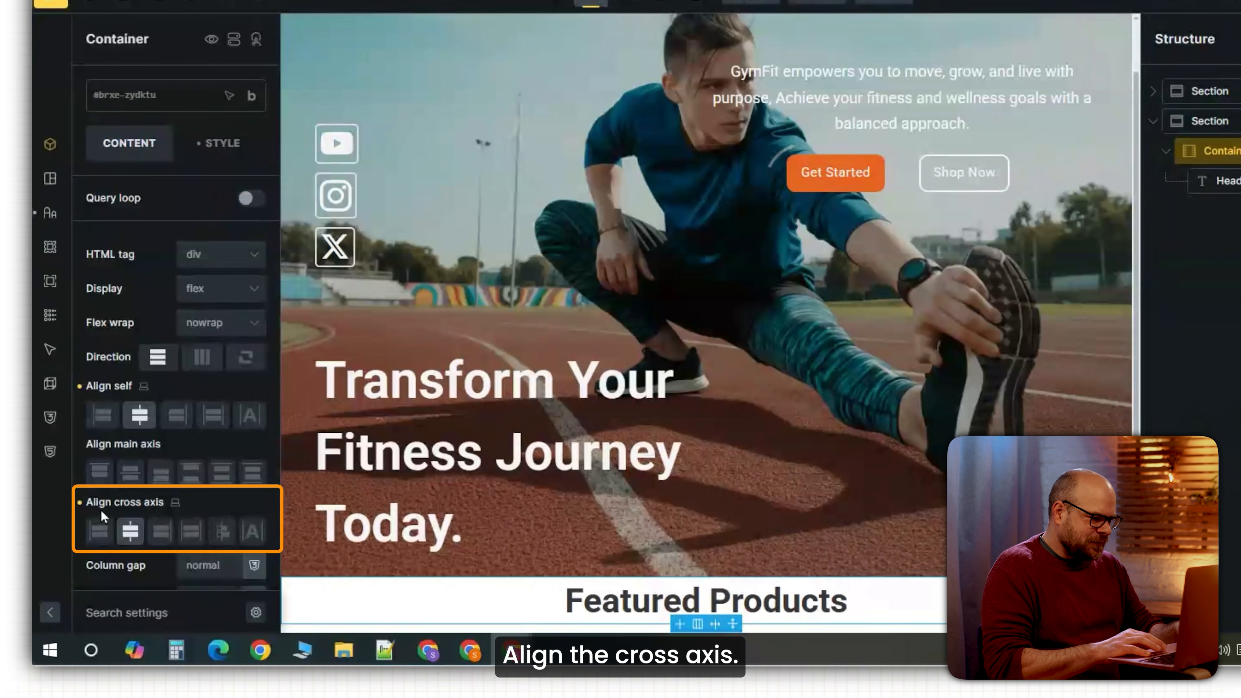
double_click(149, 456)
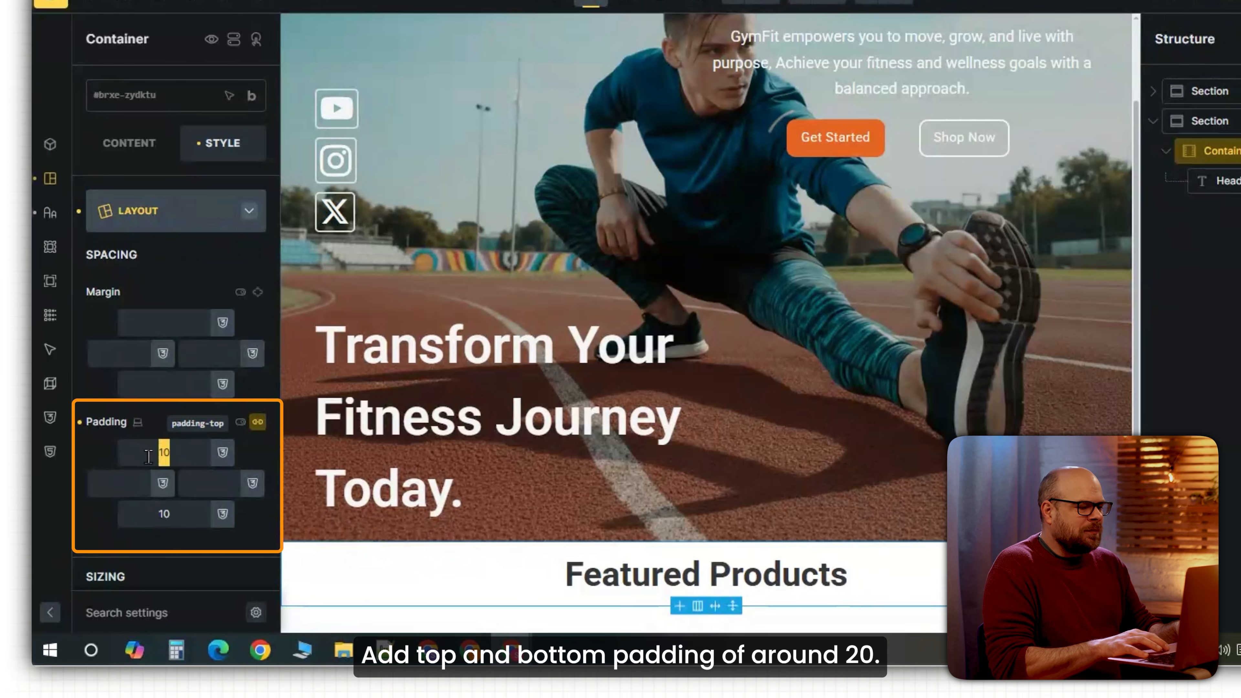
type("20")
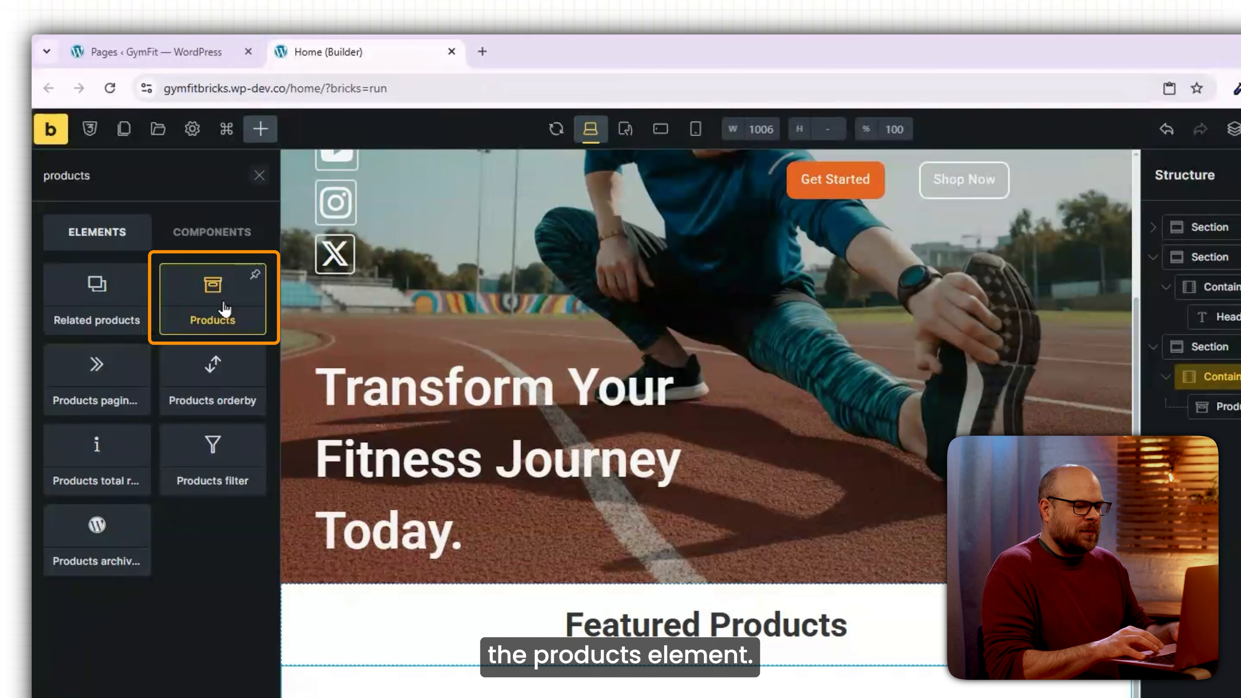
Add a Products grid showing 4 featured products, centred at 95% width.
left_click(223, 309)
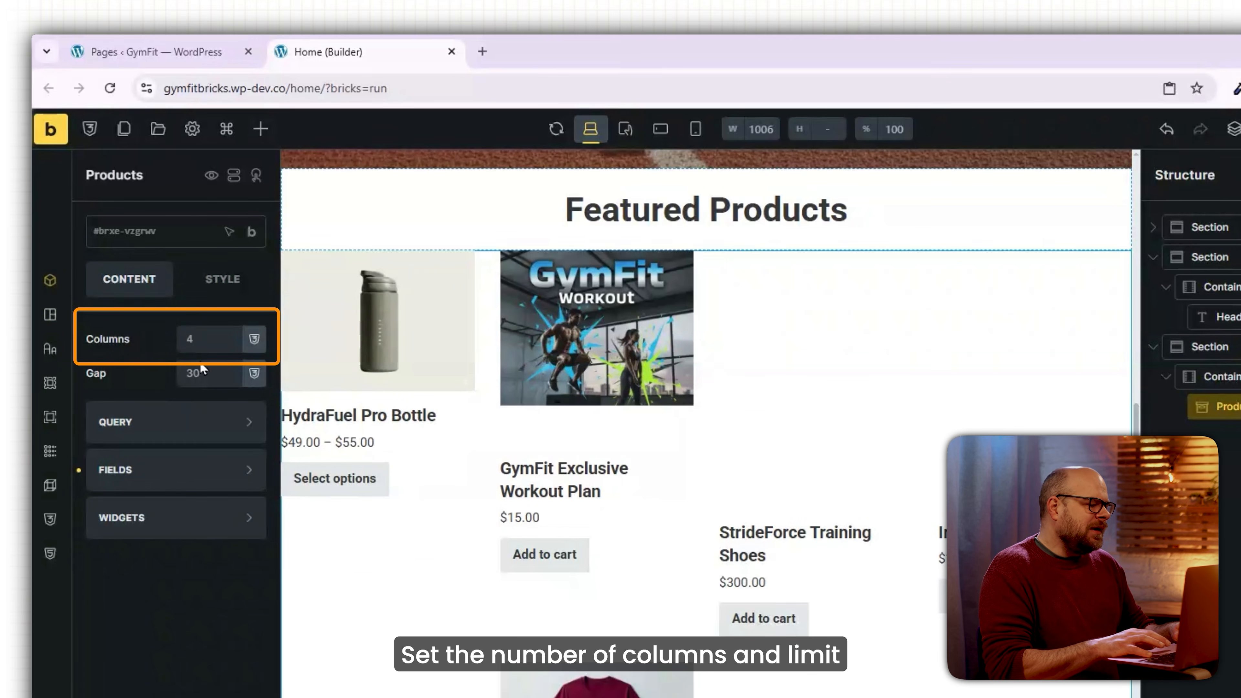
left_click(176, 421)
type("4")
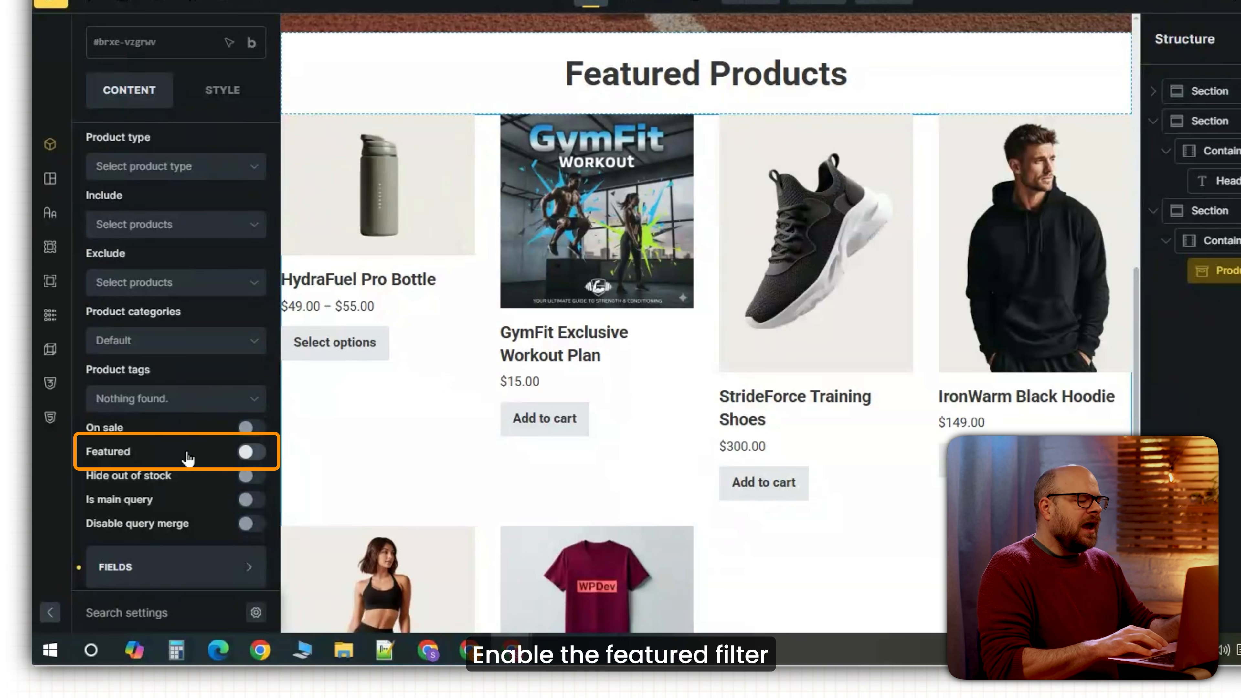
left_click(247, 454)
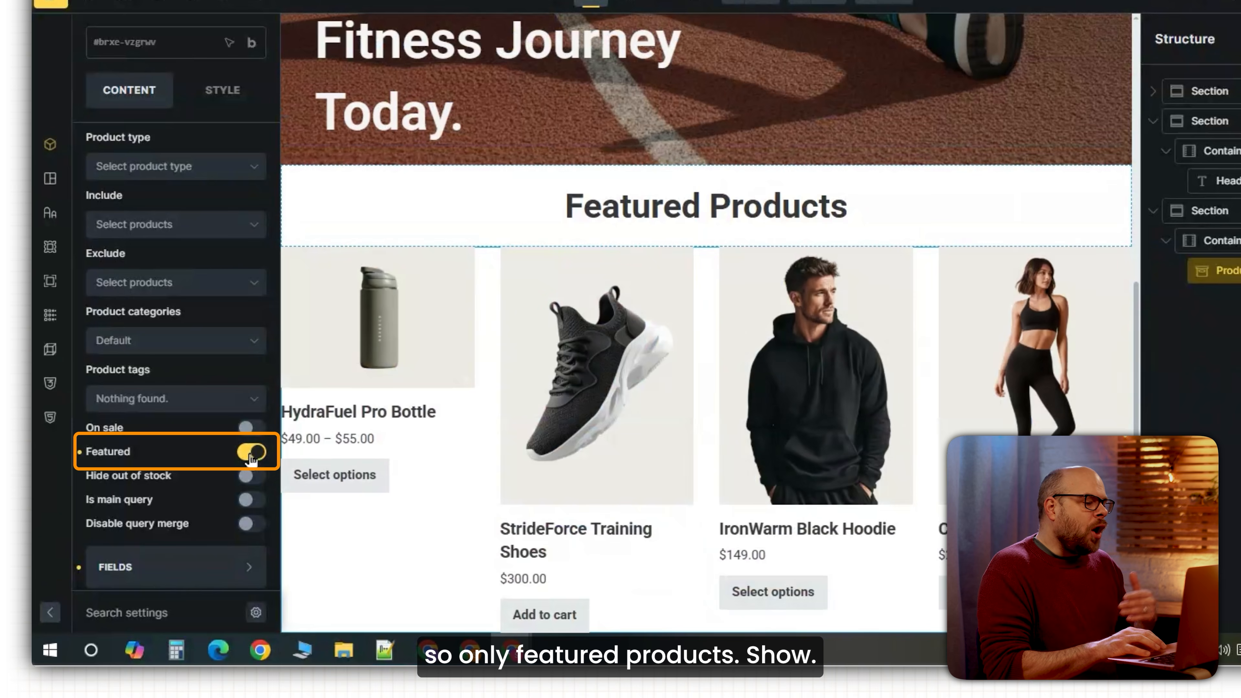
left_click(1207, 243)
left_click(130, 531)
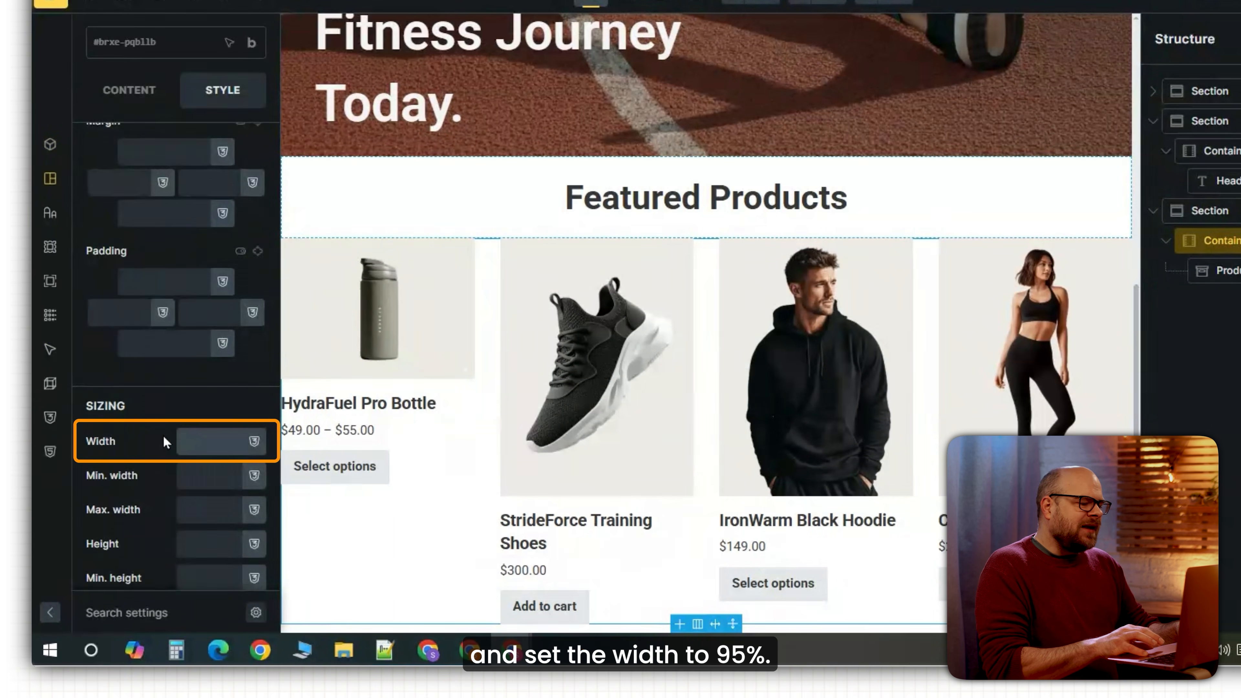
type("95")
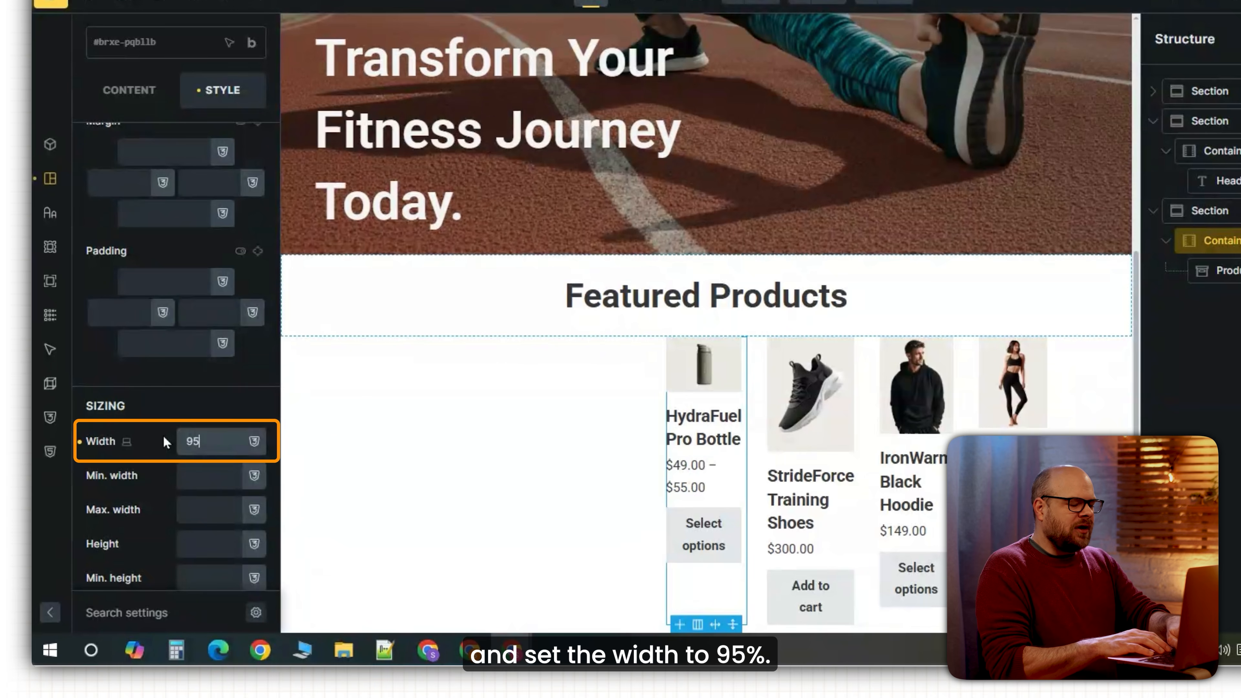
type("%")
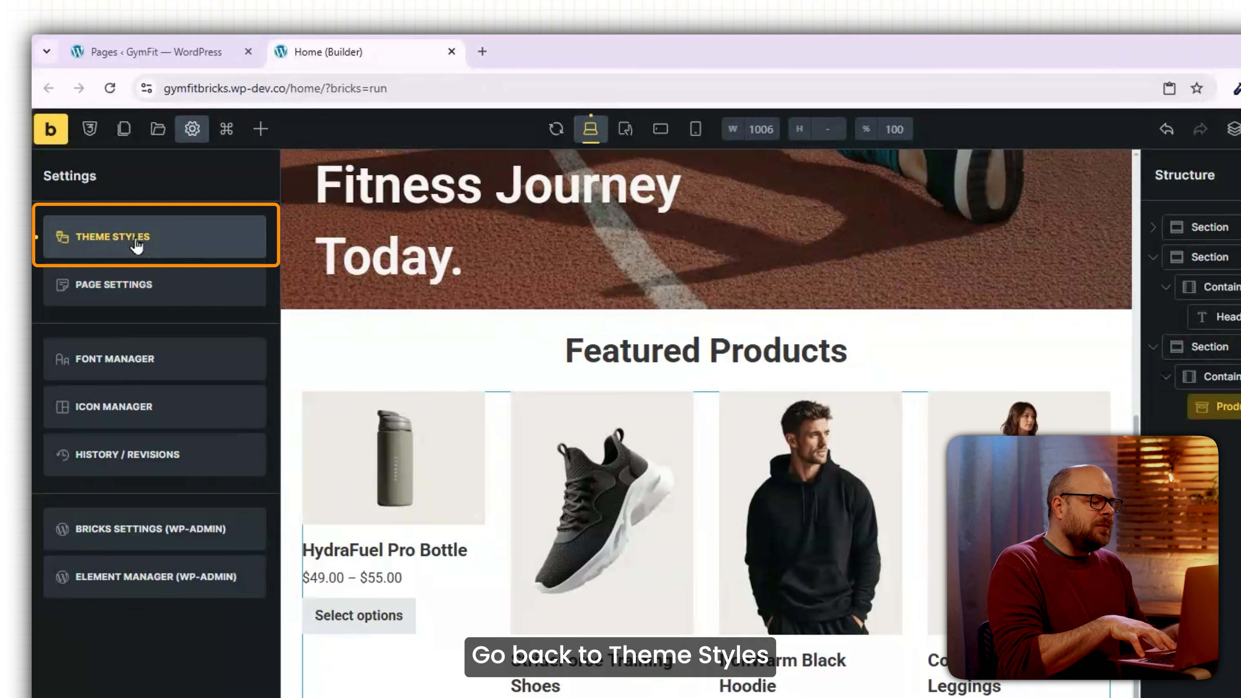
Give the WooCommerce button theme style border width 2, radius 10, and white size-15 text.
left_click(135, 240)
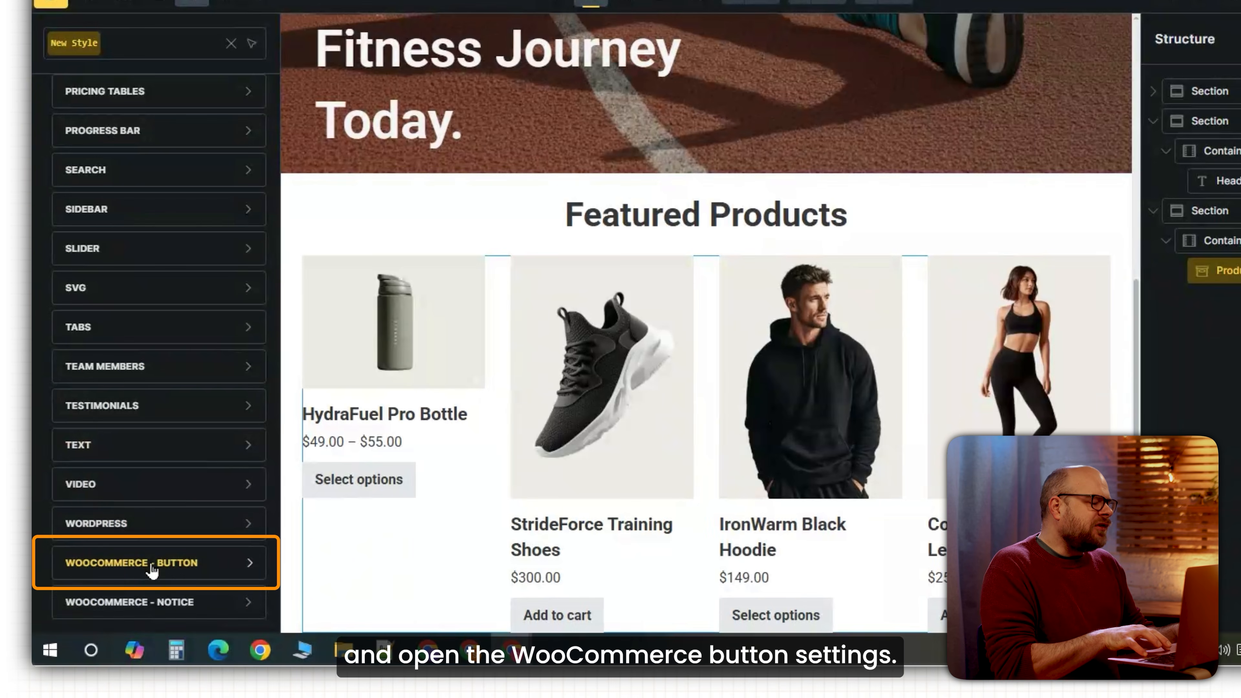
left_click(152, 568)
scroll(155, 478, "down", 5)
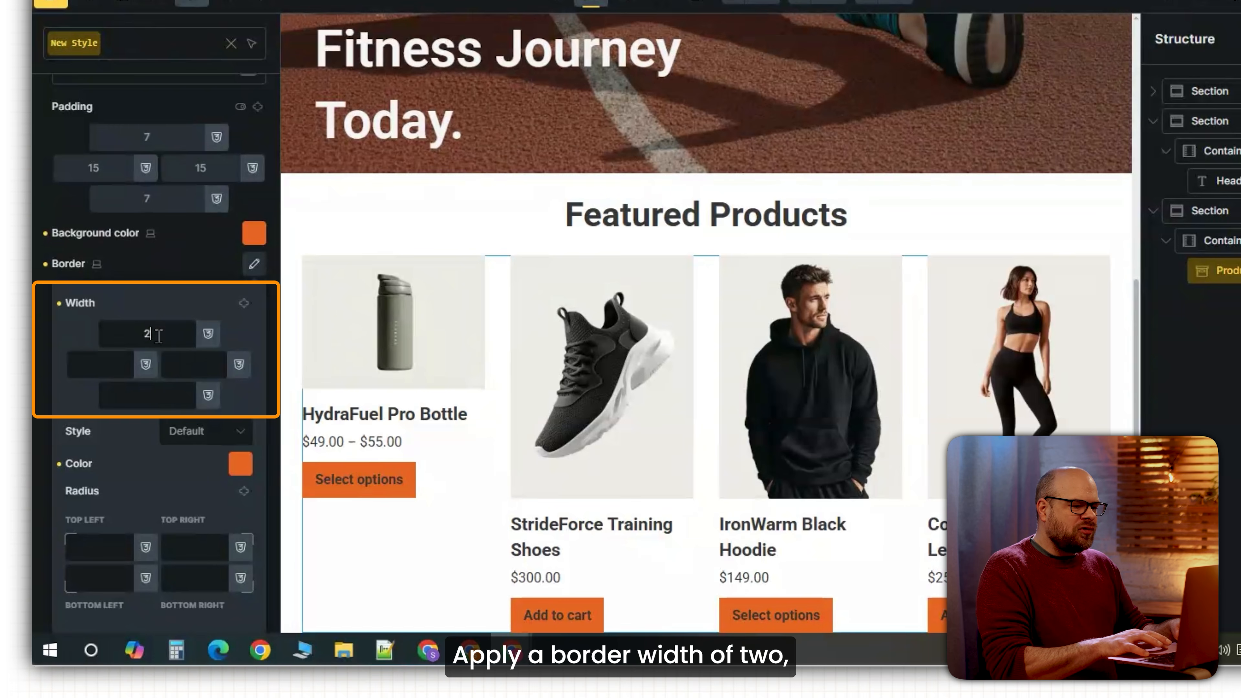
double_click(244, 303)
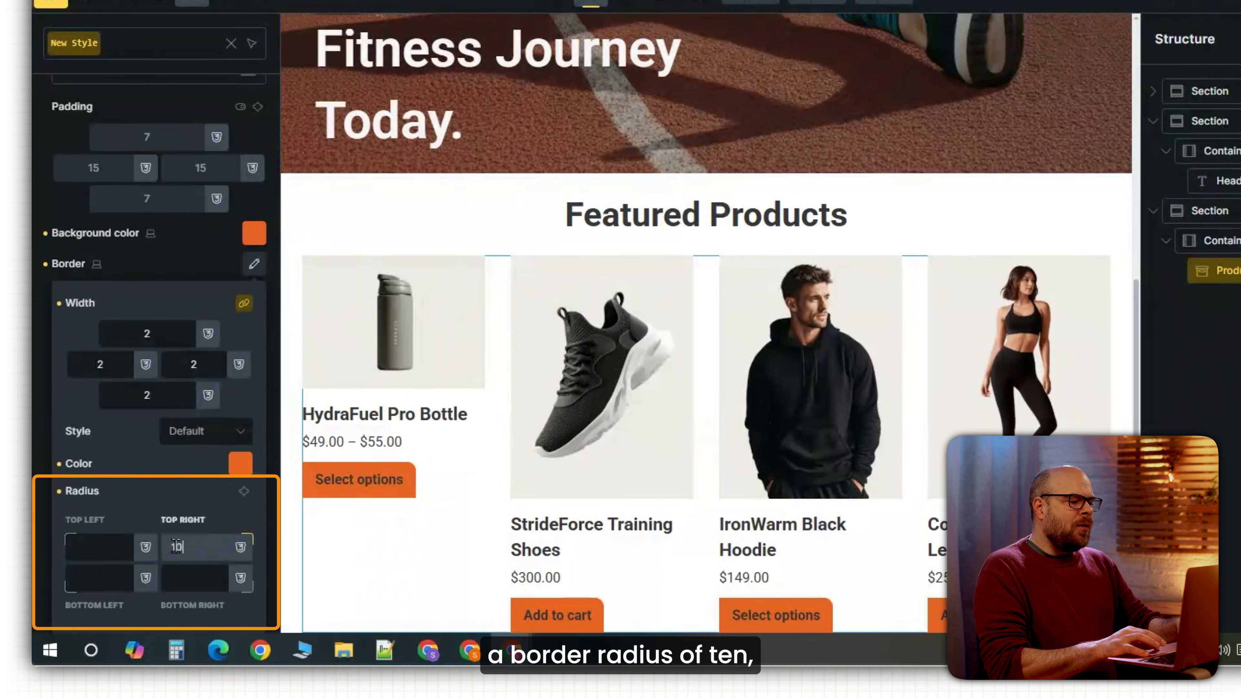
left_click(244, 492)
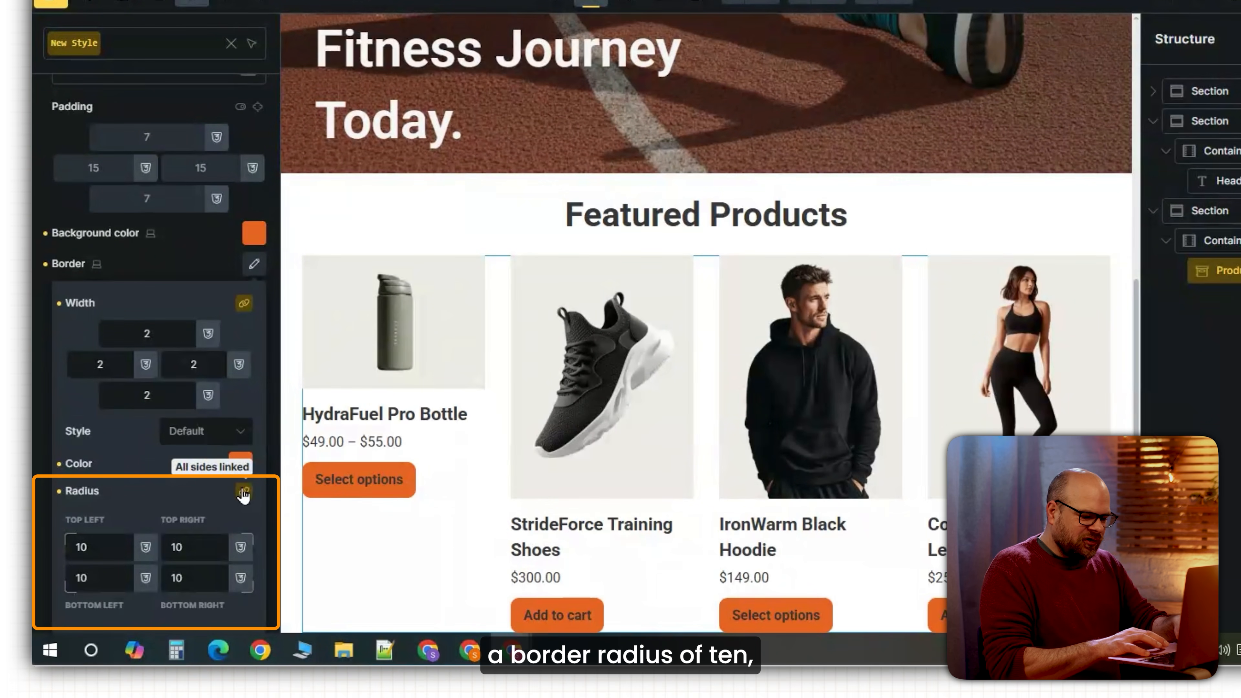
left_click(197, 367)
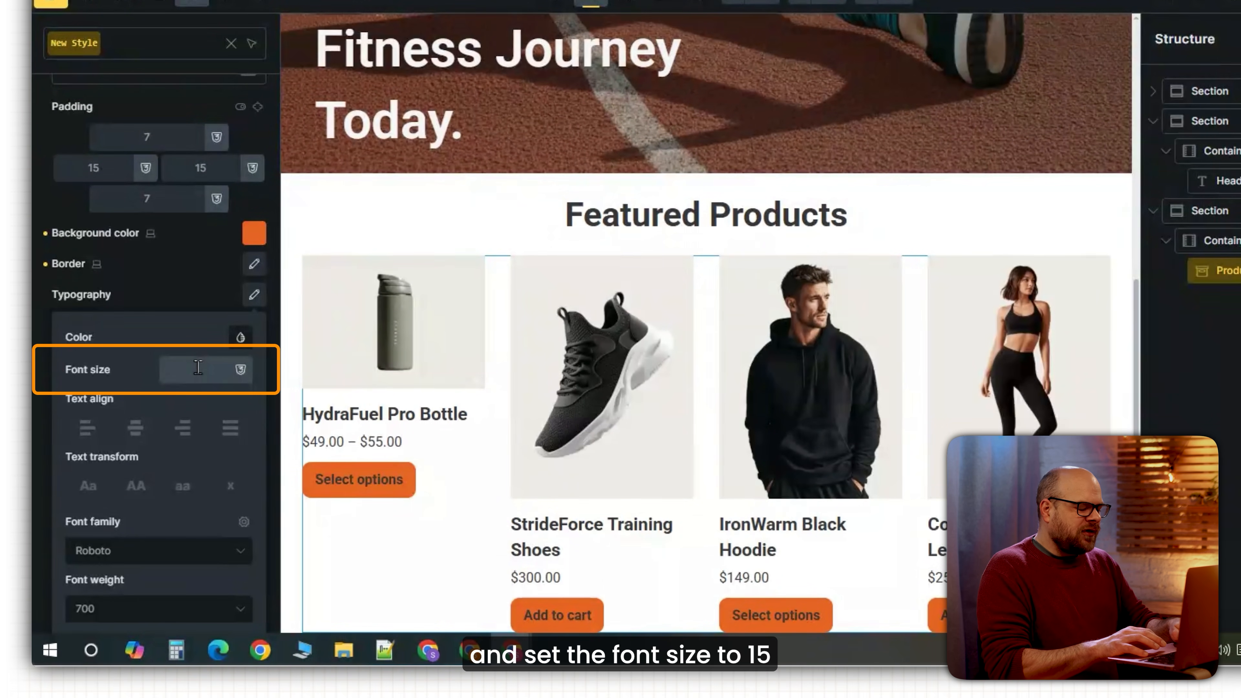
type("15")
left_click(83, 374)
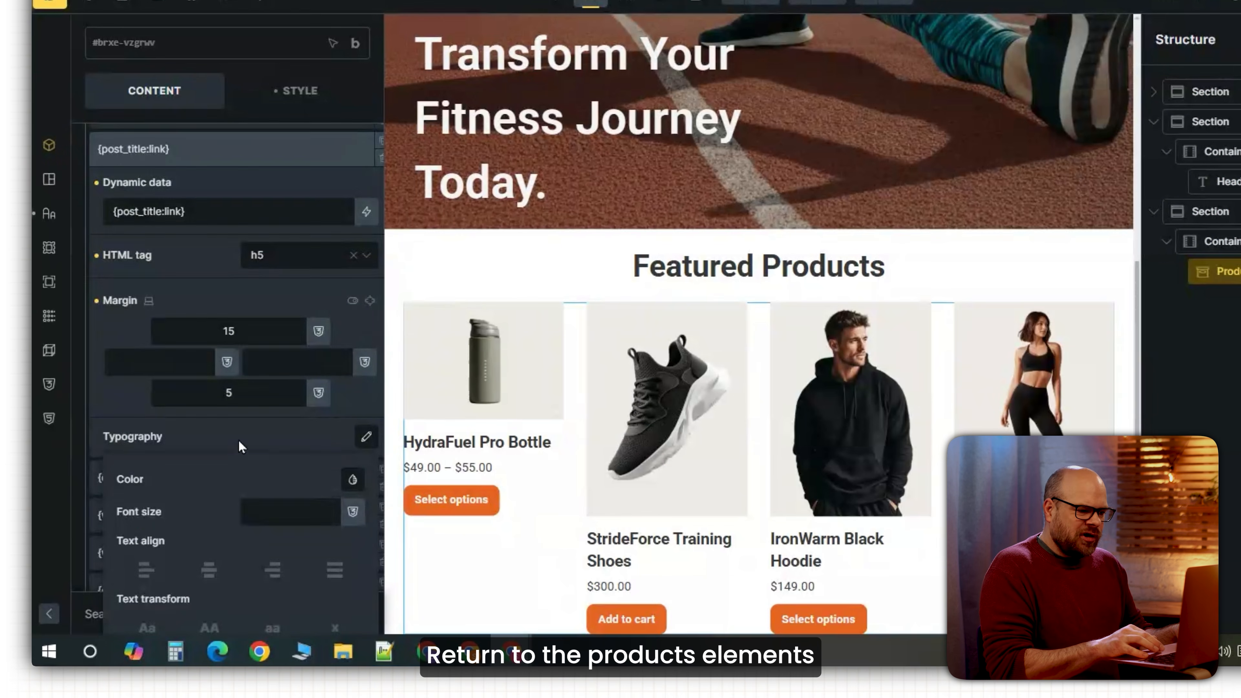
scroll(238, 443, "down", 2)
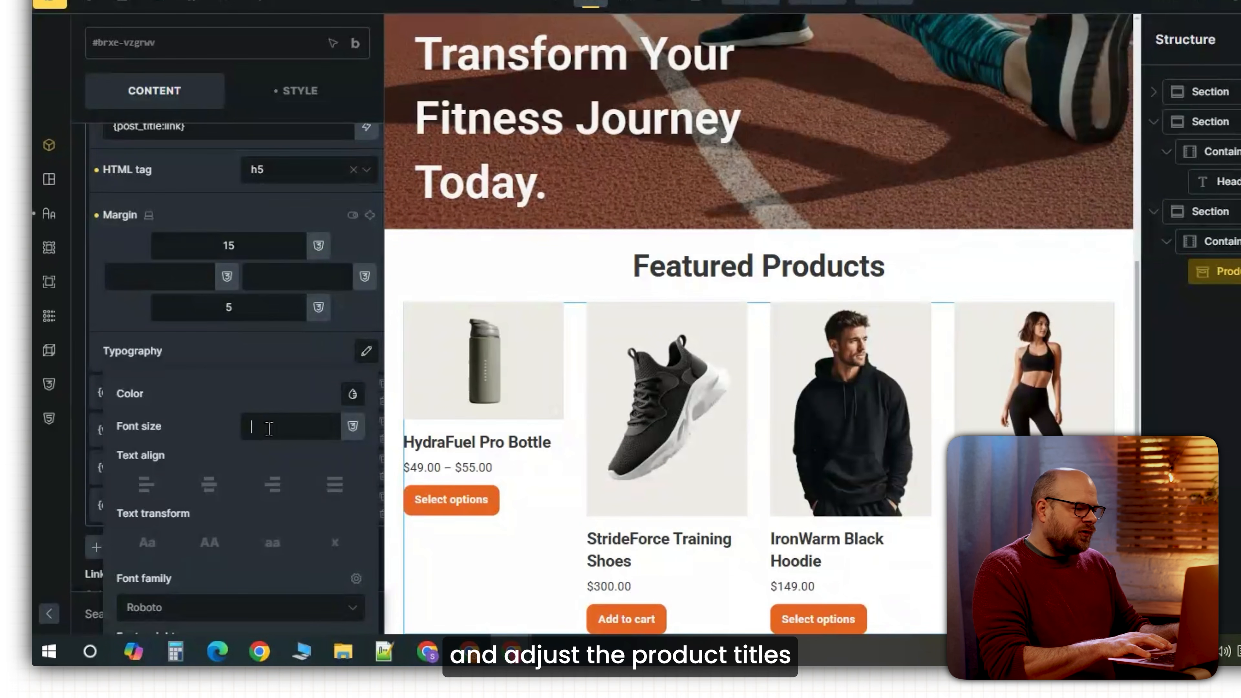
Set titles to size 18 and prices to size 20, weight 600, orange #e66323. Make images 350px tall.
type("18")
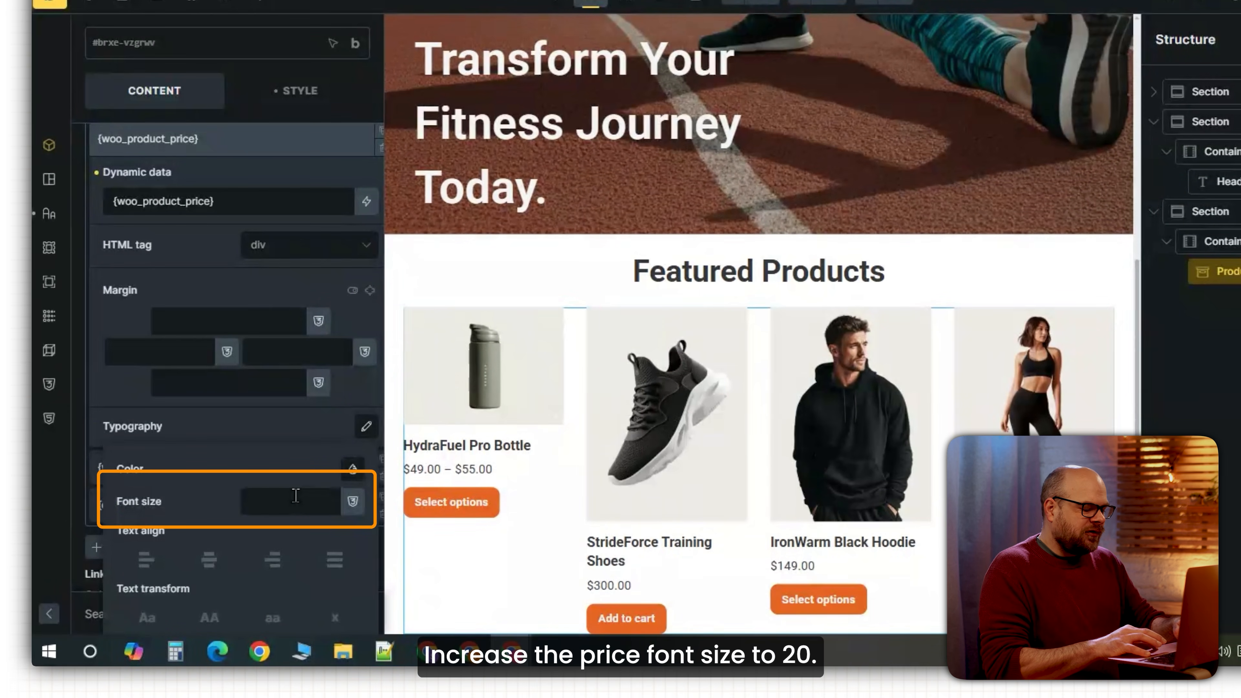
type("20")
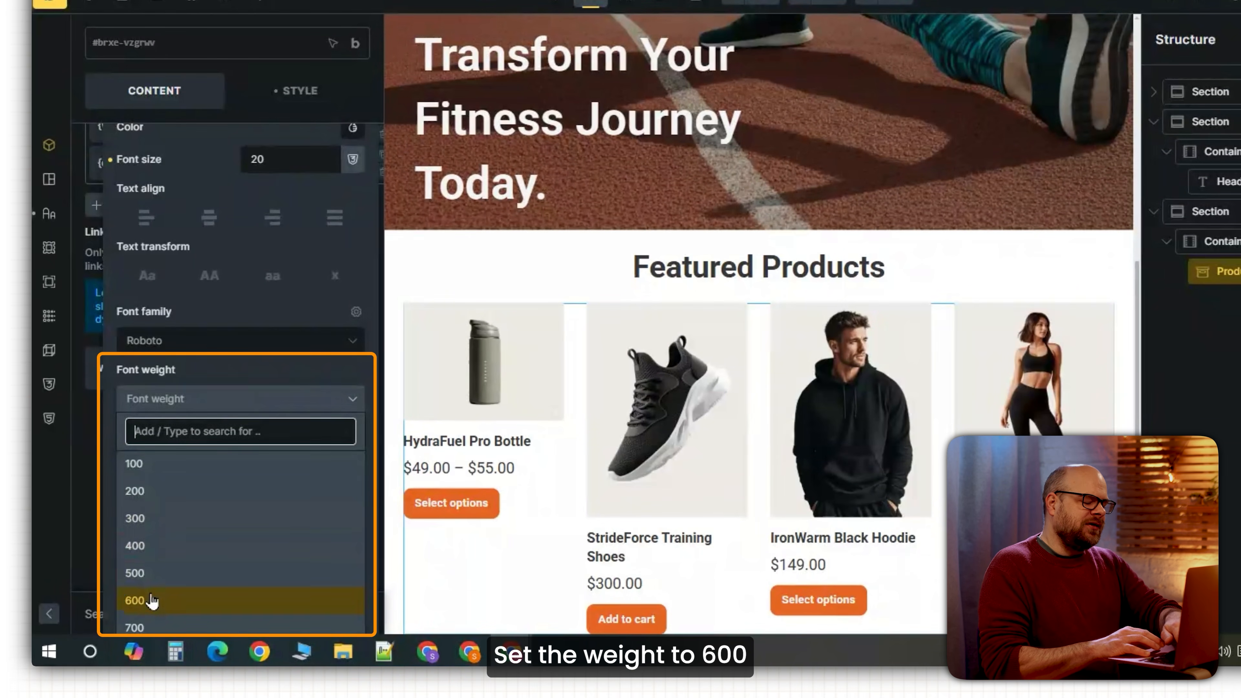
left_click(153, 600)
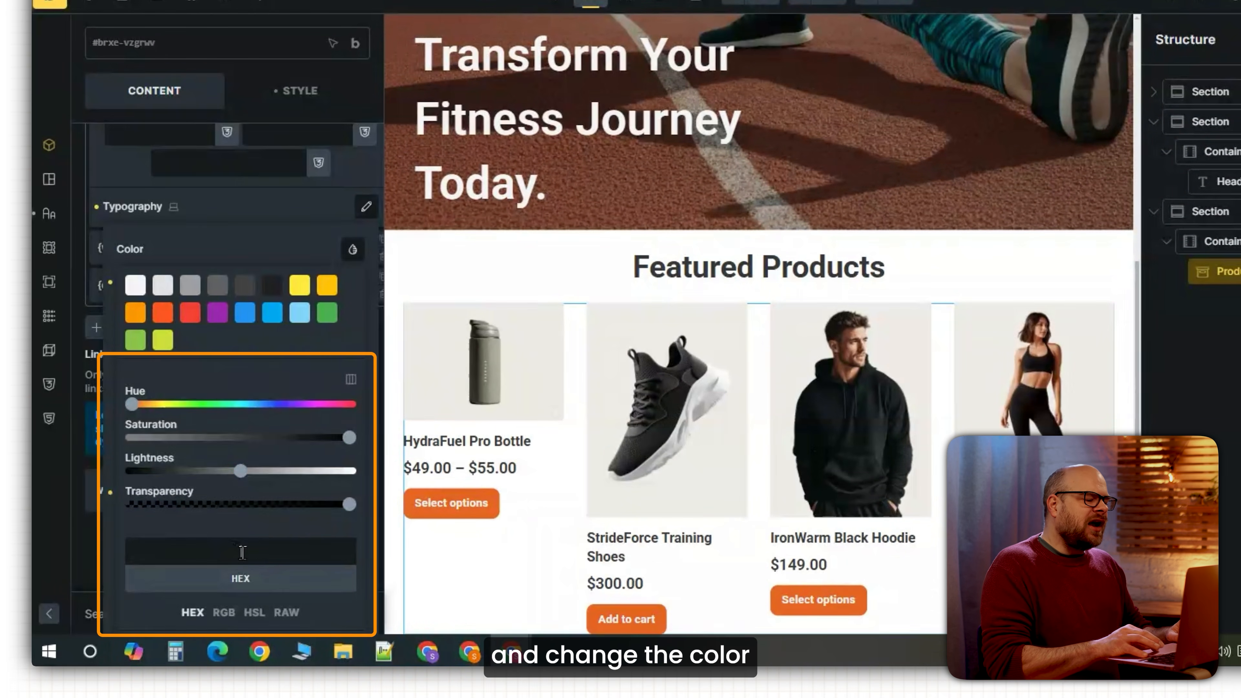
left_click(162, 313)
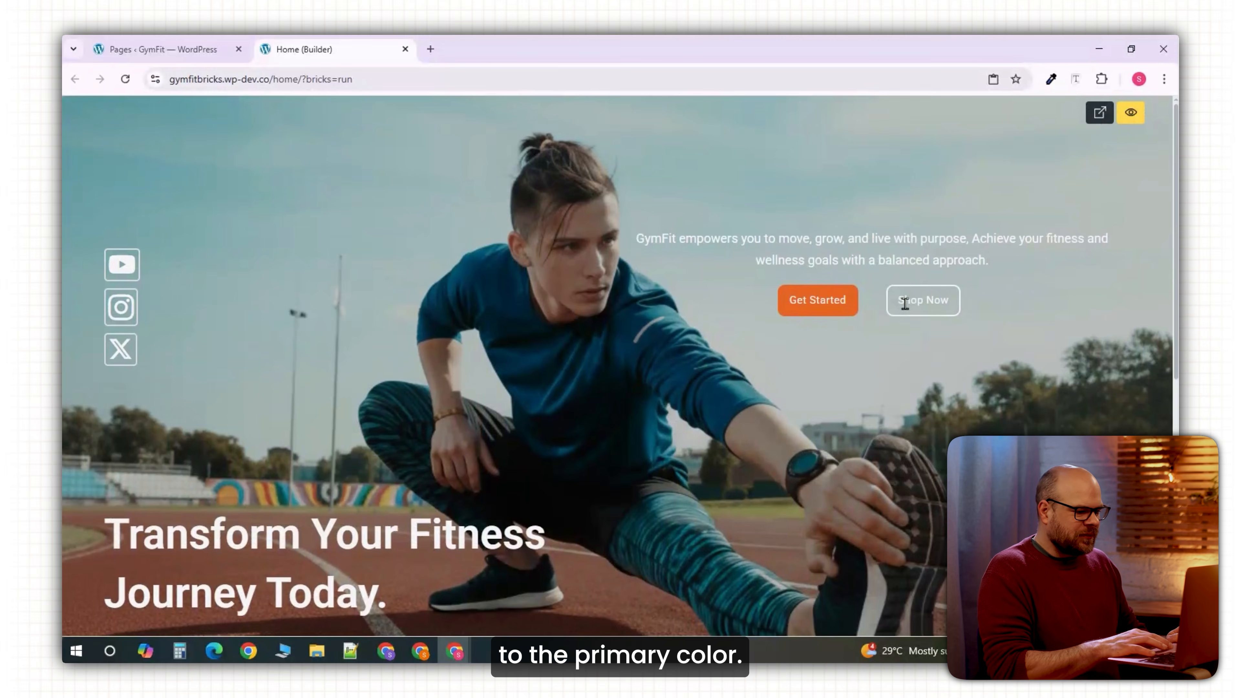
scroll(904, 304, "down", 6)
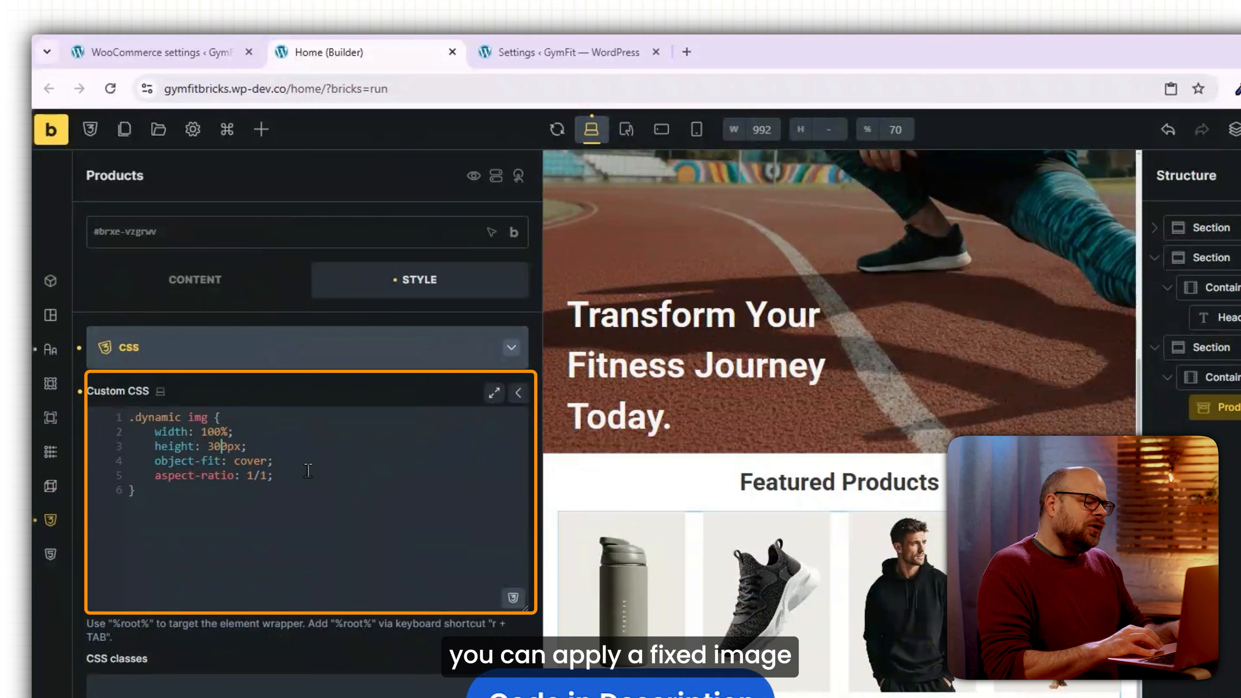
key("BackSpace")
type("5")
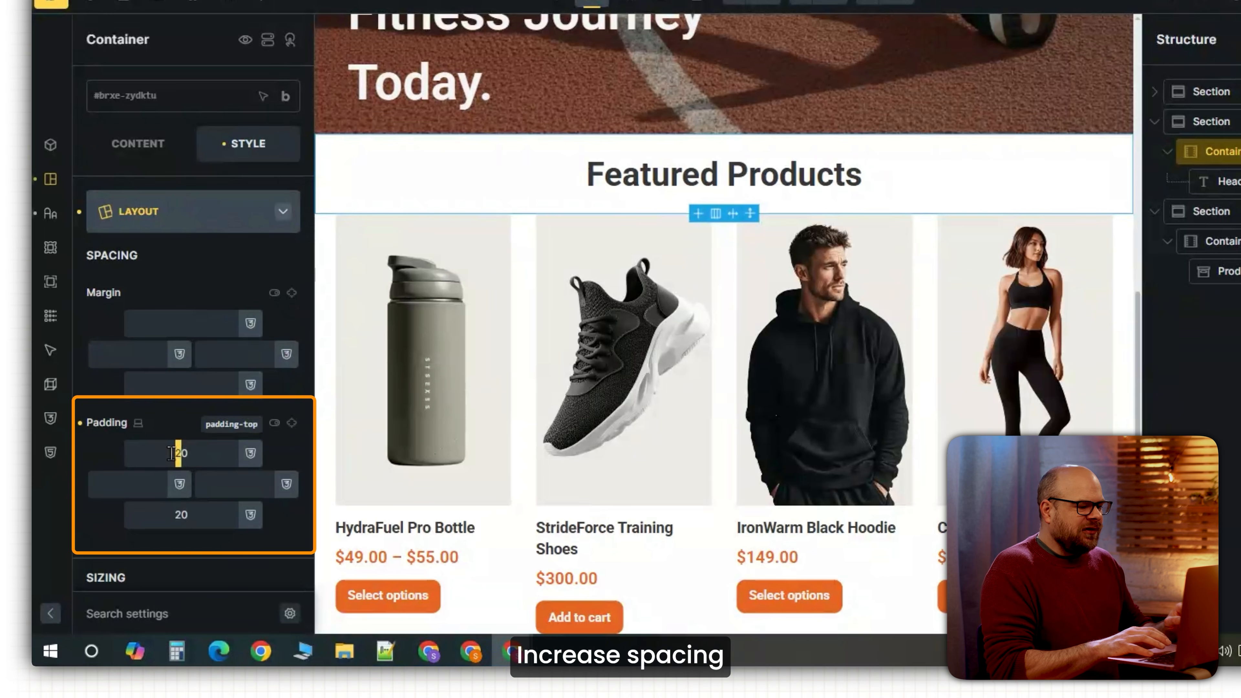
Pad the products heading 40 top and bottom. Add a 50/50 section: 65vh columns, 90% width, centred background photo.
type("4")
left_click(292, 424)
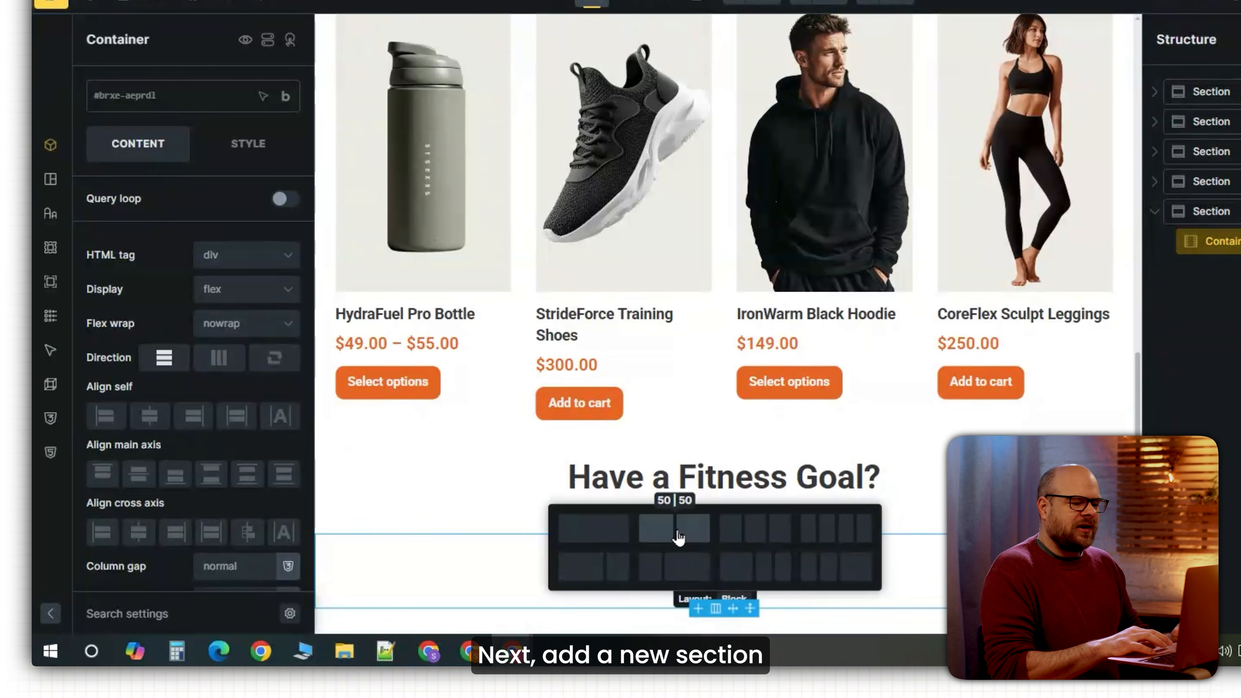
left_click(678, 530)
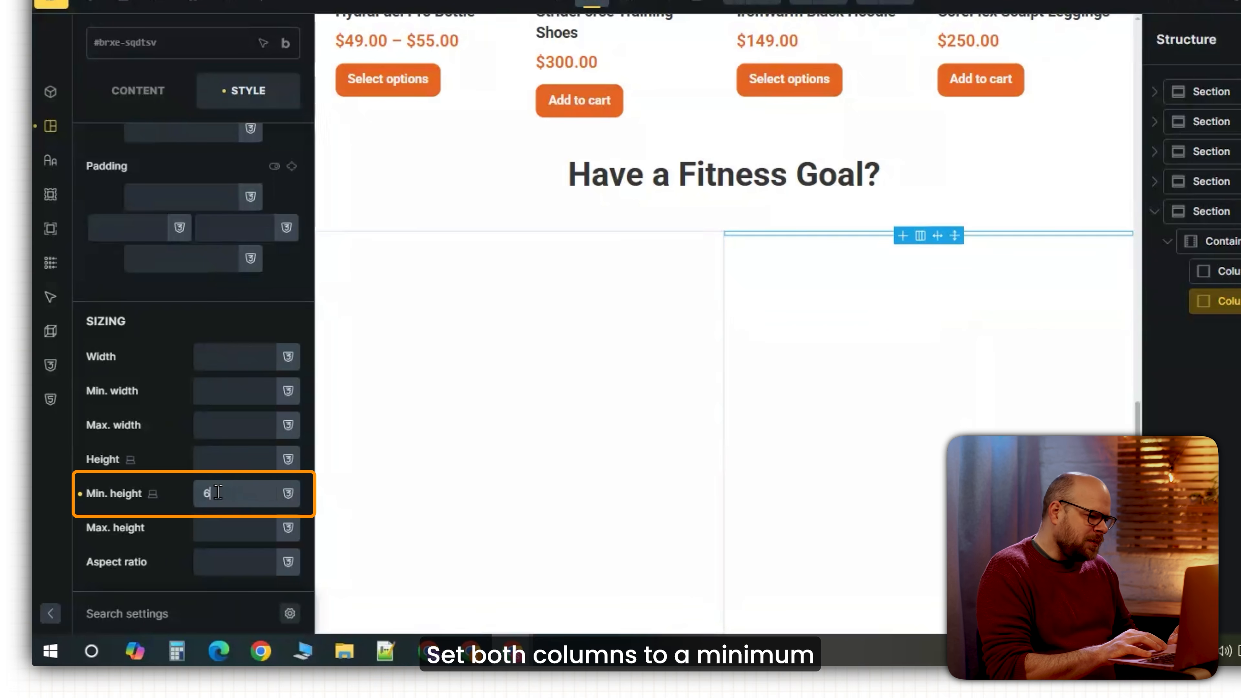
type("5")
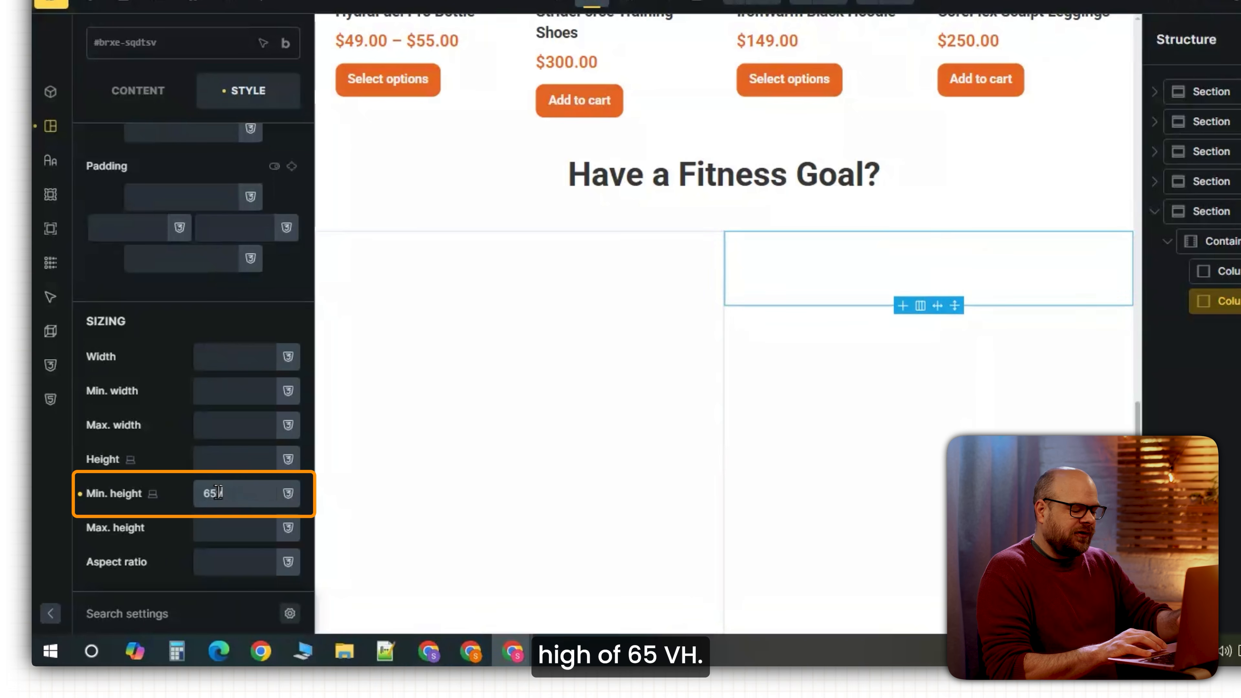
type("vh")
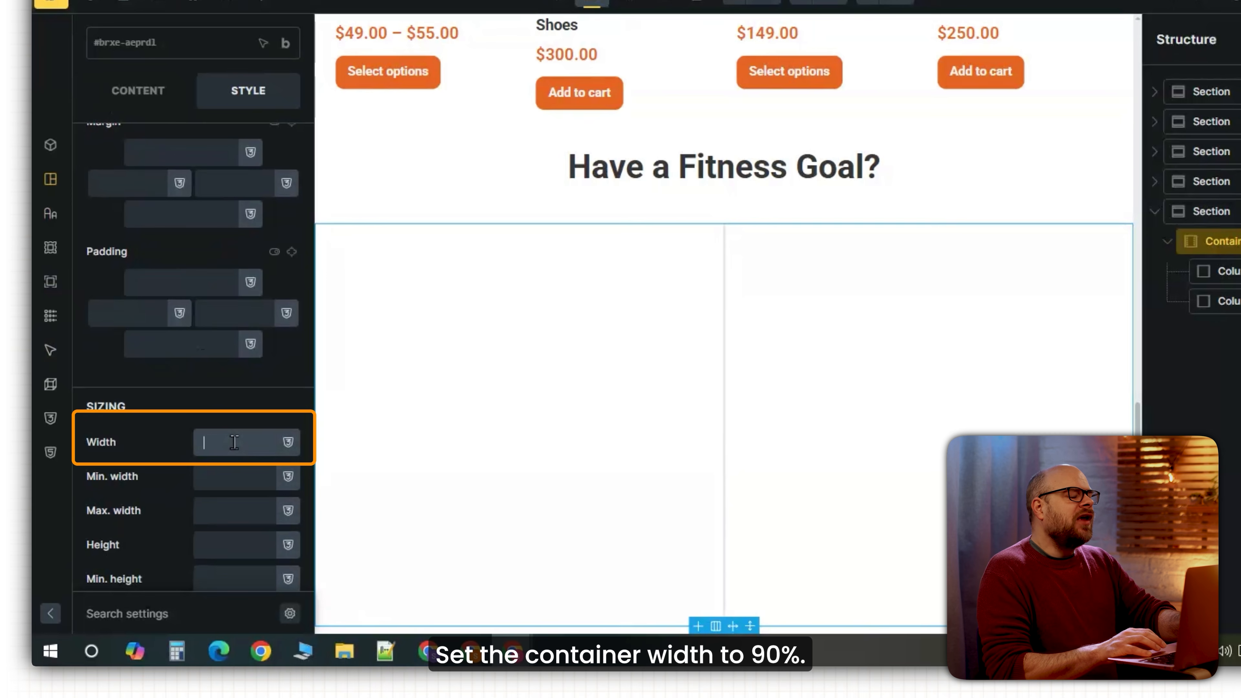
type("90%")
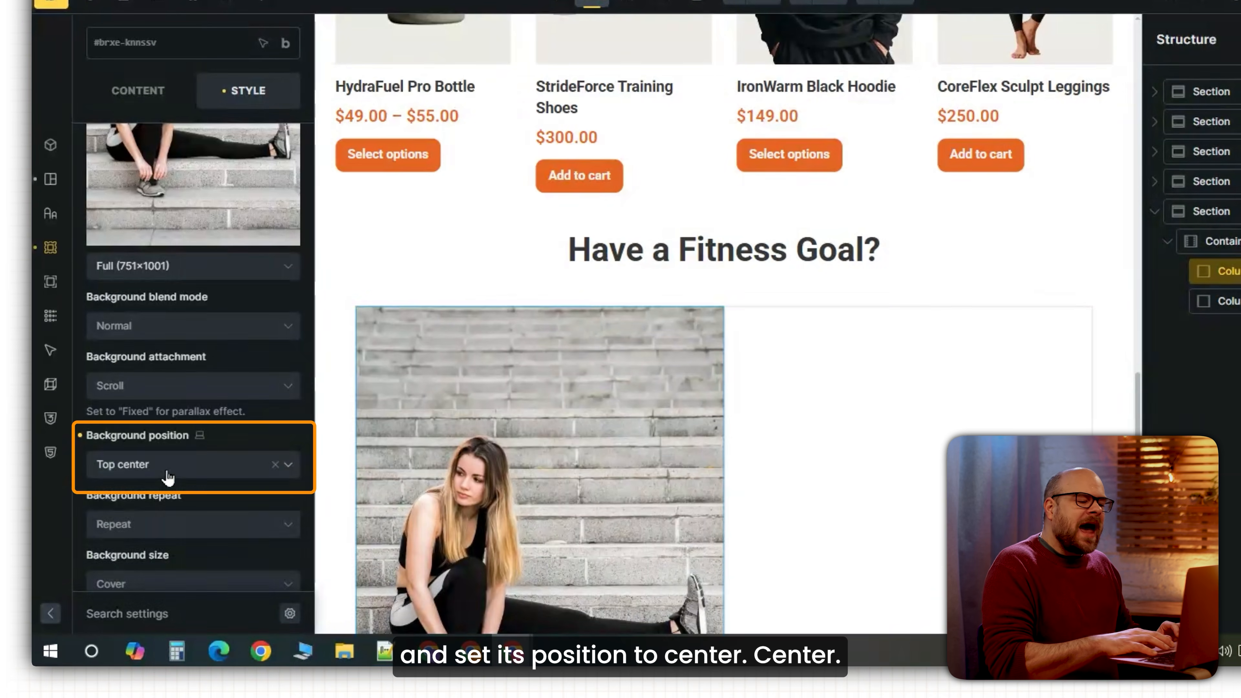
left_click(169, 469)
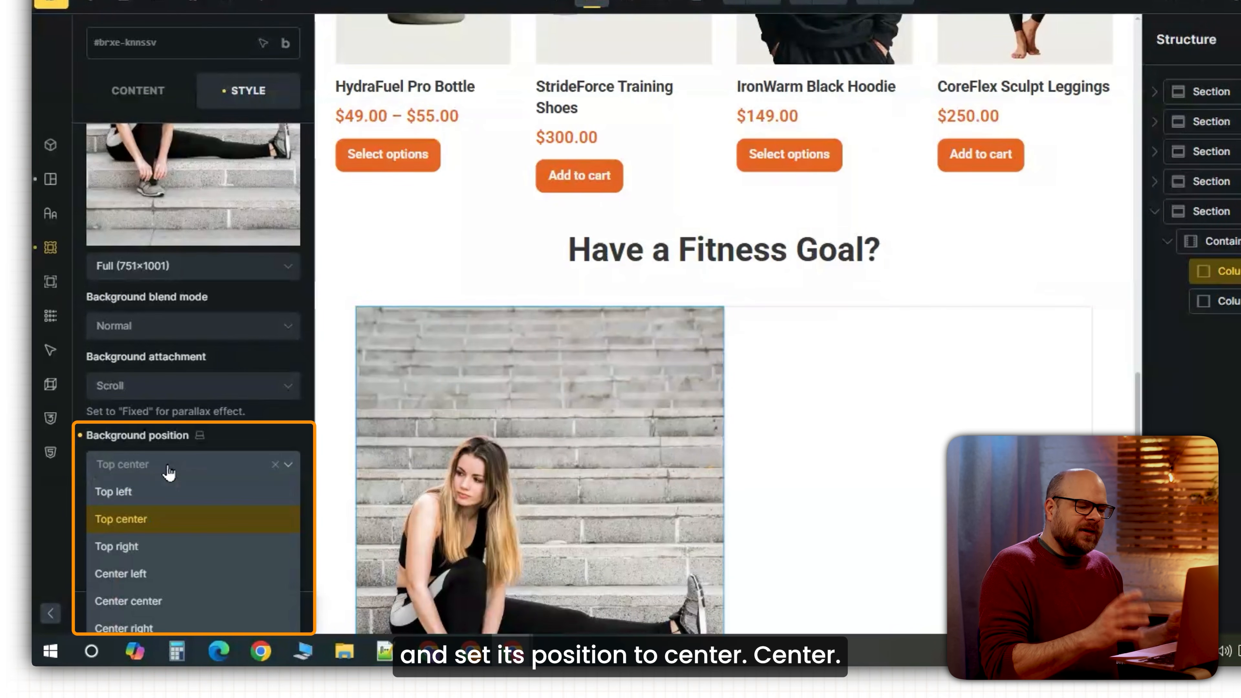
left_click(149, 603)
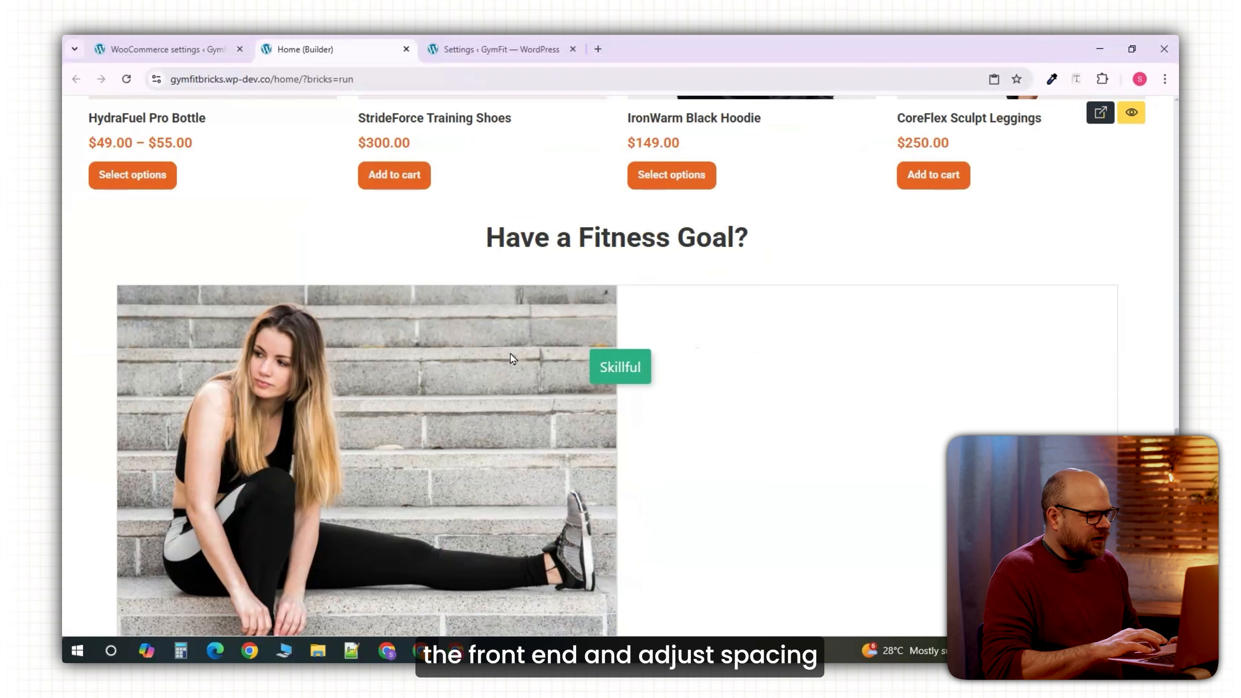
Set the Fitness Goal container width to 80% and its column gap to 30.
scroll(806, 408, "up", 1)
scroll(809, 408, "down", 1)
scroll(809, 406, "up", 1)
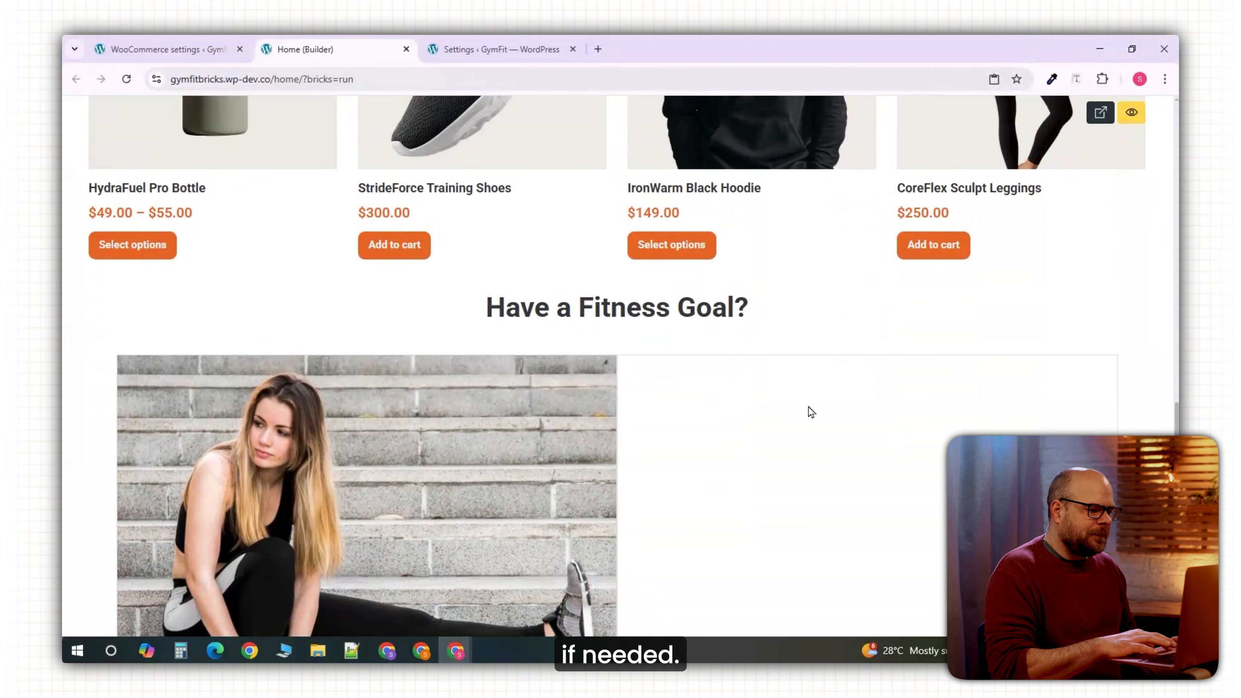
scroll(809, 407, "down", 1)
scroll(808, 406, "up", 1)
scroll(809, 407, "down", 1)
scroll(809, 406, "down", 1)
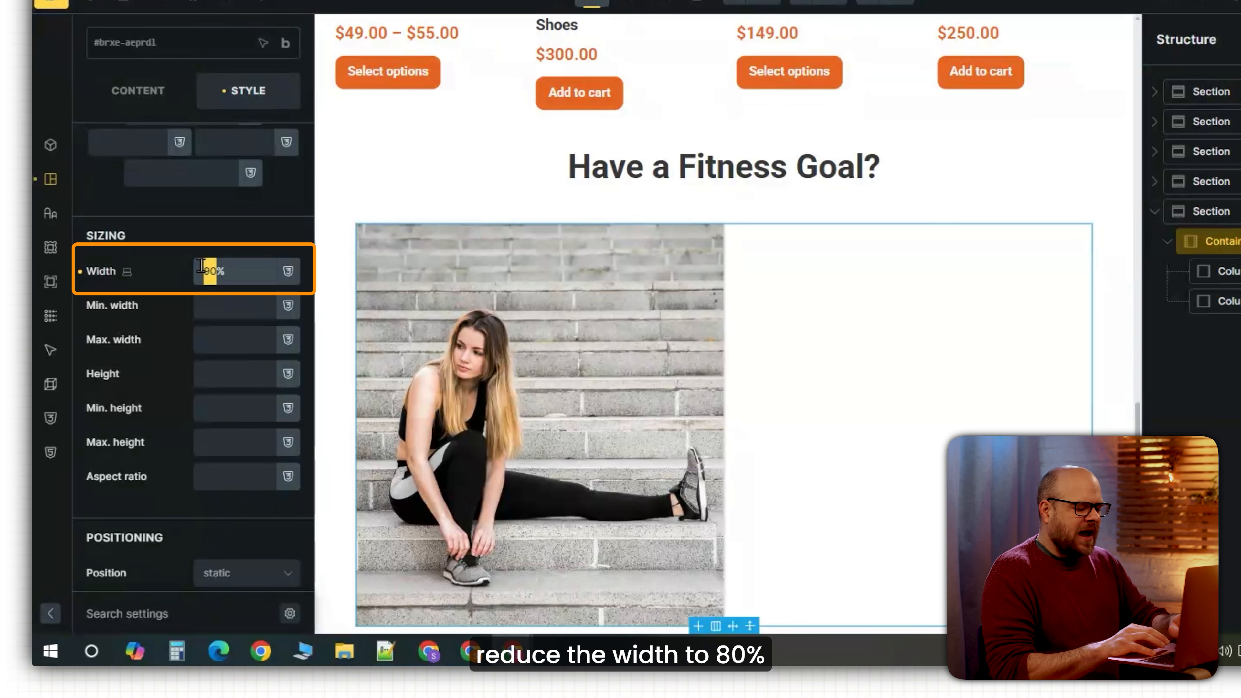
type("8")
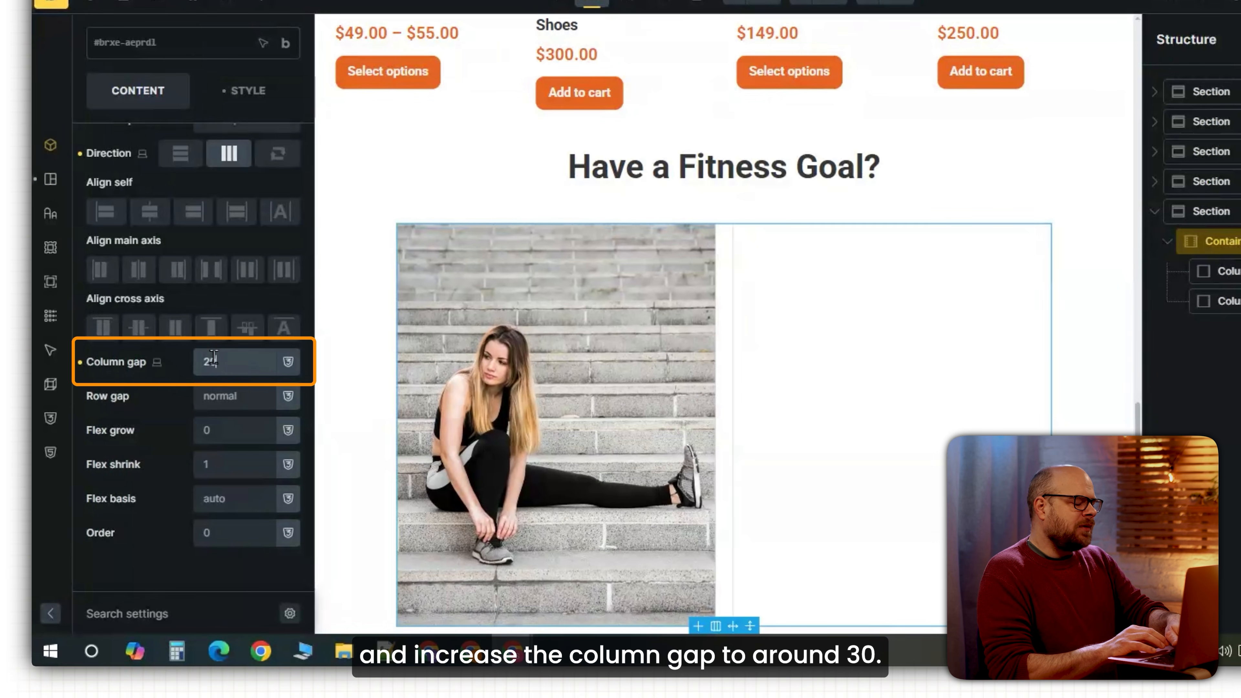
left_click_drag(214, 359, 195, 358)
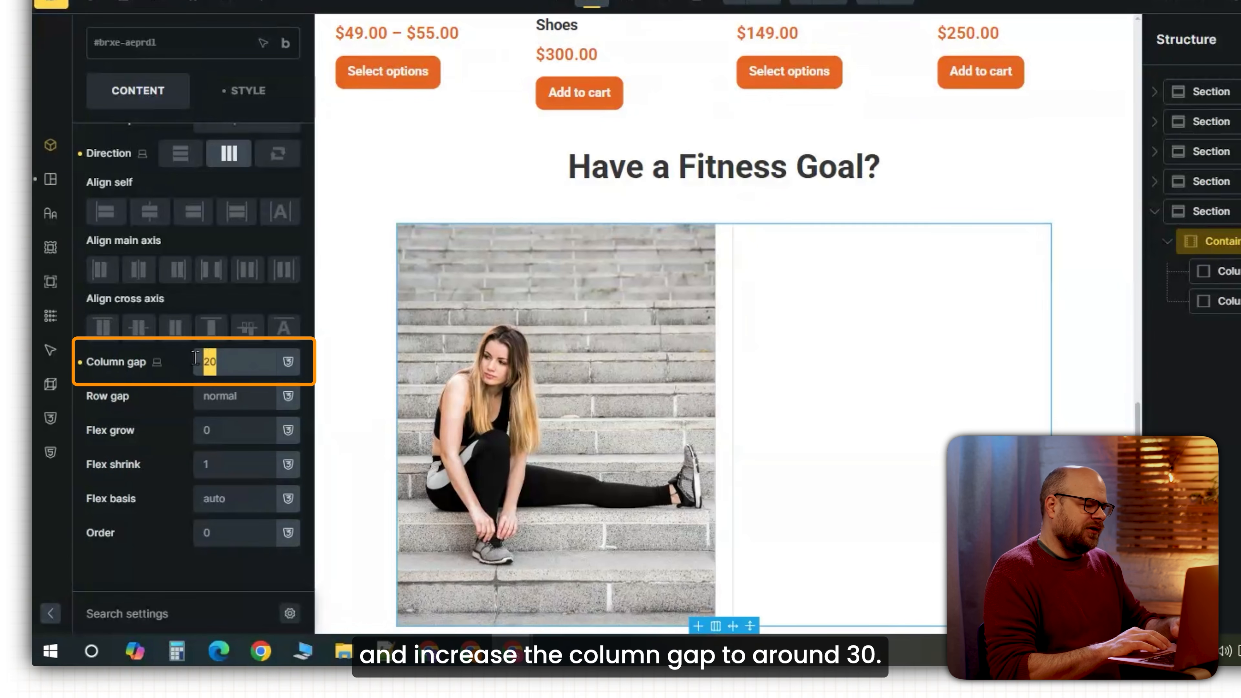
type("30")
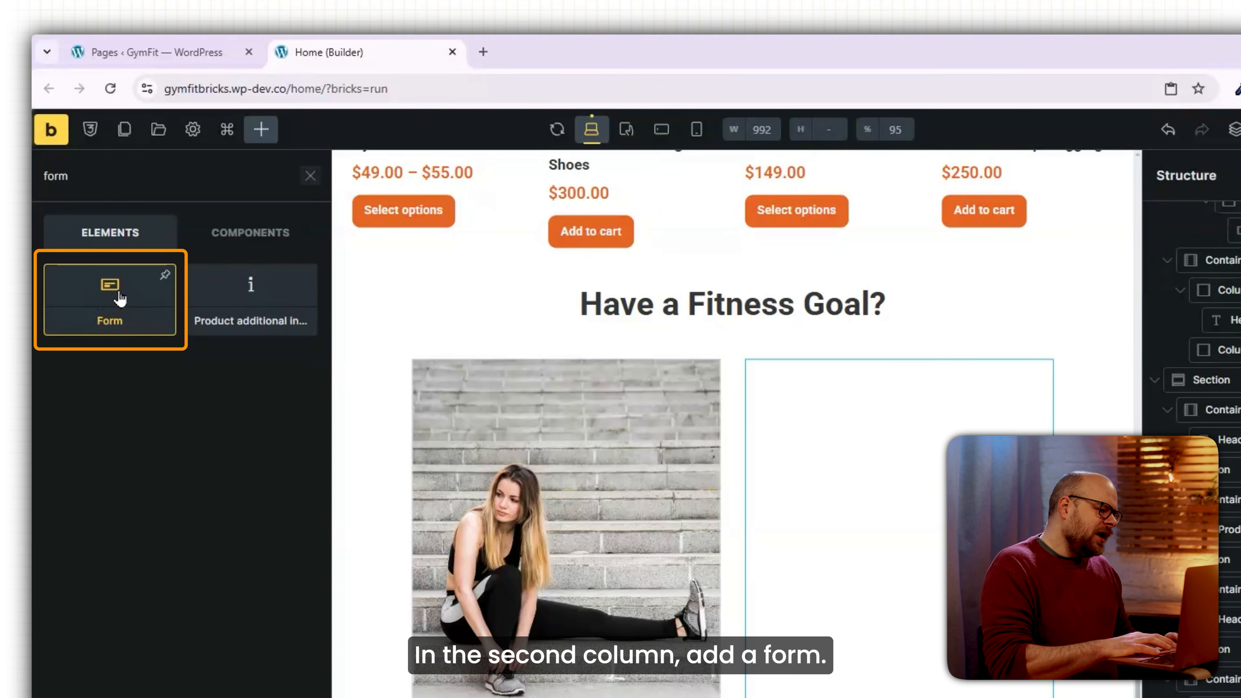
Put a Shortcode element in the second column and paste the WPForms form shortcode into it.
left_click(119, 299)
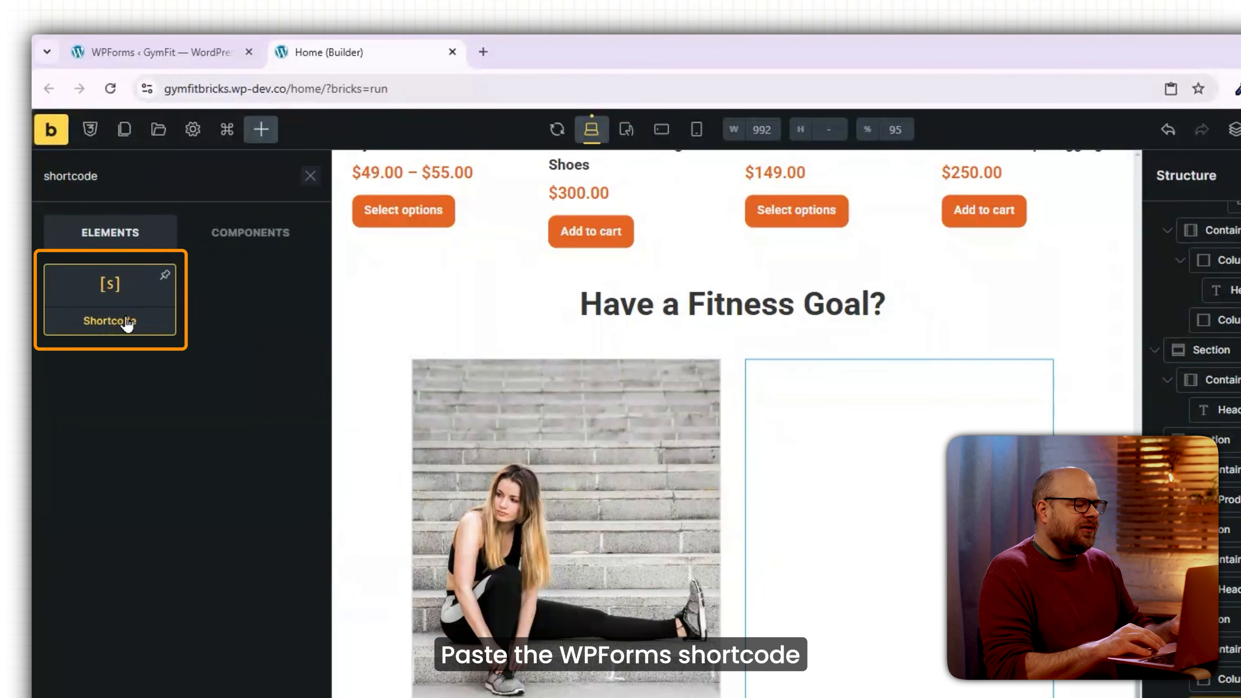
left_click(126, 323)
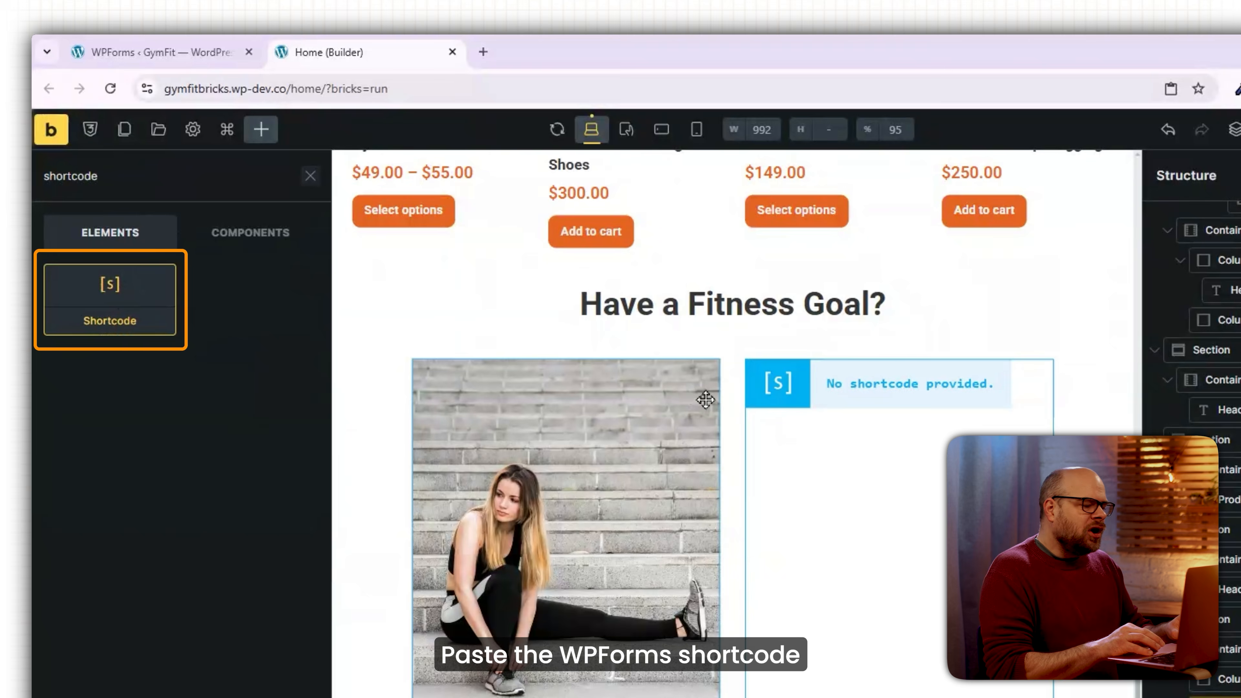
left_click(826, 401)
left_click(202, 379)
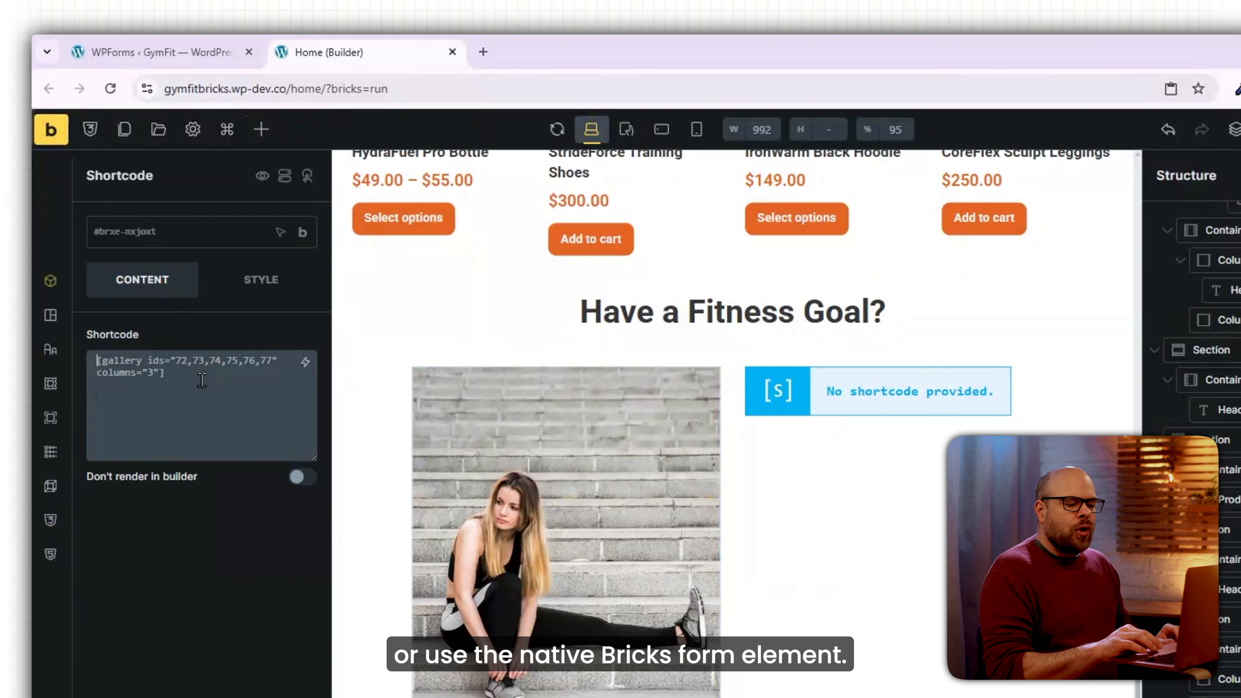
type("[wpforms id=\"154\"]")
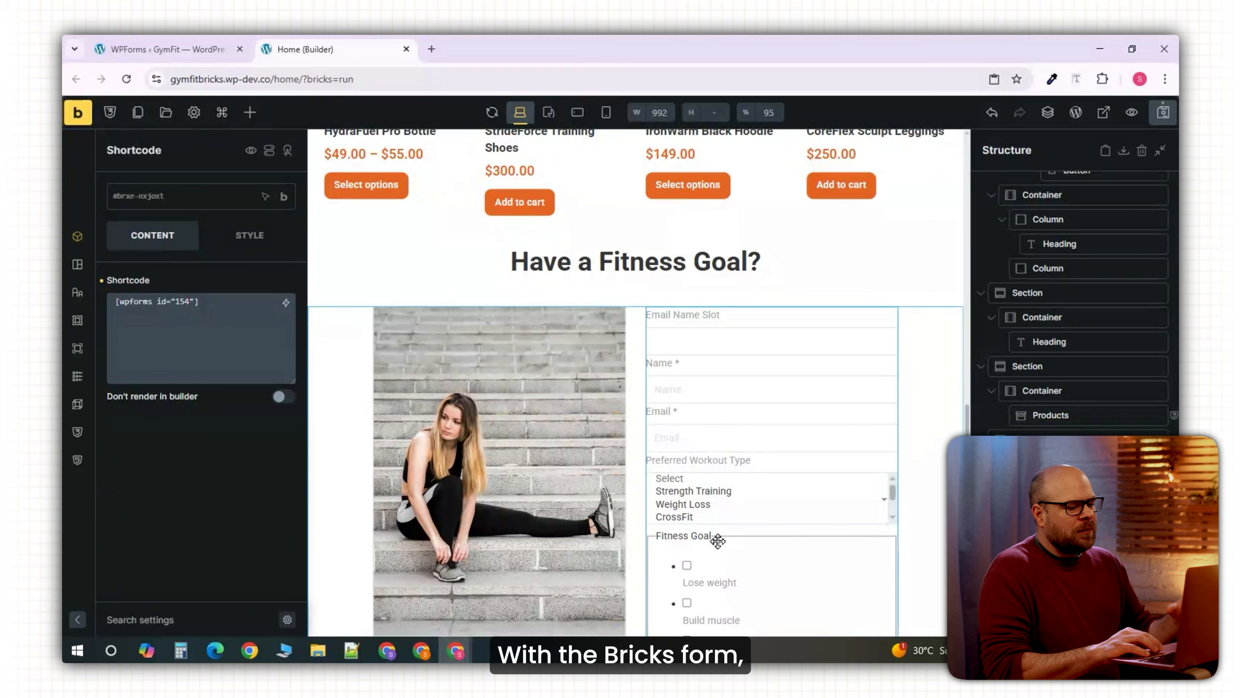
scroll(791, 491, "down", 1)
scroll(917, 410, "up", 5)
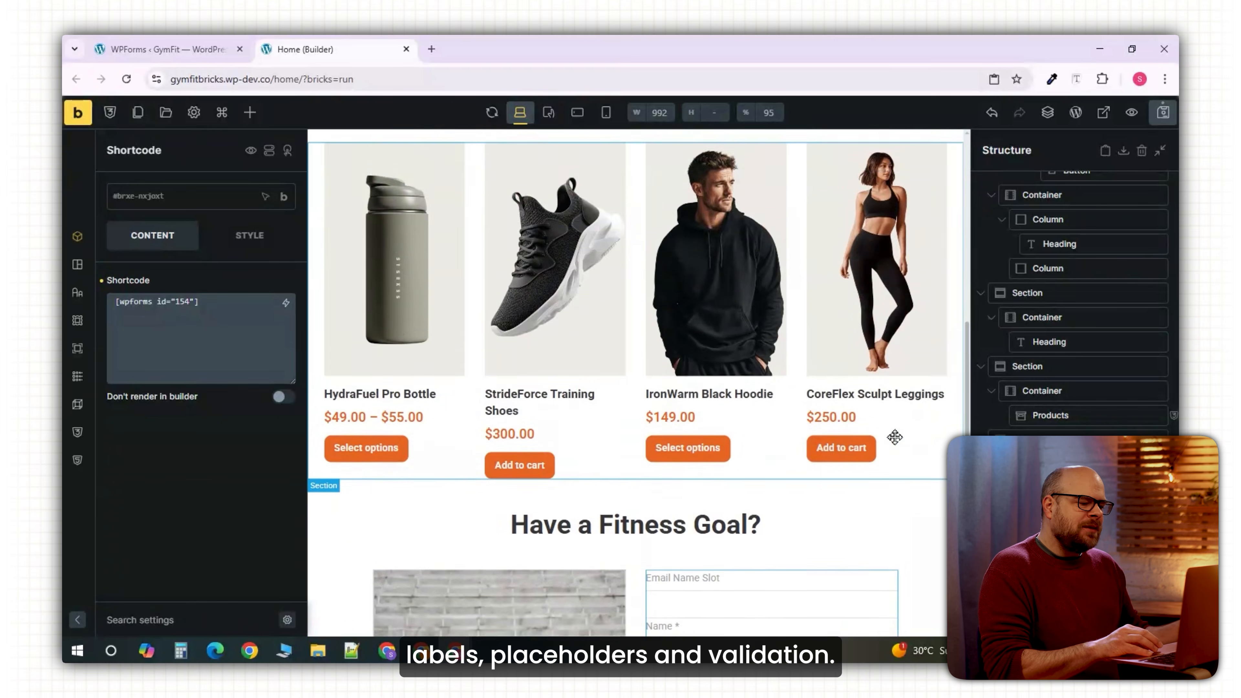
scroll(894, 435, "down", 8)
scroll(895, 437, "down", 2)
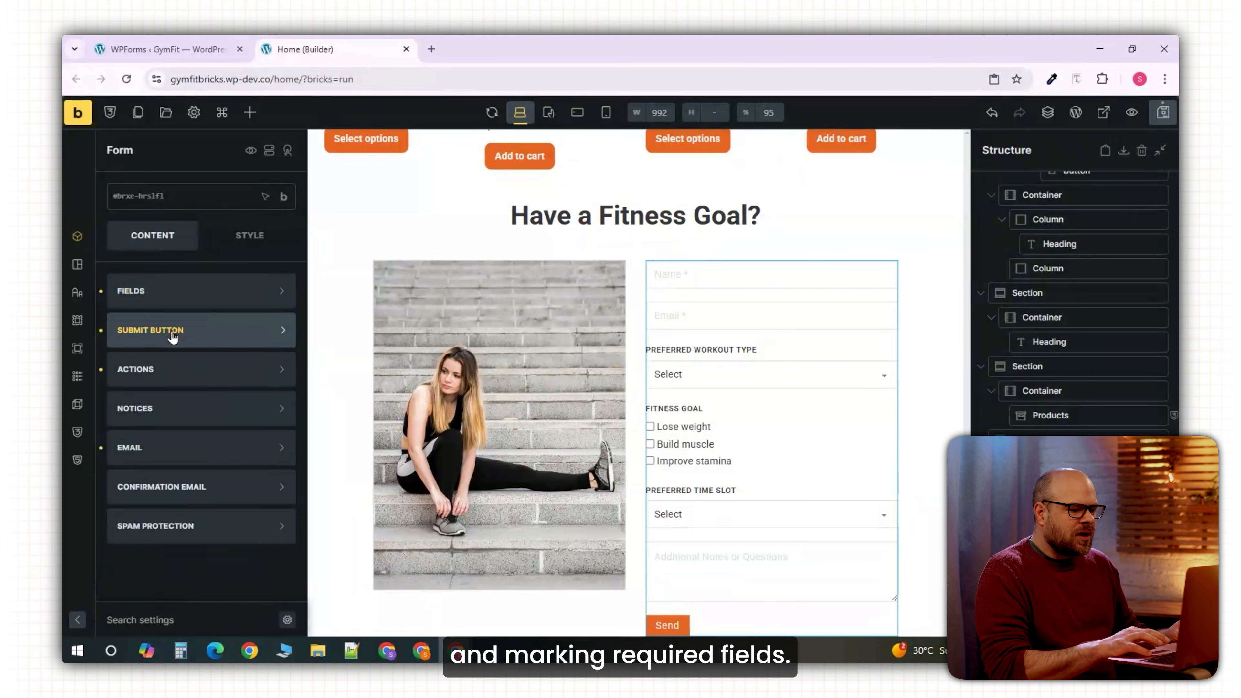
Relabel the form's submit button 'Get My Customized Plan'.
left_click(181, 333)
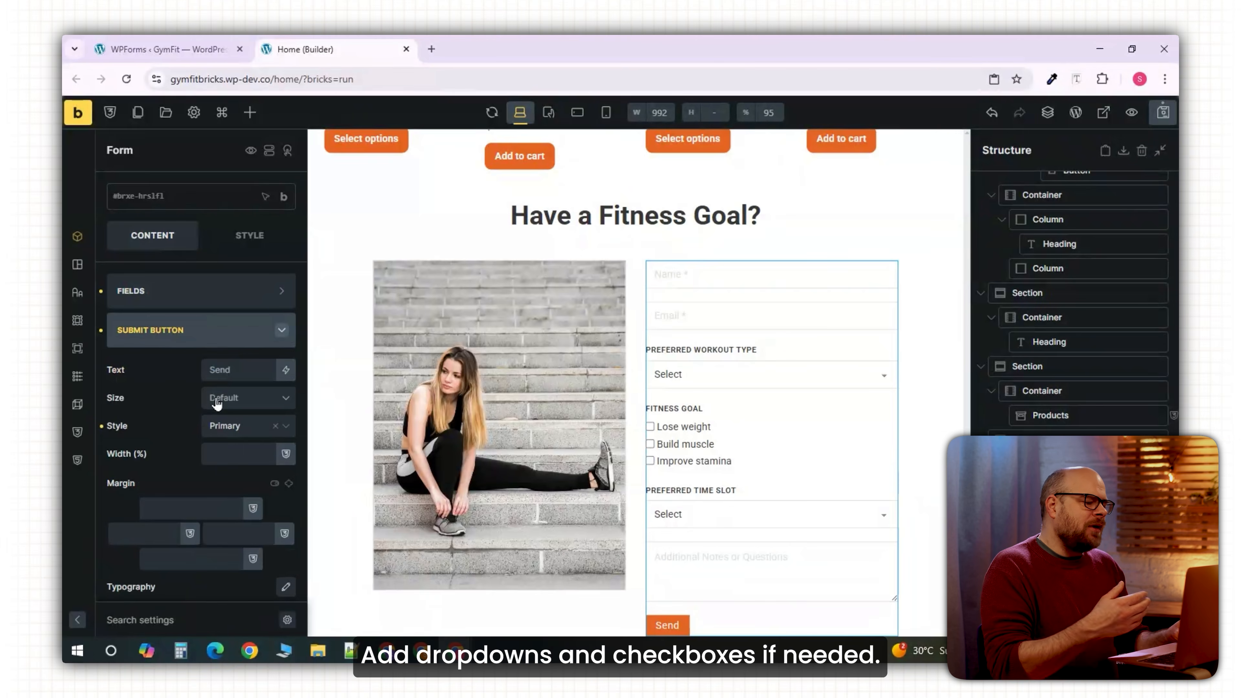
left_click(226, 371)
type("Get My Customized Plan")
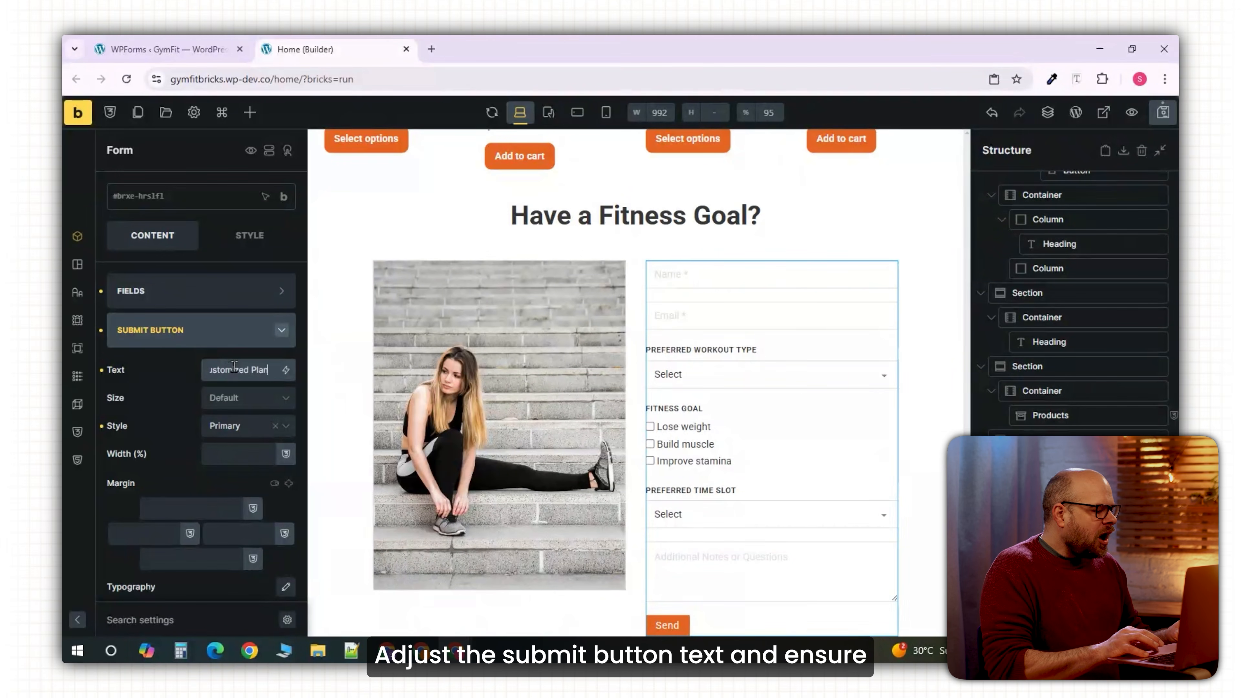
left_click(201, 334)
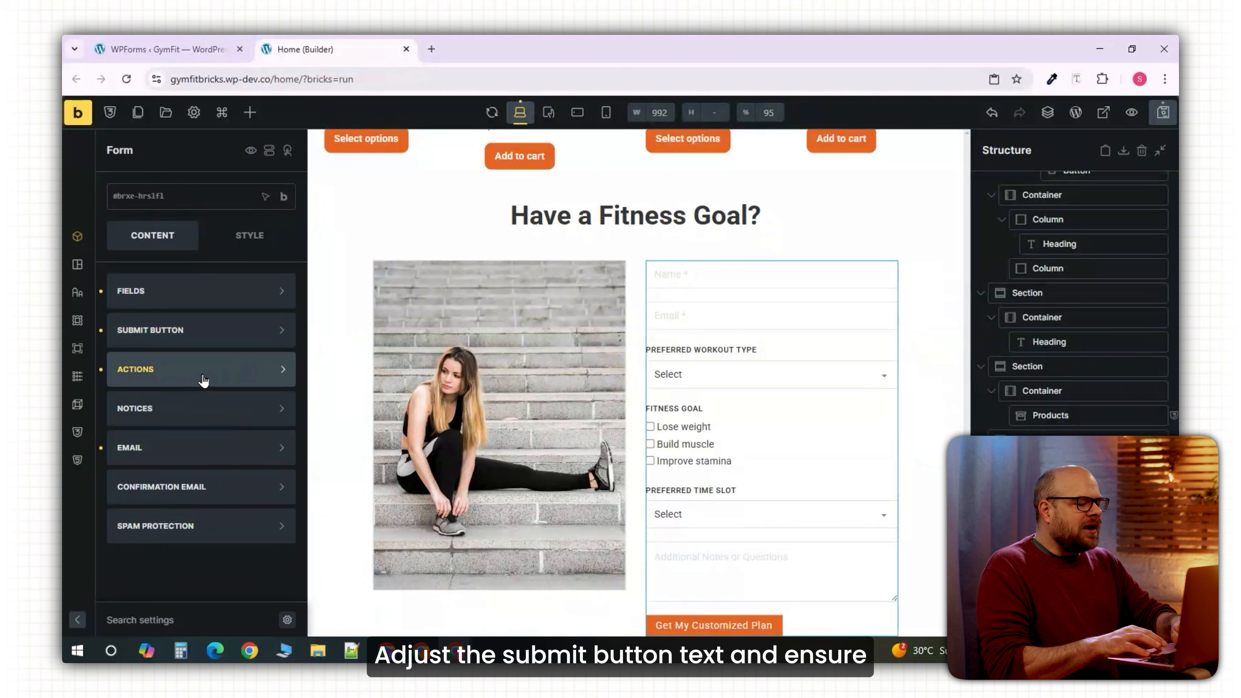
Review the form's Actions and Spam Protection, then give it 20 padding top and bottom.
left_click(218, 378)
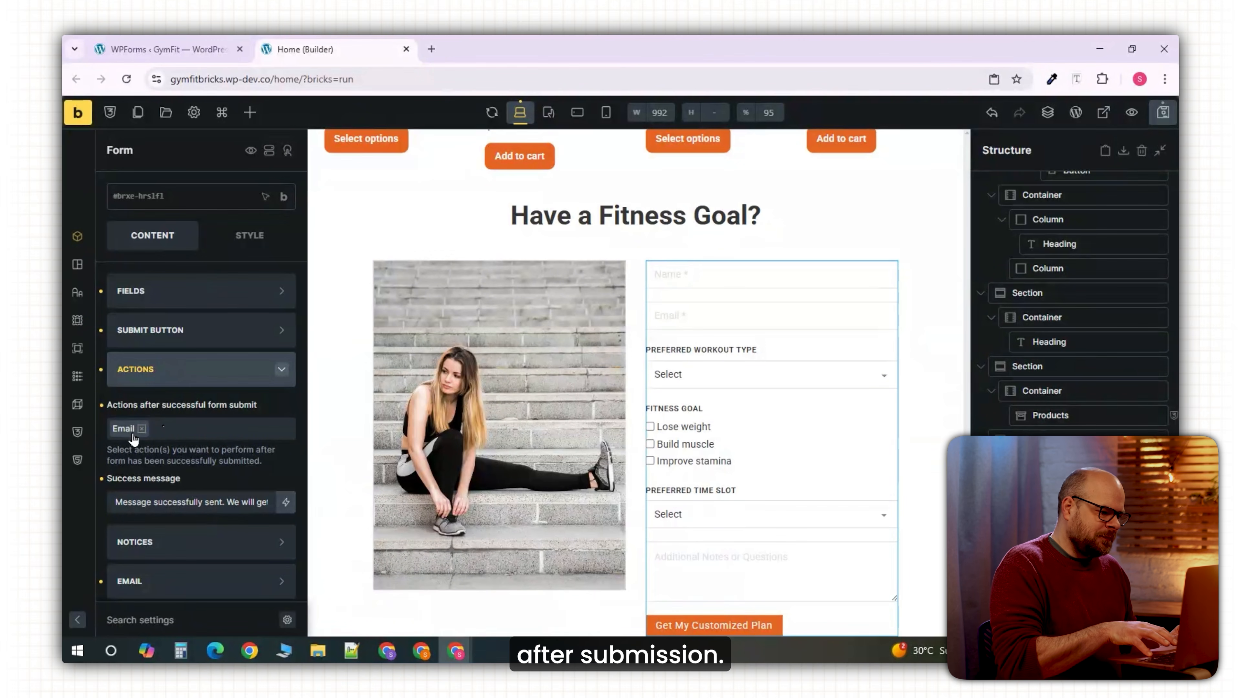
left_click(203, 507)
scroll(202, 507, "down", 3)
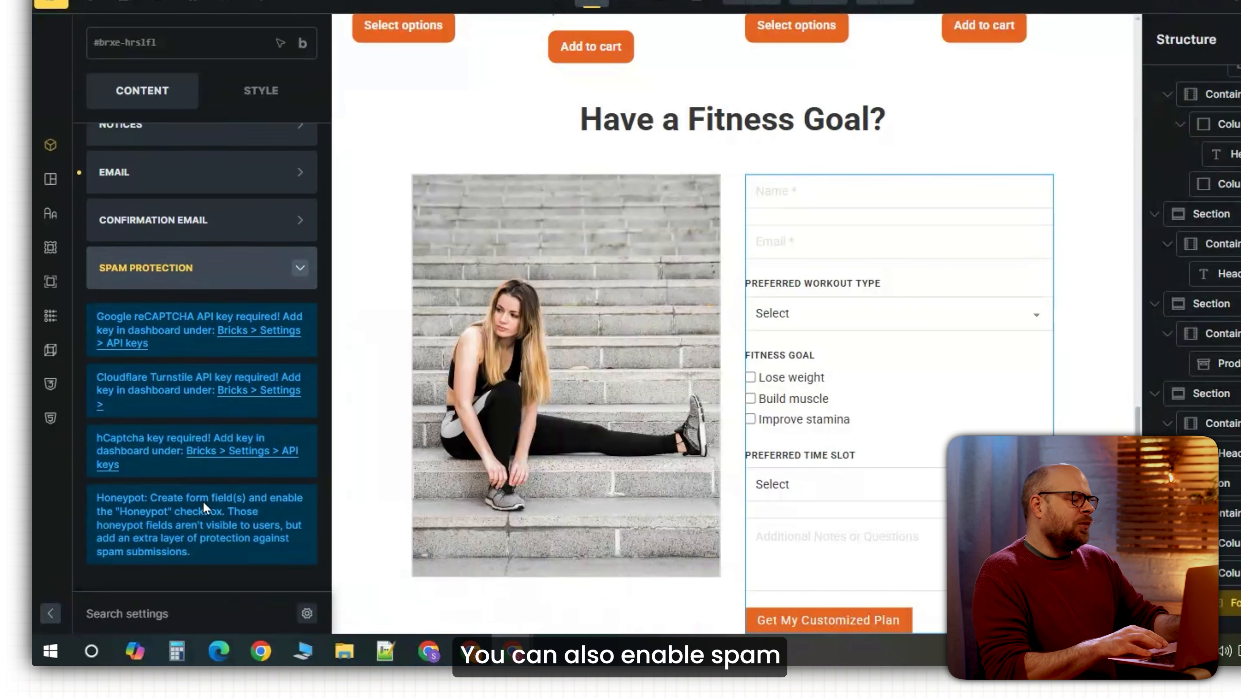
scroll(203, 507, "down", 1)
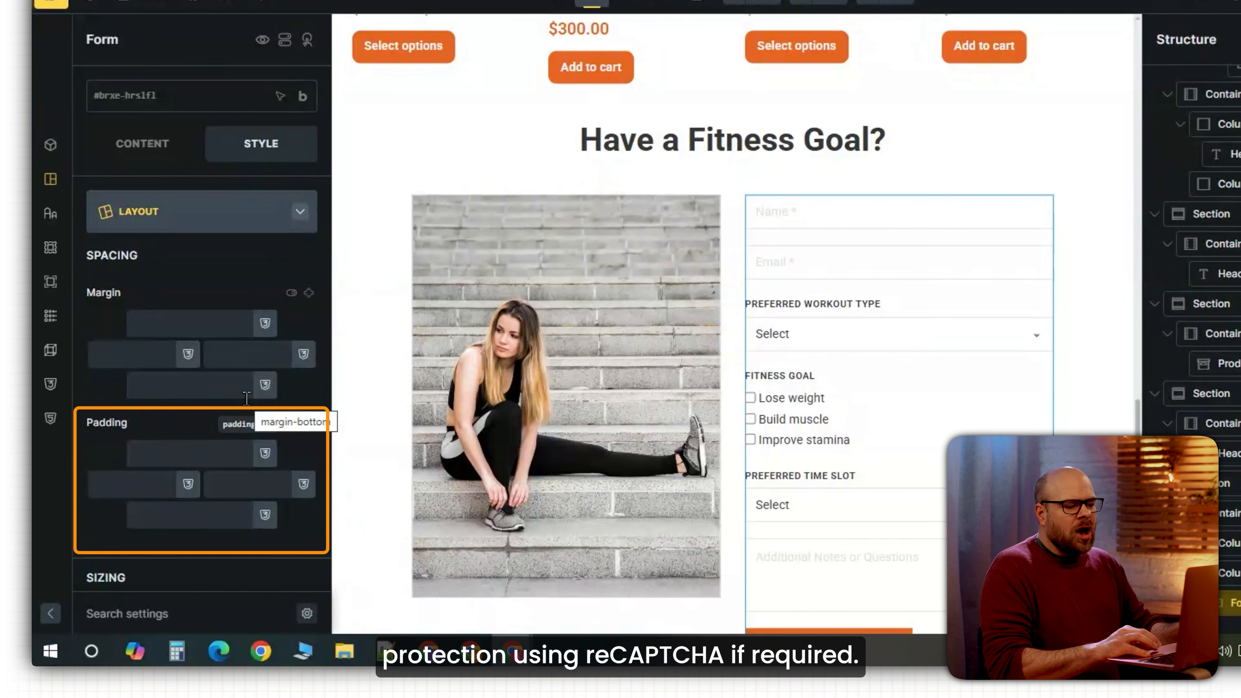
type("20")
left_click(187, 514)
type("2")
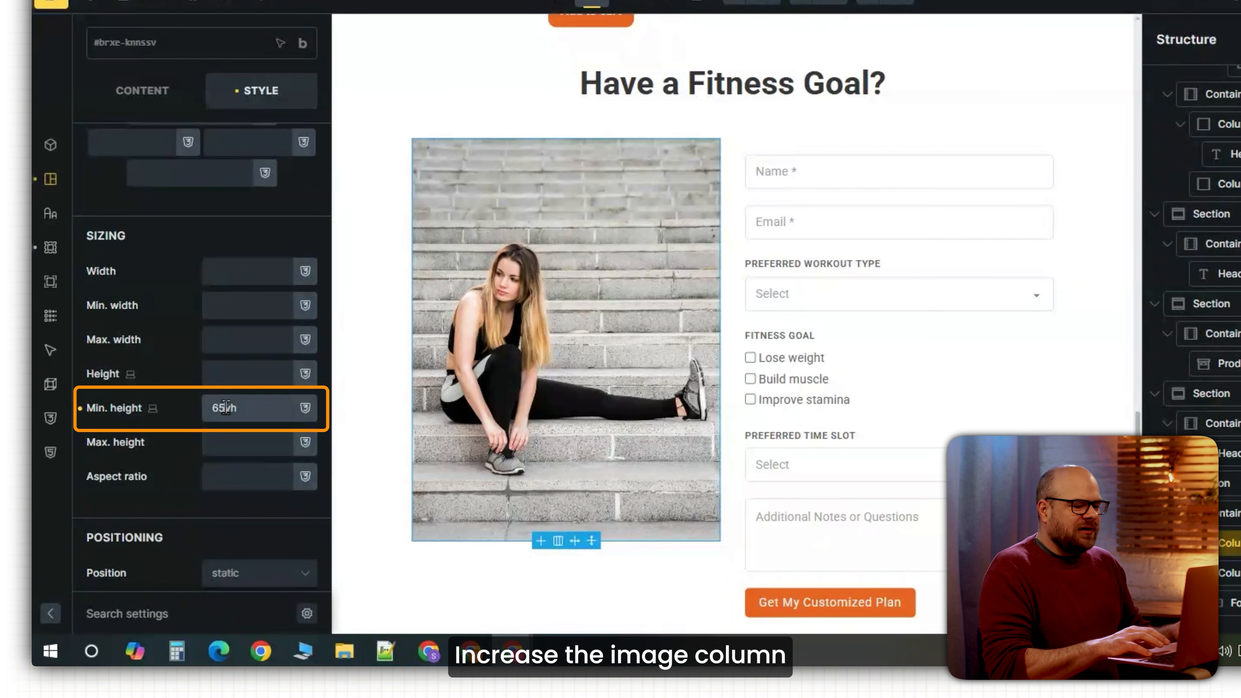
Make the image column 75vh tall with a corner radius of 20.
left_click_drag(213, 407, 225, 410)
type("7")
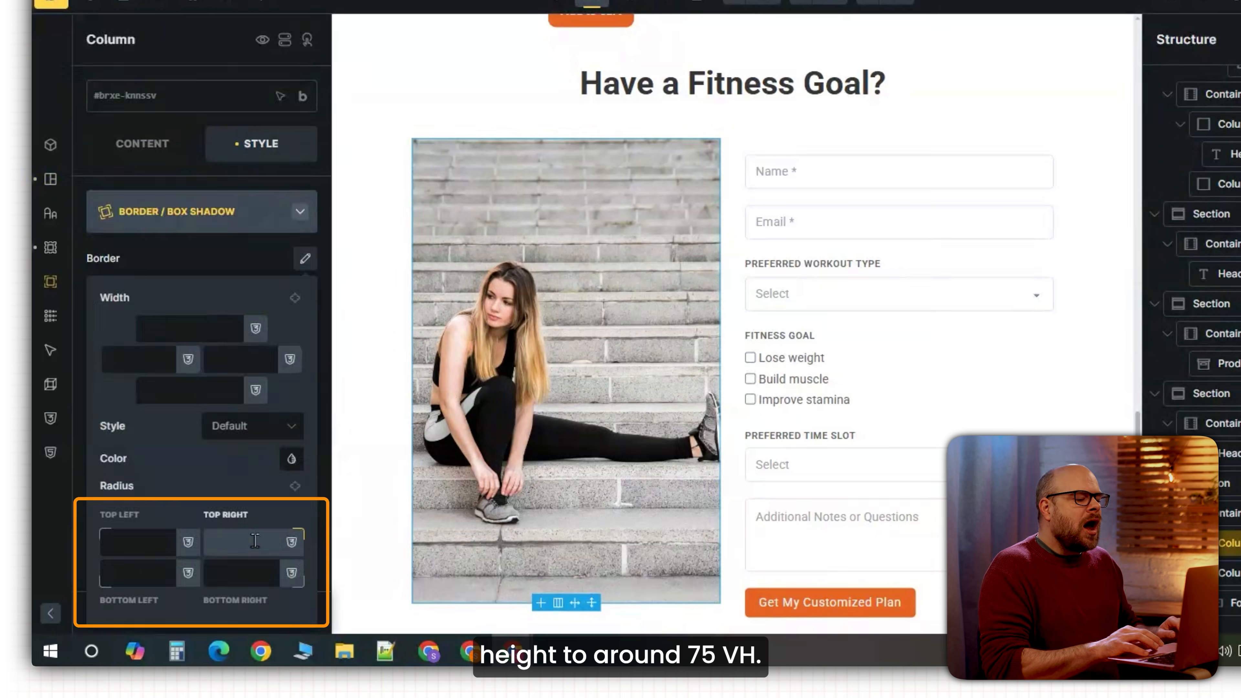
type("20")
left_click(294, 486)
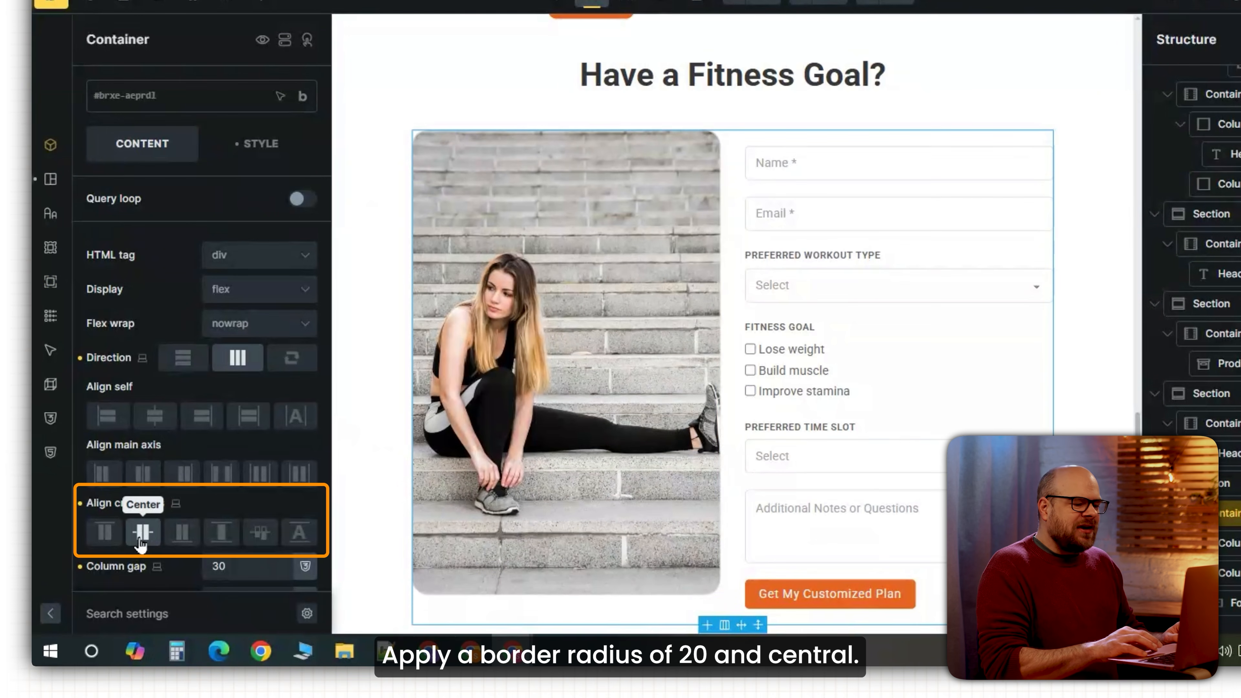
Centre the columns on the cross axis, then preview the page in mobile portrait.
left_click(142, 534)
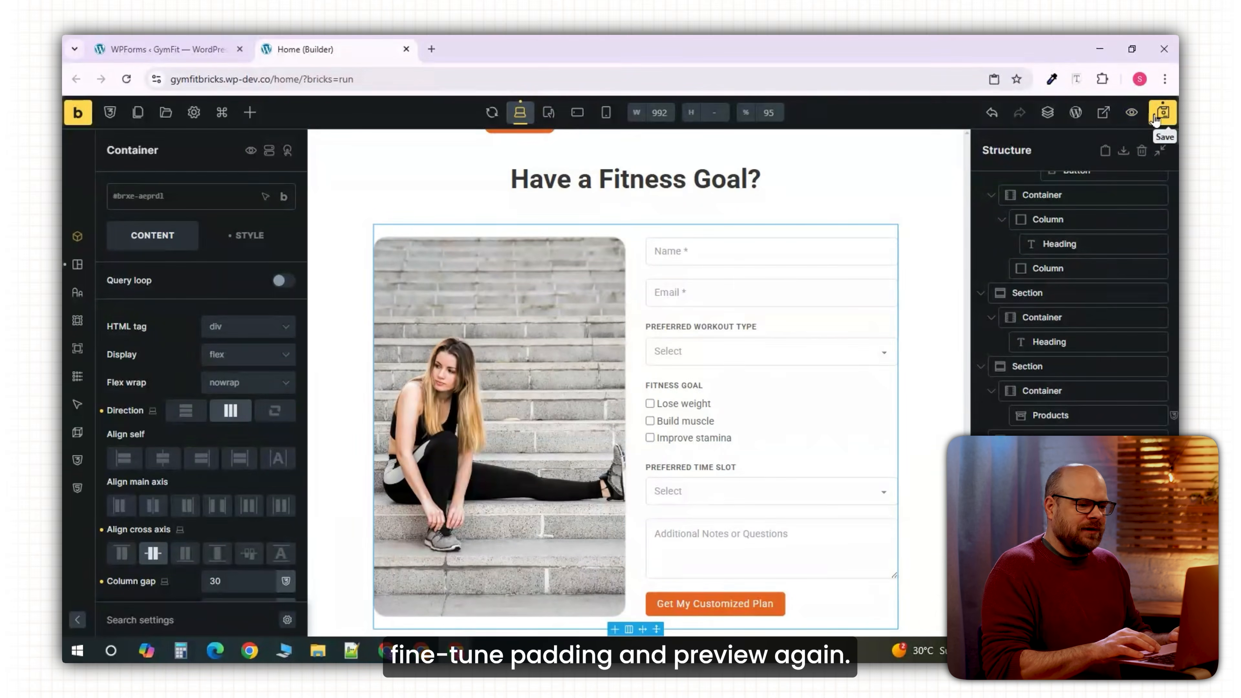
left_click(1131, 112)
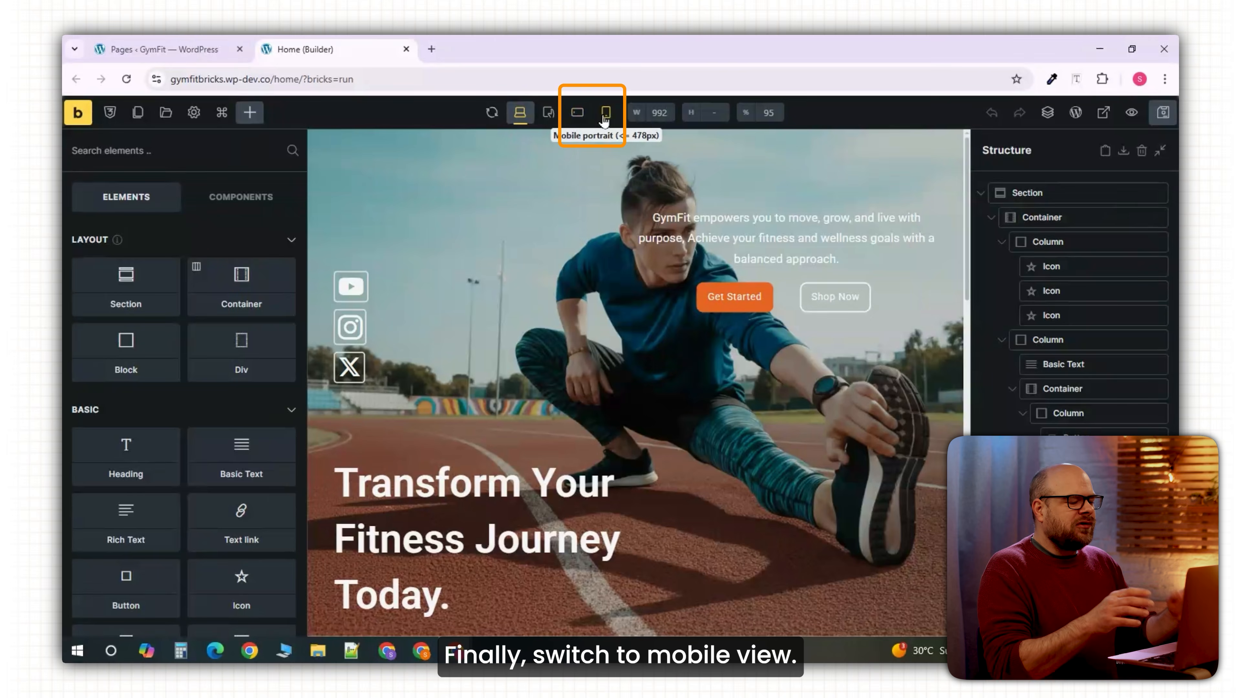
left_click(606, 113)
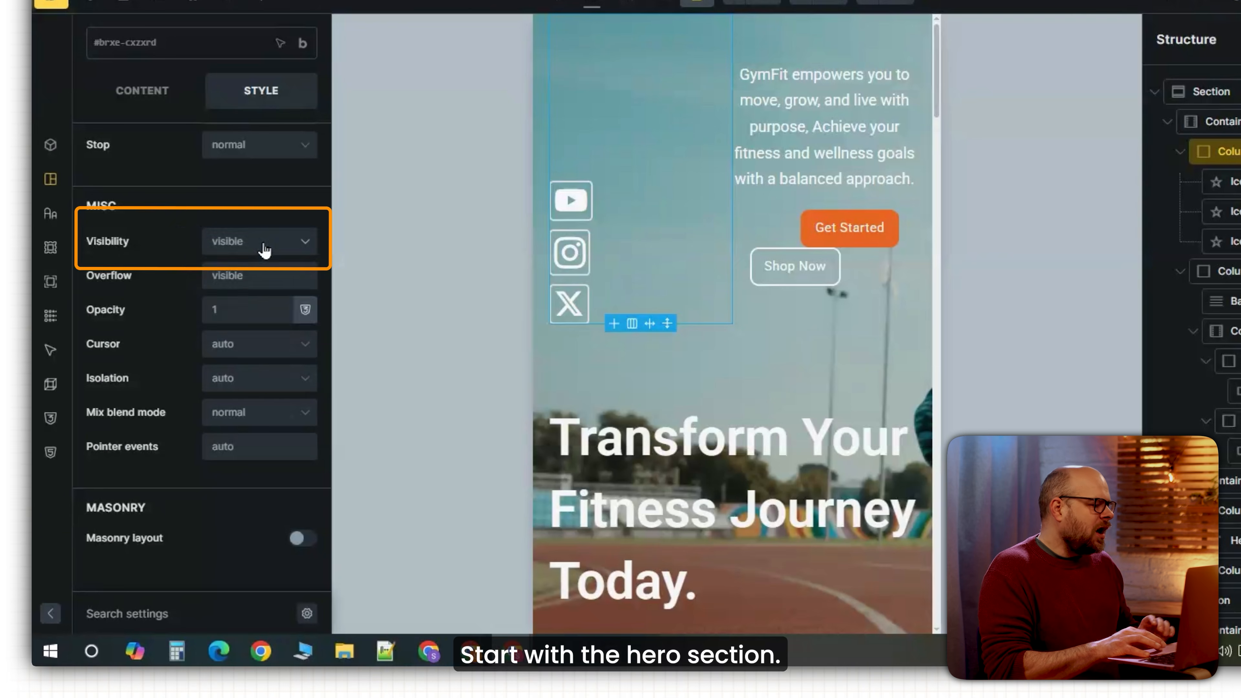
On mobile, hide the social icons column and give the text column 100% width, 40vh min height, 20 top padding.
left_click(263, 242)
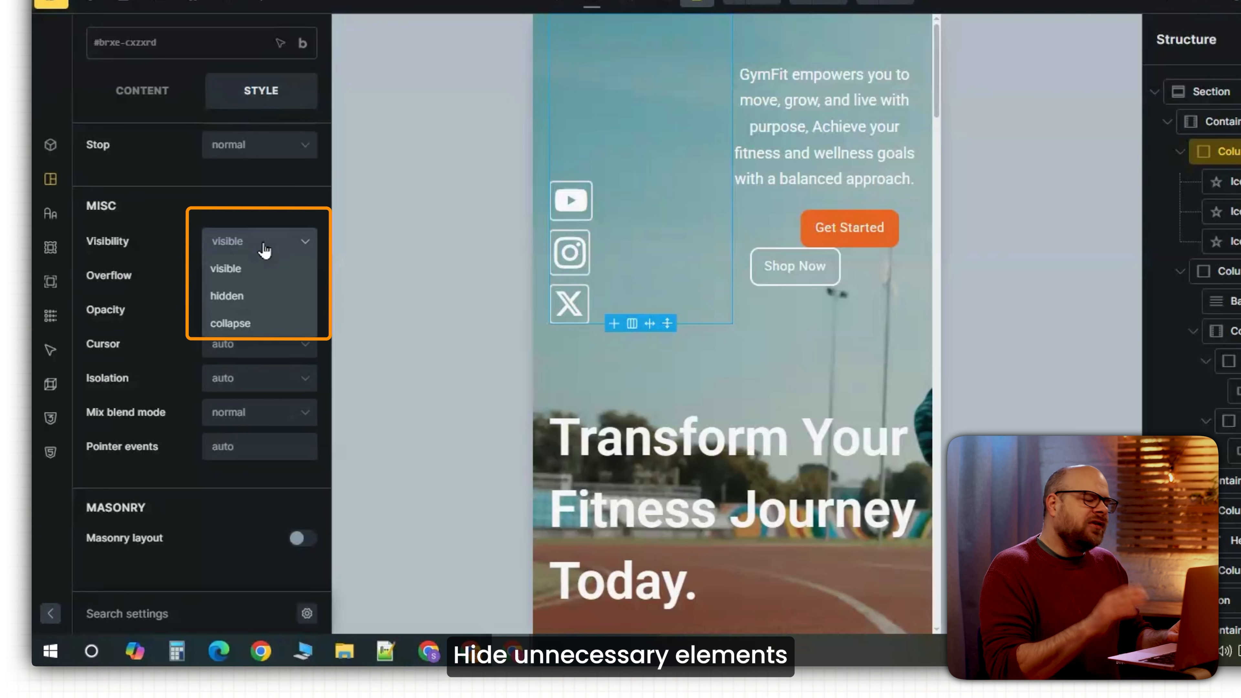
left_click(232, 304)
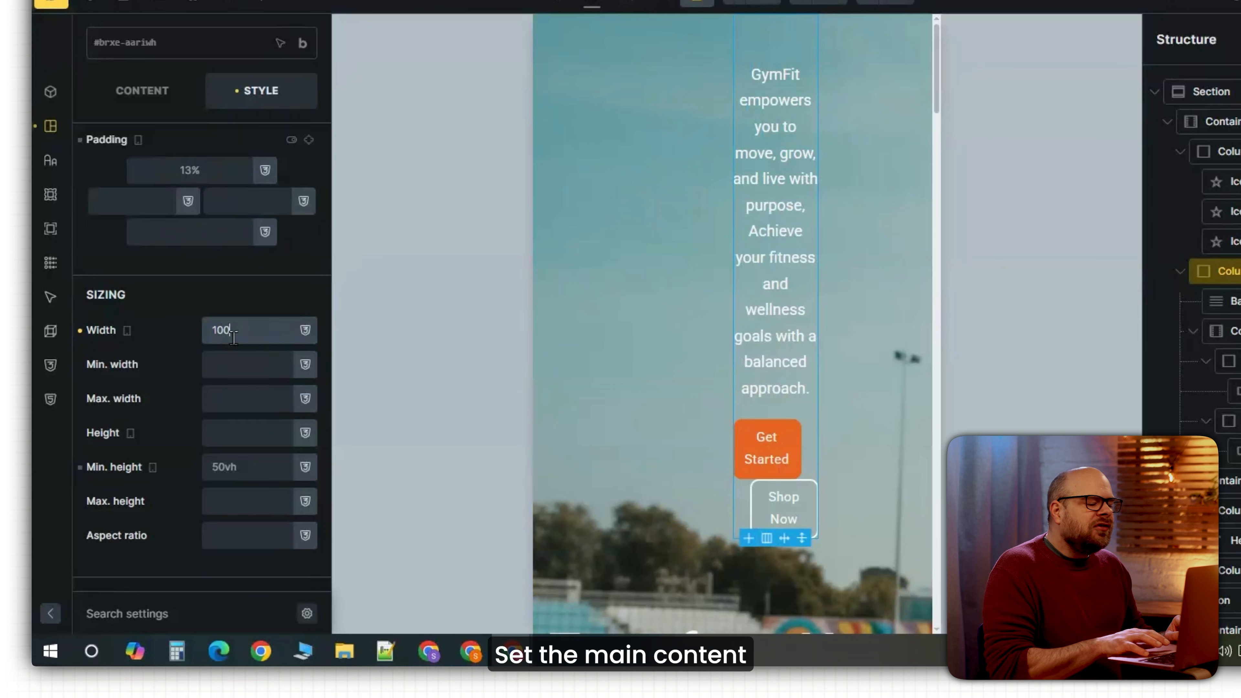
type("%")
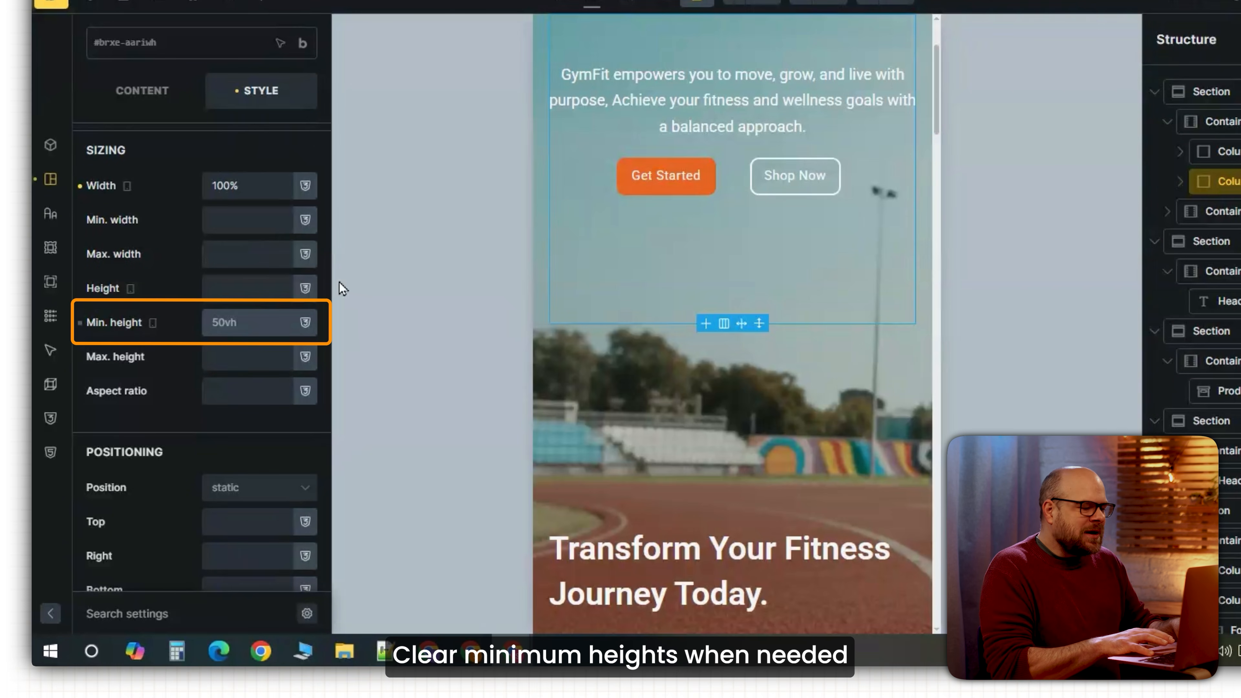
type("45")
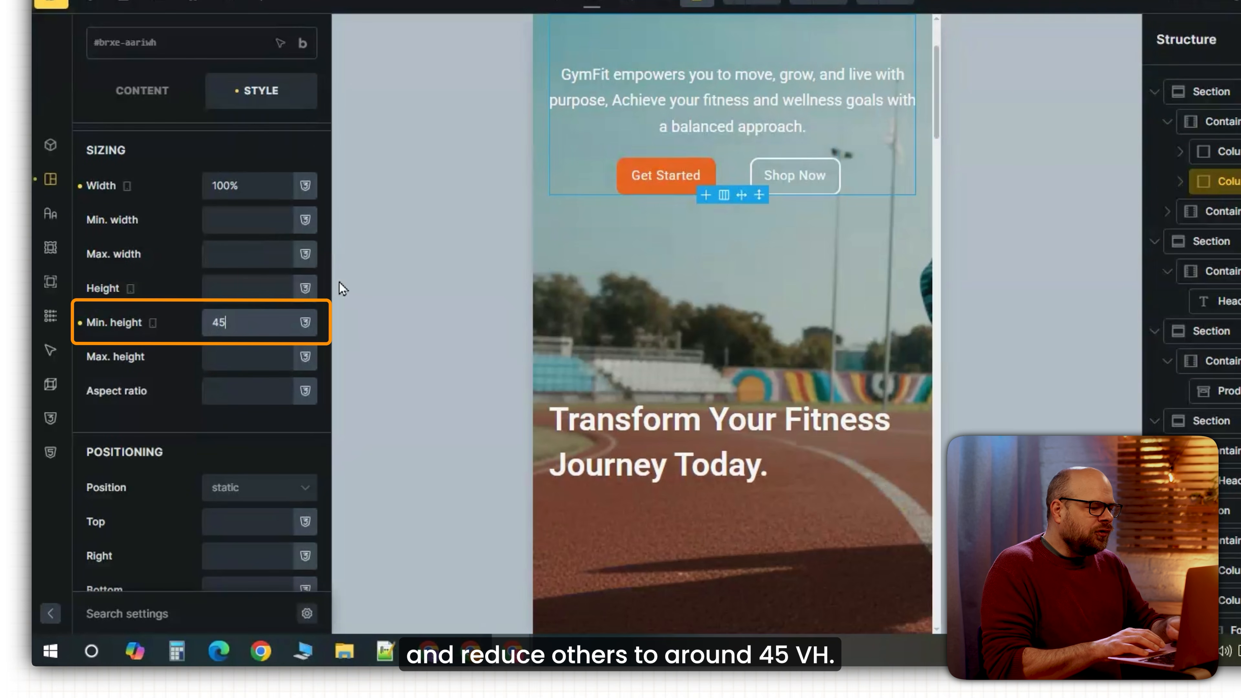
type("vh")
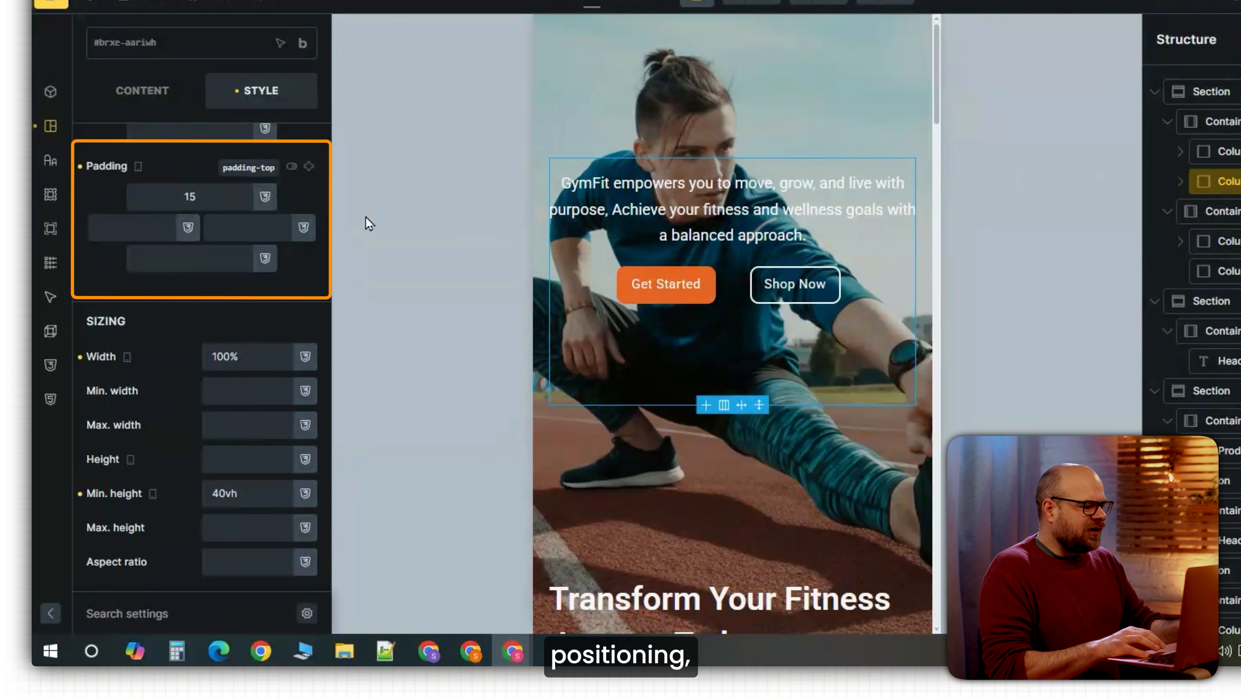
type("0")
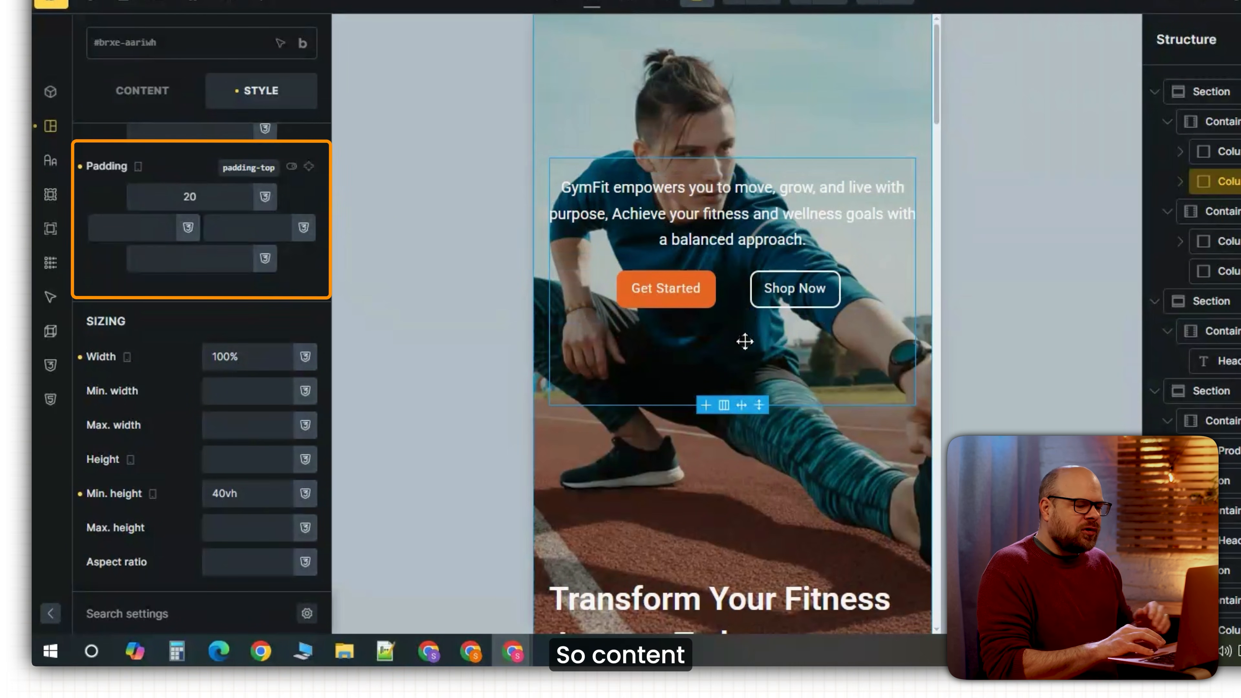
left_click(1235, 241)
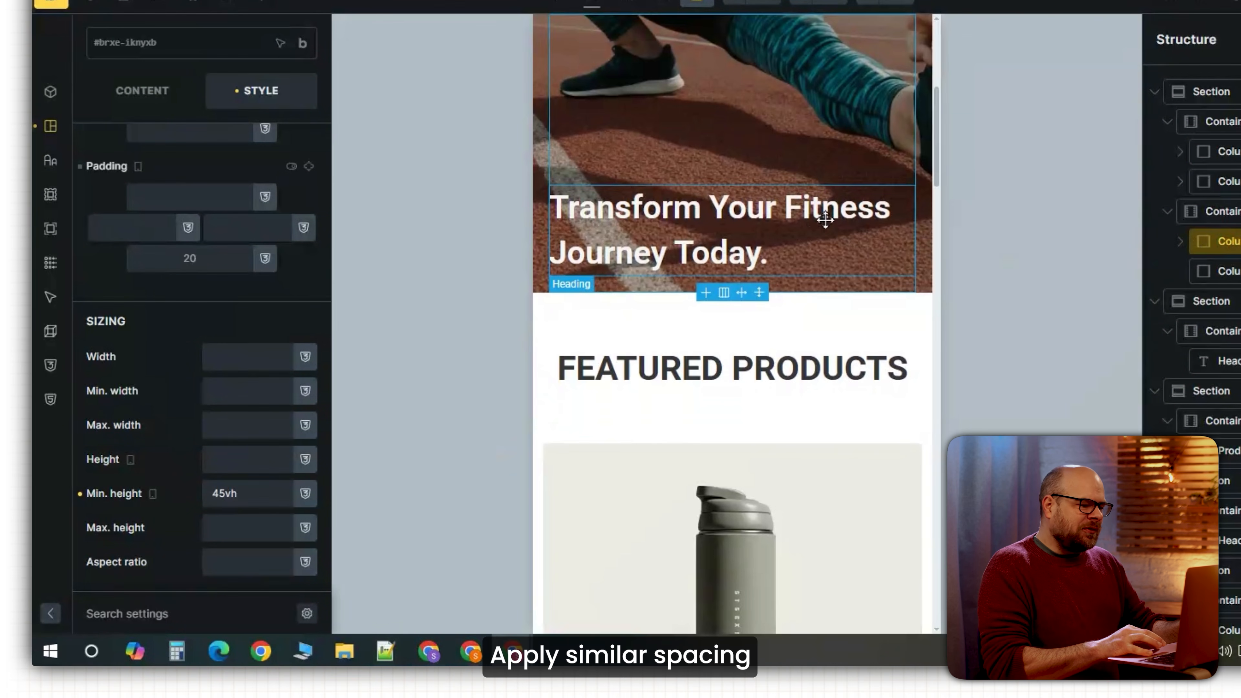
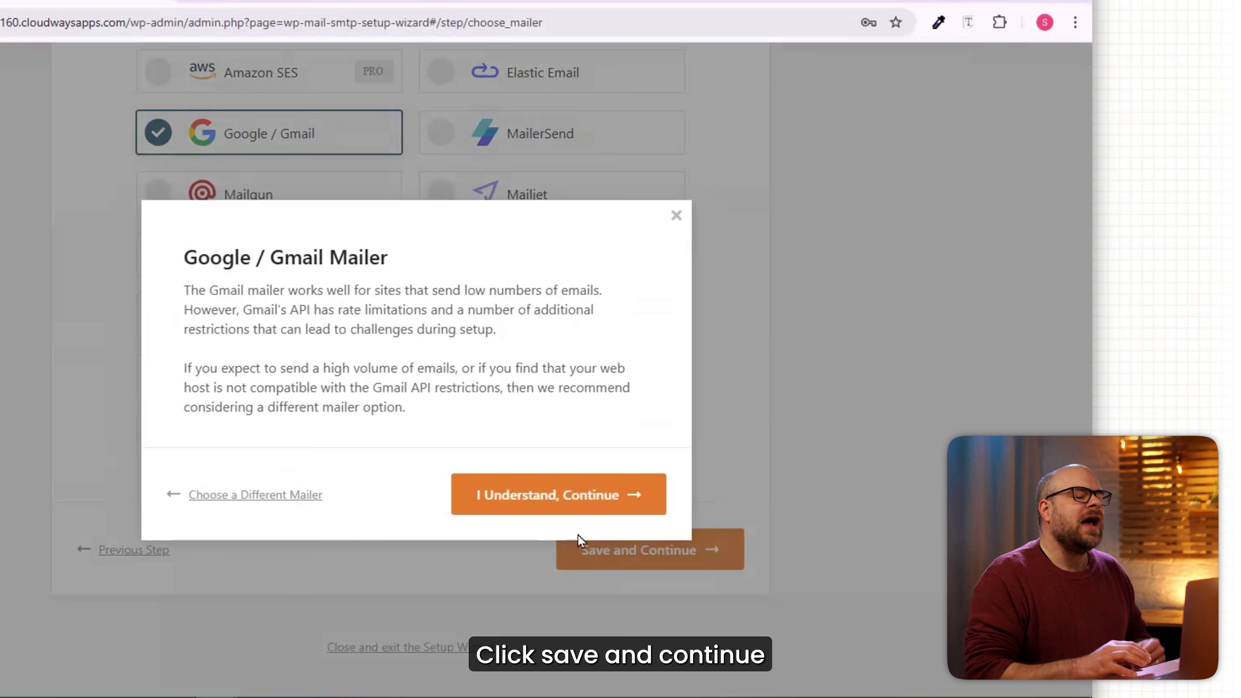
Accept the Gmail mailer notice, scroll to the Client ID and Client Secret fields, then switch to Google Cloud console.
left_click(557, 508)
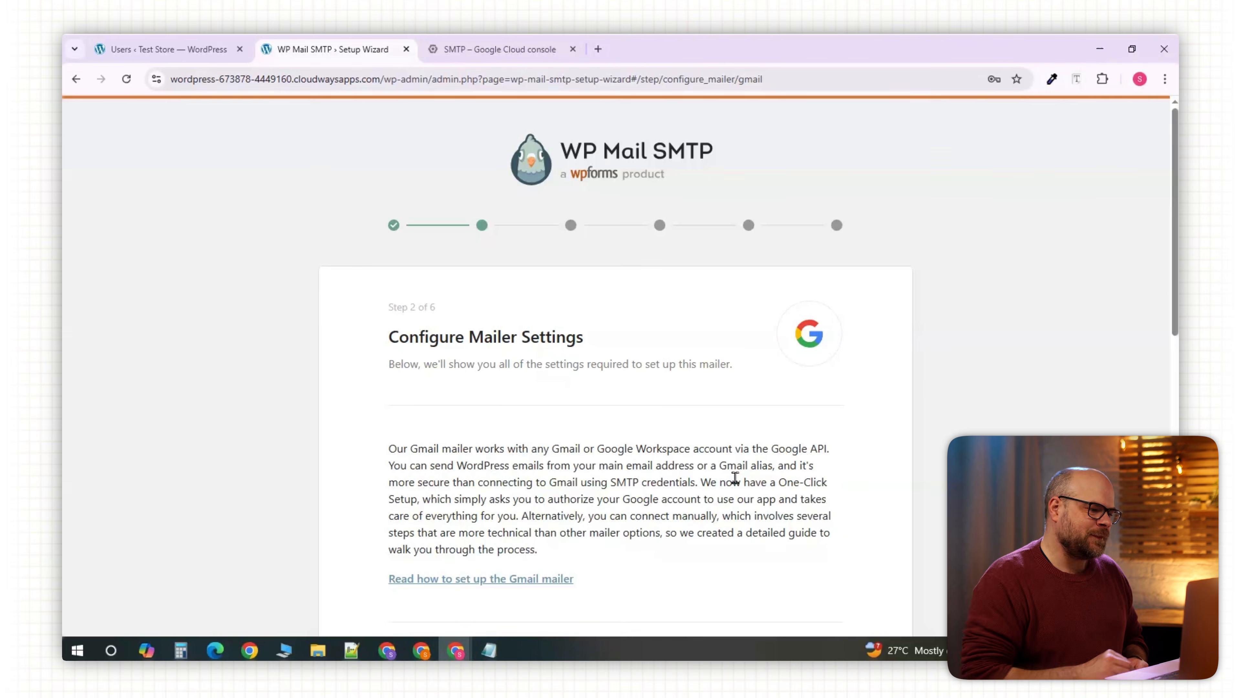
scroll(737, 483, "down", 4)
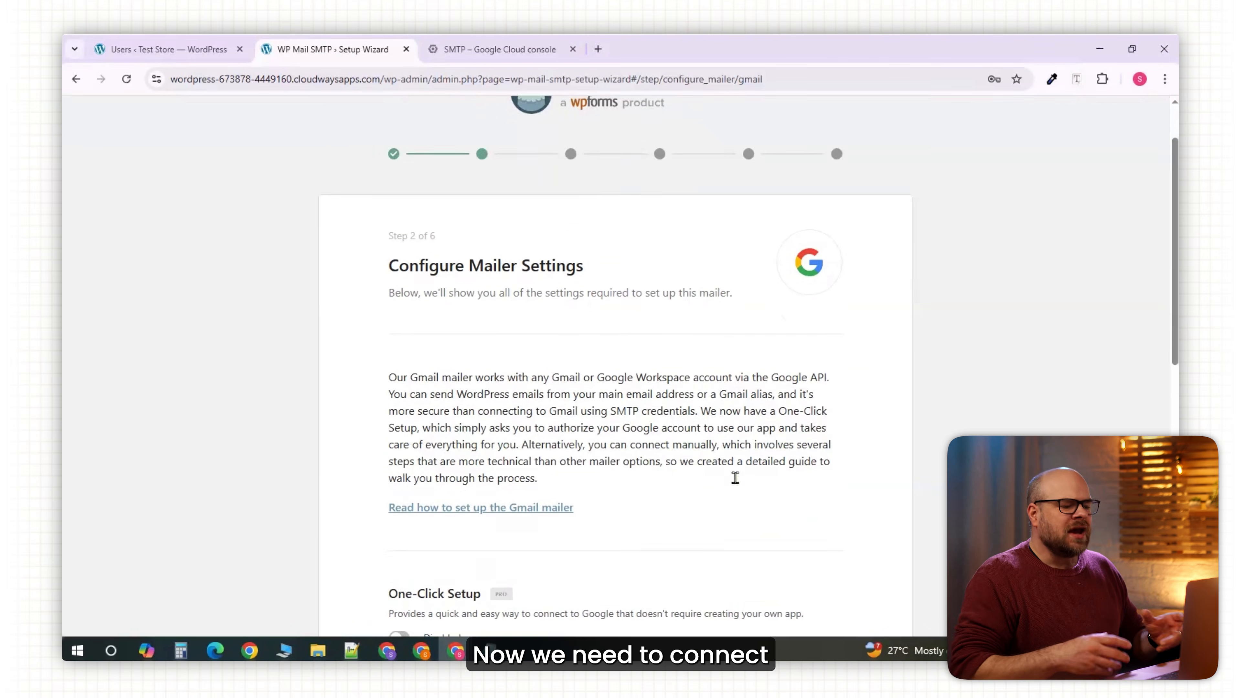
scroll(735, 478, "down", 5)
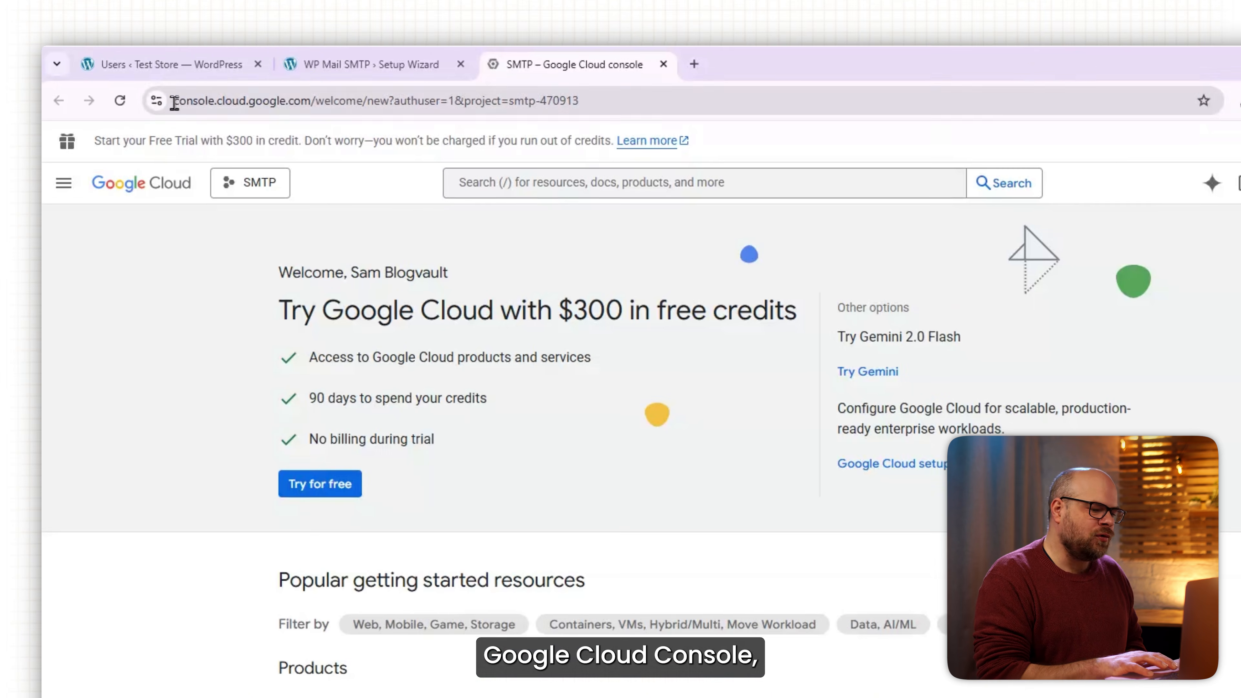
left_click_drag(173, 103, 311, 104)
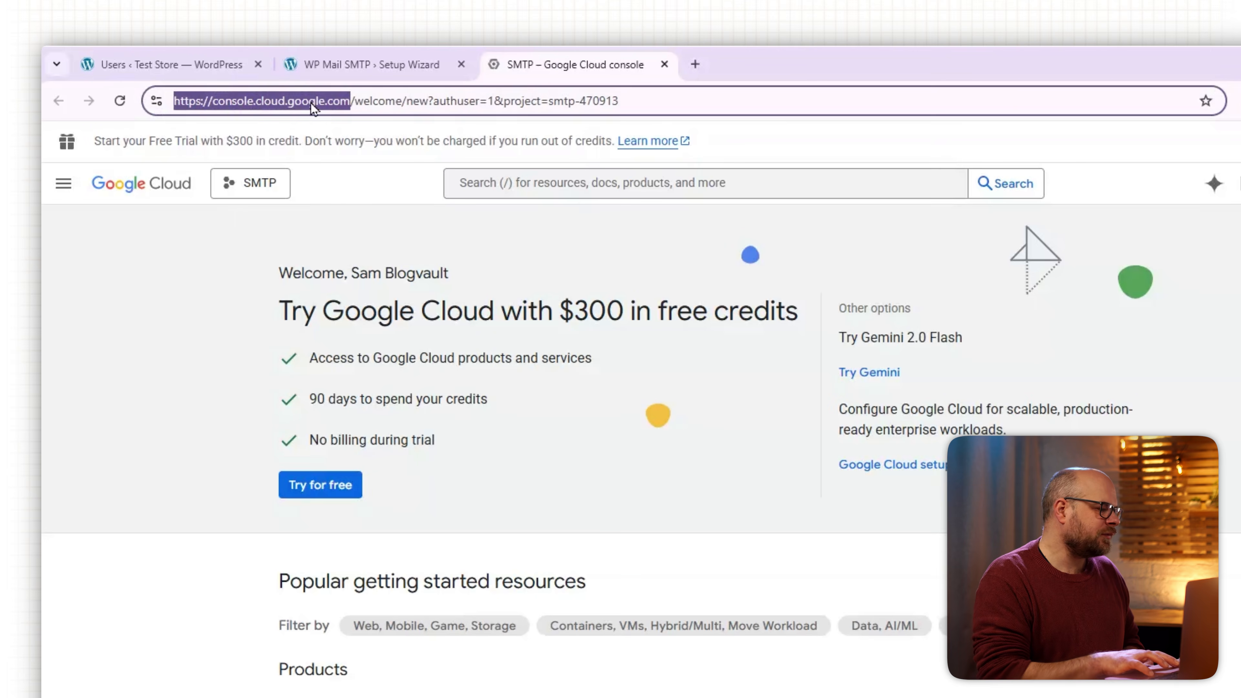
Switch Google Cloud Console to the SMTP project.
left_click(246, 239)
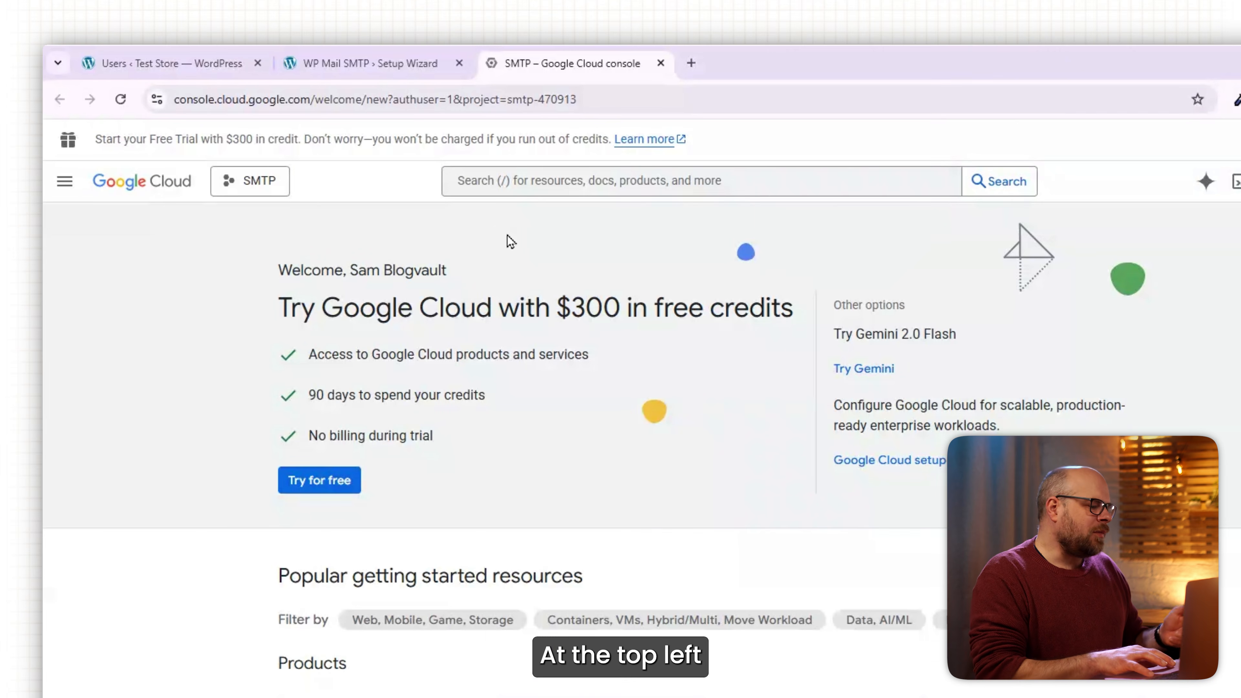
left_click(245, 190)
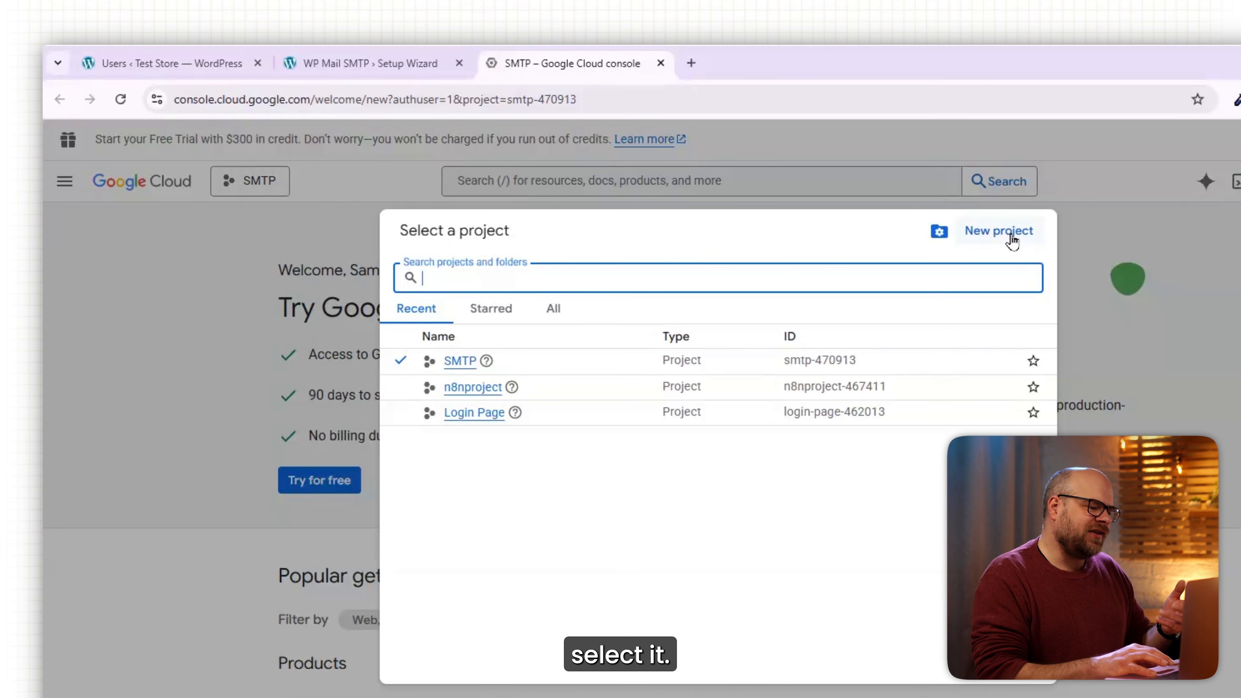
left_click(458, 361)
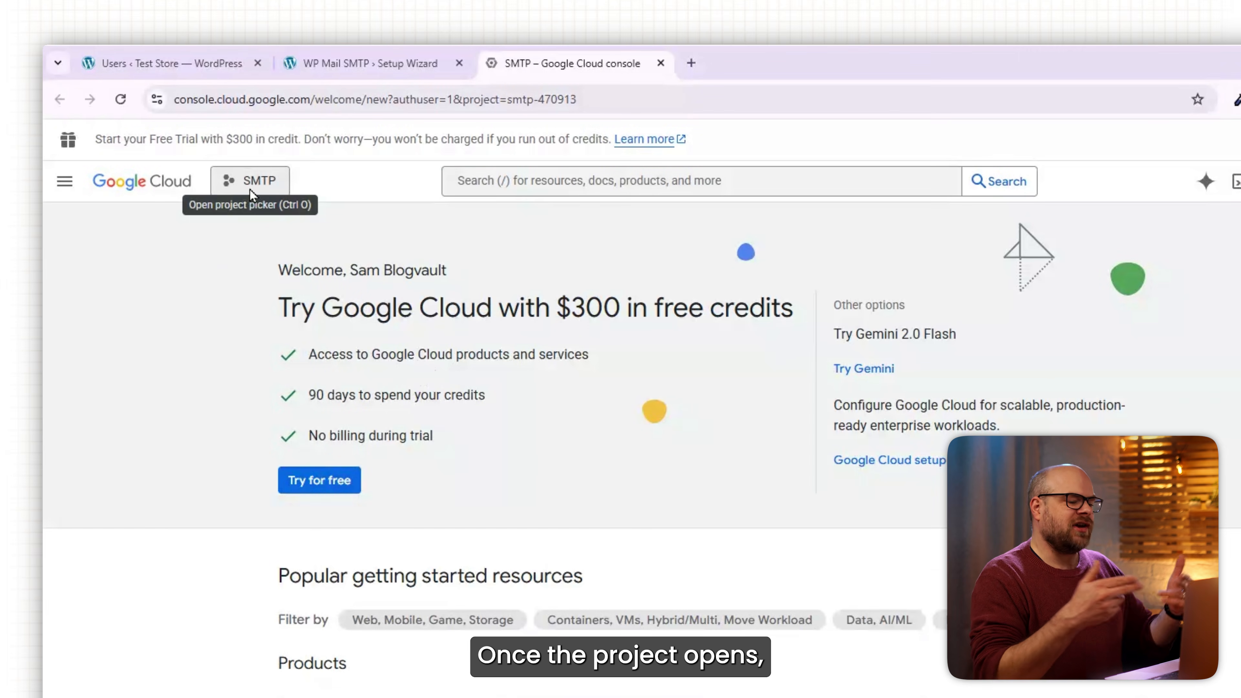
Confirm the Gmail API is enabled, then return to the APIs & Services dashboard.
left_click(63, 183)
mouse_move(62, 195)
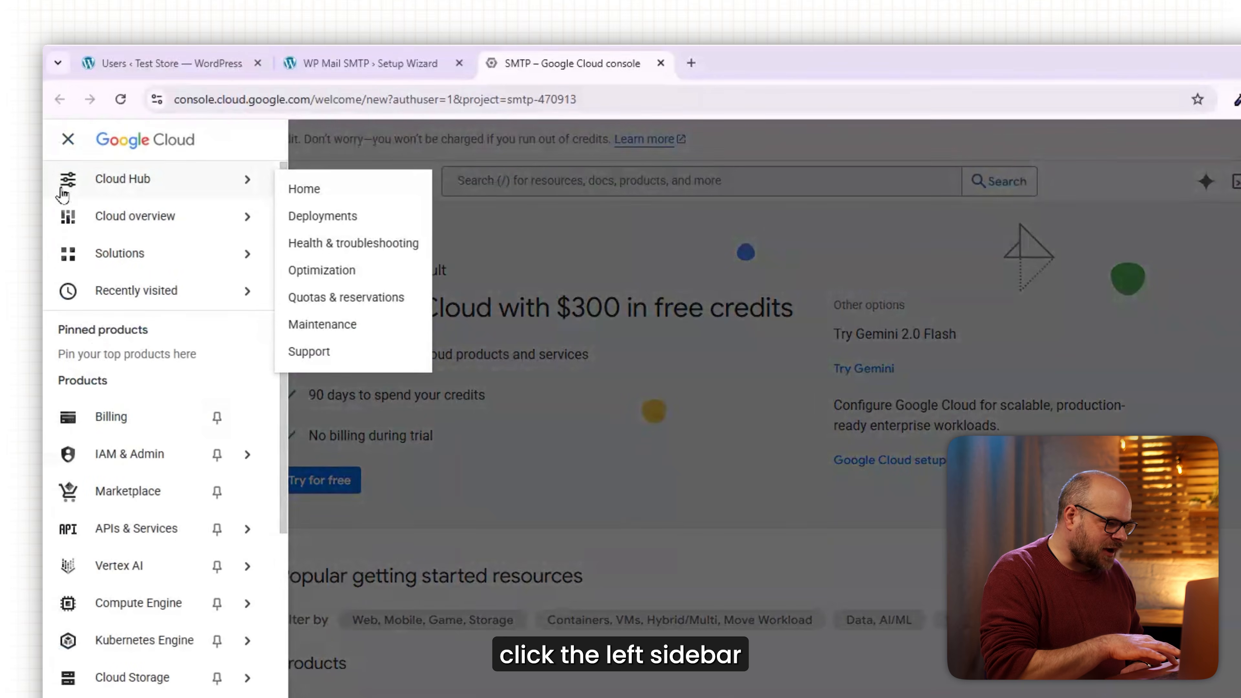
mouse_move(114, 543)
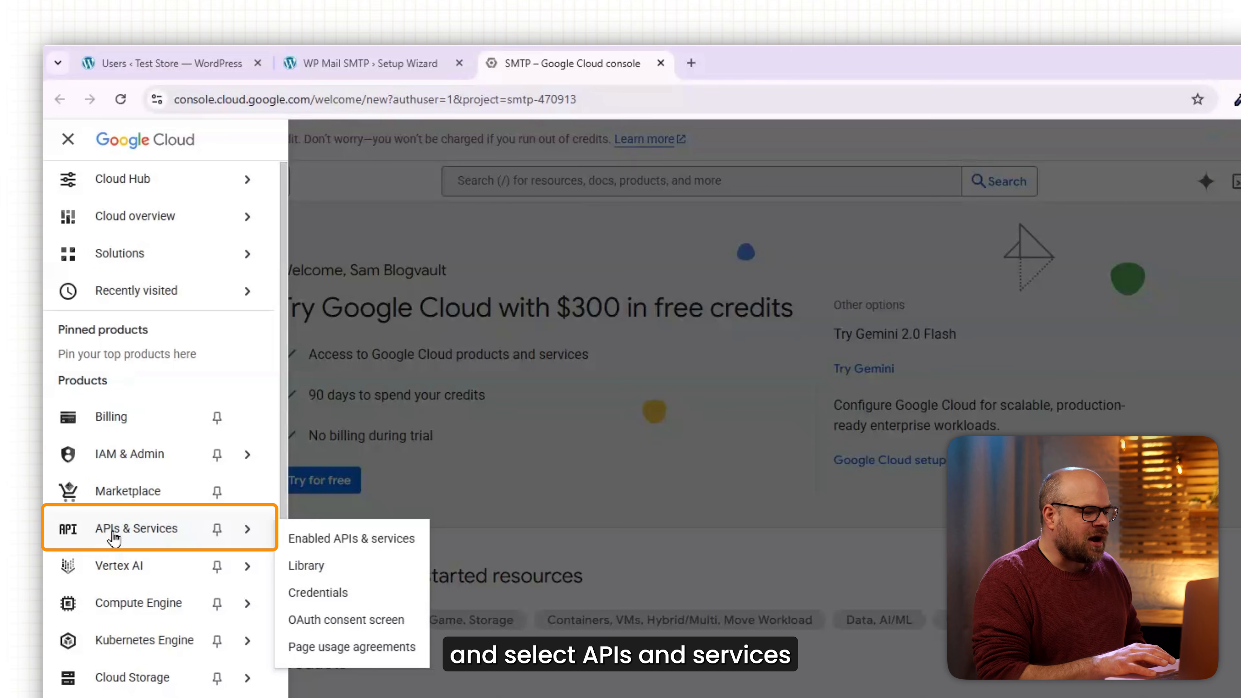
left_click(114, 538)
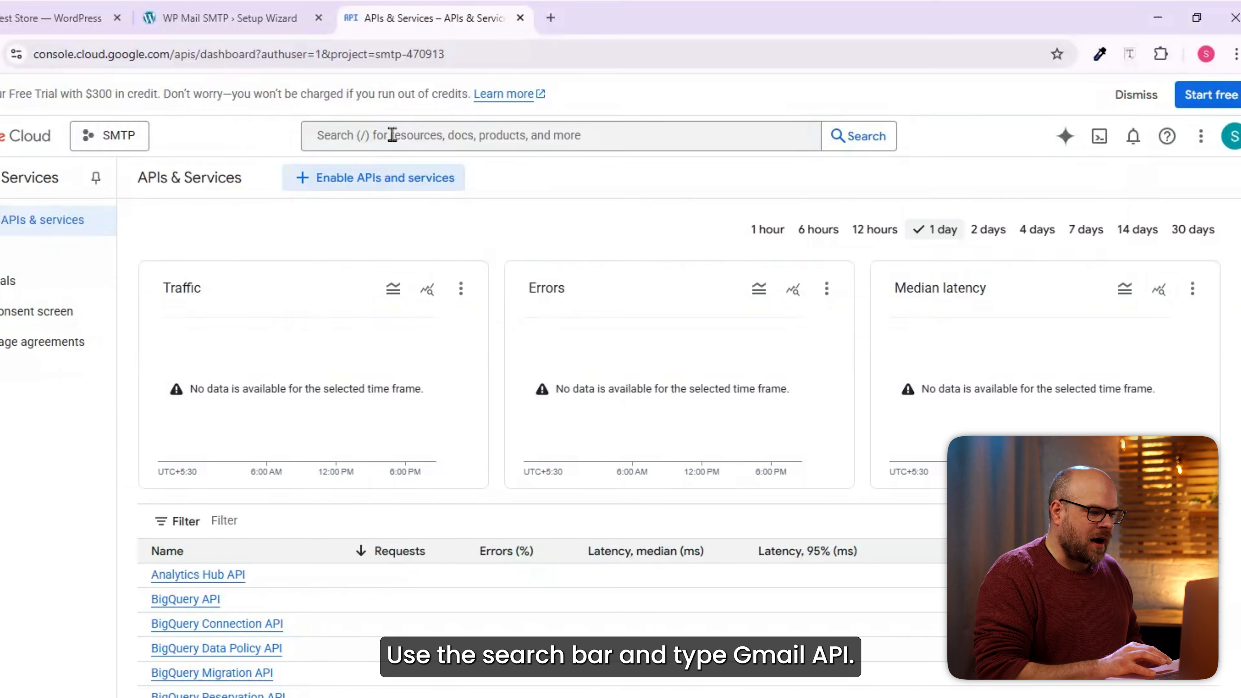
left_click(393, 134)
type("gmail")
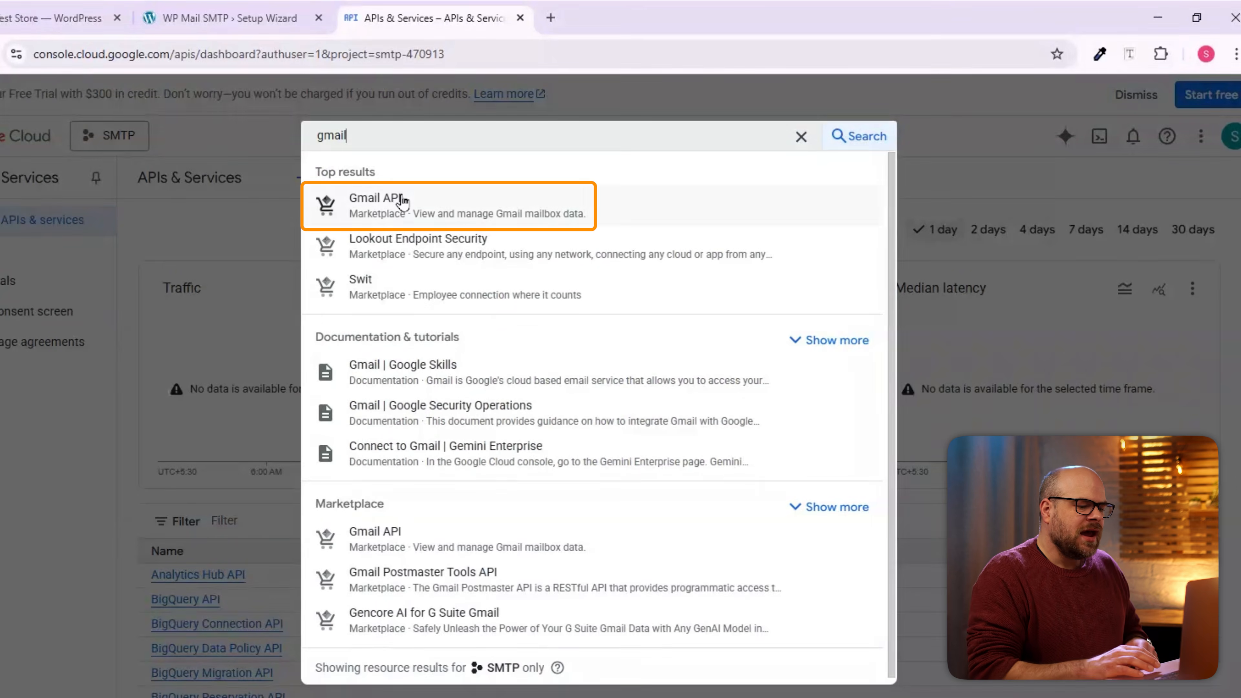
left_click(403, 201)
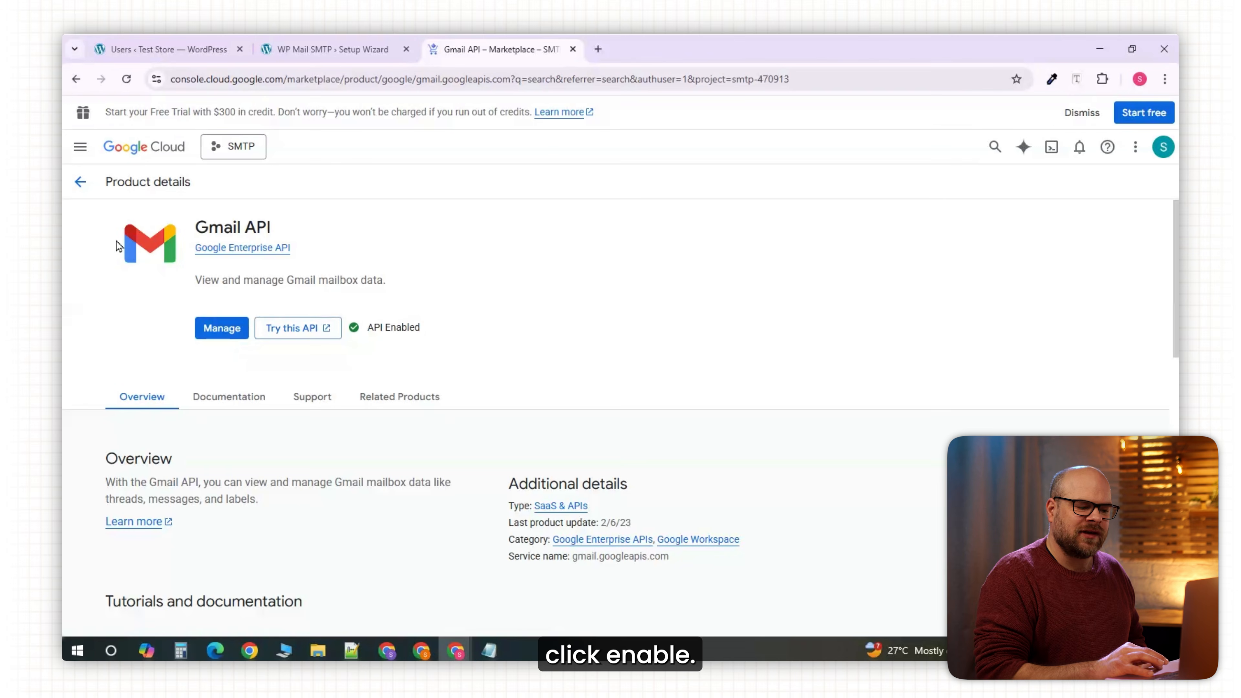
left_click(80, 182)
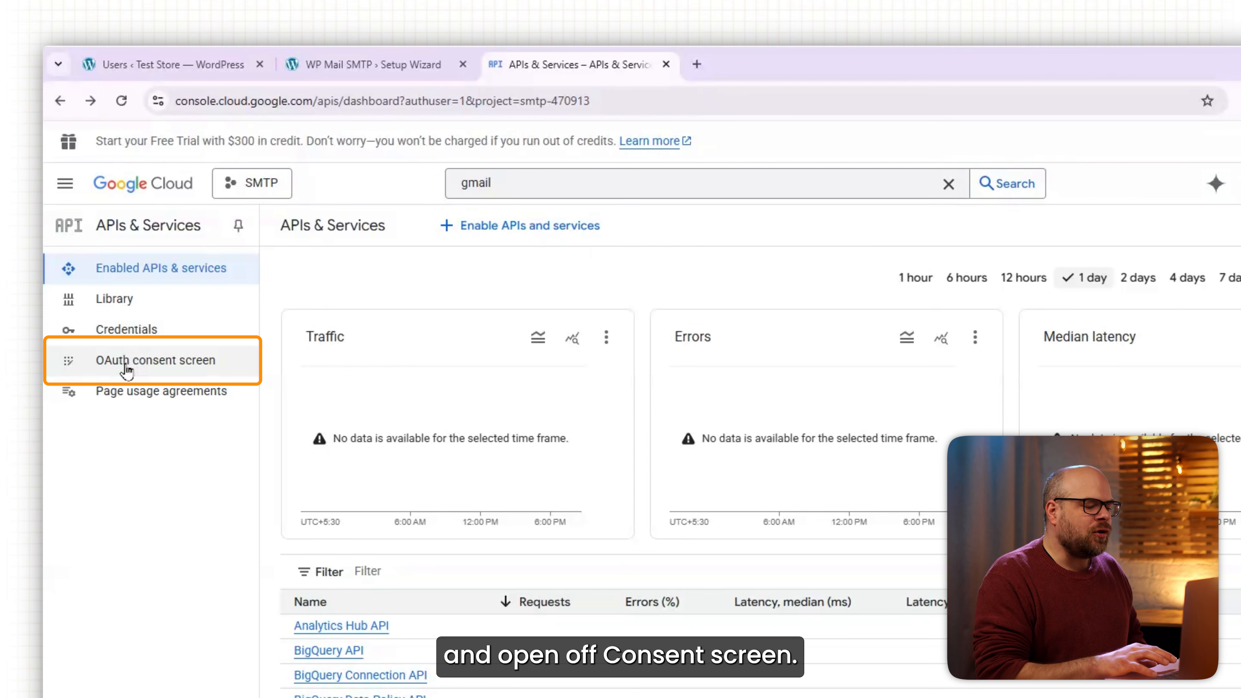
From the OAuth consent screen, start a Web application OAuth client and rename it SMTP.
left_click(127, 371)
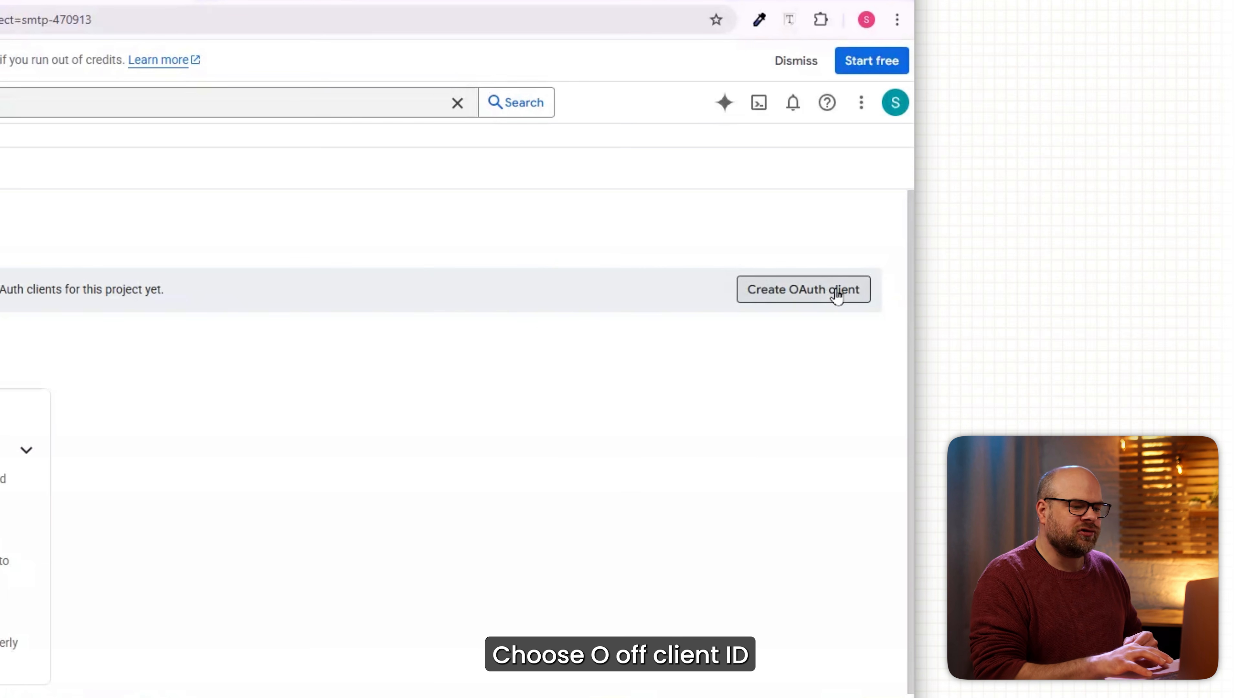
left_click(808, 293)
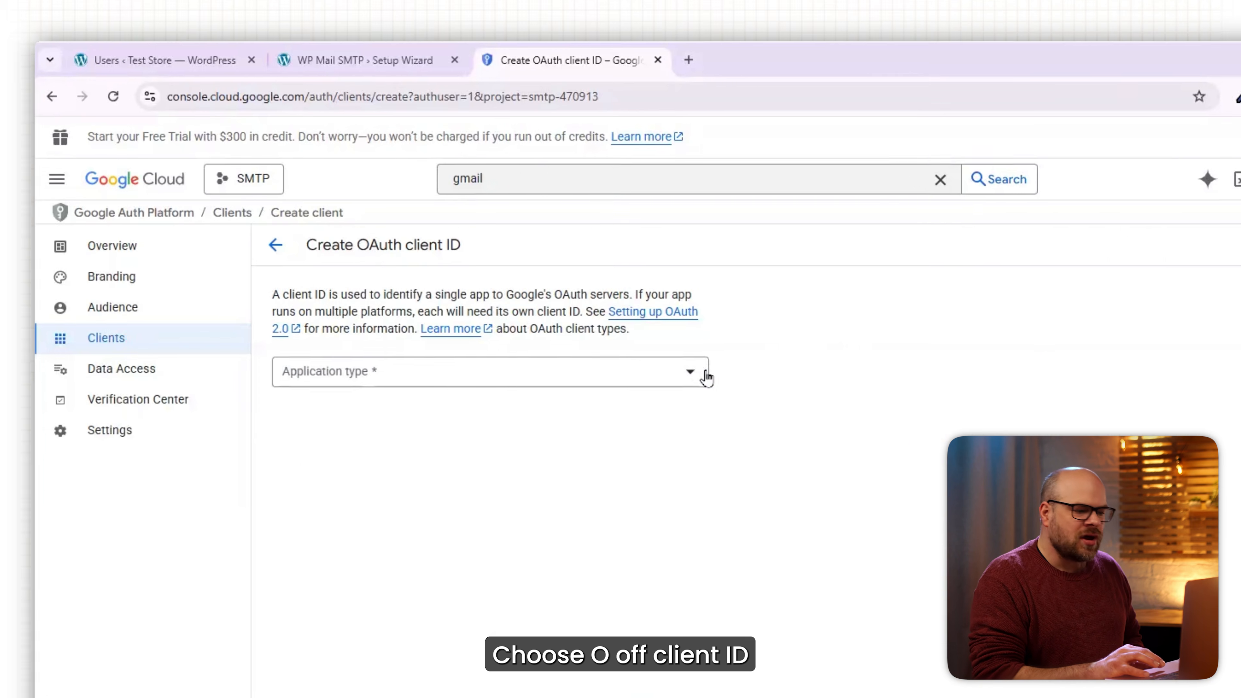
left_click(704, 374)
left_click(550, 391)
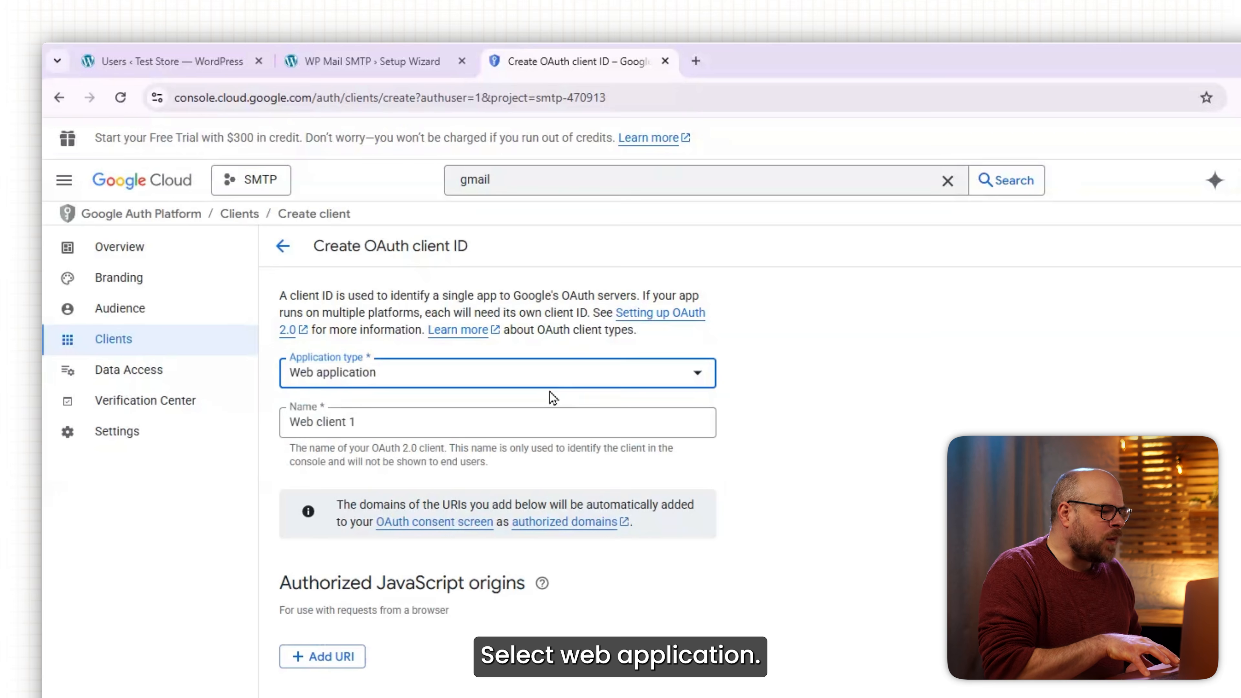
left_click(419, 425)
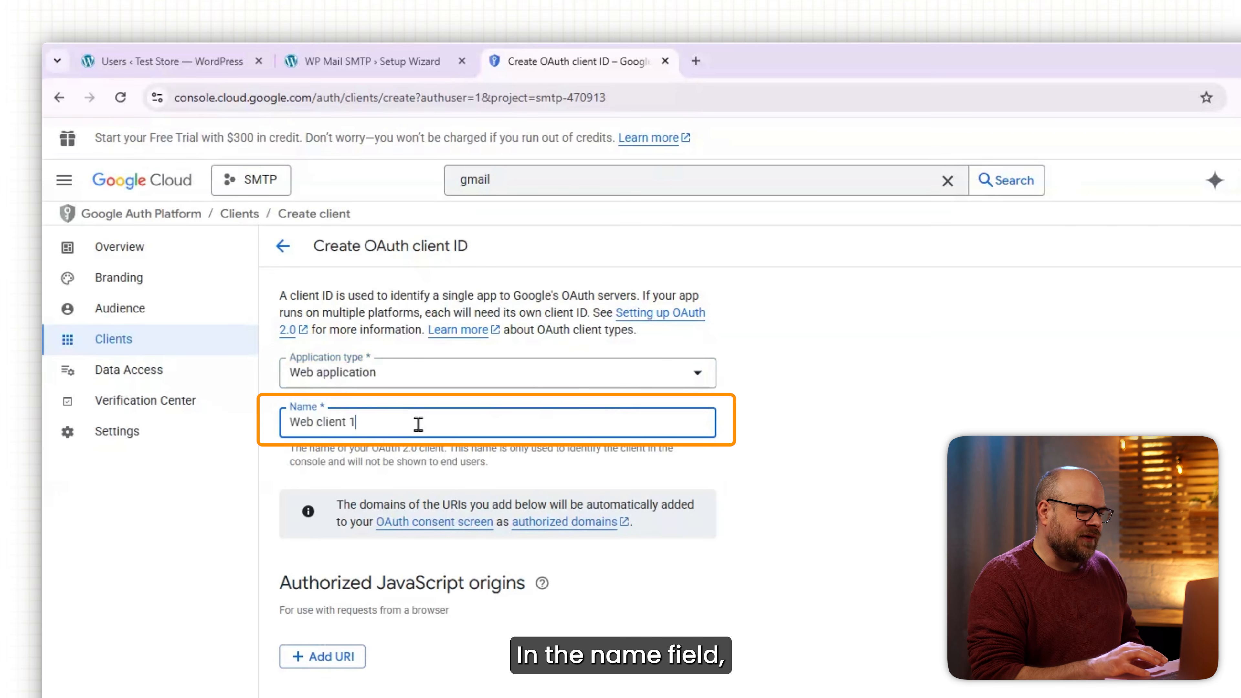
left_click_drag(418, 424, 263, 429)
type("SMTP")
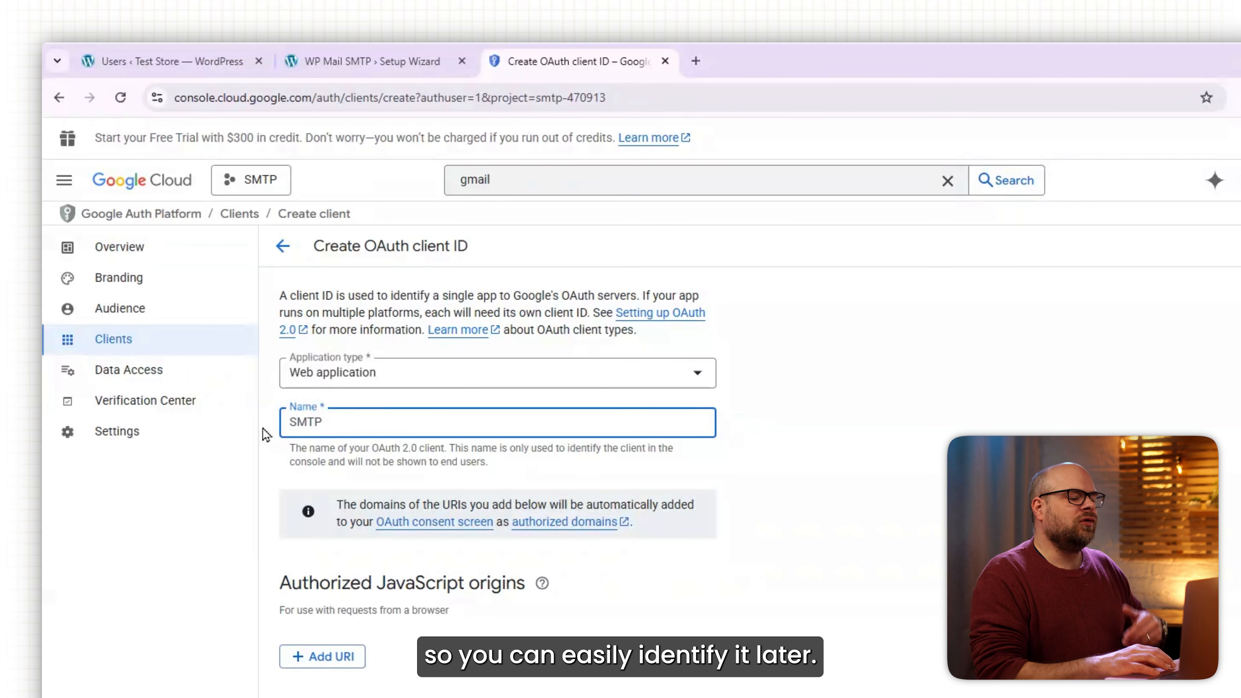
scroll(266, 435, "down", 5)
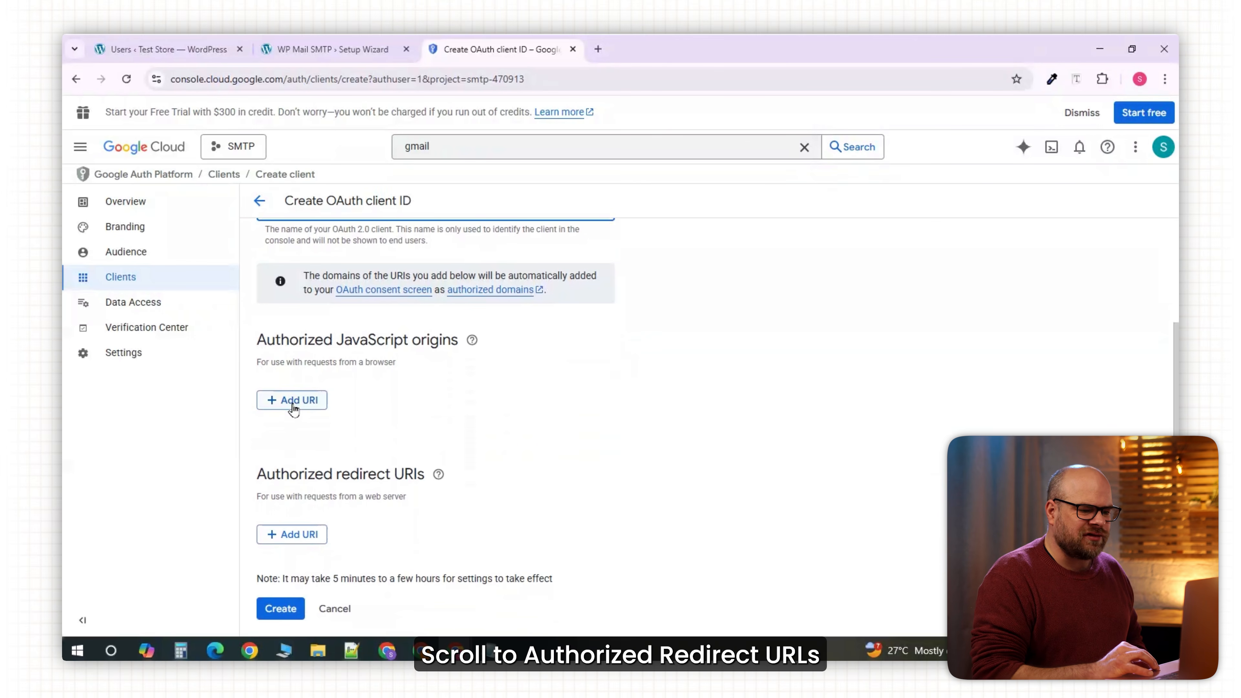
left_click(305, 534)
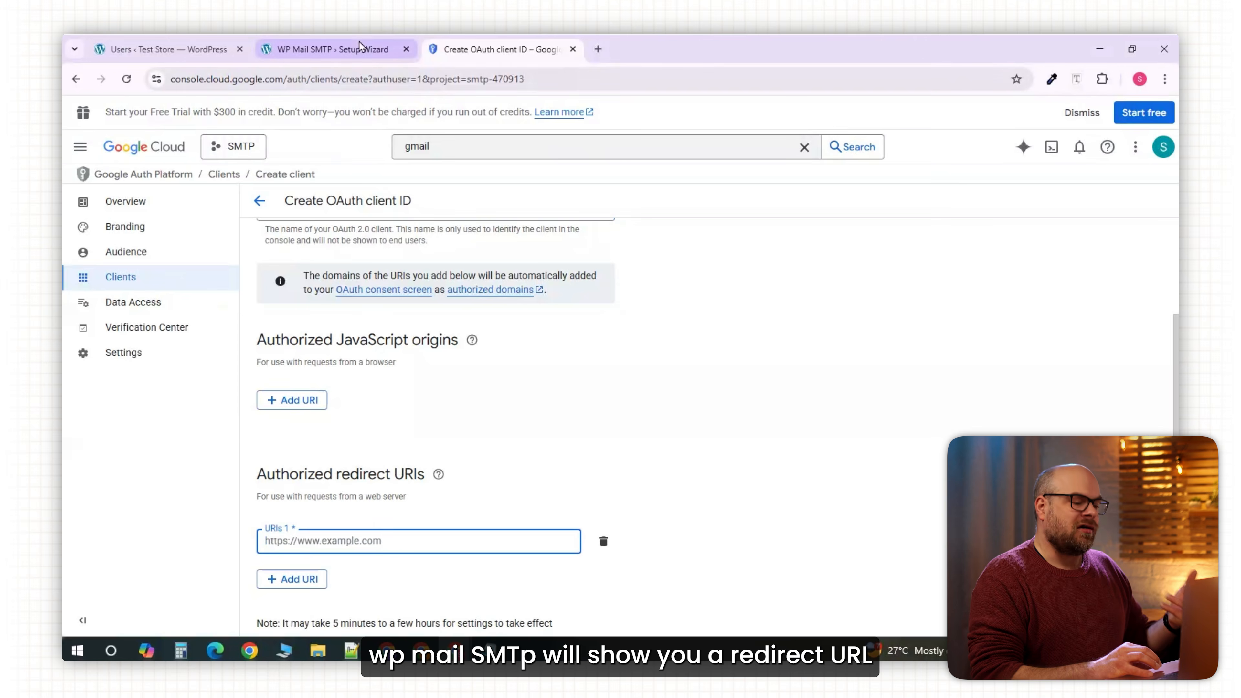
left_click(342, 49)
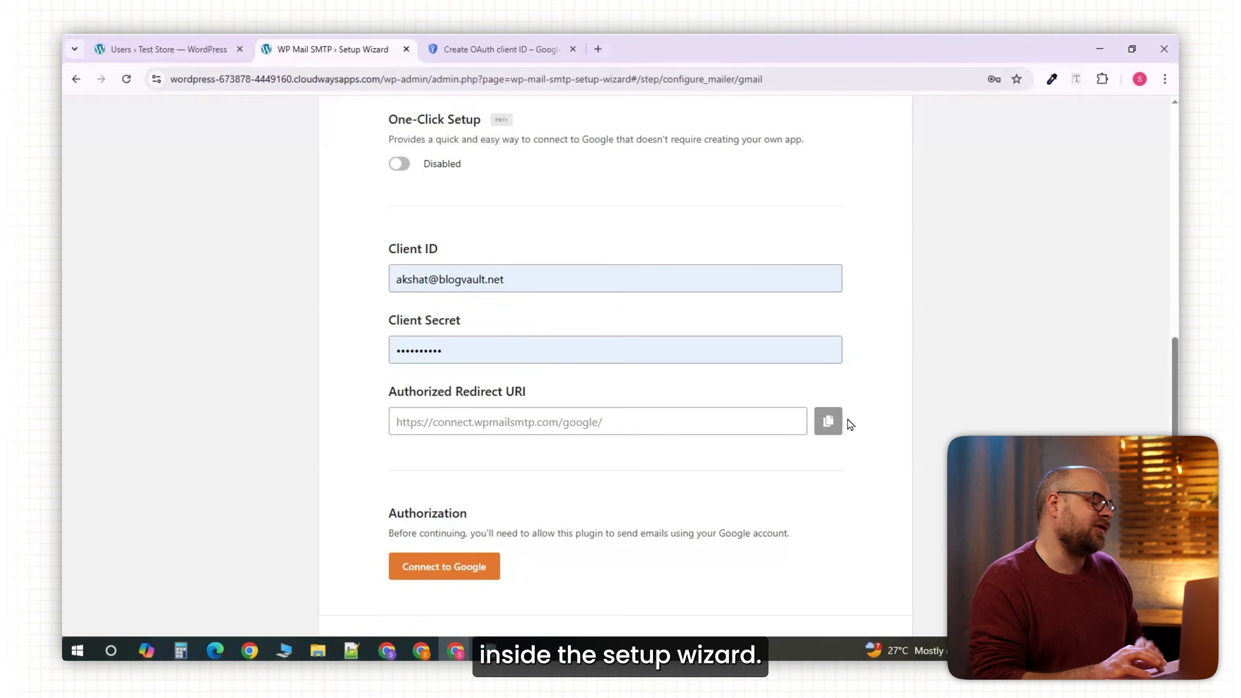
left_click(831, 421)
left_click(489, 49)
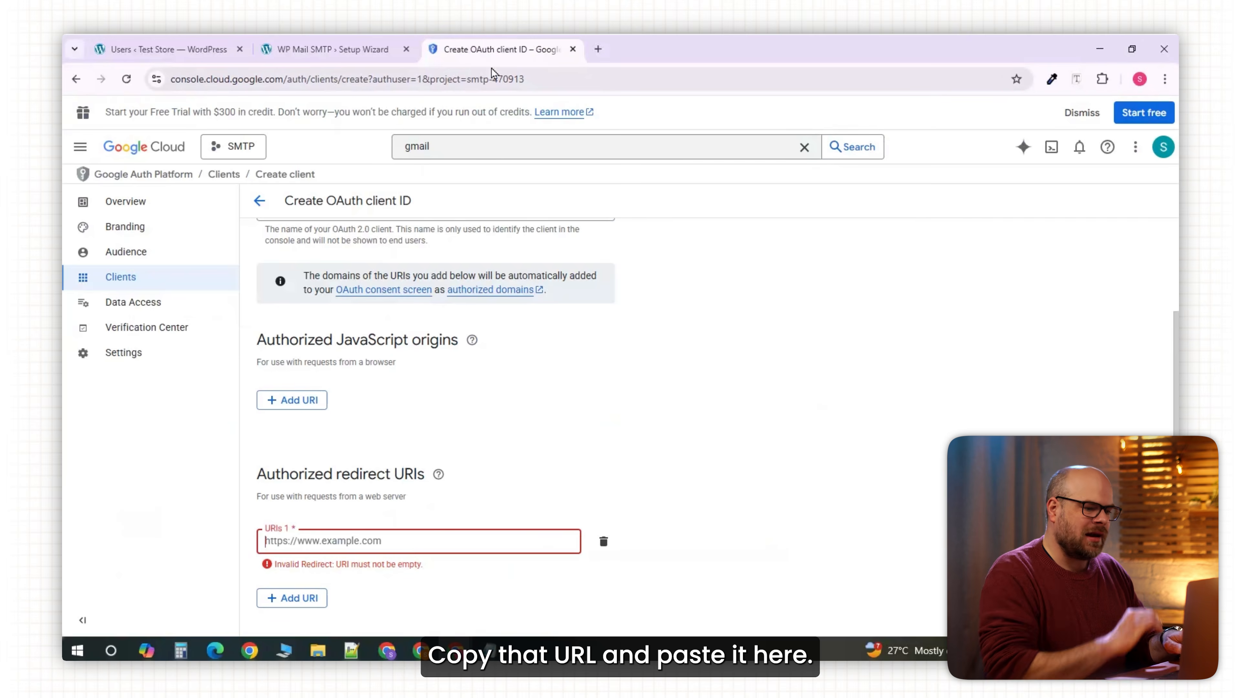
left_click(411, 545)
key("ctrl+v")
scroll(410, 543, "down", 1)
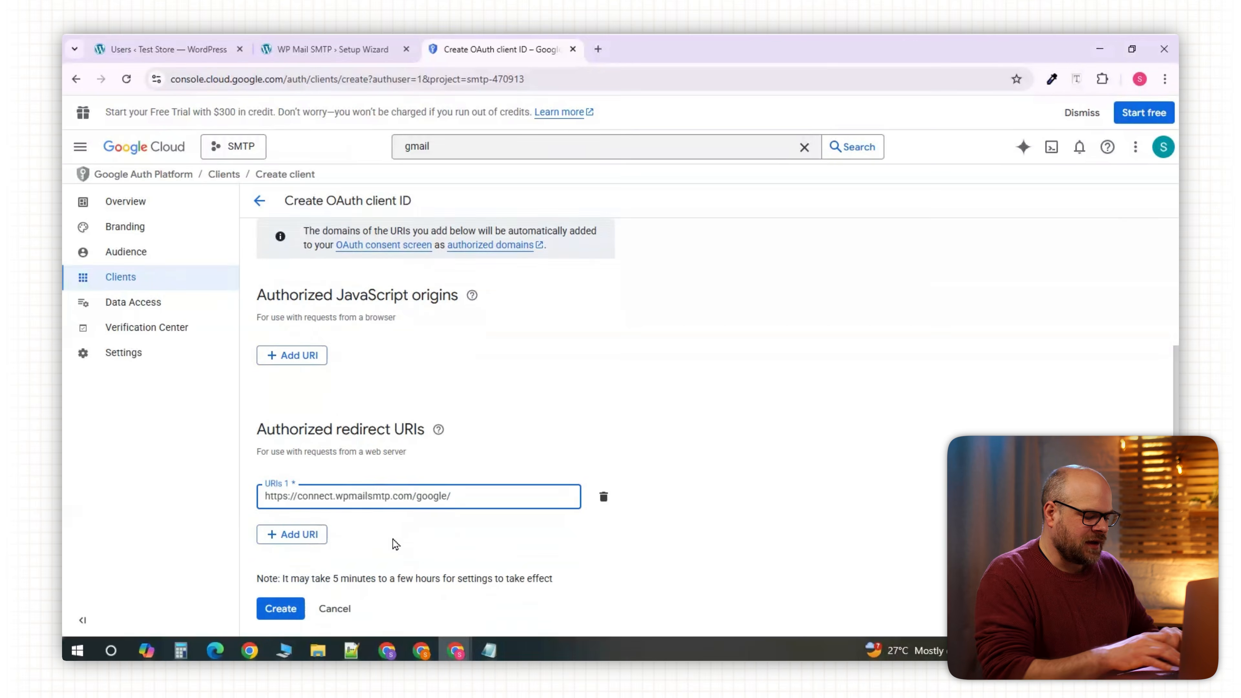
left_click(297, 610)
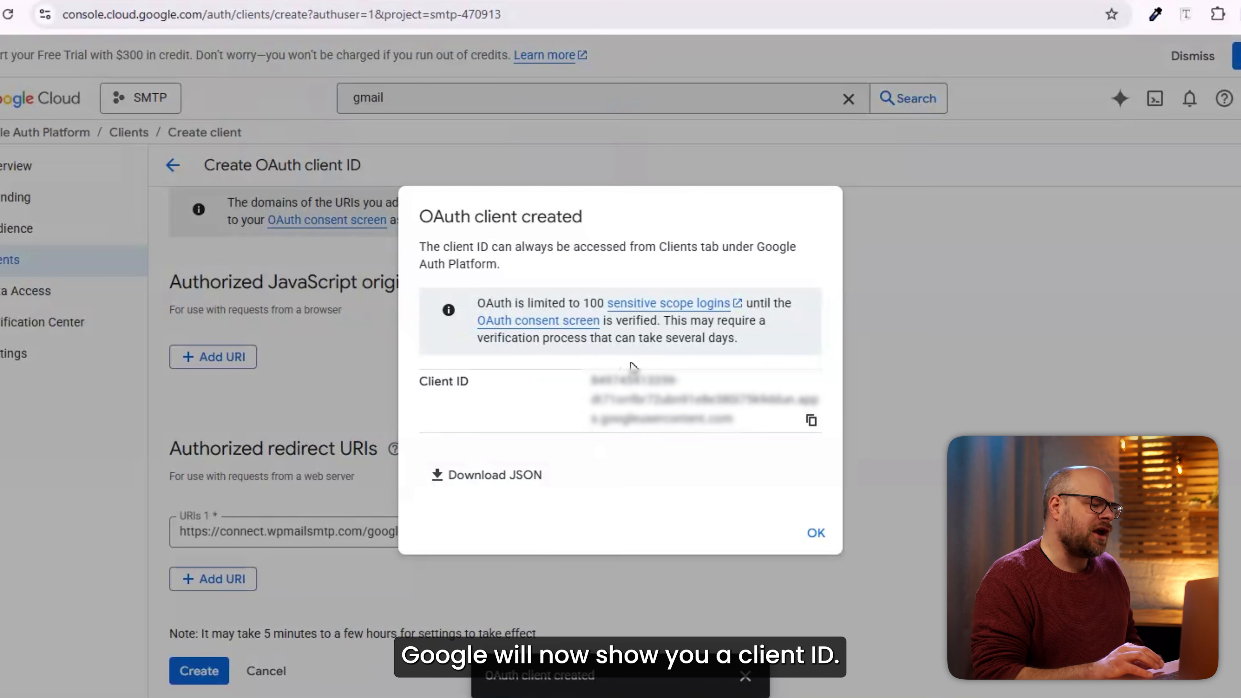
left_click(811, 420)
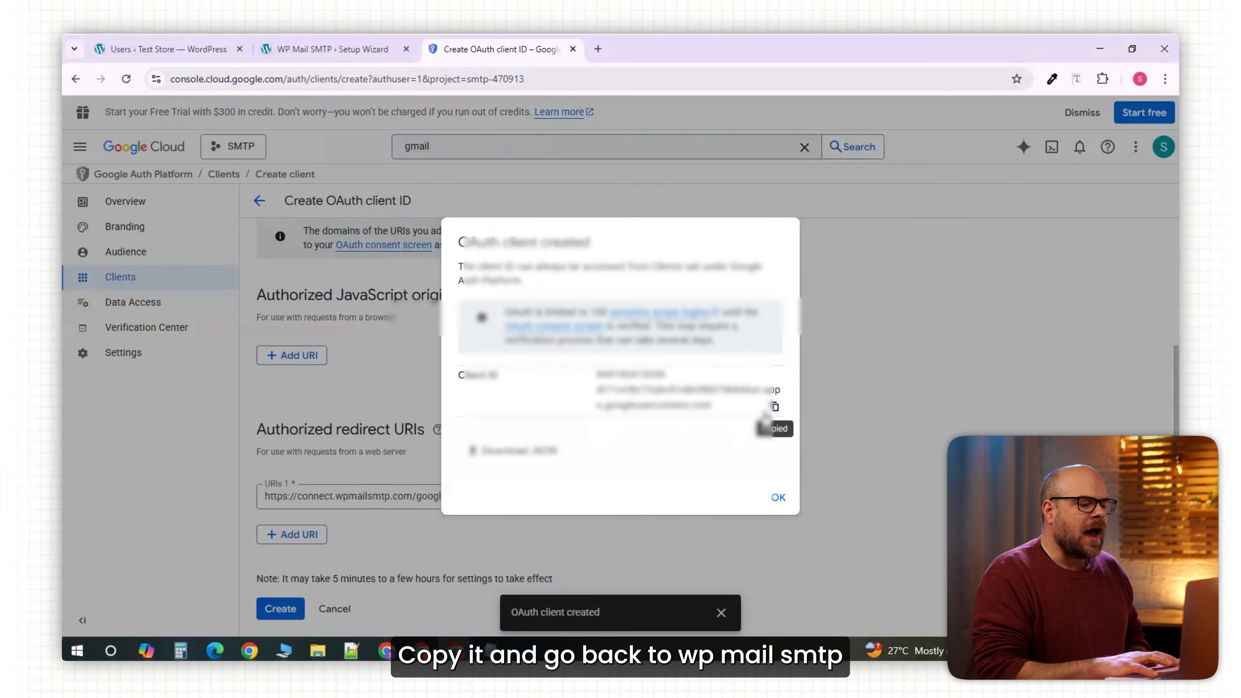
Paste the new client ID into WP Mail SMTP's Client ID field and clear Client Secret.
left_click(333, 49)
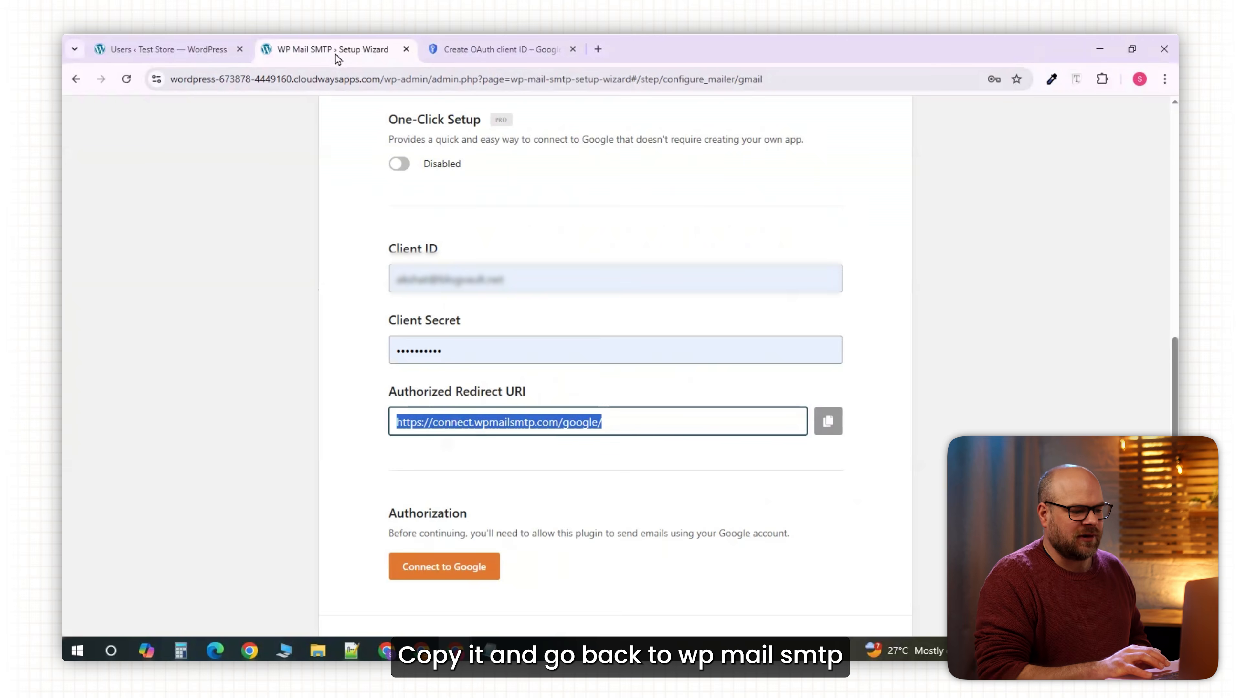
triple_click(516, 278)
key("ctrl+v")
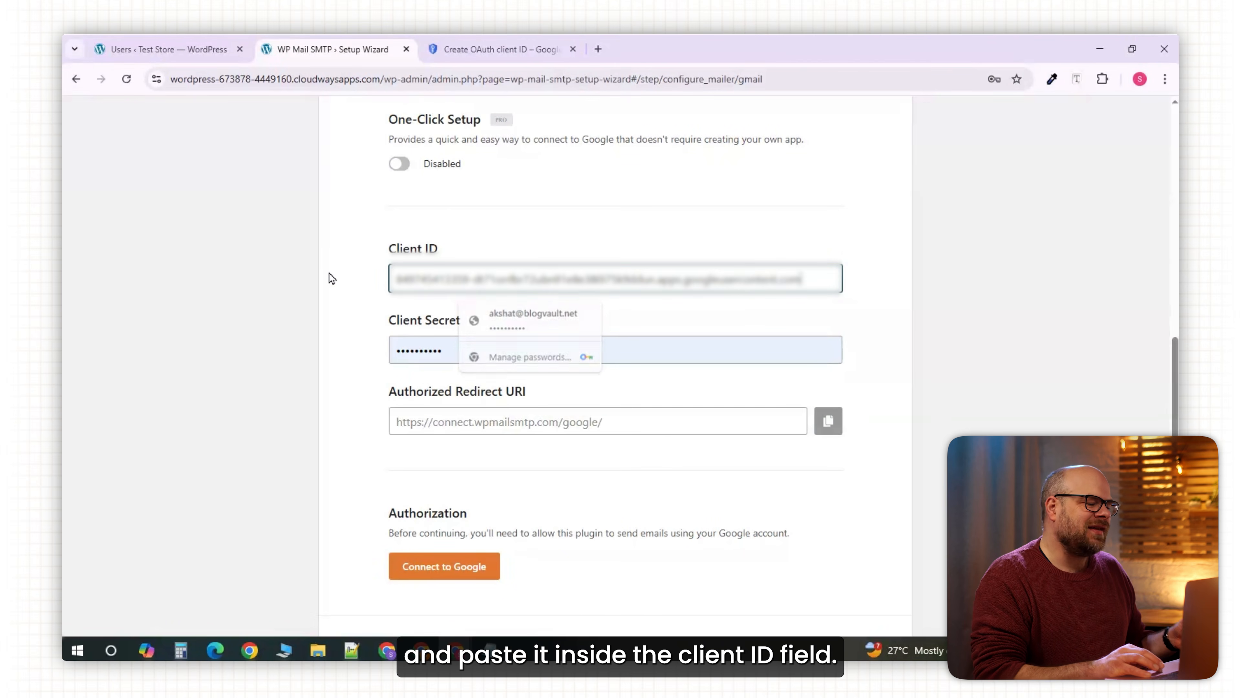
triple_click(463, 349)
key("BackSpace")
Copy the OAuth client secret from Google Cloud and paste it into the Client Secret field.
key("ctrl+Tab")
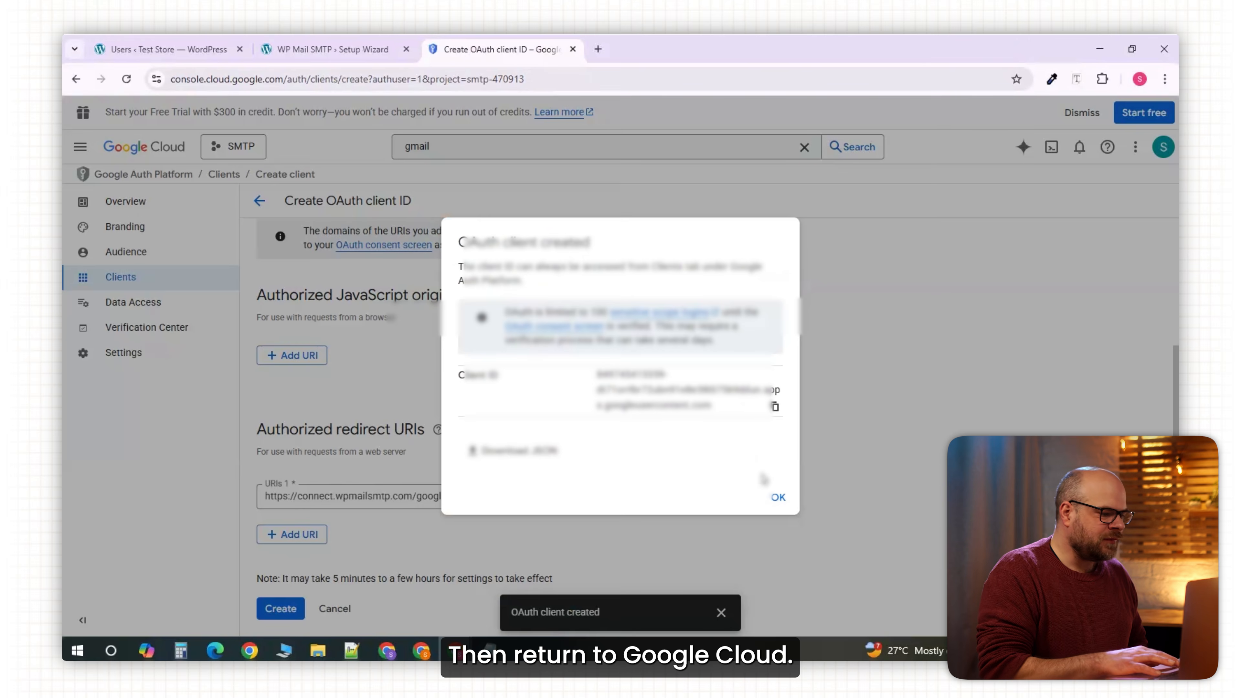
left_click(777, 499)
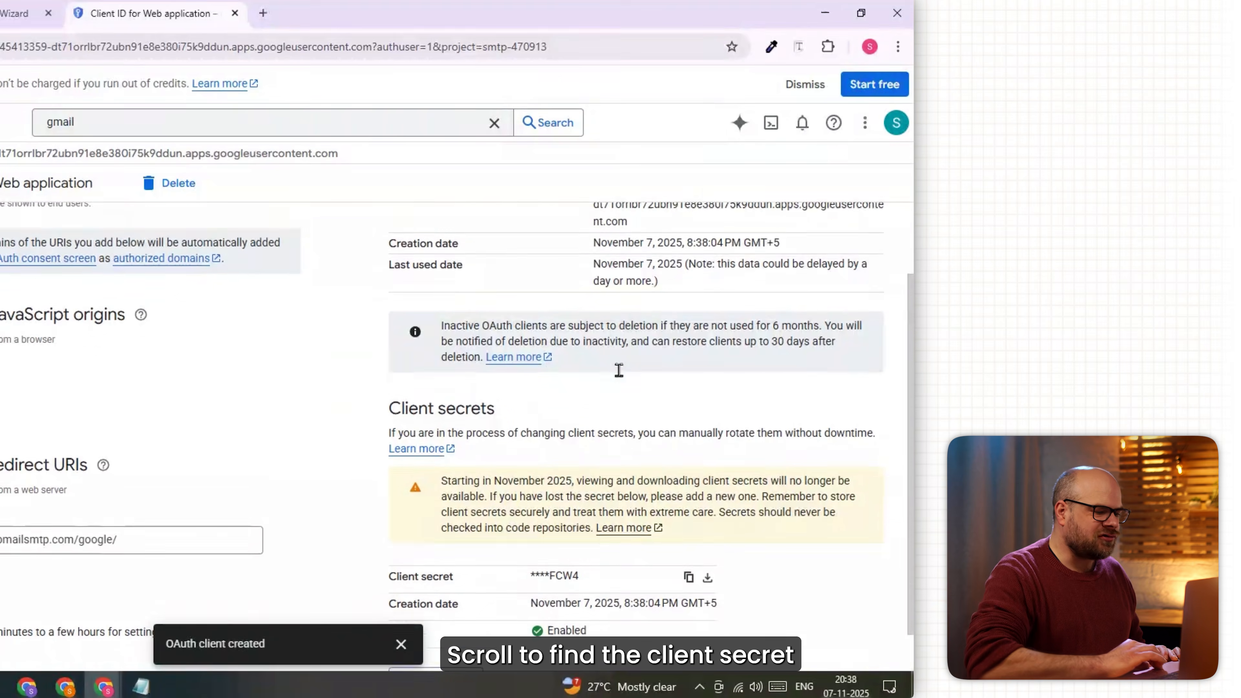
scroll(917, 374, "down", 1)
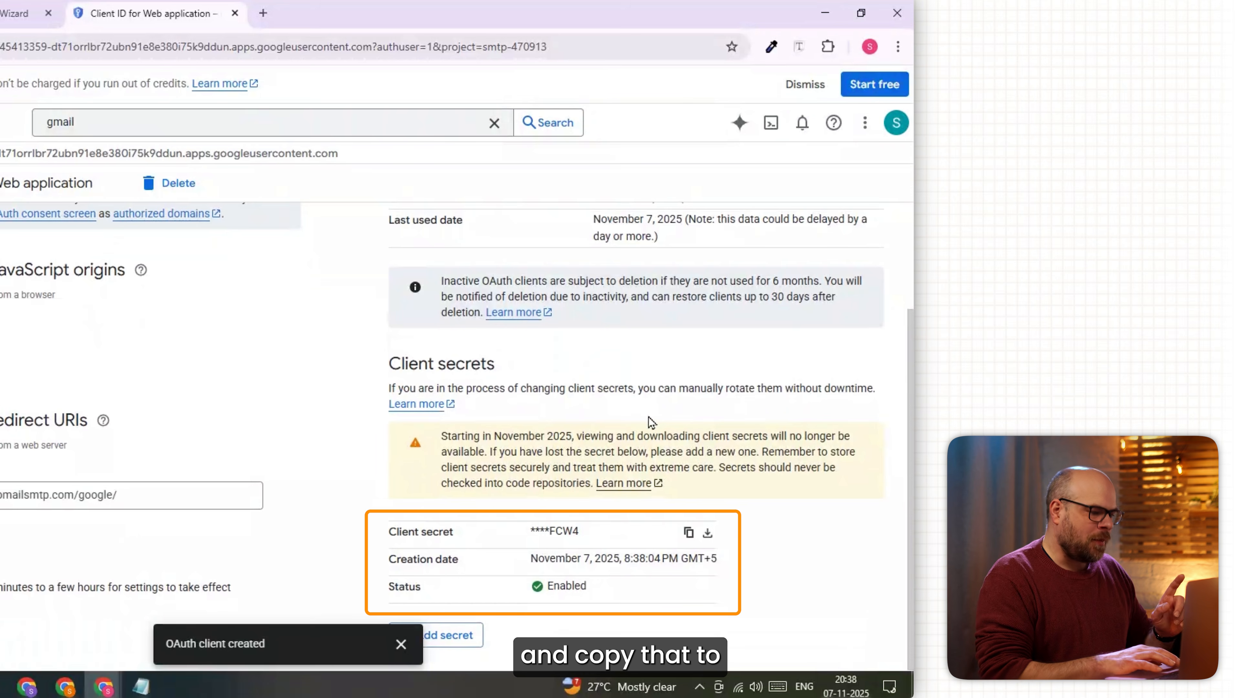
left_click(689, 533)
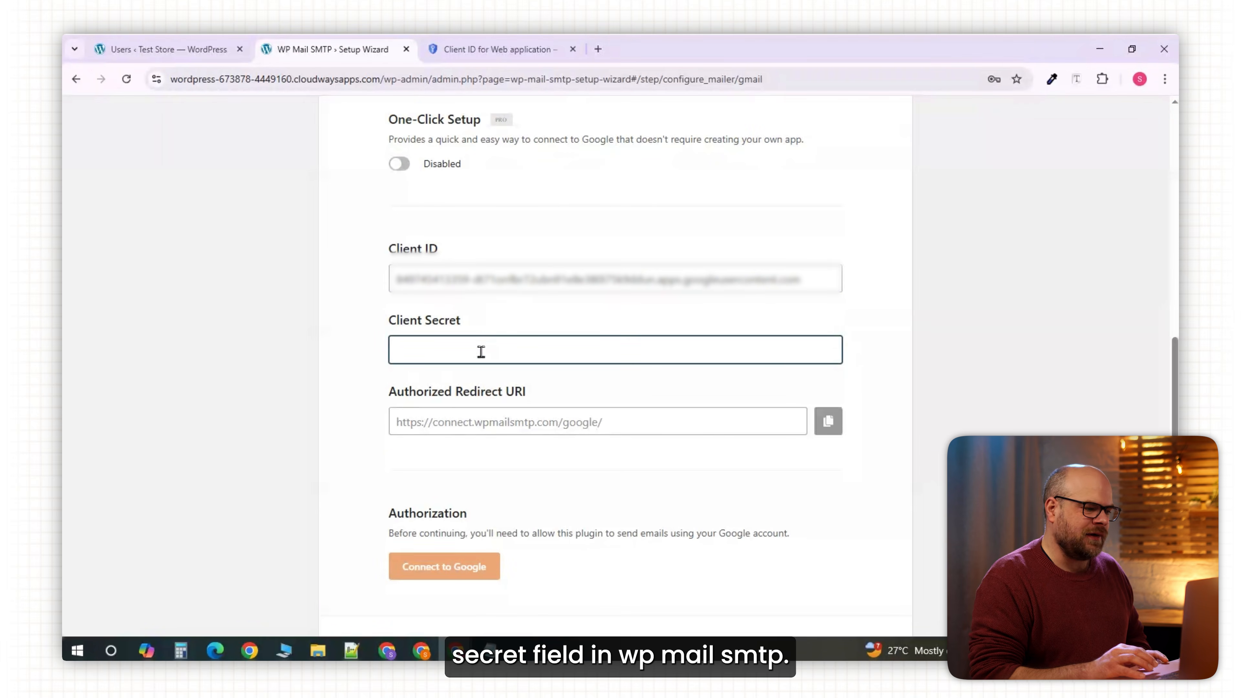
key("ctrl+v")
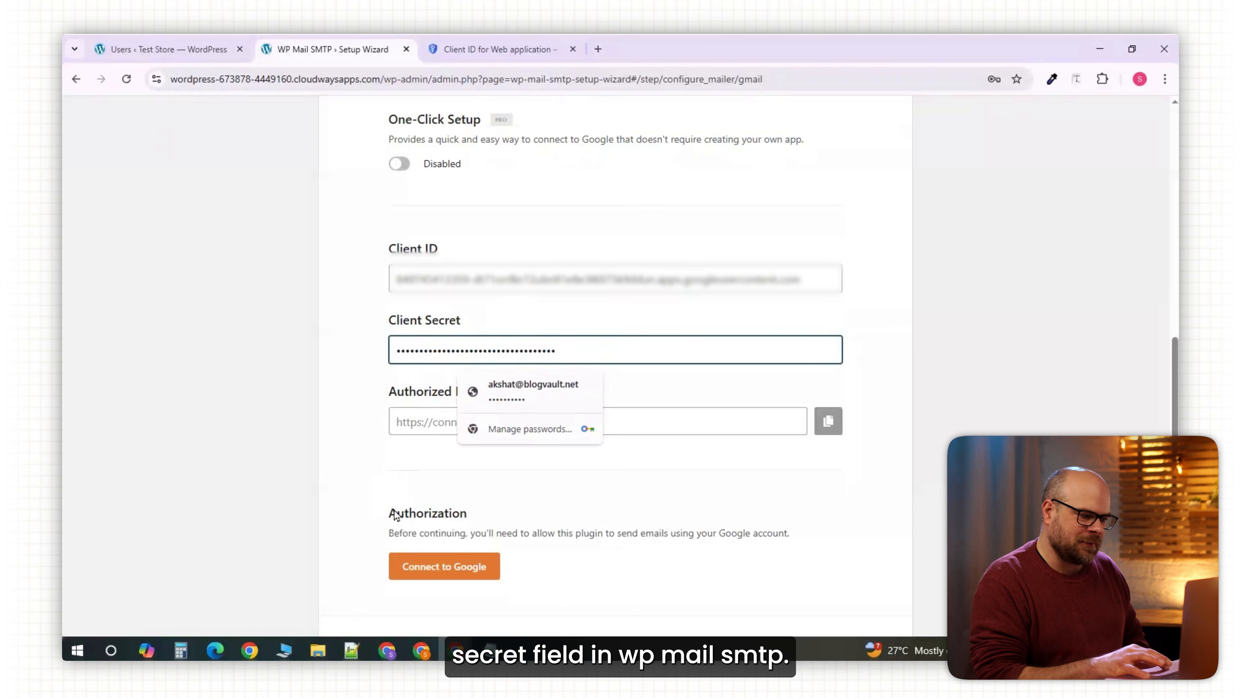
left_click(439, 576)
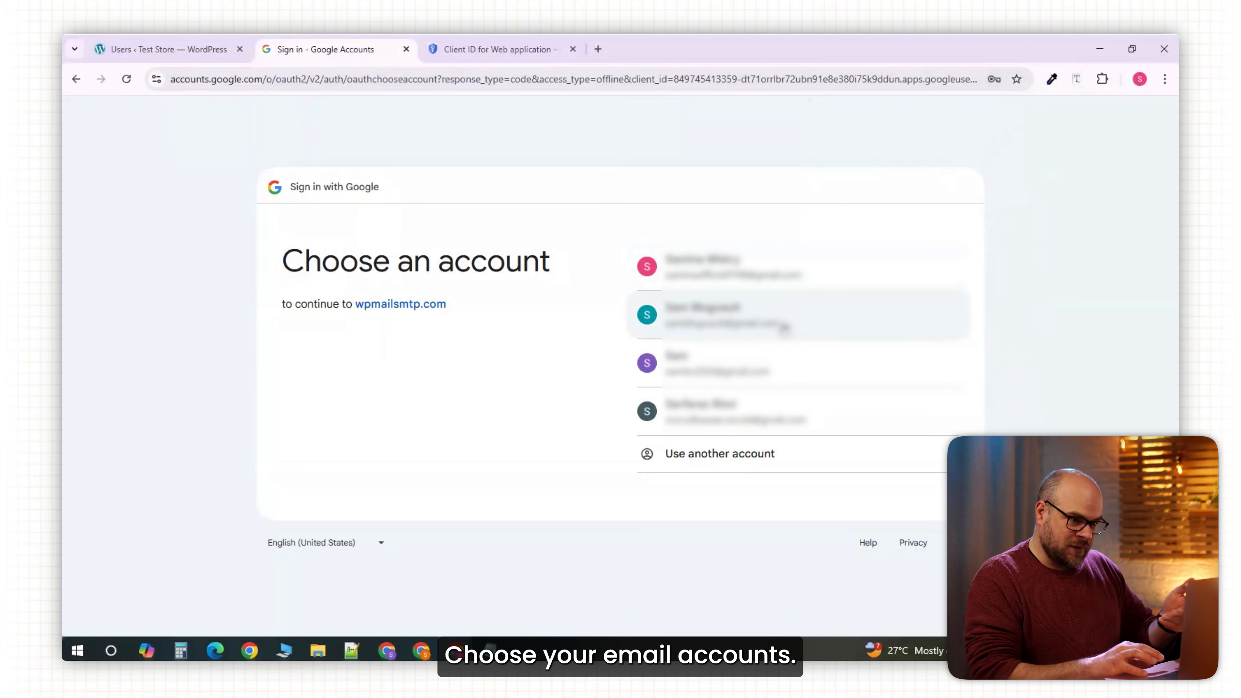
Authorize the Gmail account for wpmailsmtp.com past the unverified-app warning and dismiss the success message.
left_click(784, 329)
left_click(402, 391)
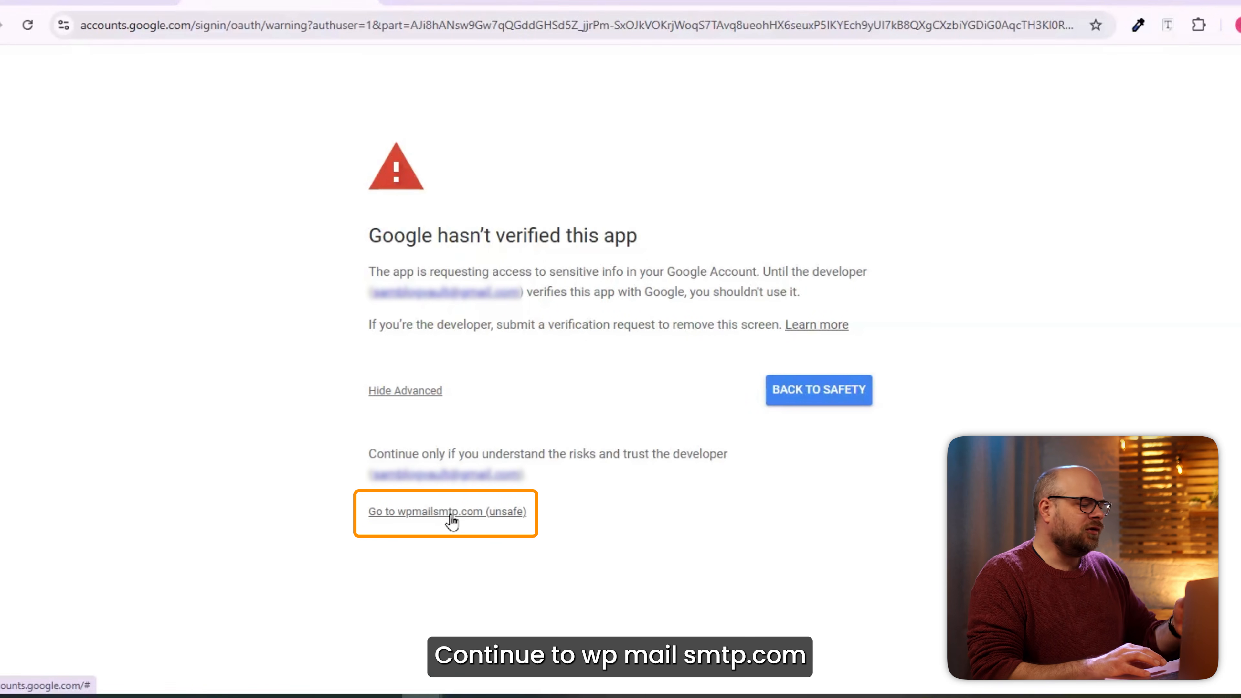
left_click(449, 513)
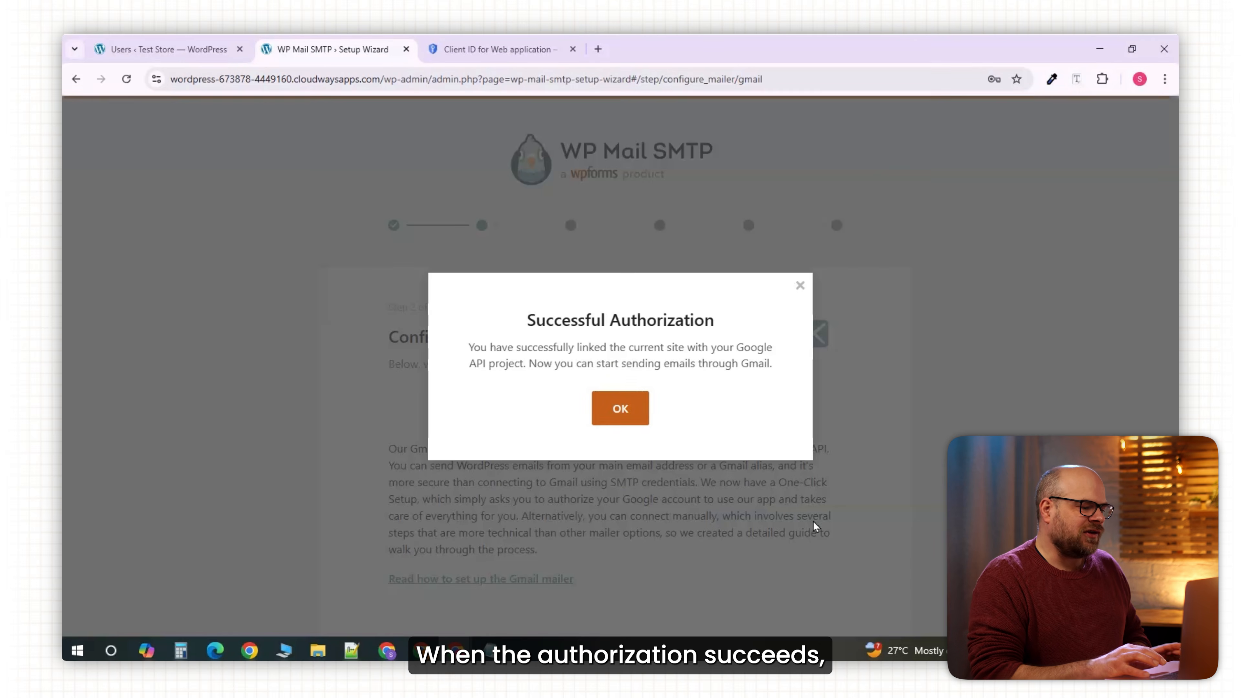
left_click(643, 413)
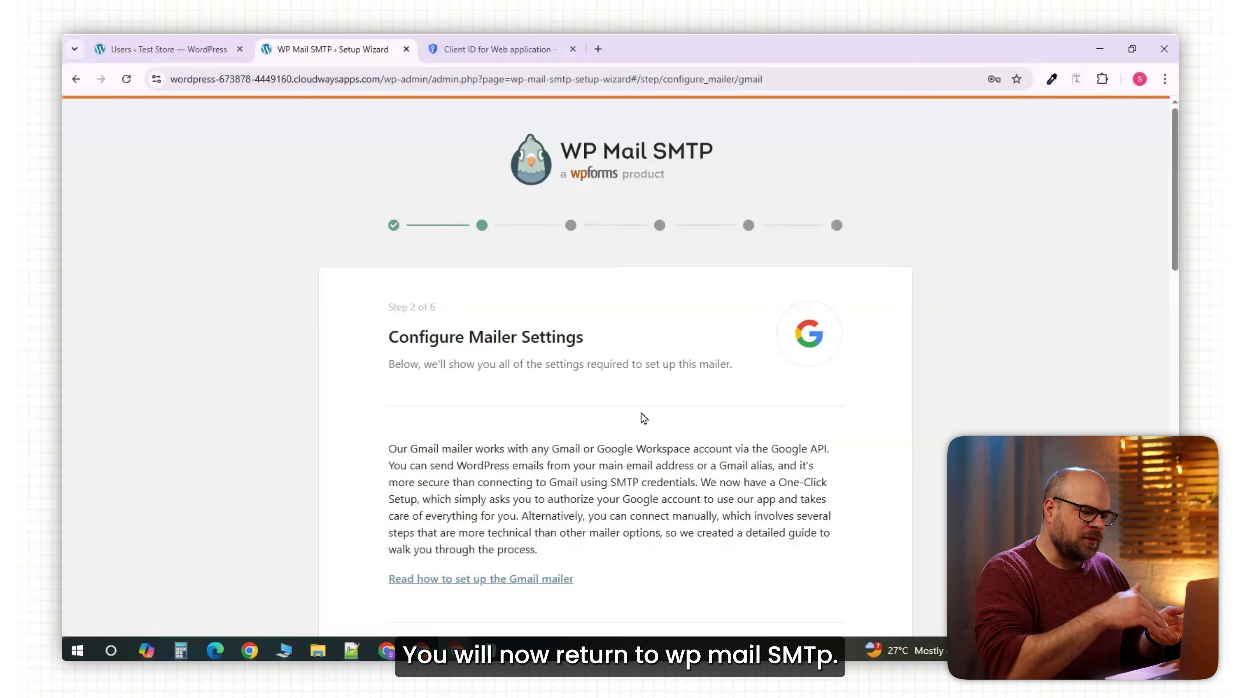
Save the Gmail mailer settings and feature choices, skip the help-improve step, and pass the license step.
scroll(640, 413, "down", 7)
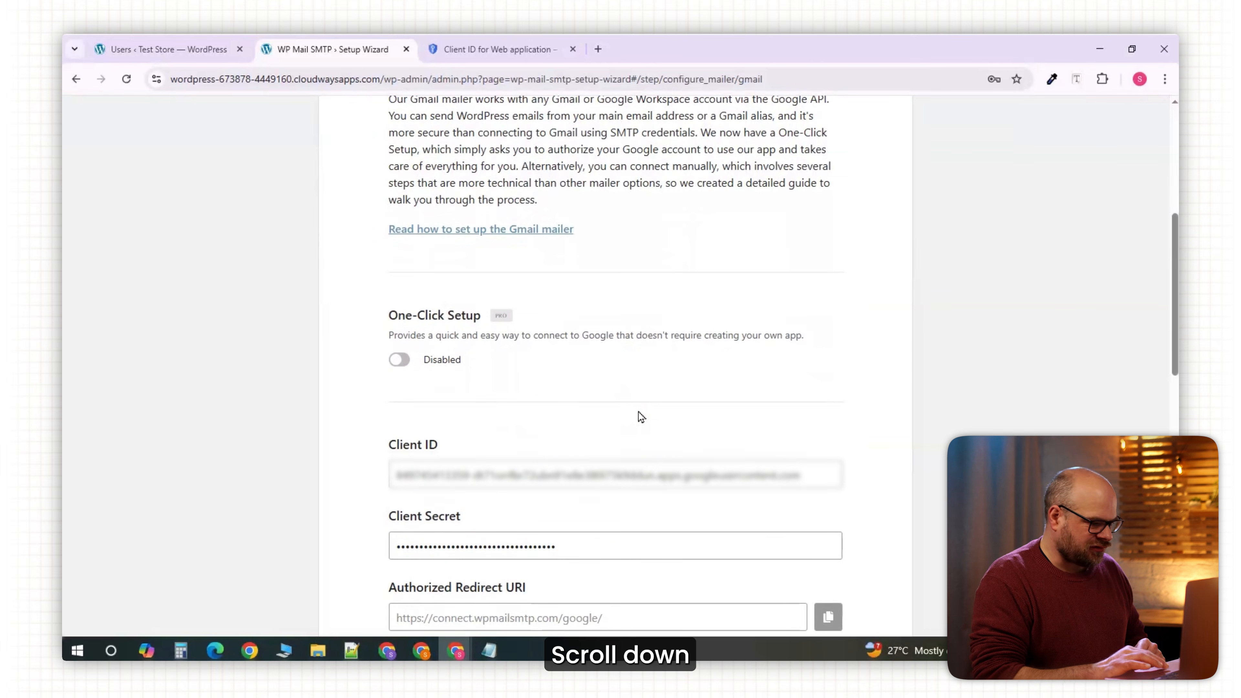
scroll(641, 415, "down", 15)
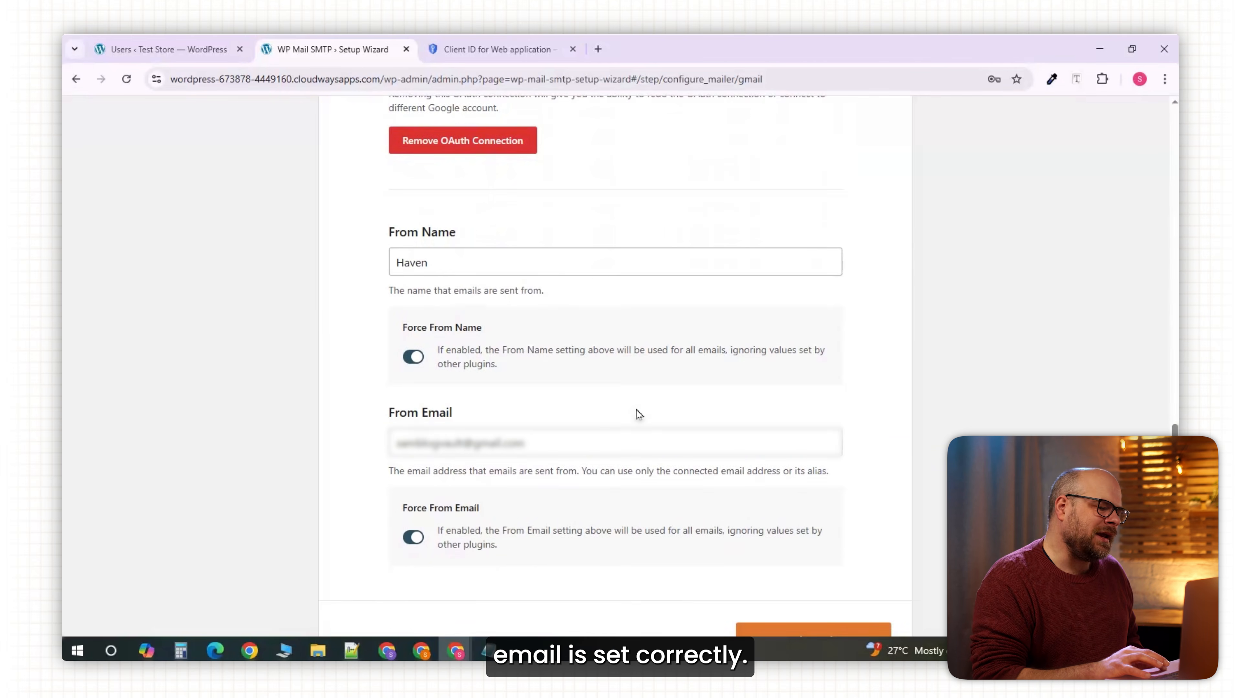
scroll(639, 415, "down", 3)
left_click(794, 523)
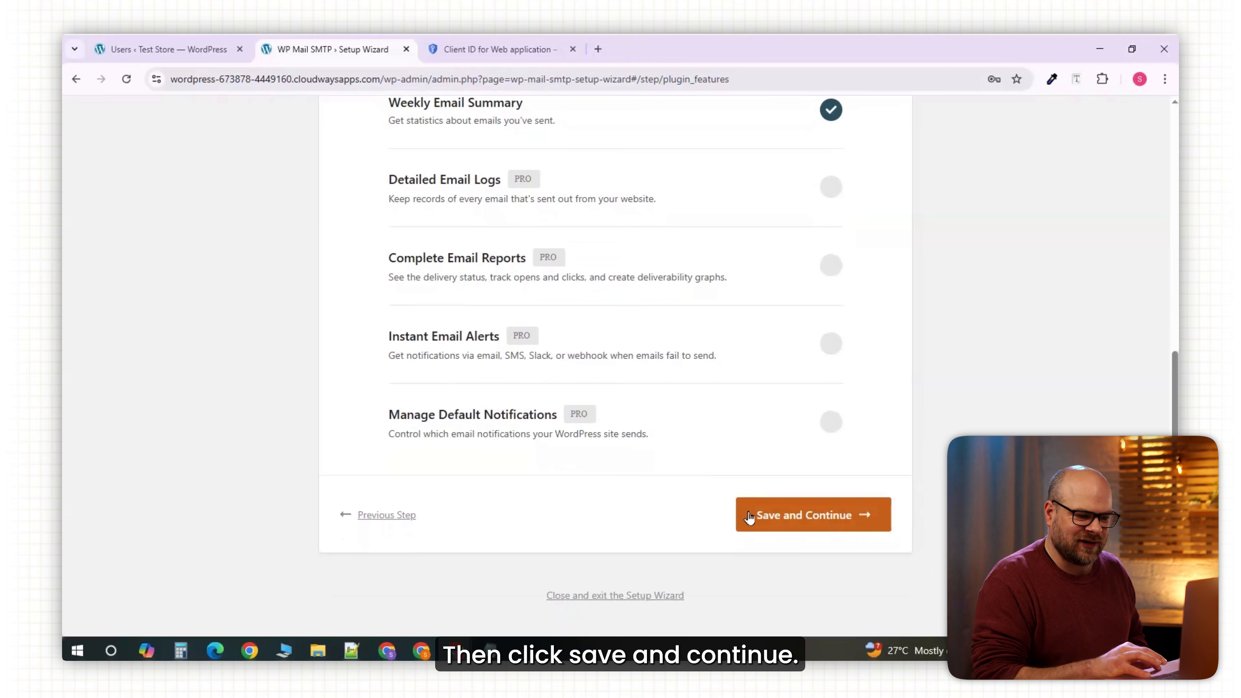
left_click(748, 514)
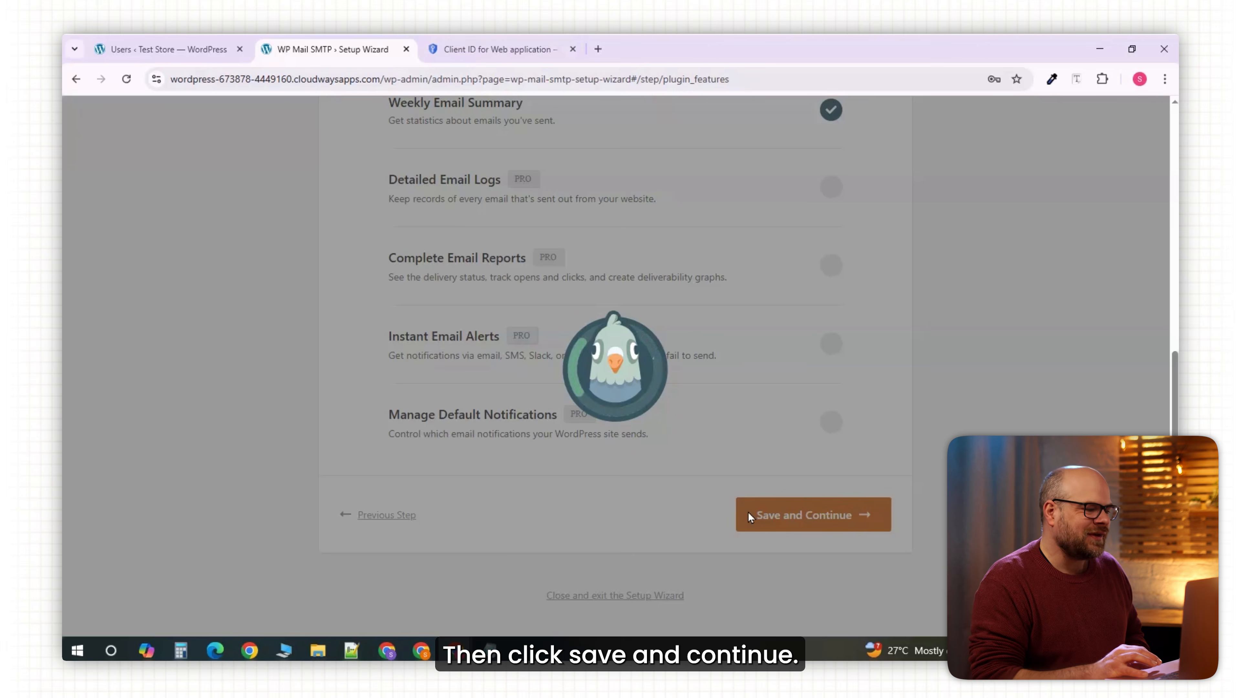
scroll(749, 512, "down", 2)
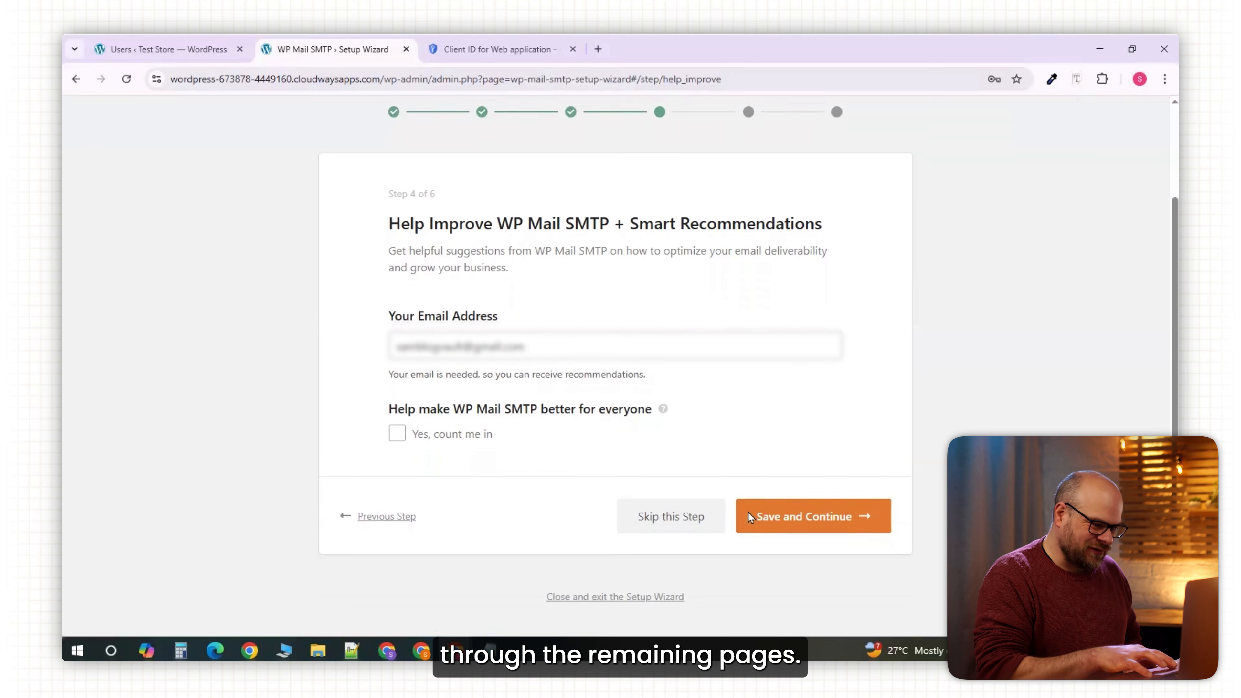
left_click(668, 516)
scroll(680, 461, "down", 5)
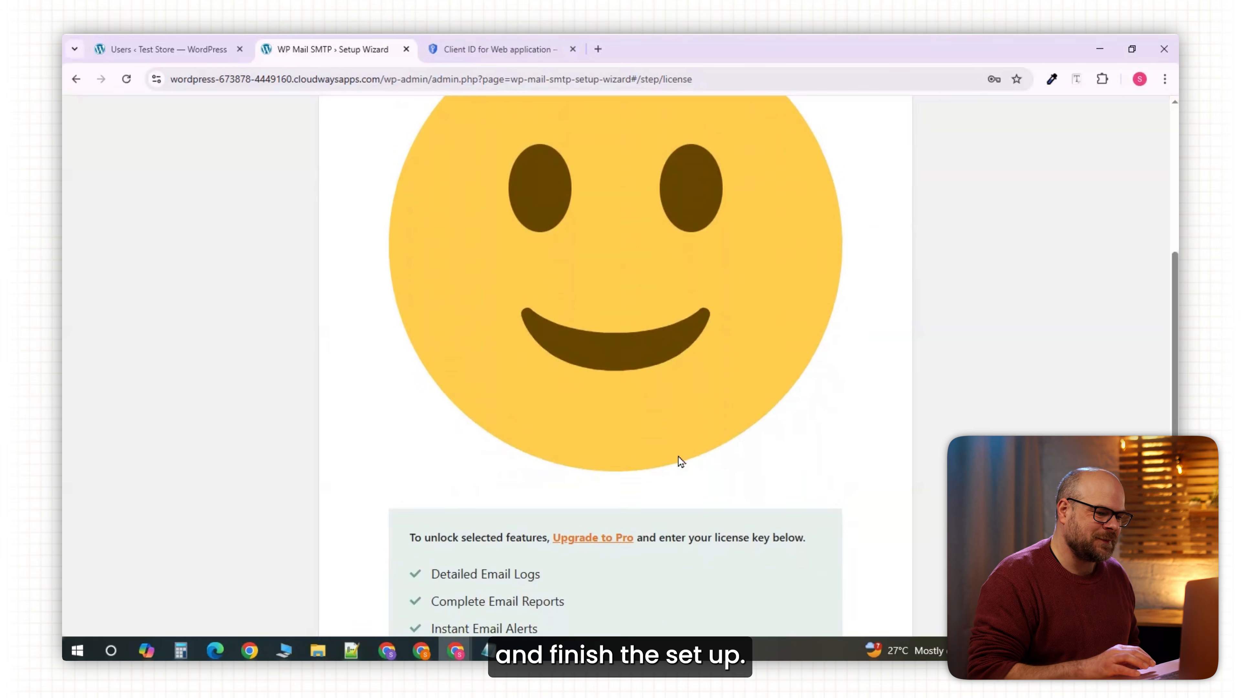
left_click(434, 572)
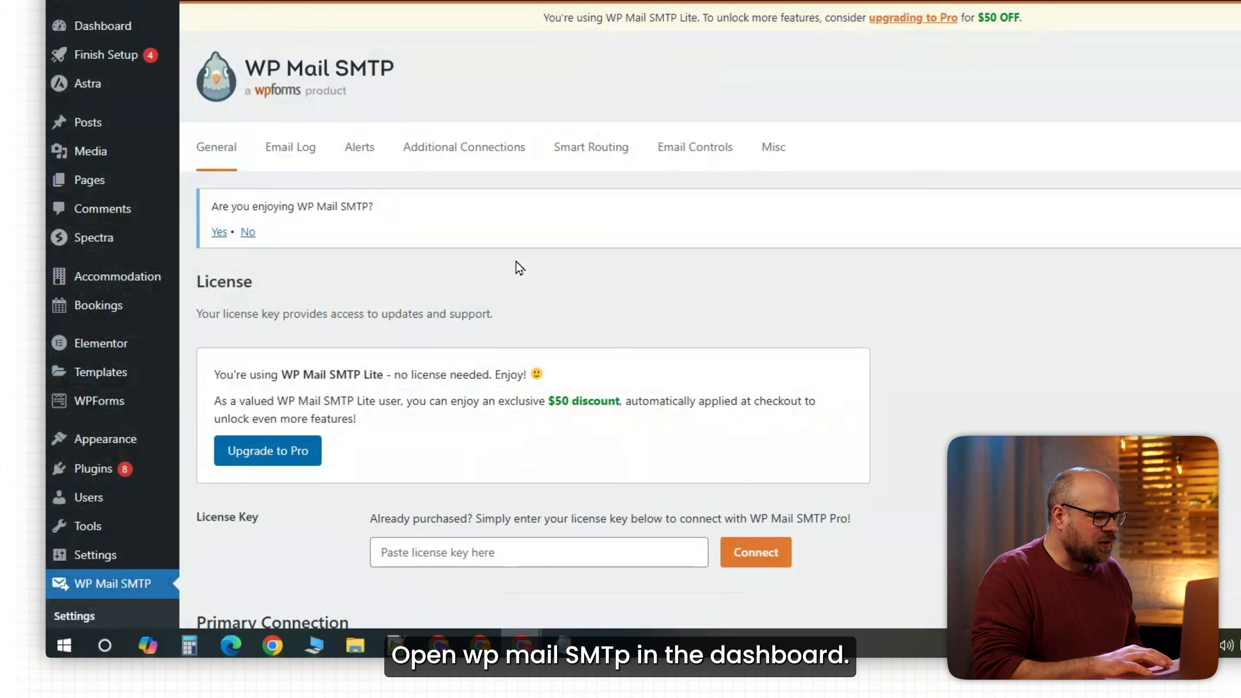
Send an HTML test email from WP Mail SMTP's Tools Email Test to the Gmail address.
scroll(489, 293, "down", 2)
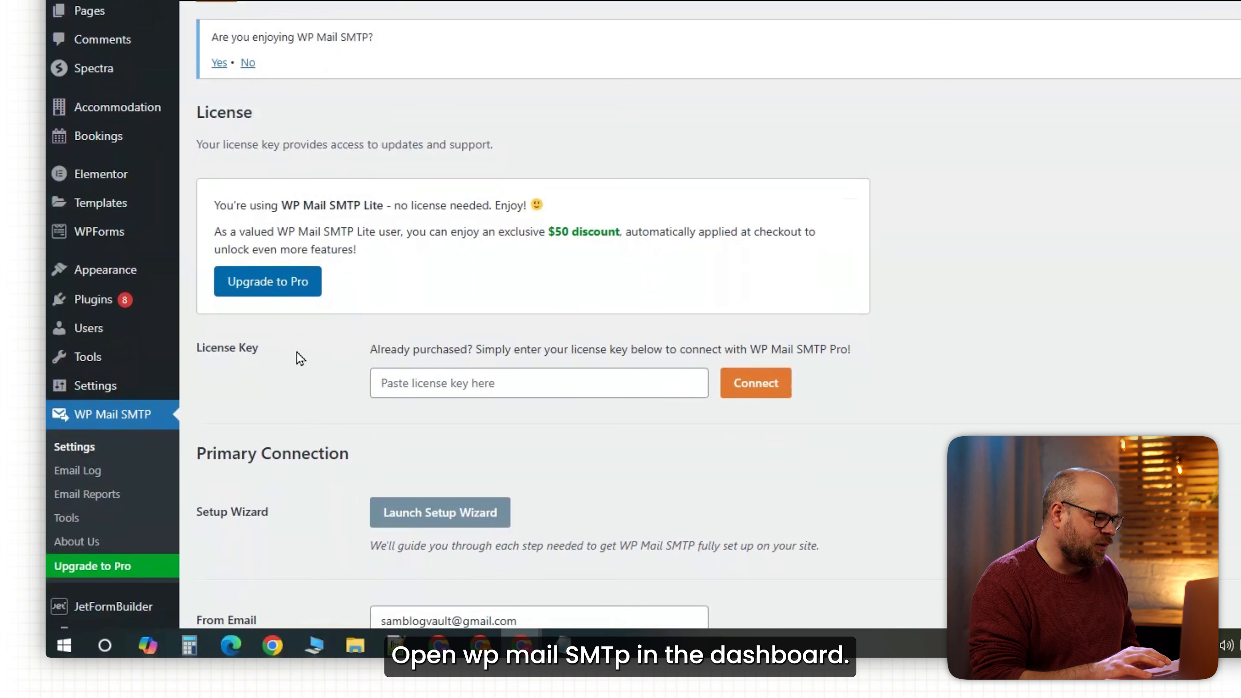
left_click(81, 519)
left_click(274, 563)
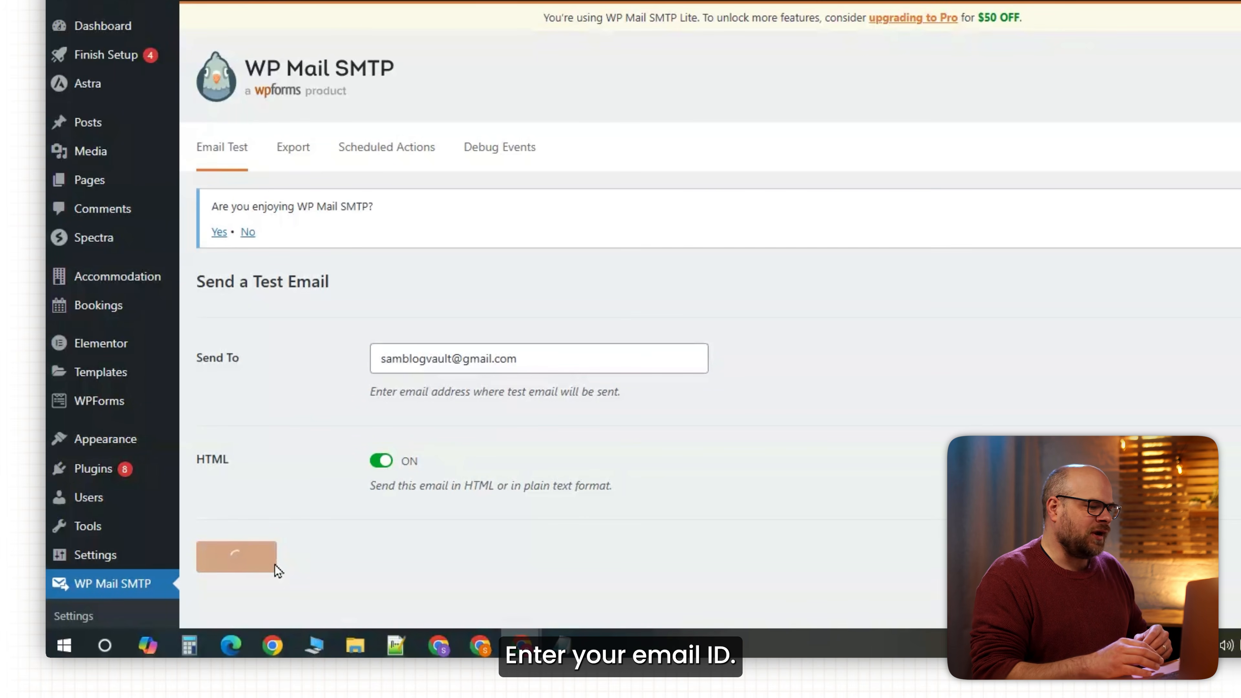
scroll(534, 413, "down", 5)
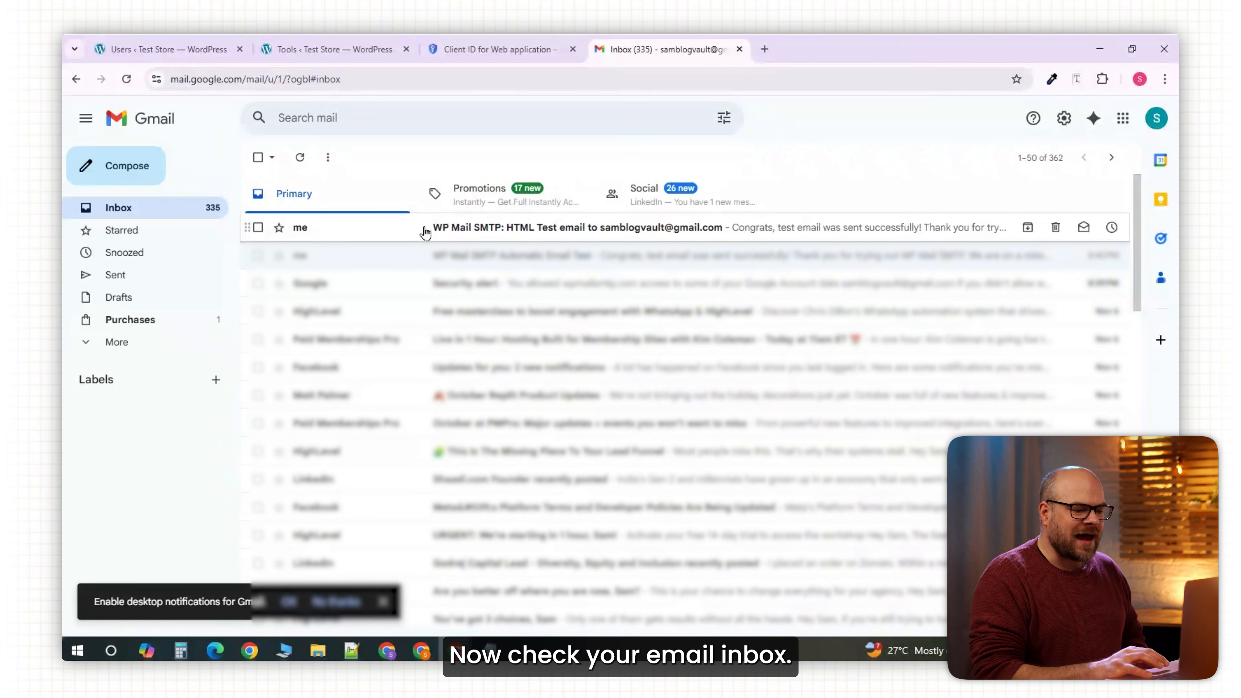
Open the 'WP Mail SMTP: HTML Test email' message in Gmail to read its success confirmation.
left_click(461, 232)
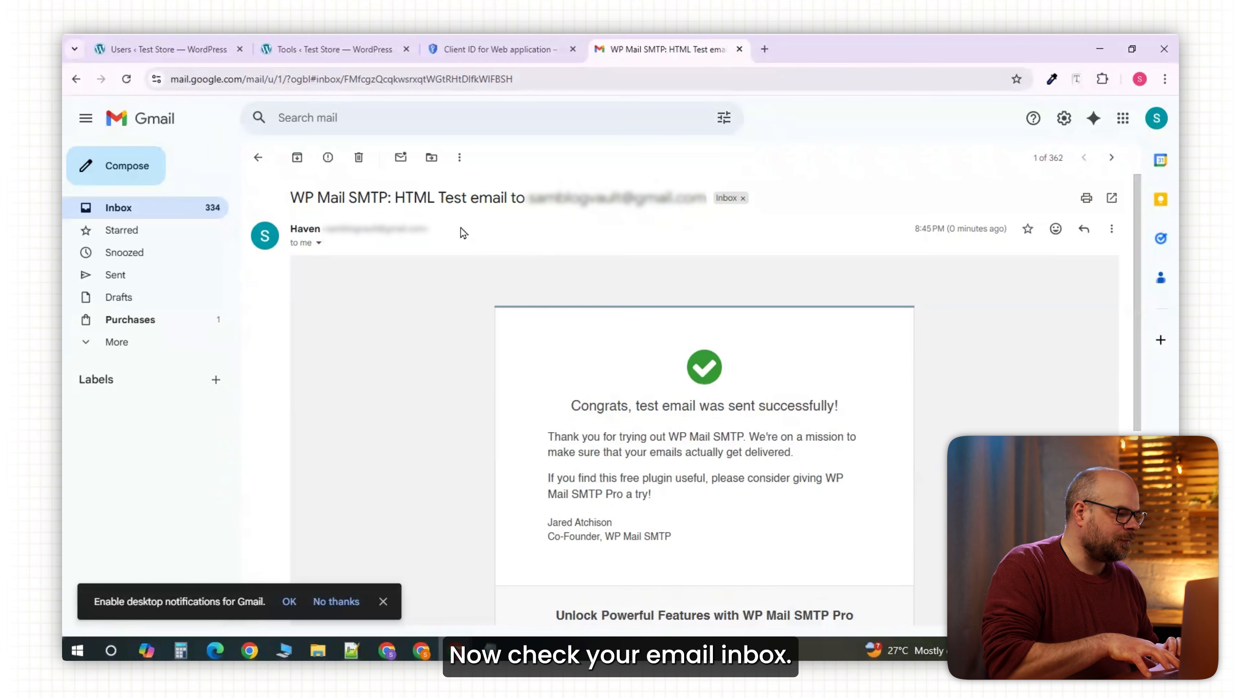
scroll(693, 415, "down", 5)
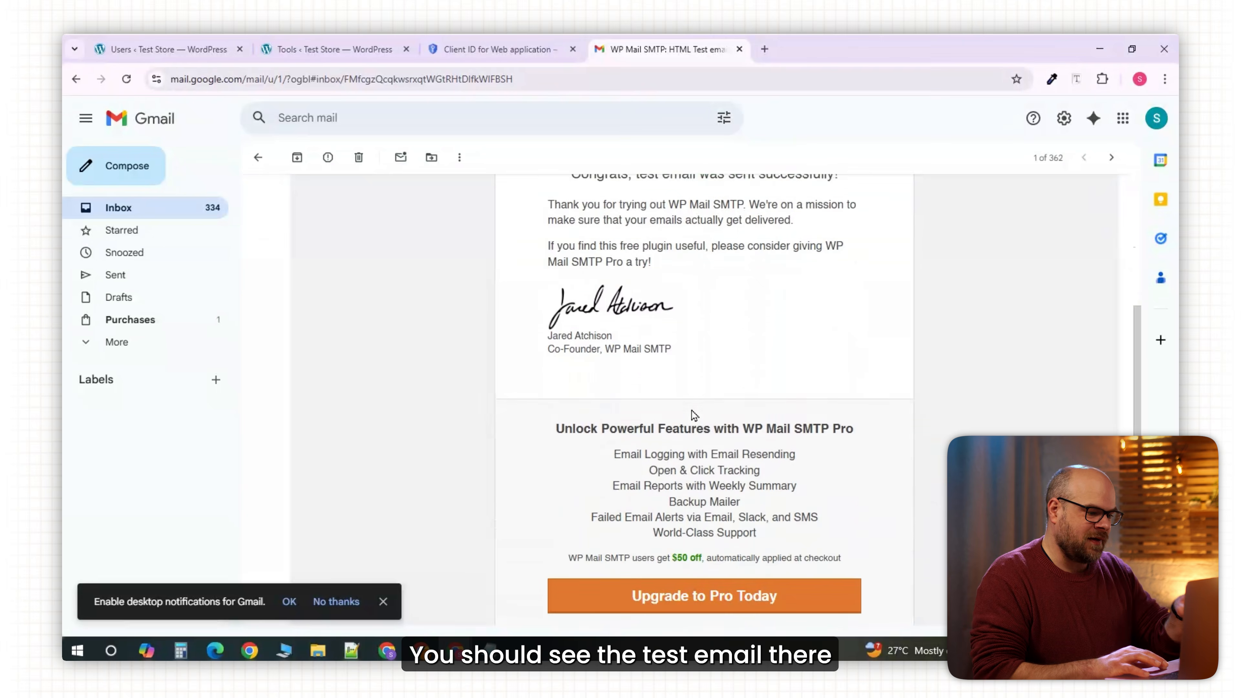
scroll(692, 410, "up", 5)
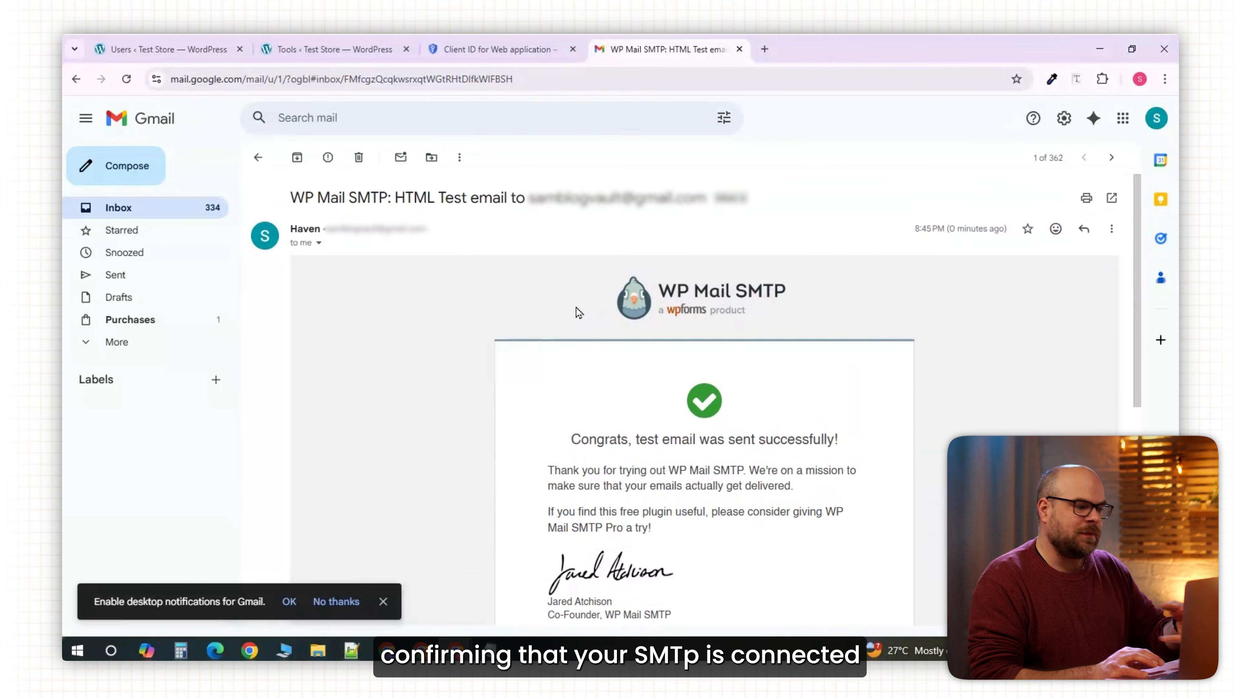
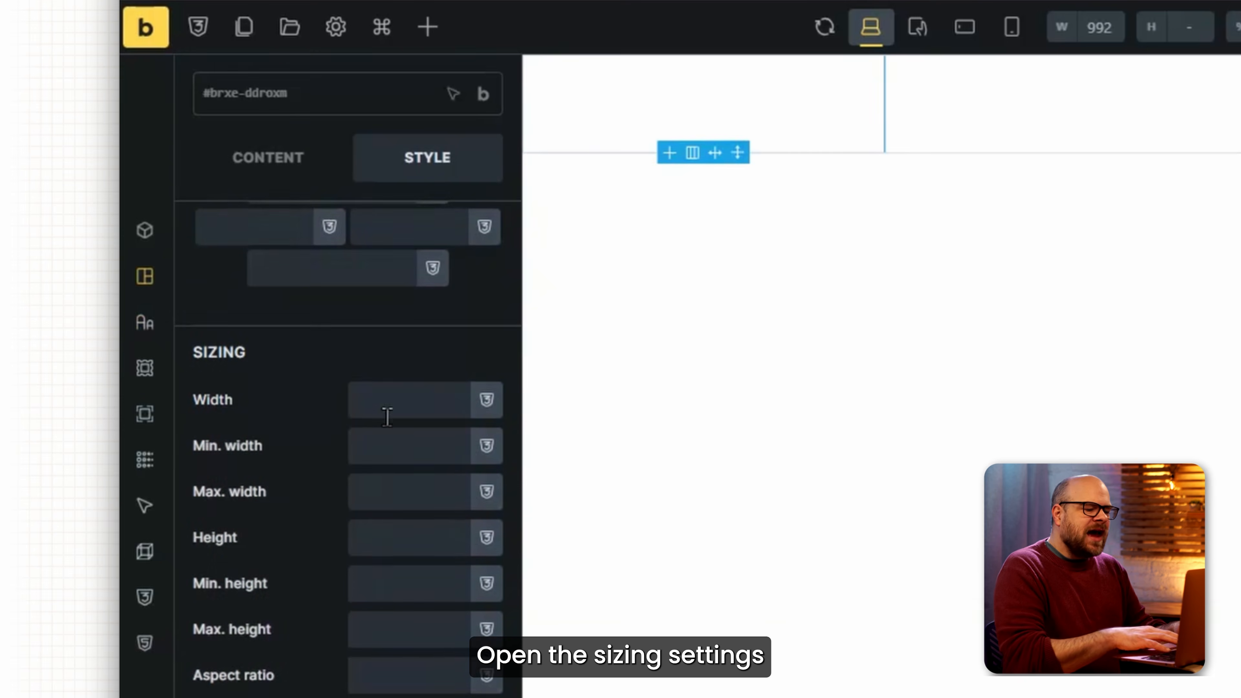
Set the first header column's width to 20% and the middle column's to 60%.
type("20%")
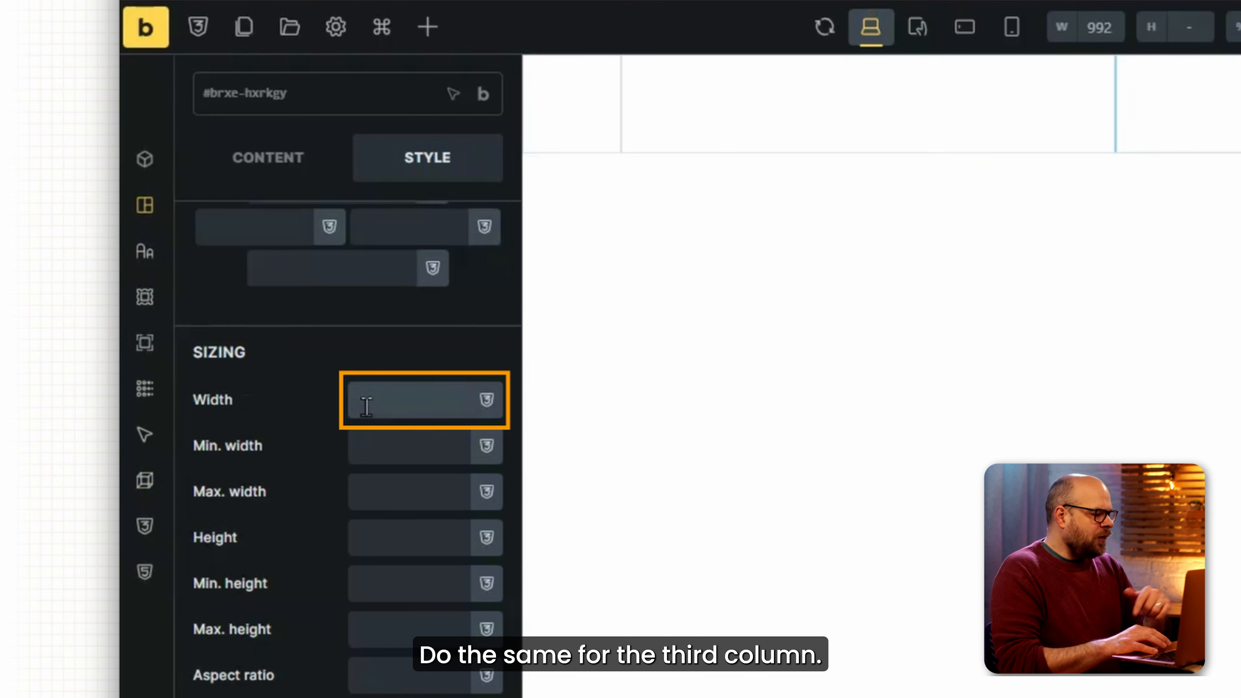
left_click(367, 407)
type("20%")
left_click(784, 140)
left_click(385, 385)
type("60")
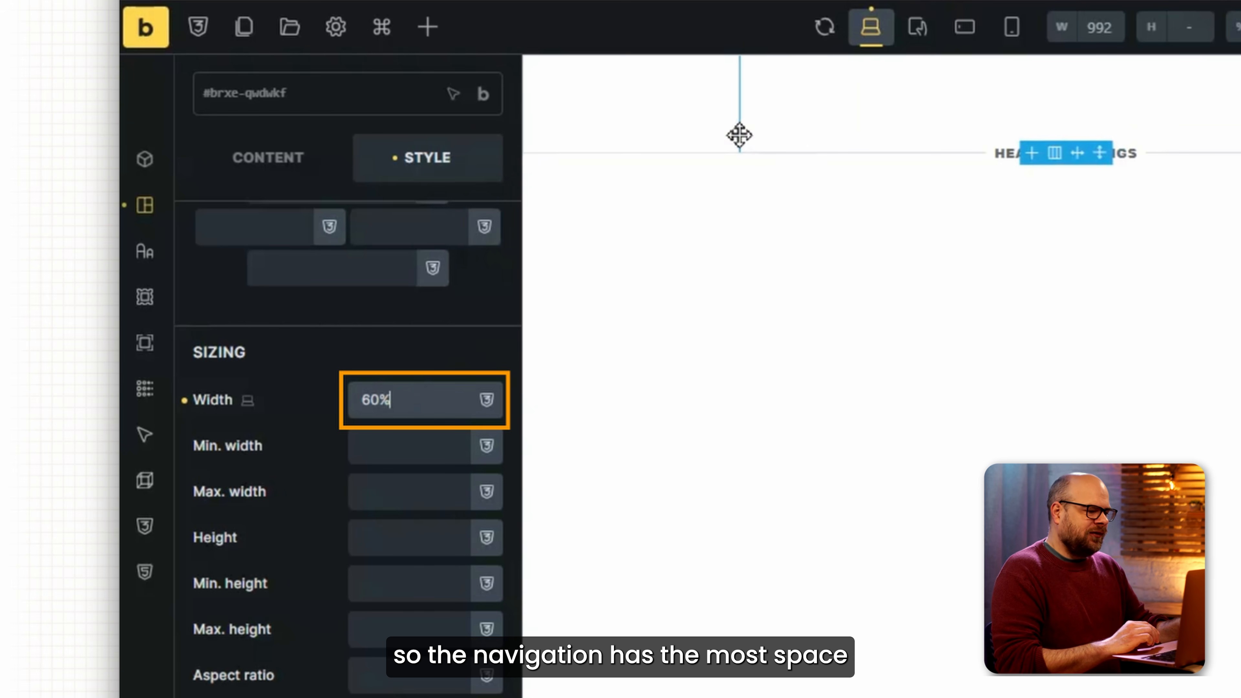
Add an Image element with the GymFit logo to the first column.
left_click(707, 127)
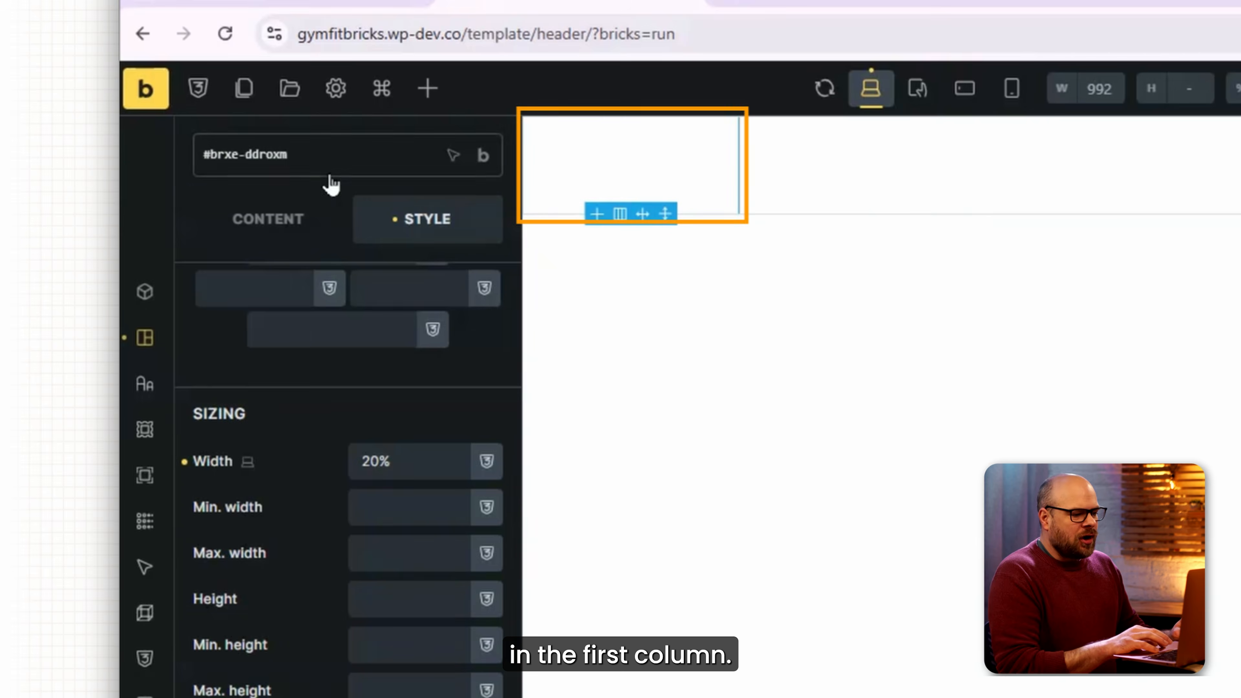
left_click(415, 61)
type("image")
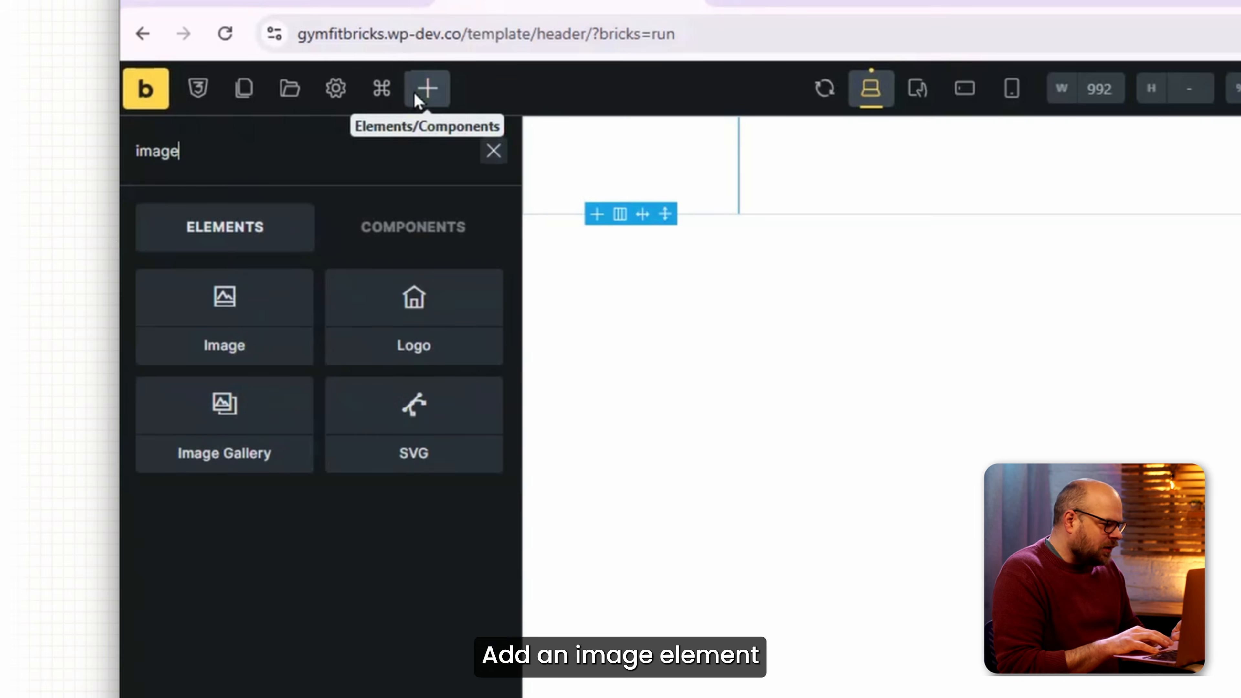
left_click(241, 296)
left_click(314, 387)
left_click(296, 379)
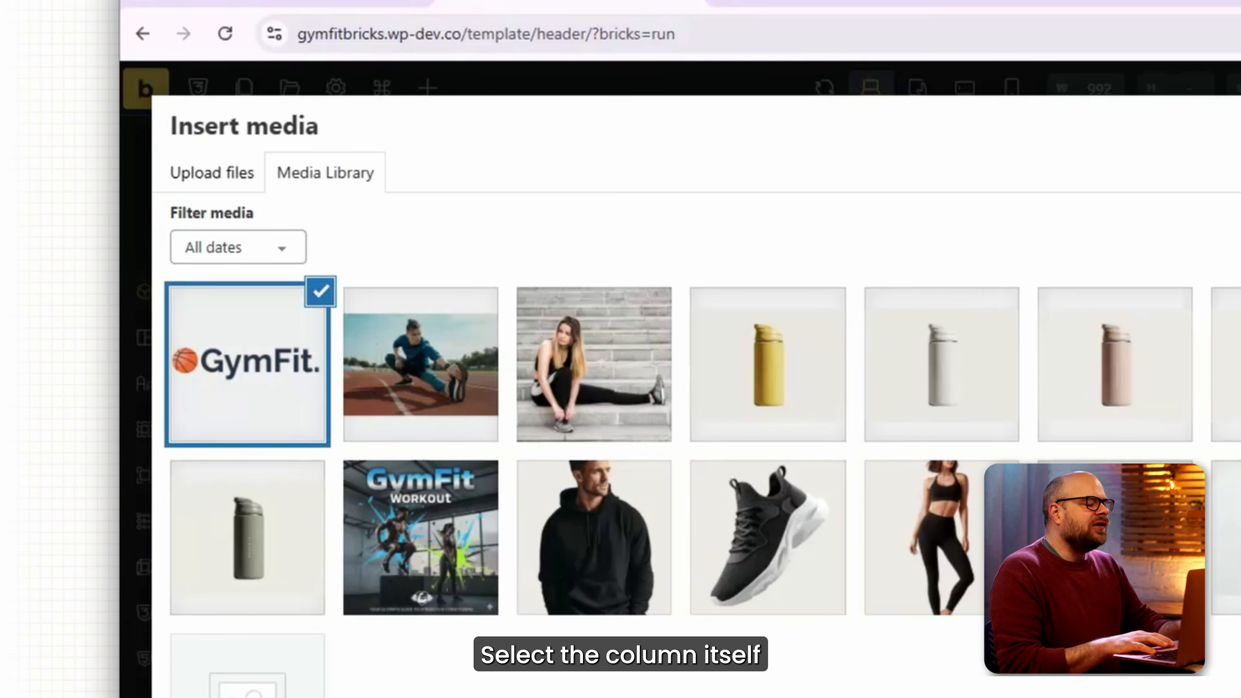
left_click(1236, 693)
Centre the logo column by setting Align self and Align main axis to Center.
left_click(679, 189)
left_click(285, 656)
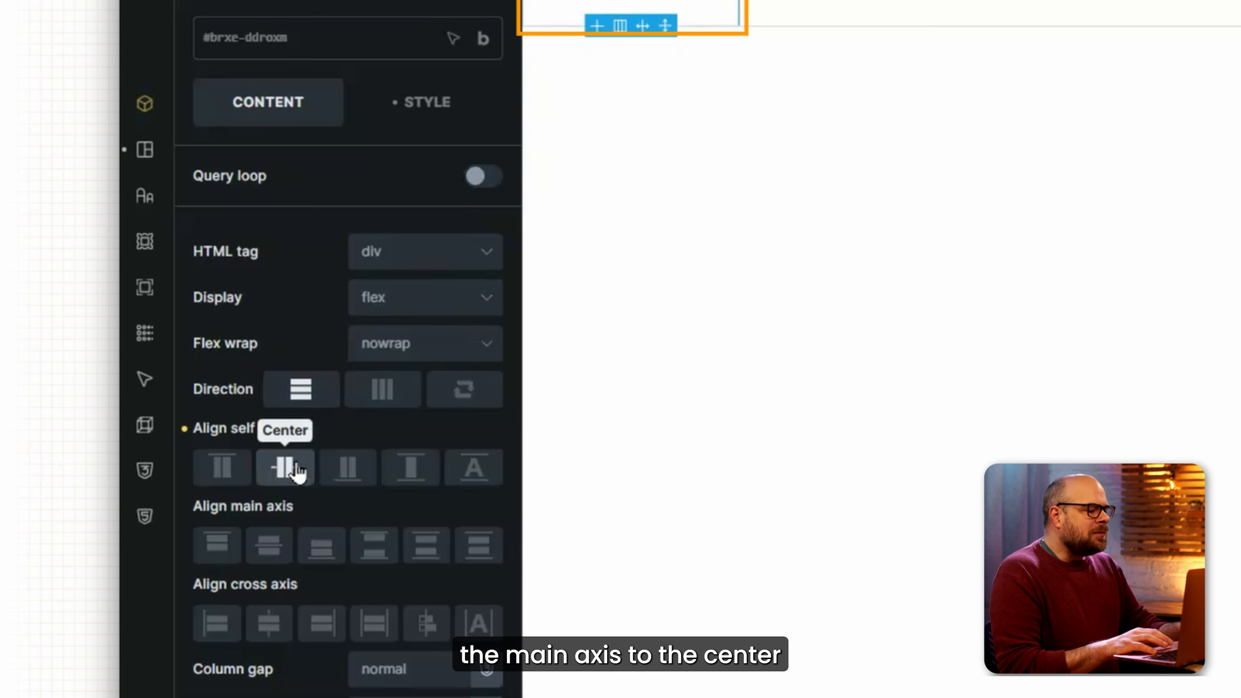
left_click(270, 556)
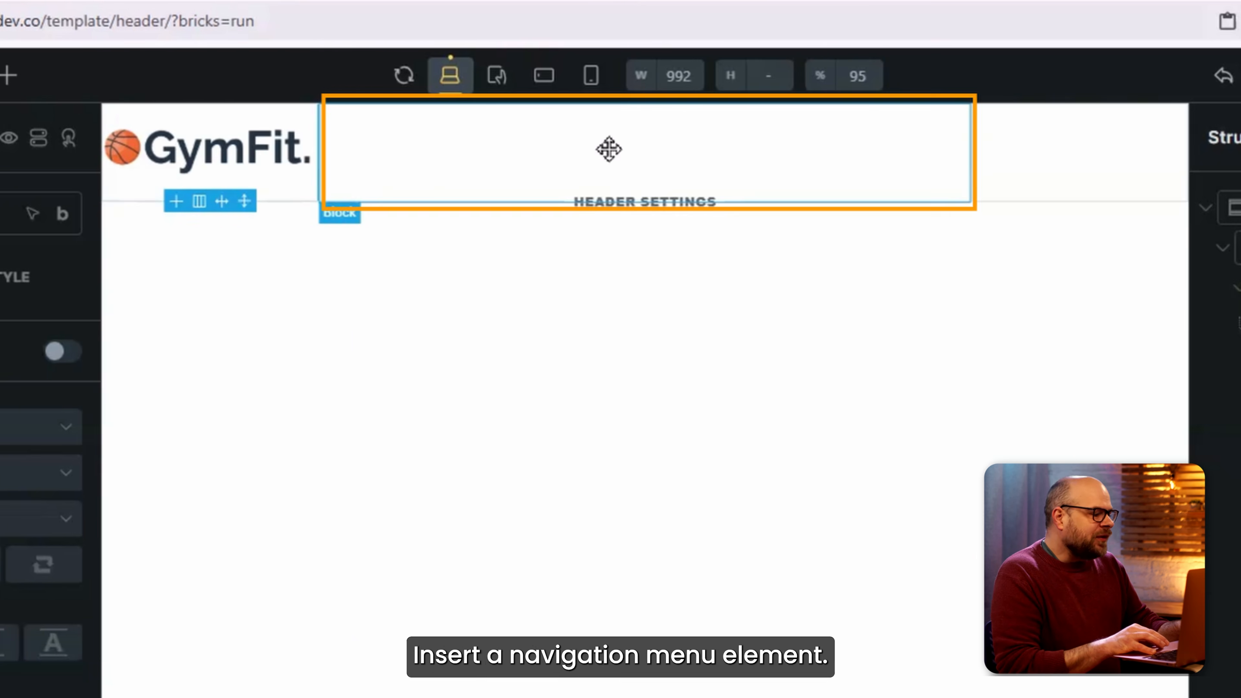
left_click(1006, 140)
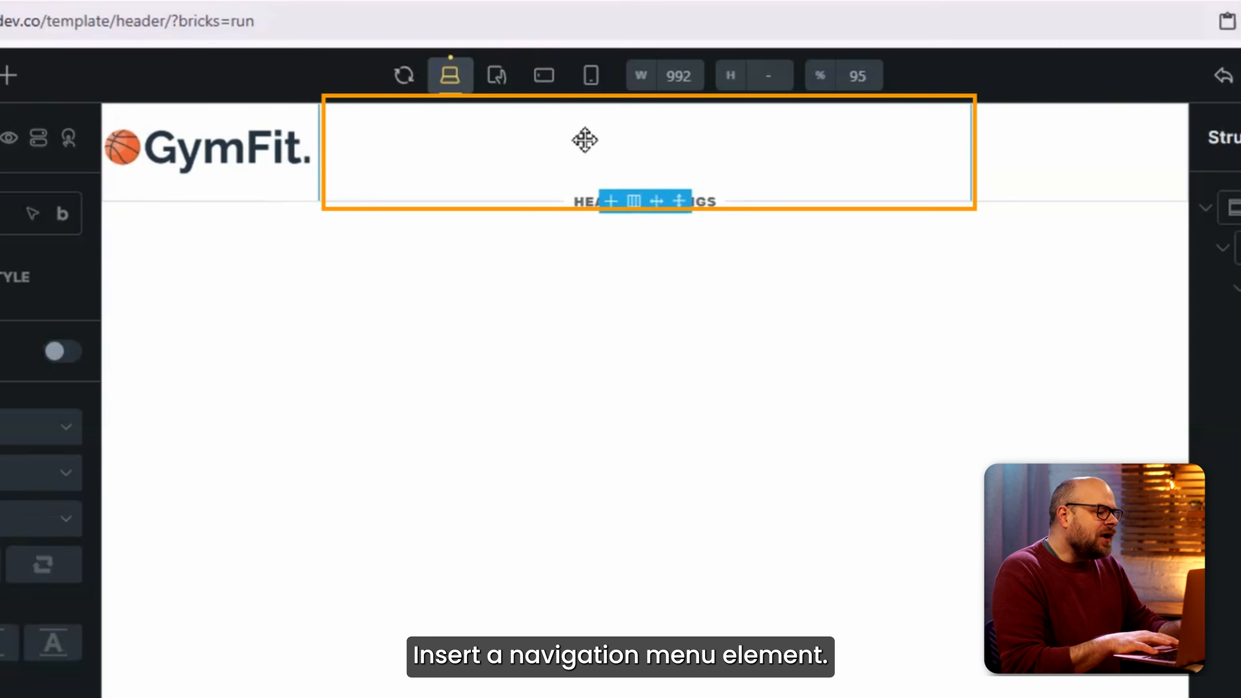
Search the element list for 'menu' and insert a Nav Menu into the middle column.
left_click(8, 75)
type("menu")
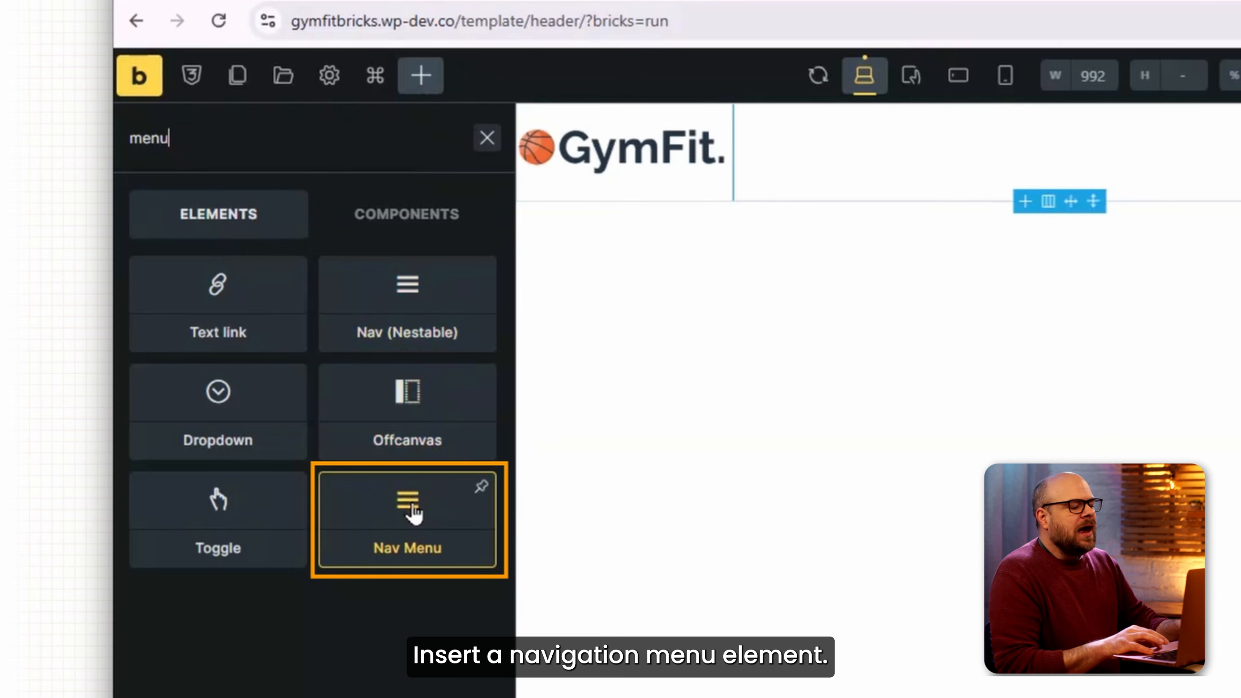
left_click(413, 511)
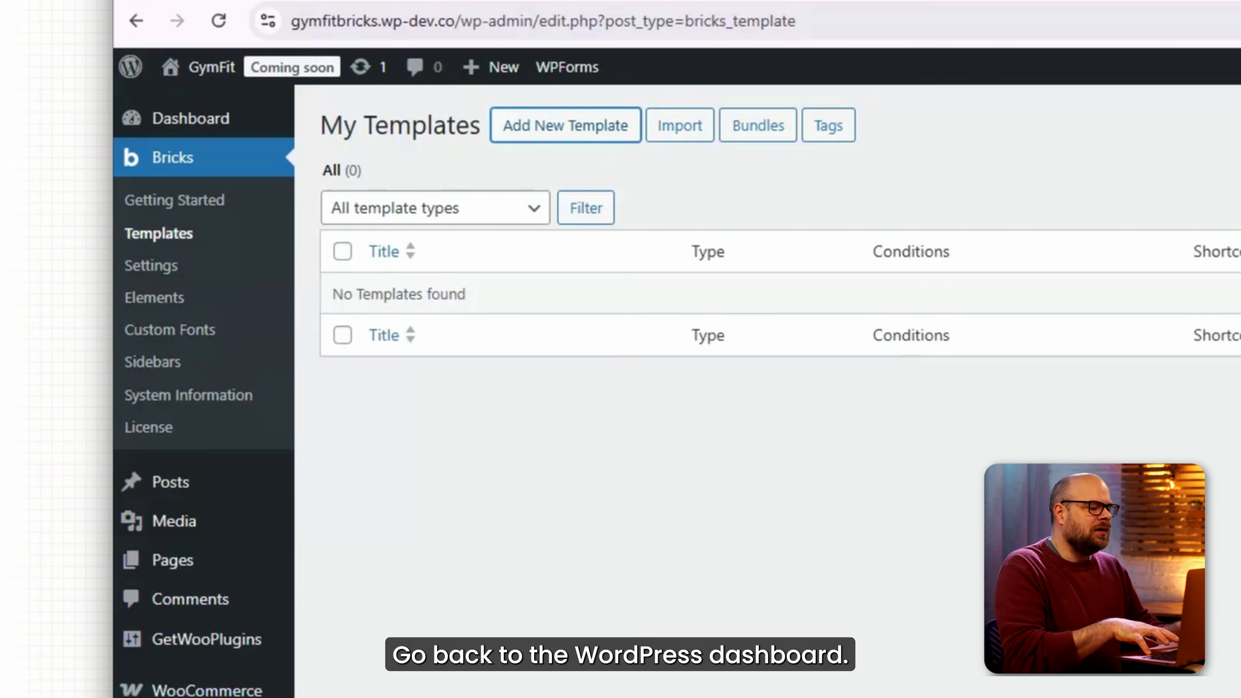
Open Appearance > Menus in a new tab and create a menu named Main.
mouse_move(209, 426)
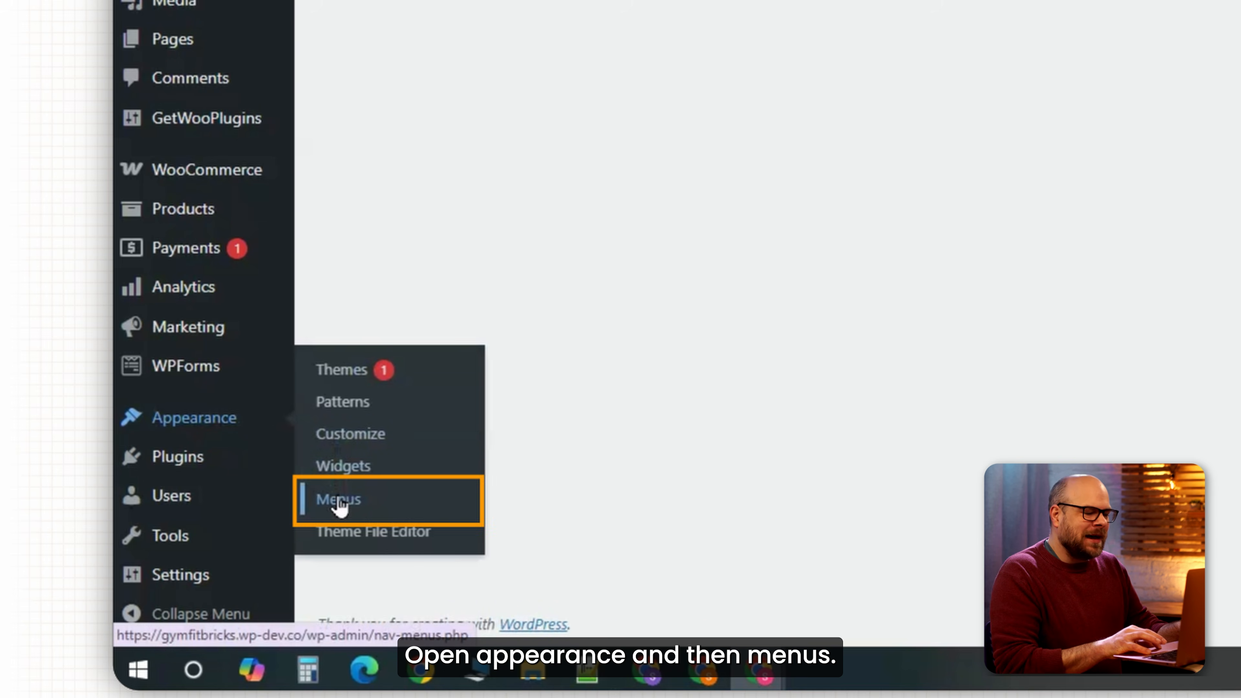
right_click(338, 499)
left_click(381, 232)
left_click(839, 1)
left_click(554, 321)
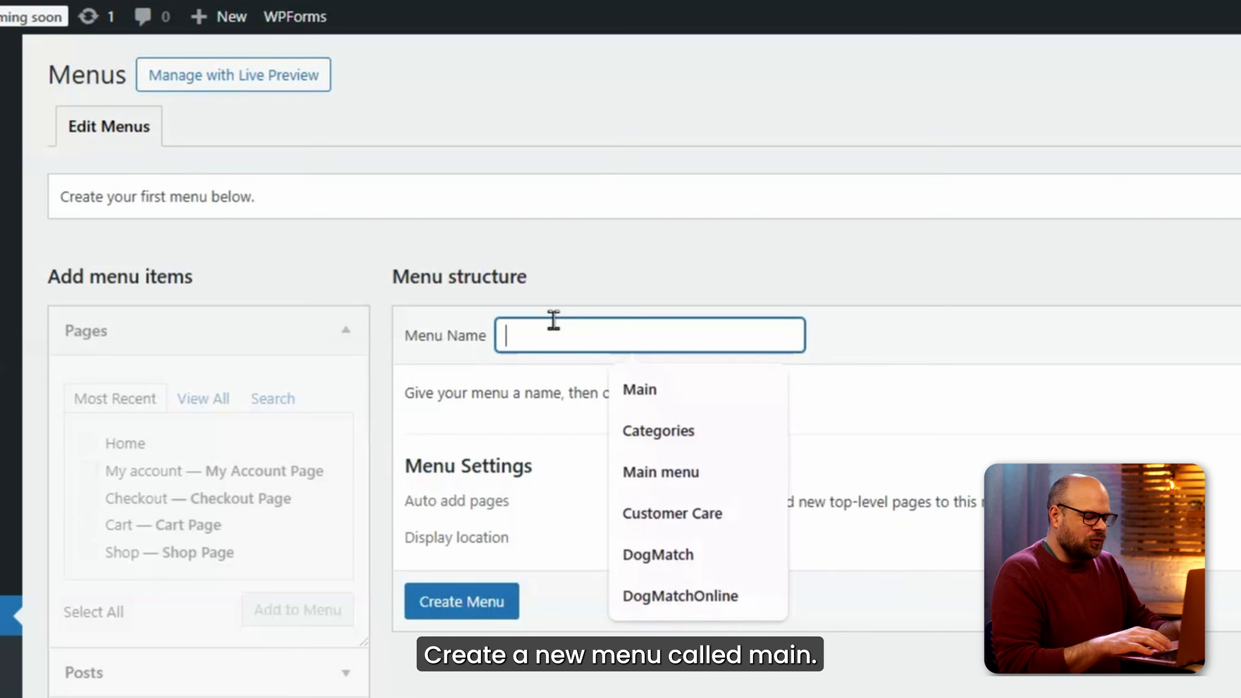
left_click(611, 391)
left_click(487, 602)
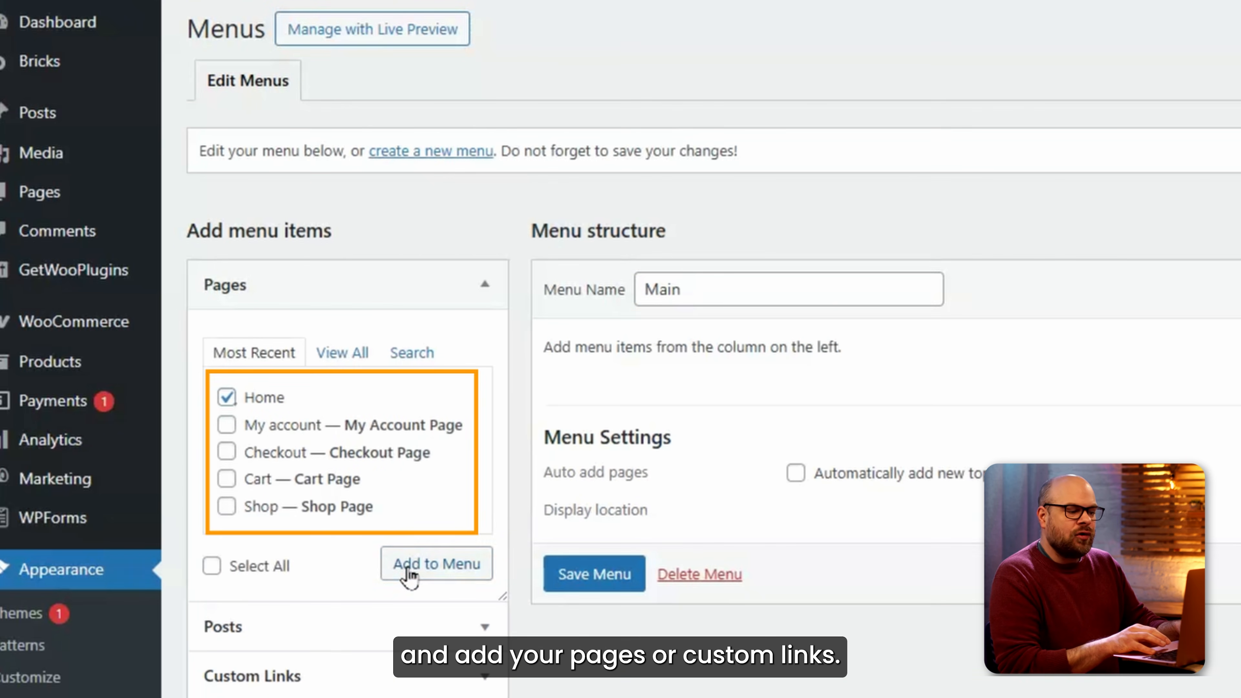
Add the Home and Shop pages and a New Arrivals custom link to the menu.
left_click(409, 569)
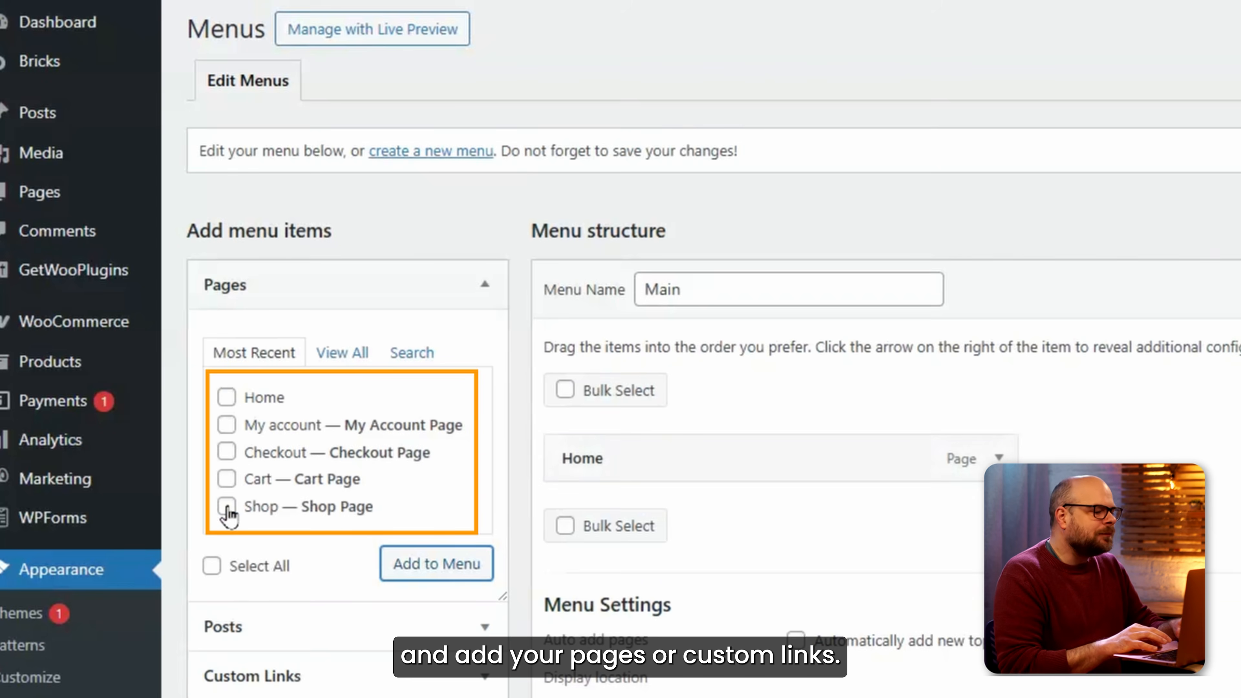
left_click(410, 569)
scroll(369, 565, "down", 3)
left_click(368, 566)
left_click(345, 342)
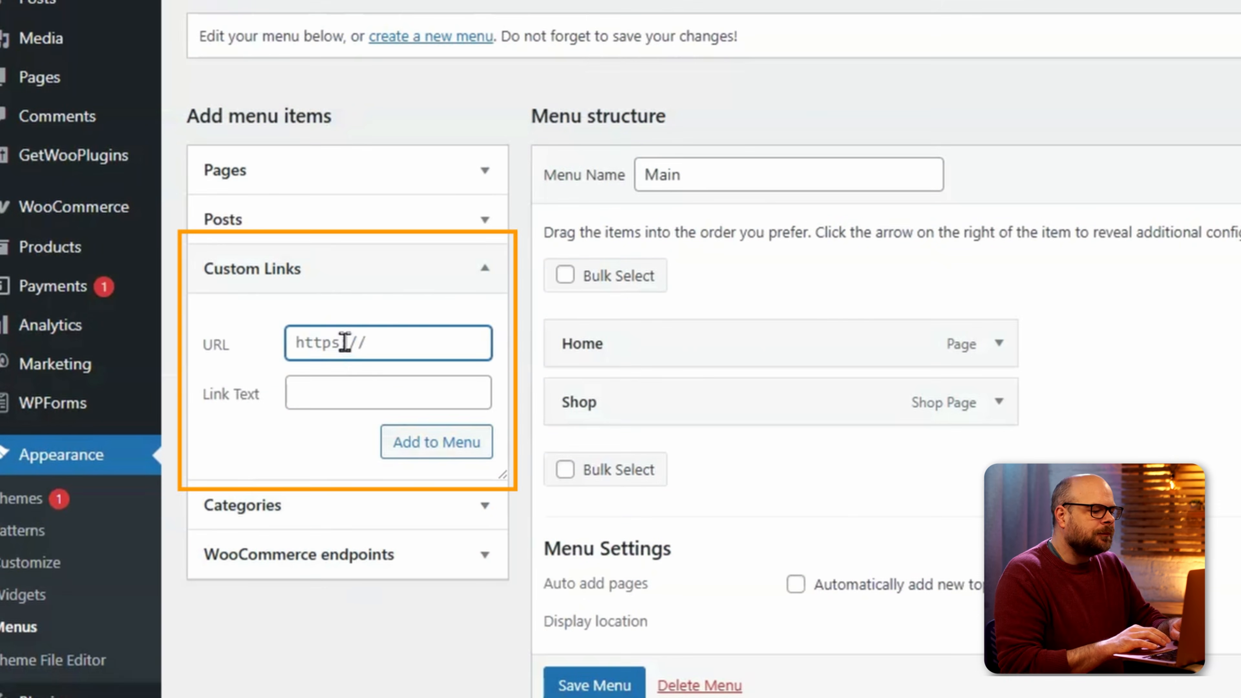
left_click(366, 394)
type("New Arrivals")
left_click(417, 441)
left_click(355, 344)
Add a Mens custom link with '#' address and begin the Womens link.
type("#")
left_click(366, 394)
type("Mens")
left_click(438, 444)
left_click(382, 391)
type("W")
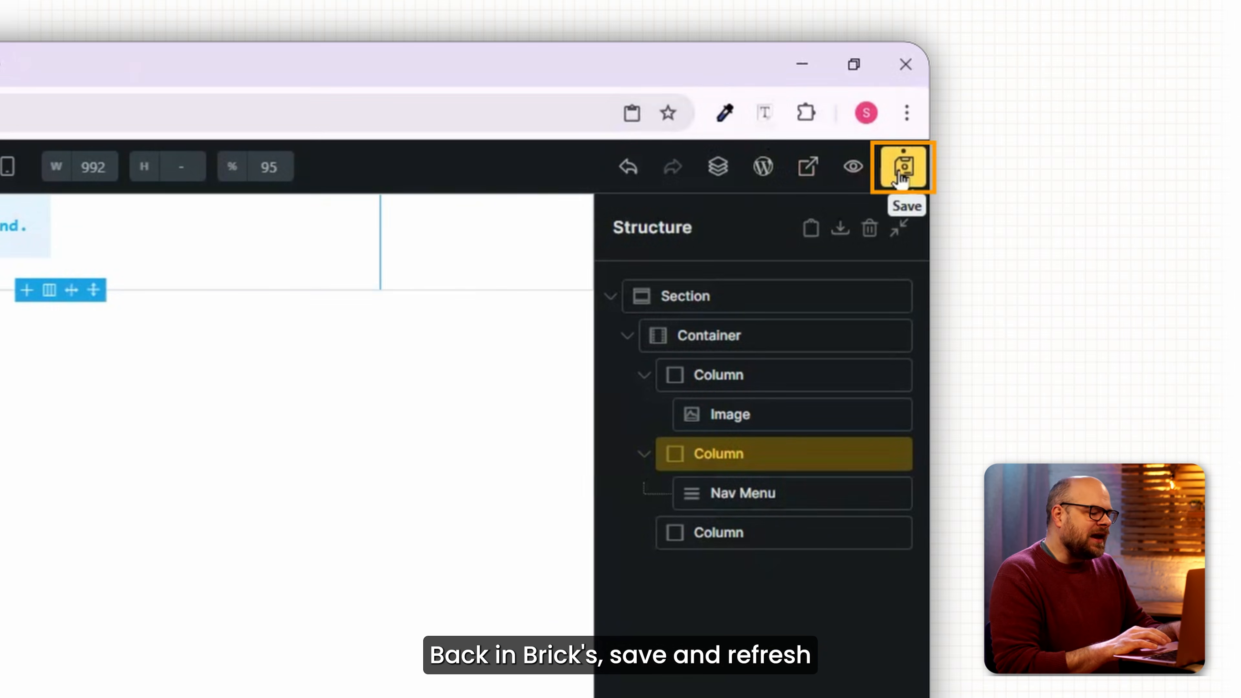
Save and reload the builder so the Nav Menu displays the Main menu links.
left_click(1163, 112)
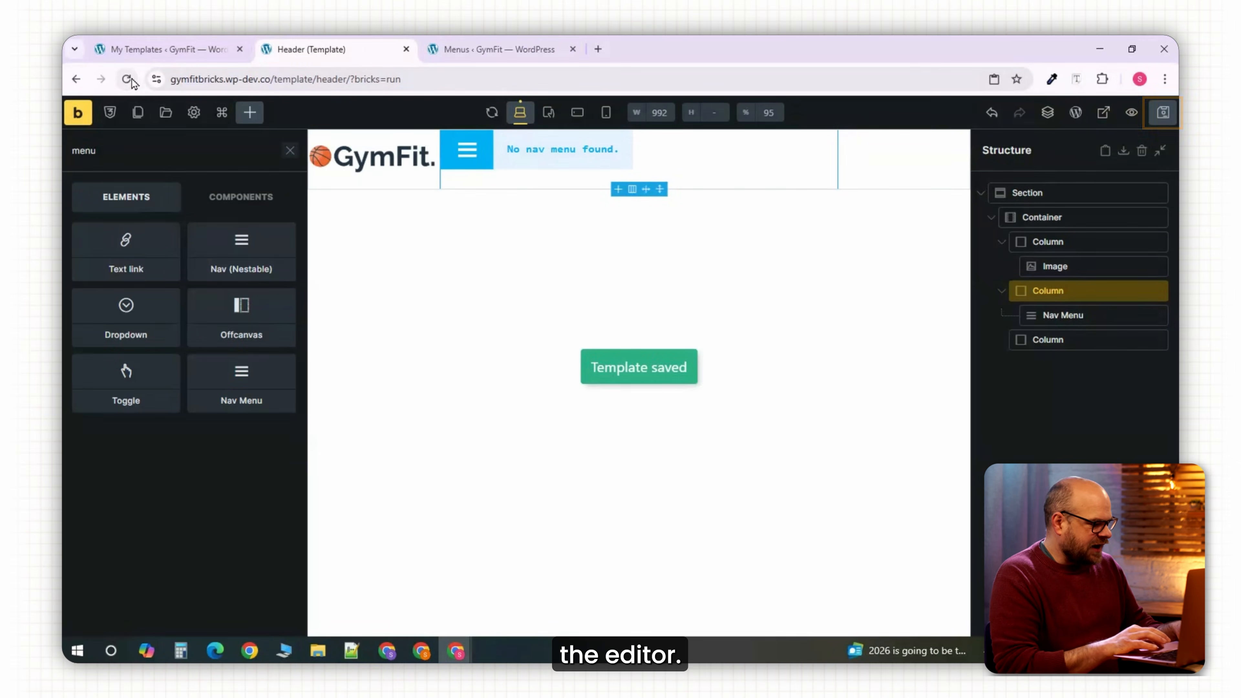
left_click(129, 80)
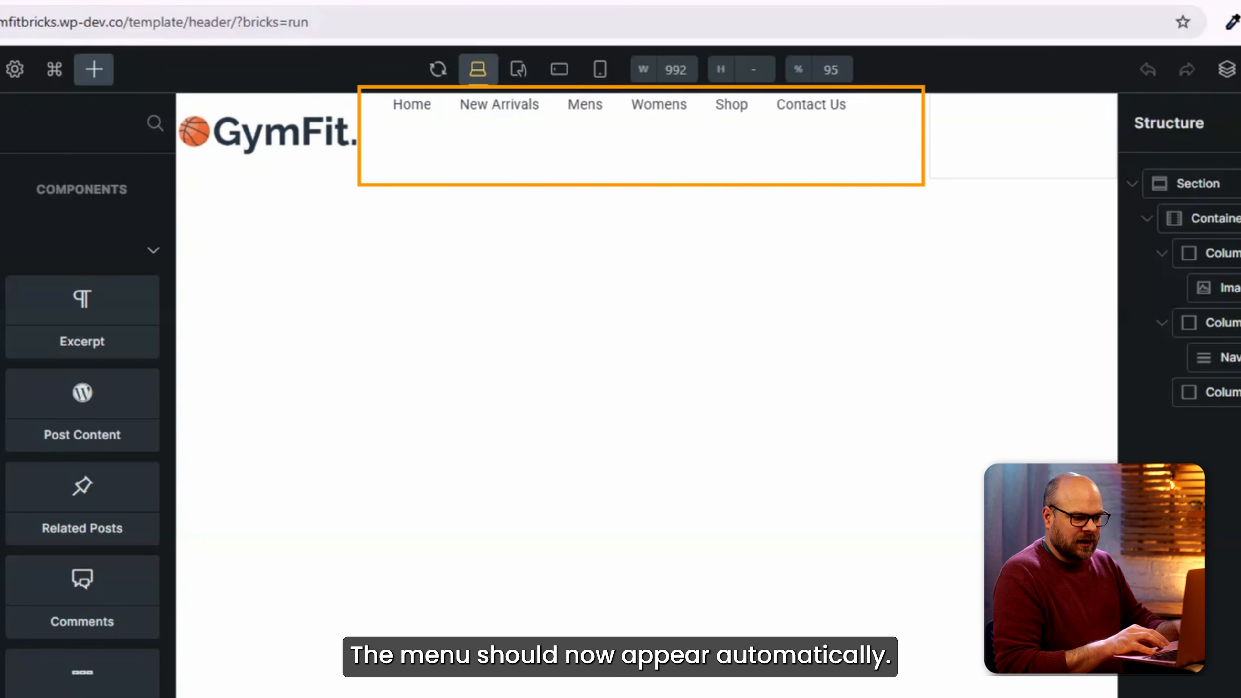
left_click(491, 119)
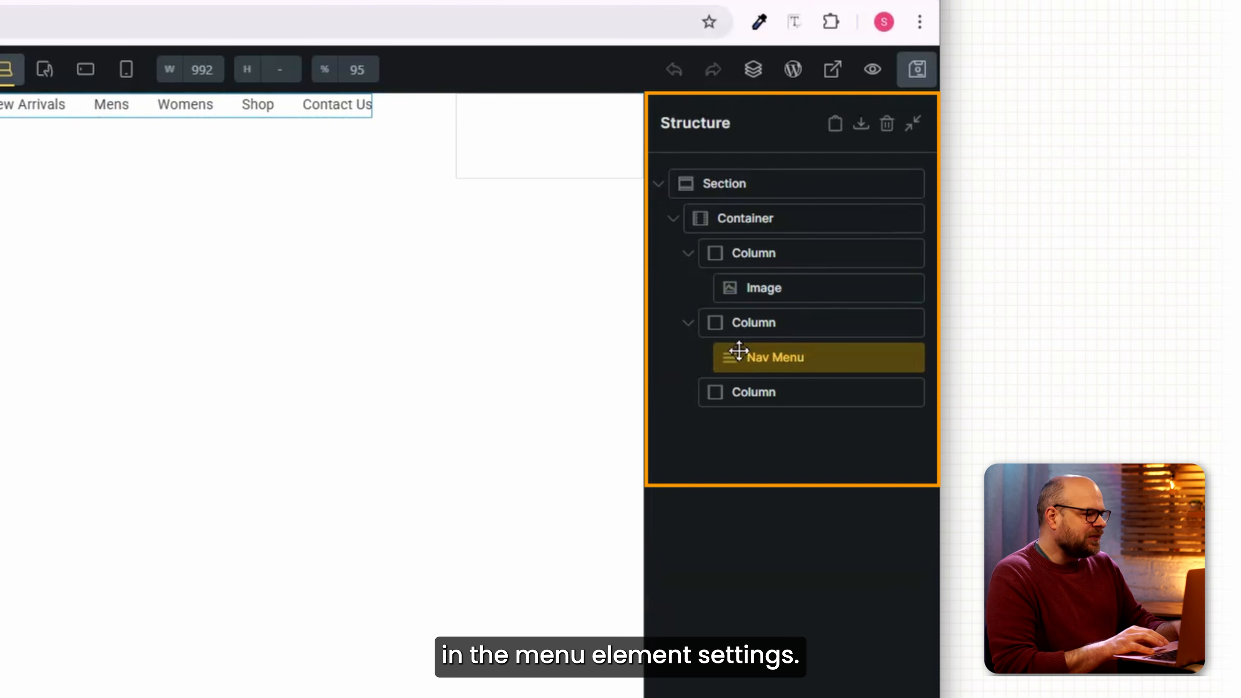
Centre the menu's column on the main axis, self alignment and cross axis.
left_click(743, 323)
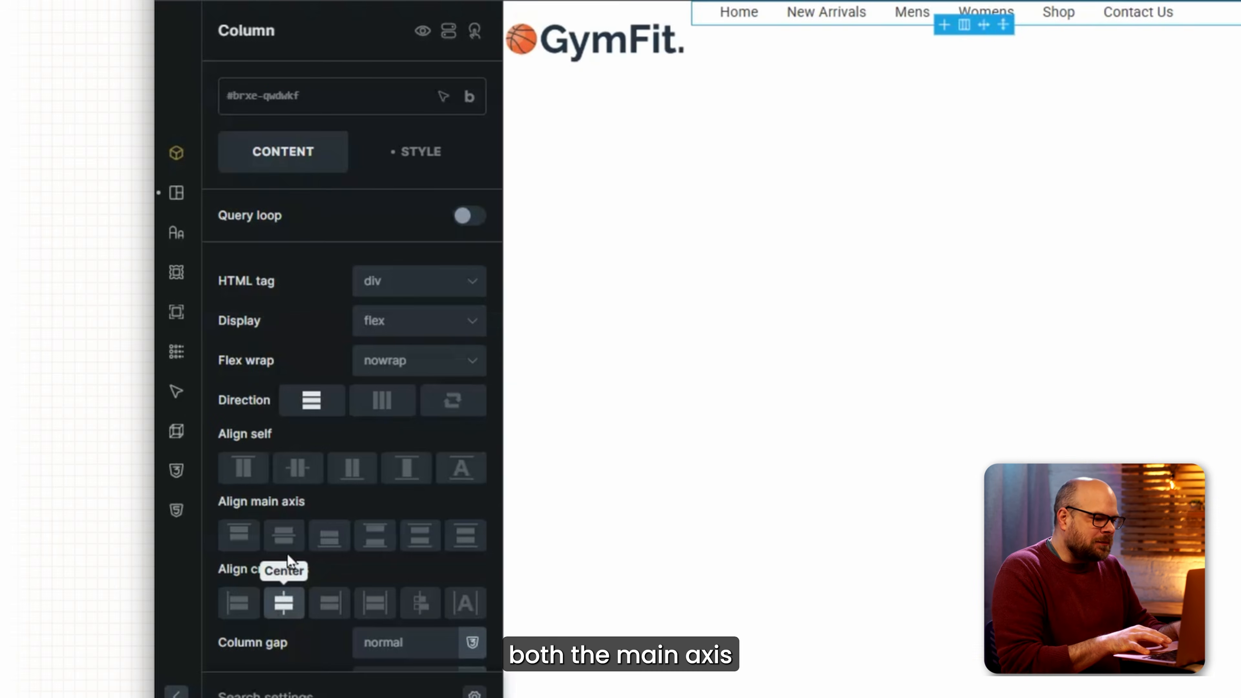
left_click(283, 537)
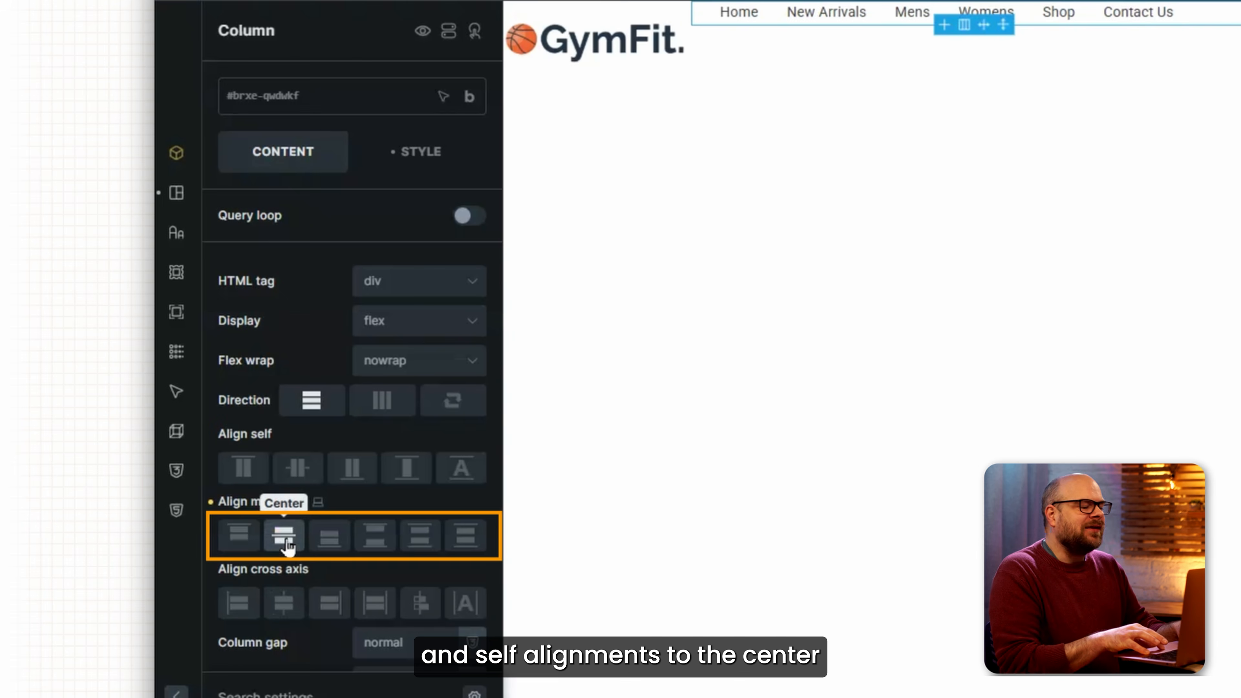
left_click(293, 468)
left_click(286, 604)
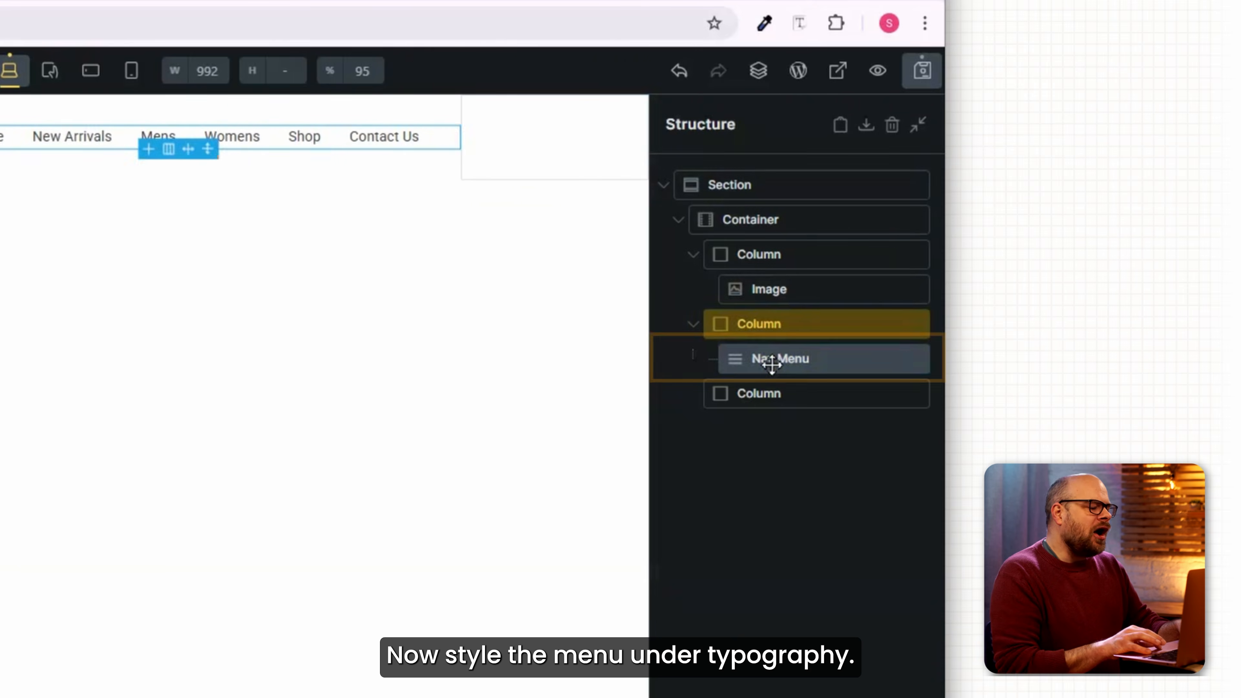
left_click(1197, 359)
left_click(155, 327)
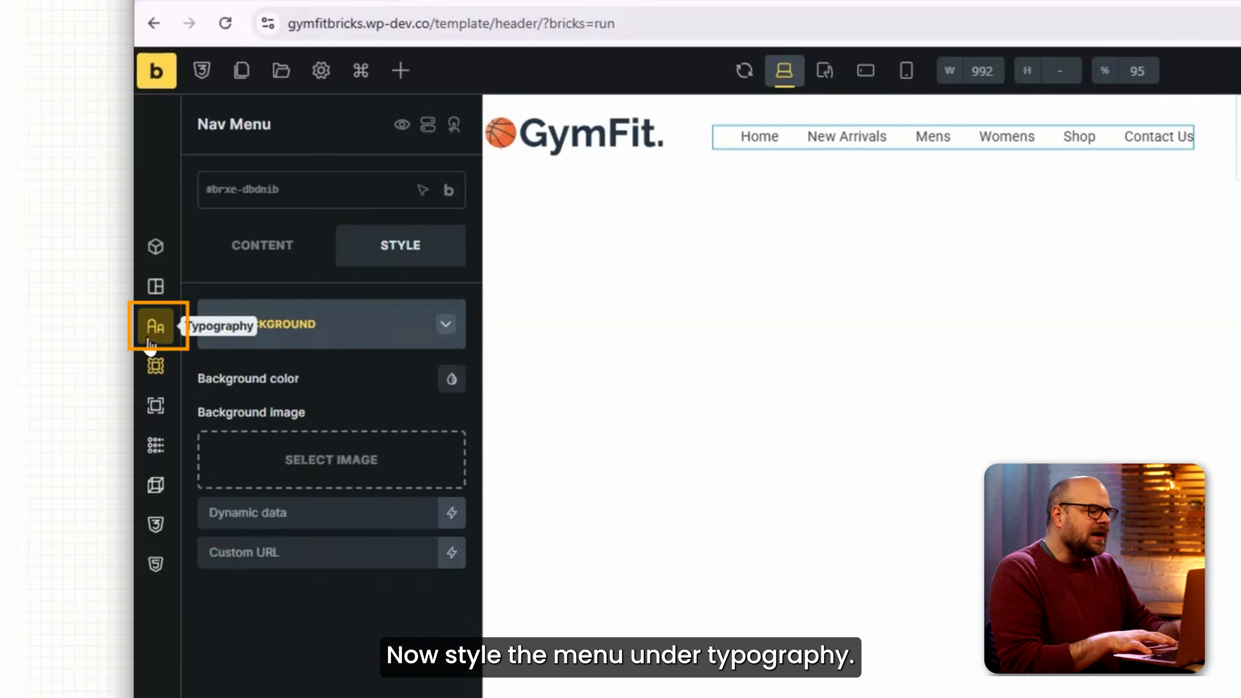
Set the menu typography to font size 18 and font weight 500.
left_click(372, 419)
type("18")
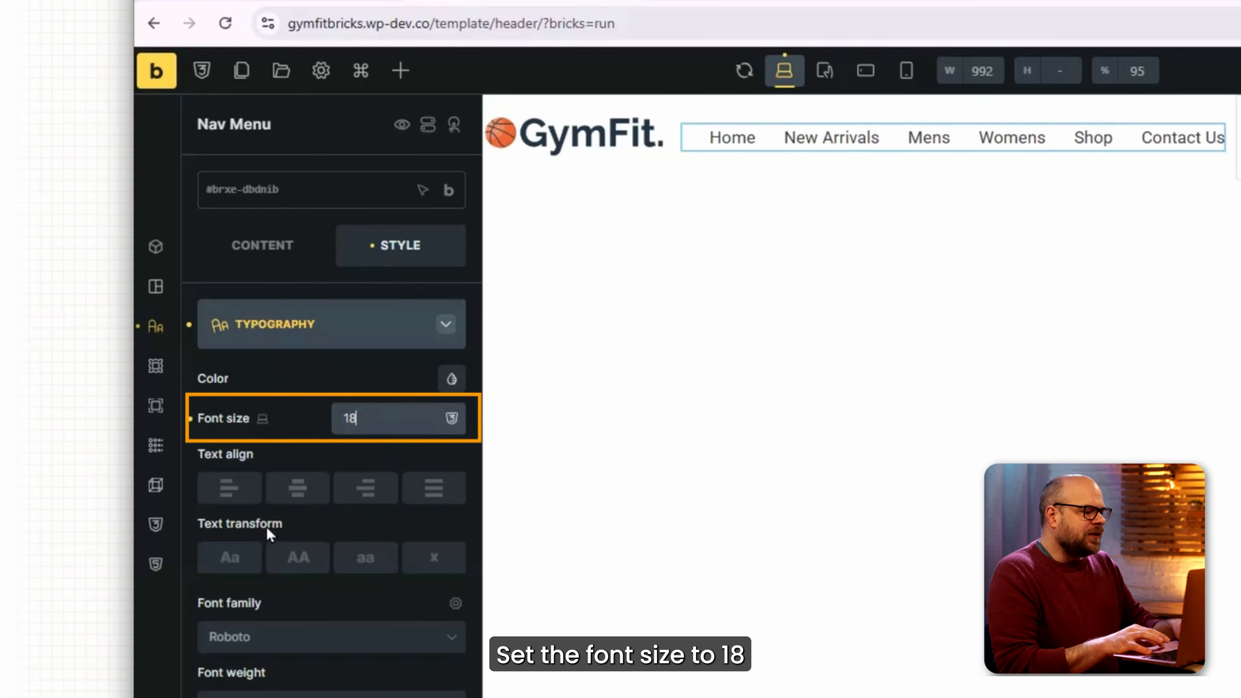
scroll(266, 527, "down", 2)
left_click(291, 615)
left_click(242, 697)
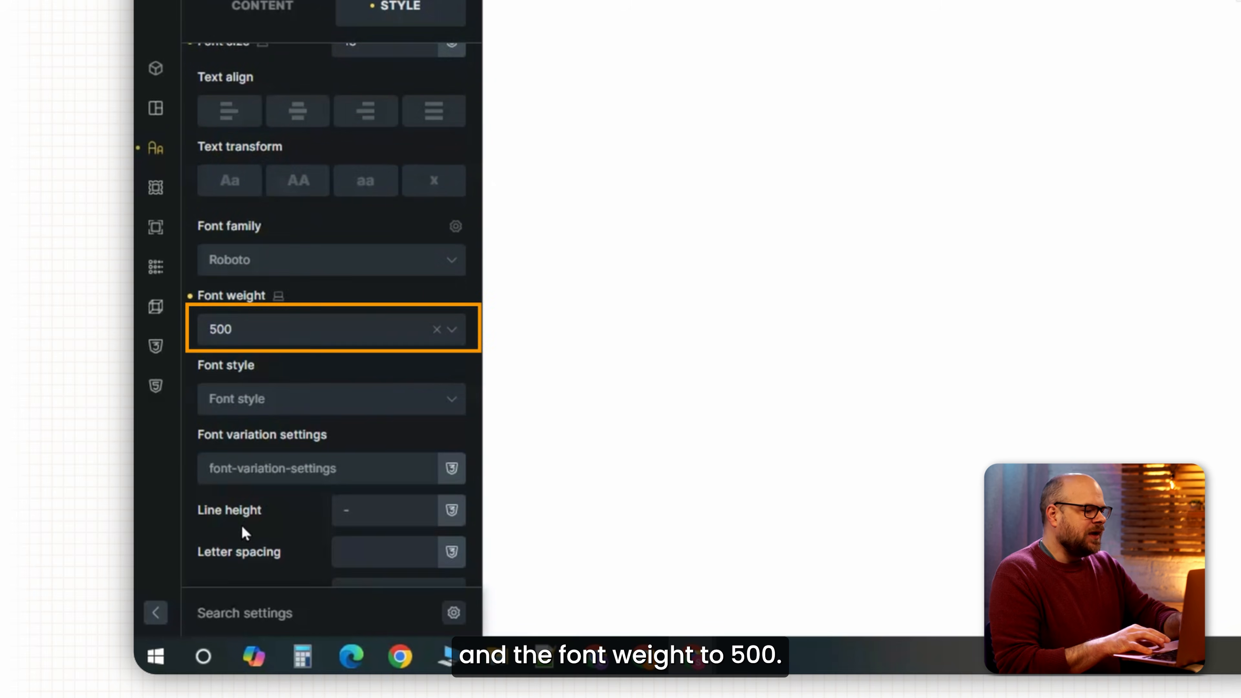
scroll(319, 391, "up", 2)
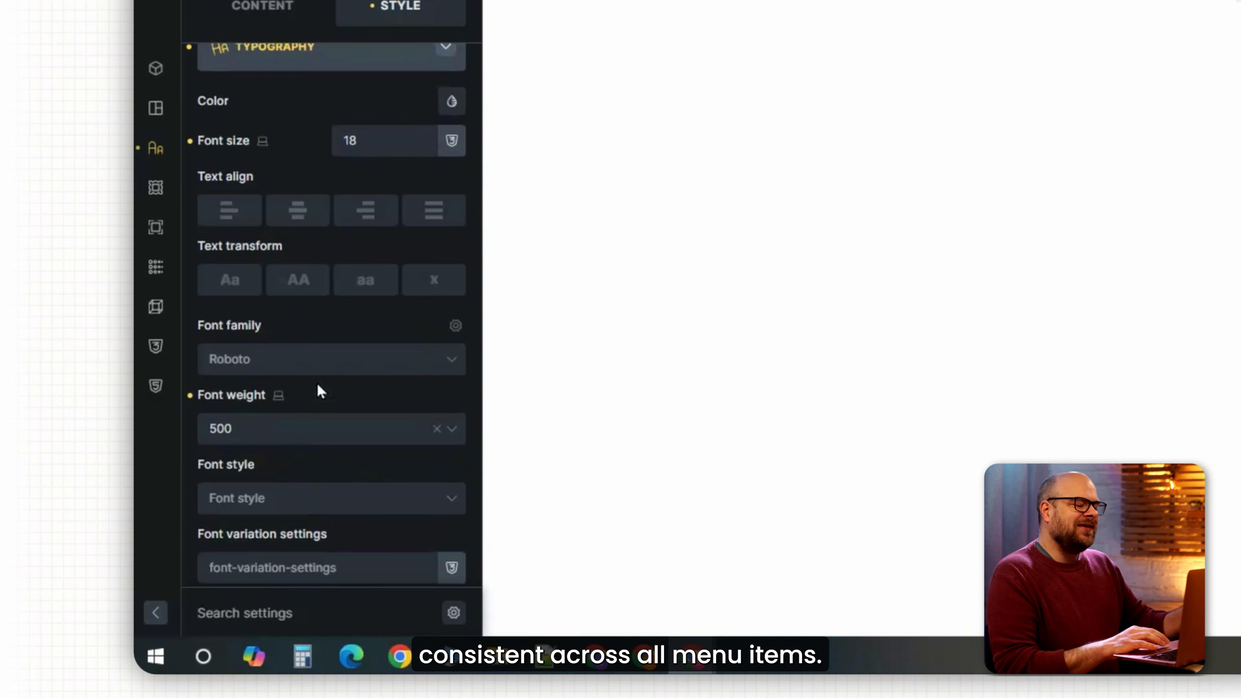
scroll(331, 162, "up", 5)
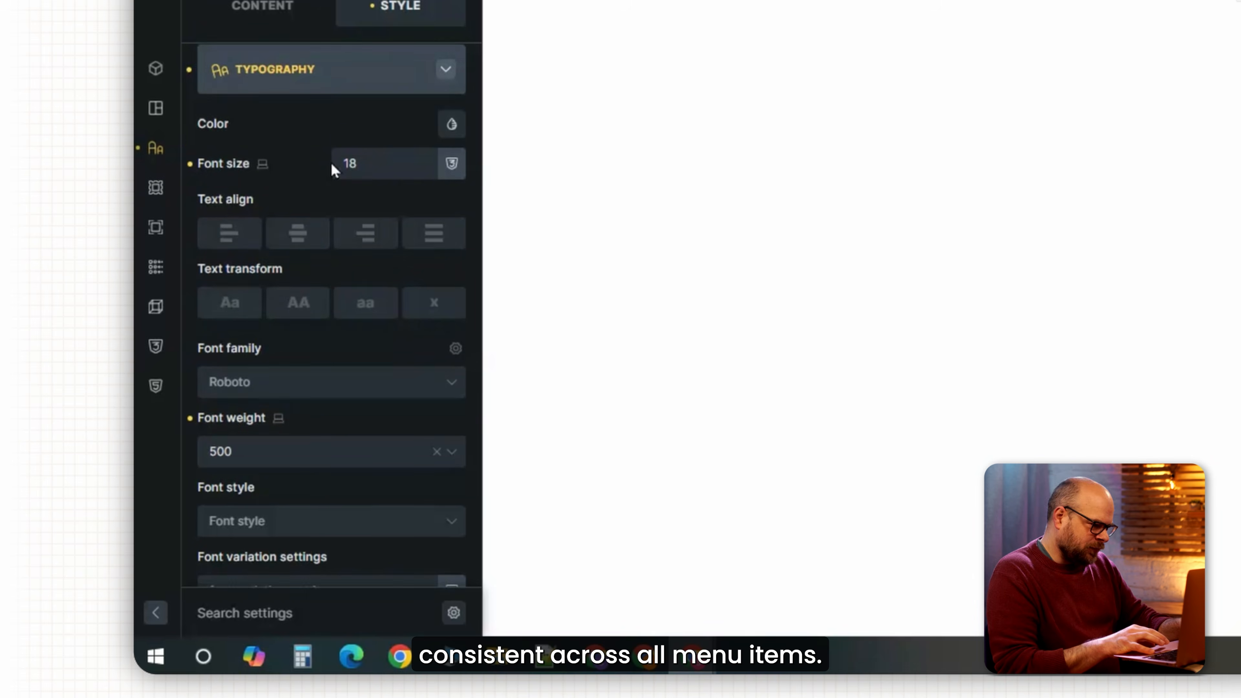
Colour the active top-level menu link orange #e66323.
left_click(313, 74)
left_click(338, 297)
scroll(418, 309, "down", 8)
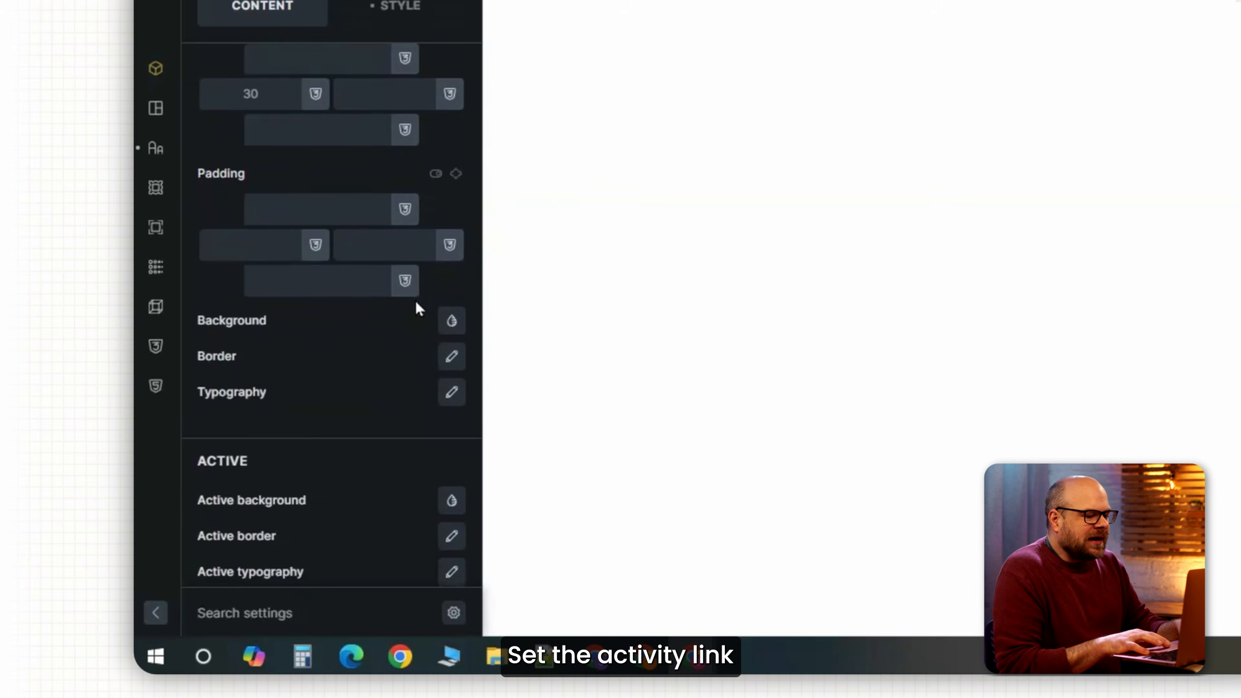
left_click(451, 474)
left_click(436, 524)
scroll(433, 531, "down", 4)
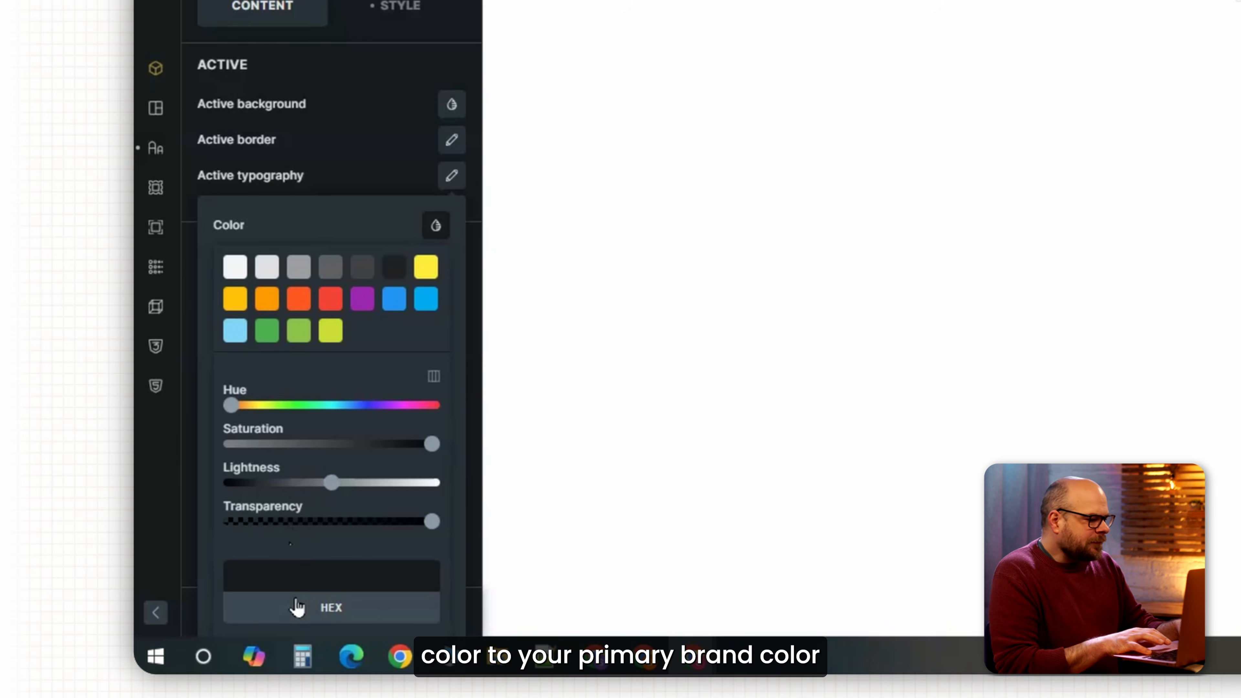
left_click(322, 576)
type("#e66323")
left_click(395, 244)
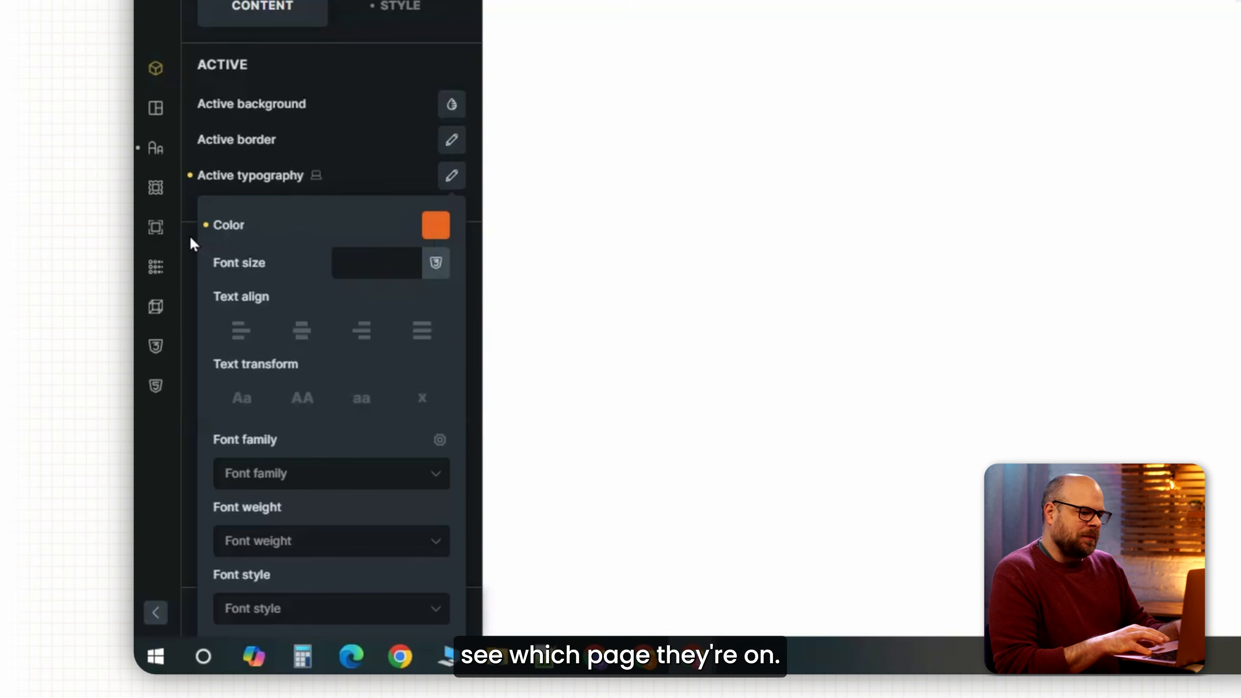
scroll(316, 474, "up", 10)
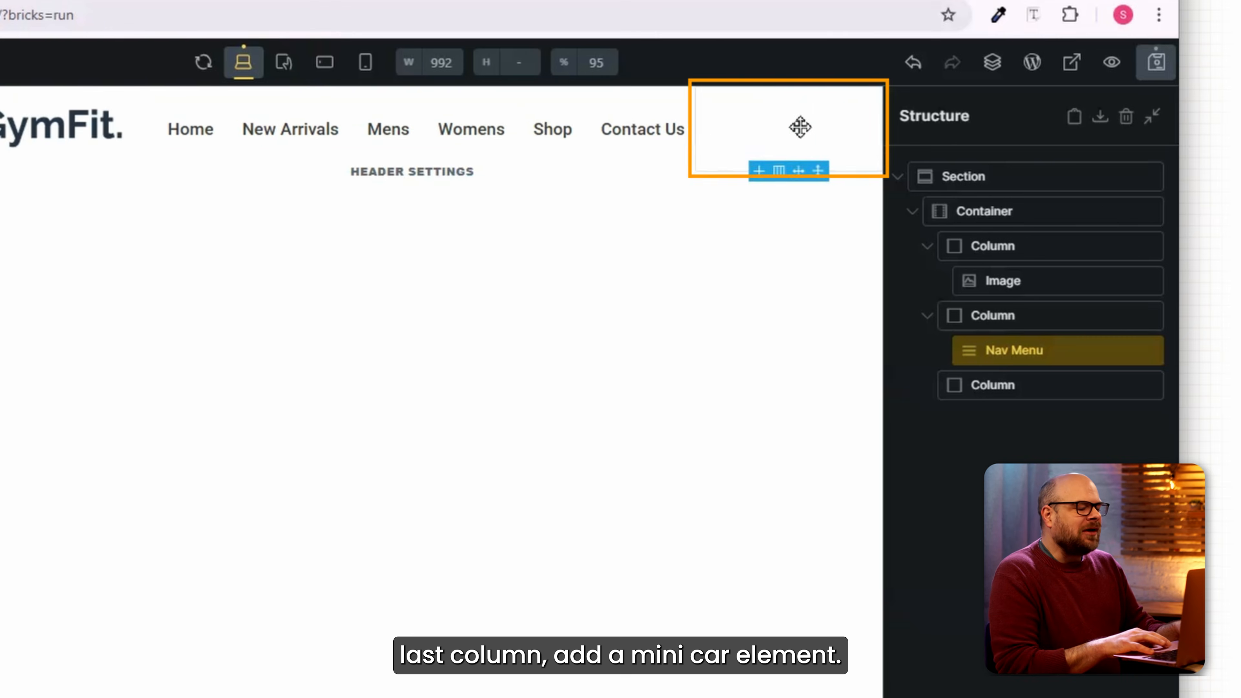
Add a cart element to the last header column and preview the header on the front end.
left_click(800, 126)
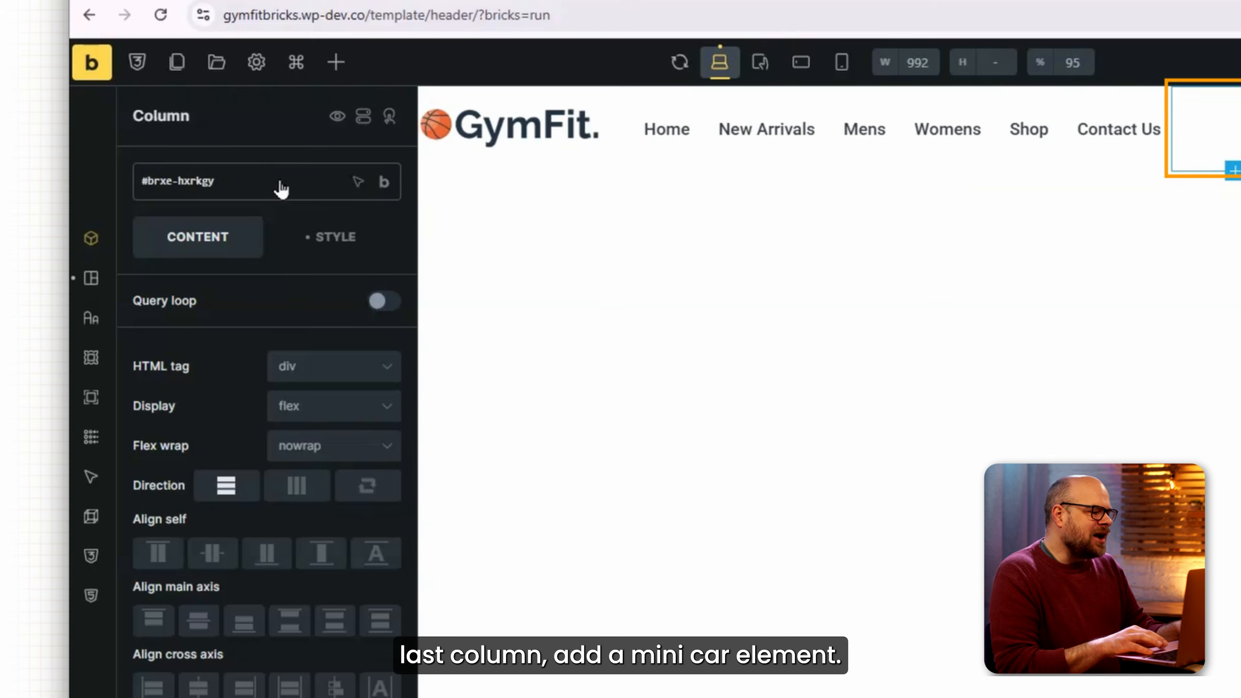
left_click(335, 62)
type("cart")
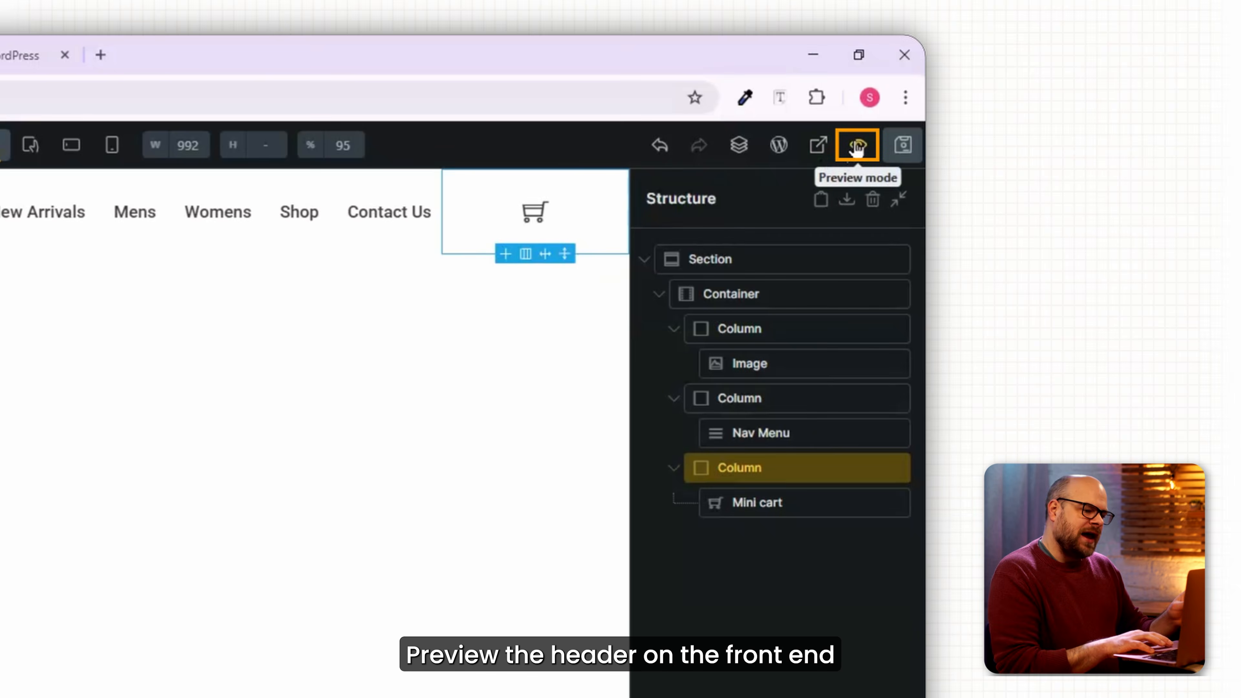
left_click(856, 146)
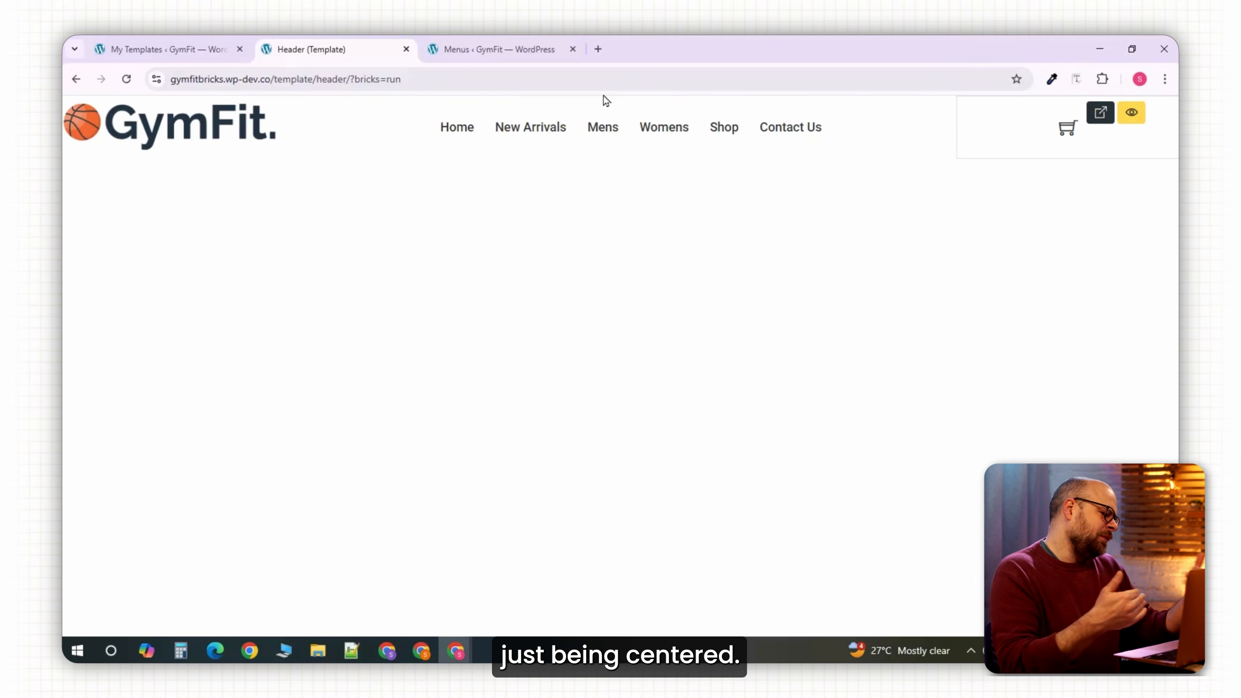
Push the cart to the column's right edge and set the logo width to 75%.
left_click(1100, 112)
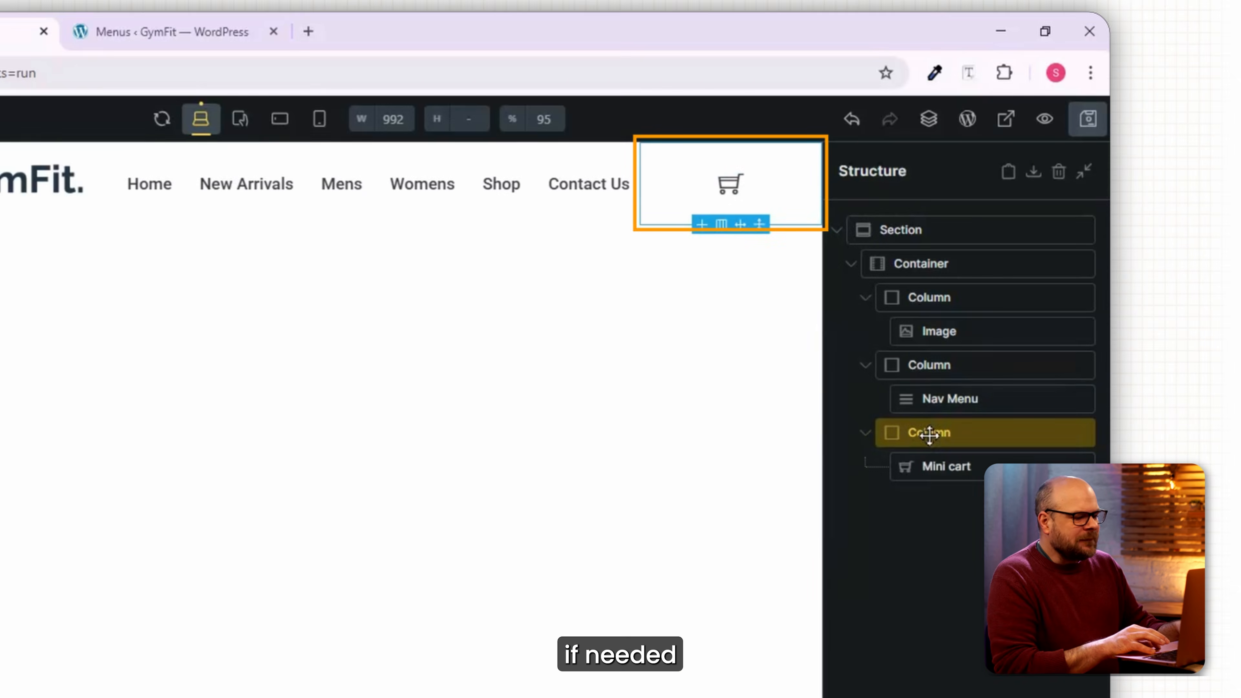
left_click(185, 554)
left_click(361, 158)
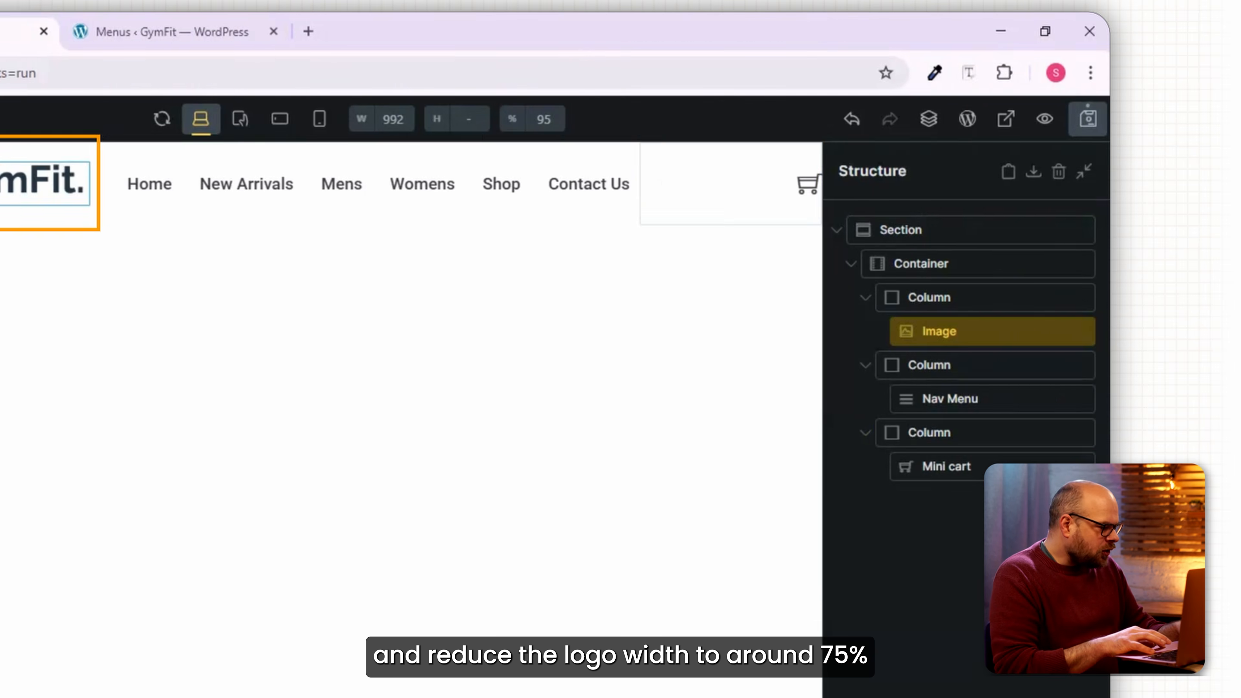
left_click(358, 299)
scroll(305, 547, "down", 5)
left_click(339, 431)
type("75")
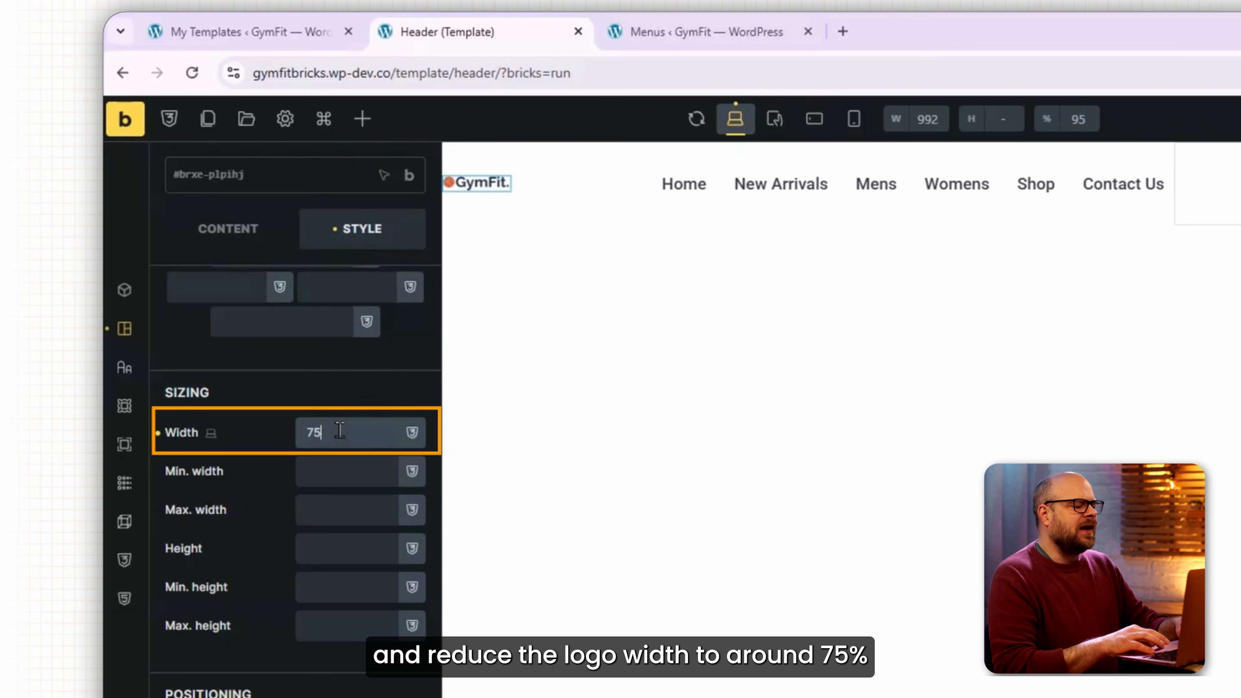
type("%")
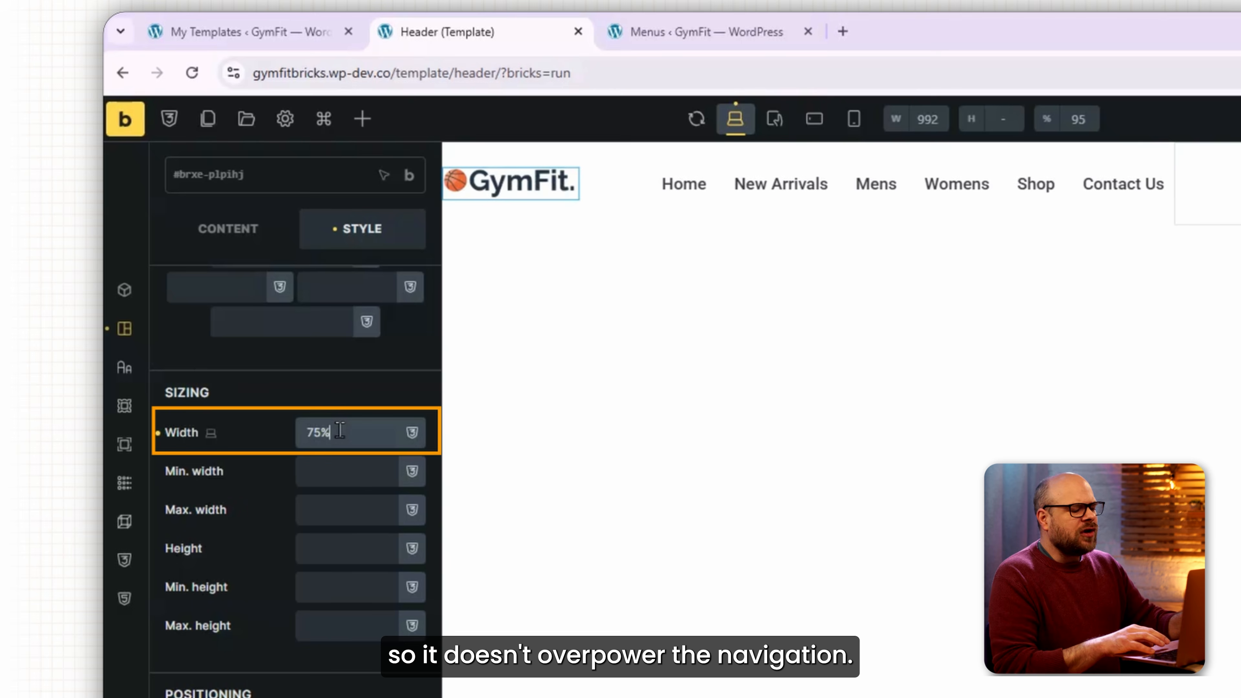
Set the header container width to 95% and save the template.
left_click(621, 159)
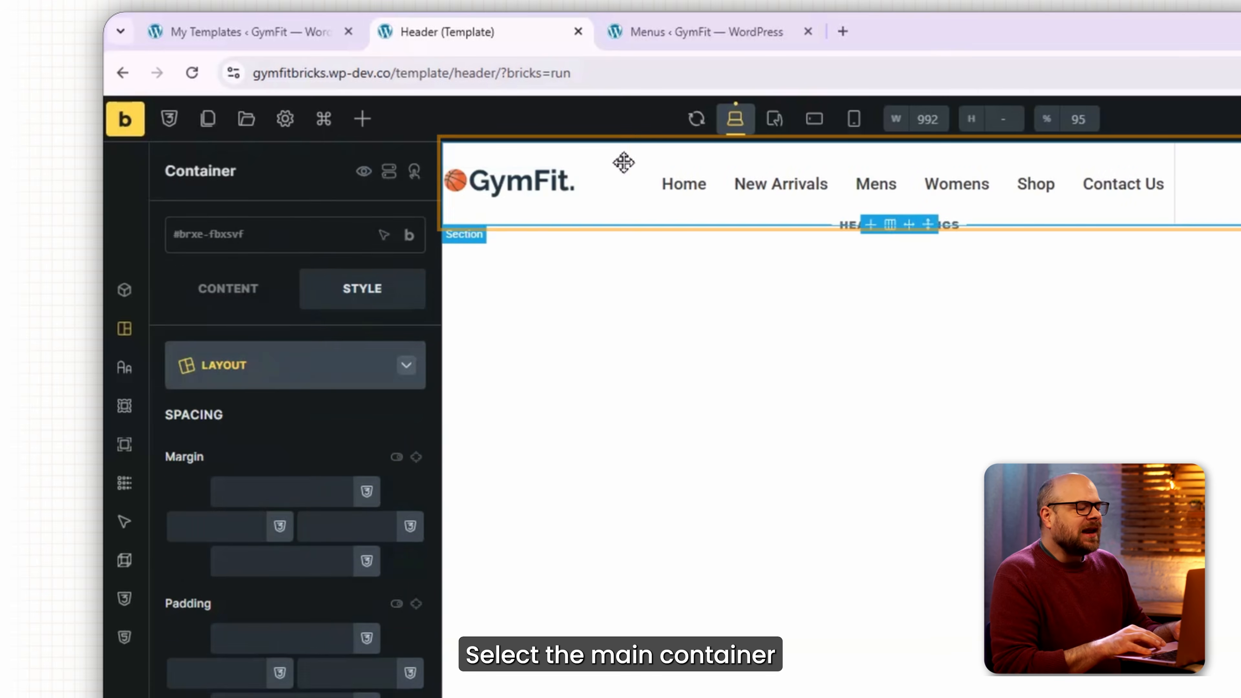
scroll(348, 587, "down", 3)
left_click(347, 675)
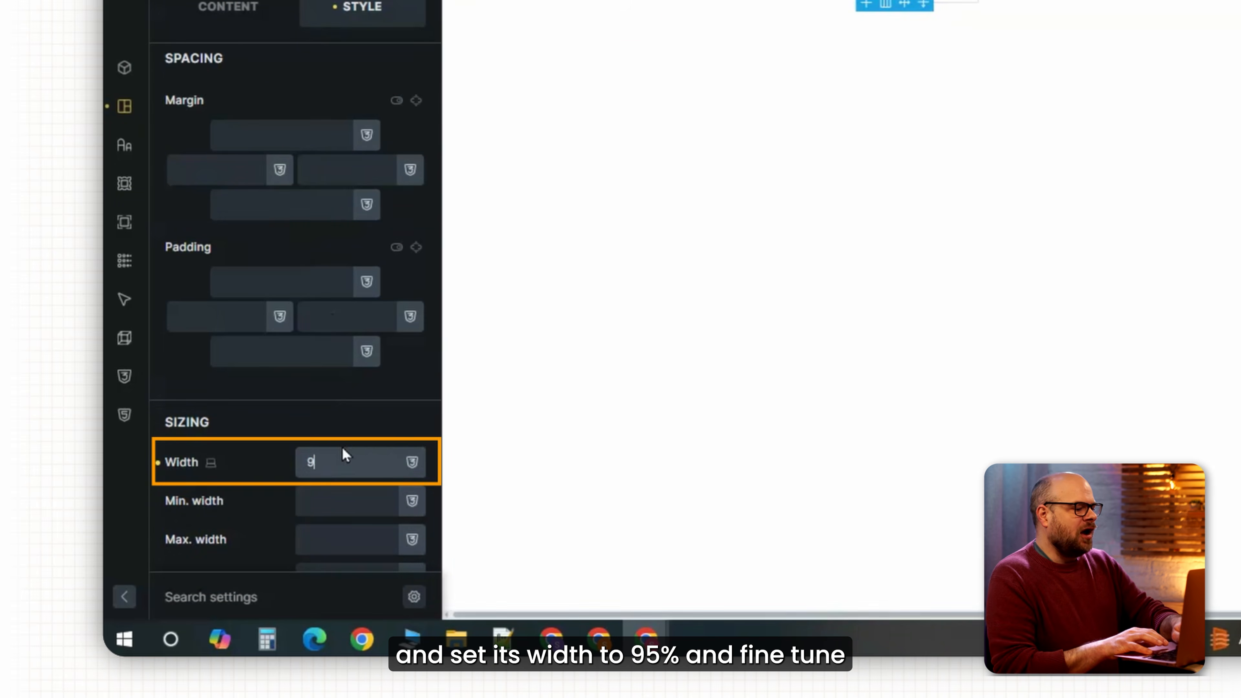
type("95%")
key("ctrl+s")
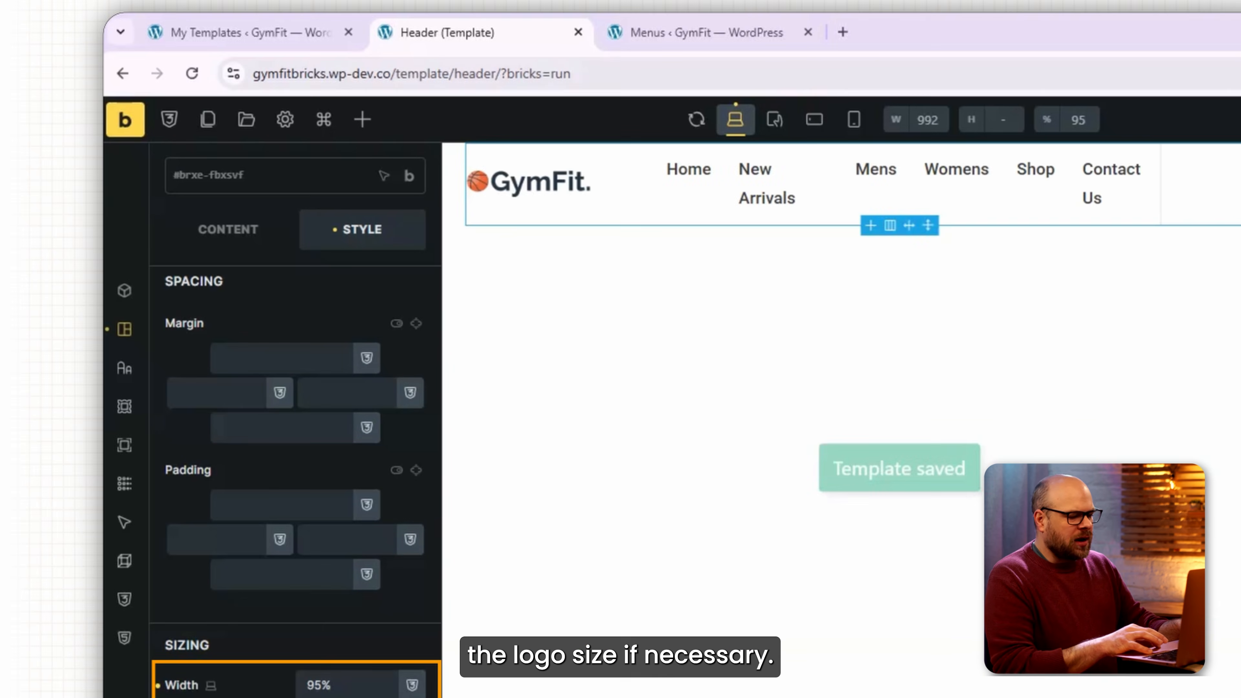
Reduce the GymFit logo width to 60%.
left_click(550, 183)
scroll(284, 622, "down", 4)
double_click(303, 626)
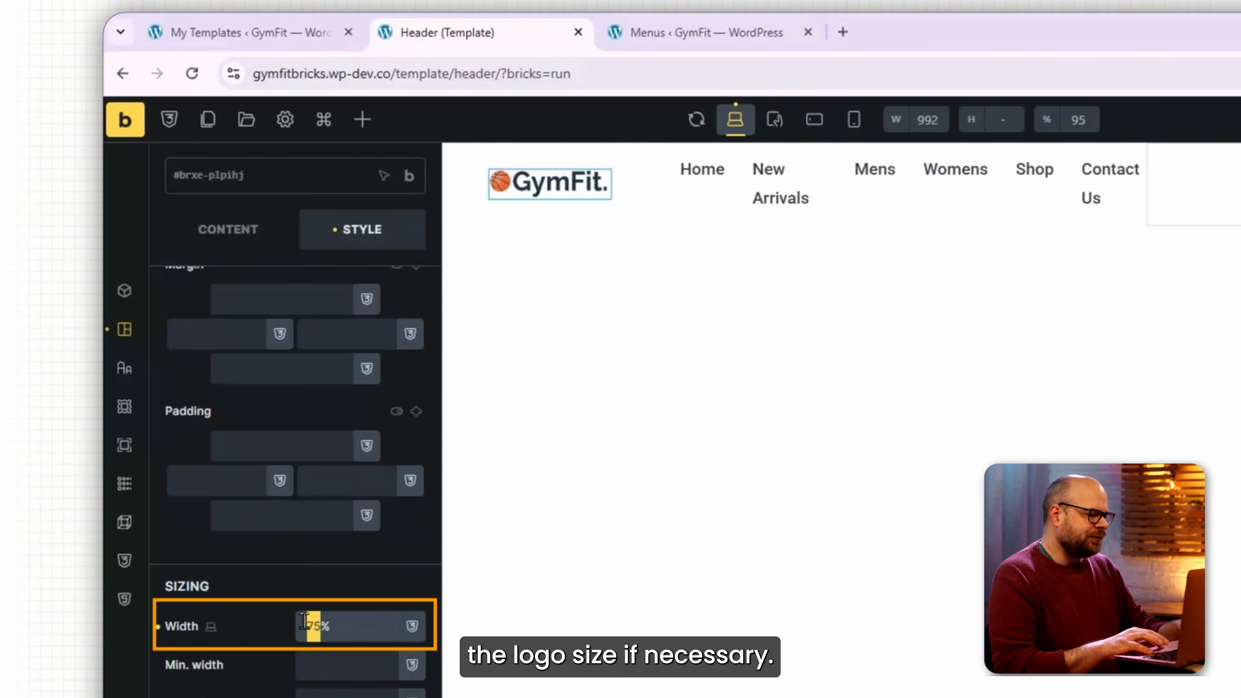
type("60")
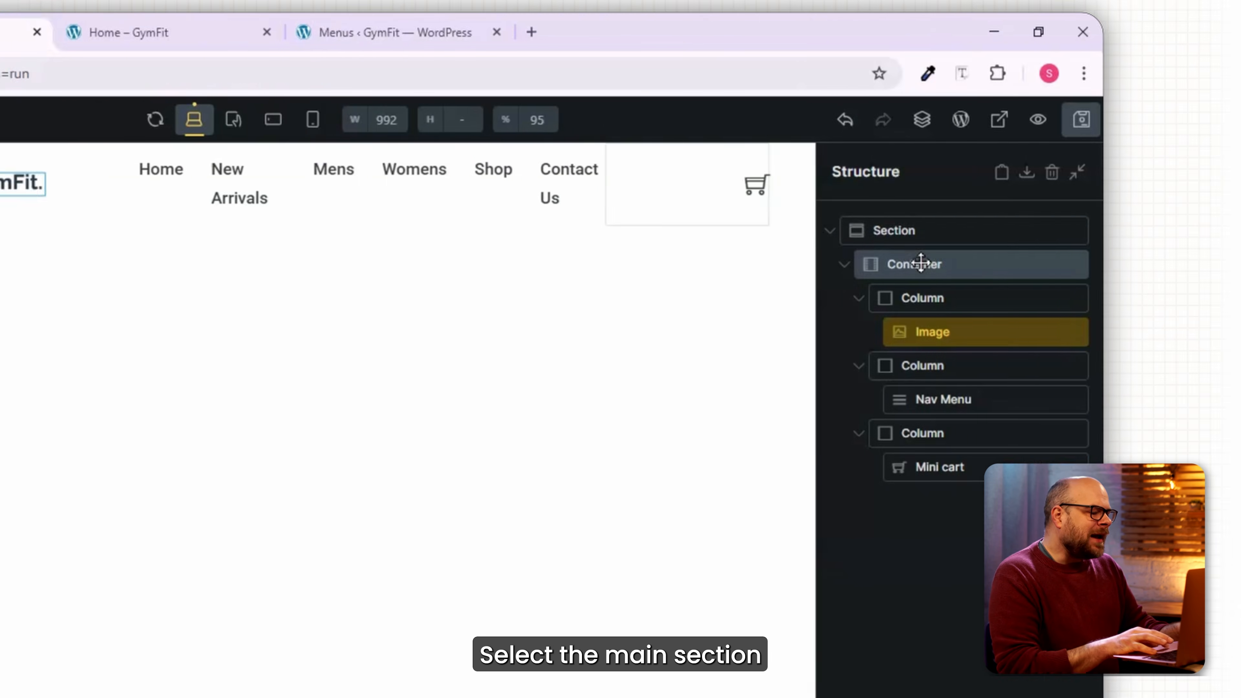
Give the header section 20 top and bottom padding and save the template.
left_click(922, 230)
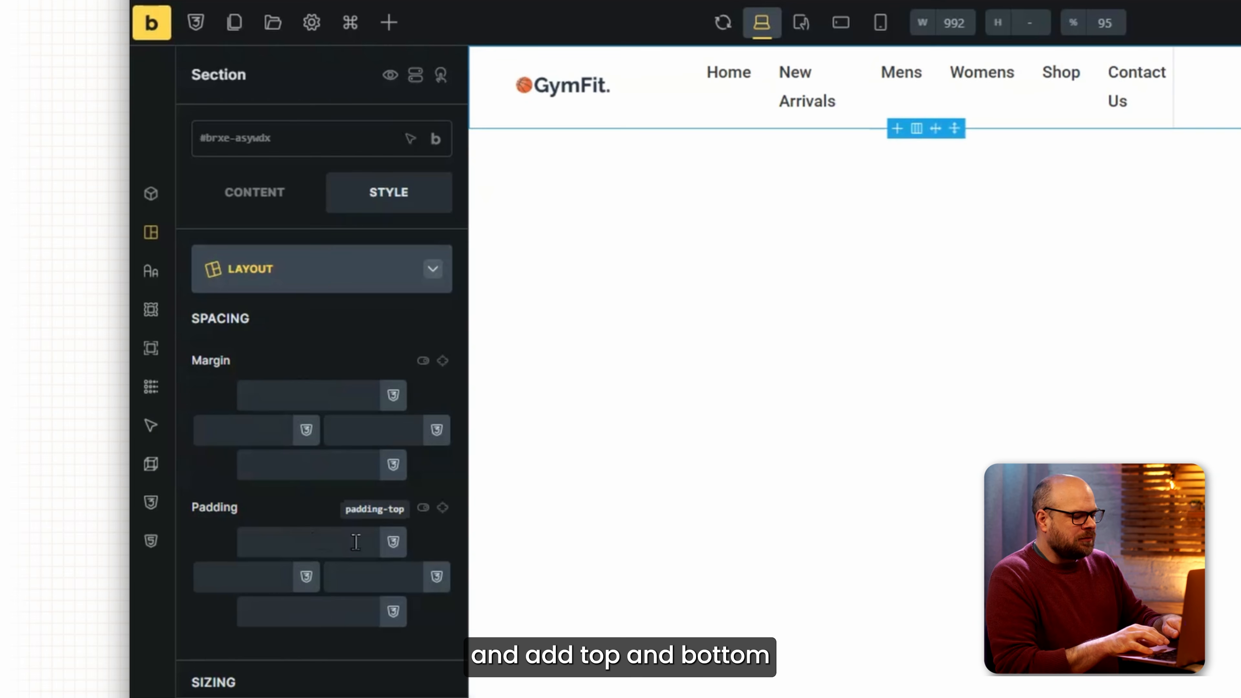
type("20")
left_click(442, 508)
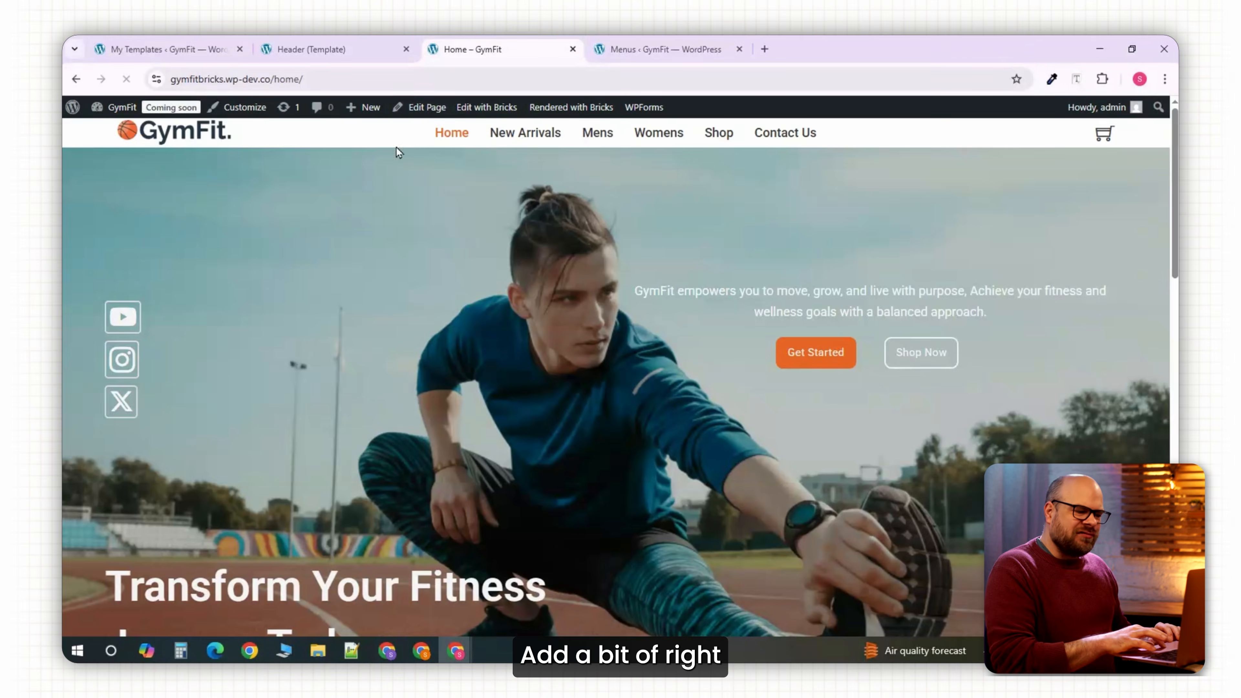
left_click(393, 52)
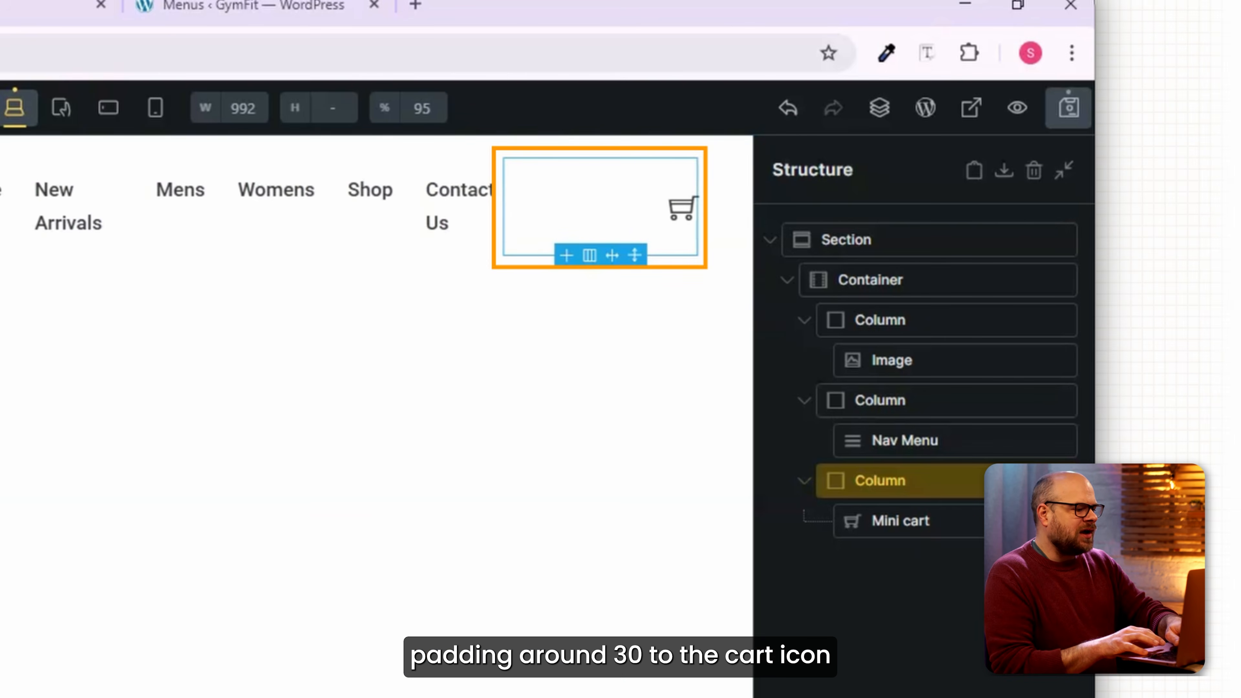
left_click(1069, 107)
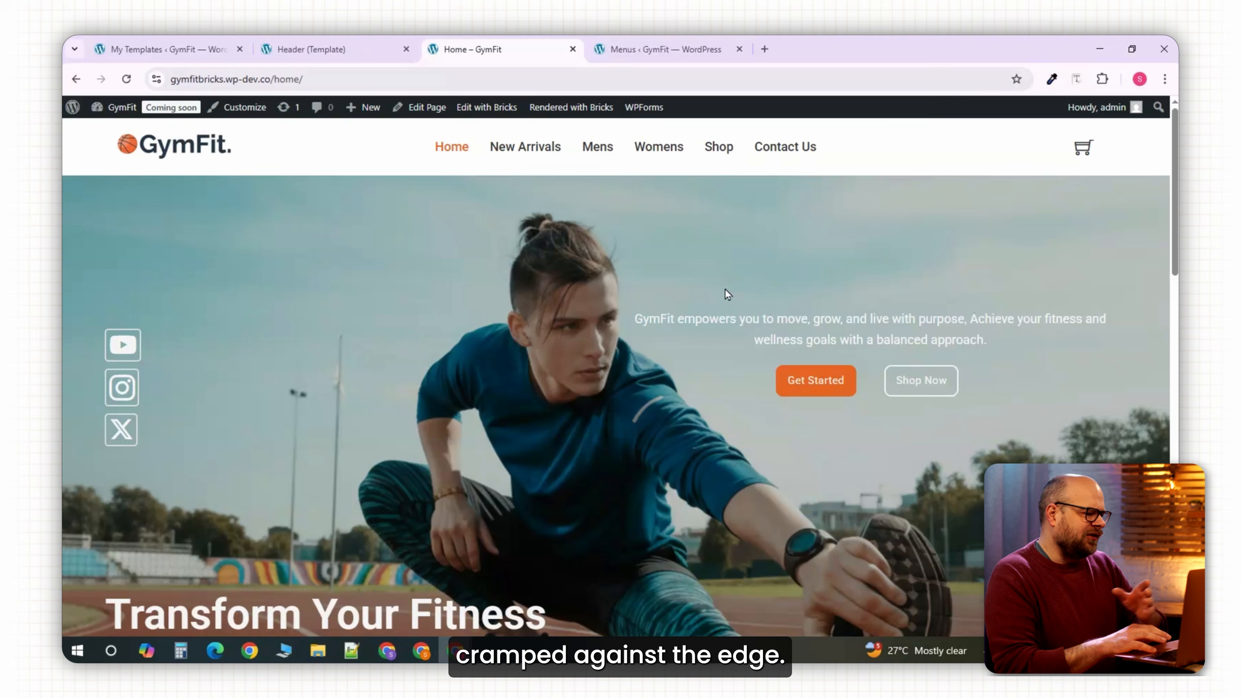
scroll(621, 432, "down", 5)
scroll(621, 432, "up", 5)
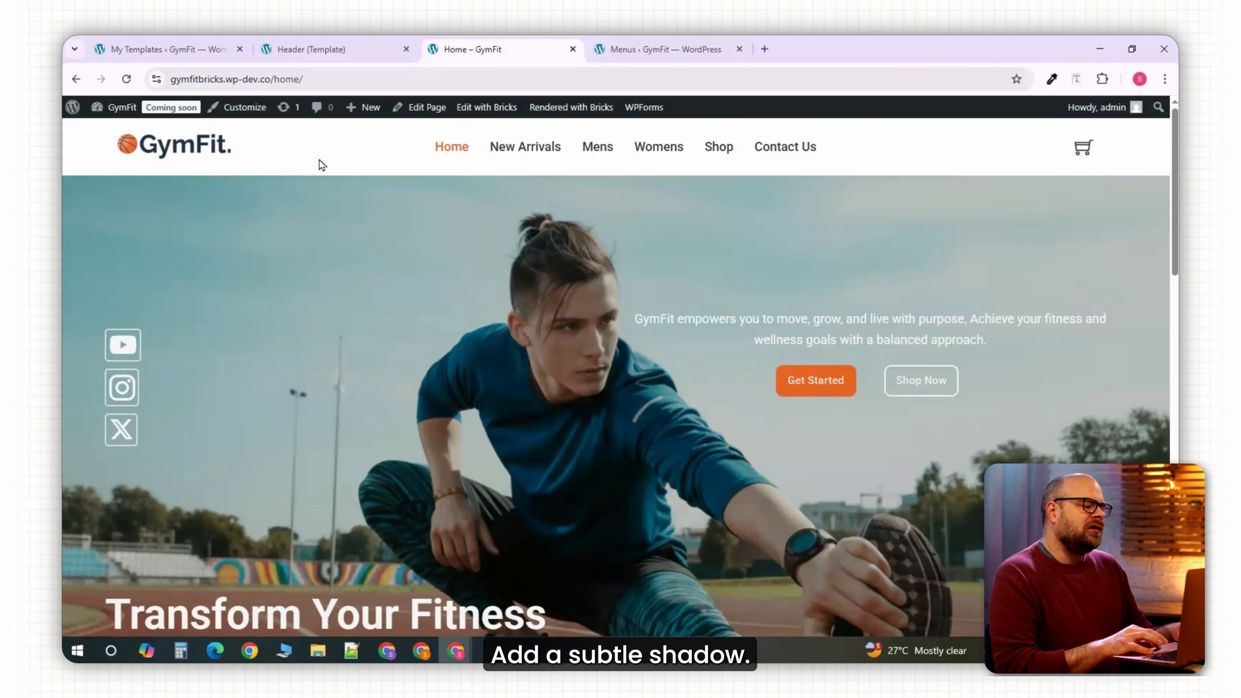
Add a box shadow to the header section with Y offset 5, blur 5 and spread 2.
left_click(366, 40)
left_click(1050, 212)
left_click(1040, 196)
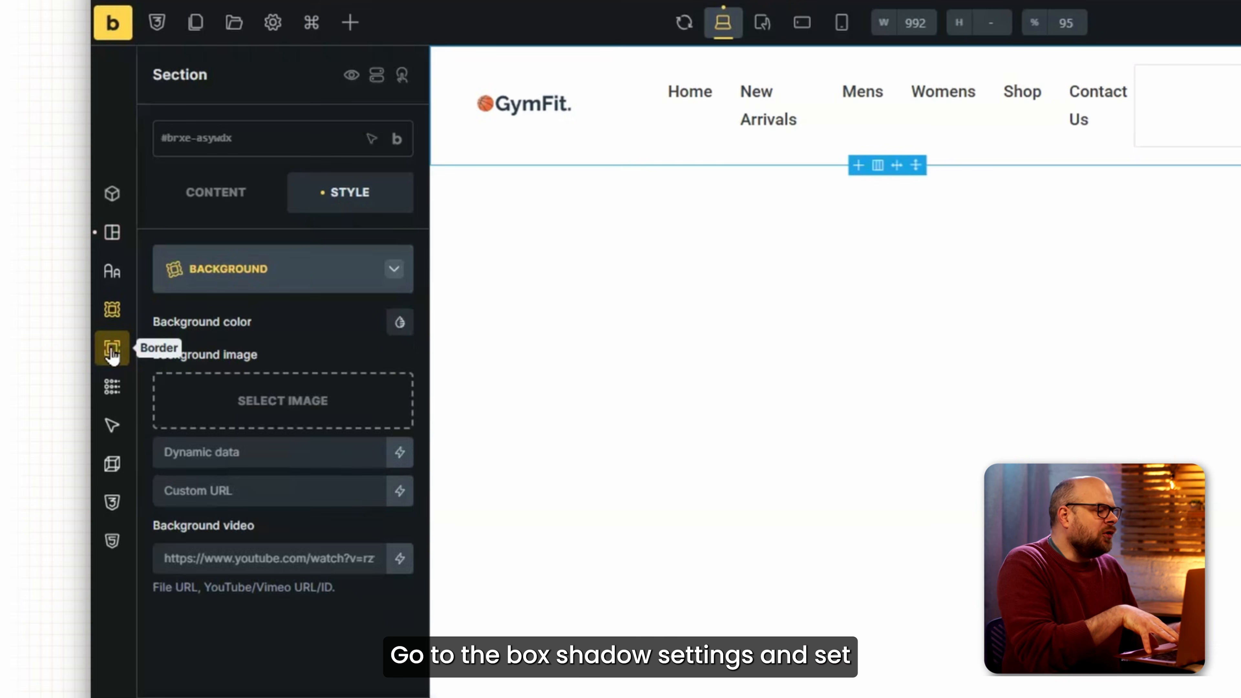
left_click(111, 348)
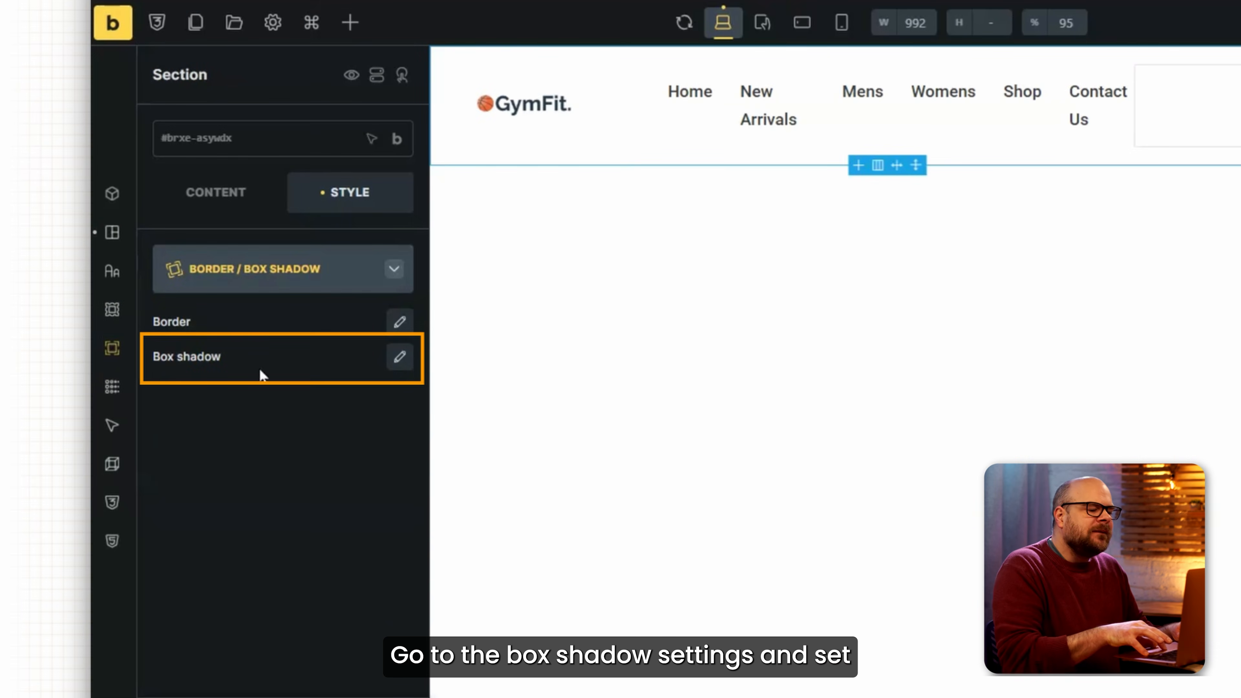
left_click(412, 362)
left_click(321, 468)
type("5")
left_click(331, 506)
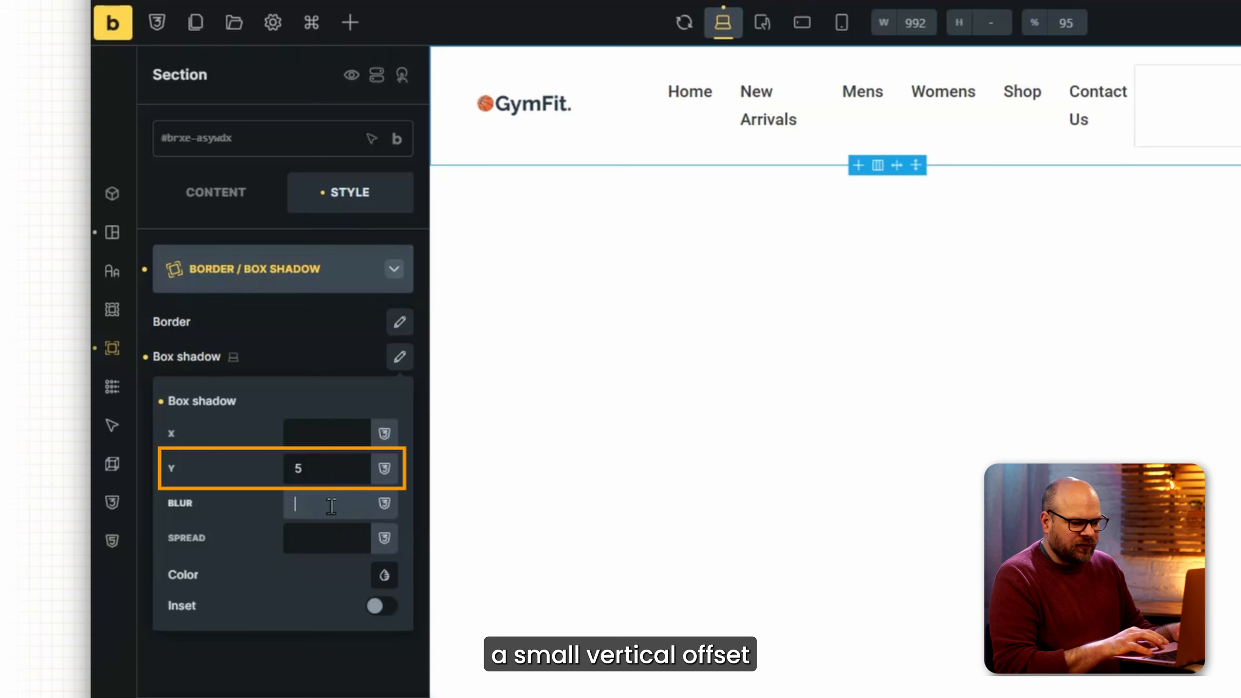
type("5")
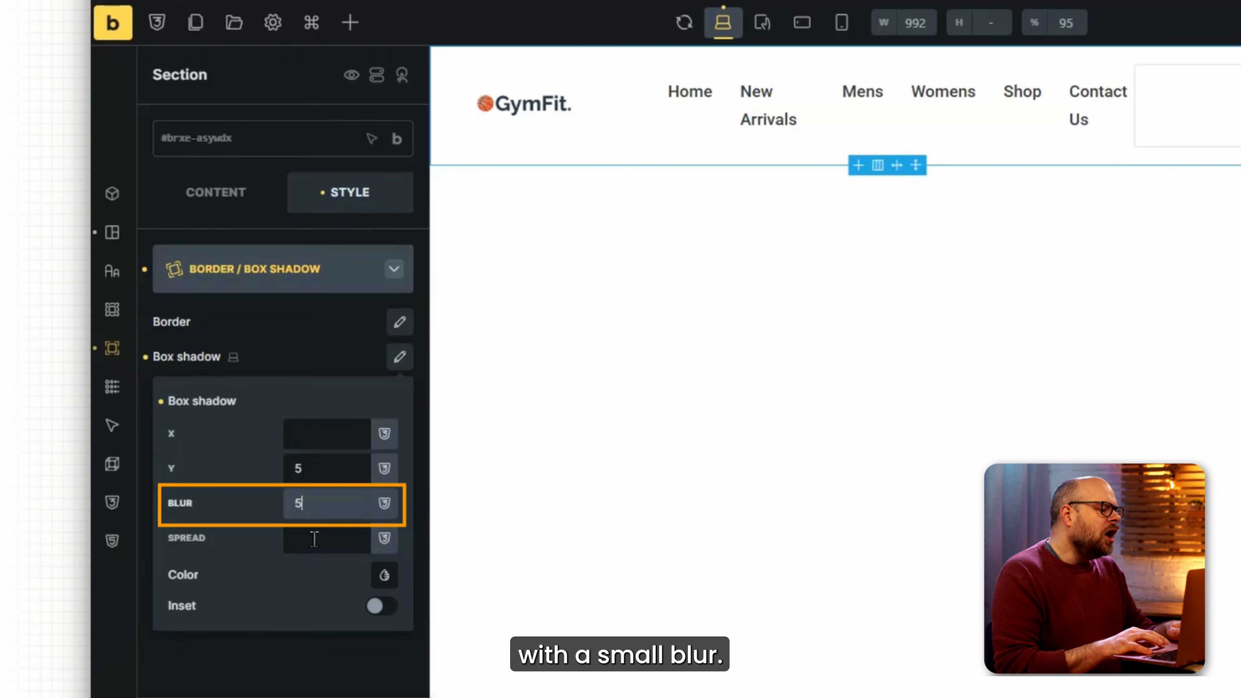
left_click(314, 539)
type("2")
Make the shadow a mostly transparent gray, save, and reload the live homepage.
left_click(385, 576)
left_click(279, 290)
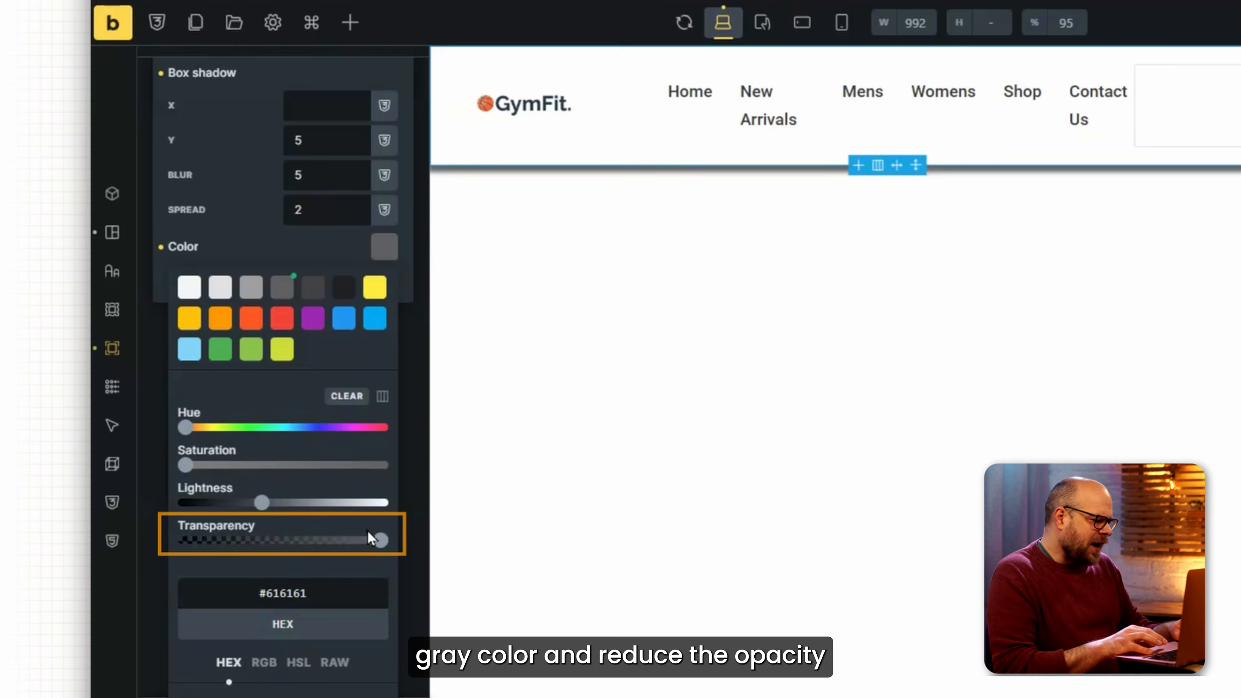
left_click_drag(370, 538, 197, 539)
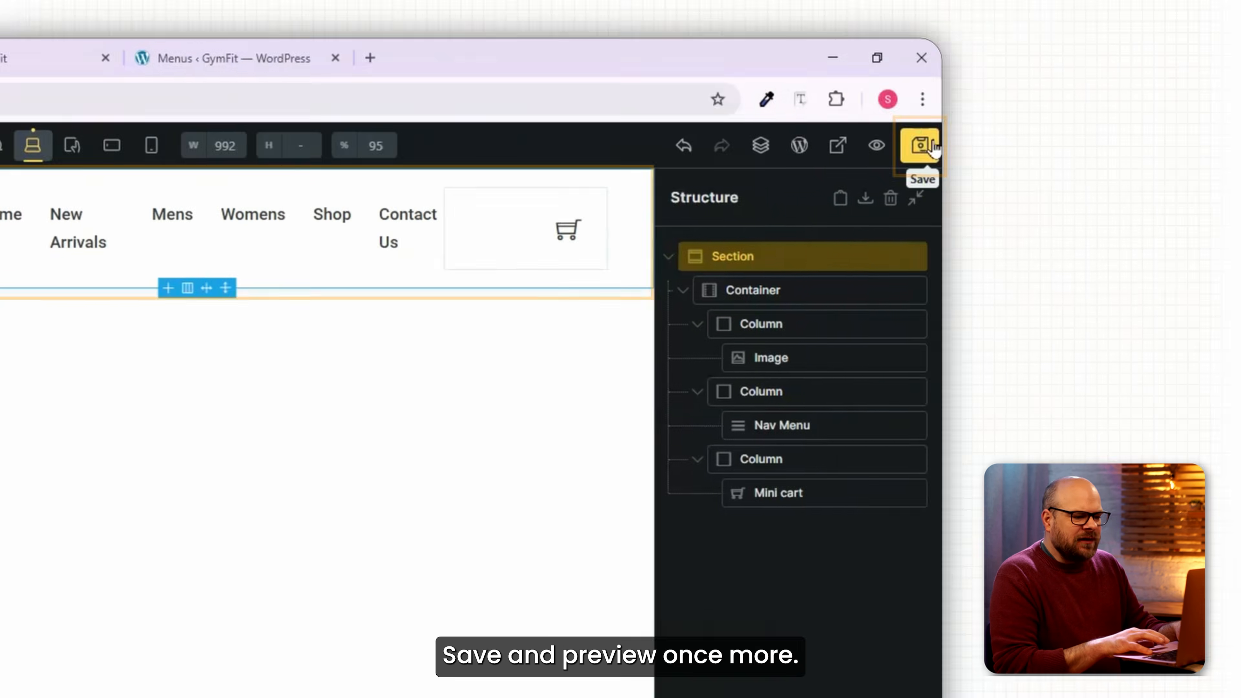
left_click(924, 145)
left_click(53, 56)
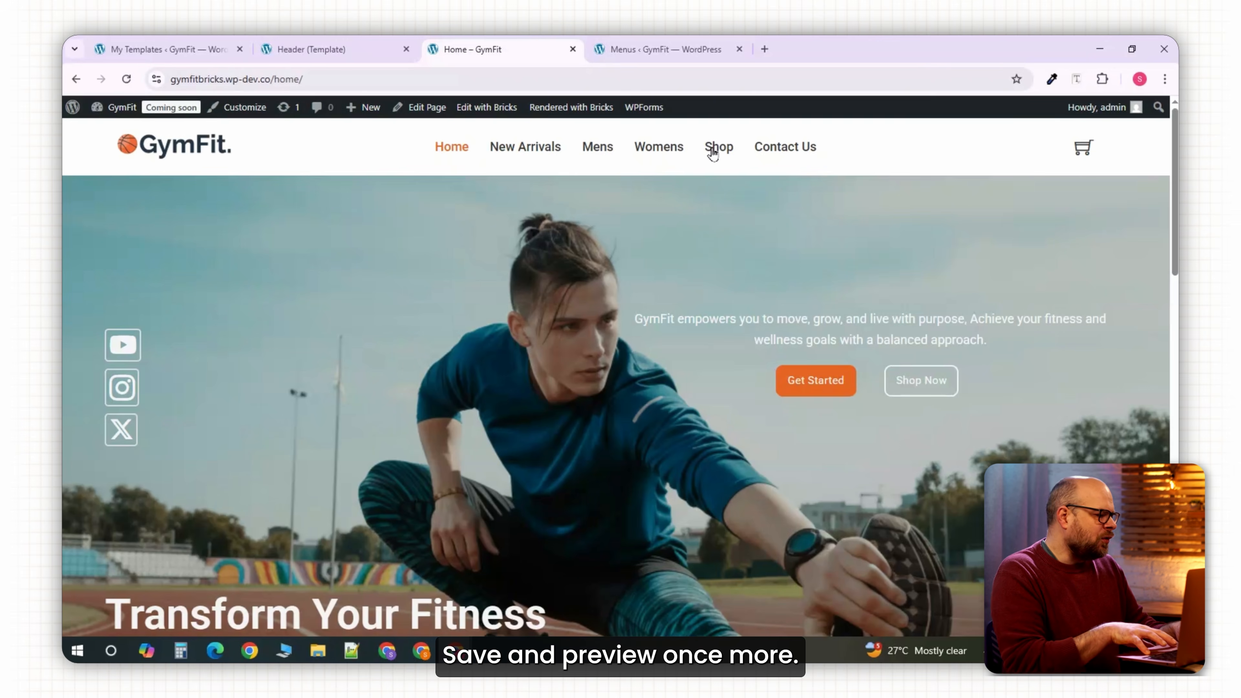
key("F5")
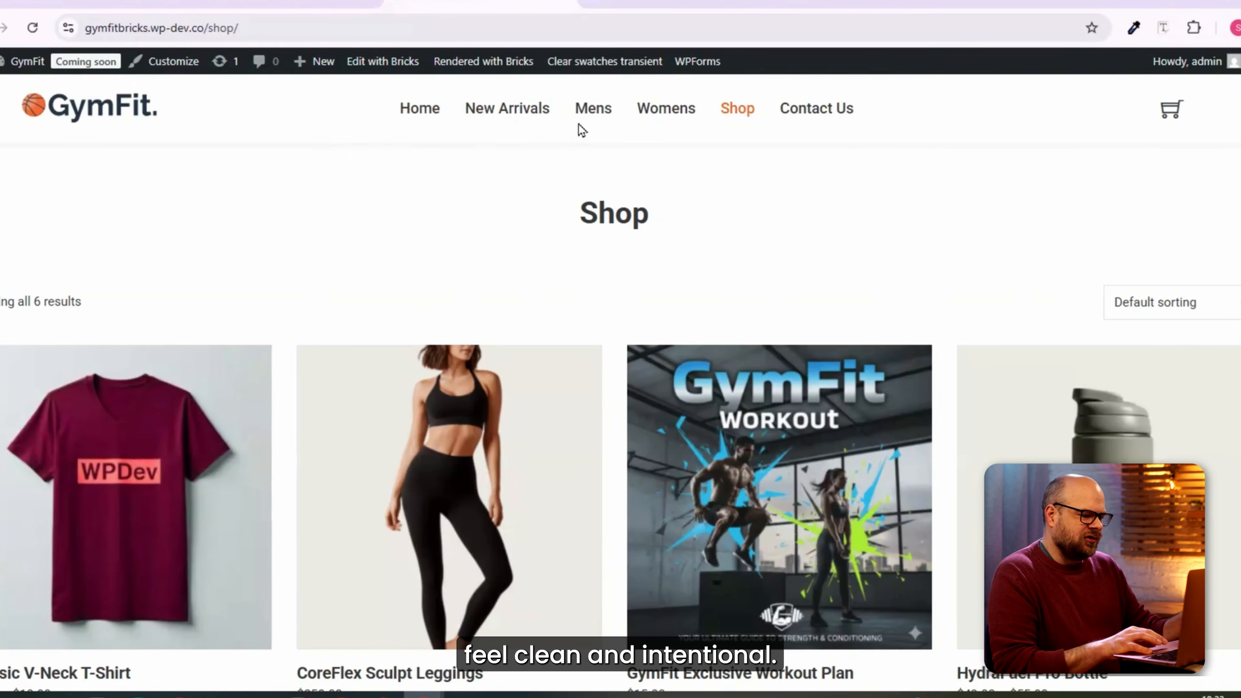
left_click(451, 146)
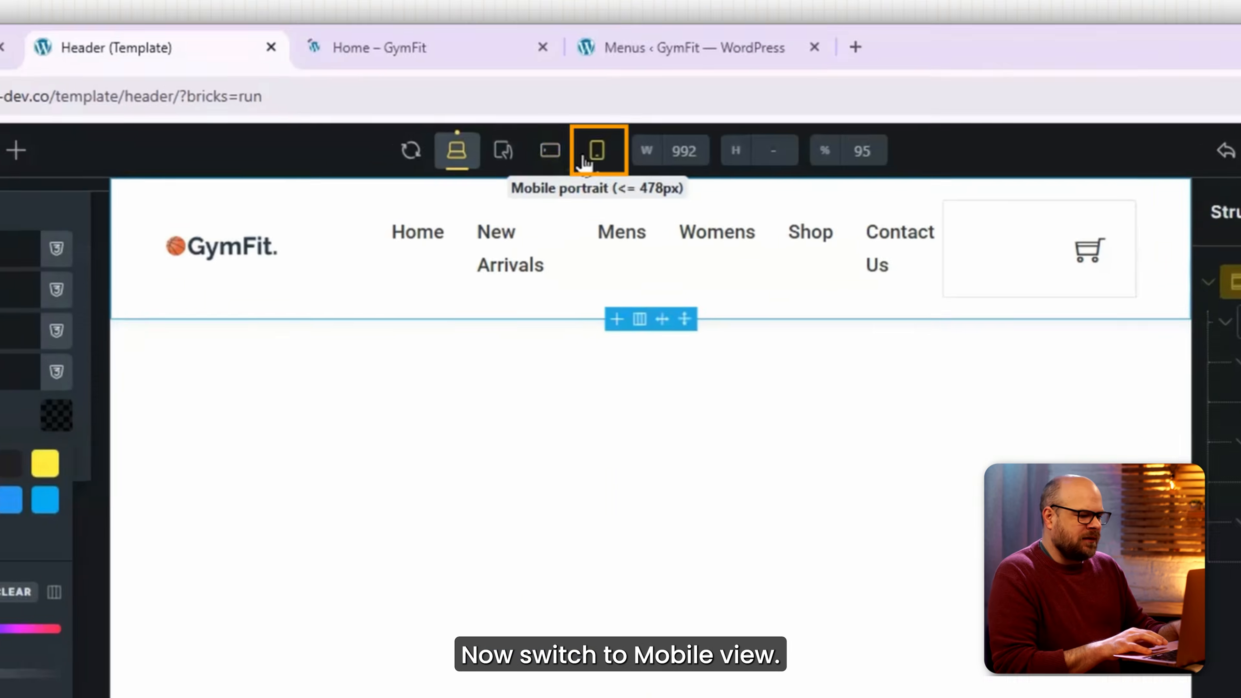
Switch to mobile portrait preview and set the header container width to 95%.
left_click(601, 116)
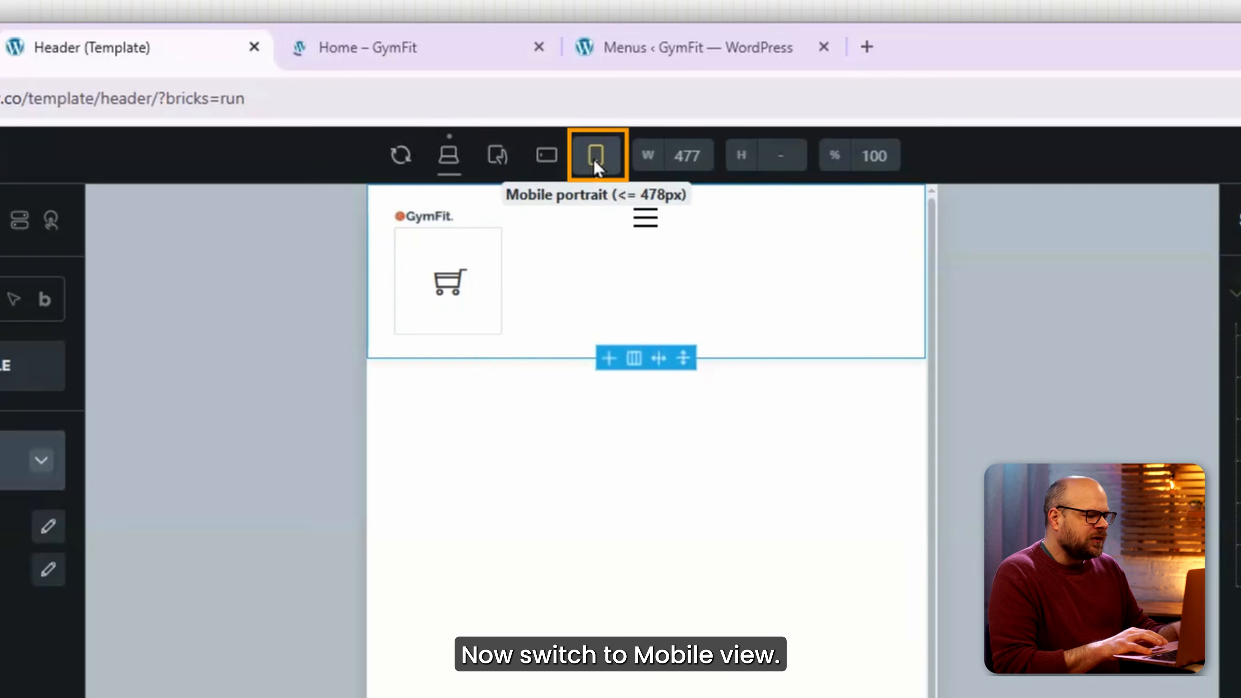
left_click(604, 264)
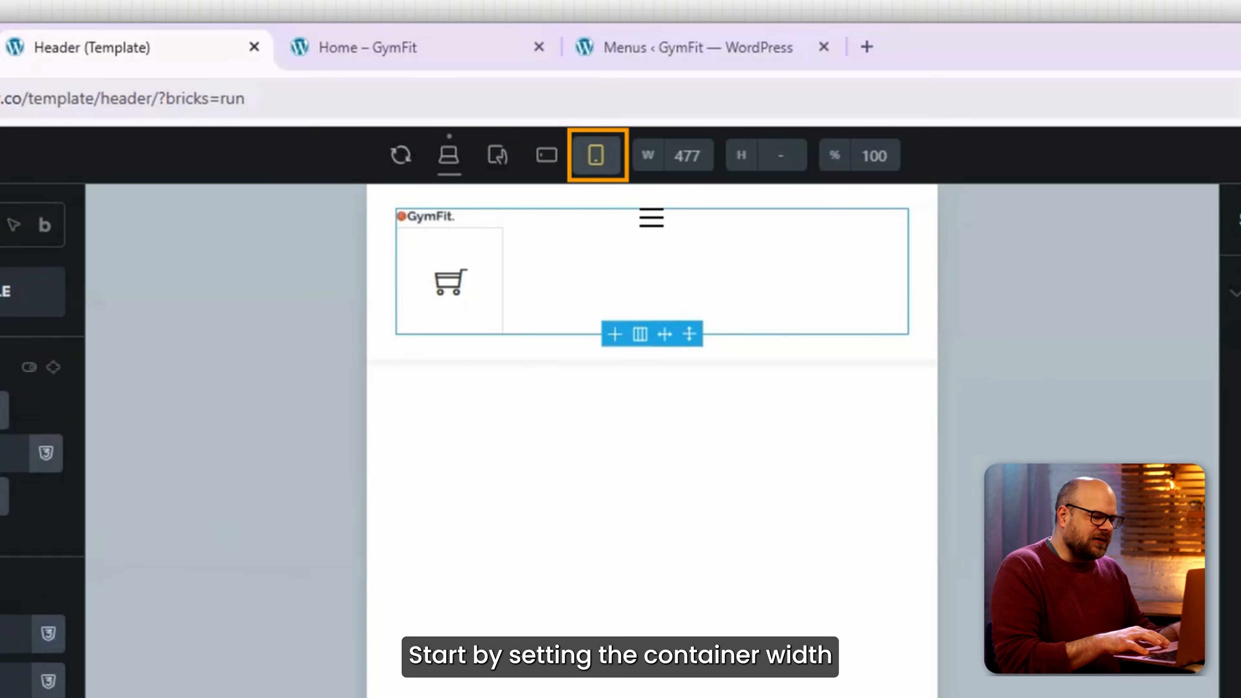
scroll(133, 457, "down", 2)
left_click(132, 457)
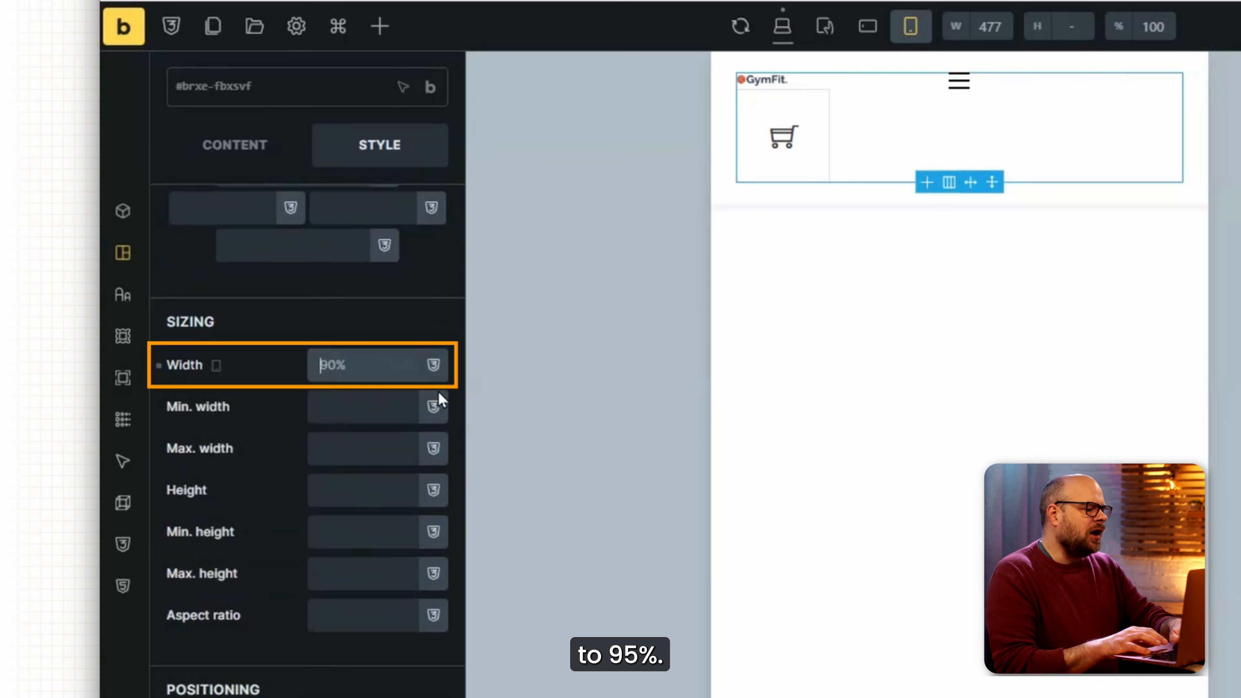
type("95%")
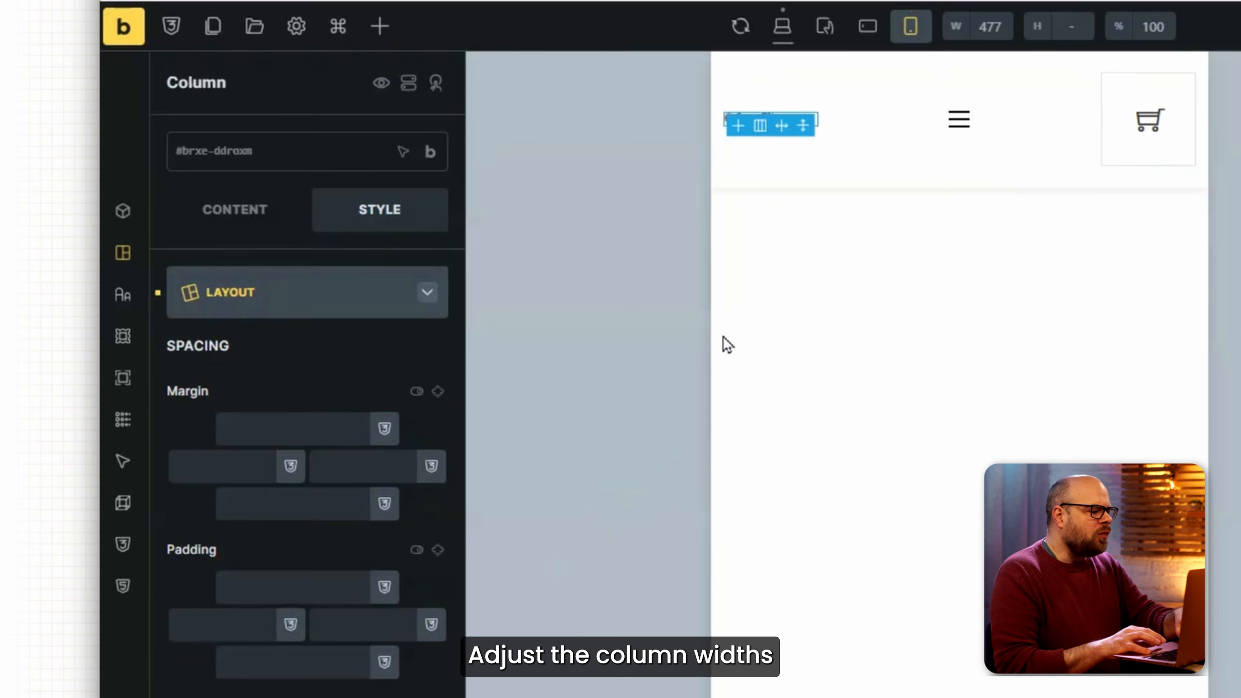
scroll(373, 466, "down", 4)
left_click(375, 404)
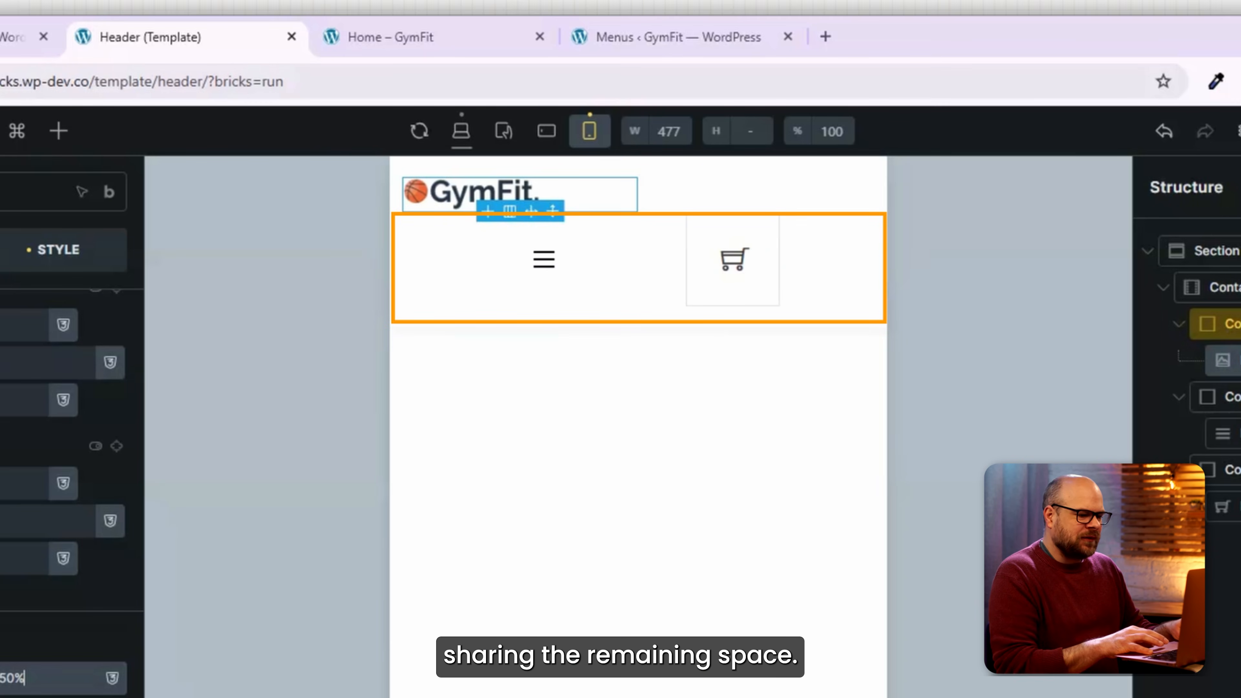
Adjust the second column's width, set the section bottom margin to 10, and save.
left_click(1229, 397)
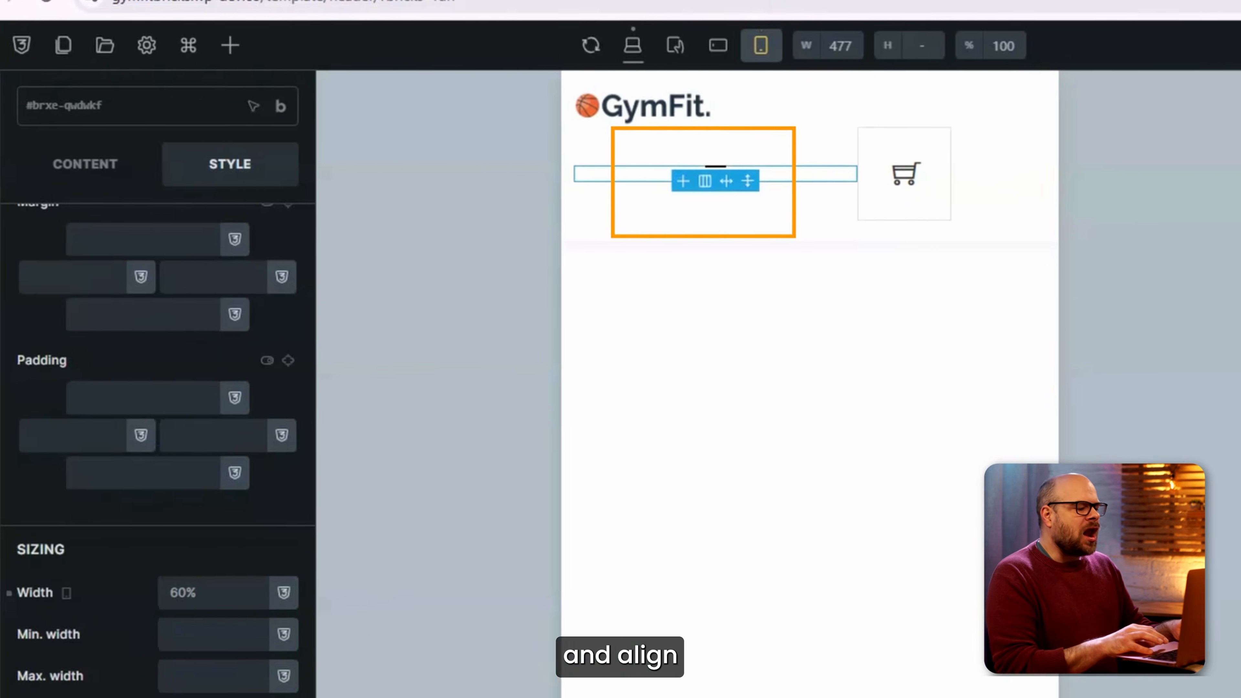
triple_click(59, 685)
type("10")
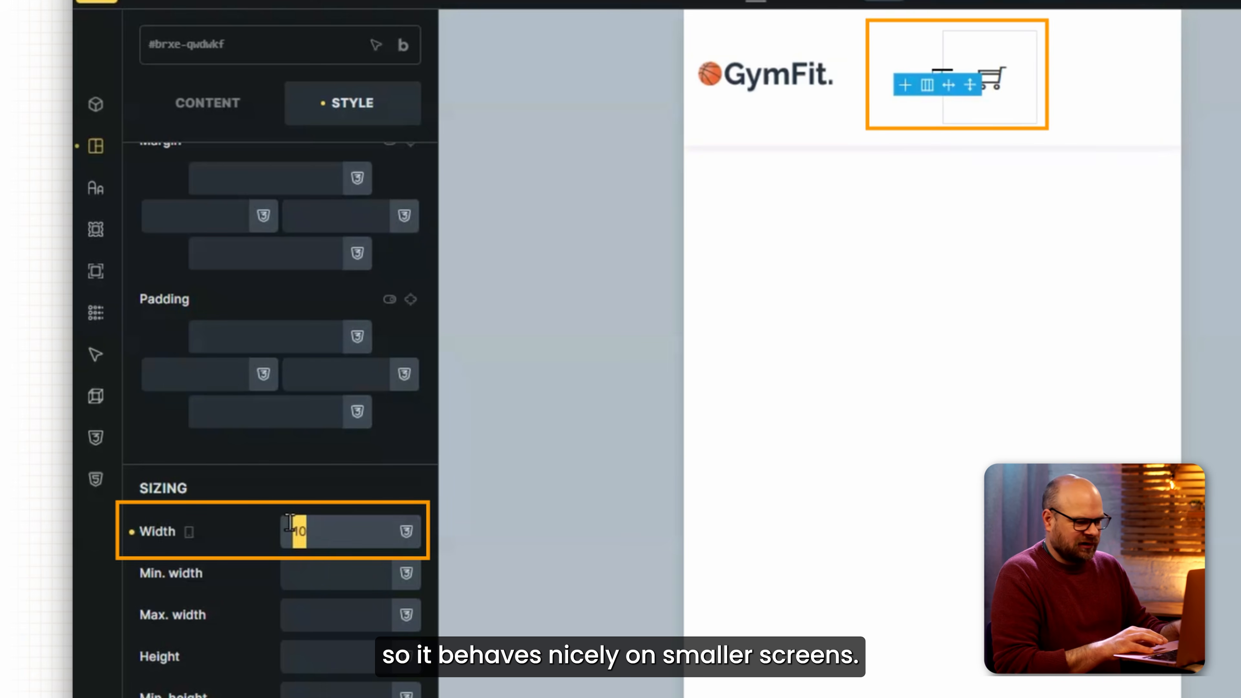
type("20%")
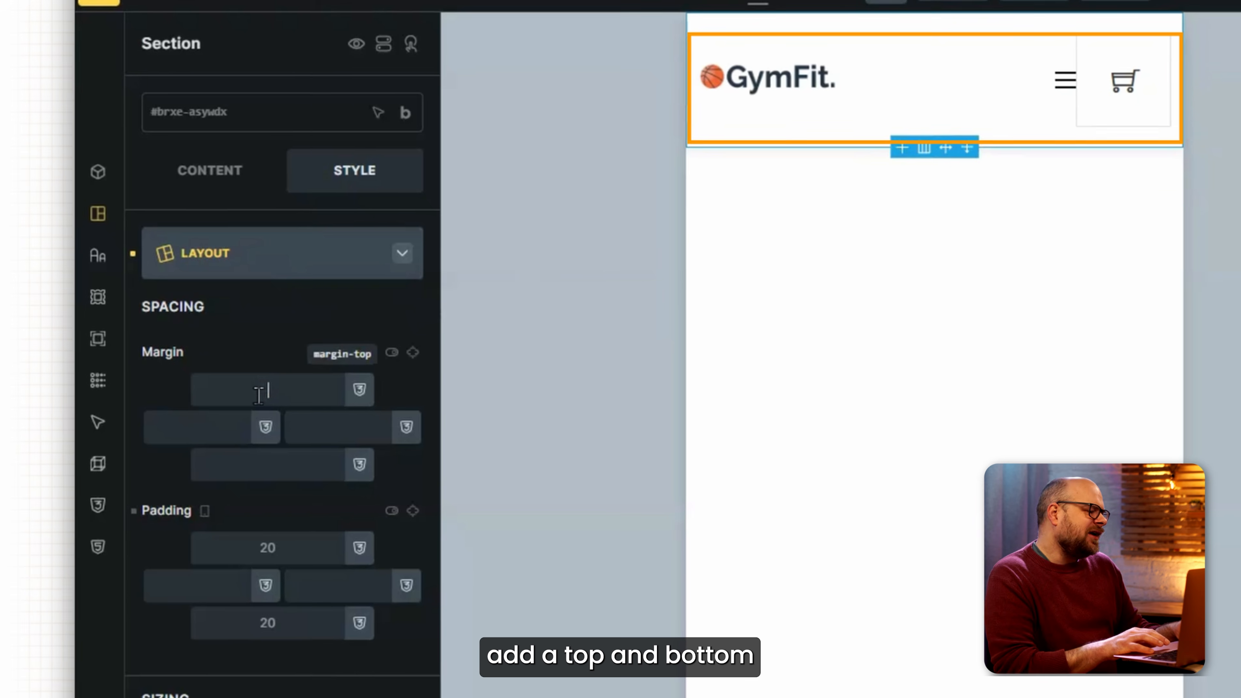
type("10")
left_click(318, 484)
type("1")
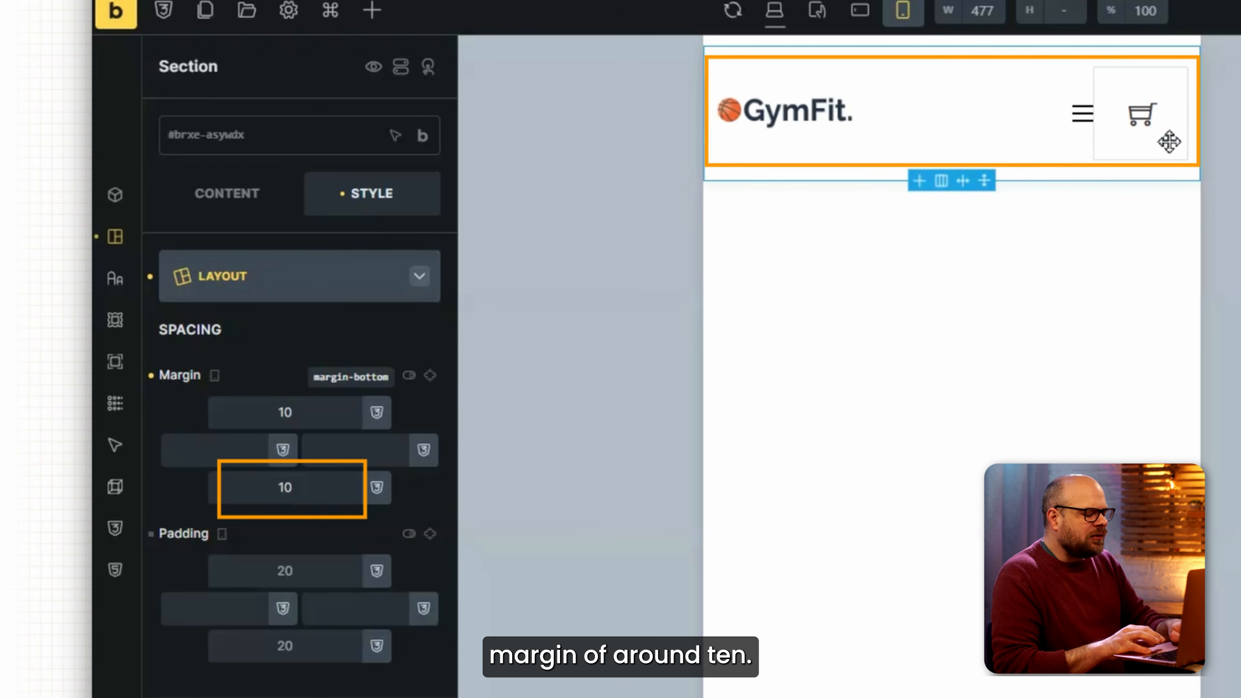
key("ctrl+s")
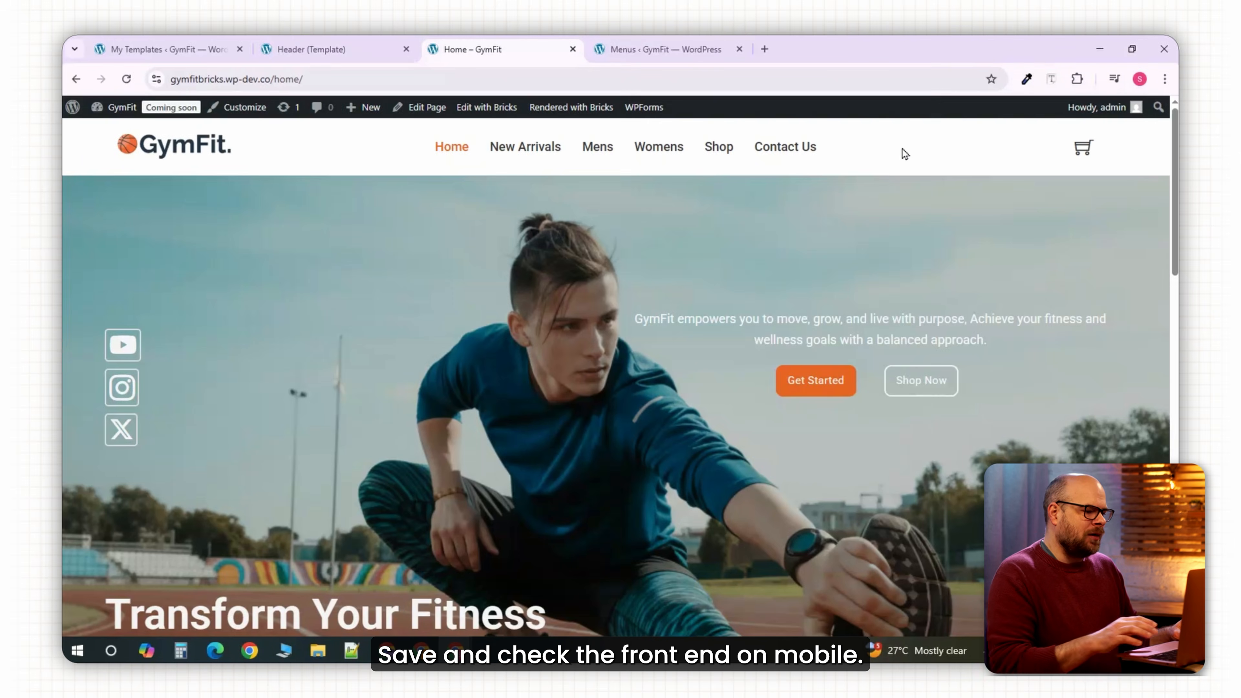
Open developer tools on the live home page and set the cart column's right padding to 10.
right_click(903, 149)
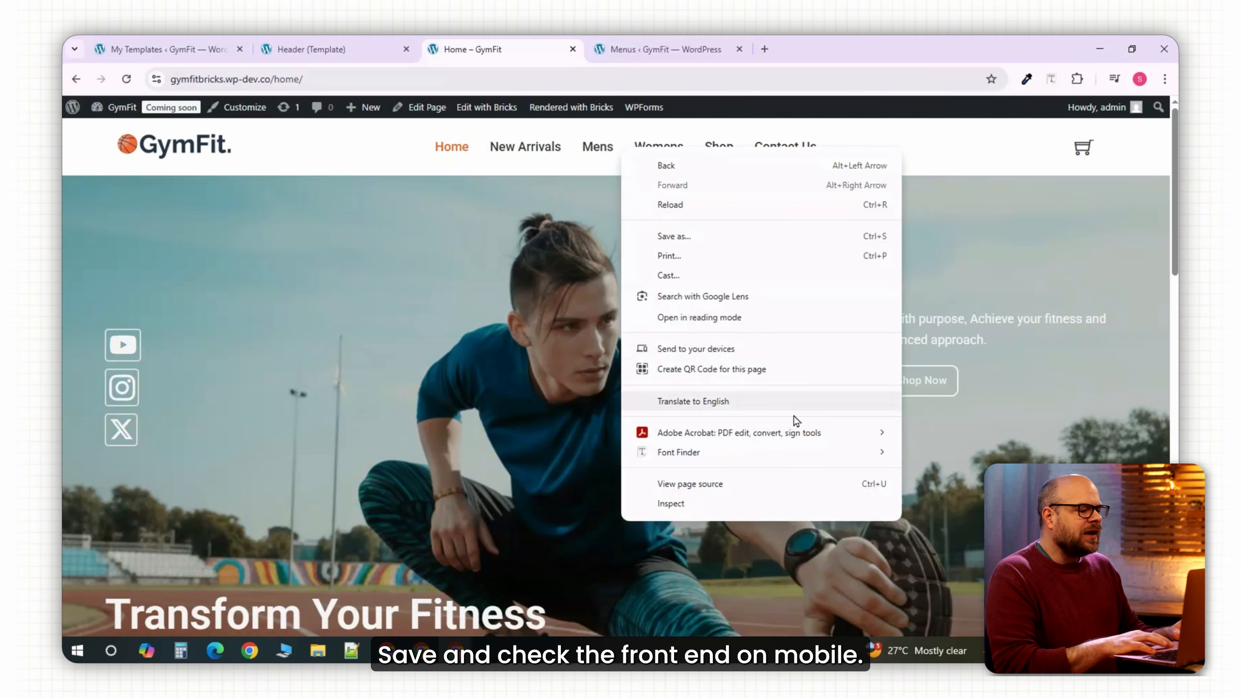
left_click(693, 511)
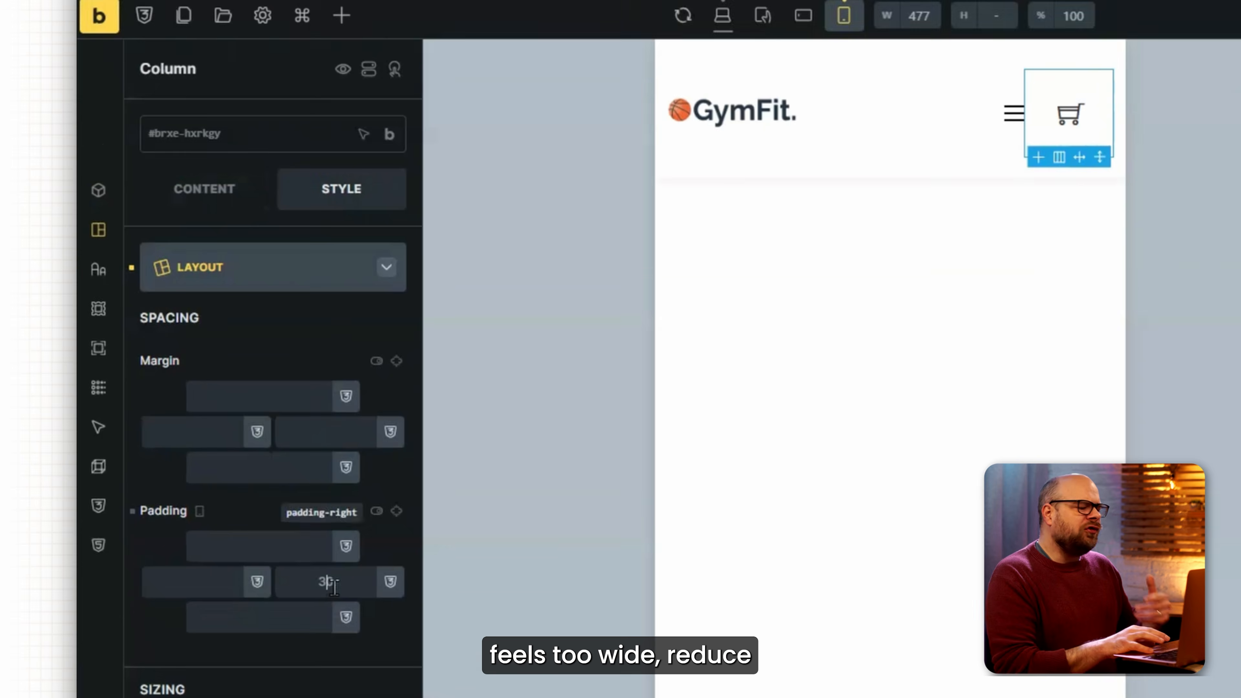
left_click(325, 579)
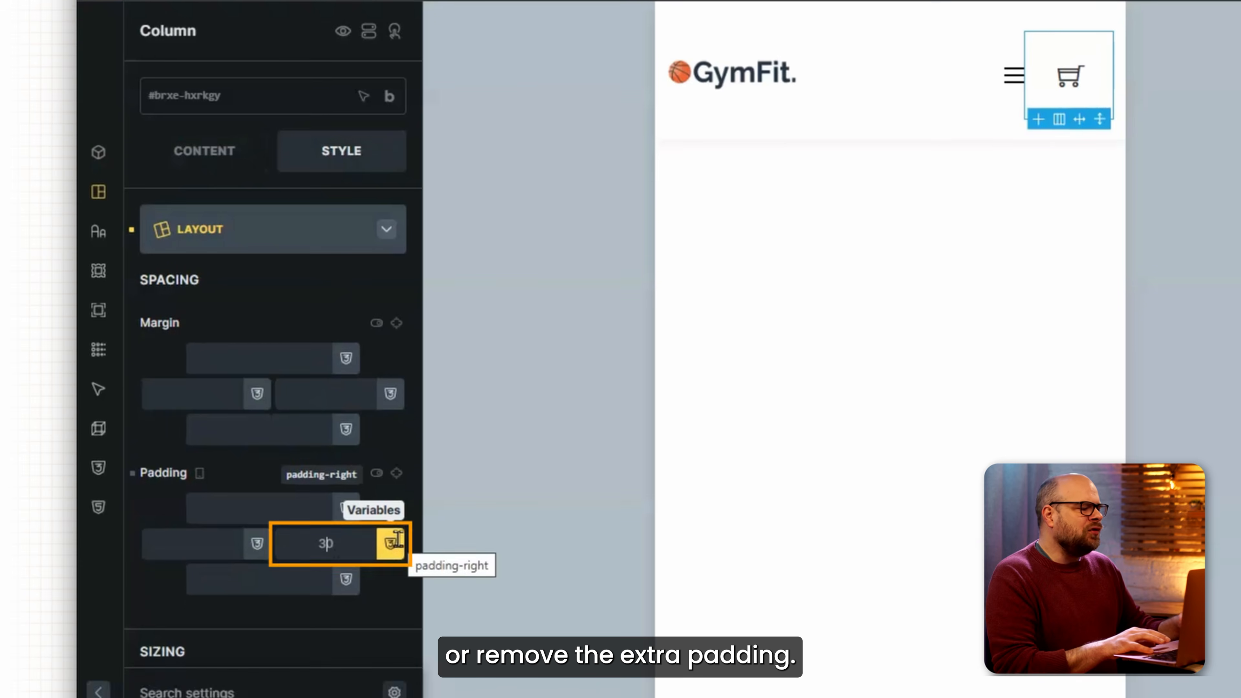
type("0")
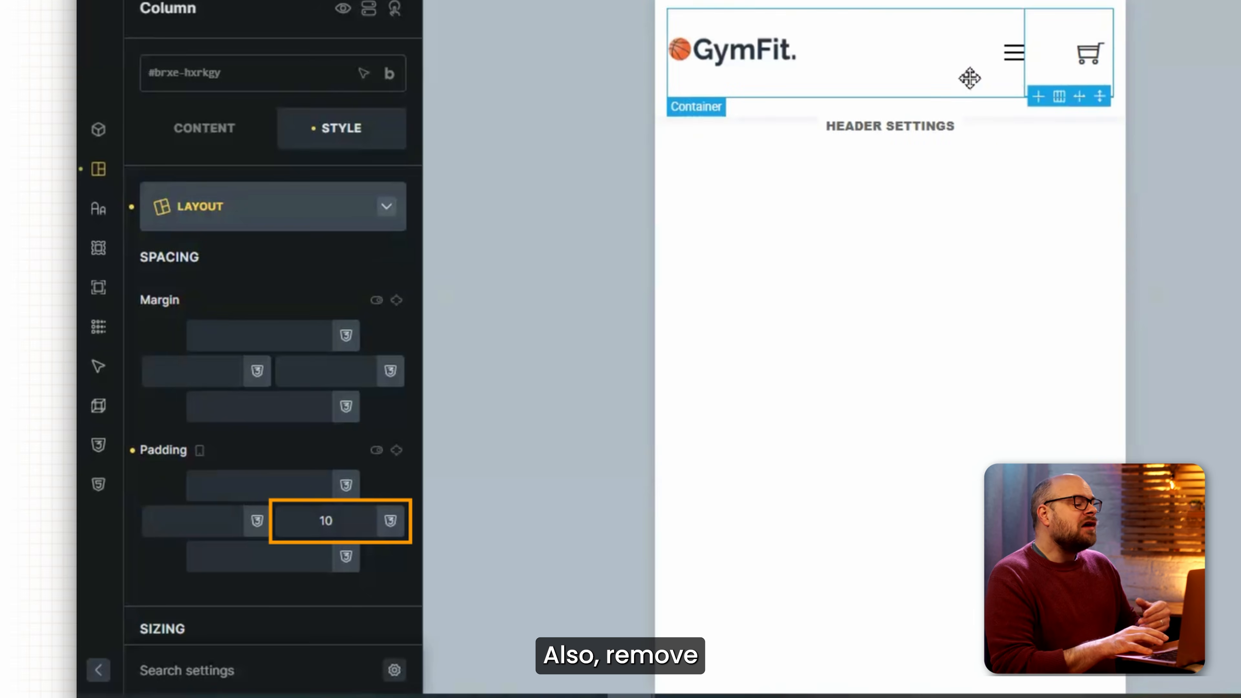
Clear the header section's top margin, save, and test the mobile hamburger menu.
left_click(970, 107)
left_click(271, 334)
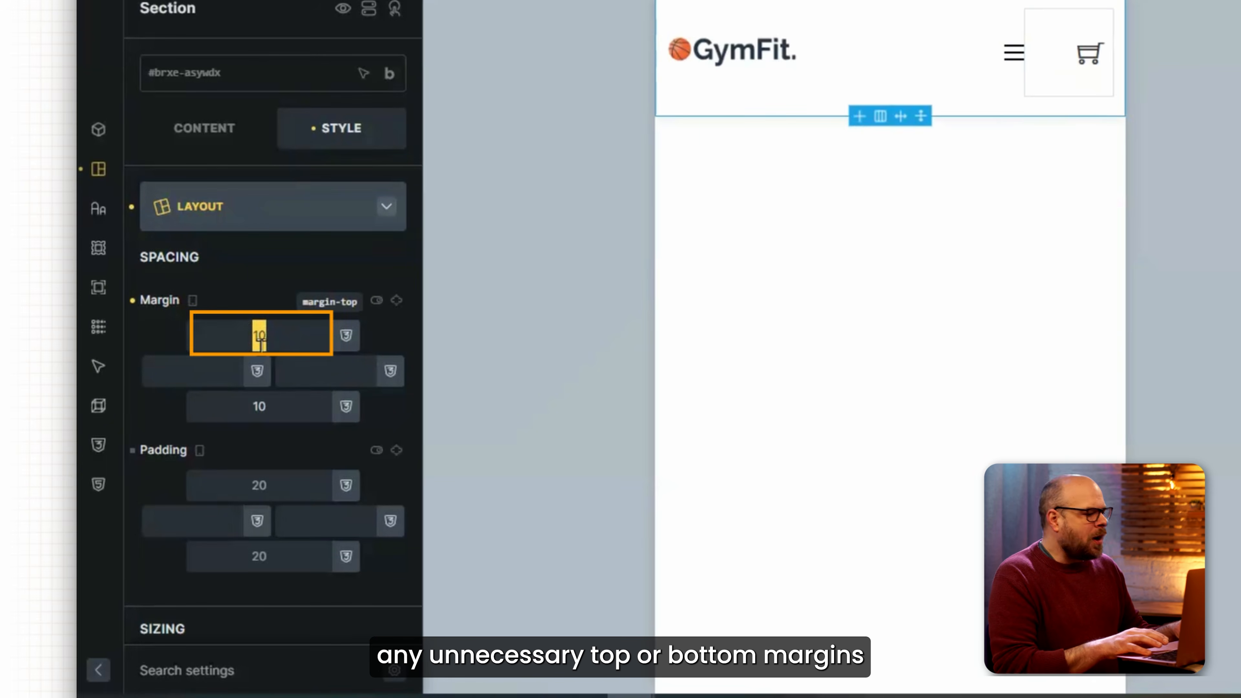
key("BackSpace")
left_click(222, 405)
double_click(222, 405)
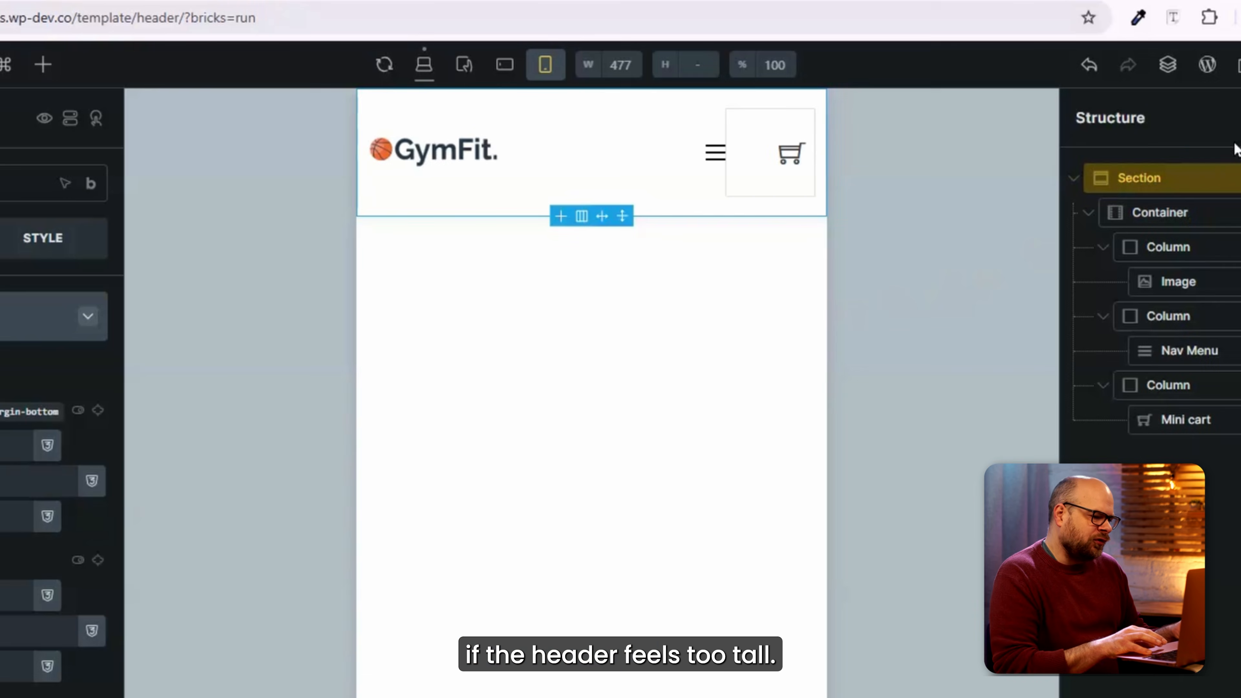
key("ctrl+s")
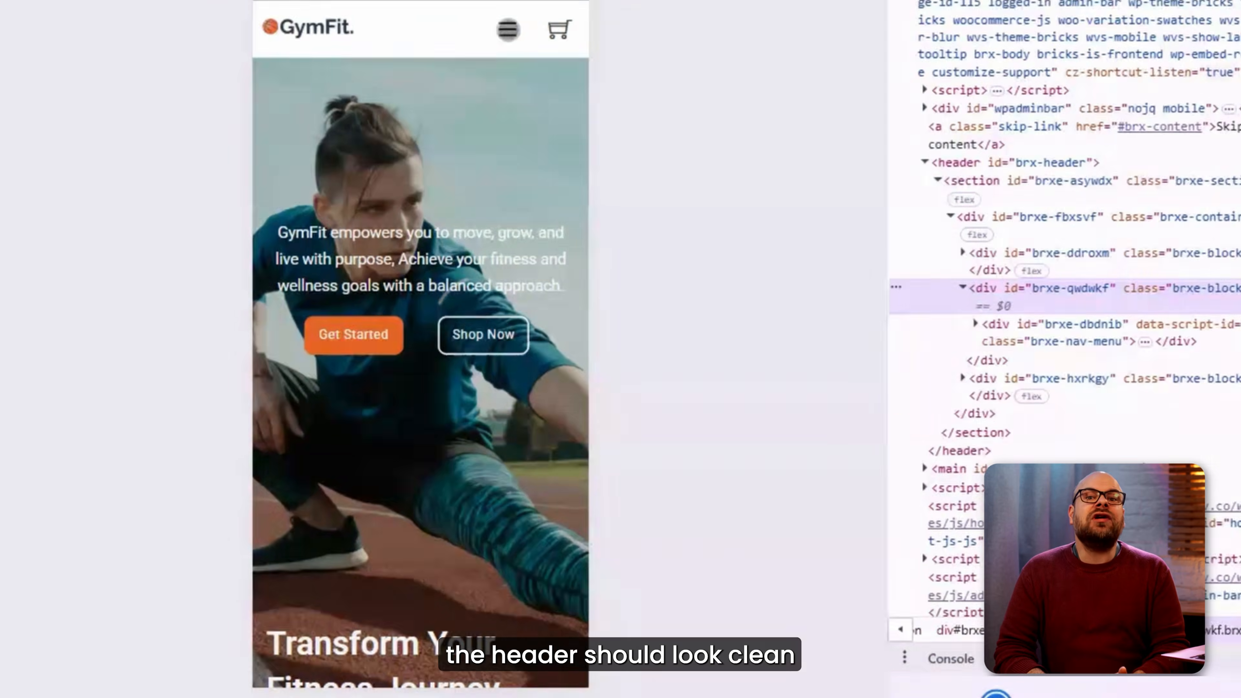
left_click(425, 187)
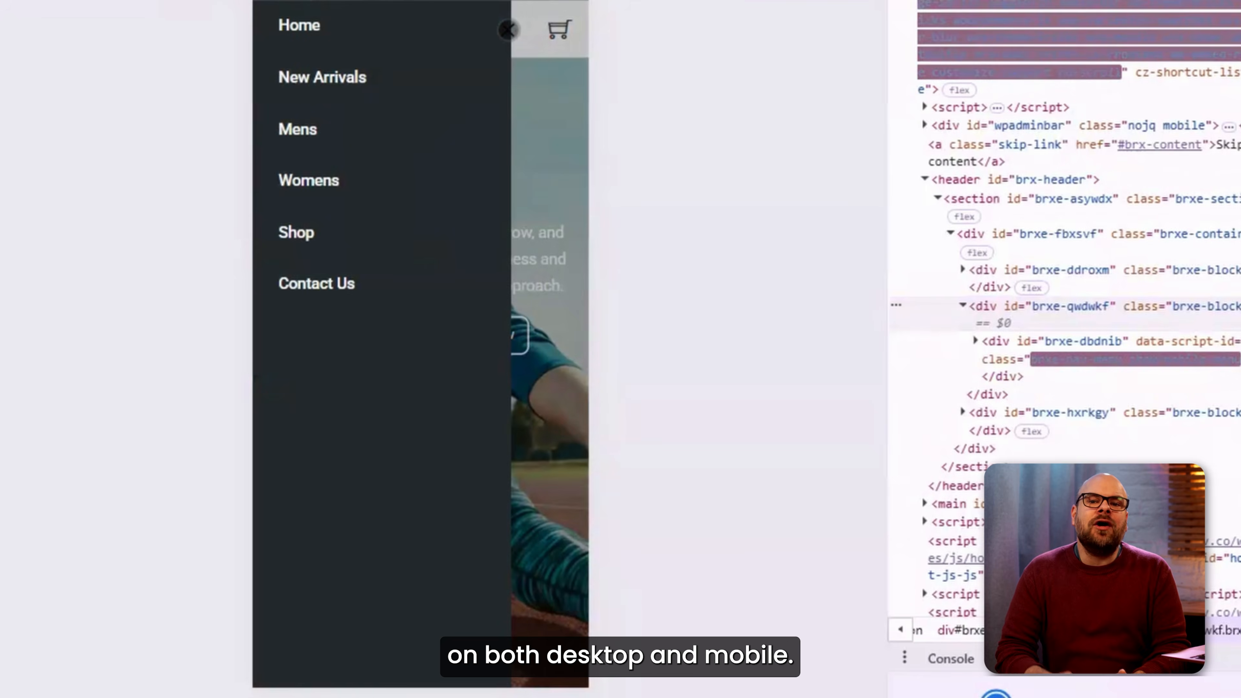
left_click(425, 188)
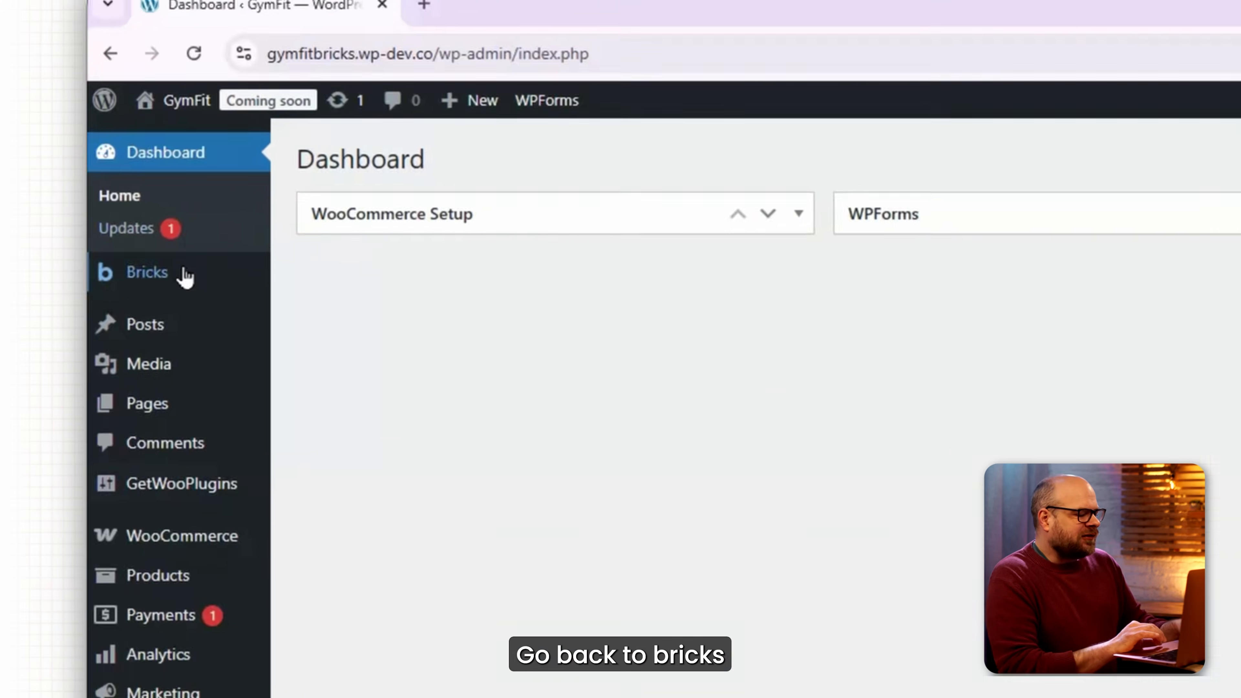
Open Add New Template from Bricks Templates in a new tab and title it Footer.
mouse_move(185, 278)
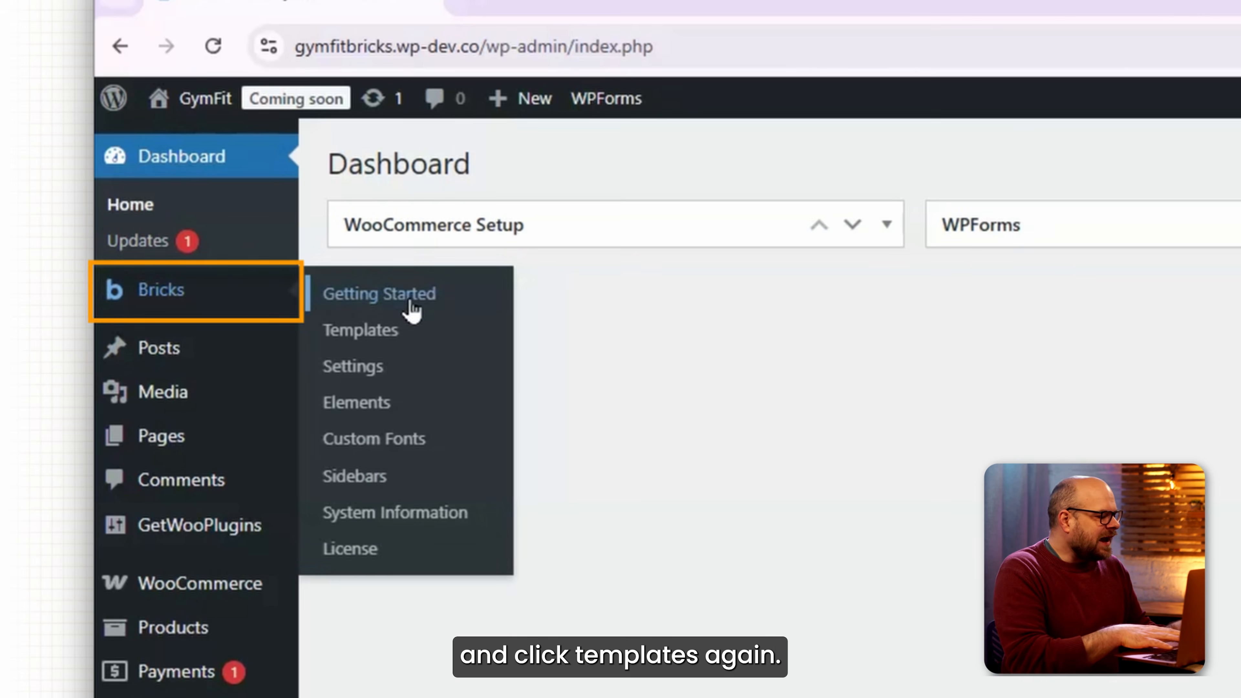
left_click(417, 342)
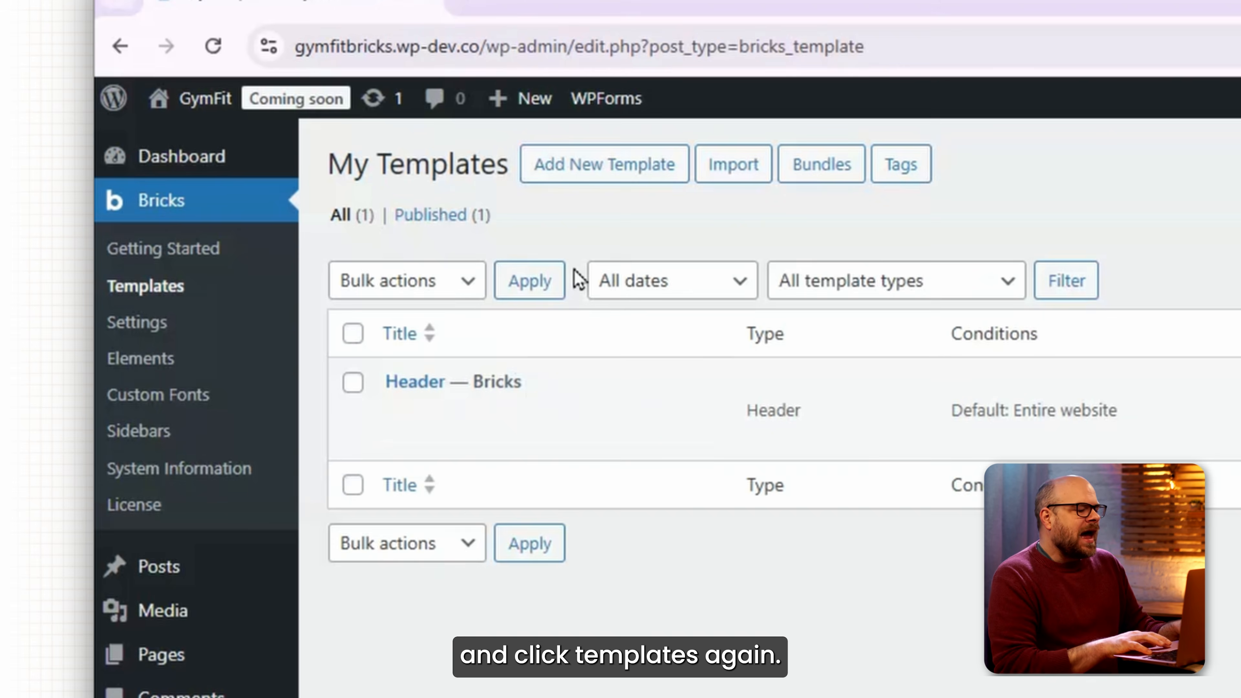
right_click(559, 179)
left_click(604, 208)
left_click(603, 3)
type("Footer")
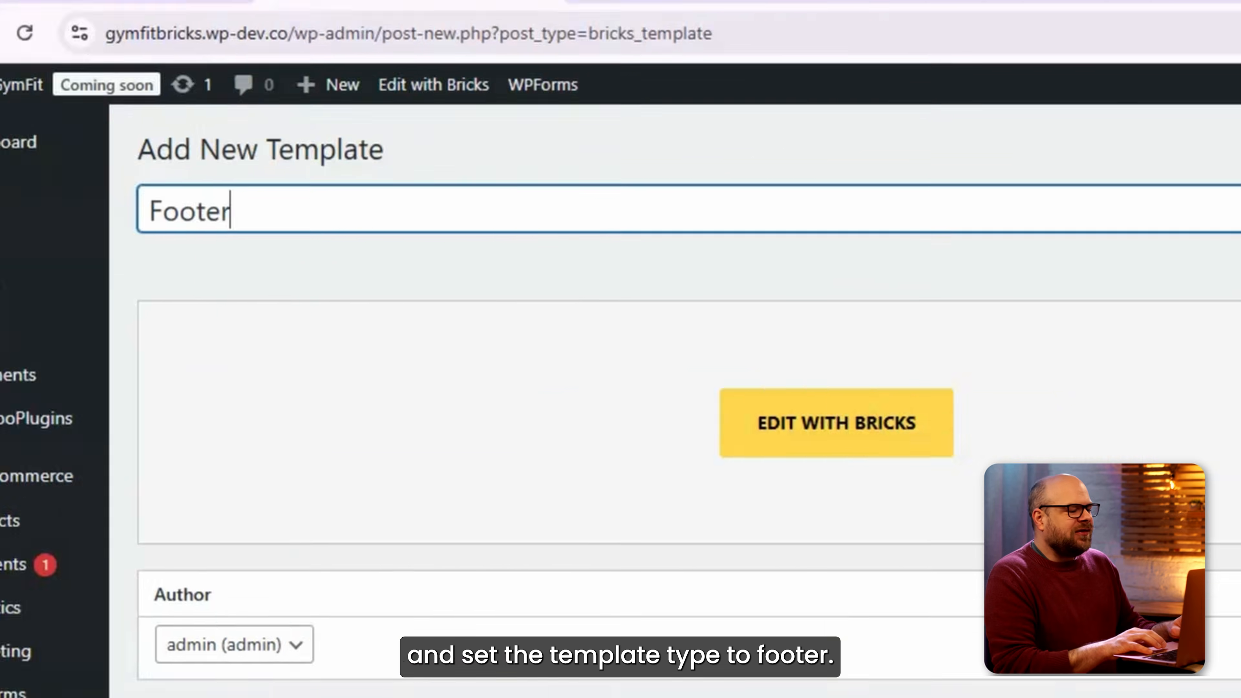
Set the template type to Footer, publish it, and add a first section in Bricks.
left_click(667, 231)
left_click(489, 332)
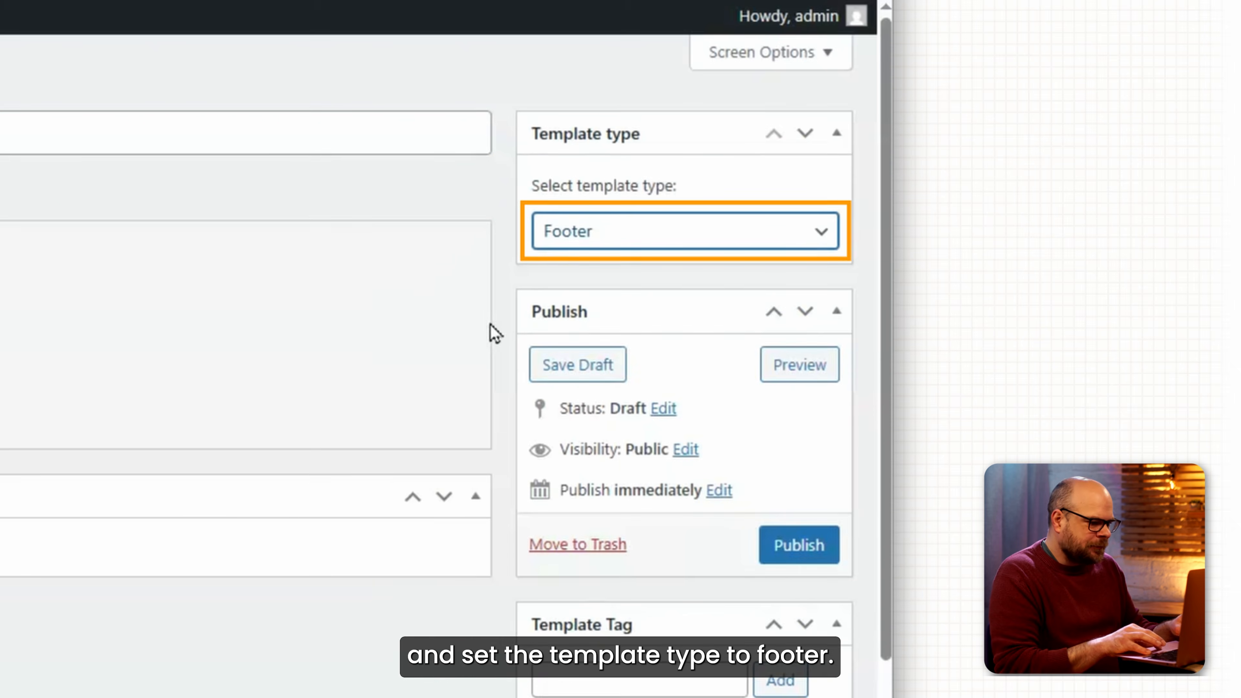
left_click(799, 548)
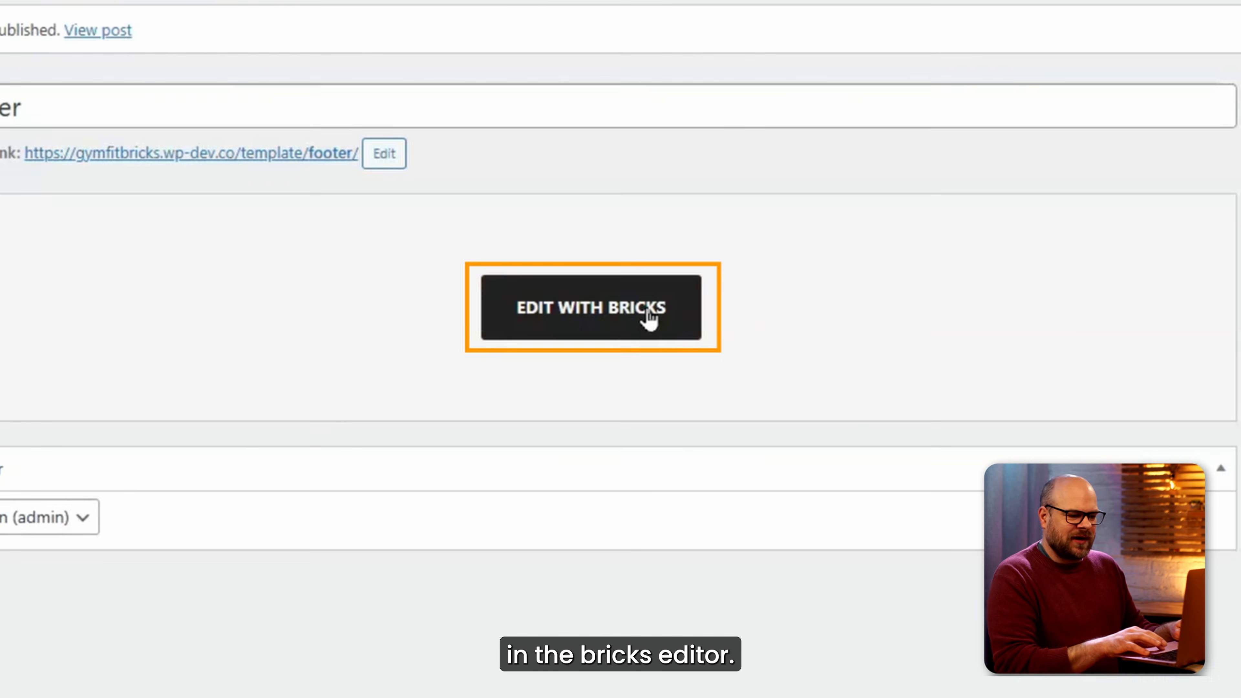
left_click(179, 319)
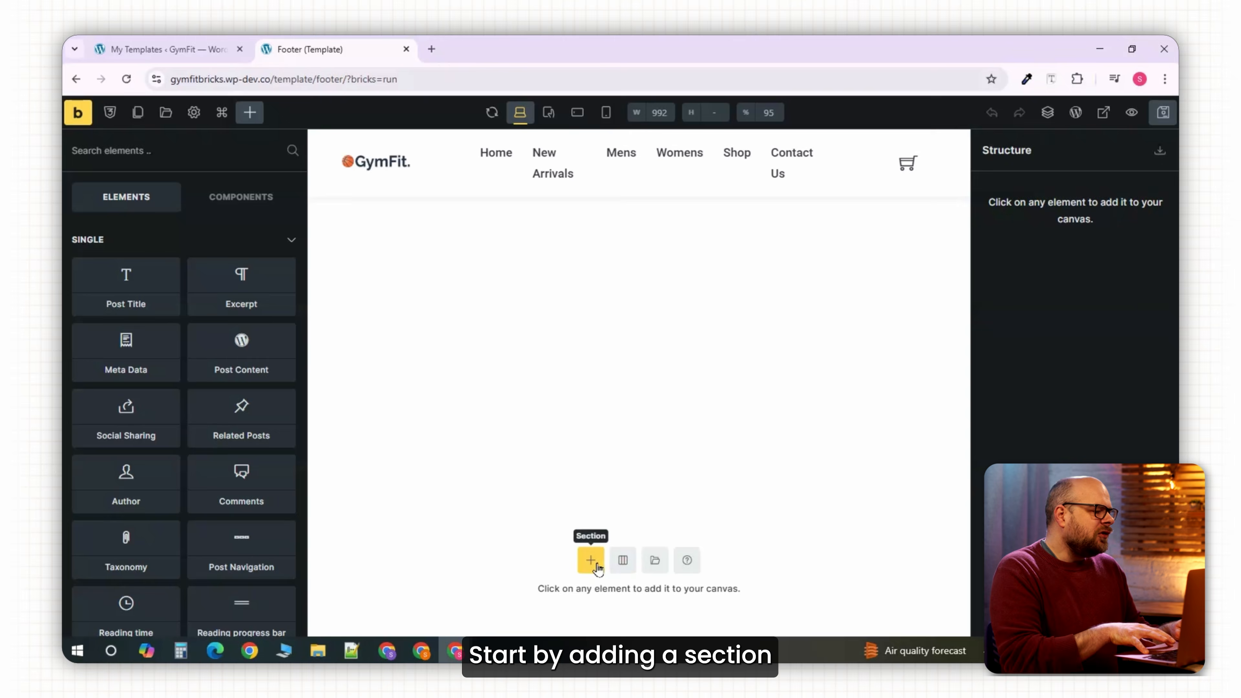
left_click(591, 561)
Split the footer container into four columns and add a 65%-wide logo image in the first.
left_click(608, 599)
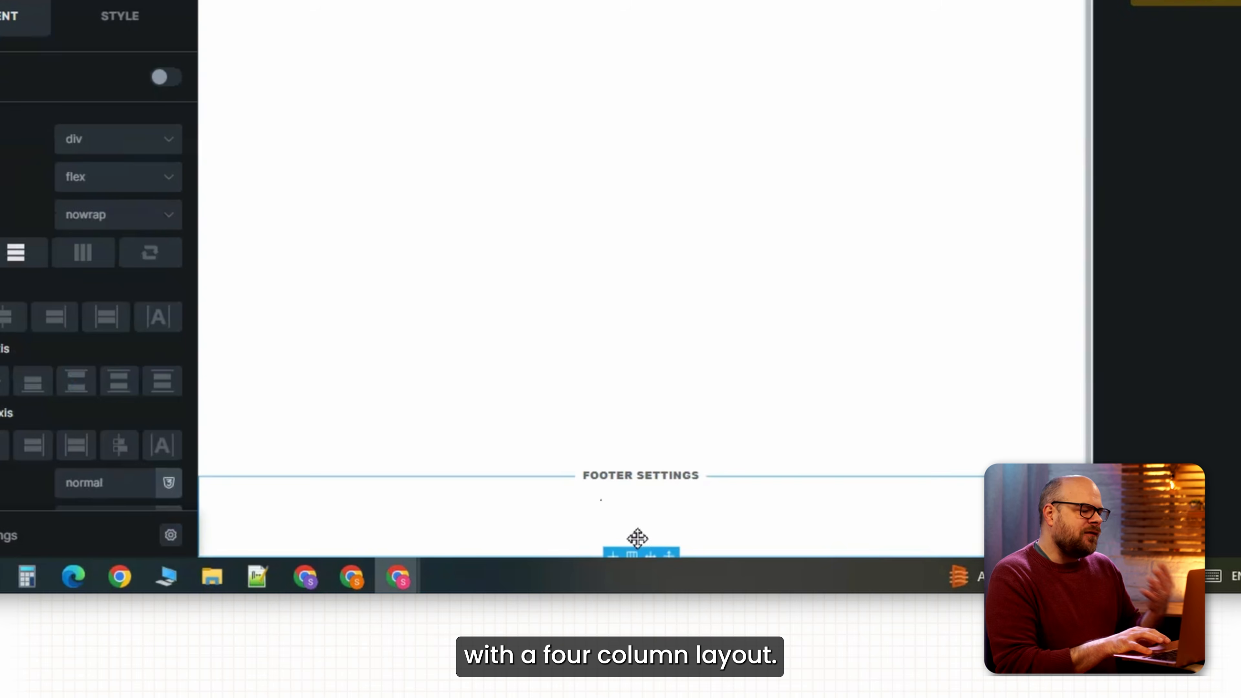
left_click(632, 554)
left_click(740, 477)
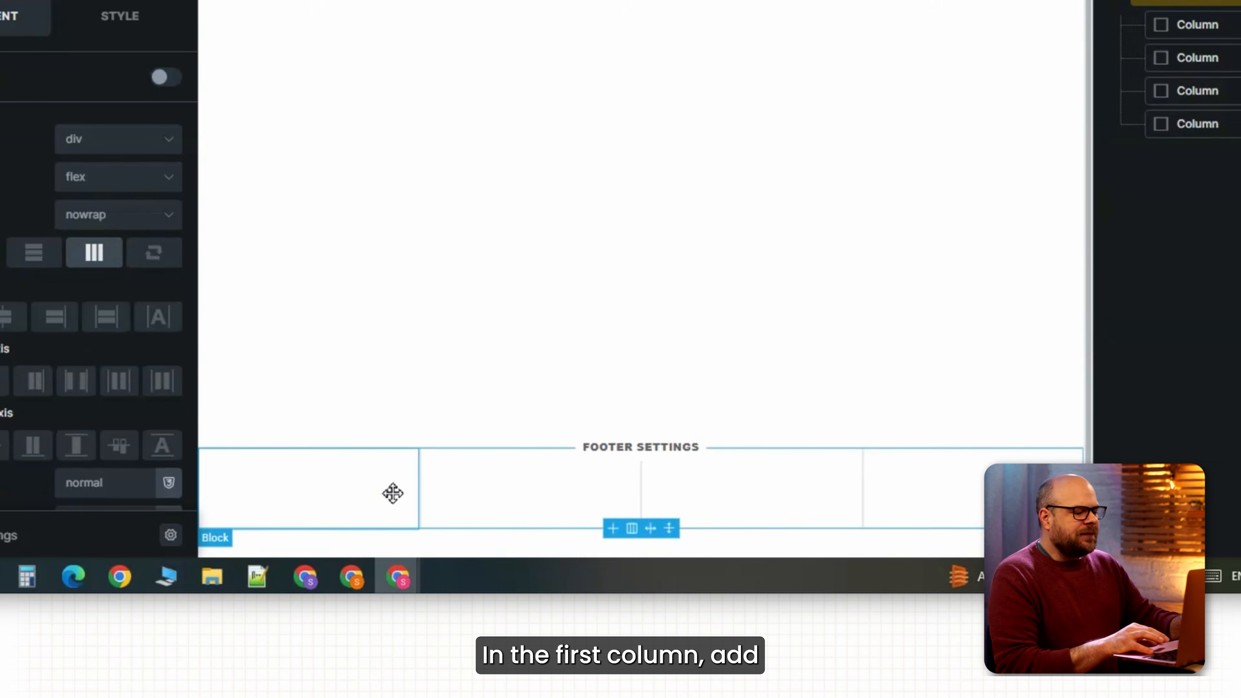
left_click(392, 493)
left_click(318, 22)
type("image")
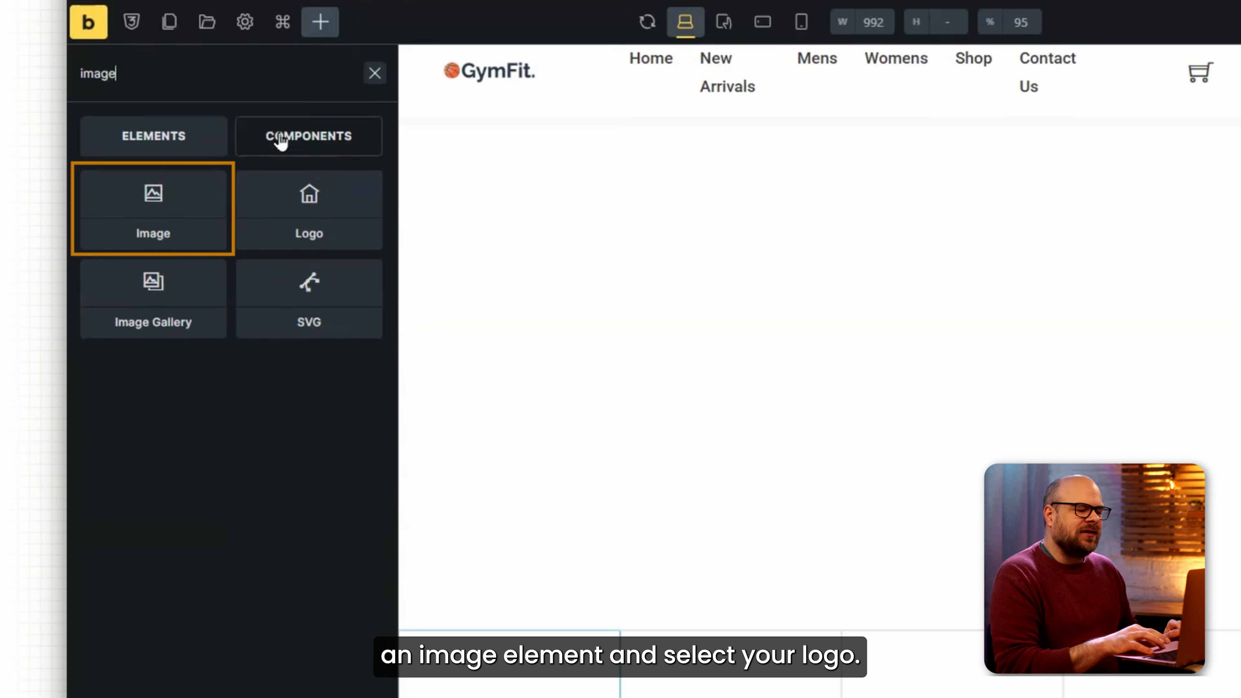
left_click(158, 195)
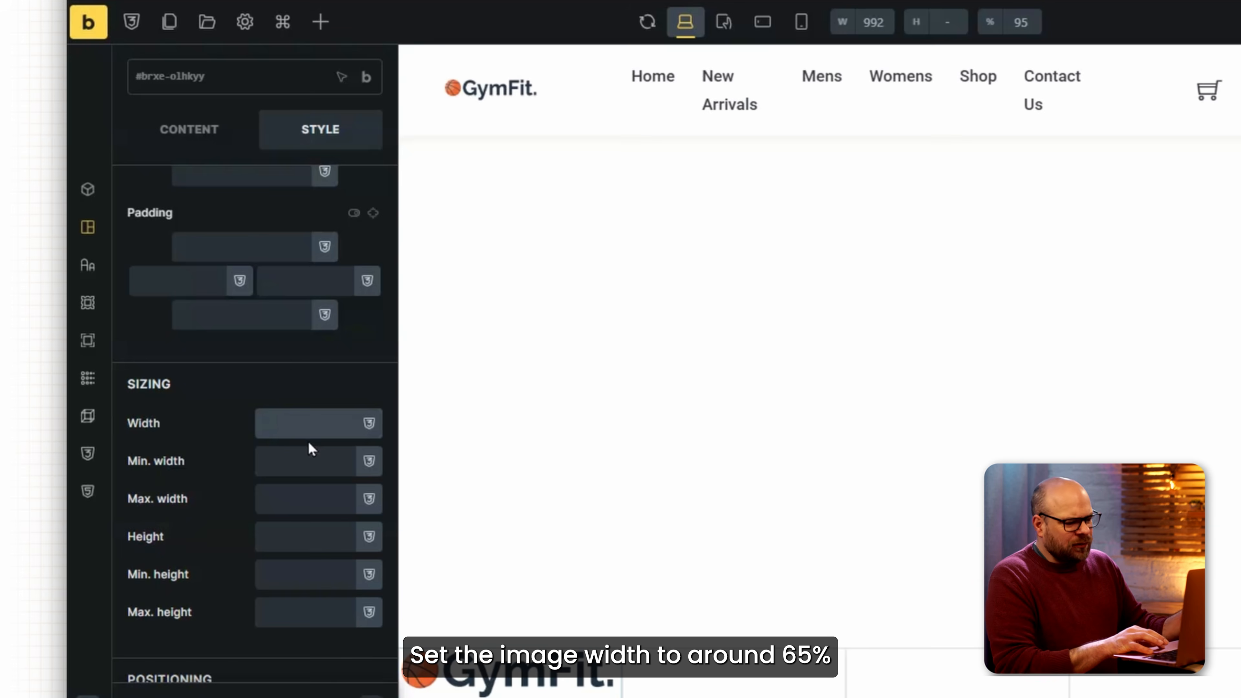
type("65%")
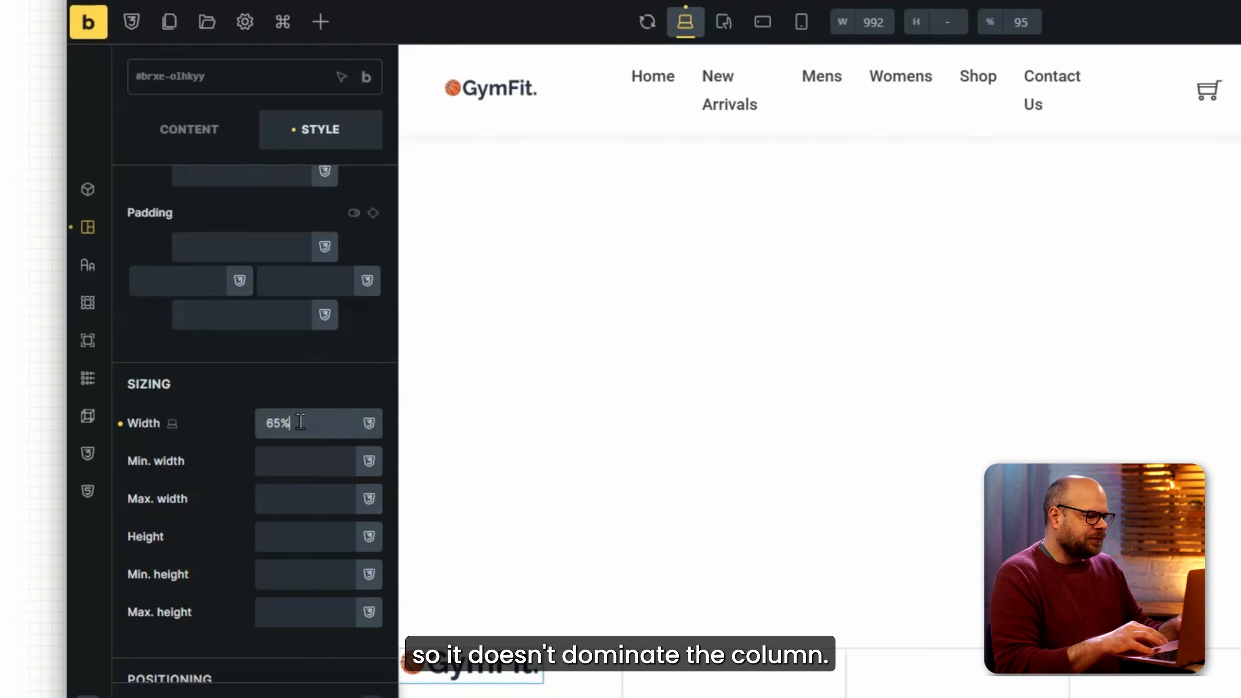
Add a Basic Text below the logo containing the pasted address and email.
left_click(321, 23)
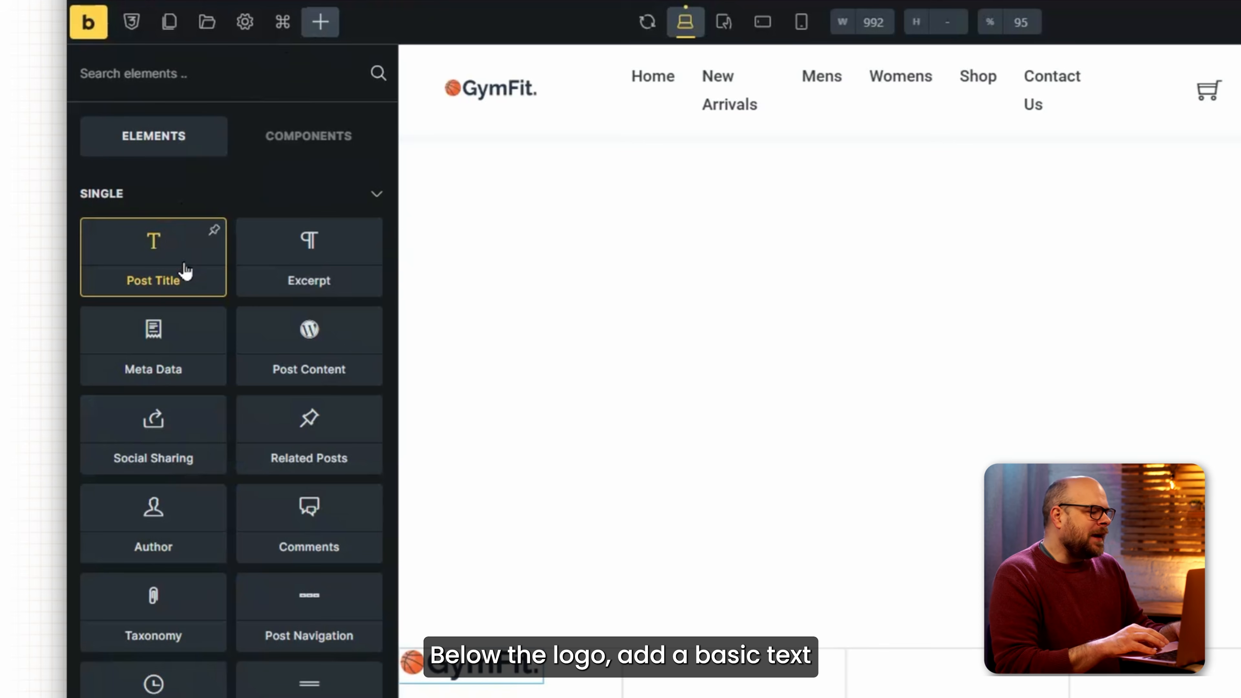
type("text")
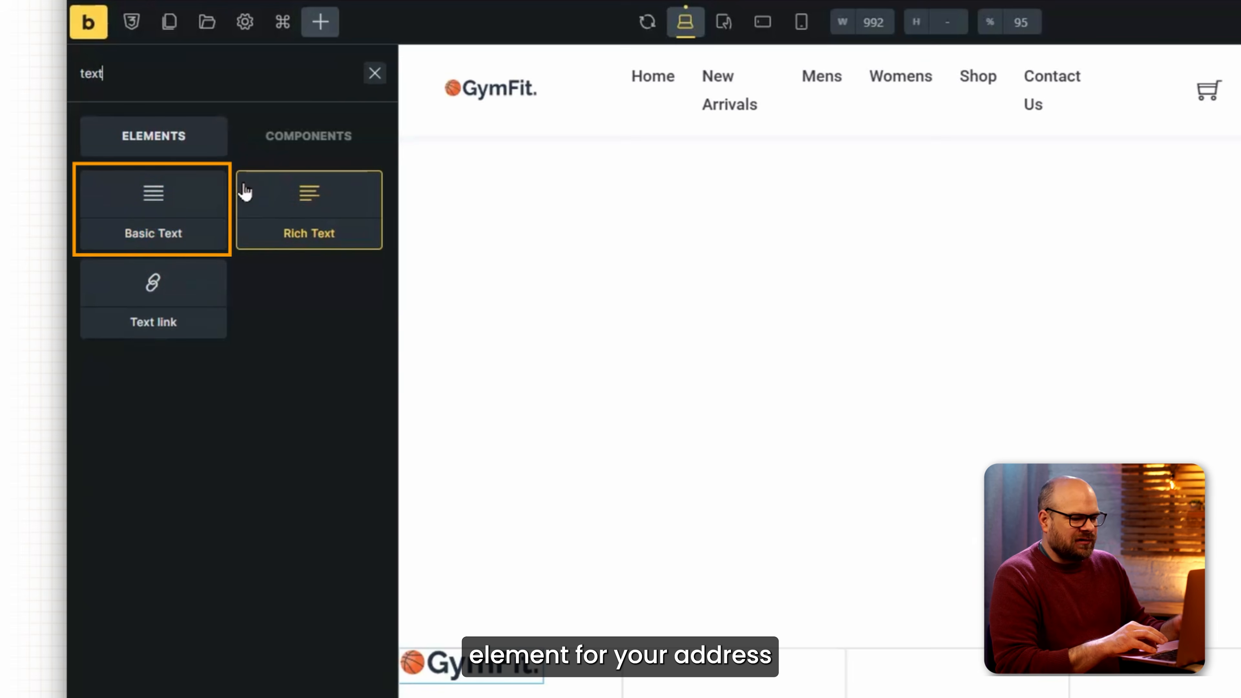
left_click(187, 205)
left_click(299, 307)
key("ctrl+a")
key("ctrl+v")
Set the text element's width to 85% and the next width field to 90%.
left_click(313, 191)
scroll(303, 342, "down", 6)
left_click(304, 423)
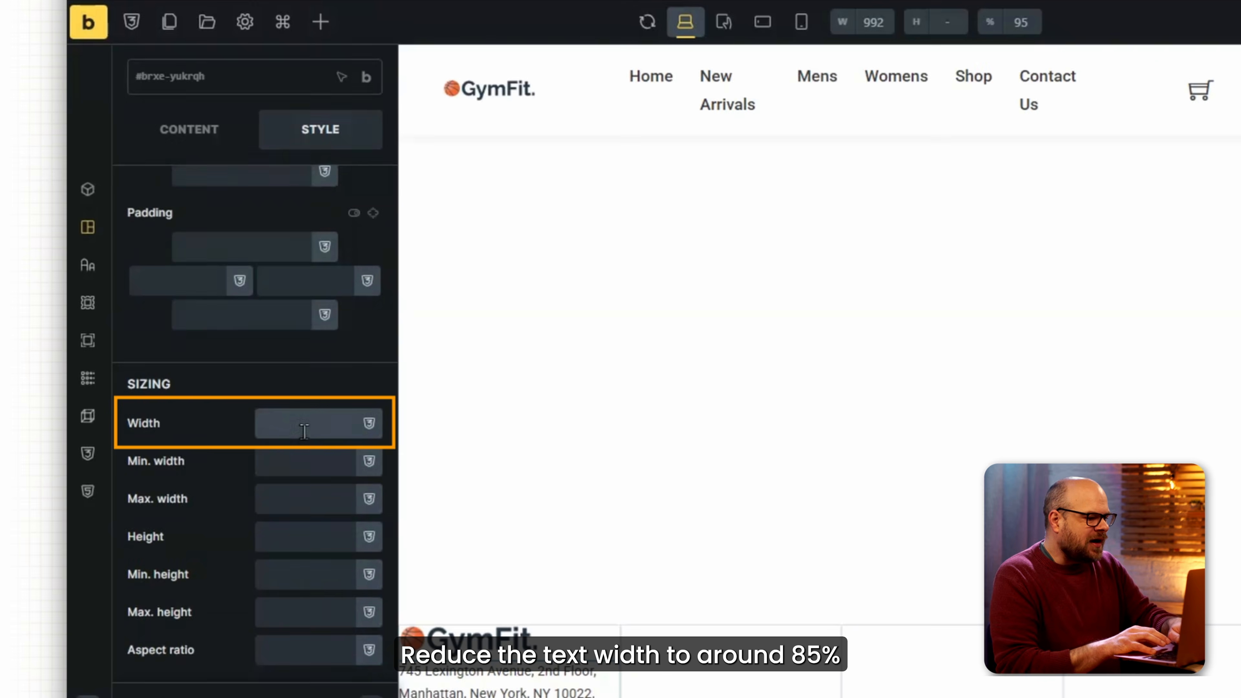
type("85%")
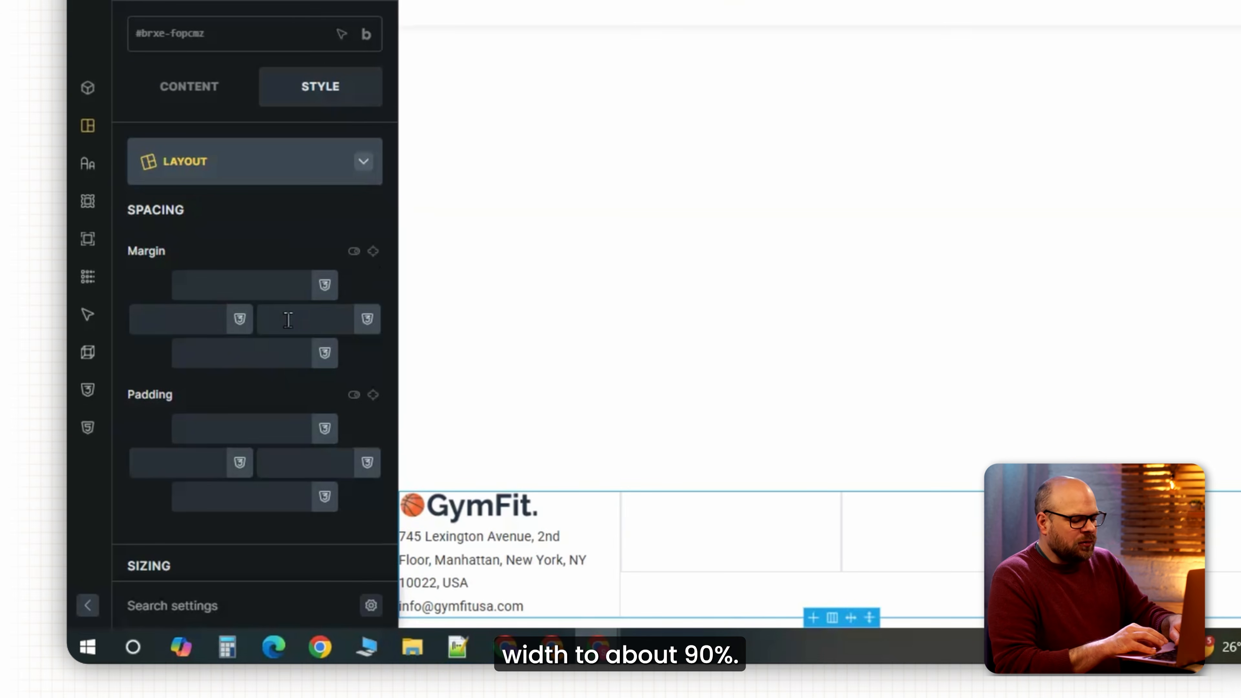
scroll(288, 321, "down", 2)
left_click(306, 510)
type("90%")
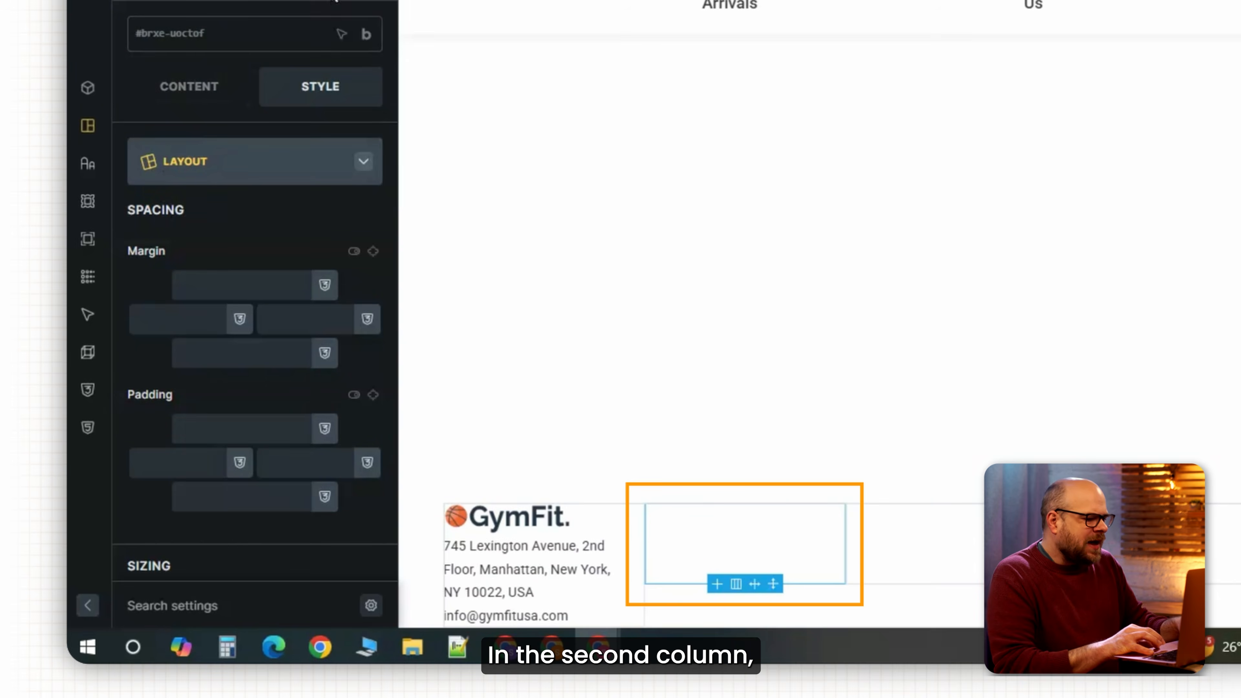
Add a size-16 'Quick Links' heading to the second footer column.
left_click(335, 1)
type("hea")
left_click(162, 142)
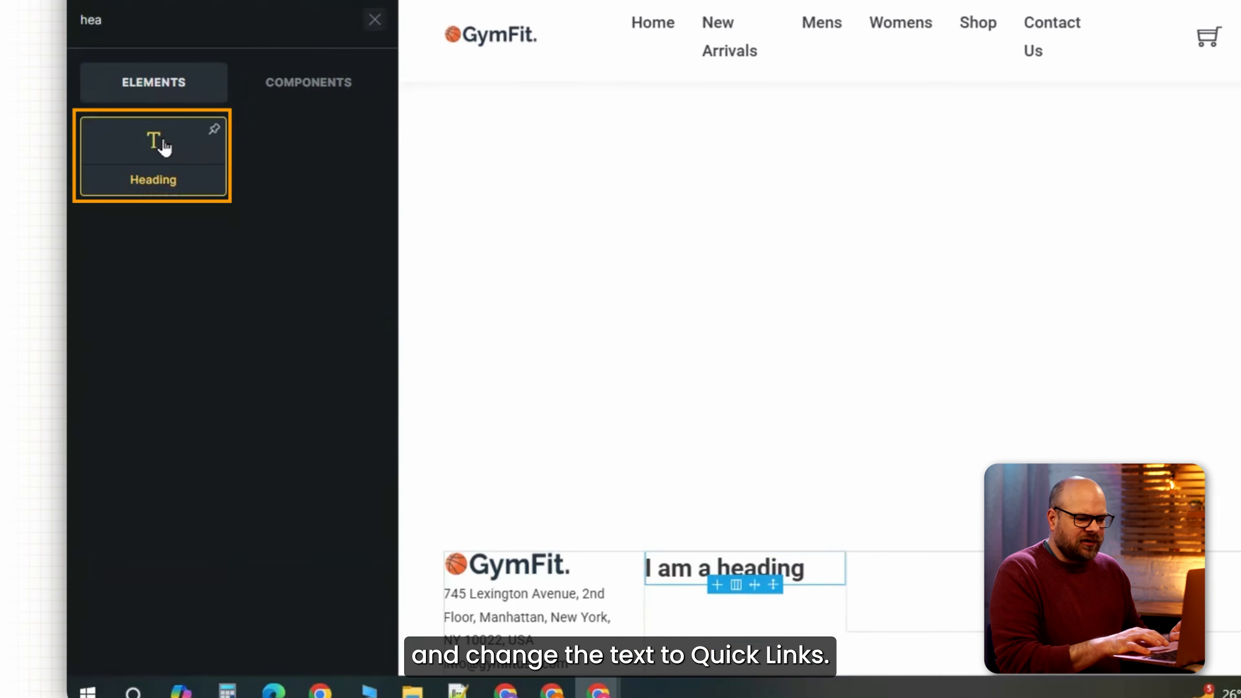
key("ctrl+a")
type("Quick Links")
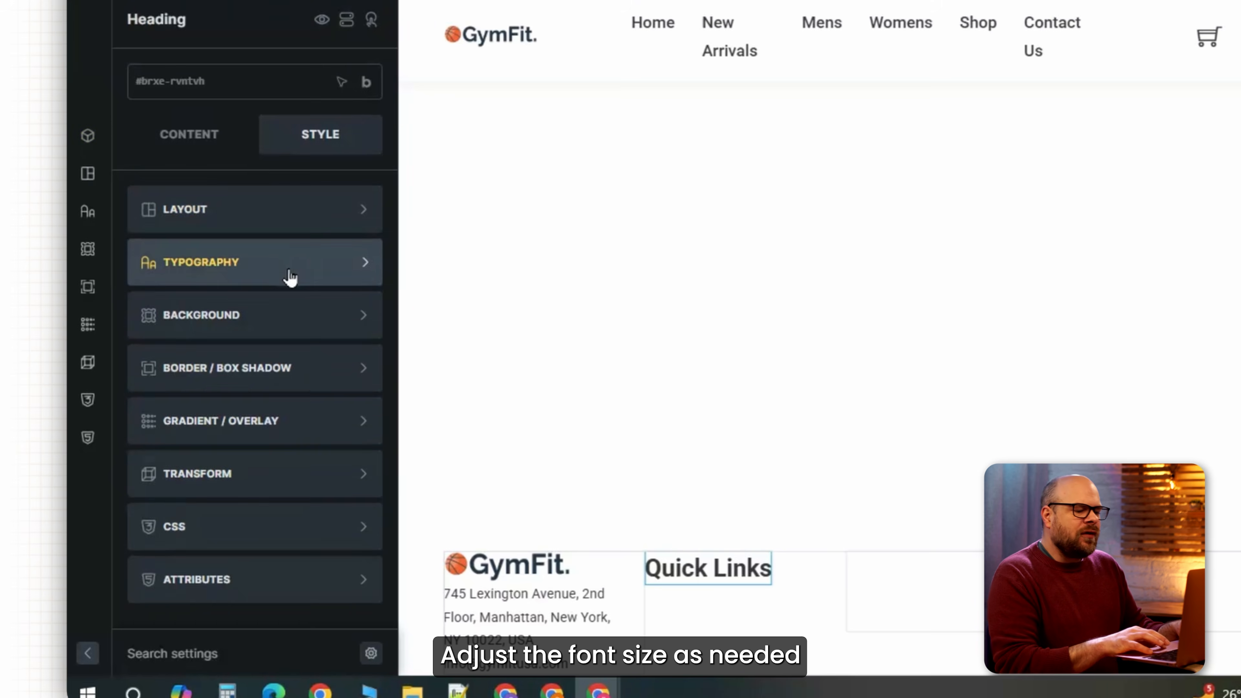
left_click(288, 277)
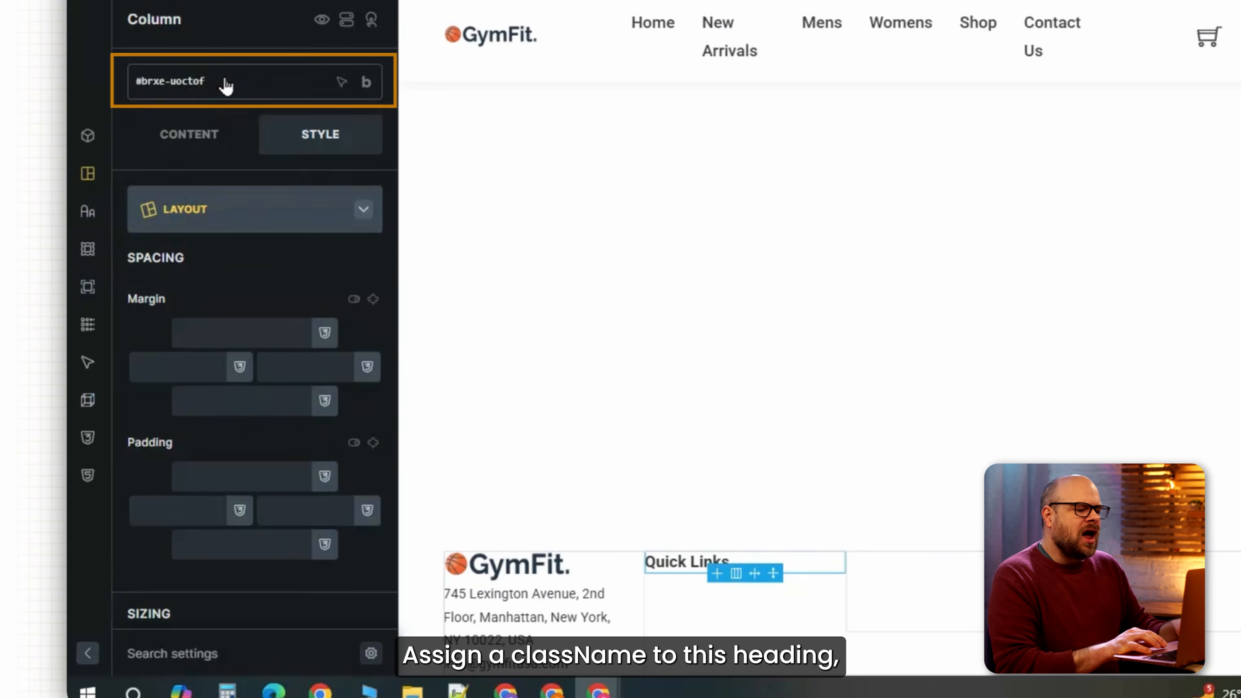
Create a footer class on the column and give it 10 left padding.
left_click(227, 82)
type("foo")
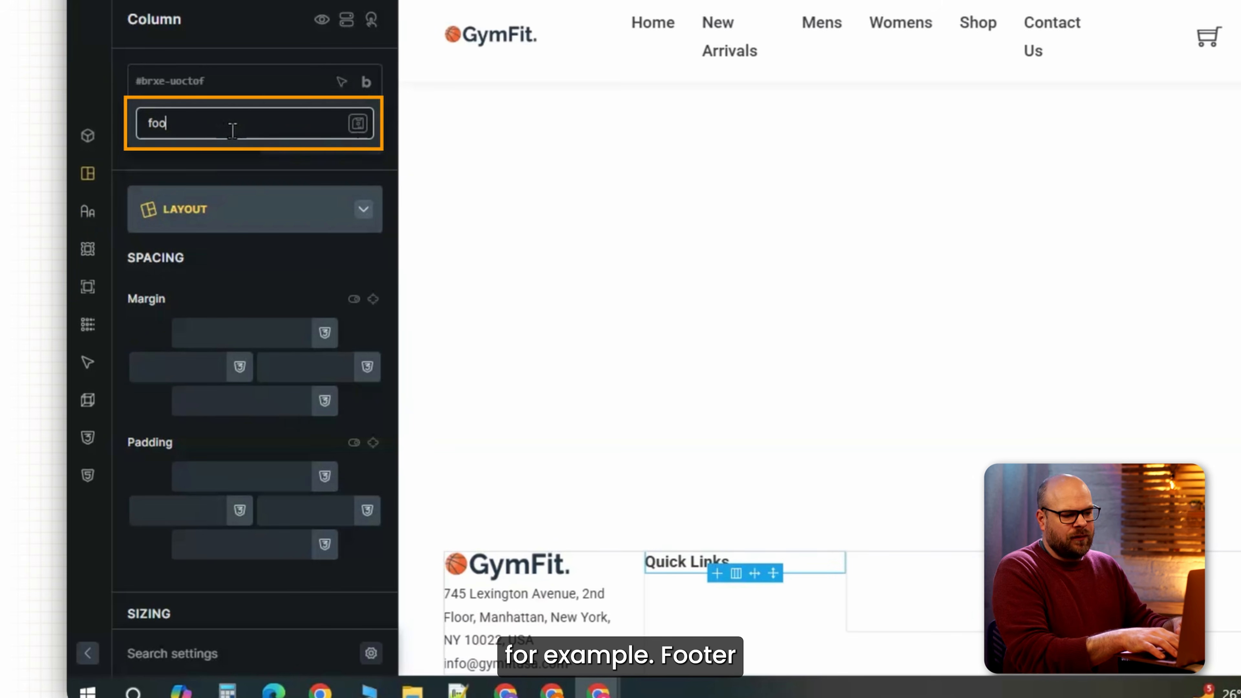
type("ter")
key("Return")
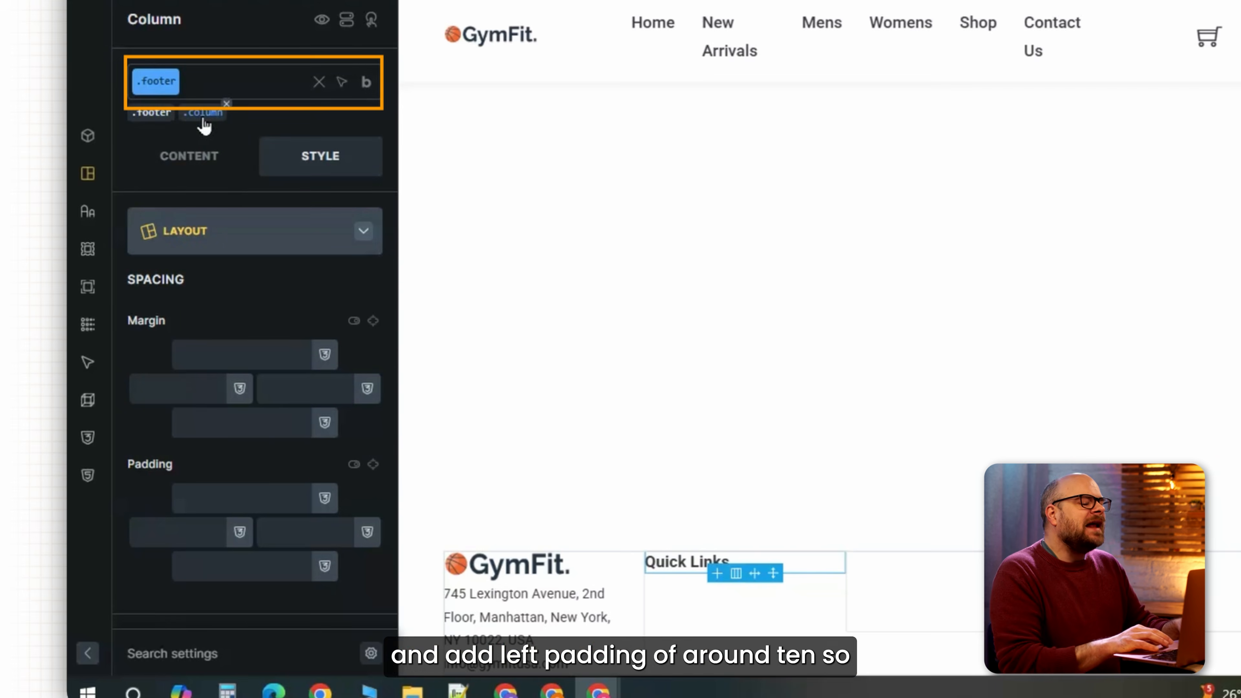
left_click(154, 64)
left_click(180, 482)
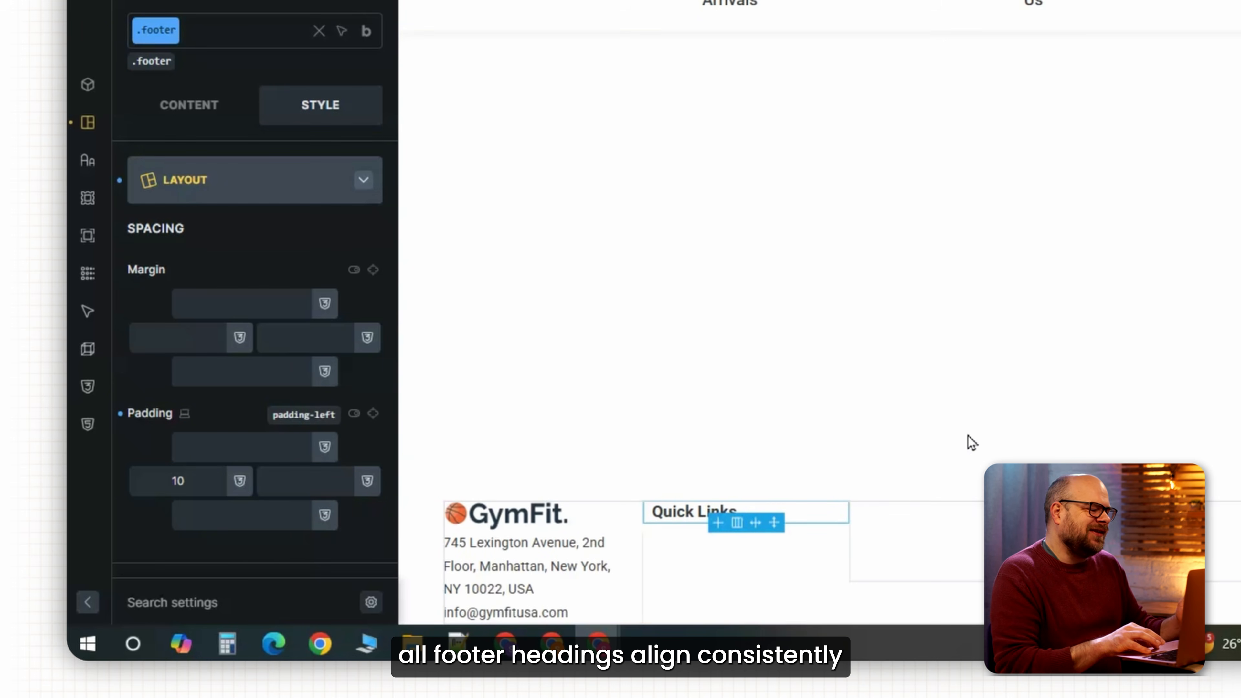
left_click(299, 2)
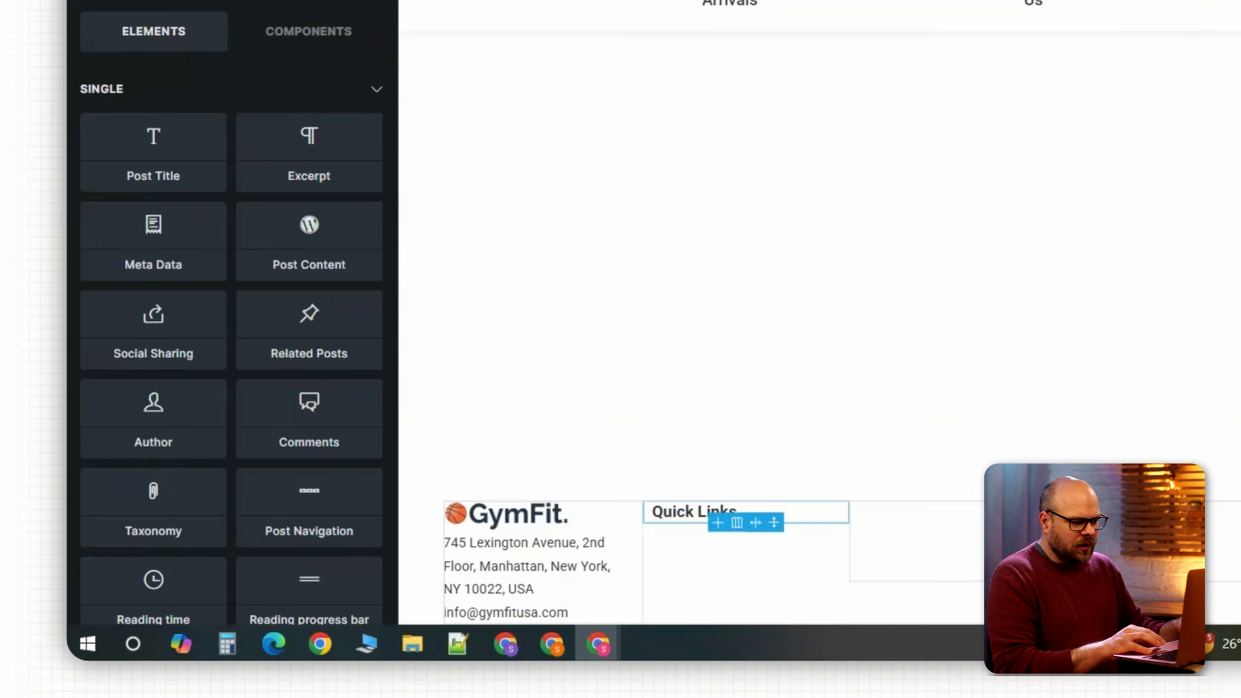
Add a vertical Nav Menu under Quick Links with font size 16 and weight 500.
type("menu")
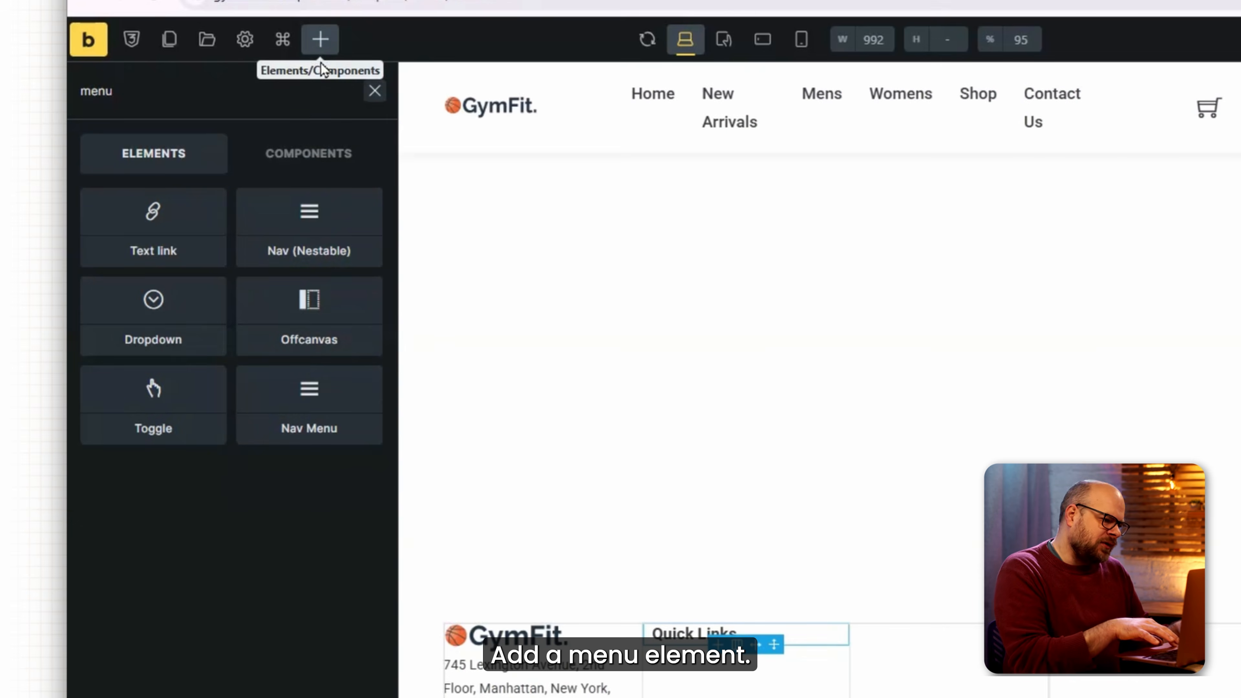
left_click(289, 291)
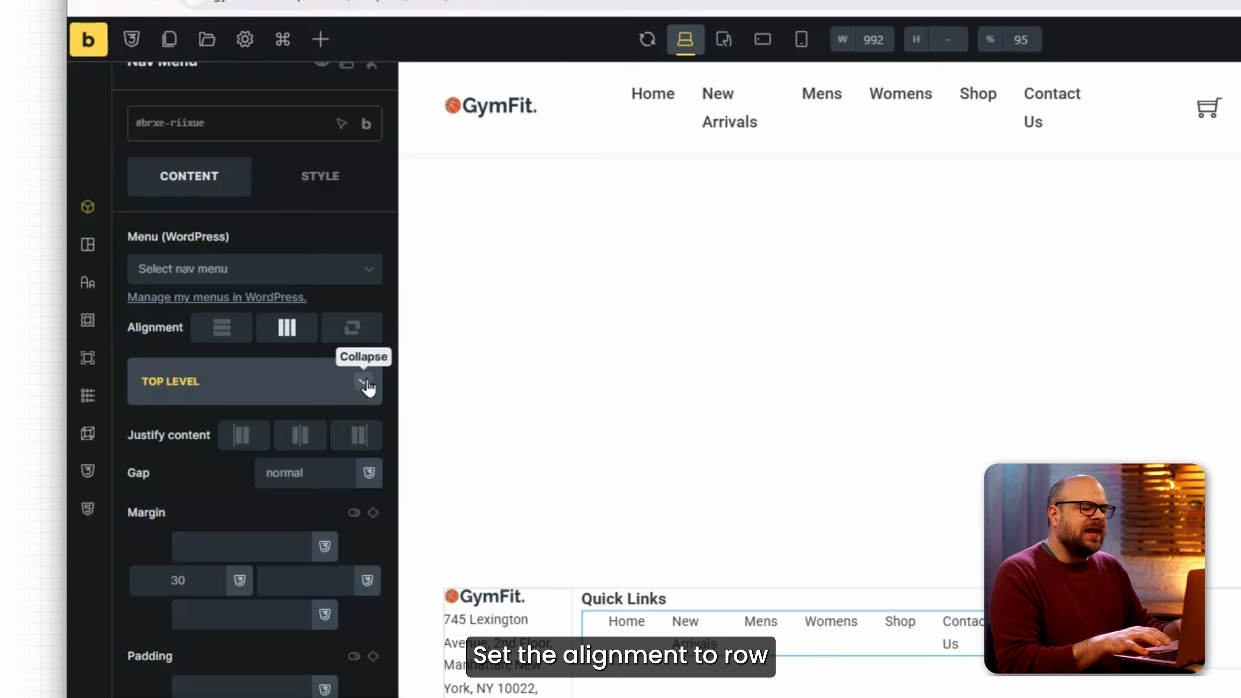
left_click(222, 327)
left_click(320, 176)
left_click(269, 337)
left_click(293, 370)
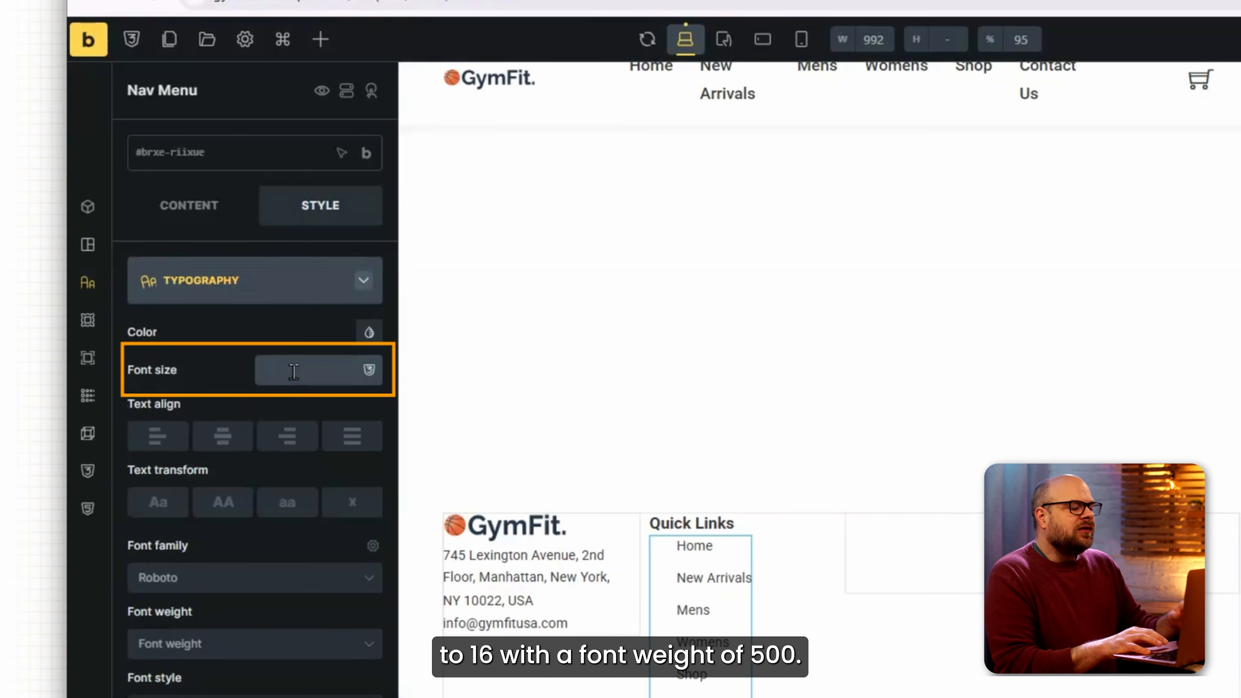
type("16")
left_click(202, 644)
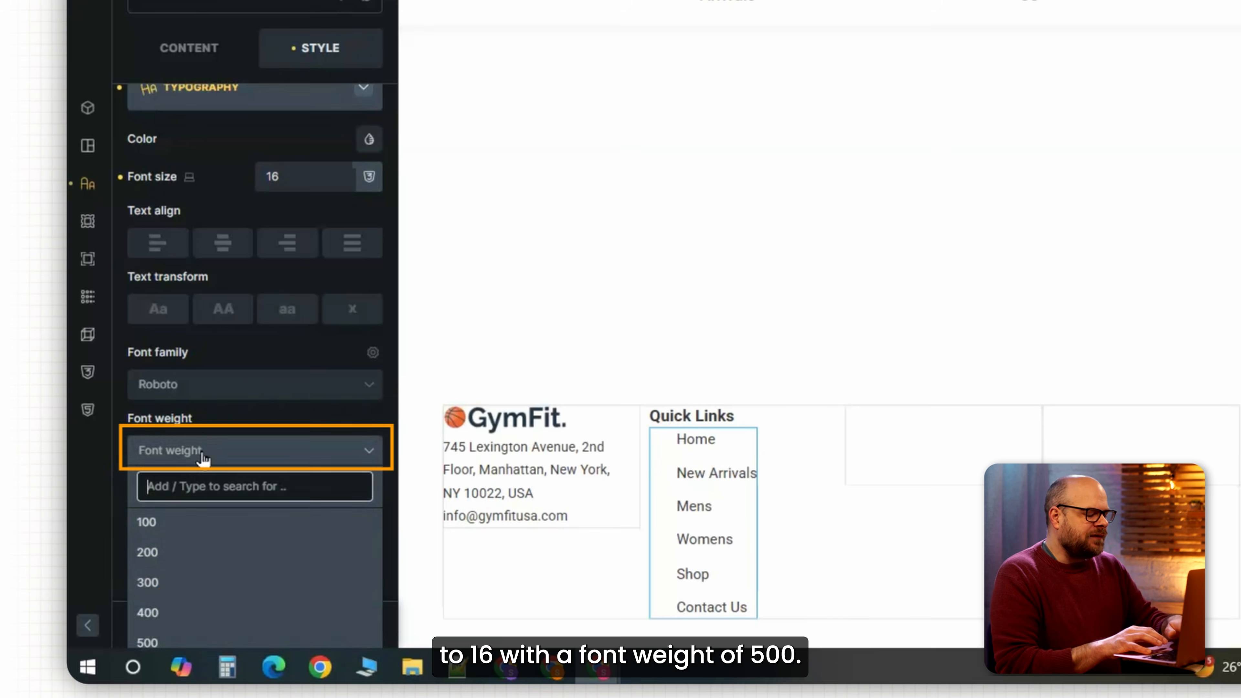
left_click(156, 643)
Give the menu 10 padding on top and bottom.
scroll(227, 203, "up", 2)
left_click(227, 196)
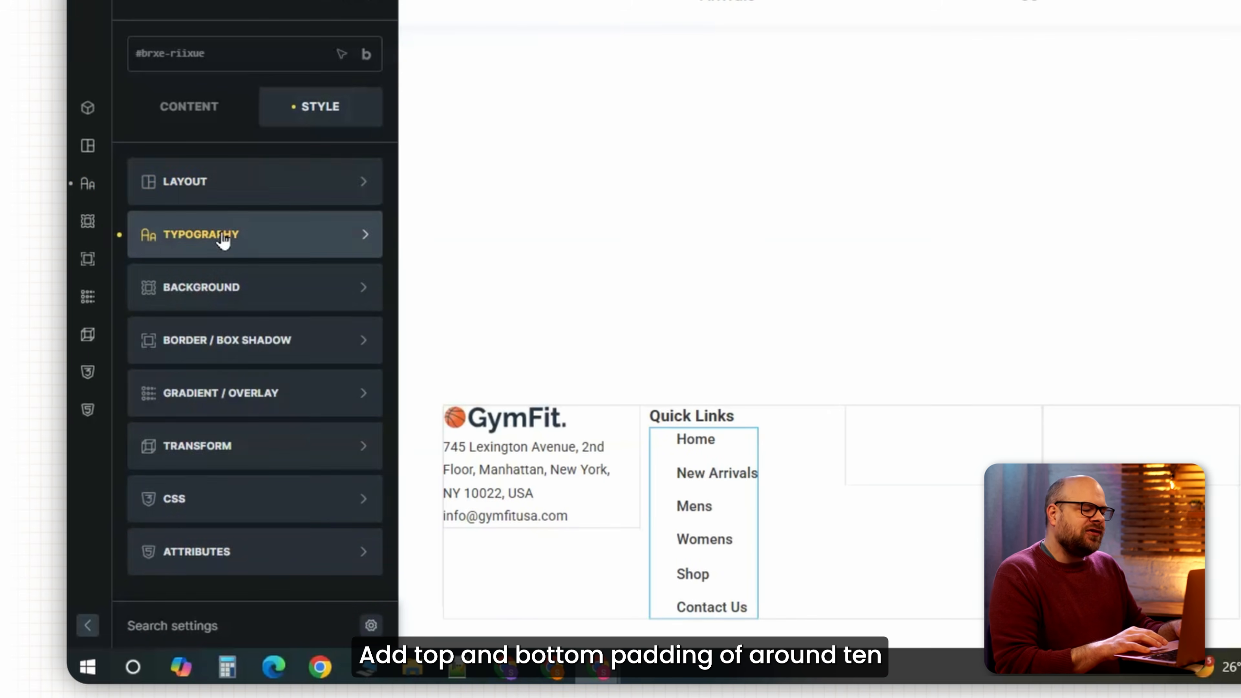
left_click(244, 181)
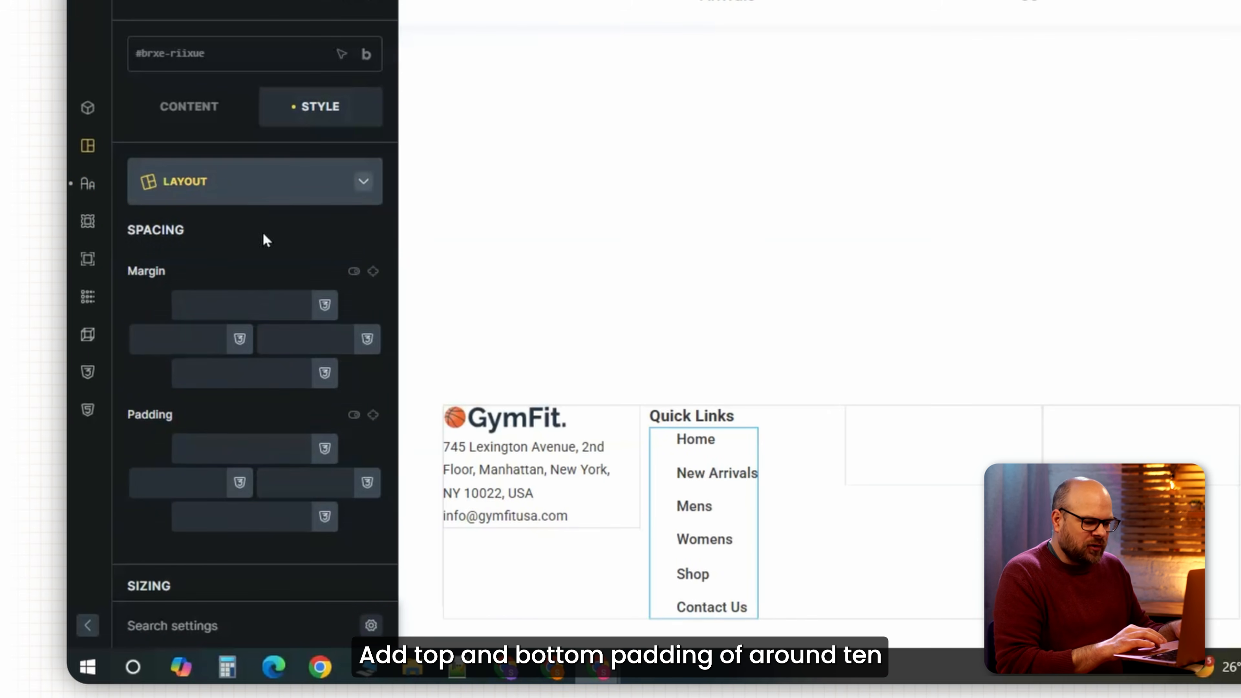
left_click(222, 447)
type("10")
left_click(249, 517)
type("10")
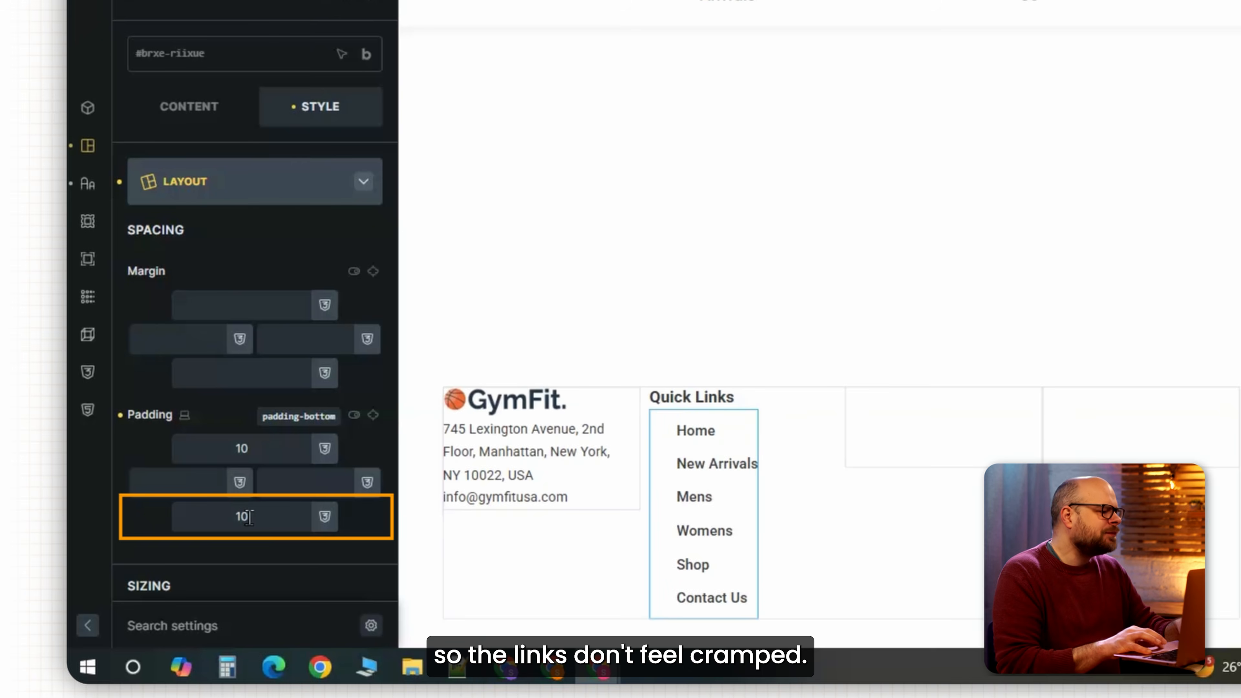
Duplicate the Quick Links column twice and delete the surplus copies, leaving three menu columns.
left_click(1029, 273)
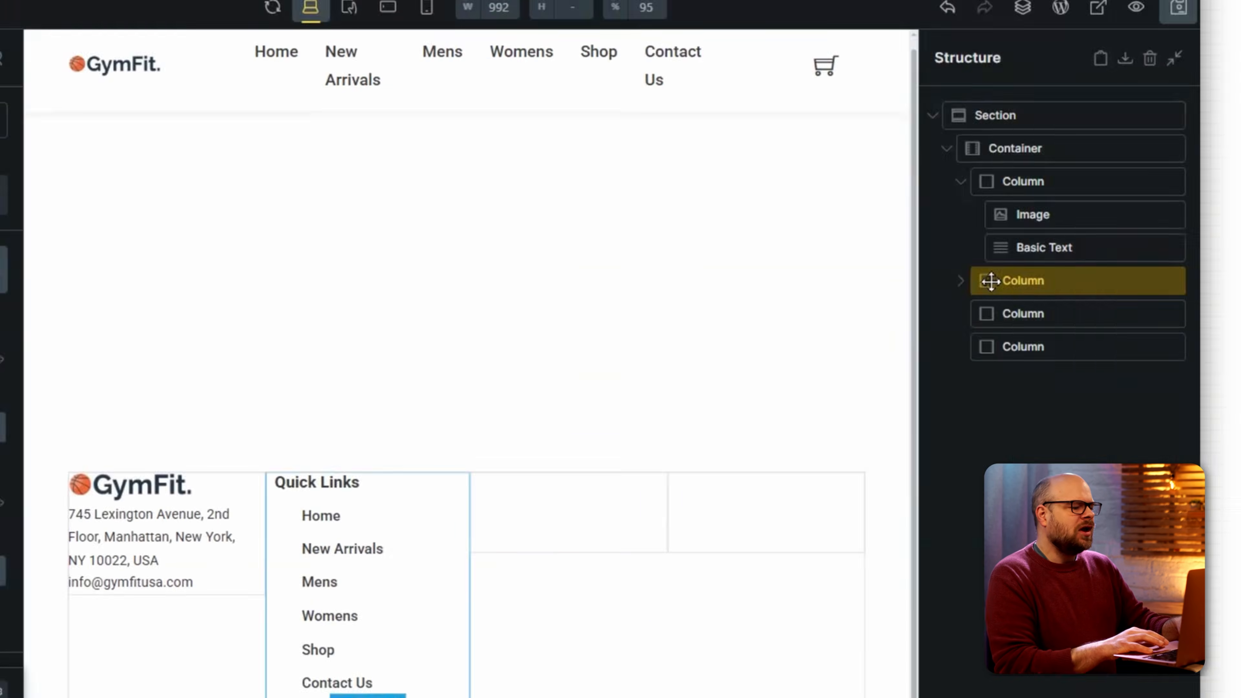
right_click(729, 338)
left_click(733, 421)
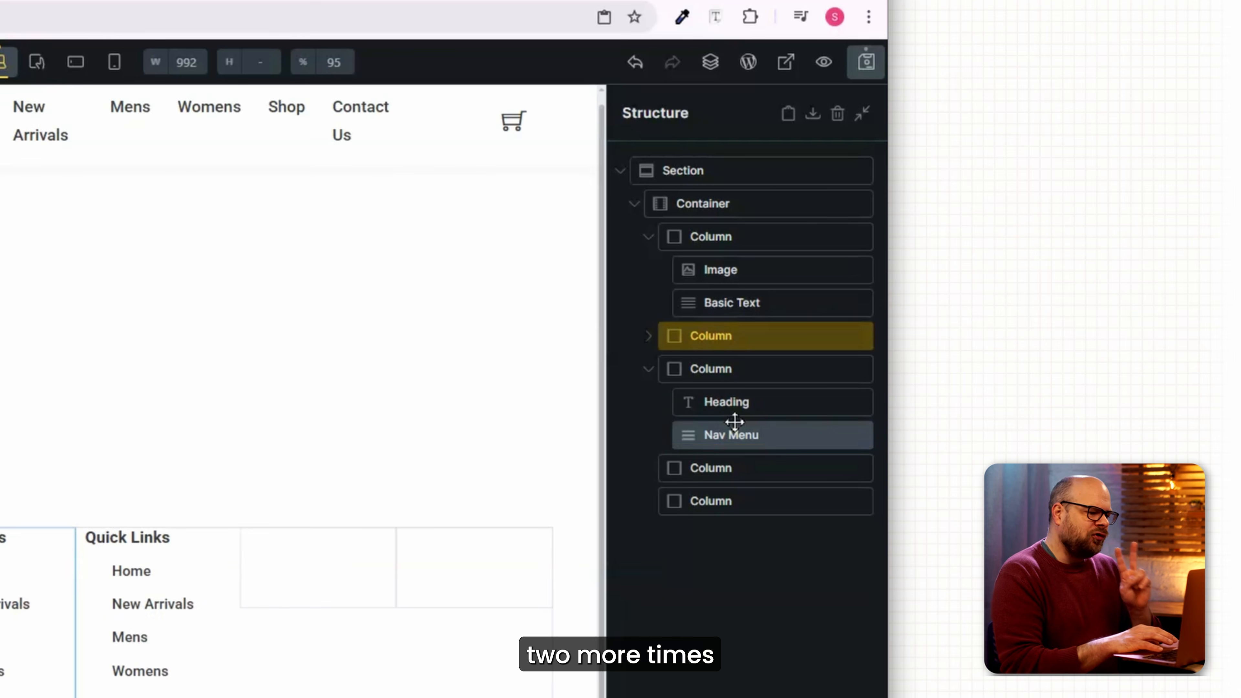
right_click(665, 370)
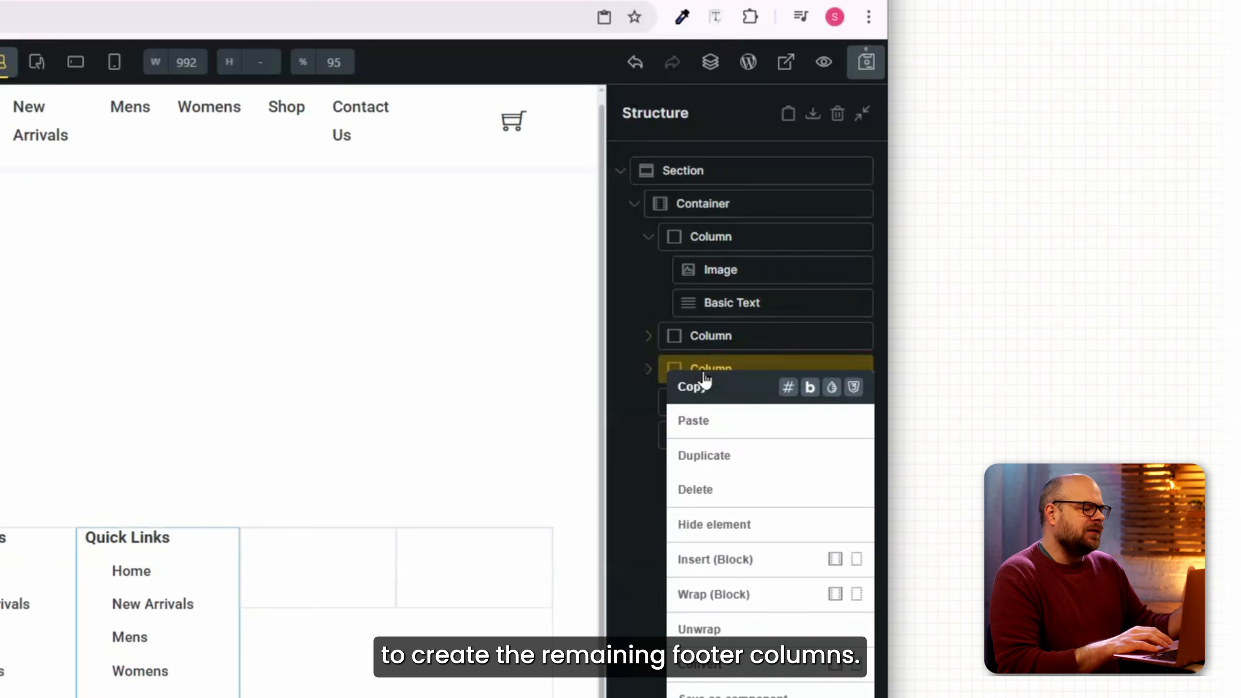
left_click(709, 452)
left_click(649, 402)
right_click(726, 437)
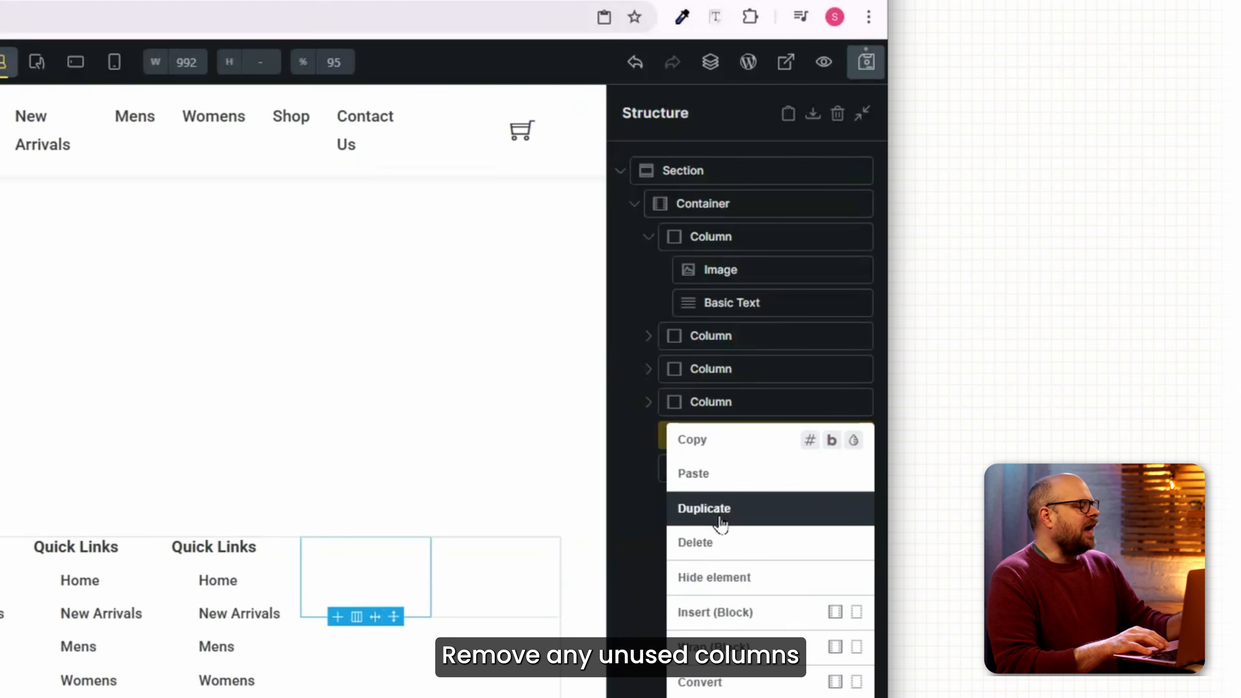
left_click(728, 546)
right_click(726, 438)
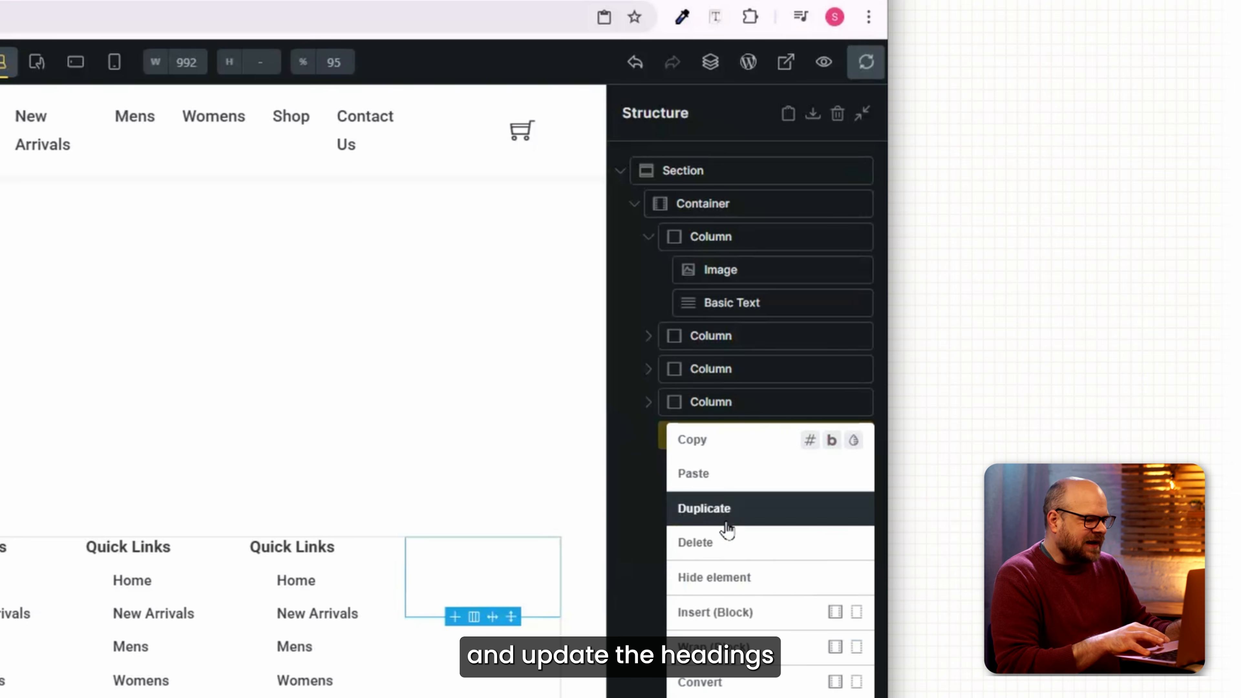
left_click(728, 547)
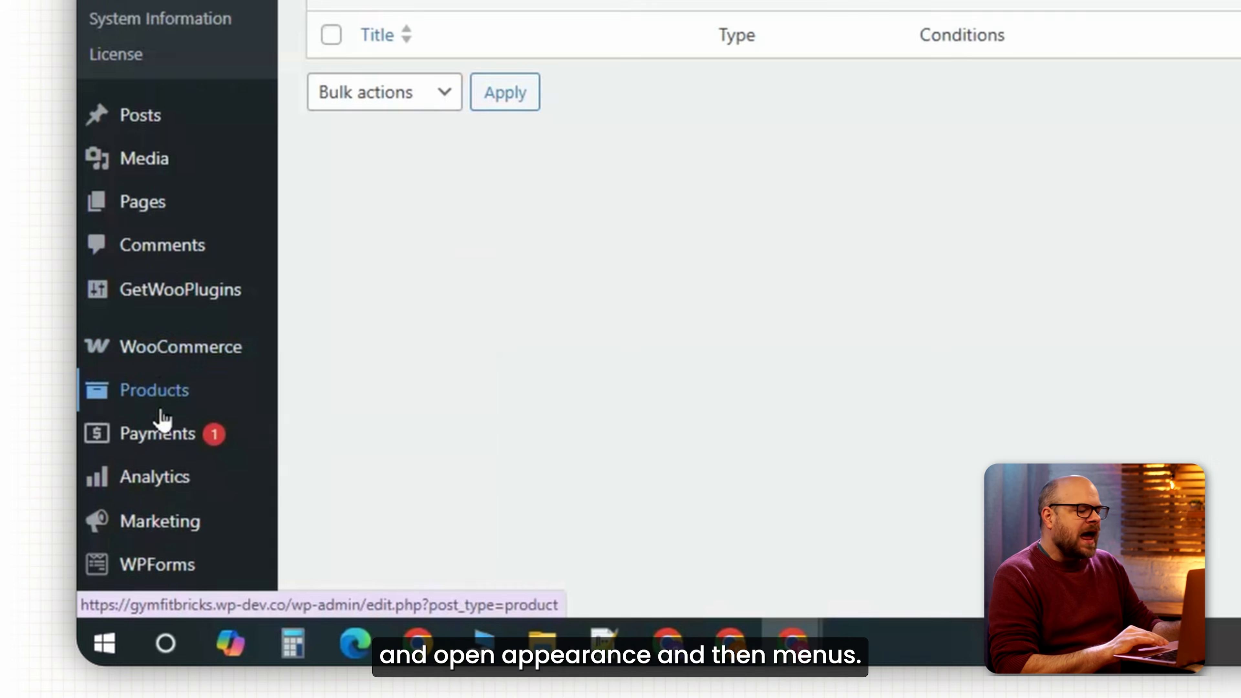
Create two new WordPress menus named Categories and Customer Care.
scroll(107, 526, "down", 3)
mouse_move(125, 499)
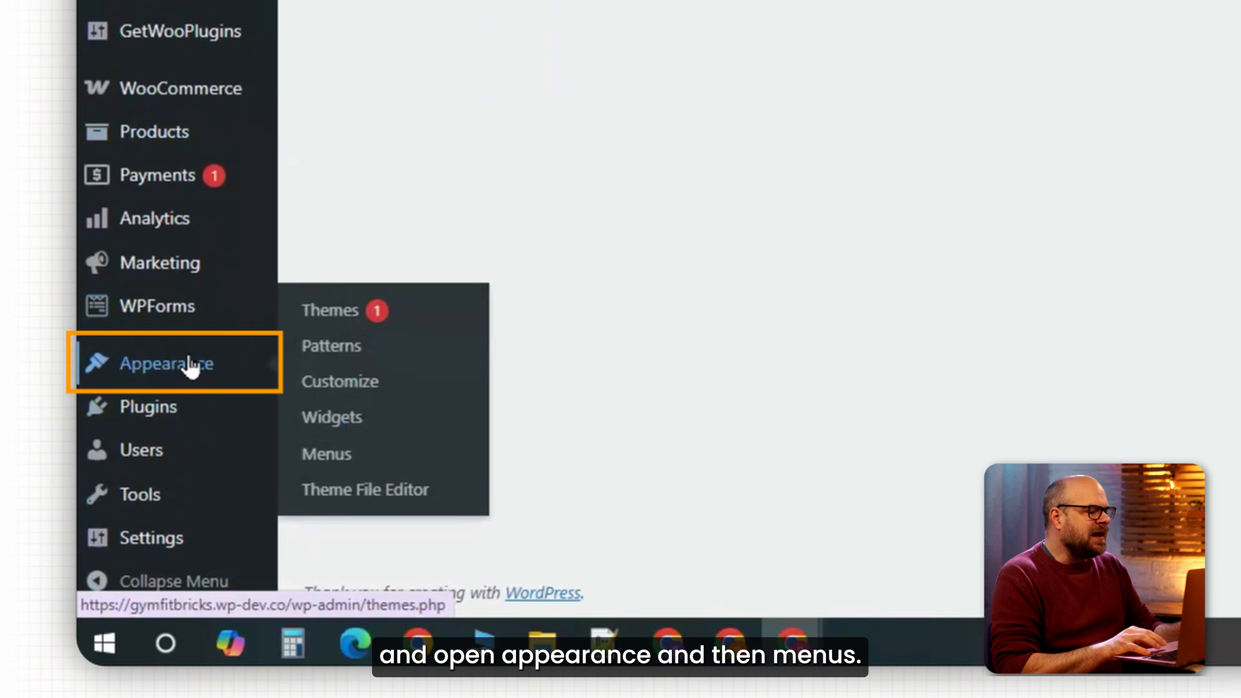
right_click(343, 465)
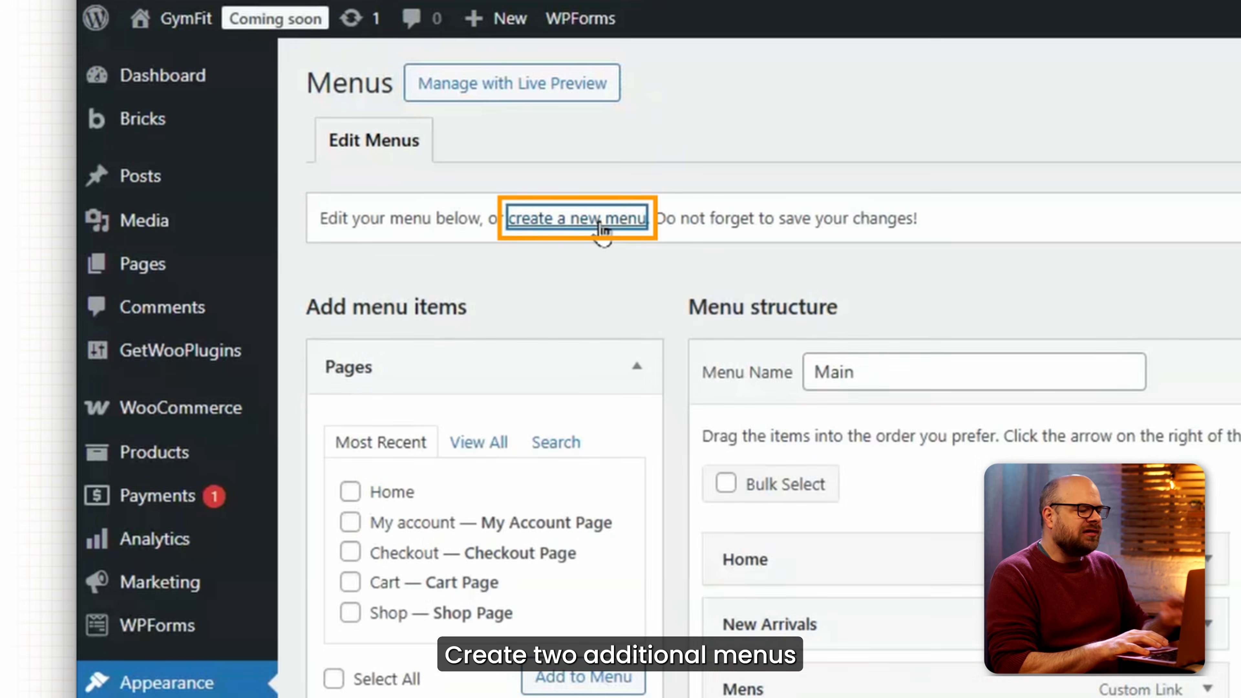
left_click(602, 7)
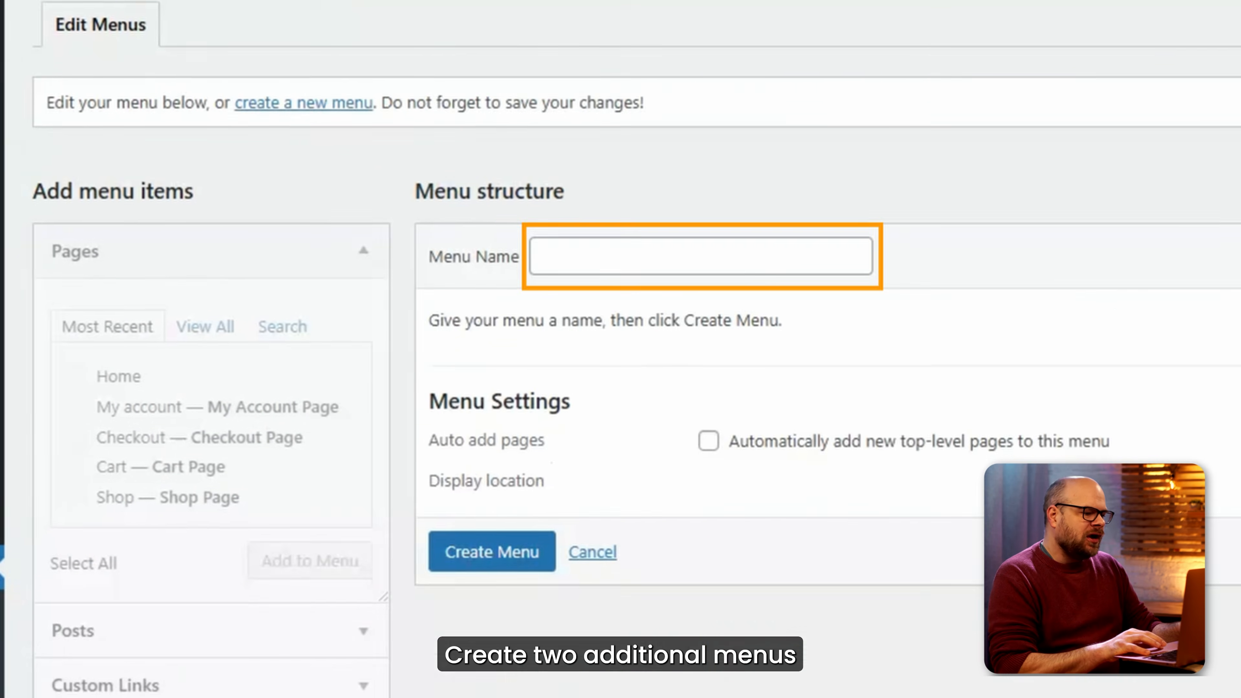
left_click(582, 266)
type("Categories")
left_click(519, 552)
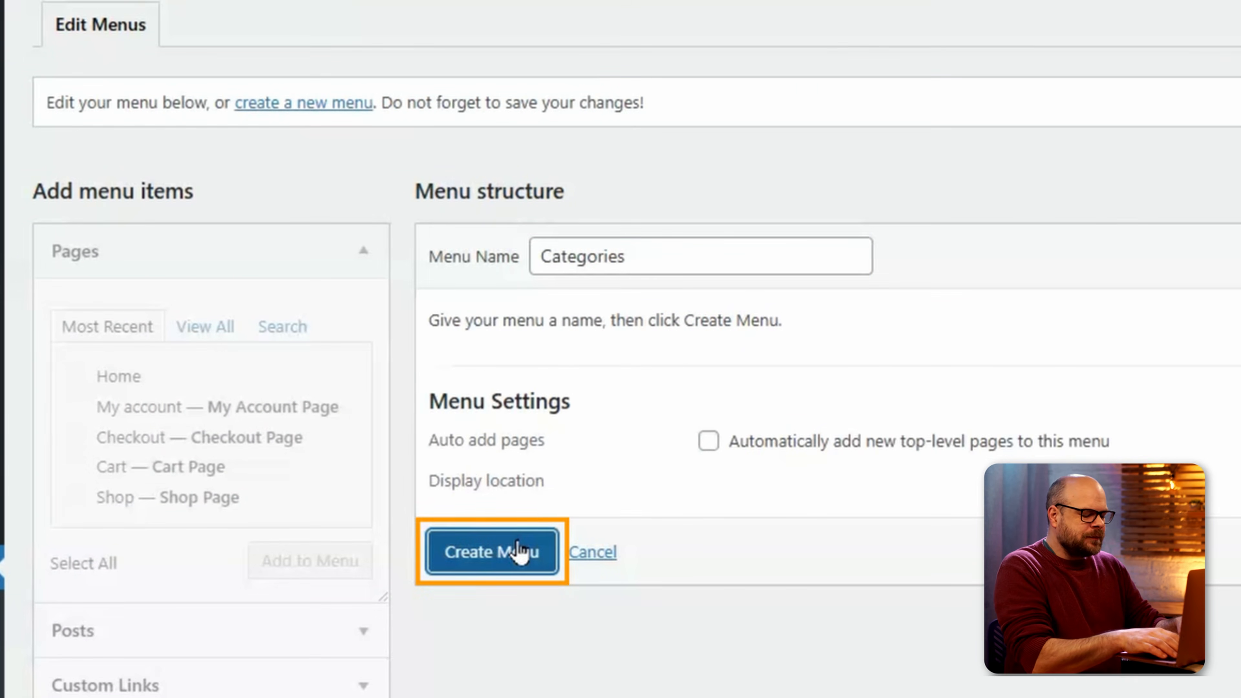
left_click(602, 269)
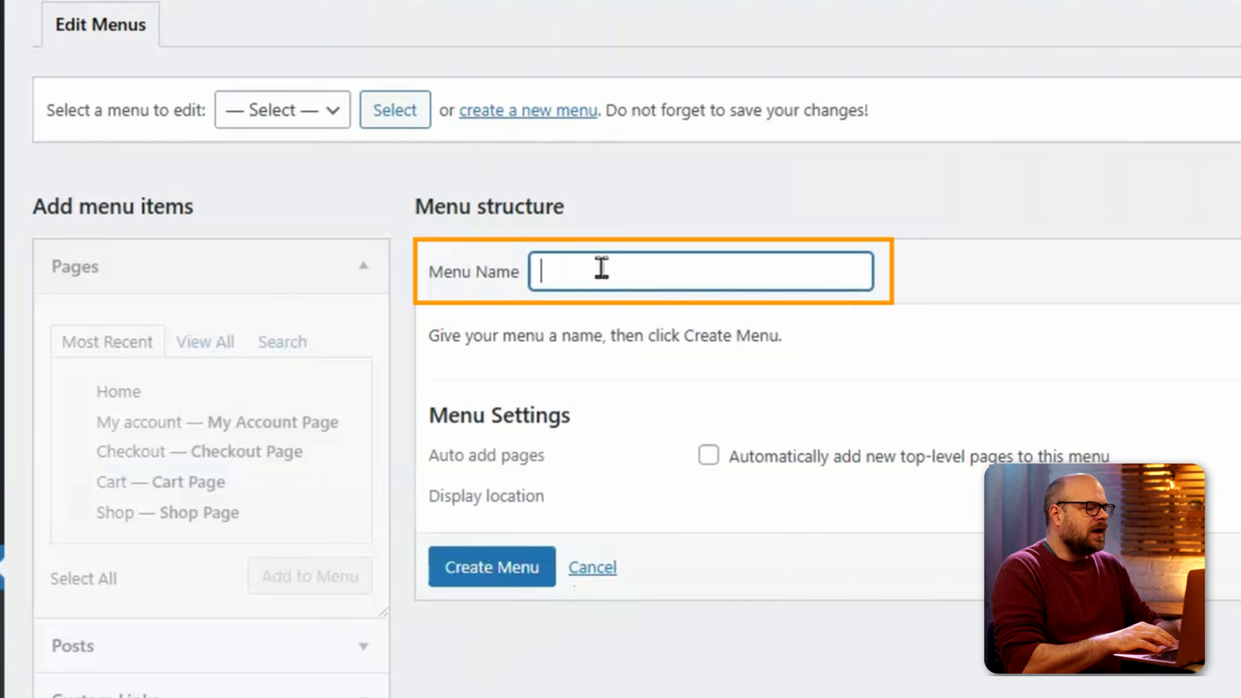
type("Customer Care")
left_click(526, 565)
Add Terms & Conditions and Shipping & Returns as # custom links to Customer Care.
left_click(112, 691)
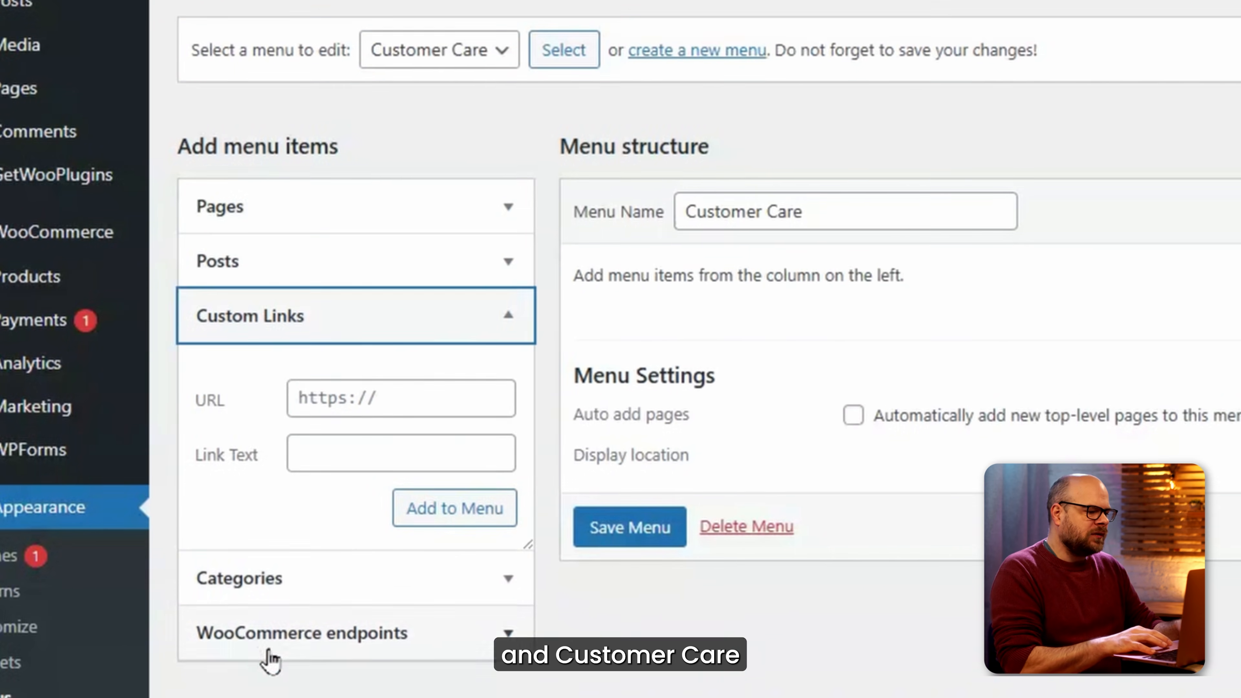
left_click(169, 459)
type("#")
left_click(185, 524)
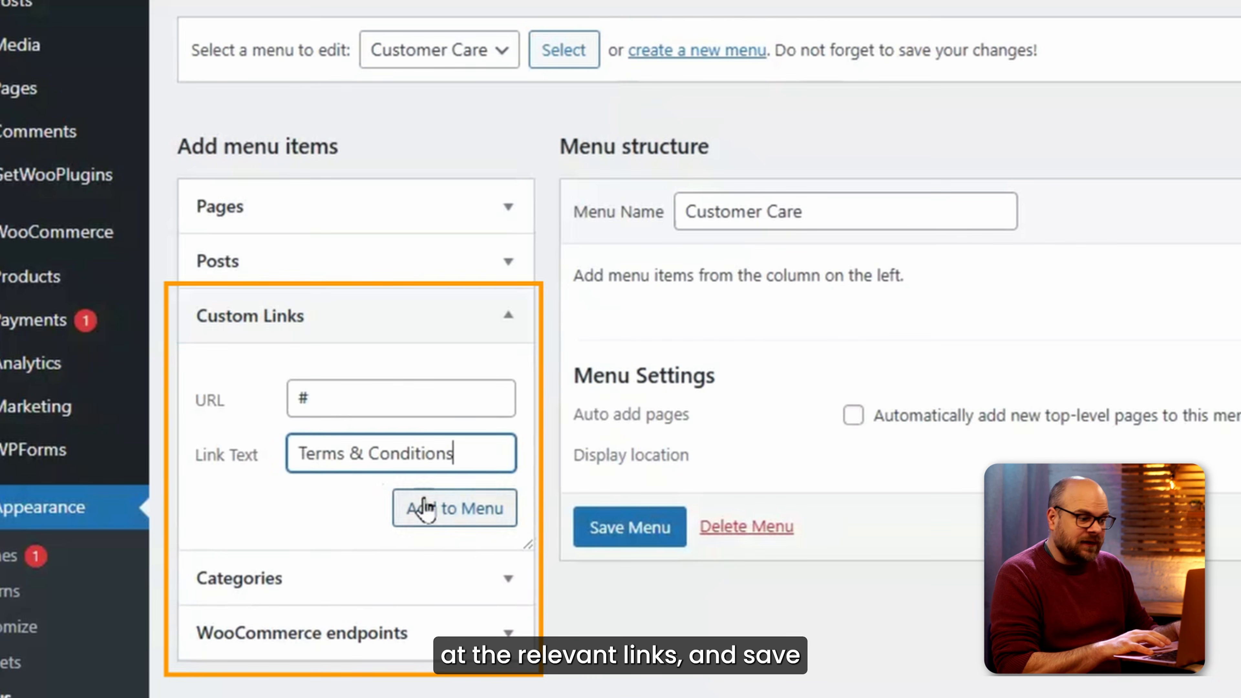
left_click(400, 501)
left_click(342, 398)
type("#")
left_click(322, 452)
type("Shipping & Returns")
left_click(426, 510)
left_click(381, 400)
Add FAQ, Contact and 404 custom links with URL # and save the Customer Care menu.
type("#")
left_click(402, 452)
type("FAQ")
left_click(452, 508)
left_click(402, 404)
type("#")
left_click(413, 450)
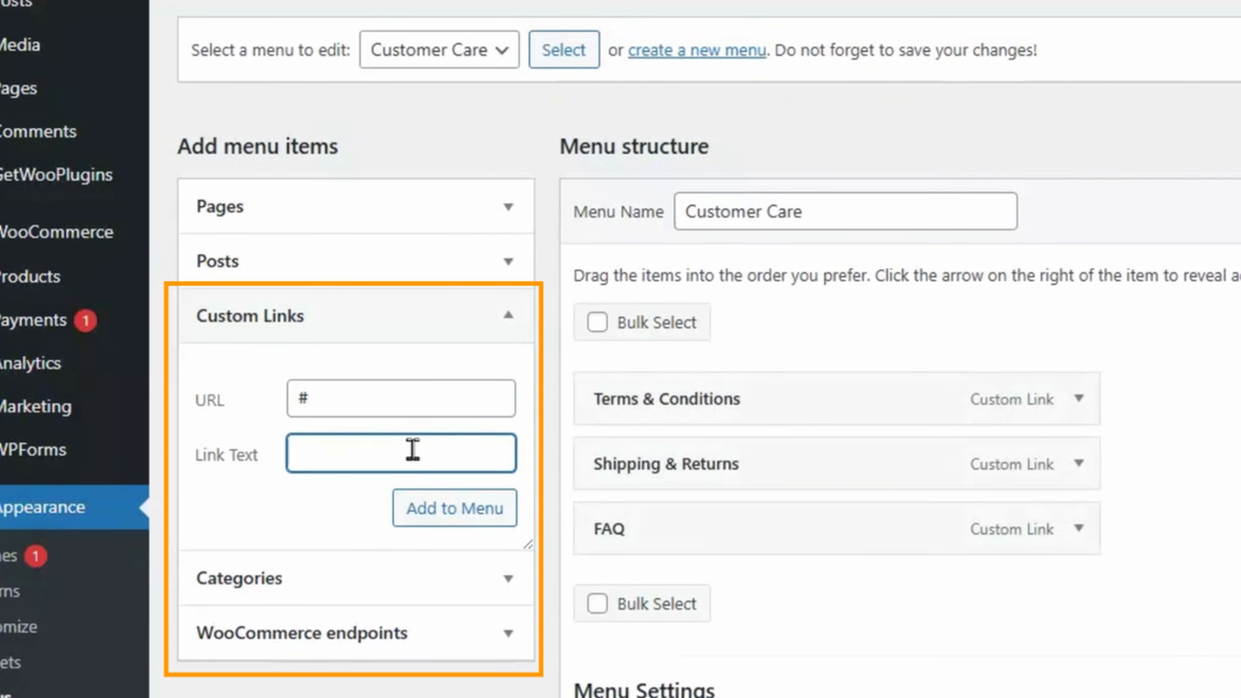
left_click(405, 413)
type("#")
left_click(415, 452)
type("404")
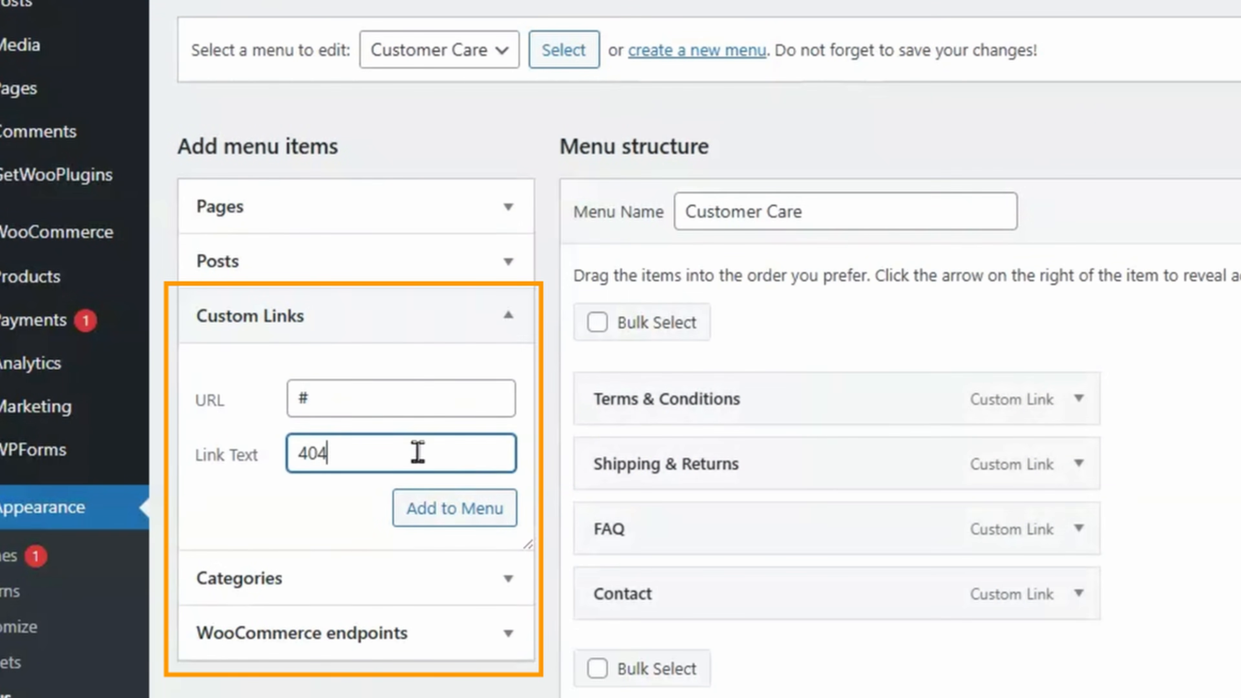
left_click(455, 509)
left_click(637, 577)
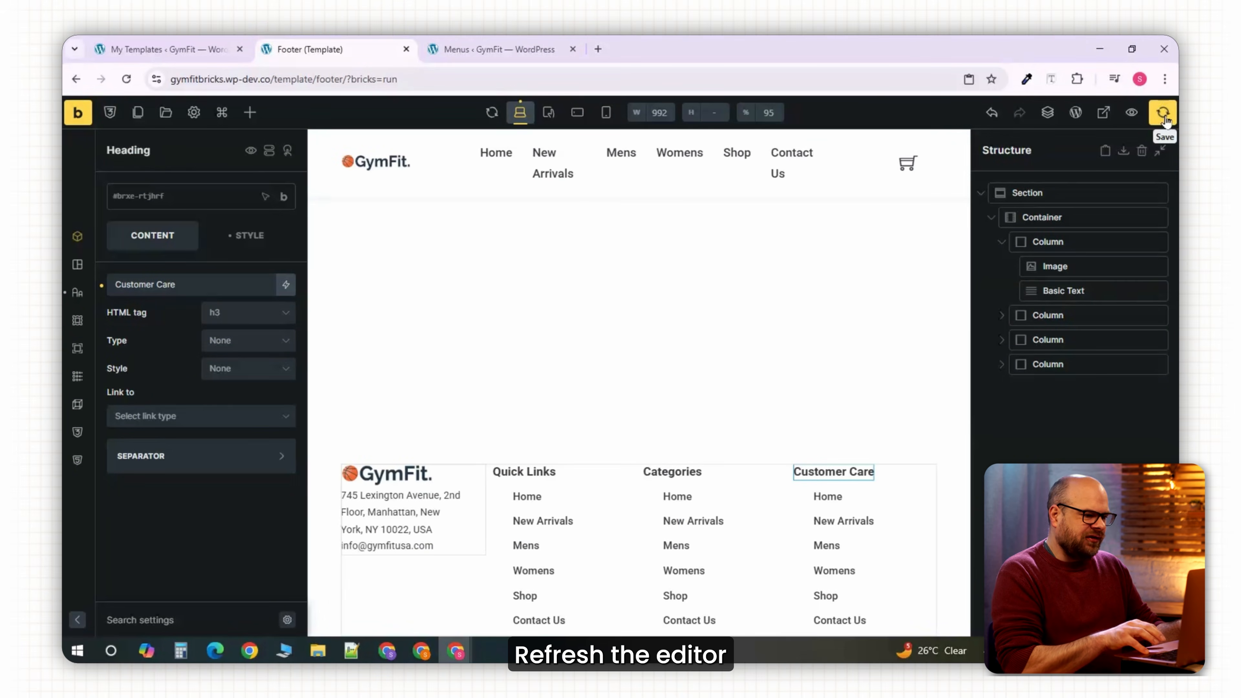
Reload the editor and assign the Main, Categories and Customer Care menus to the three columns.
key("F5")
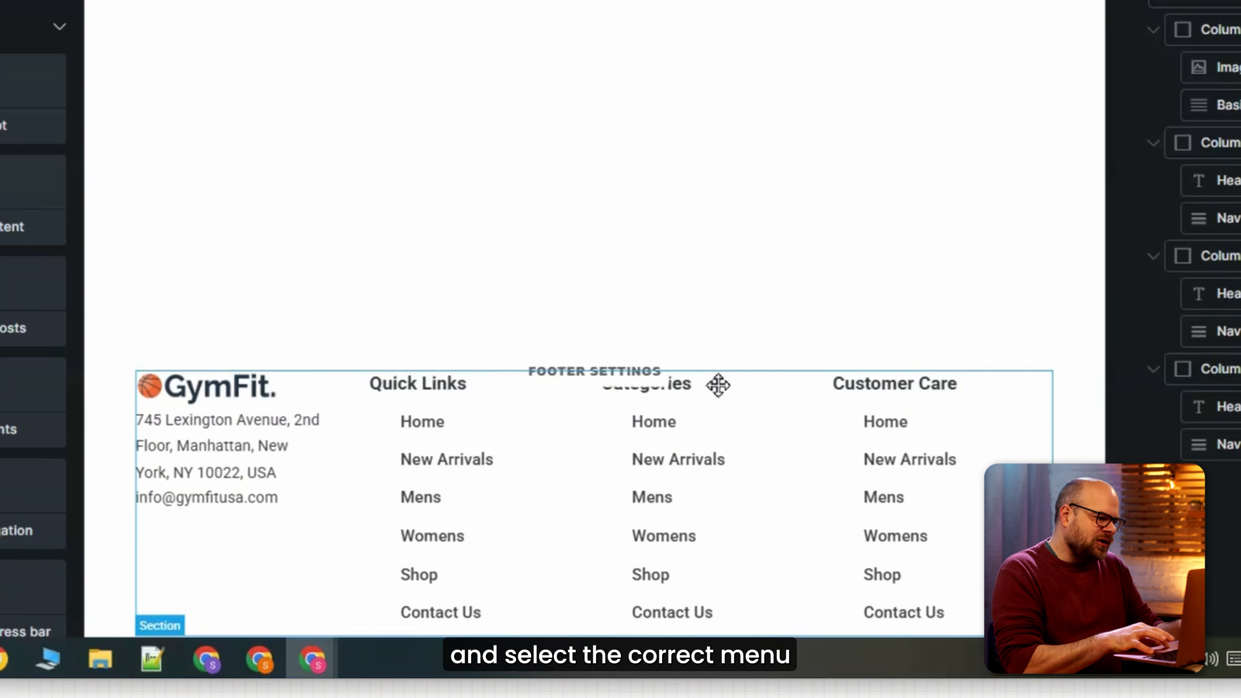
left_click(1228, 332)
left_click(191, 264)
left_click(159, 328)
left_click(265, 252)
left_click(205, 360)
left_click(1179, 546)
left_click(233, 271)
left_click(154, 349)
Give the footer section a semi-transparent light grey background.
left_click(568, 357)
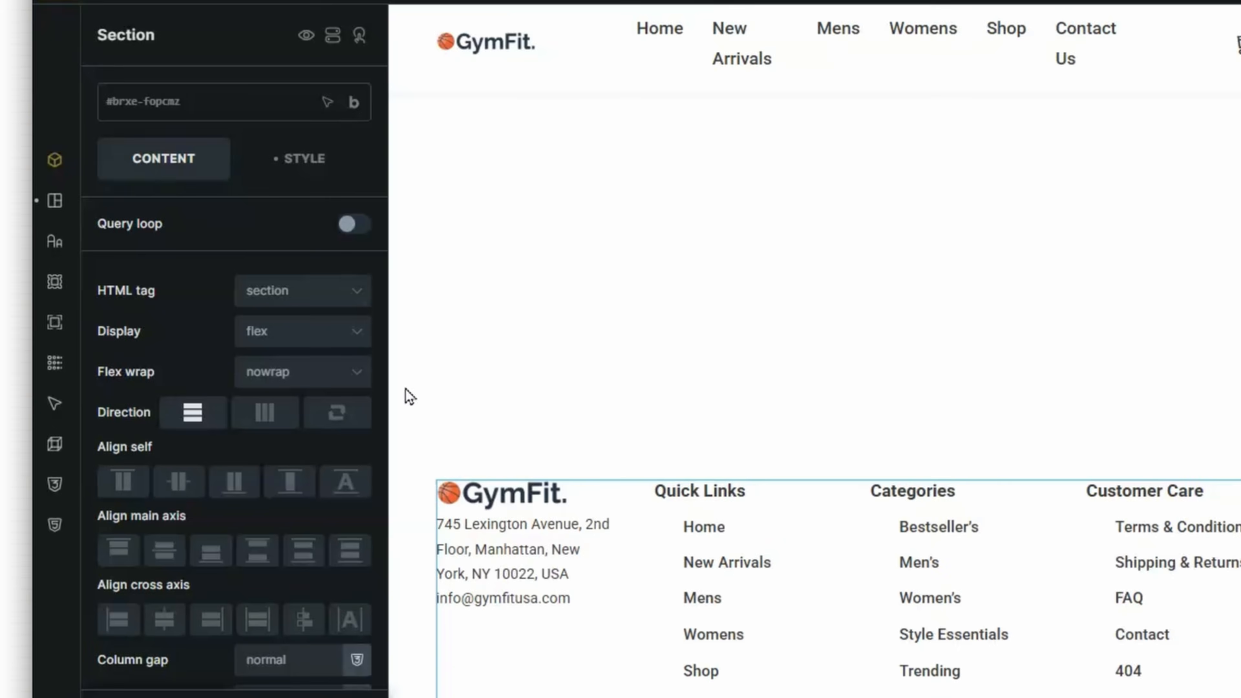
left_click(51, 281)
left_click(355, 294)
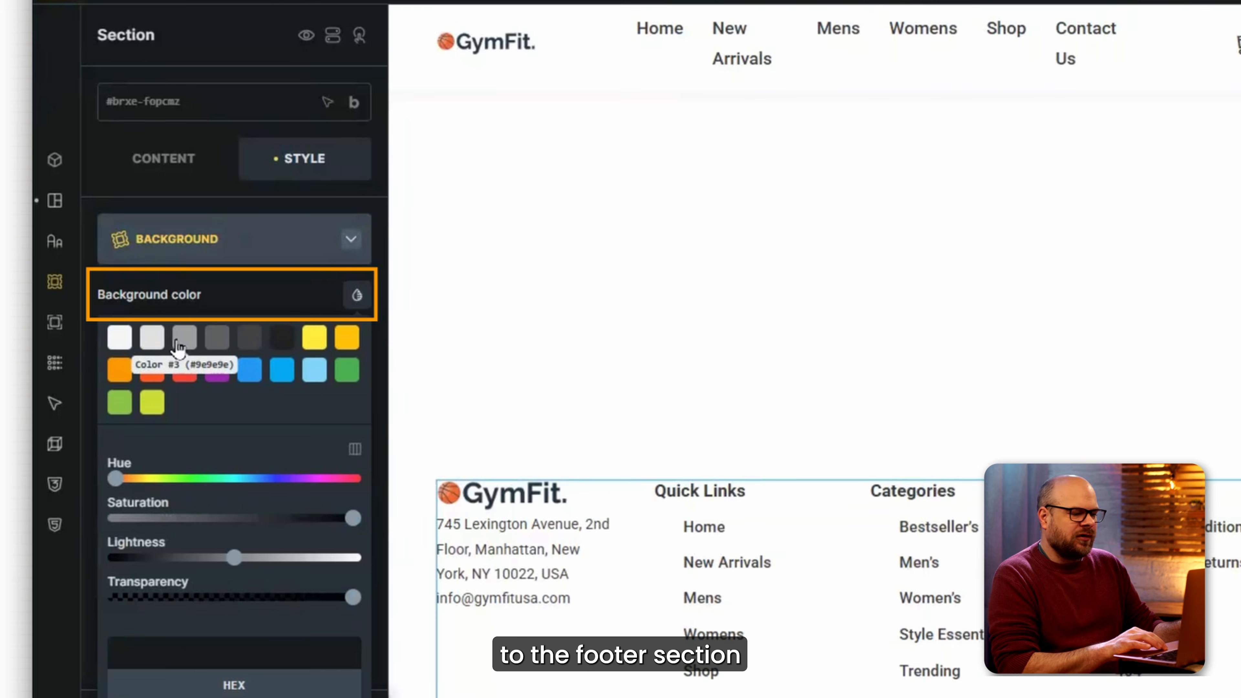
left_click(184, 338)
left_click_drag(359, 604, 205, 614)
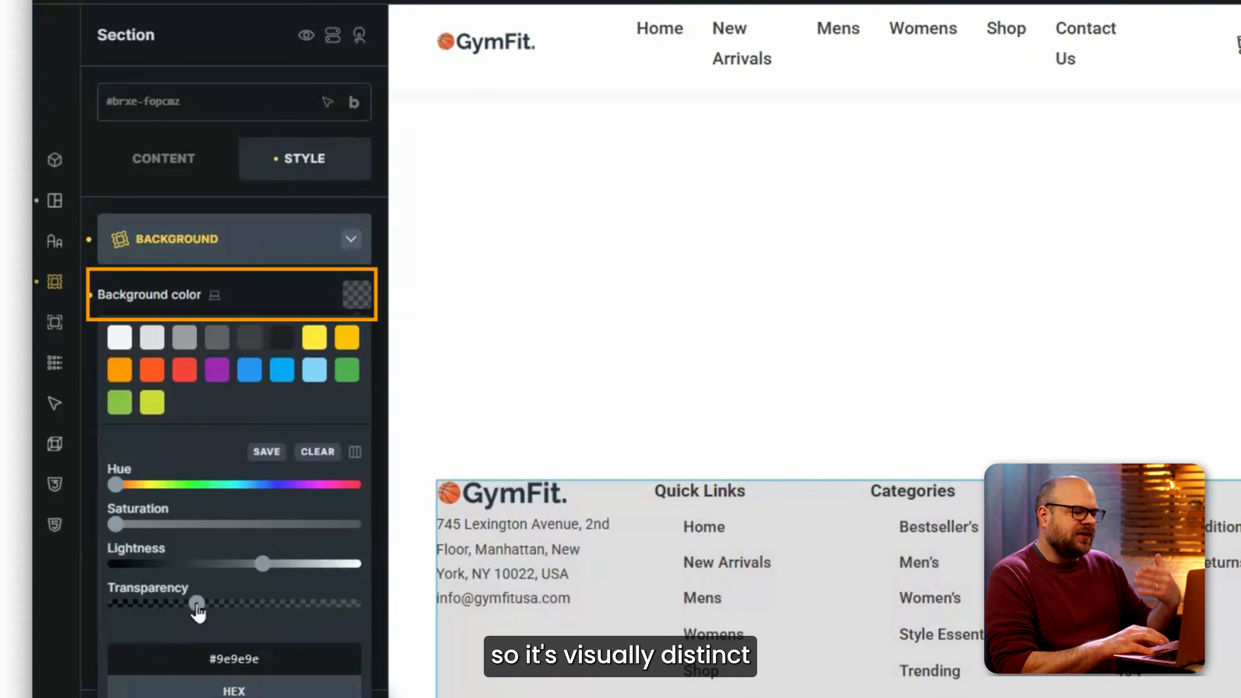
left_click(357, 295)
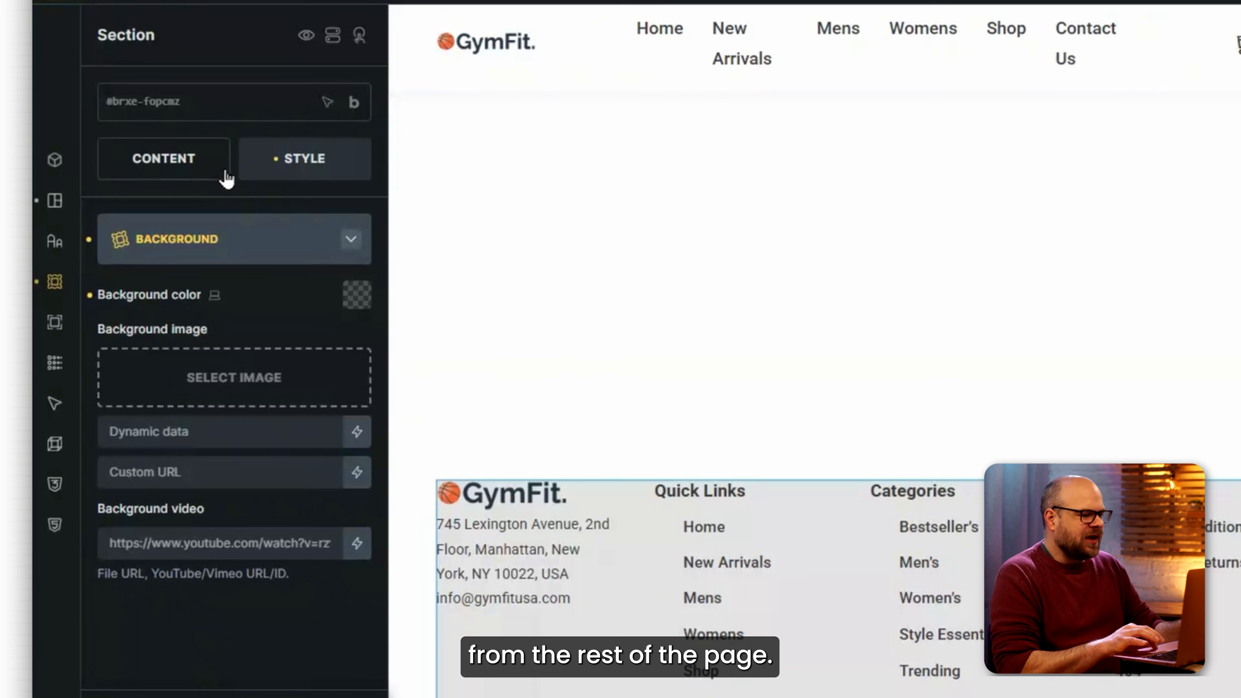
left_click(350, 238)
Clear the section's 90% width, apply 4% padding, save the template and preview it.
left_click(248, 259)
scroll(243, 477, "down", 8)
left_click(258, 309)
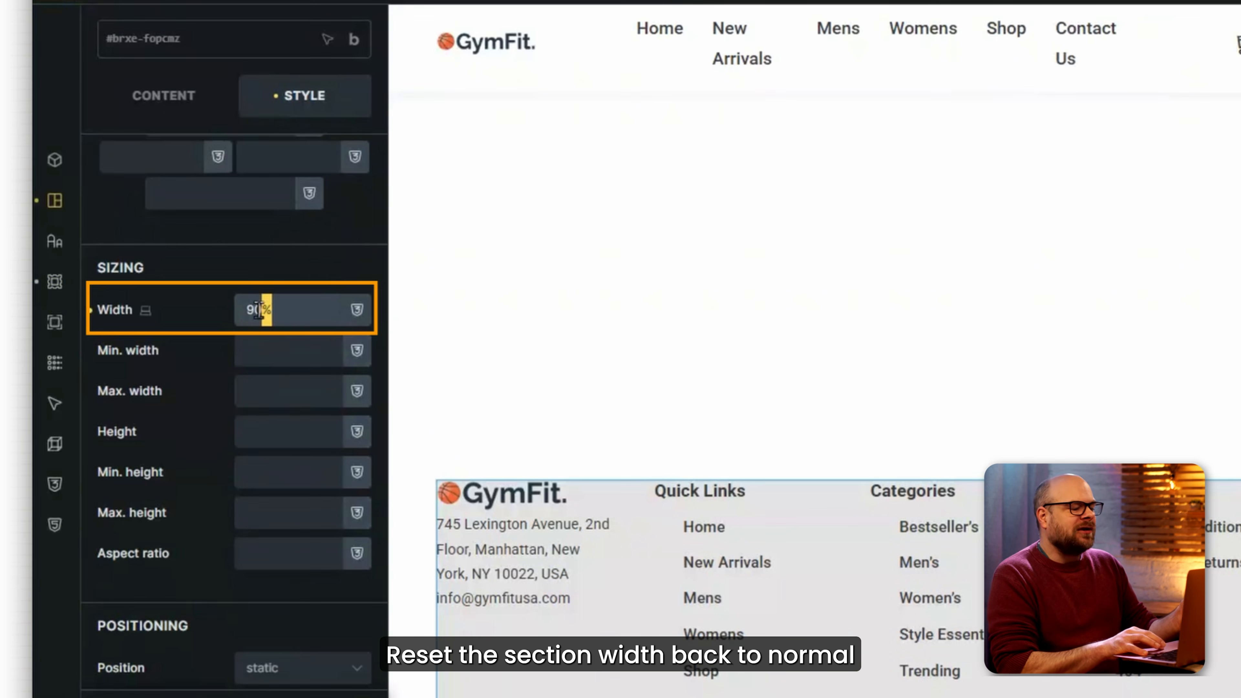
key("BackSpace")
scroll(285, 247, "up", 4)
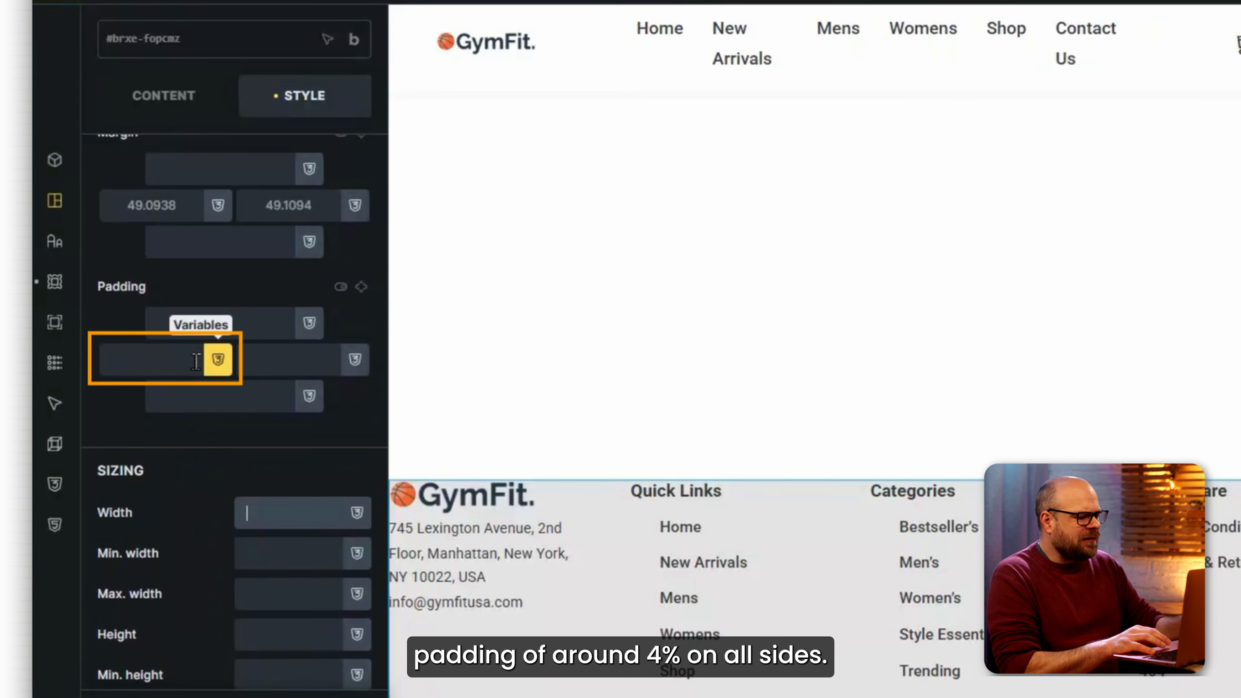
left_click(182, 360)
type("4%")
left_click(277, 360)
type("4%")
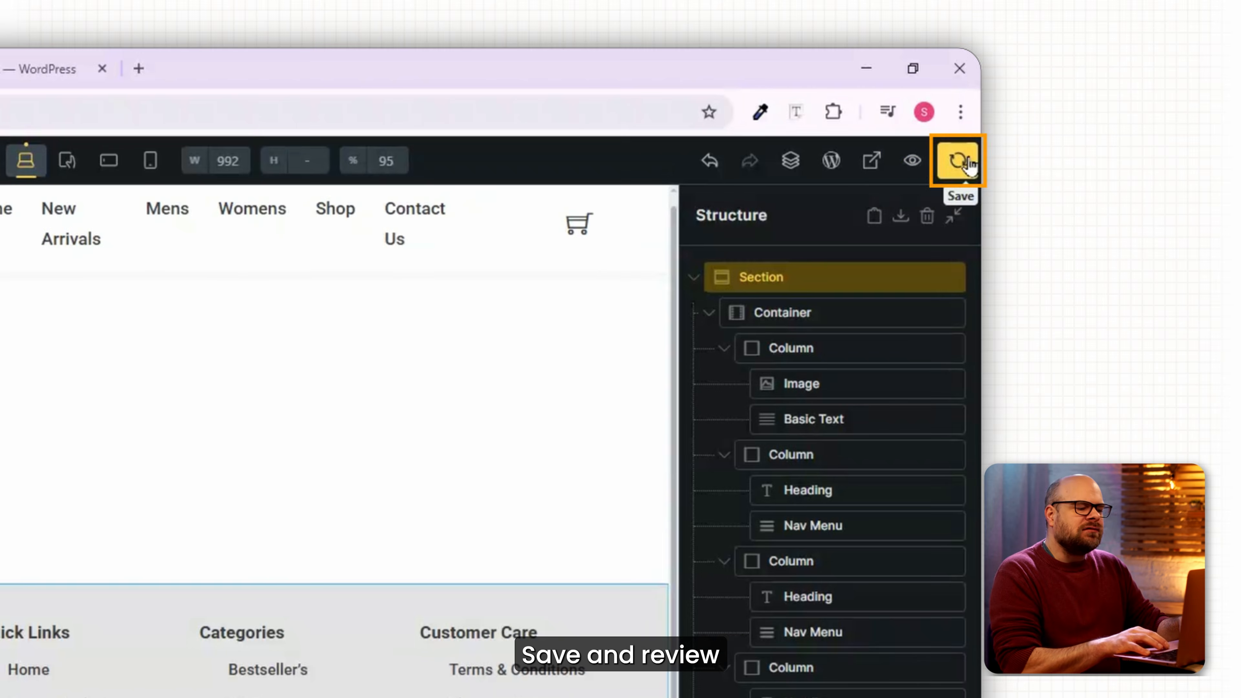
left_click(959, 161)
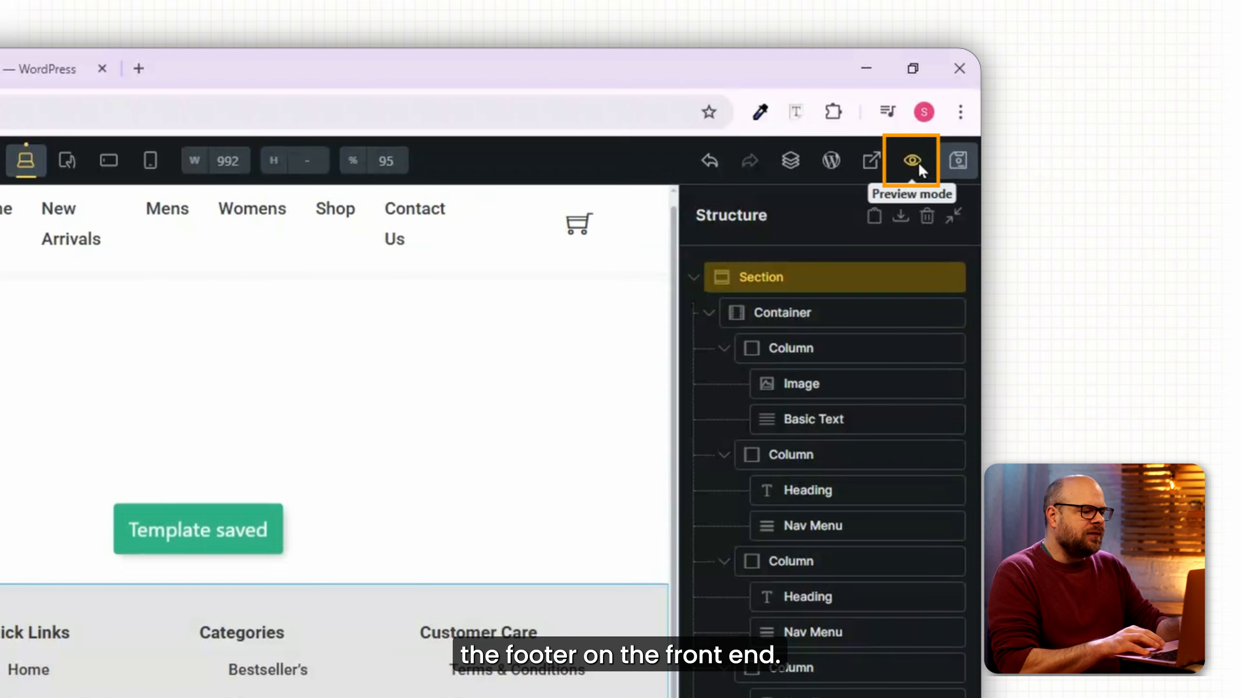
left_click(916, 163)
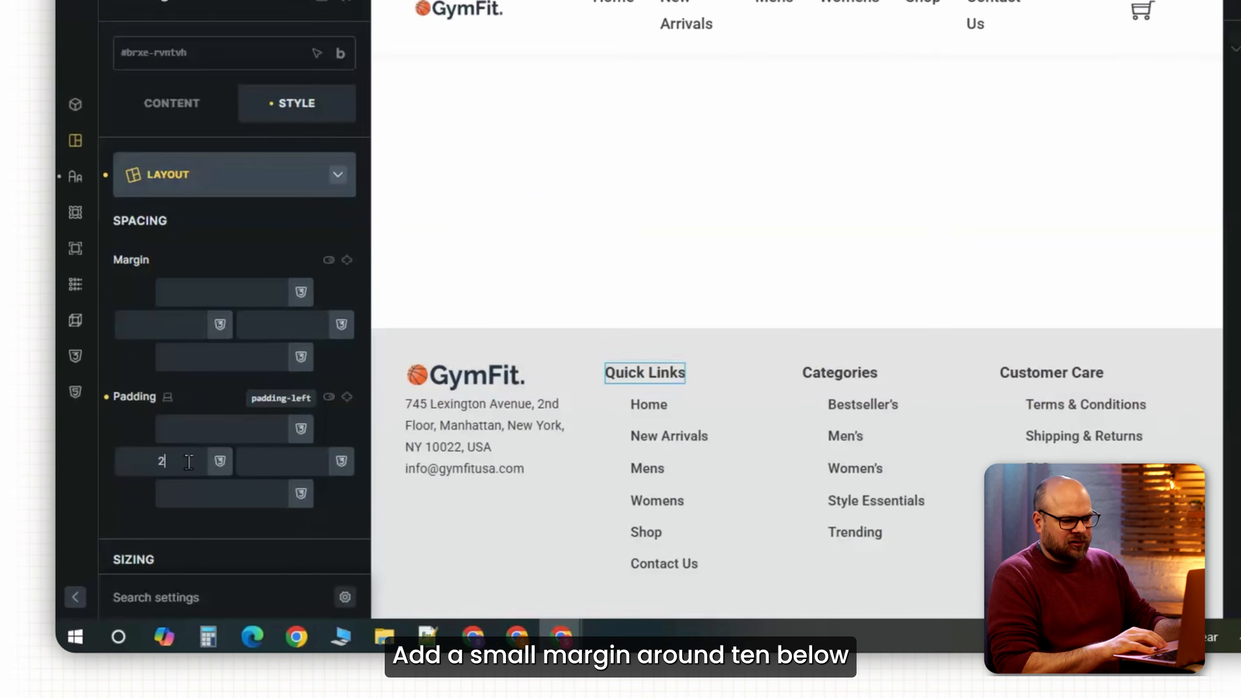
Give the Categories and Customer Care footer headings a left padding of 10.
left_click_drag(166, 444, 155, 445)
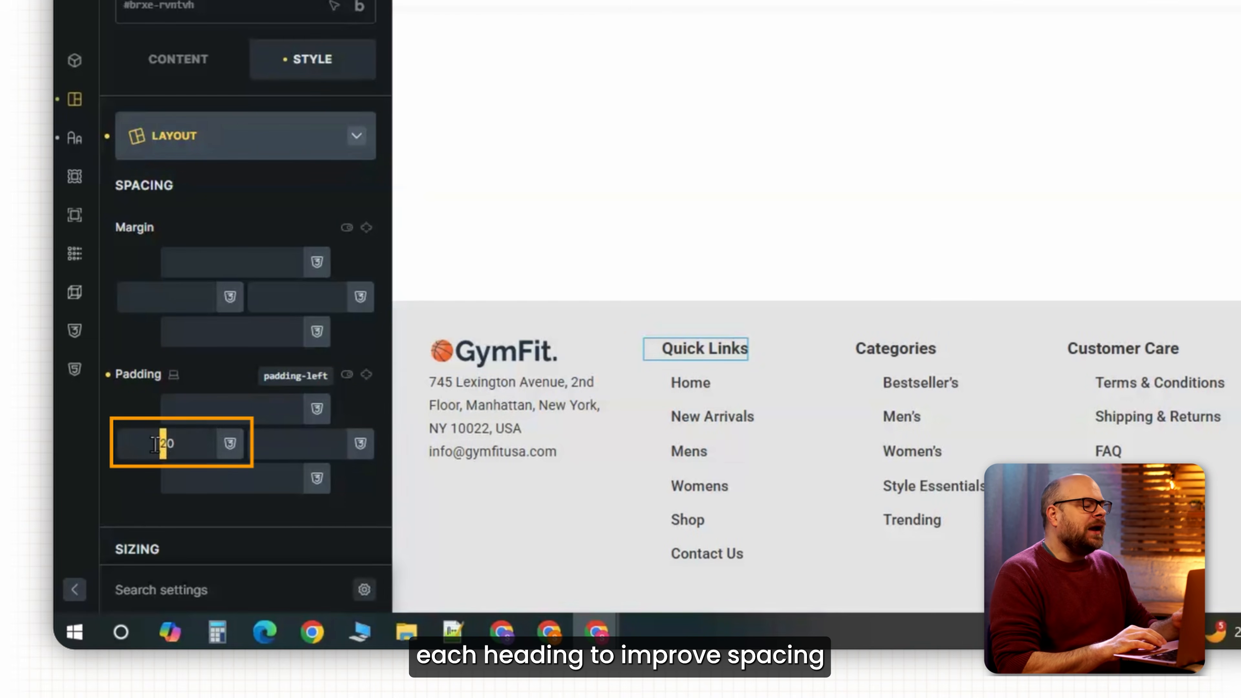
left_click(895, 349)
left_click(182, 448)
type("10")
left_click(1119, 349)
left_click(181, 441)
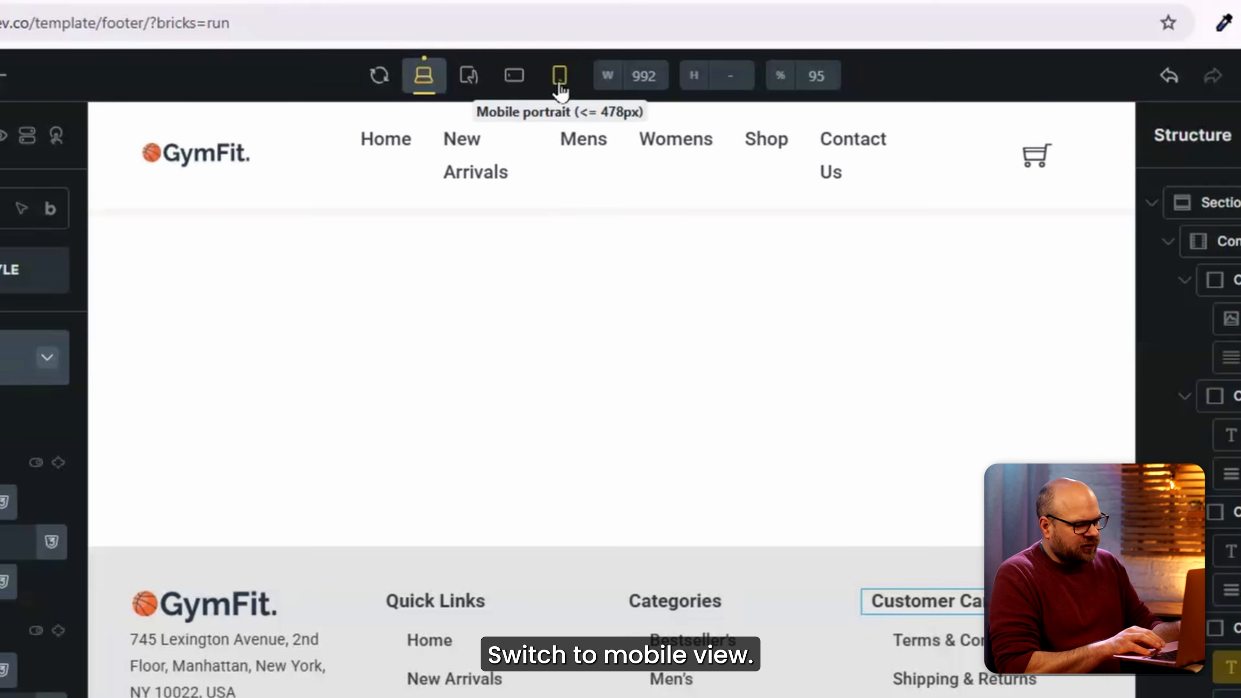
In phone portrait view, set the Quick Links, Categories and Customer Care menus to never collapse.
left_click(606, 113)
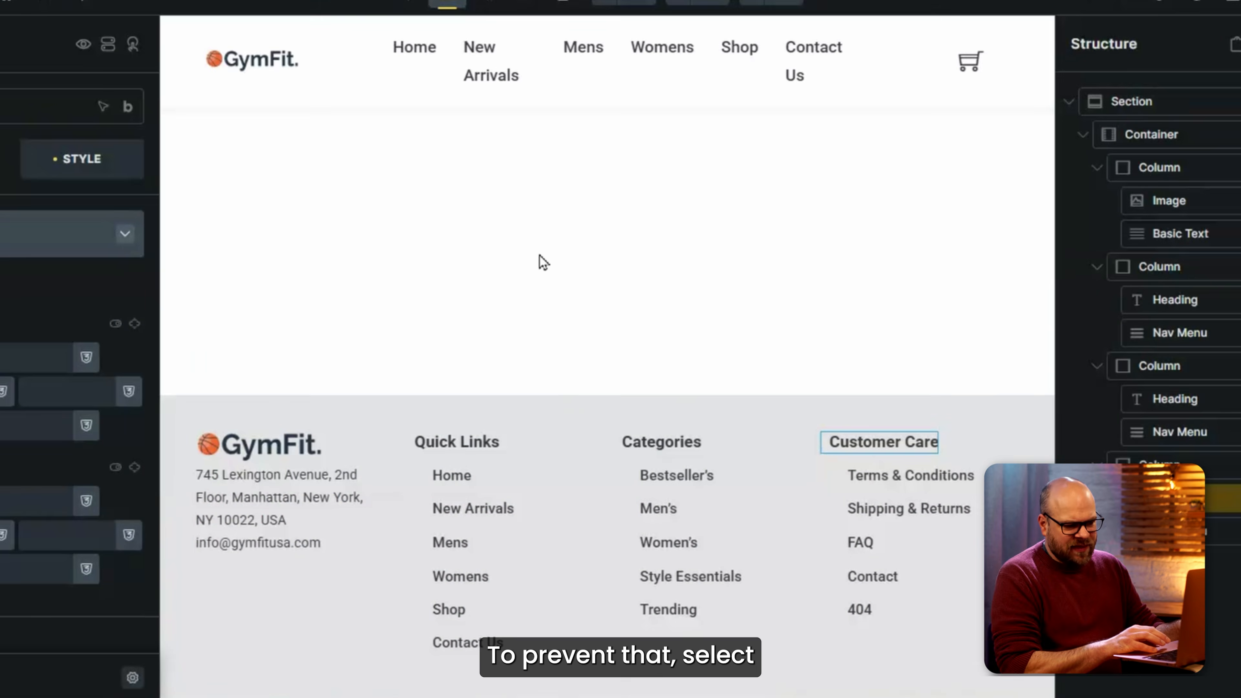
left_click(460, 524)
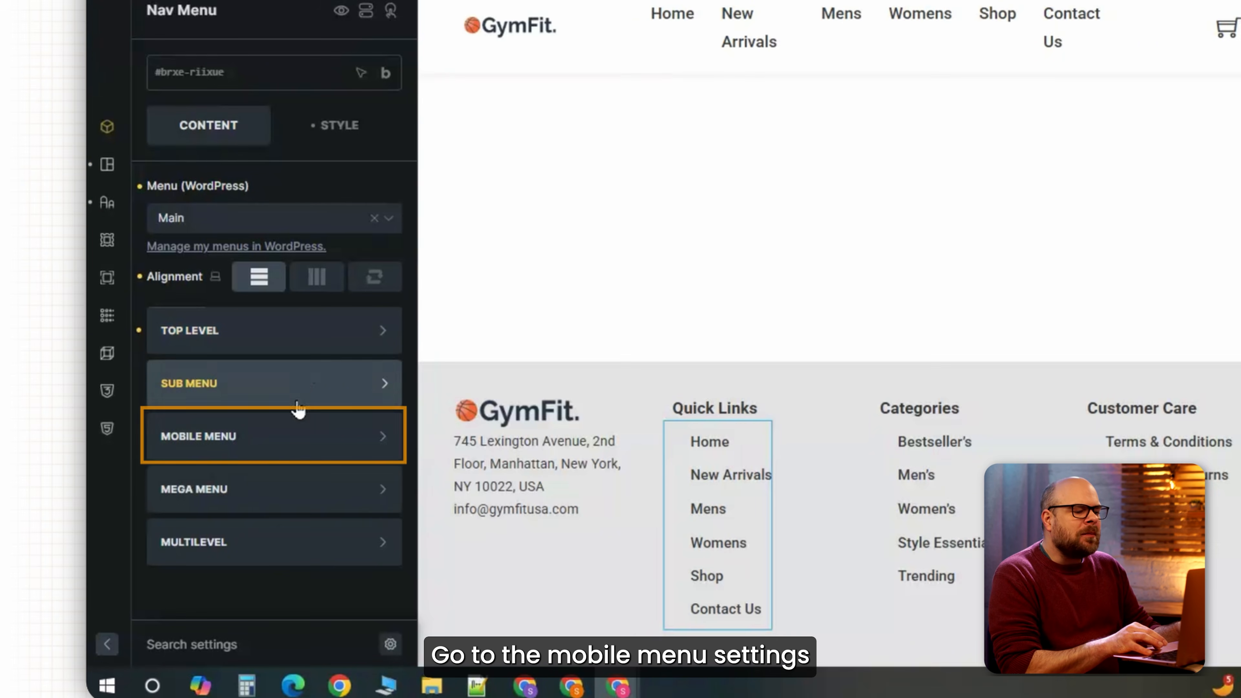
left_click(7, 474)
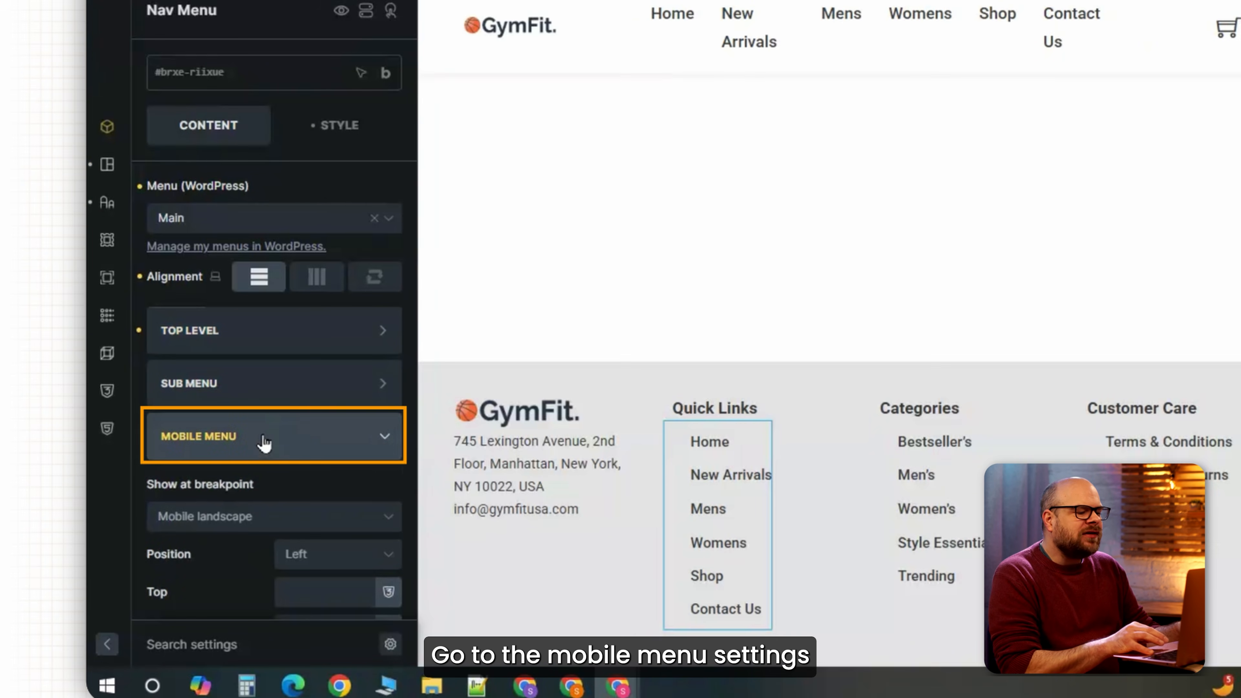
scroll(286, 444, "down", 4)
scroll(285, 446, "up", 1)
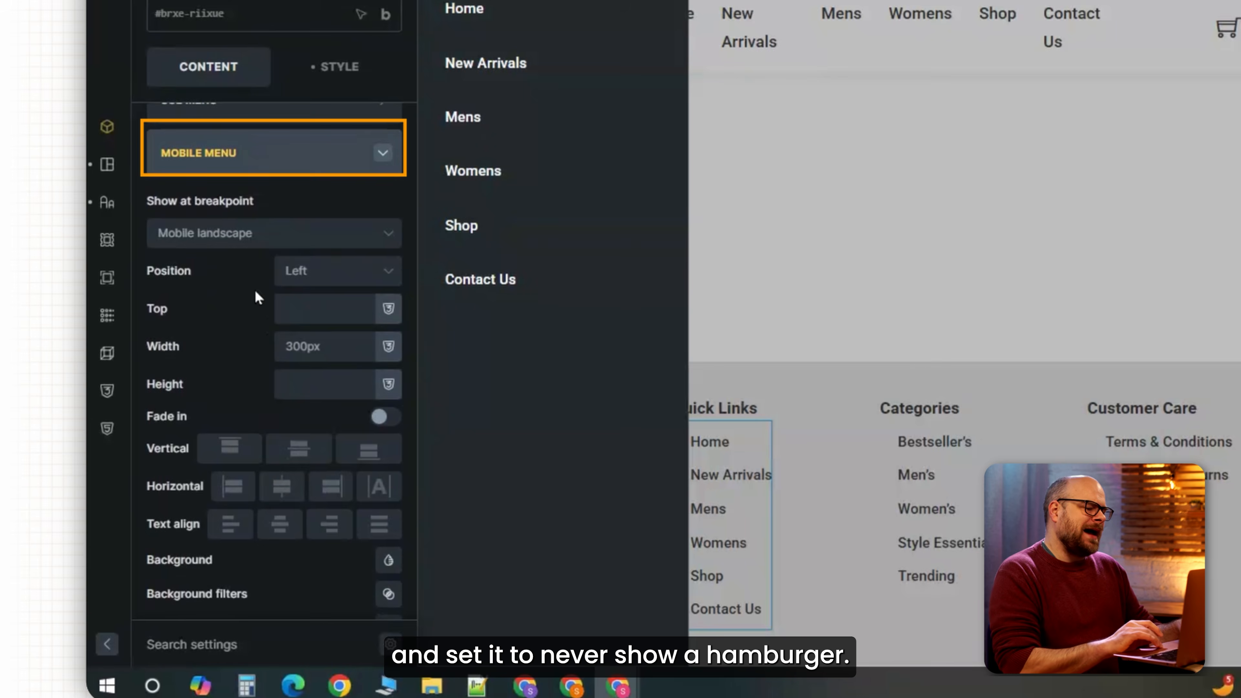
left_click(282, 238)
left_click(948, 468)
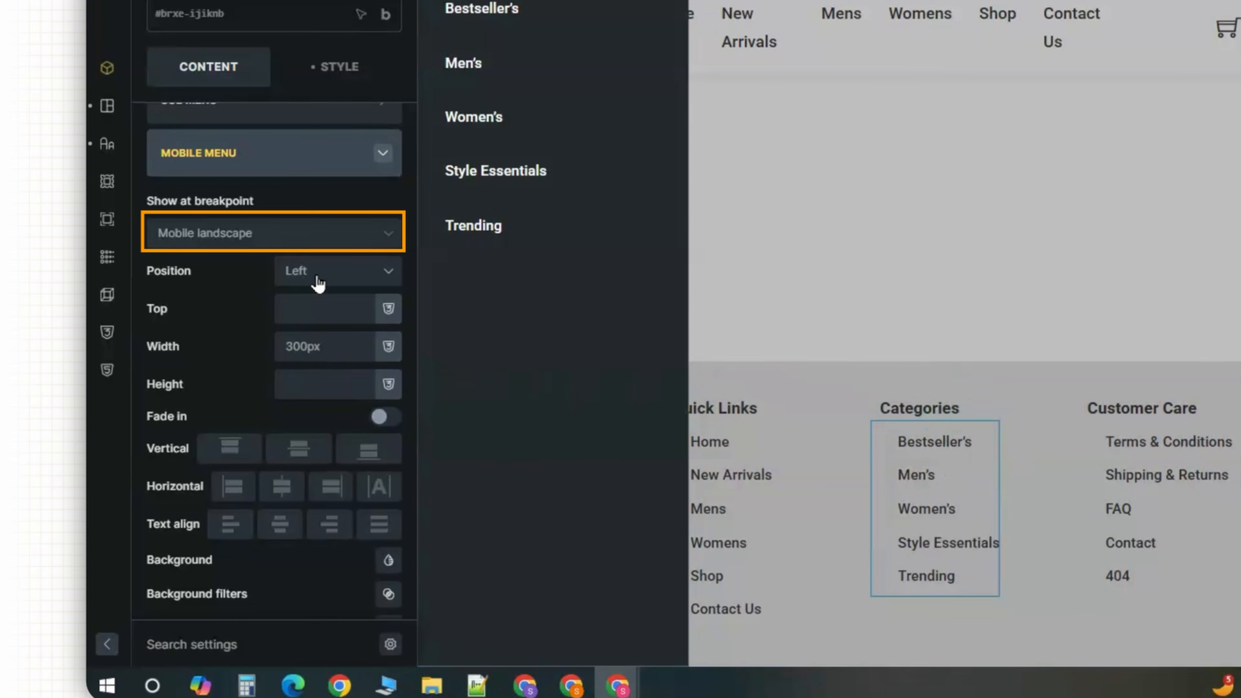
left_click(316, 245)
left_click(1157, 459)
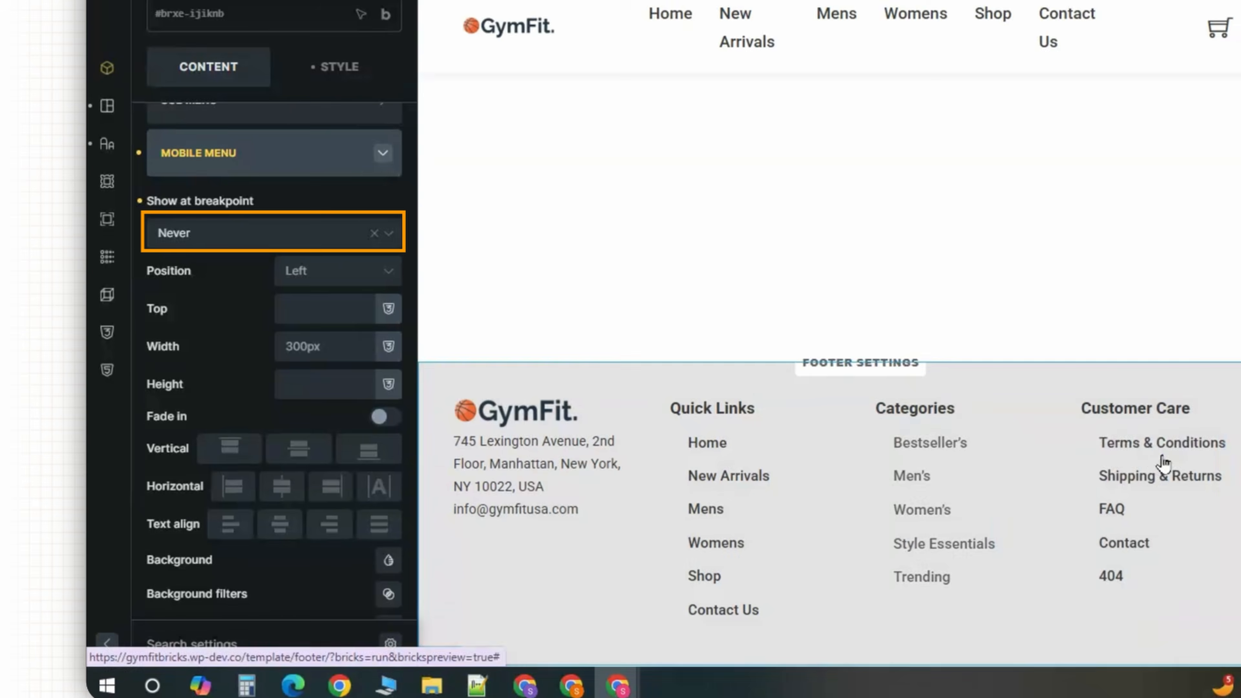
left_click(218, 240)
left_click(179, 384)
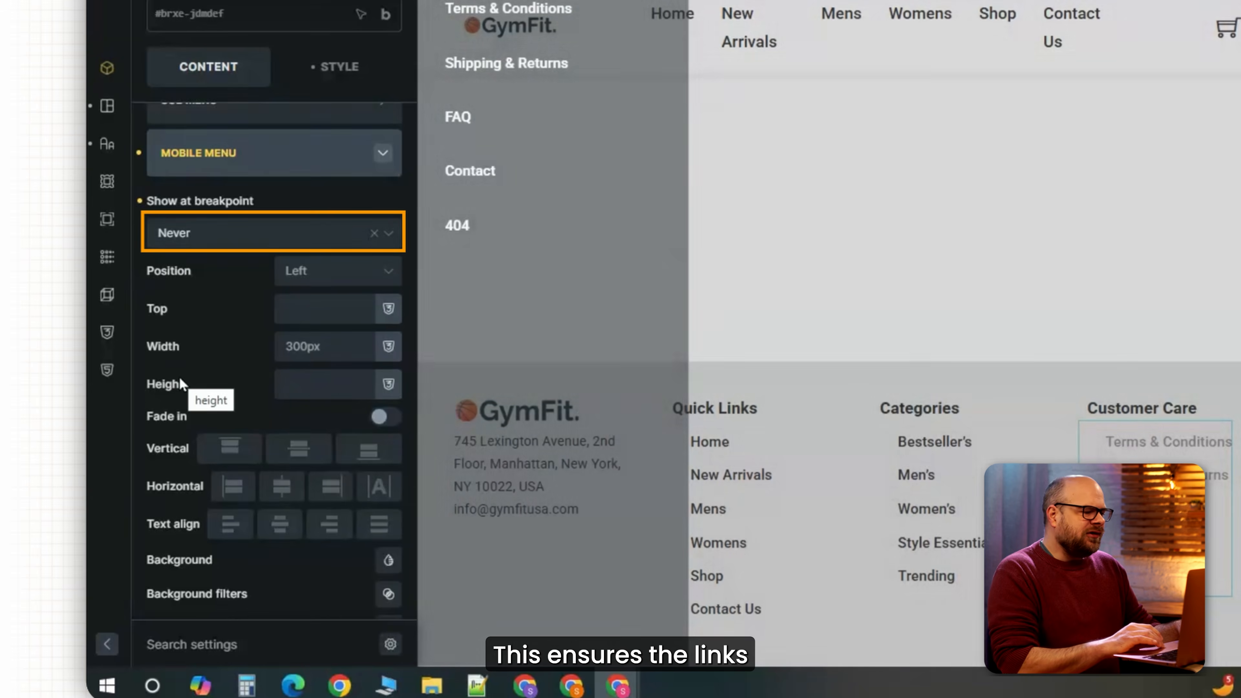
Save the footer template and recheck it at phone portrait width.
key("ctrl+s")
left_click(585, 121)
scroll(557, 494, "down", 2)
scroll(557, 494, "up", 2)
On mobile, set the logo width to 45%, address width to 50%, first column height 25vh.
left_click(456, 144)
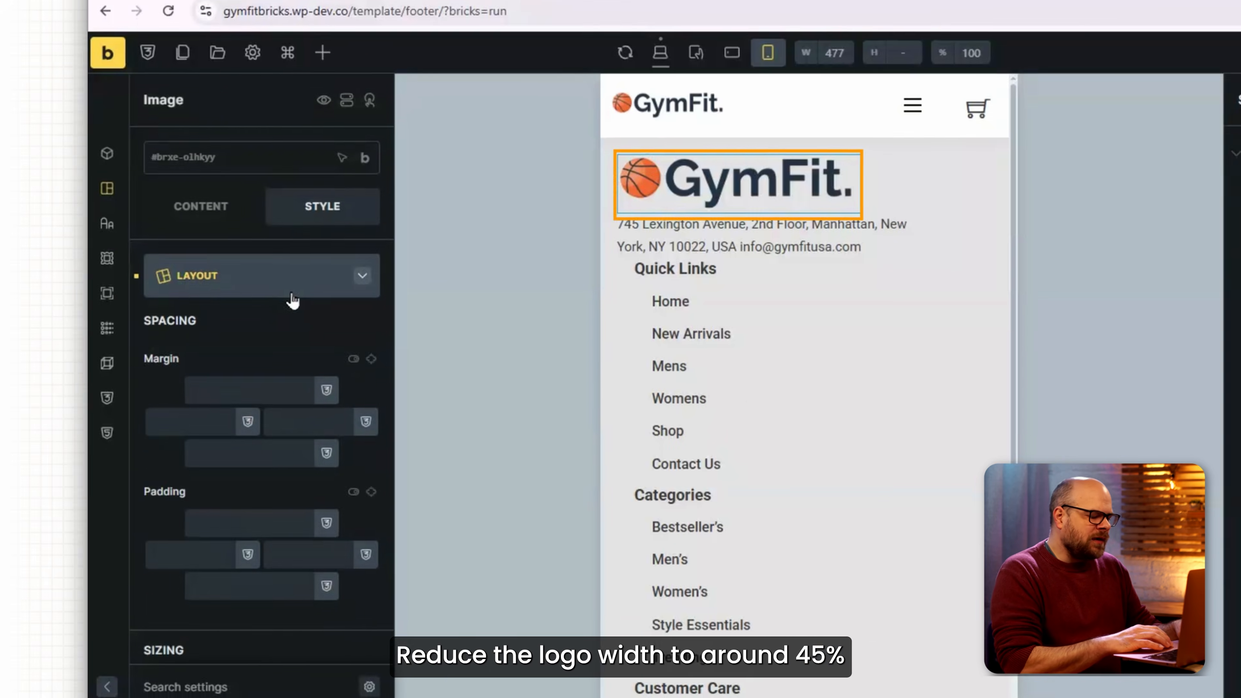
scroll(66, 331, "down", 5)
left_click(77, 392)
type("45%")
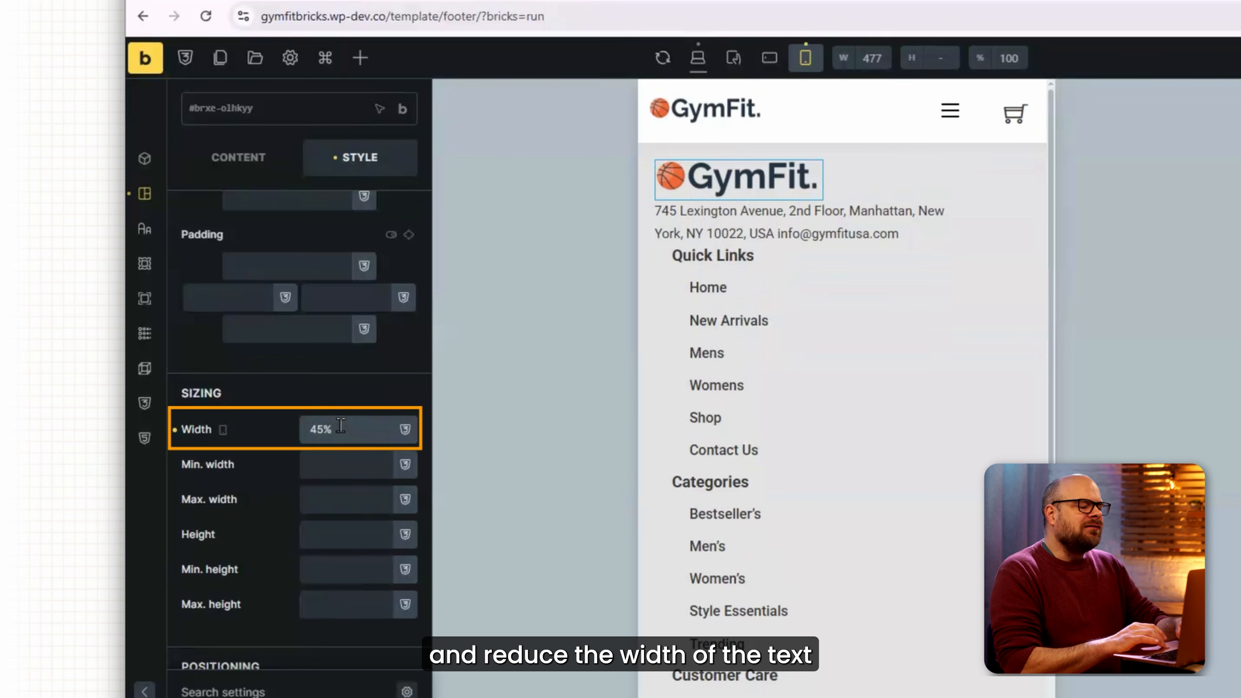
left_click(684, 215)
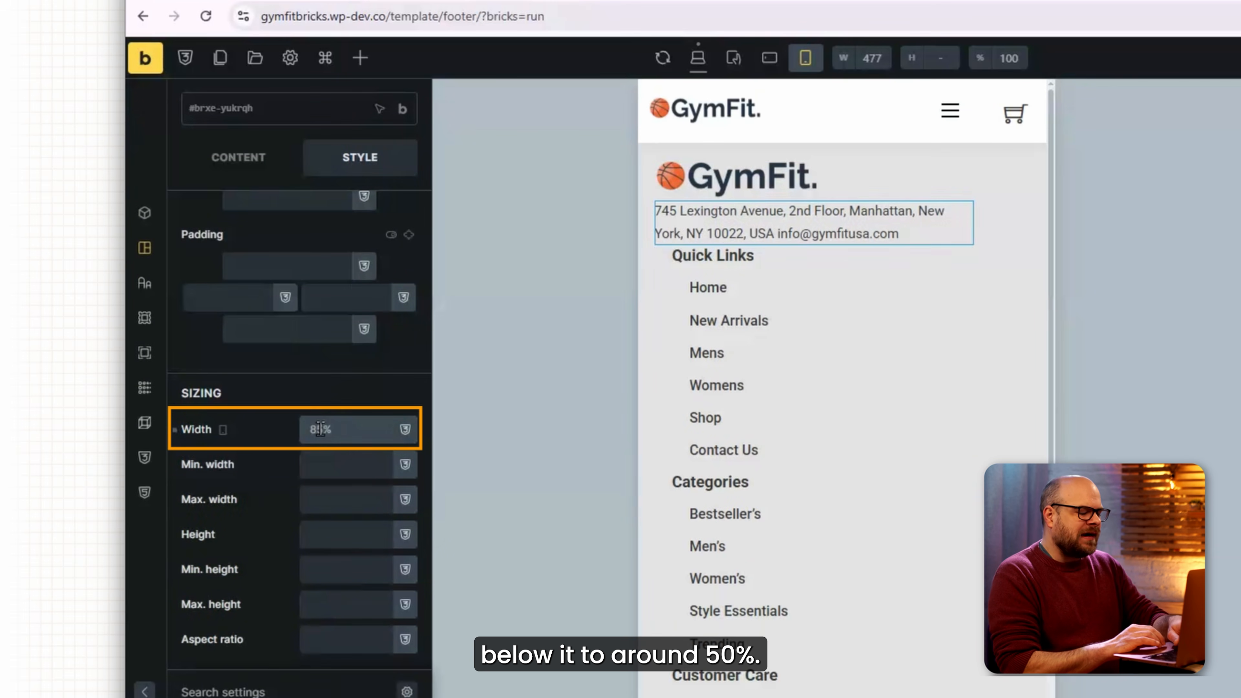
left_click(320, 430)
type("50%")
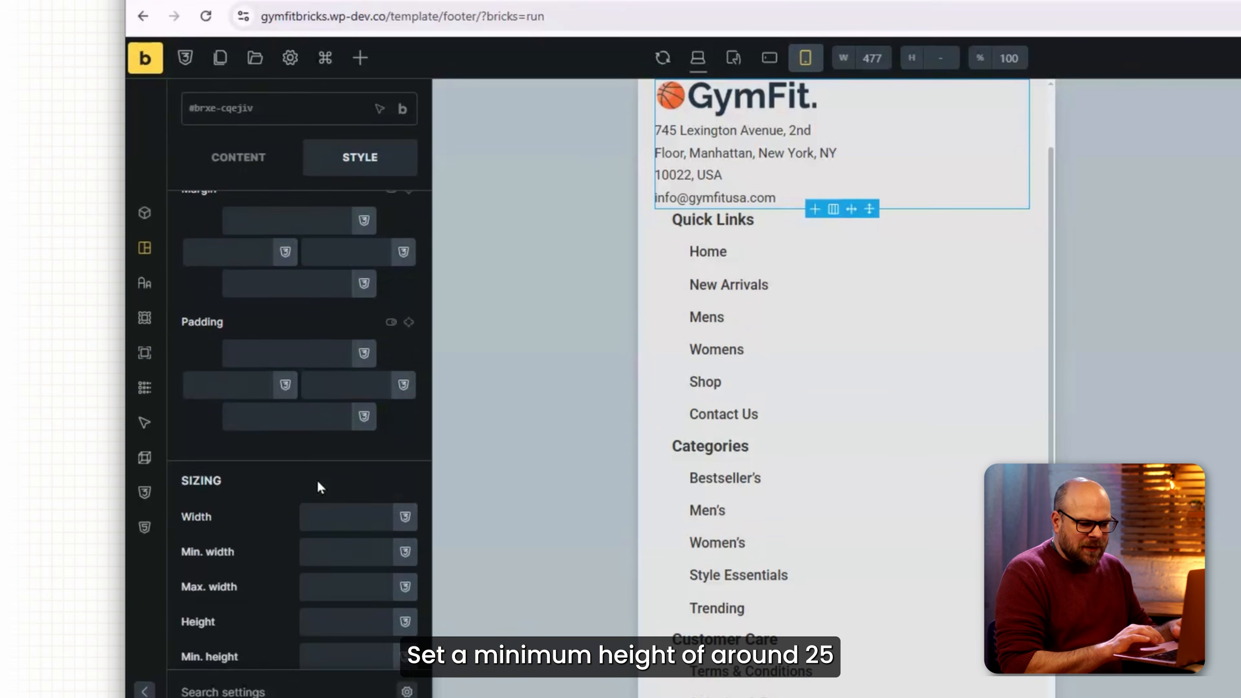
left_click(312, 570)
type("25vh")
scroll(801, 286, "up", 1)
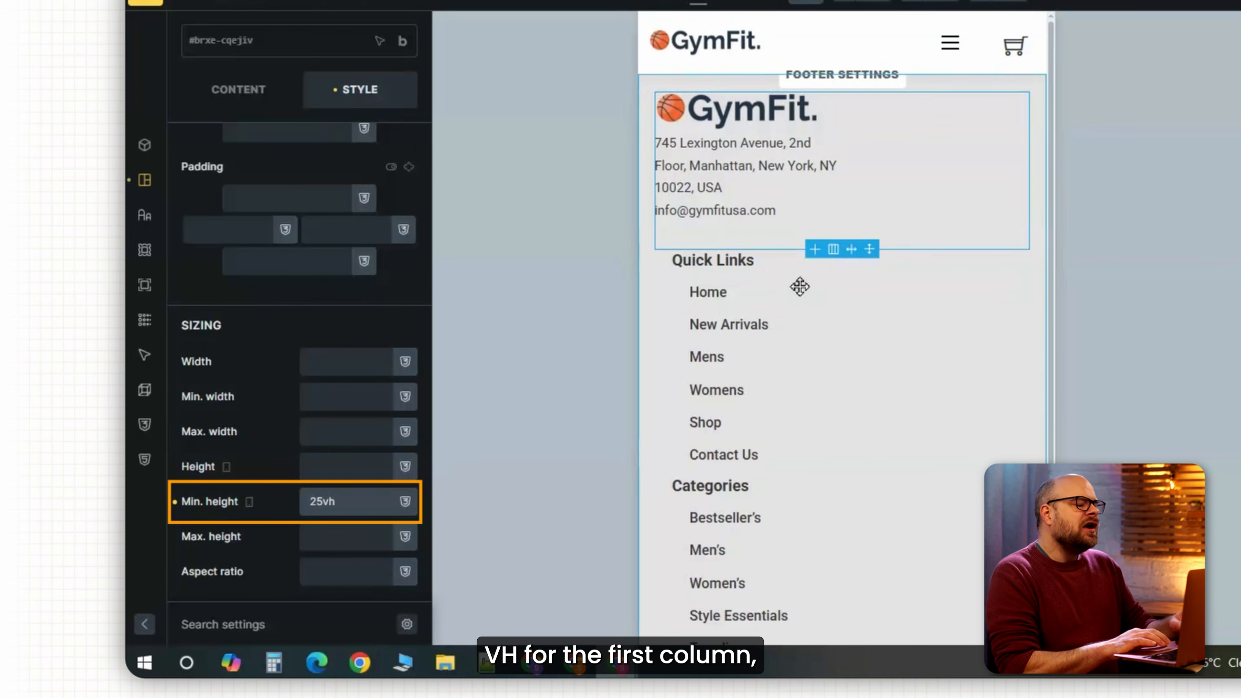
scroll(807, 230, "down", 1)
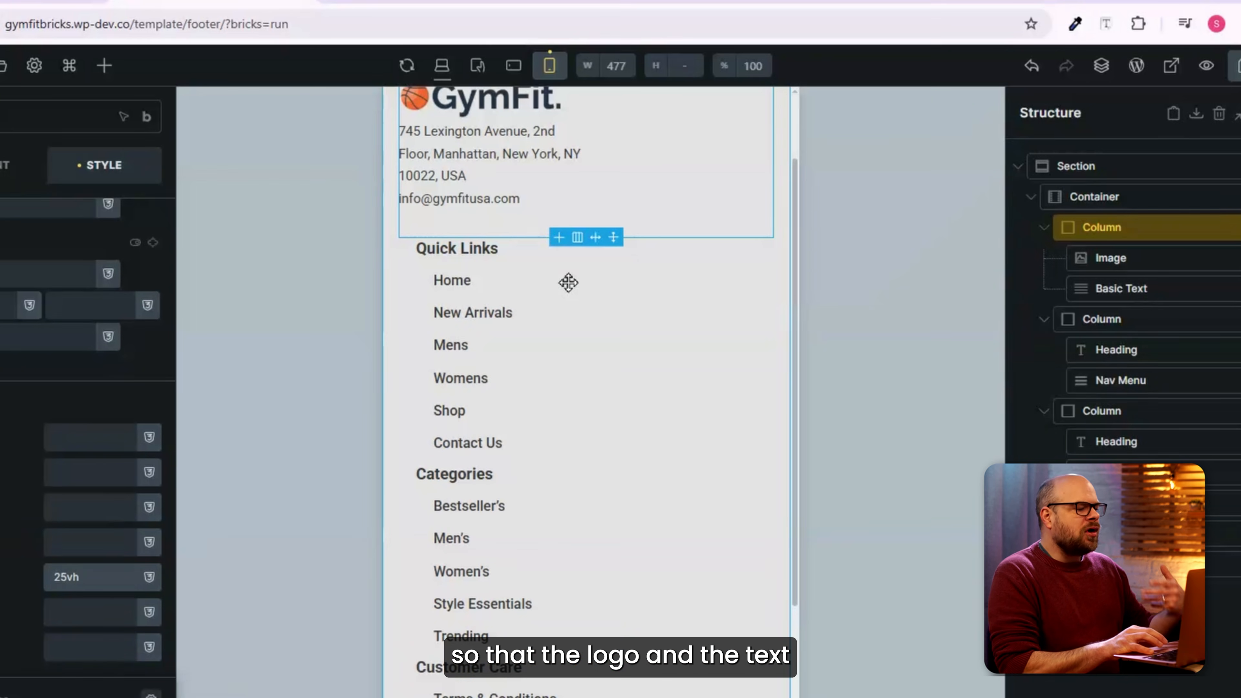
Give the Quick Links column 10 bottom padding and the footer section 6% top and left padding.
left_click(580, 269)
scroll(562, 245, "down", 1)
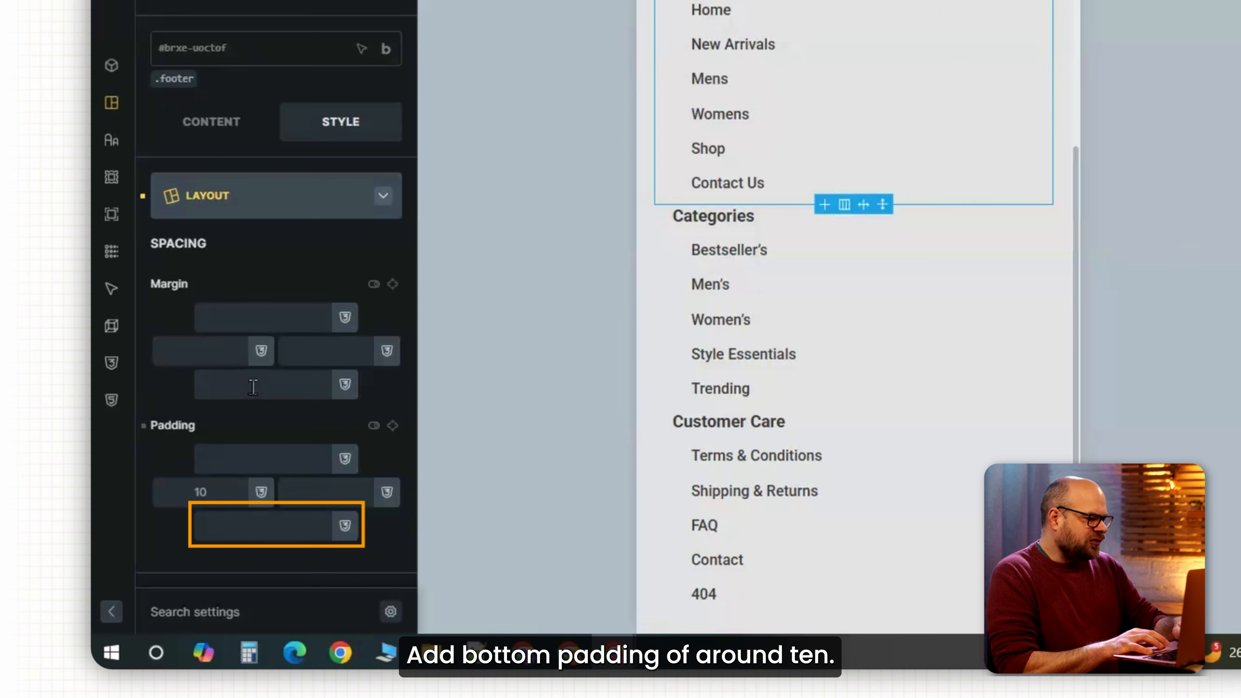
left_click(293, 525)
type("10")
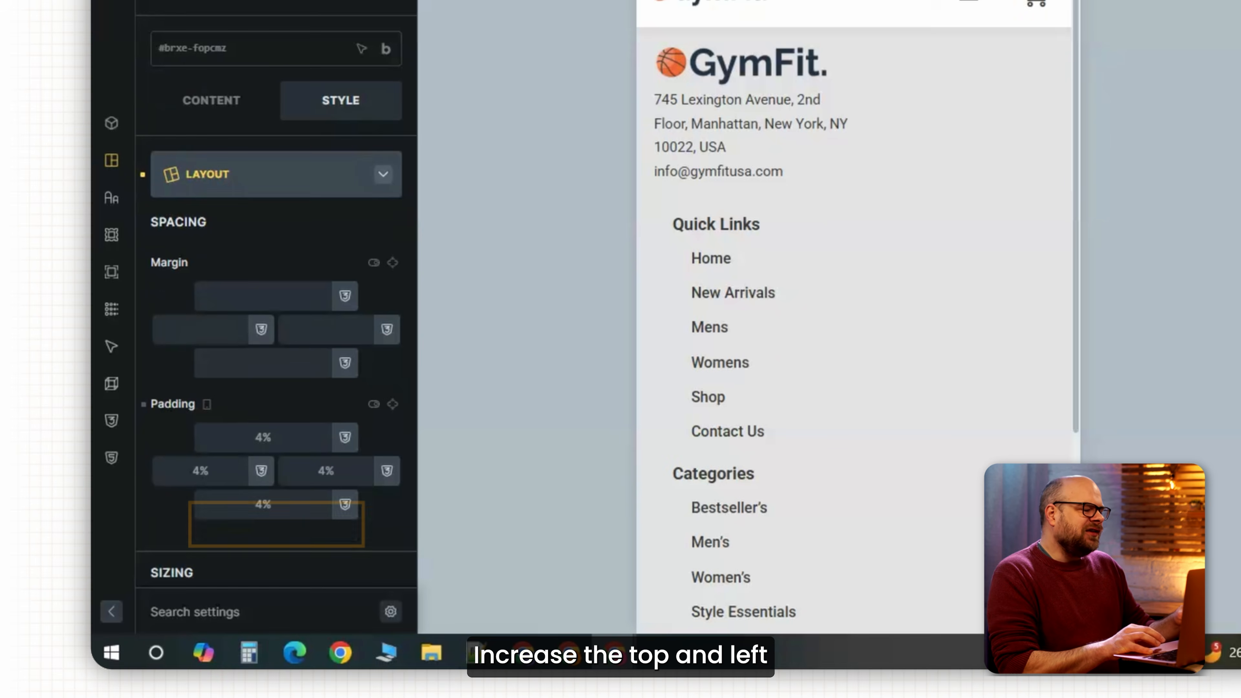
scroll(899, 209, "down", 1)
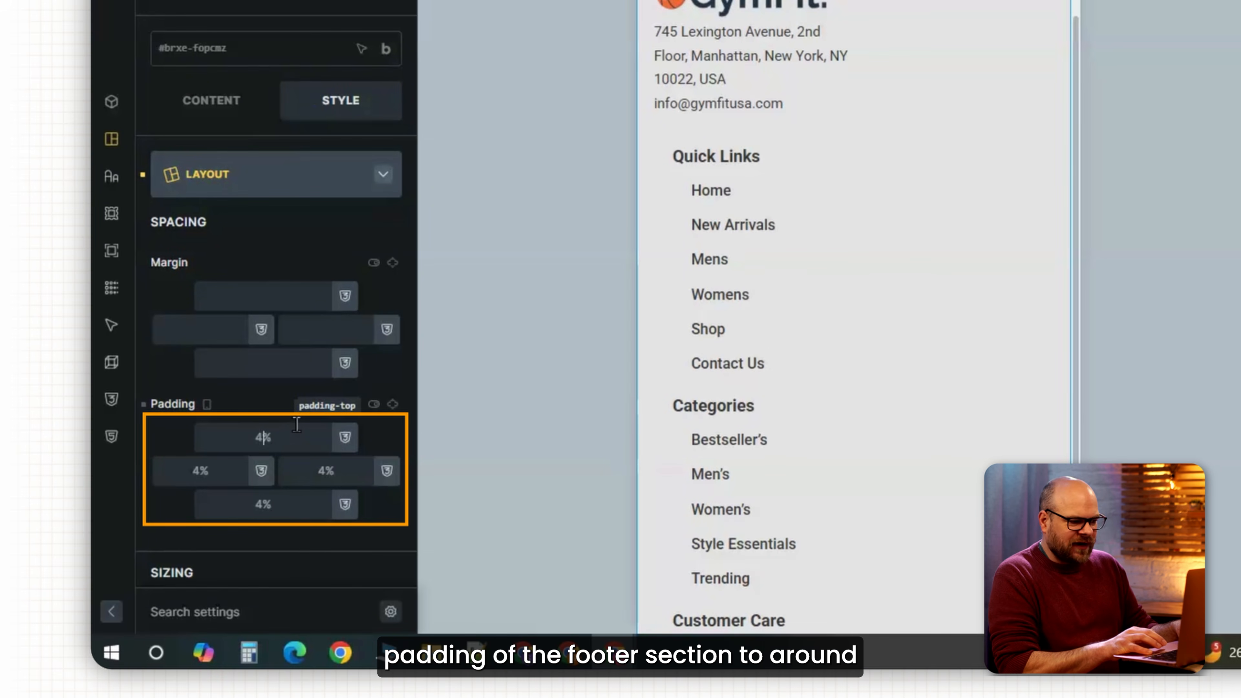
key("ctrl+a")
type("6%")
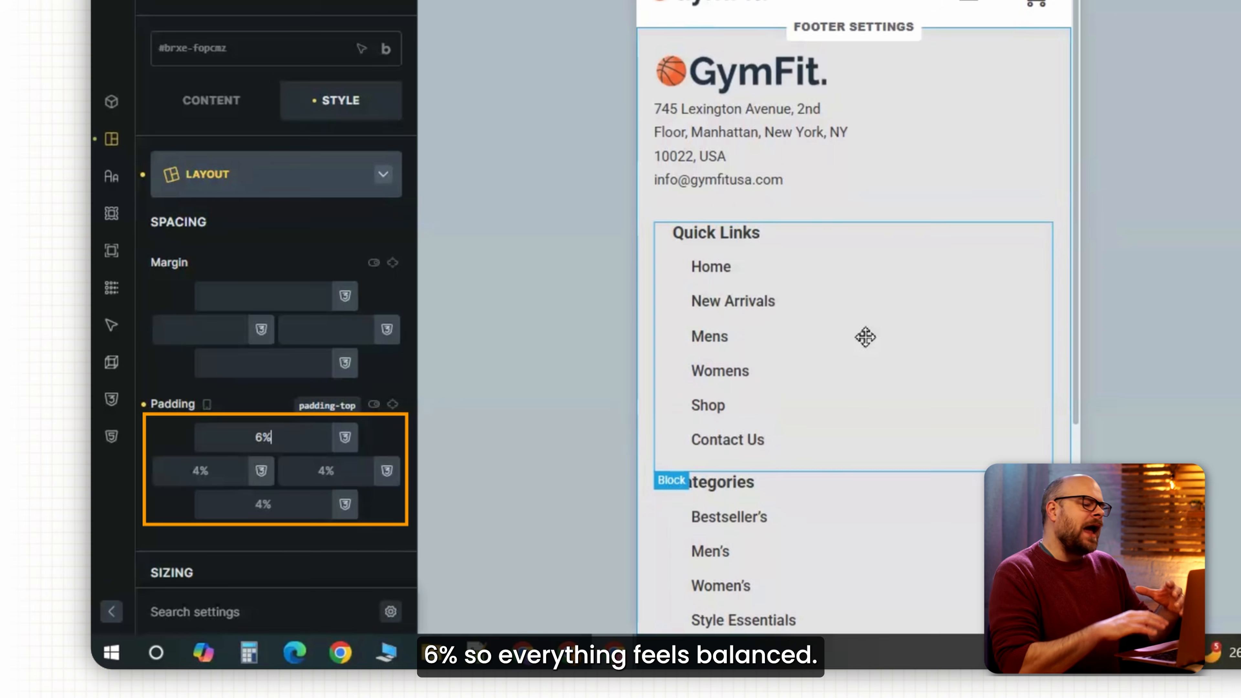
left_click(215, 470)
key("ctrl+a")
type("6%")
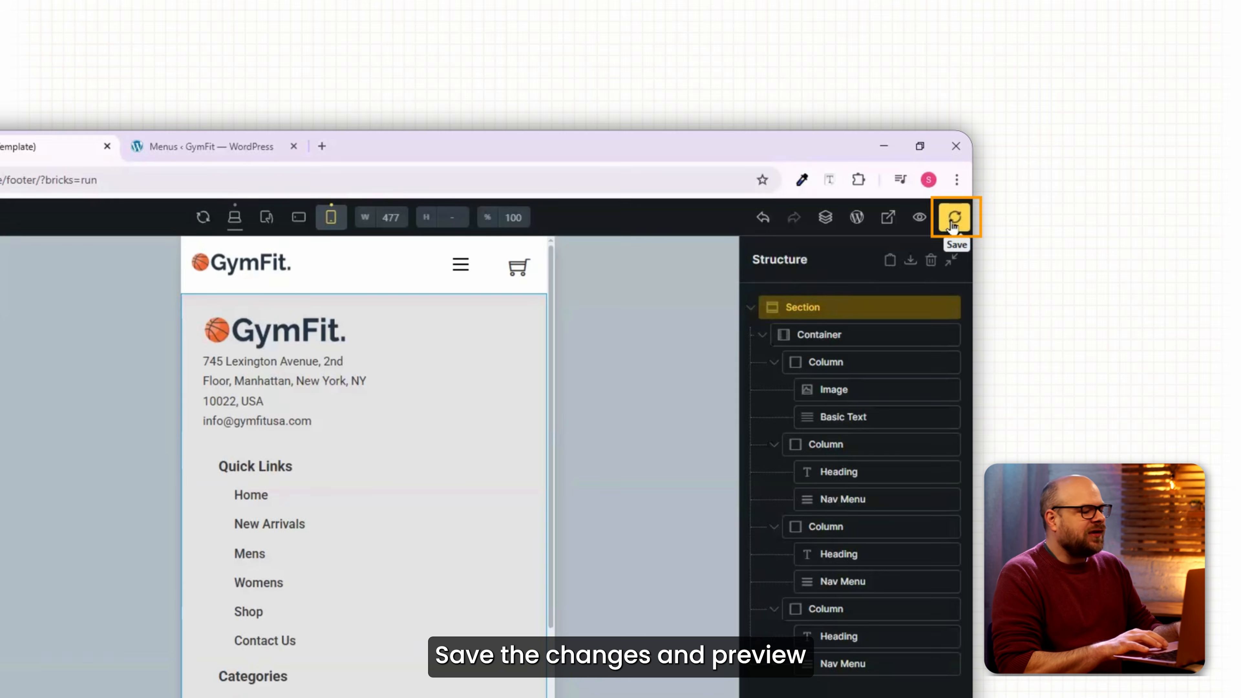
Save the footer, view it on the live front end, and inspect it at phone size.
left_click(953, 226)
left_click(919, 217)
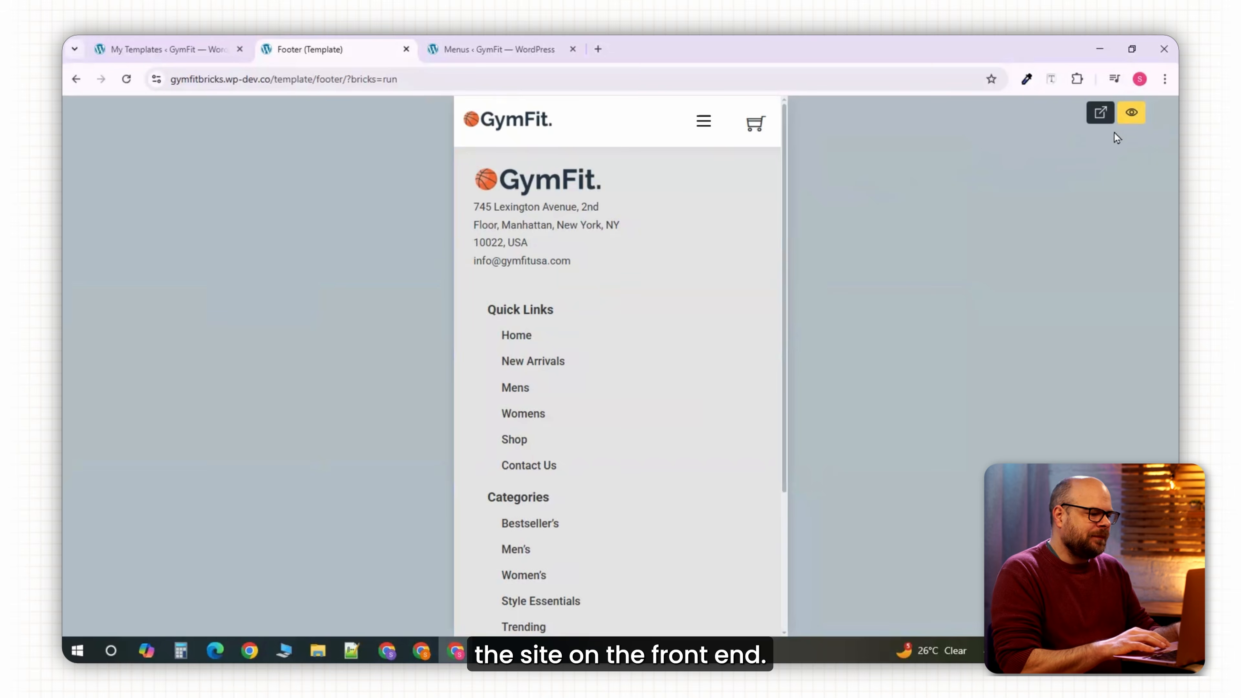
left_click(1100, 113)
right_click(563, 396)
left_click(620, 618)
scroll(525, 471, "up", 3)
scroll(523, 471, "down", 4)
scroll(523, 471, "up", 4)
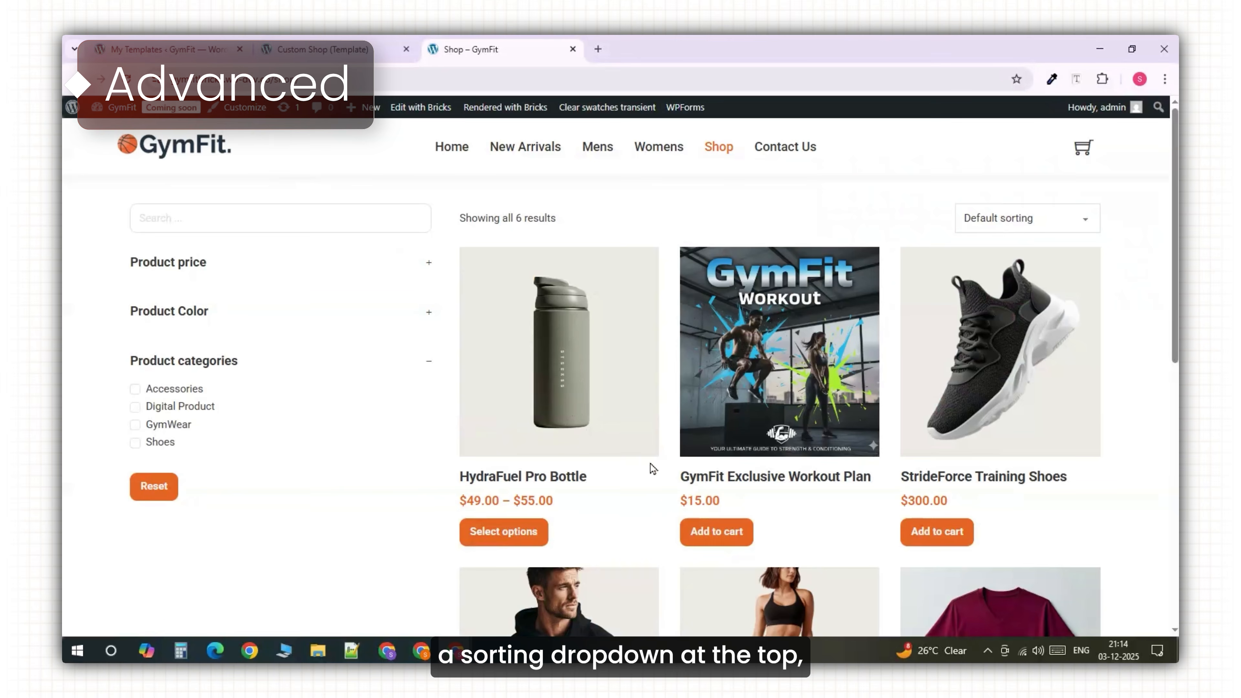
Scroll through the live Shop page, then navigate to the Home page.
scroll(721, 490, "down", 10)
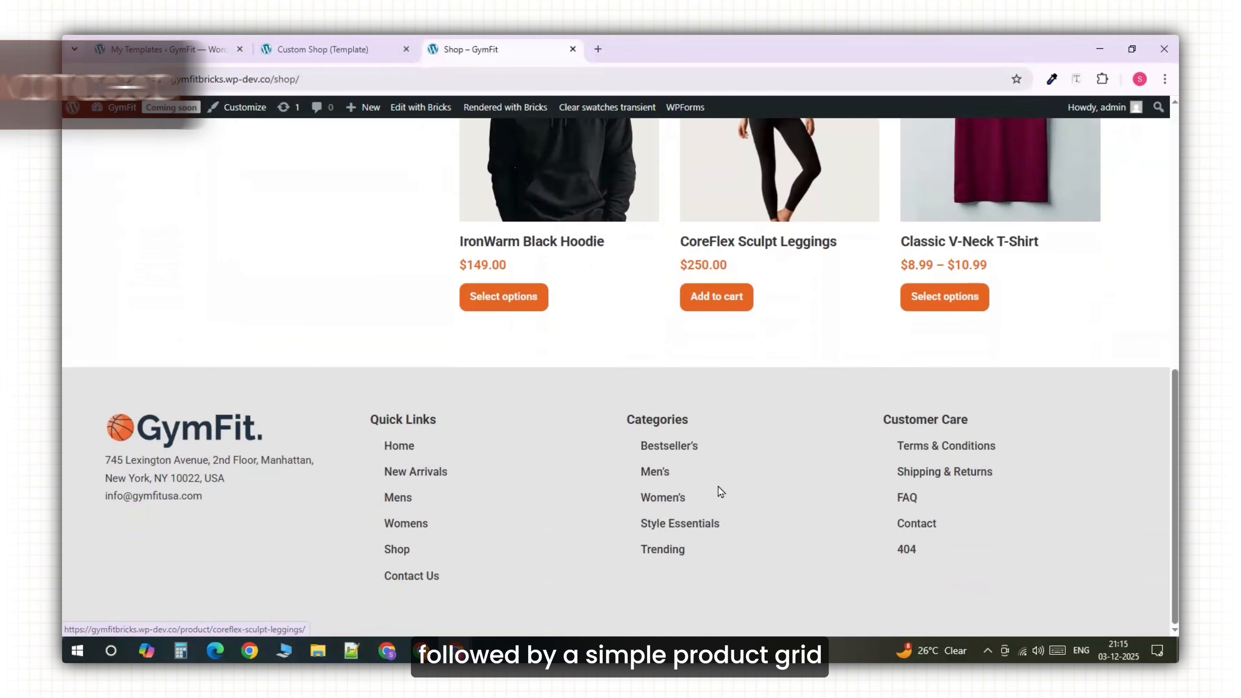
scroll(720, 490, "up", 10)
scroll(719, 492, "up", 1)
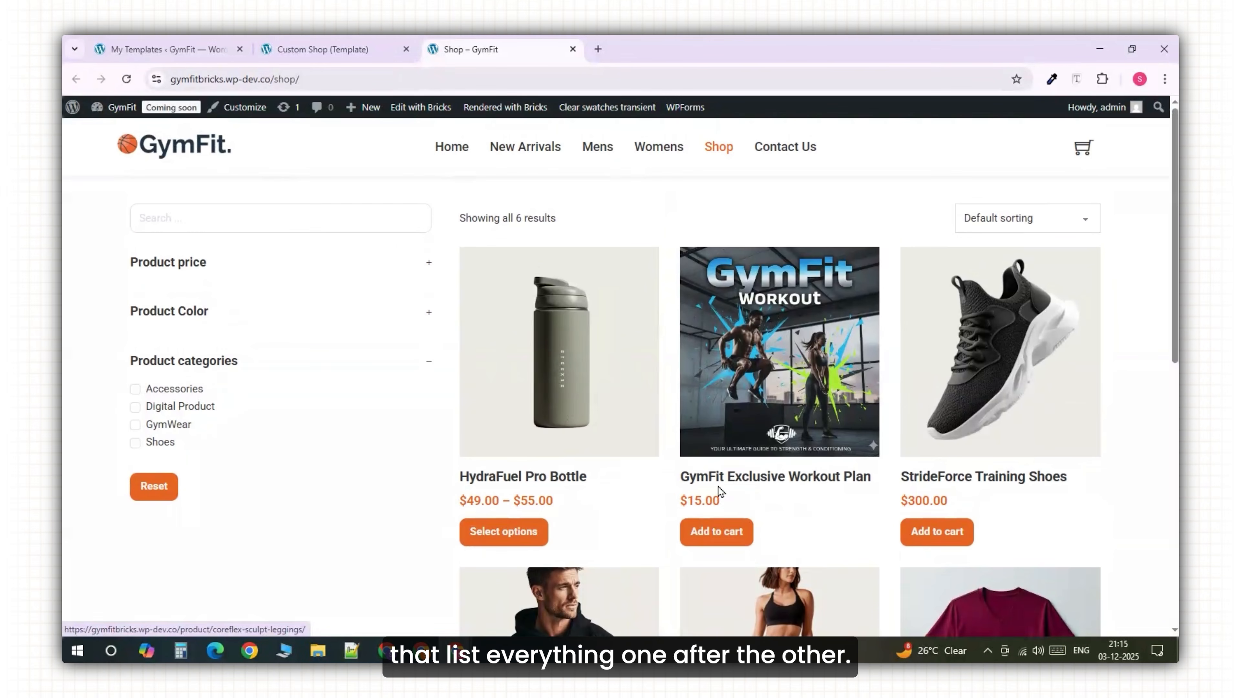
left_click(455, 155)
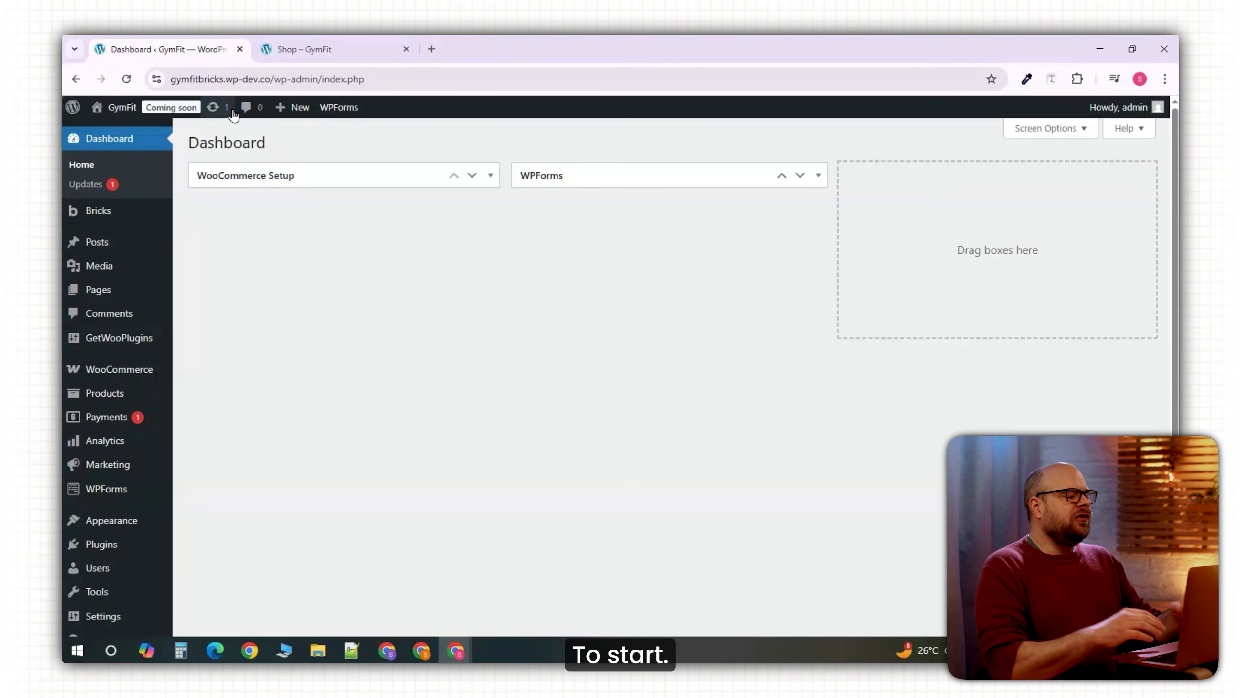
From the Bricks templates list, start a new template in a separate tab.
mouse_move(136, 217)
left_click(220, 237)
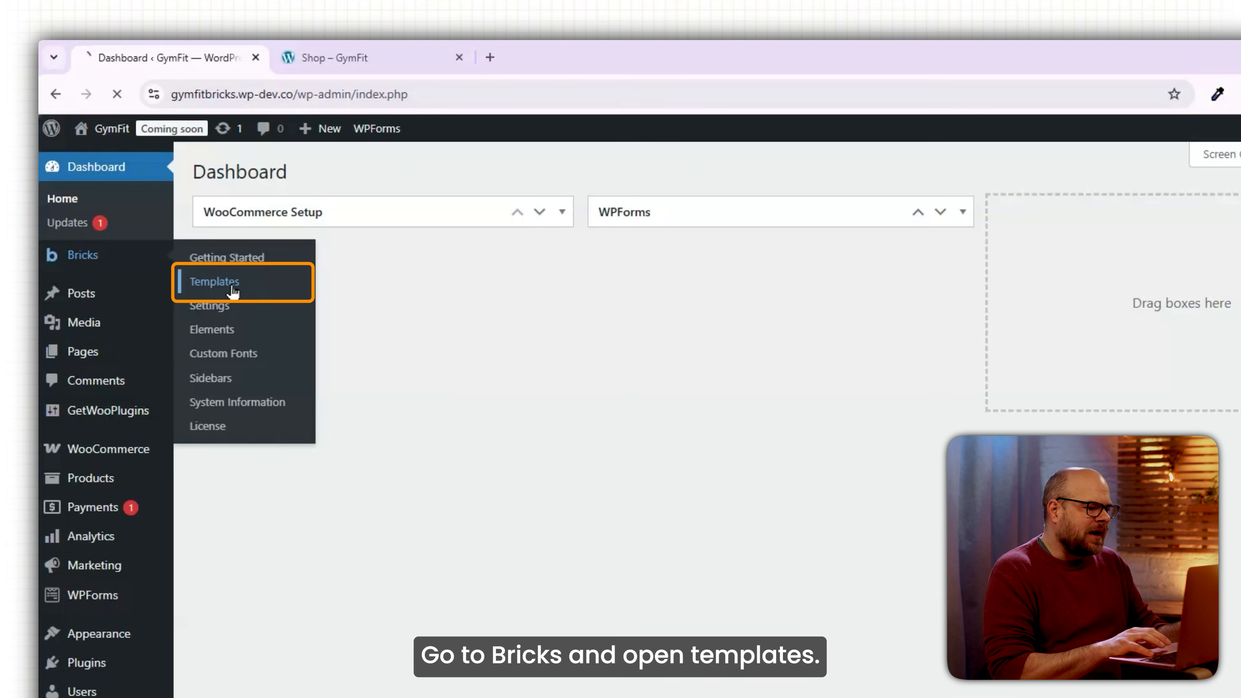
right_click(375, 174)
left_click(397, 186)
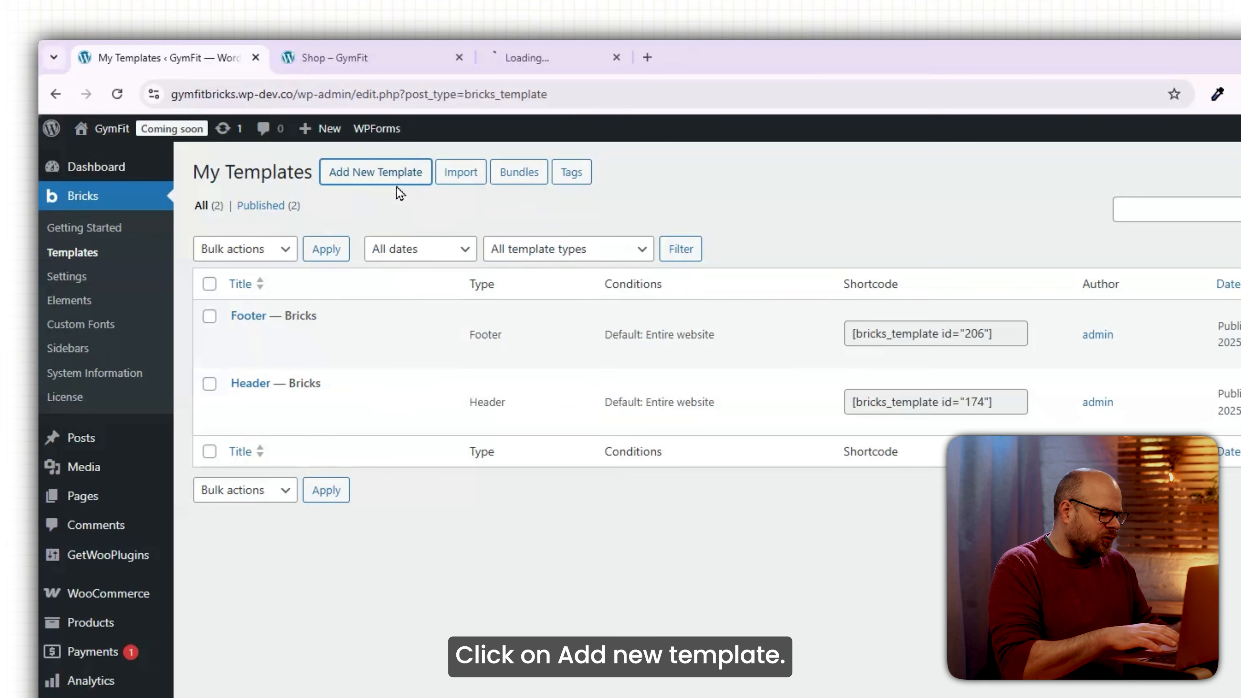
left_click(518, 58)
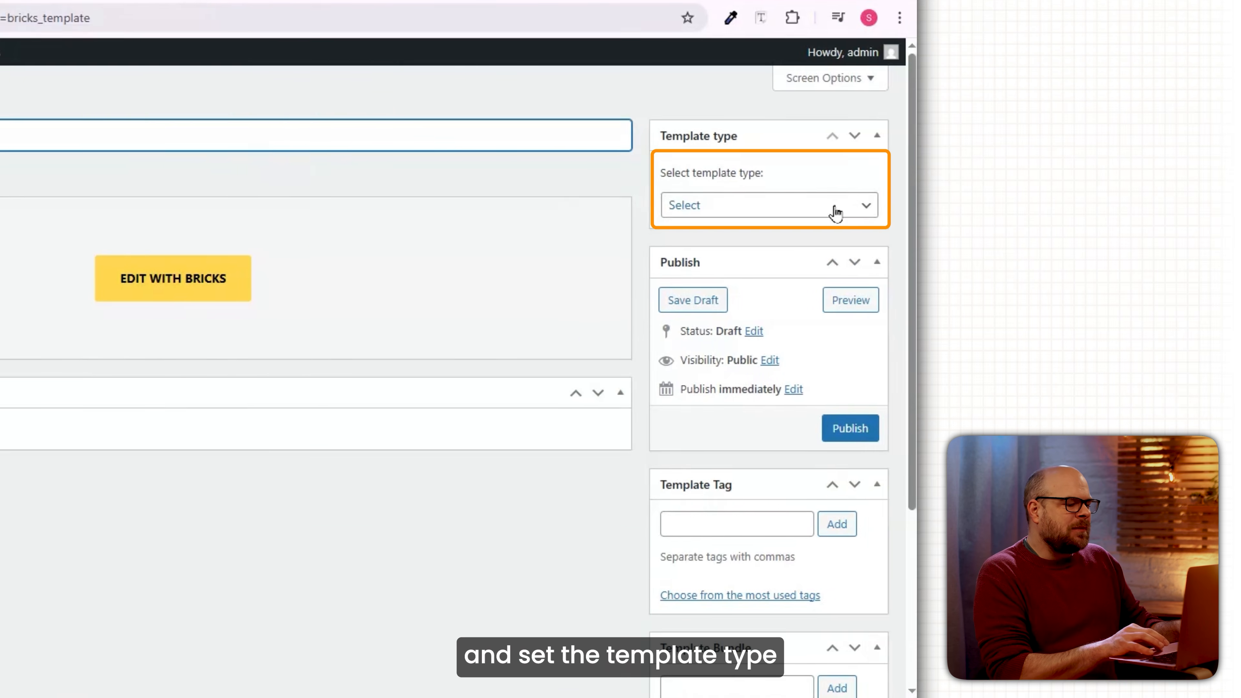
Make Custom Shop a WooCommerce - Product archive template, publish it, and edit it with Bricks.
left_click(1202, 282)
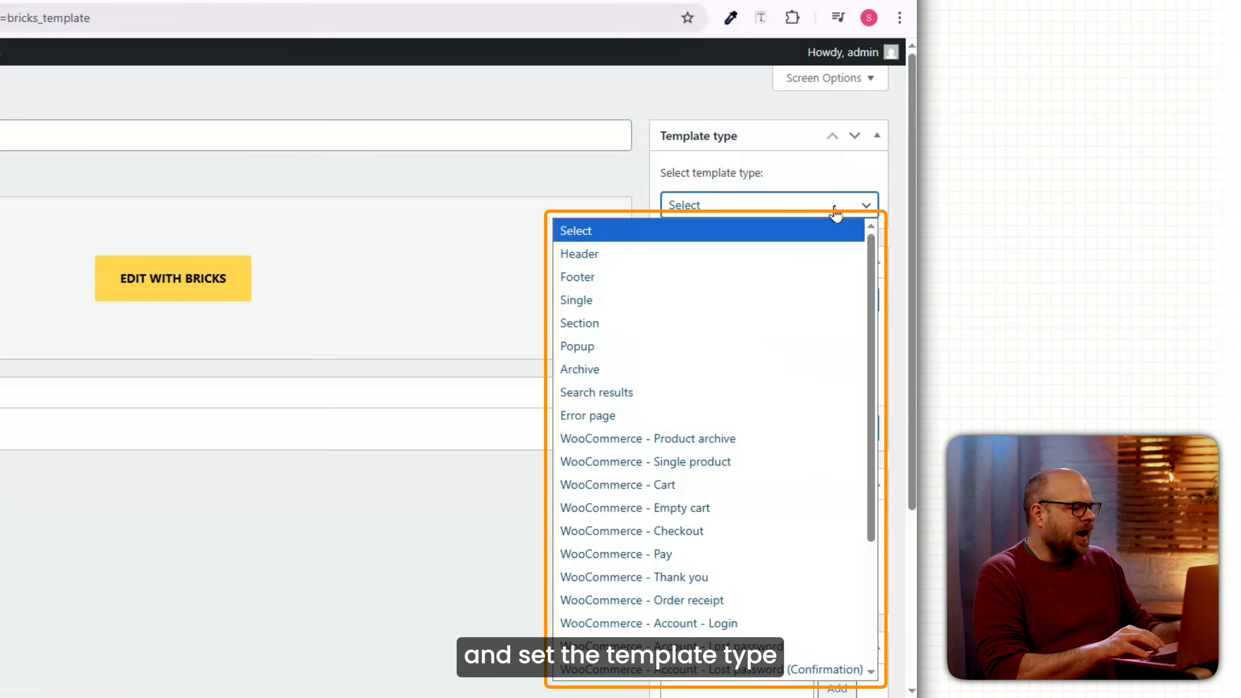
left_click(736, 443)
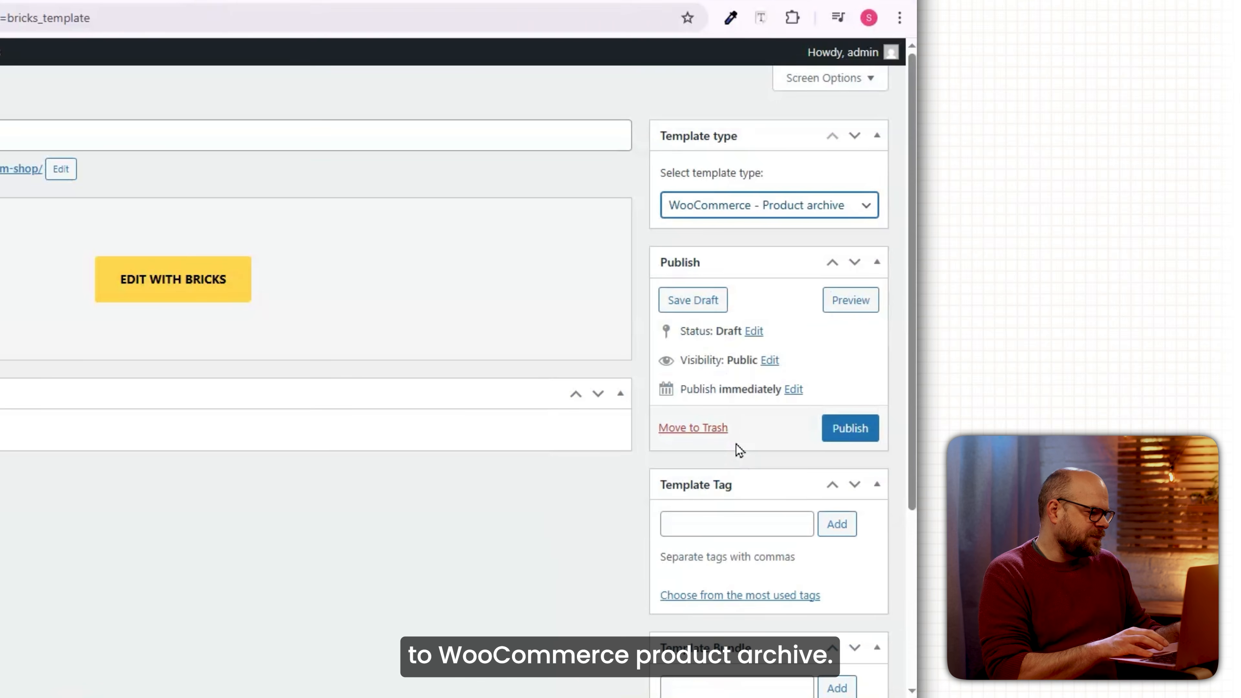
left_click(842, 439)
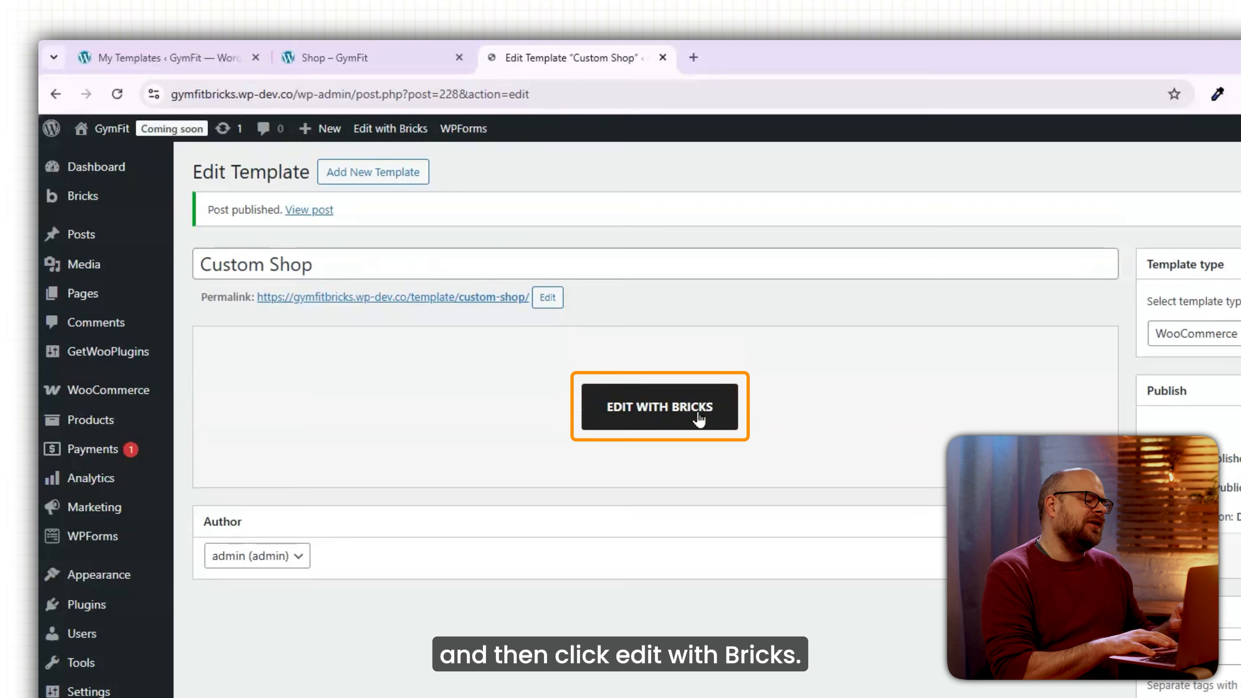
left_click(699, 418)
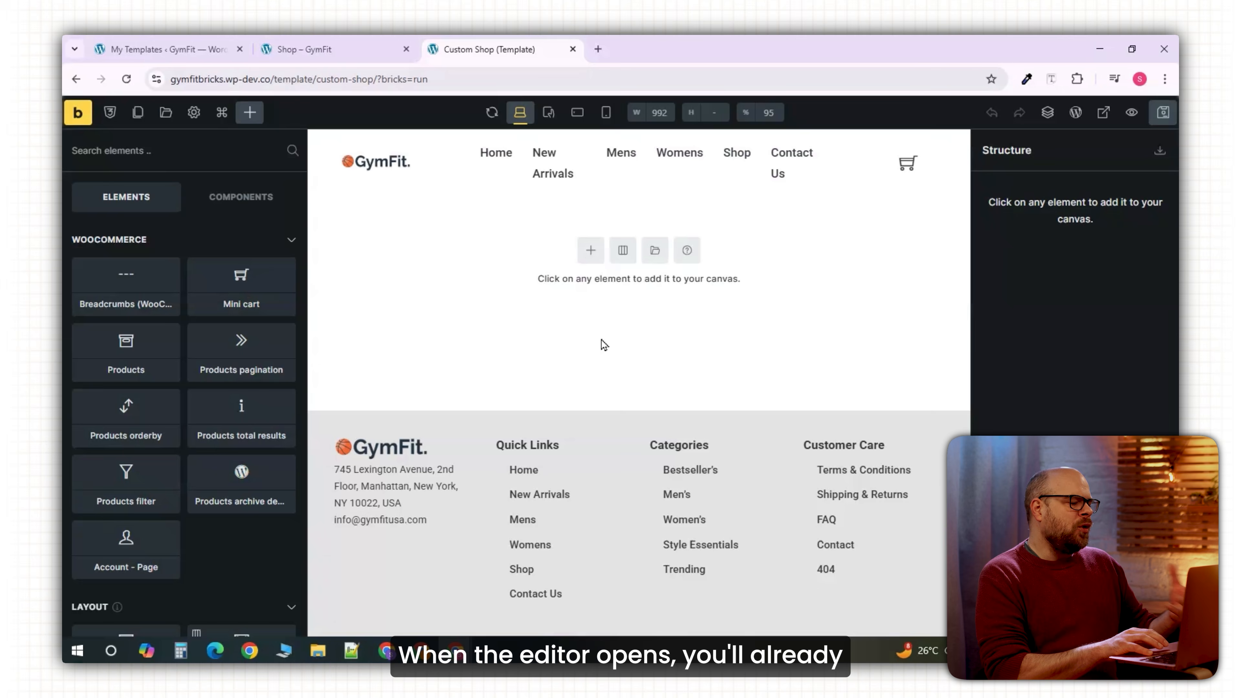
Add a section to the empty canvas and split its container into 33 | 67 columns.
left_click(586, 251)
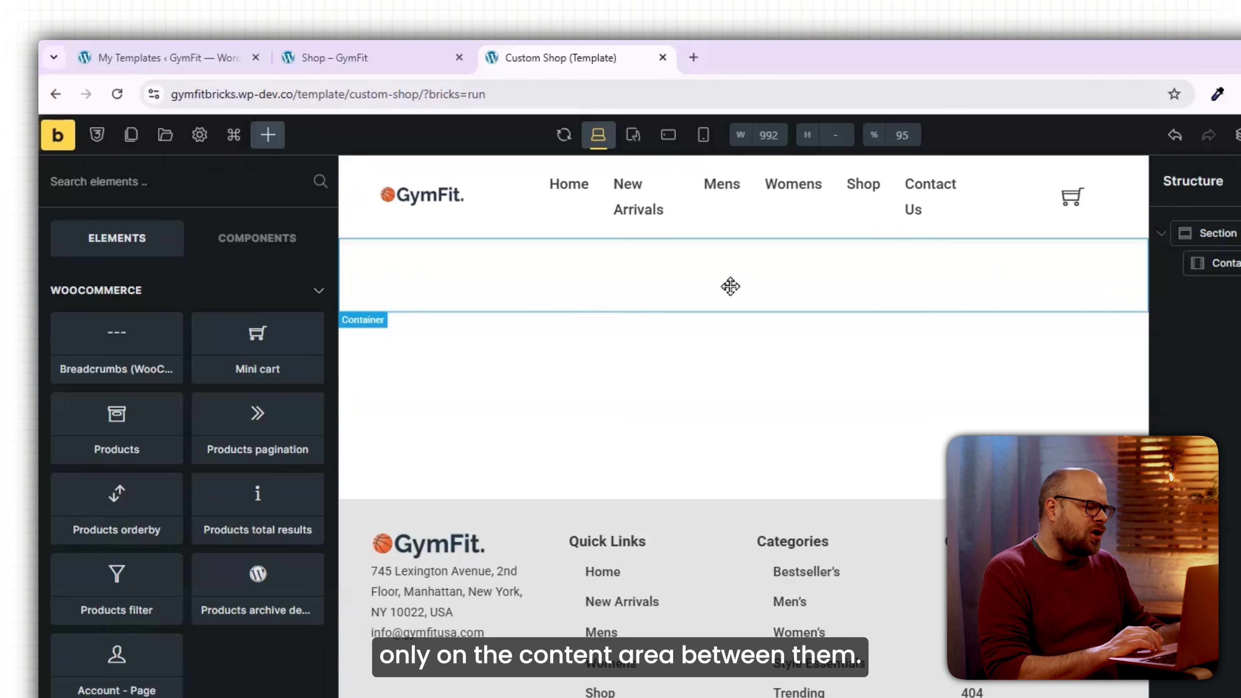
left_click(730, 286)
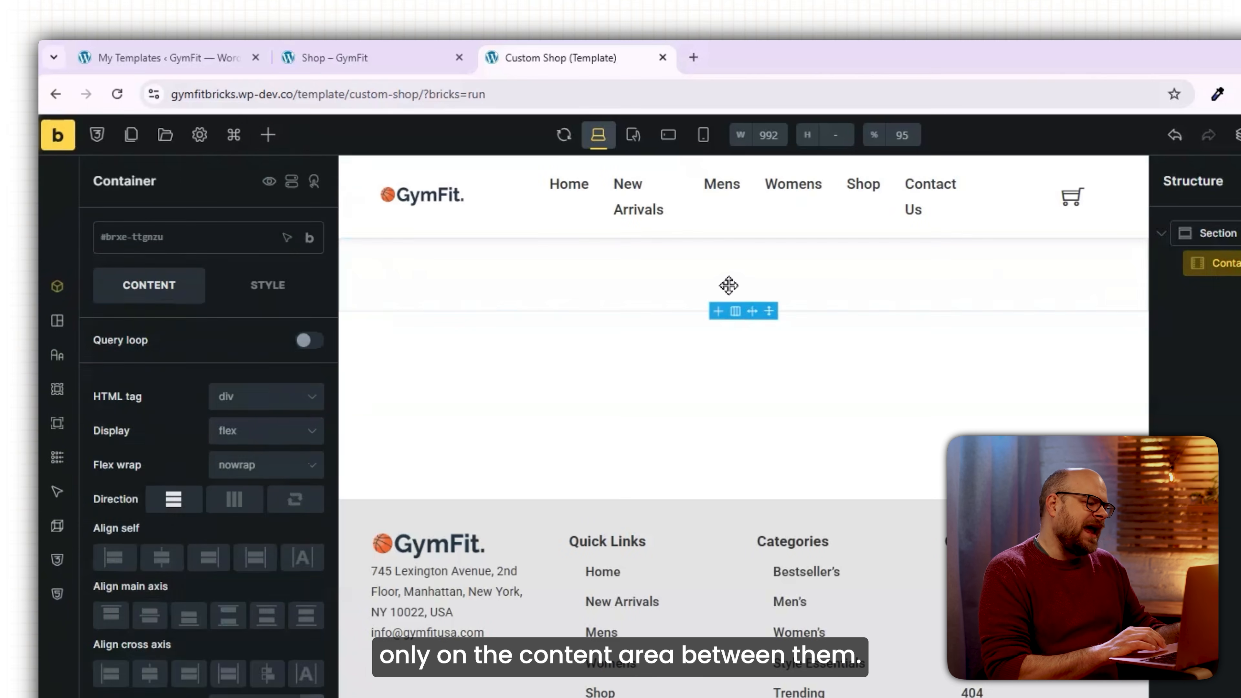
left_click(736, 313)
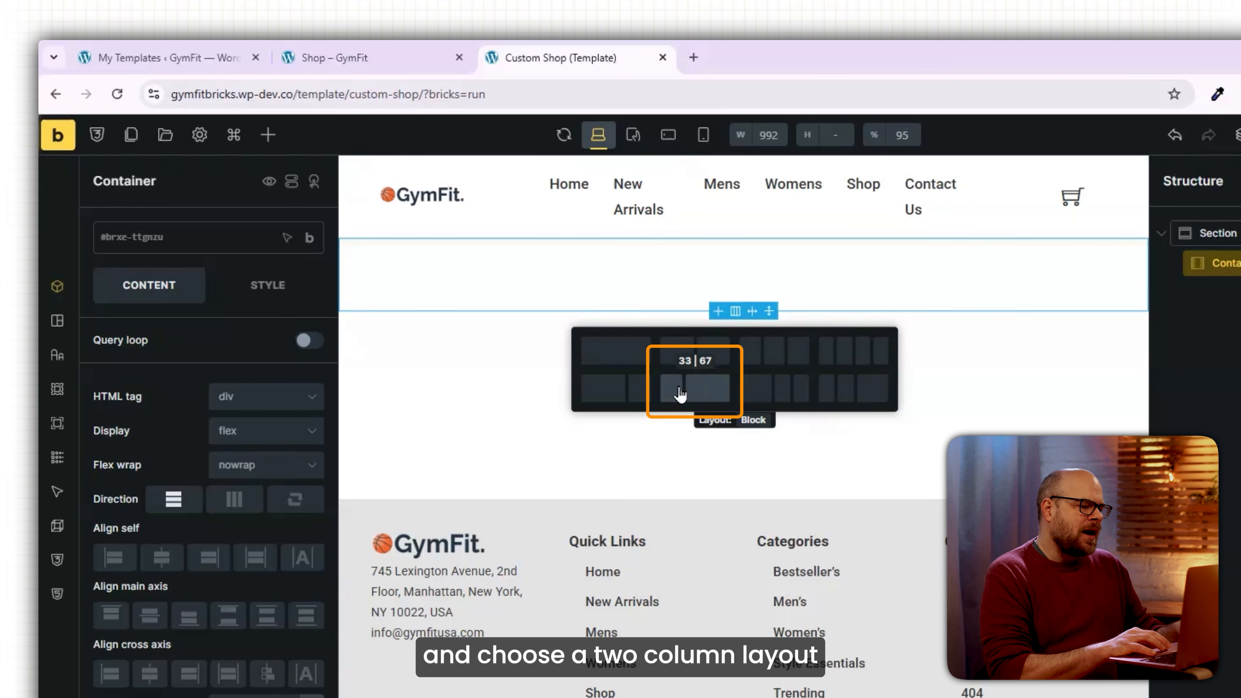
left_click(694, 396)
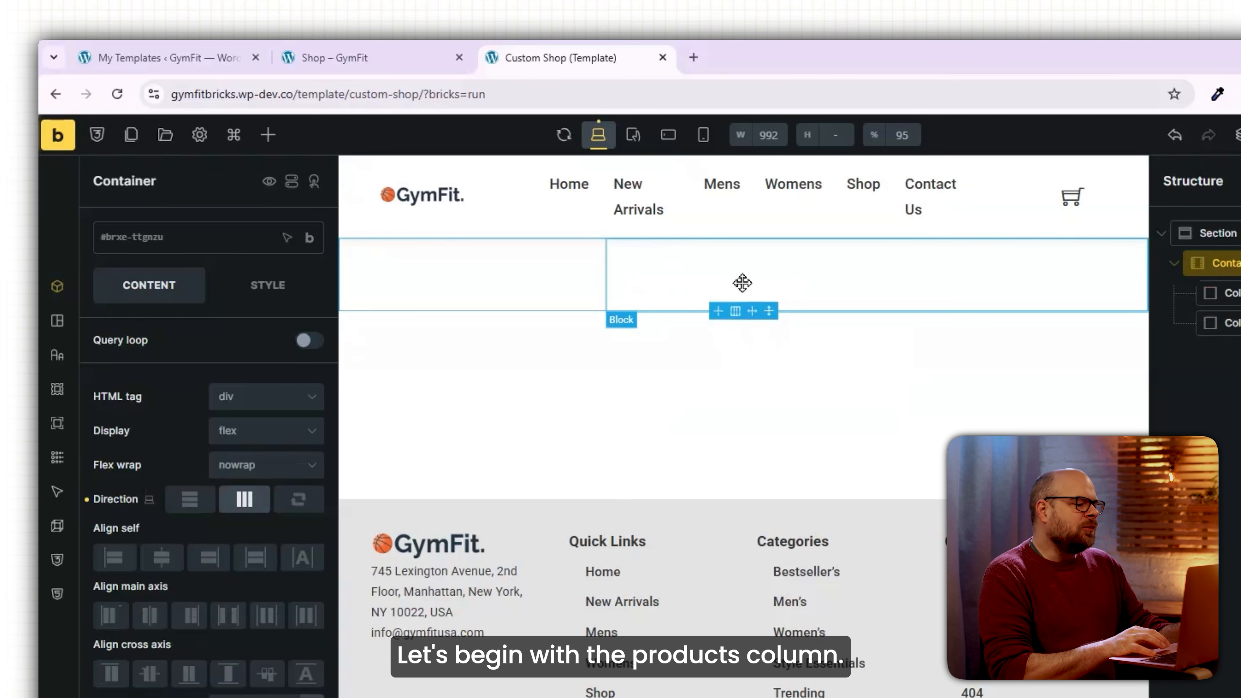
Add a Products element to the wider second column and set it to 3 columns.
left_click(731, 261)
left_click(268, 139)
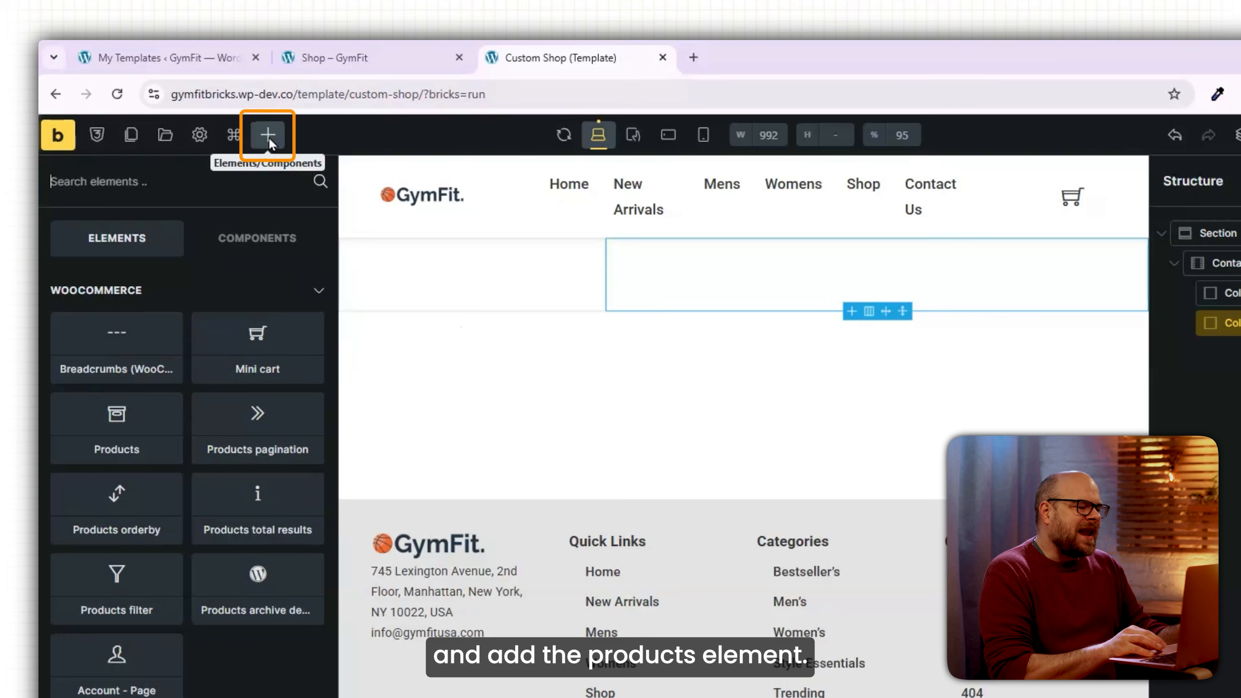
type("products")
left_click(268, 303)
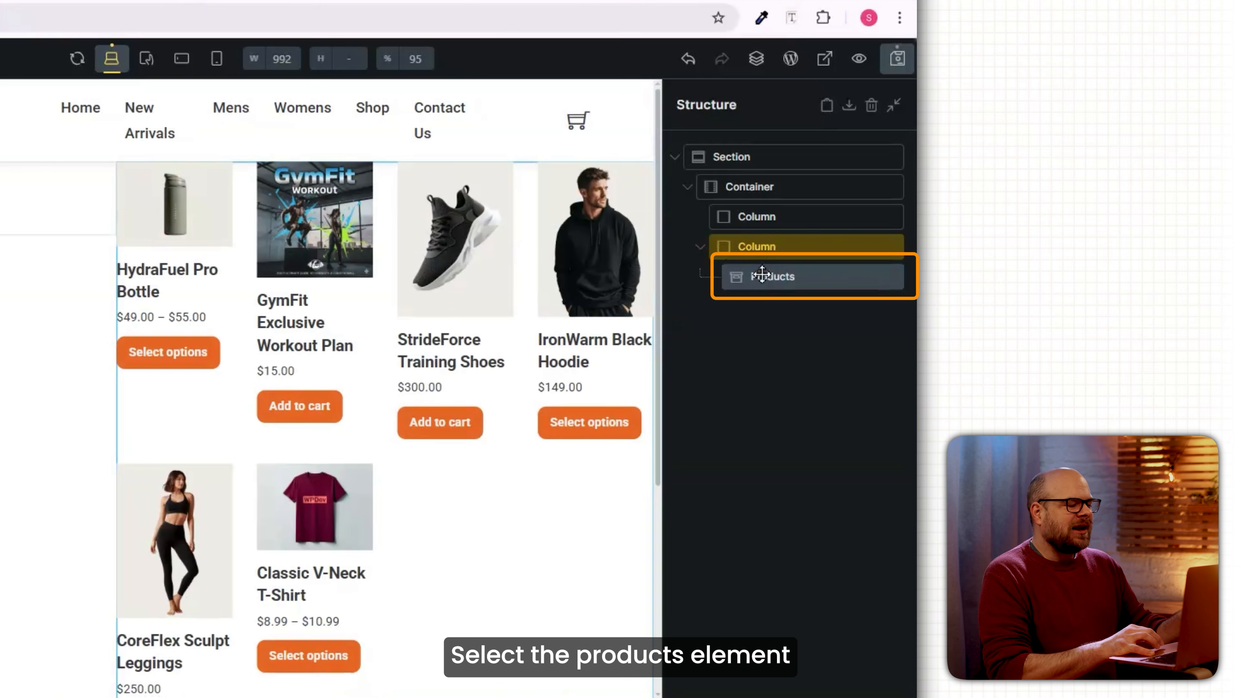
left_click(759, 278)
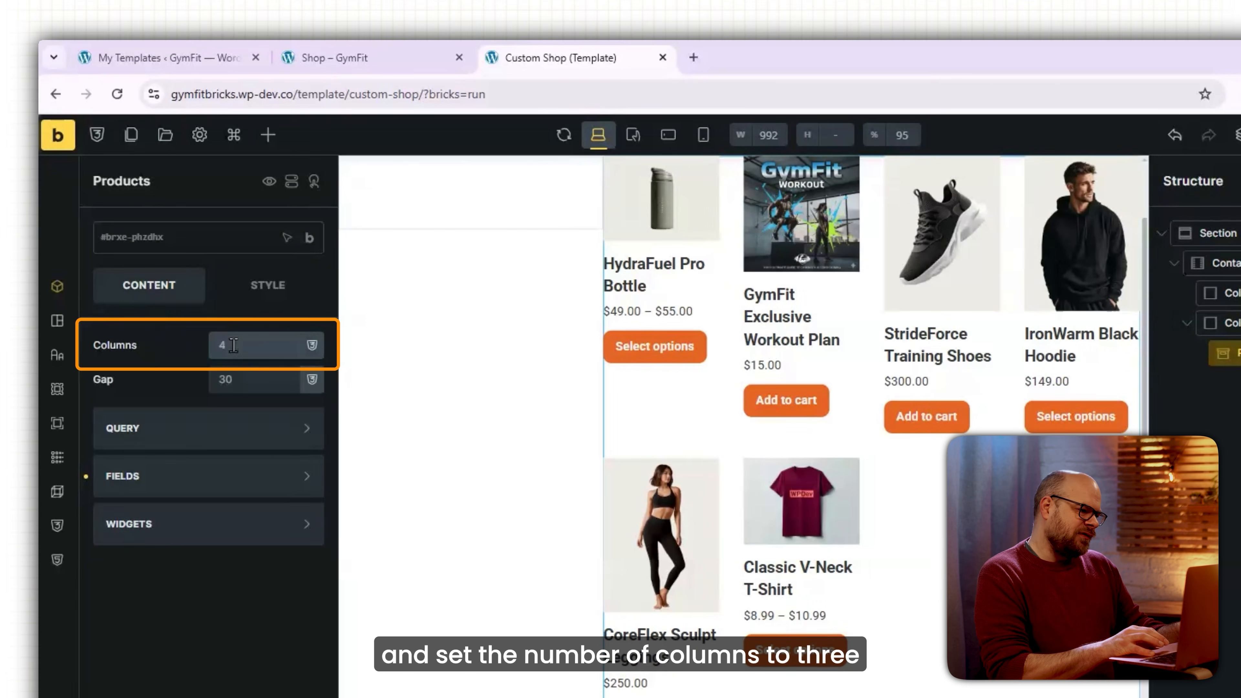
left_click(234, 345)
type("3")
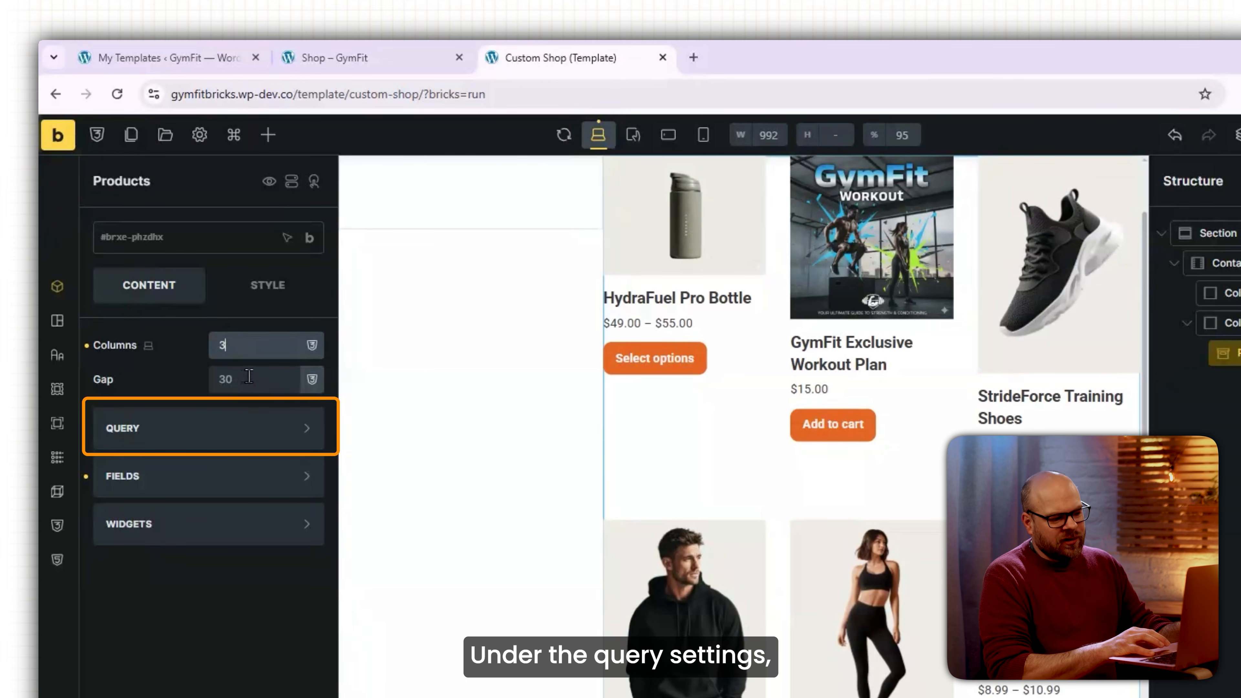
Set the product query to 9 per page, leaving the category filter at Default.
left_click(269, 433)
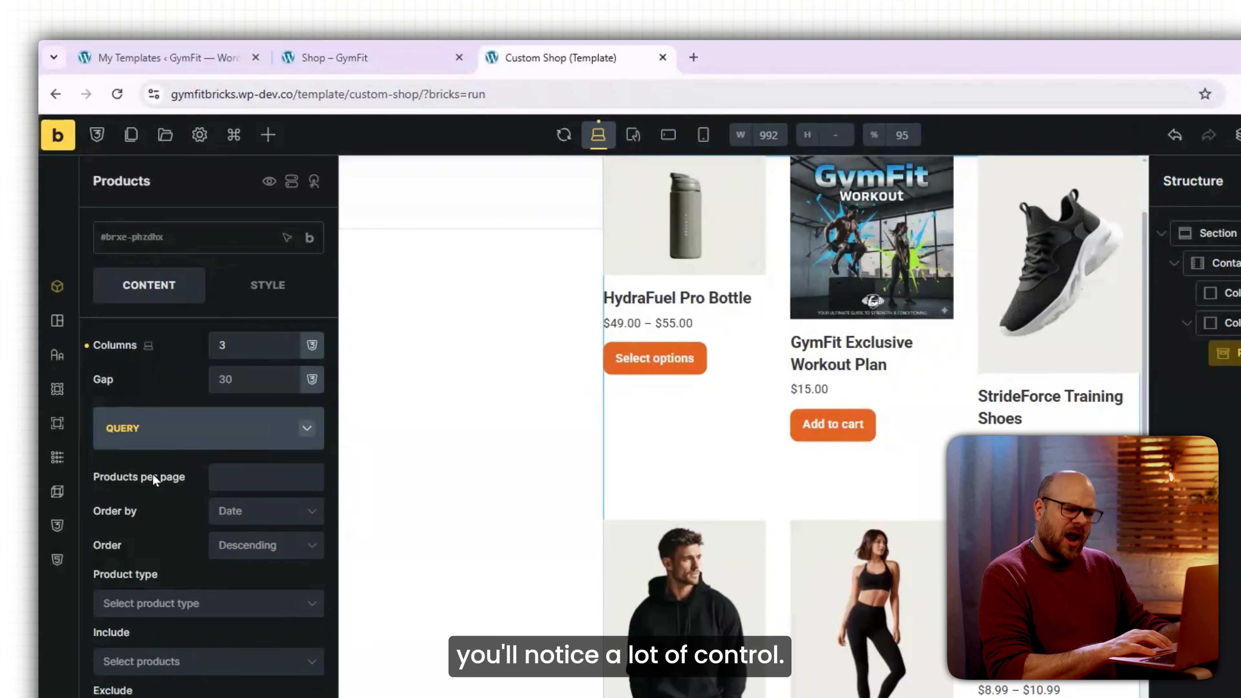
left_click(234, 480)
type("9")
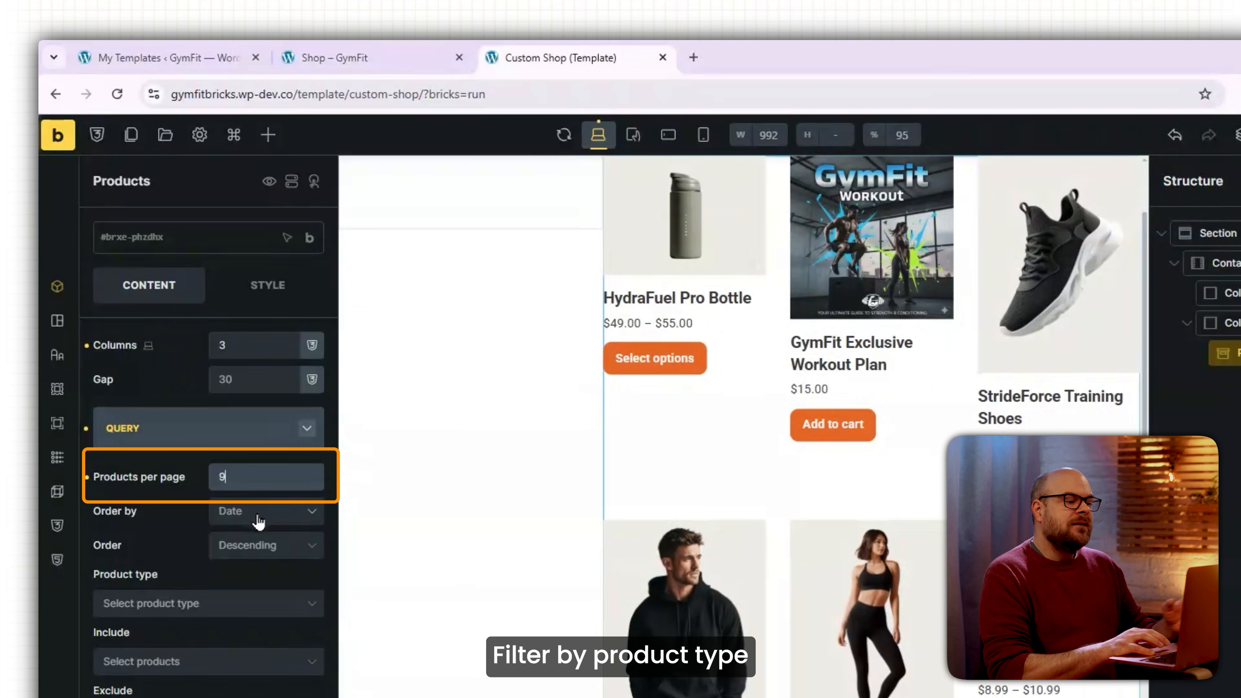
scroll(179, 517, "down", 2)
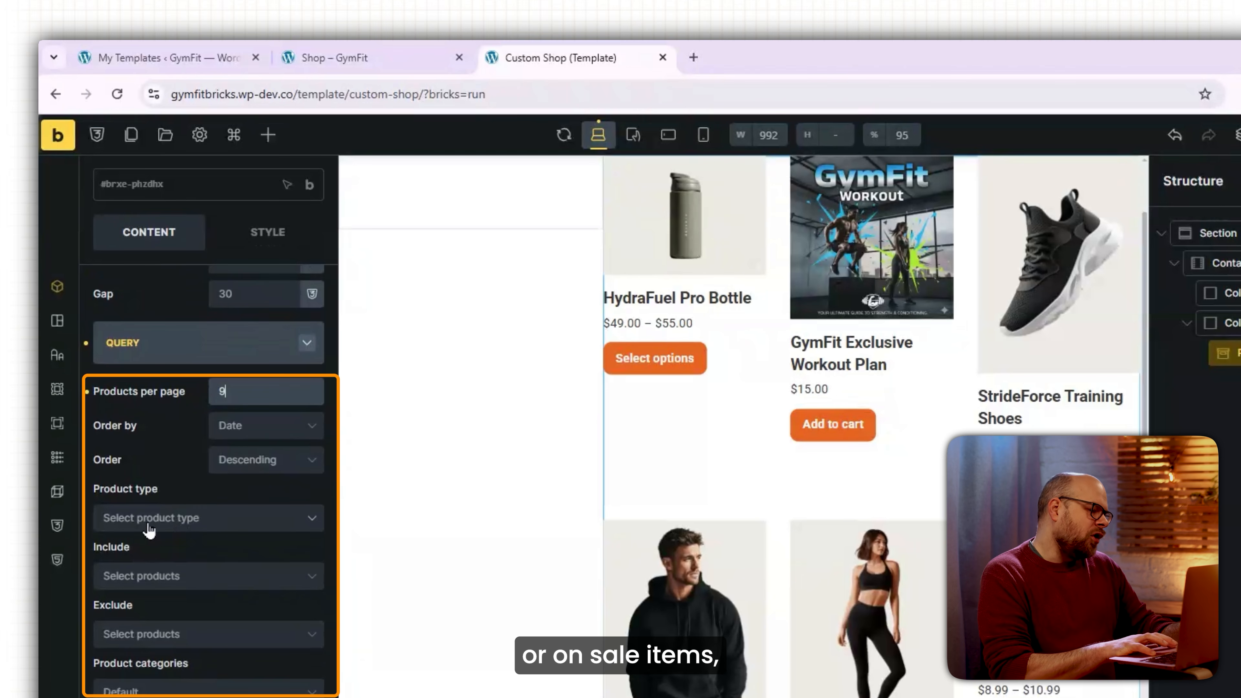
scroll(244, 528, "down", 4)
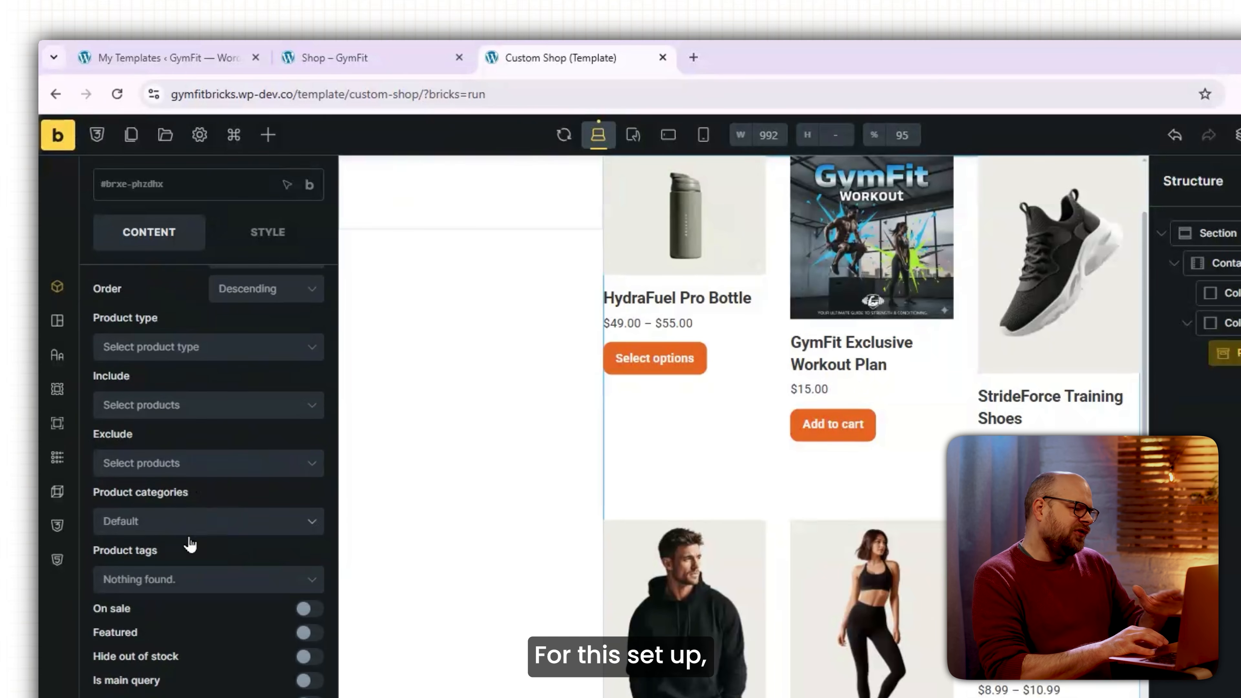
scroll(153, 546, "down", 2)
left_click(204, 445)
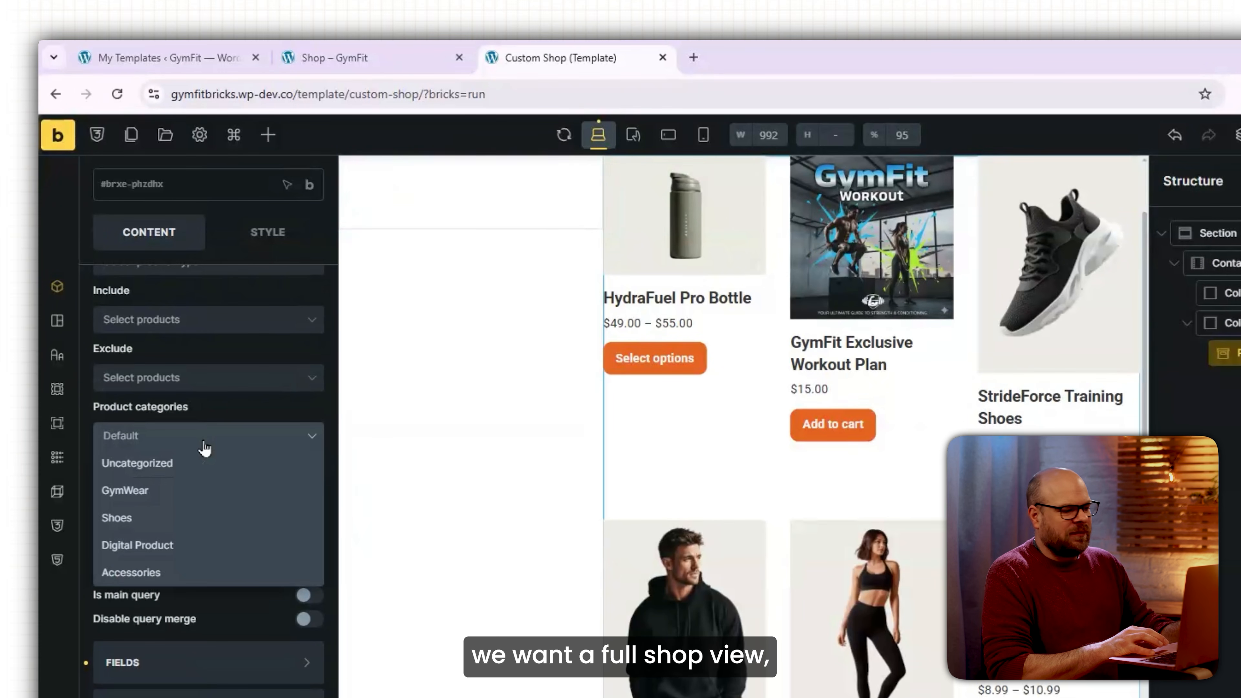
left_click(238, 414)
scroll(178, 506, "down", 1)
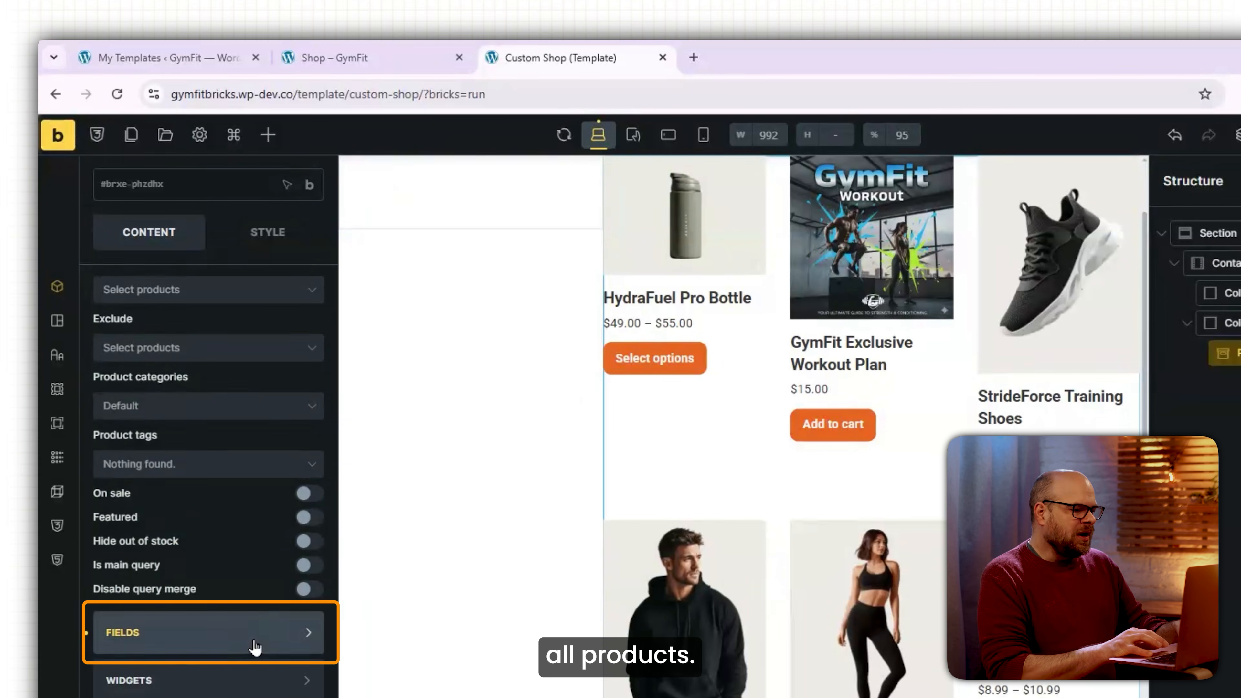
left_click(277, 632)
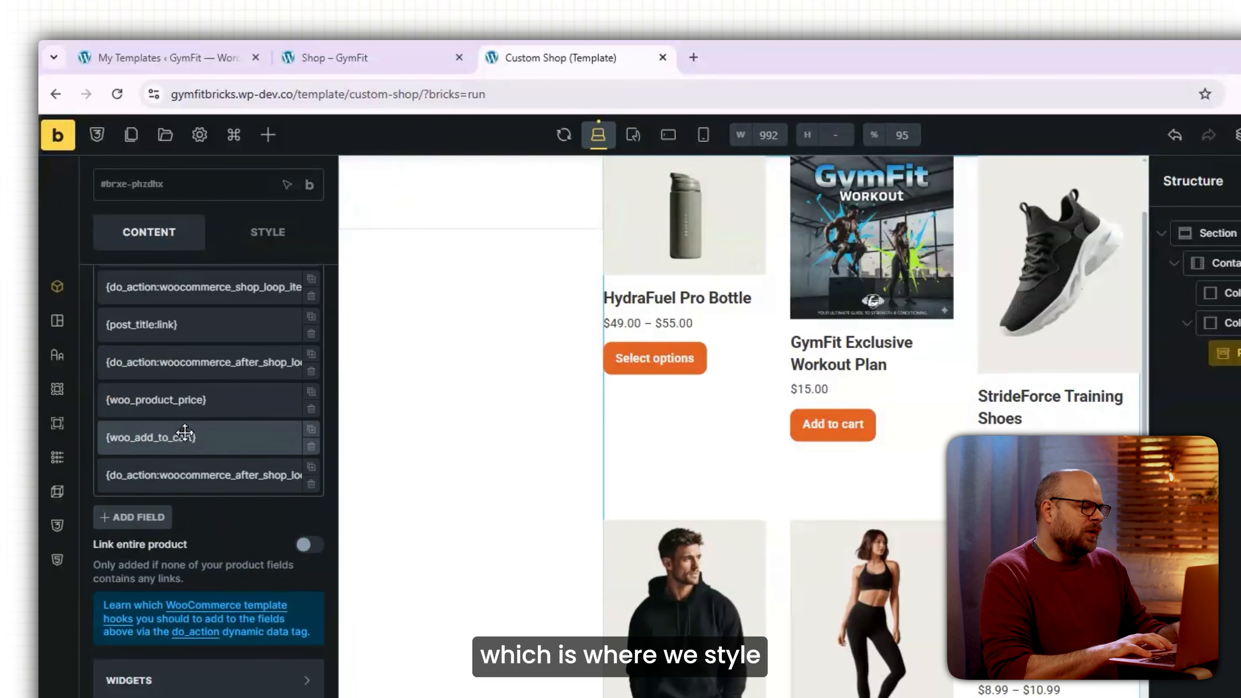
scroll(252, 464, "up", 5)
scroll(259, 491, "down", 1)
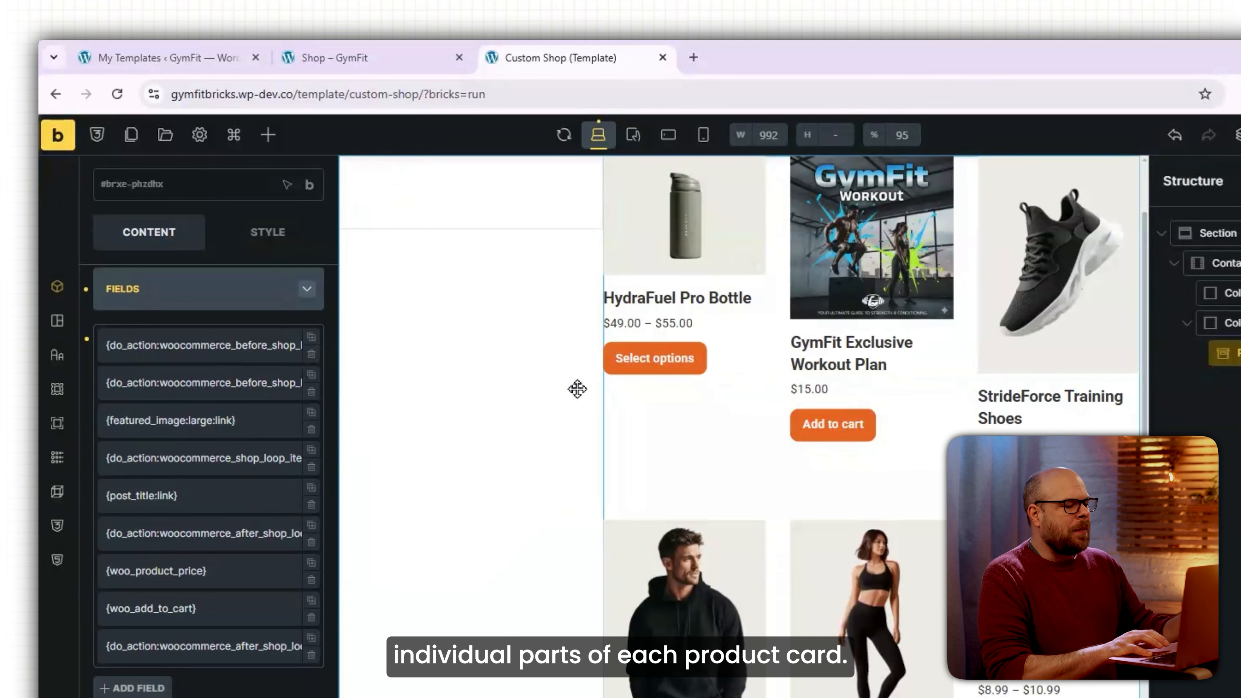
scroll(748, 282, "up", 2)
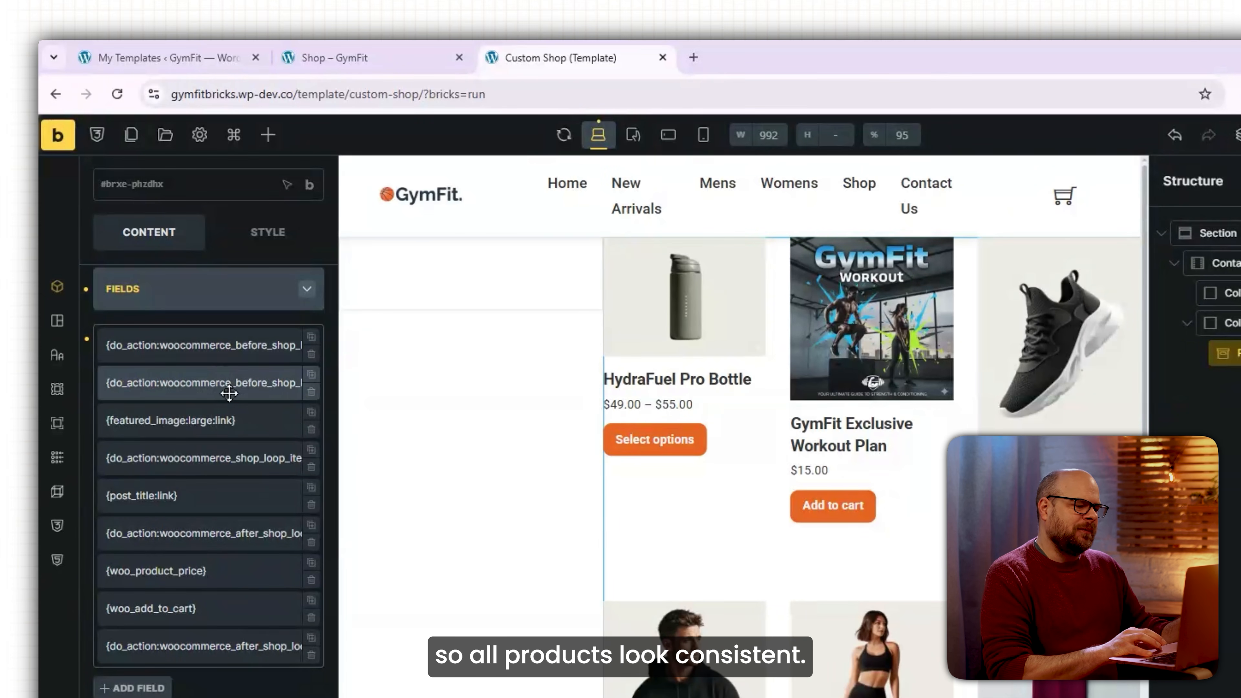
Add the .dynamic img custom CSS giving product images a 350px cover-fit height.
left_click(268, 232)
left_click(181, 639)
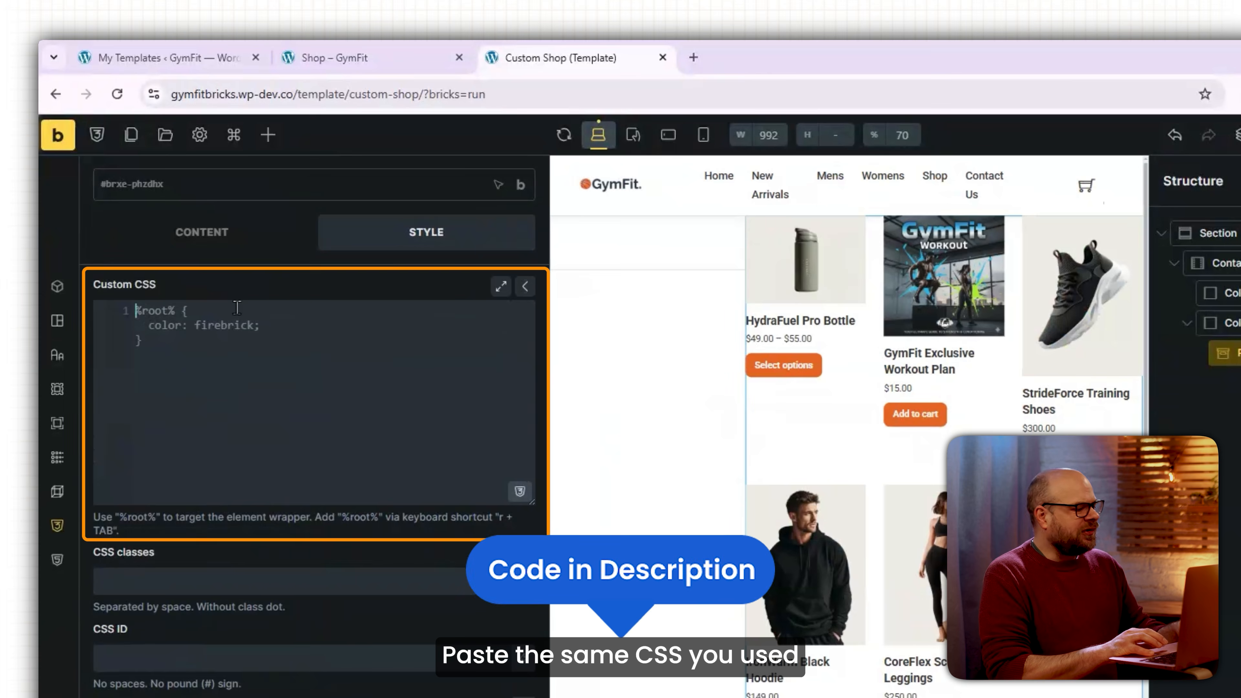
type(".dynamic img {     width: 100%;     height: 350px;     object-fit: cover;     aspect-ratio: 1/1; }")
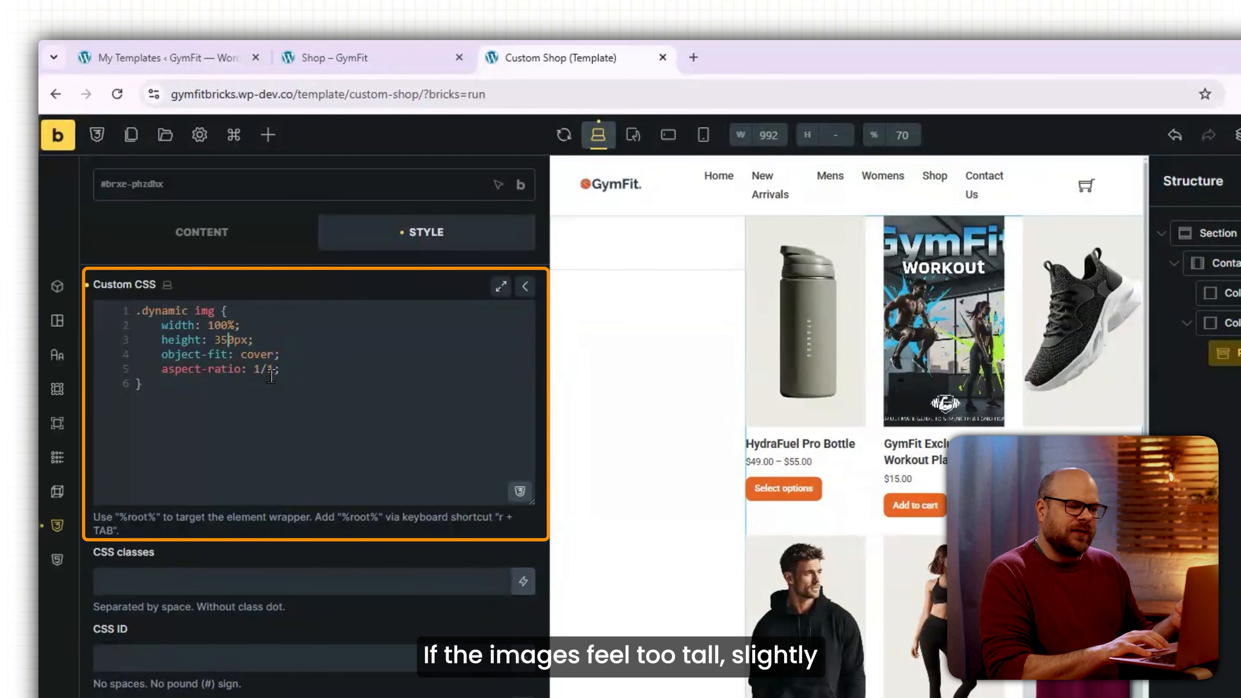
key("BackSpace")
type("0")
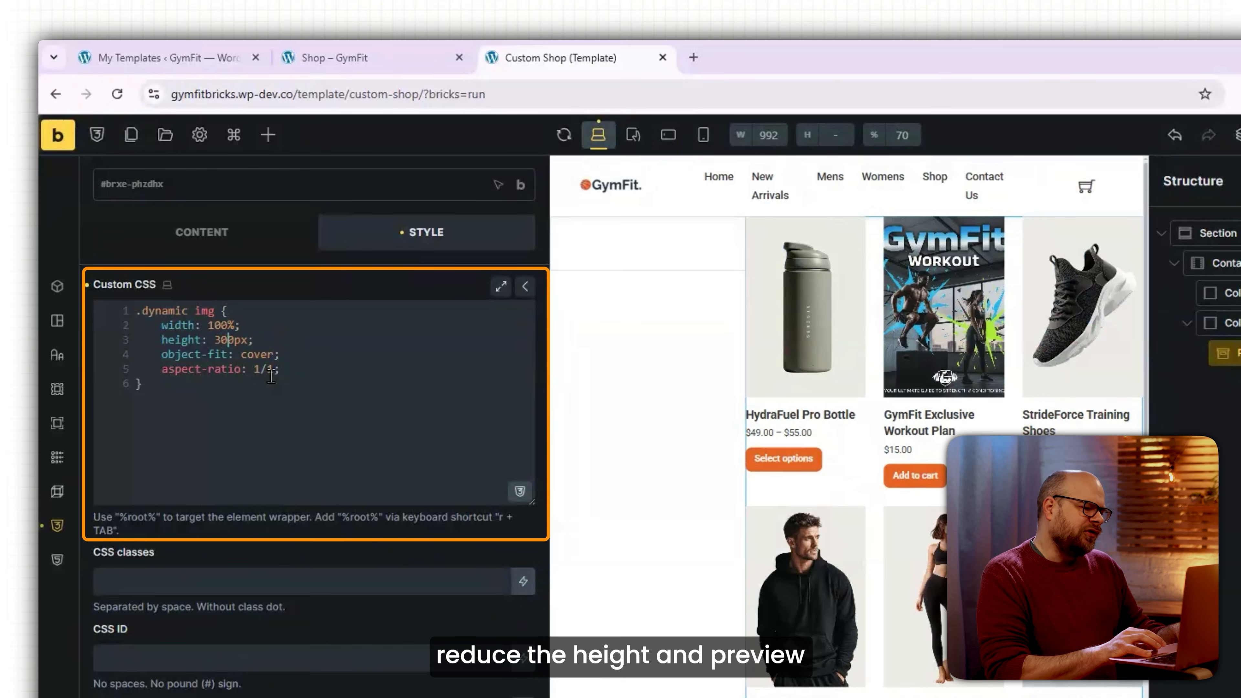
key("BackSpace")
type("5")
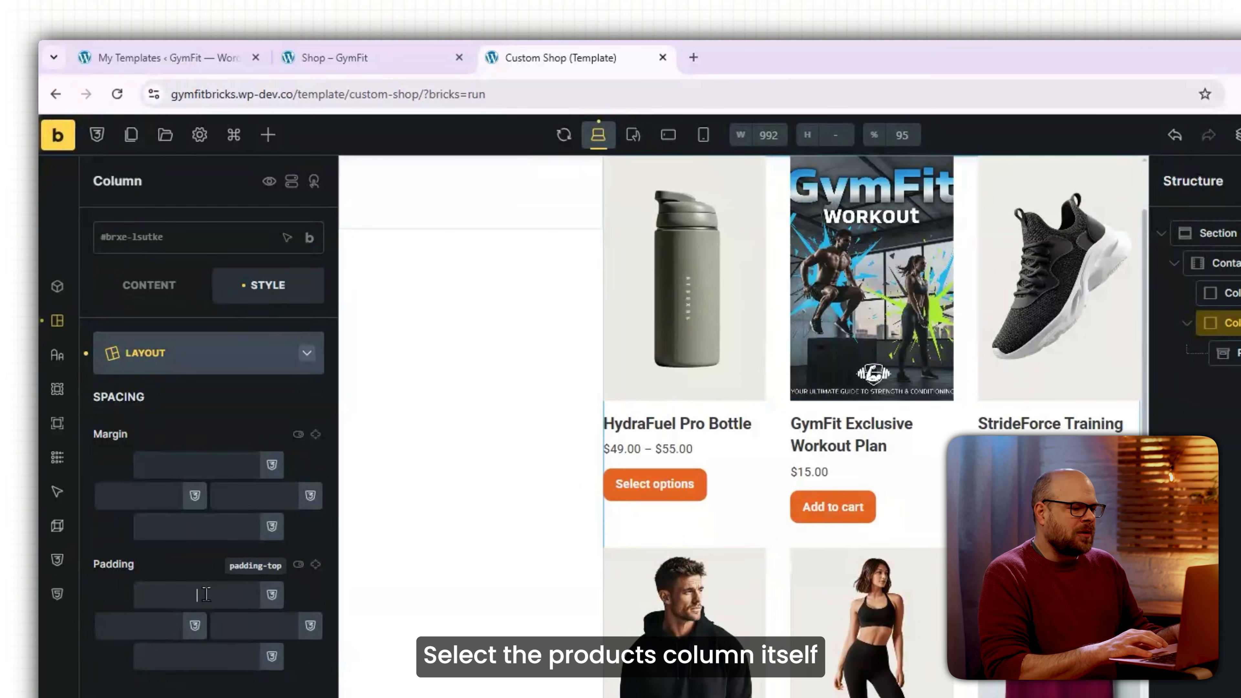
Set the products column's padding to 20 on all sides.
type("20")
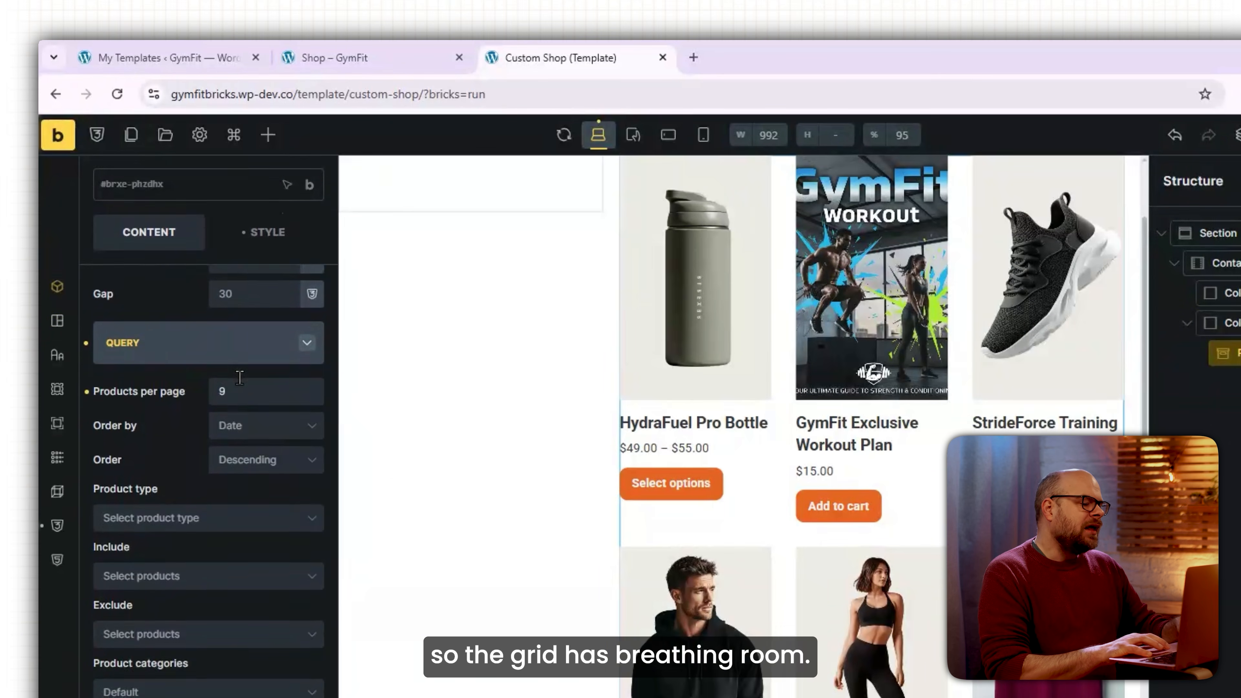
scroll(240, 377, "up", 2)
scroll(240, 377, "down", 2)
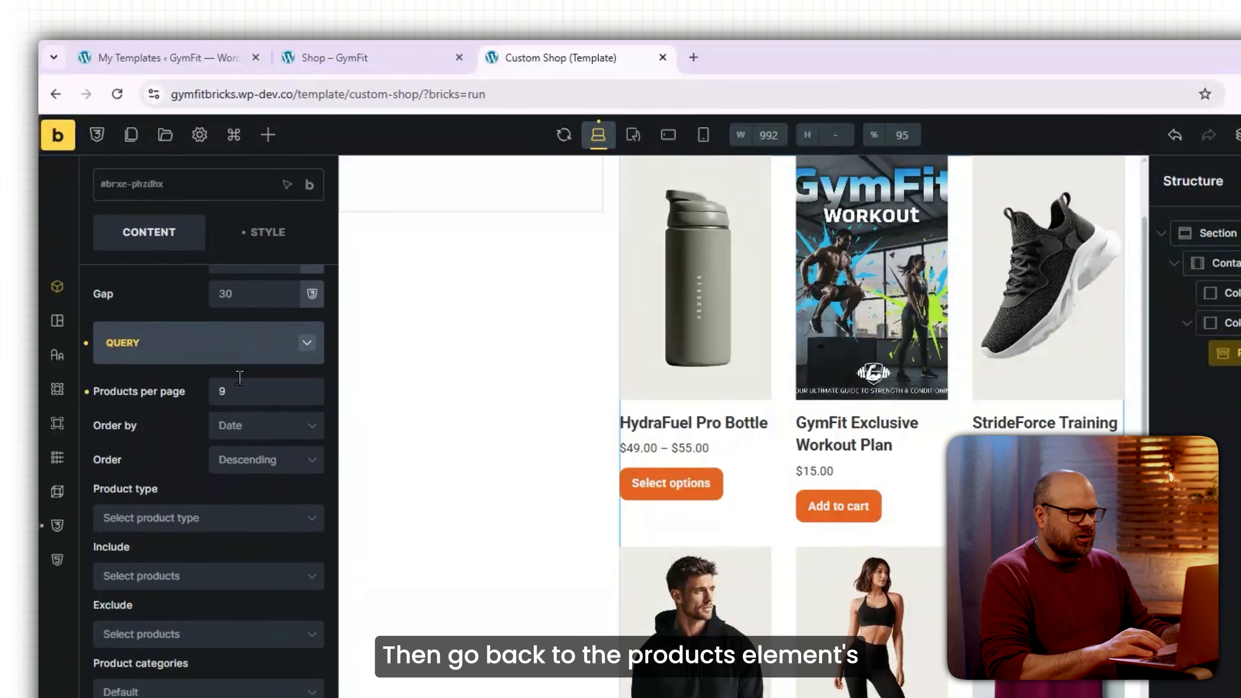
Style the product price field with font size 18, orange colour and weight 600.
scroll(234, 412, "down", 5)
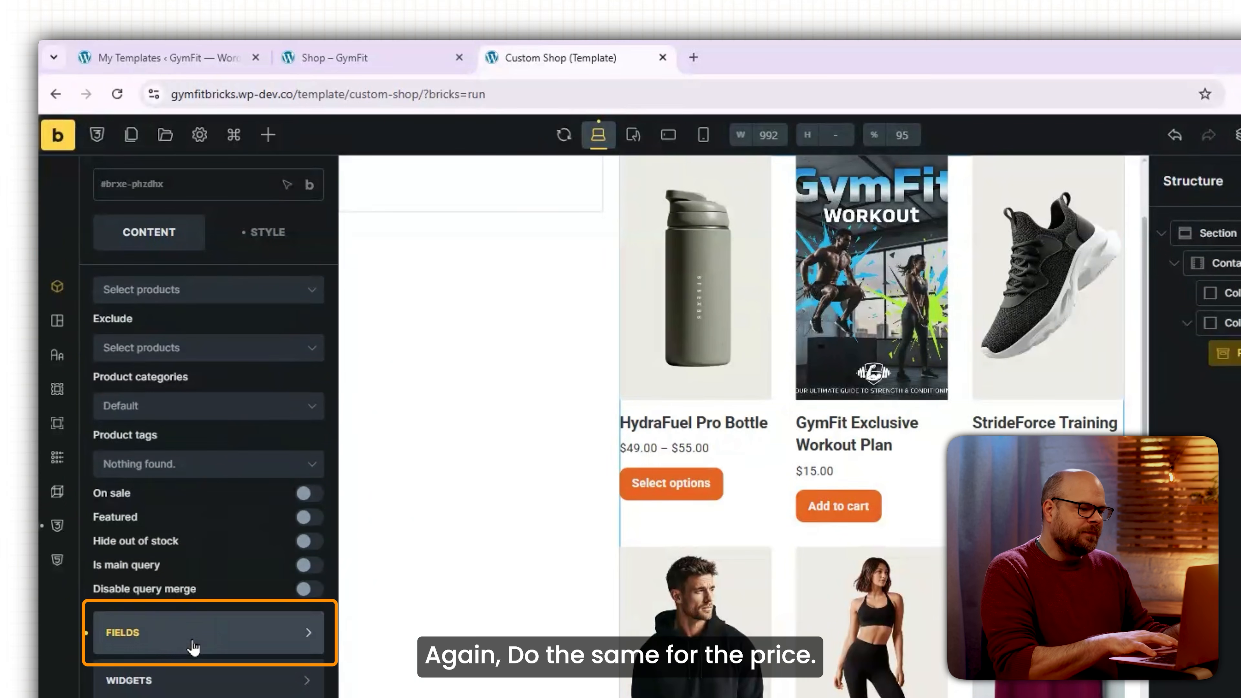
left_click(197, 646)
left_click(363, 432)
left_click(277, 498)
type("18")
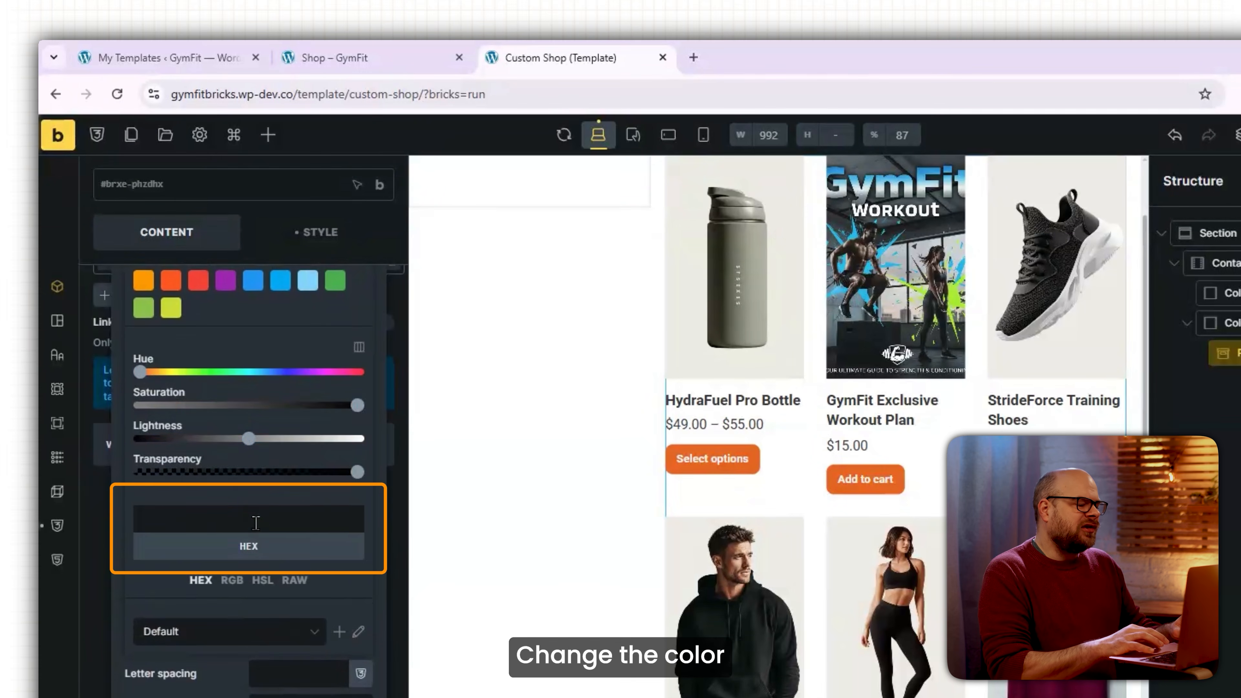
type("#e66323")
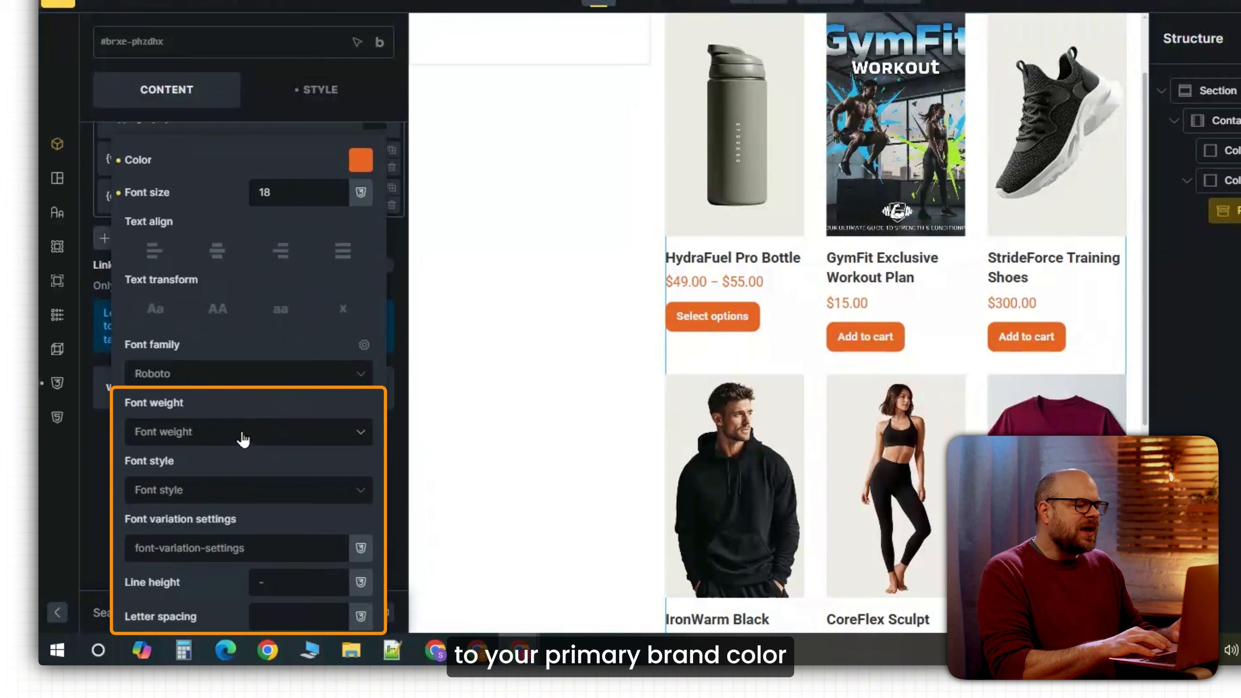
left_click(241, 433)
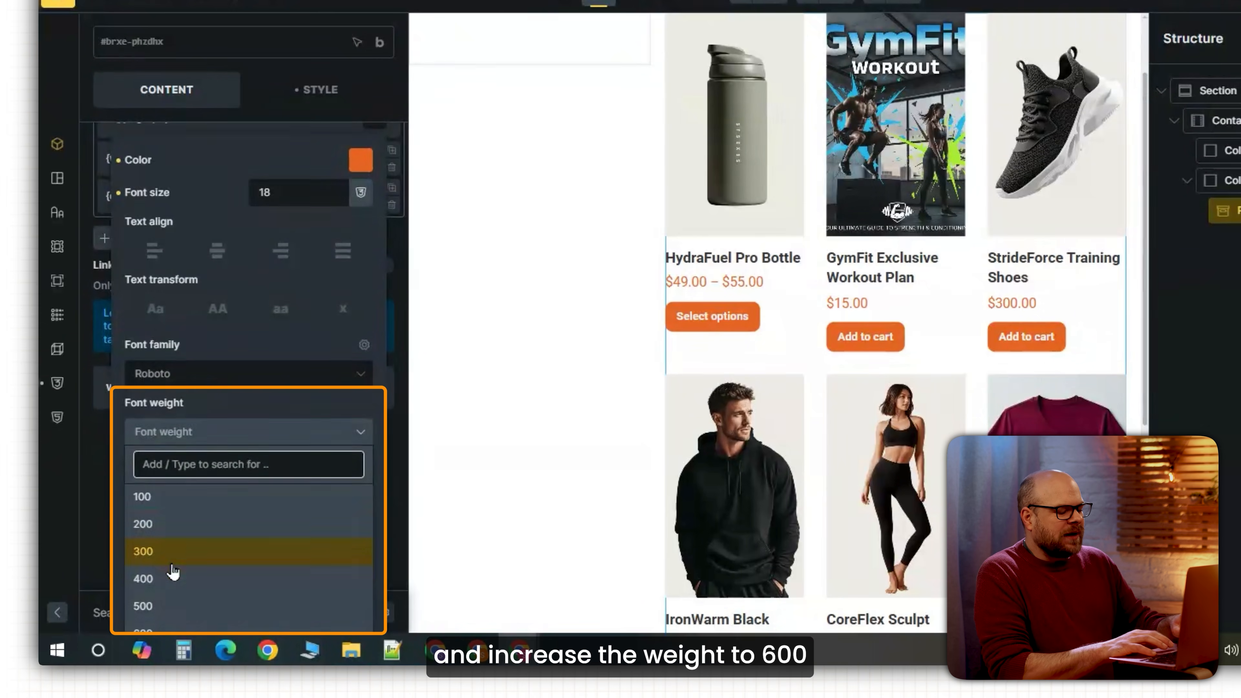
scroll(171, 557, "down", 2)
left_click(166, 551)
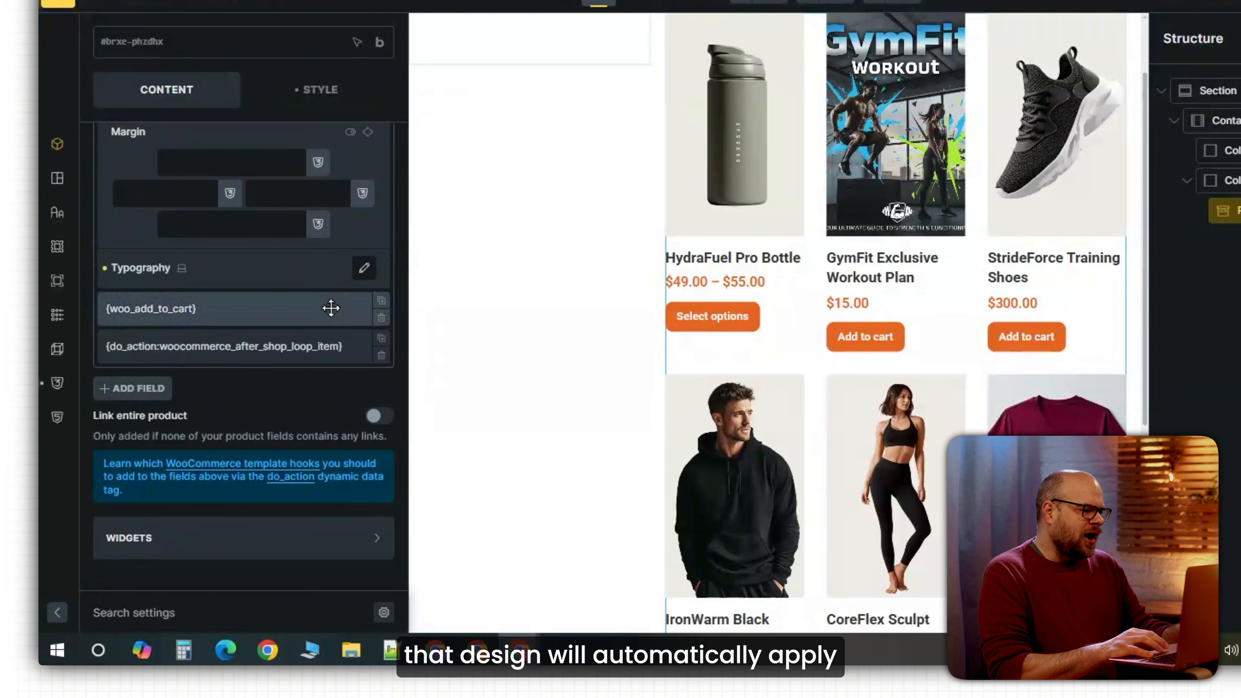
scroll(314, 371, "up", 1)
scroll(313, 371, "down", 1)
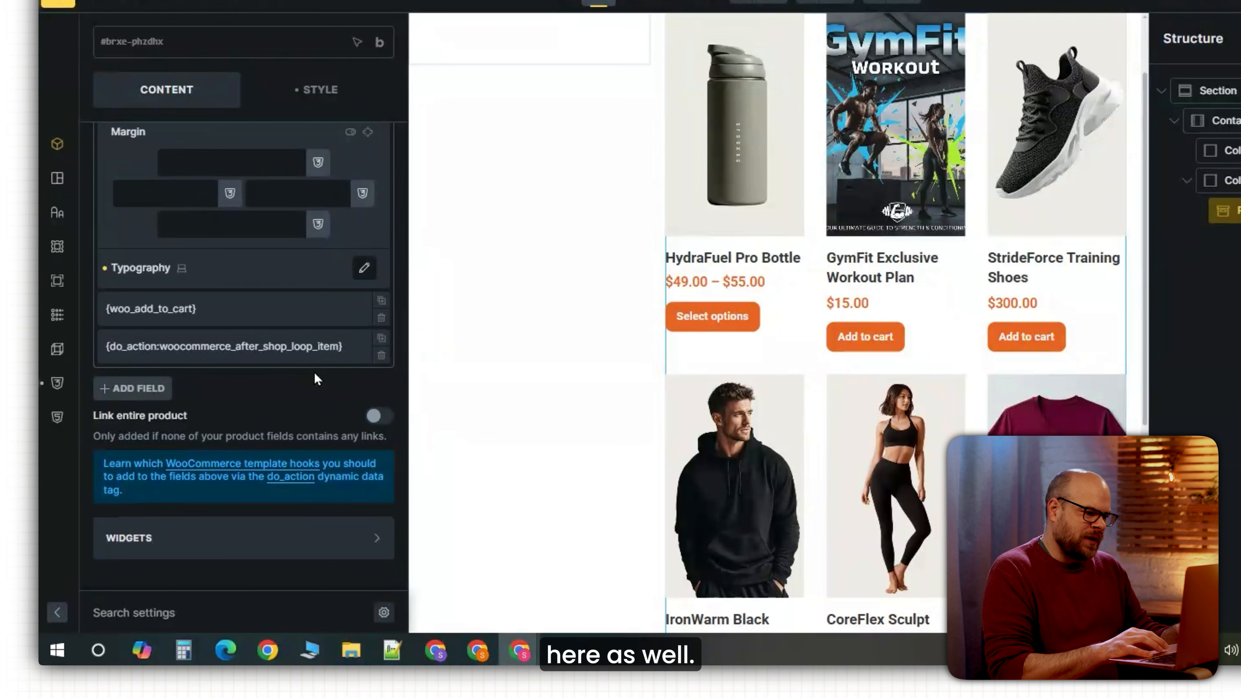
left_click(340, 540)
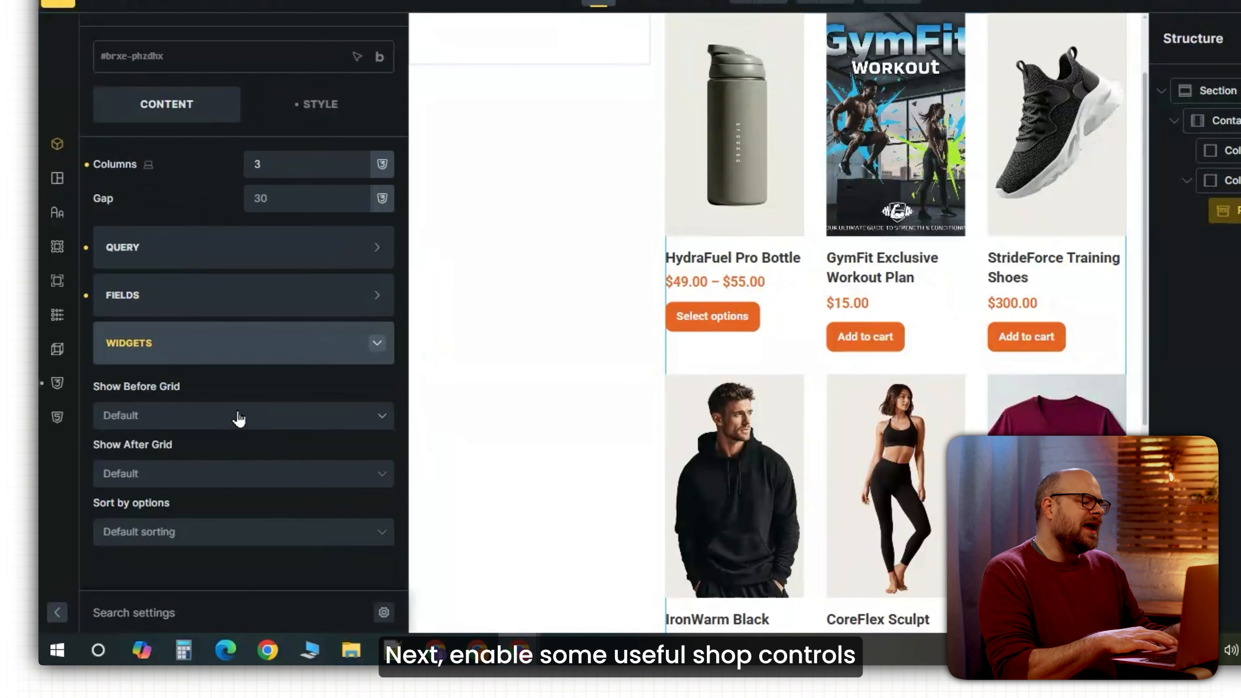
Show Result Count and Order by before the grid, Pagination after it, and save.
left_click(149, 417)
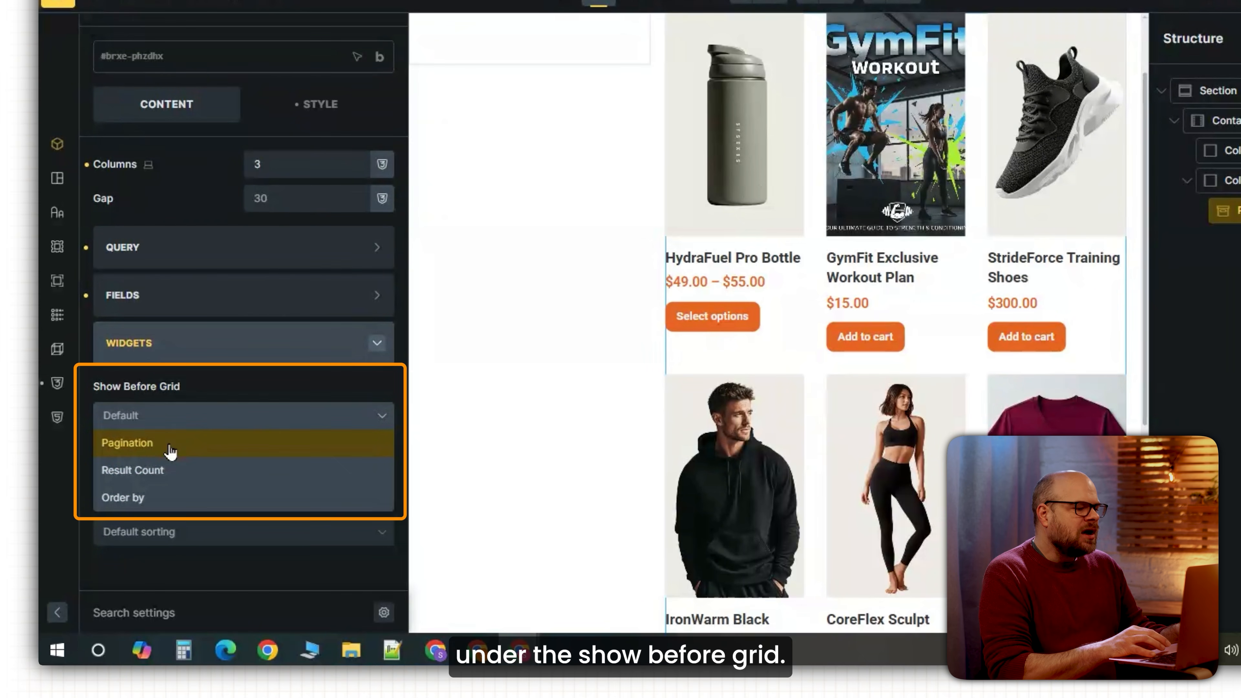
left_click(184, 472)
left_click(184, 471)
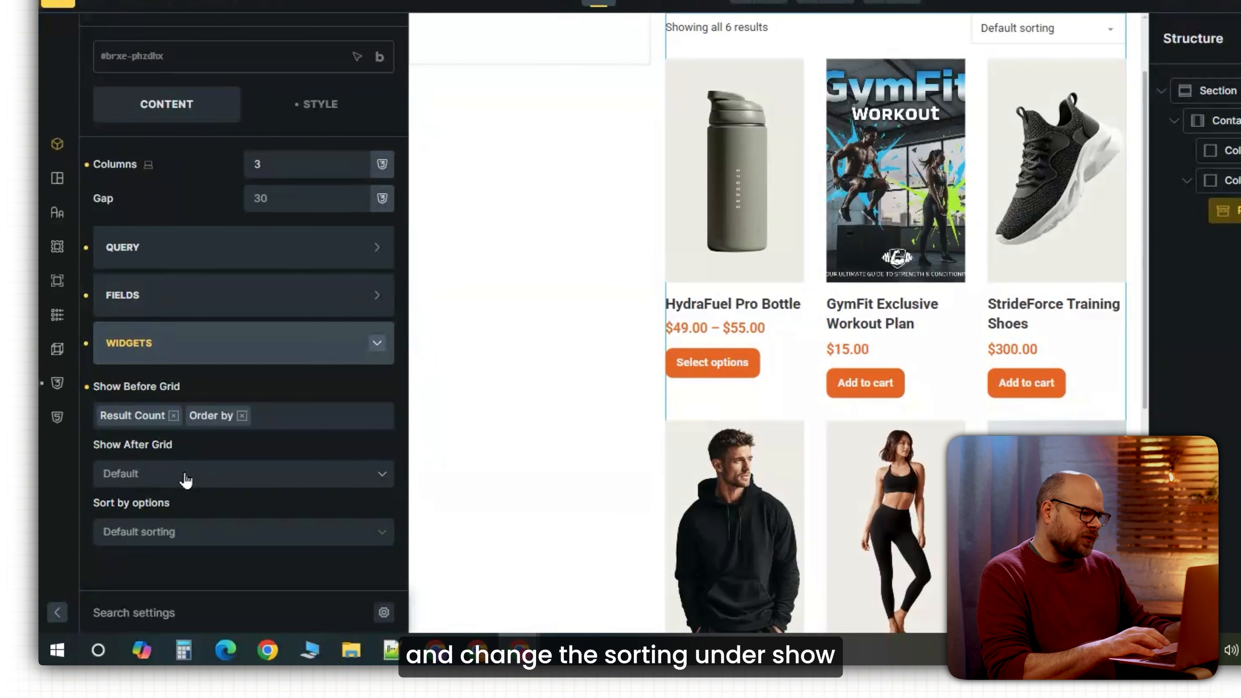
left_click(185, 474)
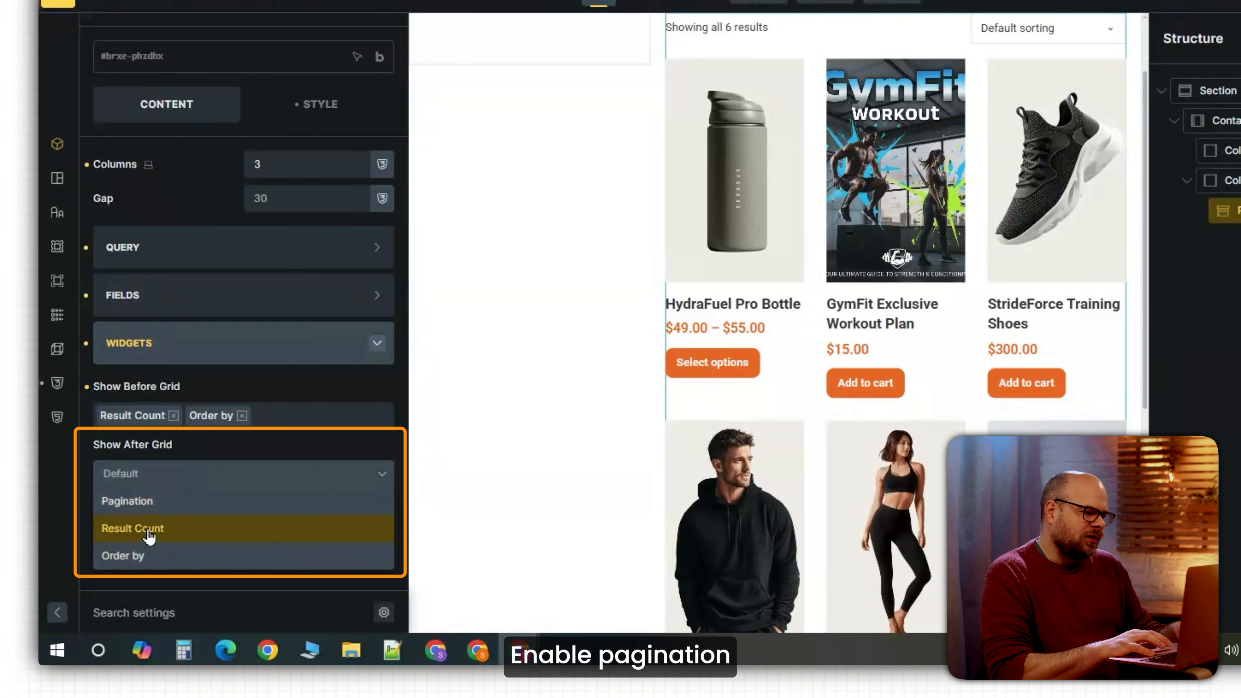
left_click(141, 501)
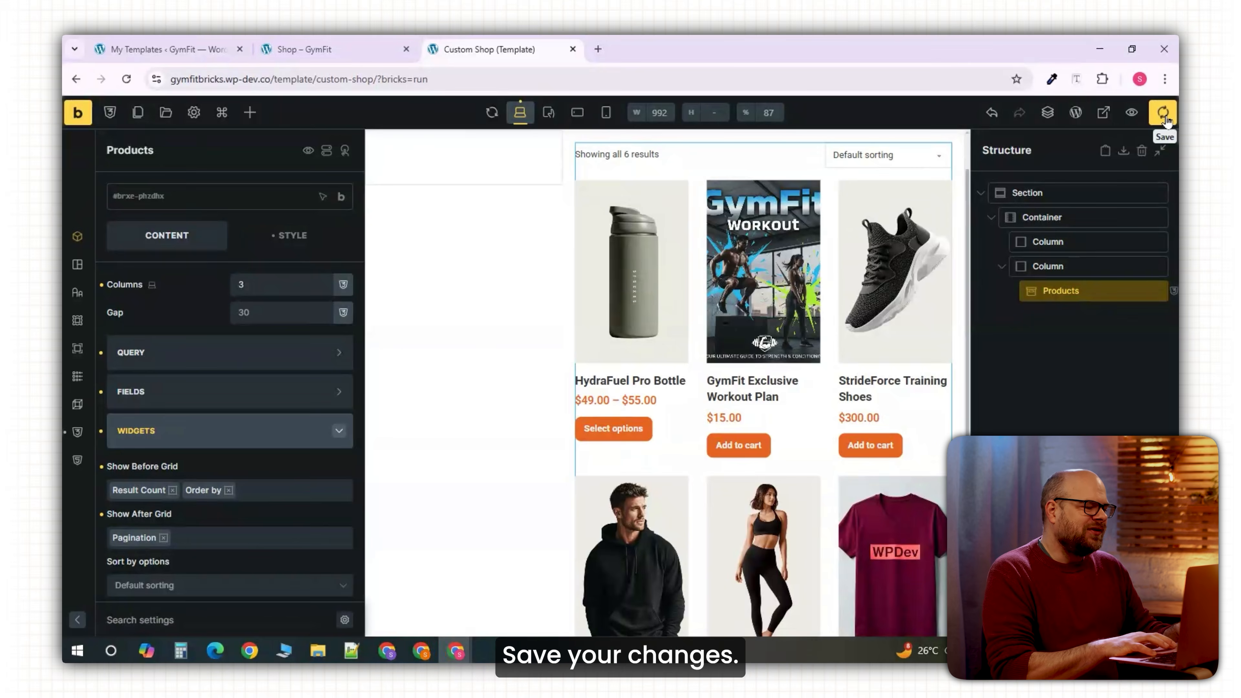
left_click(1164, 115)
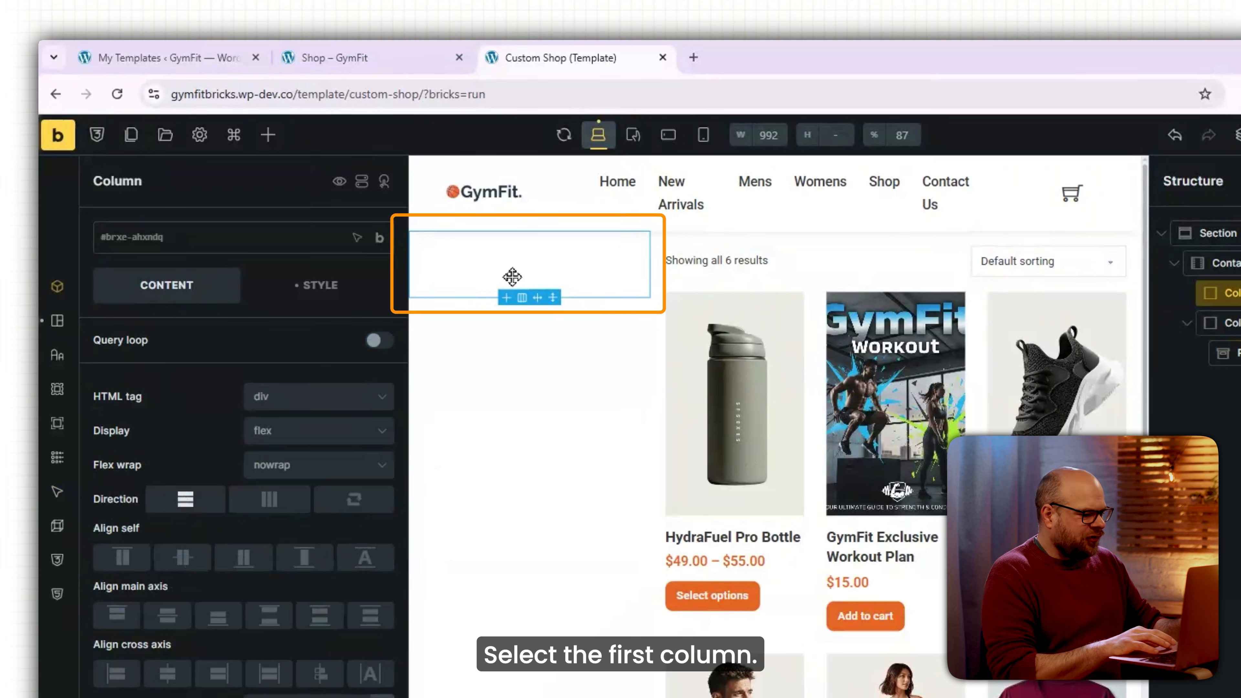
Insert a Products filter element into the empty first column and select it on the canvas.
left_click(268, 135)
type("p")
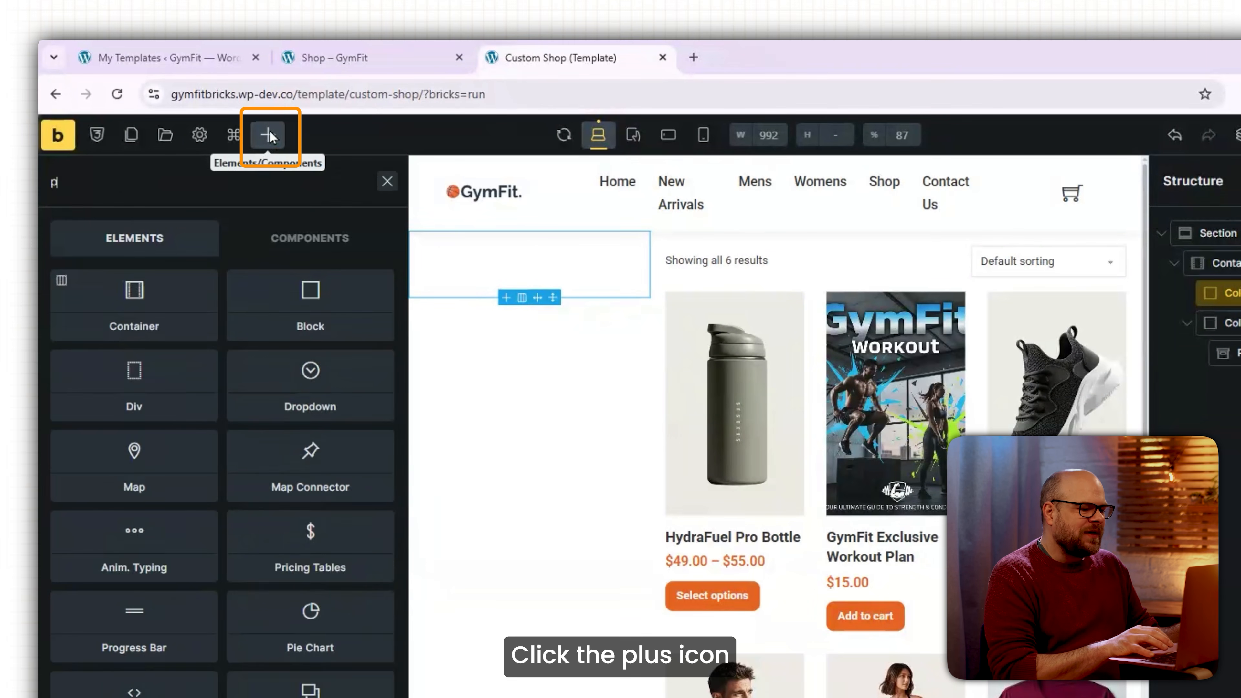
type("roducts")
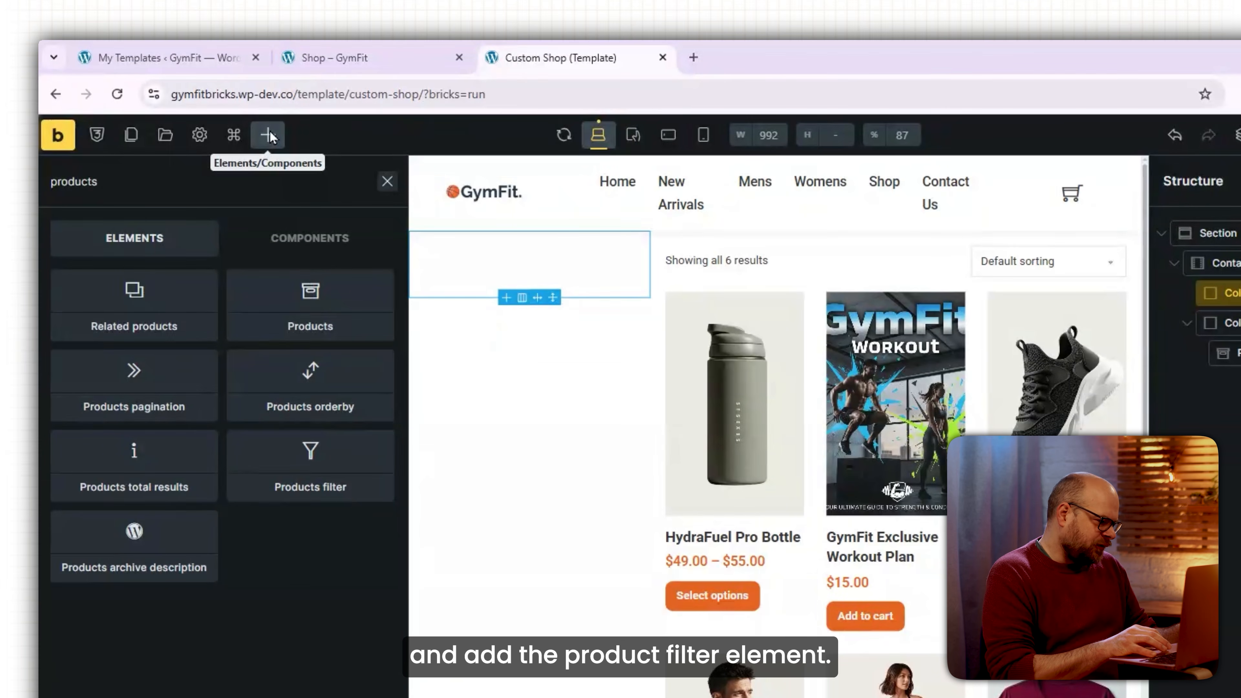
left_click(313, 481)
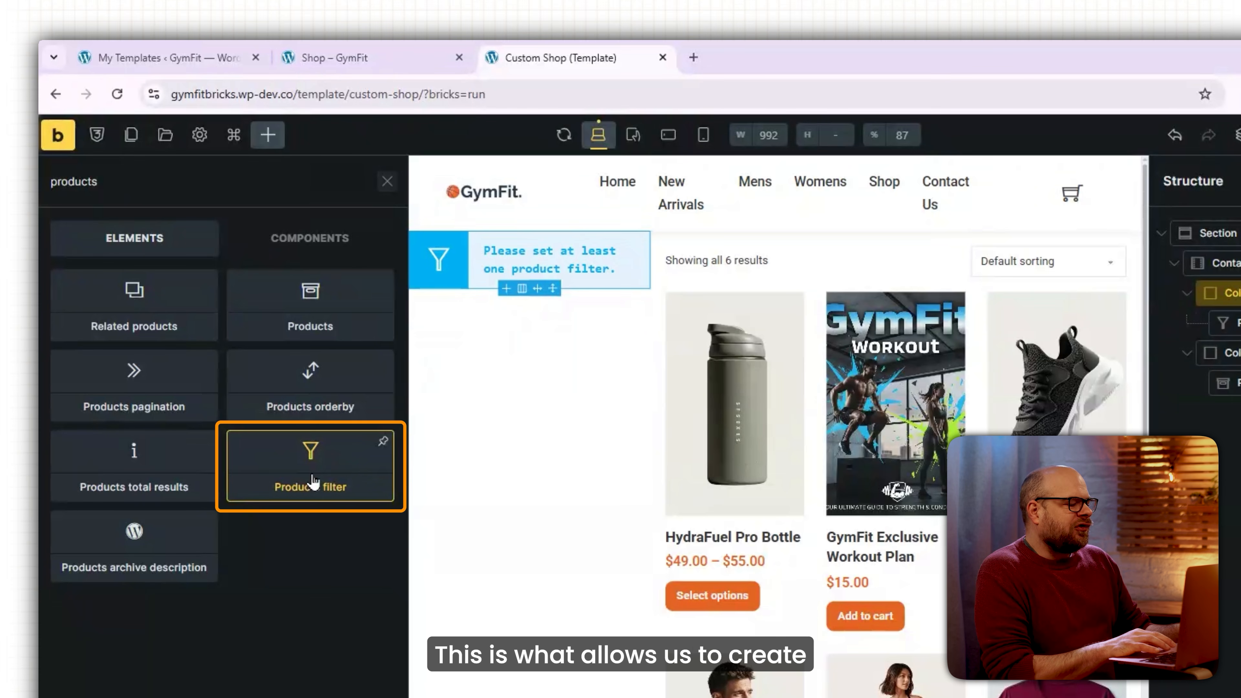
left_click(491, 263)
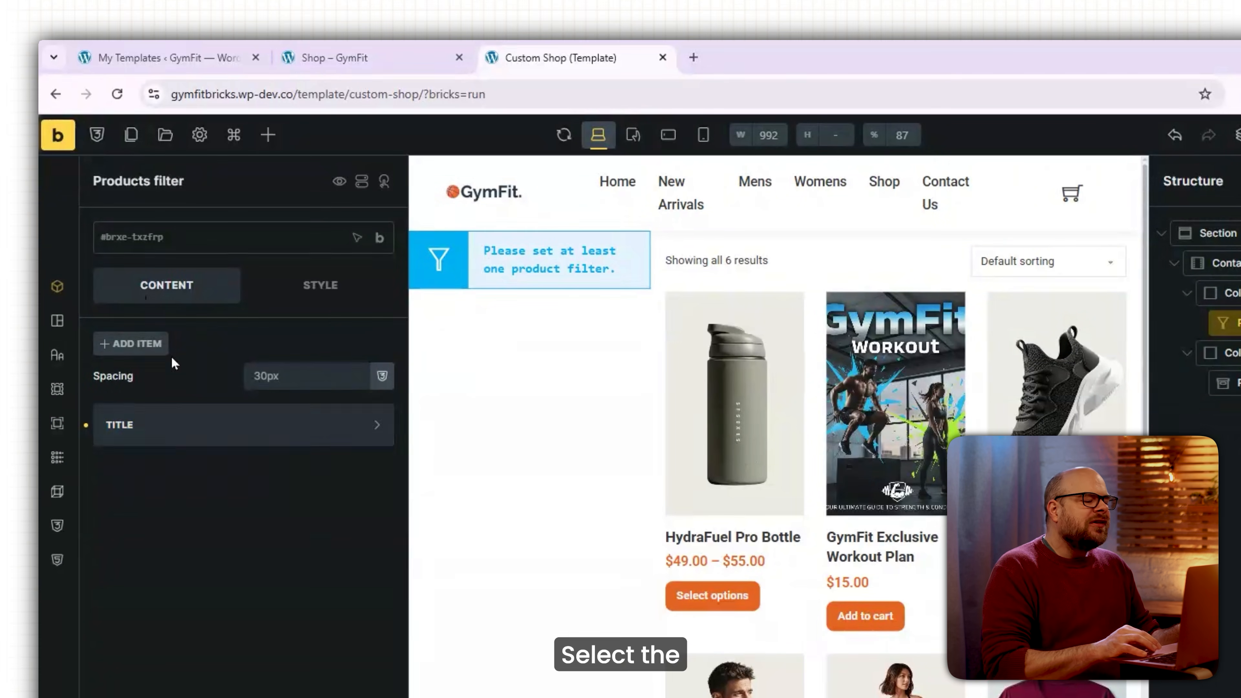
Add a first filter item of type Other that filters by Product price.
left_click(156, 356)
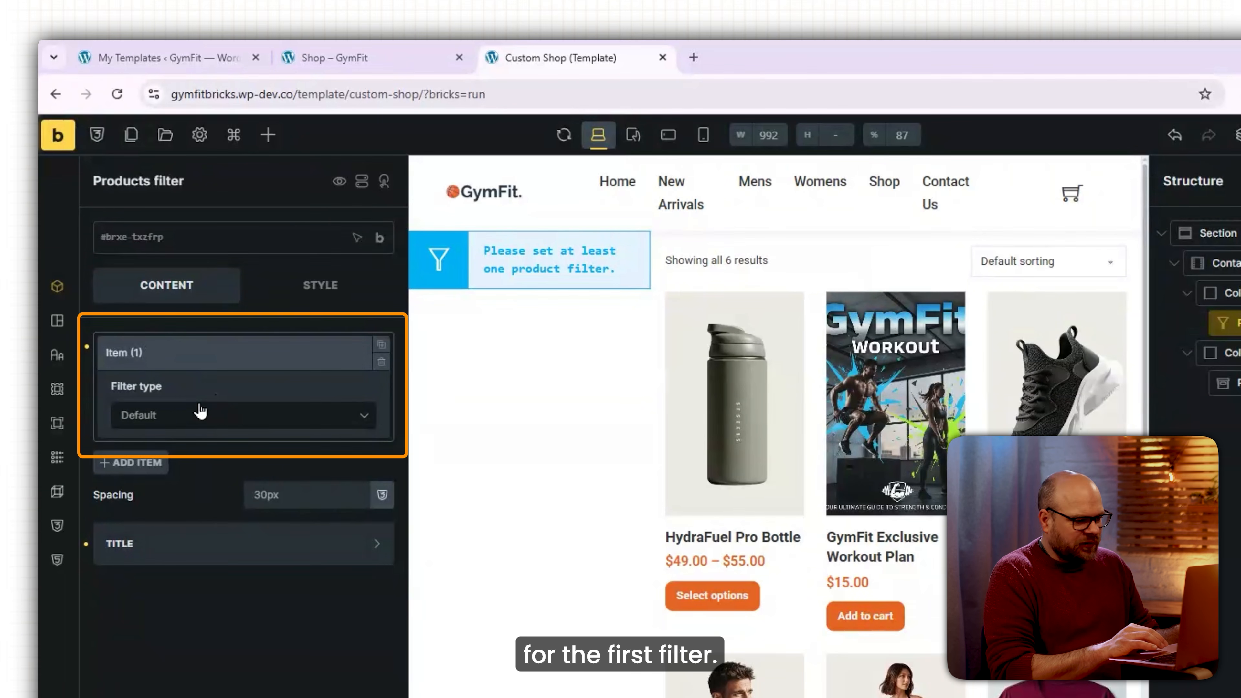
left_click(247, 425)
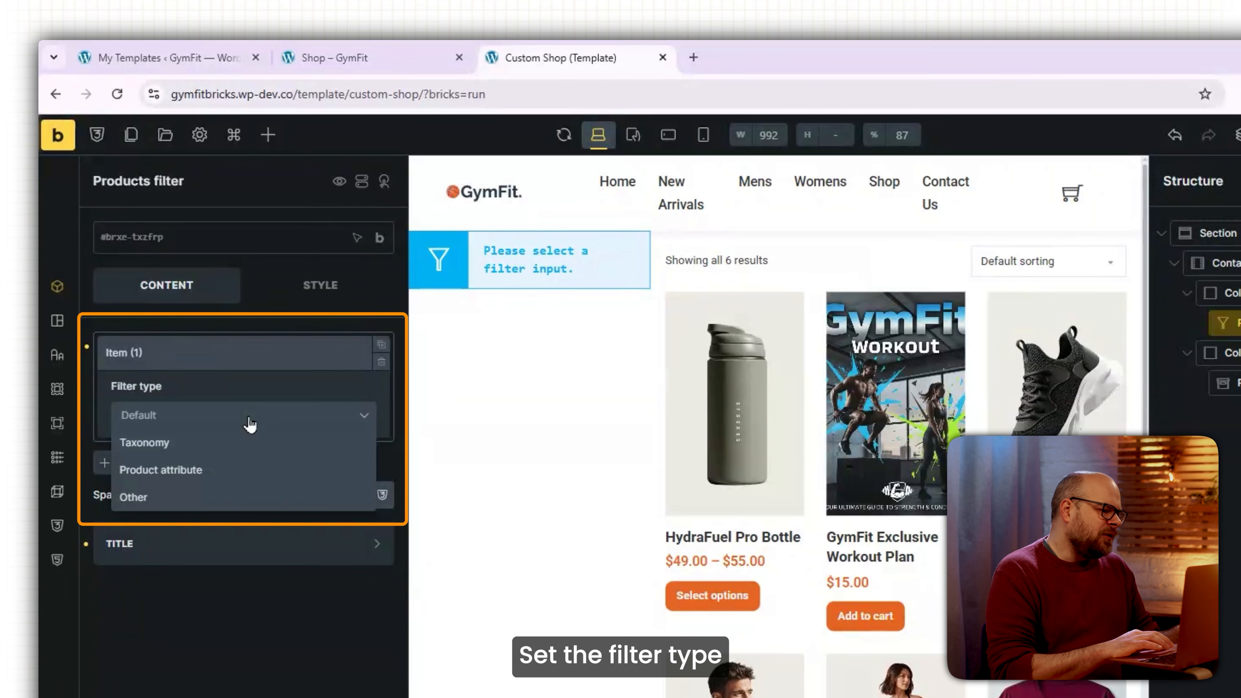
left_click(205, 497)
left_click(253, 489)
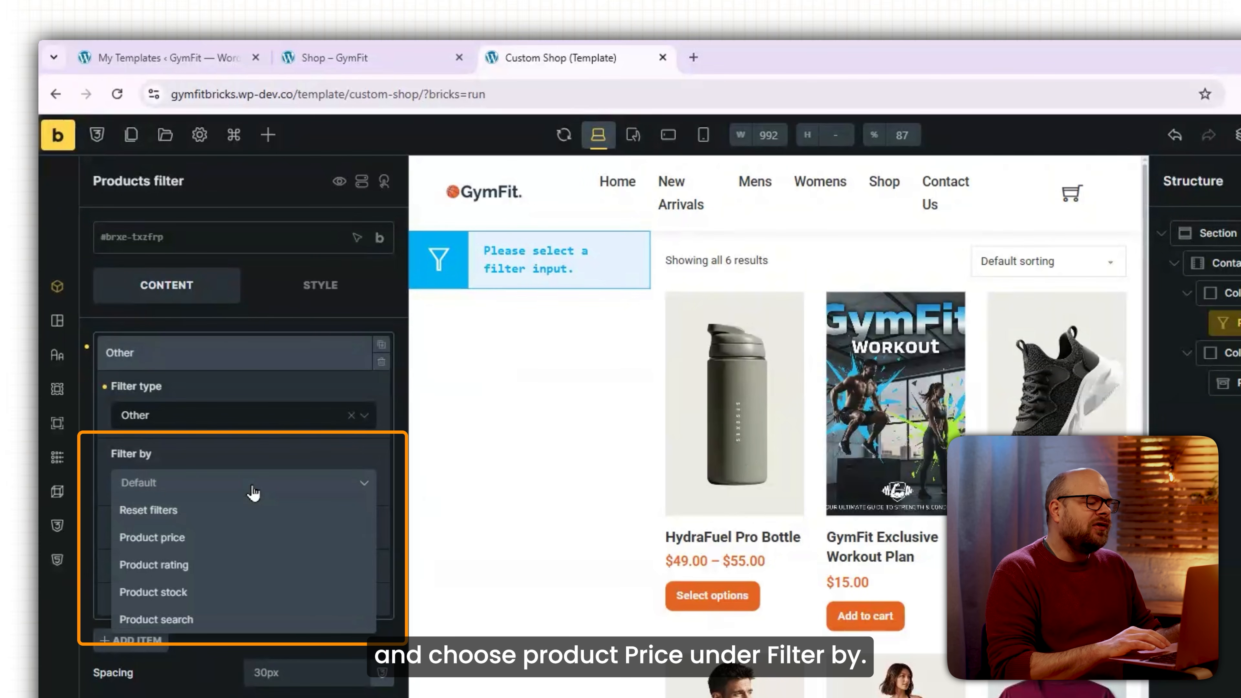
left_click(197, 539)
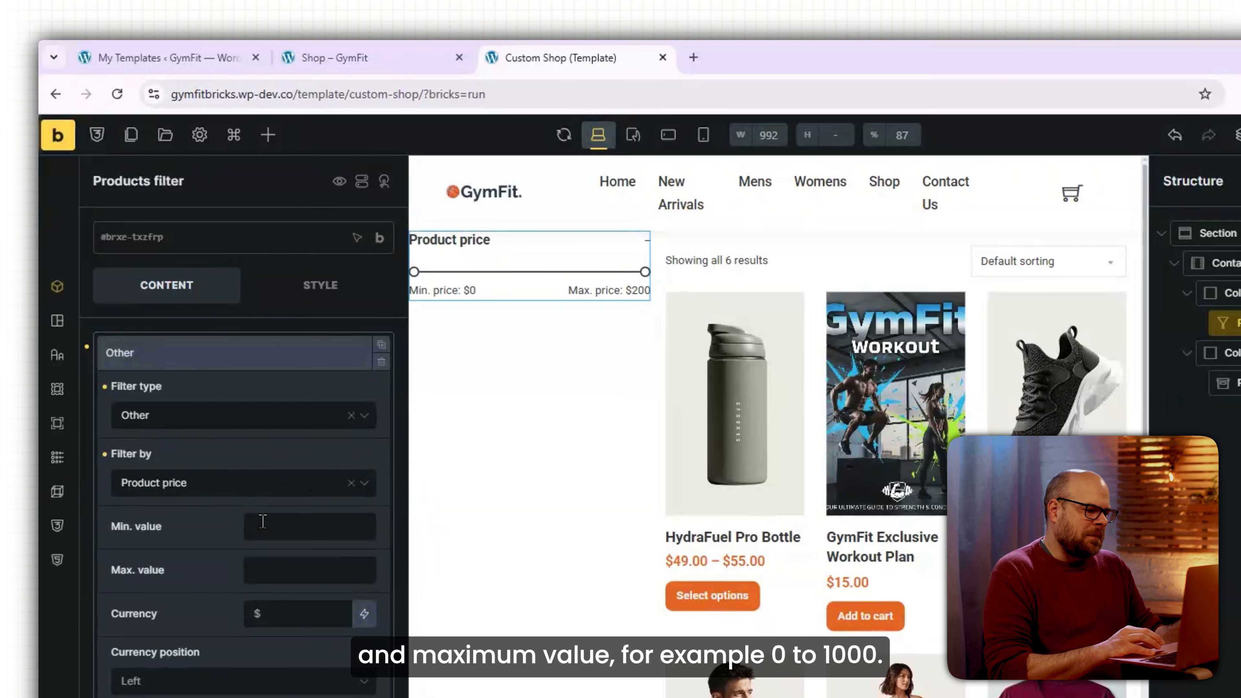
Set the price range to Min 0 and Max 500, and make the filter collapsible.
left_click(282, 531)
type("0")
left_click(281, 570)
type("1000")
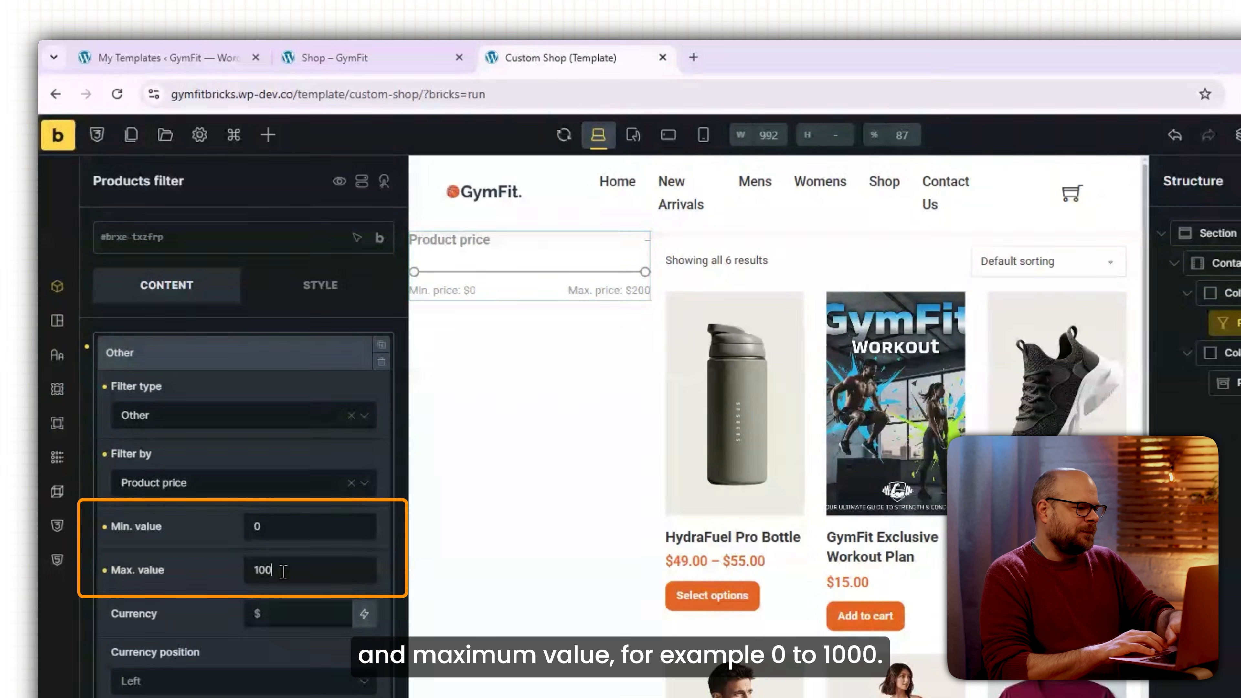
left_click_drag(284, 571, 249, 569)
type("50")
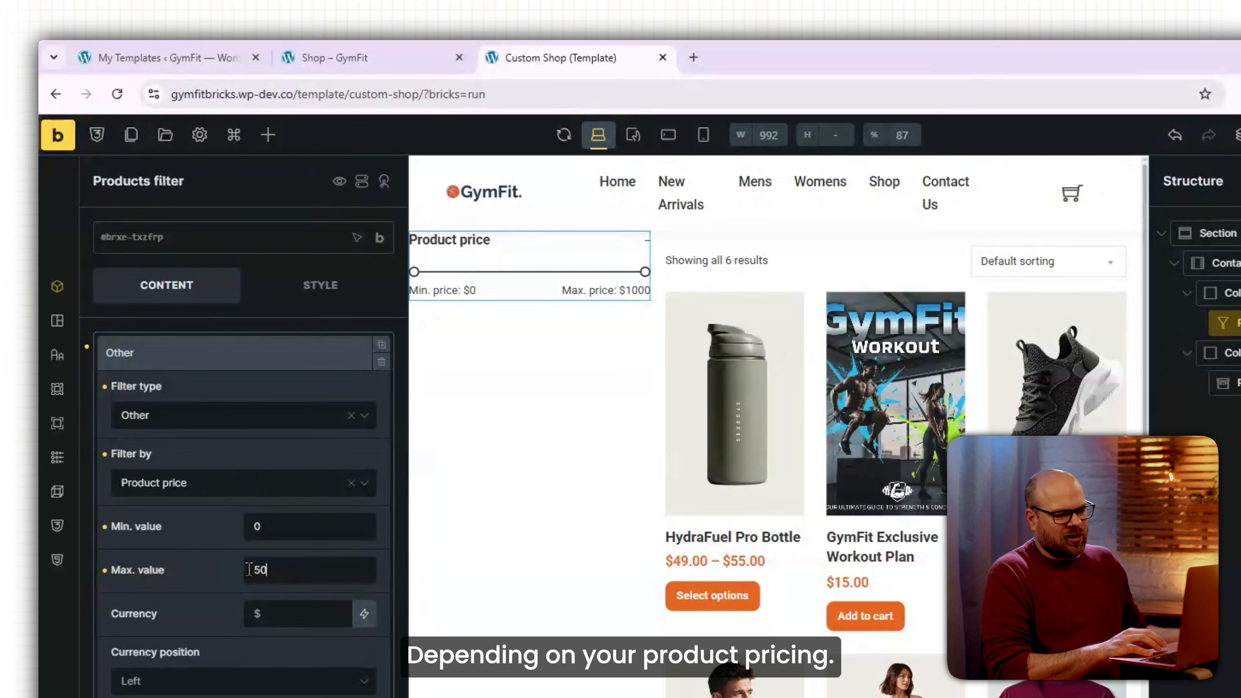
type("0")
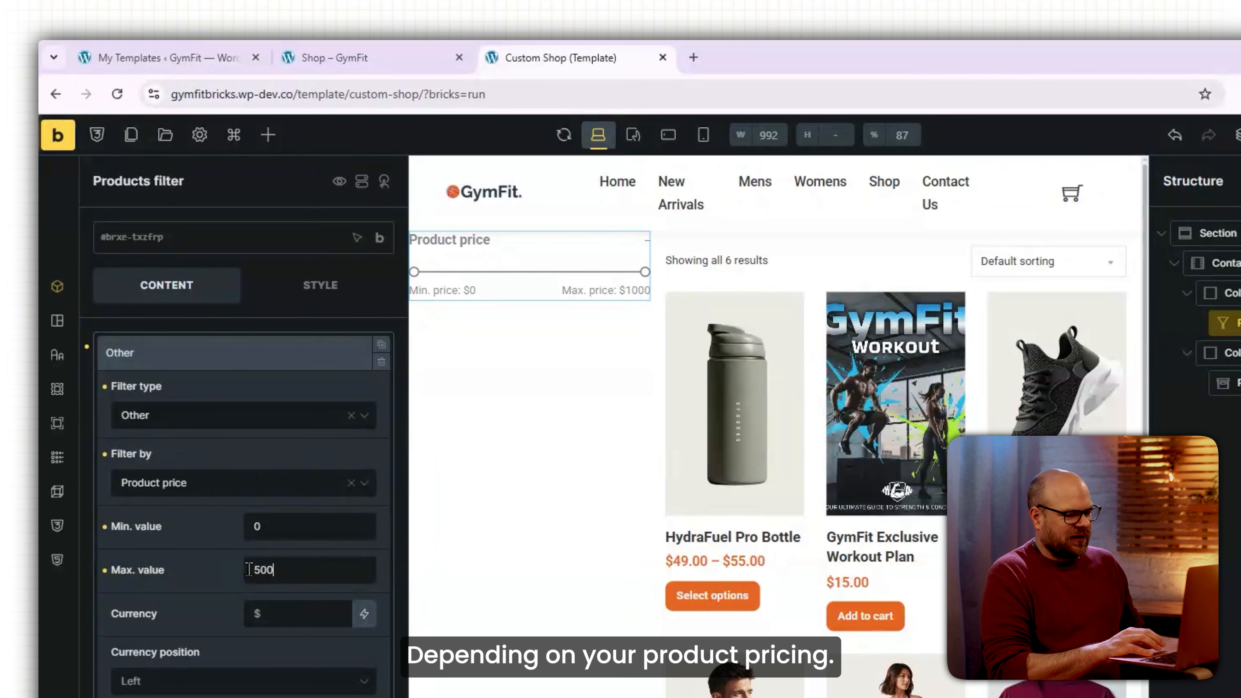
scroll(331, 695, "down", 2)
left_click(359, 569)
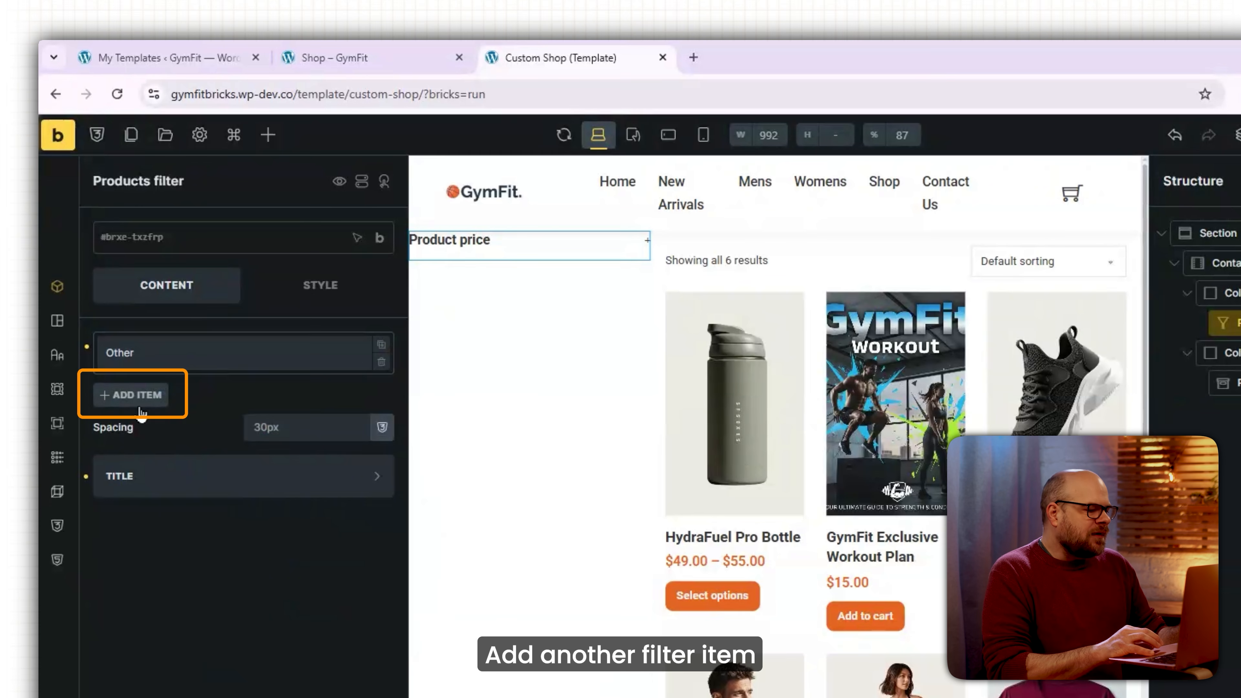
Add a Product search filter with 10 radius on all corners and move it above the price filter.
left_click(145, 393)
left_click(214, 533)
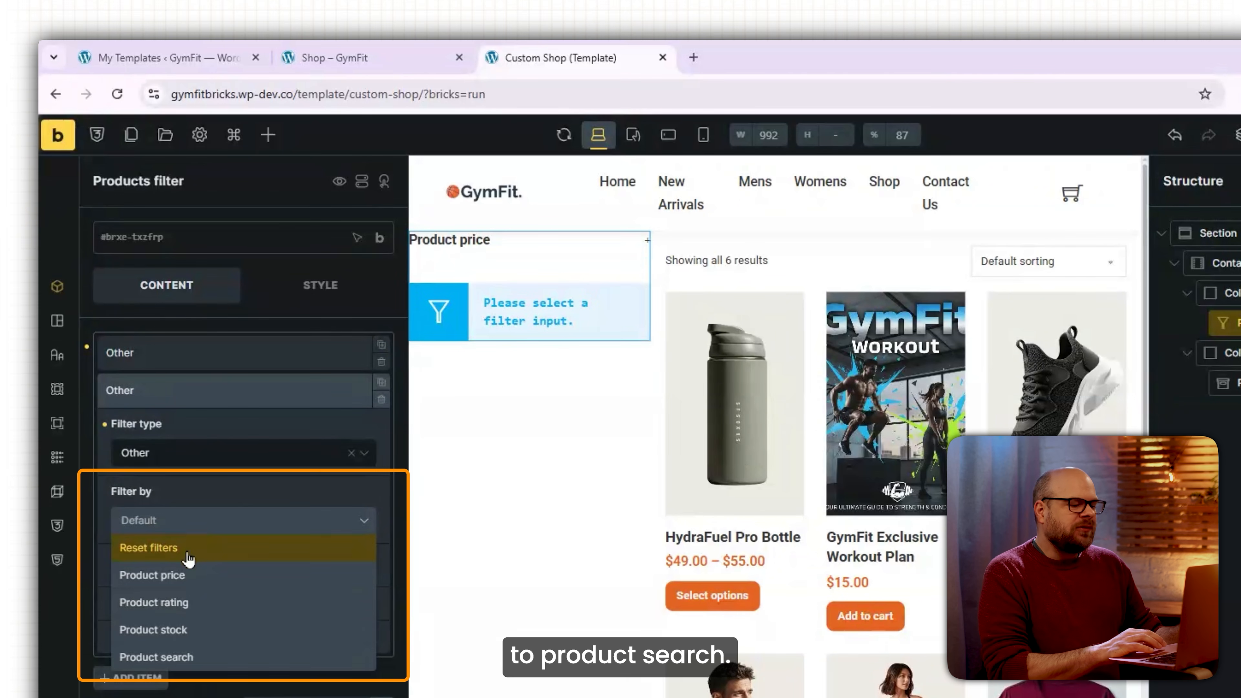
left_click(206, 656)
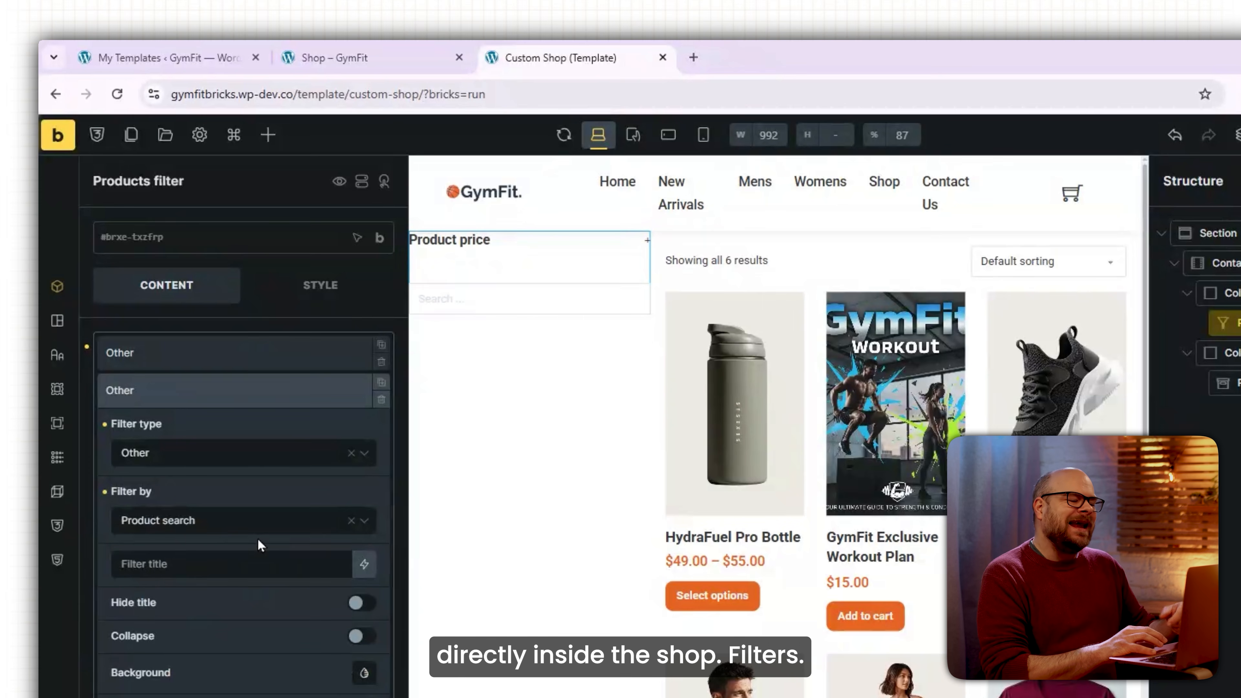
scroll(258, 541, "down", 2)
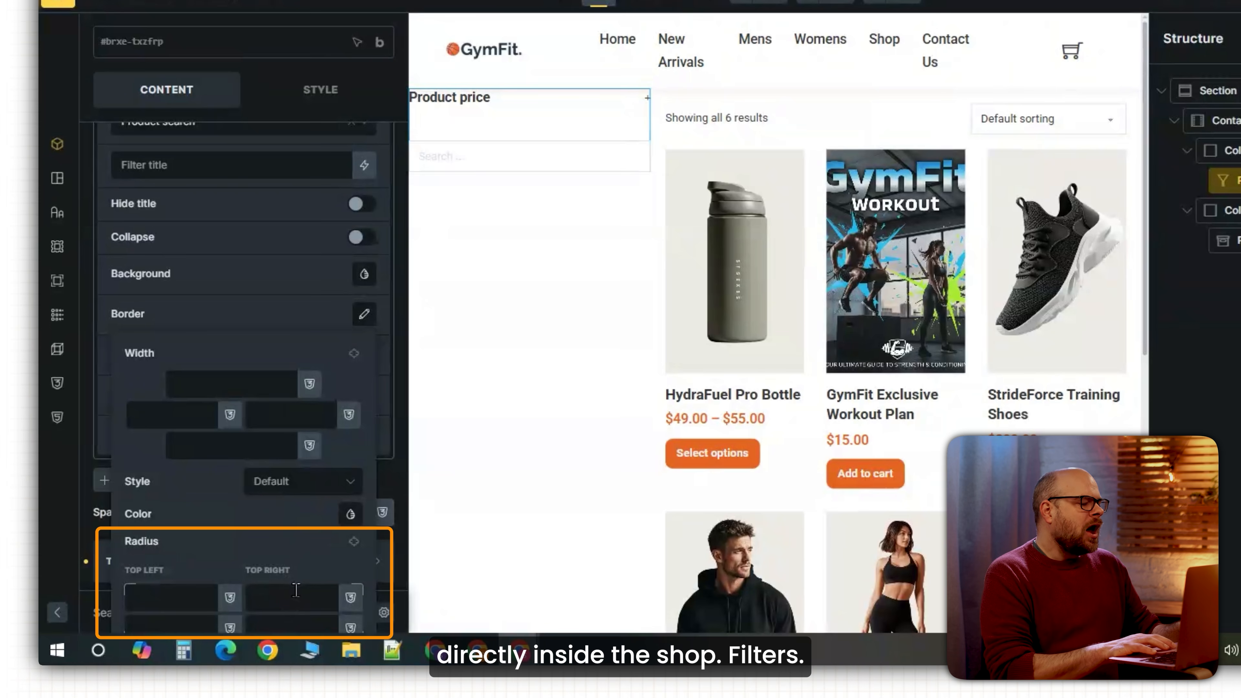
left_click(297, 591)
type("10")
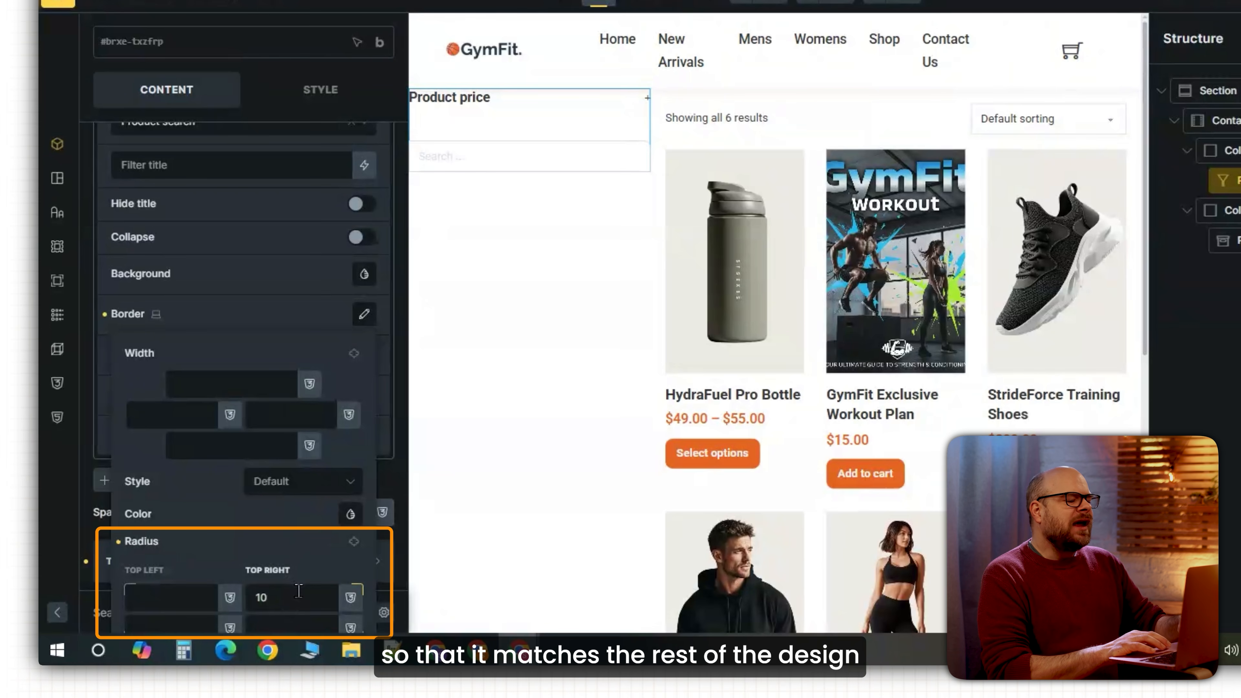
left_click(354, 542)
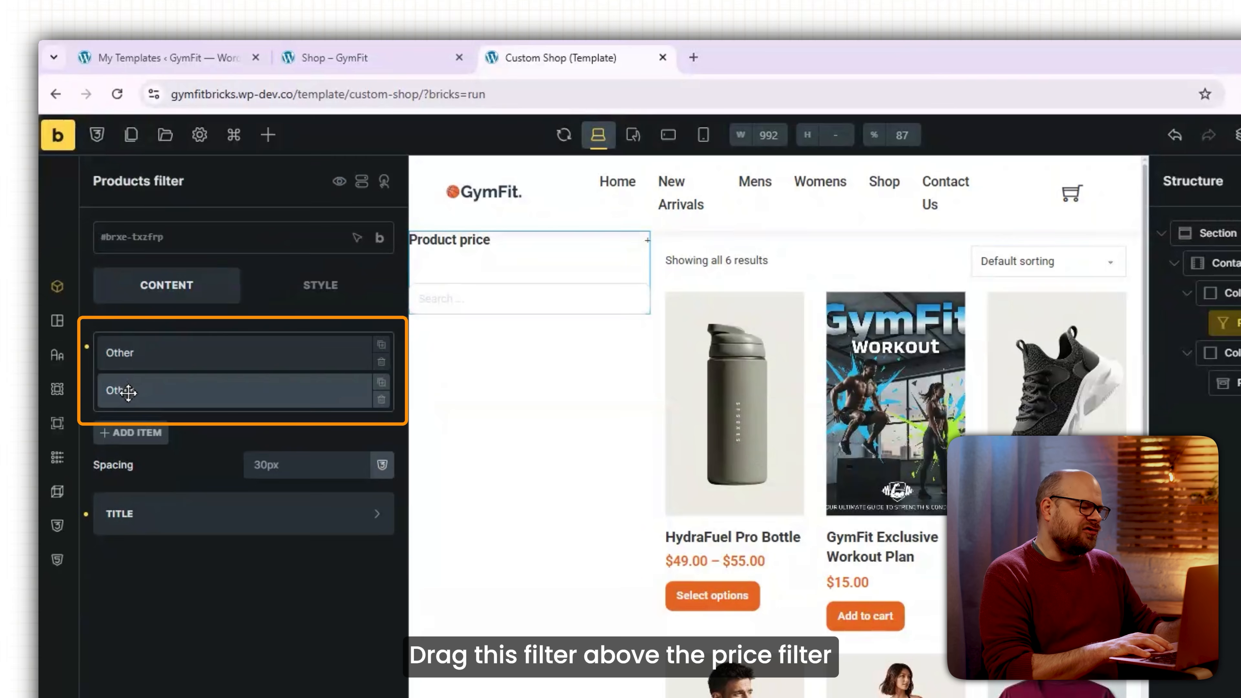
left_click_drag(128, 391, 127, 350)
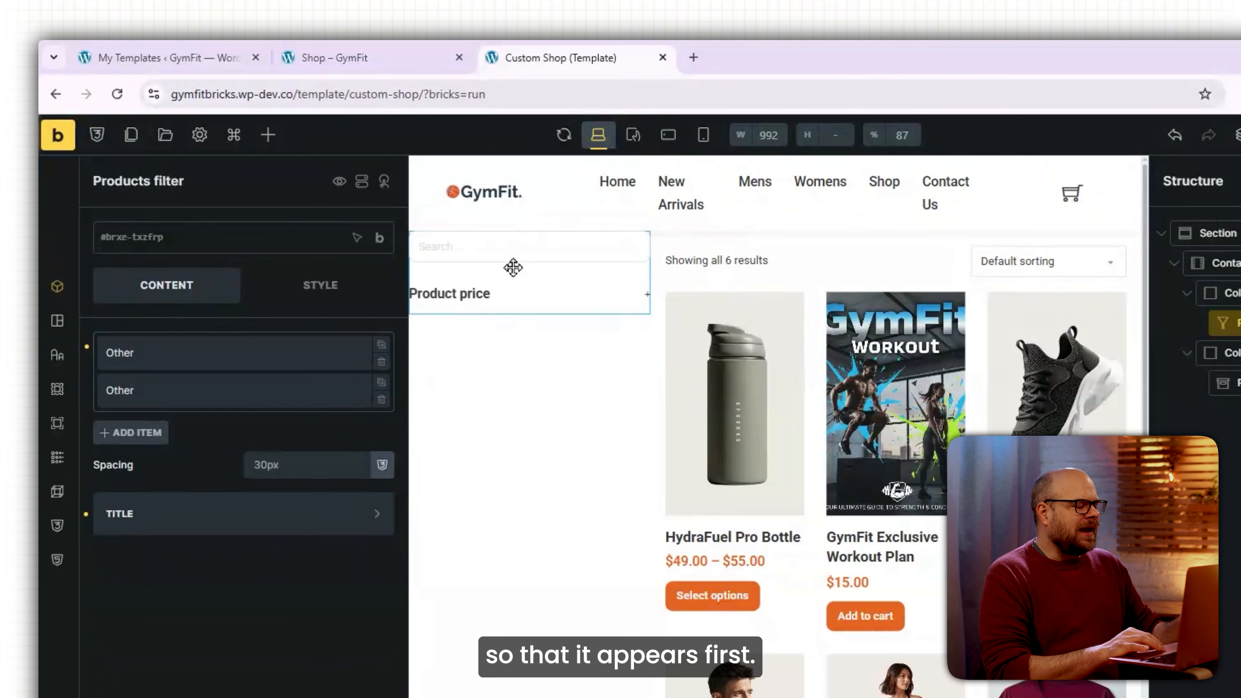
Add a third filter item of type Product attribute that filters by Product Color.
left_click(142, 433)
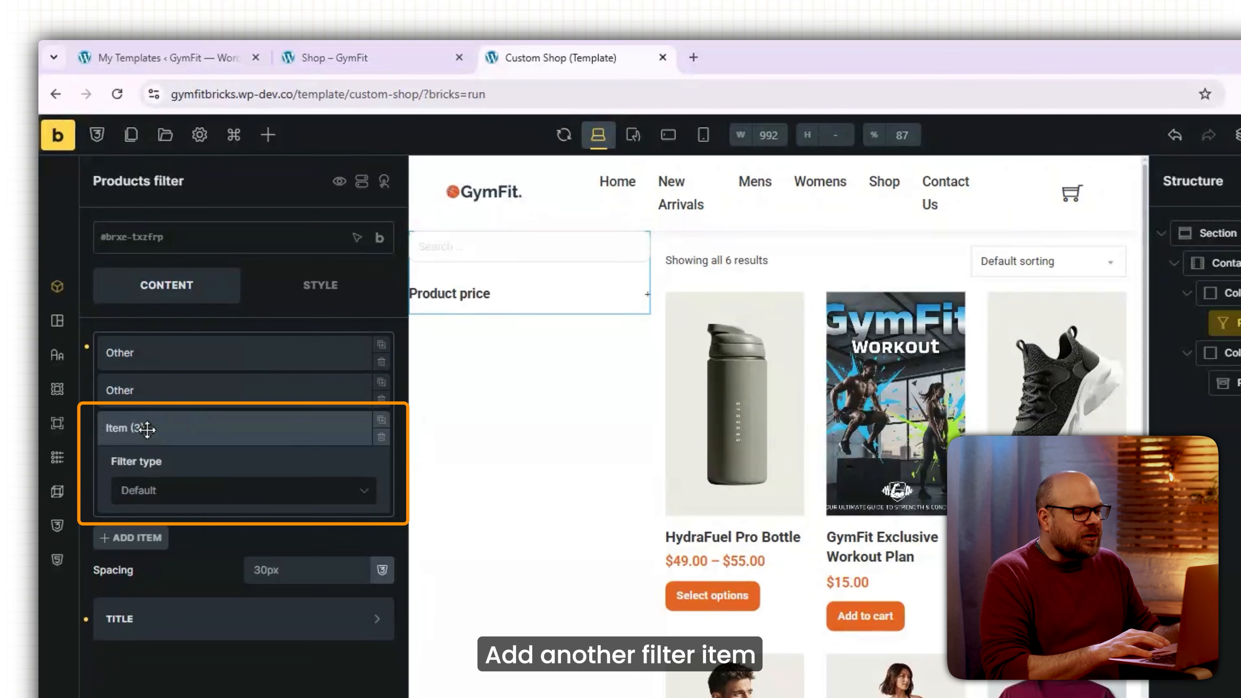
left_click(196, 499)
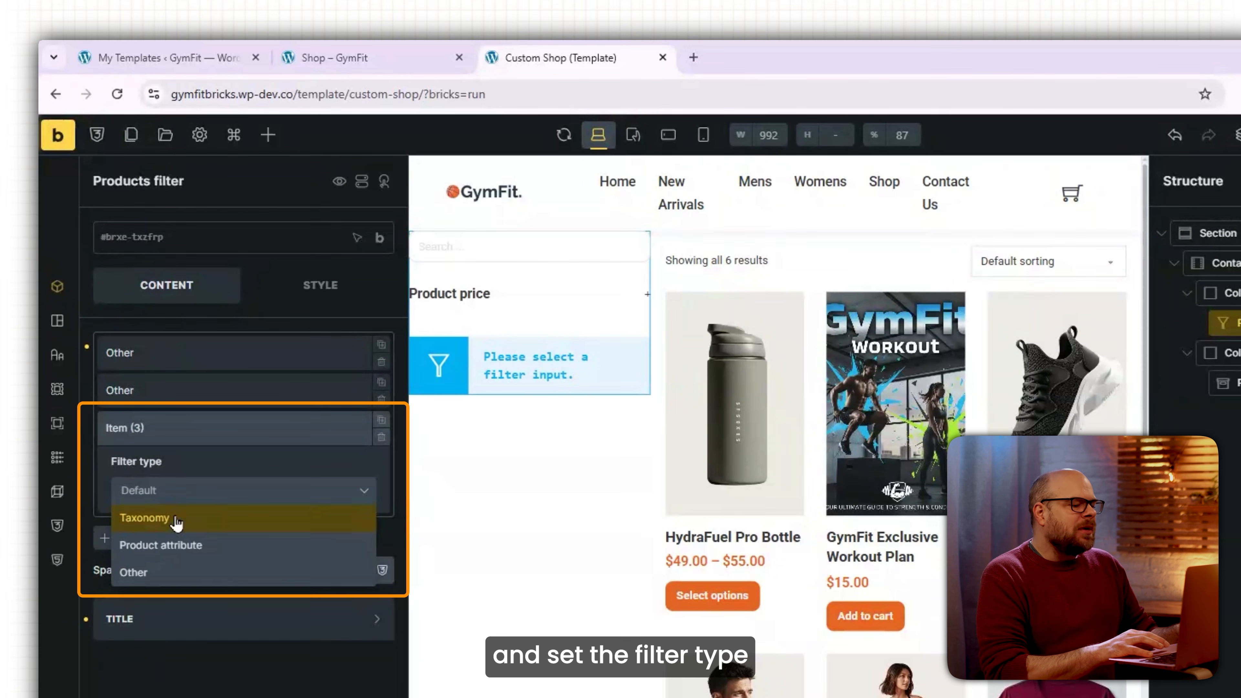
left_click(276, 551)
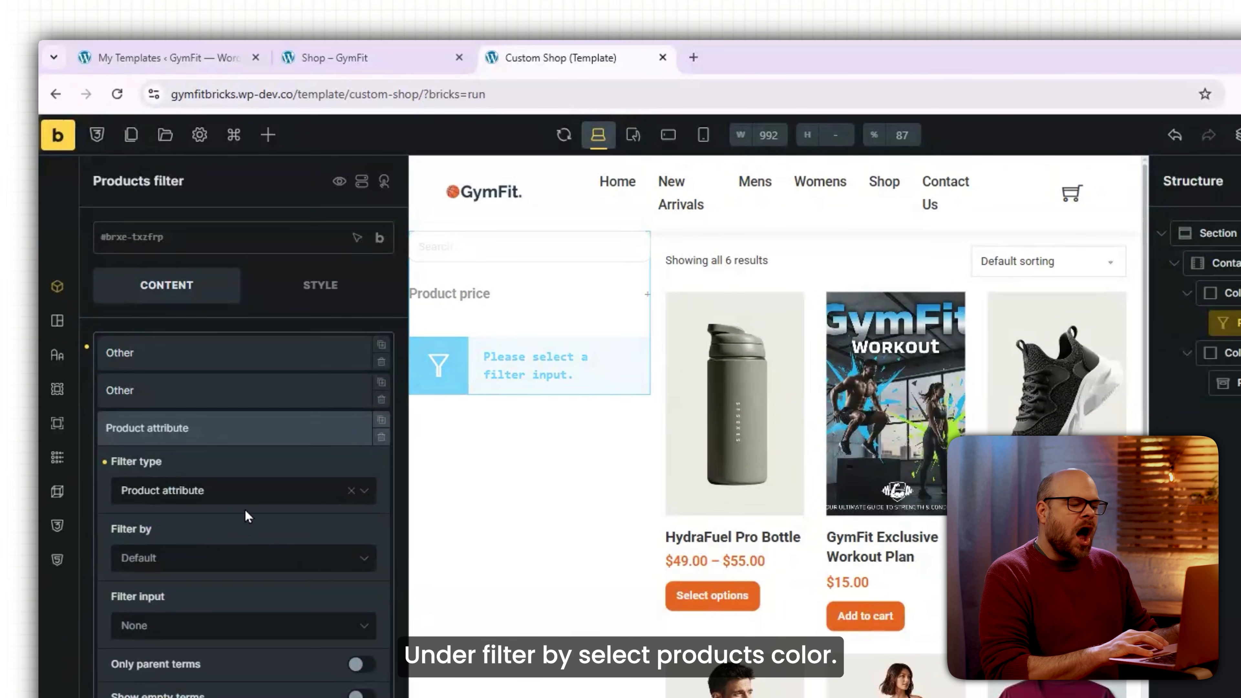
left_click(234, 566)
left_click(198, 588)
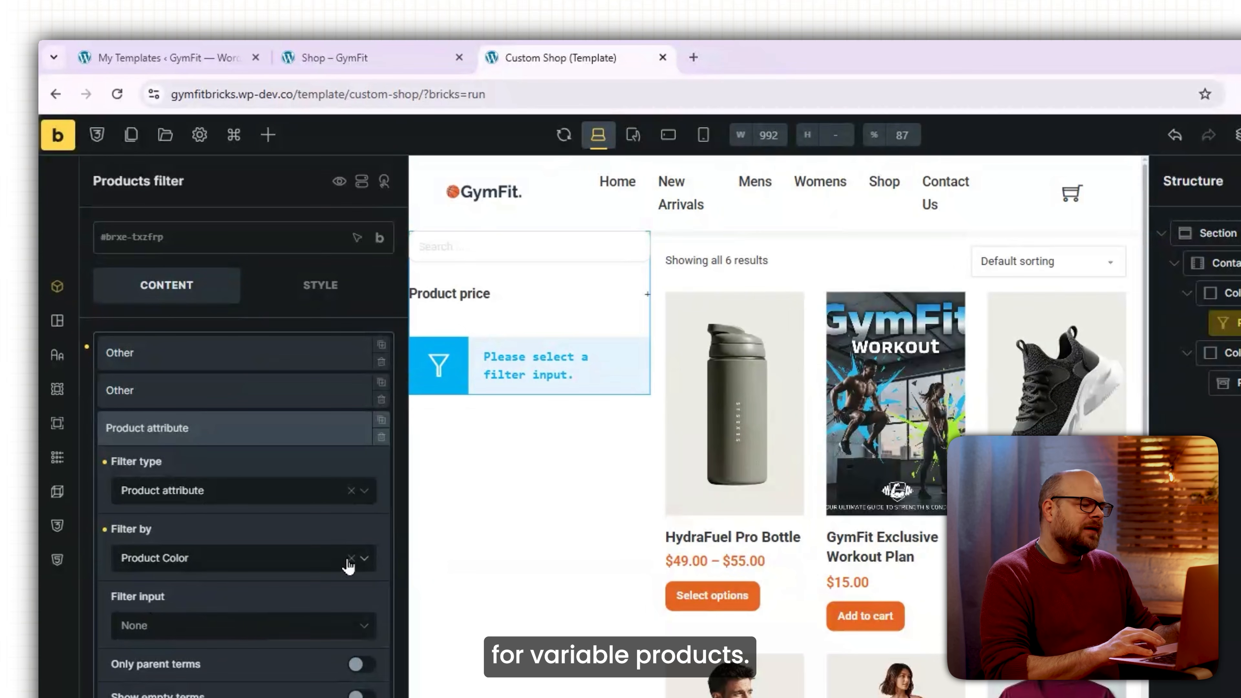
Show the colors as a collapsible radio list, then add a fourth filter item.
scroll(342, 565, "down", 2)
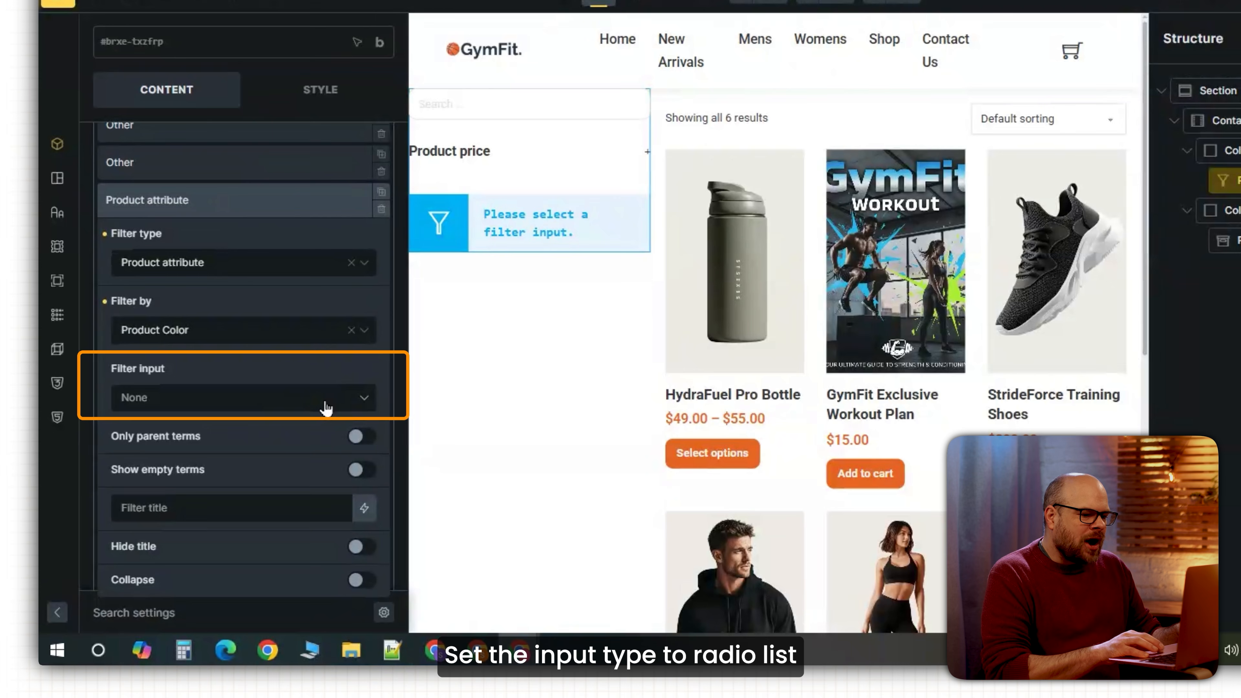
left_click(288, 550)
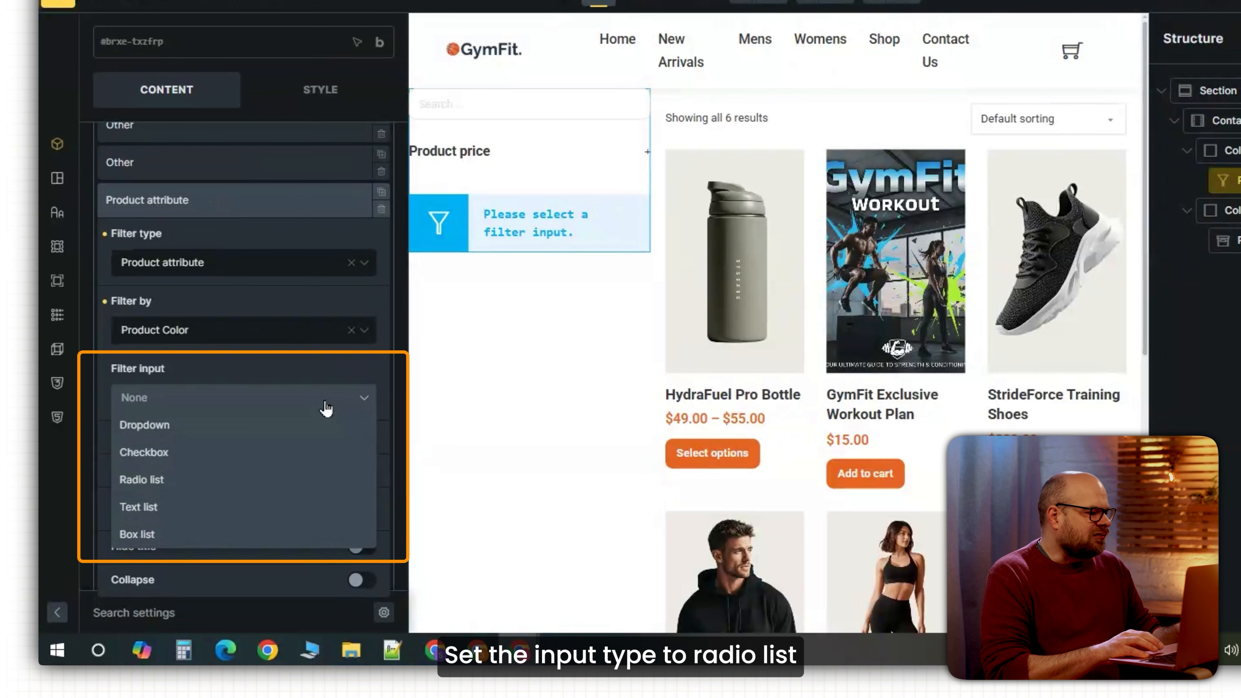
left_click(189, 627)
scroll(188, 476, "down", 2)
left_click(359, 562)
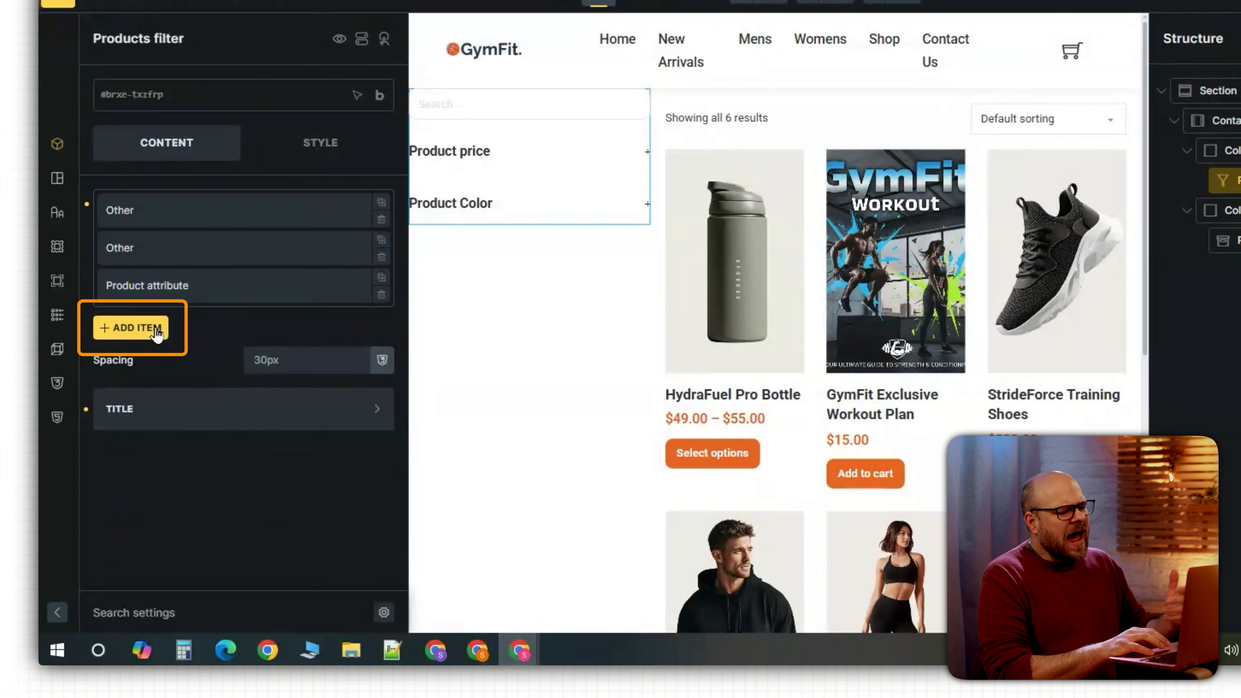
left_click(149, 329)
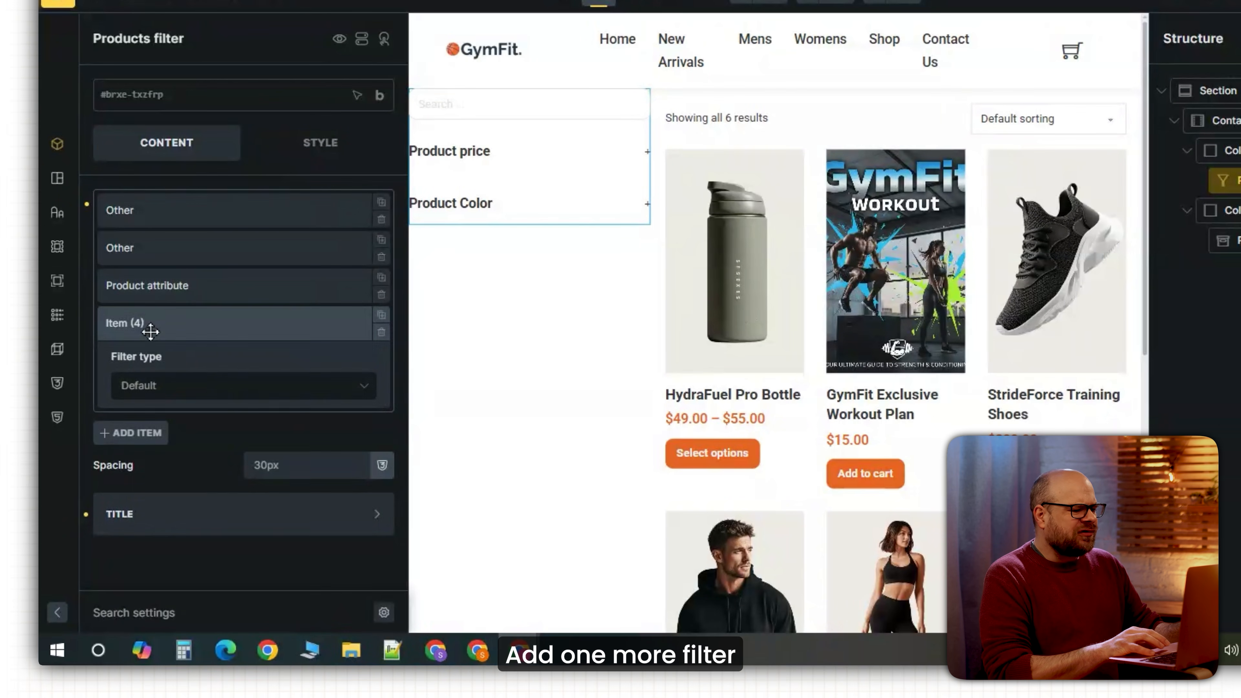
Make the fourth item a Taxonomy filter on Product categories with checkbox input and 18 title font size.
left_click(258, 393)
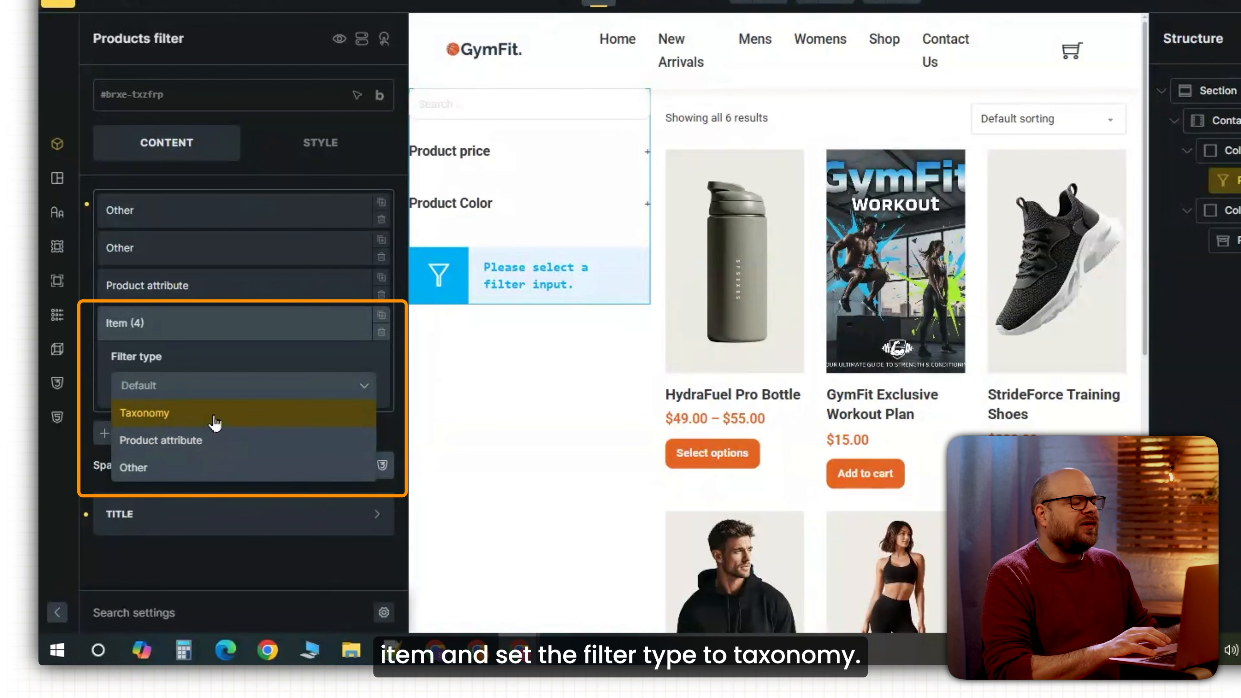
left_click(214, 417)
left_click(231, 468)
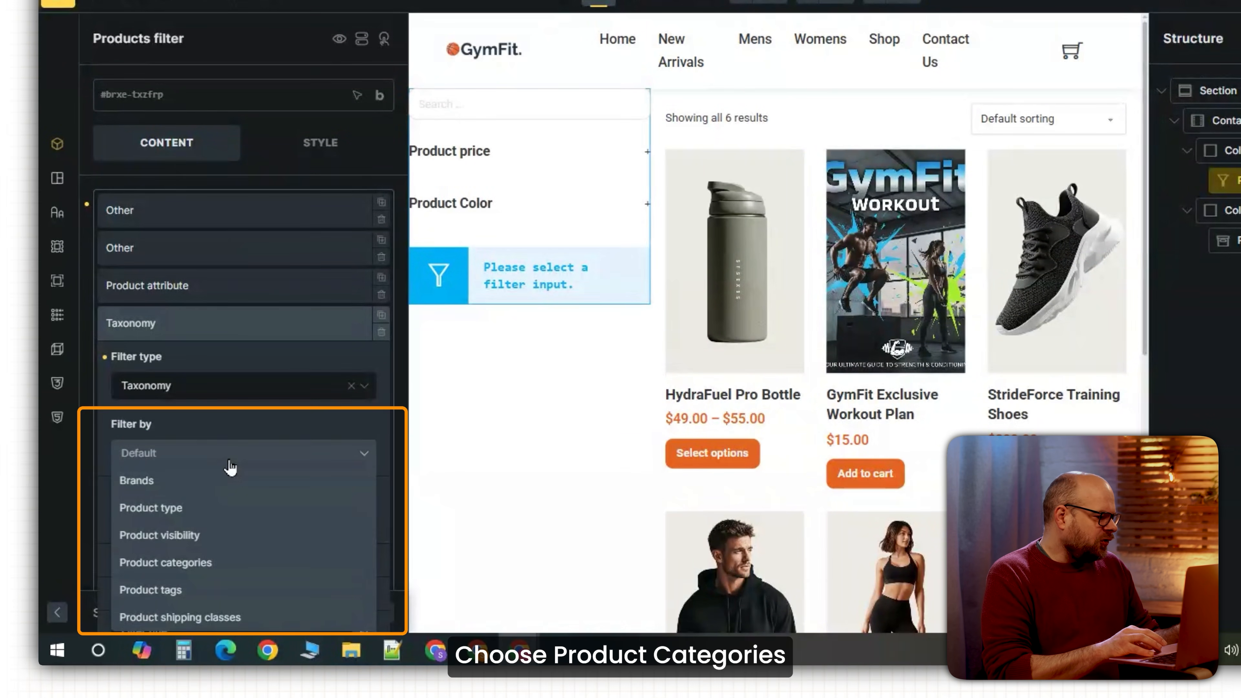
left_click(217, 562)
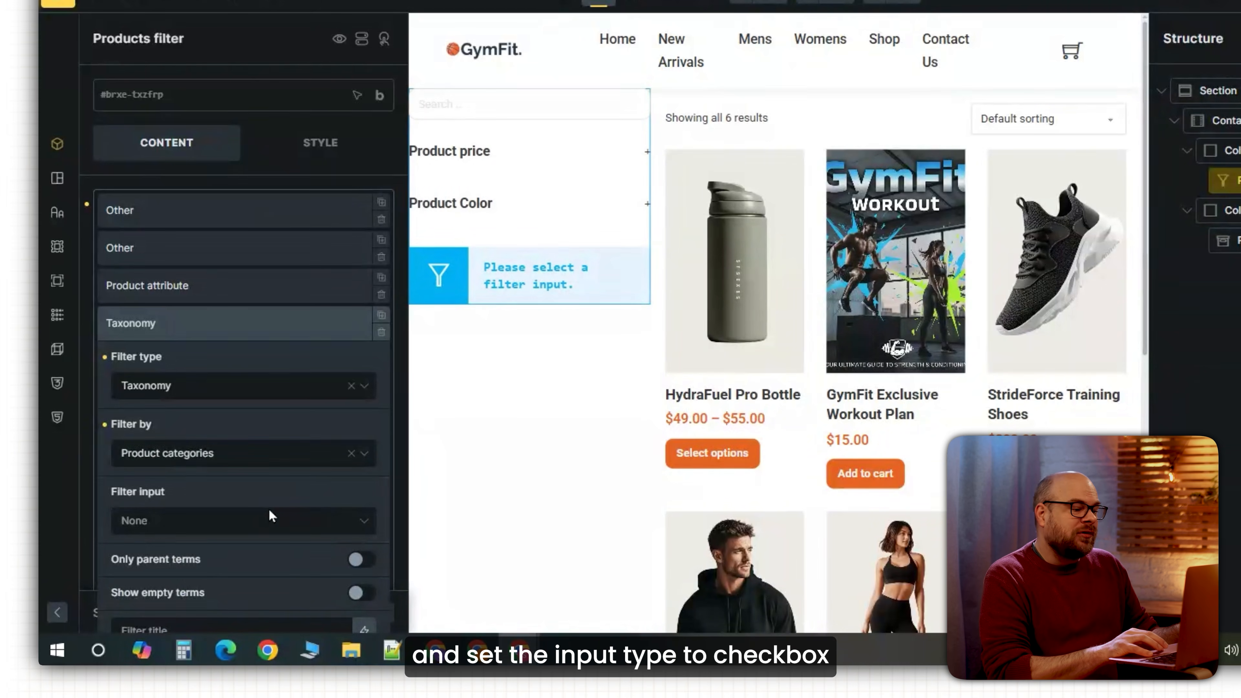
left_click(273, 515)
left_click(190, 404)
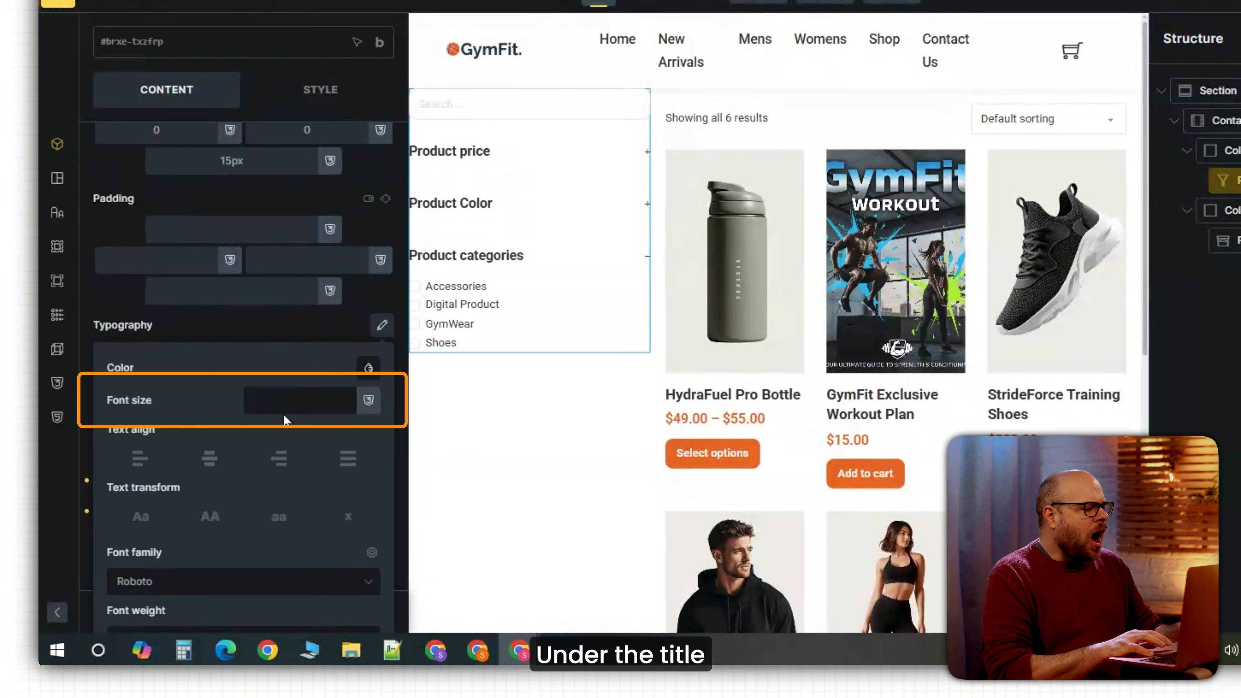
left_click(289, 397)
type("18")
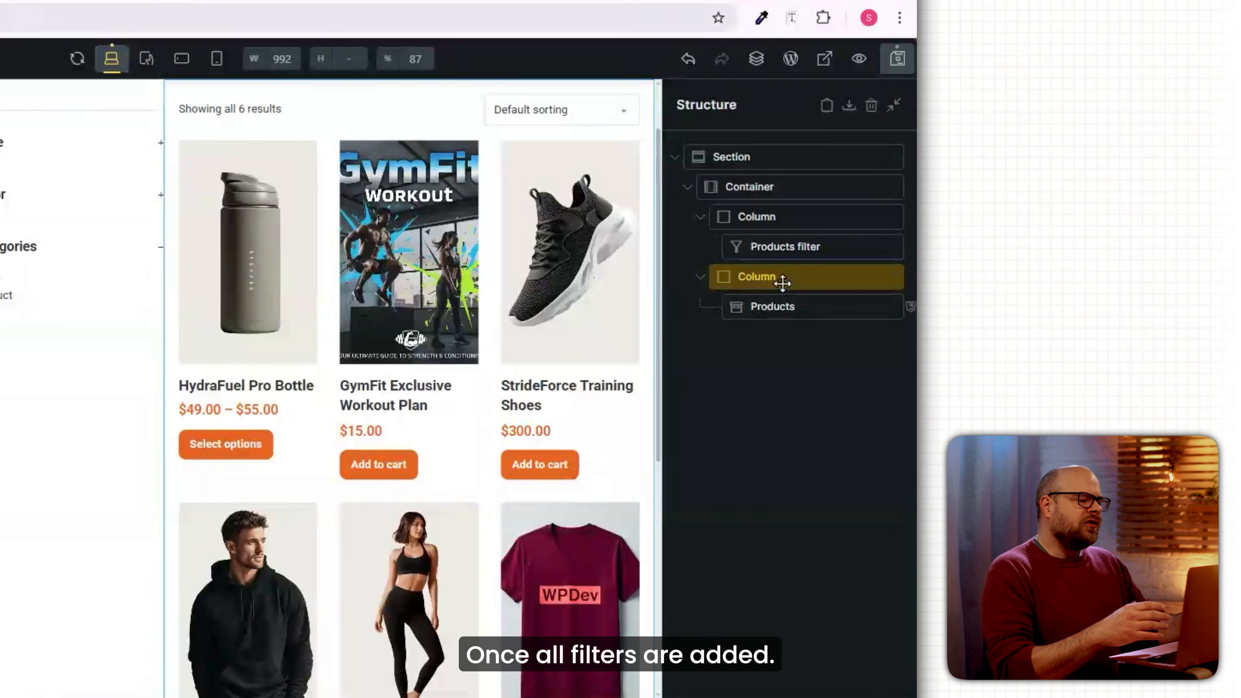
Give the left filter column 20 padding on all sides, then select the 90%-wide main section.
left_click(765, 216)
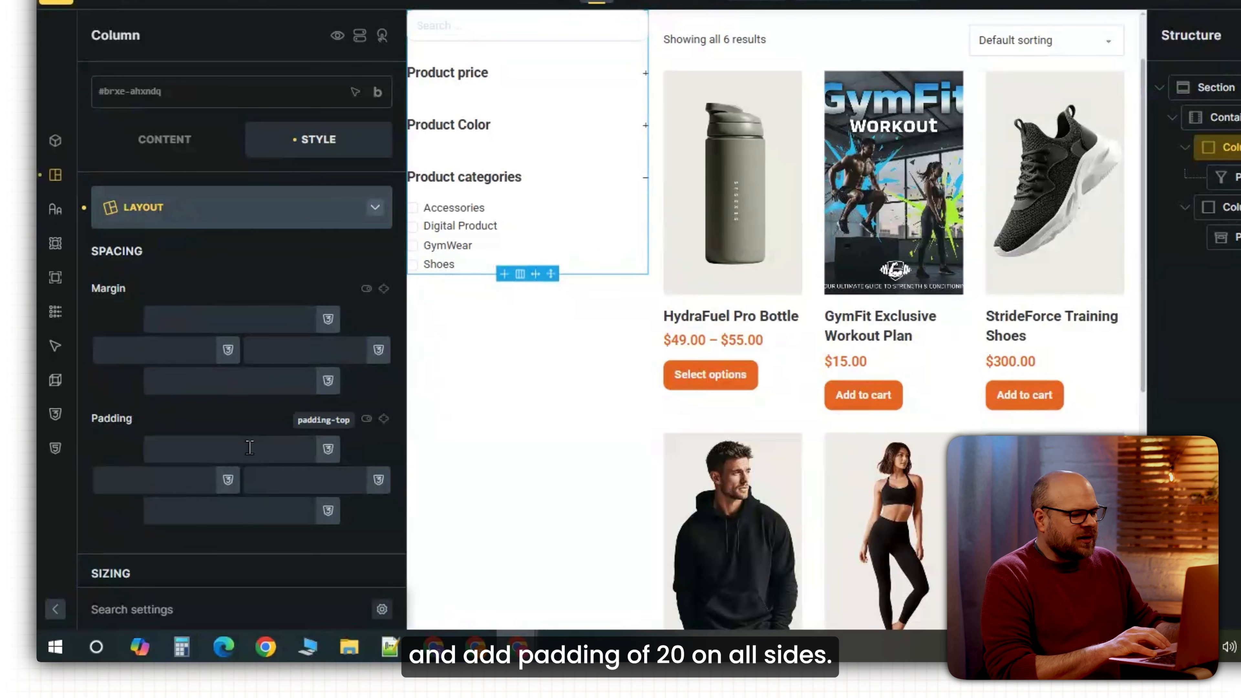
type("20")
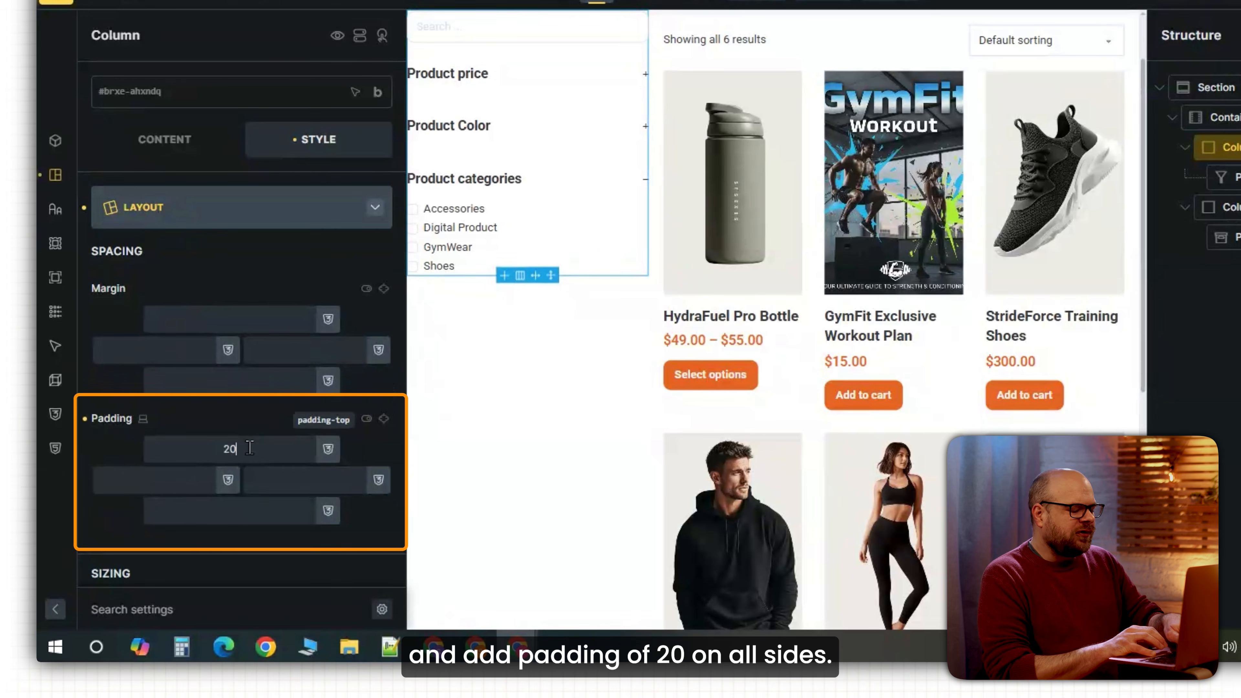
left_click(384, 418)
left_click(1232, 90)
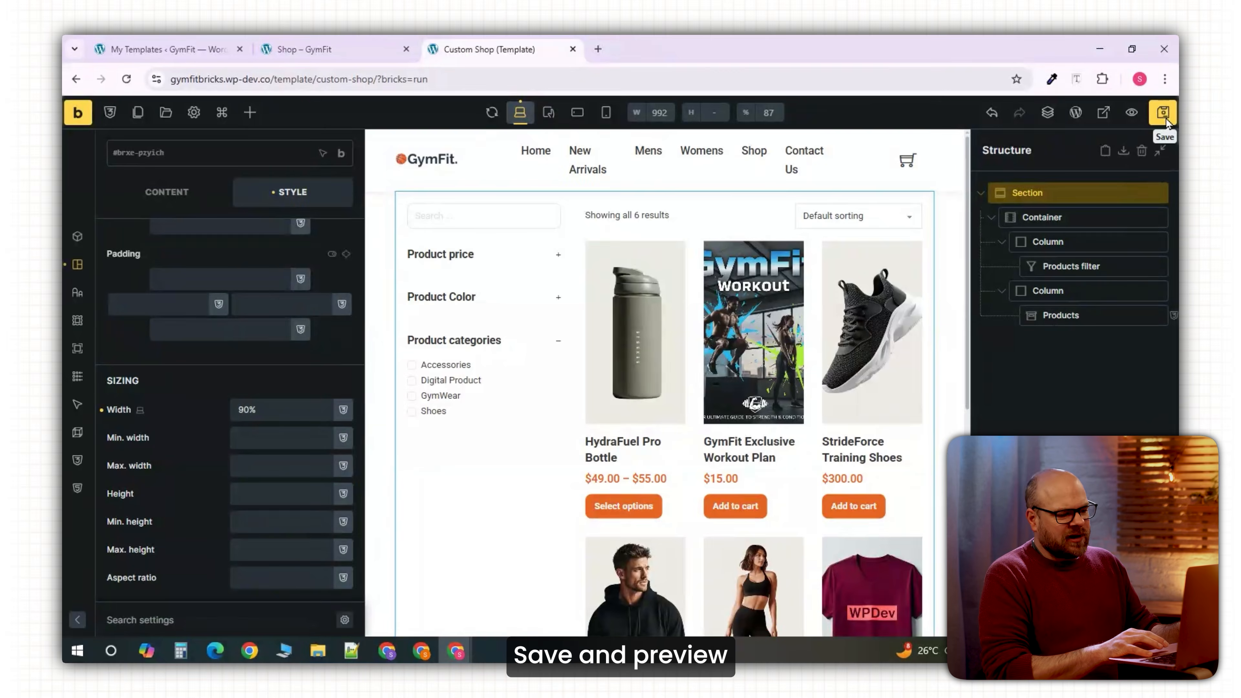
Preview the shop and expand and collapse the price, color and category filters to test them.
left_click(1165, 119)
left_click(1131, 111)
scroll(884, 377, "down", 10)
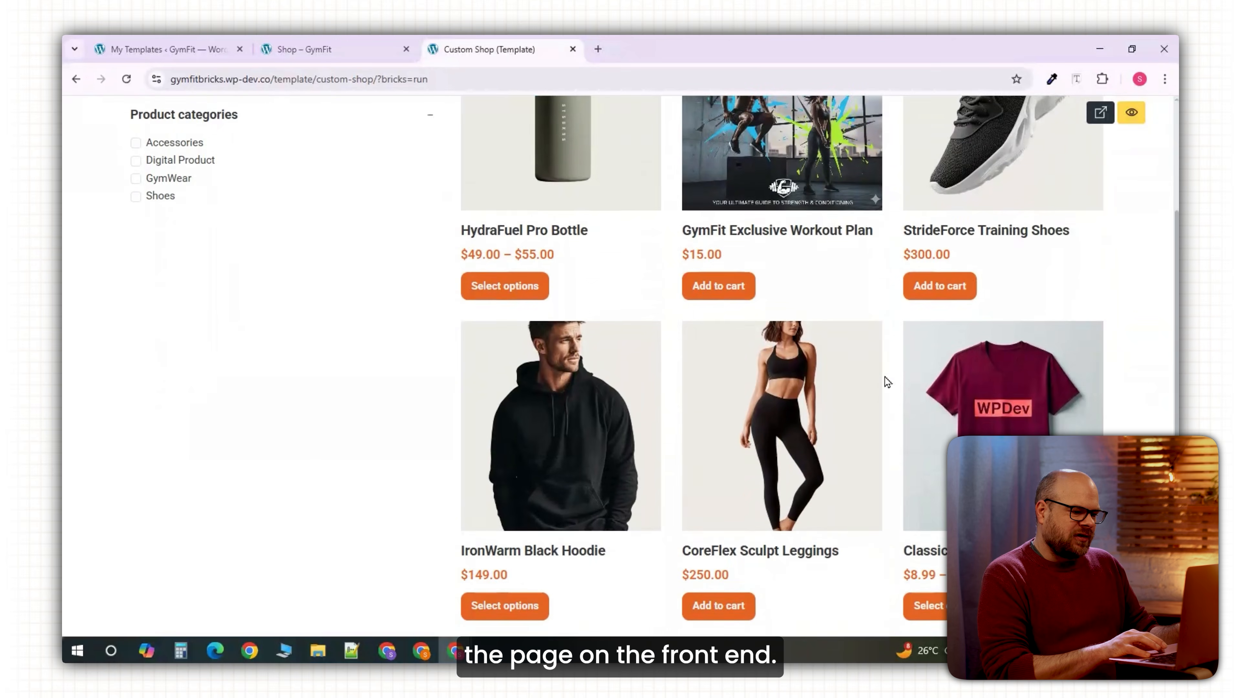
scroll(887, 381, "up", 10)
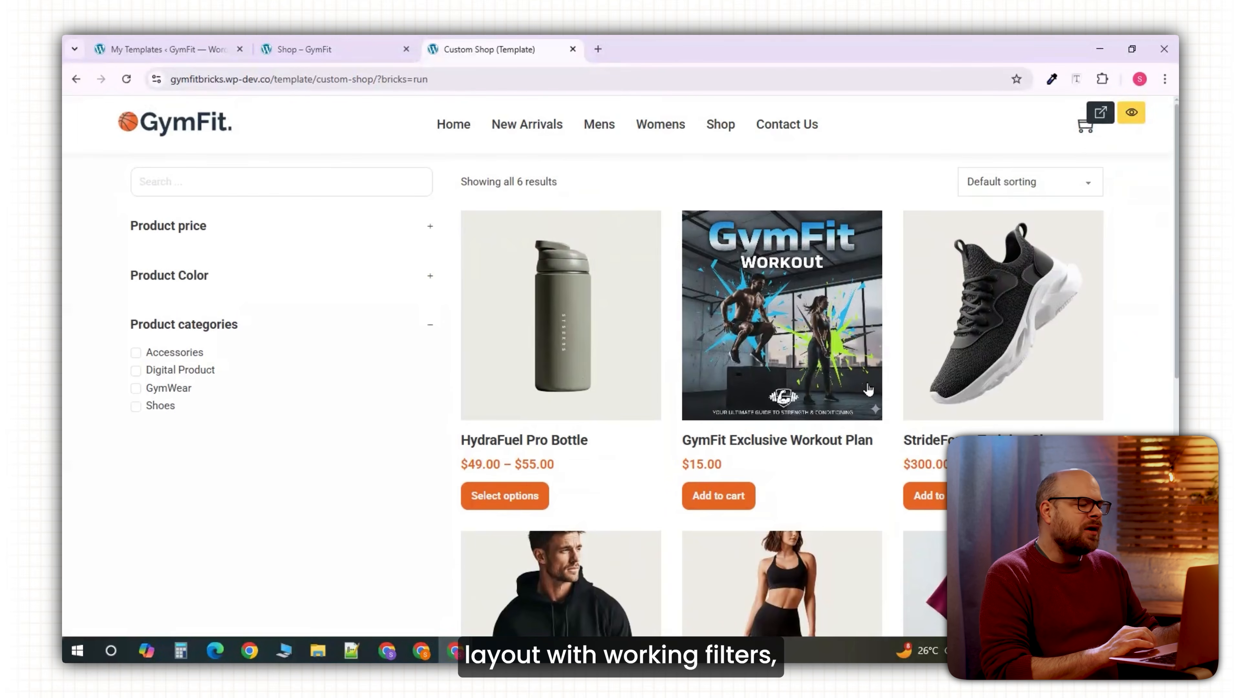
left_click(428, 228)
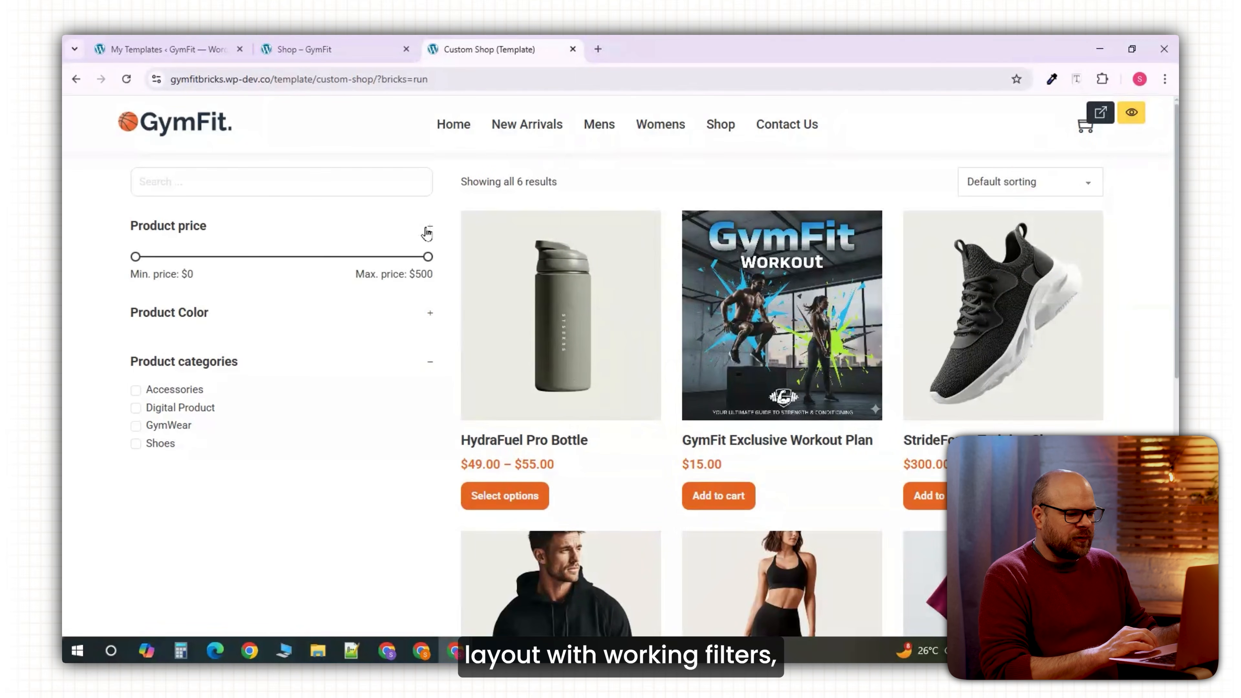
left_click(428, 233)
left_click(431, 277)
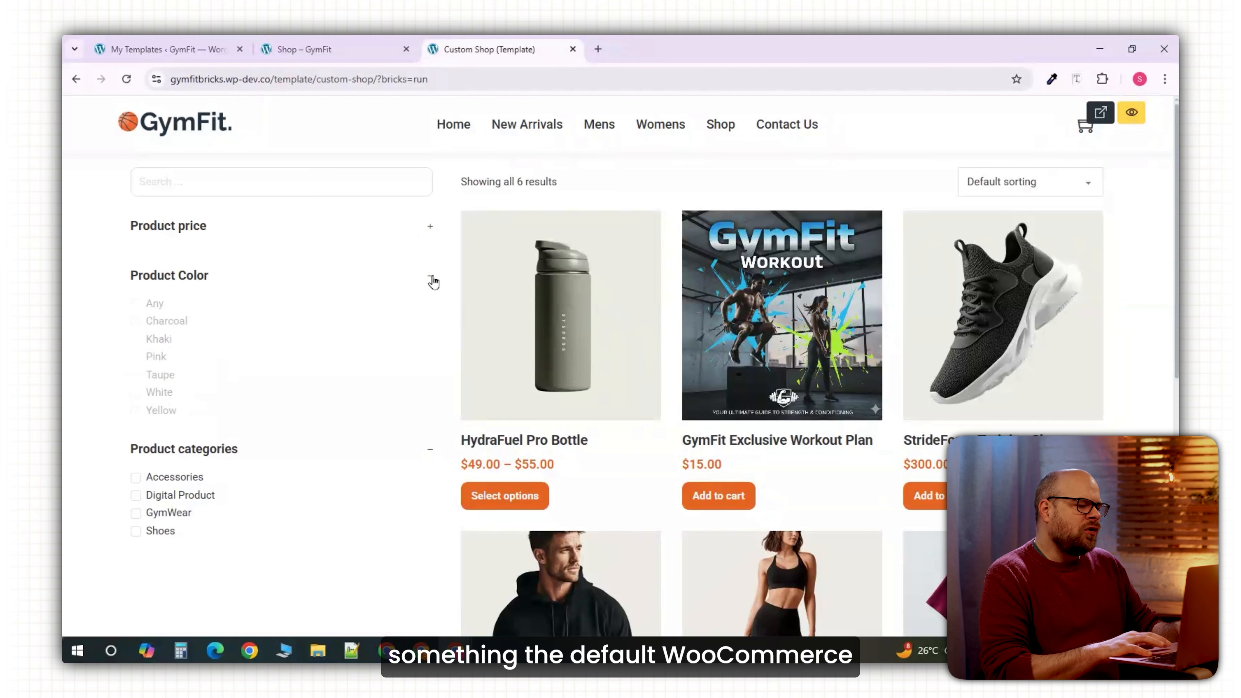
left_click(431, 277)
left_click(429, 332)
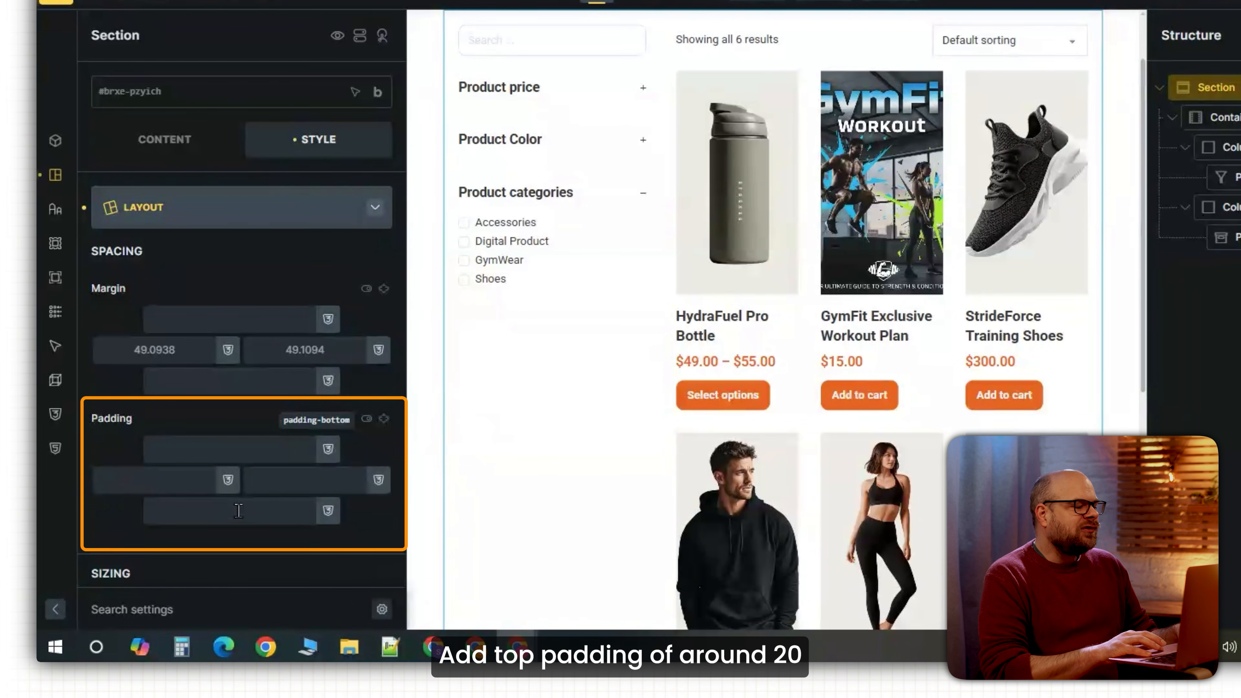
Set the main section's padding to 20 top and 40 bottom.
scroll(695, 441, "down", 4)
left_click(274, 448)
type("20")
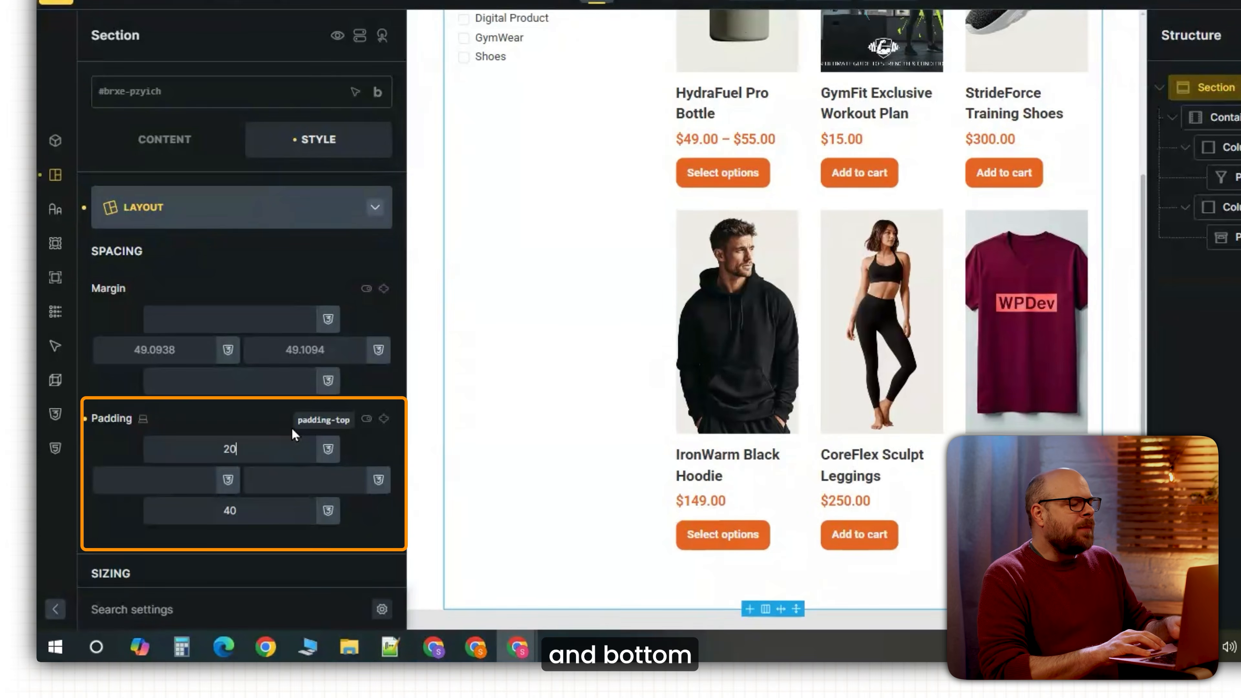
scroll(610, 341, "up", 2)
scroll(609, 341, "up", 3)
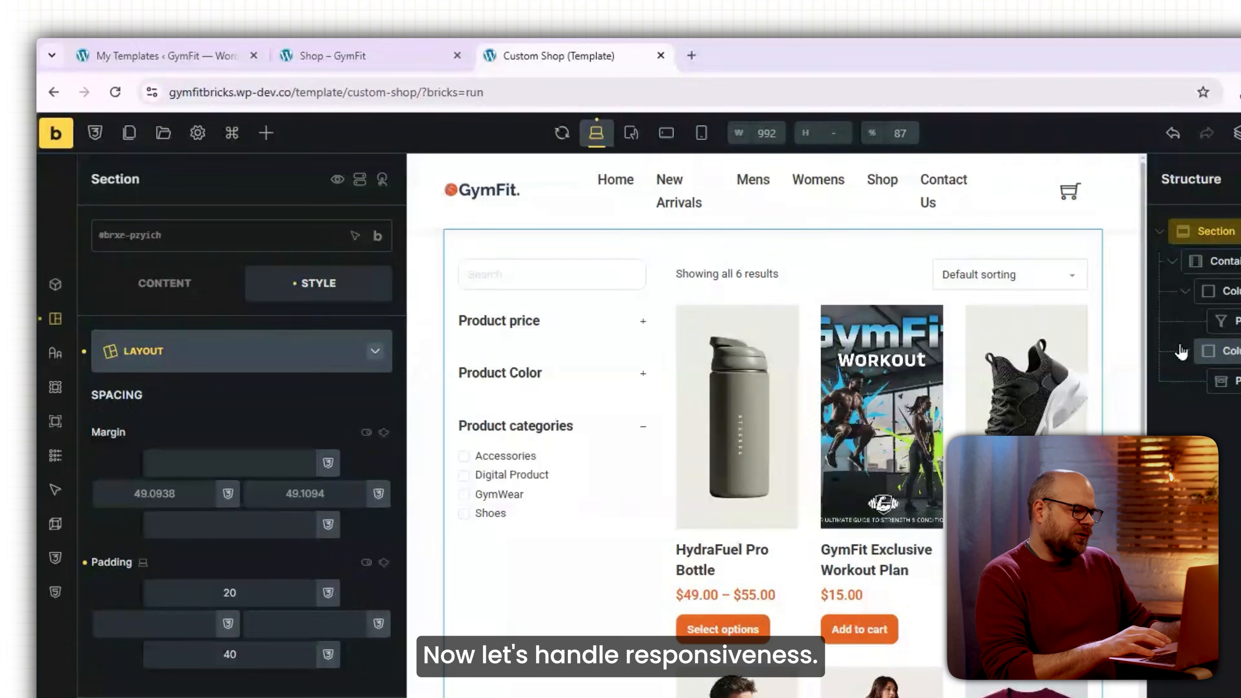
In mobile portrait view, set the section width to 95% and the filter column to 100%.
left_click(700, 135)
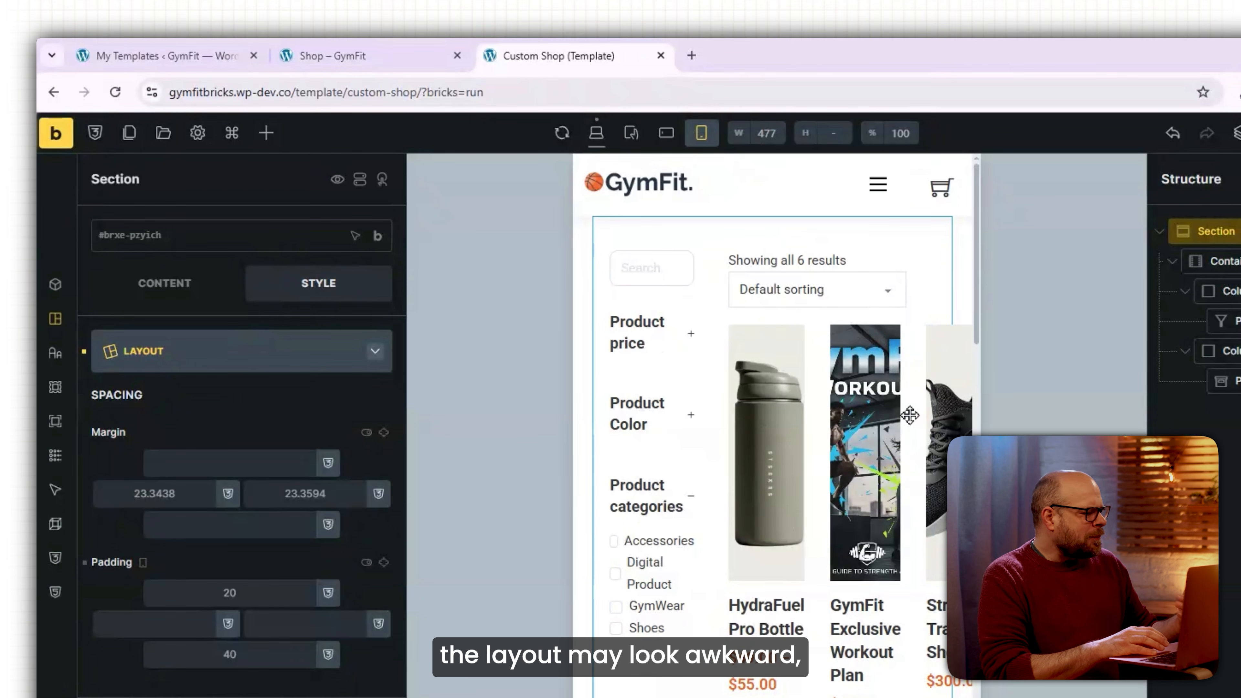
scroll(925, 425, "down", 5)
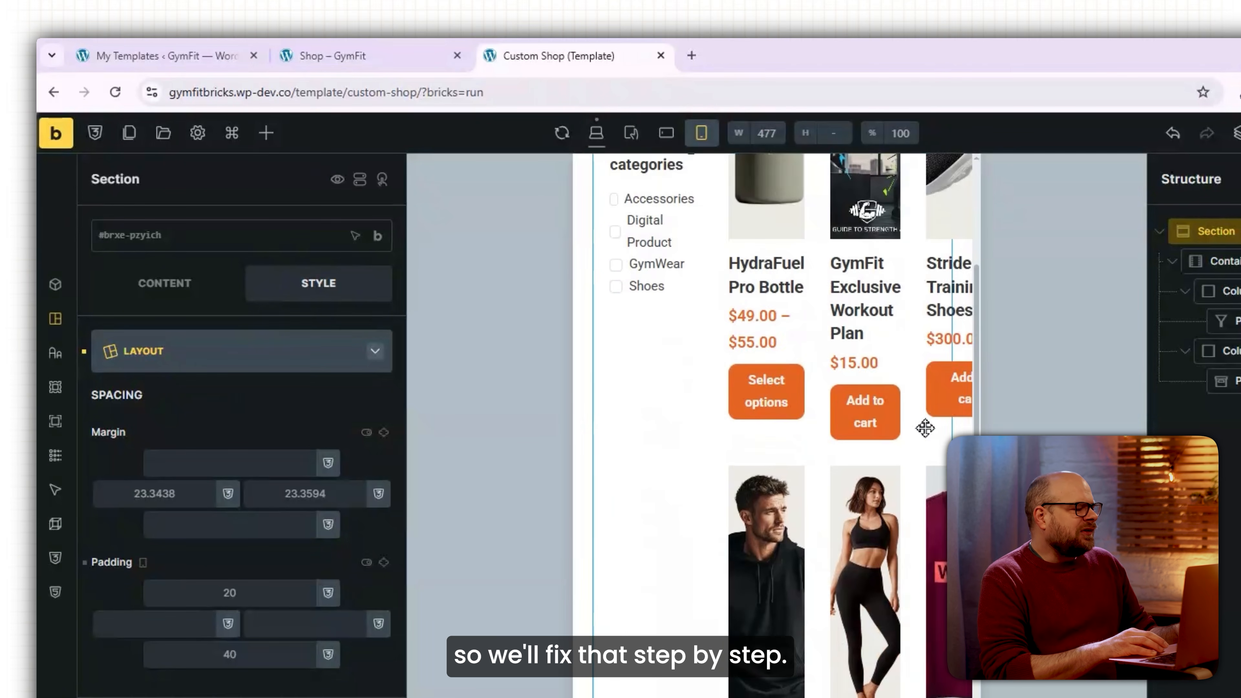
scroll(925, 426, "up", 5)
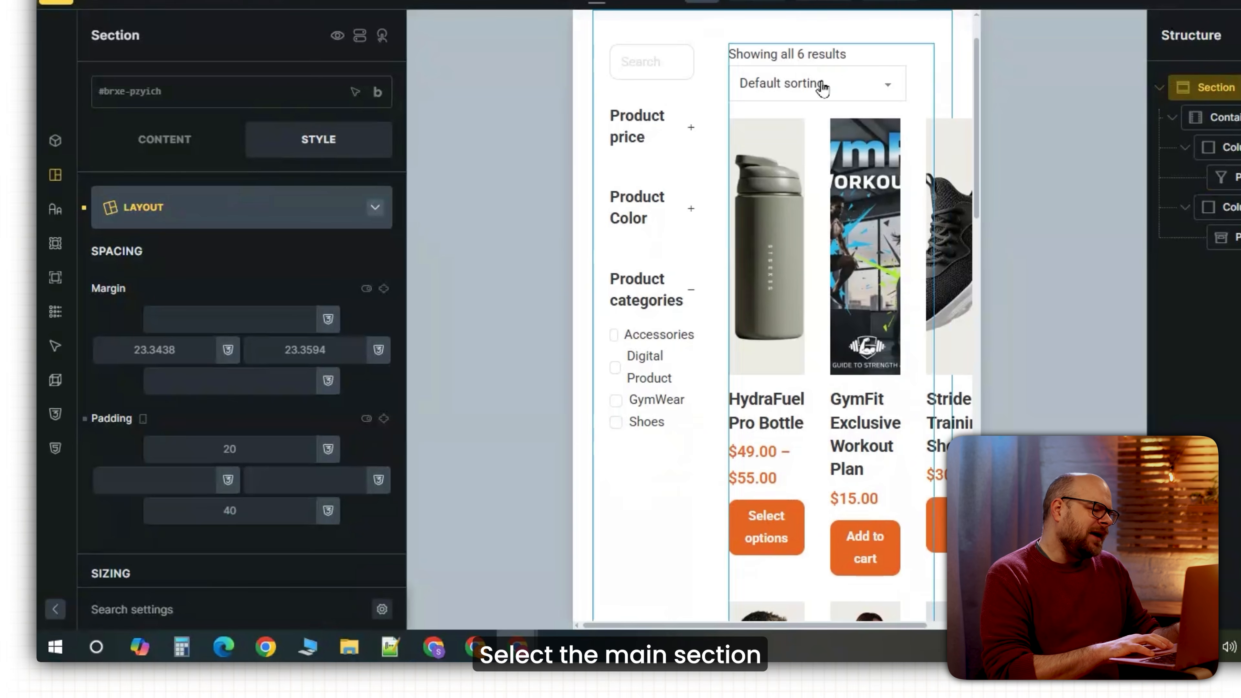
scroll(244, 343, "down", 5)
left_click(311, 359)
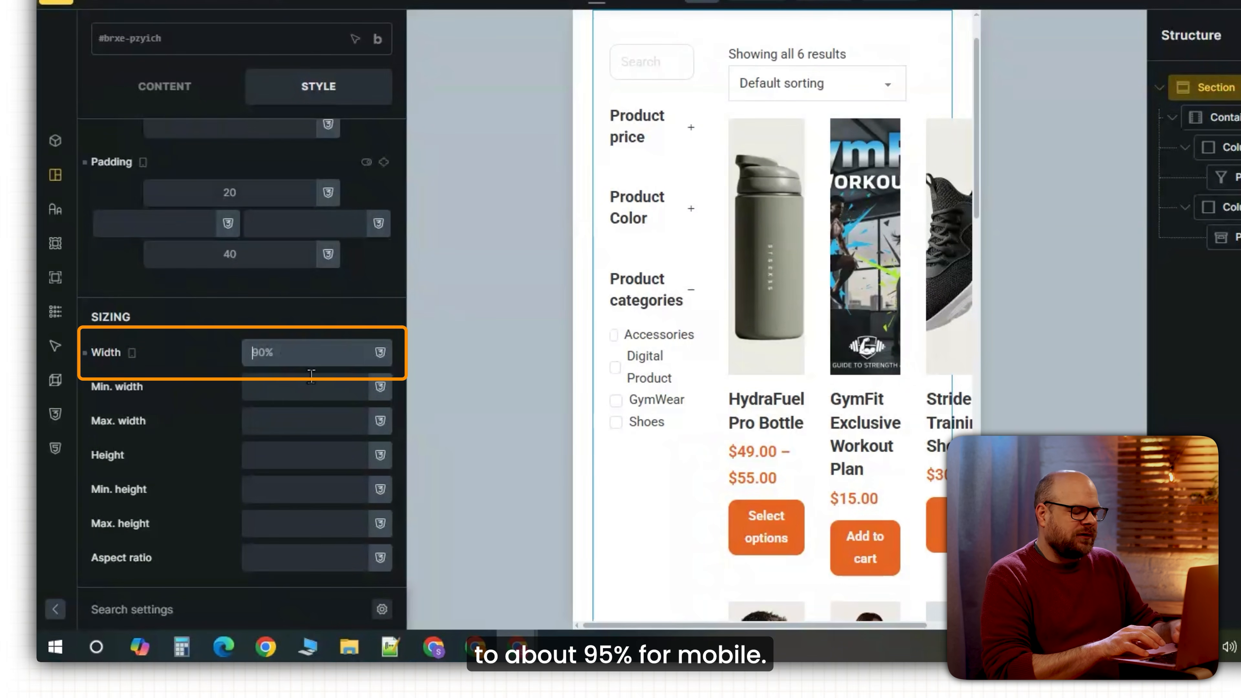
type("95%")
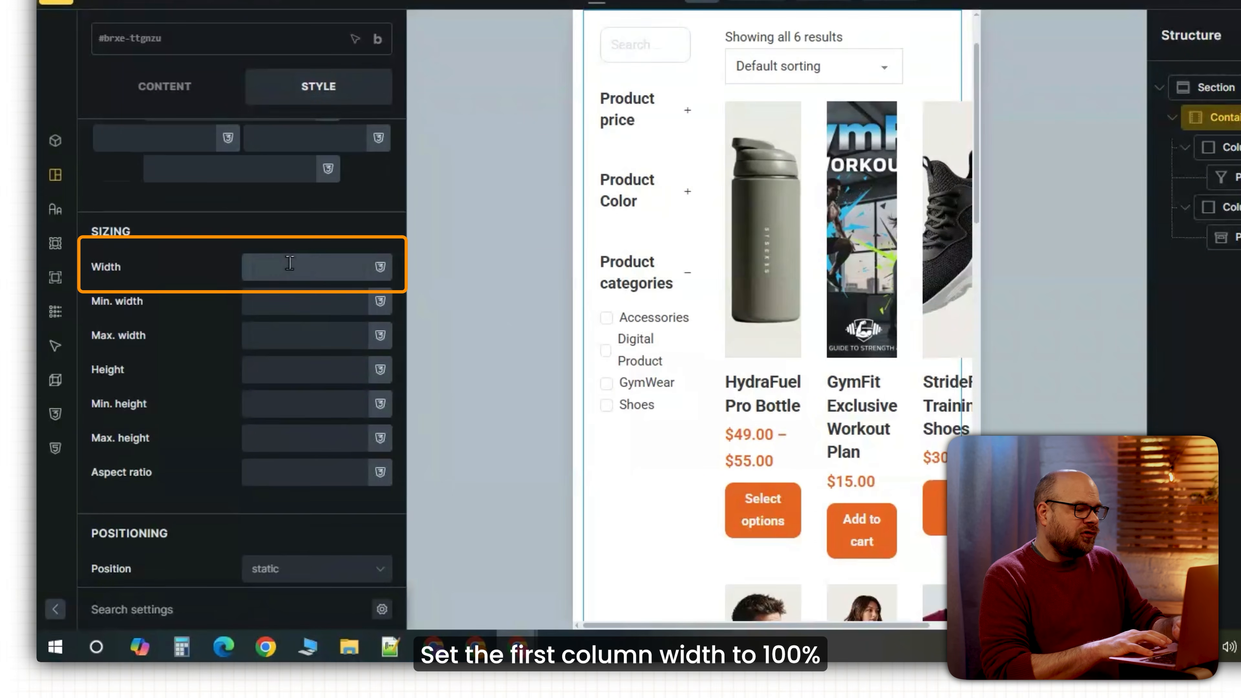
left_click(290, 267)
type("100")
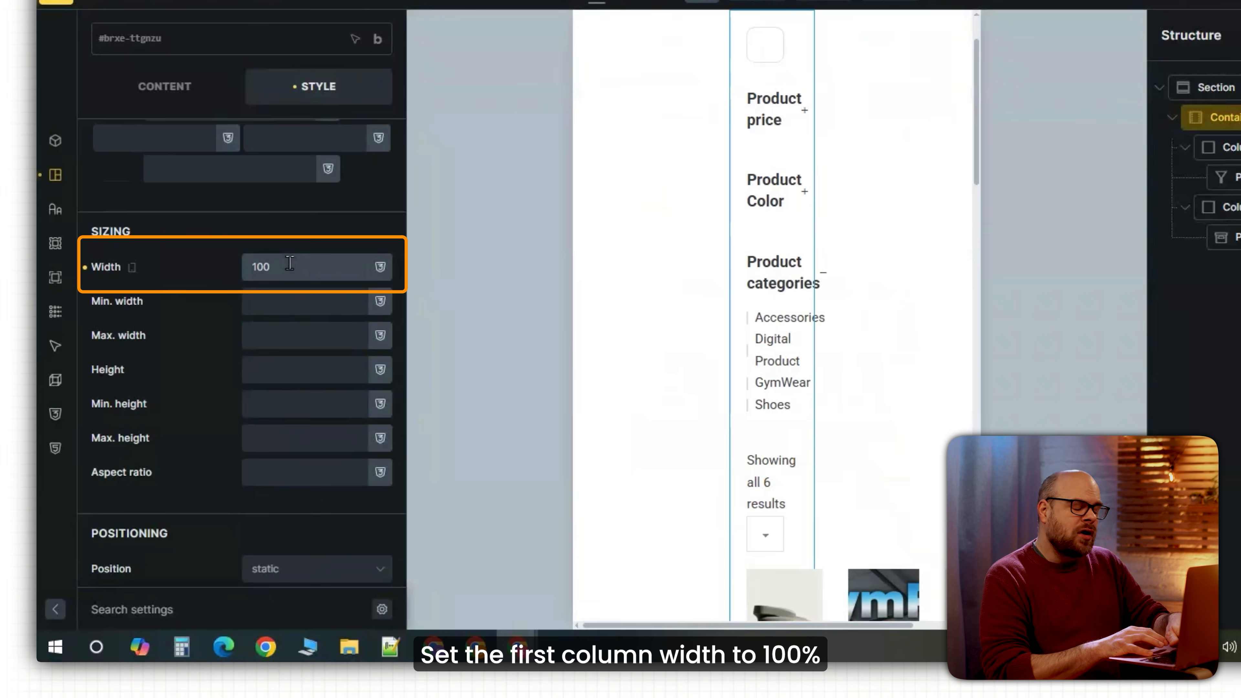
type("%")
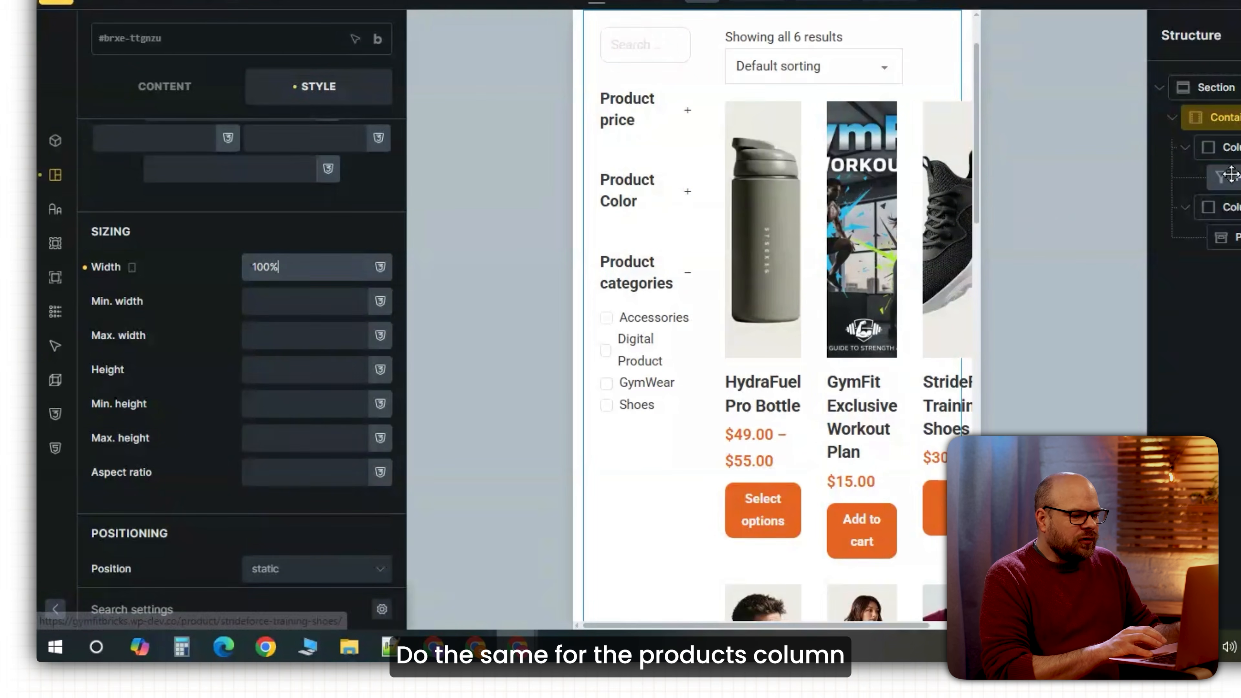
Make the products column 100% wide, adjust column top padding, and set product columns to 2.
left_click(1233, 209)
left_click(374, 360)
type("100")
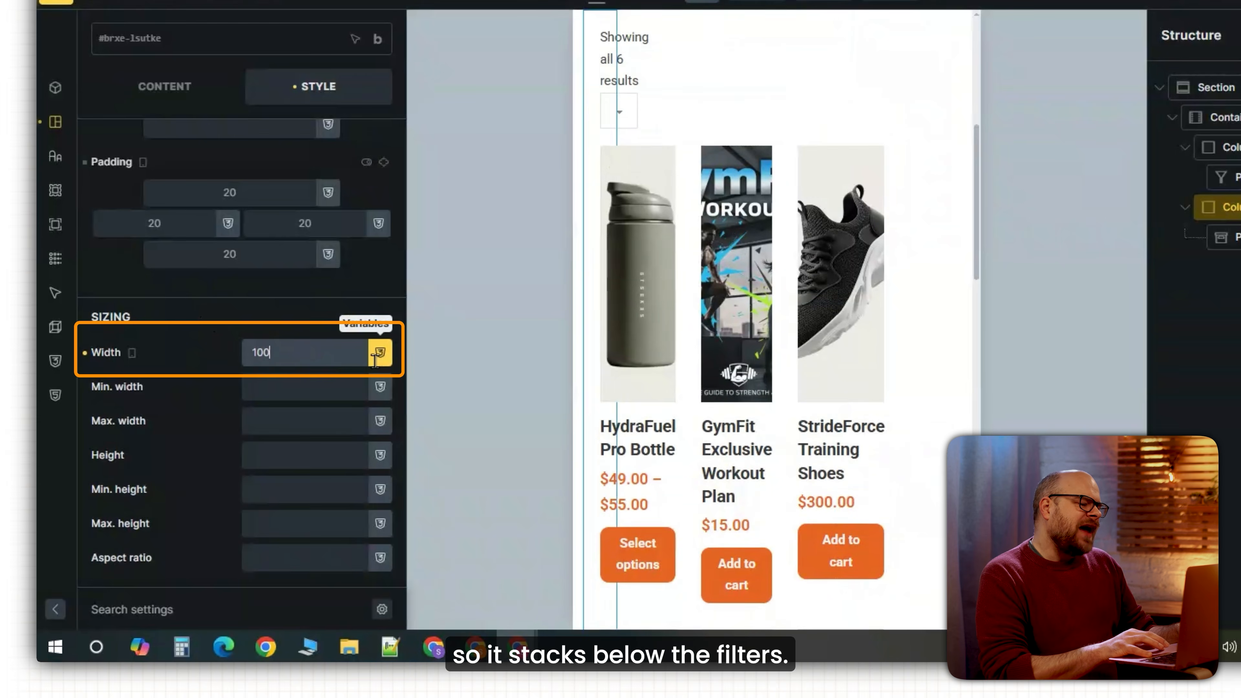
type("%")
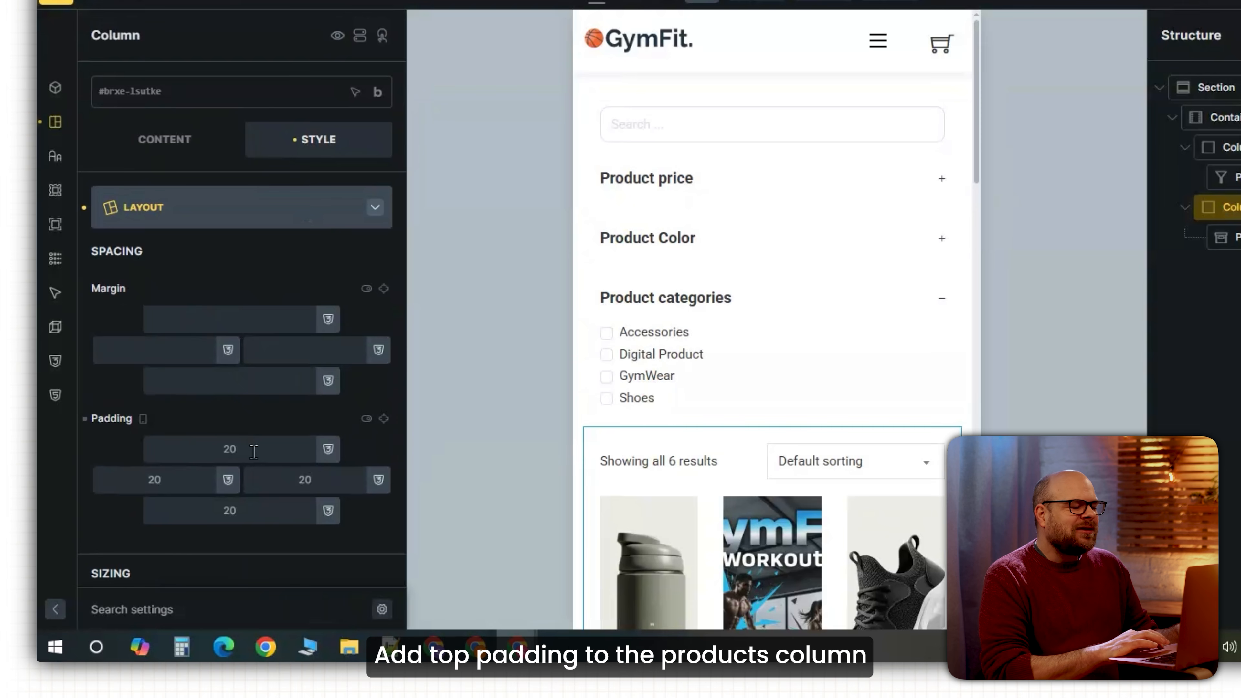
left_click(253, 450)
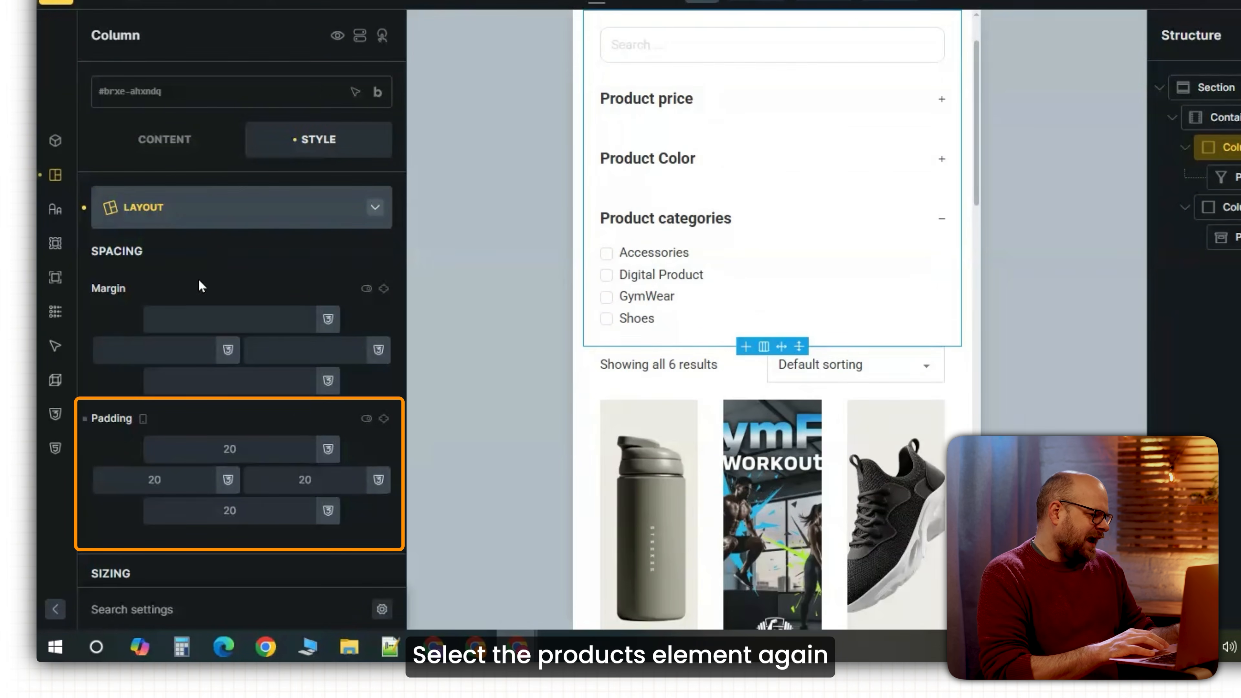
left_click(237, 447)
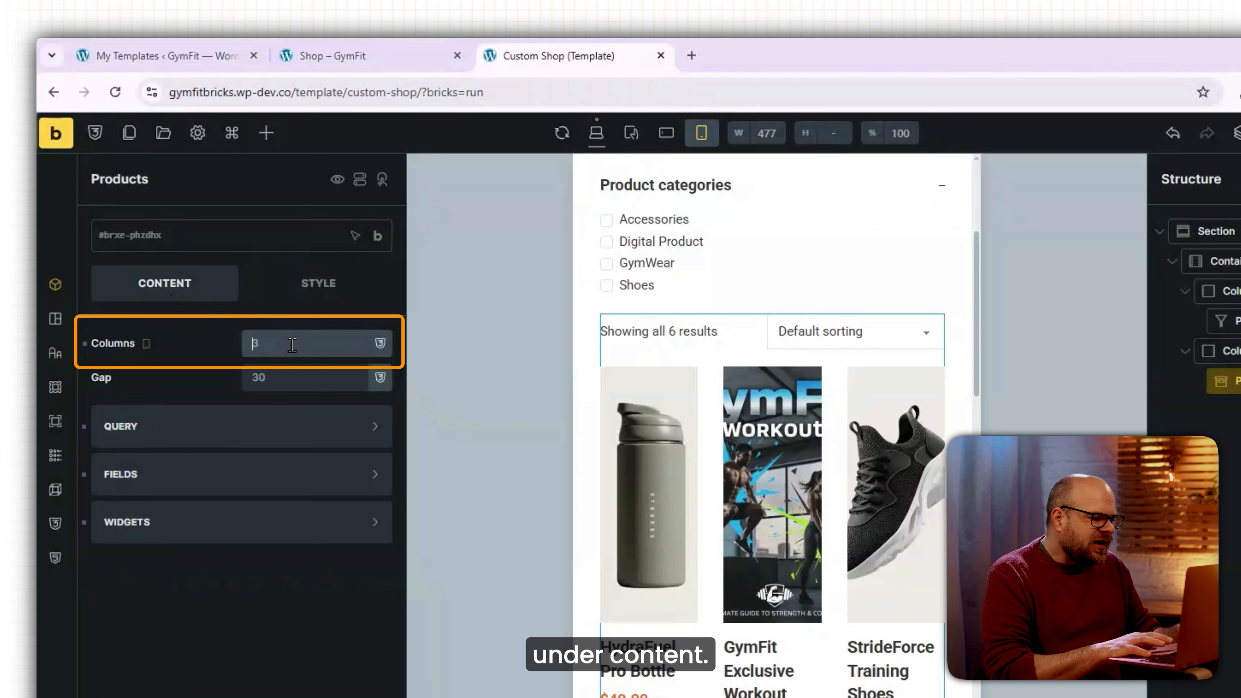
type("2")
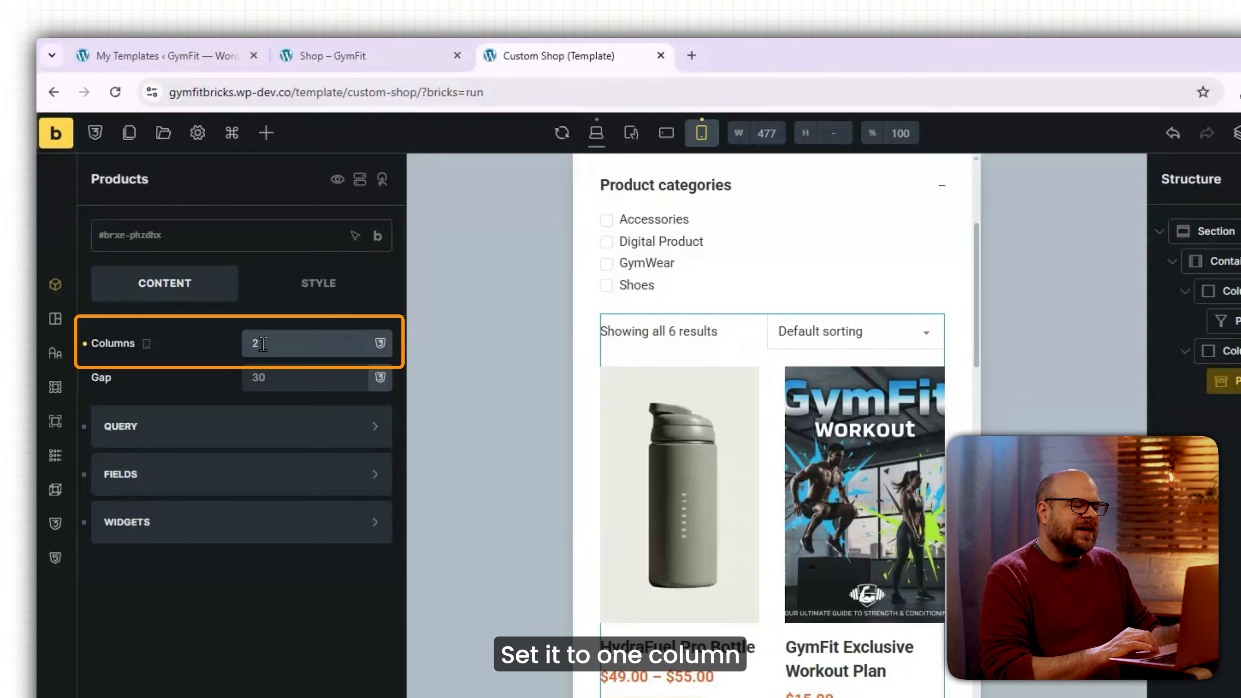
Set the mobile product grid to 1 column with a 40 gap.
key("BackSpace")
type("1")
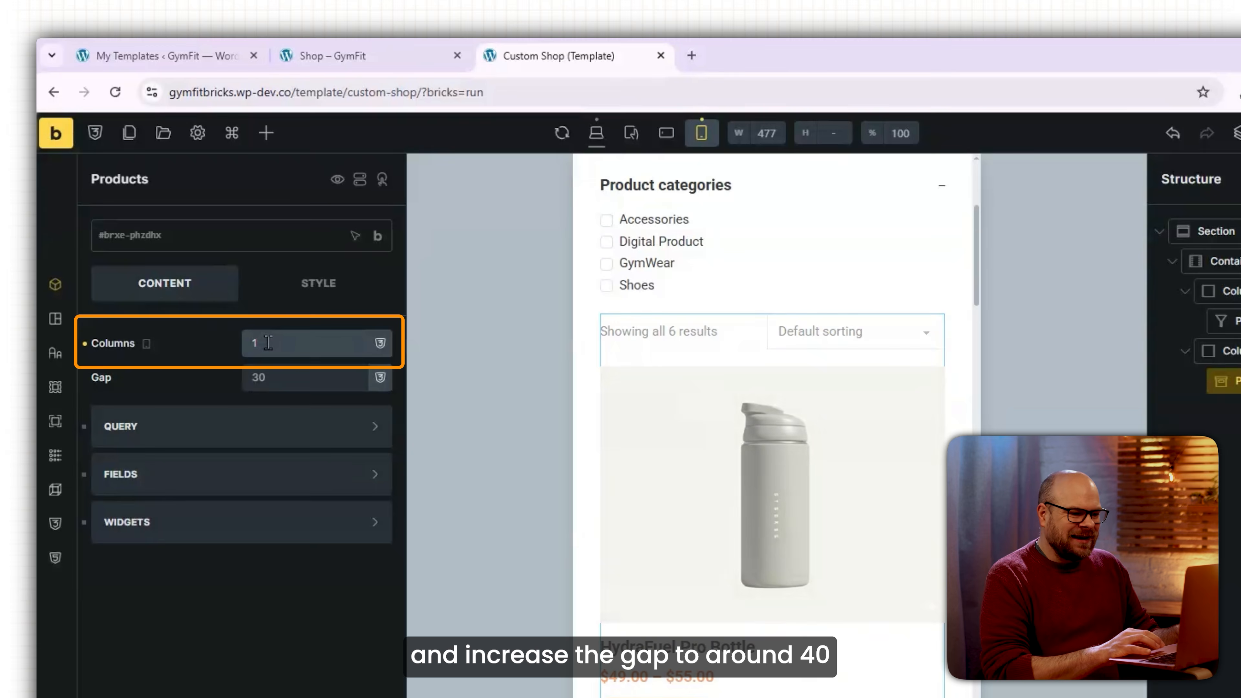
double_click(302, 386)
type("40")
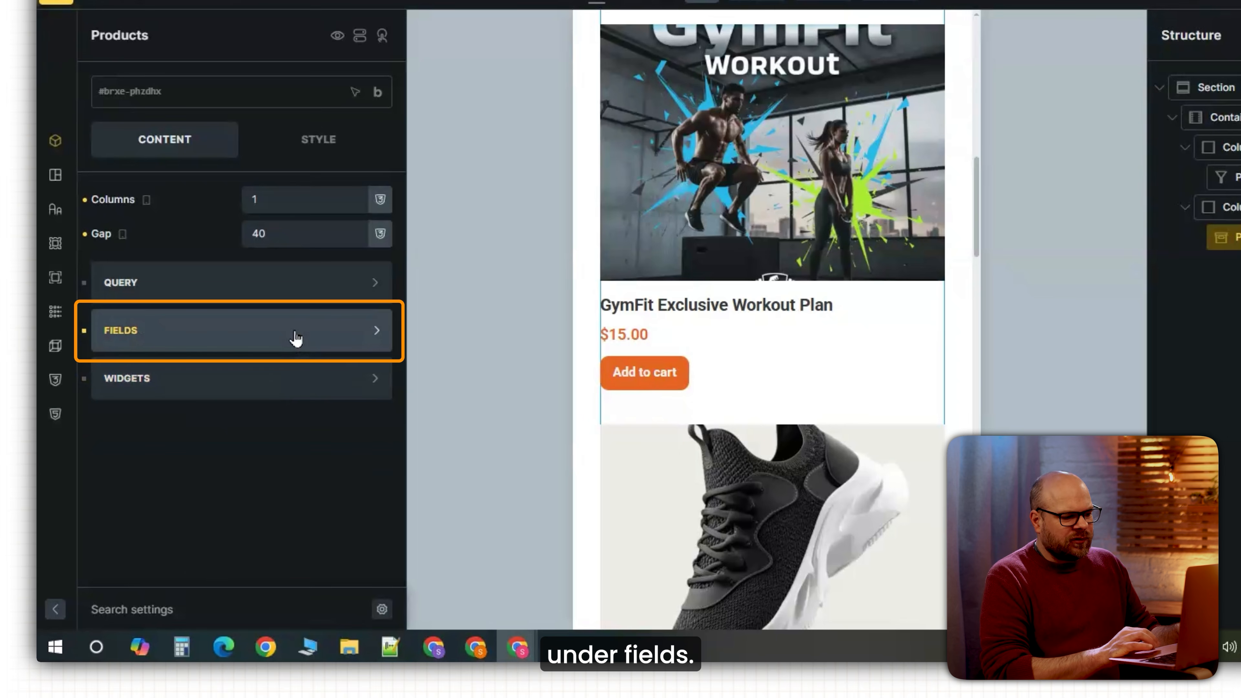
Set the {post_title:link} product title font size to 17 and open the front-end preview.
left_click(295, 337)
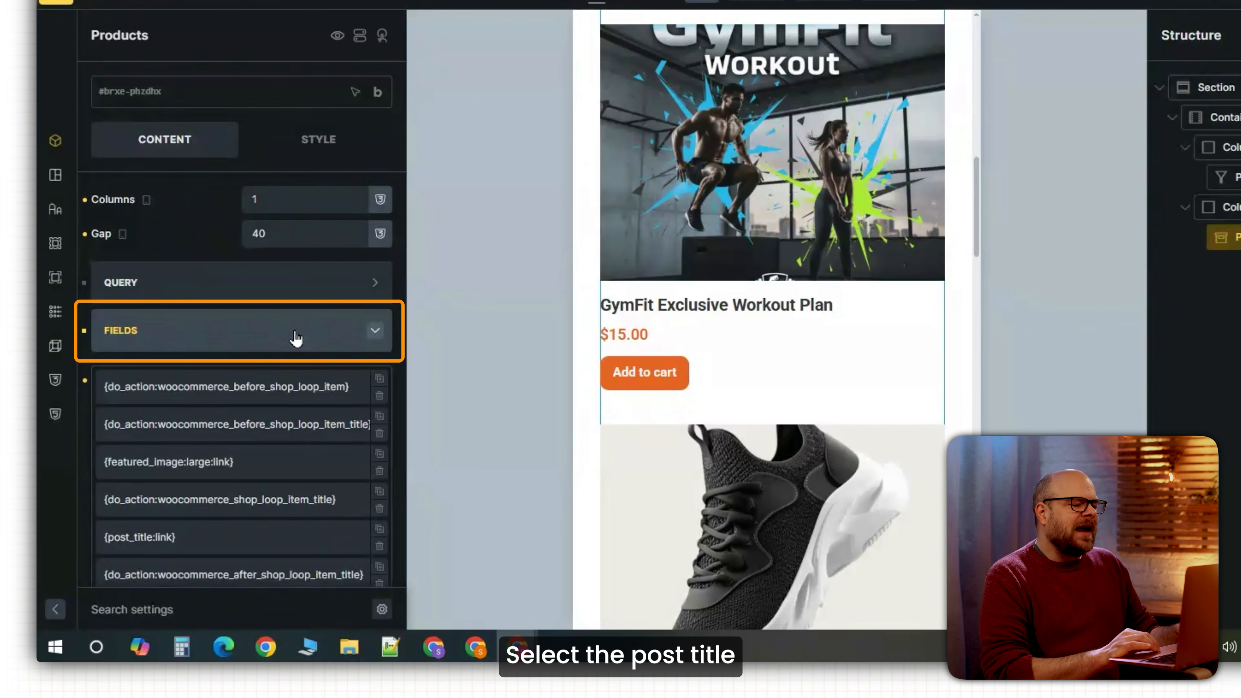
left_click(206, 373)
scroll(216, 369, "down", 5)
left_click(370, 398)
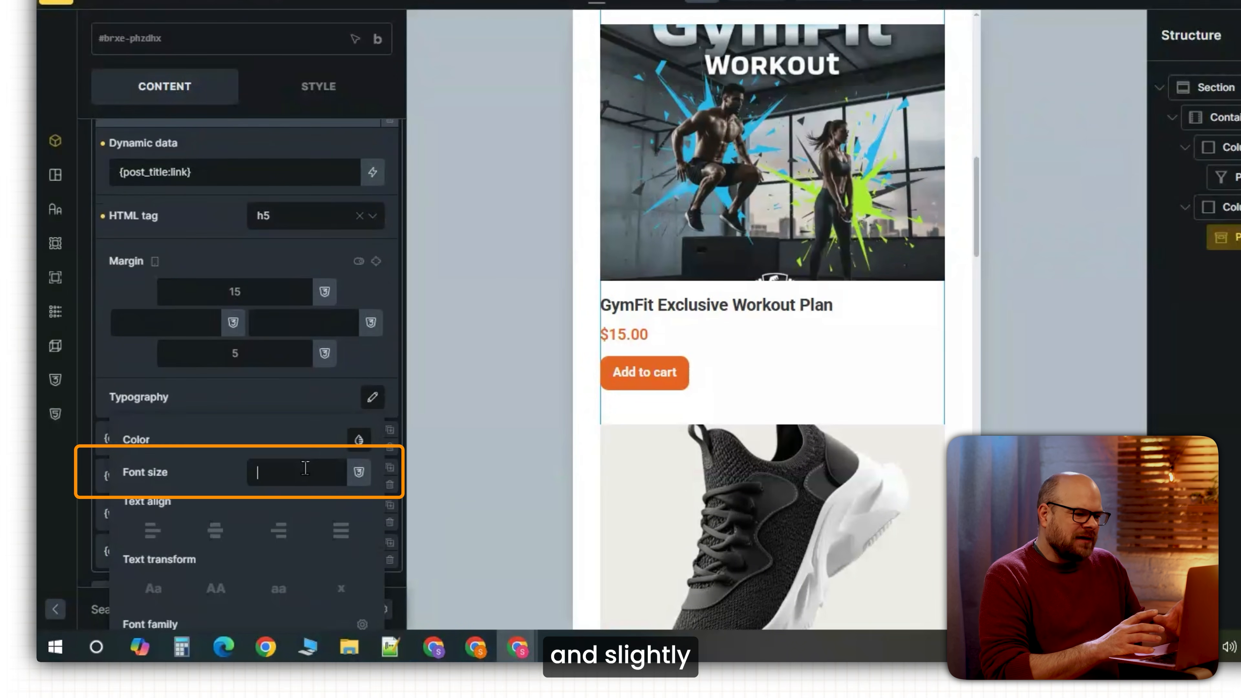
left_click(306, 469)
type("17")
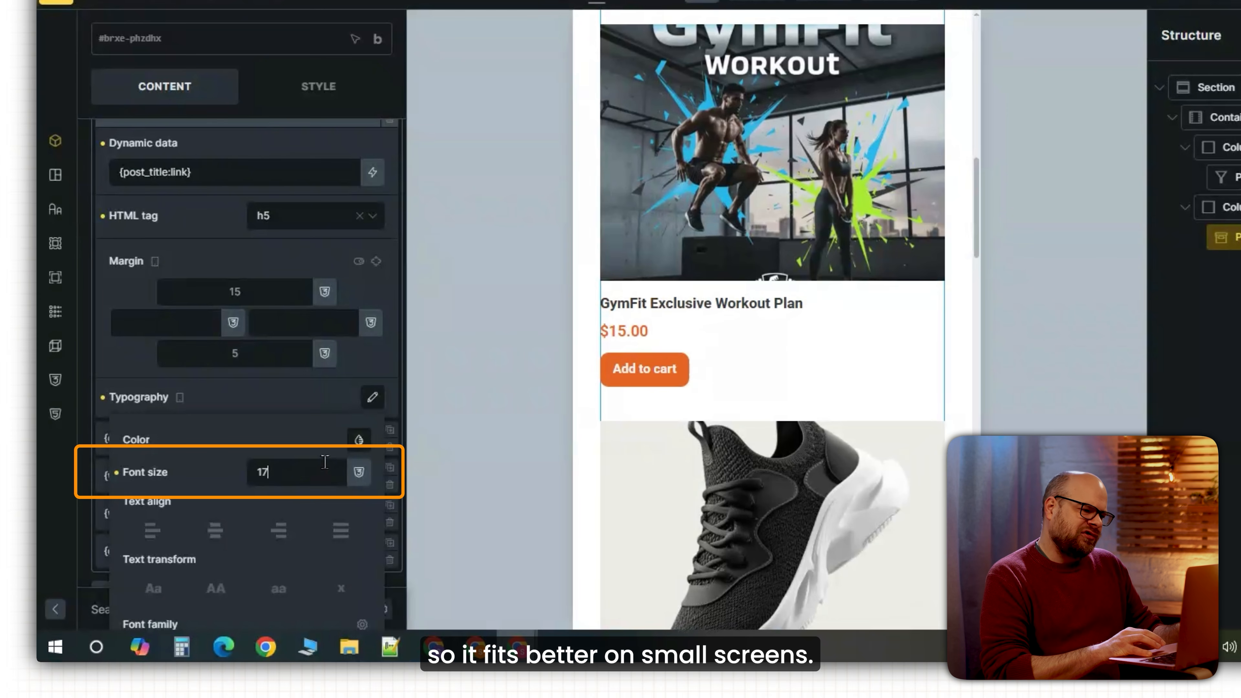
left_click(1131, 113)
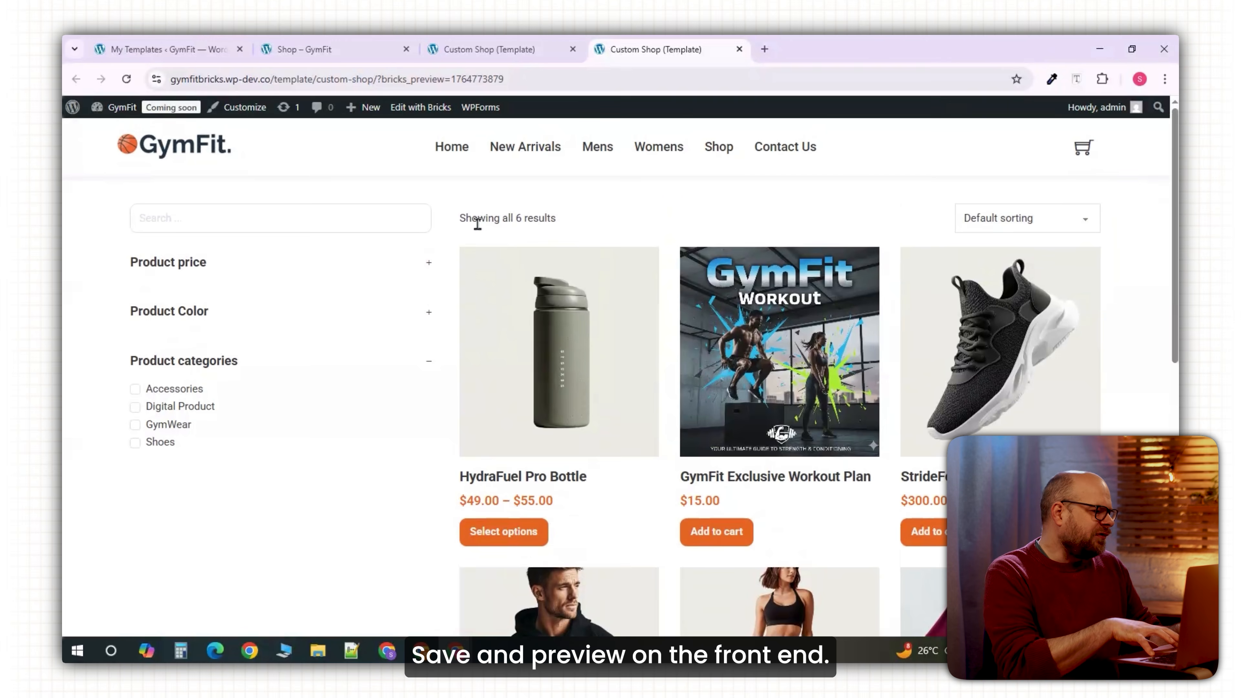
Lower the maximum price below $132 and tick Accessories, leaving only the HydraFuel Pro Bottle.
left_click(224, 267)
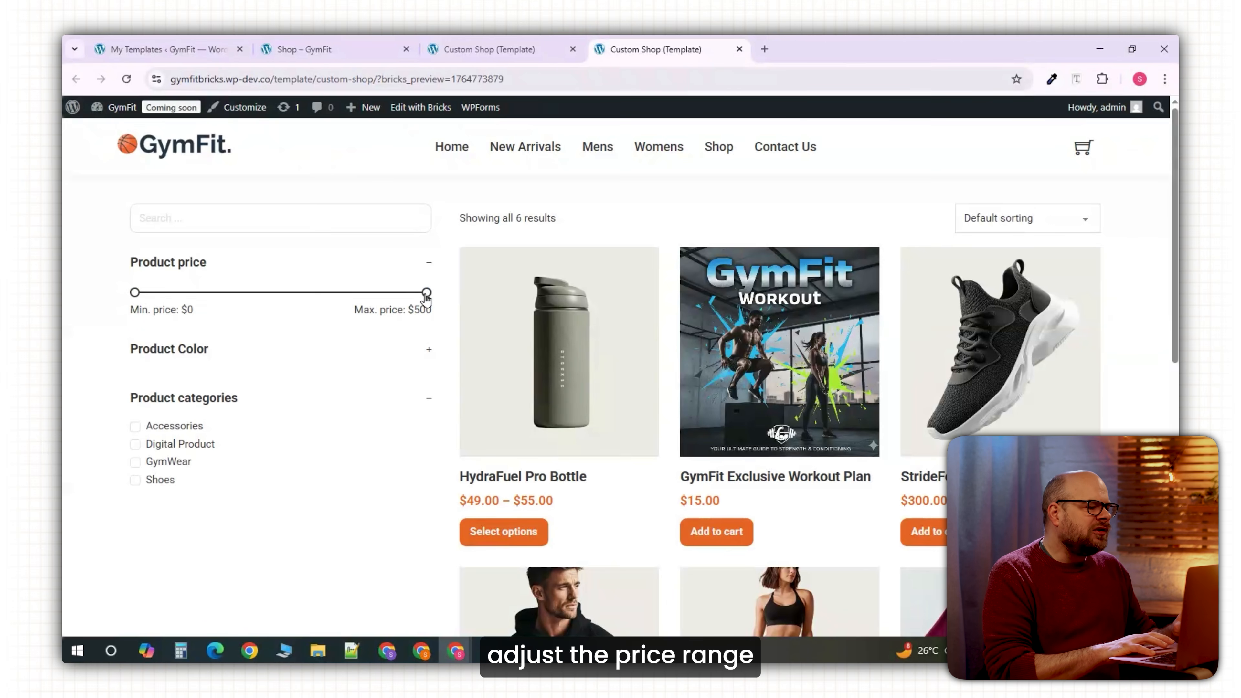
left_click_drag(427, 293, 366, 293)
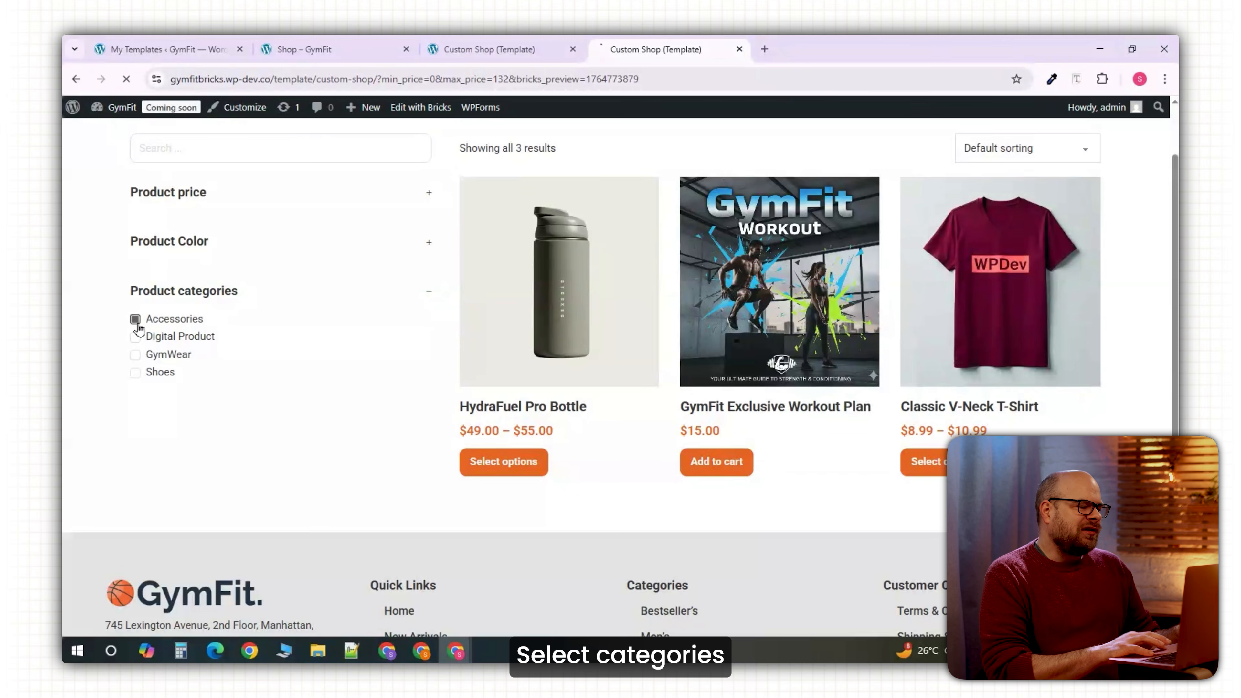
left_click(135, 320)
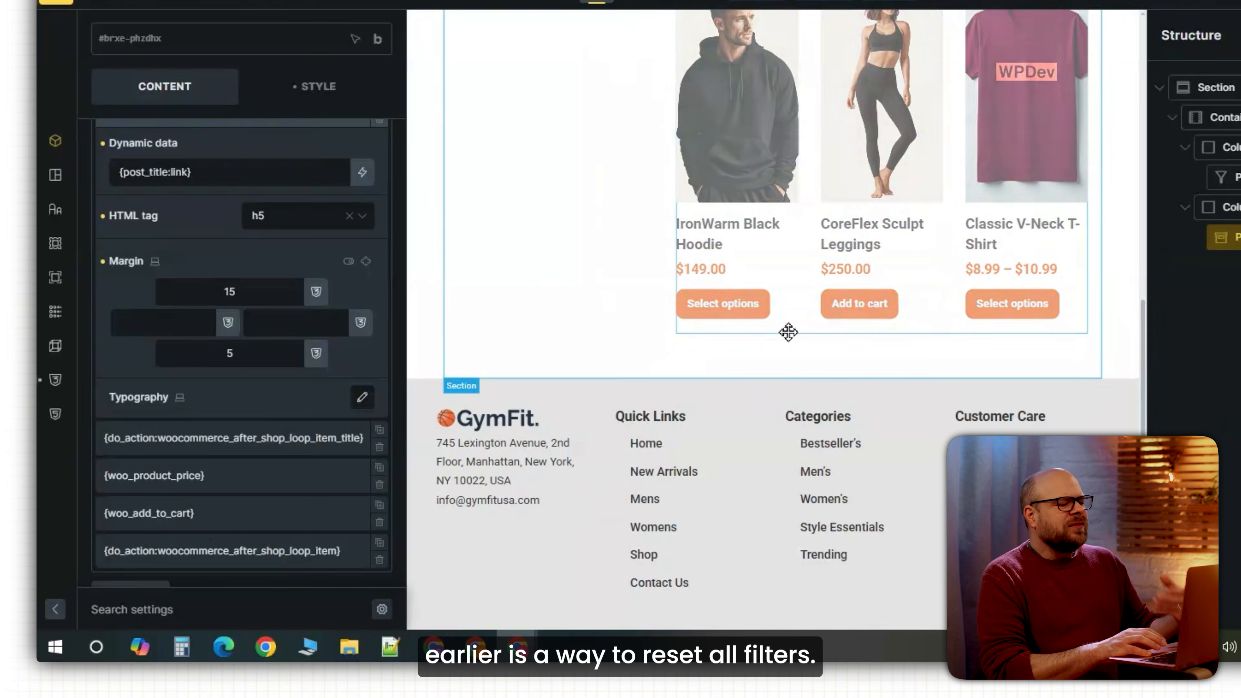
scroll(789, 332, "up", 10)
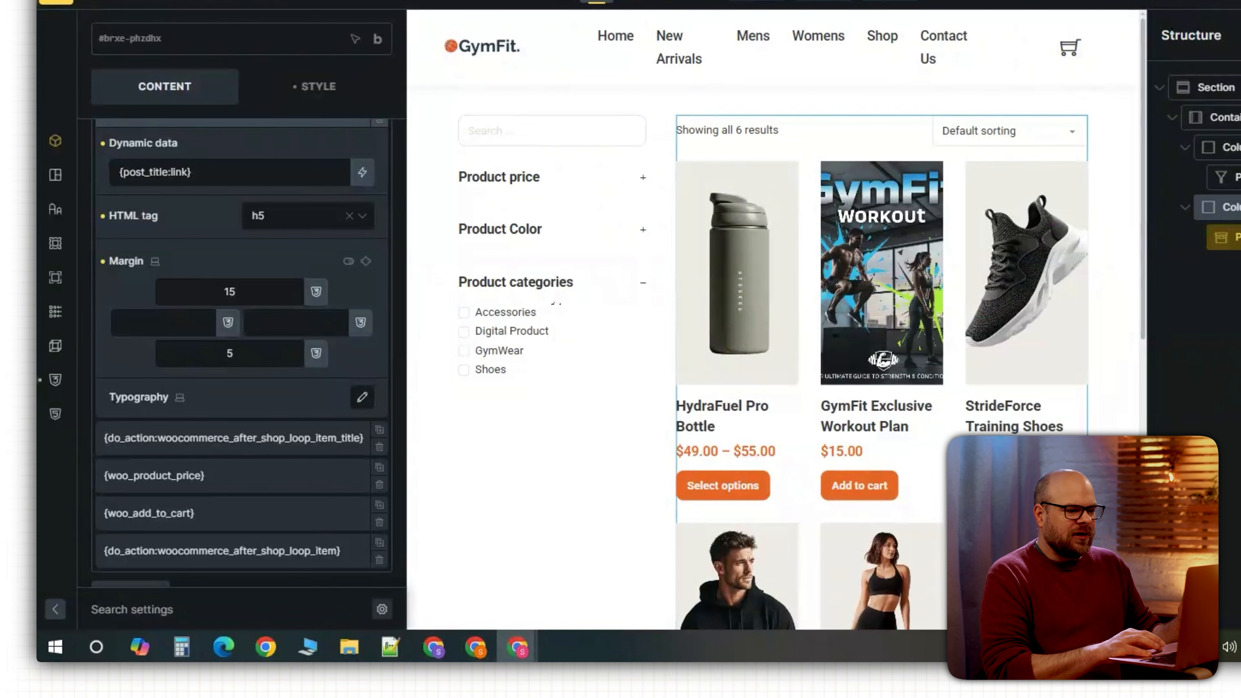
Add a new Products filter item of type Other that filters by Reset filters.
left_click(1226, 177)
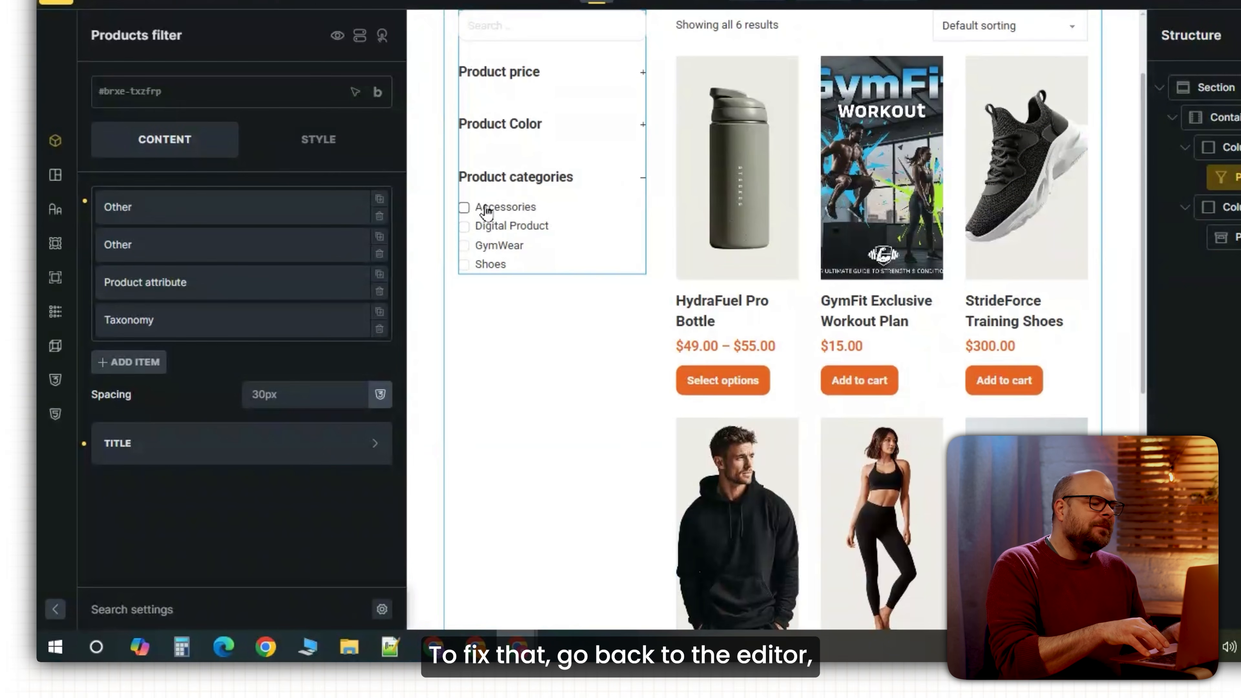
left_click(139, 364)
left_click(172, 421)
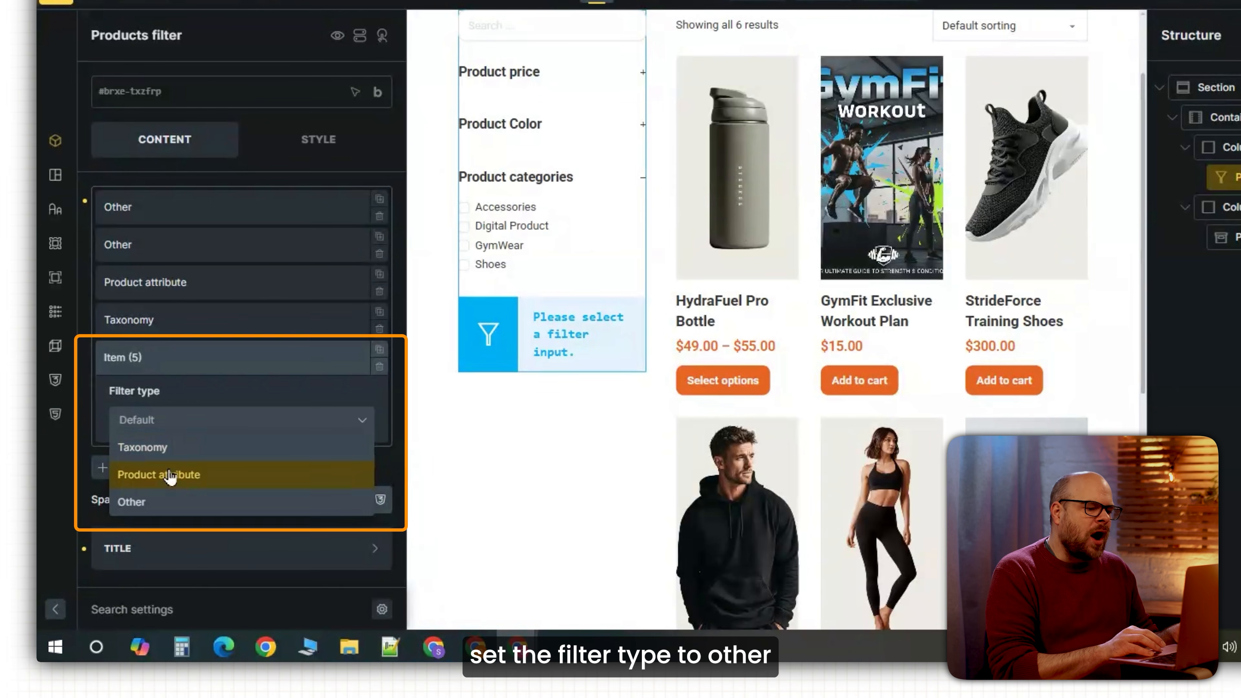
left_click(166, 502)
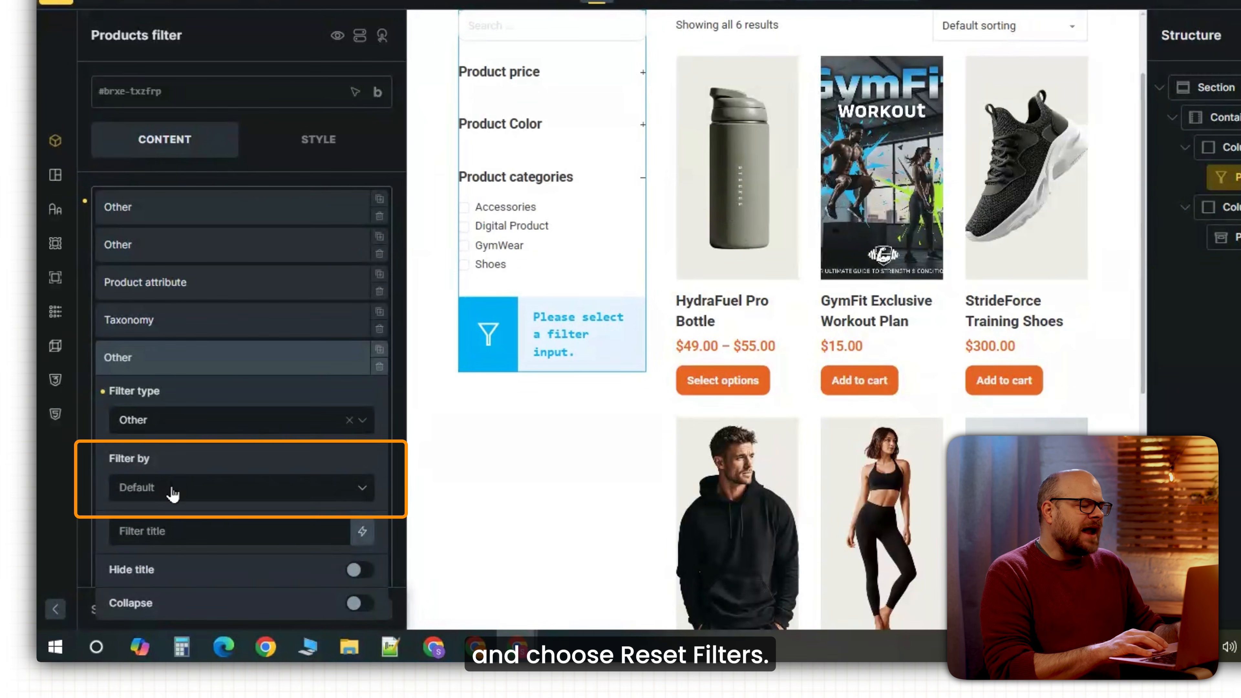
left_click(172, 490)
left_click(180, 522)
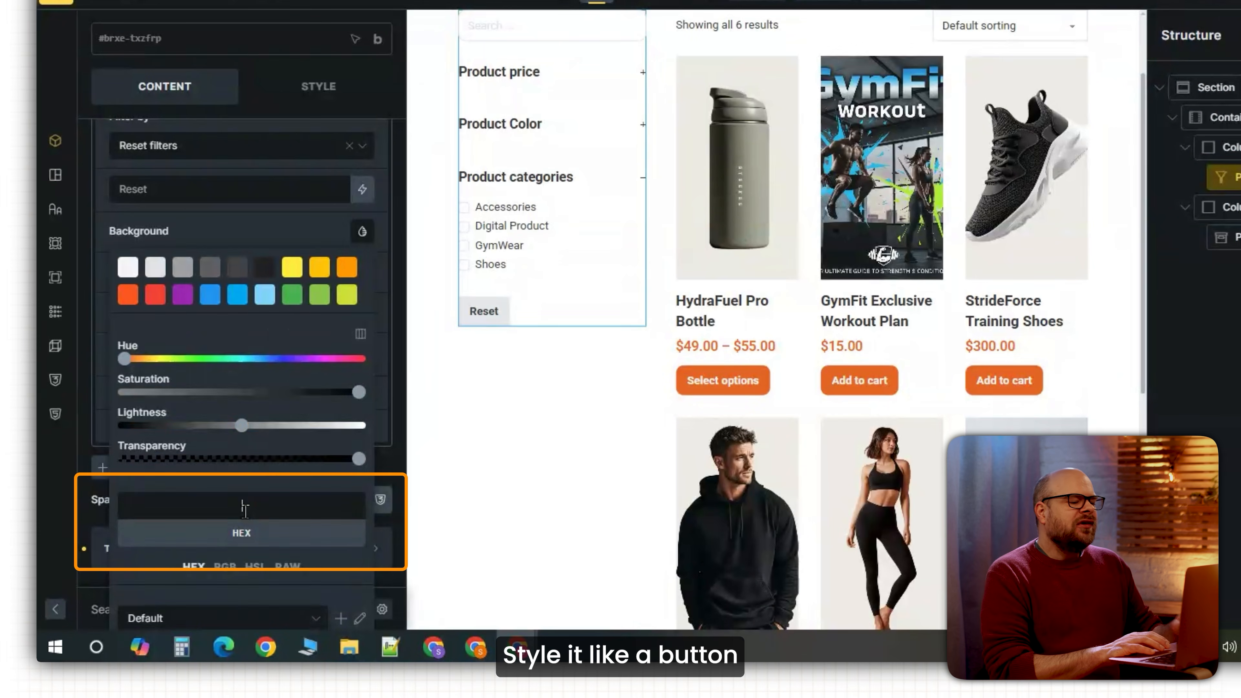
Style the Reset button with orange #e66323 background, white text and 10px rounded corners.
type("#e66323")
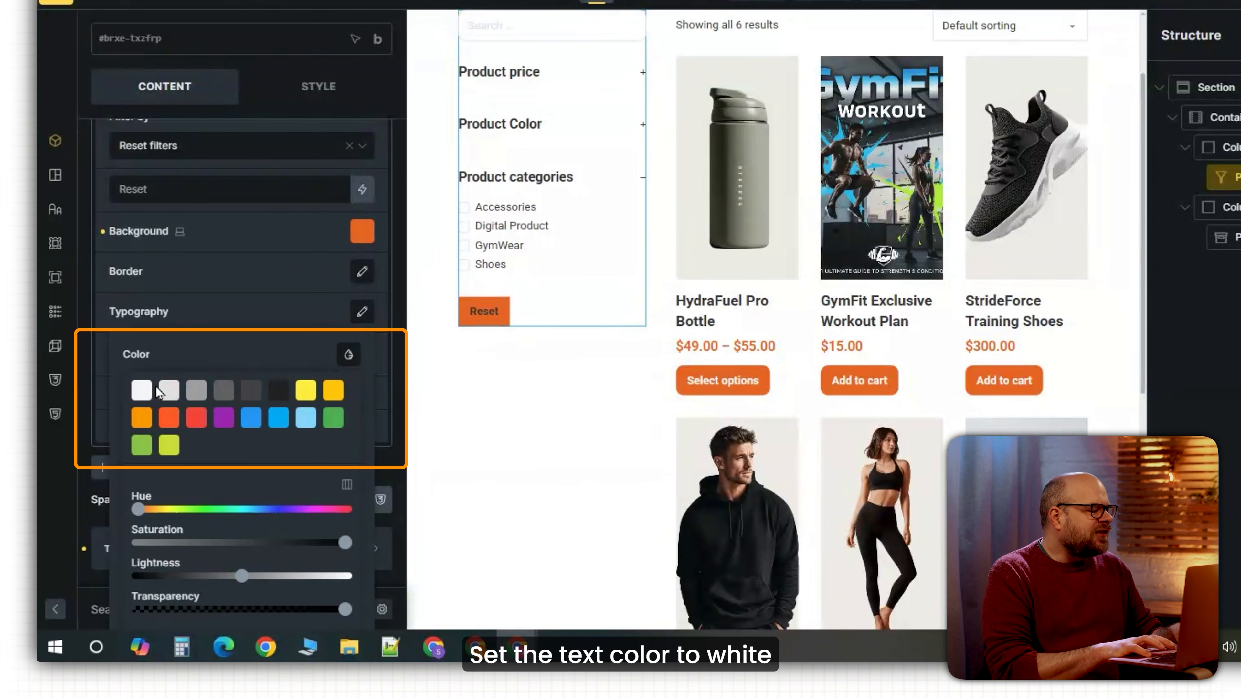
left_click(141, 390)
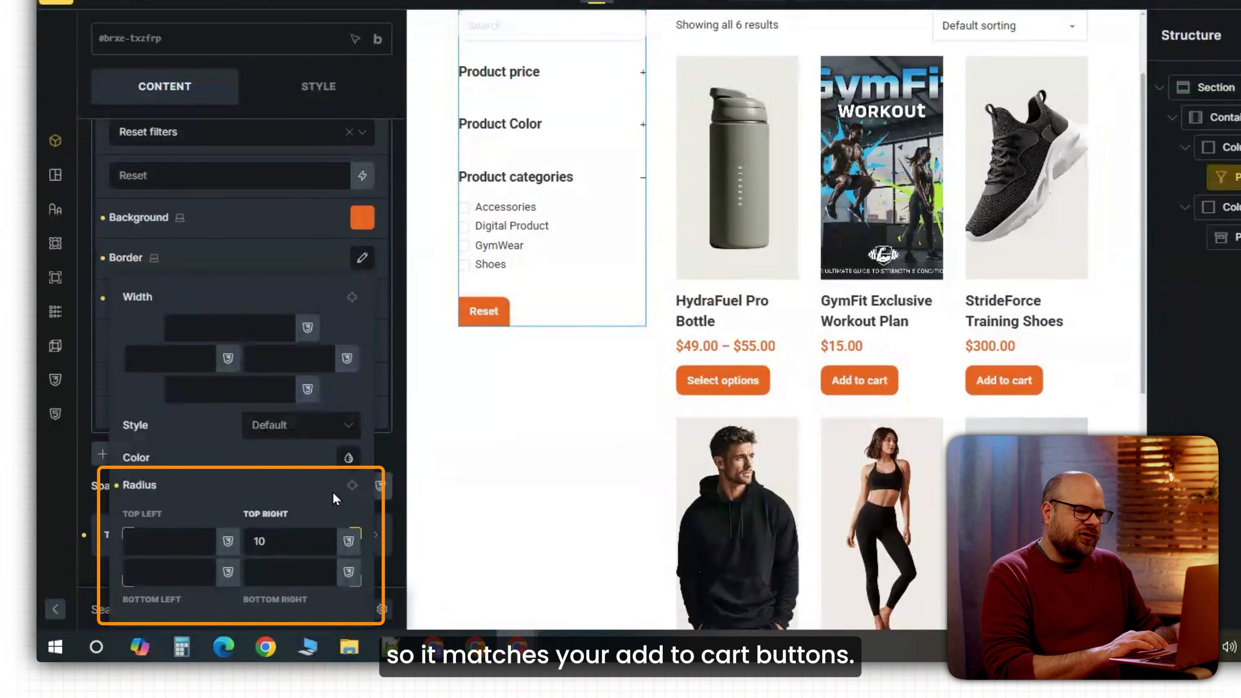
left_click(351, 485)
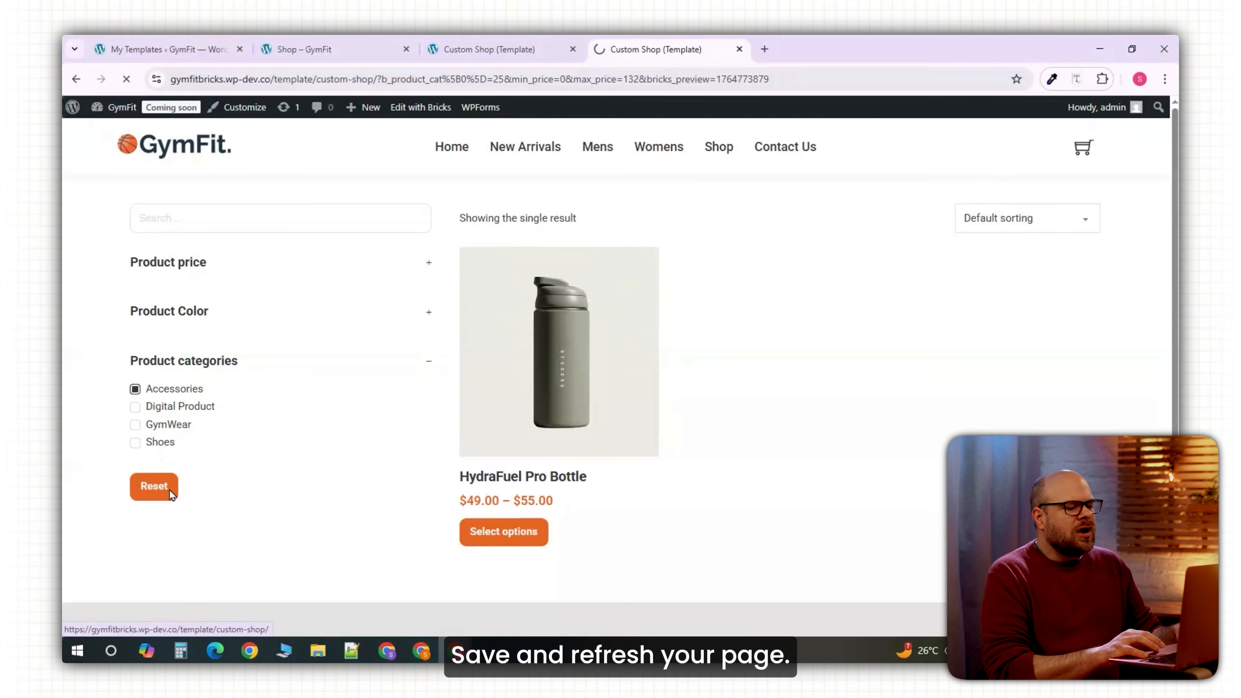
Reset the shop filters to show all 6 products, then test the price slider in mobile view.
left_click(171, 494)
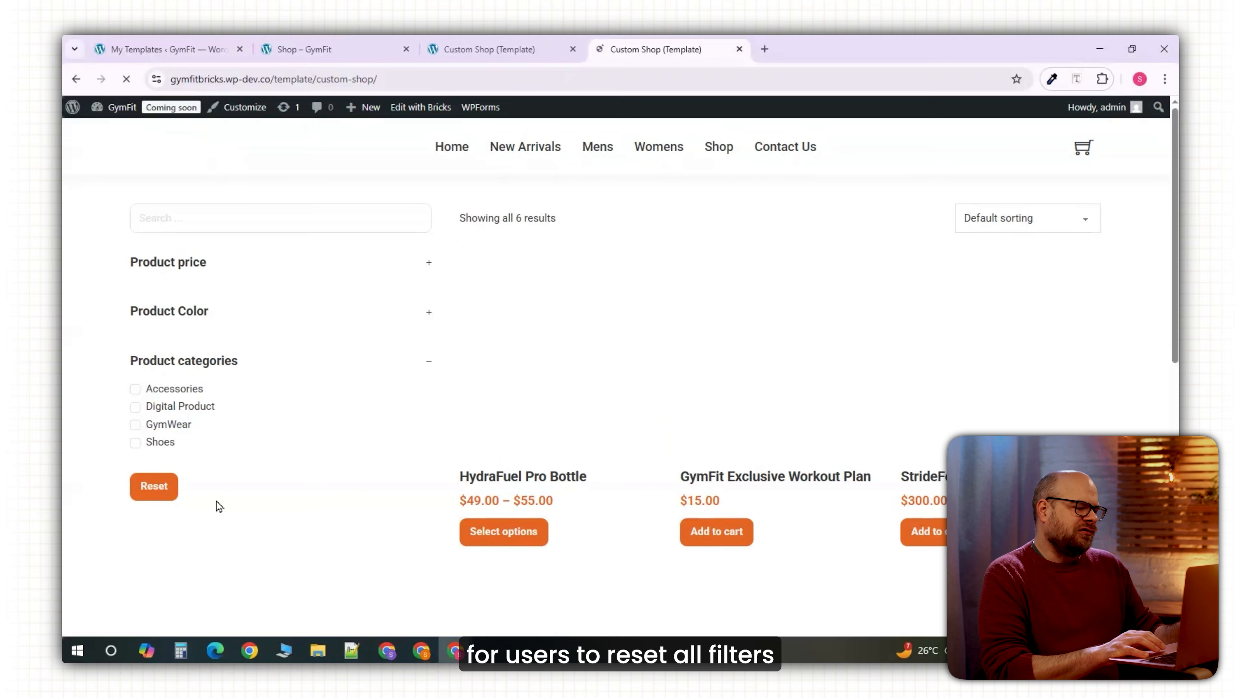
scroll(742, 444, "down", 7)
scroll(743, 443, "up", 5)
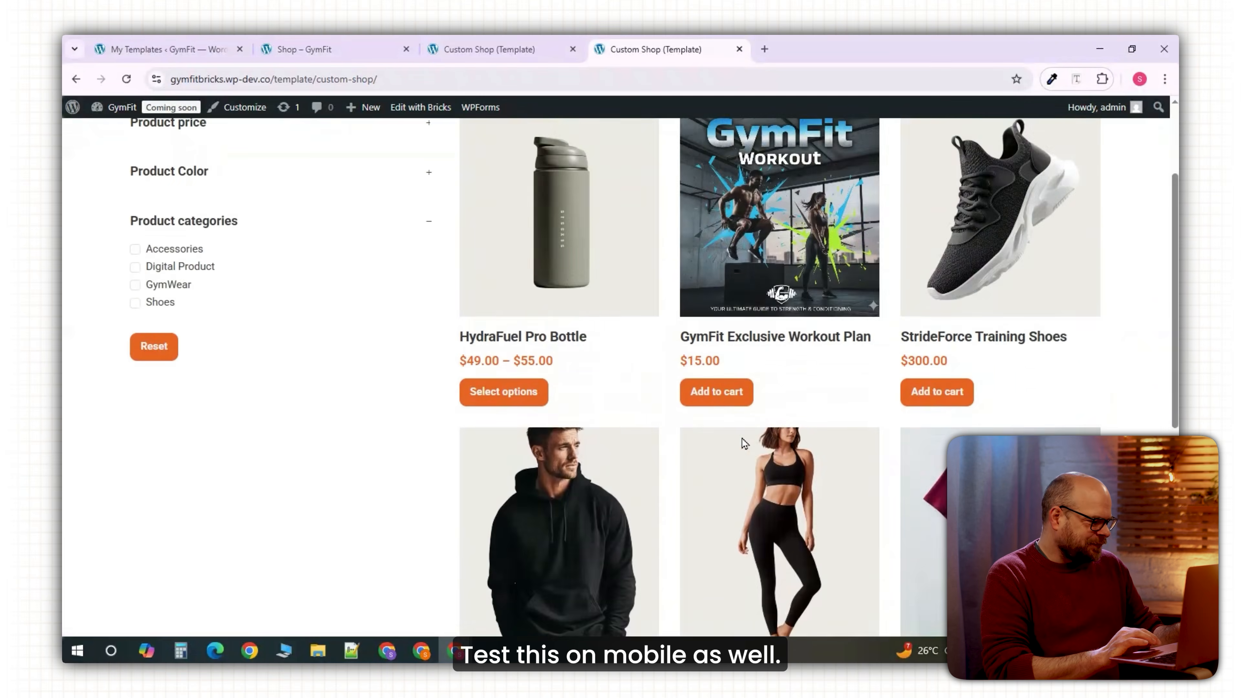
key("F12")
left_click_drag(298, 301, 363, 302)
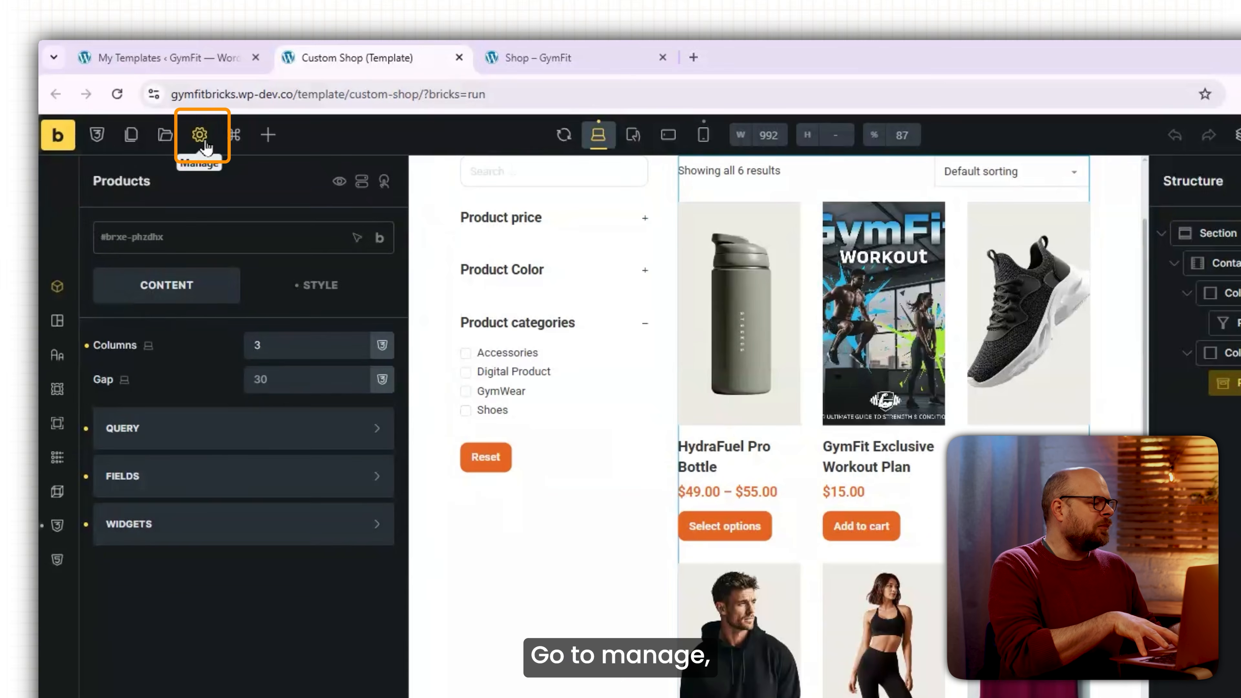
Give the Custom Shop template an Archive condition with archive type Post type and save it.
left_click(194, 112)
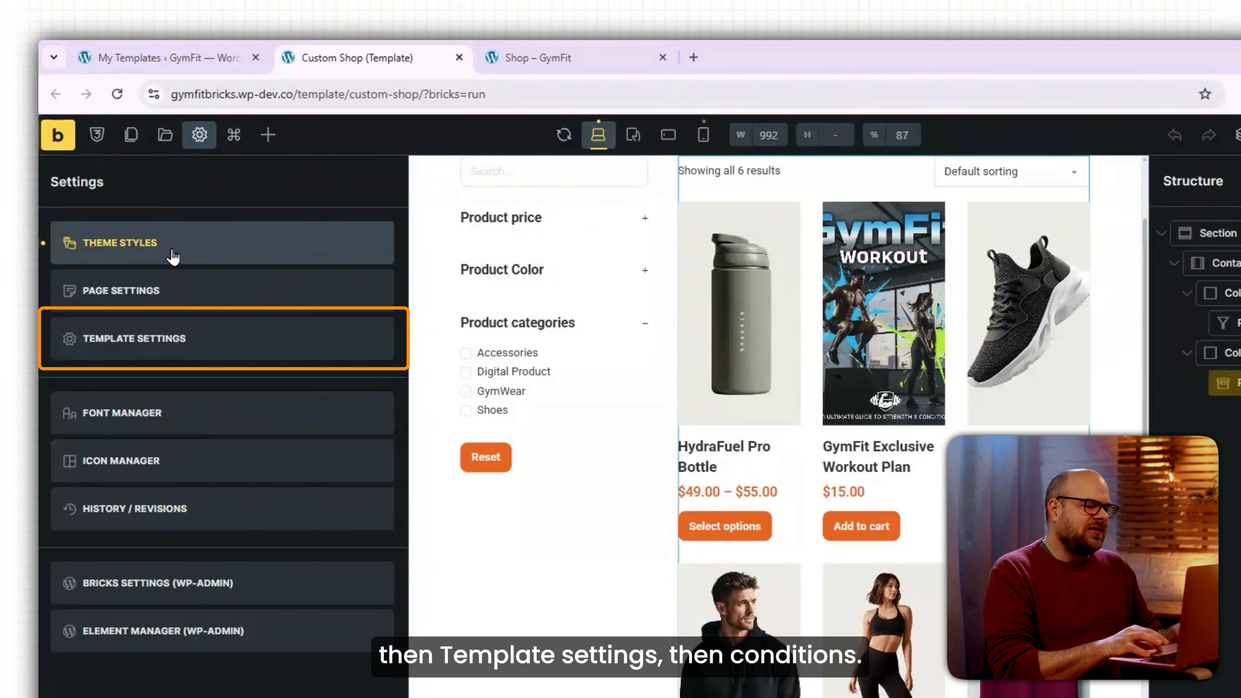
left_click(205, 348)
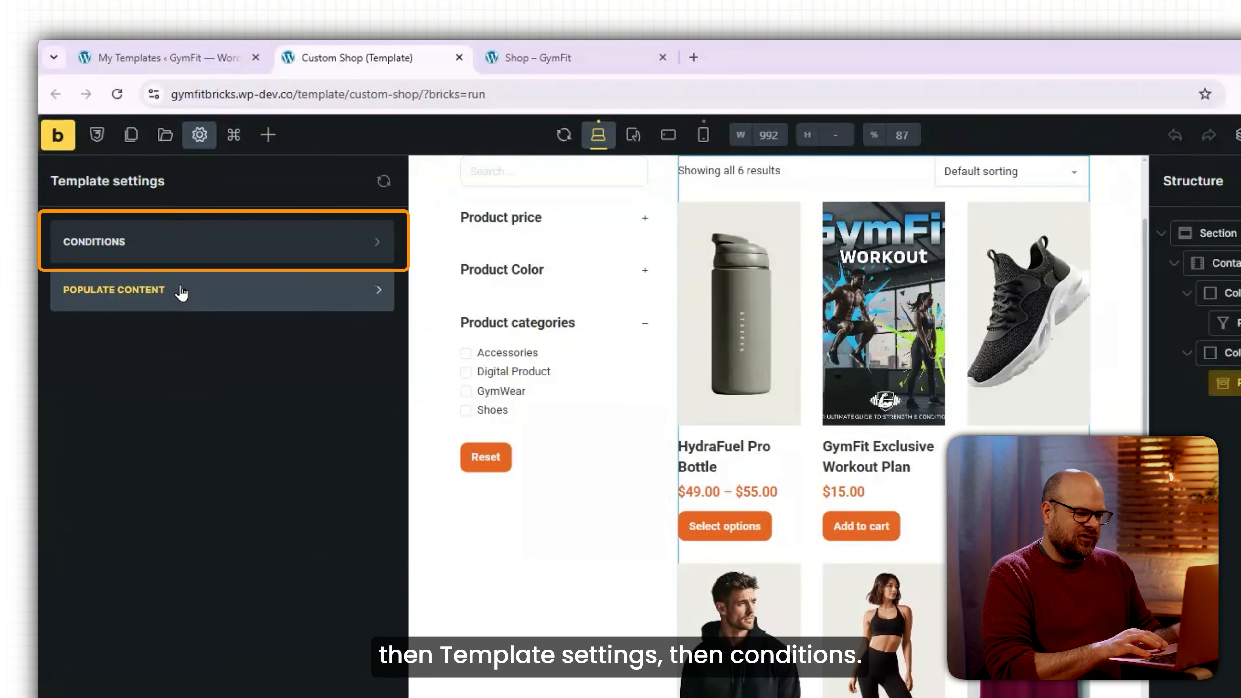
left_click(178, 256)
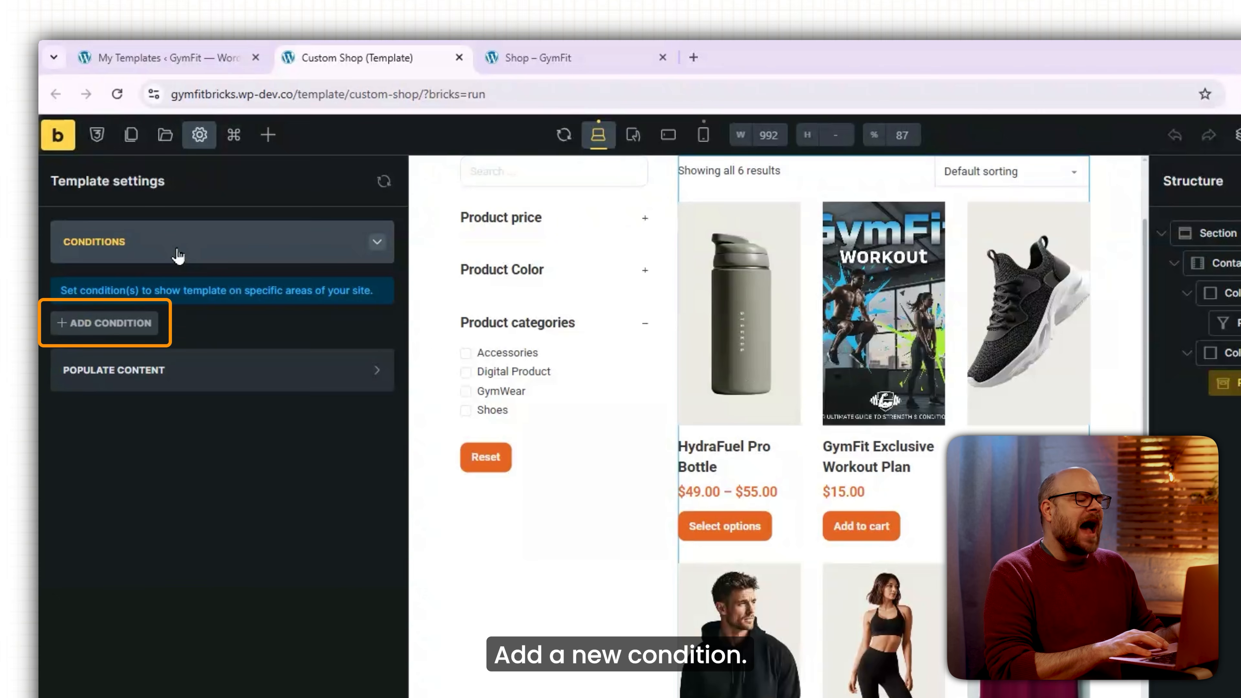
left_click(151, 332)
left_click(233, 378)
left_click(124, 486)
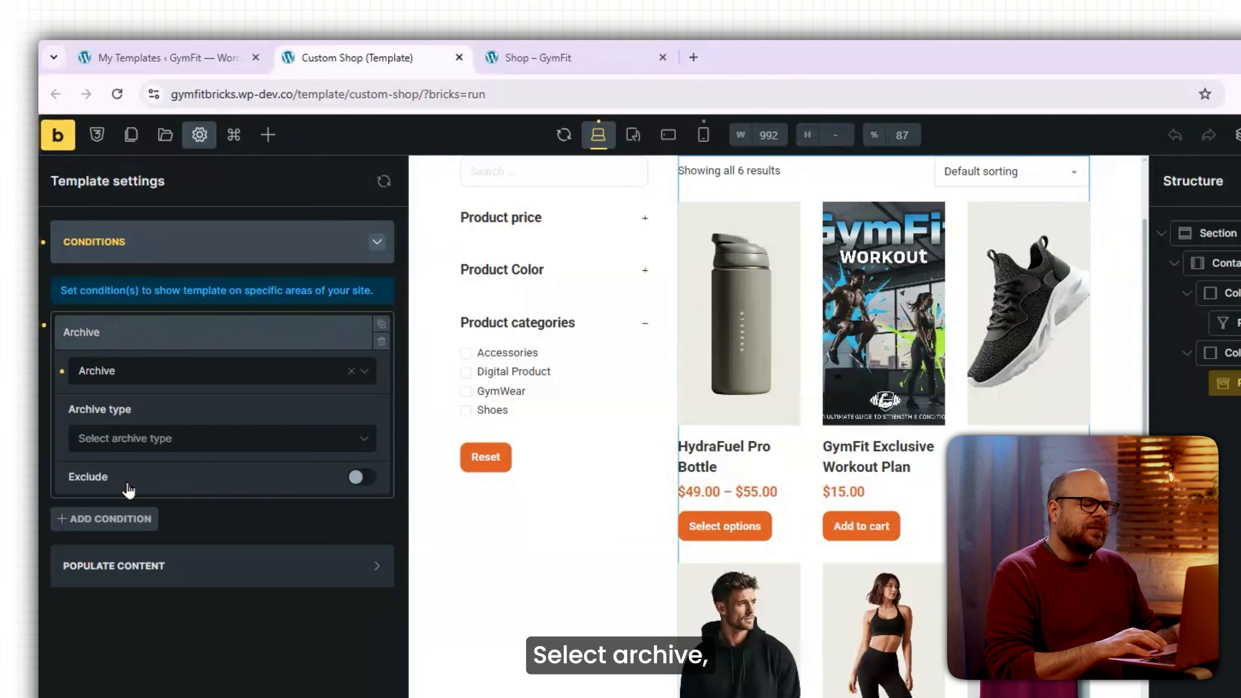
left_click(185, 446)
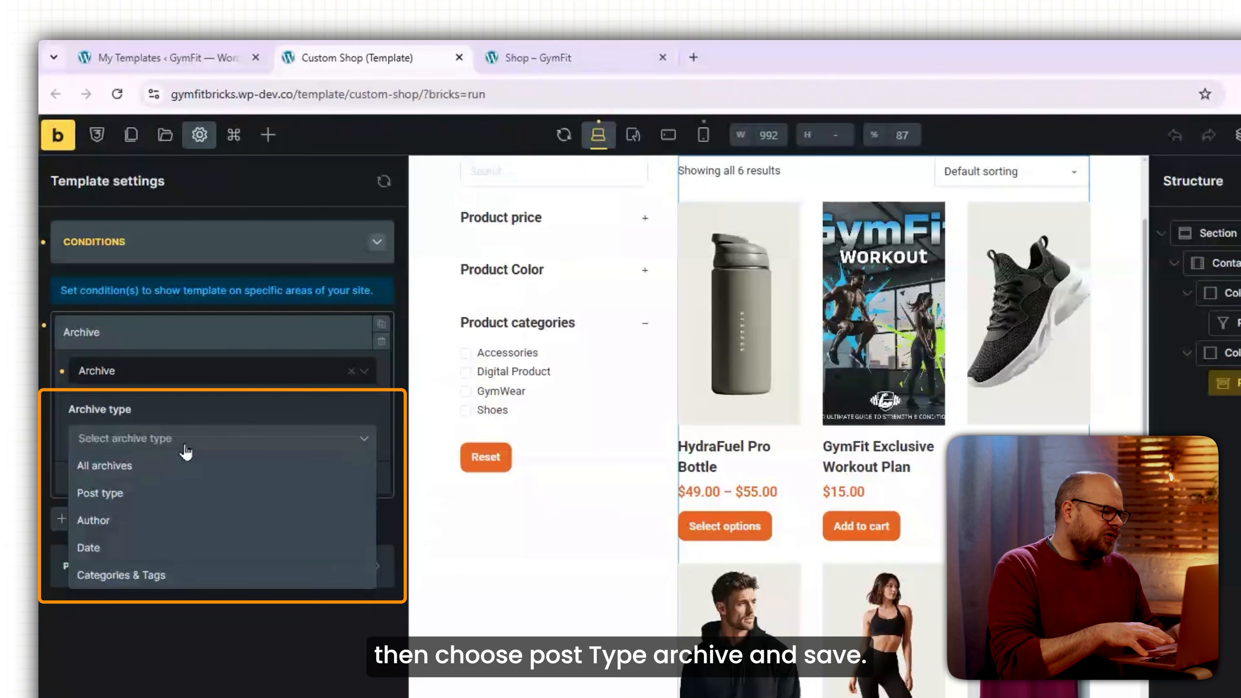
left_click(124, 494)
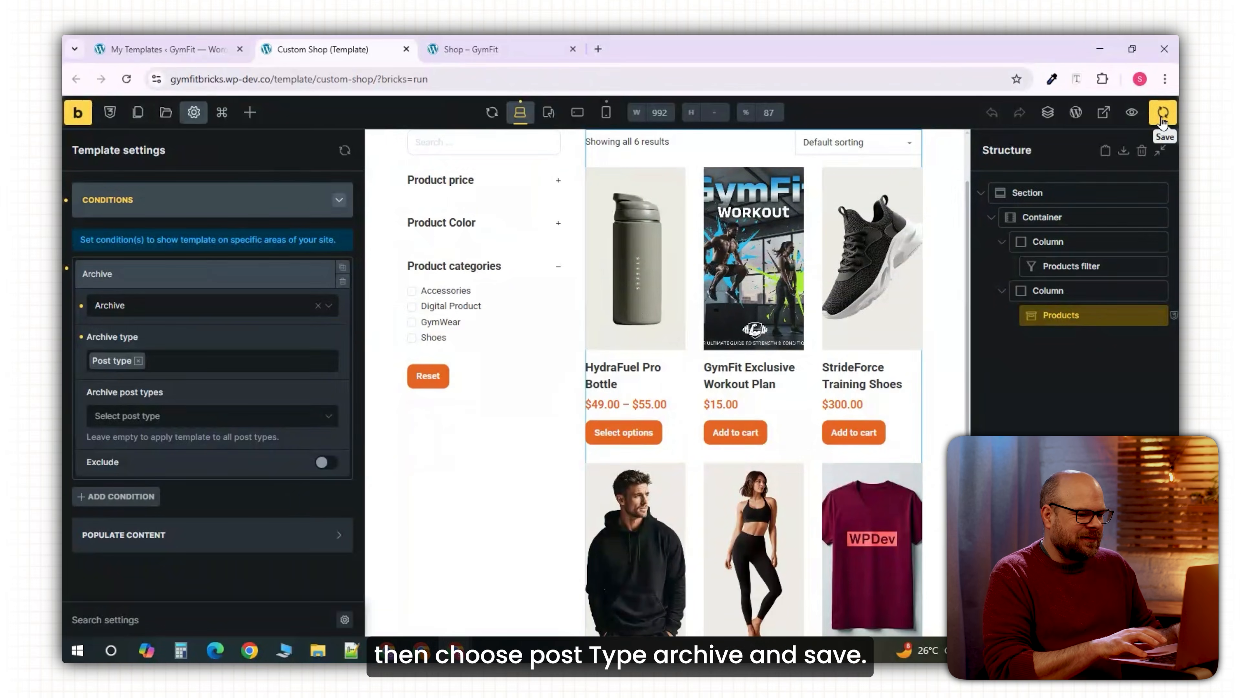
left_click(1163, 114)
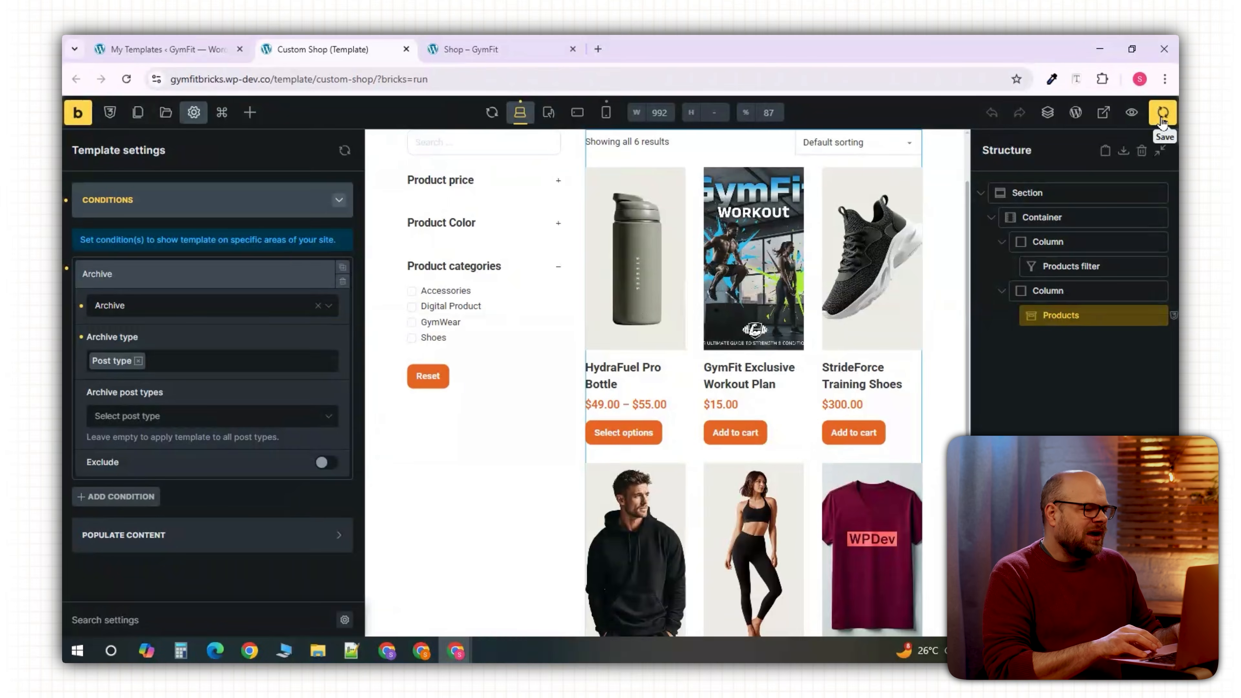
left_click(470, 48)
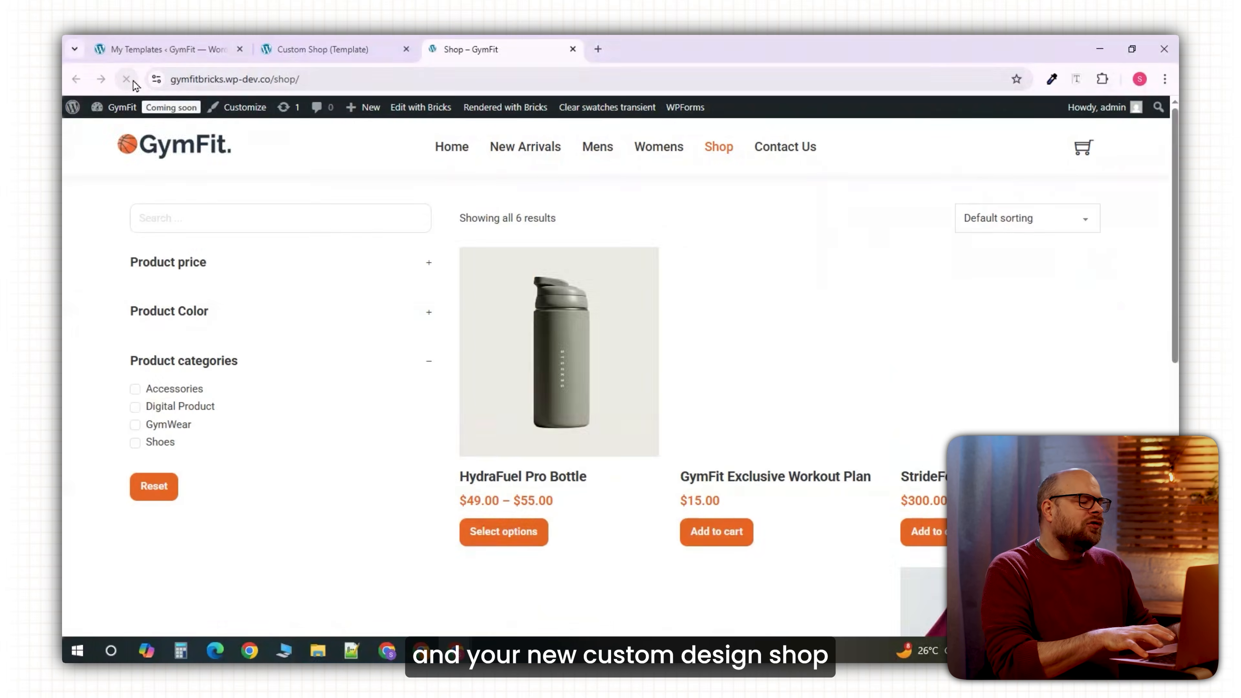
Scroll the live Shop page to confirm the custom layout with filter sidebar.
scroll(716, 483, "down", 8)
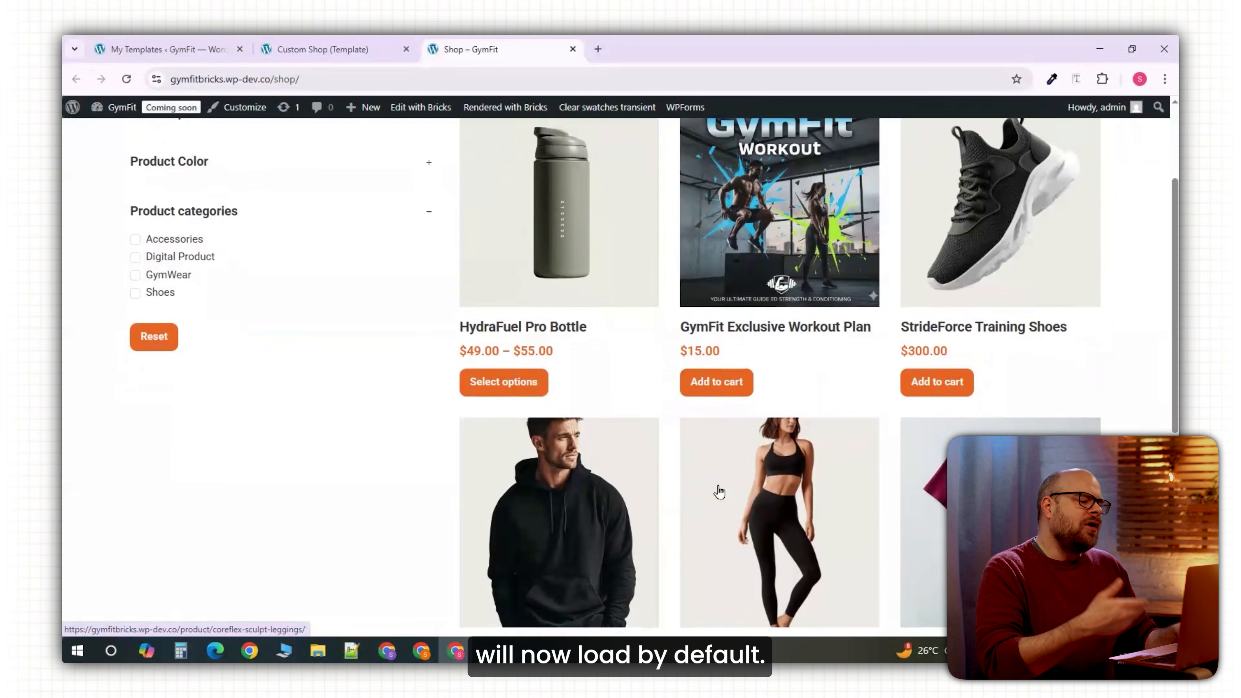
scroll(718, 492, "up", 8)
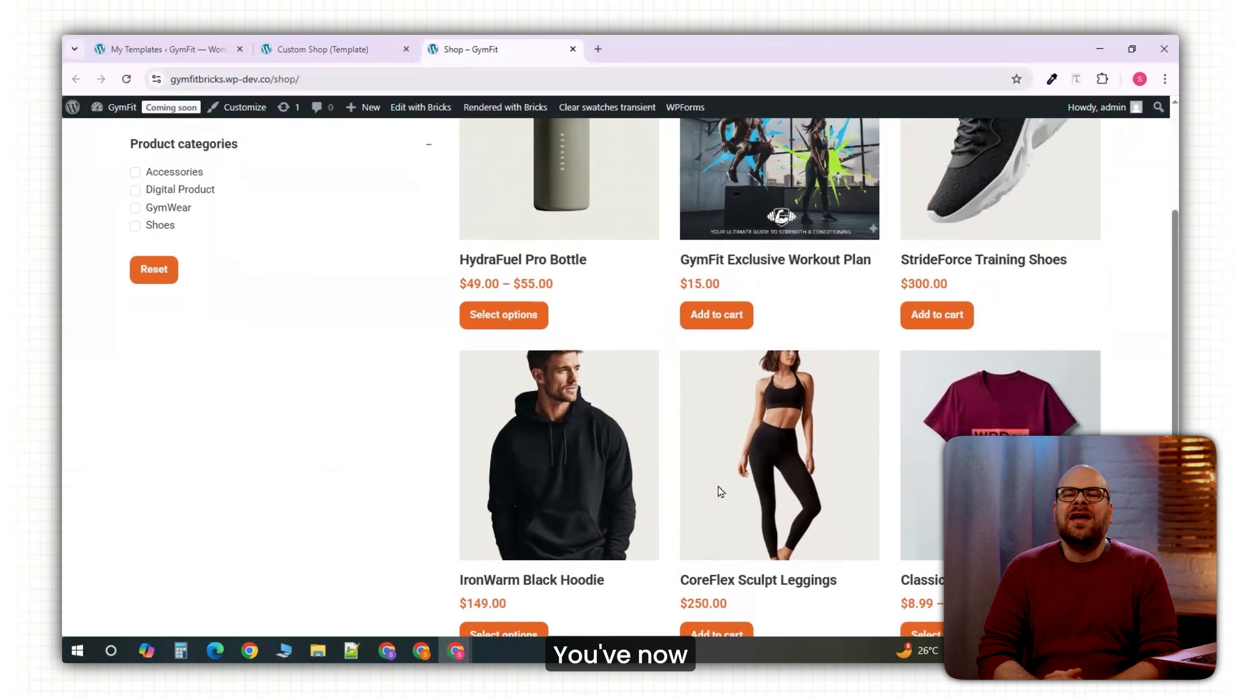
scroll(719, 492, "up", 2)
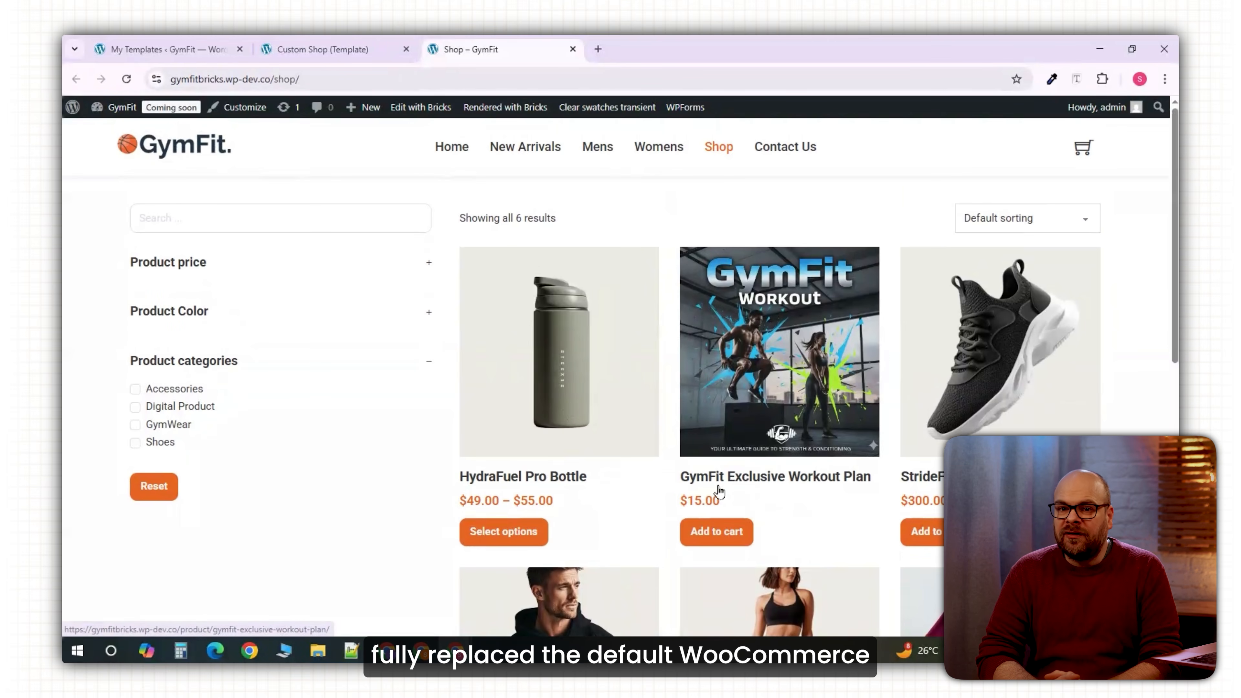
Go to the GymFit home page and scroll down through it.
left_click(453, 155)
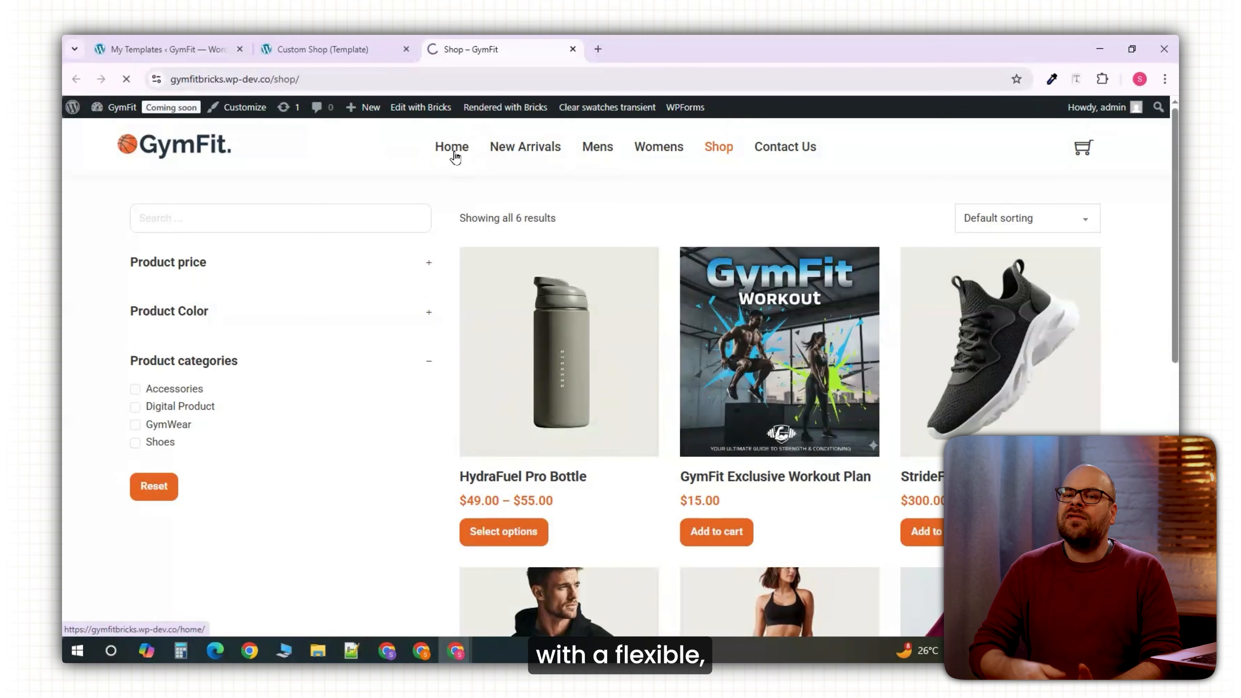
scroll(586, 456, "down", 10)
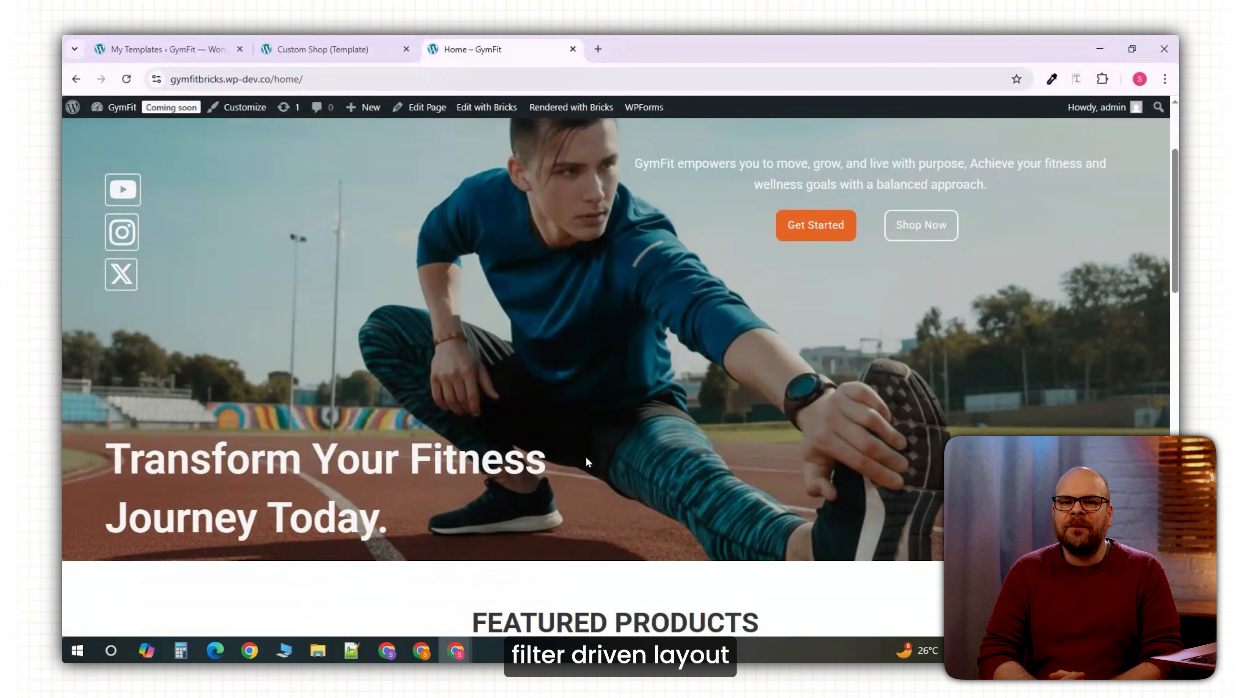
scroll(586, 457, "down", 8)
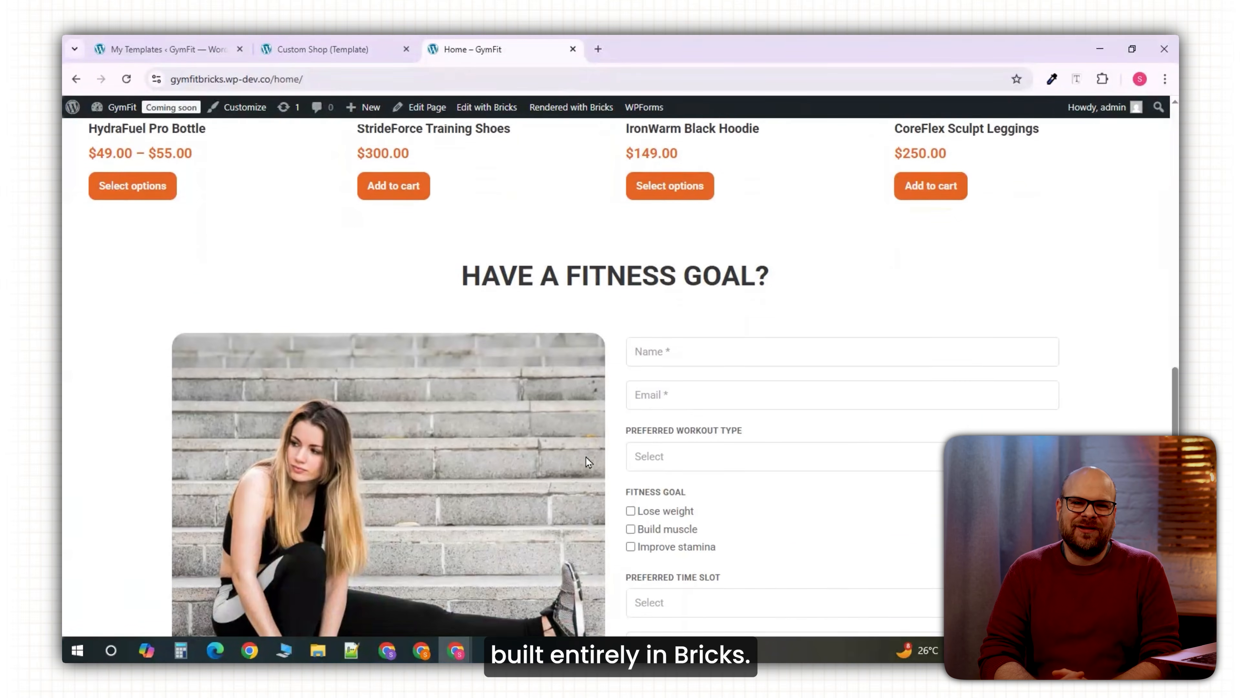
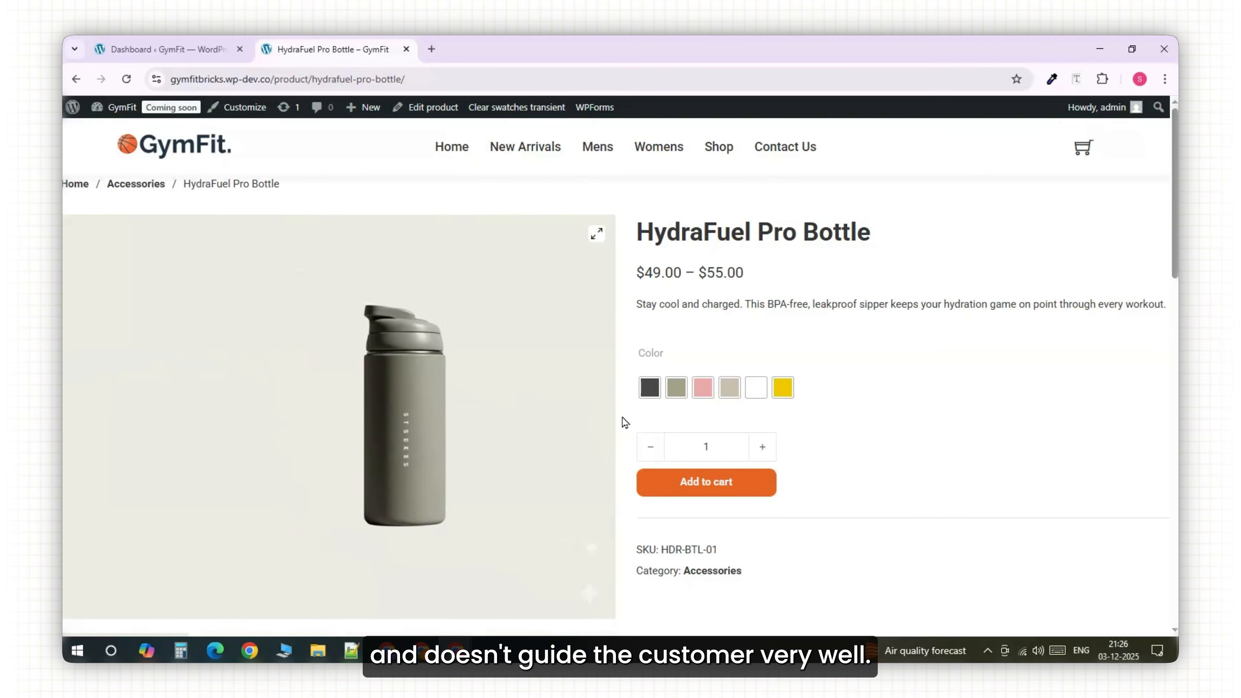
Switch the HydraFuel Pro Bottle main image to the green, then pink, gallery thumbnail.
scroll(623, 307, "down", 5)
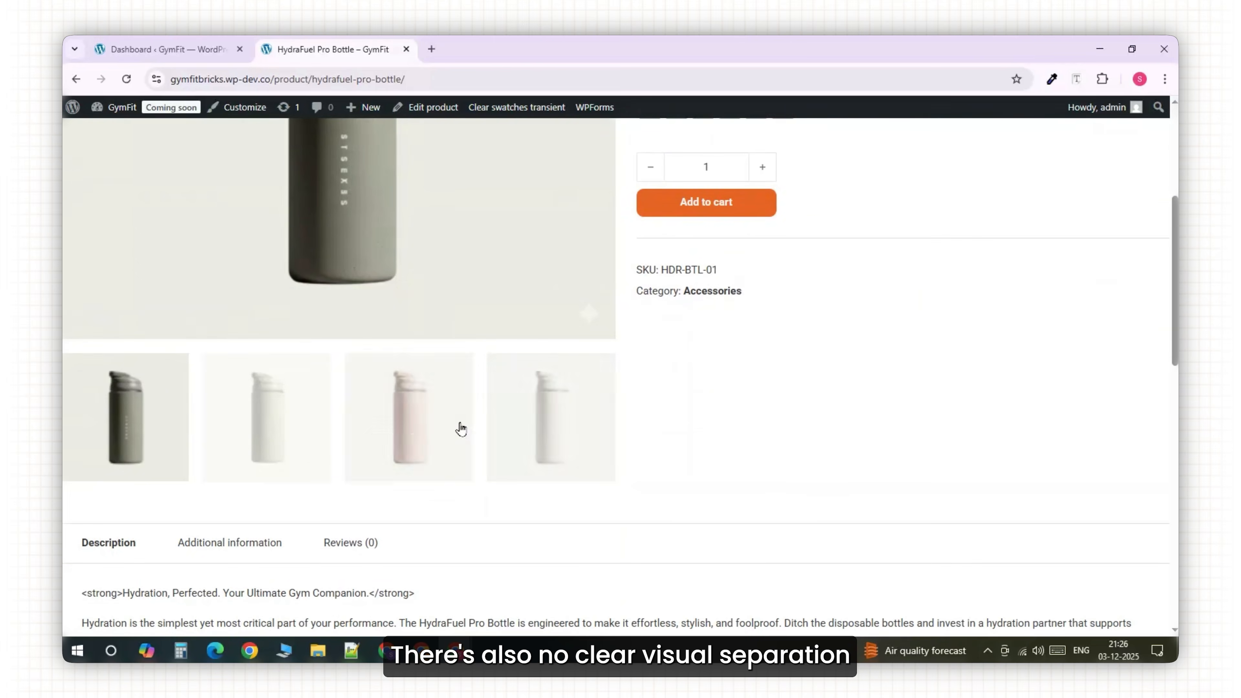
left_click(294, 427)
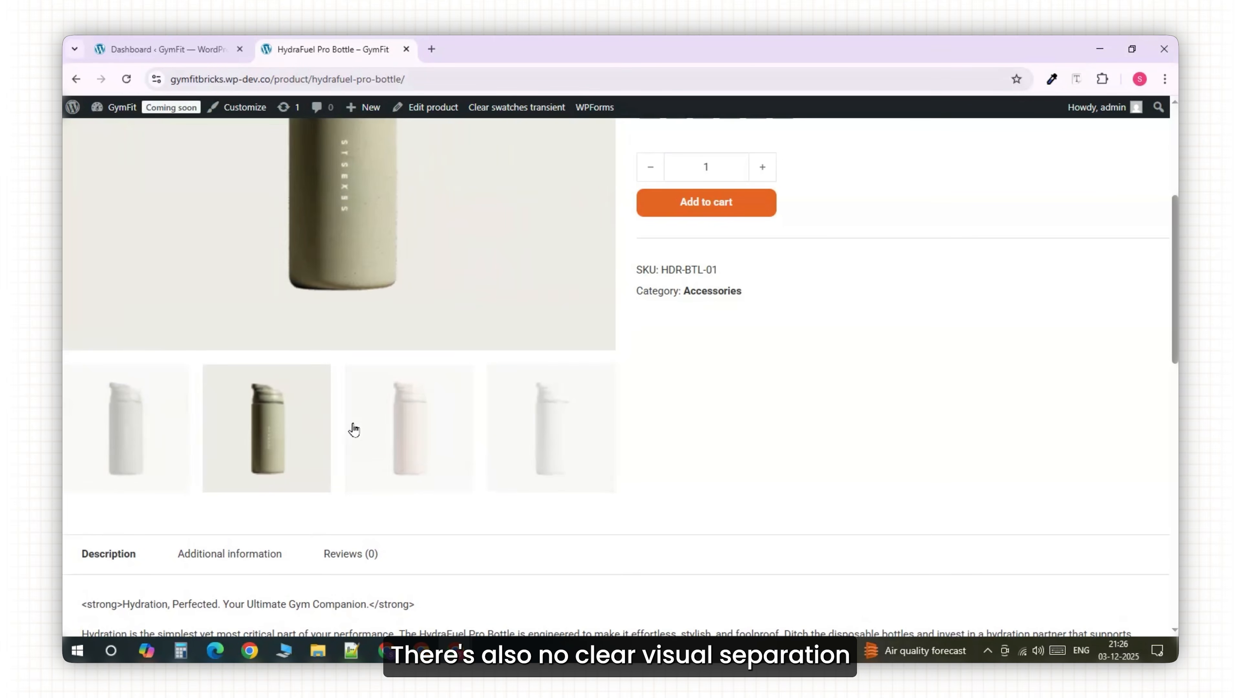
left_click(406, 435)
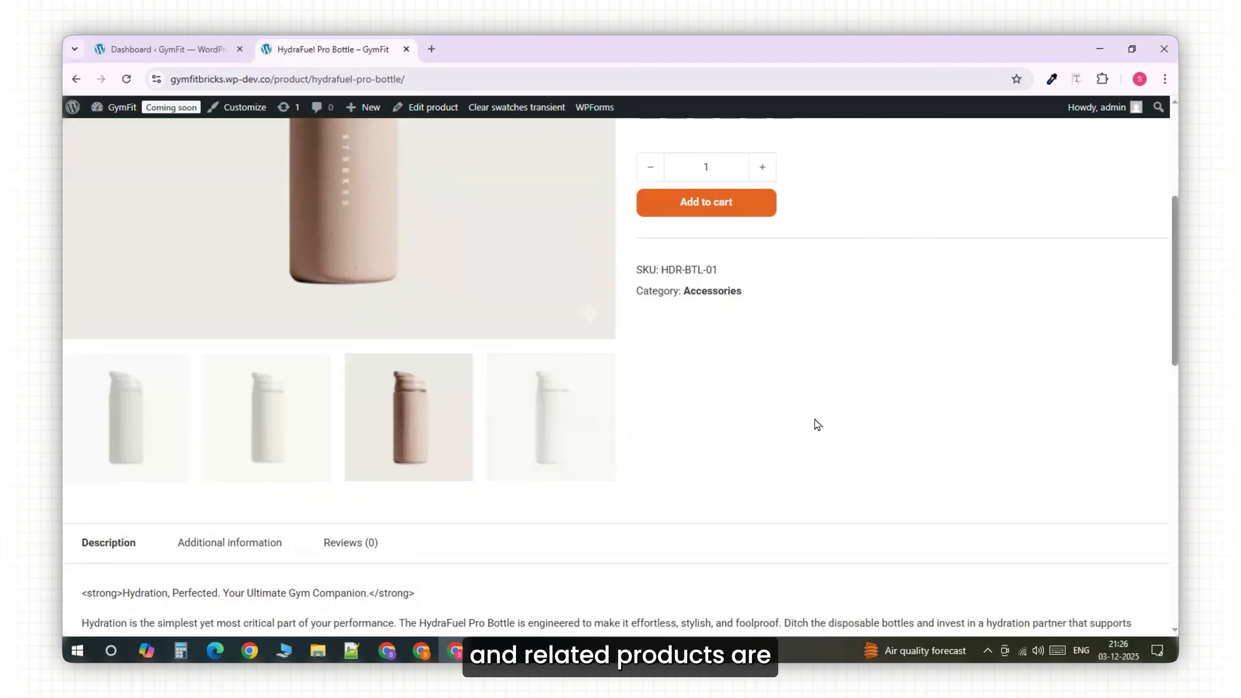
scroll(818, 424, "up", 3)
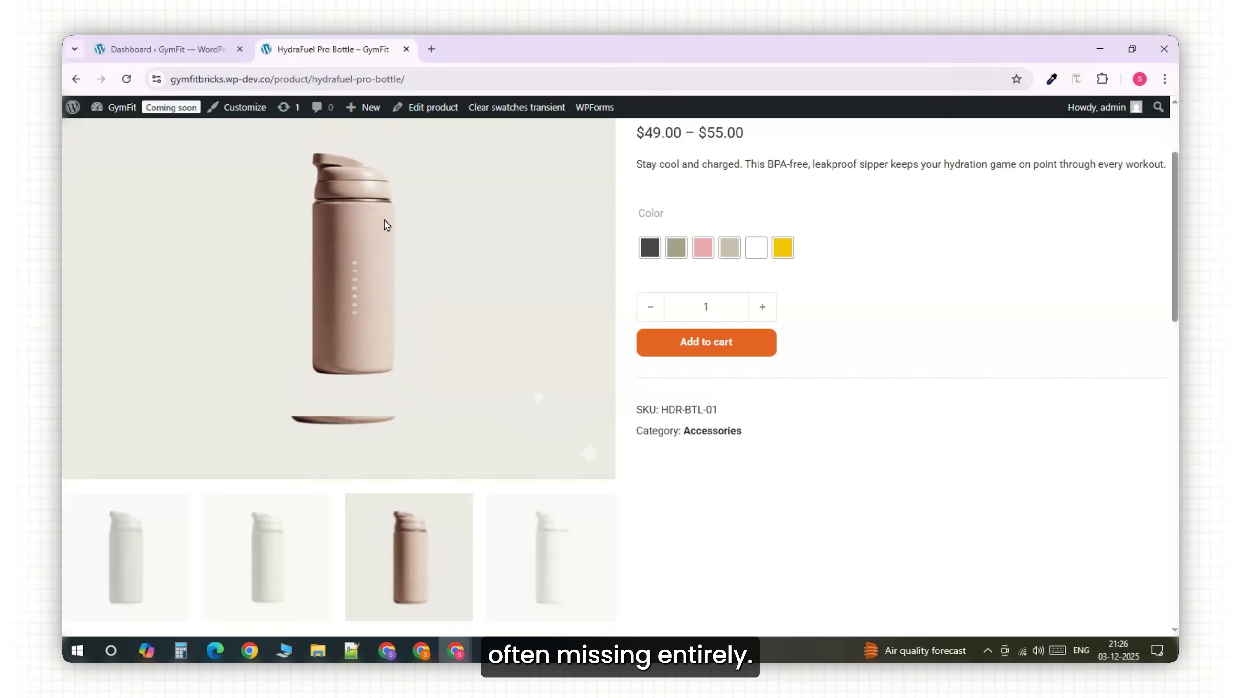
scroll(1035, 390, "up", 1)
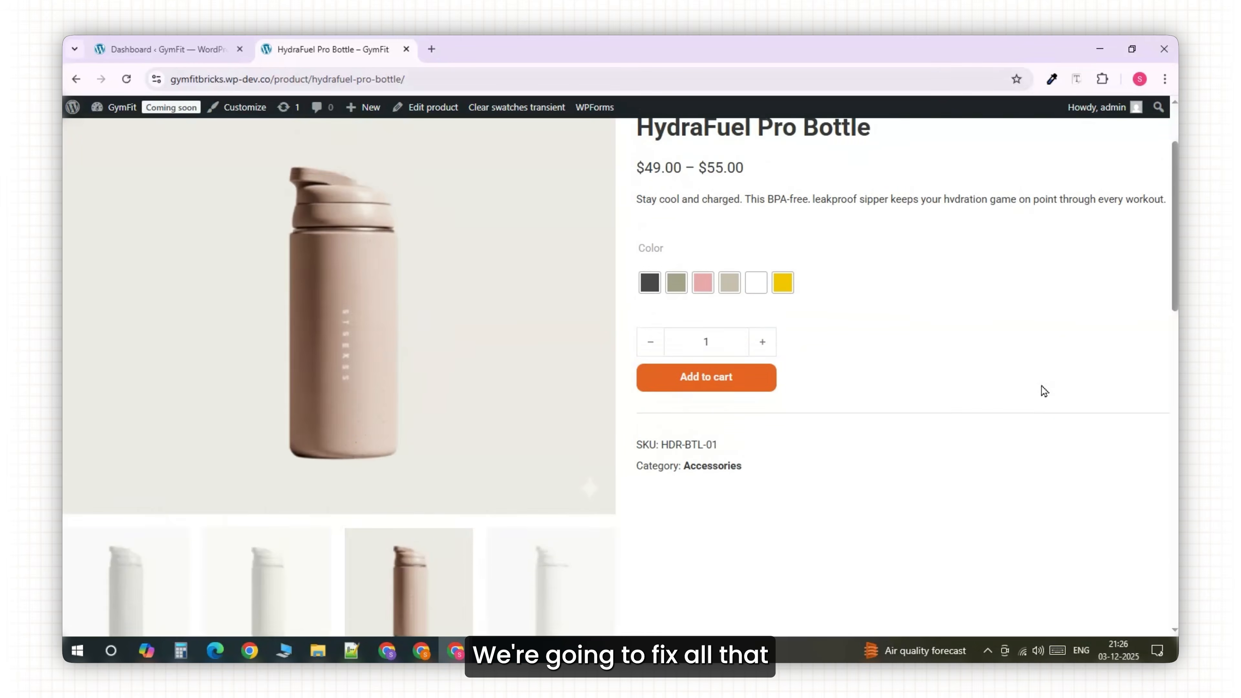
scroll(1043, 391, "up", 2)
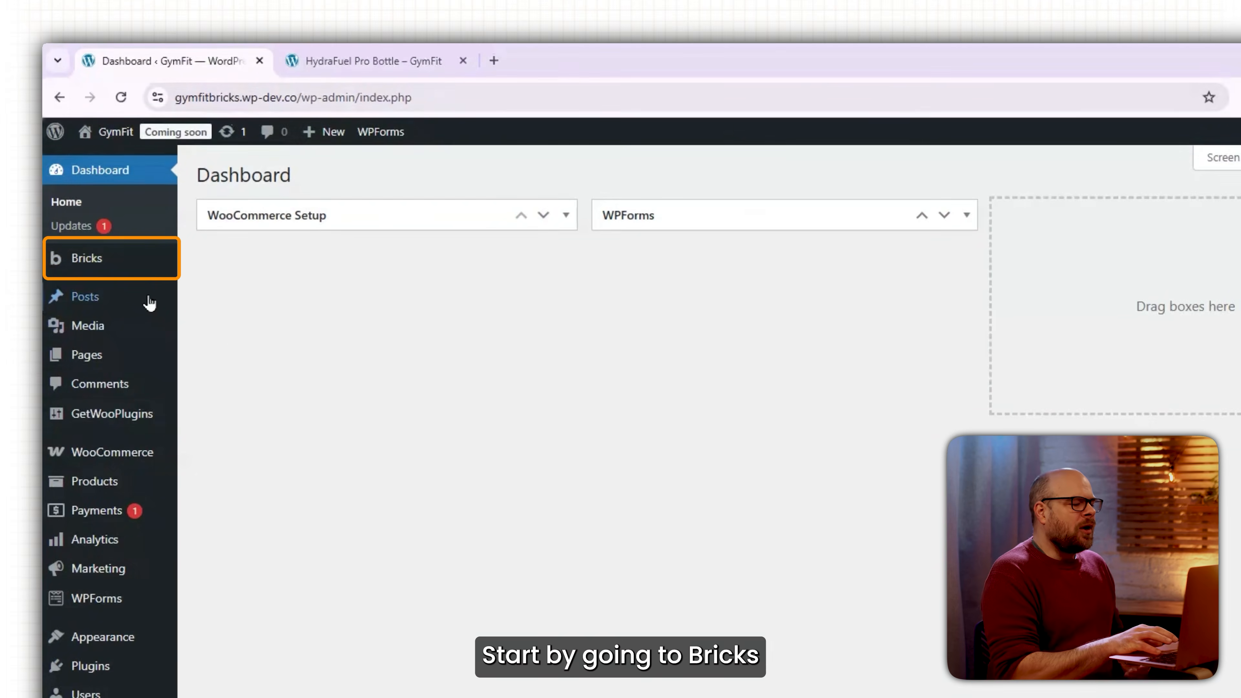
Publish a 'Custom Single Product' template of type WooCommerce - Single product and edit it in Bricks.
mouse_move(152, 268)
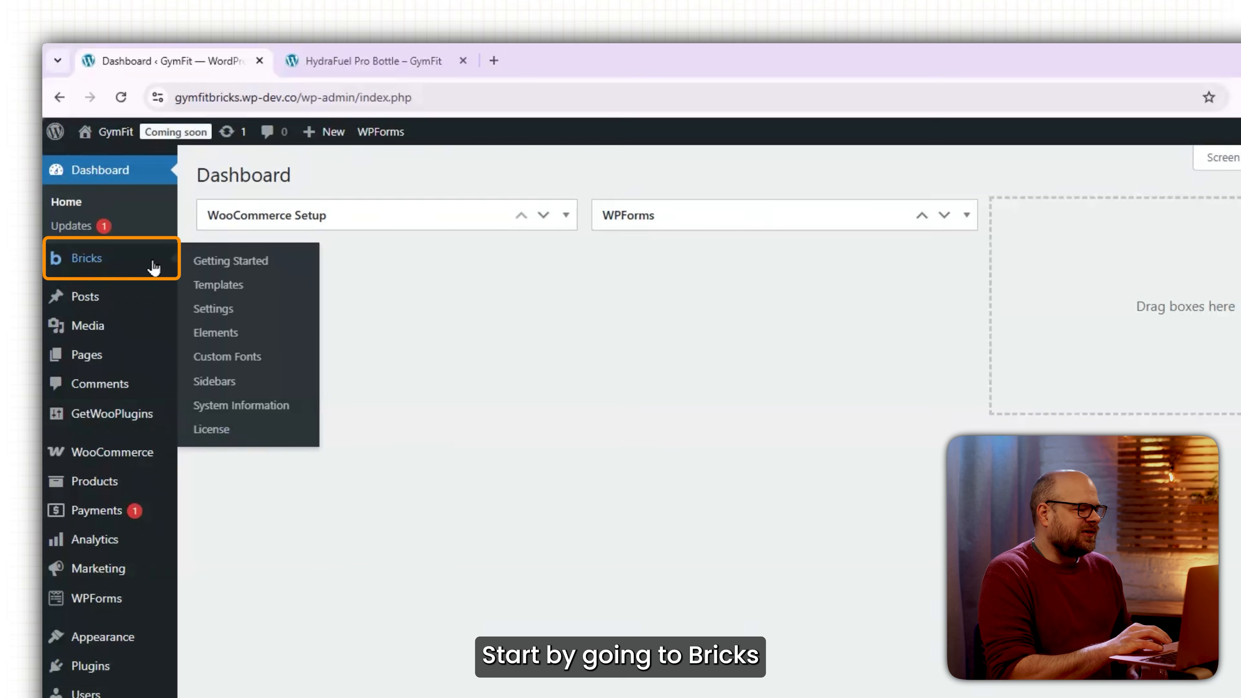
left_click(229, 296)
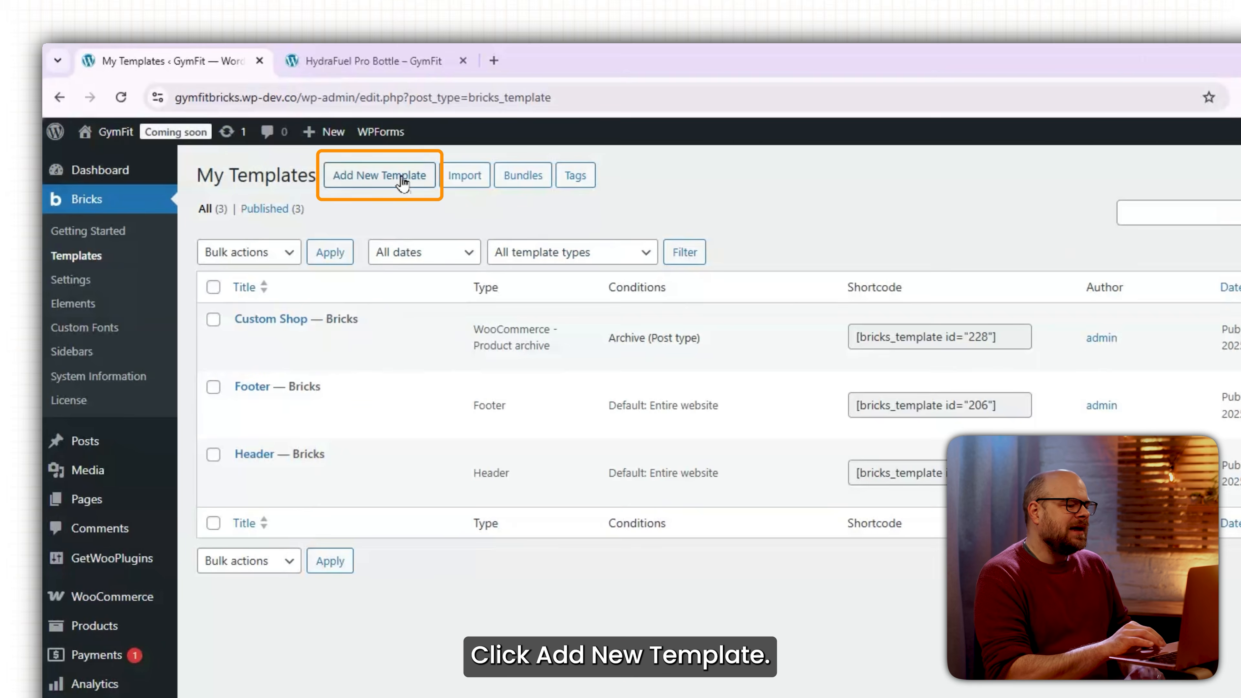
right_click(404, 182)
left_click(425, 195)
left_click(578, 60)
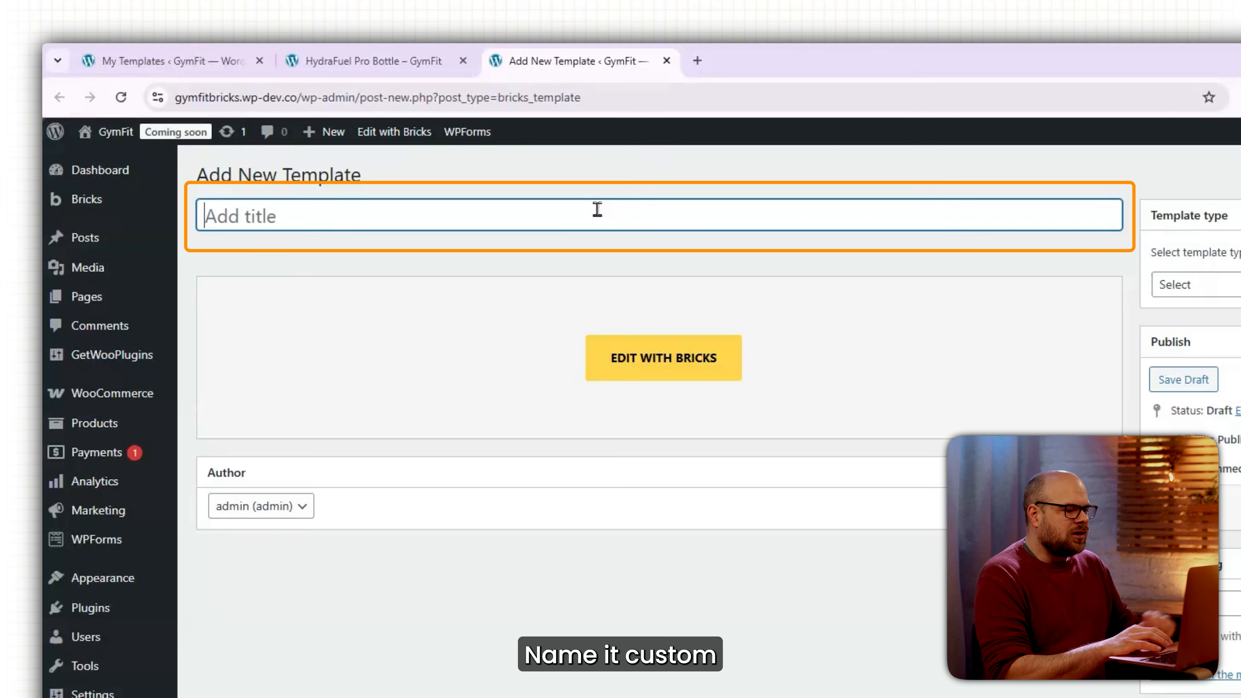
type("Custom S")
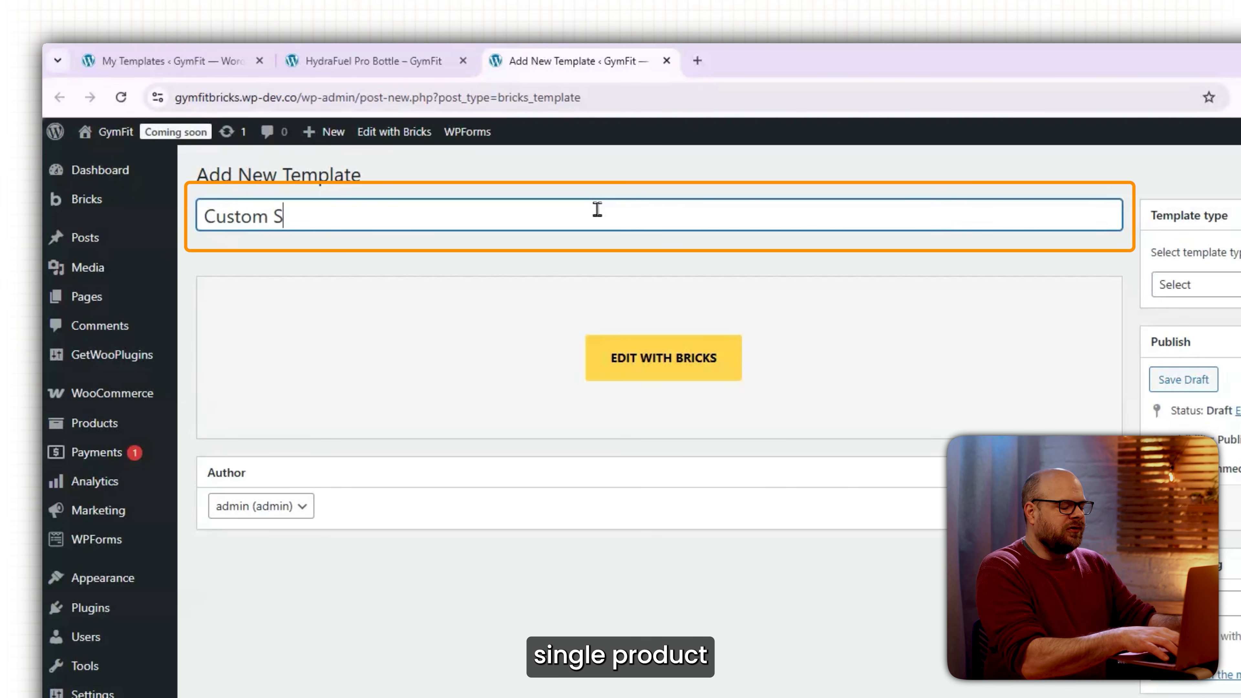
type("ingle Produ")
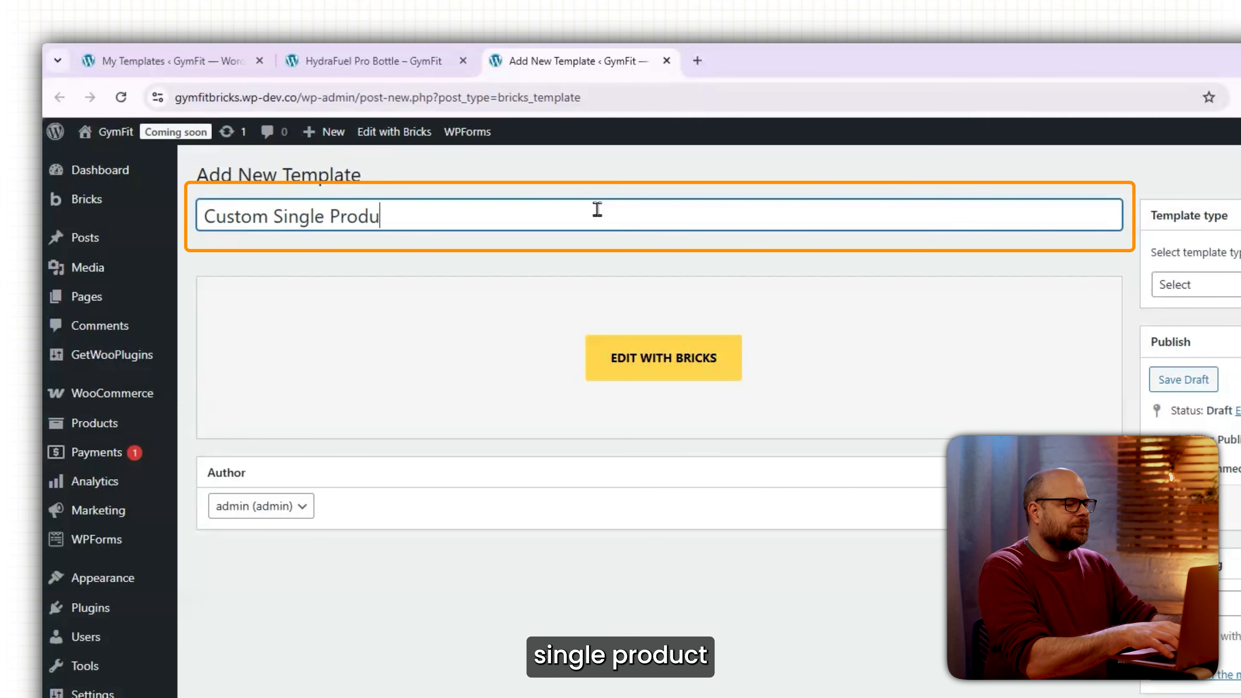
type("ct")
left_click(1202, 285)
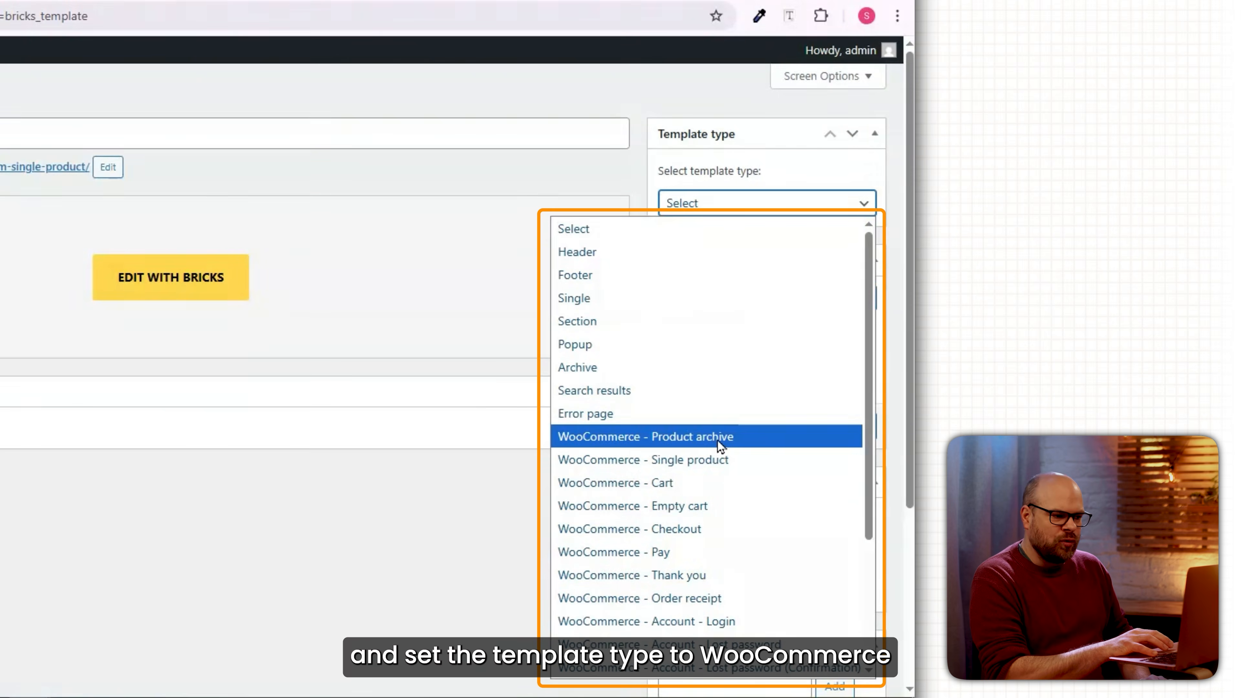
left_click(752, 460)
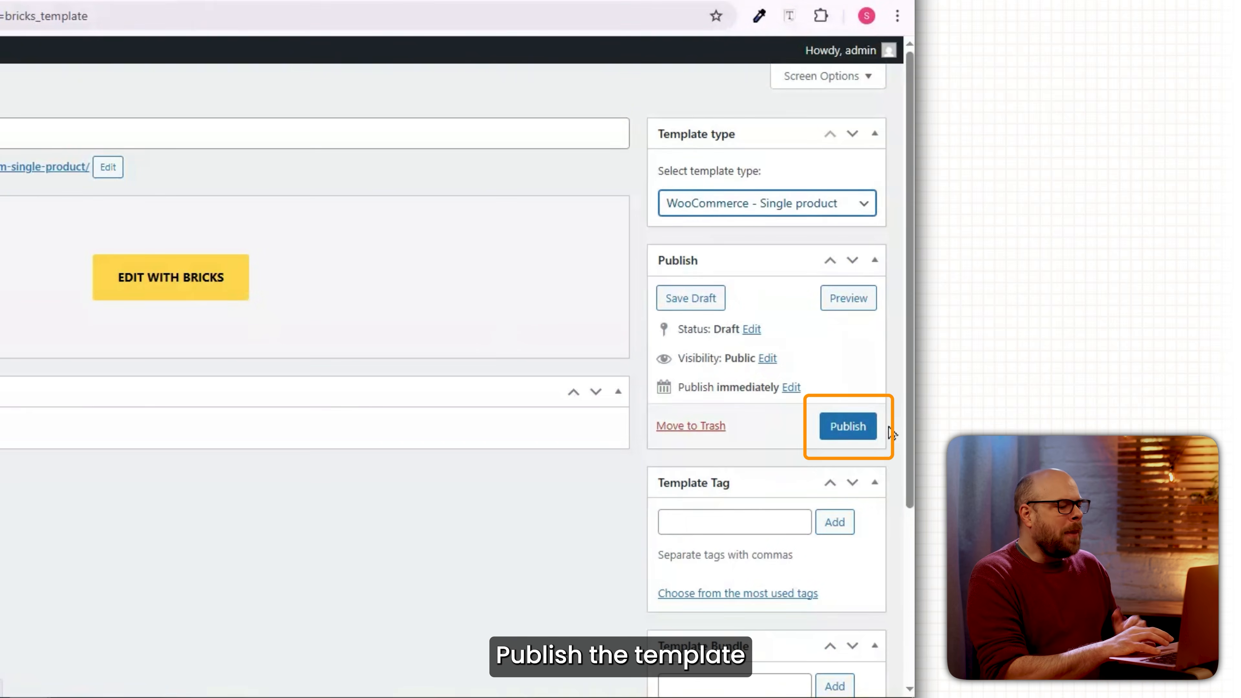
left_click(862, 429)
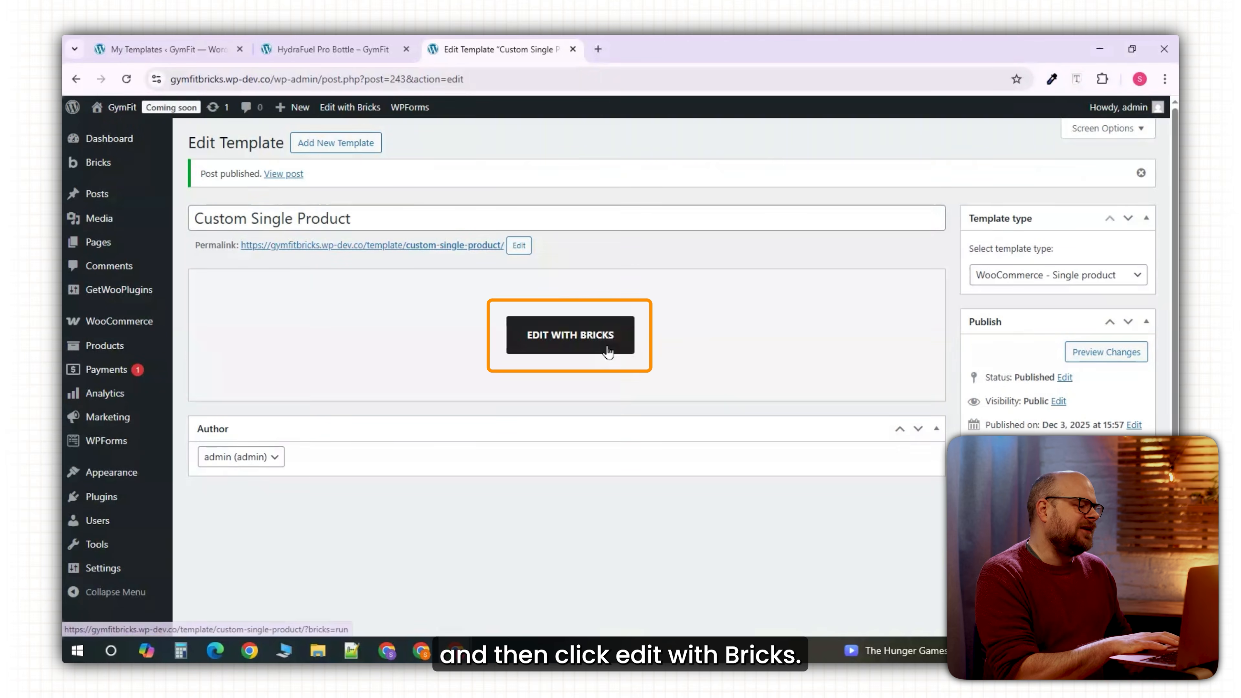
left_click(608, 350)
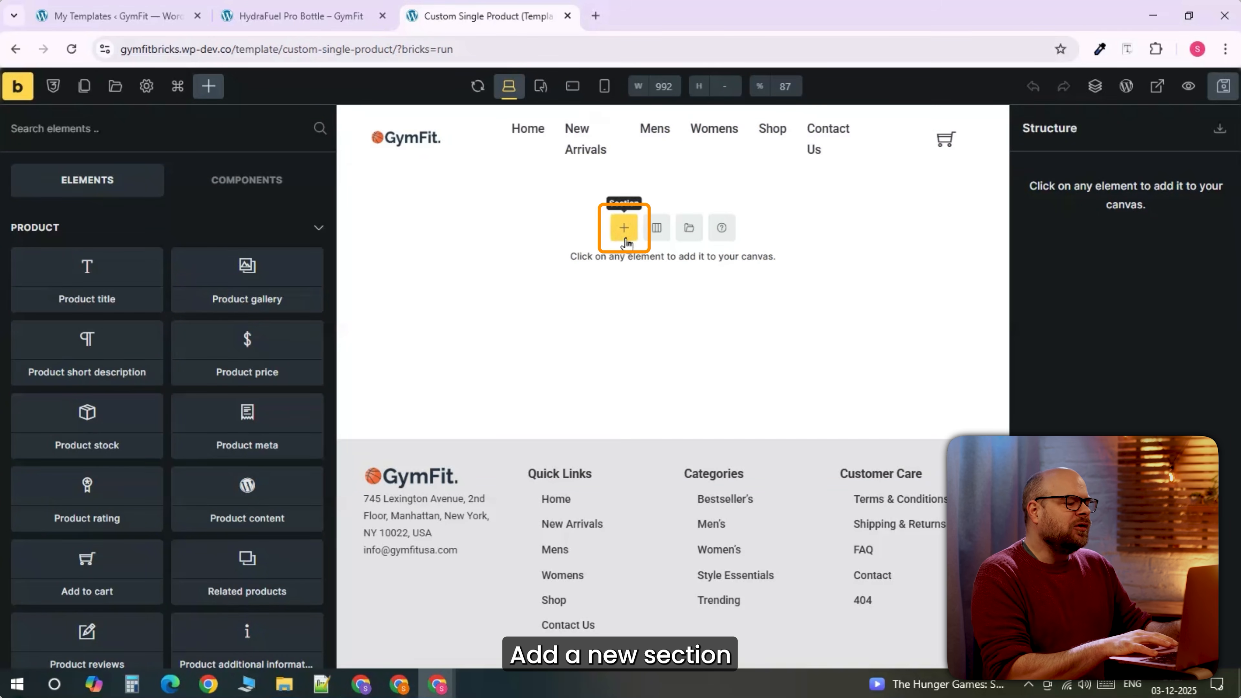
Add a two-column section with a Product gallery at Large image size in the first column.
left_click(625, 227)
left_click(666, 234)
left_click(634, 273)
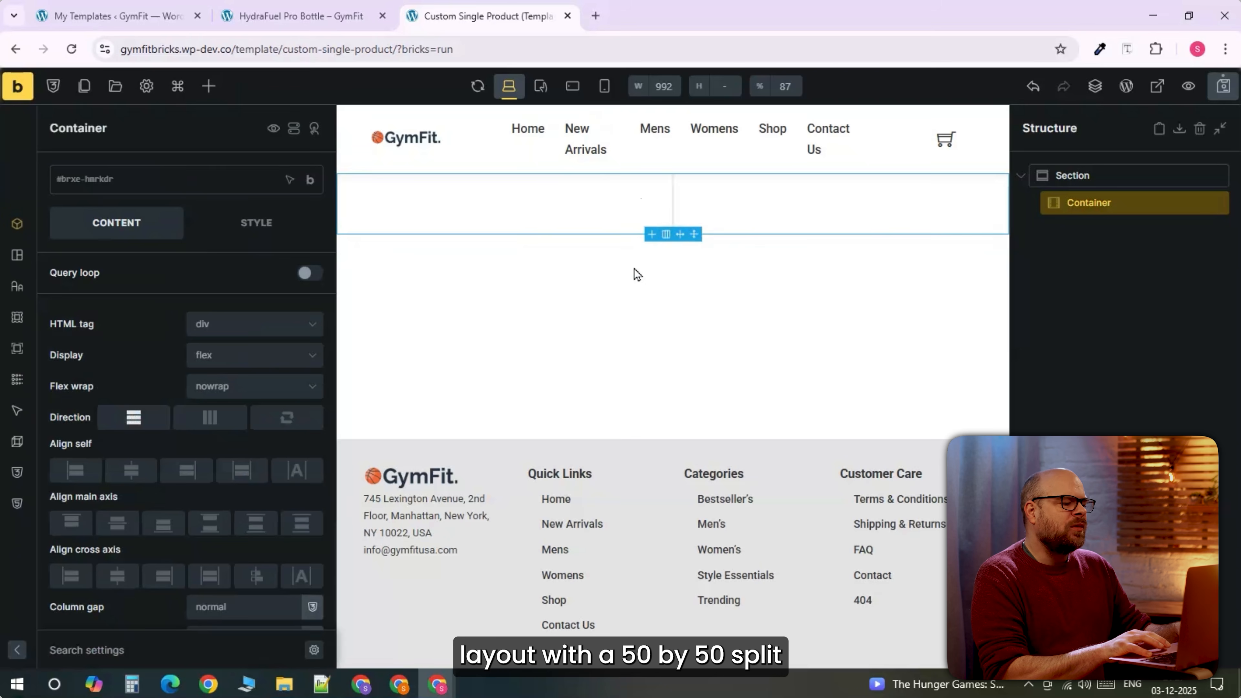
left_click(614, 218)
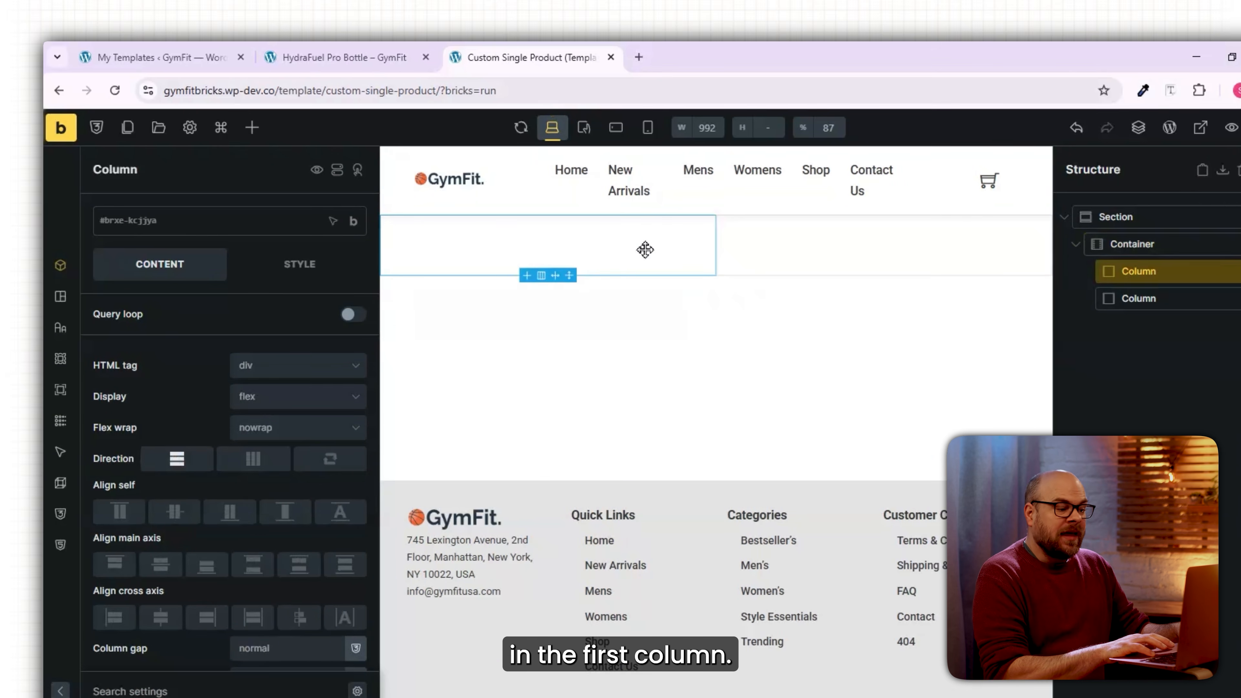
left_click(251, 127)
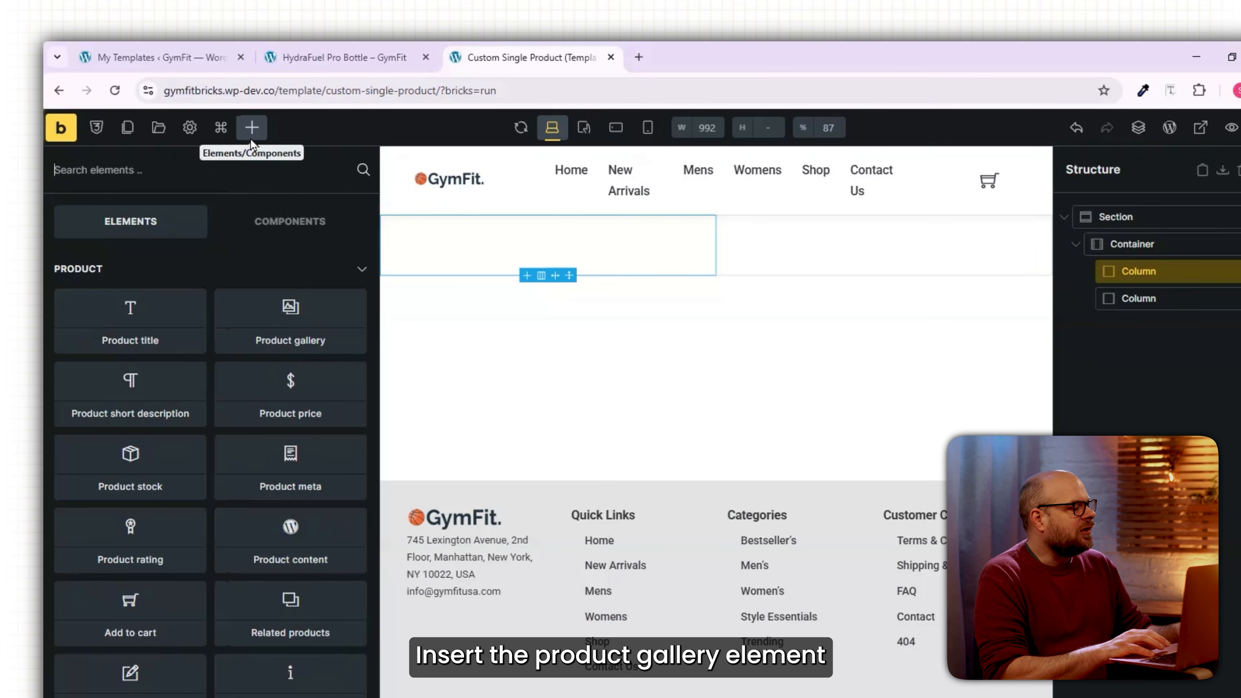
left_click(290, 320)
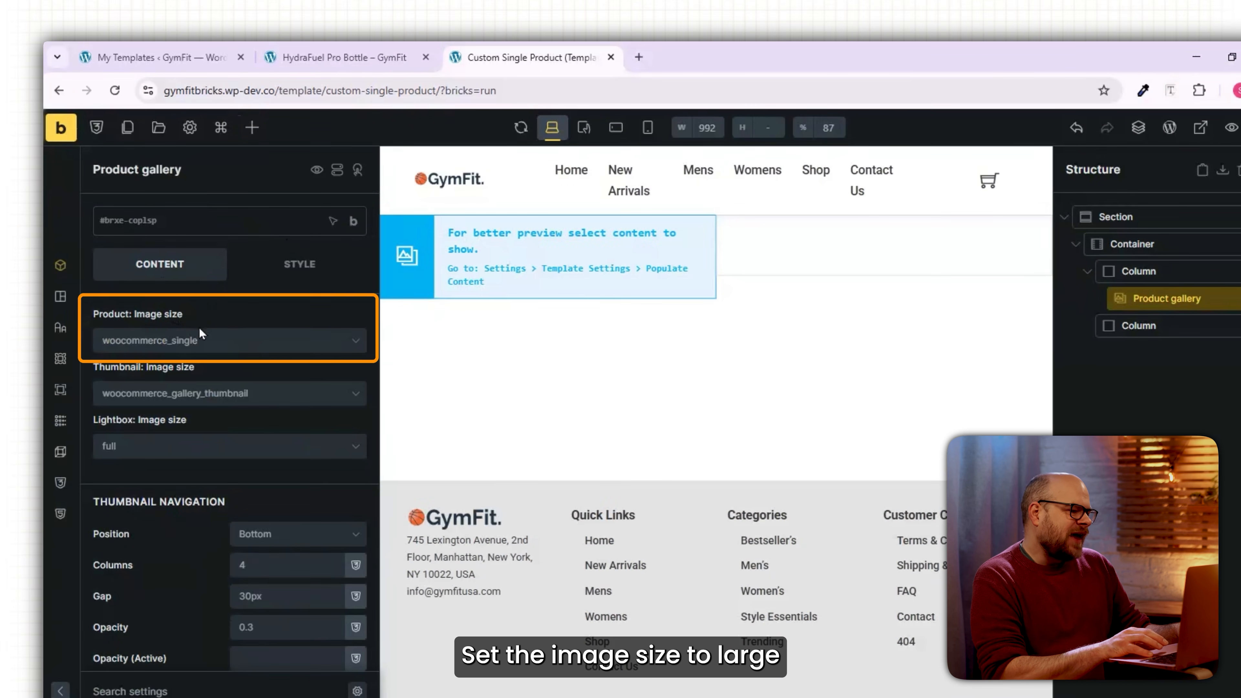
left_click(234, 345)
left_click(199, 441)
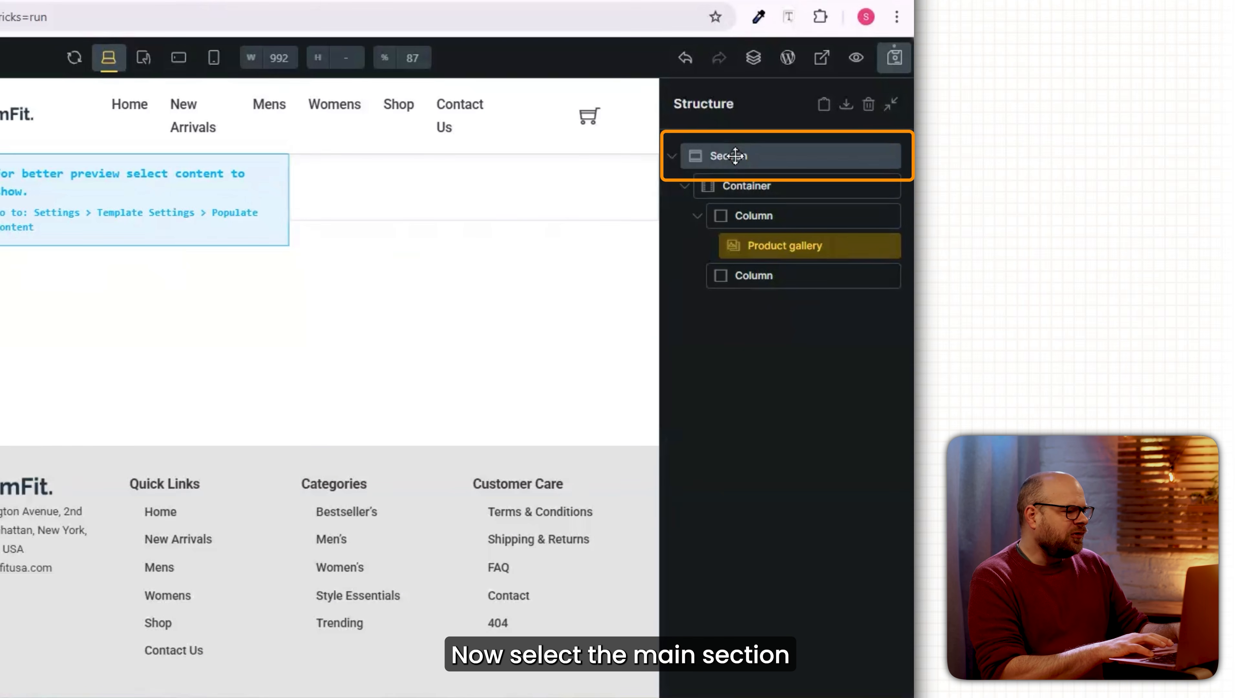
Set the section width to 90% and the gap between the columns to 20.
left_click(735, 155)
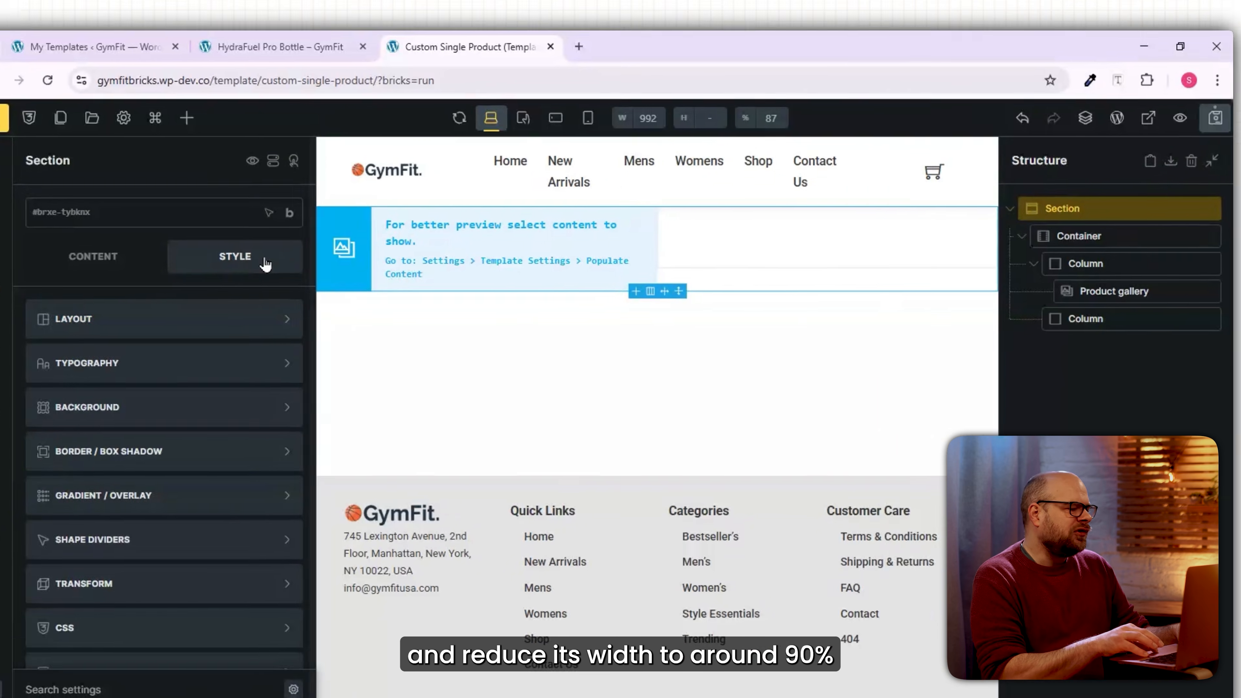
left_click(264, 318)
scroll(196, 440, "down", 5)
left_click(200, 539)
type("90")
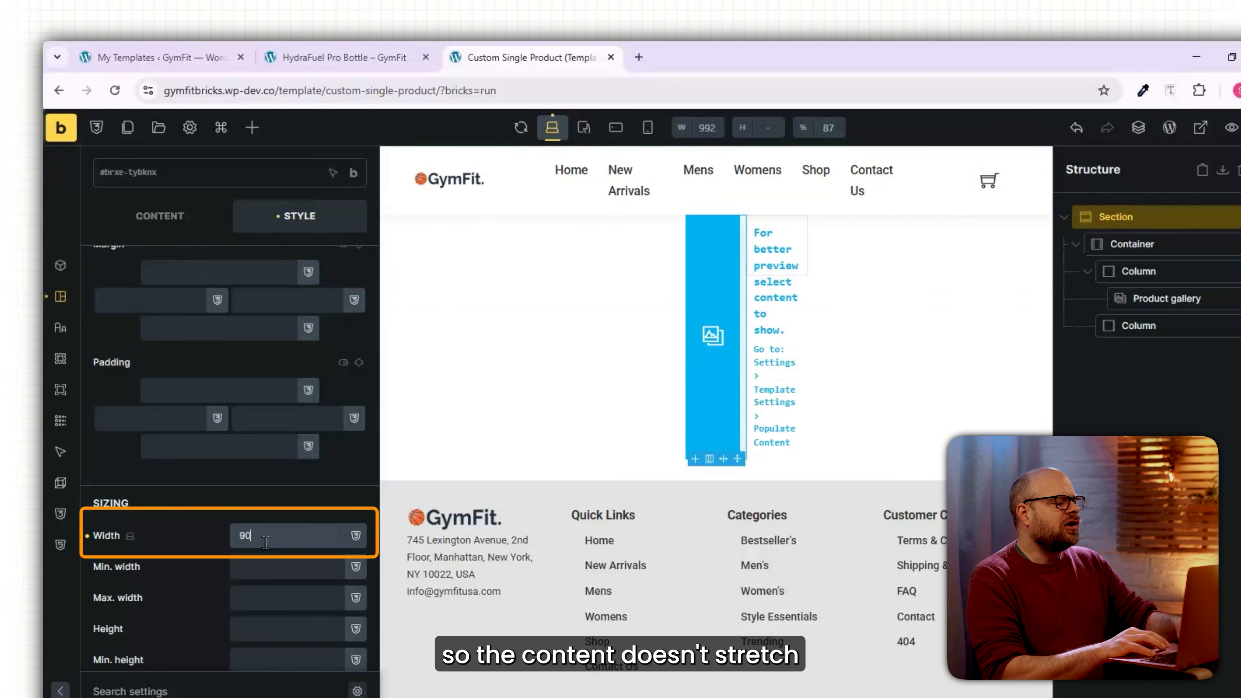
type("%")
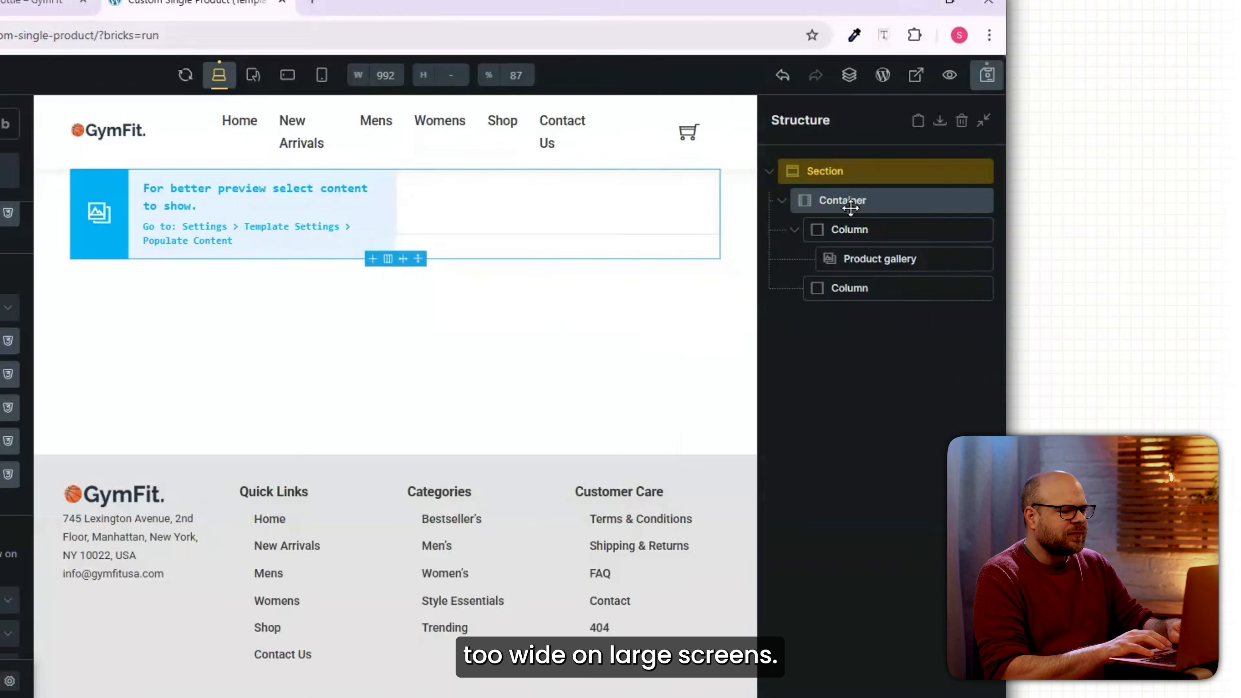
left_click(1128, 244)
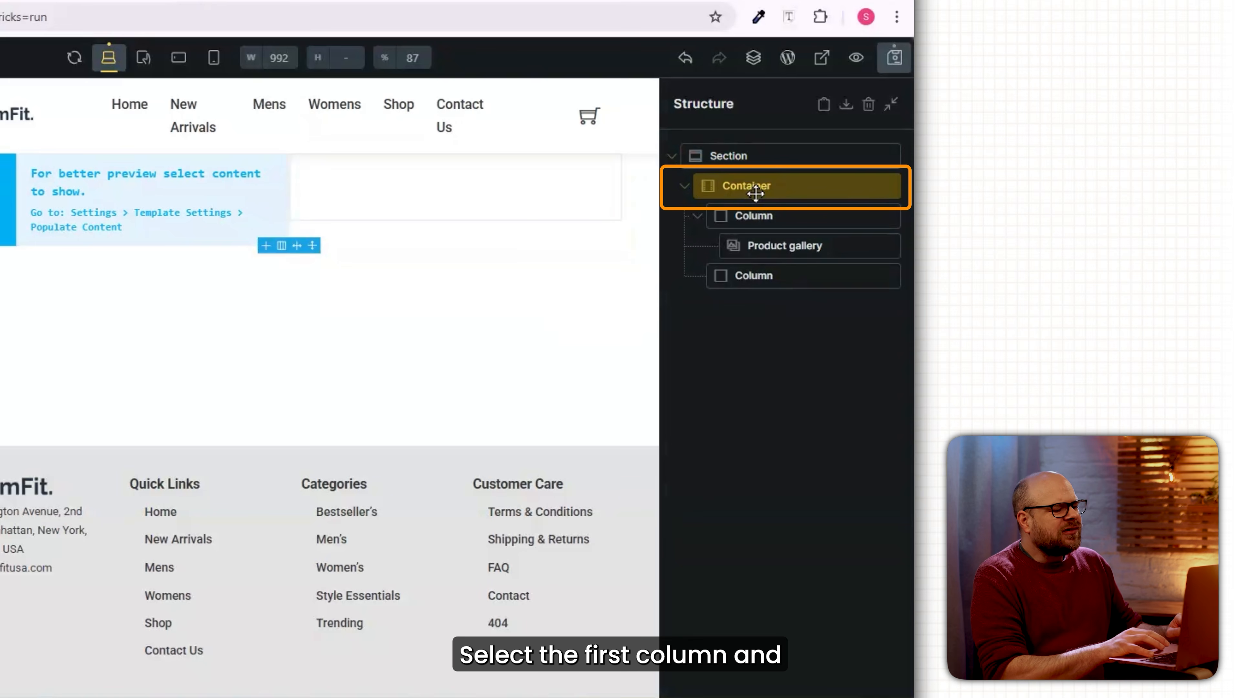
left_click(119, 562)
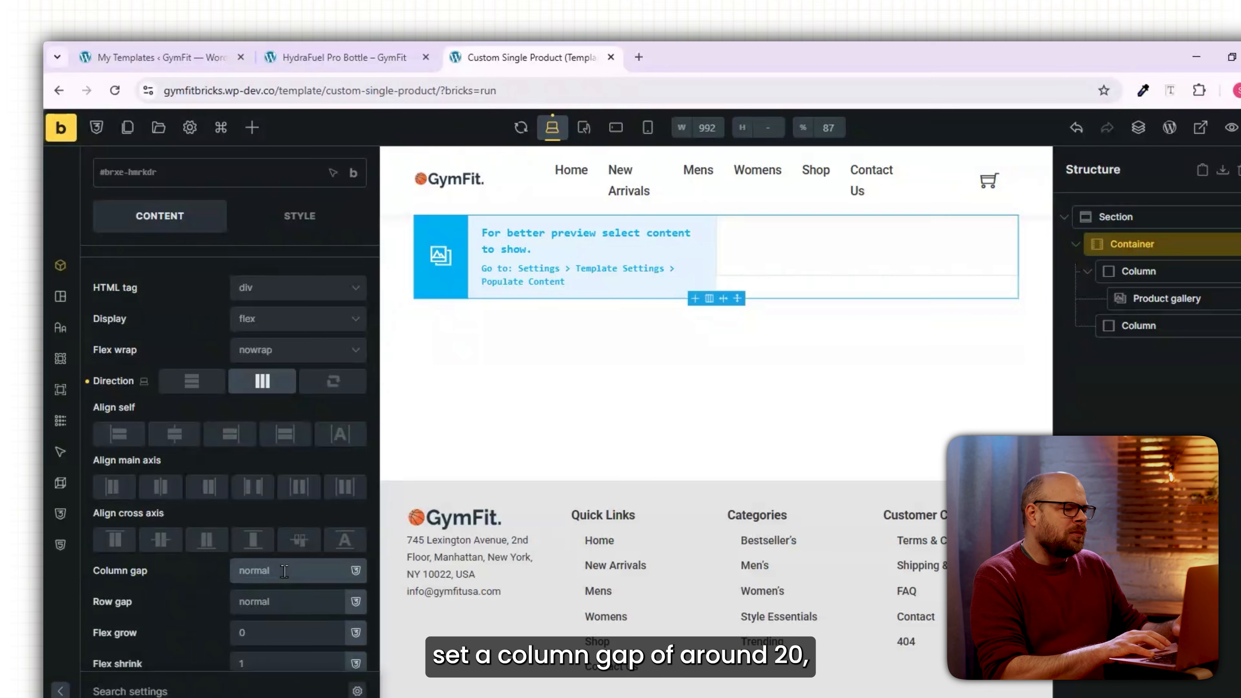
type("20")
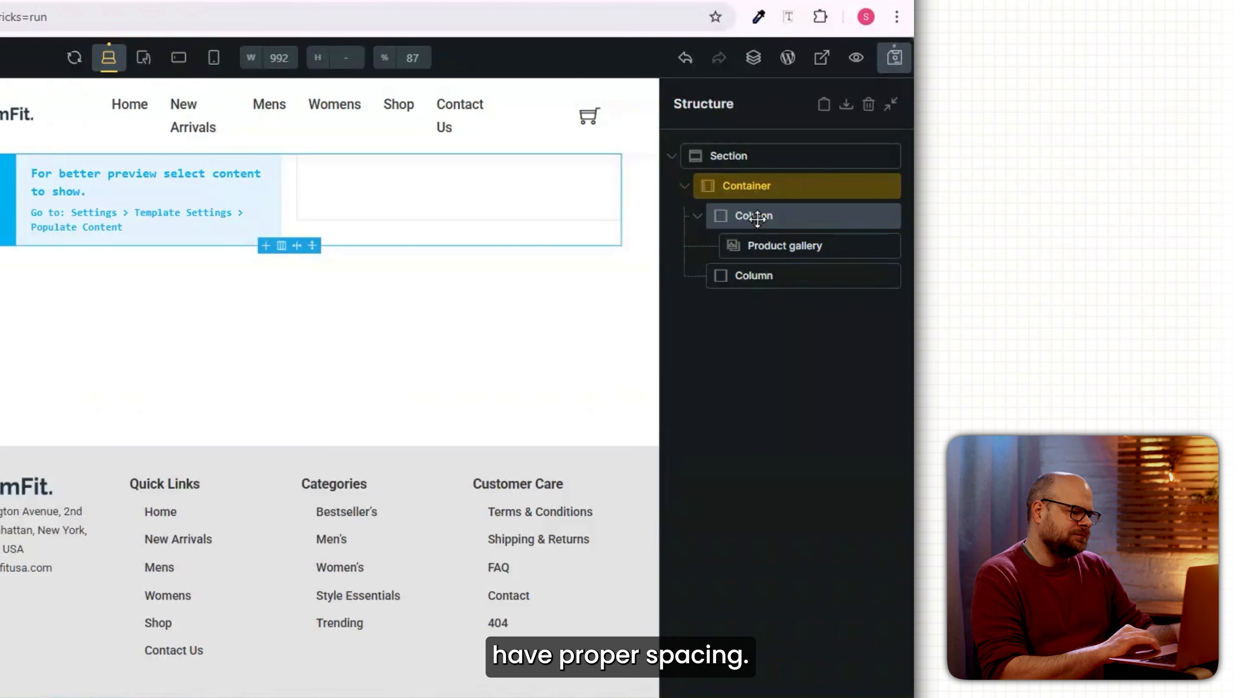
Fill the second column with product title, rating, short description, price, add-to-cart and meta.
left_click(763, 277)
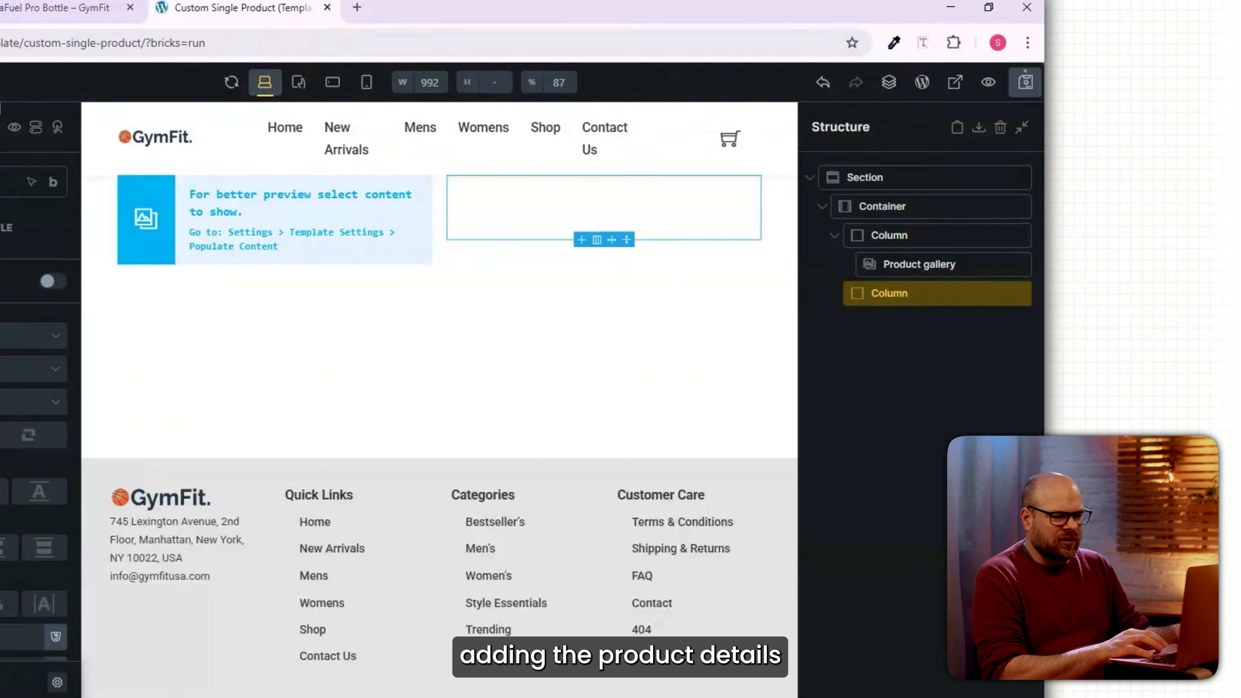
left_click(253, 128)
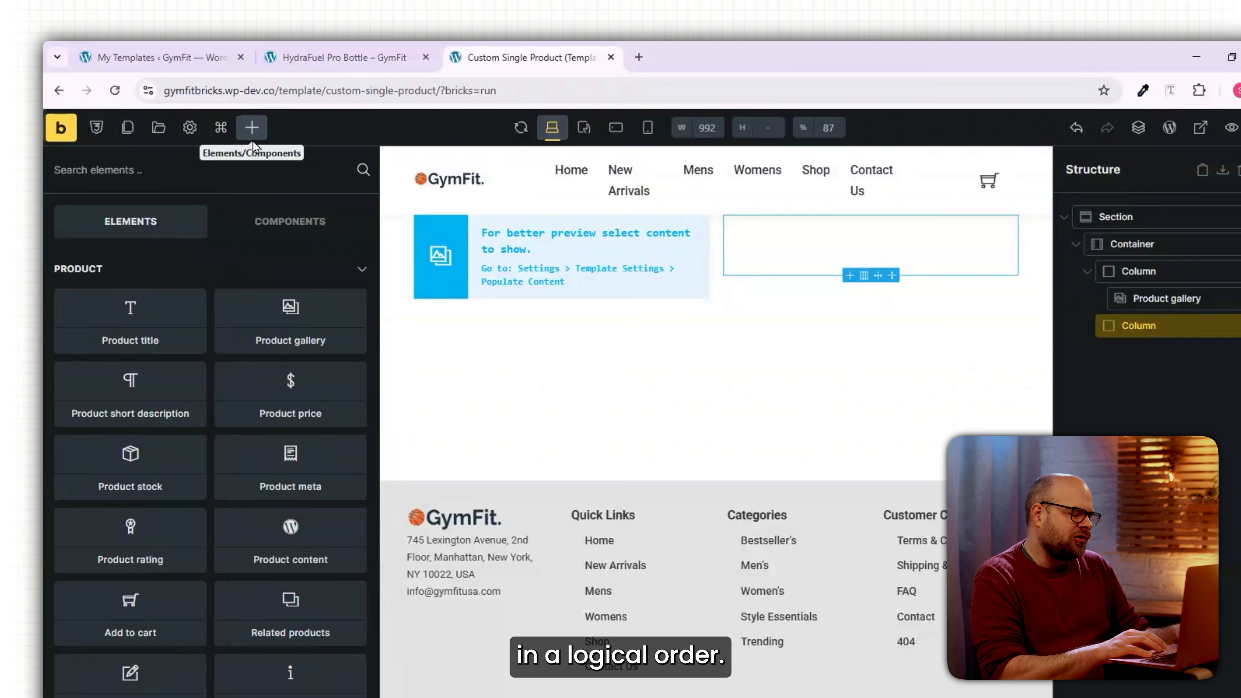
left_click(129, 315)
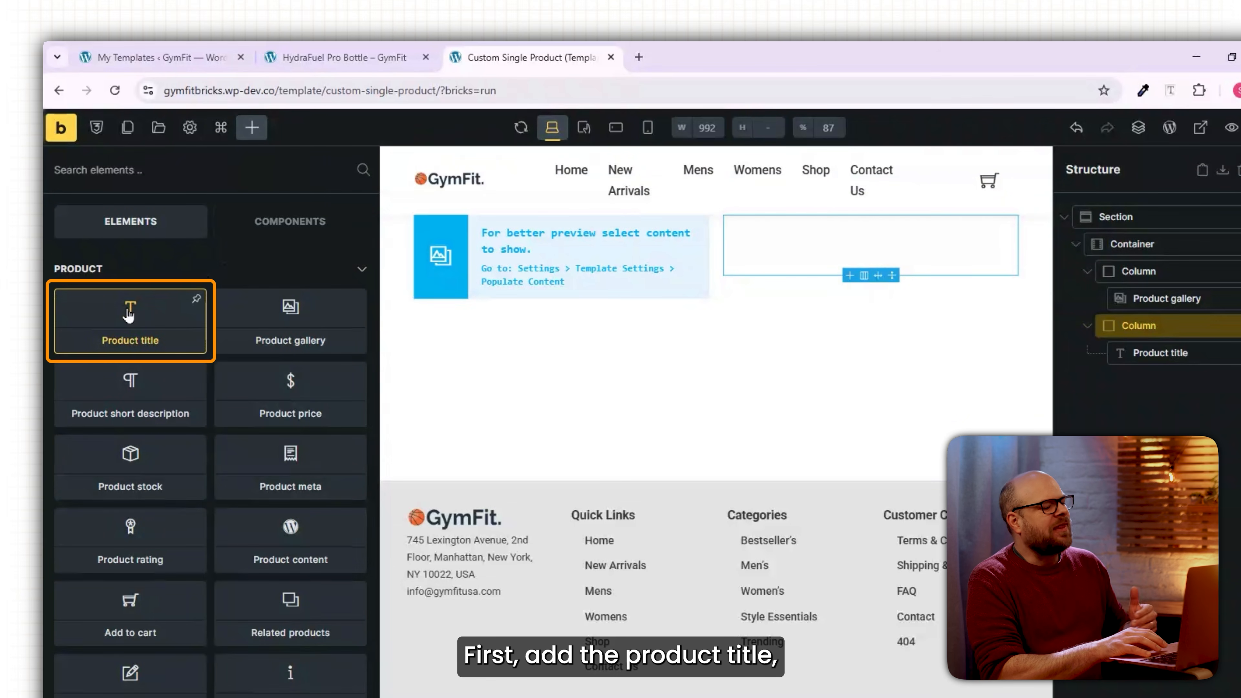
left_click(146, 551)
left_click(131, 383)
left_click(298, 389)
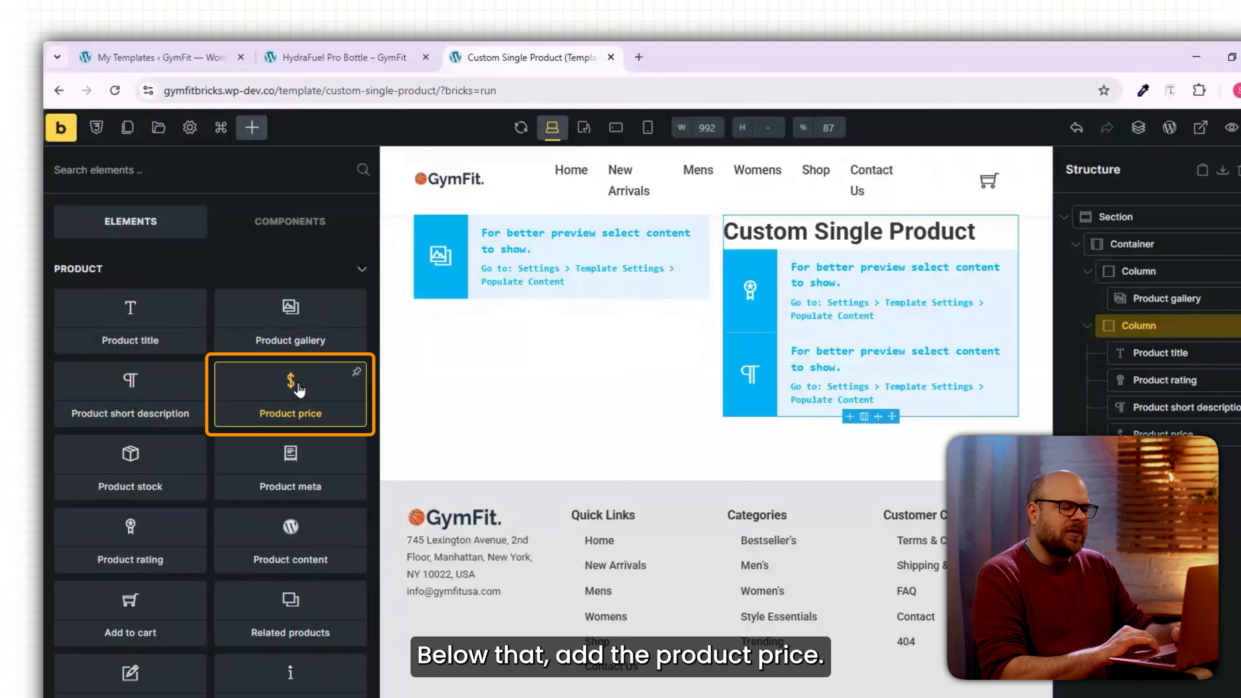
left_click(146, 604)
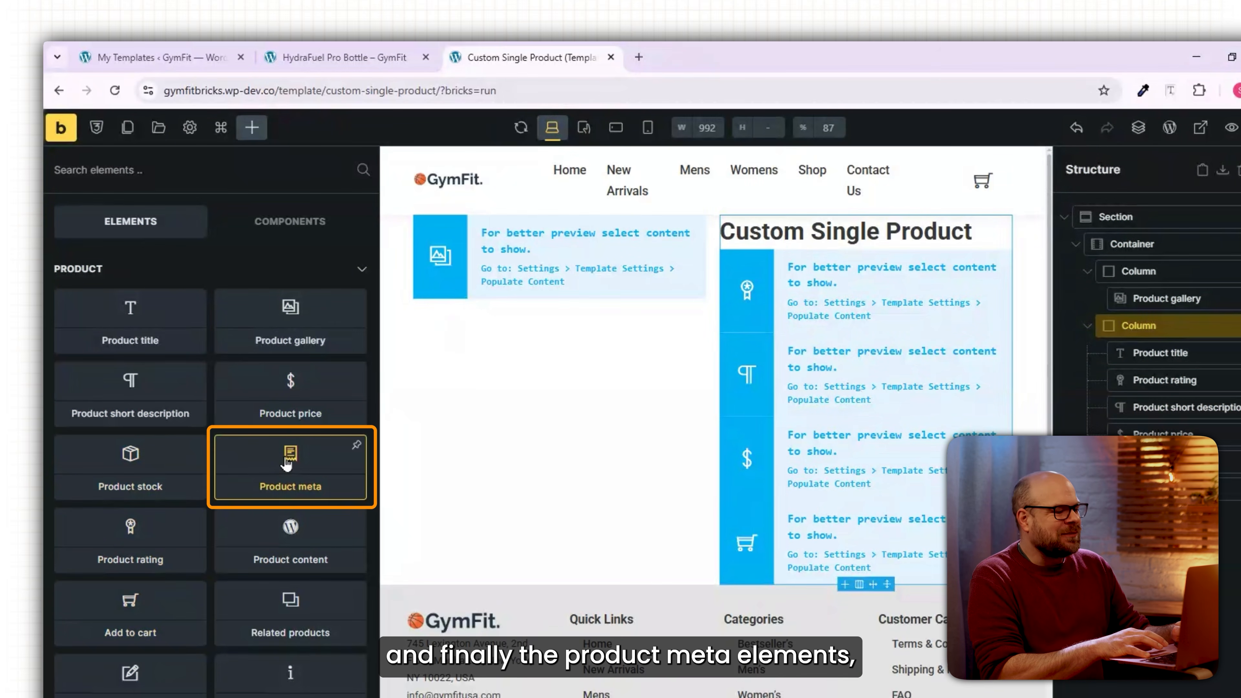
left_click(287, 464)
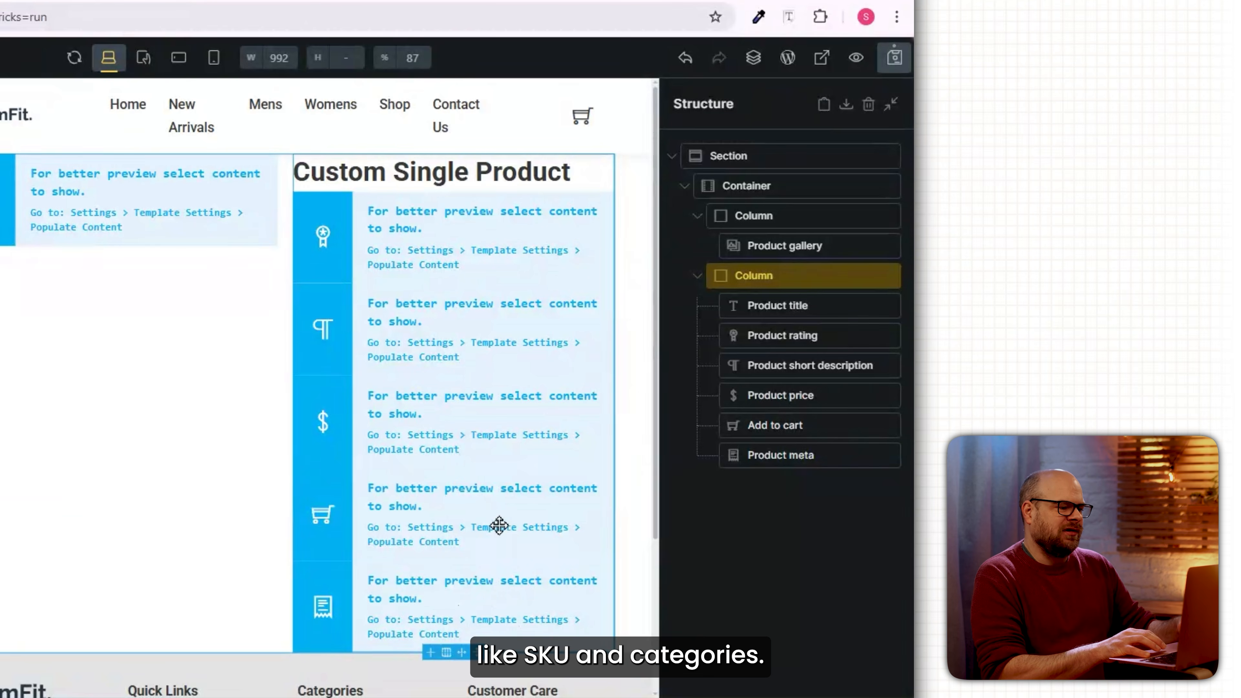
left_click(813, 308)
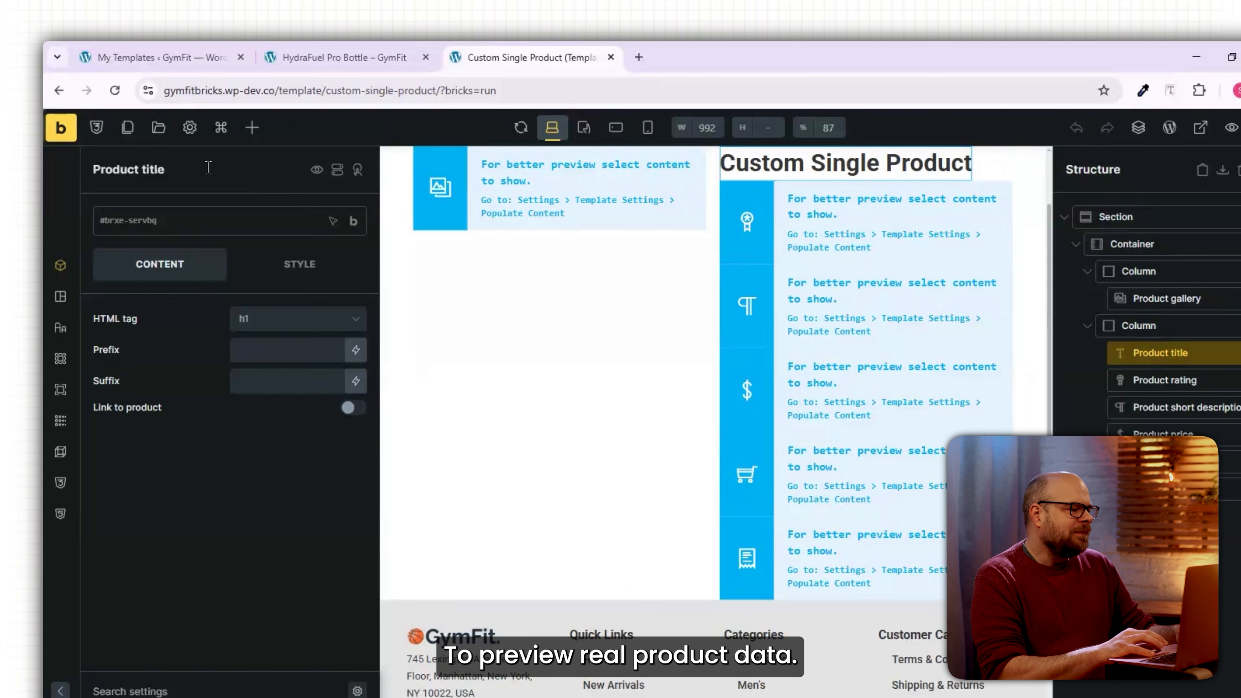
Preview the template with Archive (Term) content using the Accessories category.
left_click(192, 138)
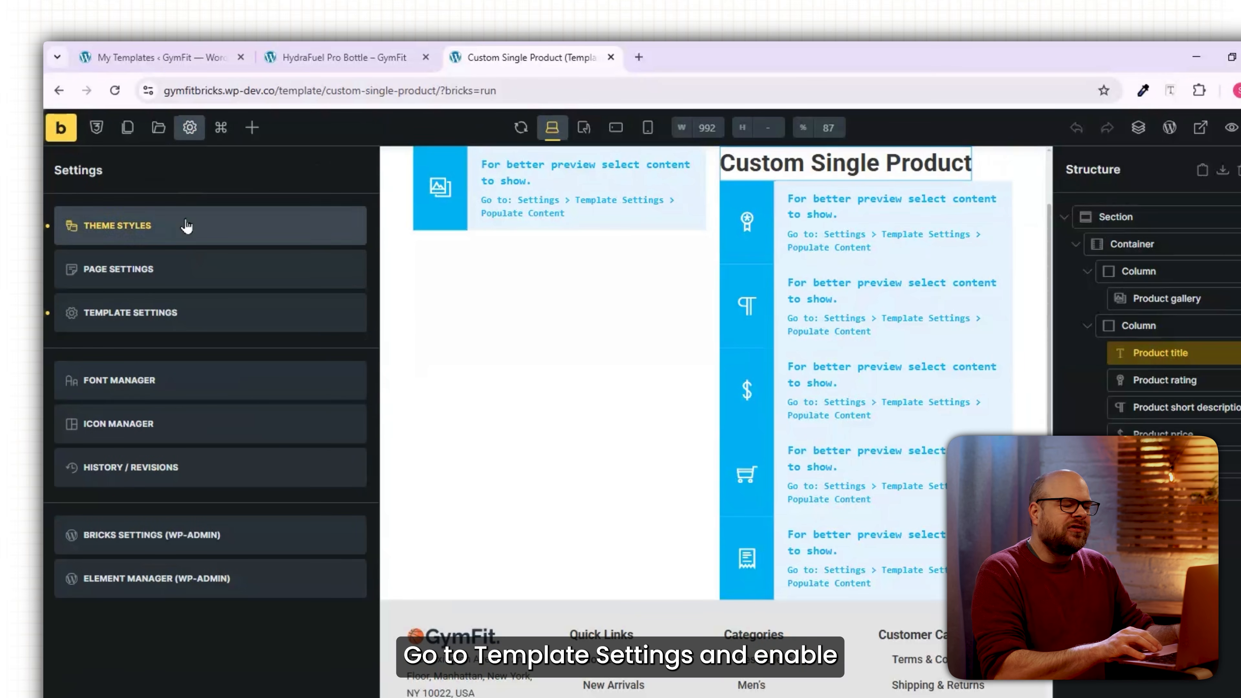
left_click(174, 313)
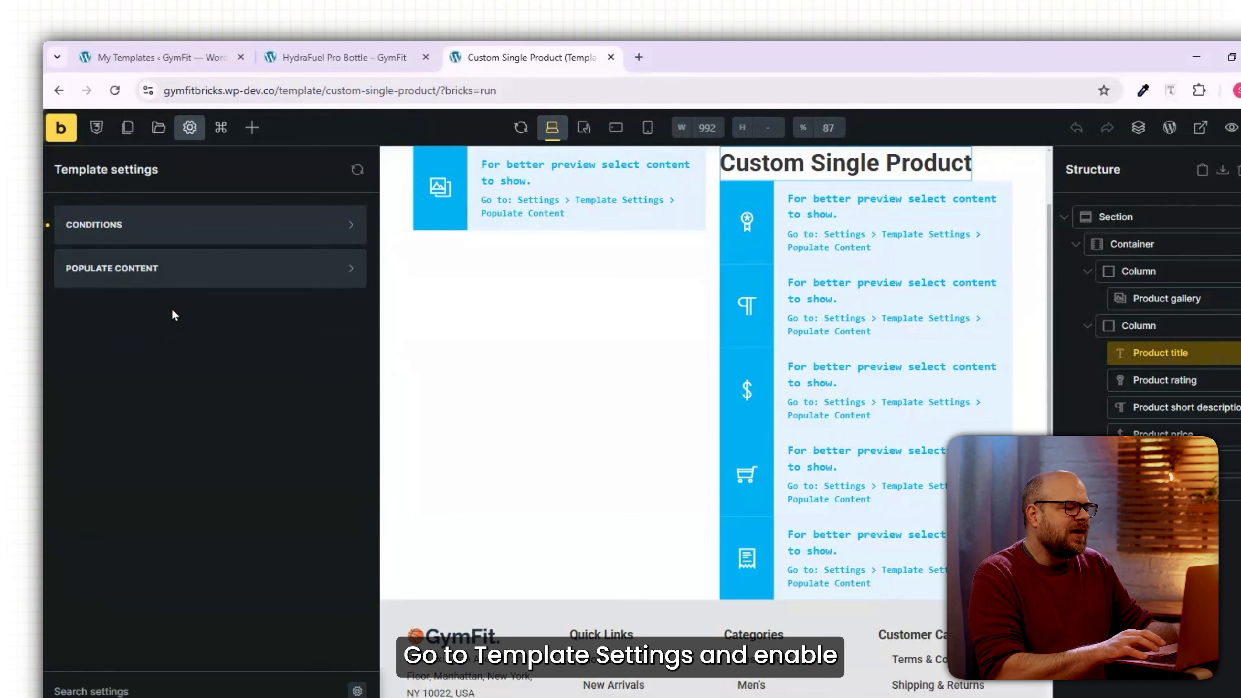
left_click(115, 279)
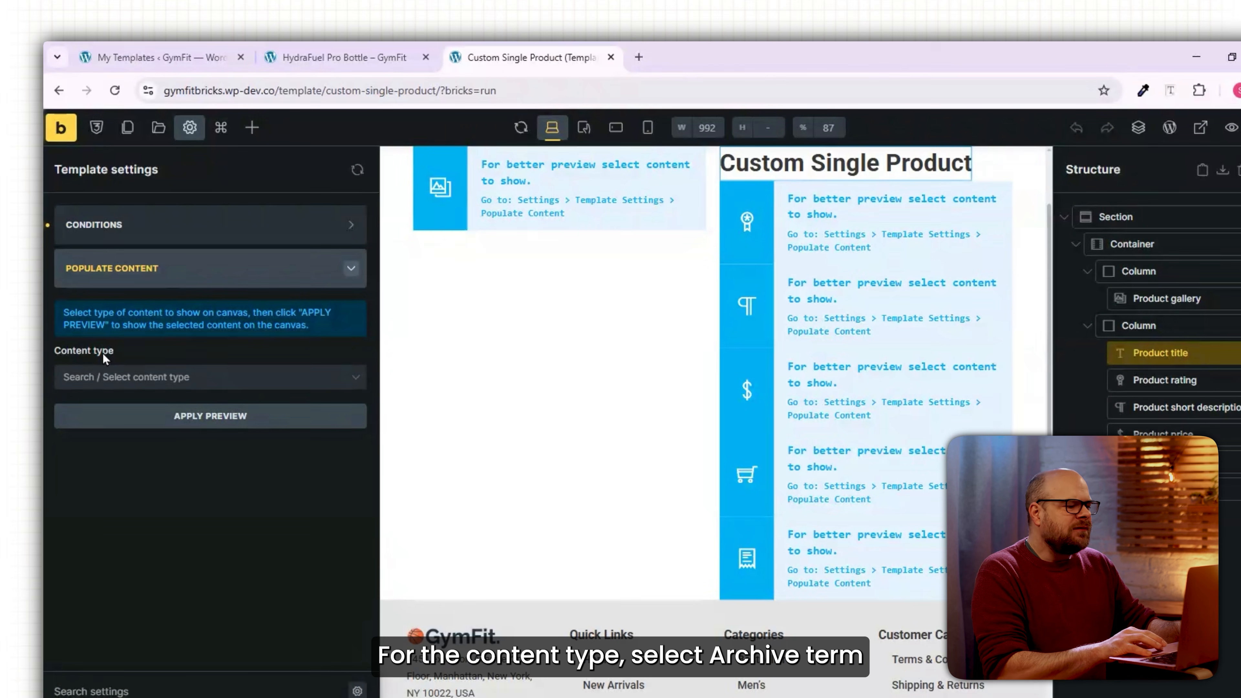
left_click(156, 376)
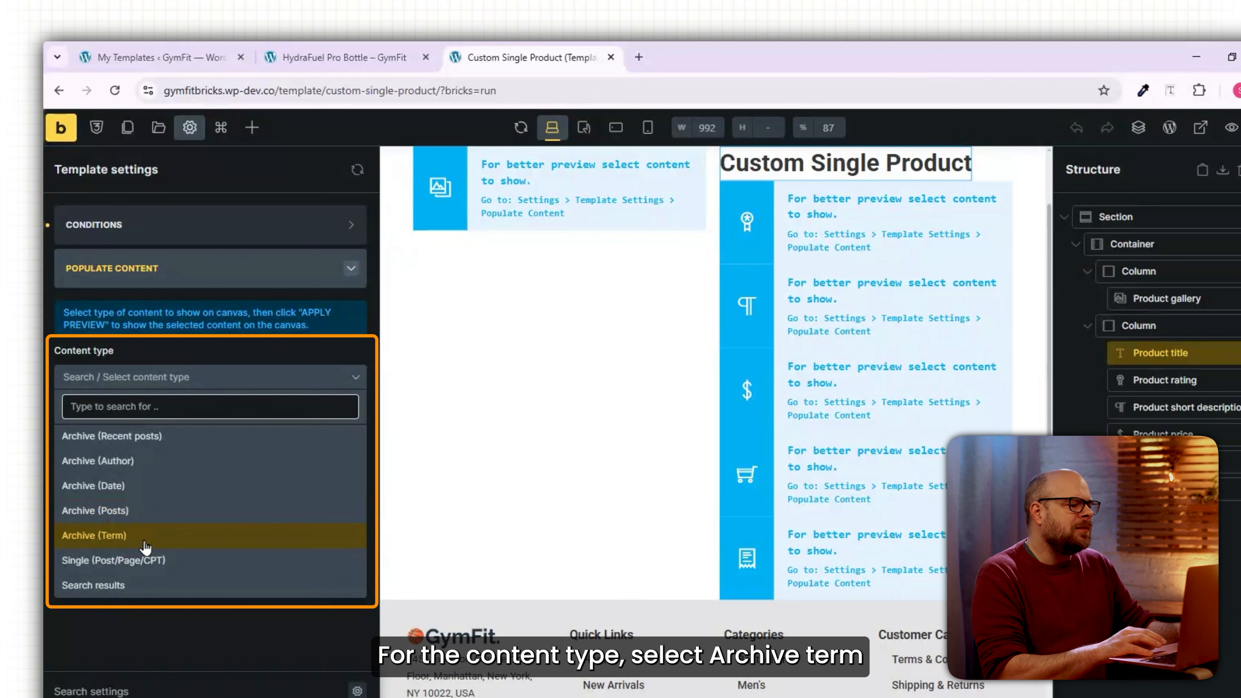
left_click(145, 538)
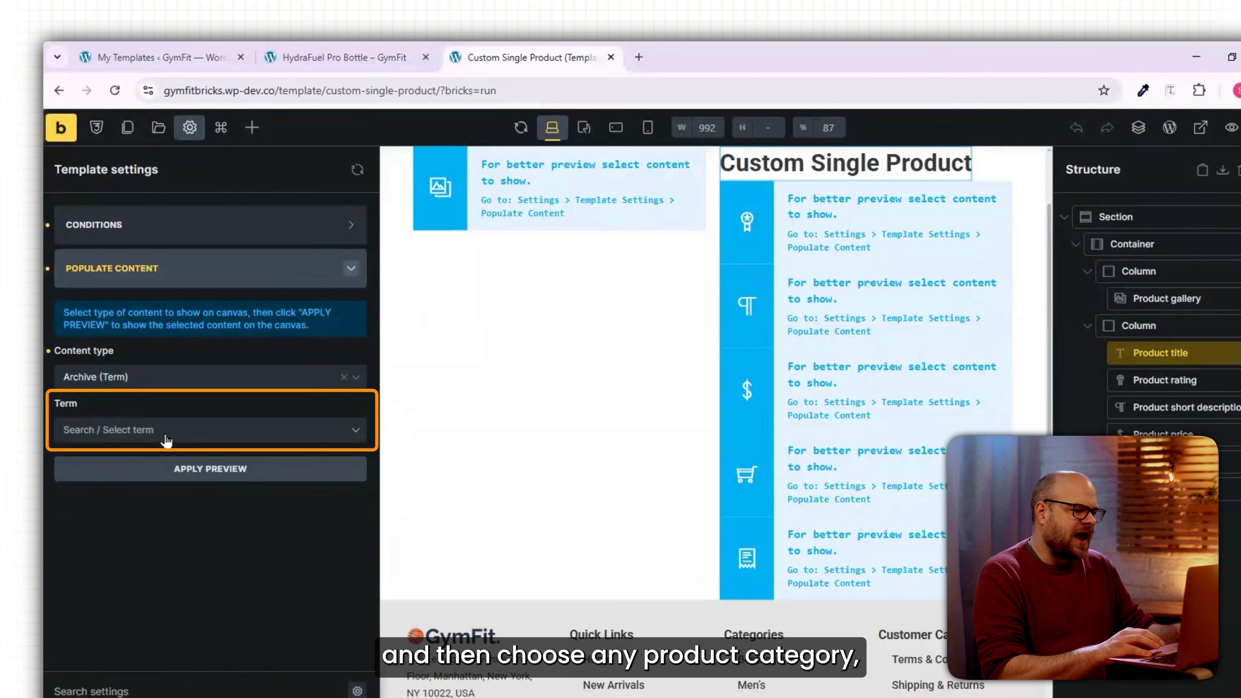
left_click(166, 440)
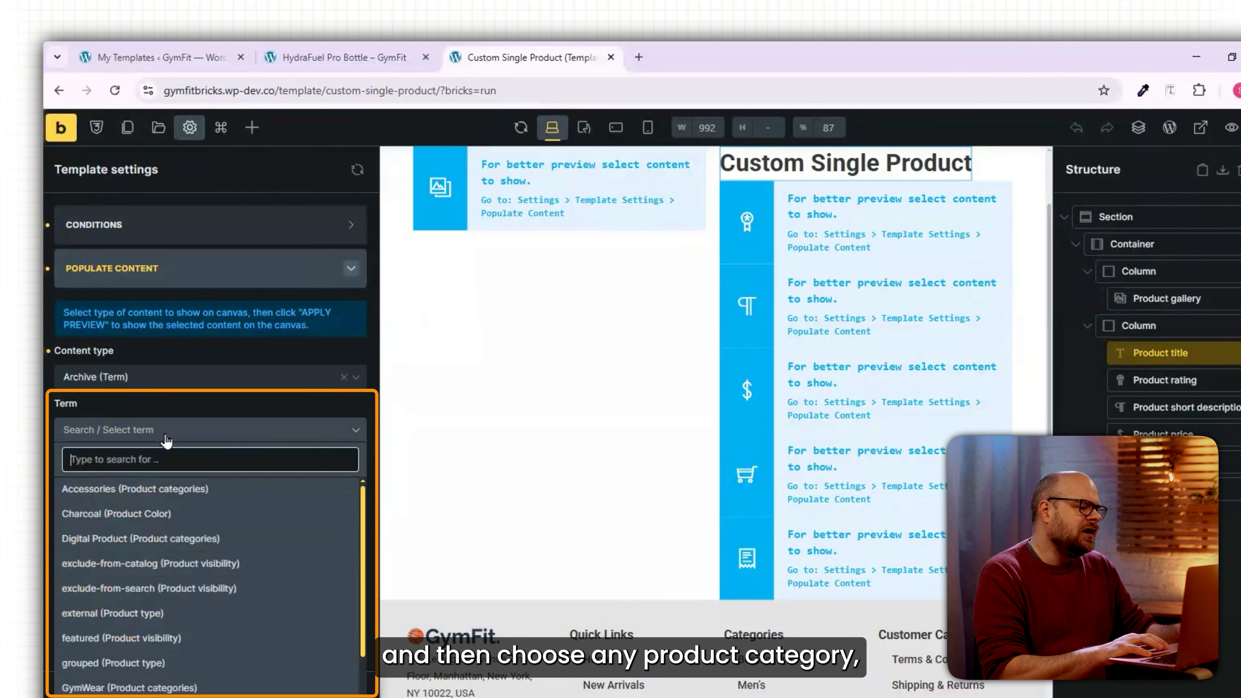
left_click(144, 491)
left_click(328, 471)
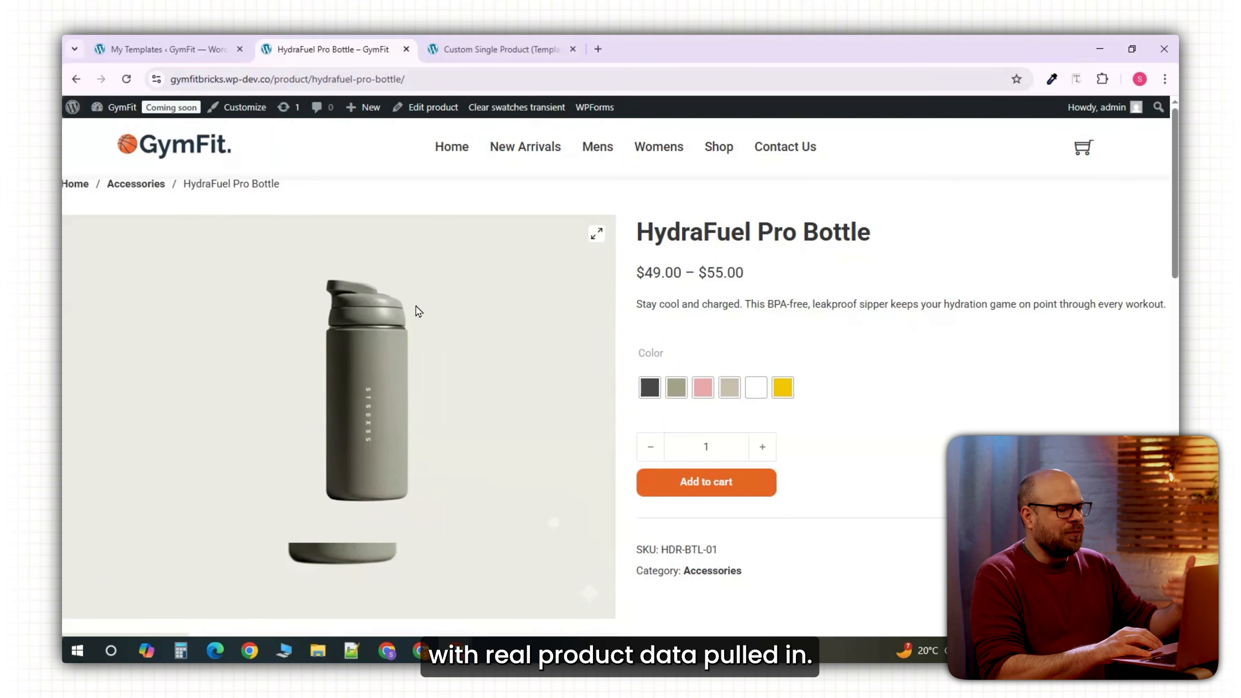
scroll(932, 606, "down", 10)
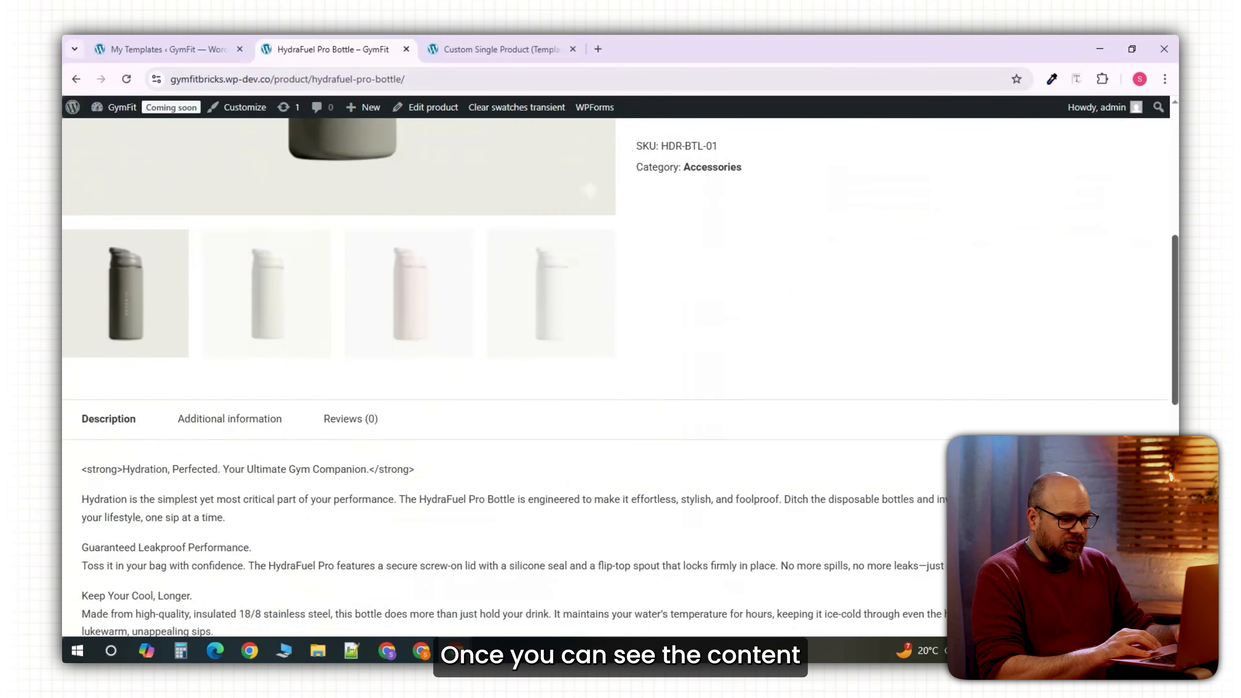
scroll(616, 377, "up", 10)
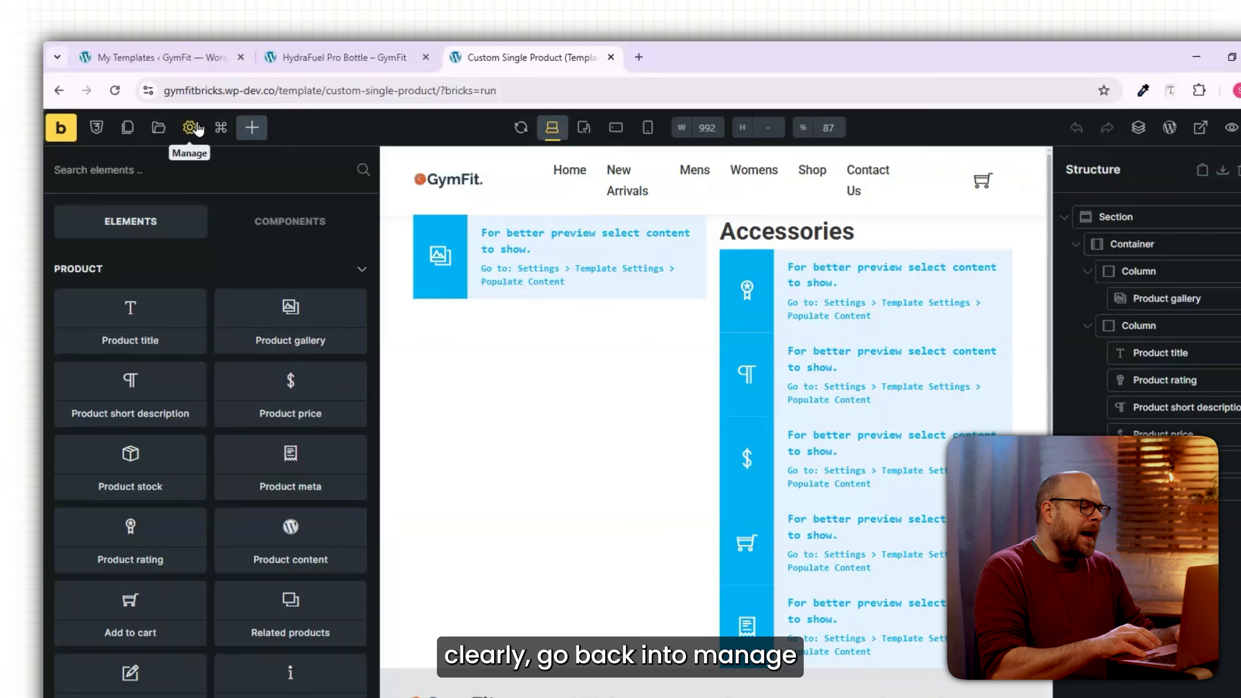
Remove the extra display condition, reapply the preview and save the template.
left_click(193, 130)
left_click(81, 309)
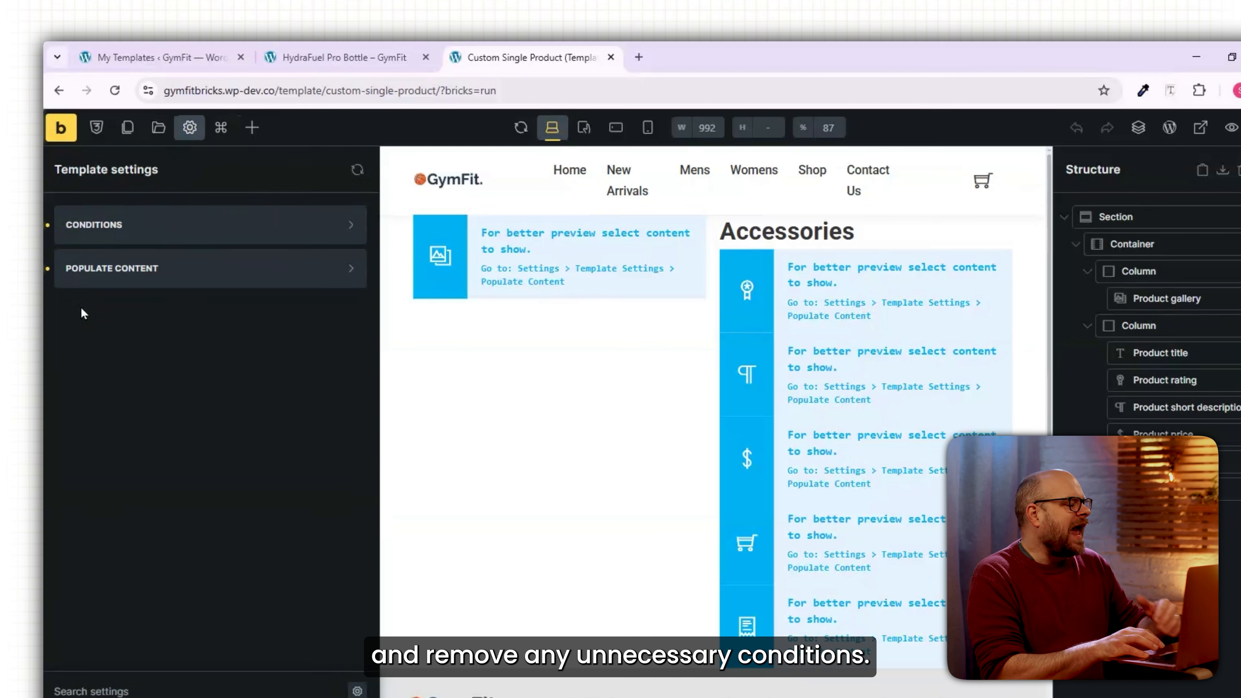
left_click(112, 234)
left_click(49, 304)
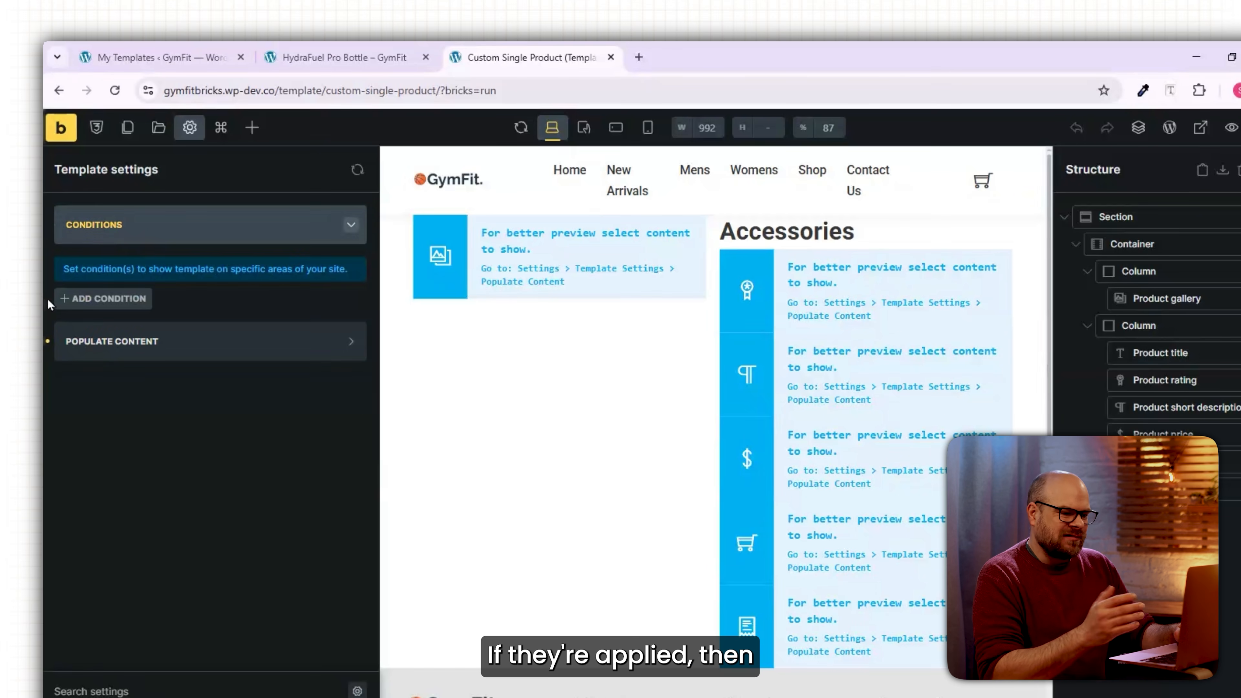
left_click(128, 345)
left_click(189, 473)
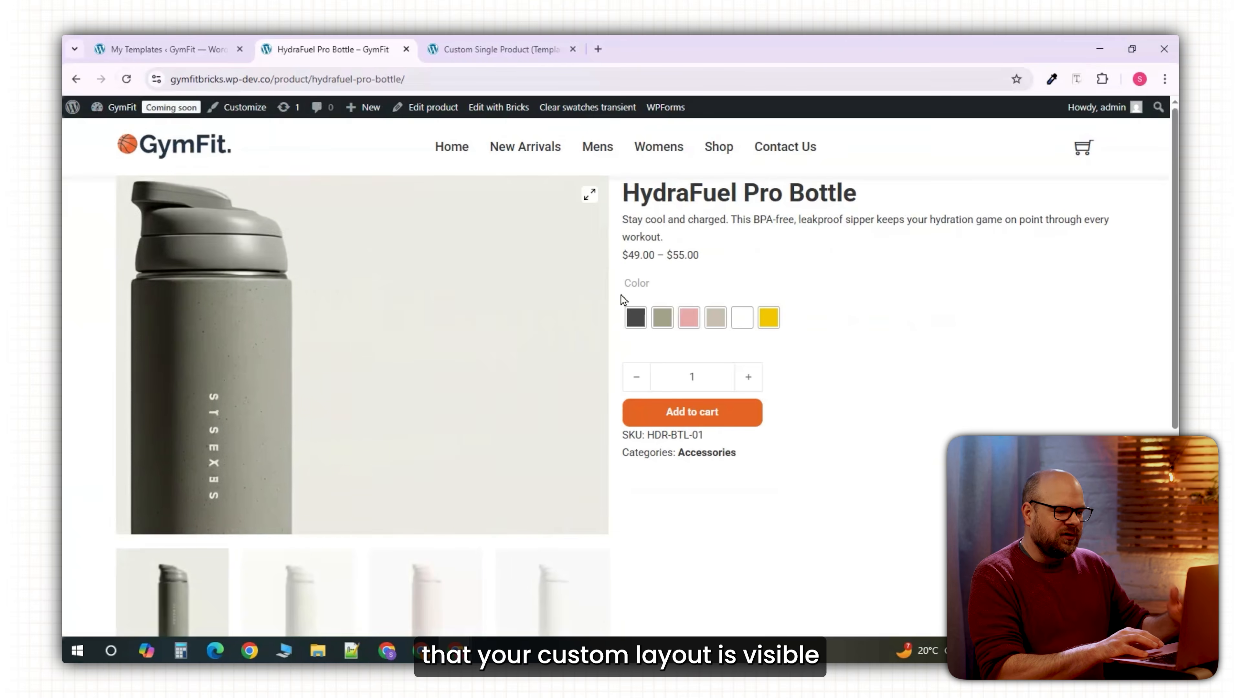
Check the custom layout on the live HydraFuel Pro Bottle page, then return to the editor.
scroll(873, 274, "down", 3)
scroll(616, 377, "down", 2)
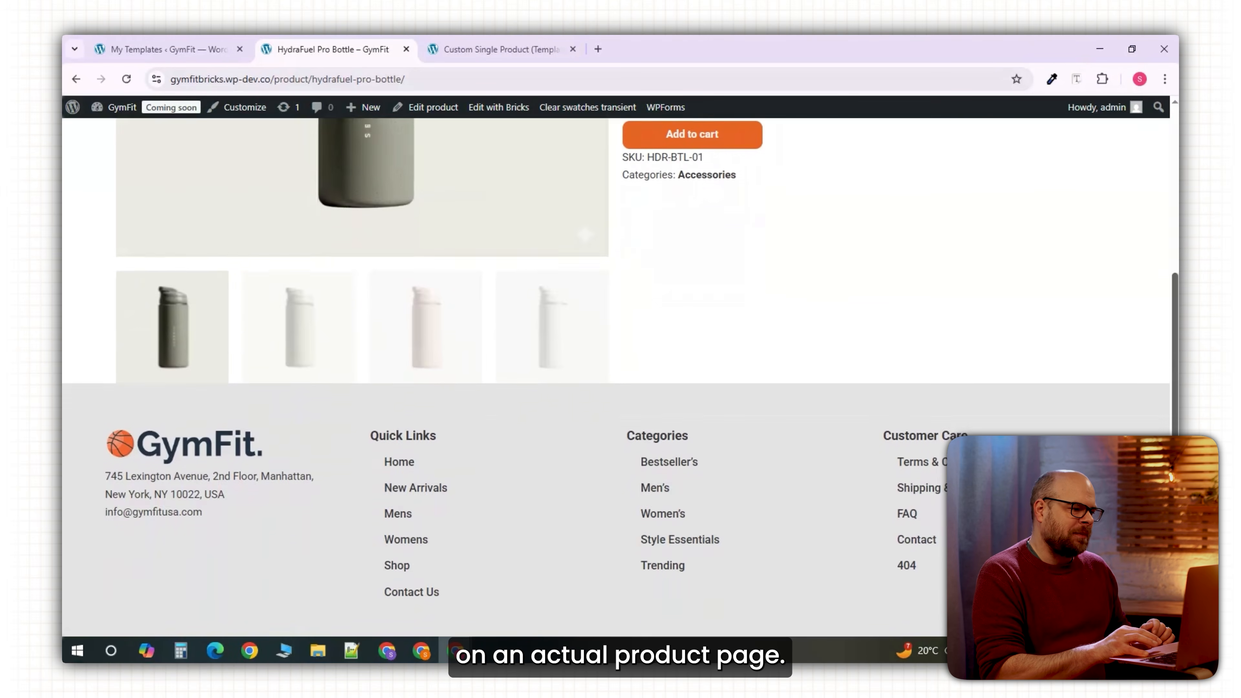
scroll(615, 376, "up", 6)
left_click(528, 48)
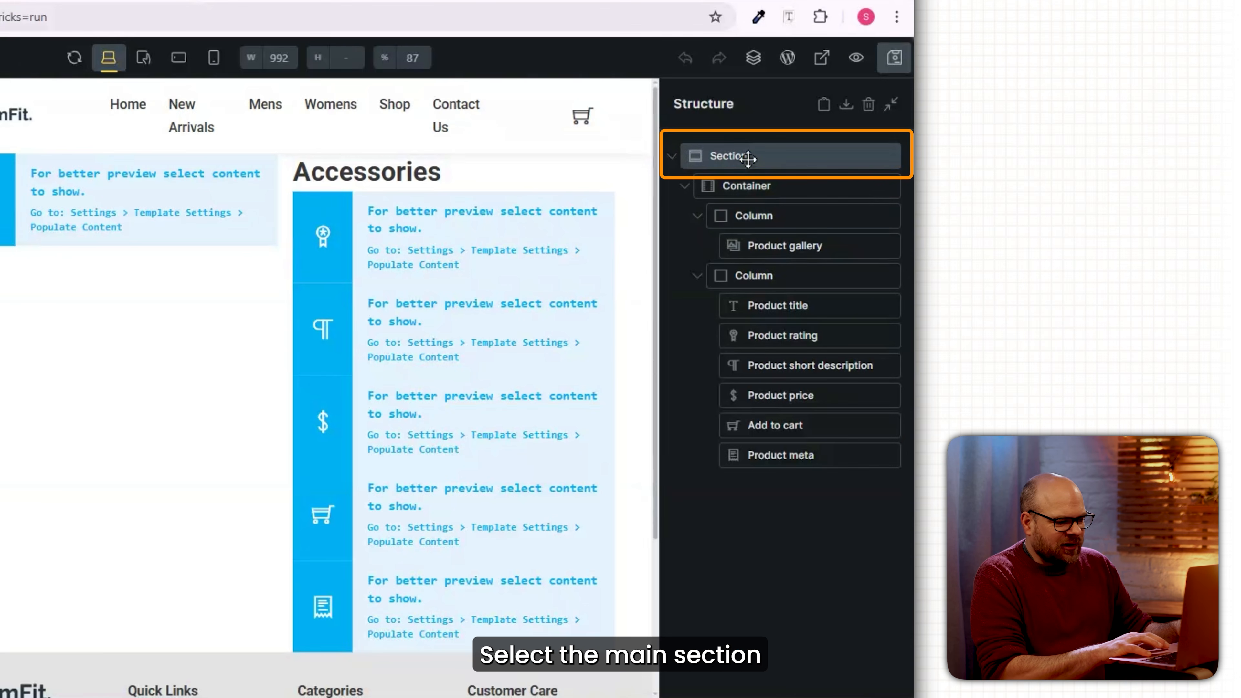
left_click(748, 158)
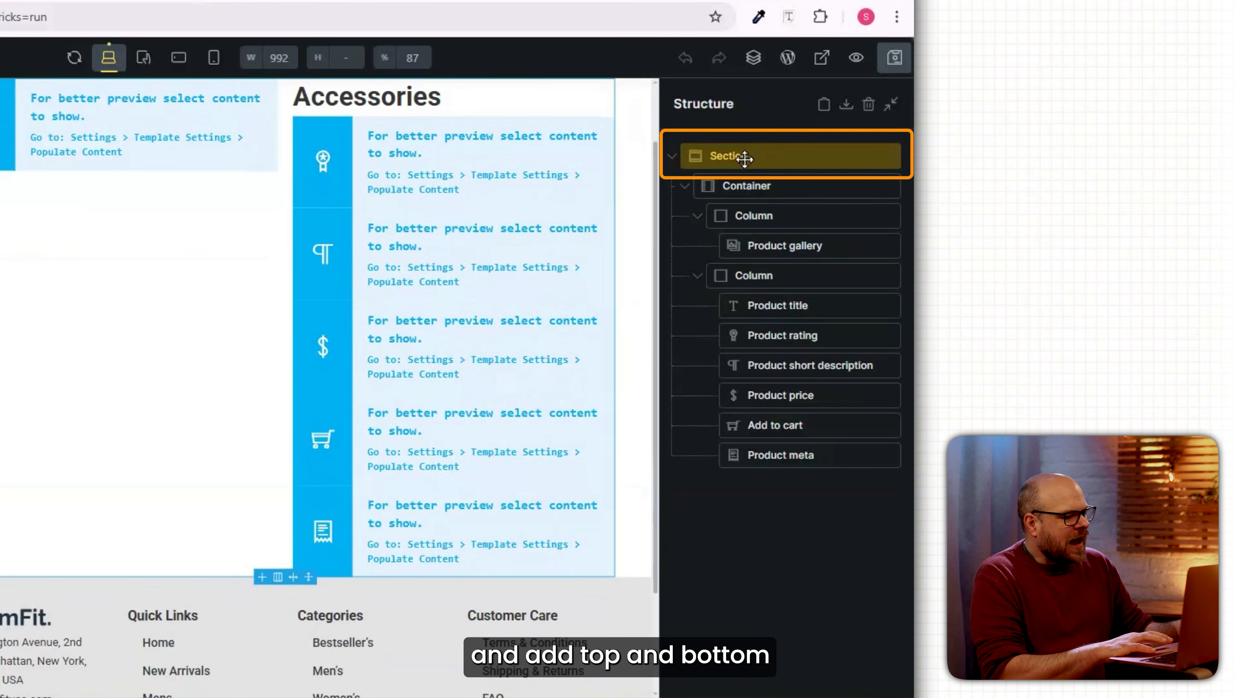
Give the section top and bottom padding of 30.
left_click(147, 538)
type("30")
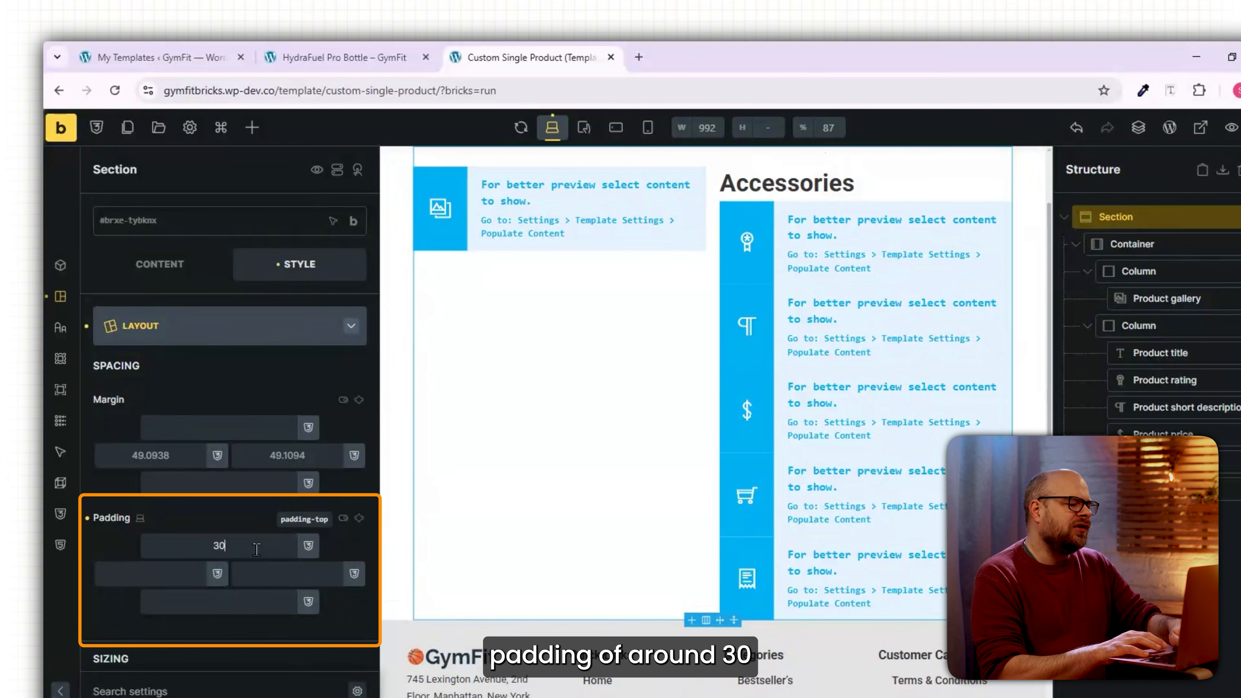
left_click(254, 601)
type("30")
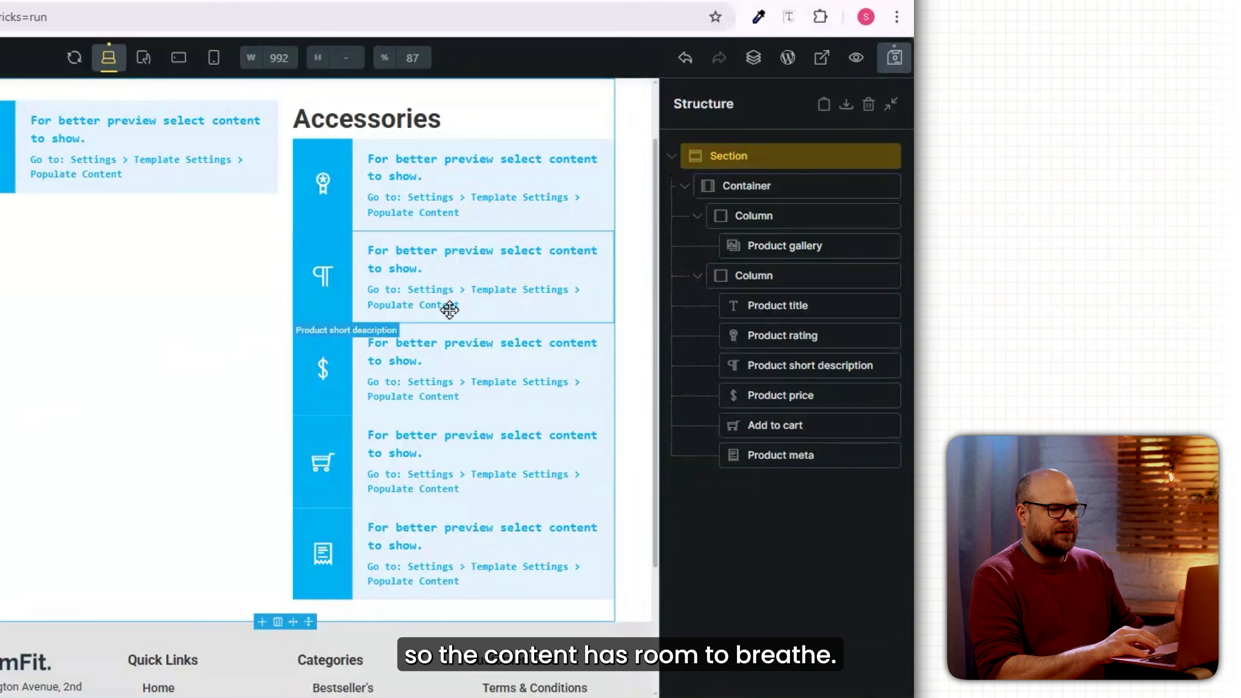
Set the product short description typography to font size 16 in Roboto.
left_click(1143, 410)
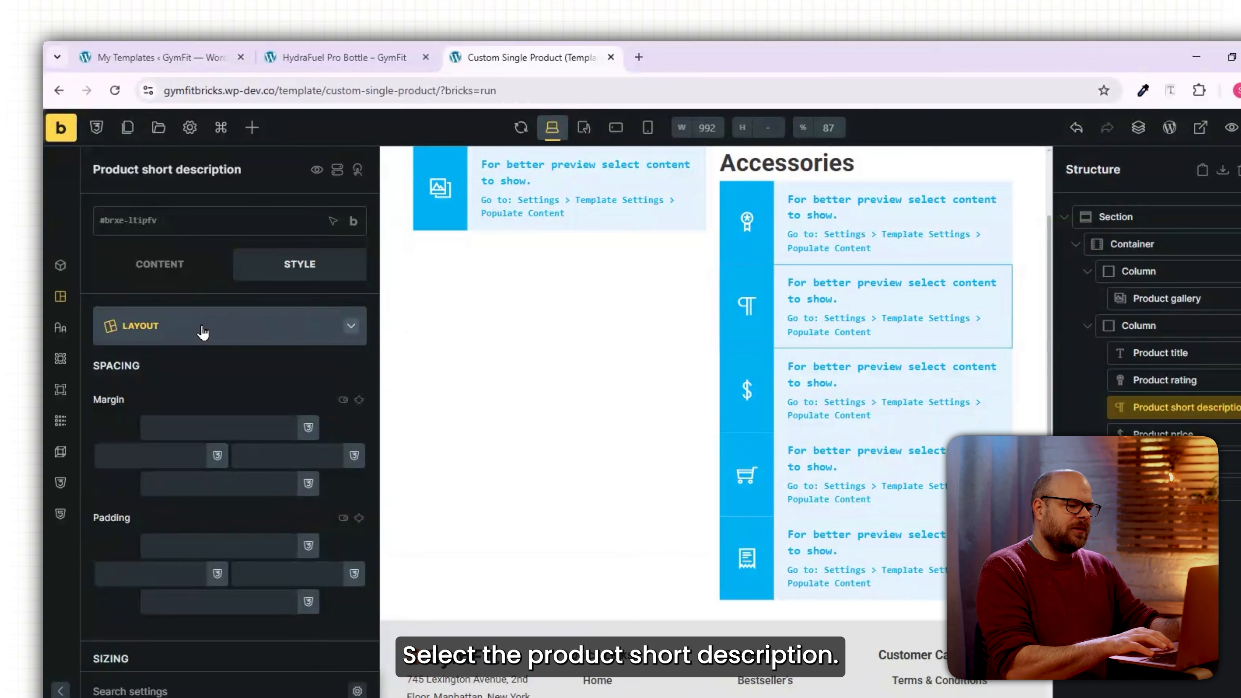
left_click(202, 332)
left_click(245, 382)
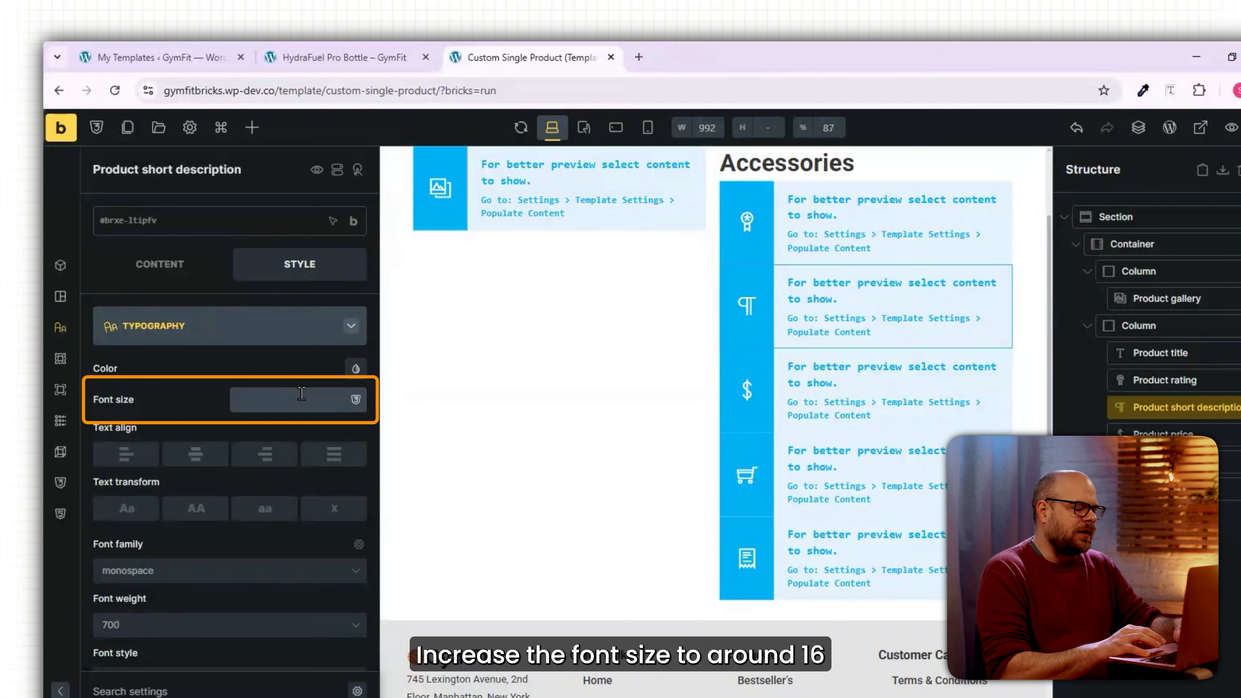
left_click(164, 576)
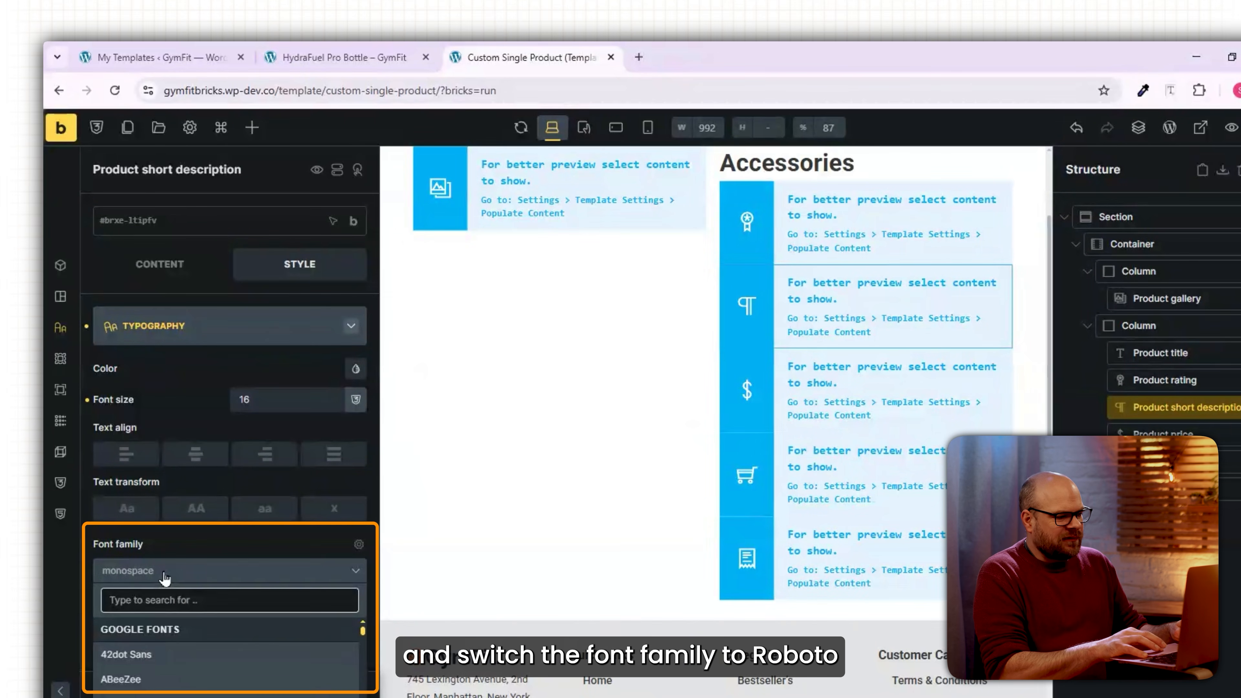
type("roboto")
left_click(159, 633)
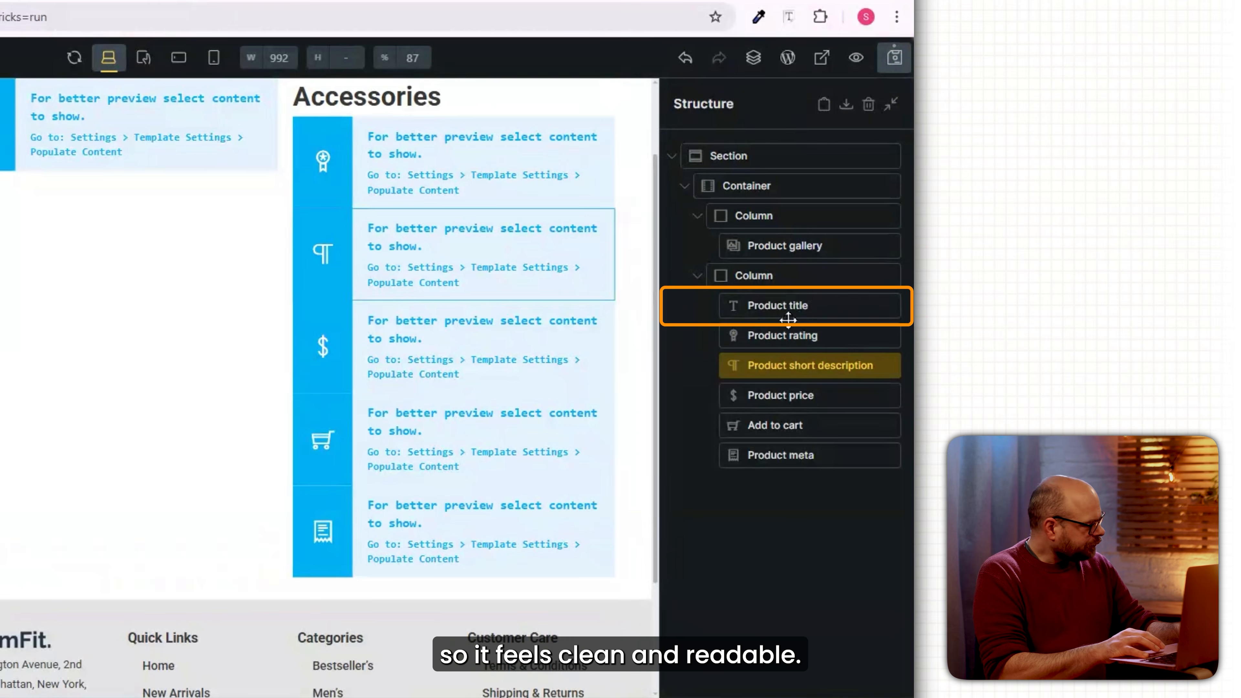
left_click(982, 328)
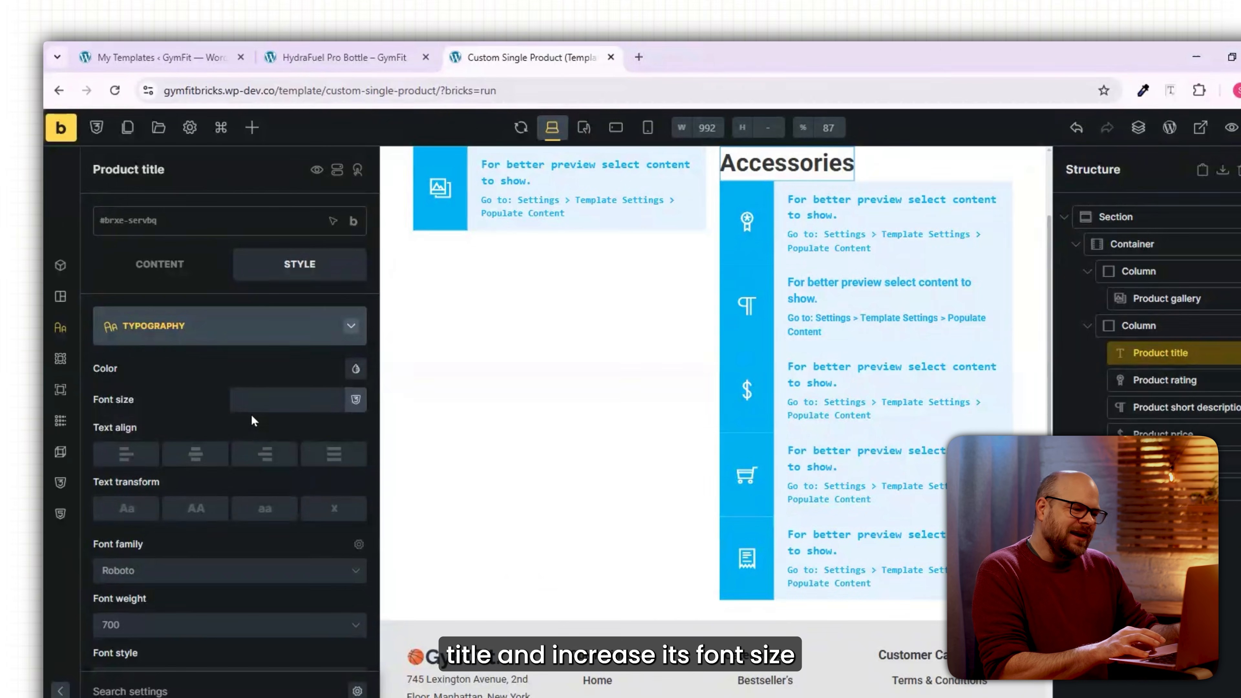
left_click(259, 401)
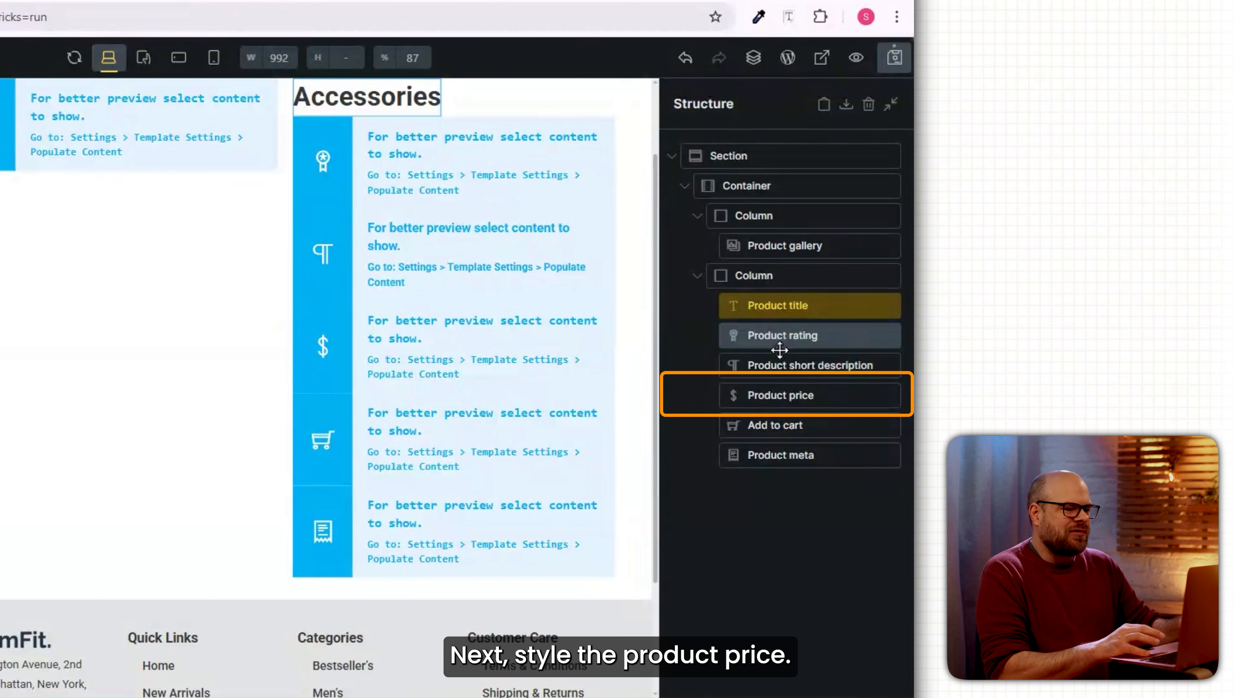
Style the product price in Roboto, size 22, colour #e66323.
left_click(792, 396)
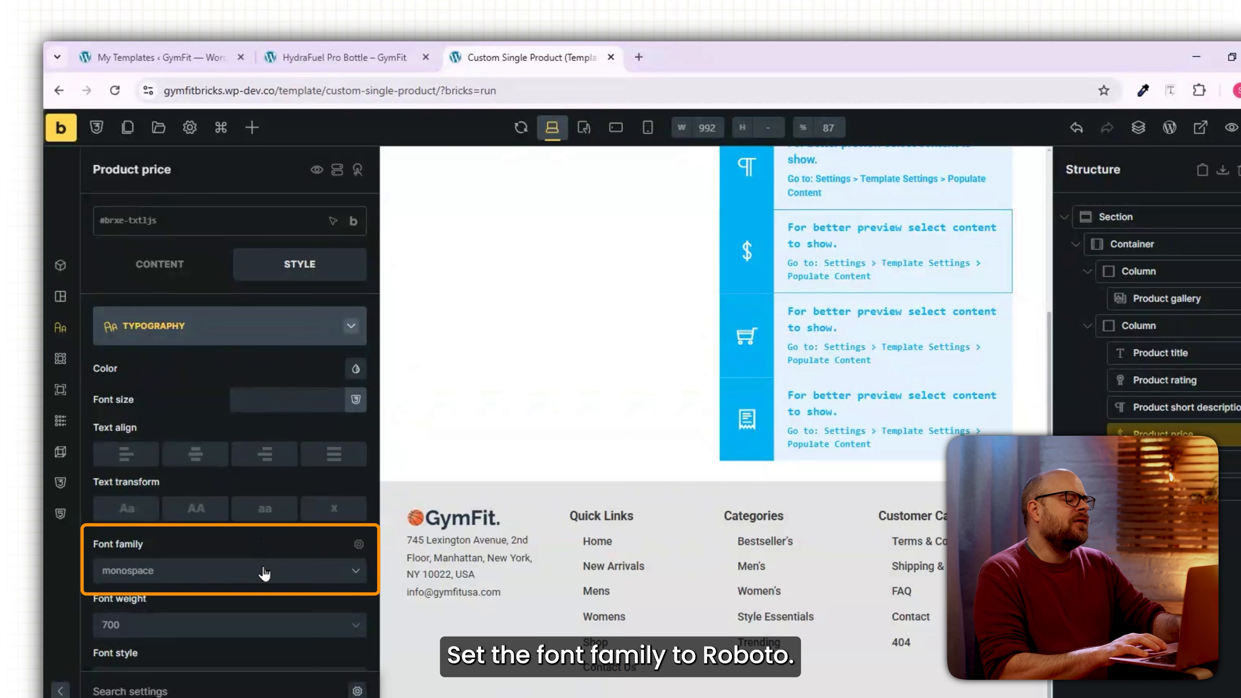
left_click(263, 572)
type("roboto")
left_click(216, 633)
left_click(299, 400)
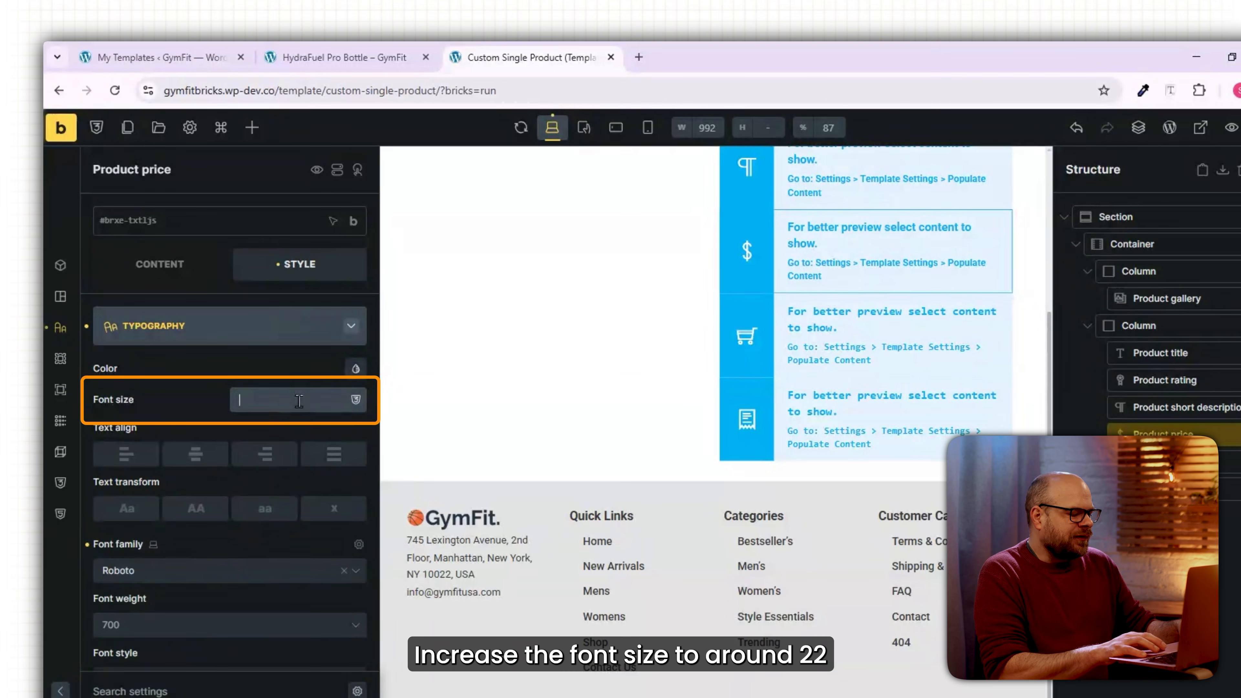
type("22")
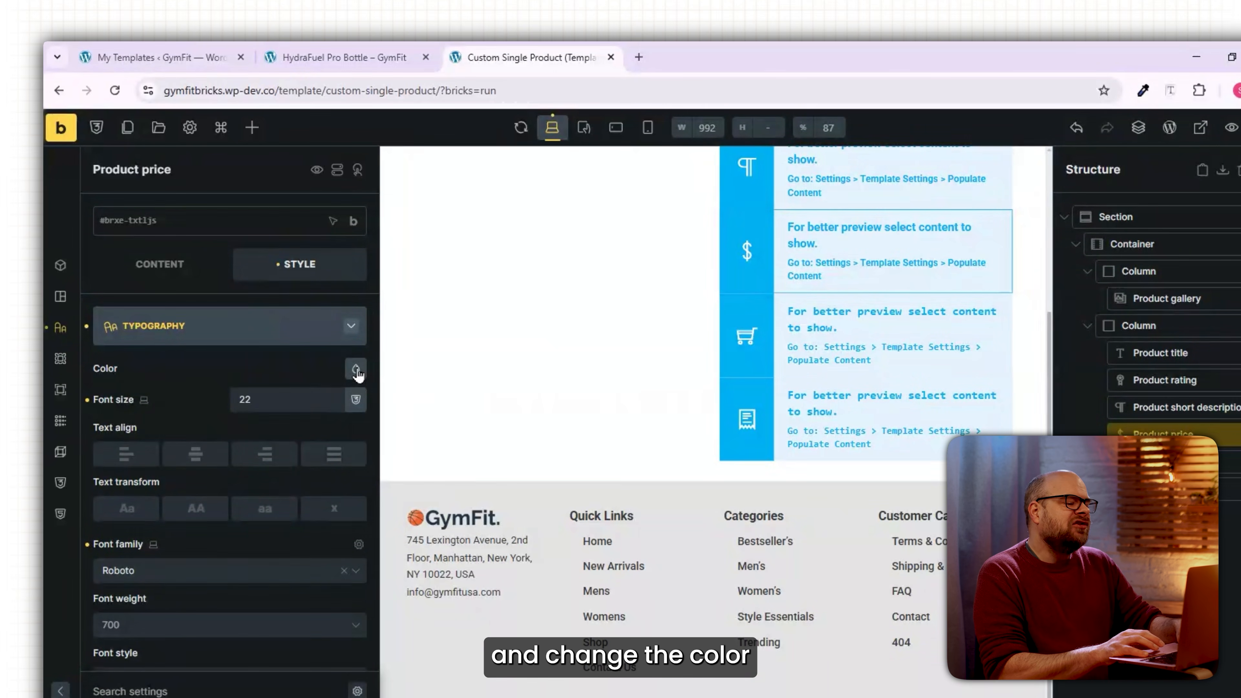
left_click(356, 368)
left_click(295, 611)
type("#e66323")
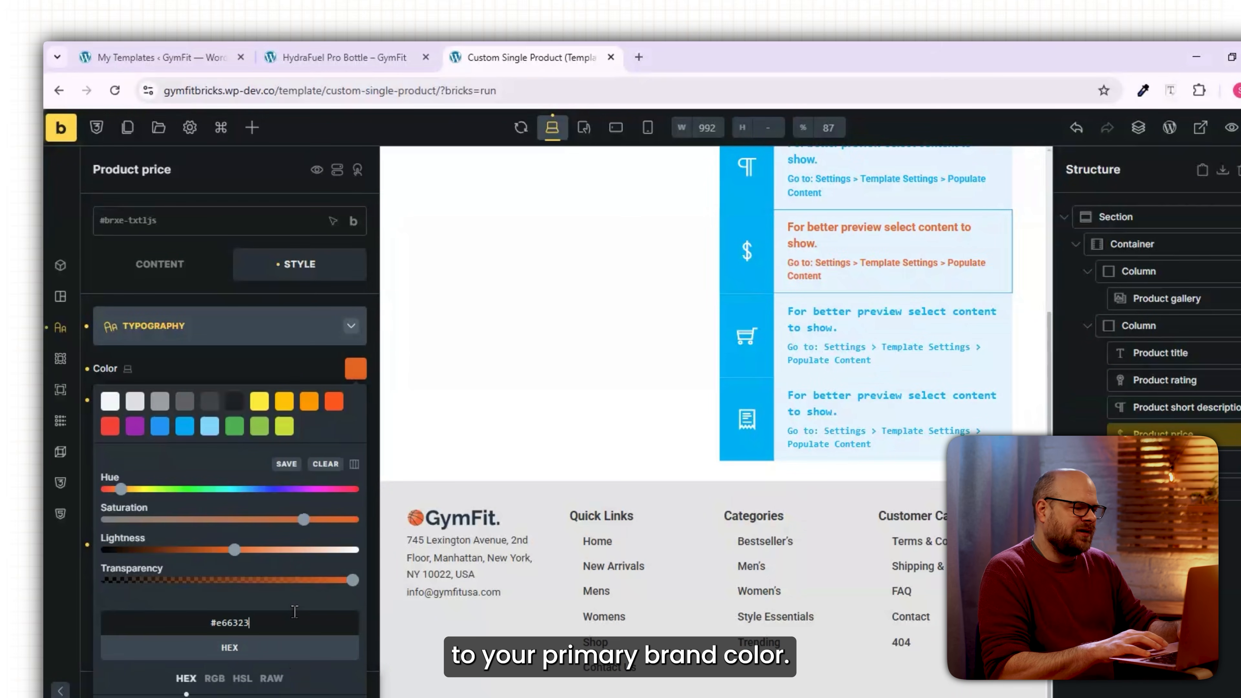
left_click(356, 368)
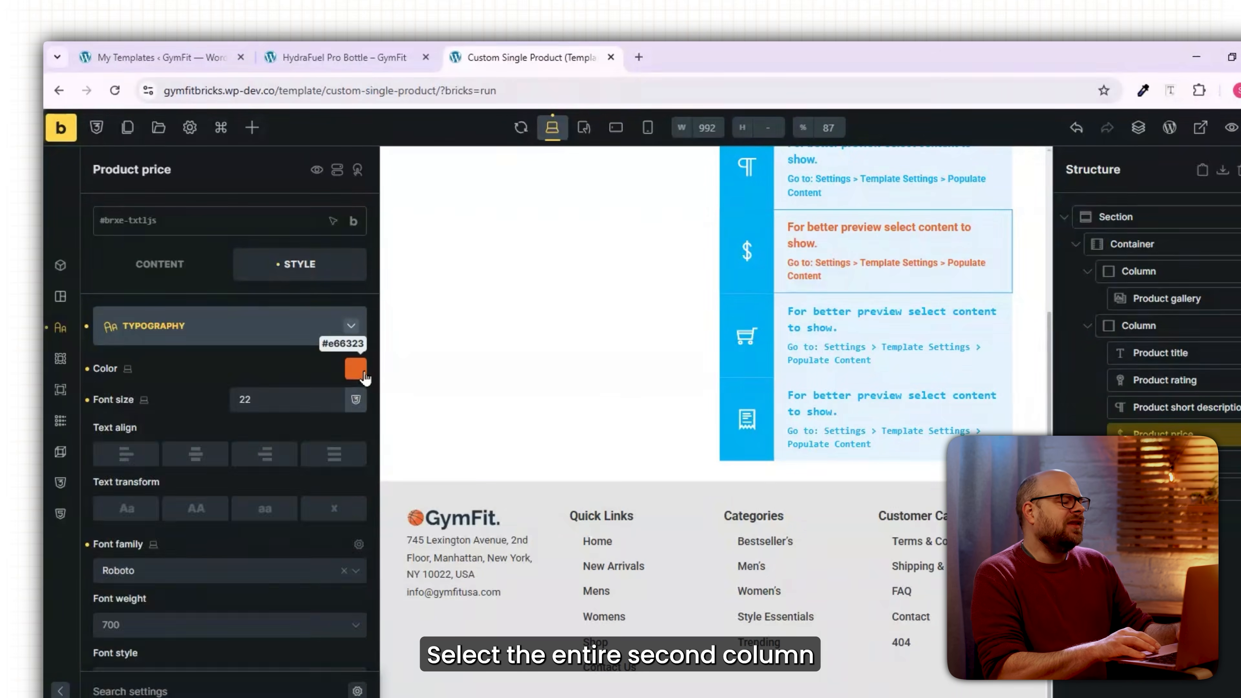
Set the second column's row gap to 10, price bottom padding to 10, and save.
left_click(1160, 324)
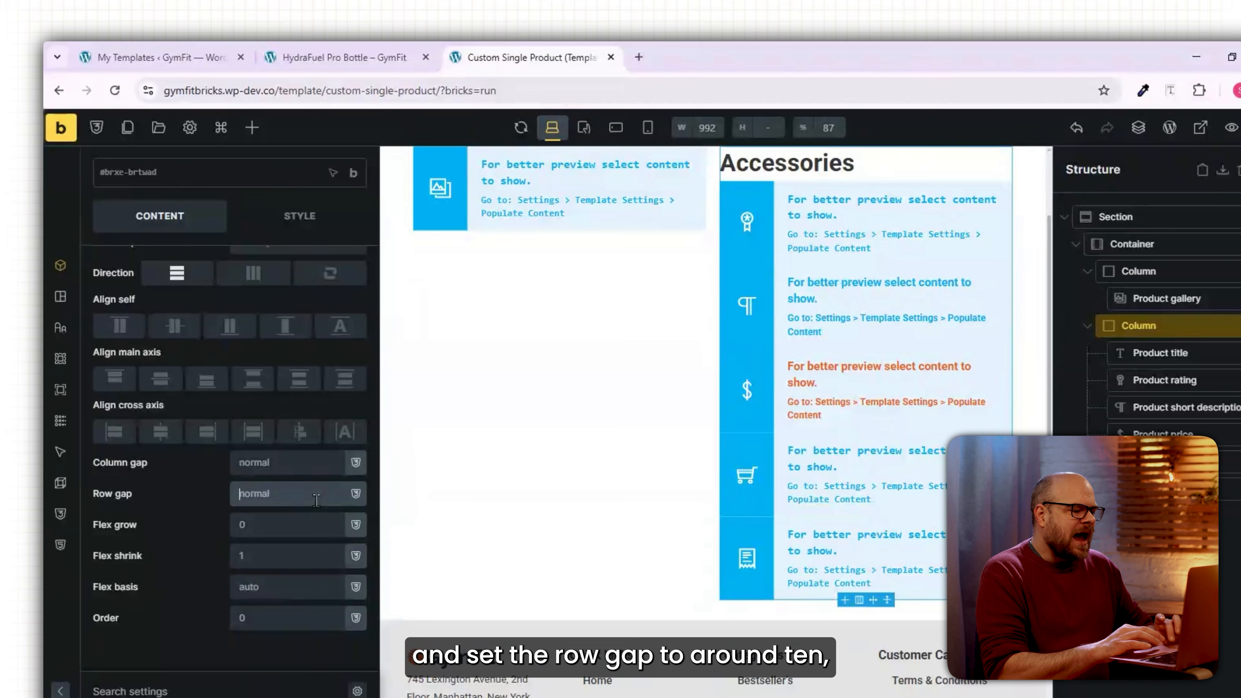
type("10")
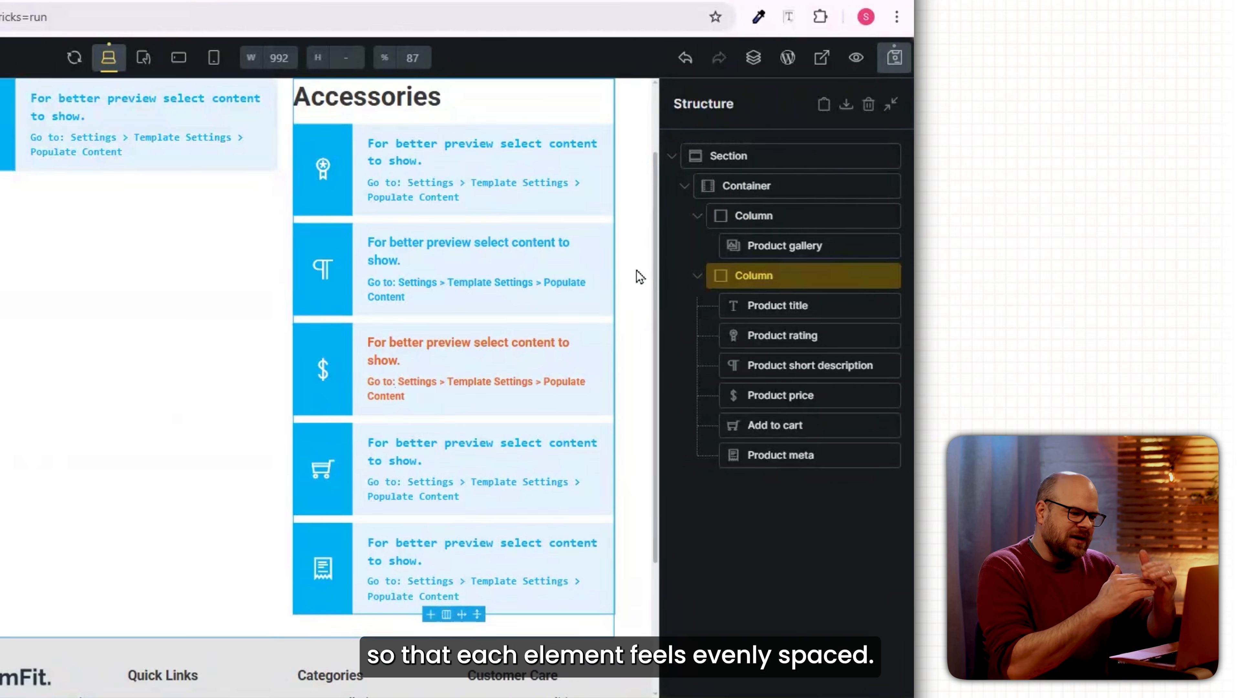
left_click(792, 396)
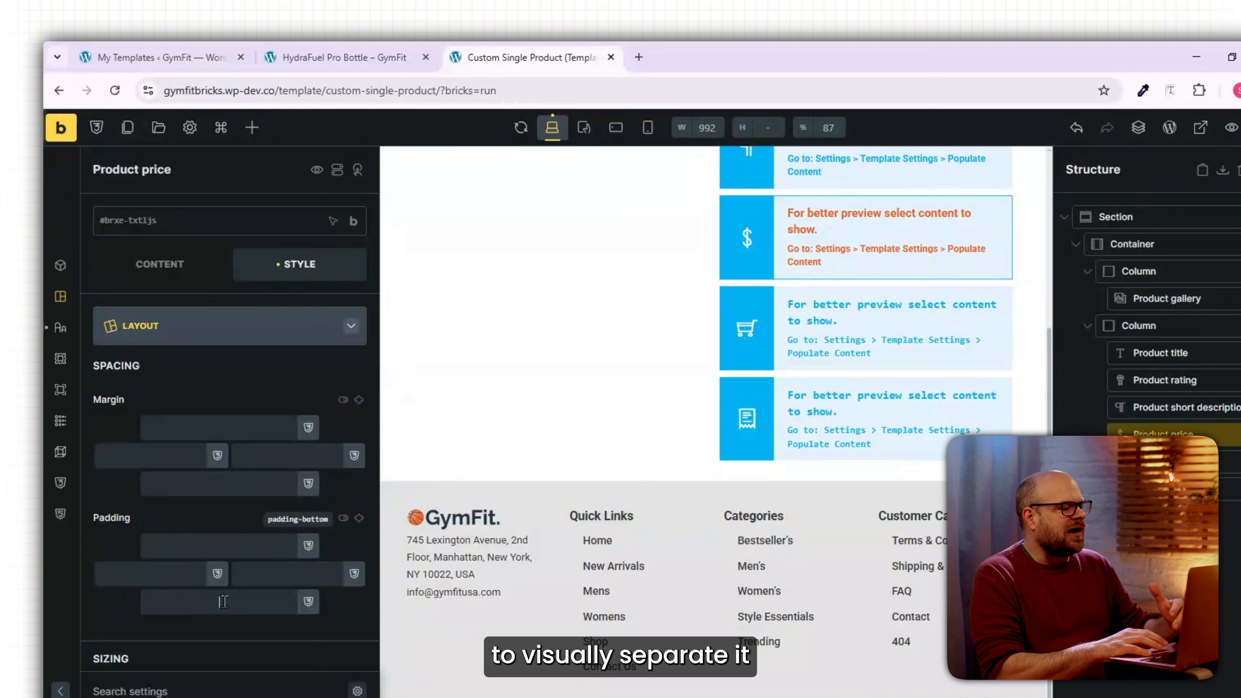
left_click(223, 602)
type("10")
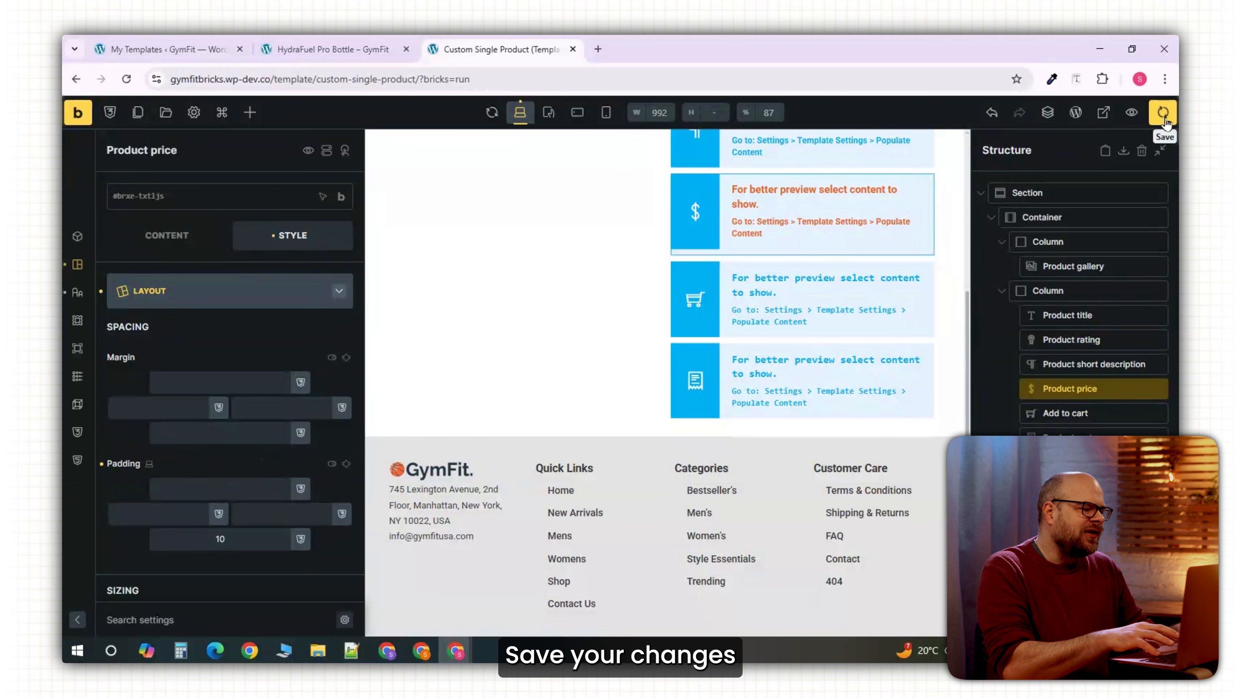
left_click(1163, 113)
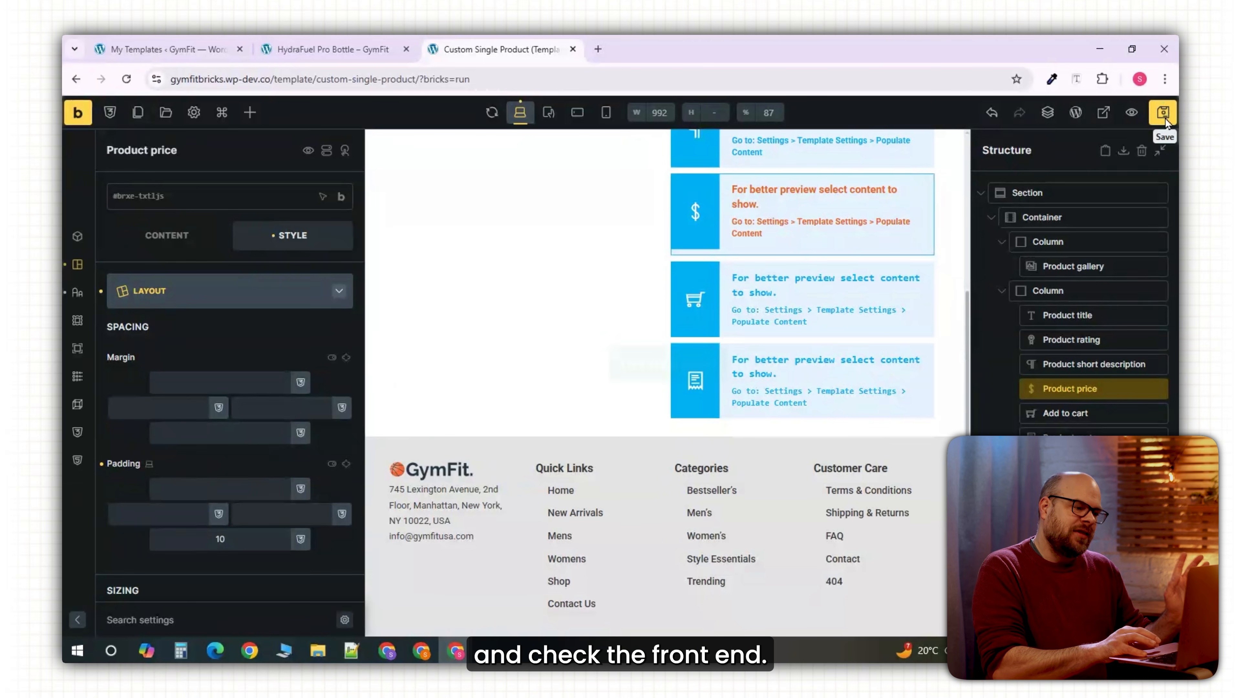
Check the live product page and move the new section below the product section.
left_click(332, 48)
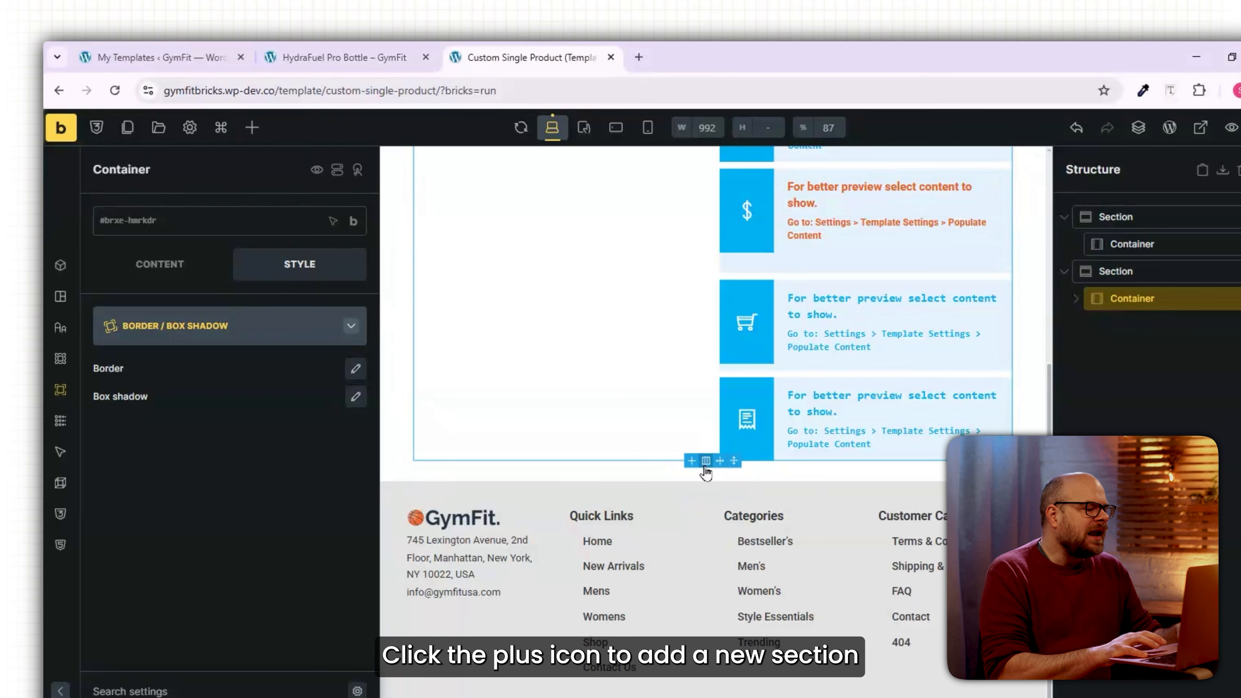
scroll(715, 457, "up", 10)
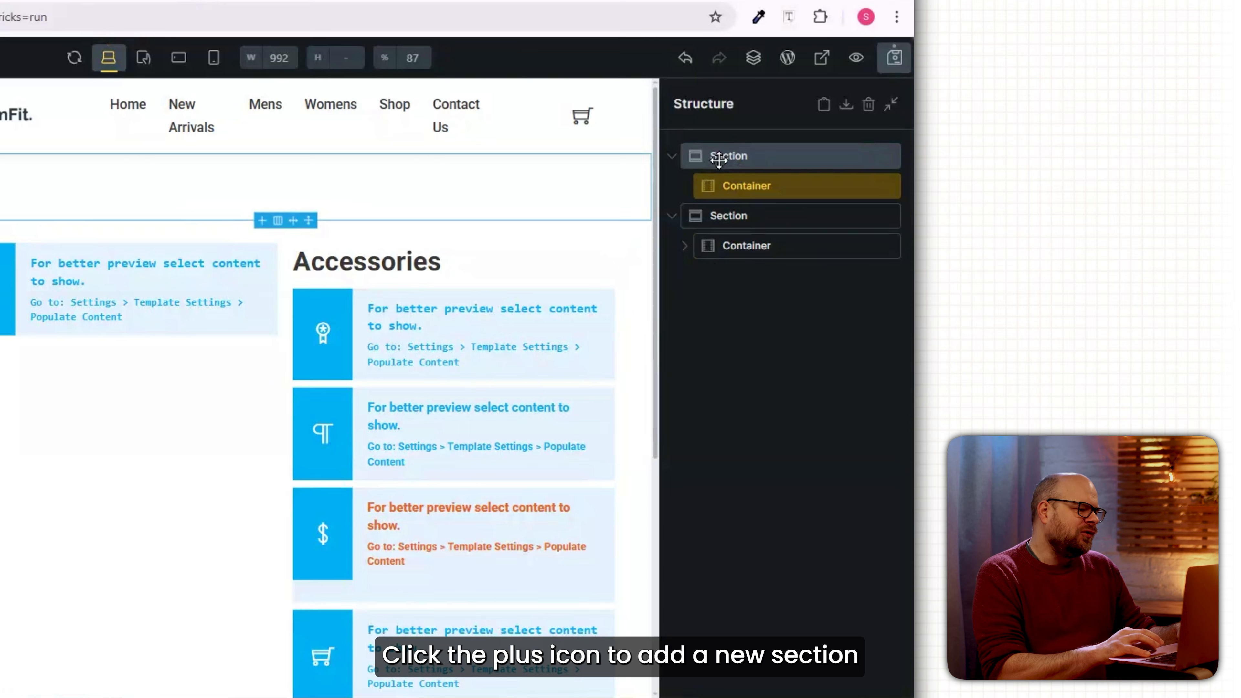
left_click_drag(718, 159, 713, 264)
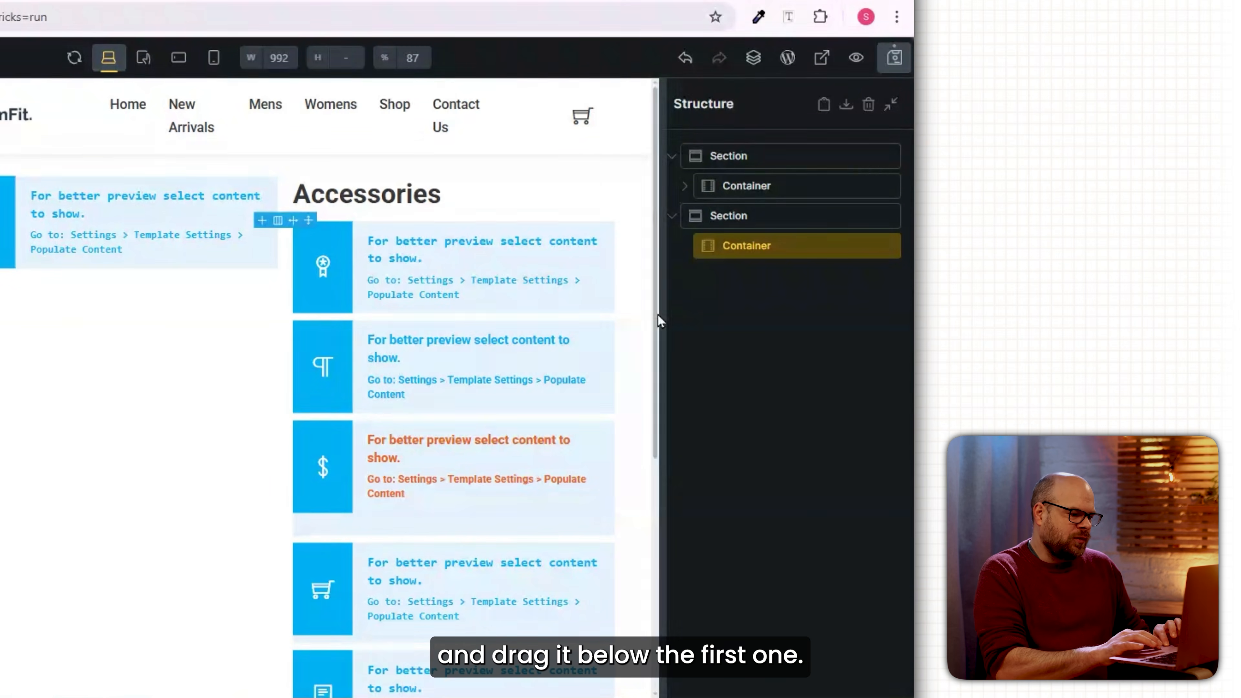
scroll(301, 463, "down", 4)
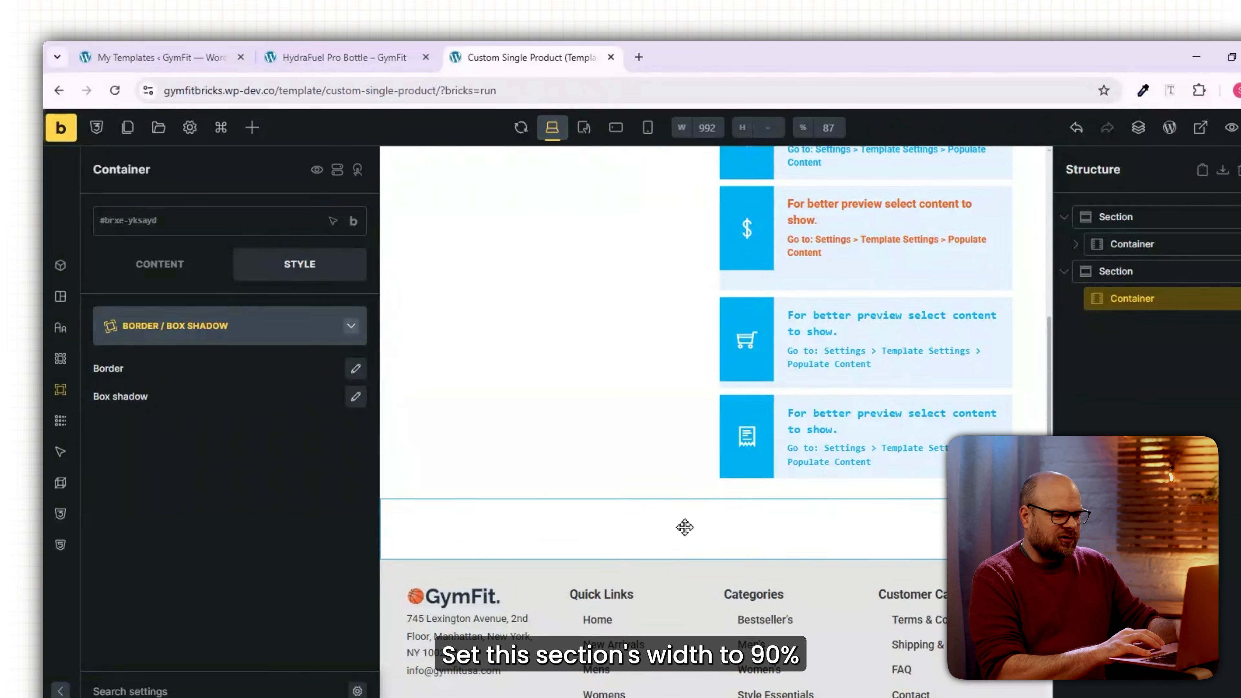
Make the container 90% wide with Product tabs, padding 10 top and 20 bottom.
type("9")
type("0%")
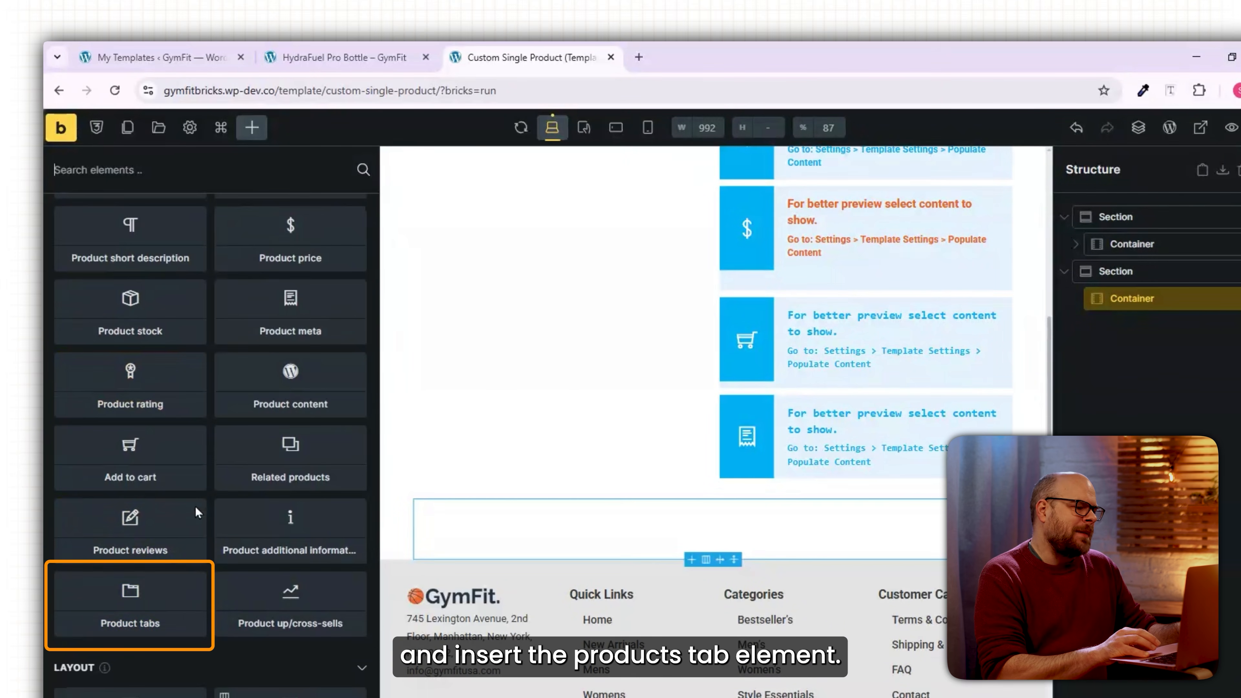
left_click(145, 594)
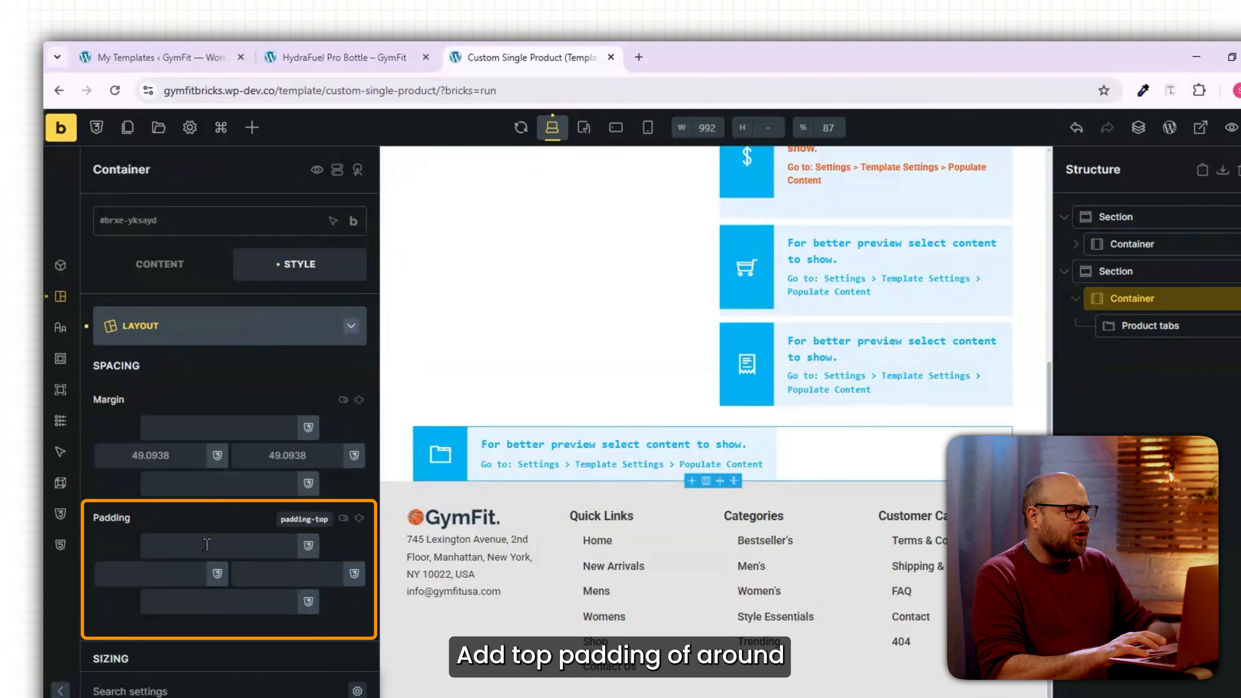
type("0")
left_click(219, 601)
type("20")
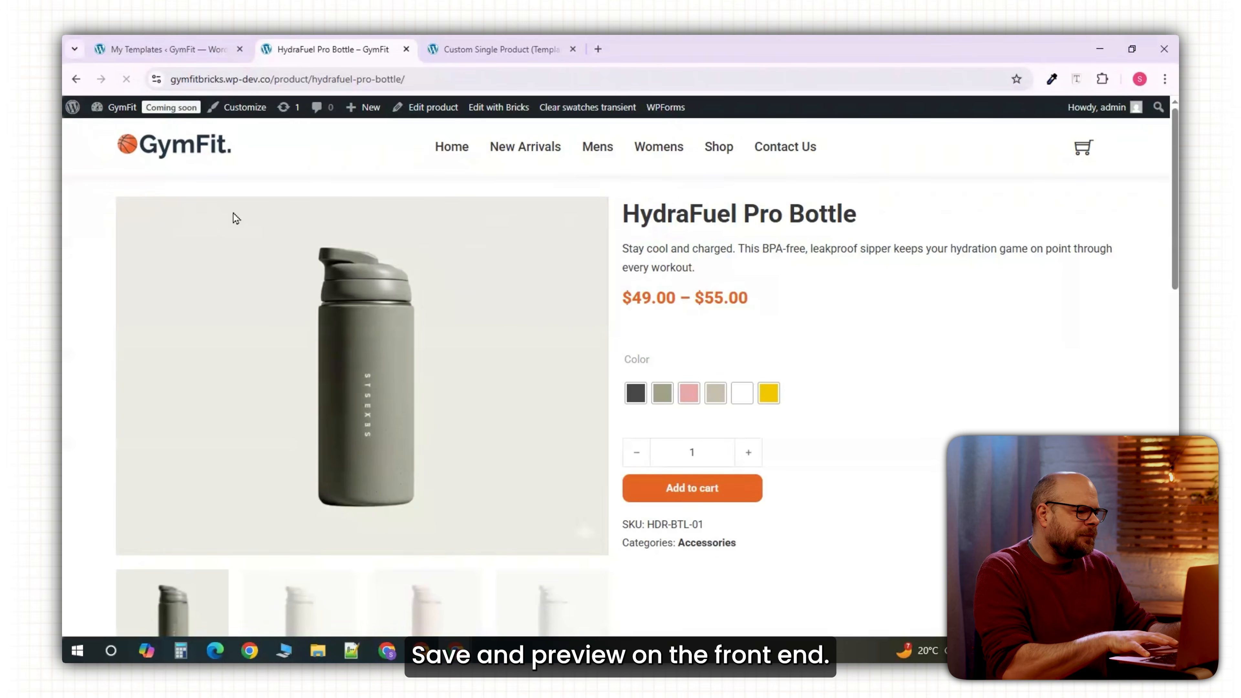
Give the product tabs container a solid border of width 1 on all four sides.
scroll(272, 347, "down", 6)
scroll(273, 346, "down", 3)
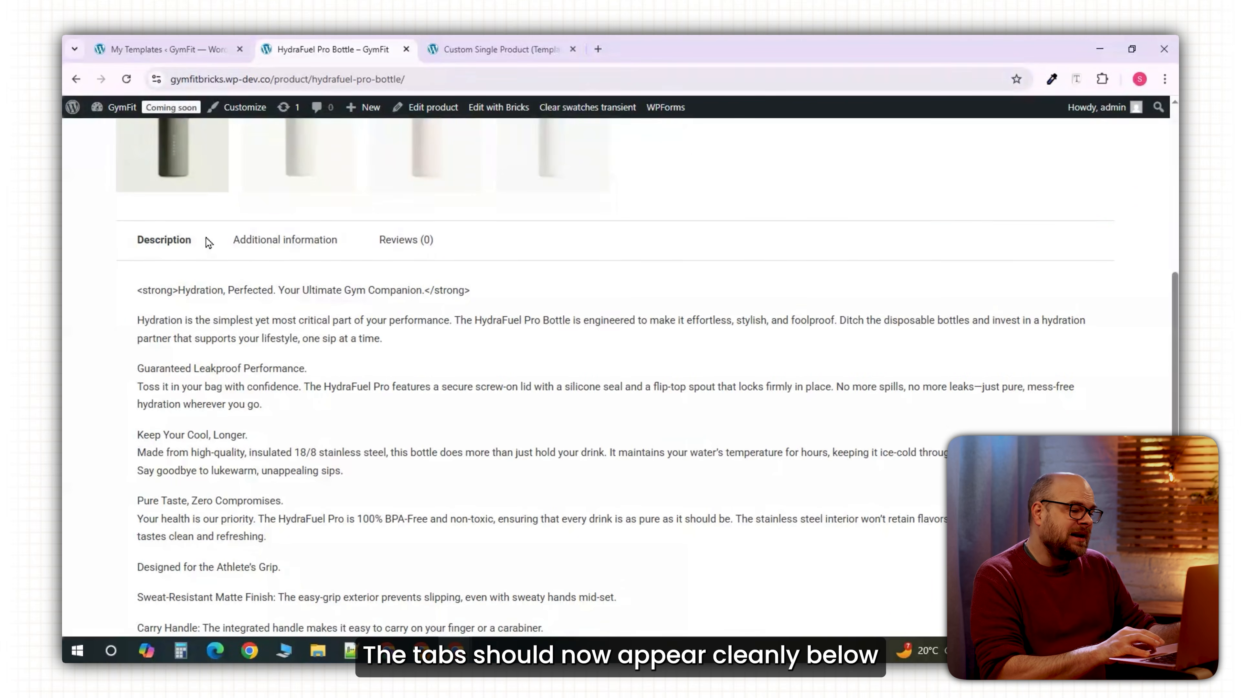
scroll(435, 340, "down", 4)
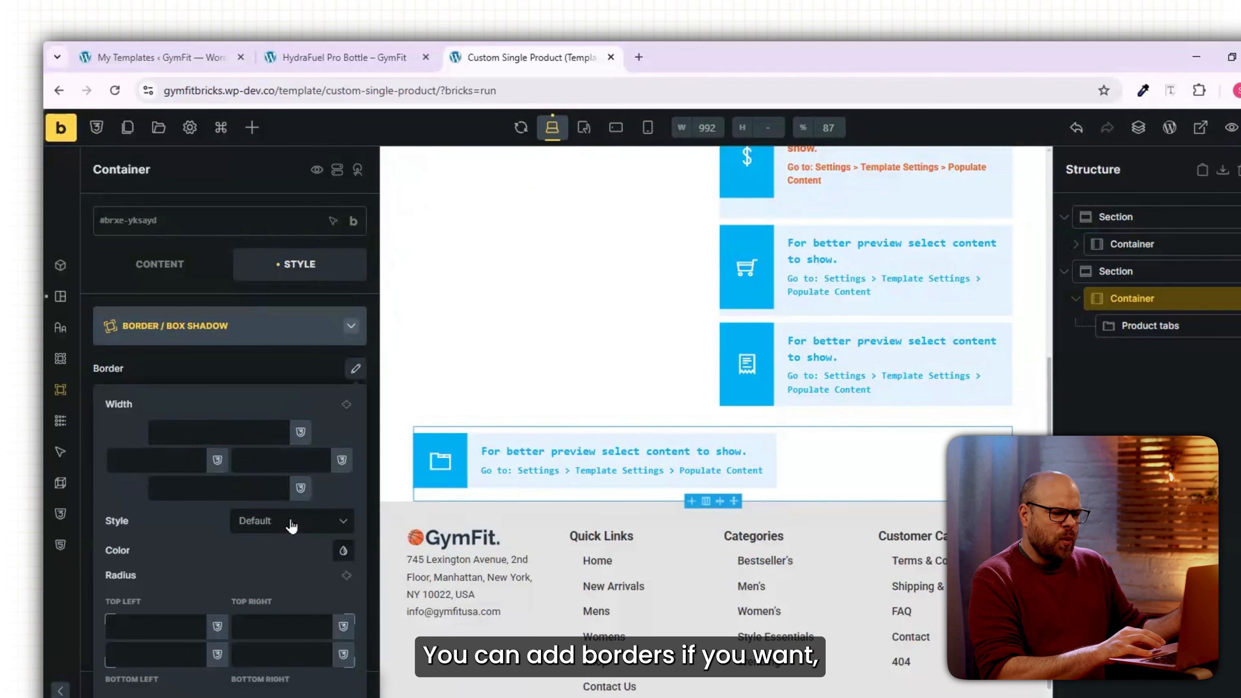
left_click(292, 525)
left_click(275, 594)
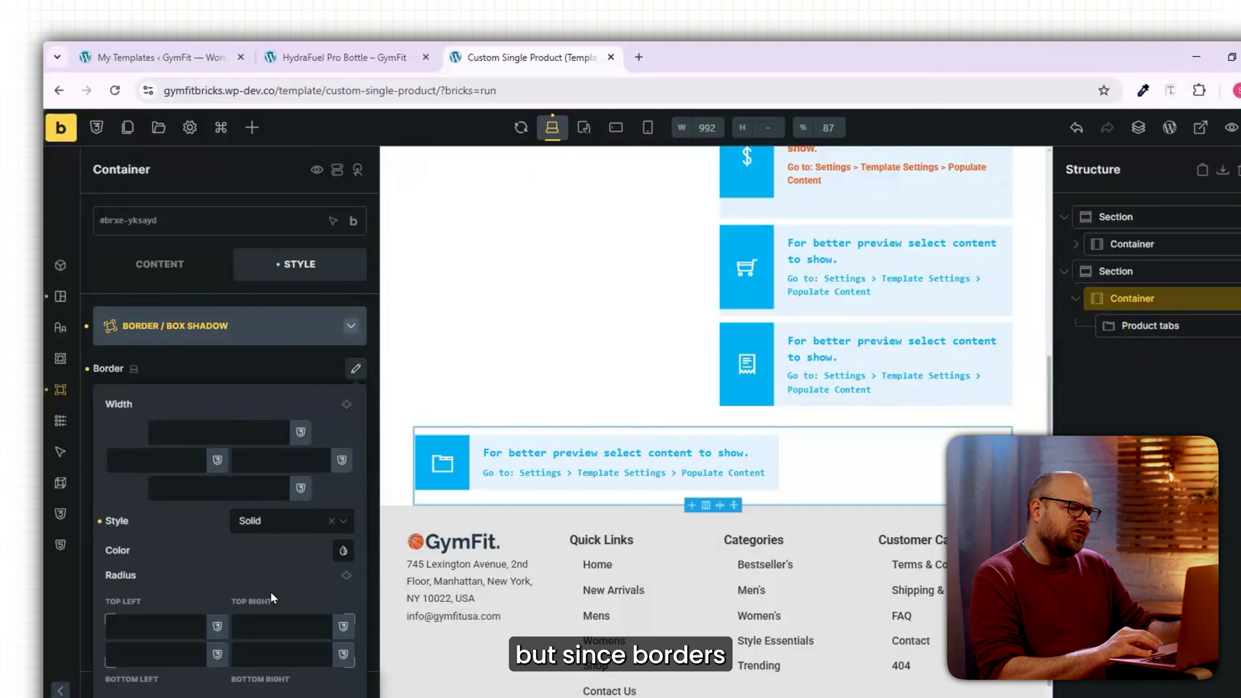
left_click(230, 433)
type("1")
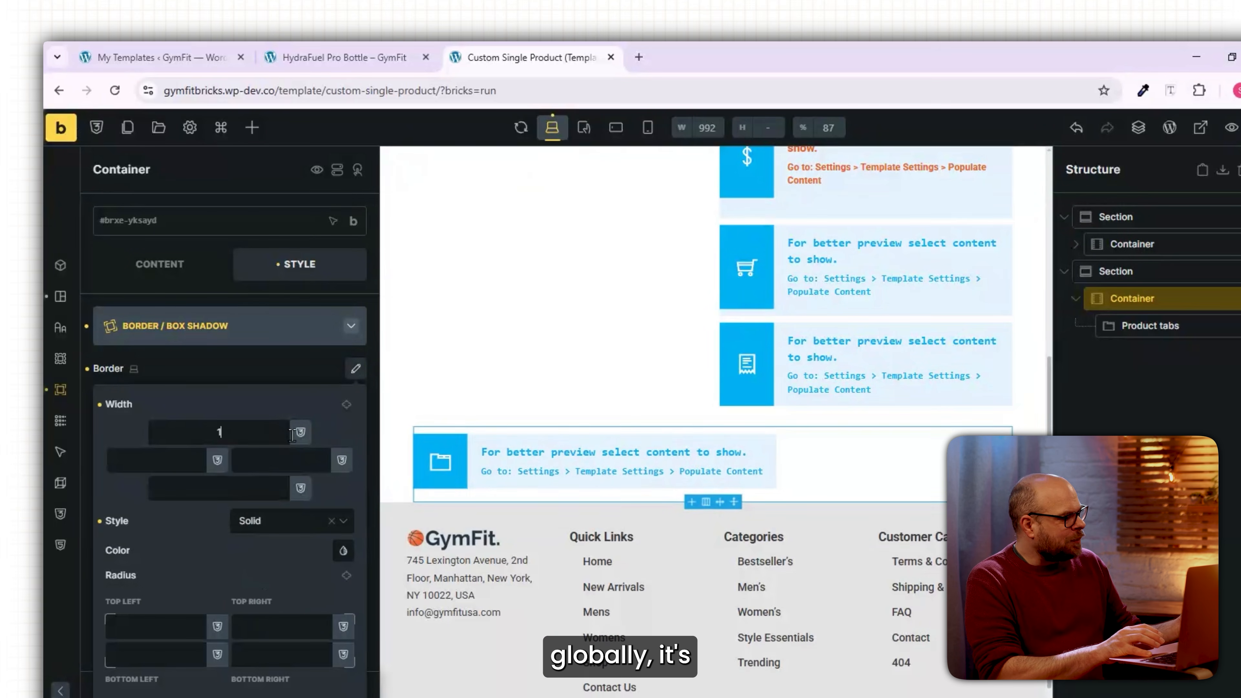
left_click(346, 405)
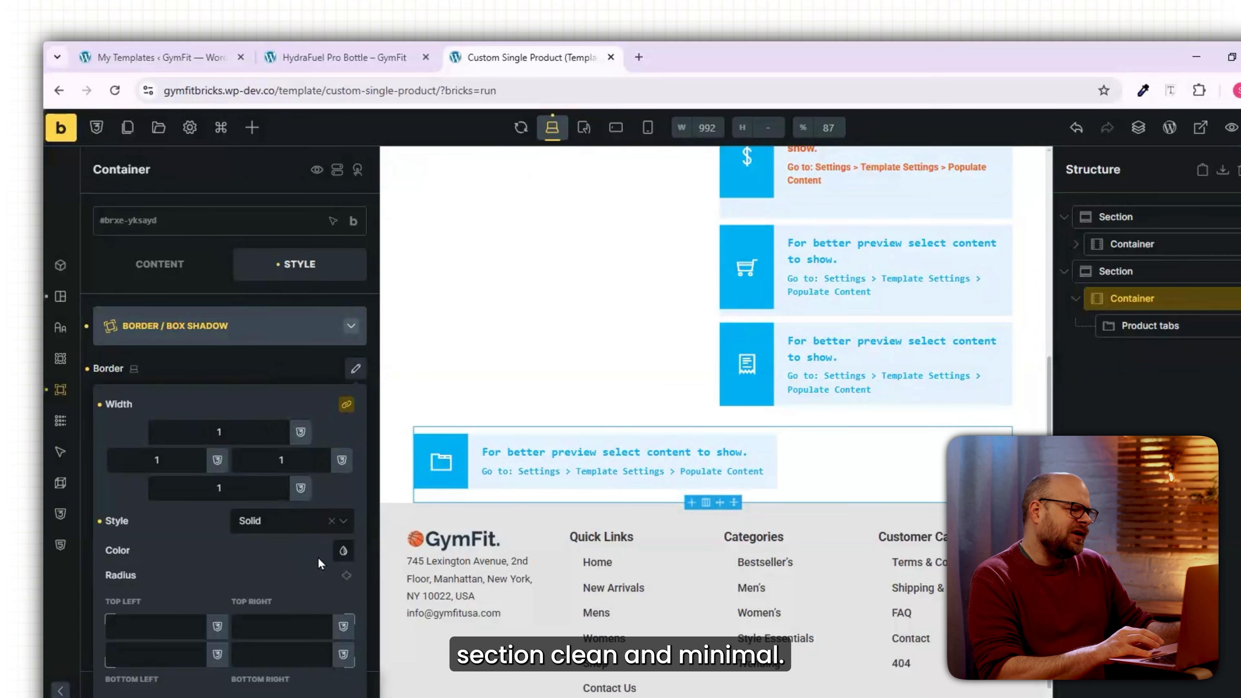
left_click(343, 550)
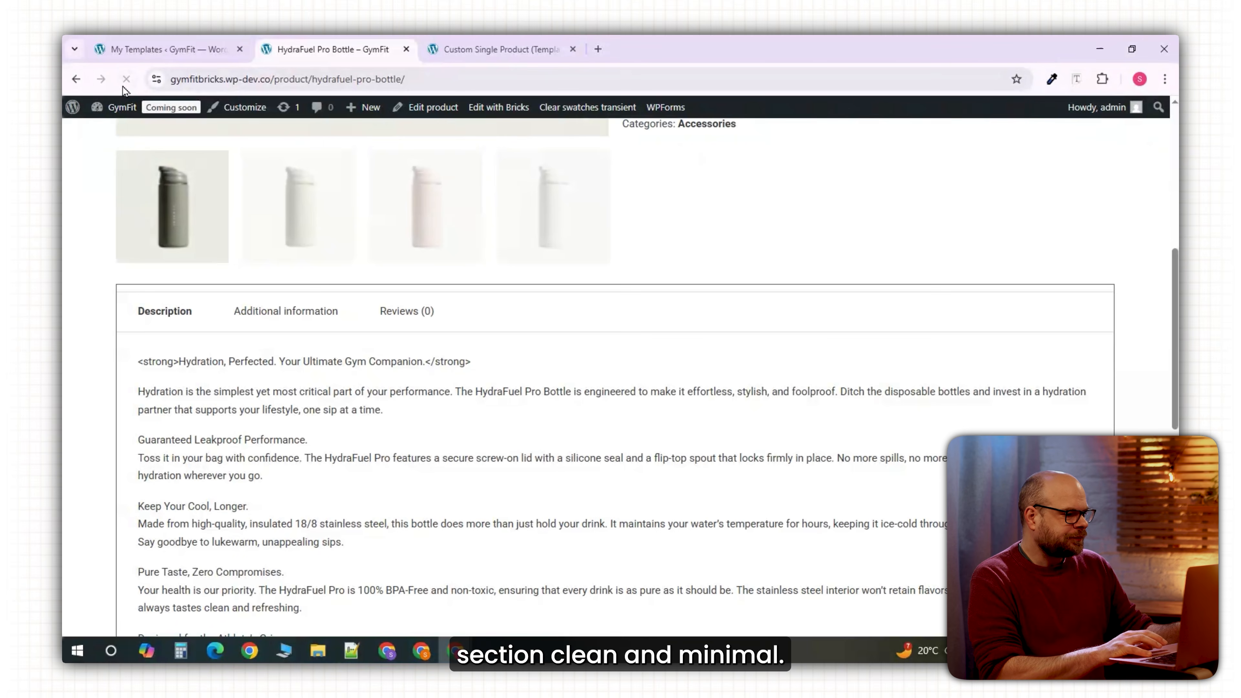
scroll(490, 450, "down", 6)
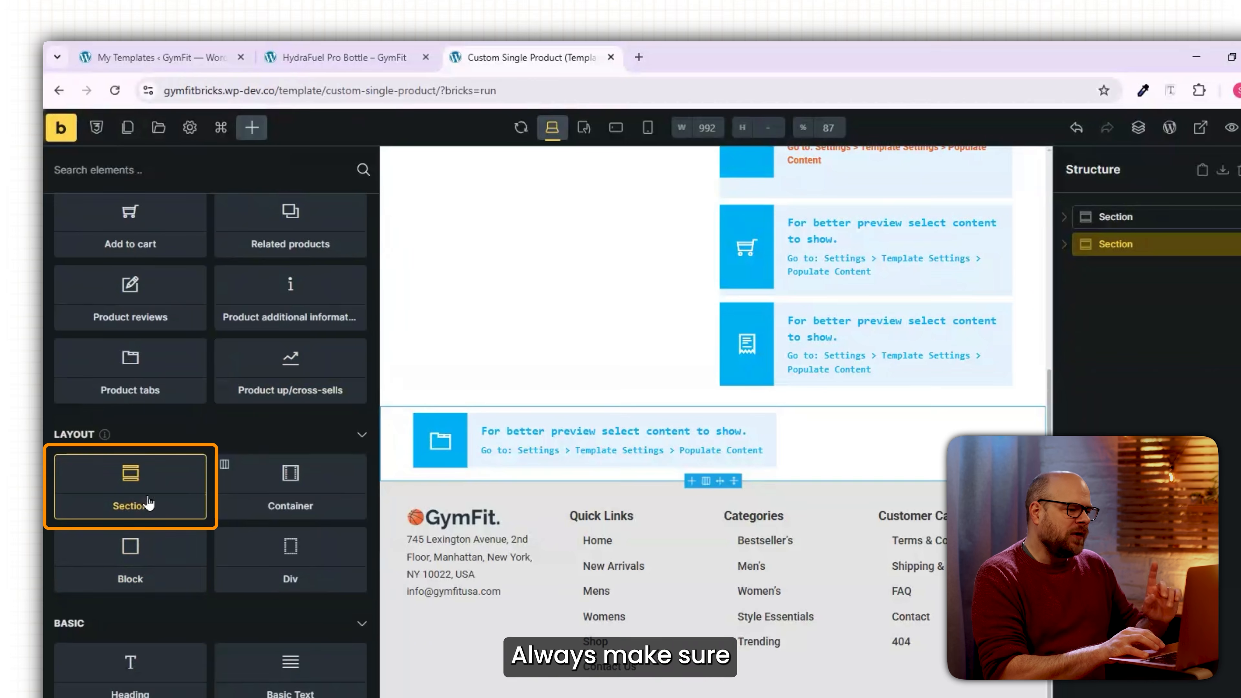
Add a section after the tabs with a 90% container holding Related products, deleting the empty container.
left_click(118, 484)
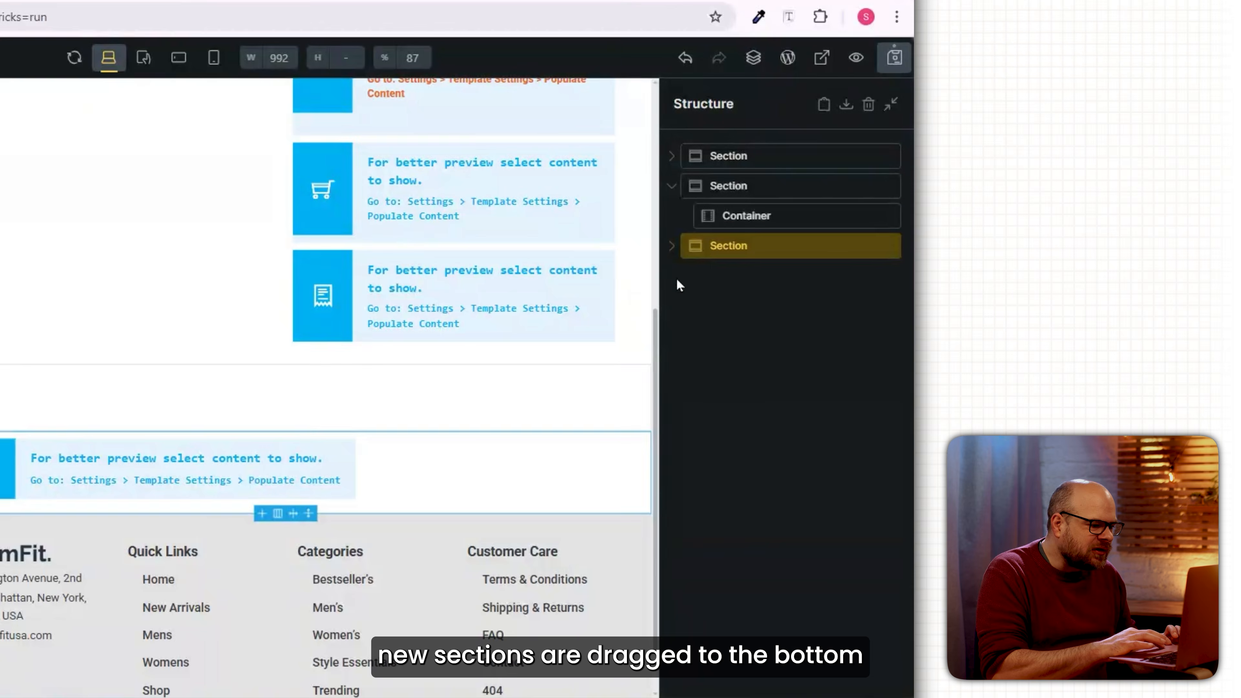
left_click_drag(1095, 243, 1104, 297)
left_click_drag(725, 241, 718, 259)
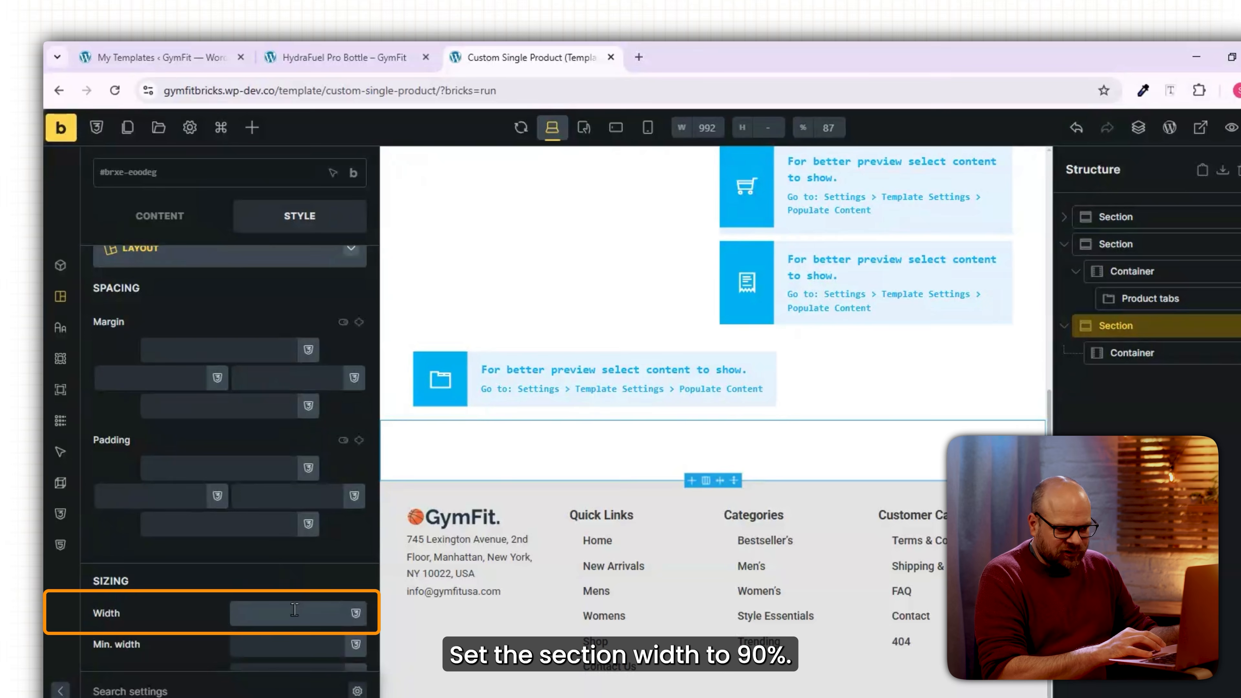
type("90%")
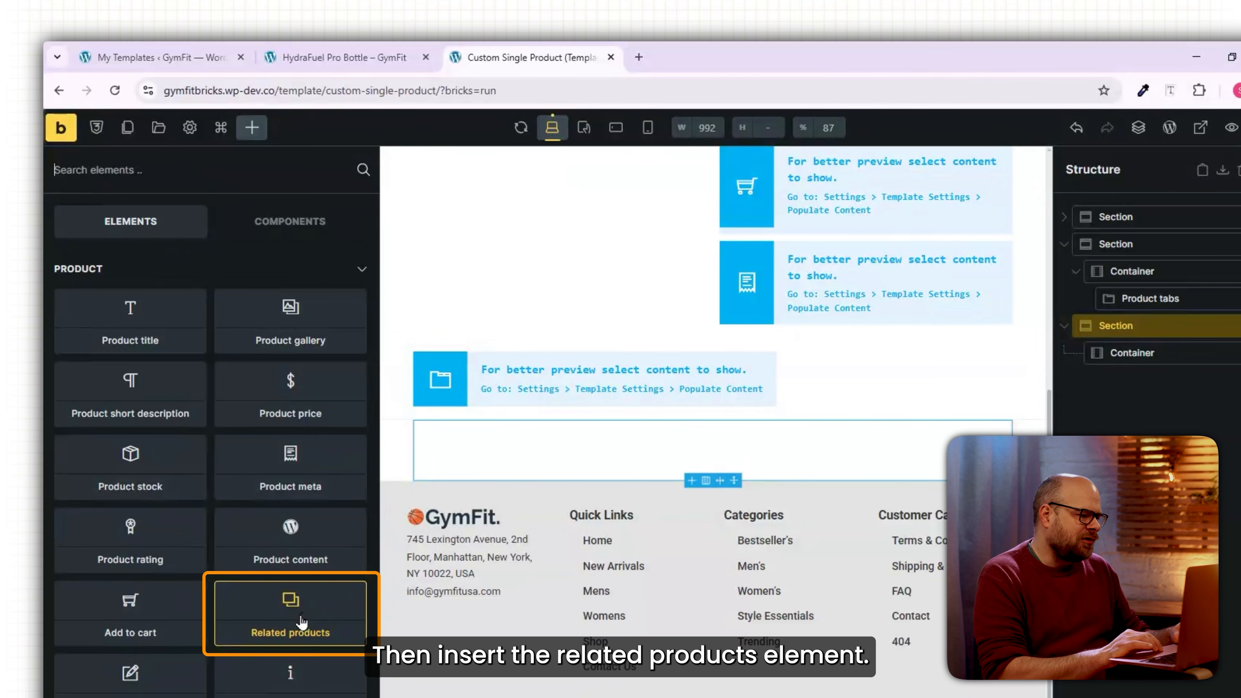
left_click(300, 622)
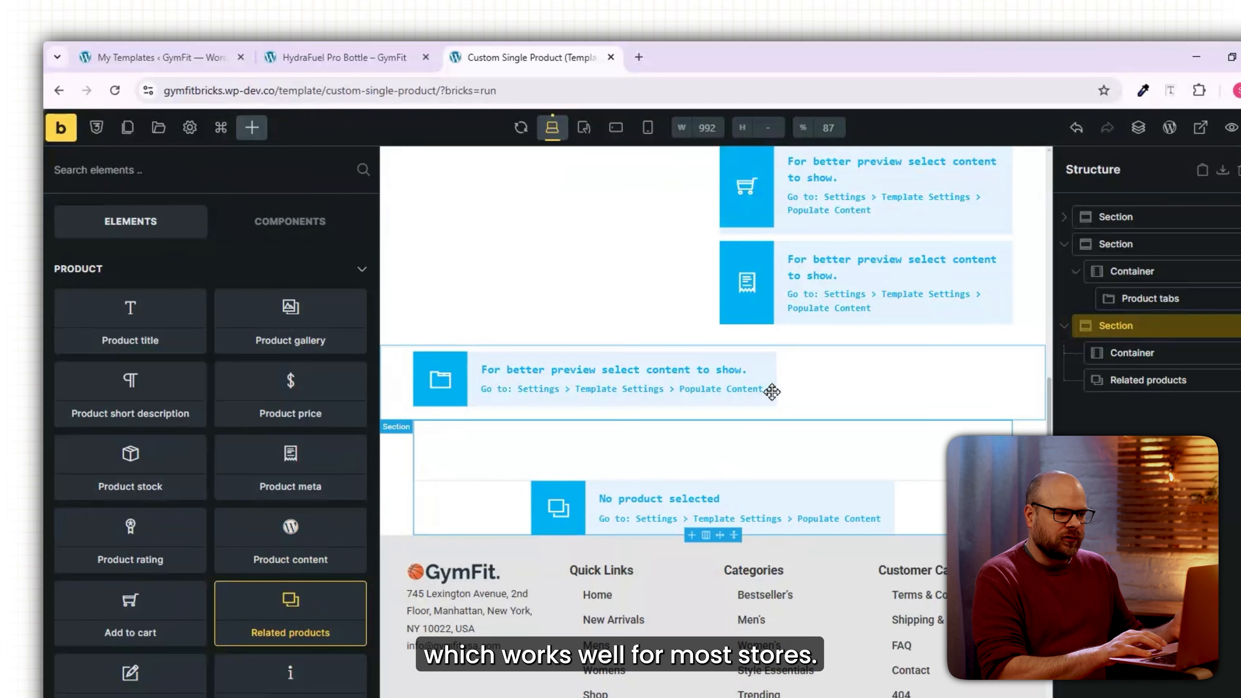
right_click(1161, 354)
left_click(1149, 451)
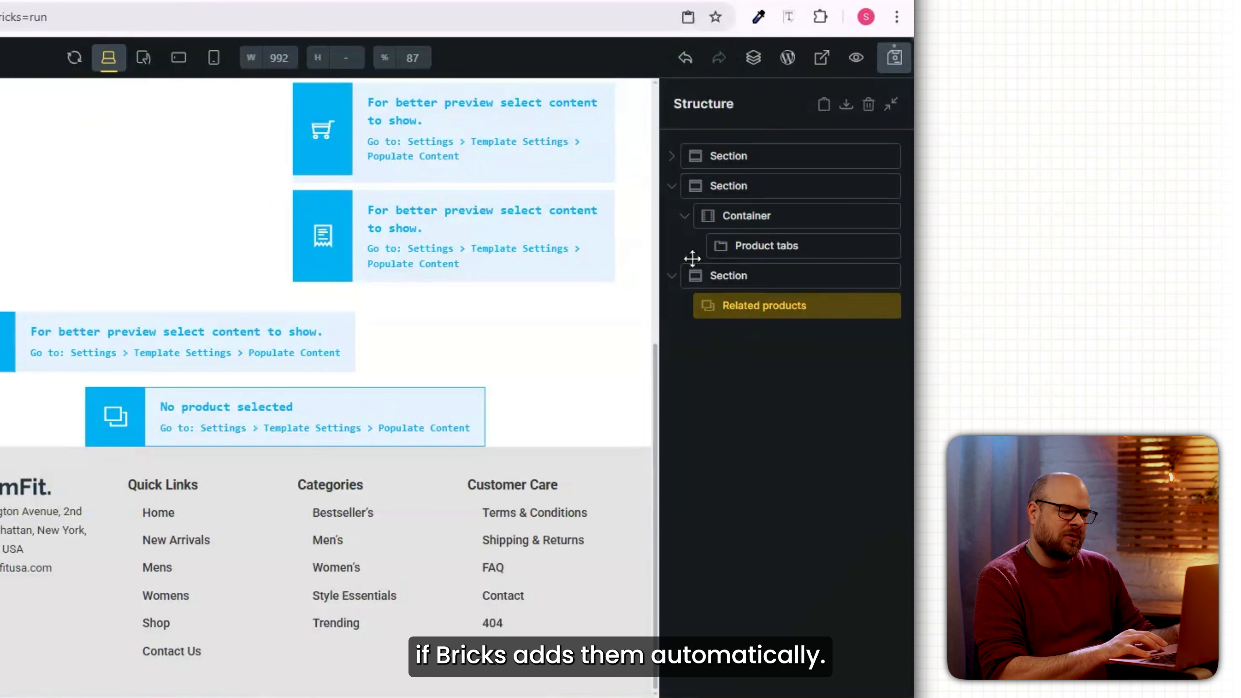
Pad the Related products section 20 top and 40 bottom, save, and review the live page.
left_click(734, 277)
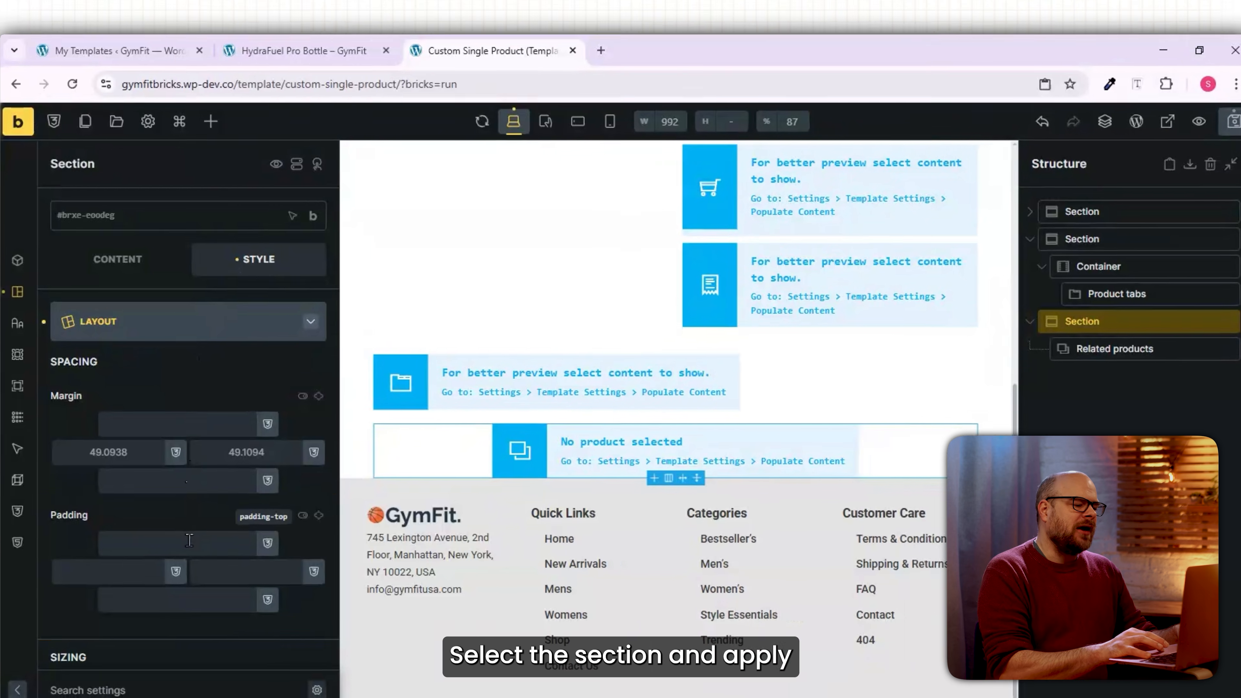
left_click(191, 546)
type("20")
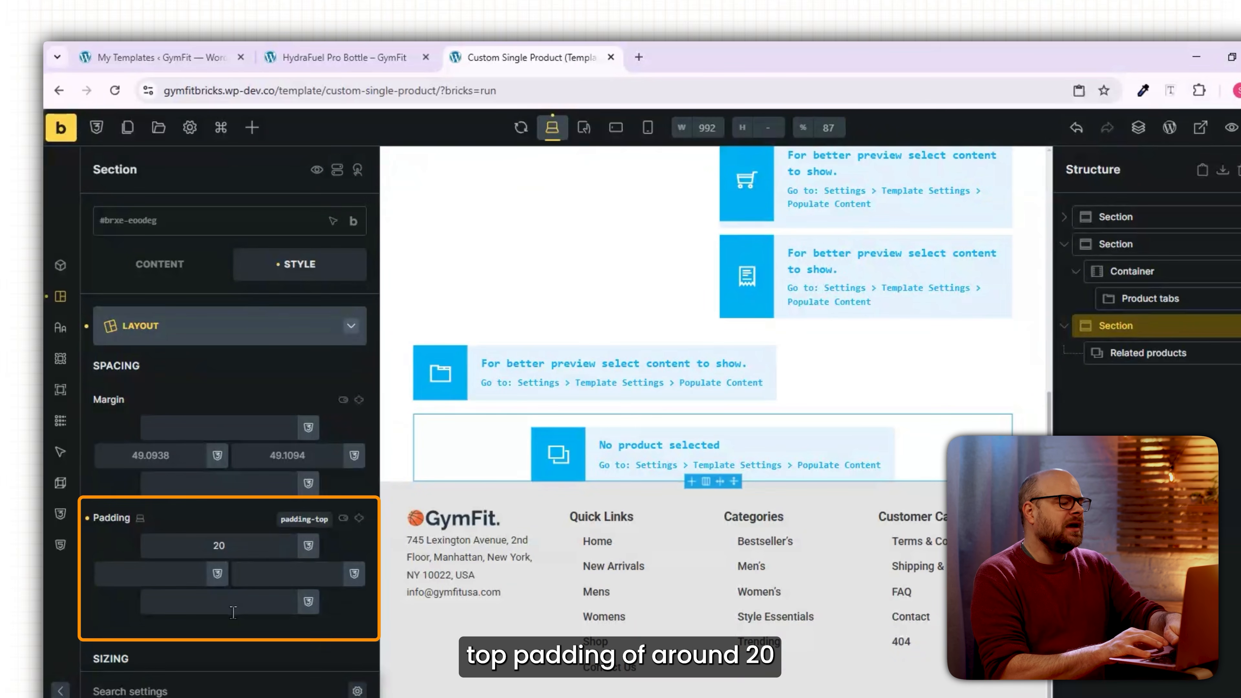
left_click(233, 612)
type("40")
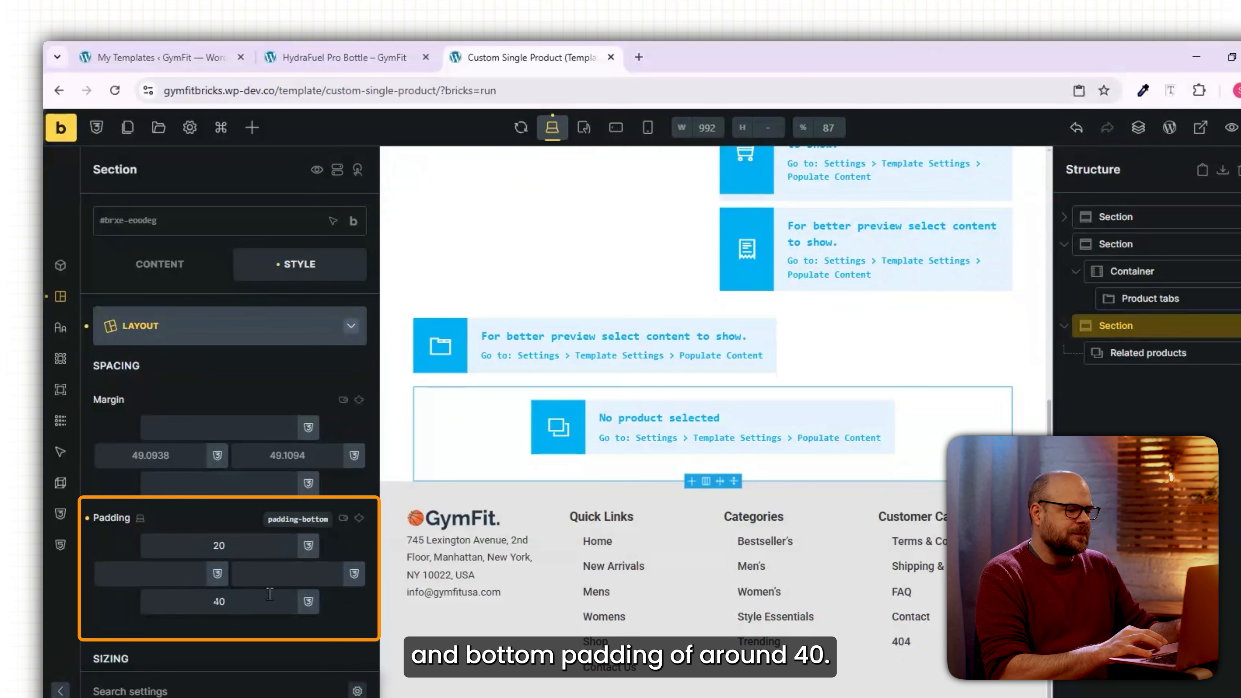
key("ctrl+s")
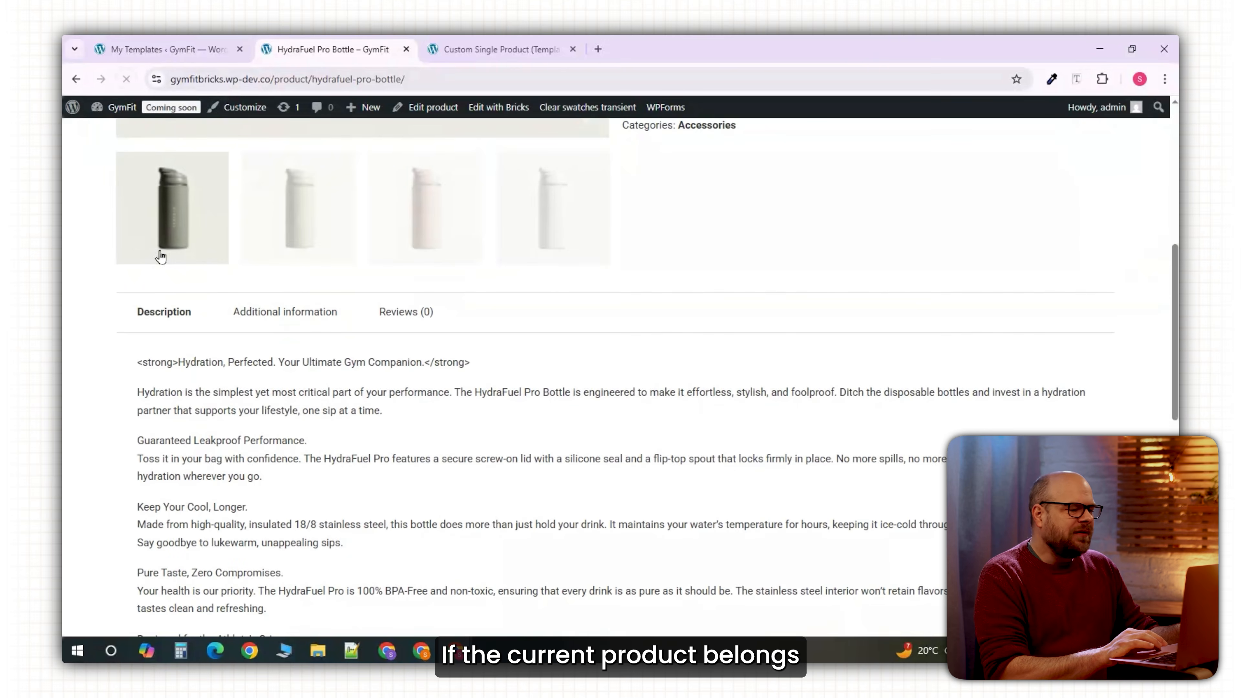
scroll(159, 258, "down", 6)
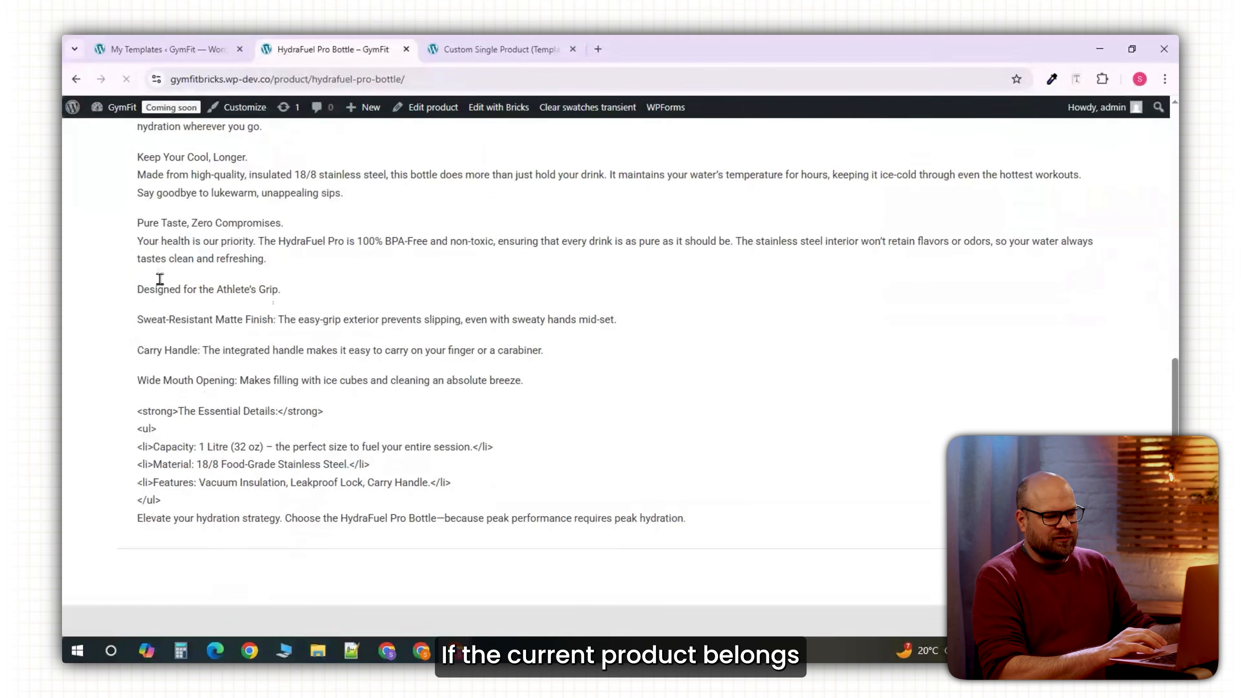
scroll(159, 278, "down", 5)
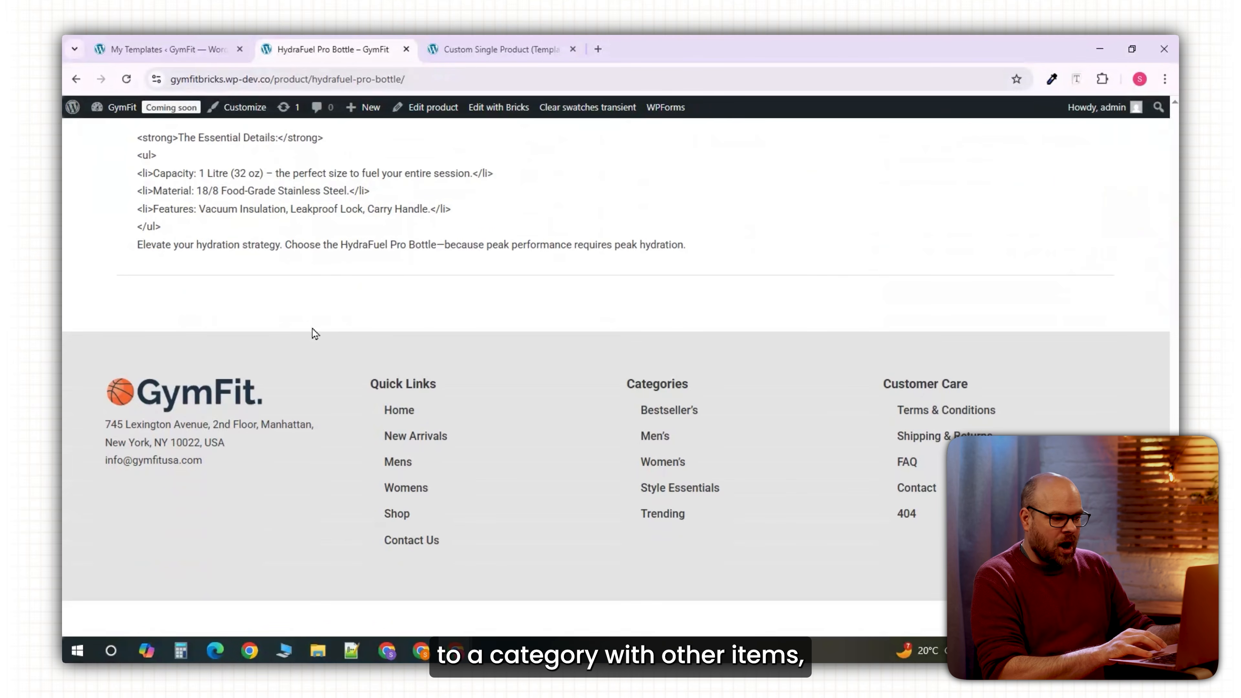
scroll(192, 327, "up", 15)
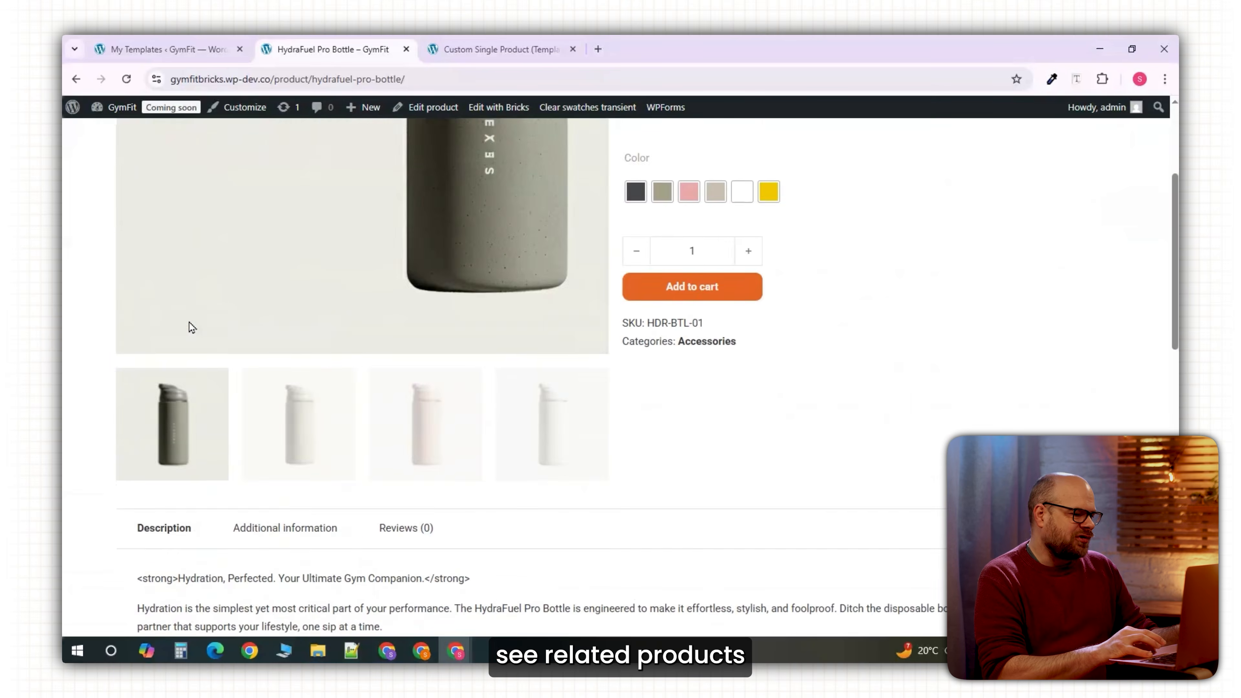
scroll(191, 327, "up", 2)
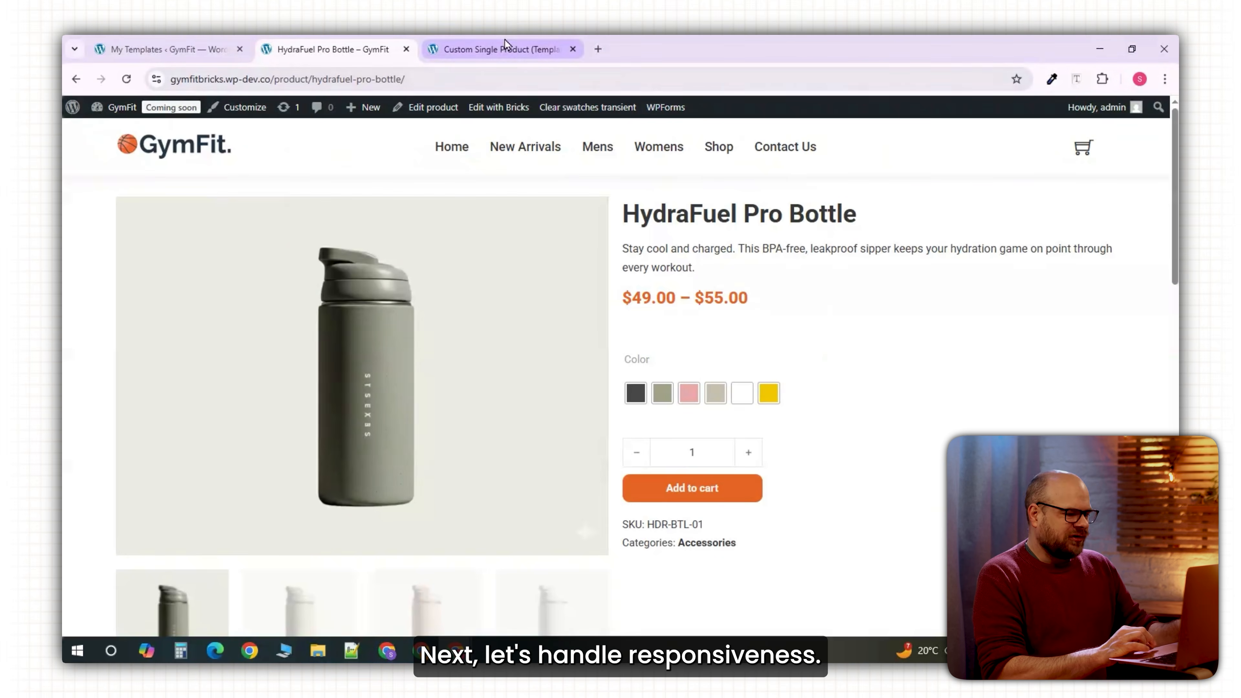
On the mobile portrait breakpoint, set the product tabs section width to 95%.
left_click(488, 49)
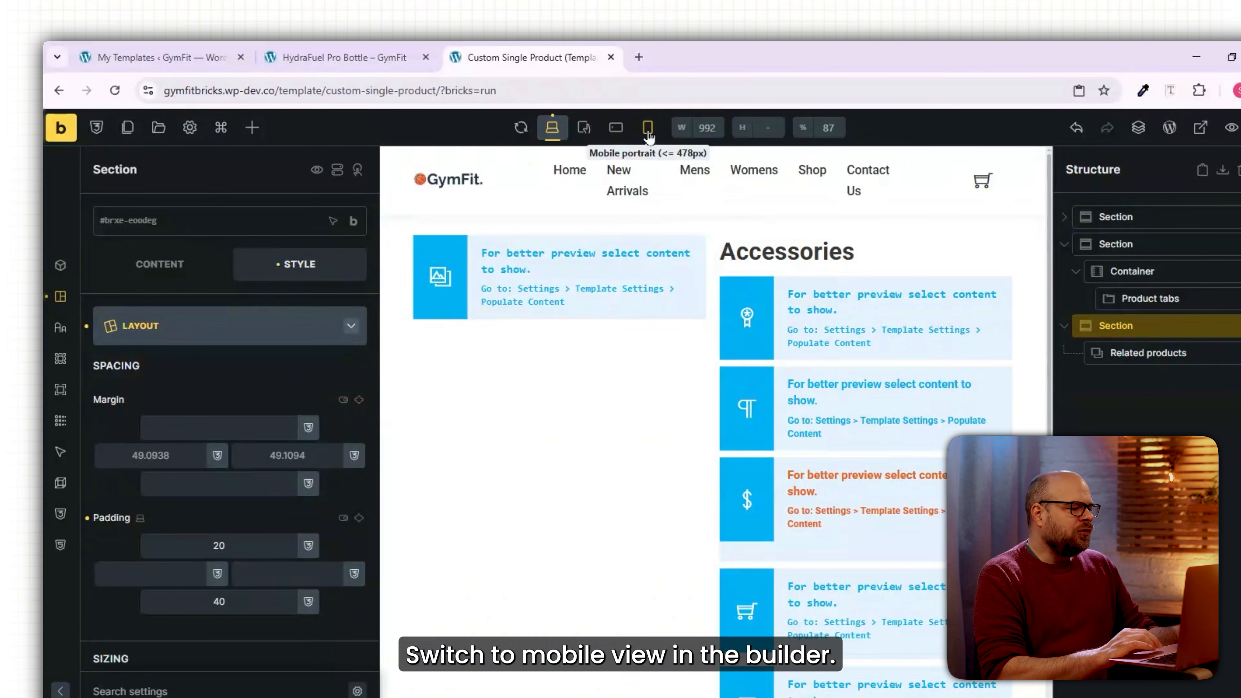
left_click(648, 131)
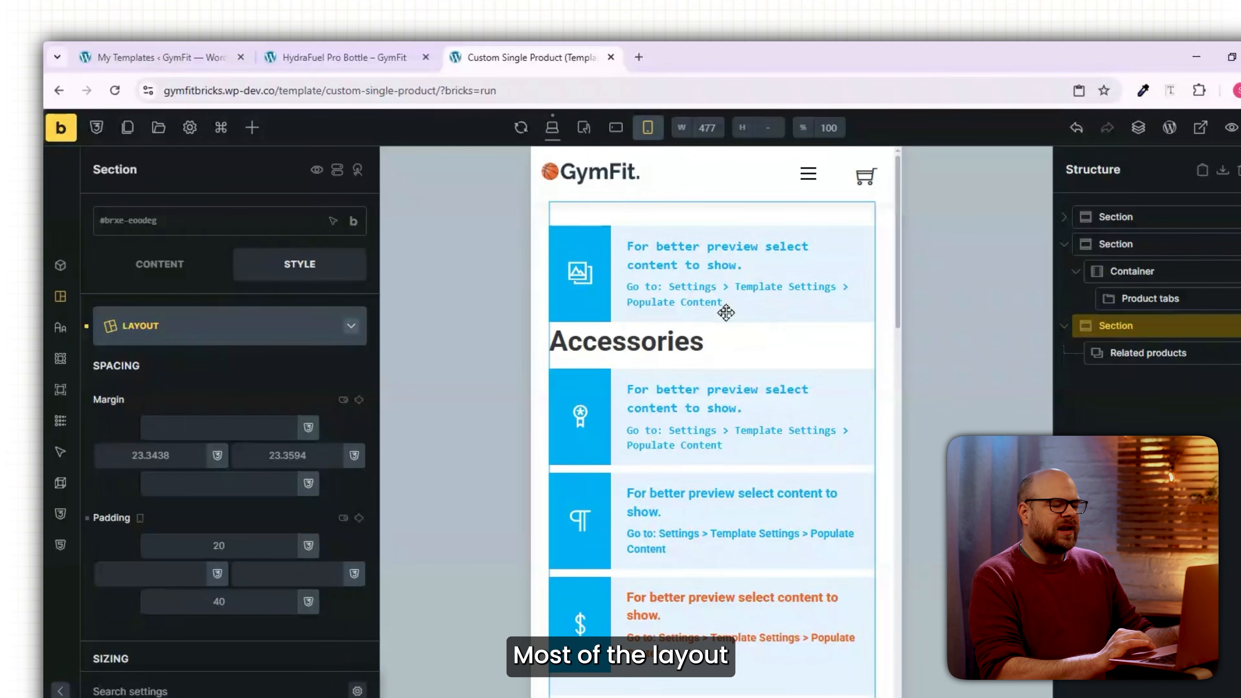
scroll(726, 313, "down", 6)
scroll(726, 313, "down", 5)
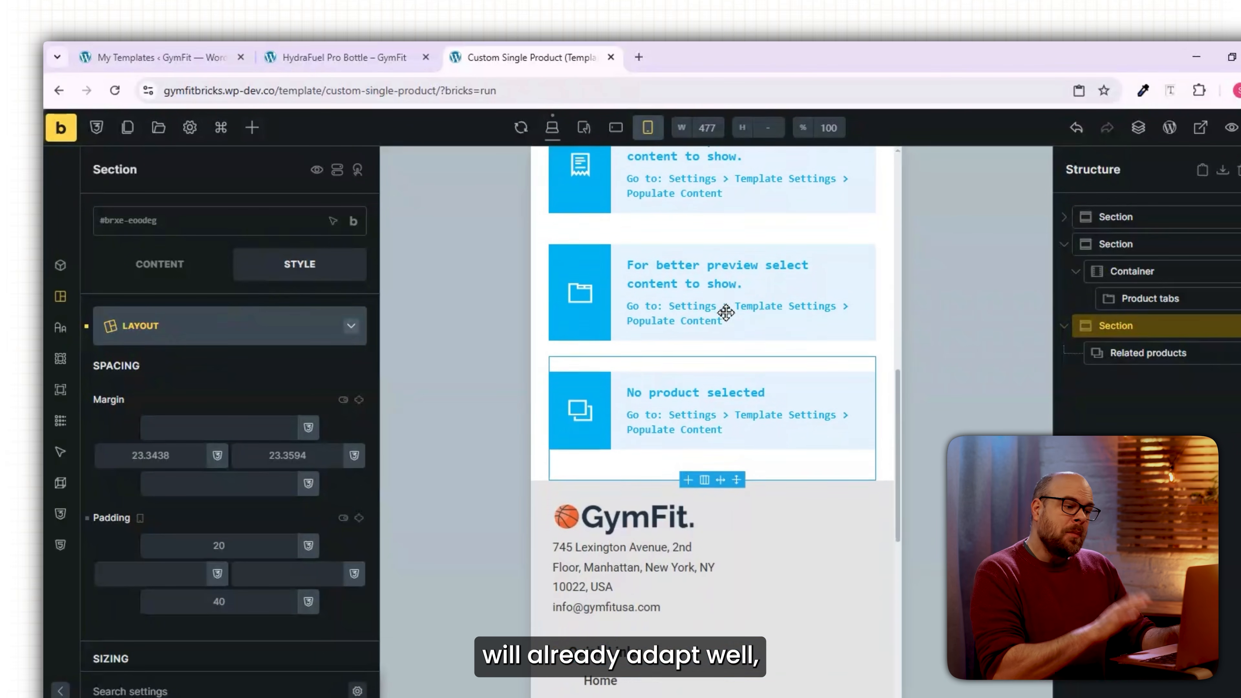
scroll(726, 313, "up", 5)
scroll(726, 313, "up", 5)
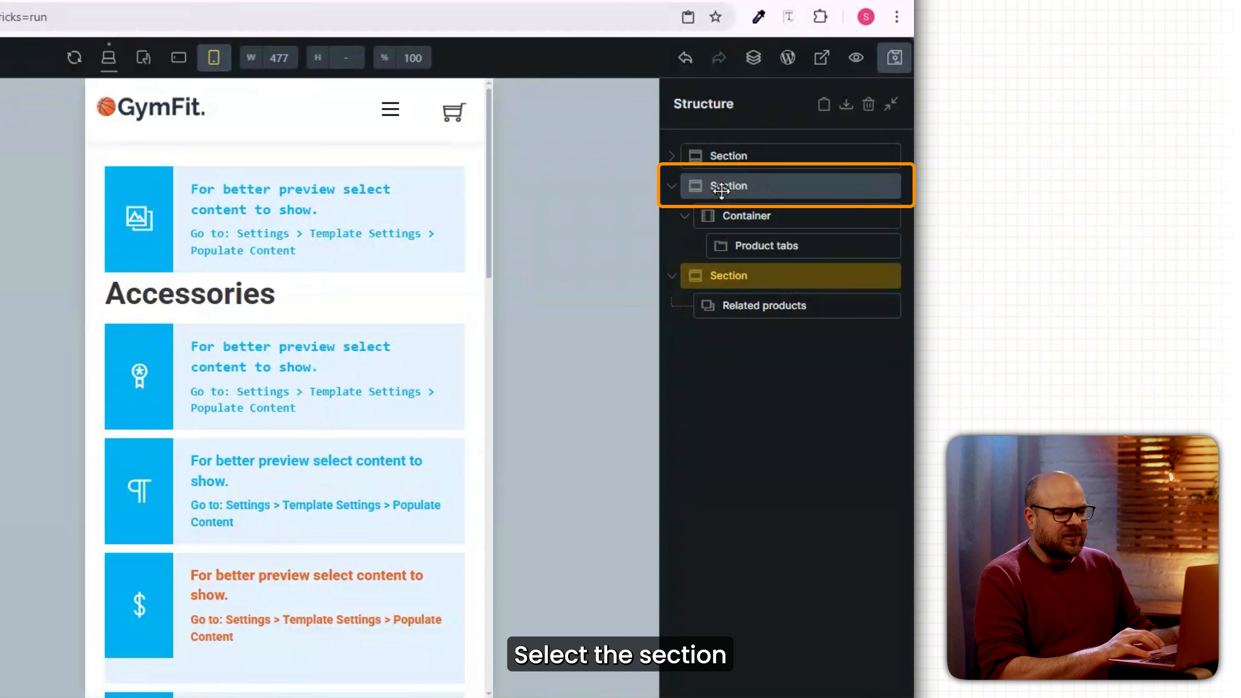
left_click(721, 190)
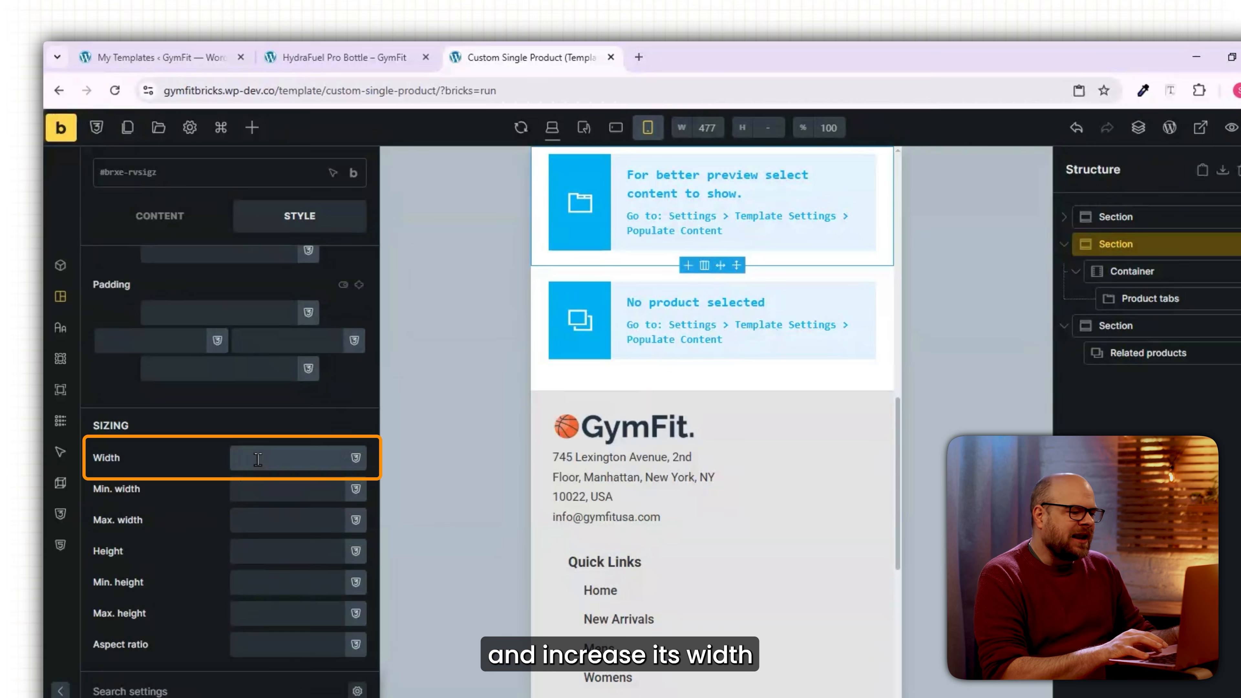
type("95%")
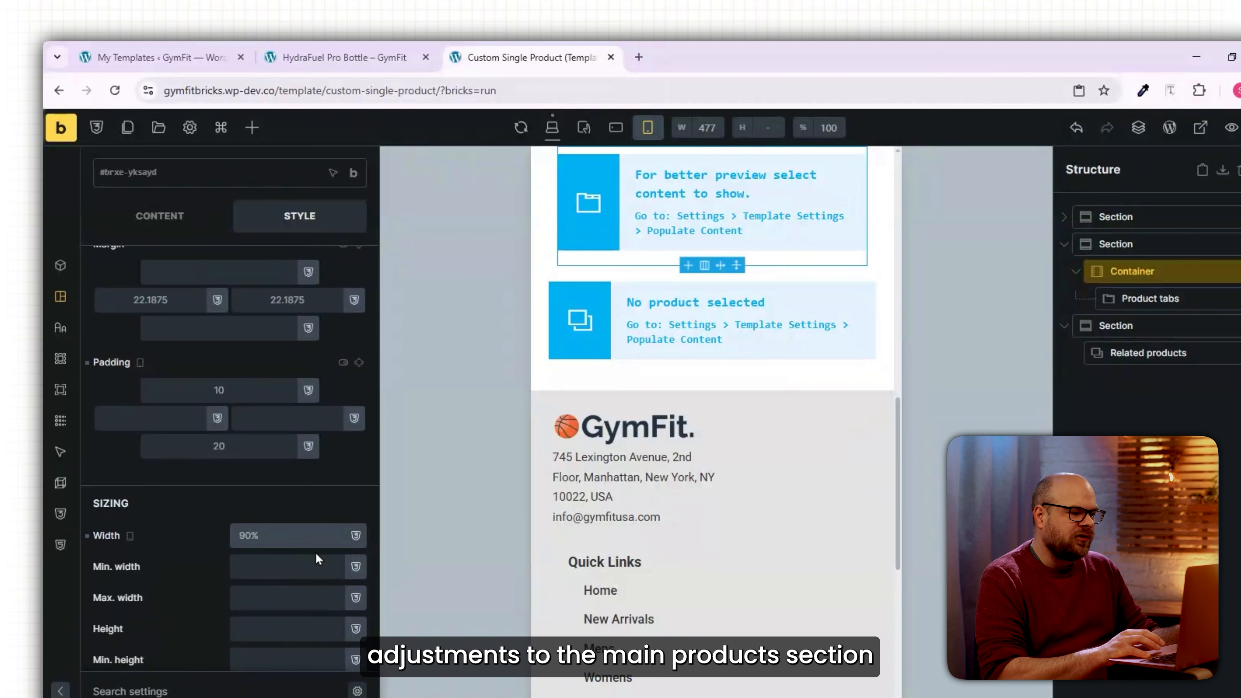
type("95")
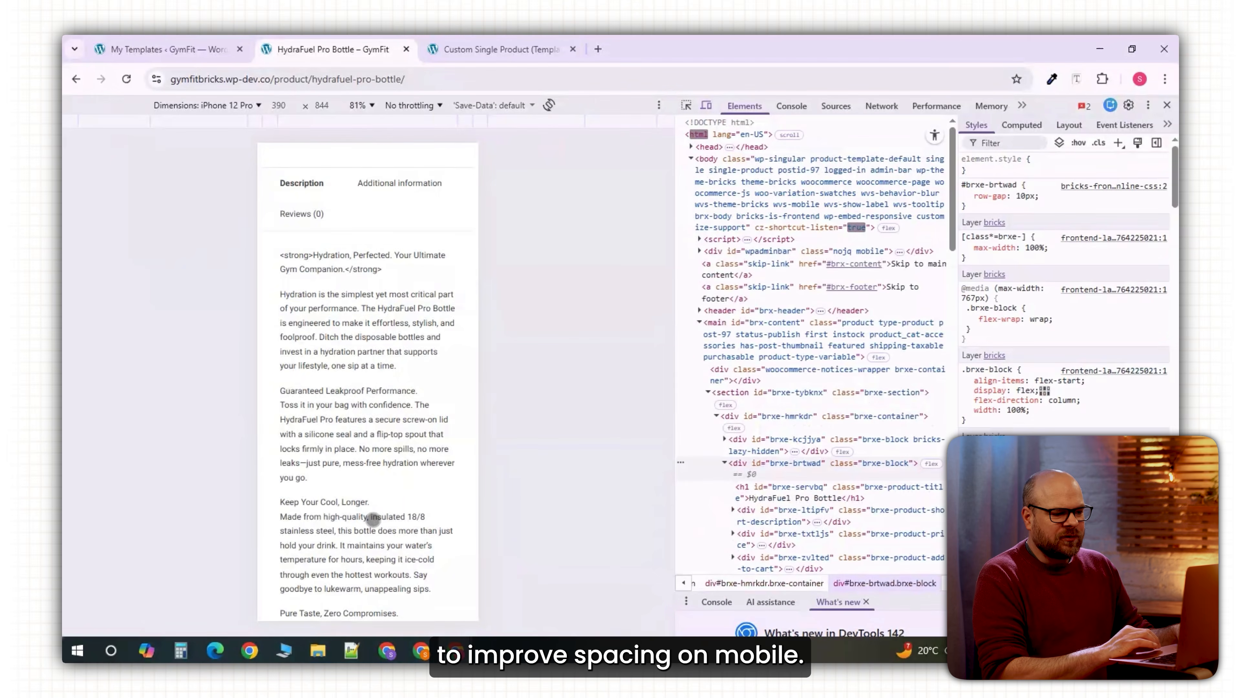
Give the product title column 20px top padding and save the template.
scroll(373, 519, "down", 10)
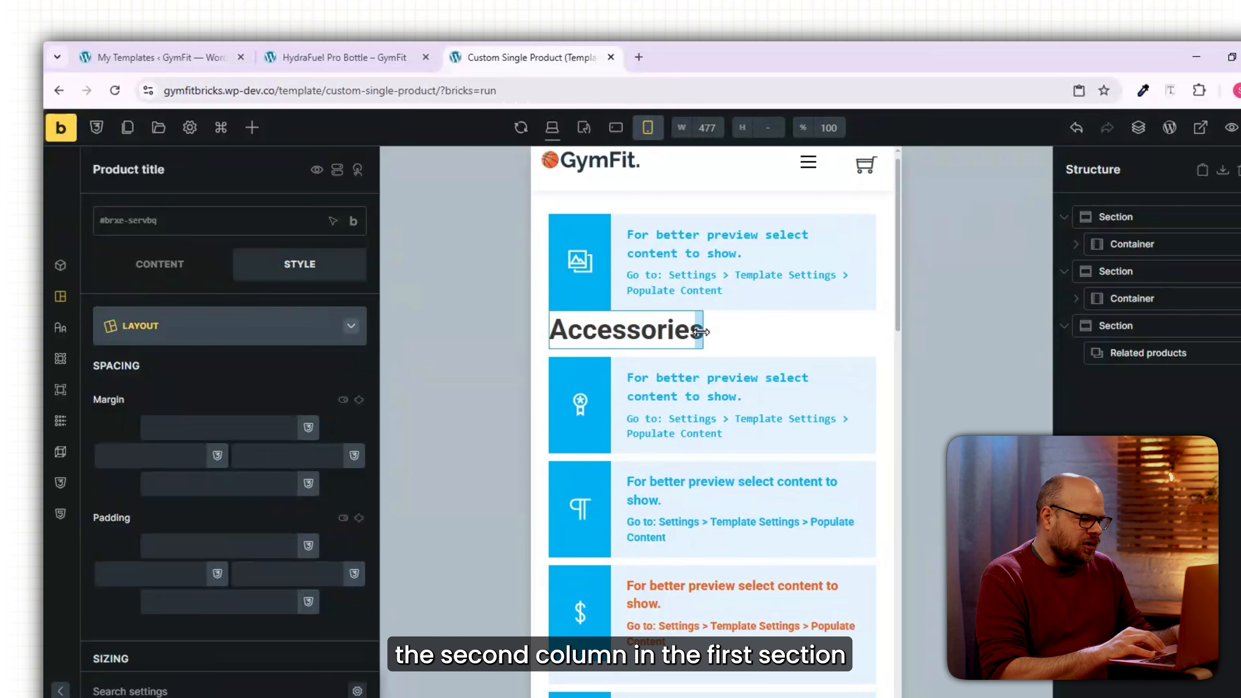
left_click(770, 328)
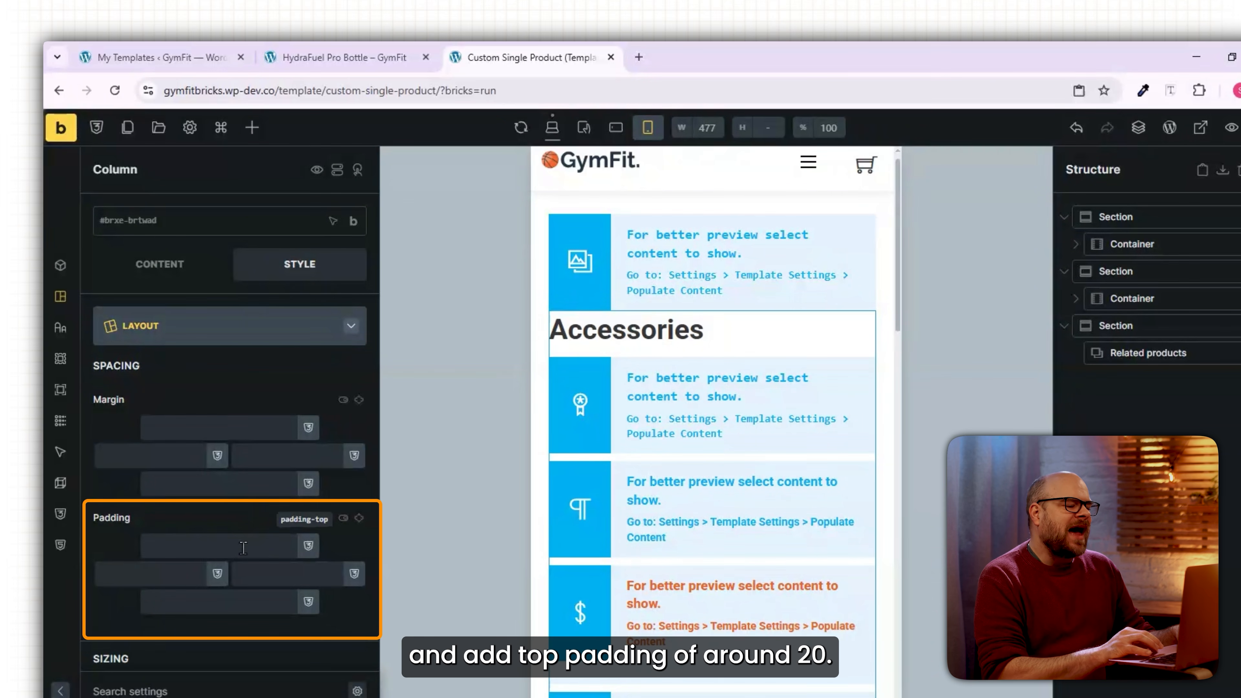
left_click(243, 547)
type("20")
key("ctrl+s")
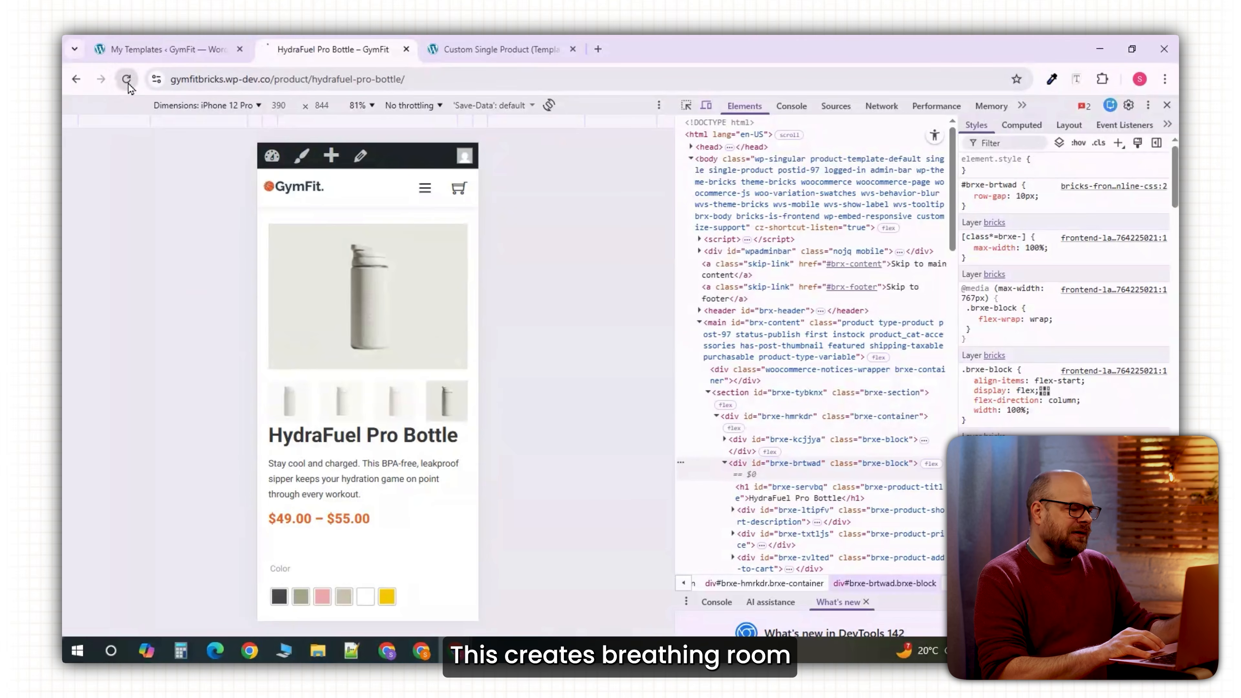
Reload the live page to check the mobile spacing, then return the canvas to desktop.
left_click(127, 81)
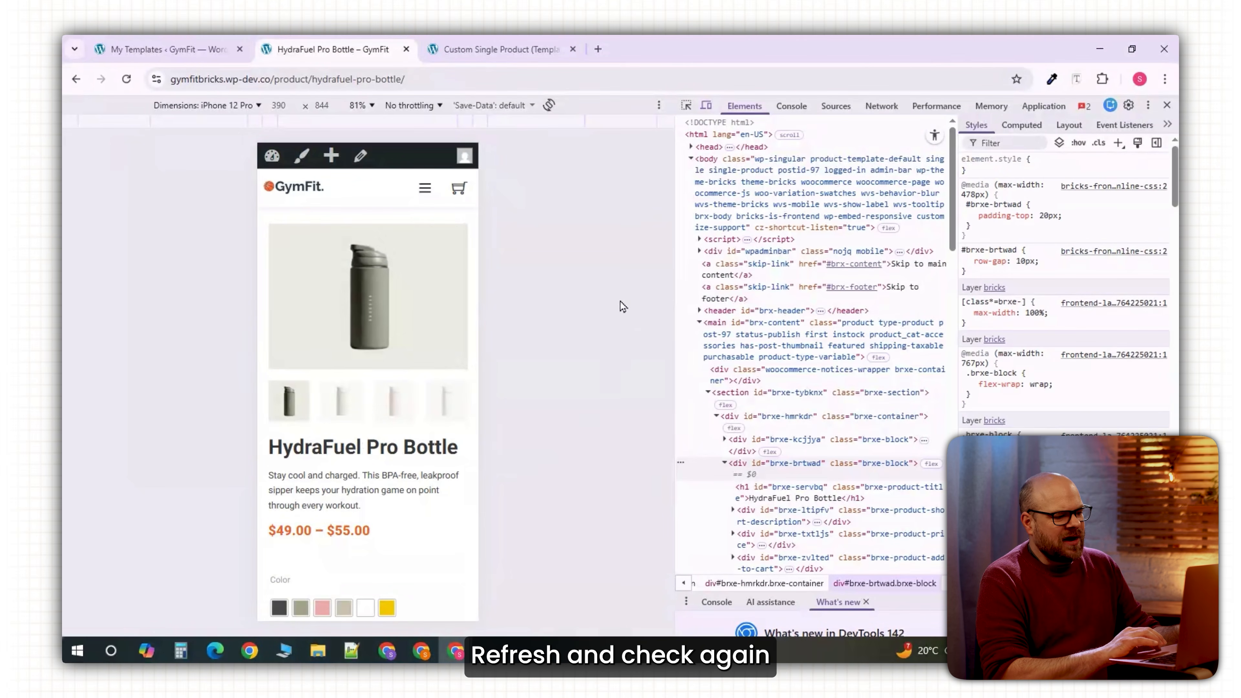
left_click(493, 48)
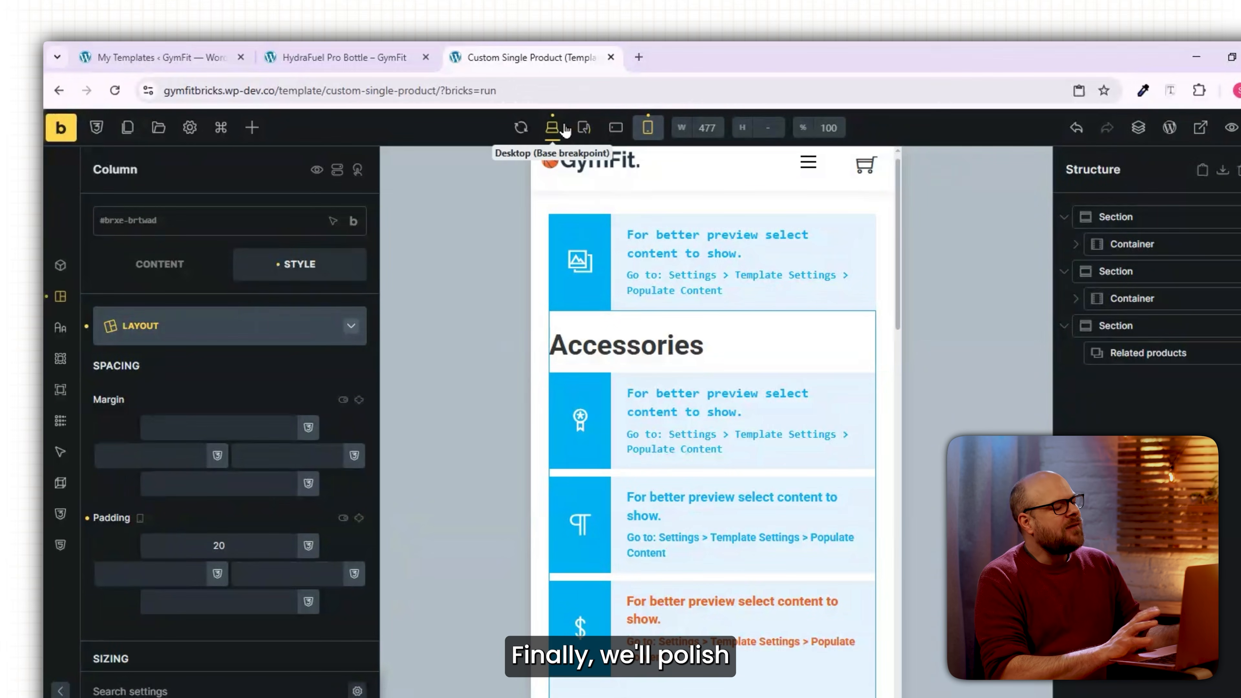
left_click(552, 128)
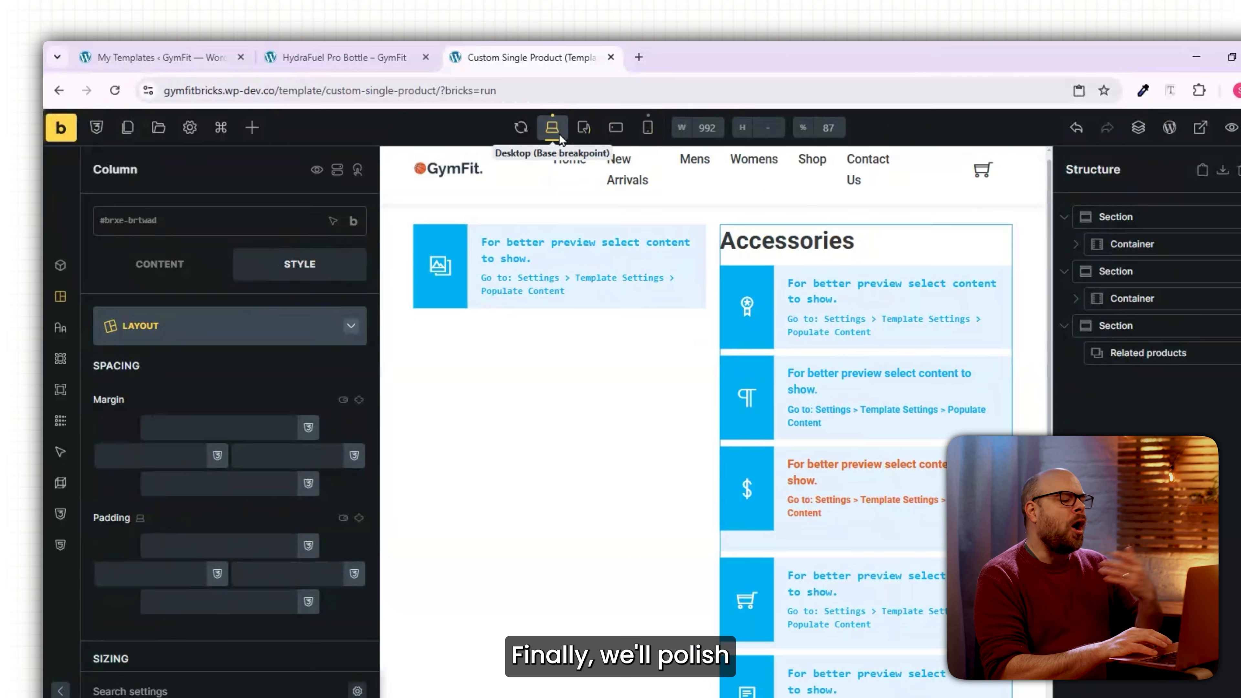
Switch Variation Swatches to Rounded Shape, save, and reload the HydraFuel Pro Bottle page.
left_click(174, 49)
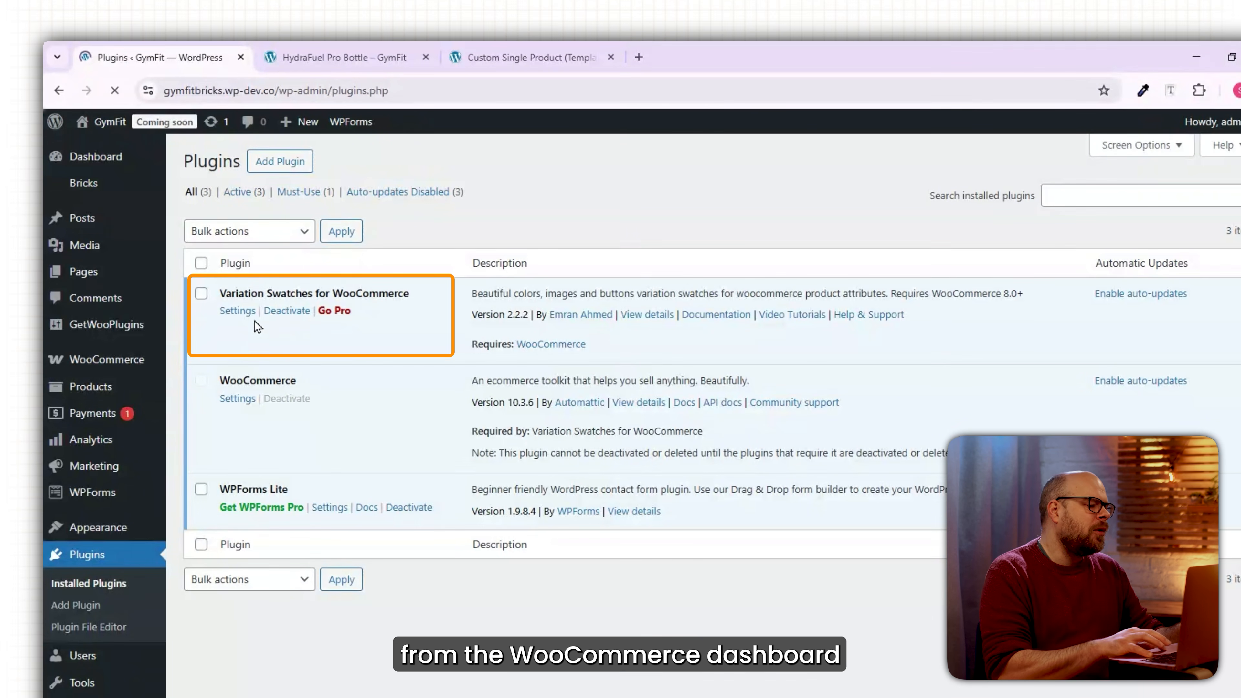
left_click(239, 313)
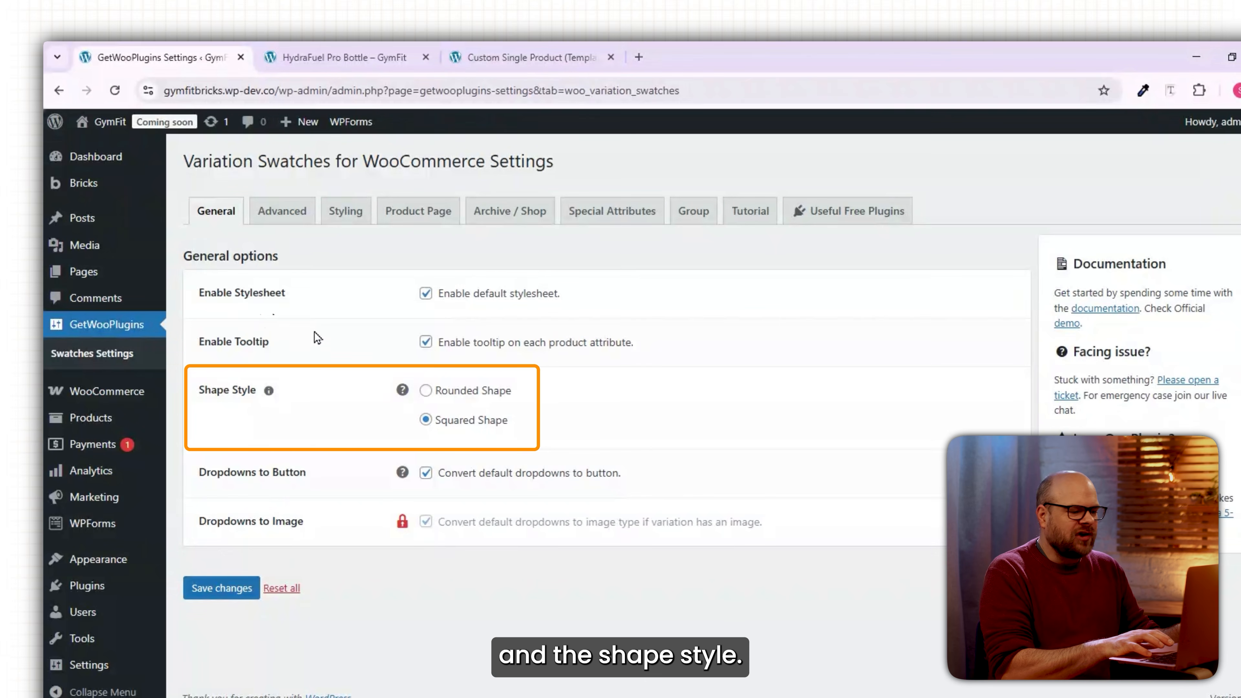
left_click(426, 391)
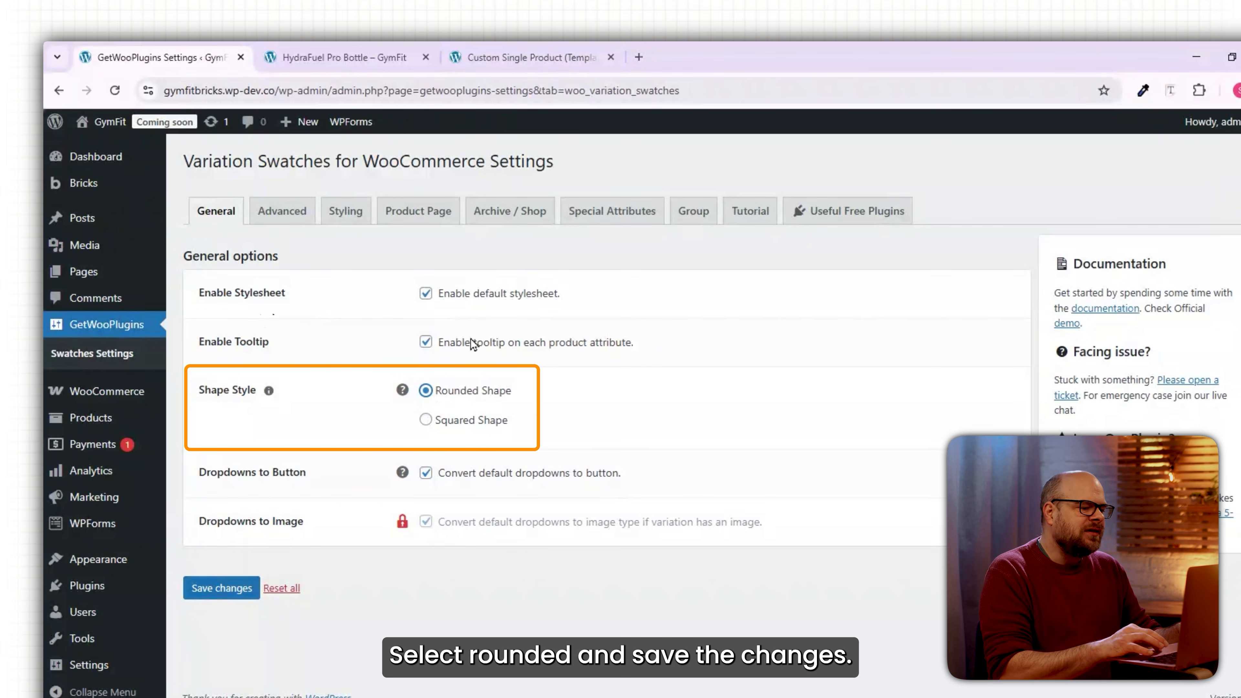
left_click(222, 587)
left_click(297, 250)
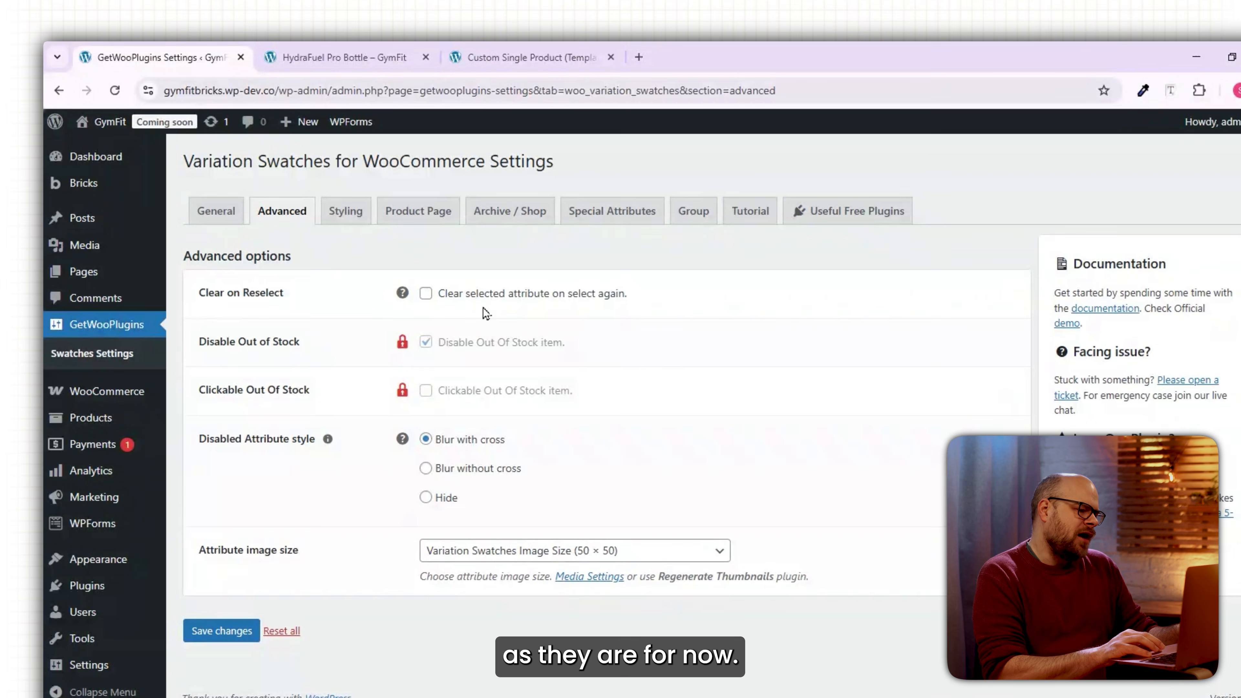
left_click(344, 57)
left_click(114, 91)
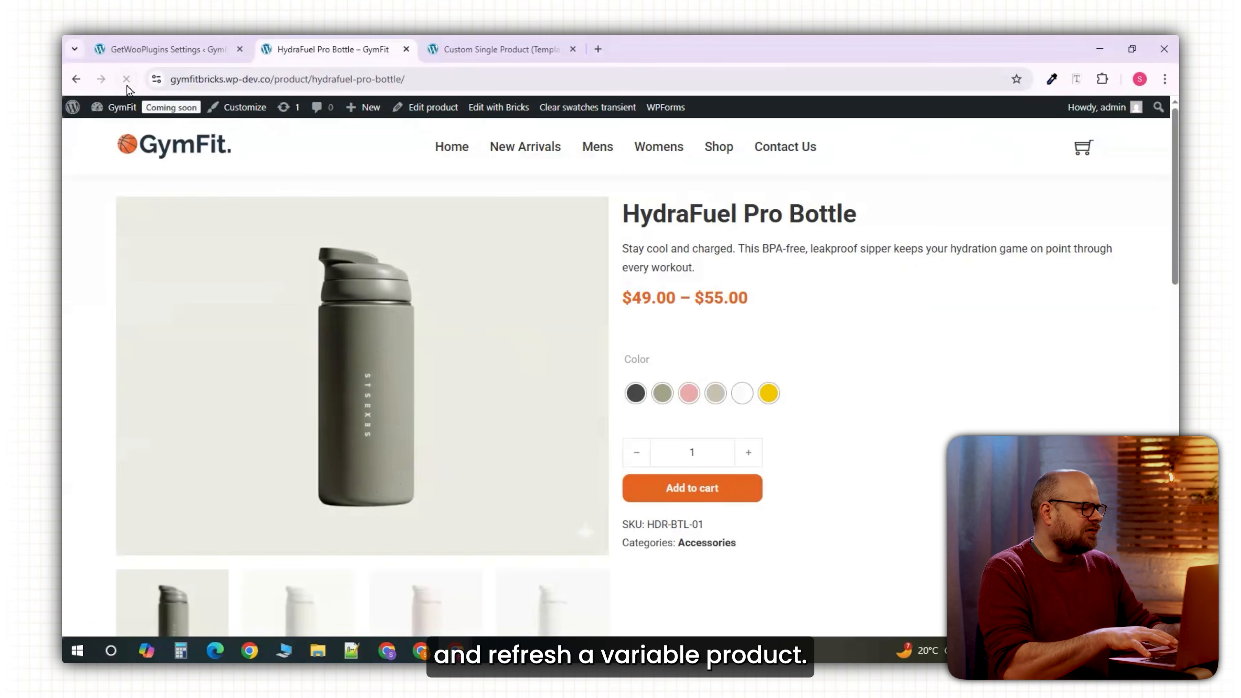
Try the Pink, White, Yellow and Taupe colour swatches on the HydraFuel Pro Bottle page.
left_click(688, 393)
left_click(740, 394)
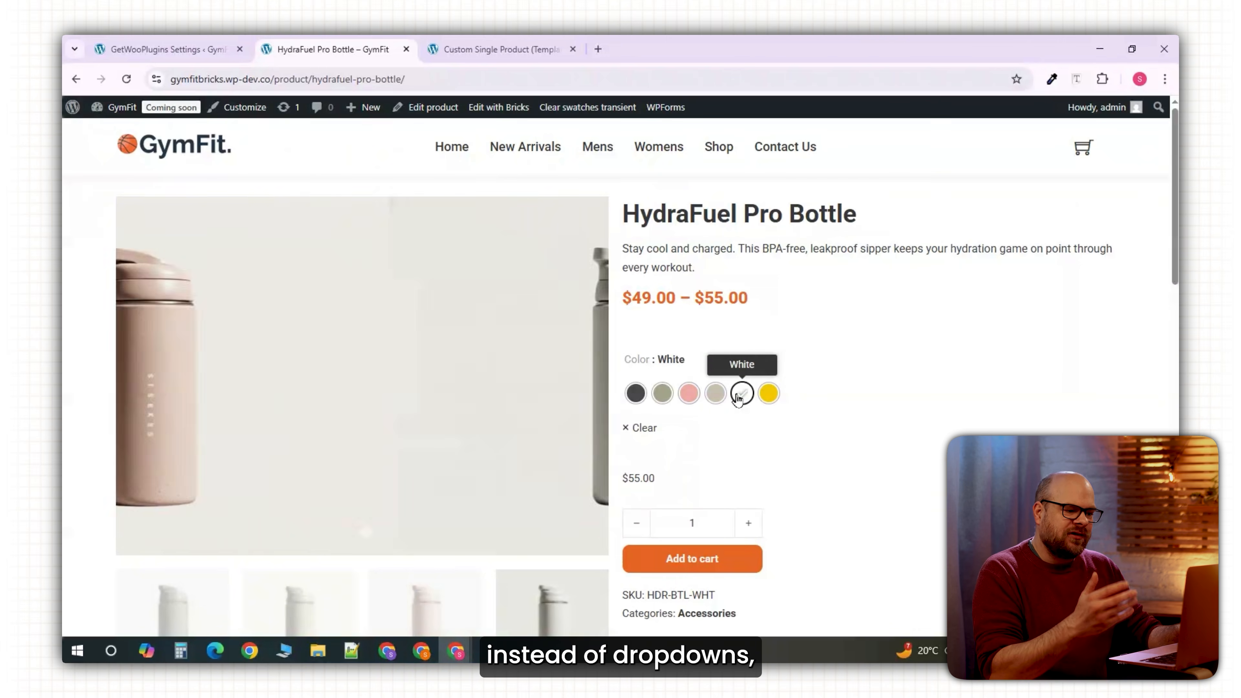
left_click(769, 395)
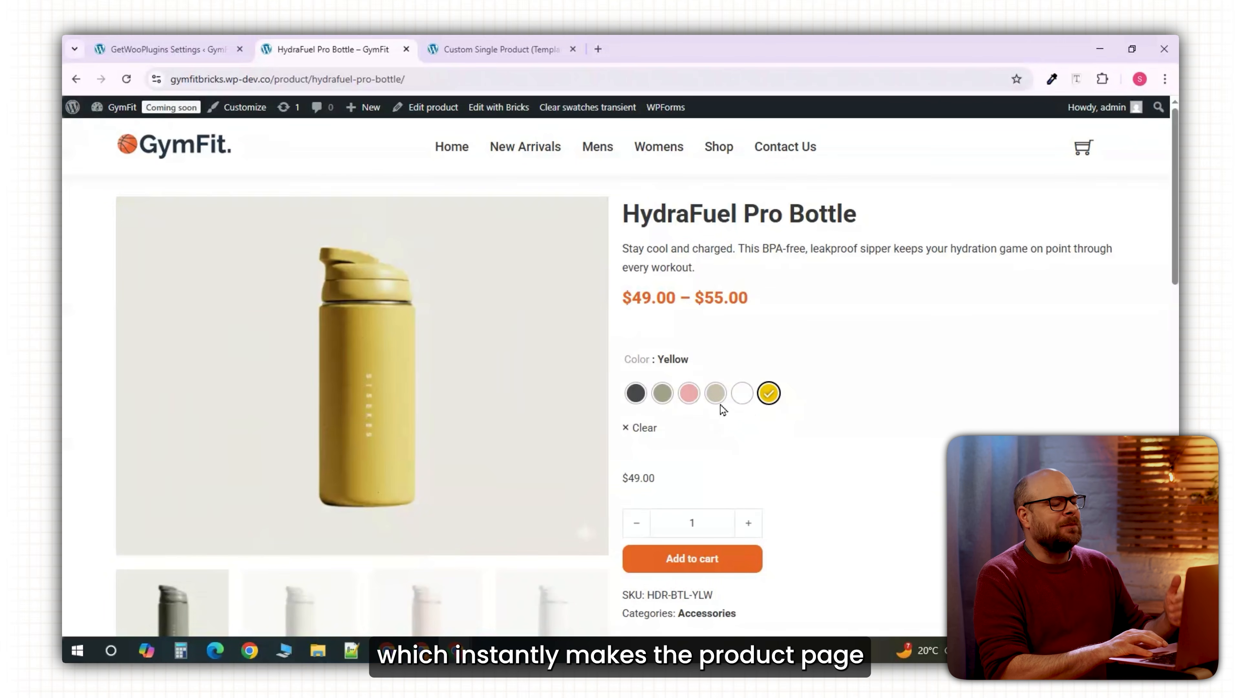
left_click(715, 394)
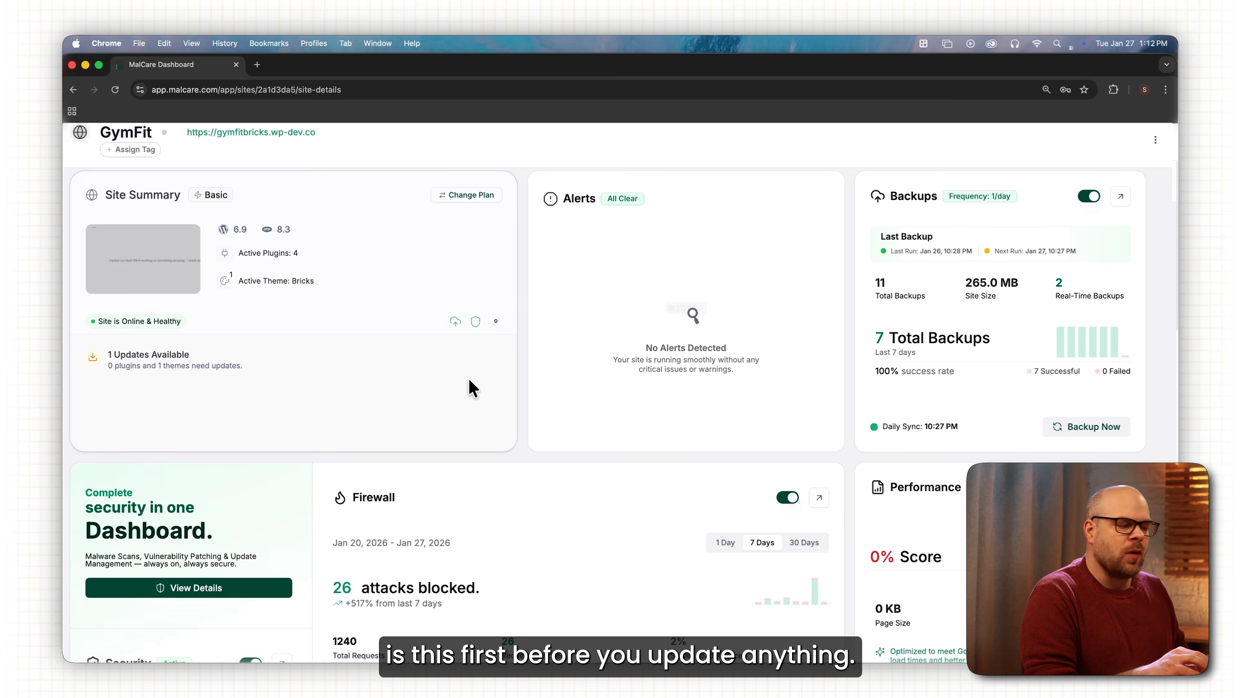
Scroll the MalCare dashboard down to the Security card and open its details.
scroll(476, 387, "down", 5)
scroll(484, 379, "down", 2)
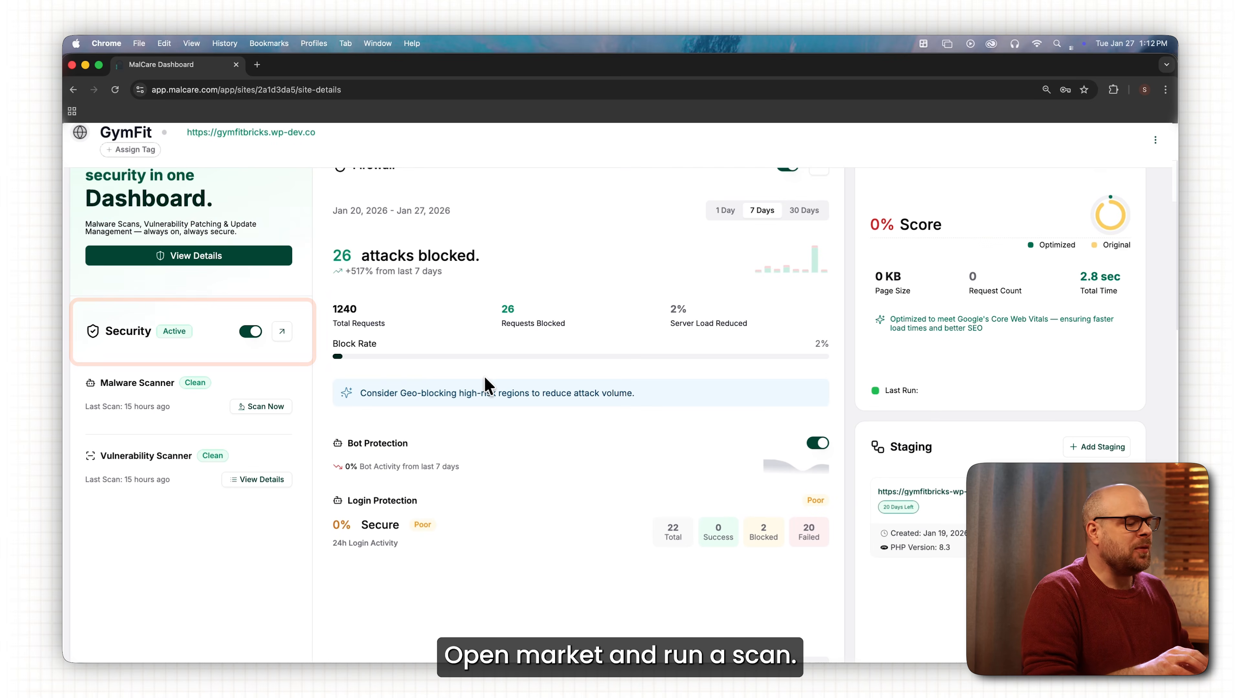
left_click(282, 336)
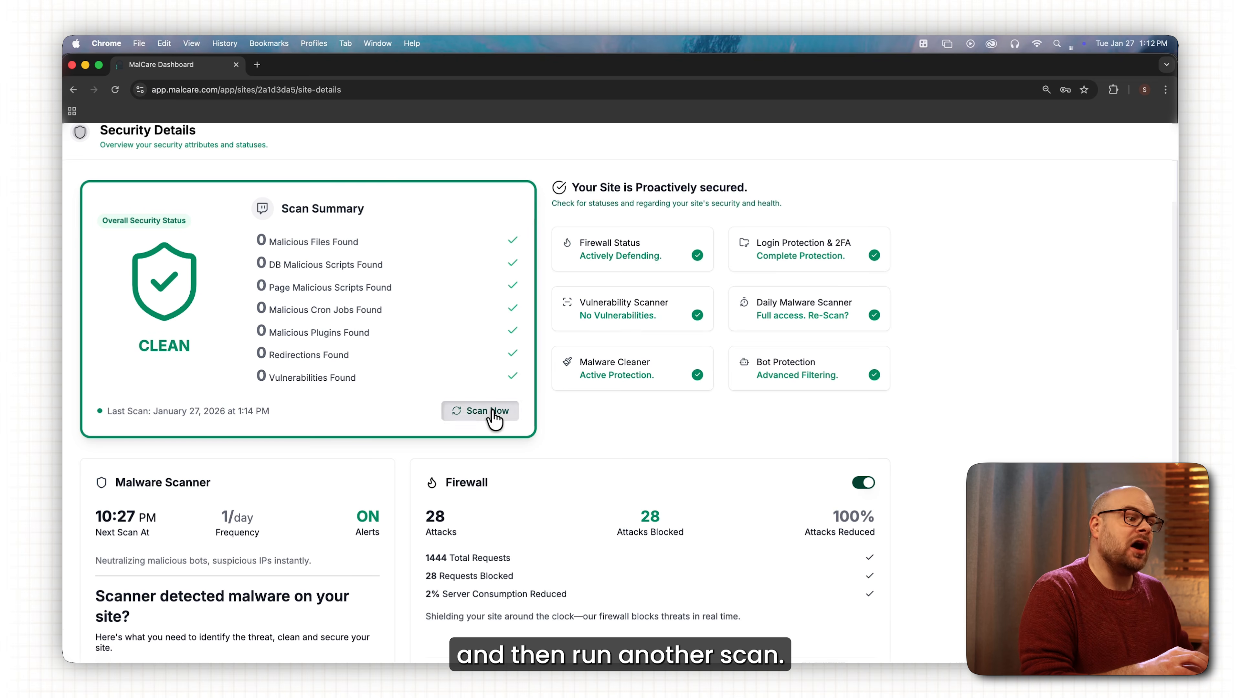
Run a MalCare malware scan of the site with Scan Now.
left_click(495, 413)
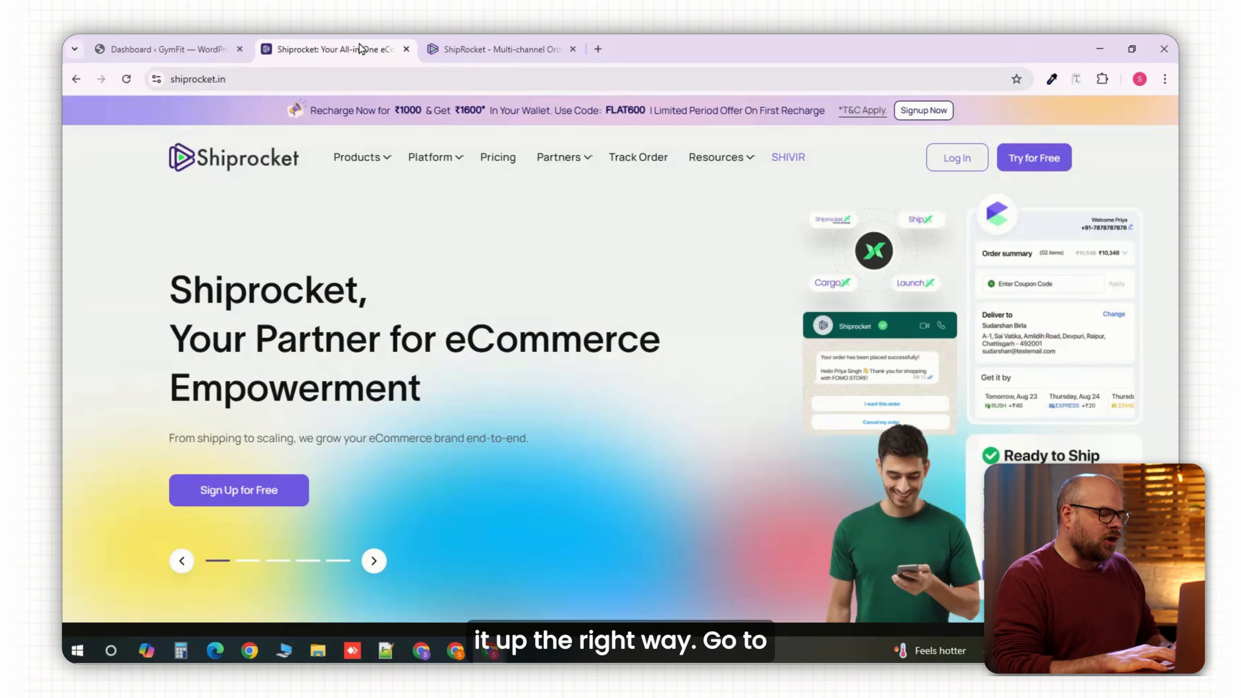
In Shiprocket, go to Setup & Manage > Channels and add the WooCommerce channel.
mouse_move(433, 157)
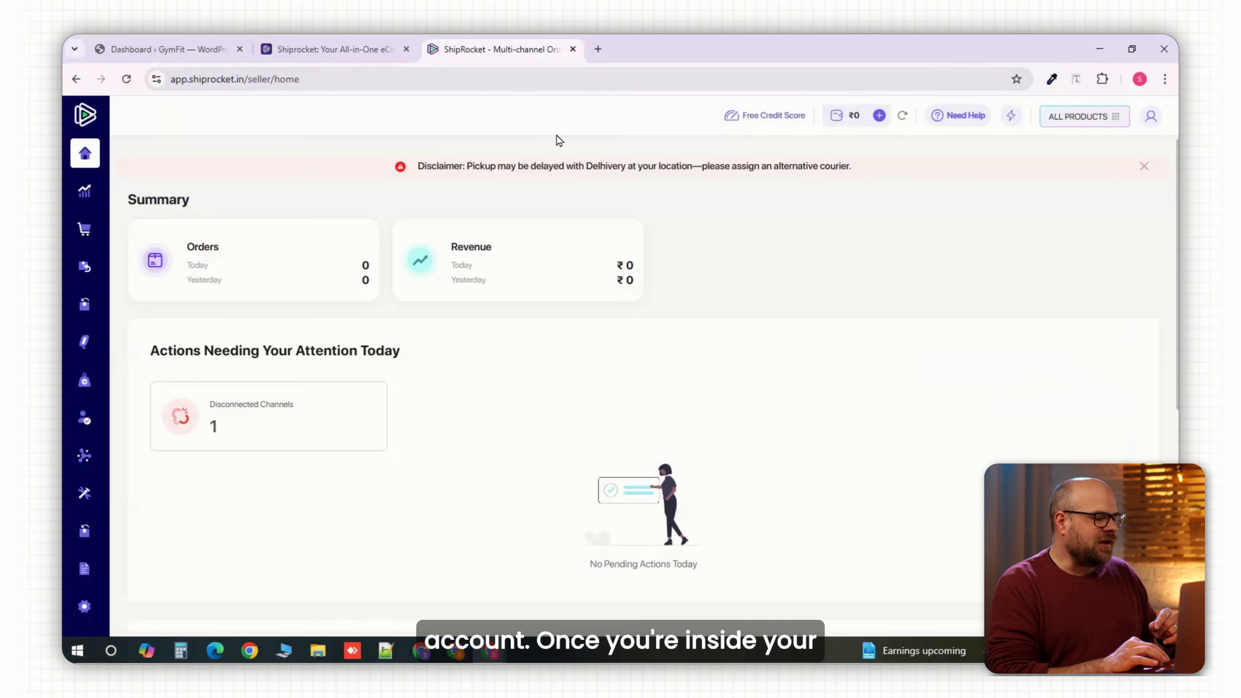
scroll(575, 220, "down", 3)
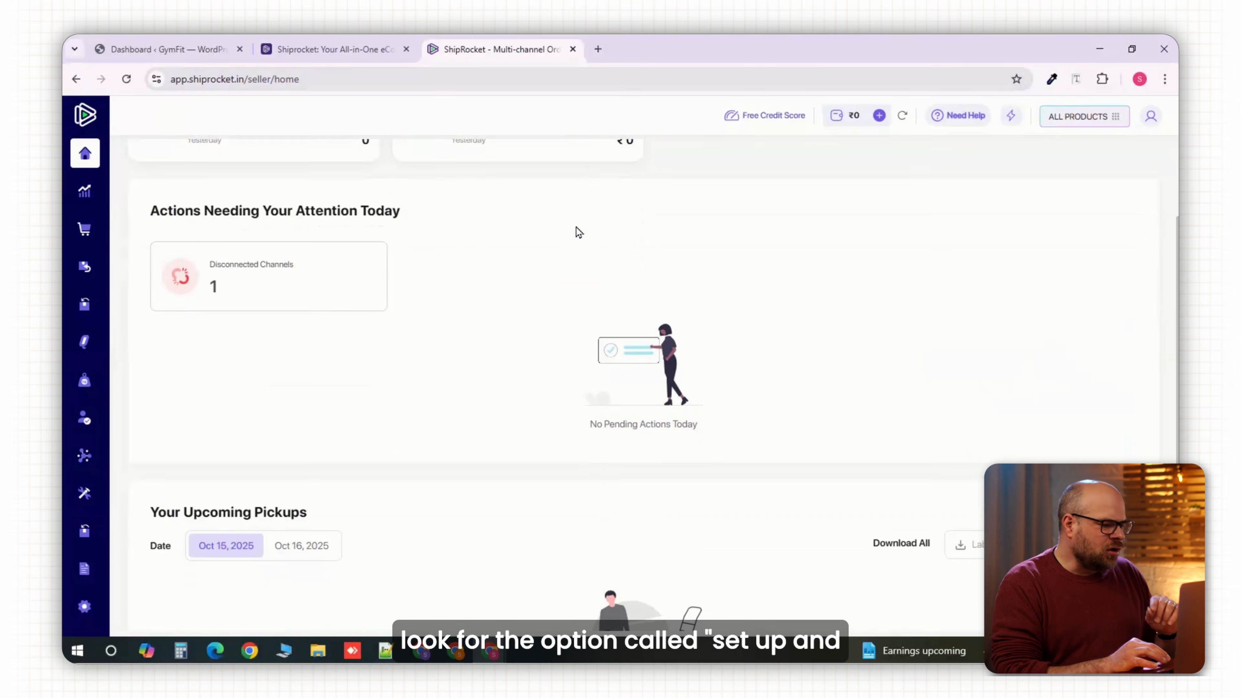
scroll(580, 235, "up", 3)
mouse_move(88, 147)
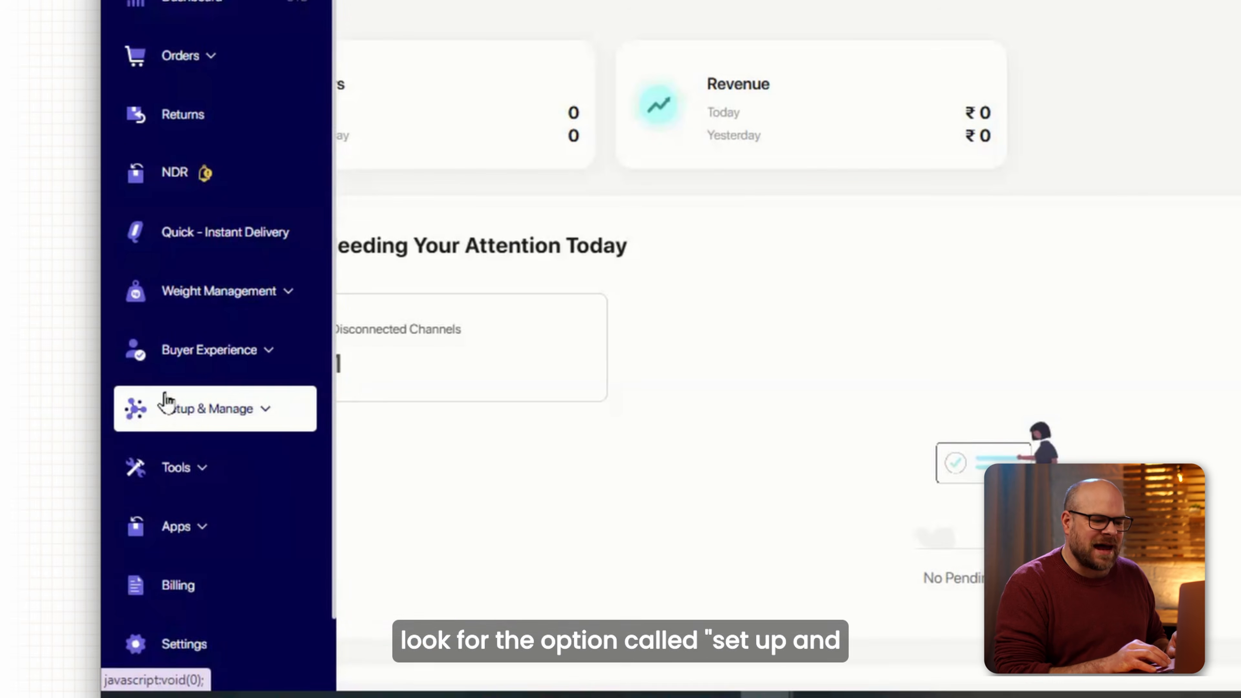
left_click(181, 422)
left_click(199, 465)
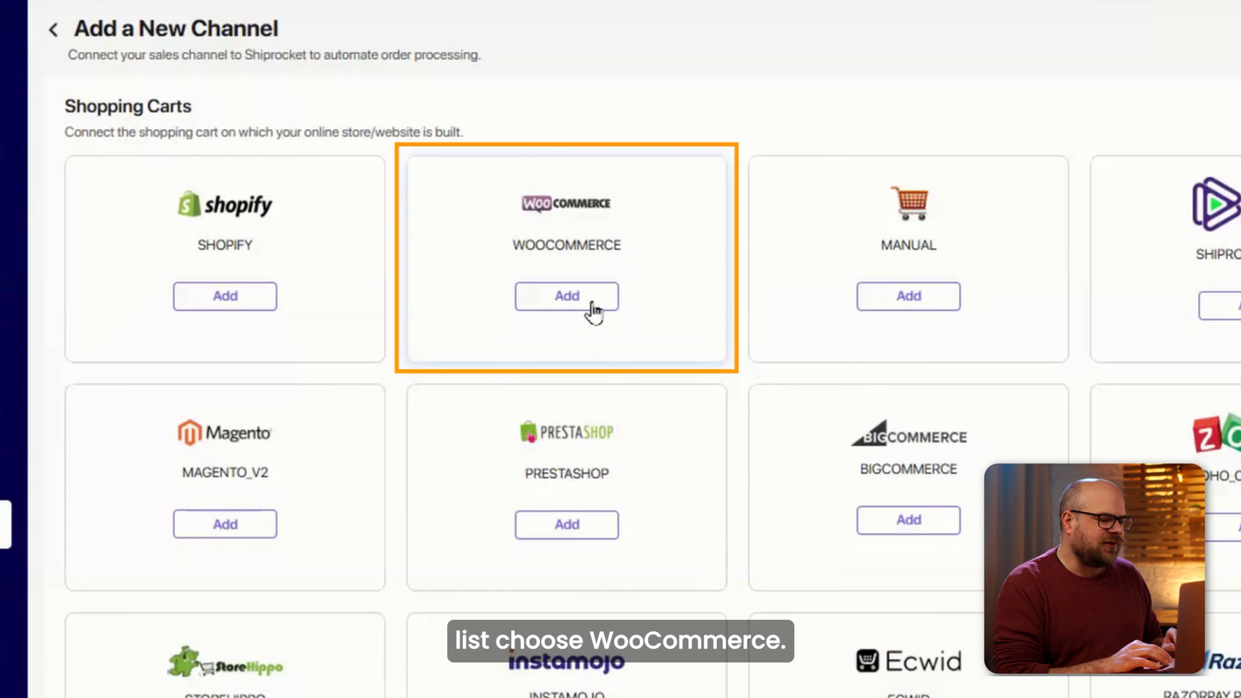
left_click(592, 308)
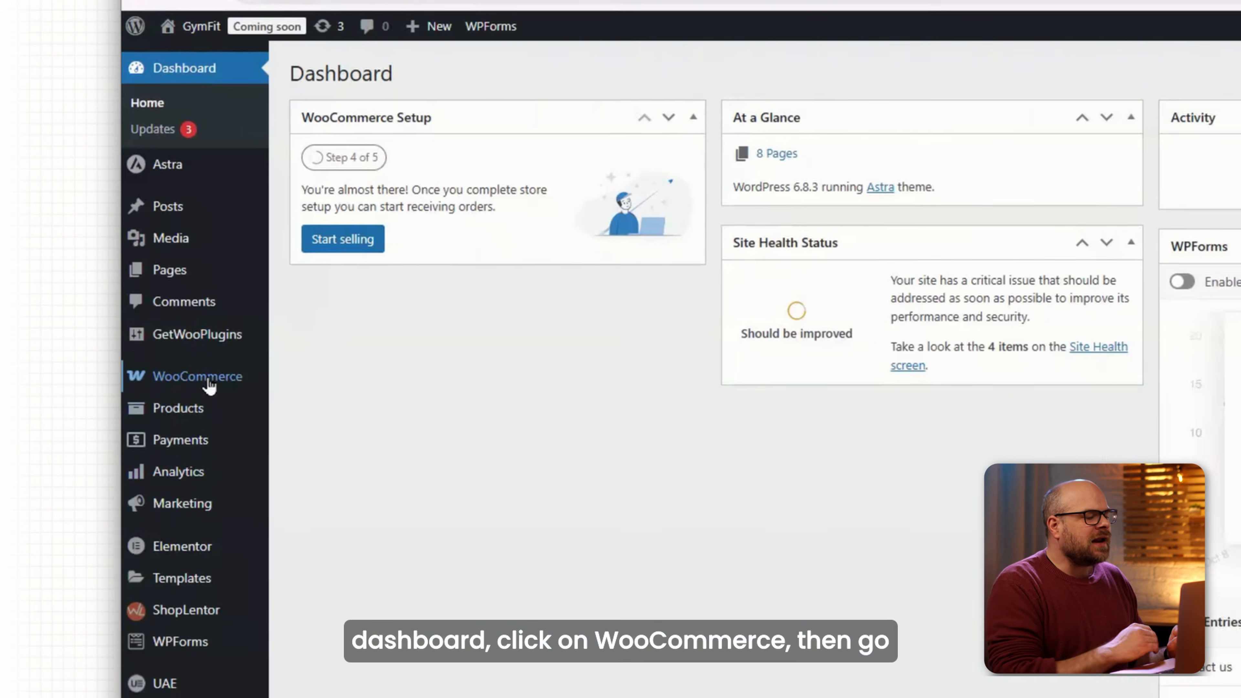
Check the disabled Legacy API setting under WooCommerce Advanced settings and follow the dedicated extension link.
mouse_move(138, 376)
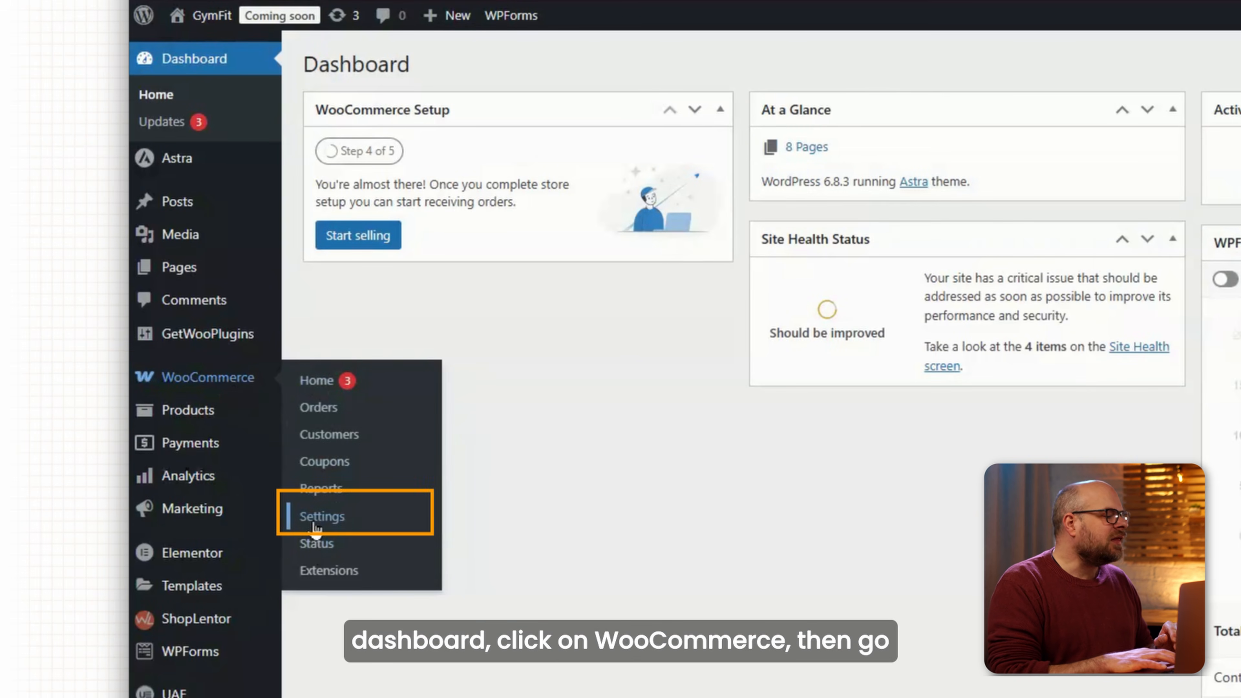
right_click(320, 516)
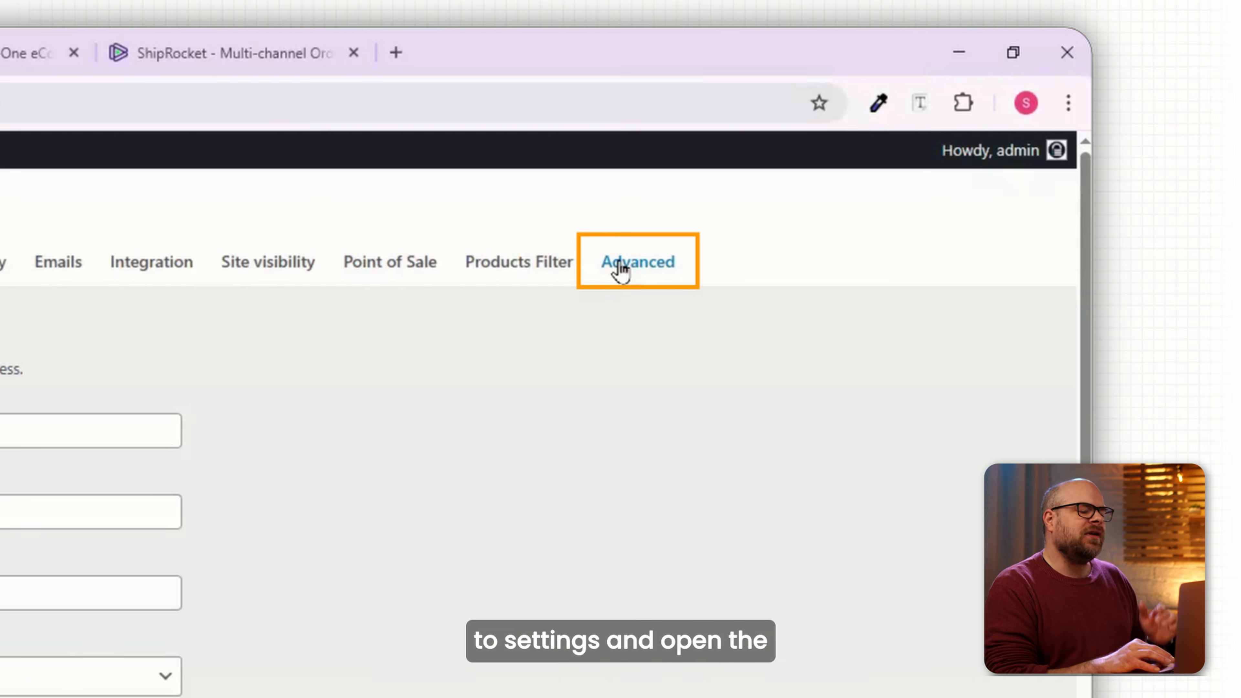
left_click(620, 269)
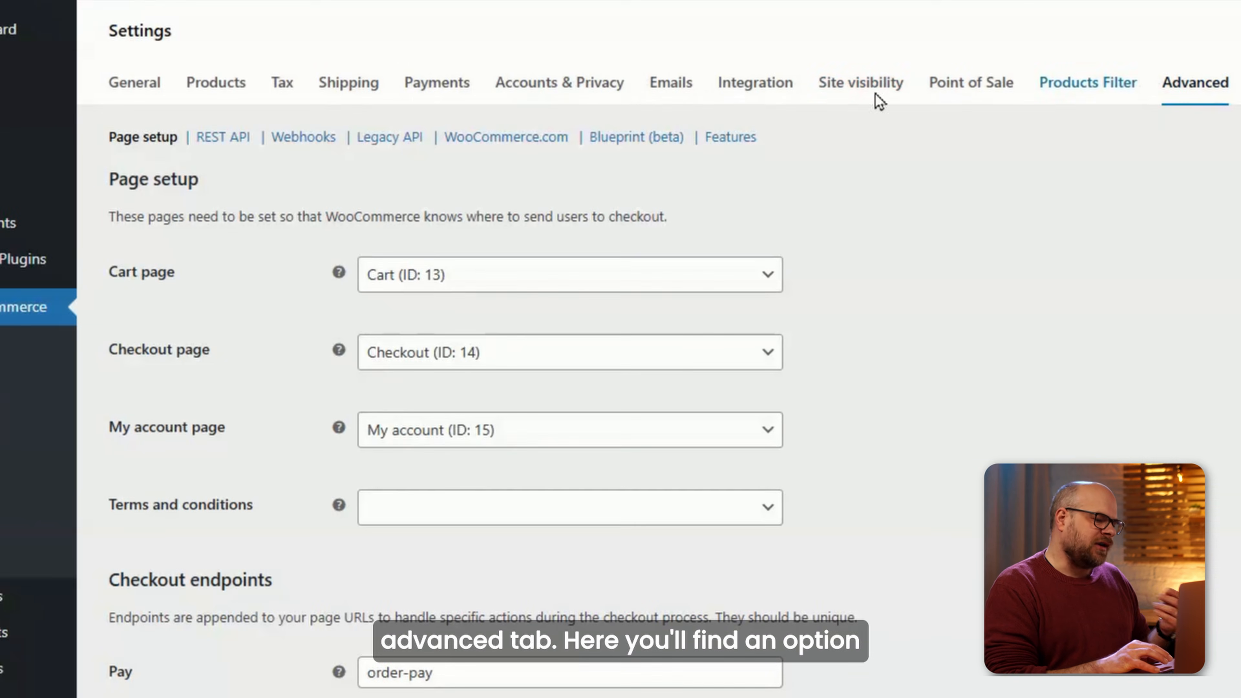
left_click(416, 141)
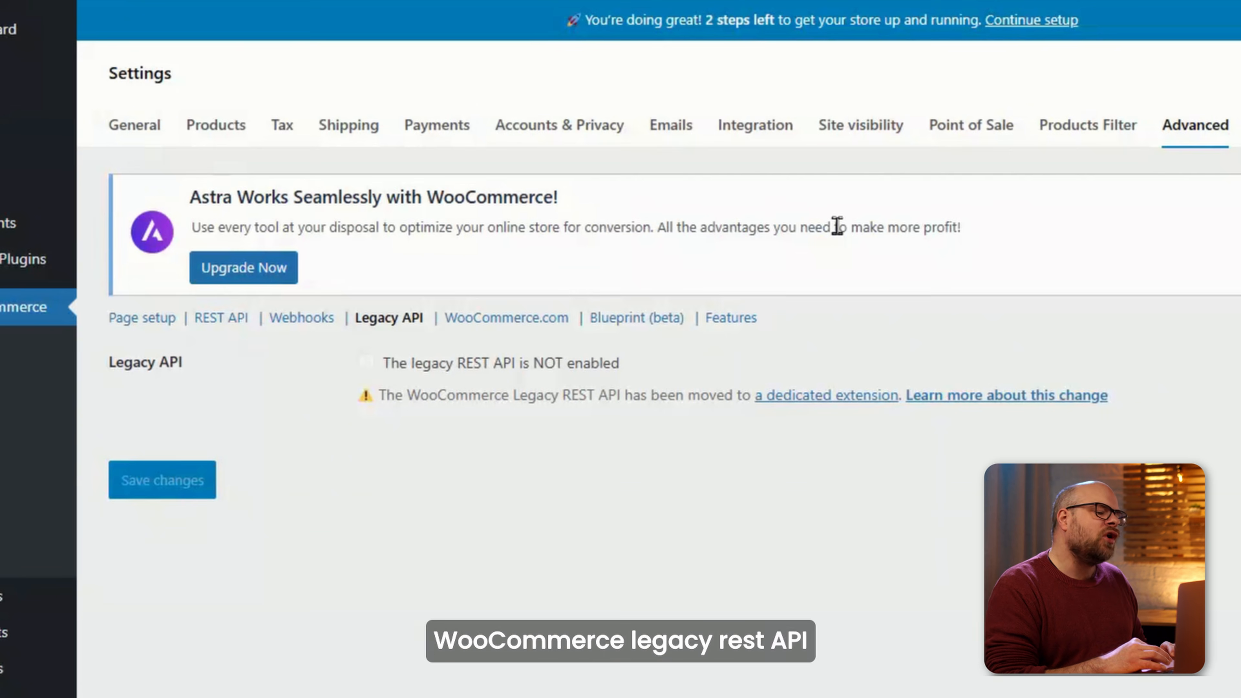
left_click(831, 397)
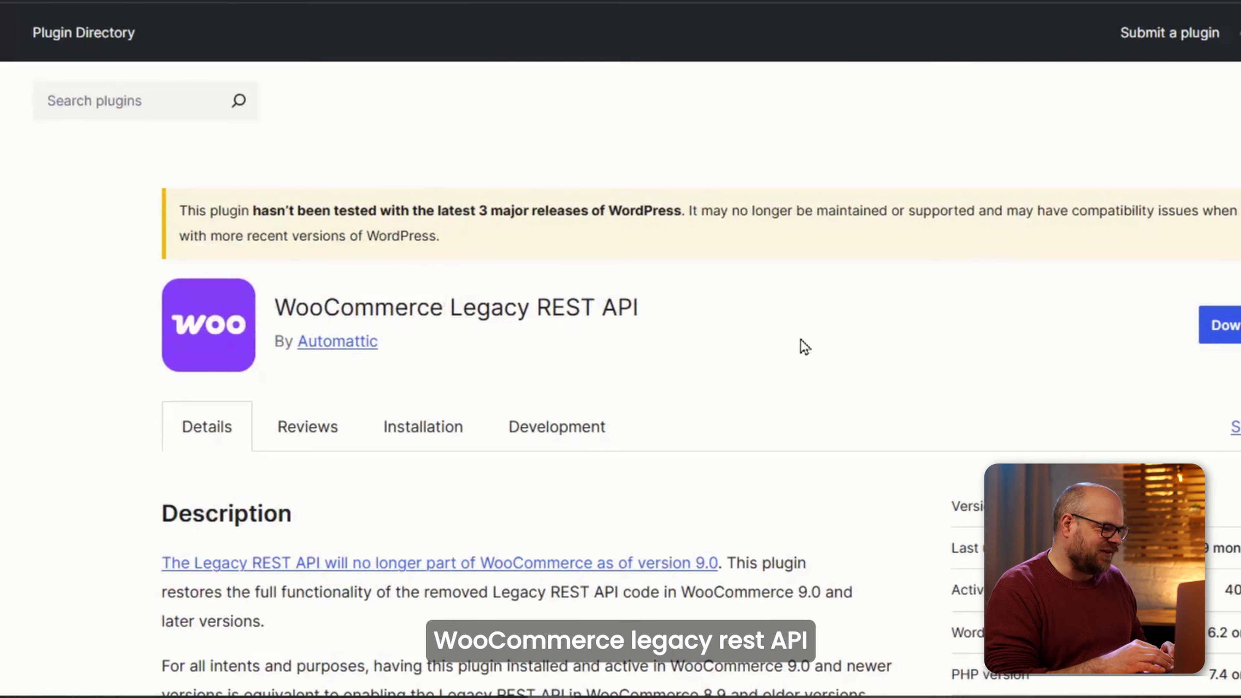
Read through the WooCommerce Legacy REST API plugin description, then go to Plugins > Add New.
scroll(801, 346, "down", 5)
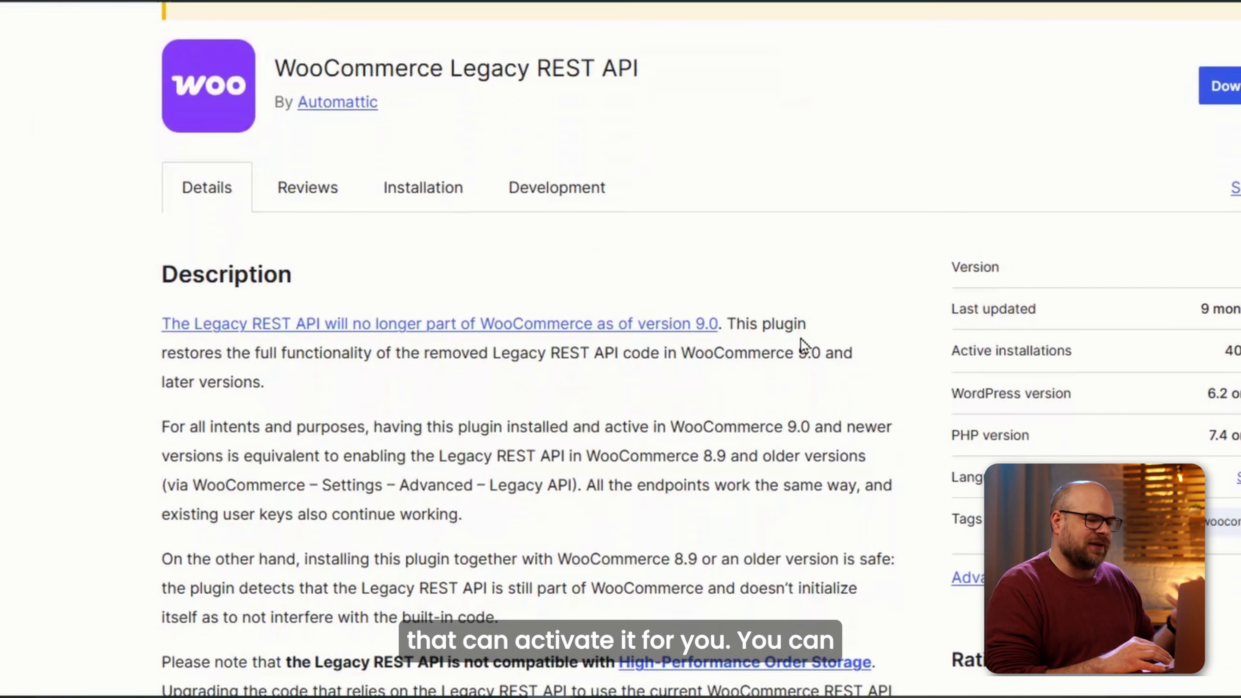
scroll(801, 339, "down", 2)
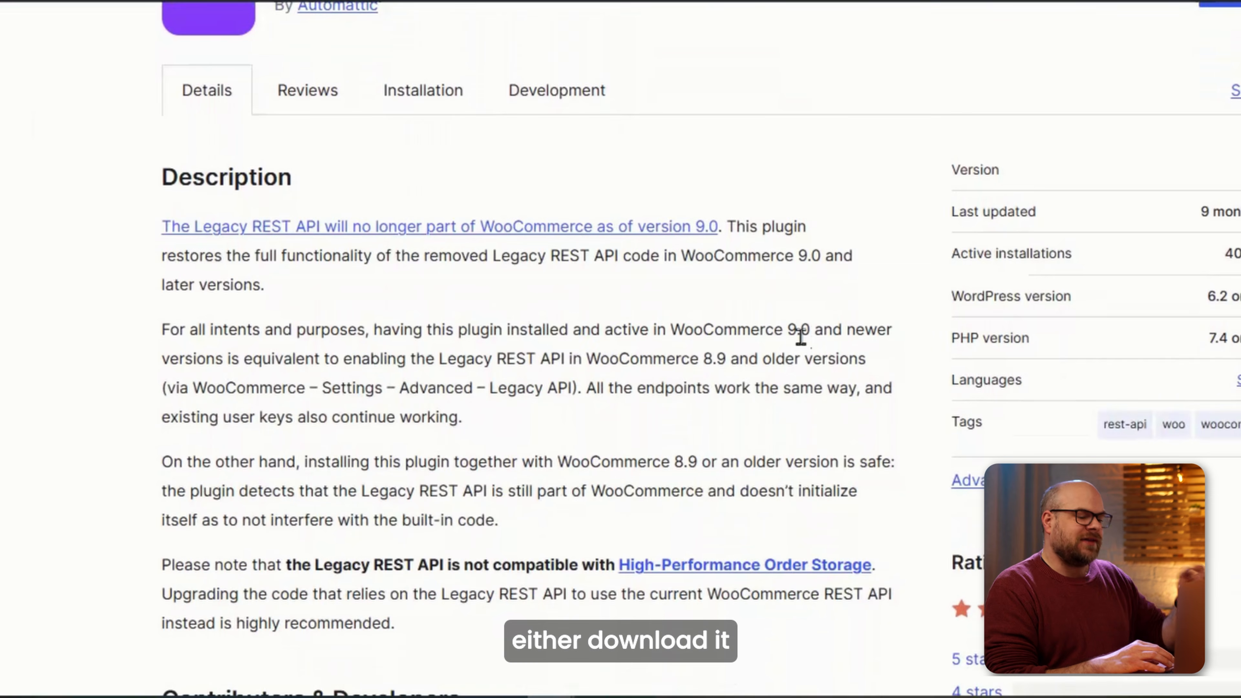
scroll(801, 337, "up", 4)
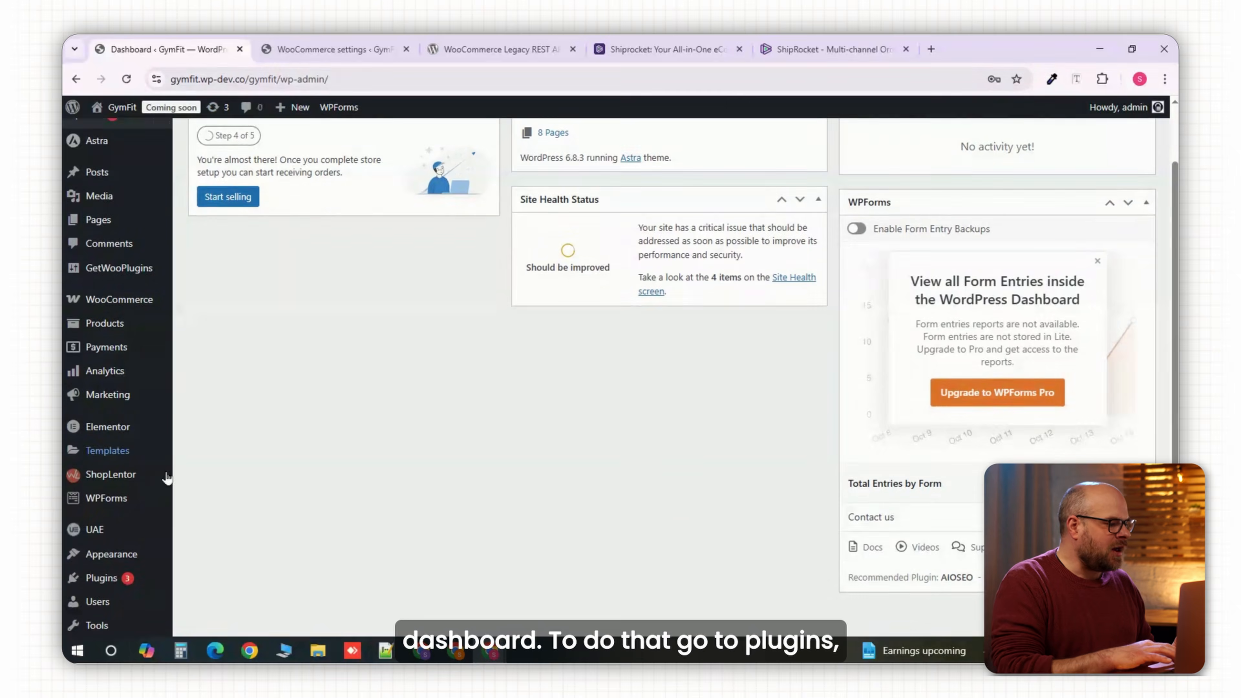
mouse_move(140, 538)
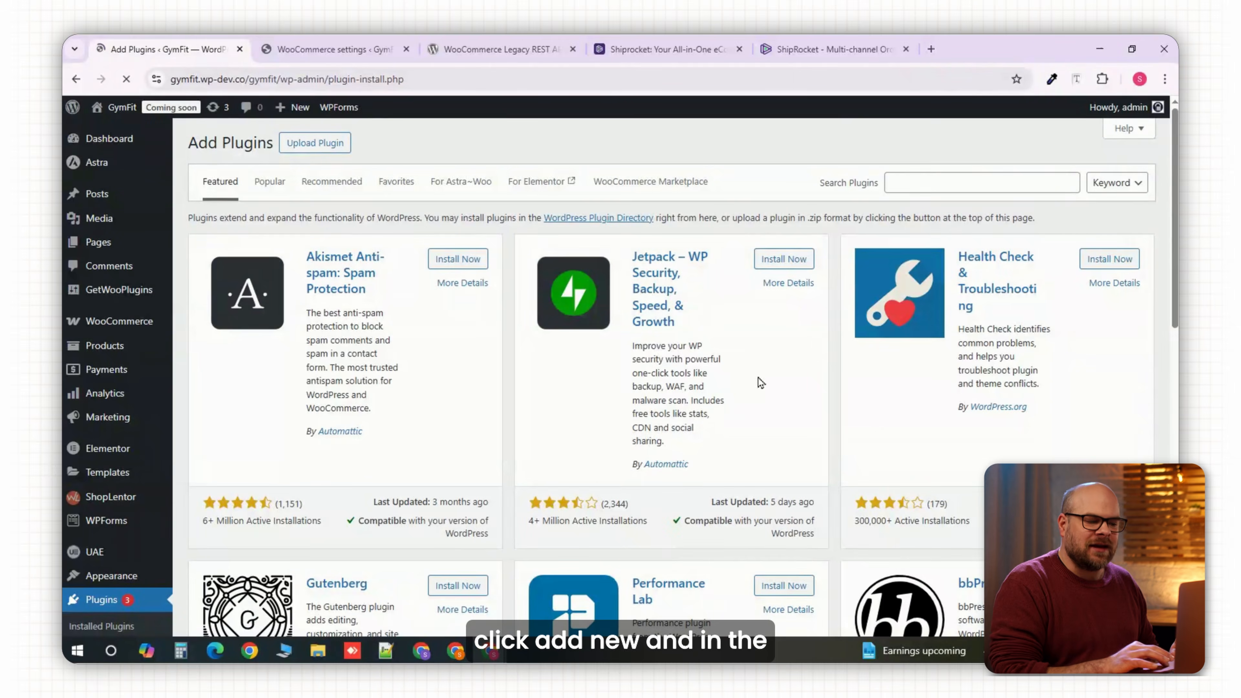
Search plugins for 'WooCommerce Legacy RES' and install the WooCommerce Legacy REST API plugin.
left_click(865, 193)
type("WooCommerce")
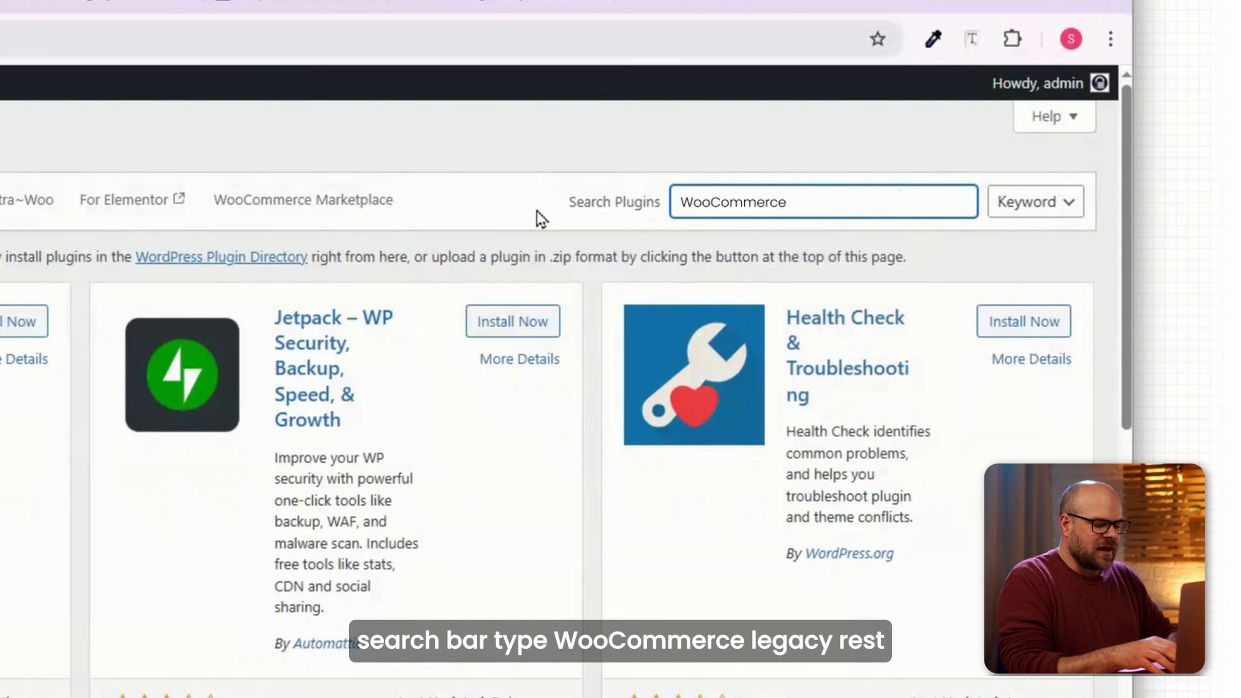
type(" Legacy R")
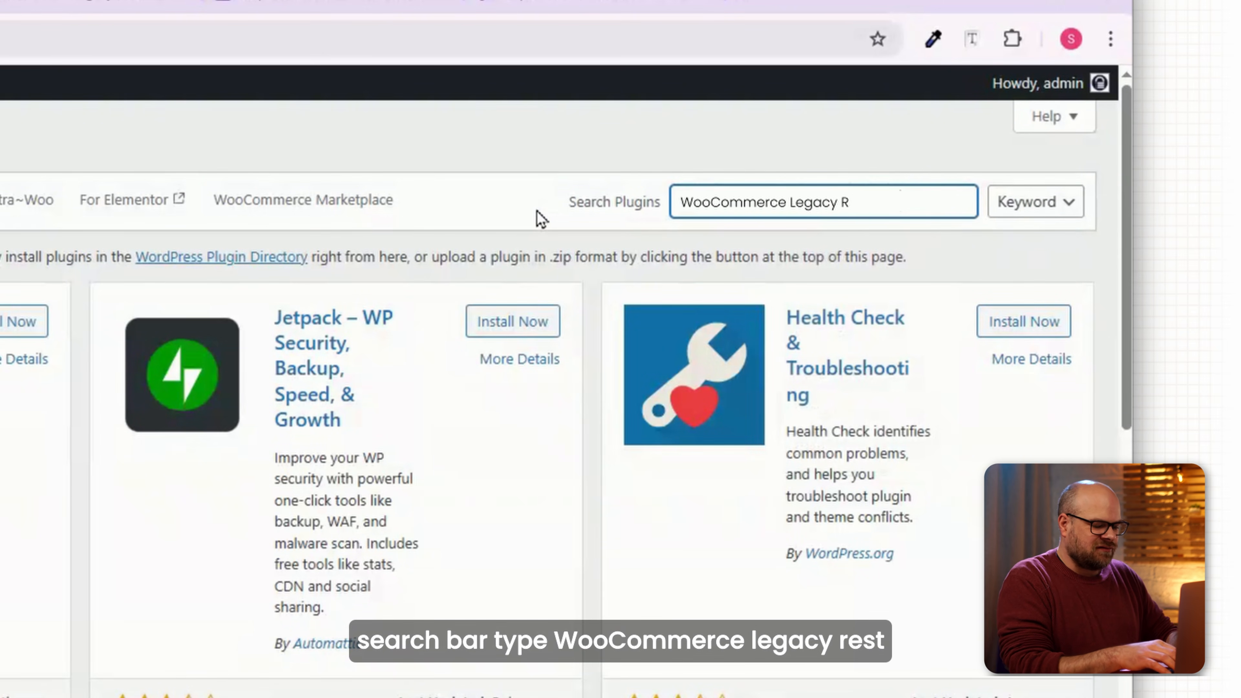
type("EST API")
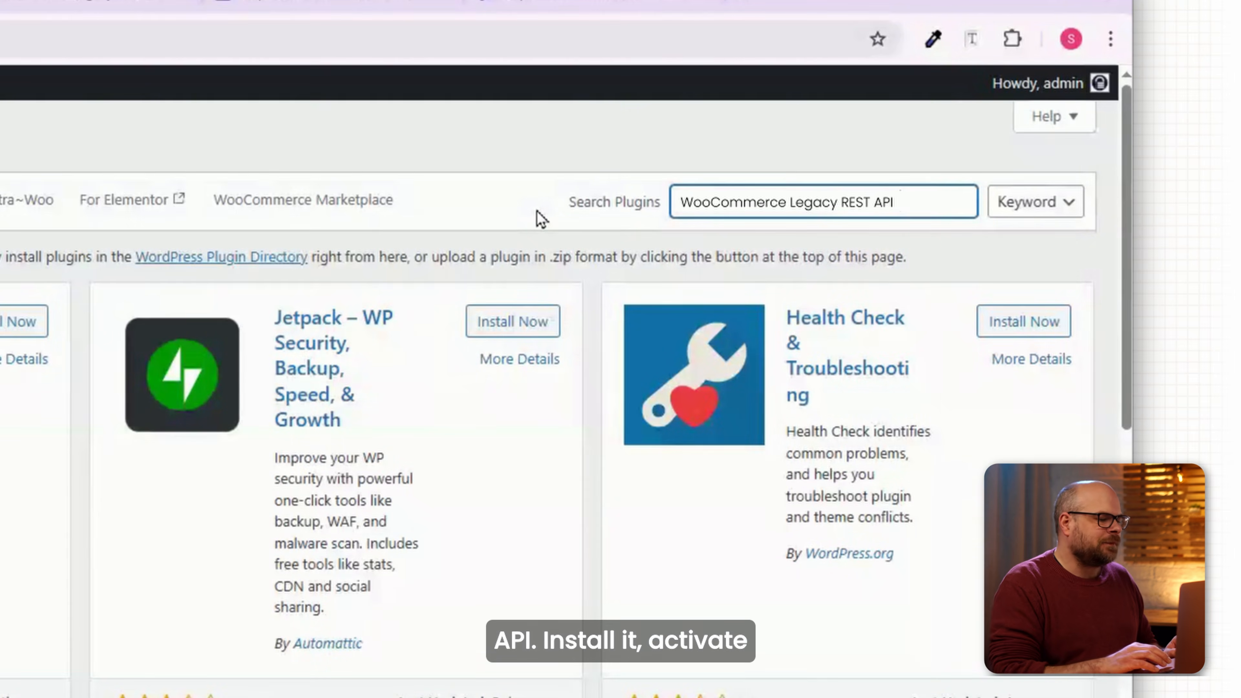
left_click(508, 330)
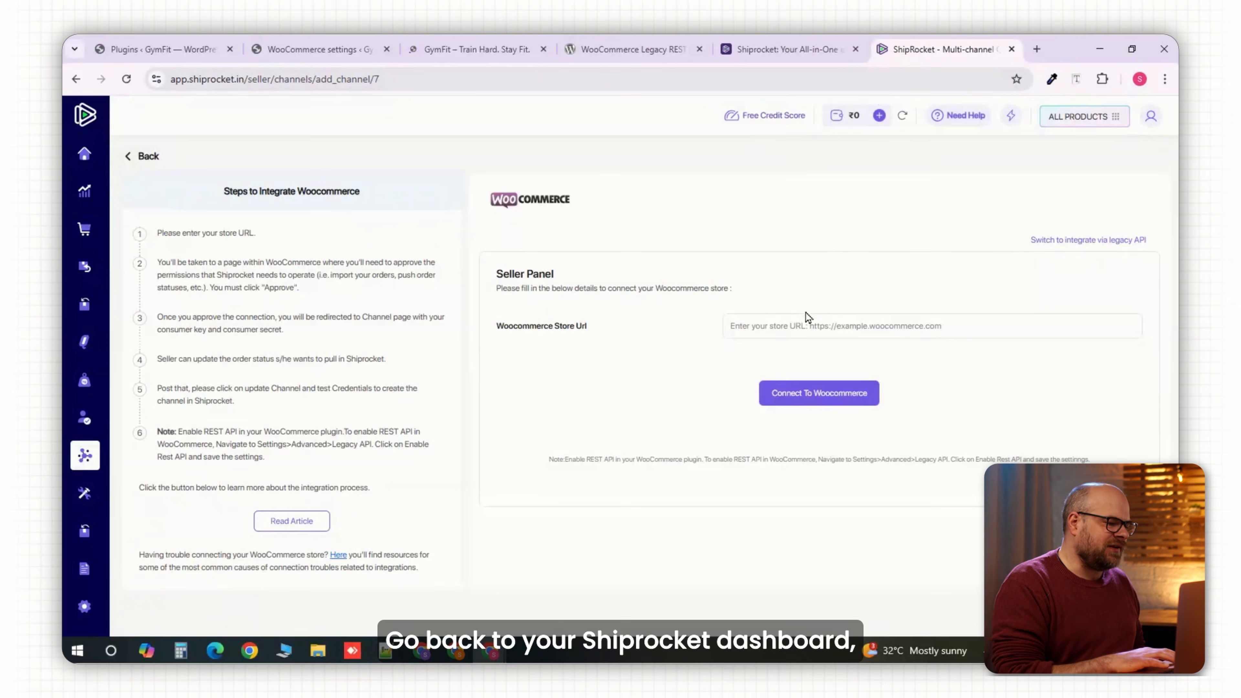
Paste the store URL, connect Shiprocket to WooCommerce and approve its access.
left_click(807, 326)
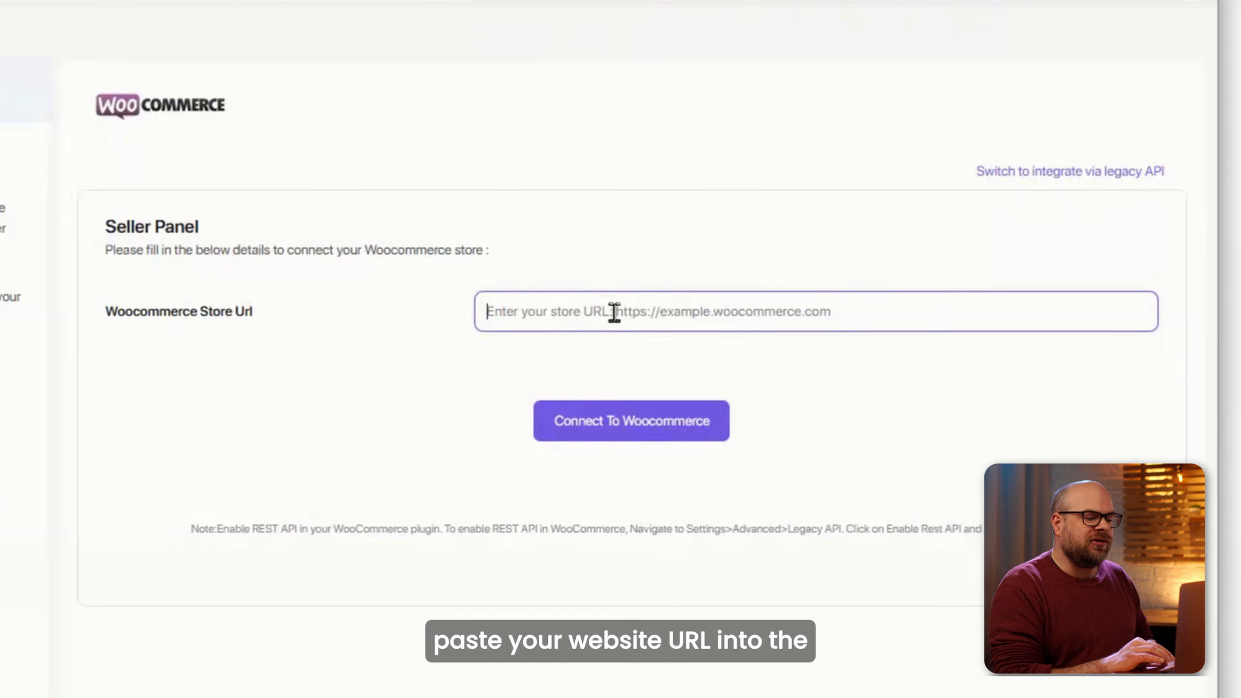
type("https://gymfit.wp-dev.co/gymfit/")
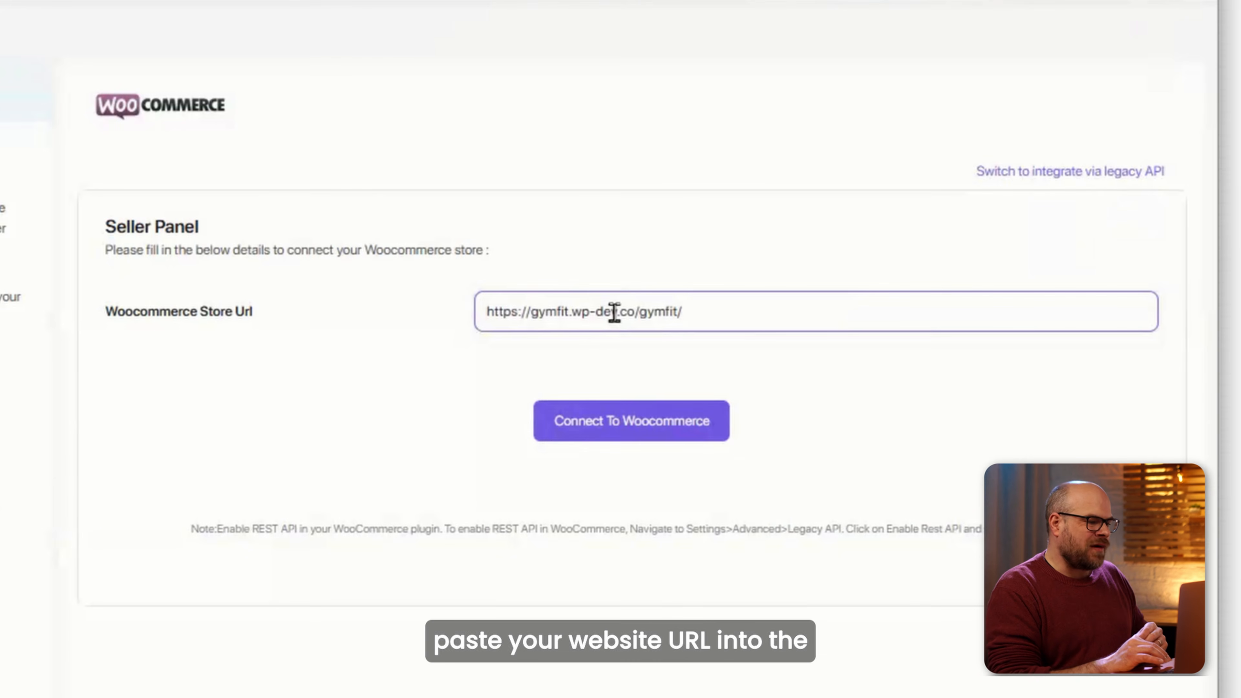
left_click(617, 437)
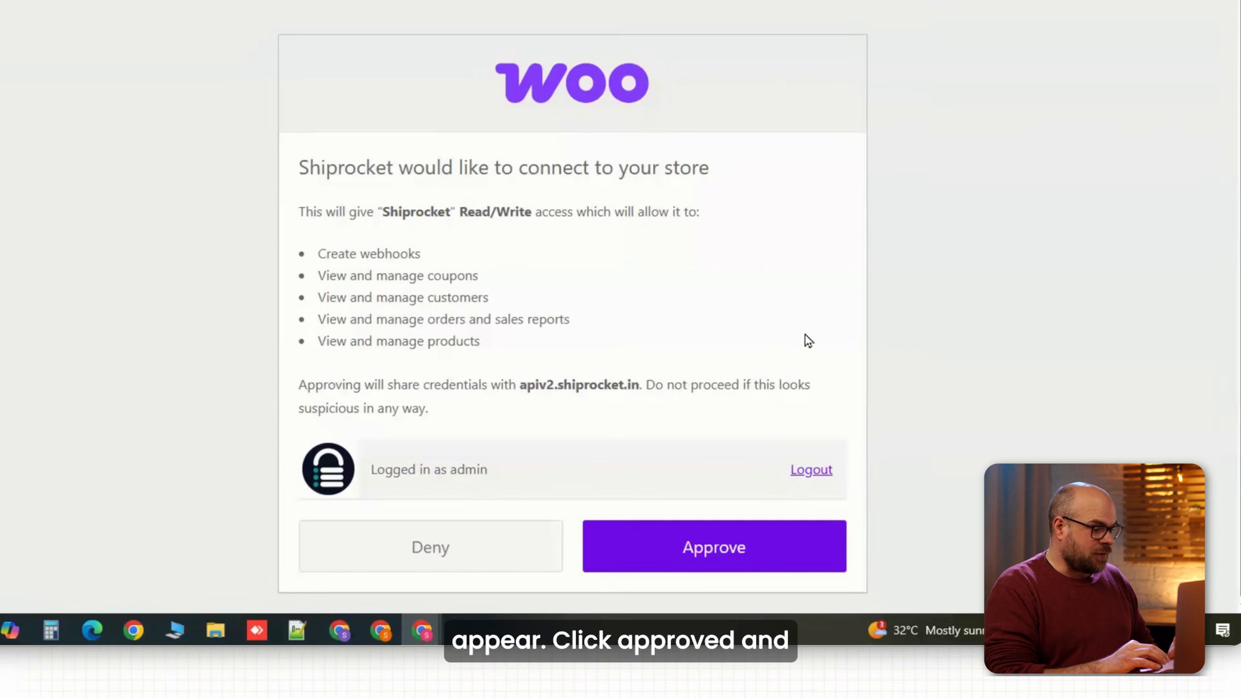
left_click(791, 562)
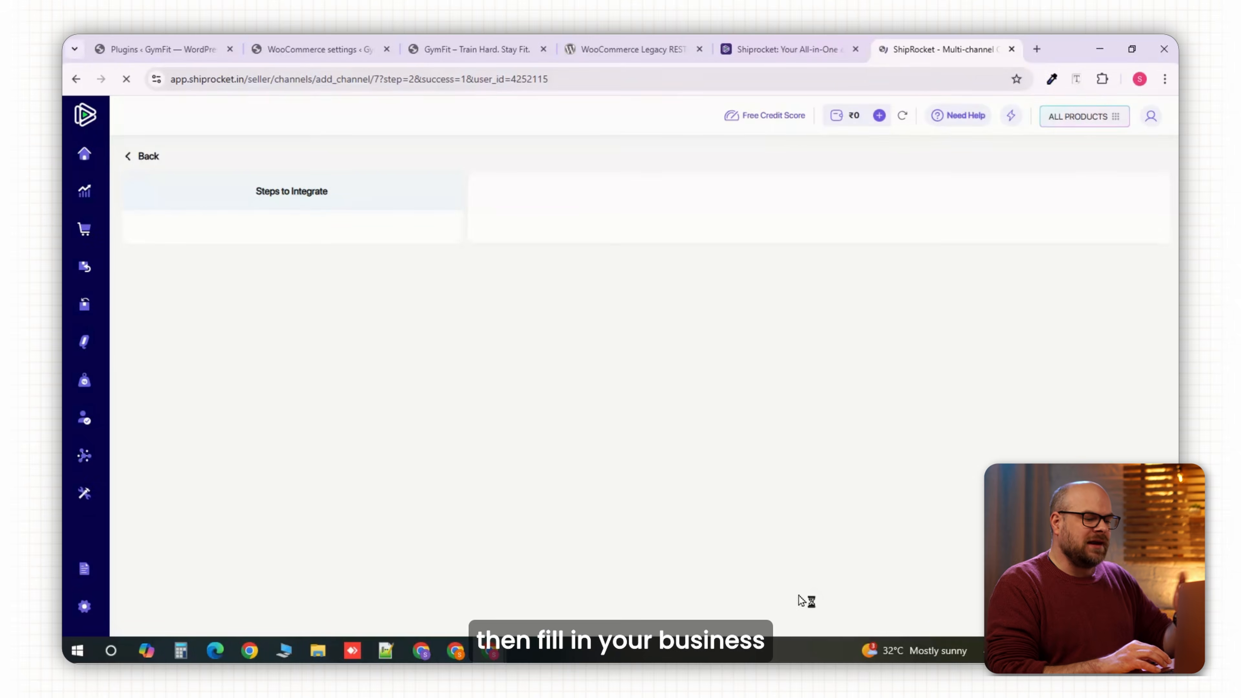
Name the channel 'Gymfit', then save it and test the connection.
left_click_drag(970, 314, 874, 319)
type("G")
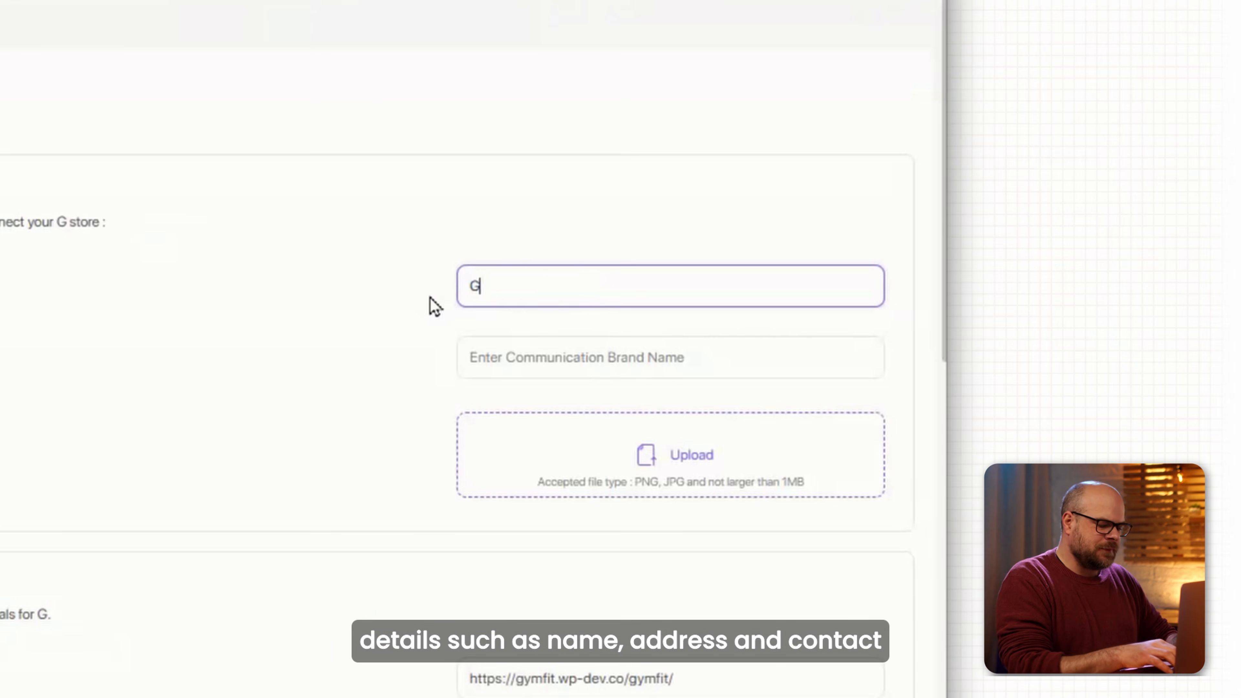
type("ymfit")
scroll(364, 479, "down", 6)
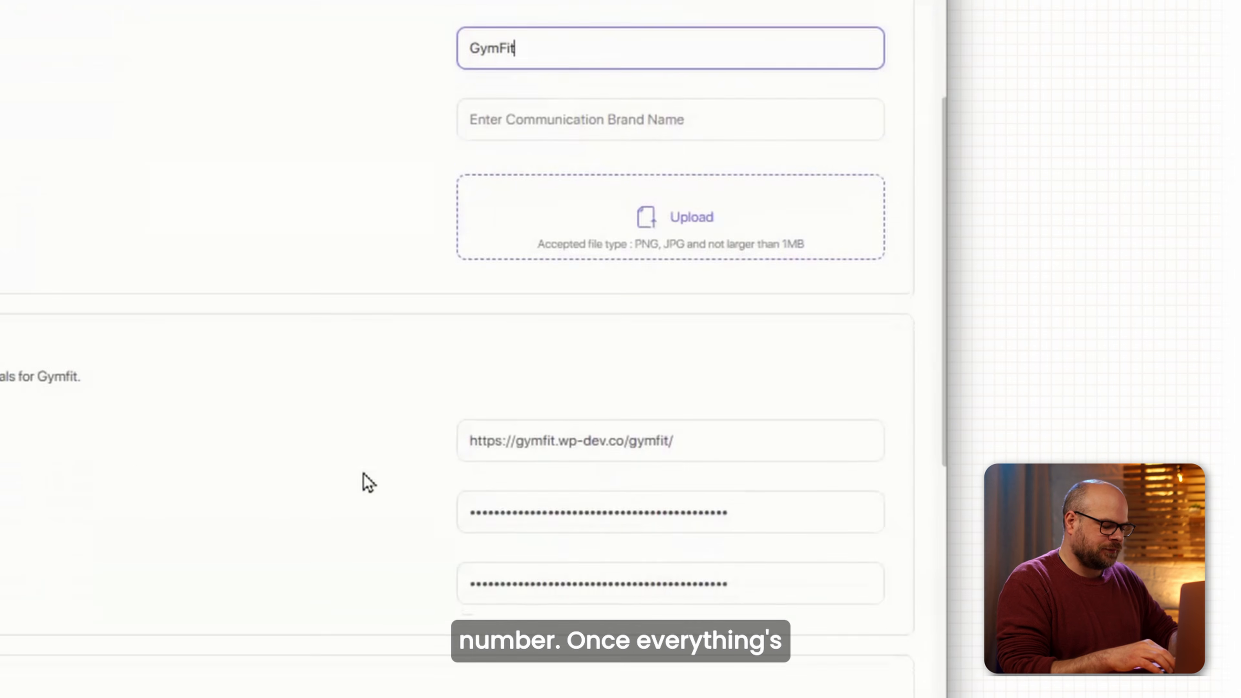
scroll(372, 475, "down", 6)
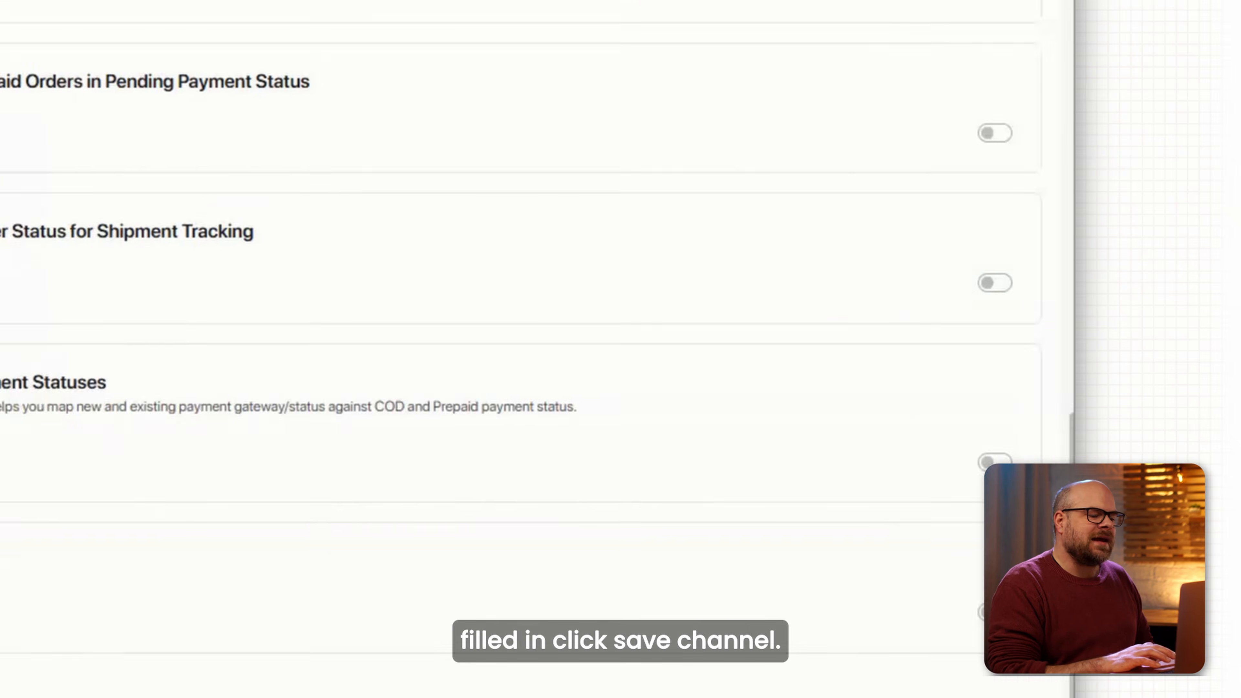
left_click(629, 529)
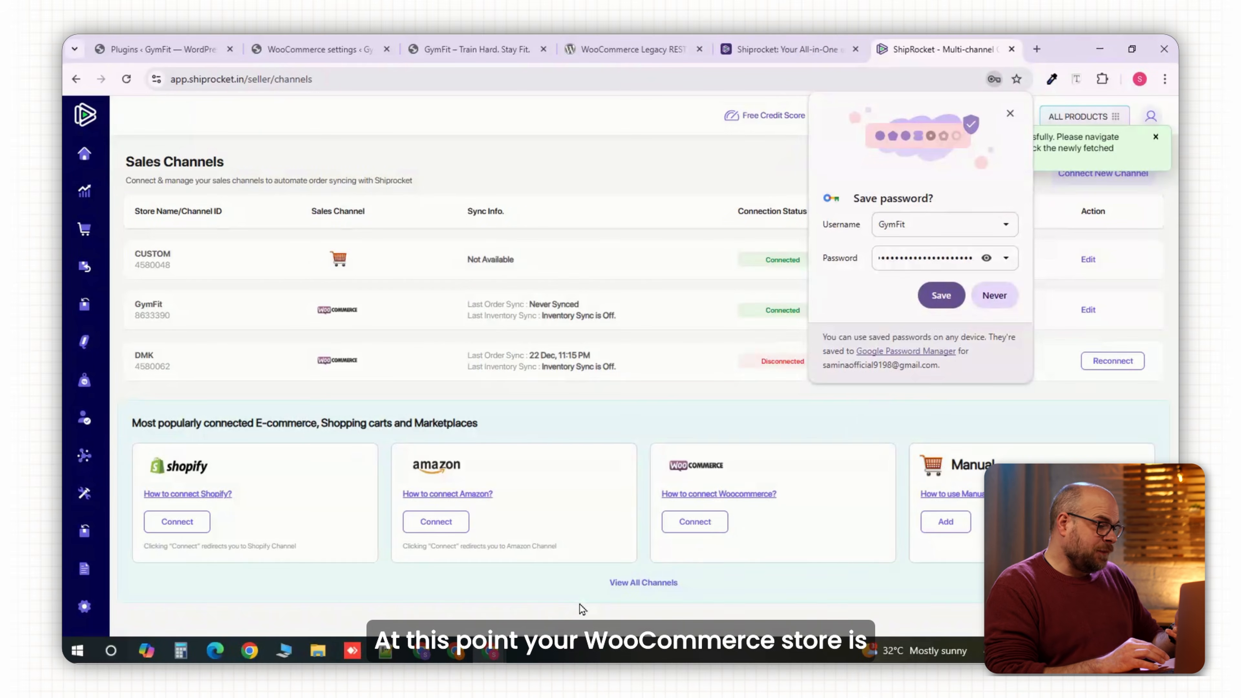
left_click(1009, 117)
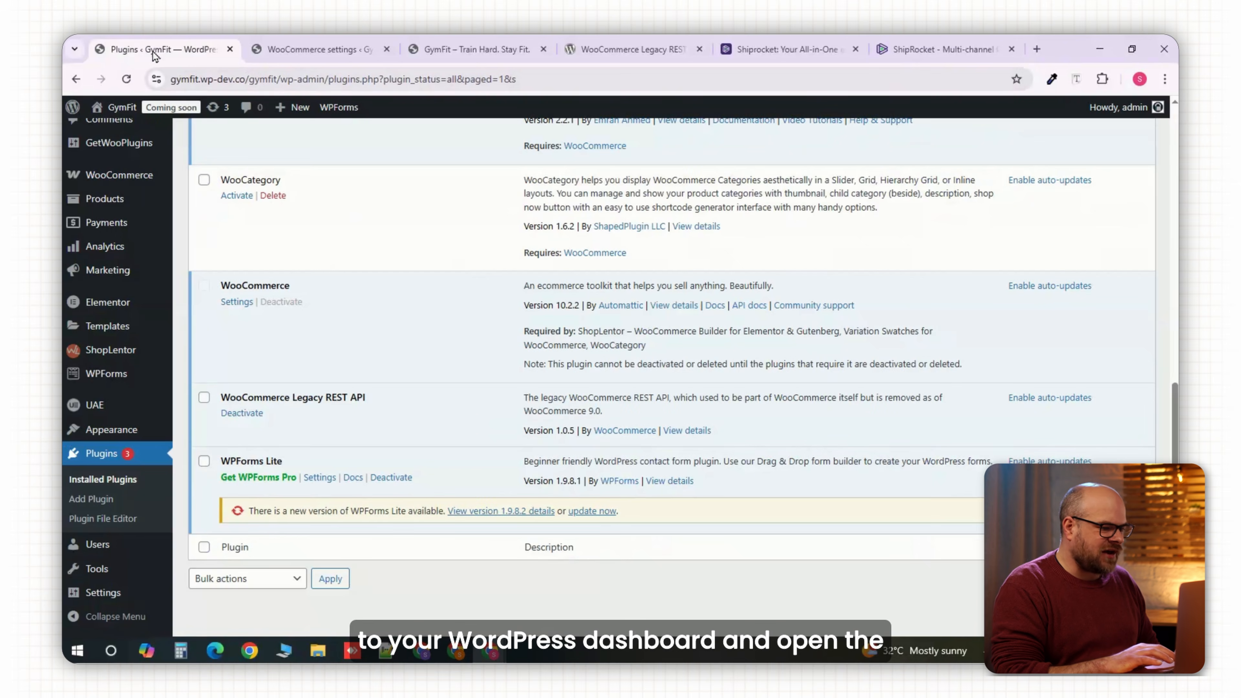
Search the plugin directory for 'shiprocket'.
scroll(400, 257, "up", 15)
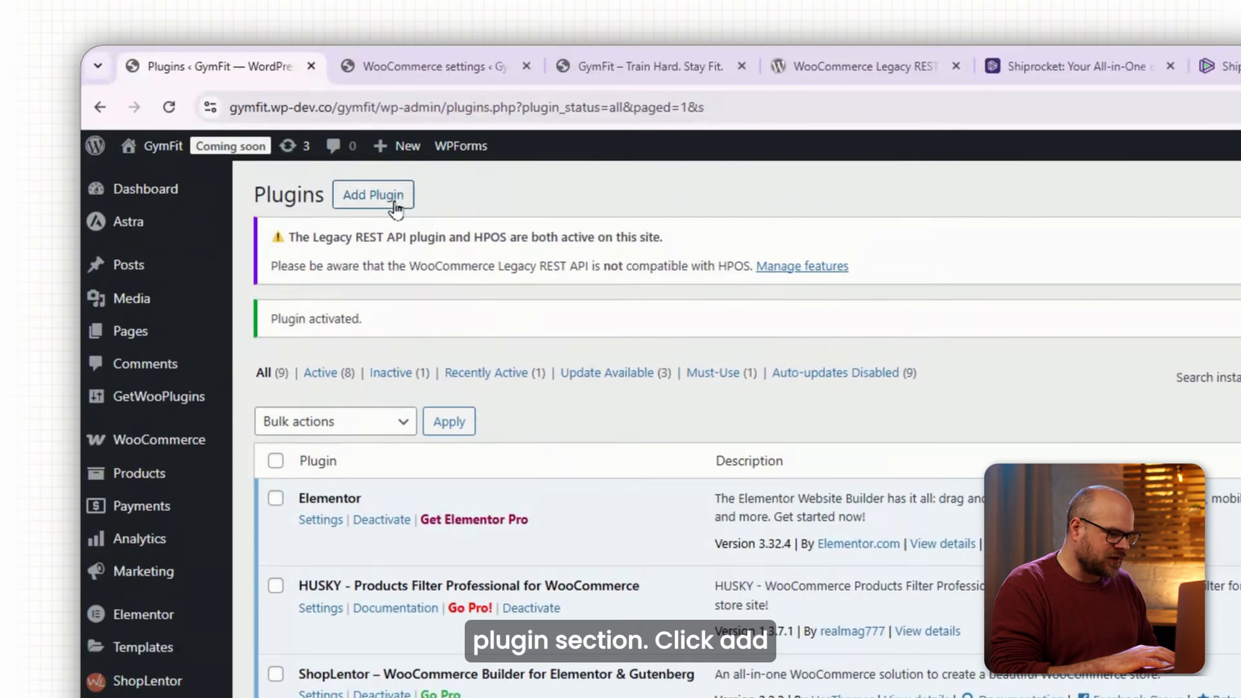
left_click(290, 147)
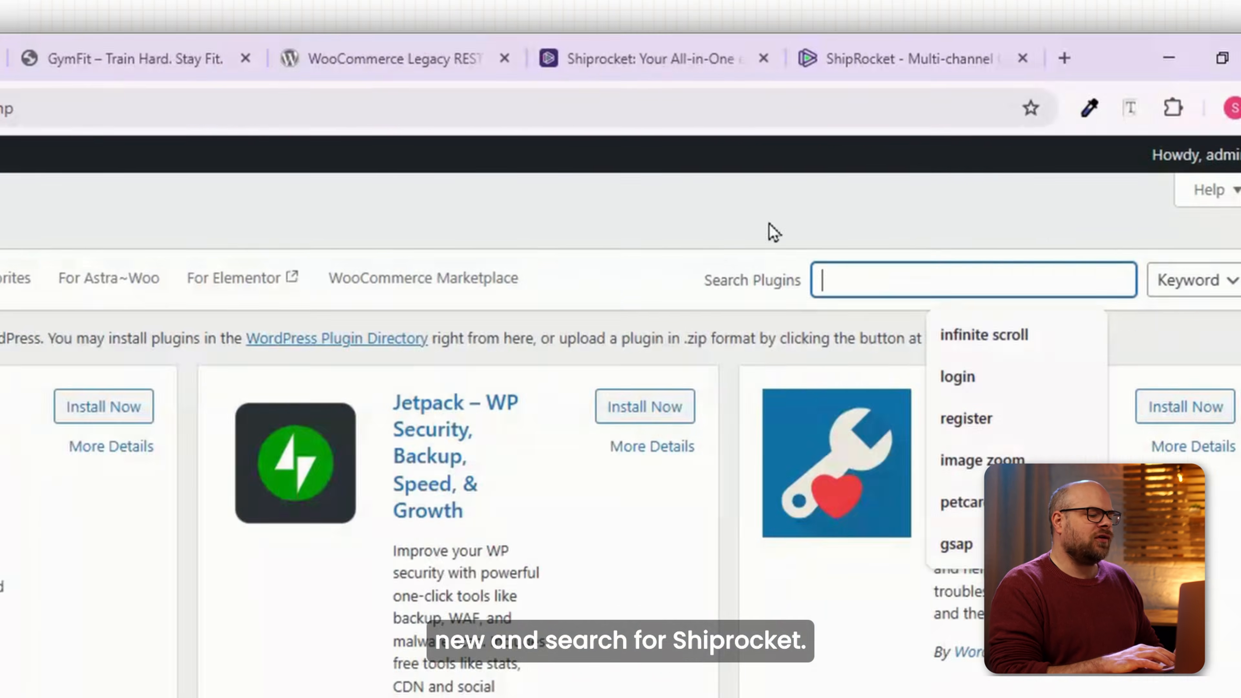
type("sh")
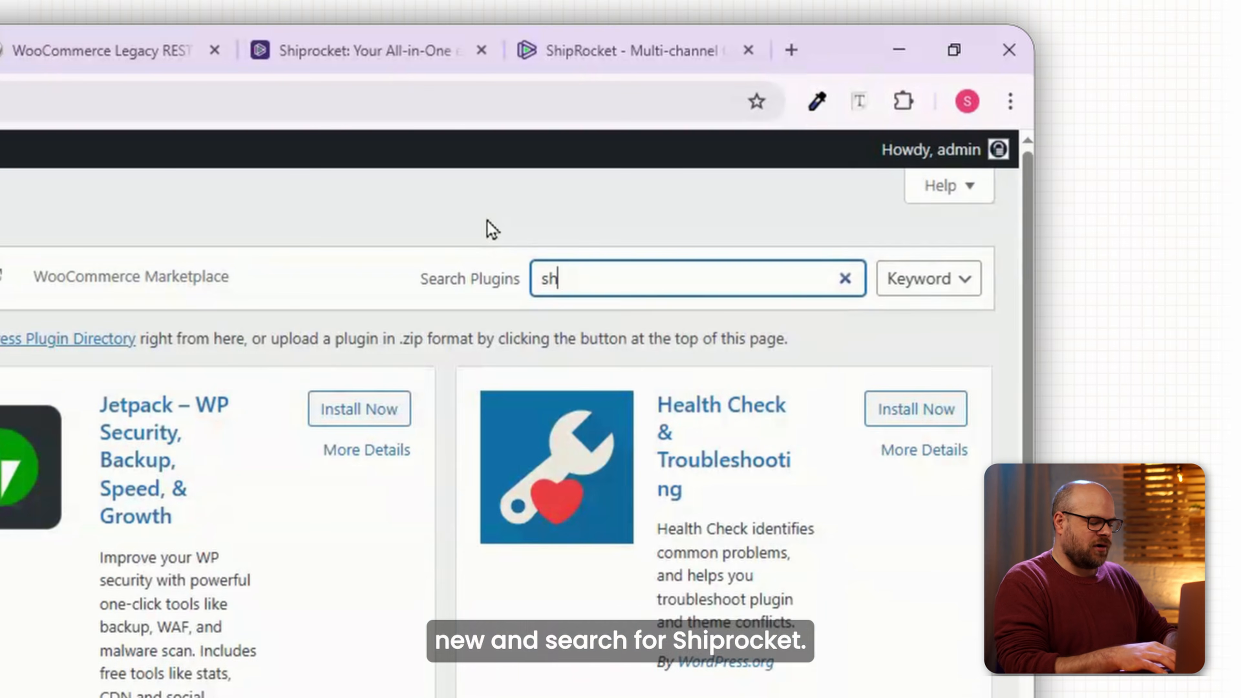
type("iprocke")
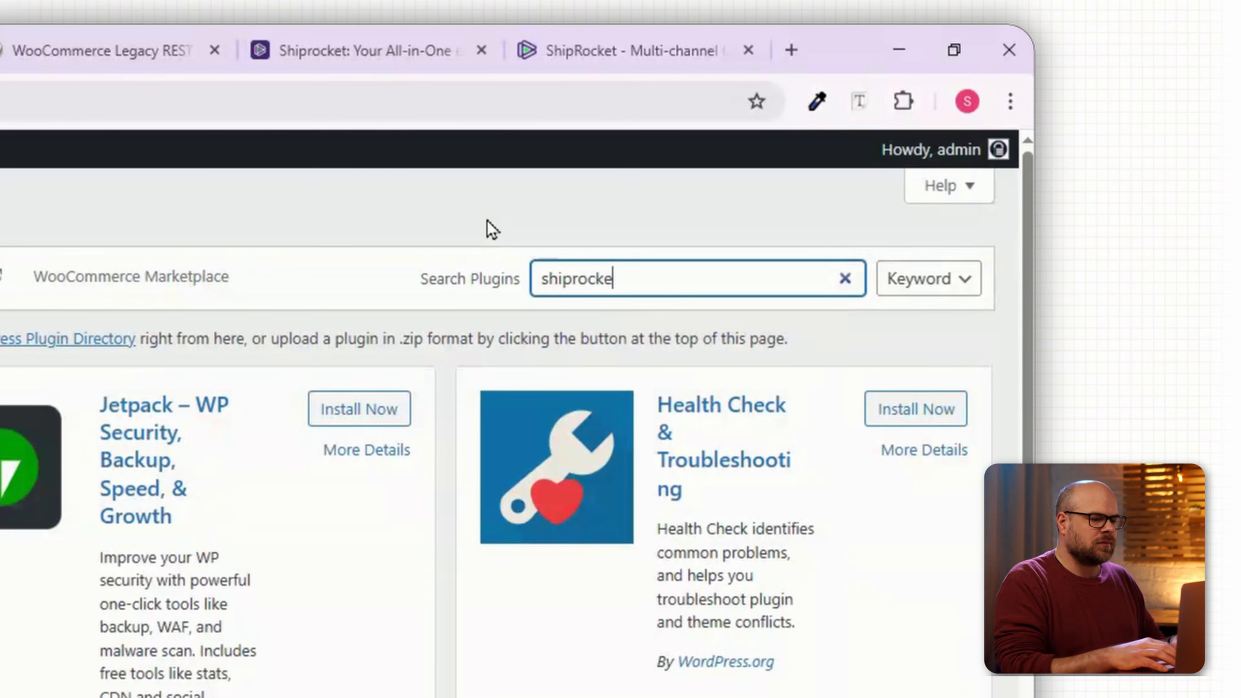
type("t")
Install and activate Shiprocket 2.0.2, then go to its settings.
left_click(323, 342)
left_click(643, 300)
scroll(471, 269, "down", 5)
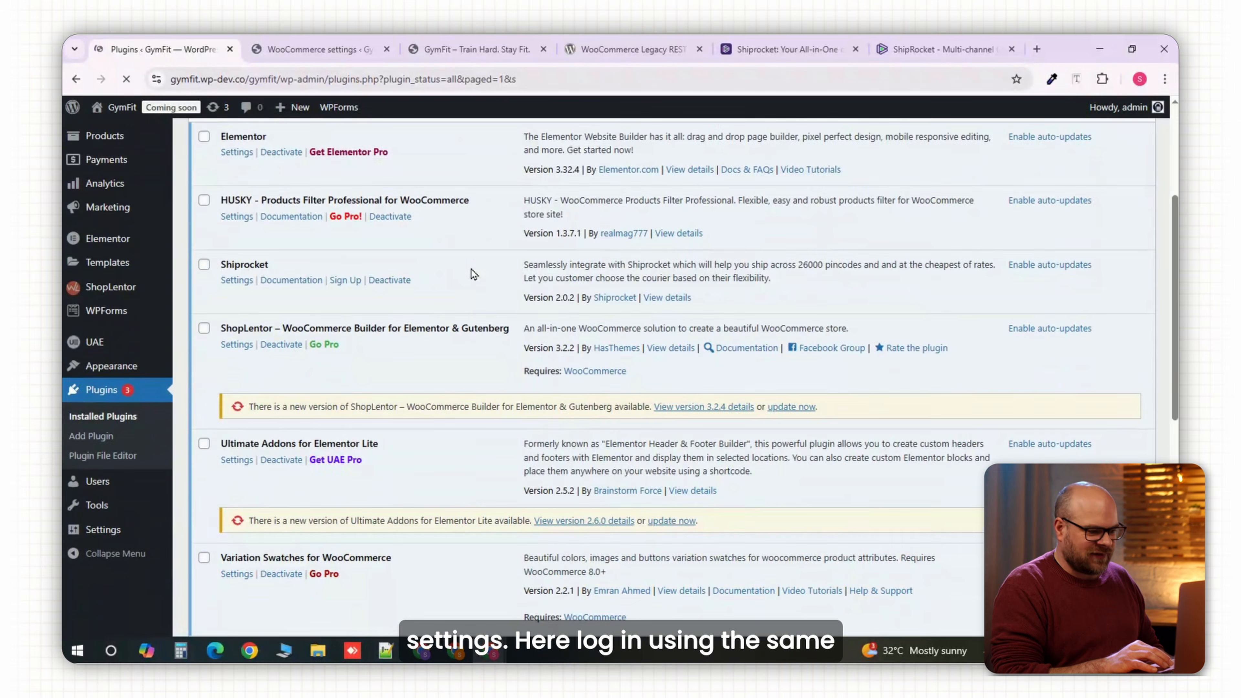
scroll(489, 274, "down", 3)
scroll(488, 269, "up", 3)
left_click(235, 231)
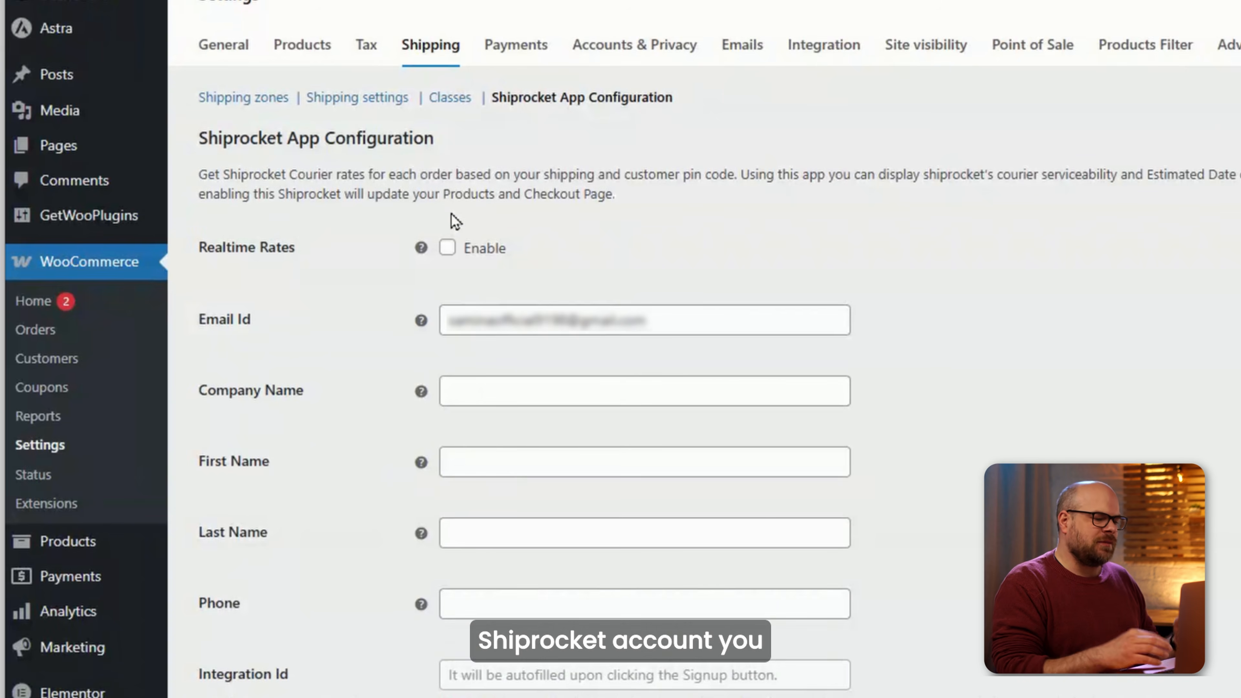
Enable Realtime Rates, fill company GymFit and the contact's names, and sign up for API keys.
left_click(450, 245)
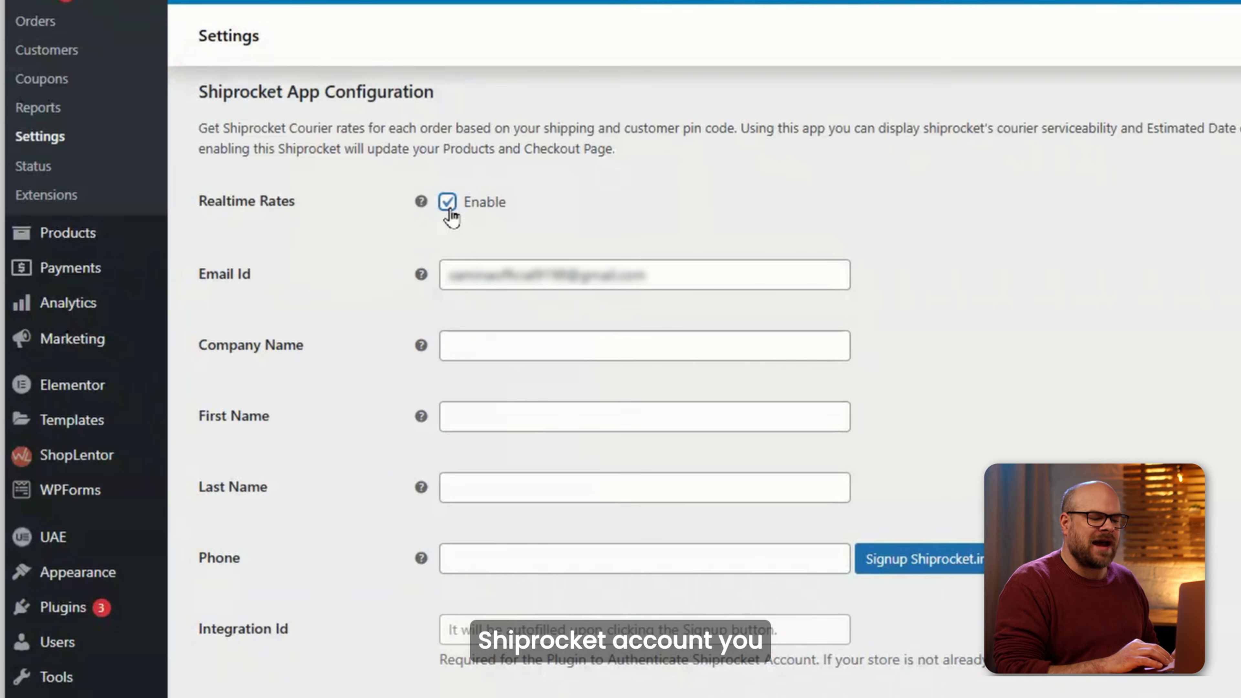
left_click(683, 336)
key("Tab")
type("Sam")
key("Tab")
type("0")
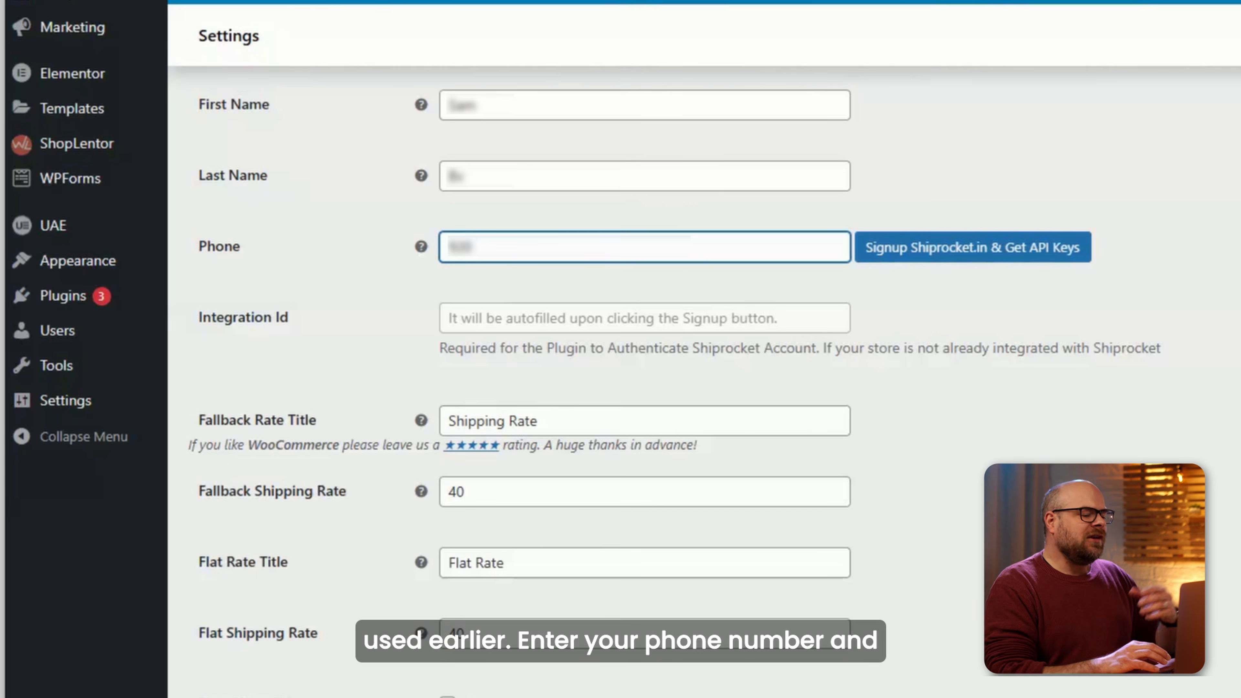
type("????")
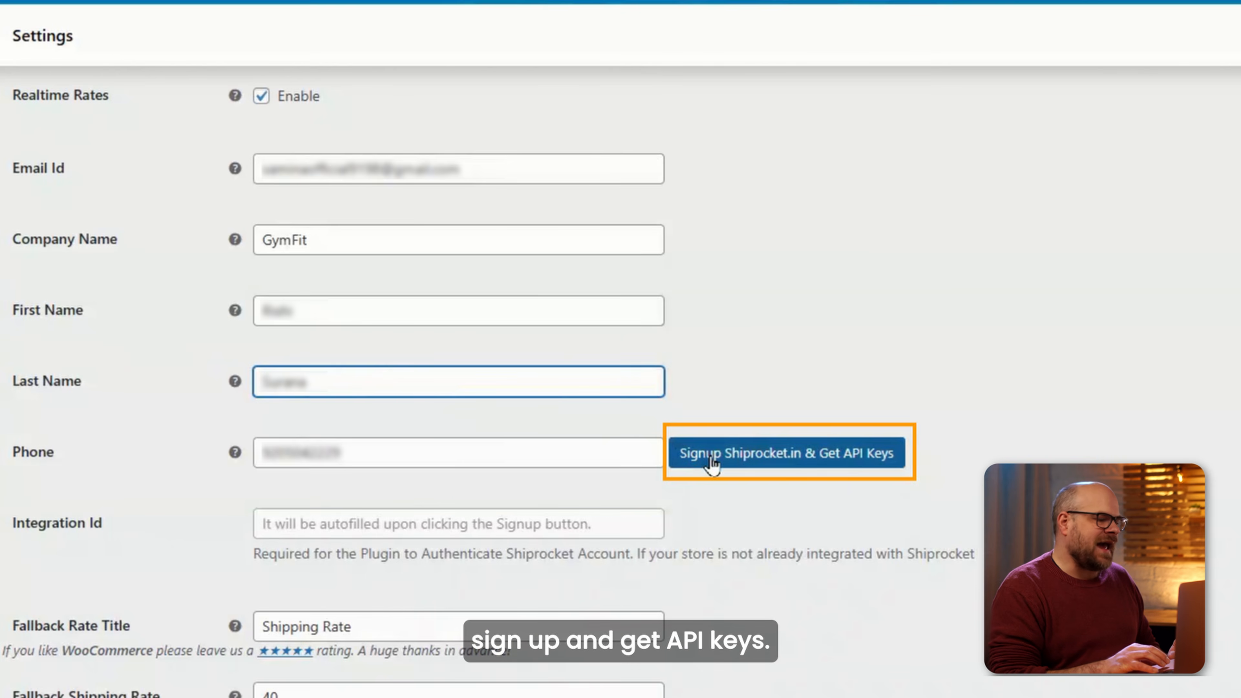
left_click(709, 460)
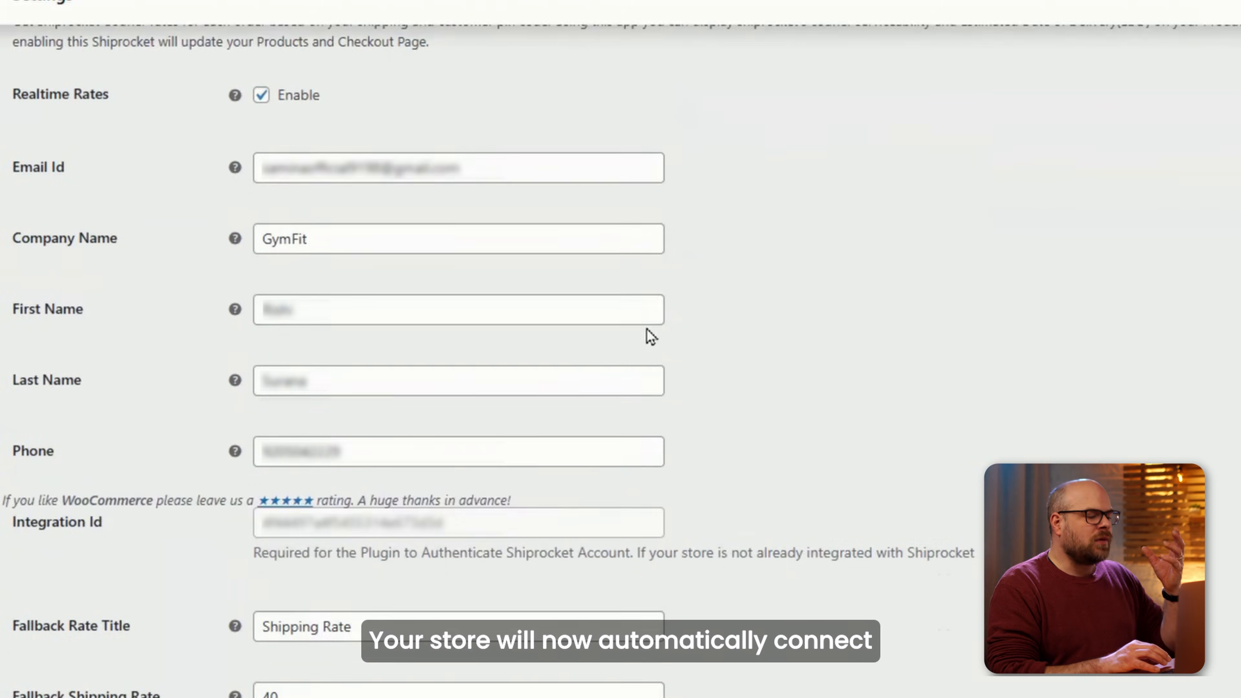
scroll(651, 336, "up", 4)
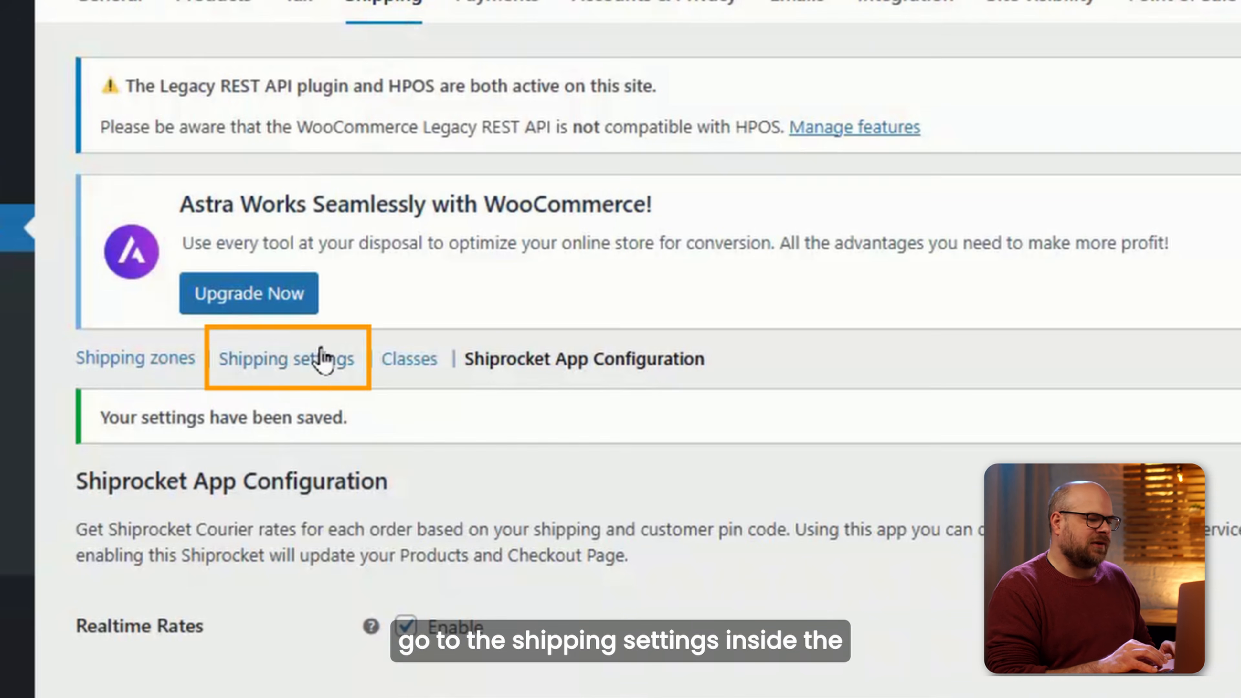
Tick 'Enable debug mode' in WooCommerce shipping settings and save the changes.
left_click(319, 383)
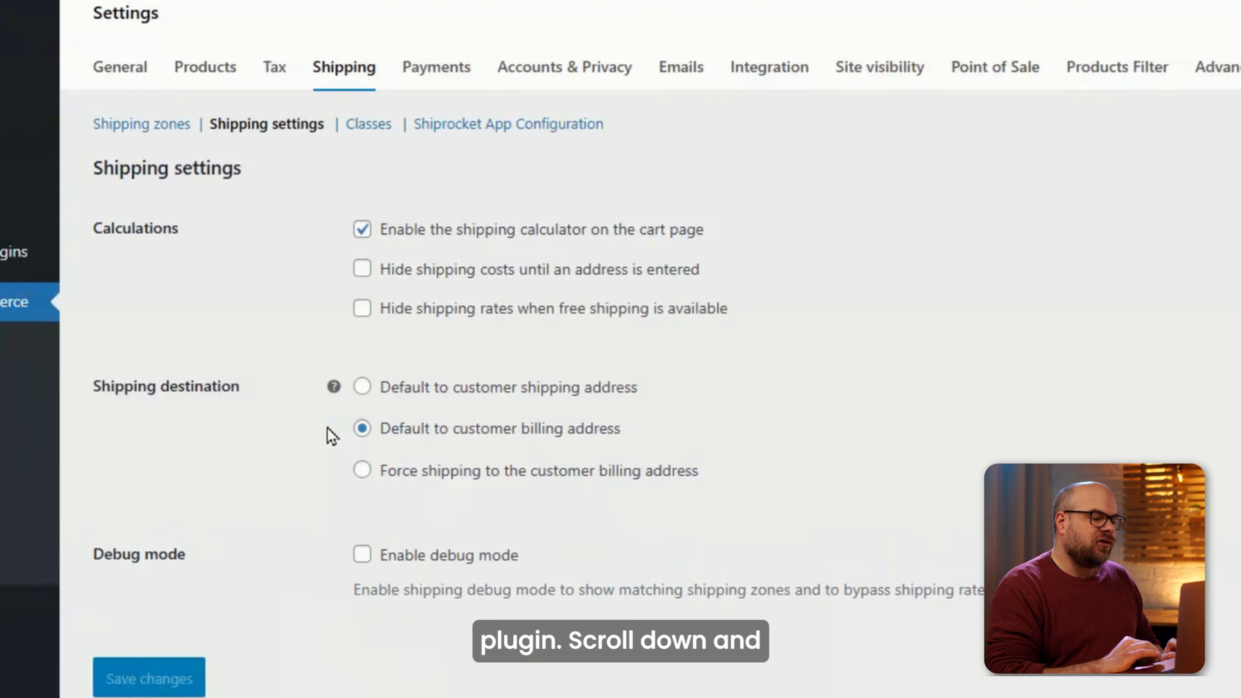
scroll(330, 435, "down", 3)
left_click(362, 448)
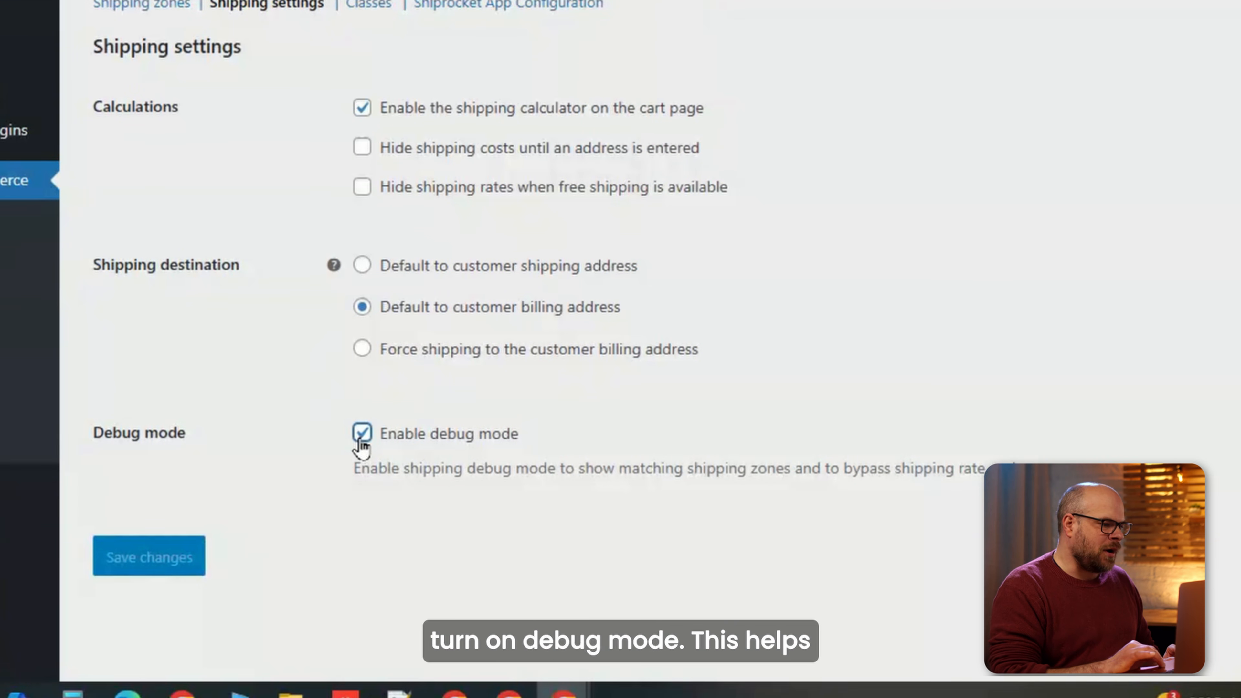
scroll(254, 528, "up", 1)
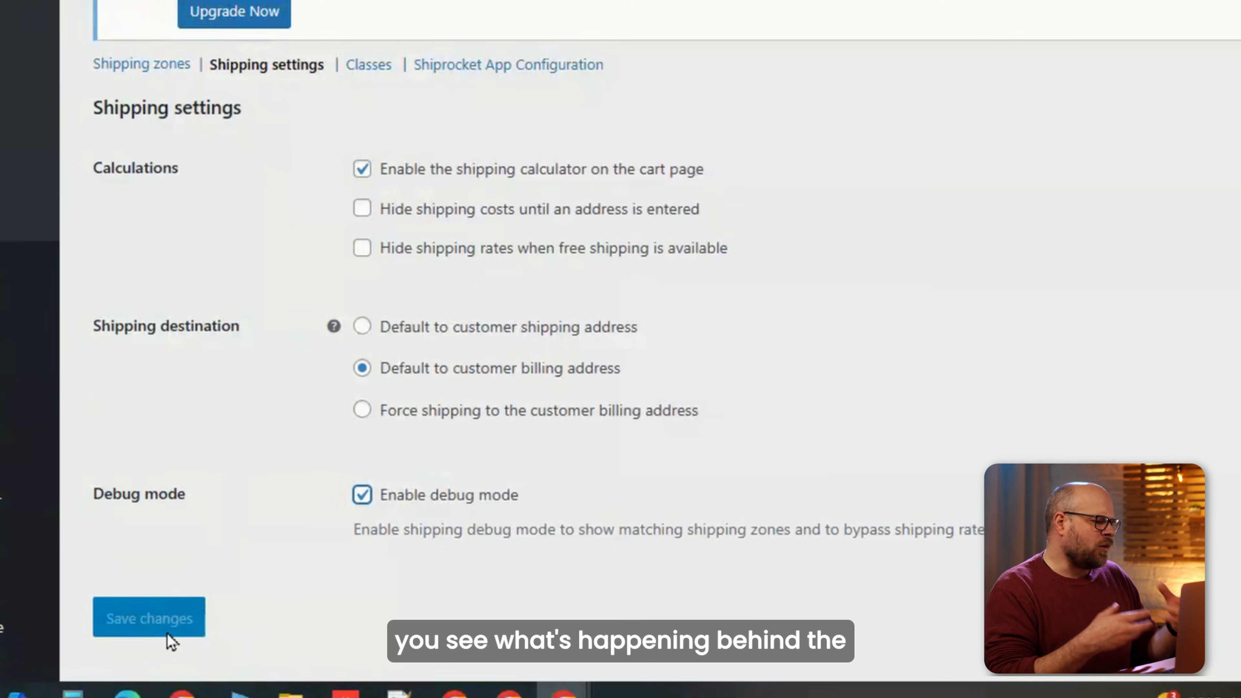
left_click(364, 497)
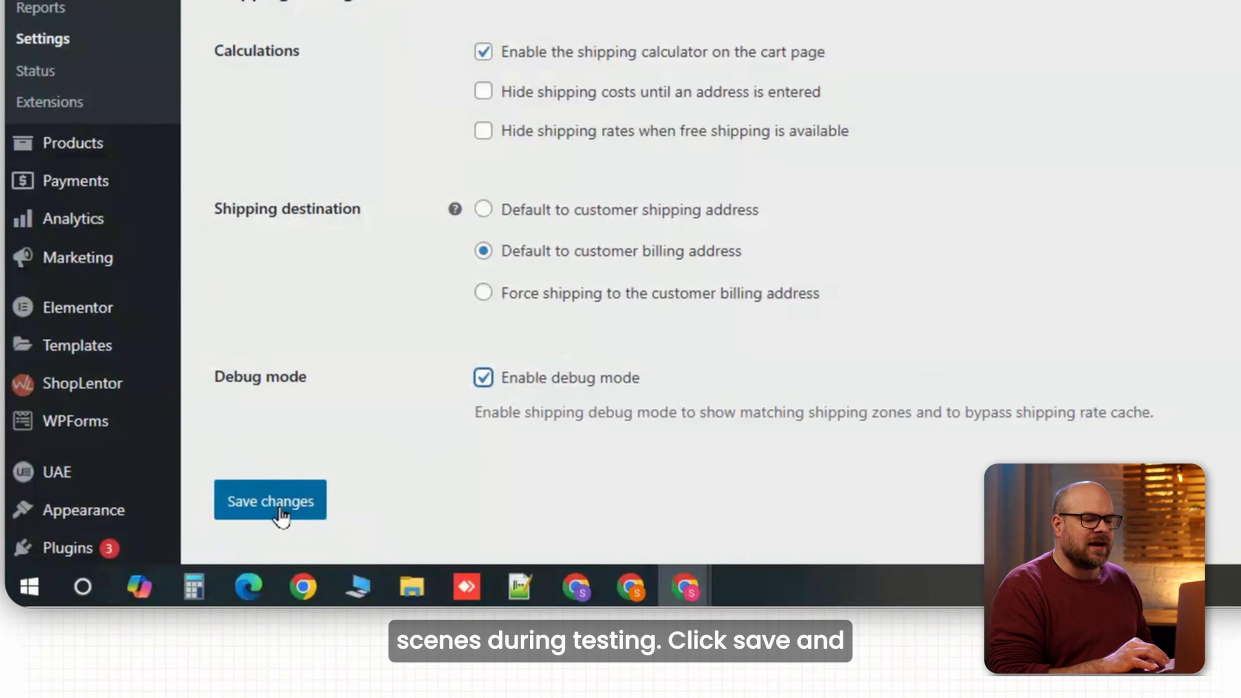
left_click(158, 625)
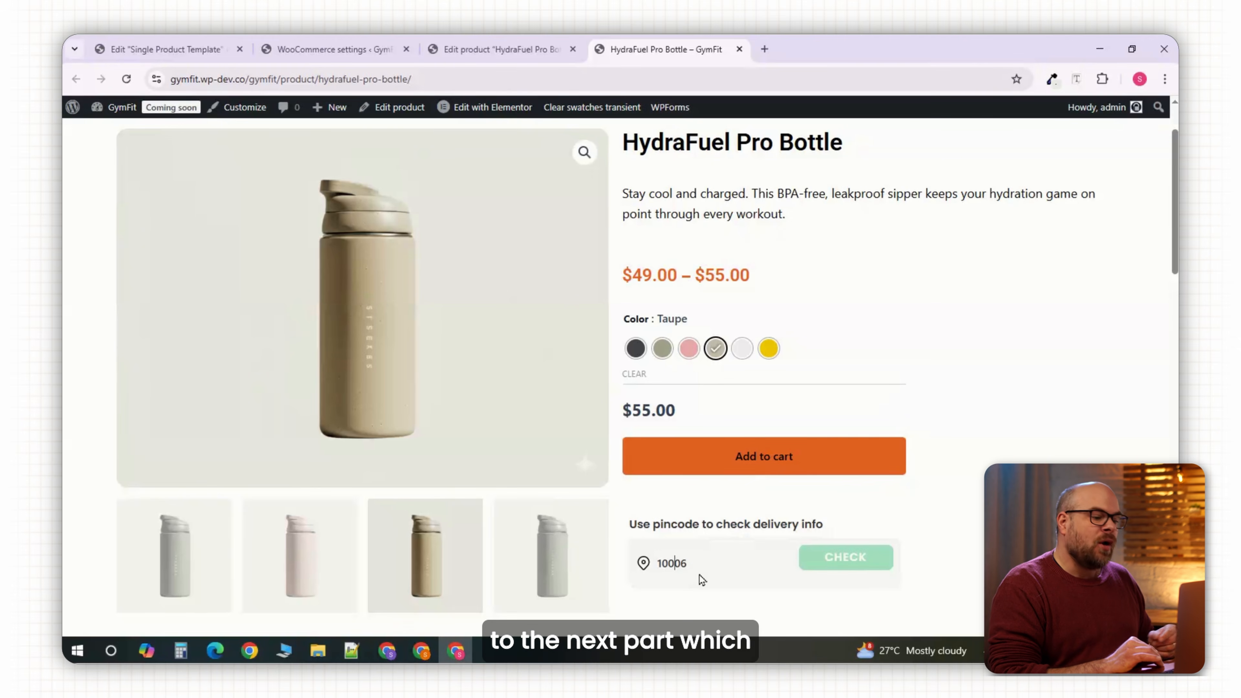
Check delivery for pincode 100006, then for 100009.
type("0")
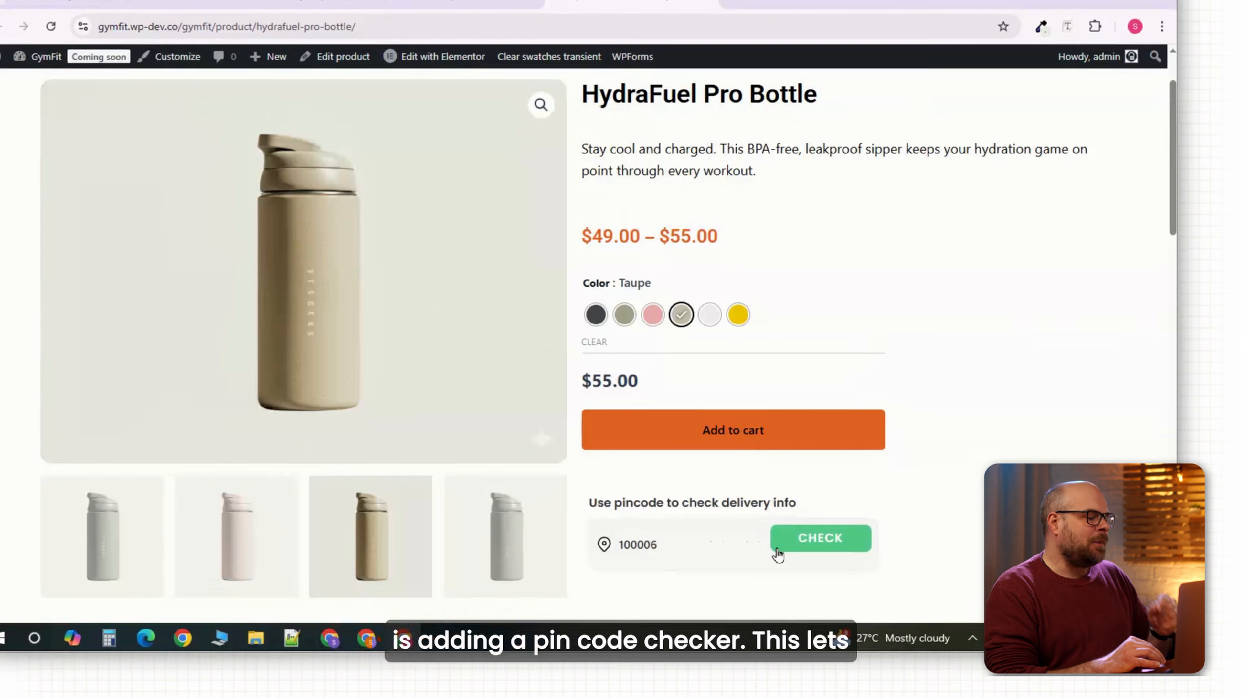
left_click(778, 549)
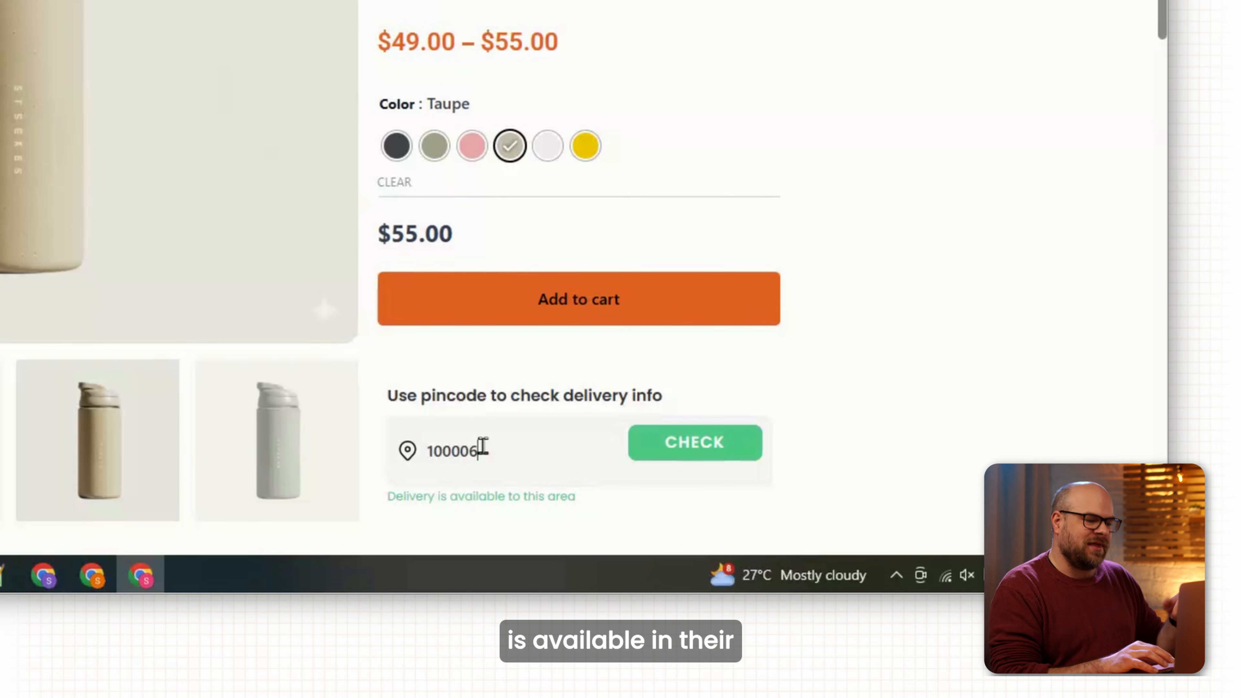
key("BackSpace")
type("9")
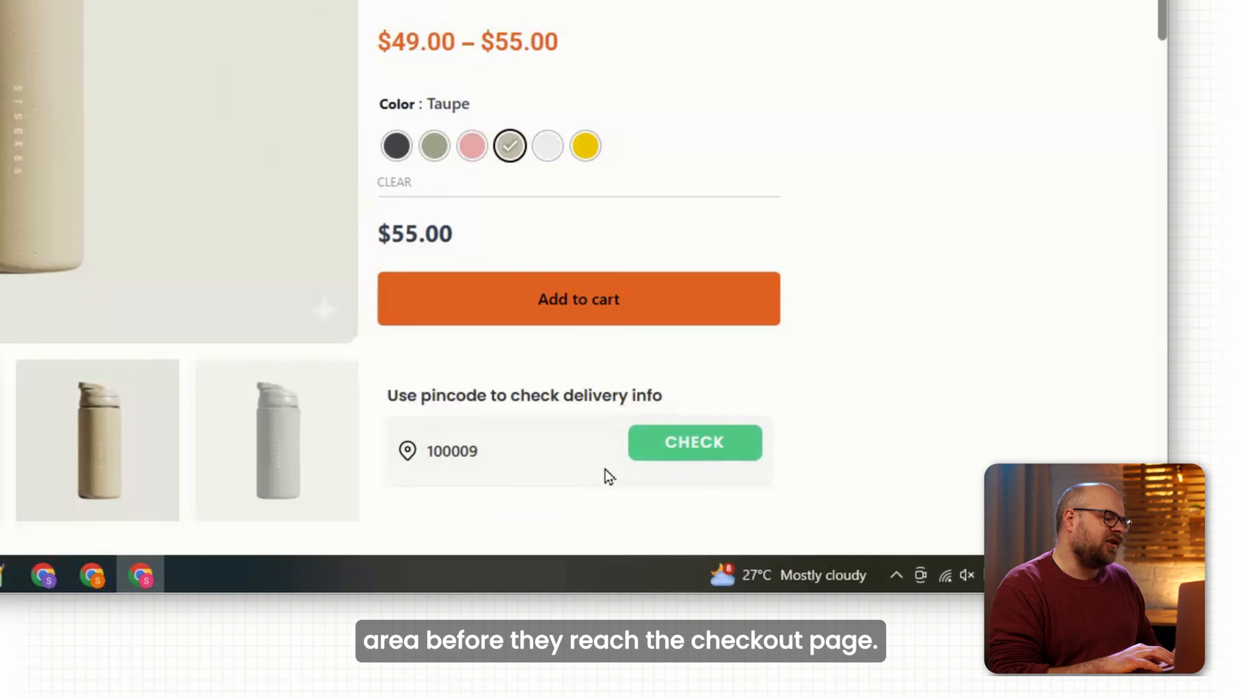
left_click(683, 457)
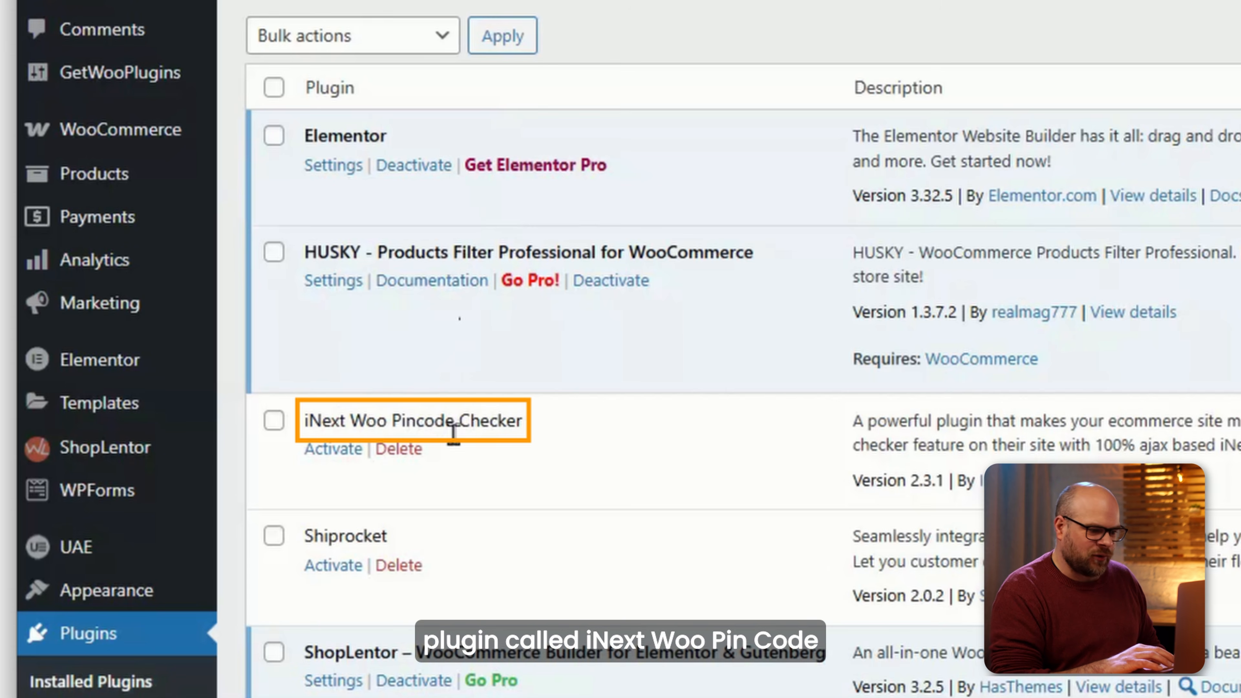
Activate iNext Woo Pincode Checker and reload the product page.
left_click(335, 450)
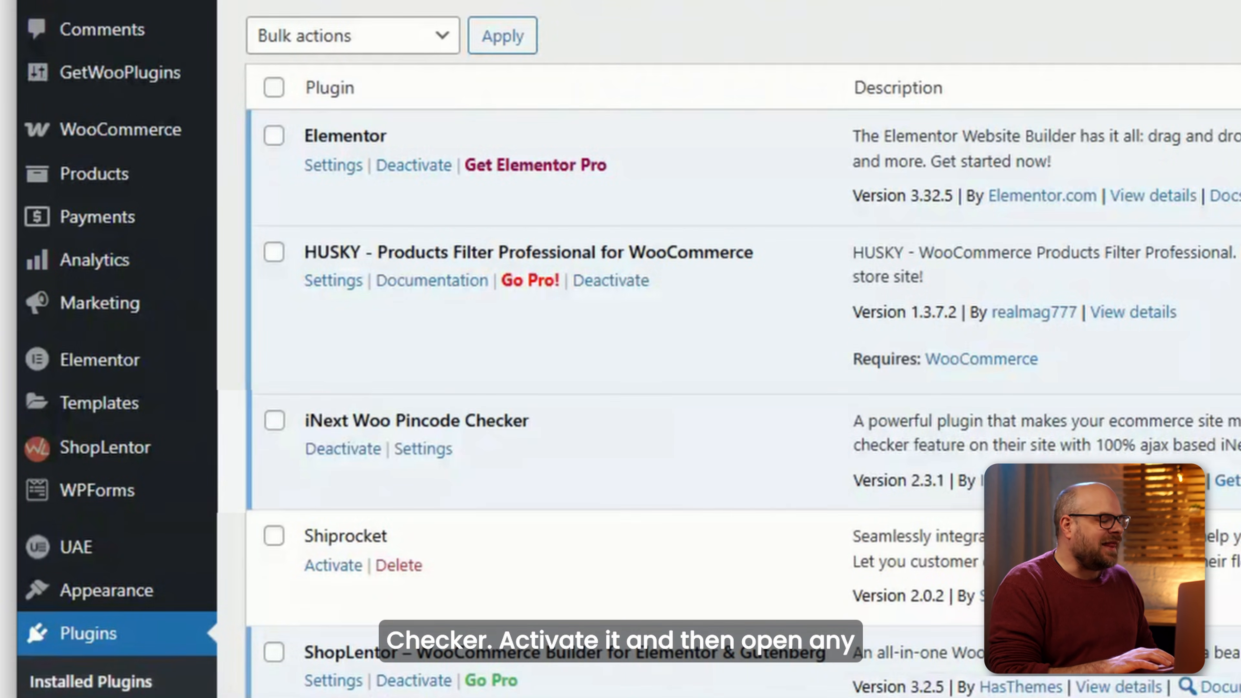
left_click(126, 80)
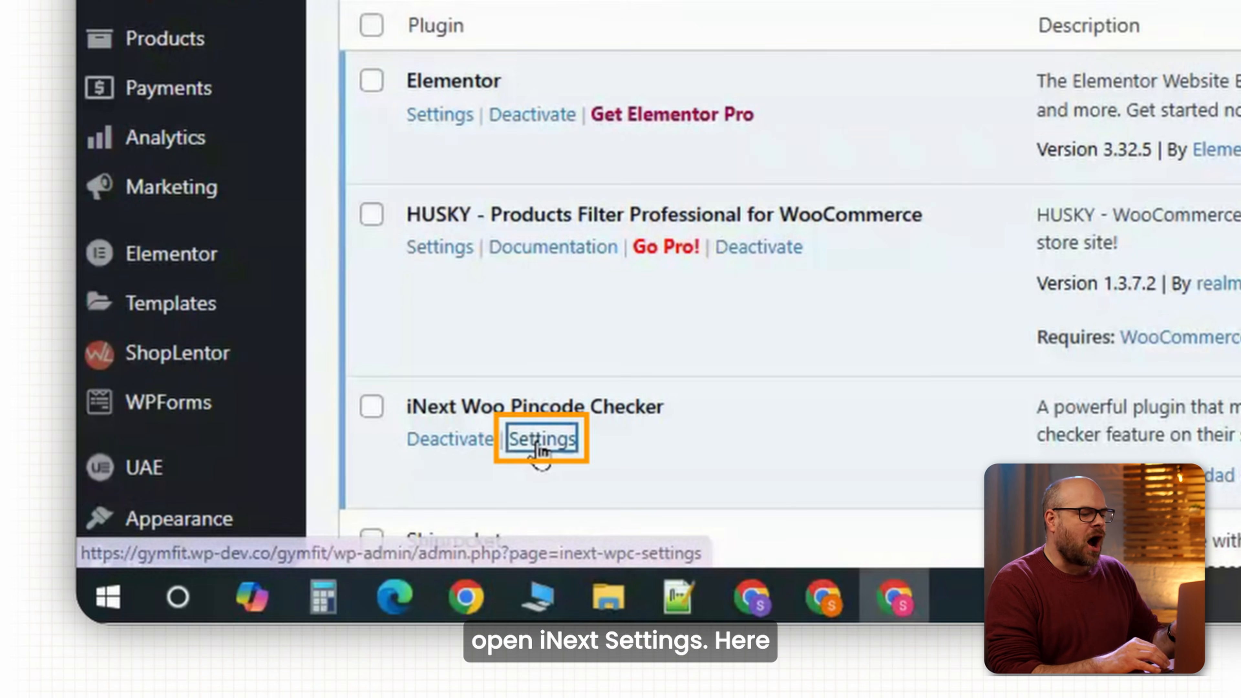
In the pincode checker settings, turn off Enable Alphanumeric Pincode.
left_click(537, 440)
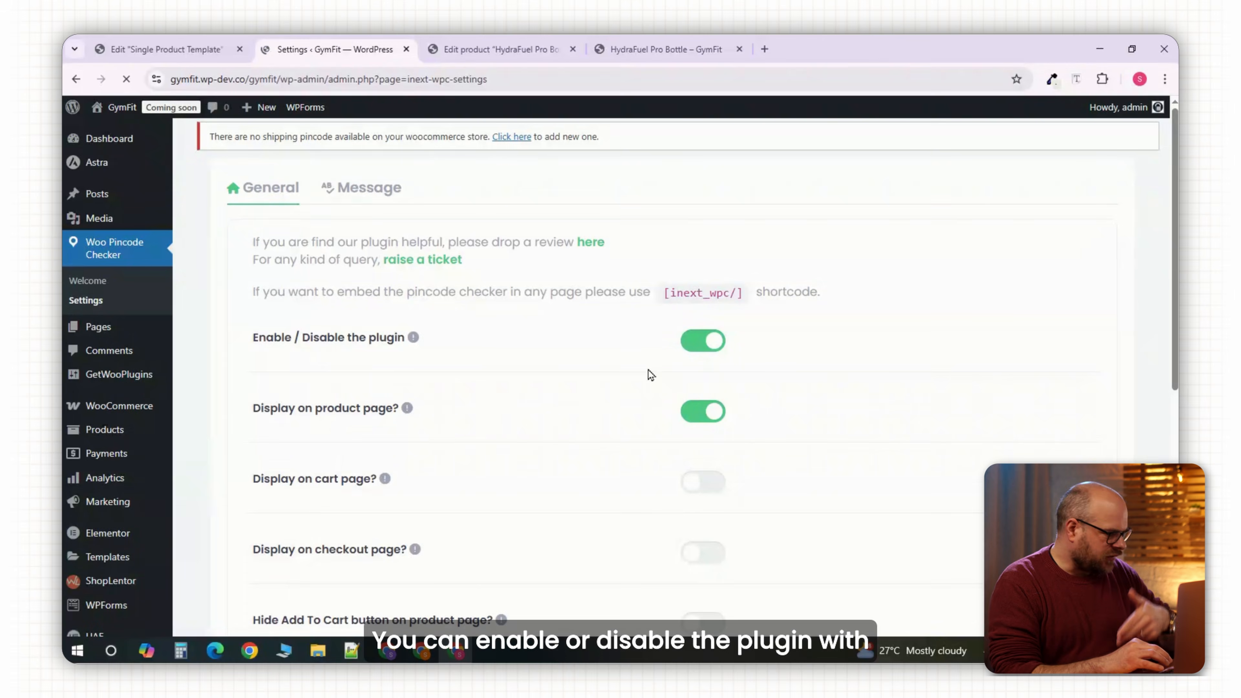
scroll(479, 444, "down", 5)
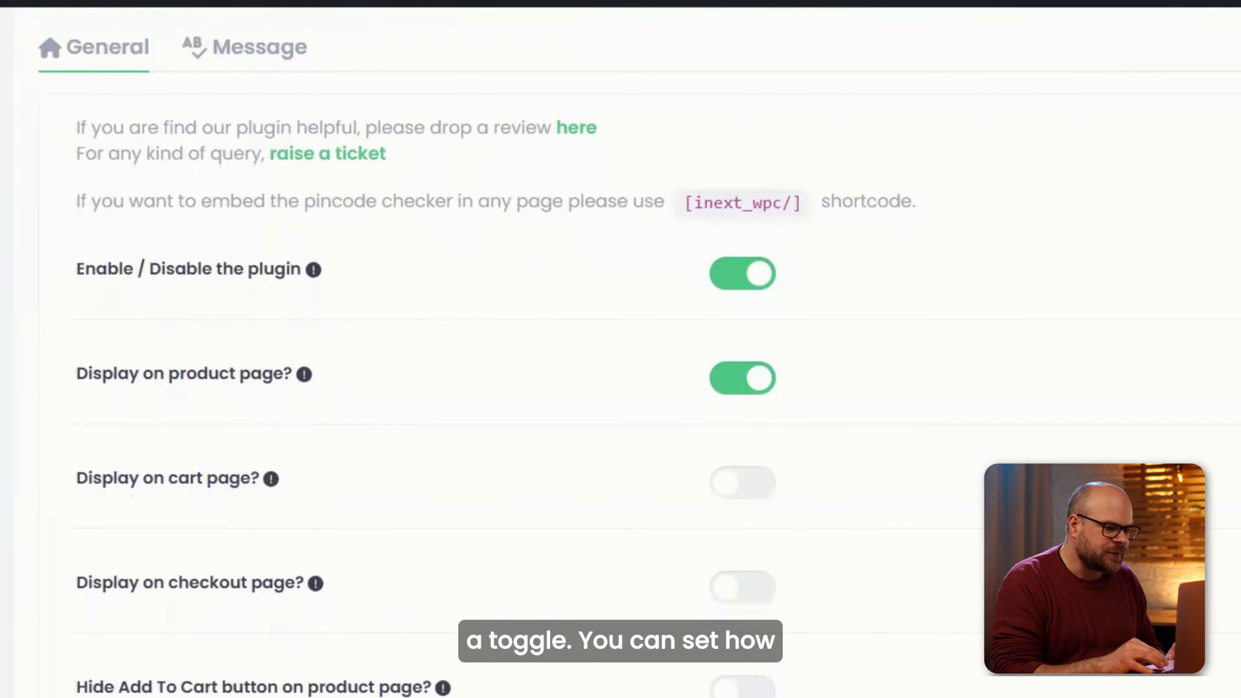
scroll(718, 547, "down", 1)
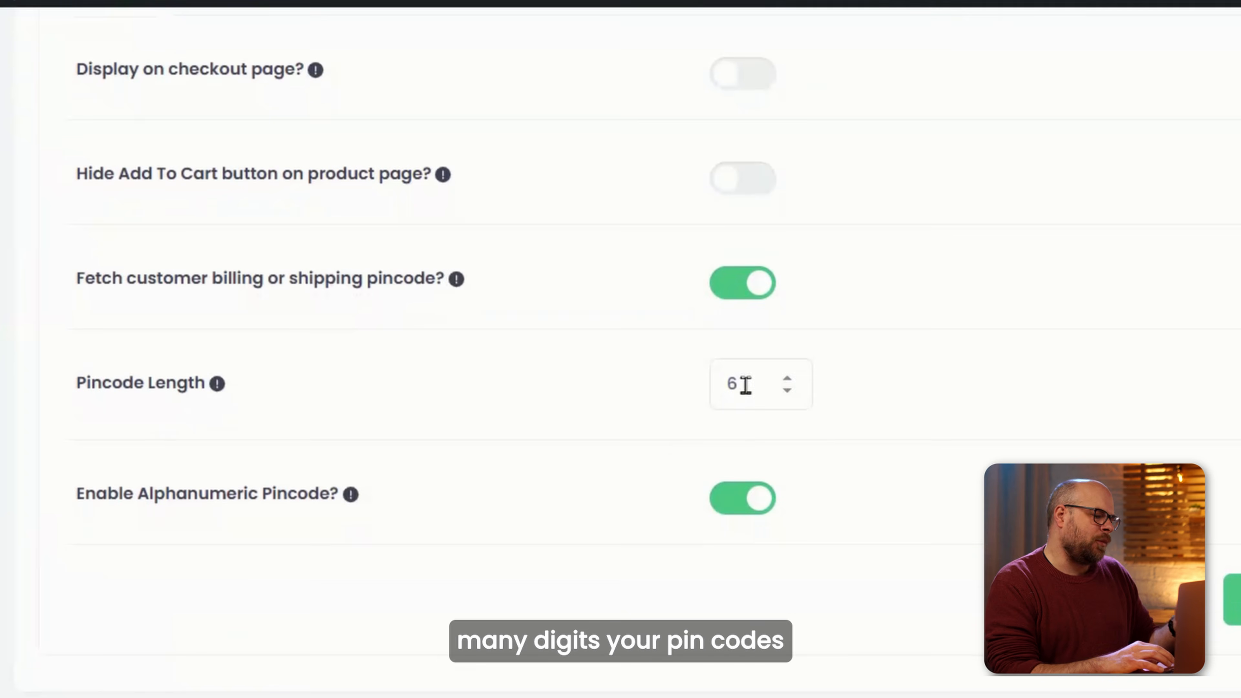
left_click(790, 399)
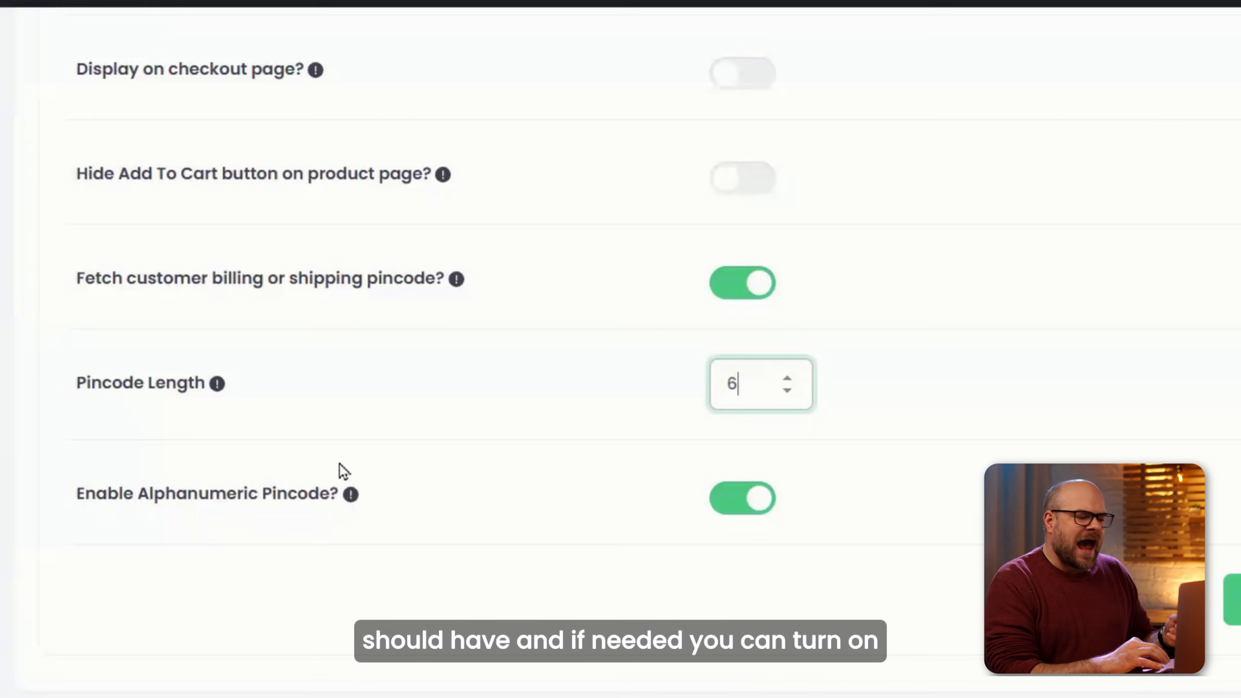
left_click(743, 509)
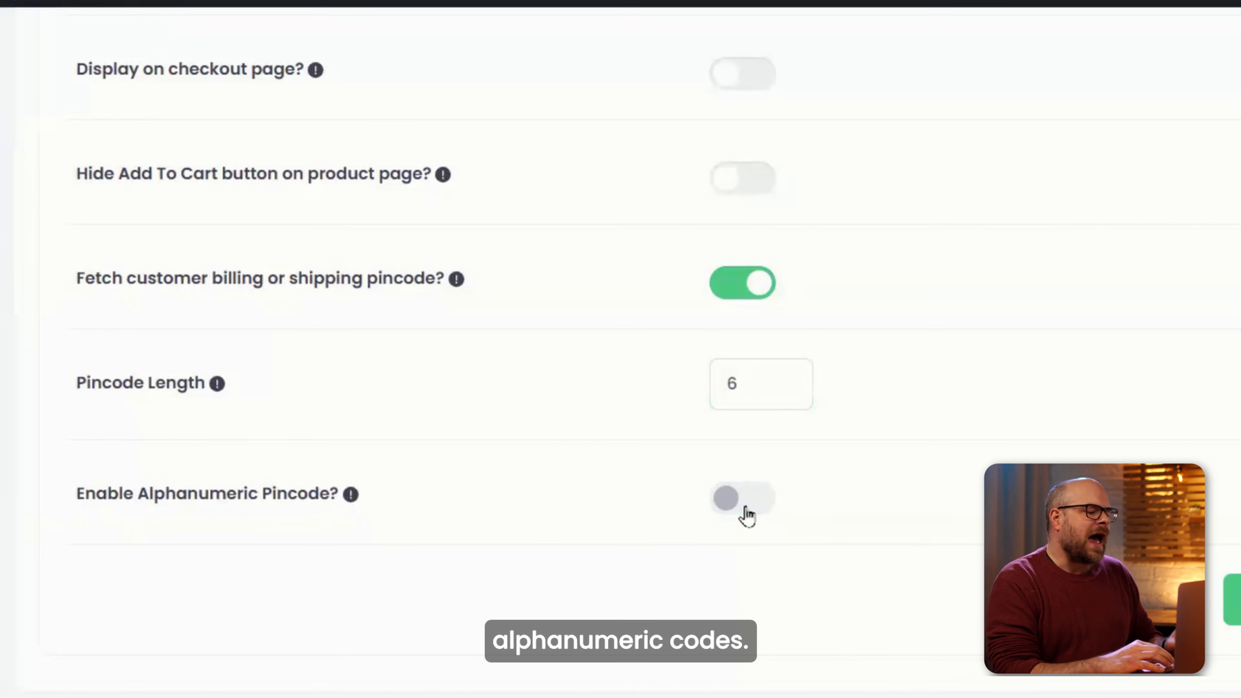
Review the Message tab texts and save the pincode checker settings.
scroll(853, 521, "up", 3)
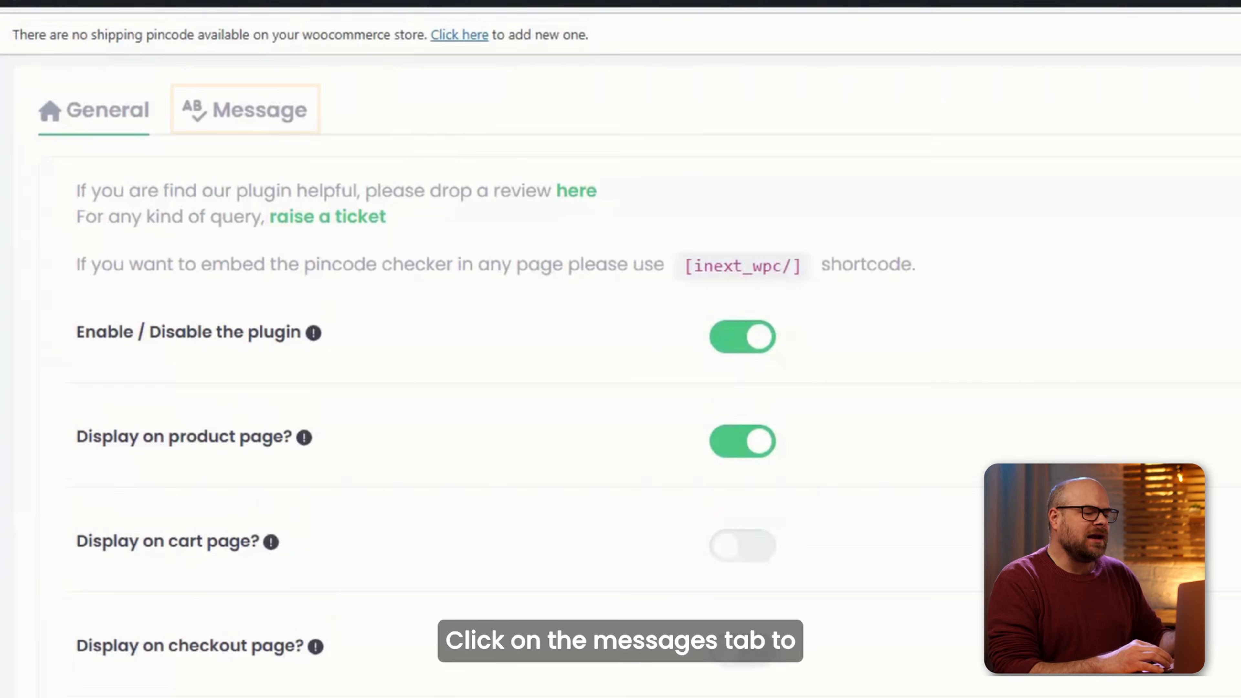
left_click(257, 117)
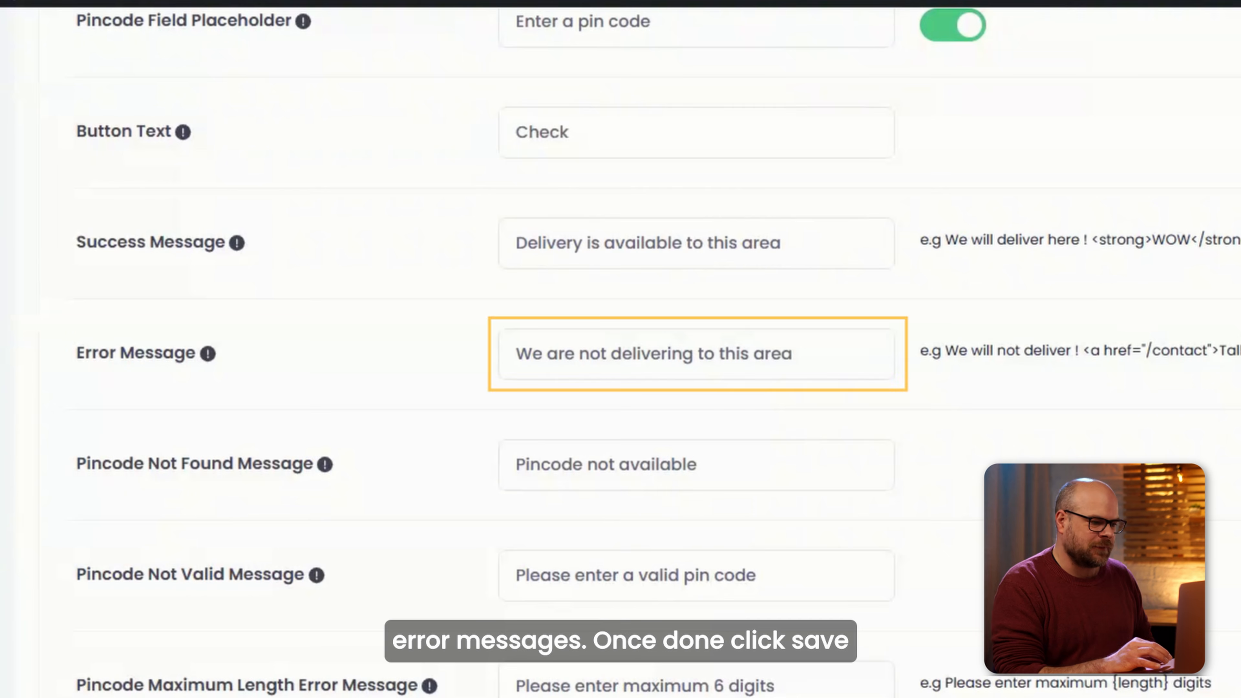
scroll(489, 342, "down", 5)
left_click(840, 427)
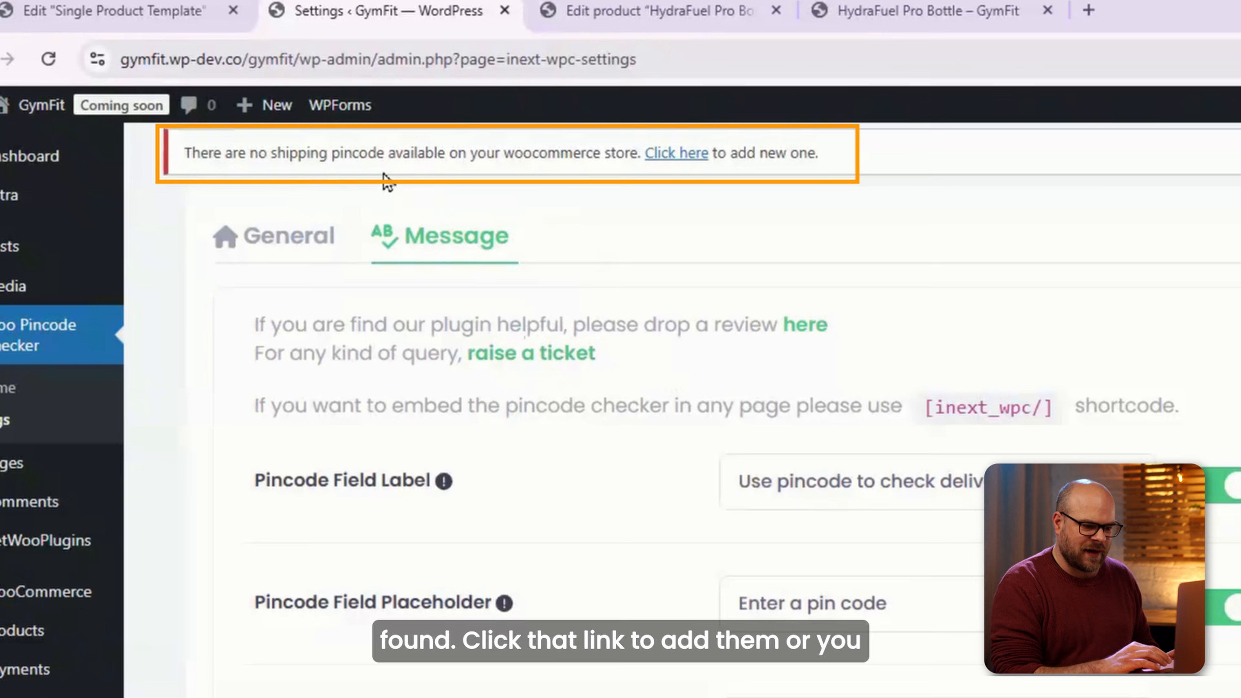
Create a shipping zone named North America covering the North America region.
left_click(664, 161)
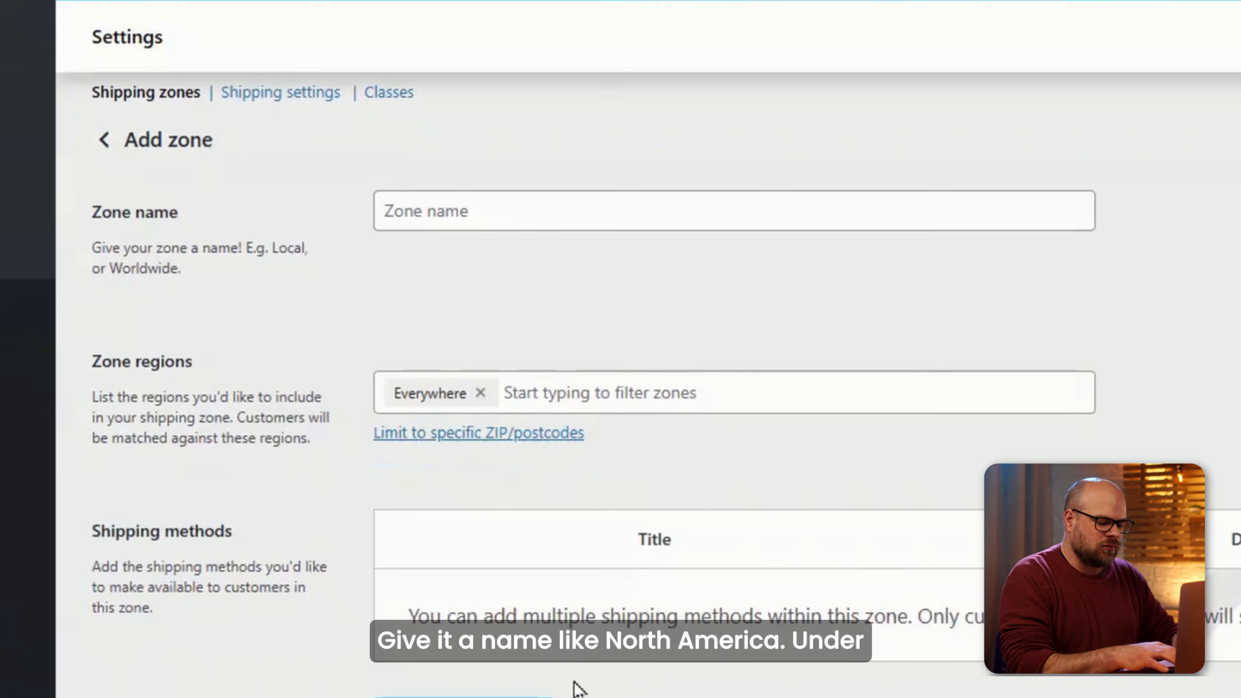
left_click(432, 212)
type("North America")
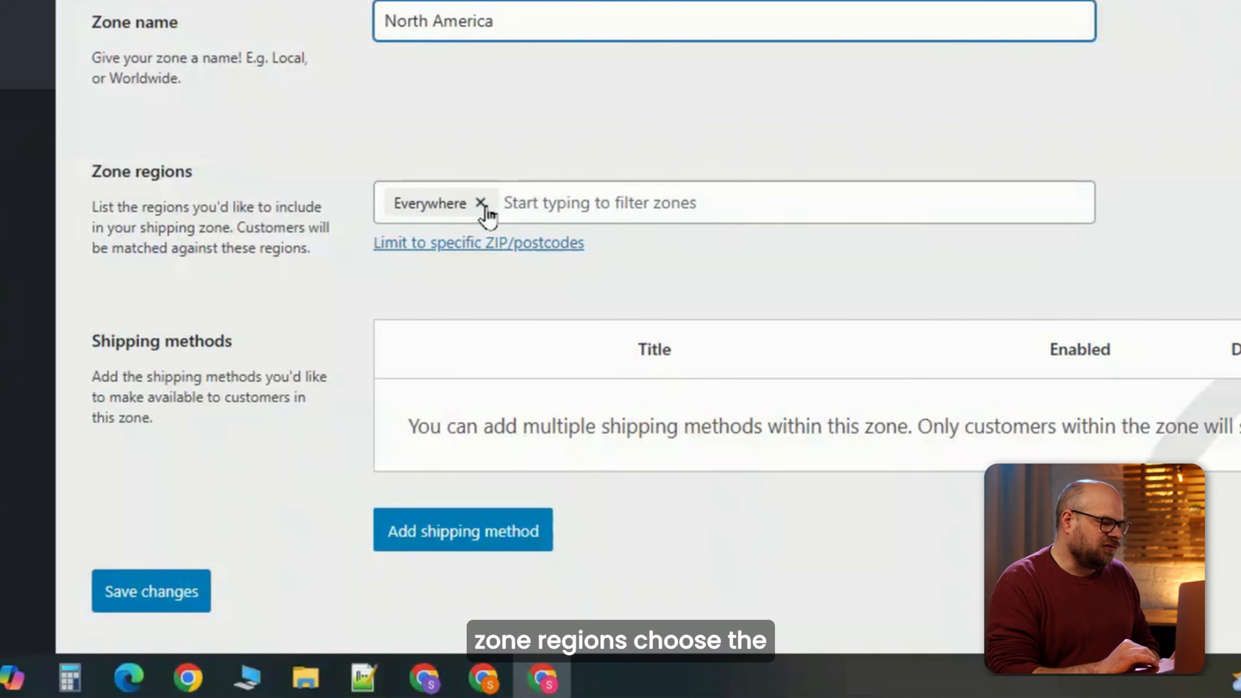
left_click(493, 394)
left_click(462, 620)
left_click_drag(1090, 269, 1088, 314)
left_click(506, 136)
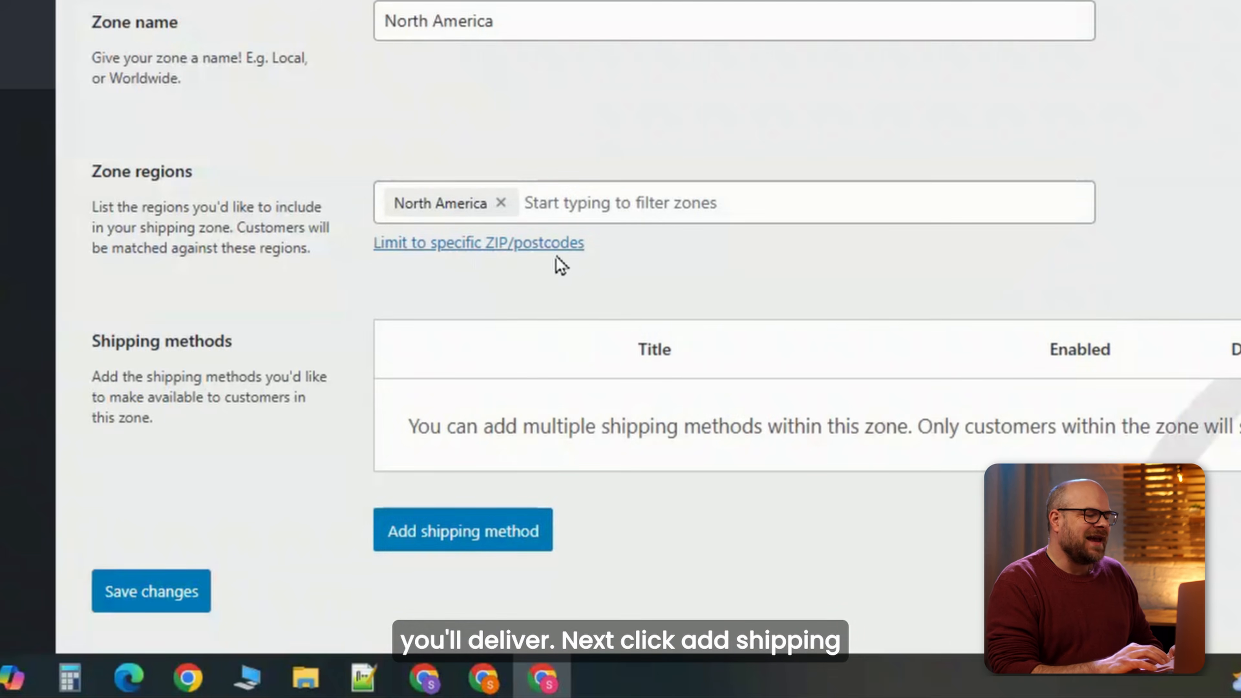
Add a Flat rate method costing 5 and limit the zone to specific postcodes.
left_click(518, 532)
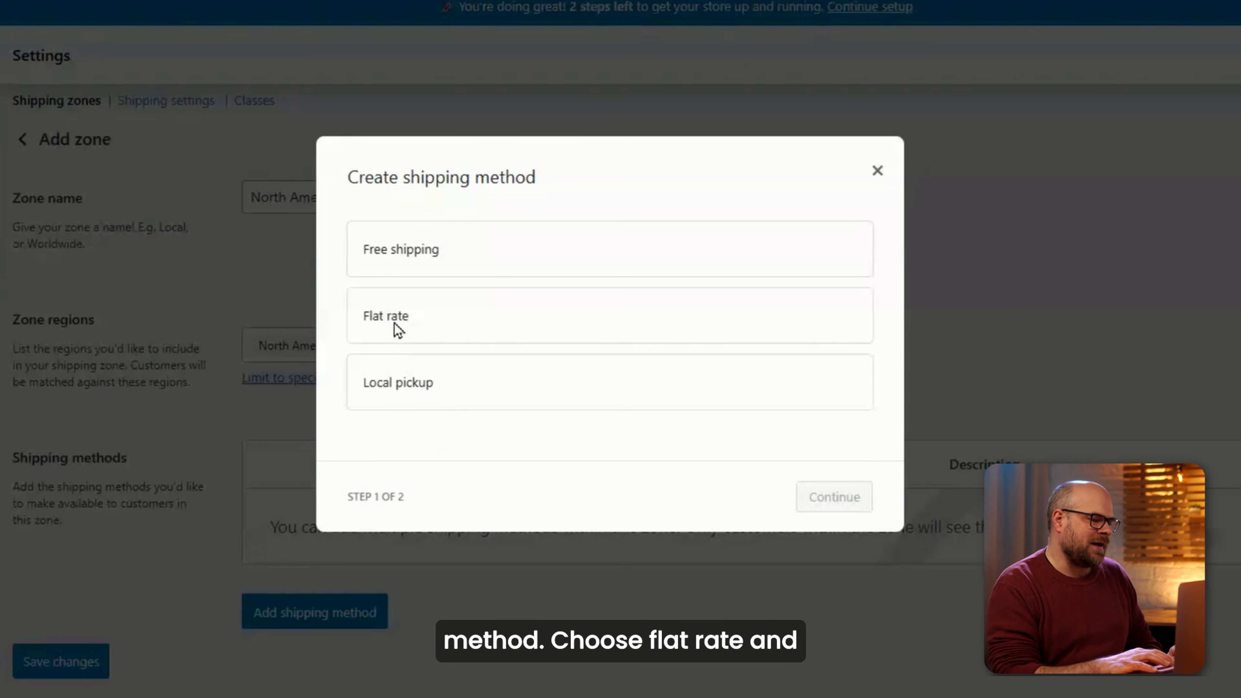
left_click(394, 323)
left_click(830, 507)
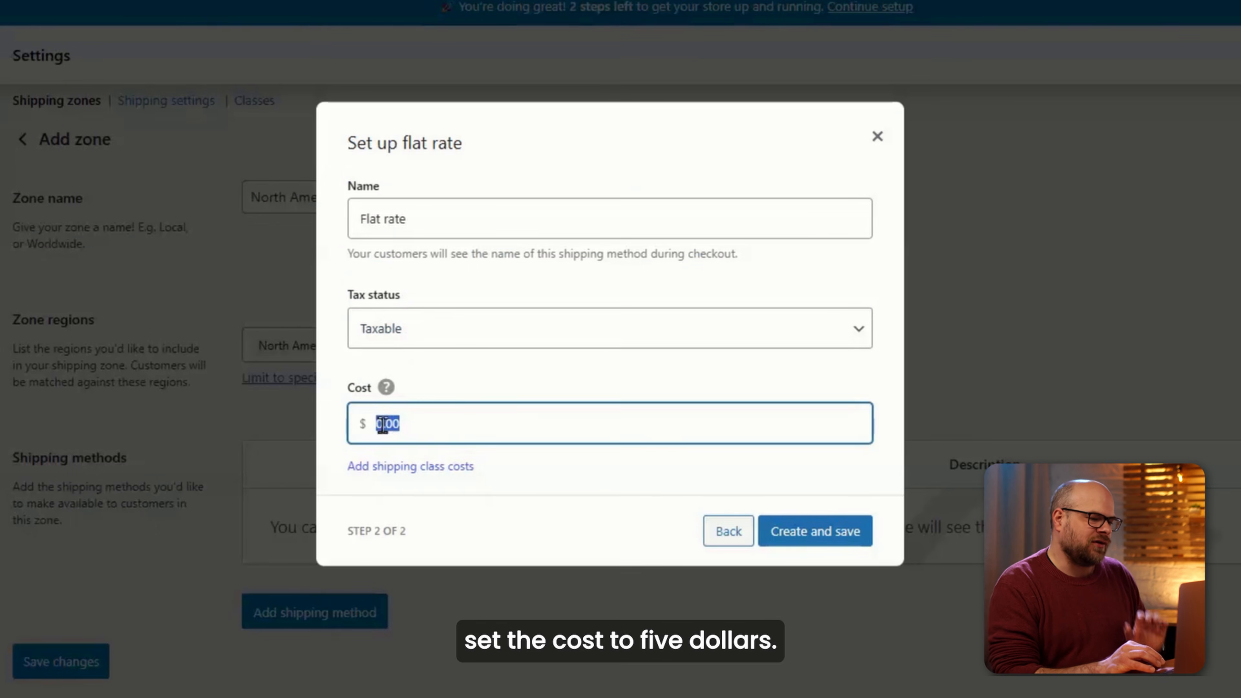
double_click(383, 424)
type("5")
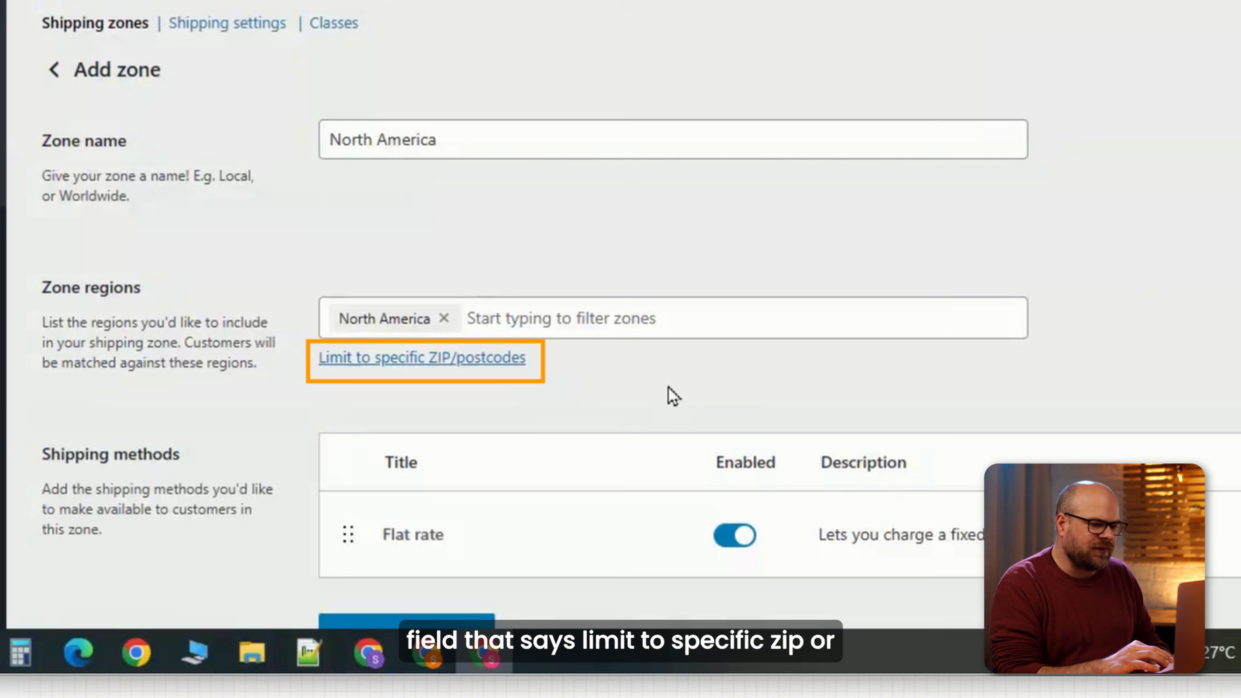
left_click(444, 358)
left_click(490, 350)
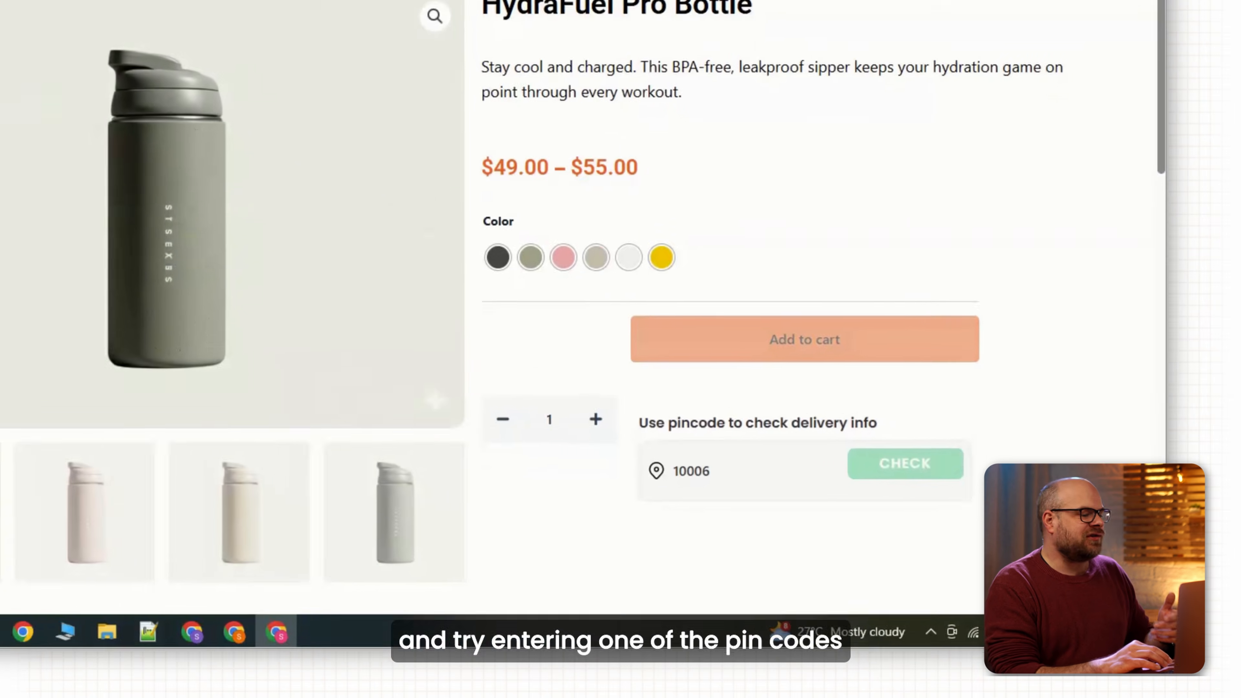
Check delivery for pincodes 100006 and 100007.
double_click(777, 521)
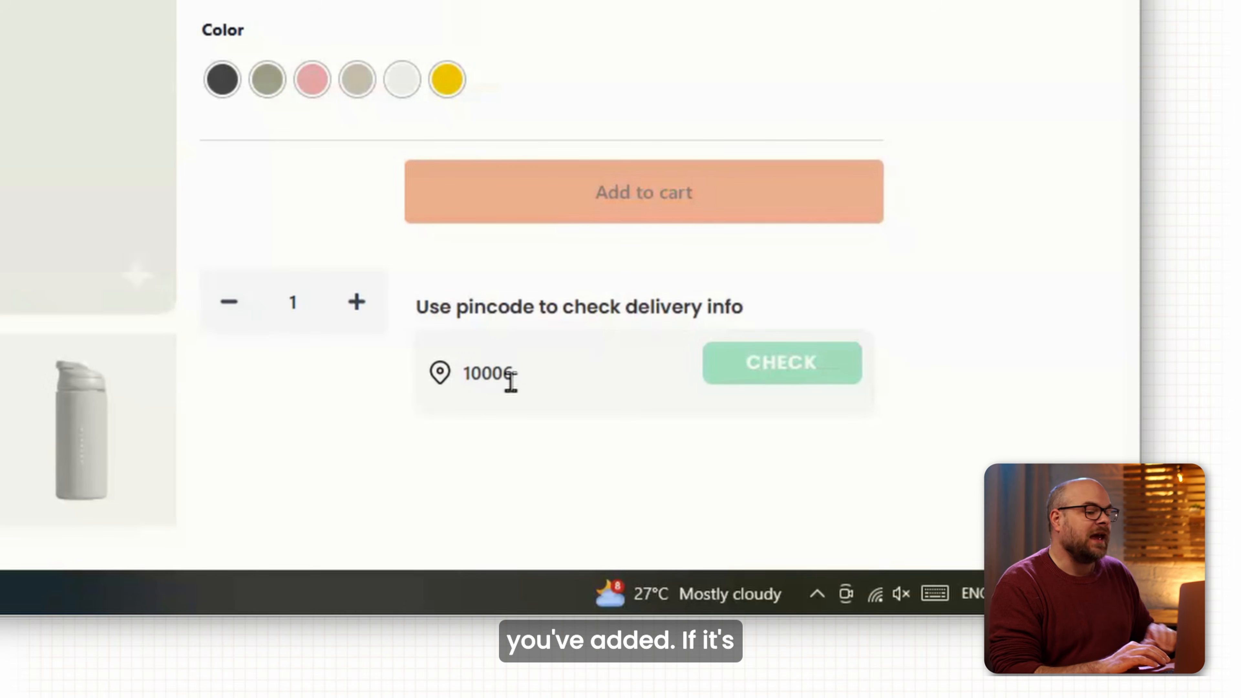
type("0")
left_click(768, 384)
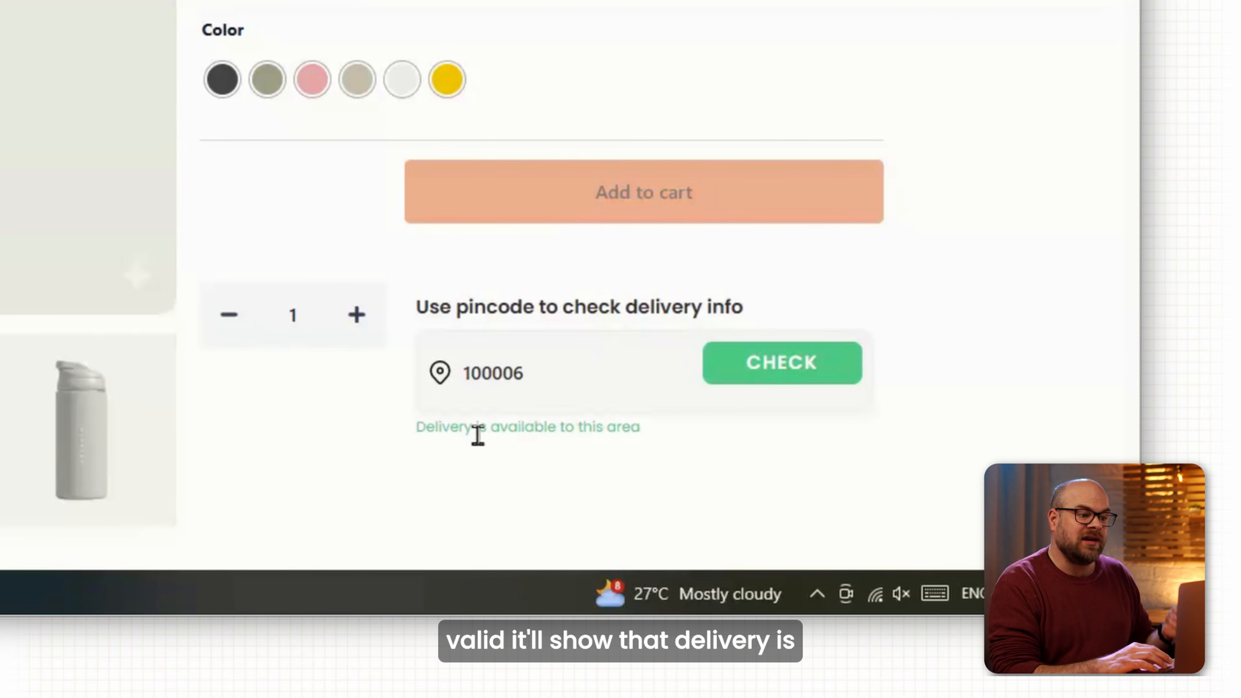
key("BackSpace")
type("7")
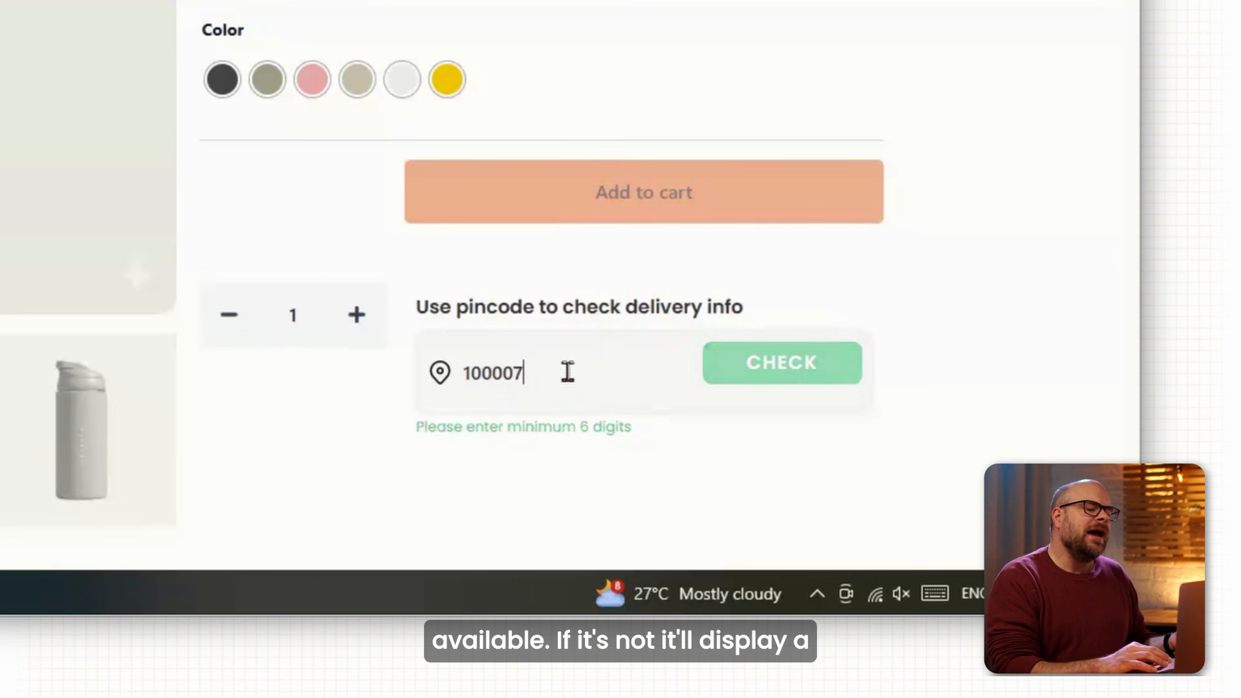
left_click(736, 382)
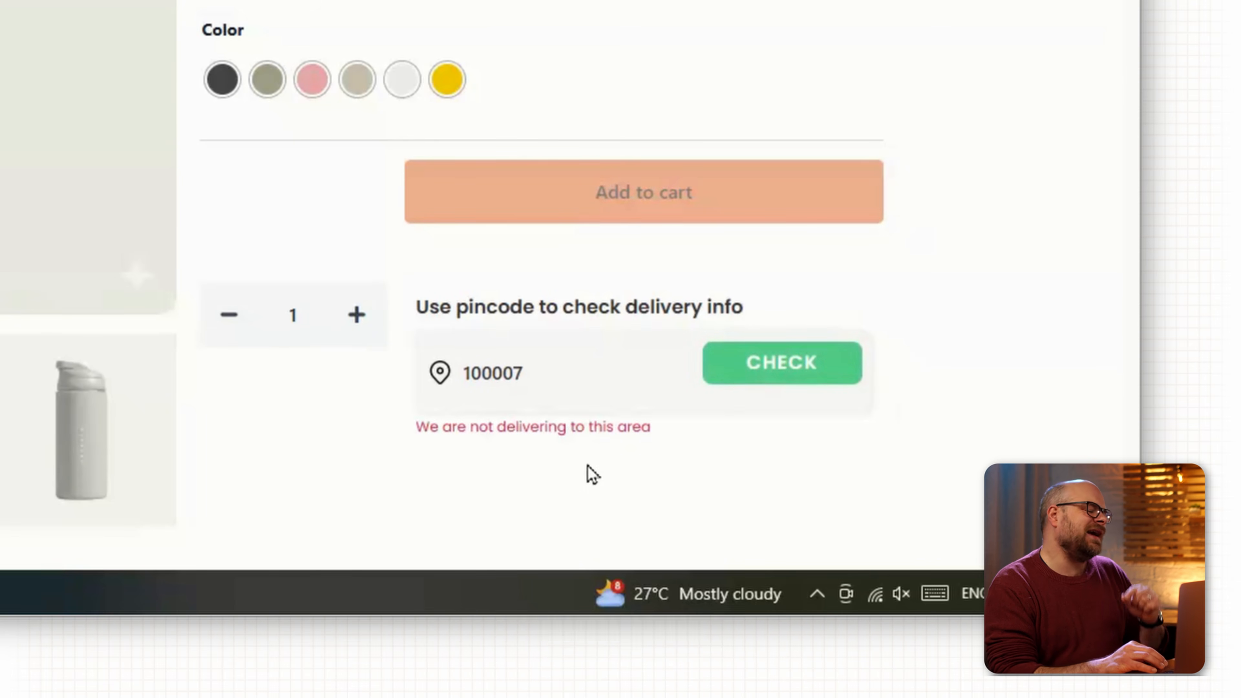
Check delivery for pincode 402401, then 402403.
left_click_drag(528, 373, 446, 378)
type("402401")
left_click(727, 383)
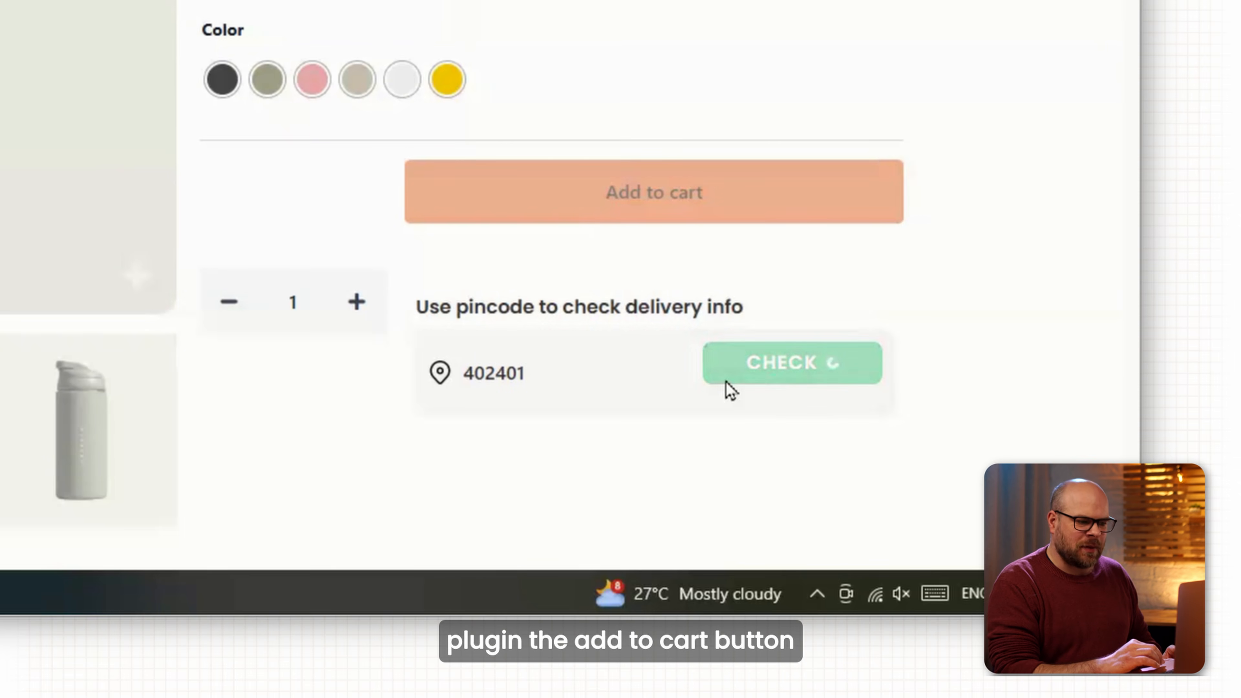
left_click(578, 373)
key("BackSpace")
type("3")
left_click(742, 375)
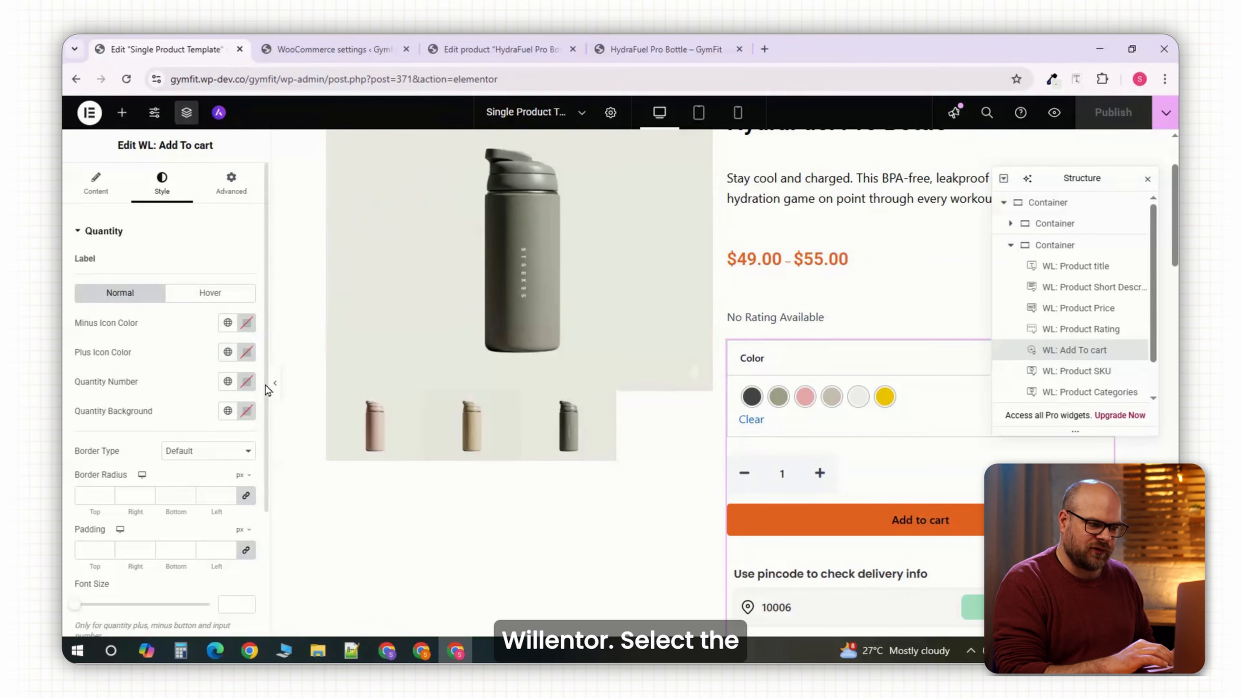
Set Hide Quantity Field to Yes in the Add to Cart style and publish the template.
scroll(268, 395, "down", 1)
scroll(249, 504, "down", 3)
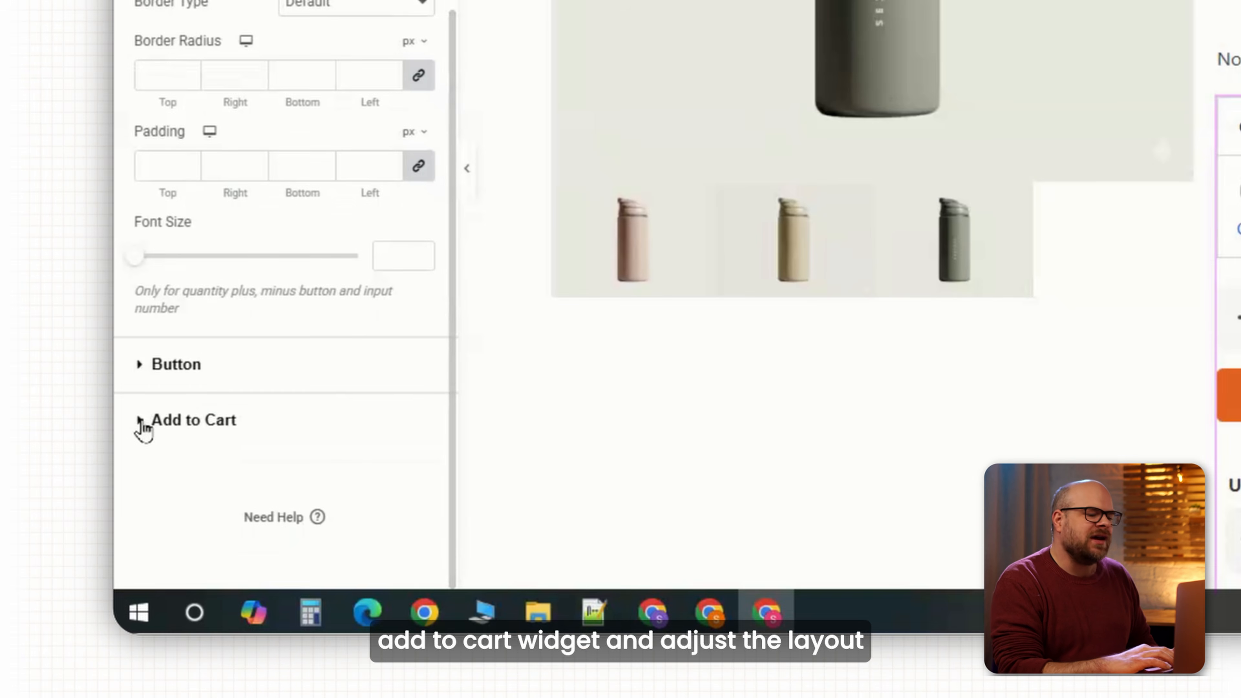
left_click(143, 421)
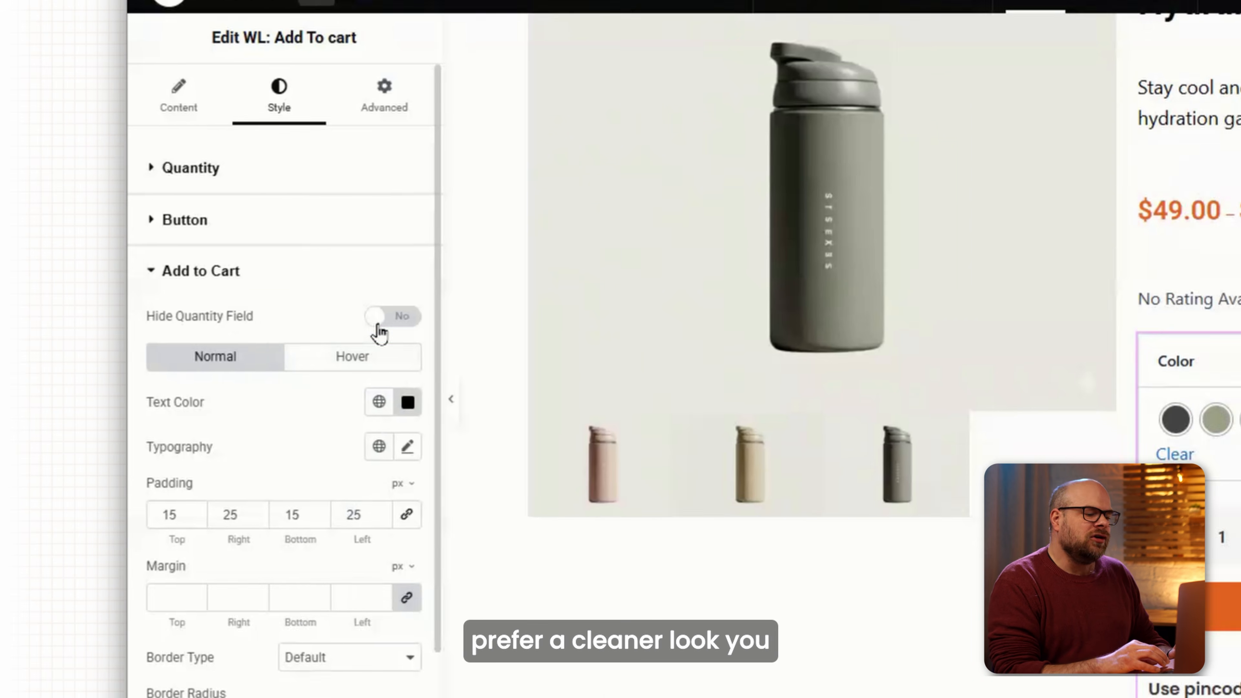
left_click(328, 307)
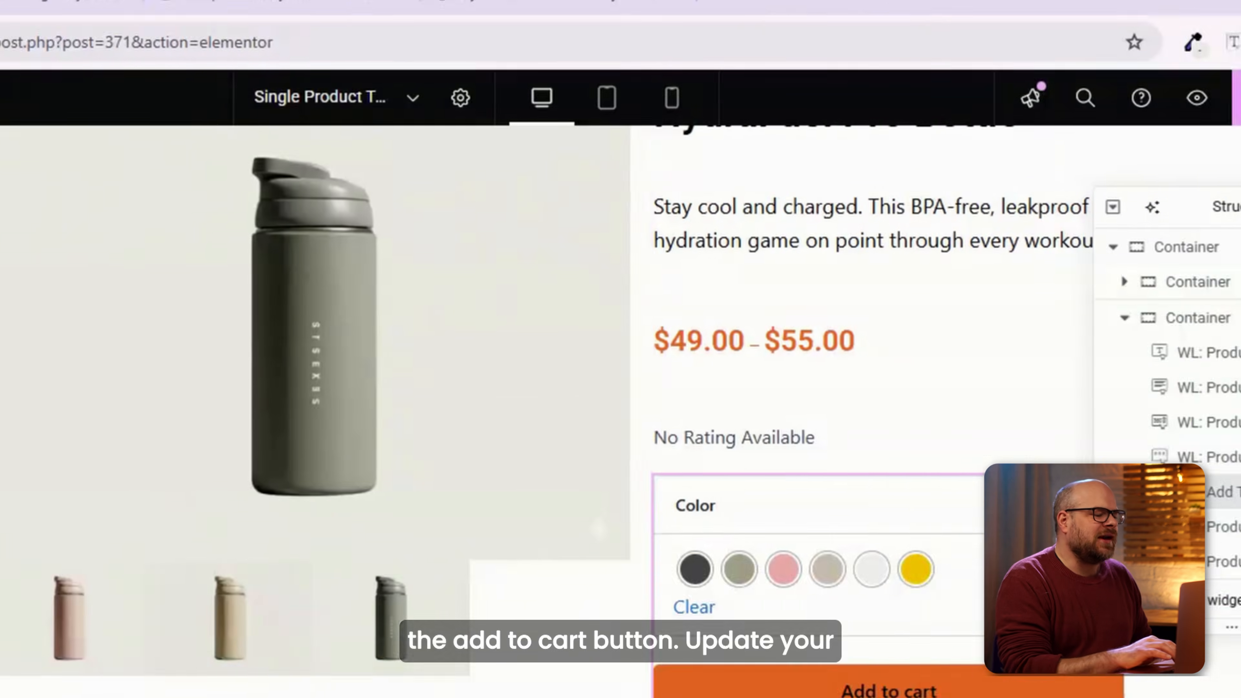
left_click(900, 189)
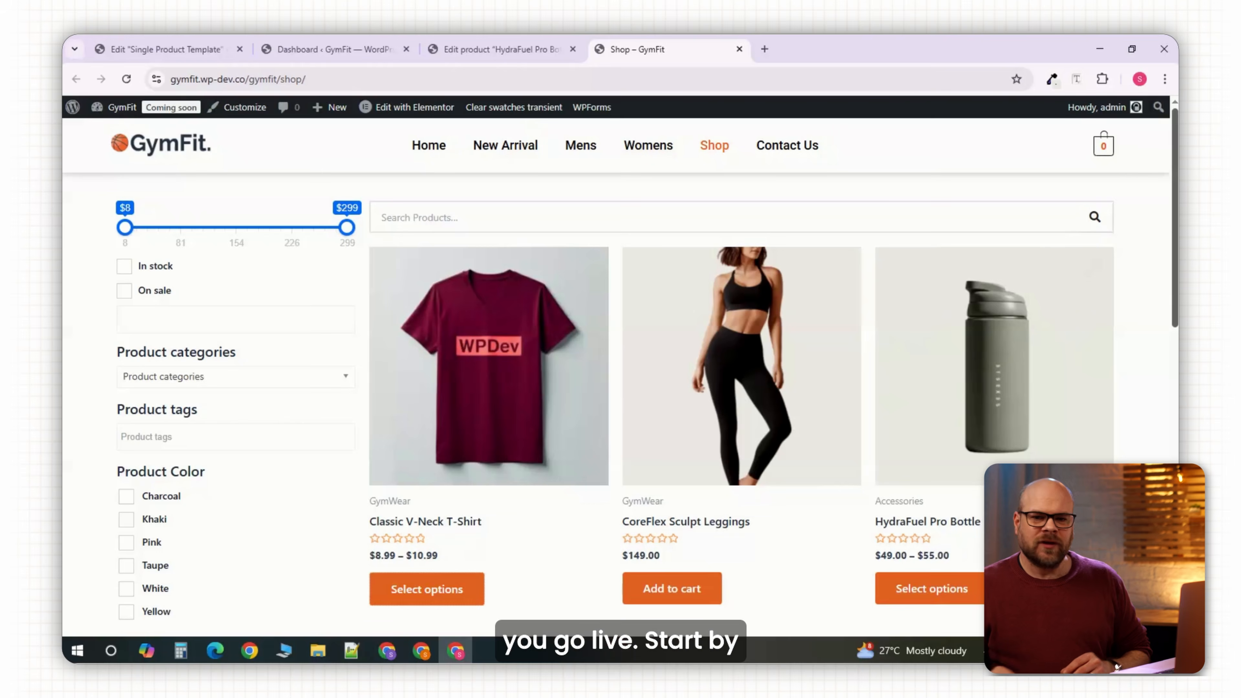
Add the Khaki and White HydraFuel Pro Bottles to the cart.
scroll(621, 391, "down", 8)
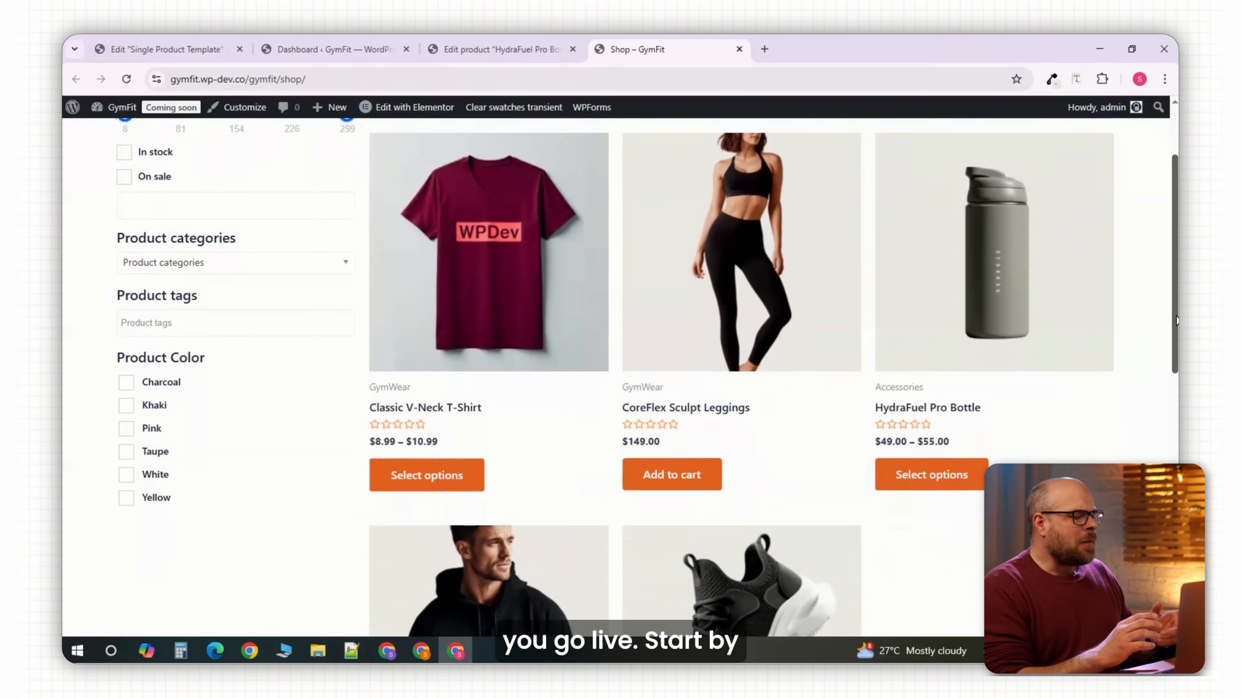
scroll(620, 377, "down", 5)
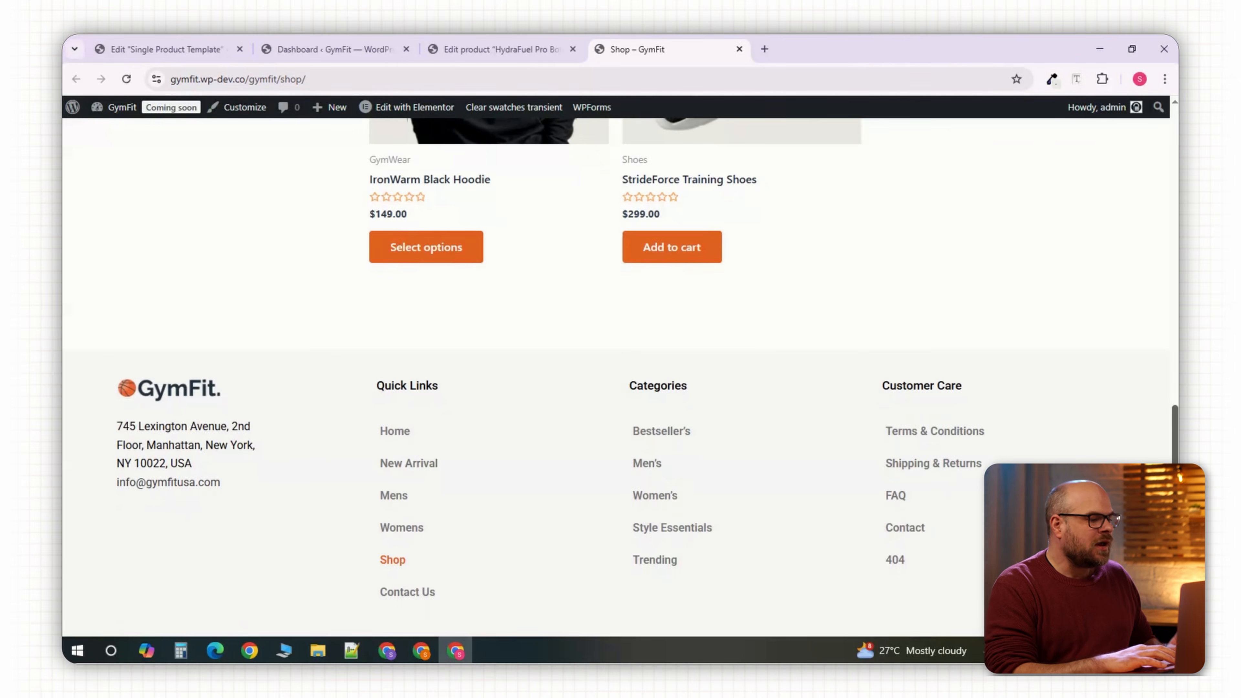
scroll(621, 377, "up", 10)
scroll(620, 391, "up", 2)
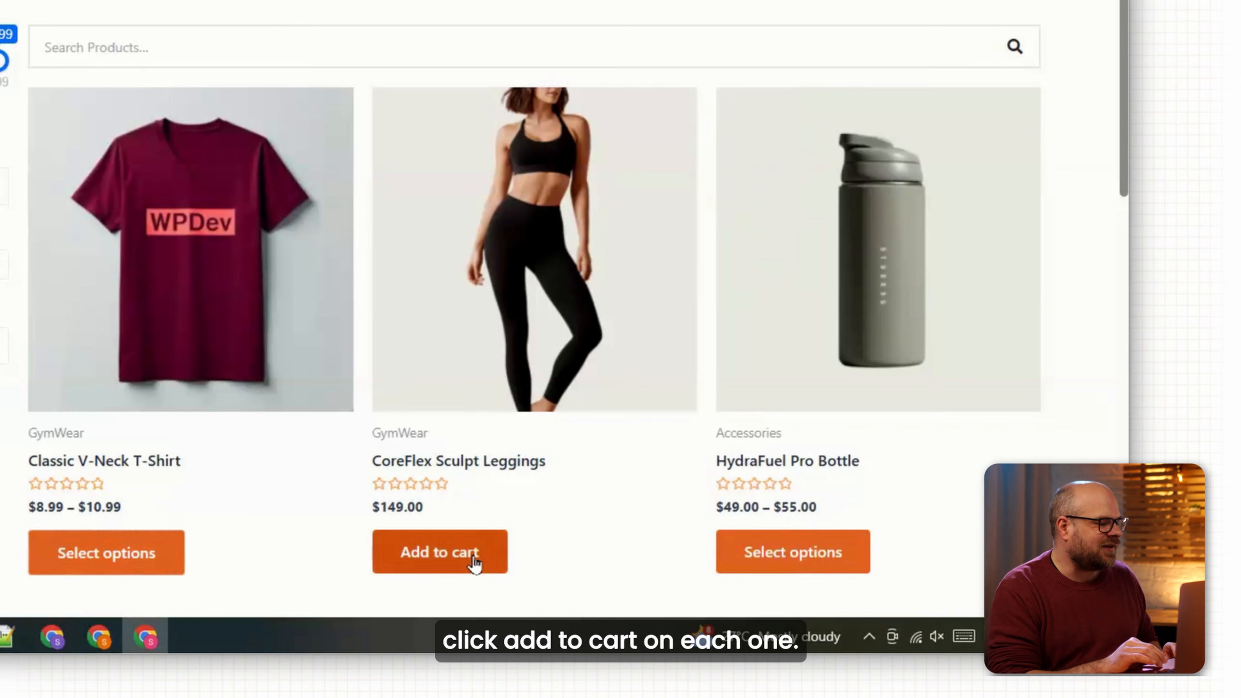
scroll(552, 564, "down", 1)
left_click(784, 506)
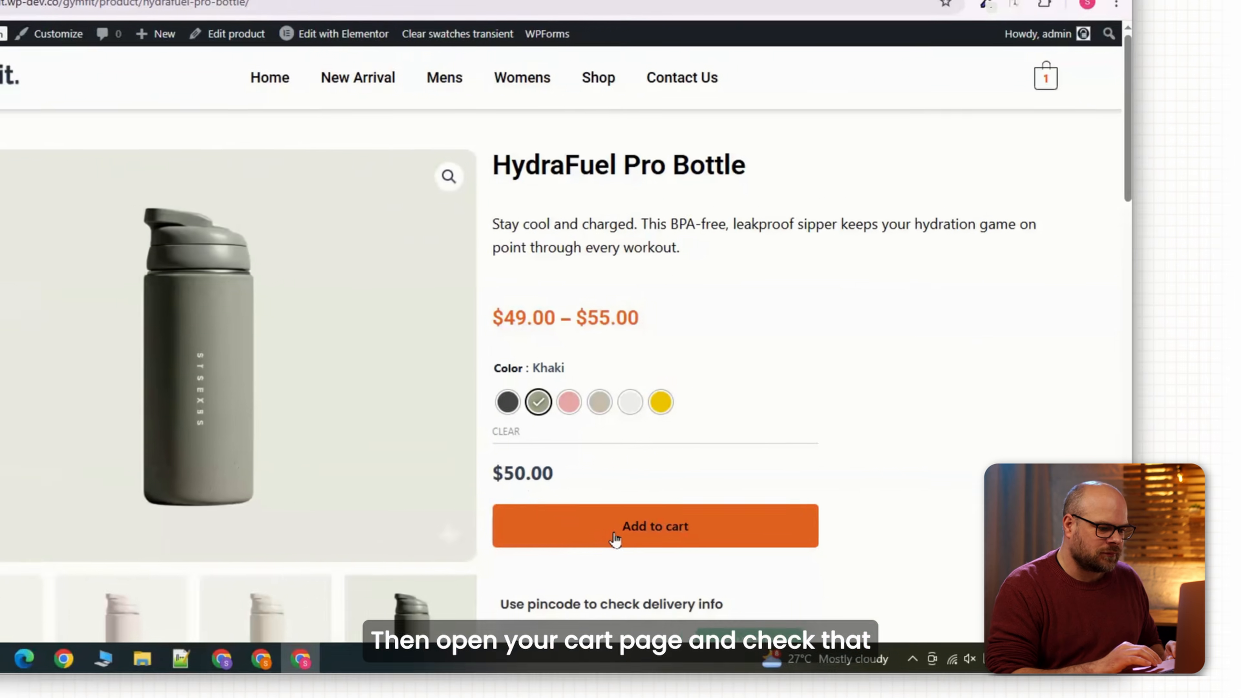
left_click(726, 542)
left_click(769, 428)
left_click(742, 428)
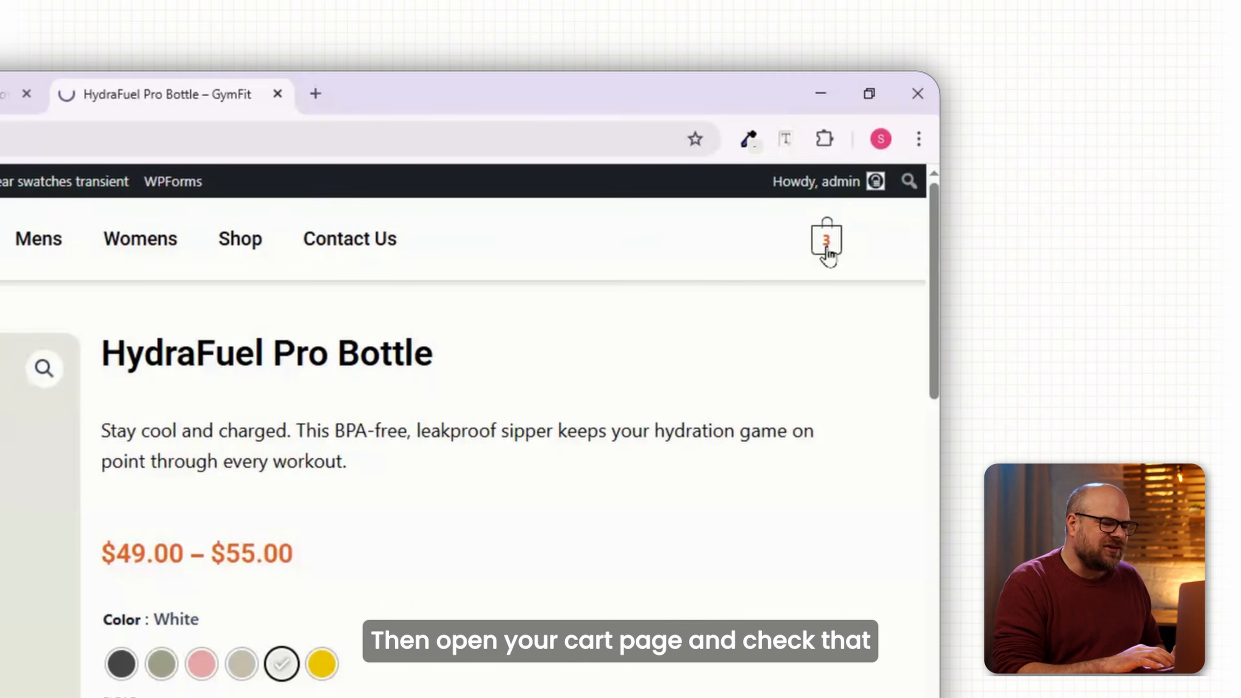
In the cart, remove the CoreFlex Sculpt Leggings, set Khaki quantity to 2, and proceed to checkout.
left_click(988, 10)
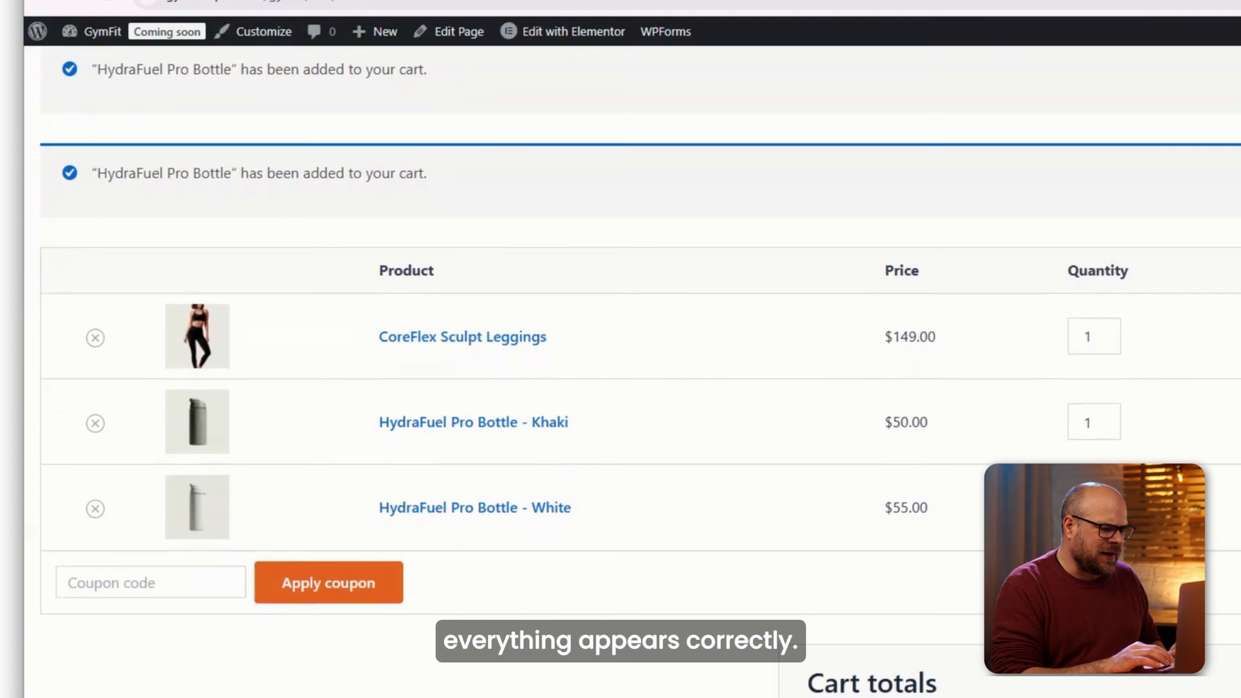
scroll(621, 372, "down", 2)
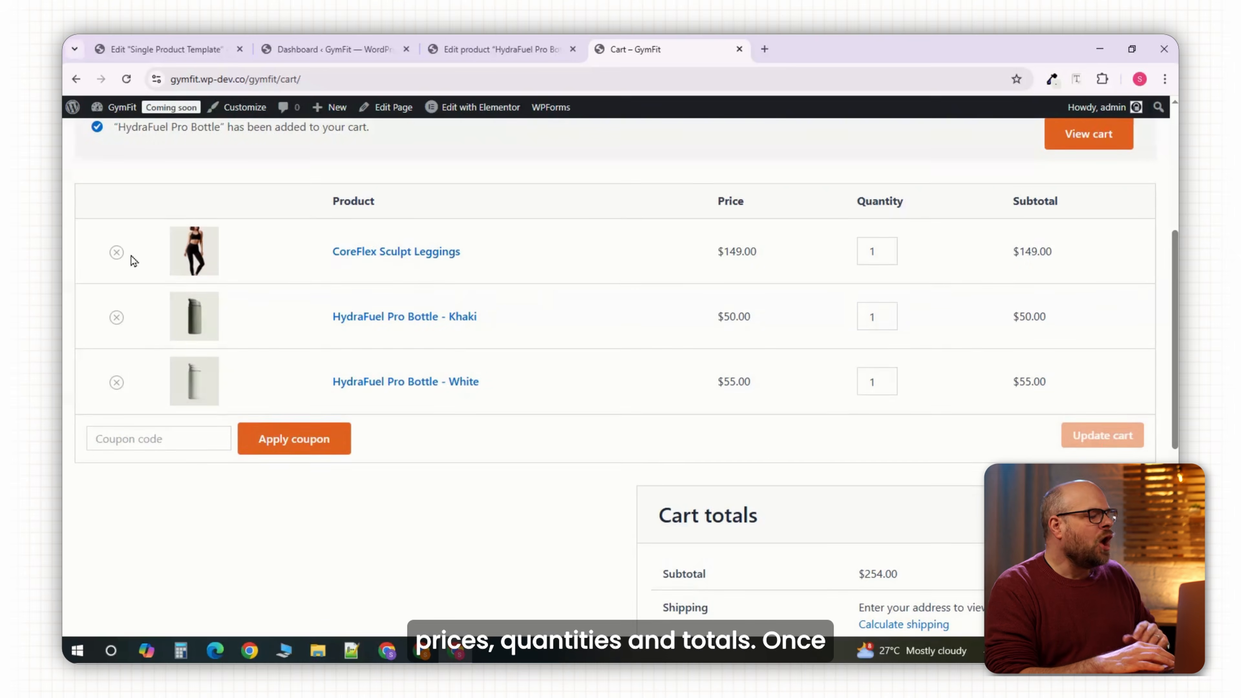
left_click(117, 252)
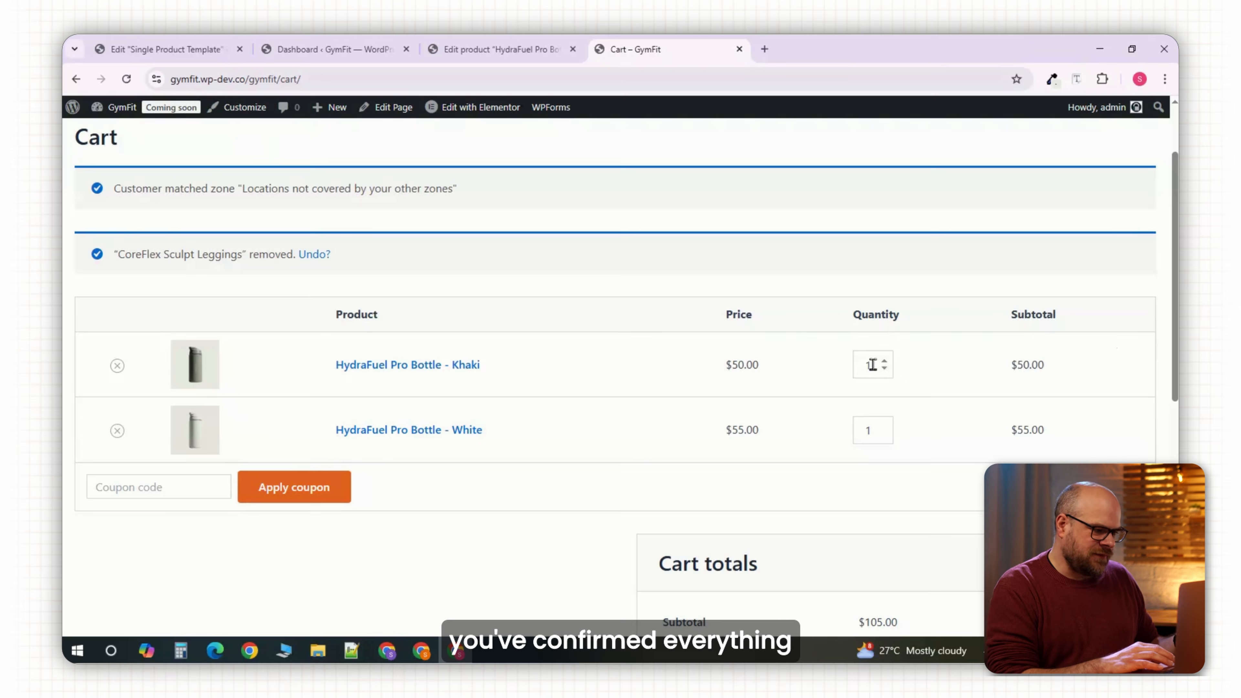
left_click(884, 361)
scroll(684, 538, "down", 5)
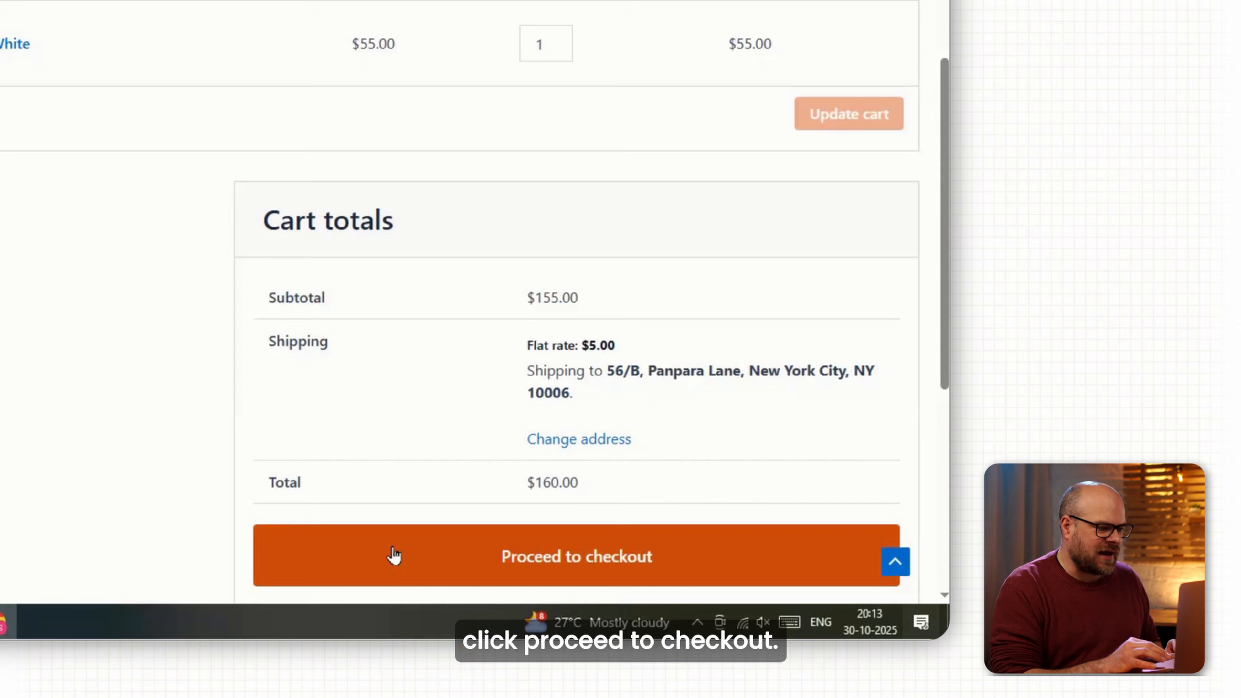
left_click(394, 556)
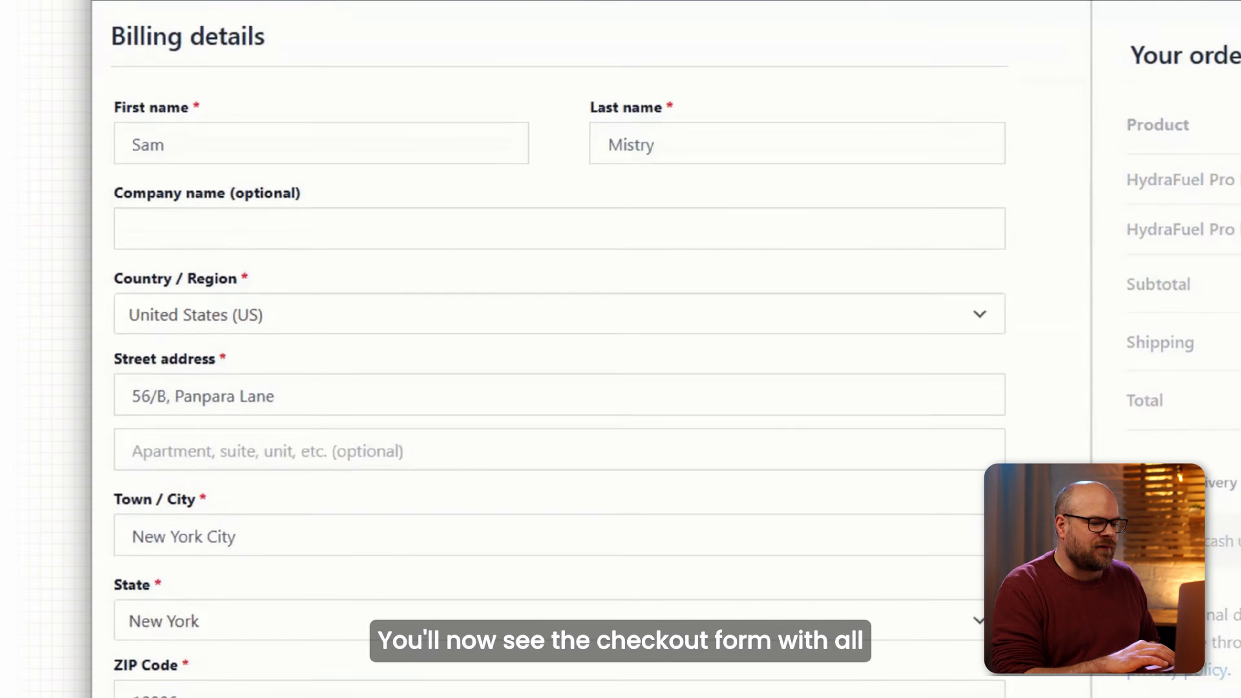
Place the $160.00 test order with cash on delivery.
scroll(620, 349, "down", 4)
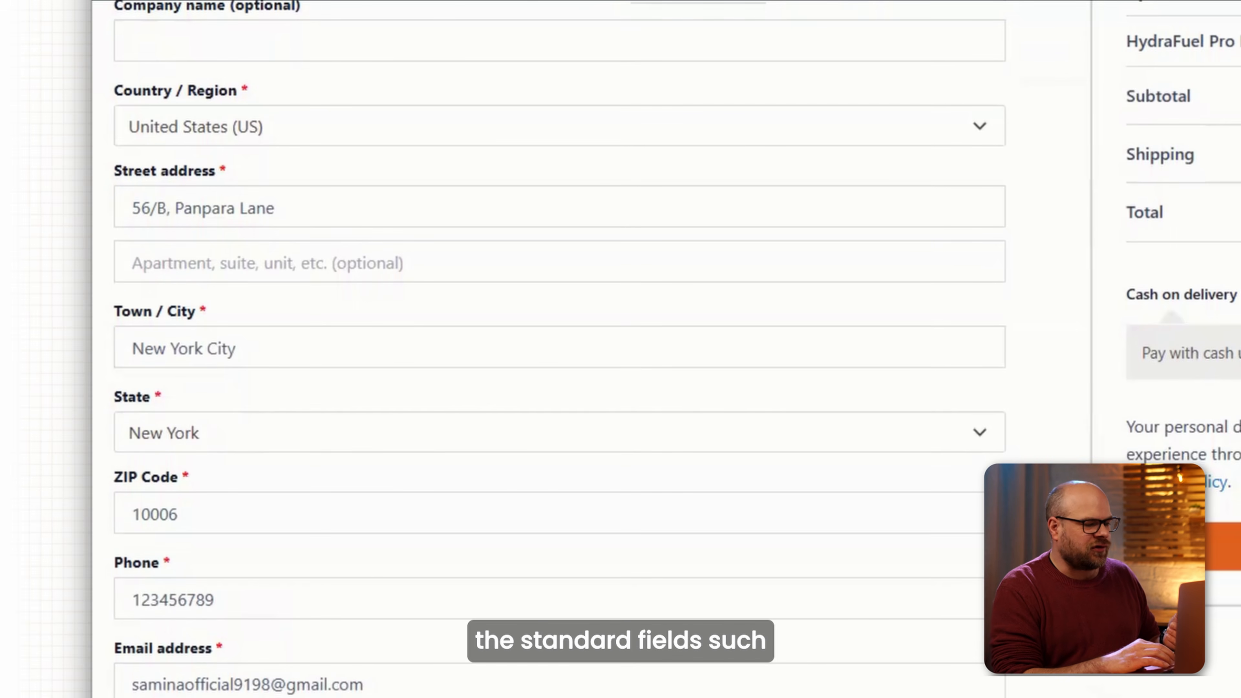
scroll(560, 349, "down", 2)
scroll(559, 349, "up", 5)
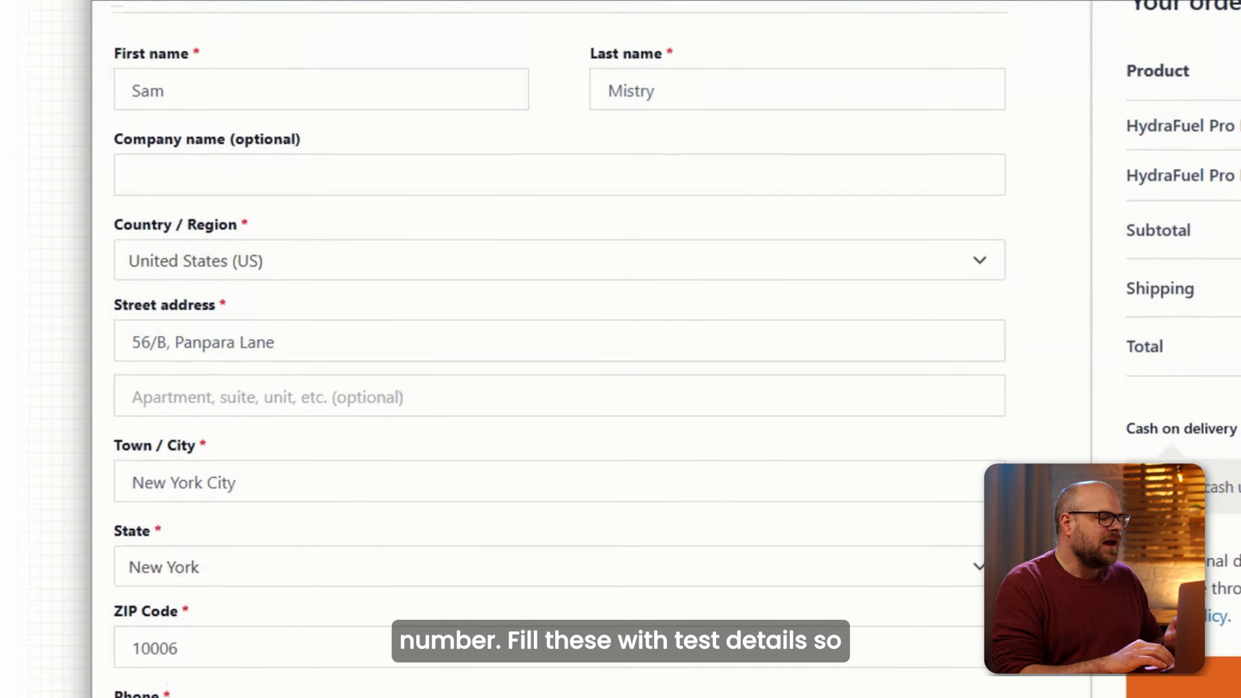
scroll(560, 349, "up", 1)
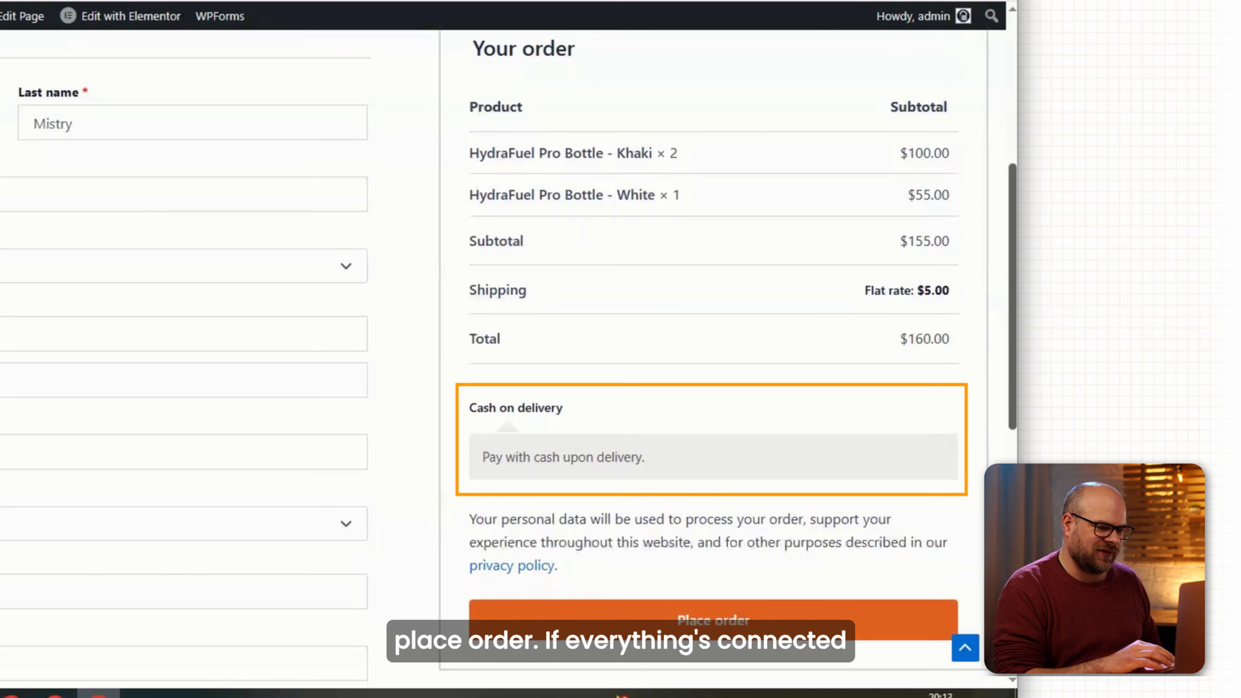
scroll(525, 356, "down", 1)
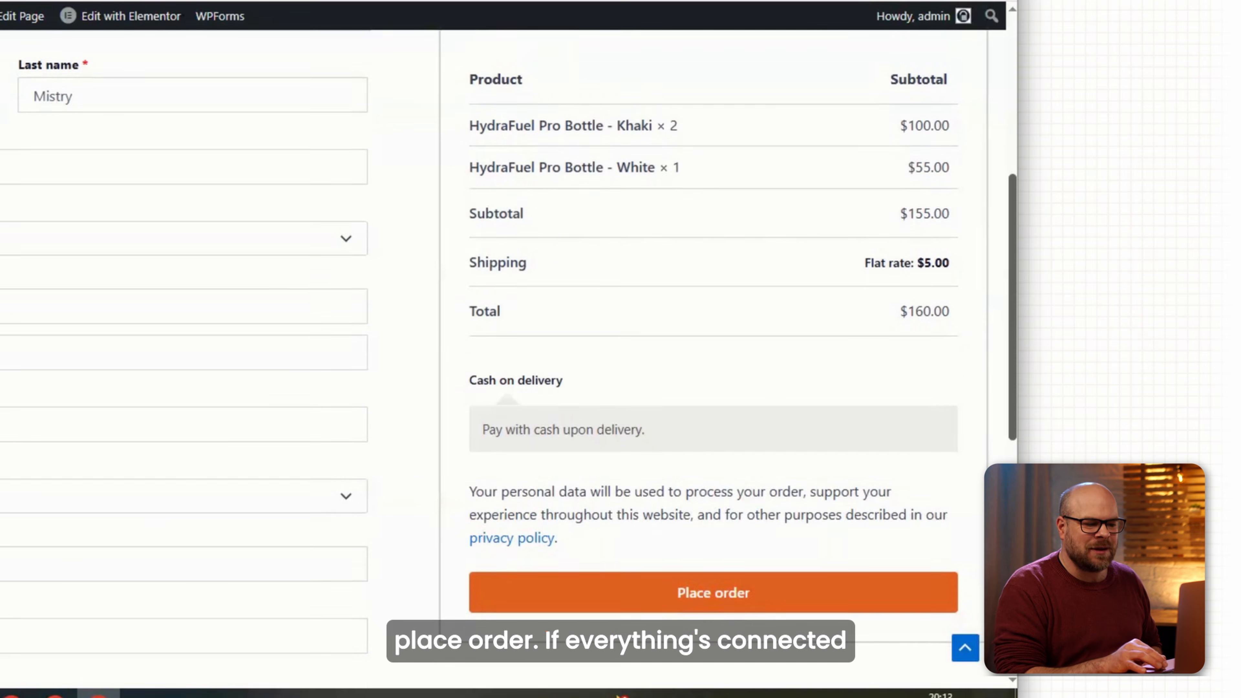
left_click(722, 604)
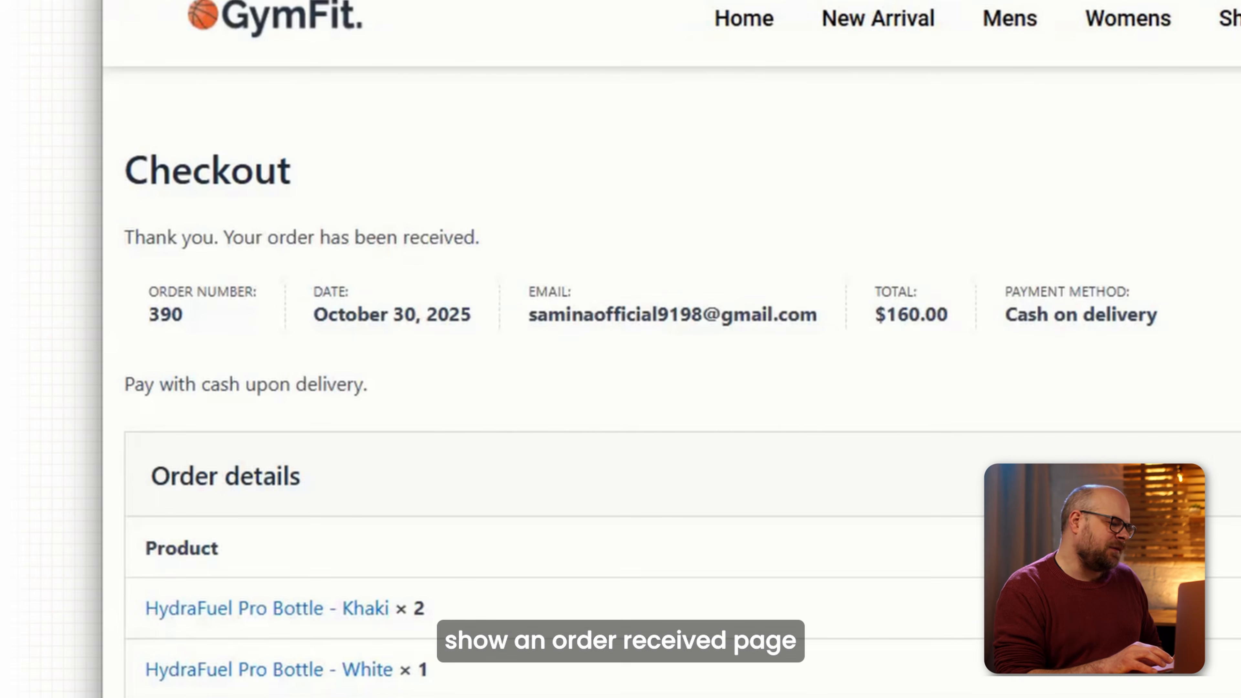
Back in WordPress, open the newest order in WooCommerce Orders and set its status to Completed.
scroll(672, 381, "down", 4)
scroll(671, 381, "down", 2)
scroll(672, 381, "down", 3)
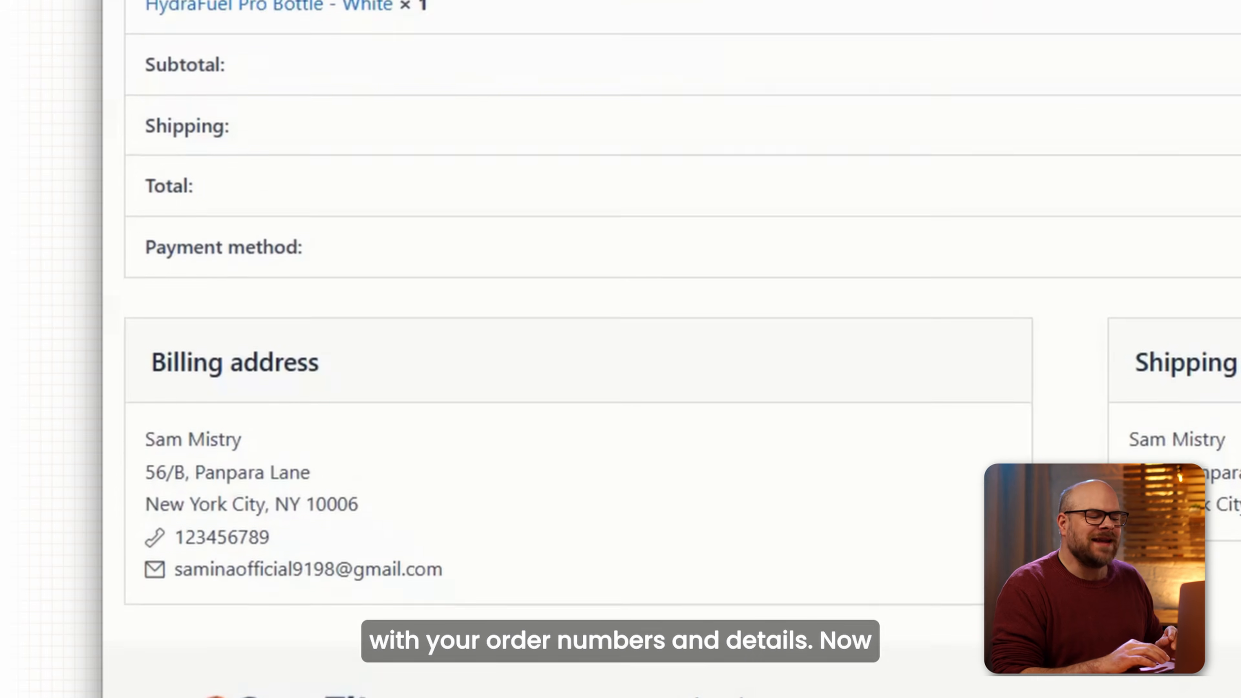
scroll(671, 381, "up", 6)
scroll(672, 381, "up", 3)
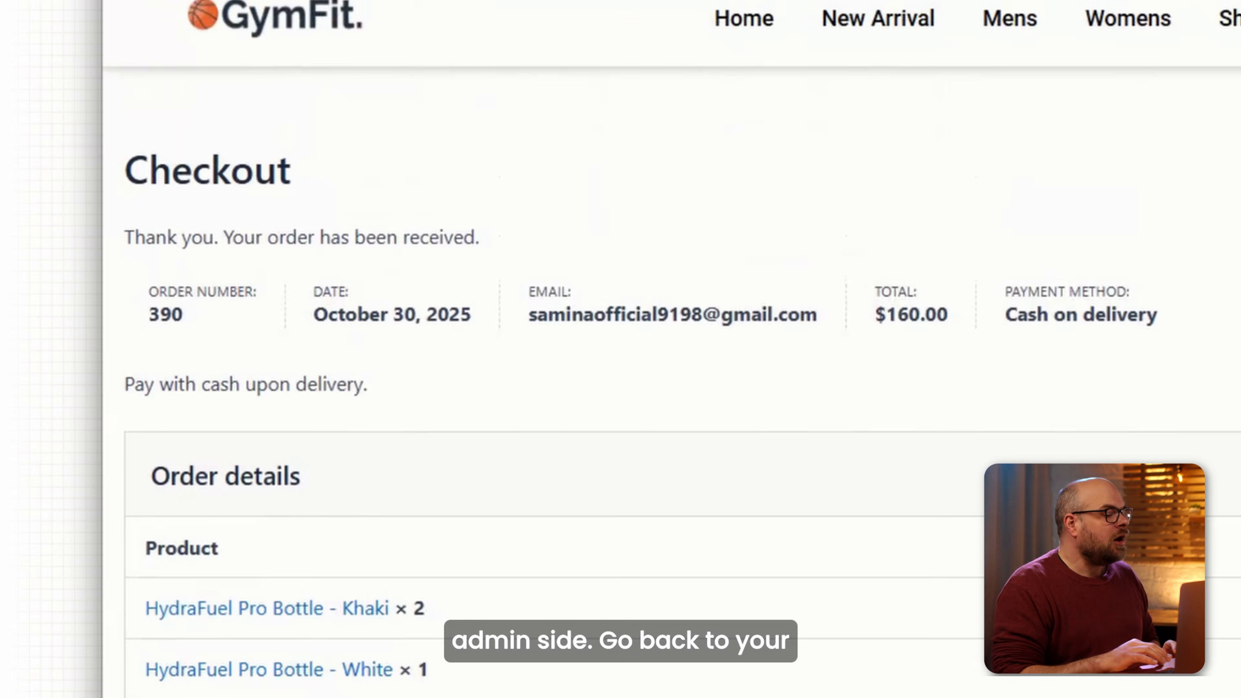
left_click(330, 43)
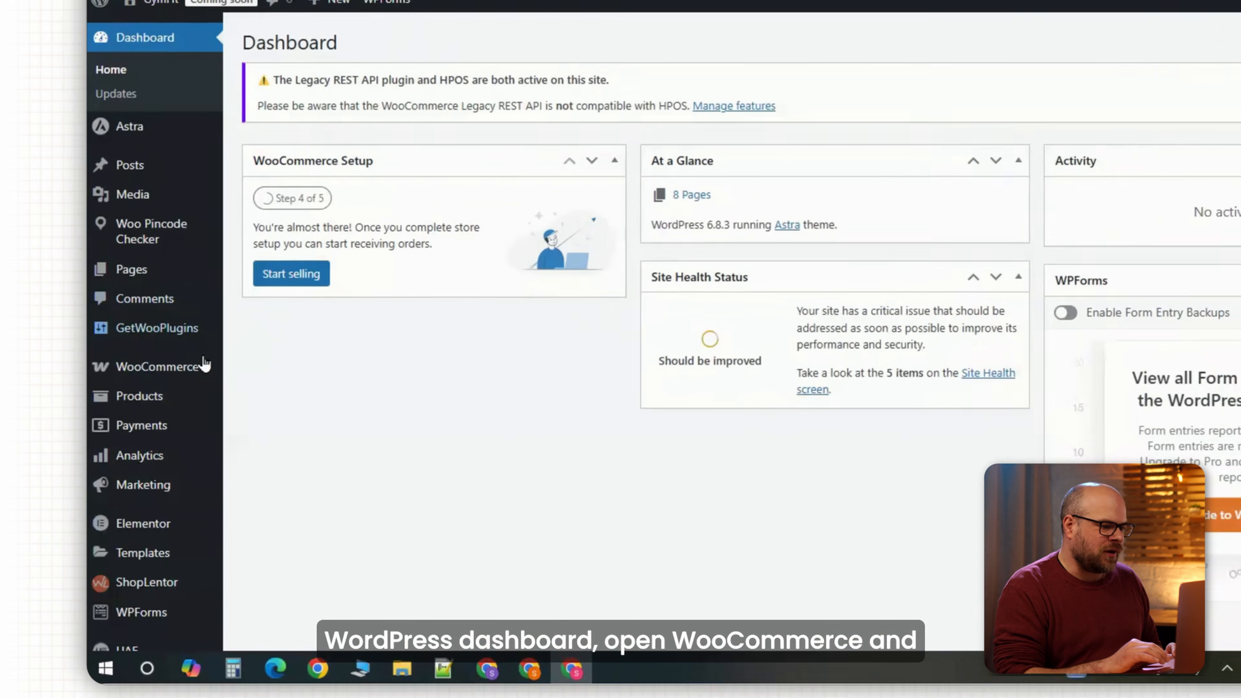
mouse_move(147, 406)
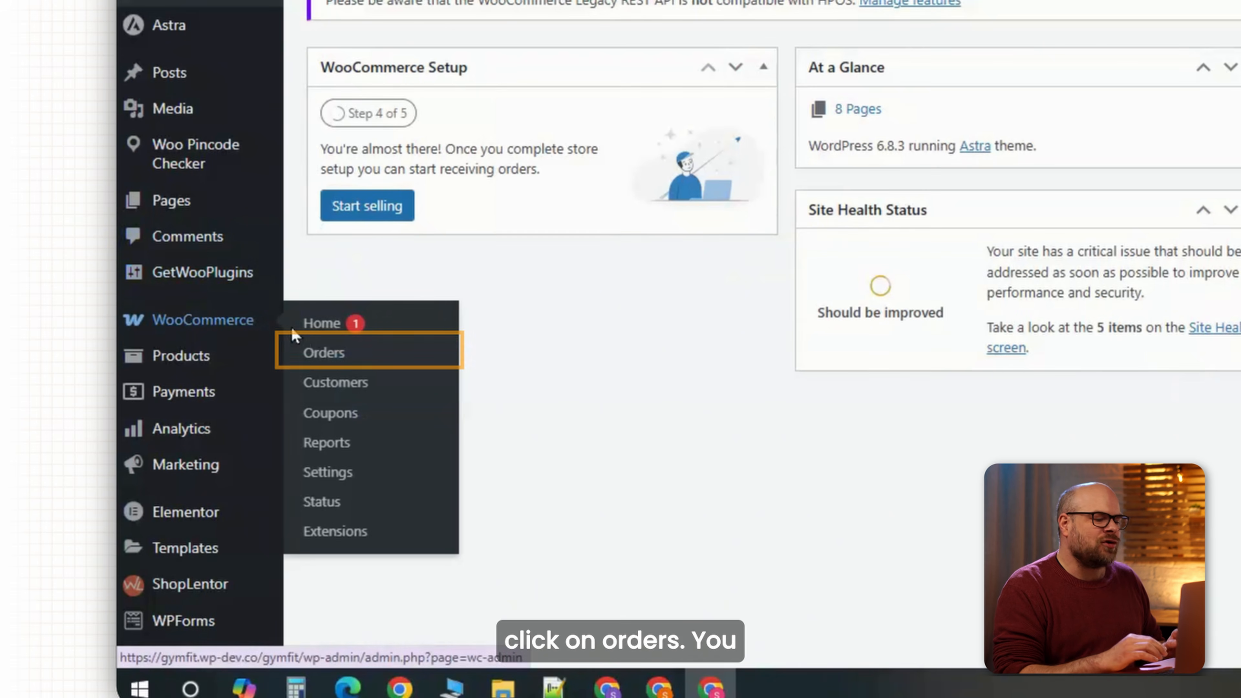
left_click(310, 355)
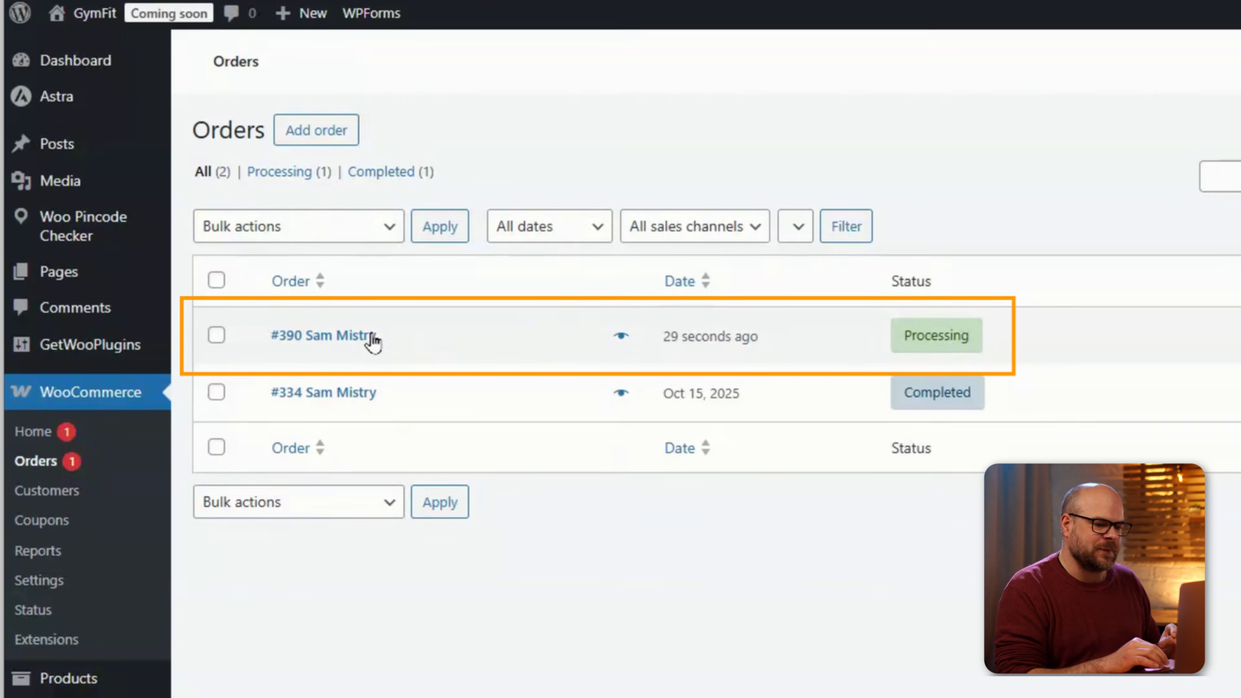
left_click(373, 338)
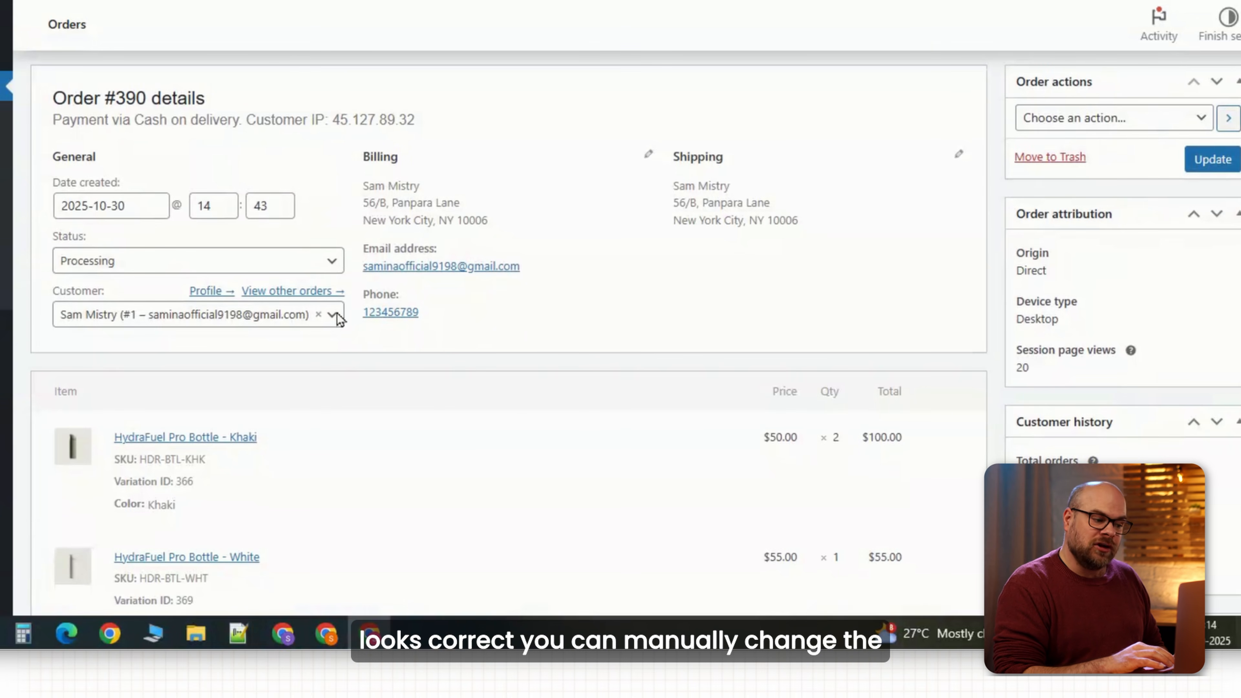
left_click(328, 267)
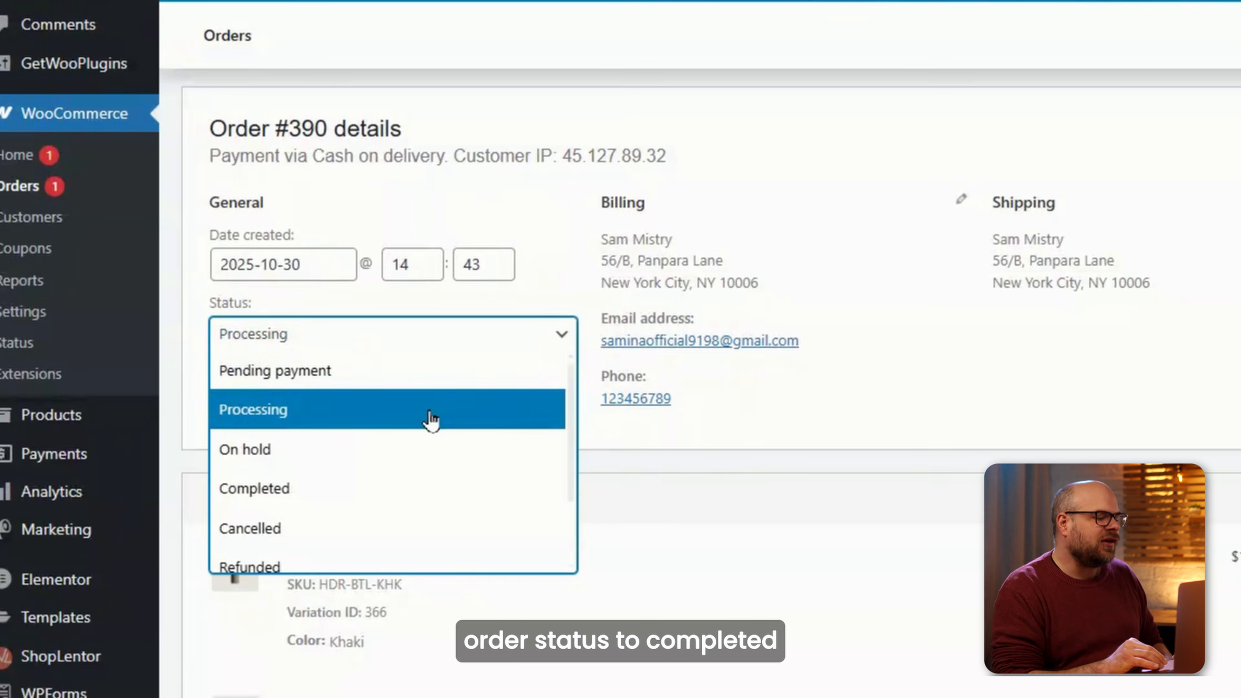
left_click(312, 497)
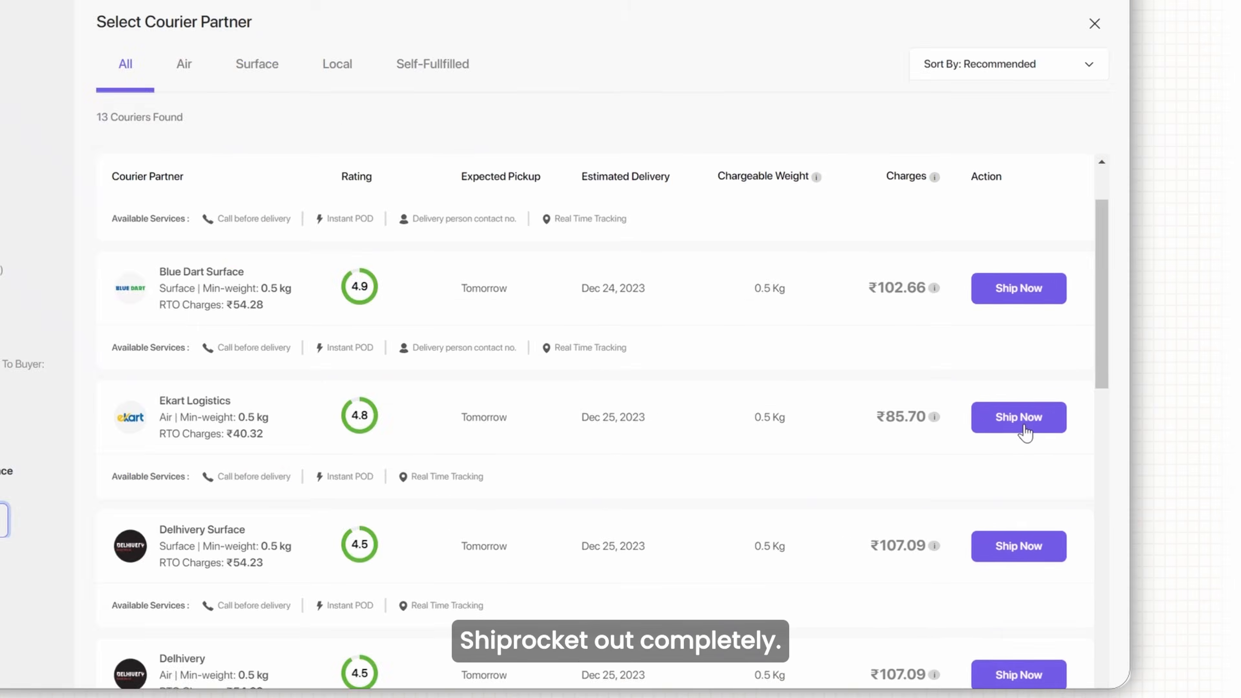
Ship the order with Ekart Logistics and schedule the pickup for Tomorrow.
left_click(1023, 426)
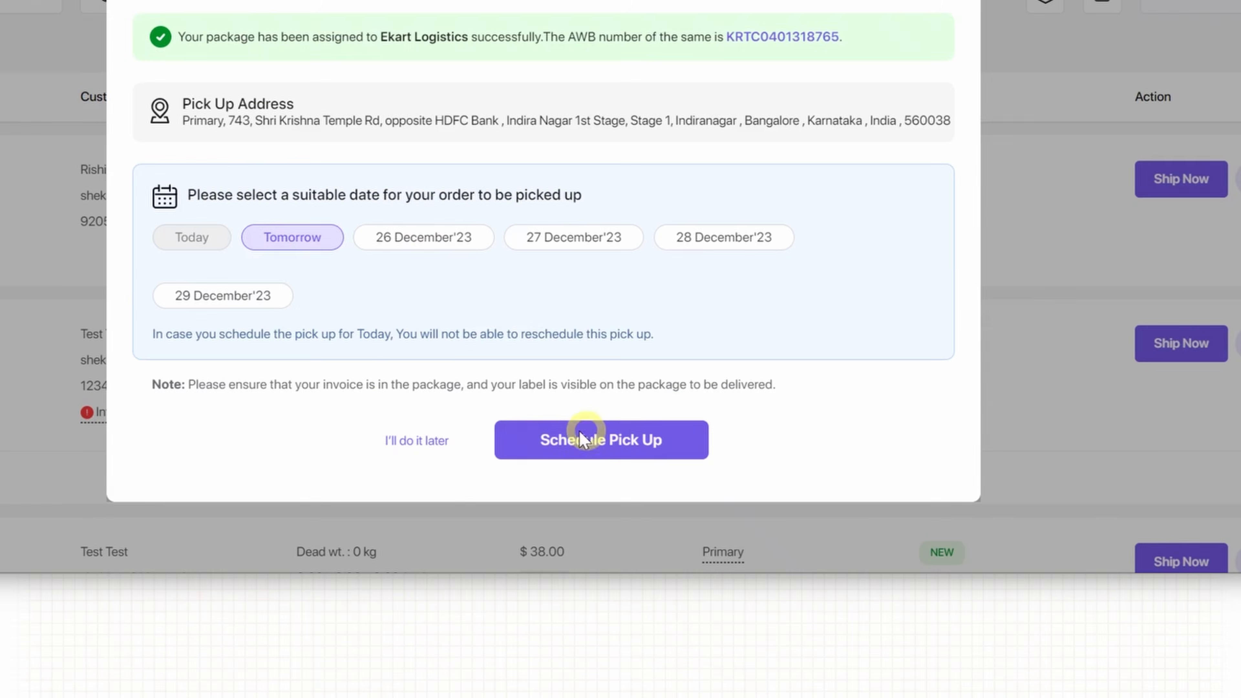
left_click(581, 439)
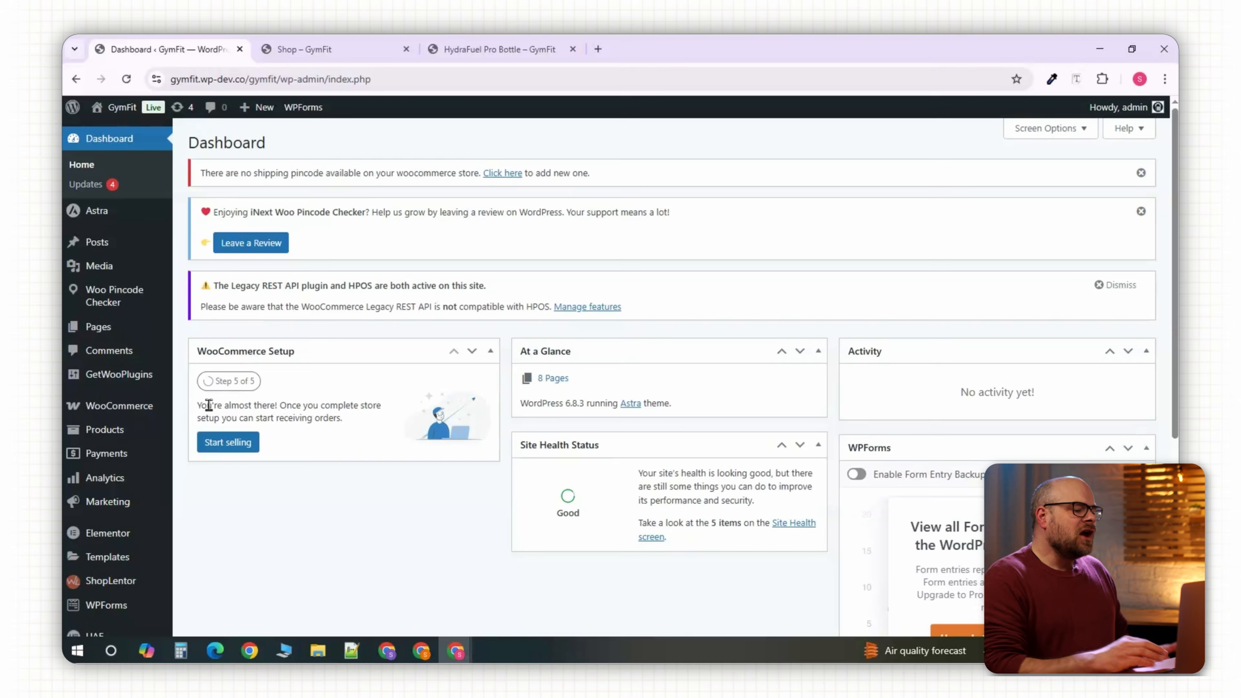
In WooCommerce Settings, confirm Enable taxes is checked, then go to the Tax settings.
mouse_move(146, 408)
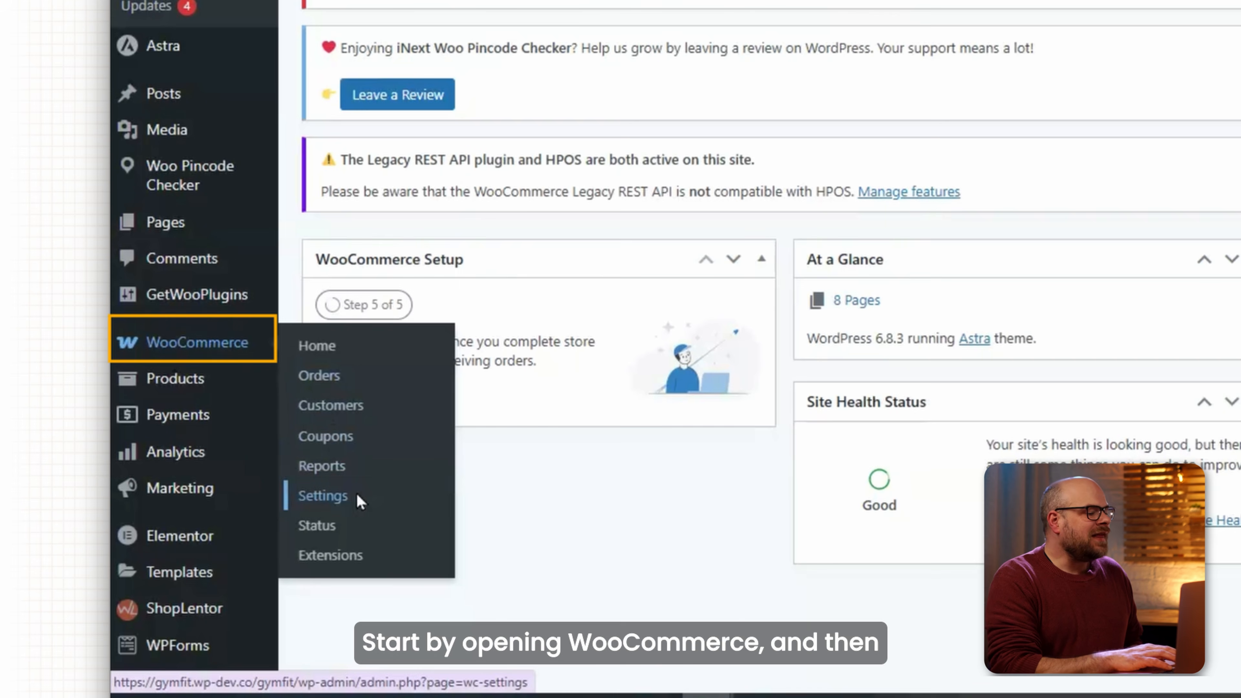
left_click(359, 501)
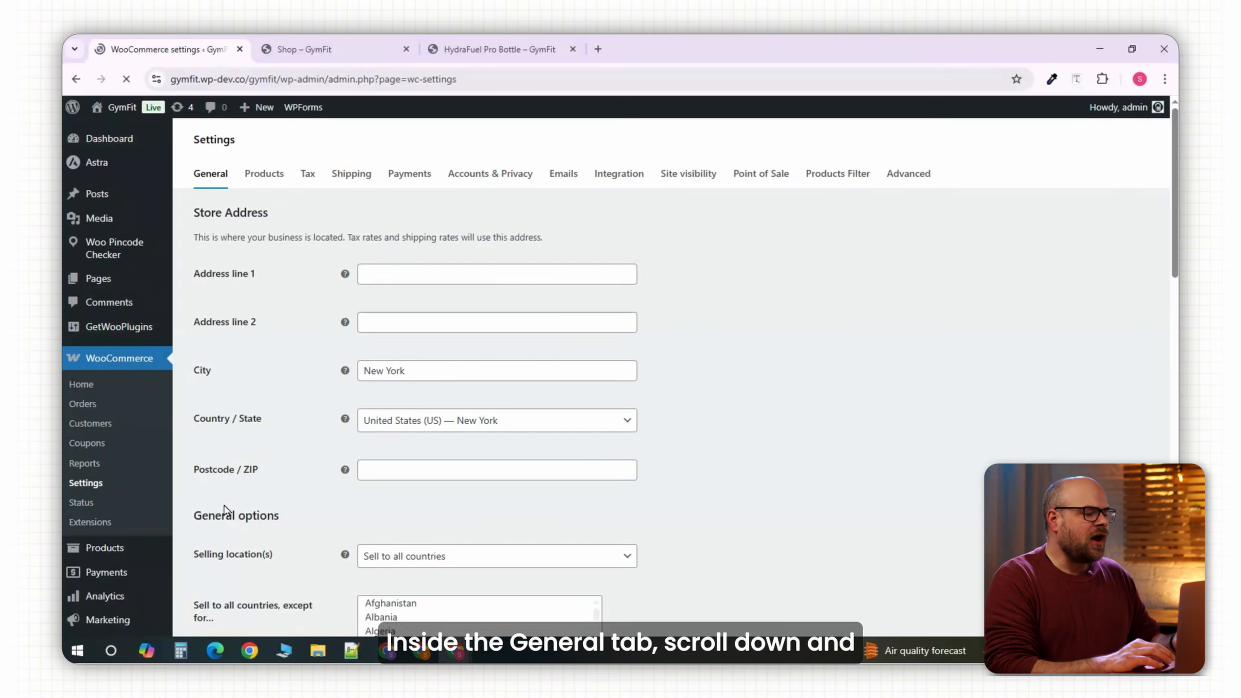
scroll(224, 505, "down", 5)
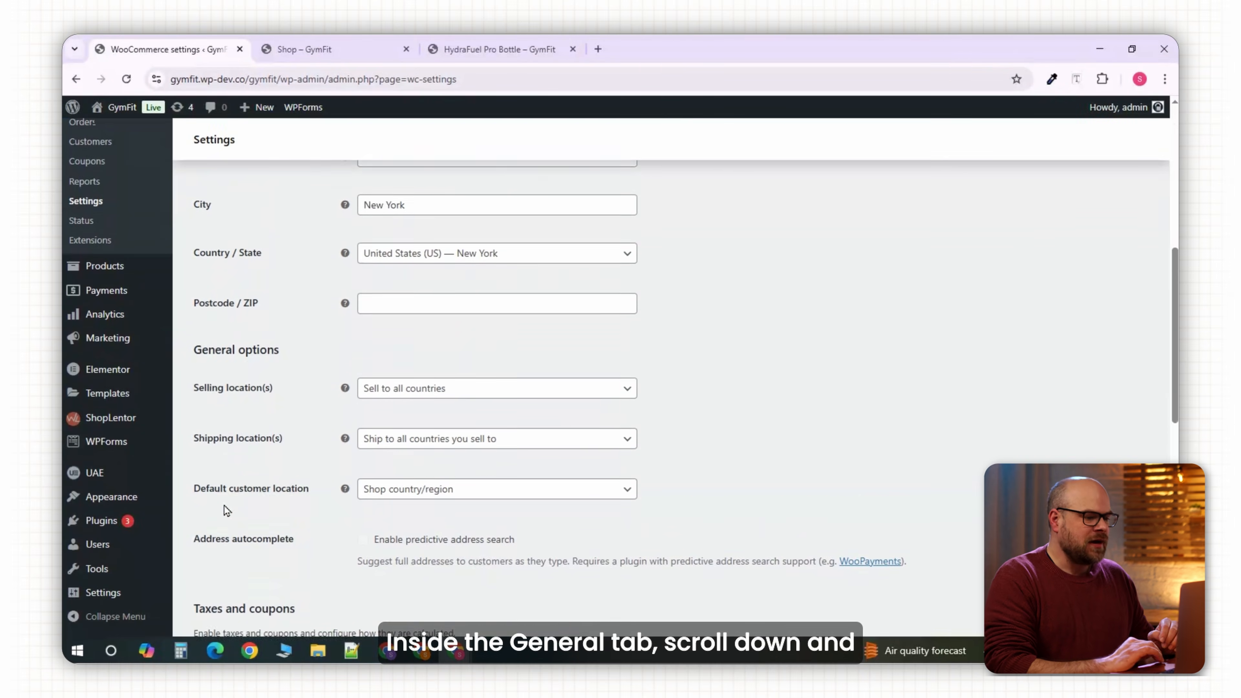
scroll(223, 505, "down", 4)
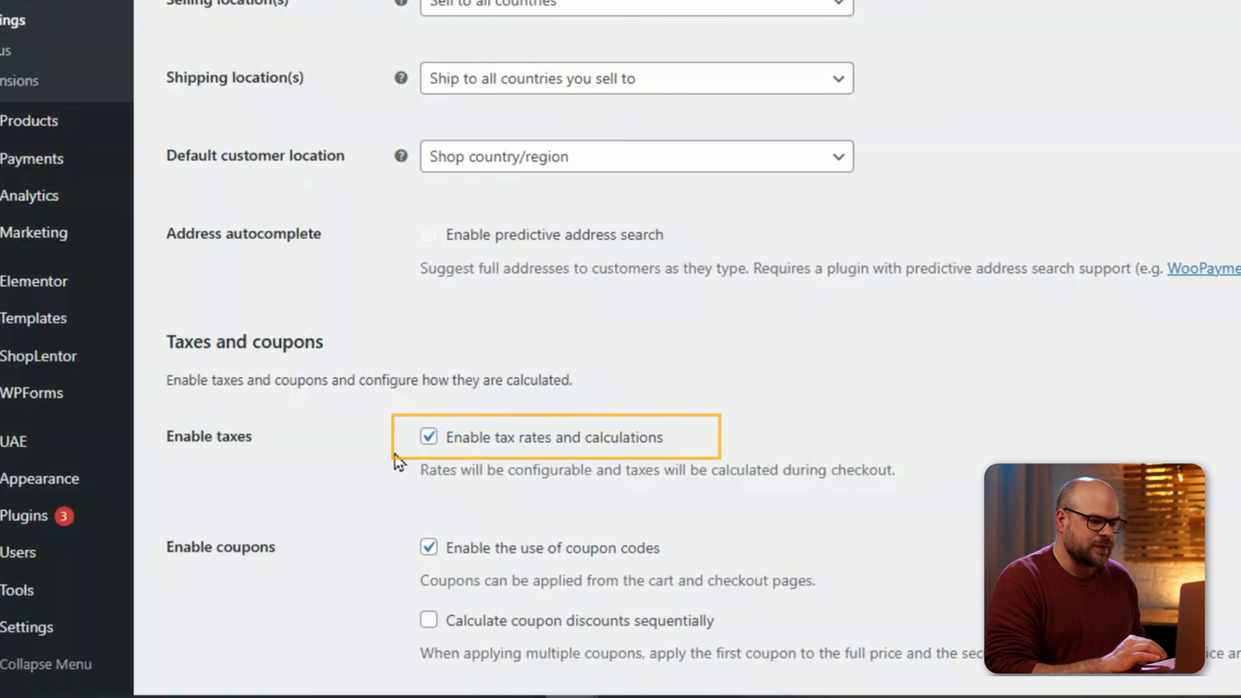
scroll(397, 464, "up", 10)
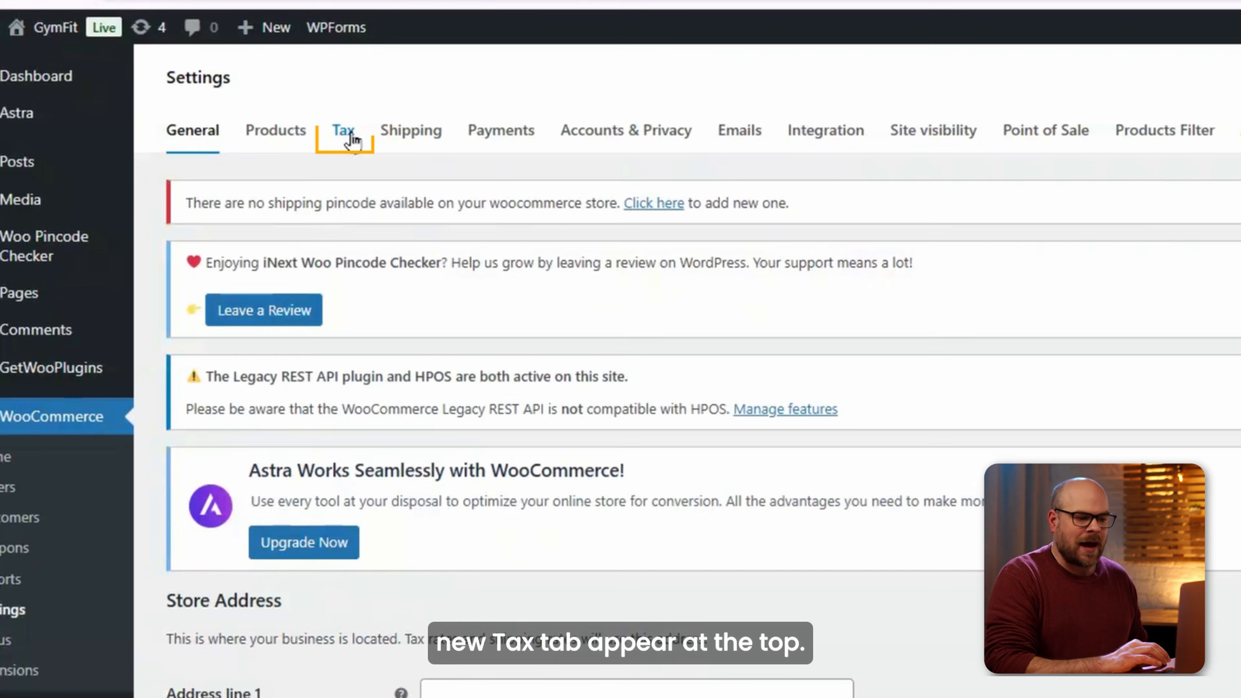
left_click(350, 138)
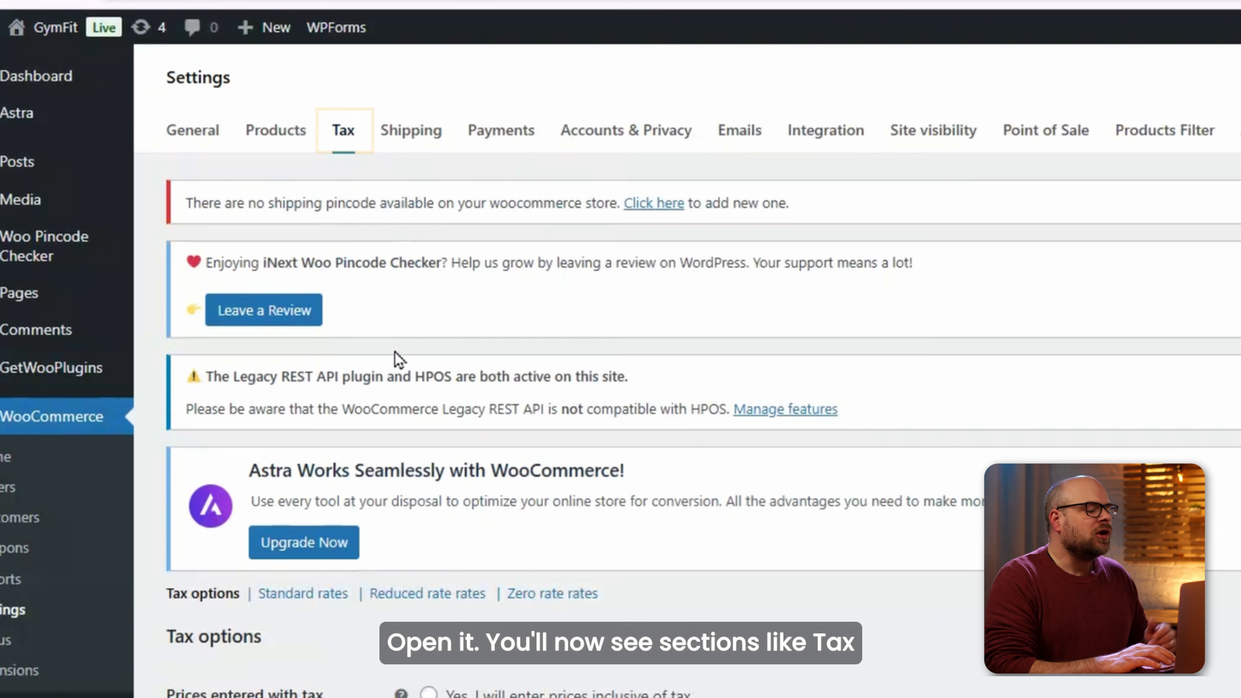
Keep tax based on customer billing address and Standard shipping tax class, and uncheck subtotal rounding.
scroll(396, 355, "down", 5)
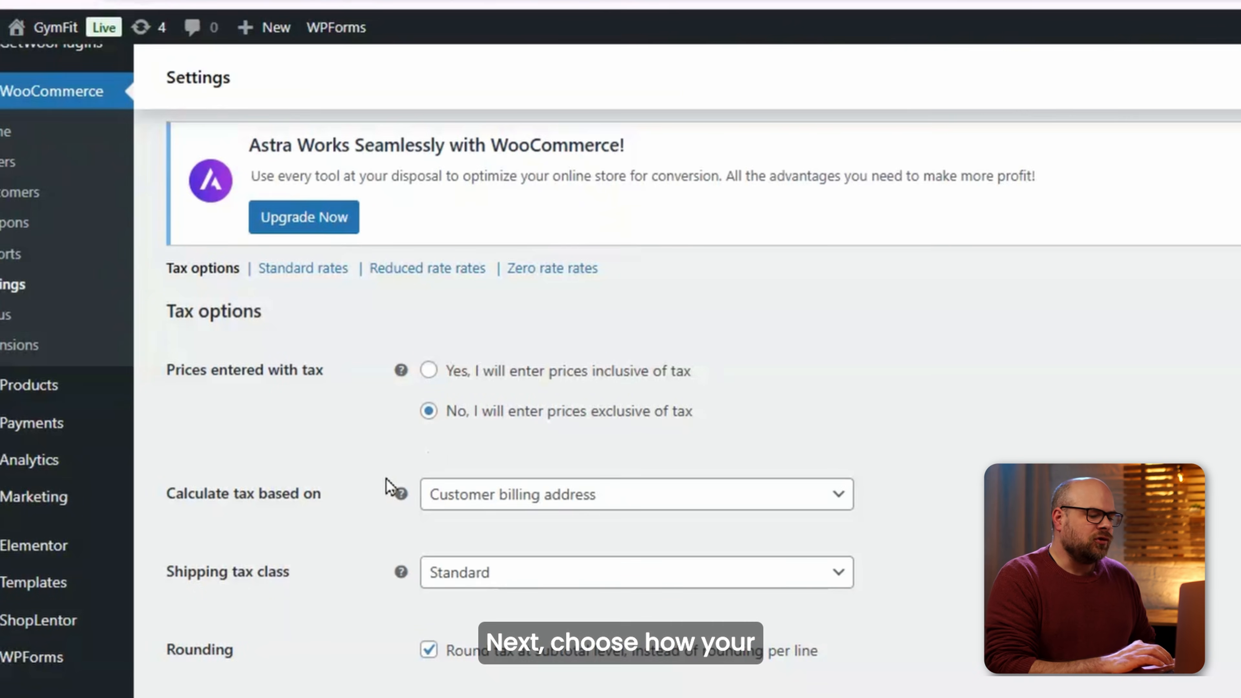
left_click(482, 496)
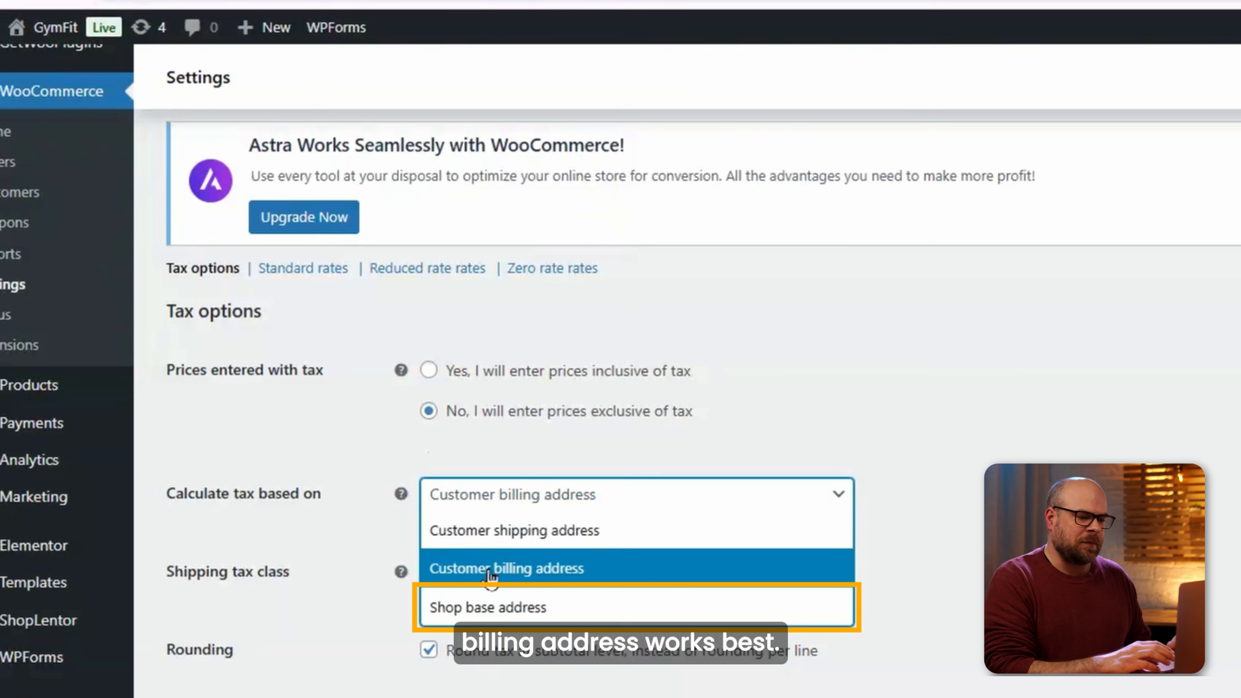
left_click(503, 577)
left_click(464, 579)
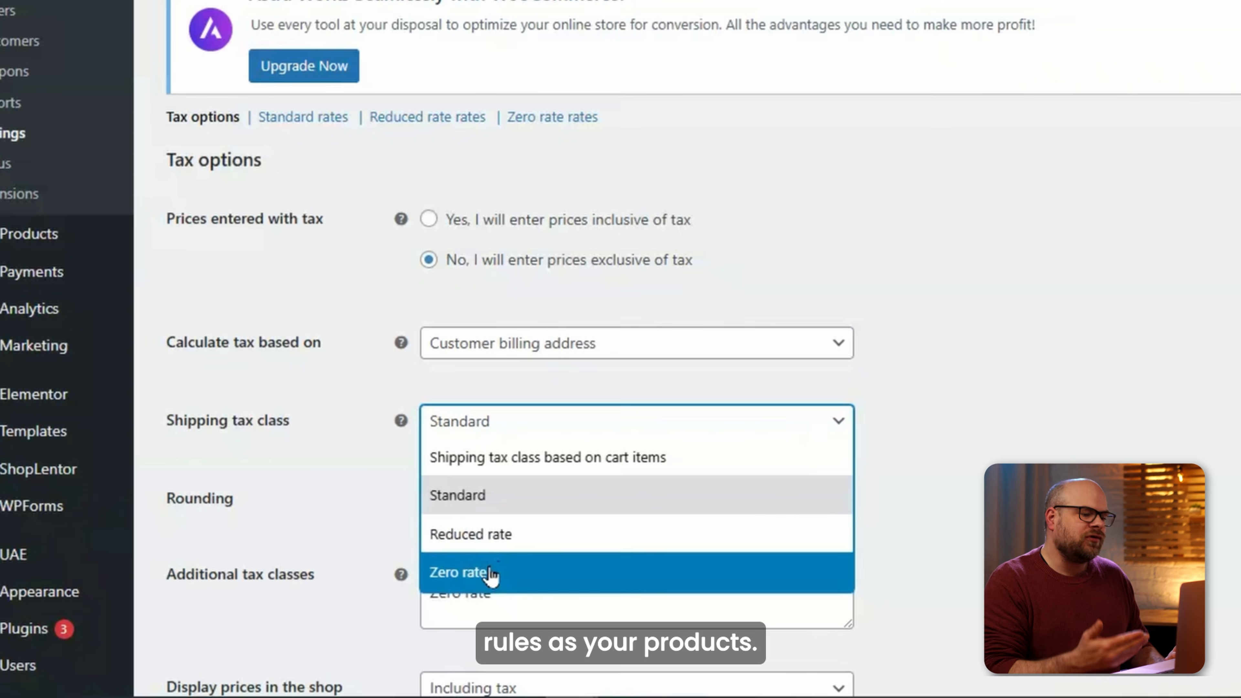
left_click(493, 497)
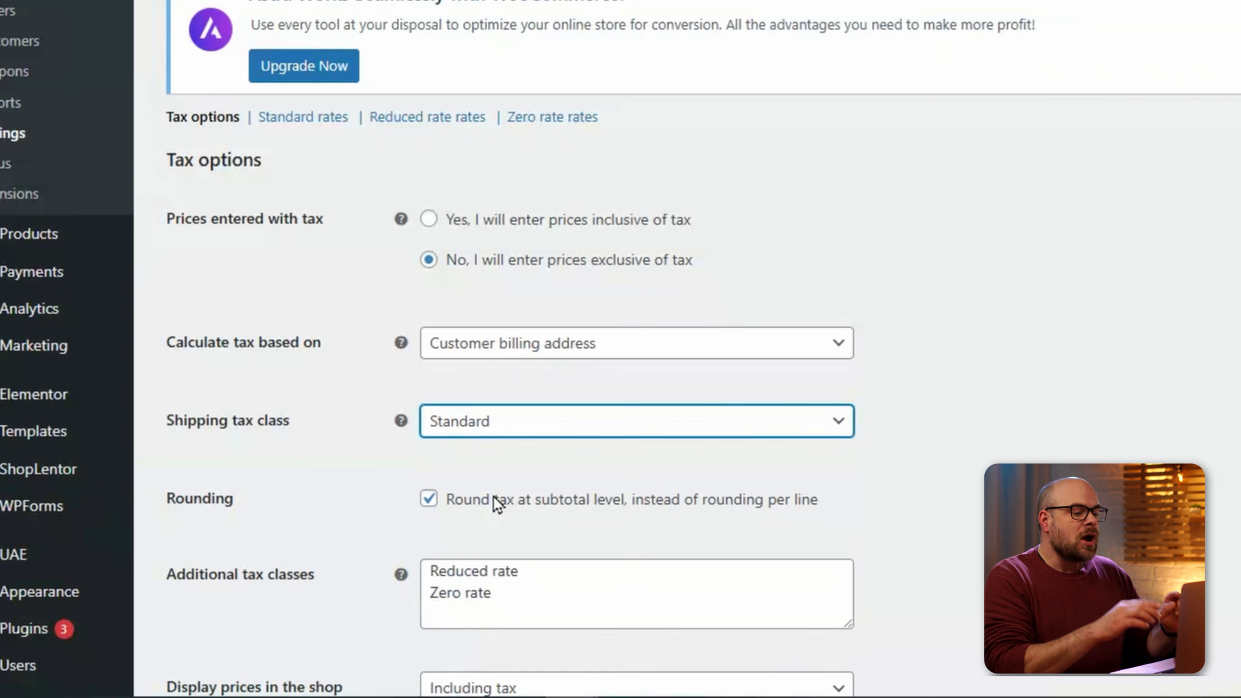
left_click(430, 500)
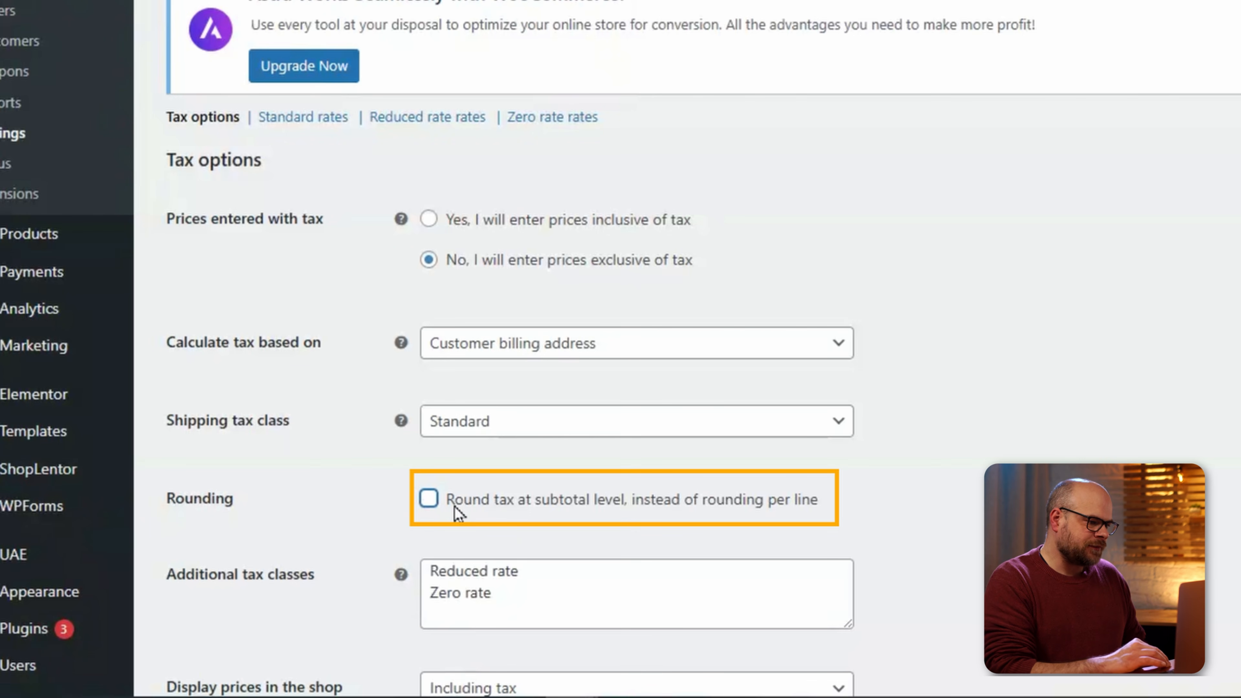
Display shop prices excluding tax and save the tax options.
scroll(538, 509, "down", 5)
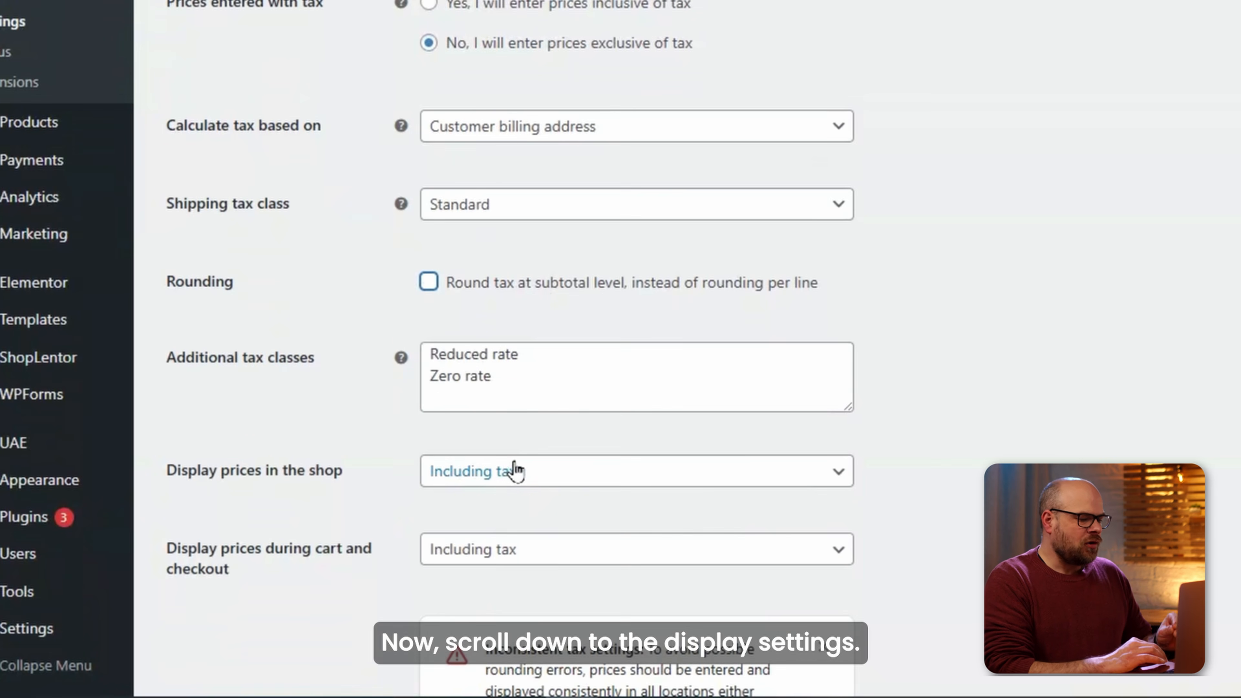
left_click(541, 484)
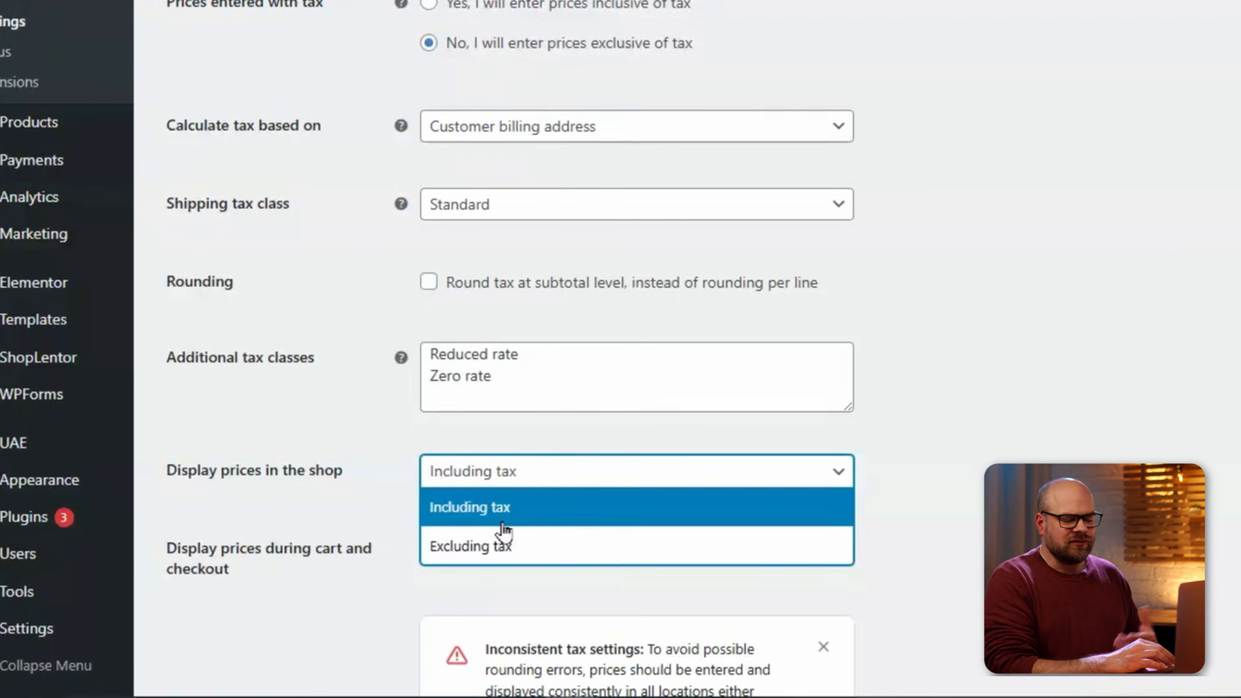
left_click(515, 551)
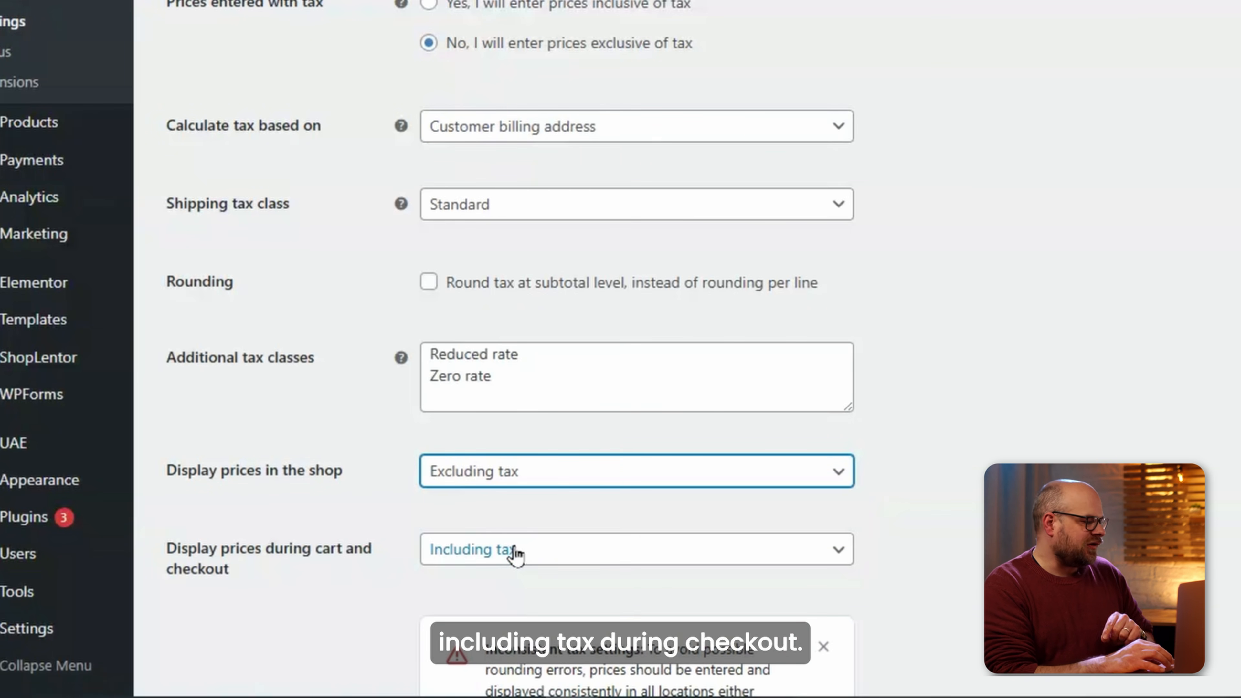
scroll(396, 506, "down", 3)
scroll(396, 506, "down", 1)
left_click(239, 589)
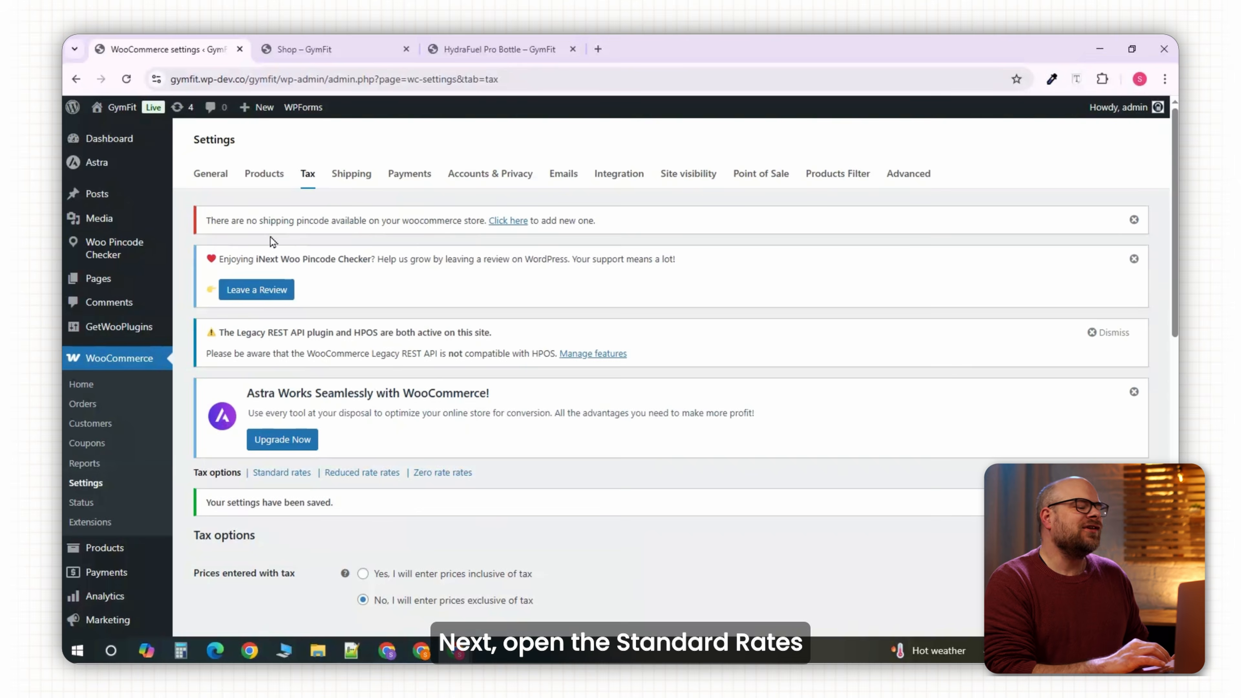
scroll(281, 308, "down", 3)
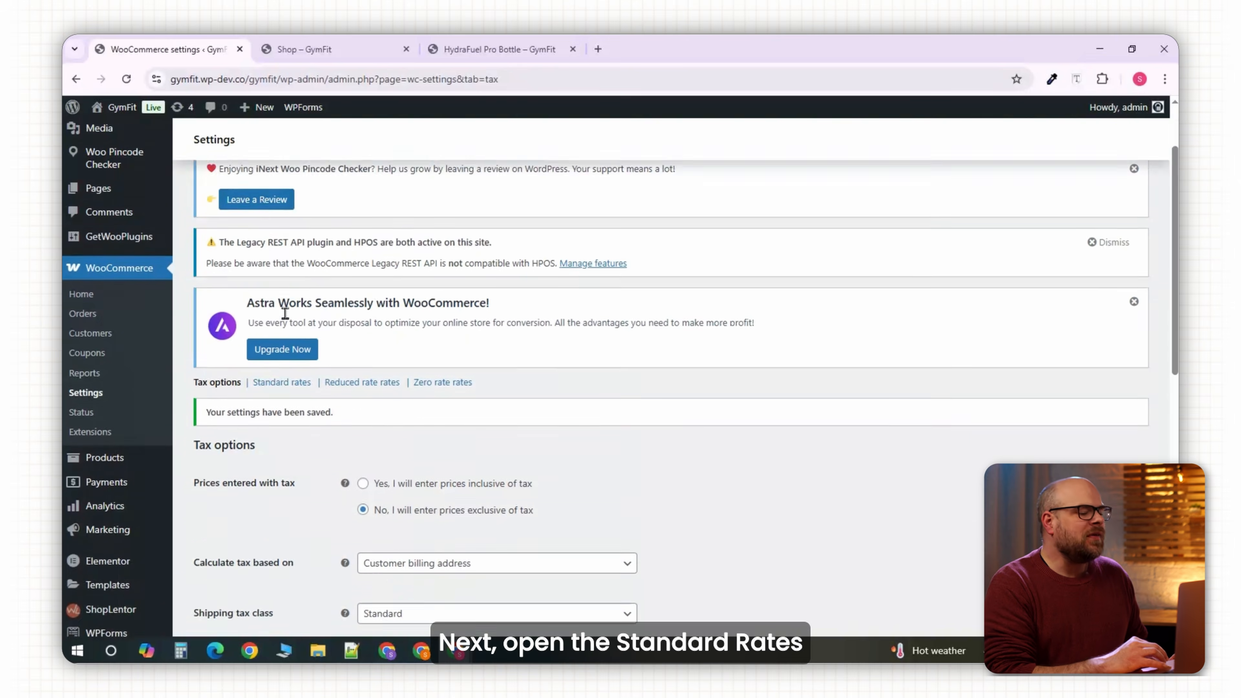
Add a Standard tax rate row for country US at 18%, not applied to shipping, and save.
left_click(277, 264)
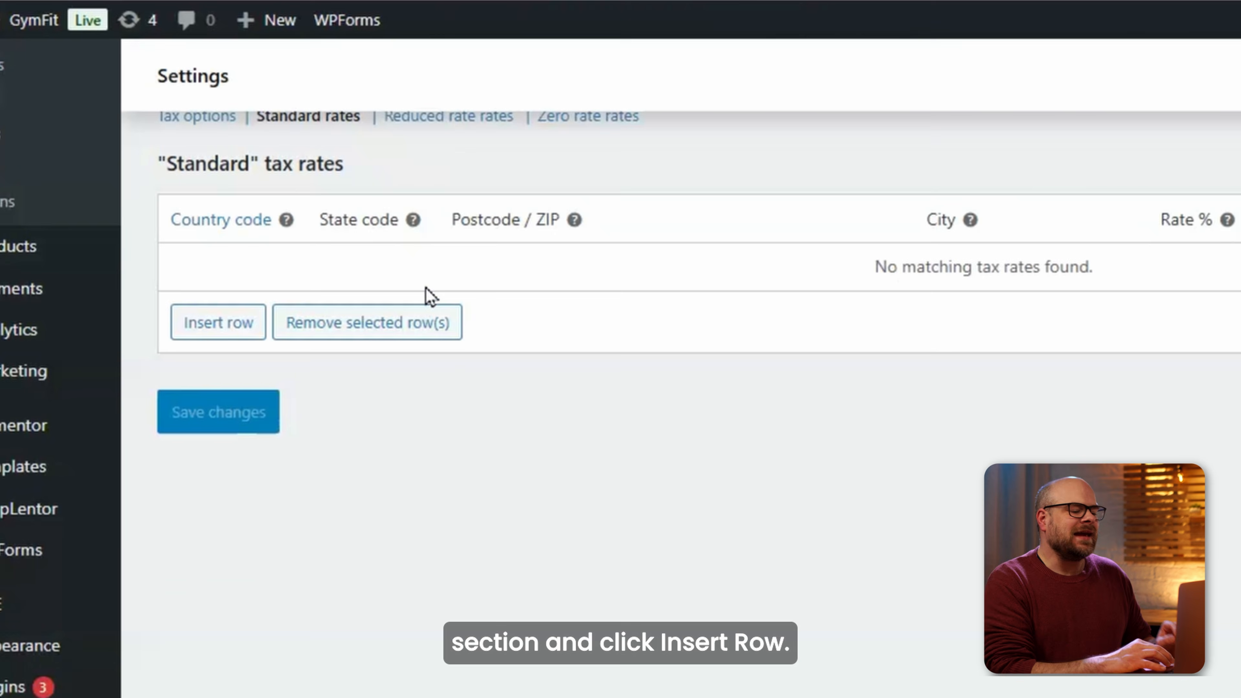
left_click(252, 327)
left_click(221, 279)
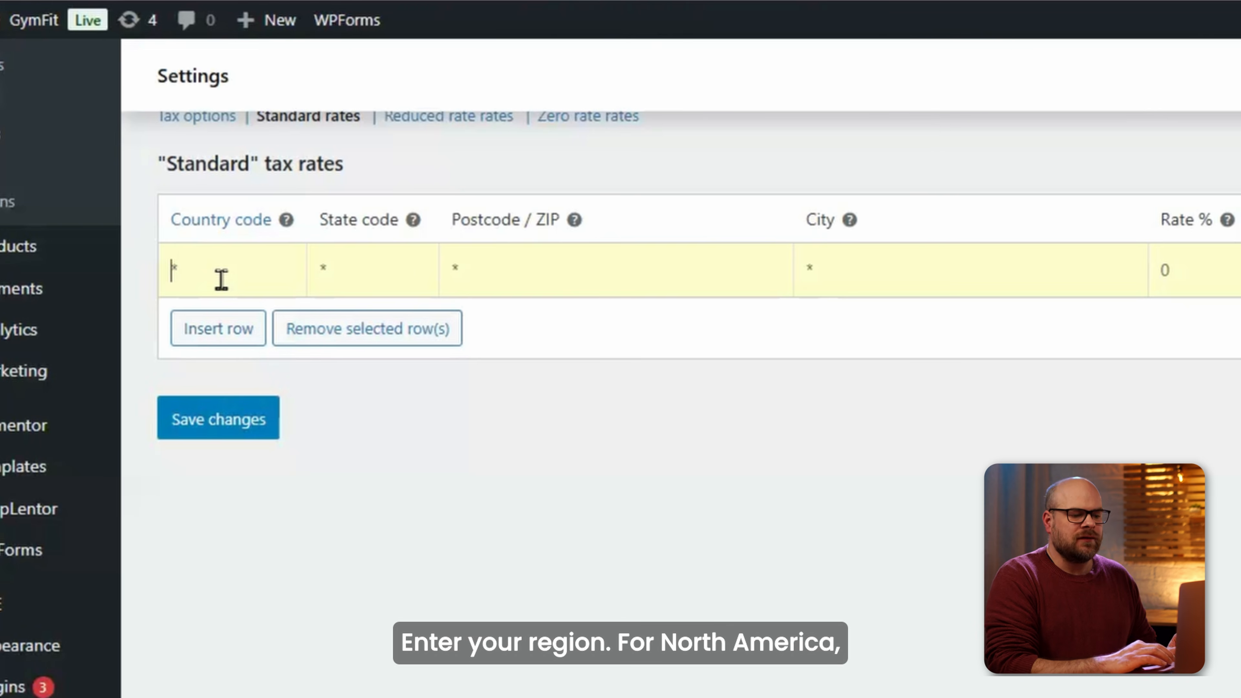
type("US")
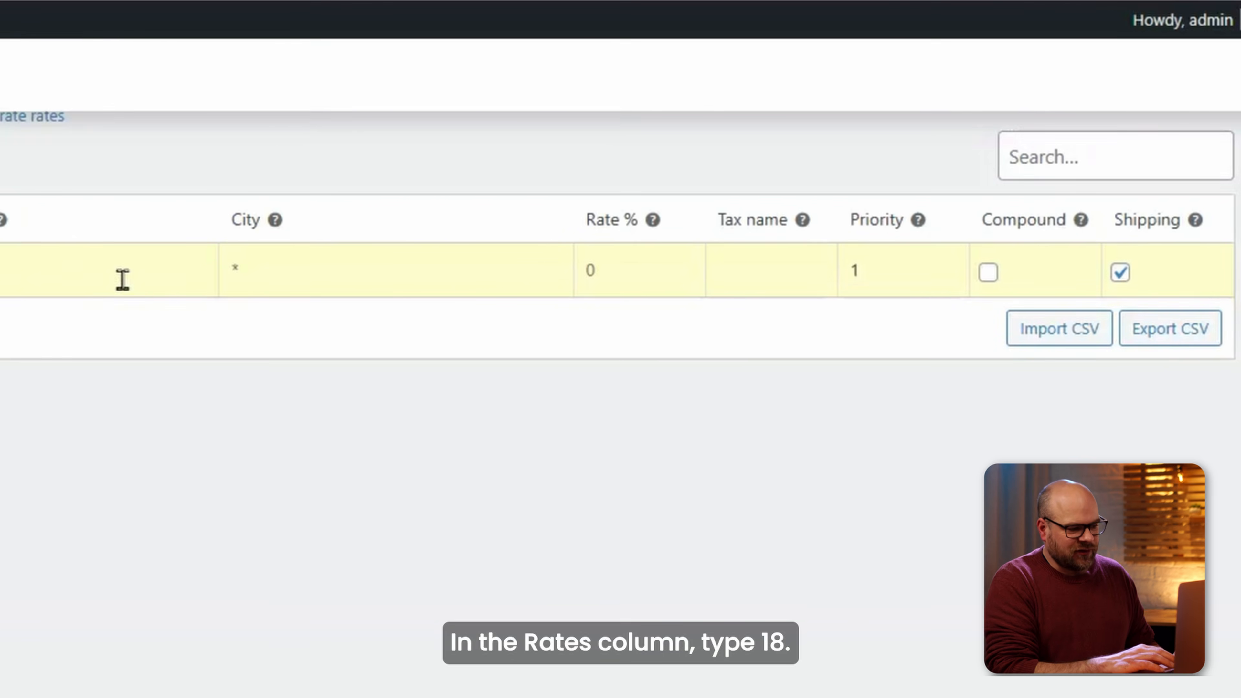
left_click(1194, 276)
type("18")
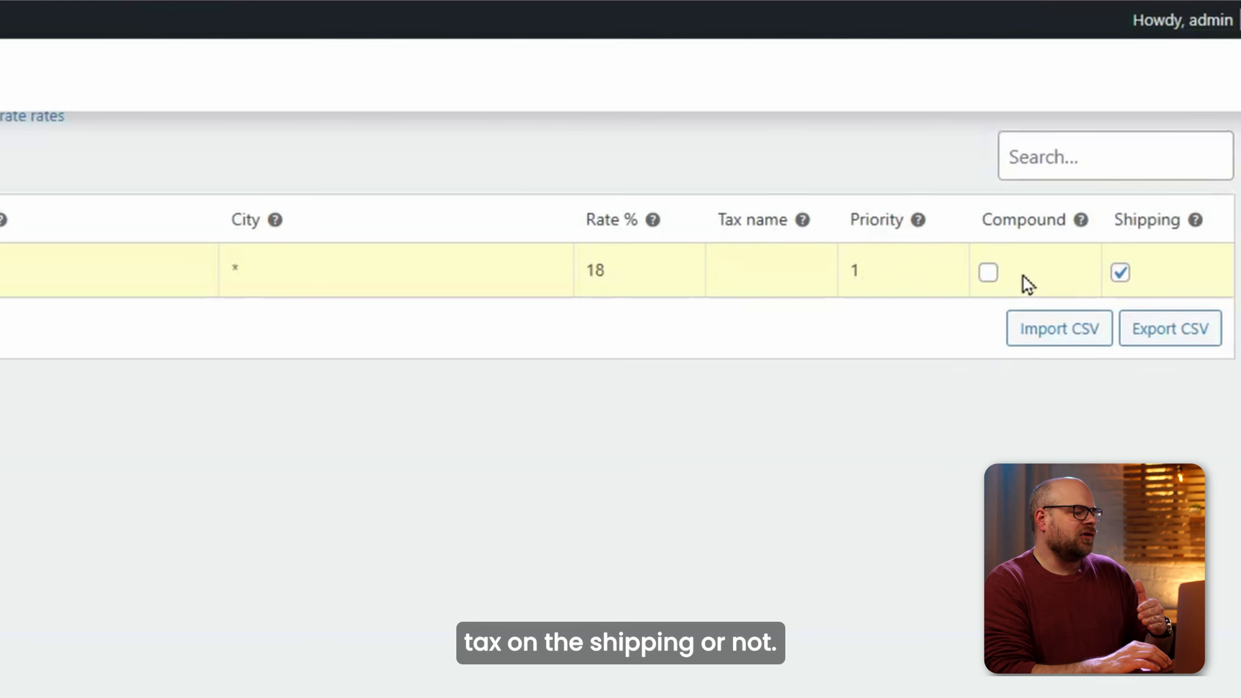
left_click(1121, 278)
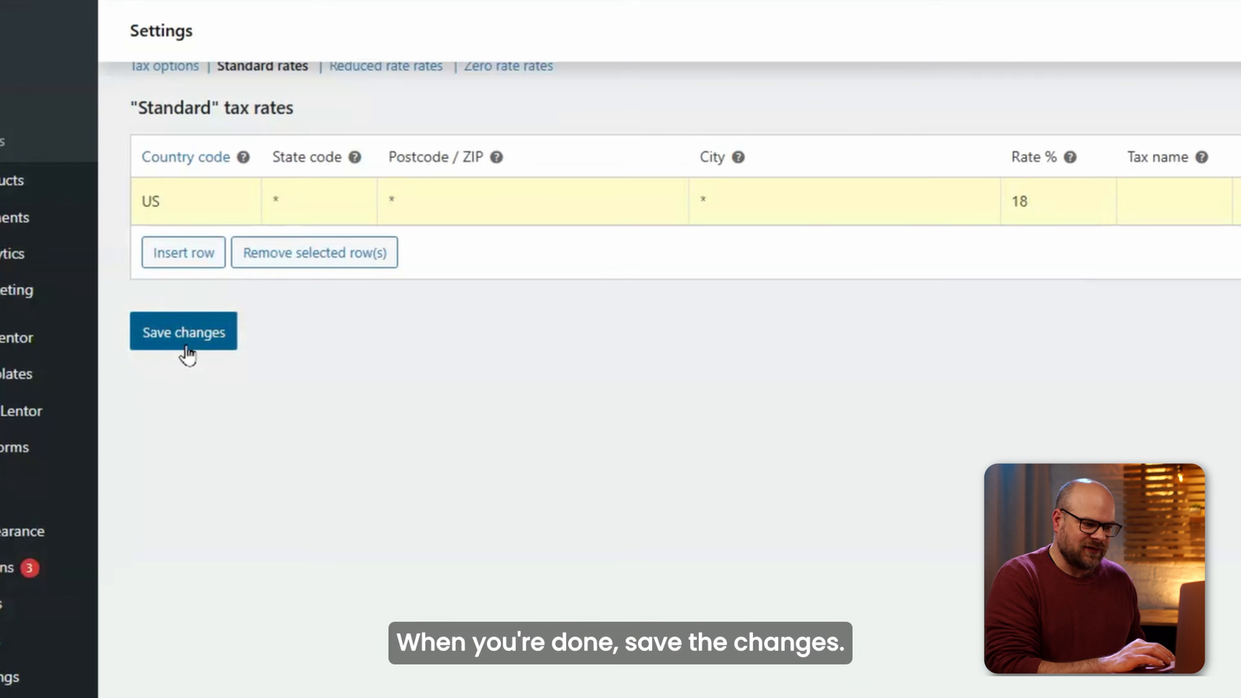
left_click(187, 332)
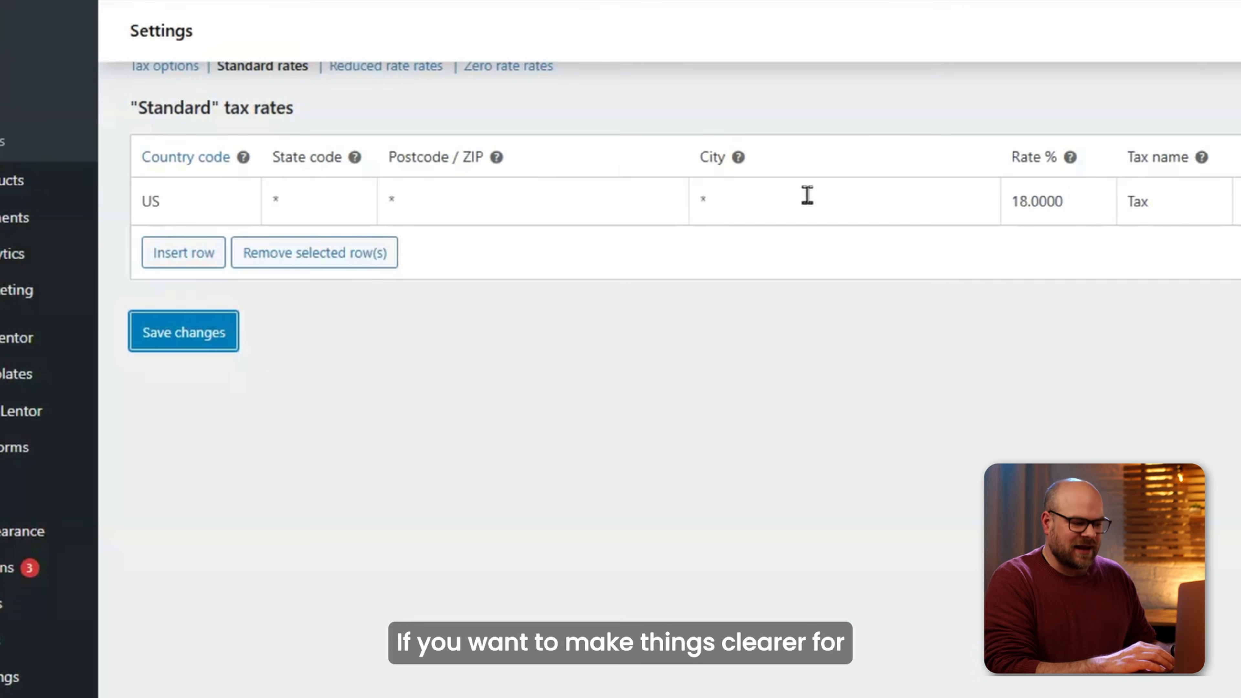
scroll(346, 153, "up", 3)
Set the price display suffix to '(inc tax)', show shop prices including tax, and save.
left_click(163, 280)
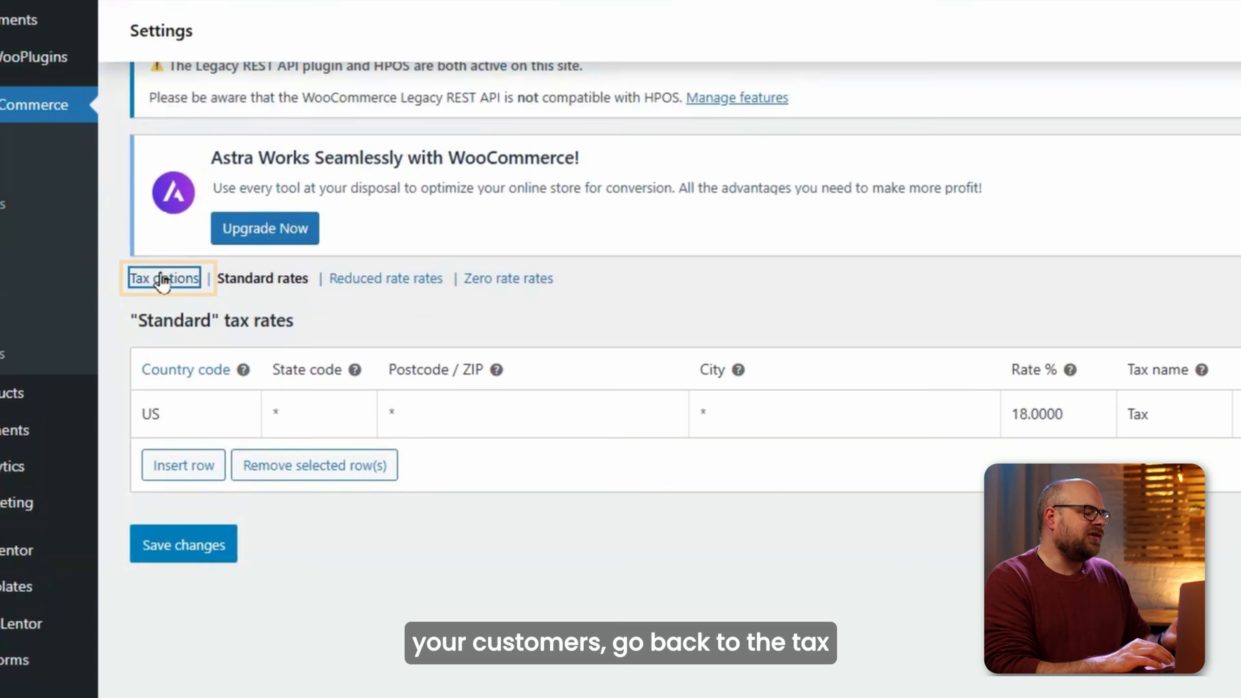
scroll(277, 527, "down", 3)
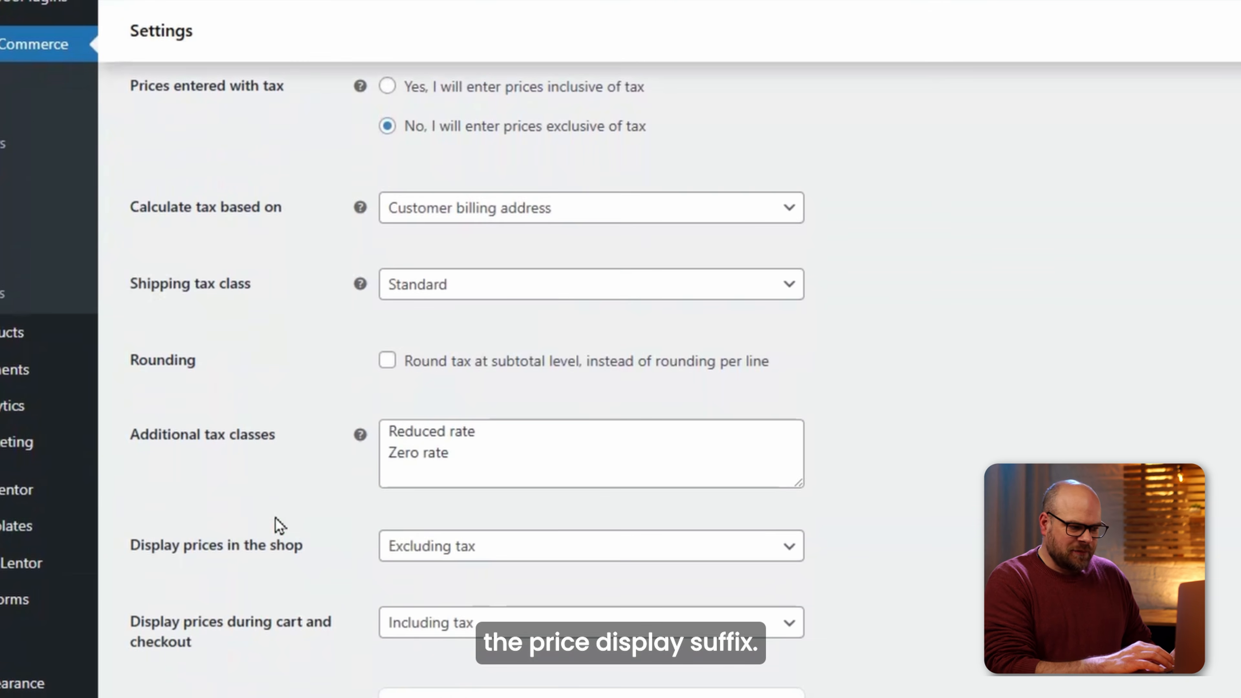
scroll(277, 526, "down", 5)
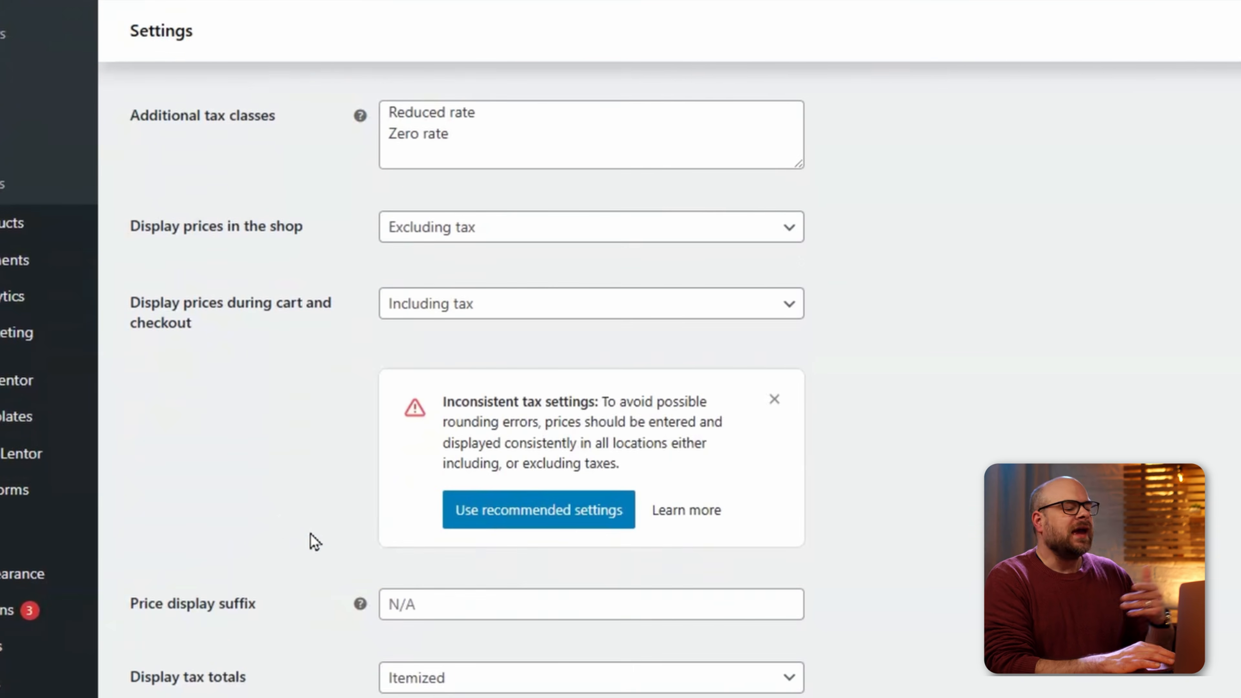
scroll(315, 527, "down", 2)
left_click(422, 508)
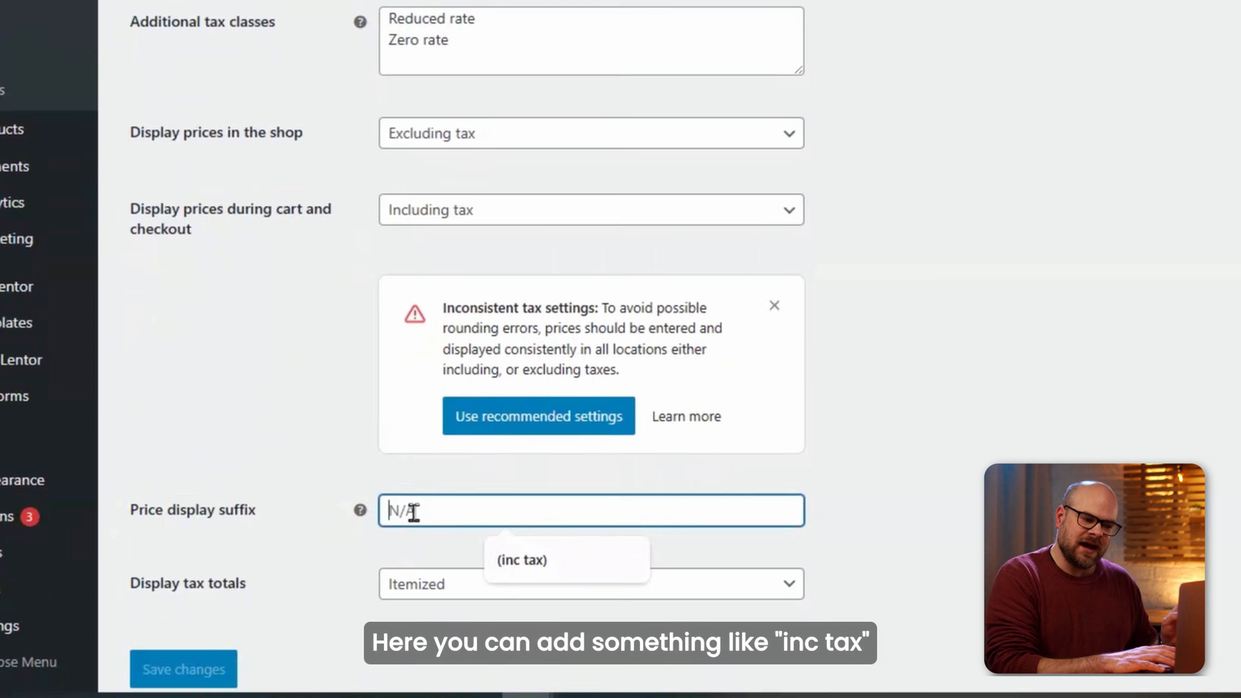
left_click(513, 562)
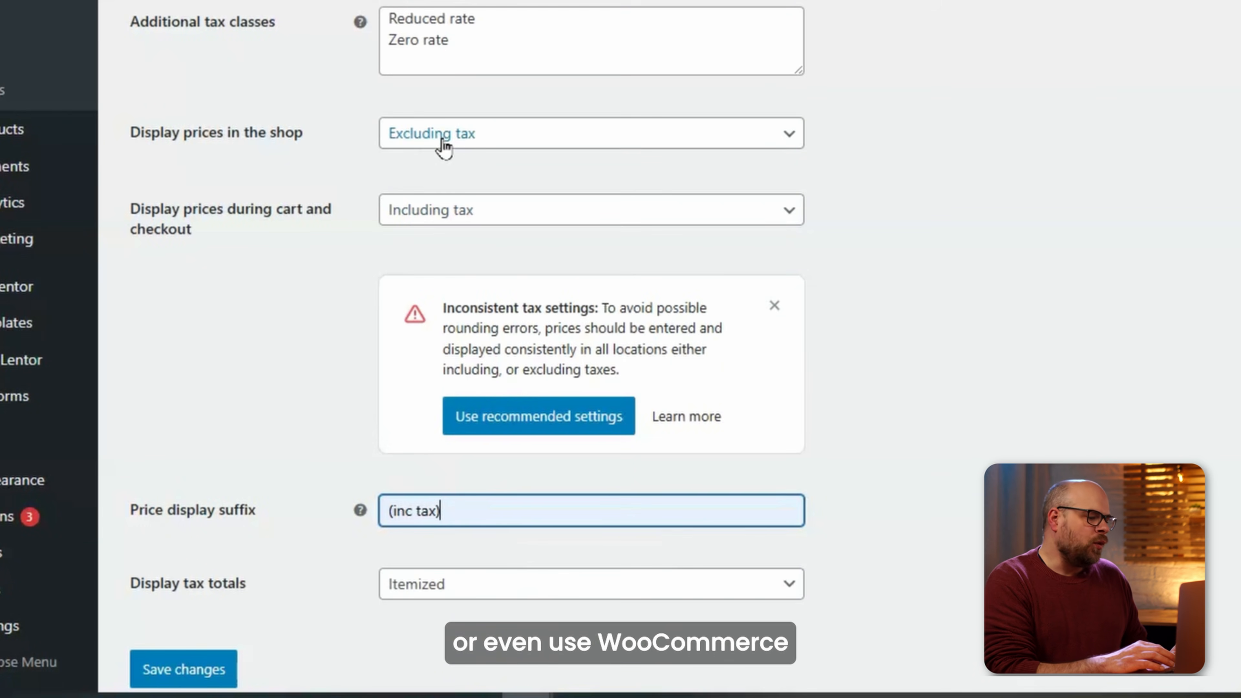
left_click(458, 145)
left_click(452, 182)
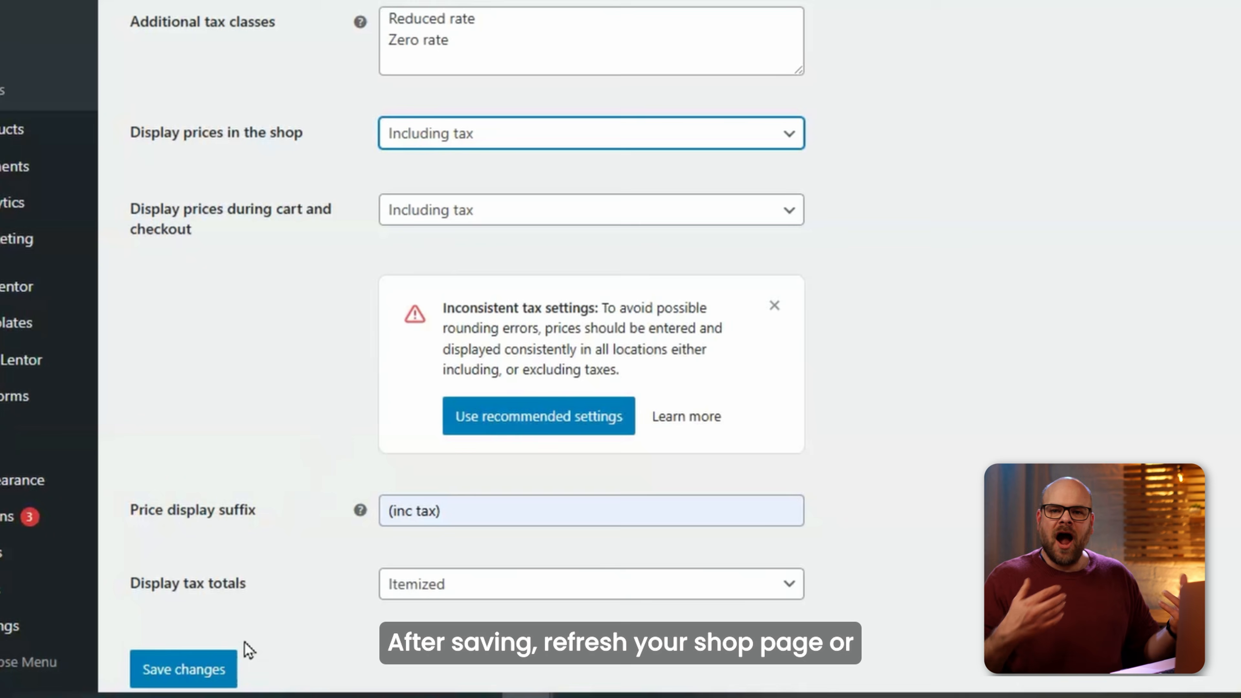
left_click(224, 668)
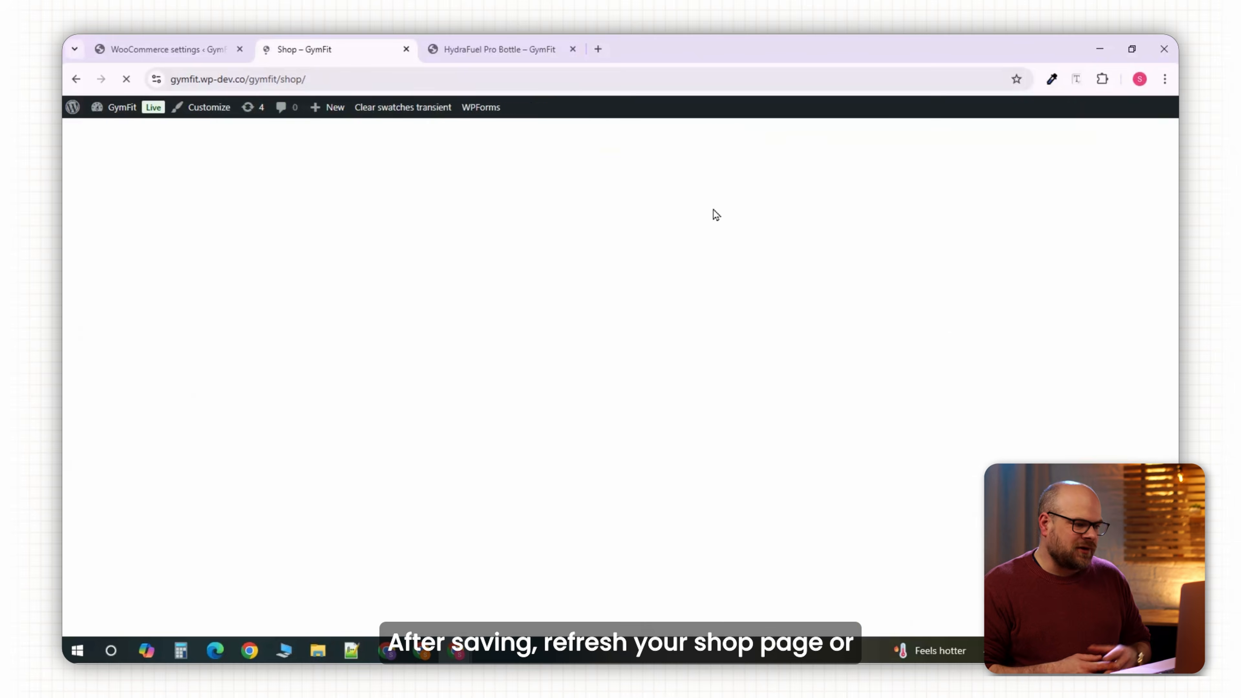
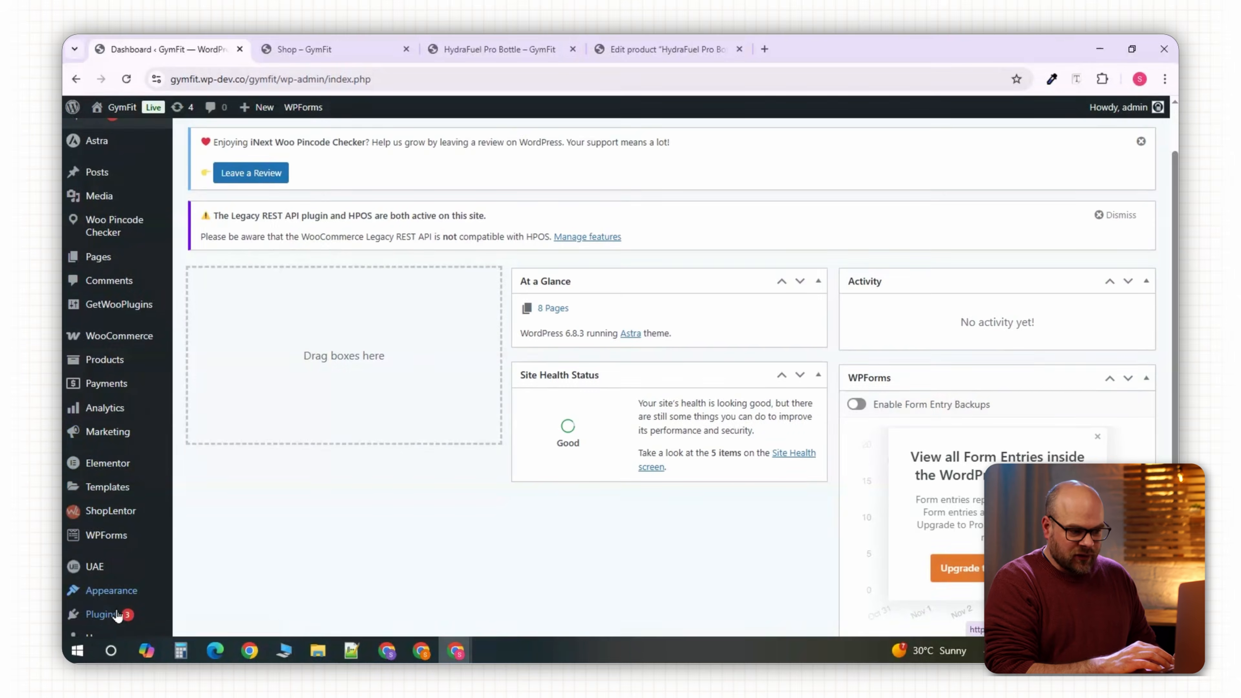
Bring up the Add Plugins search results for 'Woocommerce Weight based Shipping'.
mouse_move(111, 613)
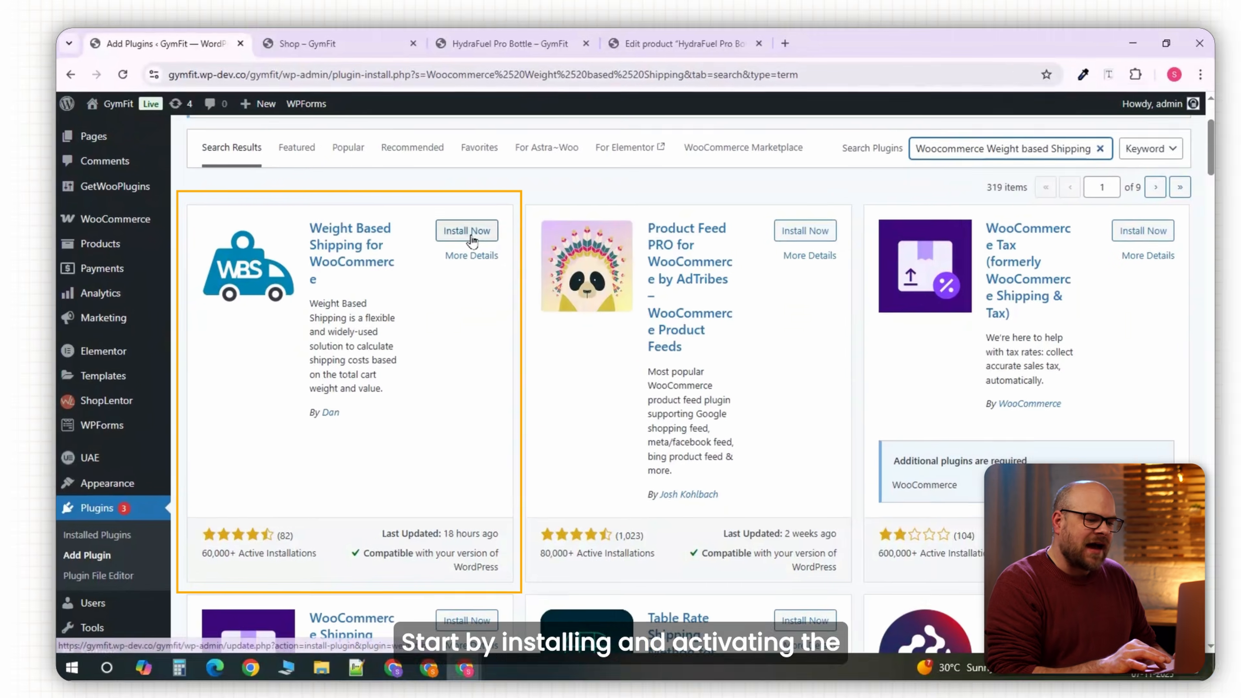
Install and activate Weight Based Shipping for WooCommerce, keeping kg as the store weight unit.
left_click(466, 230)
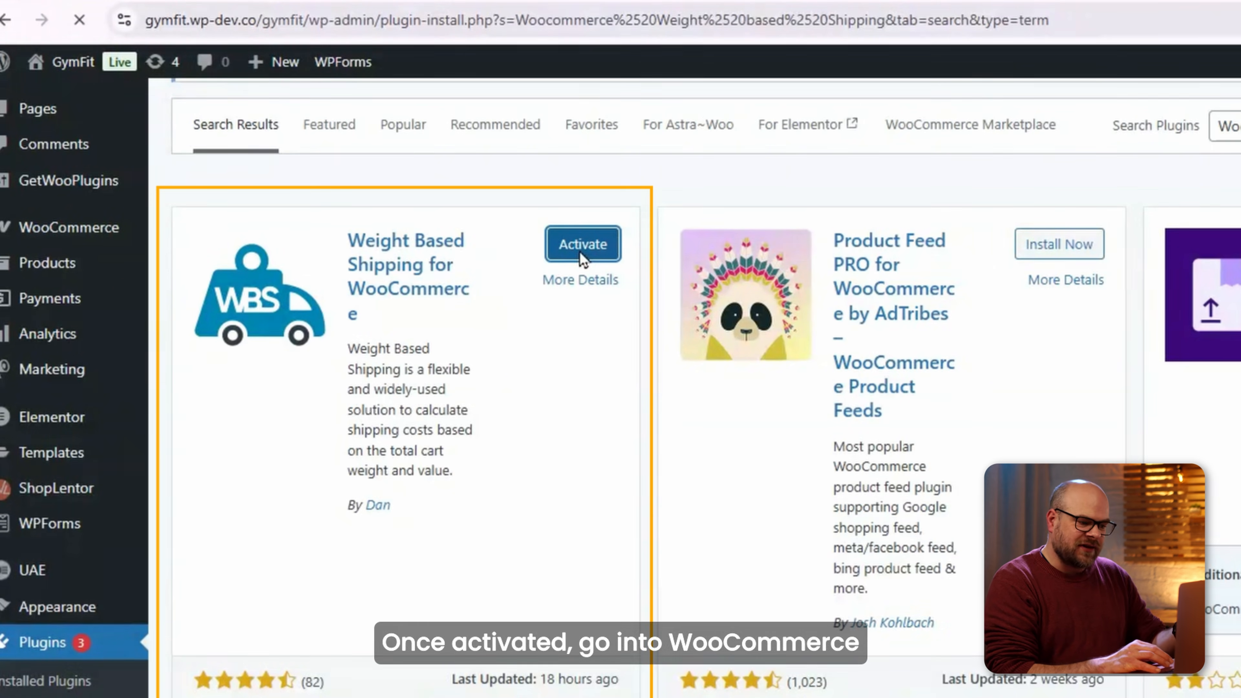
left_click(583, 244)
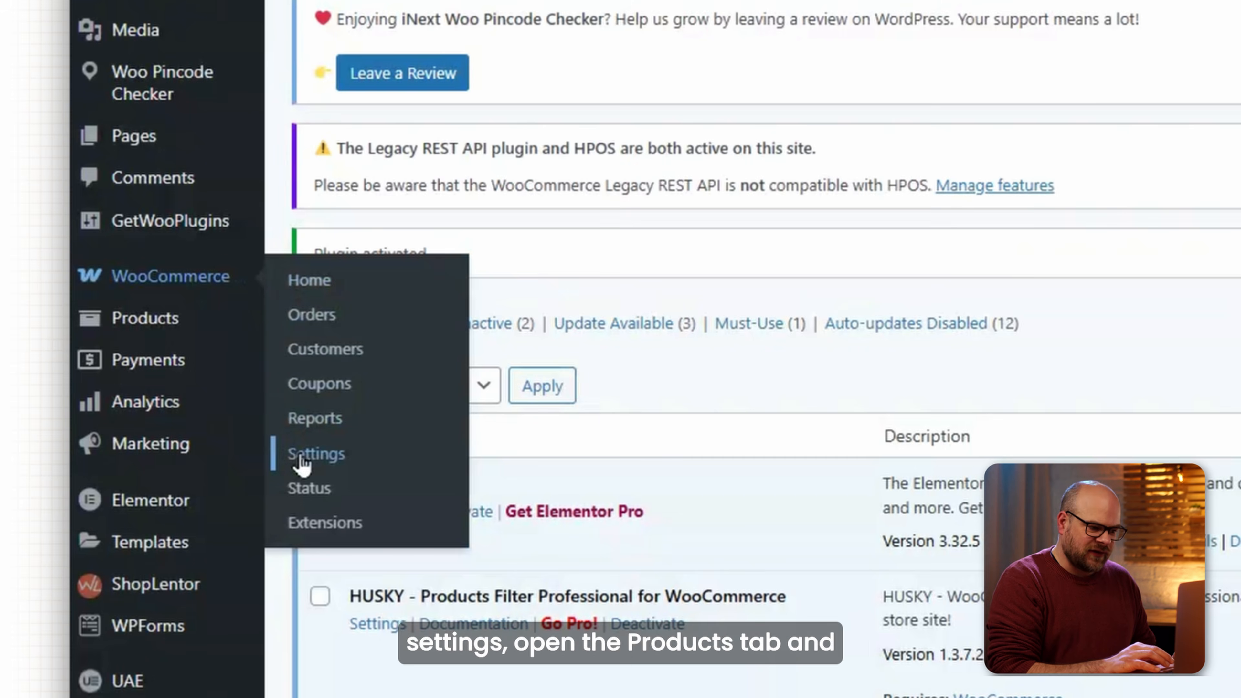
left_click(202, 459)
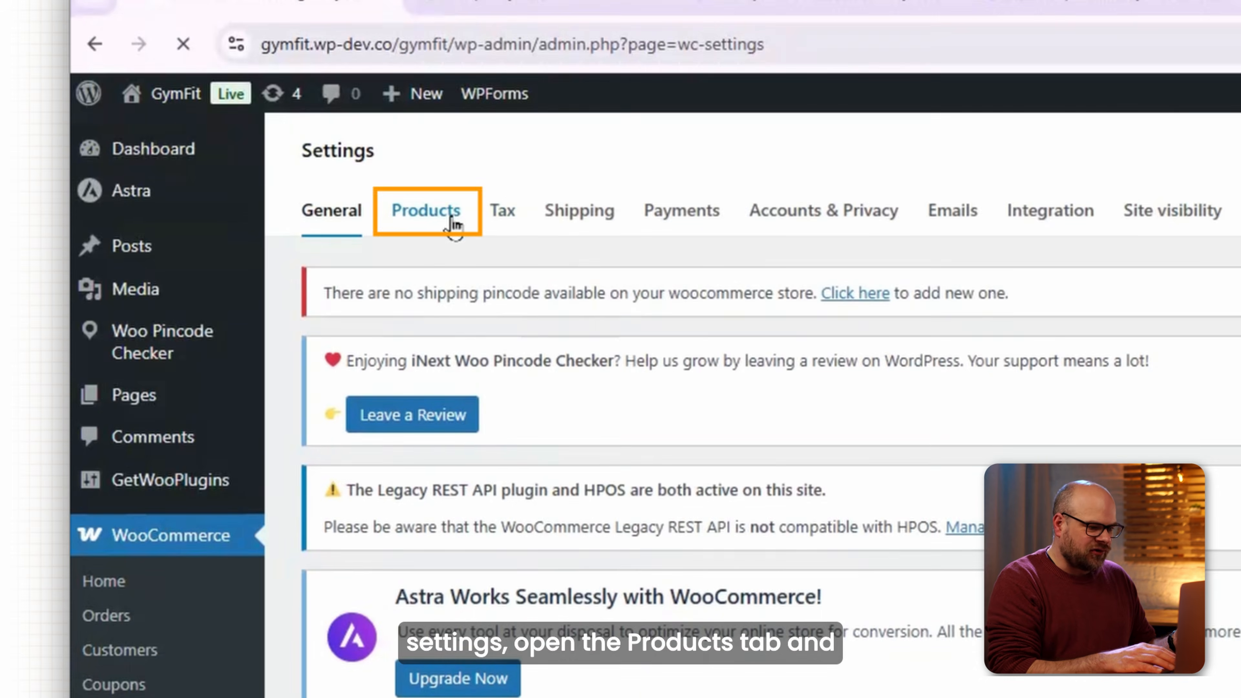
left_click(453, 201)
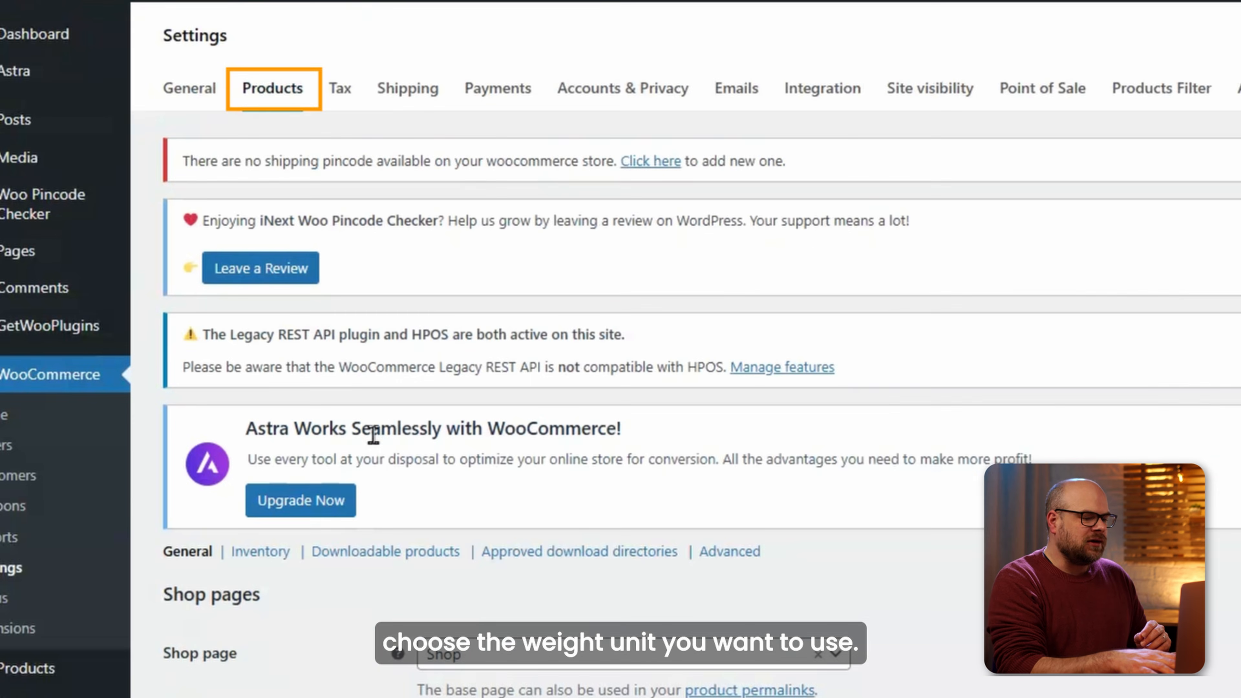
scroll(373, 435, "down", 10)
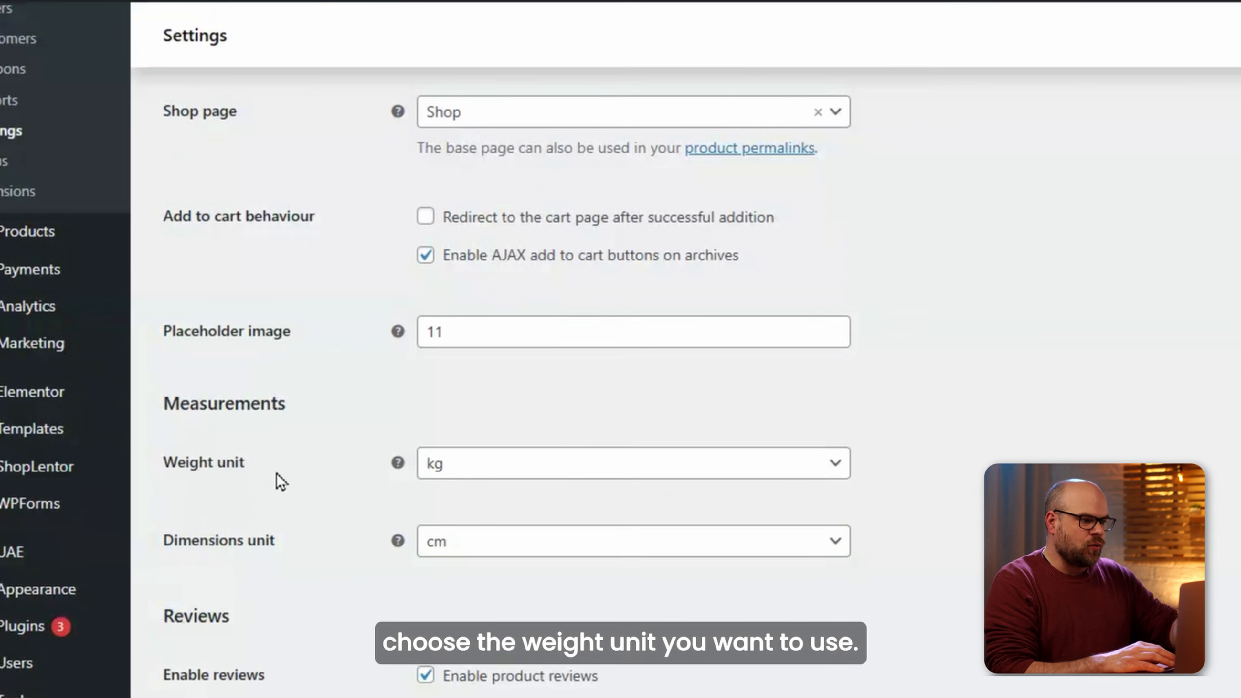
left_click(484, 465)
left_click(491, 498)
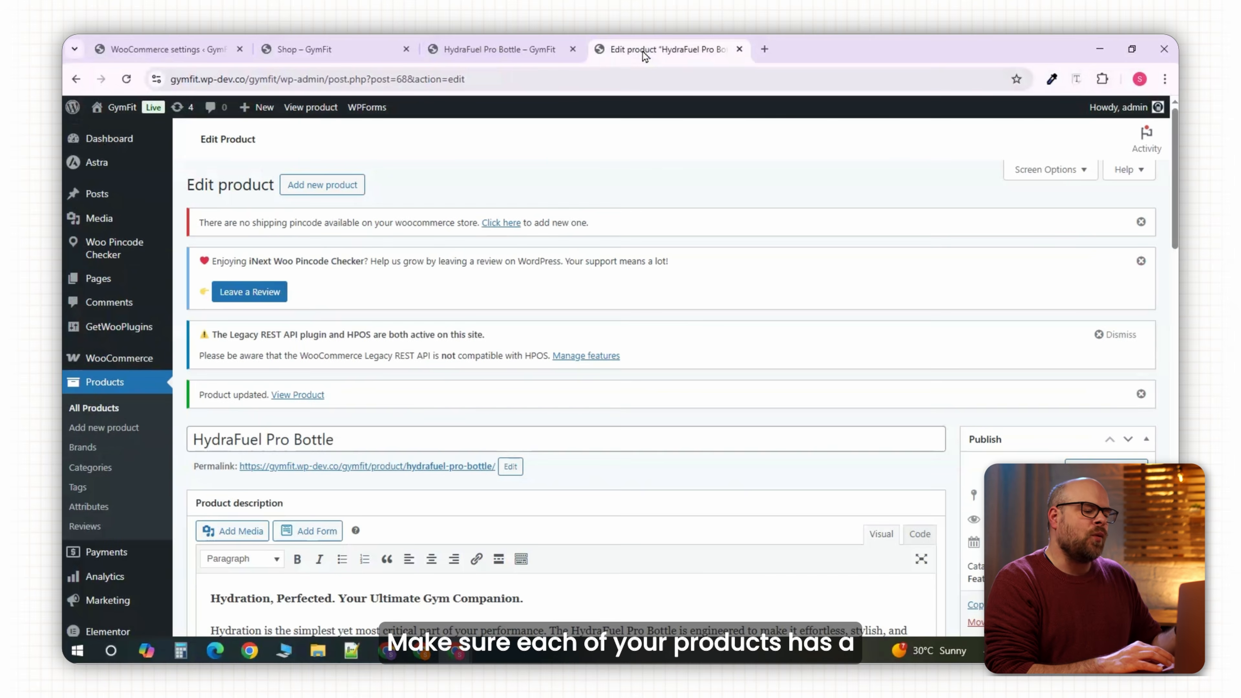
Check the HydraFuel bottle's shipping weight on its product Shipping tab.
scroll(695, 380, "down", 10)
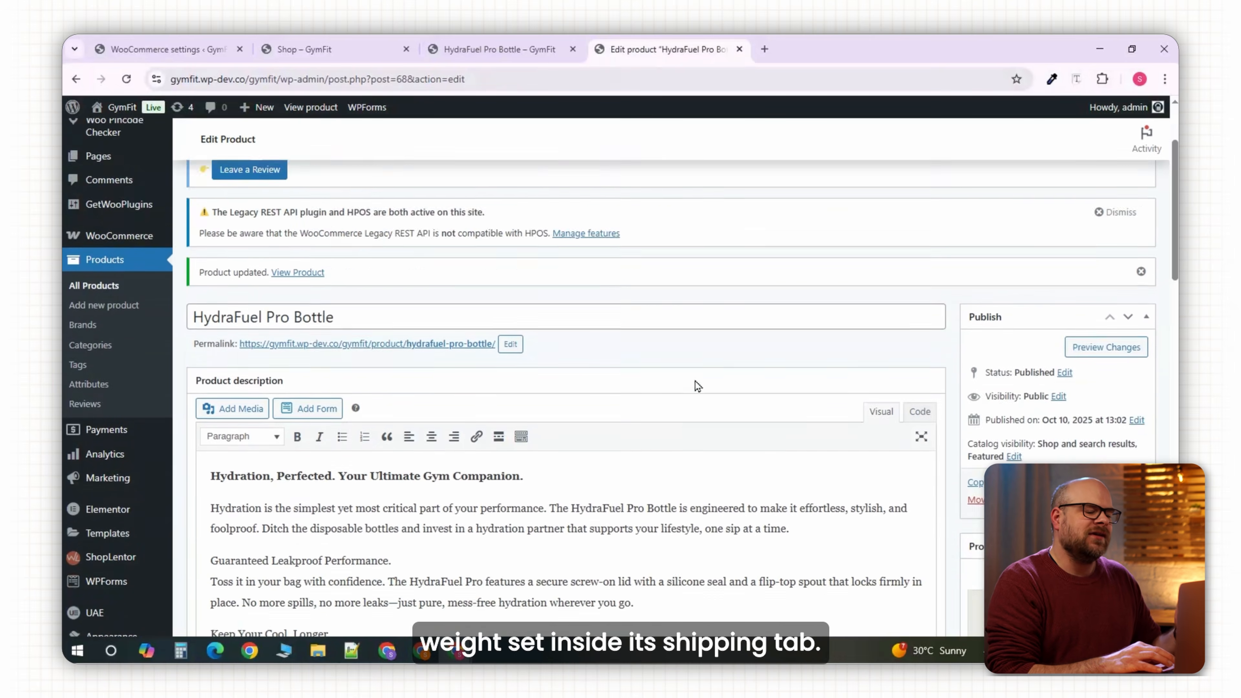
scroll(695, 380, "down", 5)
left_click(226, 284)
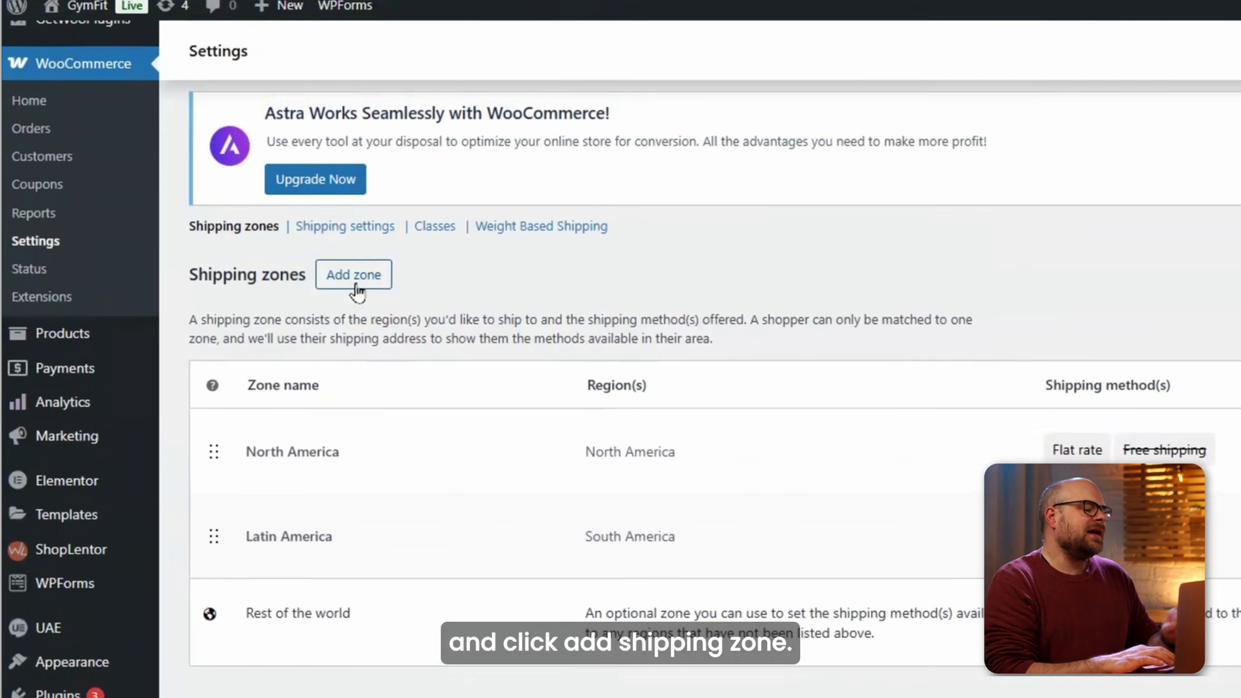
Create a shipping zone named 'Weight-Based Shipping – North America' covering the North America region.
left_click(368, 268)
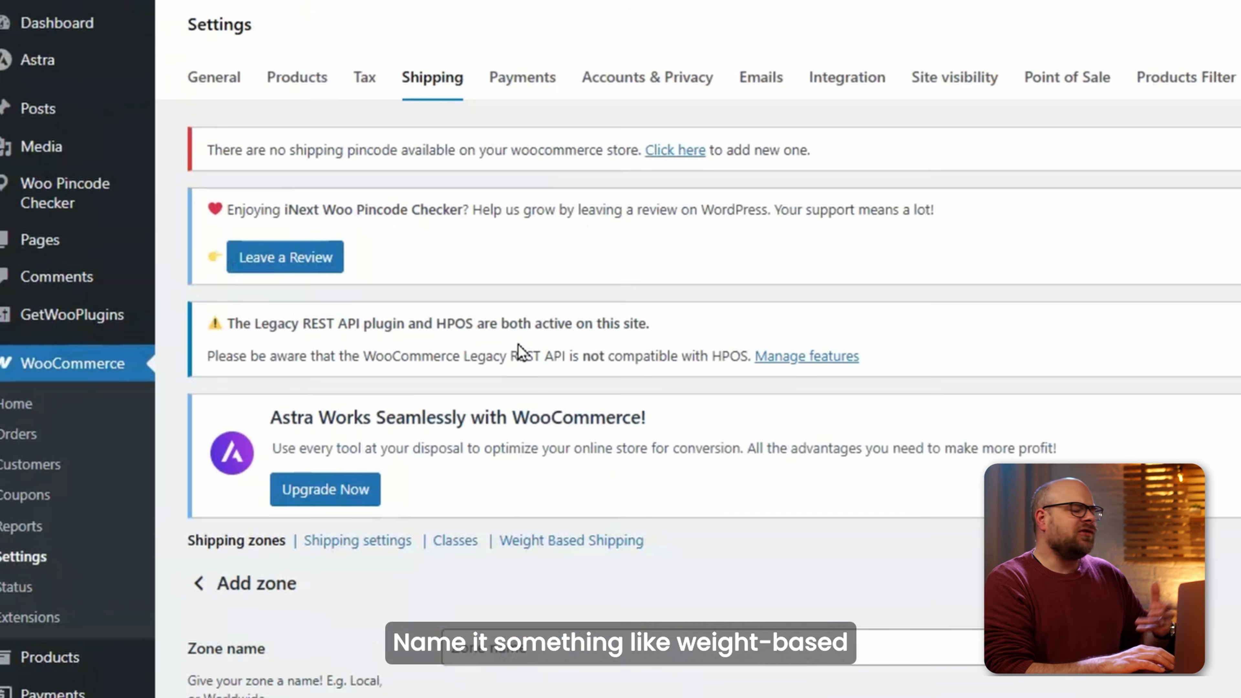
scroll(510, 406, "down", 3)
left_click(562, 442)
type("Weight-Based Shipping – North America")
left_click(534, 600)
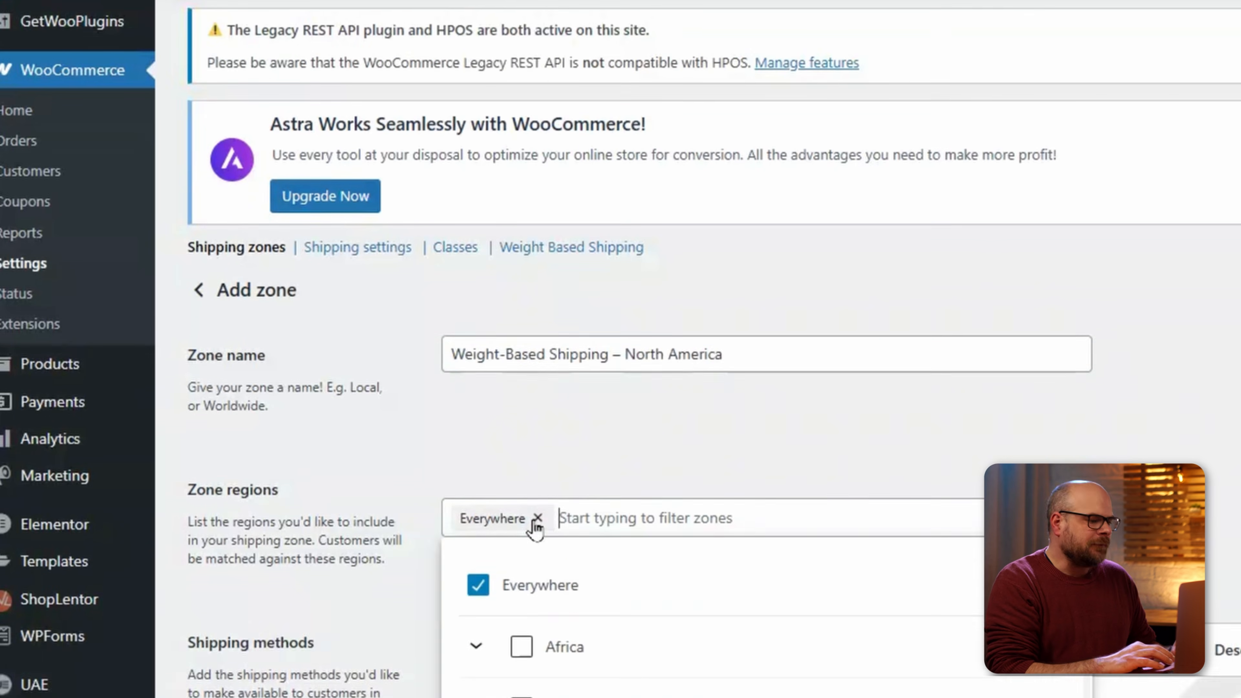
scroll(772, 376, "down", 2)
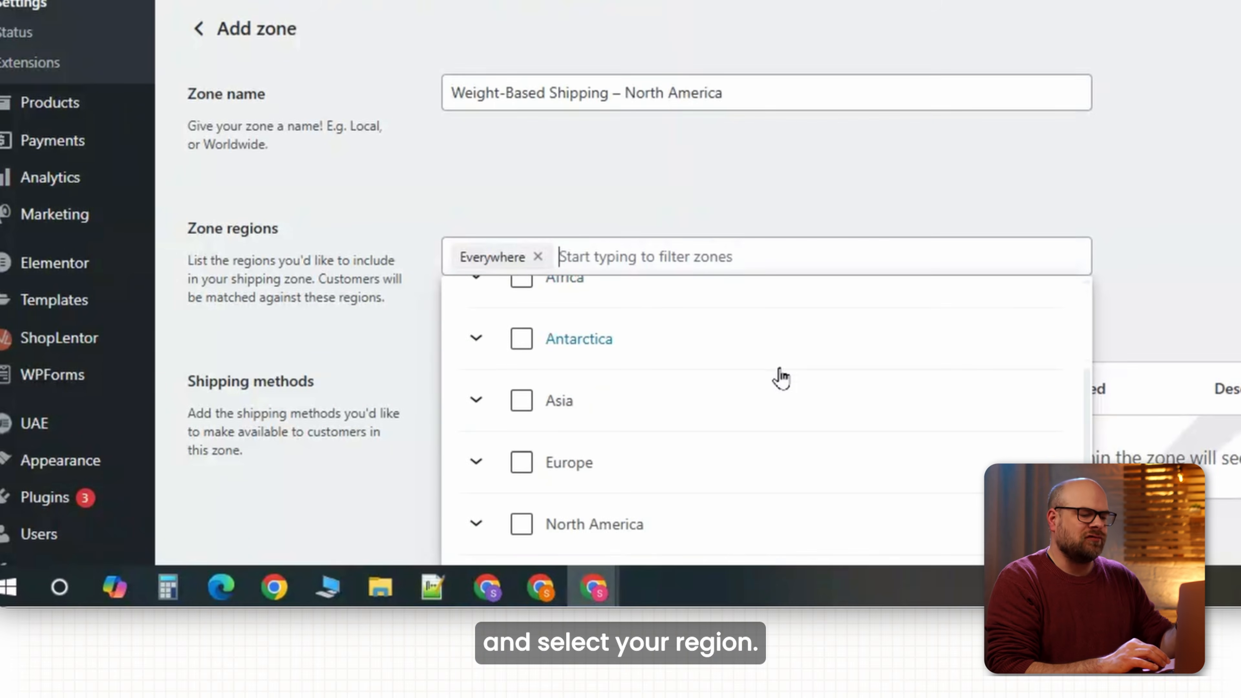
left_click(521, 524)
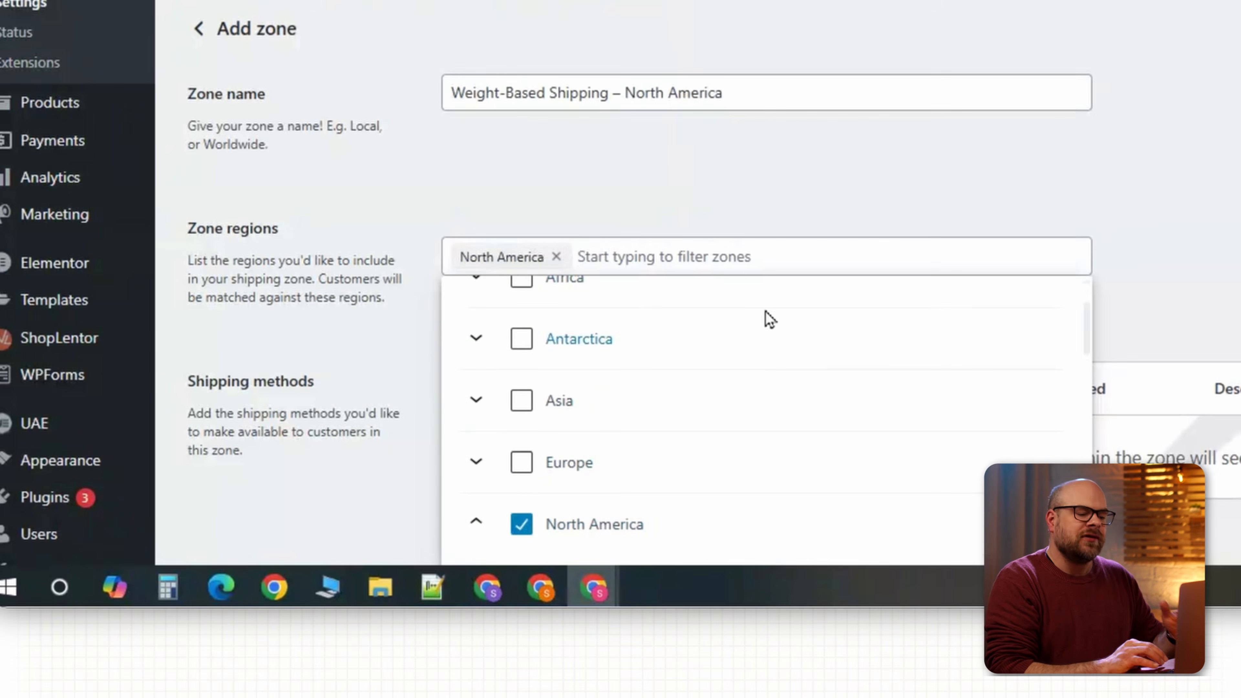
left_click(714, 225)
Add the Weight Based Shipping method to the zone and bring up its rules.
scroll(762, 320, "down", 3)
left_click(582, 434)
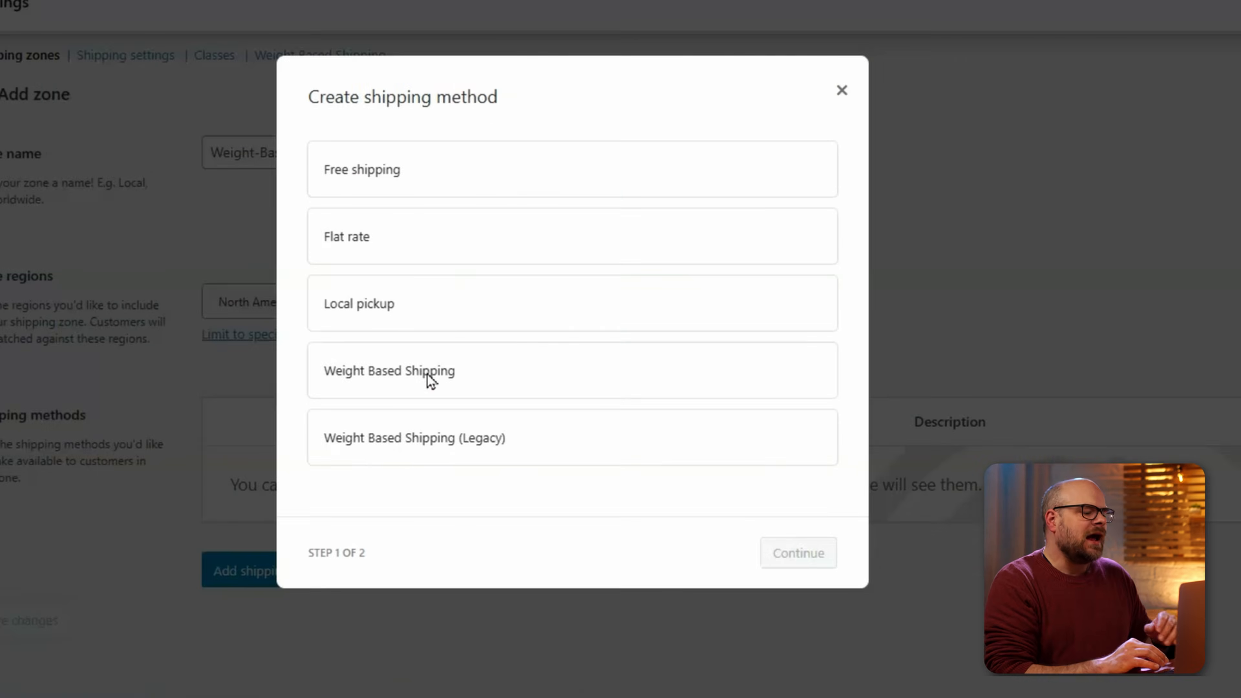
left_click(383, 380)
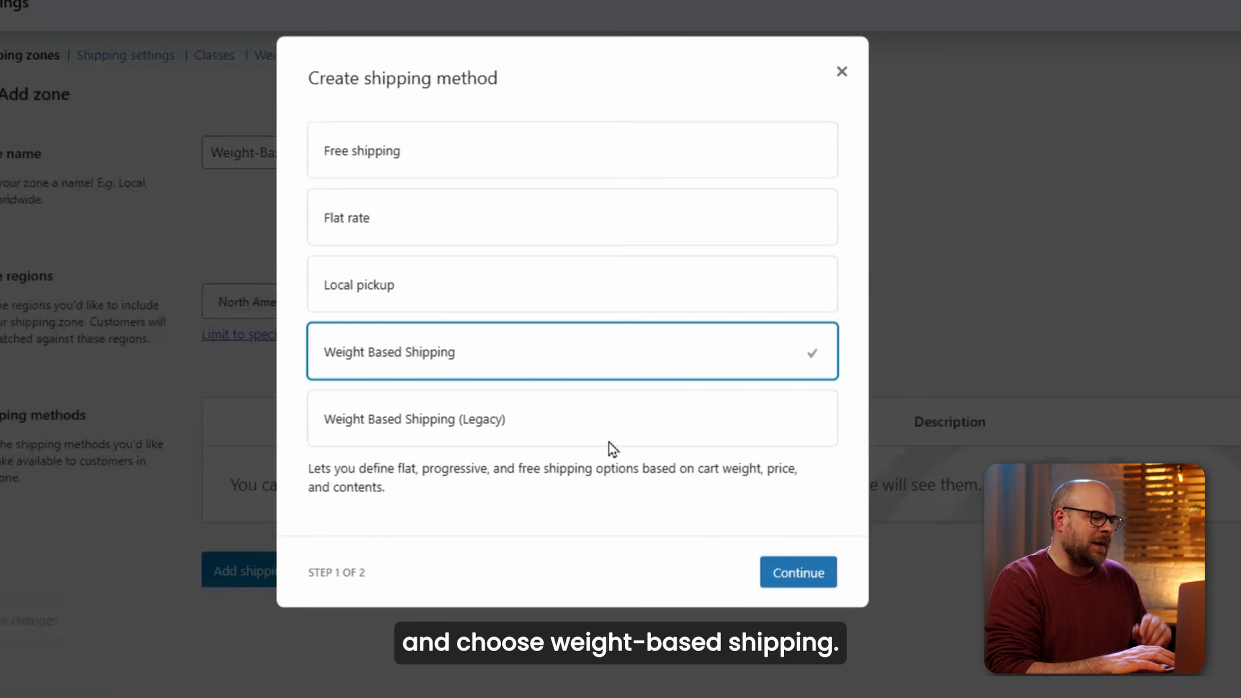
left_click(781, 571)
left_click(1213, 492)
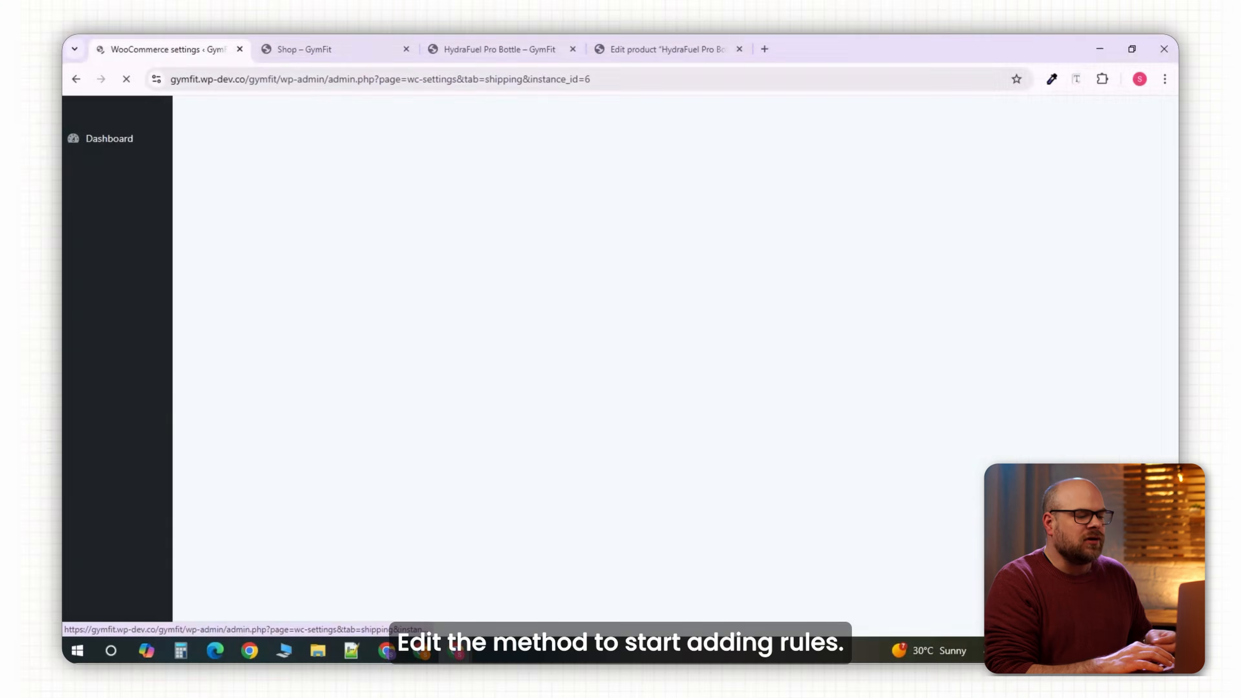
scroll(948, 501, "down", 4)
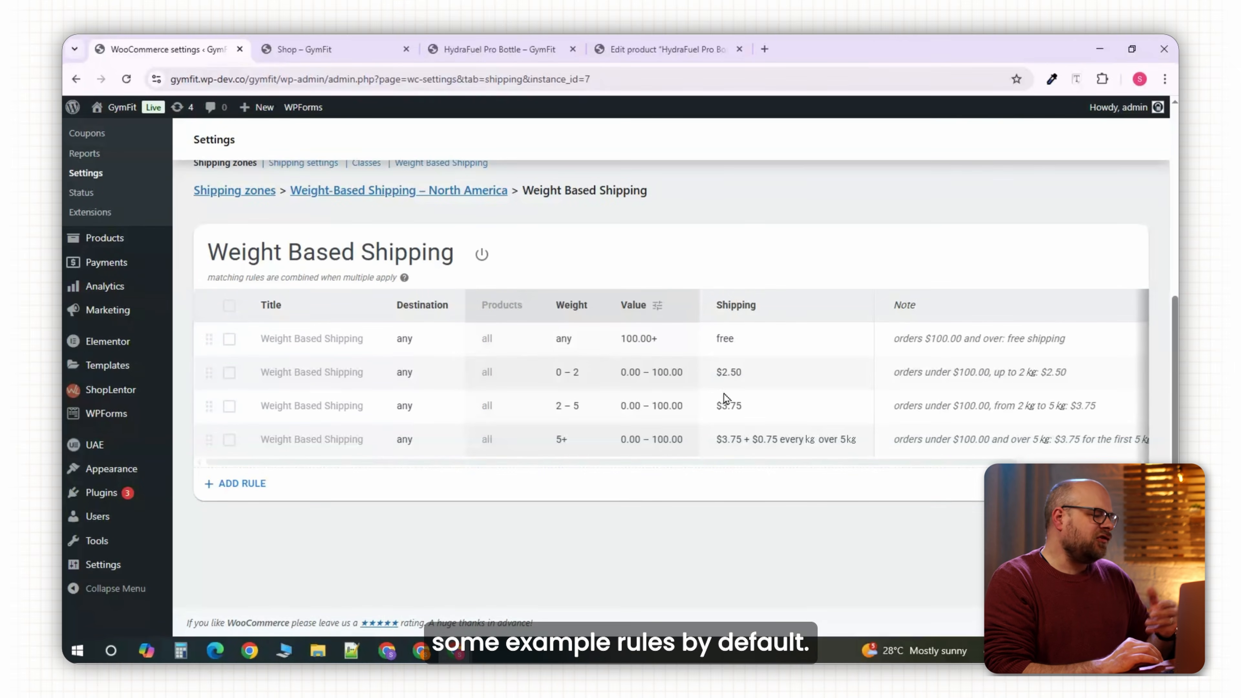
Delete all four example weight rules (0–2, 2–5, 5+ and the last one).
left_click(402, 342)
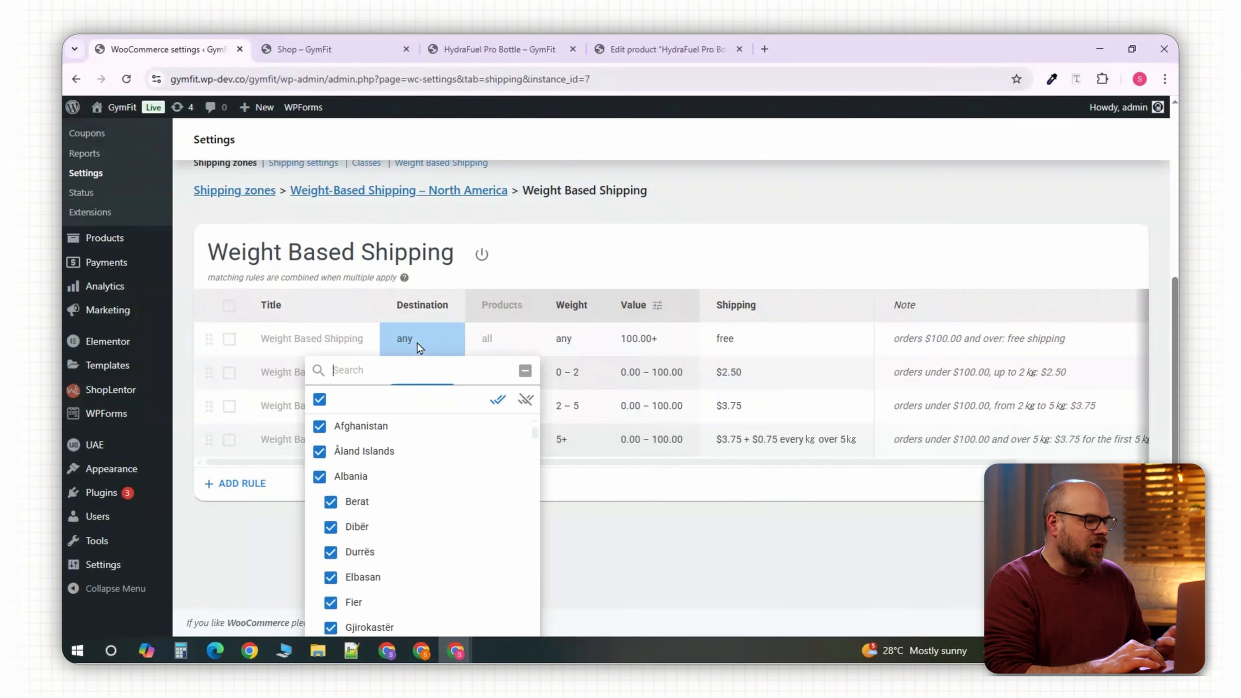
left_click(229, 439)
left_click(229, 406)
left_click(230, 372)
left_click(515, 254)
left_click(229, 326)
left_click(515, 256)
Add a new rule titled ShopRocketX Standard Delivery with destination United States (US).
left_click(266, 294)
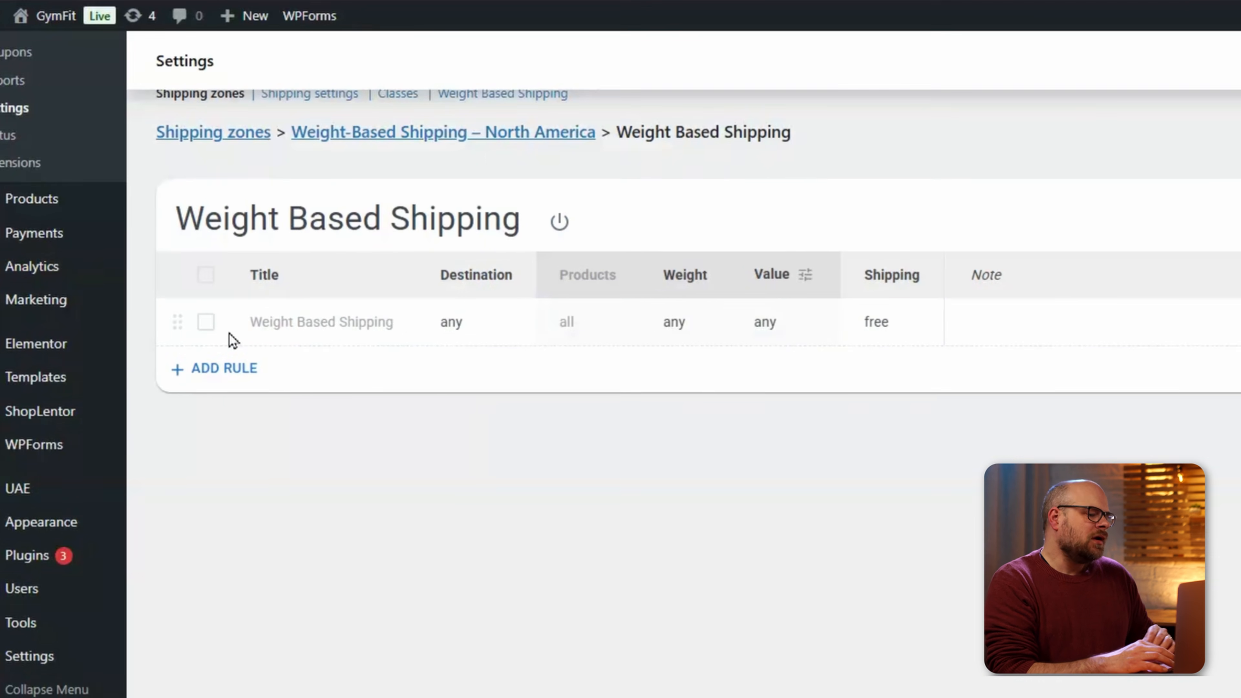
left_click(289, 326)
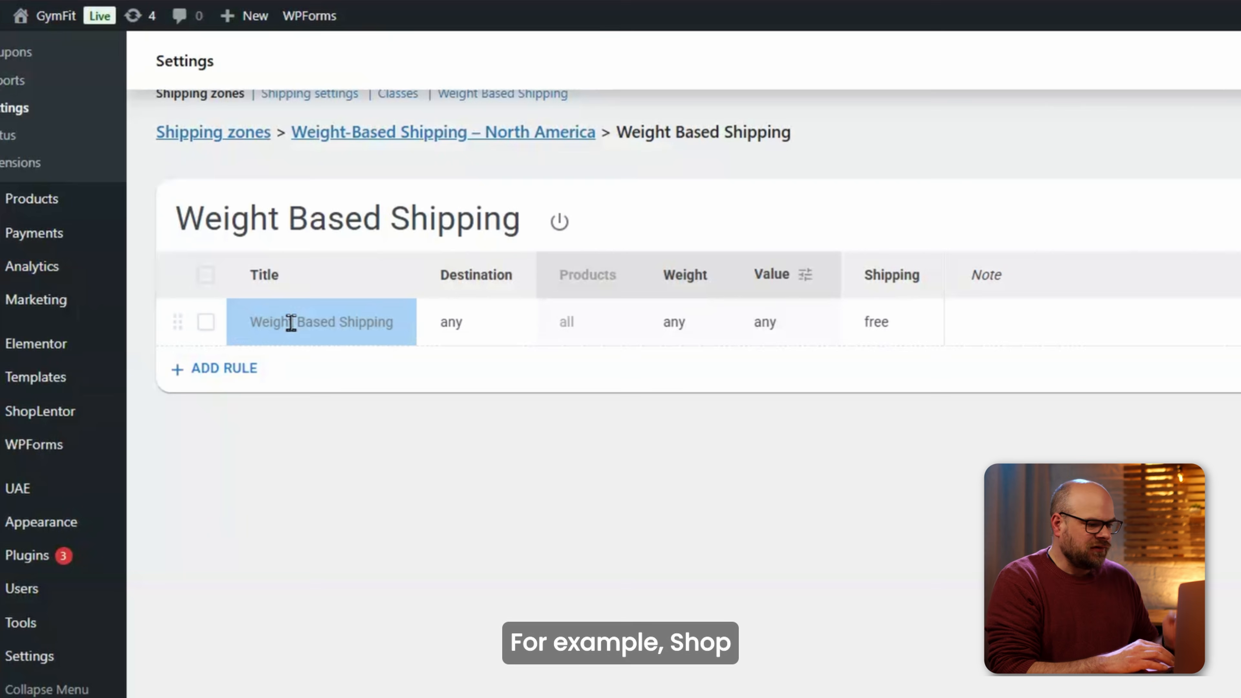
type("ShopRocketX Standard Delivery")
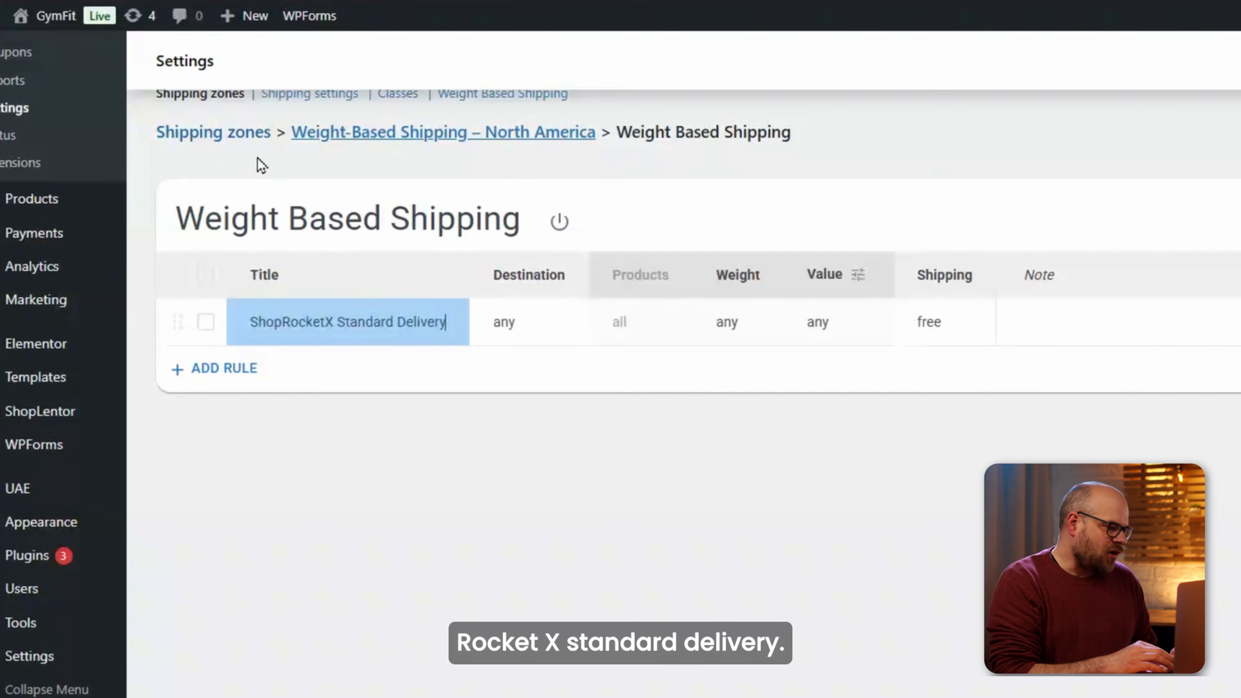
left_click(513, 327)
type("united st")
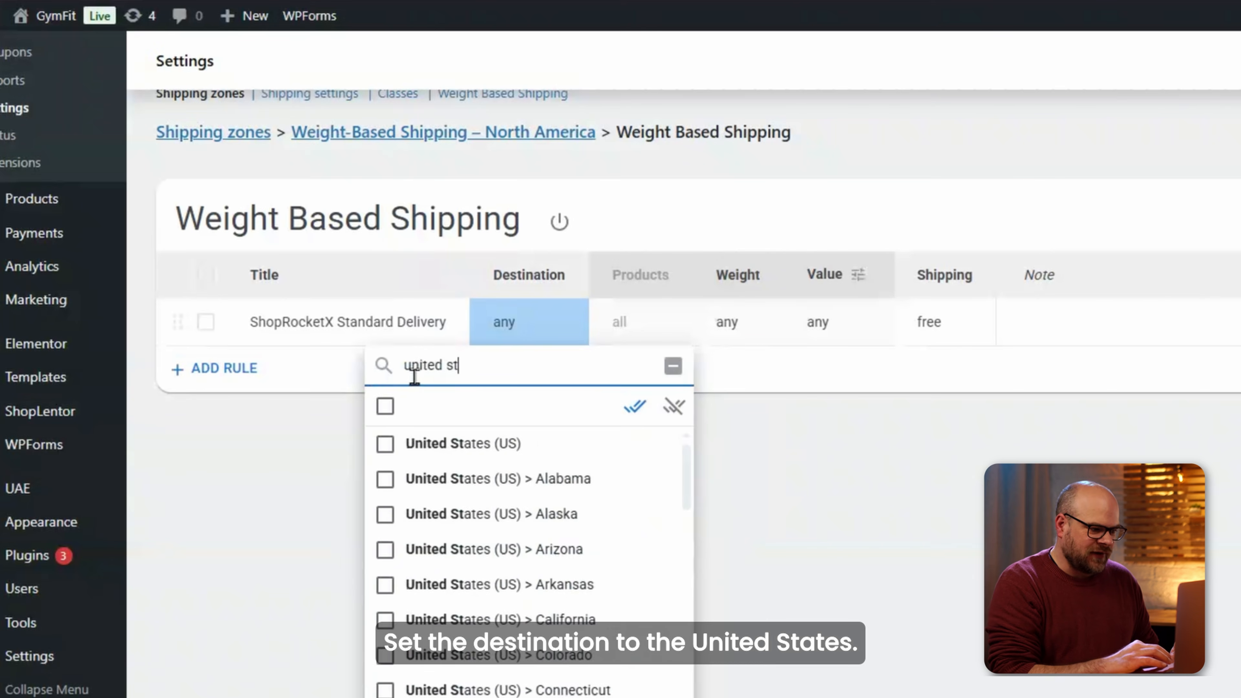
left_click(462, 445)
left_click(697, 463)
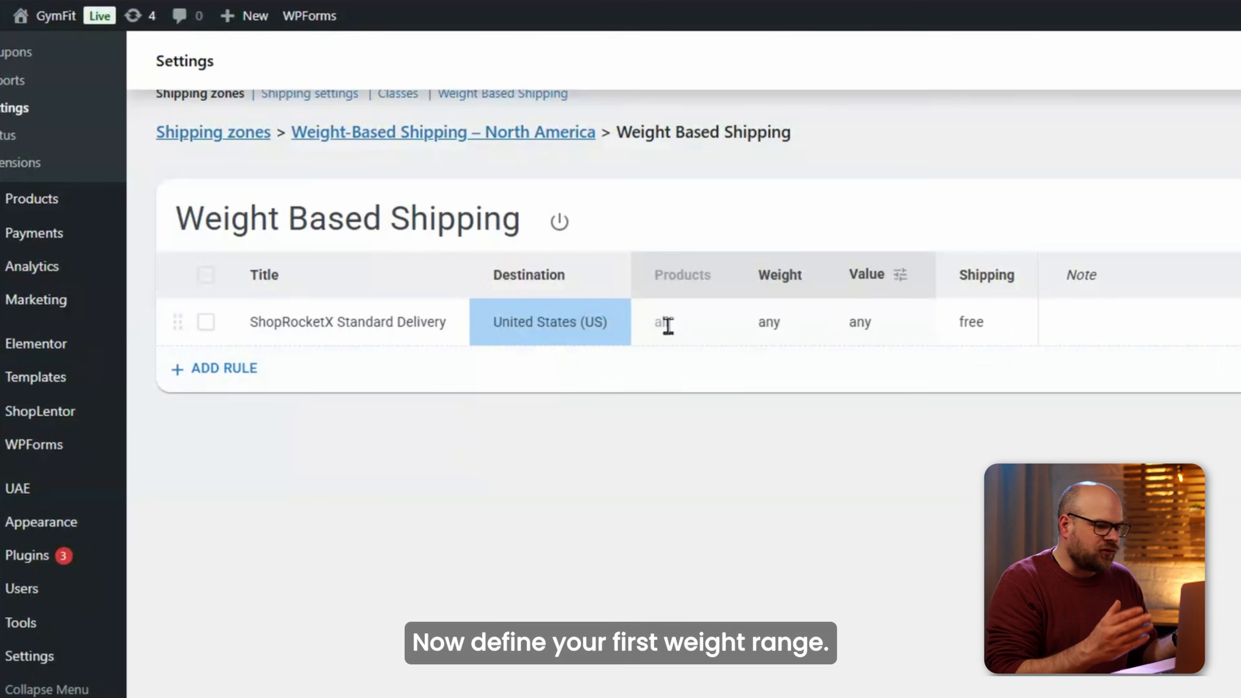
Give the rule a 0–3 kg weight range and a flat $6.50 charge, then save.
left_click(661, 322)
left_click(781, 325)
left_click(780, 324)
left_click(728, 452)
type("3")
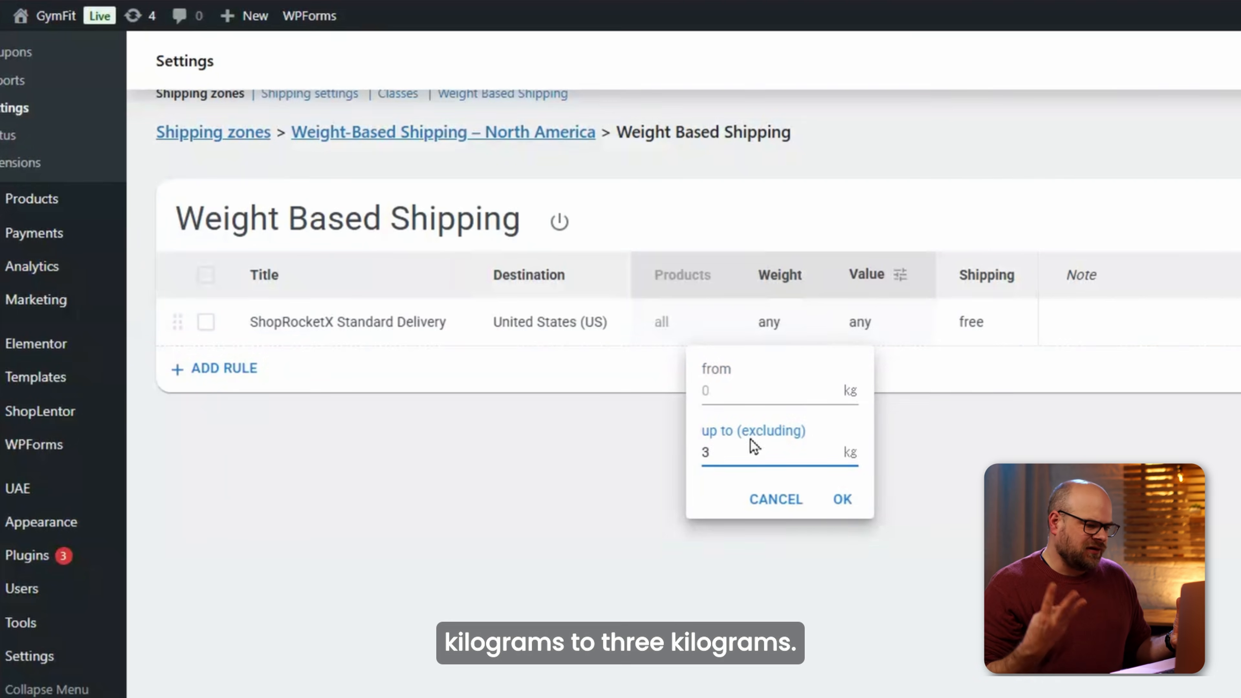
left_click(842, 499)
left_click(867, 322)
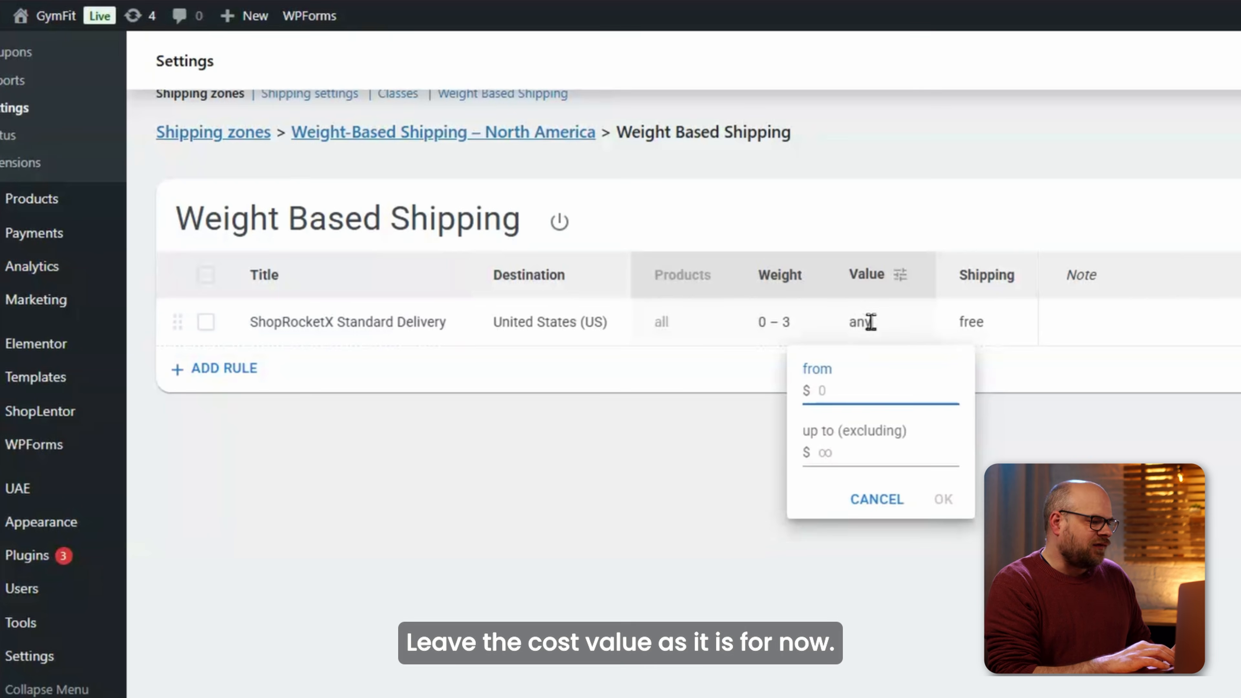
left_click(994, 337)
left_click(994, 338)
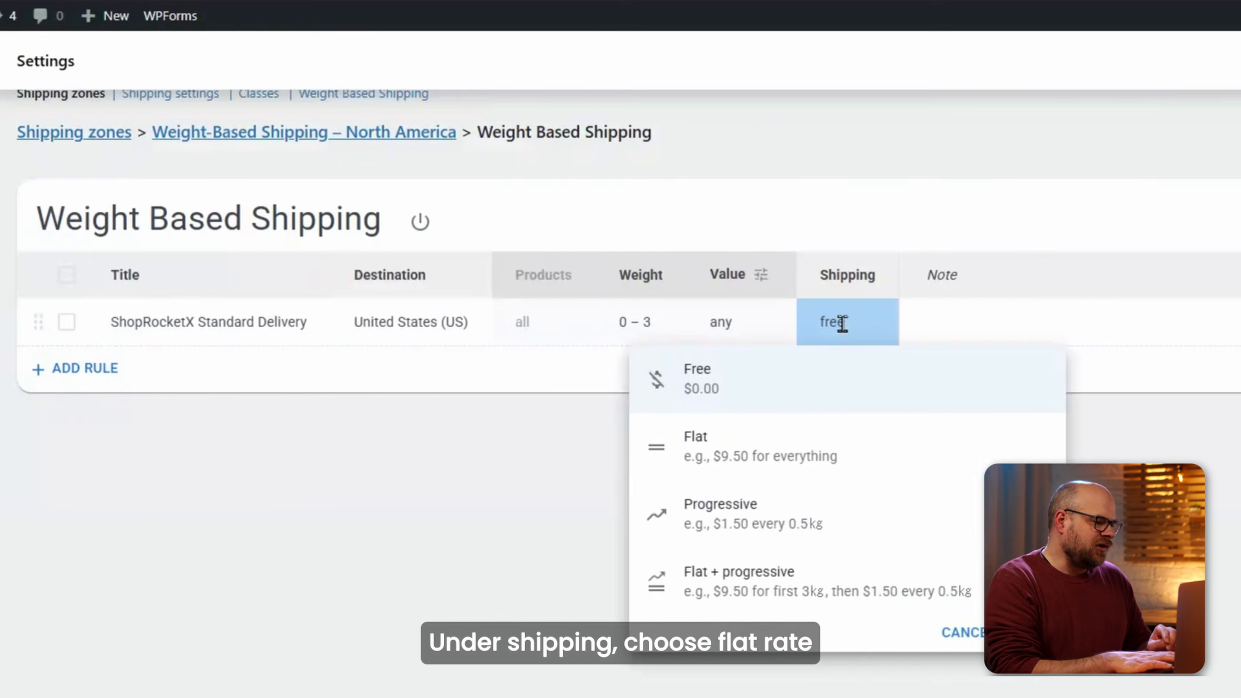
left_click(559, 444)
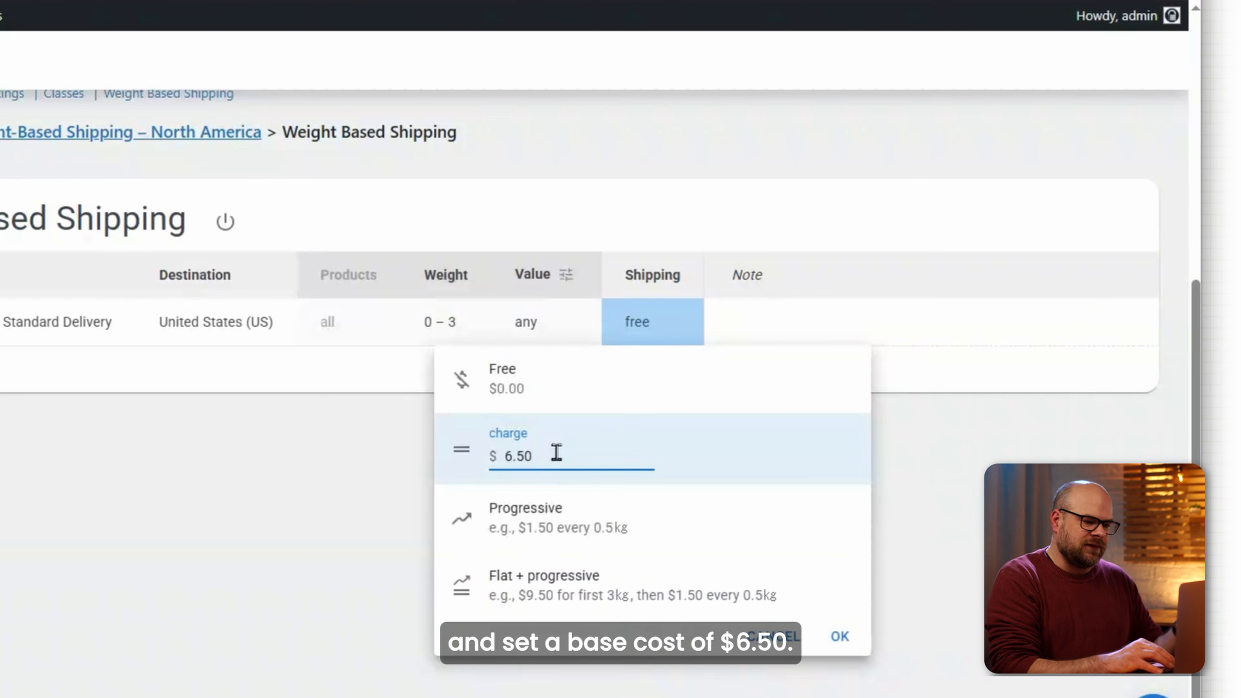
left_click(840, 636)
left_click(917, 591)
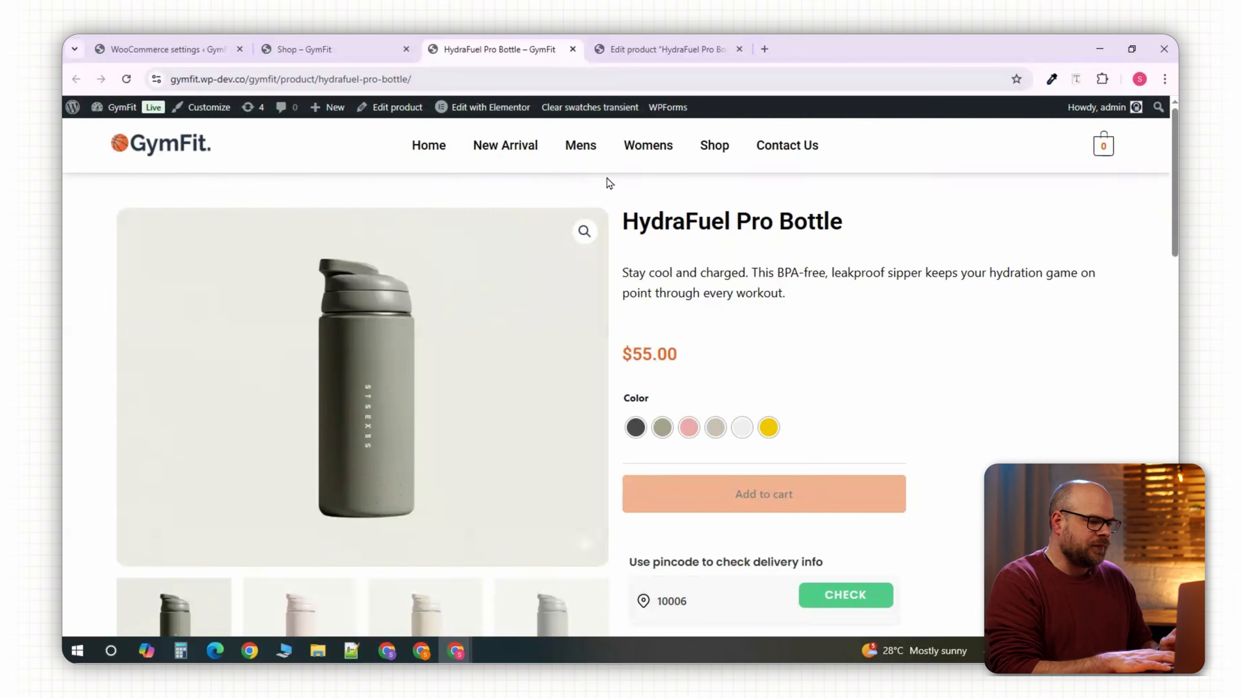
Add one Khaki HydraFuel Pro Bottle to the cart and check the $6.50 delivery charge.
scroll(945, 355, "down", 1)
left_click(663, 358)
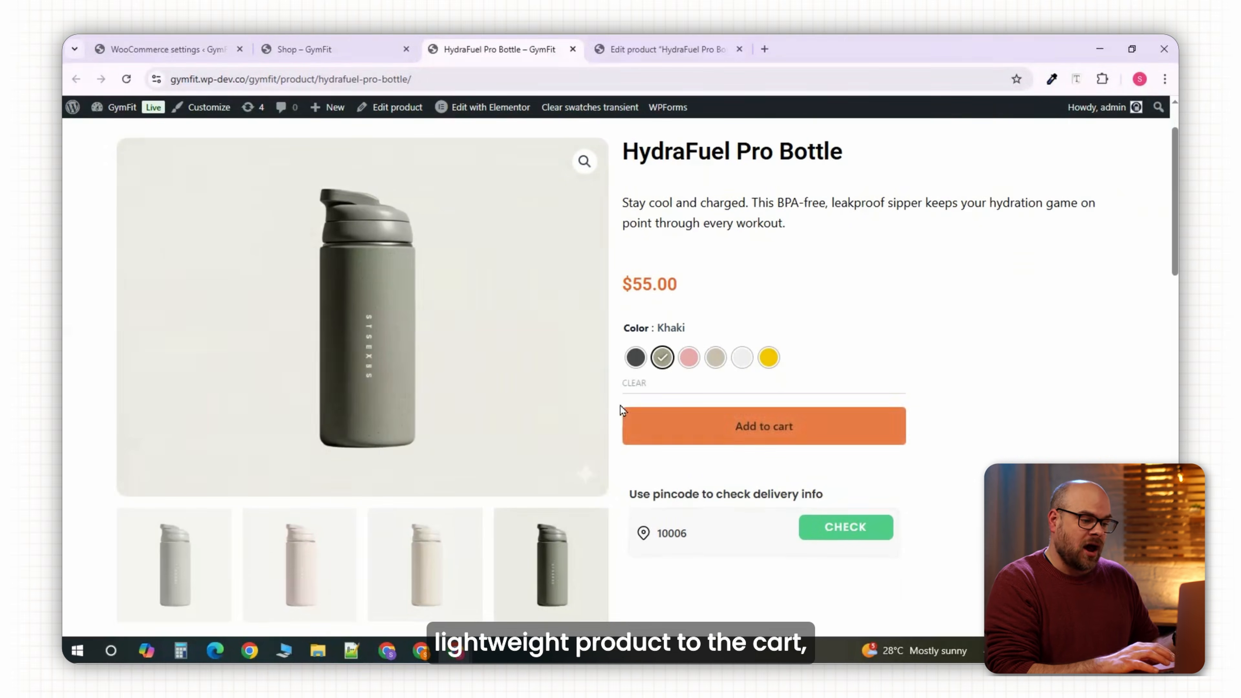
scroll(733, 392, "down", 1)
left_click(800, 372)
scroll(811, 478, "down", 5)
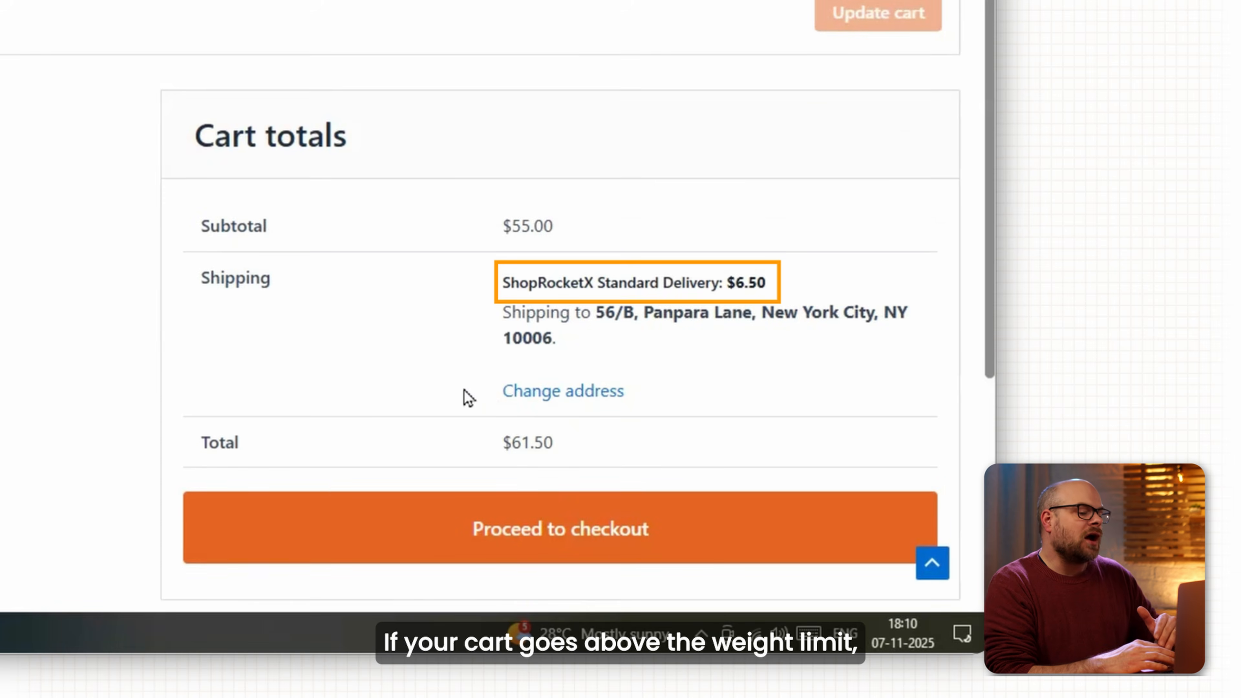
scroll(464, 399, "up", 3)
Update the cart to four bottles and confirm no shipping options are offered.
left_click(543, 140)
left_click(544, 141)
left_click(544, 141)
left_click(825, 245)
scroll(642, 328, "down", 3)
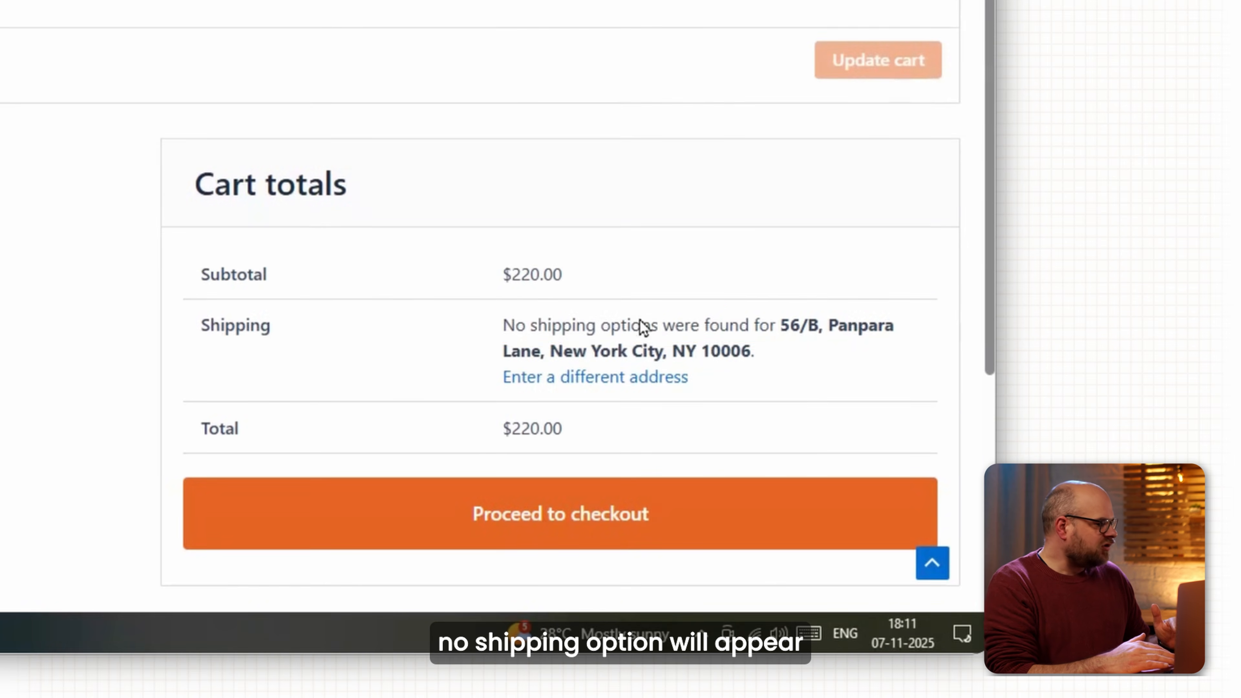
left_click_drag(505, 326, 775, 326)
left_click(794, 356)
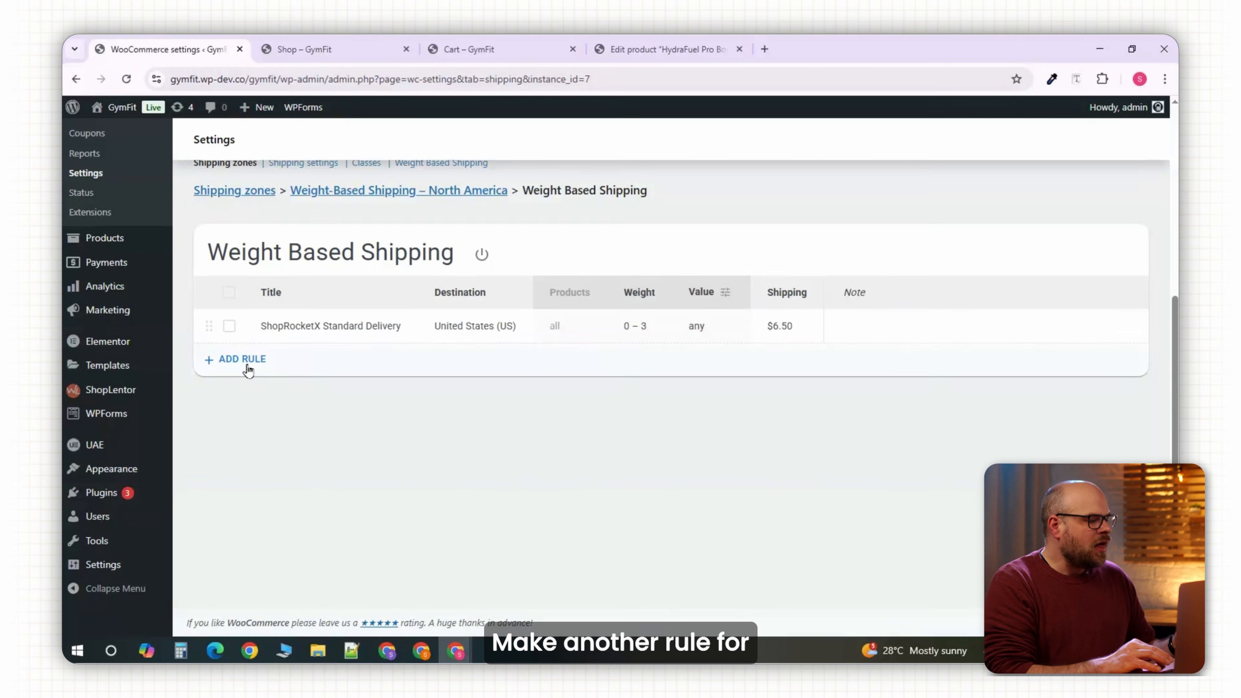
Add a 3–12 kg rule with a flat $12.90 charge, save, and reload the cart.
left_click(273, 367)
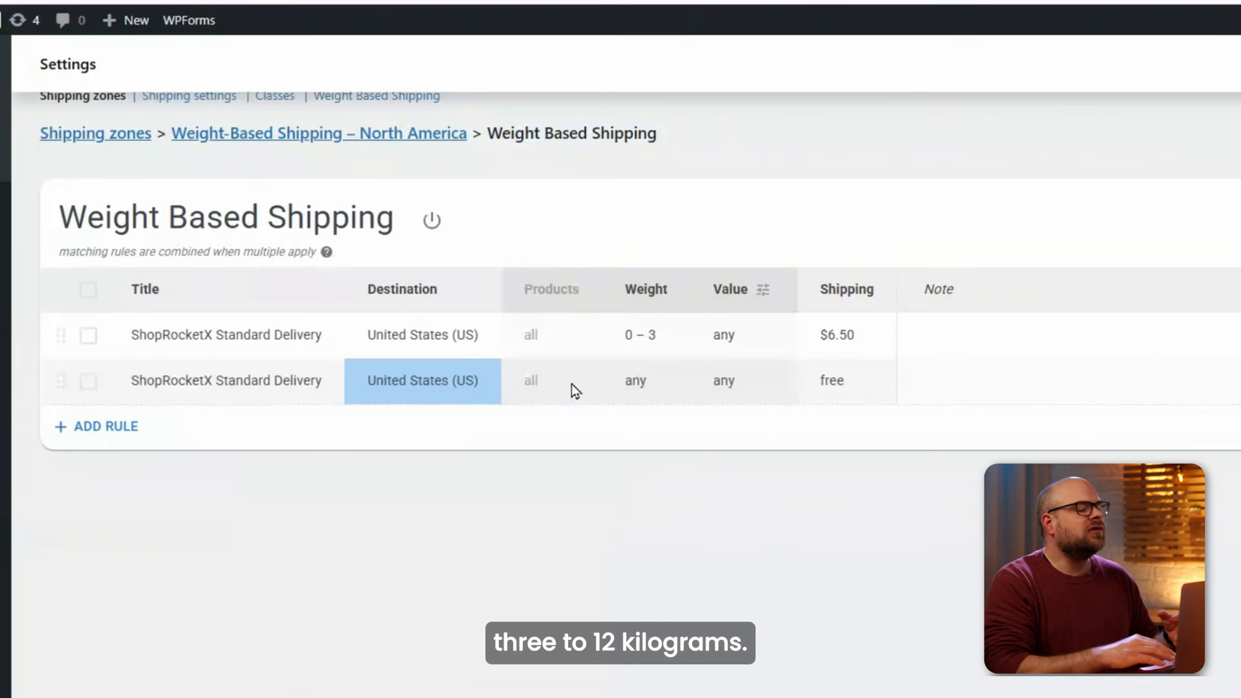
left_click(635, 368)
type("12")
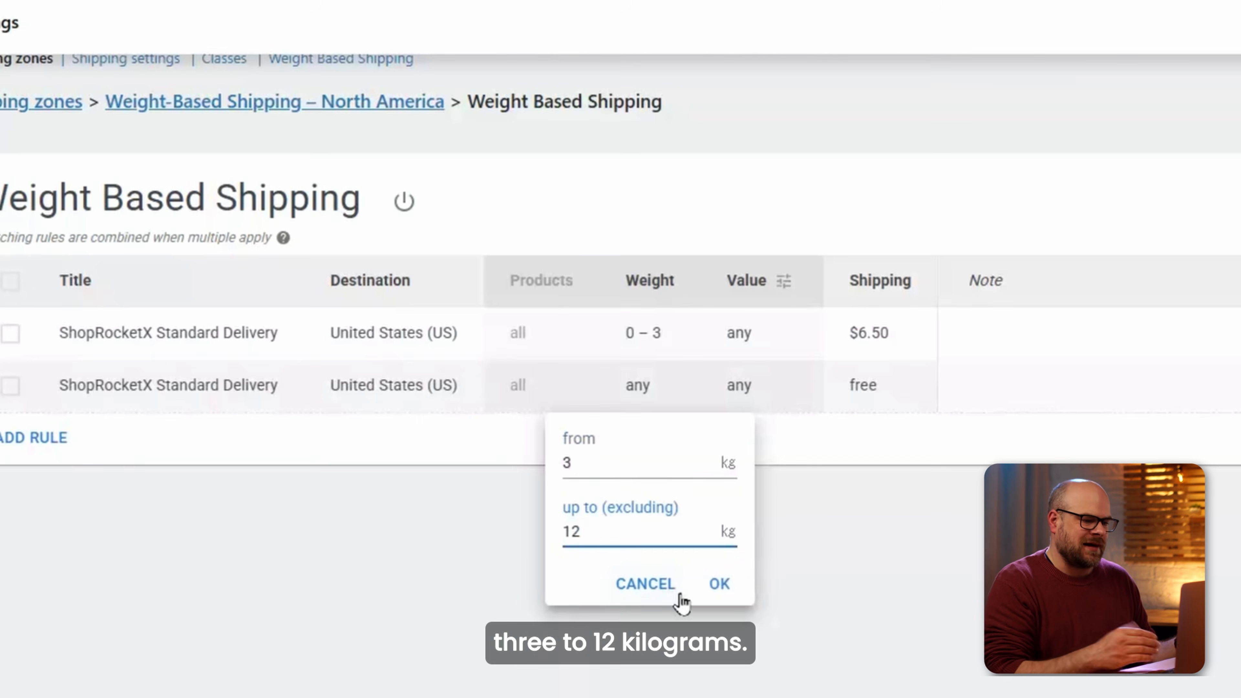
left_click(719, 584)
left_click(878, 393)
left_click(768, 538)
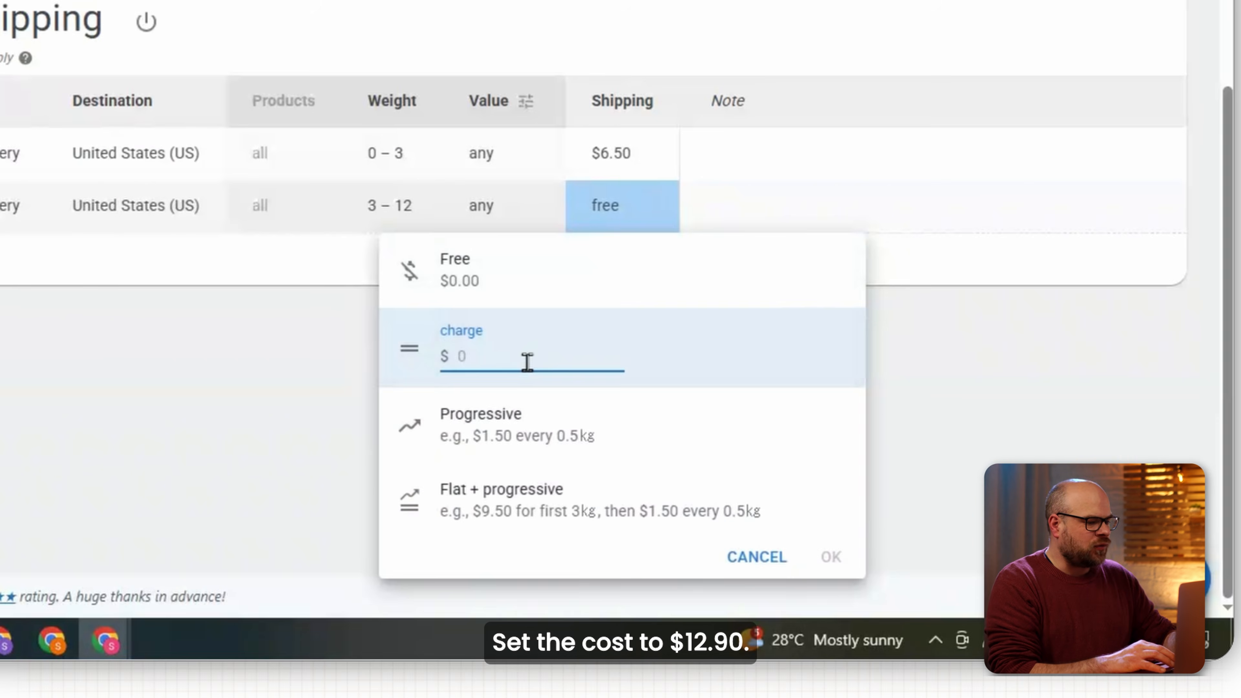
left_click(830, 557)
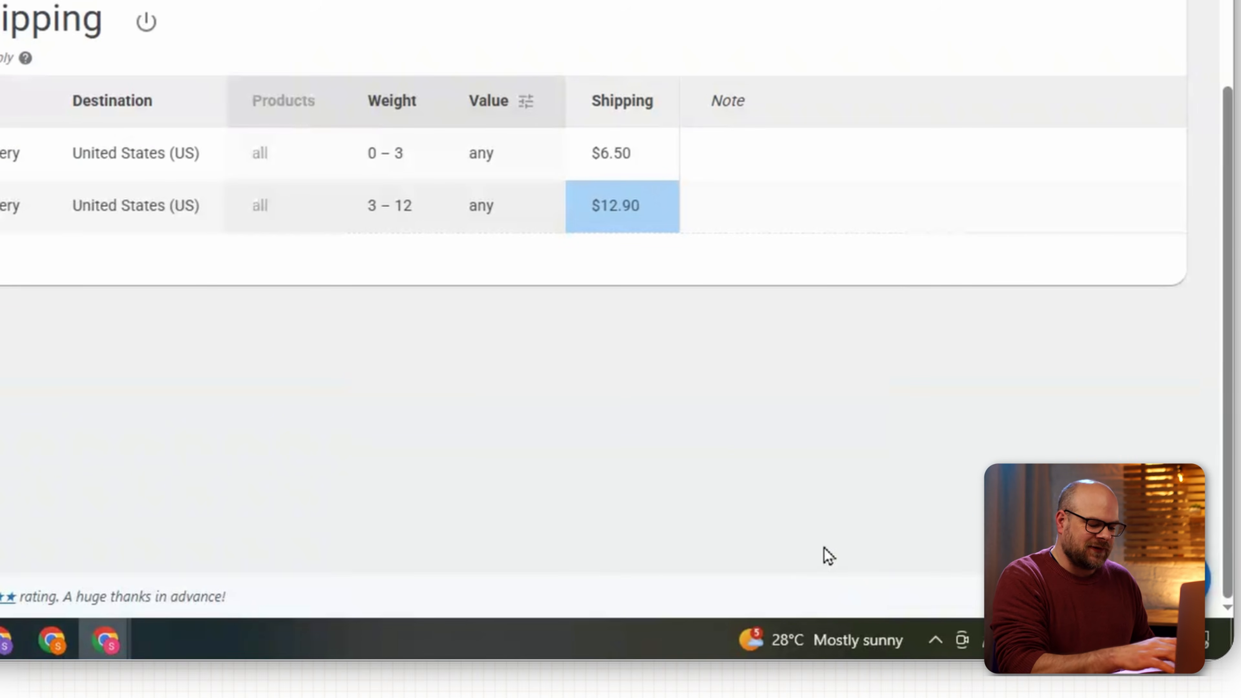
left_click(877, 549)
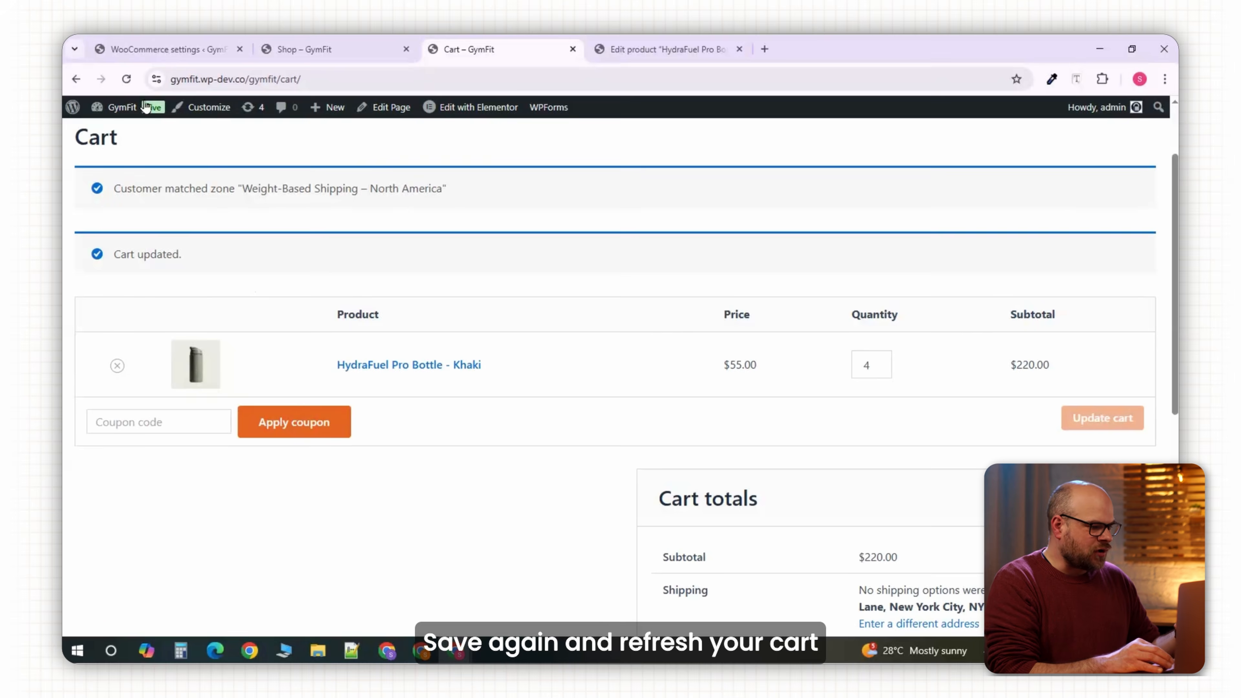
left_click(127, 79)
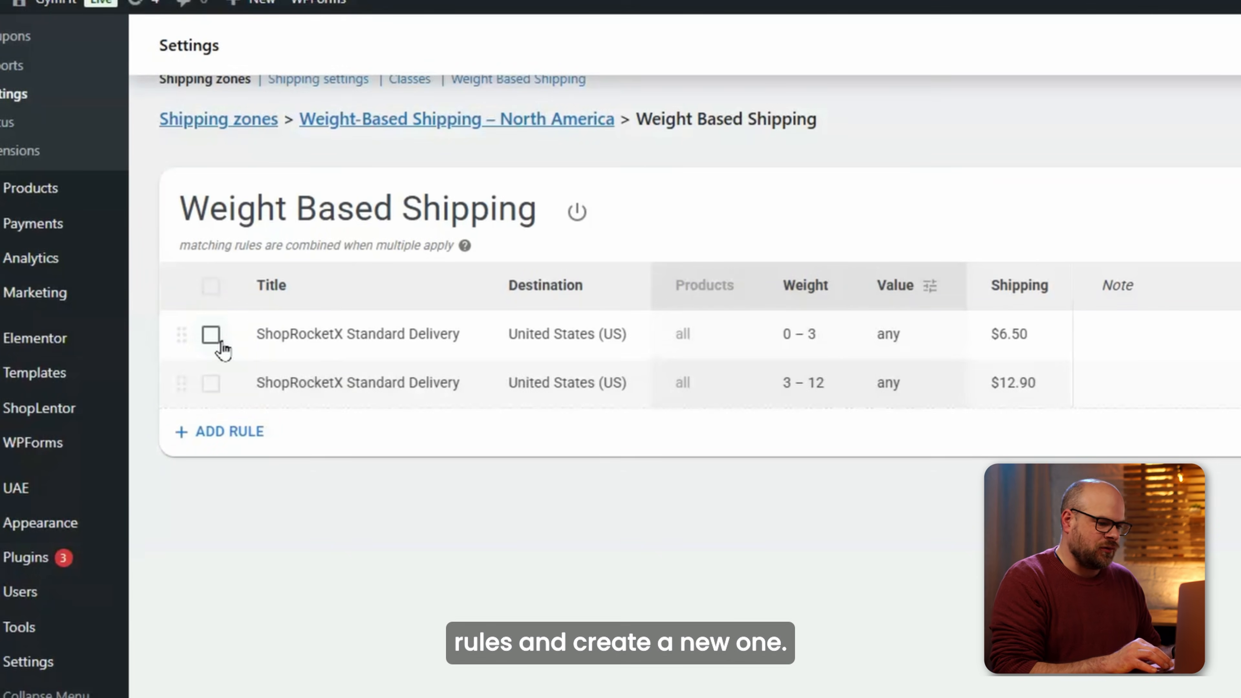
Delete both existing rules and create a new first rule for United States (US).
left_click(211, 334)
left_click(211, 383)
left_click(626, 212)
left_click(205, 266)
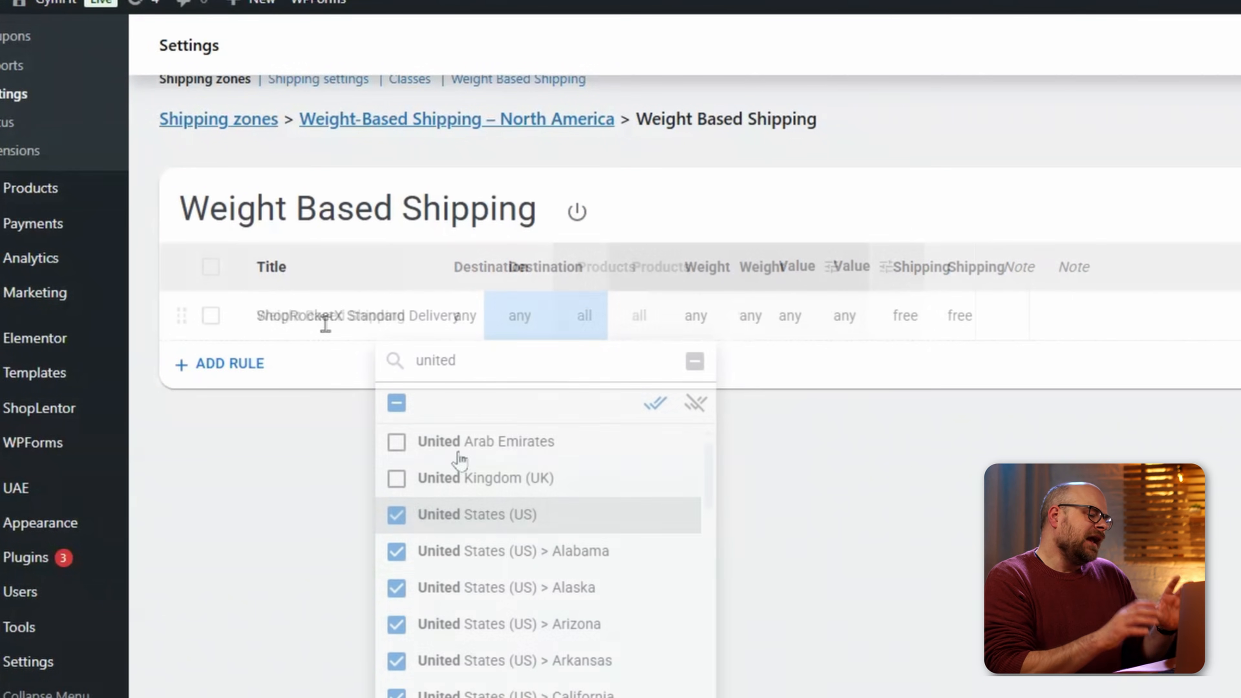
left_click(713, 387)
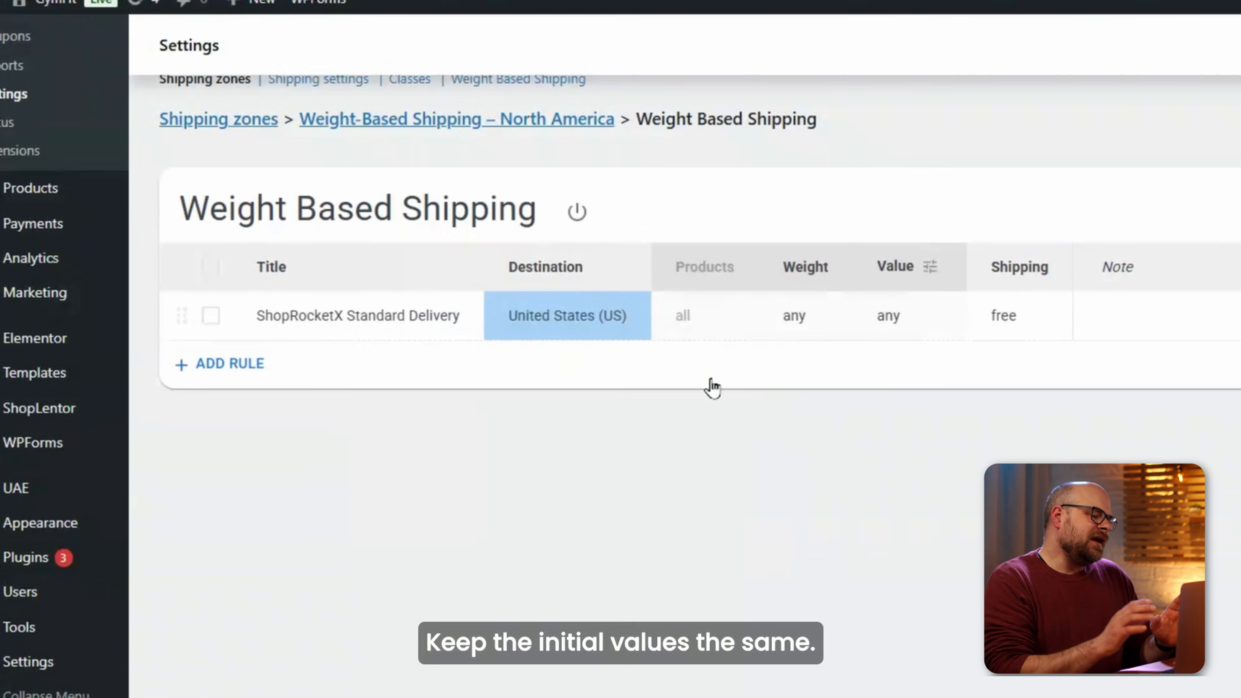
Set flat plus progressive pricing: $5.00 for the first 5 kg, then $1.20 per 1 kg.
left_click(1004, 316)
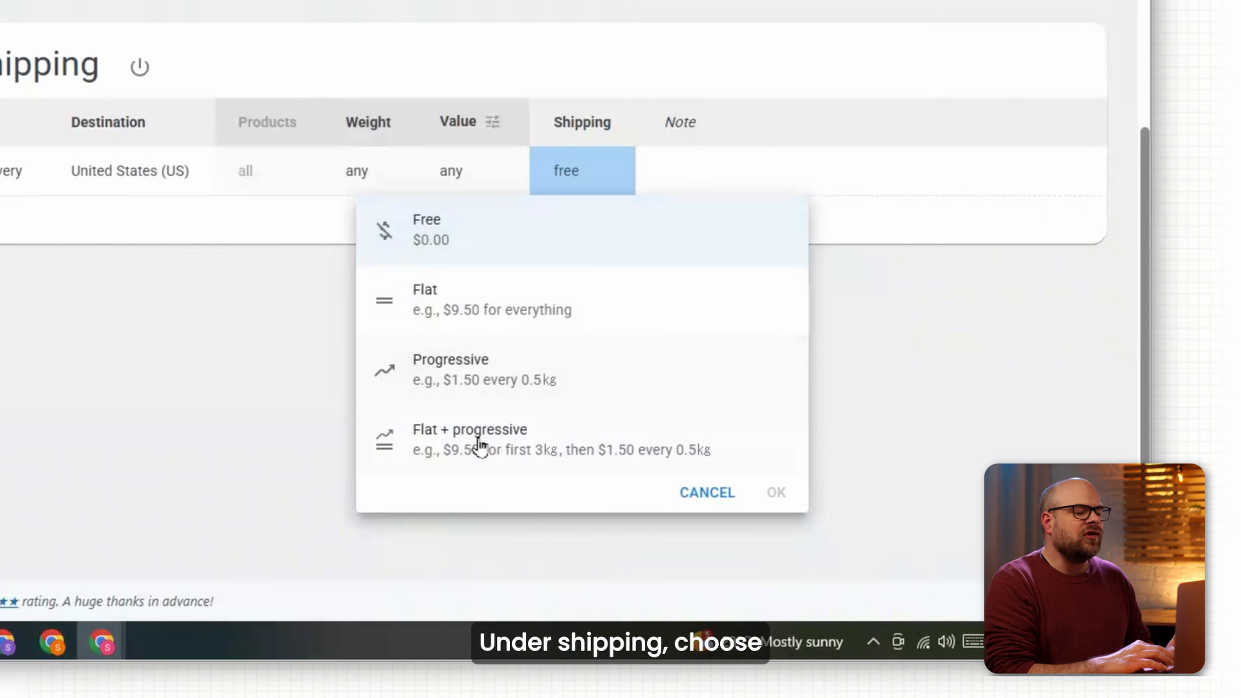
left_click(481, 444)
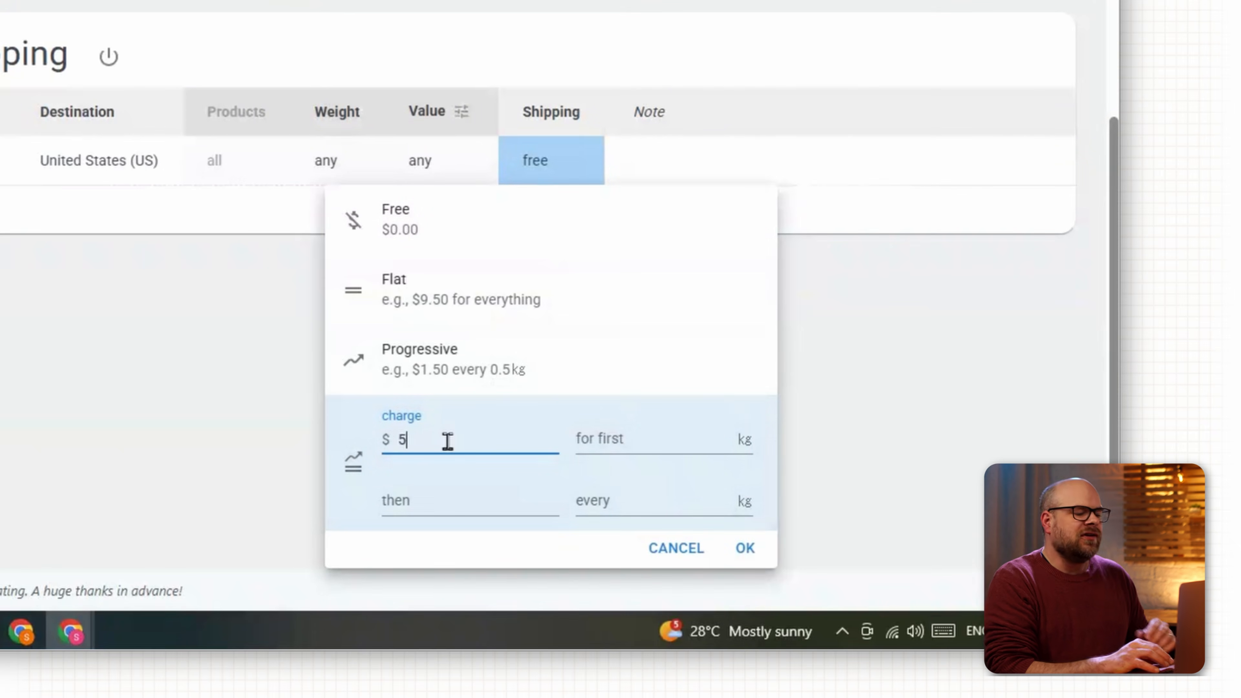
left_click(616, 436)
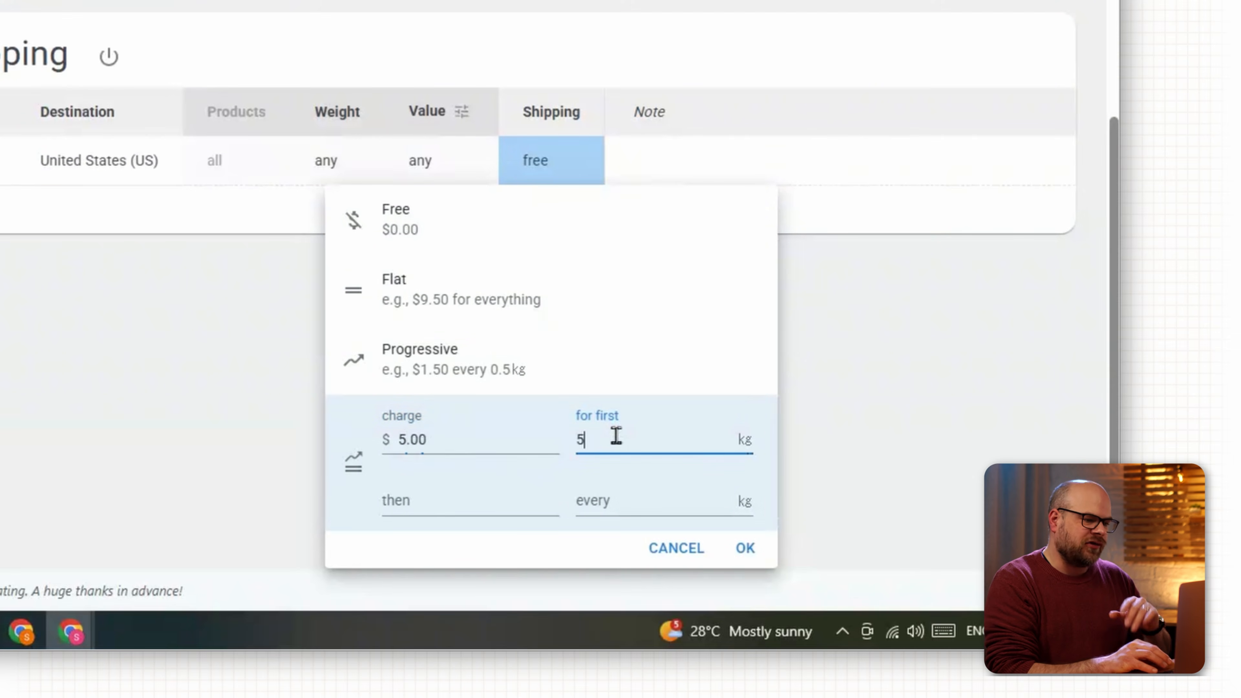
left_click(408, 495)
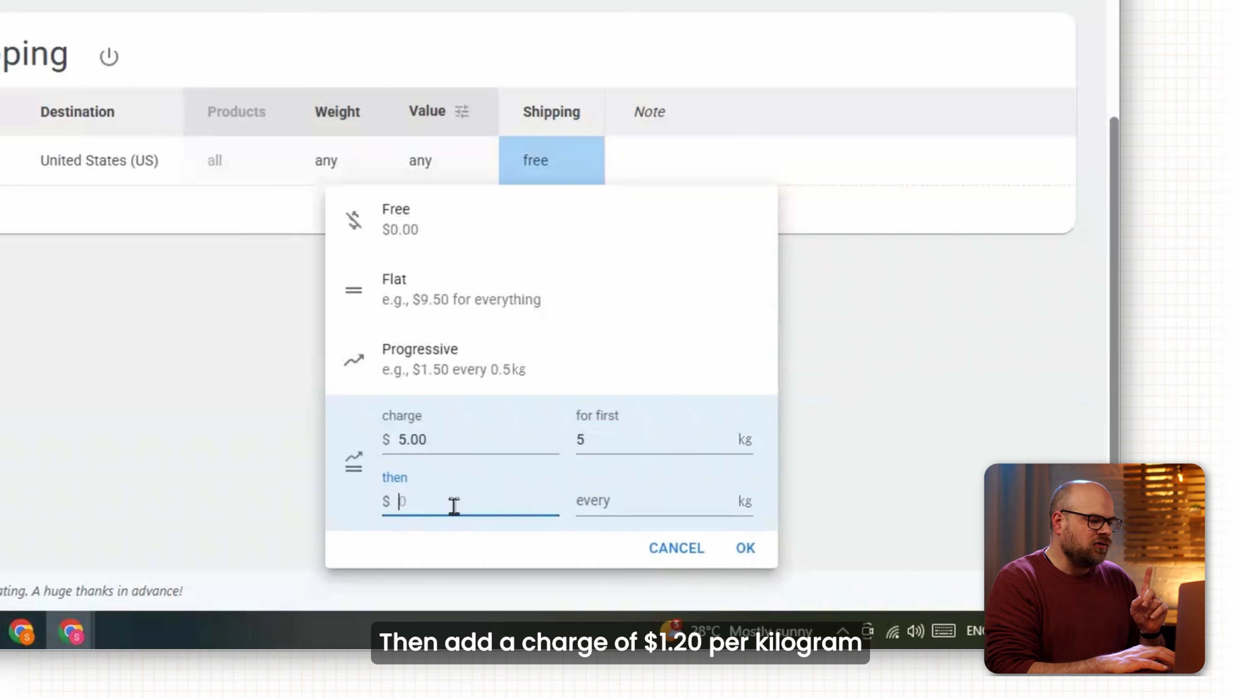
left_click(581, 509)
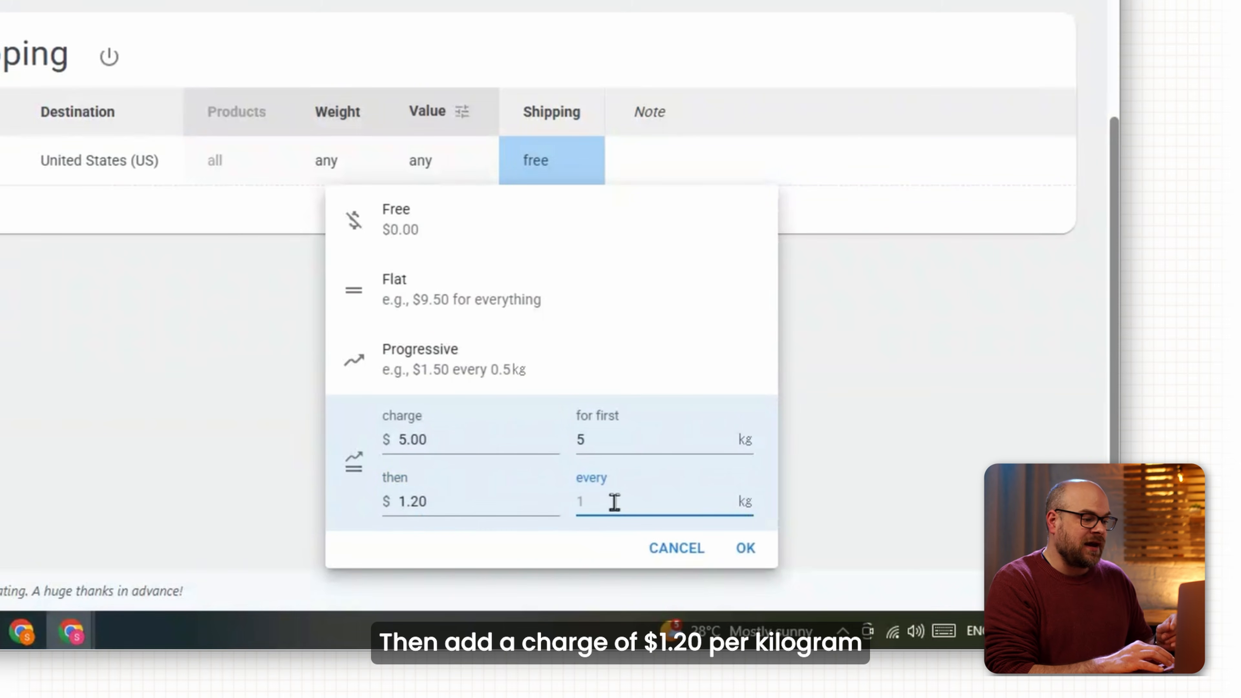
type("1")
left_click(742, 548)
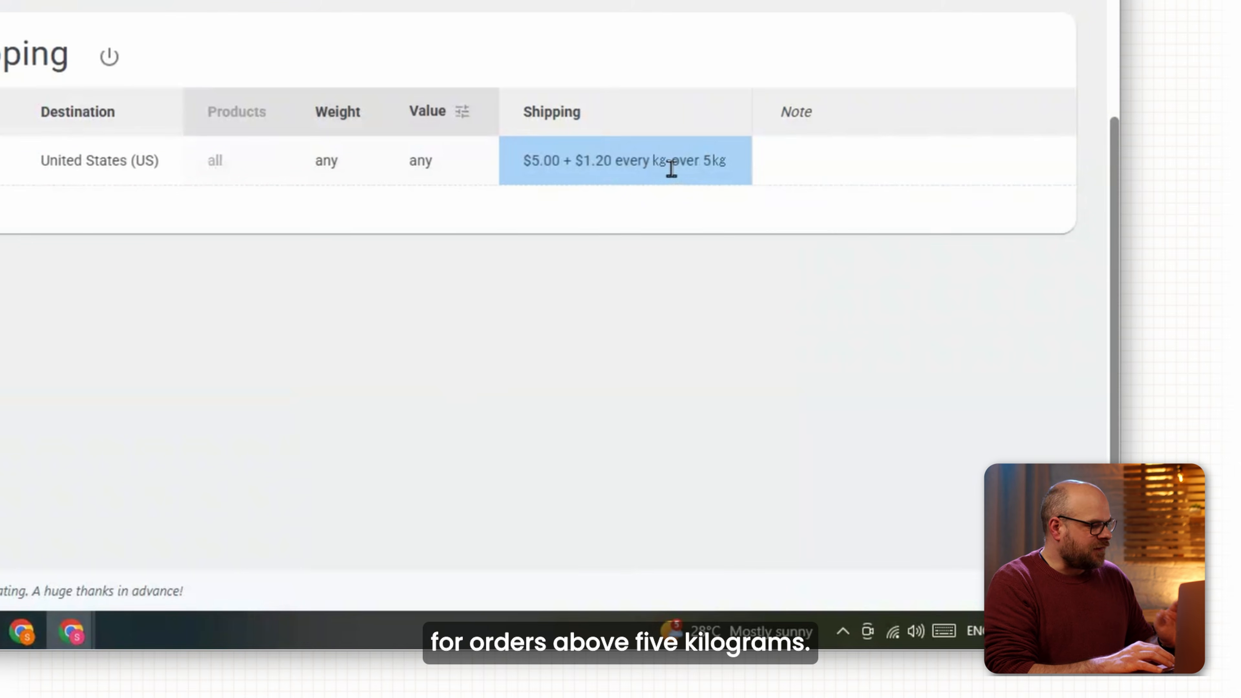
Limit the rule's weight range to 0–15 kg and save it.
left_click(332, 161)
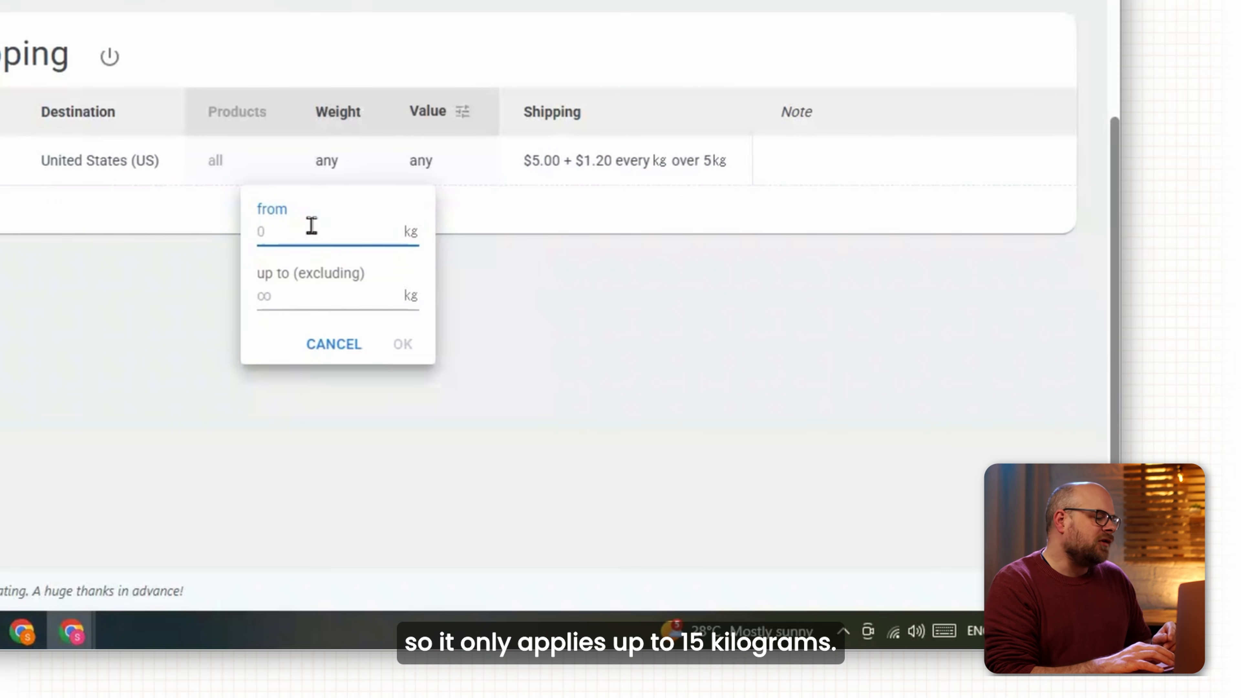
left_click(300, 296)
type("15")
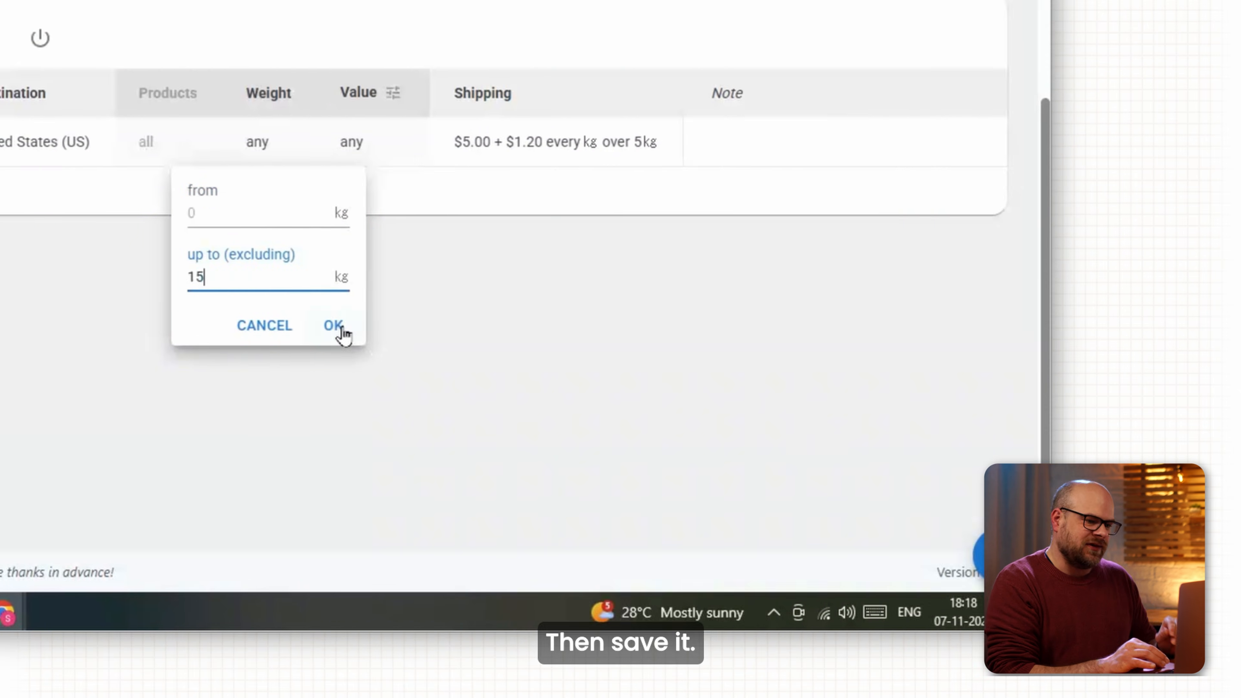
left_click(342, 335)
left_click(974, 557)
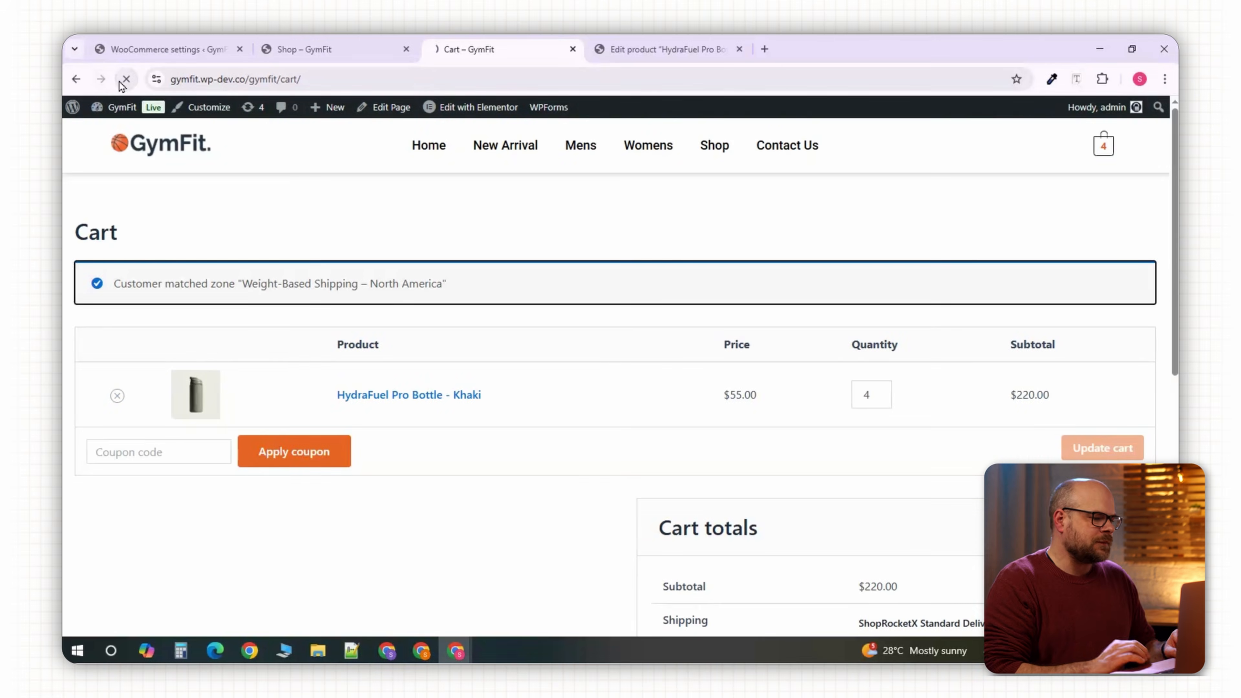
Update the cart at 2, 3 and 4 bottles, checking shipping ($8.60 at four).
left_click(884, 401)
left_click(884, 401)
left_click(1089, 451)
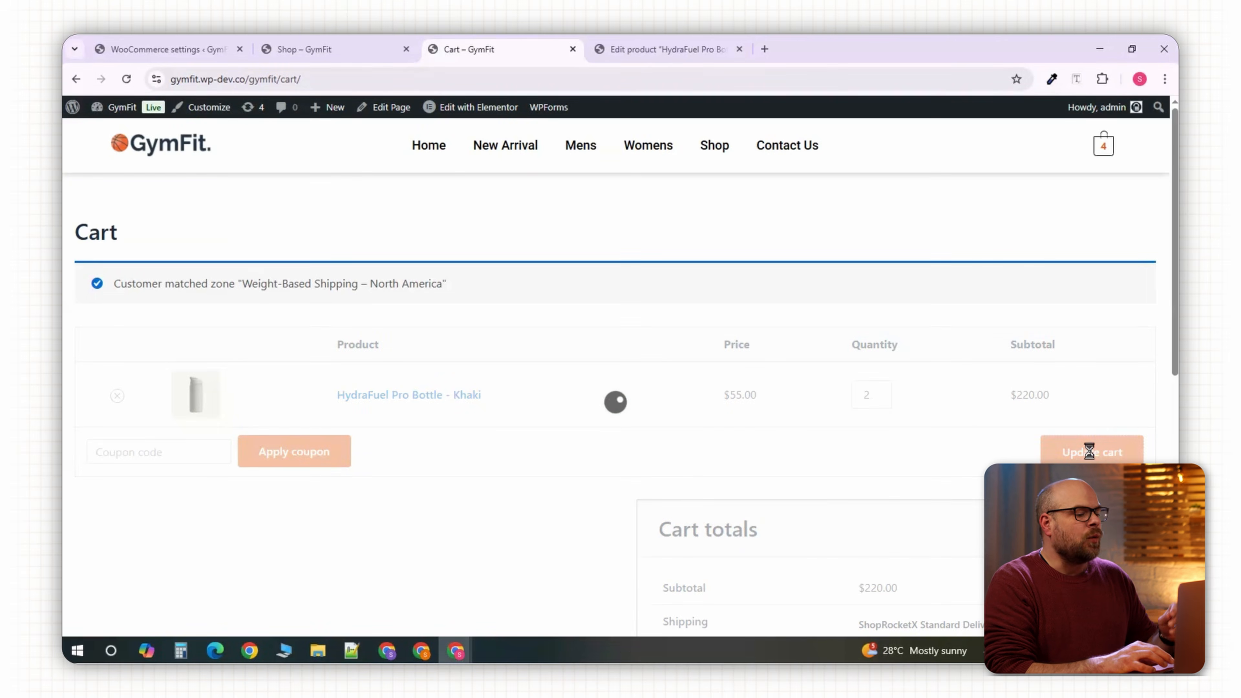
left_click_drag(1174, 325, 1175, 380)
left_click(883, 222)
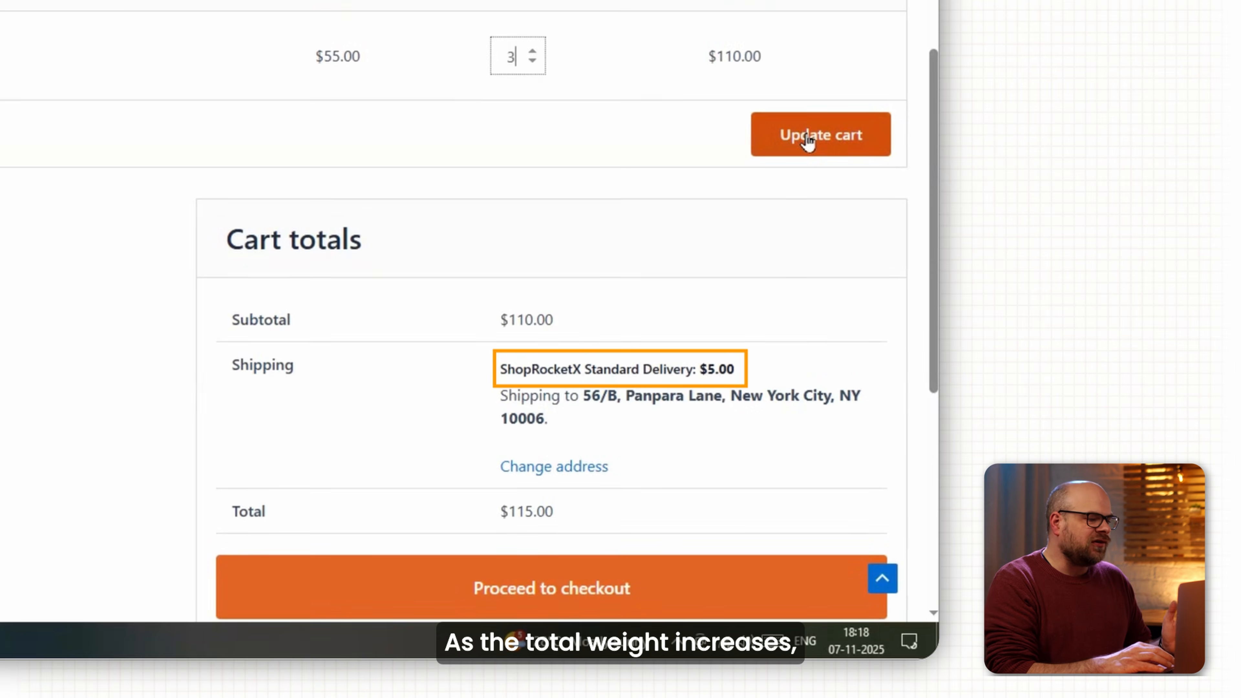
left_click(801, 138)
left_click(538, 244)
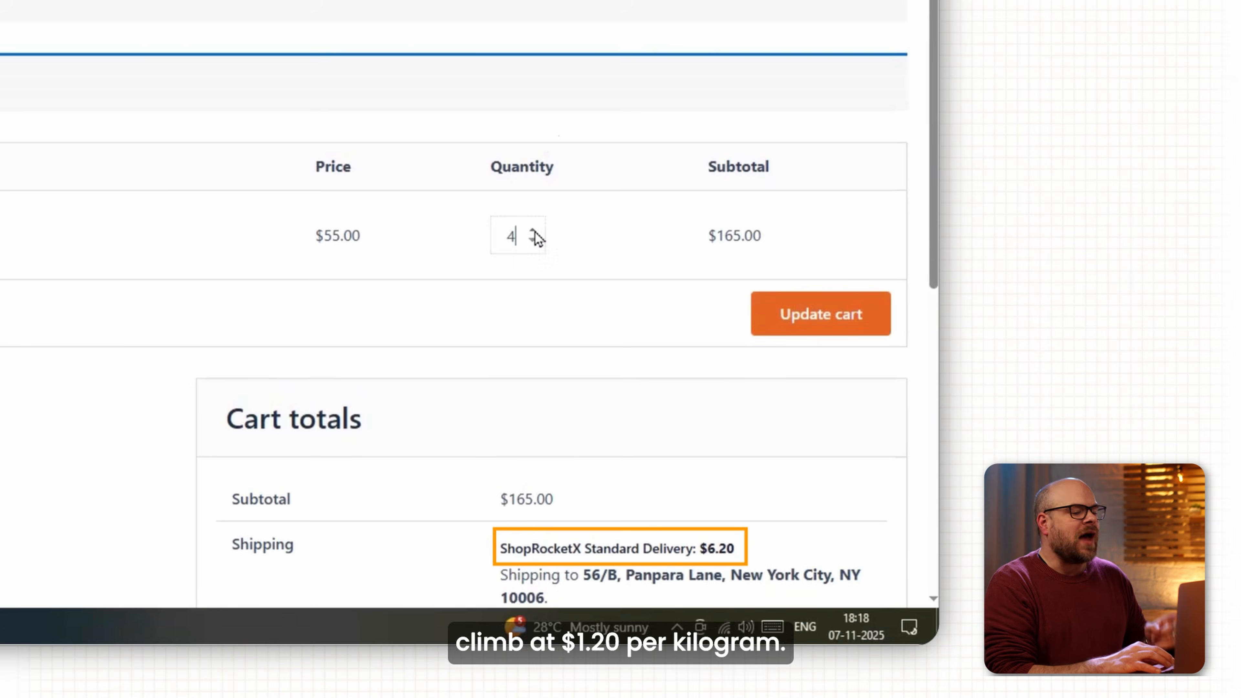
left_click(801, 330)
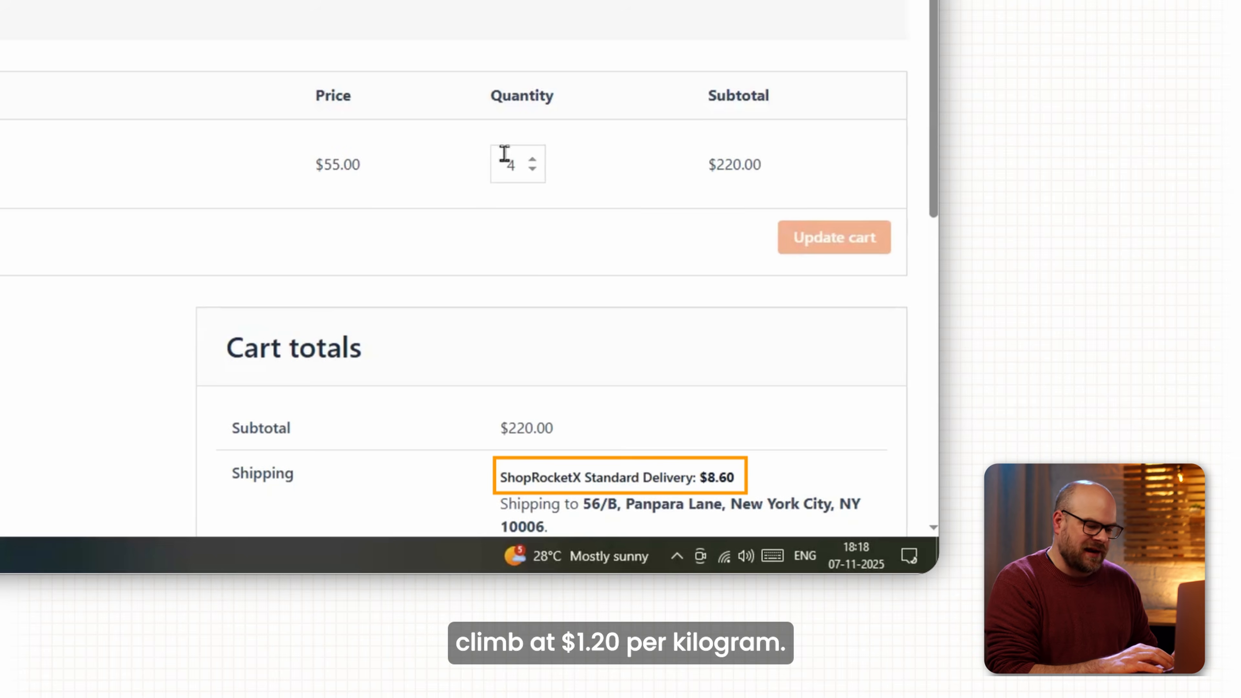
Update the cart at 5 and 10 bottles (no shipping at ten), then set quantity back to 7.
left_click(537, 160)
left_click(840, 243)
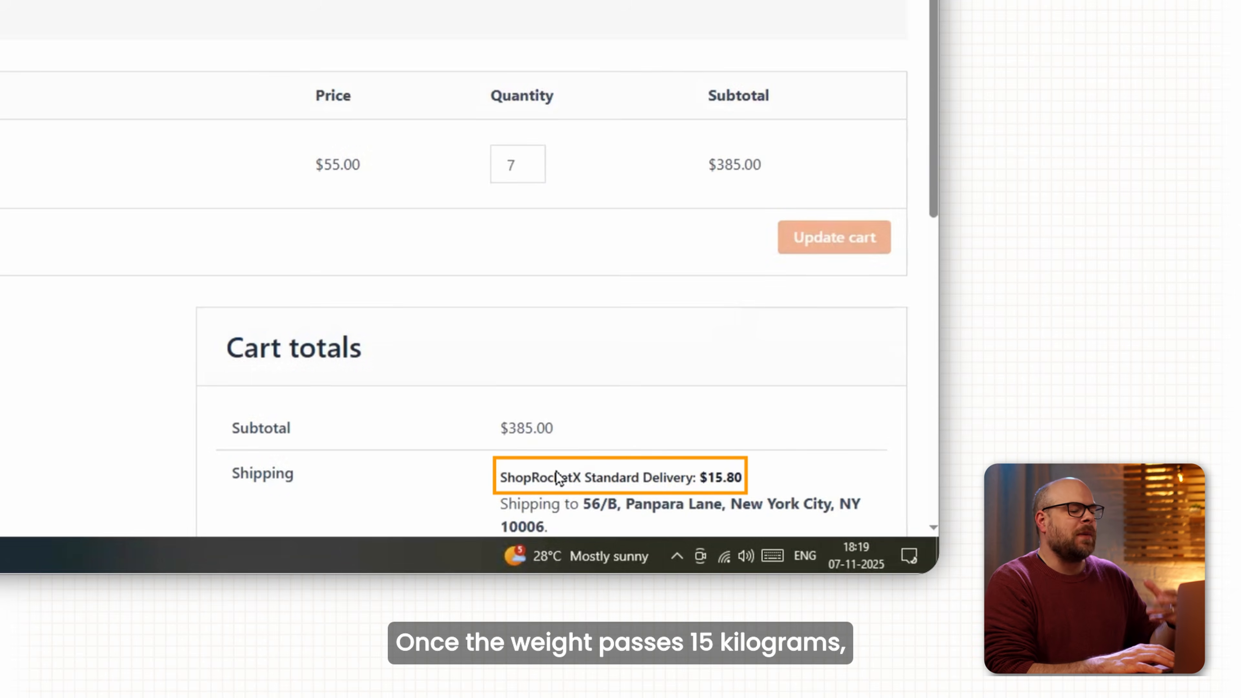
left_click(534, 162)
left_click(534, 161)
left_click(534, 161)
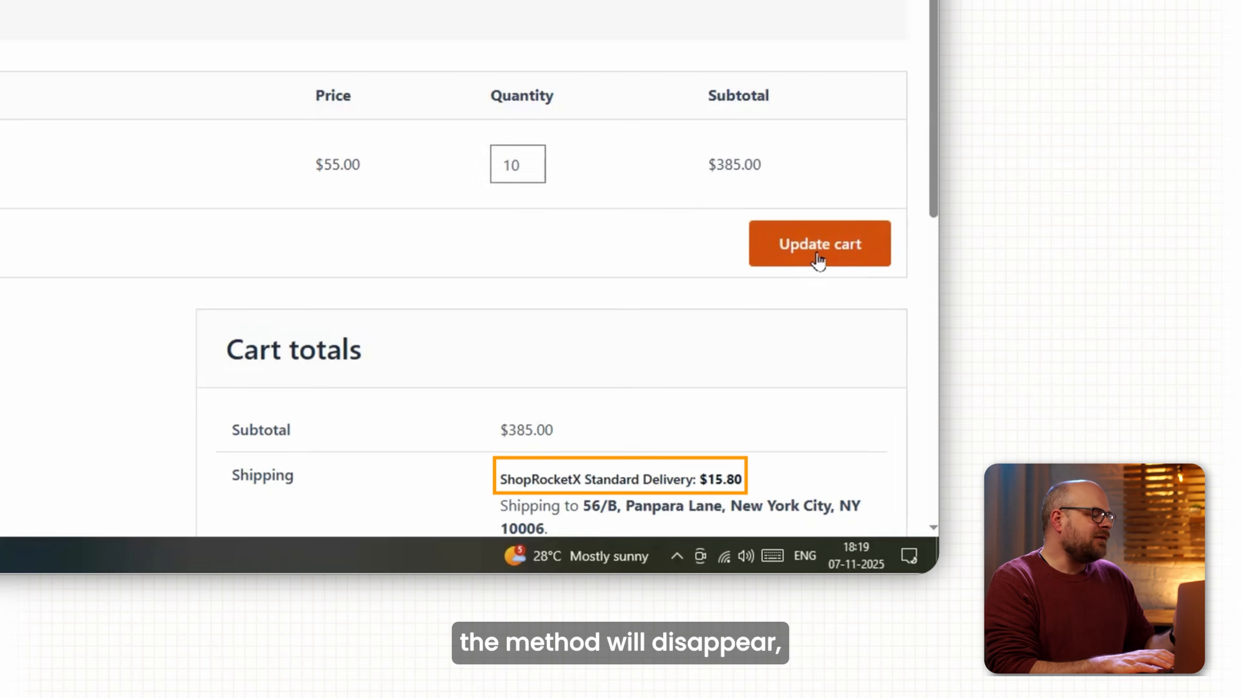
left_click(817, 249)
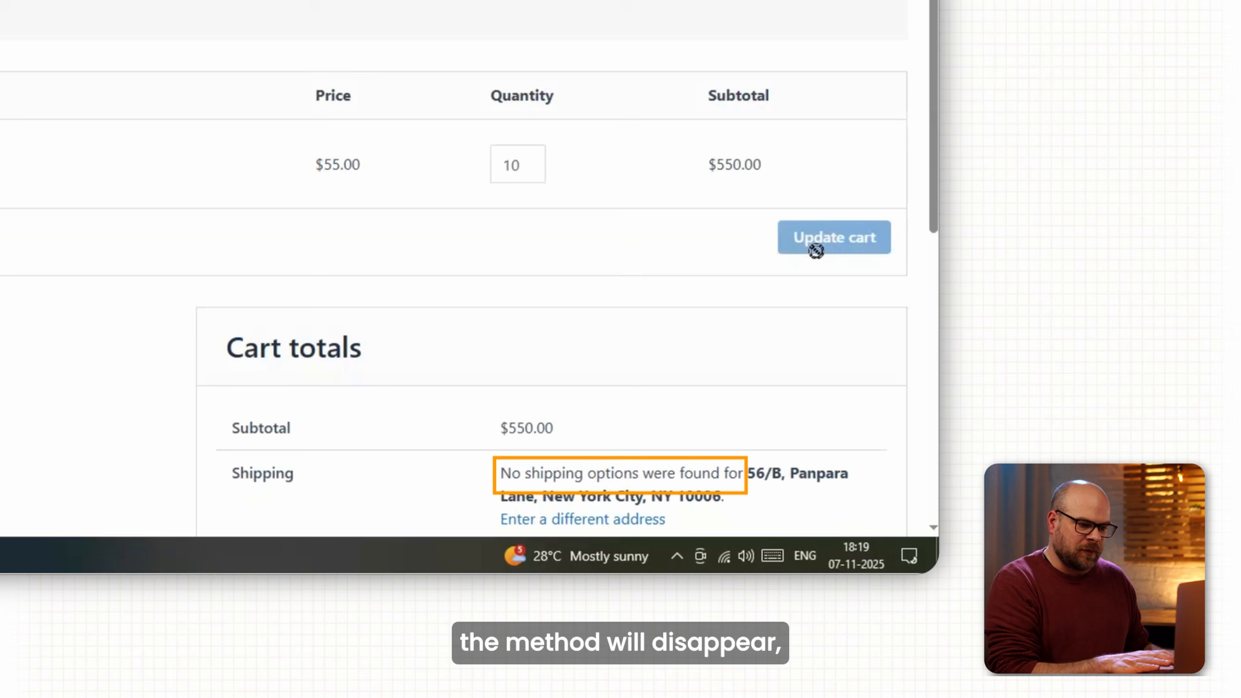
left_click(533, 171)
left_click(533, 170)
left_click(533, 170)
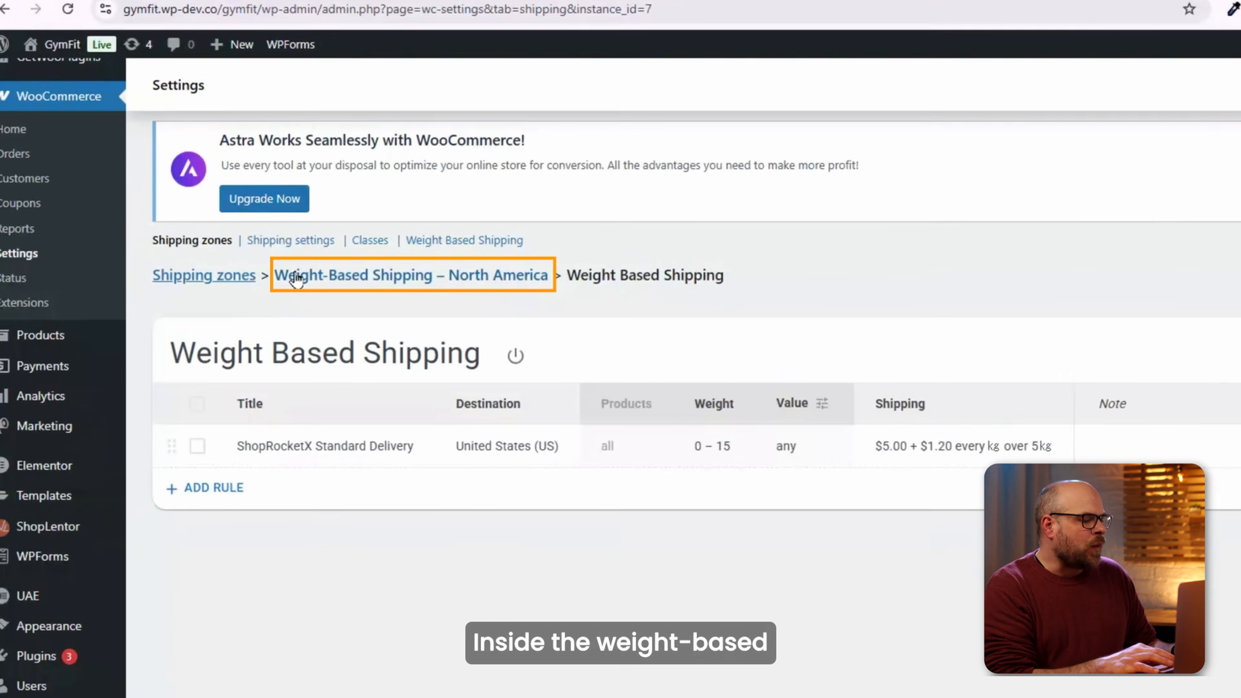
Add a second Weight Based Shipping method to the North America zone and open its rules.
left_click(296, 277)
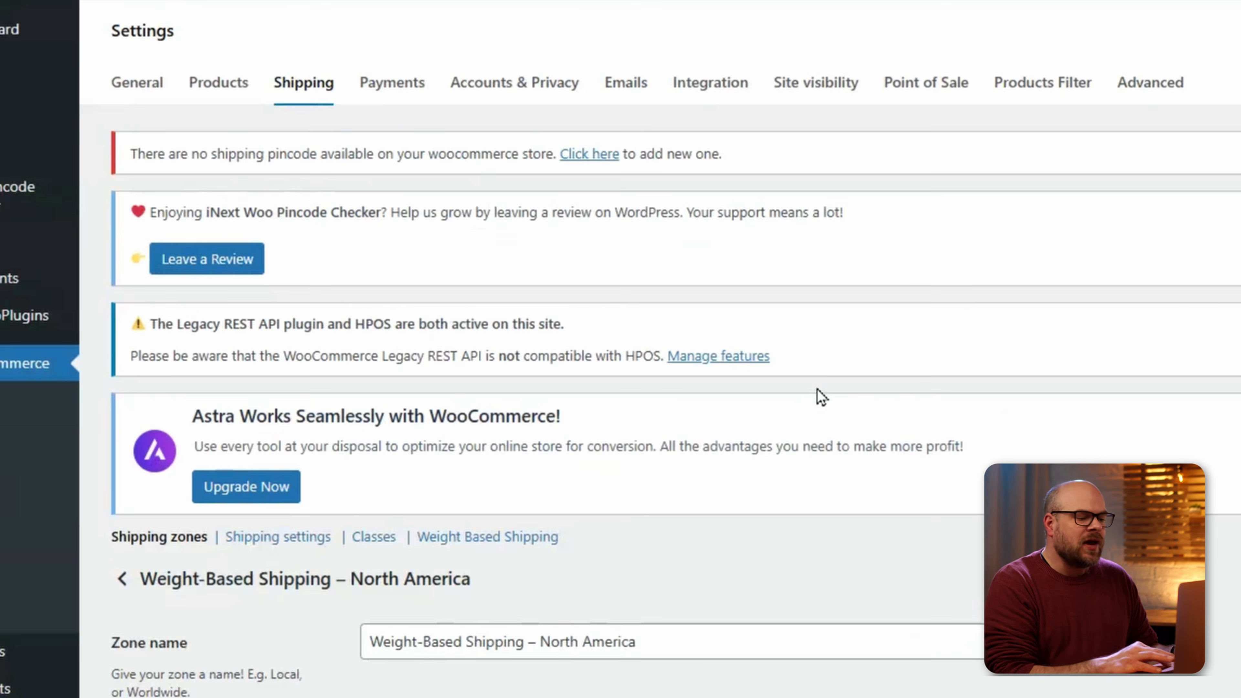
scroll(821, 396, "down", 5)
scroll(489, 570, "down", 3)
left_click(481, 566)
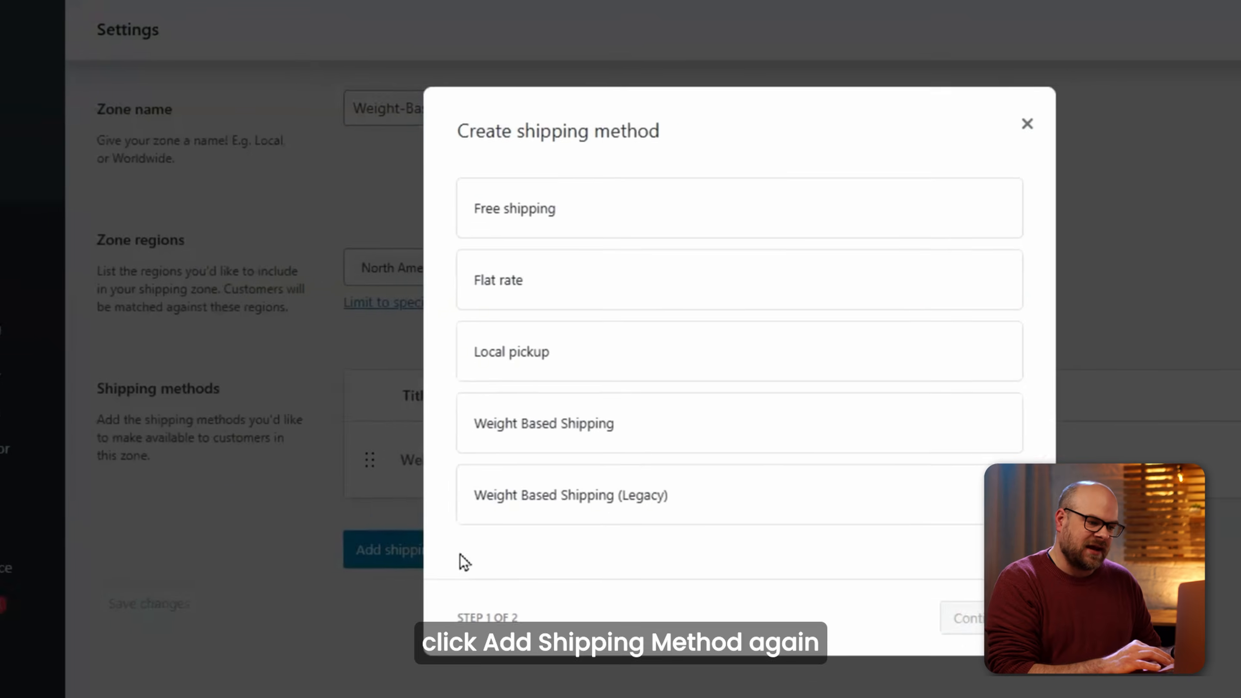
left_click(537, 438)
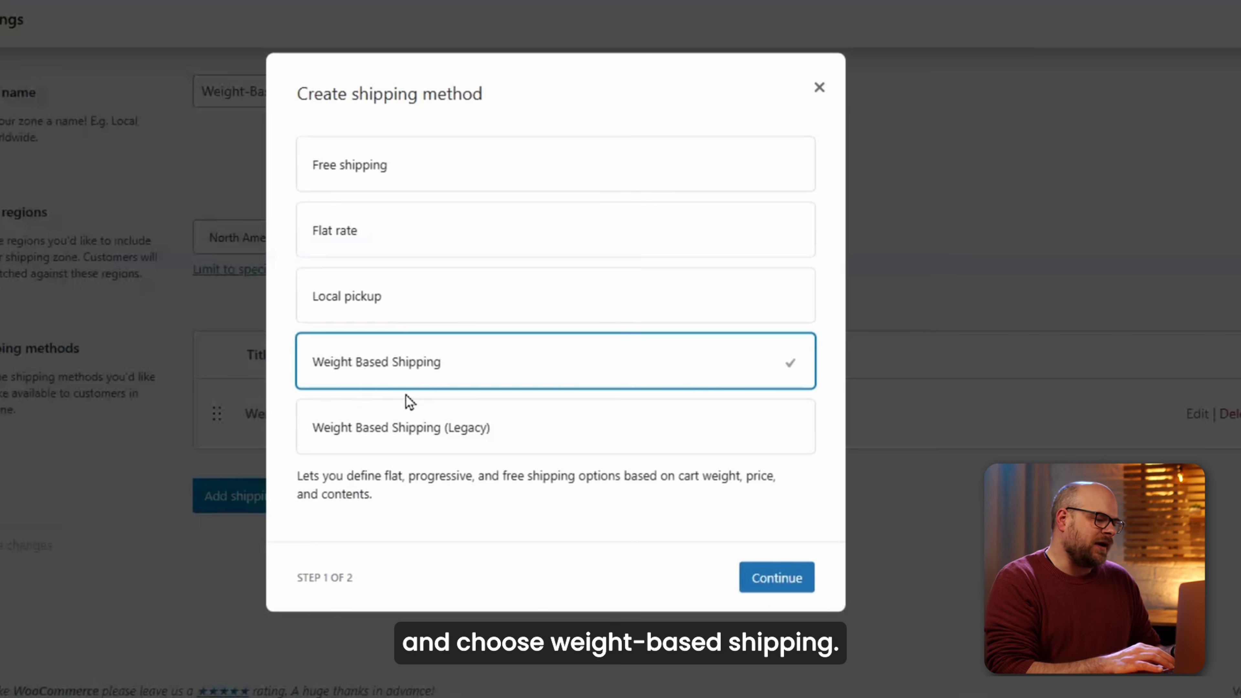
left_click(759, 585)
left_click(1057, 482)
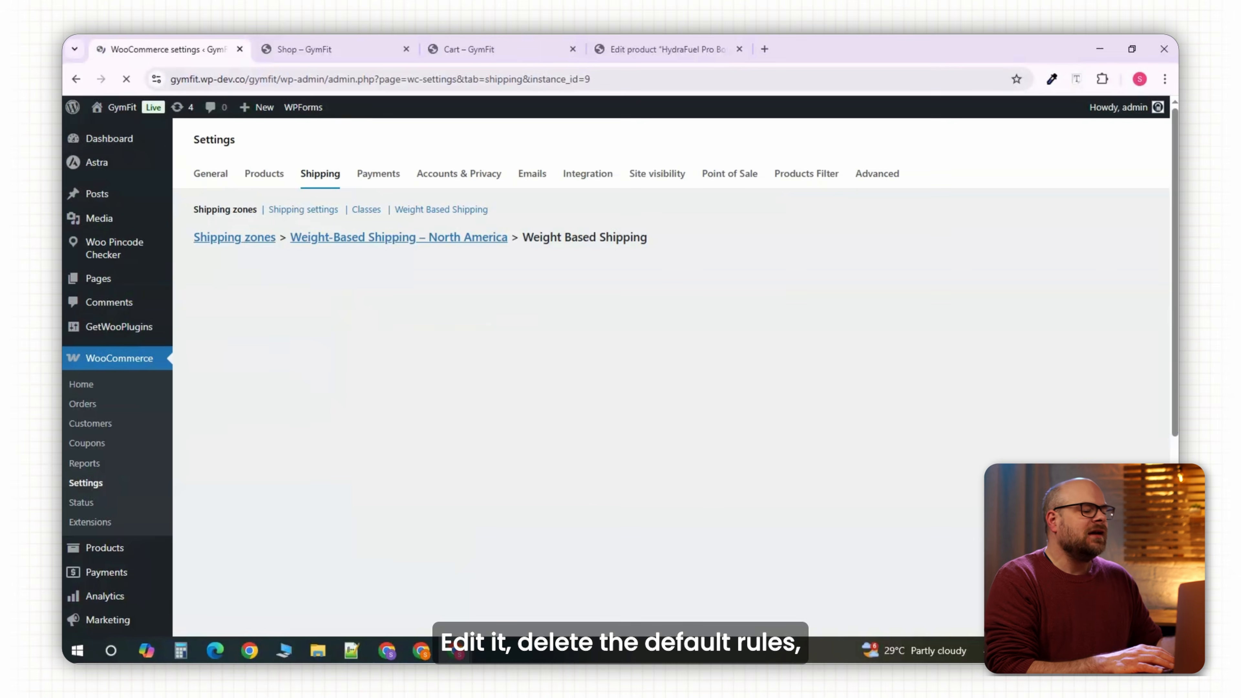
Delete the default rules and add a new rule titled as the ShopRocketX Express delivery.
left_click(229, 540)
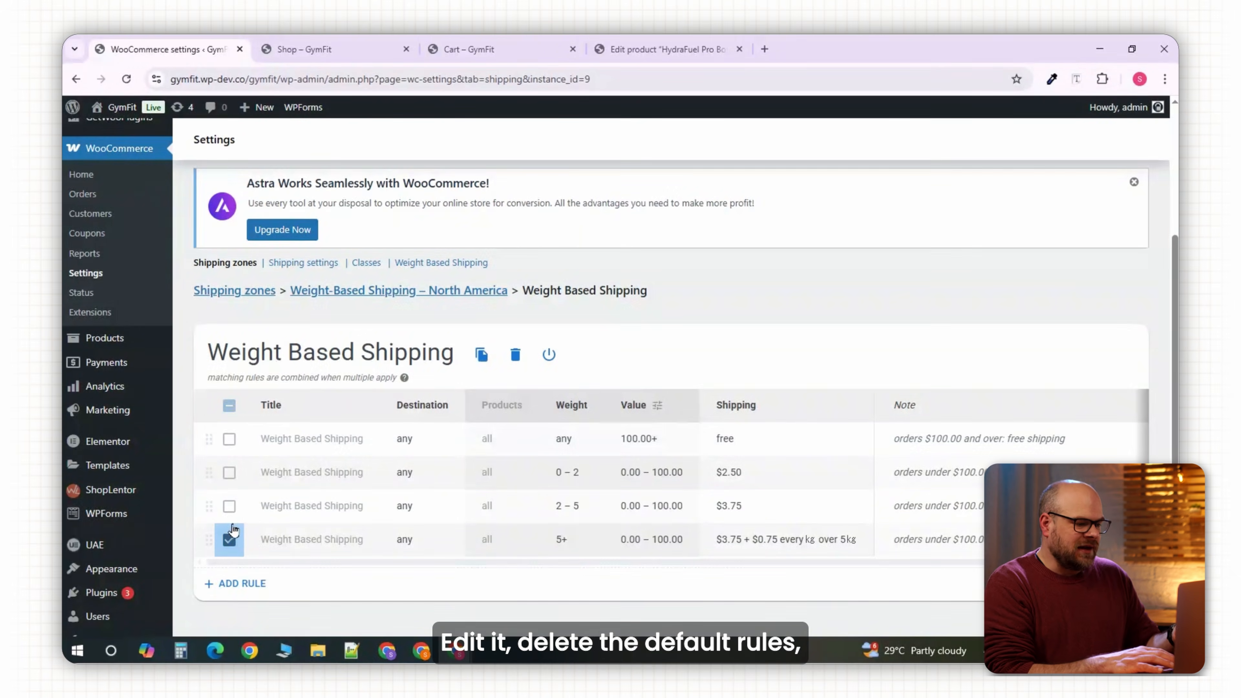
left_click(229, 506)
left_click(229, 473)
left_click(229, 439)
left_click(515, 355)
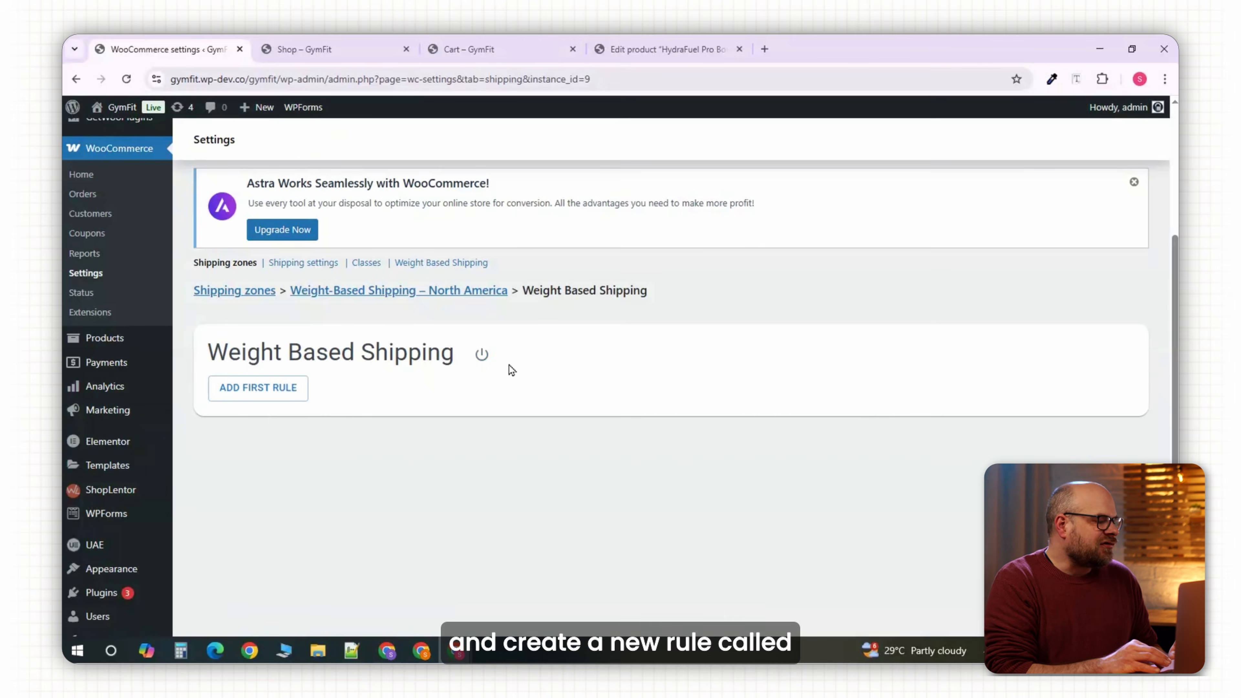
left_click(258, 387)
left_click(325, 420)
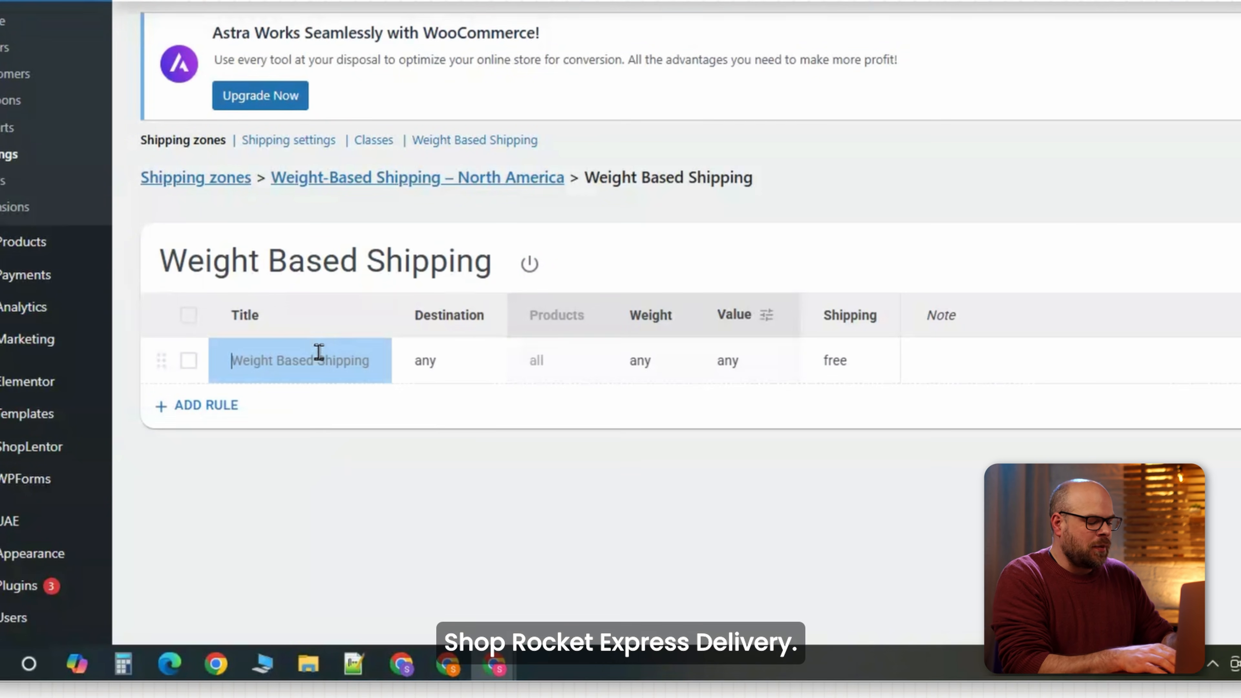
type("ShopRocketX Standard Delivery")
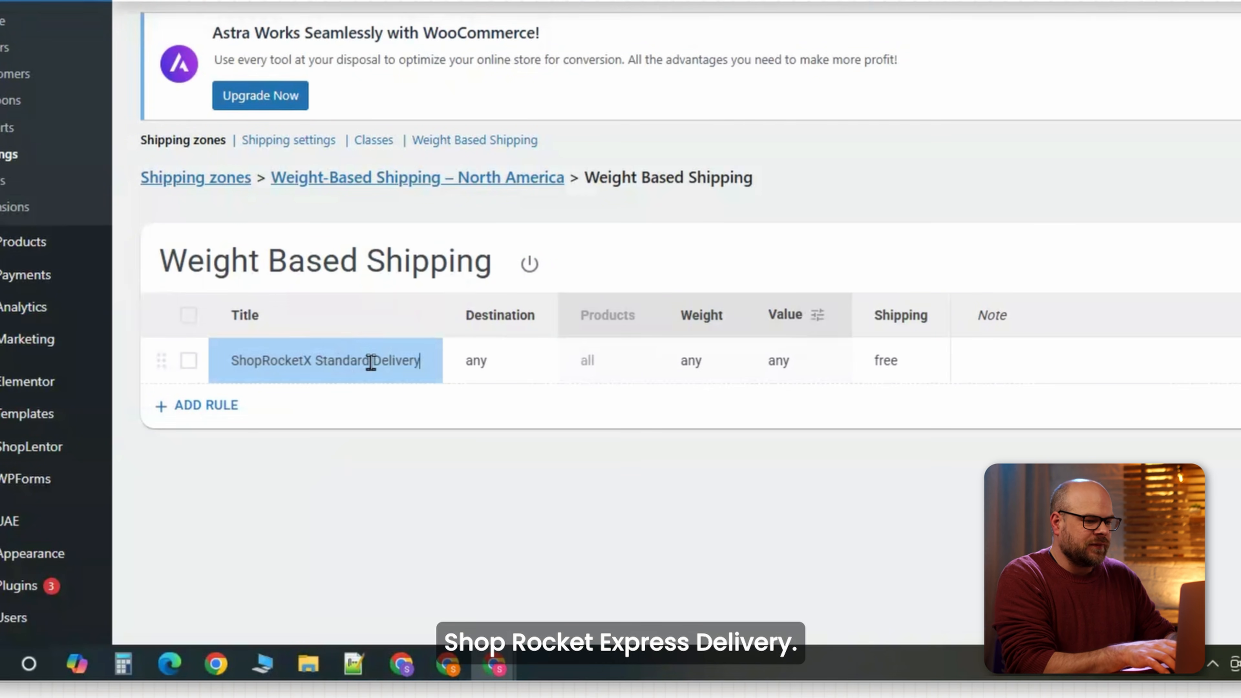
type("Express")
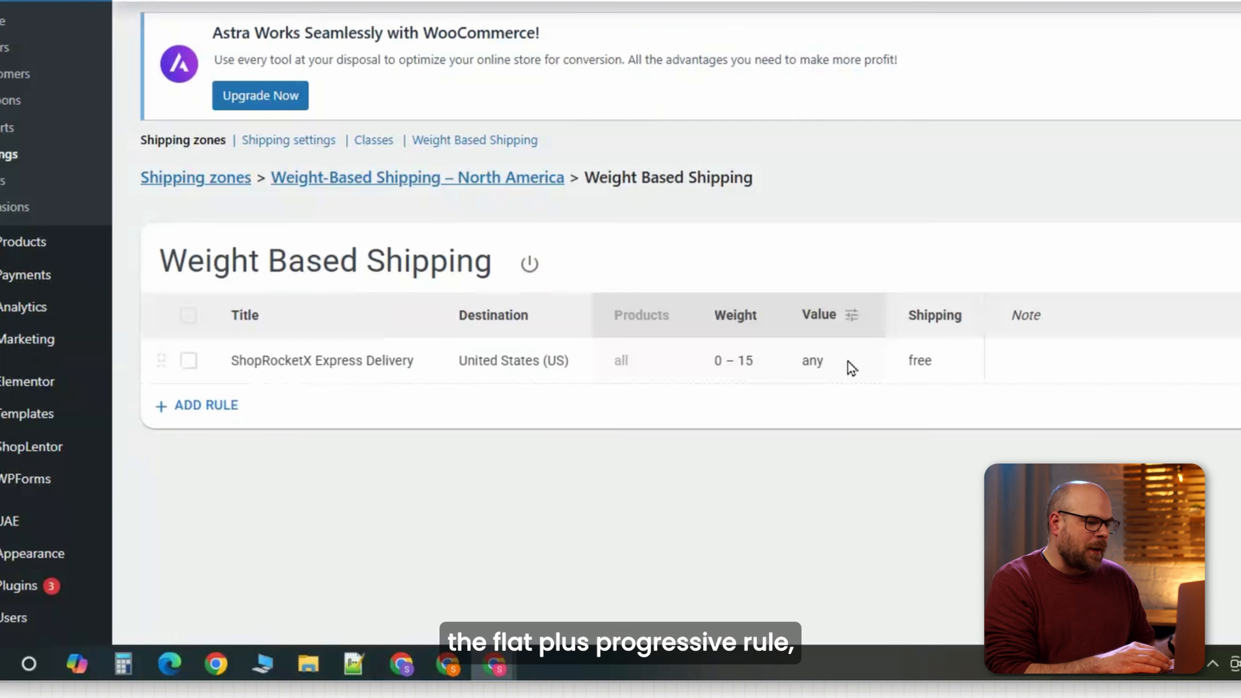
Price the express rule at $18.90 for the first 5 kg plus $1.20 per extra kg.
left_click(921, 364)
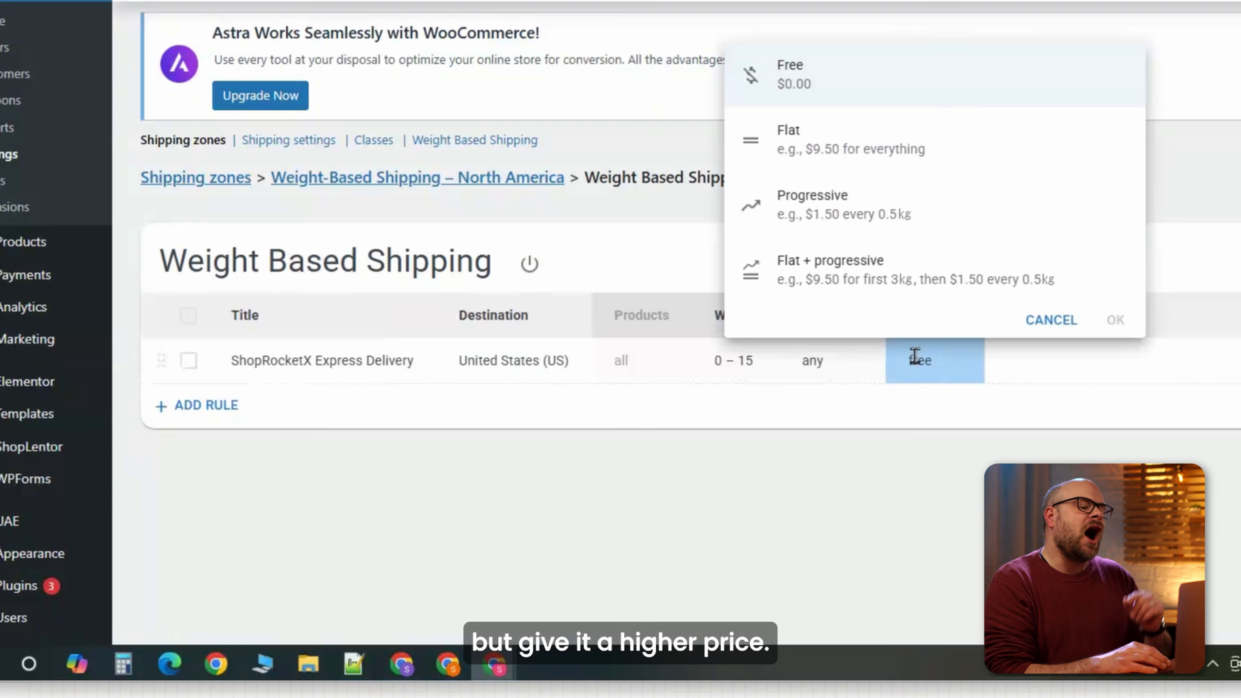
left_click(584, 325)
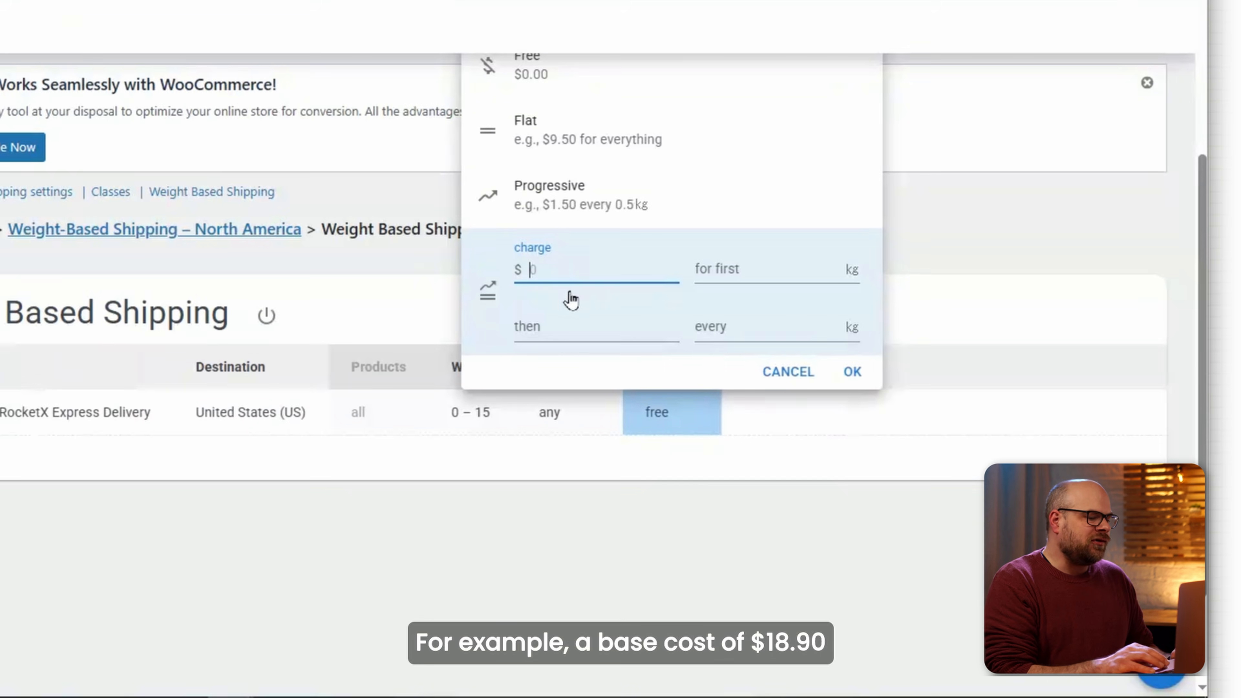
left_click(735, 267)
type("5")
left_click(620, 326)
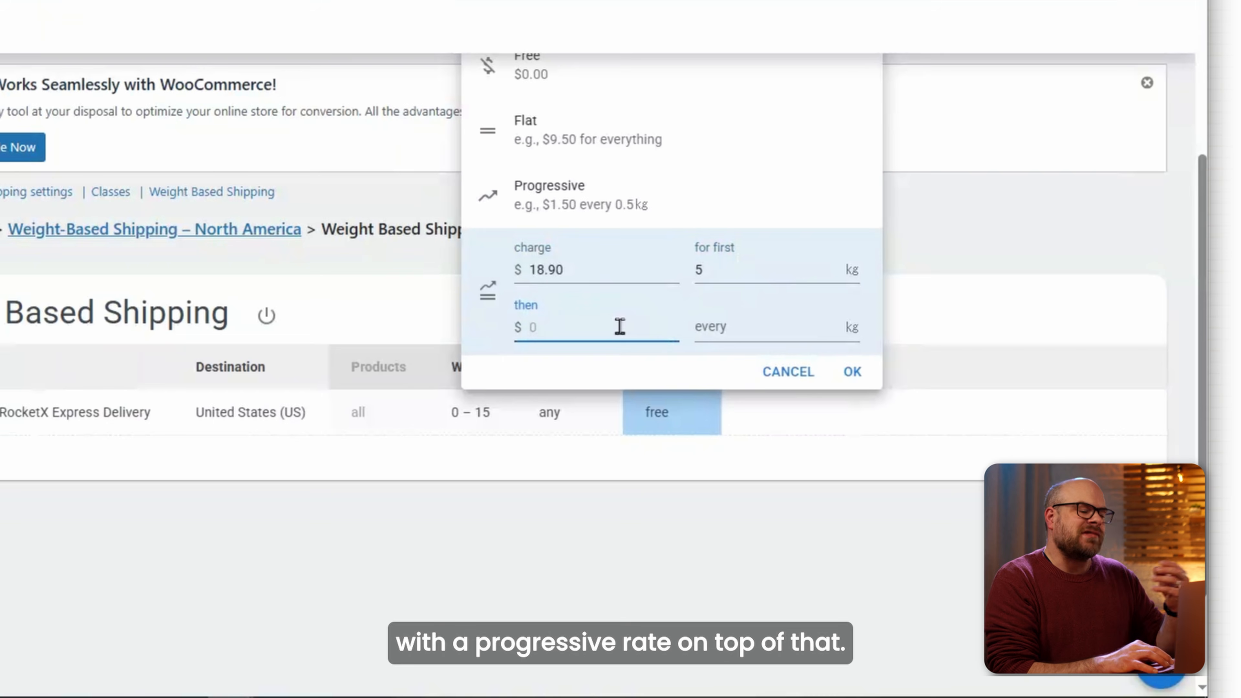
type("1")
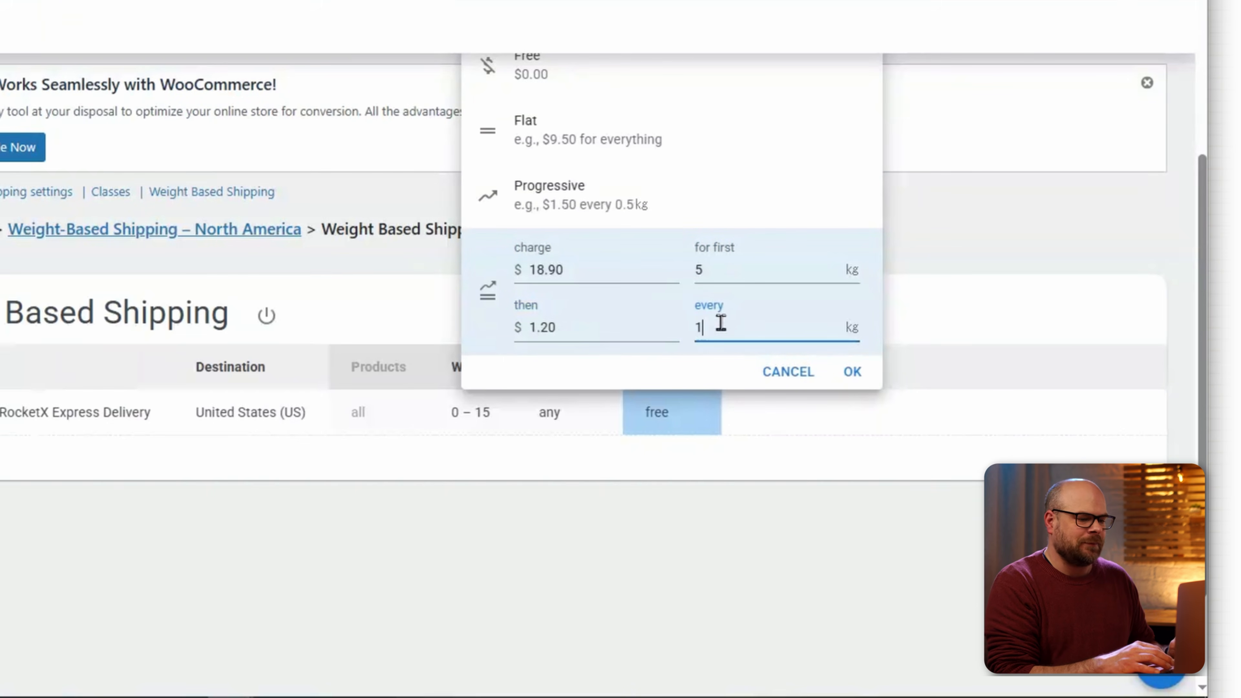
left_click(853, 372)
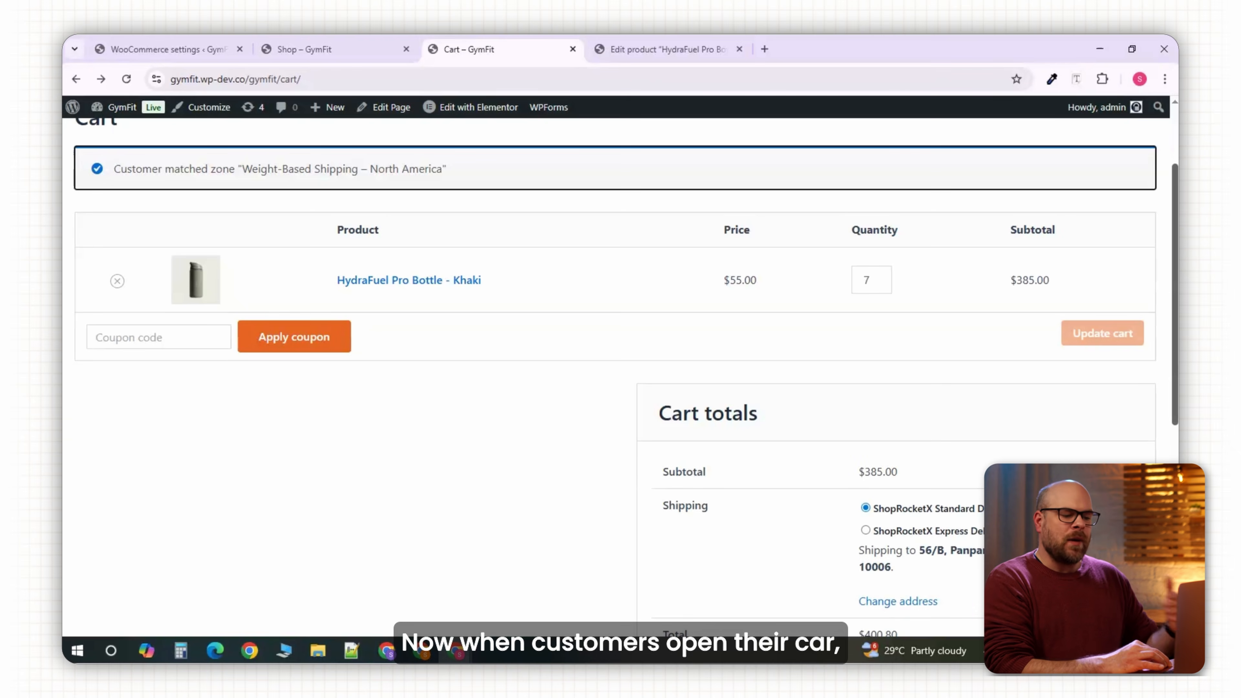
Scroll down the GymFit WordPress admin Dashboard.
scroll(1174, 345, "down", 1)
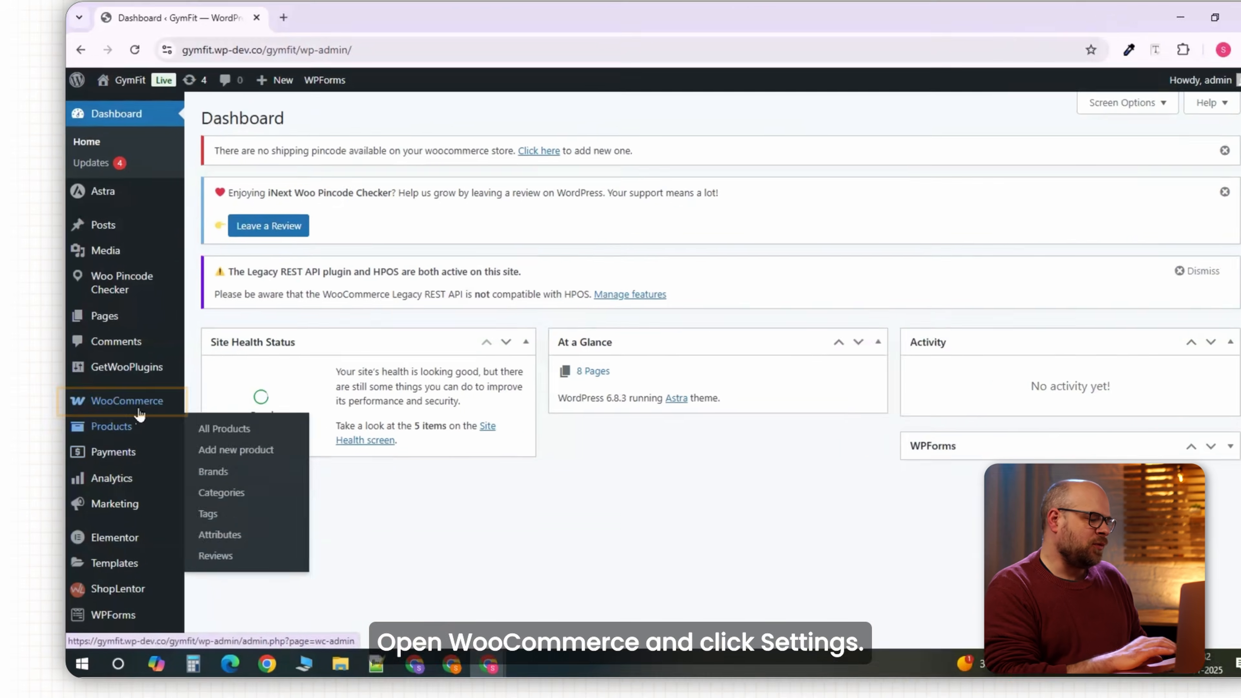
Confirm that Enable coupons is ticked in WooCommerce store settings.
mouse_move(162, 371)
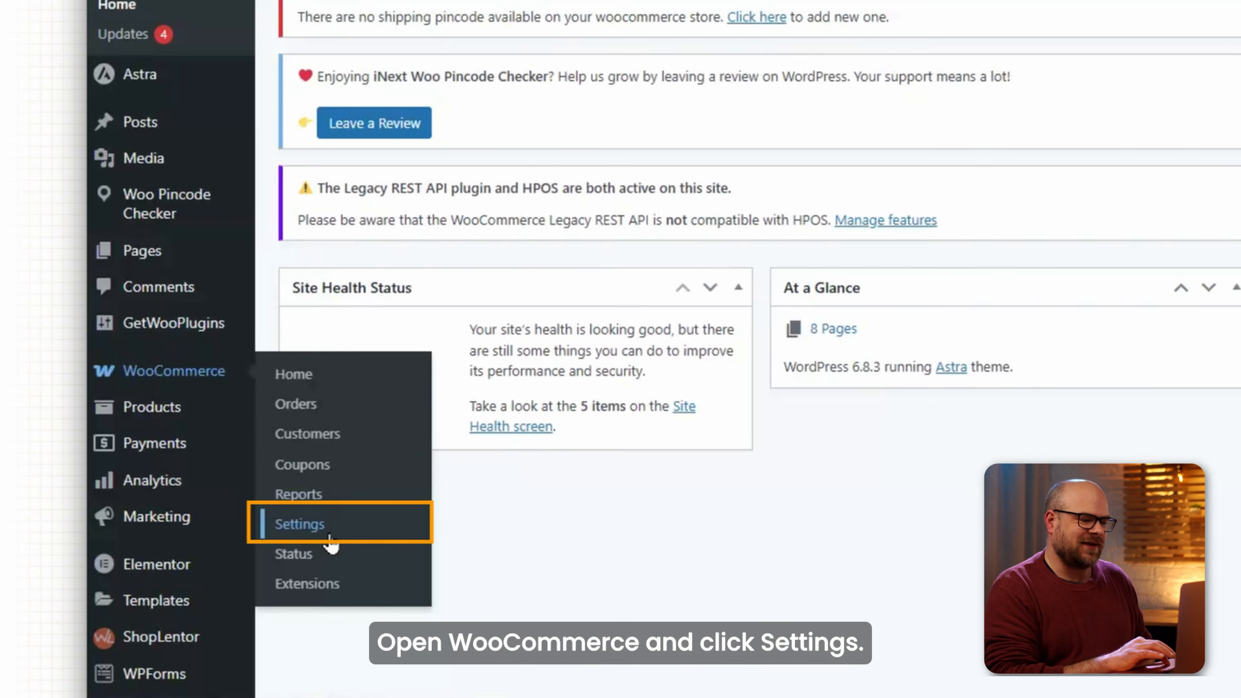
left_click(300, 524)
scroll(332, 542, "down", 5)
scroll(332, 541, "down", 8)
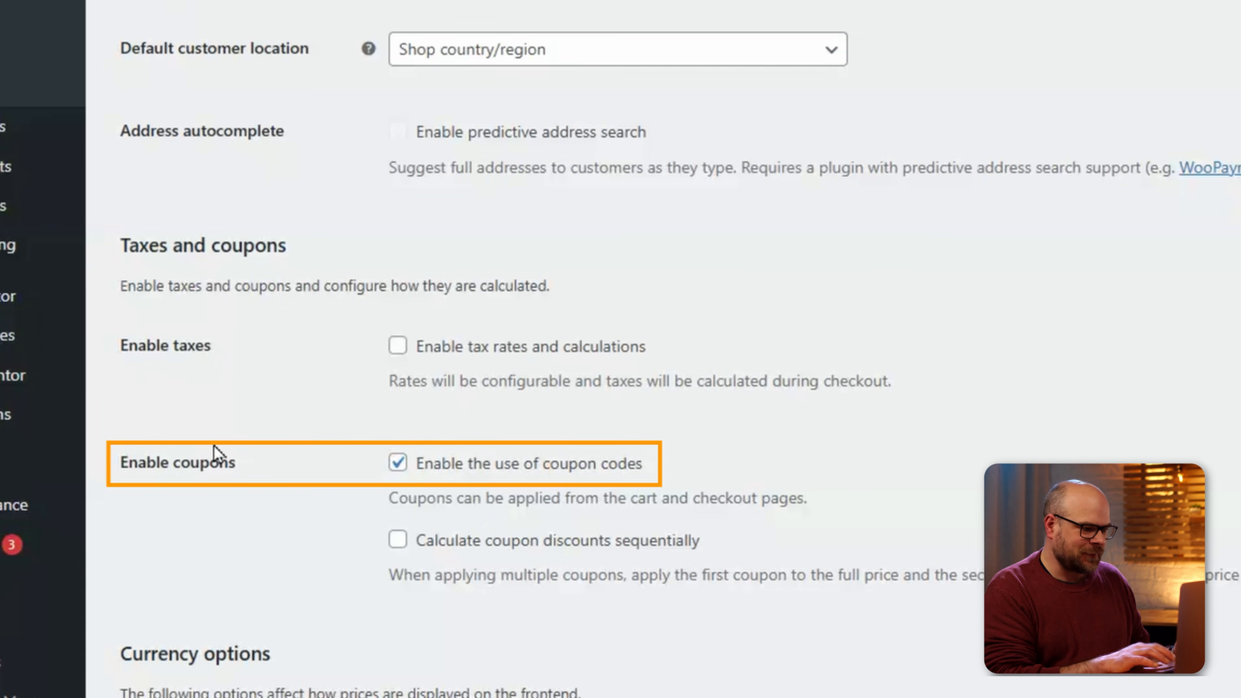
scroll(213, 449, "down", 5)
Go to Marketing > Coupons and start creating the store's first coupon.
mouse_move(71, 249)
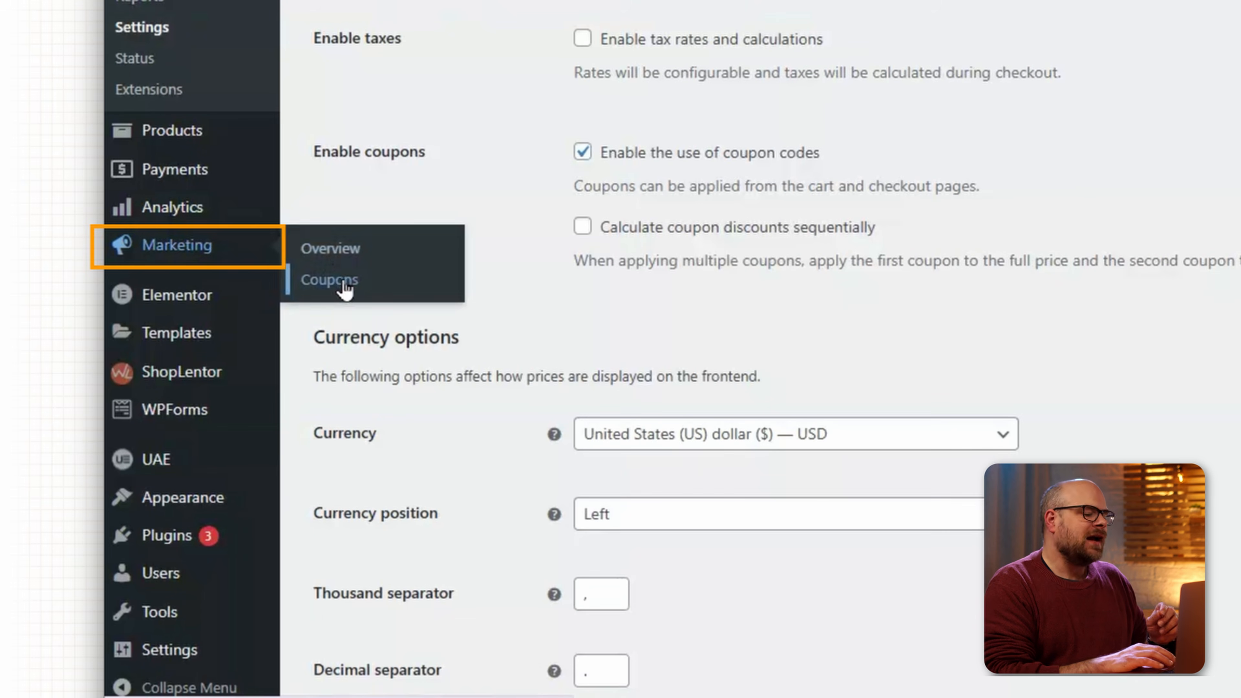
left_click(363, 287)
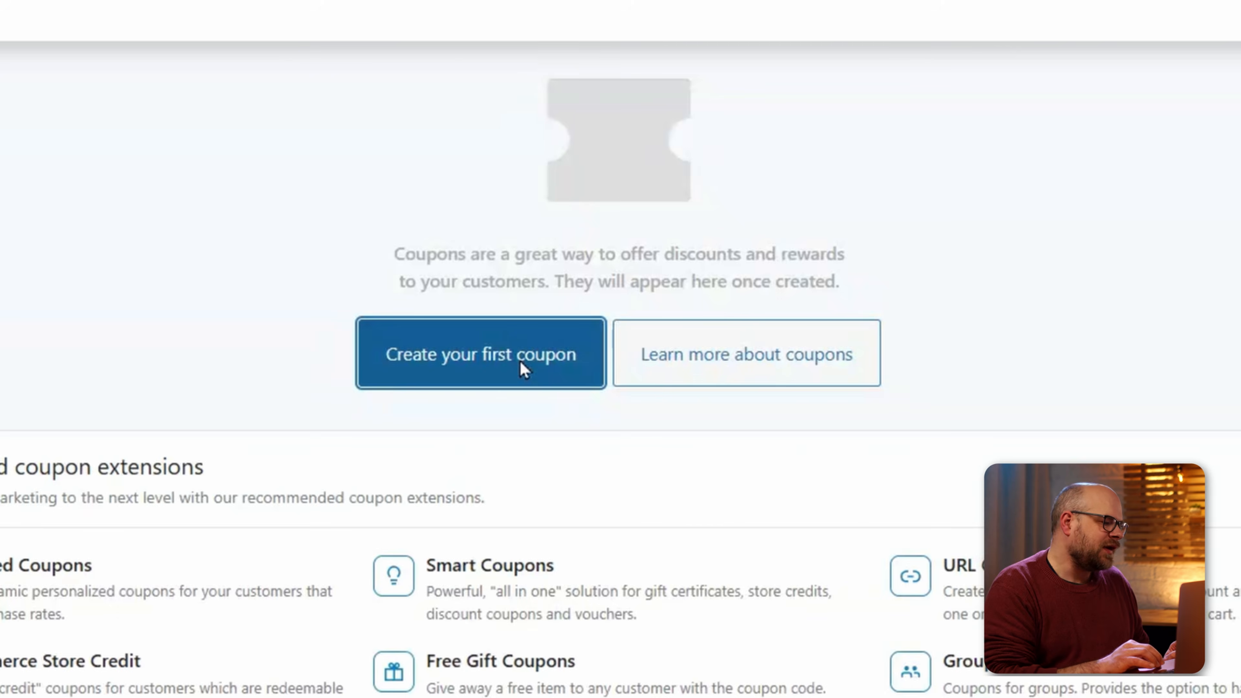
left_click(520, 361)
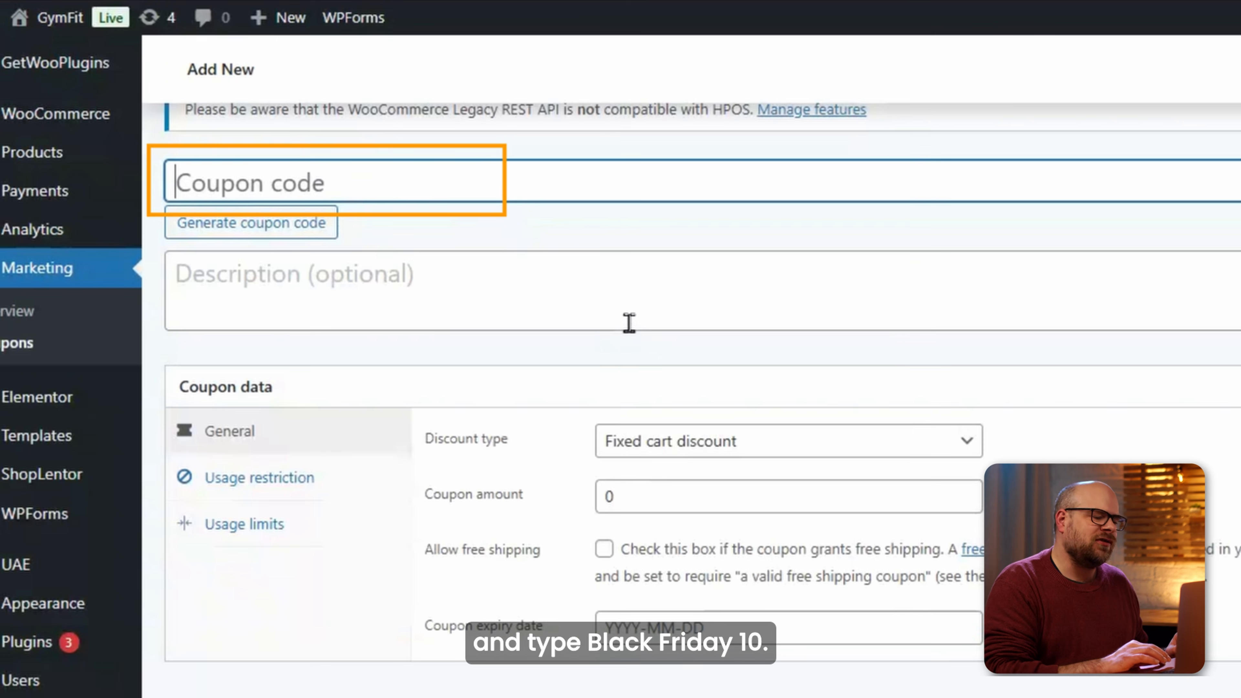
Enter the coupon code BlackFriday10 and look over the Usage restriction and Usage limits tabs.
type("BlackFriday10")
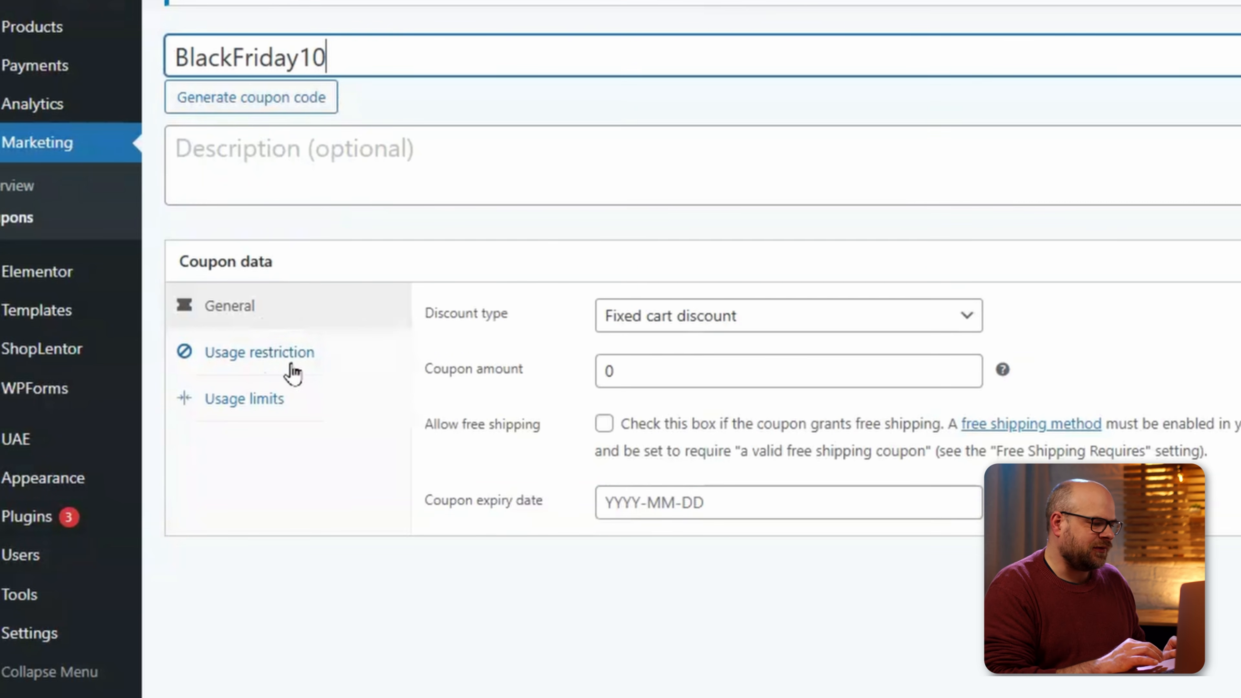
left_click(309, 362)
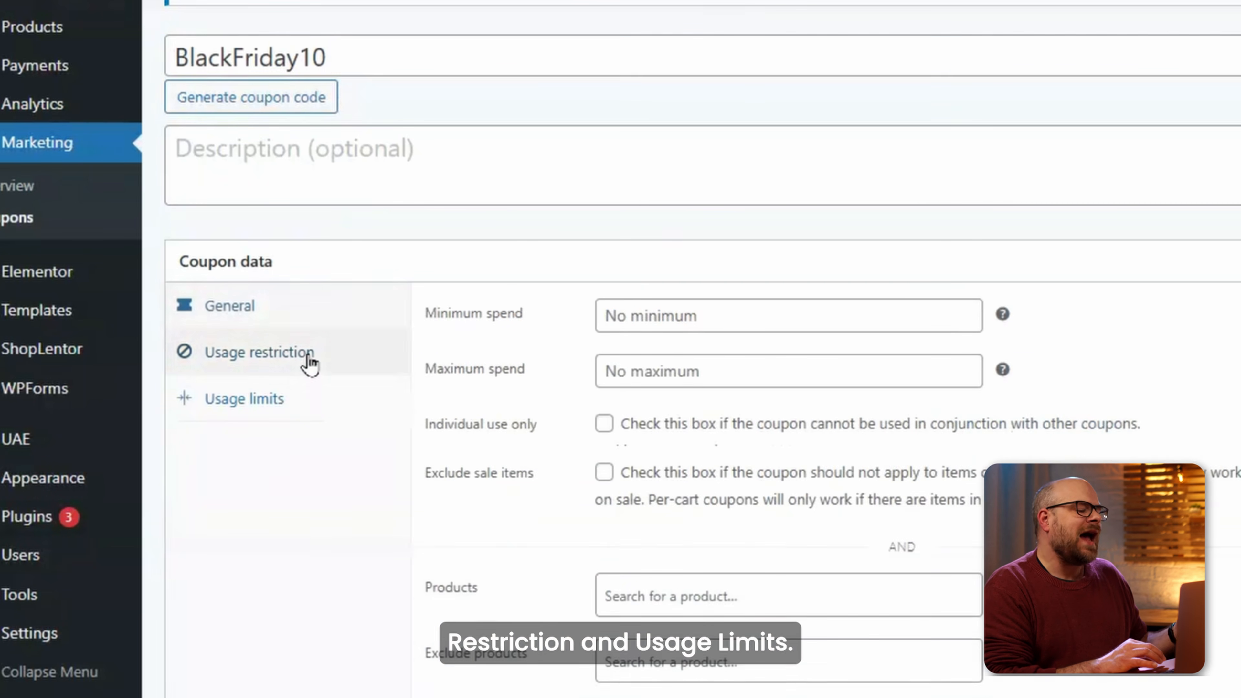
left_click(292, 415)
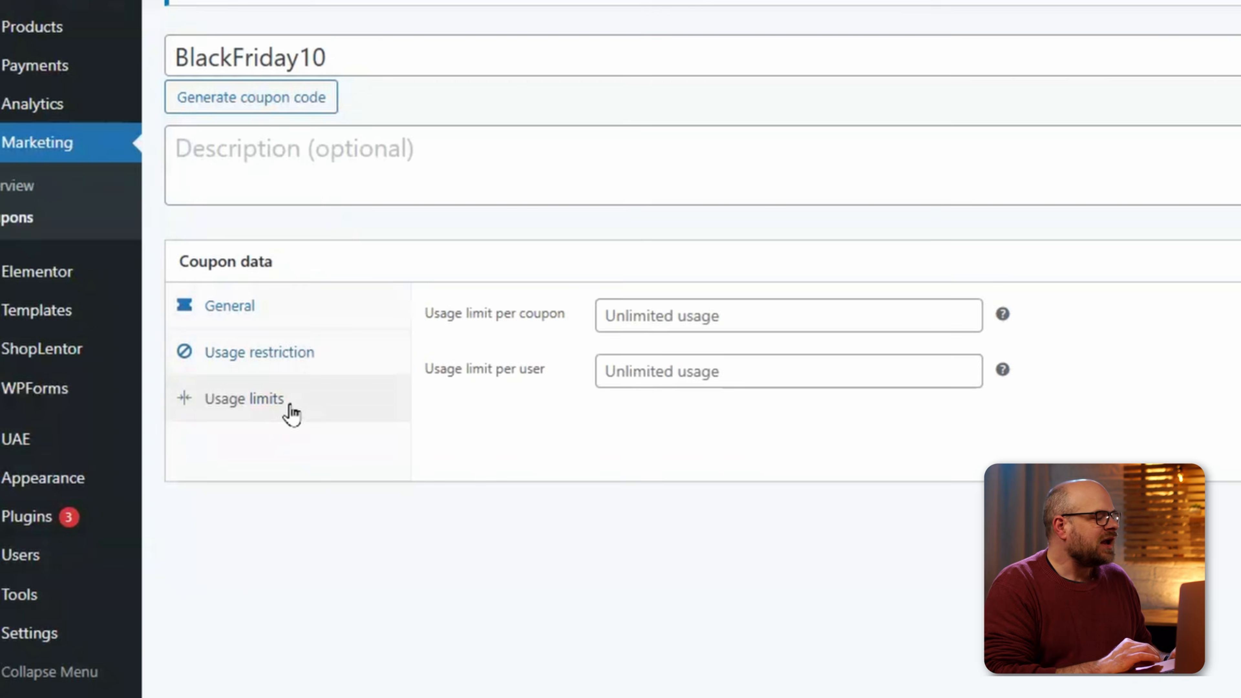
left_click(268, 322)
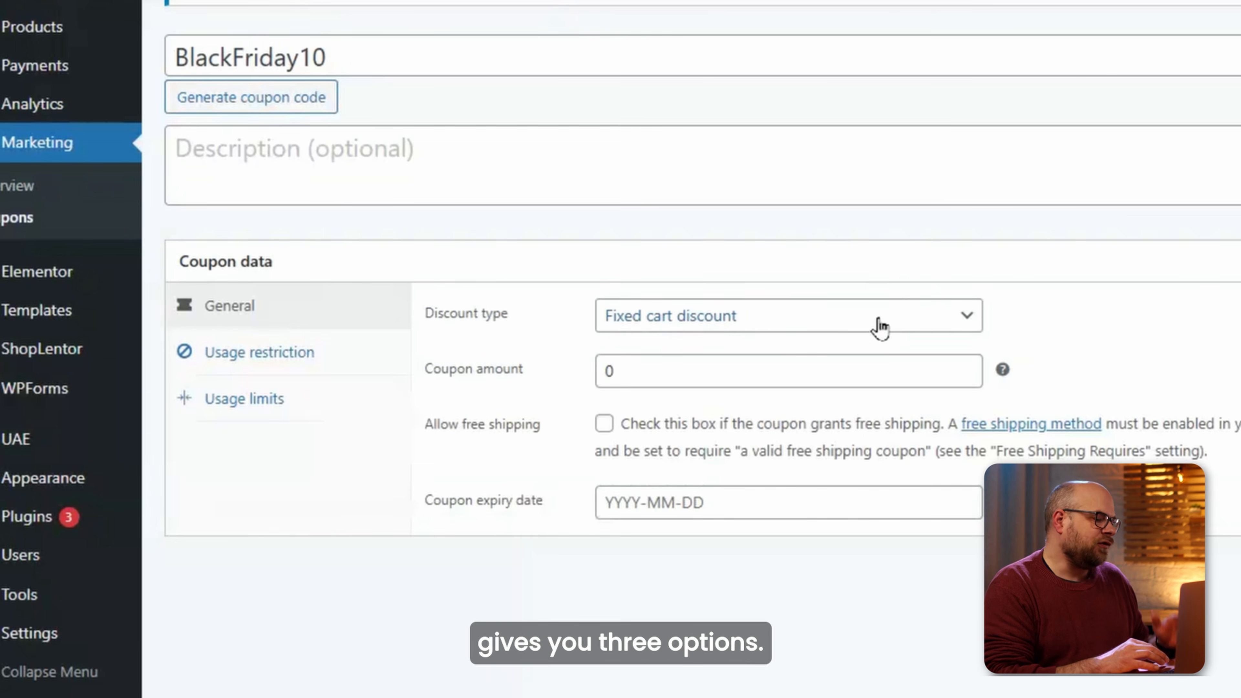
Set a 10% percentage discount expiring 2025-11-29 and publish the coupon.
left_click(879, 329)
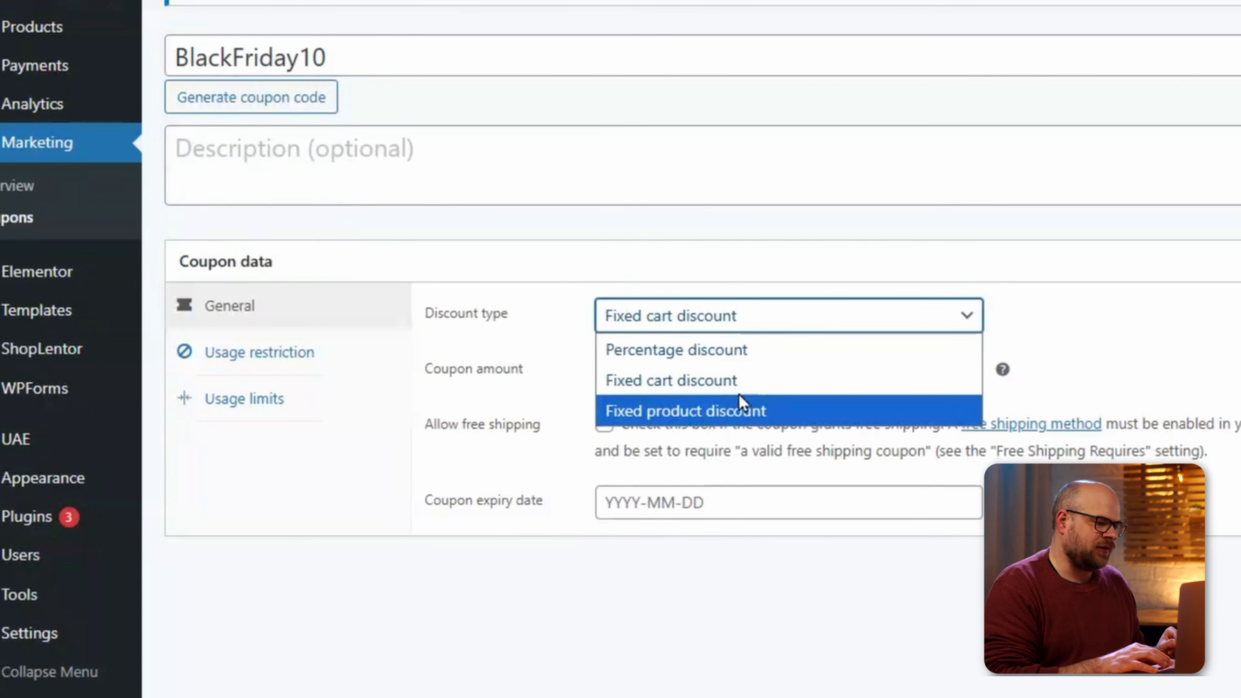
left_click(752, 351)
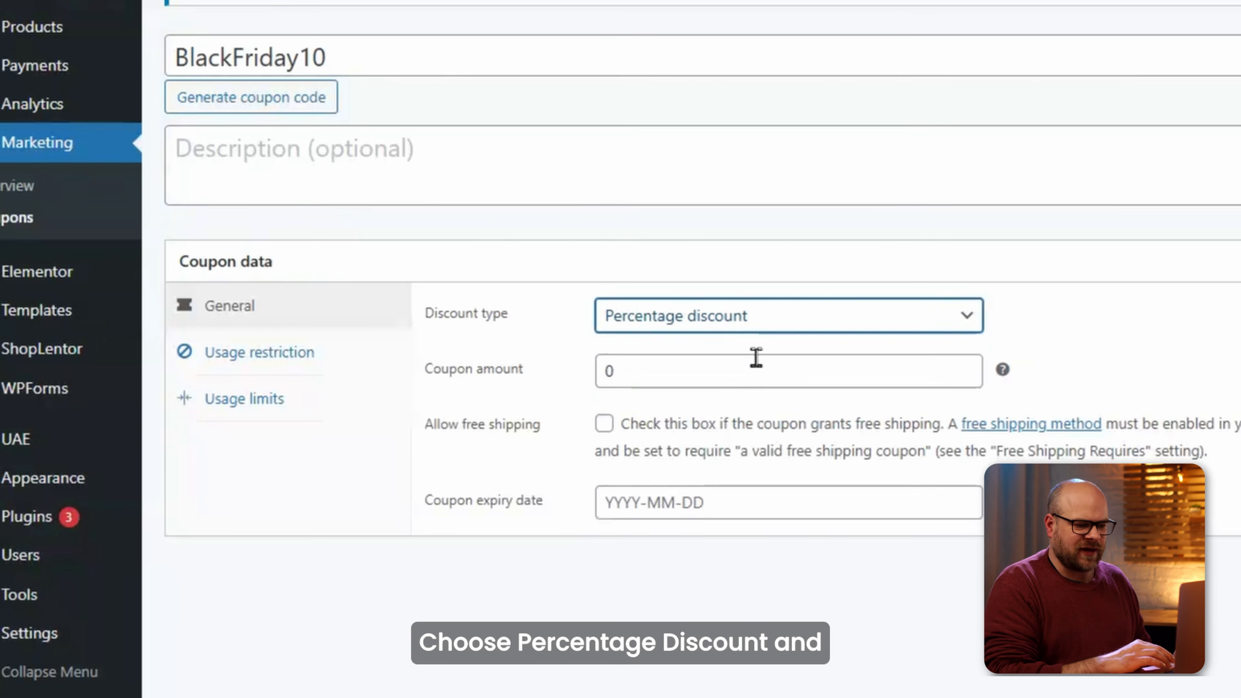
left_click(649, 376)
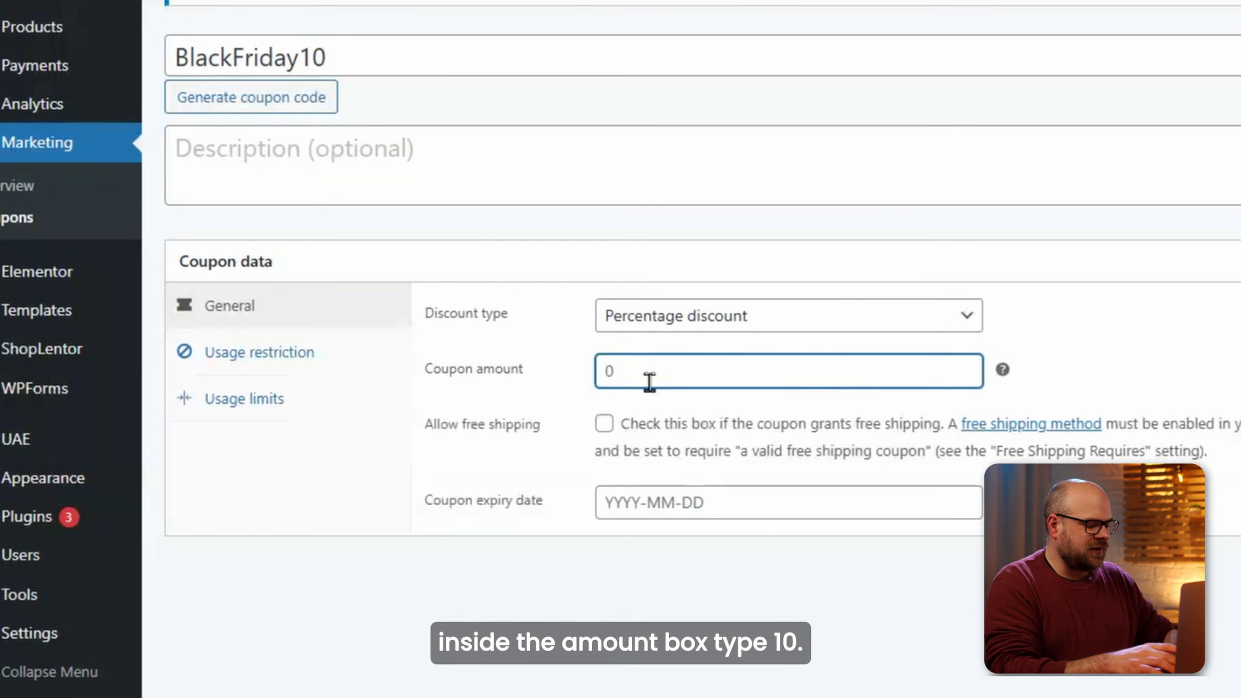
type("10")
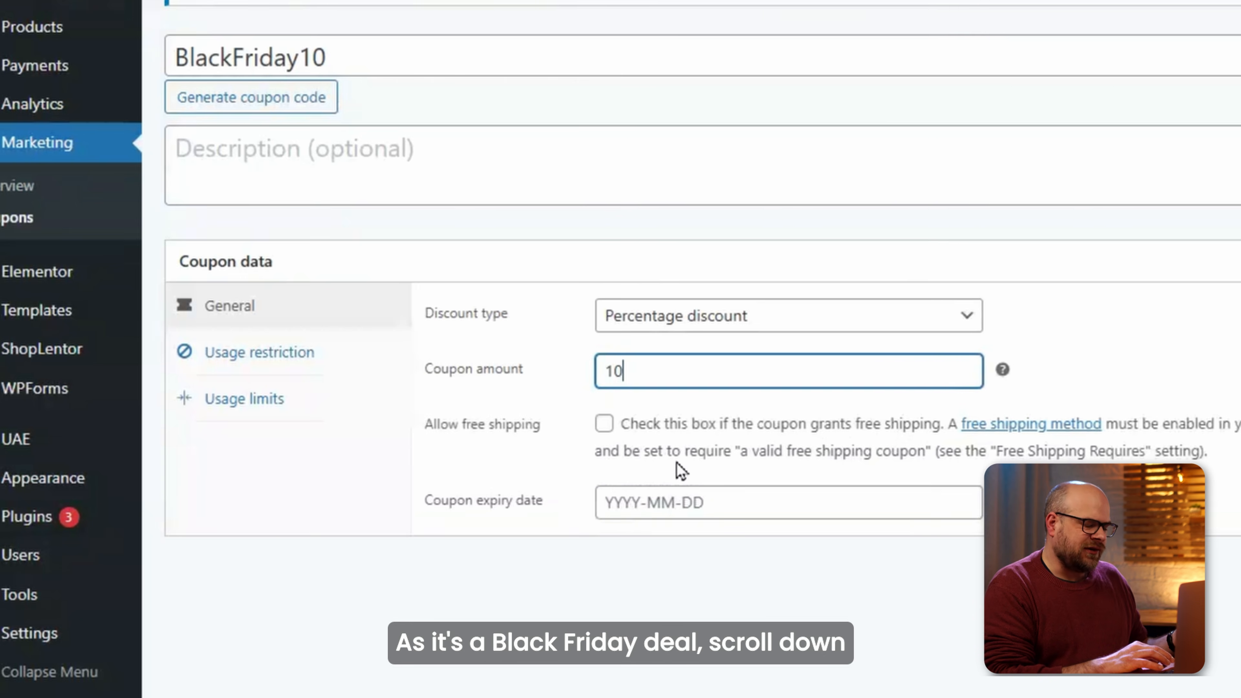
left_click(650, 503)
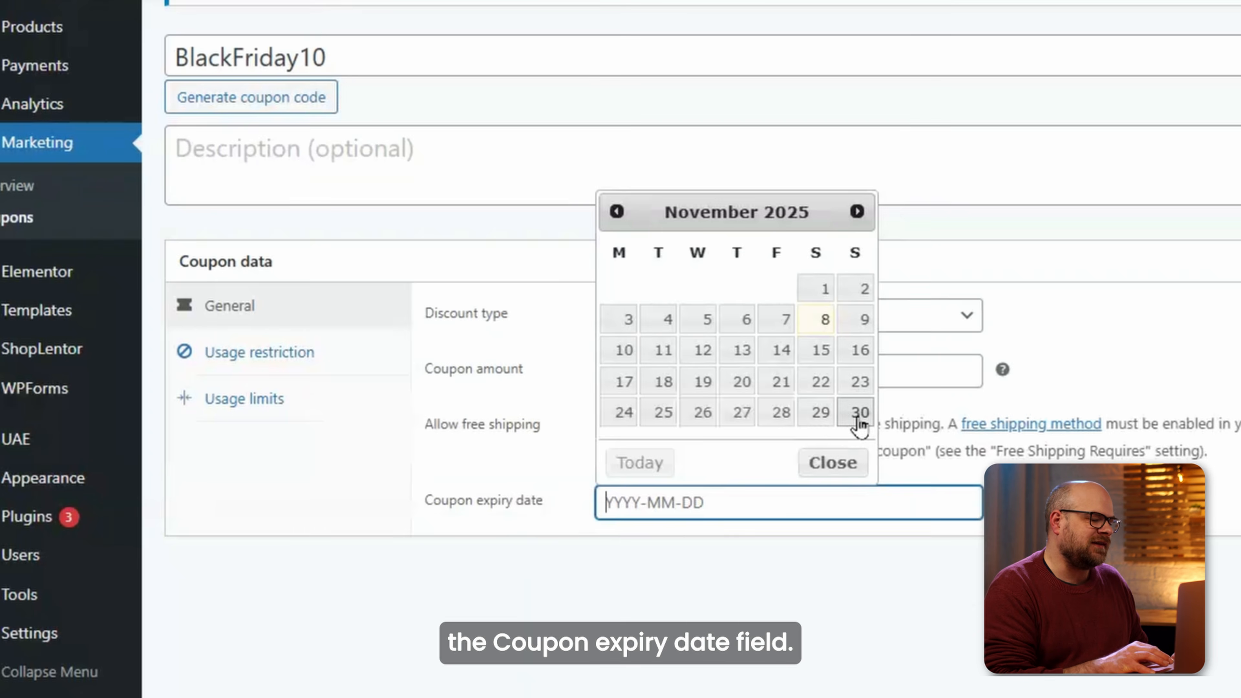
left_click(815, 413)
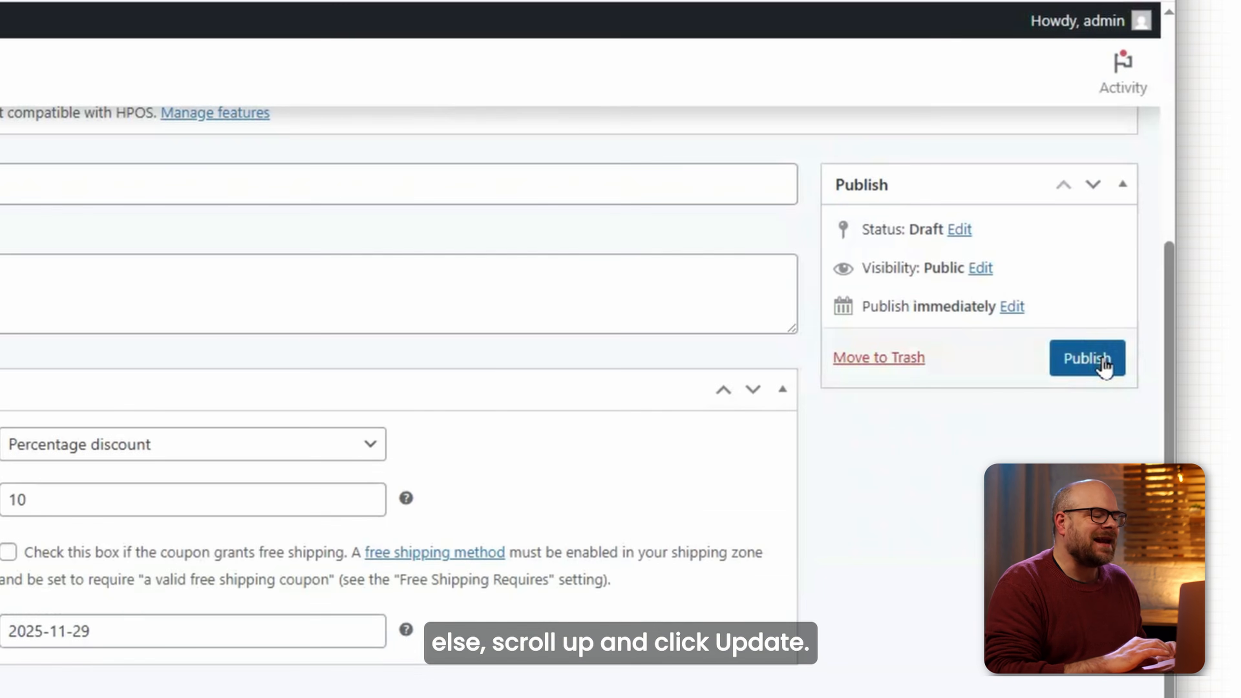
left_click(1103, 359)
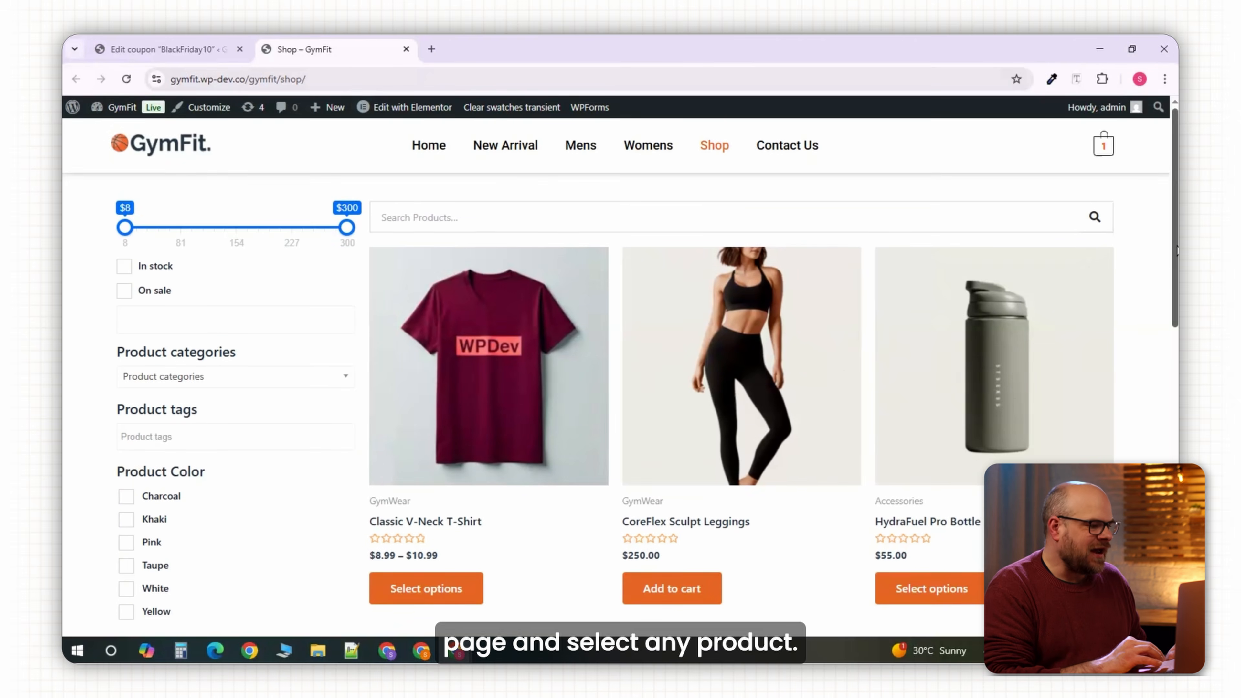
Add a Taupe HydraFuel Pro Bottle to the cart from the Shop.
scroll(620, 372, "down", 2)
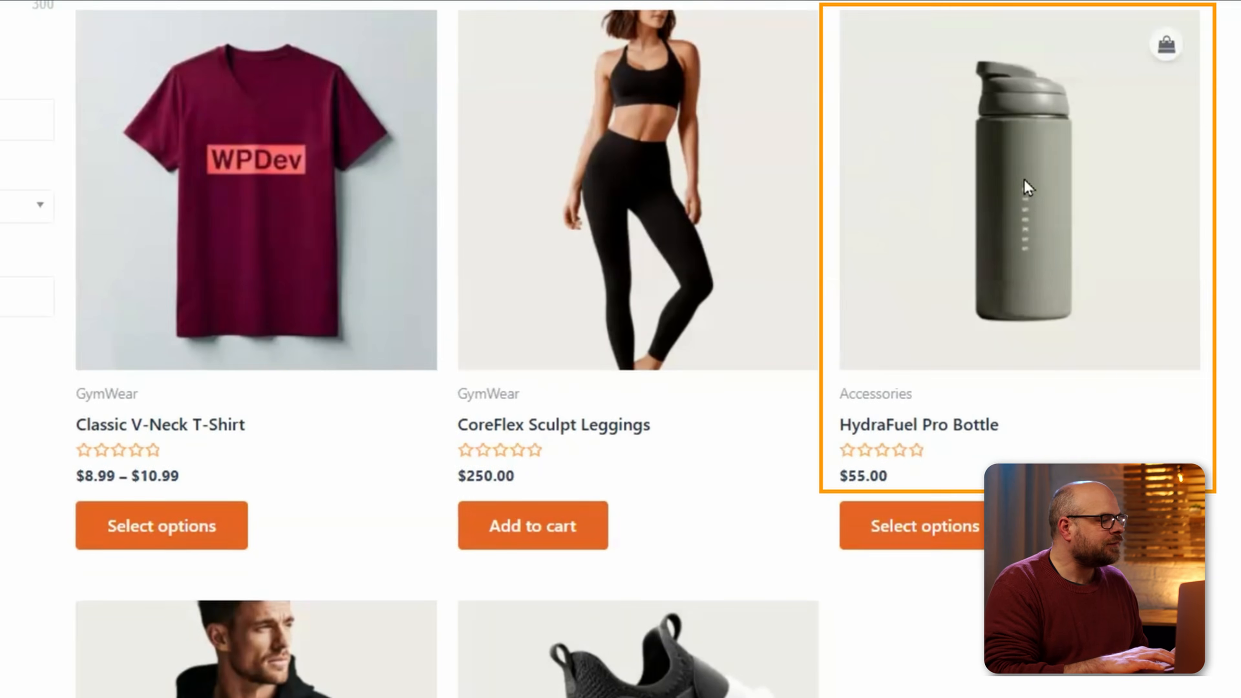
left_click(1027, 187)
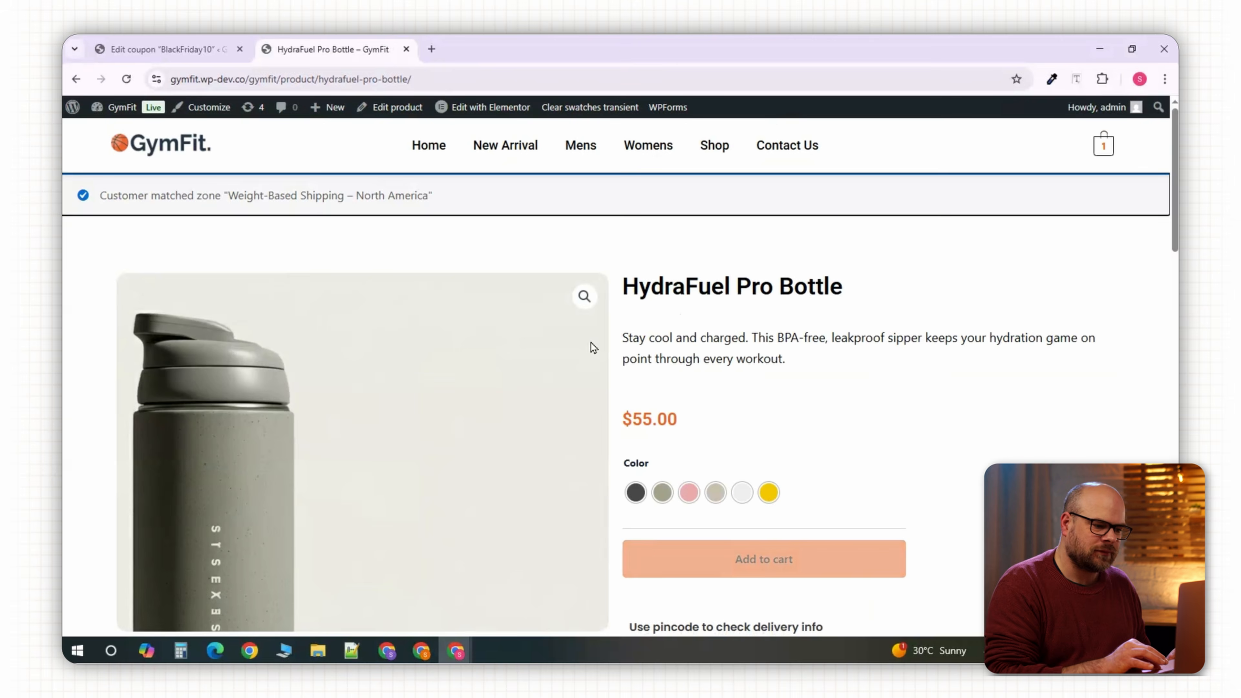
left_click(714, 489)
left_click(493, 515)
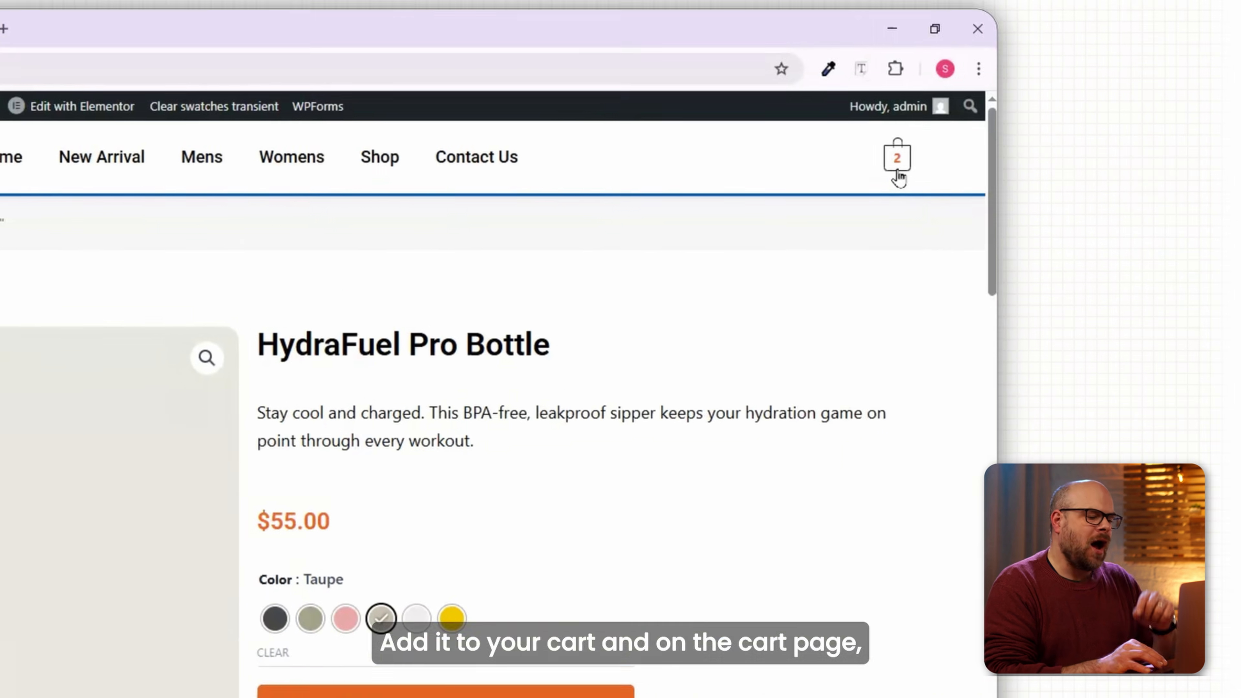
Apply BlackFriday10 in the cart for $11.00 off, a $104.00 total.
left_click(897, 169)
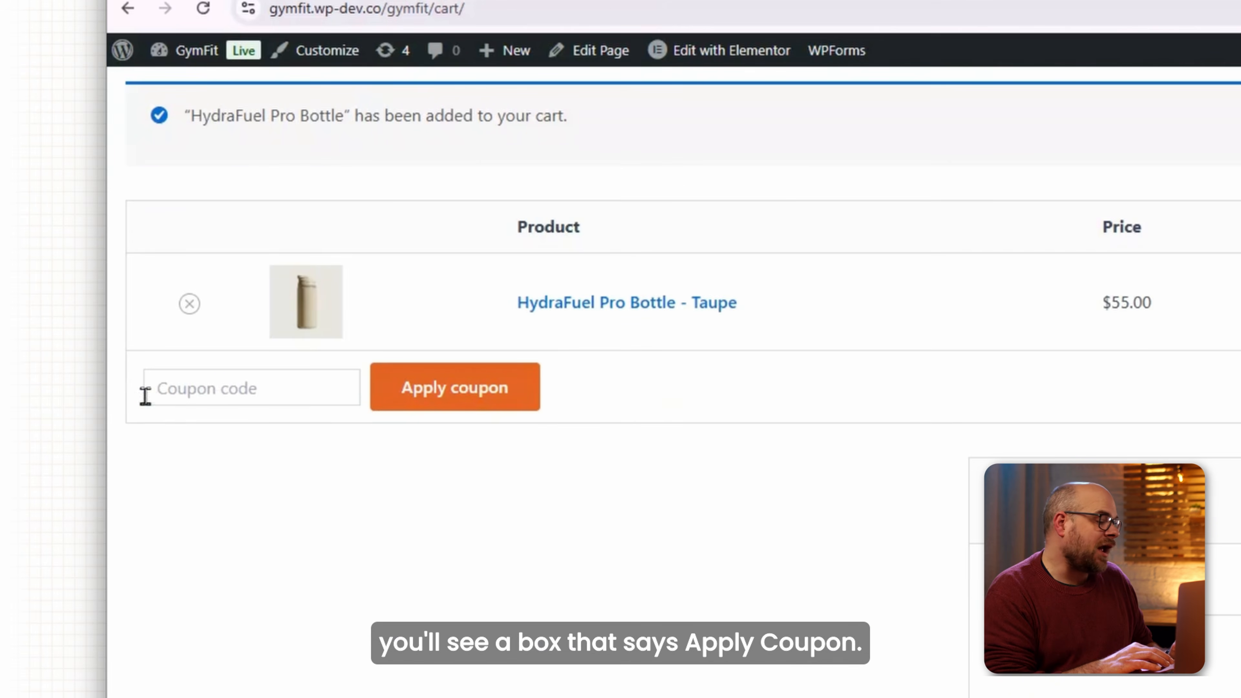
left_click(191, 388)
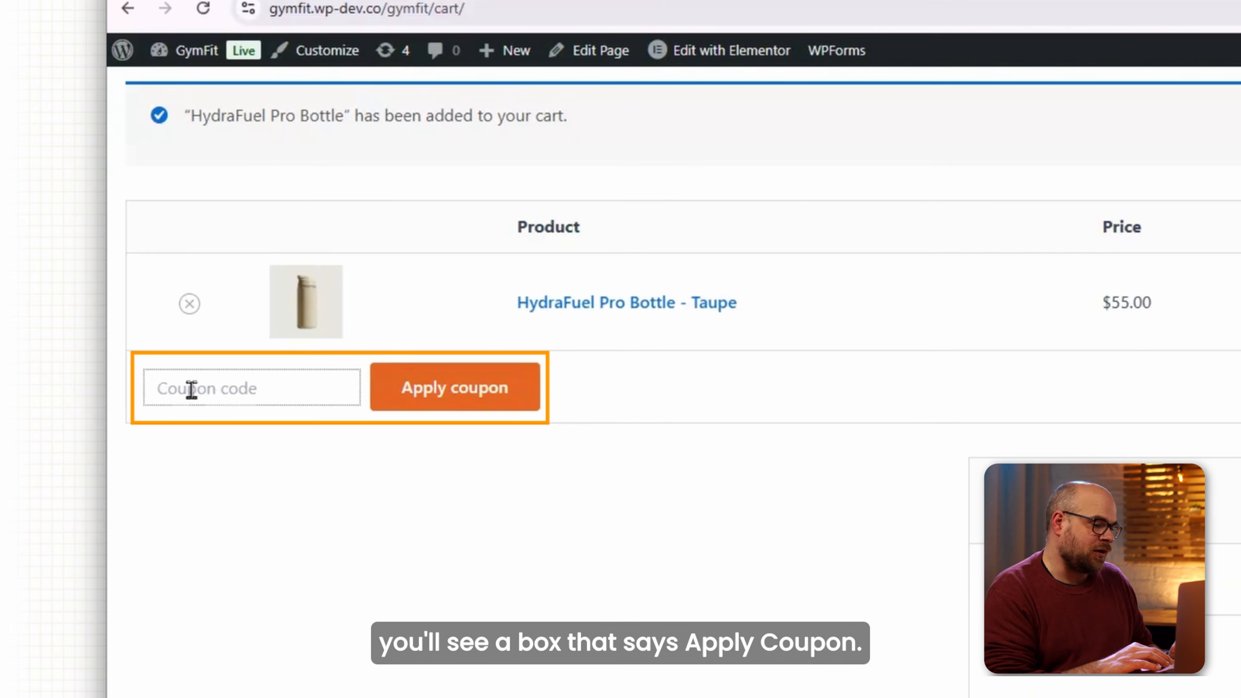
type("BlackFriday10")
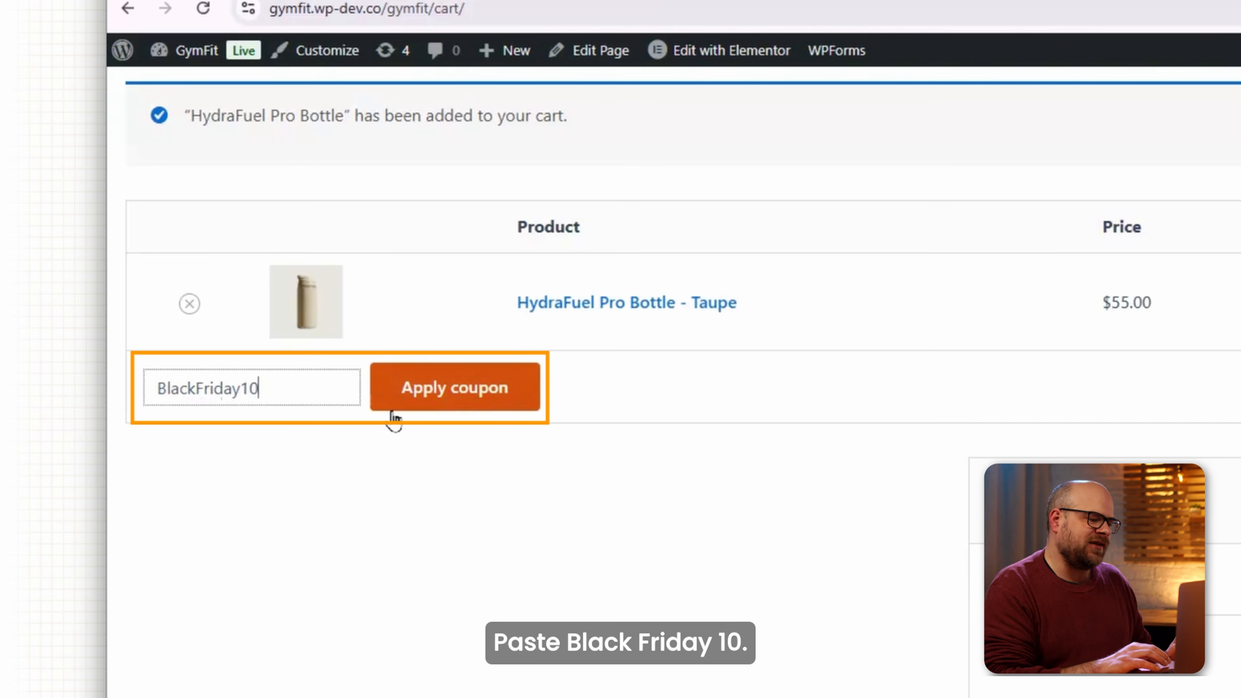
scroll(415, 406, "down", 2)
left_click(432, 286)
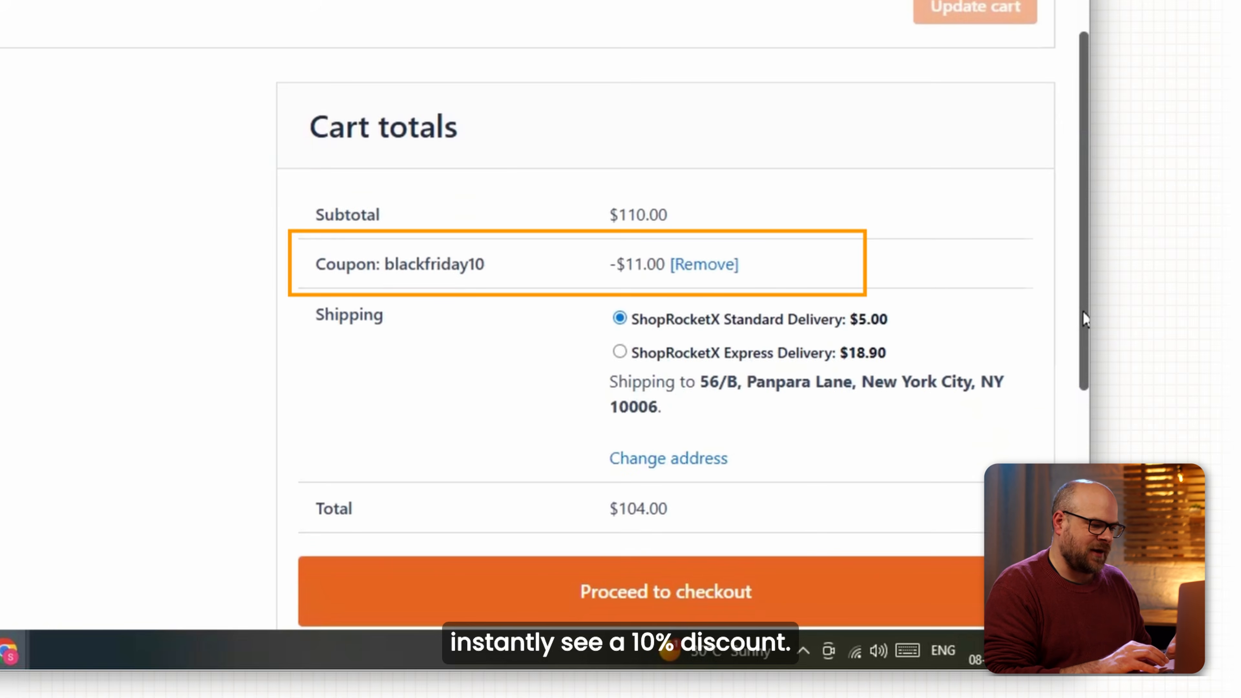
left_click(192, 57)
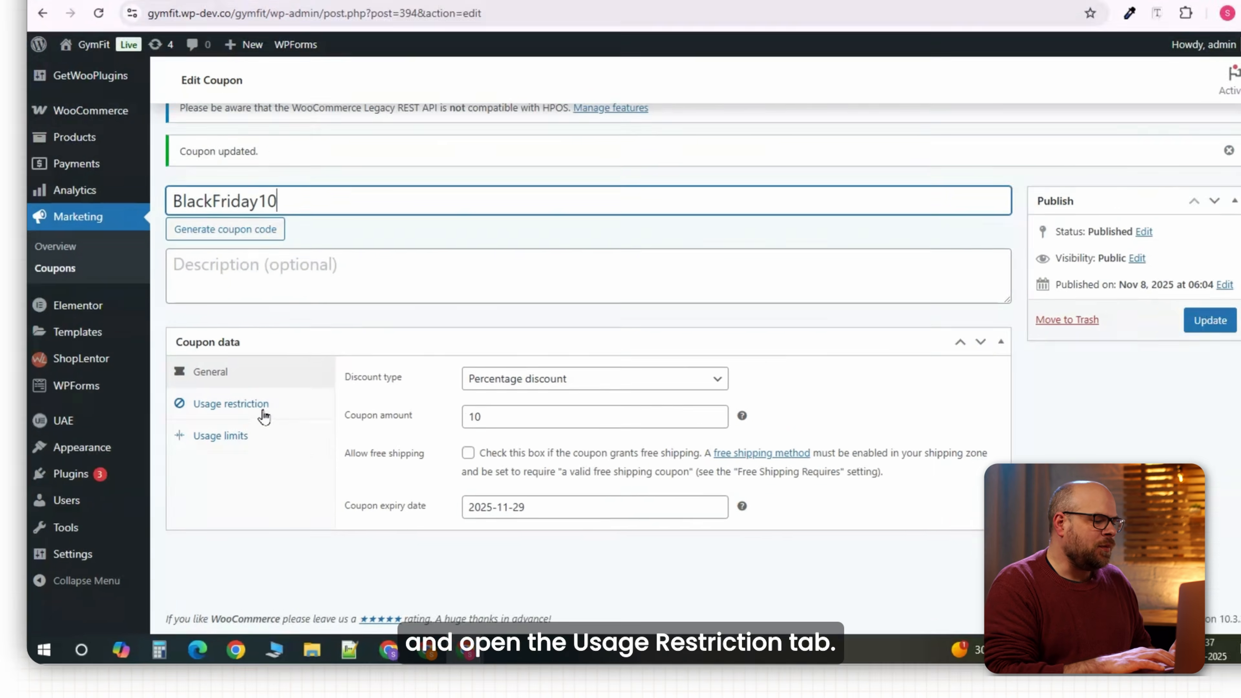
Set a 150 minimum spend and individual use only on the coupon's Usage restriction tab.
left_click(272, 434)
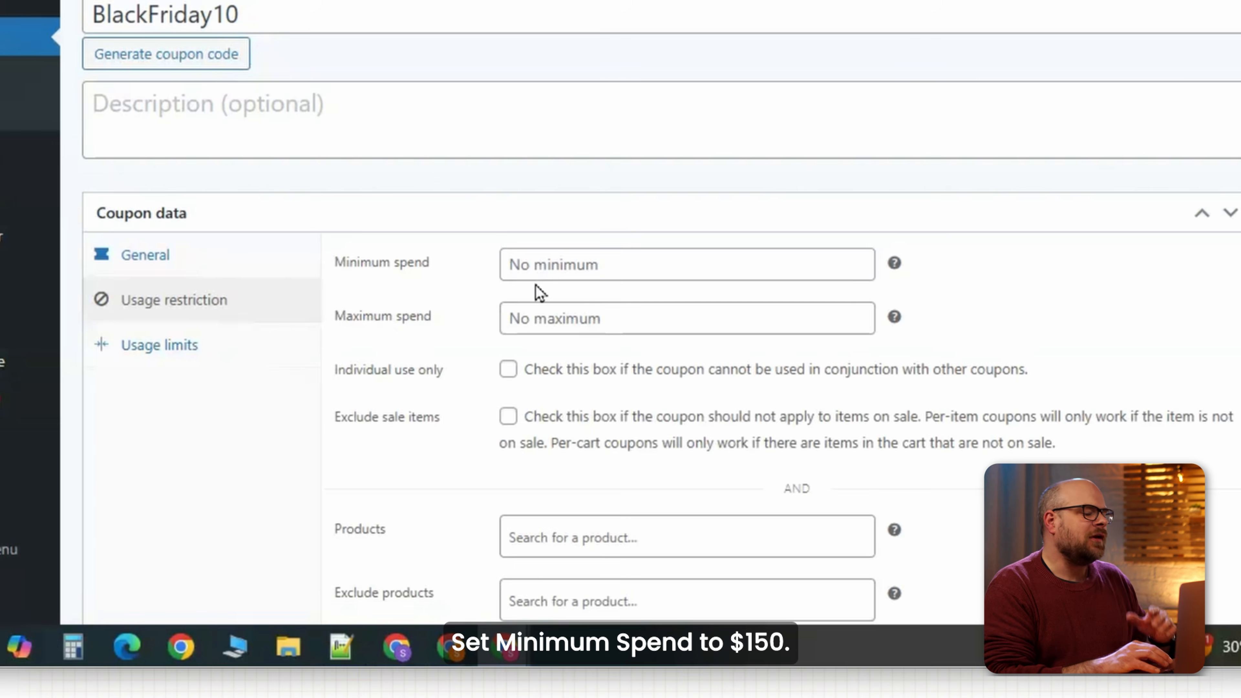
left_click(615, 279)
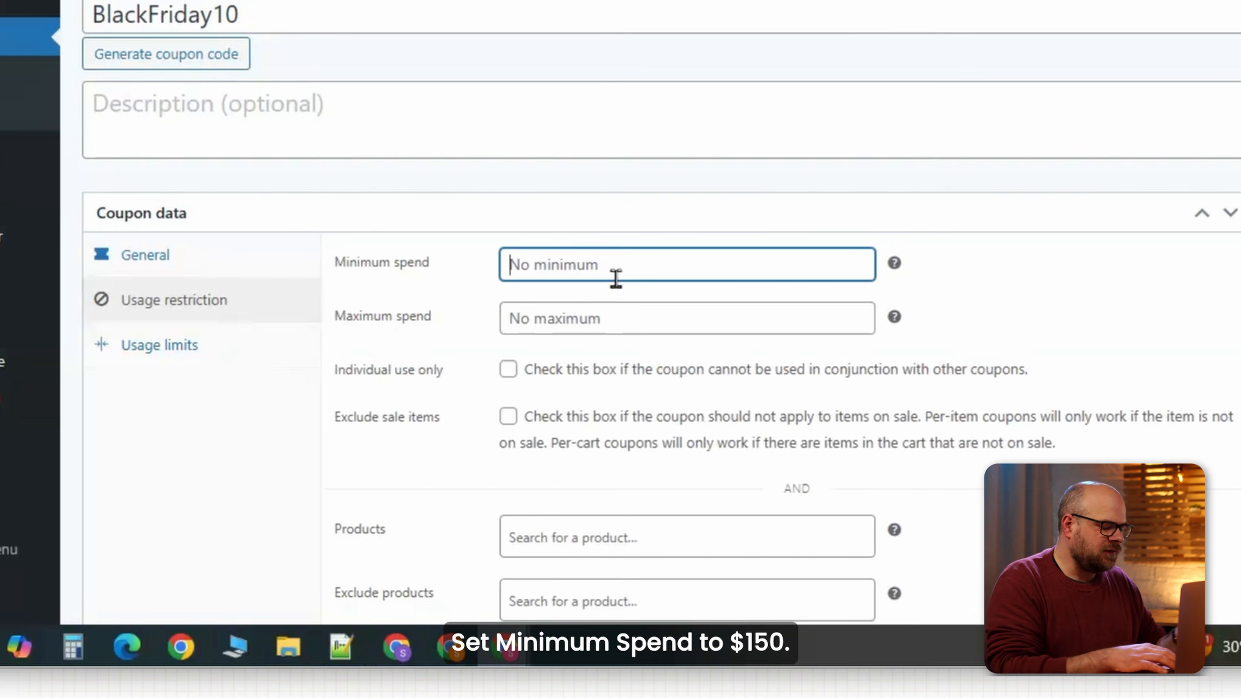
type("150")
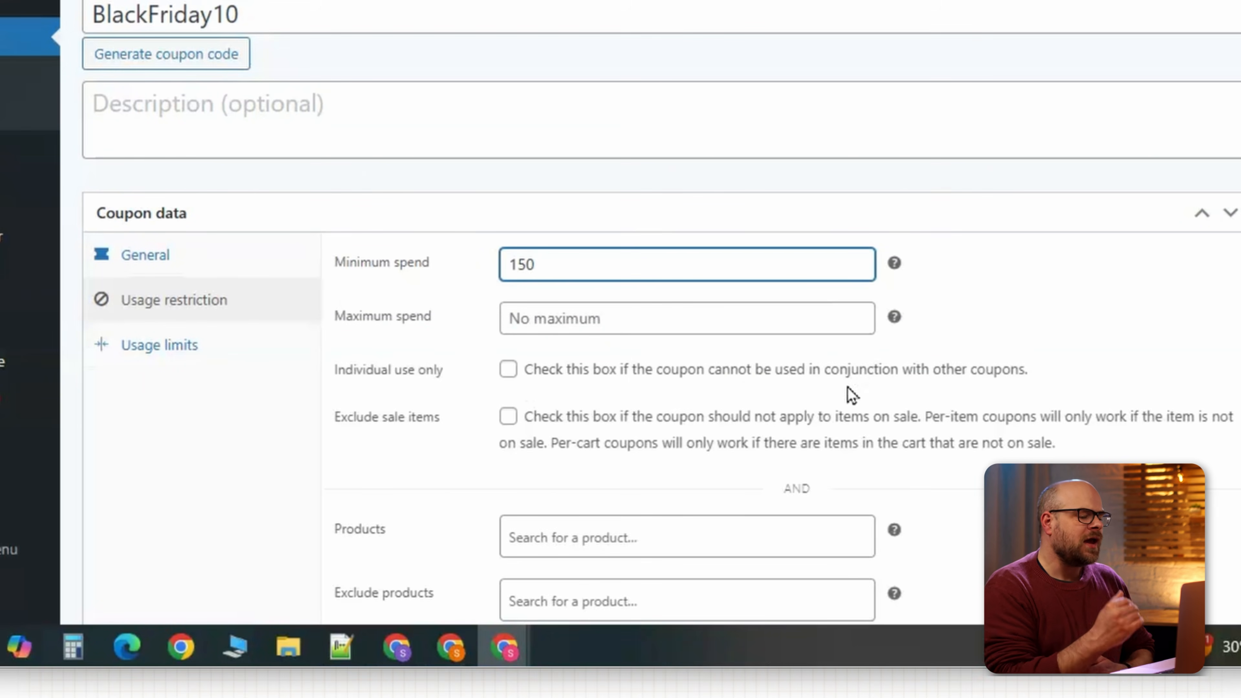
left_click(509, 370)
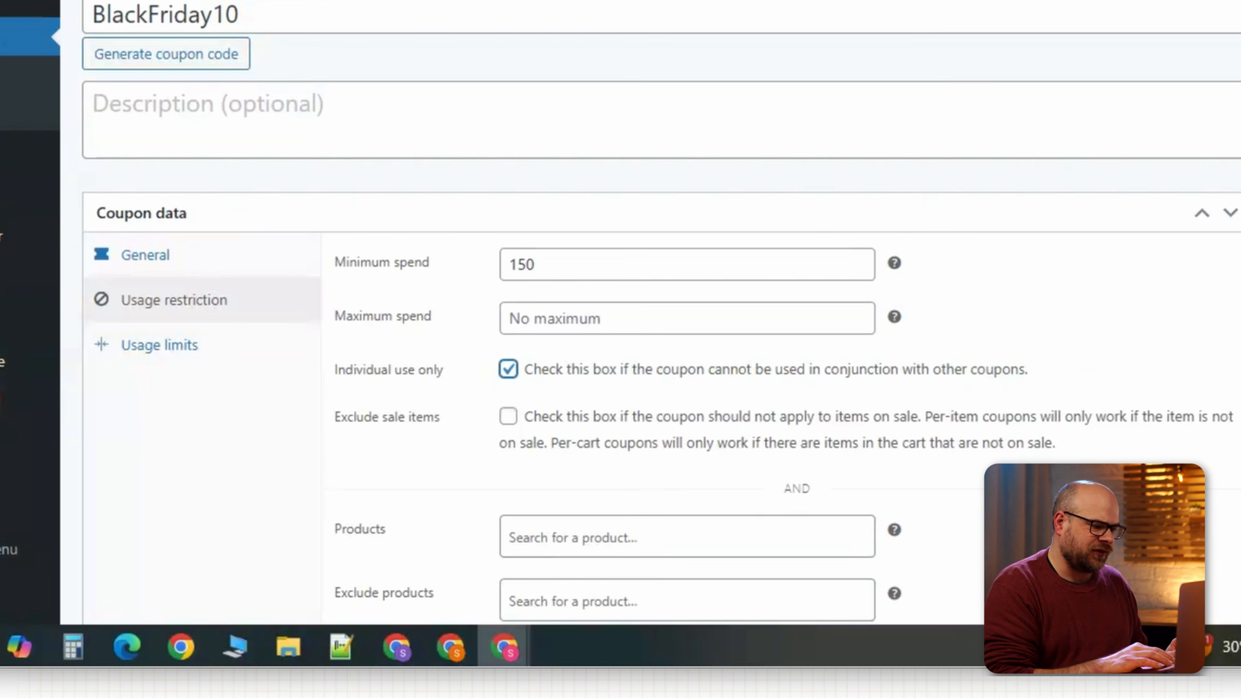
Search products for 'hydr' but leave the coupon without any product restriction.
scroll(649, 342, "down", 5)
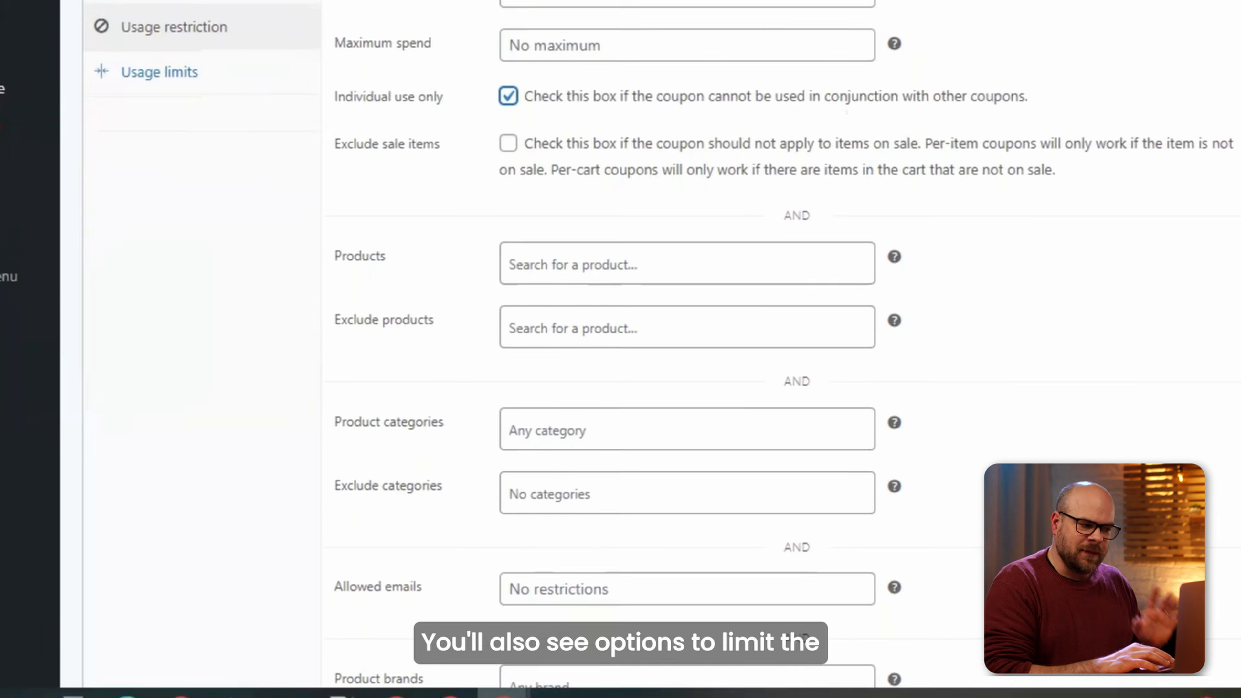
scroll(646, 87, "down", 3)
left_click(646, 87)
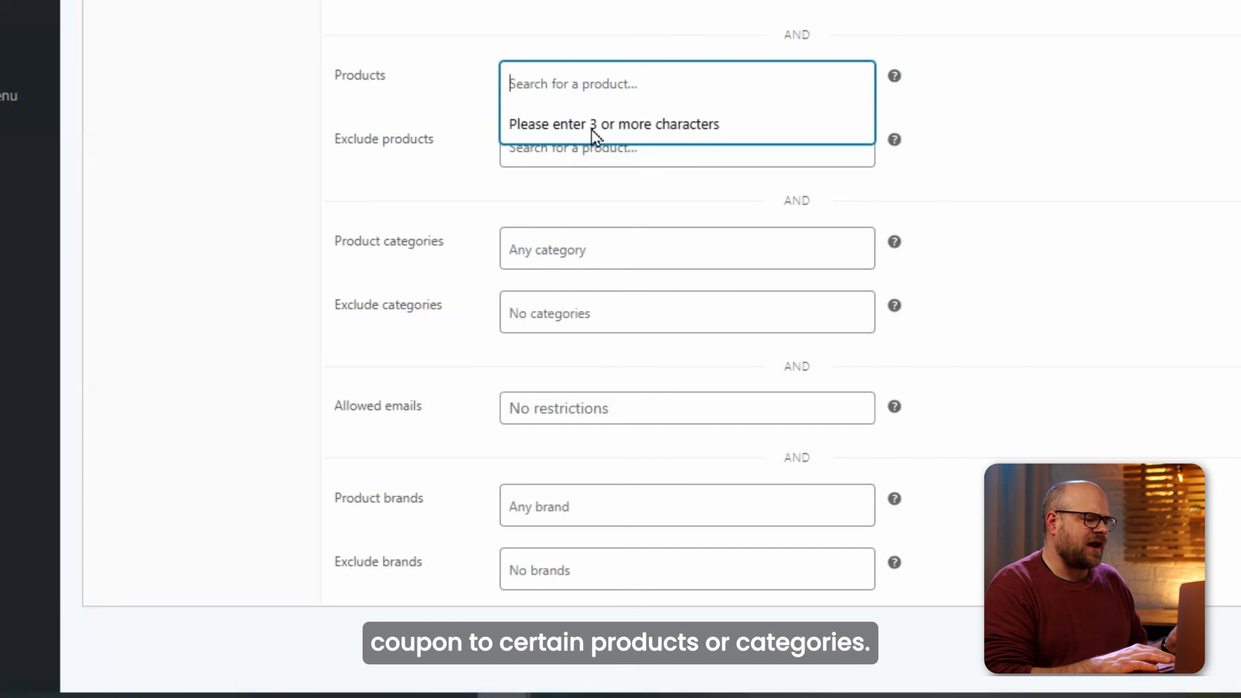
type("hydr")
left_click(983, 133)
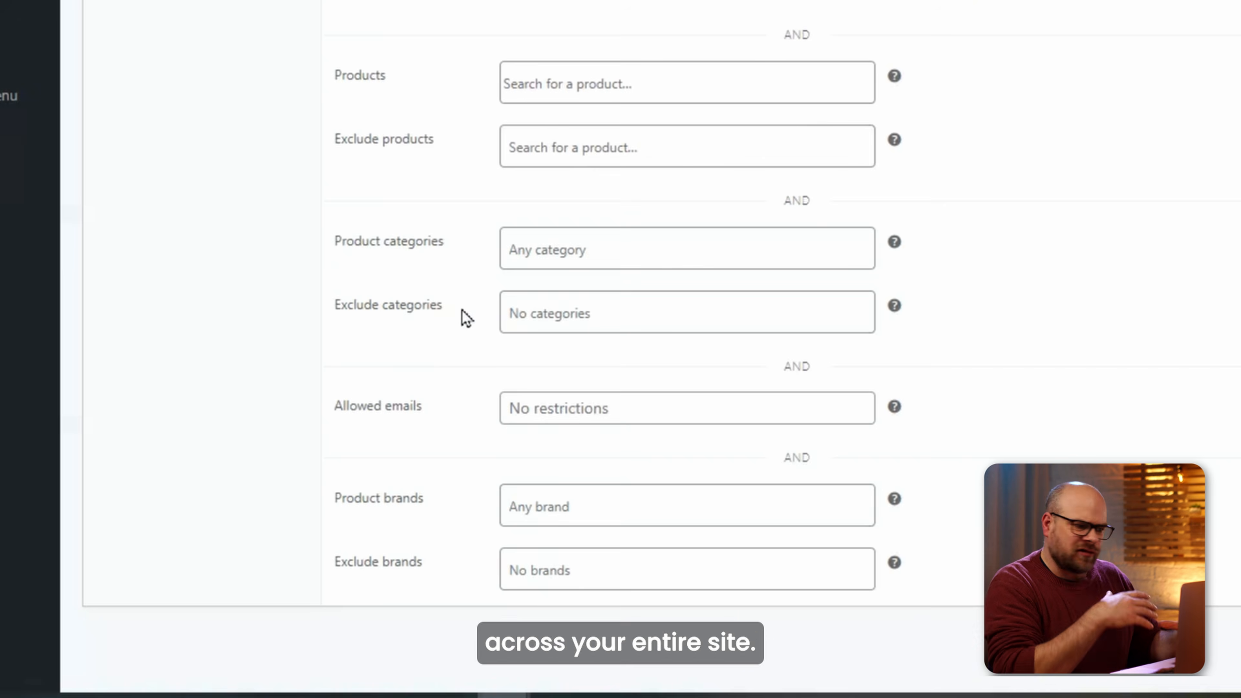
scroll(620, 342, "down", 1)
scroll(620, 342, "up", 10)
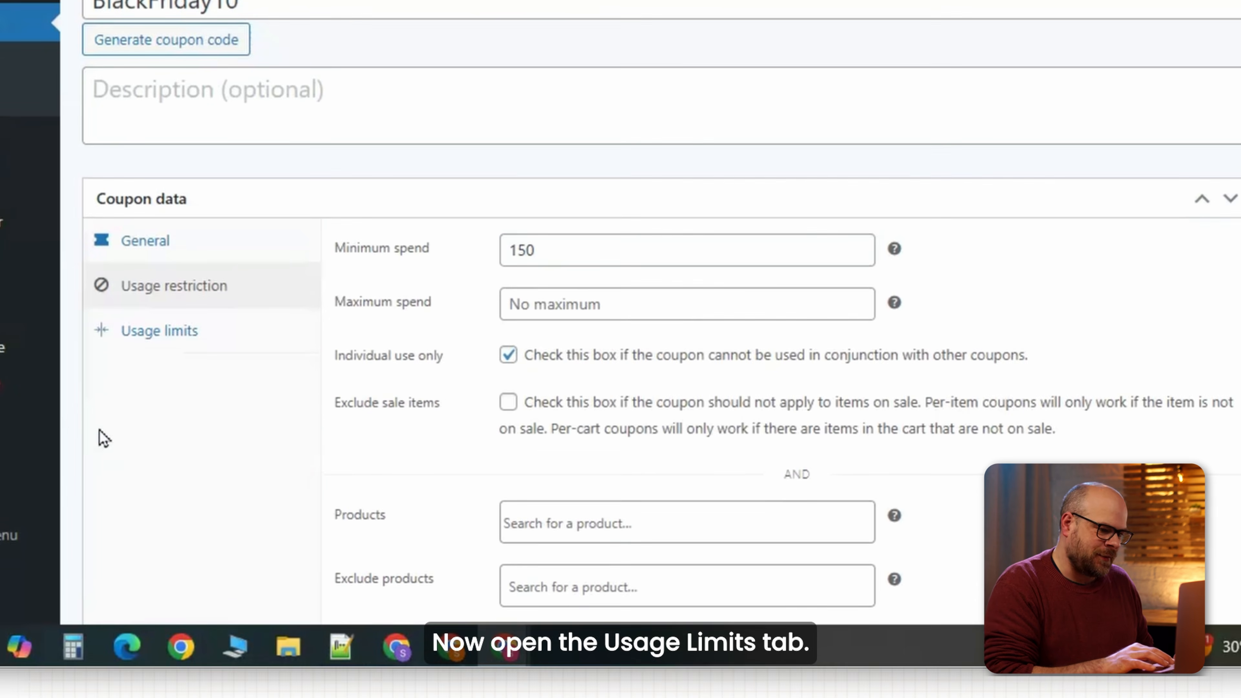
Set BlackFriday10's usage limit to 100 per coupon and 1 per user.
left_click(146, 332)
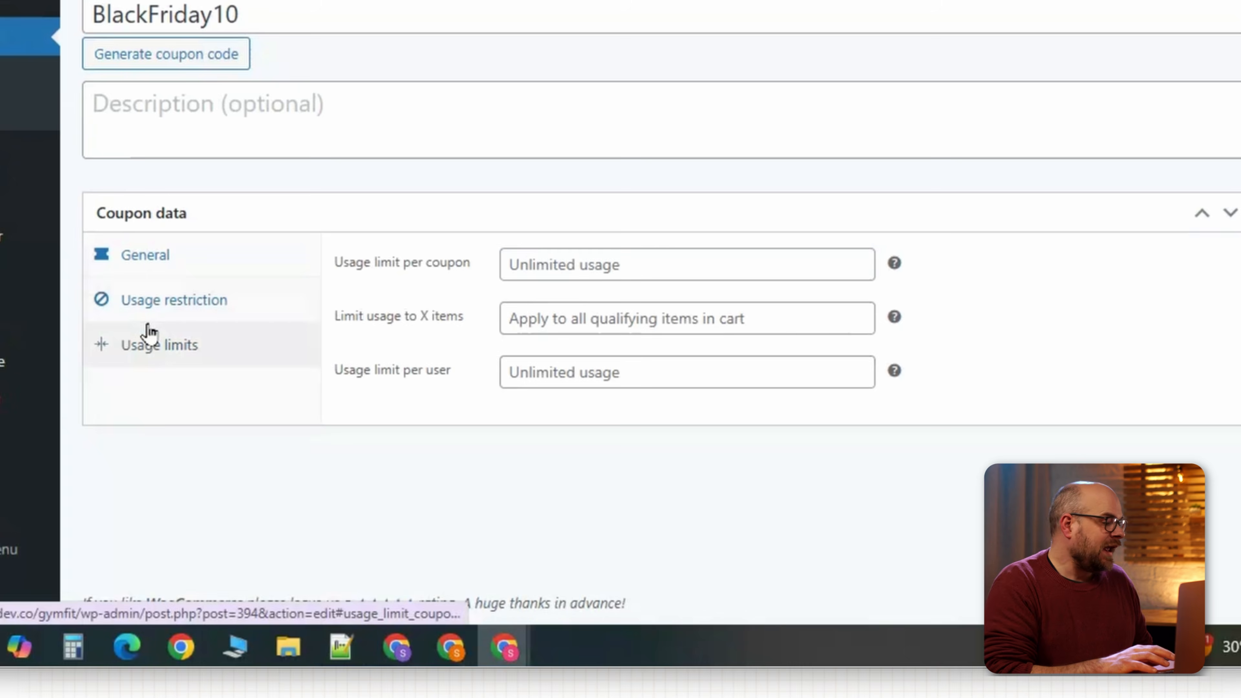
left_click(601, 268)
type("100")
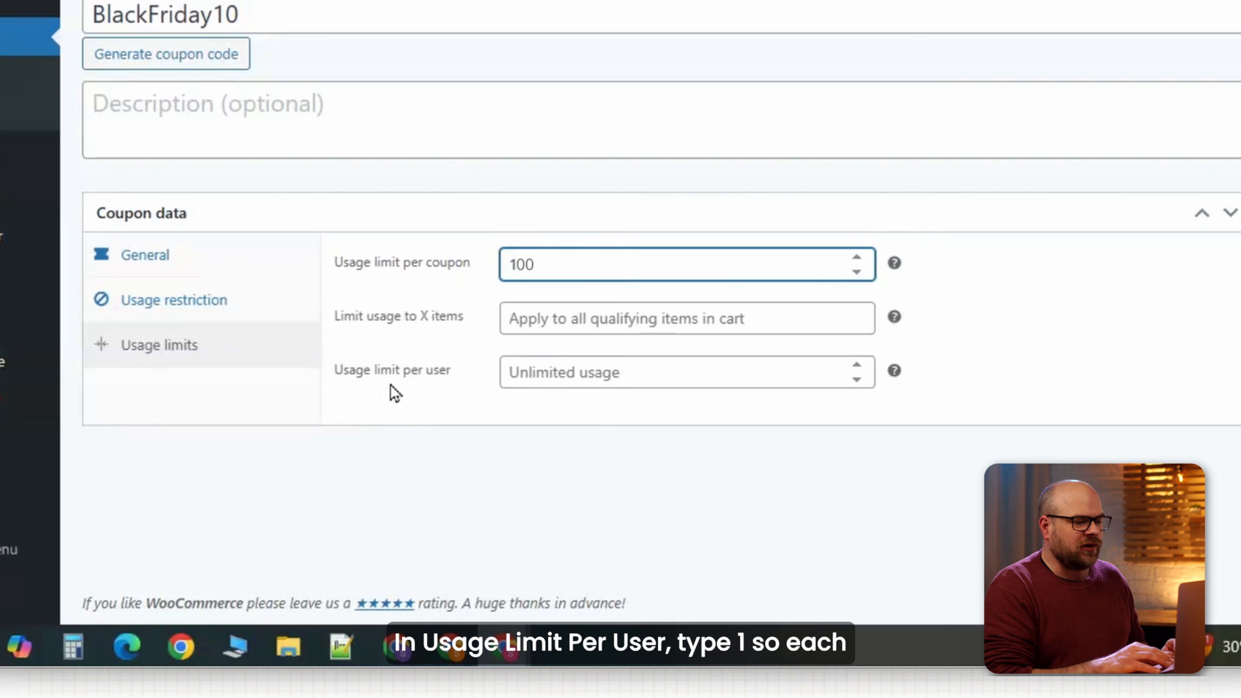
left_click(590, 381)
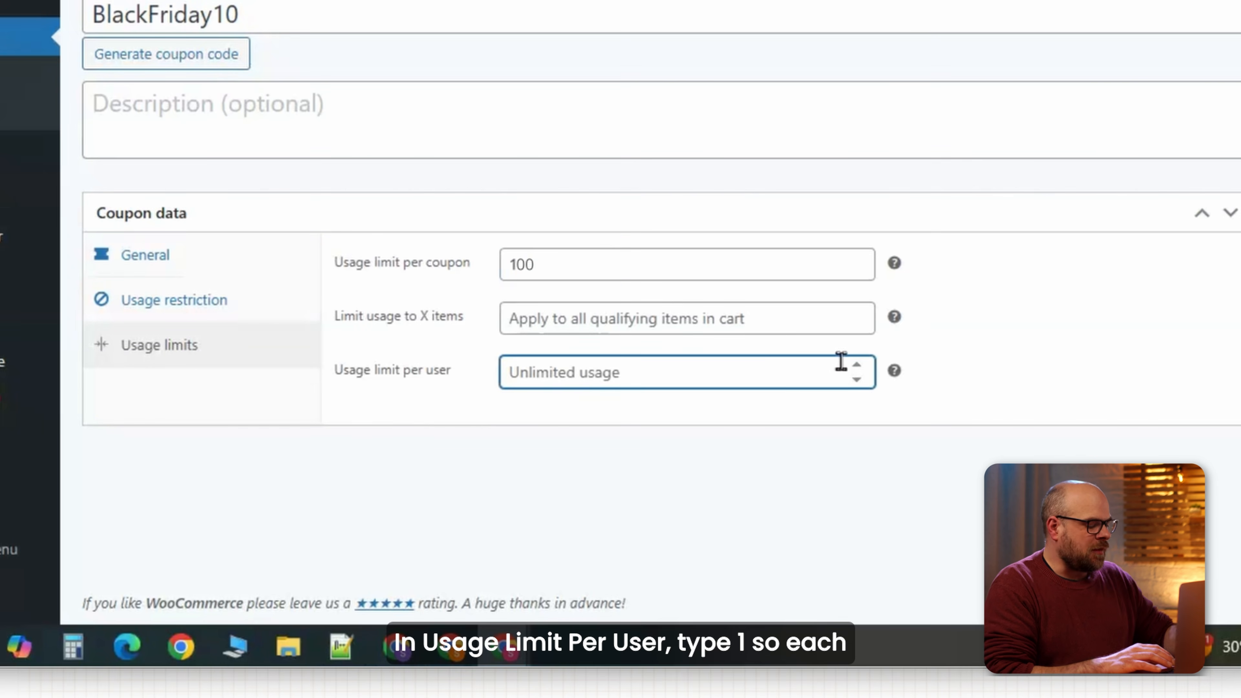
type("1")
left_click(370, 412)
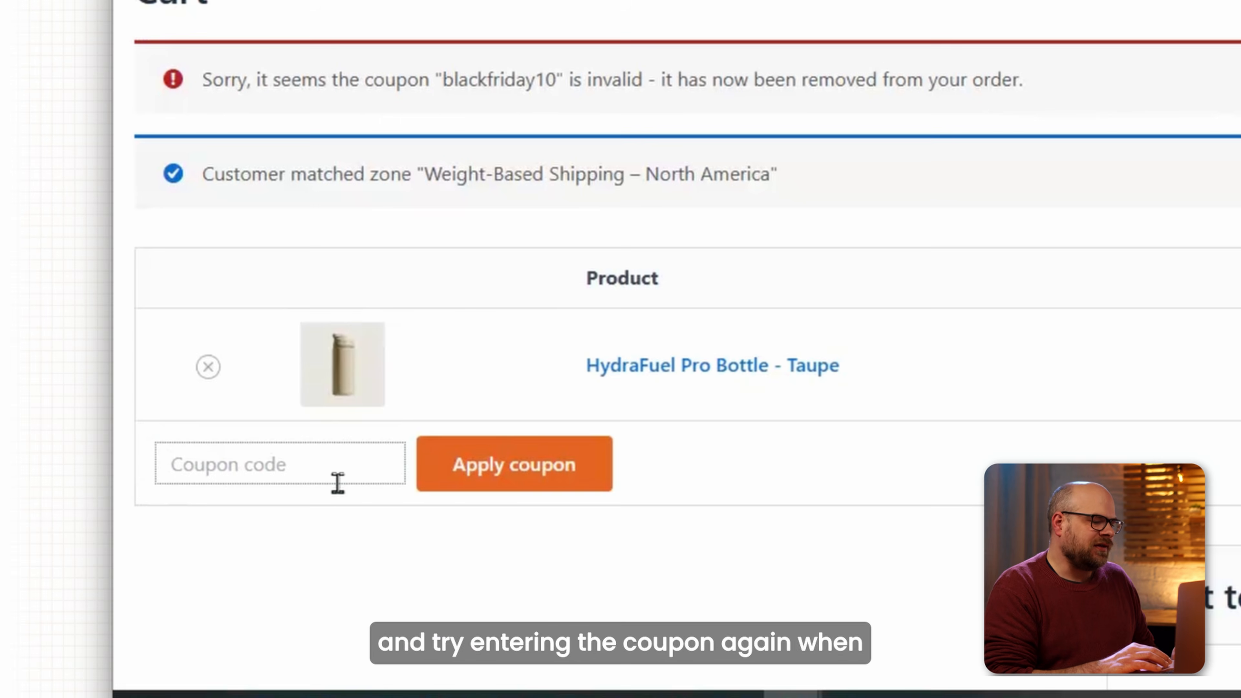
Enter BlackFriday10, raise the bottle quantity to 4 for a $220 cart, and apply the coupon.
left_click(337, 483)
type("BlackFriday10")
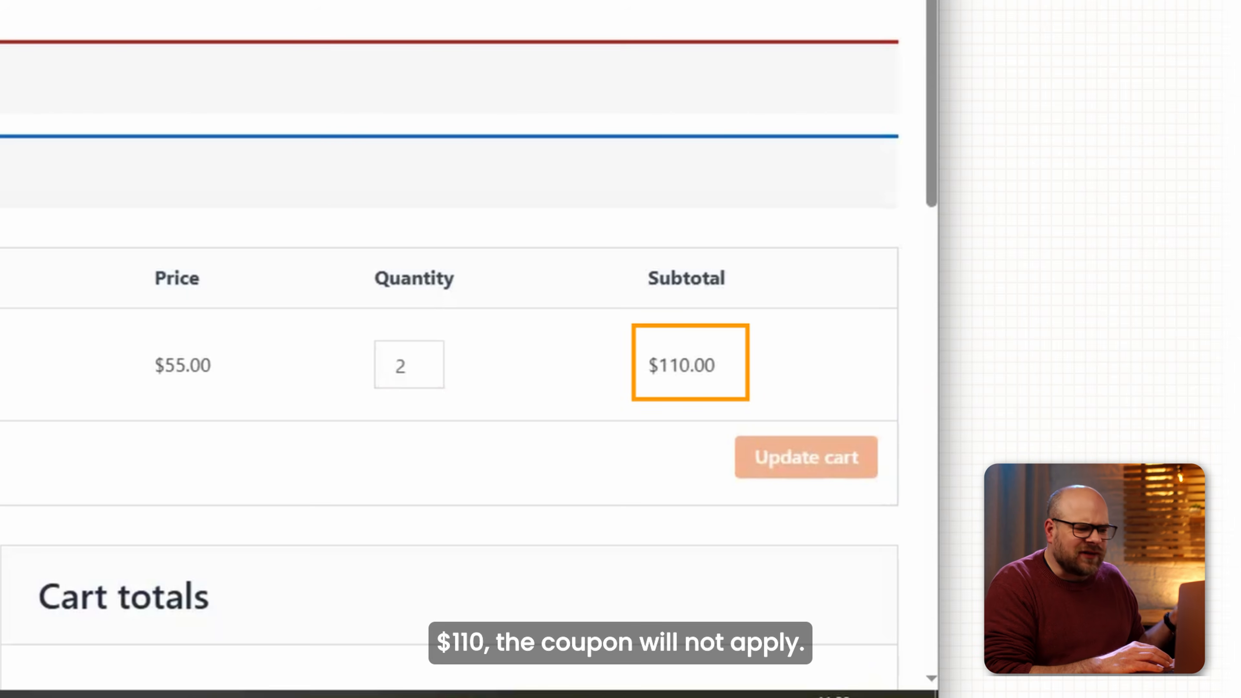
key("Return")
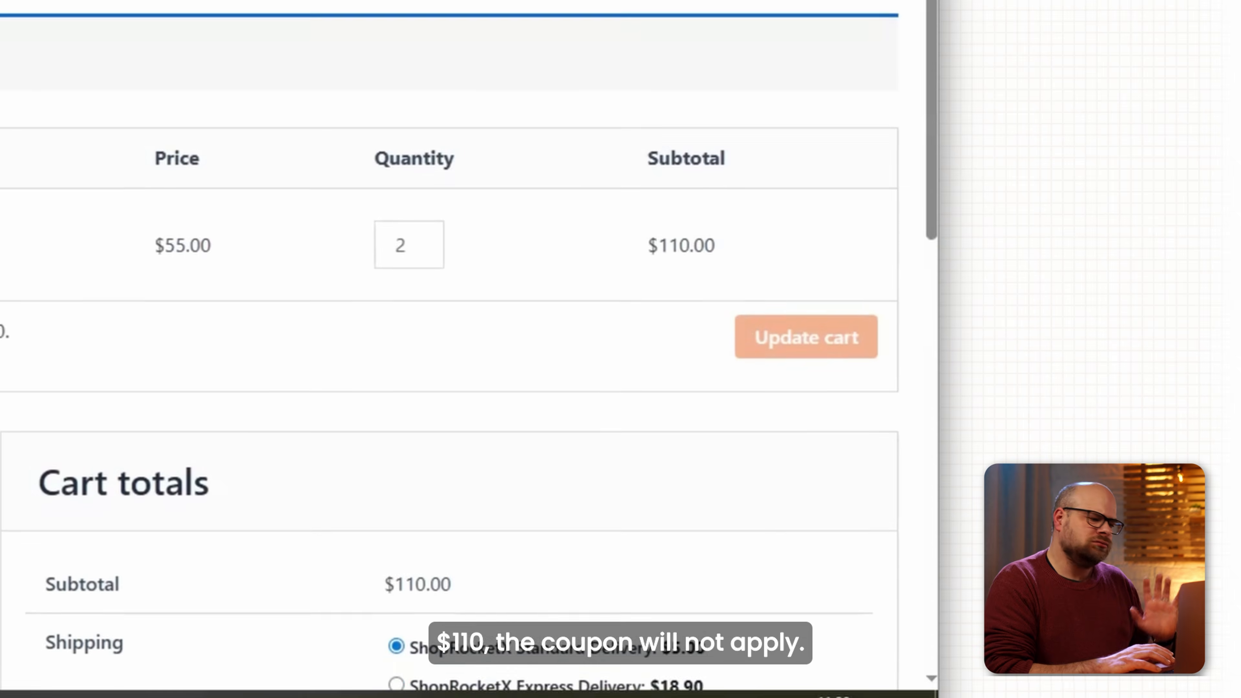
left_click(430, 202)
left_click(429, 202)
left_click(742, 299)
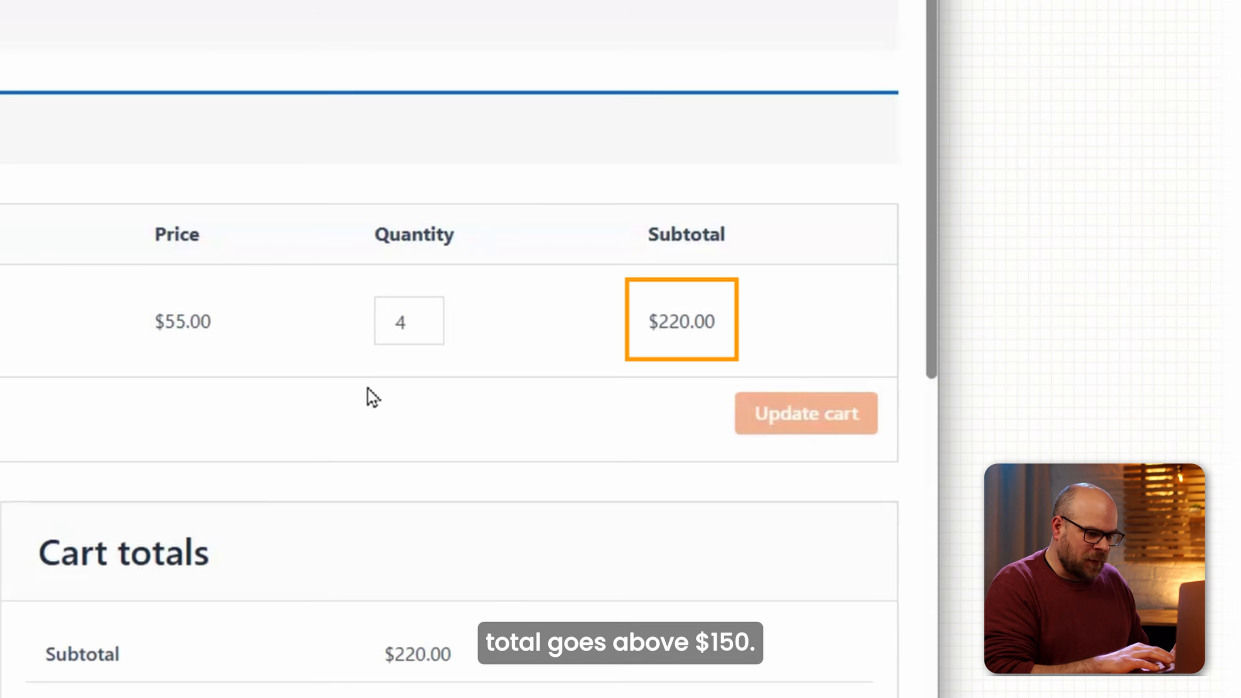
left_click(457, 328)
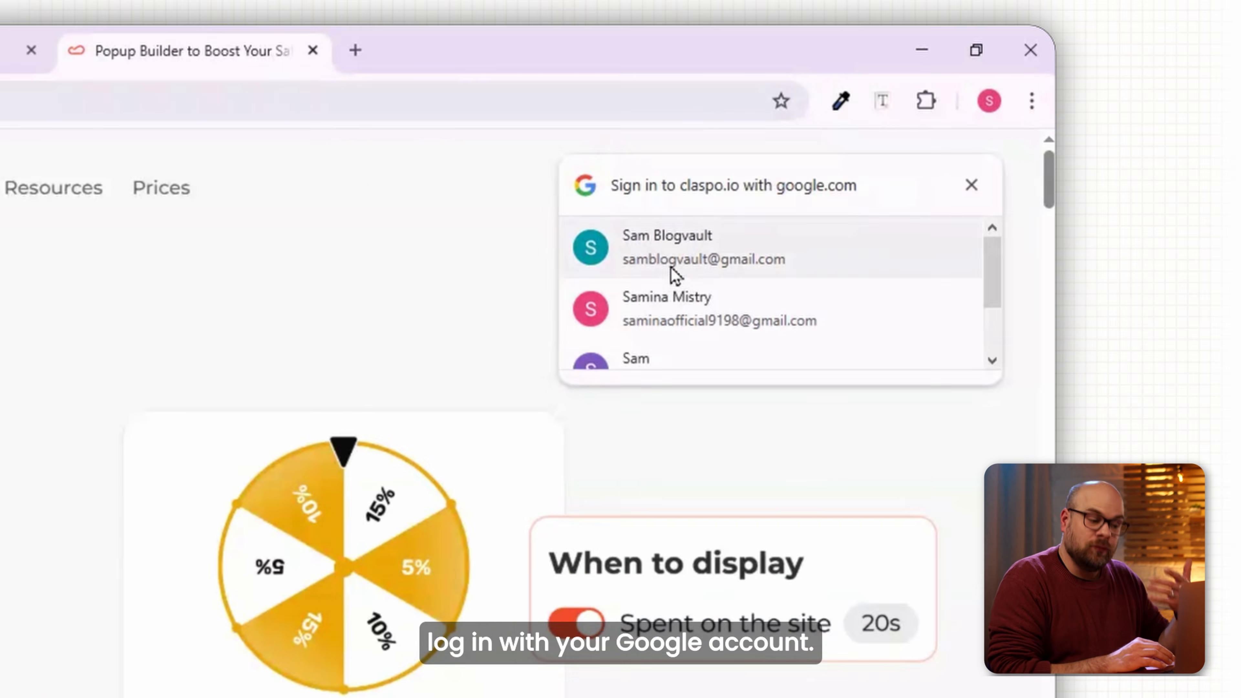
Sign in to Claspo and open the site's general settings.
left_click(673, 271)
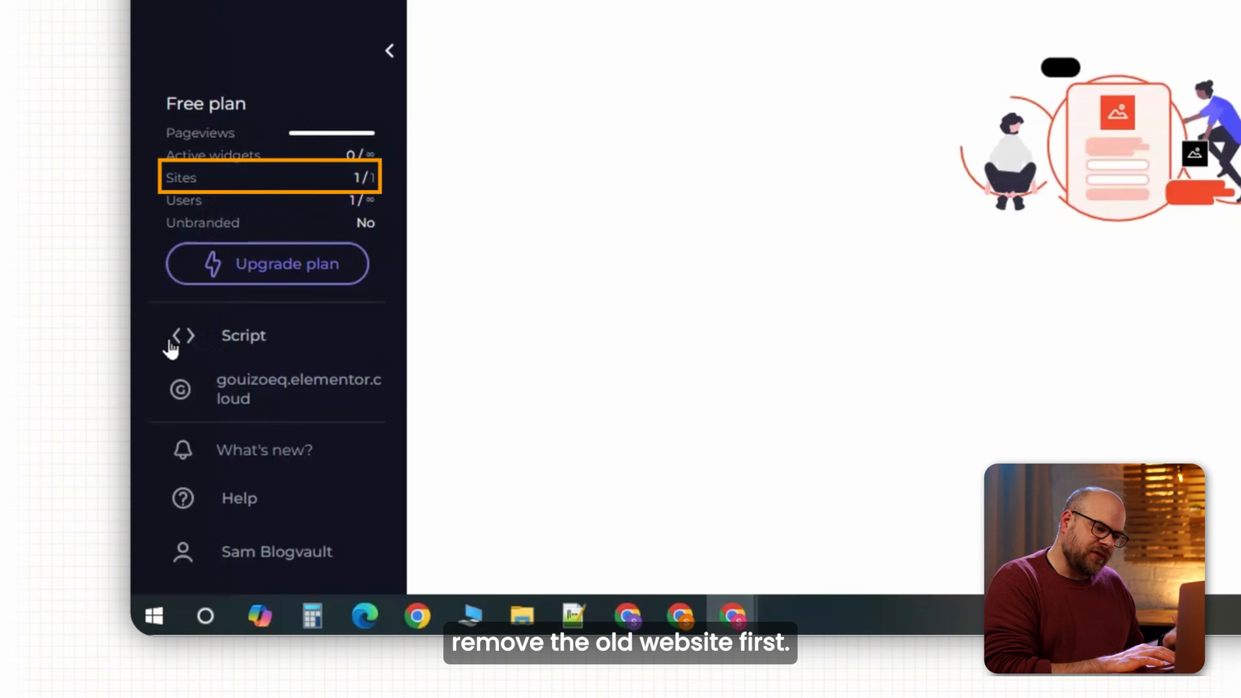
left_click(292, 388)
left_click(540, 281)
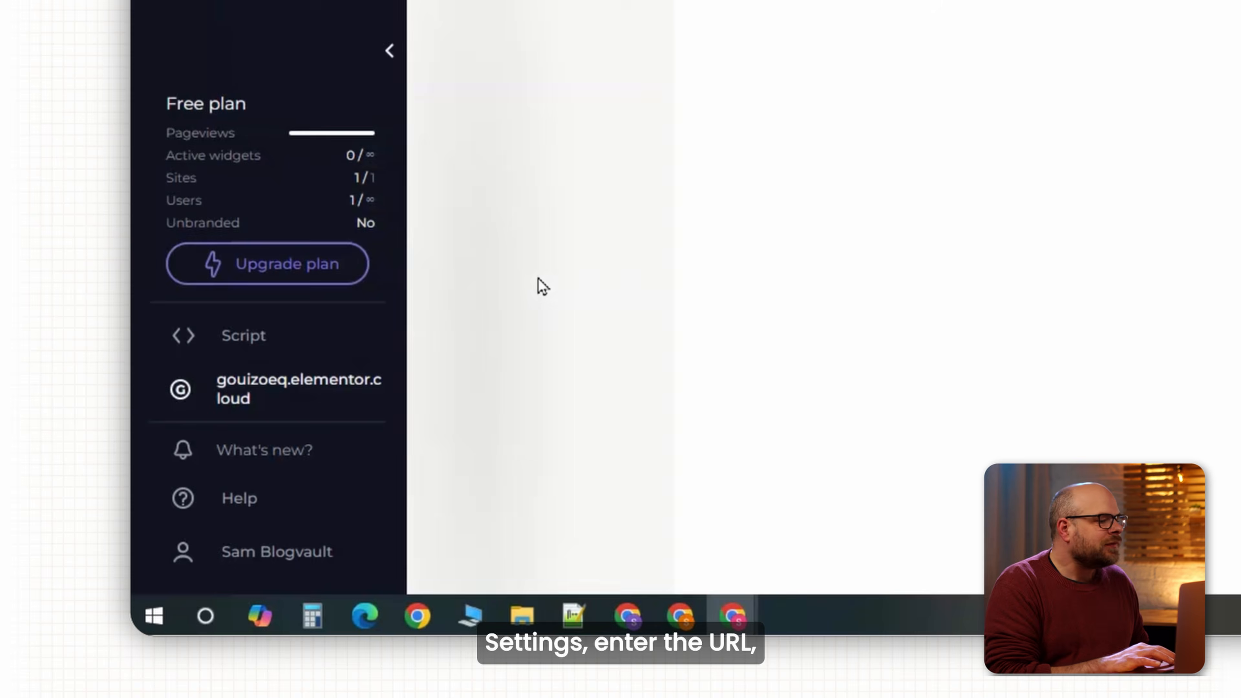
left_click_drag(495, 186, 419, 189)
key("BackSpace")
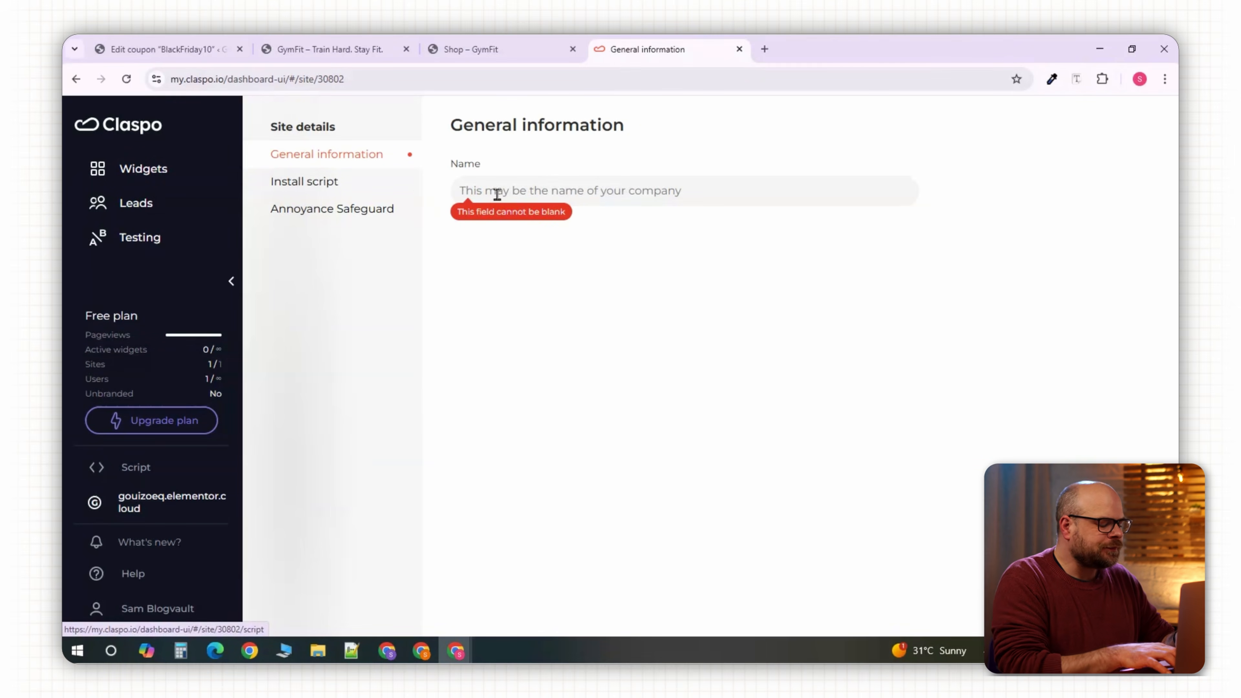
left_click(330, 49)
left_click(296, 79)
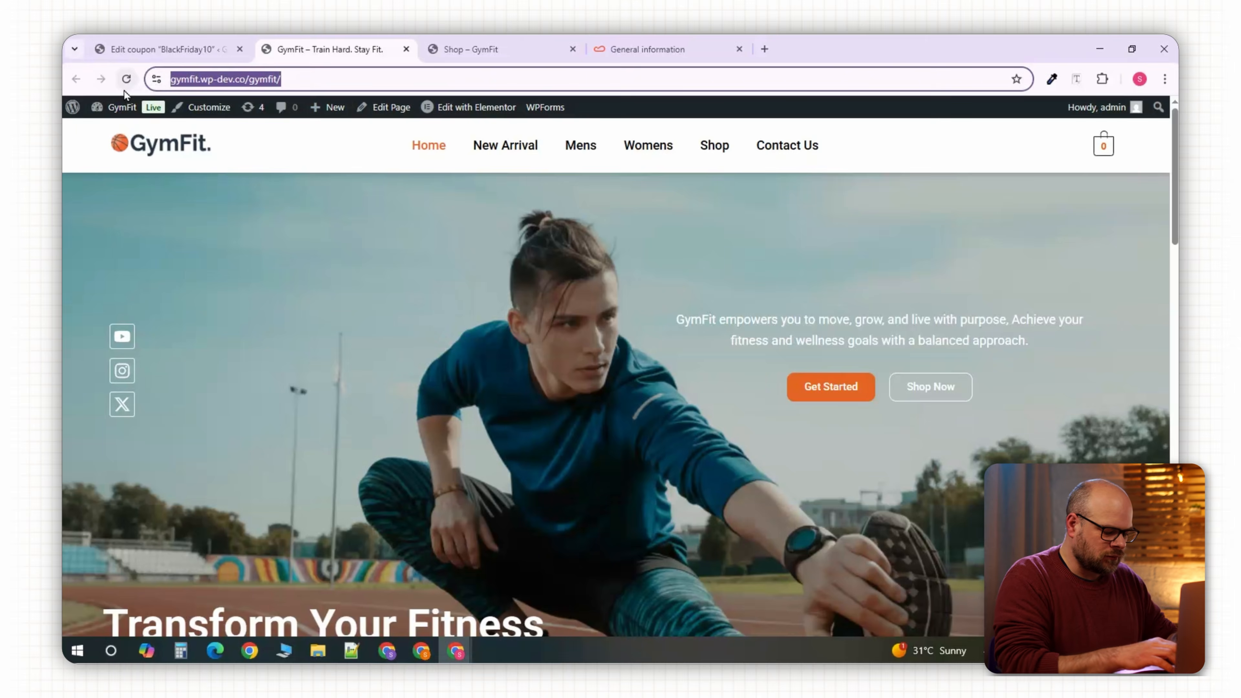
left_click(635, 49)
left_click(563, 188)
type("https://gymfit.wp-dev.co/gymfit/")
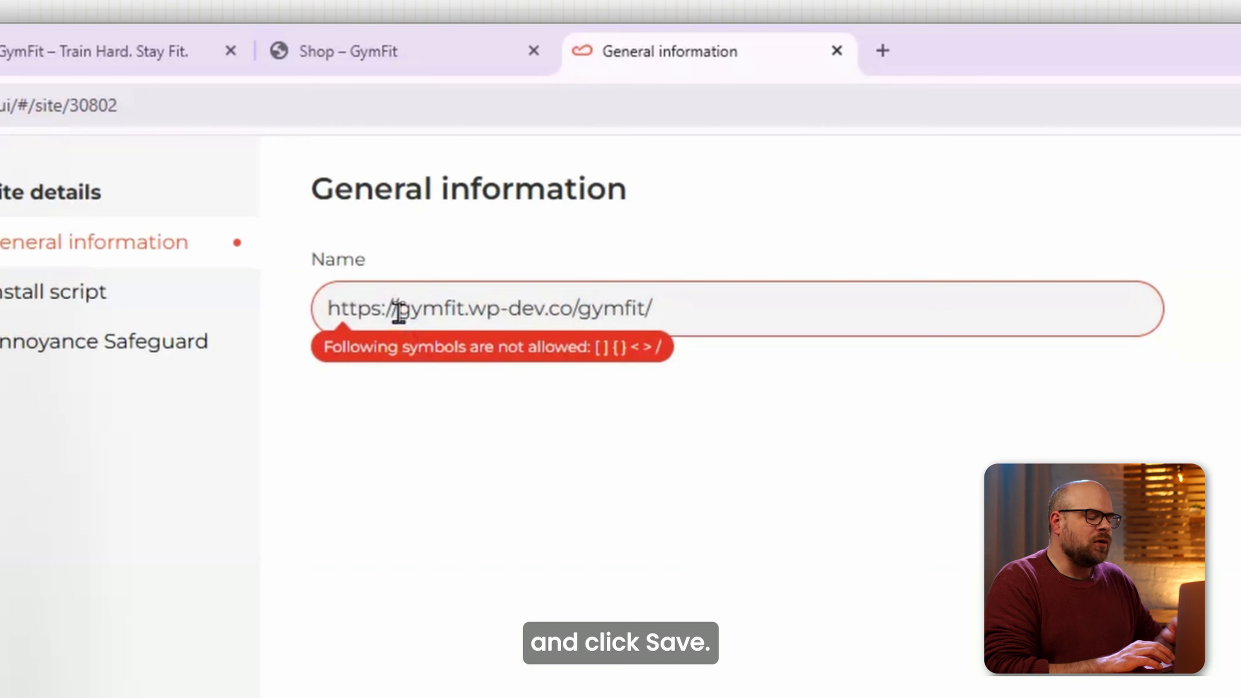
left_click_drag(399, 311, 295, 308)
key("BackSpace")
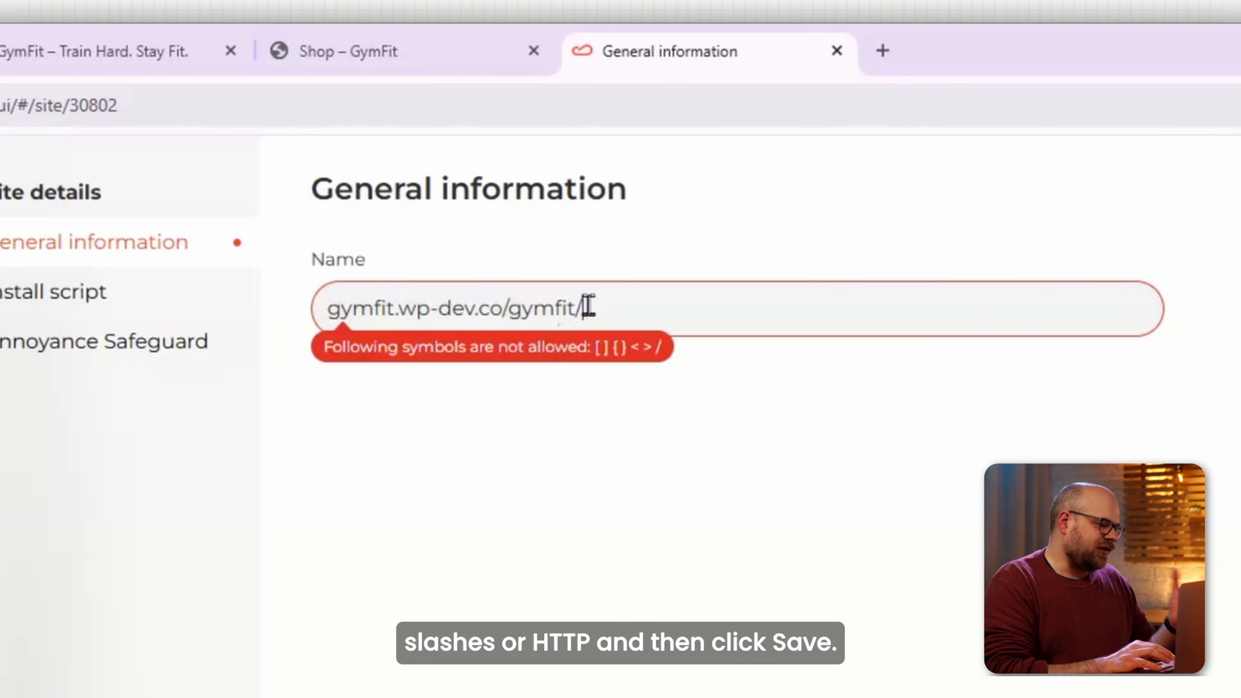
key("BackSpace")
key("BackSpace")
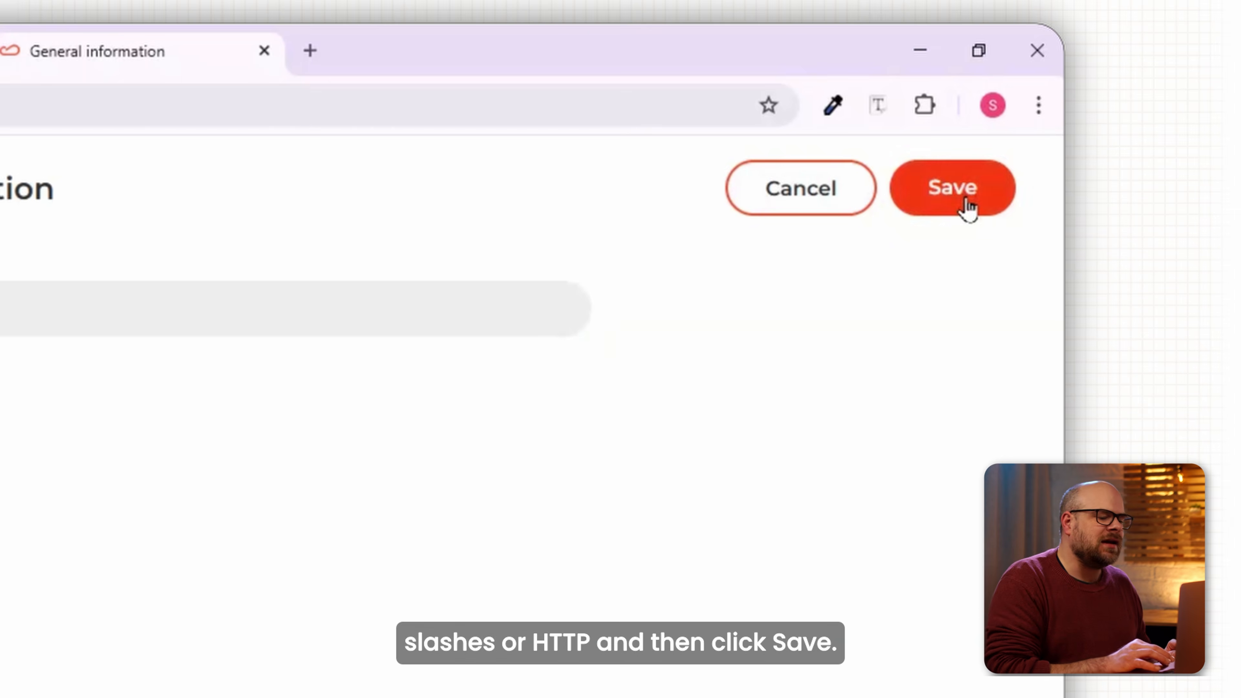
left_click(1240, 208)
Open Claspo's Install script steps for WordPress, then return to the WordPress admin.
left_click(57, 315)
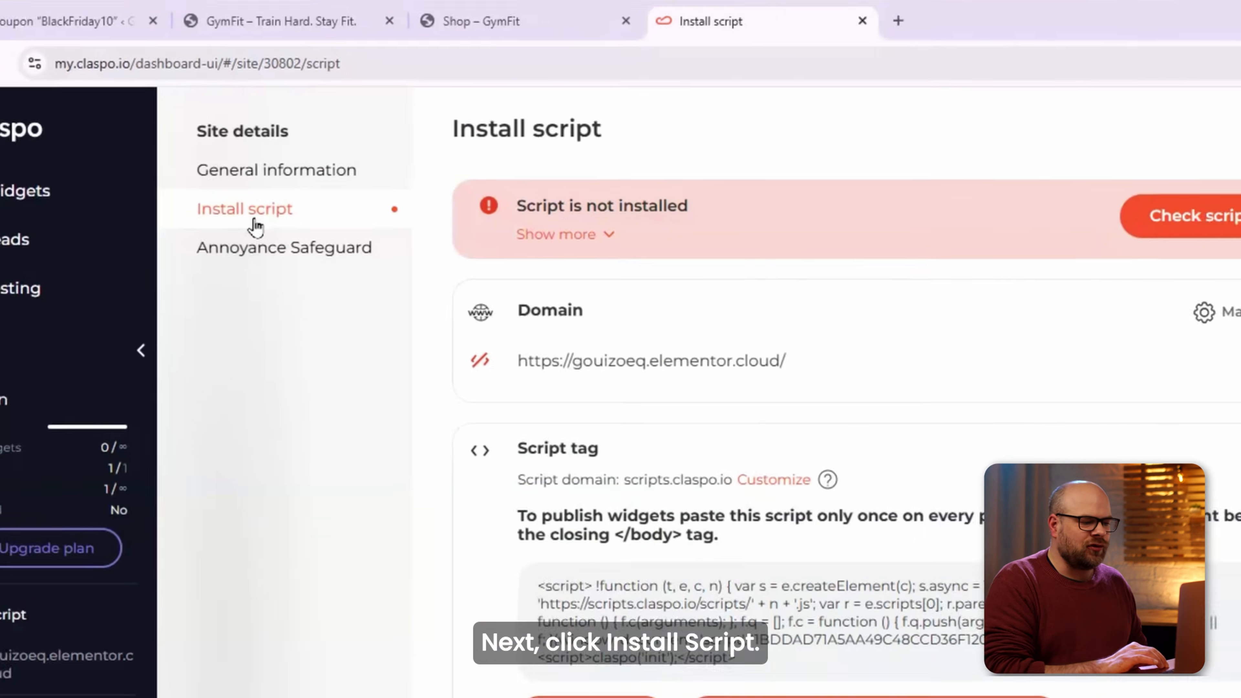
left_click(525, 199)
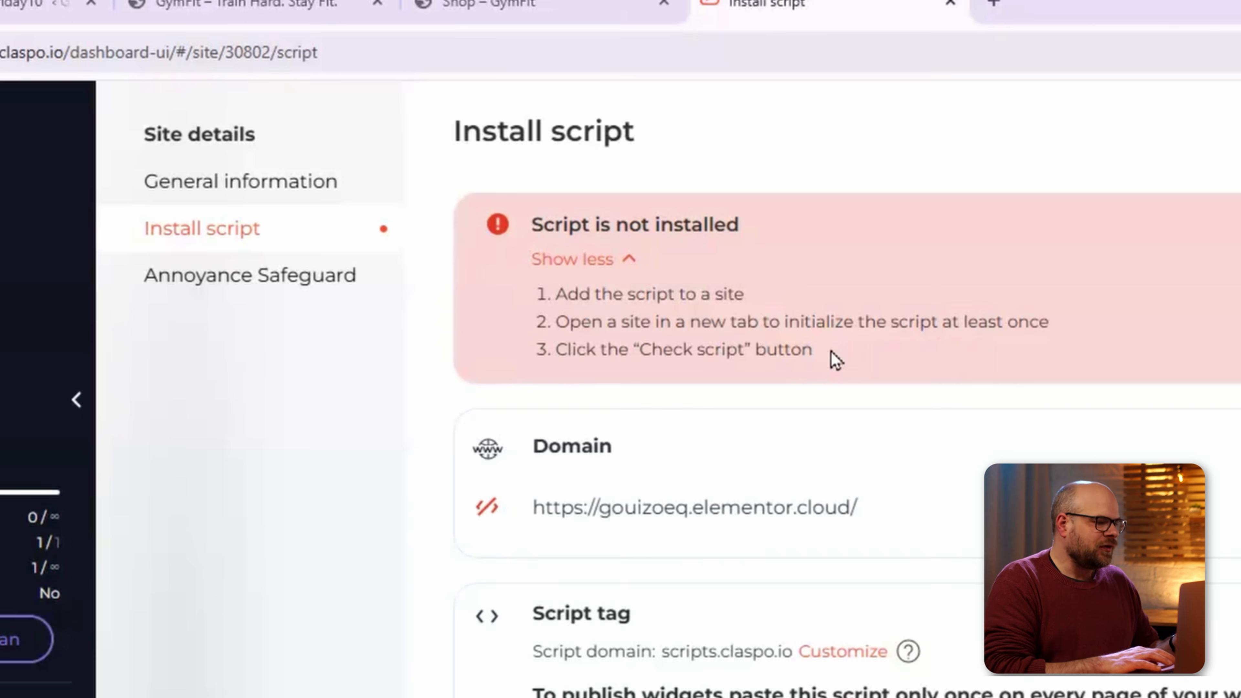
scroll(1010, 419, "down", 6)
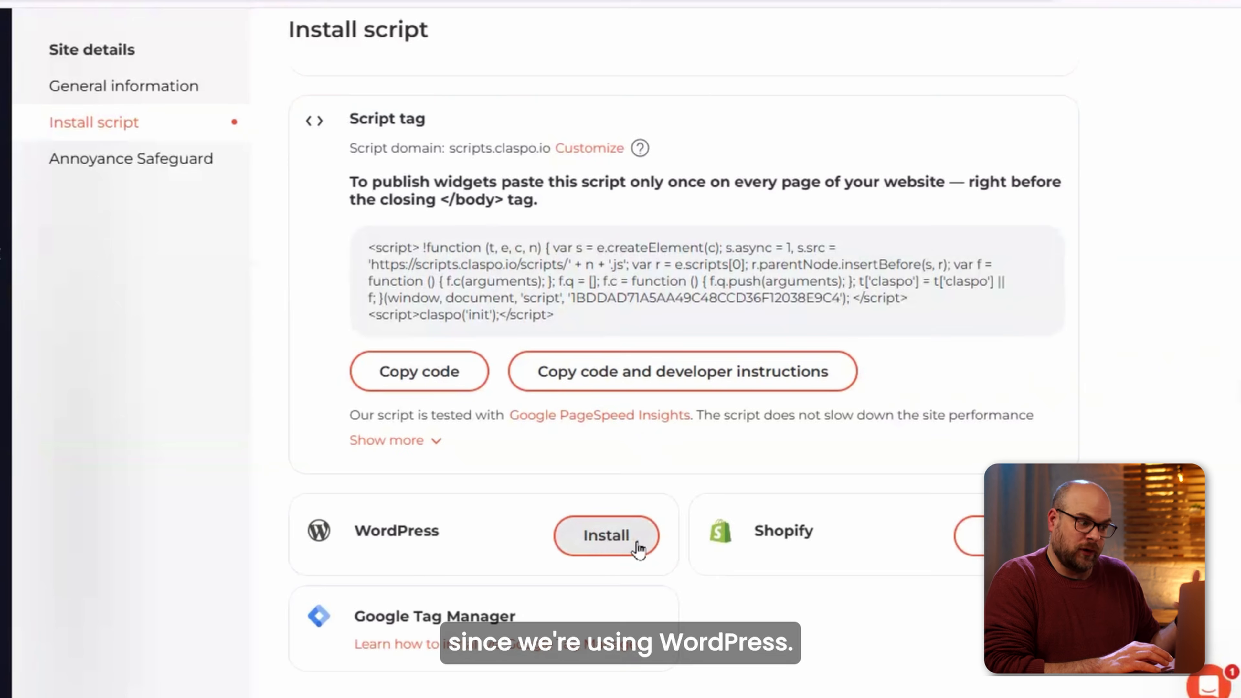
left_click(637, 546)
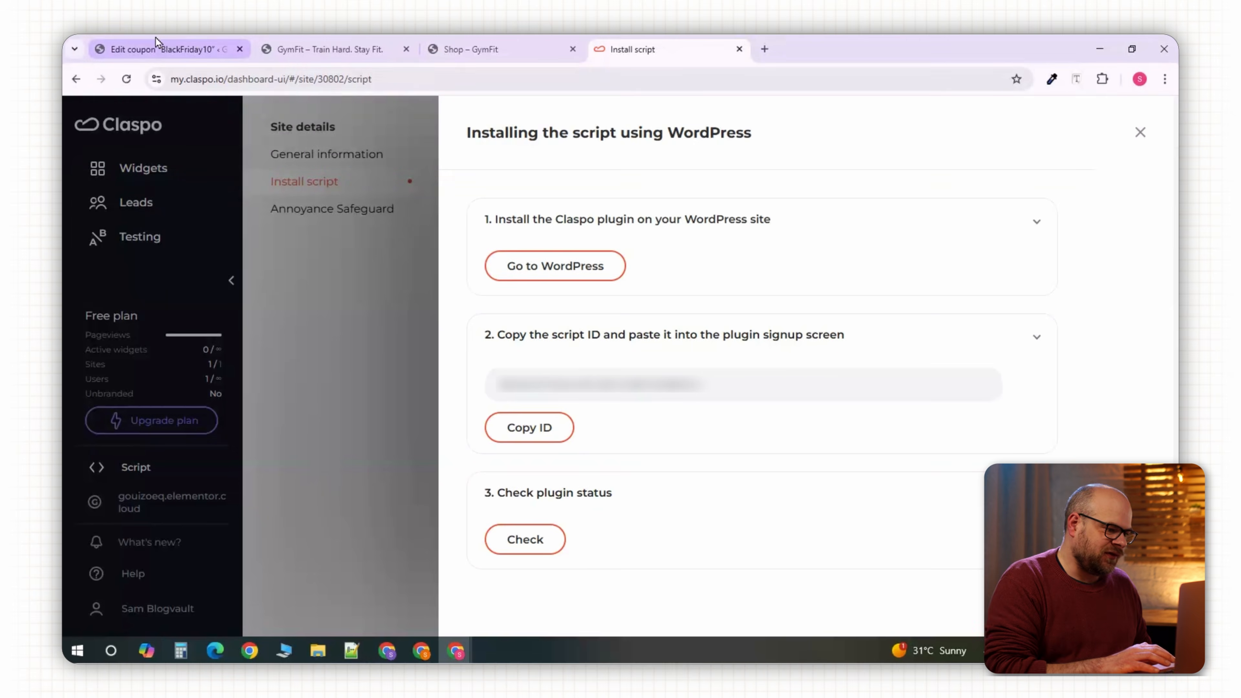
left_click(162, 49)
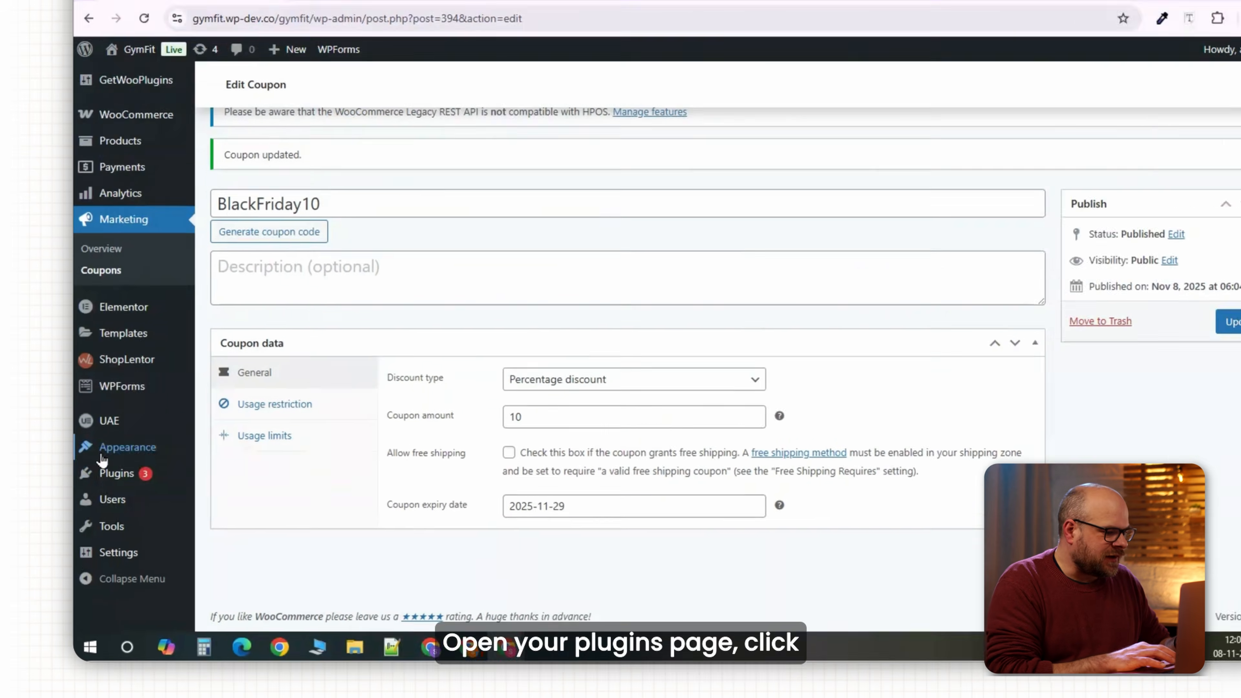
Search for 'claspo' in Add Plugin, then install and activate the Claspo plugin.
mouse_move(189, 483)
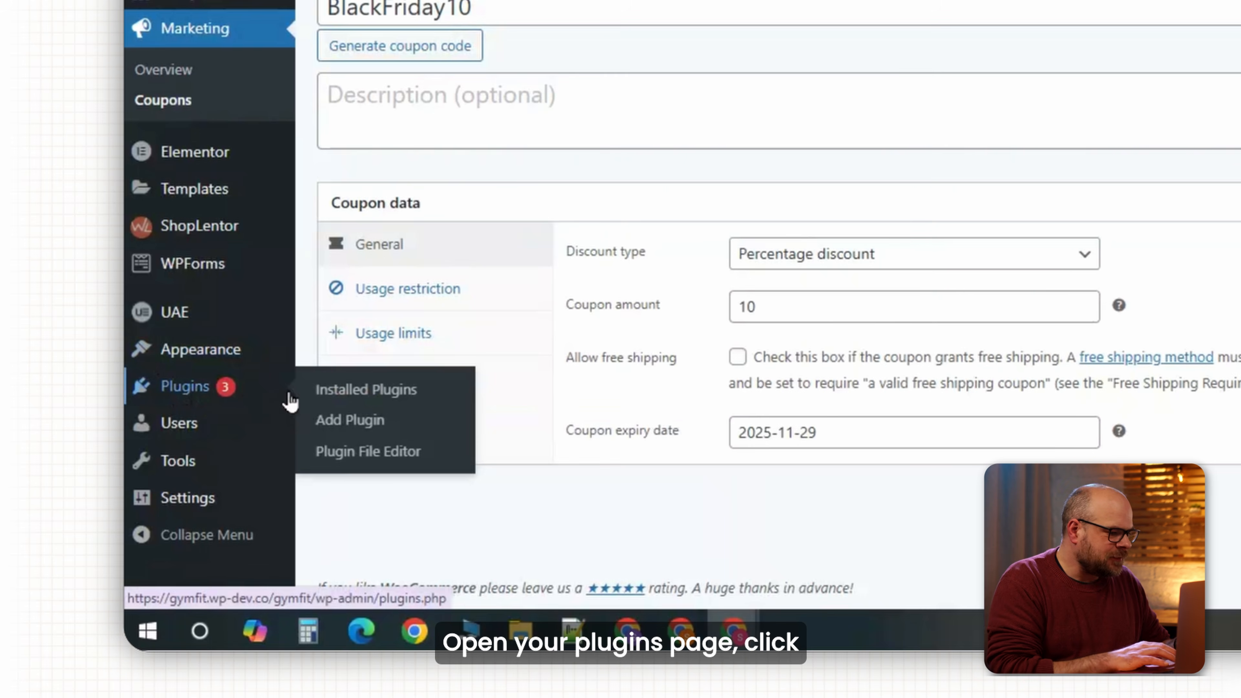
right_click(330, 430)
left_click(363, 177)
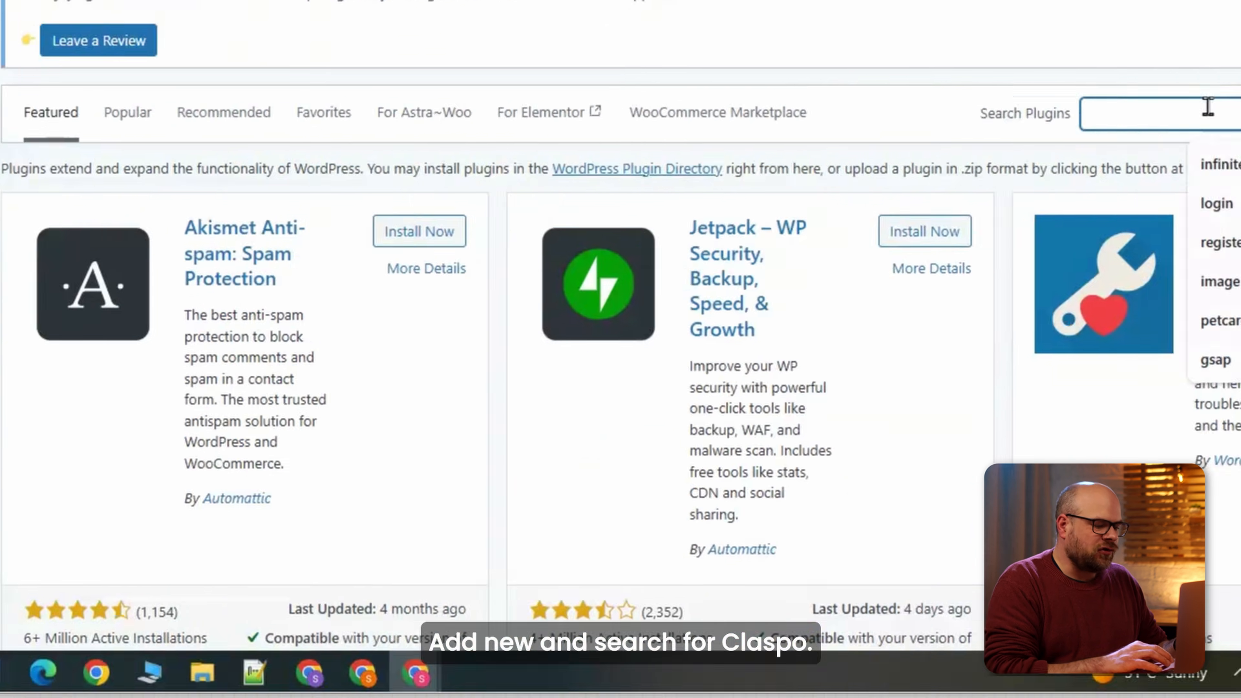
type("claspo")
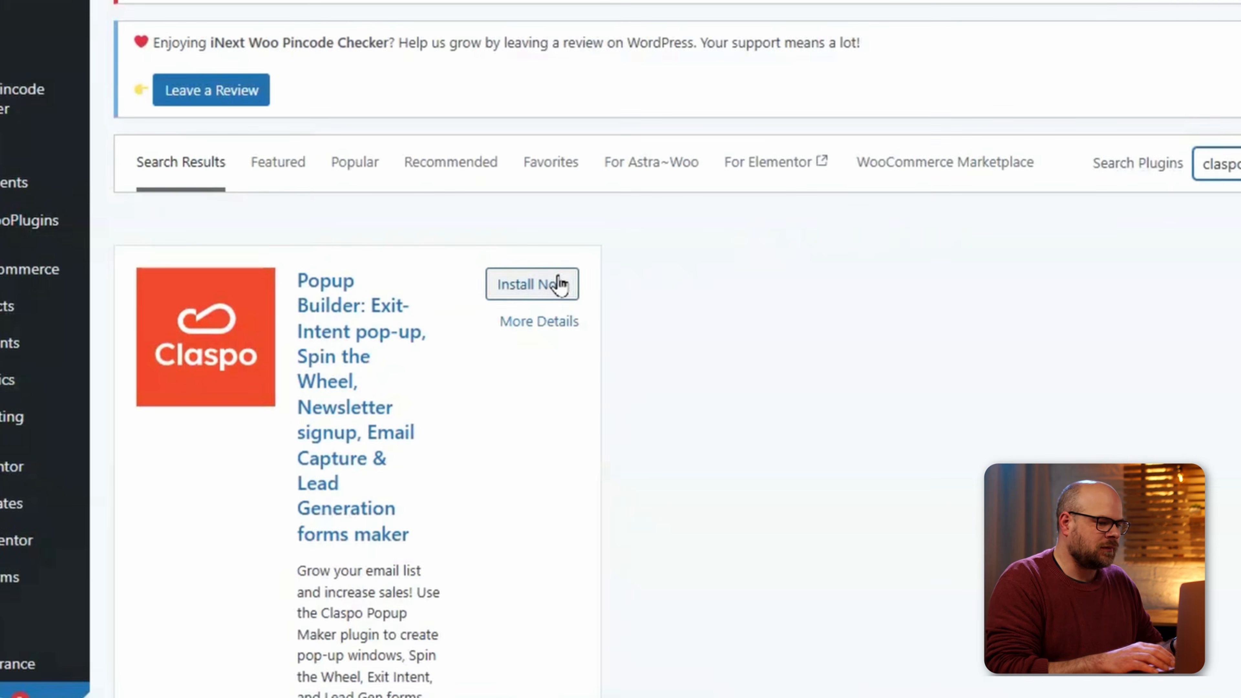
left_click(557, 282)
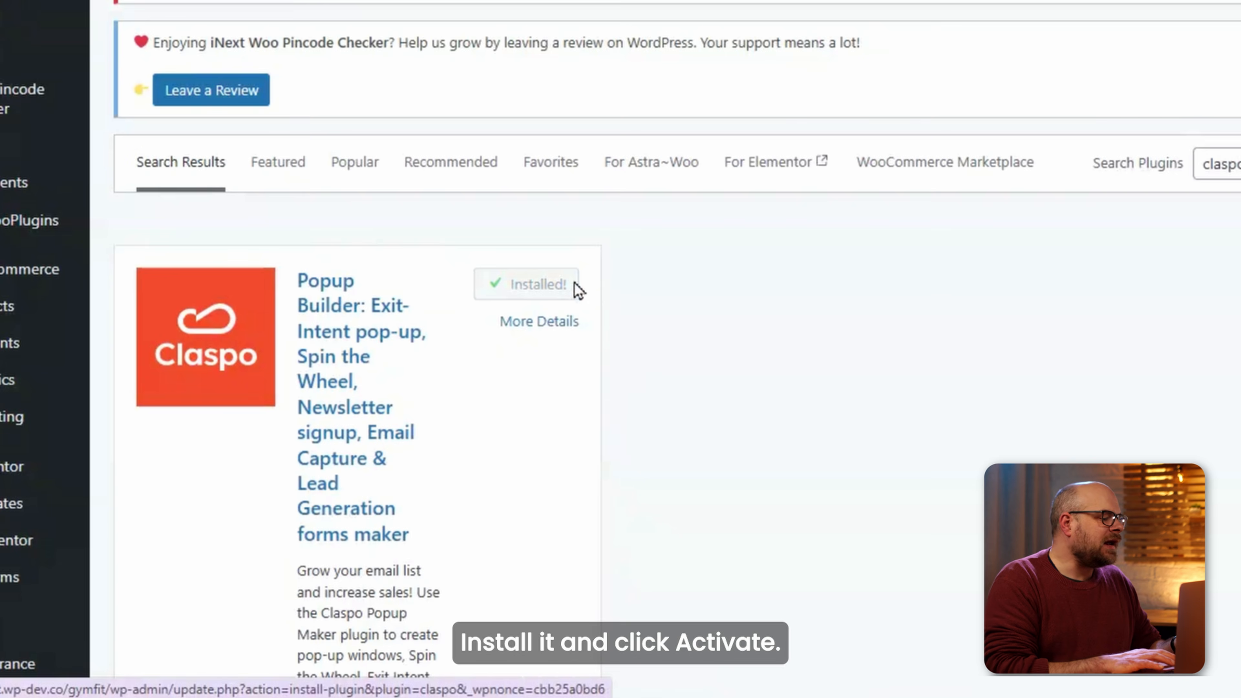
left_click(573, 288)
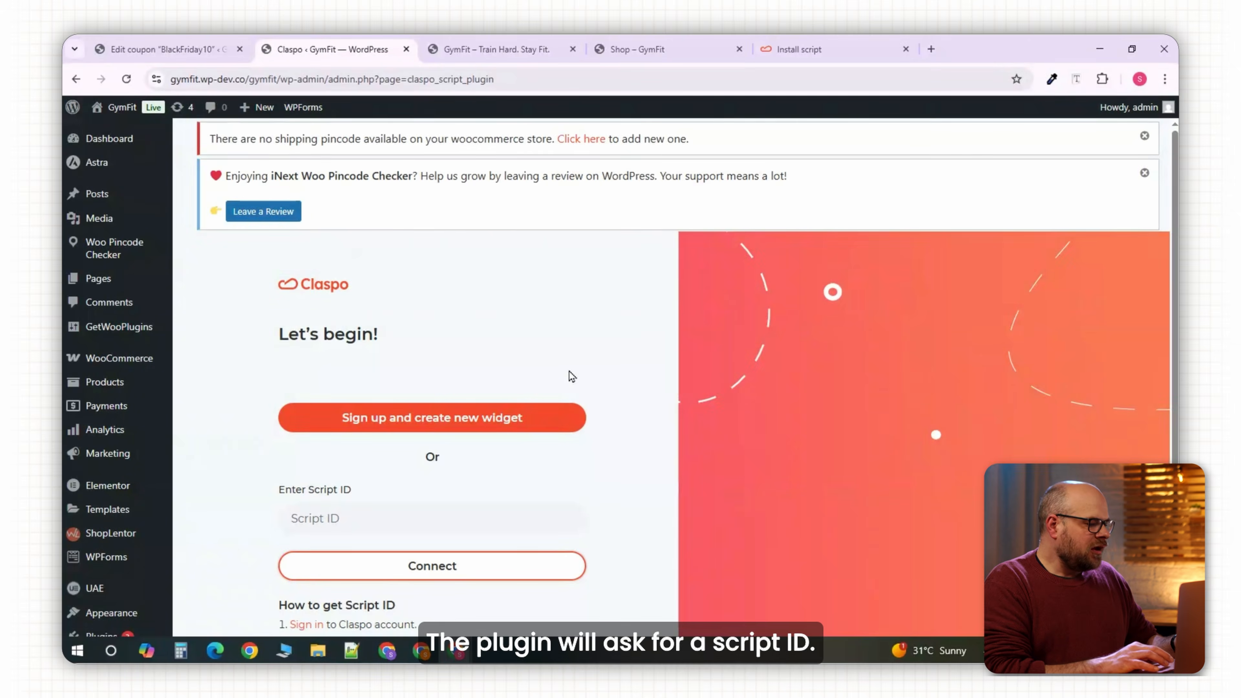
Copy the Claspo script ID into the plugin's Script ID field and connect.
scroll(571, 377, "down", 3)
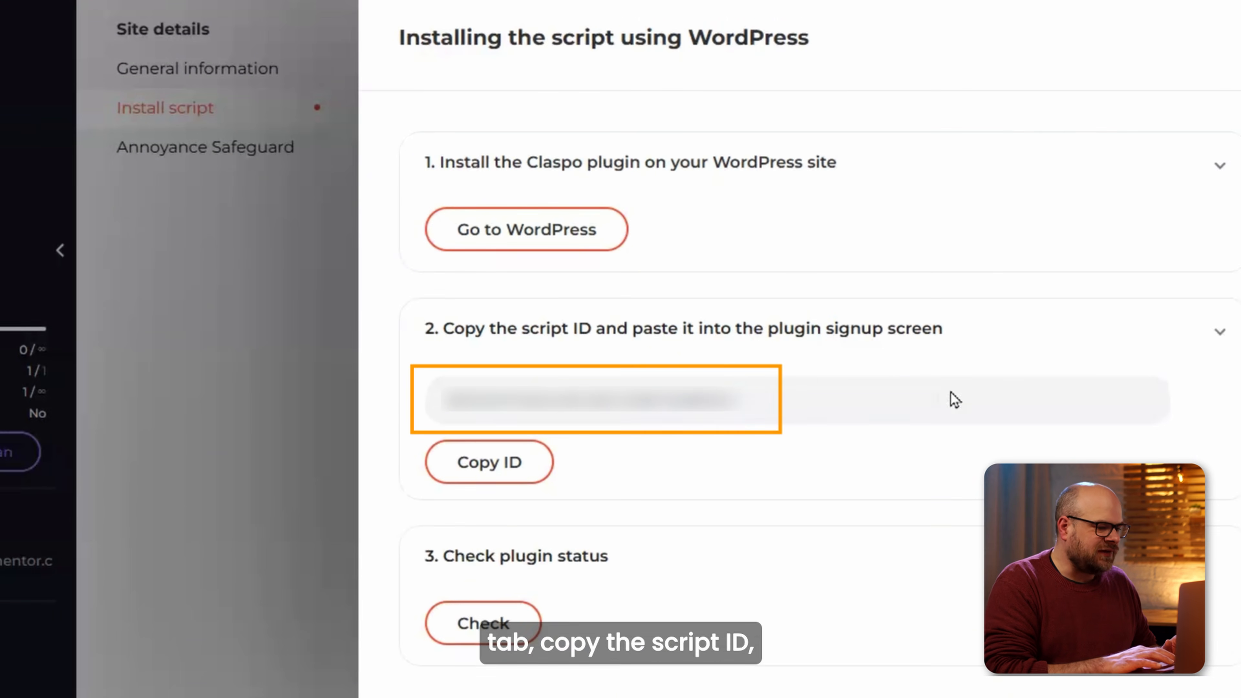
left_click(748, 410)
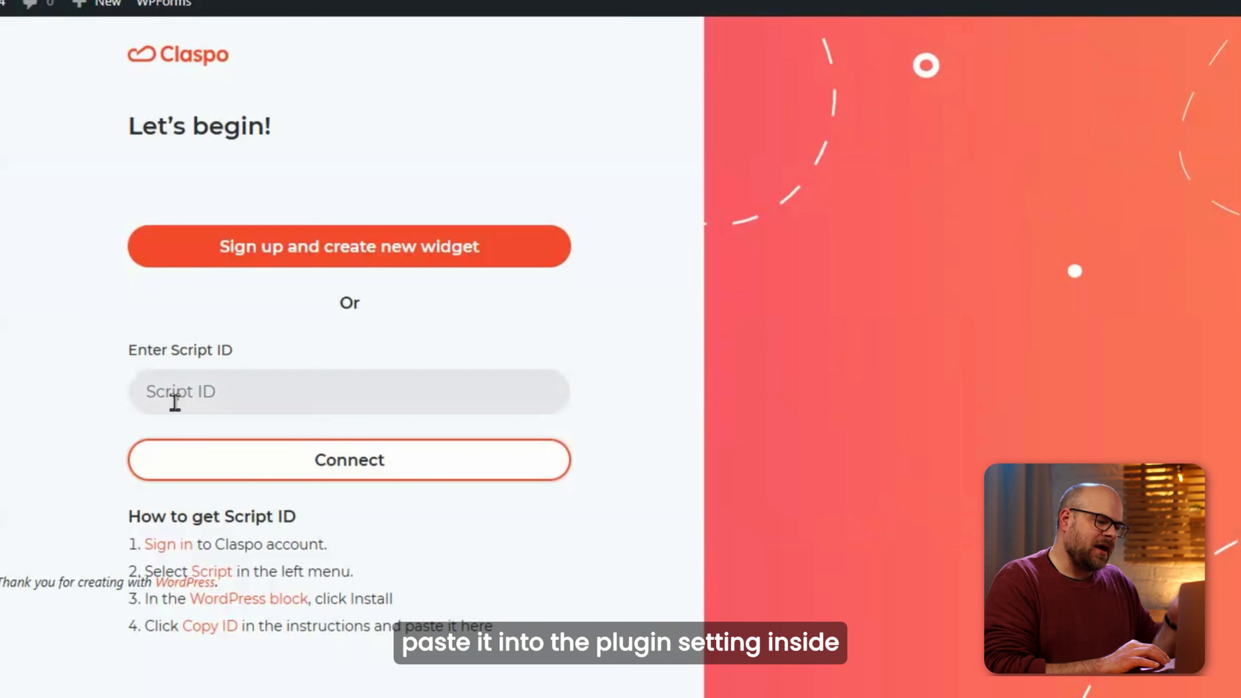
left_click(174, 401)
key("ctrl+v")
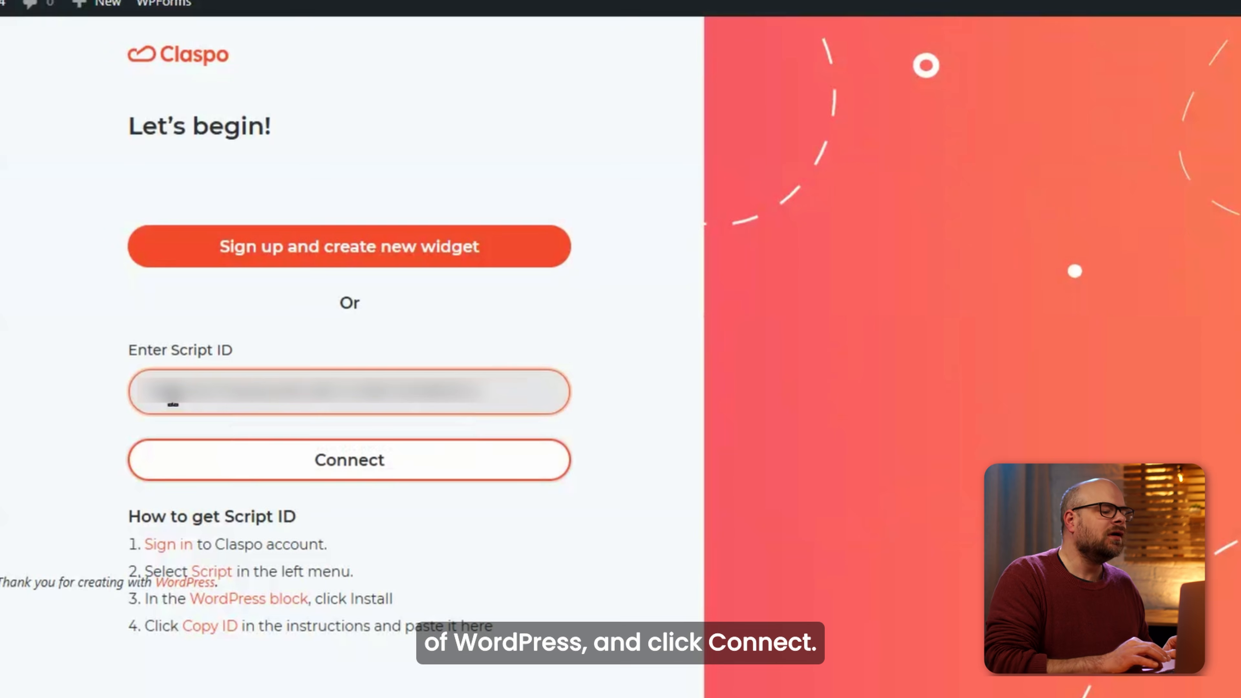
left_click(242, 462)
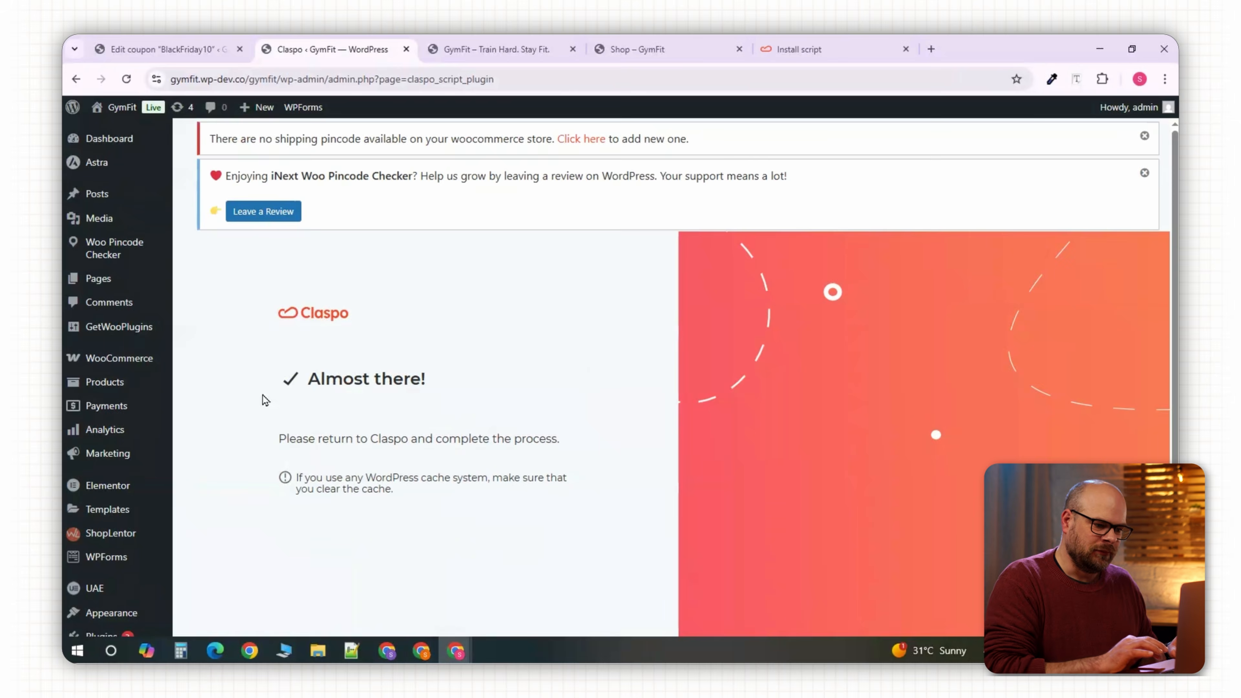
left_click(804, 43)
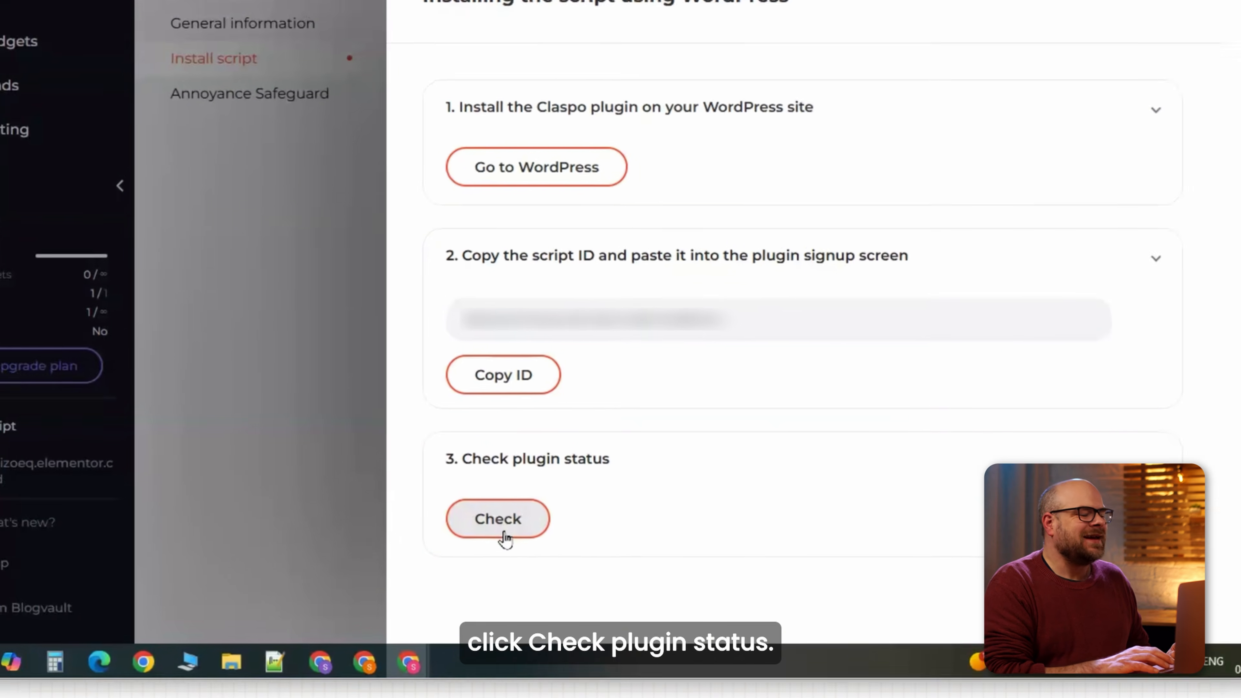
Reload the GymFit site so Claspo's recheck reports 'Script is installed', then open Widgets.
left_click(527, 538)
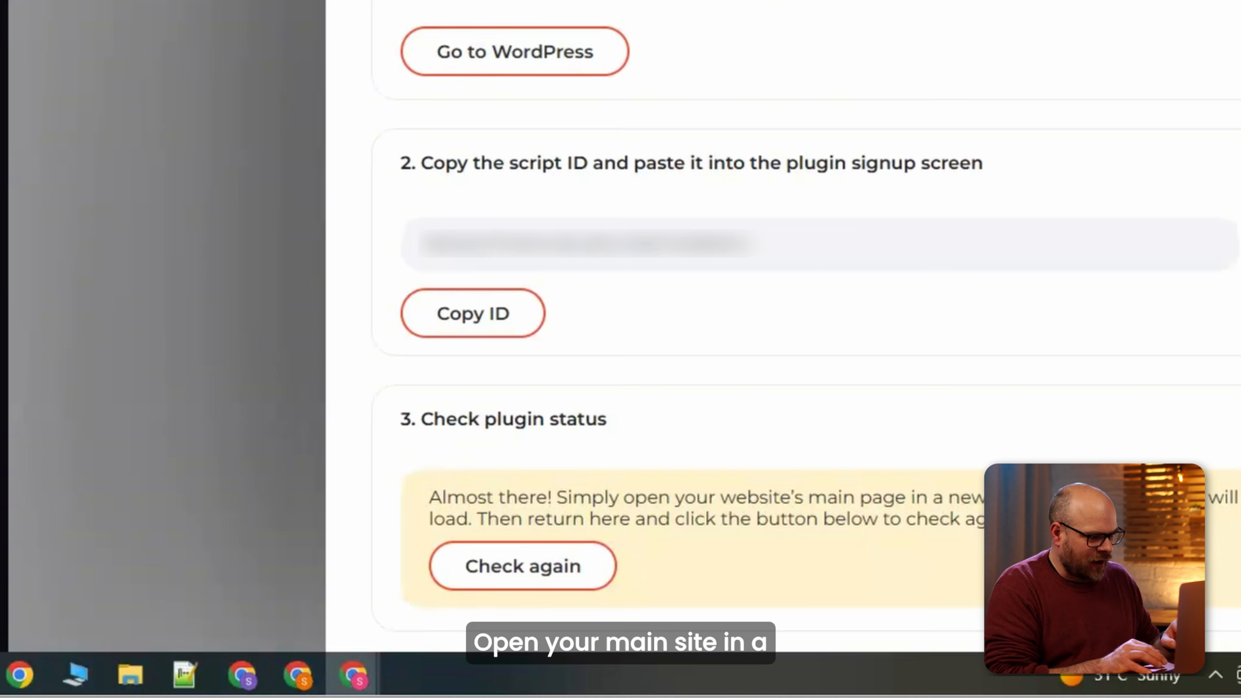
left_click(480, 51)
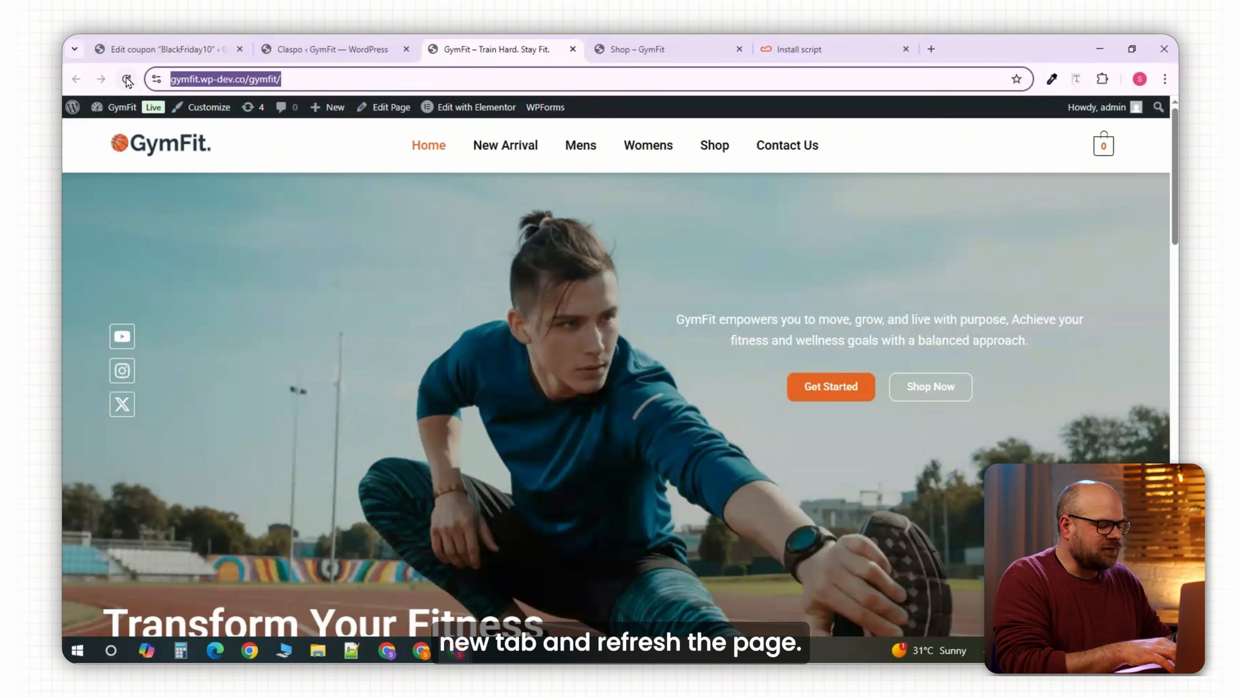
left_click(126, 80)
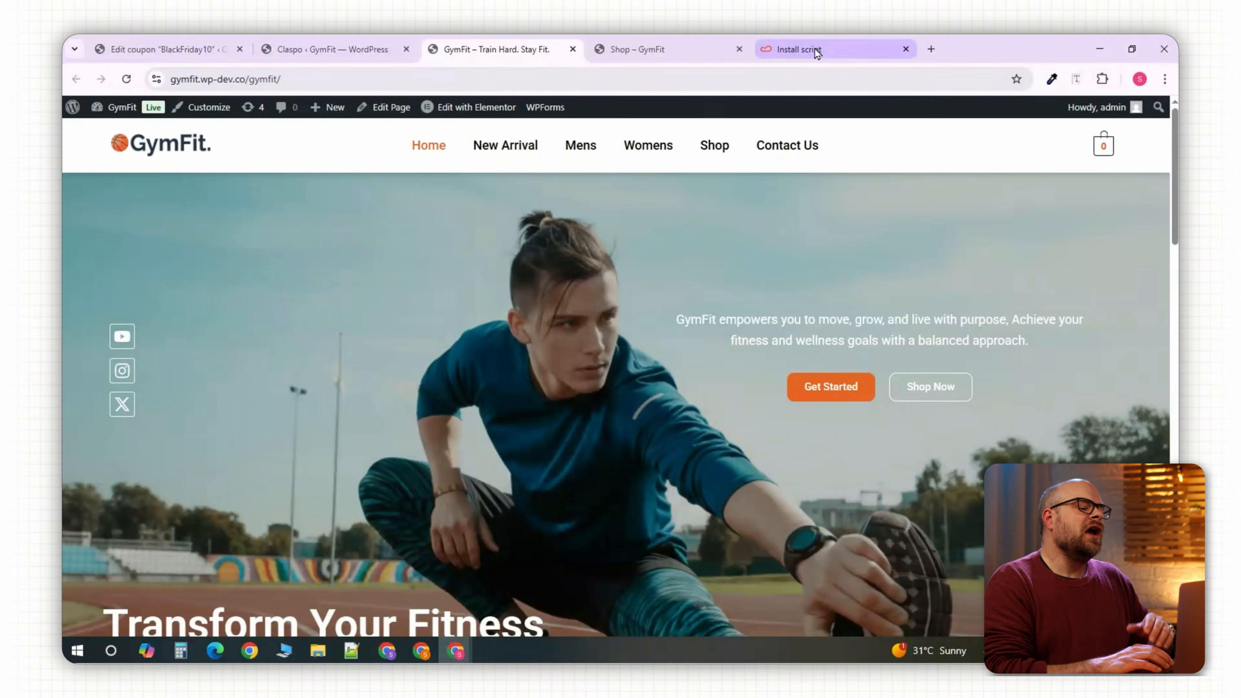
left_click(816, 50)
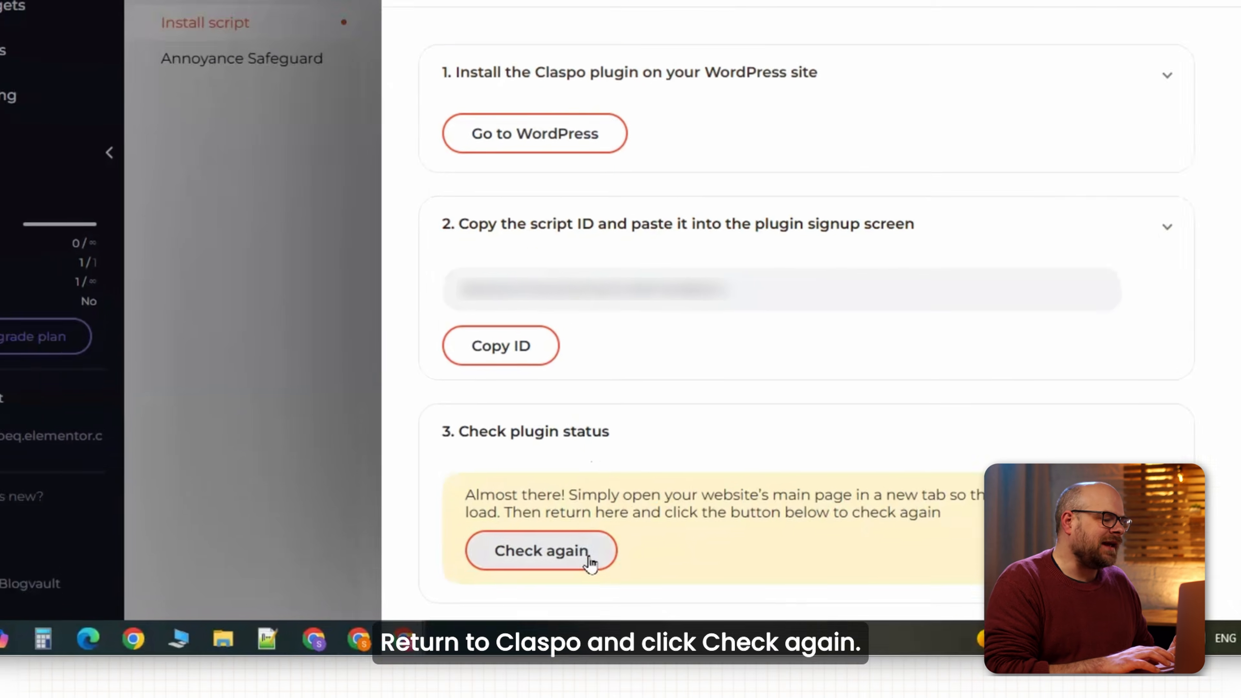
left_click(562, 583)
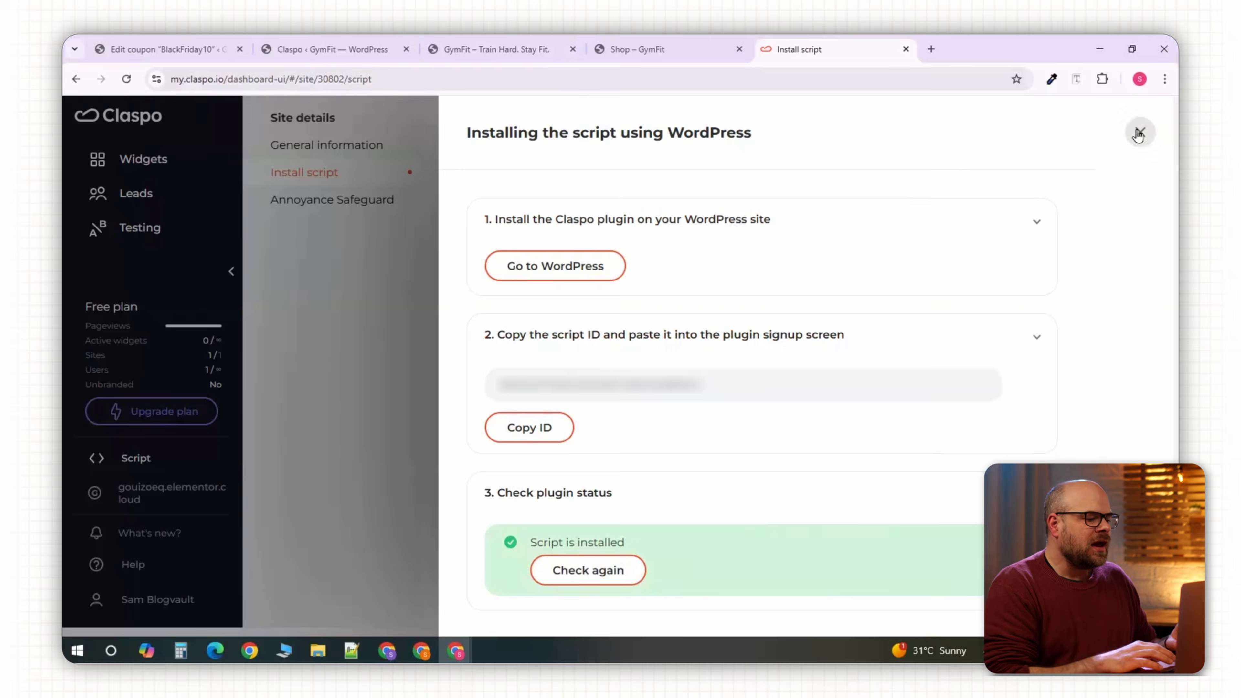
left_click(1125, 128)
left_click(221, 190)
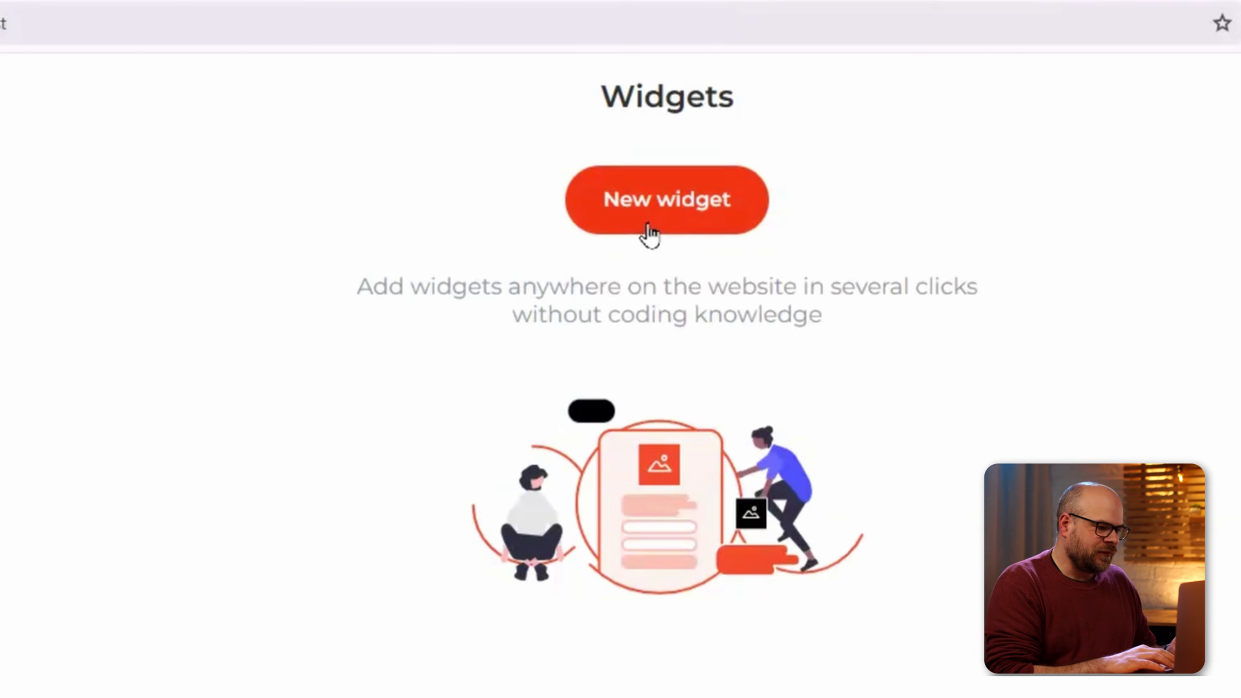
Create a new widget from the Black Friday 'SALE 50%' template in the Template library.
left_click(648, 225)
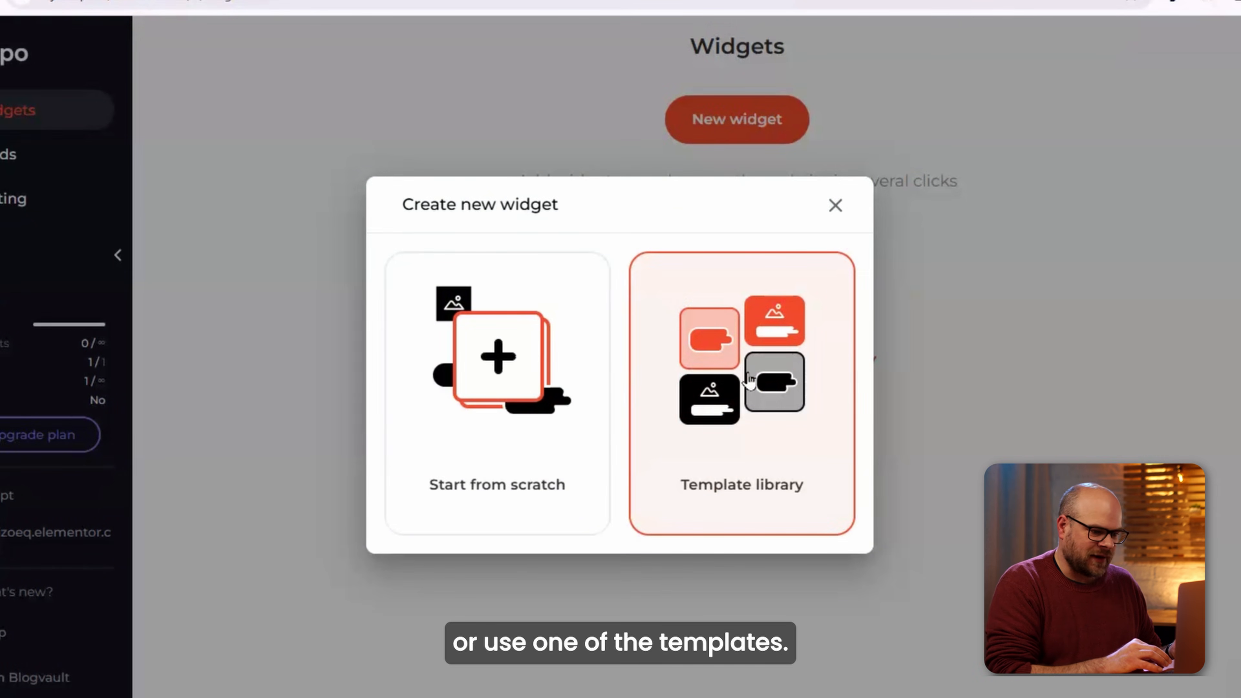
left_click(743, 421)
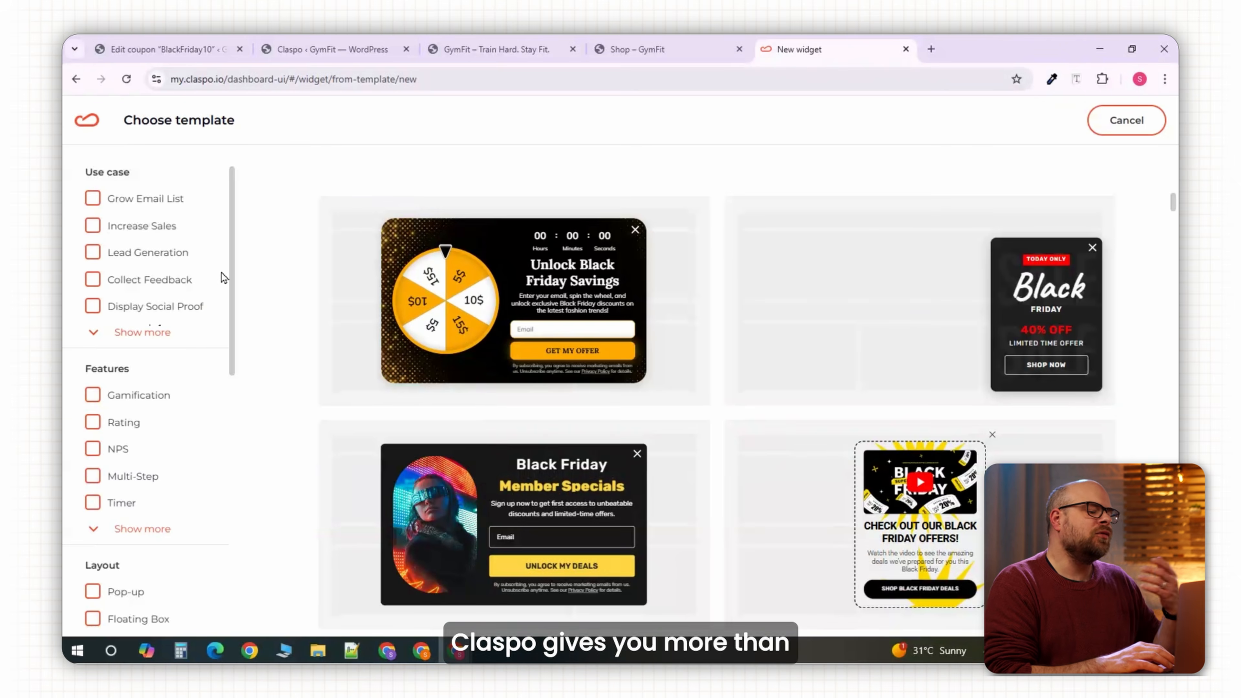
left_click_drag(235, 263, 220, 538)
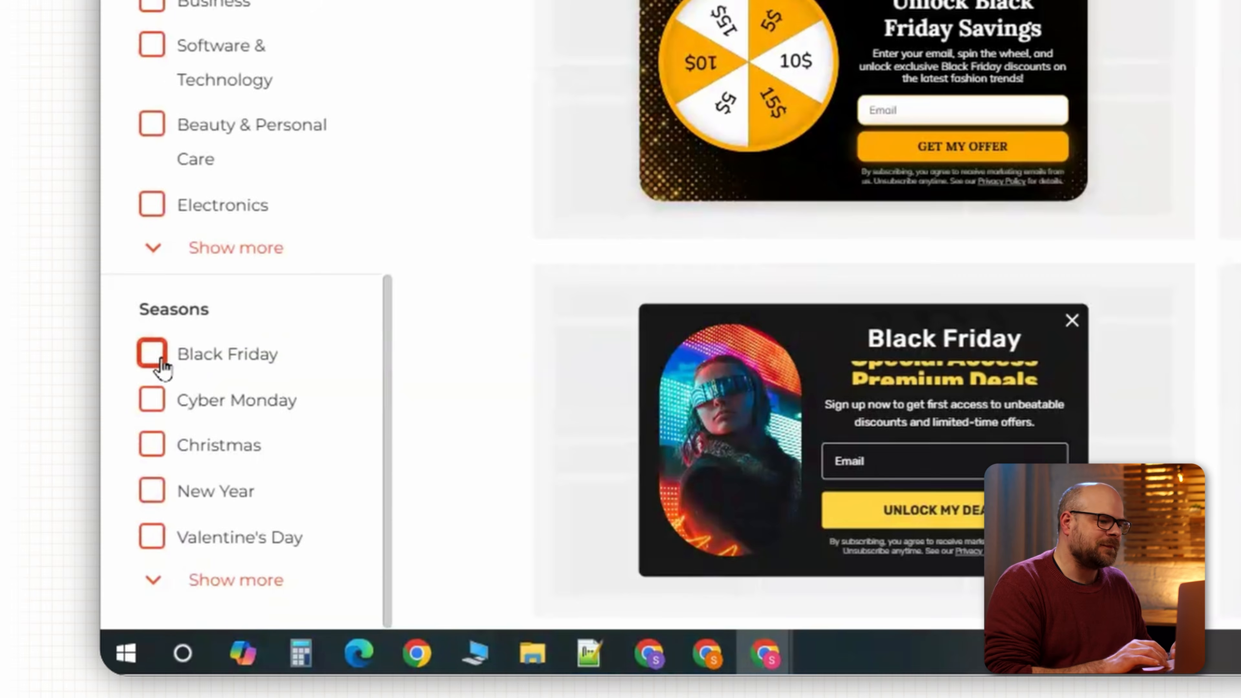
left_click(96, 476)
scroll(526, 358, "down", 6)
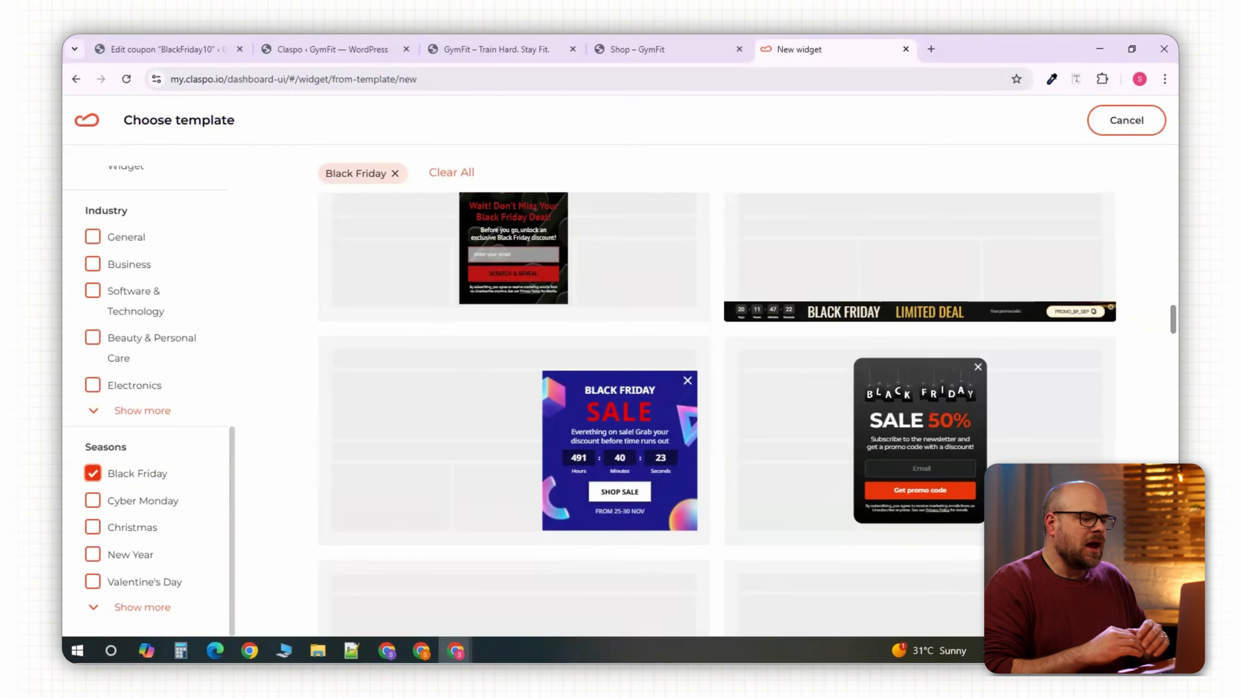
left_click(957, 420)
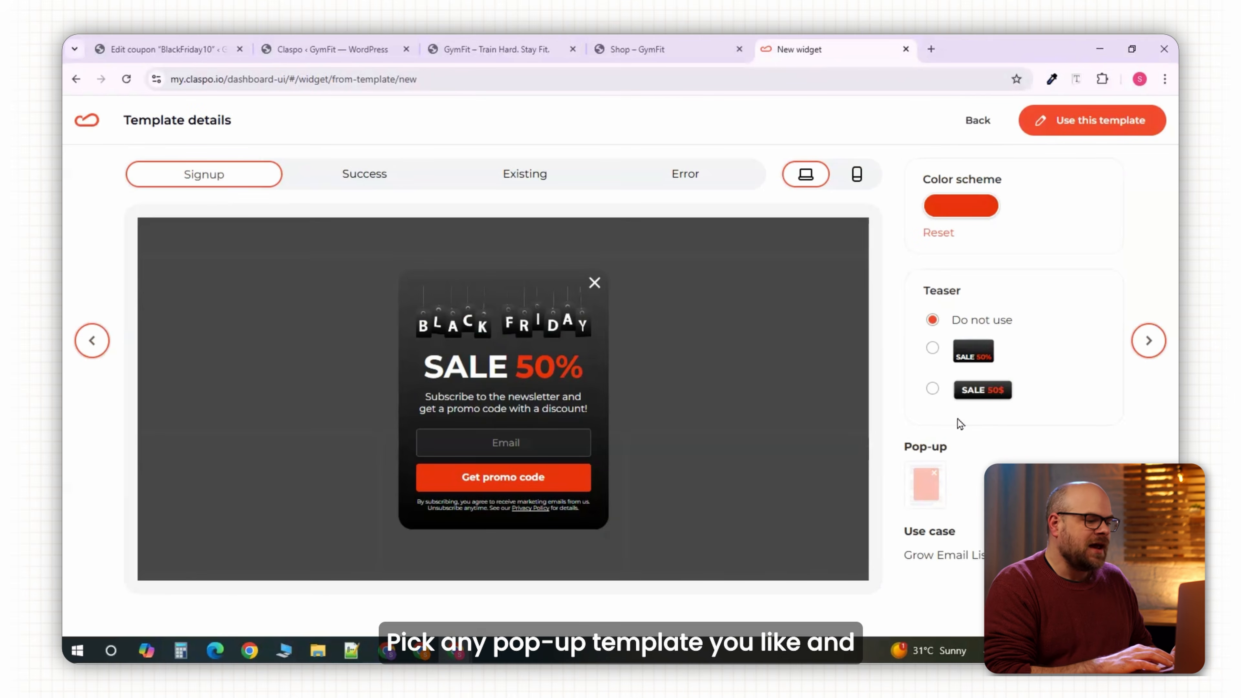
left_click(857, 174)
left_click(805, 174)
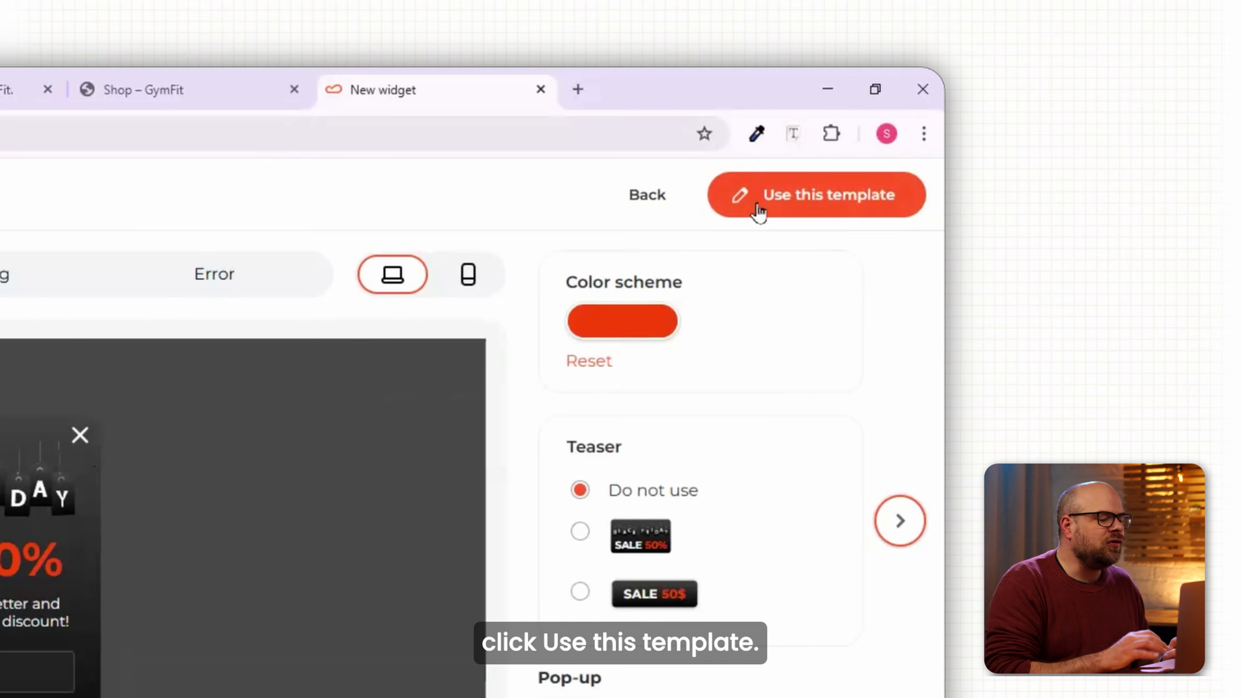
left_click(1058, 119)
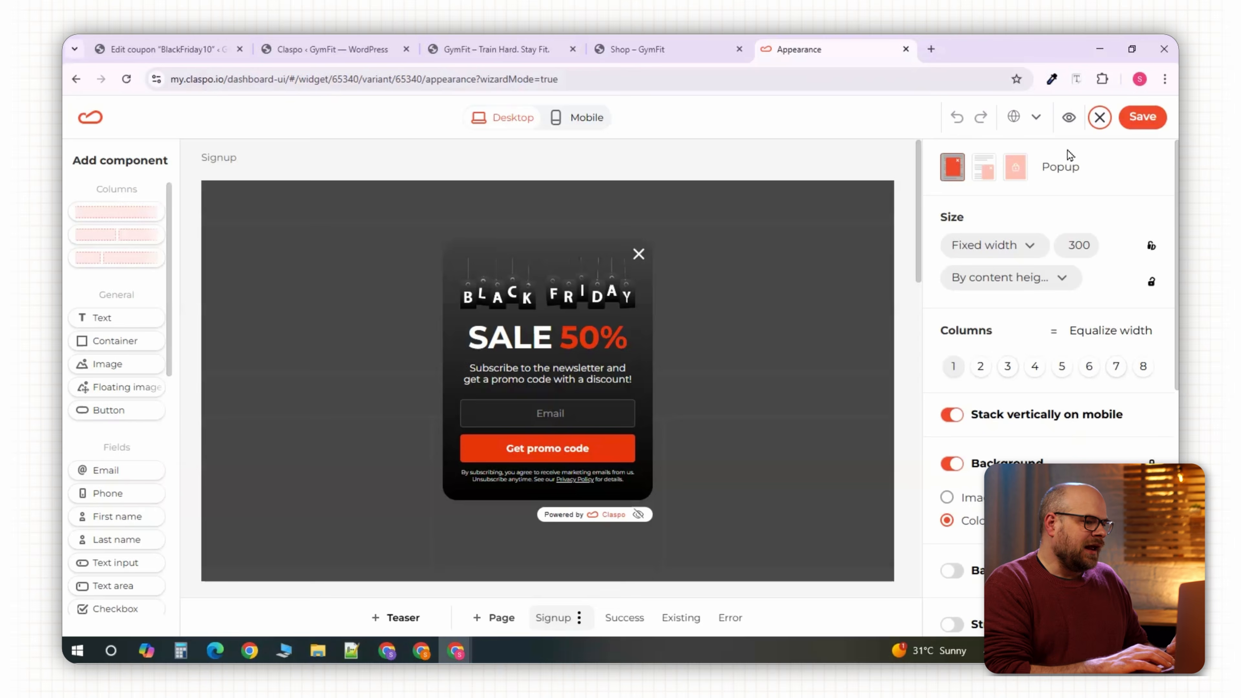
Change the pop-up headline from SALE 50% to SALE 10%.
left_click(584, 344)
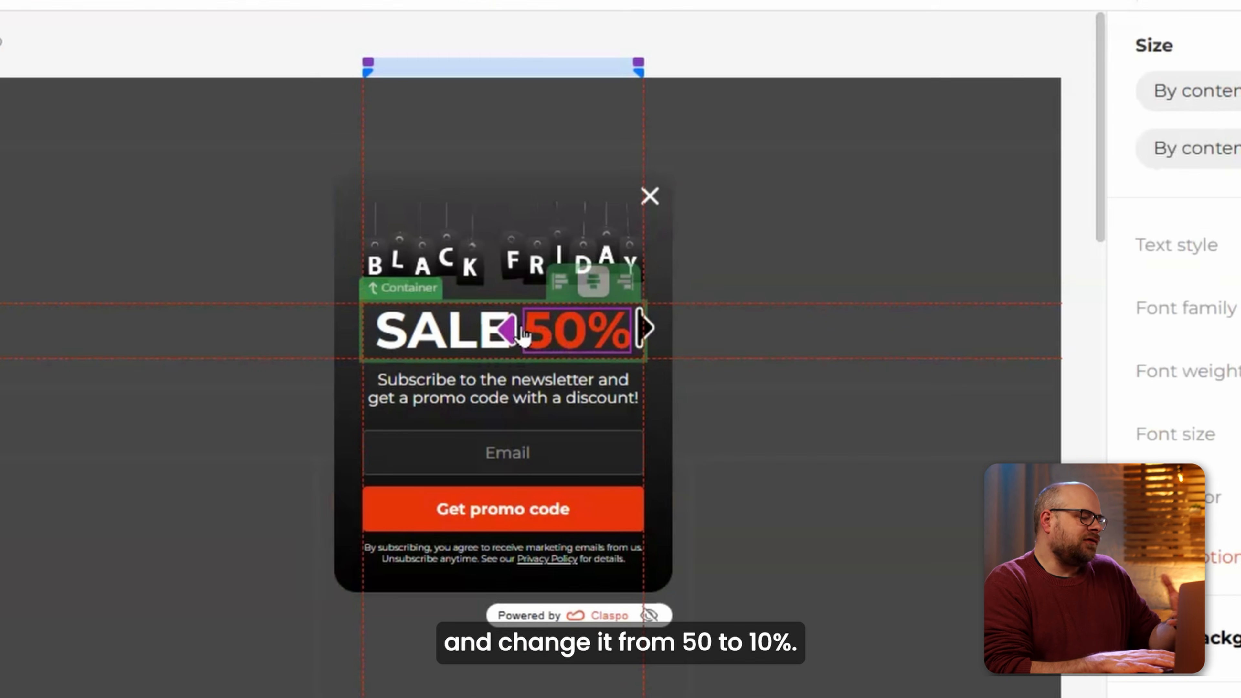
left_click(559, 337)
key("BackSpace")
type("1")
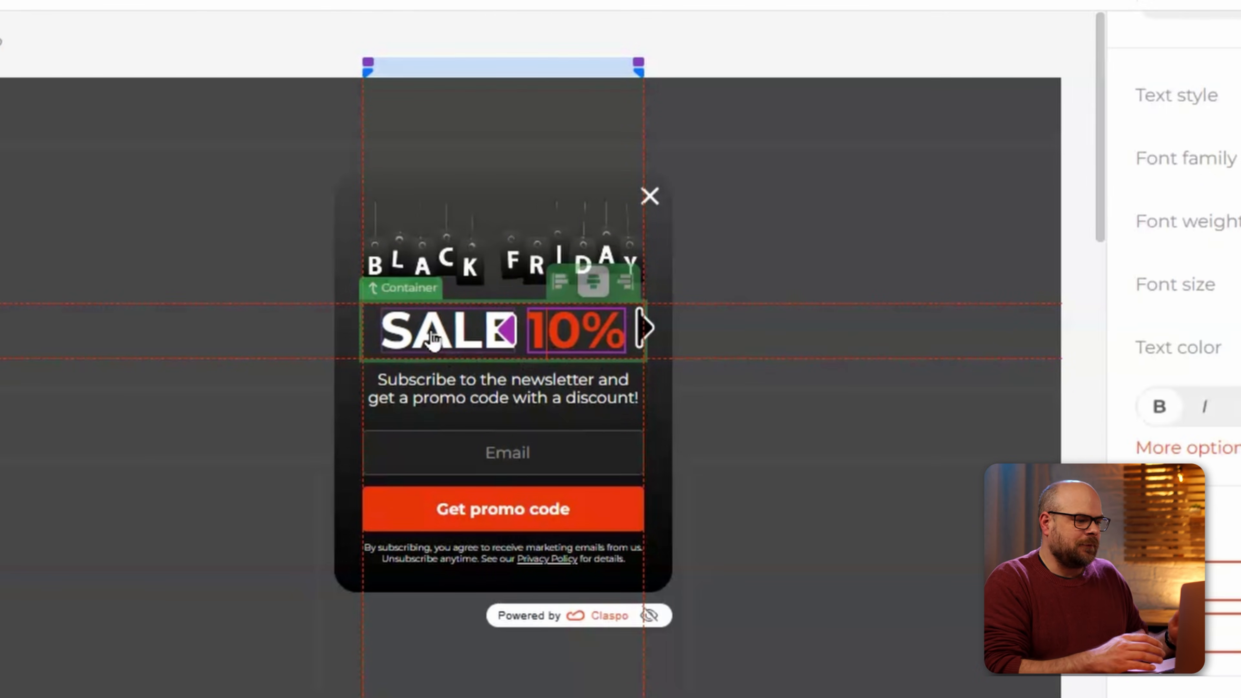
Recolour the Get promo code button's background orange in its Style settings.
left_click(590, 518)
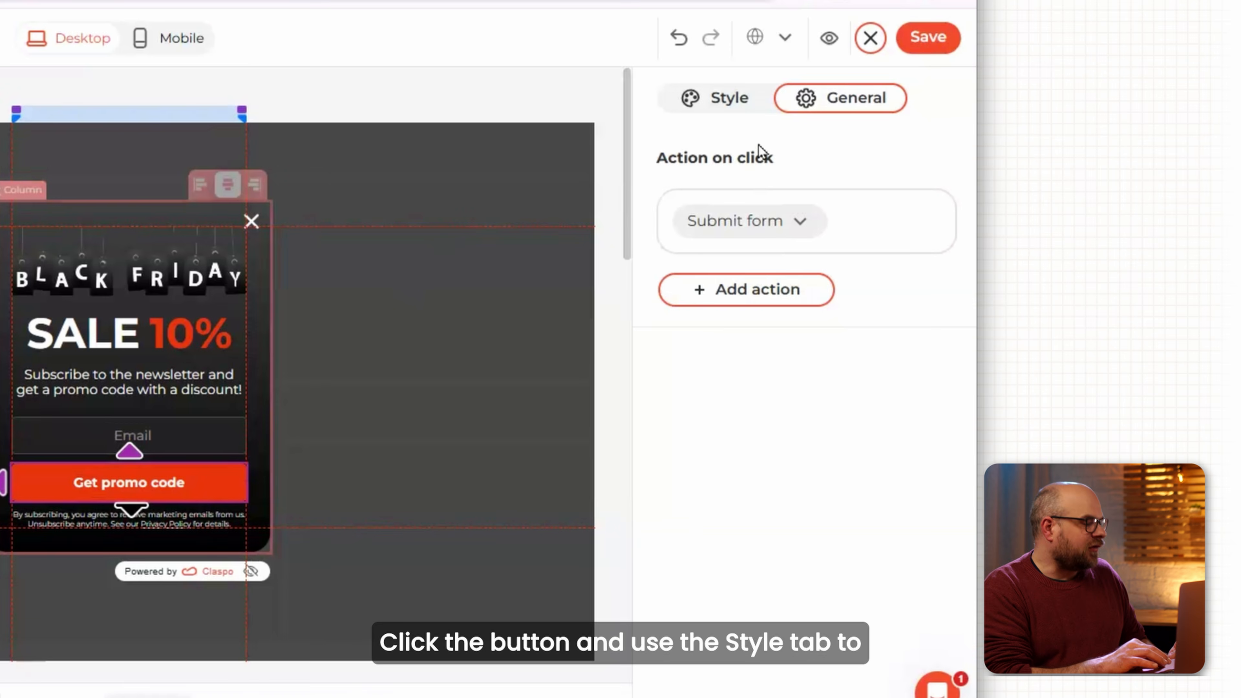
left_click(733, 100)
scroll(779, 330, "down", 4)
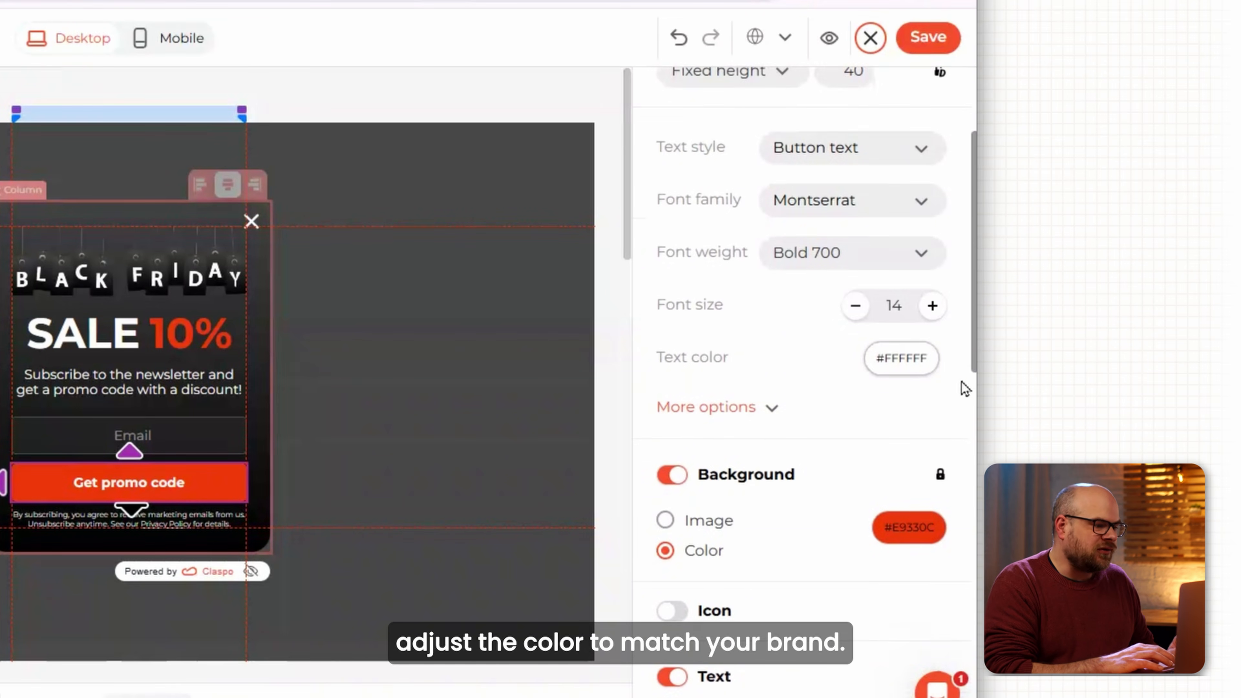
left_click(900, 539)
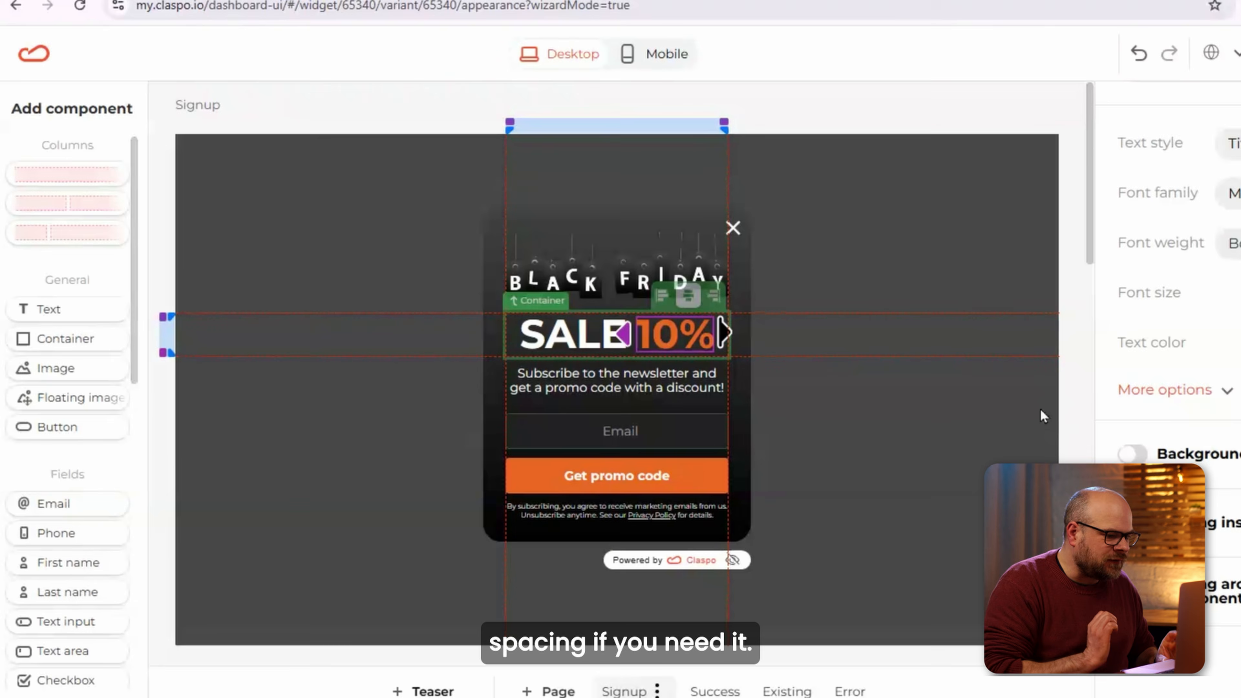
Check Email validation on the email field under General and save the pop-up design.
left_click(1080, 421)
left_click(635, 450)
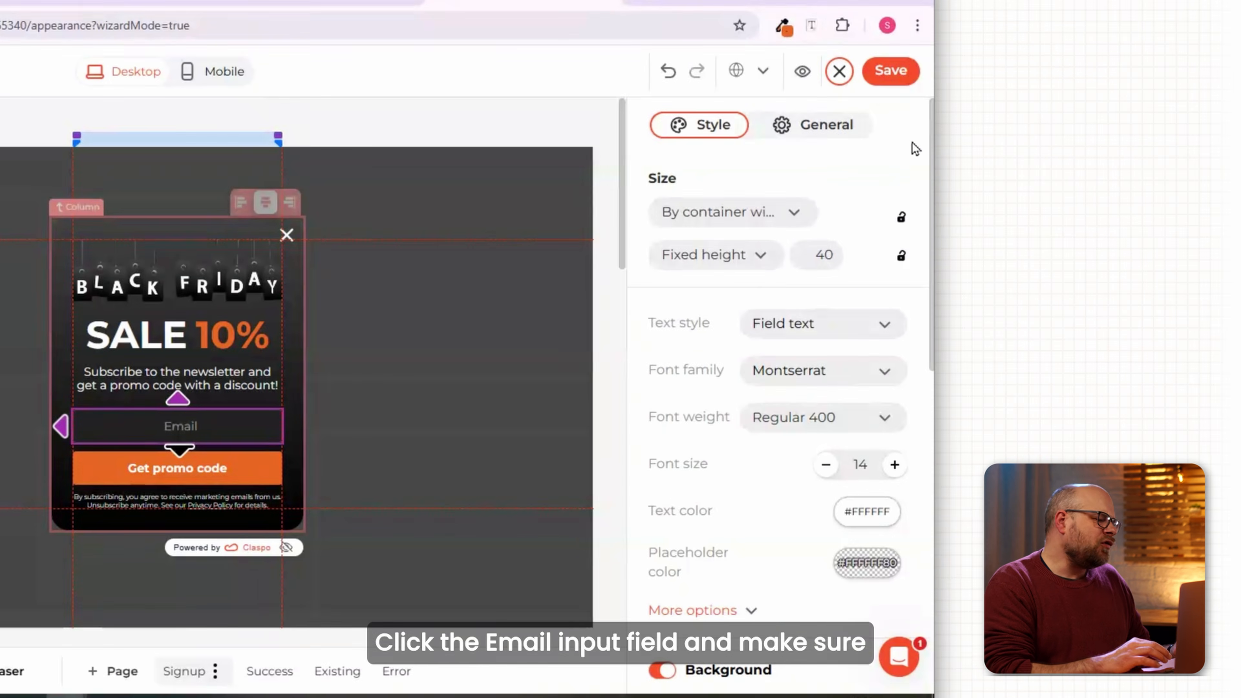
left_click(1224, 111)
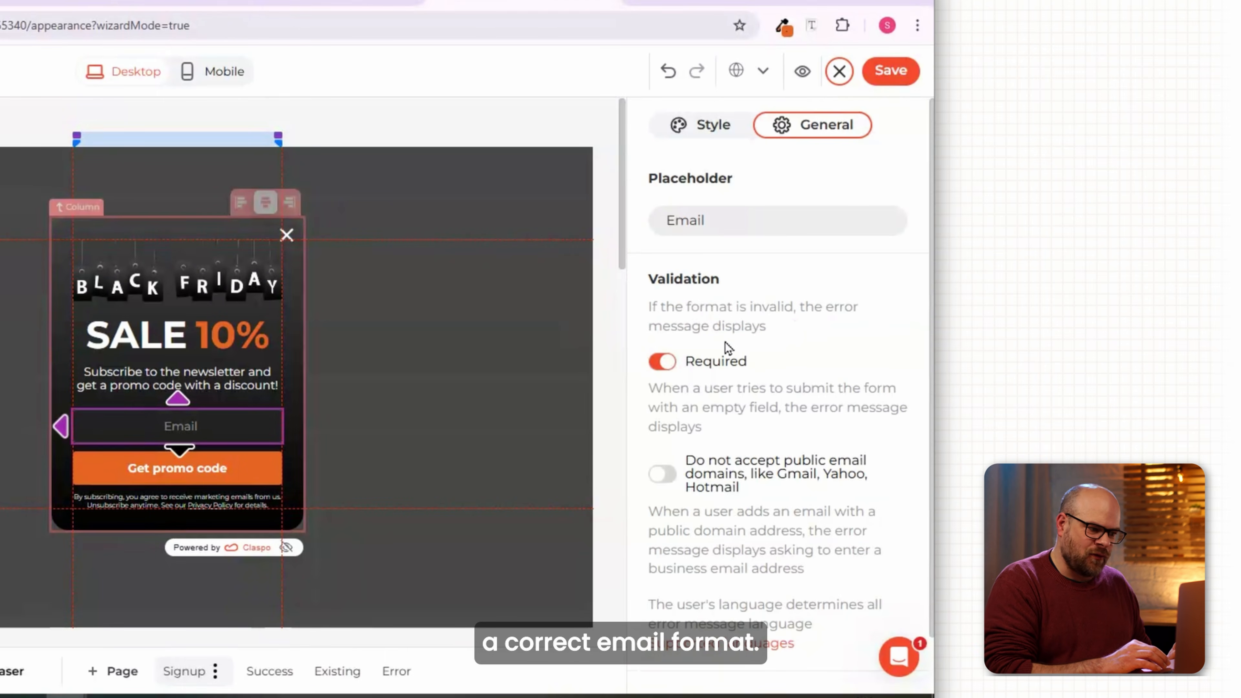
left_click(890, 70)
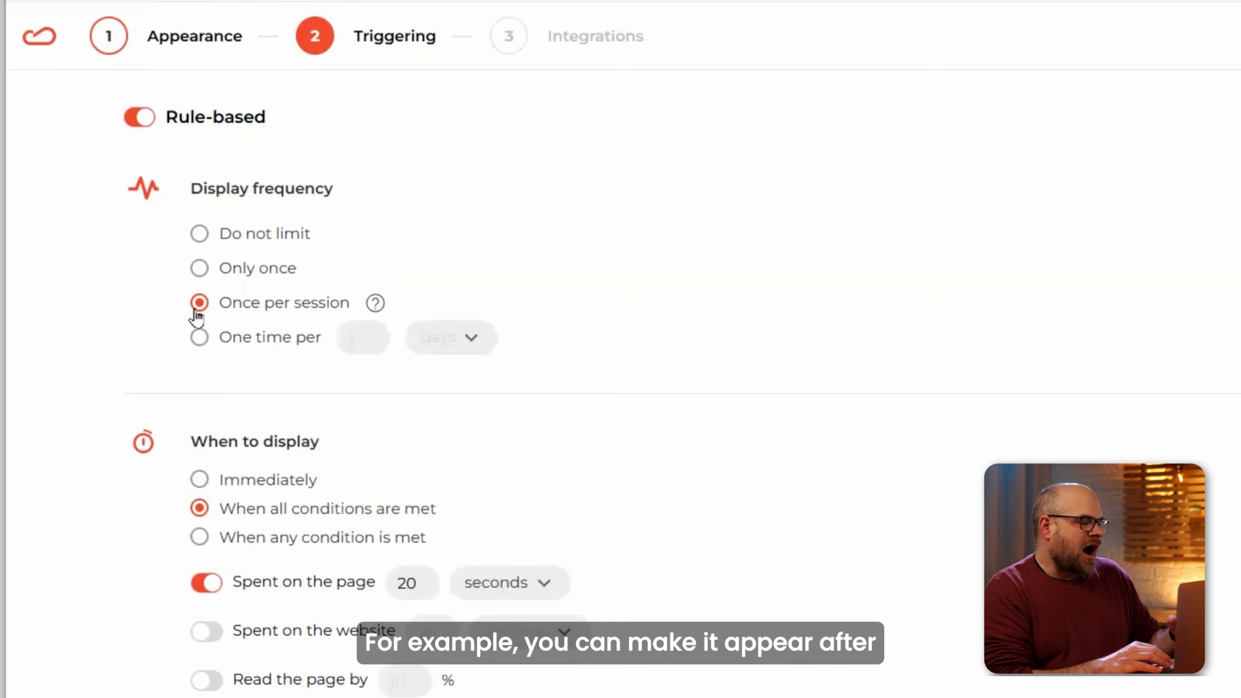
Collapse the triggering rules and finish the widget through the integrations step.
scroll(395, 460, "down", 4)
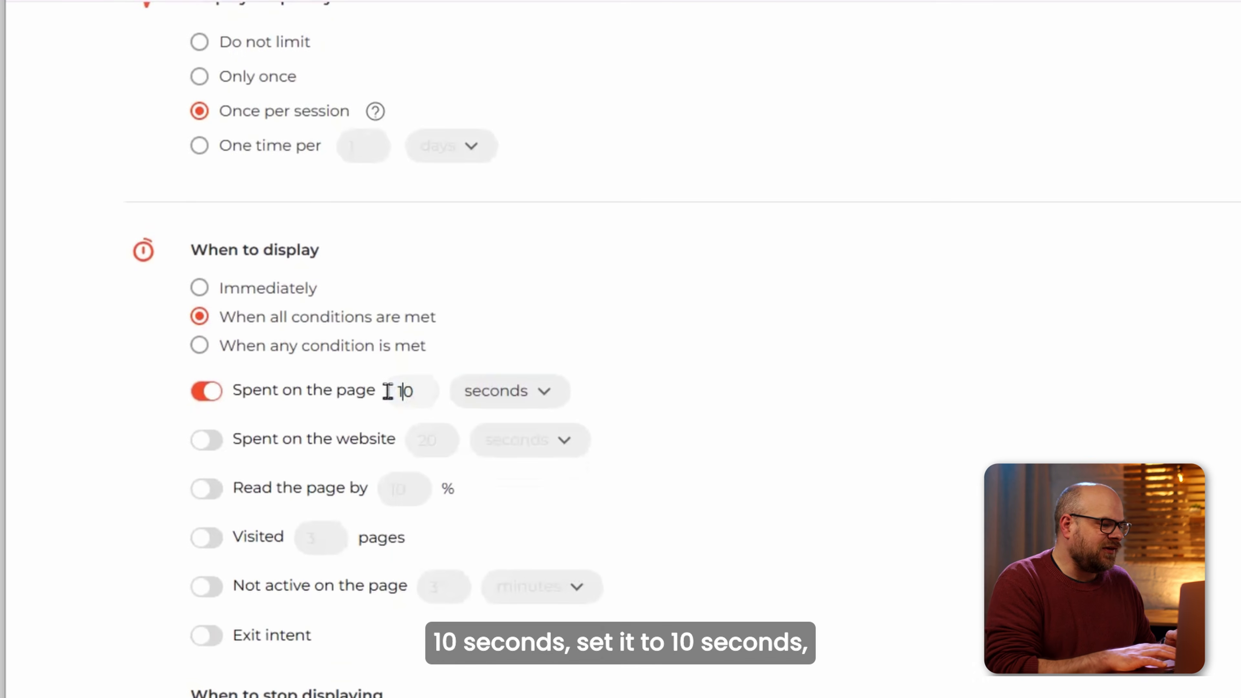
left_click(904, 240)
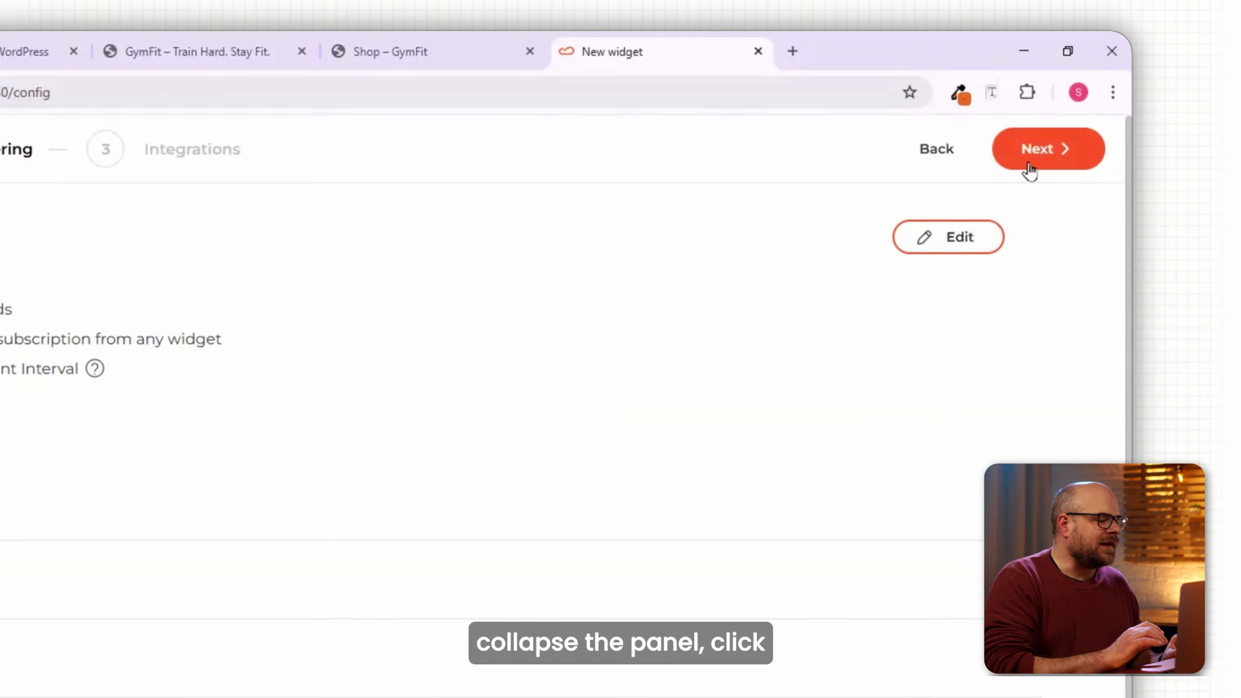
left_click(1028, 165)
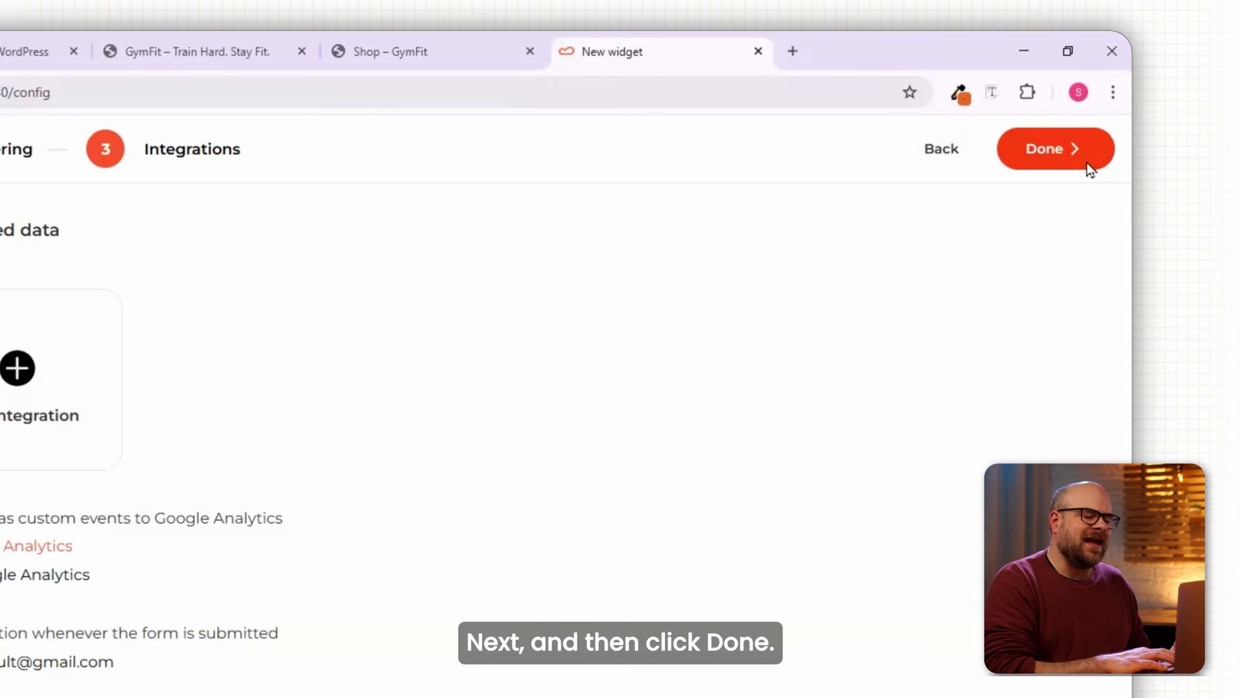
left_click(1088, 165)
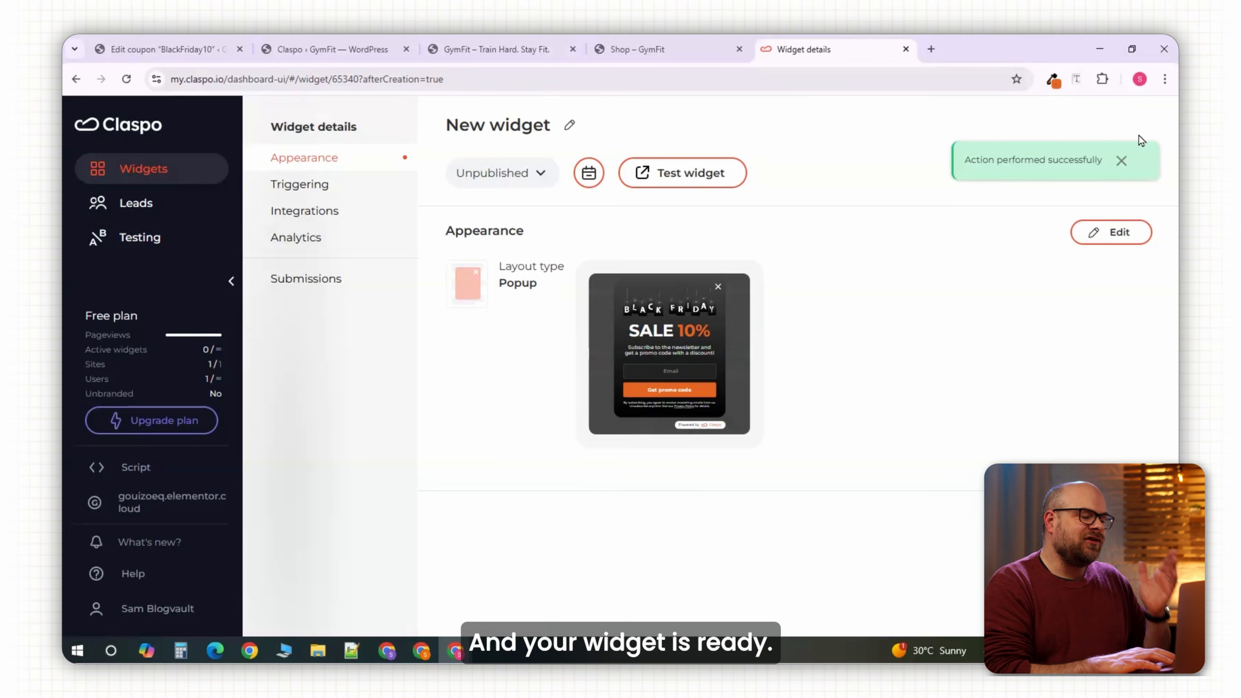
Set the SALE 10% widget to Published, save, and return to the GymFit homepage.
left_click(539, 173)
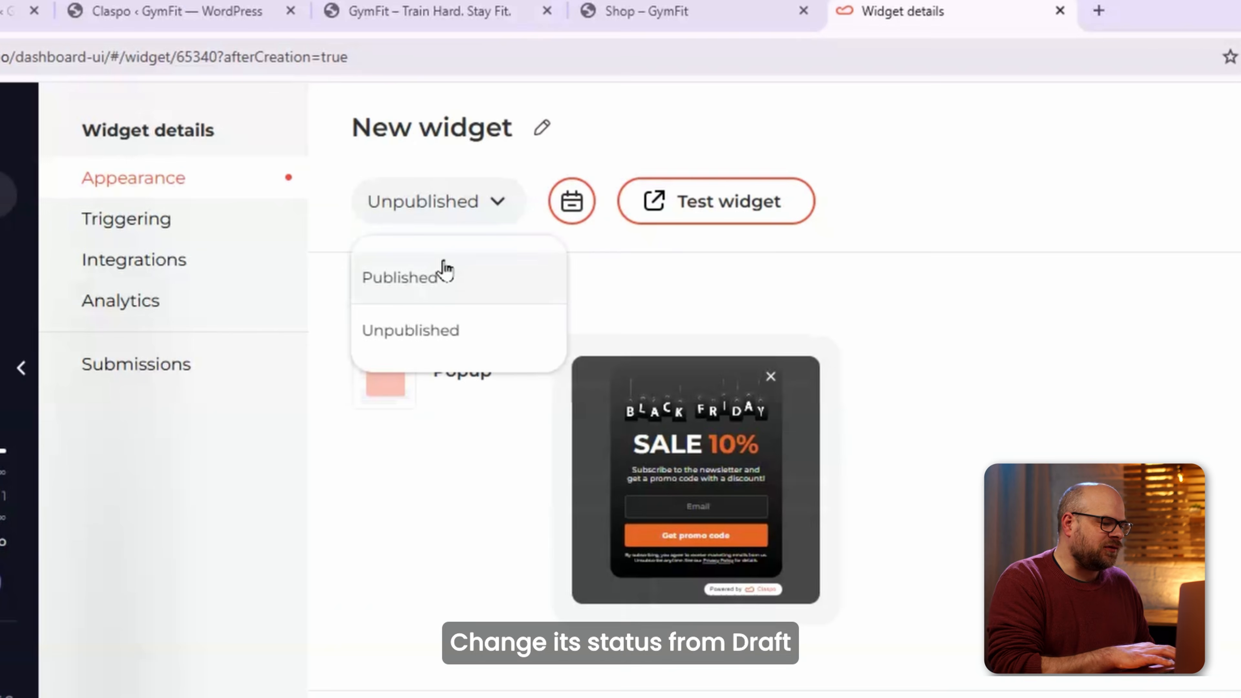
left_click(443, 276)
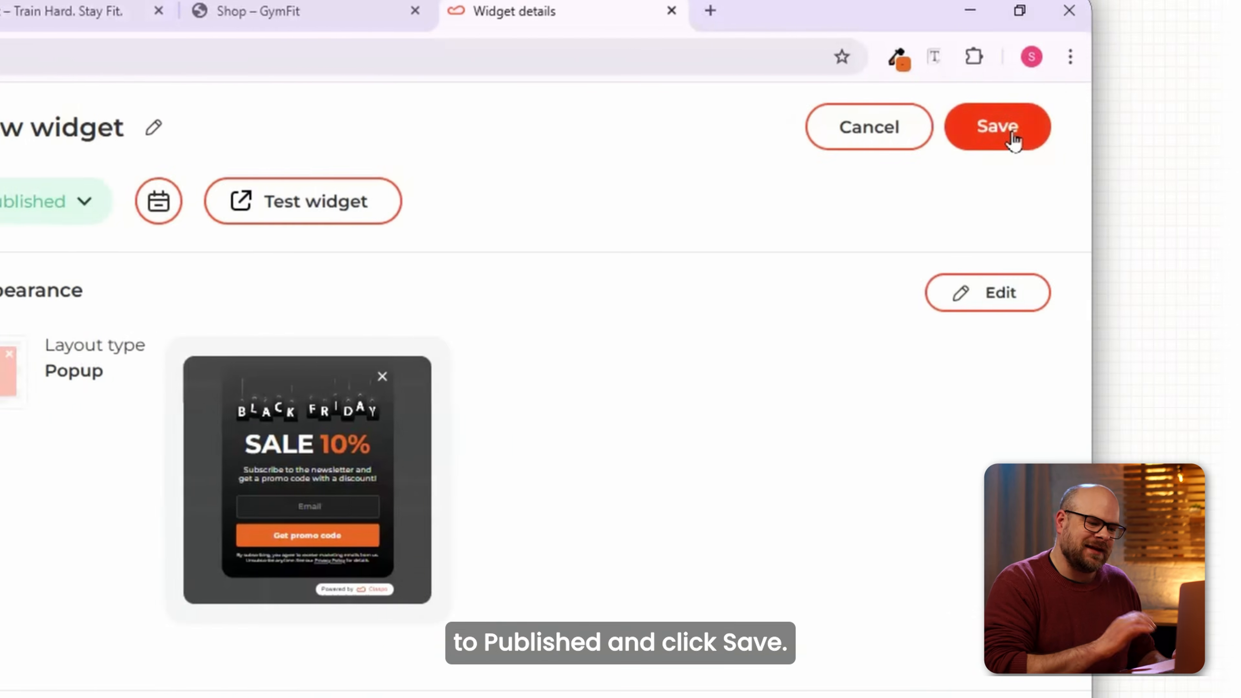
left_click(1011, 128)
left_click(49, 14)
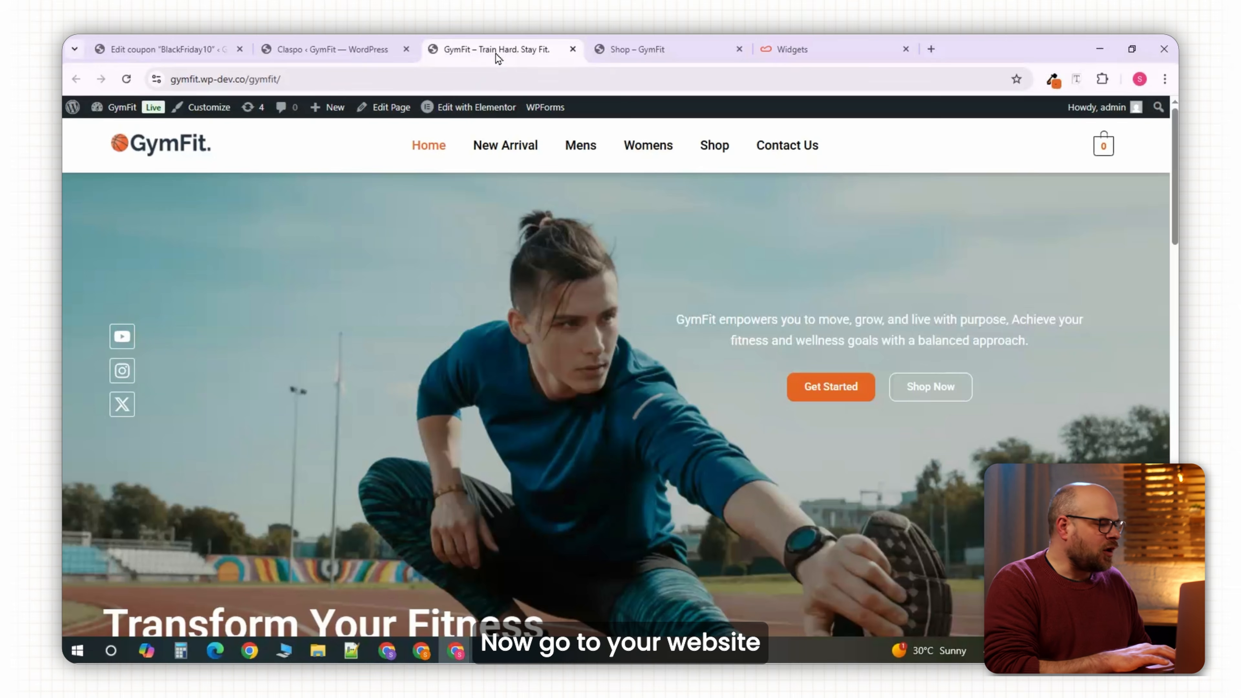
Reload the GymFit homepage, submit a saved email in the pop-up, copy SAVEBIG, and close it.
left_click(127, 82)
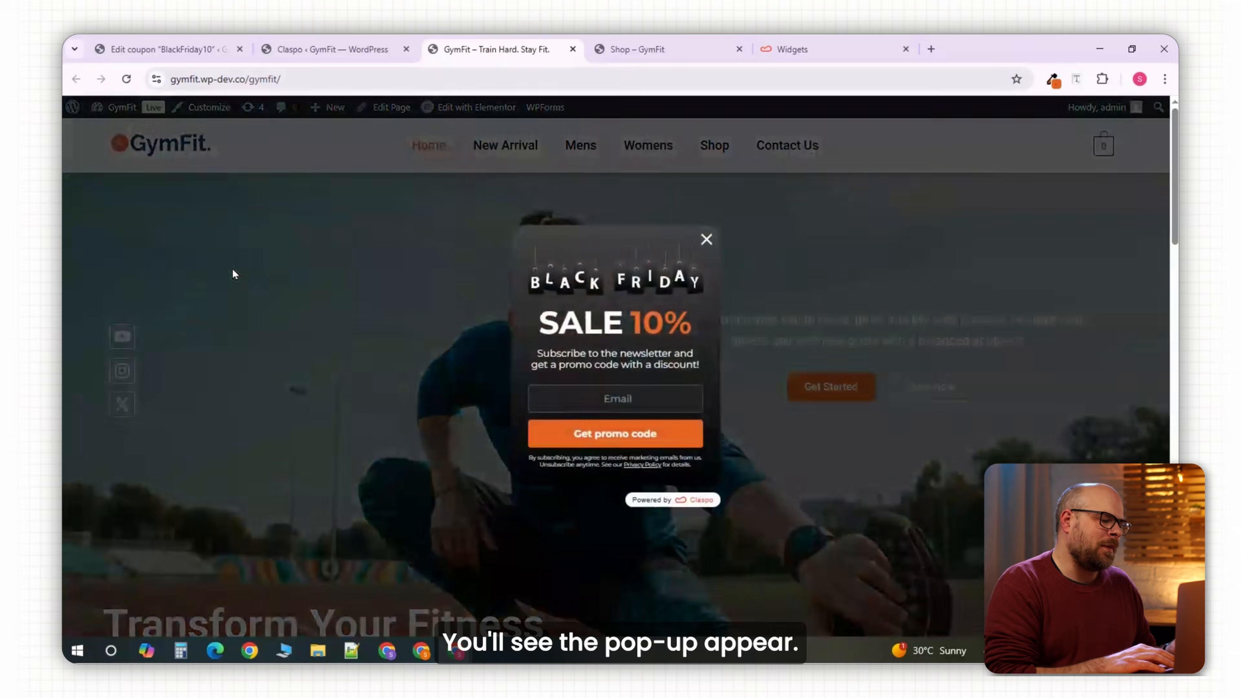
left_click(616, 399)
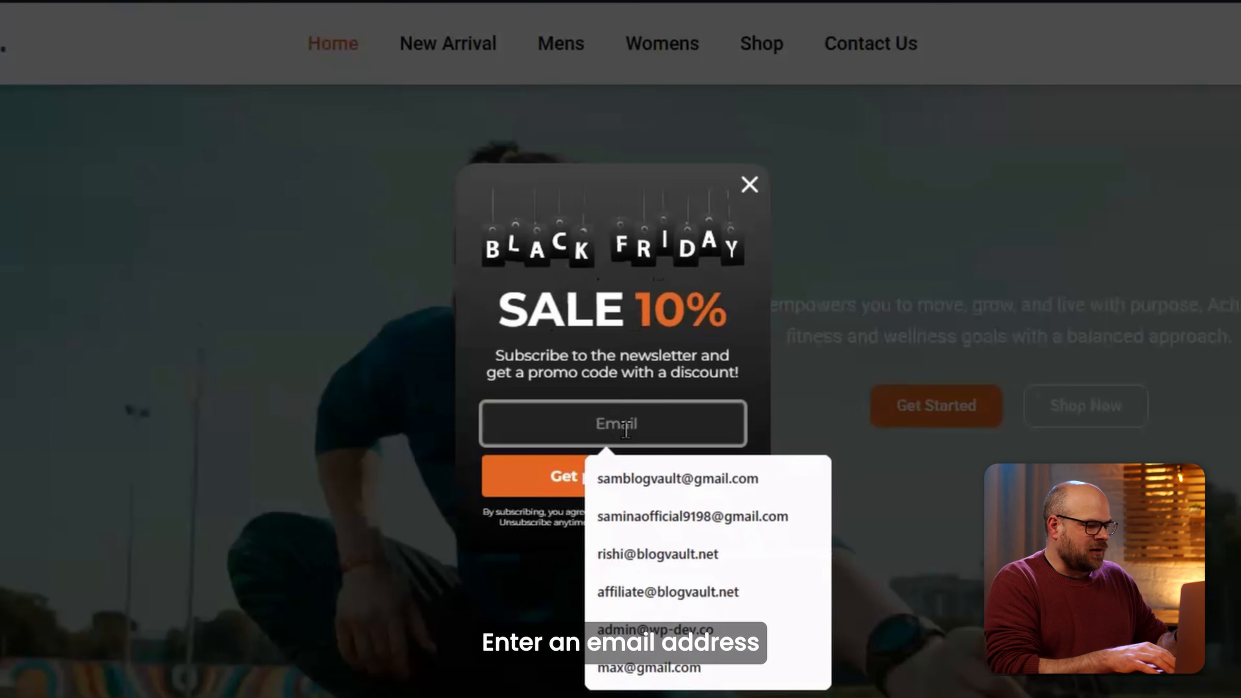
left_click(664, 482)
left_click(679, 487)
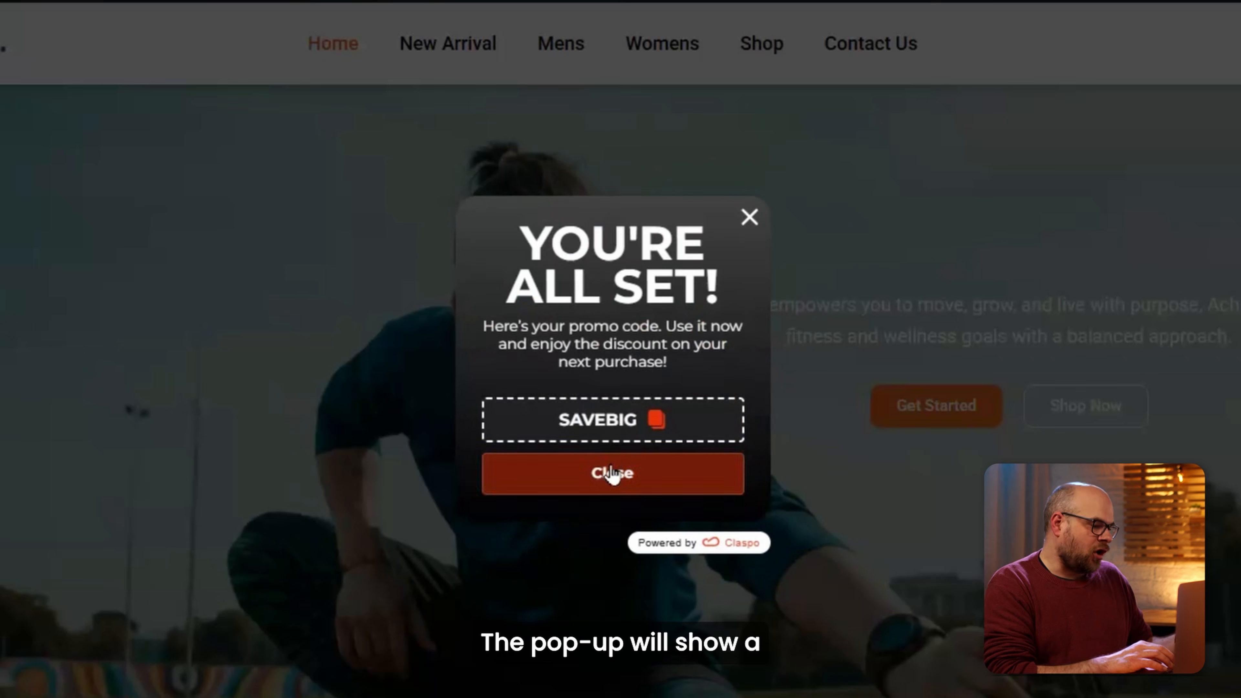
left_click(598, 421)
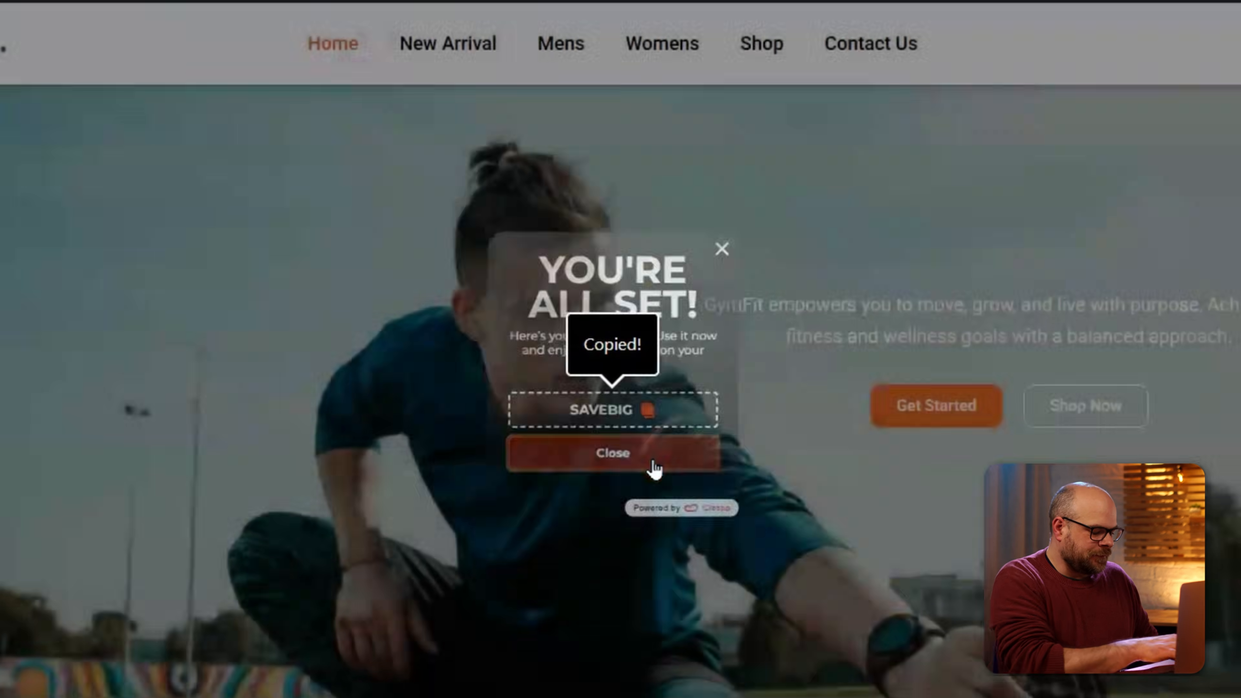
left_click(650, 472)
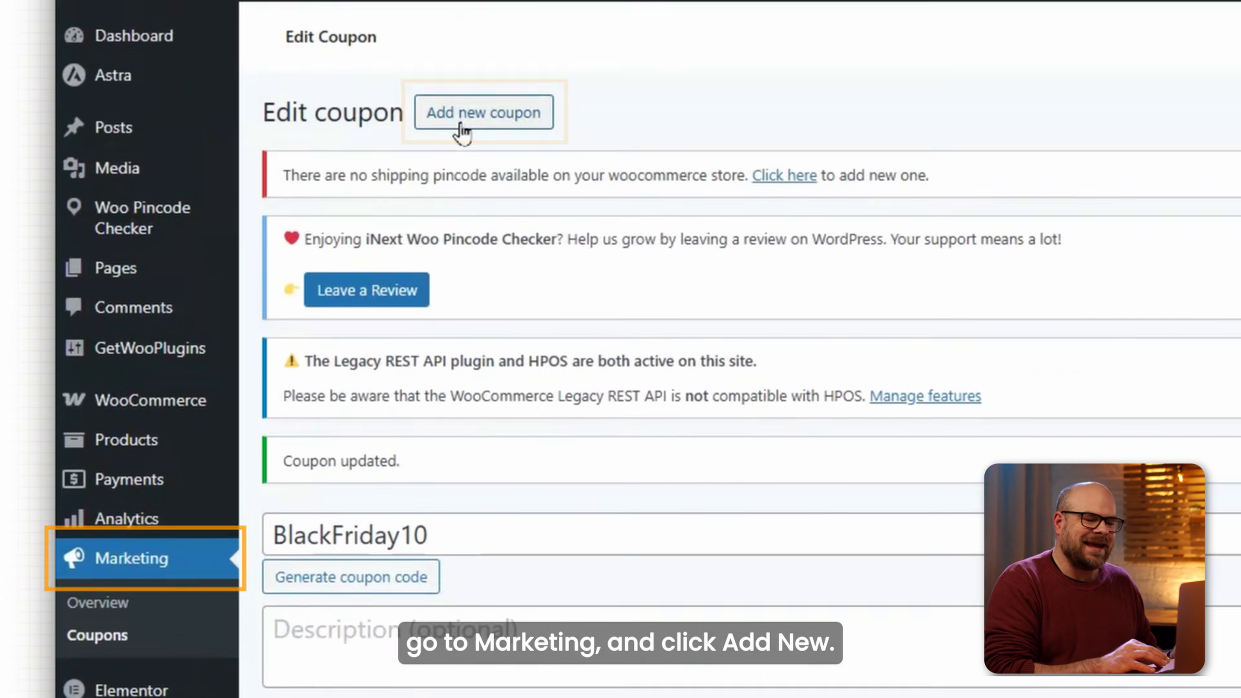
Add a new coupon with code SAVEBIG as a percentage discount and publish it.
left_click(462, 151)
key("ctrl+v")
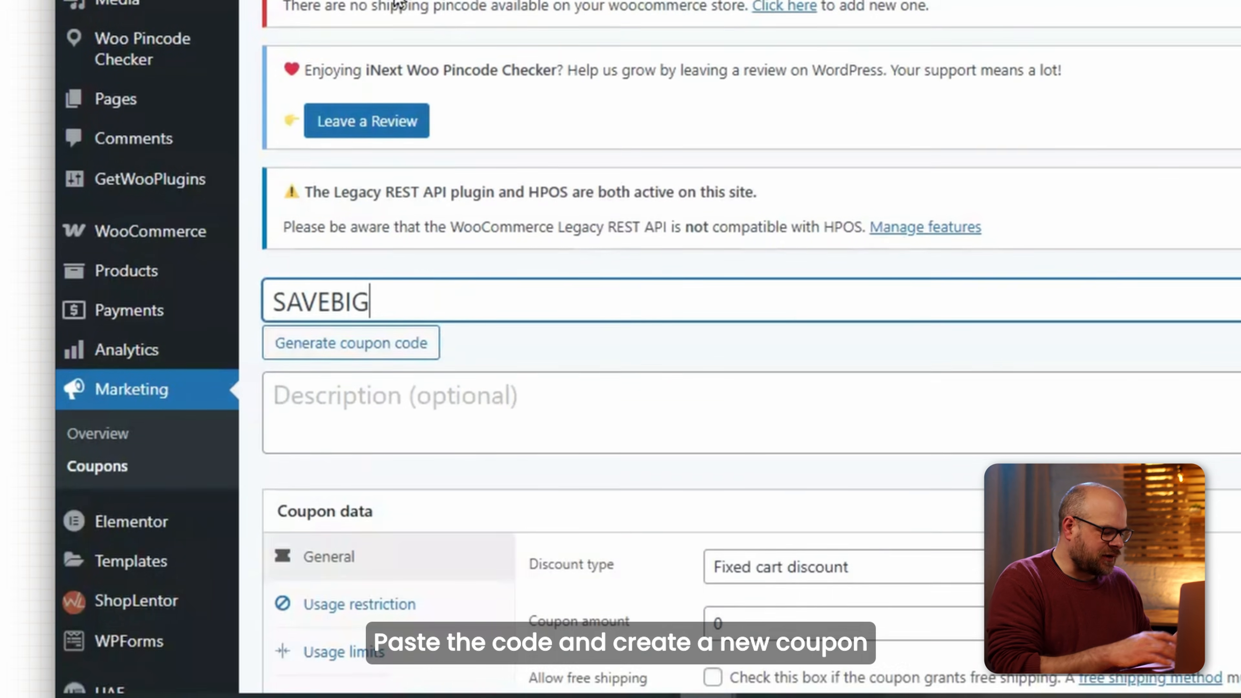
scroll(263, 303, "down", 5)
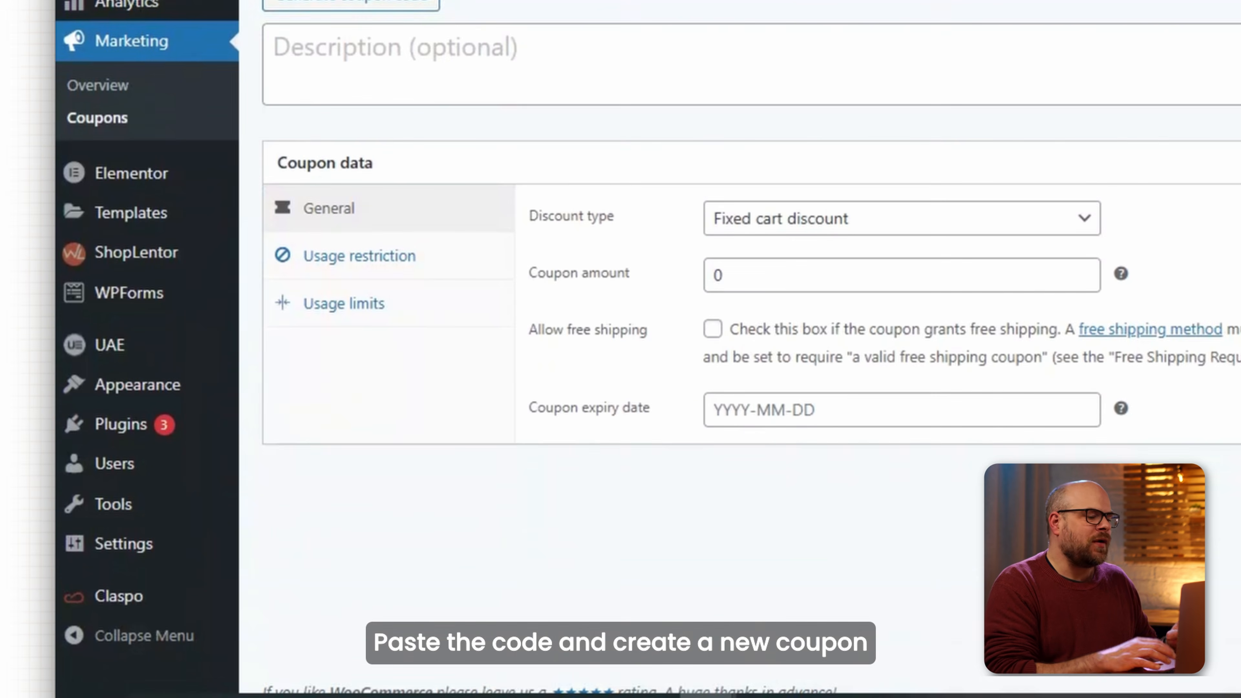
left_click(678, 322)
left_click(656, 348)
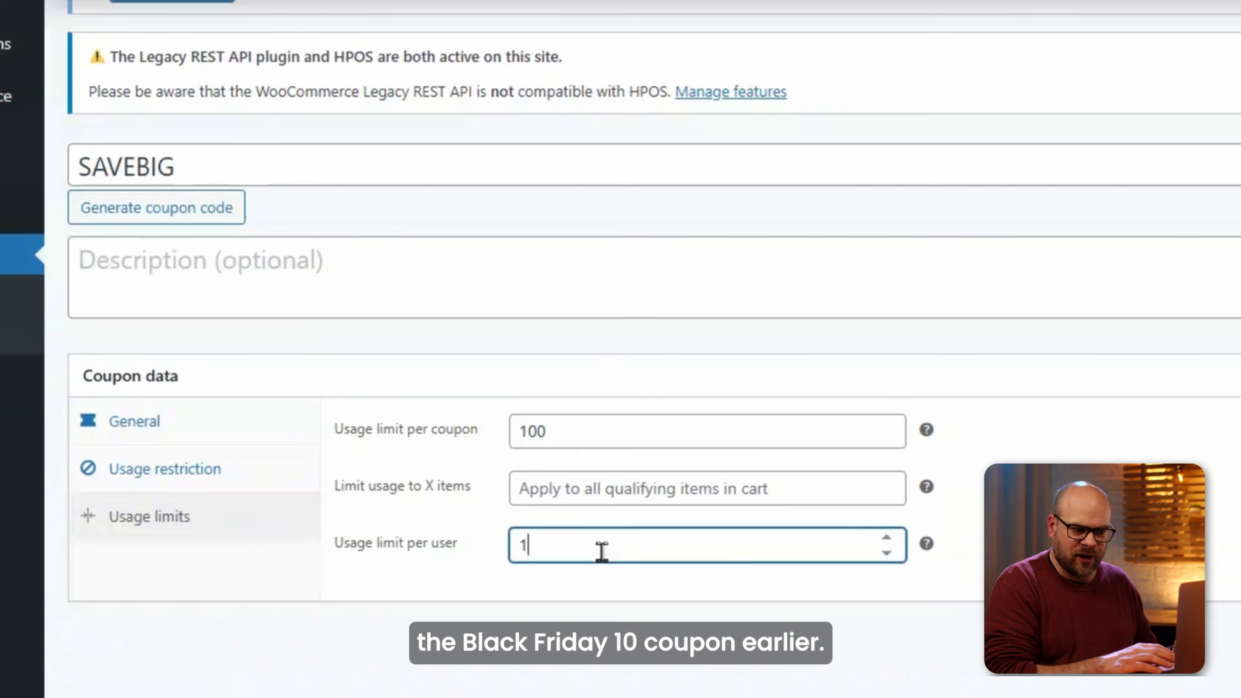
left_click(982, 349)
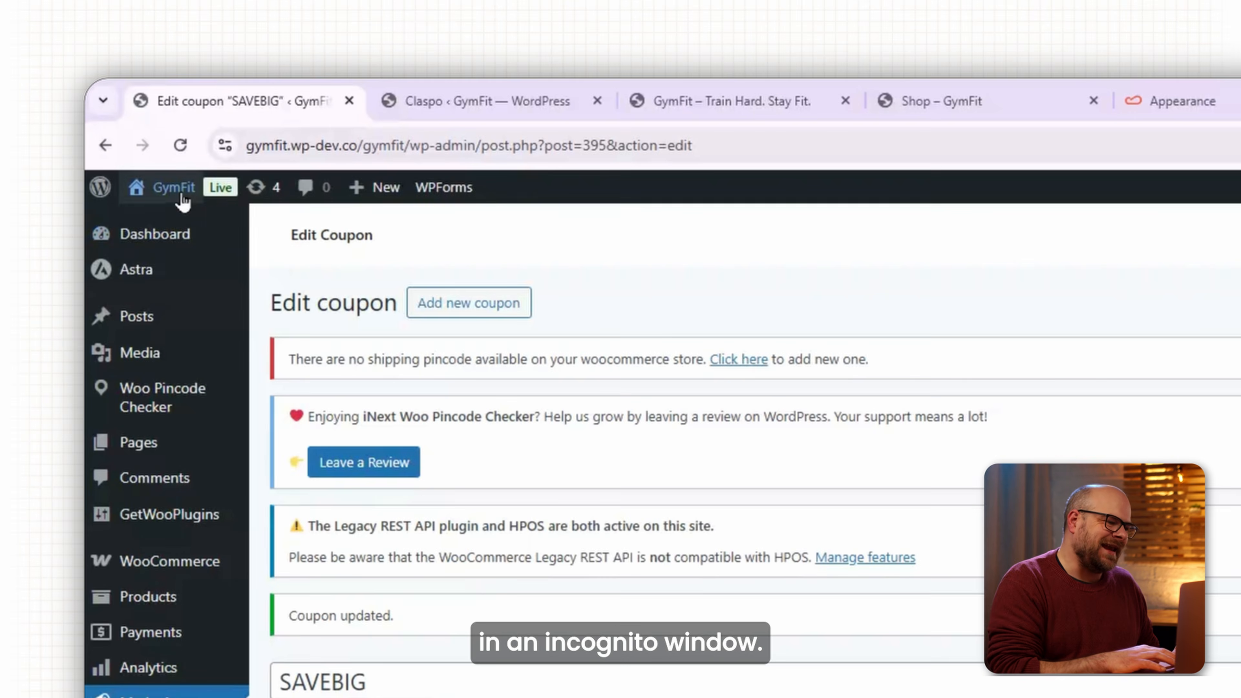
Open the storefront in an incognito window and claim and copy the SAVEBIG code from the pop-up.
mouse_move(183, 201)
right_click(177, 225)
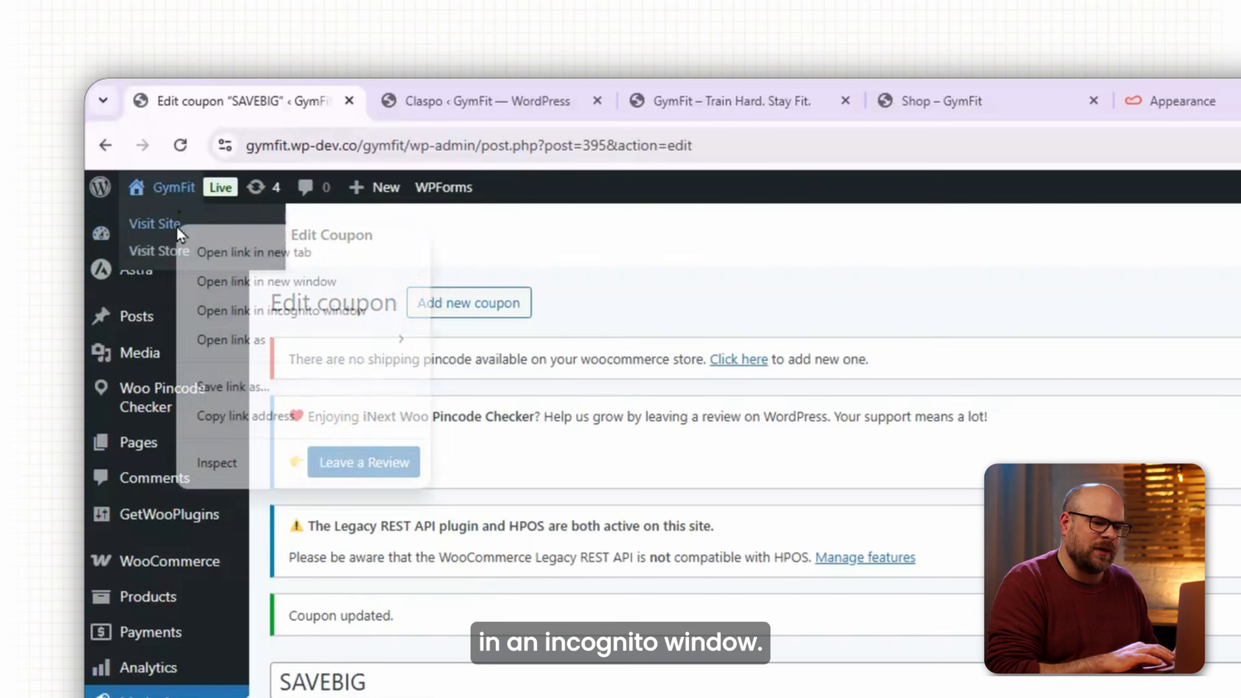
left_click(247, 310)
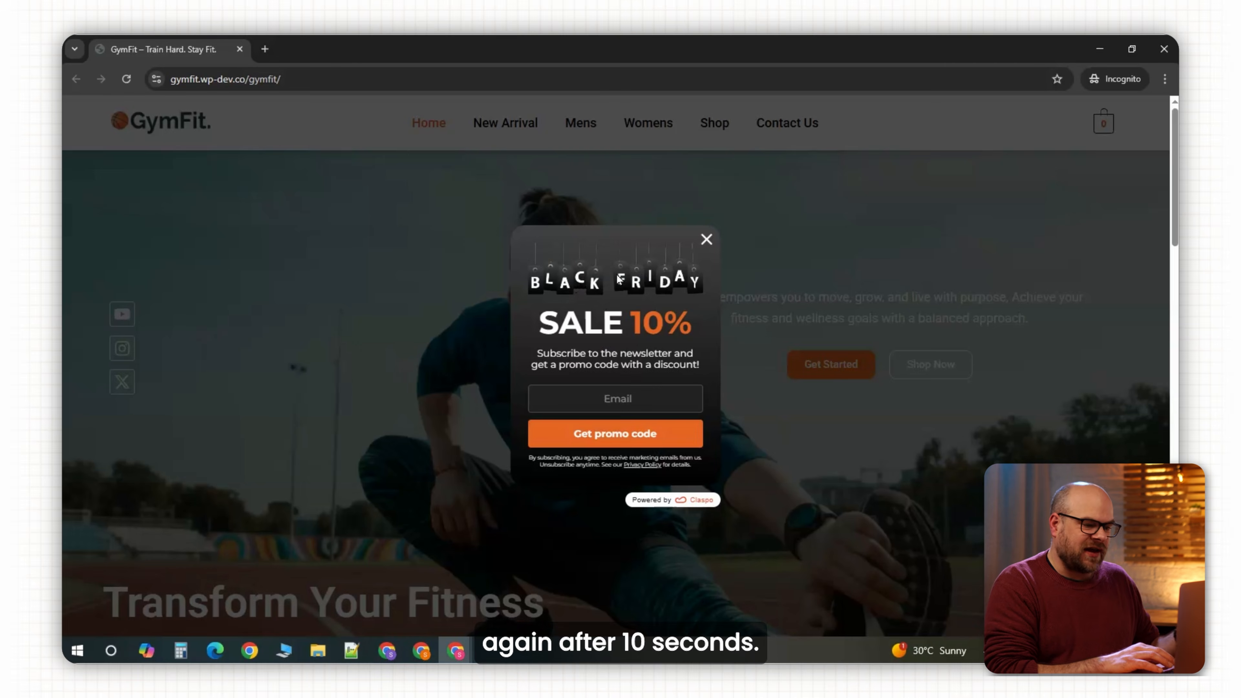
left_click(616, 398)
left_click(640, 459)
left_click(623, 435)
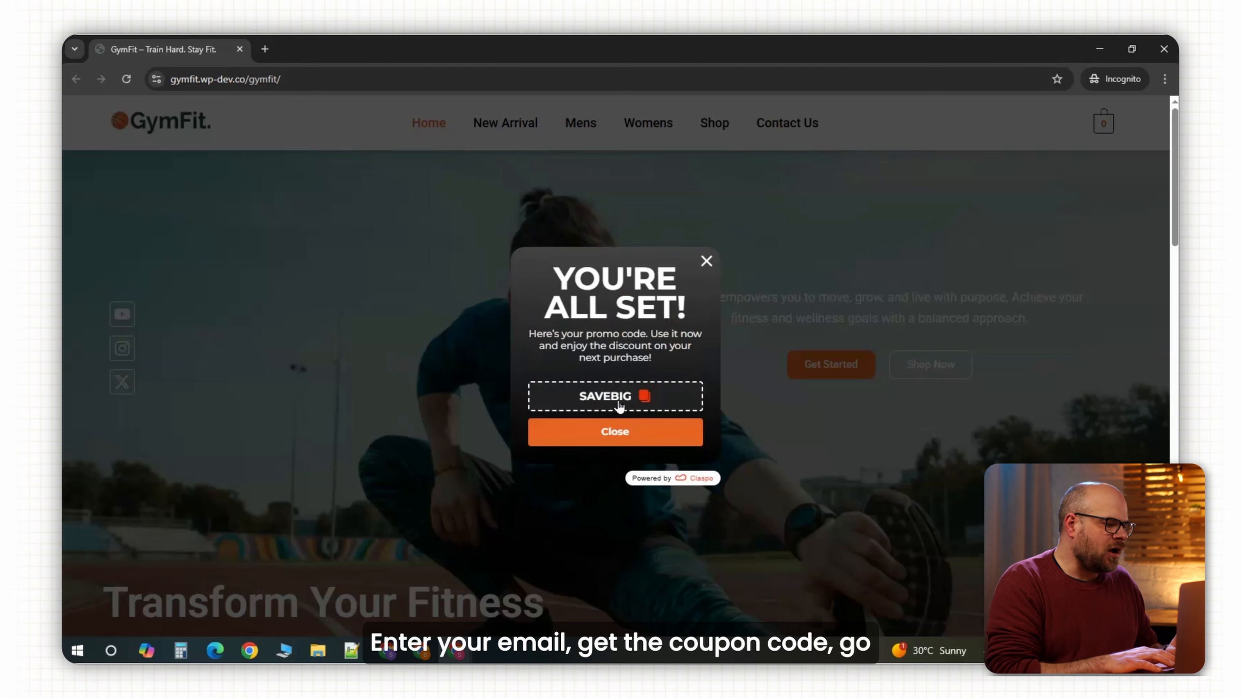
left_click(645, 399)
left_click(706, 261)
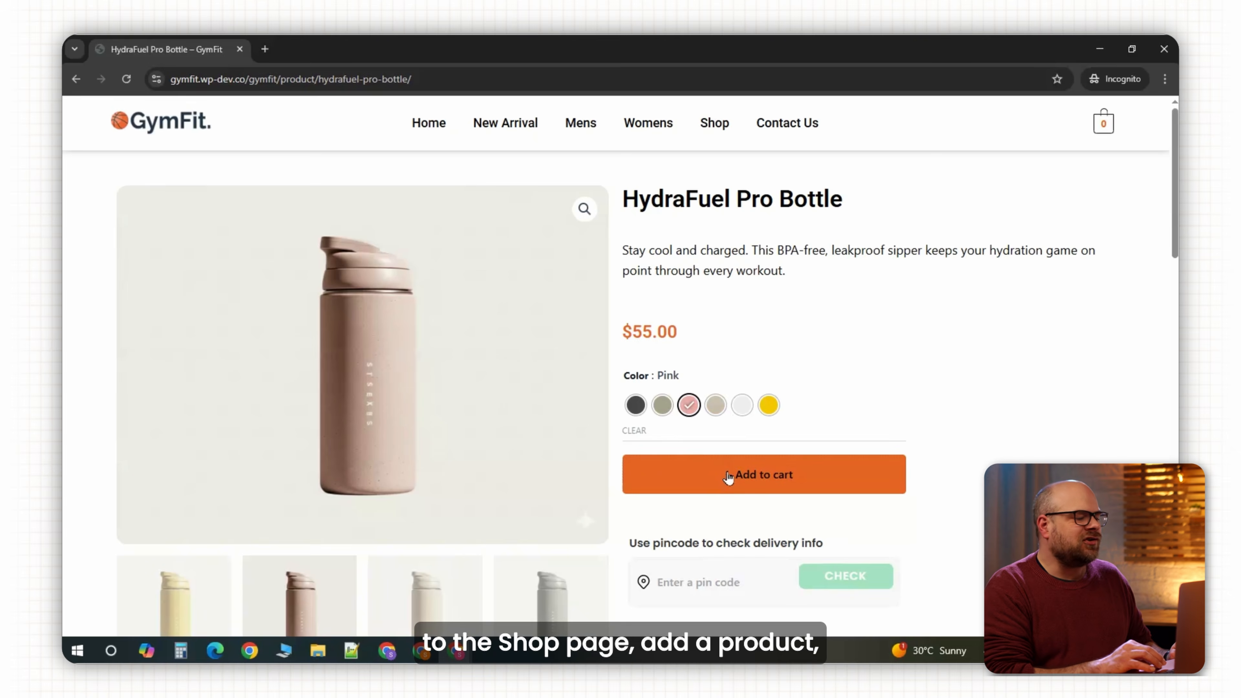
Add the HydraFuel Pro Bottle to the cart and apply coupon SAVEBIG.
left_click(728, 475)
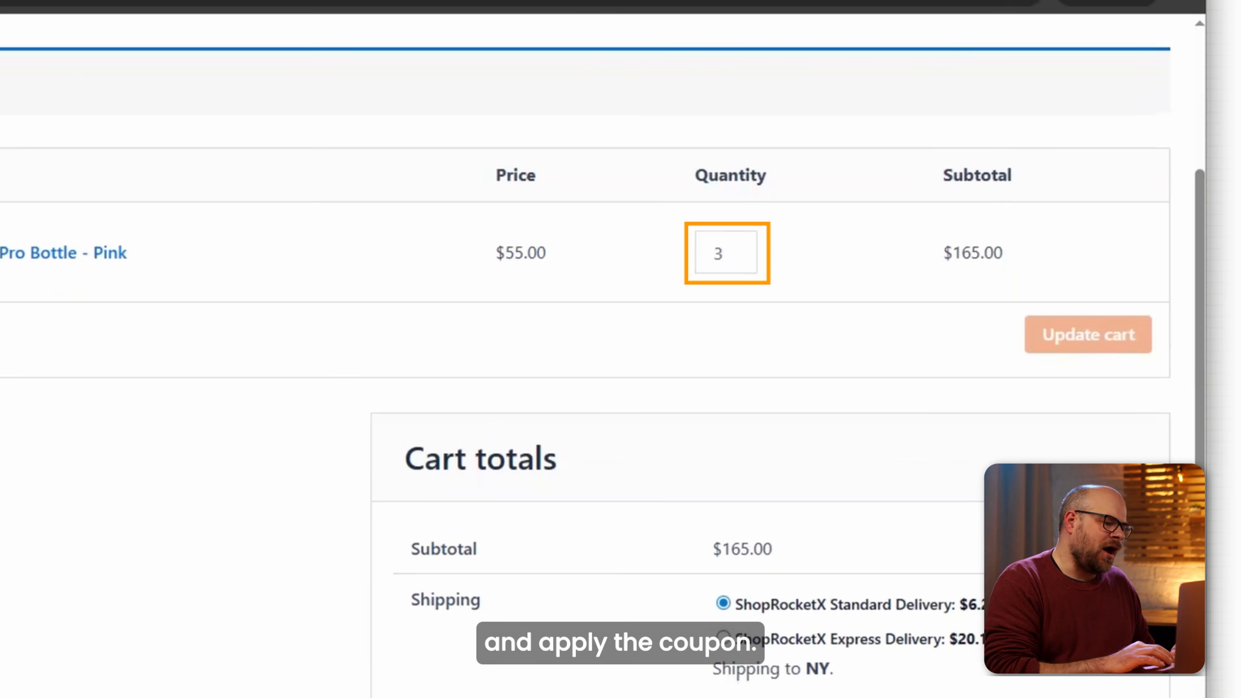
left_click(280, 343)
type("SAVEBIG")
left_click(447, 344)
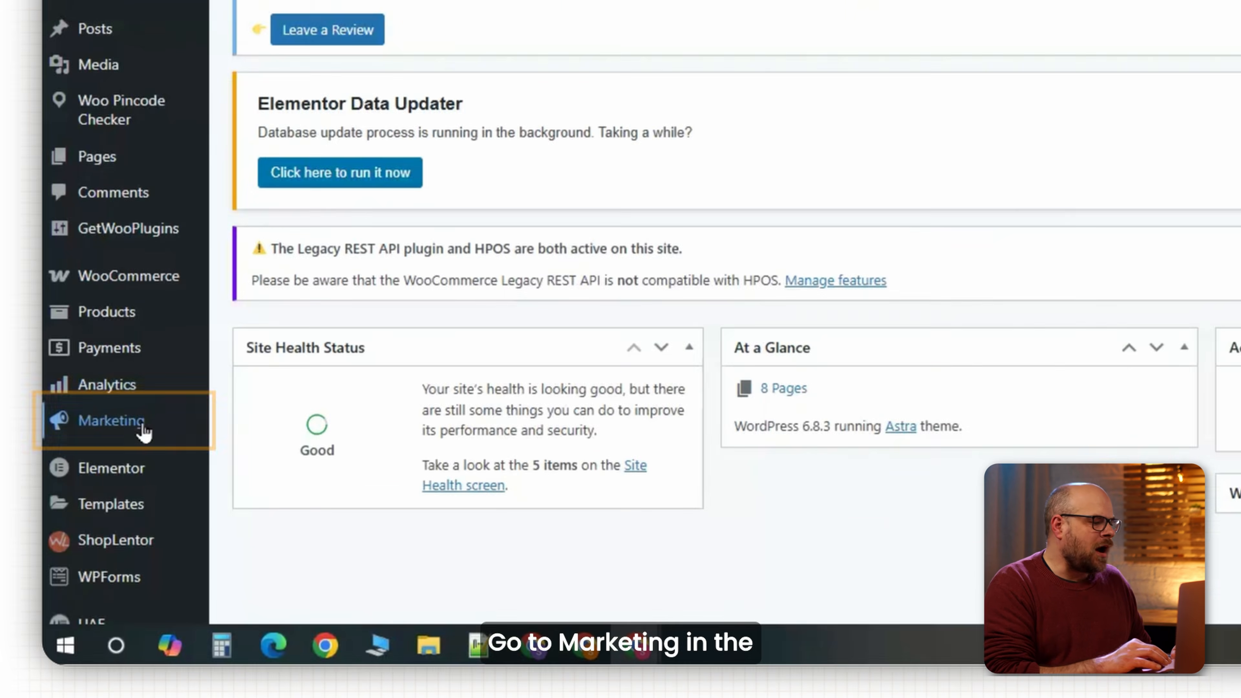
Copy the savebig code from WooCommerce's Coupons list and switch to the Claspo tab.
mouse_move(129, 504)
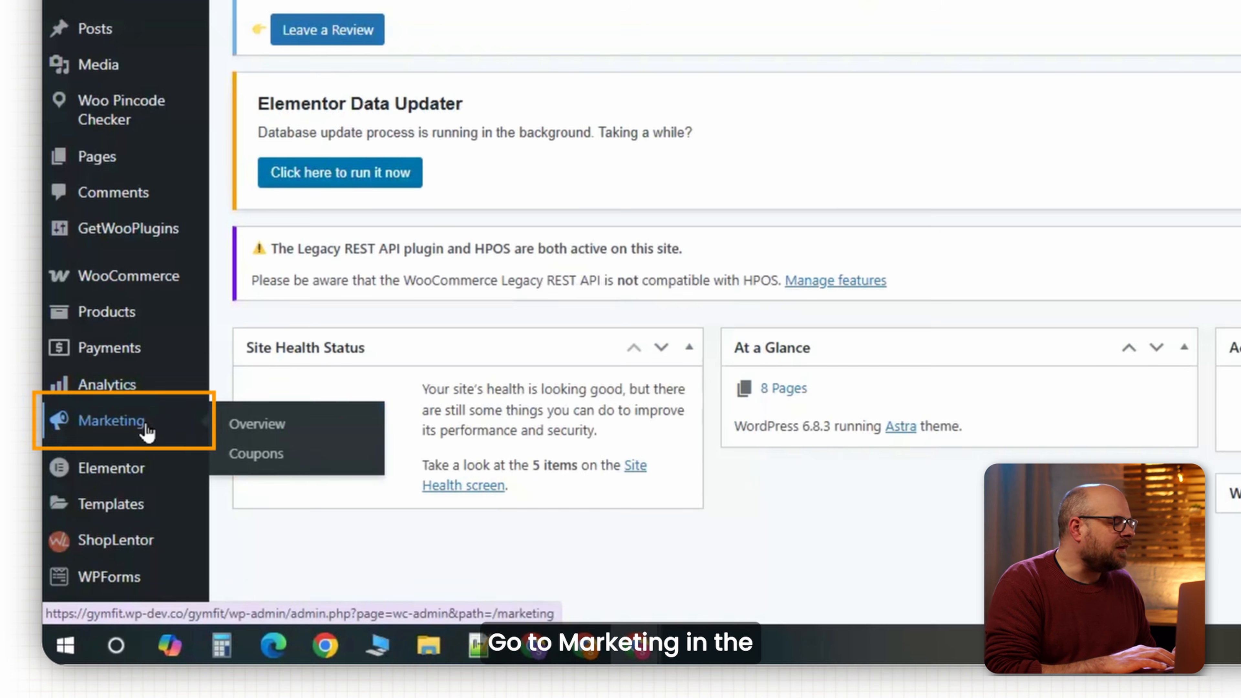
left_click(259, 457)
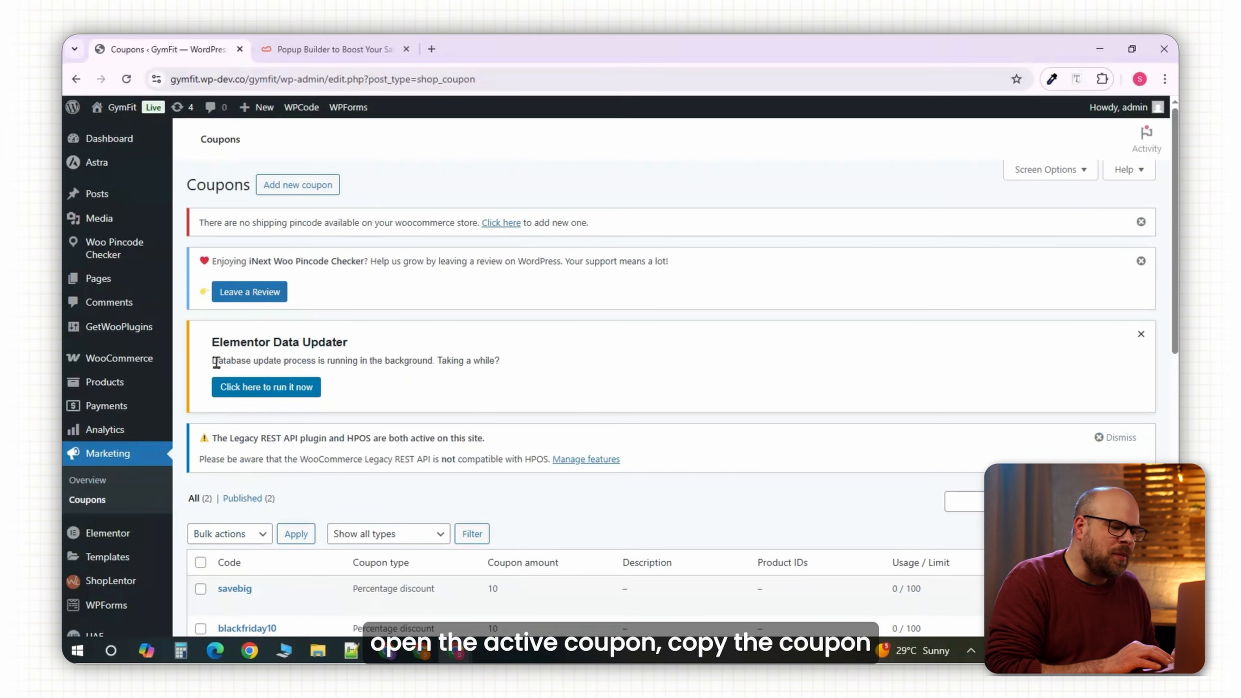
scroll(216, 362, "down", 5)
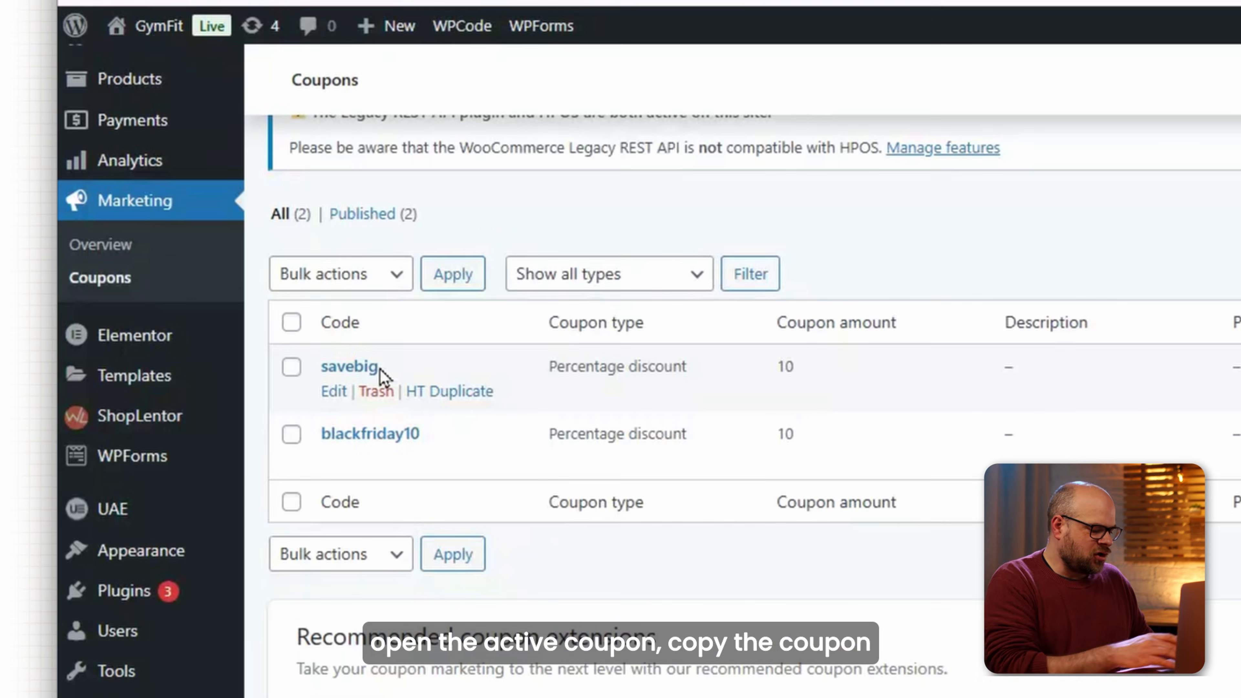
left_click_drag(253, 309, 242, 307)
left_click_drag(362, 362, 321, 357)
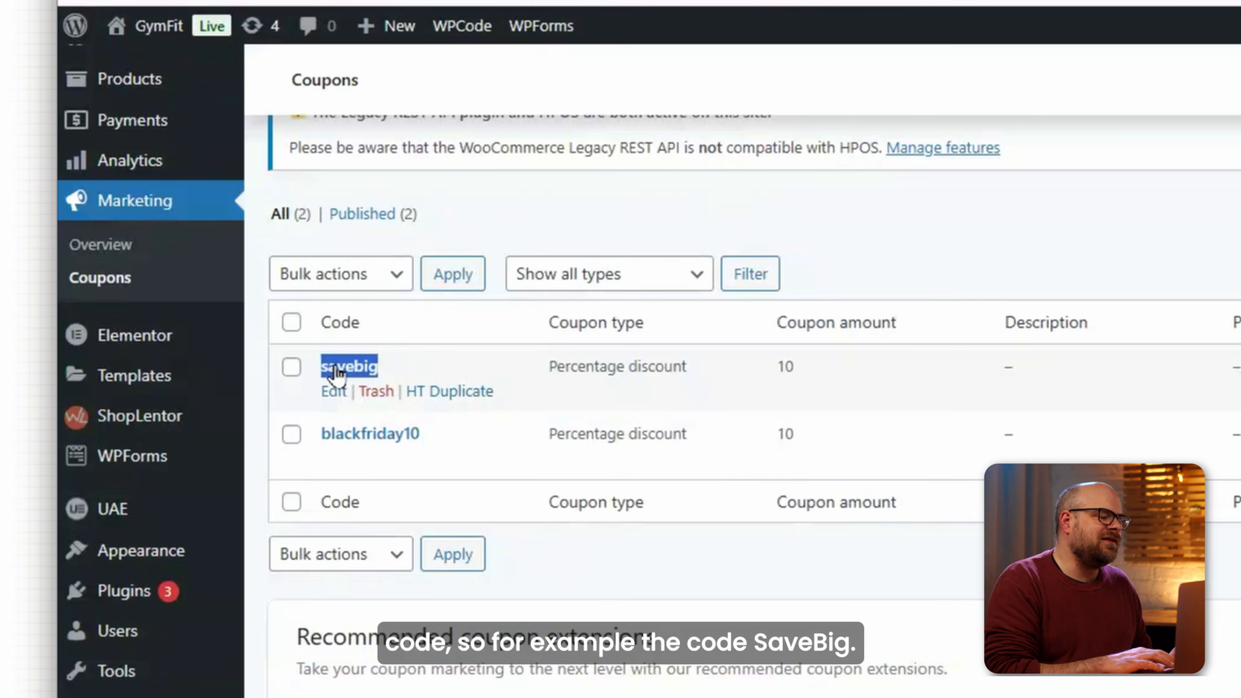
left_click(260, 356)
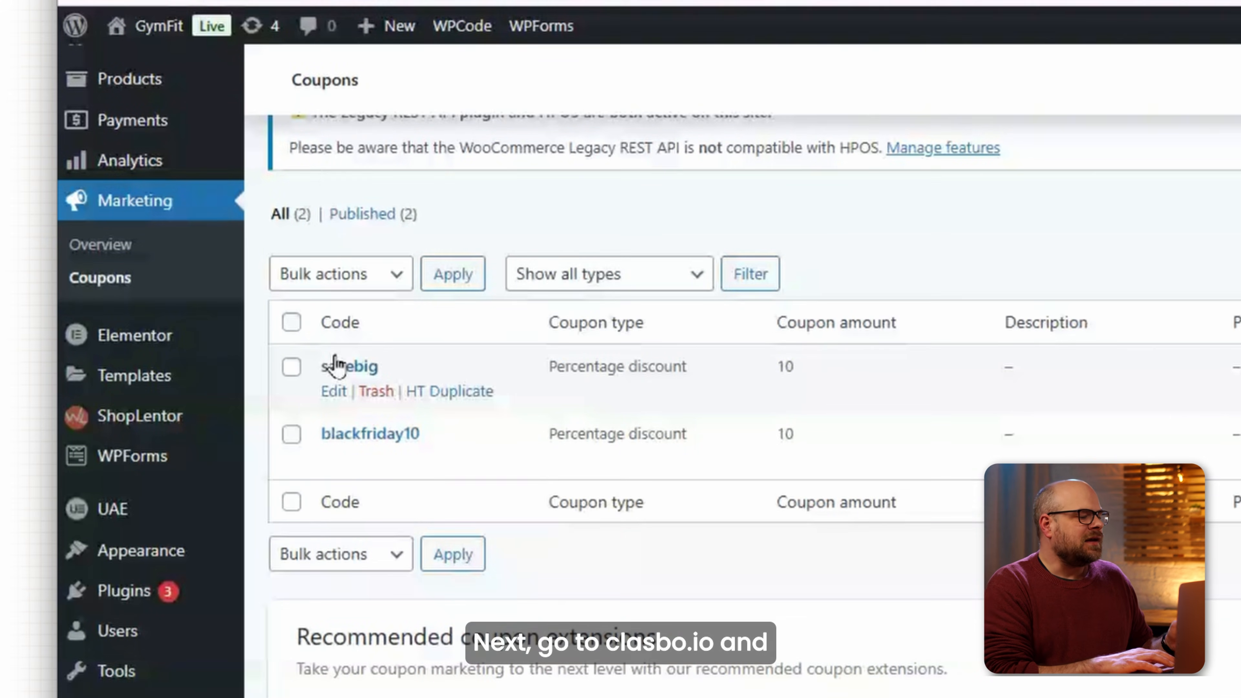
left_click(338, 48)
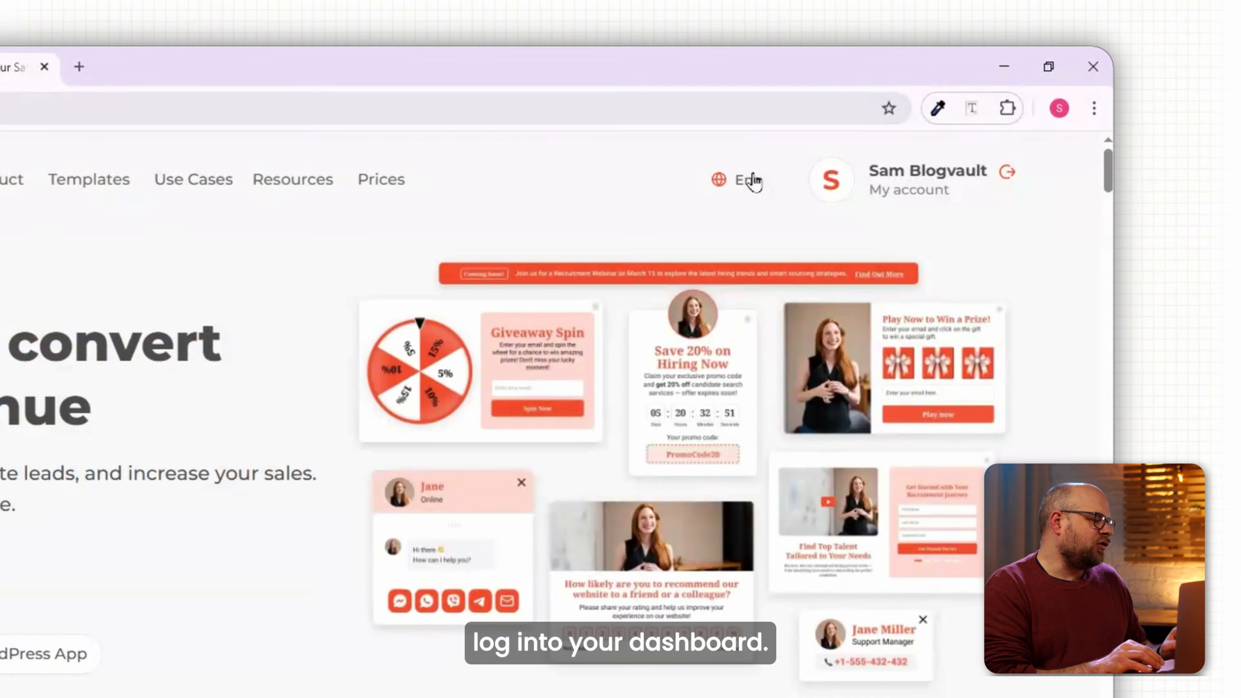
Start a new Claspo widget and pick the Black Friday Limited Deal floating bar template.
left_click(975, 135)
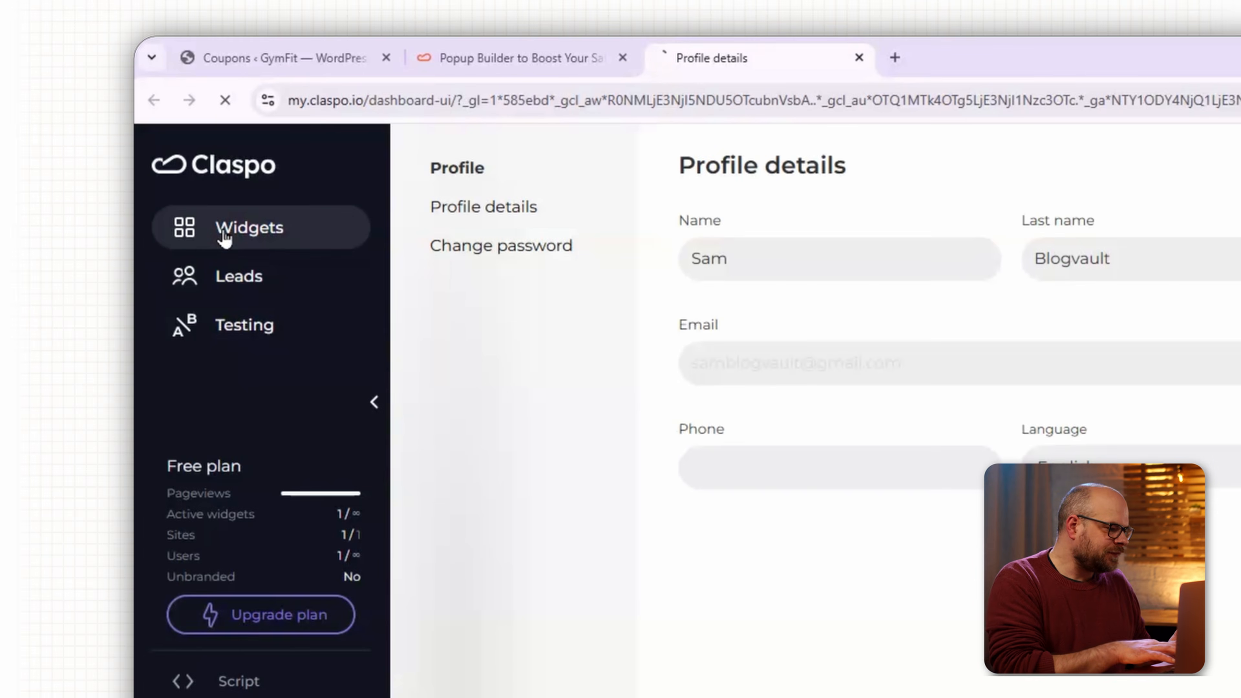
left_click(125, 172)
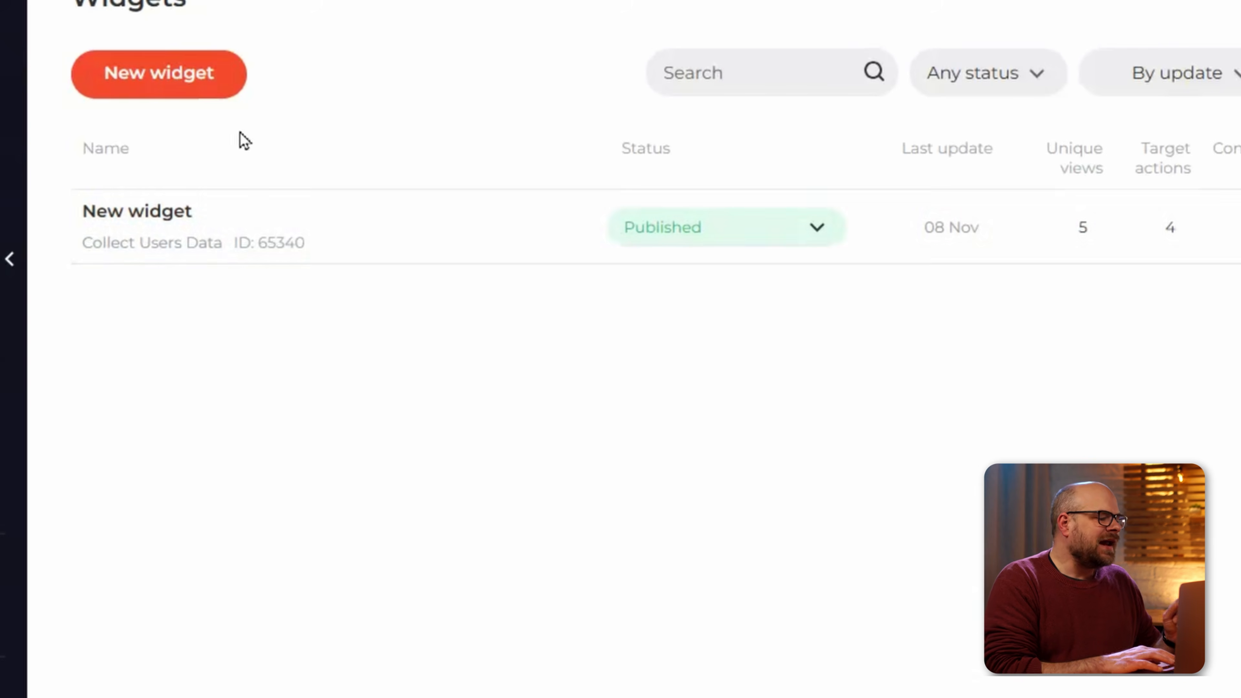
left_click(164, 94)
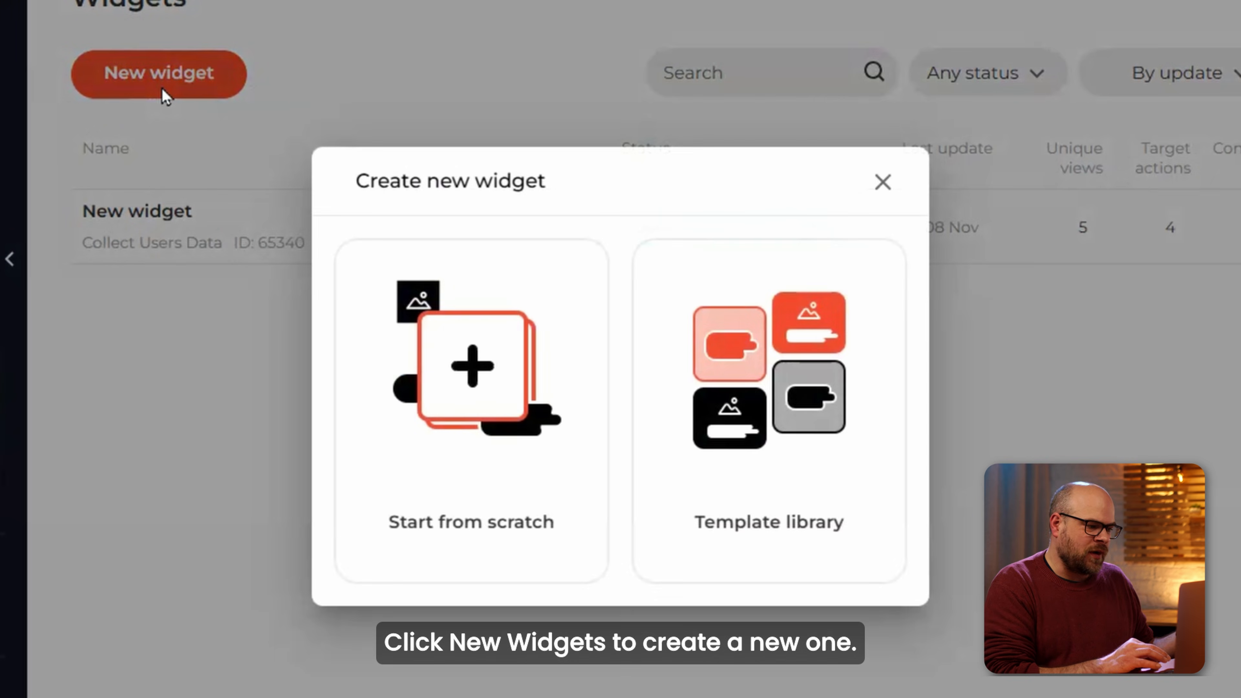
left_click(741, 387)
scroll(396, 385, "down", 5)
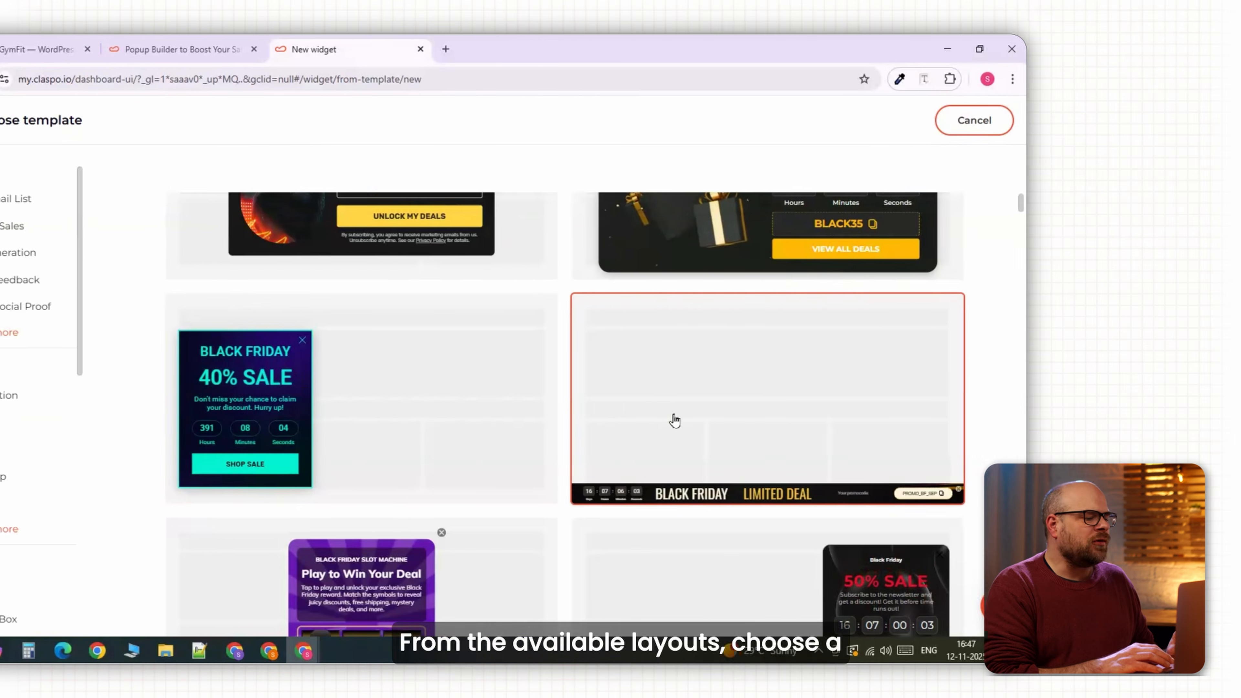
left_click(840, 420)
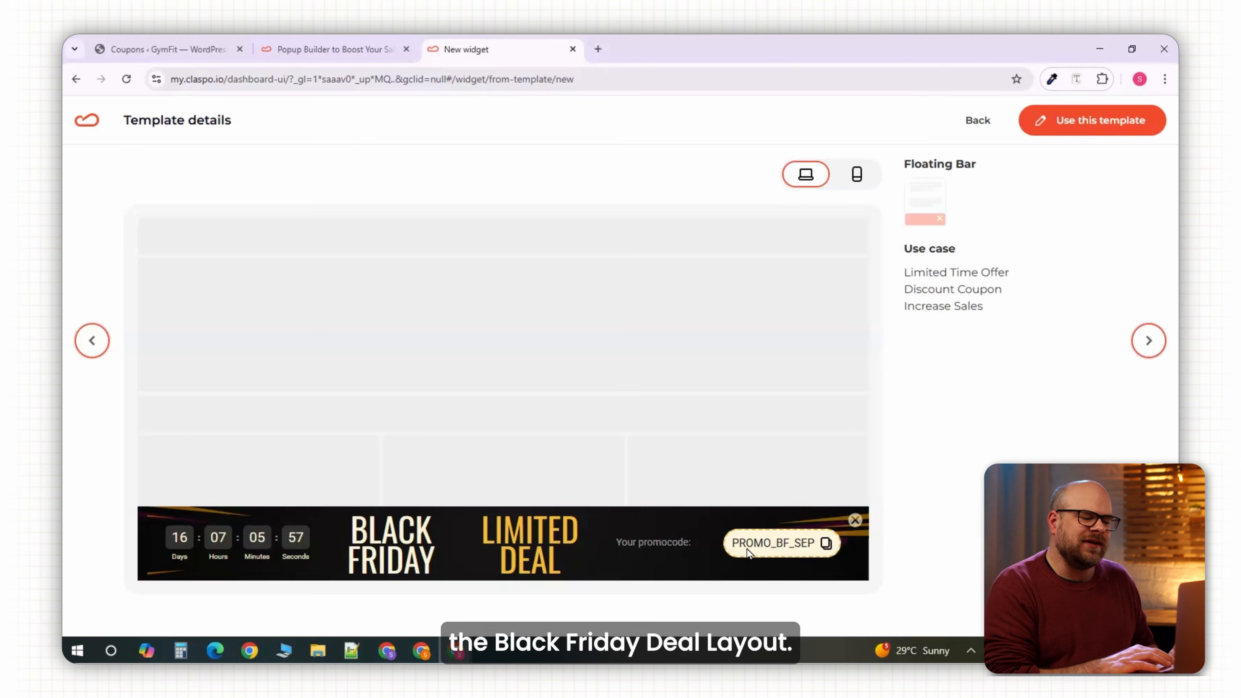
Use the template and replace the bar's sample promo code with savebig.
left_click(1094, 121)
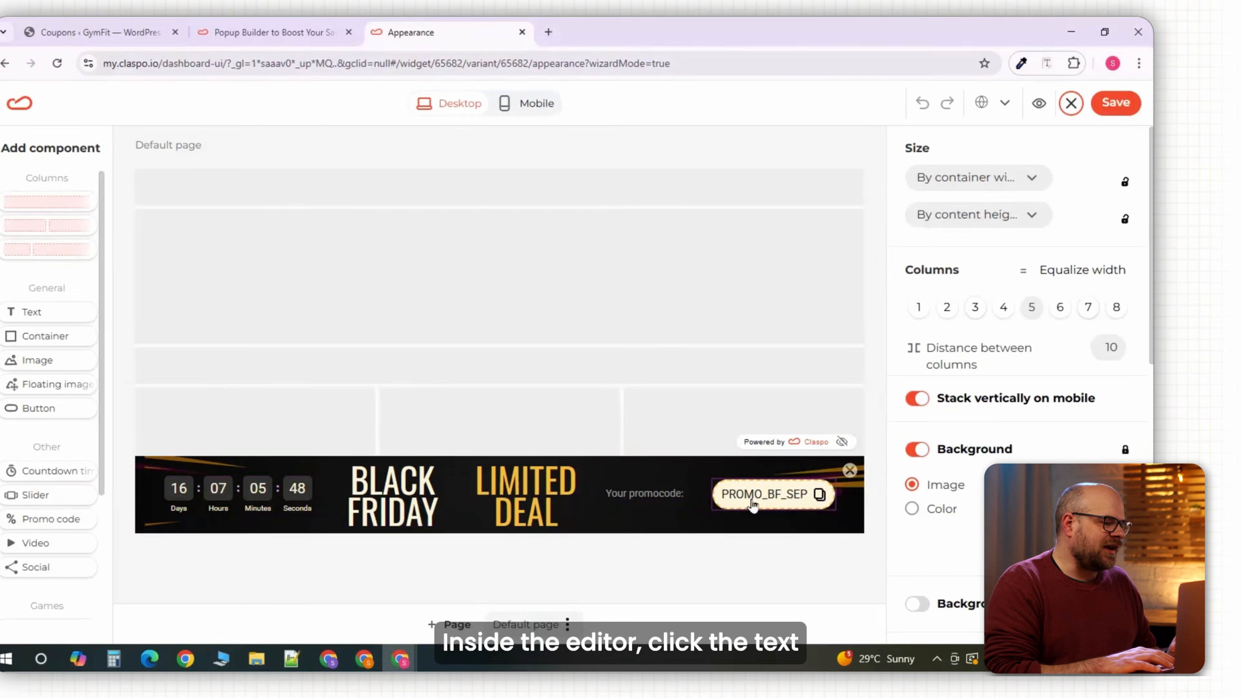
left_click(795, 501)
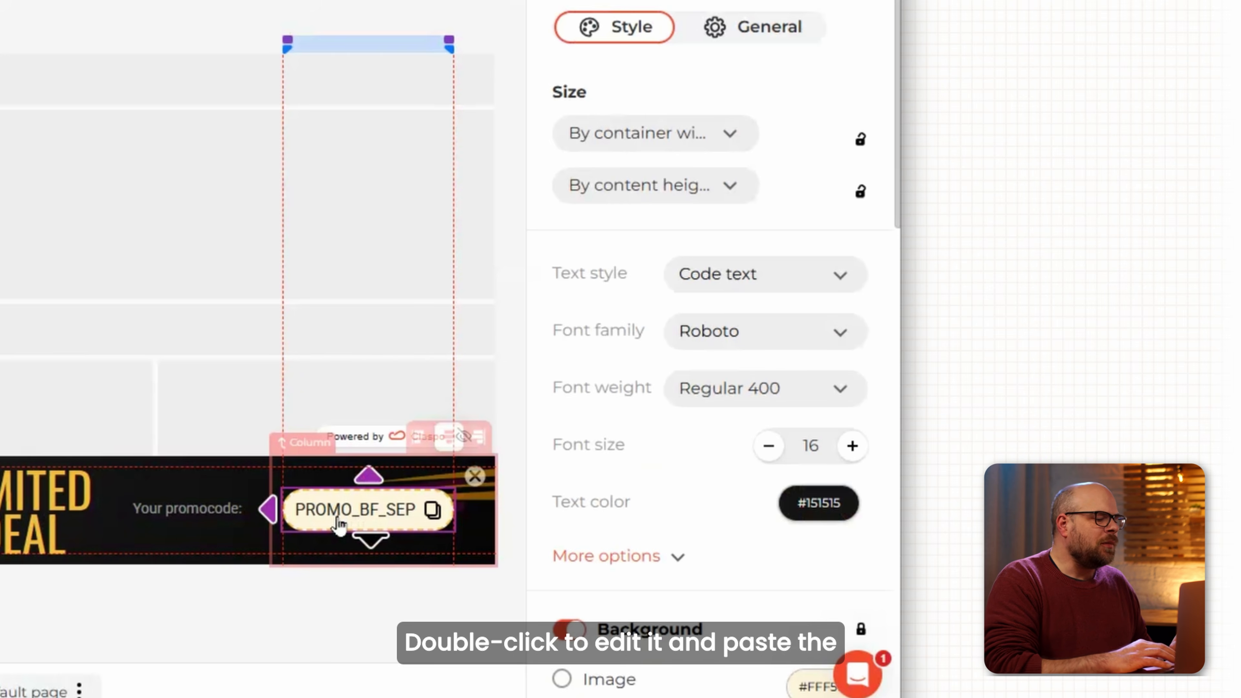
double_click(337, 518)
type("savebig")
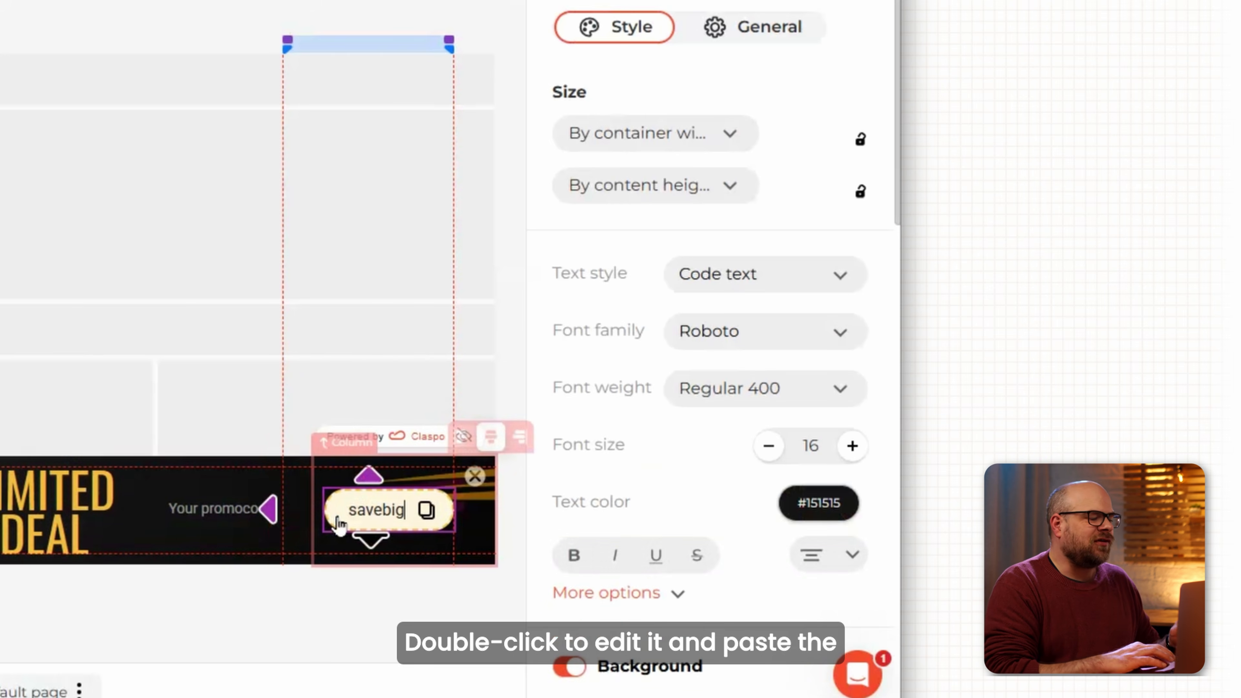
left_click(205, 430)
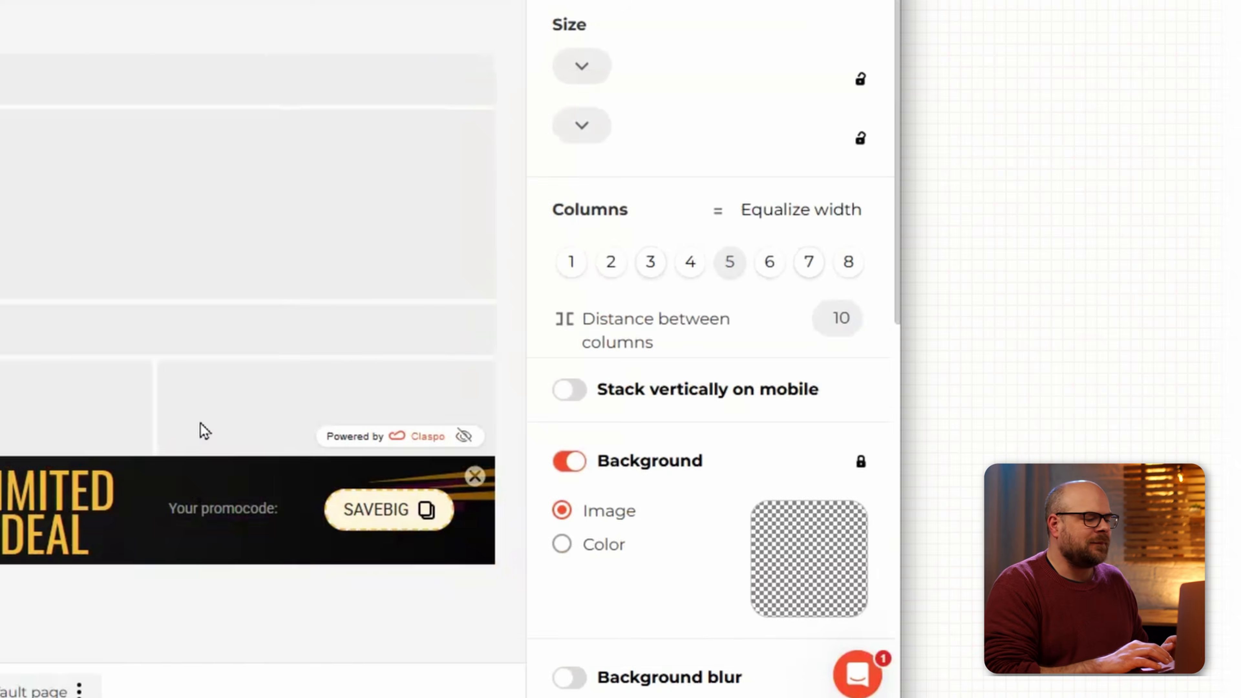
Set the countdown timer to end 29 Nov 23:54 and save the design.
left_click(223, 537)
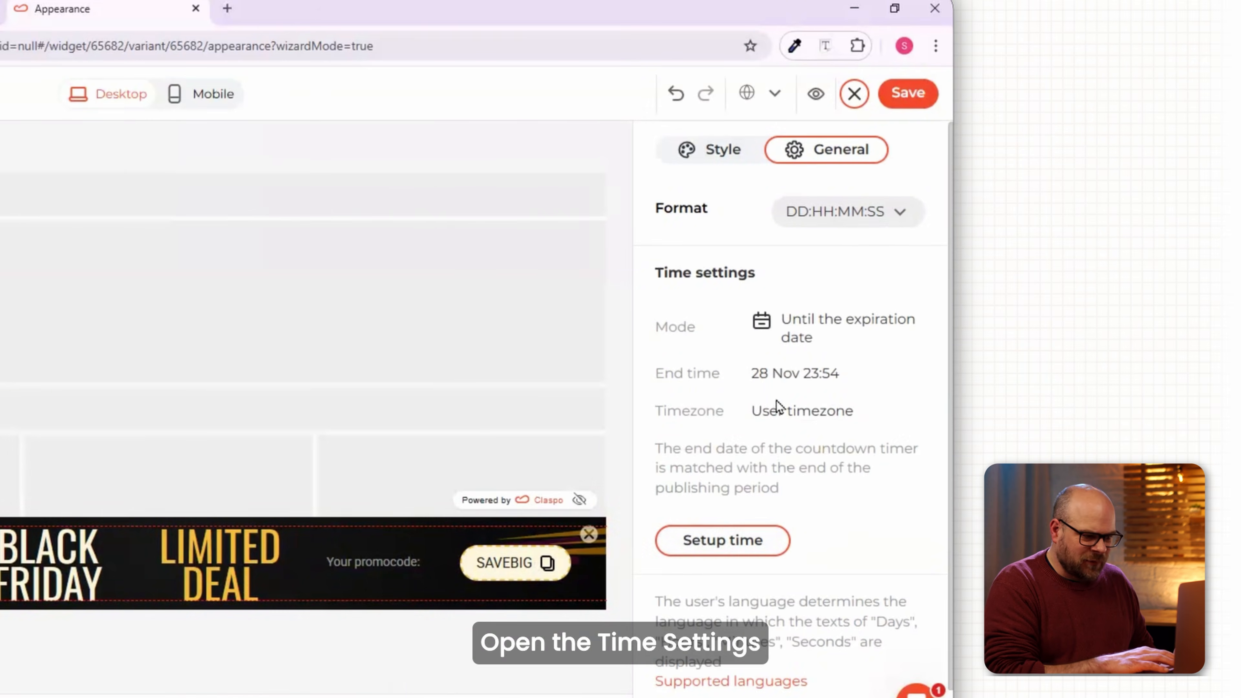
left_click(754, 538)
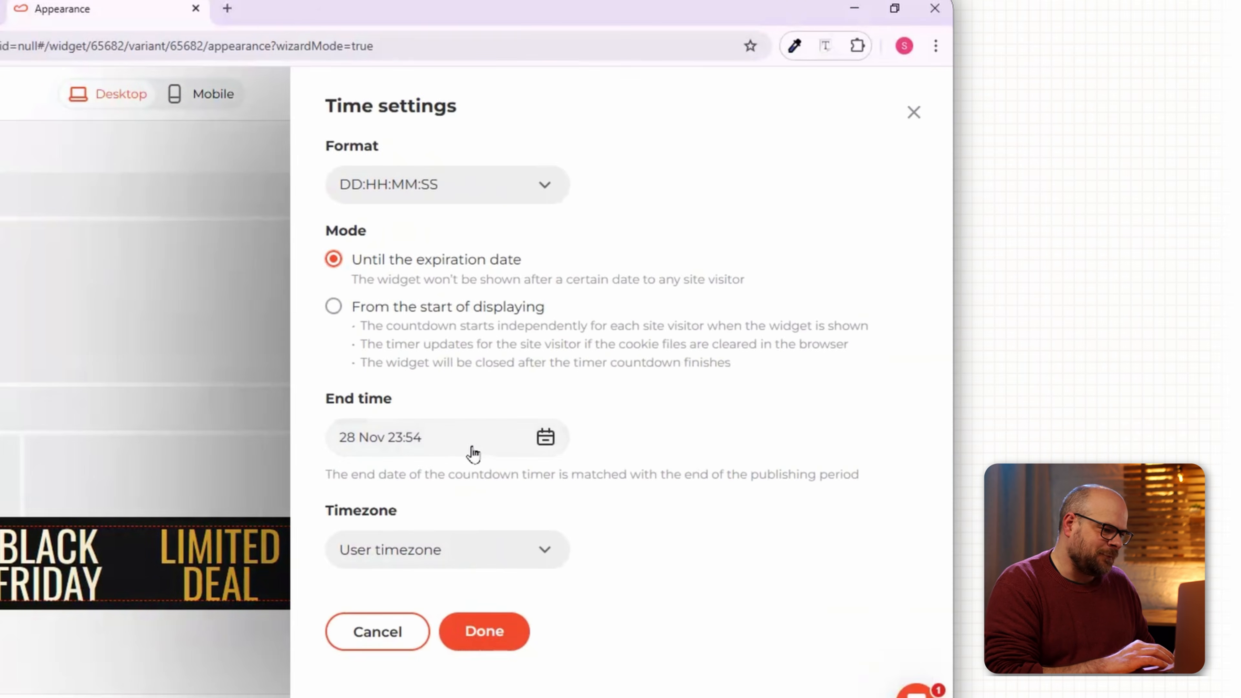
left_click(546, 438)
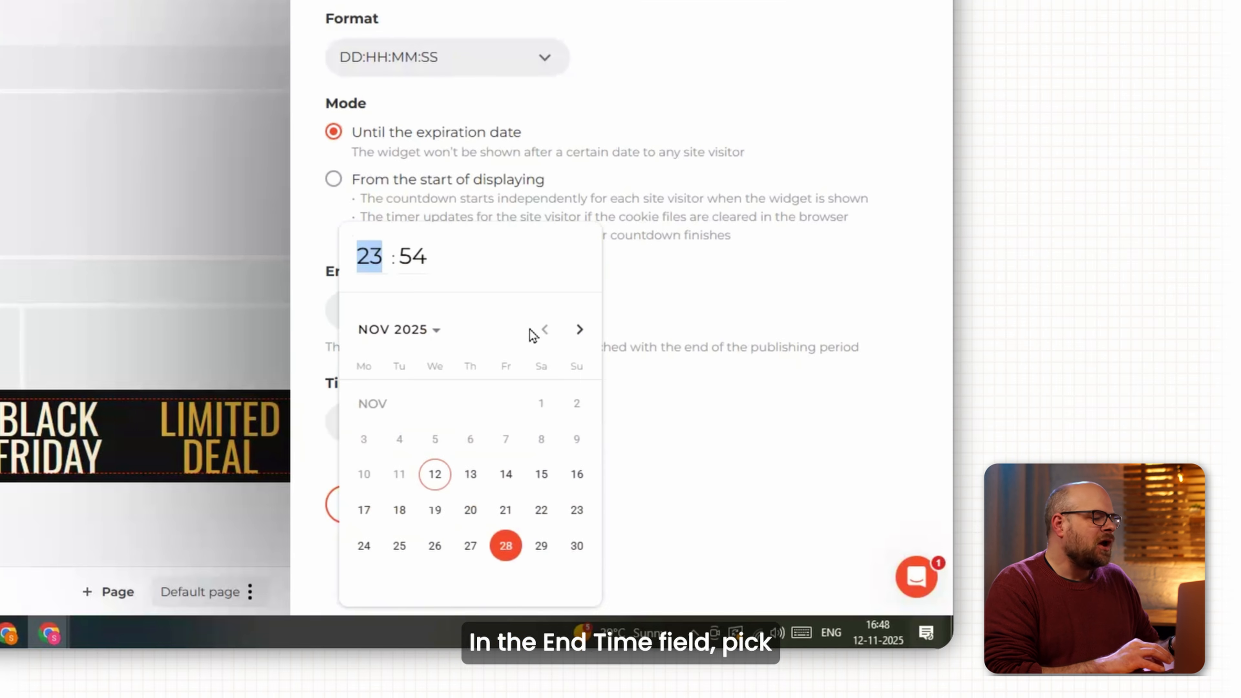
left_click(539, 546)
left_click(508, 510)
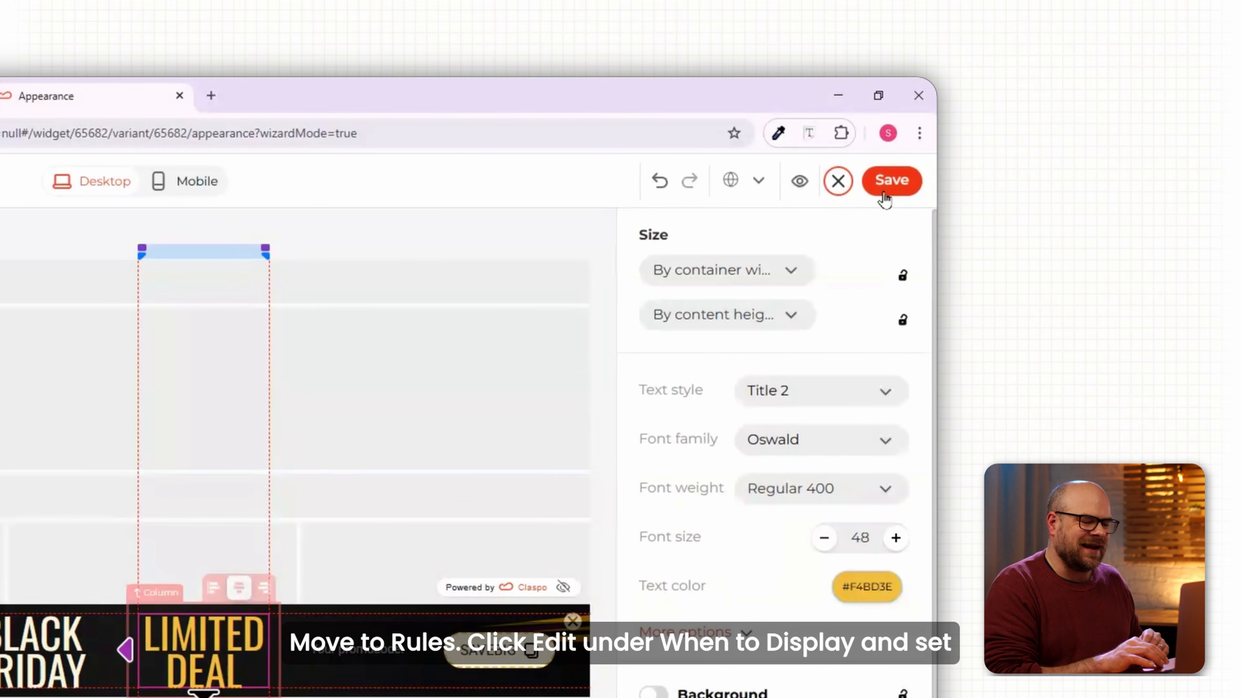
left_click(884, 190)
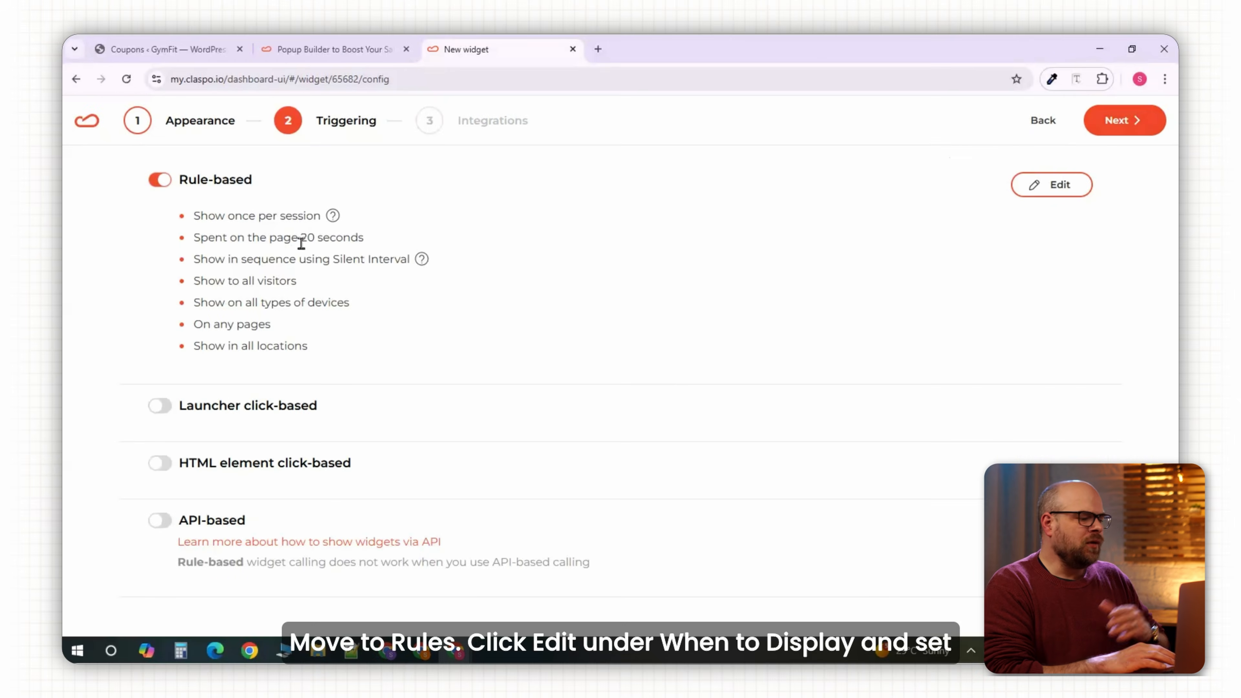
Review the rule-based display triggers and complete the bar widget's remaining setup steps.
left_click(1050, 186)
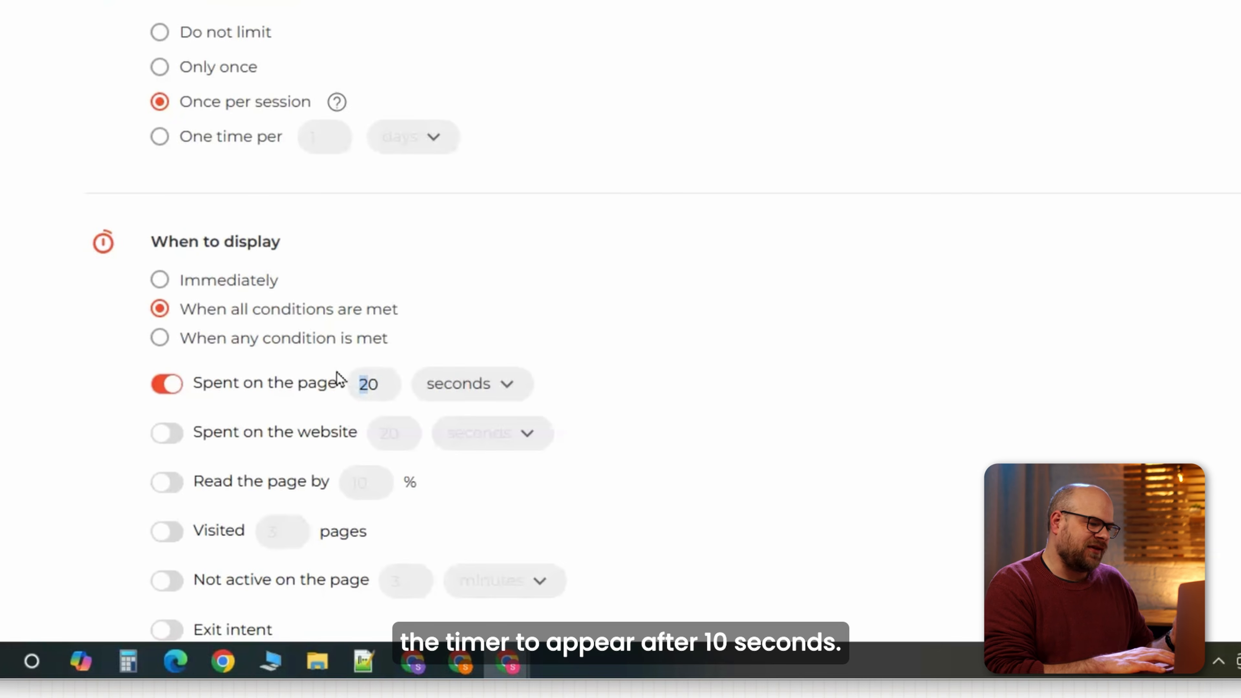
left_click(1075, 124)
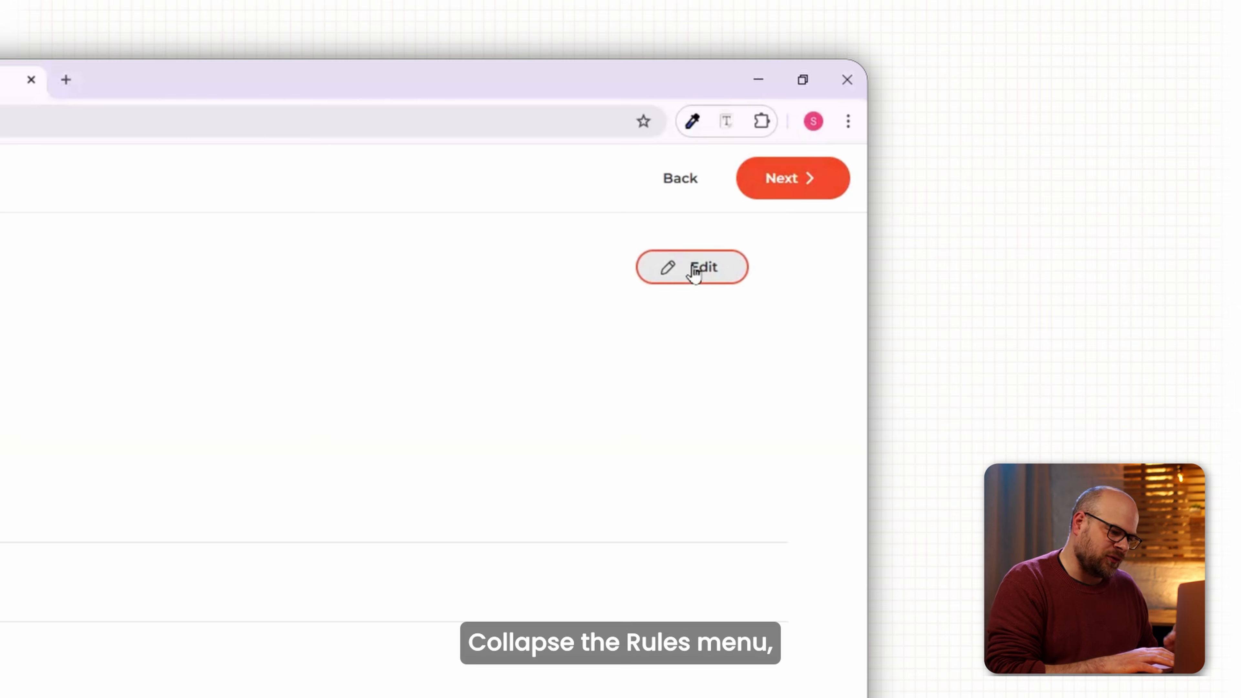
left_click(755, 191)
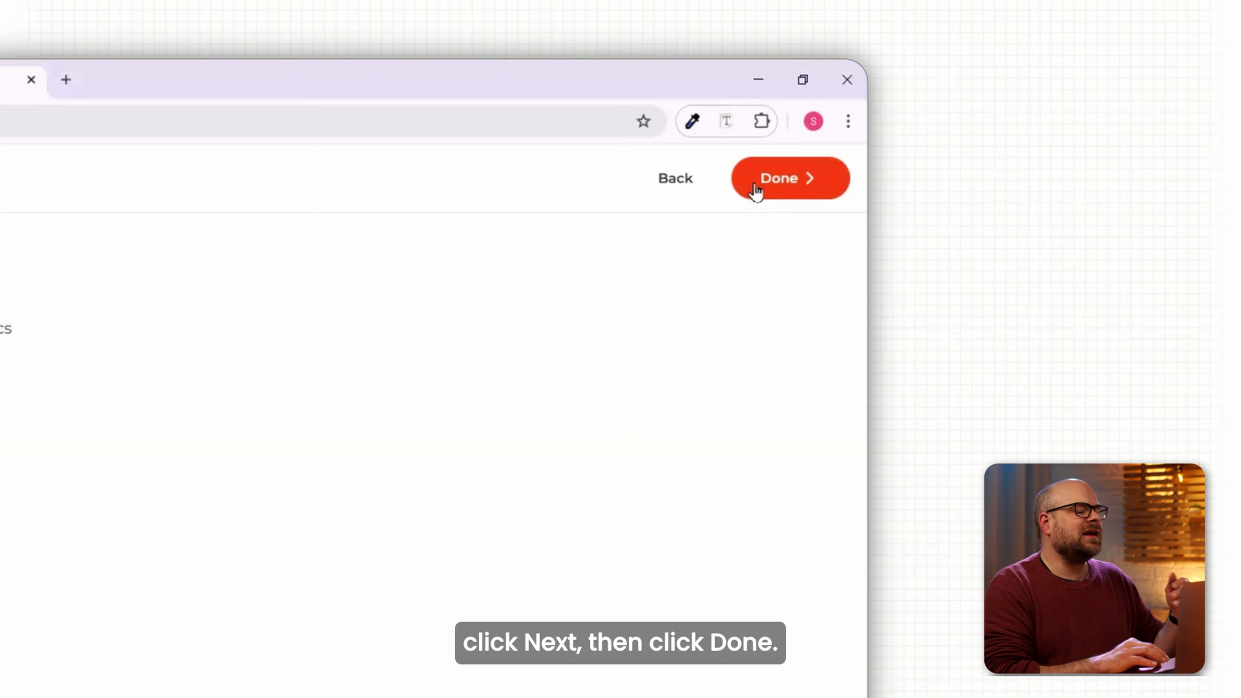
left_click(755, 192)
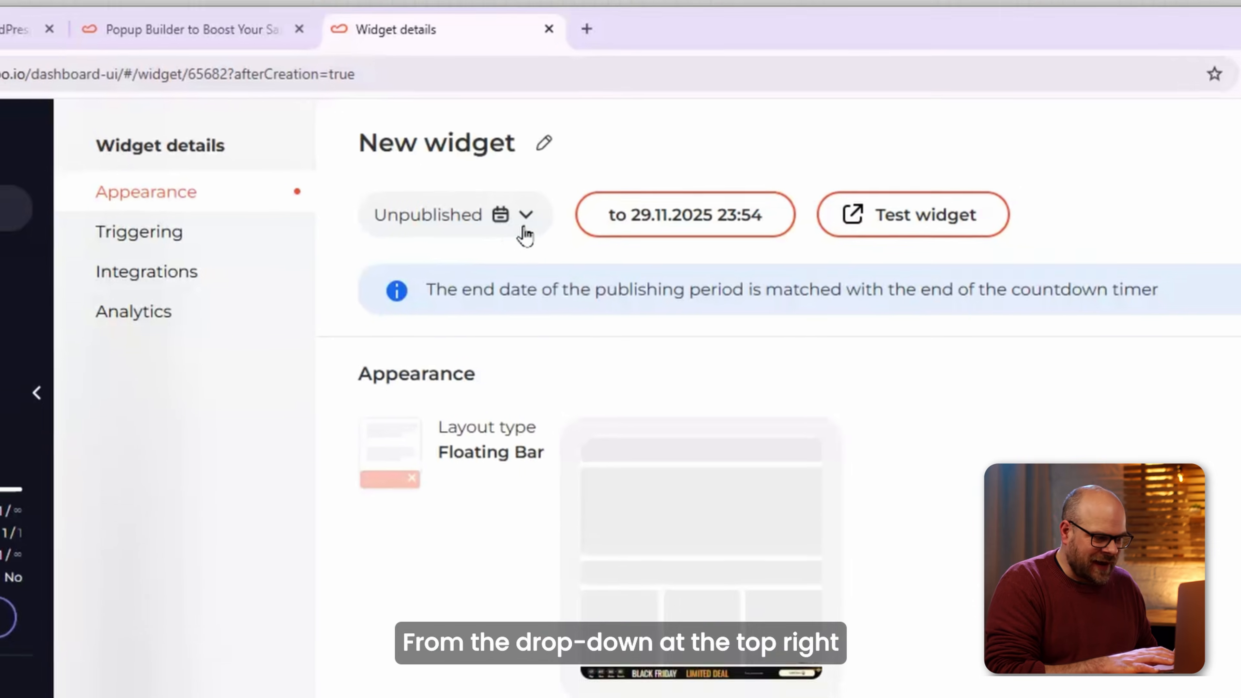
Publish and save the Limited Deal bar, then open the older widget's status menu.
left_click(524, 226)
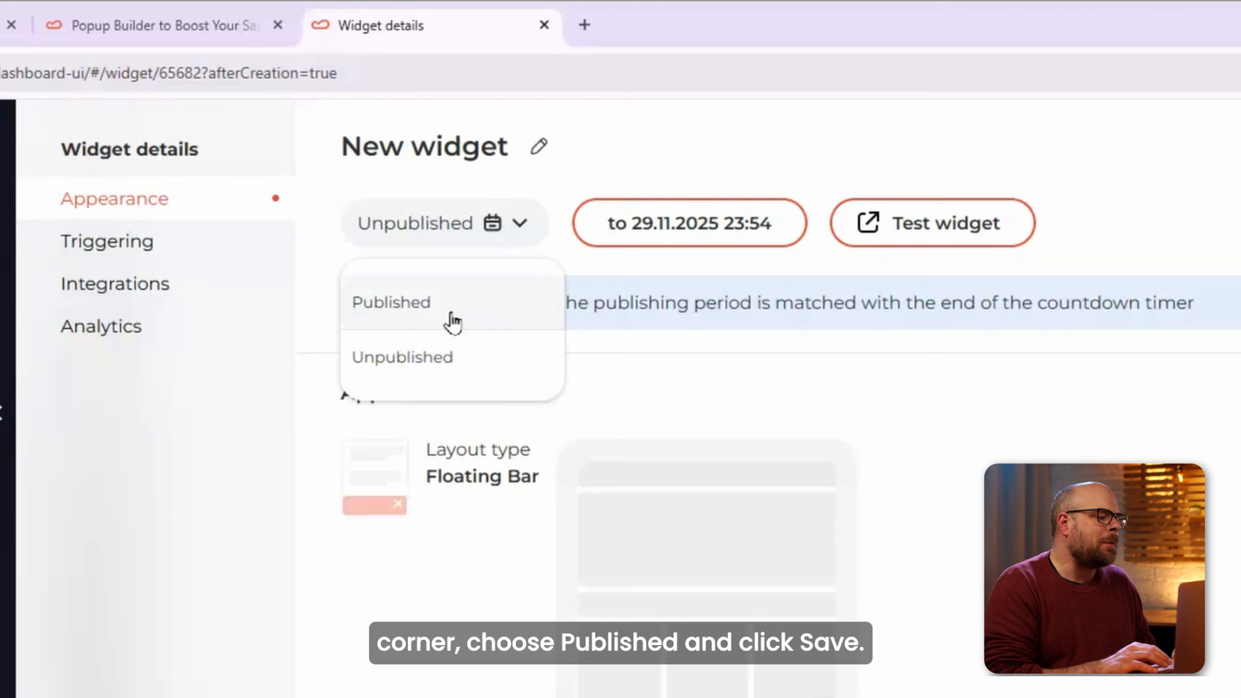
left_click(452, 318)
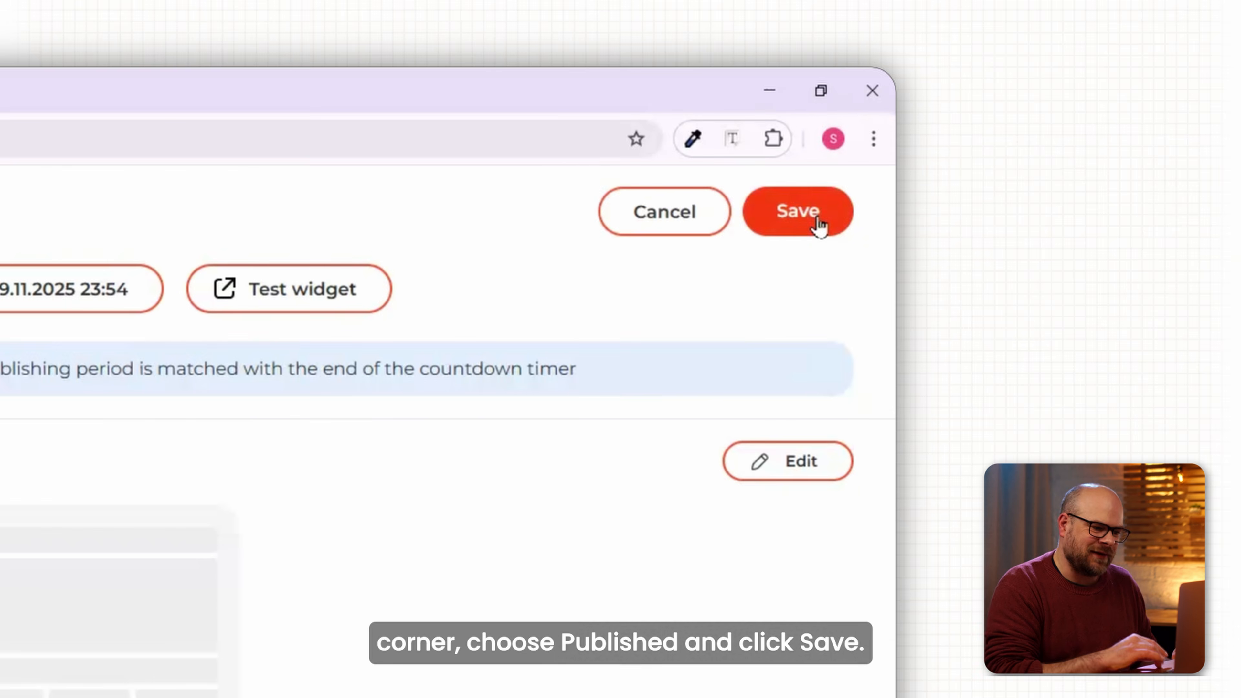
left_click(1240, 145)
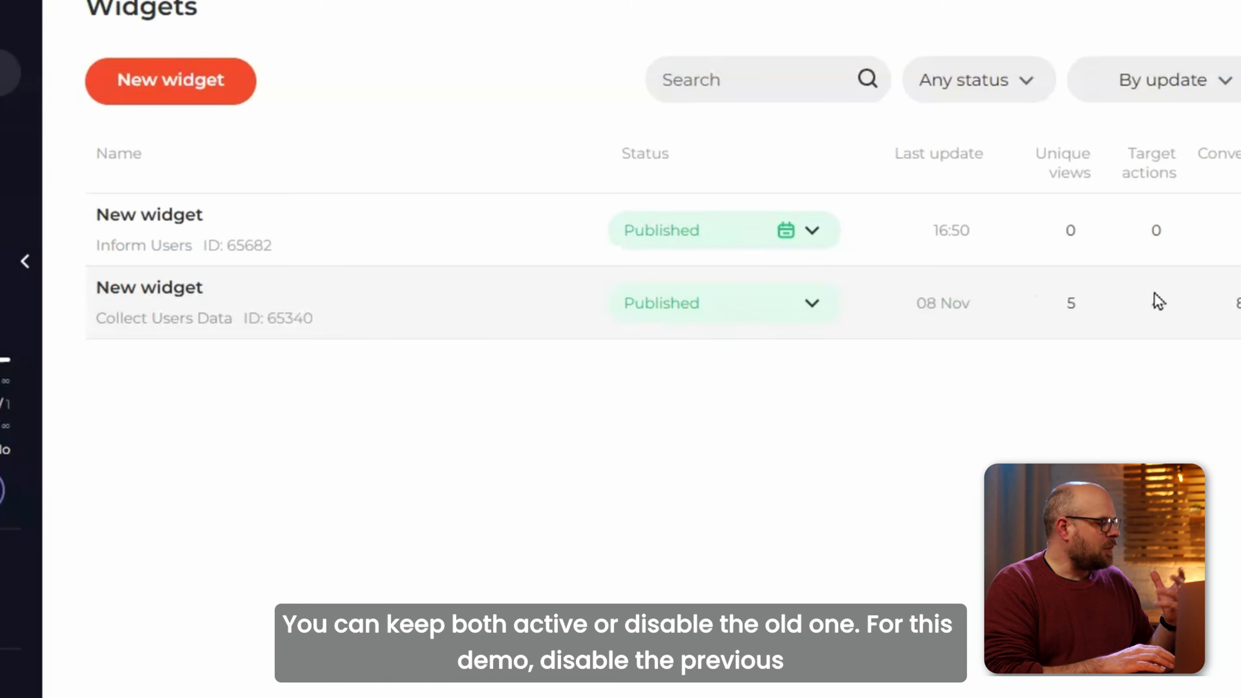
left_click(811, 306)
Unpublish the older pop-up widget and copy SAVEBIG from the live homepage countdown bar.
left_click(701, 427)
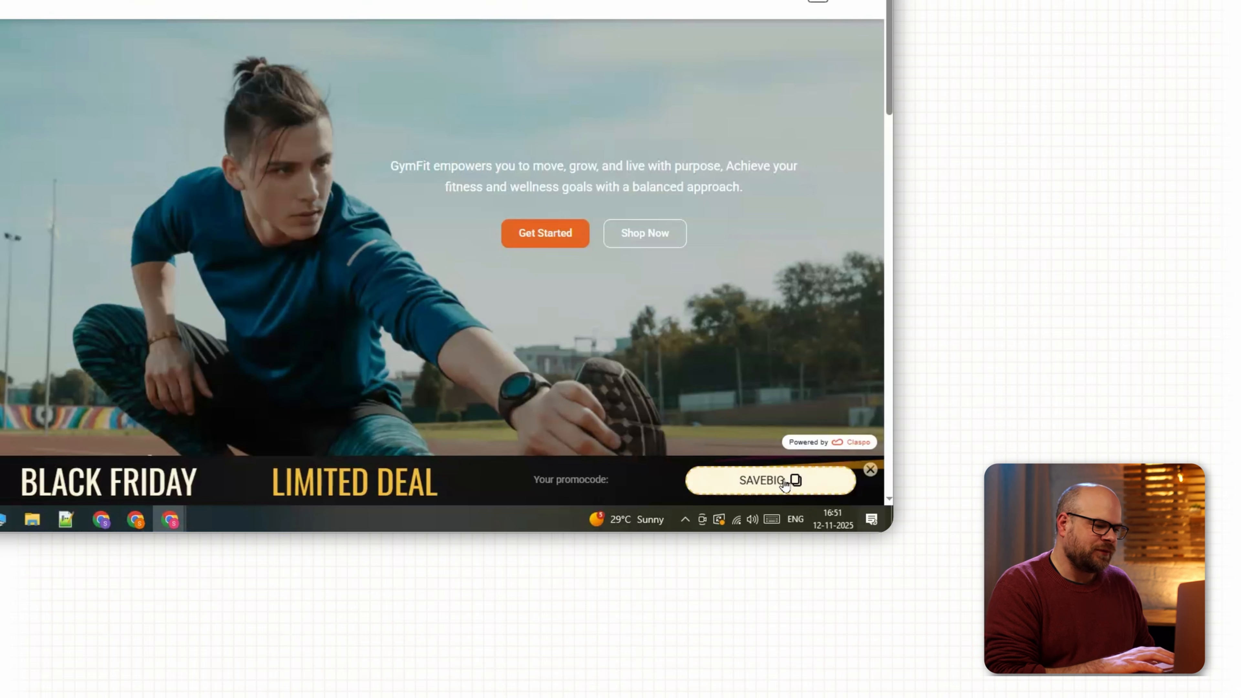
left_click(795, 481)
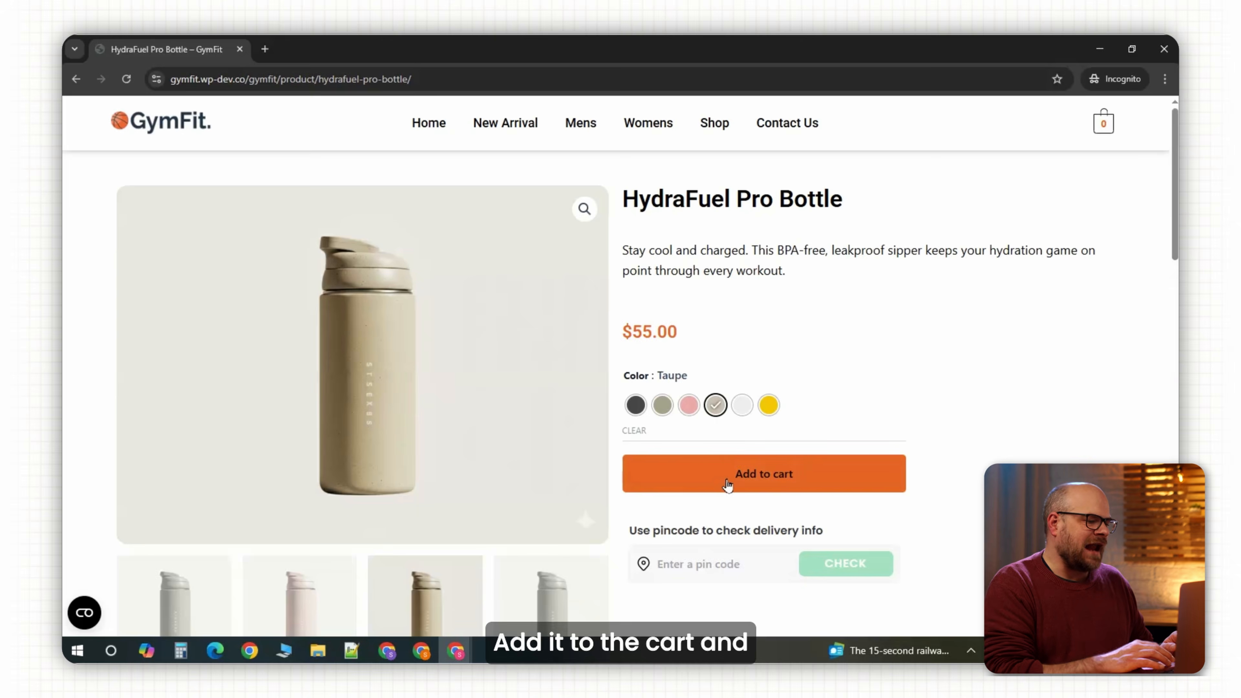
Add the Taupe HydraFuel Pro Bottle to the cart and try the savebig coupon.
left_click(728, 482)
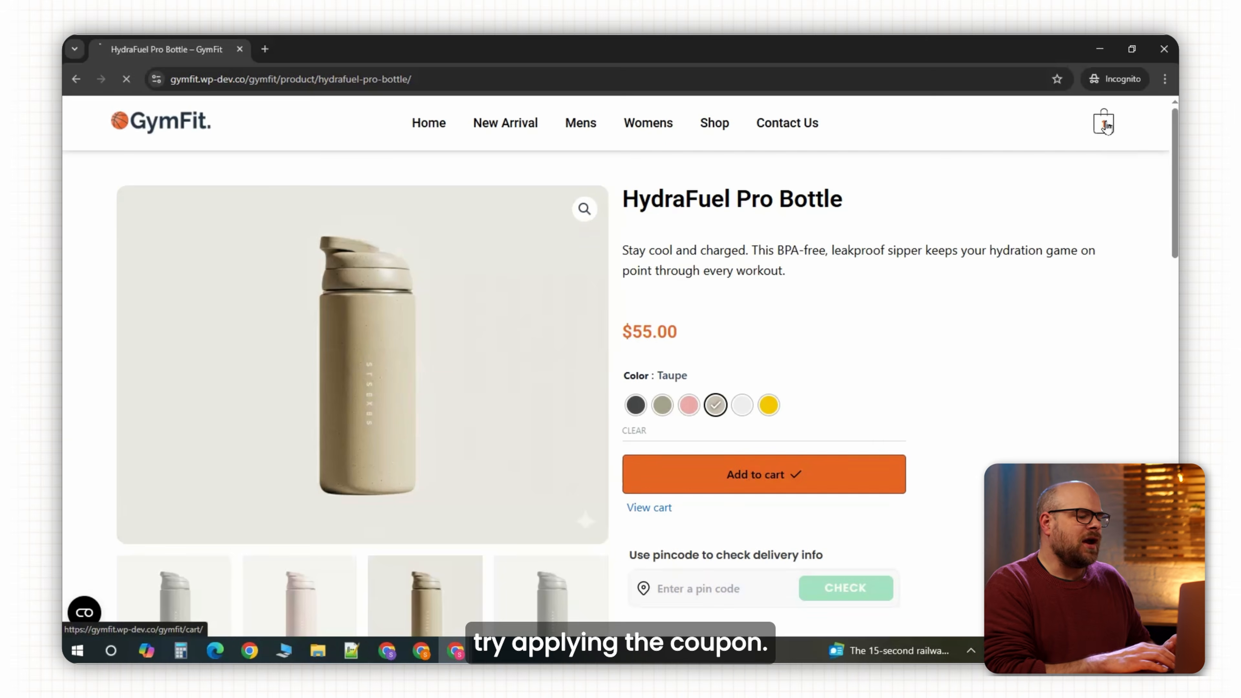
left_click(649, 507)
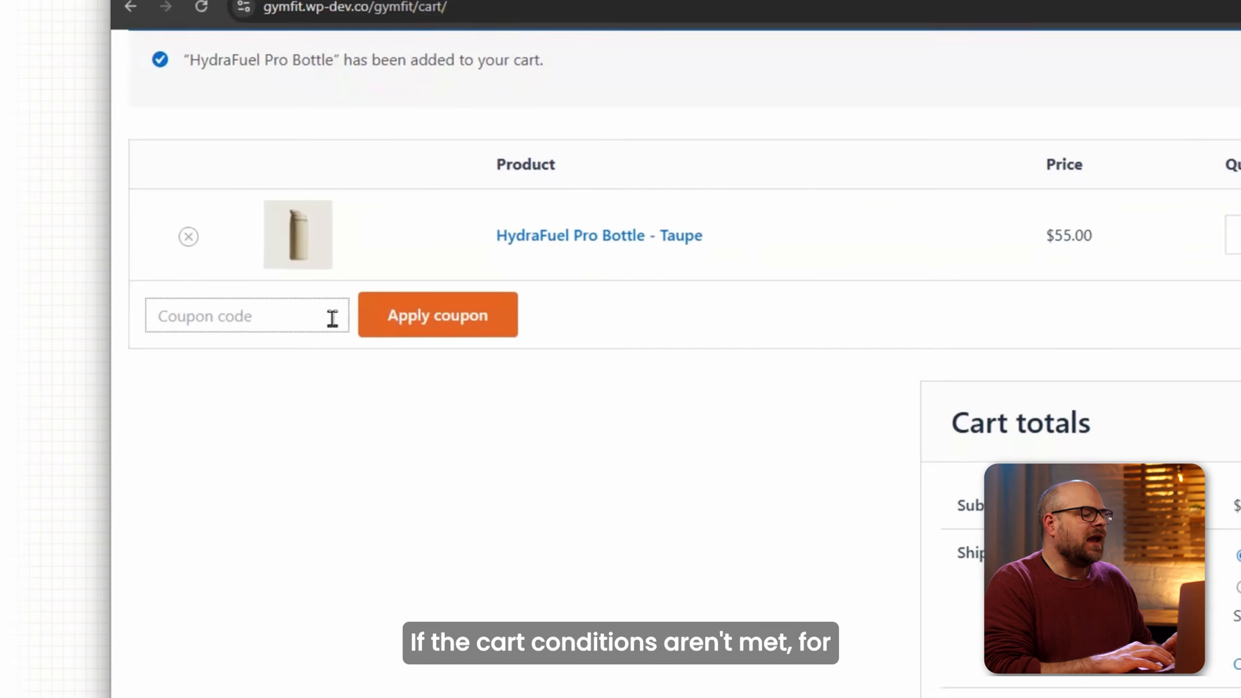
key("ctrl+v")
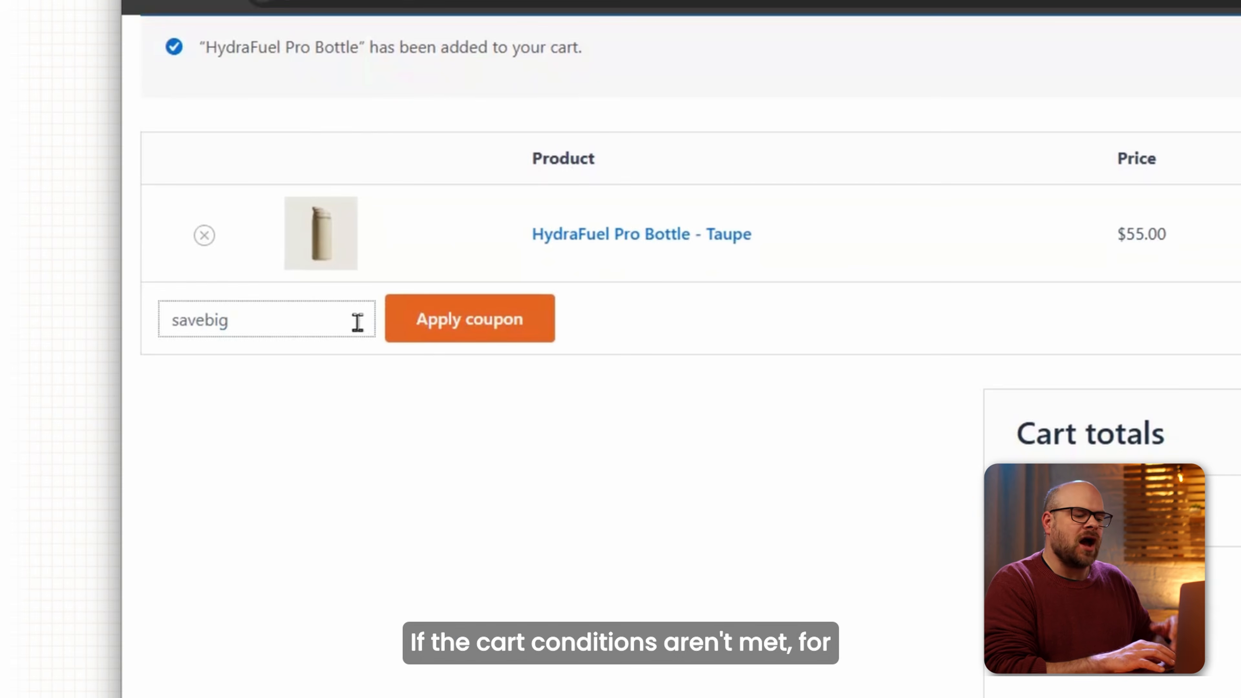
key("Return")
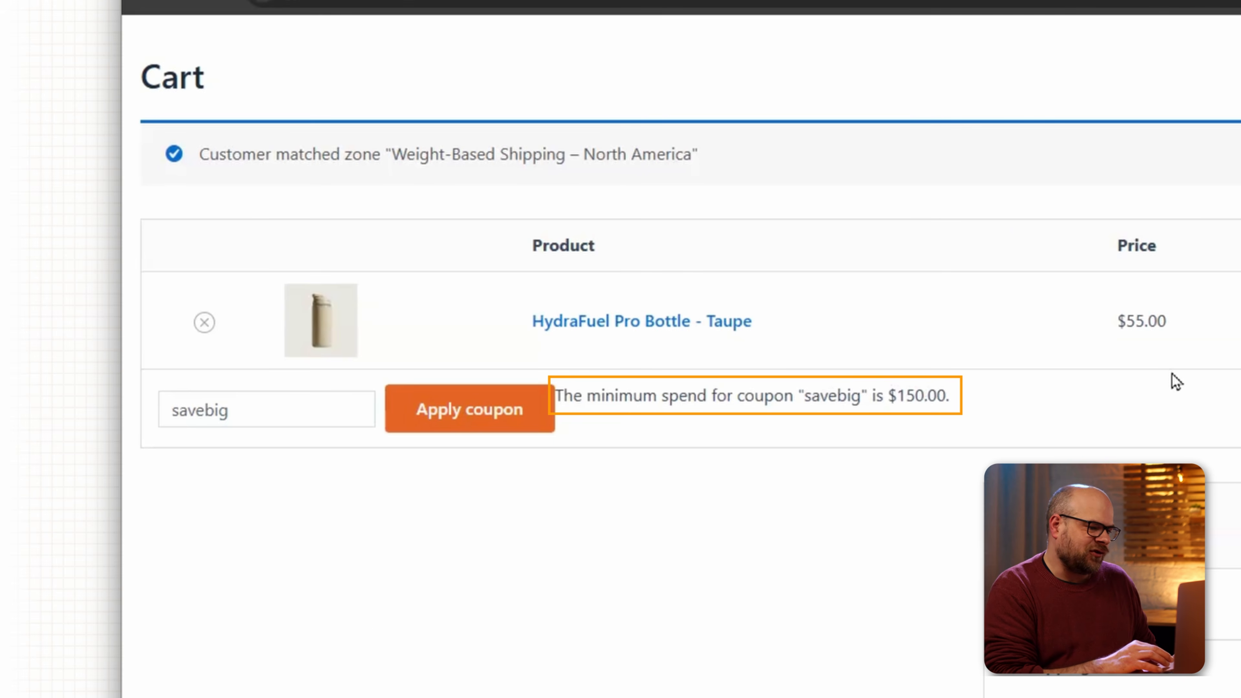
Raise the bottle quantity to 3 for a $165.00 subtotal and reapply coupon savebig.
left_click(742, 319)
left_click(741, 318)
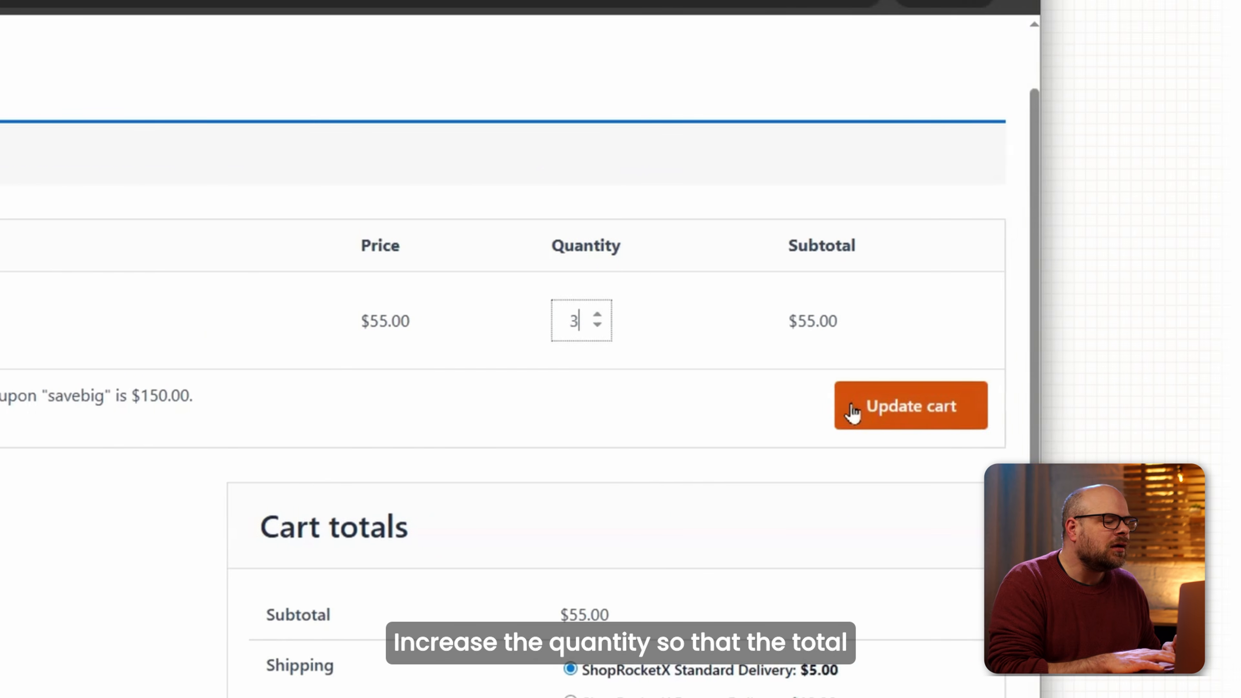
left_click(996, 412)
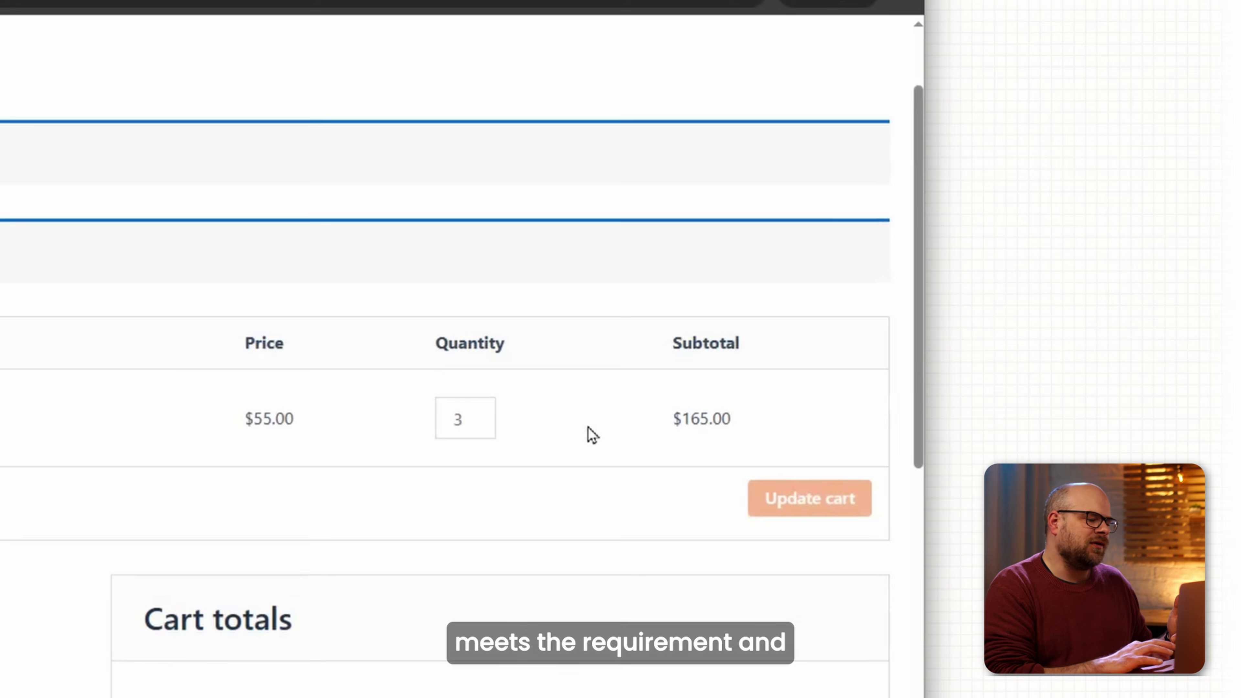
scroll(269, 194, "down", 5)
left_click(269, 195)
type("savebig")
left_click(400, 205)
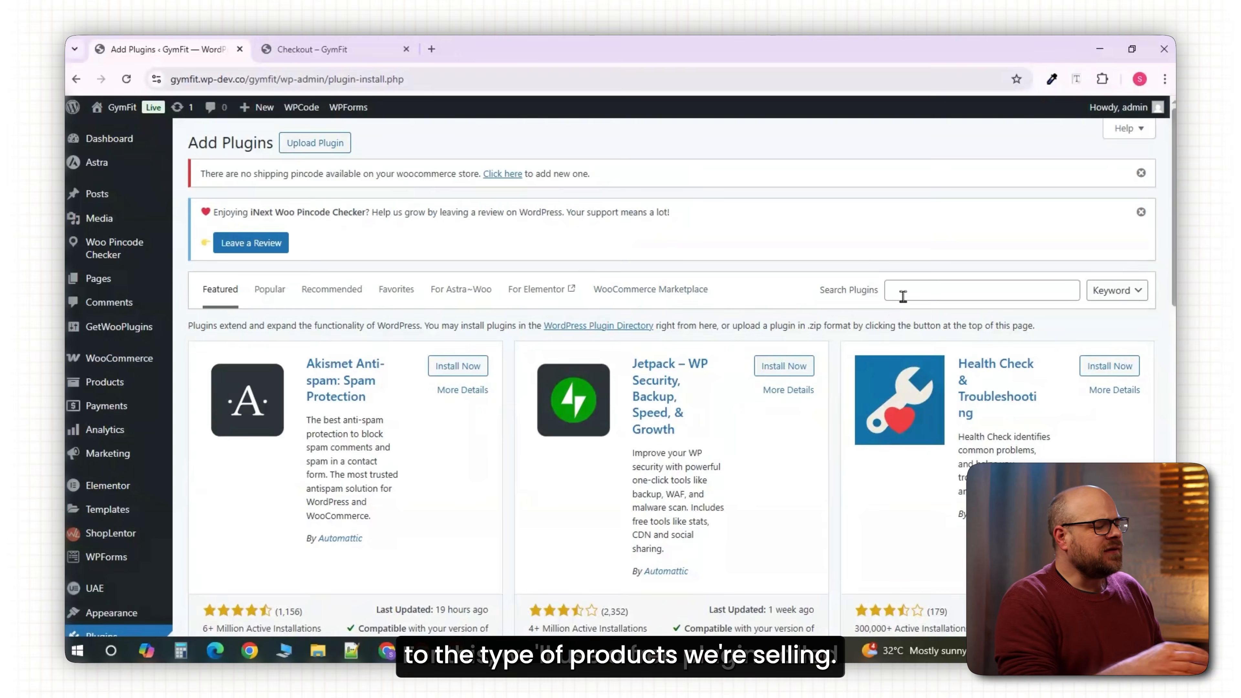
Find, install and activate the Checkout Field Editor for WooCommerce plugin.
left_click(903, 294)
type("Checkout Field Editor")
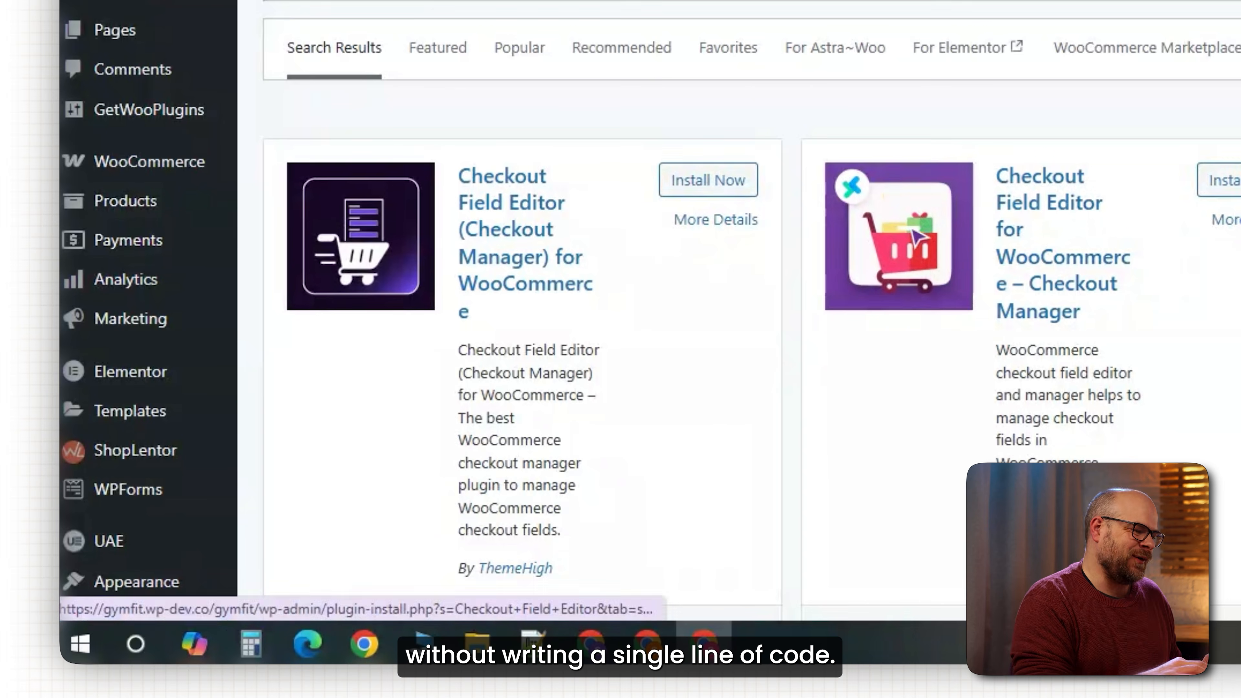
left_click(706, 189)
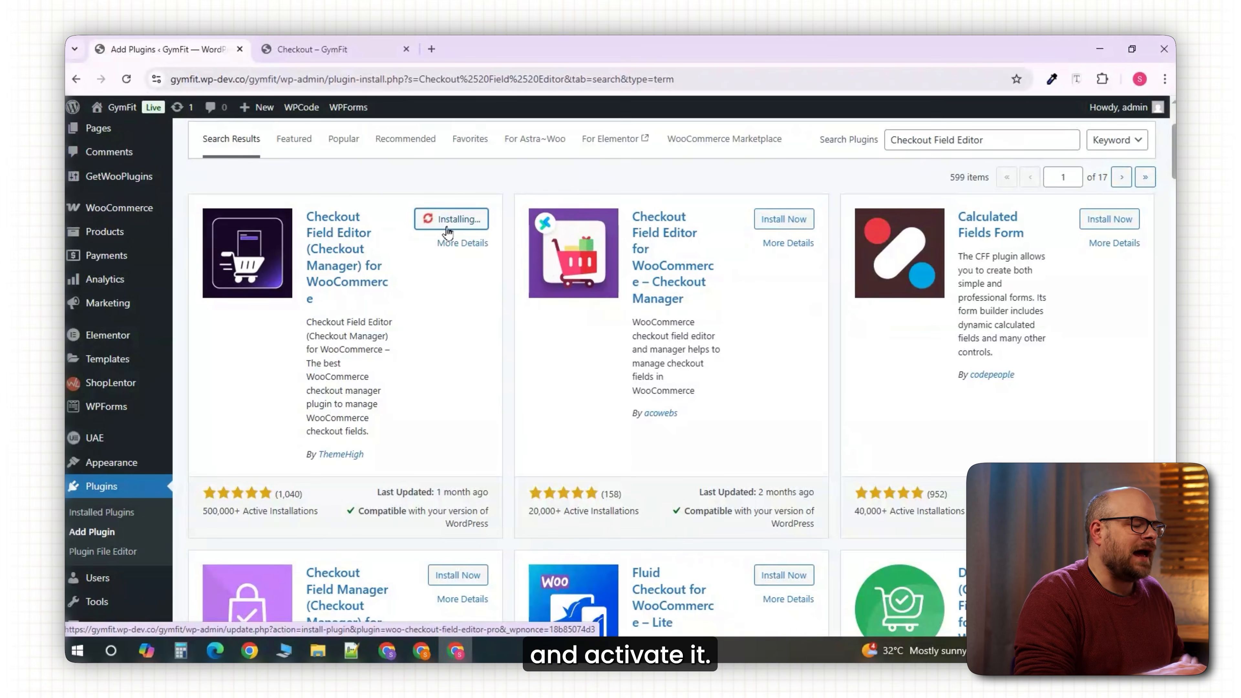
left_click(446, 227)
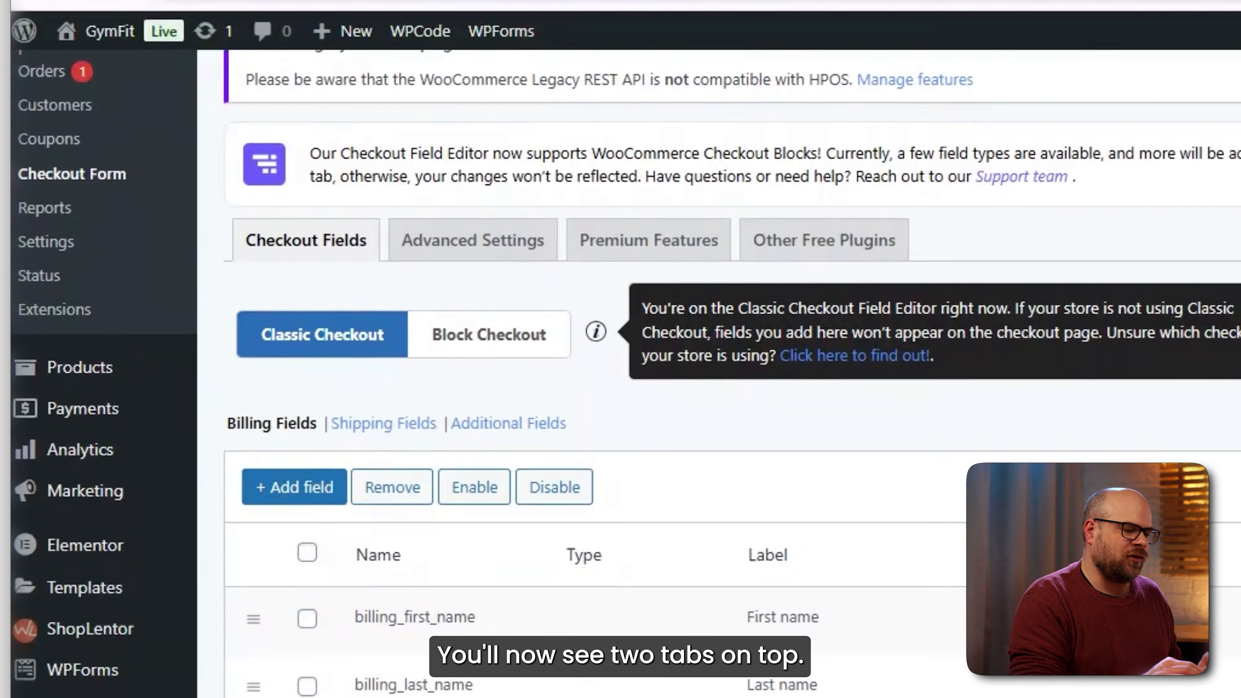
Review the shipping fields, then disable the billing_company (Company name) field and save.
scroll(625, 372, "down", 3)
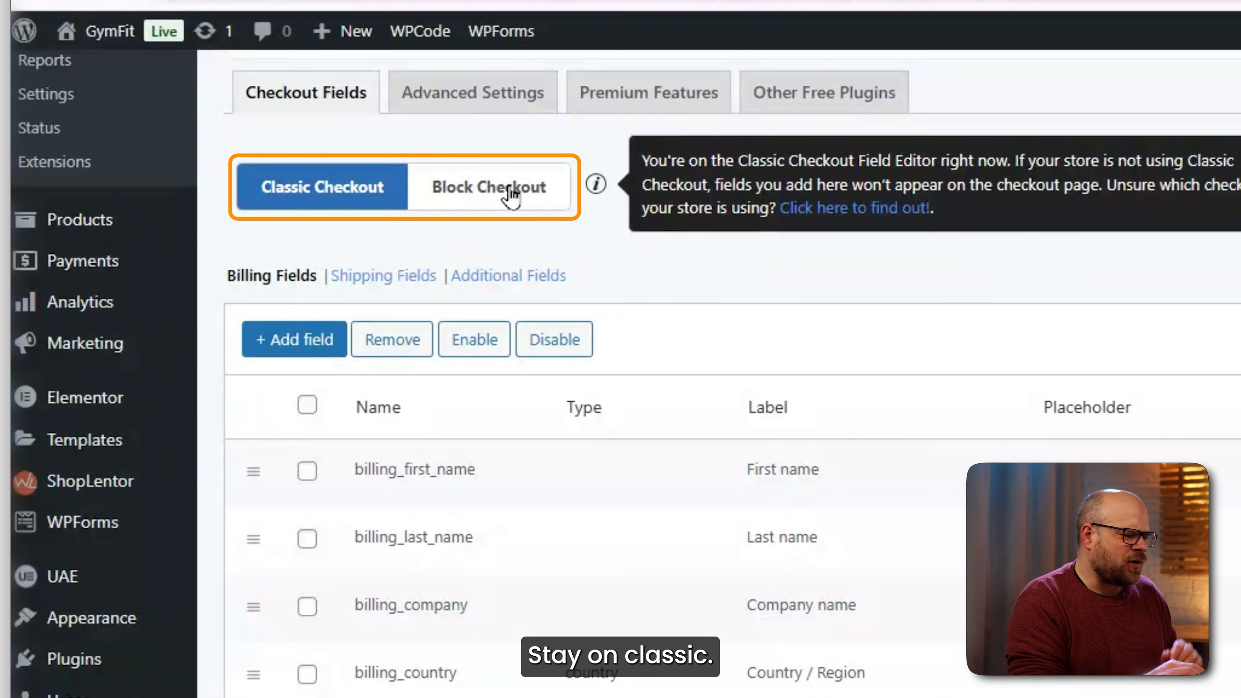
scroll(712, 269, "down", 2)
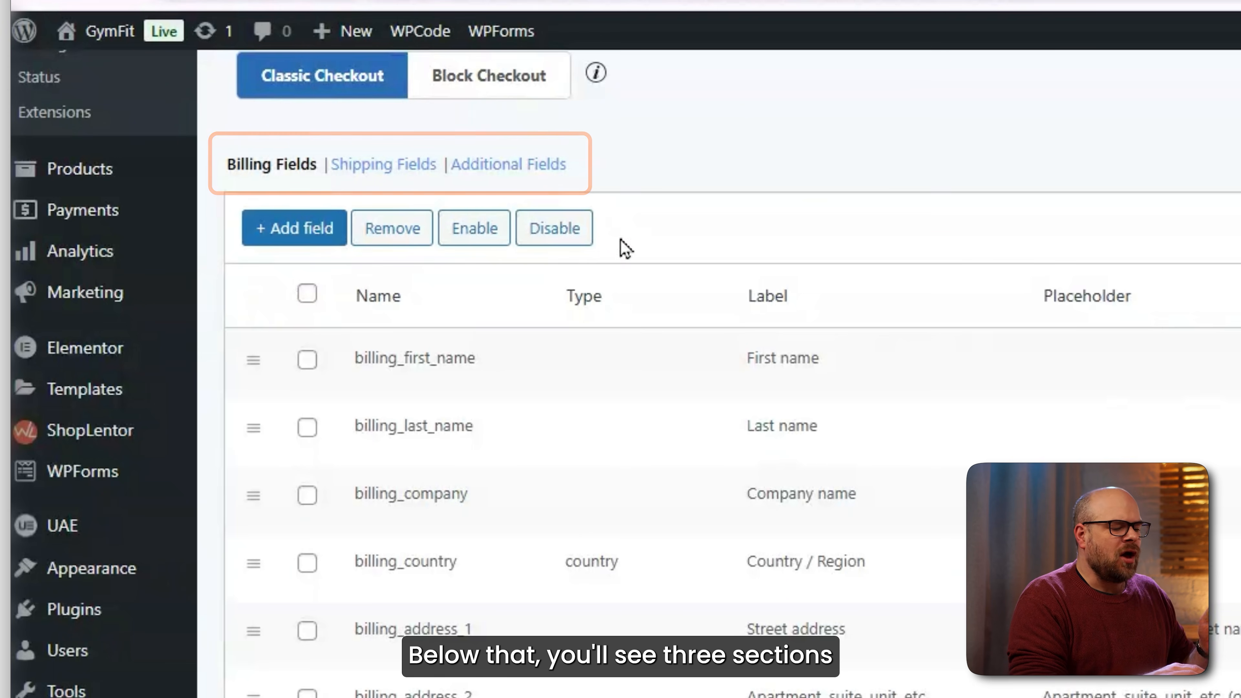
left_click(383, 177)
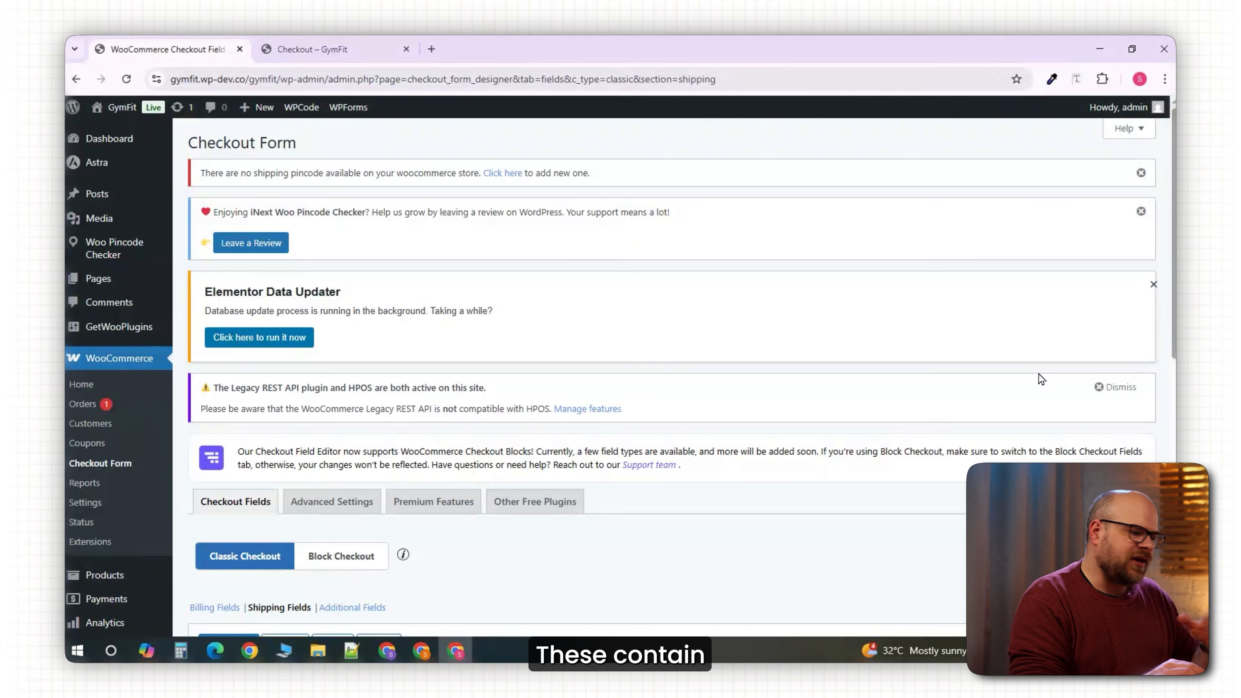
scroll(1038, 374, "down", 8)
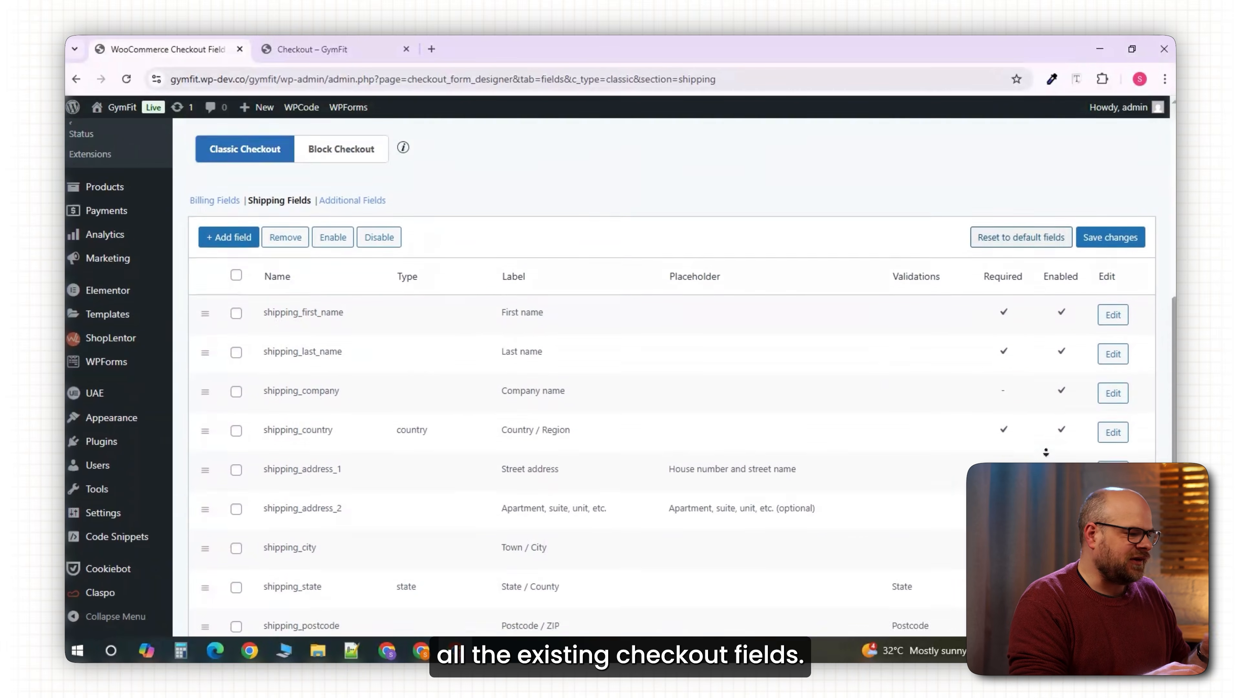
scroll(1046, 367, "up", 3)
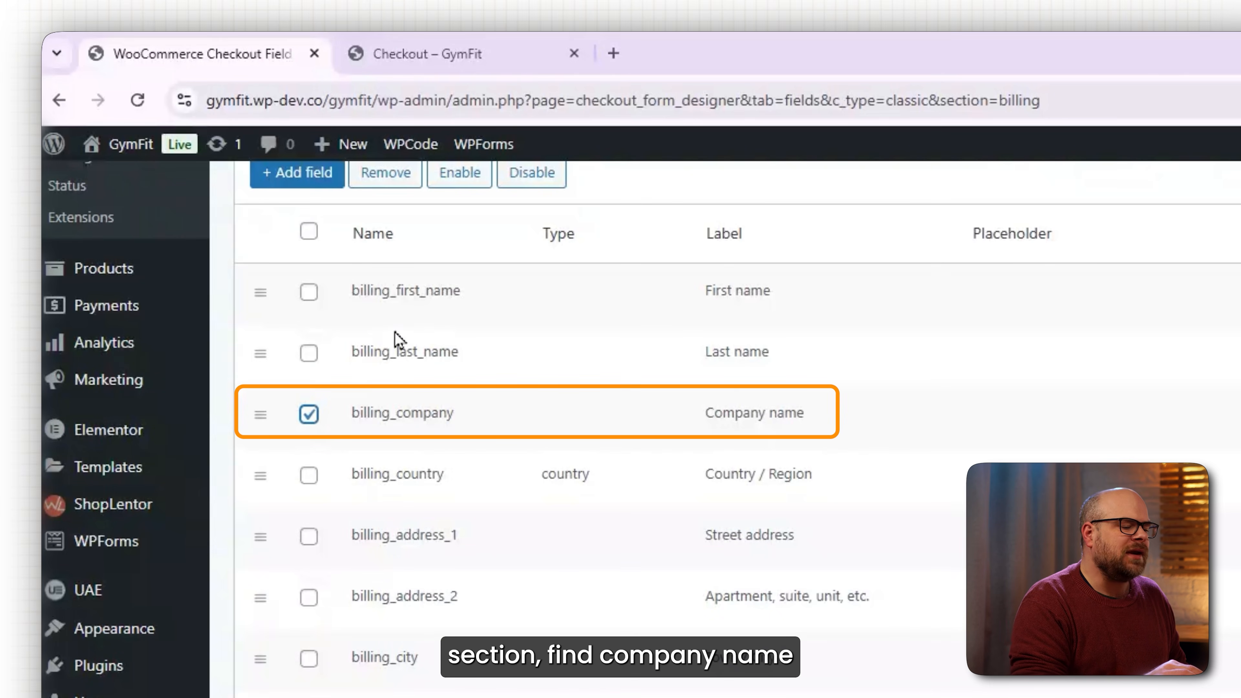
left_click(511, 187)
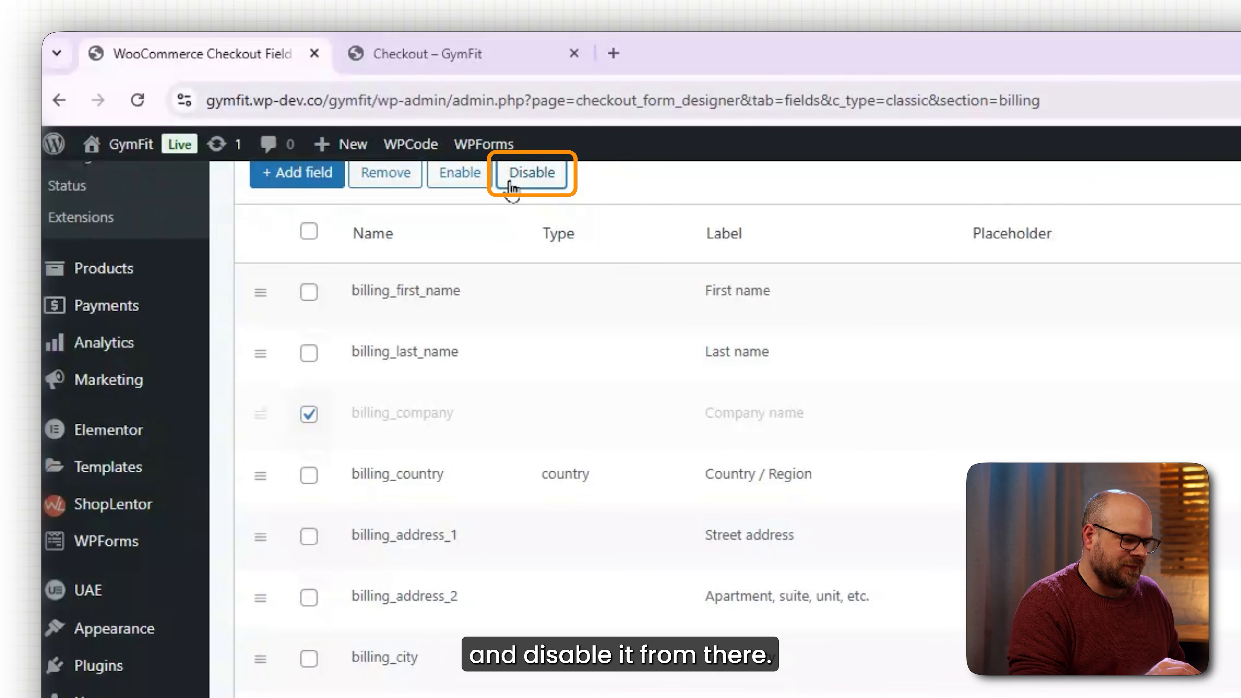
left_click(1106, 132)
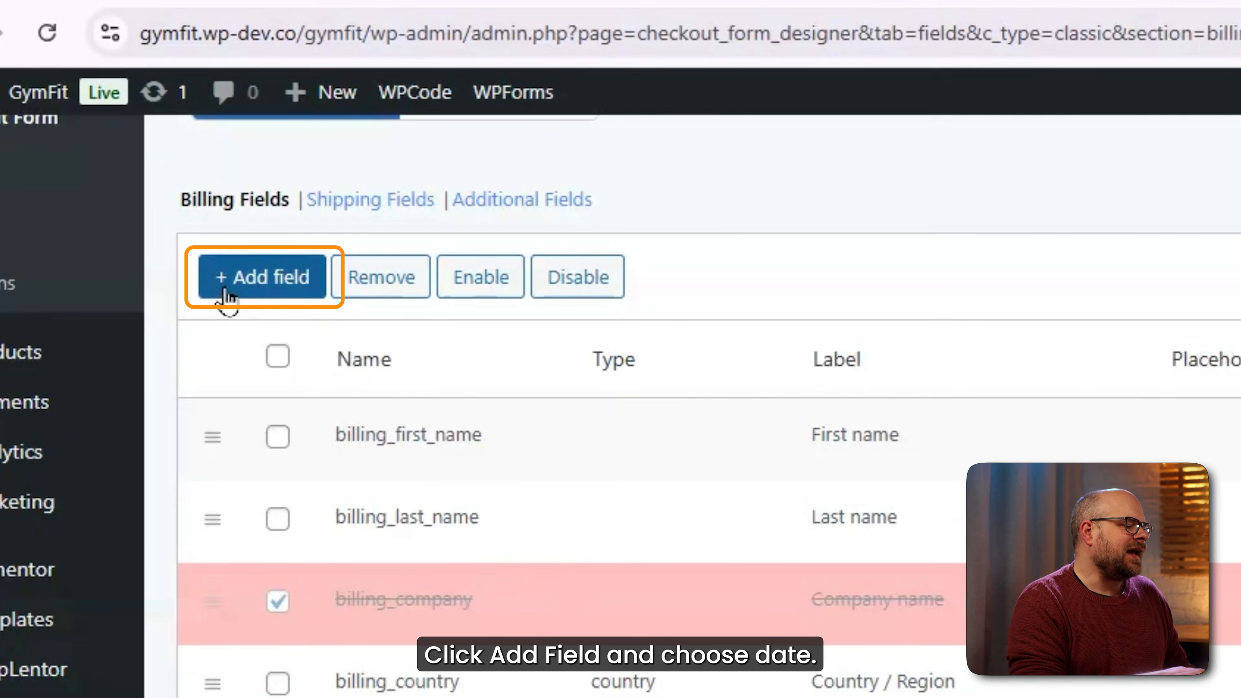
Add a new Date-type billing field labelled 'Preferred Delivery Date'.
left_click(224, 287)
left_click(1194, 367)
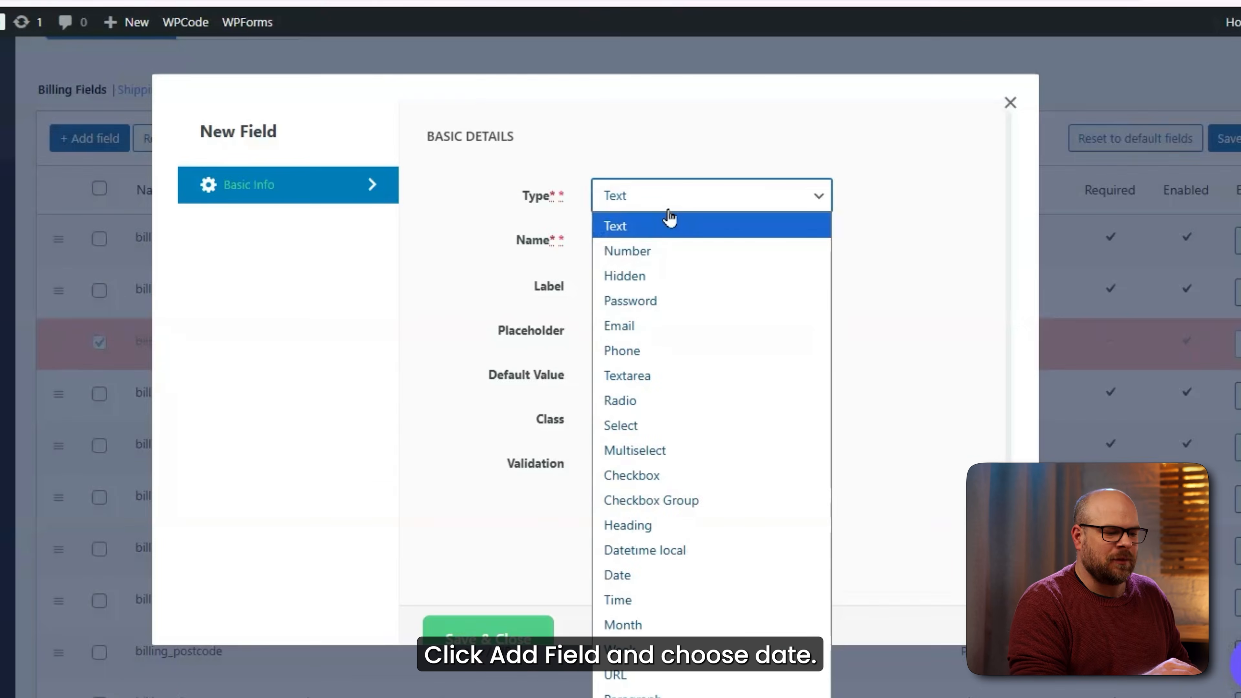
left_click(687, 575)
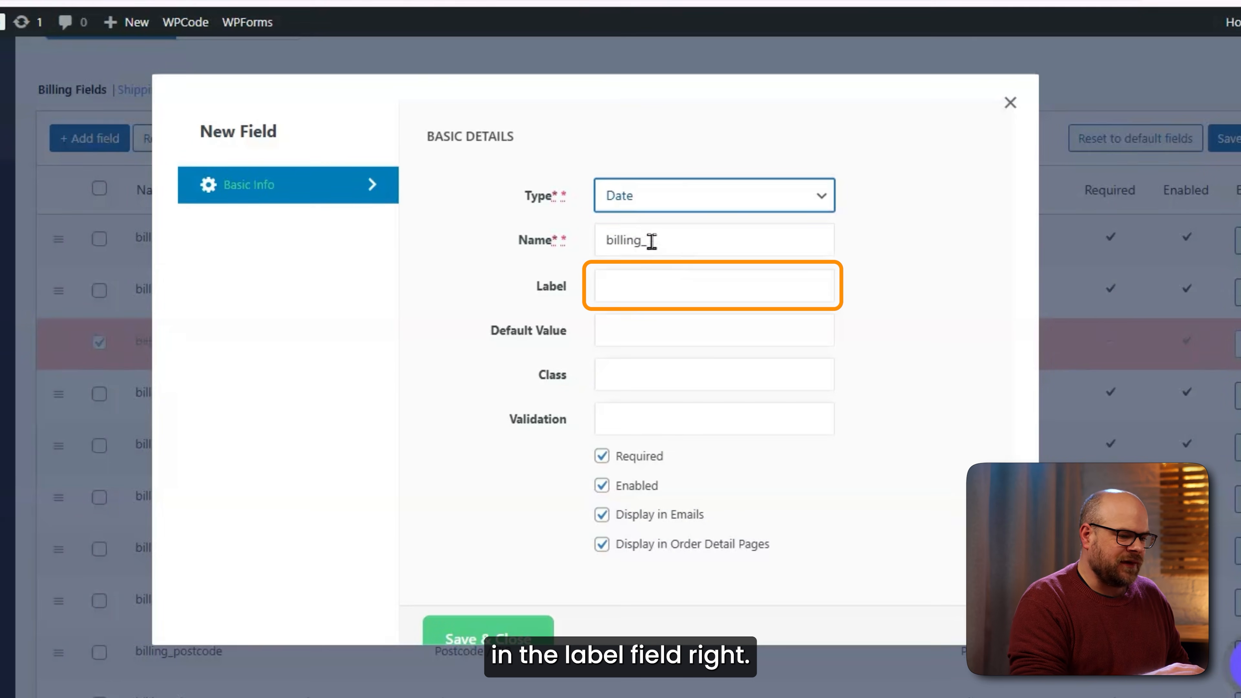
left_click(668, 275)
left_click(733, 333)
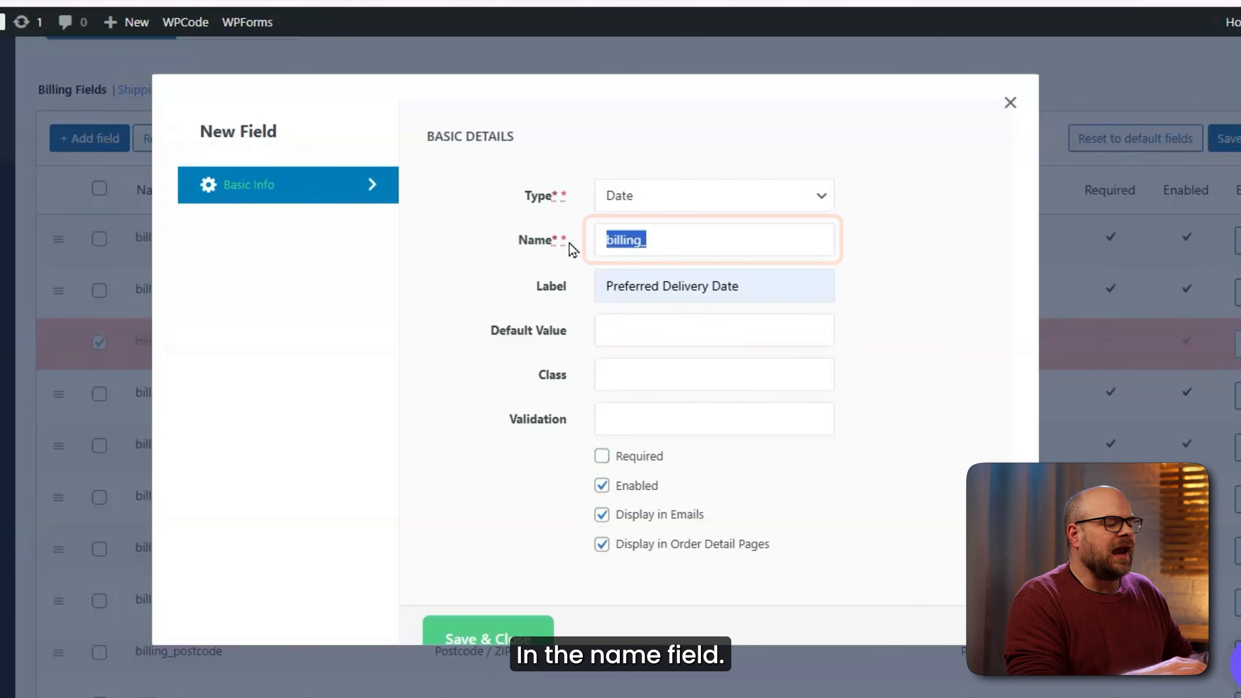
type("Date")
left_click(503, 630)
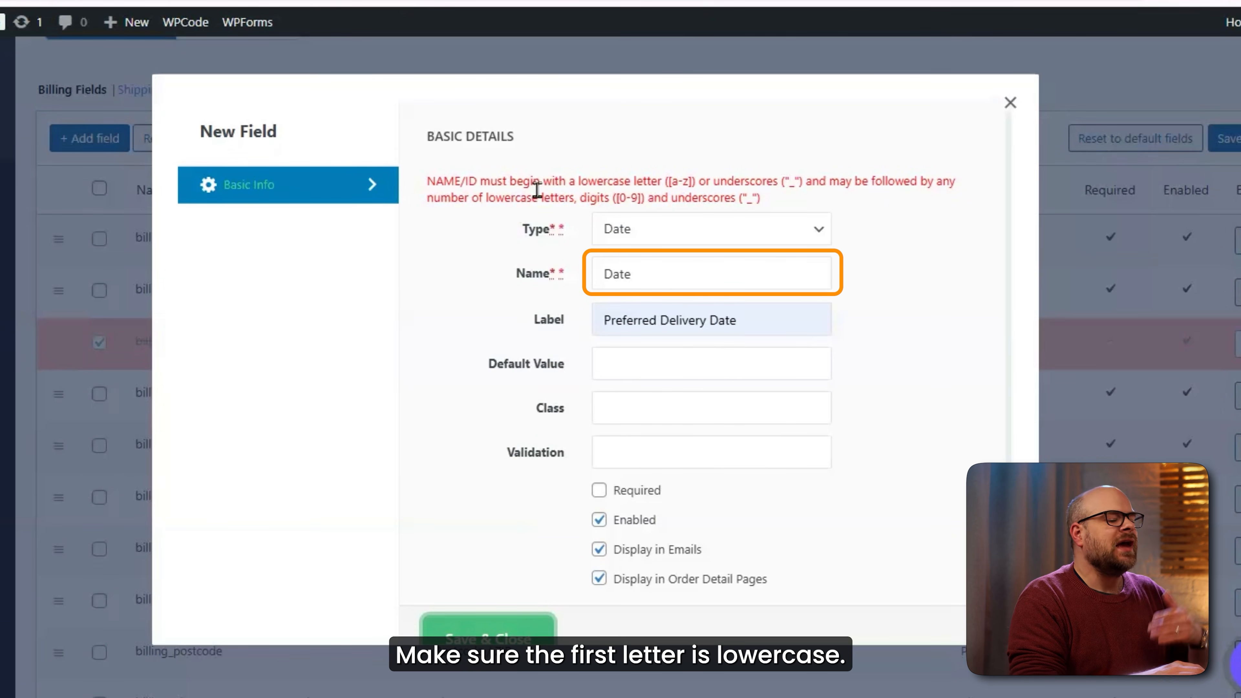
Change the field name to lowercase 'date' and save the optional Date field.
left_click(612, 274)
key("BackSpace")
type("d")
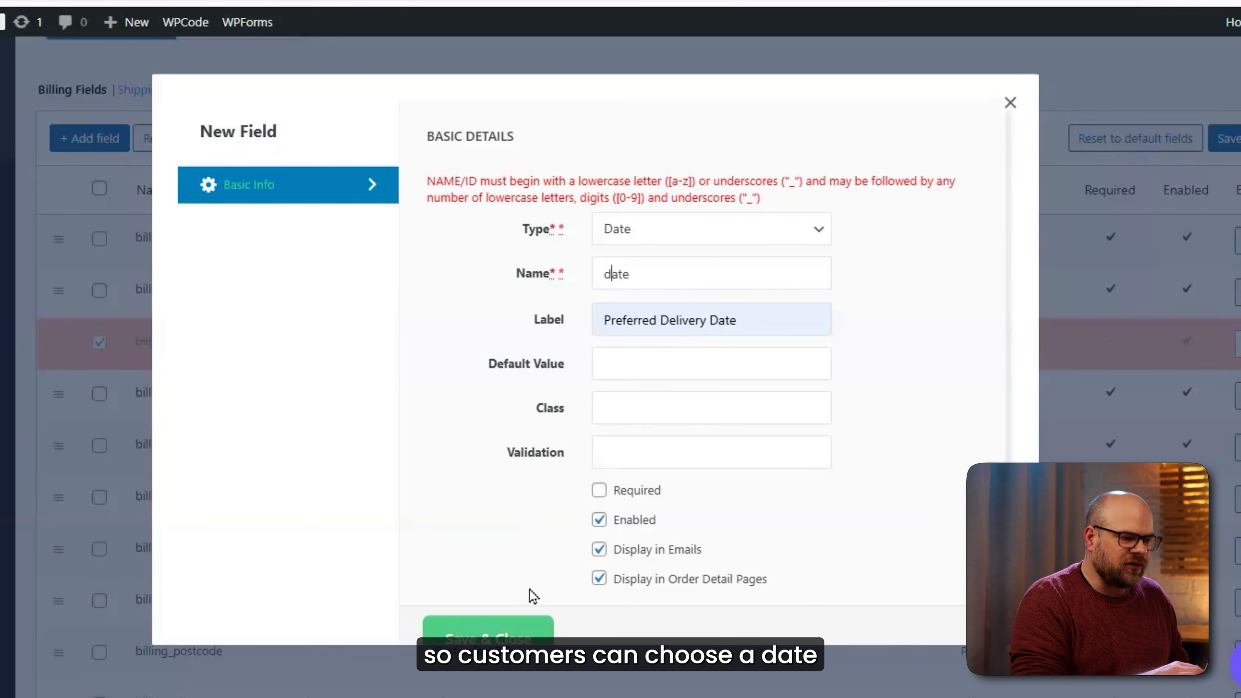
left_click(527, 631)
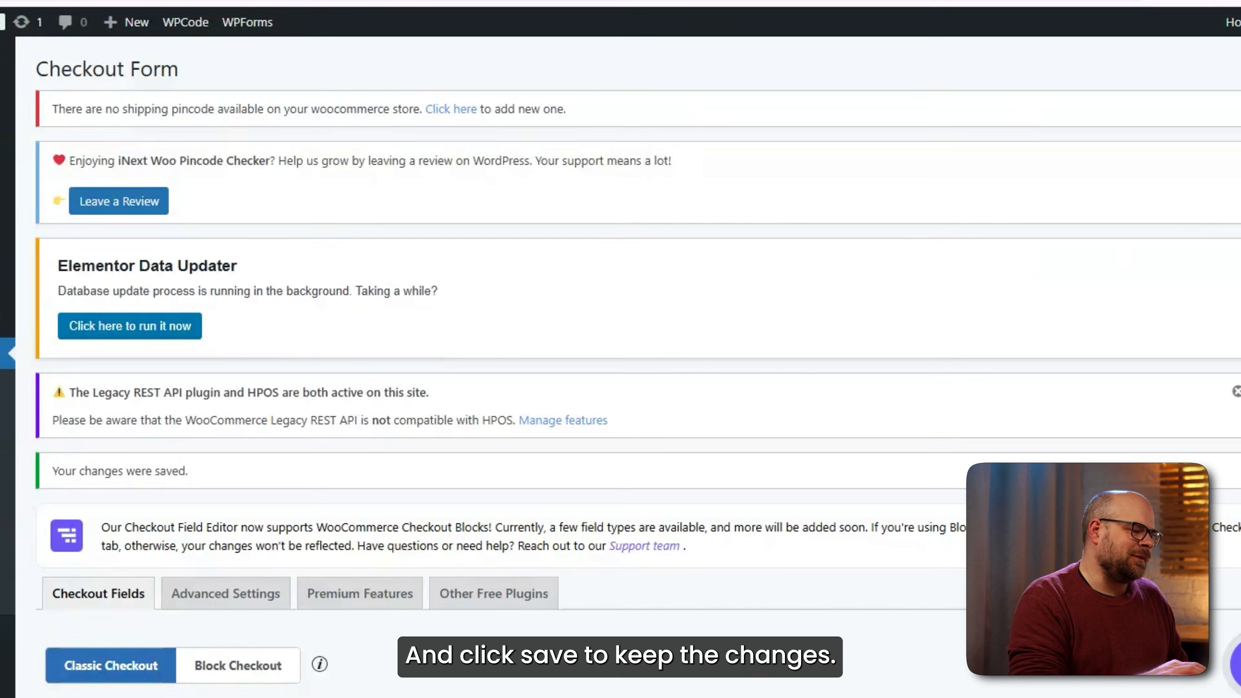
scroll(146, 336, "down", 8)
left_click(117, 333)
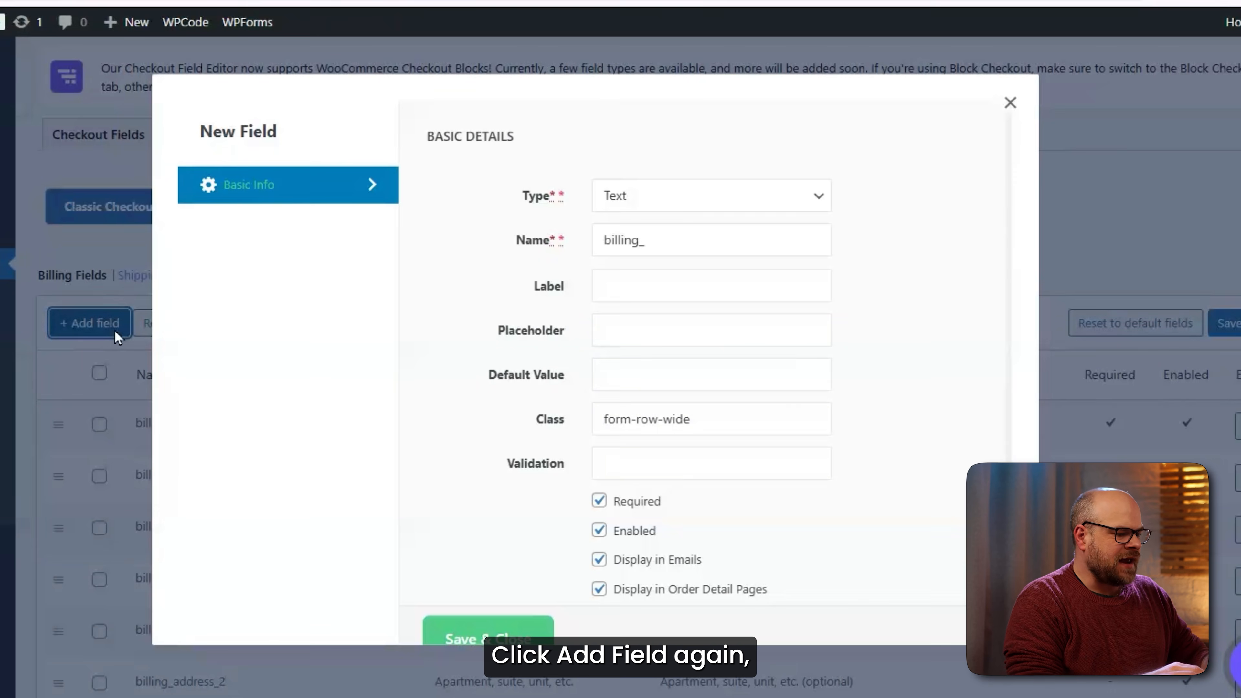
Create a 'Gift Options' Select field with options including Not a Gift, Include a Message, Full Gift Pack.
left_click(733, 196)
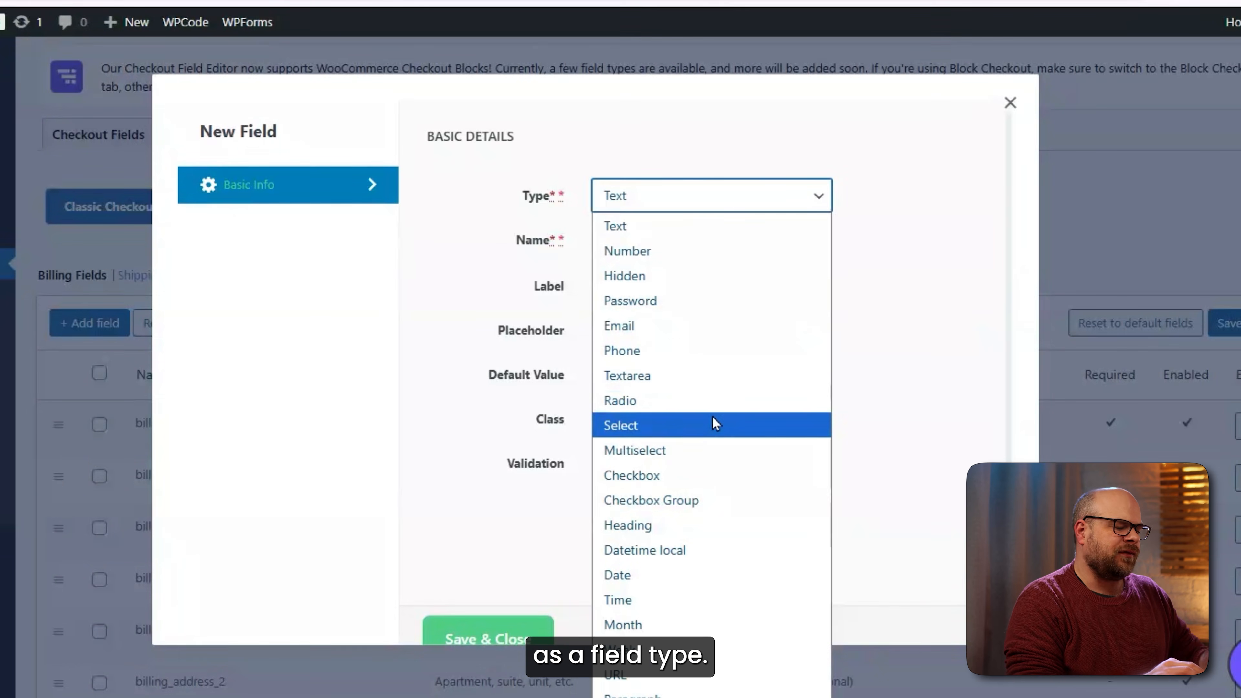
left_click(682, 425)
left_click(651, 289)
type("Gif")
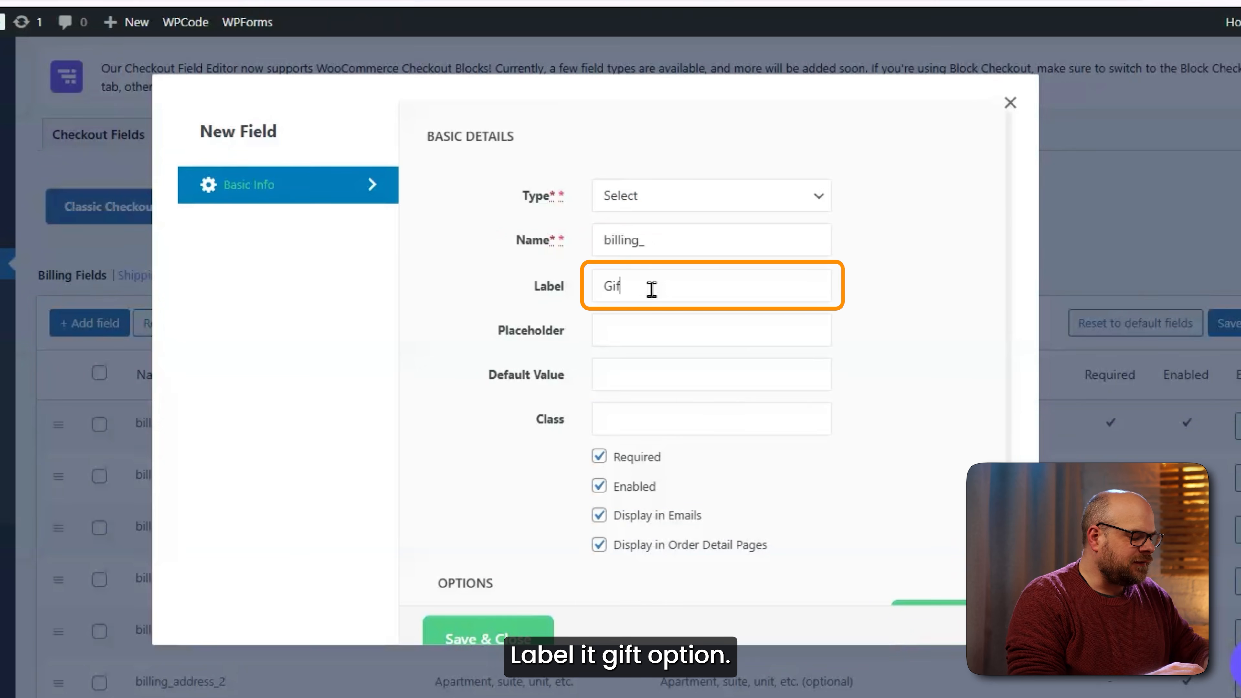
type("t Options")
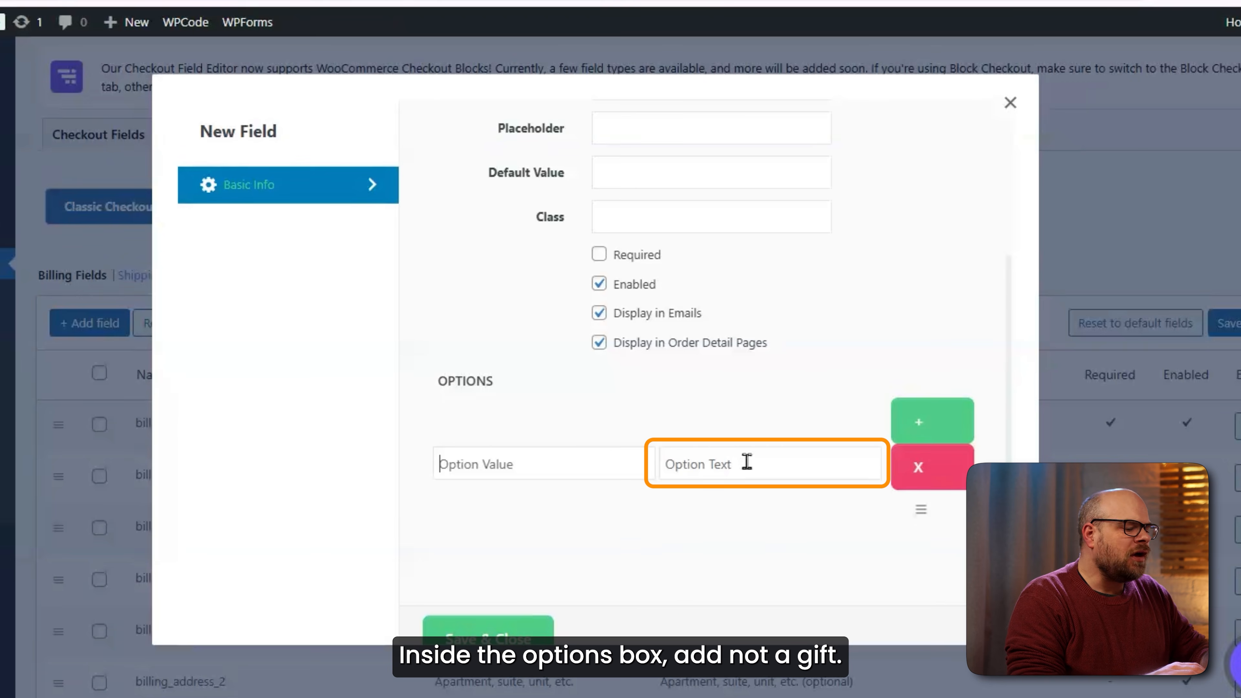
type("ot a Gift")
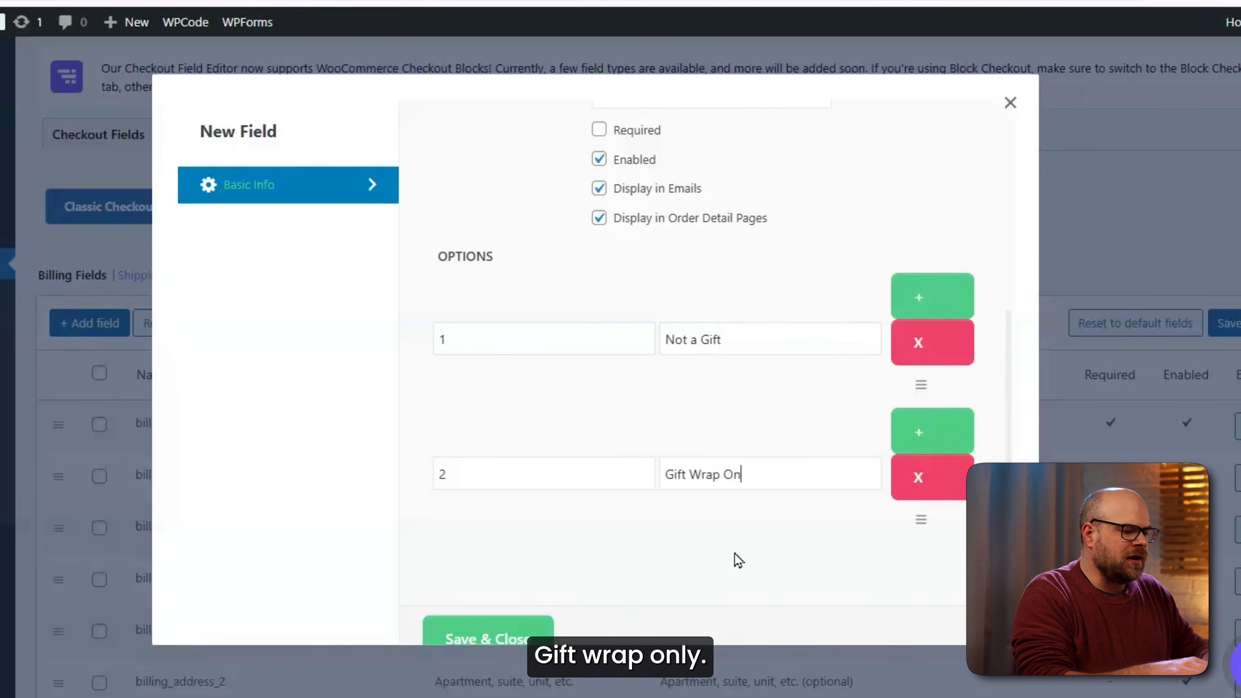
type("ly")
key("Return")
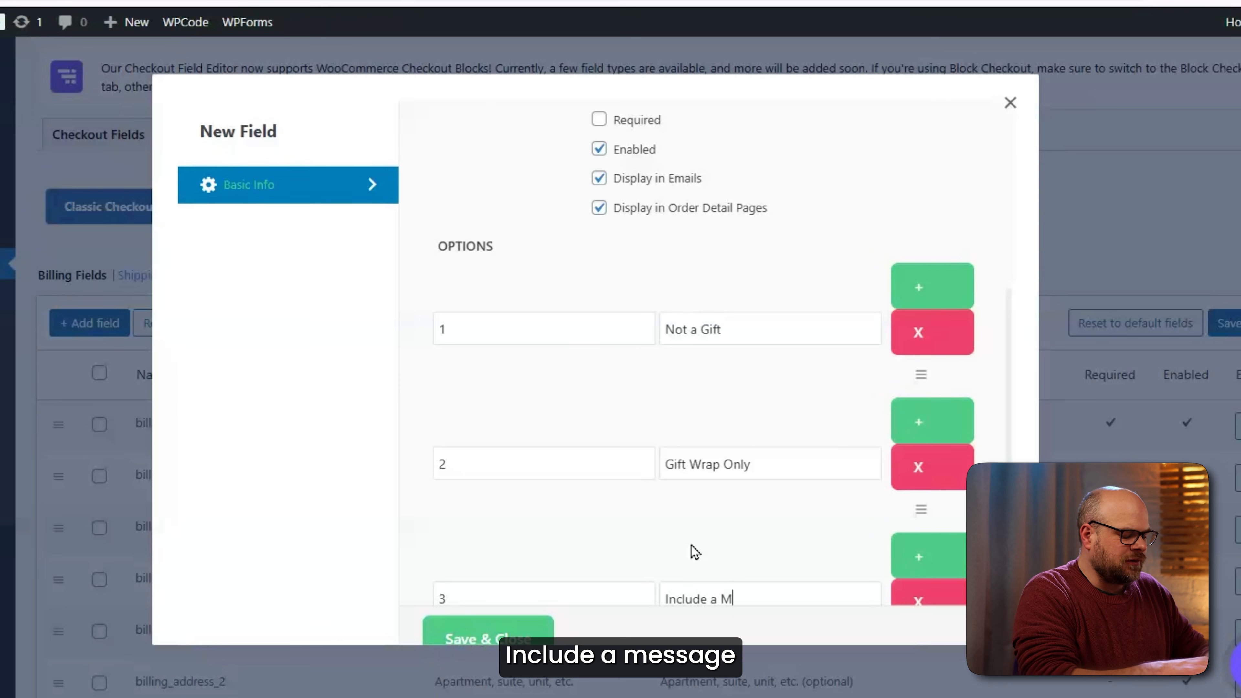
type("Include a Message")
key("Return")
type("Fu")
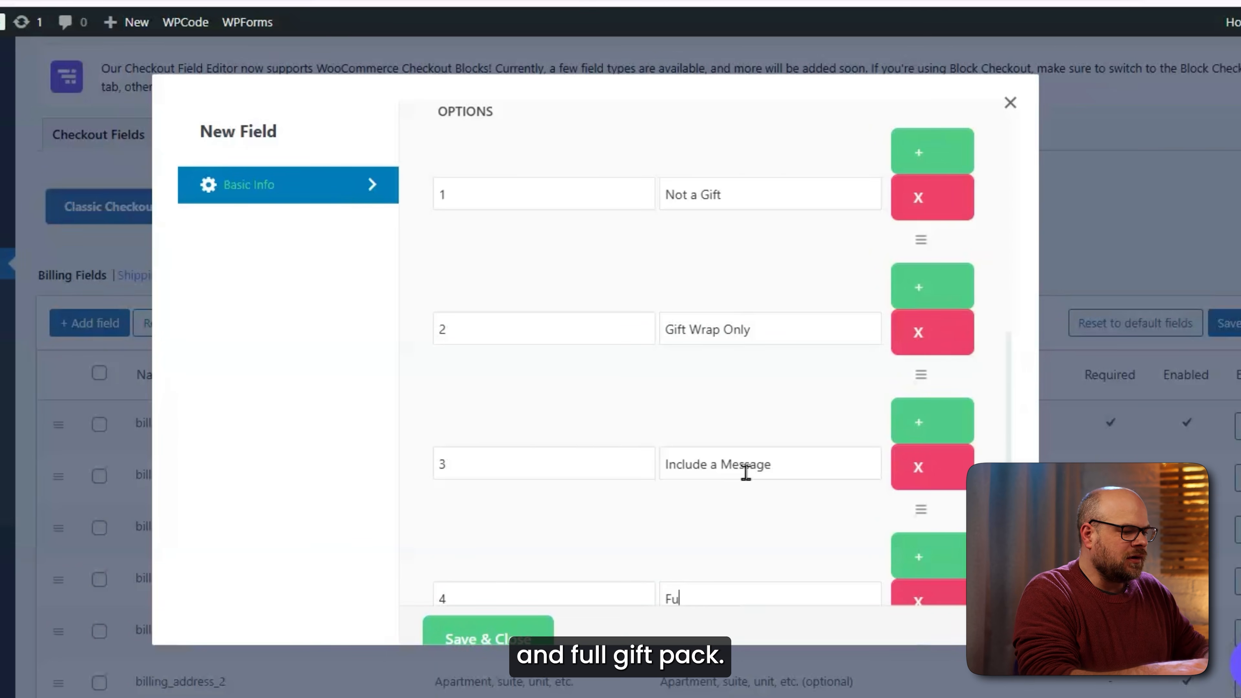
type("ll Gift Pac")
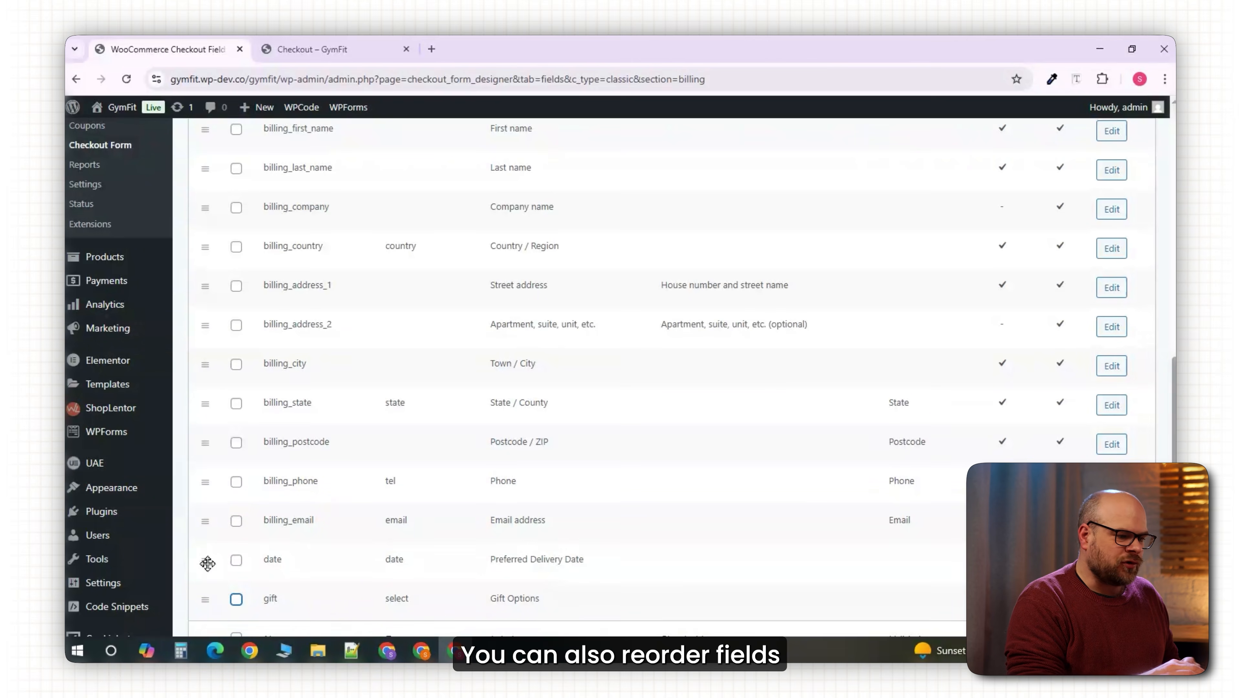
Move the date field between billing_state and billing_postcode and save the checkout fields.
left_click_drag(207, 563, 219, 440)
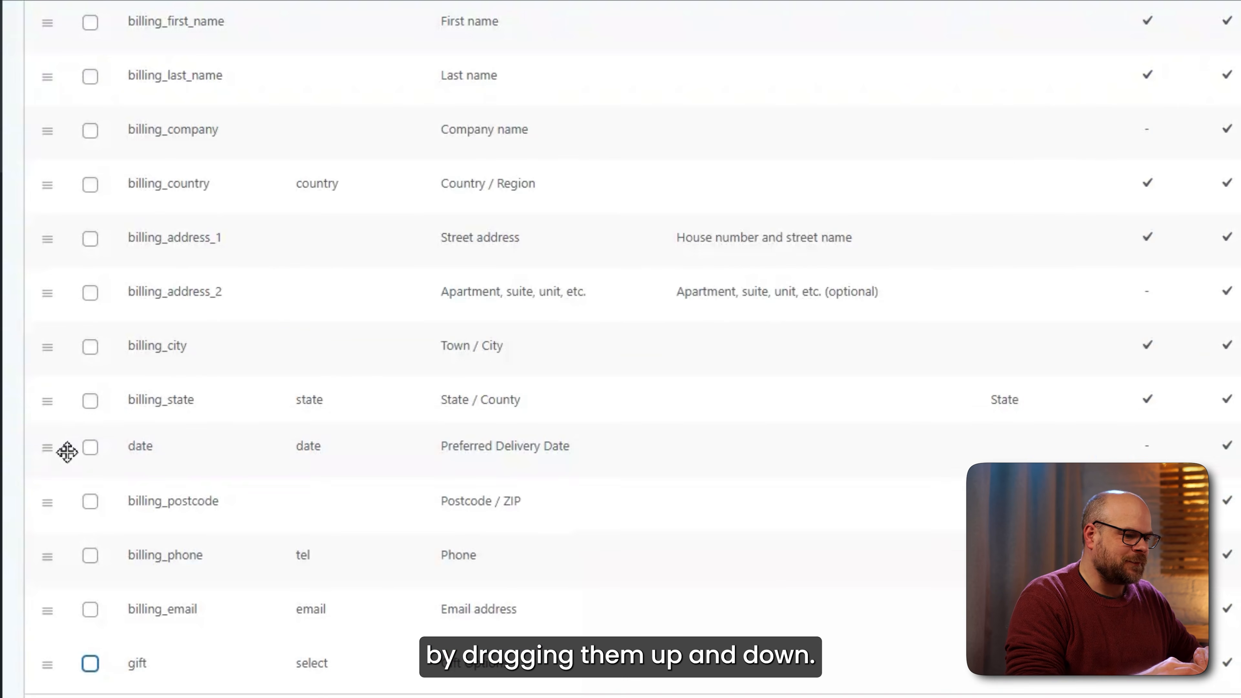
left_click_drag(66, 451, 75, 582)
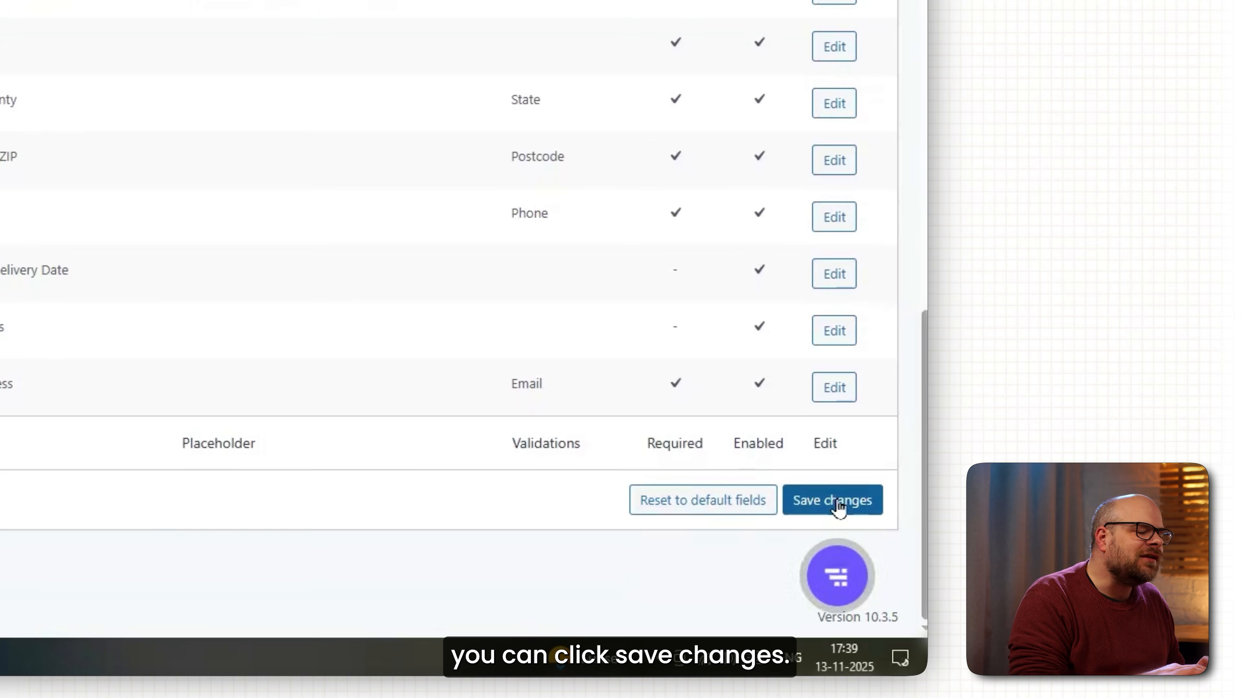
left_click(838, 503)
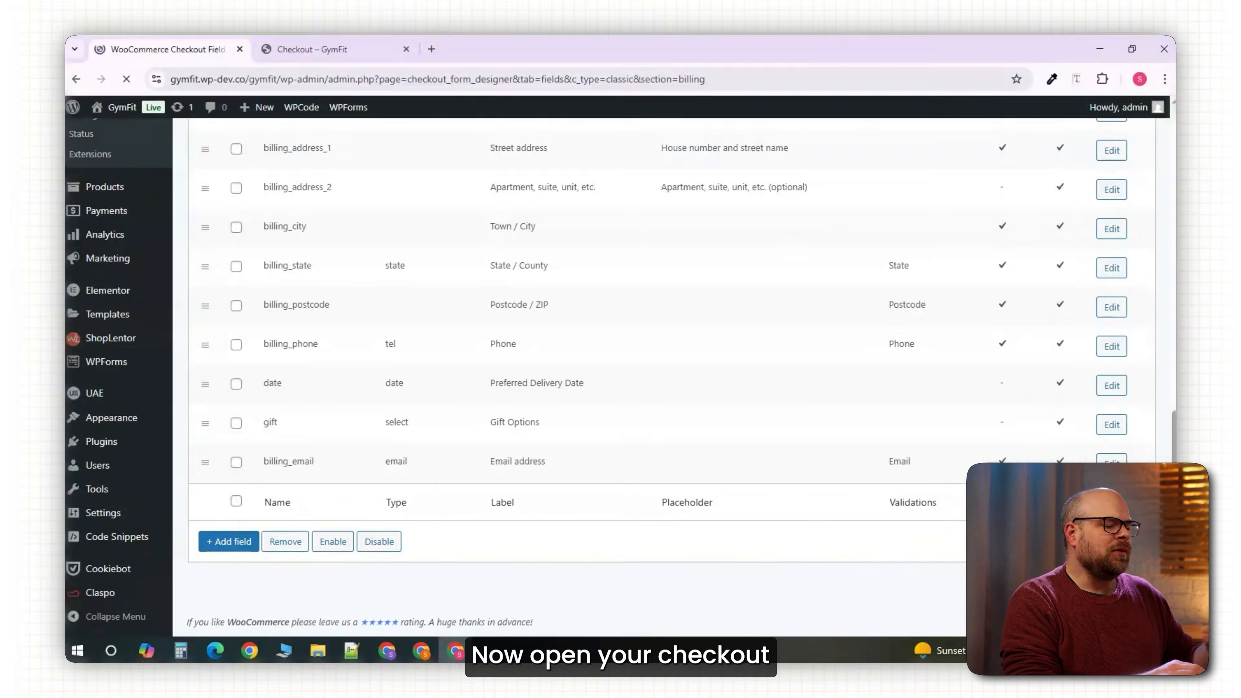
left_click(352, 50)
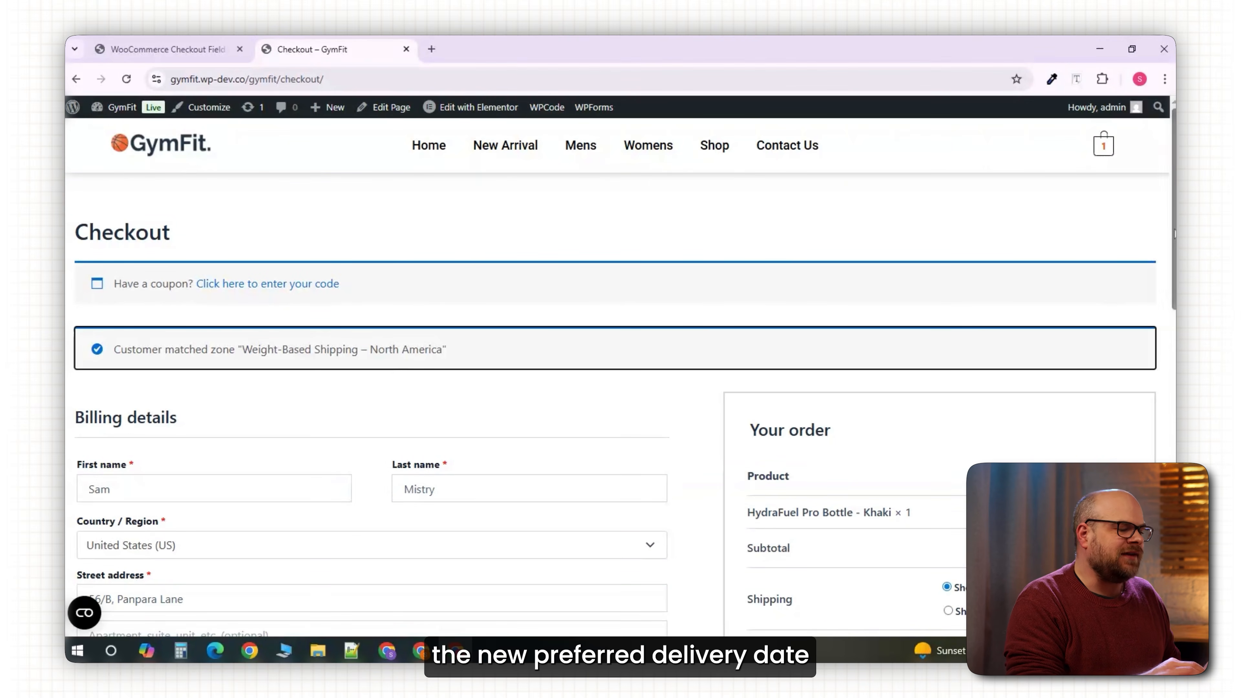
On the GymFit checkout, choose Full Gift Pack and set the delivery date to 30-11-2025.
scroll(1173, 235, "down", 10)
left_click(169, 442)
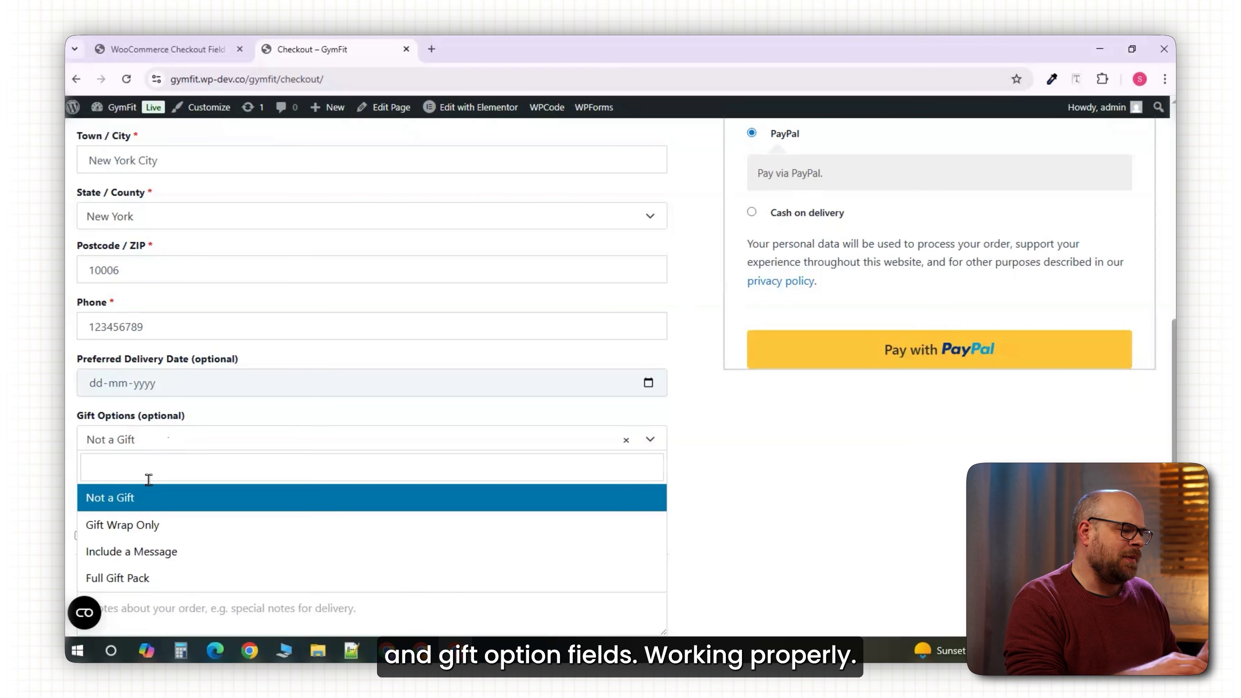
left_click(147, 578)
left_click(296, 387)
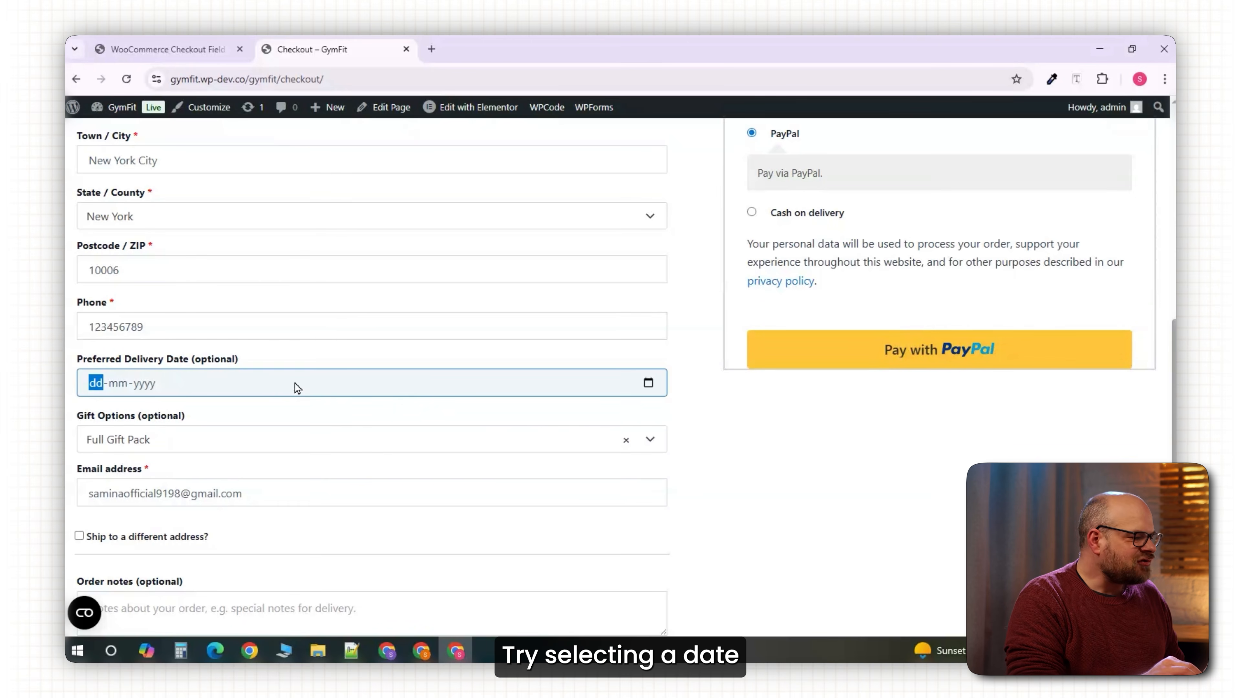
left_click(648, 383)
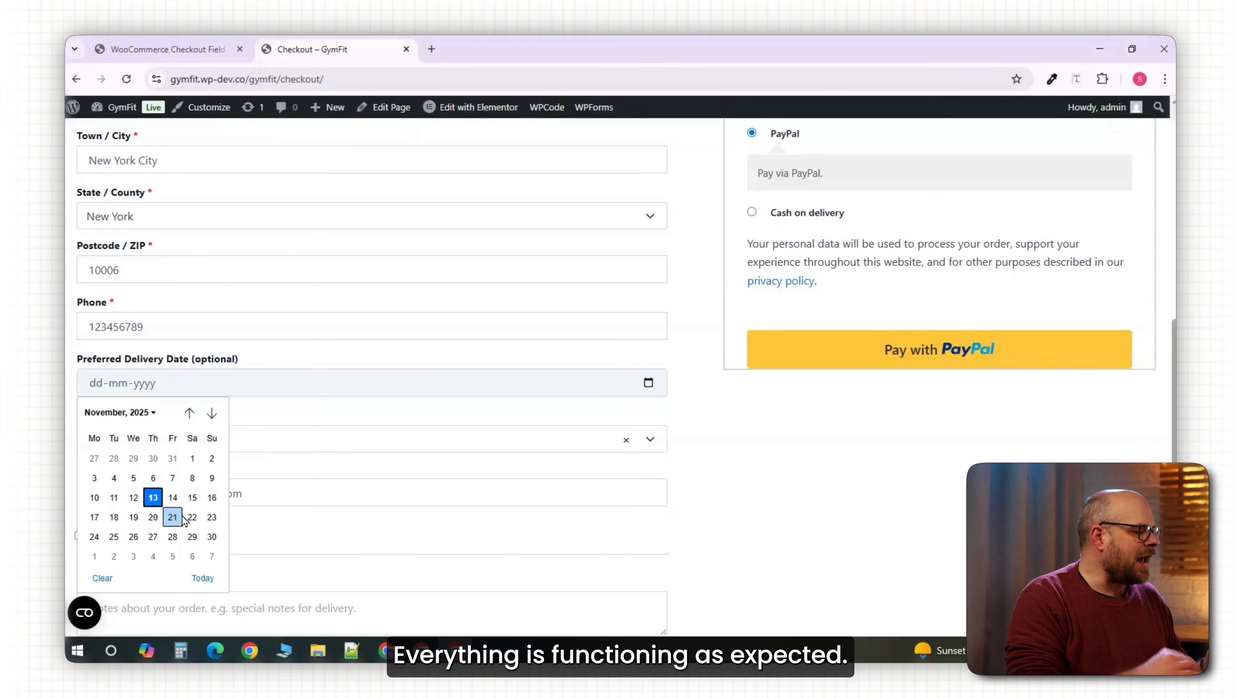
left_click(210, 537)
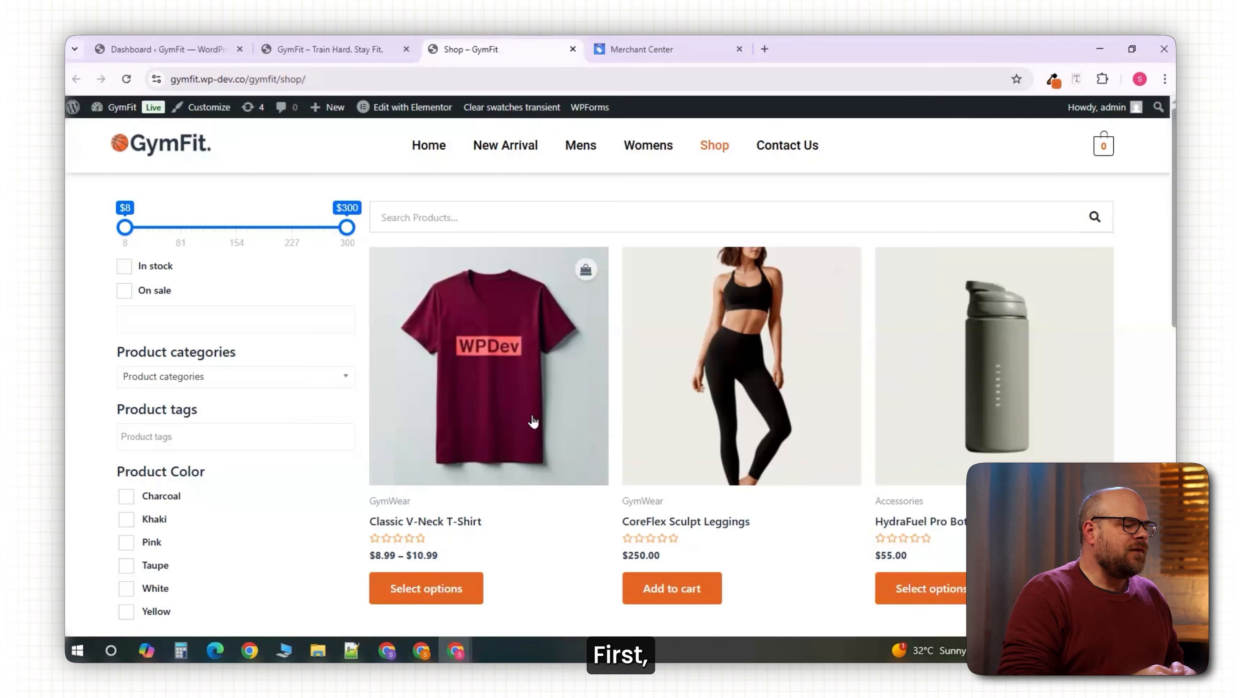
Publish the HydraFuel Pro Bottle product from its Edit Product page.
middle_click(1133, 382)
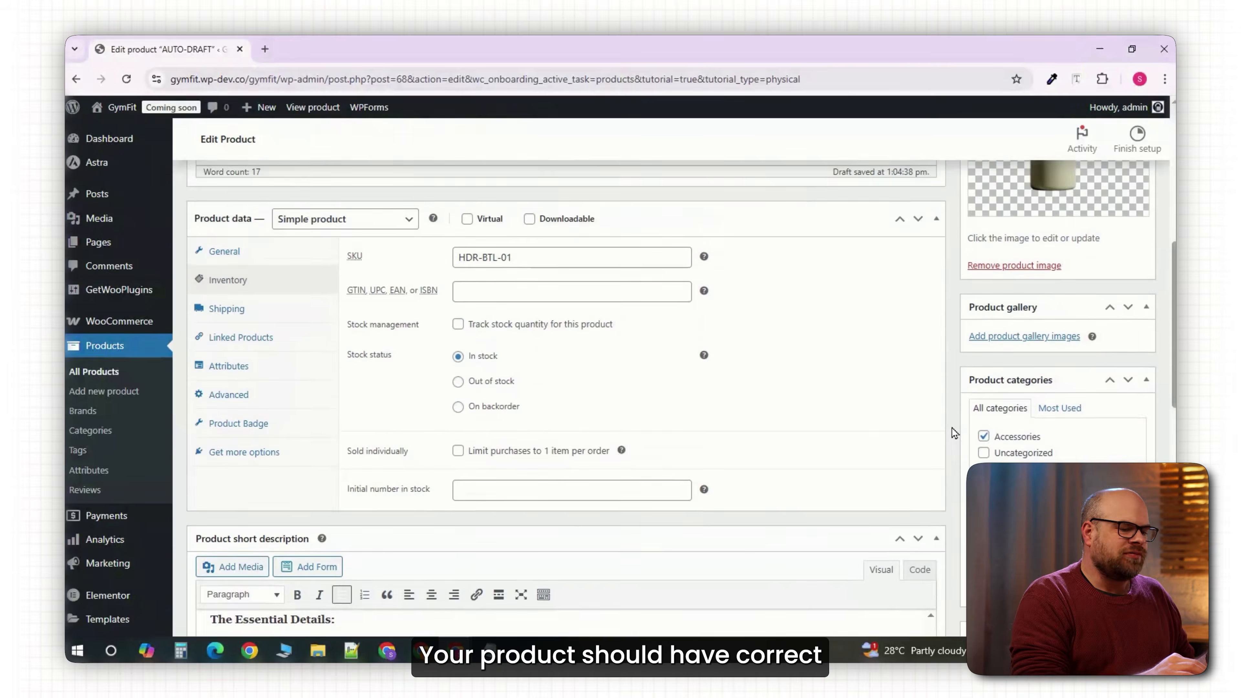
scroll(953, 433, "up", 4)
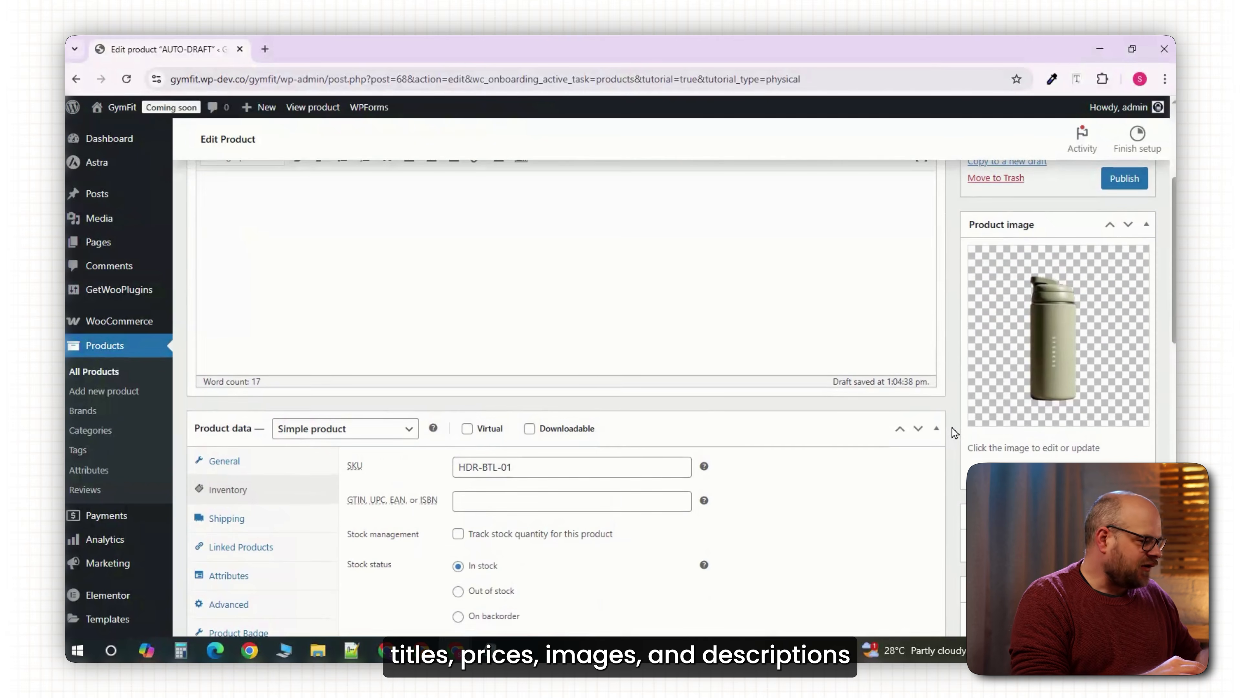
scroll(952, 433, "up", 5)
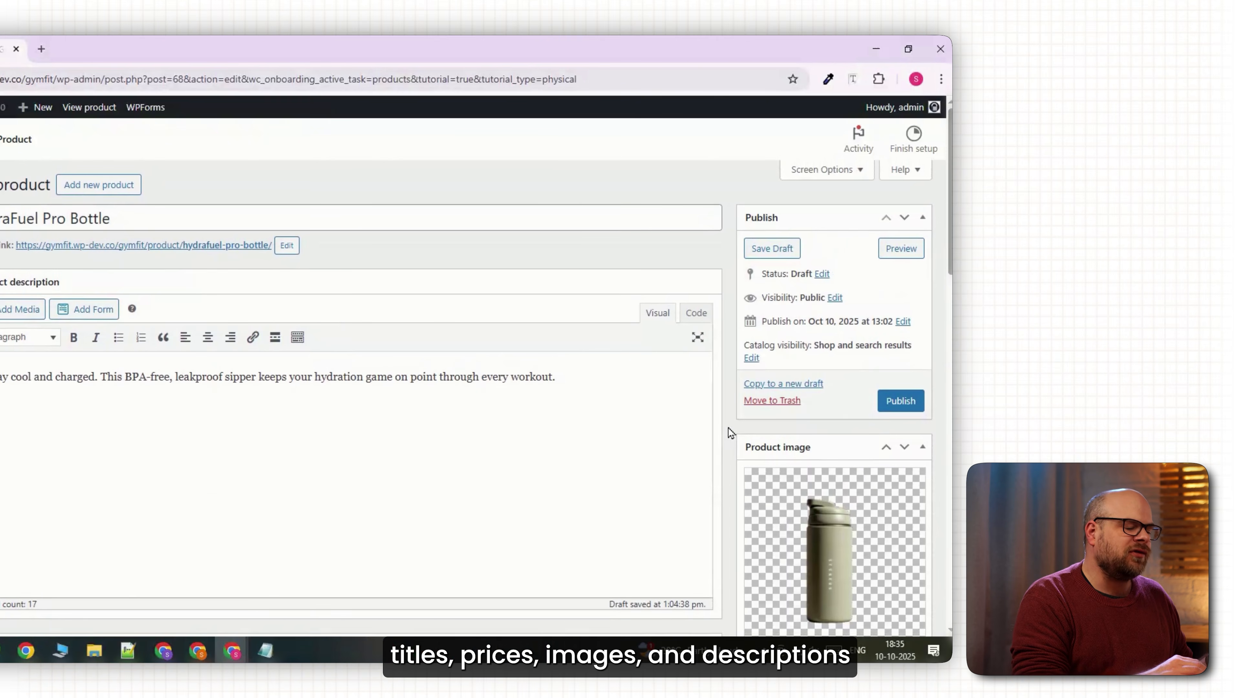
left_click(887, 402)
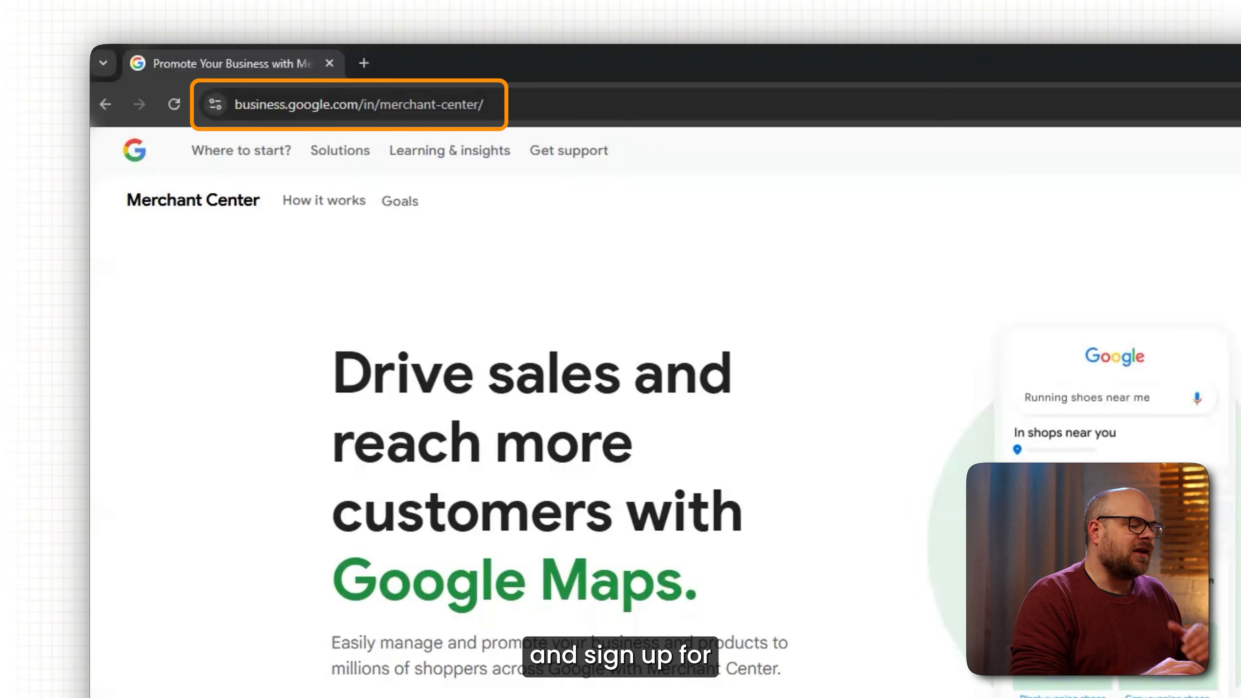
left_click(350, 654)
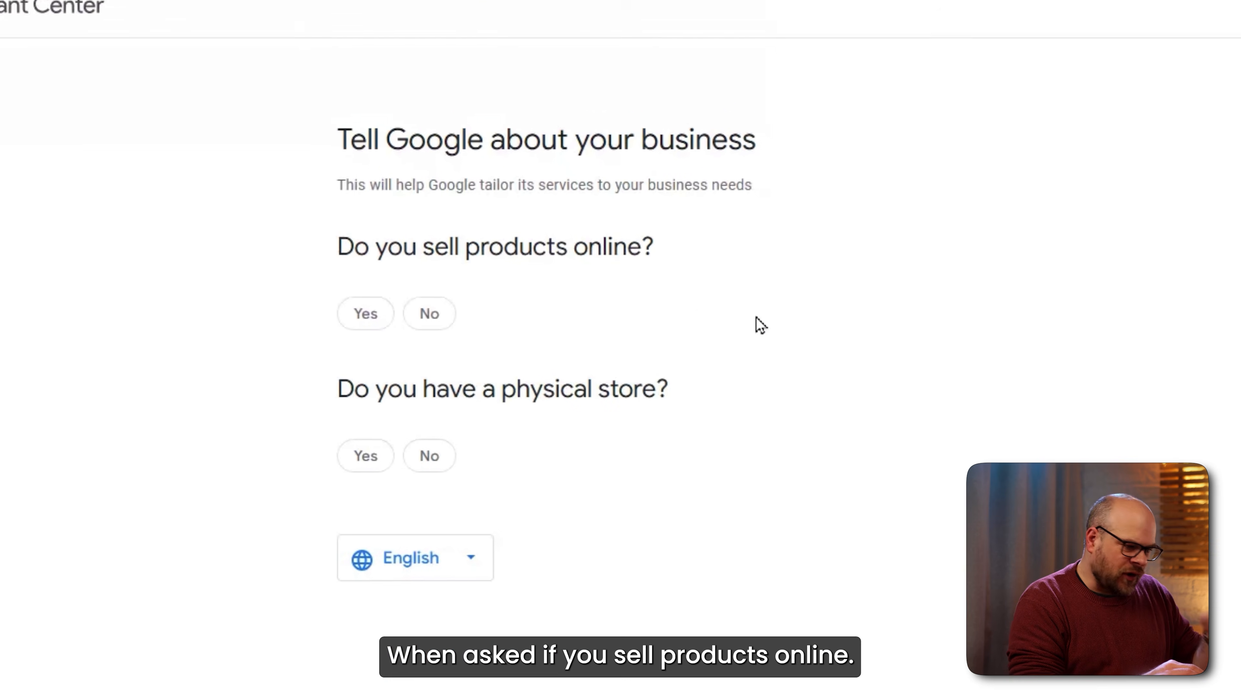
left_click(337, 319)
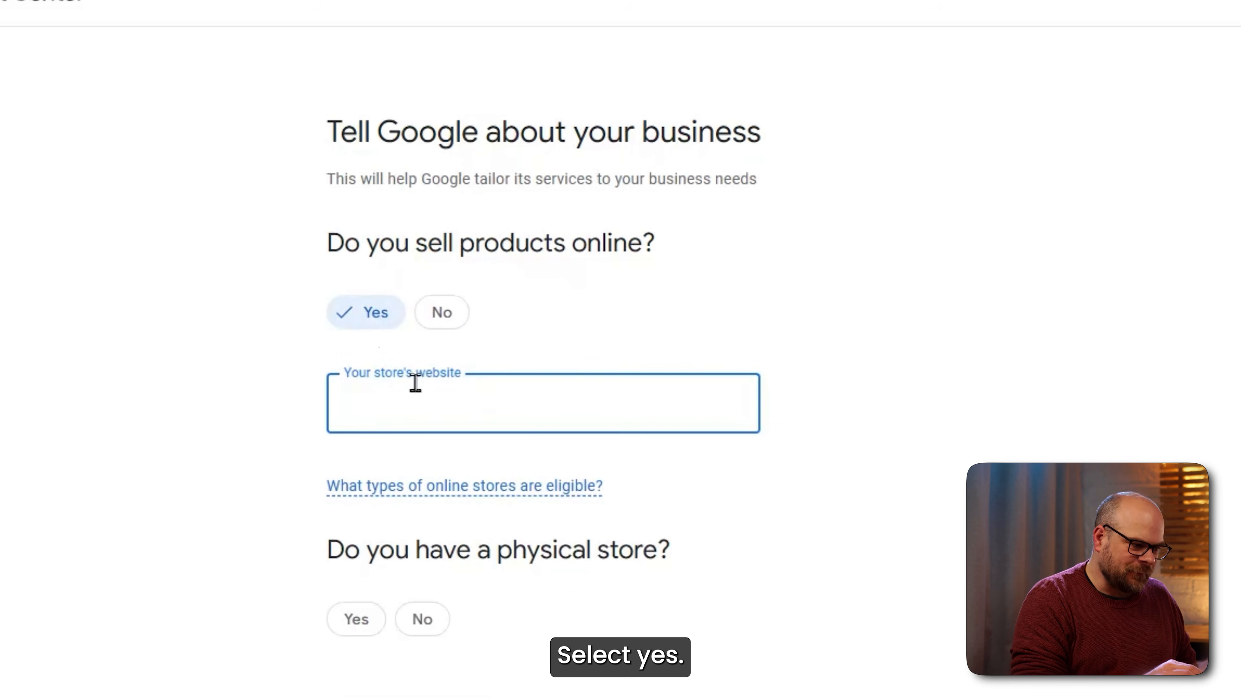
type("https://gymfit.wp-dev.co/gymfit/")
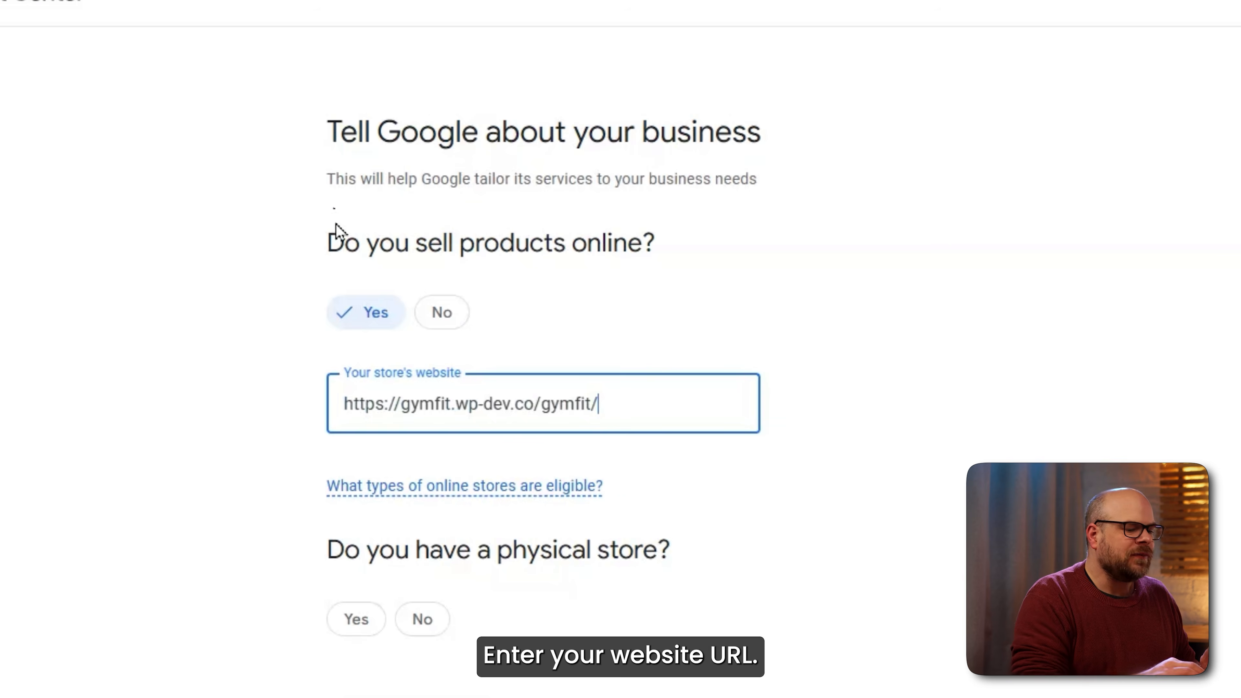
left_click(422, 618)
scroll(875, 538, "down", 1)
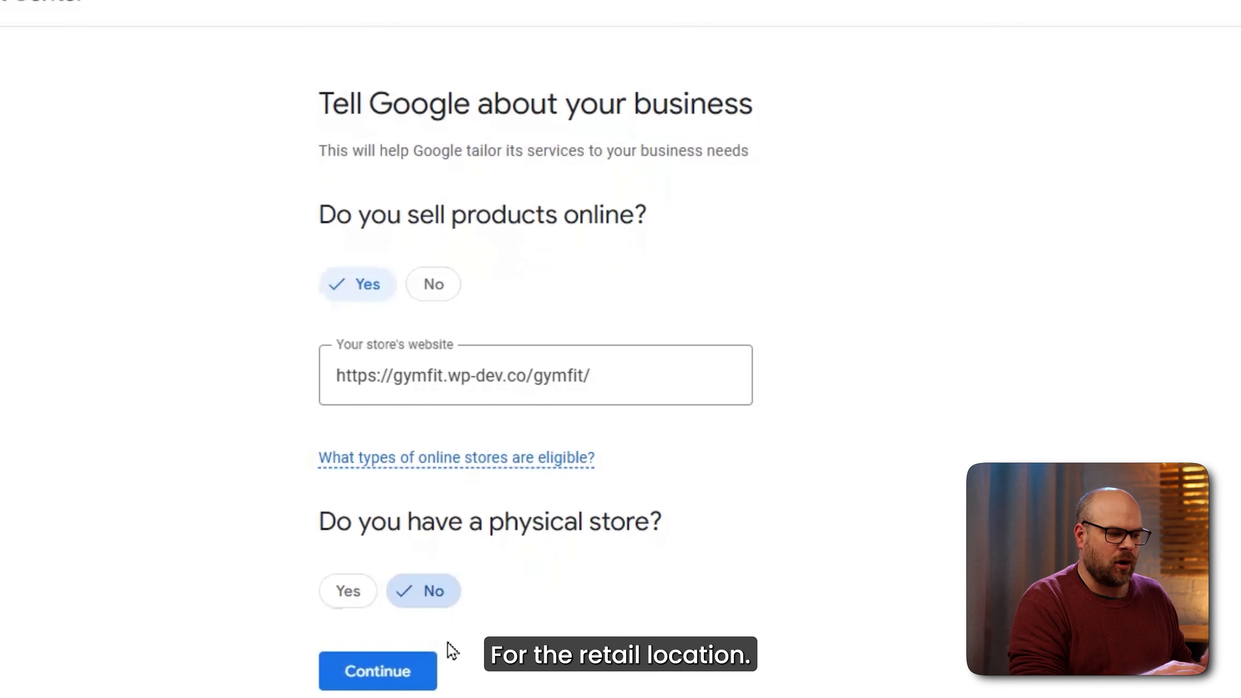
left_click(424, 683)
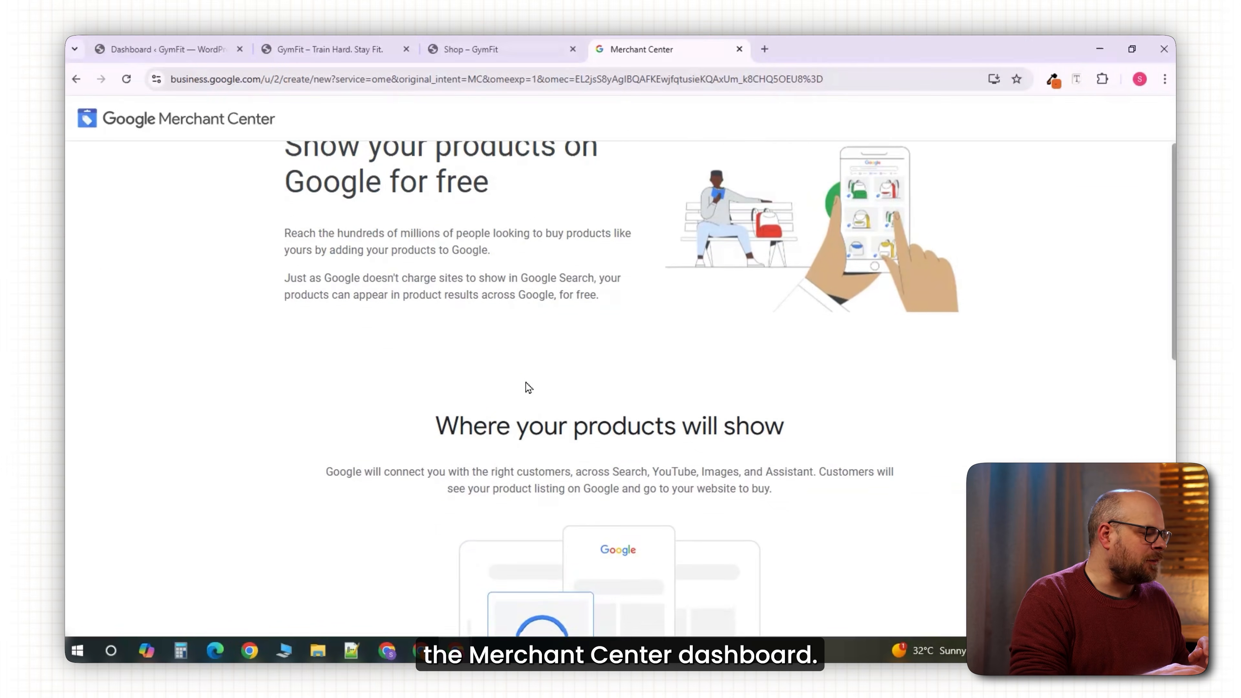
Enter GymFit as the business name and check the registered country.
scroll(526, 382, "down", 3)
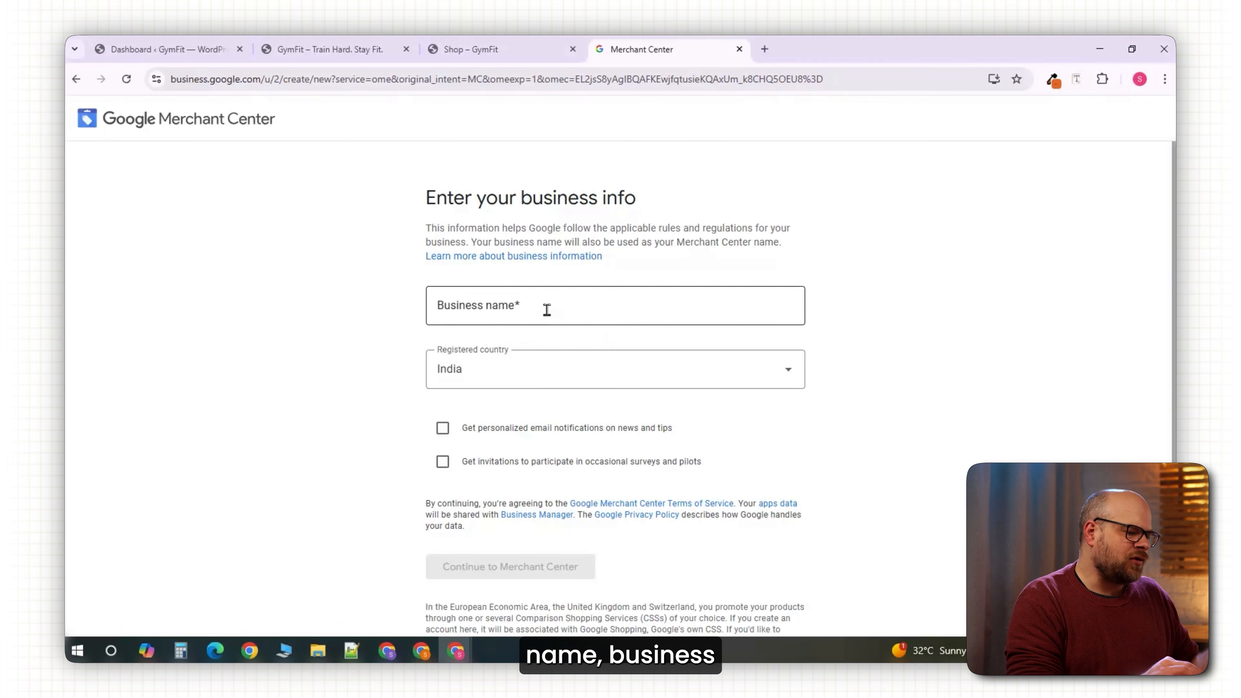
left_click(545, 309)
left_click(544, 348)
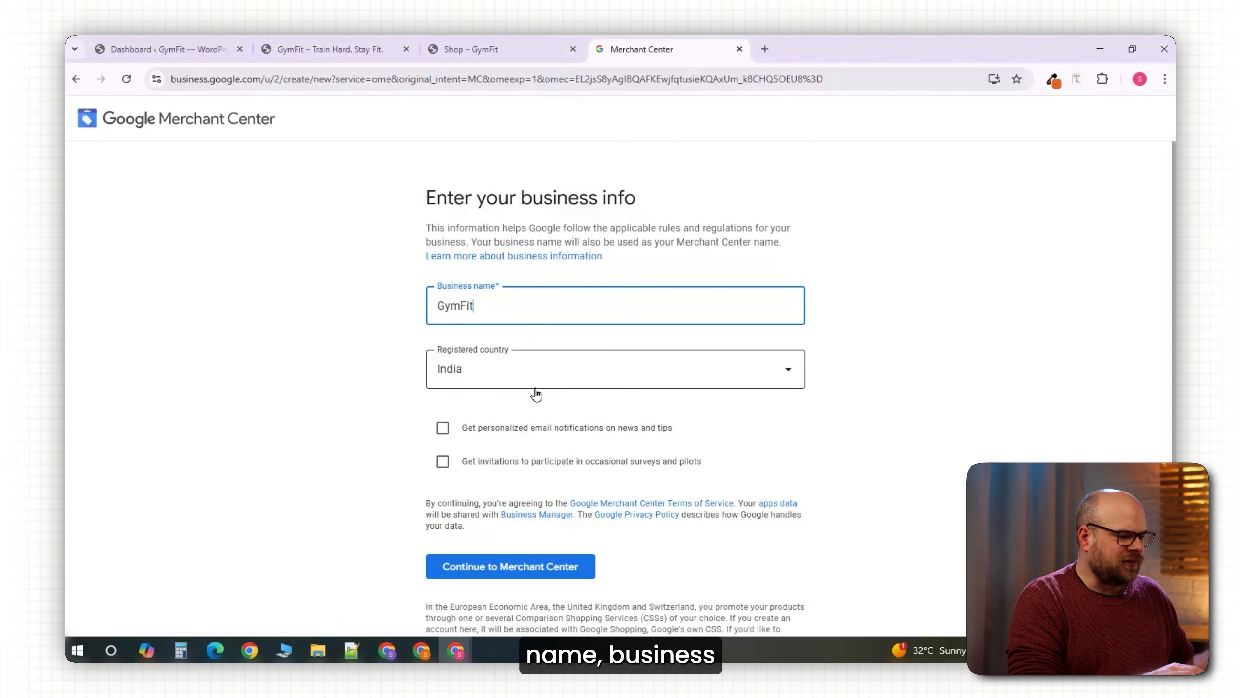
left_click(539, 382)
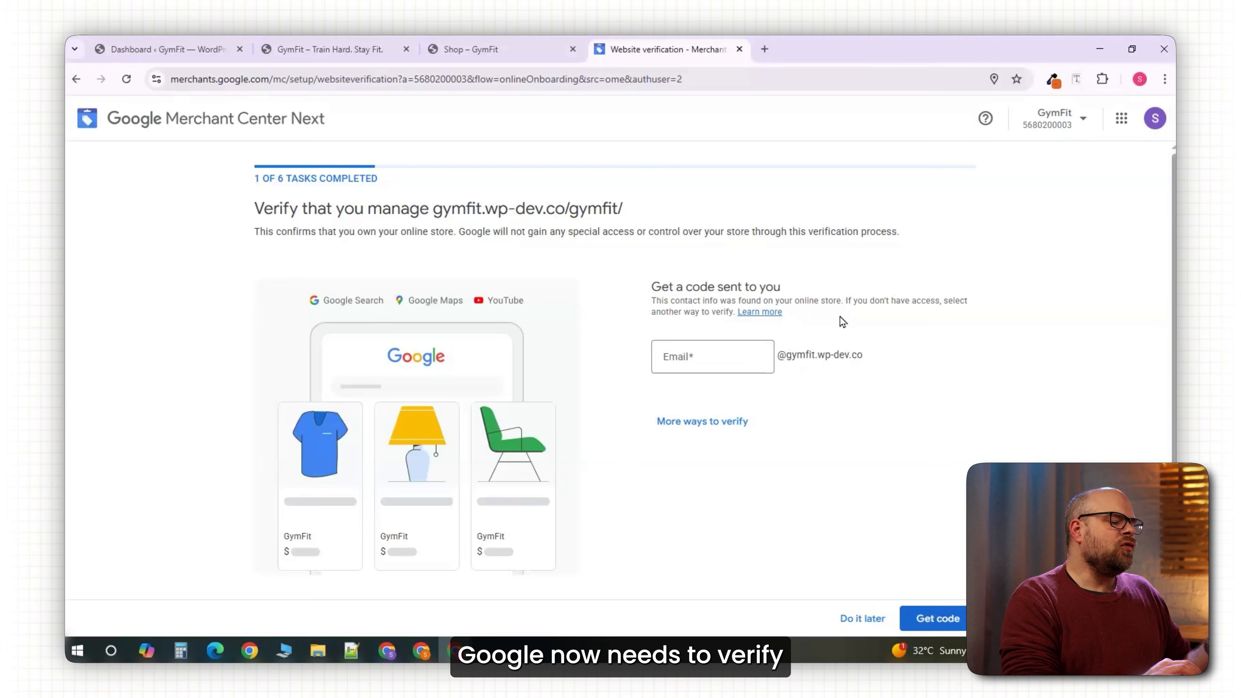
Choose ecommerce-platform verification and expand the WordPress / WooCommerce instructions.
left_click(699, 426)
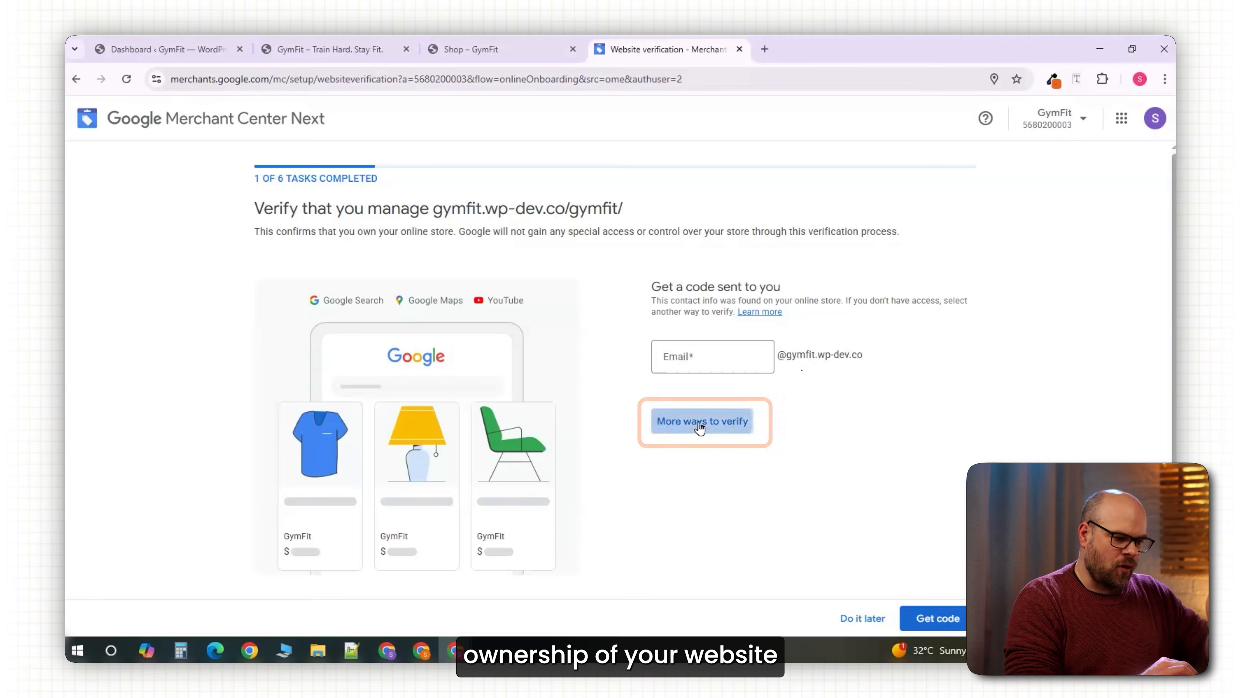
left_click(344, 317)
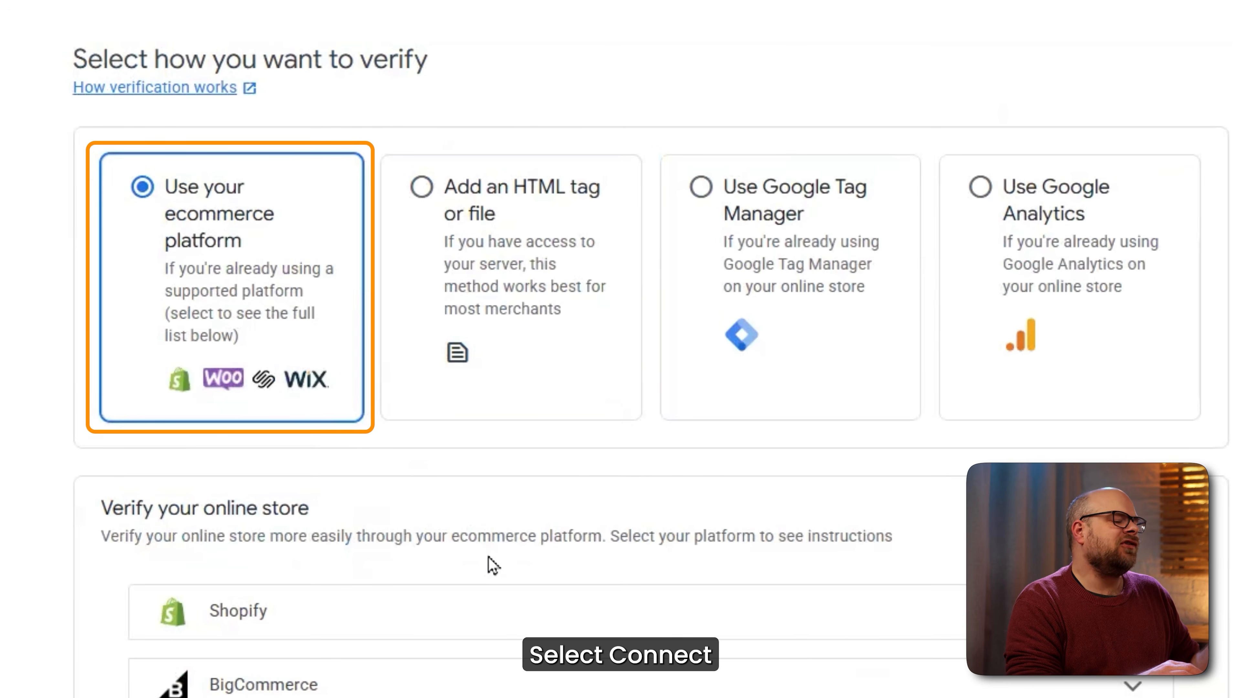
scroll(920, 488, "down", 6)
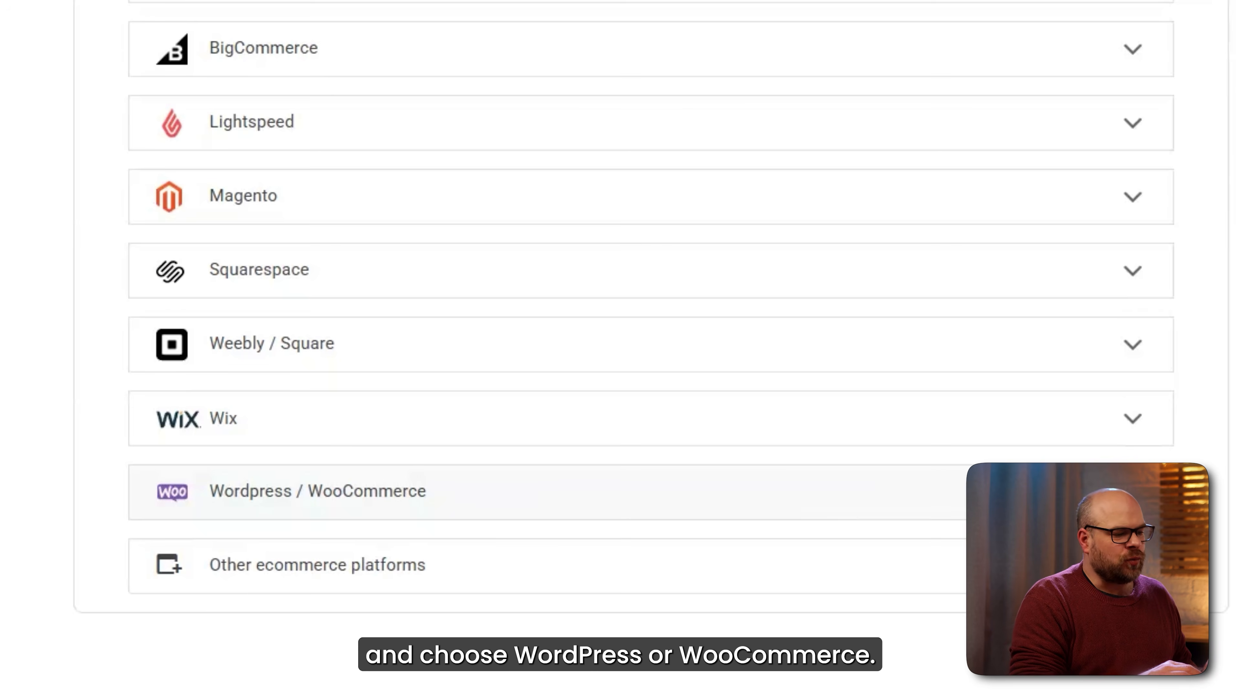
left_click(997, 492)
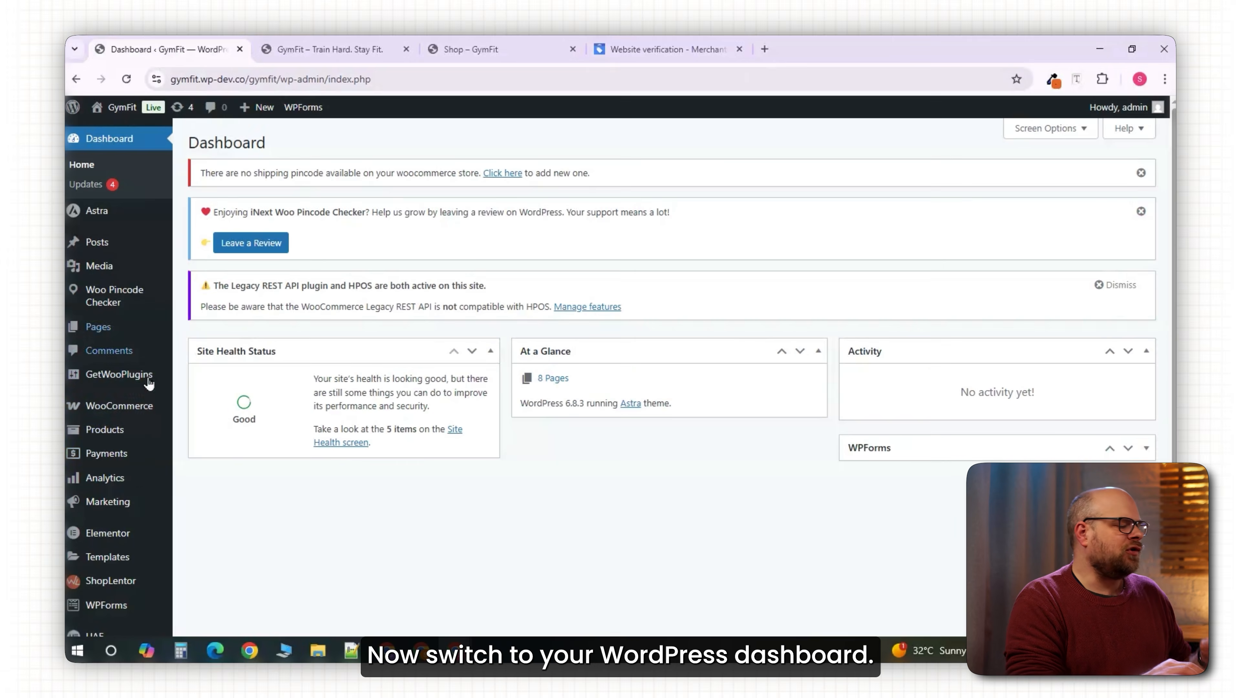
Search the plugin directory for wpcode and install the WPCode plugin.
scroll(587, 342, "down", 5)
mouse_move(102, 460)
left_click(208, 484)
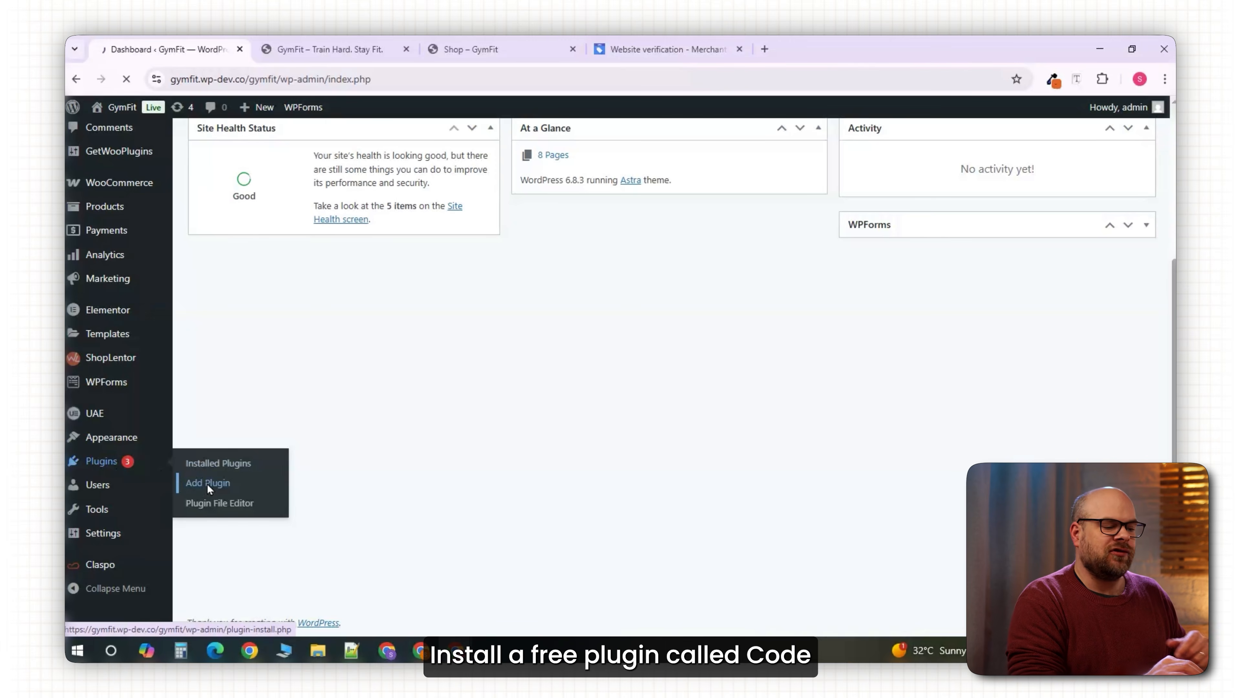
left_click(879, 292)
type("wpcode")
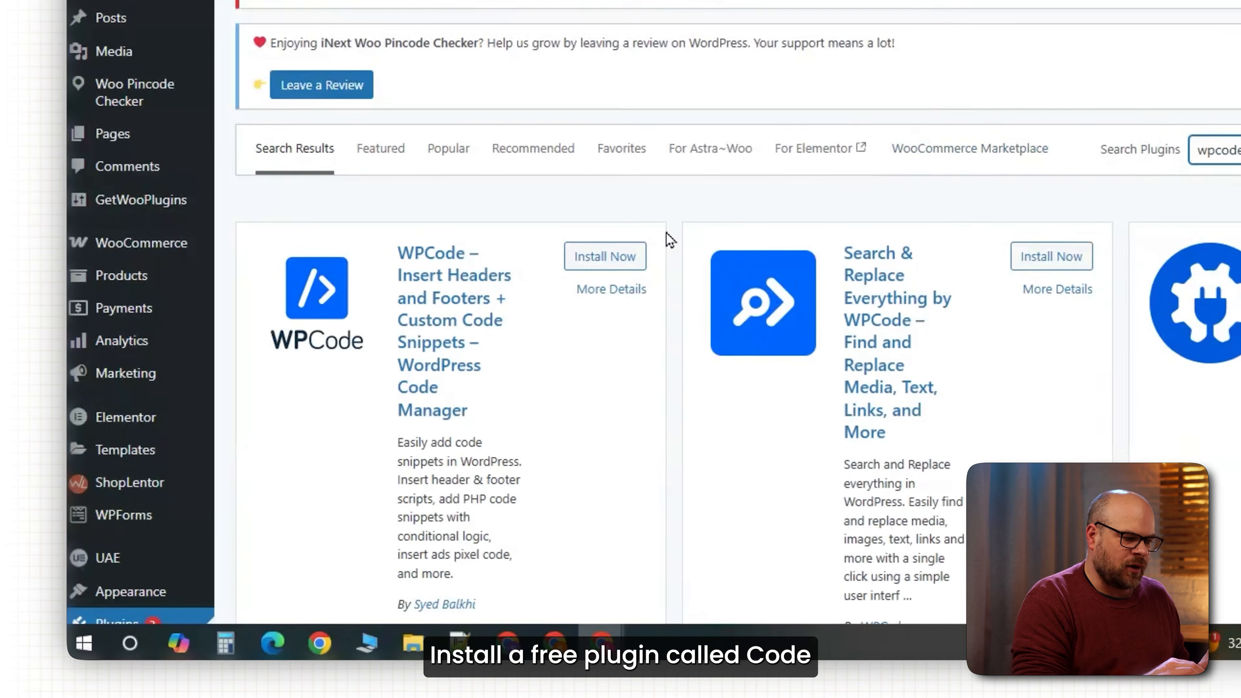
left_click(777, 365)
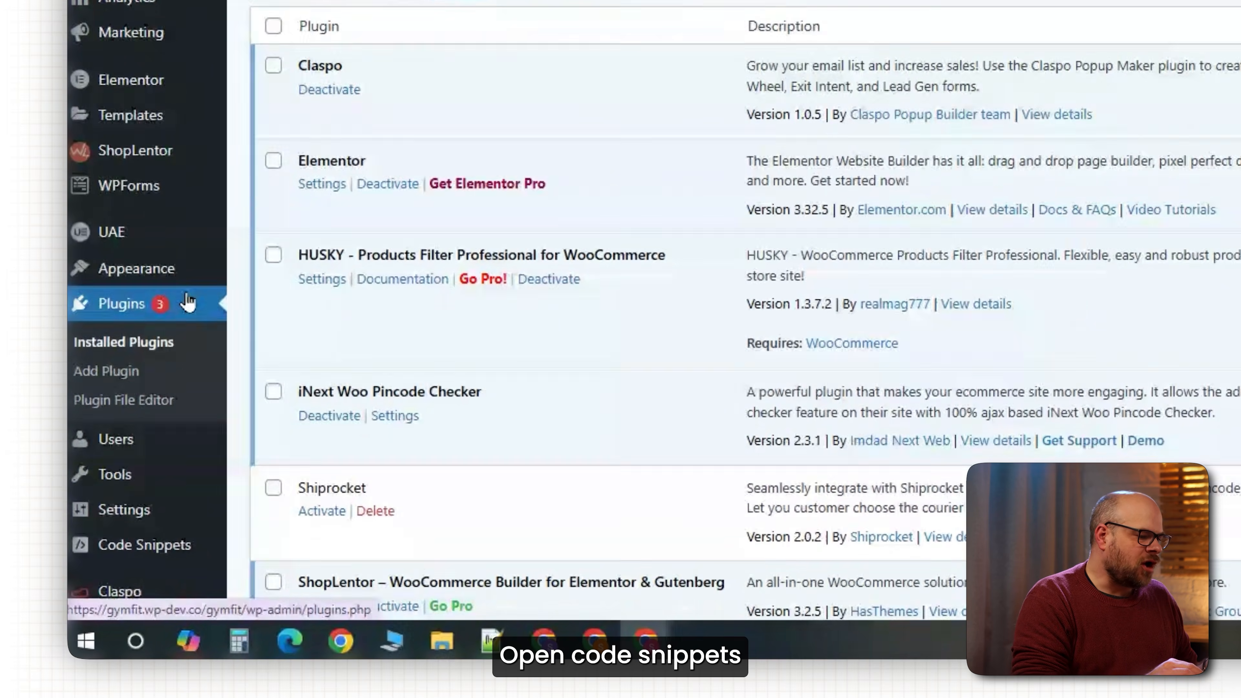
Paste the Google site-verification meta tag into WPCode's global Header.
scroll(172, 433, "down", 2)
mouse_move(167, 507)
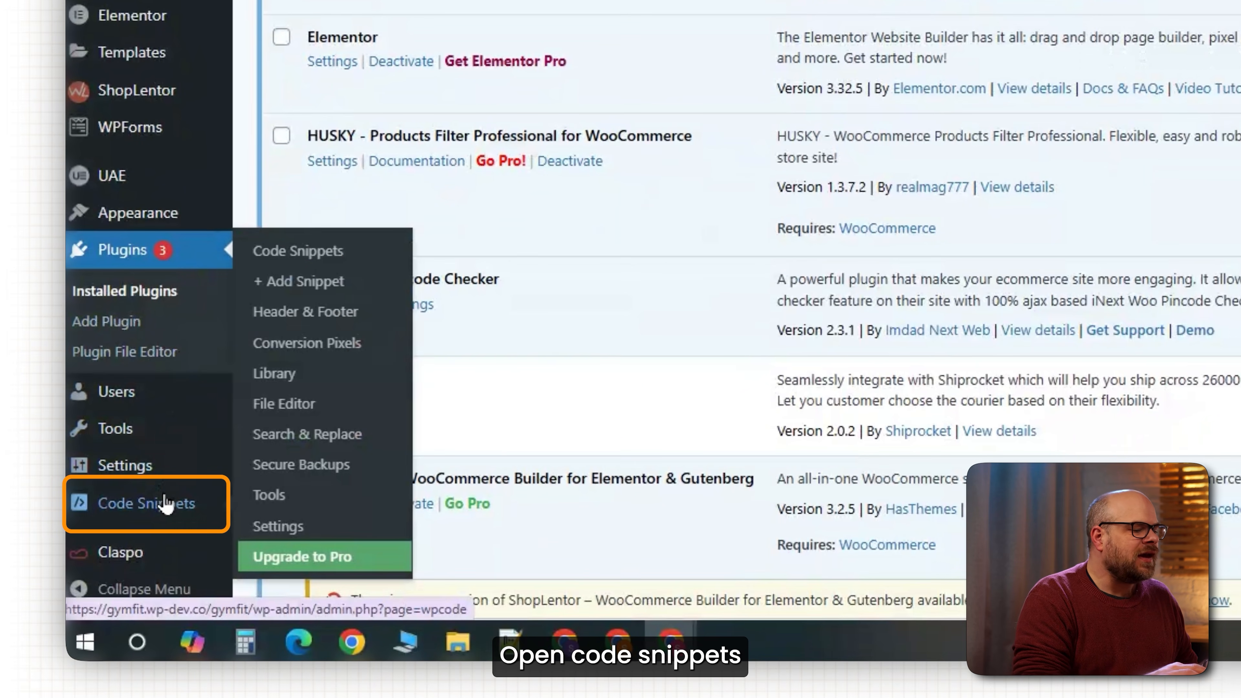
left_click(166, 511)
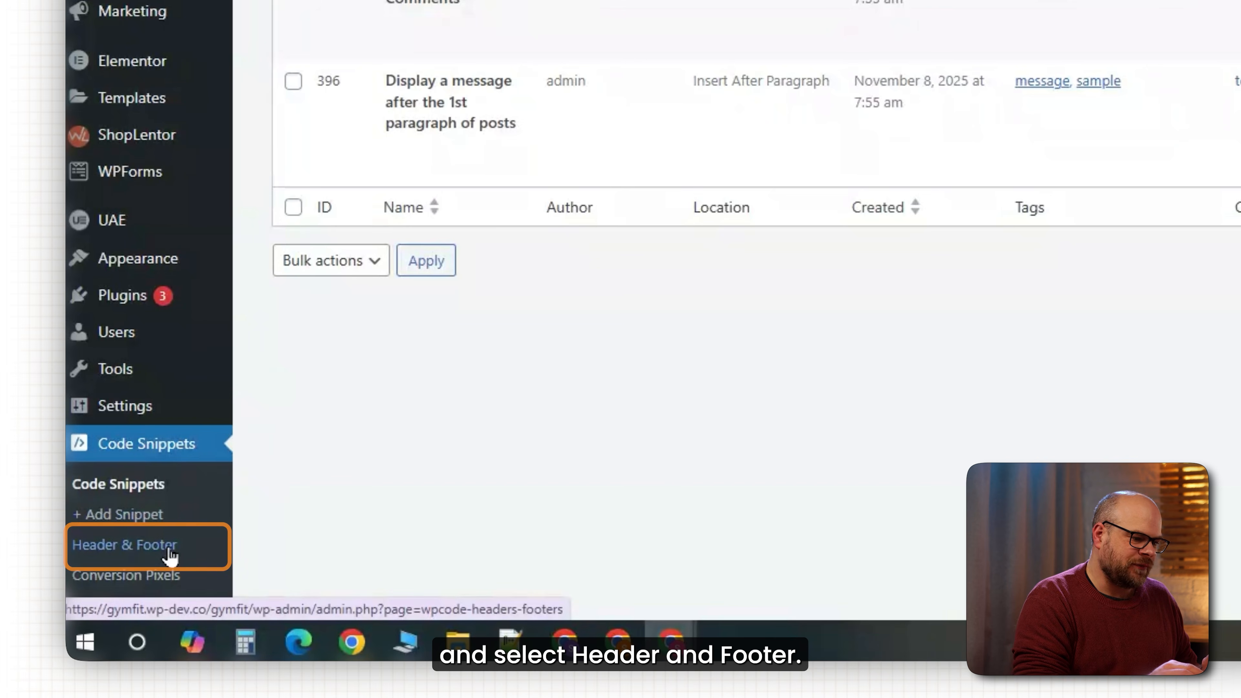
left_click(125, 546)
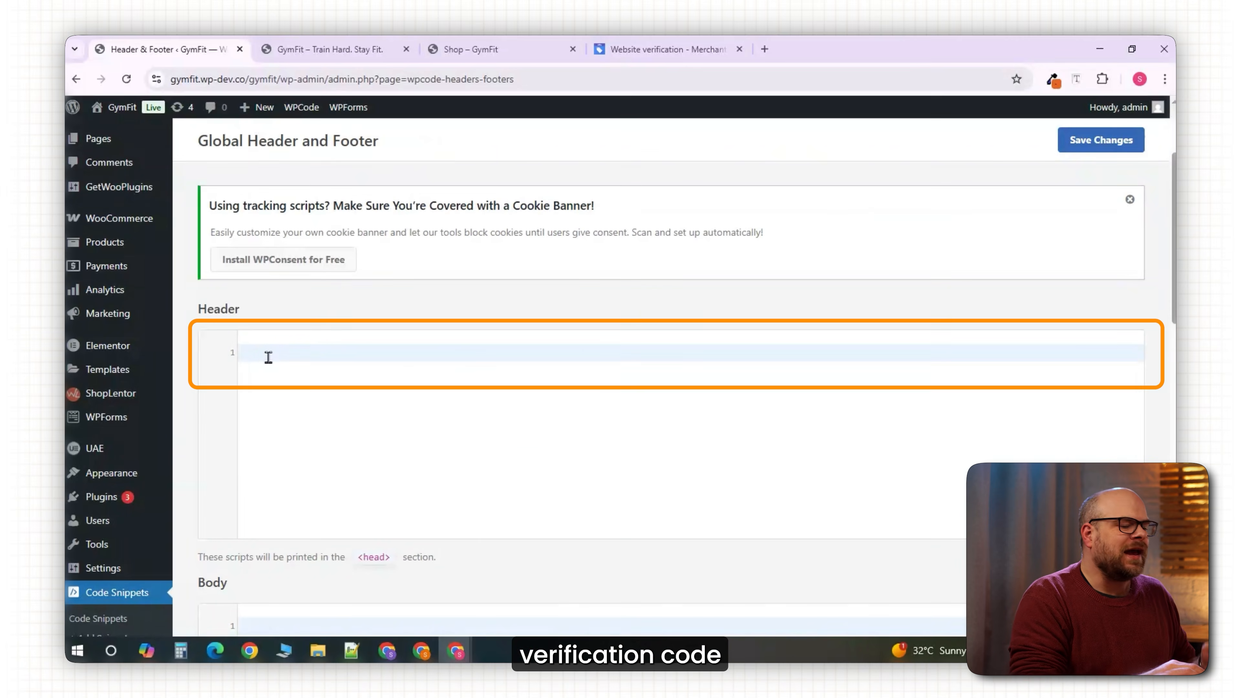
type("<meta name=\"google-site-verification\" content=\"MJXYfFgKQ7qs3ZhlS9S6xgm7LWVBxyi_mLWeKHCkgEM\" />")
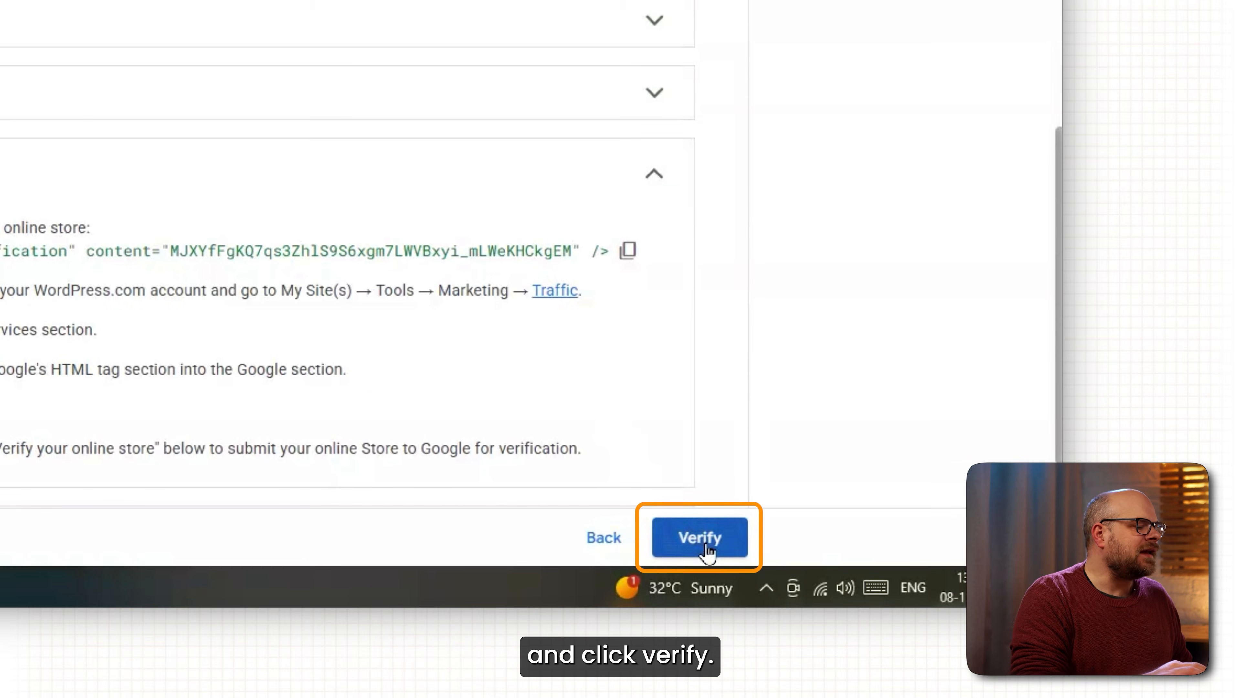
Submit the website for ownership verification and save United States as the target country.
left_click(948, 620)
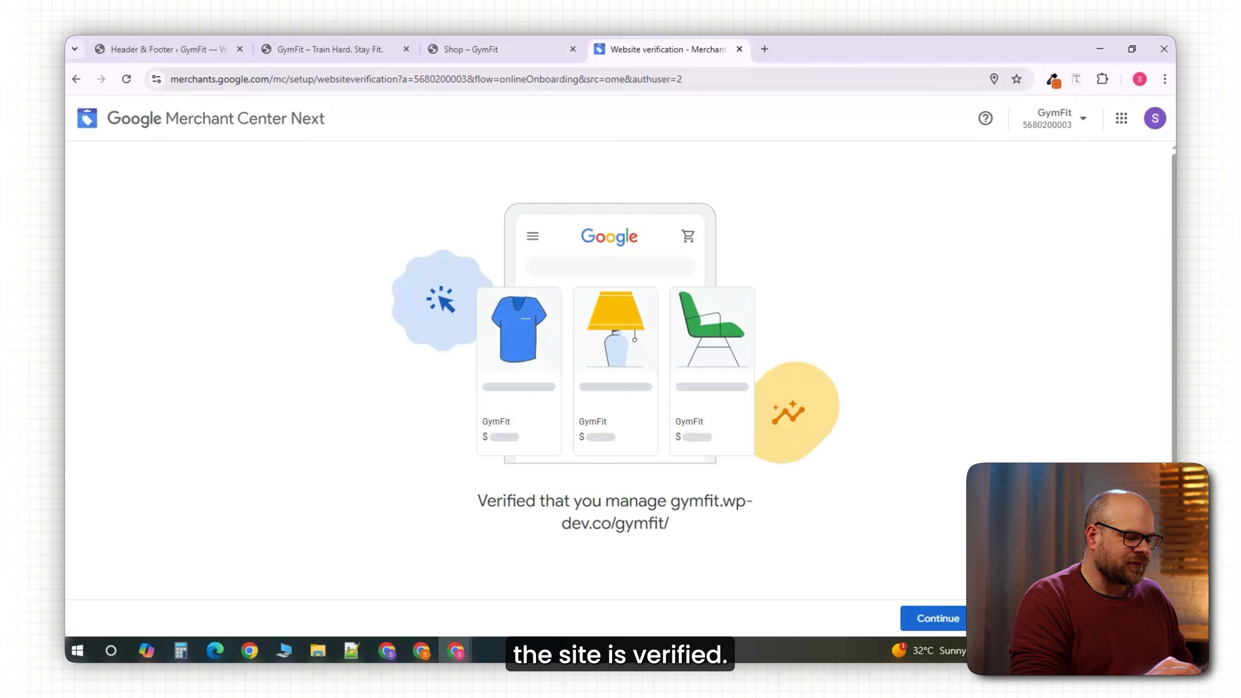
left_click(929, 618)
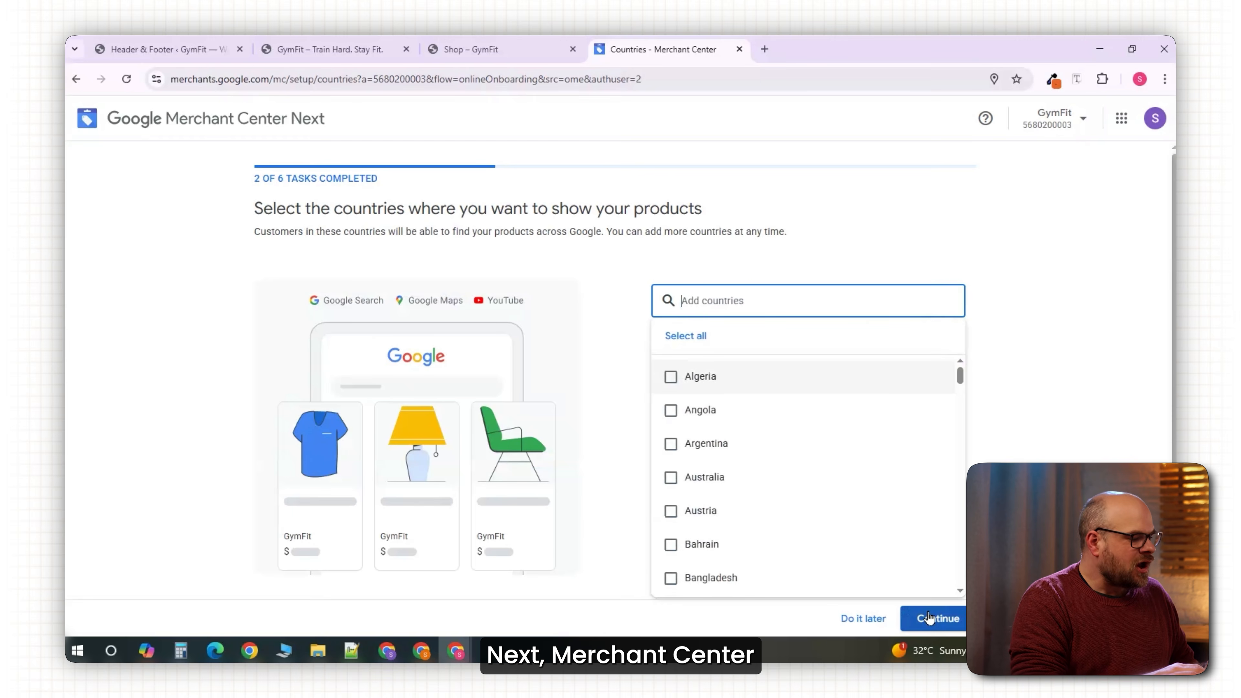
type("united")
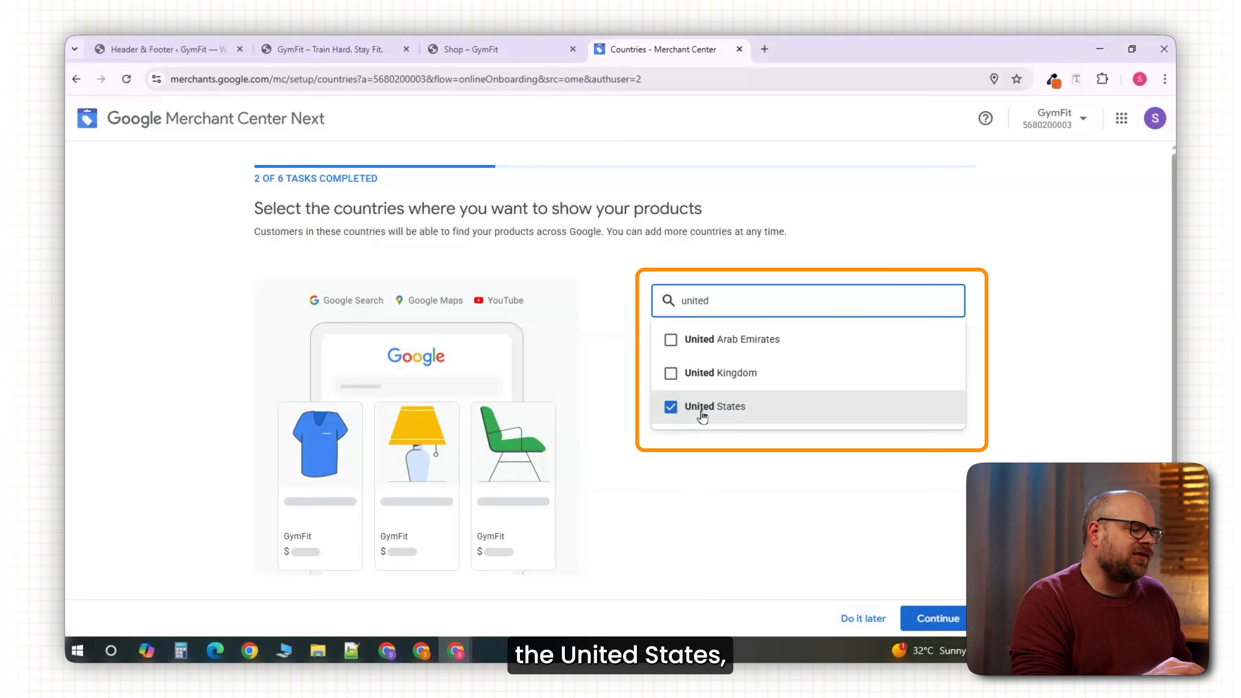
left_click(964, 596)
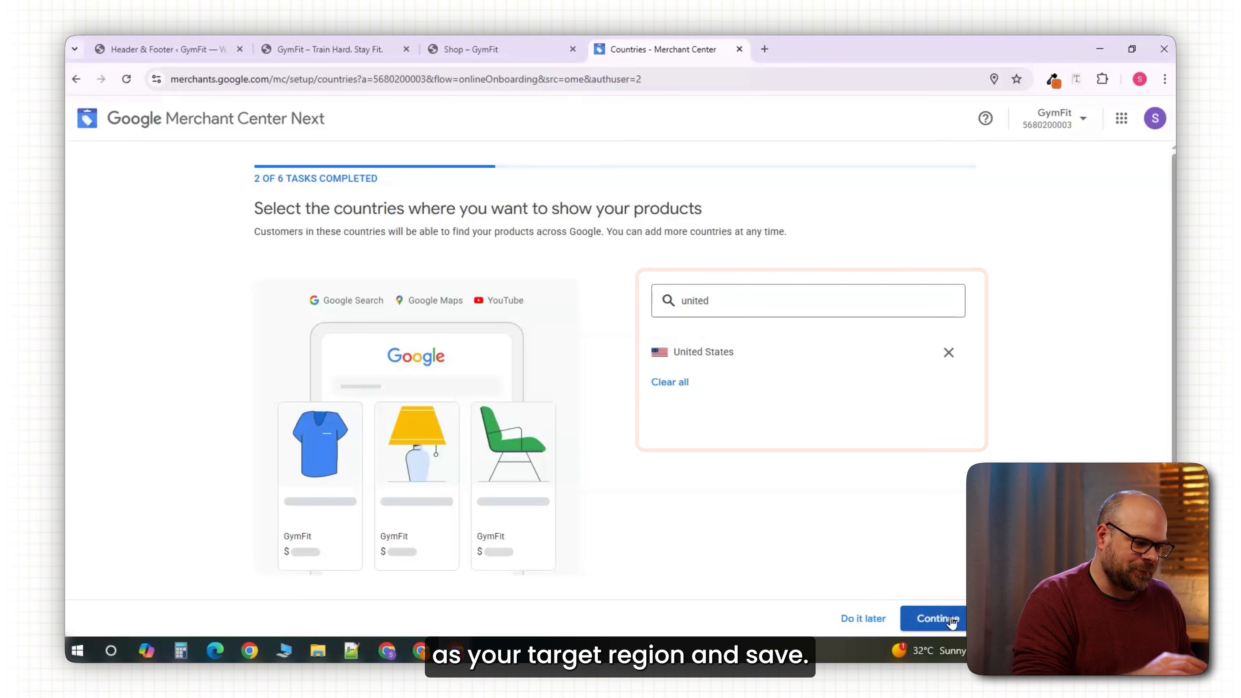
left_click(951, 620)
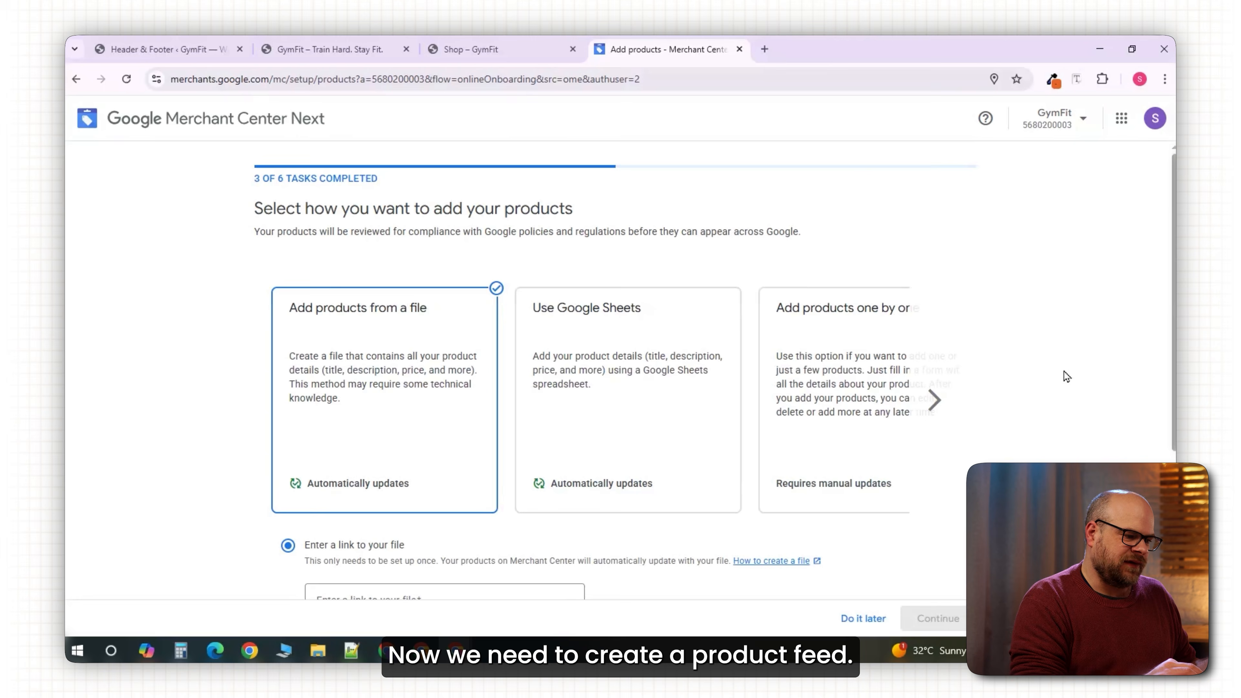
scroll(1067, 377, "down", 1)
scroll(1066, 377, "down", 1)
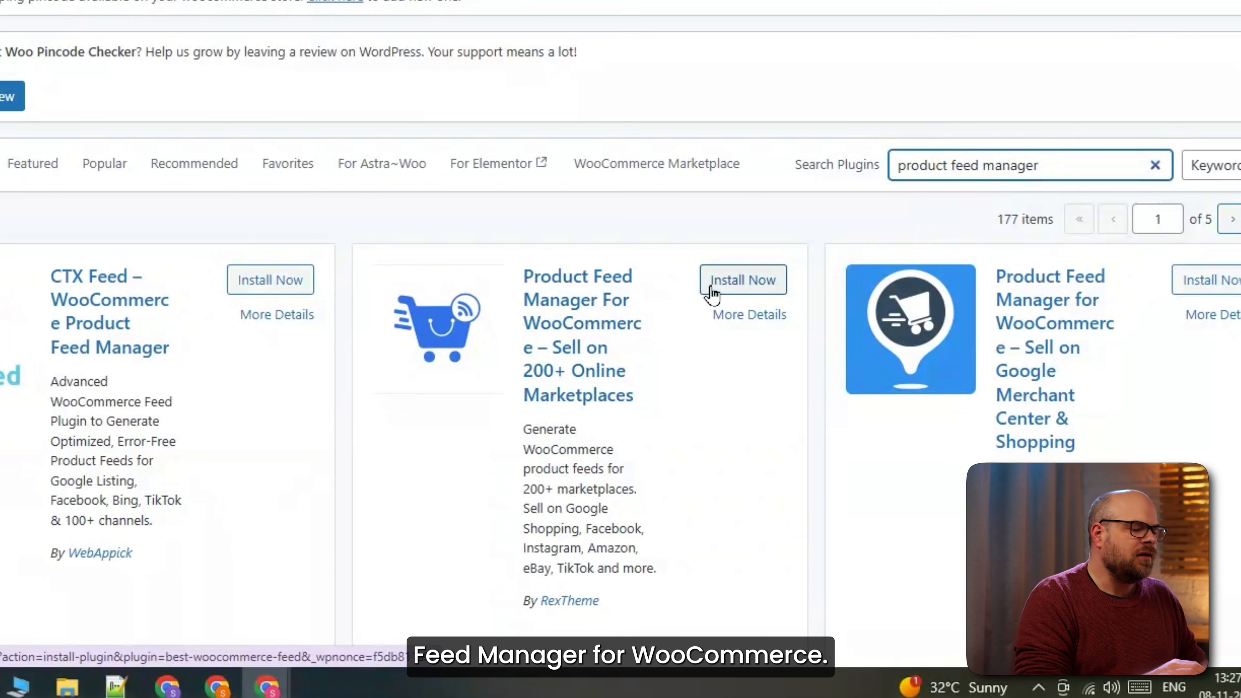
Install and activate Product Feed Manager, then title a new feed 'Google Shopping Feed'.
left_click(712, 289)
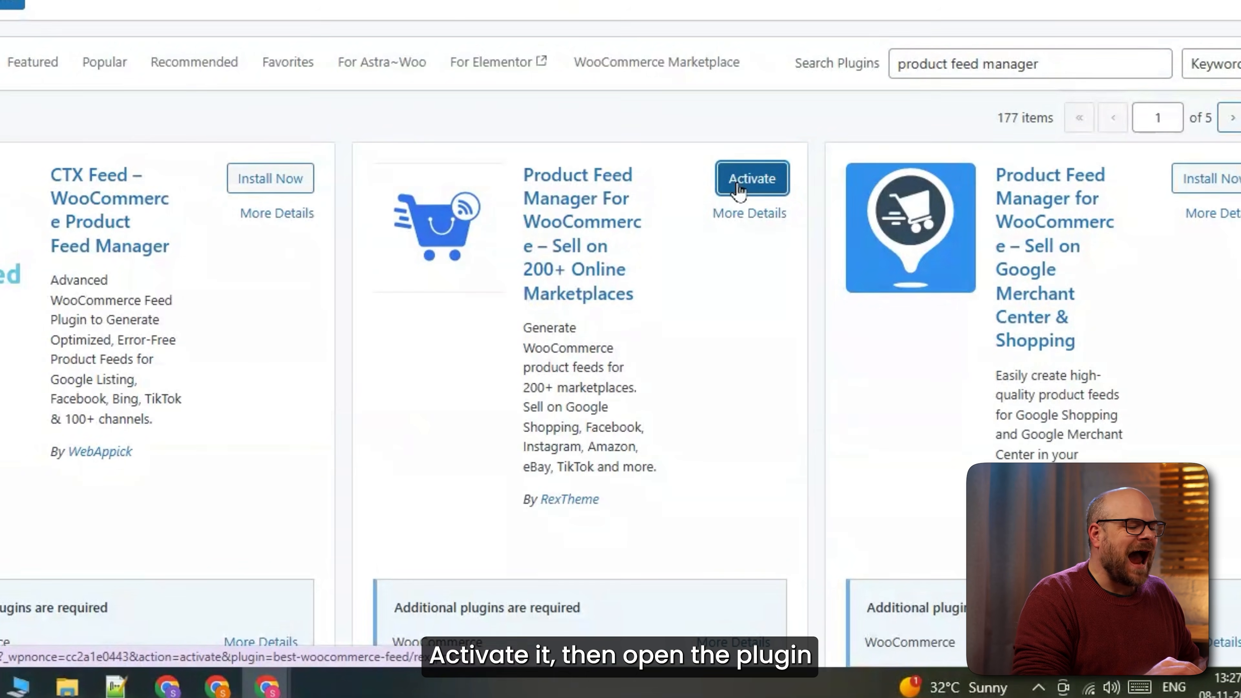
left_click(752, 179)
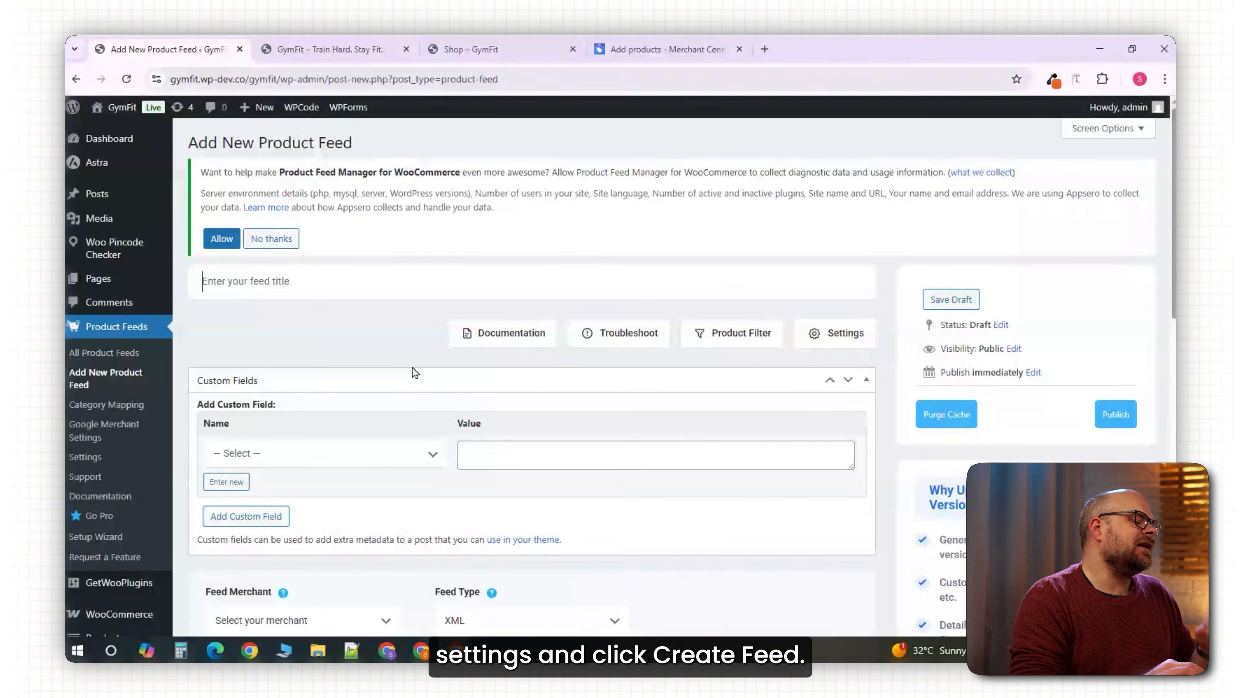
type("G")
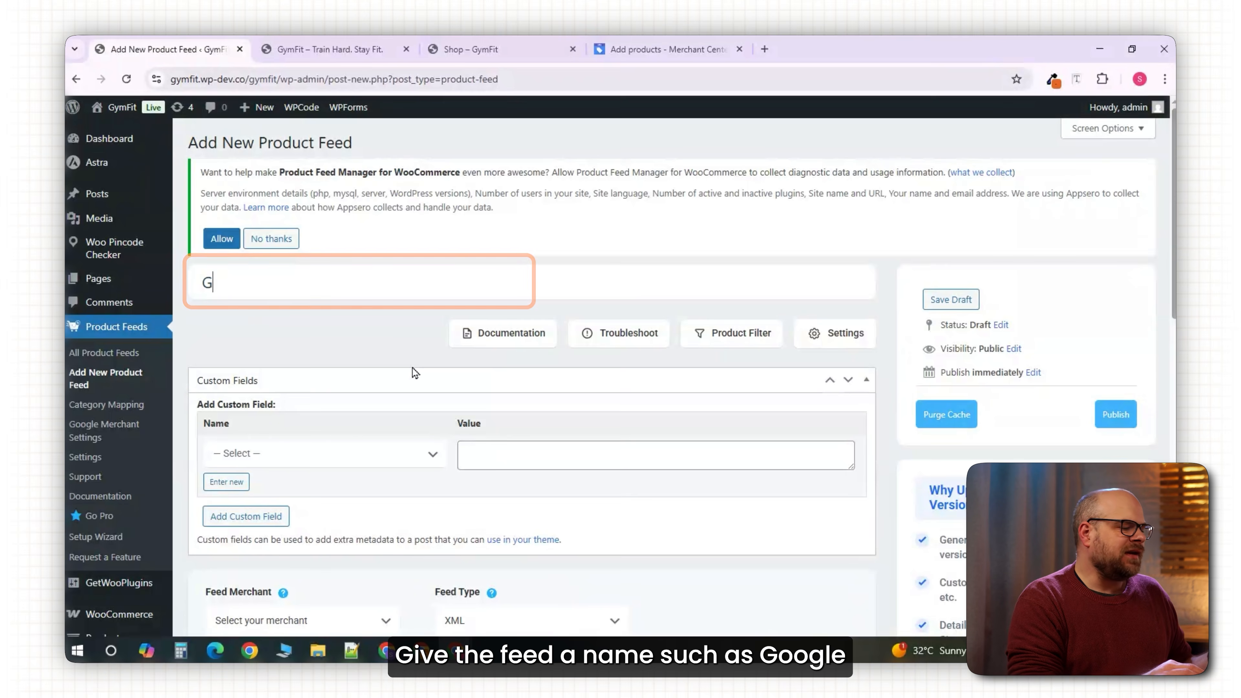
type("oogle Sho")
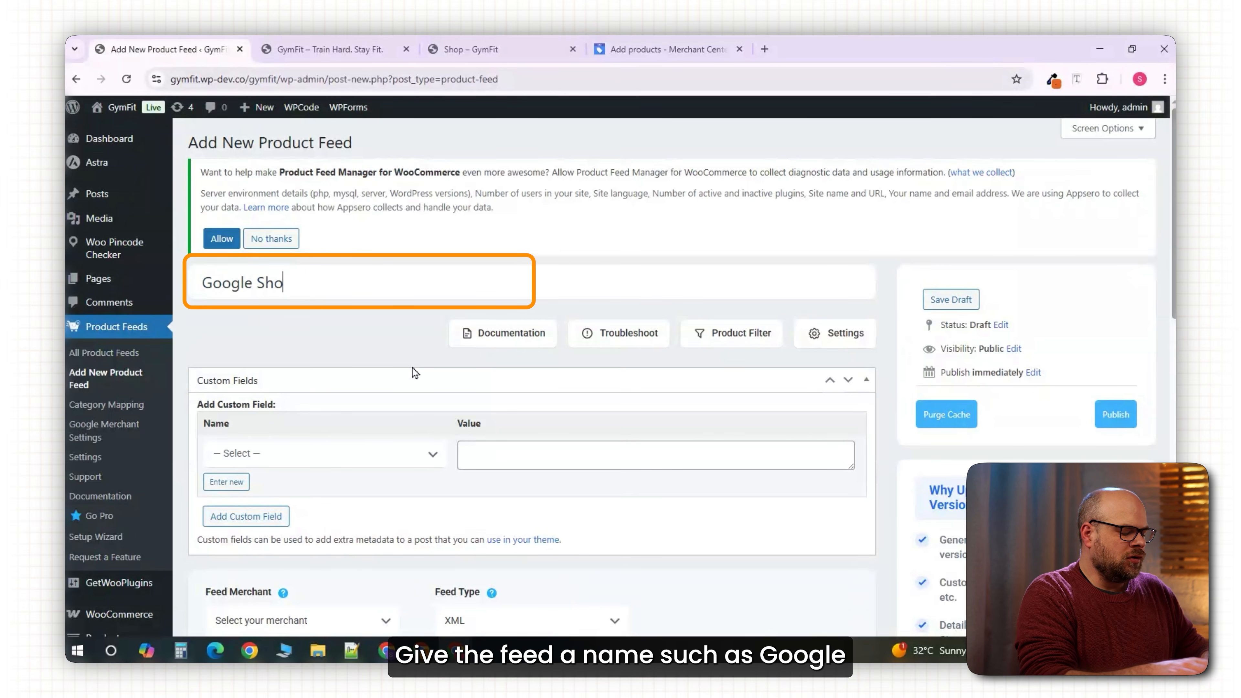
type("pping Feed")
scroll(262, 483, "down", 3)
Choose Google Shopping as the feed merchant.
left_click(299, 511)
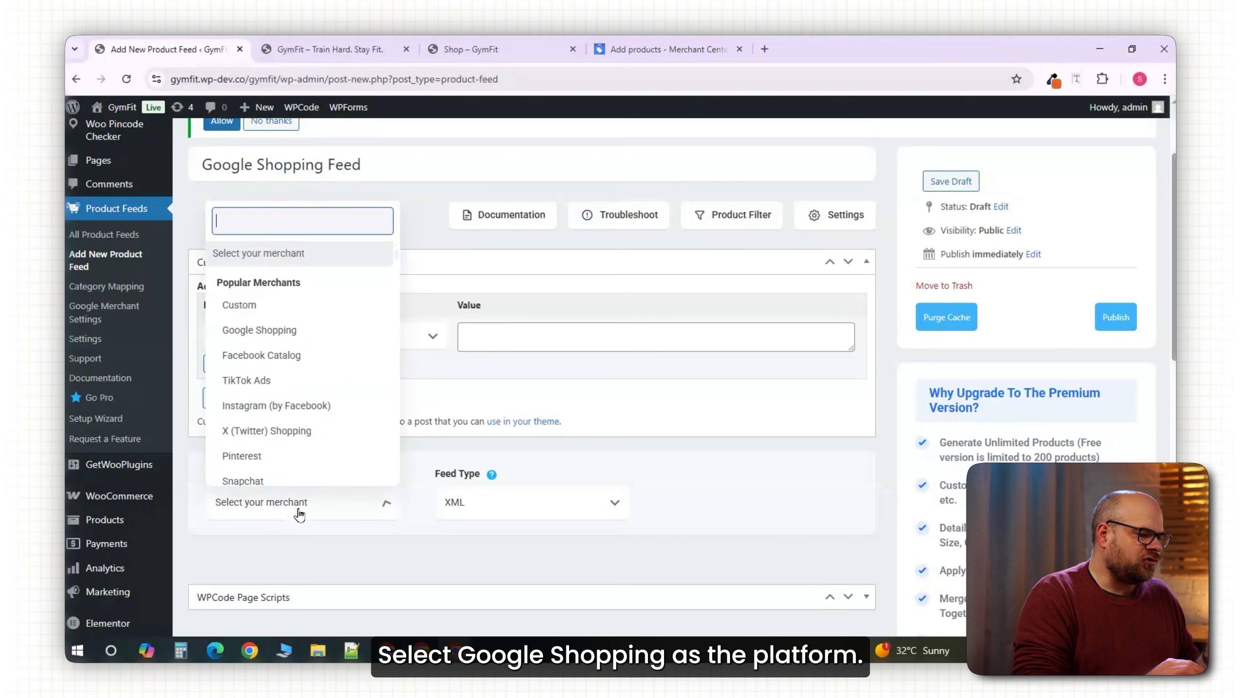
left_click(259, 330)
scroll(293, 342, "down", 5)
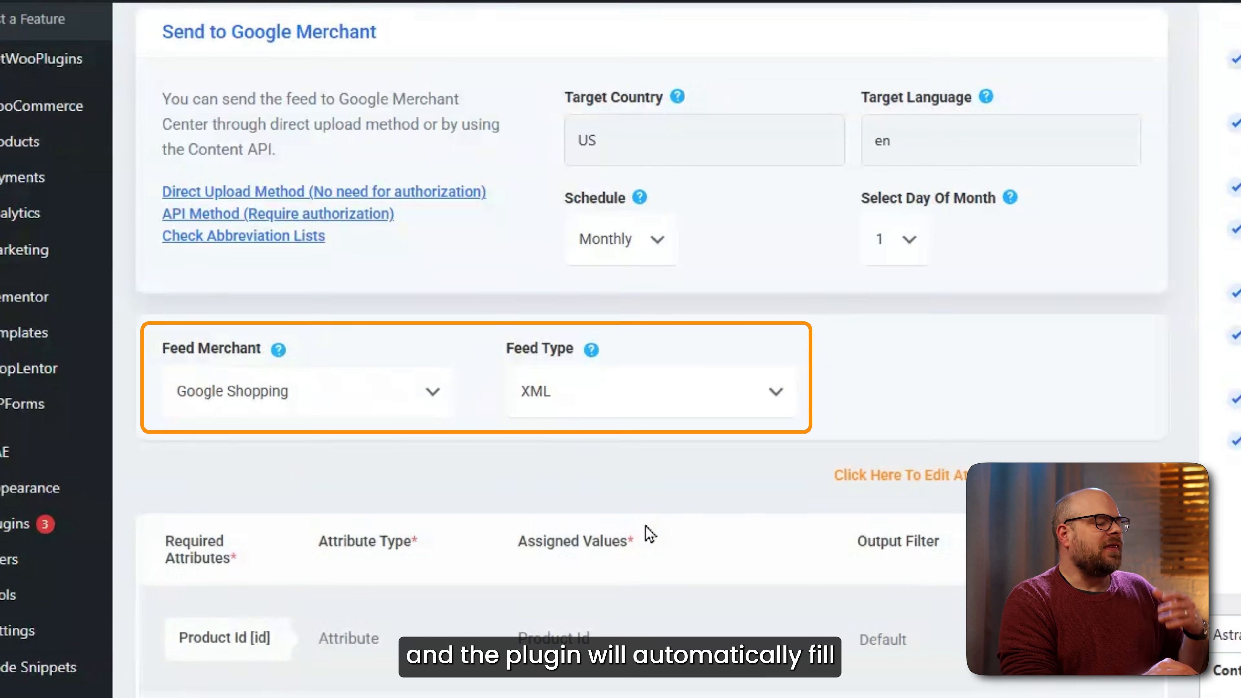
scroll(1181, 460, "down", 5)
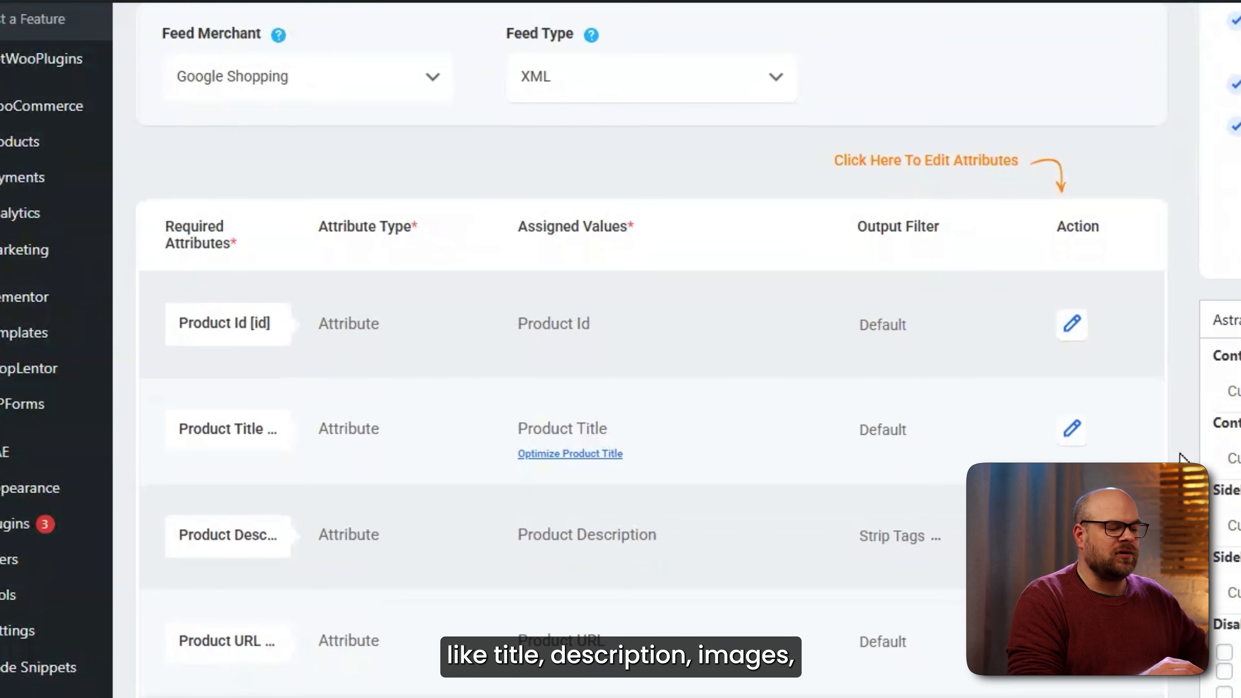
scroll(1088, 442, "down", 13)
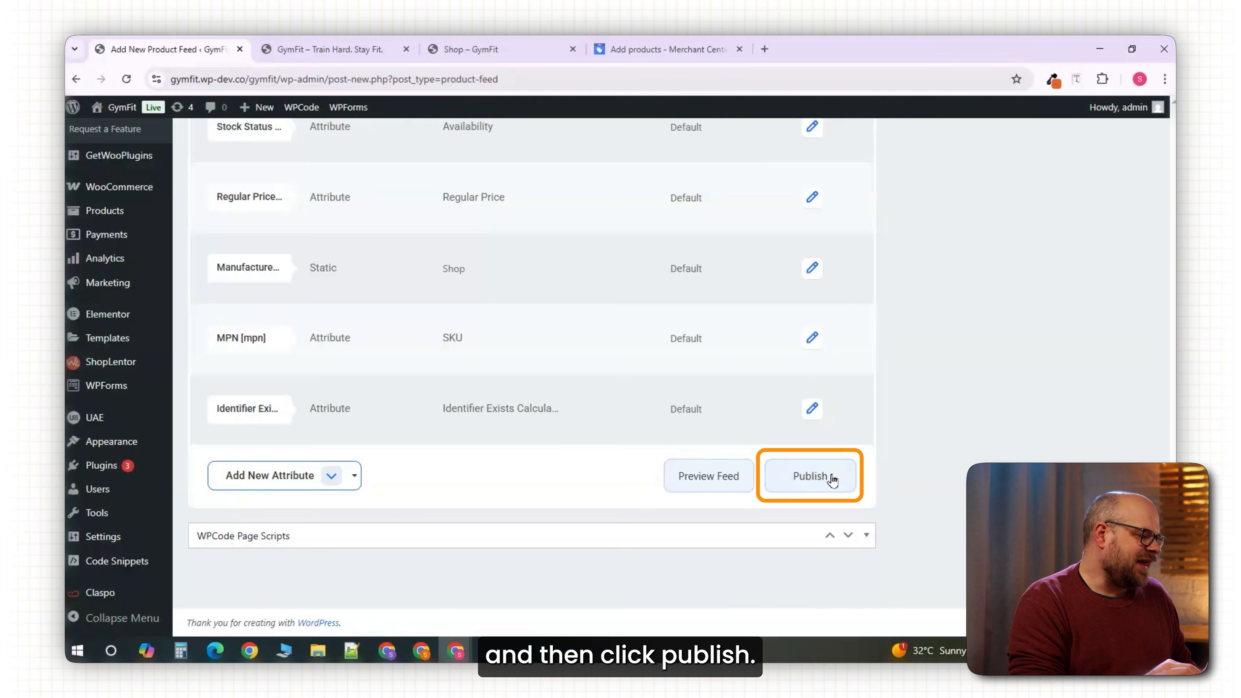
Publish the feed and copy its feed-398.xml URL into Merchant Center's file link field.
left_click(832, 480)
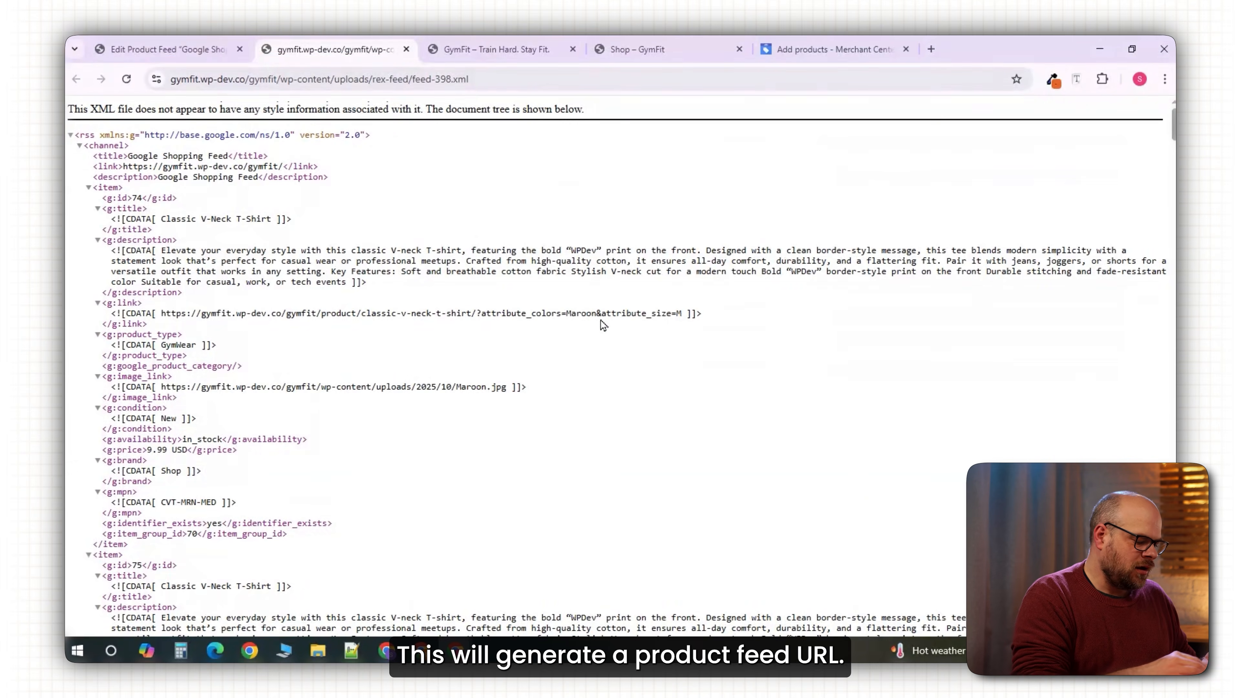
left_click(416, 81)
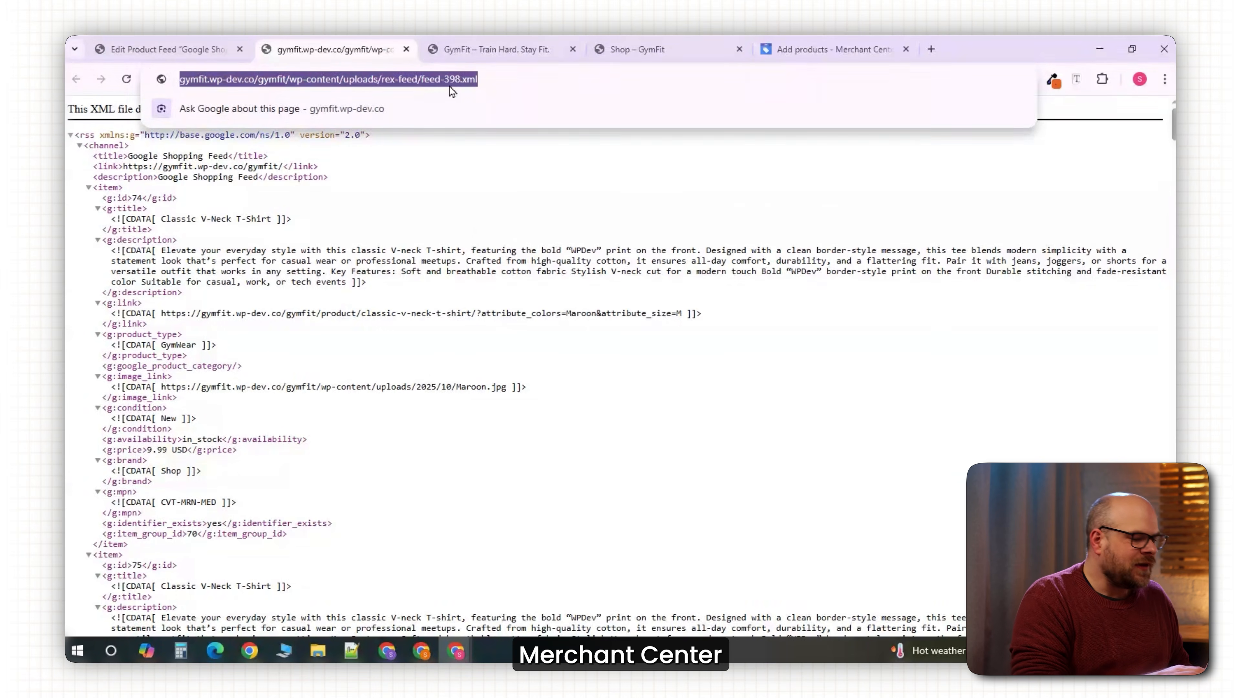
left_click(826, 49)
left_click(408, 522)
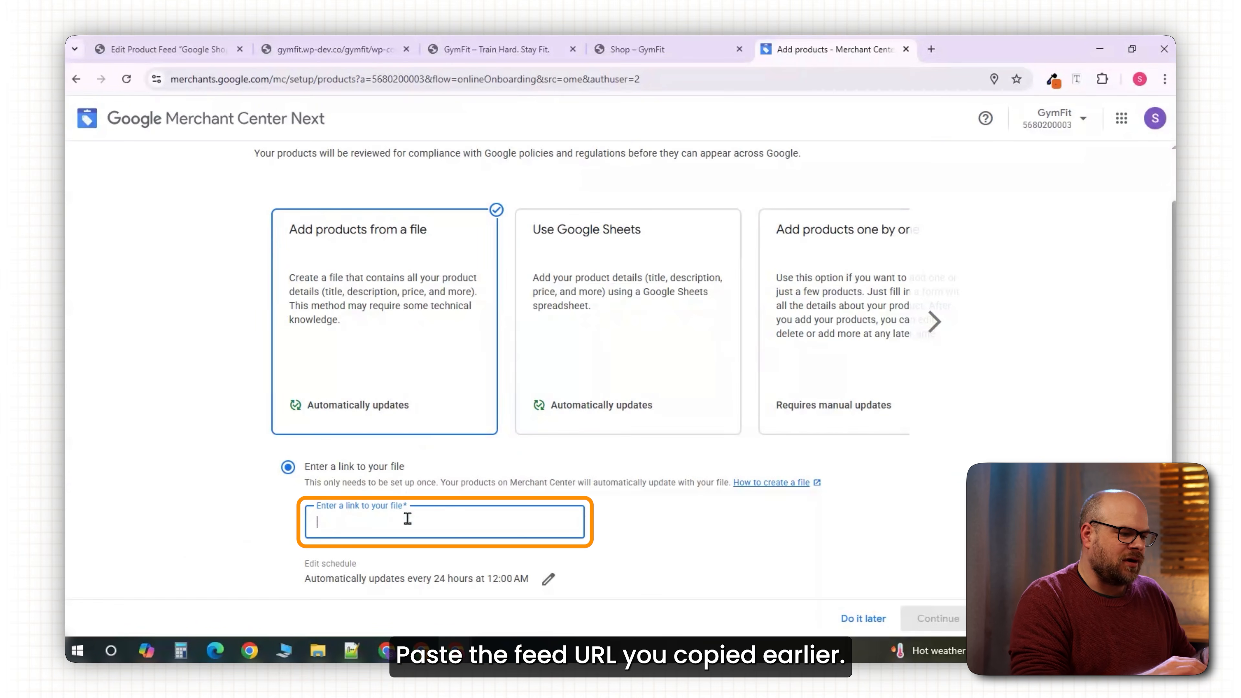
Paste the copied feed URL as the product file link and continue.
key("ctrl+v")
scroll(448, 489, "down", 4)
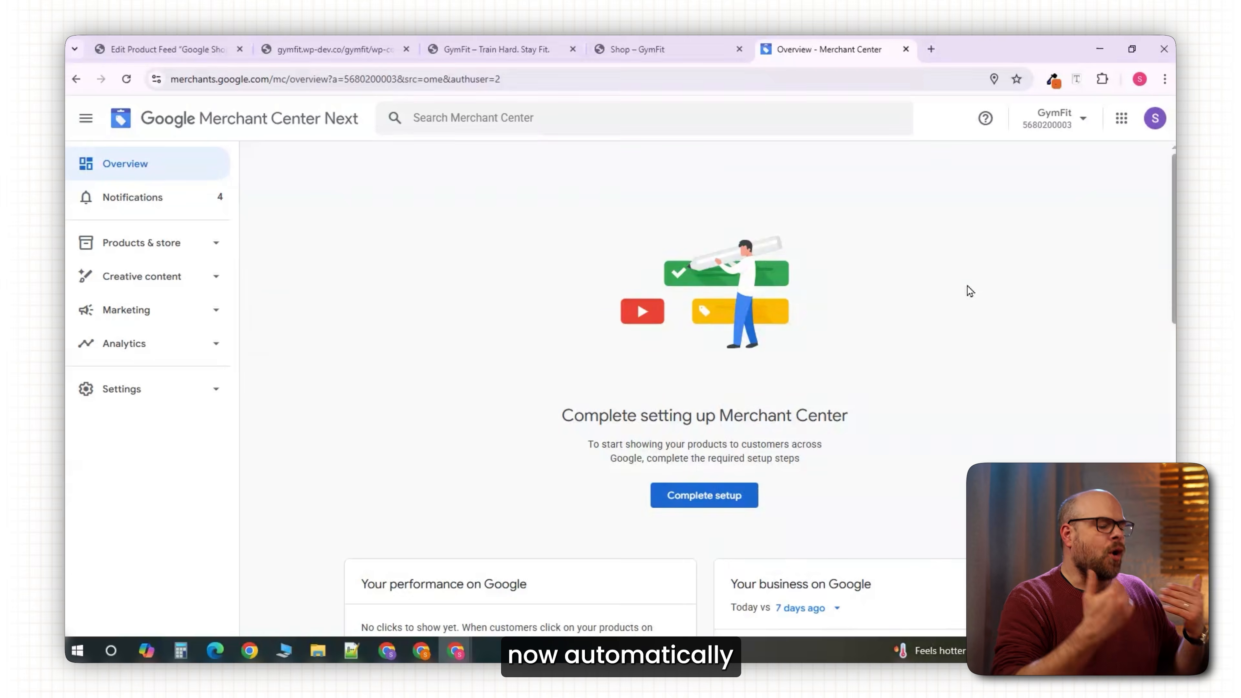
scroll(970, 307, "down", 1)
scroll(928, 345, "down", 4)
Browse the full list of the 16 imported products.
left_click(1020, 342)
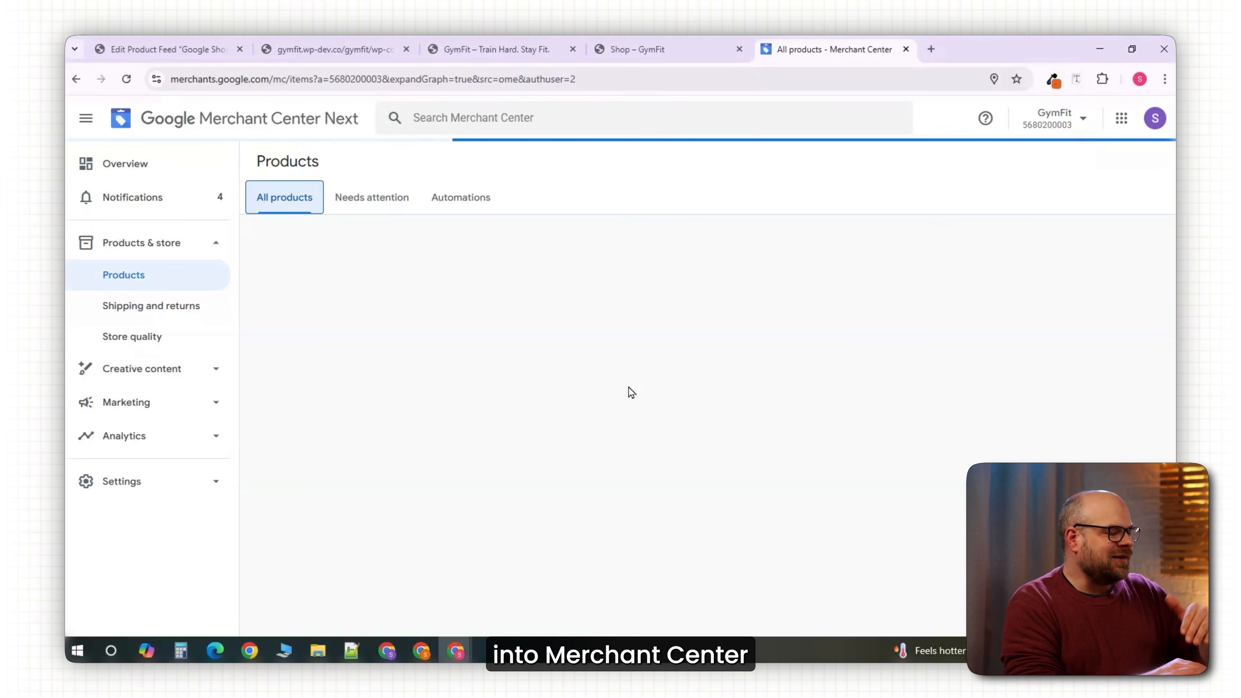
scroll(1016, 384, "down", 5)
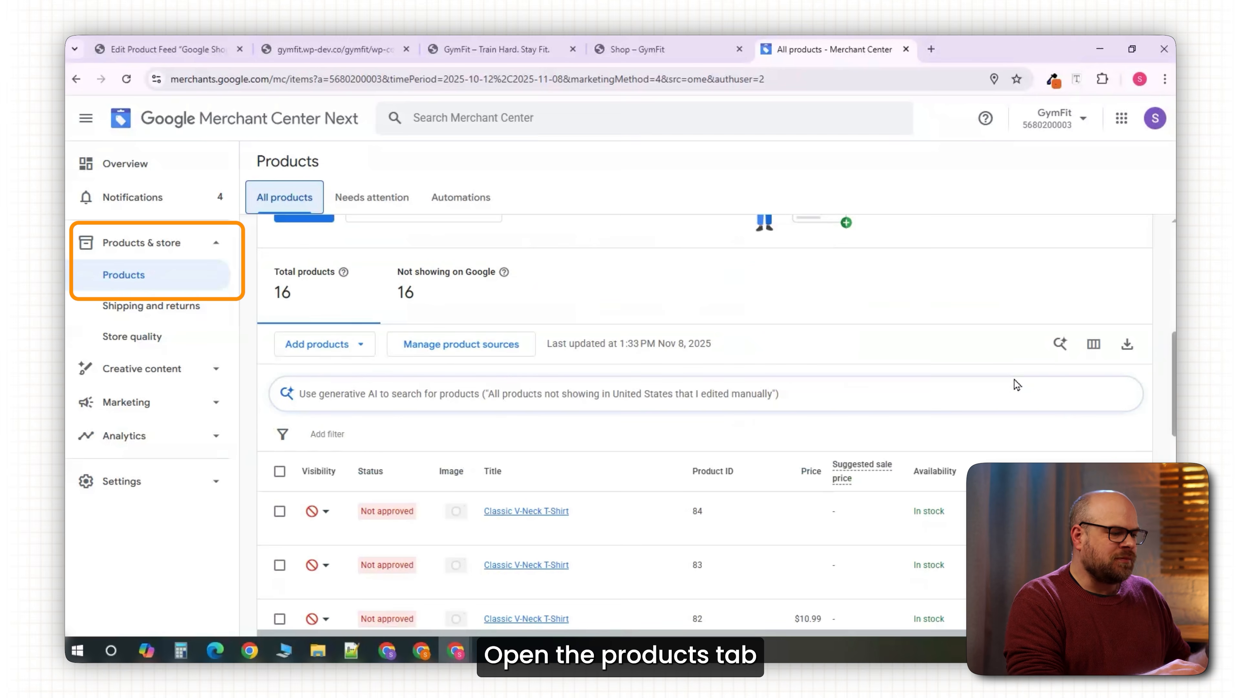
scroll(1015, 384, "down", 3)
scroll(1015, 384, "down", 1)
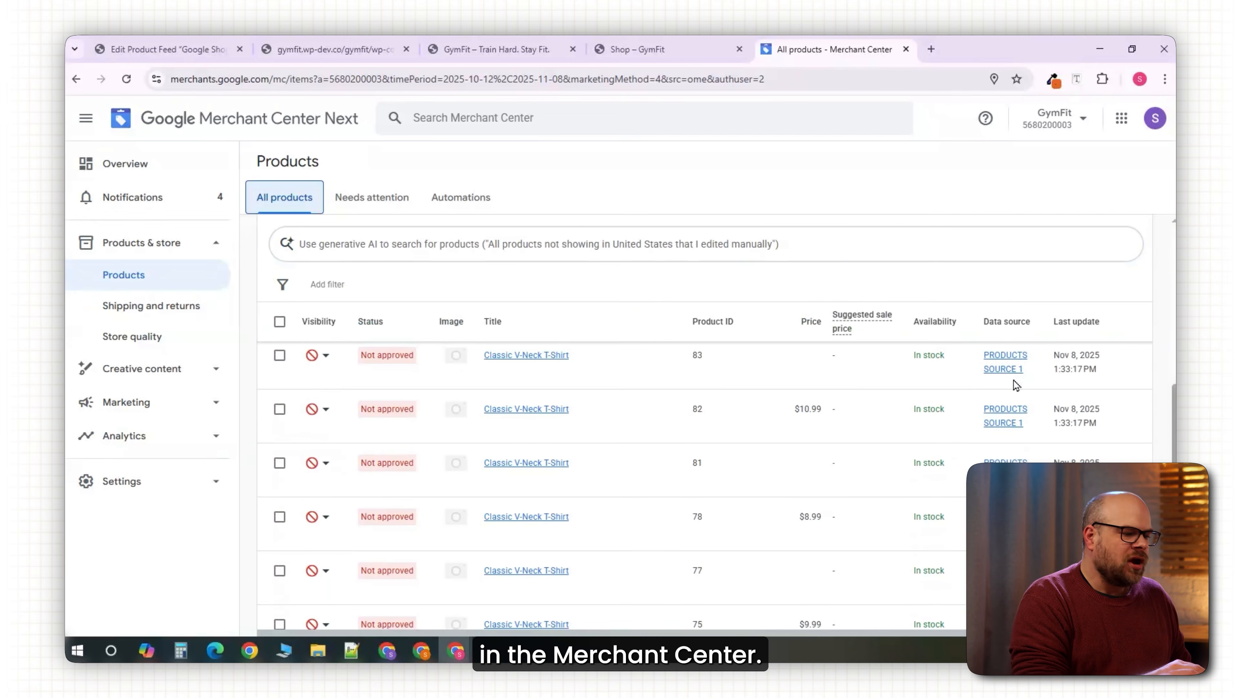
scroll(1011, 387, "down", 2)
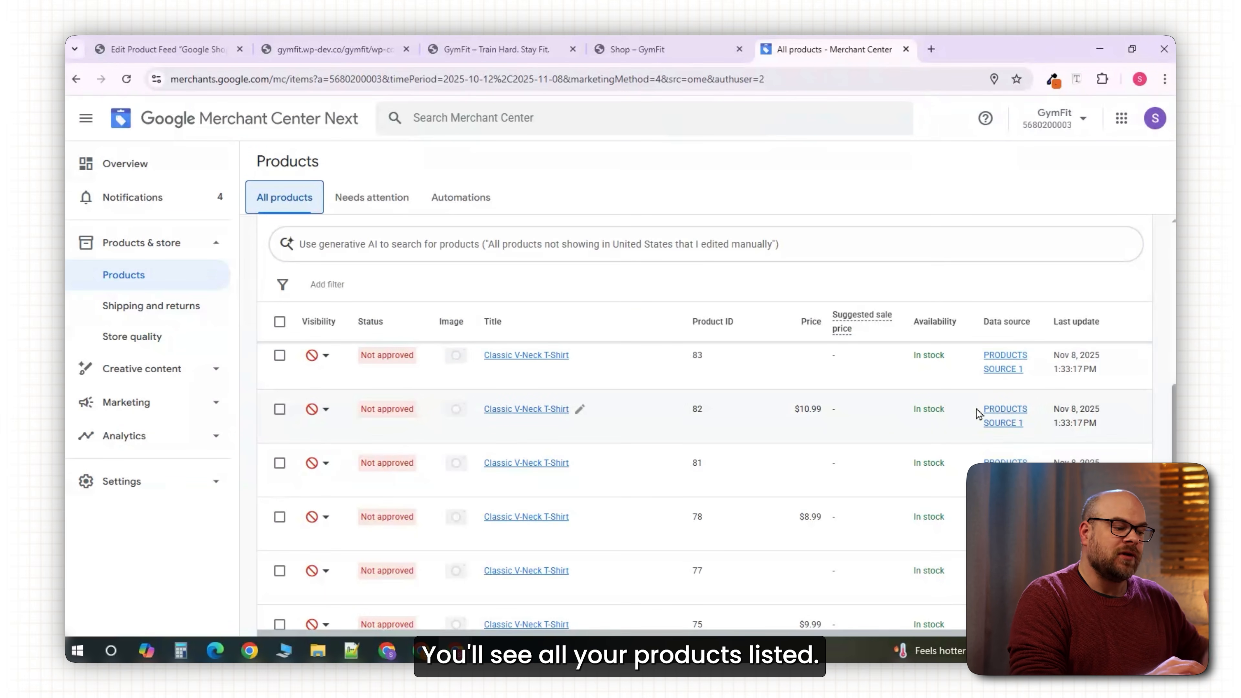
scroll(1164, 335, "down", 10)
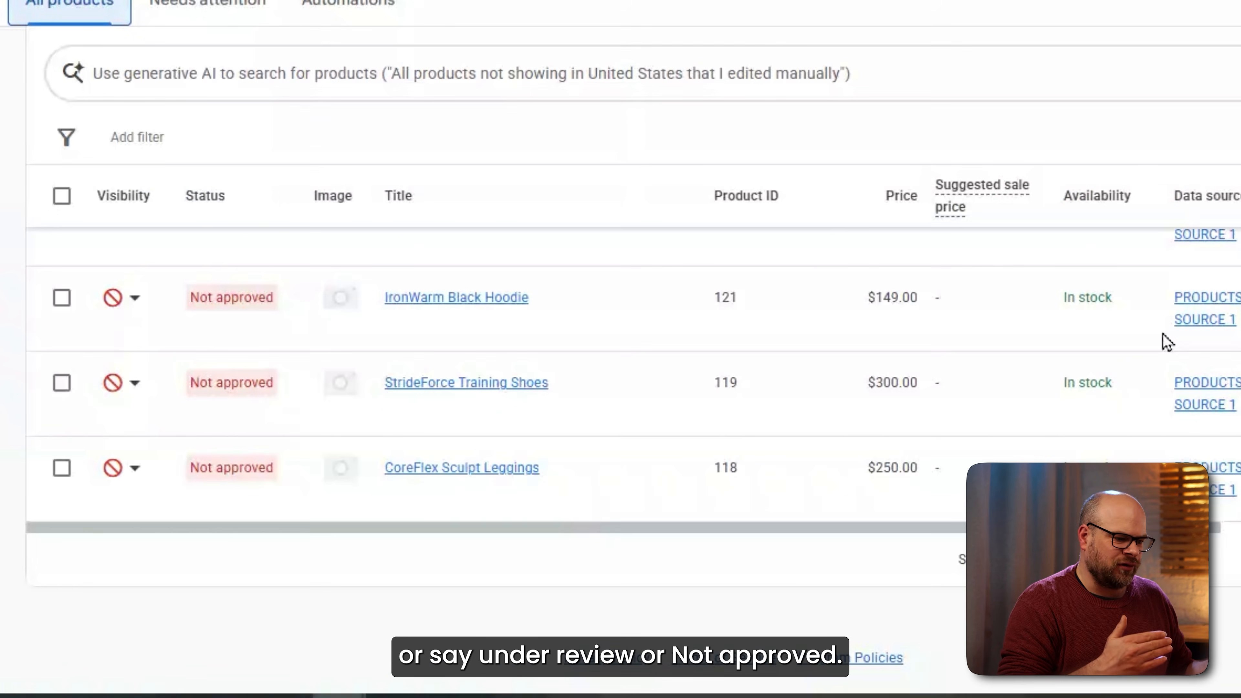
scroll(1167, 340, "up", 5)
scroll(1167, 341, "up", 3)
scroll(1167, 340, "up", 5)
scroll(1166, 340, "down", 2)
scroll(1167, 341, "up", 2)
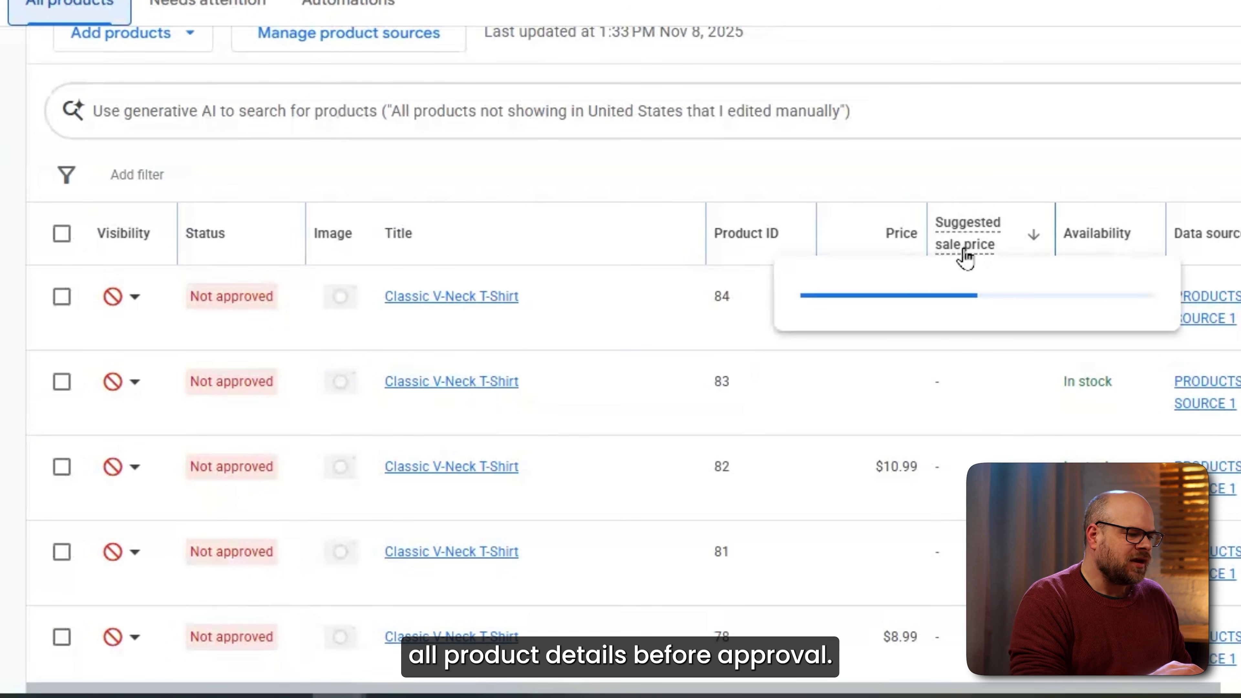
scroll(131, 433, "down", 1)
Open product 82's Review and fix details and expand the Unsupported image type issue.
left_click(131, 429)
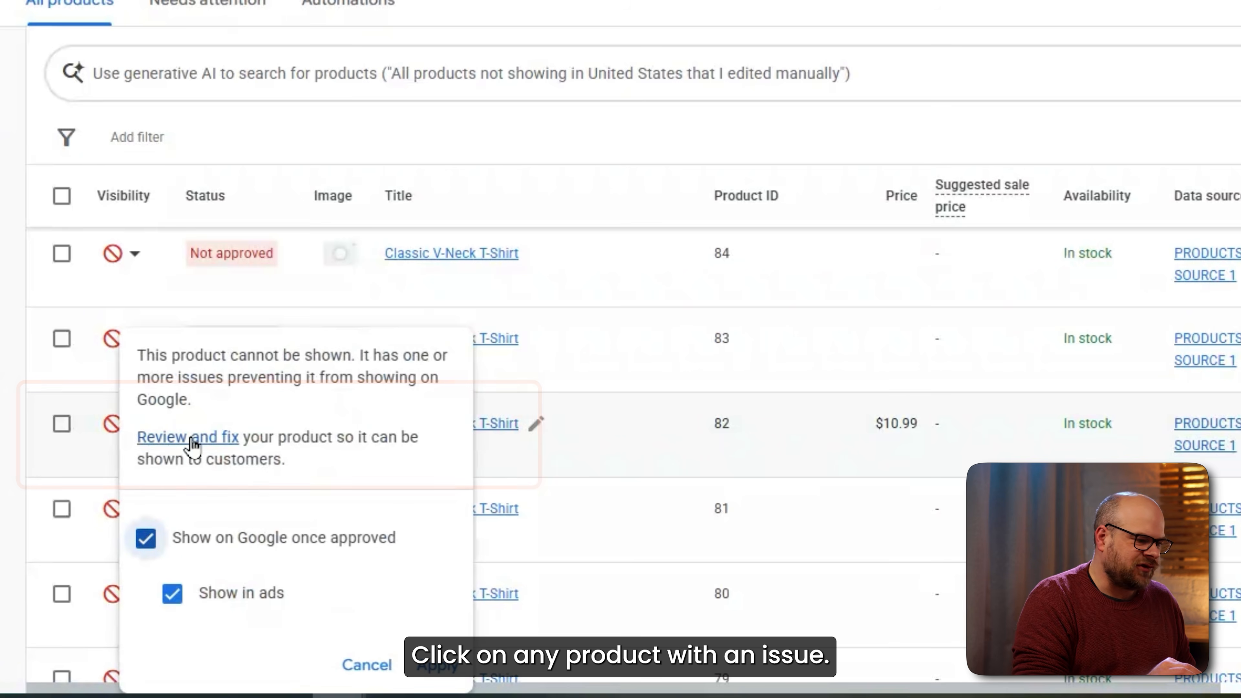
left_click(198, 442)
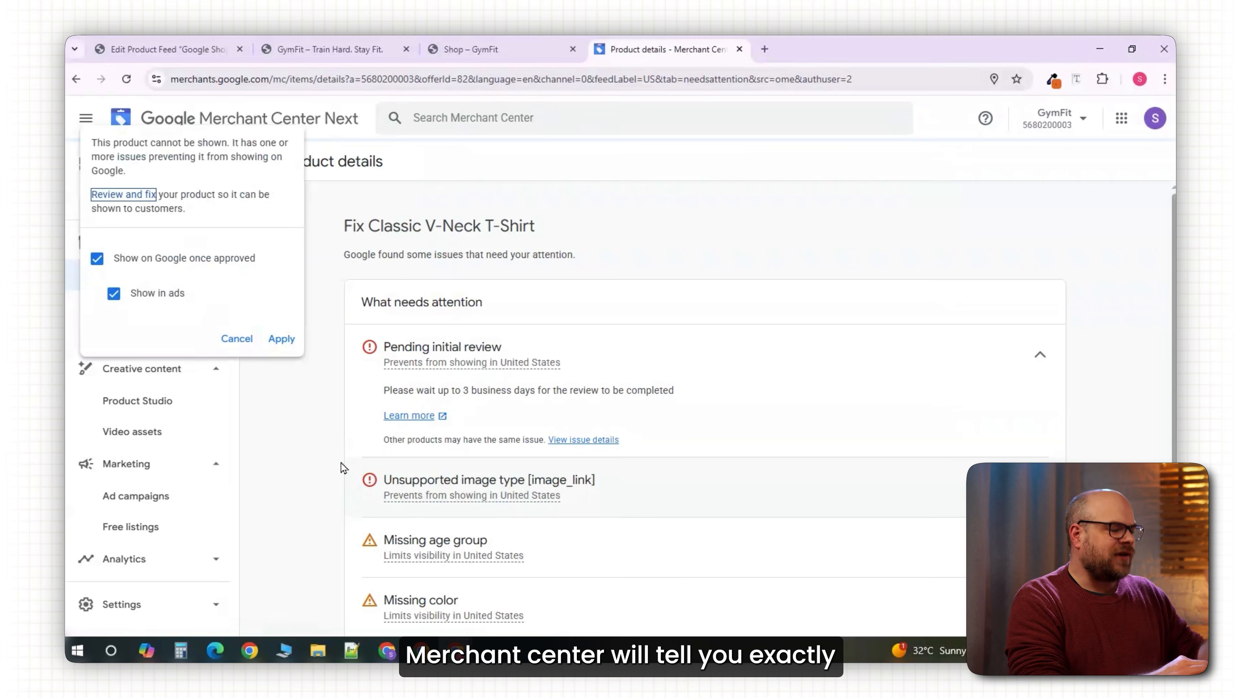
left_click(236, 339)
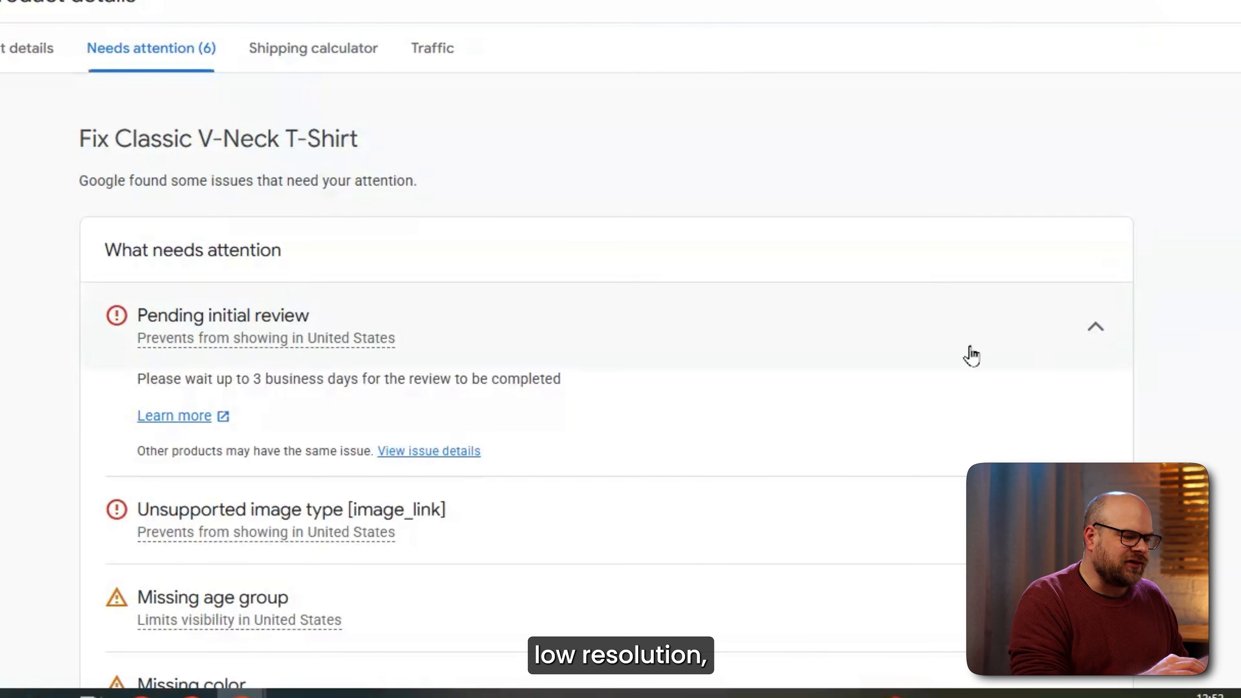
scroll(904, 440, "down", 2)
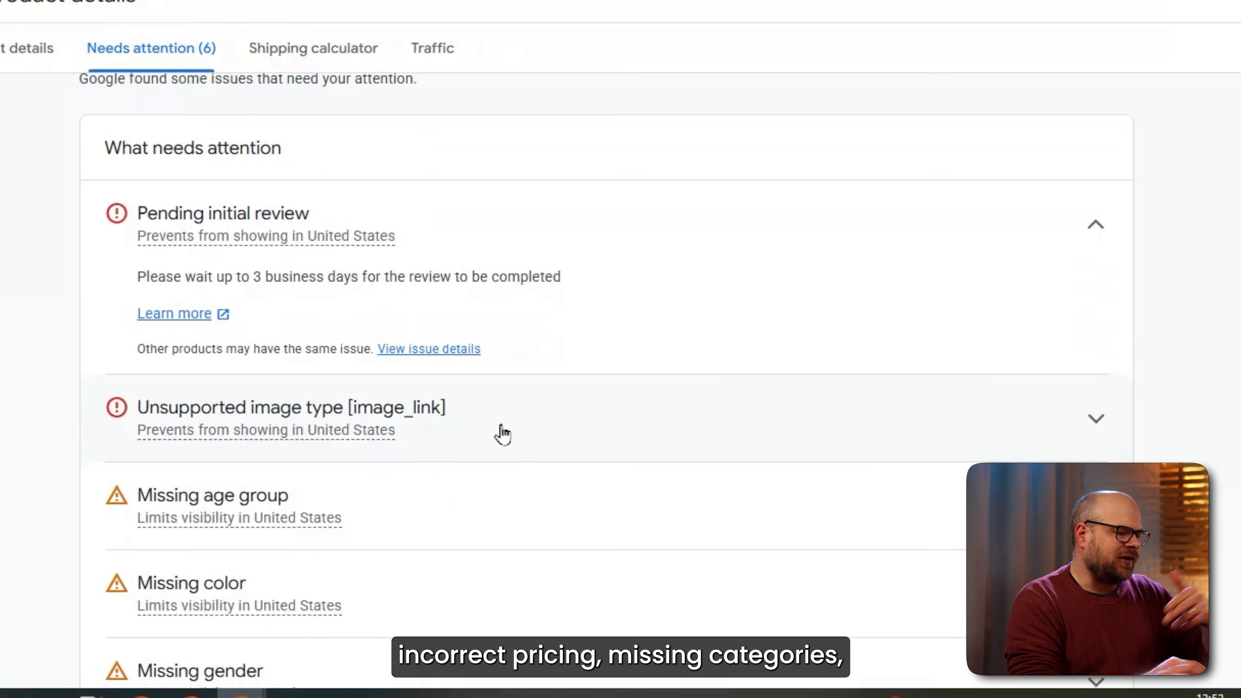
left_click(1097, 419)
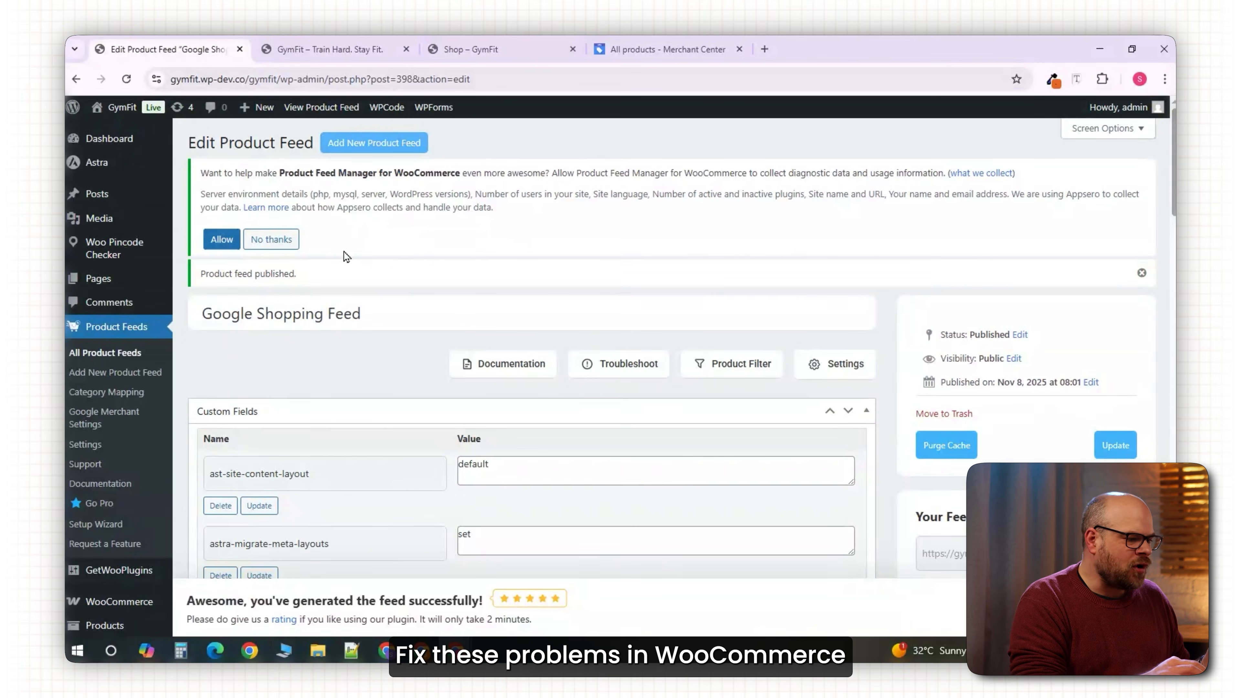
scroll(472, 351, "down", 7)
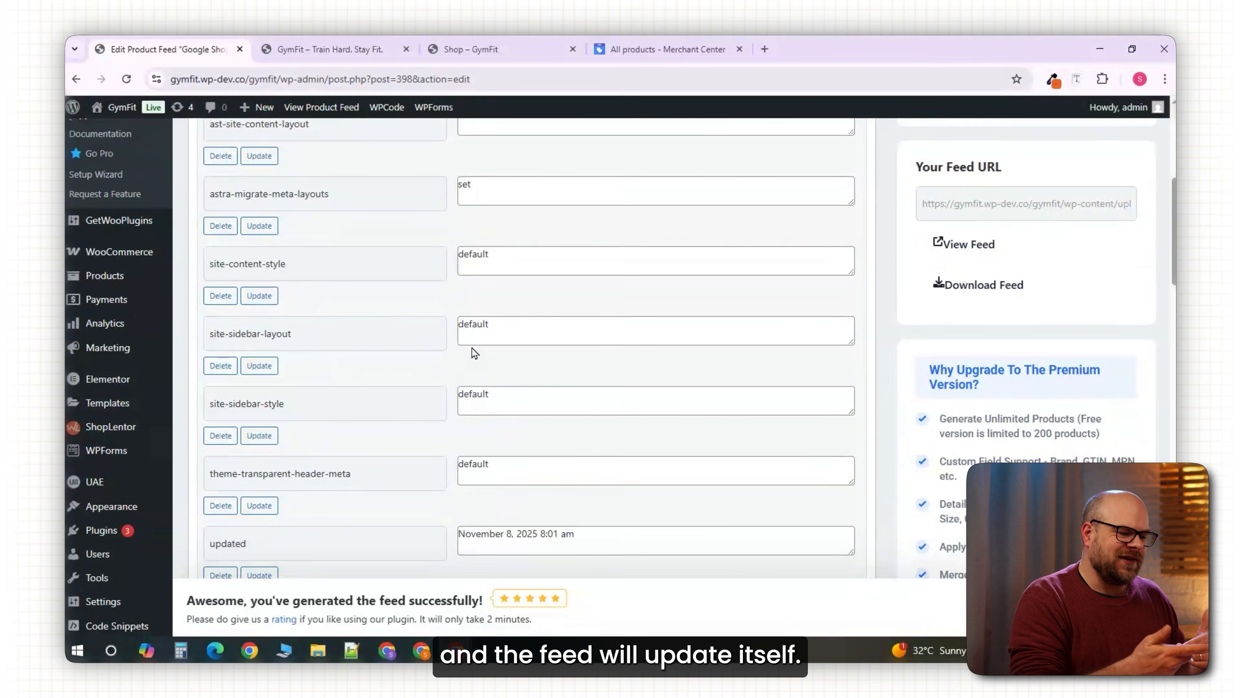
scroll(472, 352, "down", 1)
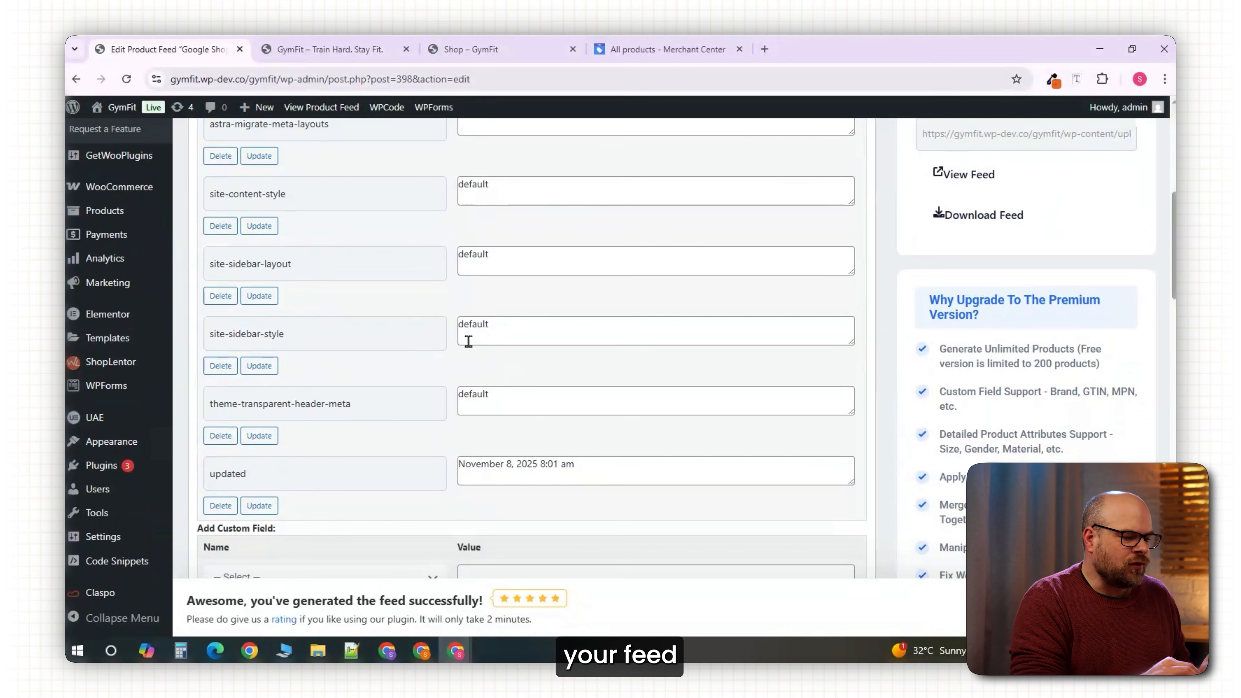
scroll(468, 340, "up", 7)
scroll(469, 342, "up", 1)
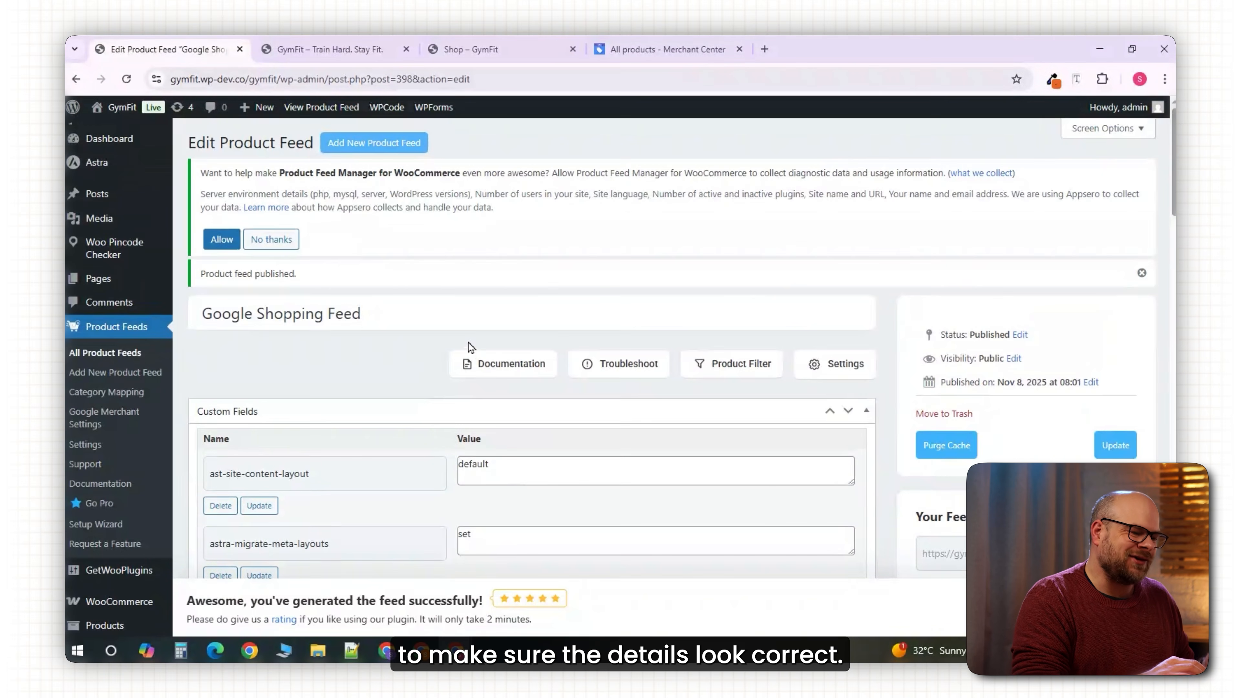
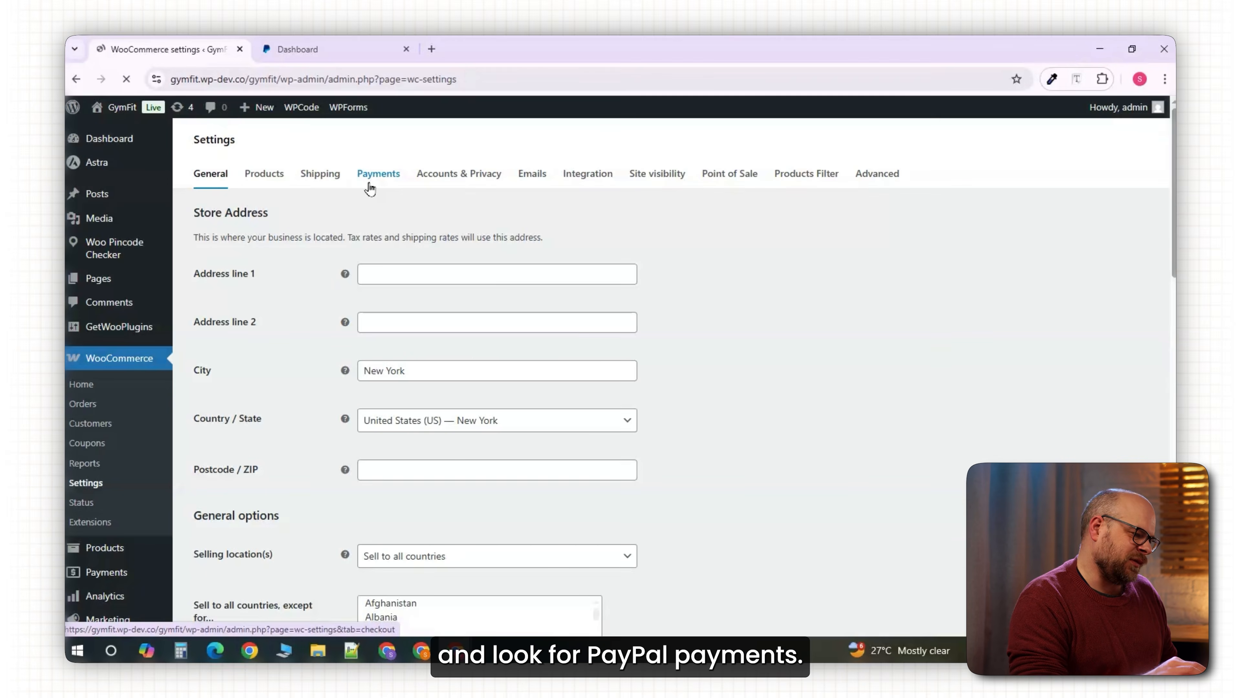
Install the PayPal Payments extension from the store's Payments settings.
left_click(579, 281)
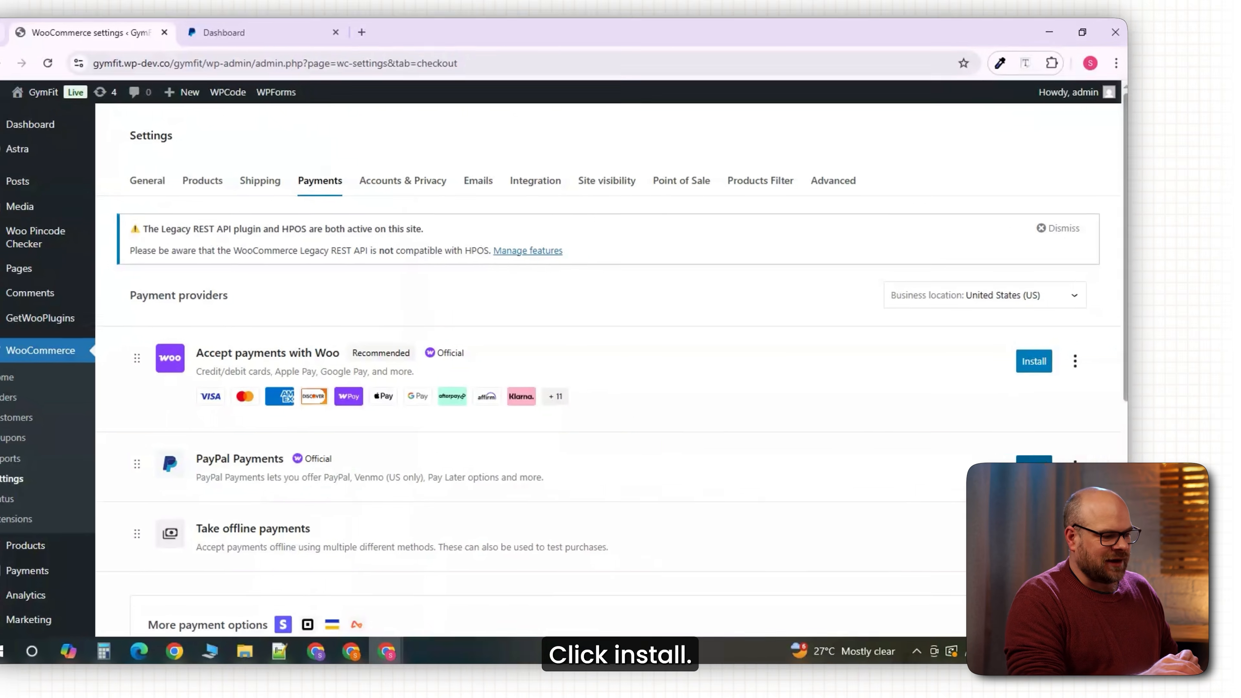
left_click(1080, 476)
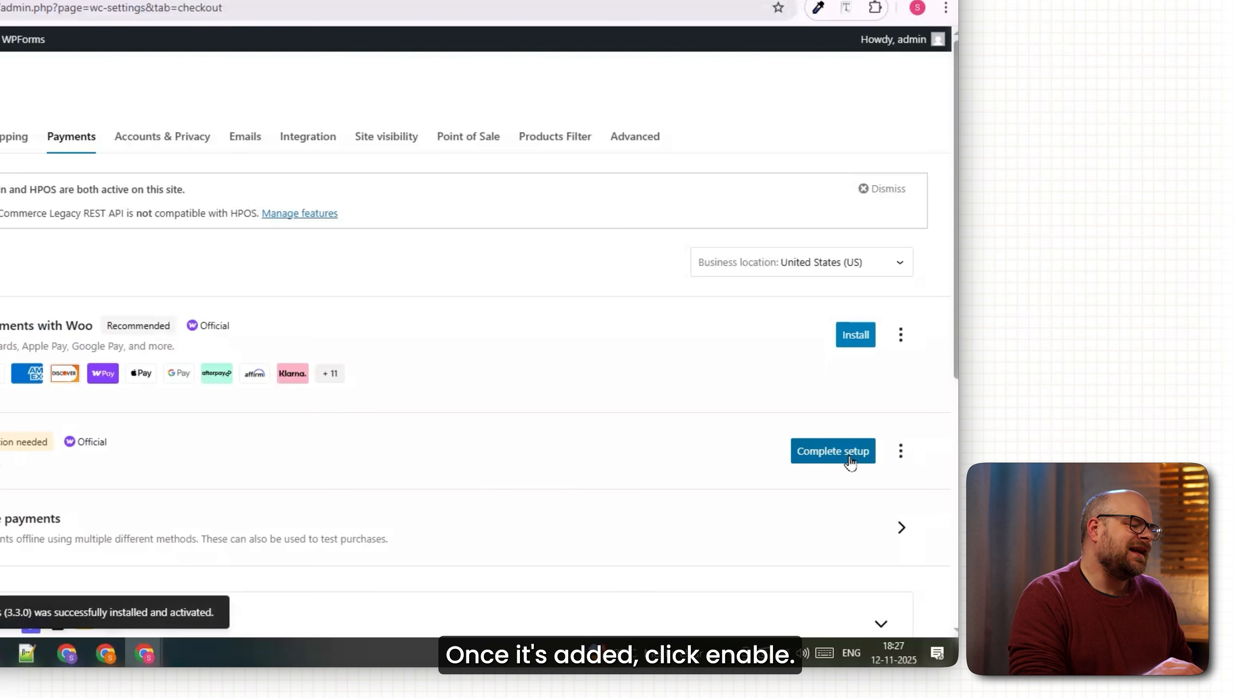
left_click(850, 458)
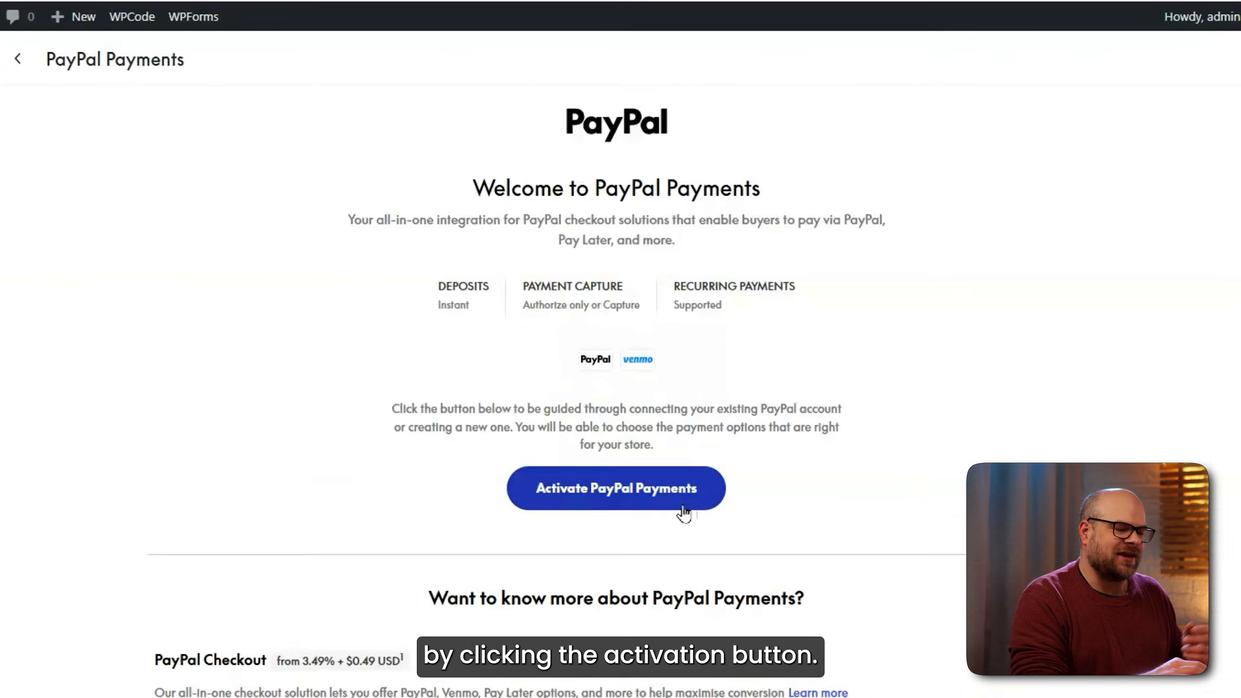
Activate PayPal Payments as a Business account selling virtual and physical goods.
left_click(721, 475)
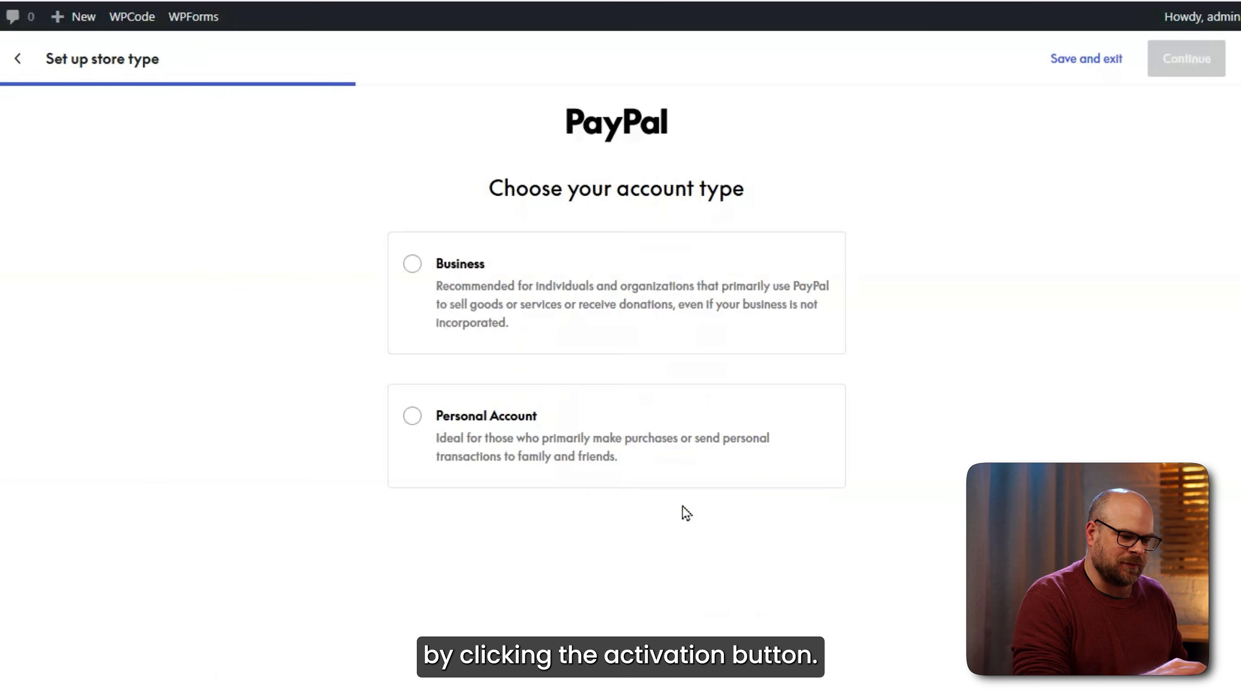
left_click(534, 322)
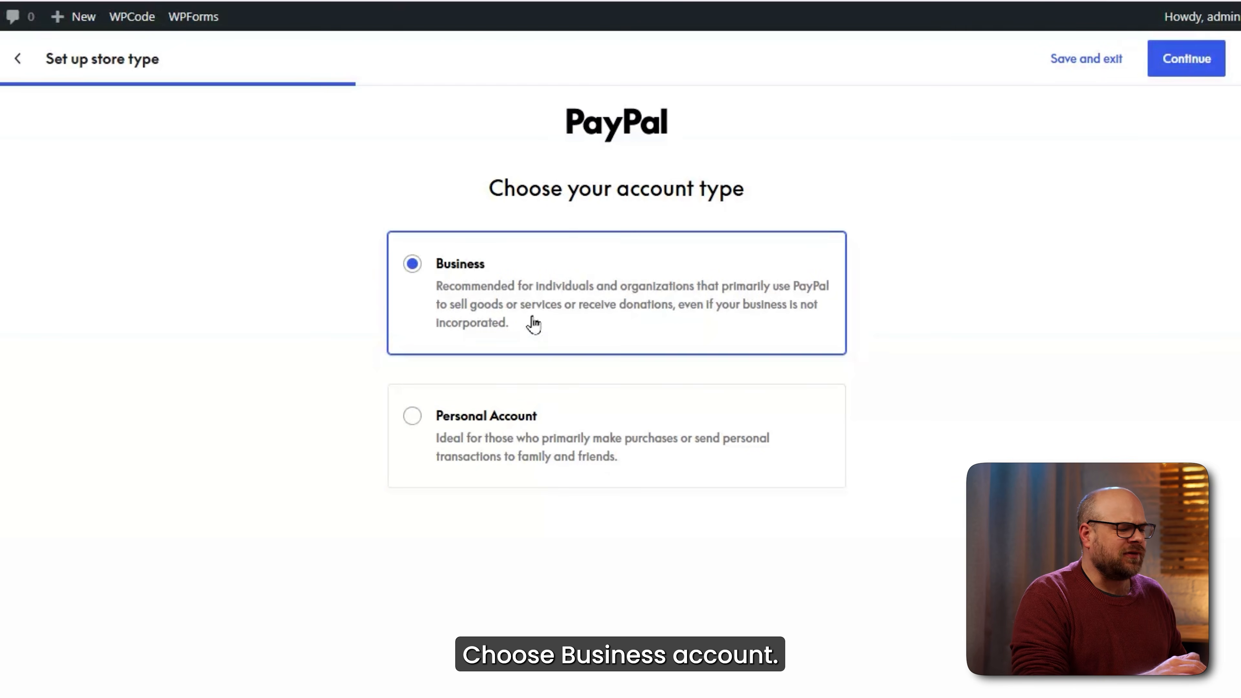
left_click(1198, 72)
left_click(411, 264)
left_click(410, 416)
scroll(537, 488, "down", 3)
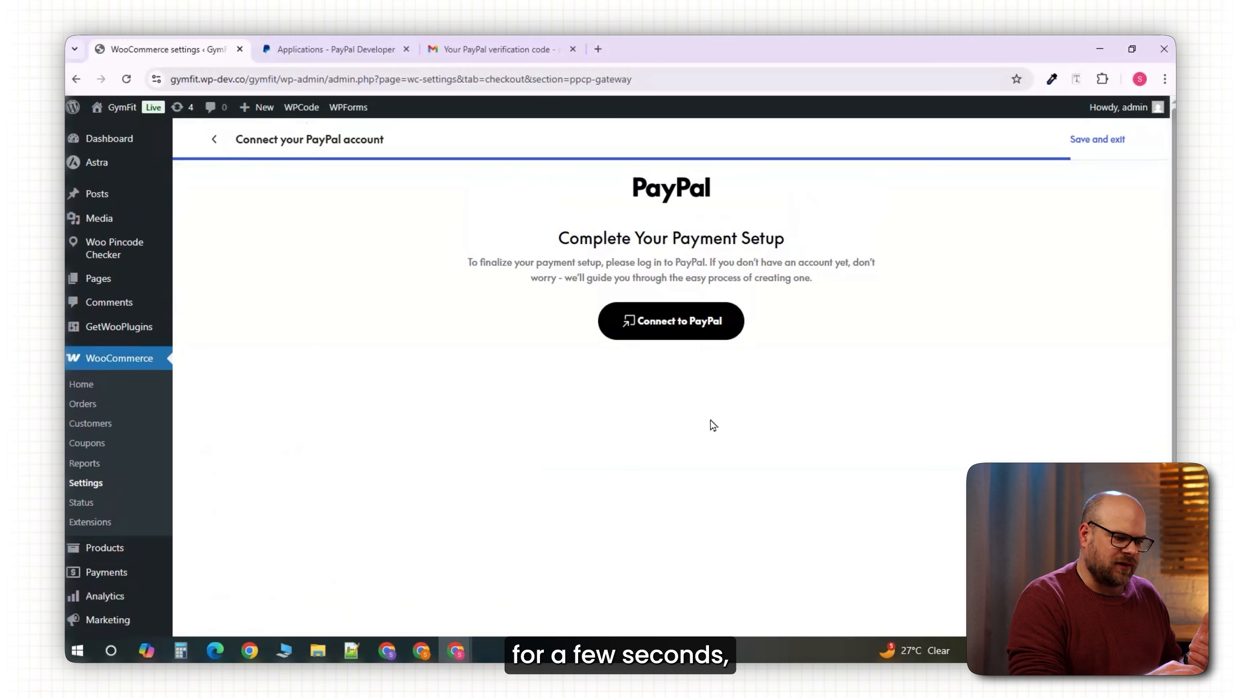
Return to the PayPal Payments welcome screen and expand its advanced options.
left_click(214, 142)
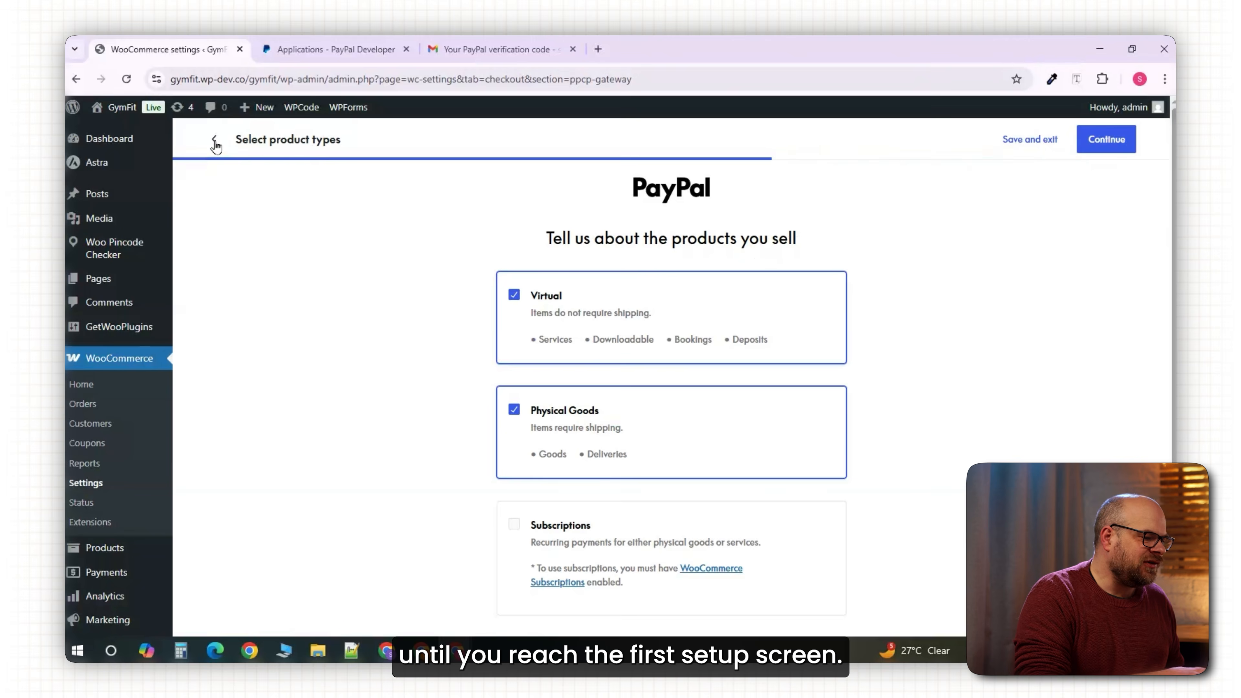
left_click(215, 142)
left_click(214, 142)
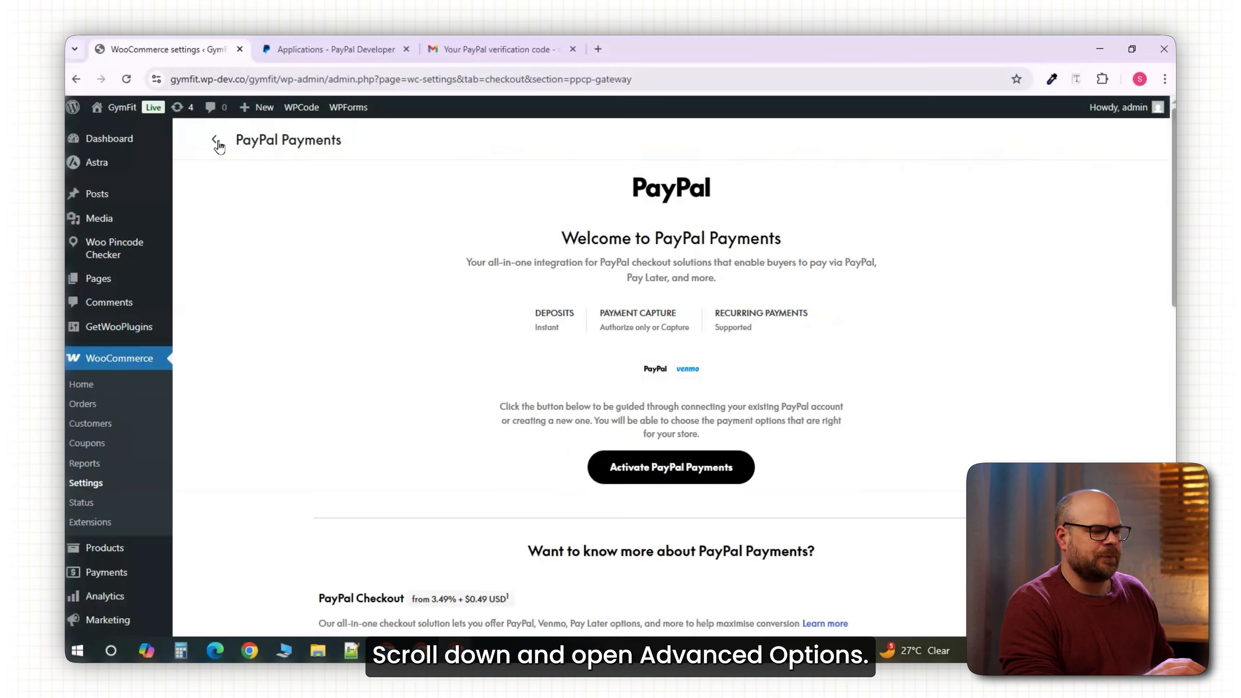
scroll(488, 352, "down", 12)
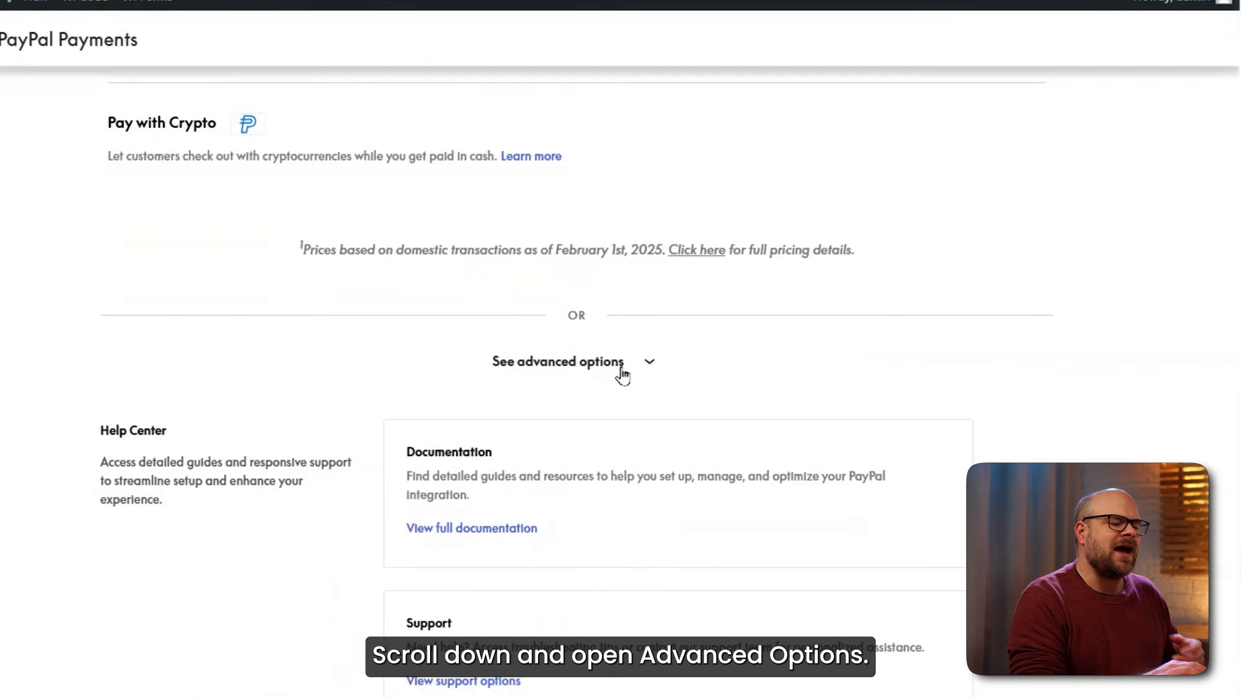
left_click(623, 364)
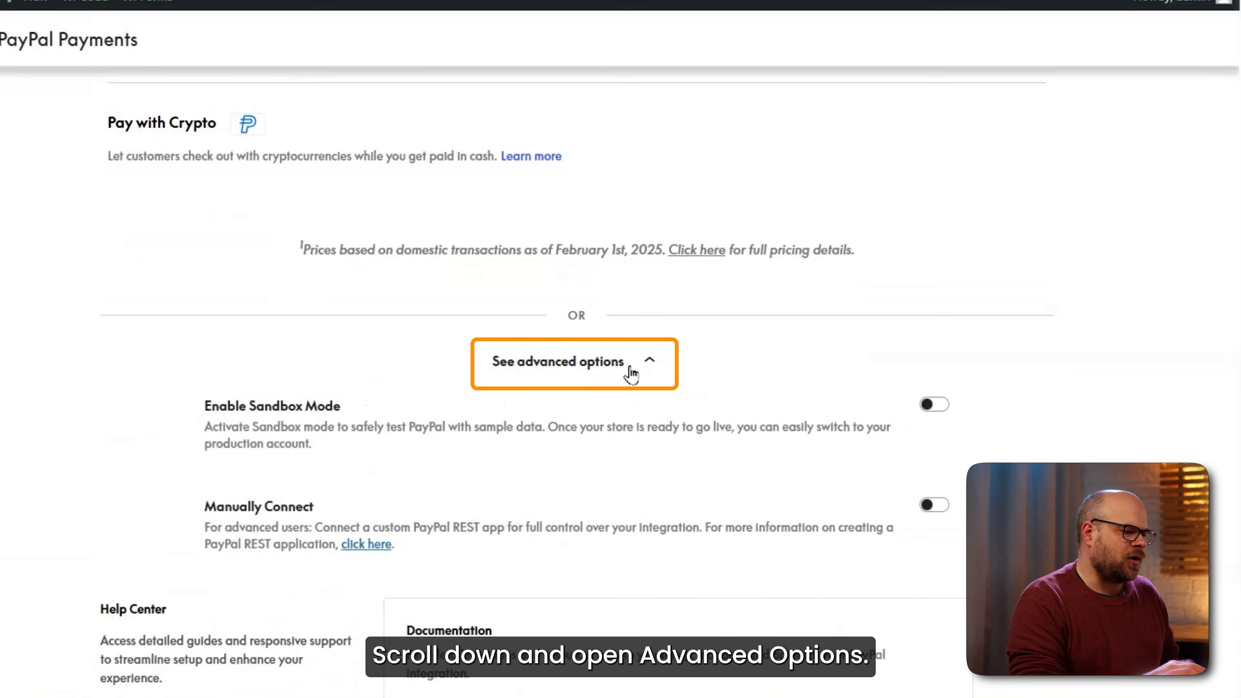
Turn on Enable Sandbox Mode and Manually Connect, then bring up the PayPal developer dashboard.
left_click(933, 405)
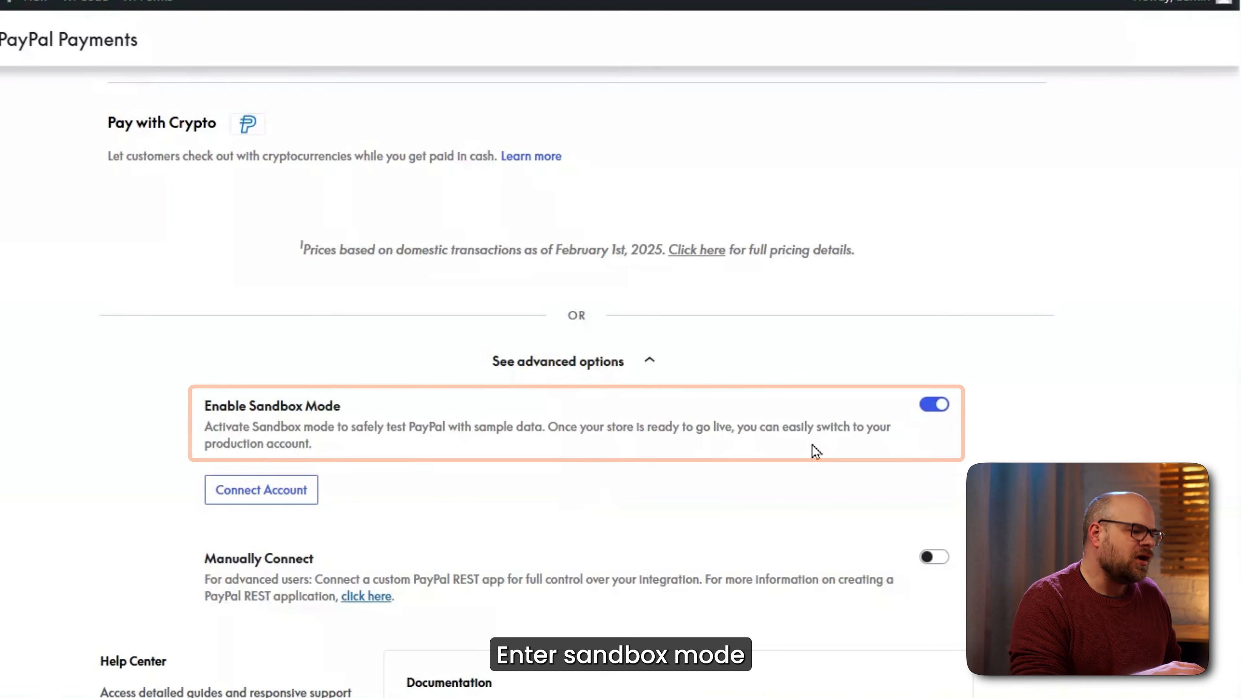
scroll(880, 460, "down", 2)
left_click(933, 465)
scroll(577, 470, "down", 2)
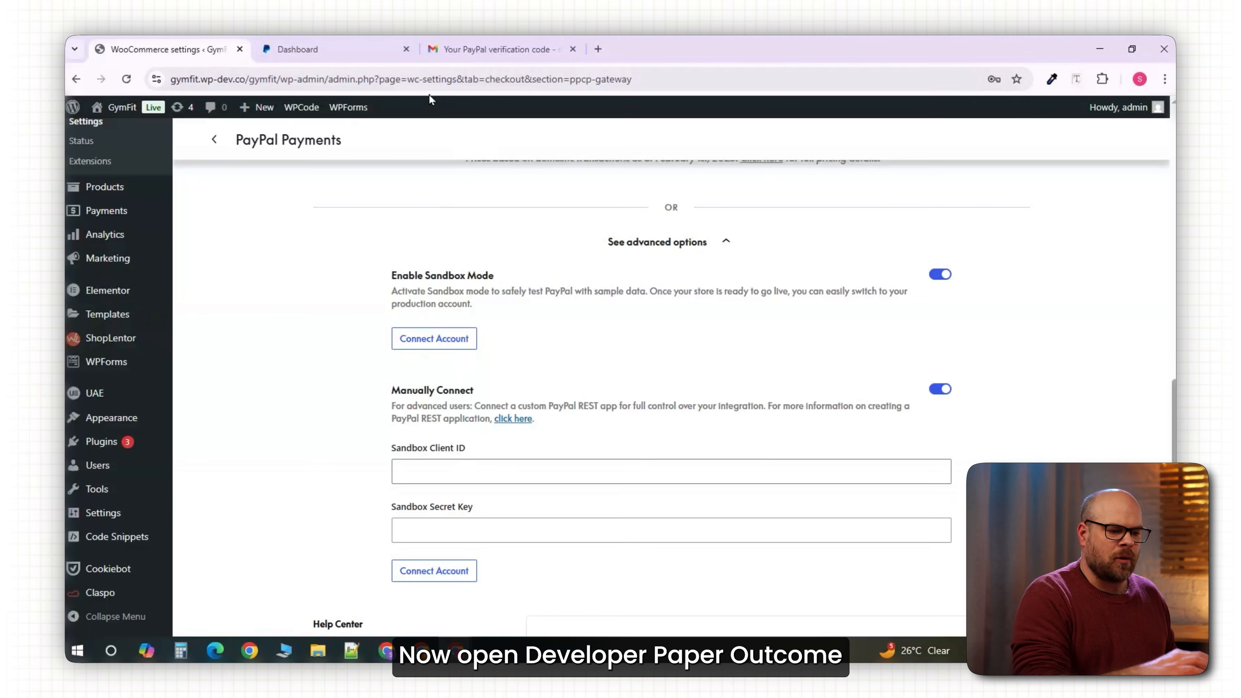
left_click(335, 55)
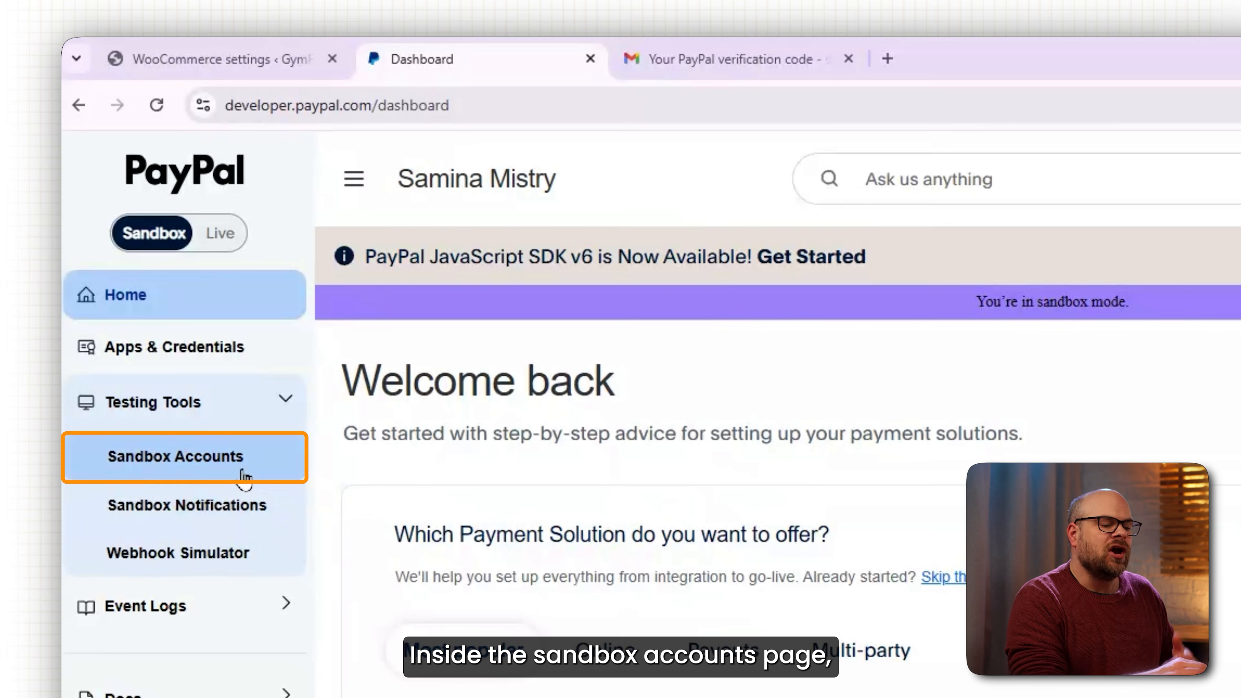
Copy the business sandbox account's email from Sandbox Accounts and return to WooCommerce.
left_click(231, 465)
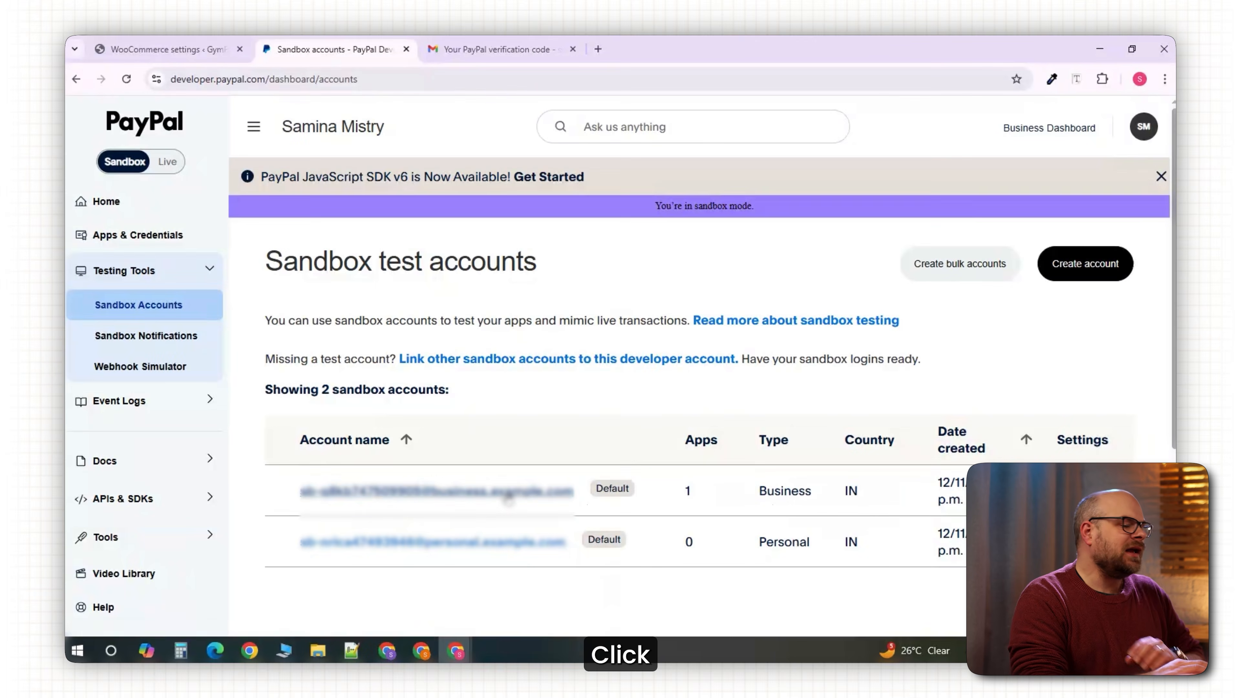
left_click(508, 498)
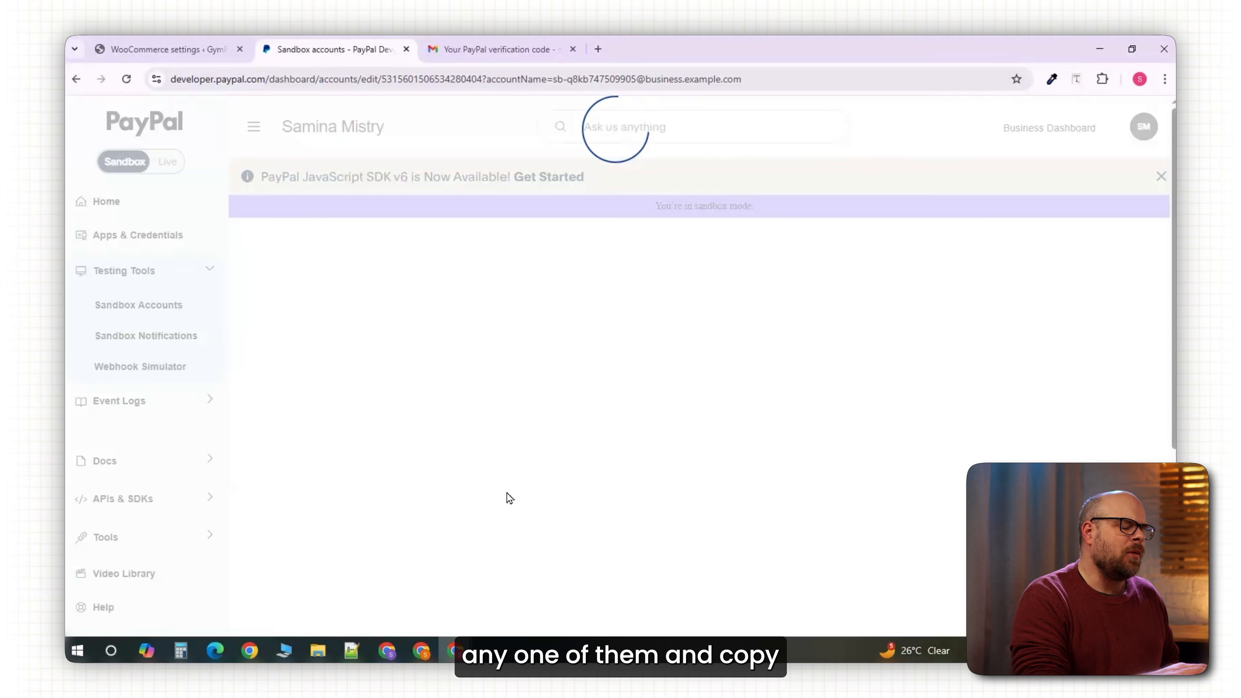
left_click(689, 459)
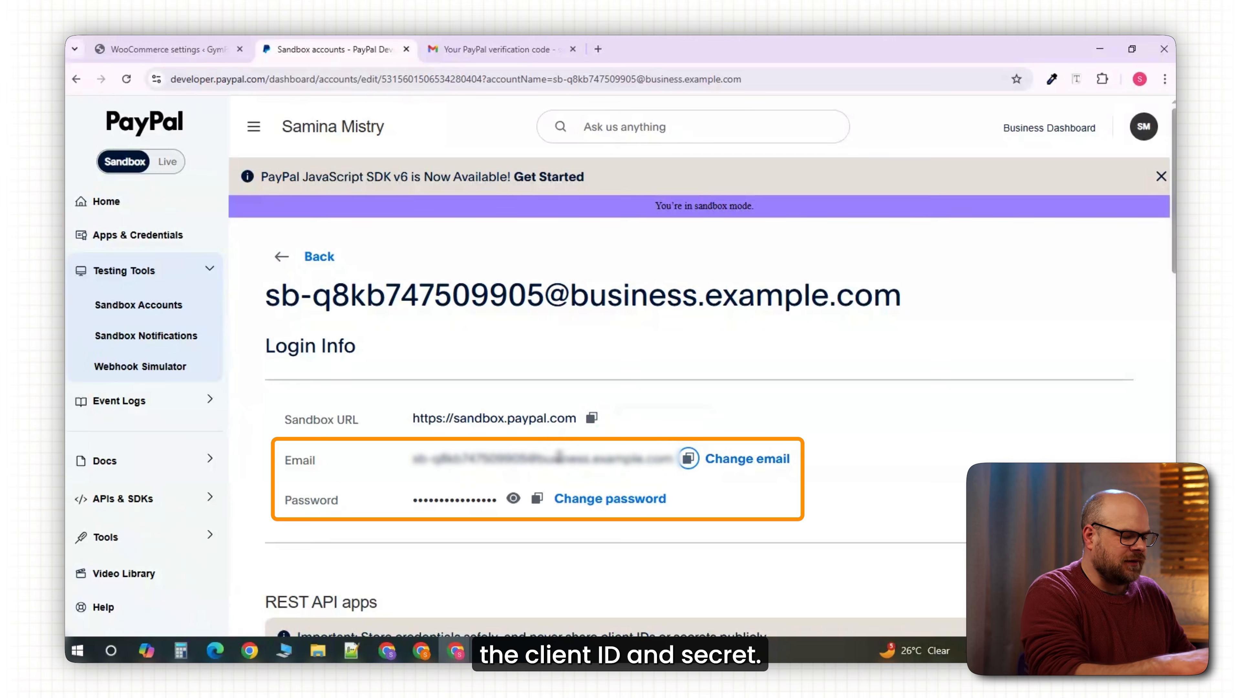
left_click(176, 45)
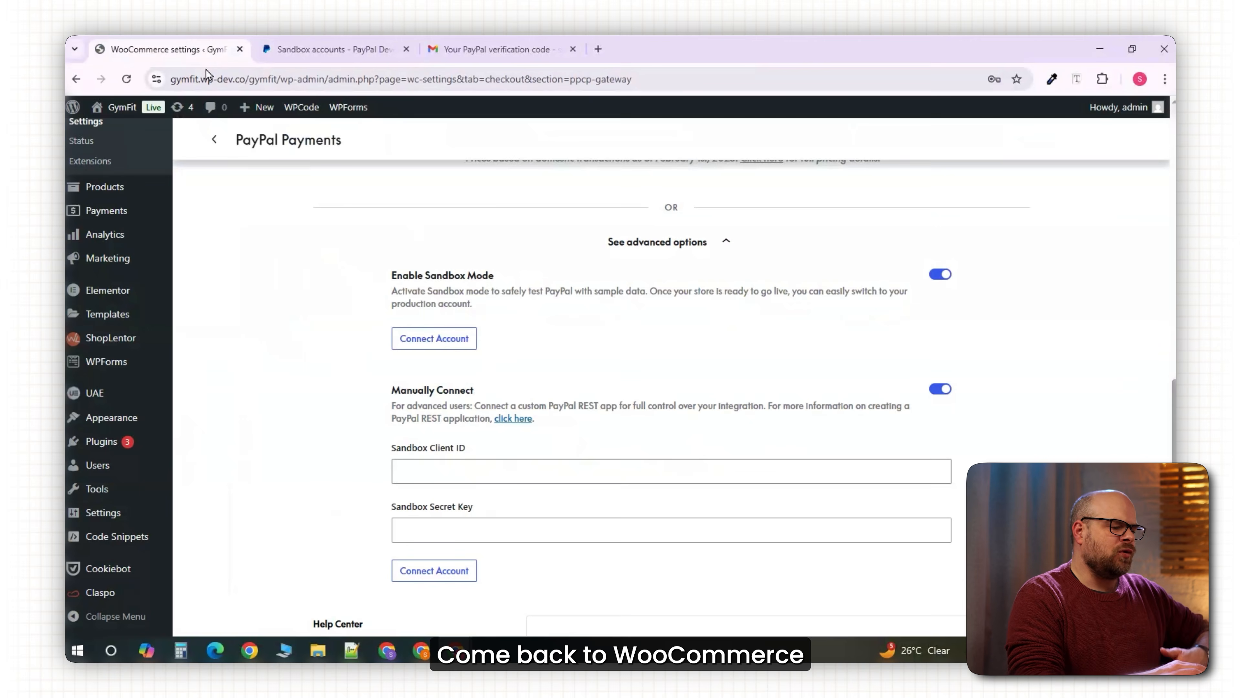
Enter the sandbox client ID and secret key, then connect using the sandbox account email.
left_click(416, 471)
key("ctrl+v")
left_click(468, 530)
key("ctrl+v")
left_click(468, 588)
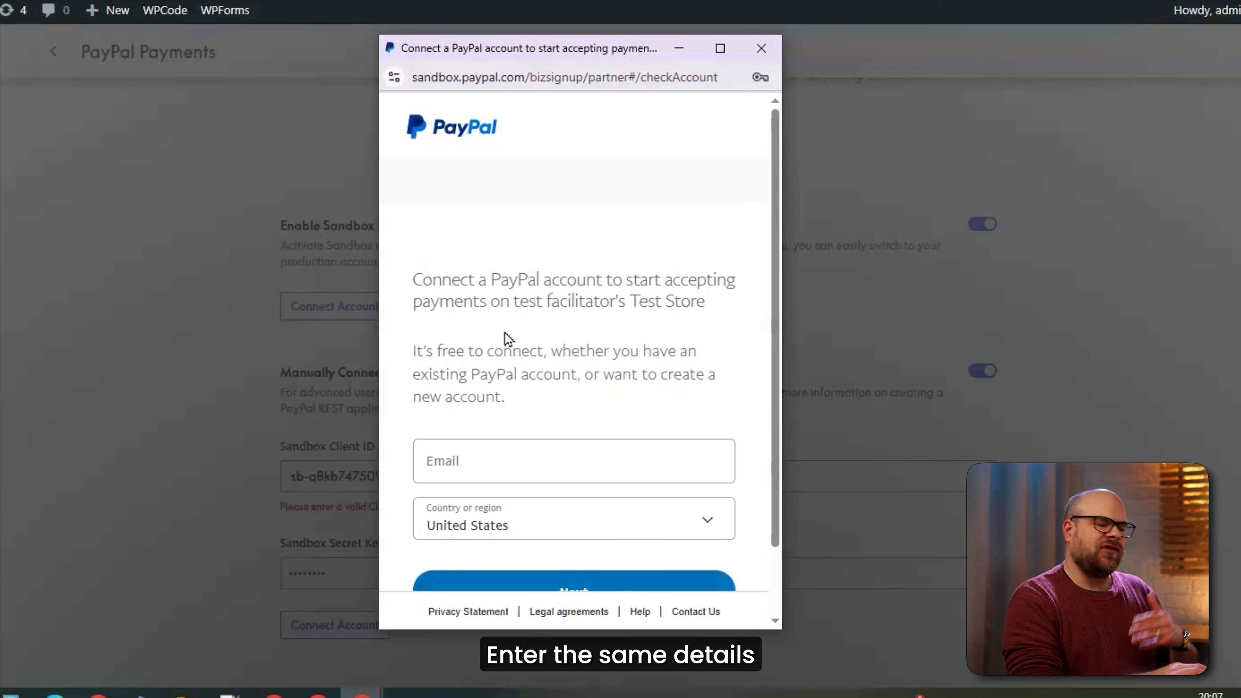
left_click(443, 471)
key("ctrl+v")
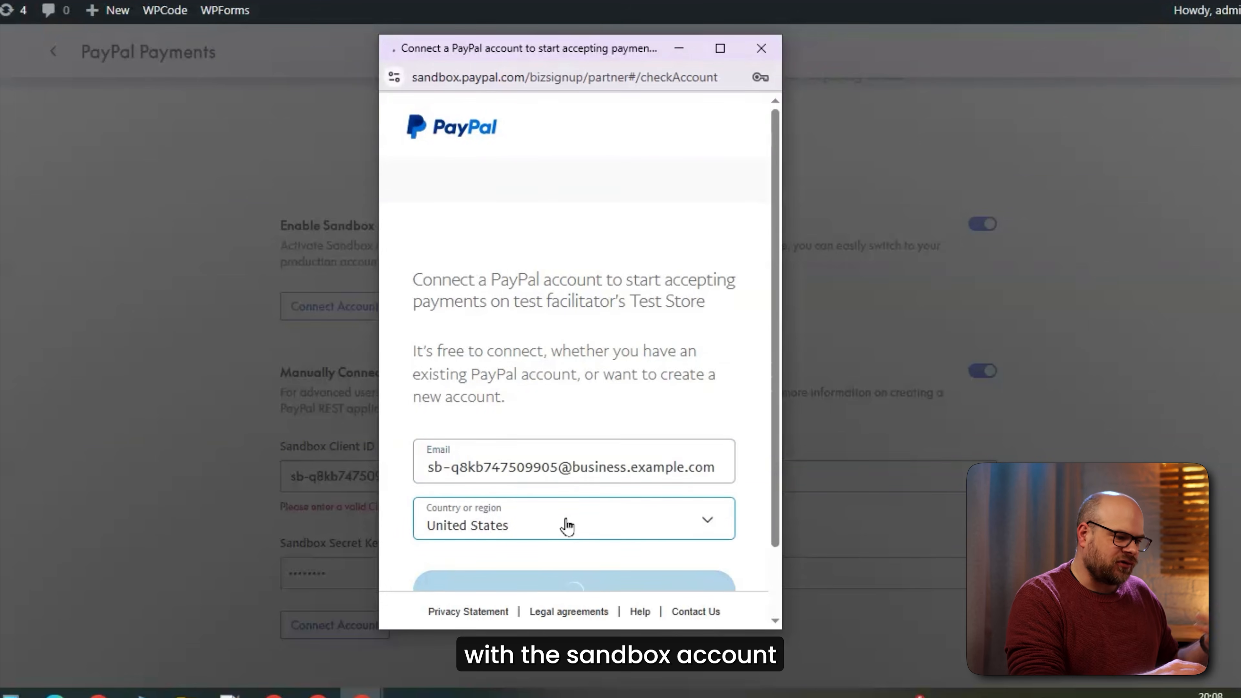
key("Return")
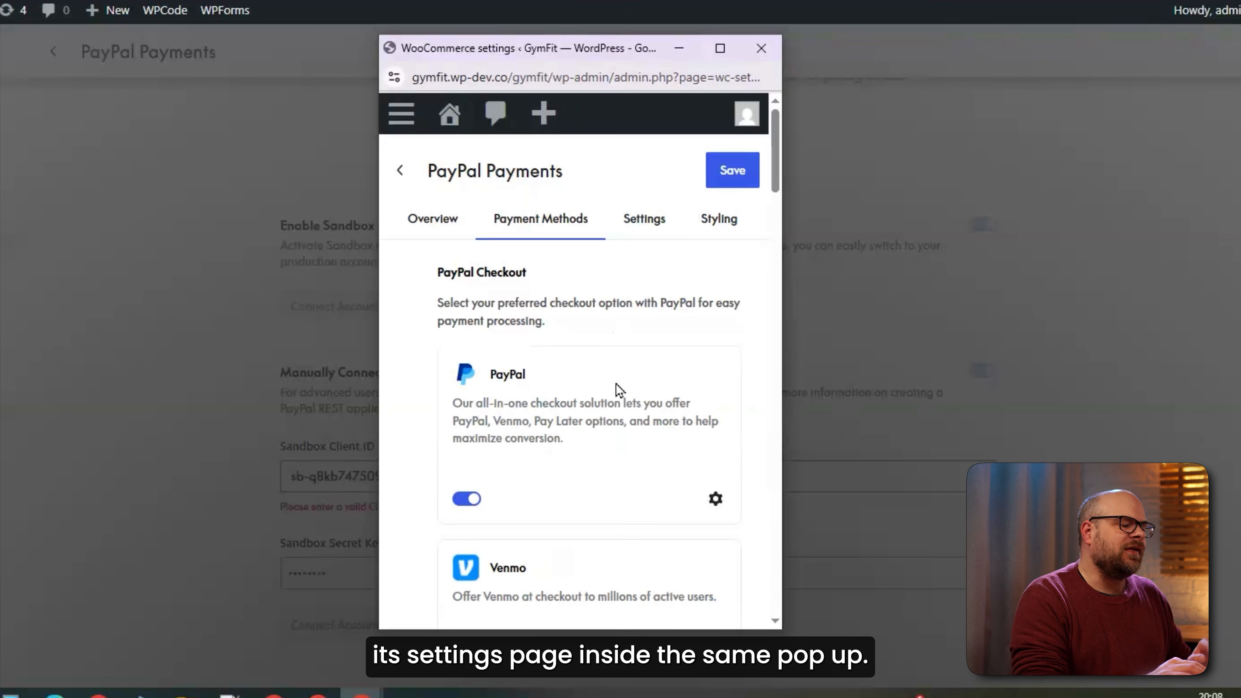
Enable Pay Later at checkout and save the payment method settings.
scroll(586, 407, "down", 6)
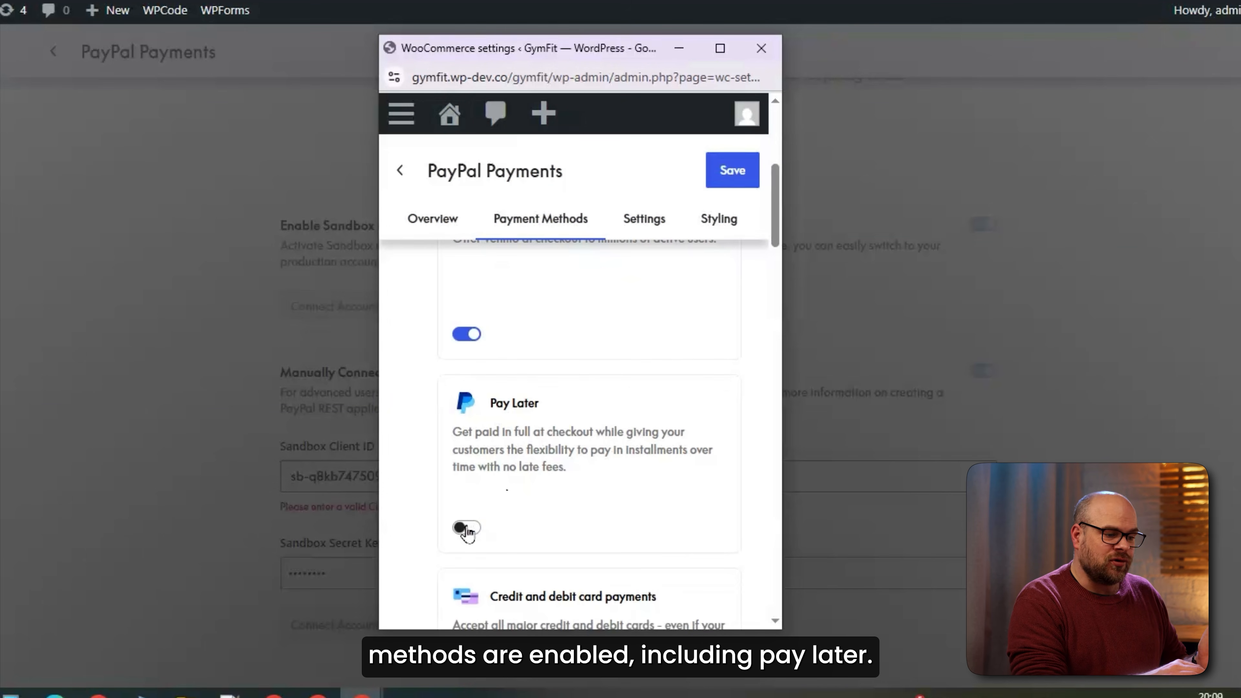
left_click(467, 528)
scroll(576, 490, "down", 10)
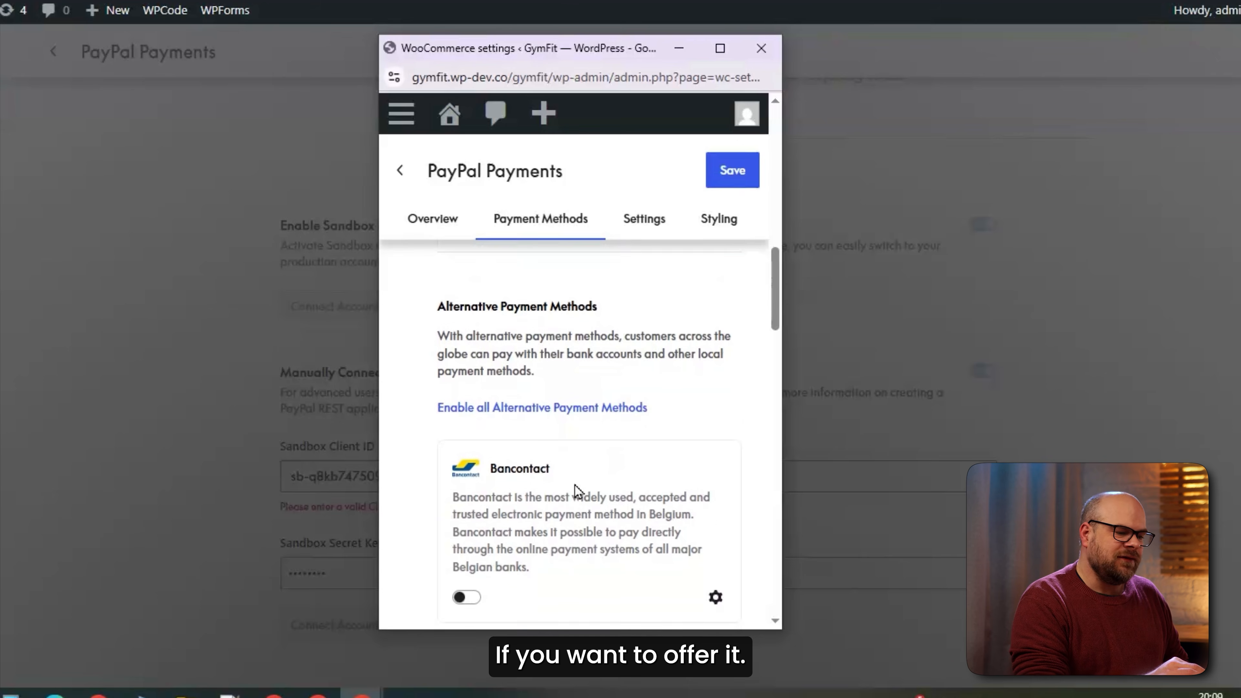
scroll(576, 491, "down", 2)
scroll(576, 491, "up", 15)
left_click(737, 170)
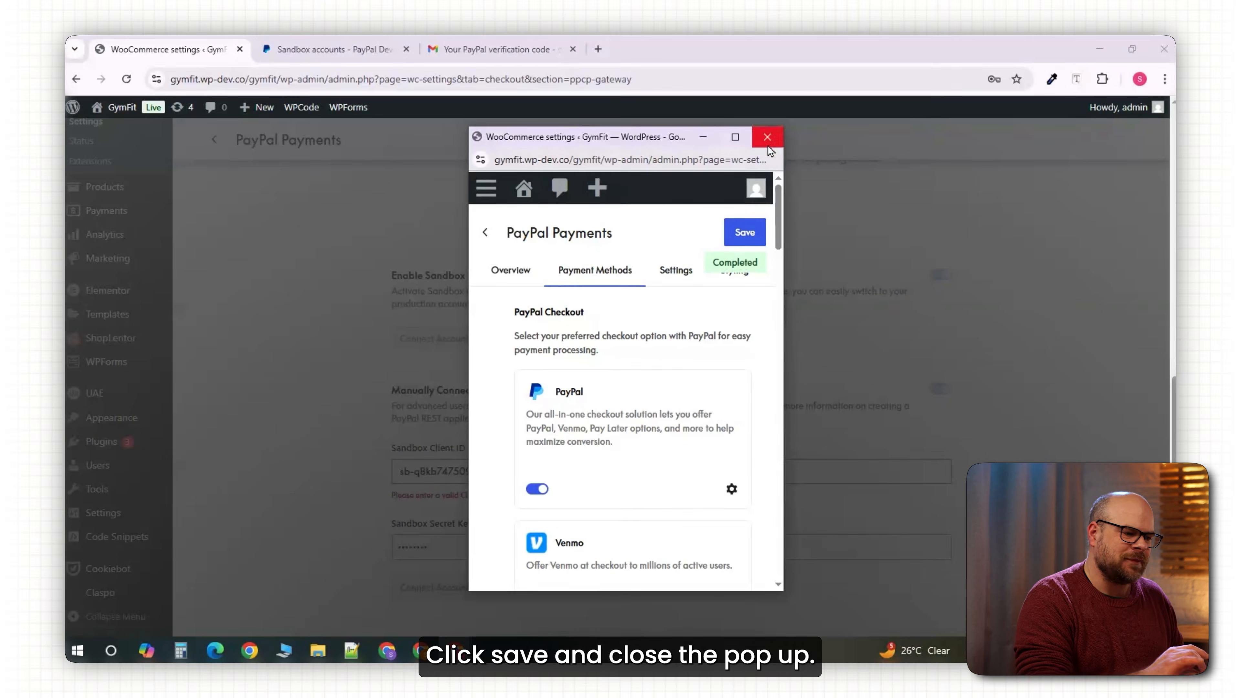
Close the setup popup and reopen PayPal from the payment providers list.
left_click(762, 49)
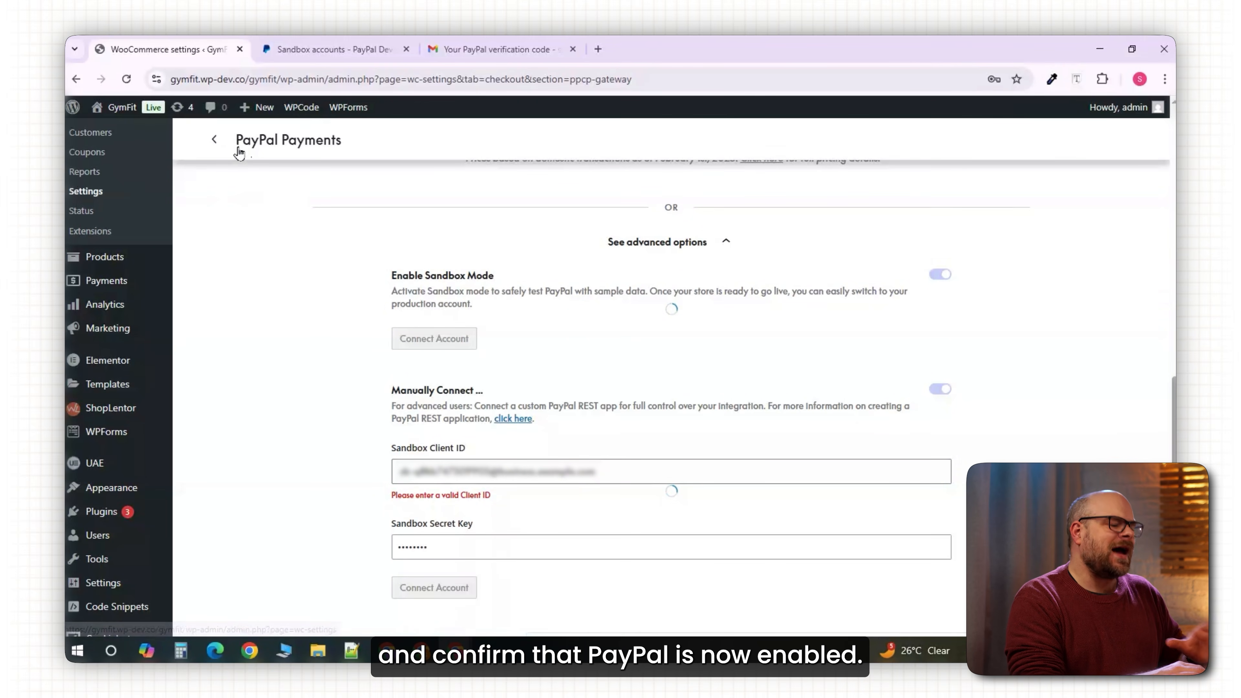
left_click(215, 140)
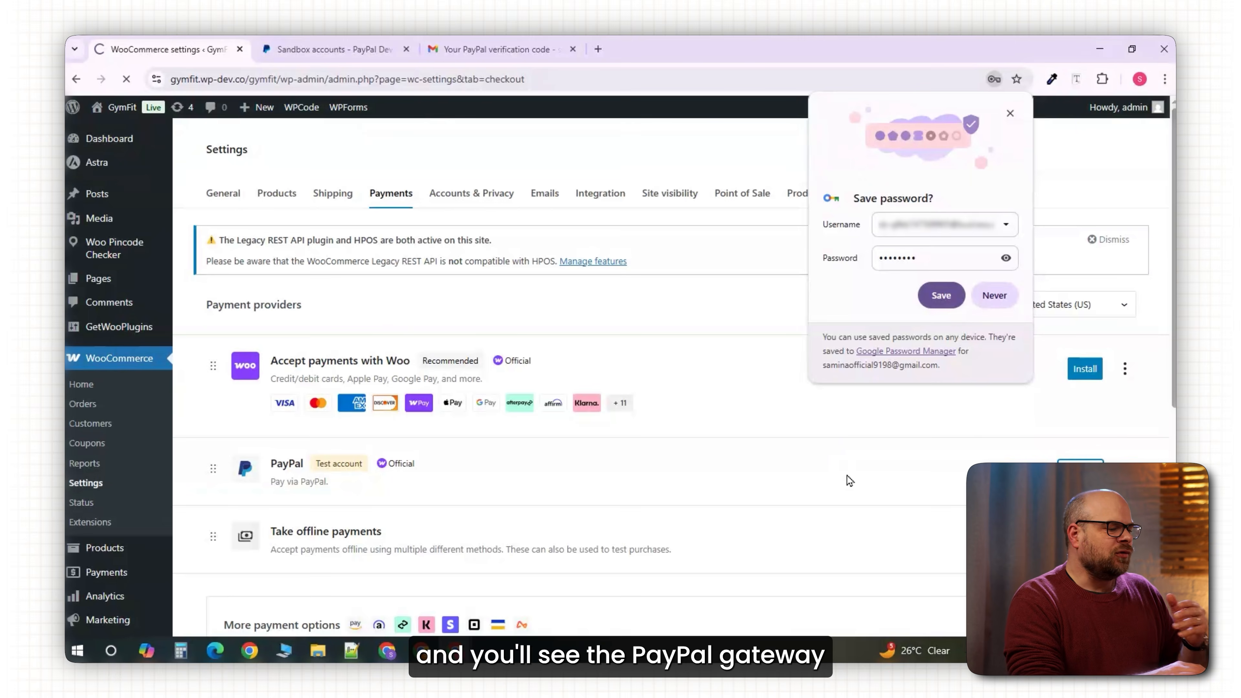
left_click(867, 479)
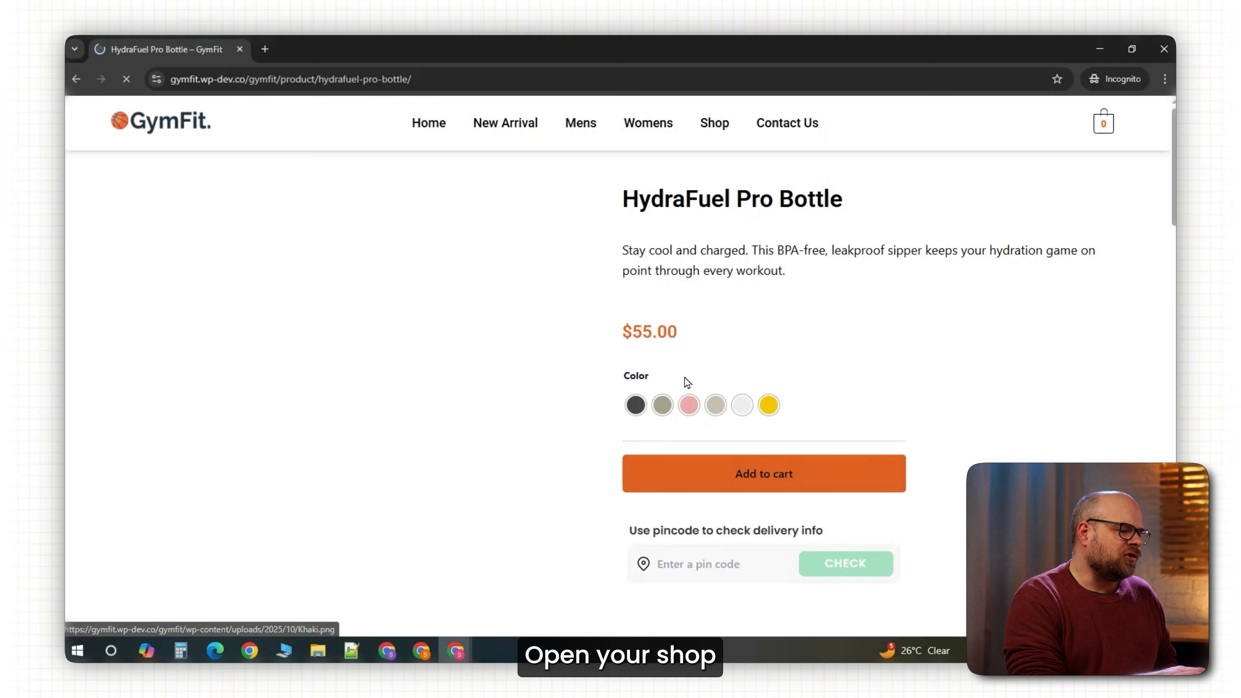
Add a pink HydraFuel Pro Bottle to the cart and proceed to checkout.
left_click(690, 403)
left_click(716, 467)
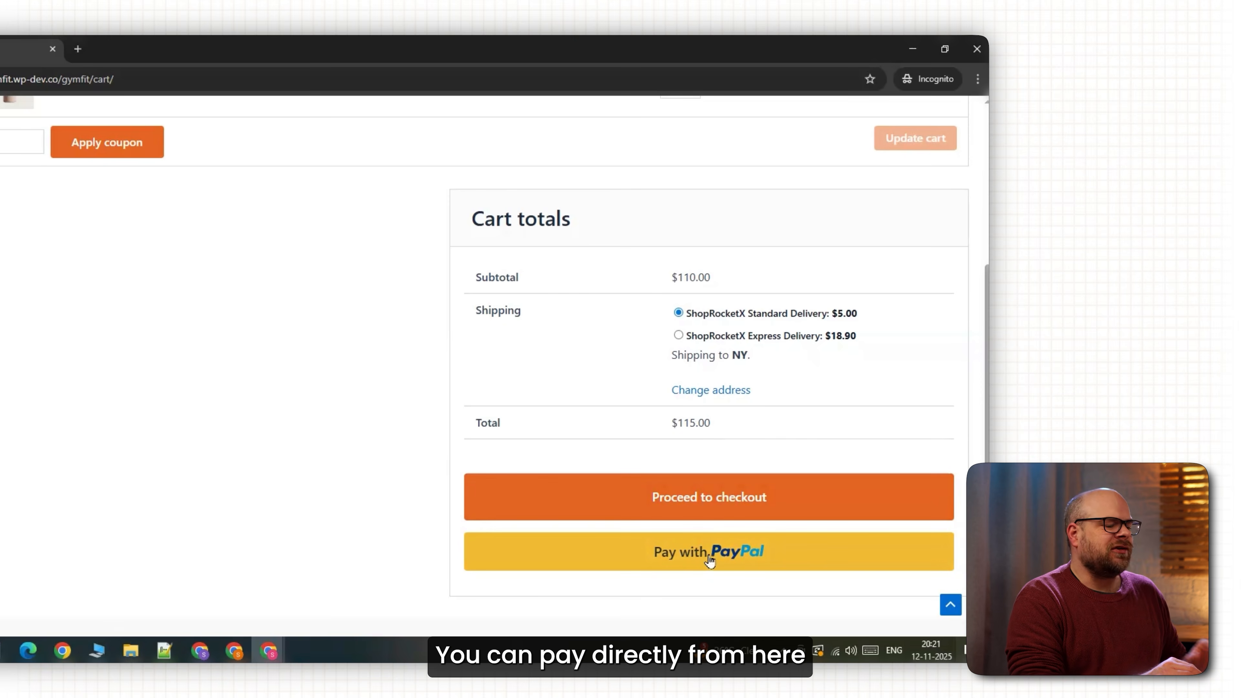
left_click(709, 498)
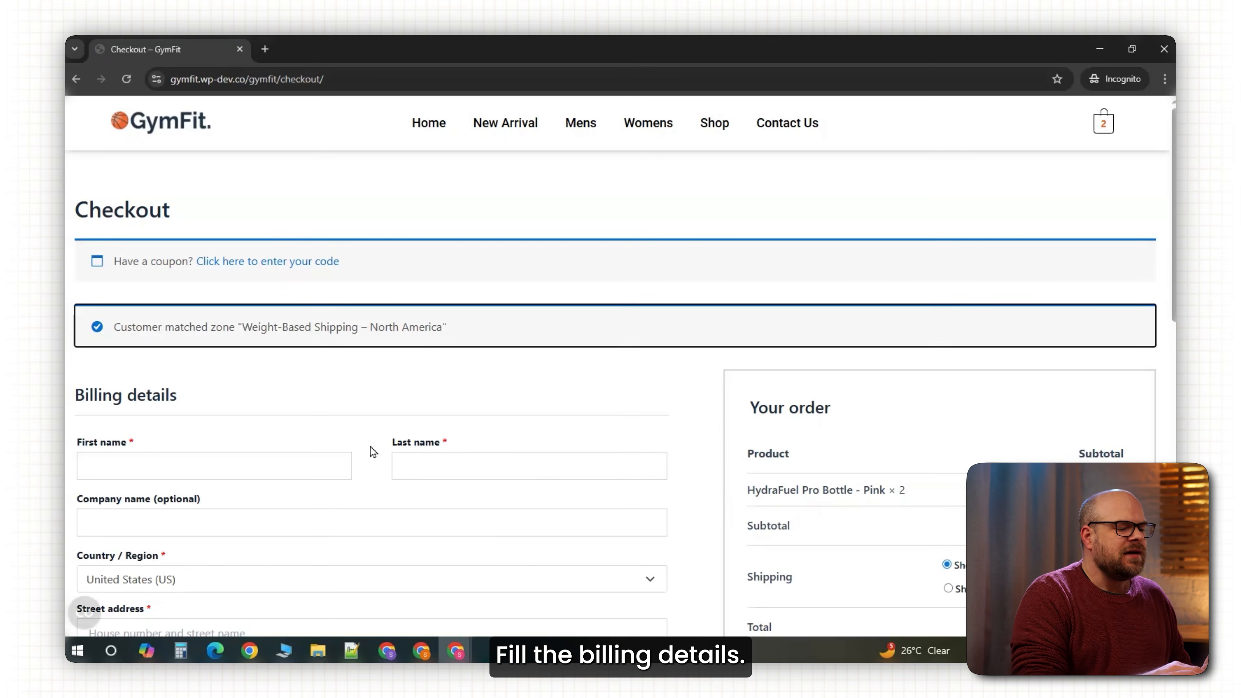
Autofill the billing details and switch shipping to Express Delivery.
left_click(308, 463)
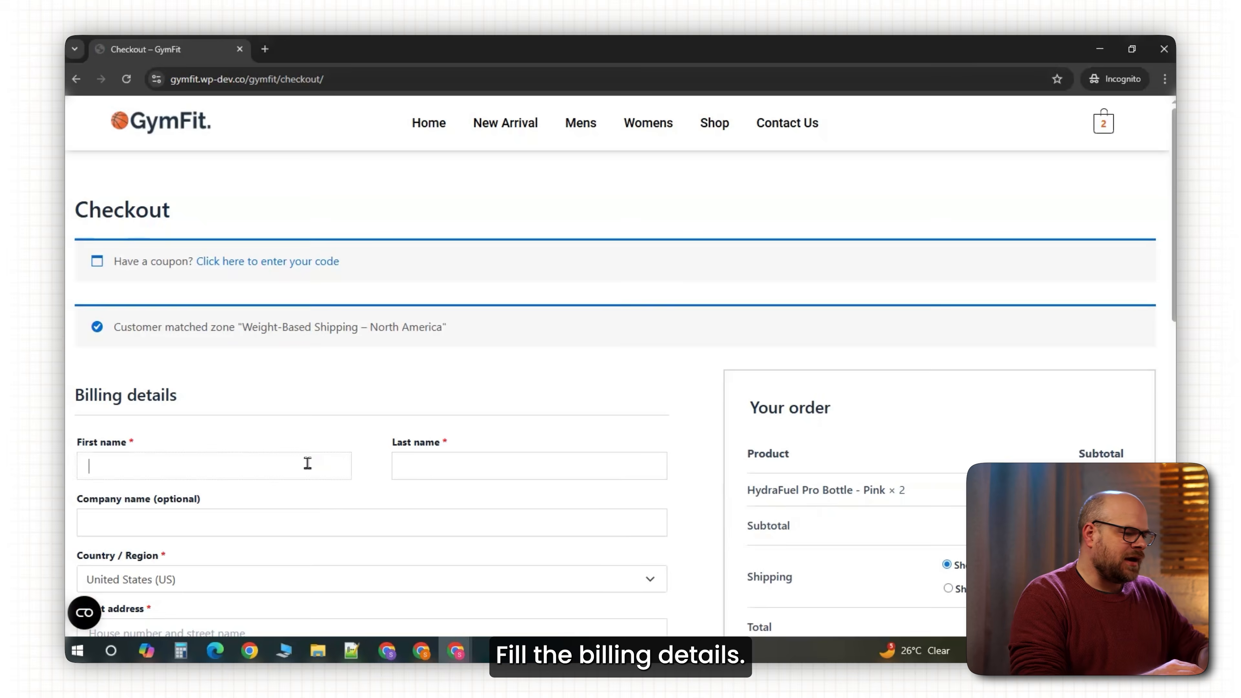
left_click(203, 502)
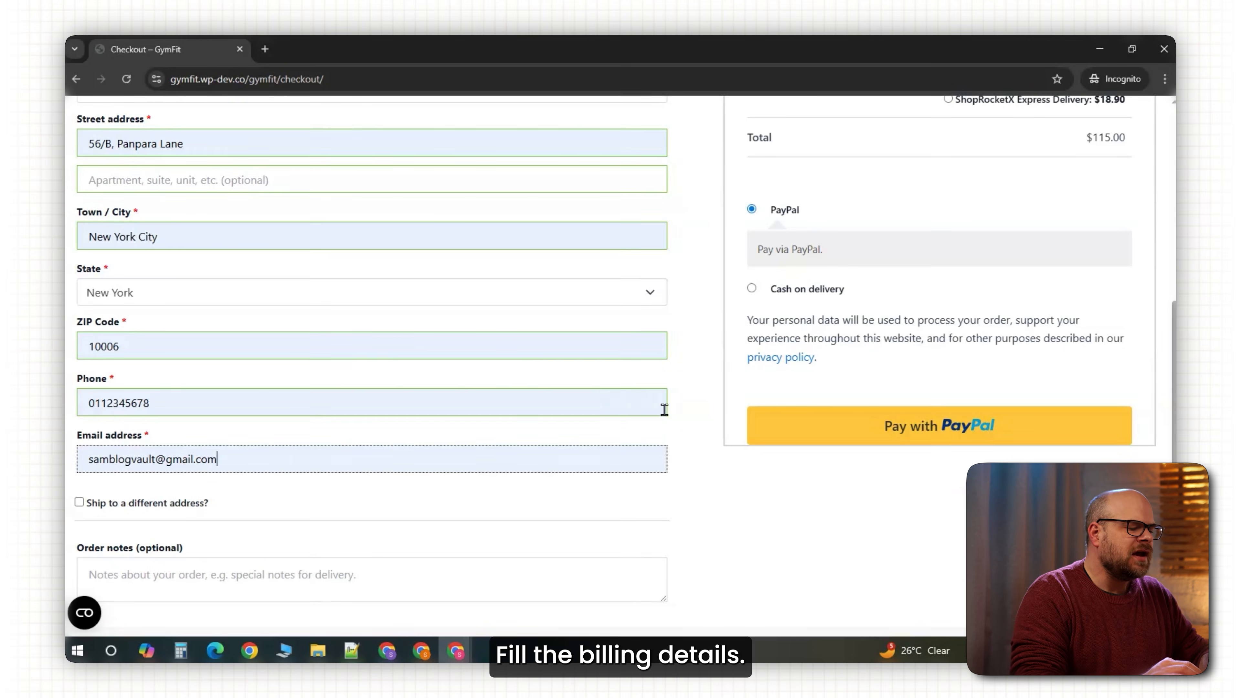
scroll(743, 396, "up", 5)
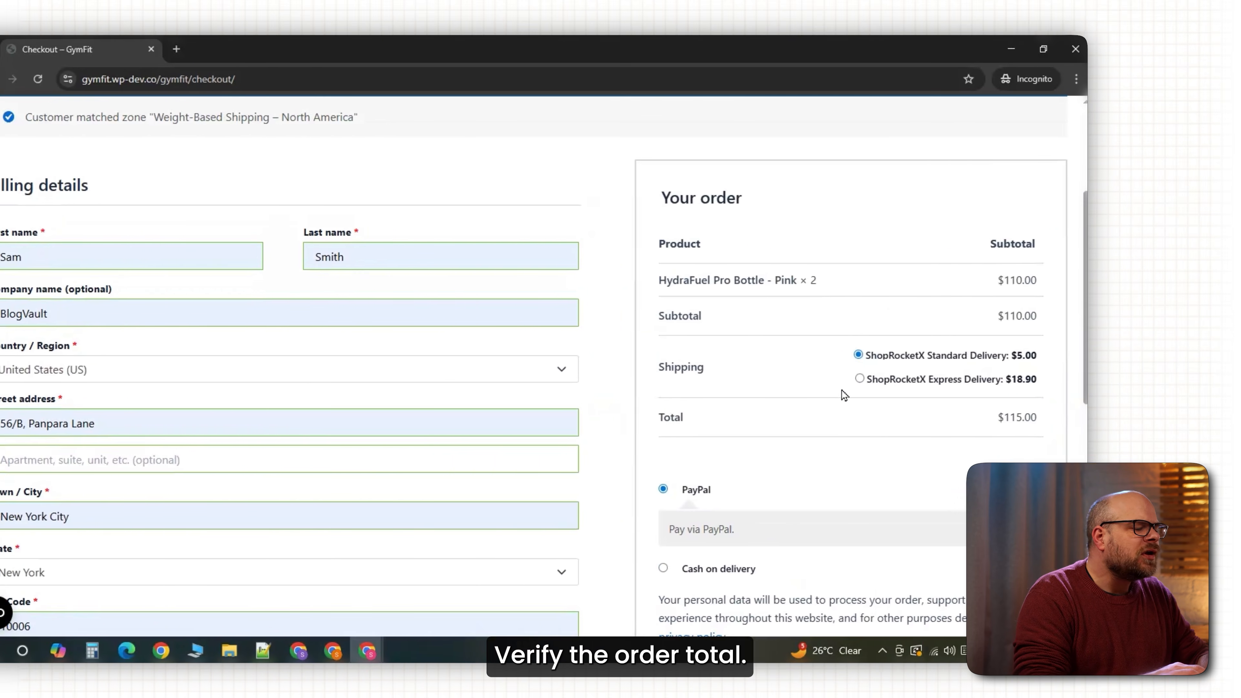
left_click(860, 379)
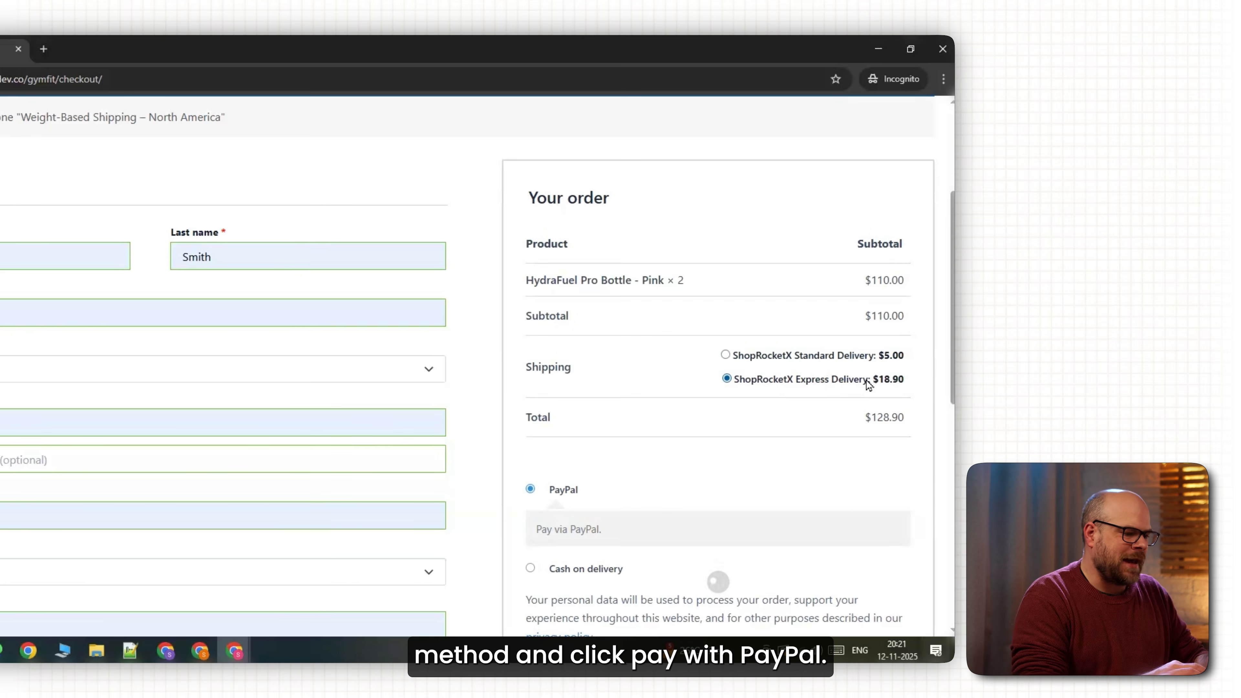
scroll(785, 404, "down", 4)
Pay the $128.90 order through PayPal with the sandbox buyer account.
left_click(675, 495)
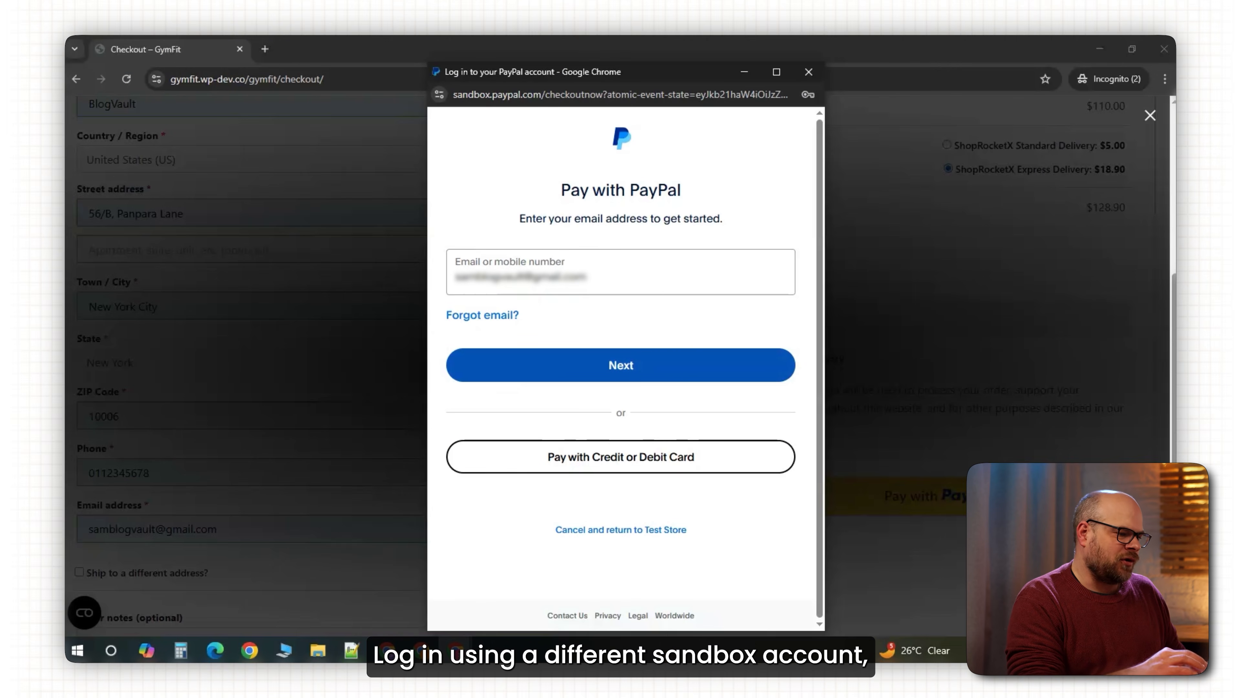
left_click(512, 361)
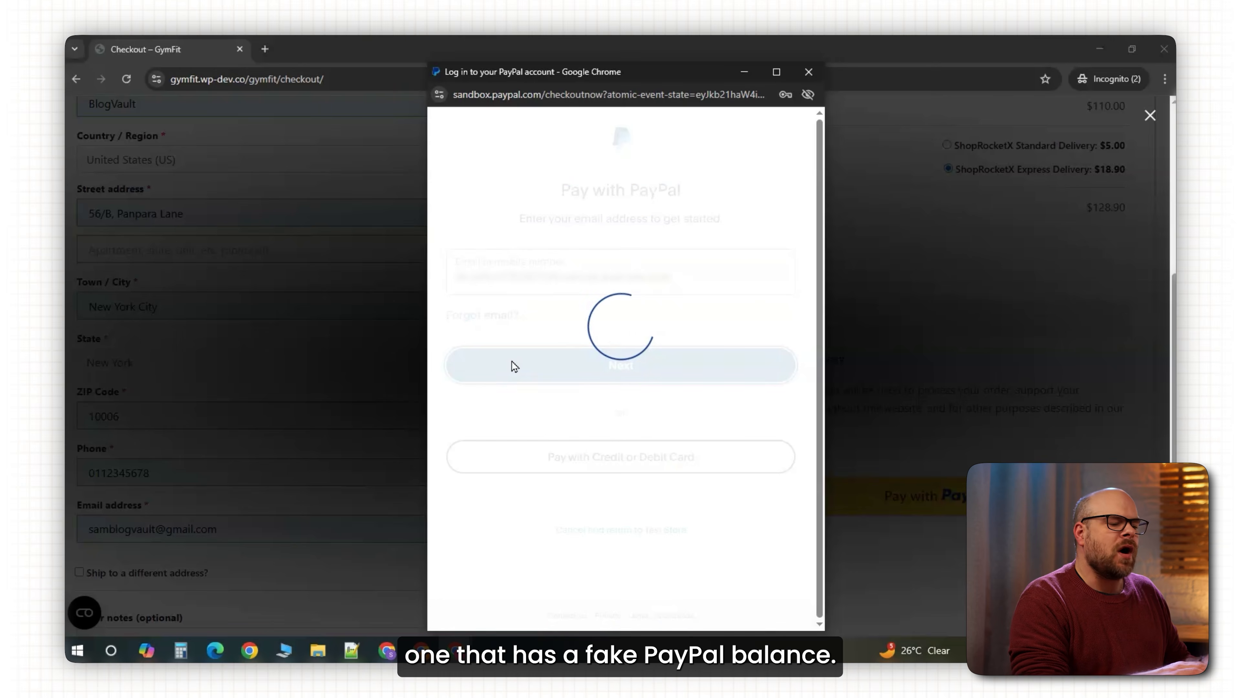
left_click(530, 364)
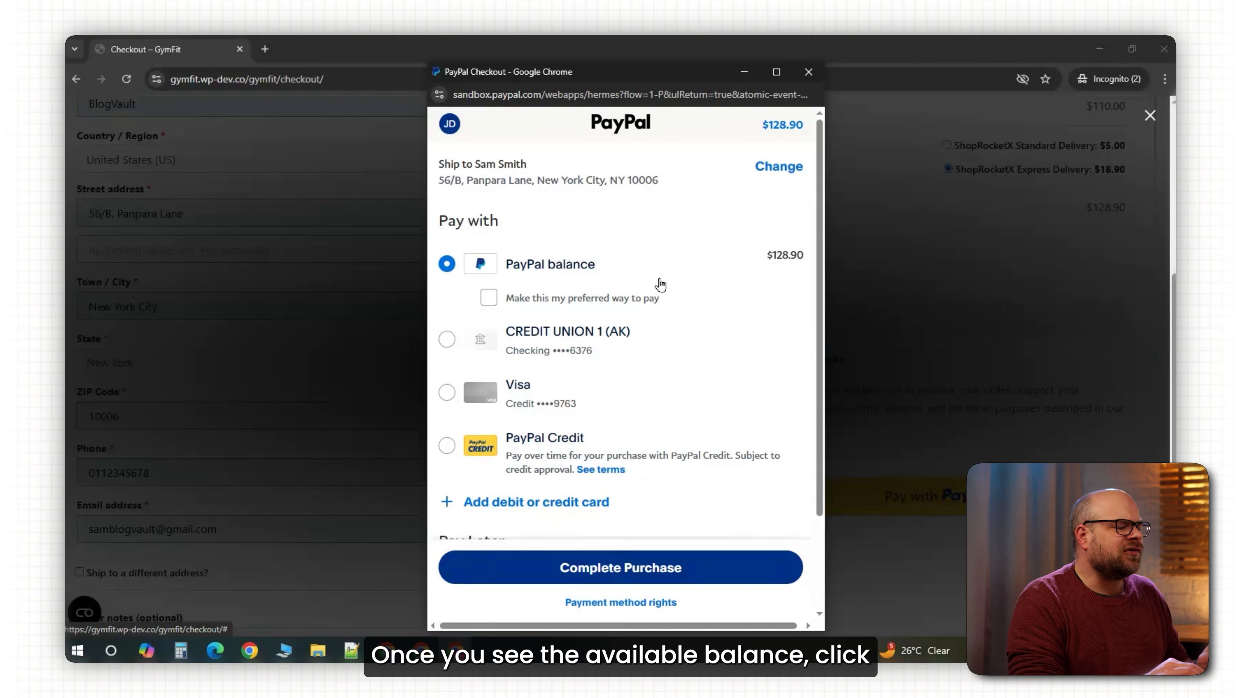
left_click(652, 572)
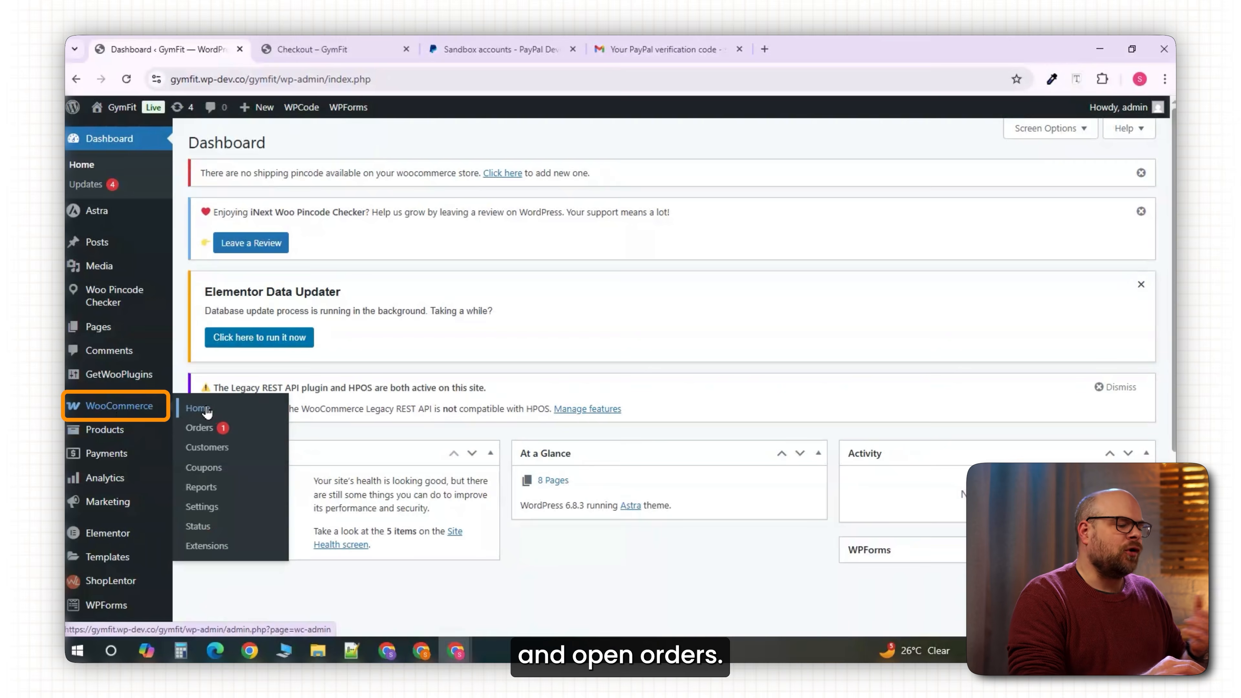
Open the WooCommerce Orders list to find the new order #413.
left_click(200, 428)
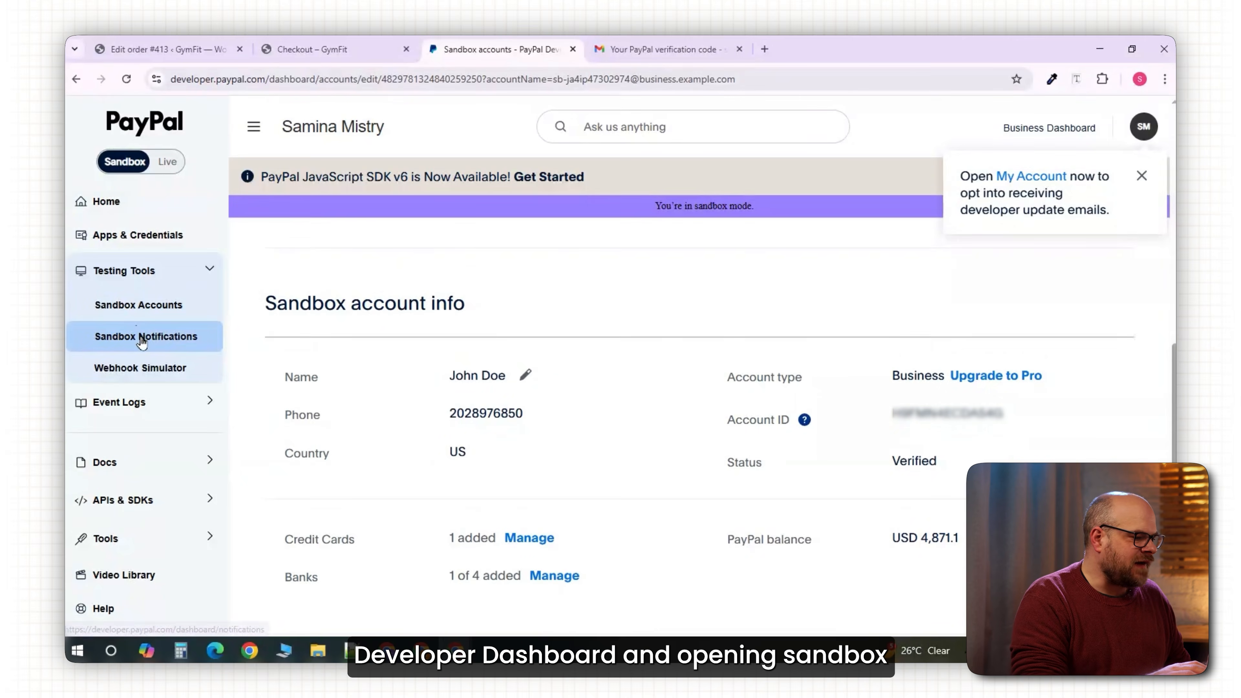
Open Sandbox Notifications and read the 'Notification of payment received' email.
left_click(144, 336)
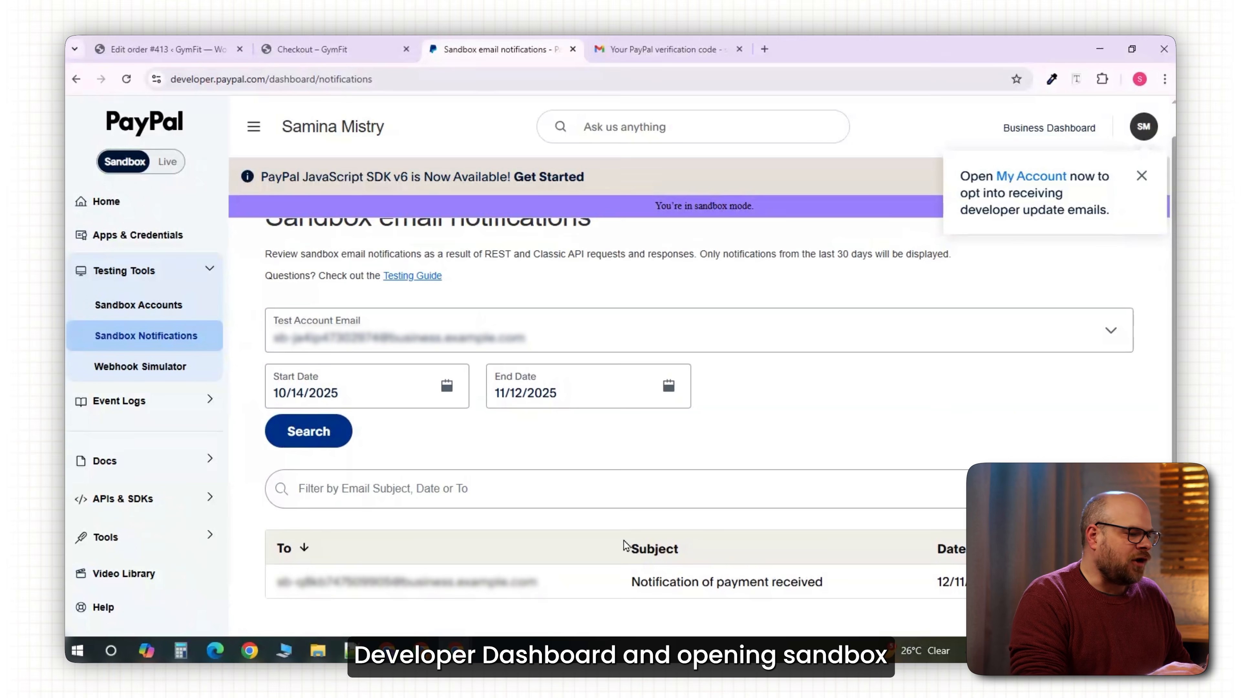
left_click(504, 590)
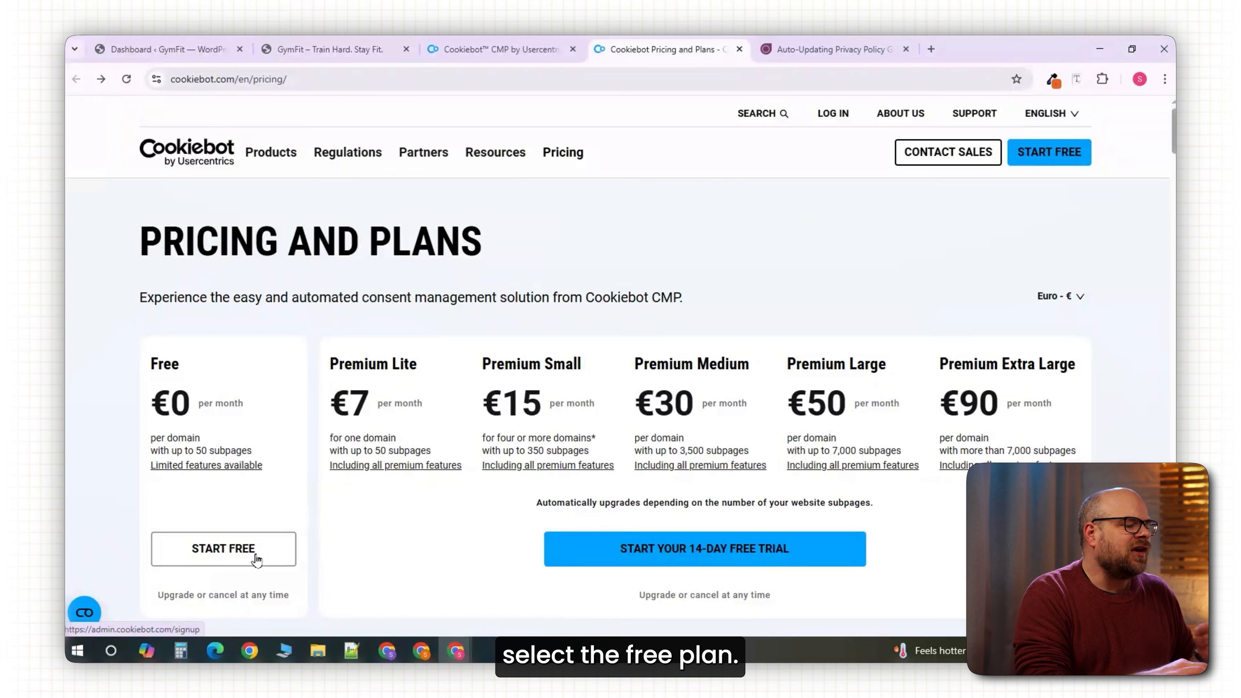
Choose START FREE under Cookiebot's €0 Free plan to begin signup.
left_click(256, 558)
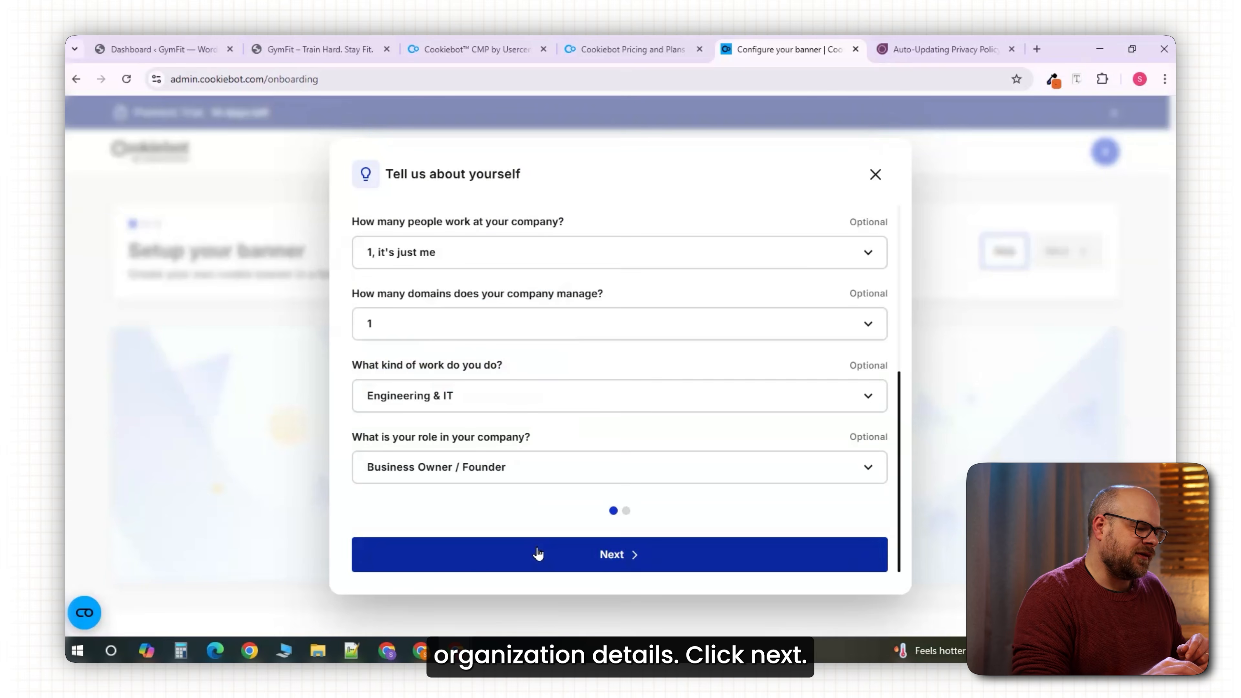
Skip the profile questions, paste the GymFit site URL, choose the GDPR preset and continue.
left_click(538, 553)
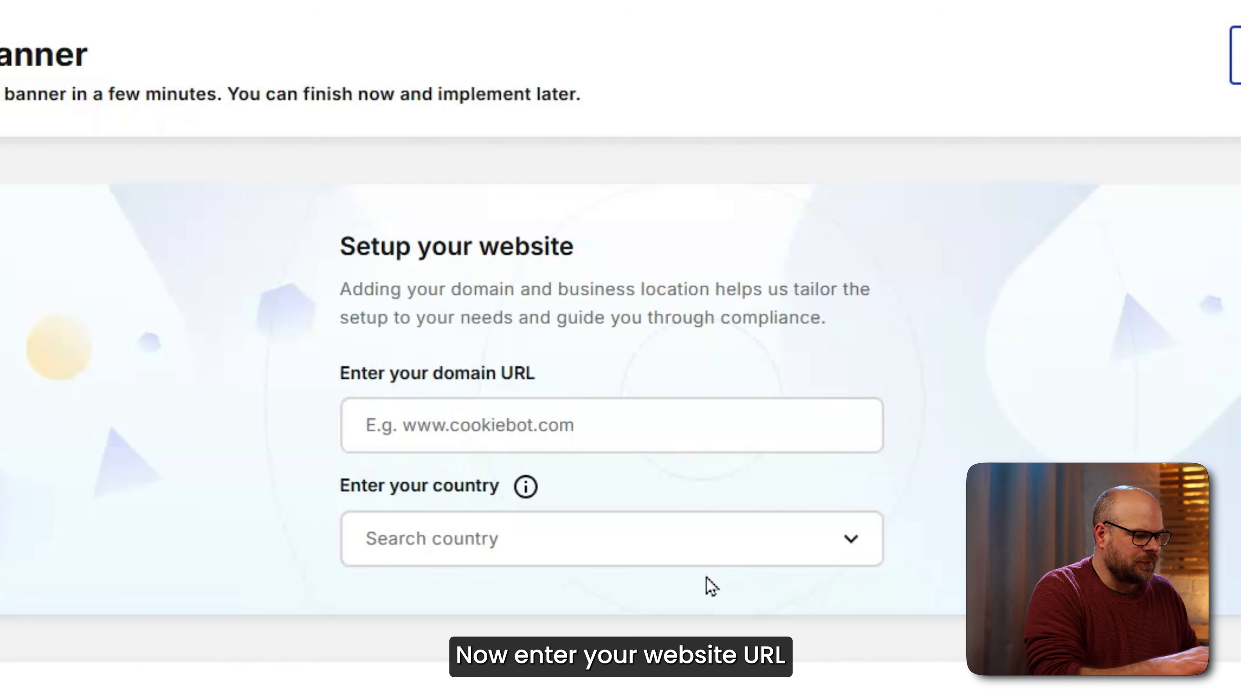
left_click(465, 416)
type("https://gymfit.wp-dev.co/gymfit/")
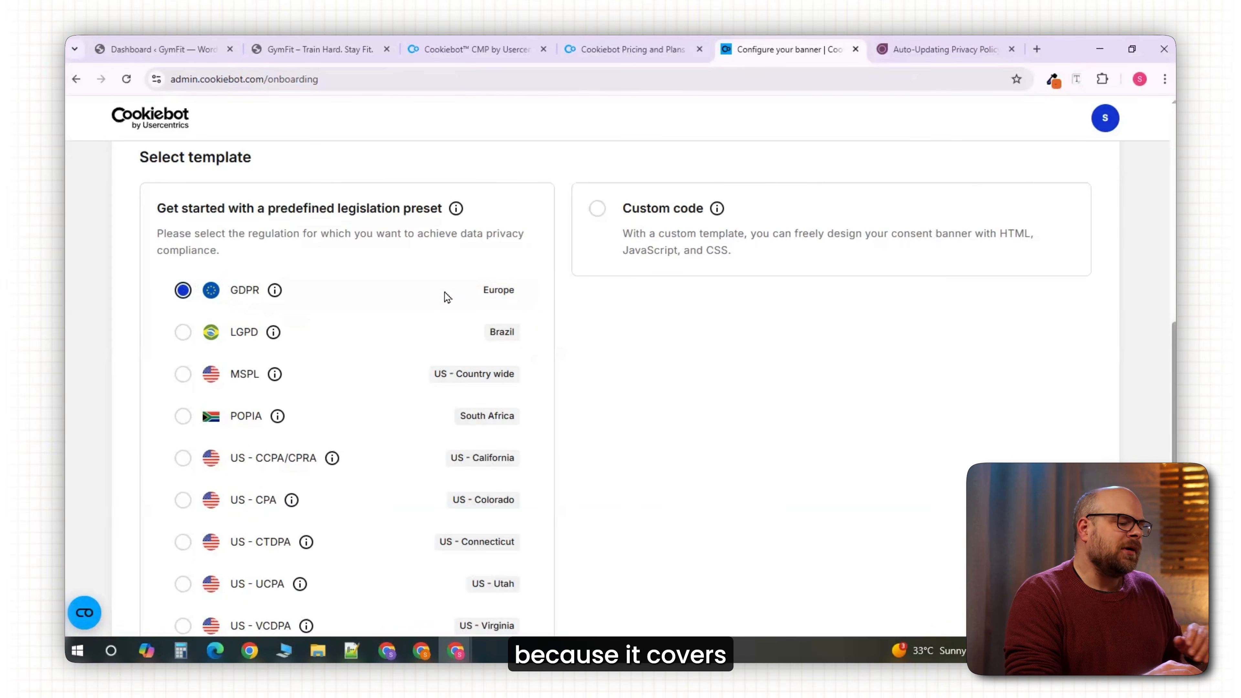
left_click(421, 297)
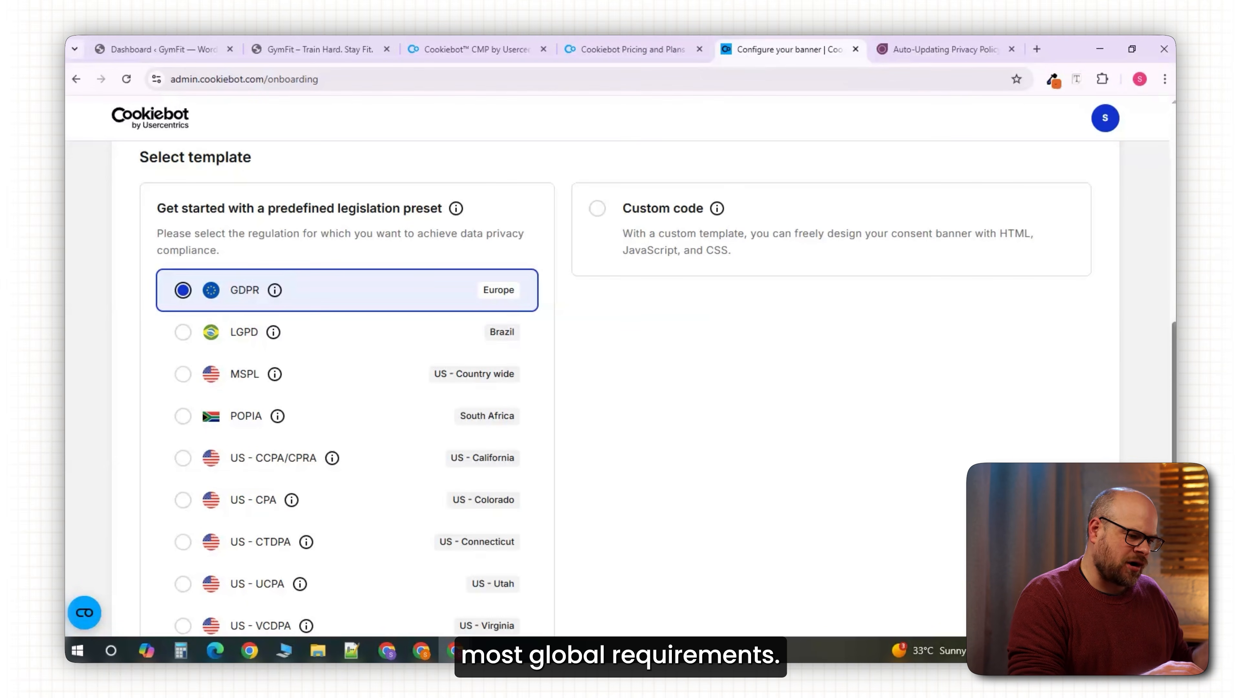
scroll(616, 392, "down", 5)
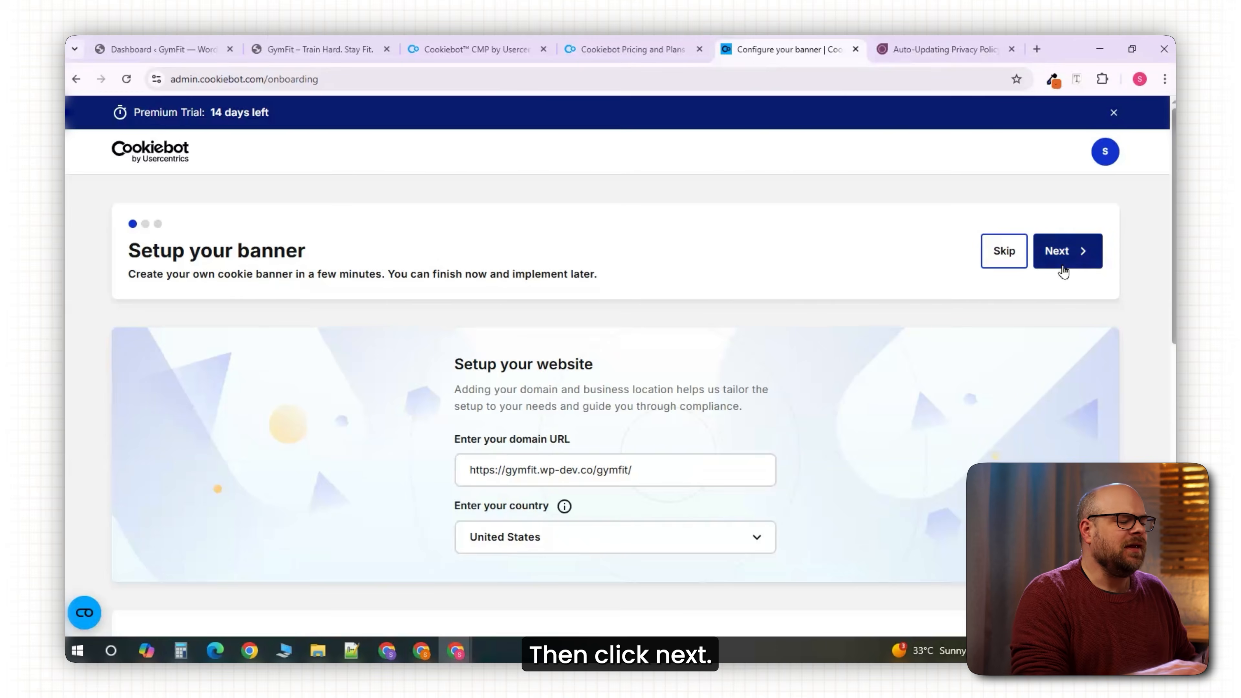
left_click(1066, 268)
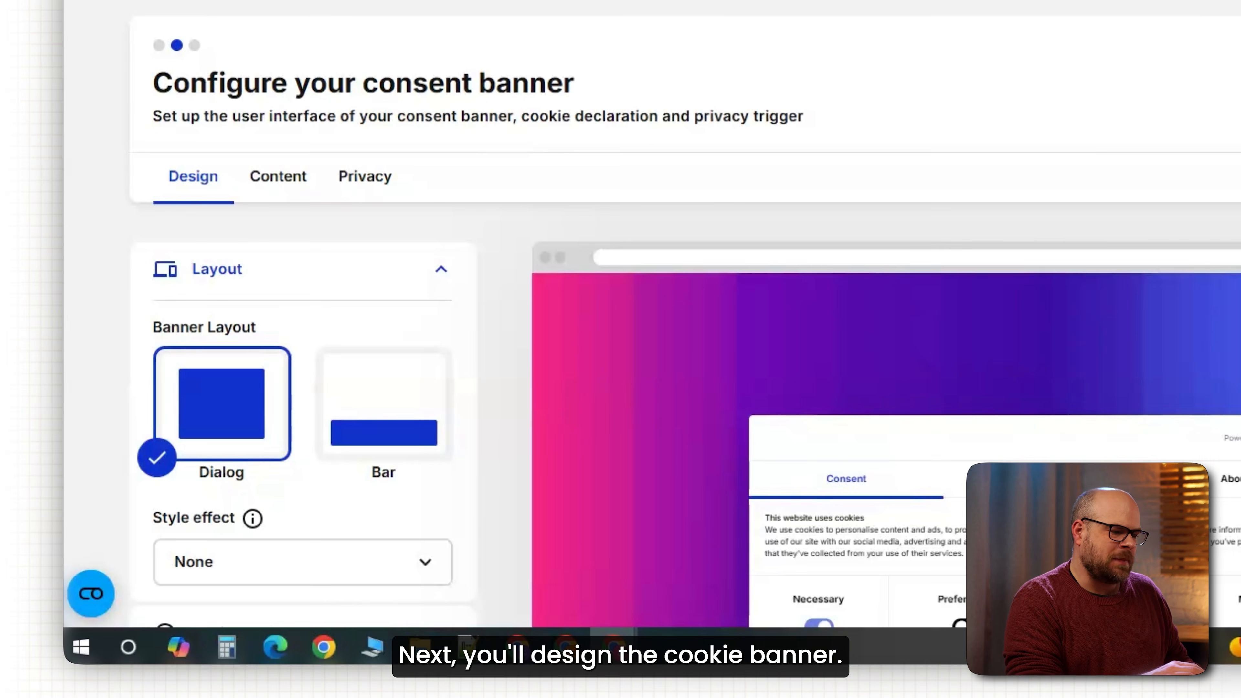
Style the banner as a bottom bar with the Dark theme, a logo and button style choices.
scroll(1078, 351, "down", 2)
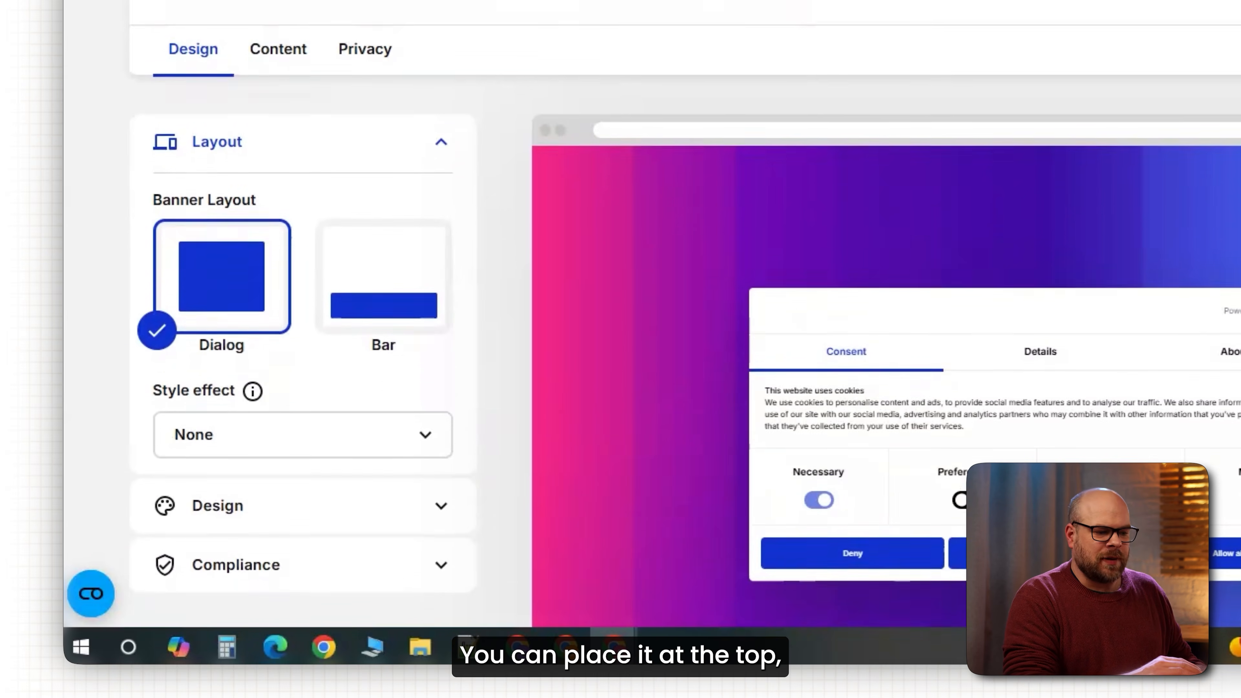
scroll(685, 294, "down", 2)
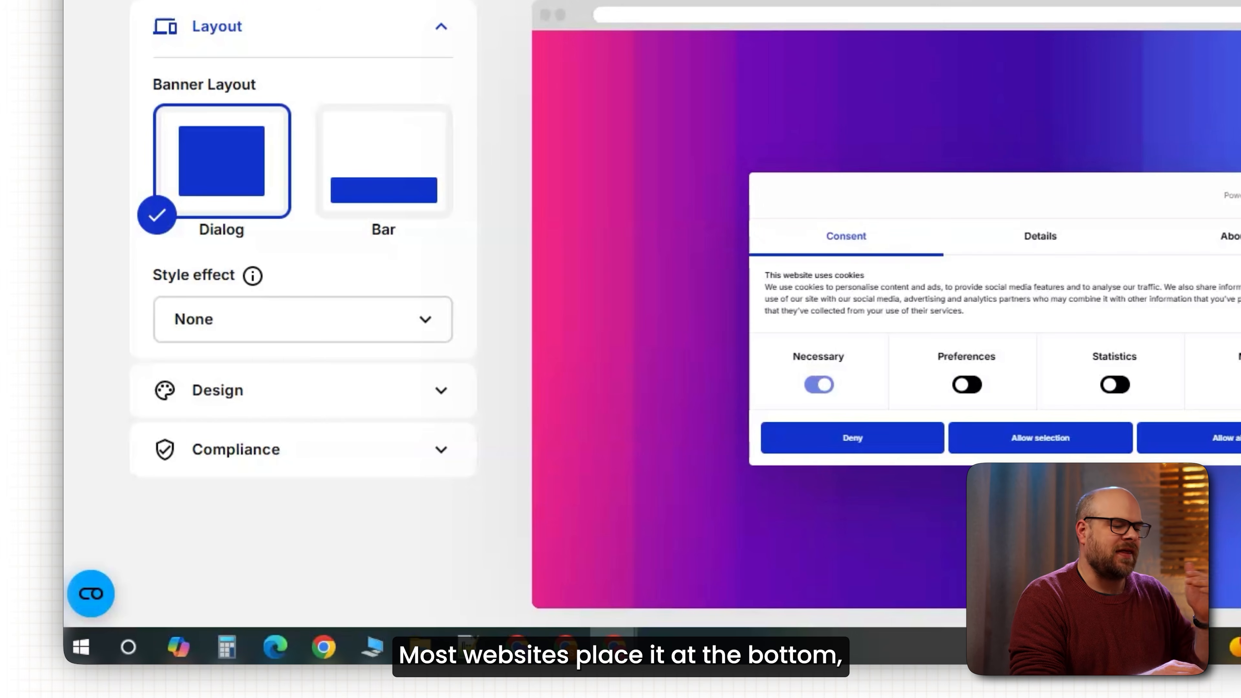
left_click(370, 198)
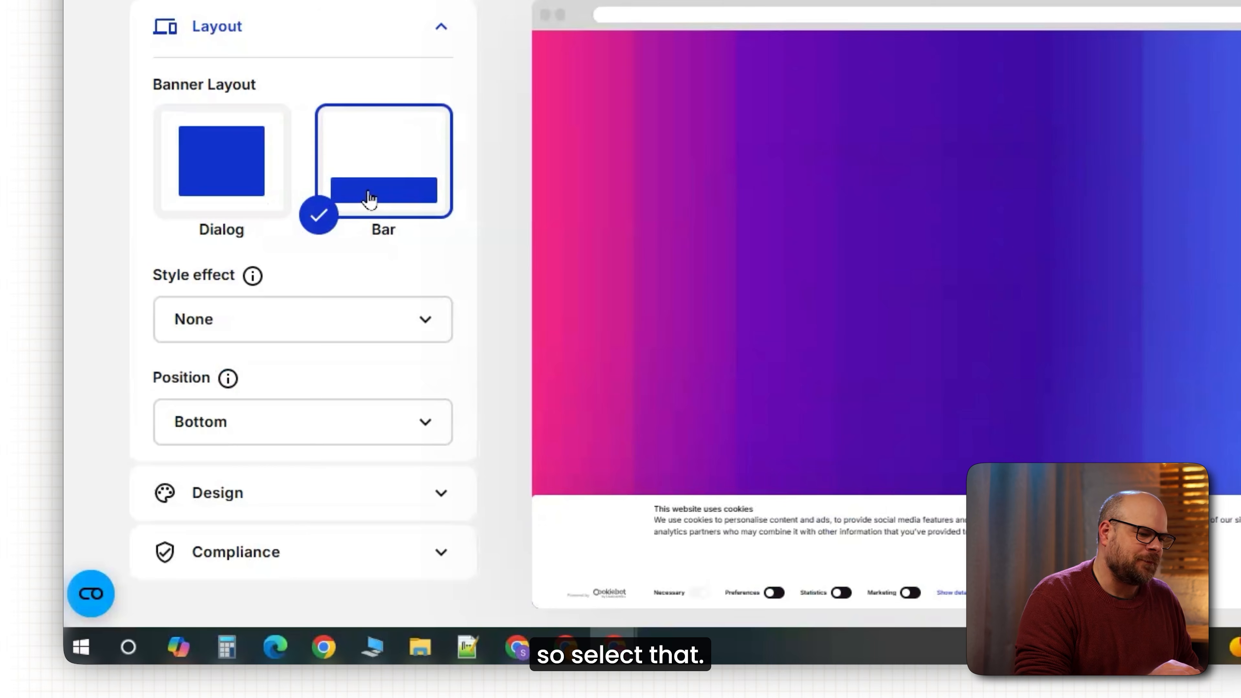
scroll(405, 401, "down", 2)
left_click(406, 402)
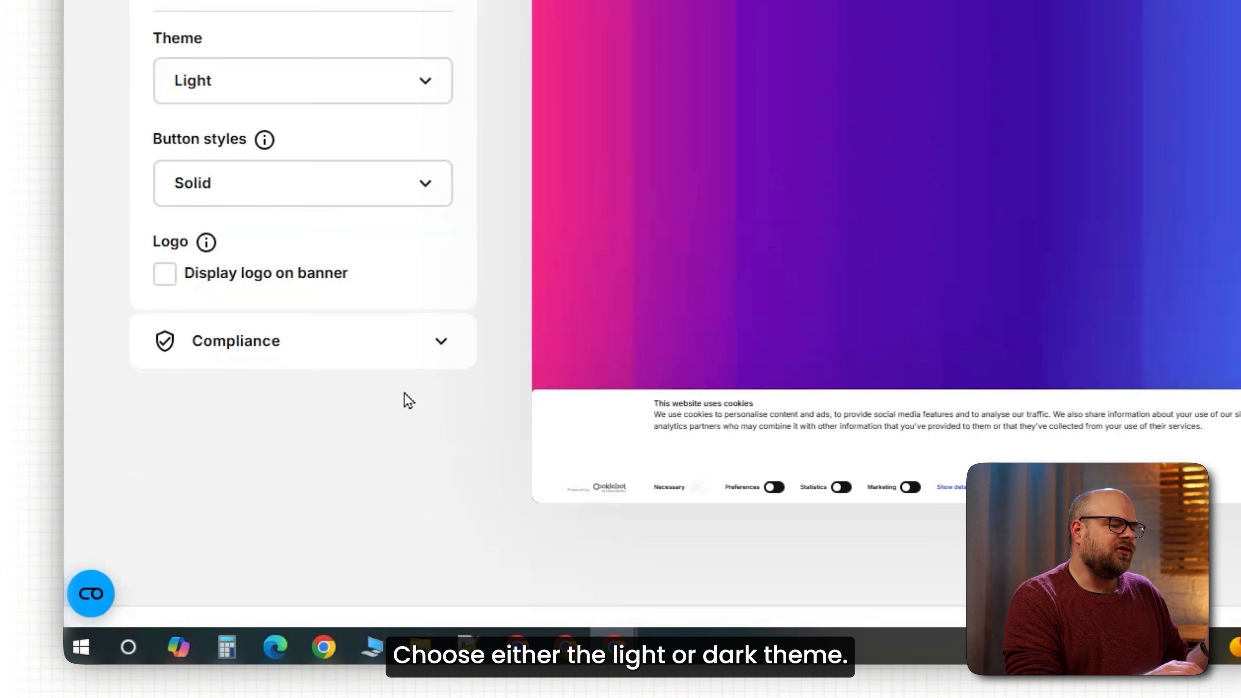
left_click(302, 82)
left_click(193, 181)
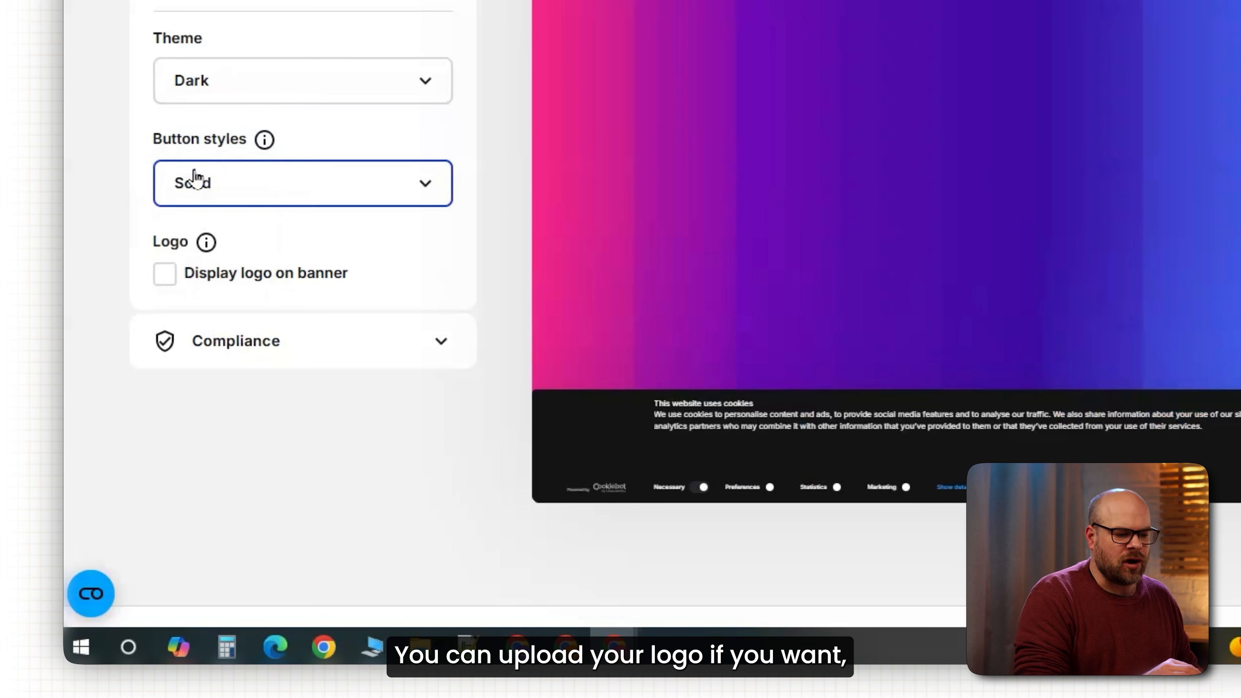
left_click(169, 272)
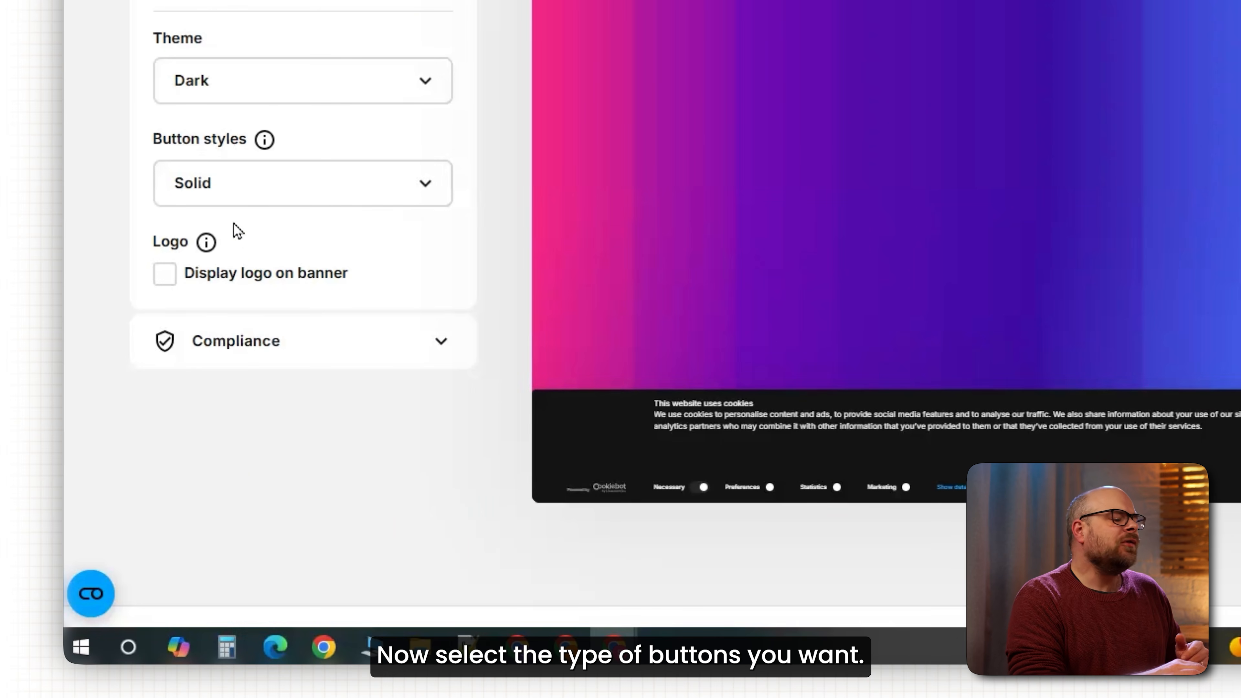
left_click(241, 202)
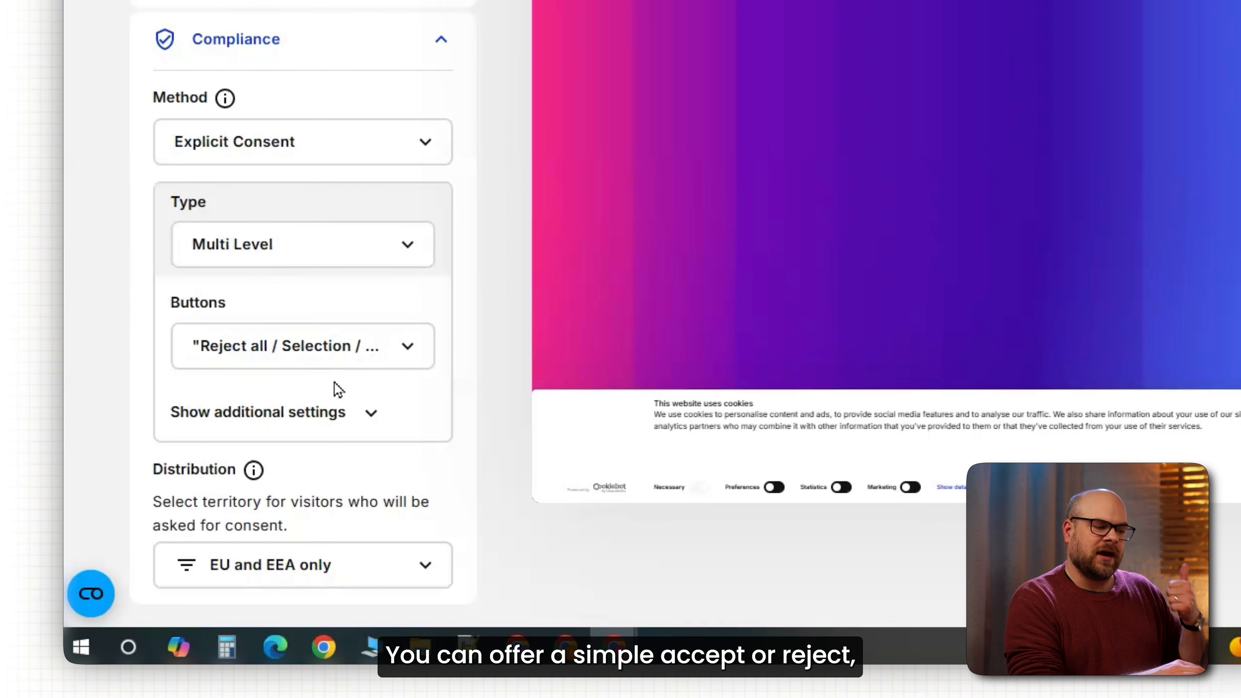
scroll(333, 389, "down", 2)
Try Accept only as the consent type, then set it back to Multi Level.
left_click(341, 151)
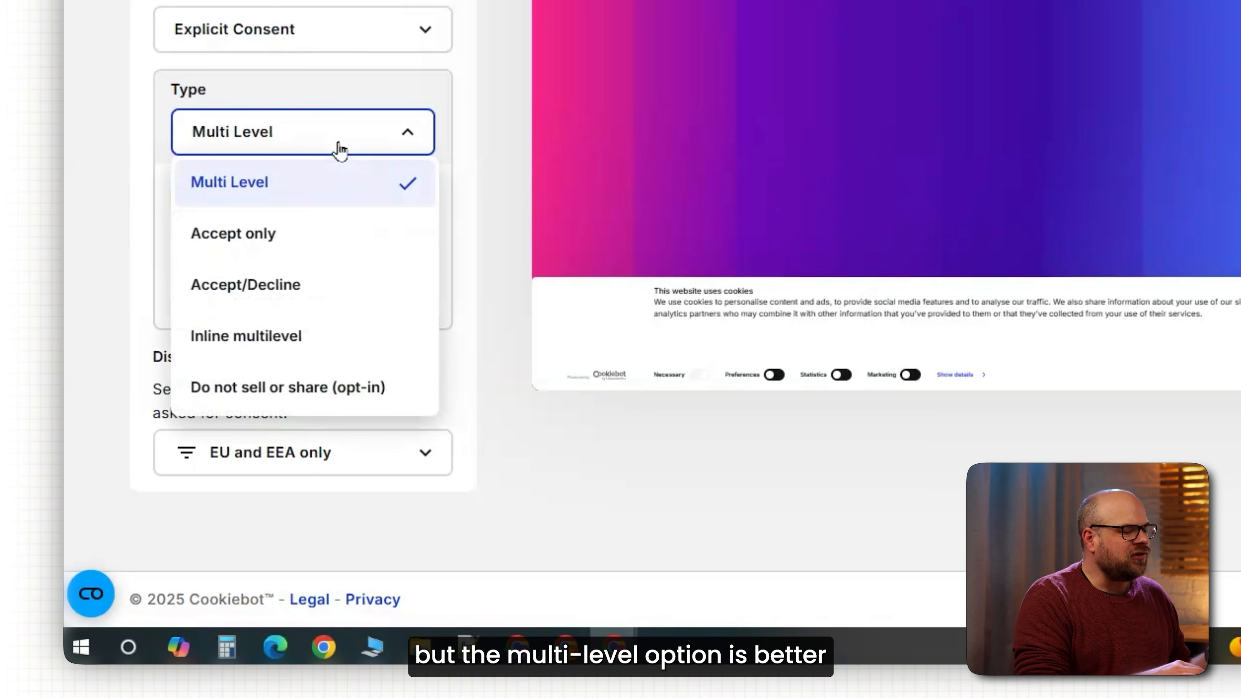
left_click(296, 242)
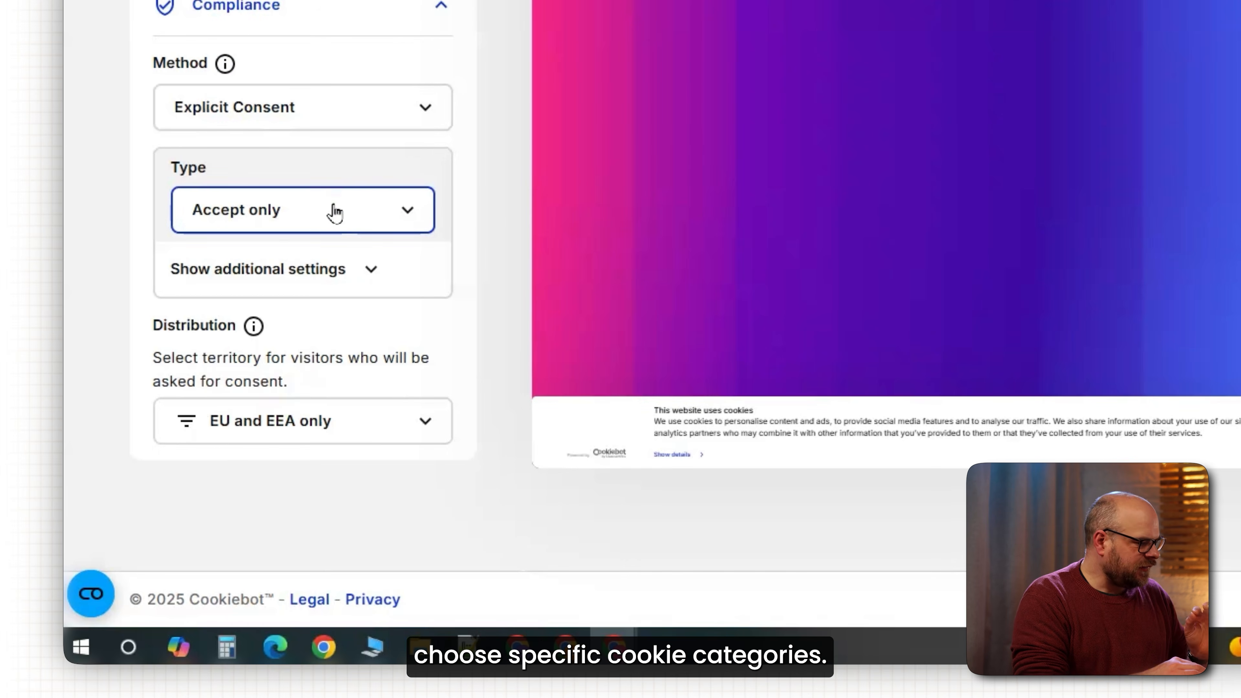
left_click(332, 211)
left_click(312, 262)
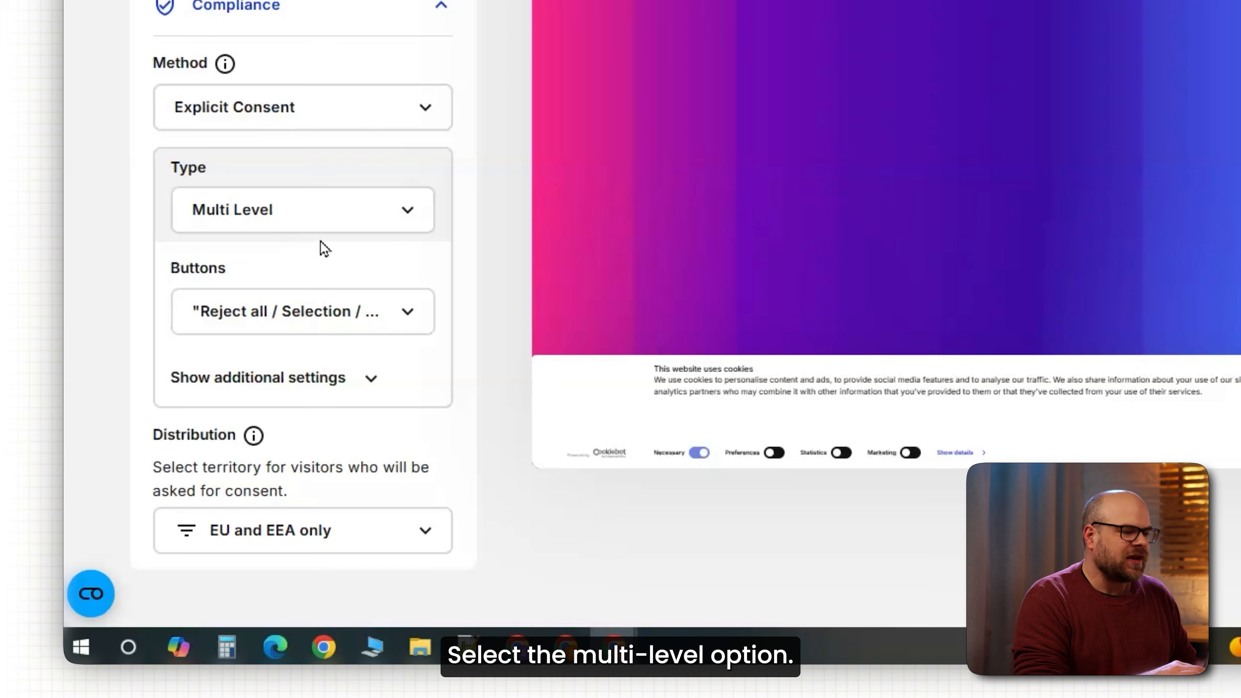
Show the banner to All visitors and continue to the Implementation step.
scroll(400, 459, "down", 2)
left_click(426, 459)
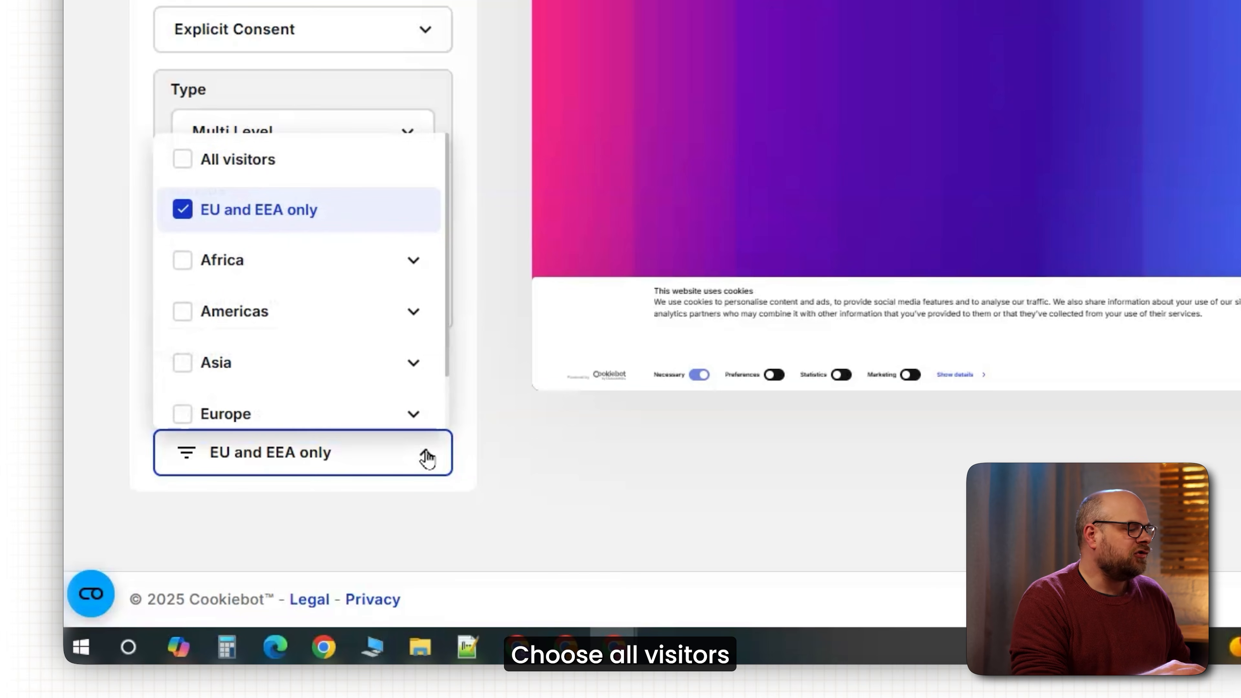
left_click(193, 163)
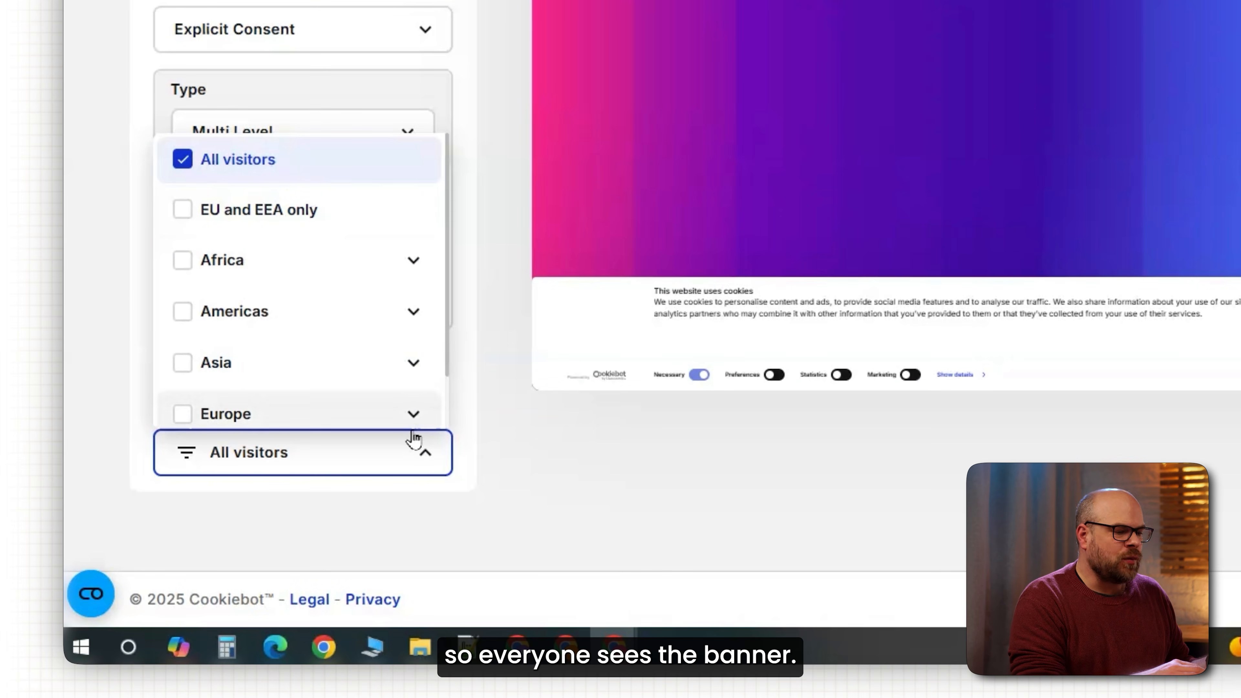
left_click(429, 468)
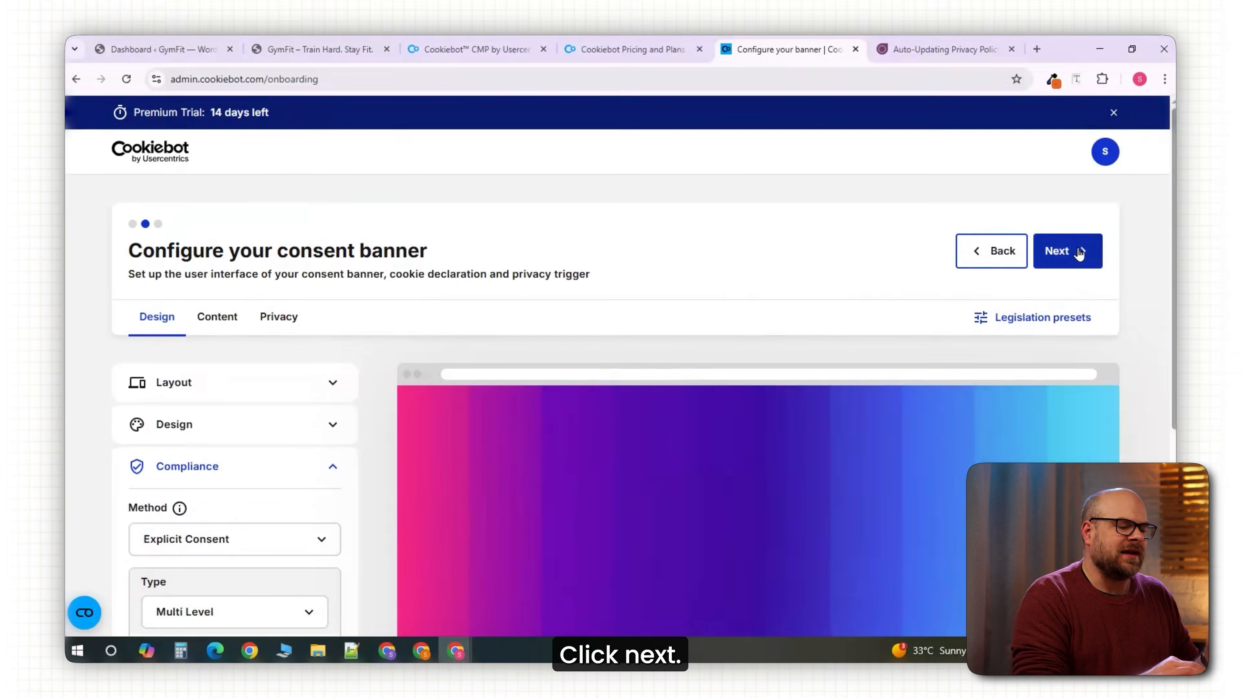
left_click(1077, 250)
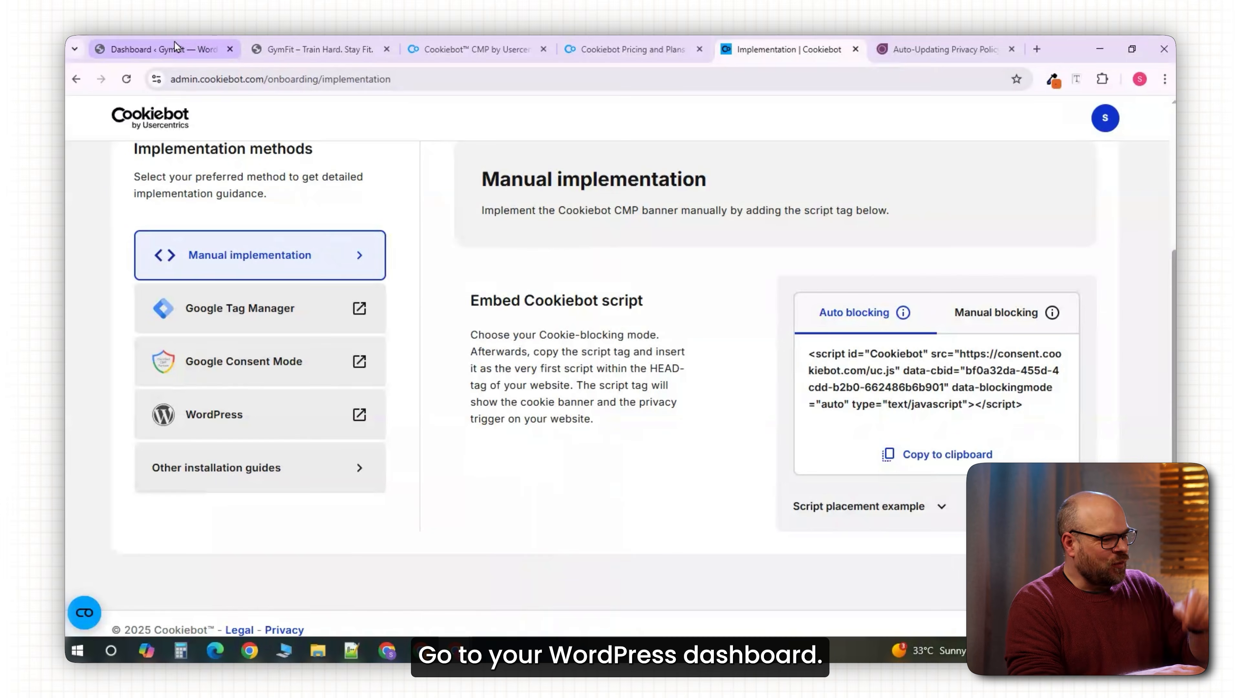
Search the WordPress plugin directory for 'cookiebot' and install the Usercentrics Cookiebot plugin.
left_click(175, 47)
mouse_move(144, 408)
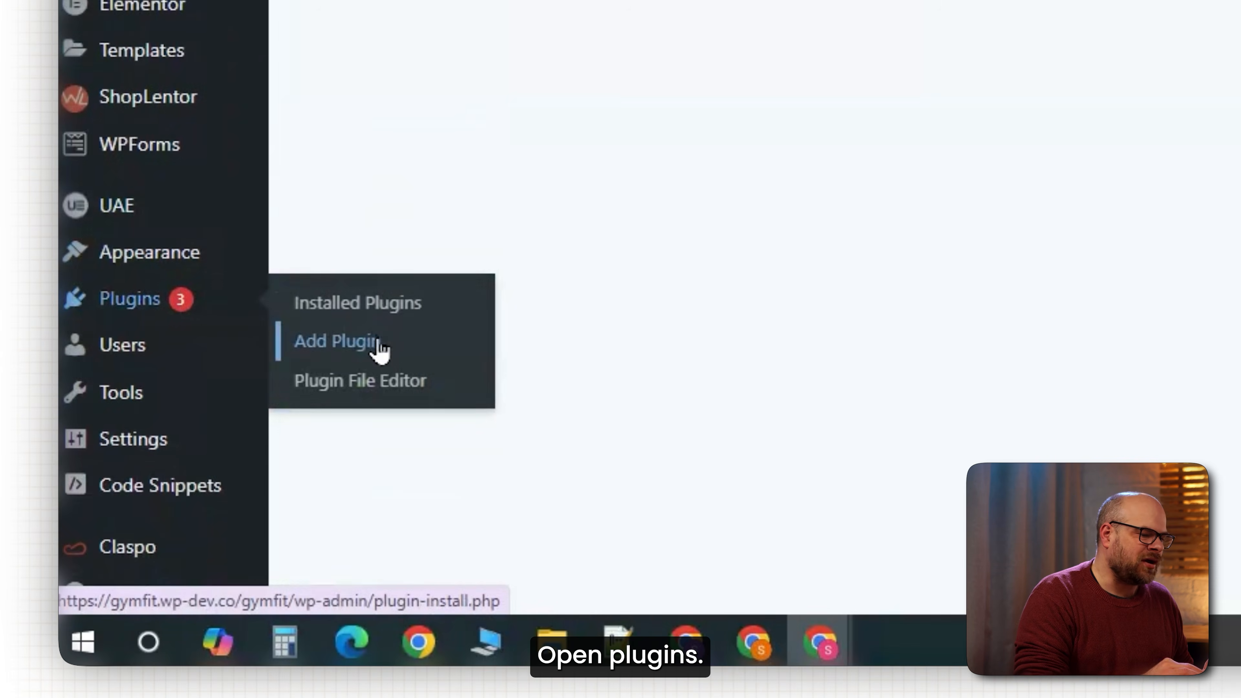
left_click(337, 340)
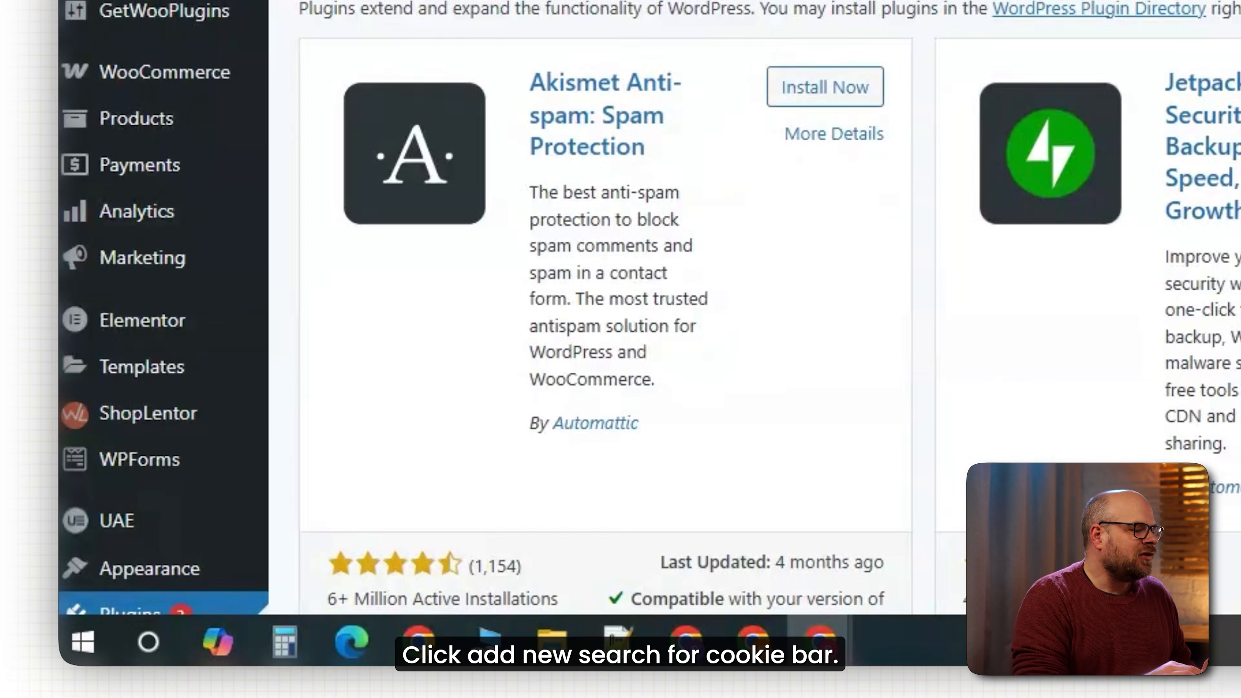
type("cookiebot")
left_click(442, 377)
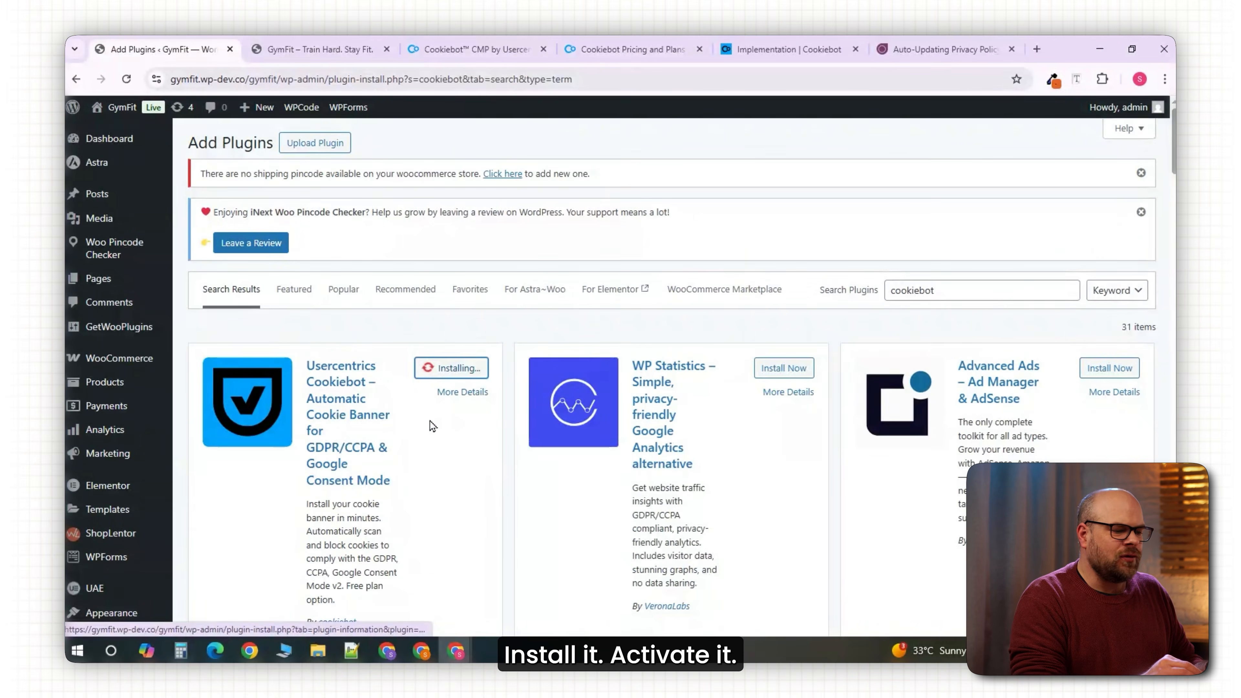
scroll(411, 431, "down", 3)
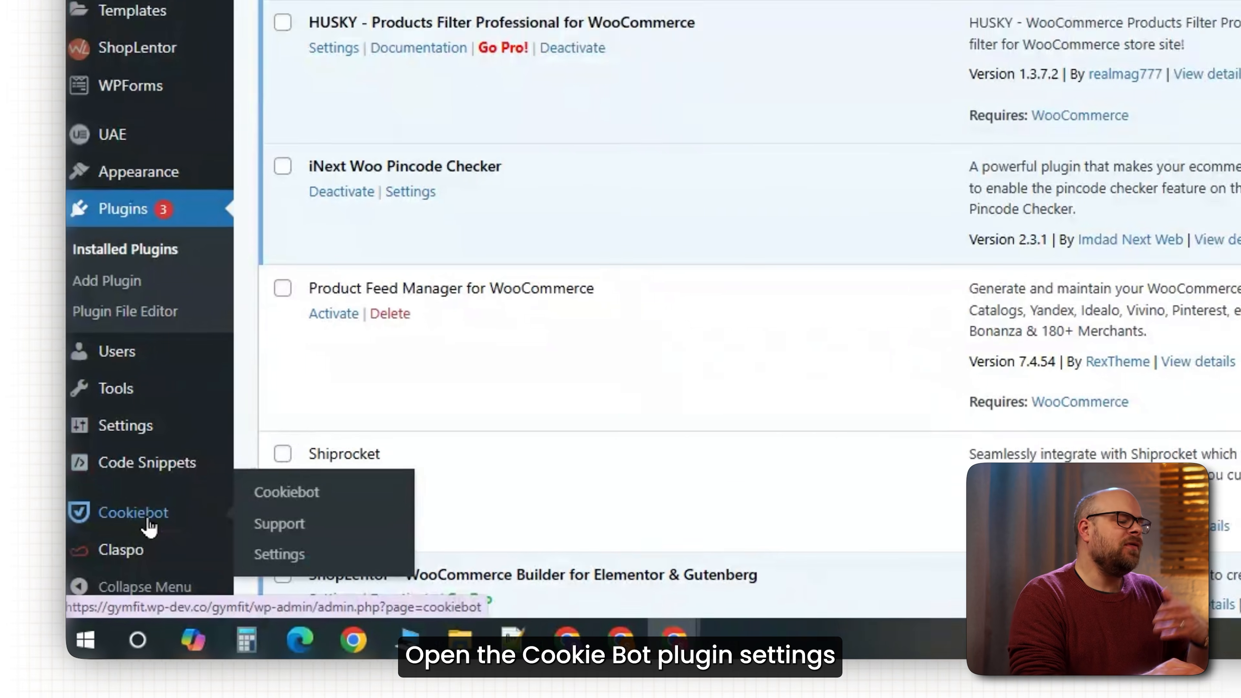
Open the Cookiebot plugin settings and copy the domain group ID from the Cookiebot implementation script.
left_click(153, 519)
left_click(449, 8)
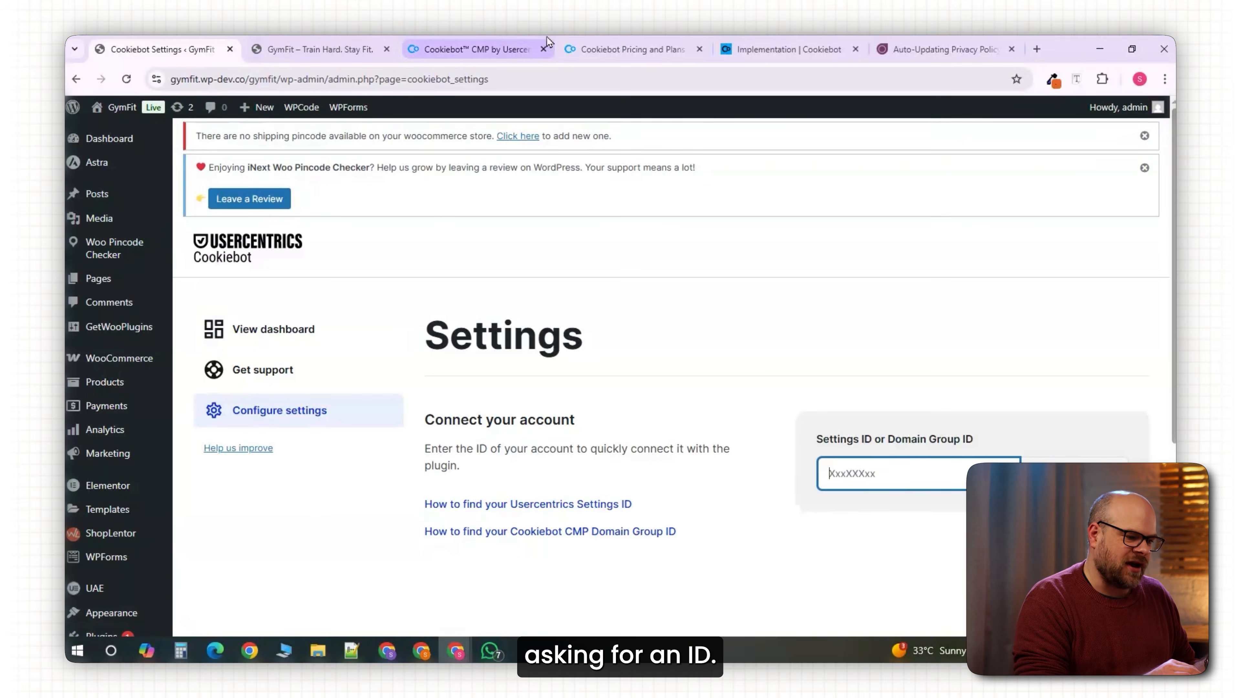
left_click(612, 47)
left_click(775, 49)
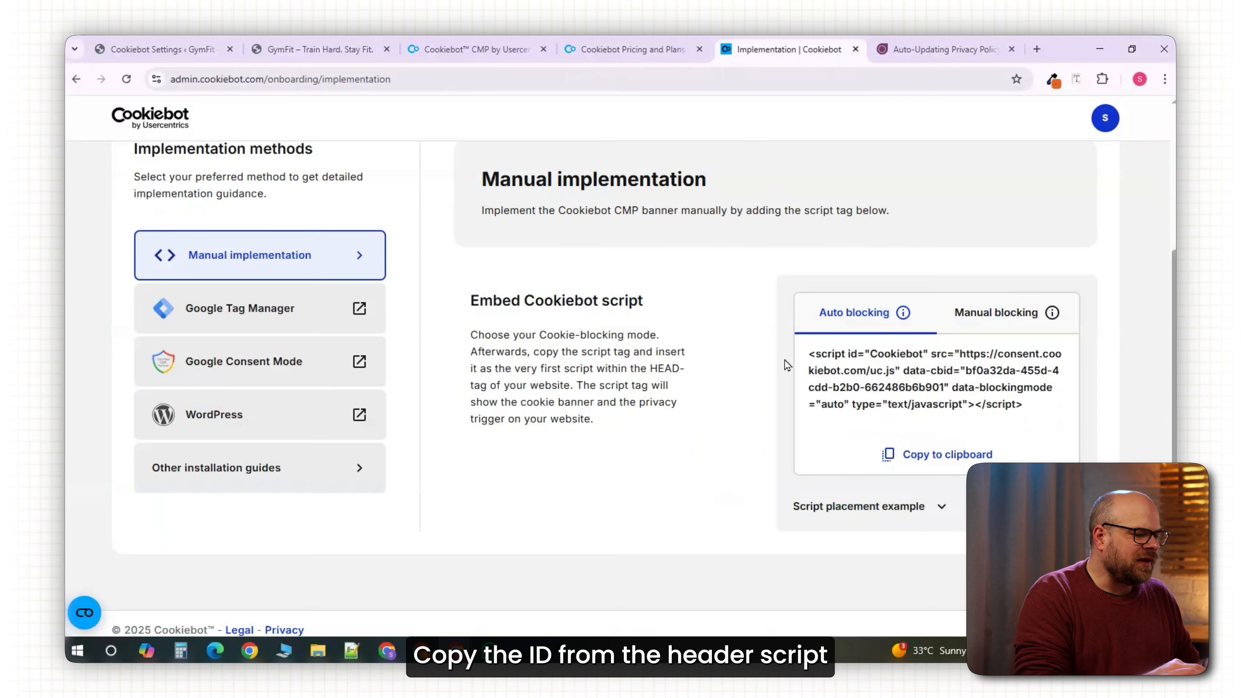
left_click_drag(966, 371, 945, 387)
right_click(992, 380)
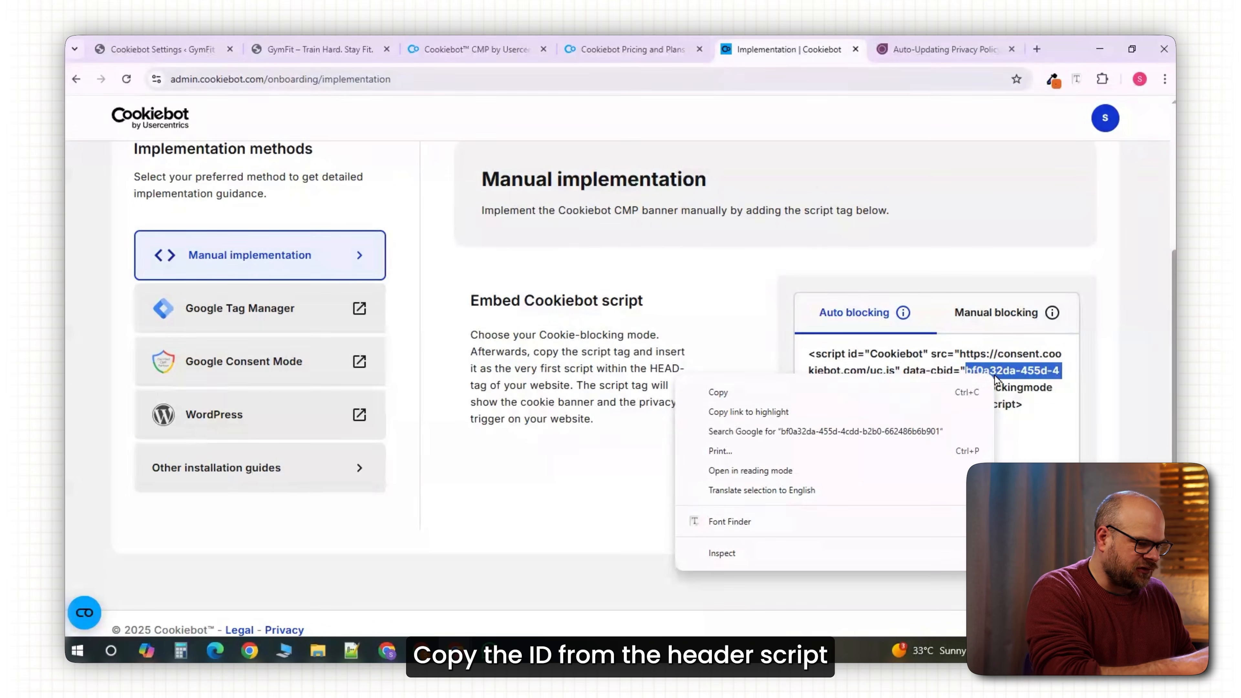
left_click(848, 394)
Paste the domain group ID into the Cookiebot settings and connect the account.
left_click(687, 433)
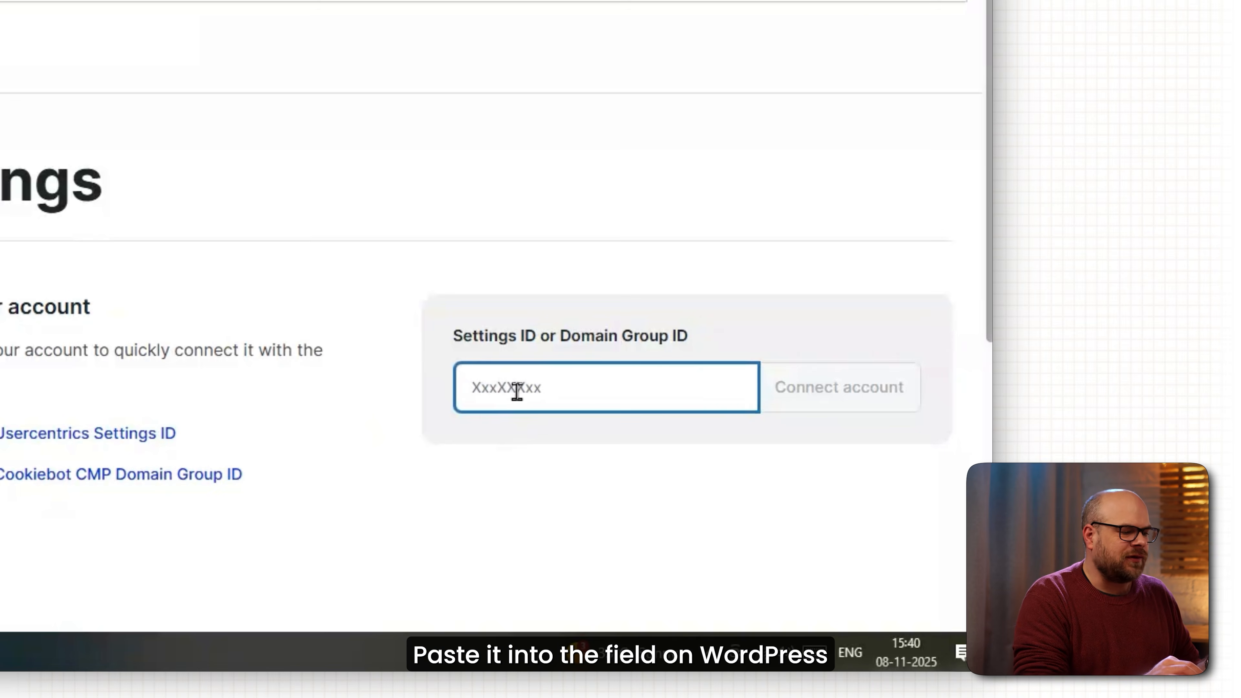
key("ctrl+v")
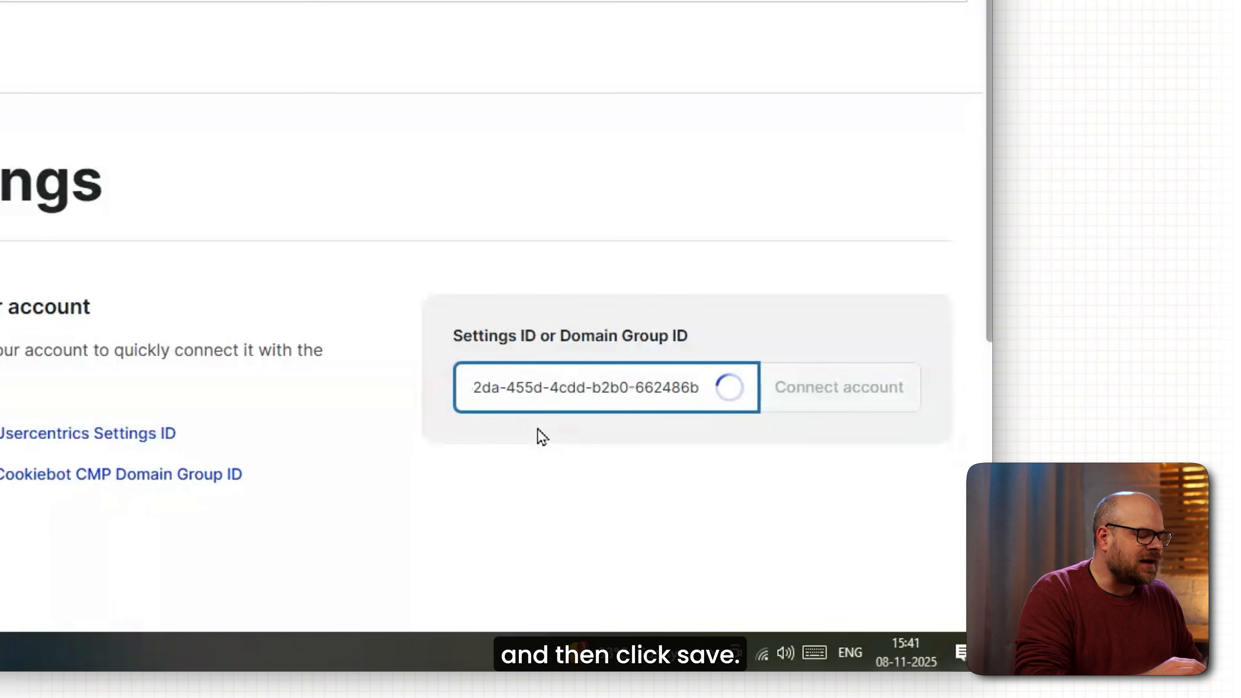
left_click(786, 404)
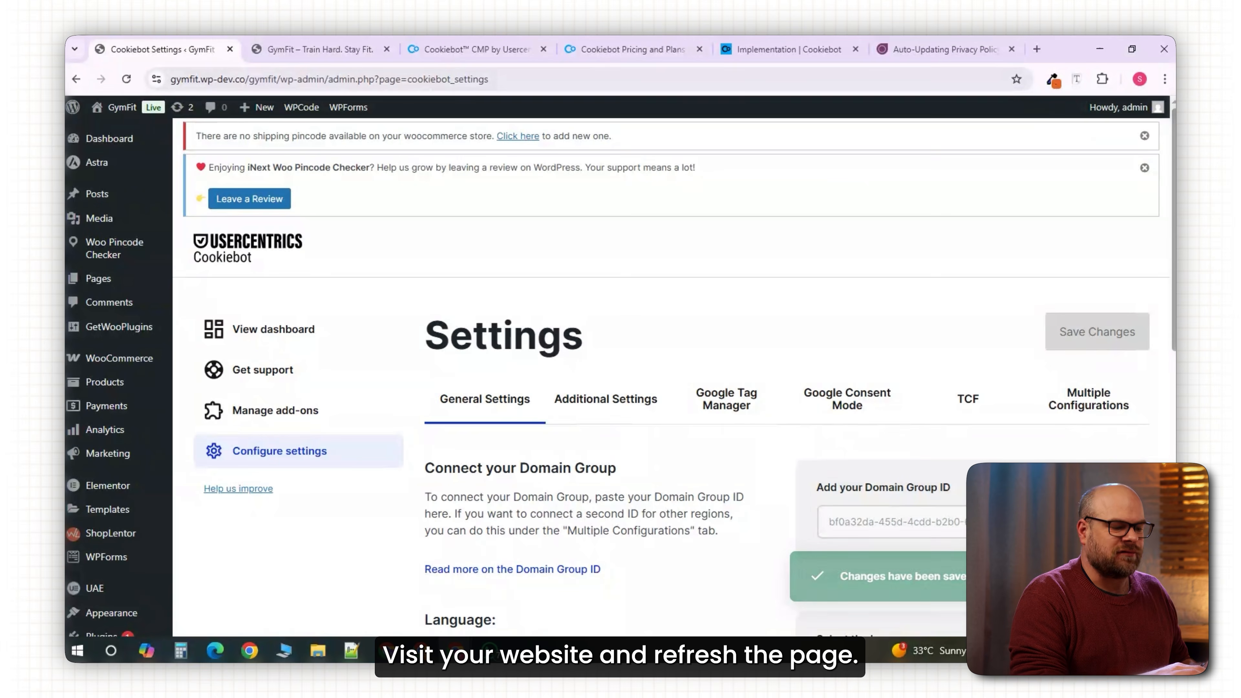
Check the Cookiebot consent bar on the GymFit homepage, then add a Text Editor block to the Privacy Policy page.
left_click(320, 49)
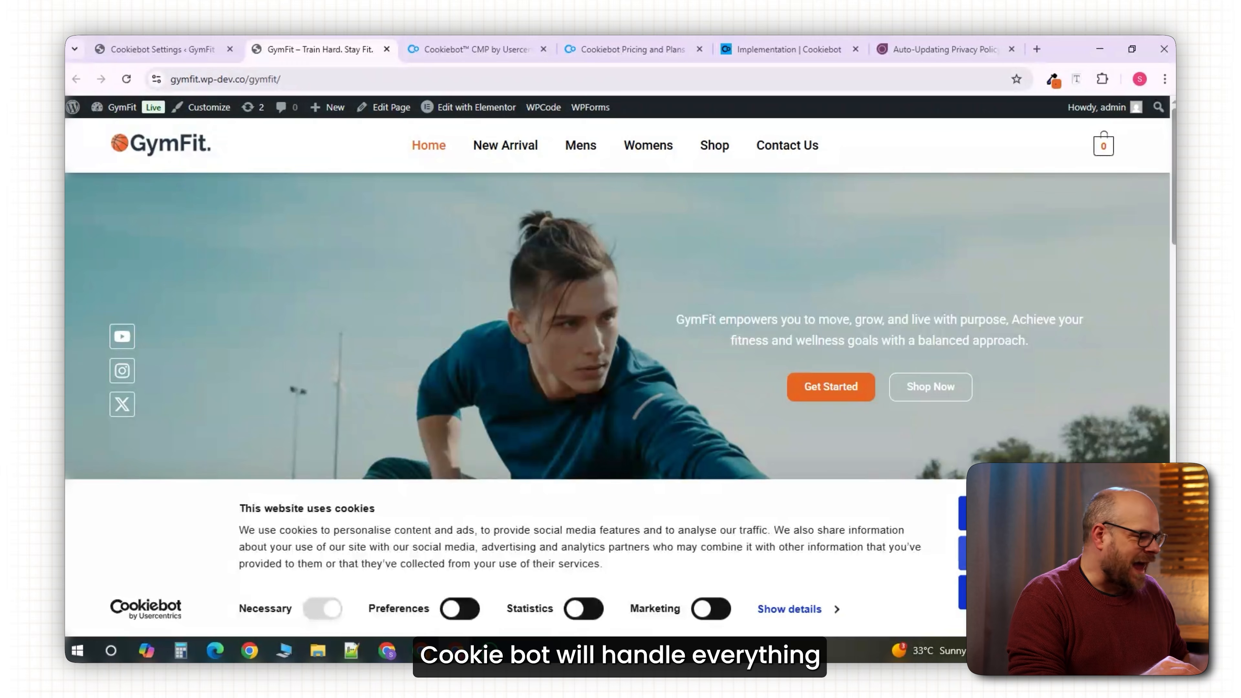
left_click(1041, 513)
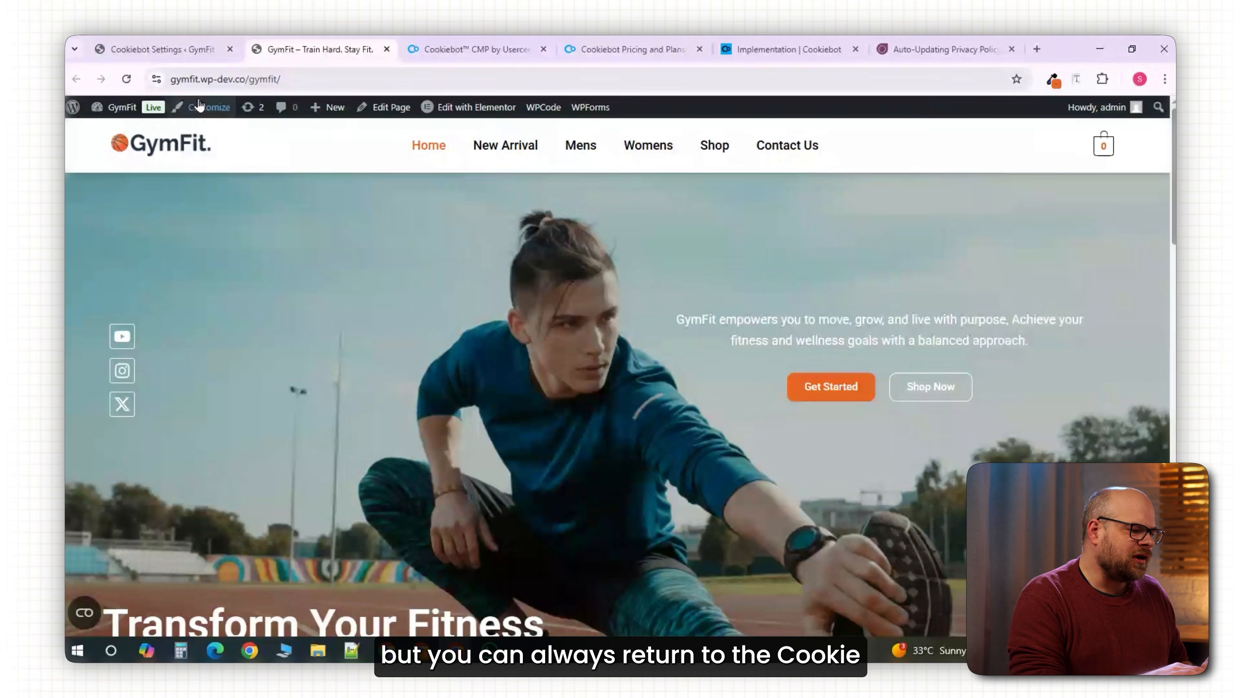
left_click(782, 49)
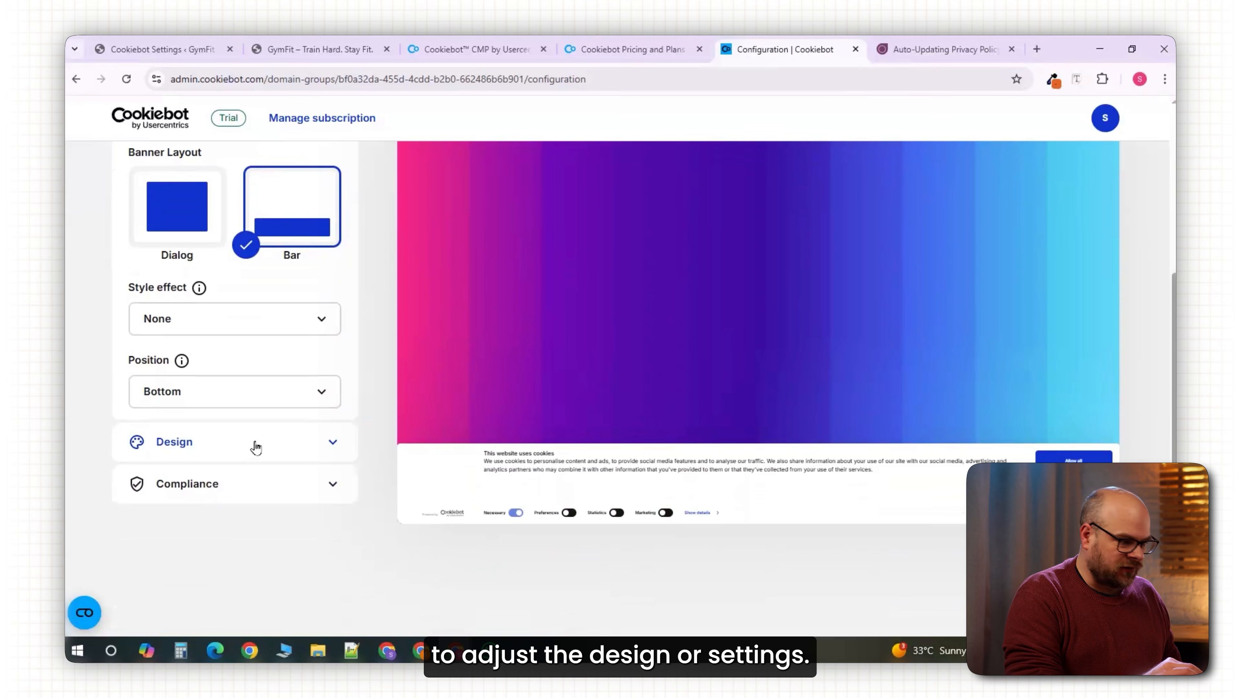
left_click(255, 449)
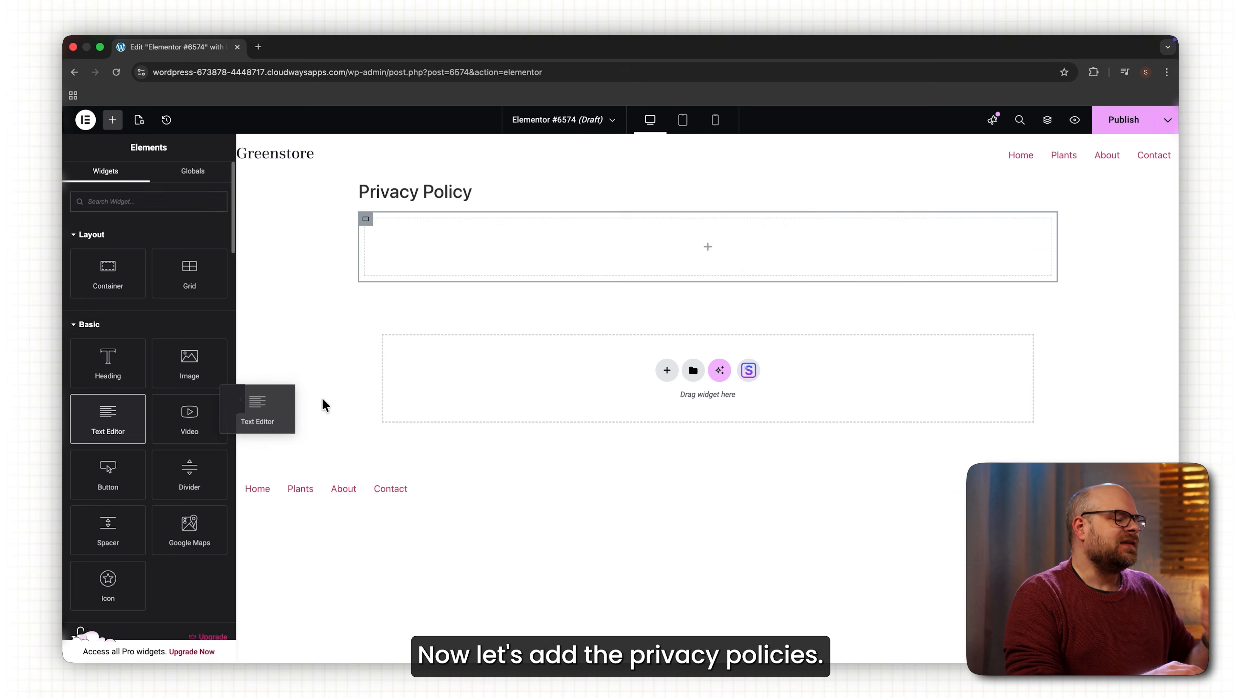
left_click_drag(323, 405, 762, 250)
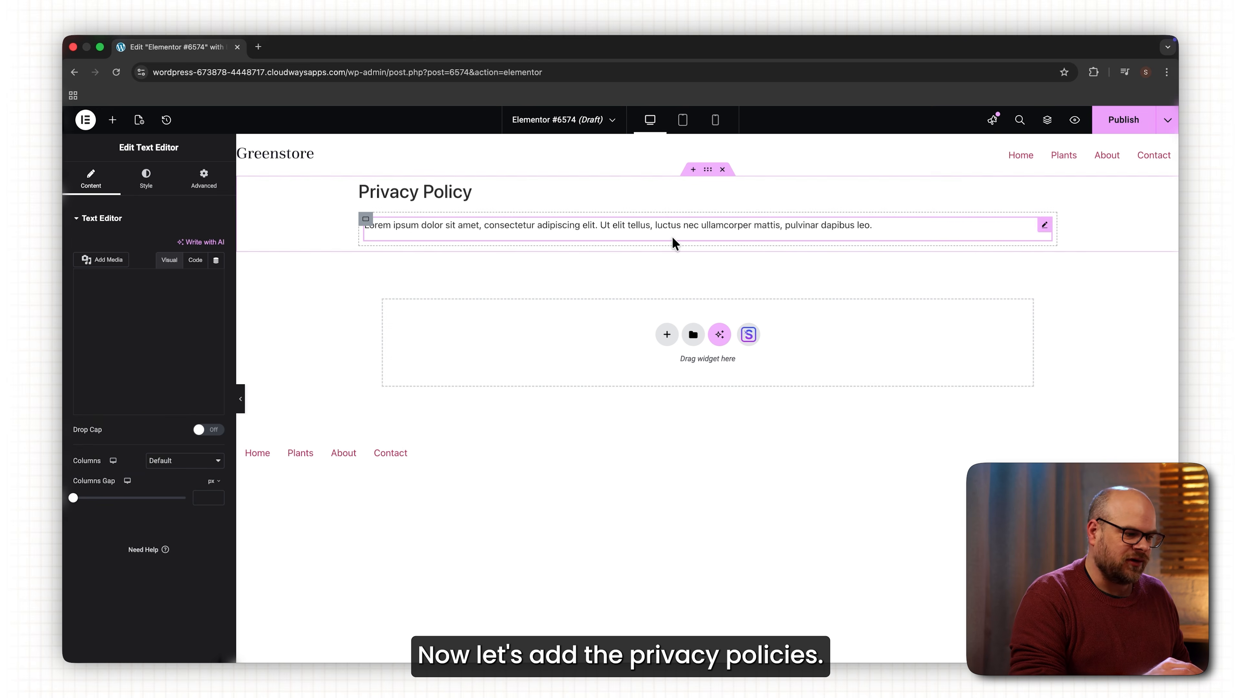
Replace the lorem placeholder with the pasted privacy policy text and scroll through to review it.
triple_click(884, 222)
key("cmd+v")
scroll(884, 238, "down", 15)
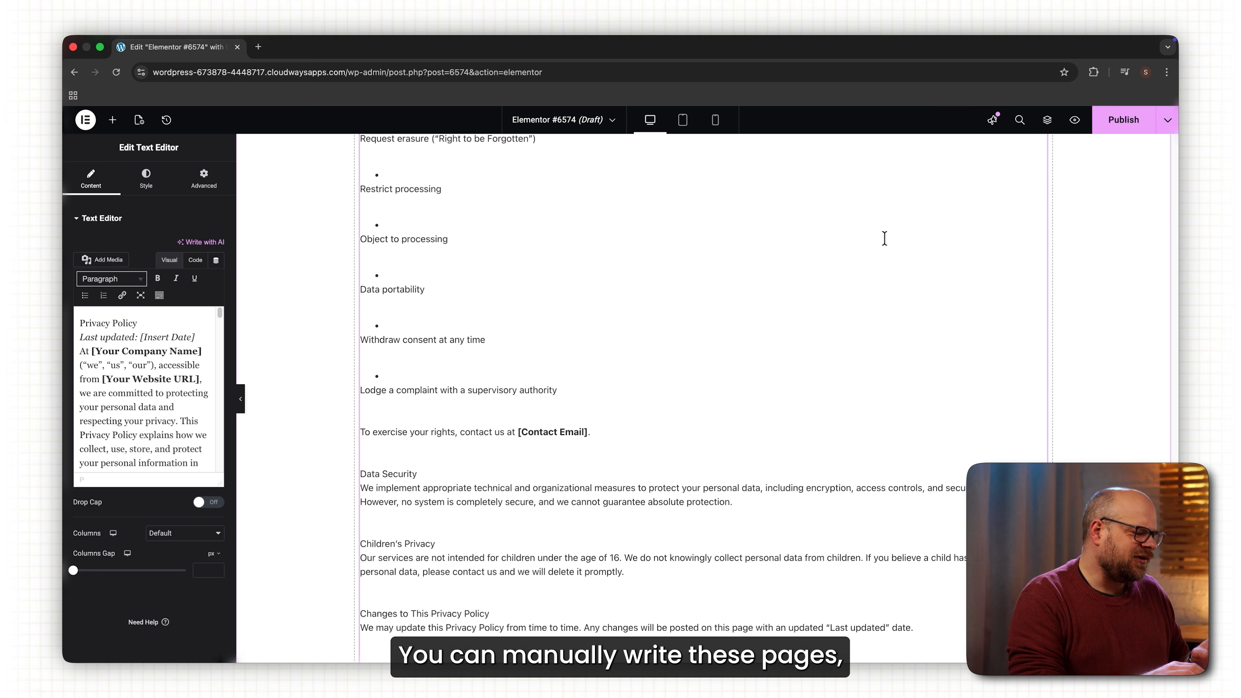
scroll(621, 327, "down", 7)
scroll(622, 328, "up", 20)
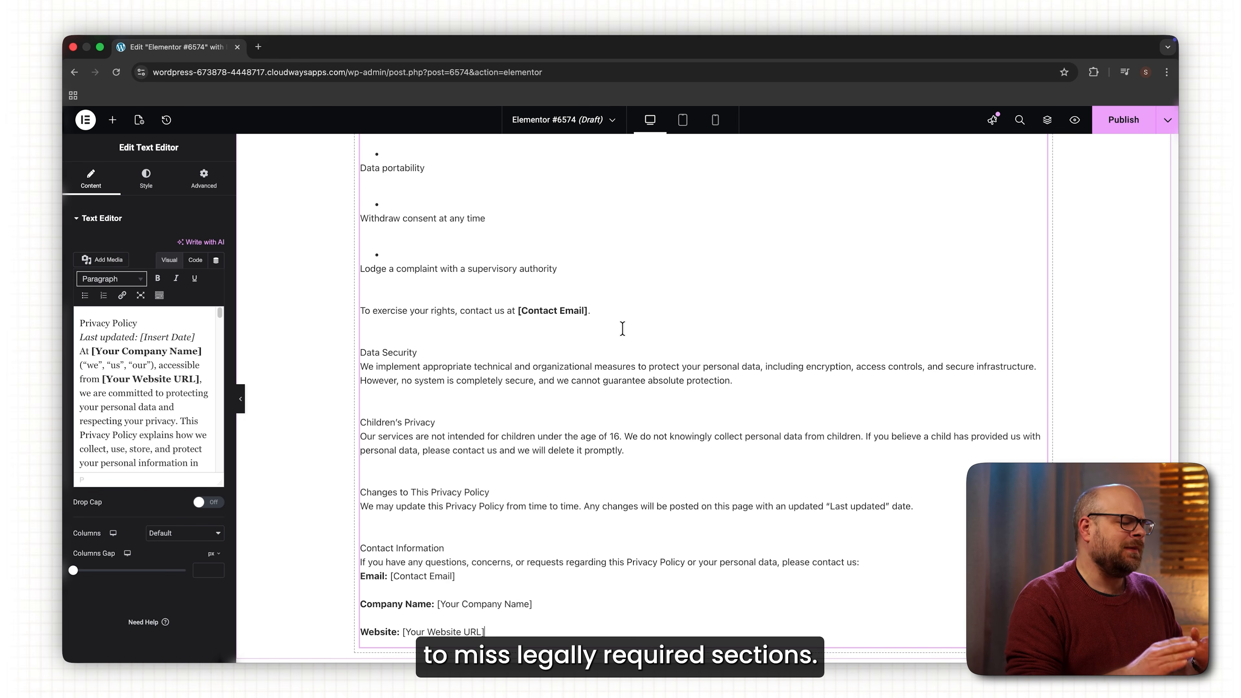
scroll(620, 331, "up", 10)
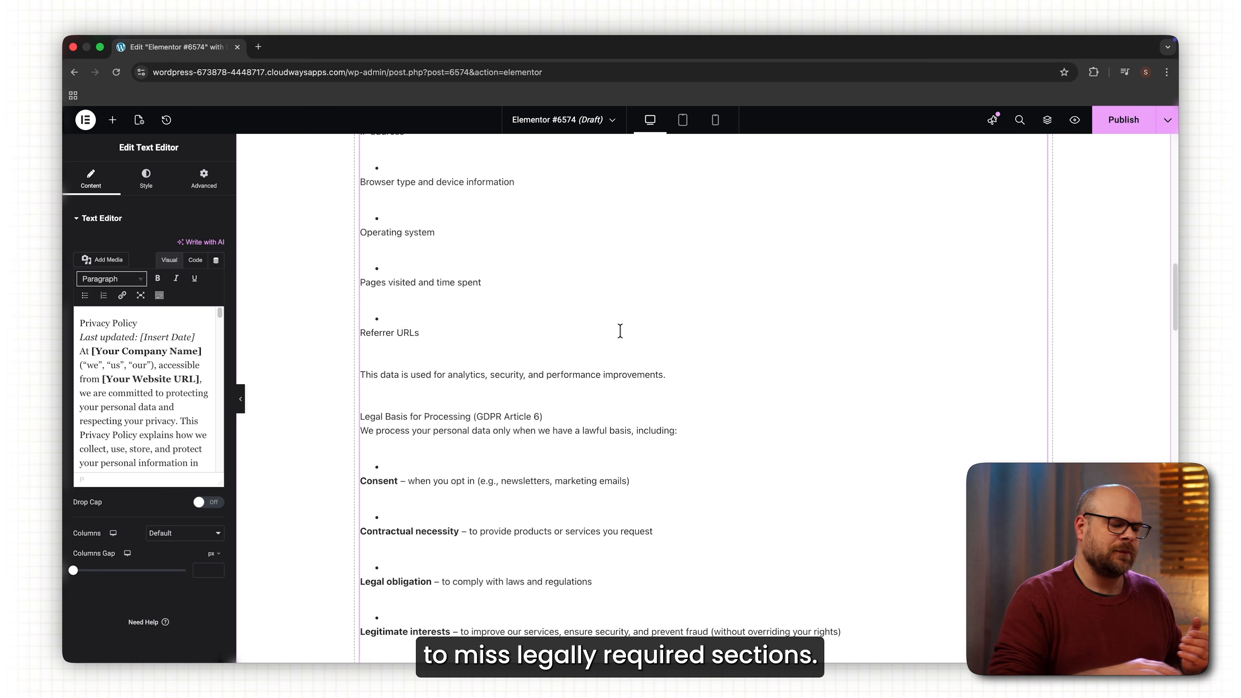